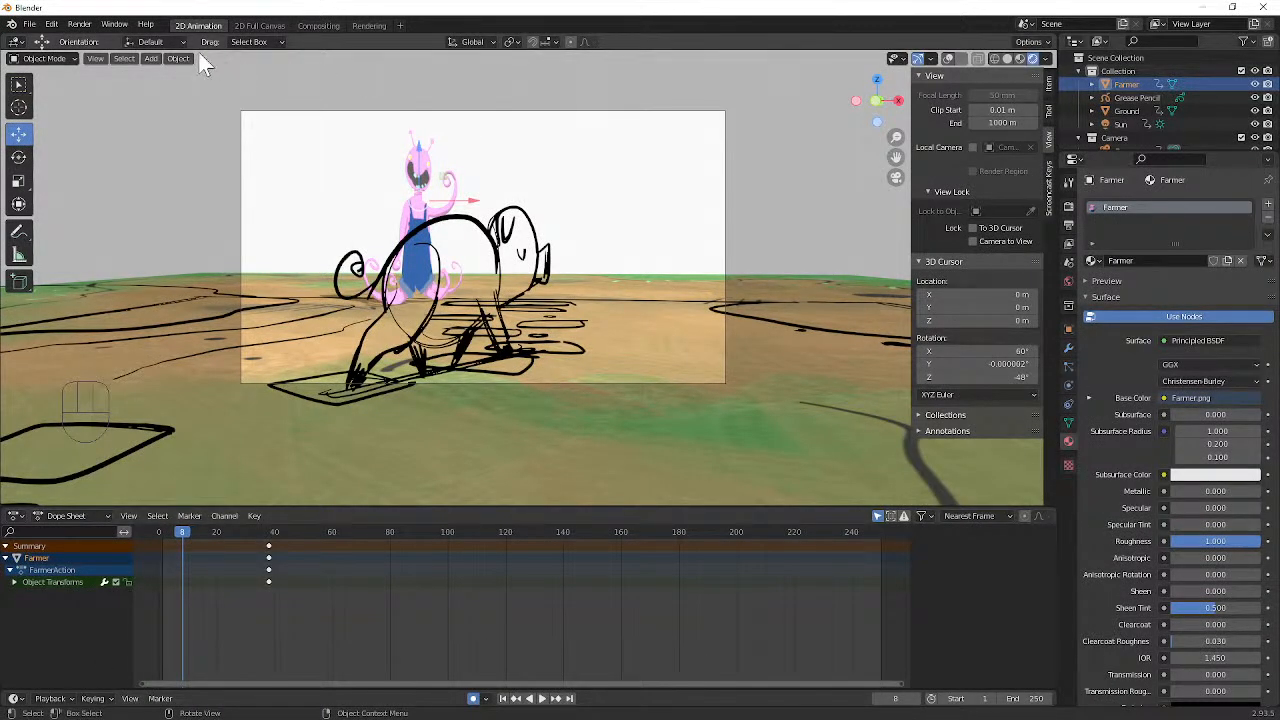
Step: Move the playhead to frame 1 and leave the camera view to examine the farm scene from an angle
{"action": "left_click", "coordinate": [30, 24]}
{"action": "mouse_move", "coordinate": [40, 37]}
{"action": "mouse_move", "coordinate": [187, 531]}
{"action": "left_mouse_down"}
{"action": "mouse_move", "coordinate": [174, 531]}
{"action": "mouse_move", "coordinate": [345, 531]}
{"action": "mouse_move", "coordinate": [195, 541]}
{"action": "mouse_move", "coordinate": [341, 525]}
{"action": "mouse_move", "coordinate": [215, 533]}
{"action": "mouse_move", "coordinate": [291, 516]}
{"action": "mouse_move", "coordinate": [327, 530]}
{"action": "mouse_move", "coordinate": [391, 515]}
{"action": "mouse_move", "coordinate": [193, 545]}
{"action": "mouse_move", "coordinate": [203, 530]}
{"action": "mouse_move", "coordinate": [163, 532]}
{"action": "left_mouse_up"}
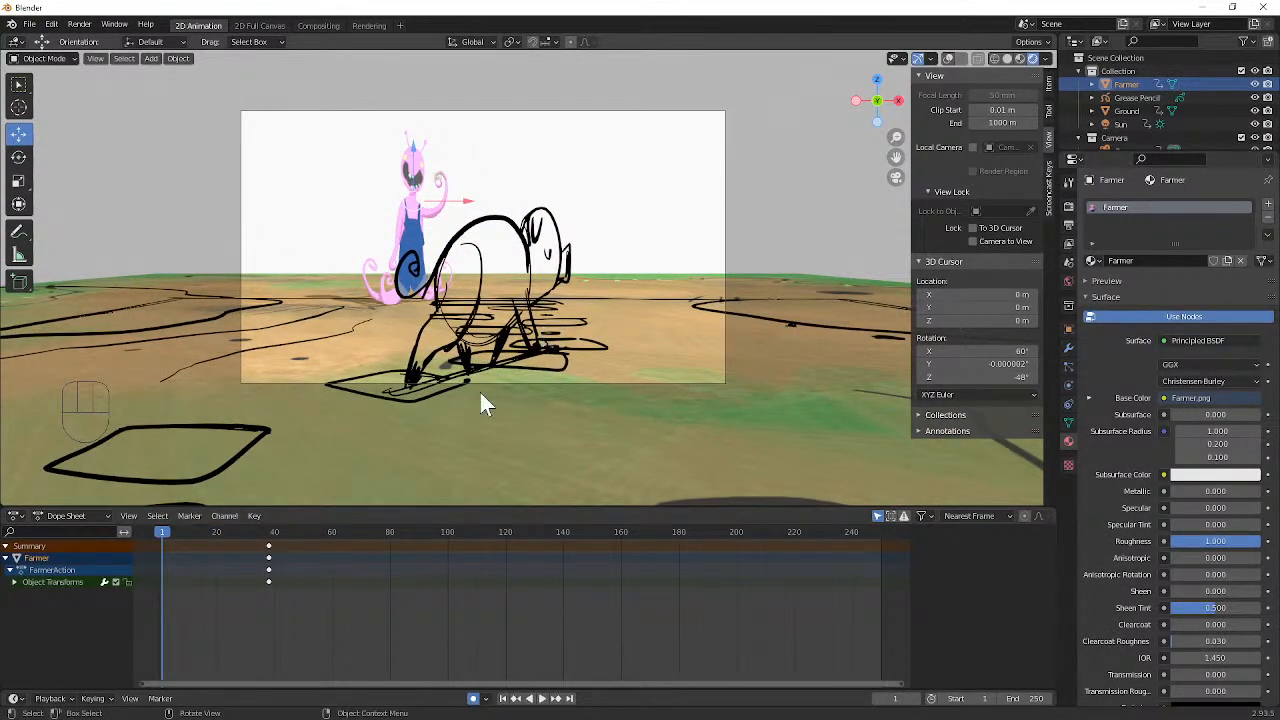
{"action": "key", "text": "KP_0"}
{"action": "middle_click_drag", "start_coordinate": [491, 349], "coordinate": [409, 288]}
Step: Save the current scene as Story Example.blend in the _StoryBoarding folder
{"action": "left_click", "coordinate": [30, 24]}
{"action": "mouse_move", "coordinate": [42, 42]}
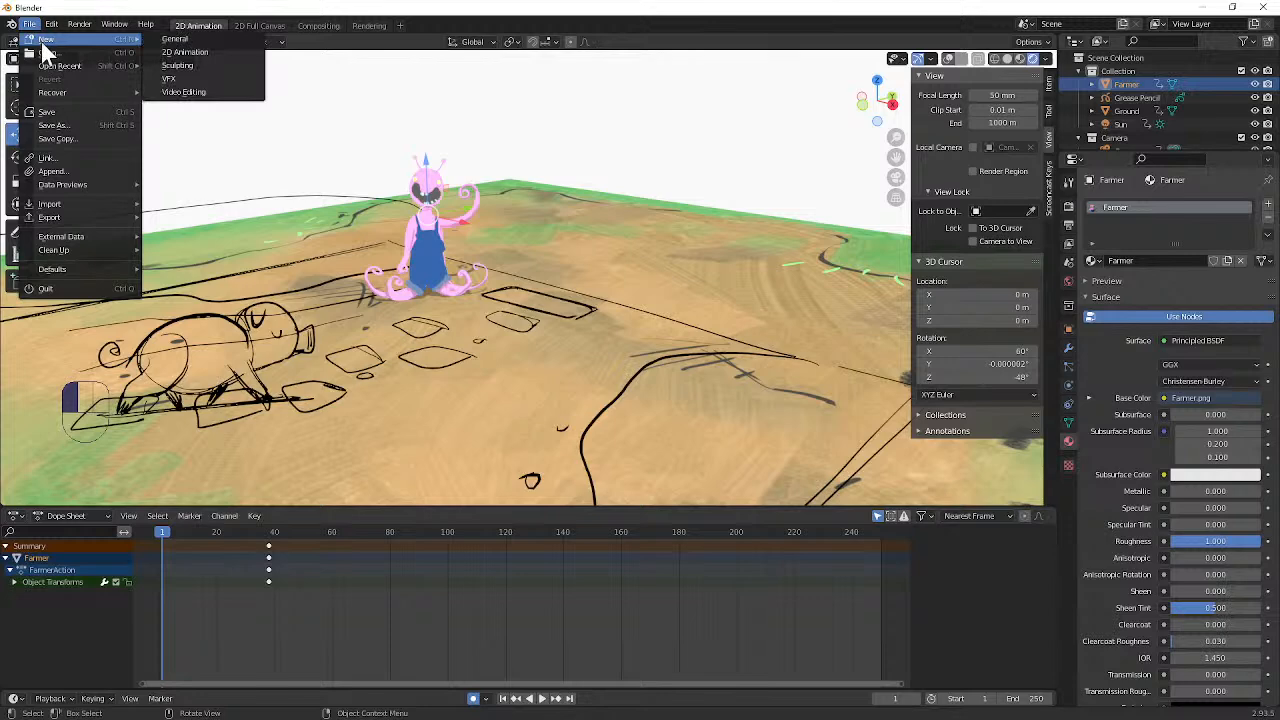
{"action": "left_click", "coordinate": [61, 125]}
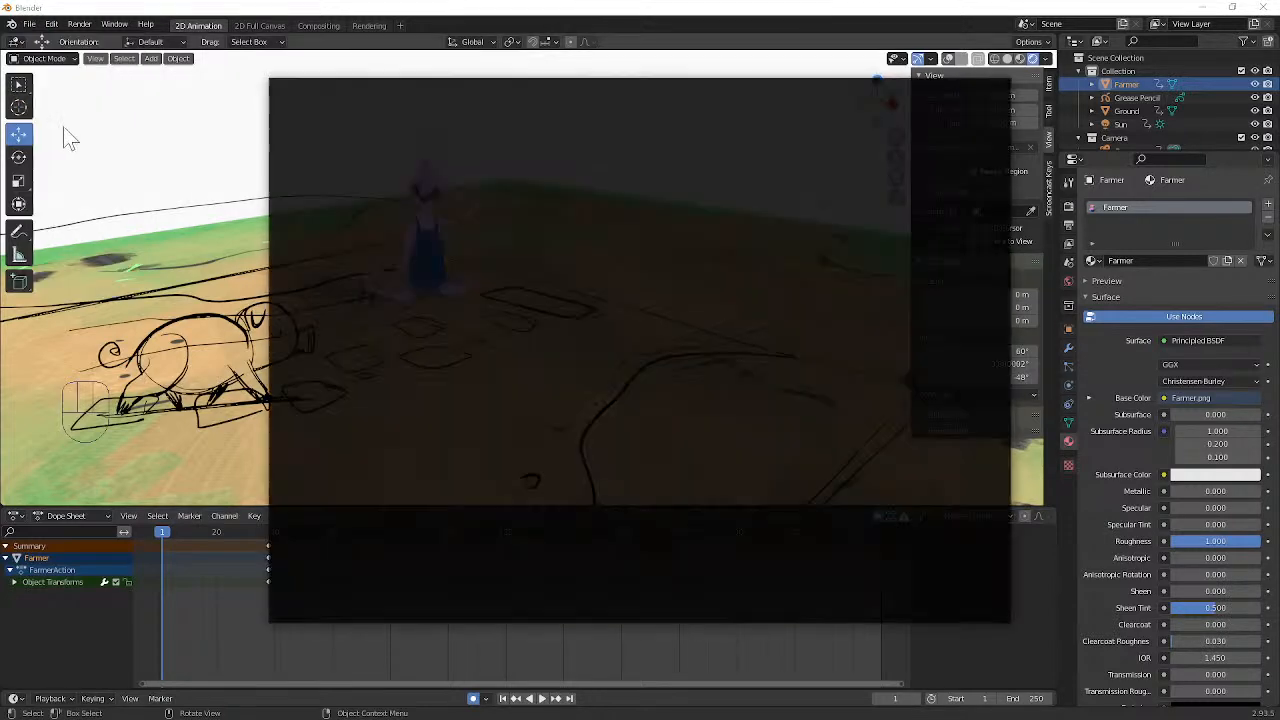
{"action": "left_click", "coordinate": [528, 611]}
{"action": "type", "text": "s"}
{"action": "type", "text": "tory B"}
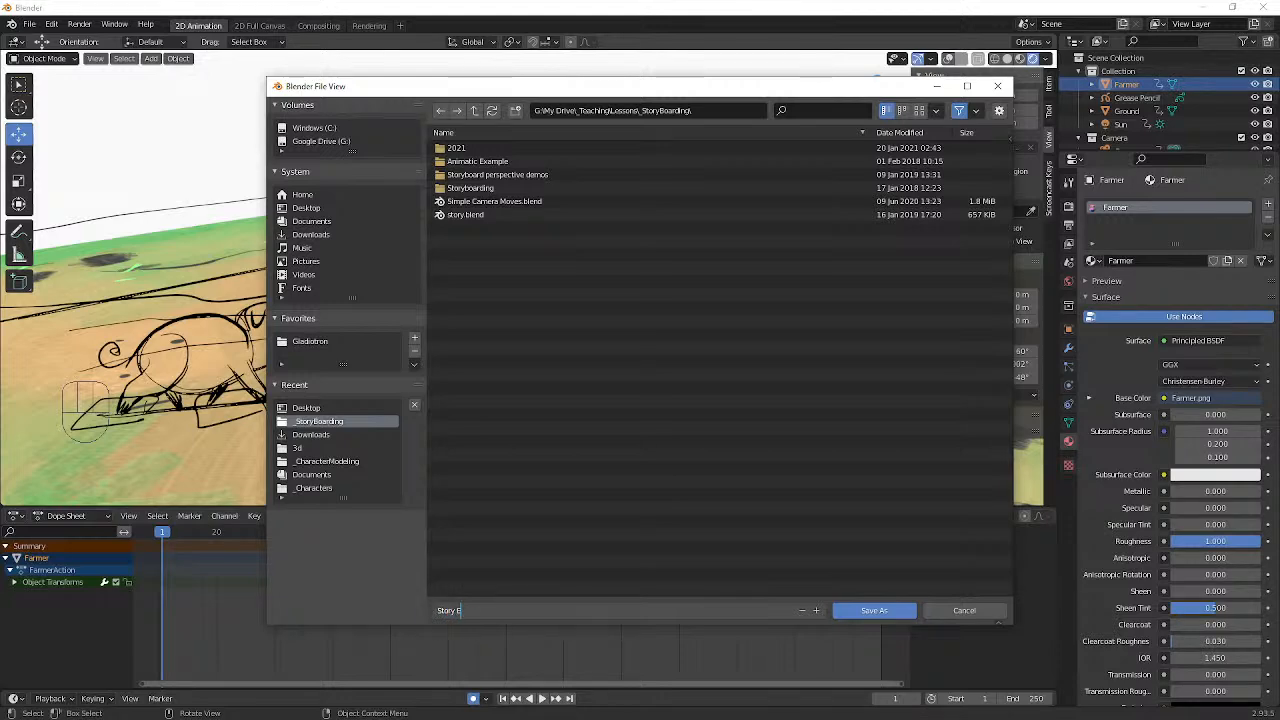
{"action": "key", "text": "Return"}
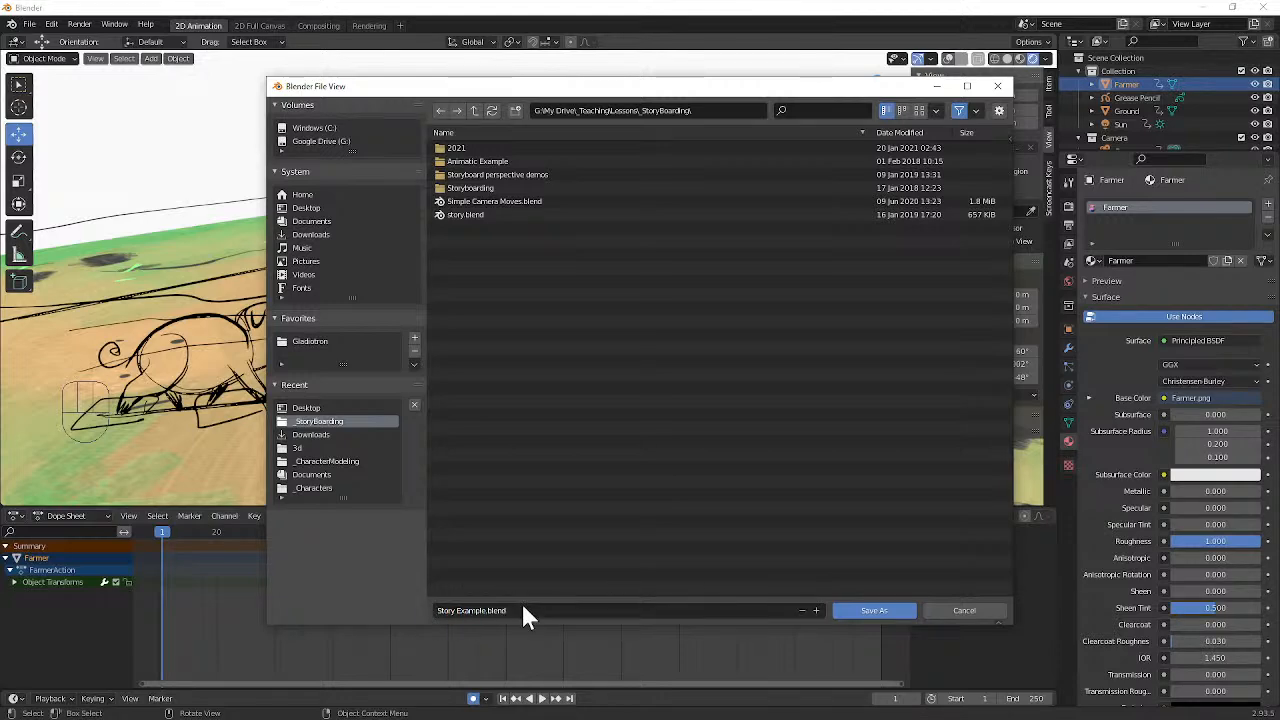
{"action": "left_click", "coordinate": [859, 611]}
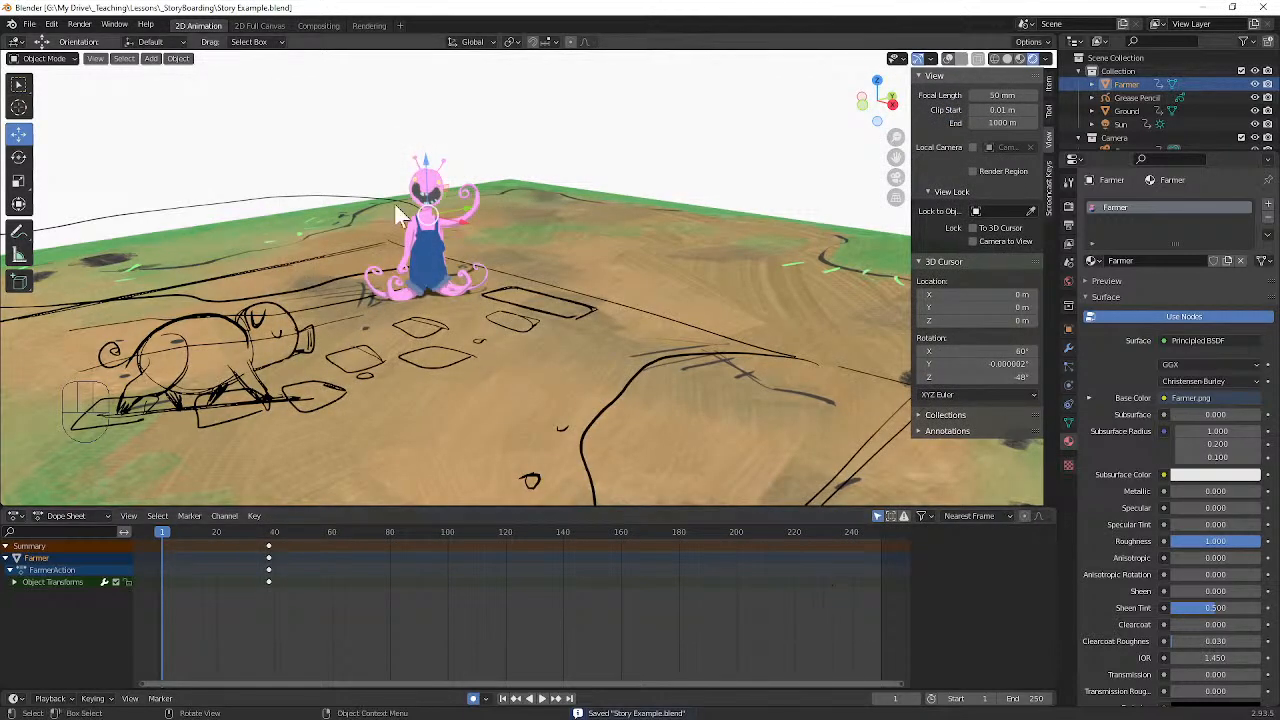
Step: Create a new file from the General template
{"action": "left_click", "coordinate": [31, 24]}
{"action": "mouse_move", "coordinate": [44, 44]}
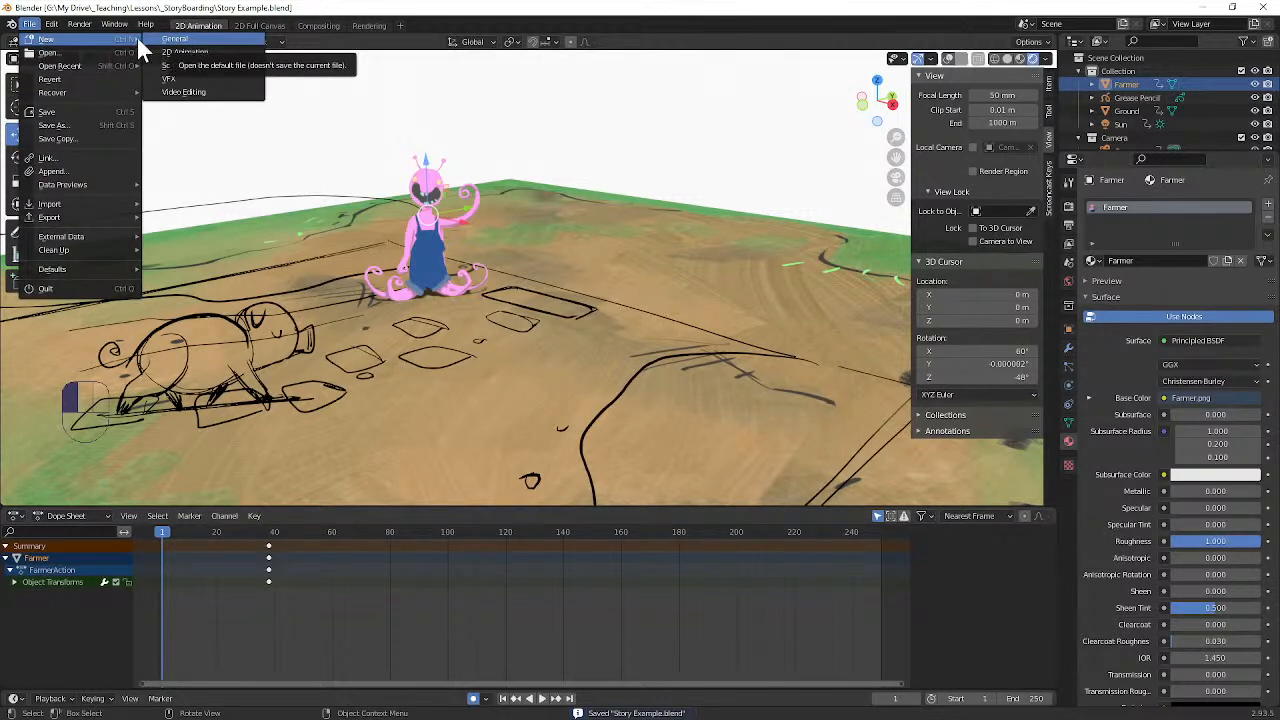
{"action": "mouse_move", "coordinate": [80, 75]}
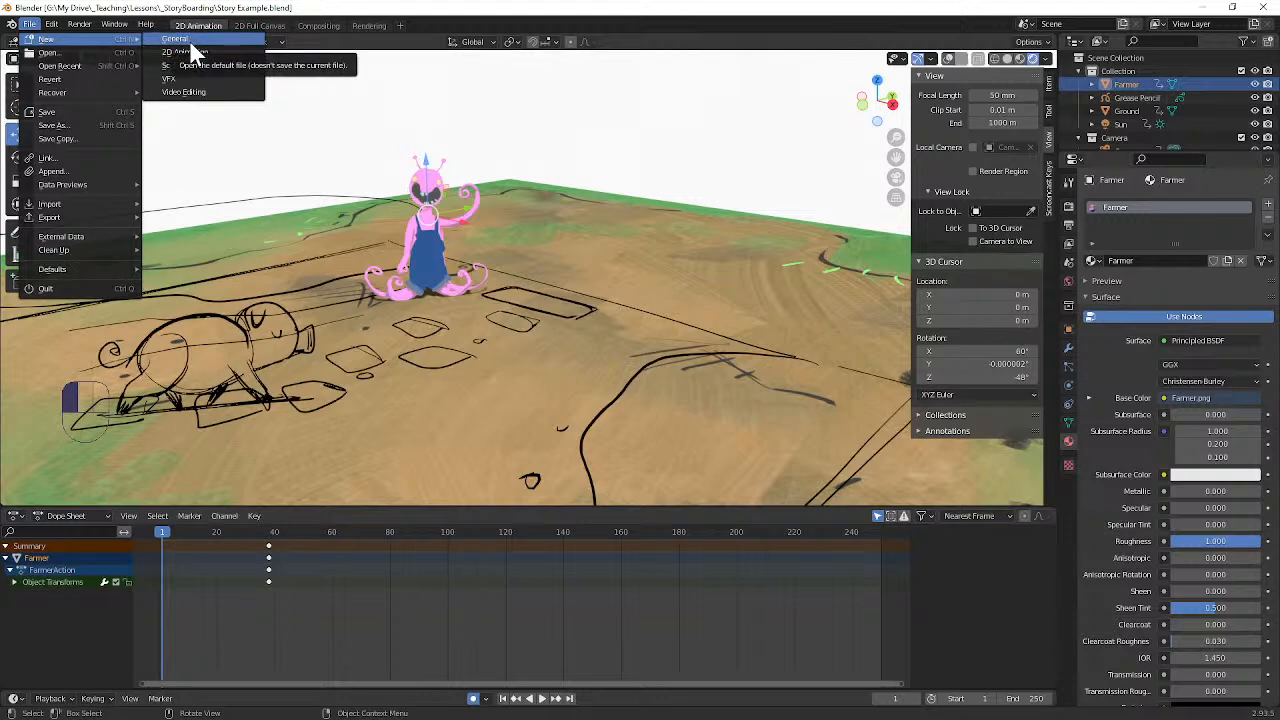
{"action": "left_click", "coordinate": [189, 40]}
{"action": "scroll", "coordinate": [540, 260], "scroll_direction": "up", "scroll_amount": 2}
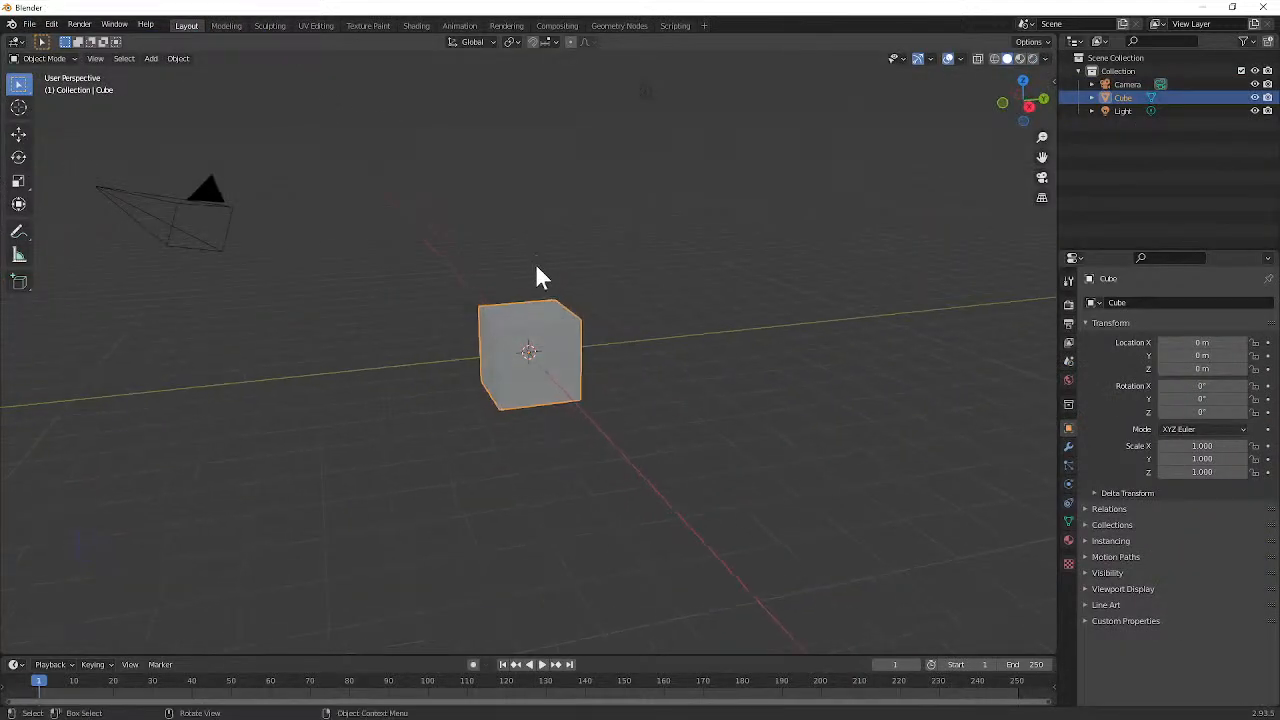
Step: Delete the default cube from the new scene
{"action": "key", "text": "x"}
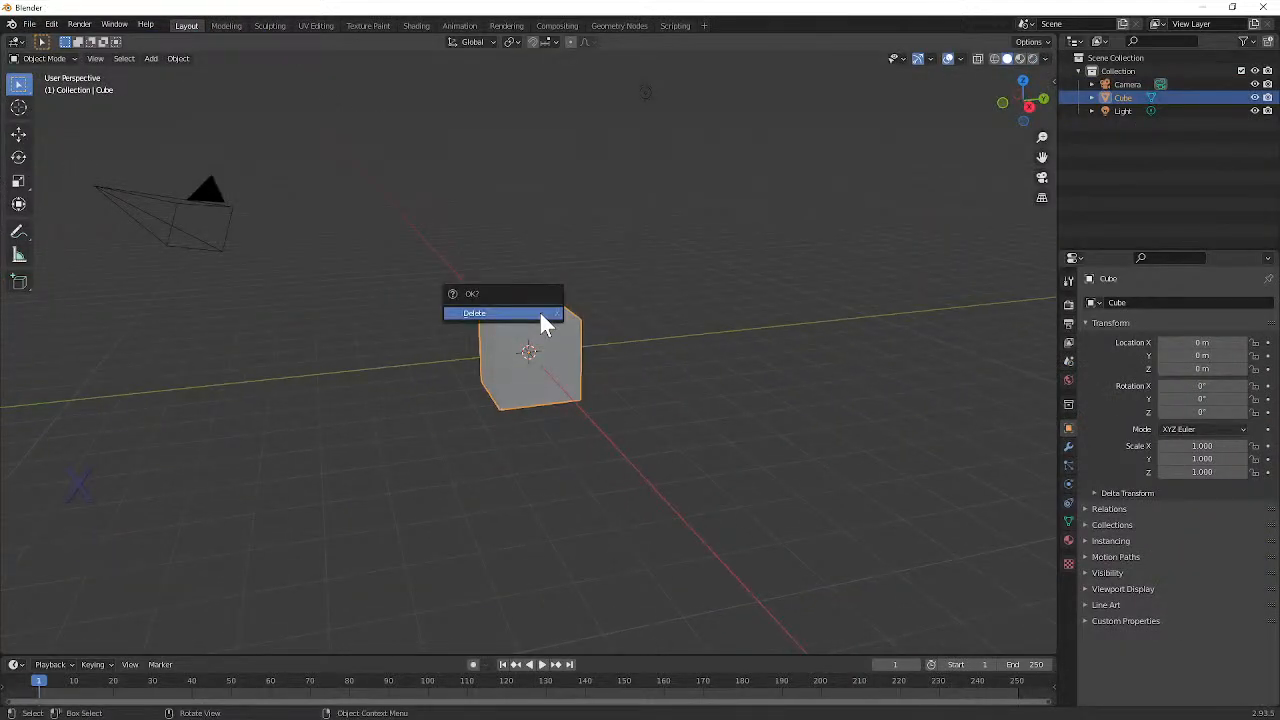
{"action": "left_click", "coordinate": [539, 312]}
{"action": "mouse_move", "coordinate": [466, 297]}
{"action": "middle_mouse_down"}
{"action": "mouse_move", "coordinate": [493, 302]}
{"action": "mouse_move", "coordinate": [468, 295]}
{"action": "middle_mouse_up"}
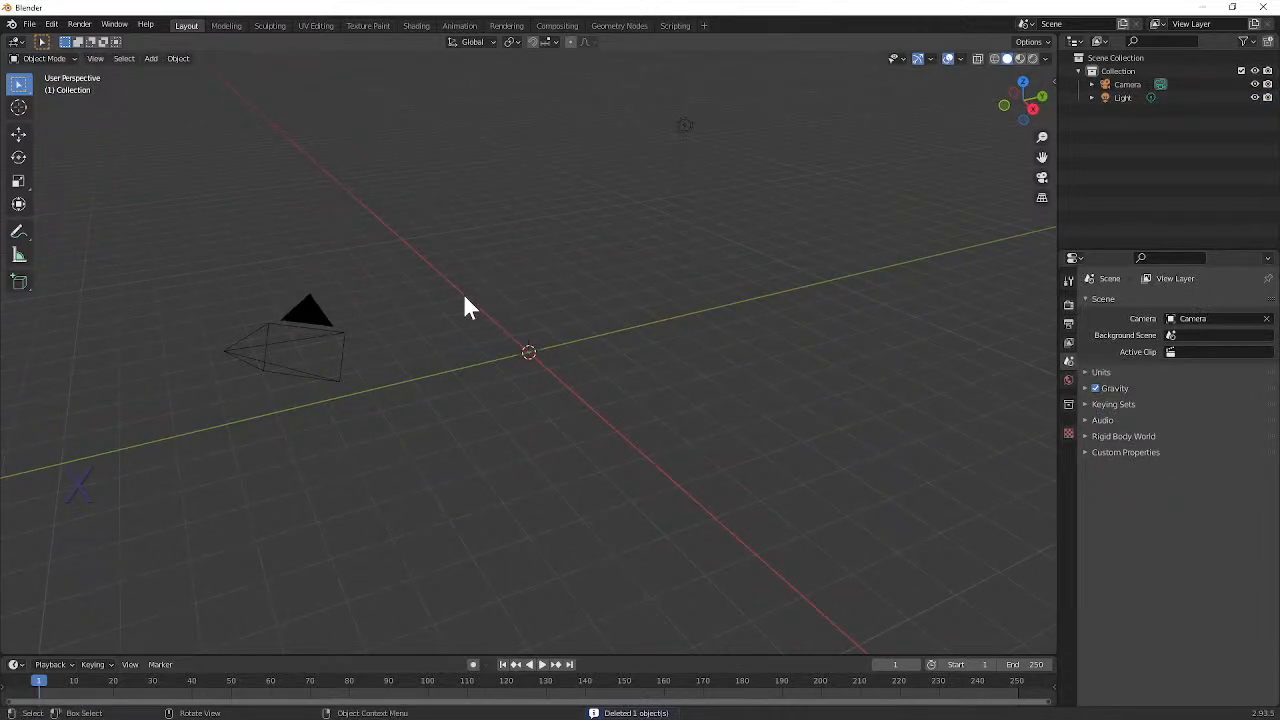
{"action": "middle_click_drag", "start_coordinate": [642, 258], "coordinate": [534, 270]}
{"action": "scroll", "coordinate": [551, 250], "scroll_direction": "down", "scroll_amount": 4}
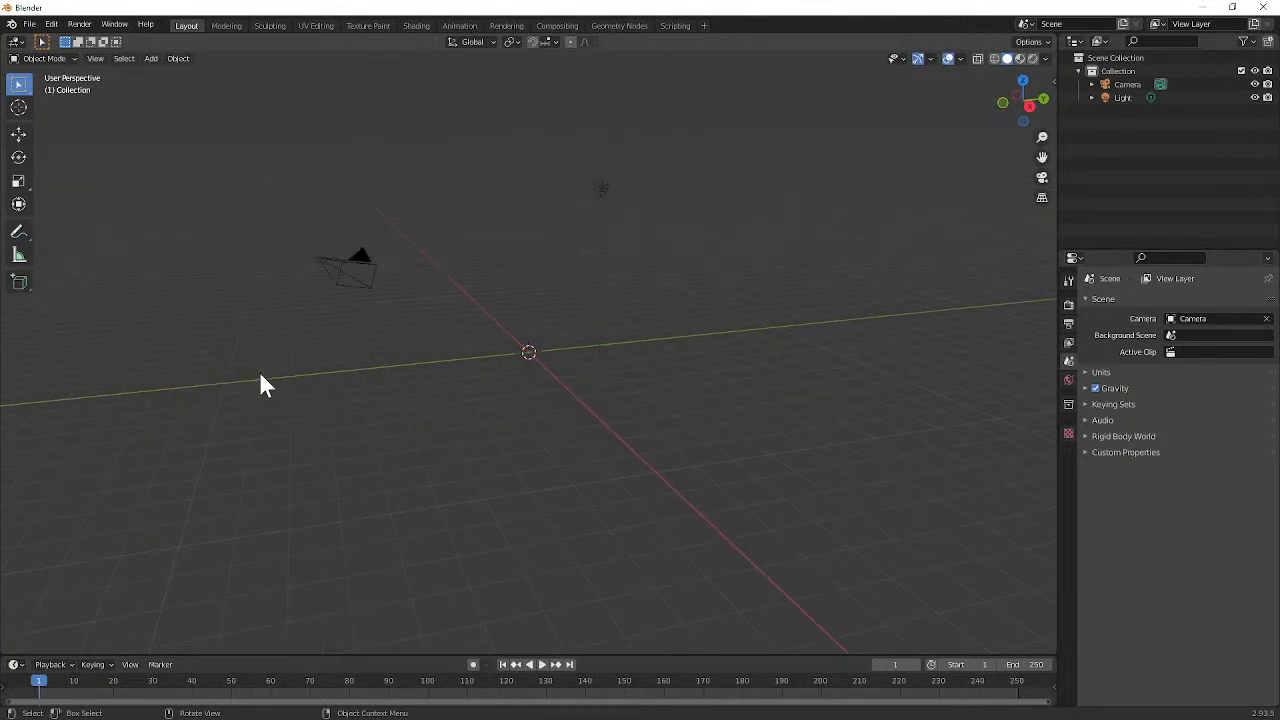
Step: Enlarge the timeline area upward and move the playhead to frame 3
{"action": "left_click_drag", "start_coordinate": [300, 655], "coordinate": [297, 437]}
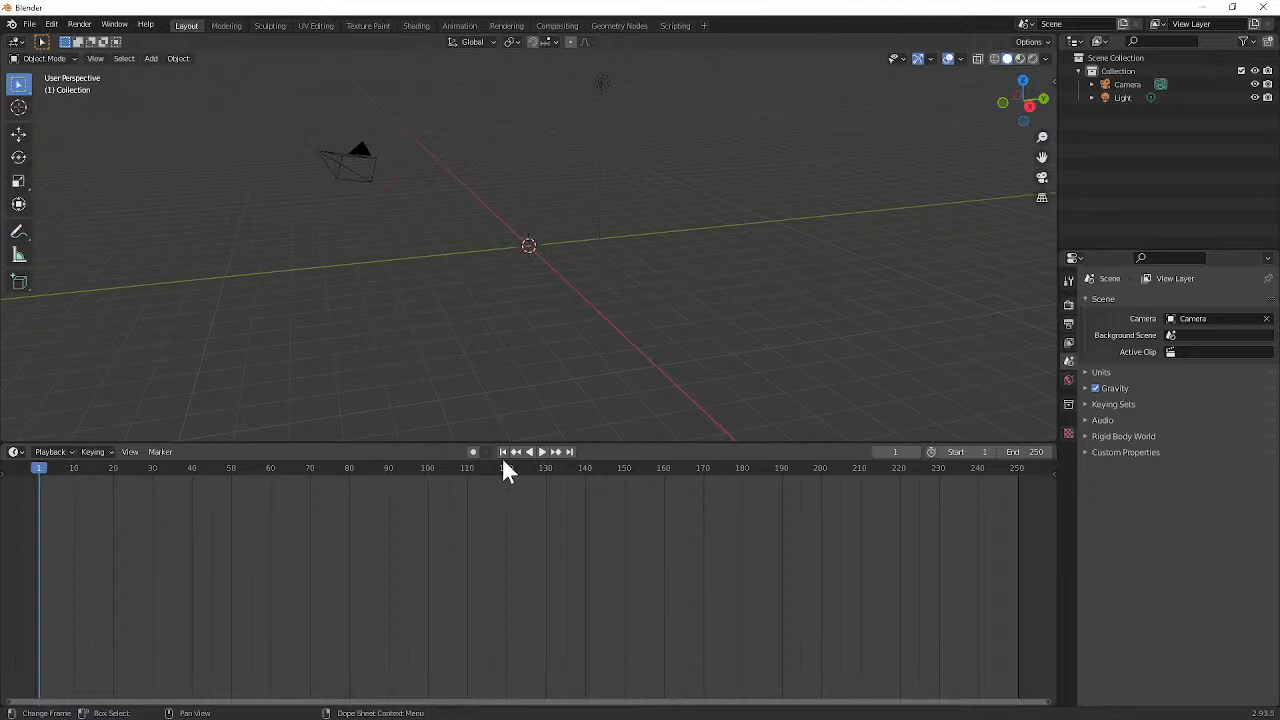
{"action": "mouse_move", "coordinate": [60, 477]}
{"action": "left_mouse_down"}
{"action": "mouse_move", "coordinate": [615, 467]}
{"action": "mouse_move", "coordinate": [140, 510]}
{"action": "mouse_move", "coordinate": [47, 498]}
{"action": "left_mouse_up"}
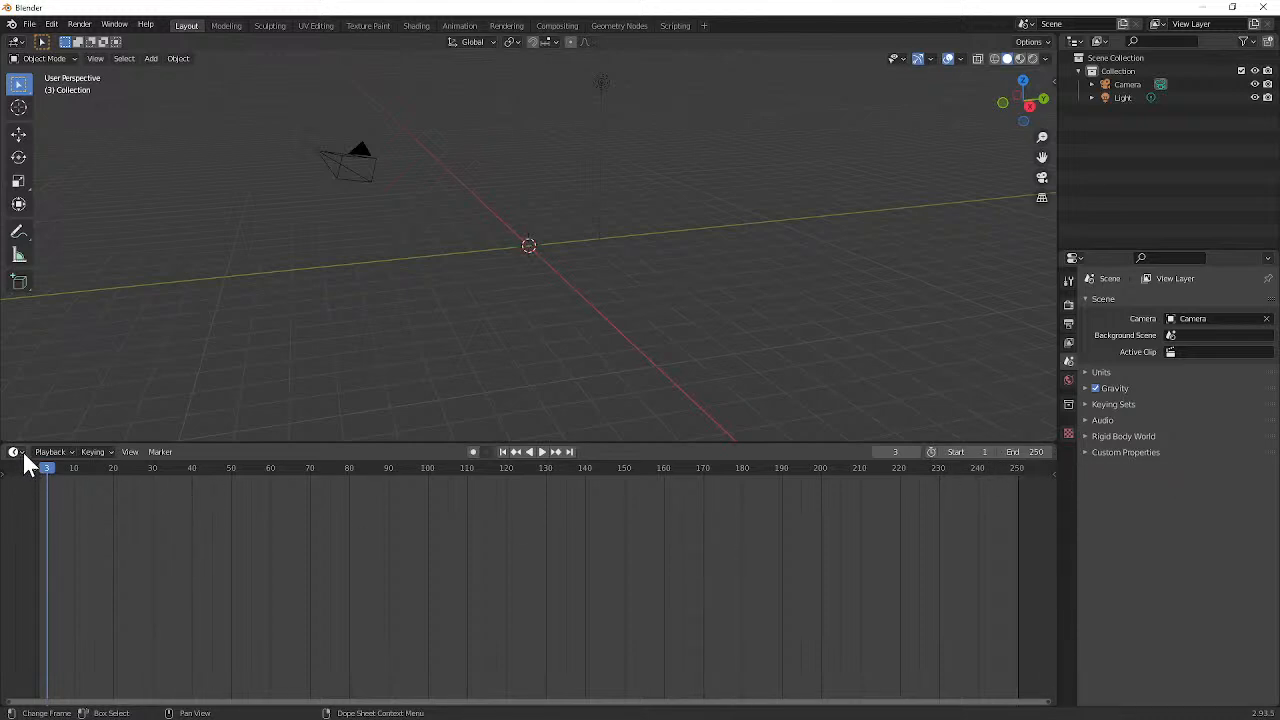
Step: Look through the timeline's active keying set options and bring up the keyframe insertion choices
{"action": "left_click", "coordinate": [93, 453]}
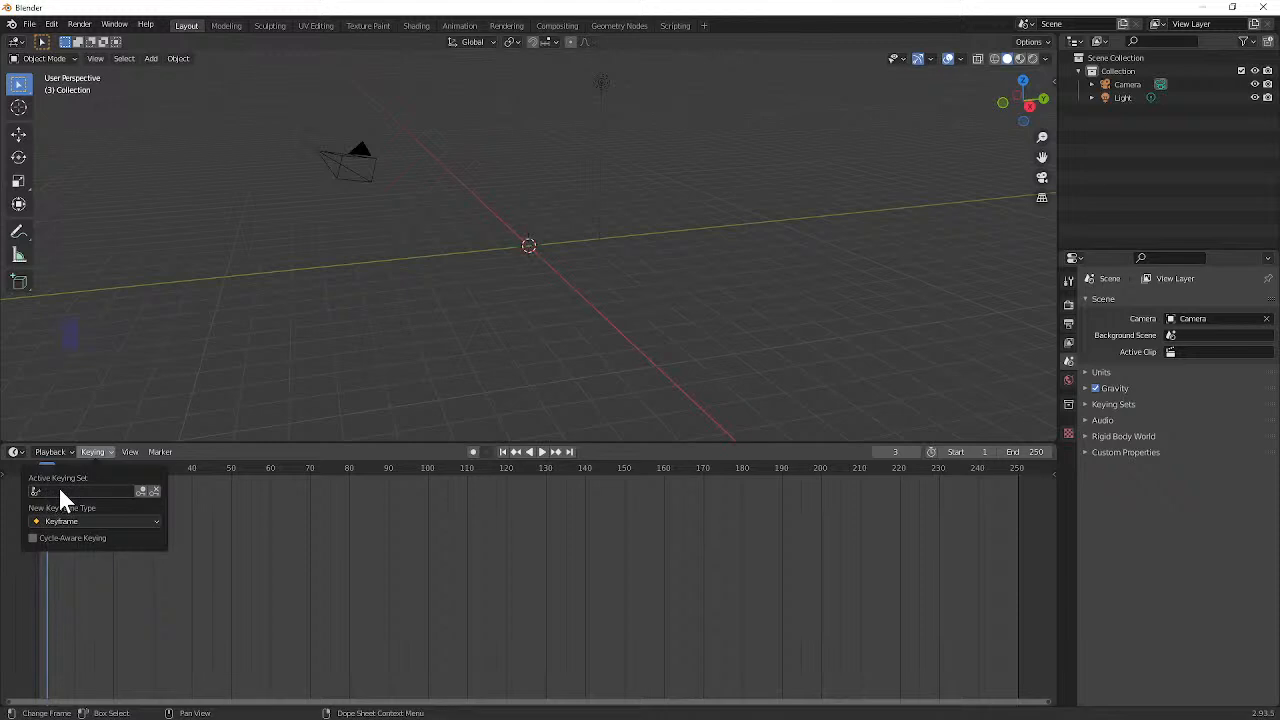
{"action": "left_click", "coordinate": [59, 488]}
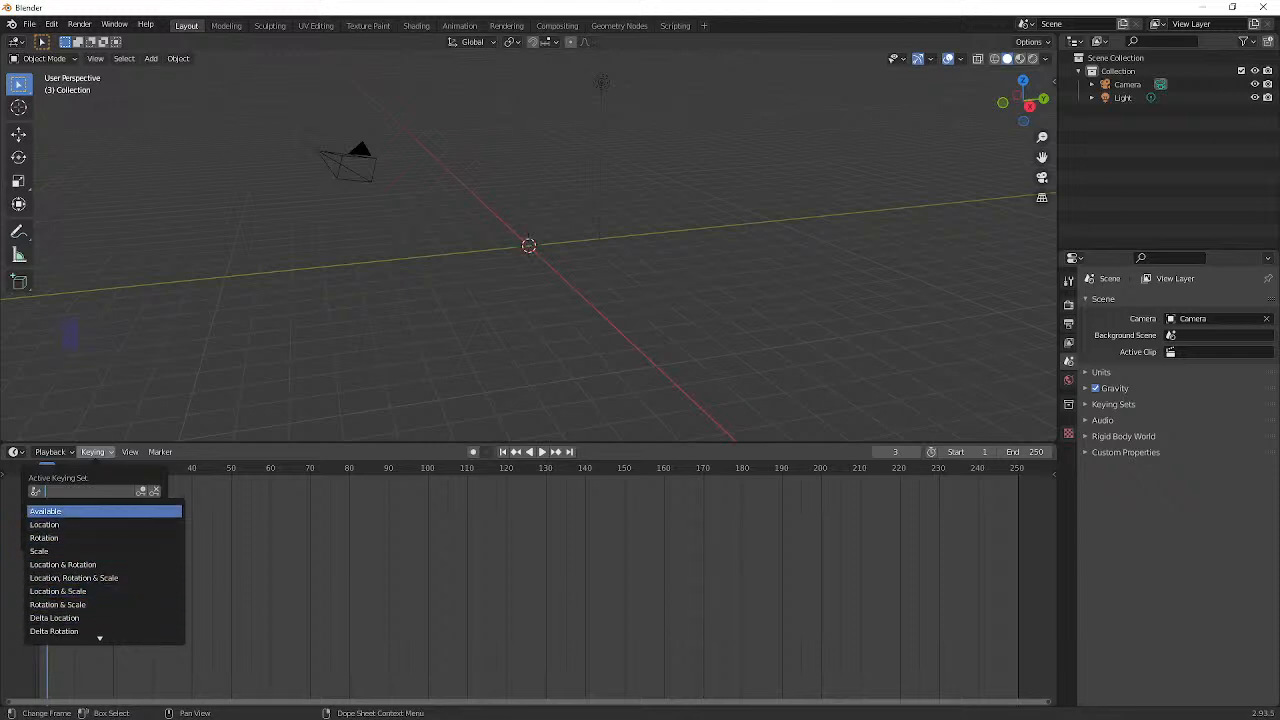
{"action": "left_click", "coordinate": [45, 511]}
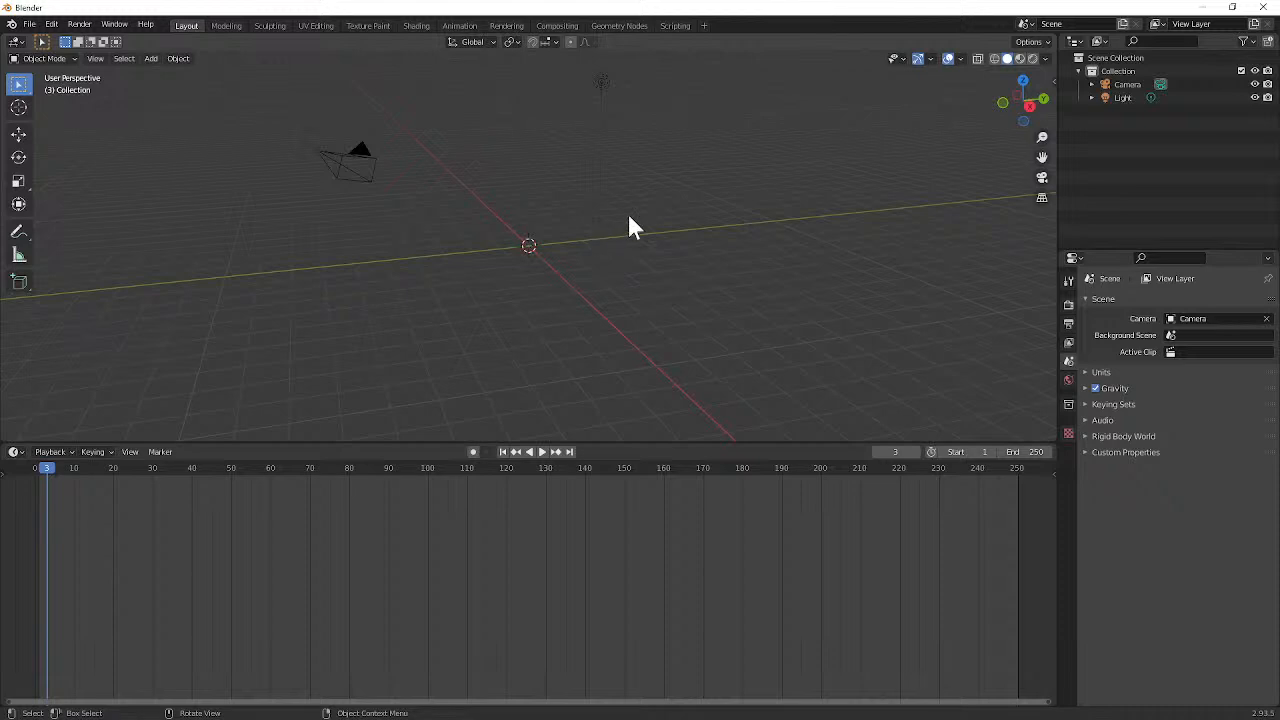
{"action": "key", "text": "i"}
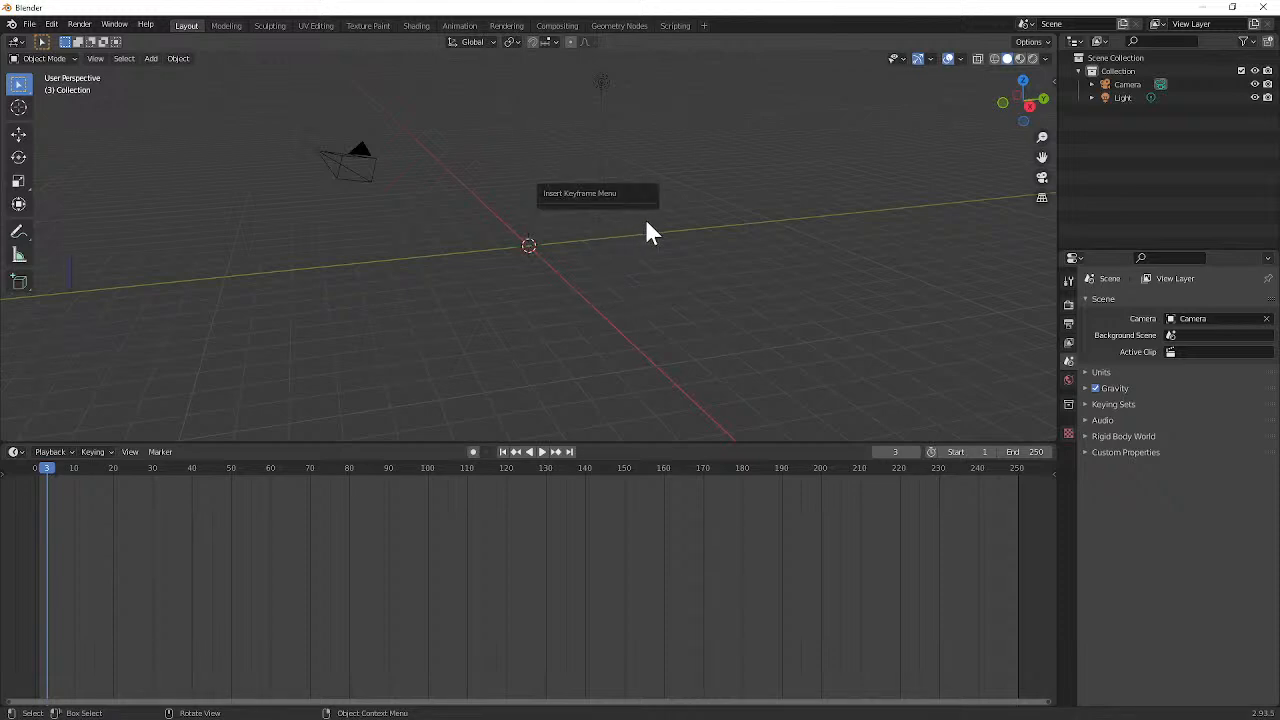
Step: Change the Screencast Keys display color to a light orange-yellow and test it with the keyframe insertion command
{"action": "left_click", "coordinate": [1051, 80]}
{"action": "left_click", "coordinate": [1048, 152]}
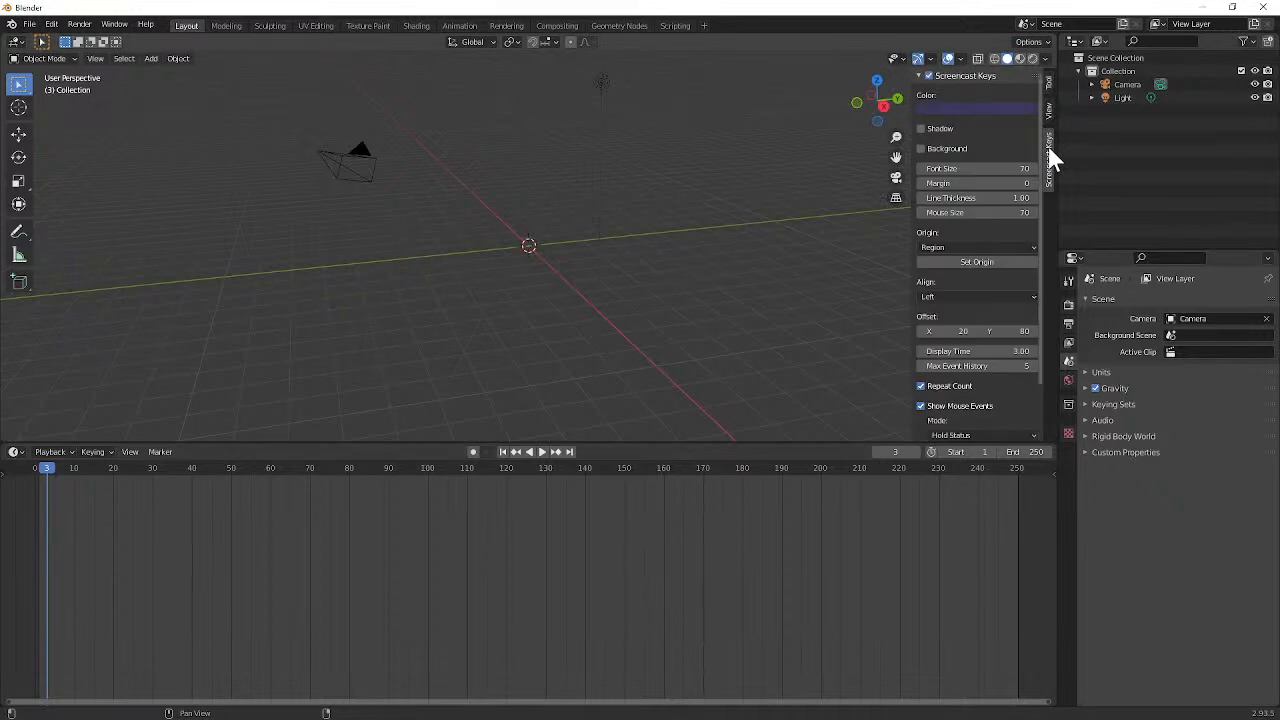
{"action": "left_click", "coordinate": [940, 109]}
{"action": "mouse_move", "coordinate": [1030, 182]}
{"action": "left_mouse_down"}
{"action": "mouse_move", "coordinate": [1031, 149]}
{"action": "mouse_move", "coordinate": [958, 188]}
{"action": "left_mouse_up"}
{"action": "left_click_drag", "start_coordinate": [1031, 165], "coordinate": [1012, 136]}
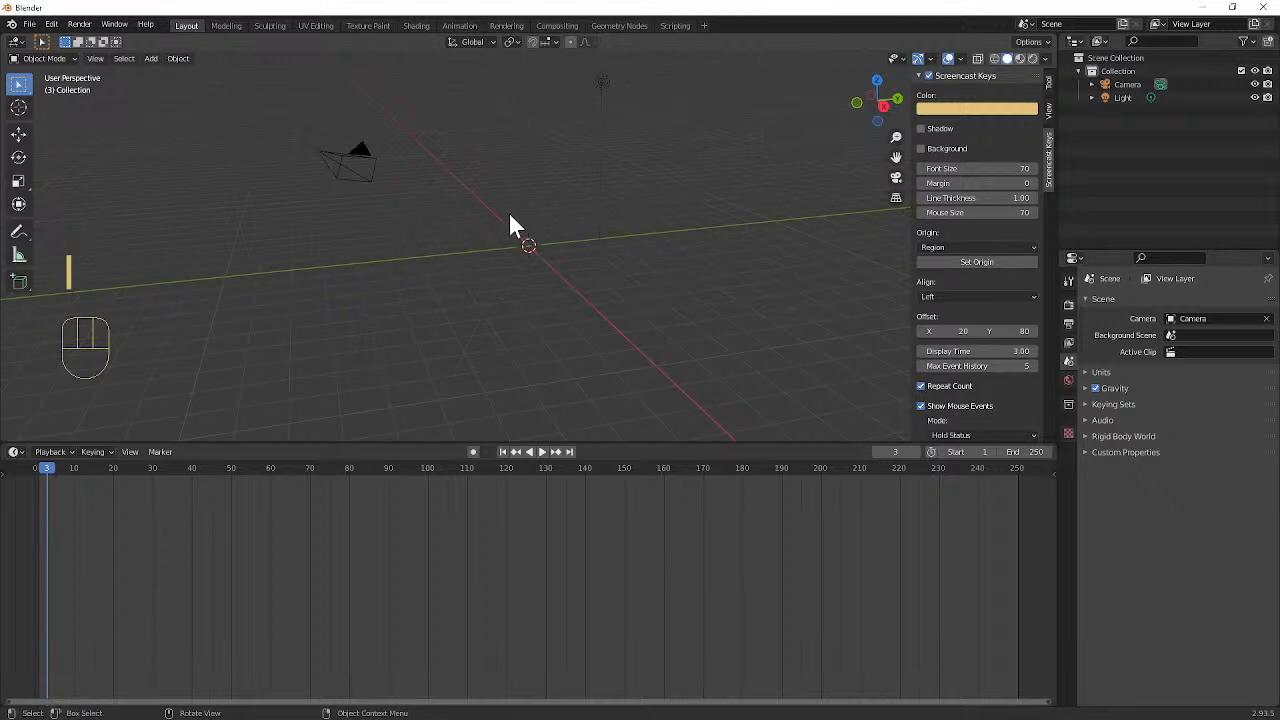
{"action": "key", "text": "i"}
Step: Start opening an existing file and go up from the _StoryBoarding folder to the _Teaching folder
{"action": "left_click", "coordinate": [30, 24]}
{"action": "mouse_move", "coordinate": [81, 207]}
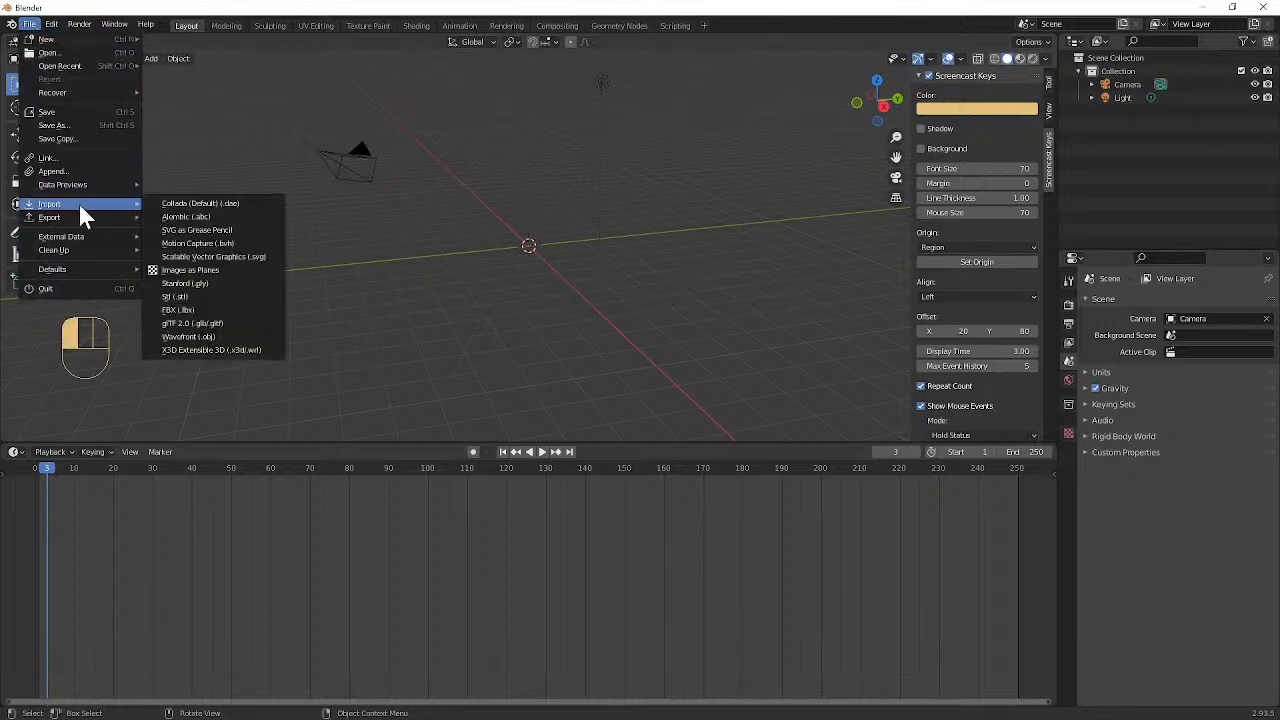
{"action": "mouse_move", "coordinate": [90, 66]}
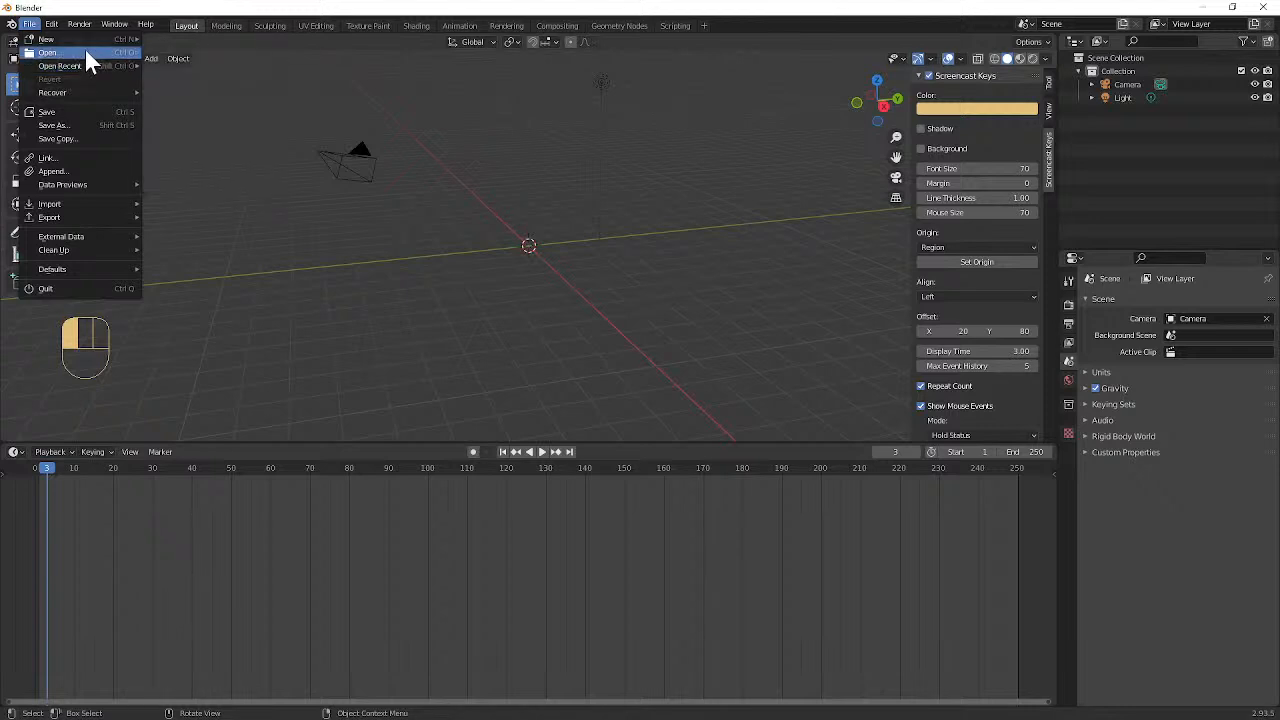
{"action": "left_click", "coordinate": [86, 54]}
{"action": "left_click", "coordinate": [683, 392]}
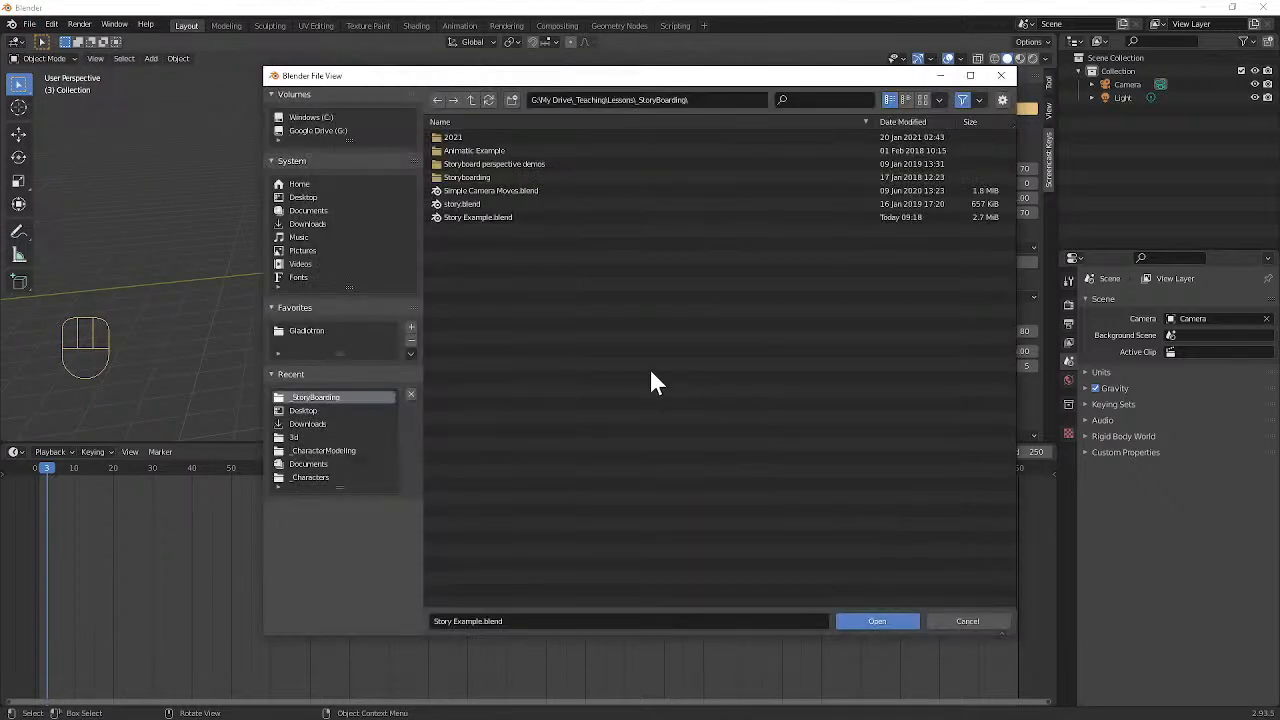
{"action": "left_click", "coordinate": [475, 99]}
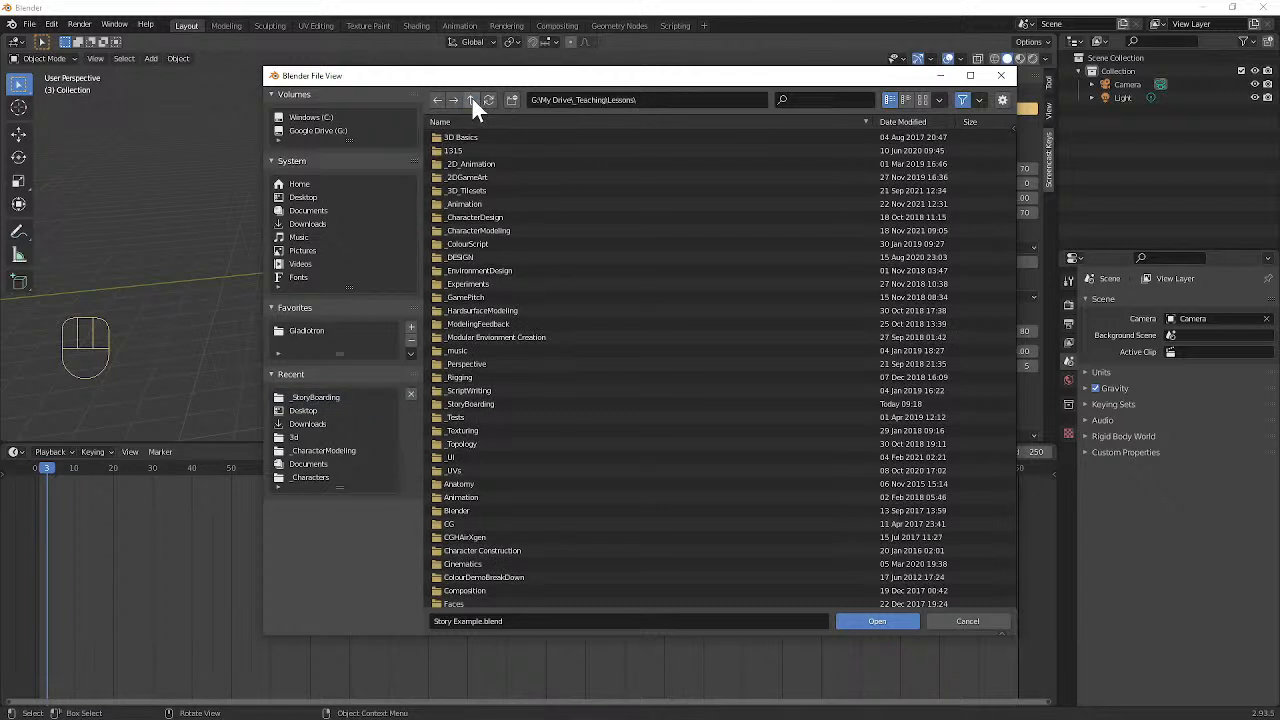
{"action": "left_click", "coordinate": [471, 99]}
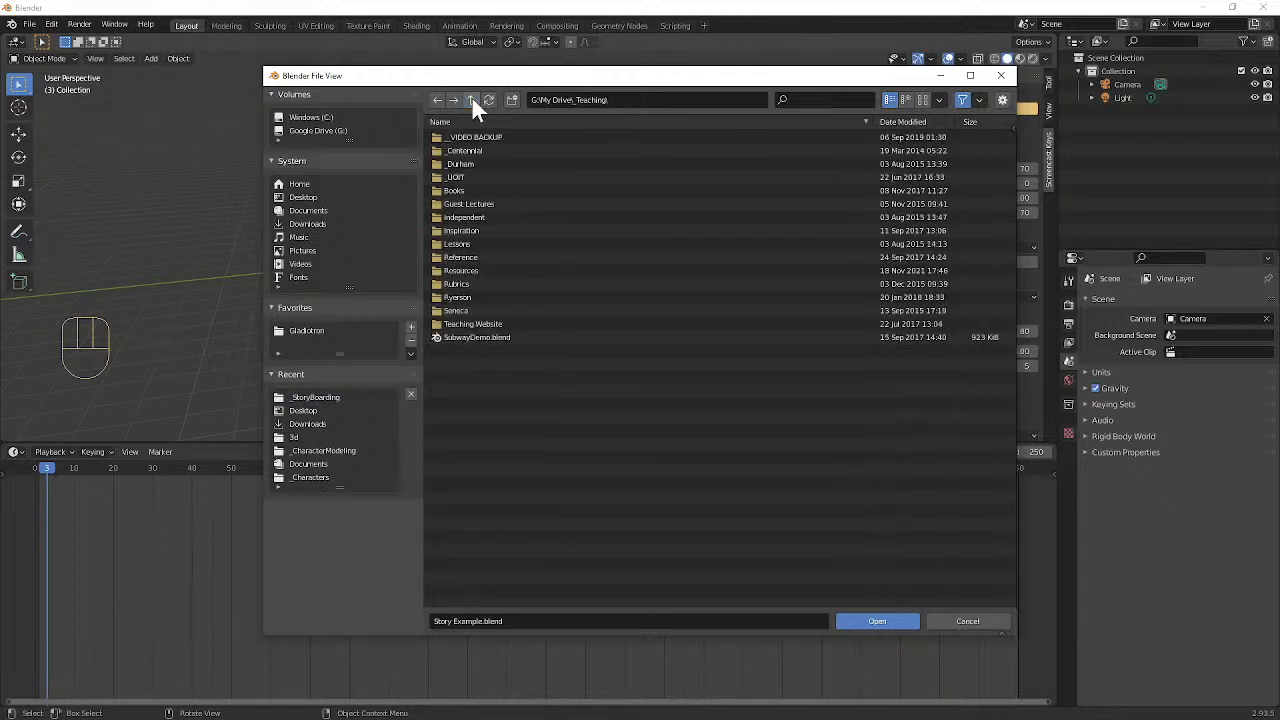
Step: Open rain_v01_AniDemo_2021.blend from the Rain v1 folder of the Rain Rig resources and dismiss the script warning
{"action": "left_click", "coordinate": [467, 269]}
{"action": "scroll", "coordinate": [495, 470], "scroll_direction": "down", "scroll_amount": 2}
{"action": "left_click", "coordinate": [489, 532]}
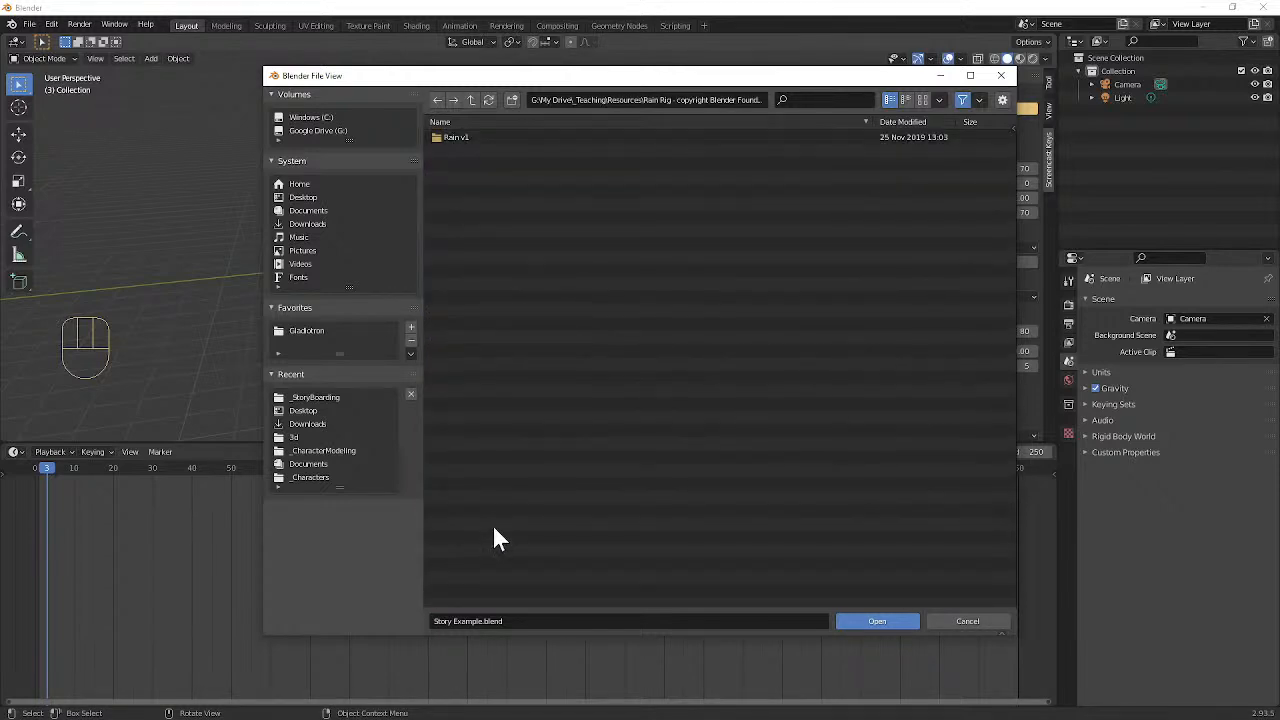
{"action": "left_click", "coordinate": [461, 138]}
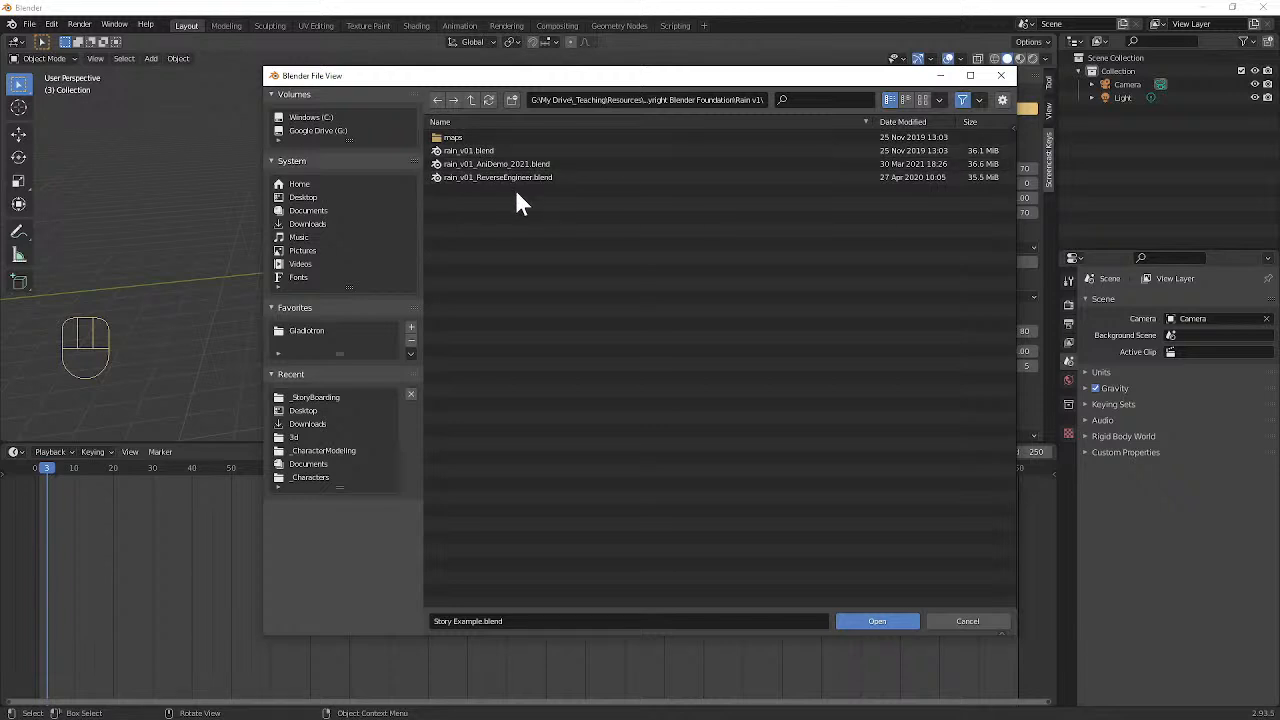
{"action": "left_click", "coordinate": [531, 165]}
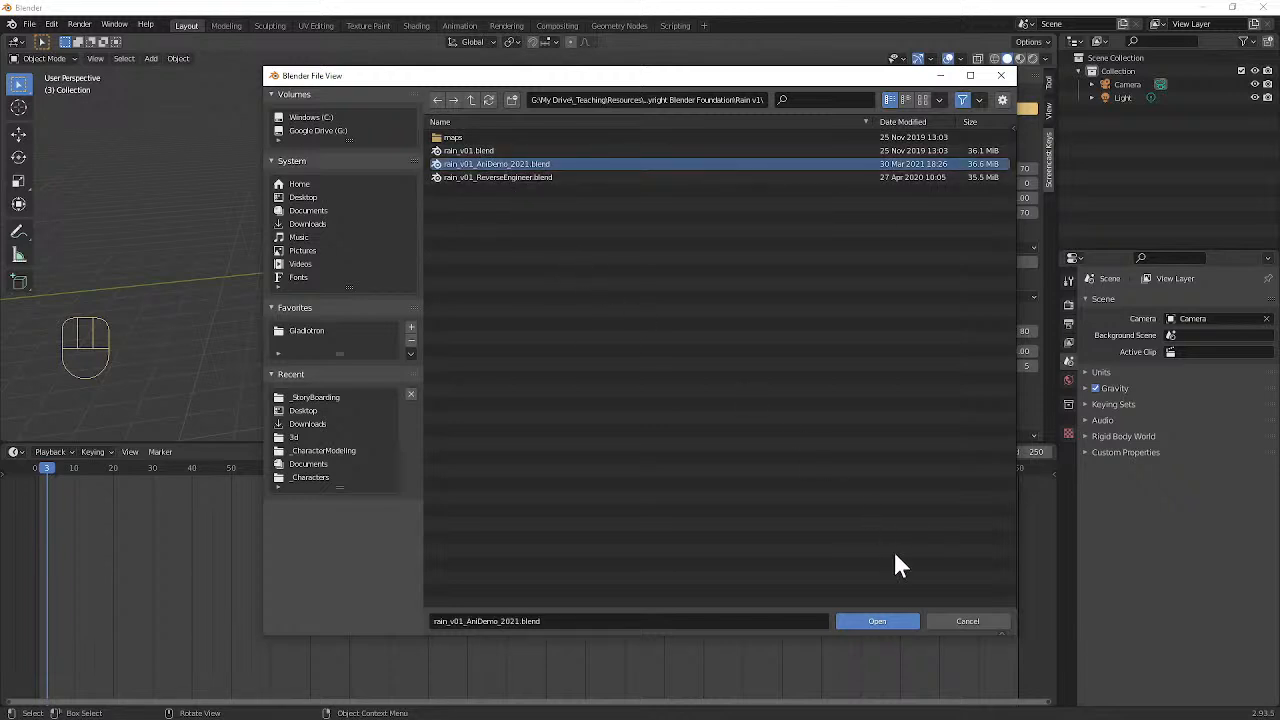
{"action": "left_click", "coordinate": [877, 622]}
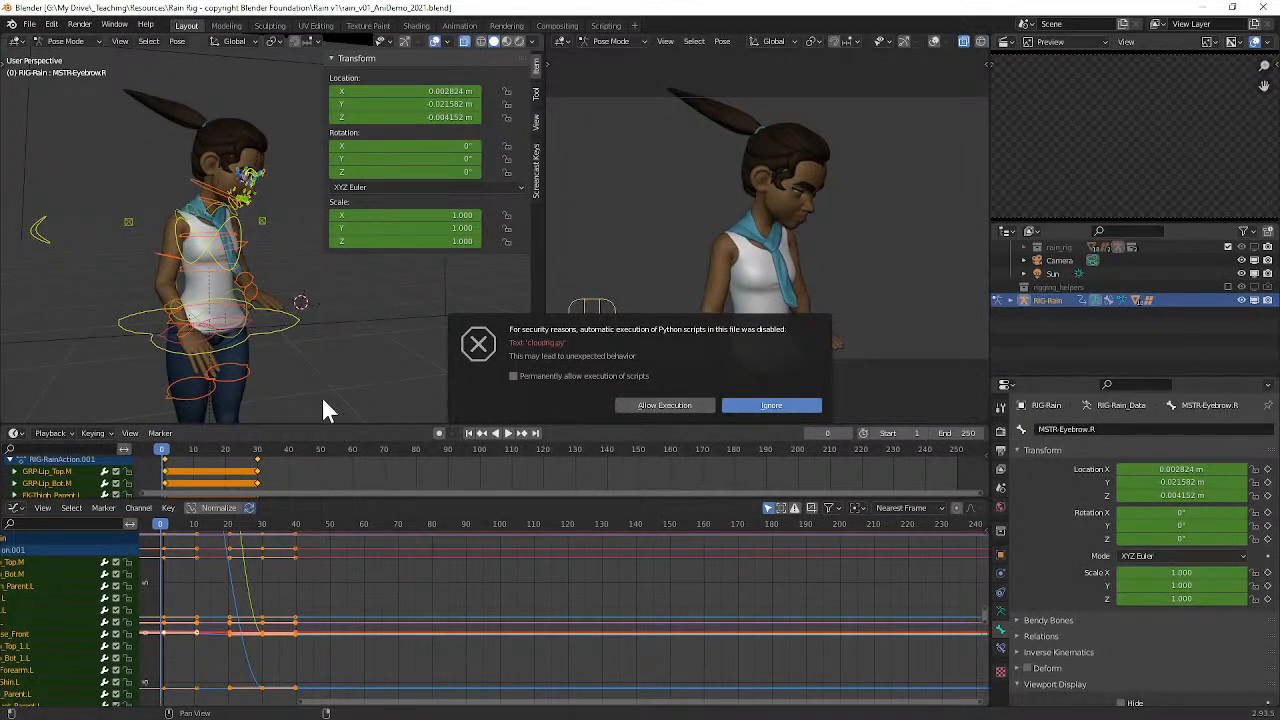
{"action": "left_click", "coordinate": [230, 535]}
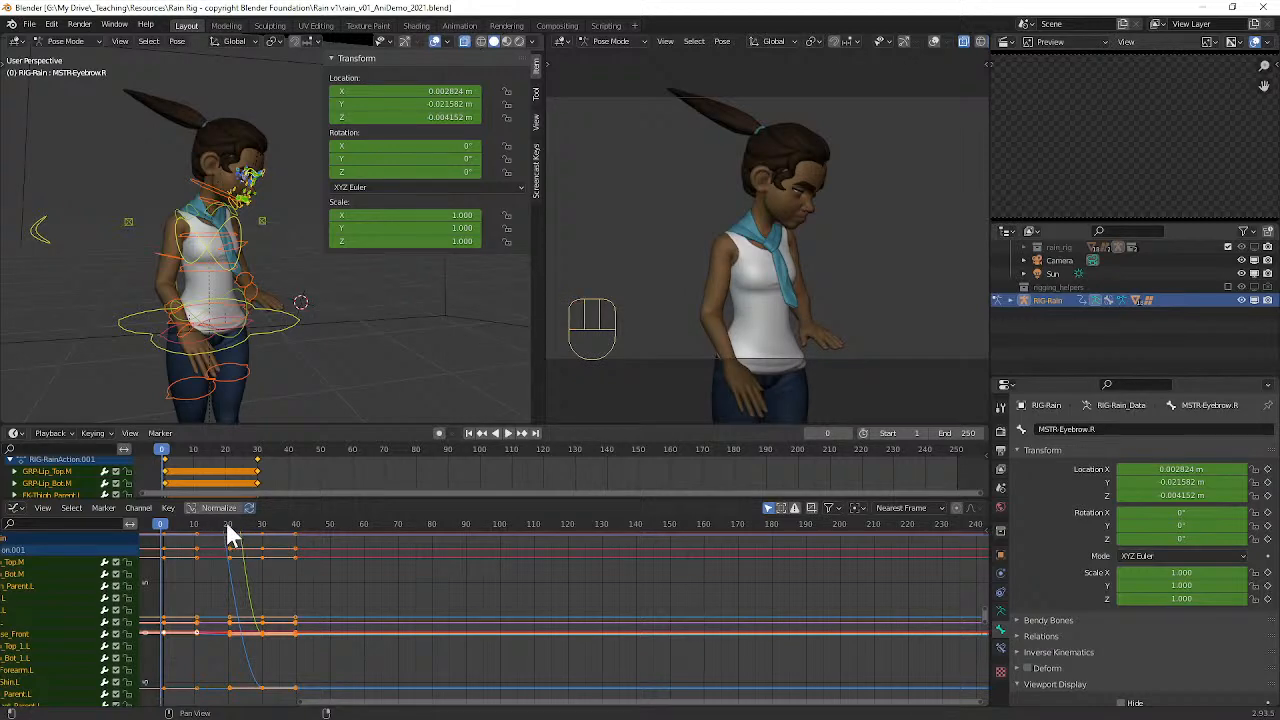
Step: Scrub the Rain character's animation between about frames 13 and 26 and examine the rig and camera from different angles
{"action": "left_click", "coordinate": [226, 525]}
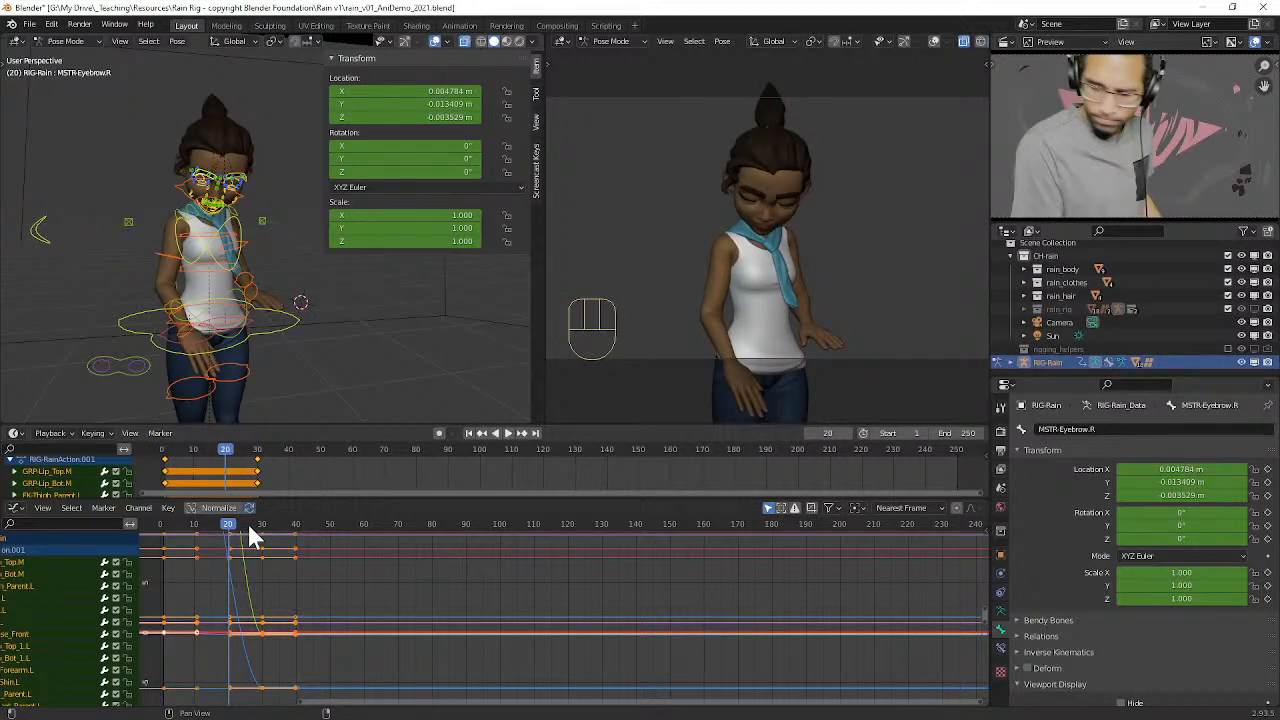
{"action": "mouse_move", "coordinate": [233, 525]}
{"action": "left_mouse_down"}
{"action": "mouse_move", "coordinate": [142, 514]}
{"action": "mouse_move", "coordinate": [265, 516]}
{"action": "mouse_move", "coordinate": [166, 508]}
{"action": "mouse_move", "coordinate": [246, 521]}
{"action": "mouse_move", "coordinate": [214, 523]}
{"action": "left_mouse_up"}
{"action": "middle_click_drag", "start_coordinate": [245, 410], "coordinate": [264, 322]}
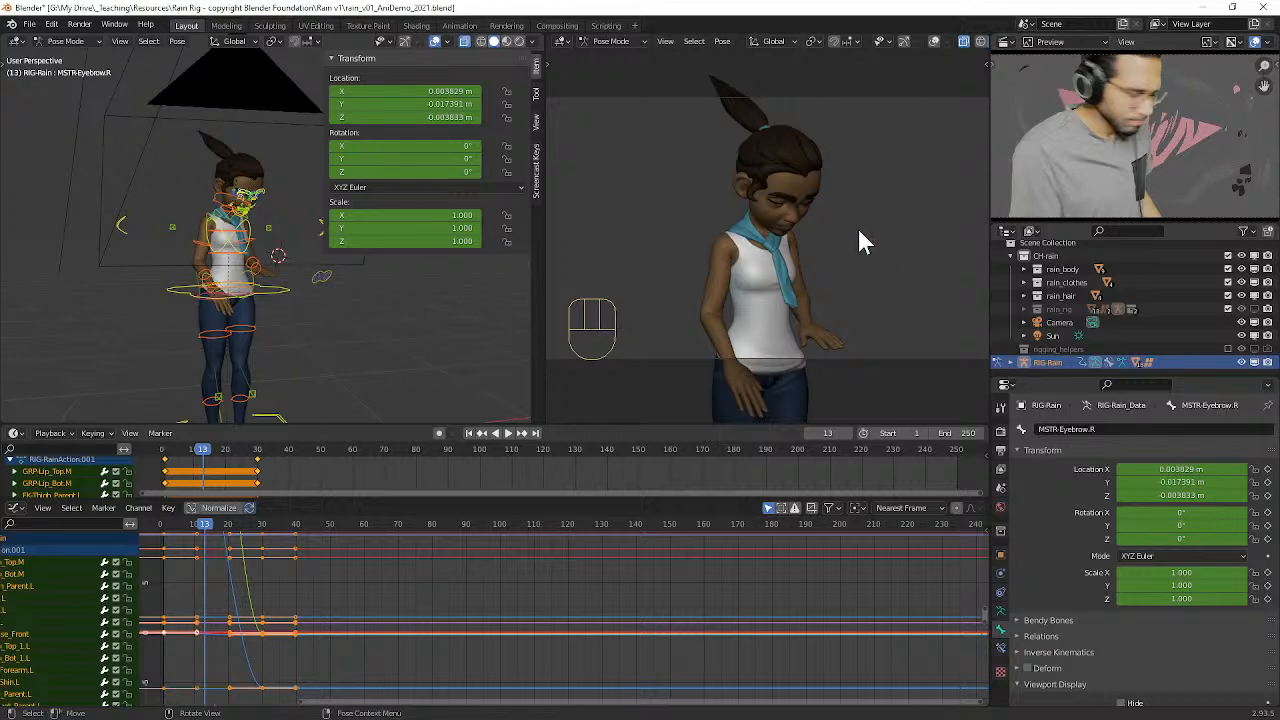
{"action": "middle_click_drag", "start_coordinate": [300, 205], "coordinate": [190, 205]}
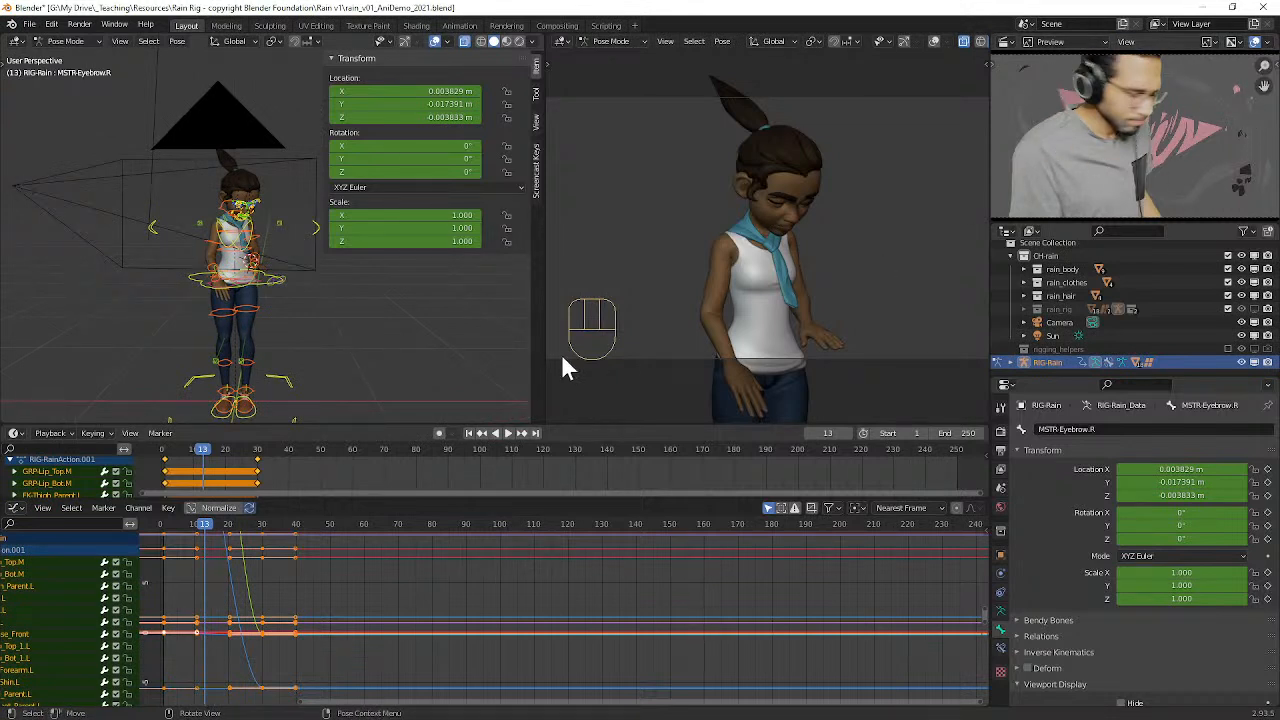
{"action": "left_click_drag", "start_coordinate": [194, 522], "coordinate": [249, 533]}
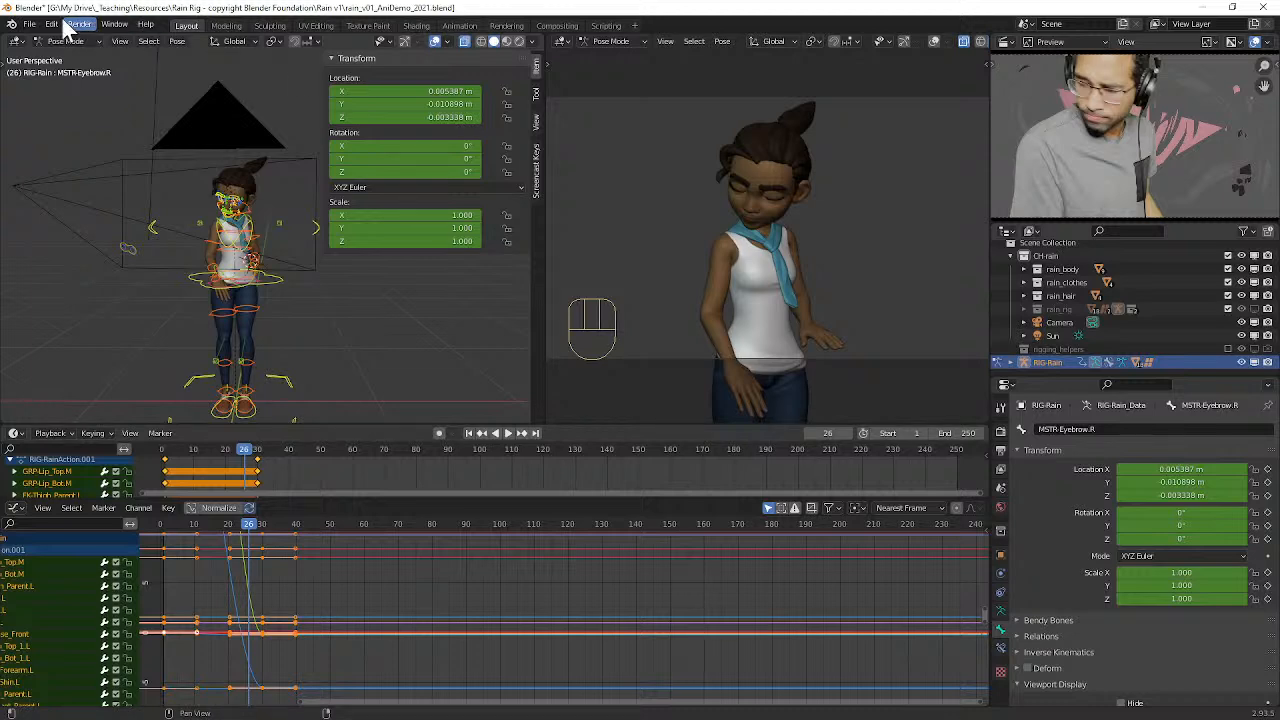
Step: Open rain_v01.blend from the Rain v1 folder, discarding the current file's changes, and allow its Python scripts to run
{"action": "left_click", "coordinate": [30, 26]}
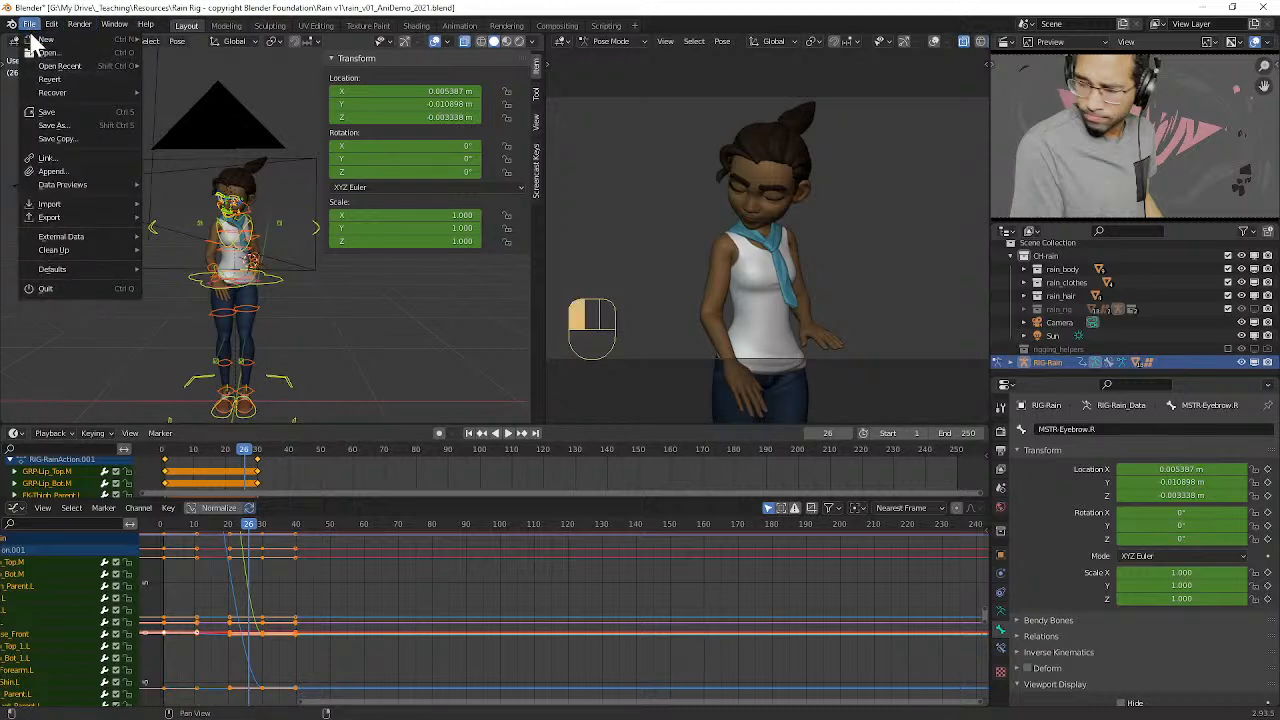
{"action": "left_click", "coordinate": [50, 60]}
{"action": "left_click", "coordinate": [660, 392]}
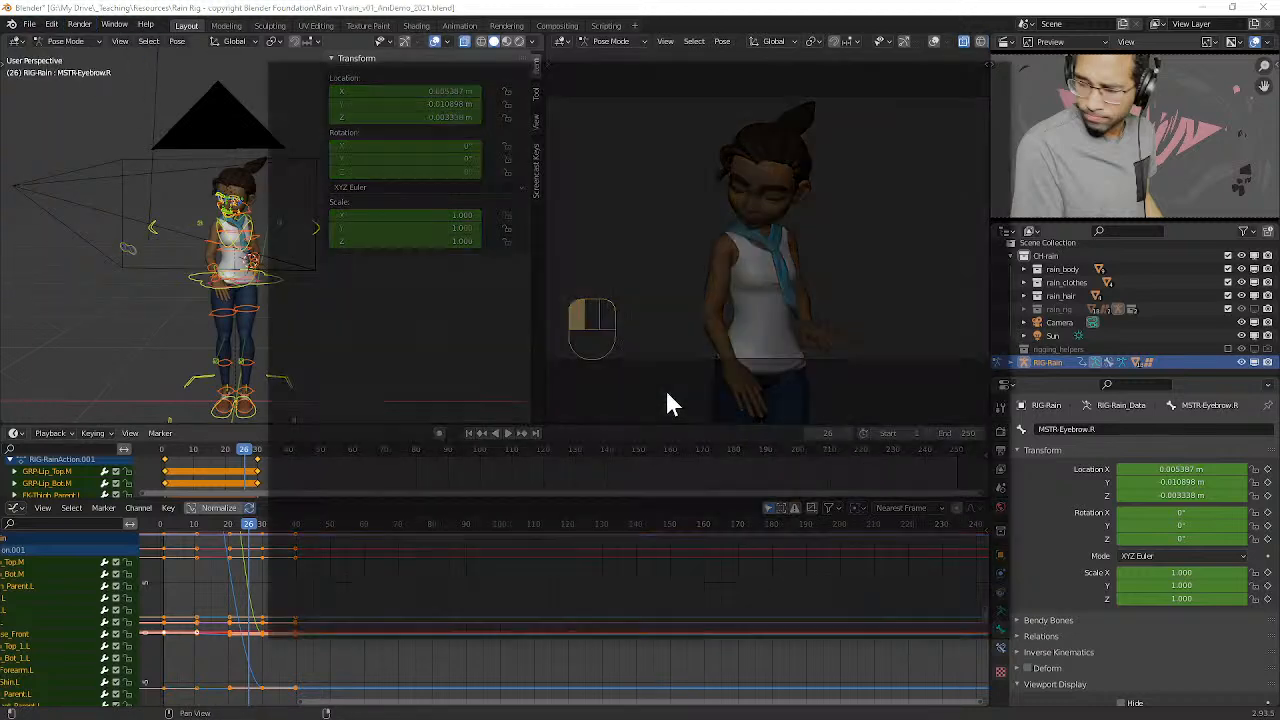
{"action": "left_click", "coordinate": [480, 140]}
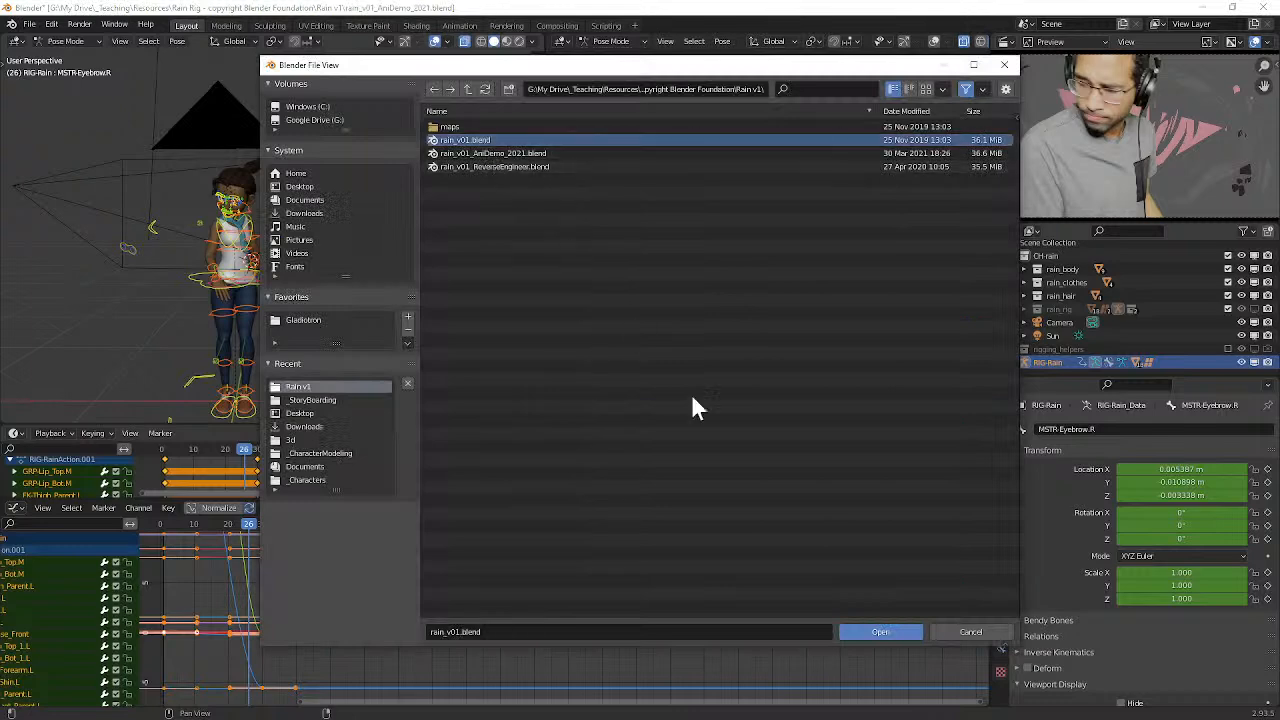
{"action": "left_click", "coordinate": [878, 628]}
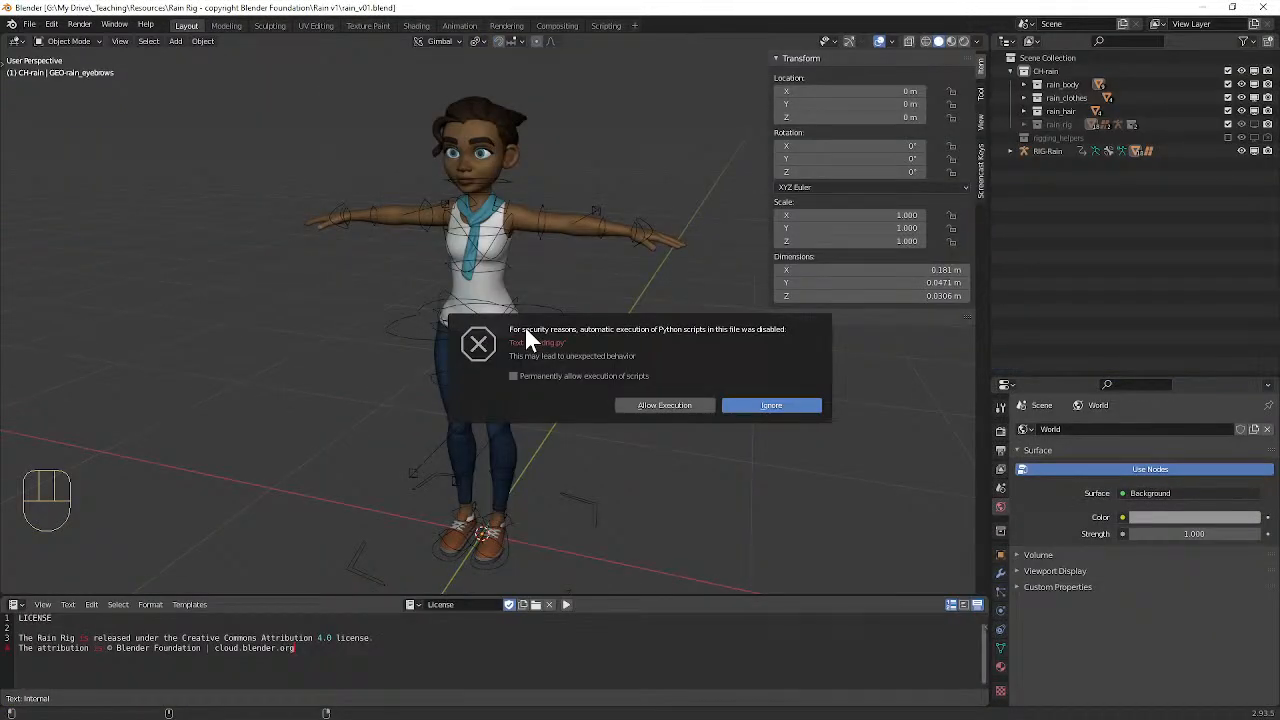
{"action": "left_click", "coordinate": [664, 405]}
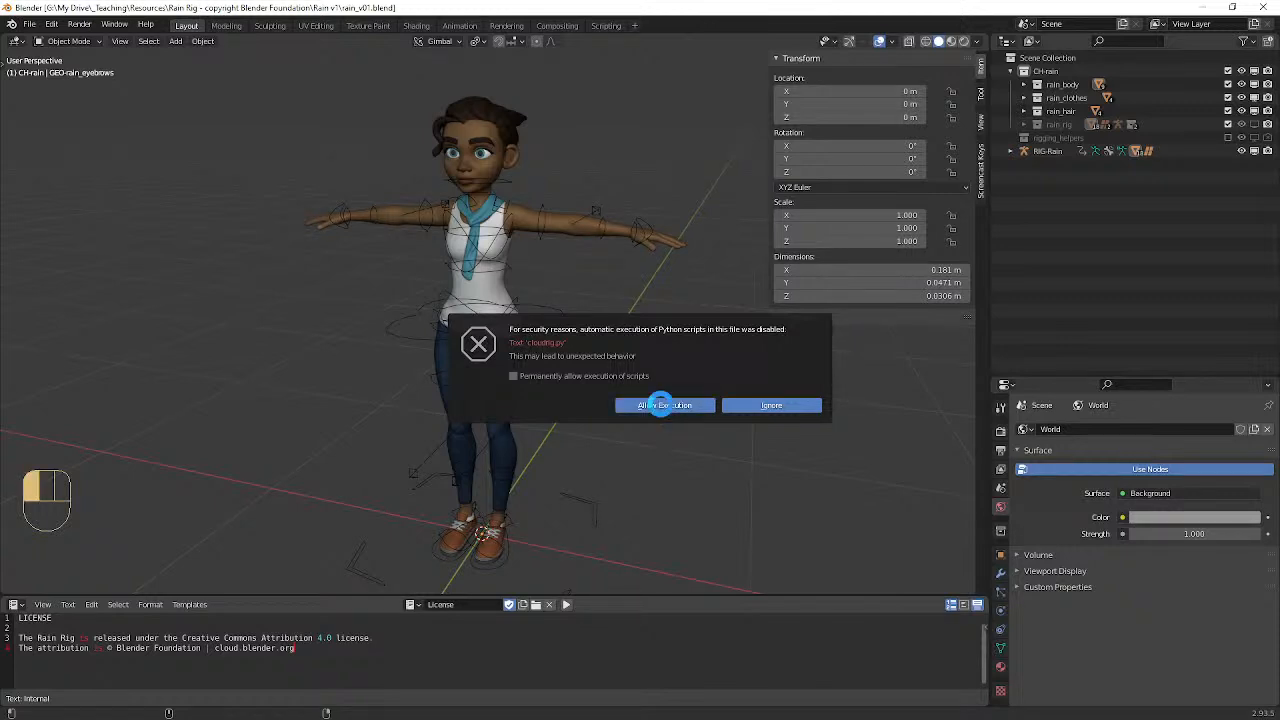
Step: Select the Rain character's rig and switch it to Pose Mode
{"action": "mouse_move", "coordinate": [531, 320]}
{"action": "middle_mouse_down"}
{"action": "mouse_move", "coordinate": [617, 314]}
{"action": "mouse_move", "coordinate": [554, 297]}
{"action": "mouse_move", "coordinate": [547, 323]}
{"action": "middle_mouse_up"}
{"action": "left_click", "coordinate": [545, 321]}
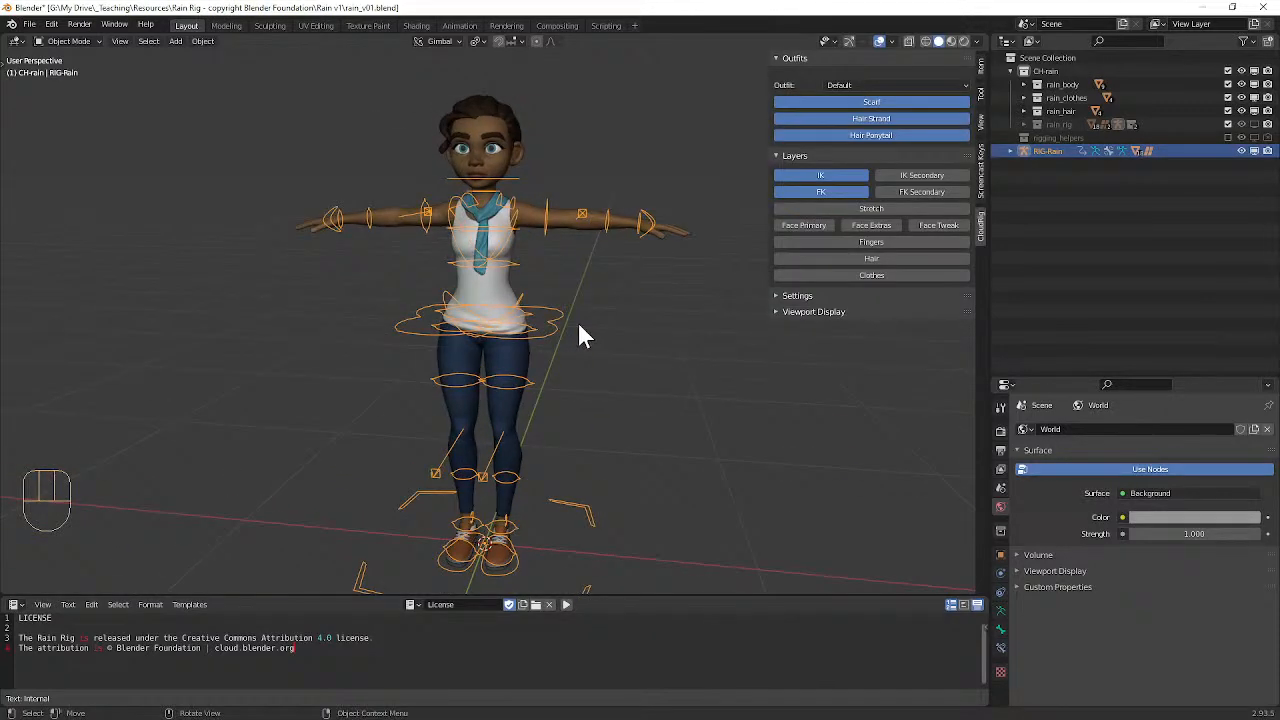
{"action": "key", "text": "ctrl+Tab"}
Step: Try moving the pelvis control and each hand control of the rig, cancelling every move
{"action": "left_click", "coordinate": [556, 323]}
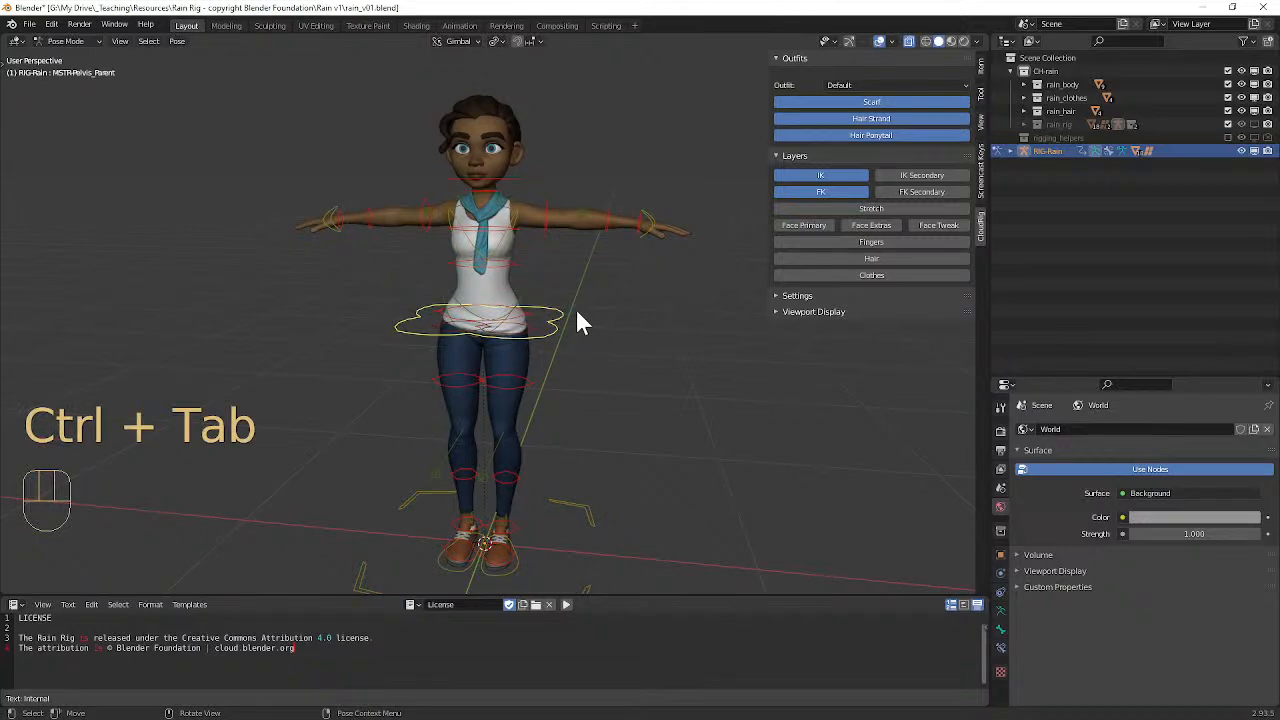
{"action": "key", "text": "g"}
{"action": "right_click", "coordinate": [521, 308]}
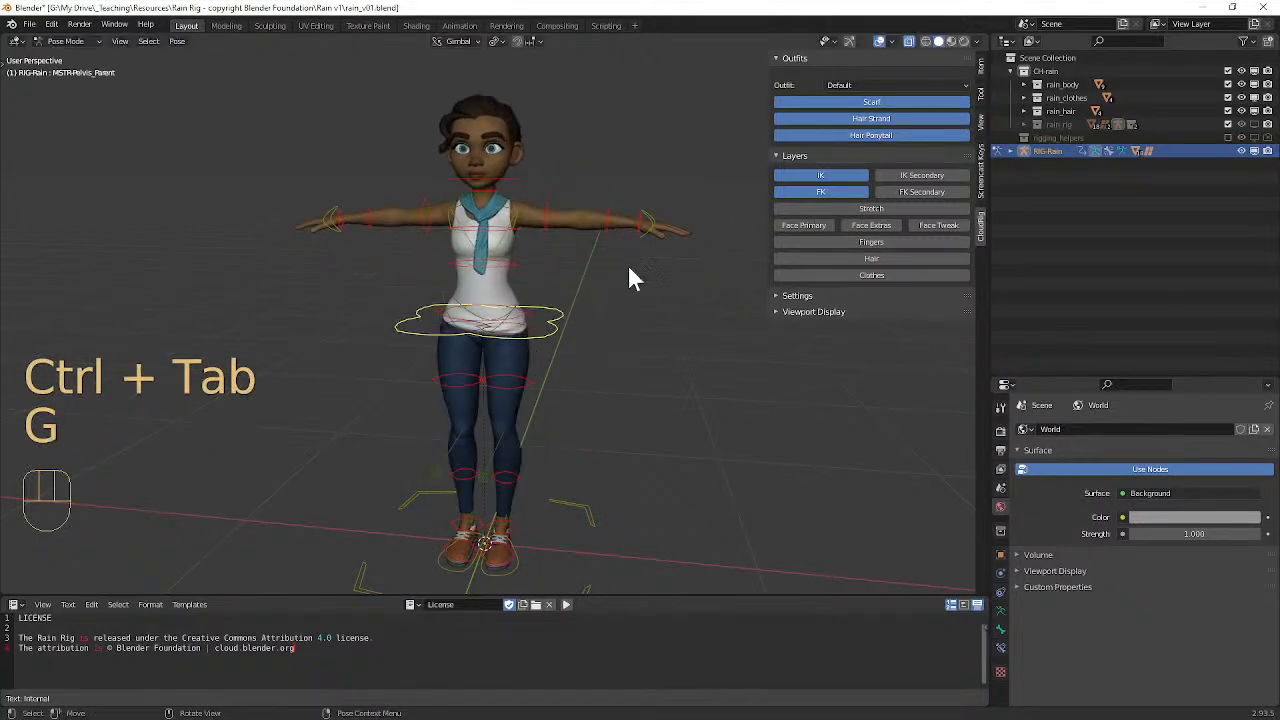
{"action": "left_click", "coordinate": [647, 216]}
{"action": "key", "text": "g"}
{"action": "right_click", "coordinate": [520, 262]}
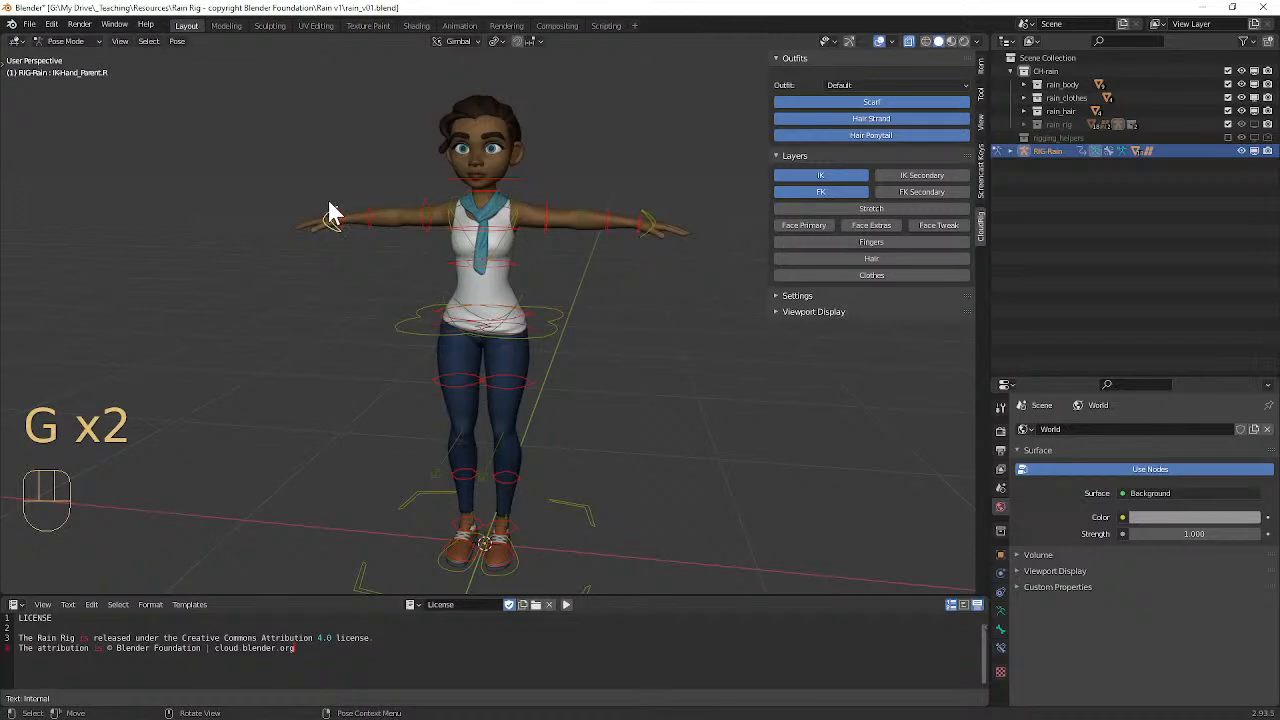
{"action": "key", "text": "g"}
{"action": "right_click", "coordinate": [409, 234]}
{"action": "left_click", "coordinate": [660, 222]}
{"action": "key", "text": "g"}
{"action": "right_click", "coordinate": [523, 238]}
{"action": "middle_click_drag", "start_coordinate": [643, 298], "coordinate": [669, 283]}
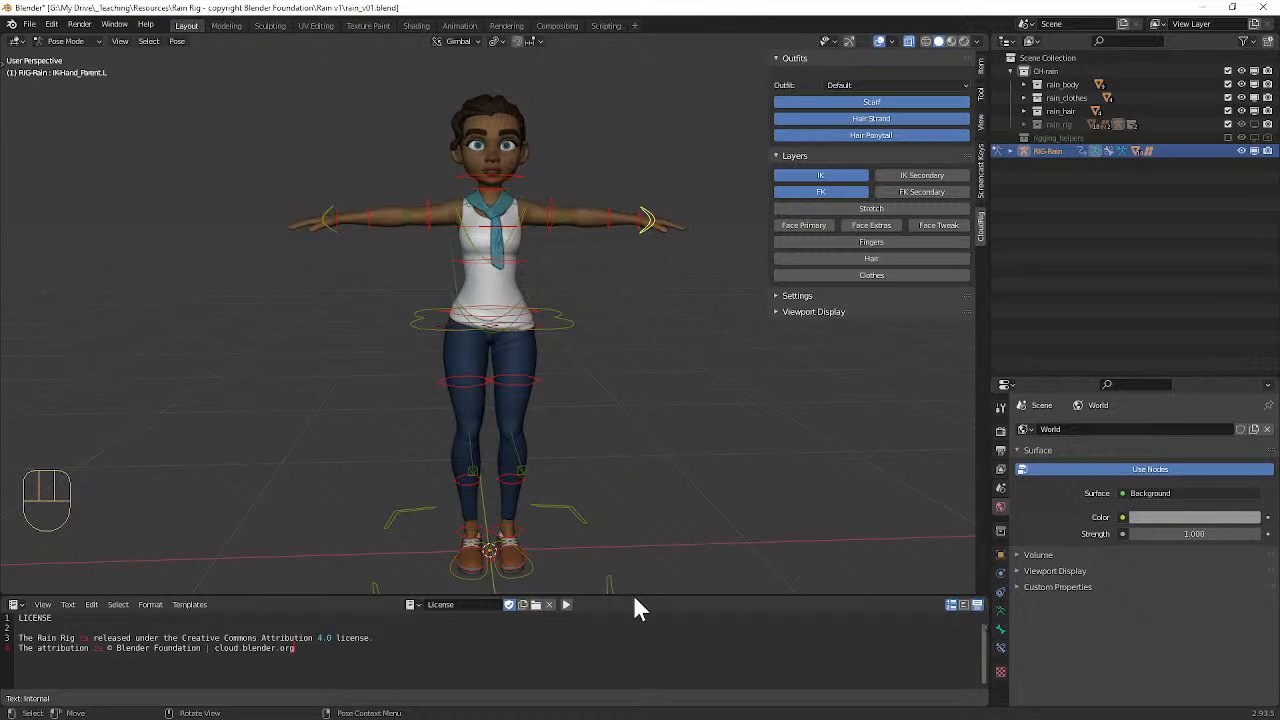
Step: Enlarge the text editor area below the 3D viewport and slightly widen the Outliner and Properties column
{"action": "left_click_drag", "start_coordinate": [633, 596], "coordinate": [655, 503]}
{"action": "middle_click_drag", "start_coordinate": [700, 400], "coordinate": [643, 400], "text": "ctrl"}
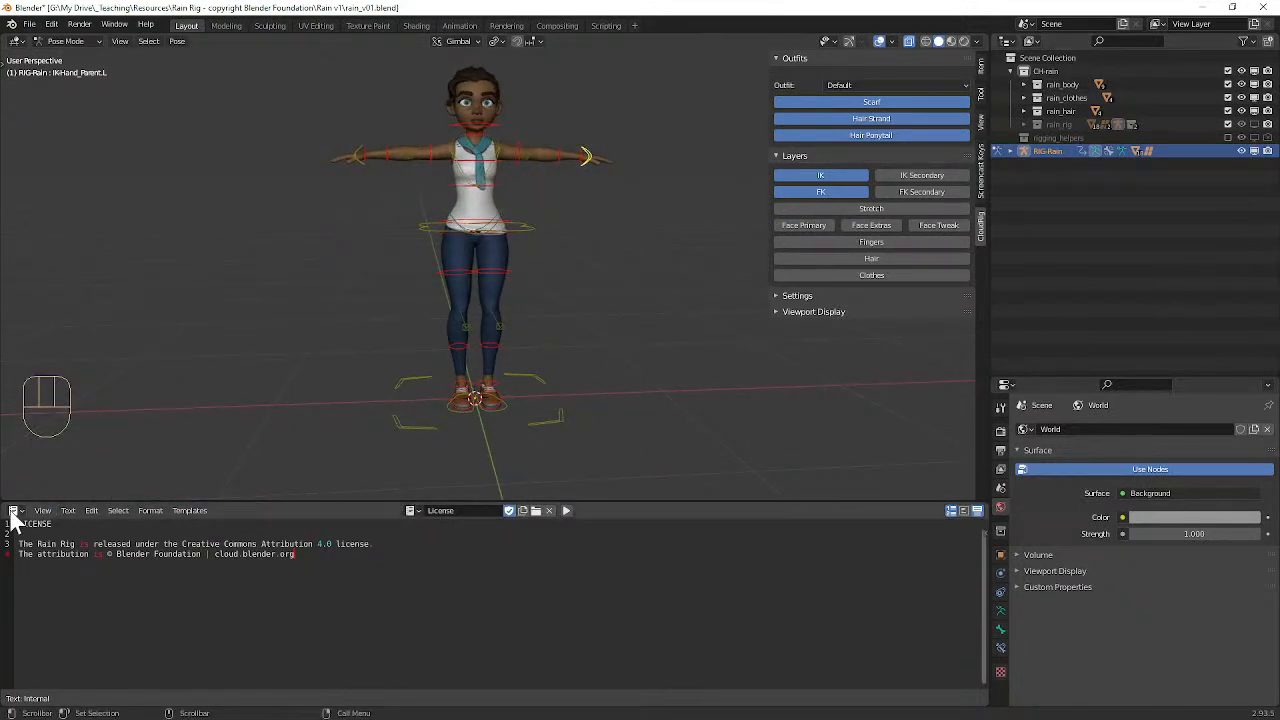
{"action": "left_click_drag", "start_coordinate": [388, 501], "coordinate": [417, 401]}
{"action": "mouse_move", "coordinate": [562, 308]}
{"action": "middle_mouse_down", "text": "alt+shift"}
{"action": "mouse_move", "coordinate": [552, 345]}
{"action": "mouse_move", "coordinate": [538, 331]}
{"action": "mouse_move", "coordinate": [569, 319]}
{"action": "mouse_move", "coordinate": [569, 330]}
{"action": "mouse_move", "coordinate": [547, 321]}
{"action": "middle_mouse_up", "text": "alt+shift"}
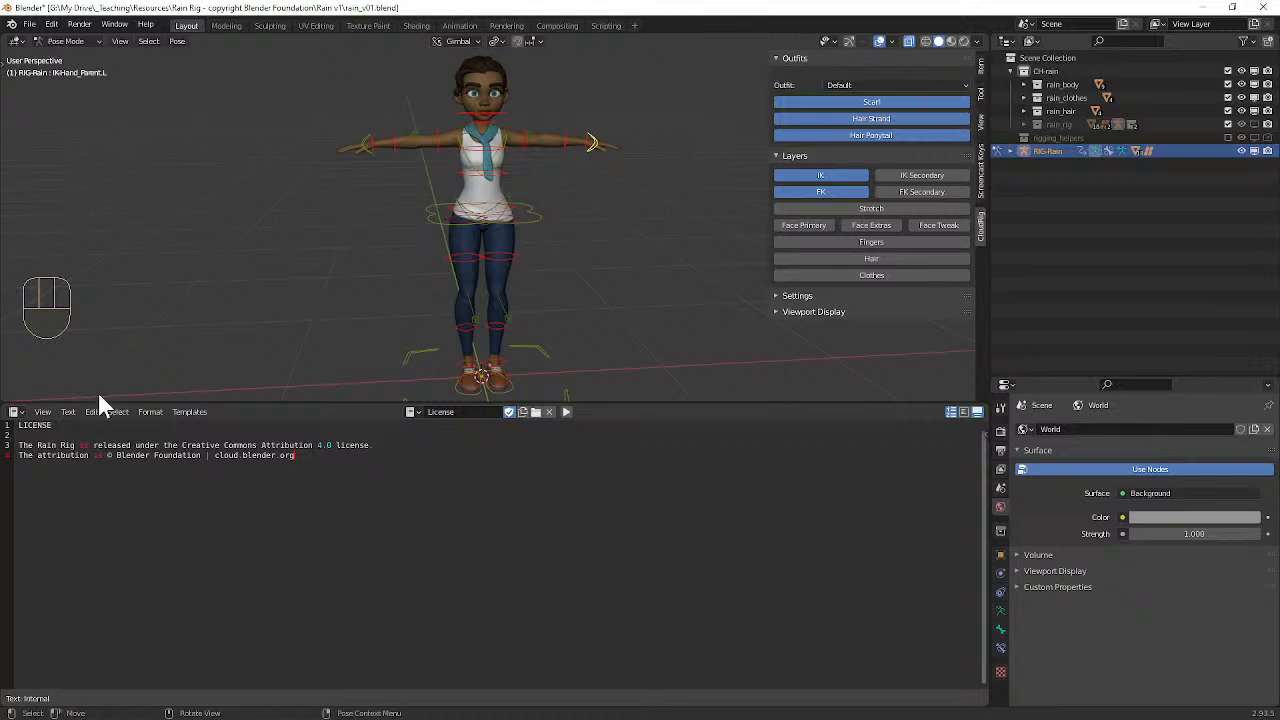
{"action": "left_click_drag", "start_coordinate": [766, 403], "coordinate": [758, 505]}
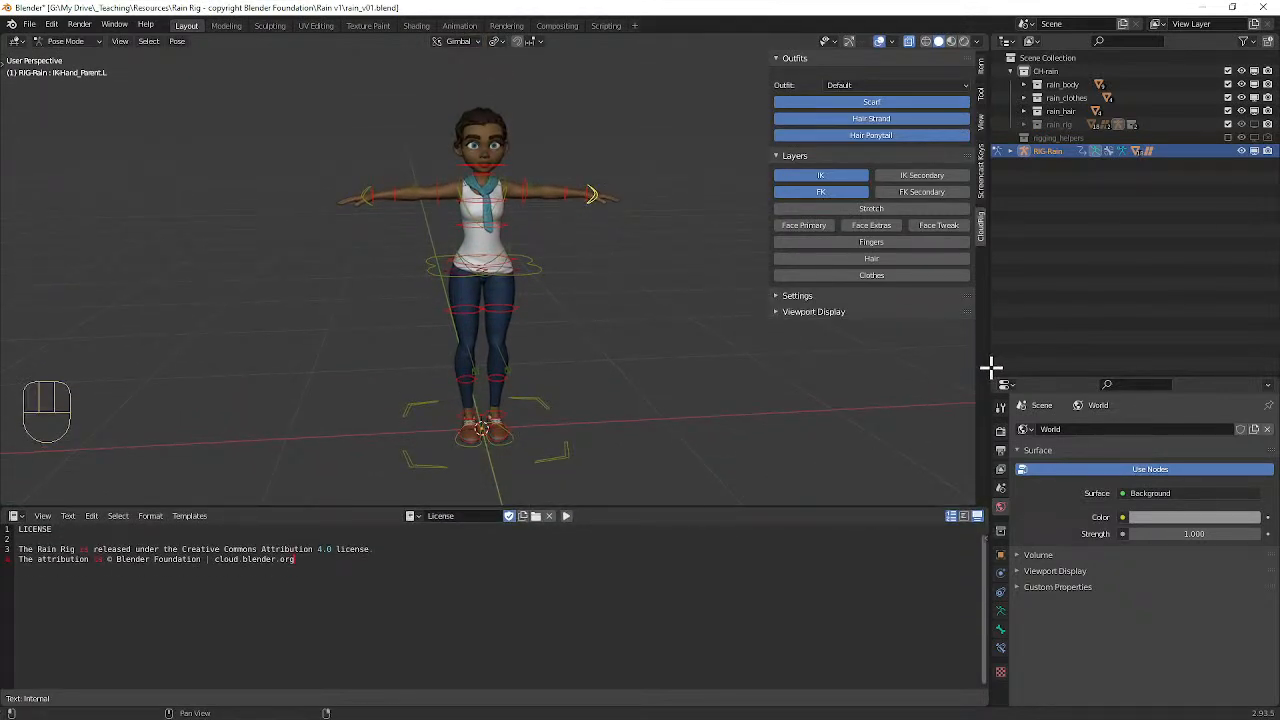
{"action": "left_click_drag", "start_coordinate": [988, 366], "coordinate": [968, 408]}
{"action": "left_click_drag", "start_coordinate": [698, 508], "coordinate": [690, 433]}
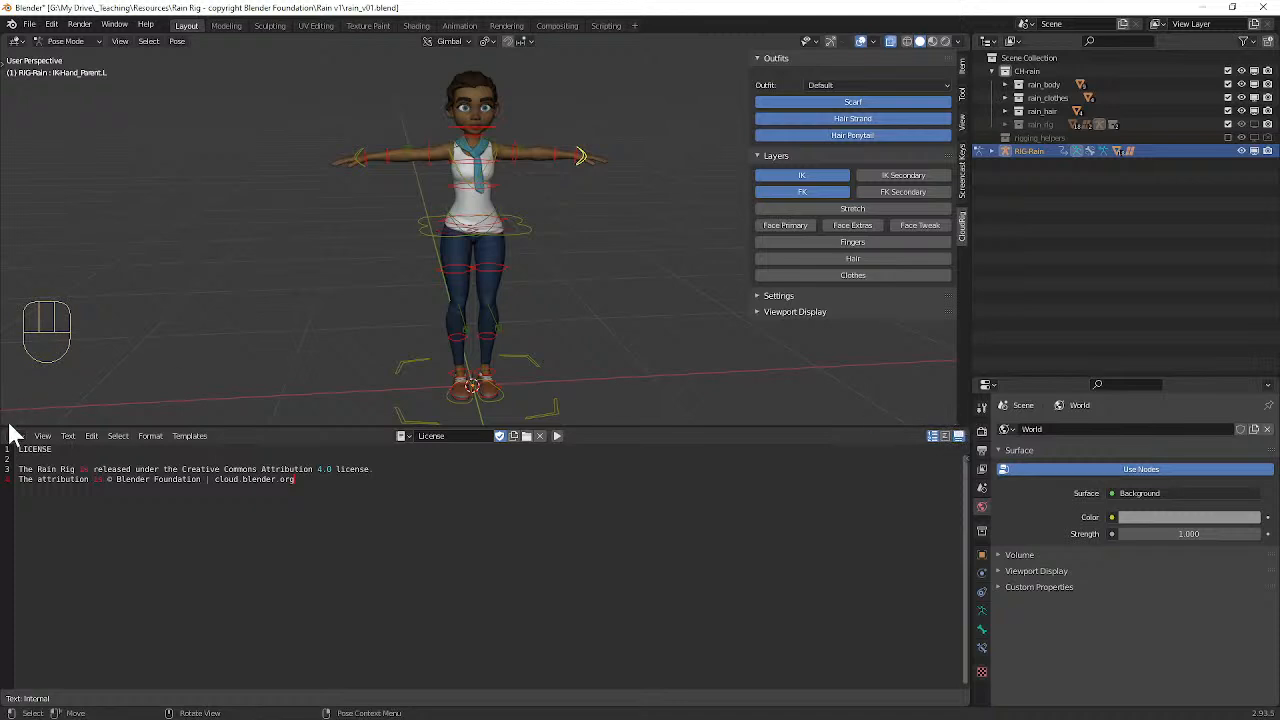
Step: Demonstrate splitting the text editor into two side-by-side areas and joining them back into one
{"action": "left_click_drag", "start_coordinate": [3, 430], "coordinate": [514, 474]}
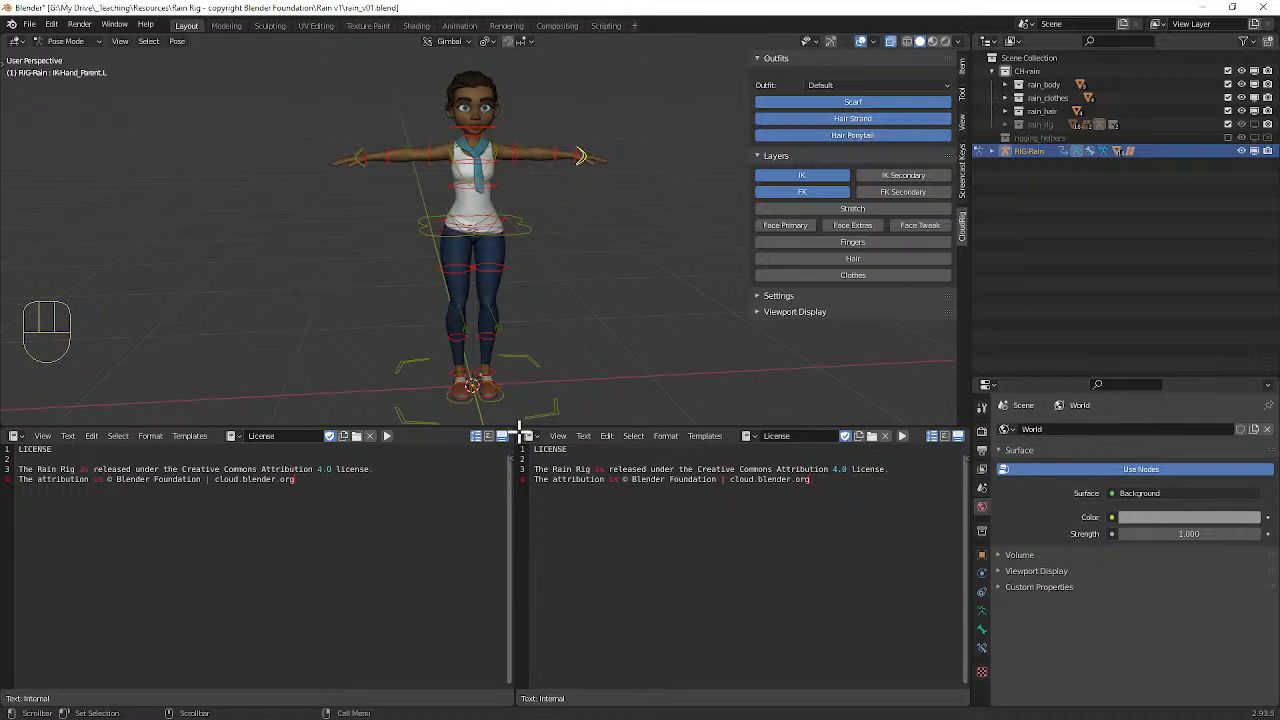
{"action": "left_click_drag", "start_coordinate": [519, 428], "coordinate": [442, 437]}
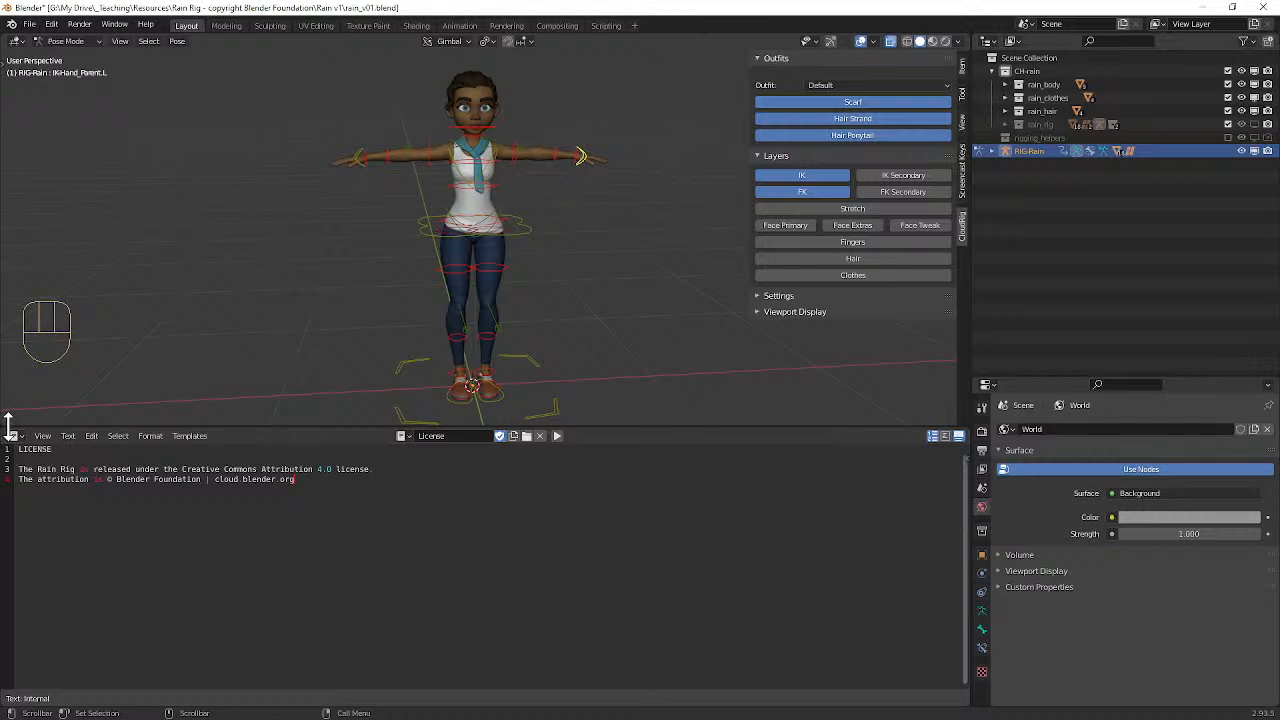
{"action": "left_click_drag", "start_coordinate": [5, 438], "coordinate": [521, 463]}
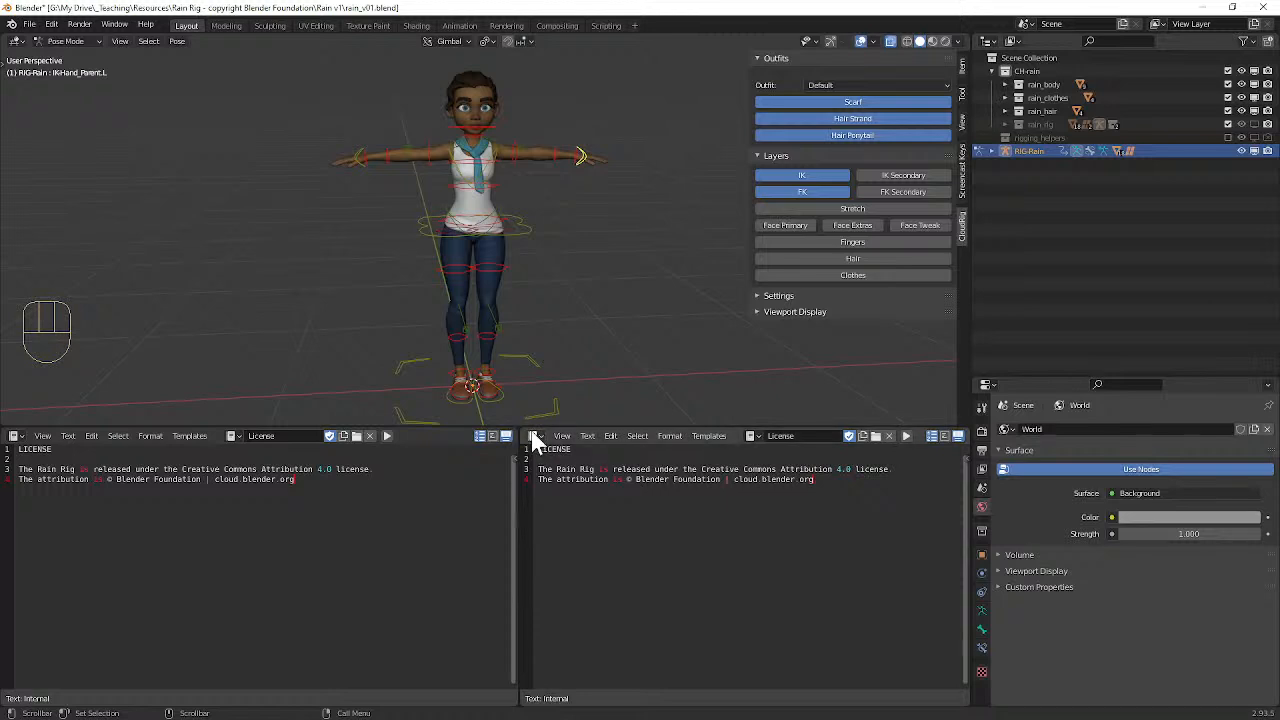
{"action": "left_click_drag", "start_coordinate": [523, 428], "coordinate": [528, 322]}
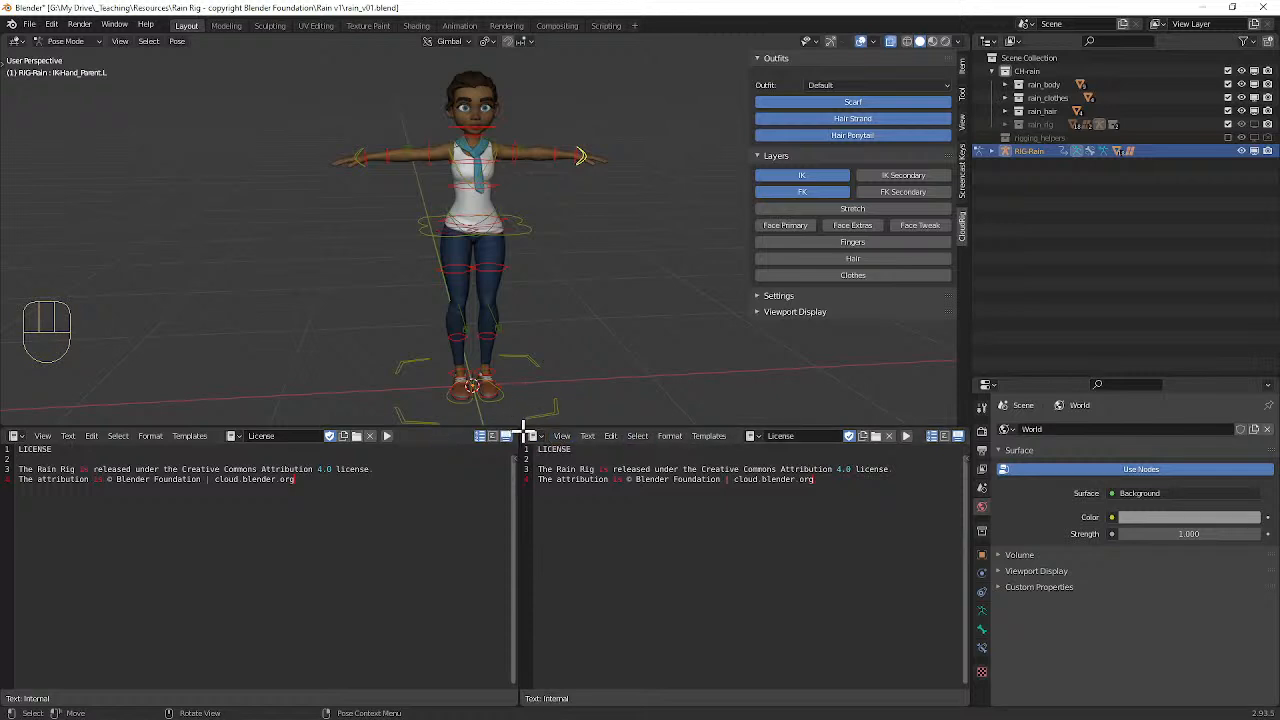
{"action": "left_click_drag", "start_coordinate": [523, 432], "coordinate": [508, 428]}
{"action": "left_click_drag", "start_coordinate": [378, 440], "coordinate": [371, 449]}
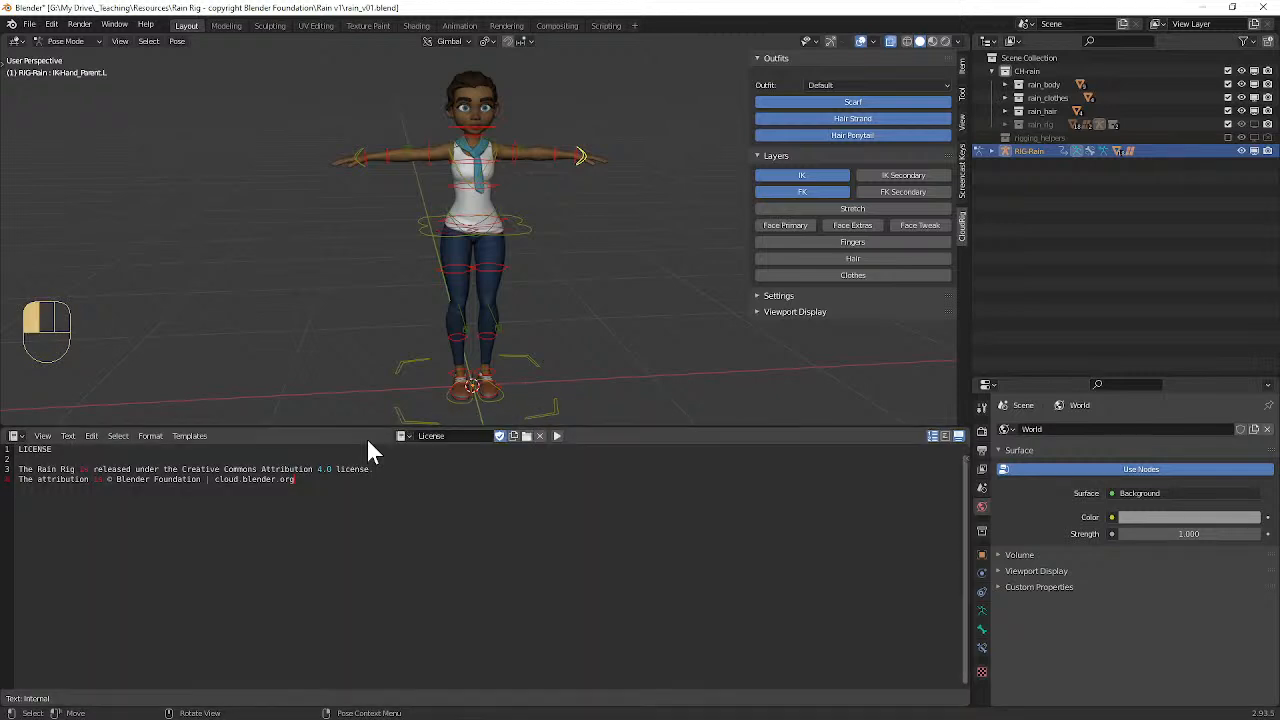
Step: Join the text editor over the 3D viewport area and change the merged area to a 3D Viewport
{"action": "left_click_drag", "start_coordinate": [14, 436], "coordinate": [16, 370]}
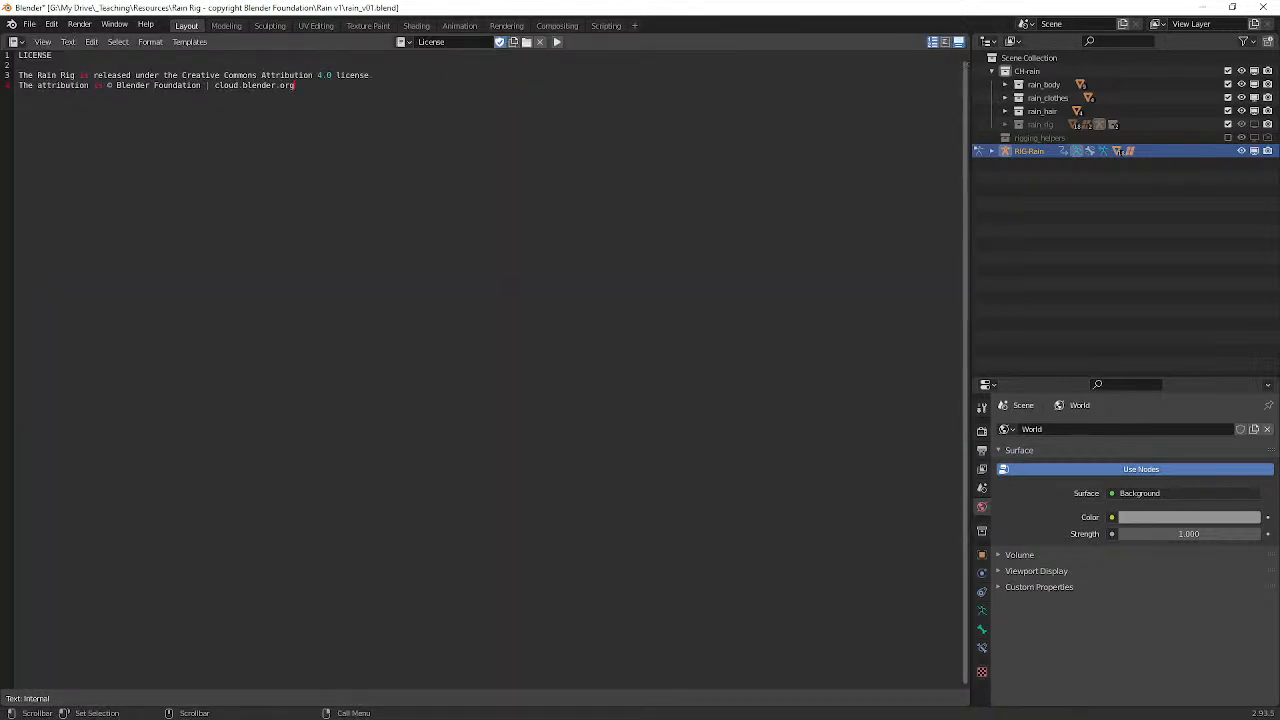
{"action": "left_click", "coordinate": [16, 43]}
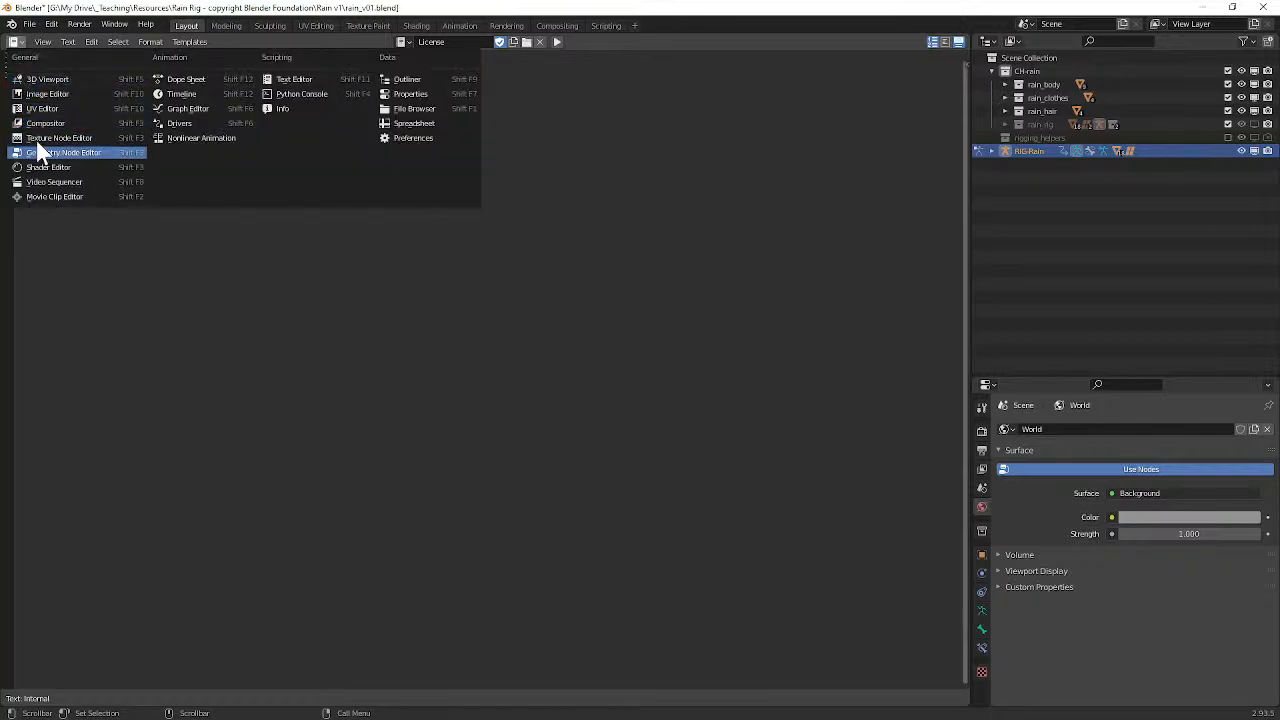
{"action": "left_click", "coordinate": [288, 80]}
{"action": "left_click", "coordinate": [21, 45]}
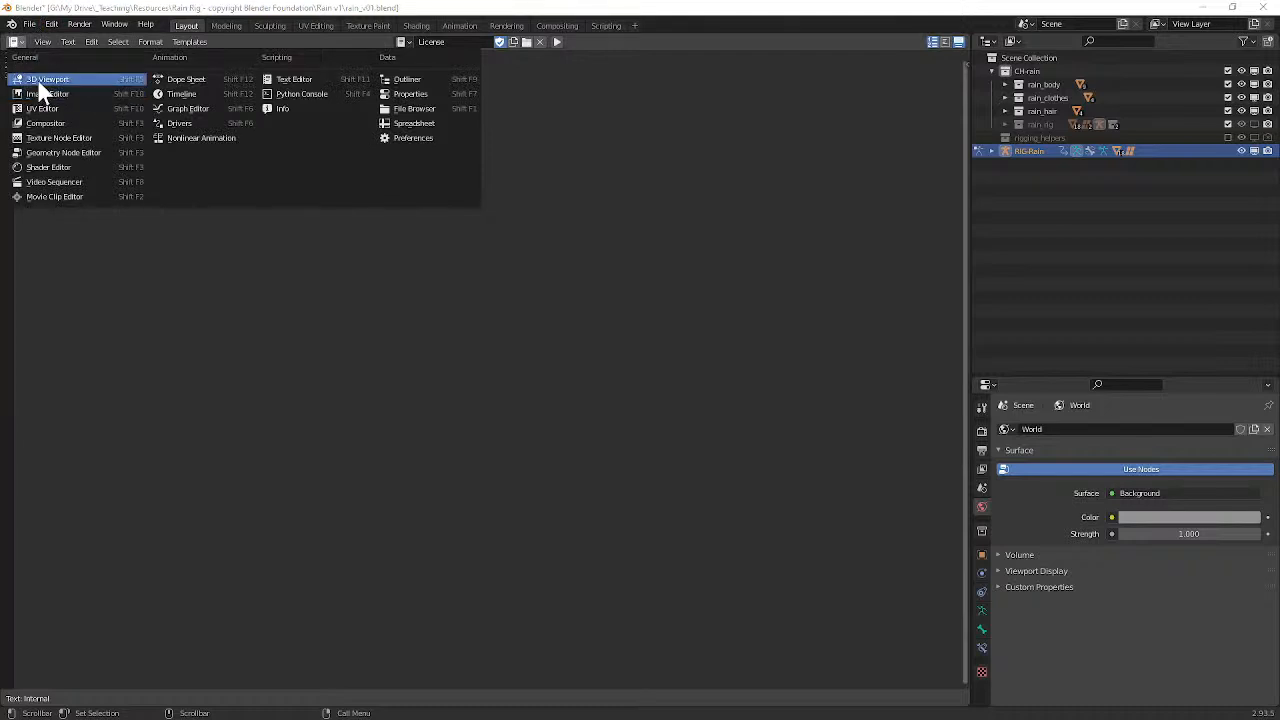
{"action": "left_click", "coordinate": [36, 80]}
{"action": "middle_click_drag", "start_coordinate": [322, 225], "coordinate": [531, 280]}
{"action": "scroll", "coordinate": [531, 250], "scroll_direction": "up", "scroll_amount": 3}
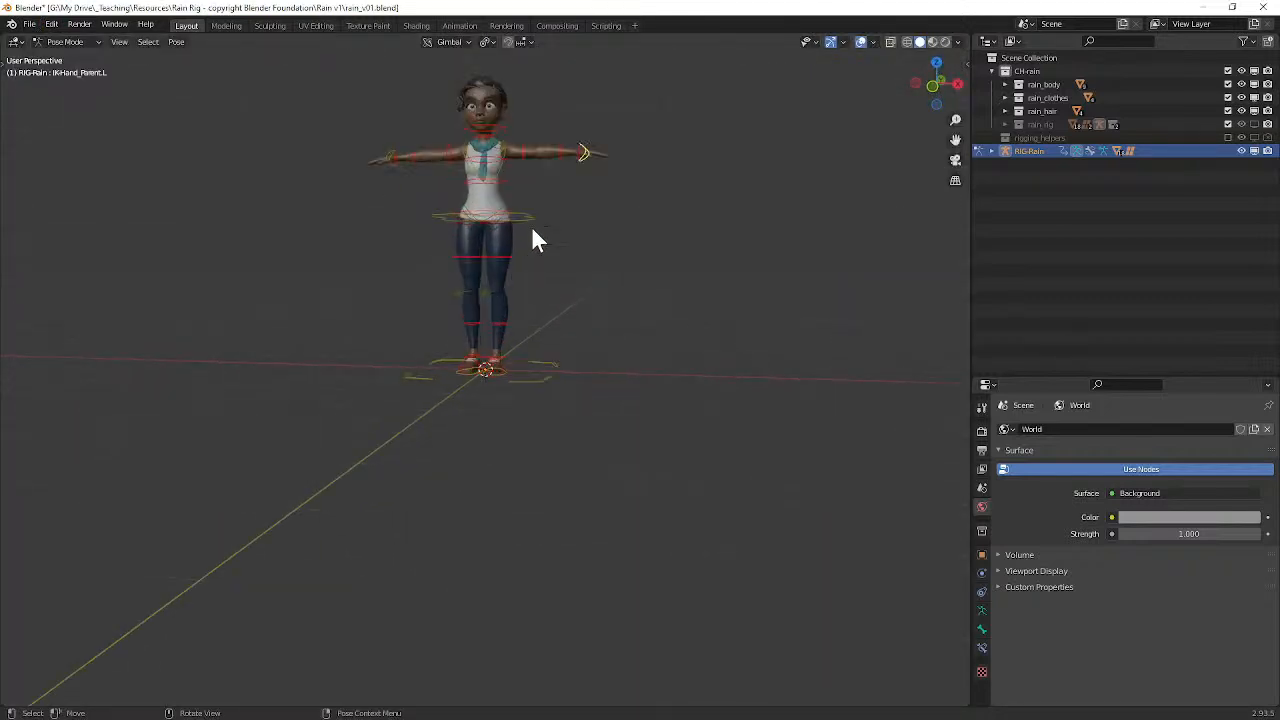
Step: Switch the main area to the UV Editor and back to the 3D Viewport
{"action": "left_click", "coordinate": [17, 43]}
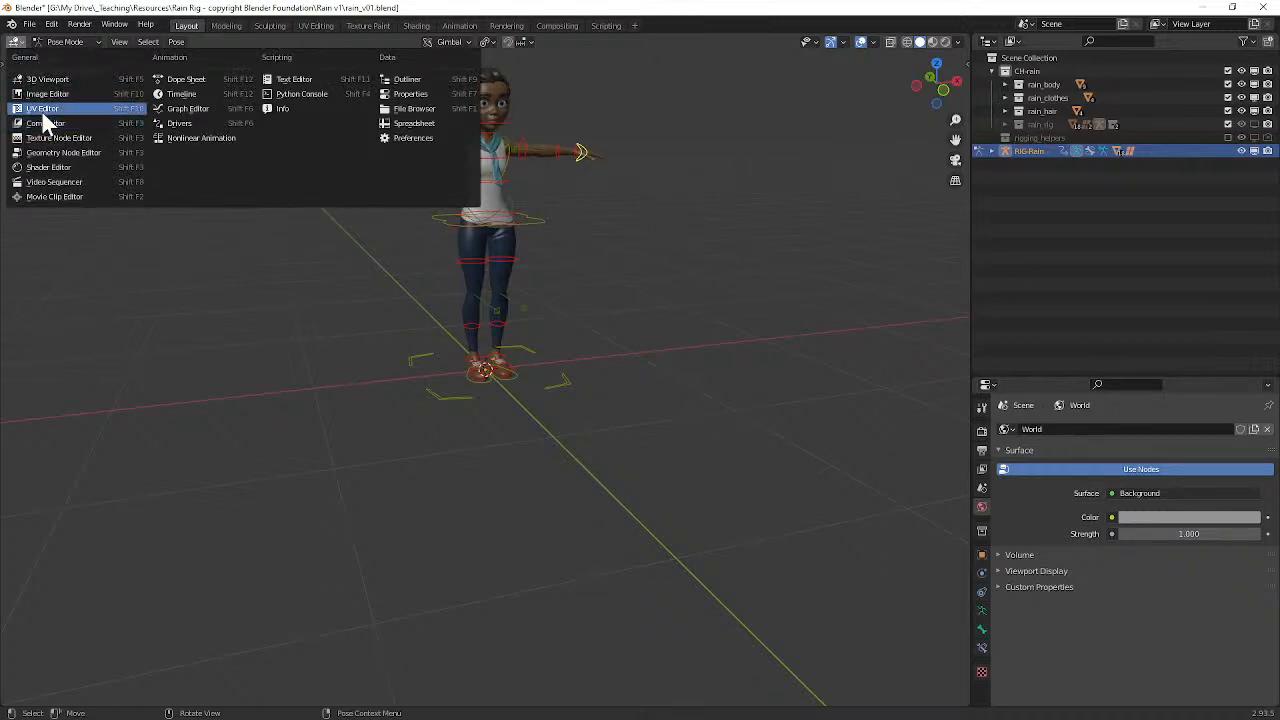
{"action": "left_click", "coordinate": [42, 110]}
{"action": "left_click", "coordinate": [15, 43]}
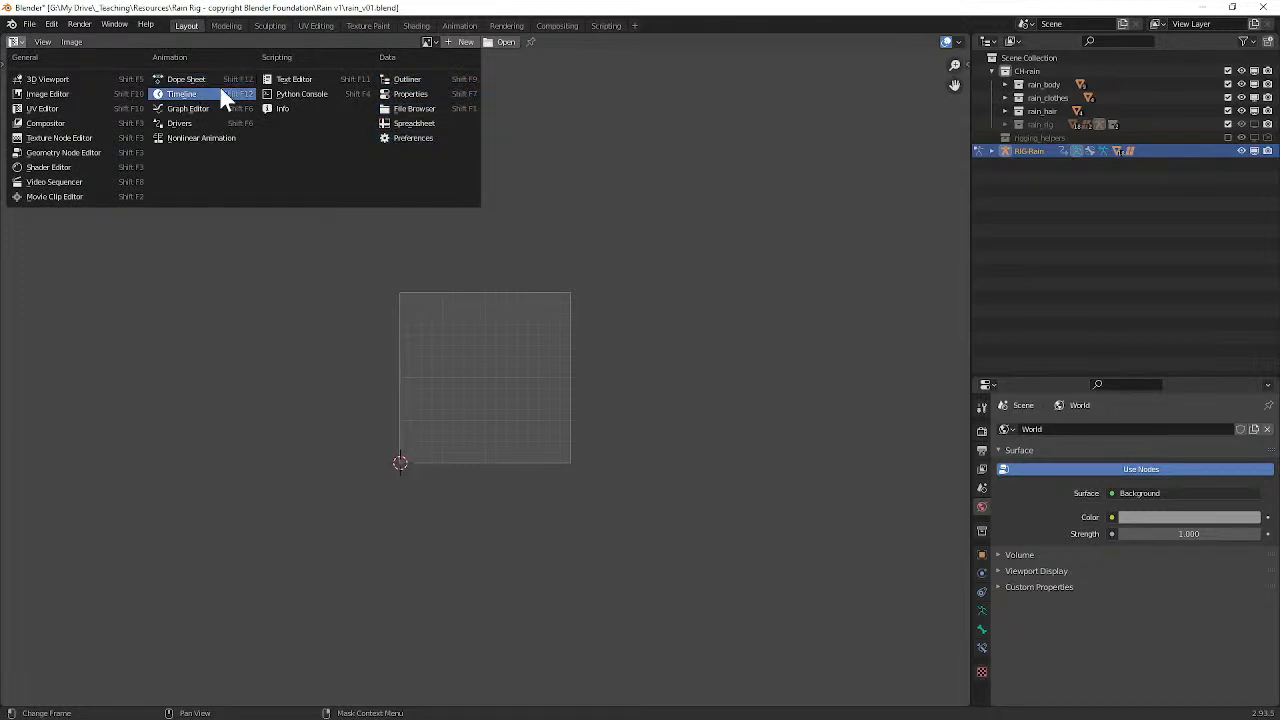
{"action": "left_click", "coordinate": [90, 79]}
{"action": "middle_click_drag", "start_coordinate": [396, 265], "coordinate": [480, 277]}
Step: Bring up the Screencast Keys settings in the 3D viewport and turn the key display back on
{"action": "middle_click_drag", "start_coordinate": [540, 228], "coordinate": [760, 205]}
{"action": "left_click", "coordinate": [965, 72]}
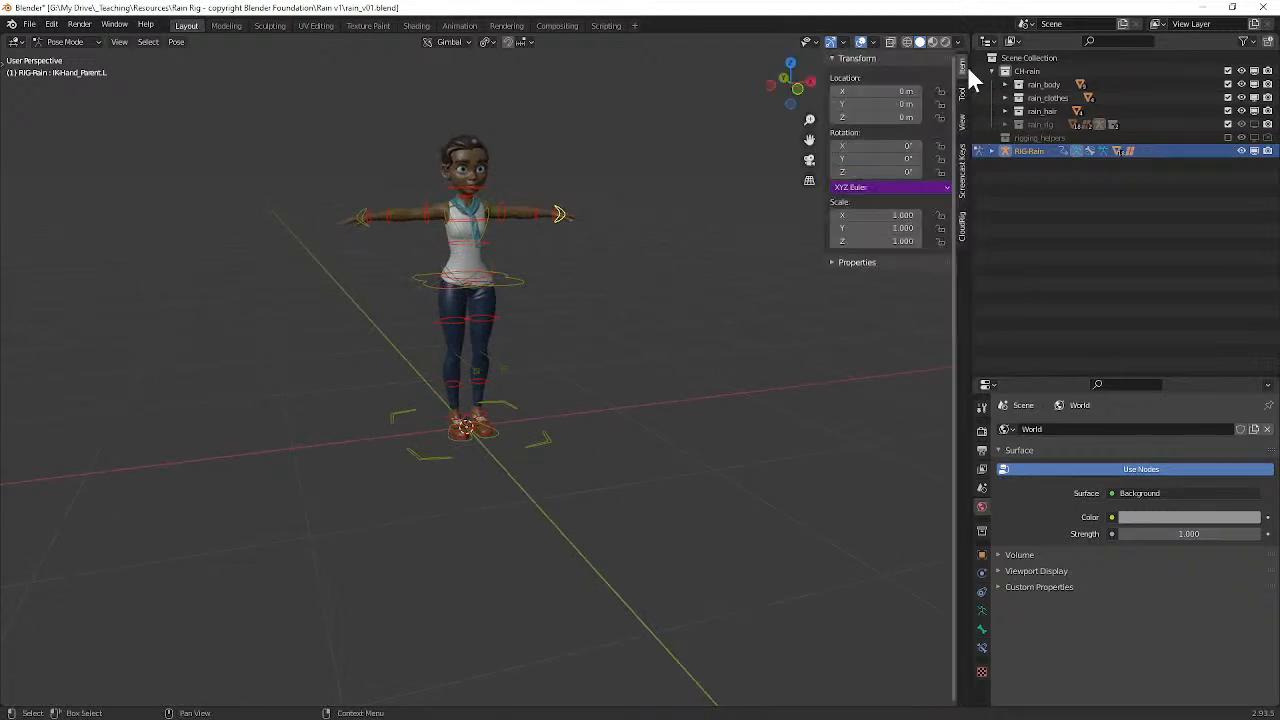
{"action": "left_click", "coordinate": [964, 176]}
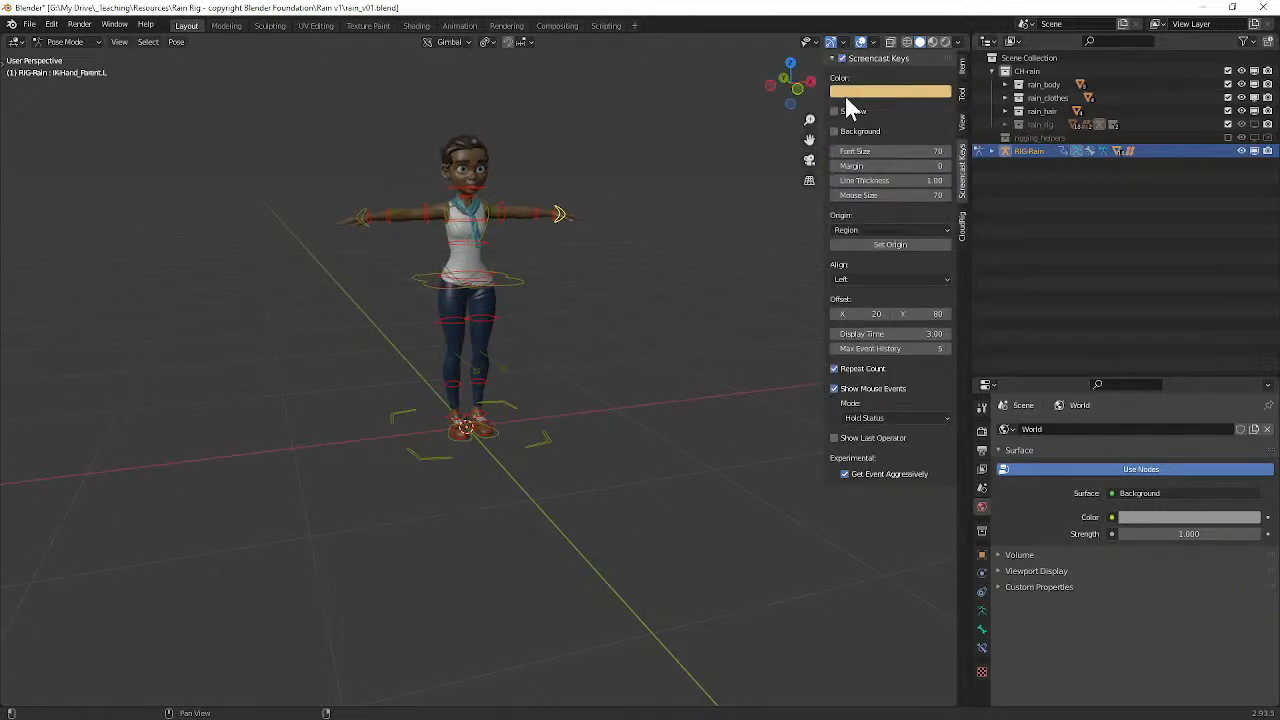
{"action": "middle_click_drag", "start_coordinate": [604, 235], "coordinate": [662, 203]}
{"action": "left_click", "coordinate": [842, 58]}
{"action": "middle_click_drag", "start_coordinate": [618, 263], "coordinate": [626, 243]}
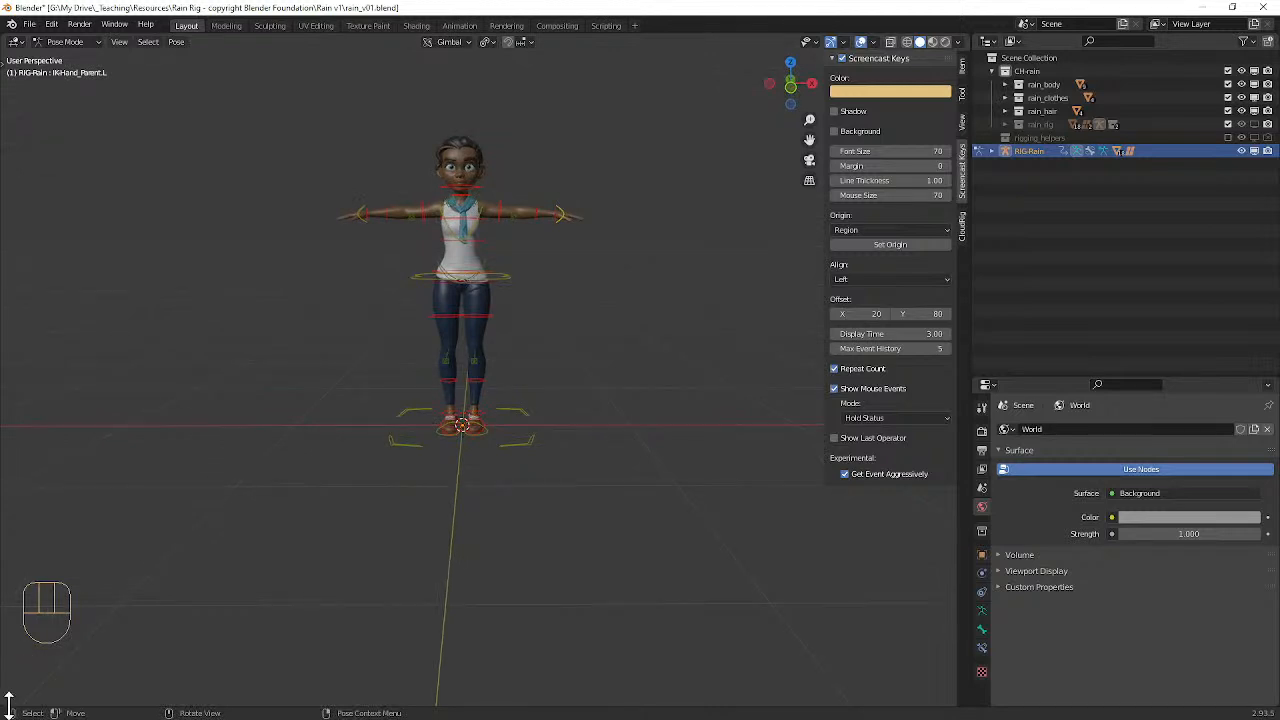
Step: Split a new area off below the 3D viewport, change it to a Dope Sheet and reduce its height
{"action": "left_click_drag", "start_coordinate": [5, 703], "coordinate": [97, 434]}
{"action": "left_click", "coordinate": [15, 441]}
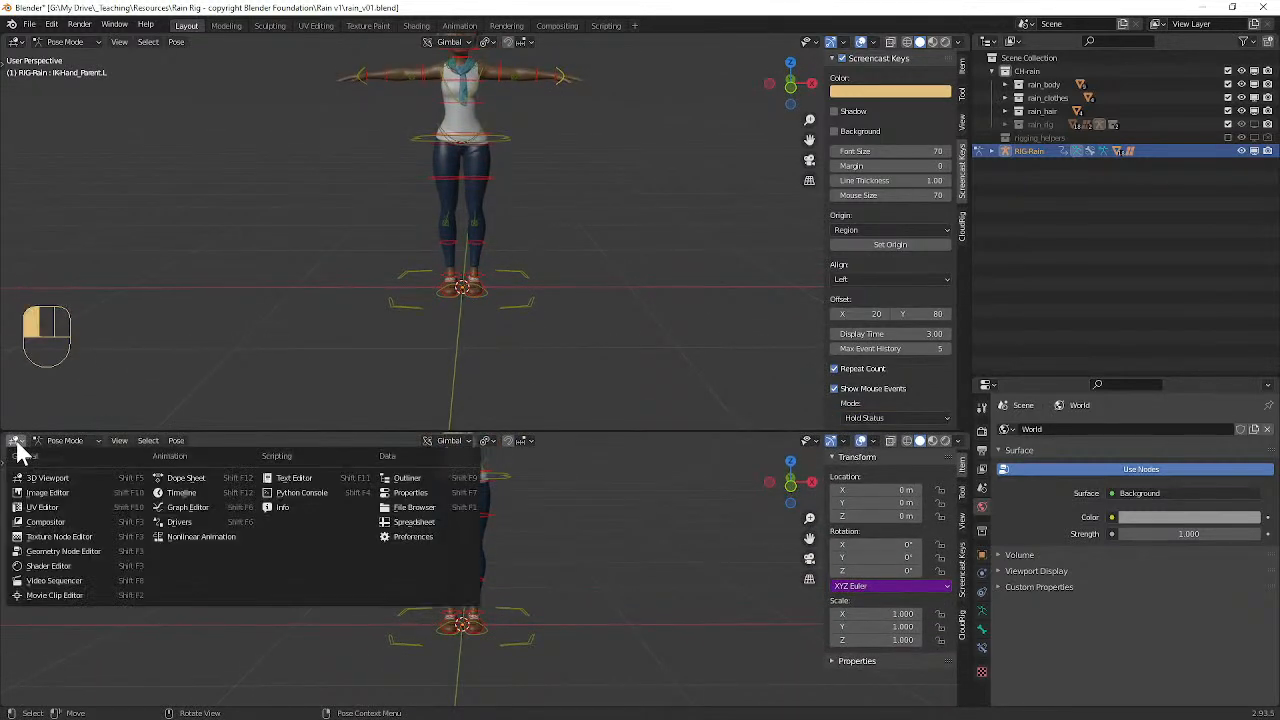
{"action": "left_click", "coordinate": [188, 482]}
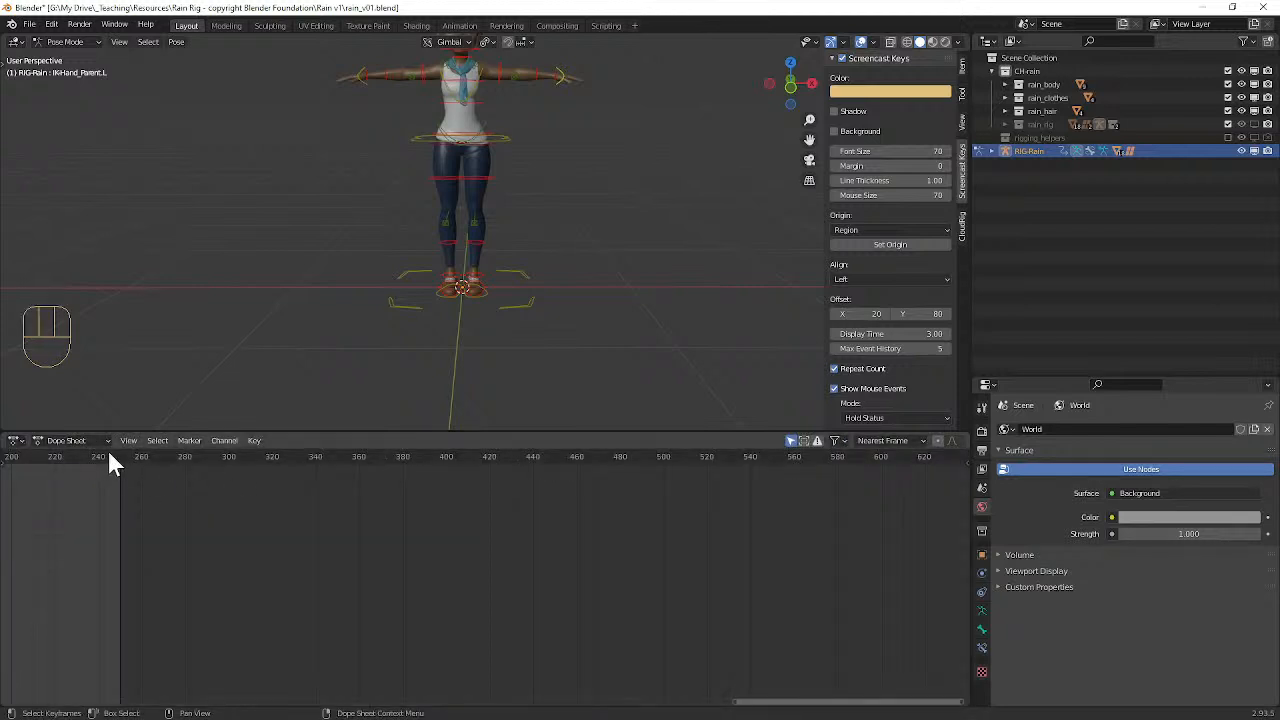
{"action": "left_click_drag", "start_coordinate": [249, 432], "coordinate": [254, 520]}
{"action": "middle_click_drag", "start_coordinate": [462, 278], "coordinate": [484, 286]}
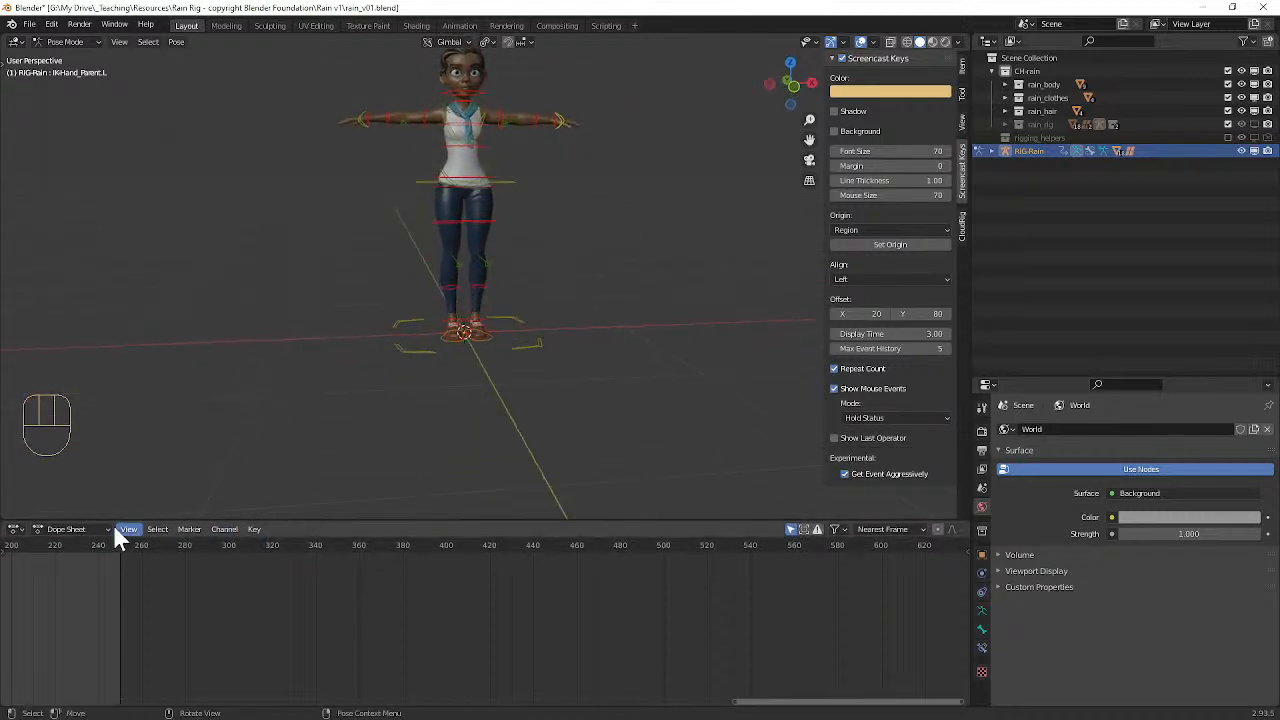
Step: Set the Dope Sheet to Action Editor mode and select the rig's pelvis control in the viewport
{"action": "left_click", "coordinate": [47, 530]}
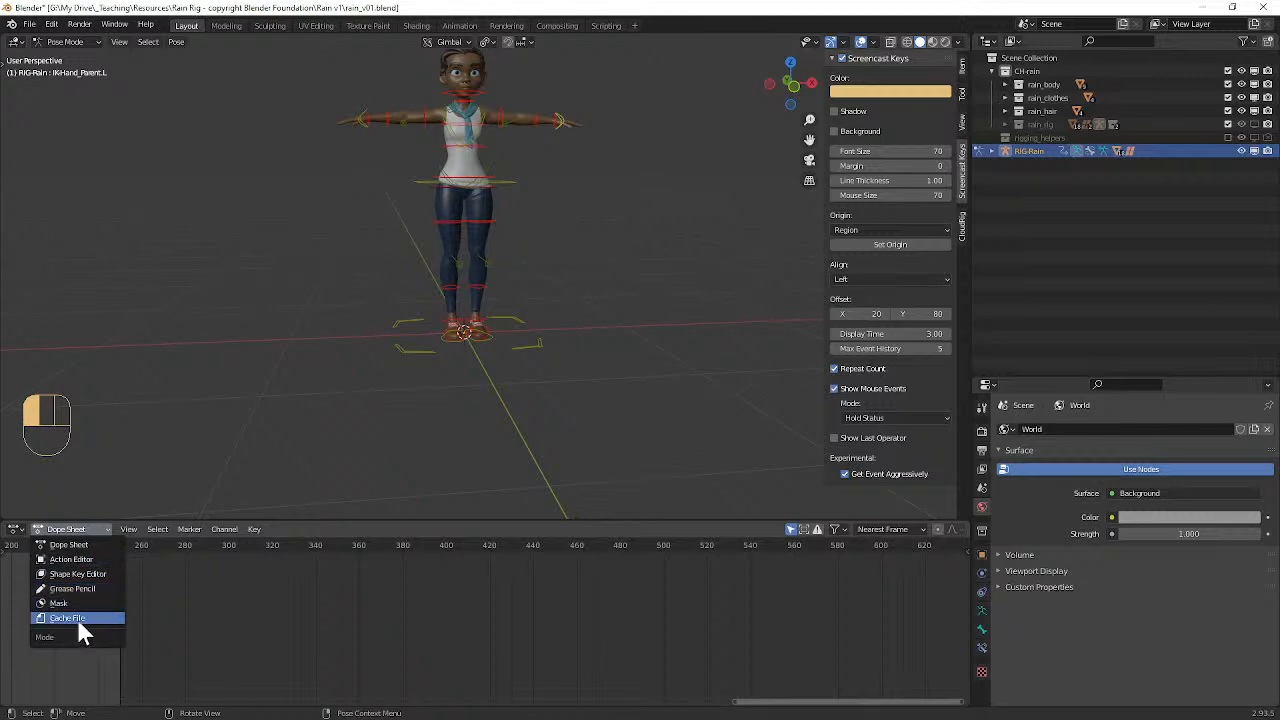
{"action": "left_click", "coordinate": [77, 562]}
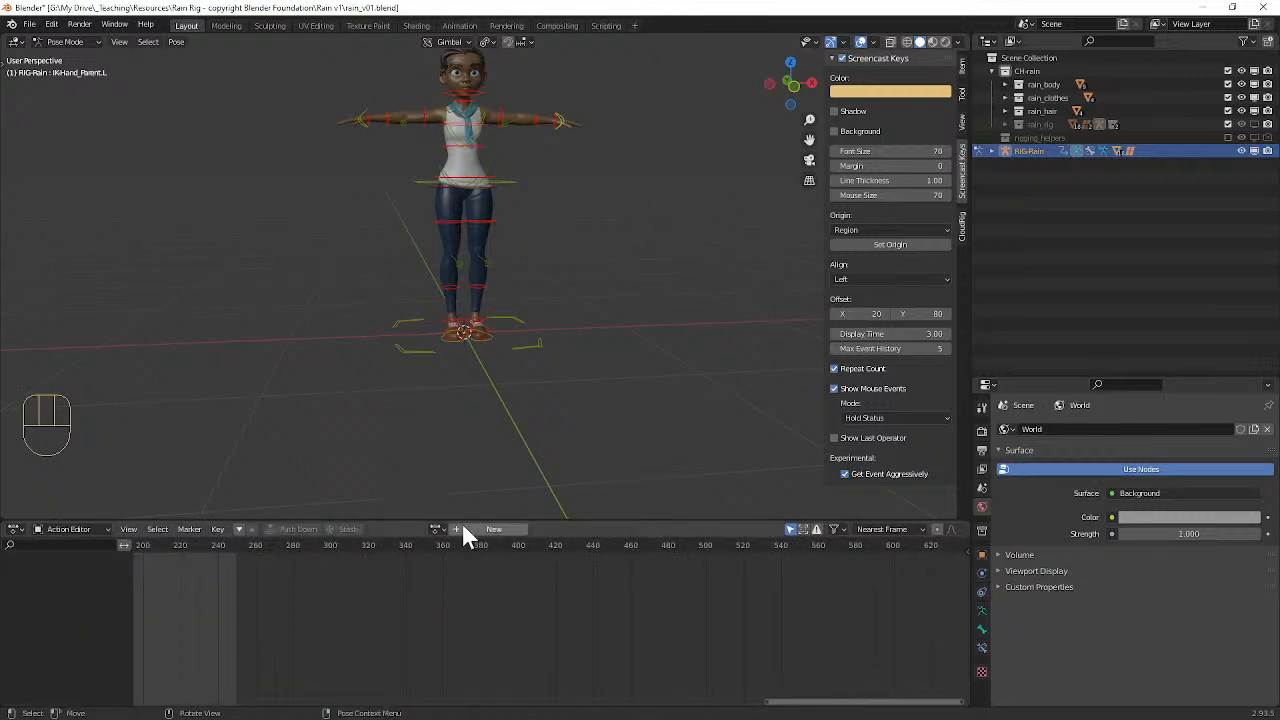
{"action": "left_click_drag", "start_coordinate": [556, 183], "coordinate": [594, 257], "text": "alt+shift"}
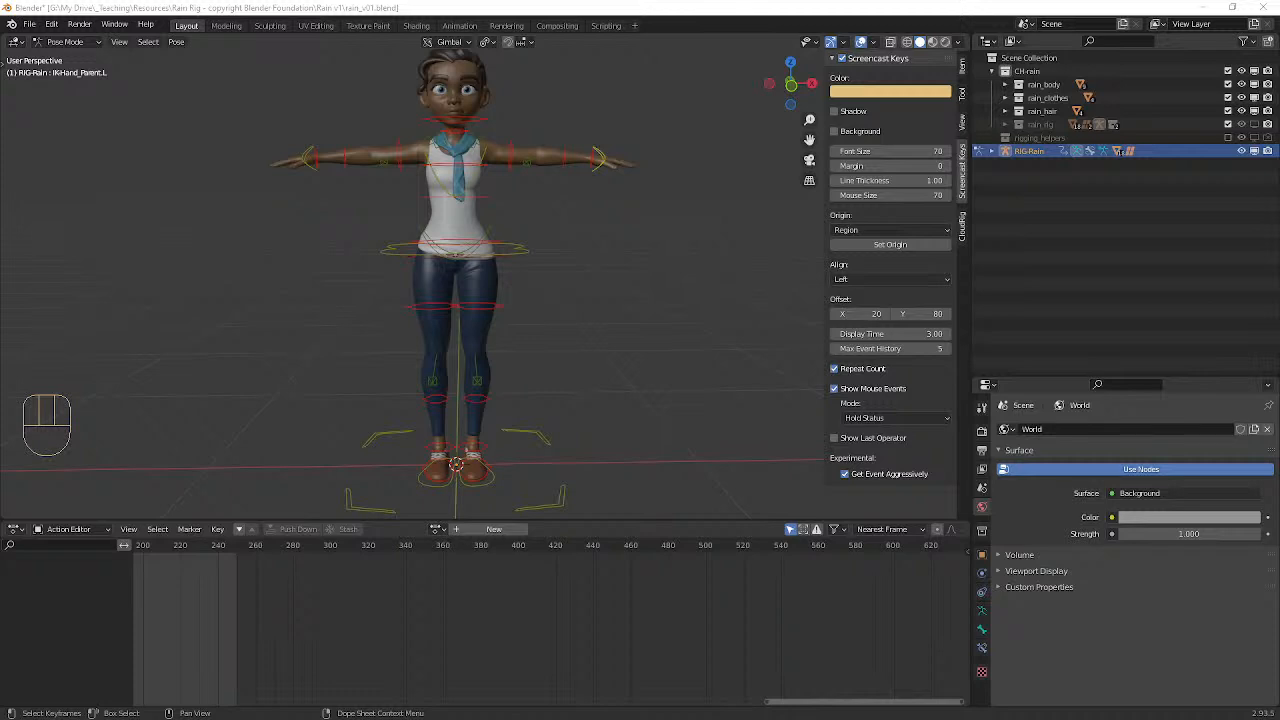
{"action": "middle_click_drag", "start_coordinate": [532, 215], "coordinate": [499, 266]}
{"action": "middle_click_drag", "start_coordinate": [516, 311], "coordinate": [497, 271], "text": "ctrl+alt"}
{"action": "left_click", "coordinate": [494, 276]}
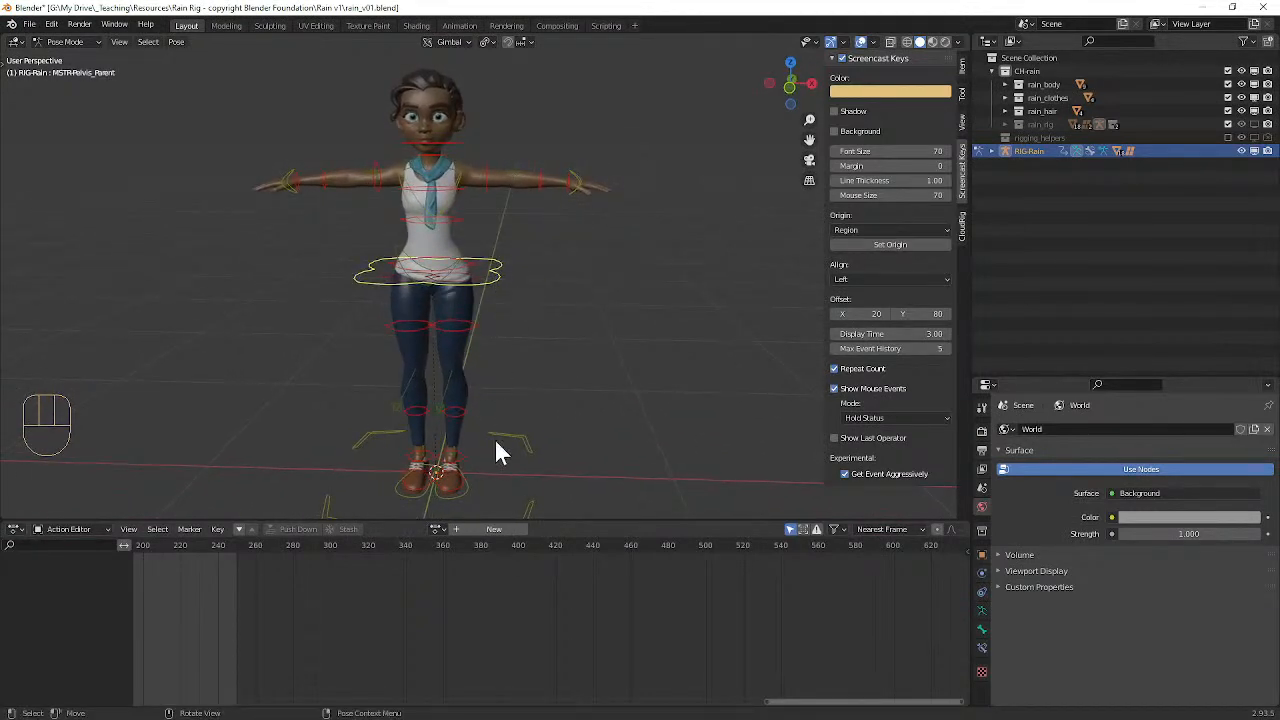
Step: Enlarge the Action Editor area below the 3D viewport and create a new action in it
{"action": "left_click", "coordinate": [474, 527]}
{"action": "left_click_drag", "start_coordinate": [473, 517], "coordinate": [473, 395]}
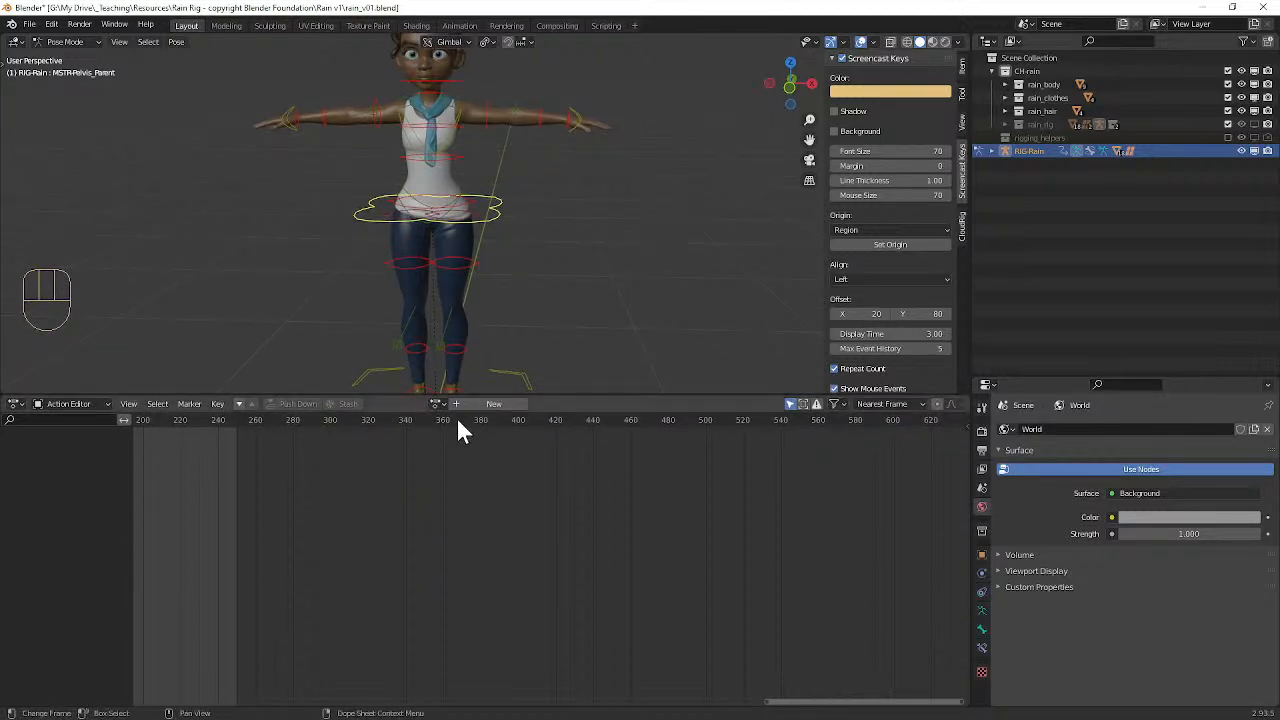
{"action": "left_click", "coordinate": [458, 404]}
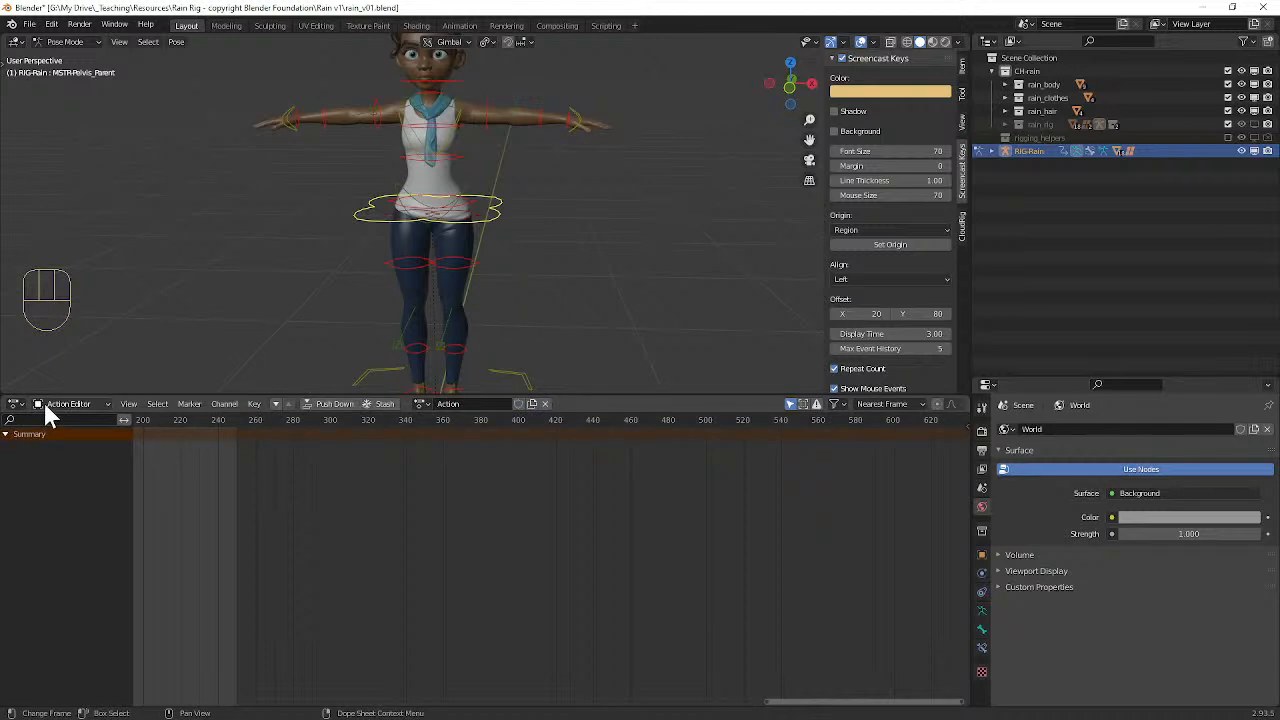
Step: Show the Dope Sheet's modes by switching it to Grease Pencil and back to Action Editor
{"action": "left_click", "coordinate": [16, 404]}
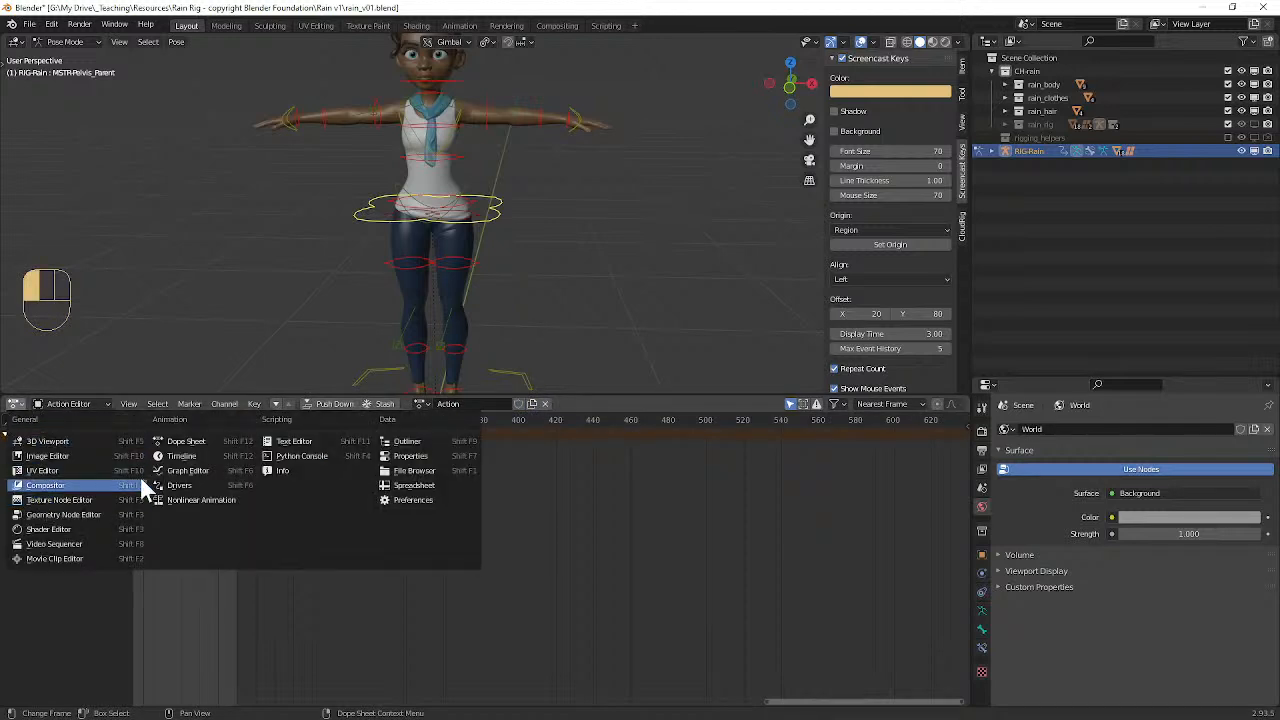
{"action": "left_click", "coordinate": [185, 442]}
{"action": "left_click", "coordinate": [60, 401]}
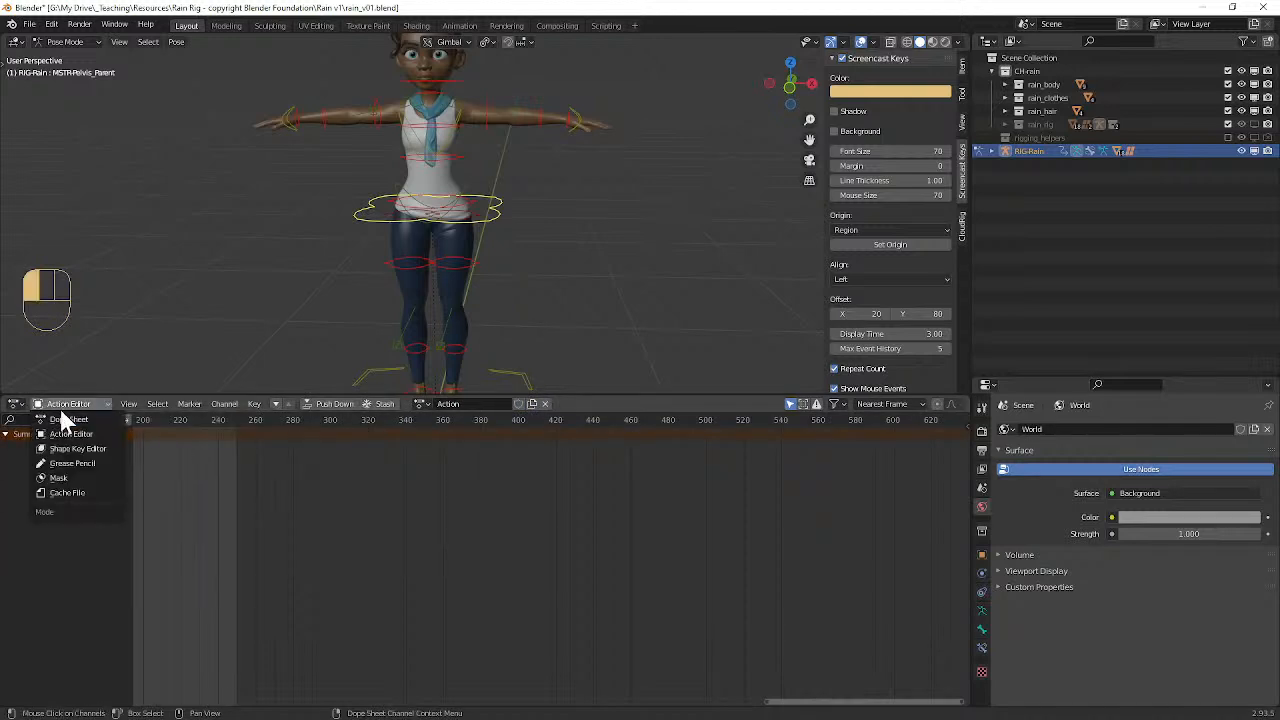
{"action": "left_click", "coordinate": [79, 464]}
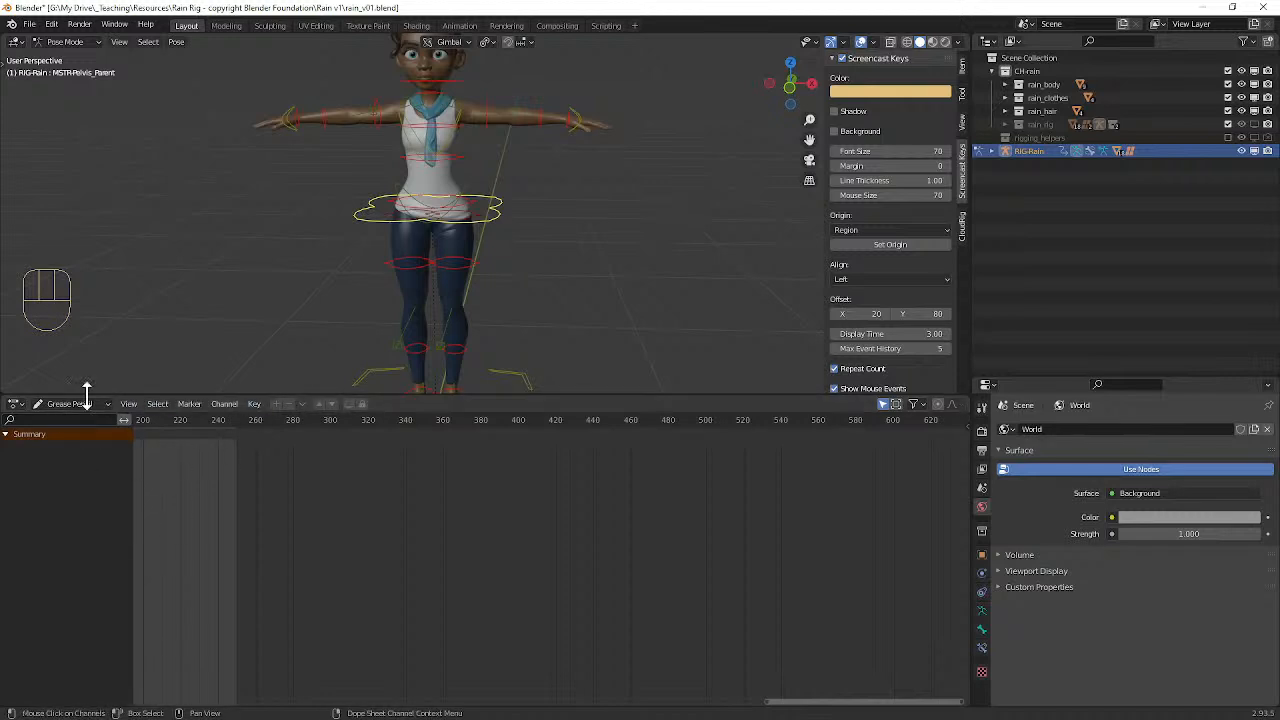
{"action": "left_click", "coordinate": [40, 403]}
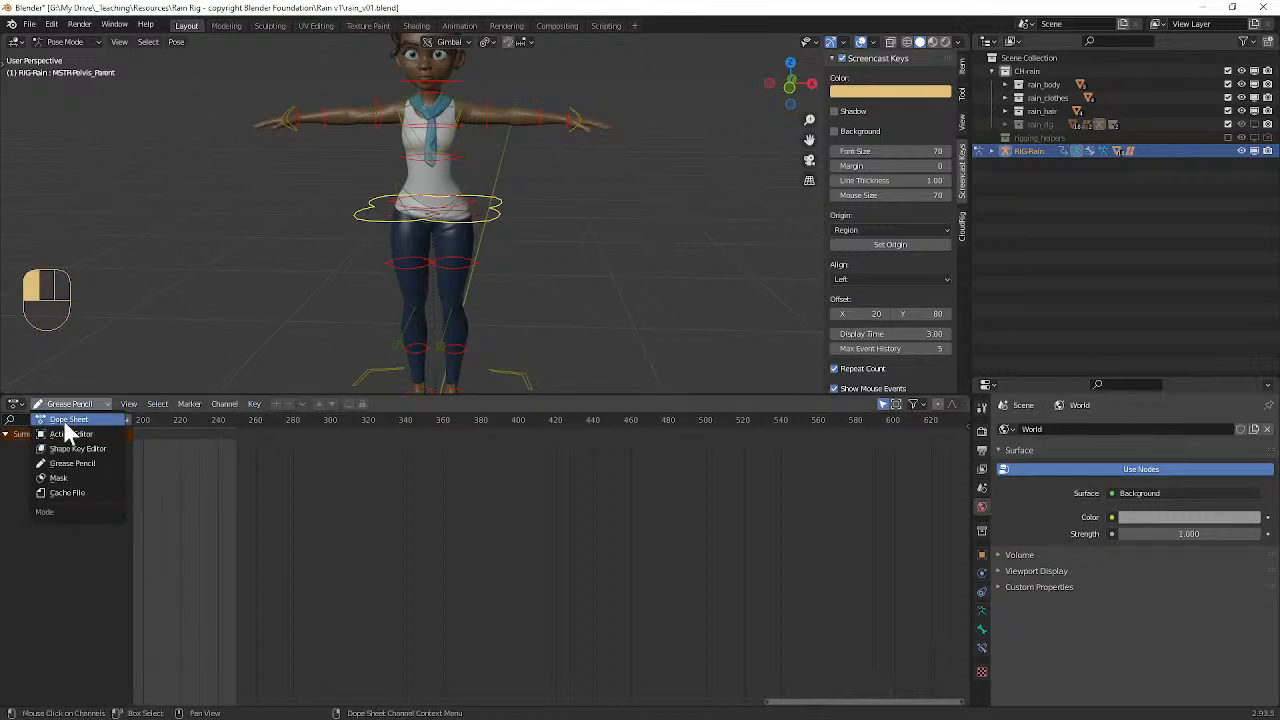
{"action": "left_click", "coordinate": [66, 433]}
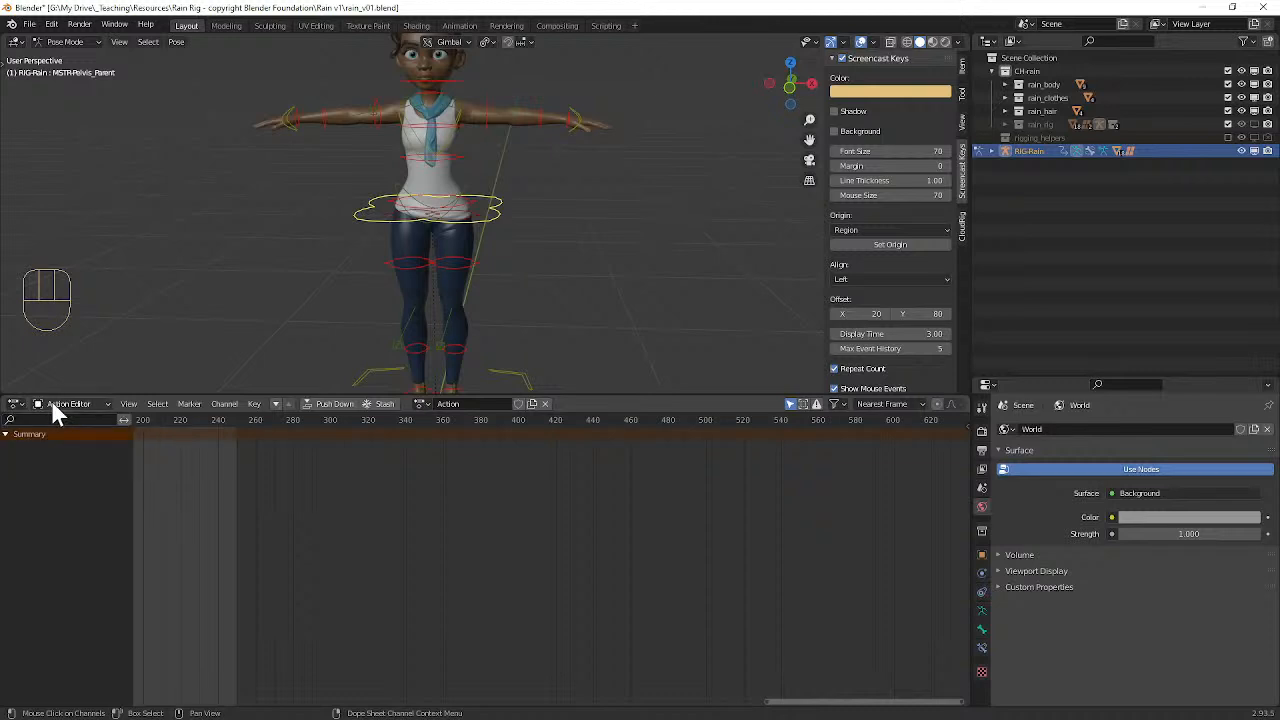
Step: Rename the action to Walk and move the playhead to frame 1
{"action": "left_click", "coordinate": [467, 401]}
{"action": "type", "text": "Walk"}
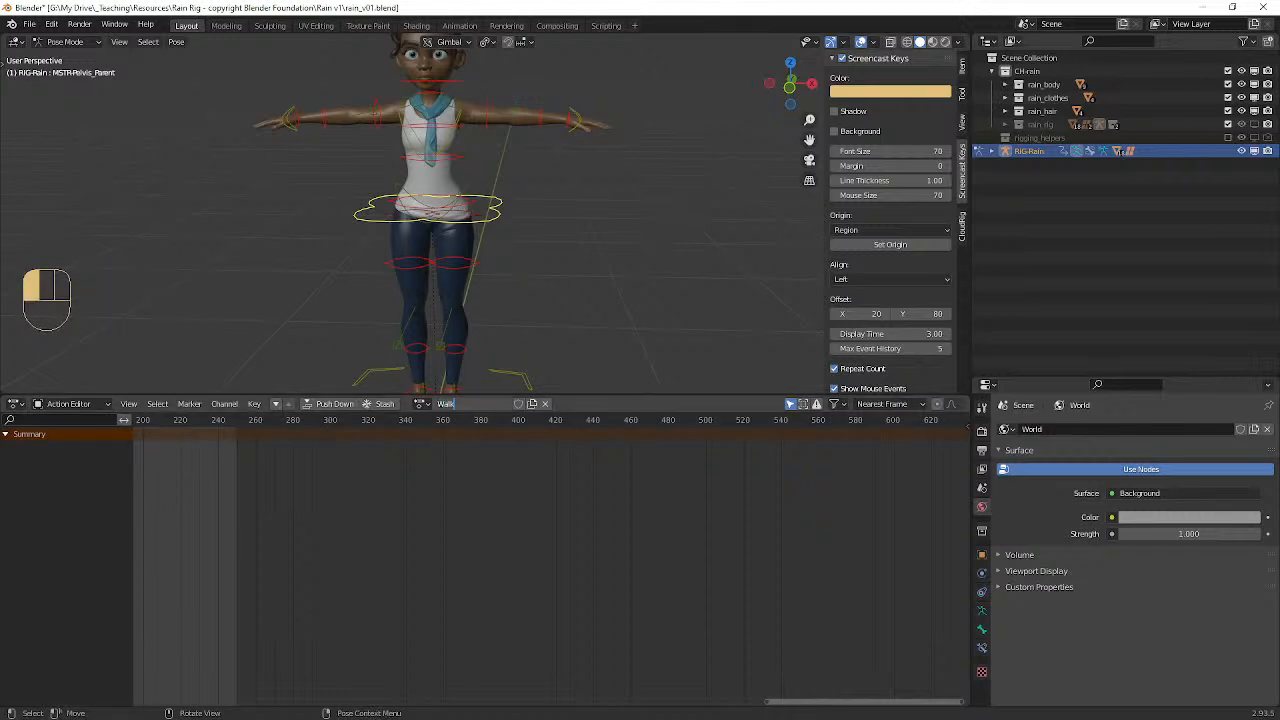
{"action": "middle_click_drag", "start_coordinate": [534, 203], "coordinate": [449, 214], "text": "alt"}
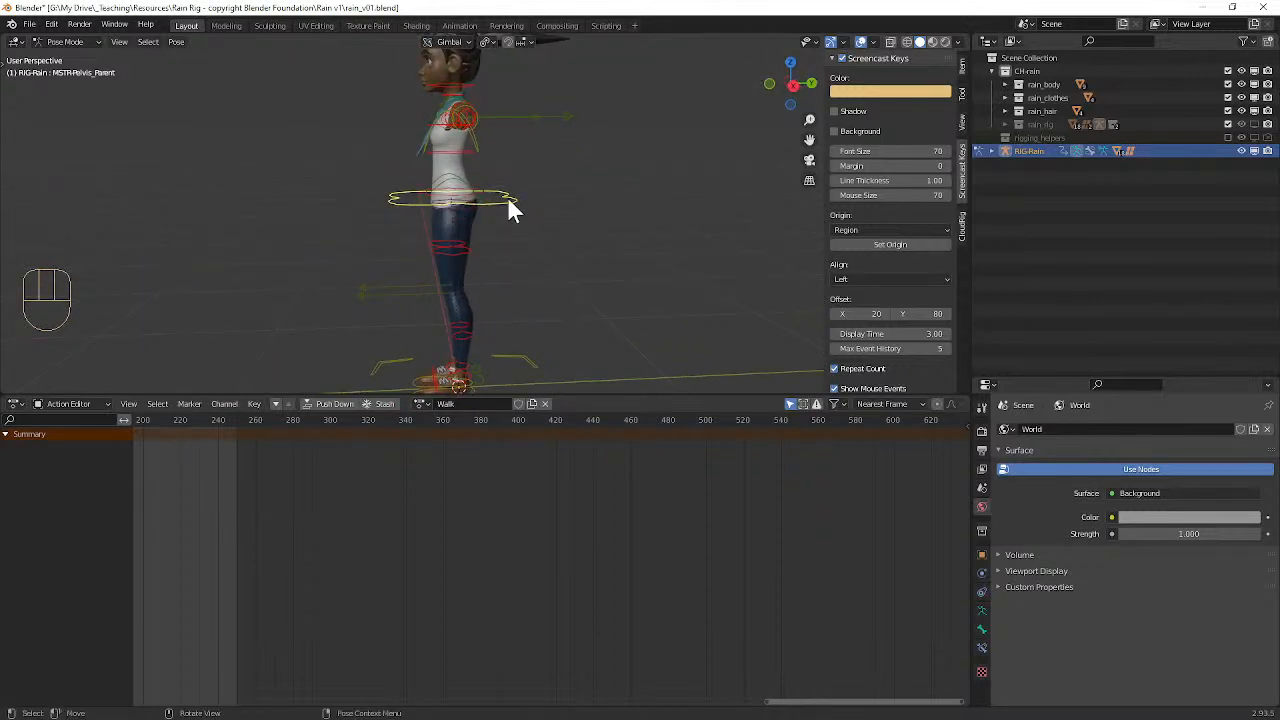
{"action": "left_click", "coordinate": [142, 425]}
{"action": "scroll", "coordinate": [210, 485], "scroll_direction": "down", "scroll_amount": 5}
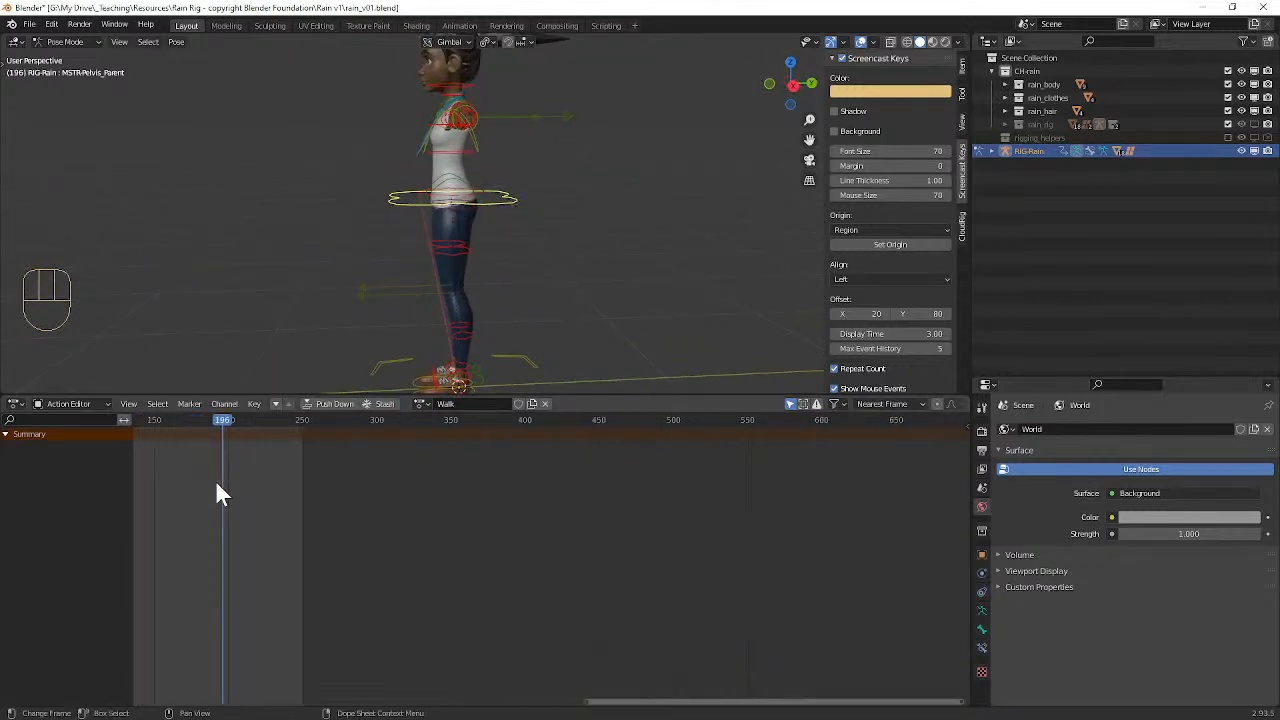
{"action": "left_click", "coordinate": [328, 420]}
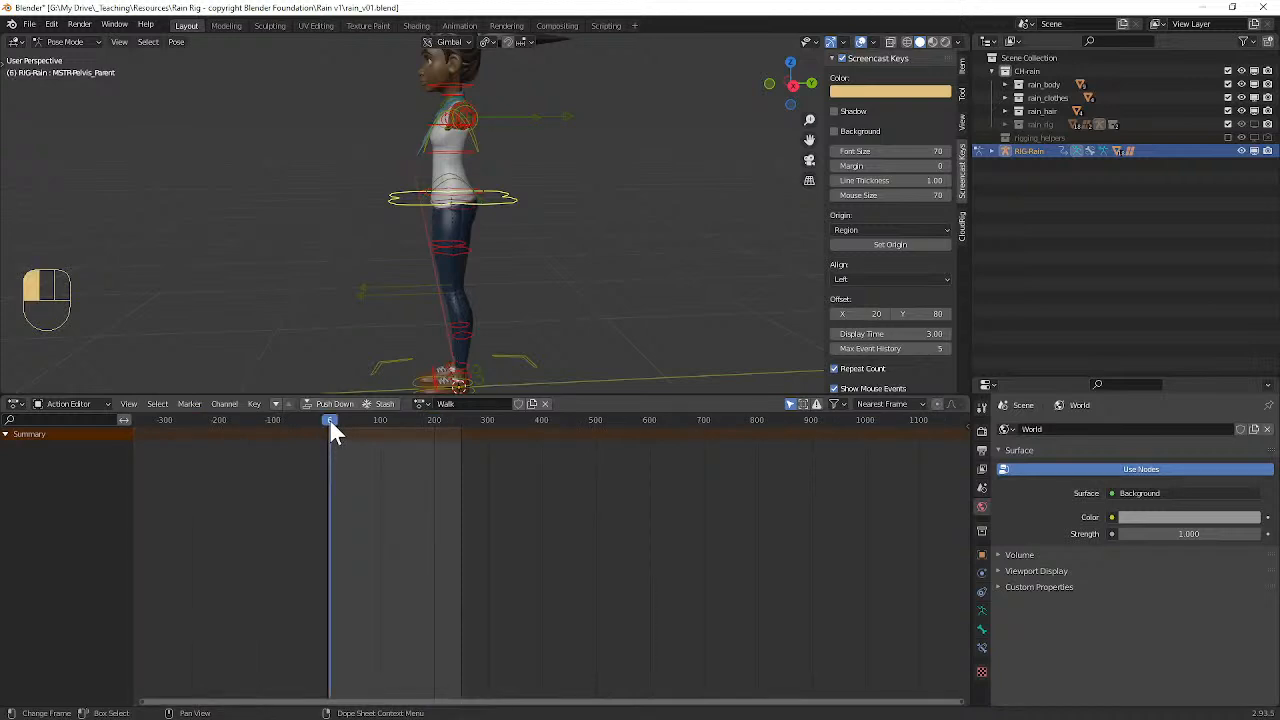
{"action": "left_click_drag", "start_coordinate": [328, 422], "coordinate": [327, 423]}
{"action": "scroll", "coordinate": [468, 312], "scroll_direction": "up", "scroll_amount": 2}
{"action": "middle_click_drag", "start_coordinate": [501, 281], "coordinate": [529, 234], "text": "alt+shift"}
{"action": "scroll", "coordinate": [531, 230], "scroll_direction": "down", "scroll_amount": 2}
{"action": "key", "text": "g"}
{"action": "key", "text": "z"}
{"action": "right_click", "coordinate": [544, 222]}
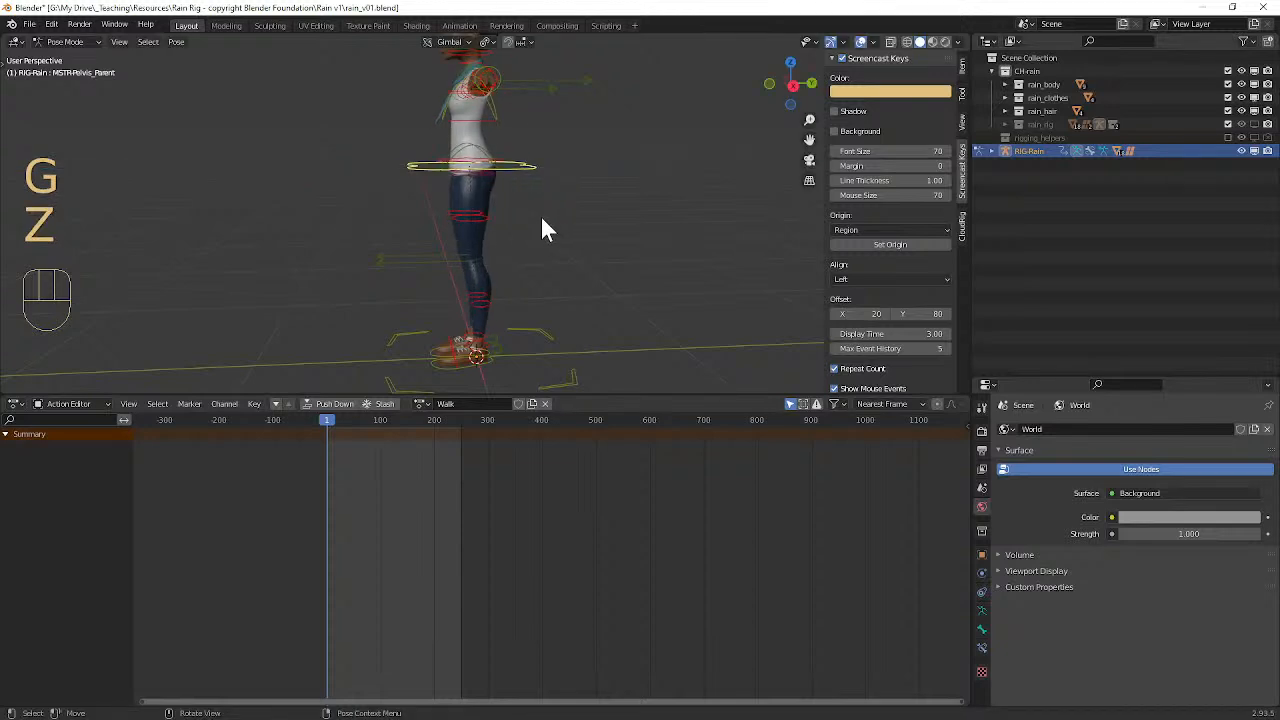
Step: Set the transform orientation to Global and lower the pelvis control along Z until the knees bend
{"action": "left_click_drag", "start_coordinate": [443, 41], "coordinate": [441, 85]}
{"action": "key", "text": "g"}
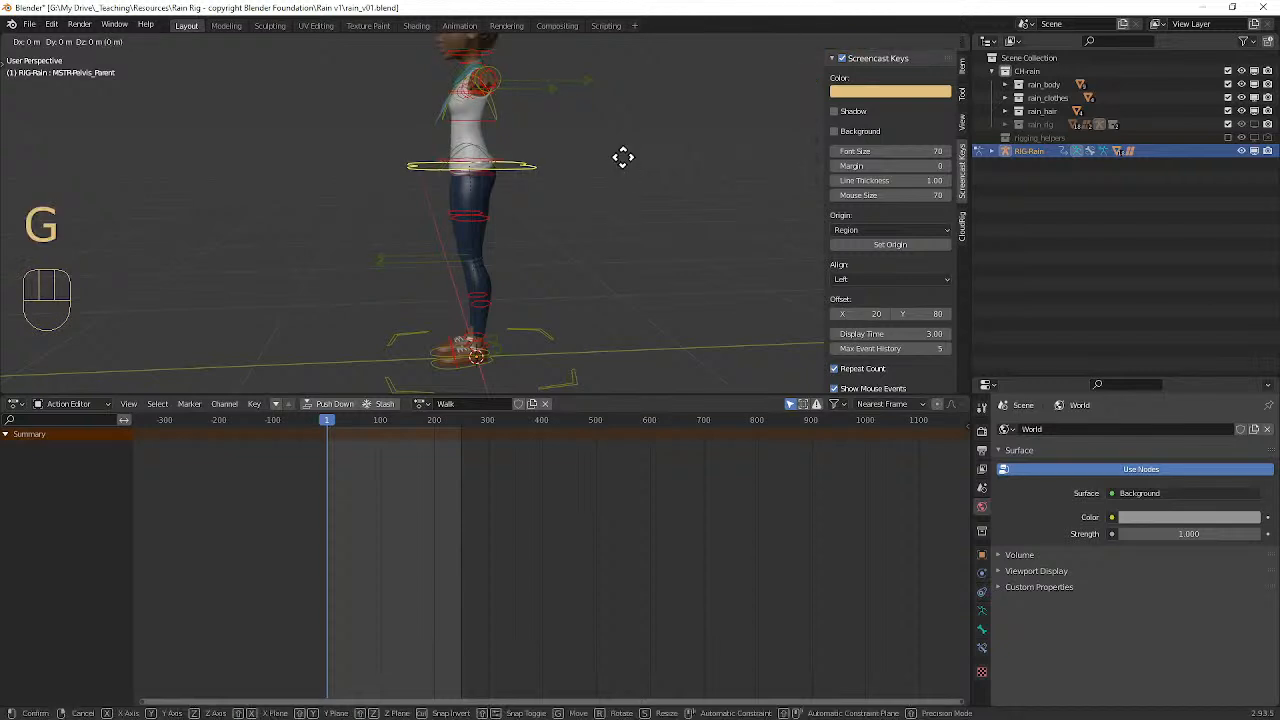
{"action": "key", "text": "z"}
{"action": "left_click", "coordinate": [616, 186]}
Step: Move the left foot control forward along Y and rotate it about X so the toes point up
{"action": "left_click", "coordinate": [457, 367]}
{"action": "key", "text": "g"}
{"action": "key", "text": "y"}
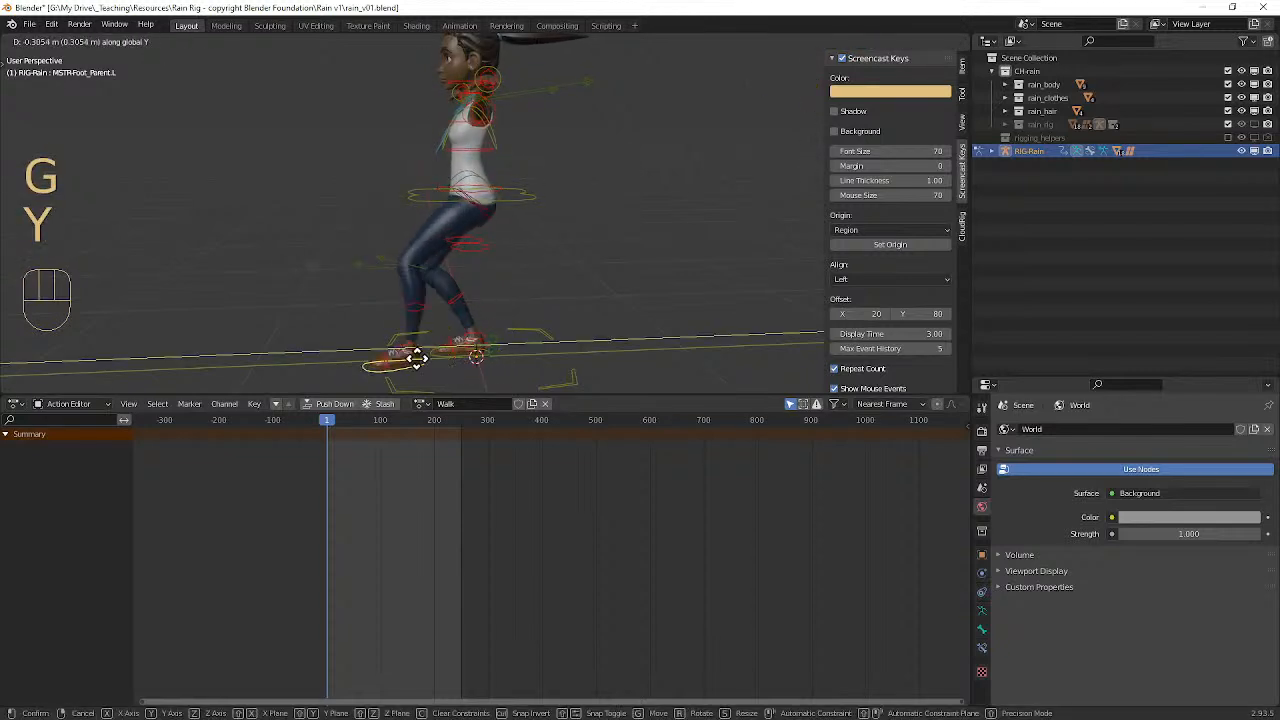
{"action": "left_click", "coordinate": [430, 345]}
{"action": "key", "text": "r"}
{"action": "key", "text": "x"}
{"action": "left_click", "coordinate": [461, 353]}
Step: Move the right foot control backward along Y into a trailing stride position
{"action": "left_click", "coordinate": [459, 358]}
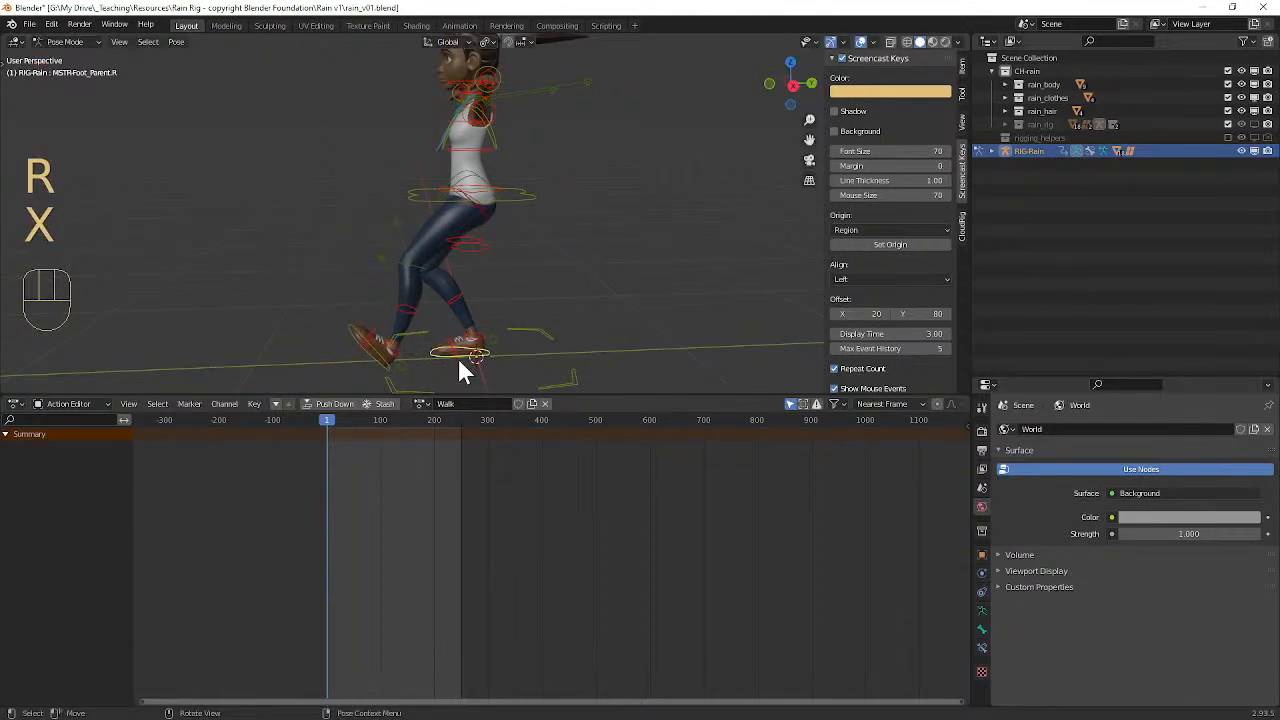
{"action": "key", "text": "g"}
{"action": "key", "text": "y"}
{"action": "left_click", "coordinate": [524, 347]}
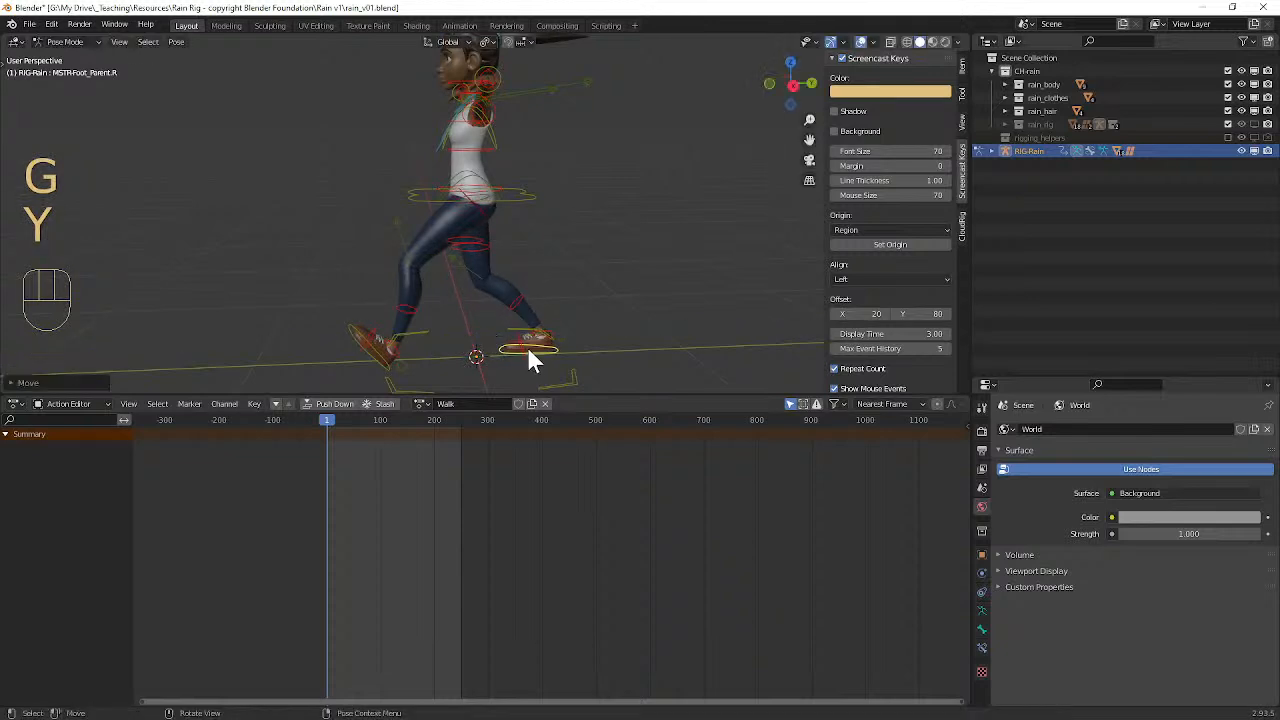
{"action": "key", "text": "r"}
{"action": "right_click", "coordinate": [548, 330]}
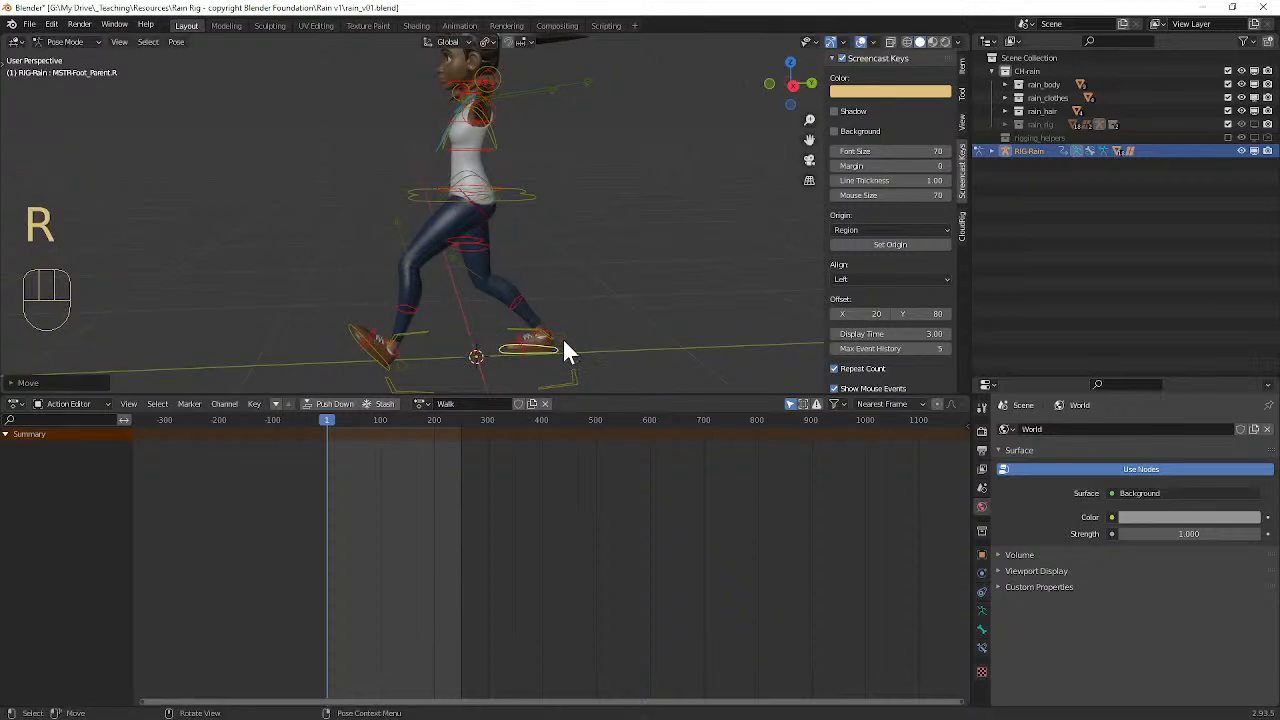
Step: Rotate the right foot roll control about -60° to lift the heel, and move the right foot control further back along Y
{"action": "left_click", "coordinate": [560, 337]}
{"action": "key", "text": "r"}
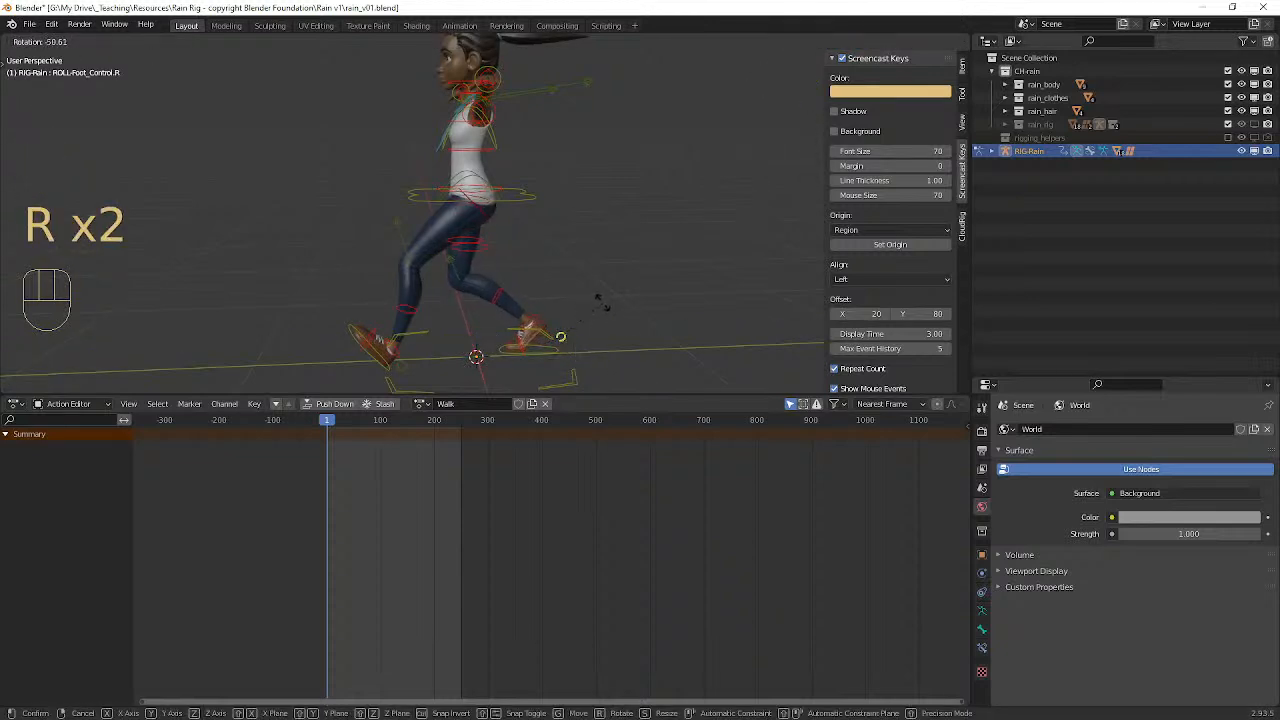
{"action": "left_click", "coordinate": [603, 297]}
{"action": "left_click", "coordinate": [552, 351]}
{"action": "key", "text": "g"}
{"action": "key", "text": "y"}
{"action": "left_click", "coordinate": [594, 350]}
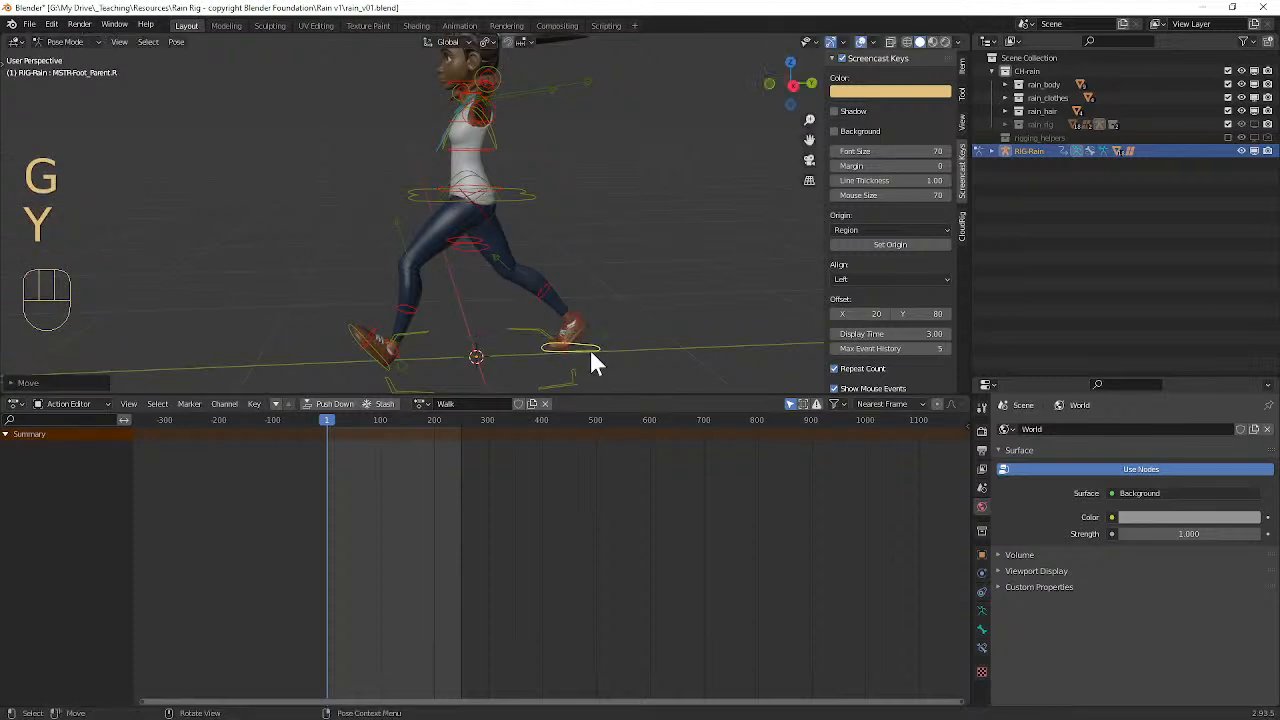
Step: Fine-tune the left foot control's position slightly forward along Y
{"action": "left_click", "coordinate": [402, 369]}
{"action": "key", "text": "g"}
{"action": "key", "text": "y"}
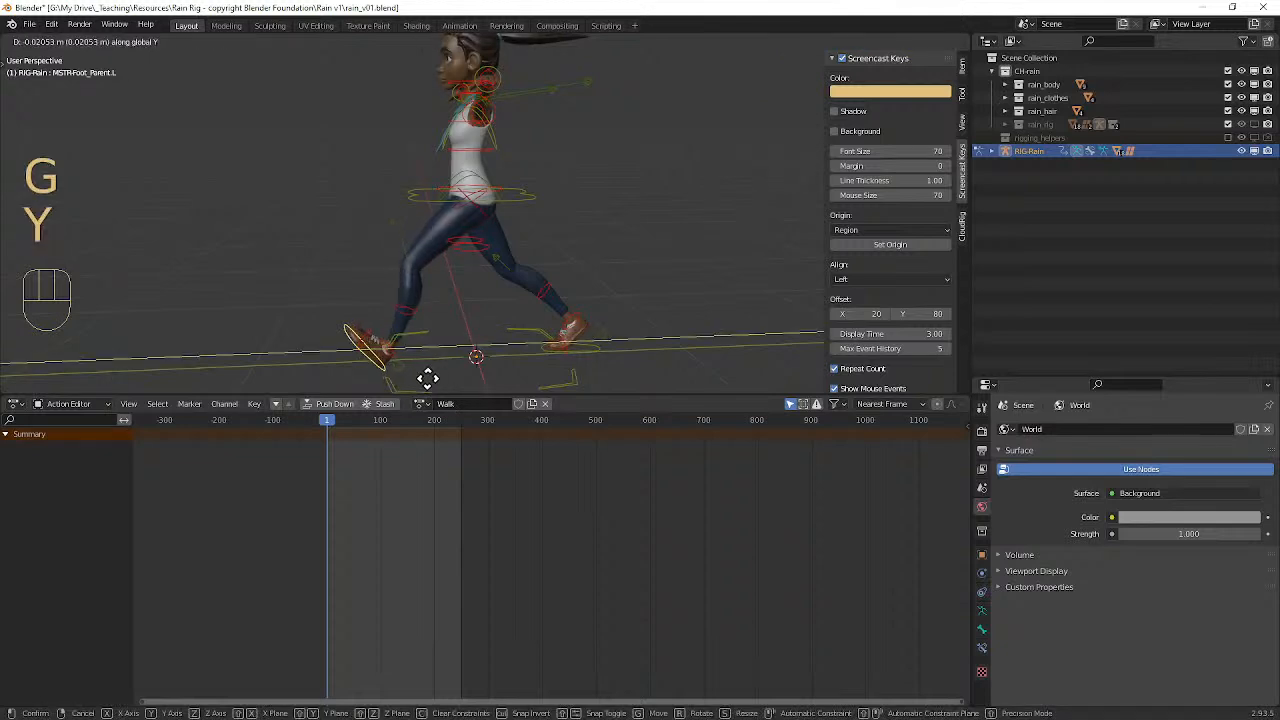
{"action": "left_click", "coordinate": [420, 374]}
Step: Try to pose the left arm by moving its IK hand control down and behind the hip, and undo both moves
{"action": "middle_click_drag", "start_coordinate": [574, 257], "coordinate": [664, 260], "text": "shift"}
{"action": "left_click", "coordinate": [577, 108]}
{"action": "middle_click_drag", "start_coordinate": [577, 107], "coordinate": [437, 249]}
{"action": "key", "text": "g"}
{"action": "left_click", "coordinate": [540, 282]}
{"action": "middle_click_drag", "start_coordinate": [540, 282], "coordinate": [368, 285]}
{"action": "key", "text": "g"}
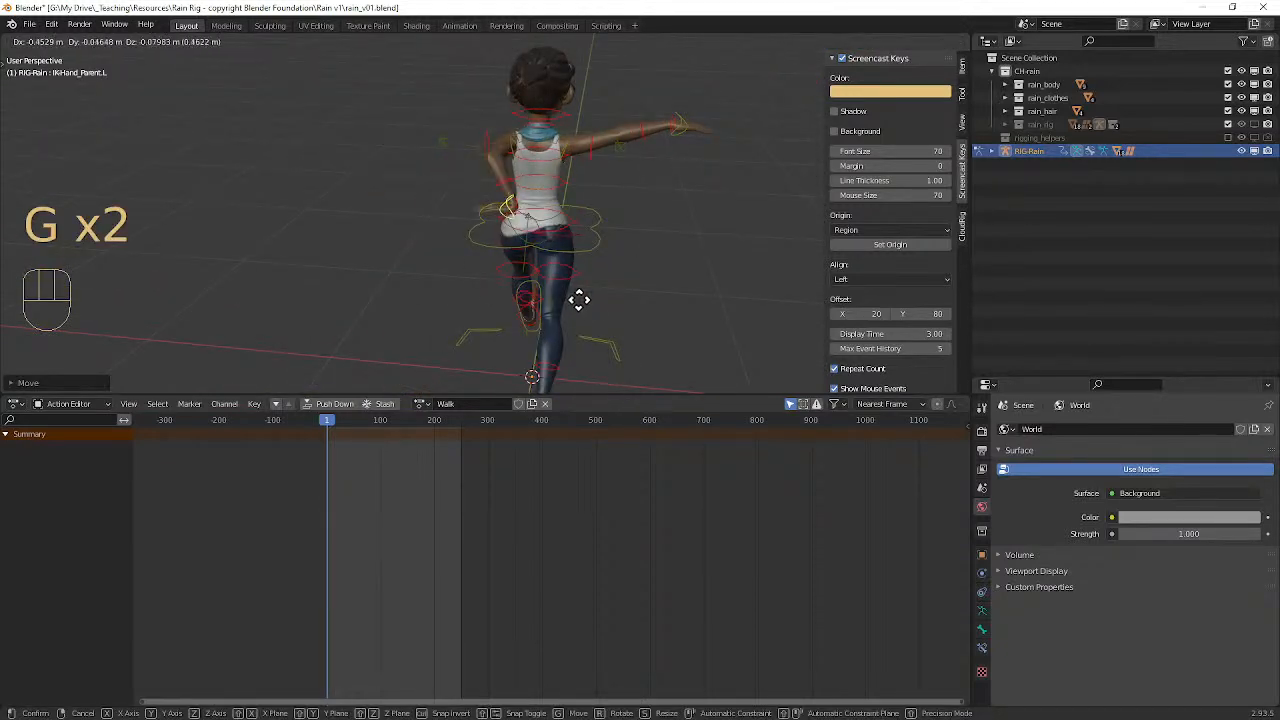
{"action": "left_click", "coordinate": [523, 314]}
{"action": "middle_click_drag", "start_coordinate": [523, 314], "coordinate": [677, 283]}
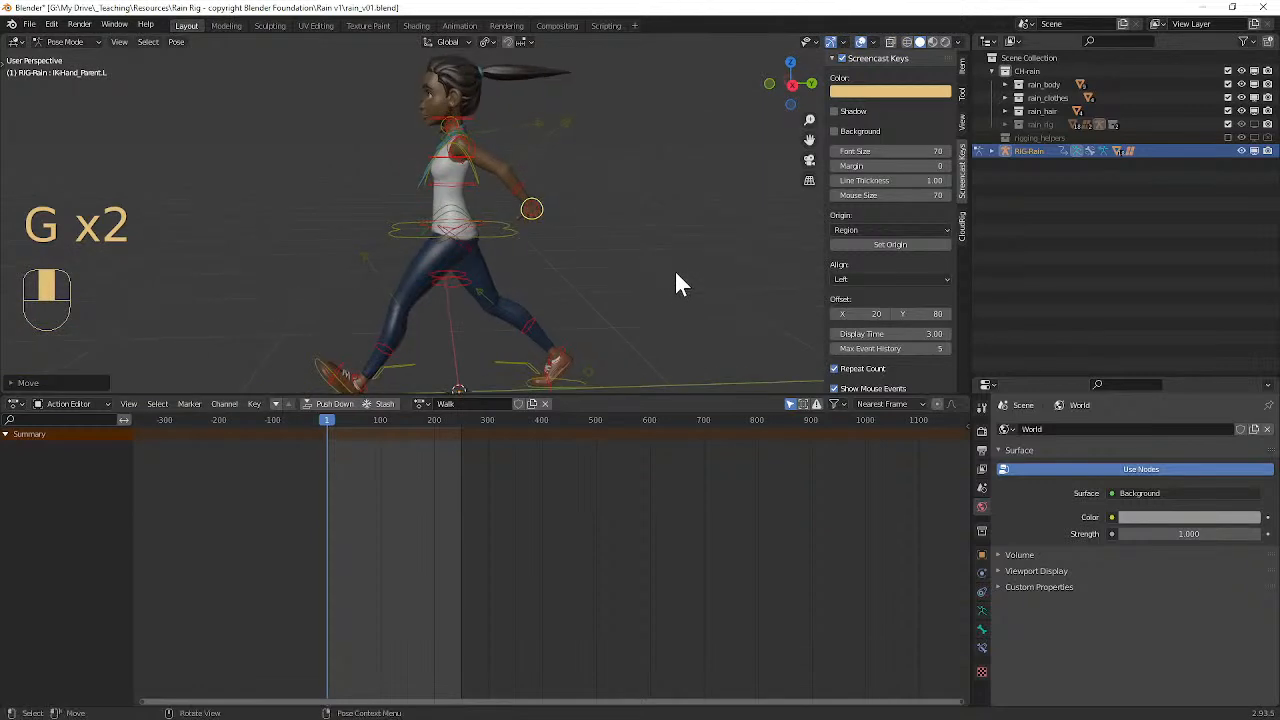
{"action": "key", "text": "ctrl+z"}
{"action": "key", "text": "ctrl+z"}
Step: Set the CloudRig FK/IK switch to 0 for the left arm and the right arm, checking the full slider labels
{"action": "middle_click_drag", "start_coordinate": [563, 238], "coordinate": [603, 229]}
{"action": "scroll", "coordinate": [615, 232], "scroll_direction": "up", "scroll_amount": 2}
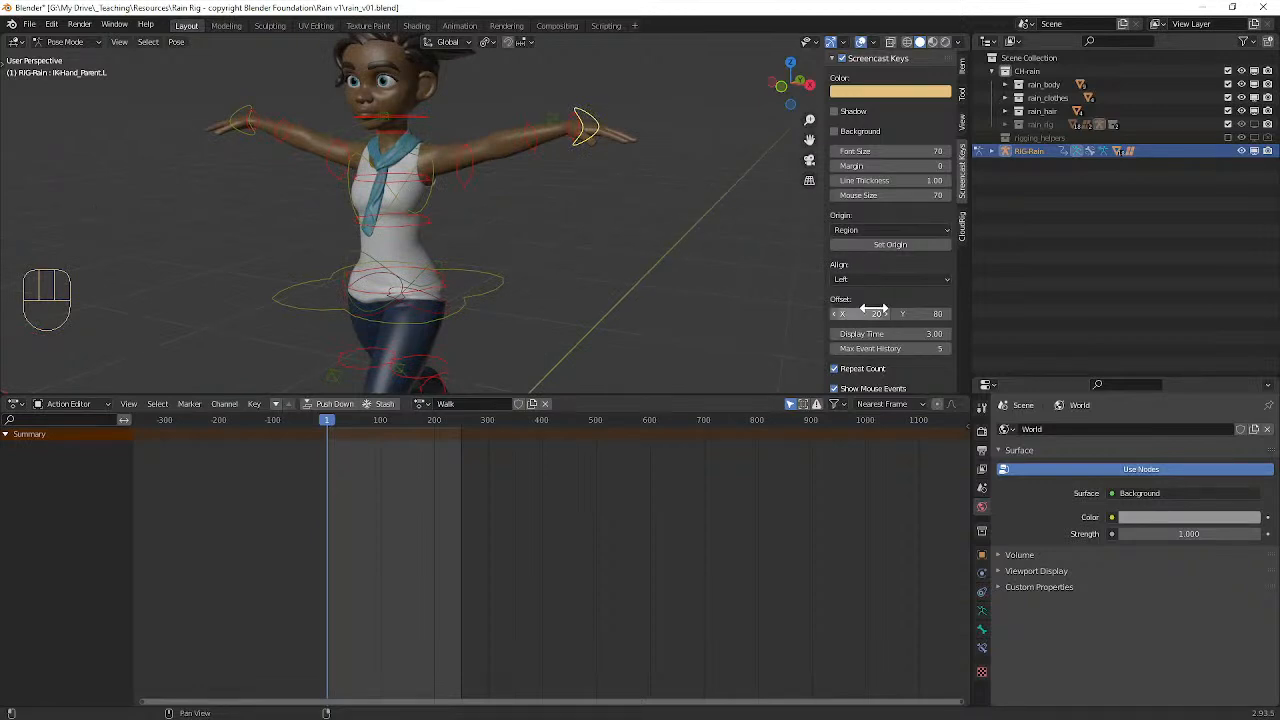
{"action": "left_click", "coordinate": [961, 227]}
{"action": "scroll", "coordinate": [881, 203], "scroll_direction": "down", "scroll_amount": 3}
{"action": "scroll", "coordinate": [883, 208], "scroll_direction": "down", "scroll_amount": 1}
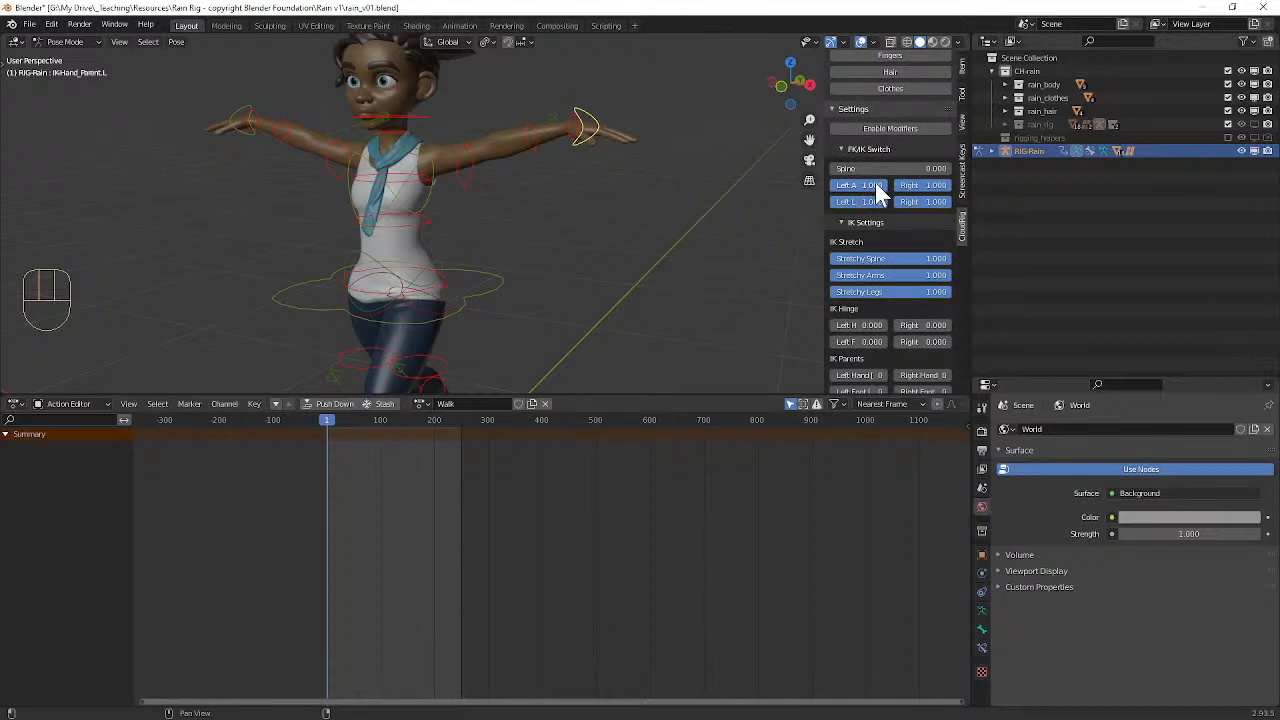
{"action": "left_click_drag", "start_coordinate": [872, 186], "coordinate": [832, 186]}
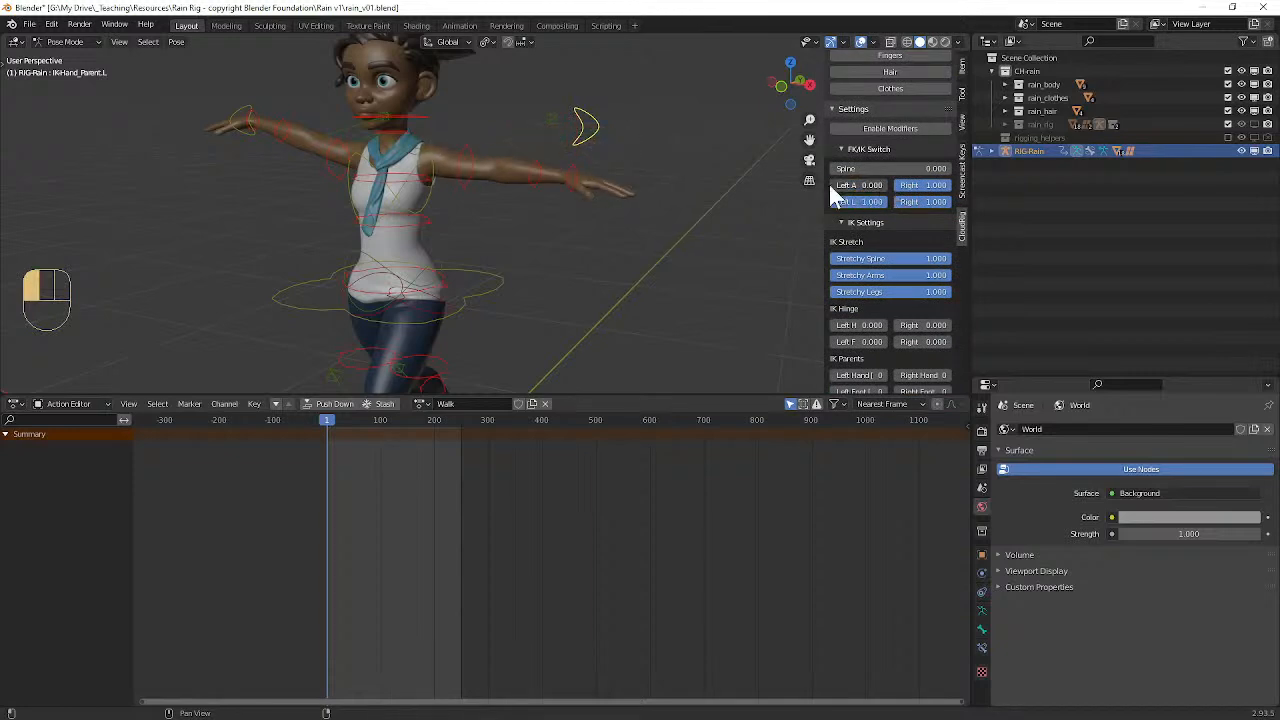
{"action": "left_click_drag", "start_coordinate": [923, 185], "coordinate": [880, 186]}
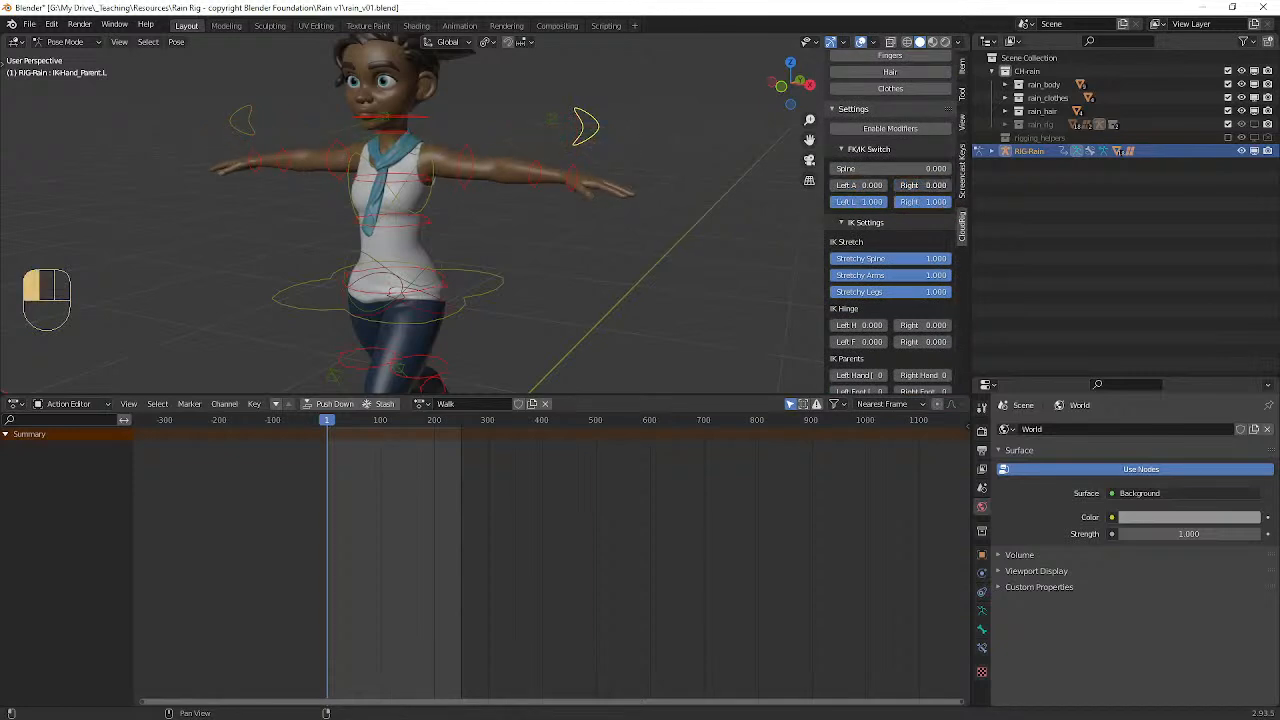
{"action": "left_click_drag", "start_coordinate": [828, 201], "coordinate": [708, 203]}
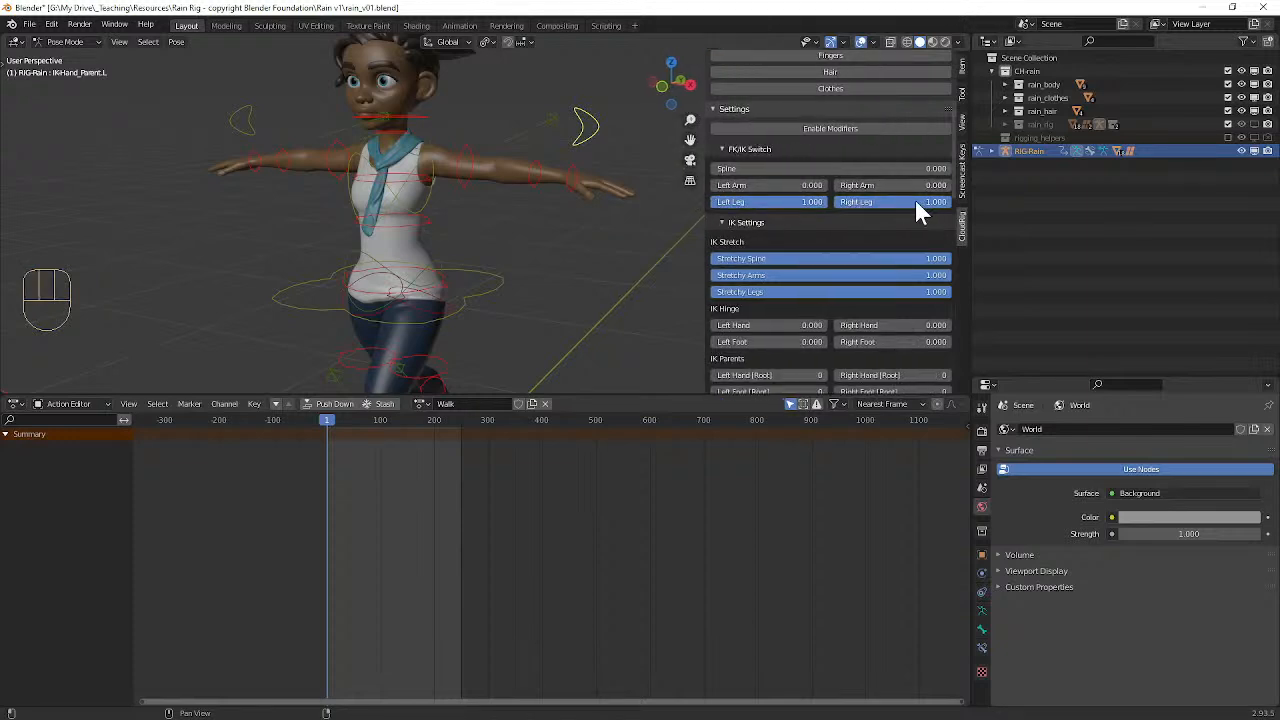
{"action": "left_click_drag", "start_coordinate": [709, 231], "coordinate": [829, 230]}
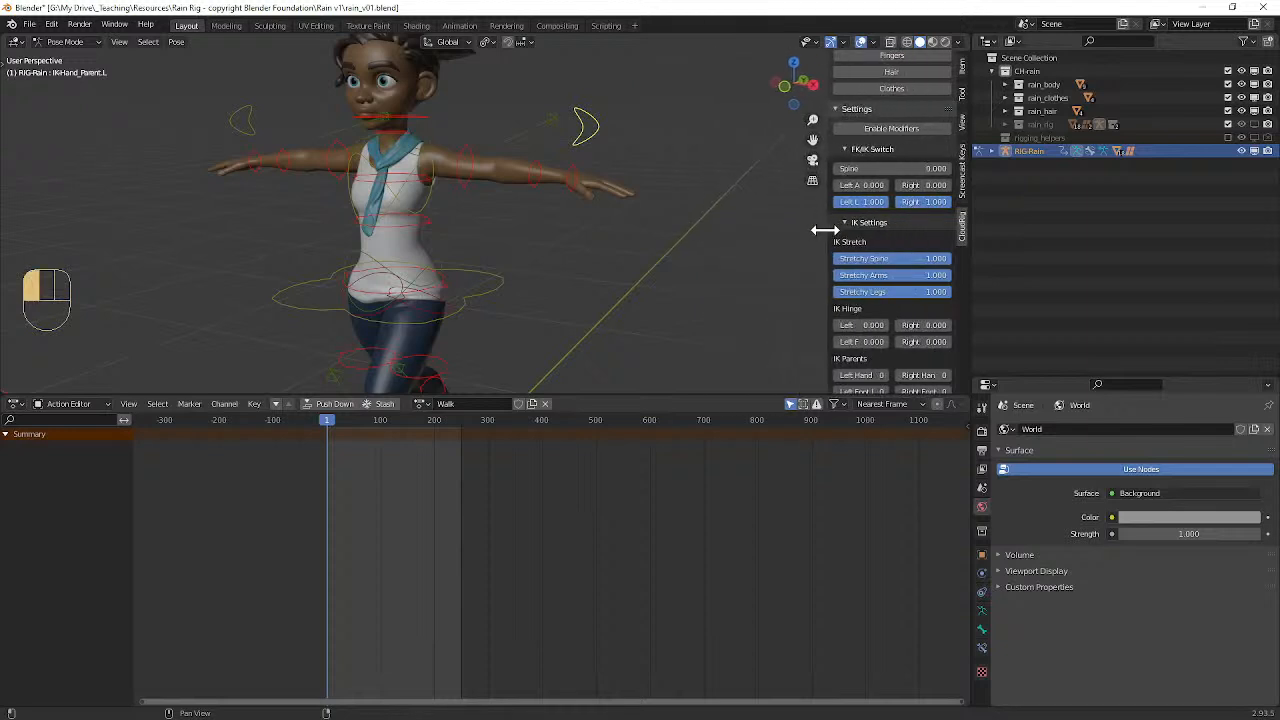
Step: Rotate the left FK upper arm control down to the character's side and swing it backward in side view
{"action": "left_click_drag", "start_coordinate": [647, 200], "coordinate": [537, 143], "text": "alt"}
{"action": "left_click", "coordinate": [498, 163]}
{"action": "left_click", "coordinate": [492, 155]}
{"action": "key", "text": "r"}
{"action": "left_click", "coordinate": [494, 237]}
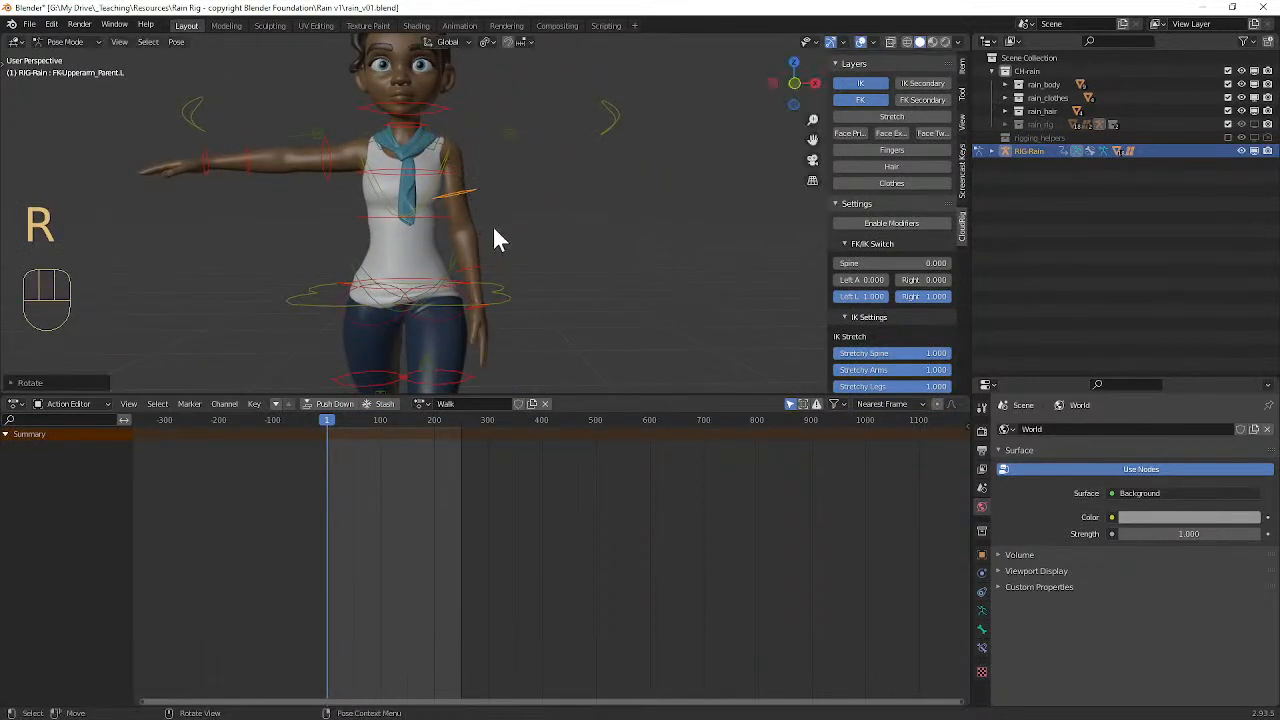
{"action": "left_click_drag", "start_coordinate": [494, 237], "coordinate": [372, 235], "text": "alt"}
{"action": "key", "text": "r"}
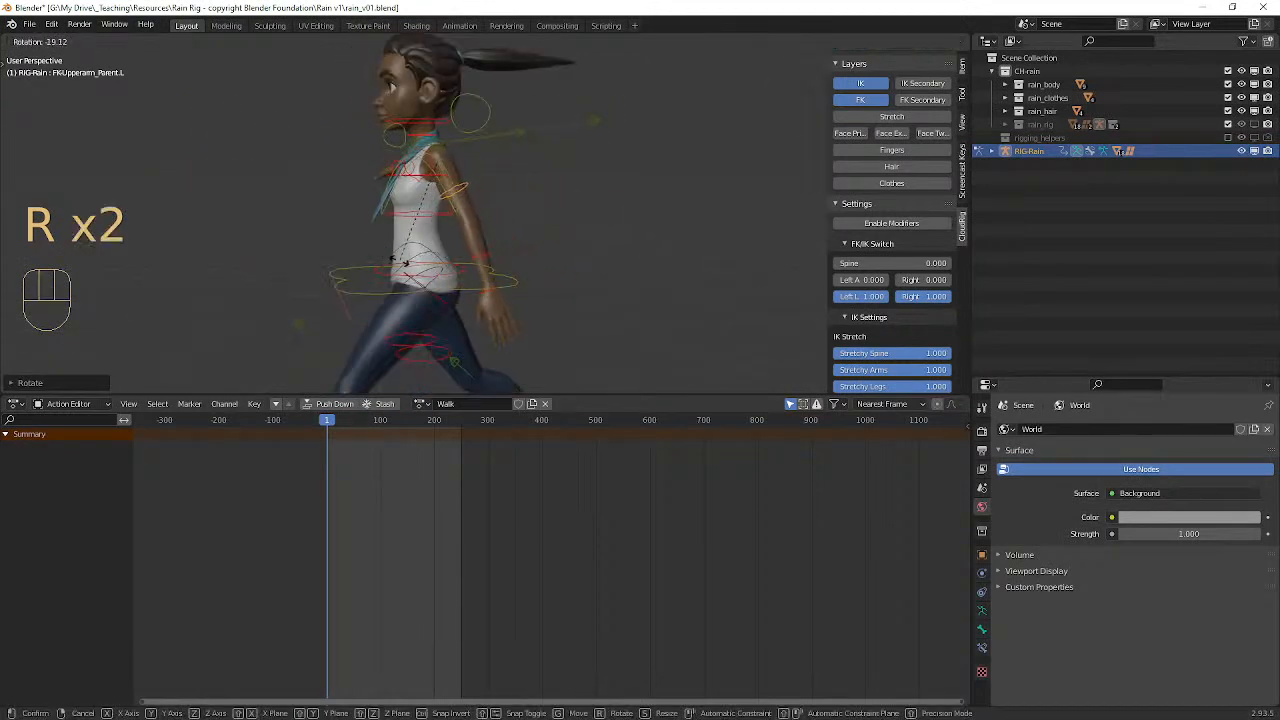
{"action": "left_click", "coordinate": [390, 261]}
Step: Rotate the right FK upper arm control down to the character's side and swing it forward in side view
{"action": "middle_click_drag", "start_coordinate": [396, 260], "coordinate": [642, 263]}
{"action": "left_click", "coordinate": [442, 147]}
{"action": "middle_click_drag", "start_coordinate": [494, 177], "coordinate": [379, 149]}
{"action": "key", "text": "r"}
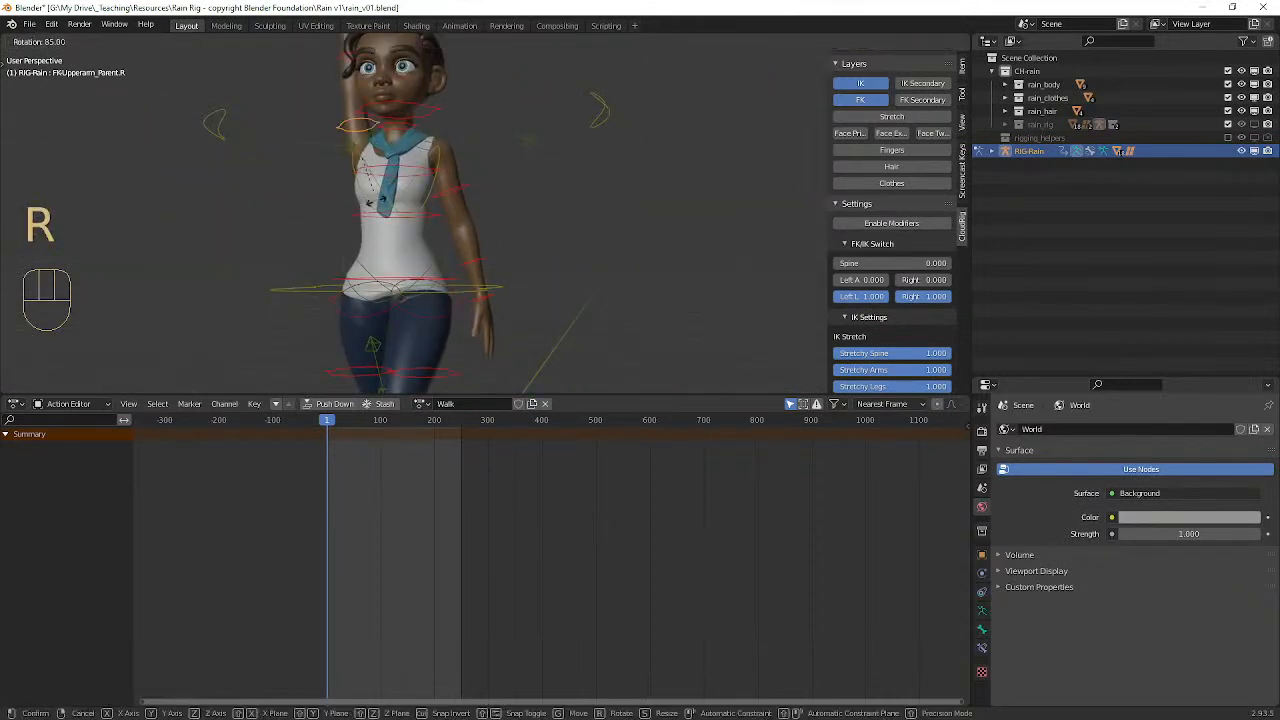
{"action": "key", "text": "r"}
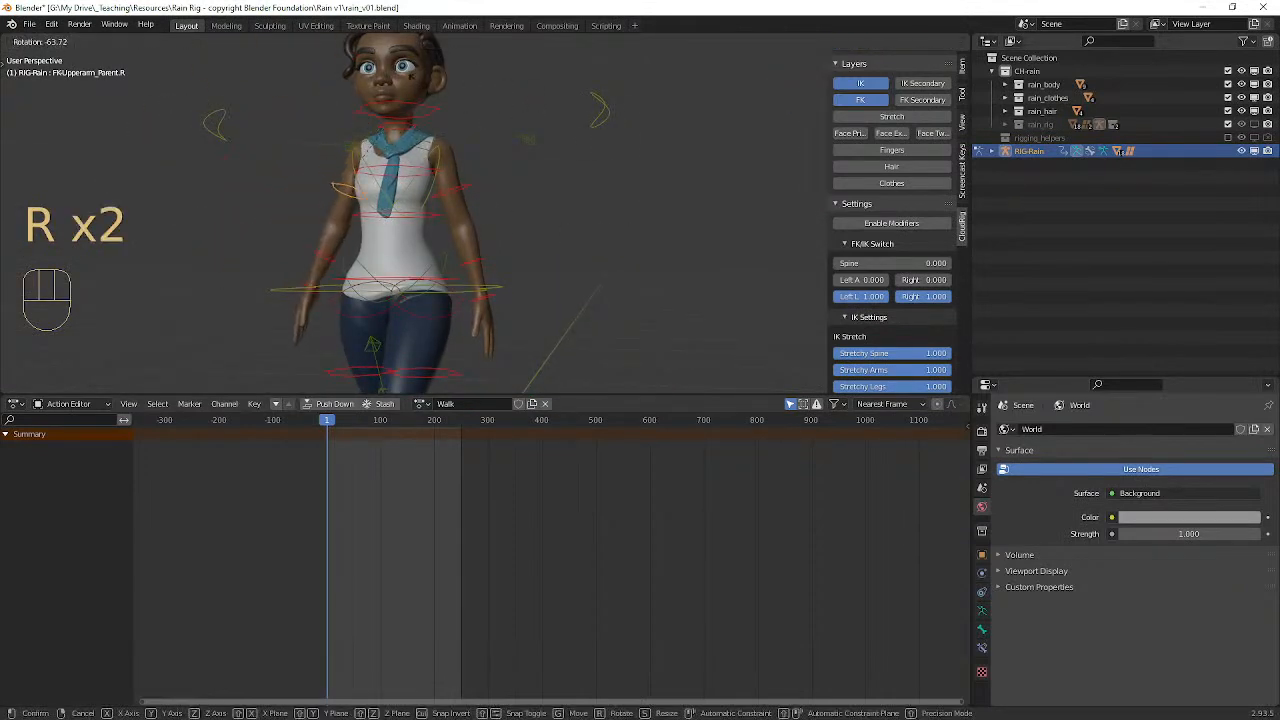
{"action": "left_click", "coordinate": [406, 85]}
{"action": "middle_click_drag", "start_coordinate": [449, 171], "coordinate": [617, 236]}
{"action": "key", "text": "r"}
{"action": "right_click", "coordinate": [618, 201]}
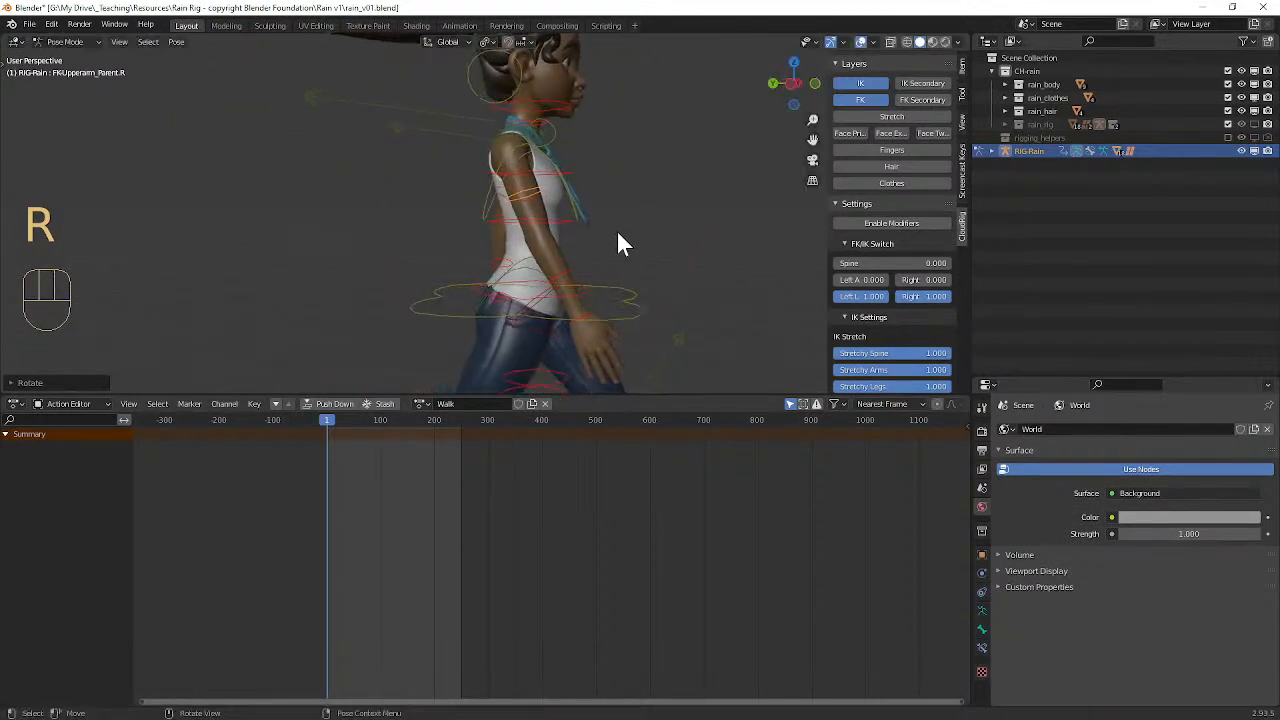
Step: Bend the right arm forward by rotating its FK forearm control, and adjust the angle of the right FK hand control
{"action": "left_click", "coordinate": [570, 278]}
{"action": "key", "text": "r"}
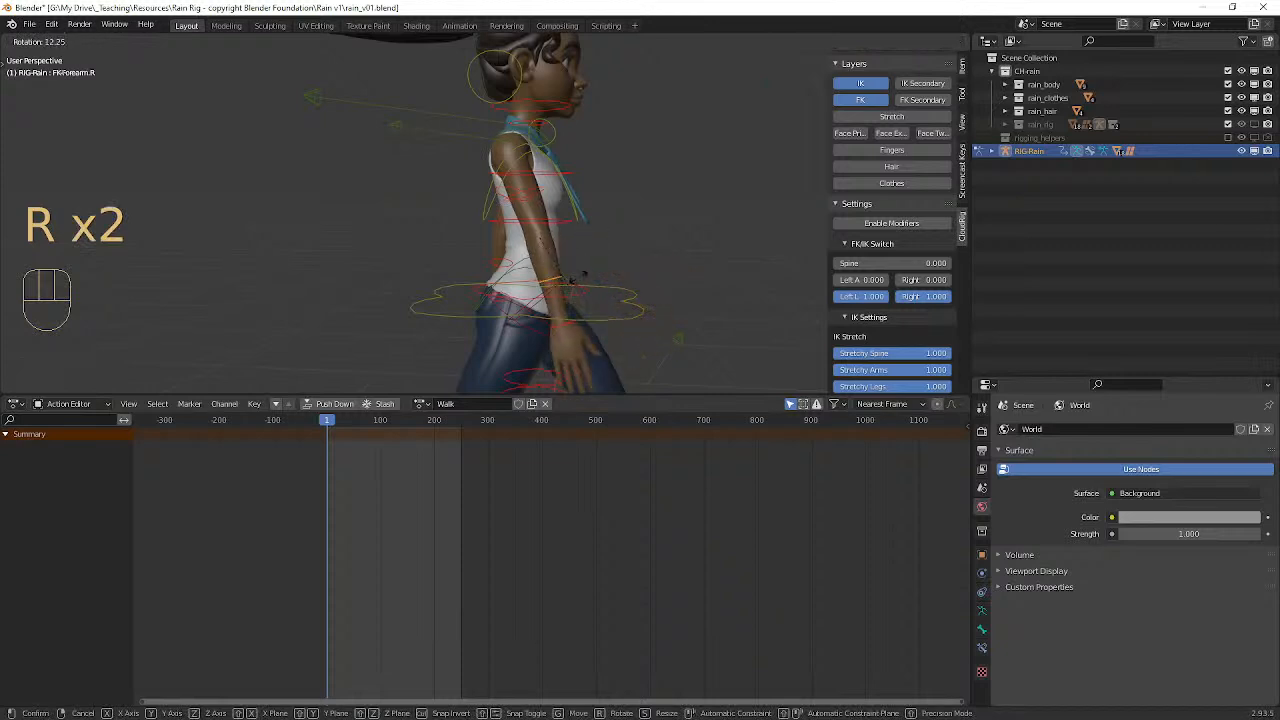
{"action": "left_click", "coordinate": [600, 300]}
{"action": "left_click", "coordinate": [603, 303]}
{"action": "key", "text": "r"}
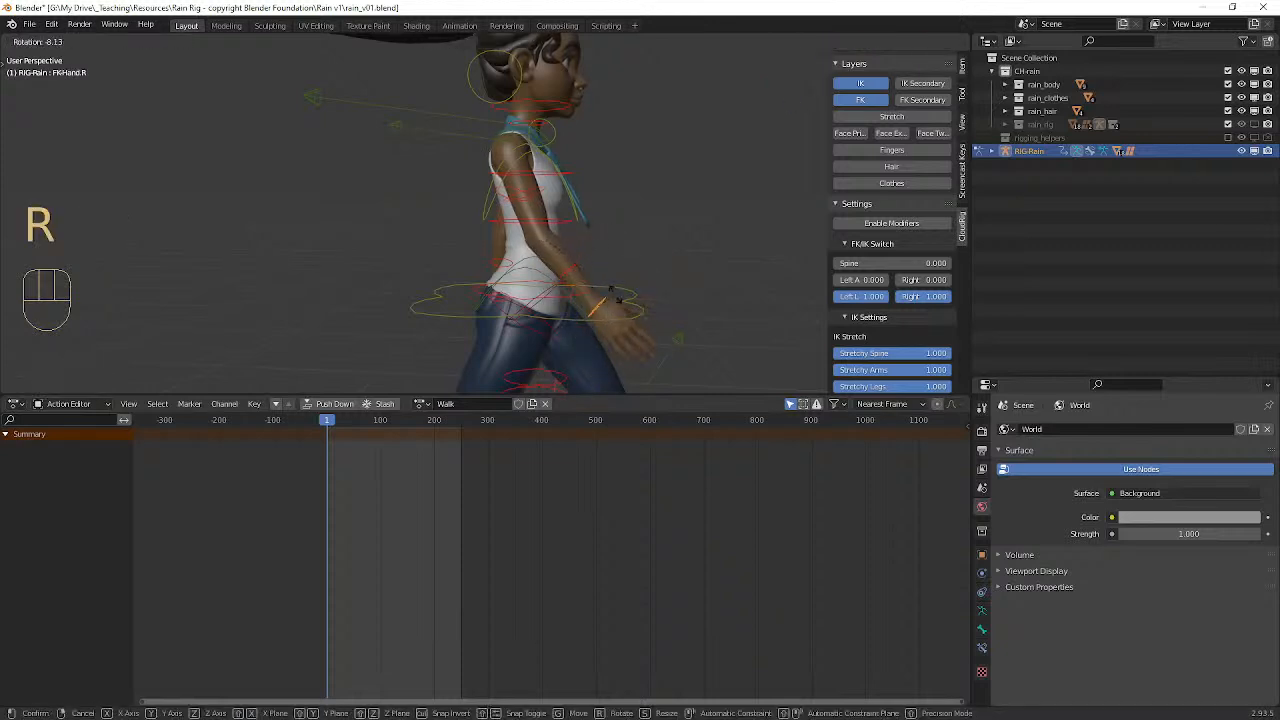
{"action": "left_click", "coordinate": [616, 298]}
Step: Rotate the left FK upper arm control farther backward in side view and adjust the bend of the left FK forearm
{"action": "middle_click_drag", "start_coordinate": [620, 295], "coordinate": [400, 270]}
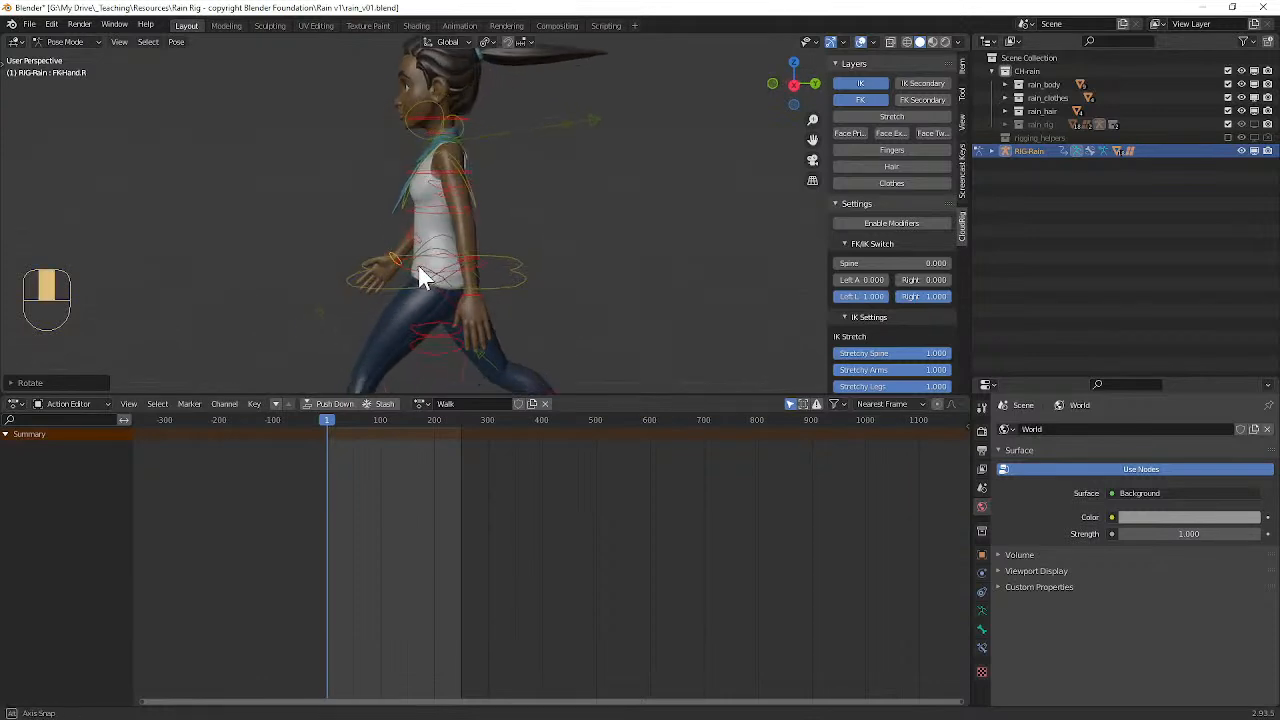
{"action": "left_click", "coordinate": [469, 192]}
{"action": "key", "text": "r"}
{"action": "left_click", "coordinate": [501, 242]}
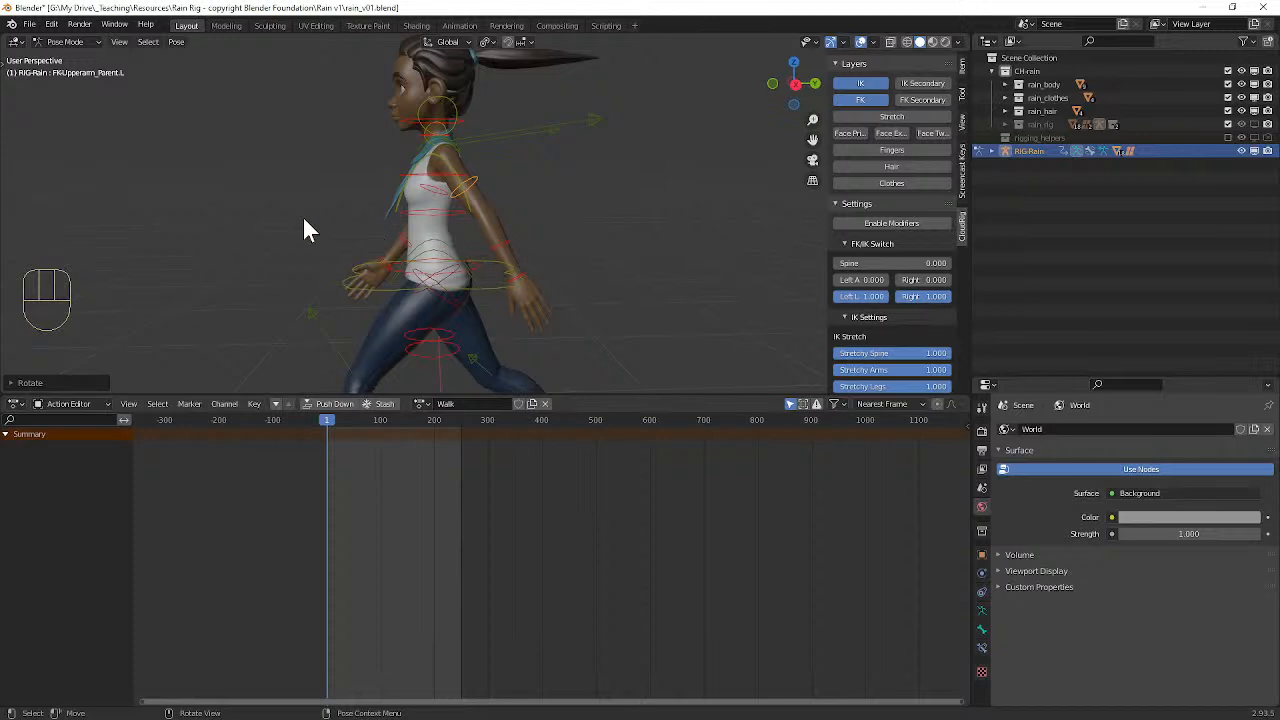
{"action": "left_click", "coordinate": [510, 247]}
{"action": "key", "text": "r"}
{"action": "left_click", "coordinate": [516, 249]}
Step: Tilt the master pelvis control slightly in front view and twist it around the global Z axis
{"action": "middle_click_drag", "start_coordinate": [516, 249], "coordinate": [670, 241]}
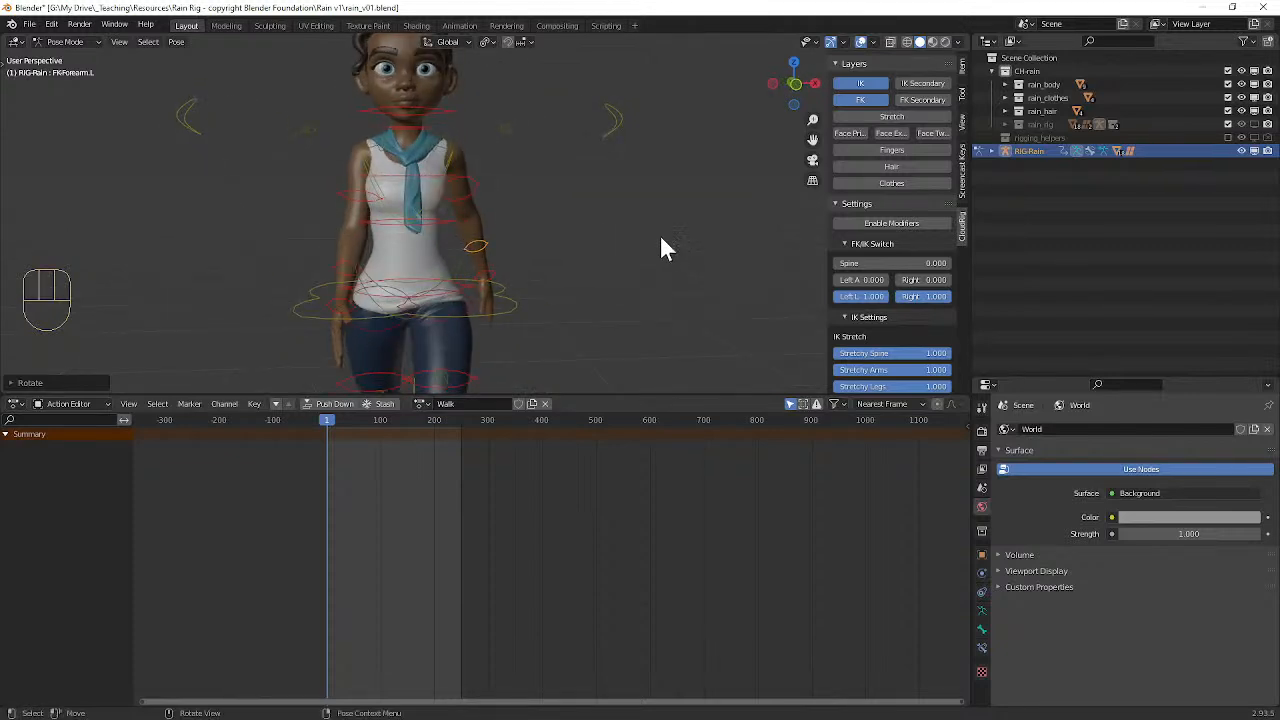
{"action": "scroll", "coordinate": [544, 240], "scroll_direction": "down", "scroll_amount": 2}
{"action": "left_click", "coordinate": [480, 280]}
{"action": "key", "text": "r"}
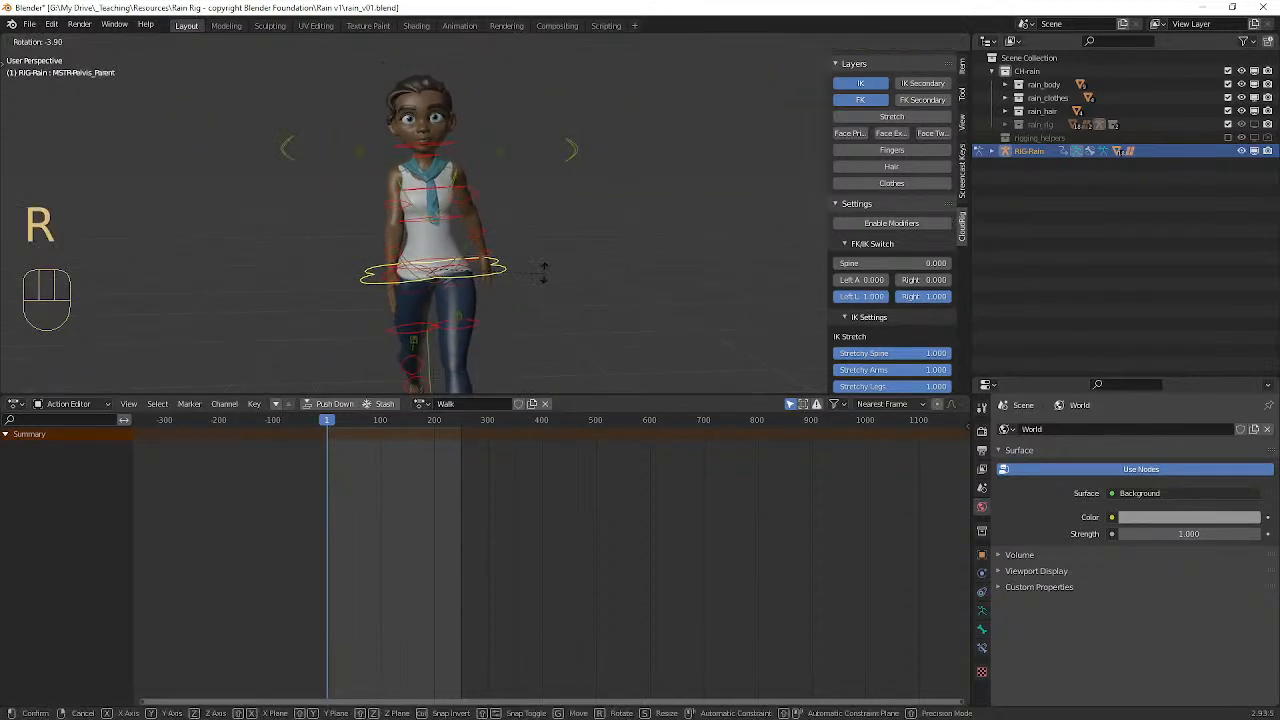
{"action": "left_click", "coordinate": [538, 286]}
{"action": "middle_click_drag", "start_coordinate": [539, 286], "coordinate": [563, 310]}
{"action": "key", "text": "r"}
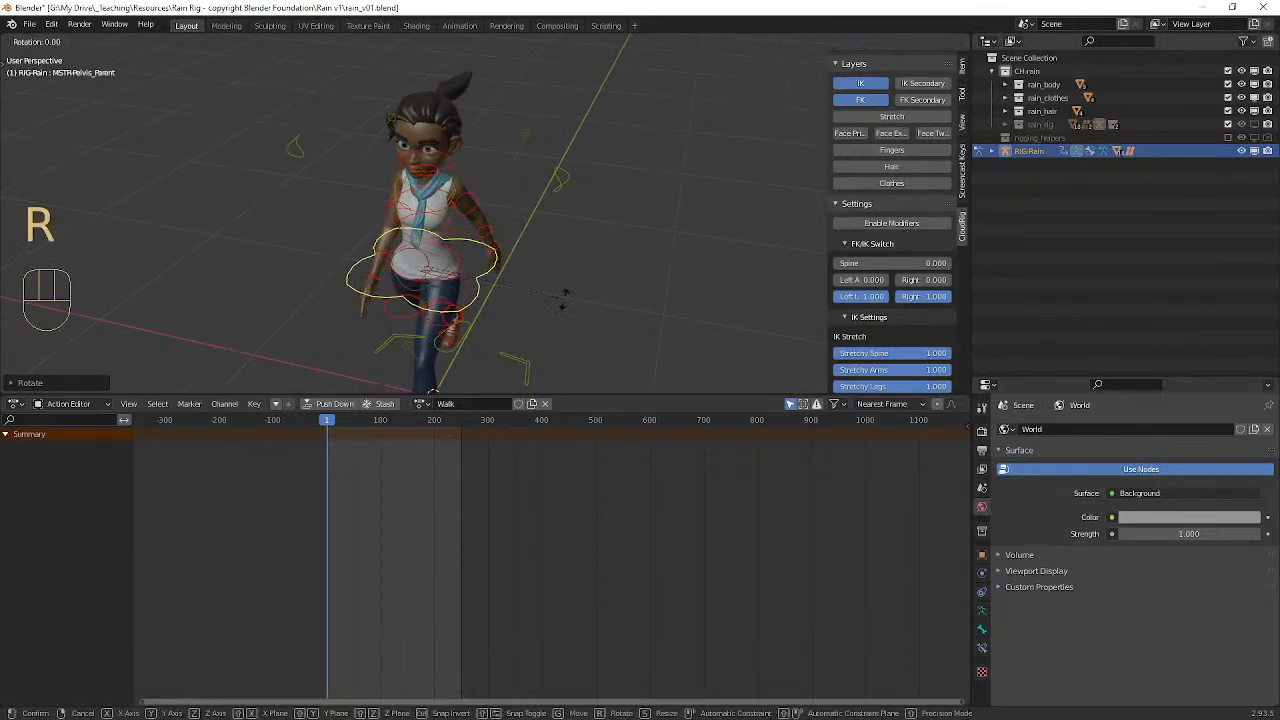
{"action": "key", "text": "z"}
{"action": "left_click", "coordinate": [540, 300]}
Step: Rotate the FK neck control freely to counter the torso twist, refining its angle in front view and side view
{"action": "middle_click_drag", "start_coordinate": [540, 300], "coordinate": [488, 228]}
{"action": "left_click", "coordinate": [437, 168]}
{"action": "middle_click_drag", "start_coordinate": [460, 170], "coordinate": [499, 176]}
{"action": "key", "text": "r"}
{"action": "key", "text": "r"}
{"action": "left_click", "coordinate": [579, 168]}
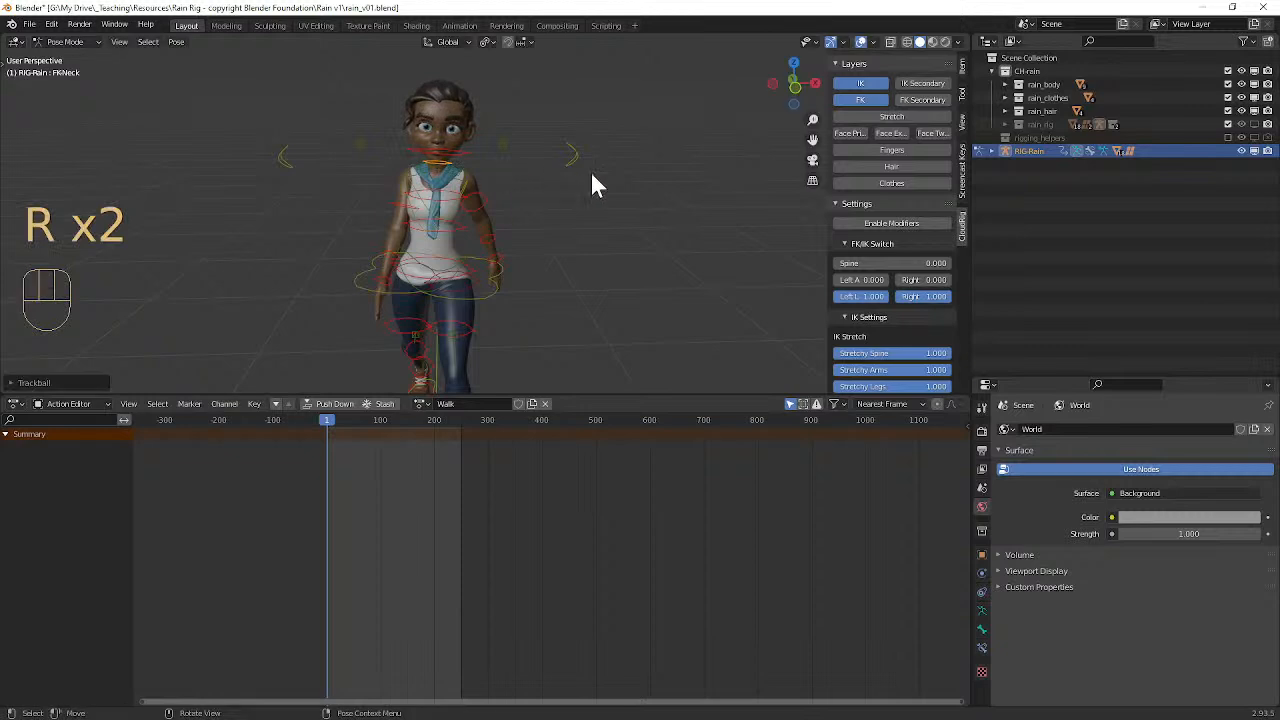
{"action": "key", "text": "r"}
{"action": "left_click", "coordinate": [595, 143]}
{"action": "middle_click_drag", "start_coordinate": [600, 157], "coordinate": [480, 149]}
{"action": "key", "text": "r"}
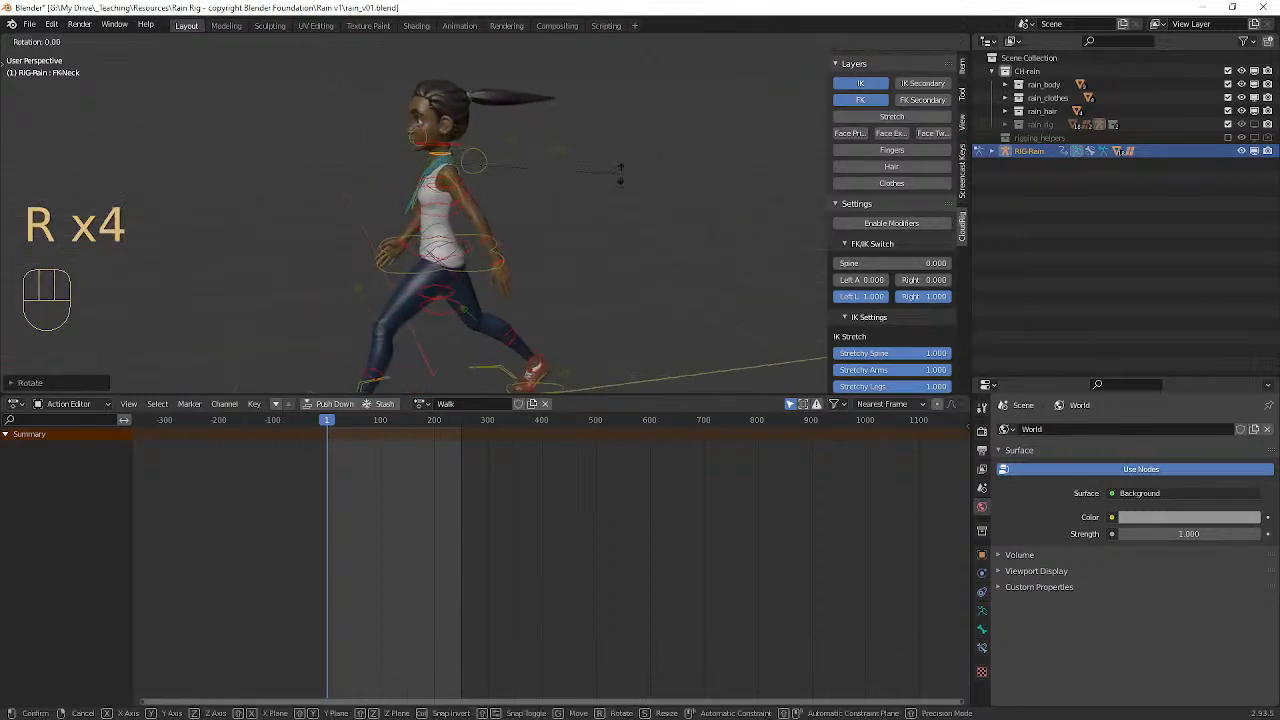
{"action": "left_click", "coordinate": [606, 166]}
Step: Enlarge the 3D viewport's height and insert location, rotation and scale keyframes for all rig controls at frame 1
{"action": "middle_click_drag", "start_coordinate": [606, 168], "coordinate": [594, 182]}
{"action": "middle_click_drag", "start_coordinate": [626, 252], "coordinate": [614, 223], "text": "shift"}
{"action": "scroll", "coordinate": [585, 195], "scroll_direction": "down", "scroll_amount": 2}
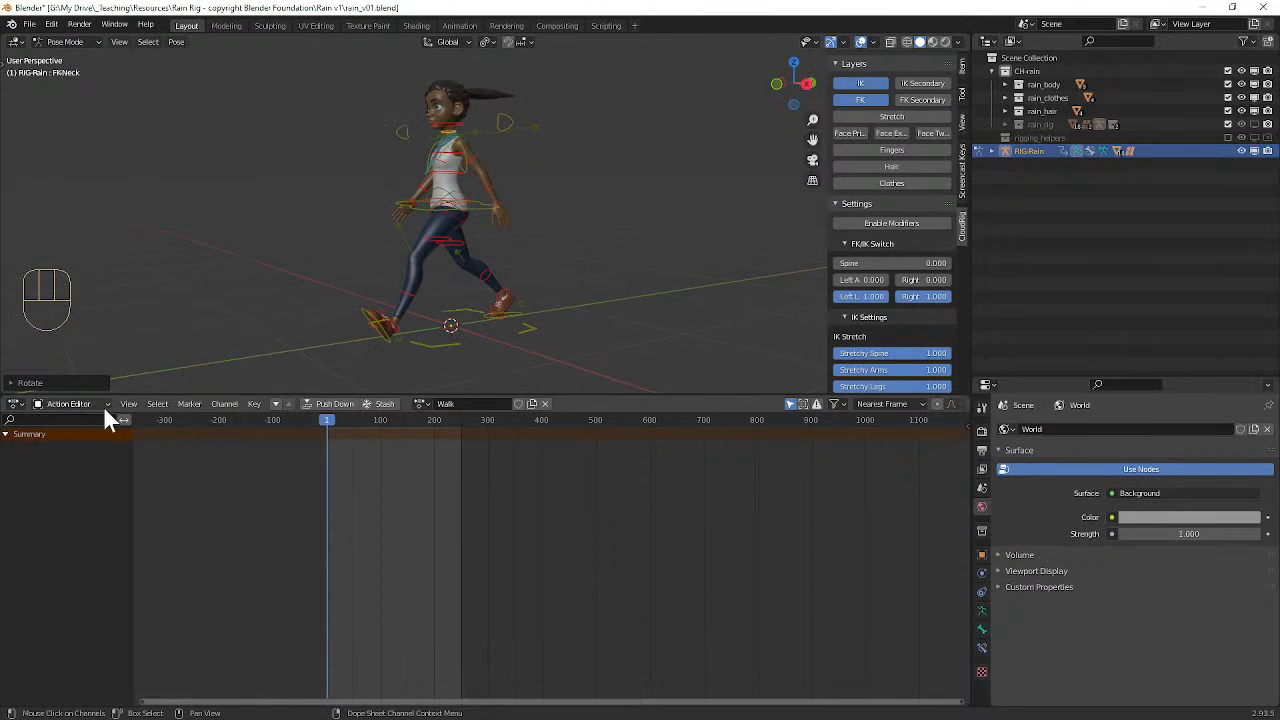
{"action": "scroll", "coordinate": [537, 253], "scroll_direction": "up", "scroll_amount": 1}
{"action": "scroll", "coordinate": [557, 236], "scroll_direction": "down", "scroll_amount": 1}
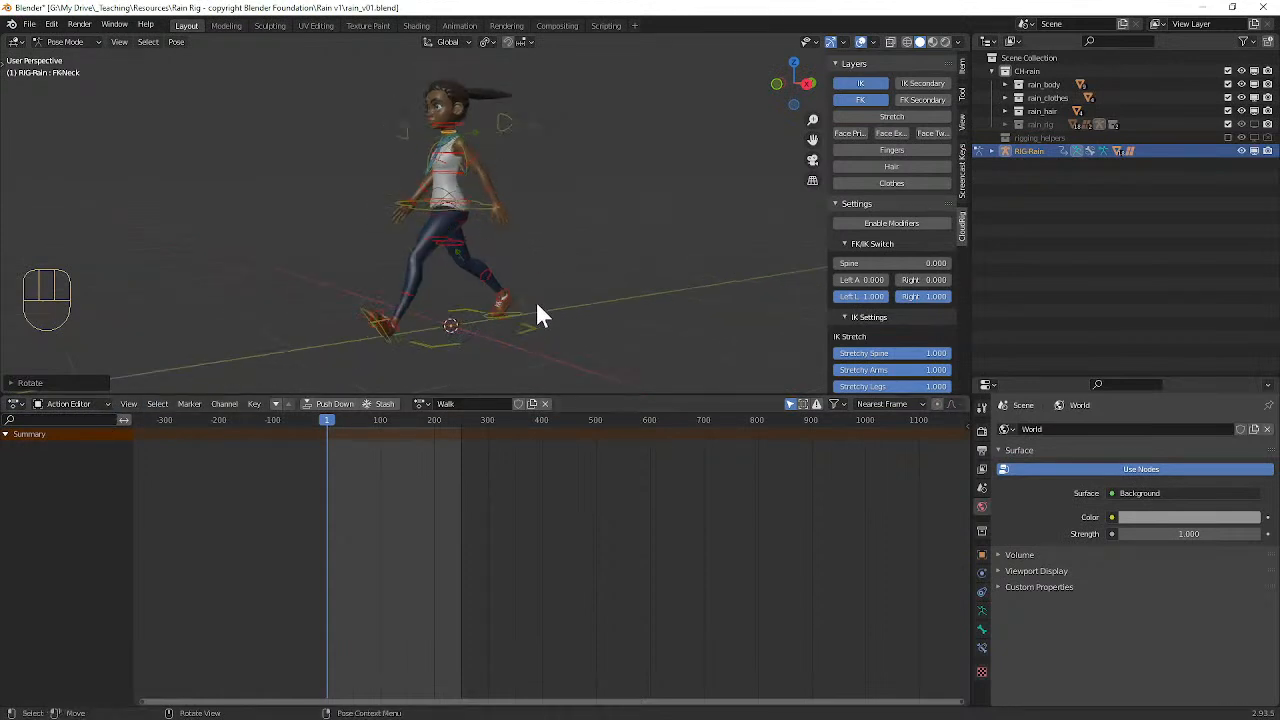
{"action": "left_click_drag", "start_coordinate": [541, 395], "coordinate": [558, 474]}
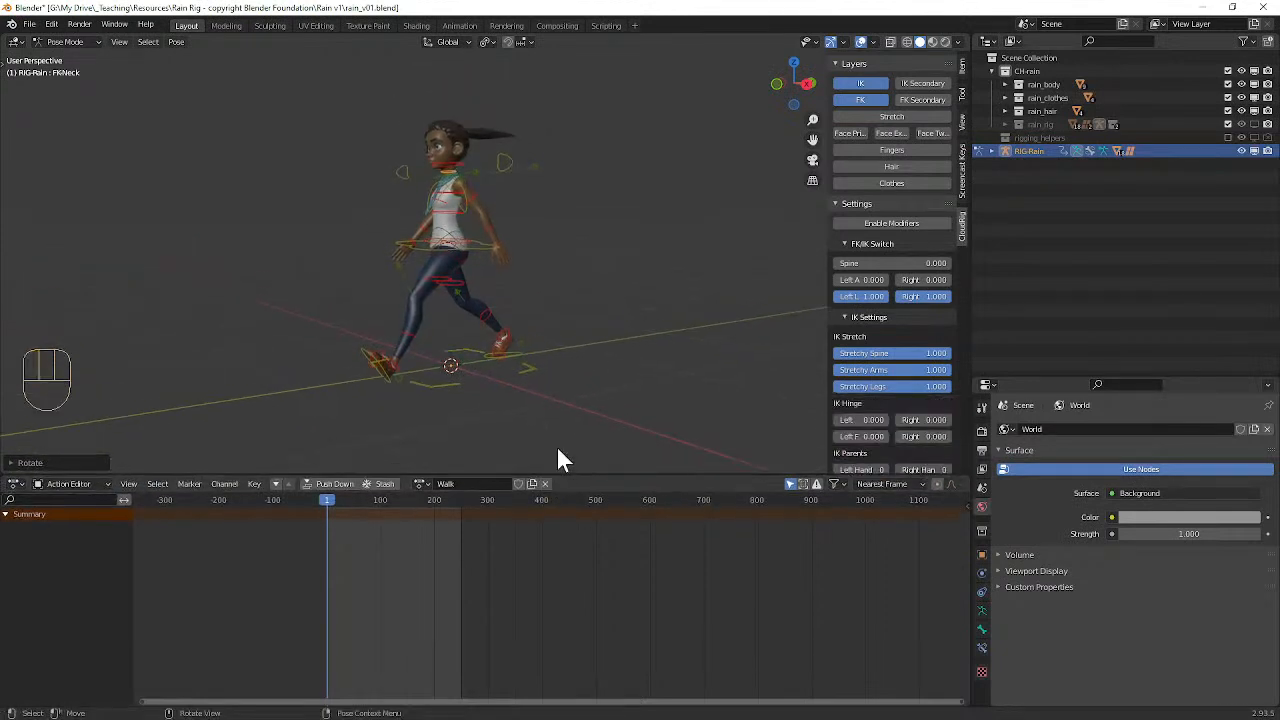
{"action": "left_click_drag", "start_coordinate": [588, 253], "coordinate": [616, 268], "text": "alt"}
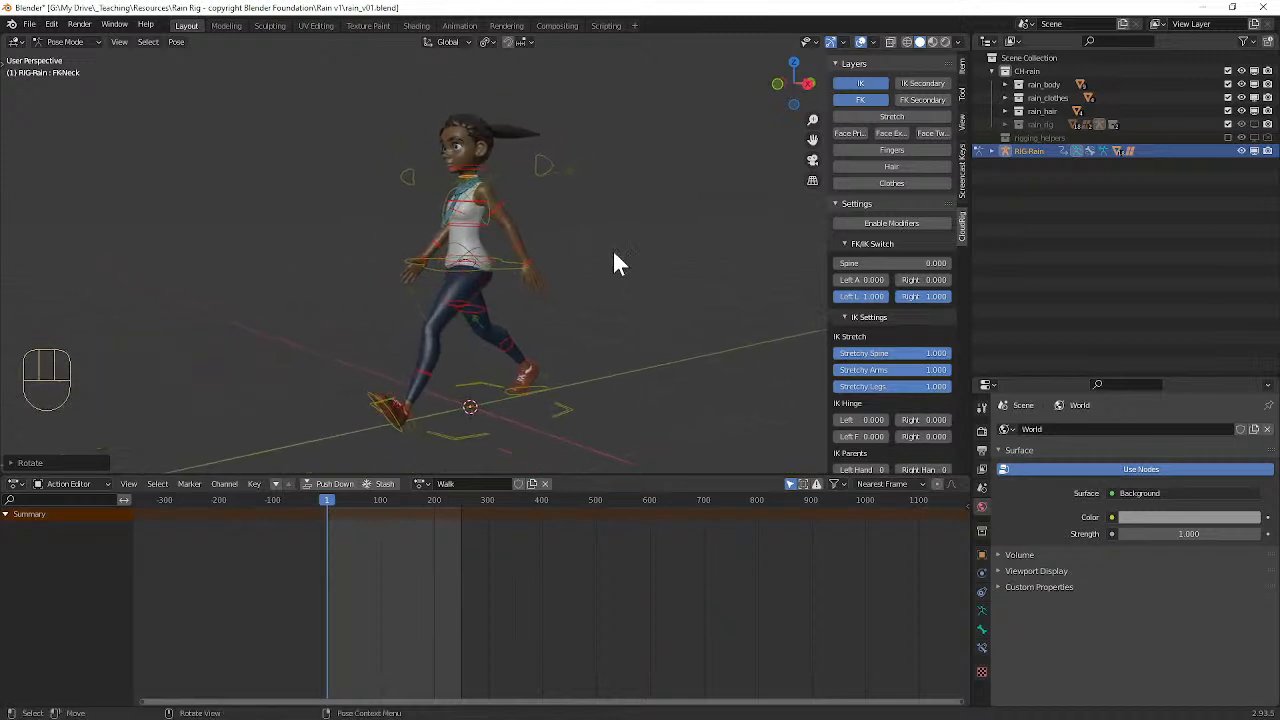
{"action": "key", "text": "a"}
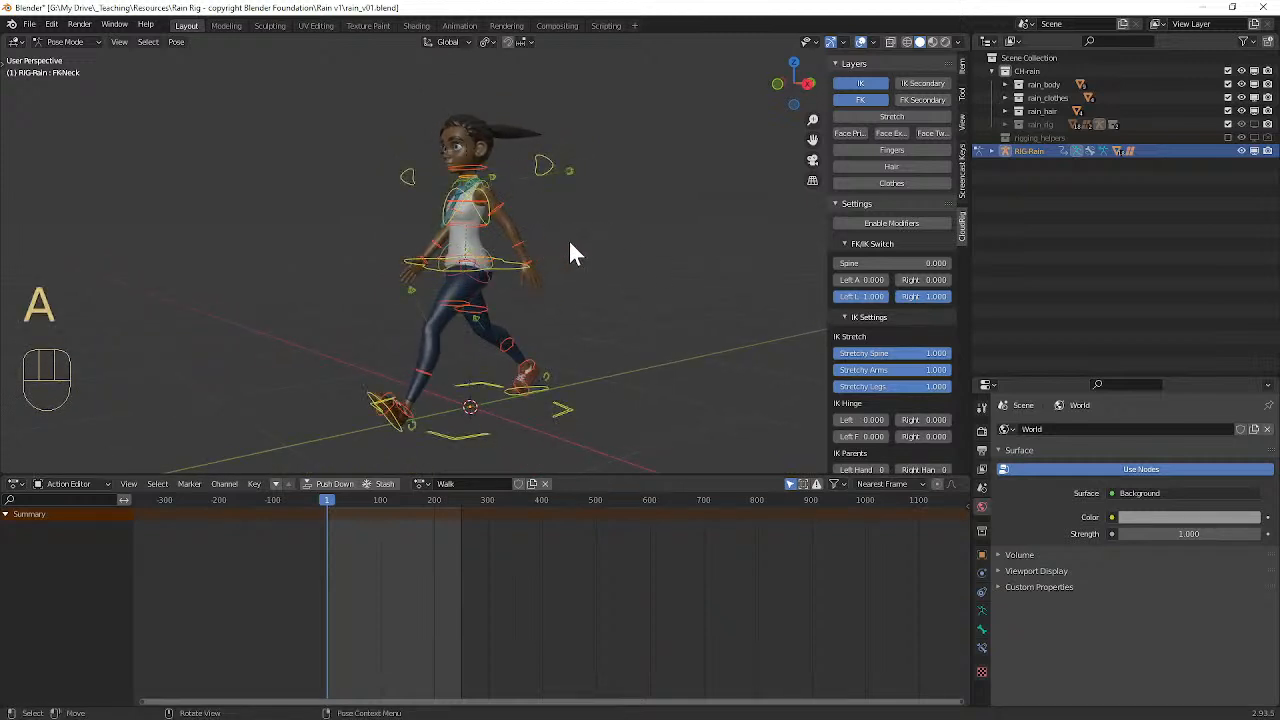
{"action": "key", "text": "i"}
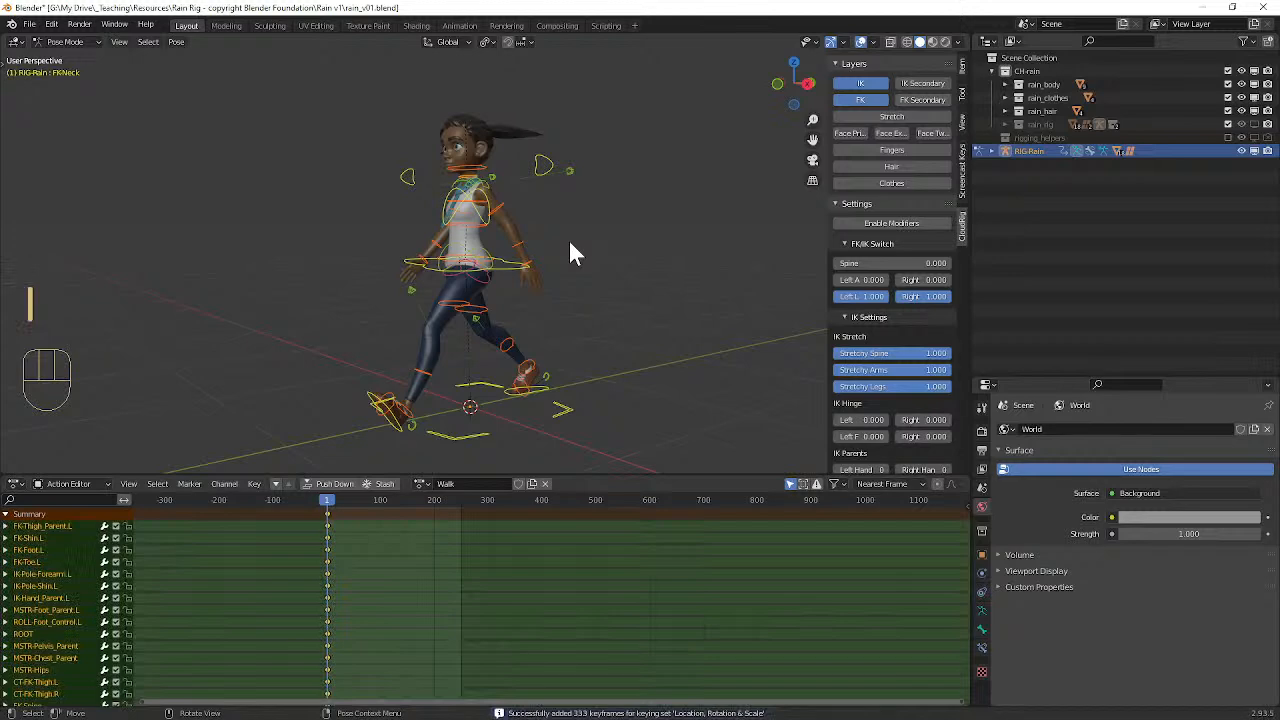
Step: Scrub back and forth past frame 1 to check how the keyed pose behaves on other frames
{"action": "left_click_drag", "start_coordinate": [472, 305], "coordinate": [526, 323], "text": "alt"}
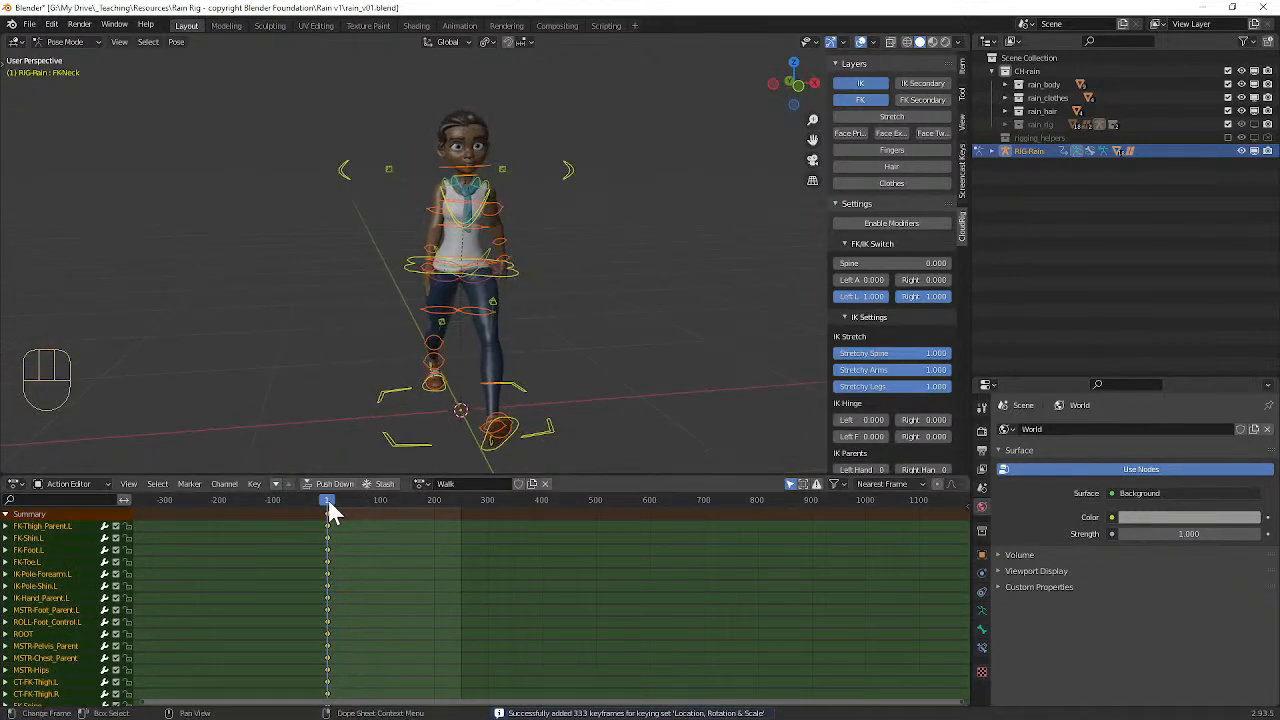
{"action": "left_click_drag", "start_coordinate": [333, 508], "coordinate": [618, 546]}
{"action": "left_click_drag", "start_coordinate": [305, 528], "coordinate": [535, 540], "text": "ctrl+alt"}
{"action": "middle_click_drag", "start_coordinate": [303, 536], "coordinate": [448, 540], "text": "alt"}
{"action": "middle_click_drag", "start_coordinate": [290, 534], "coordinate": [497, 540], "text": "alt"}
{"action": "middle_click_drag", "start_coordinate": [363, 543], "coordinate": [537, 550], "text": "alt"}
{"action": "middle_click_drag", "start_coordinate": [312, 532], "coordinate": [351, 535], "text": "alt"}
{"action": "left_click_drag", "start_coordinate": [351, 535], "coordinate": [374, 538], "text": "ctrl+alt"}
{"action": "mouse_move", "coordinate": [374, 538]}
{"action": "middle_mouse_down", "text": "ctrl+alt"}
{"action": "mouse_move", "coordinate": [405, 538]}
{"action": "mouse_move", "coordinate": [379, 537]}
{"action": "middle_mouse_up", "text": "ctrl+alt"}
Step: Examine the keyed walk pose from several angles and the keyframe column closely at the start of the timeline
{"action": "middle_click_drag", "start_coordinate": [340, 370], "coordinate": [388, 372], "text": "ctrl+alt"}
{"action": "scroll", "coordinate": [431, 312], "scroll_direction": "down", "scroll_amount": 3}
{"action": "scroll", "coordinate": [431, 314], "scroll_direction": "up", "scroll_amount": 2}
{"action": "scroll", "coordinate": [329, 562], "scroll_direction": "down", "scroll_amount": 1}
{"action": "scroll", "coordinate": [326, 561], "scroll_direction": "up", "scroll_amount": 3}
{"action": "scroll", "coordinate": [316, 559], "scroll_direction": "down", "scroll_amount": 2}
{"action": "middle_click_drag", "start_coordinate": [264, 581], "coordinate": [316, 598], "text": "alt"}
{"action": "mouse_move", "coordinate": [343, 366]}
{"action": "middle_mouse_down", "text": "alt"}
{"action": "mouse_move", "coordinate": [345, 377]}
{"action": "mouse_move", "coordinate": [374, 371]}
{"action": "mouse_move", "coordinate": [389, 337]}
{"action": "mouse_move", "coordinate": [352, 365]}
{"action": "middle_mouse_up", "text": "alt"}
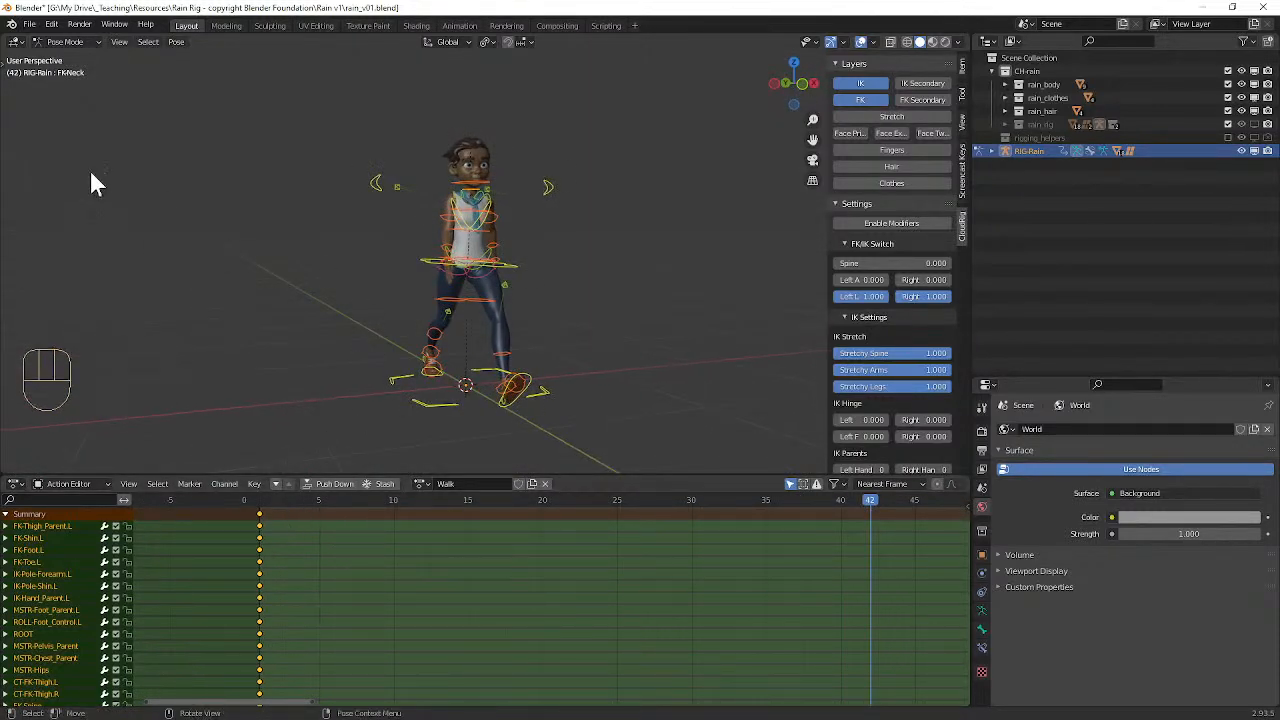
{"action": "middle_click_drag", "start_coordinate": [389, 321], "coordinate": [369, 291]}
{"action": "middle_click_drag", "start_coordinate": [363, 548], "coordinate": [383, 609]}
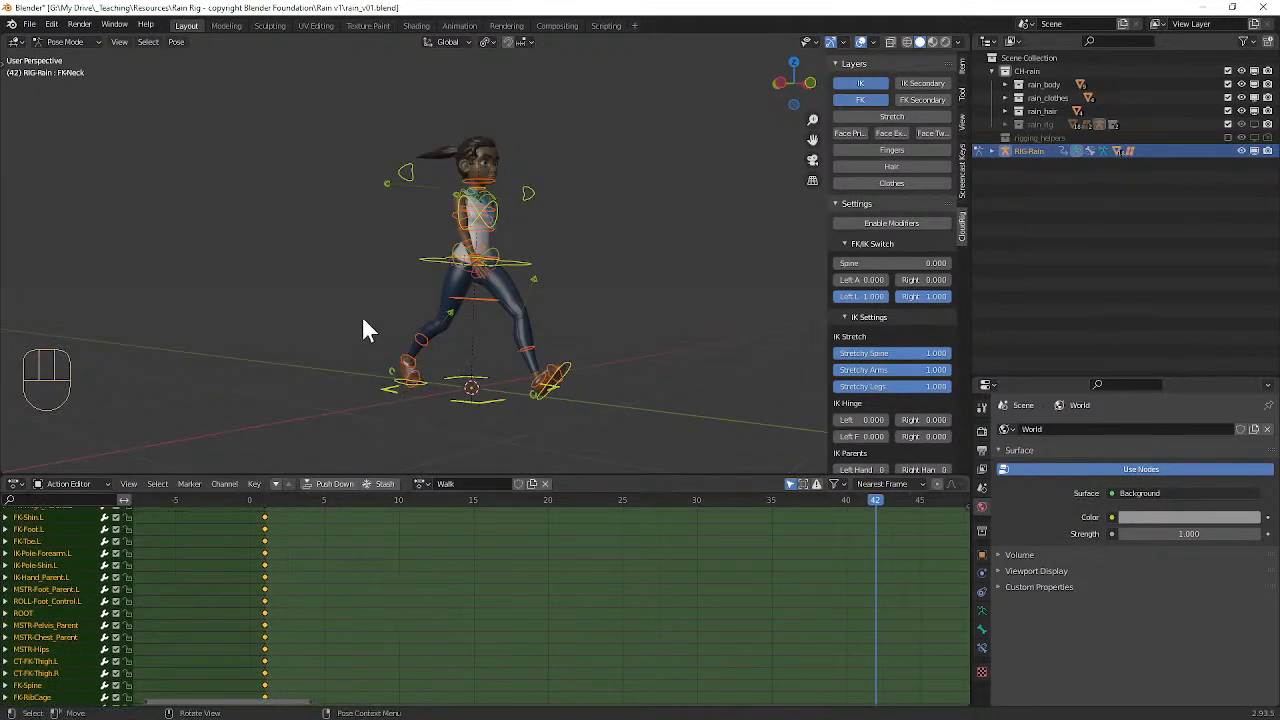
{"action": "middle_click_drag", "start_coordinate": [371, 312], "coordinate": [385, 263], "text": "ctrl"}
{"action": "middle_click_drag", "start_coordinate": [377, 543], "coordinate": [369, 594], "text": "ctrl"}
{"action": "middle_click_drag", "start_coordinate": [378, 455], "coordinate": [400, 325], "text": "shift"}
{"action": "middle_click_drag", "start_coordinate": [352, 564], "coordinate": [483, 537], "text": "ctrl"}
{"action": "middle_click_drag", "start_coordinate": [562, 560], "coordinate": [439, 566]}
{"action": "scroll", "coordinate": [415, 530], "scroll_direction": "up", "scroll_amount": 2}
Step: Paste a mirrored copy of the walk pose at frame 15, key all controls there, and scrub back to frame 1
{"action": "left_click", "coordinate": [385, 499]}
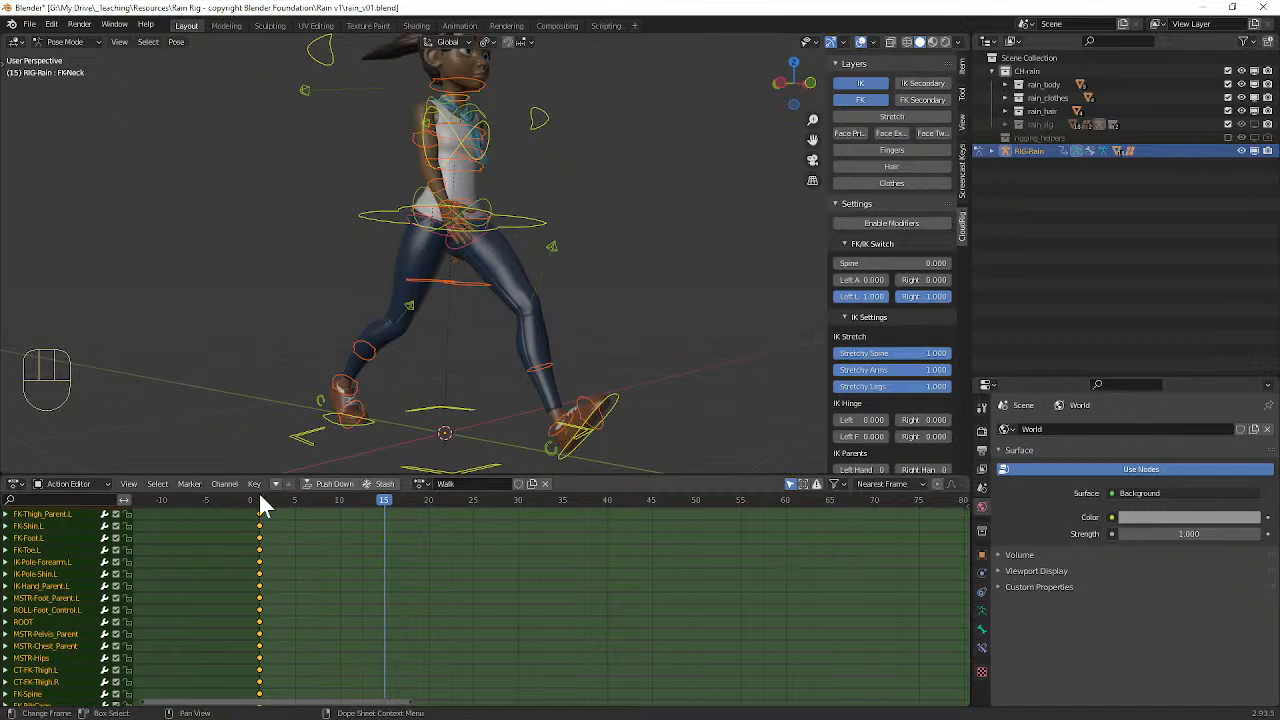
{"action": "key", "text": "ctrl+c"}
{"action": "middle_click_drag", "start_coordinate": [503, 253], "coordinate": [430, 245]}
{"action": "scroll", "coordinate": [600, 261], "scroll_direction": "down", "scroll_amount": 1}
{"action": "middle_click_drag", "start_coordinate": [597, 261], "coordinate": [519, 267]}
{"action": "key", "text": "ctrl+shift+v"}
{"action": "key", "text": "i"}
{"action": "left_click_drag", "start_coordinate": [384, 507], "coordinate": [260, 498]}
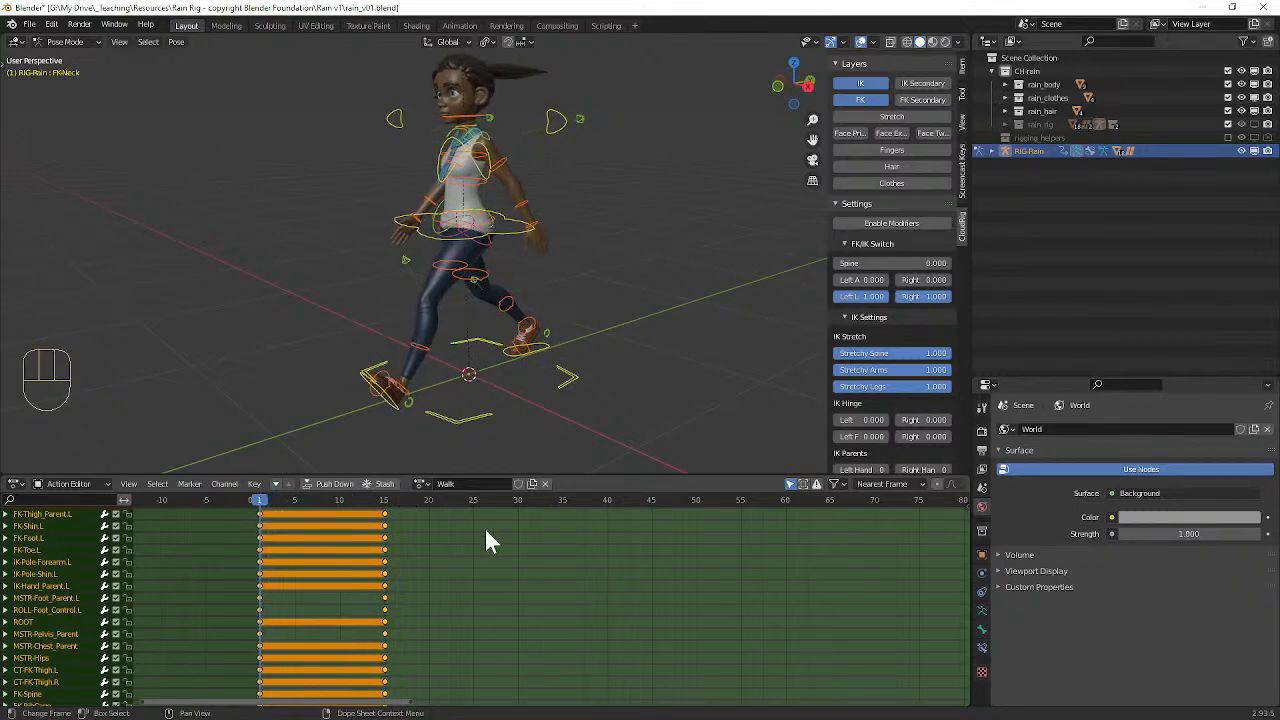
Step: Paste the original walk pose at frame 30, key all controls there, and undo the keyframe insertion
{"action": "left_click", "coordinate": [520, 505]}
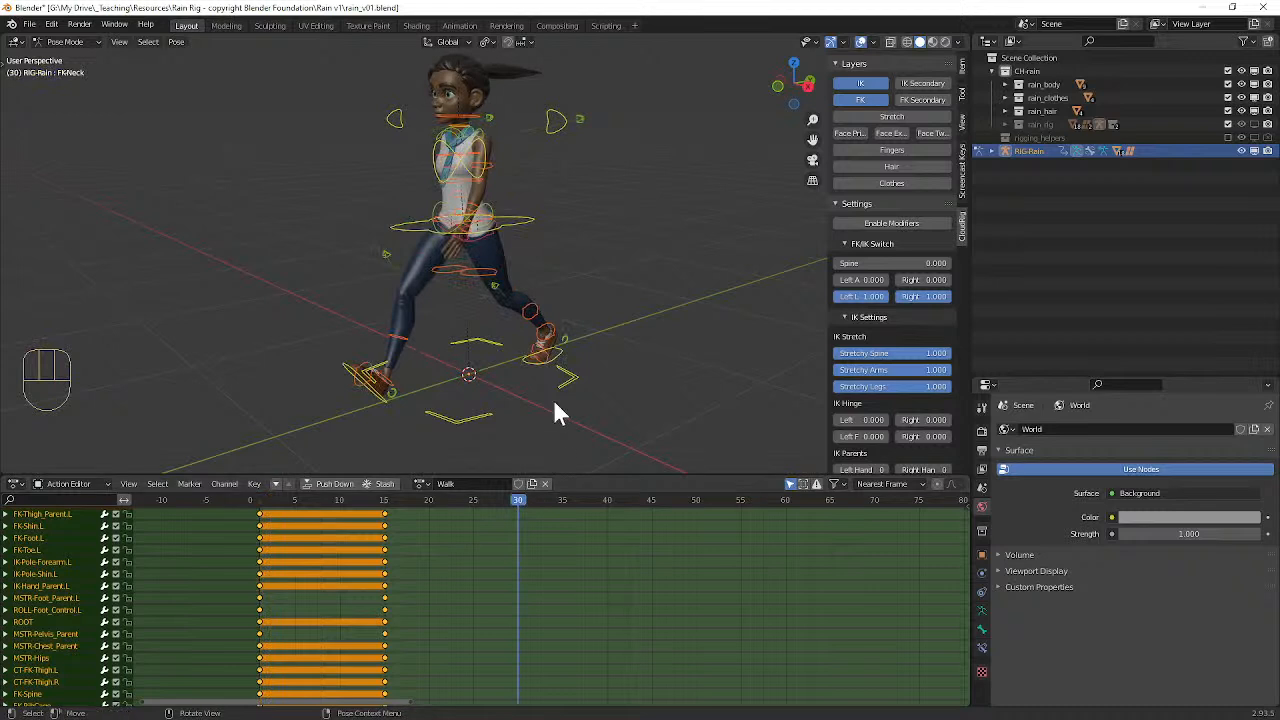
{"action": "middle_click_drag", "start_coordinate": [541, 430], "coordinate": [497, 290]}
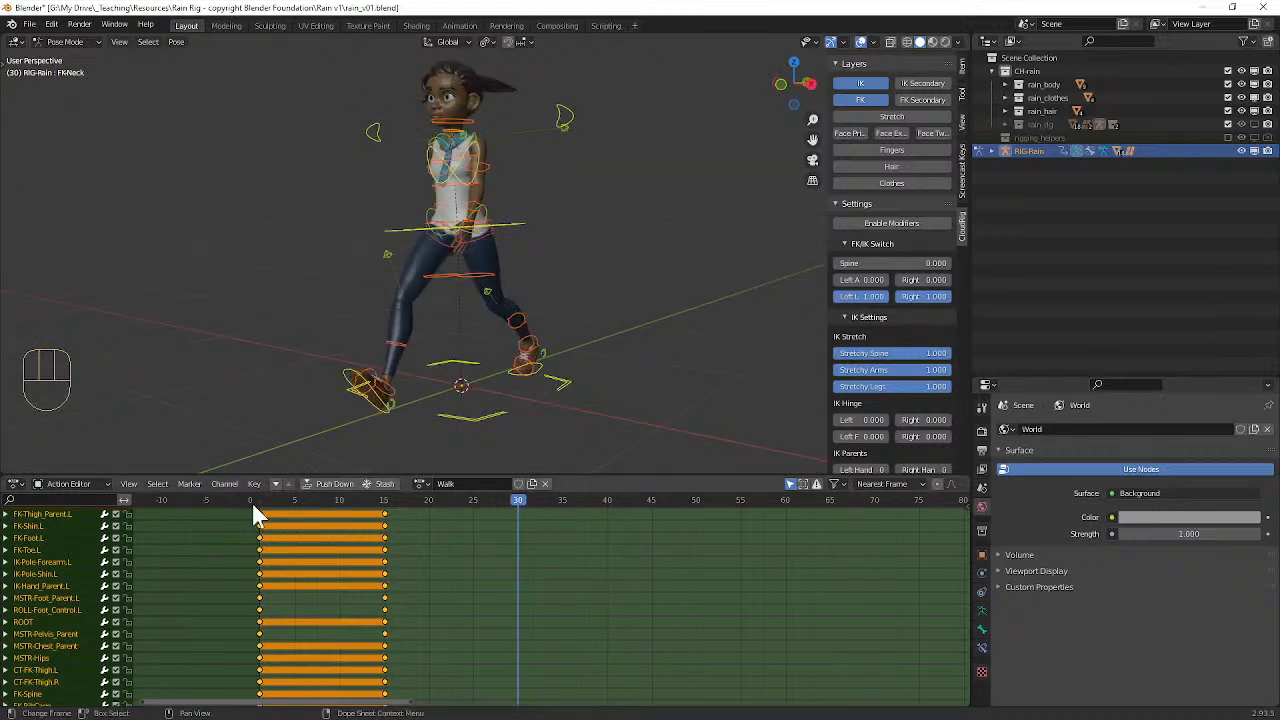
{"action": "key", "text": "ctrl+v"}
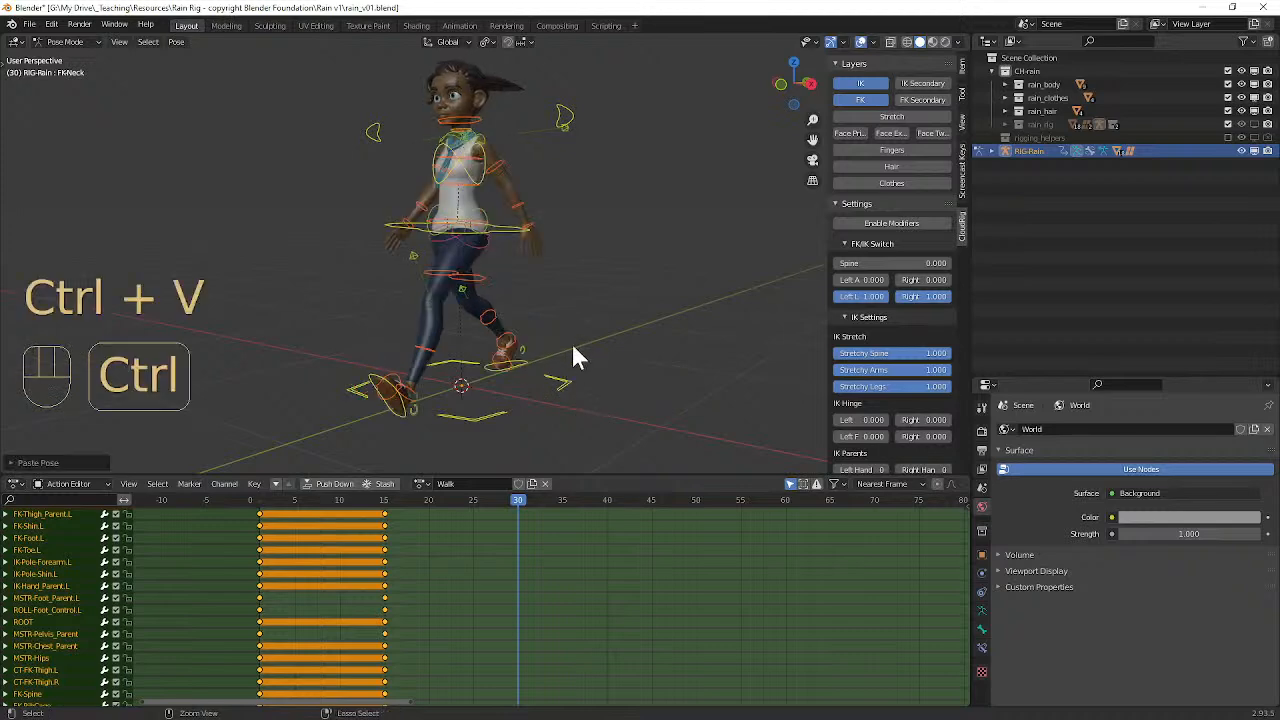
{"action": "mouse_move", "coordinate": [576, 345]}
{"action": "middle_mouse_down"}
{"action": "mouse_move", "coordinate": [692, 350]}
{"action": "mouse_move", "coordinate": [589, 352]}
{"action": "middle_mouse_up"}
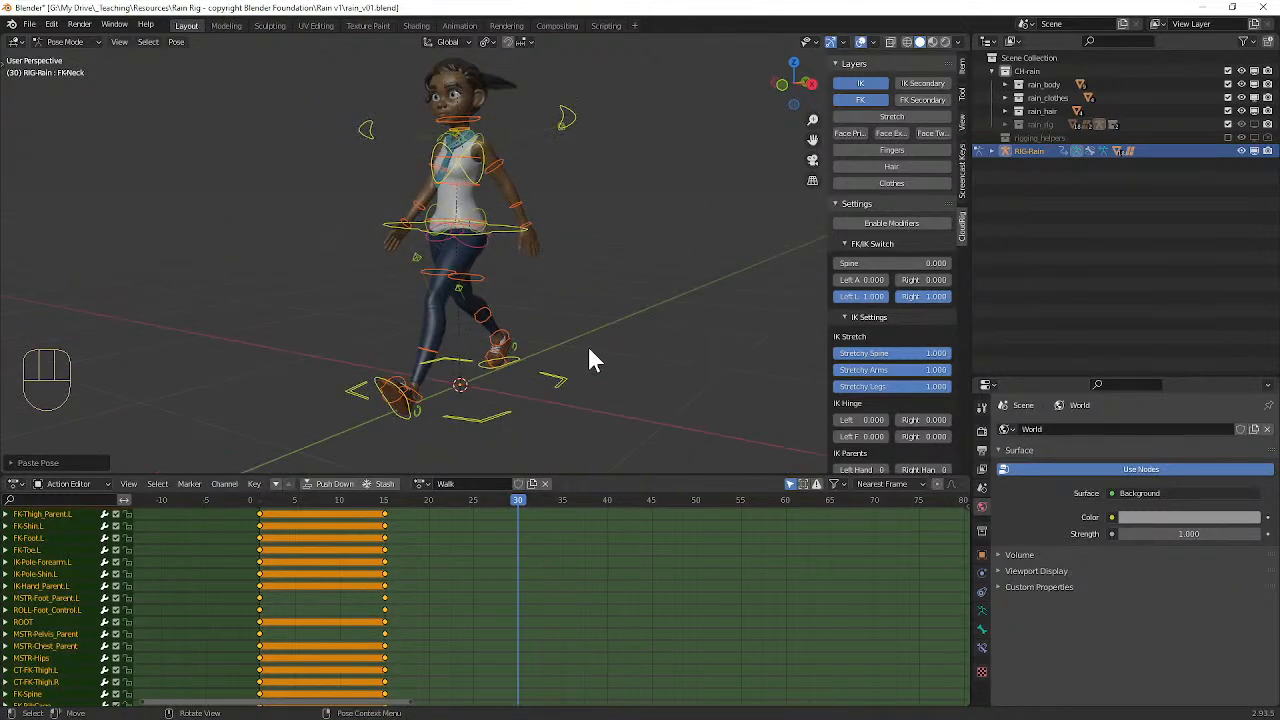
{"action": "key", "text": "i"}
{"action": "key", "text": "ctrl"}
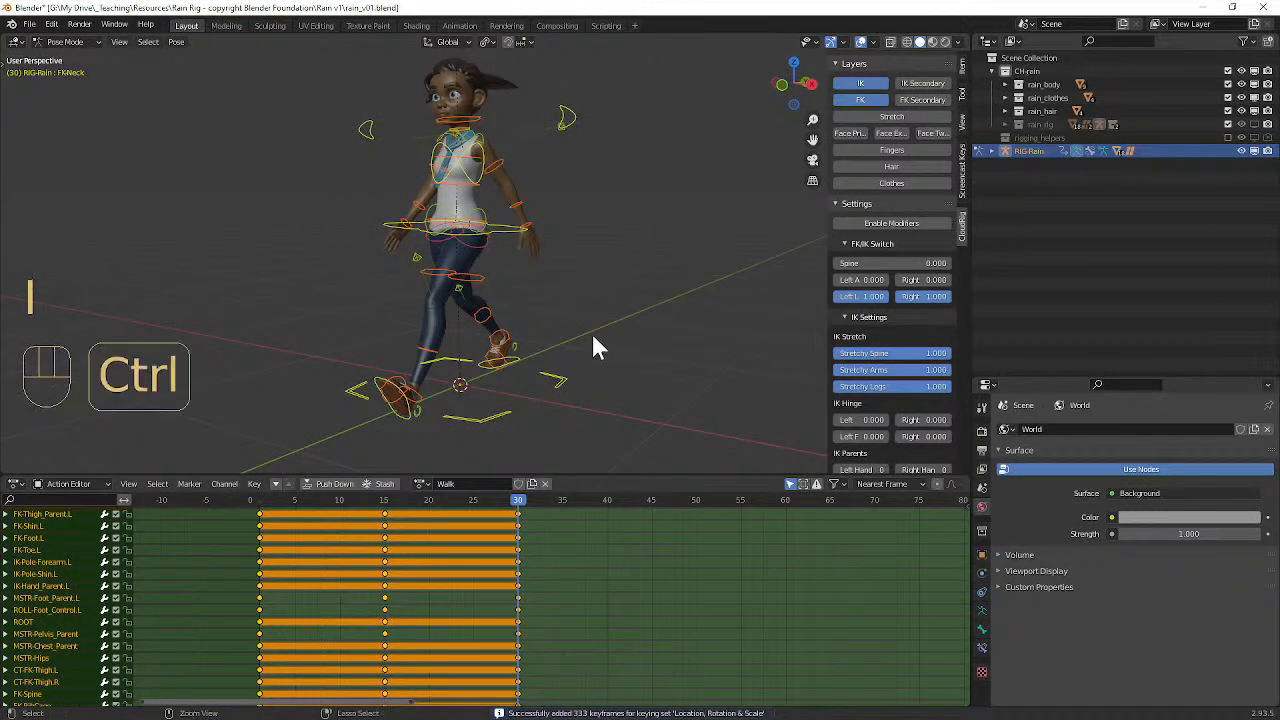
{"action": "key", "text": "ctrl+z"}
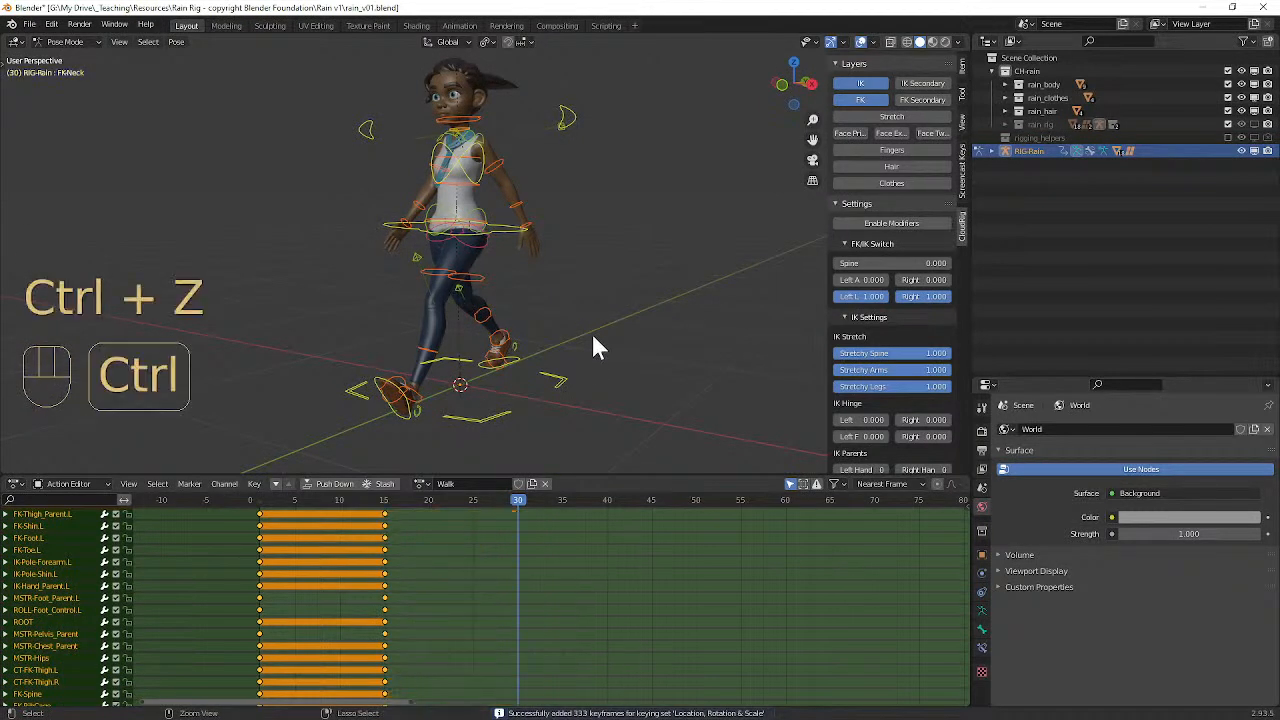
Step: Try to select the FK-Thigh_Parent.L keyframe at frame 1 and extend the selection down that frame's column
{"action": "left_click", "coordinate": [261, 517]}
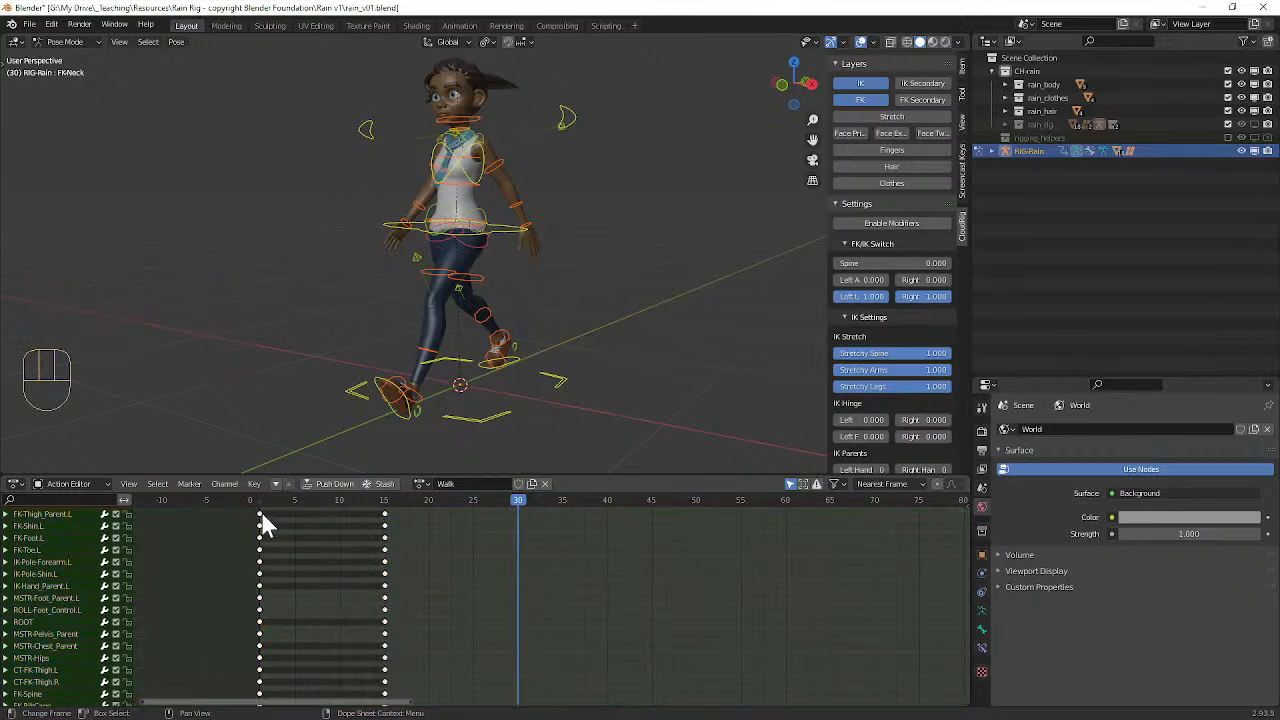
{"action": "left_click", "coordinate": [260, 516]}
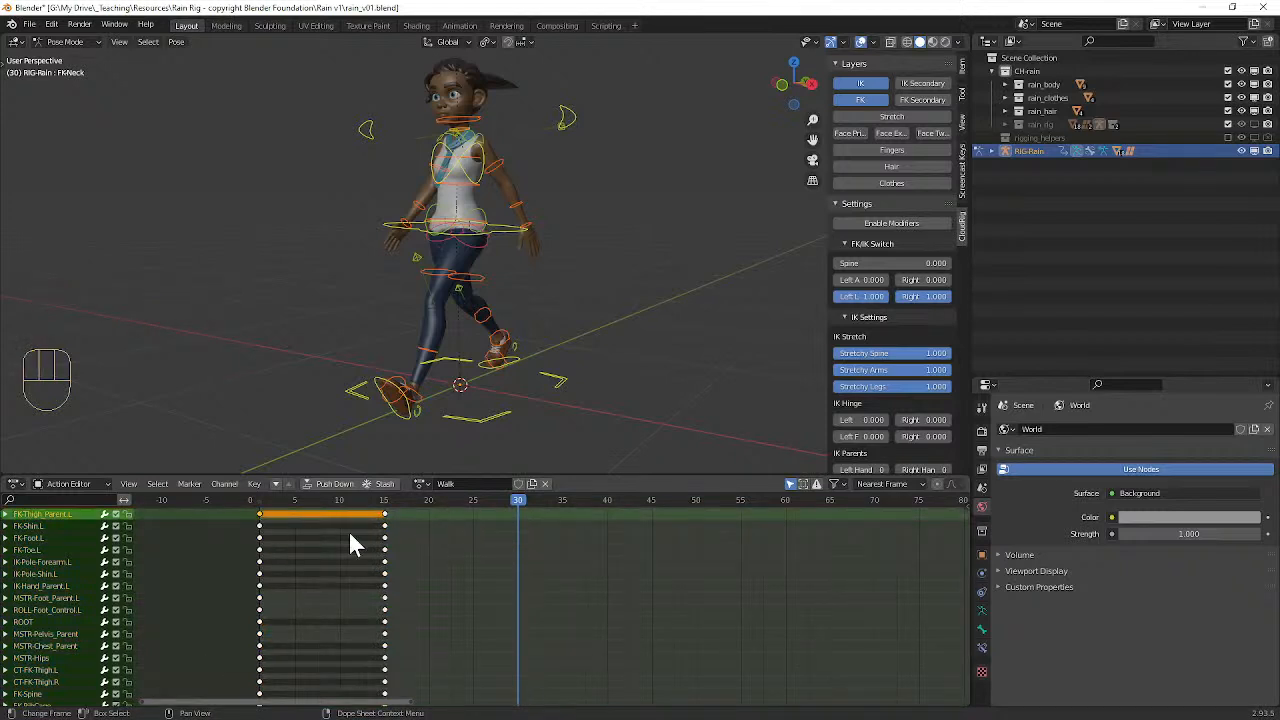
{"action": "left_click", "coordinate": [260, 539], "text": "shift"}
{"action": "left_click", "coordinate": [260, 539], "text": "shift"}
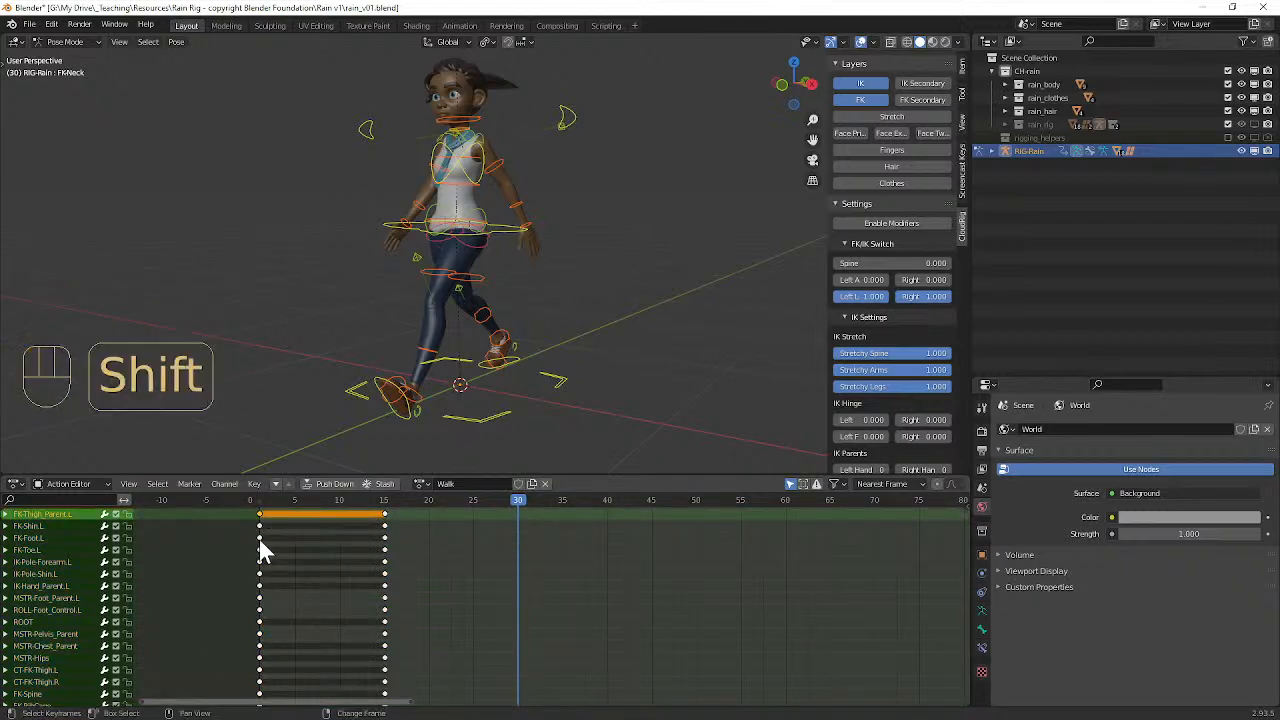
{"action": "left_click", "coordinate": [261, 548], "text": "ctrl"}
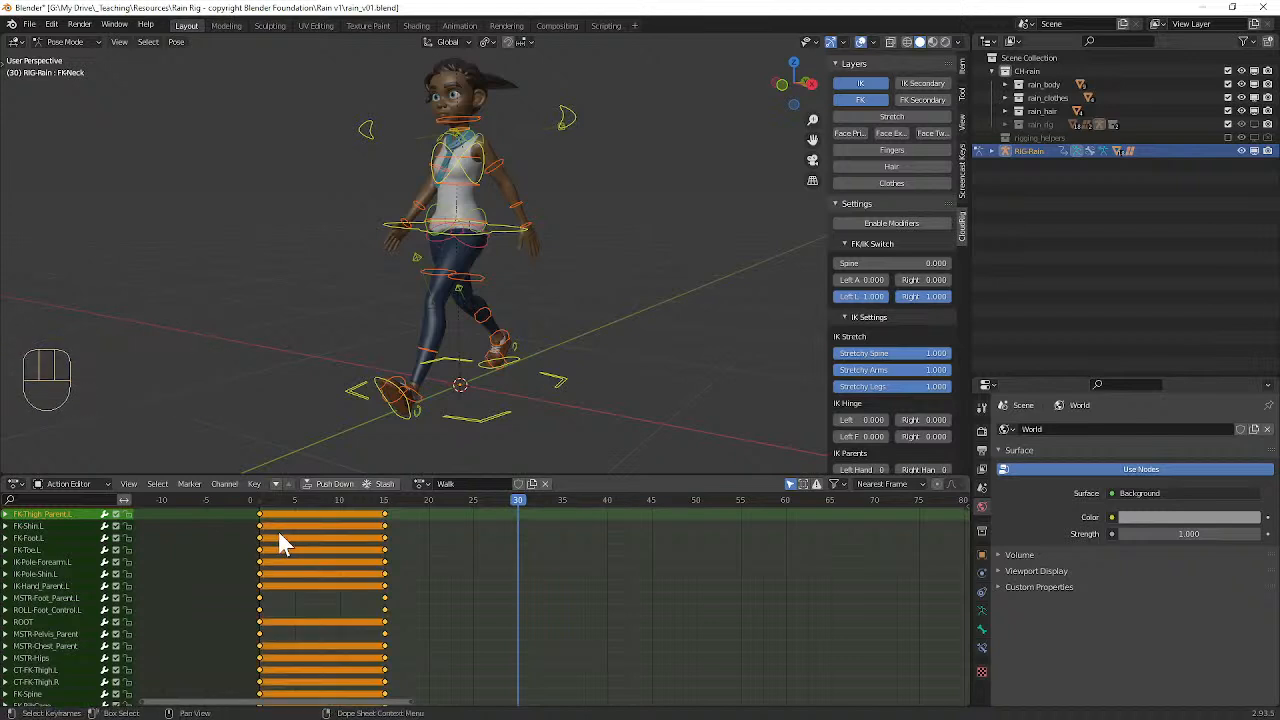
{"action": "key", "text": "a"}
{"action": "key", "text": "a"}
{"action": "left_click", "coordinate": [261, 535], "text": "ctrl"}
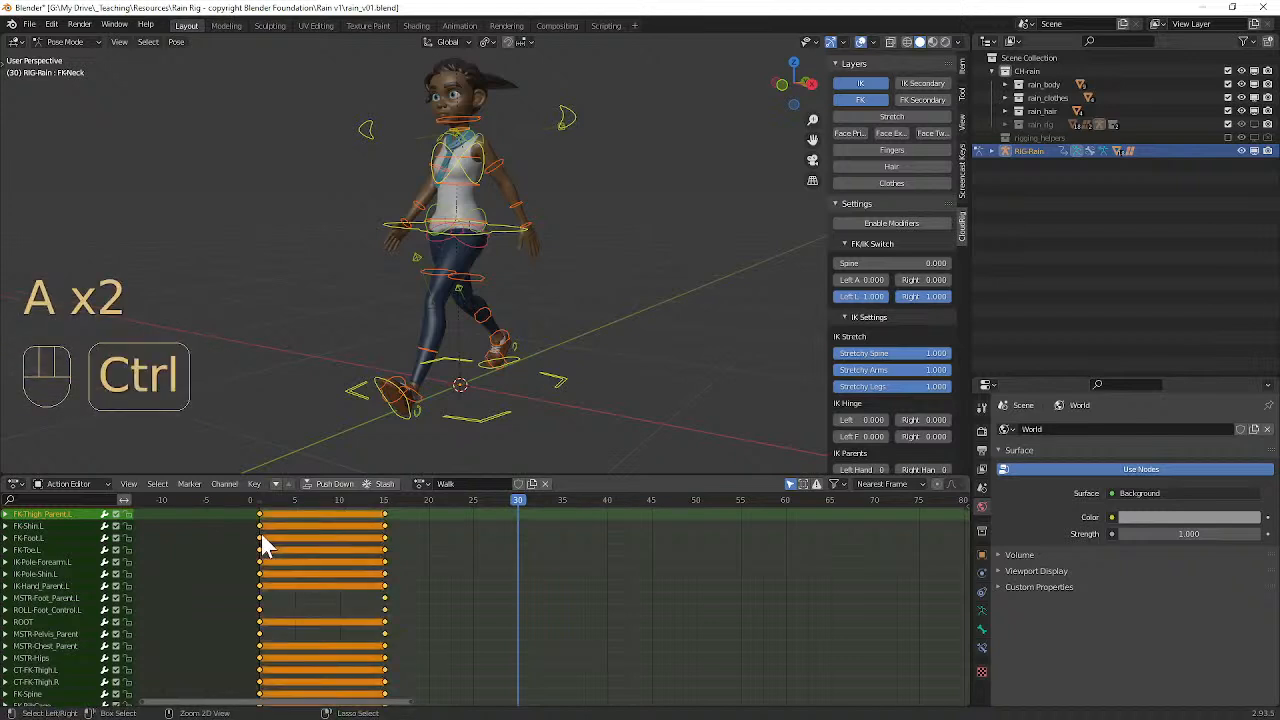
Step: Reset the keyframe selection and try selecting the frame 1 column from the FK-Foot.L and FK-Toe.L keyframes
{"action": "key", "text": "a"}
{"action": "key", "text": "a"}
{"action": "left_click", "coordinate": [260, 539], "text": "shift"}
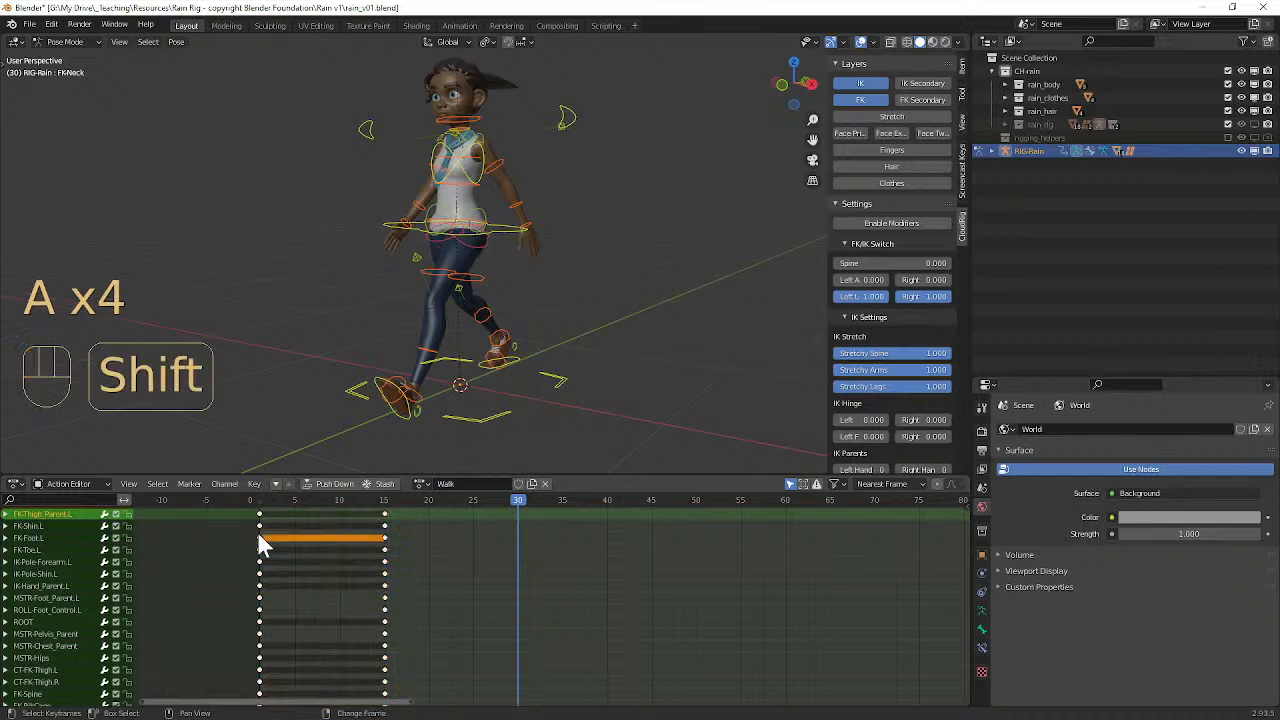
{"action": "key", "text": "a"}
{"action": "key", "text": "a"}
{"action": "left_click", "coordinate": [260, 540]}
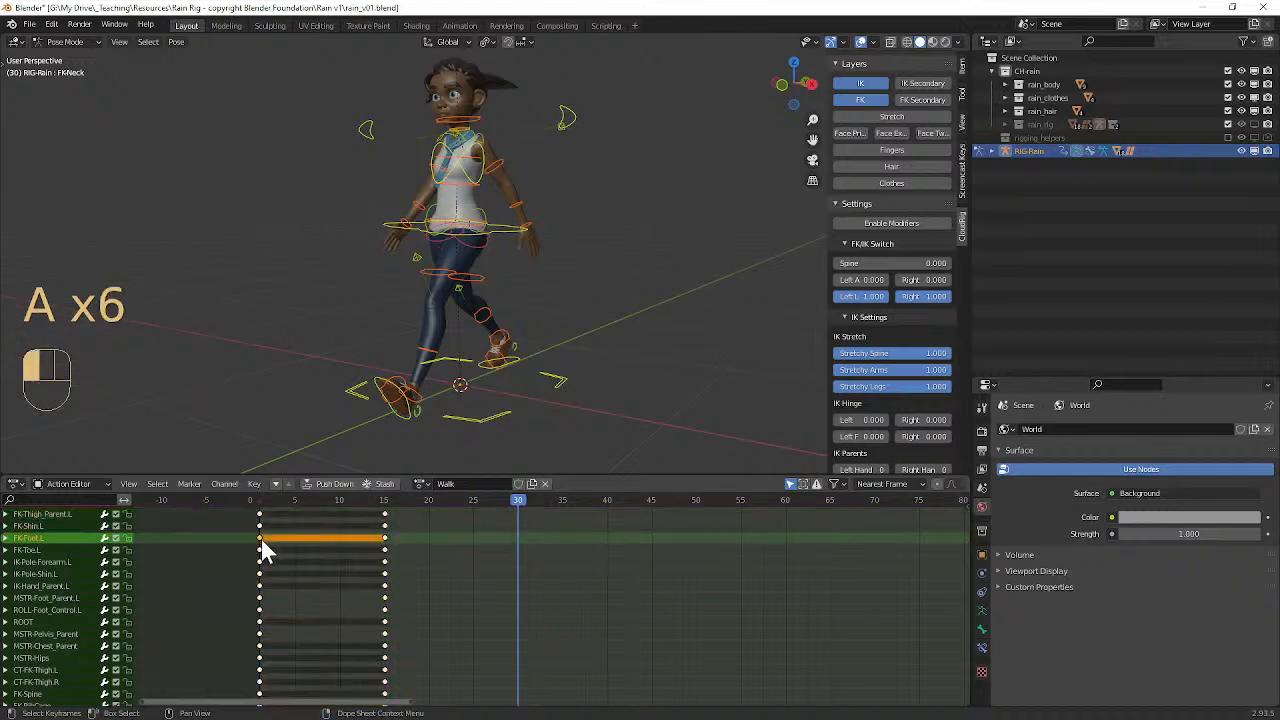
{"action": "left_click", "coordinate": [260, 550]}
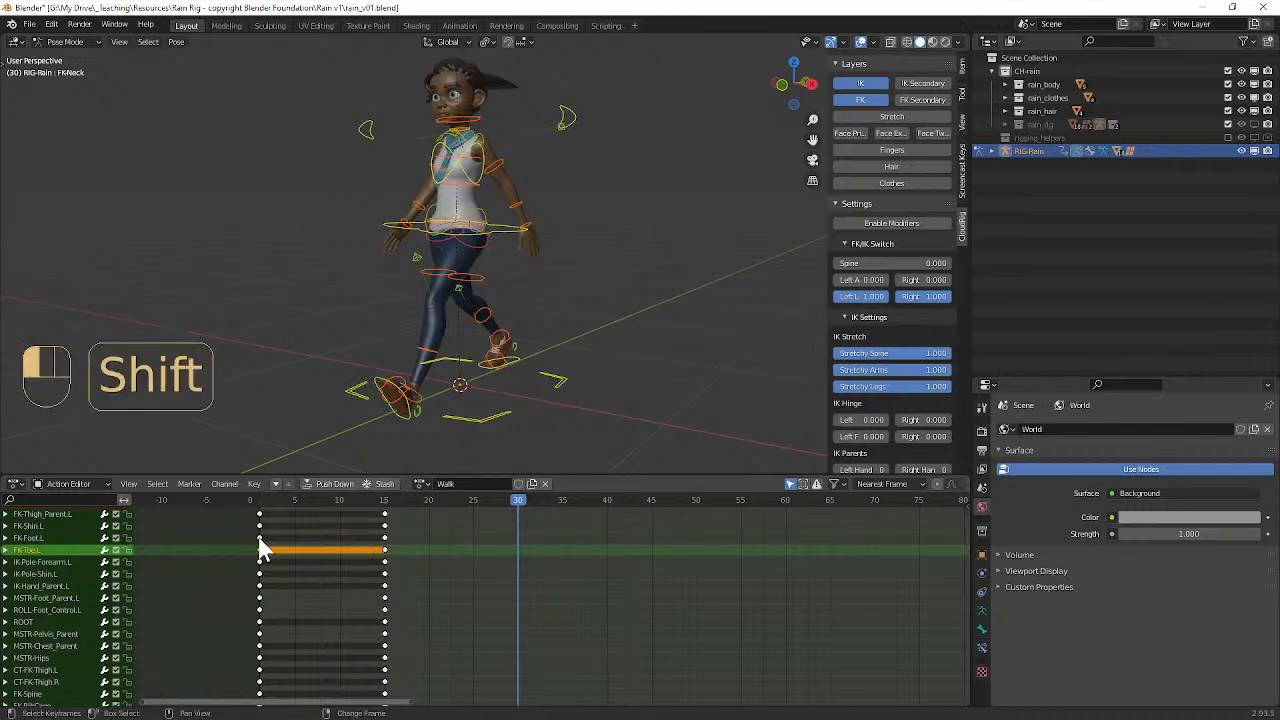
Step: Select the FK-Foot.L keyframe at frame 1 and move the playhead to frame 1
{"action": "left_click", "coordinate": [259, 538]}
{"action": "scroll", "coordinate": [335, 568], "scroll_direction": "down", "scroll_amount": 3}
{"action": "scroll", "coordinate": [338, 572], "scroll_direction": "up", "scroll_amount": 5}
{"action": "right_click", "coordinate": [210, 543], "text": "shift"}
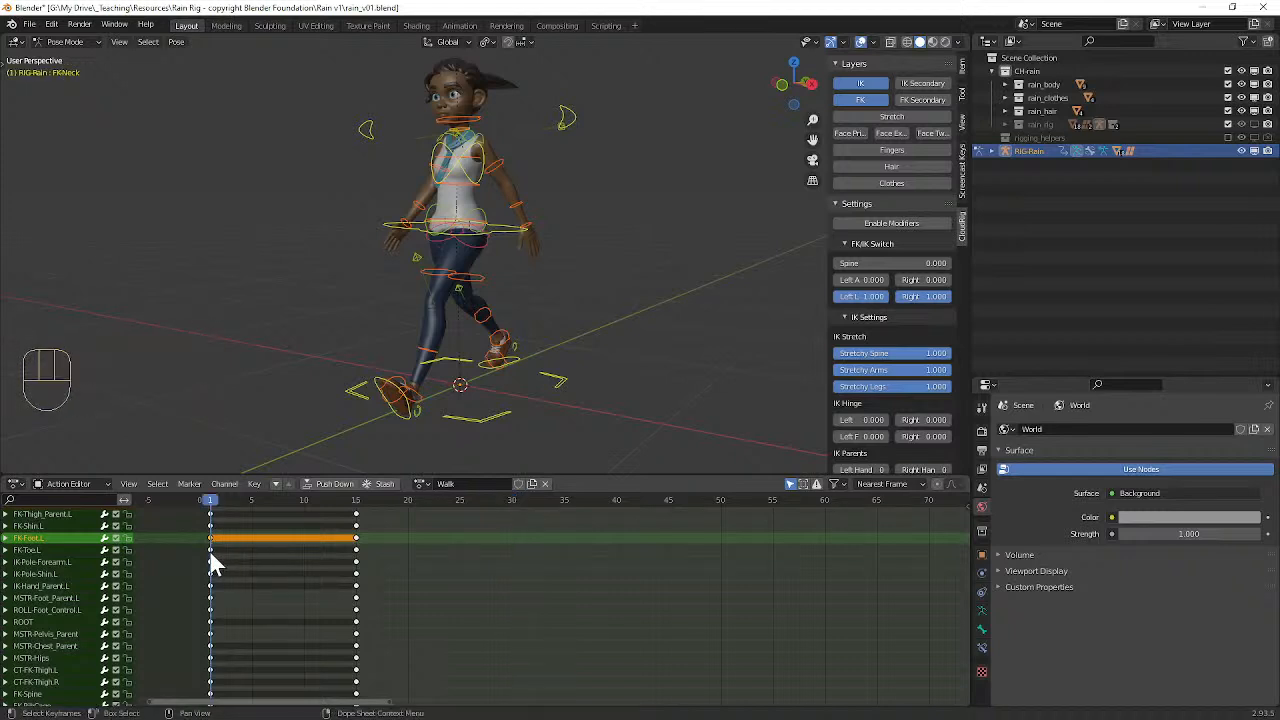
Step: Select individual leg-control keyframes at frame 1, extend the selection to the whole frame 1 column, and clear it
{"action": "left_click", "coordinate": [211, 551]}
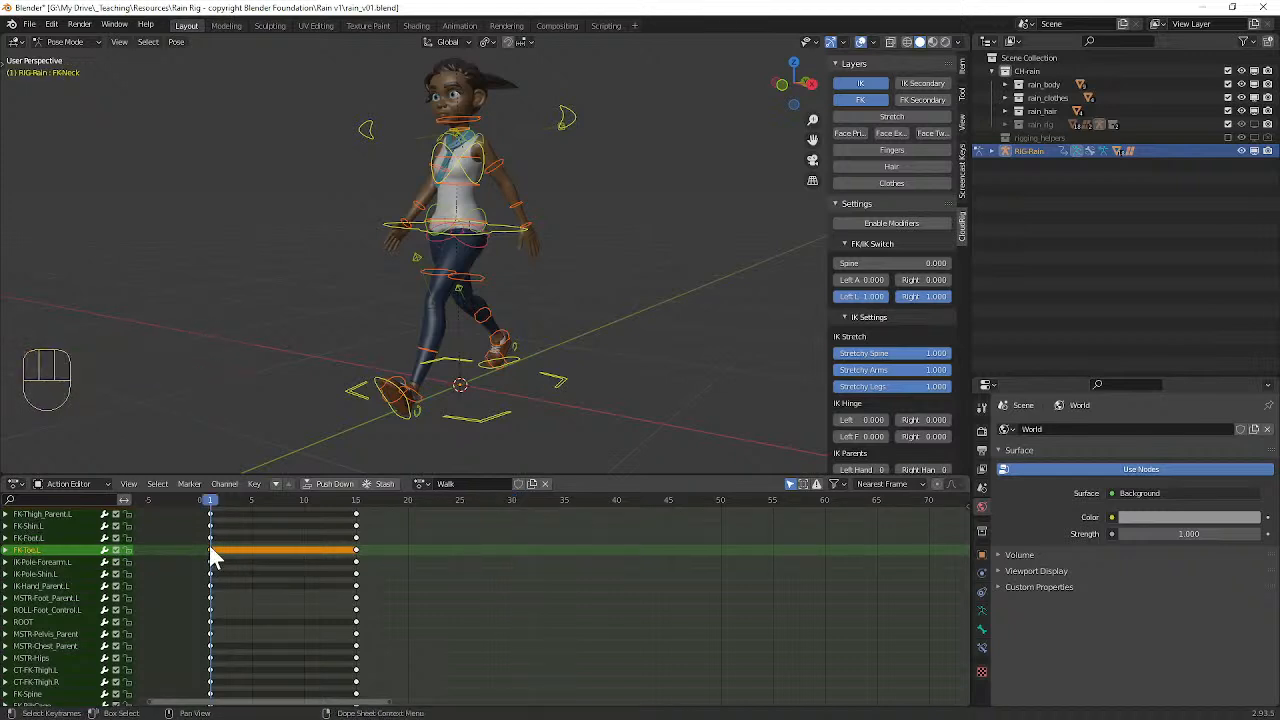
{"action": "left_click", "coordinate": [211, 526]}
{"action": "left_click", "coordinate": [211, 514]}
{"action": "left_click", "coordinate": [210, 552], "text": "shift"}
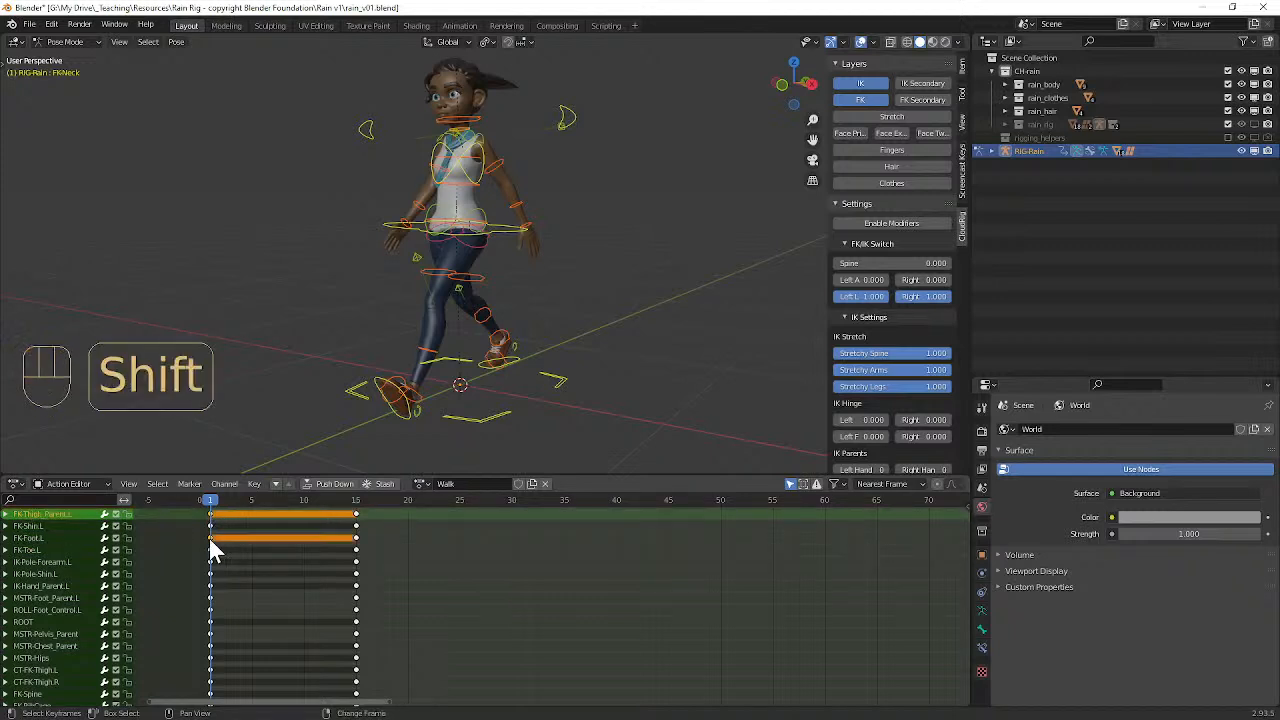
{"action": "left_click", "coordinate": [213, 563], "text": "ctrl"}
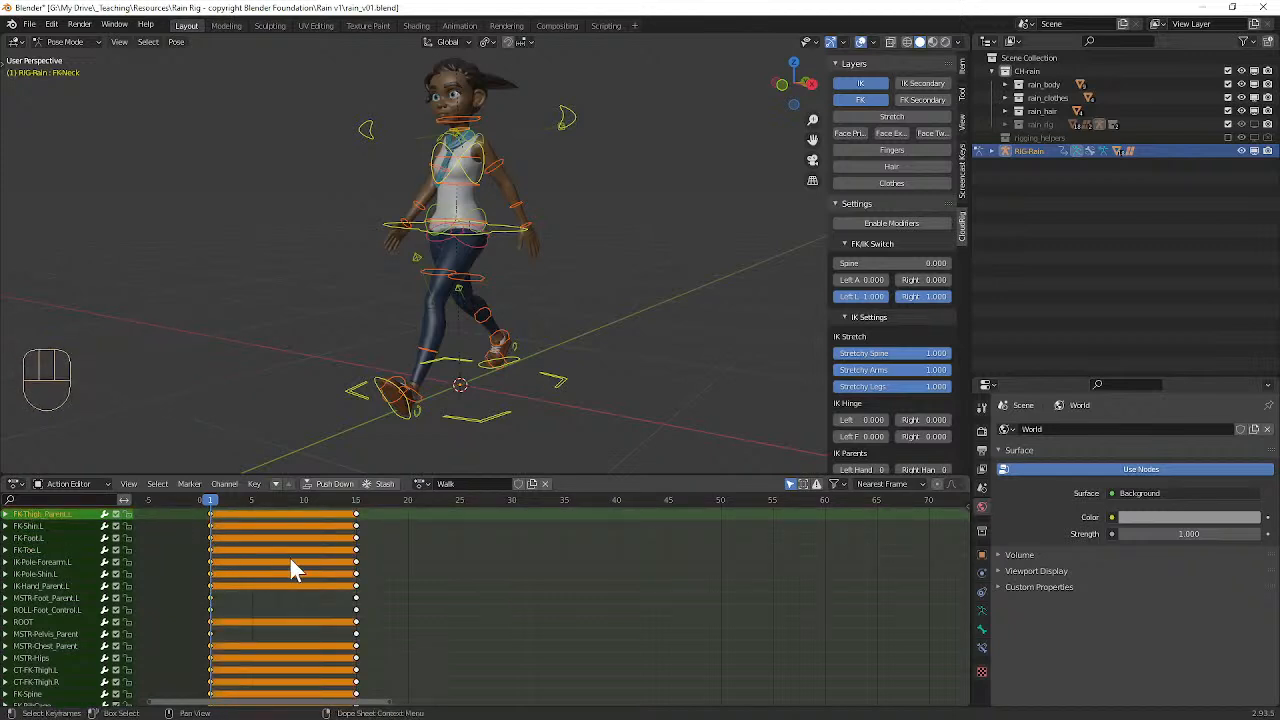
{"action": "key", "text": "a"}
{"action": "key", "text": "a"}
Step: Select the keyframes on the left of the playhead, try the ones on its right, and clear each selection
{"action": "left_click", "coordinate": [211, 560], "text": "ctrl"}
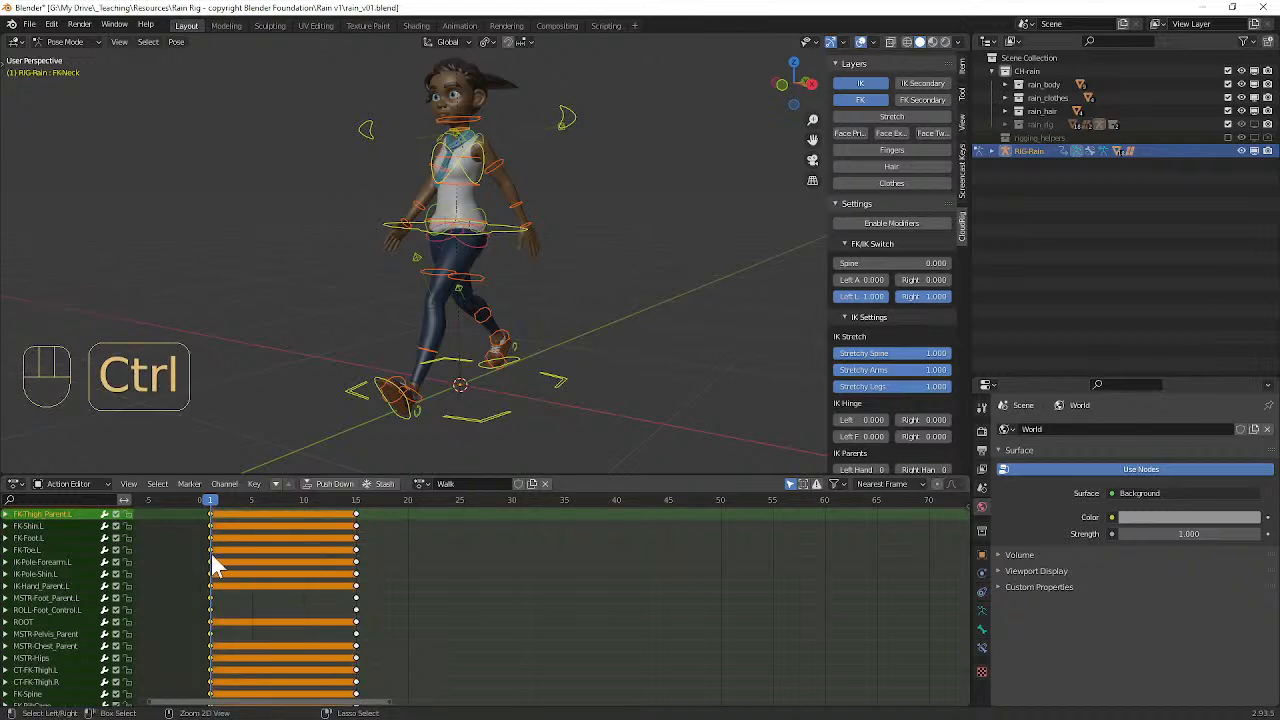
{"action": "key", "text": "a"}
{"action": "key", "text": "a"}
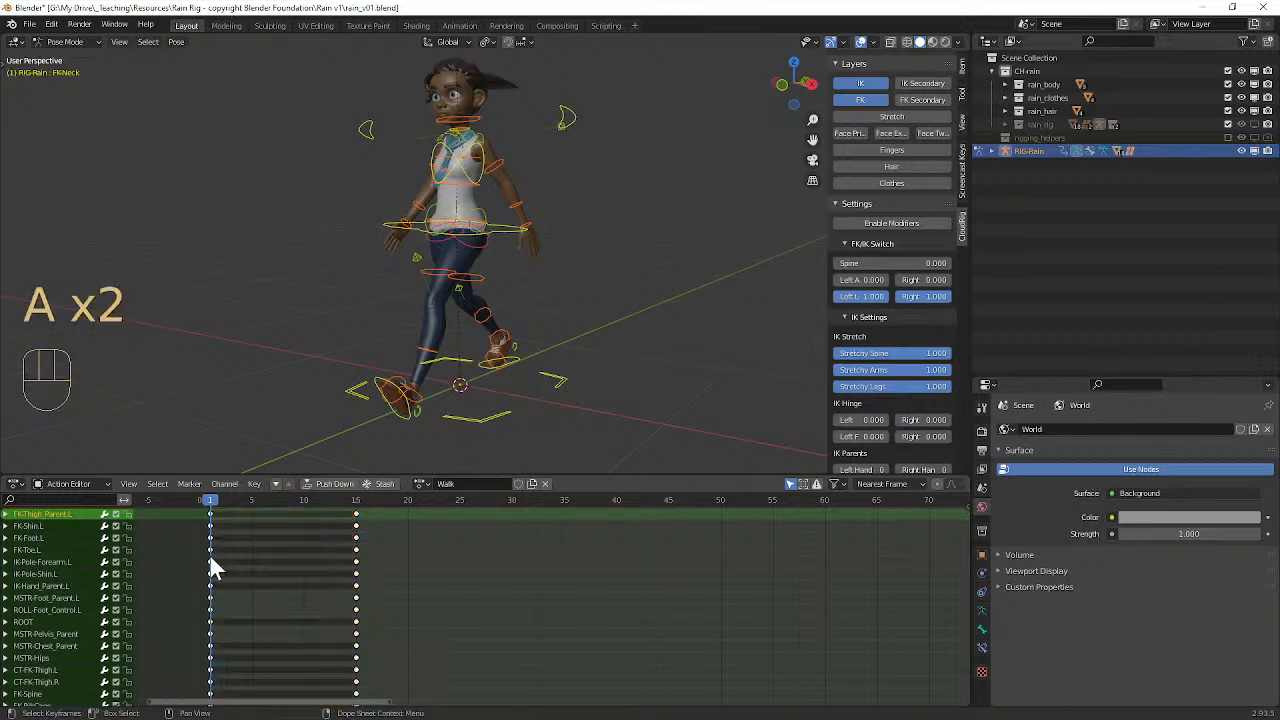
{"action": "left_click", "coordinate": [211, 556], "text": "ctrl"}
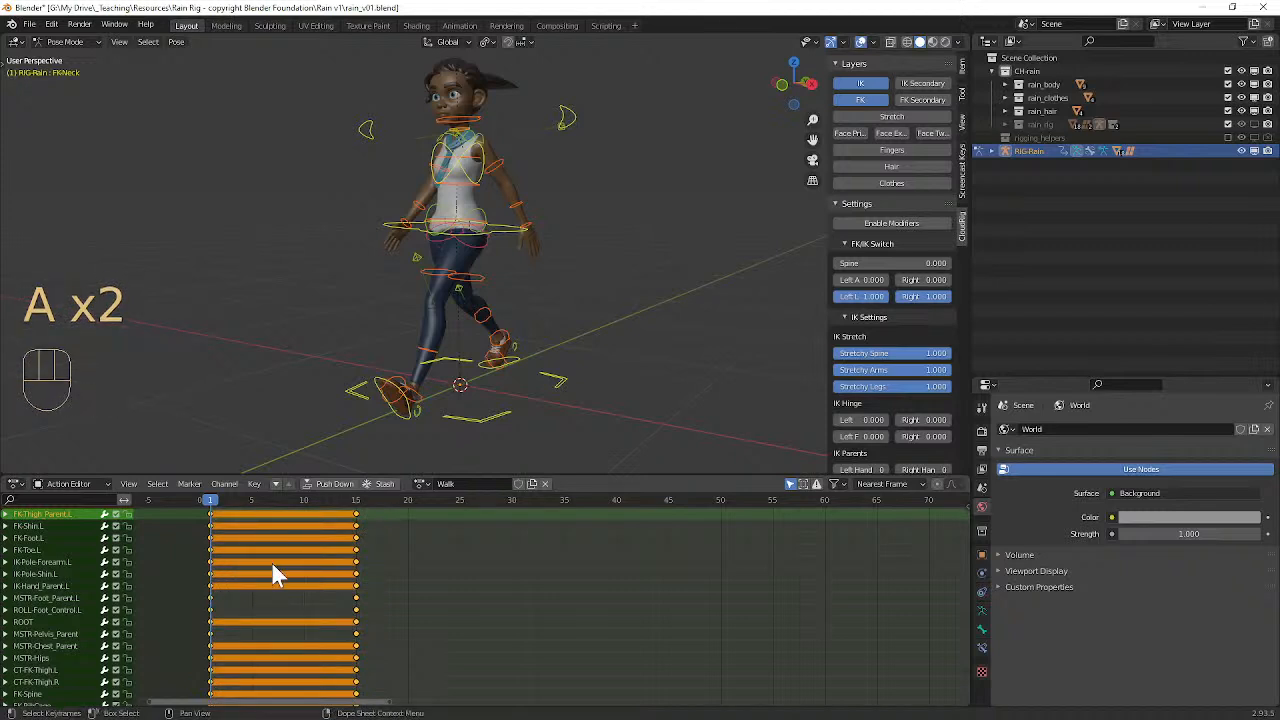
{"action": "key", "text": "a"}
{"action": "key", "text": "a"}
{"action": "left_click", "coordinate": [215, 567], "text": "ctrl"}
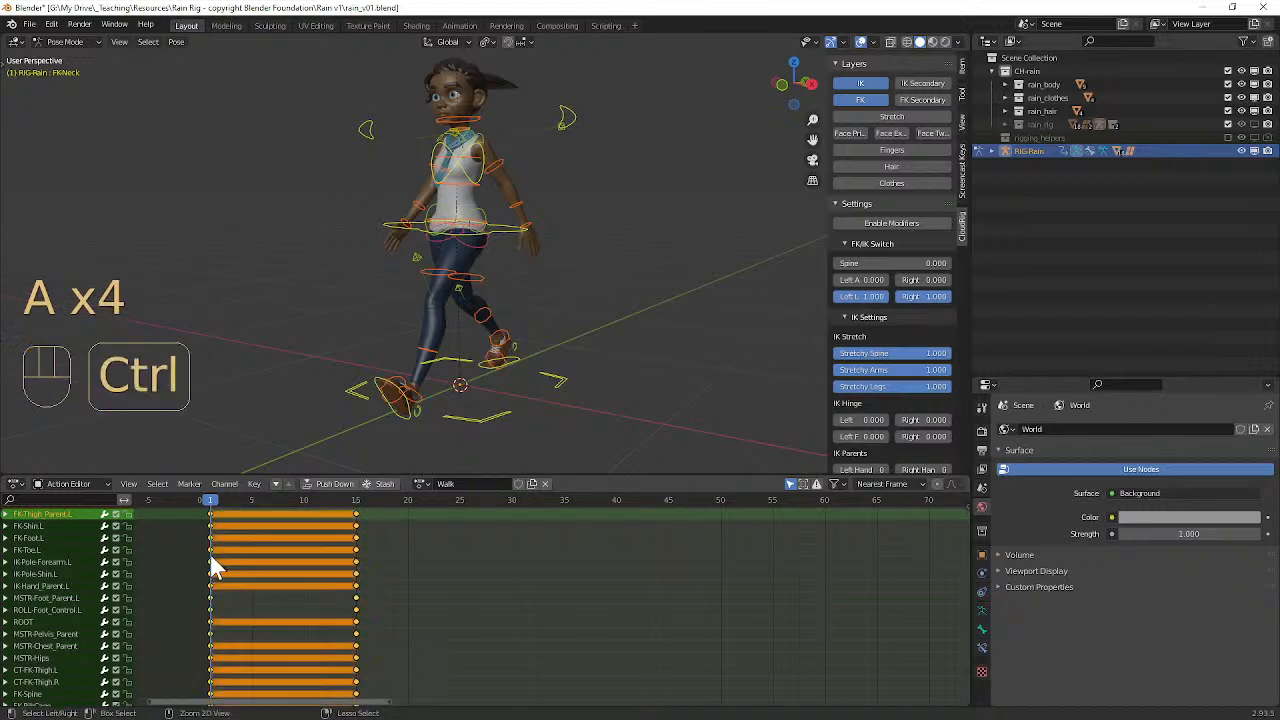
{"action": "key", "text": "a"}
{"action": "key", "text": "a"}
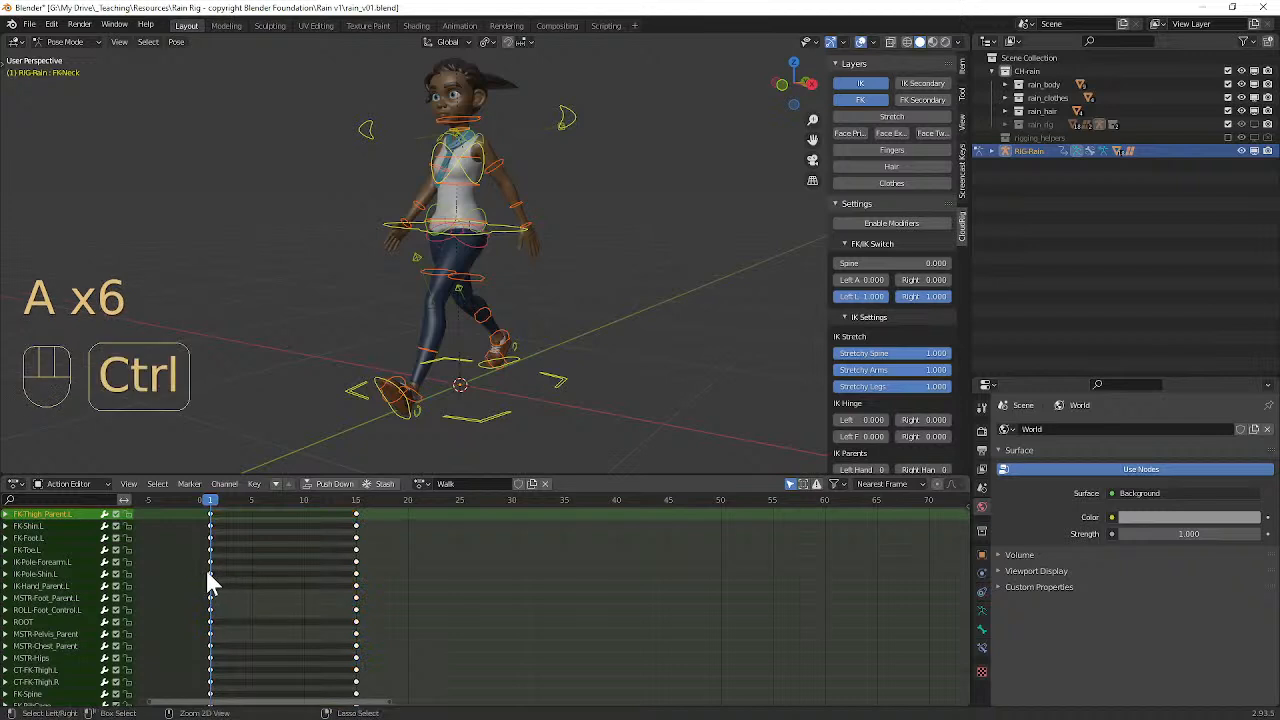
Step: Alternate between selecting only the frame 1 column and all keyframes from frame 1 onward, clearing the selection each time
{"action": "left_click", "coordinate": [212, 586], "text": "ctrl"}
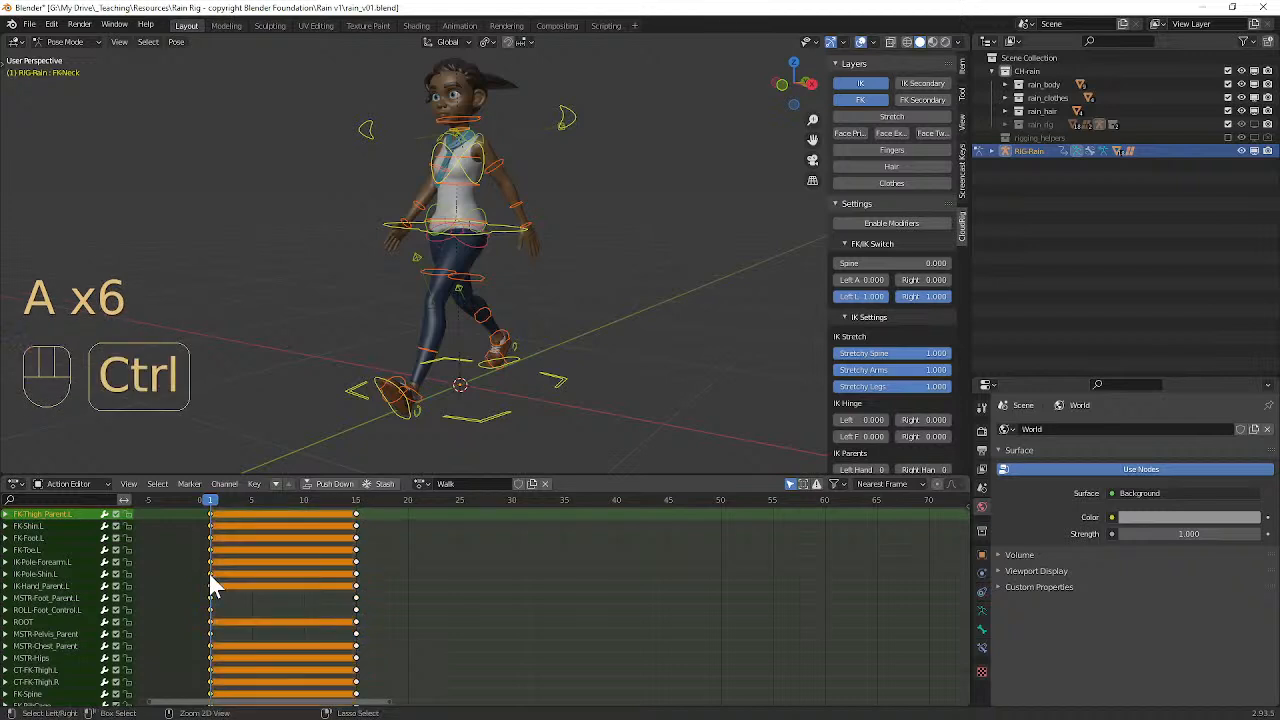
{"action": "key", "text": "a"}
{"action": "key", "text": "a"}
{"action": "left_click", "coordinate": [262, 575], "text": "ctrl"}
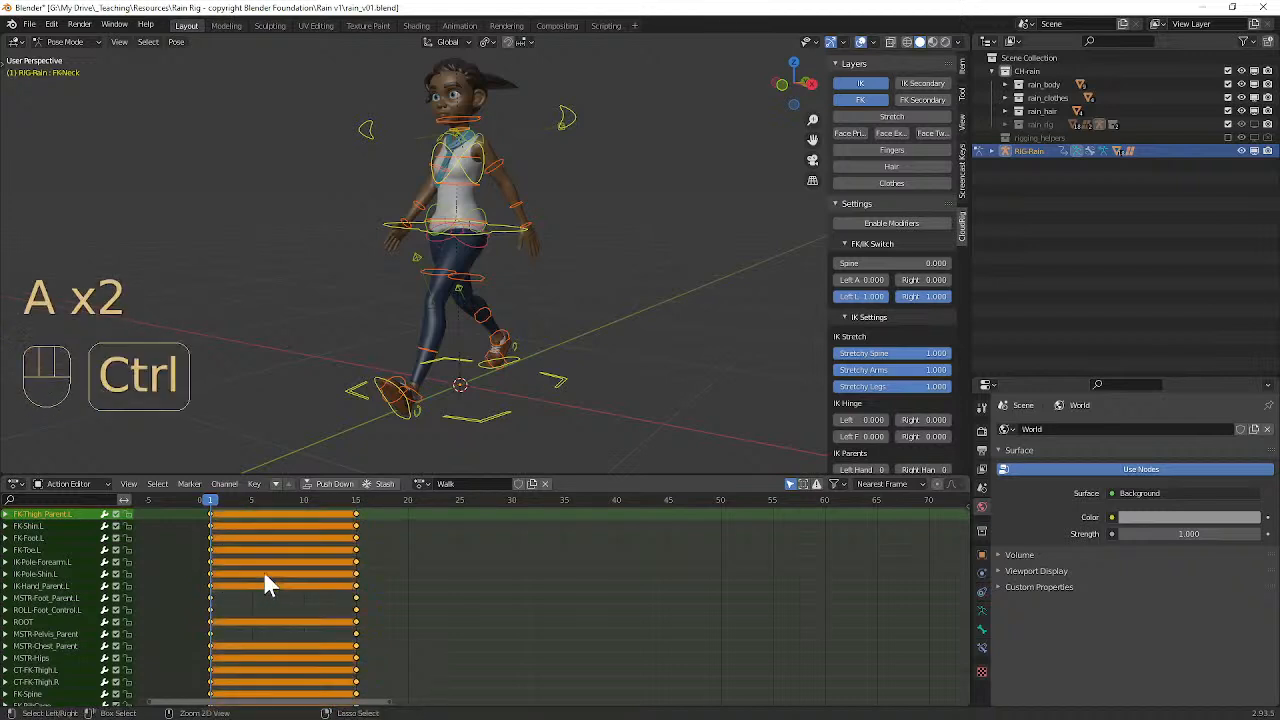
{"action": "key", "text": "a"}
{"action": "key", "text": "a"}
{"action": "left_click", "coordinate": [195, 571], "text": "ctrl"}
{"action": "key", "text": "a"}
{"action": "key", "text": "a"}
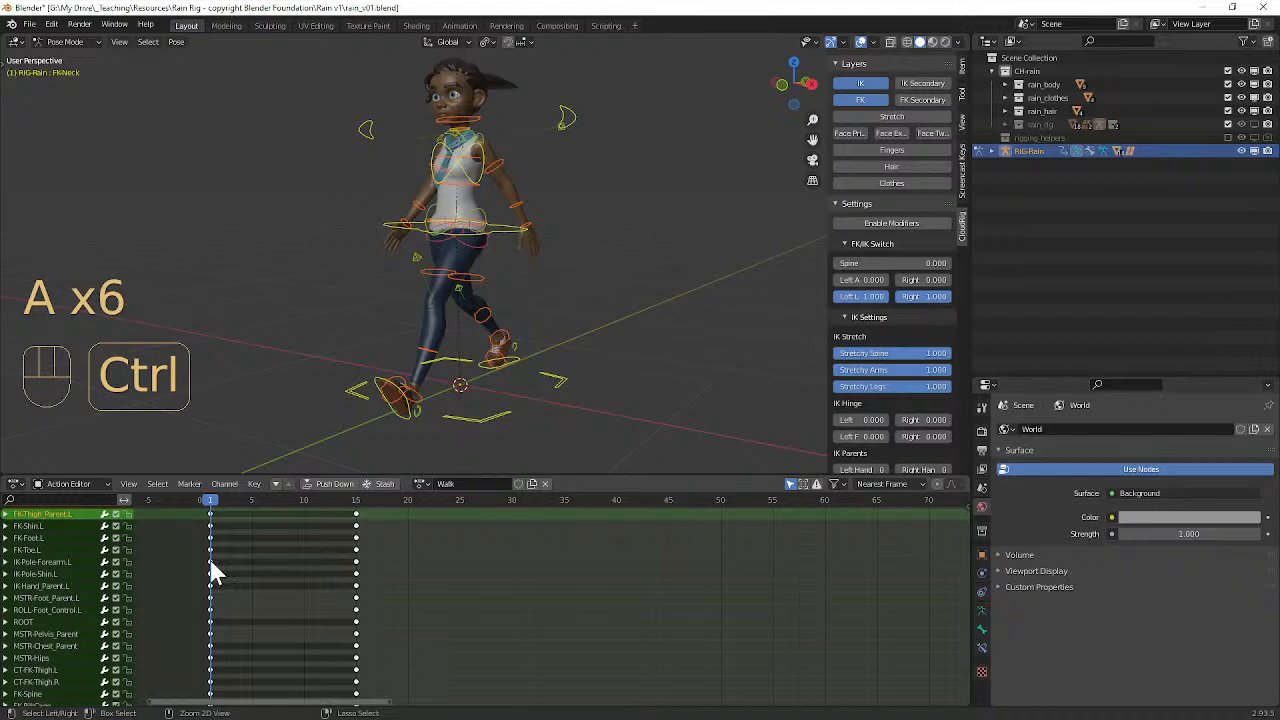
{"action": "left_click", "coordinate": [212, 570], "text": "ctrl"}
{"action": "key", "text": "a"}
{"action": "key", "text": "a"}
{"action": "left_click", "coordinate": [180, 576], "text": "ctrl"}
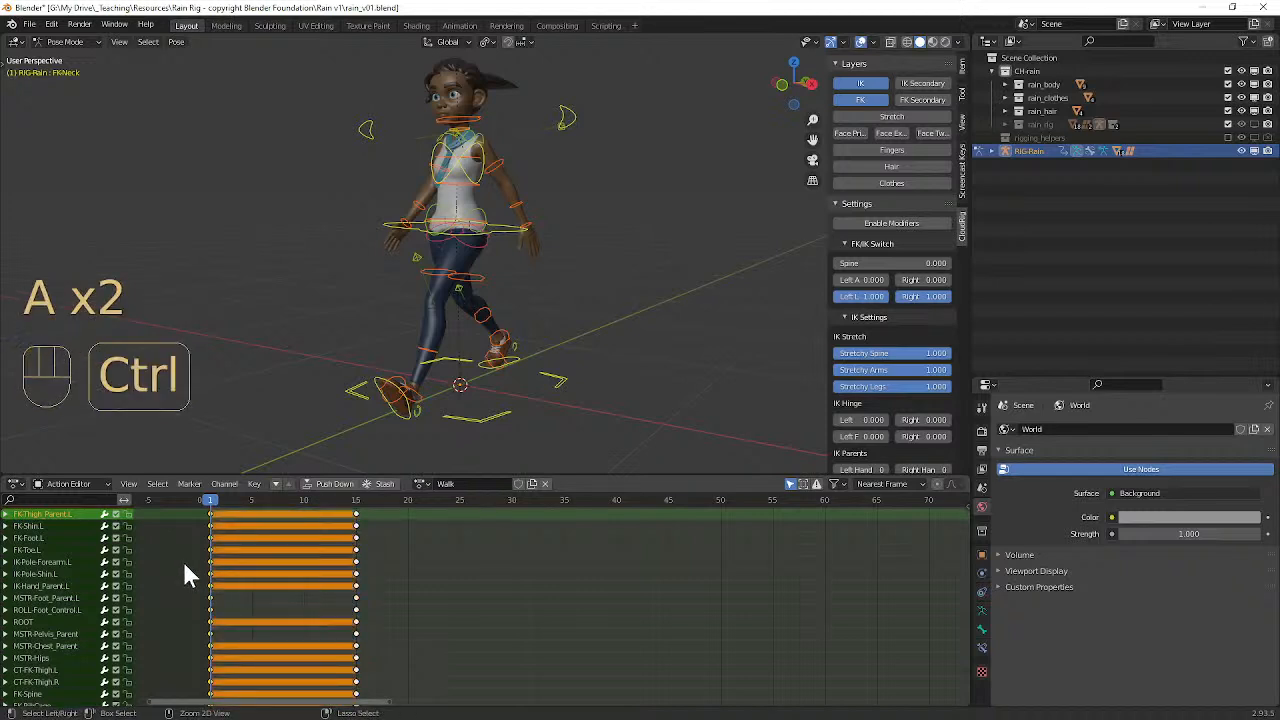
{"action": "key", "text": "a"}
{"action": "key", "text": "a"}
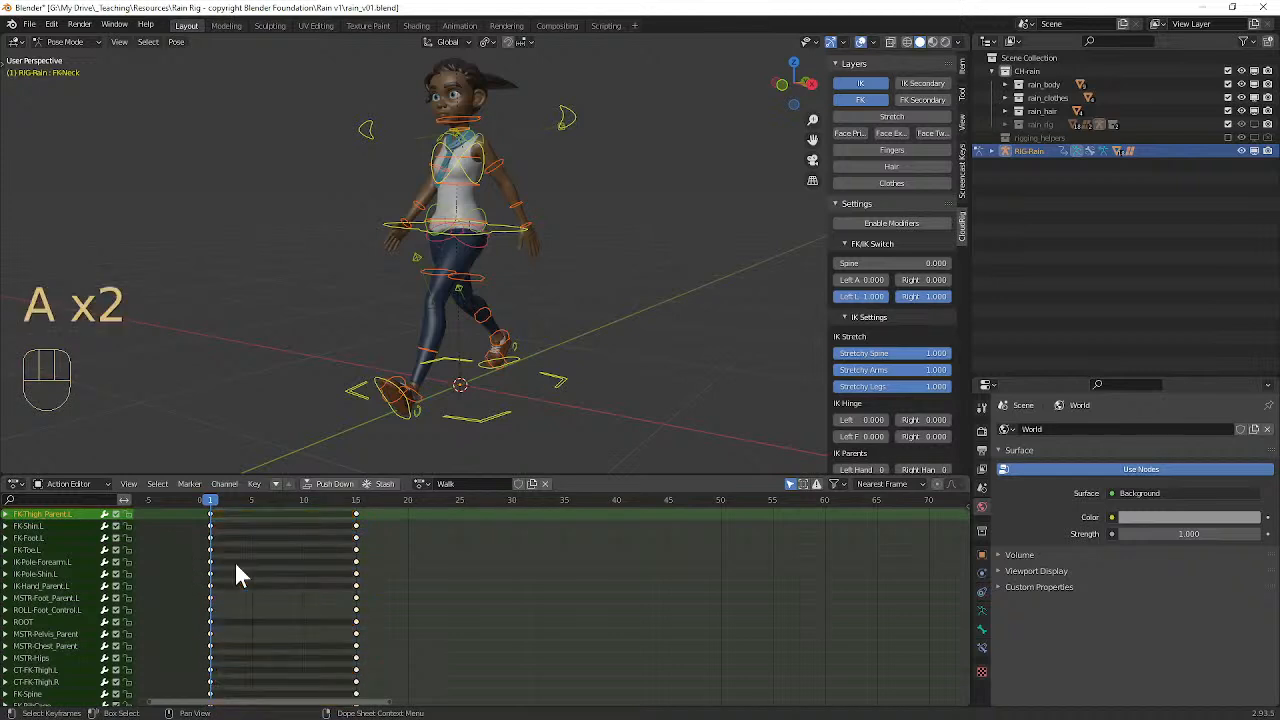
{"action": "left_click", "coordinate": [255, 560], "text": "ctrl"}
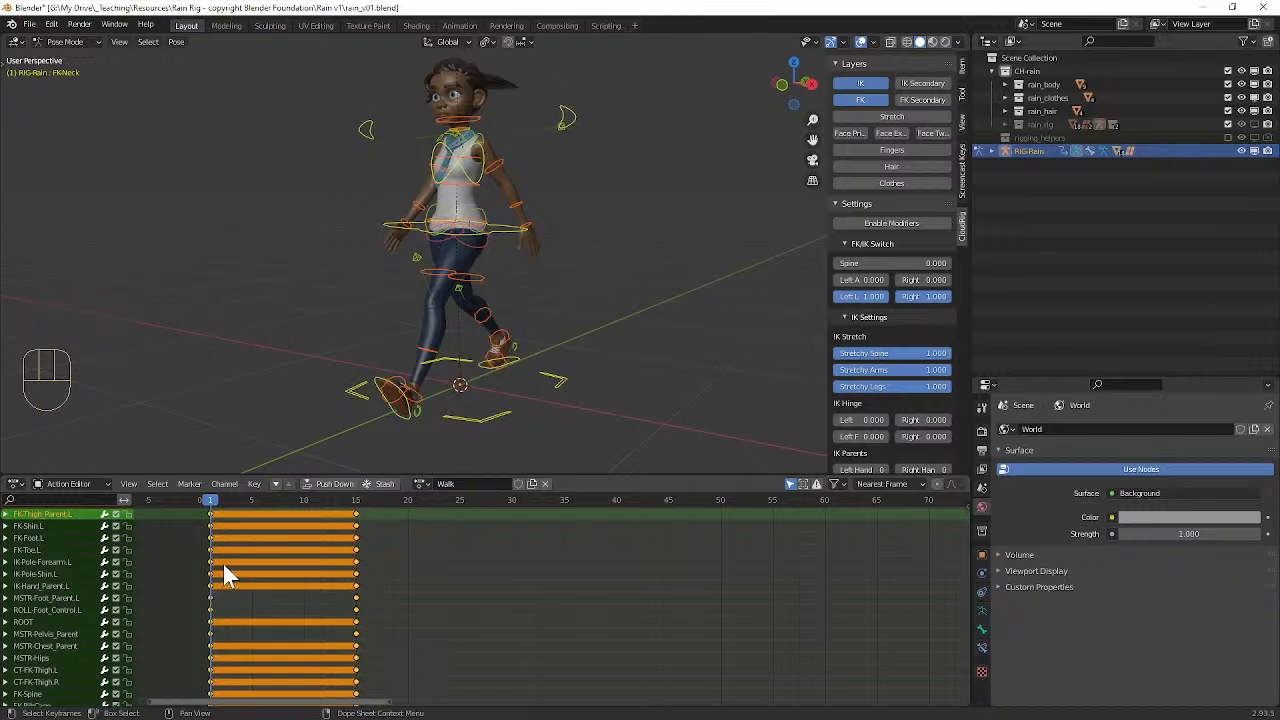
{"action": "key", "text": "a"}
{"action": "key", "text": "a"}
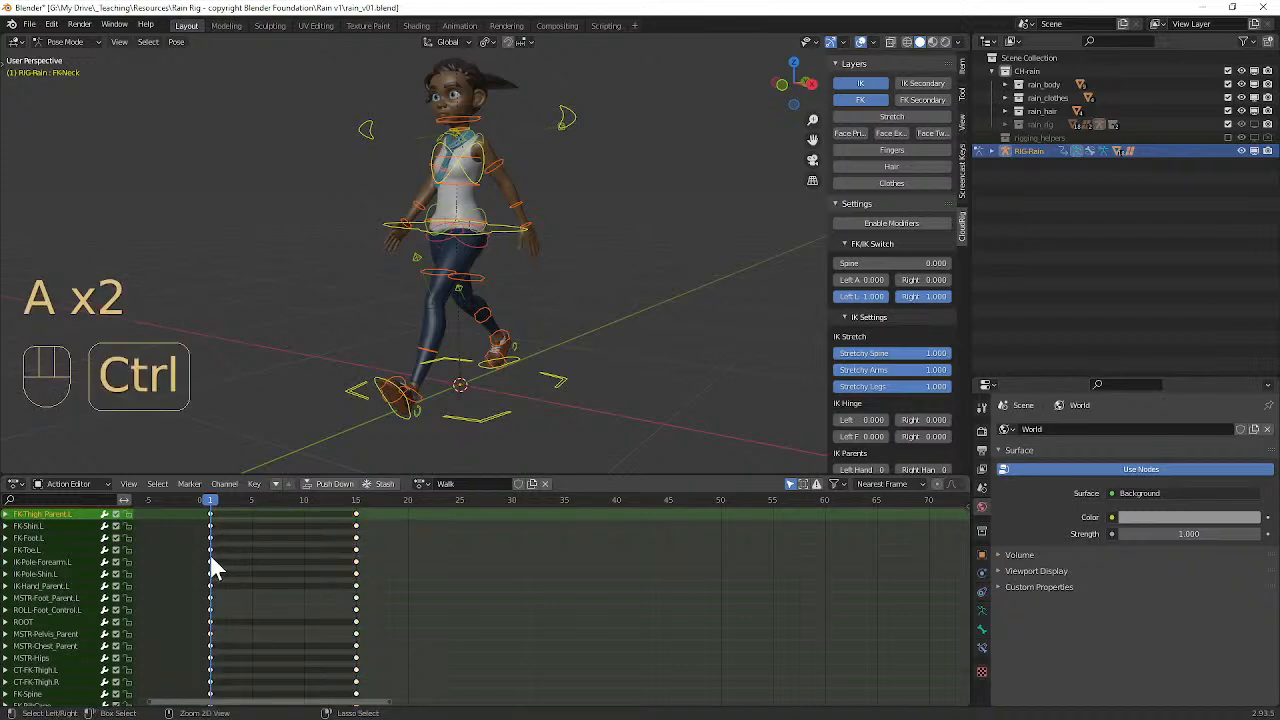
Step: Select the whole keyframe column at frame 1 and duplicate it to frame 30
{"action": "left_click", "coordinate": [216, 566], "text": "ctrl"}
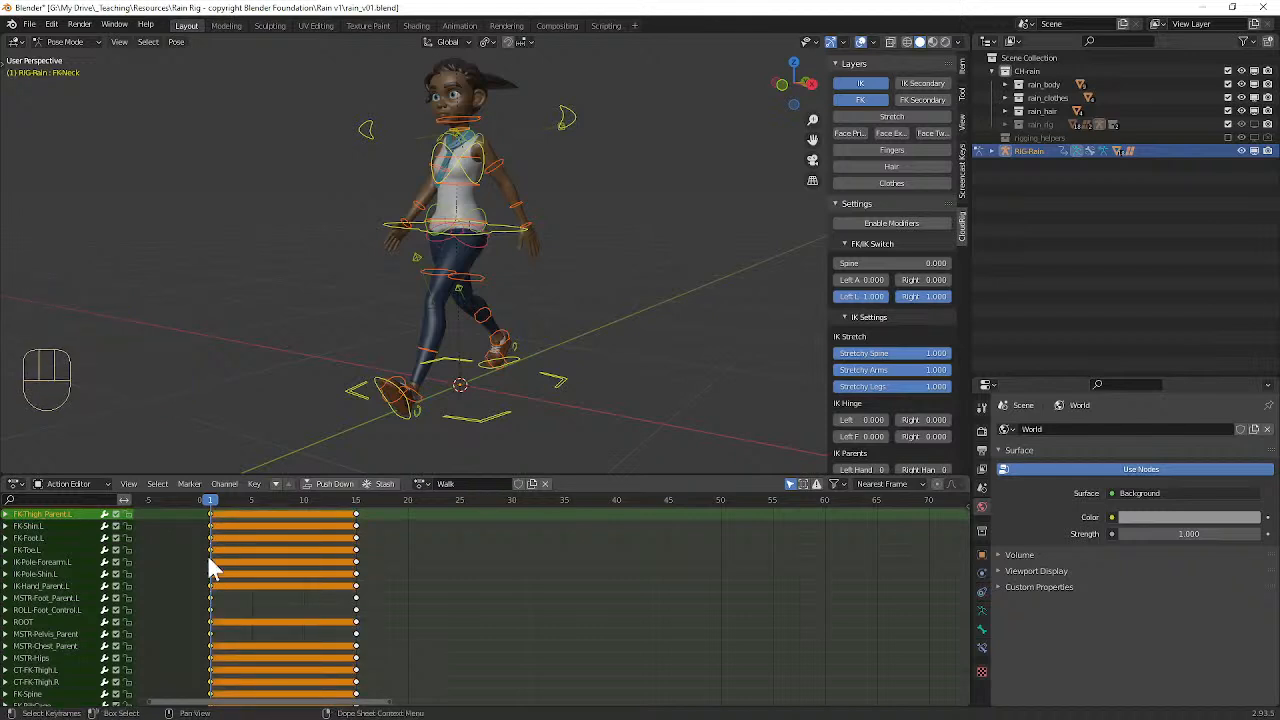
{"action": "key", "text": "a"}
{"action": "key", "text": "a"}
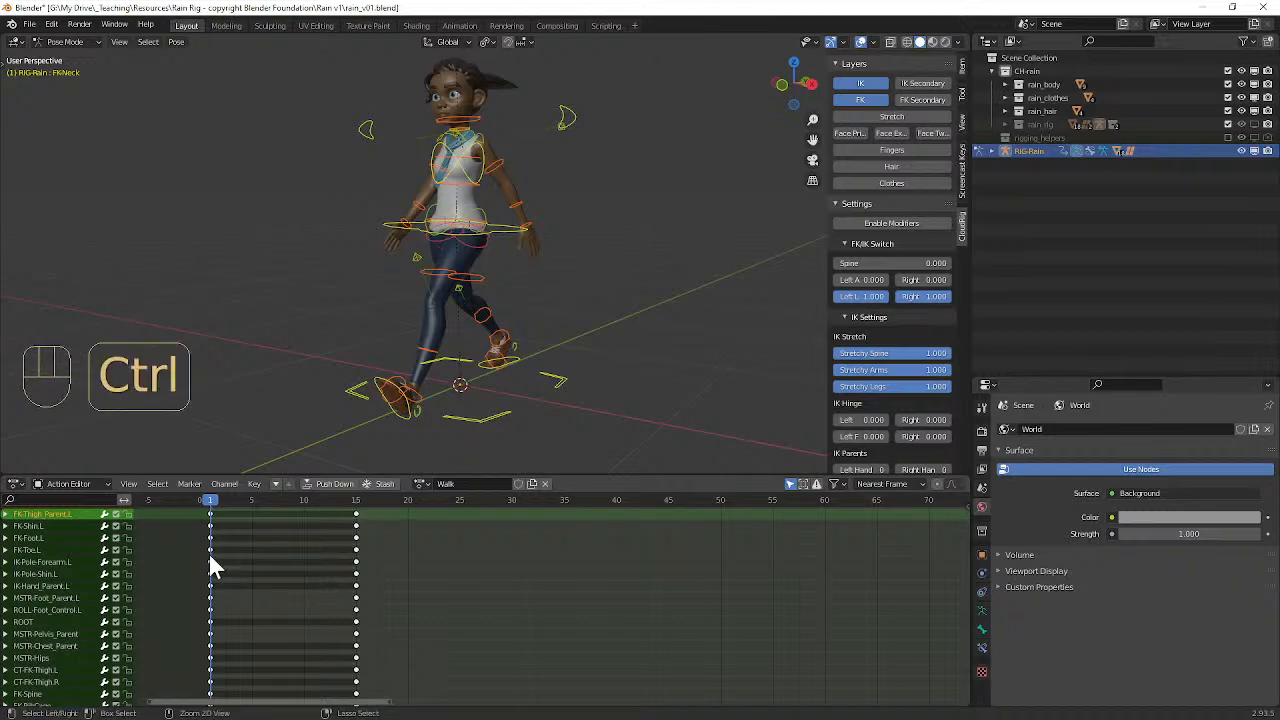
{"action": "left_click", "coordinate": [213, 566], "text": "ctrl"}
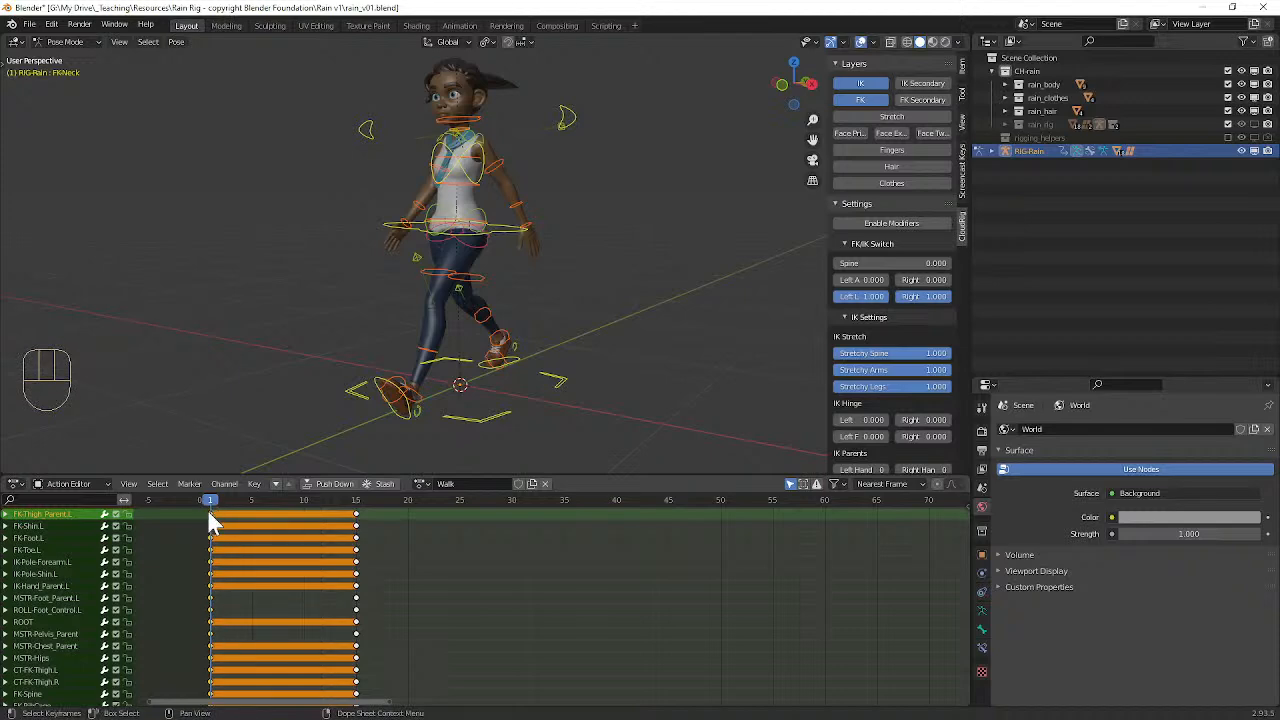
{"action": "middle_click_drag", "start_coordinate": [437, 315], "coordinate": [460, 240]}
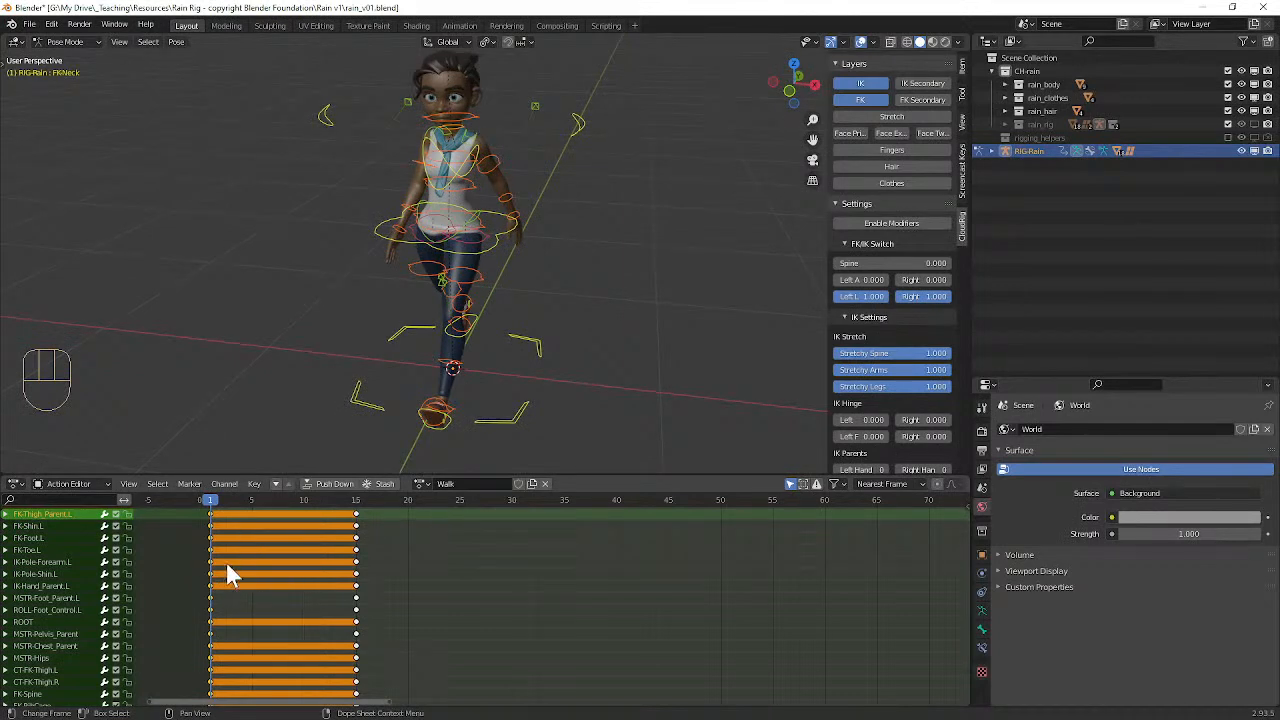
{"action": "key", "text": "shift+d"}
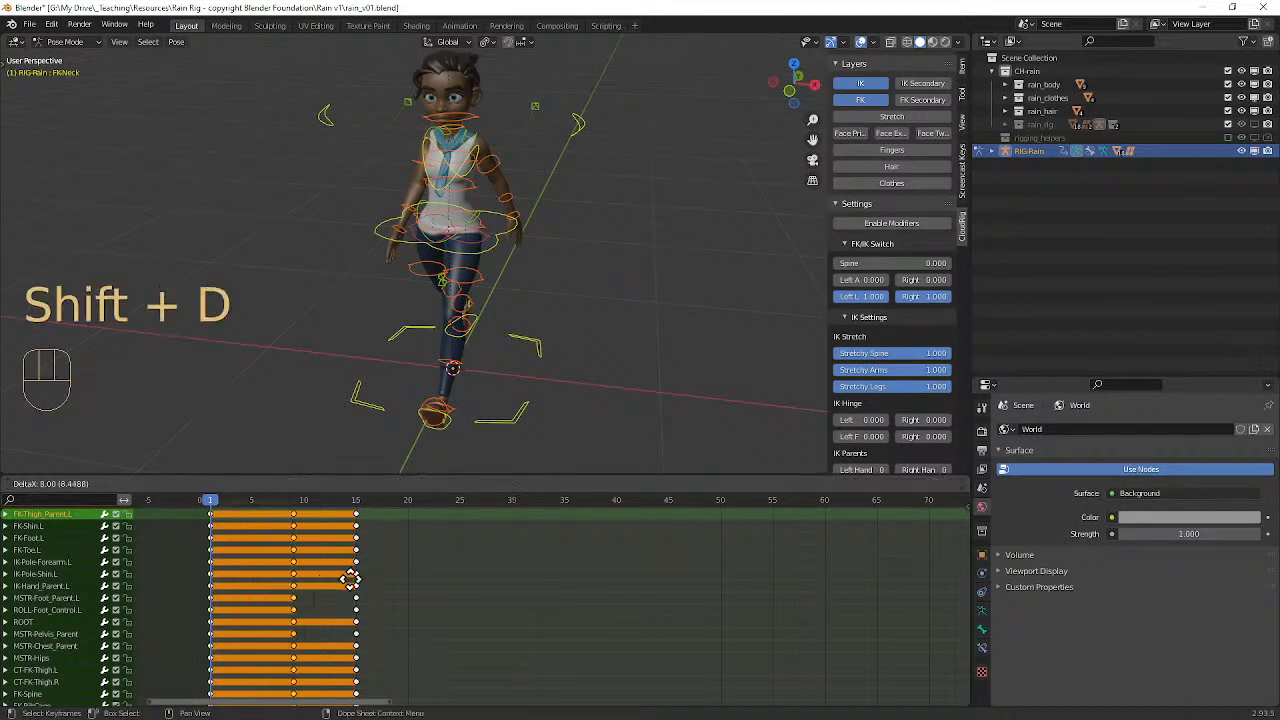
{"action": "left_click", "coordinate": [537, 574]}
Step: Set the playhead to frame 8, select all keyframes after it and shift them one frame later, to frames 16 and 31
{"action": "left_click", "coordinate": [208, 508]}
{"action": "left_click_drag", "start_coordinate": [208, 508], "coordinate": [283, 505]}
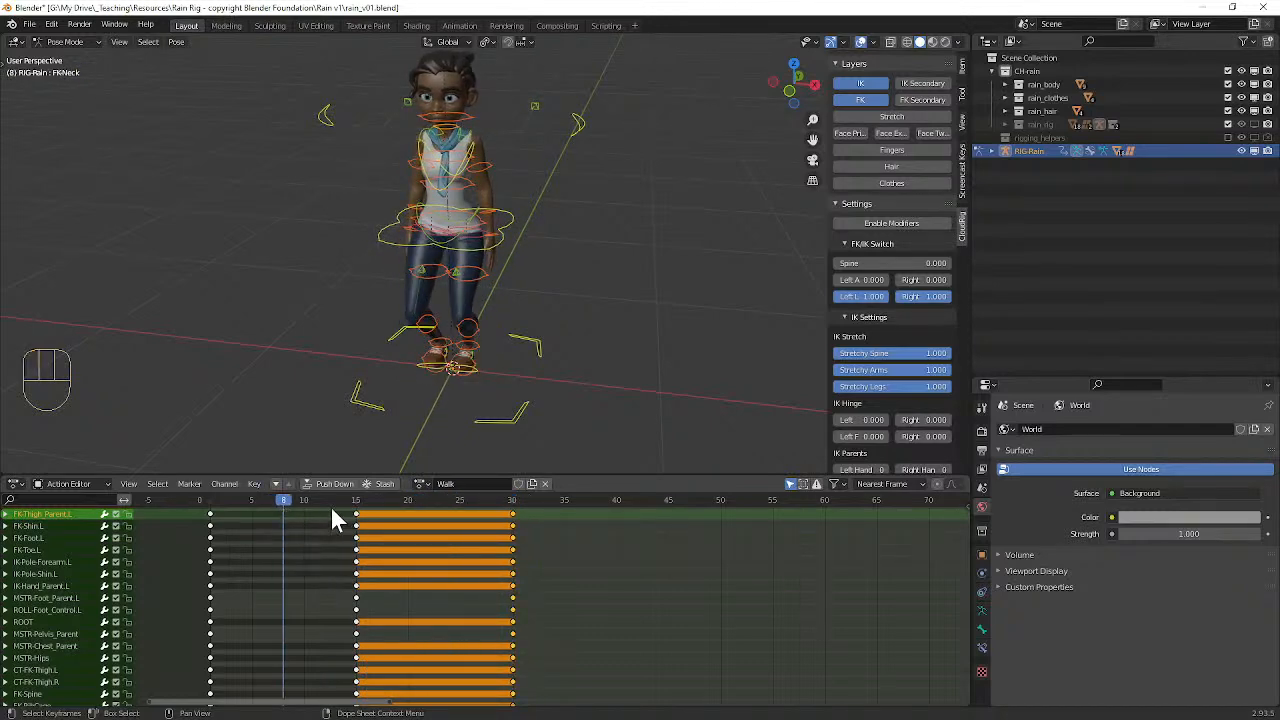
{"action": "left_click", "coordinate": [354, 512]}
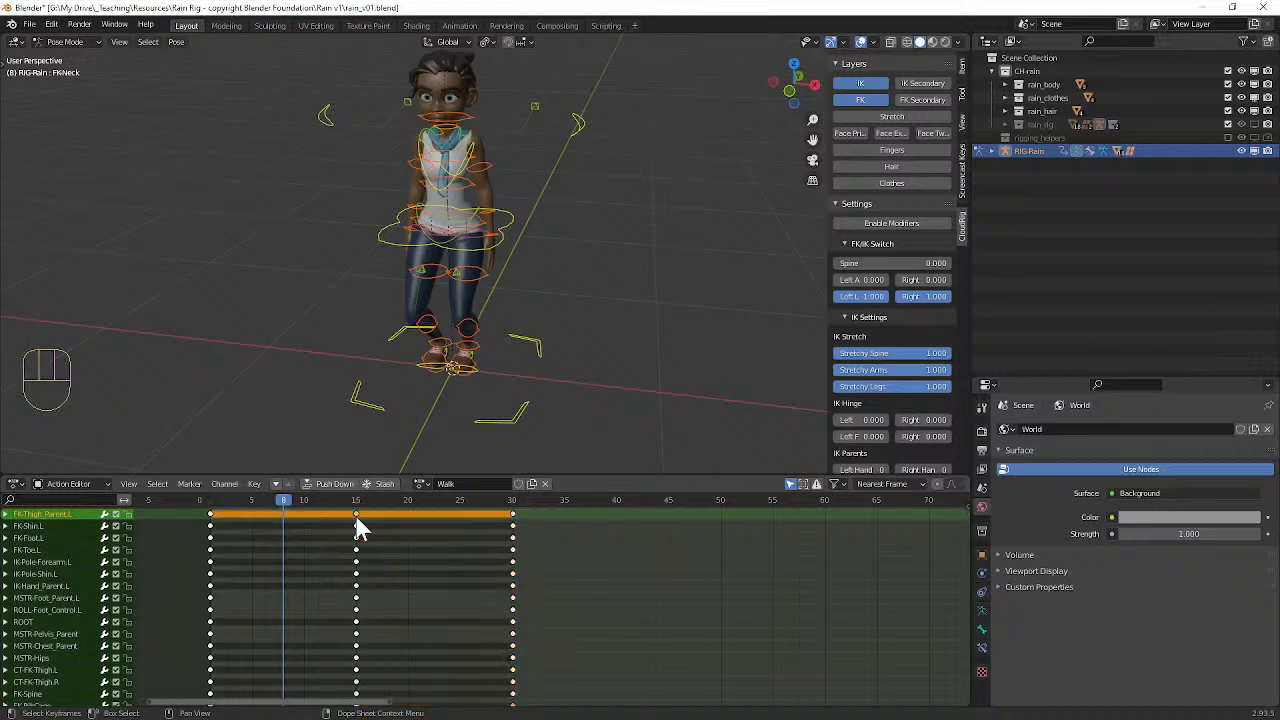
{"action": "left_click", "coordinate": [355, 514], "text": "ctrl"}
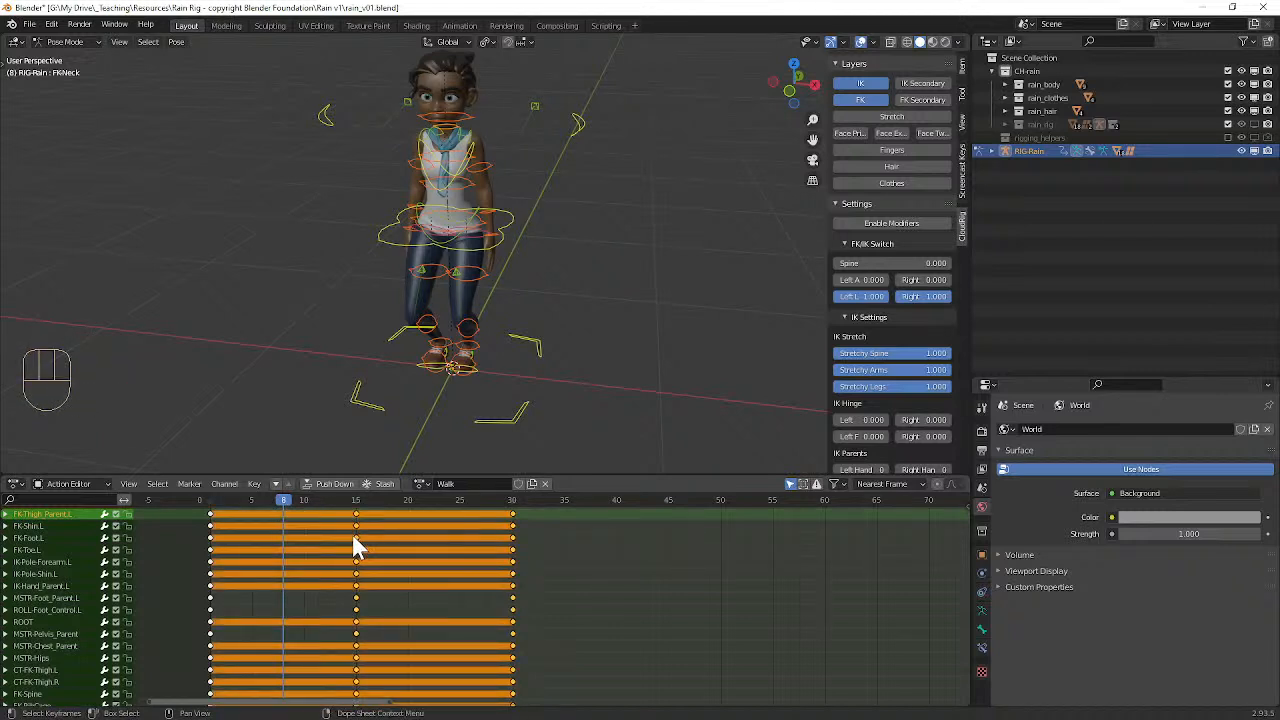
{"action": "key", "text": "a"}
{"action": "key", "text": "a"}
{"action": "left_click", "coordinate": [355, 534], "text": "ctrl"}
{"action": "key", "text": "g"}
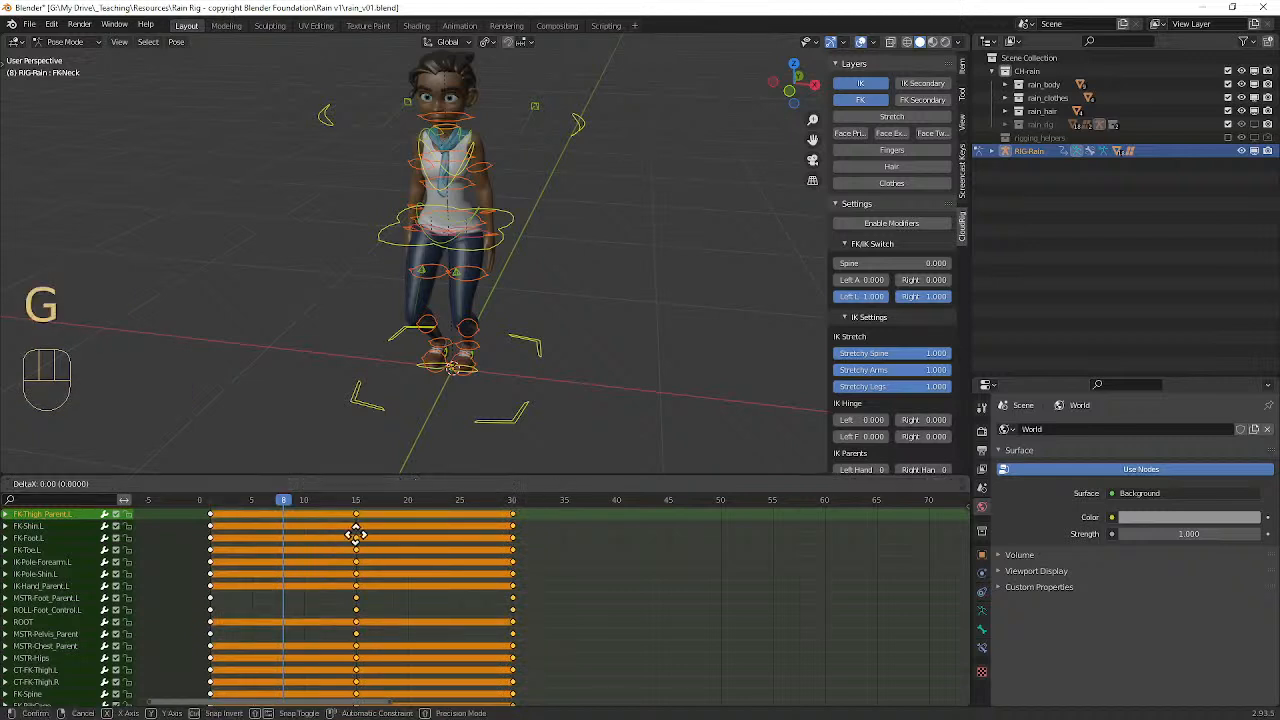
{"action": "left_click", "coordinate": [365, 536]}
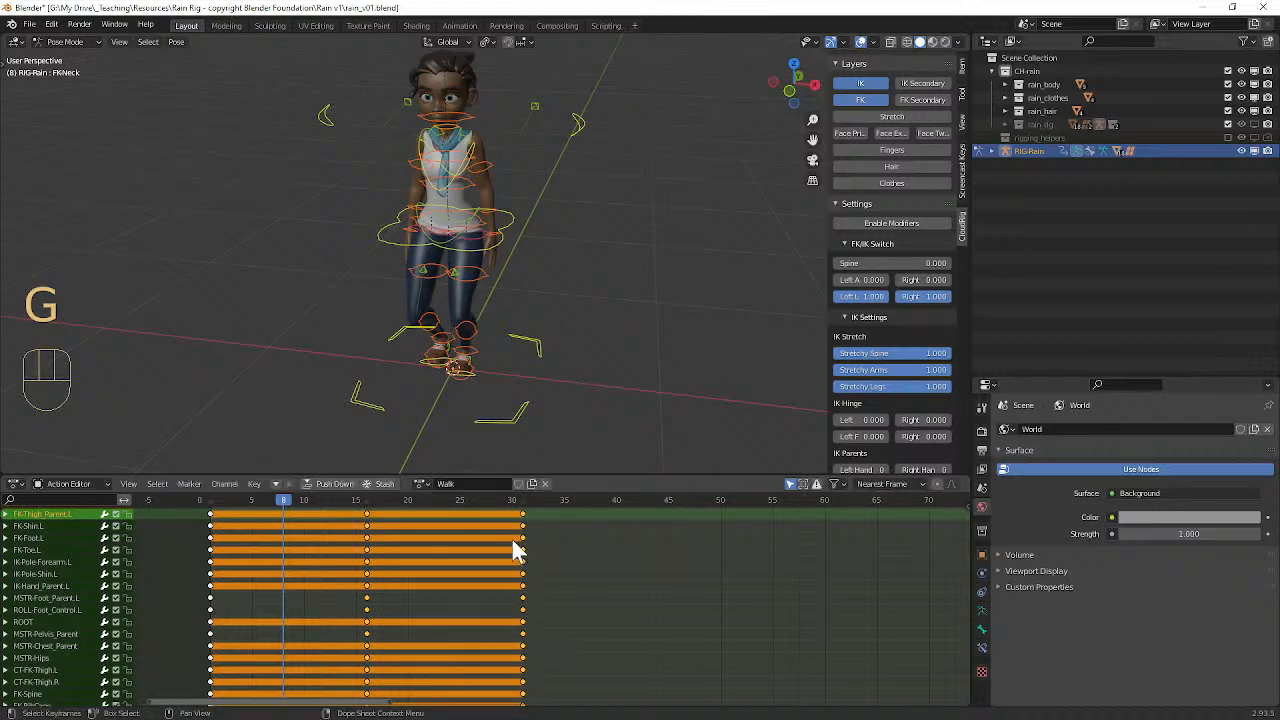
Step: Select only the FK-Foot.L keyframe at frame 31, then clear the keyframe selection
{"action": "key", "text": "a"}
{"action": "key", "text": "a"}
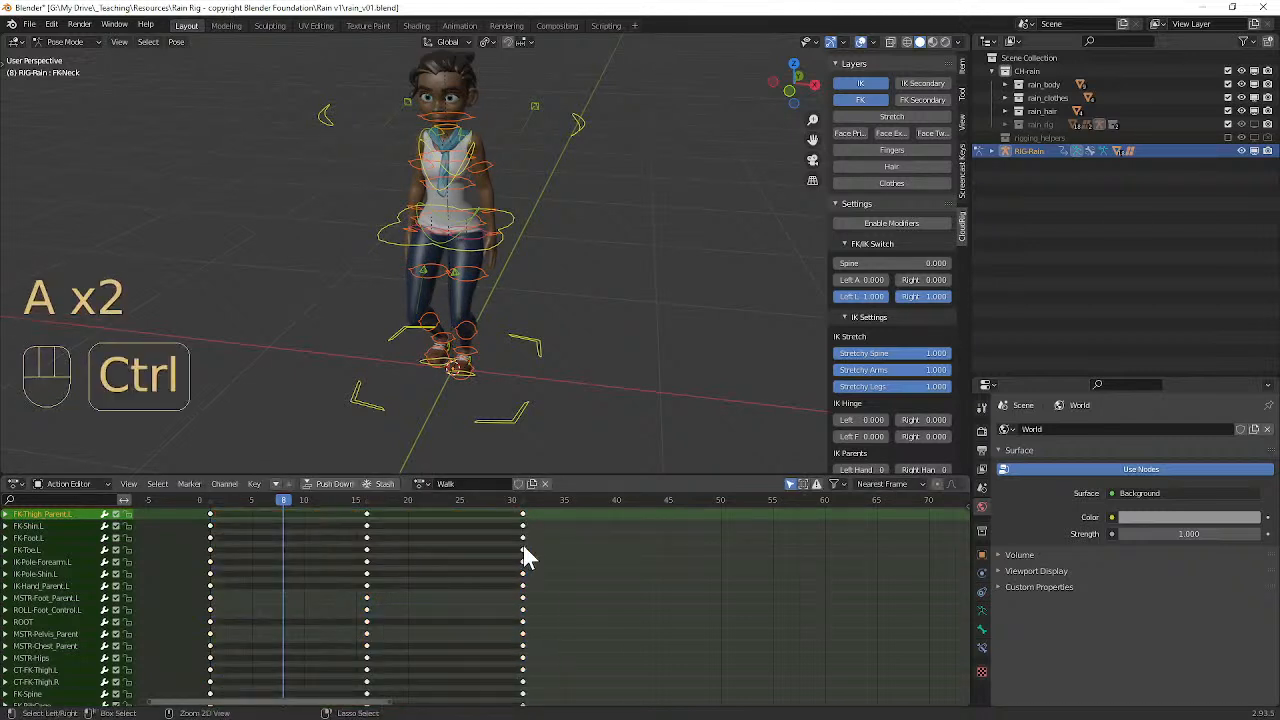
{"action": "left_click", "coordinate": [523, 542], "text": "ctrl"}
{"action": "left_click", "coordinate": [523, 542]}
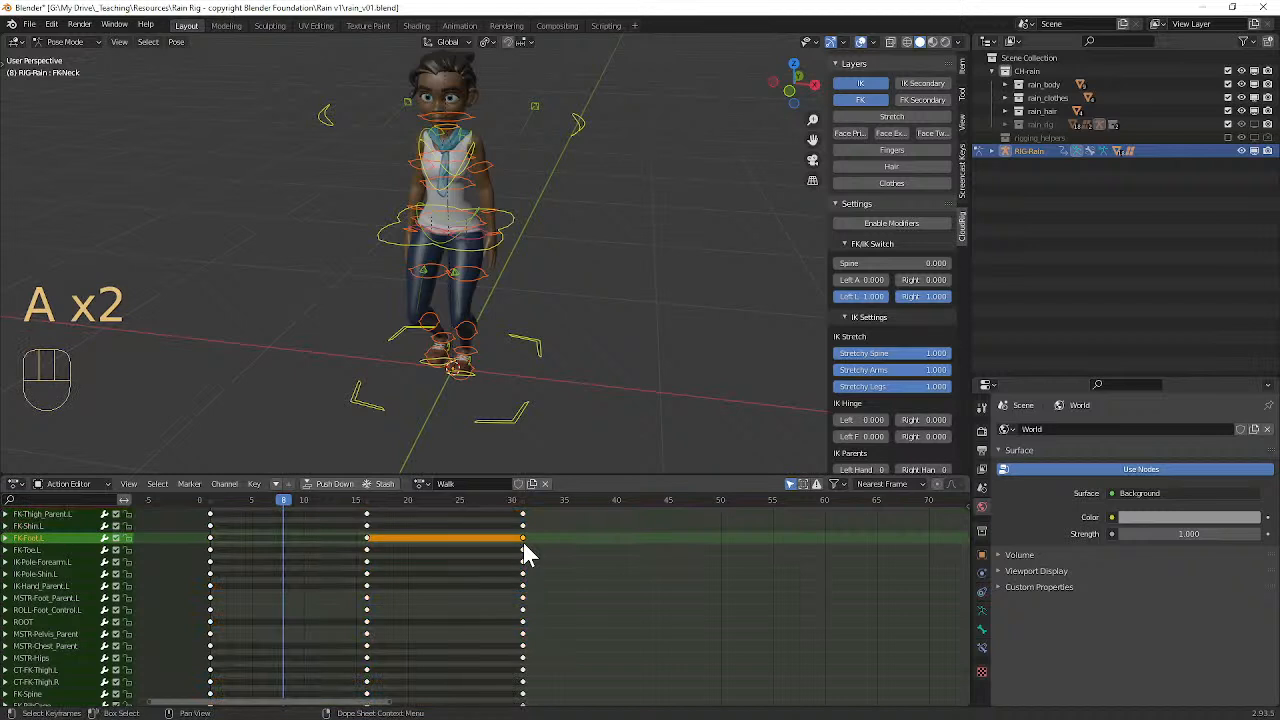
{"action": "left_click", "coordinate": [528, 545], "text": "ctrl"}
{"action": "key", "text": "a"}
{"action": "key", "text": "a"}
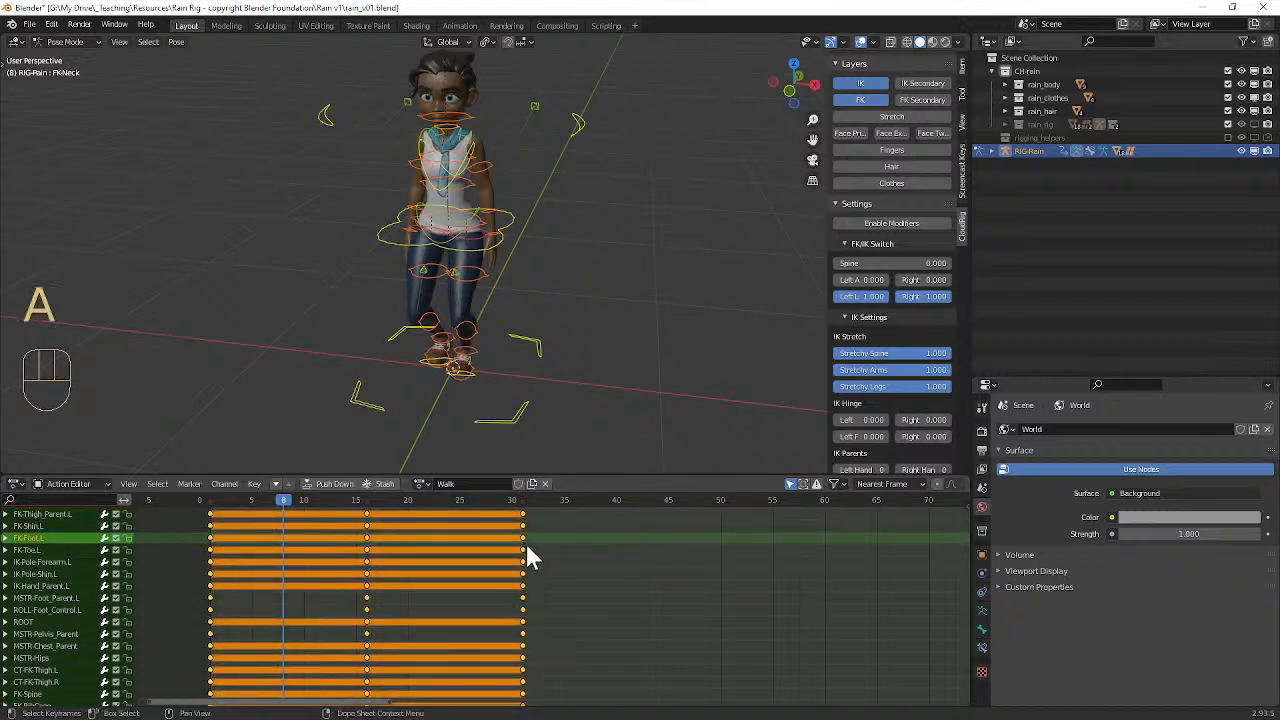
Step: Try repeatedly to select the frame 31 keyframe column from different control rows, clearing the selection after each attempt
{"action": "left_click", "coordinate": [521, 539], "text": "ctrl"}
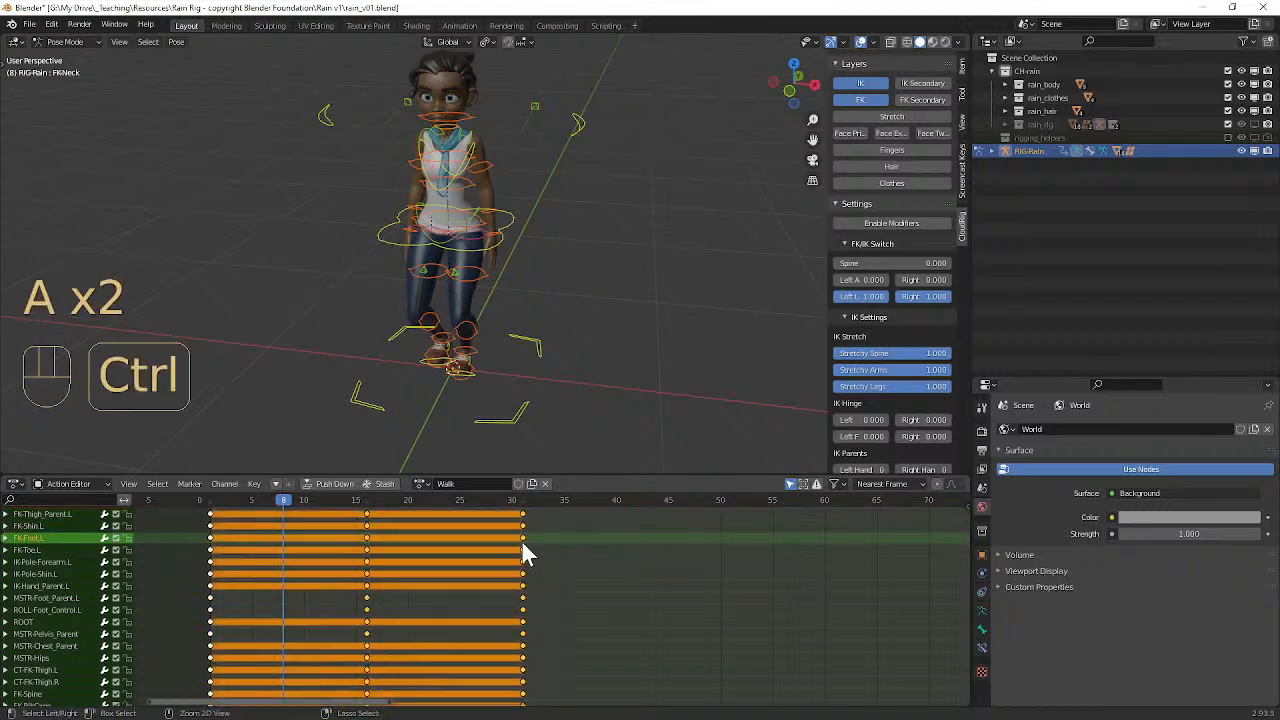
{"action": "key", "text": "a"}
{"action": "key", "text": "a"}
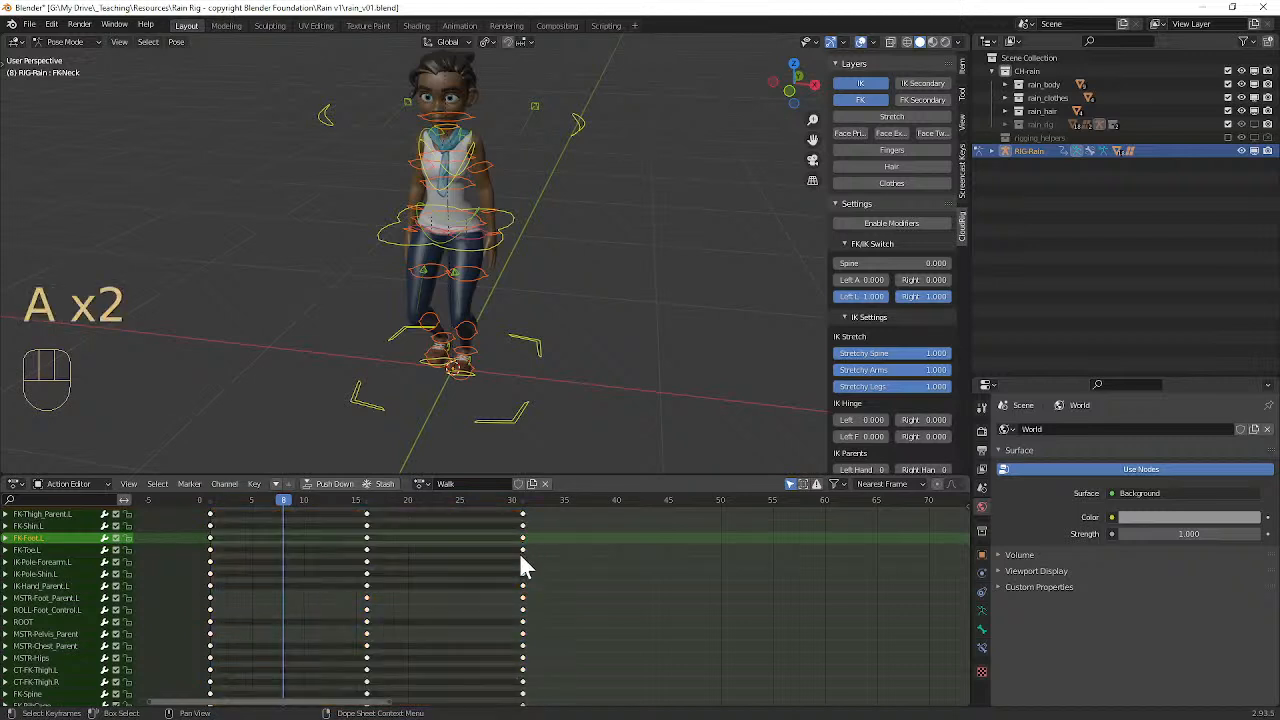
{"action": "left_click", "coordinate": [522, 588], "text": "ctrl"}
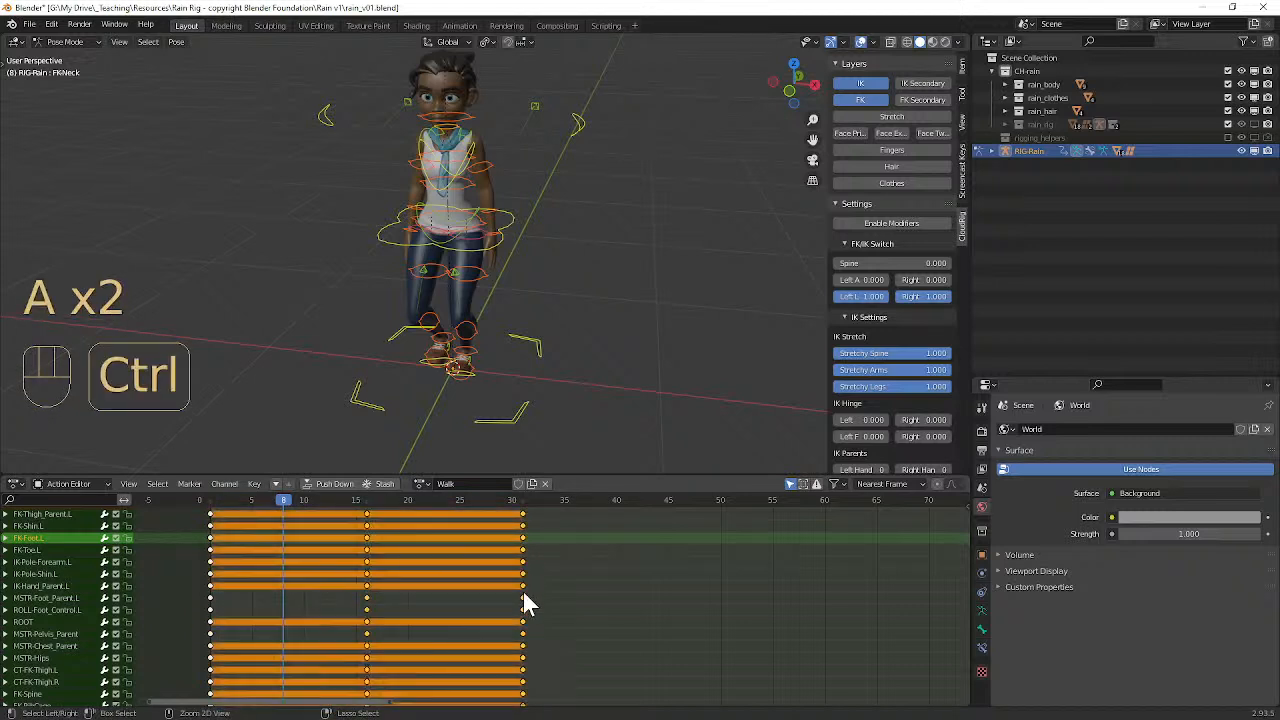
{"action": "key", "text": "a"}
{"action": "key", "text": "a"}
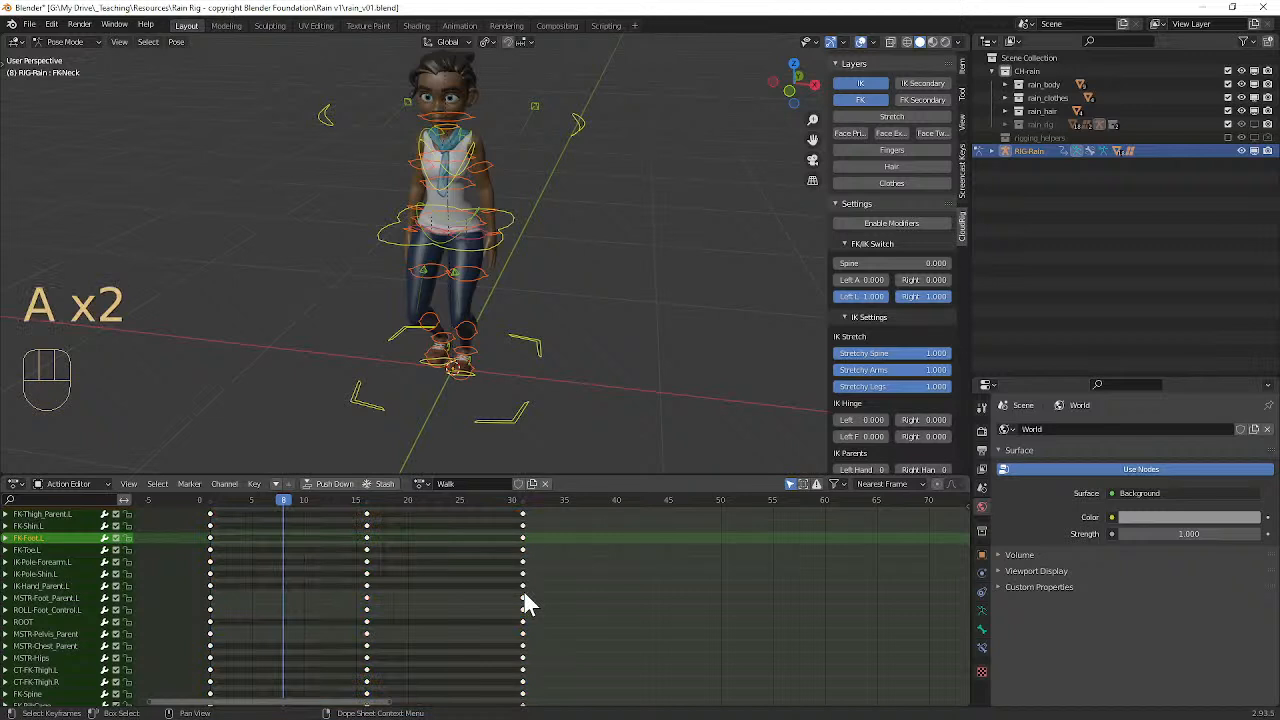
{"action": "left_click", "coordinate": [522, 605], "text": "ctrl"}
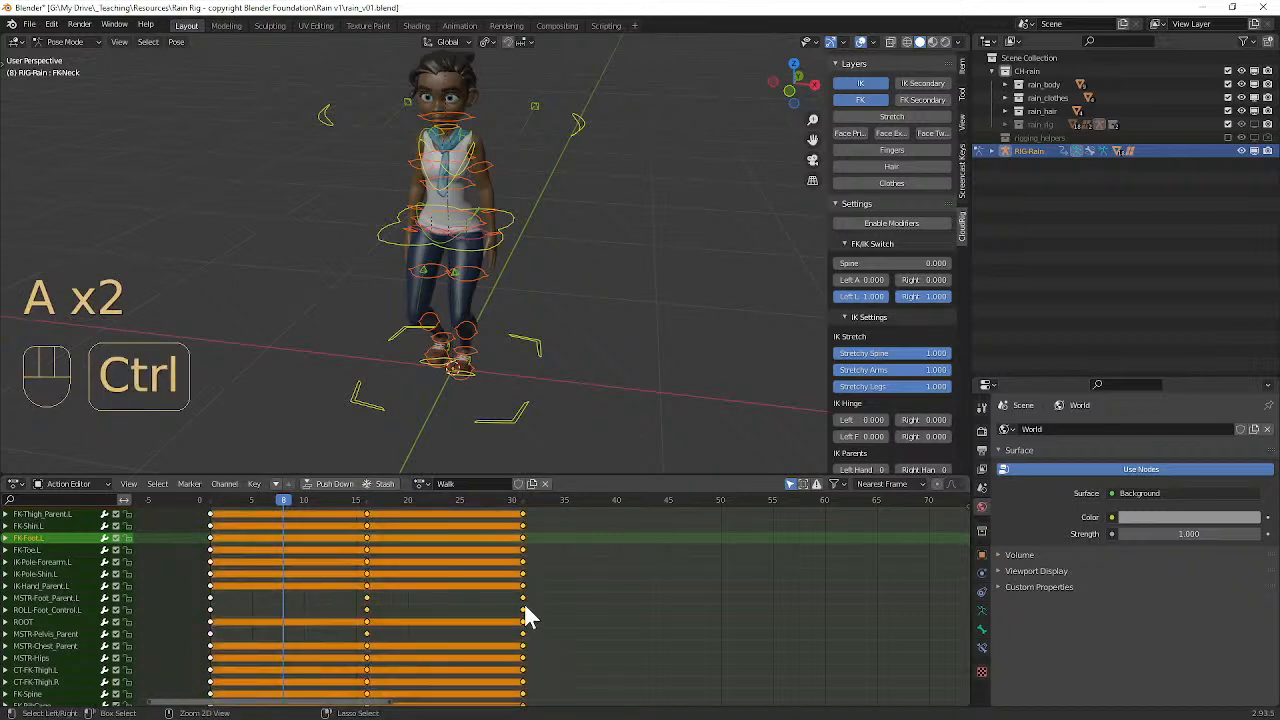
{"action": "key", "text": "a"}
{"action": "key", "text": "a"}
{"action": "left_click", "coordinate": [523, 600], "text": "ctrl"}
{"action": "key", "text": "a"}
{"action": "key", "text": "a"}
{"action": "left_click", "coordinate": [522, 600], "text": "ctrl+shift"}
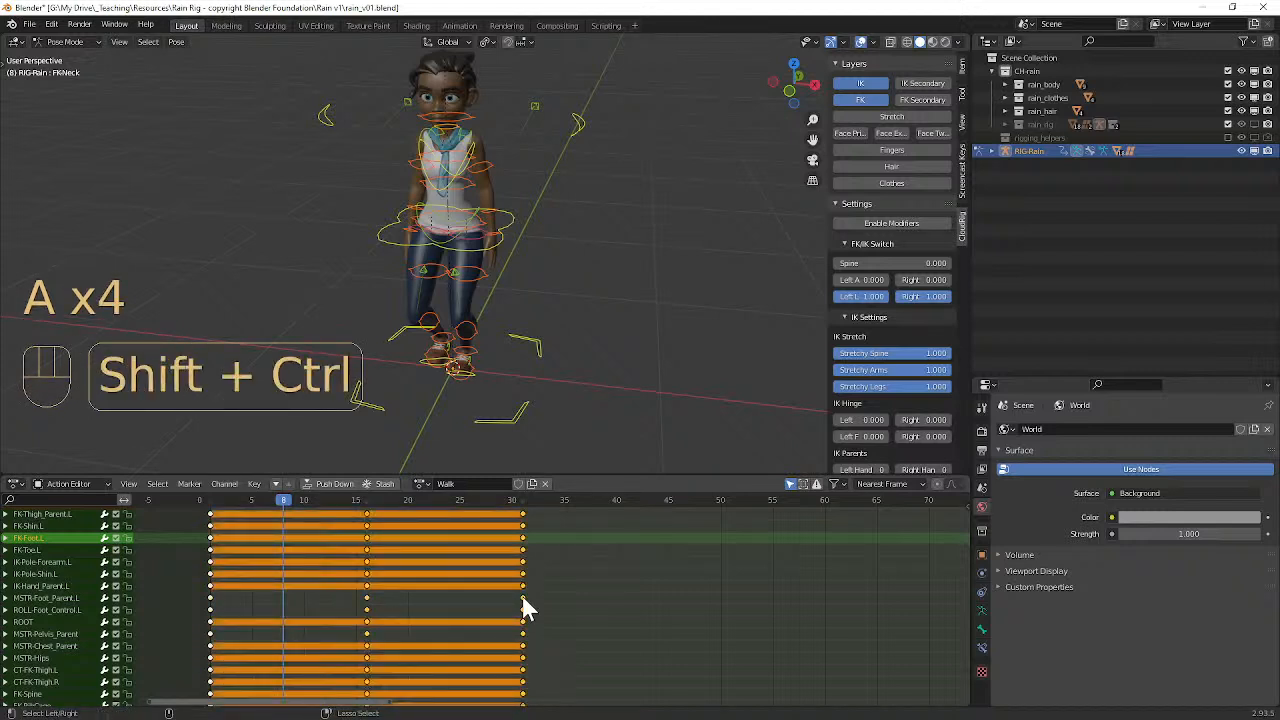
{"action": "key", "text": "a"}
{"action": "key", "text": "a"}
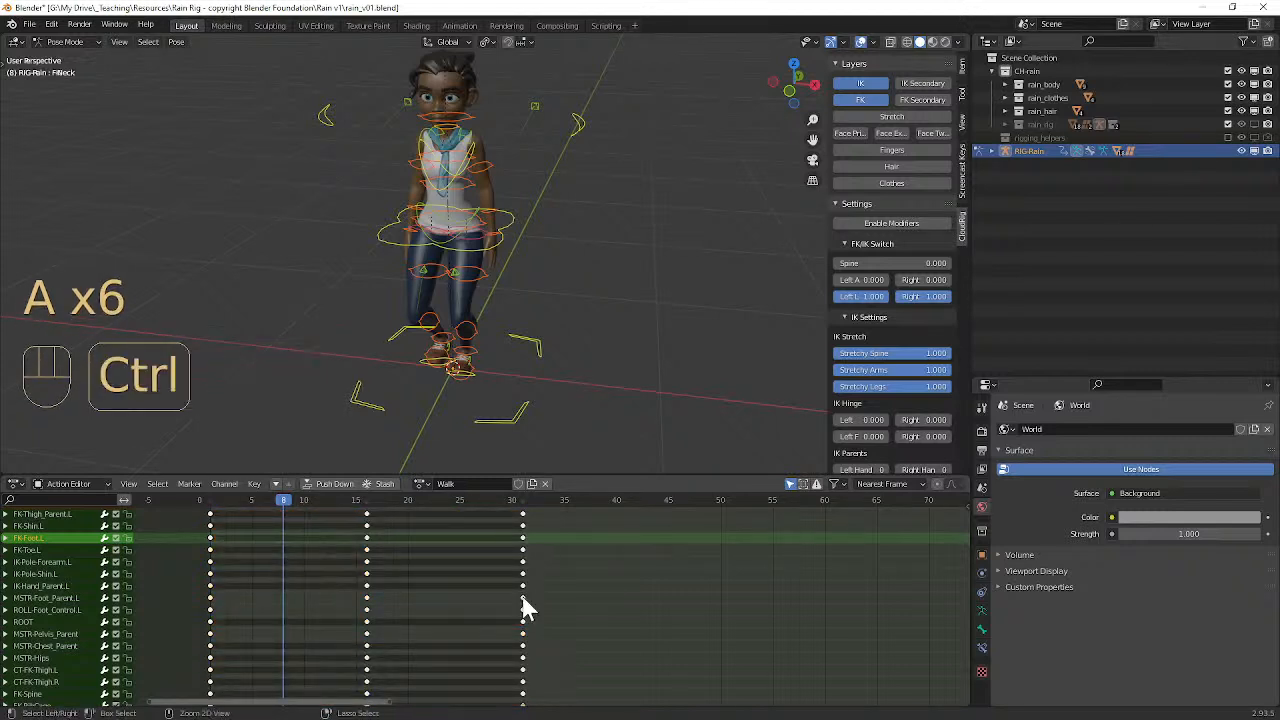
Step: Try again to select the frame 31 keyframe column from the MSTR-Foot_Parent.L row, clearing the selection between attempts
{"action": "left_click", "coordinate": [521, 599], "text": "ctrl"}
{"action": "key", "text": "alt+a"}
{"action": "key", "text": "alt+a"}
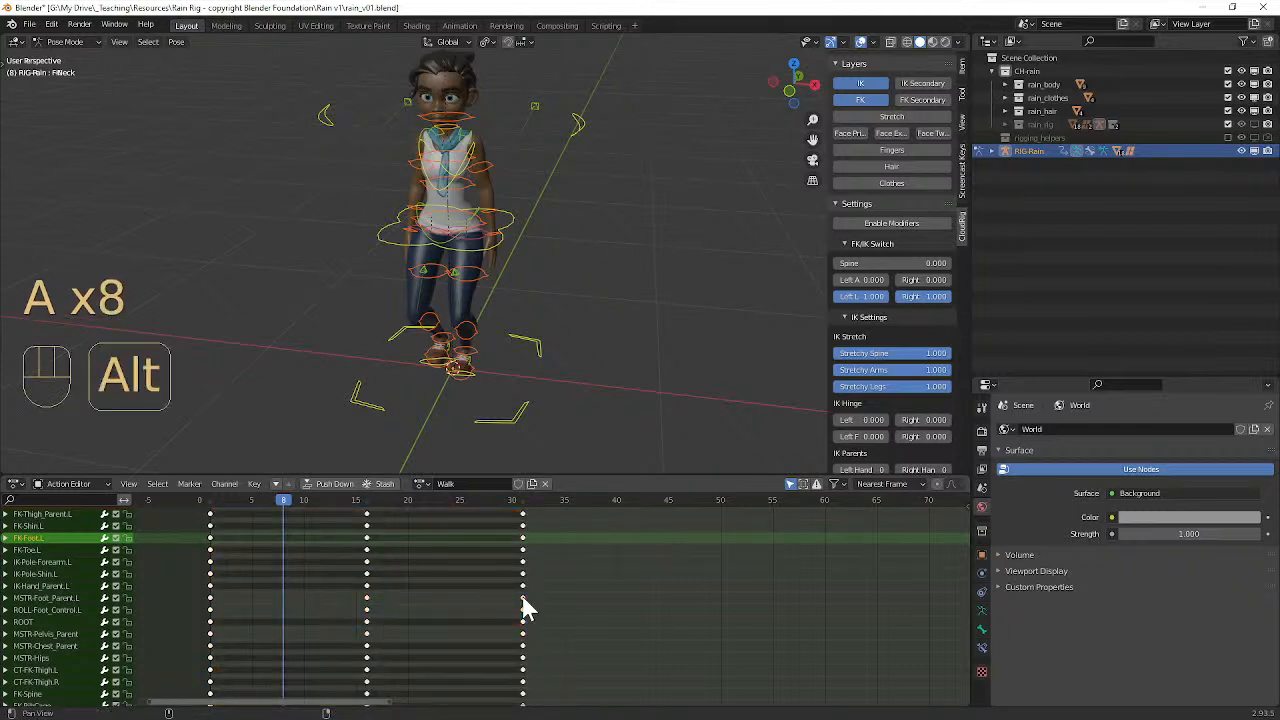
{"action": "middle_click", "coordinate": [523, 598], "text": "shift"}
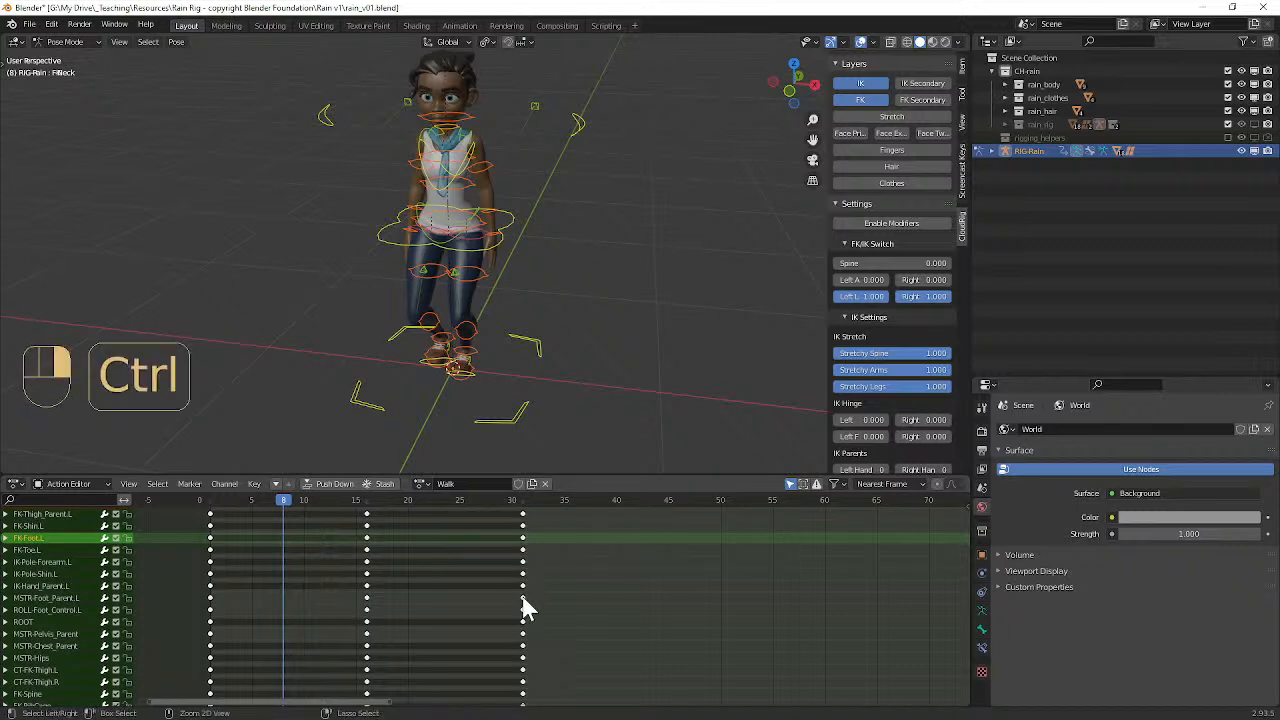
{"action": "left_click", "coordinate": [522, 600], "text": "ctrl+shift"}
{"action": "left_click", "coordinate": [523, 598], "text": "ctrl"}
{"action": "key", "text": "a"}
{"action": "key", "text": "a"}
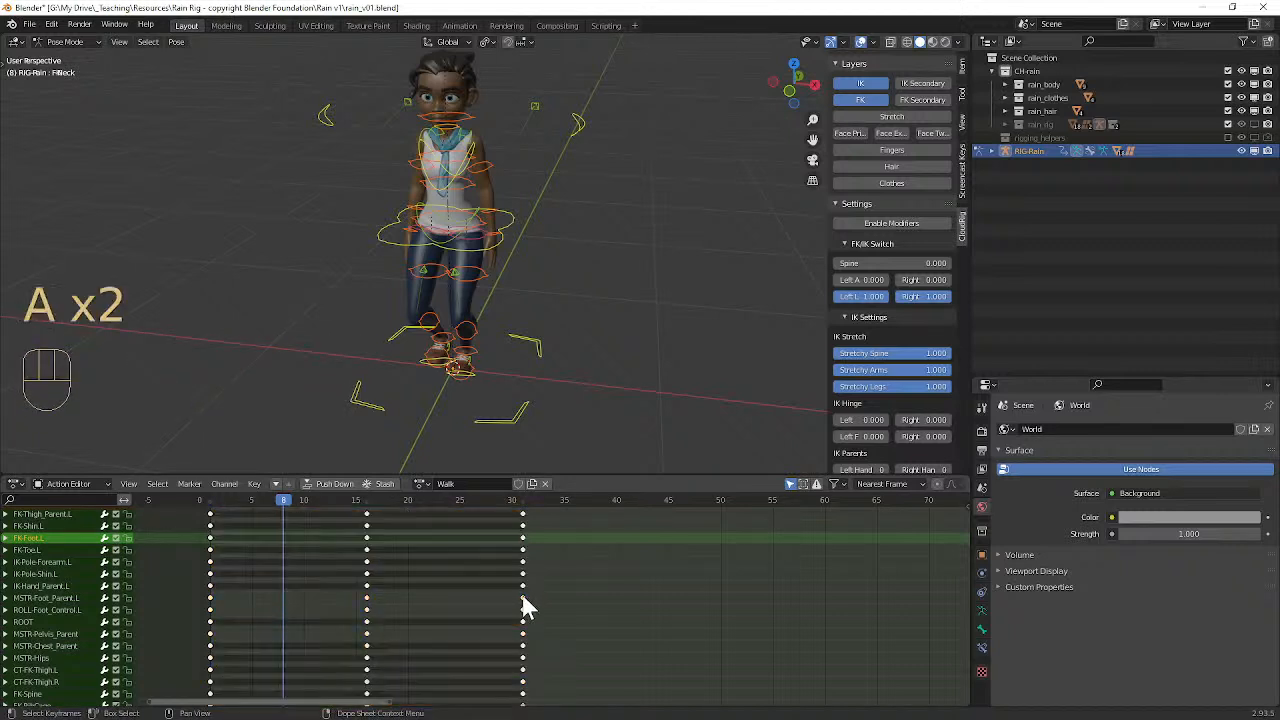
{"action": "left_click", "coordinate": [527, 591], "text": "ctrl"}
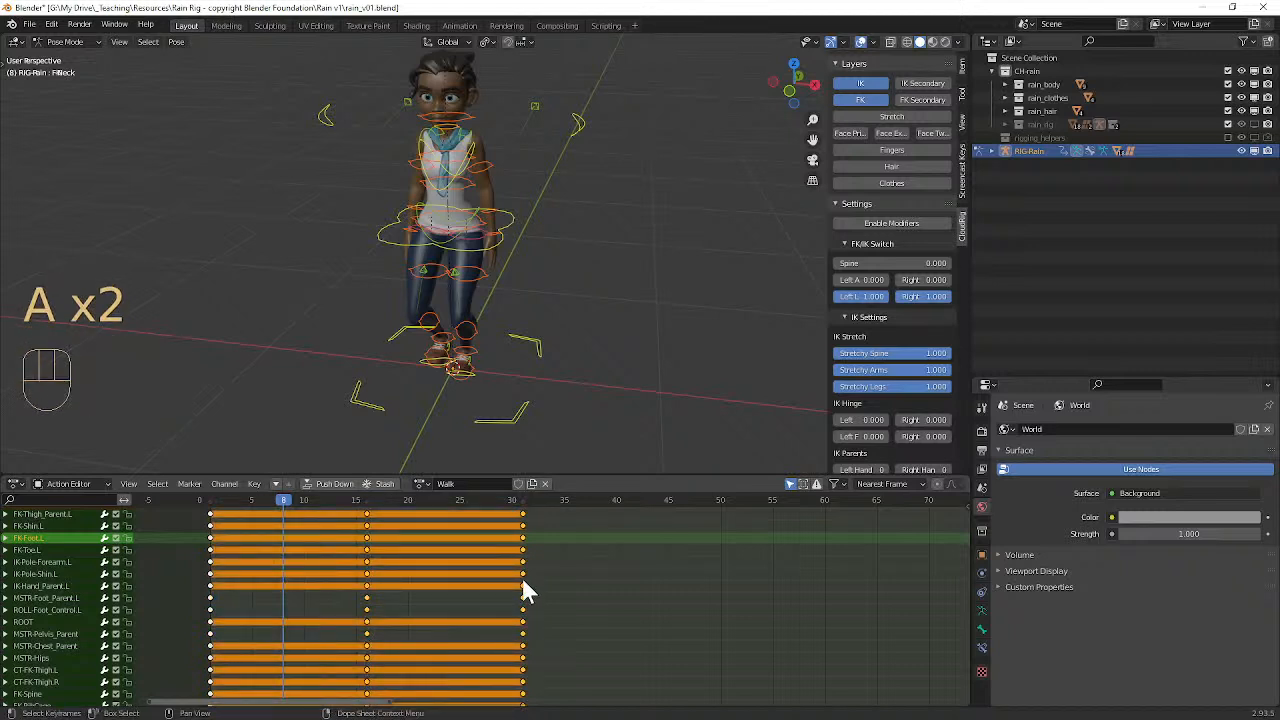
{"action": "key", "text": "a"}
{"action": "key", "text": "a"}
Step: Select the IK-Pole-Shin.L keyframe at frame 31 and extend the selection to its whole column
{"action": "left_click", "coordinate": [163, 486]}
{"action": "left_click", "coordinate": [184, 455]}
{"action": "left_click", "coordinate": [165, 484]}
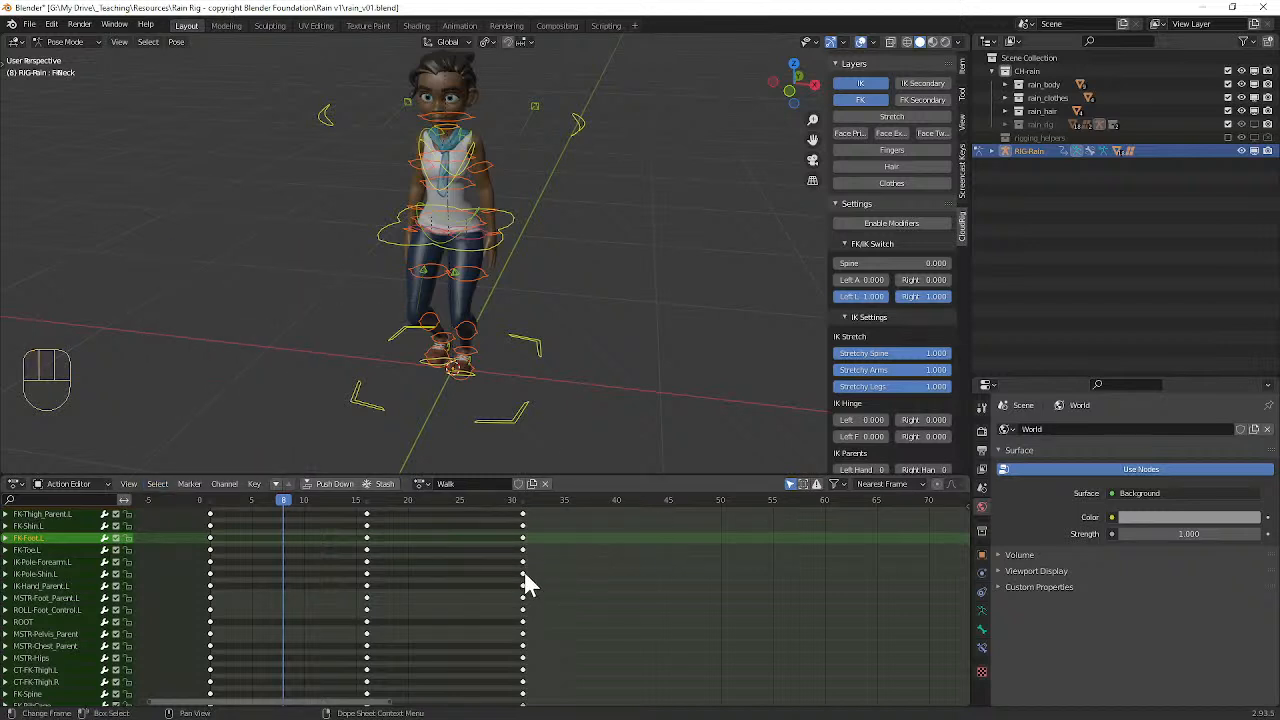
{"action": "key", "text": "l"}
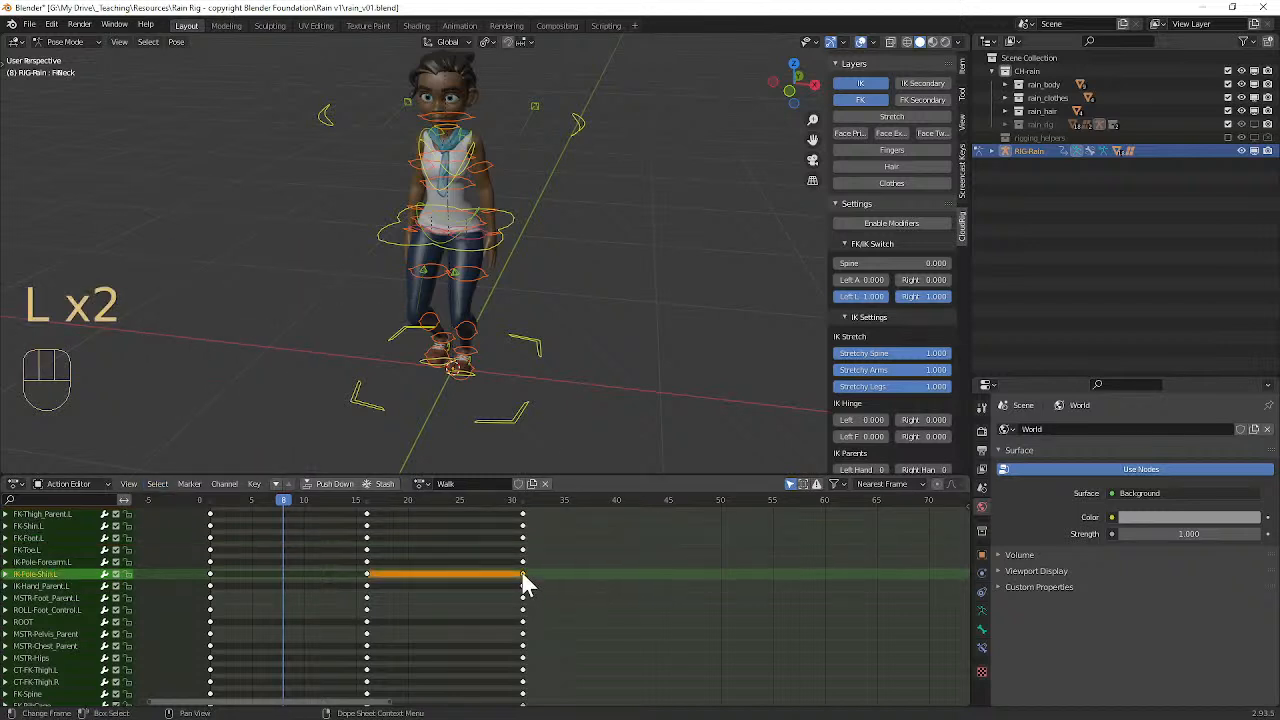
{"action": "key", "text": "k"}
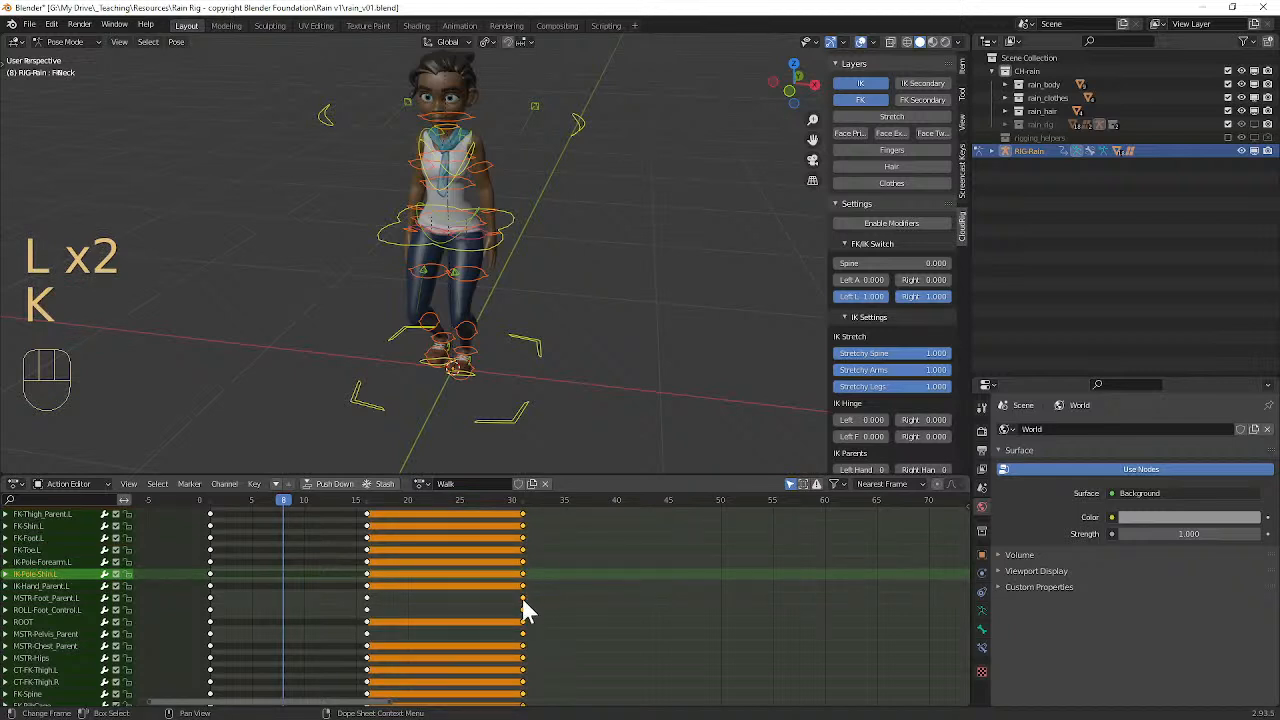
Step: Select the IK-Hand_Parent.L keyframe at frame 31 instead and extend the selection to all keyframes in that column
{"action": "left_click", "coordinate": [522, 596]}
{"action": "left_click", "coordinate": [521, 586]}
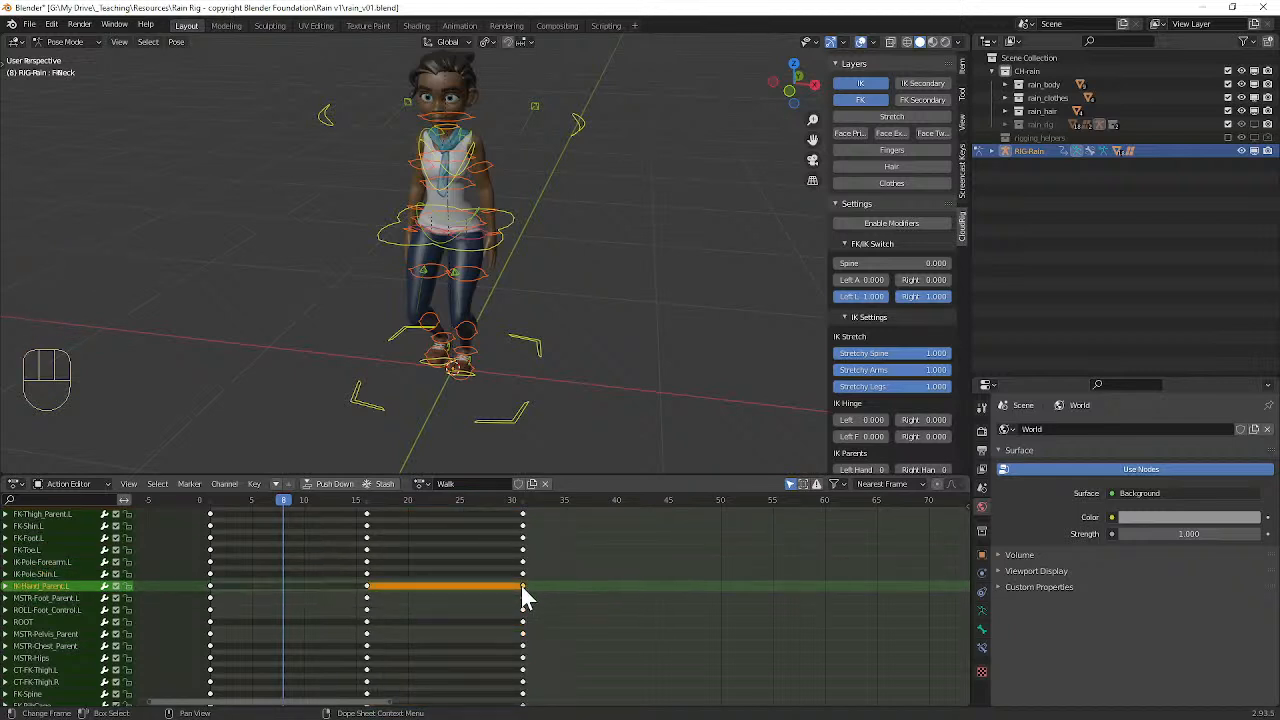
{"action": "key", "text": "k"}
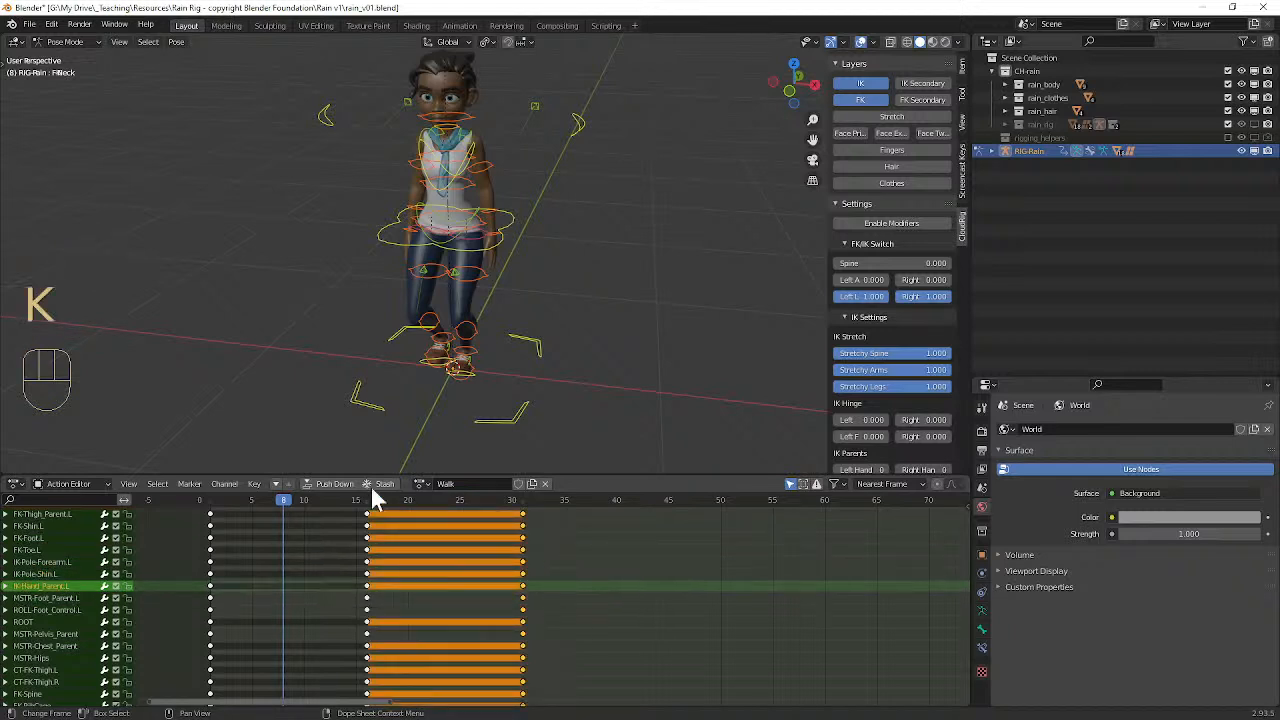
{"action": "left_click", "coordinate": [165, 483]}
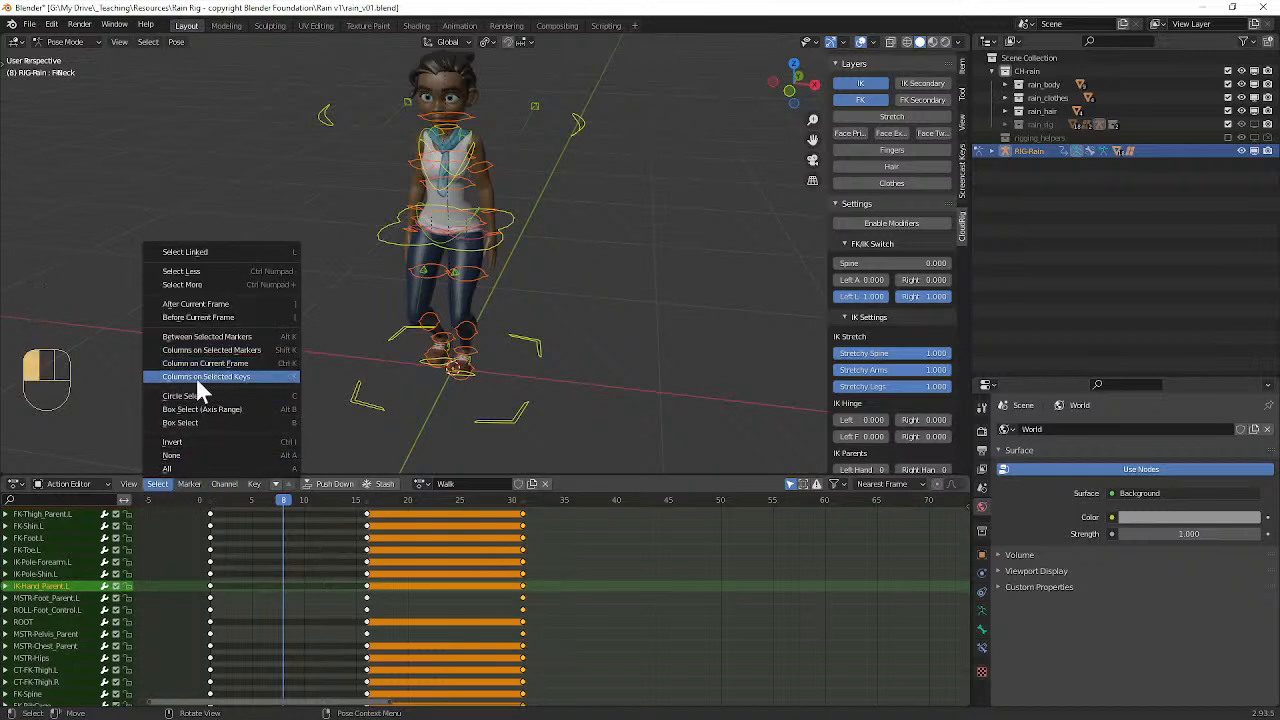
{"action": "left_click", "coordinate": [521, 586]}
{"action": "key", "text": "k"}
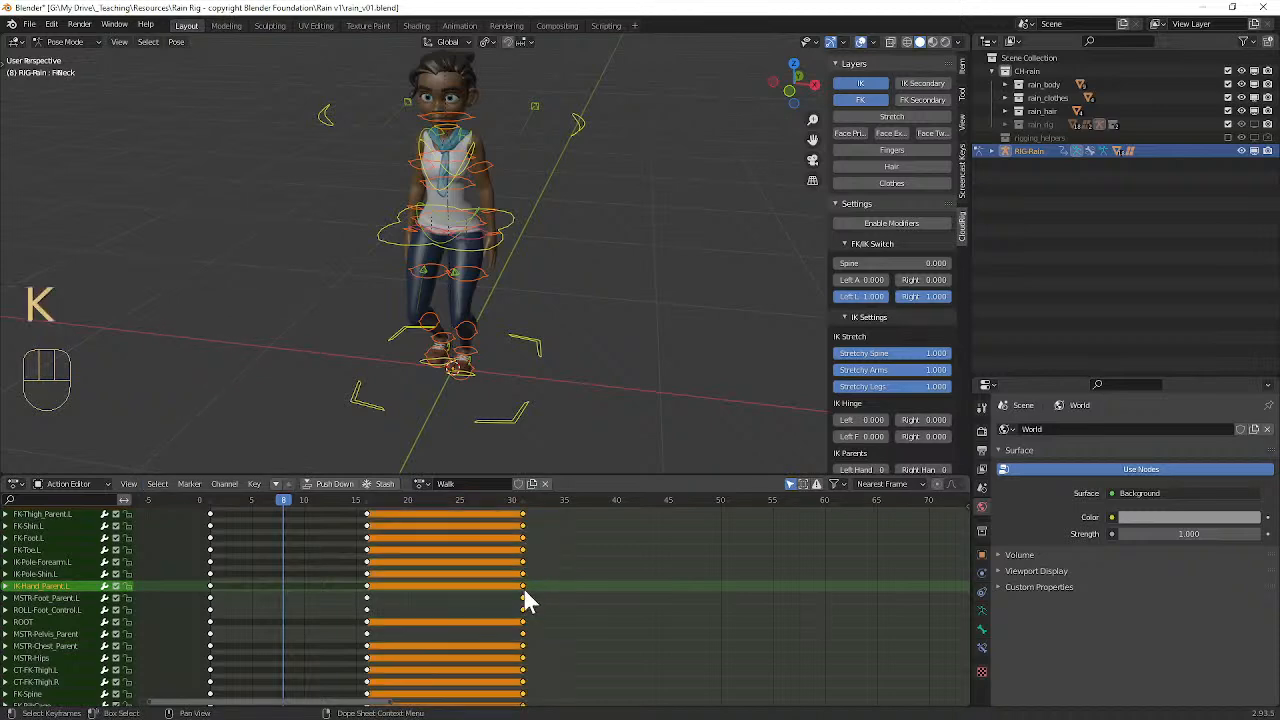
Step: Shift the selected keyframe column one frame later to frame 32 and move the playhead to frame 28
{"action": "middle_click_drag", "start_coordinate": [559, 588], "coordinate": [493, 600]}
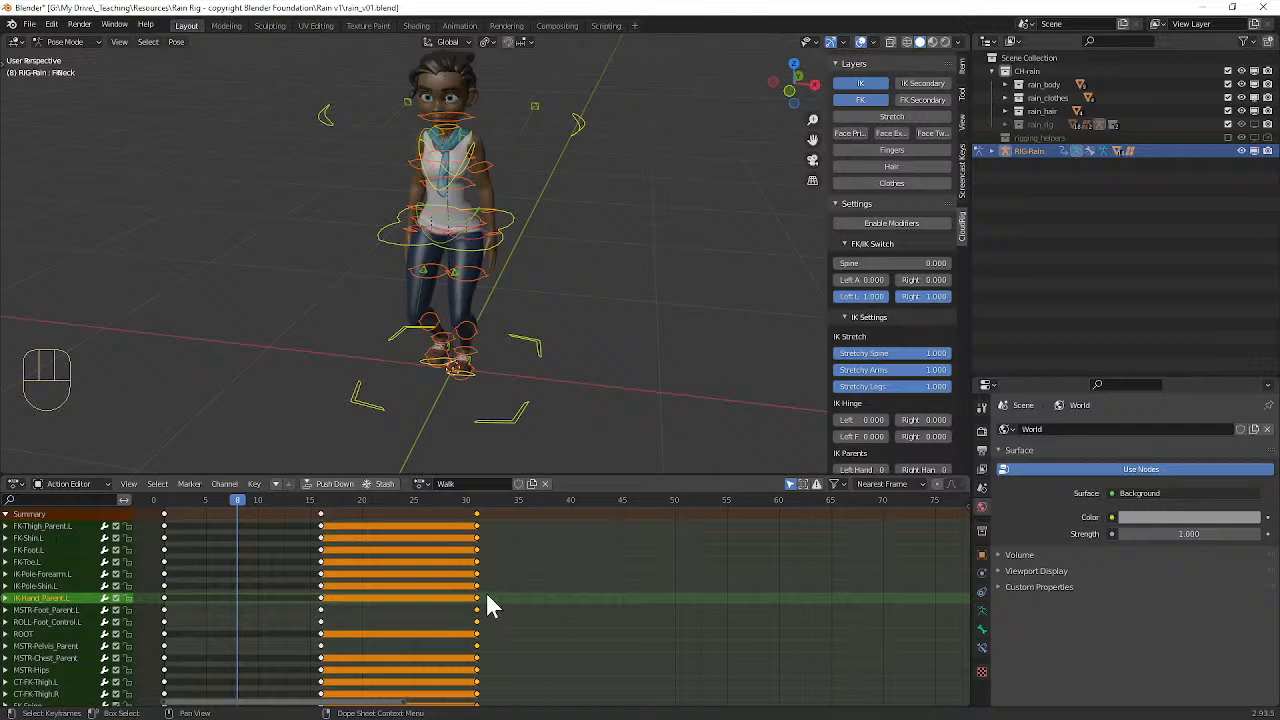
{"action": "middle_click_drag", "start_coordinate": [543, 414], "coordinate": [474, 366]}
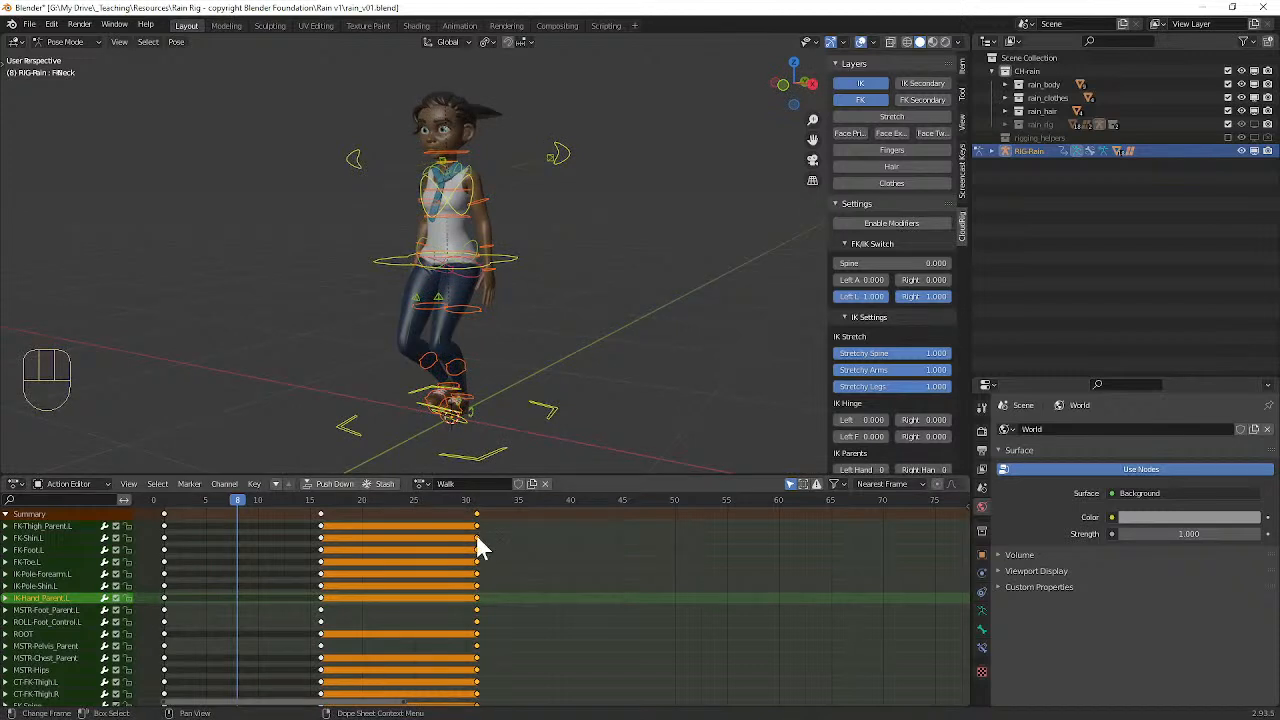
{"action": "key", "text": "g"}
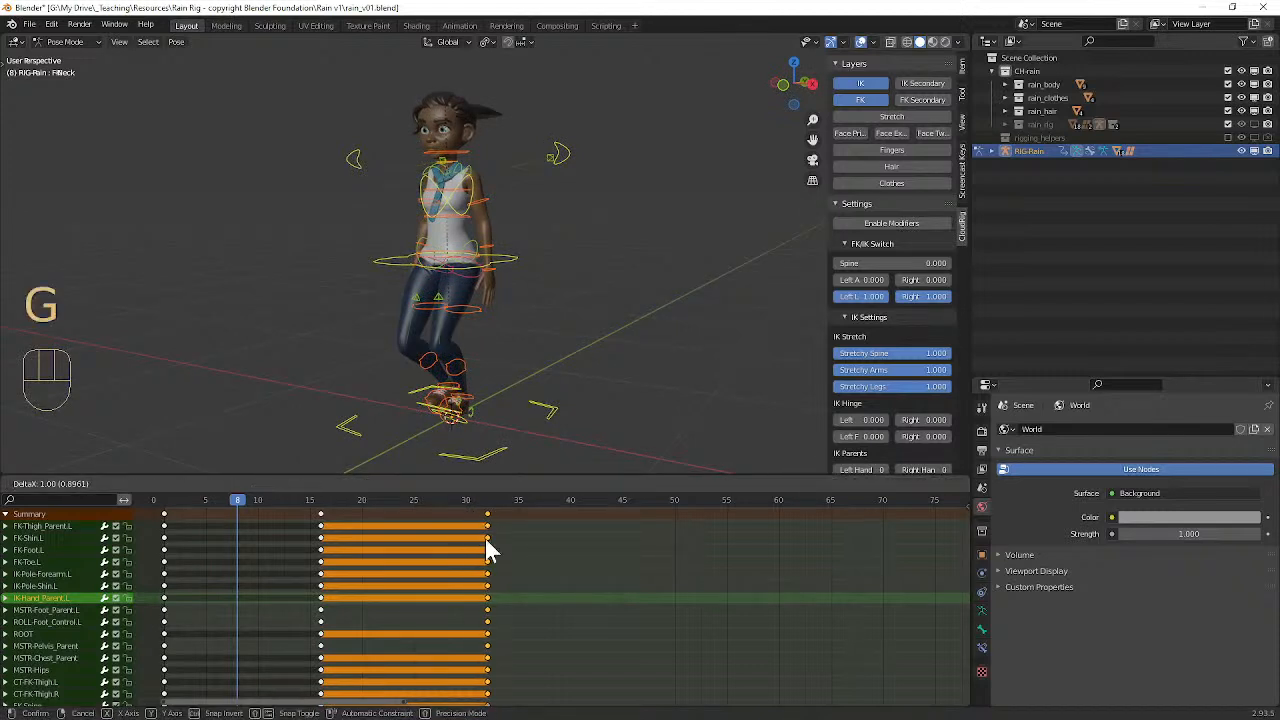
{"action": "left_click", "coordinate": [485, 538]}
{"action": "mouse_move", "coordinate": [460, 502]}
{"action": "left_mouse_down"}
{"action": "mouse_move", "coordinate": [318, 503]}
{"action": "mouse_move", "coordinate": [483, 510]}
{"action": "mouse_move", "coordinate": [446, 513]}
{"action": "left_mouse_up"}
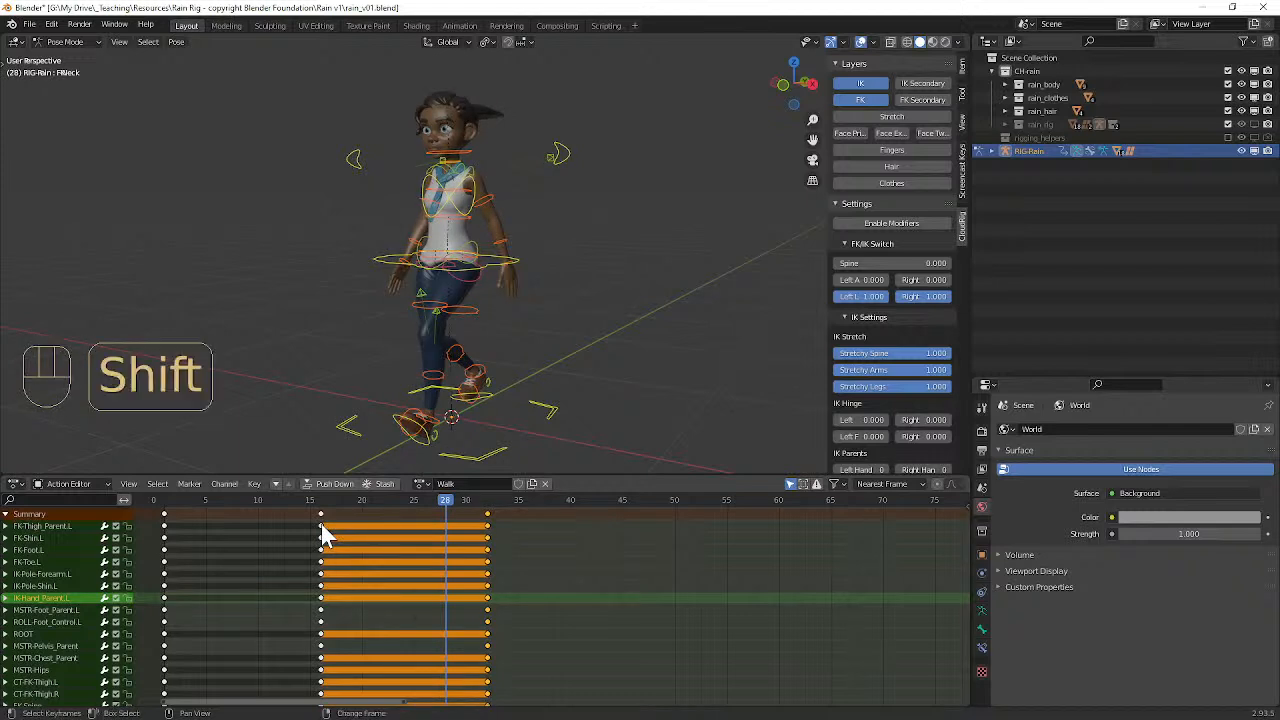
Step: Select the keyframe columns at frames 16 and 32, then scale them toward the playhead at frame 50, to frames 39 and 44
{"action": "left_click", "coordinate": [321, 526]}
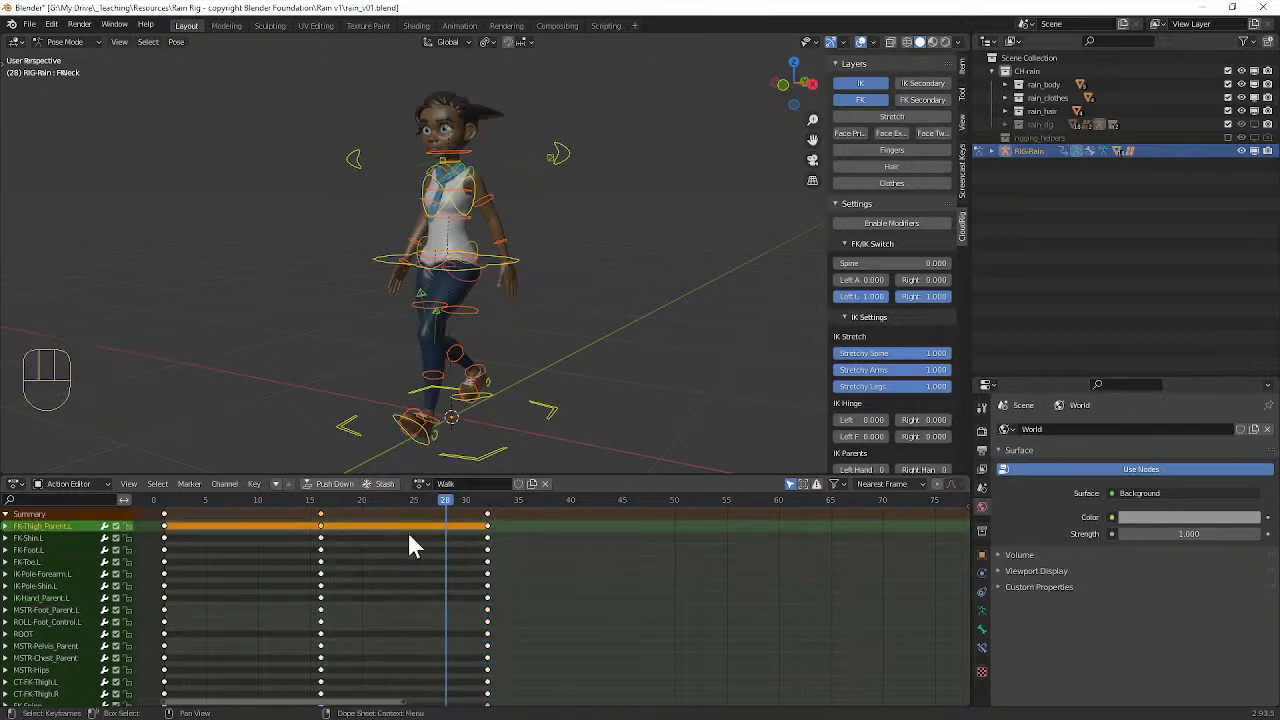
{"action": "left_click", "coordinate": [487, 527], "text": "shift"}
{"action": "key", "text": "k"}
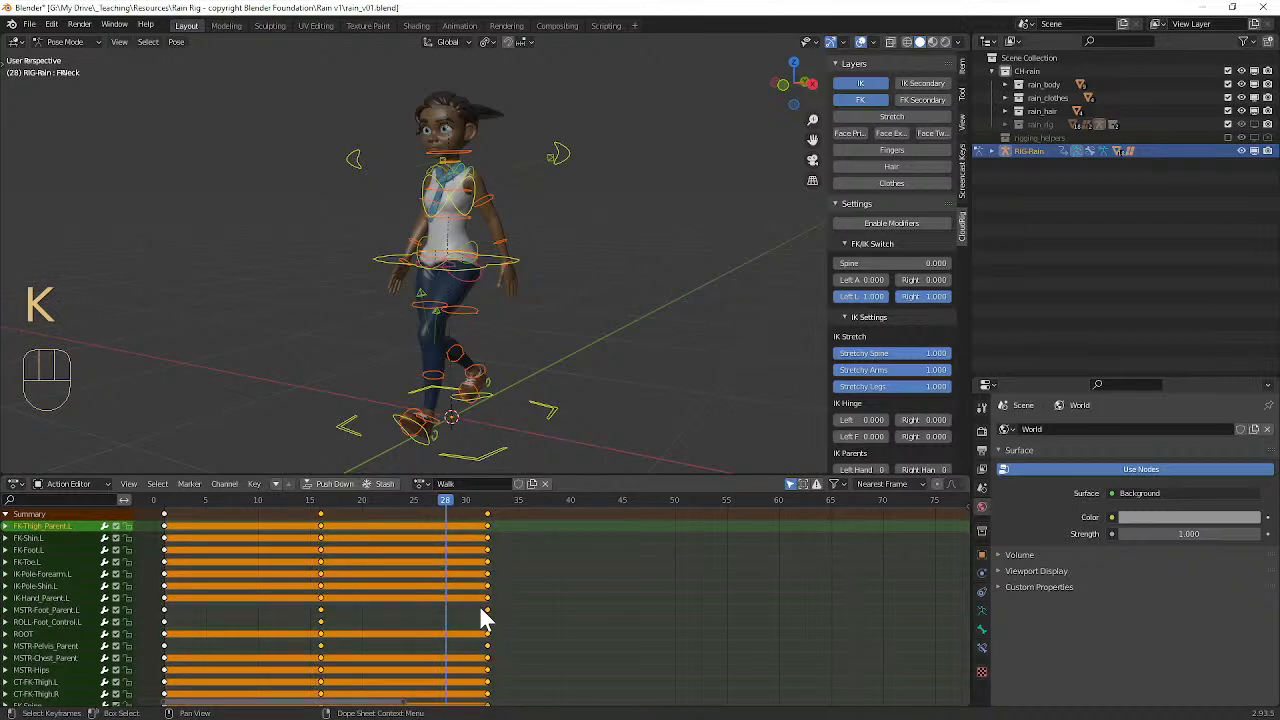
{"action": "key", "text": "s"}
{"action": "key", "text": "Escape"}
{"action": "left_click_drag", "start_coordinate": [450, 500], "coordinate": [676, 502]}
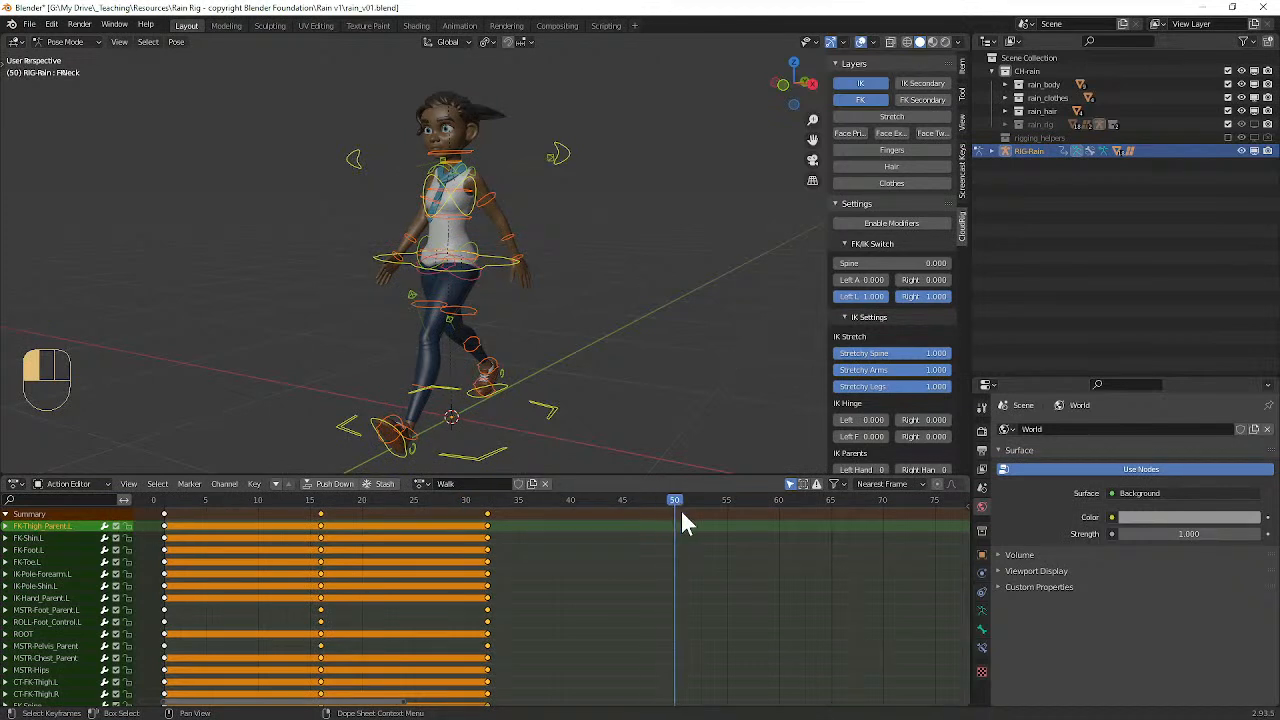
{"action": "key", "text": "s"}
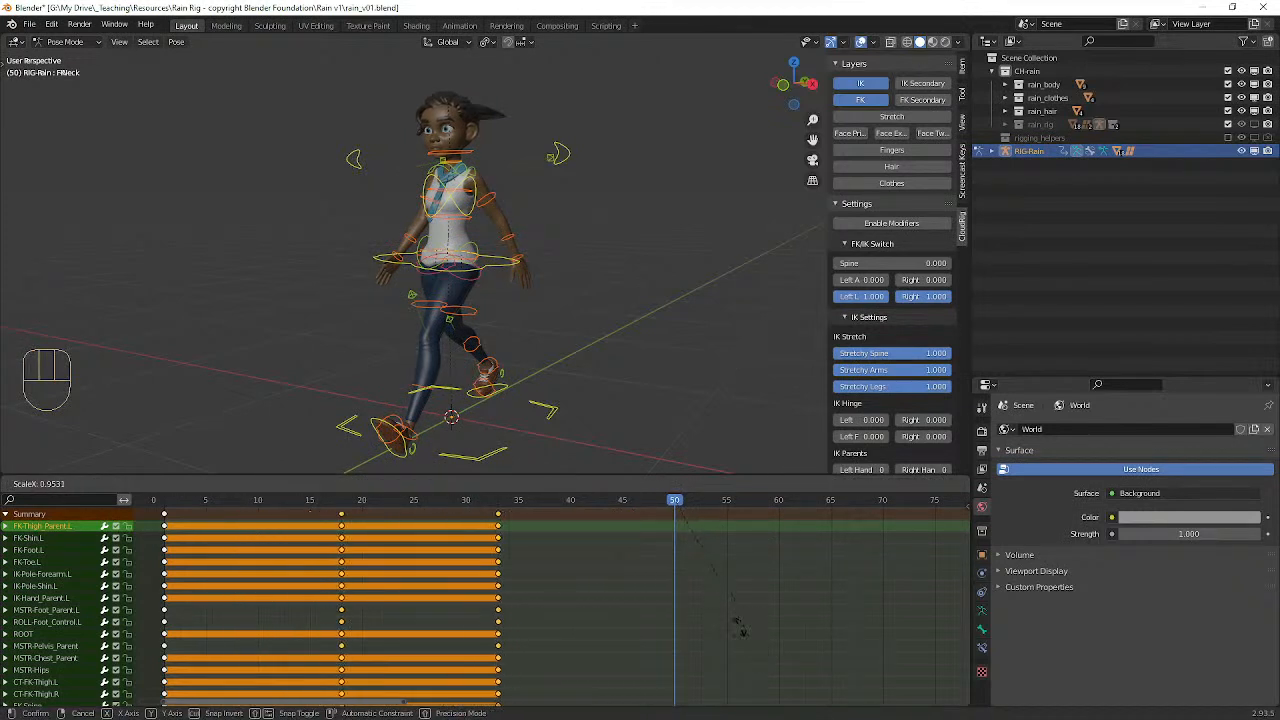
{"action": "left_click", "coordinate": [704, 571]}
Step: Play the rescaled walk from the start of the timeline, then undo the keyframe scaling
{"action": "left_click_drag", "start_coordinate": [590, 500], "coordinate": [157, 500]}
{"action": "key", "text": "space"}
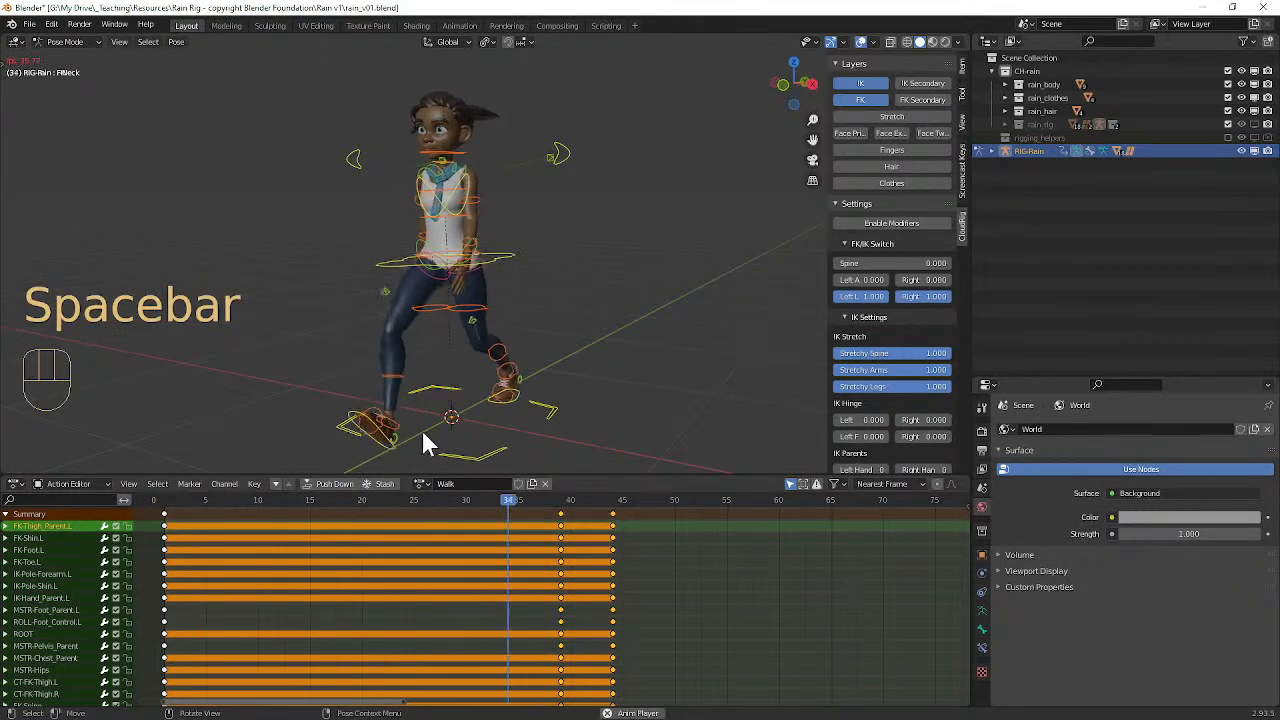
{"action": "key", "text": "space"}
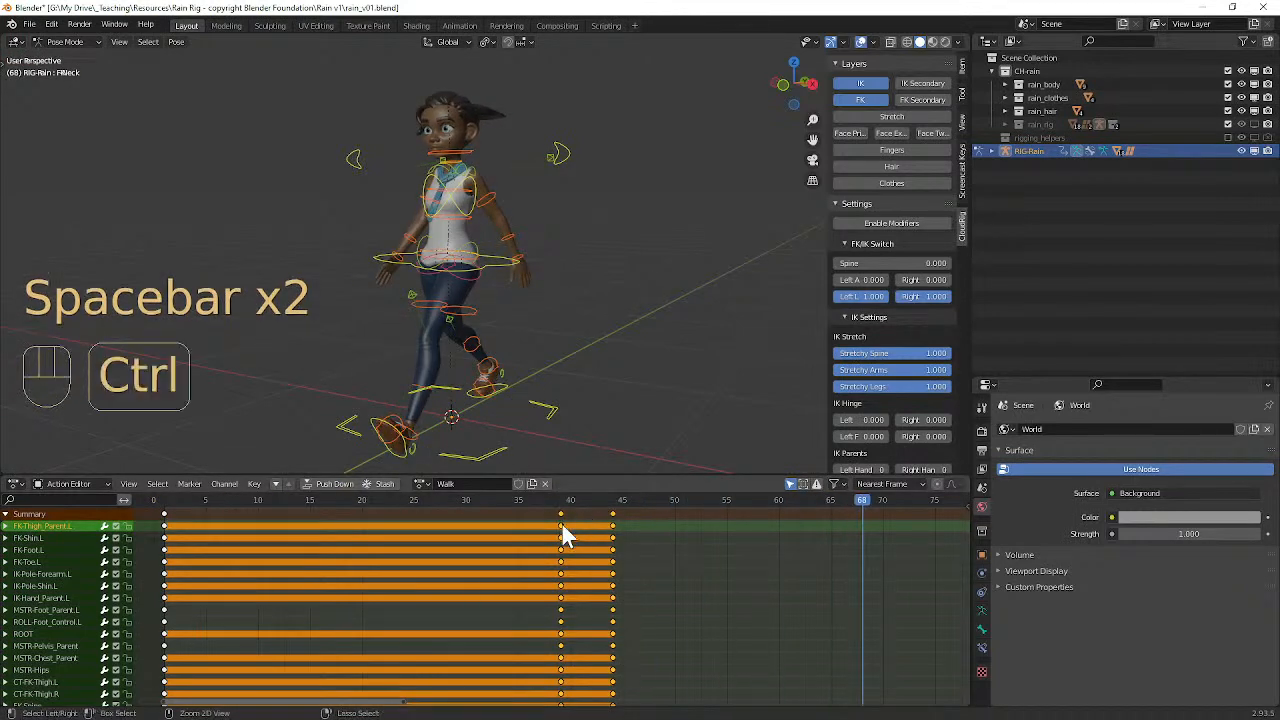
{"action": "key", "text": "ctrl+z"}
{"action": "key", "text": "ctrl+z"}
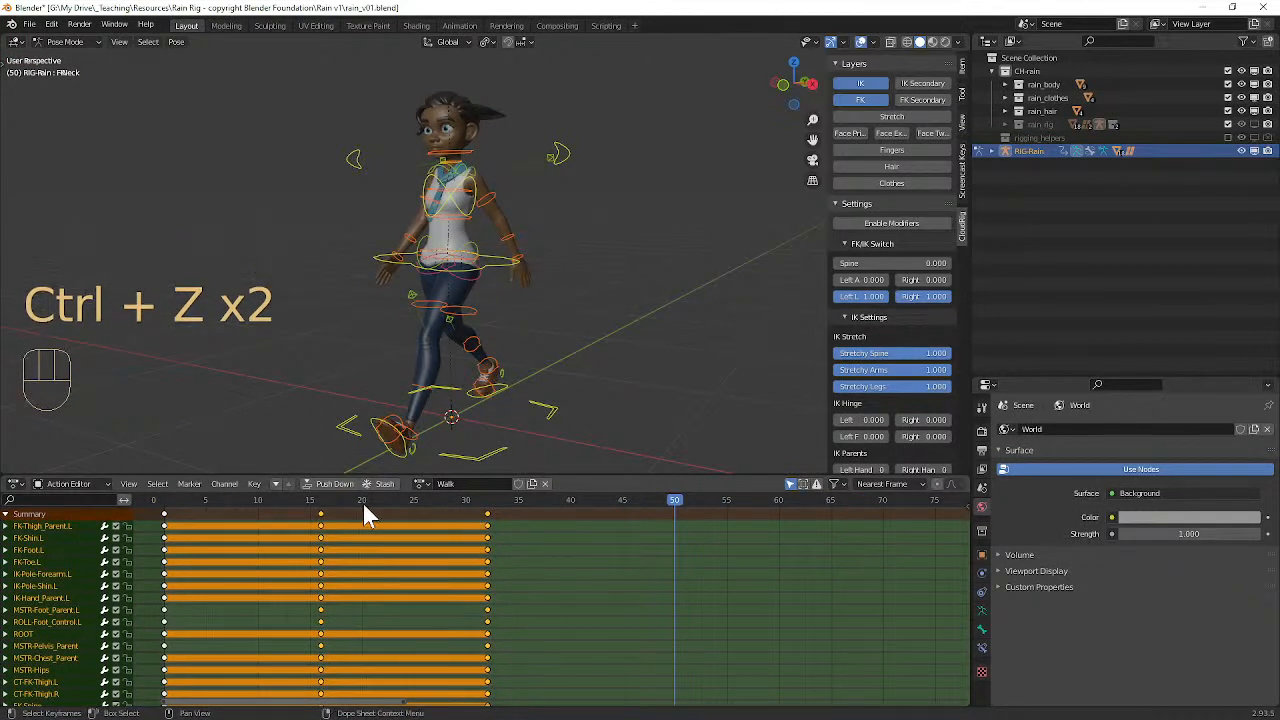
Step: Move the playhead to frame 32, view the keyframes in Dope Sheet mode and return to the Action Editor
{"action": "left_click_drag", "start_coordinate": [318, 506], "coordinate": [487, 500]}
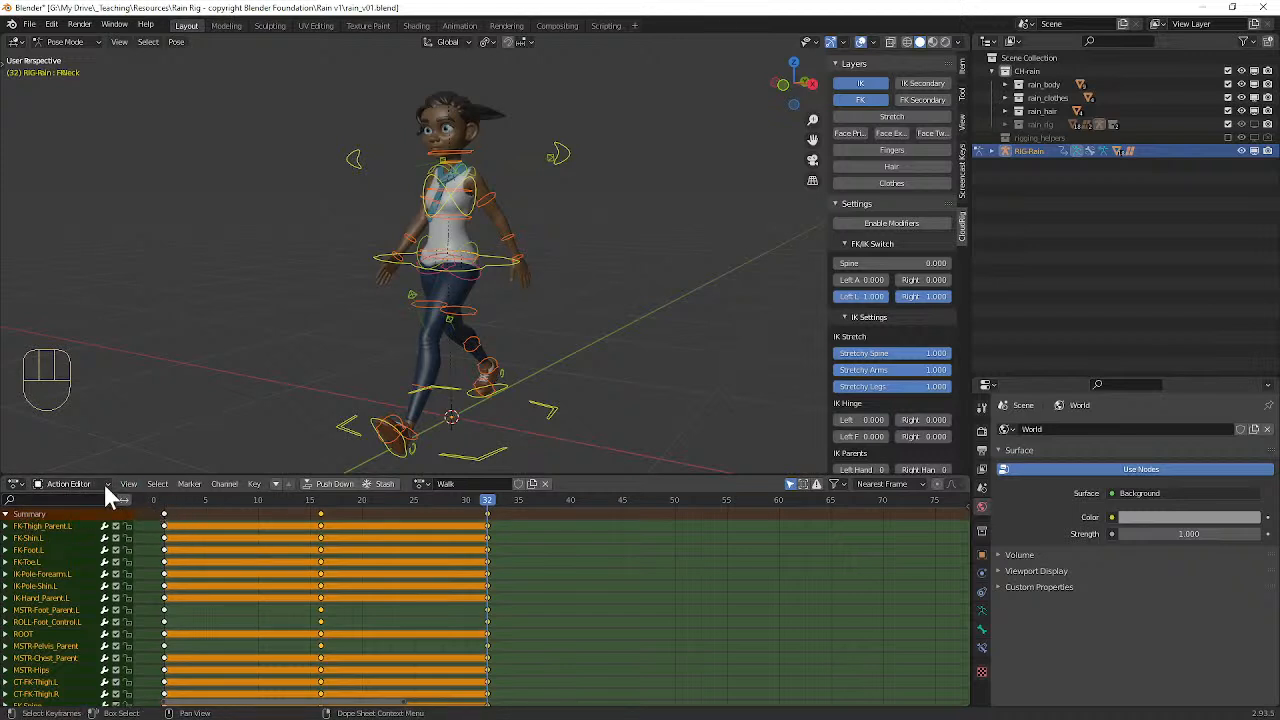
{"action": "left_click", "coordinate": [48, 486]}
{"action": "left_click", "coordinate": [69, 499]}
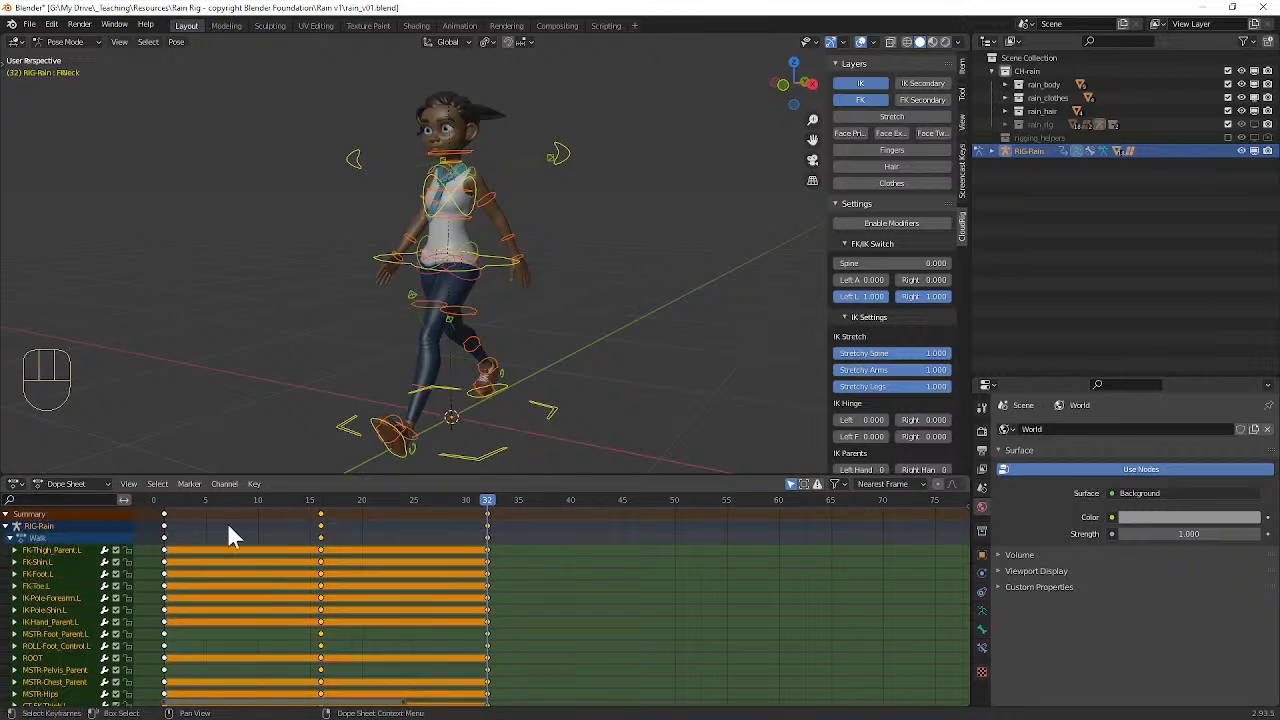
{"action": "left_click", "coordinate": [52, 484]}
{"action": "left_click", "coordinate": [58, 515]}
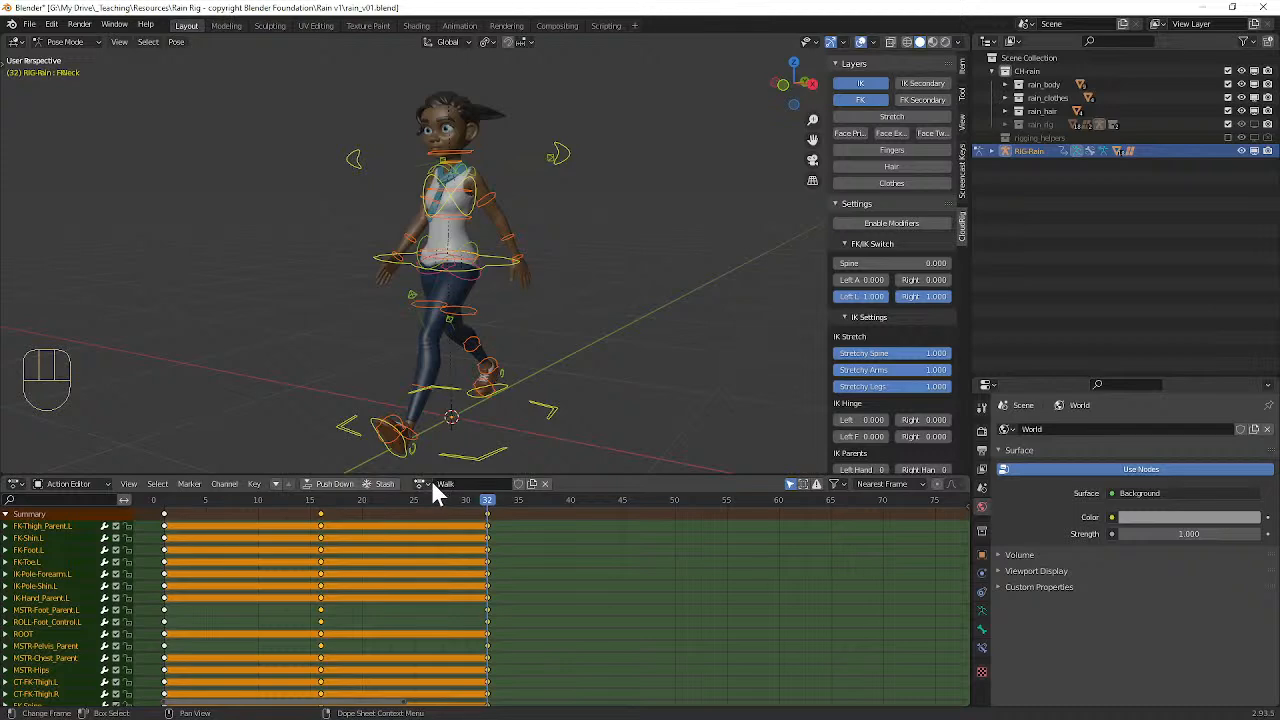
Step: Move the playhead to frame 5 and select the left foot control to view only its keyframe channel
{"action": "left_click_drag", "start_coordinate": [320, 500], "coordinate": [207, 512]}
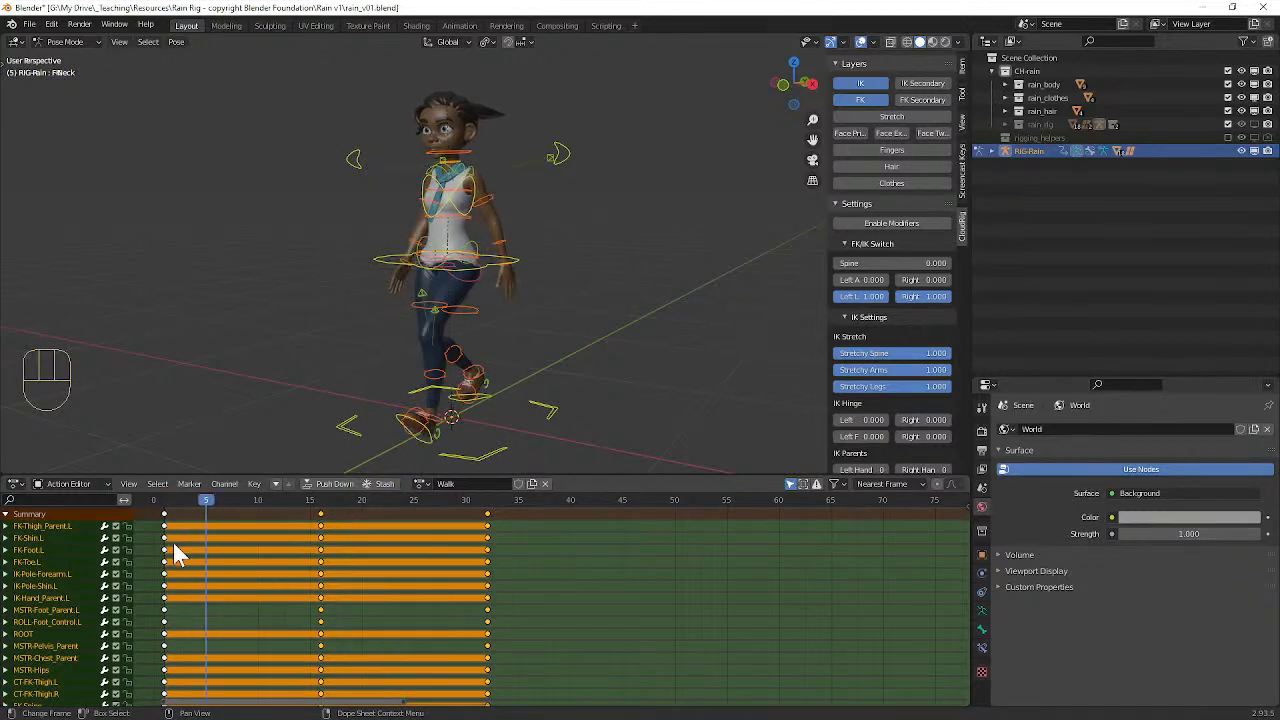
{"action": "left_click", "coordinate": [430, 442]}
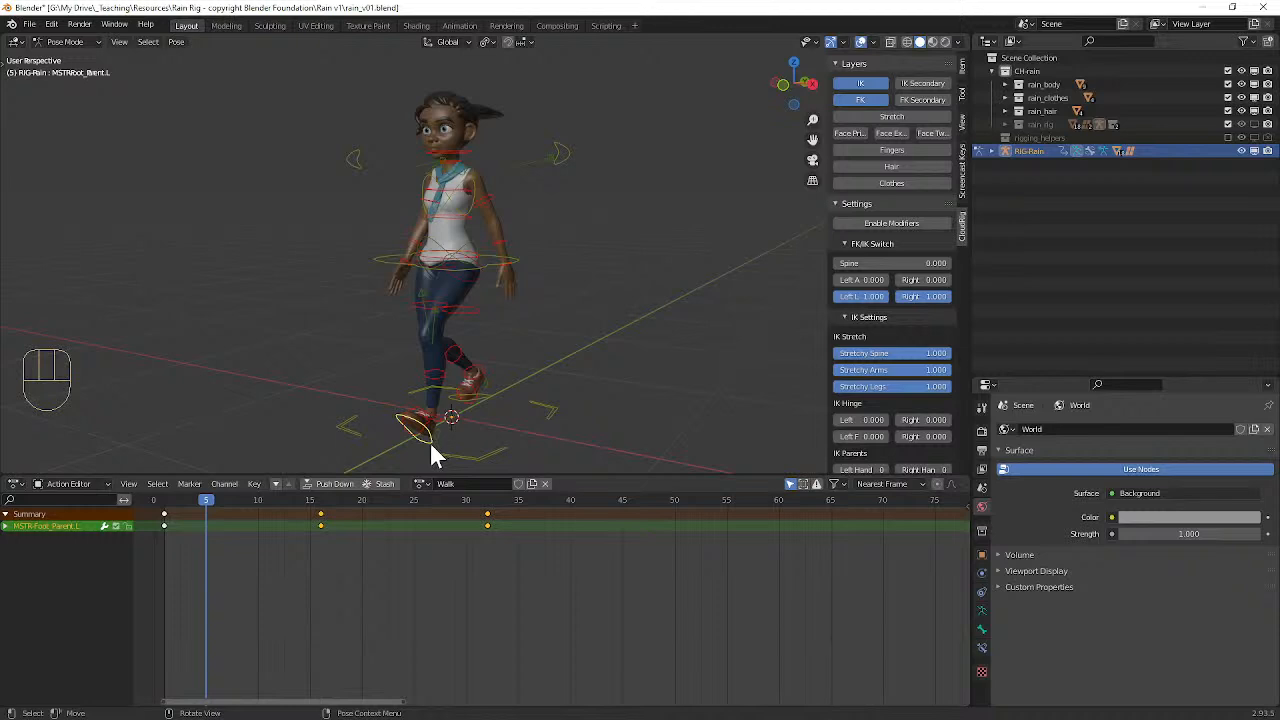
{"action": "middle_click_drag", "start_coordinate": [487, 452], "coordinate": [403, 440]}
{"action": "middle_click_drag", "start_coordinate": [425, 441], "coordinate": [501, 314]}
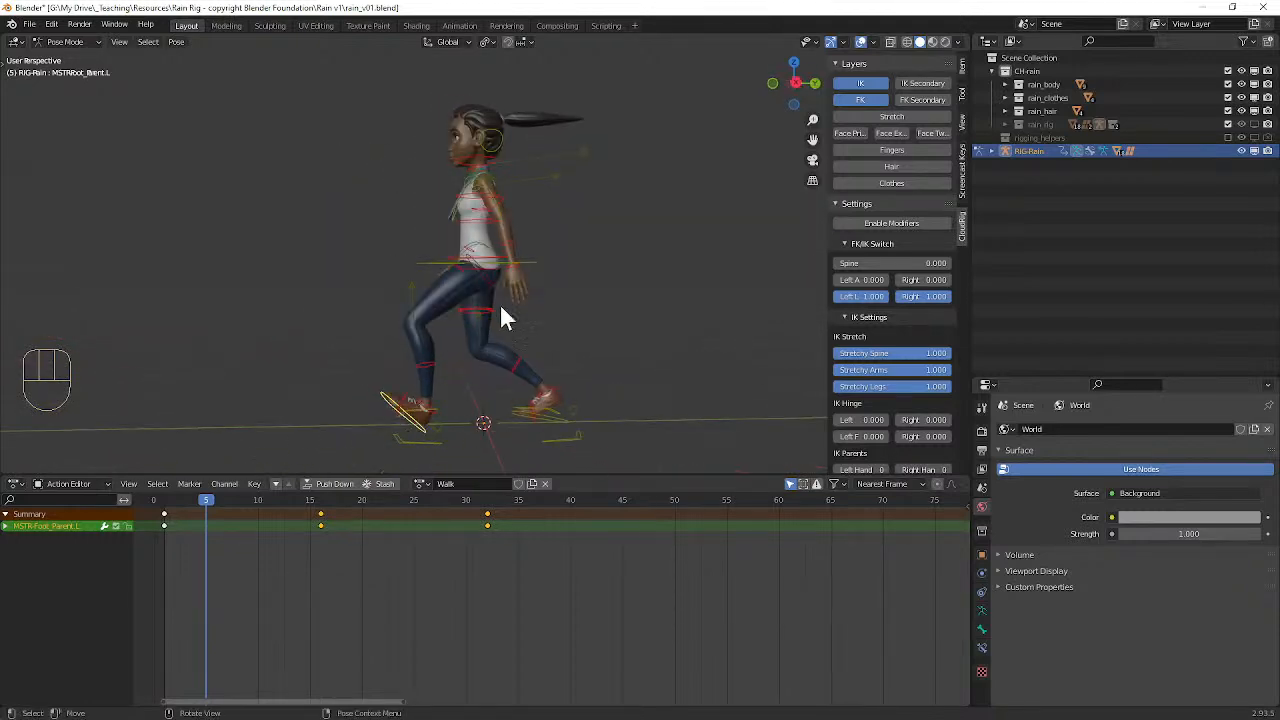
Step: Make the left FK forearm the active control, select all the rig's controls and expand the FK-Forearm.L channel
{"action": "left_click", "coordinate": [517, 243]}
{"action": "middle_click_drag", "start_coordinate": [517, 243], "coordinate": [542, 264]}
{"action": "key", "text": "a"}
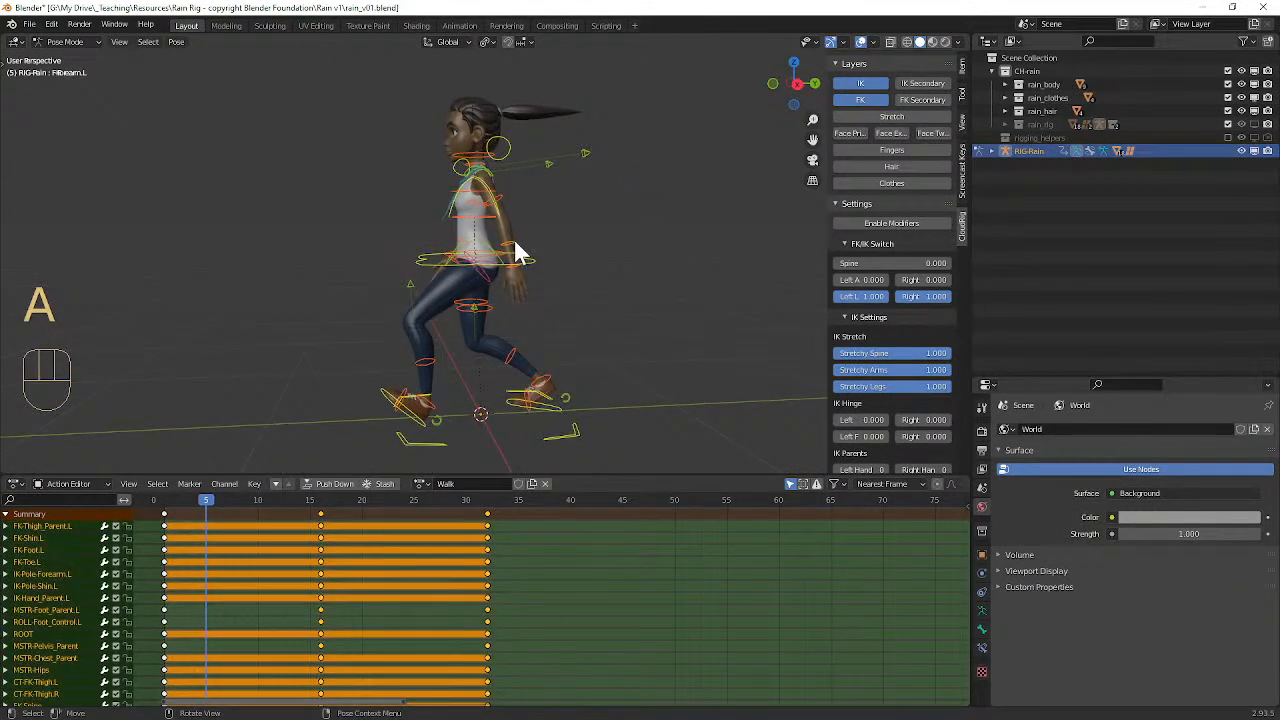
{"action": "left_click", "coordinate": [517, 252]}
{"action": "key", "text": "a"}
{"action": "scroll", "coordinate": [180, 600], "scroll_direction": "down", "scroll_amount": 3}
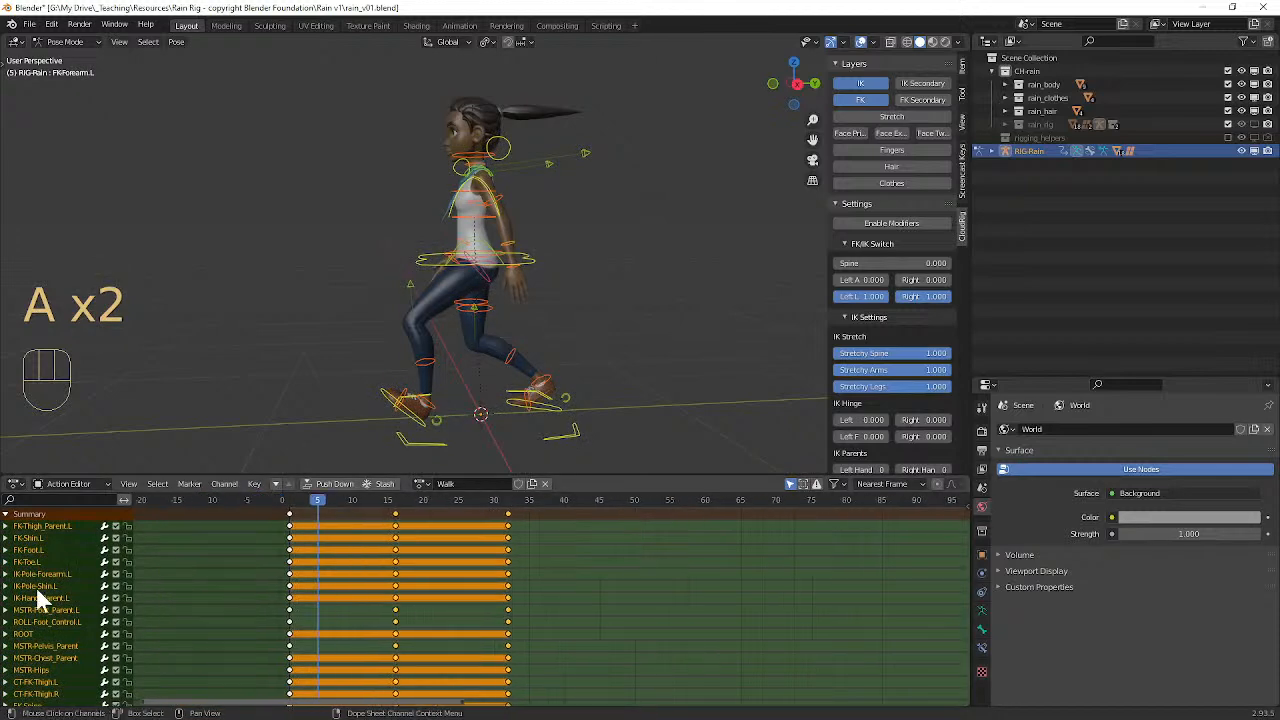
{"action": "scroll", "coordinate": [40, 595], "scroll_direction": "down", "scroll_amount": 4}
{"action": "scroll", "coordinate": [50, 596], "scroll_direction": "down", "scroll_amount": 4}
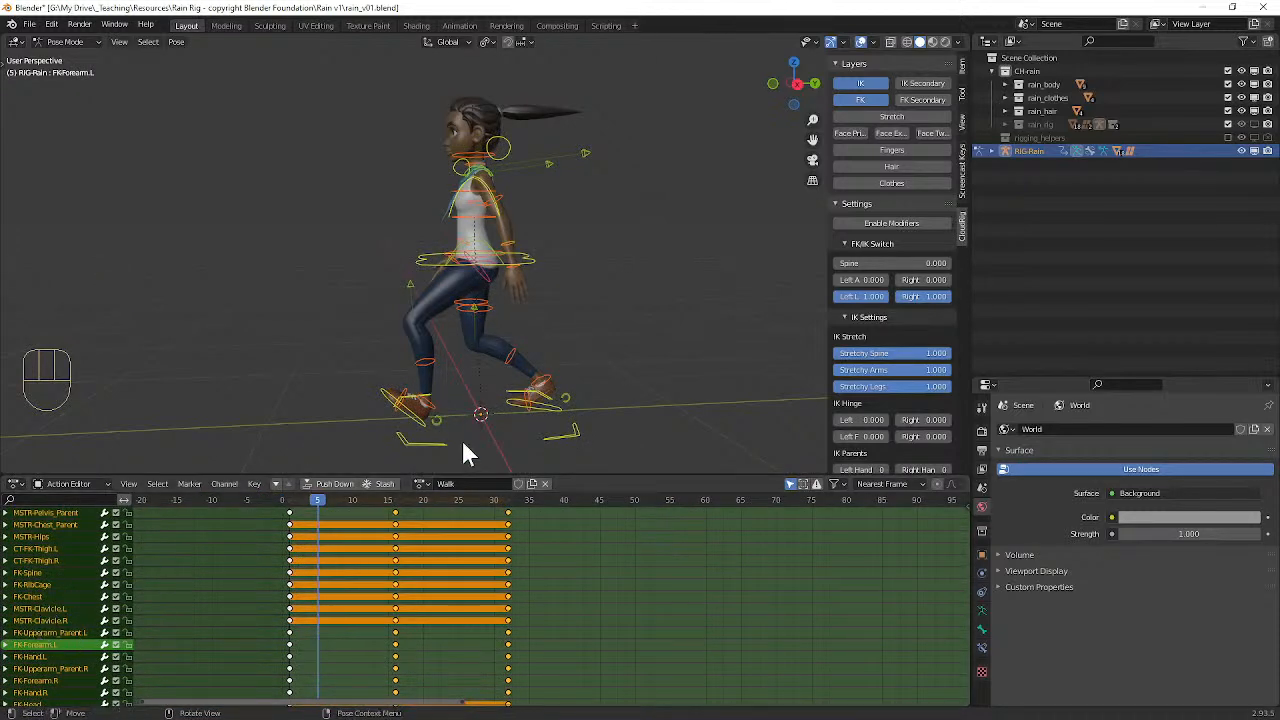
{"action": "left_click", "coordinate": [6, 645]}
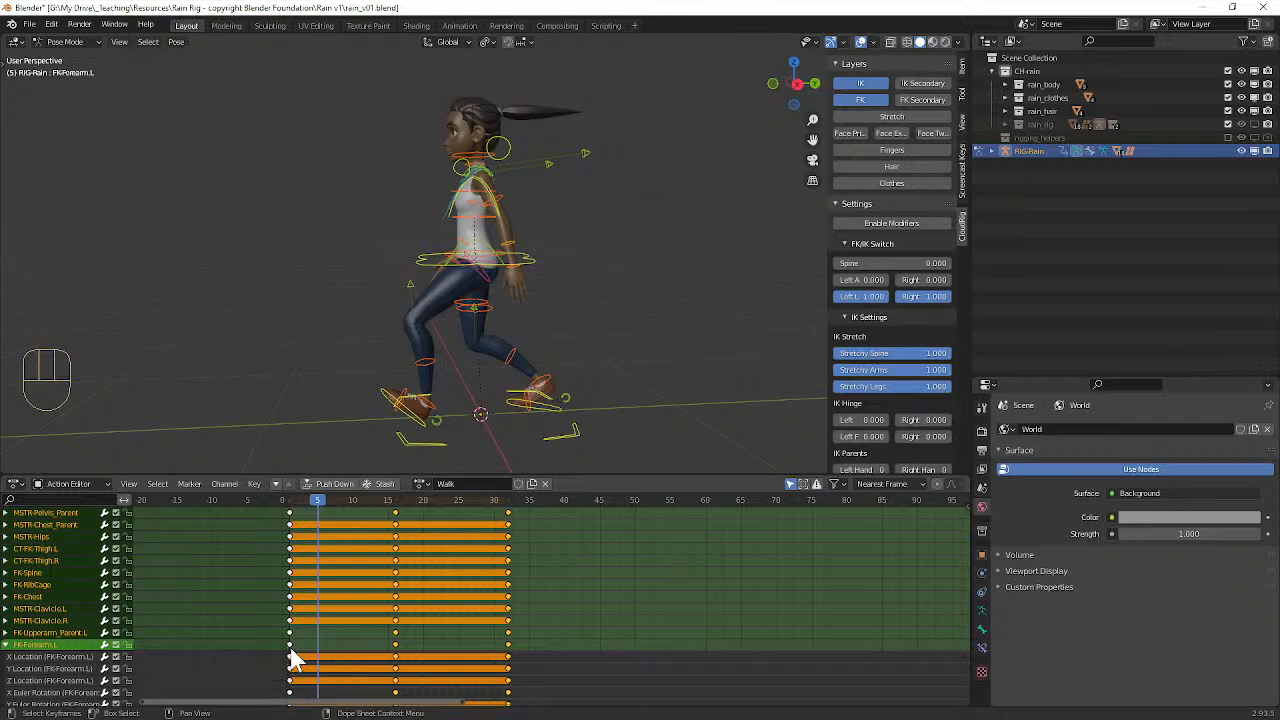
Step: Move the FK-Forearm.L keyframes at frames 16, 32 and 1 later to frames 25, 41 and 9 respectively
{"action": "left_click", "coordinate": [399, 646]}
{"action": "left_click", "coordinate": [396, 645]}
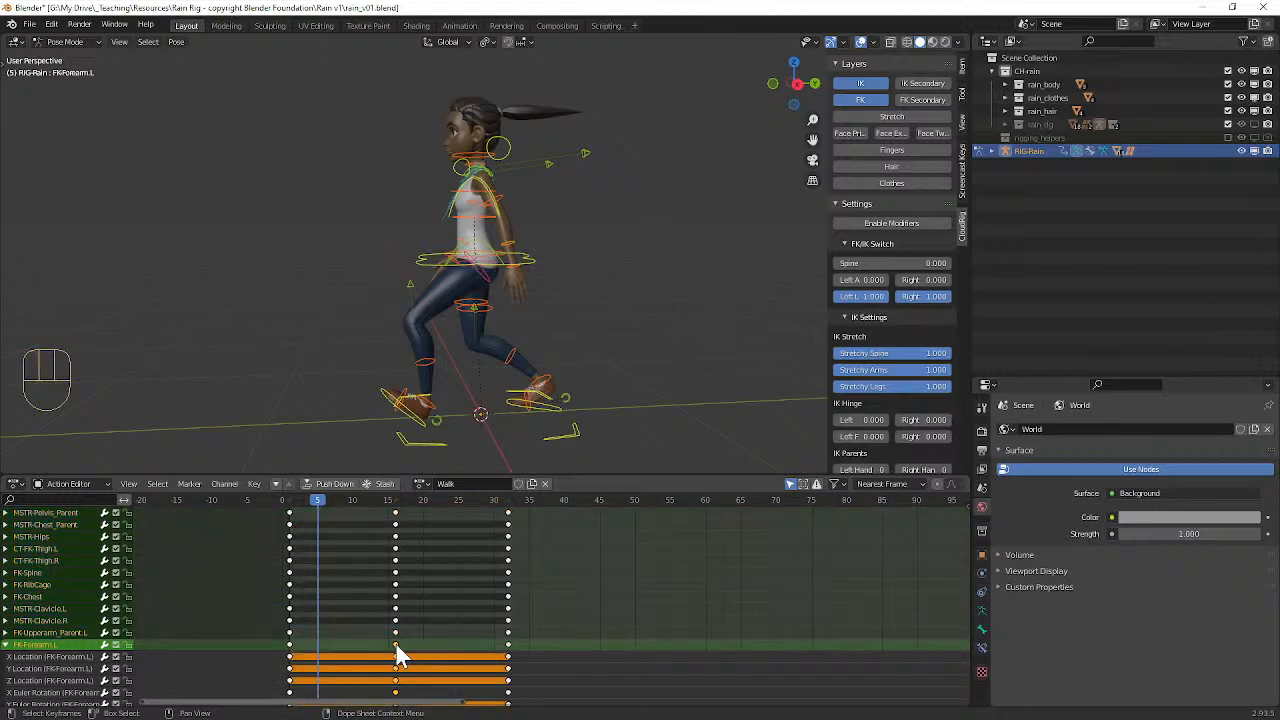
{"action": "key", "text": "g"}
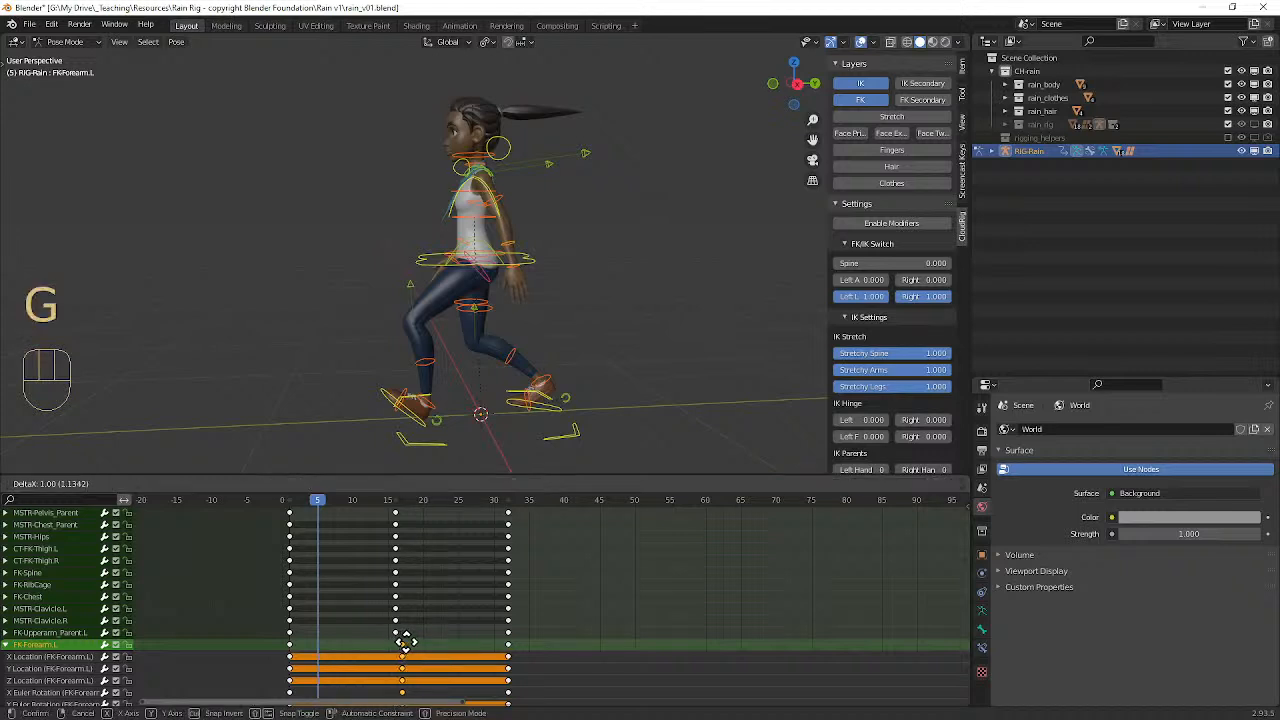
{"action": "left_click", "coordinate": [460, 643]}
{"action": "left_click", "coordinate": [510, 646]}
{"action": "key", "text": "g"}
{"action": "left_click", "coordinate": [575, 646]}
{"action": "left_click", "coordinate": [290, 645]}
{"action": "key", "text": "g"}
{"action": "left_click", "coordinate": [345, 645]}
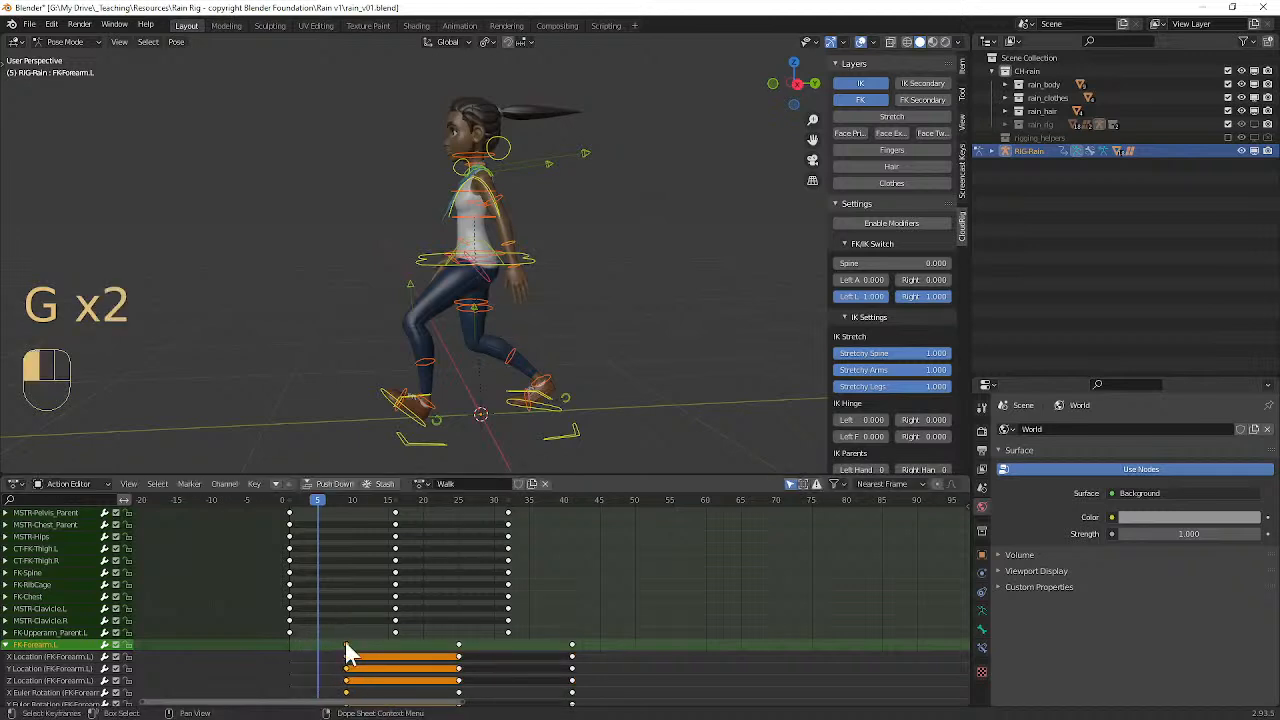
Step: Scrub the playhead to frame 35, undo the FK-Forearm.L keyframe moves and collapse that channel
{"action": "left_click_drag", "start_coordinate": [322, 503], "coordinate": [530, 528]}
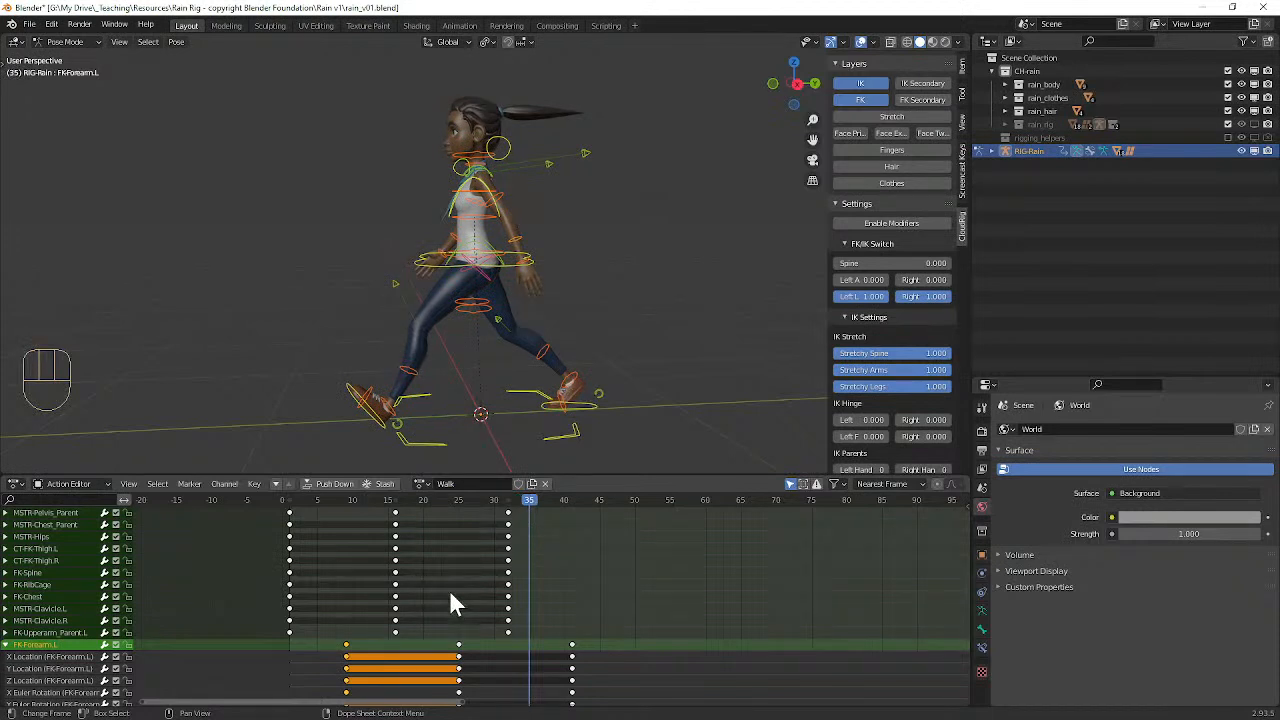
{"action": "key", "text": "ctrl+z"}
{"action": "key", "text": "ctrl+z"}
{"action": "key", "text": "ctrl+z"}
{"action": "key", "text": "ctrl+z"}
{"action": "key", "text": "ctrl+z"}
{"action": "key", "text": "ctrl+z"}
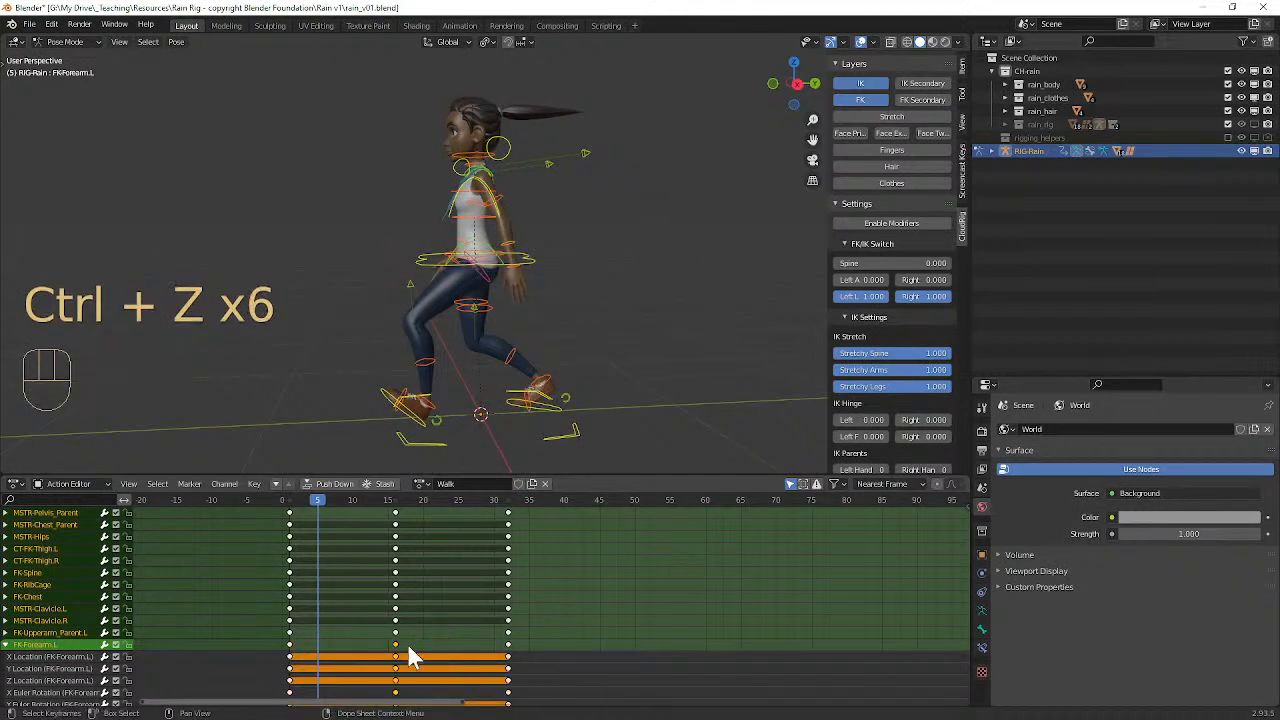
{"action": "scroll", "coordinate": [428, 630], "scroll_direction": "down", "scroll_amount": 3}
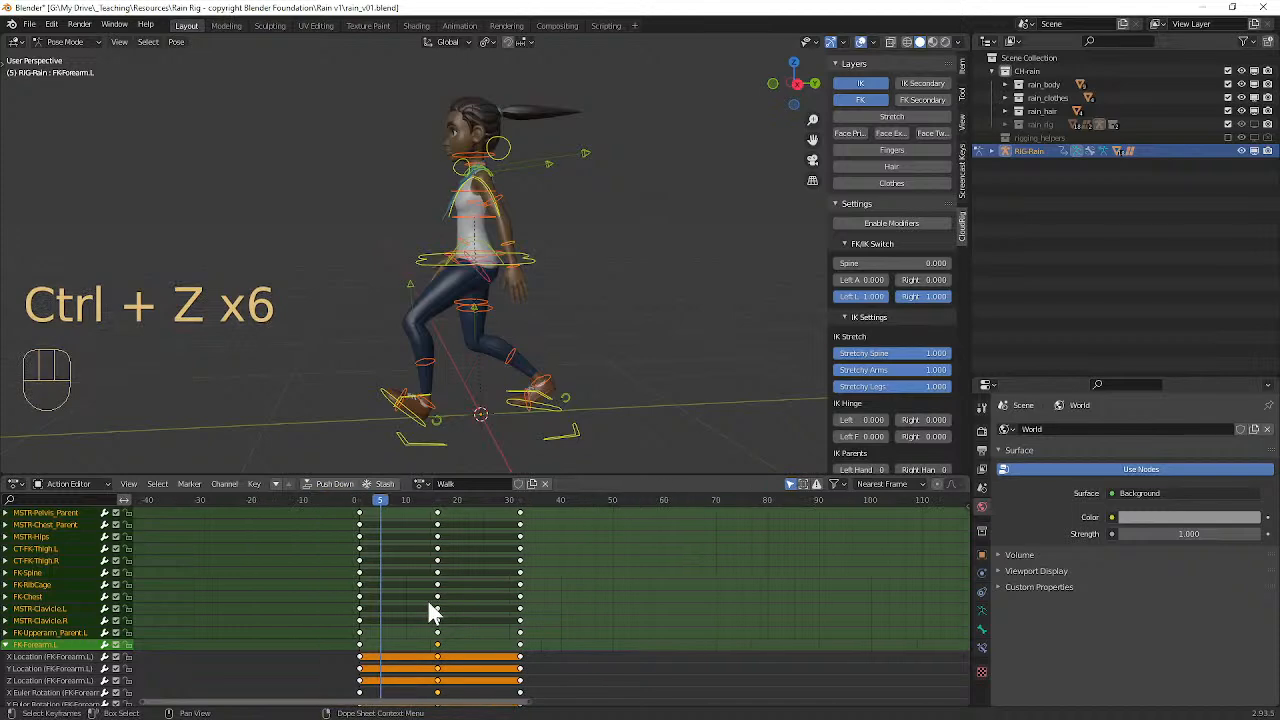
{"action": "left_click", "coordinate": [8, 646]}
{"action": "middle_click_drag", "start_coordinate": [465, 410], "coordinate": [442, 380]}
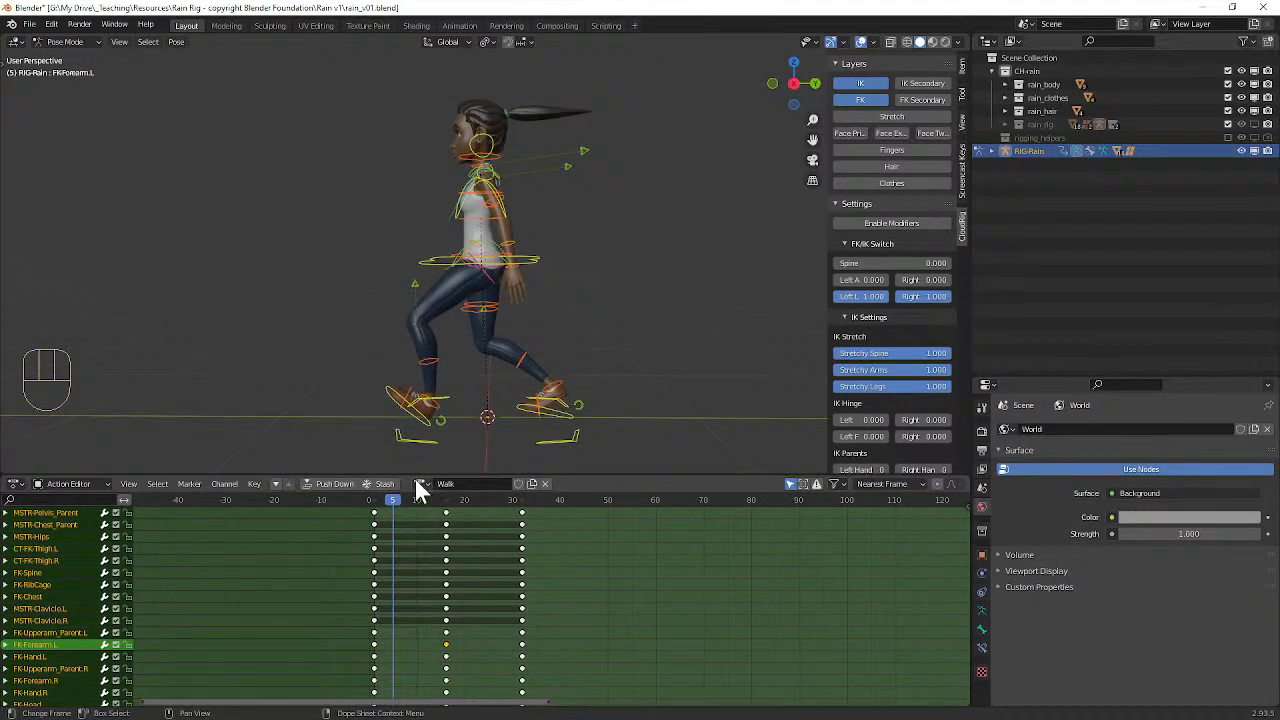
Step: Move the playhead to frame 9 and clear the rotation of the left foot control
{"action": "mouse_move", "coordinate": [400, 498]}
{"action": "left_mouse_down"}
{"action": "mouse_move", "coordinate": [420, 510]}
{"action": "mouse_move", "coordinate": [405, 493]}
{"action": "mouse_move", "coordinate": [415, 486]}
{"action": "left_mouse_up"}
{"action": "middle_click_drag", "start_coordinate": [470, 430], "coordinate": [700, 378]}
{"action": "mouse_move", "coordinate": [400, 491]}
{"action": "left_mouse_down"}
{"action": "mouse_move", "coordinate": [378, 515]}
{"action": "mouse_move", "coordinate": [411, 506]}
{"action": "left_mouse_up"}
{"action": "middle_click_drag", "start_coordinate": [489, 422], "coordinate": [488, 368], "text": "alt"}
{"action": "left_click", "coordinate": [490, 365]}
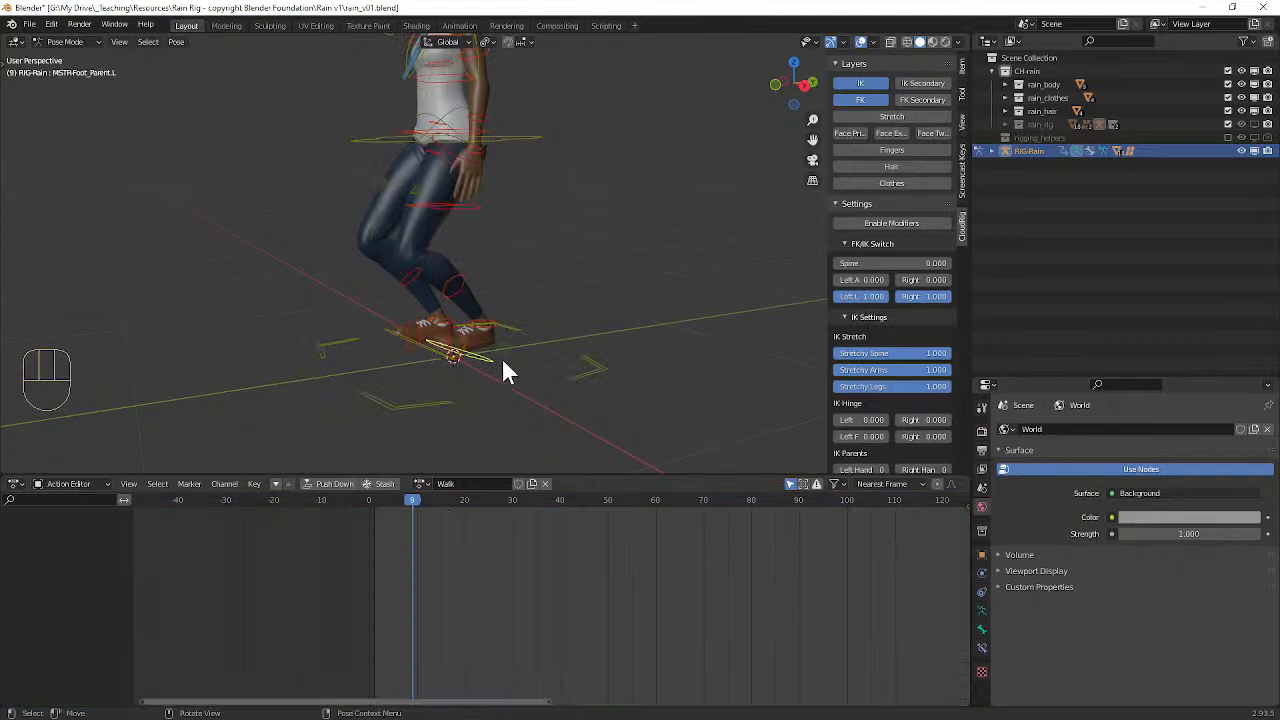
{"action": "key", "text": "alt+r"}
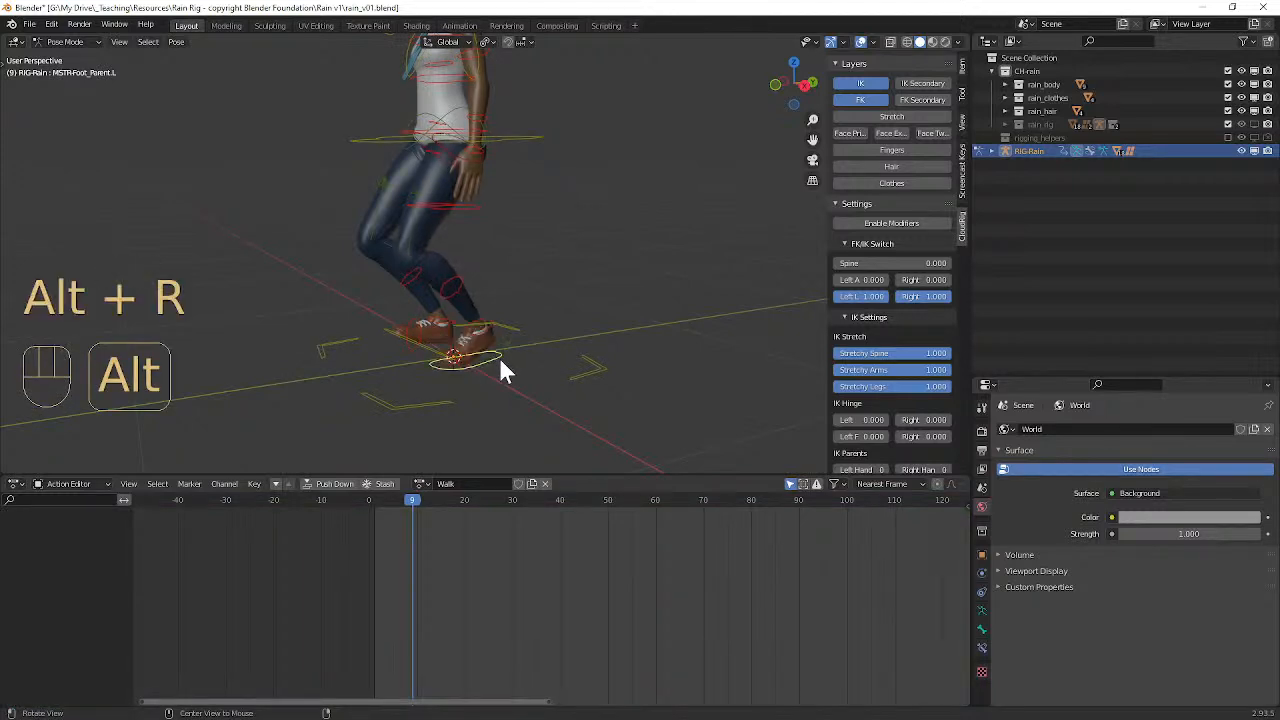
Step: Clear the right foot control's rotation and move it about 0.24 m back and 0.17 m up, locking global X
{"action": "mouse_move", "coordinate": [518, 360]}
{"action": "middle_mouse_down", "text": "alt"}
{"action": "mouse_move", "coordinate": [821, 385]}
{"action": "mouse_move", "coordinate": [596, 376]}
{"action": "mouse_move", "coordinate": [503, 342]}
{"action": "middle_mouse_up", "text": "alt"}
{"action": "key", "text": "alt+r"}
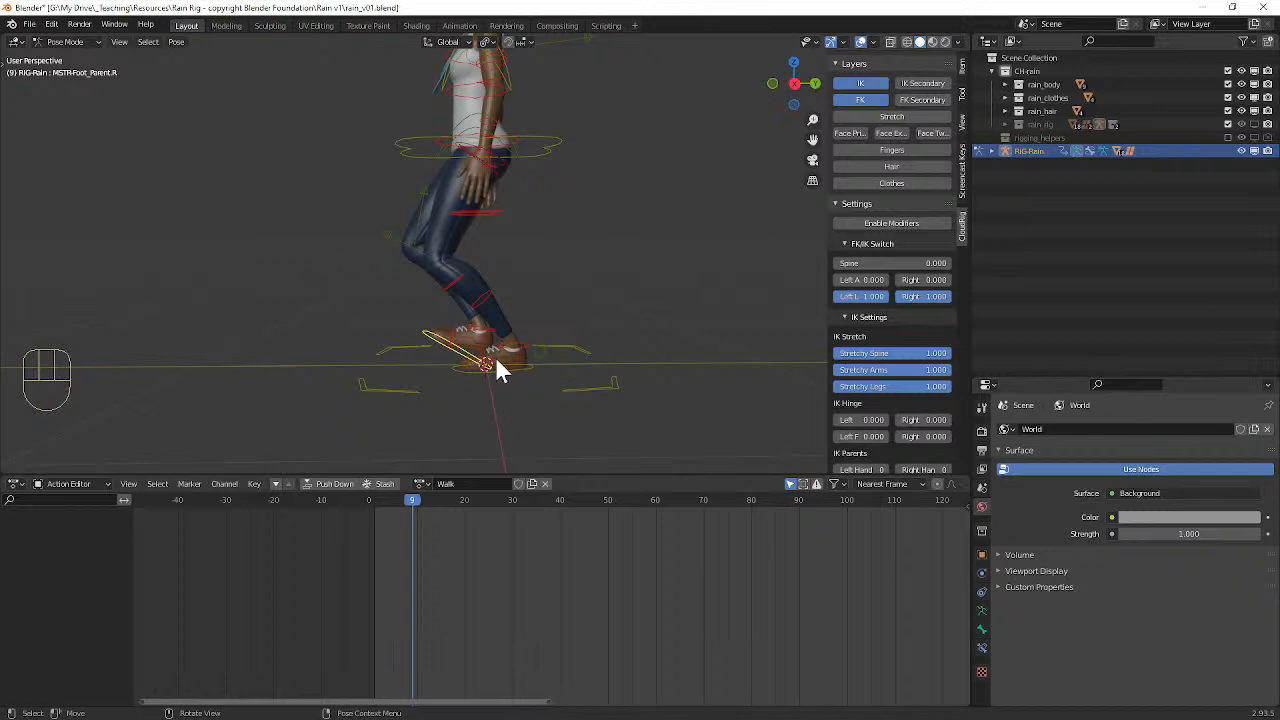
{"action": "key", "text": "alt+r"}
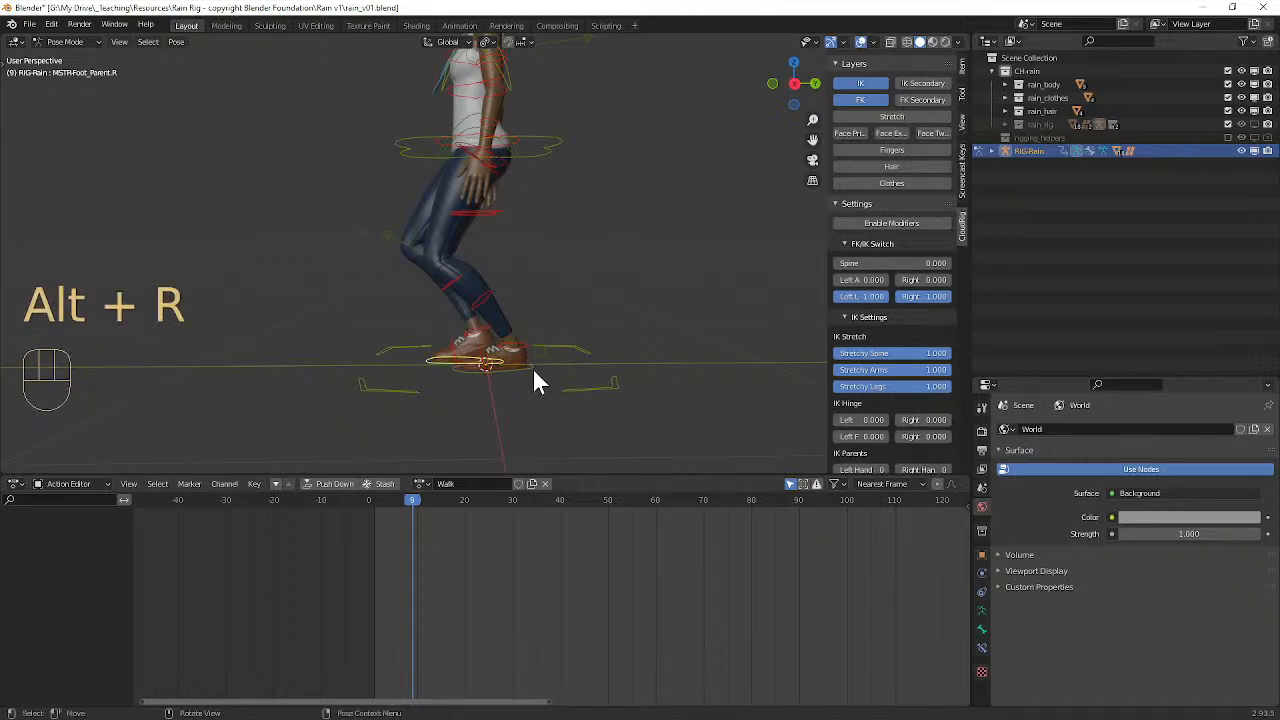
{"action": "key", "text": "g"}
{"action": "key", "text": "shift+x"}
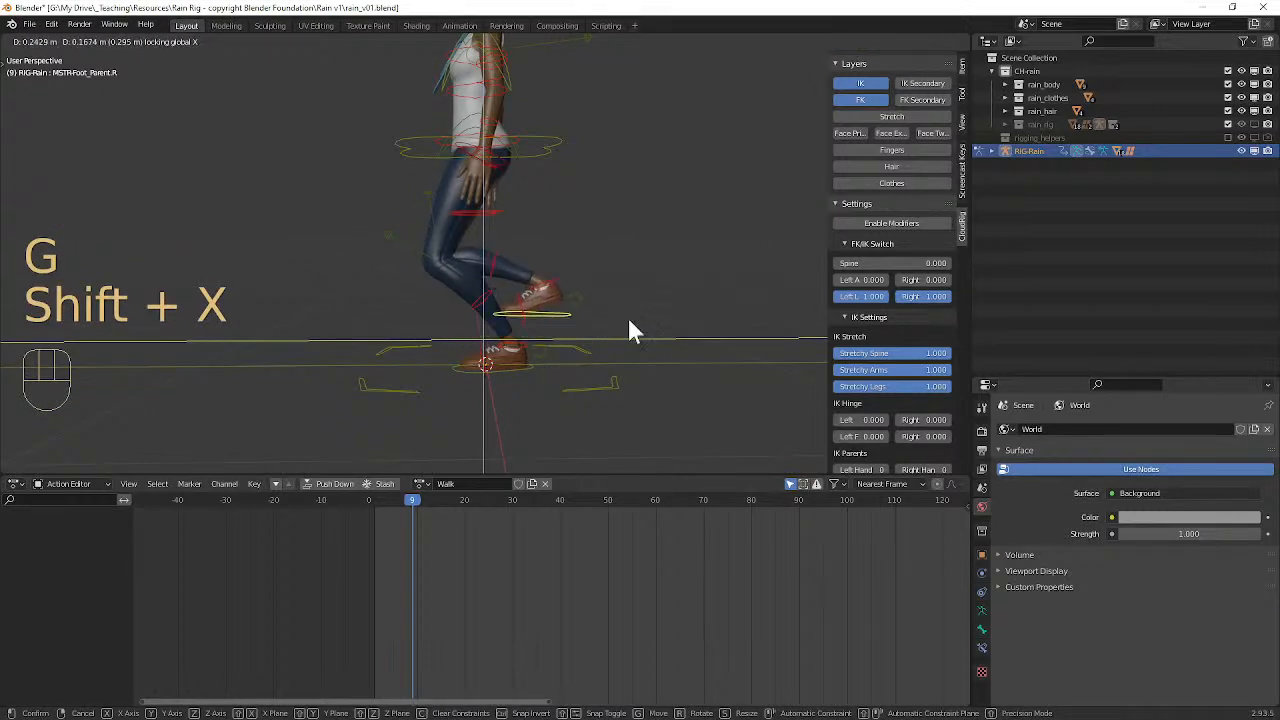
{"action": "left_click", "coordinate": [630, 330]}
Step: Rotate the right foot control about global X so the toes point down, and shift it slightly along global Y
{"action": "key", "text": "r"}
{"action": "key", "text": "x"}
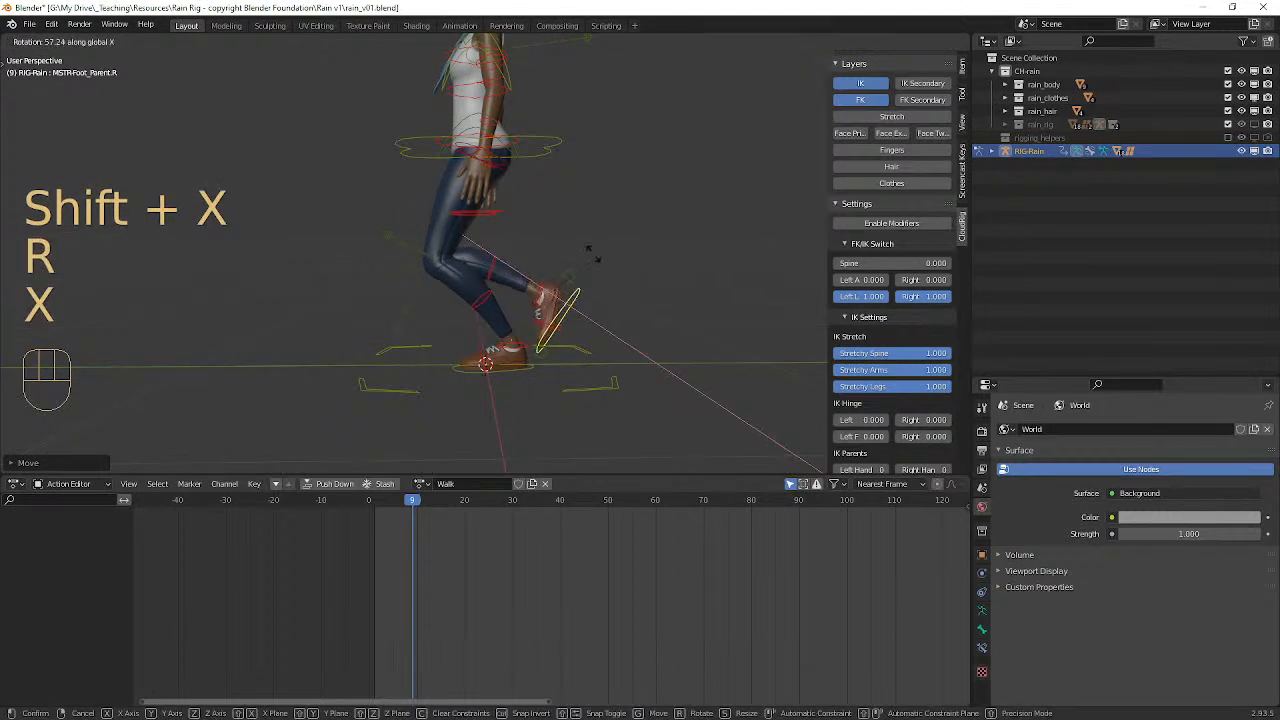
{"action": "left_click", "coordinate": [590, 263]}
{"action": "key", "text": "g"}
{"action": "key", "text": "y"}
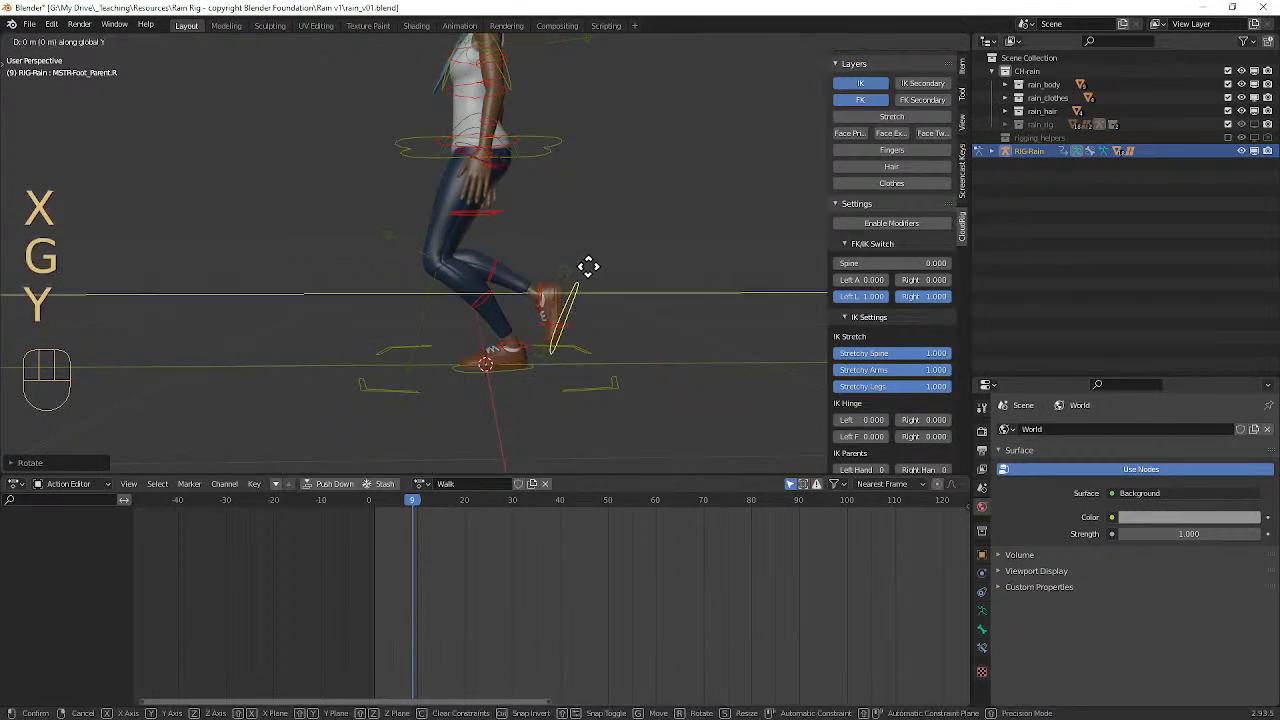
{"action": "left_click", "coordinate": [578, 288]}
Step: Raise the pelvis control along global Z and adjust its position along global Y to balance over the standing leg
{"action": "middle_click_drag", "start_coordinate": [597, 303], "coordinate": [577, 328]}
{"action": "left_click", "coordinate": [571, 226]}
{"action": "key", "text": "g"}
{"action": "key", "text": "z"}
{"action": "left_click", "coordinate": [606, 247]}
{"action": "middle_click_drag", "start_coordinate": [543, 271], "coordinate": [443, 335]}
{"action": "key", "text": "g"}
{"action": "key", "text": "y"}
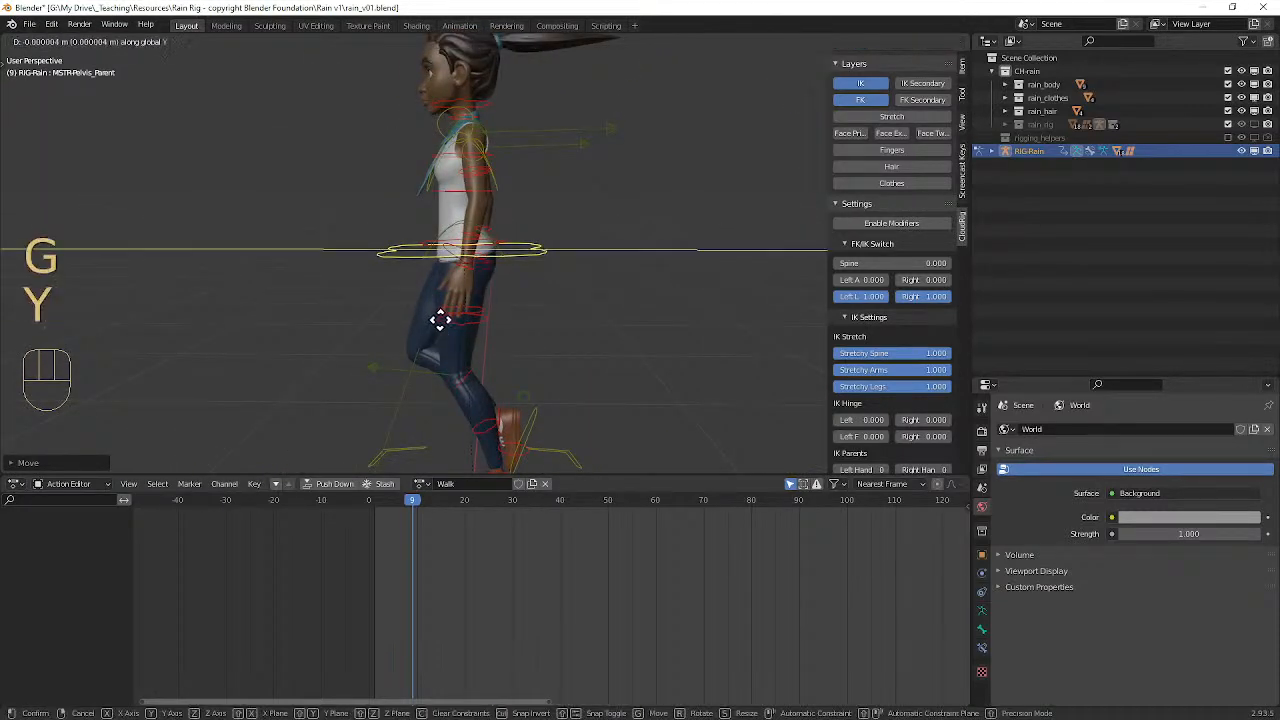
{"action": "left_click", "coordinate": [470, 326]}
{"action": "mouse_move", "coordinate": [478, 330]}
{"action": "middle_mouse_down"}
{"action": "mouse_move", "coordinate": [706, 343]}
{"action": "mouse_move", "coordinate": [523, 331]}
{"action": "mouse_move", "coordinate": [606, 331]}
{"action": "mouse_move", "coordinate": [543, 329]}
{"action": "mouse_move", "coordinate": [535, 310]}
{"action": "mouse_move", "coordinate": [443, 320]}
{"action": "mouse_move", "coordinate": [478, 319]}
{"action": "middle_mouse_up"}
Step: Select all the rig's controls, keyframe the passing pose at frame 9 and copy the pose
{"action": "key", "text": "a"}
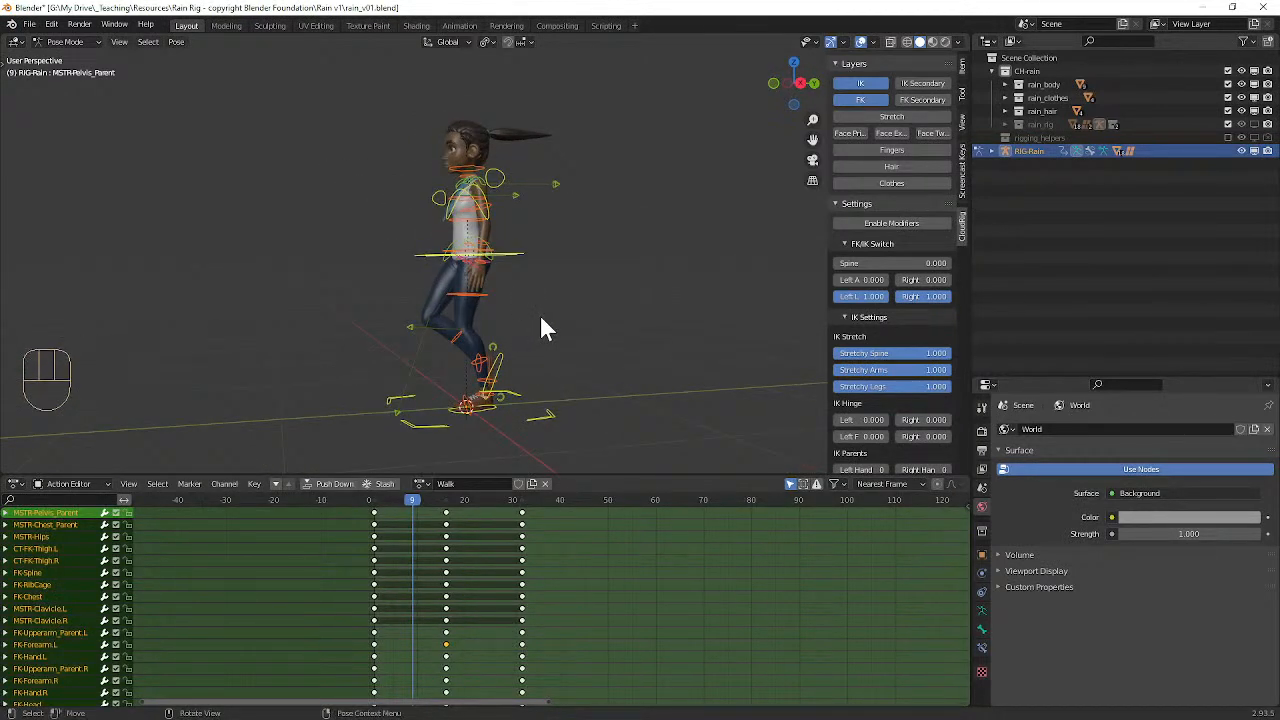
{"action": "key", "text": "i"}
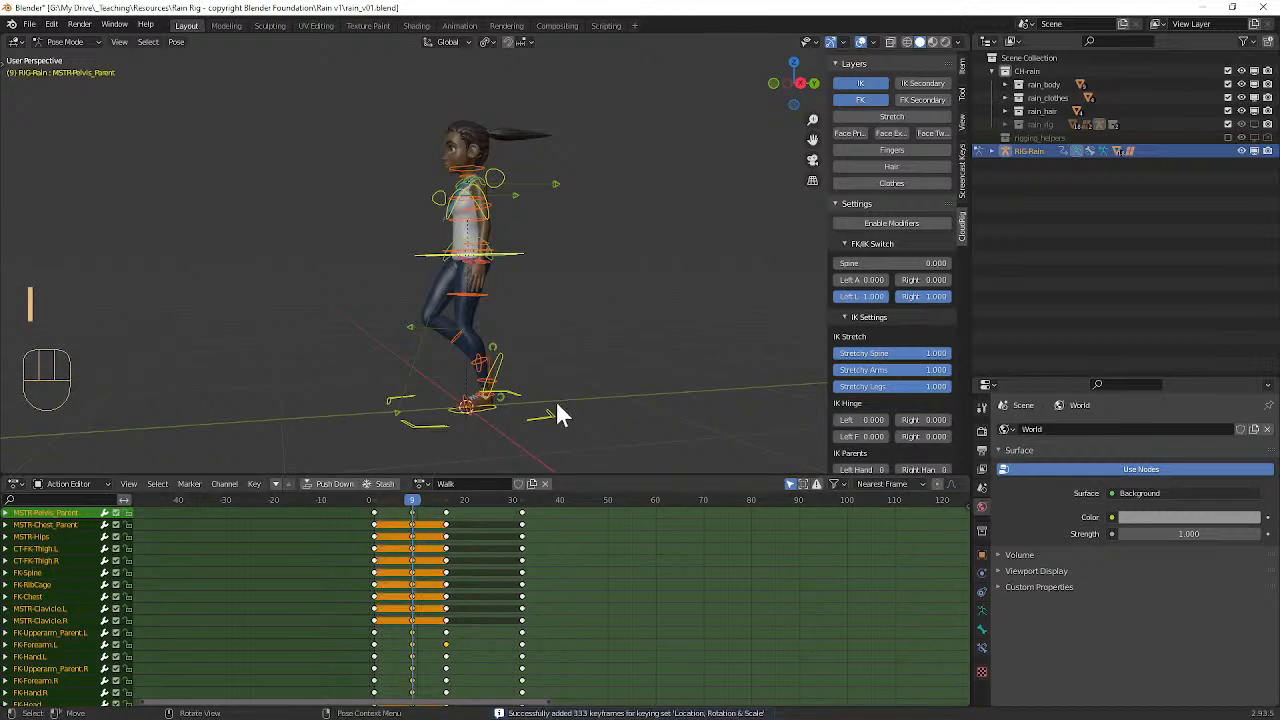
{"action": "key", "text": "a"}
{"action": "key", "text": "a"}
{"action": "key", "text": "a"}
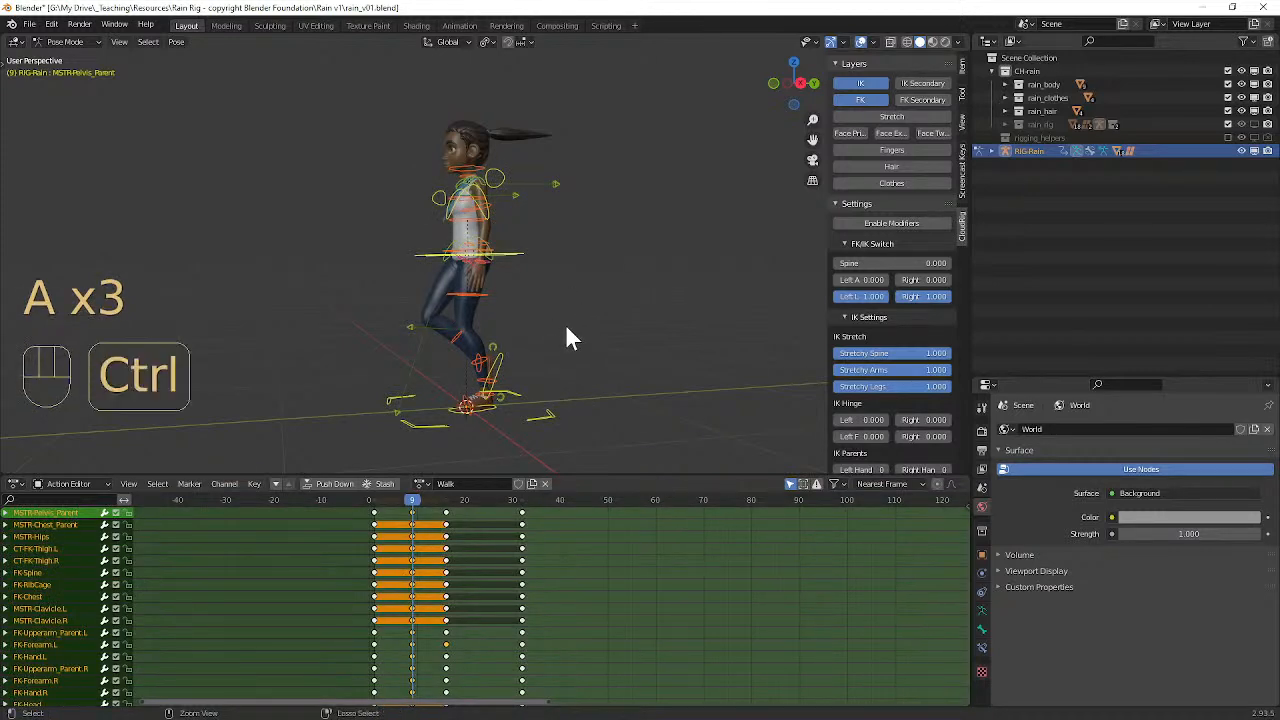
{"action": "key", "text": "ctrl+c"}
Step: Paste the copied pose flipped at frame 24 and insert keyframes for all the rig's controls
{"action": "left_click_drag", "start_coordinate": [477, 497], "coordinate": [482, 498]}
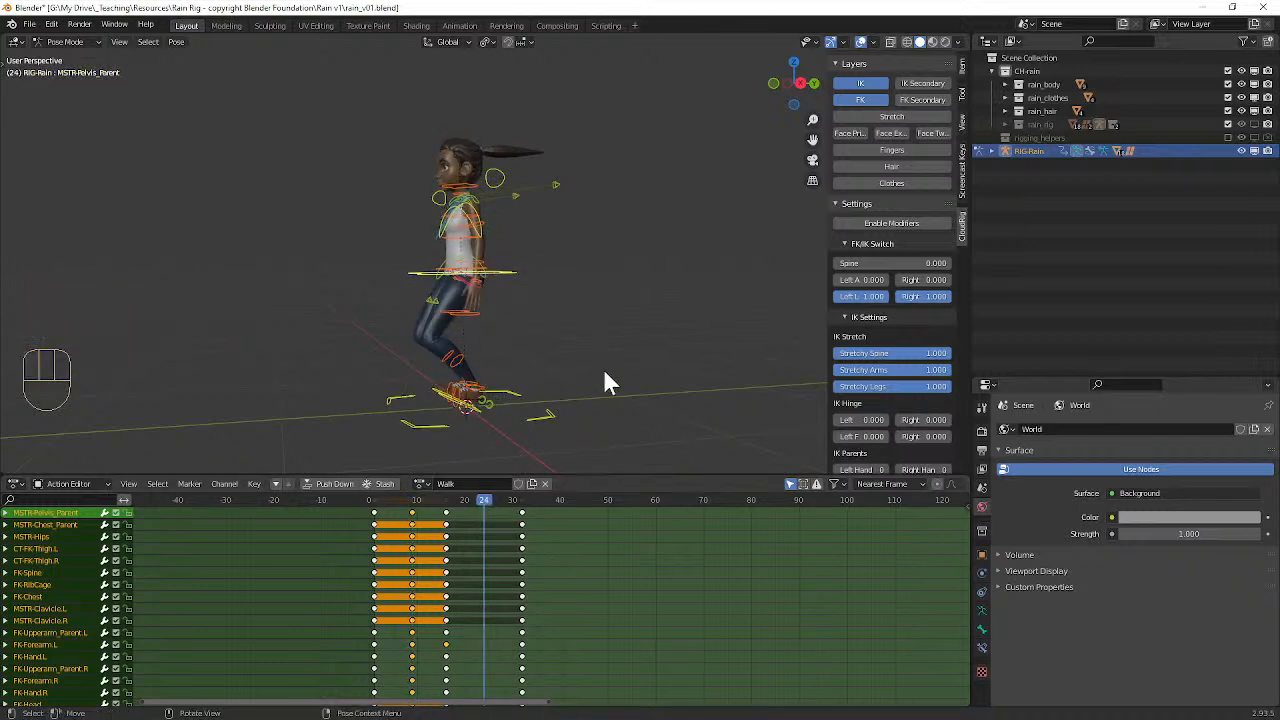
{"action": "key", "text": "ctrl+shift"}
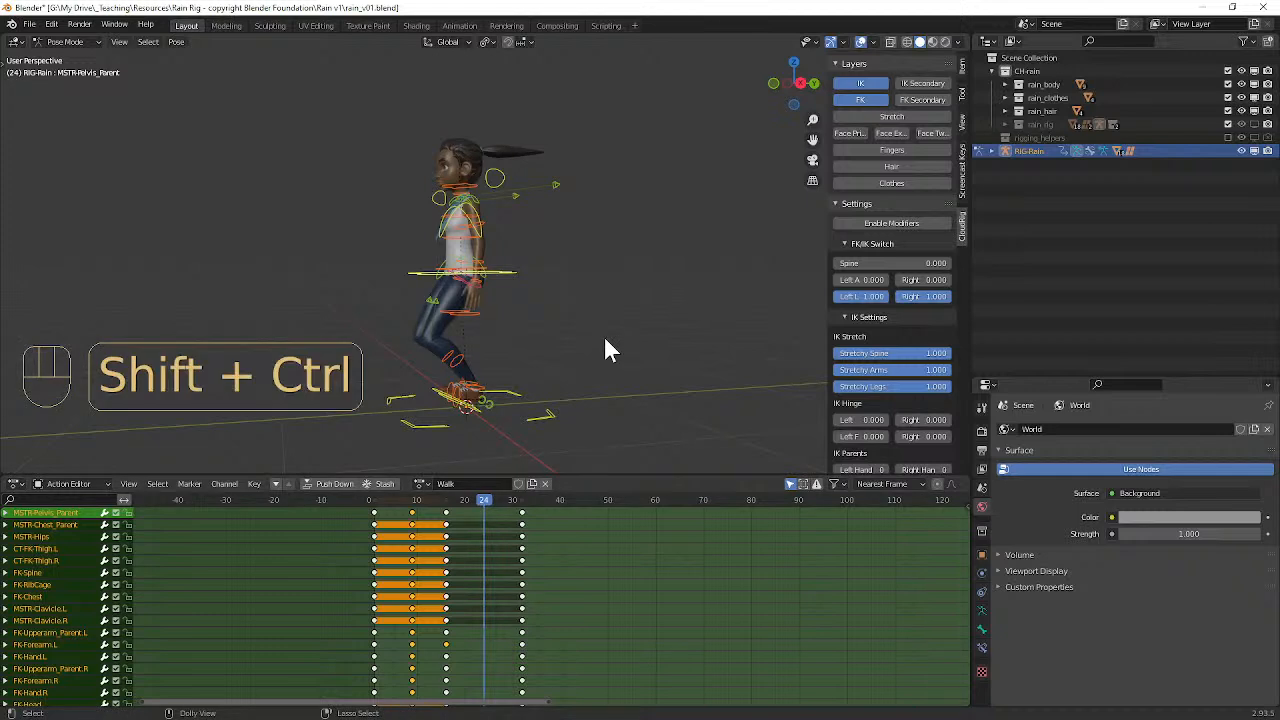
{"action": "key", "text": "ctrl+shift+v"}
{"action": "middle_click_drag", "start_coordinate": [486, 371], "coordinate": [560, 375]}
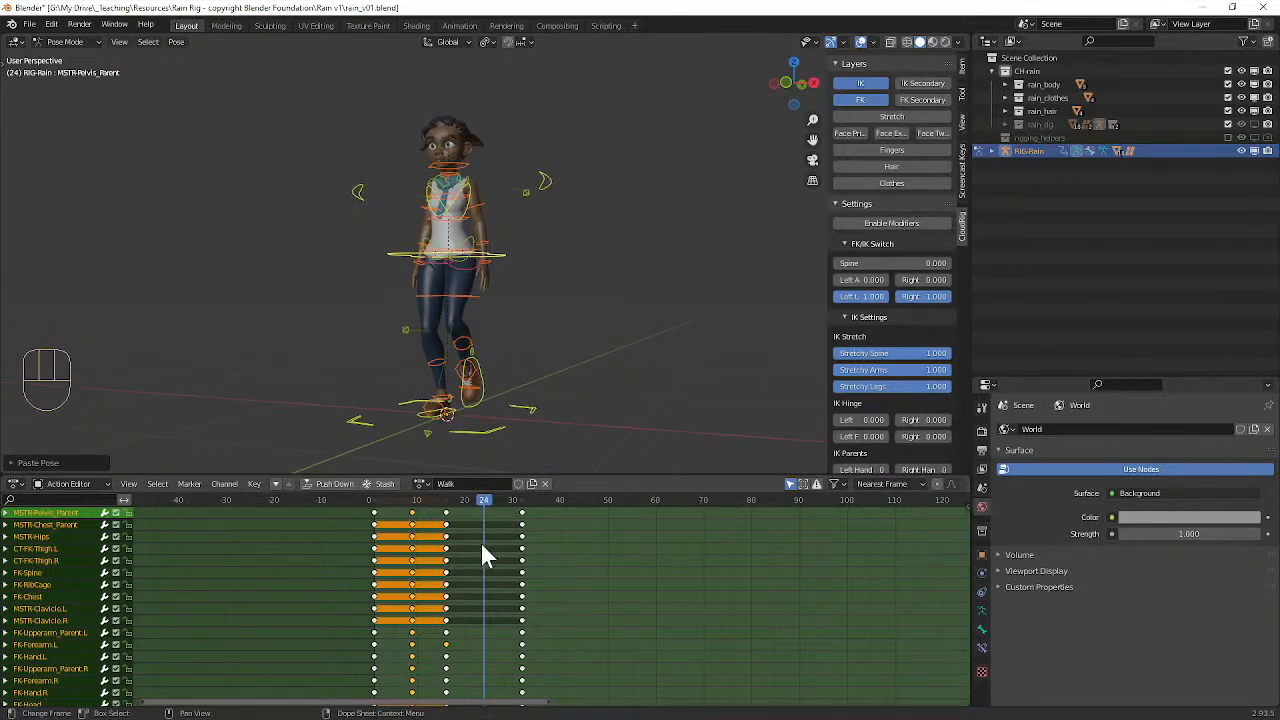
{"action": "key", "text": "i"}
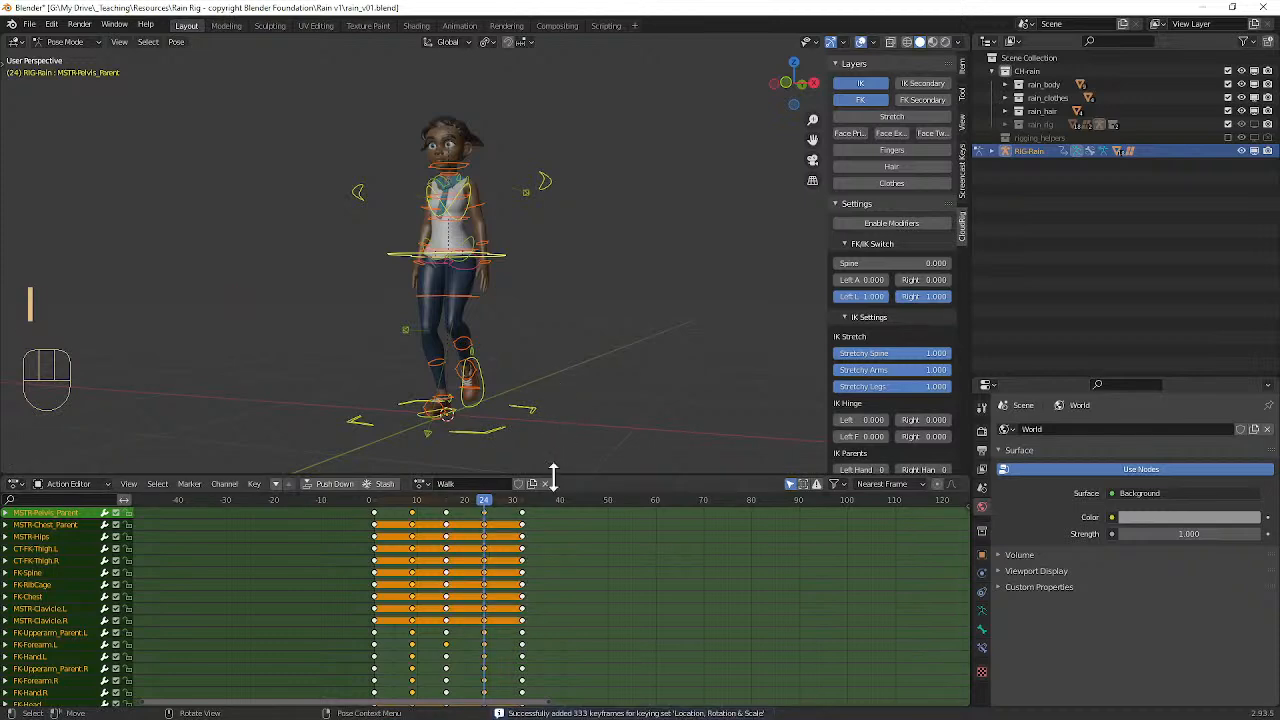
Step: Play the walk animation from frame 0 and view it from the side before stopping playback
{"action": "left_click_drag", "start_coordinate": [488, 505], "coordinate": [366, 508]}
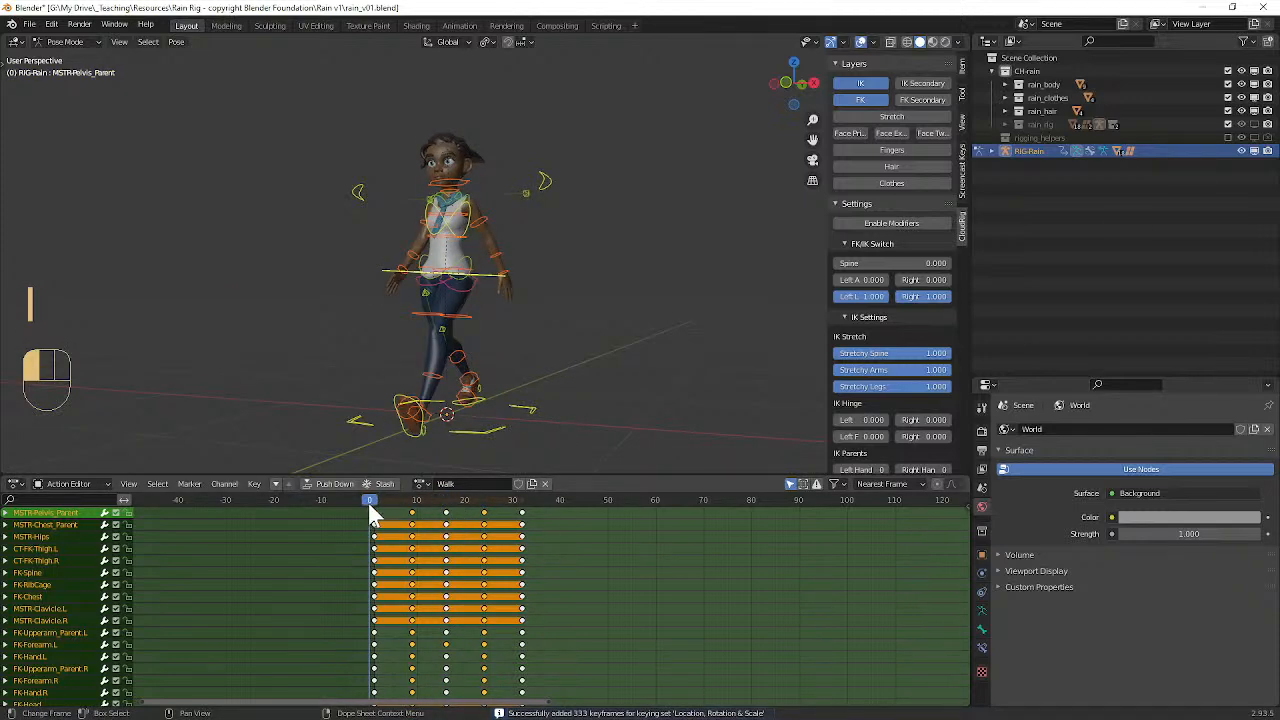
{"action": "key", "text": "space"}
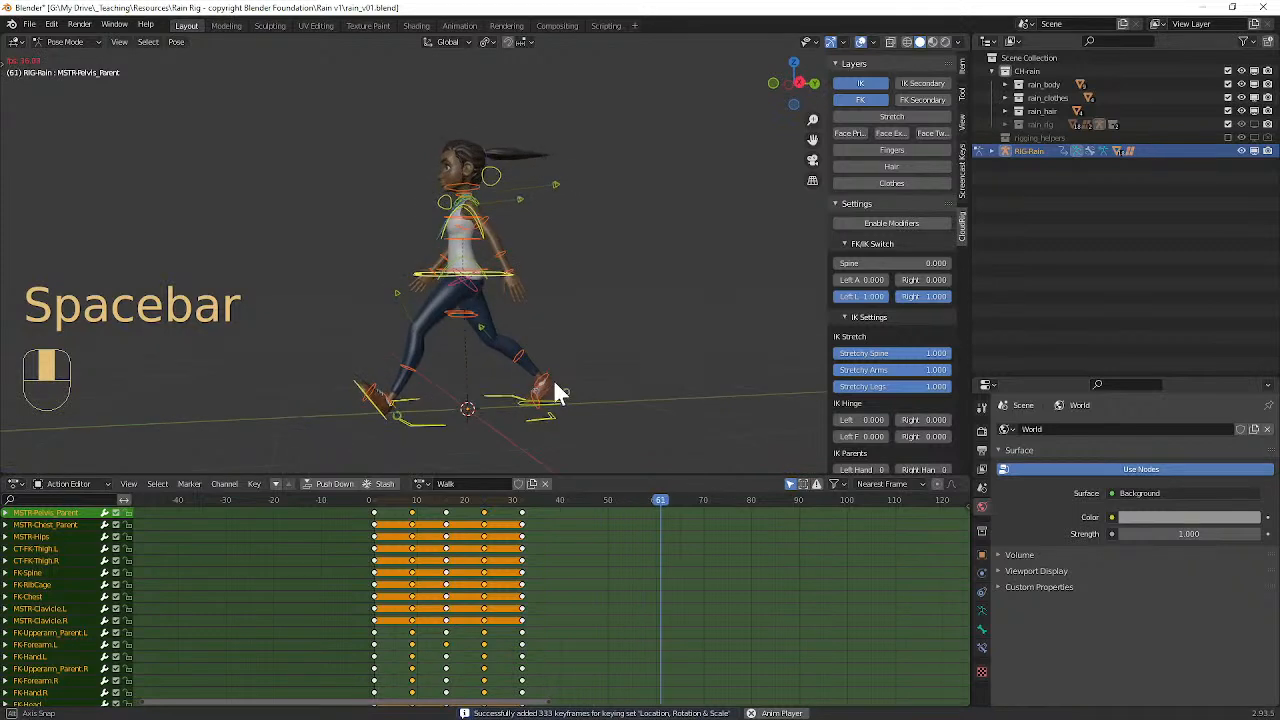
{"action": "key", "text": "space"}
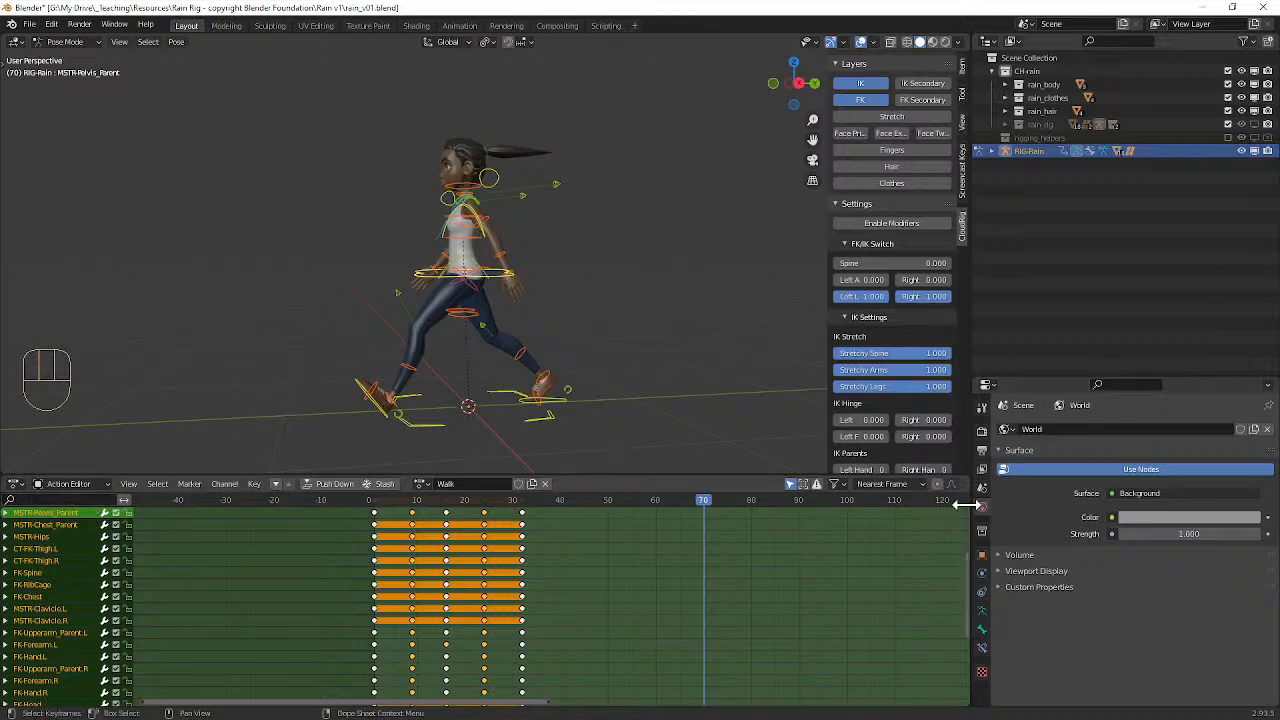
{"action": "key", "text": "n"}
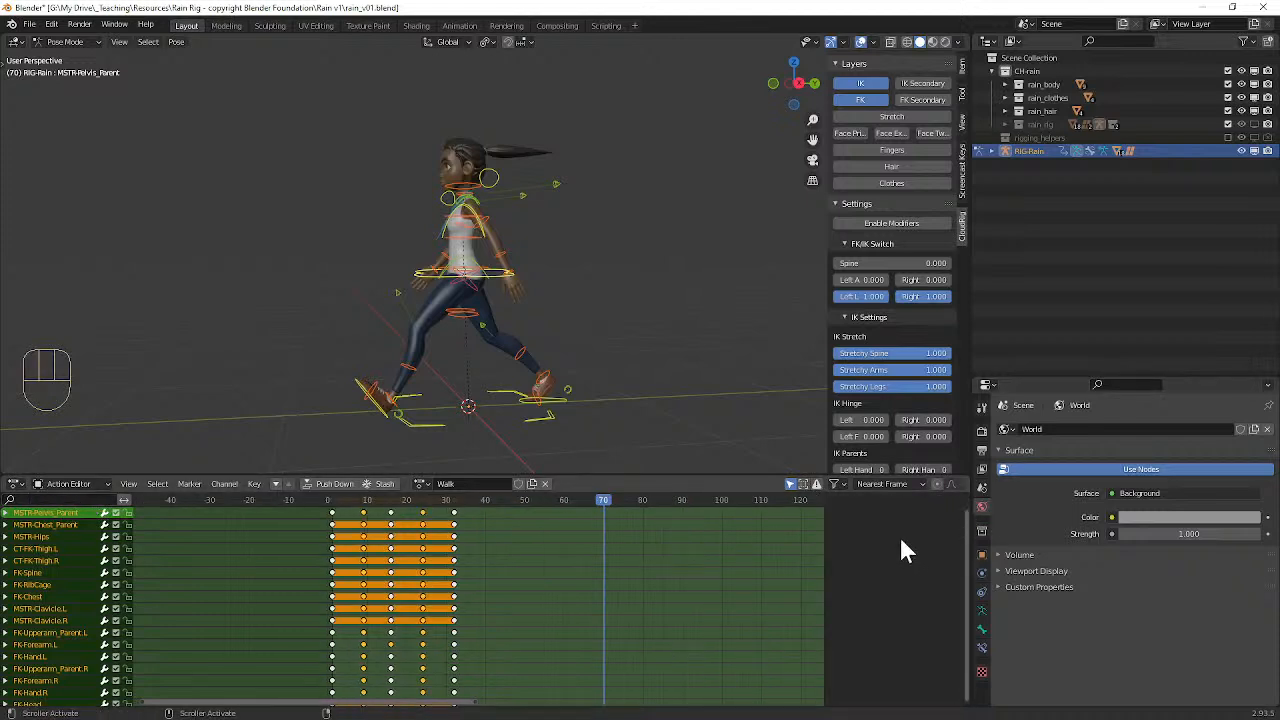
{"action": "left_click", "coordinate": [18, 490]}
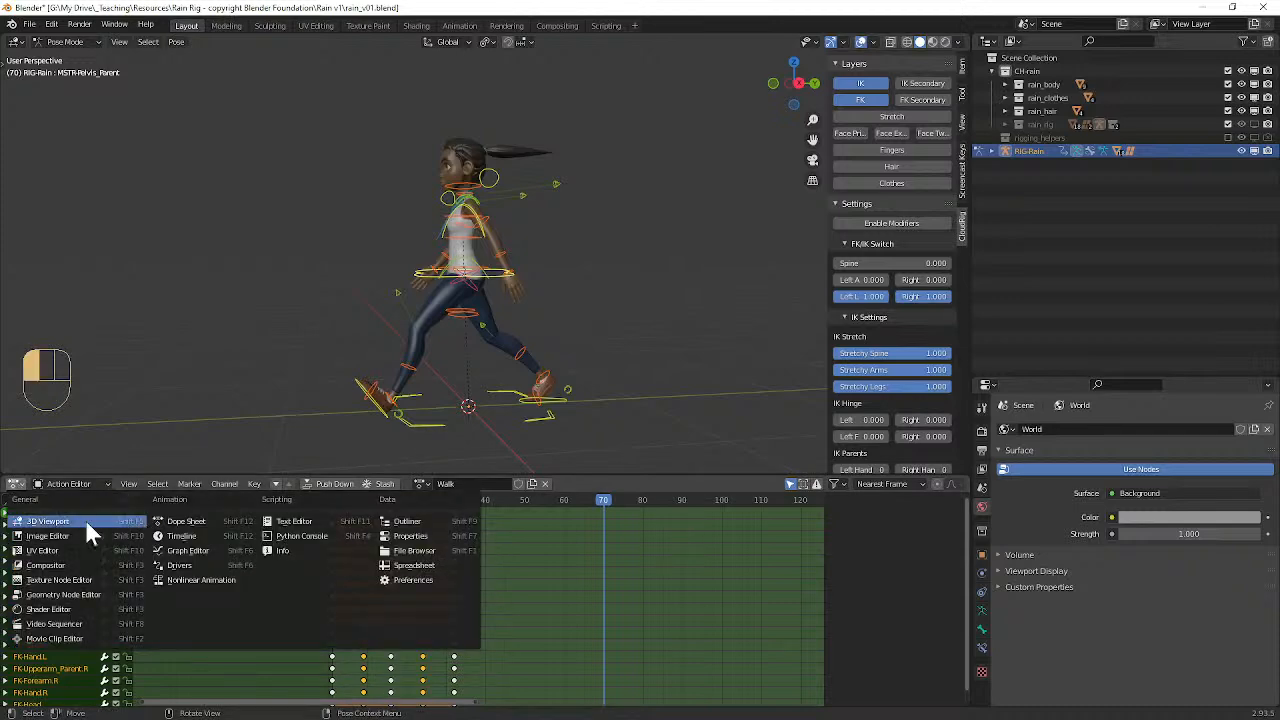
{"action": "left_click", "coordinate": [178, 538]}
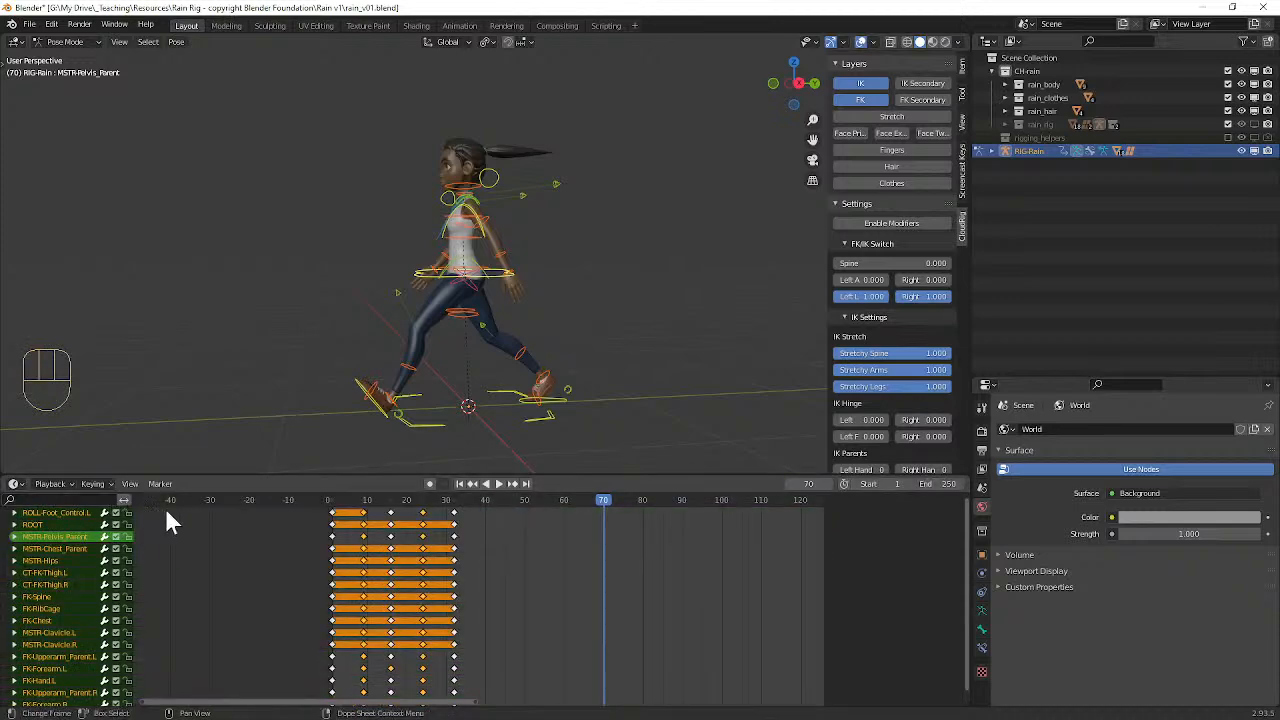
{"action": "key", "text": "ctrl+z"}
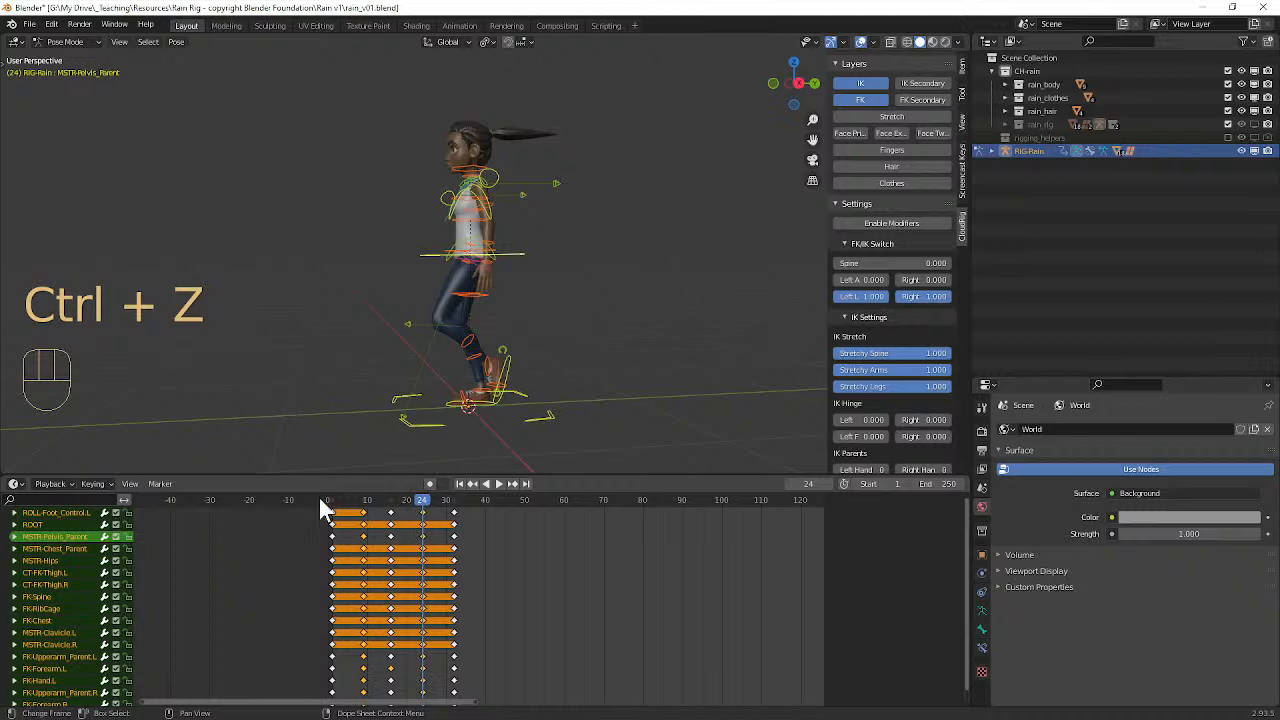
{"action": "left_click", "coordinate": [14, 488]}
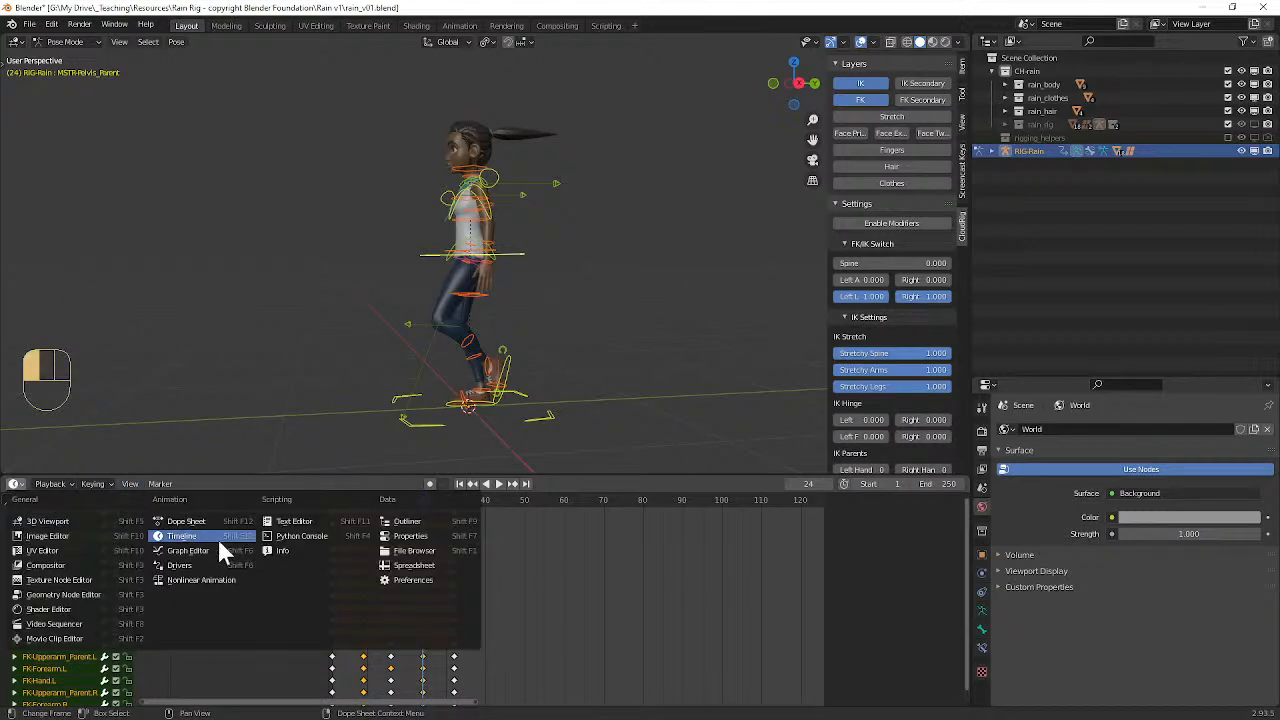
{"action": "left_click", "coordinate": [183, 523]}
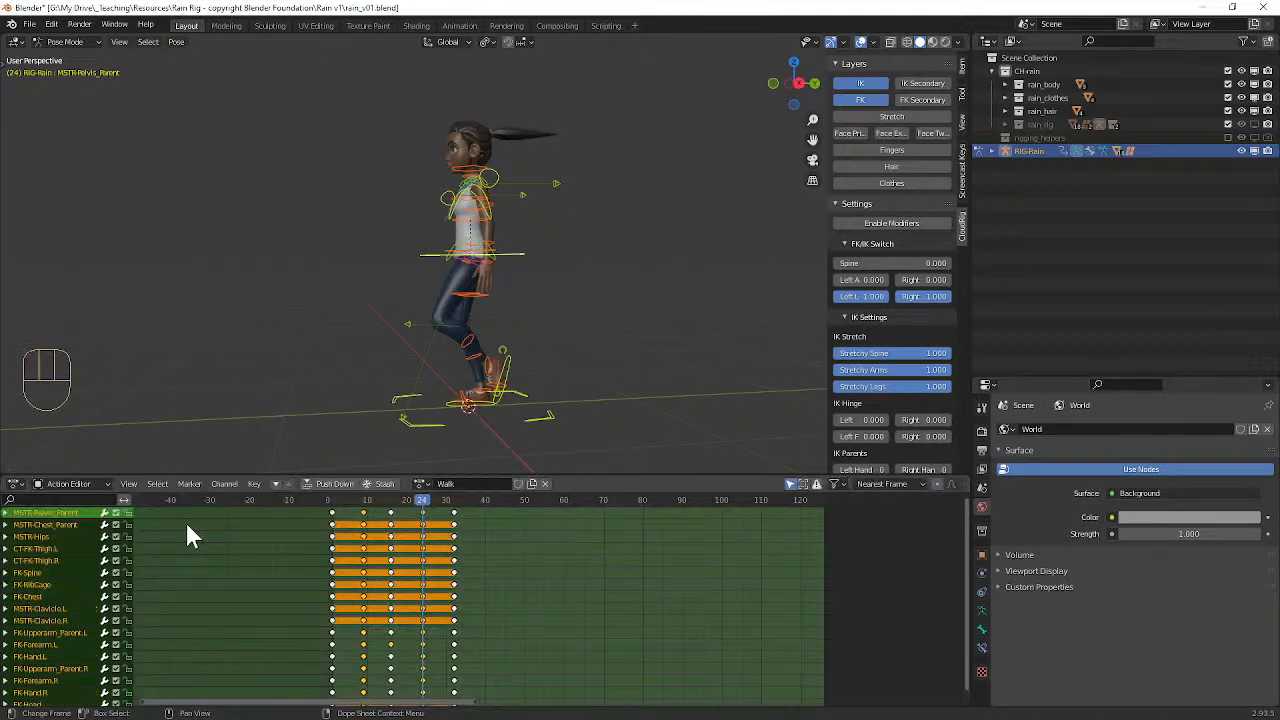
Step: Split the Action Editor area horizontally and change the upper part to a Timeline
{"action": "left_click_drag", "start_coordinate": [5, 477], "coordinate": [17, 534]}
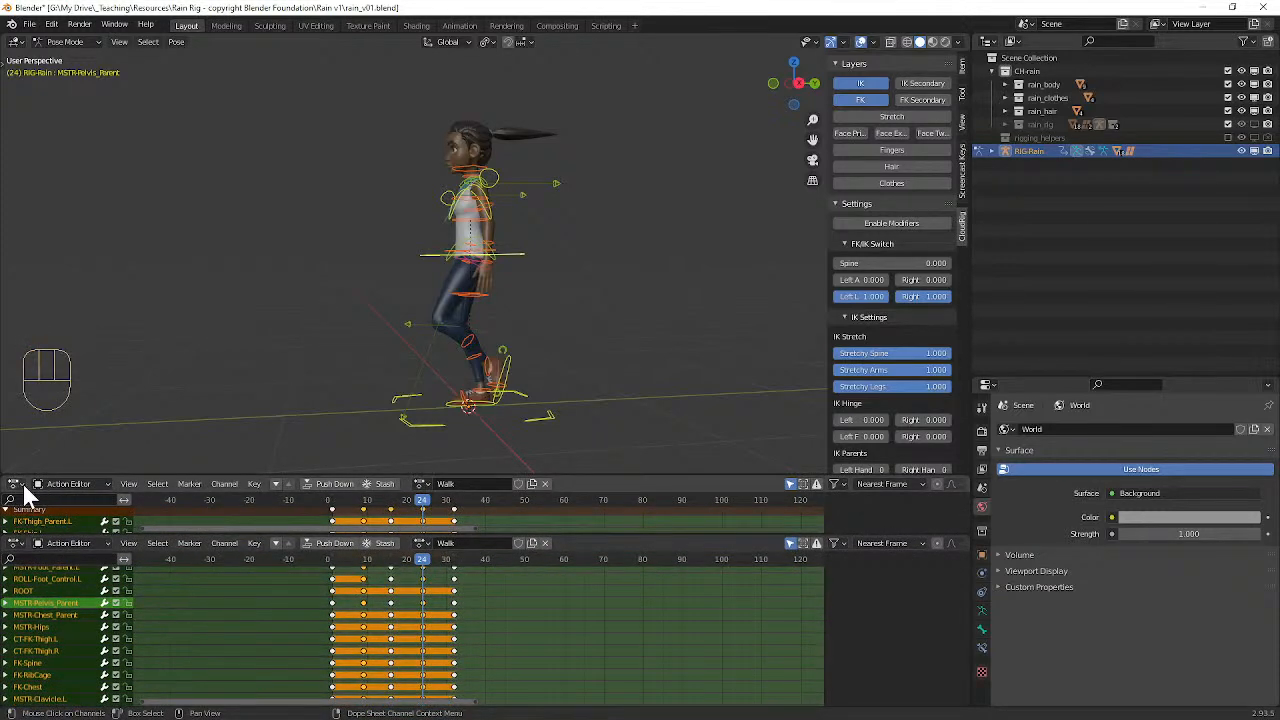
{"action": "left_click", "coordinate": [24, 485]}
{"action": "left_click", "coordinate": [14, 485]}
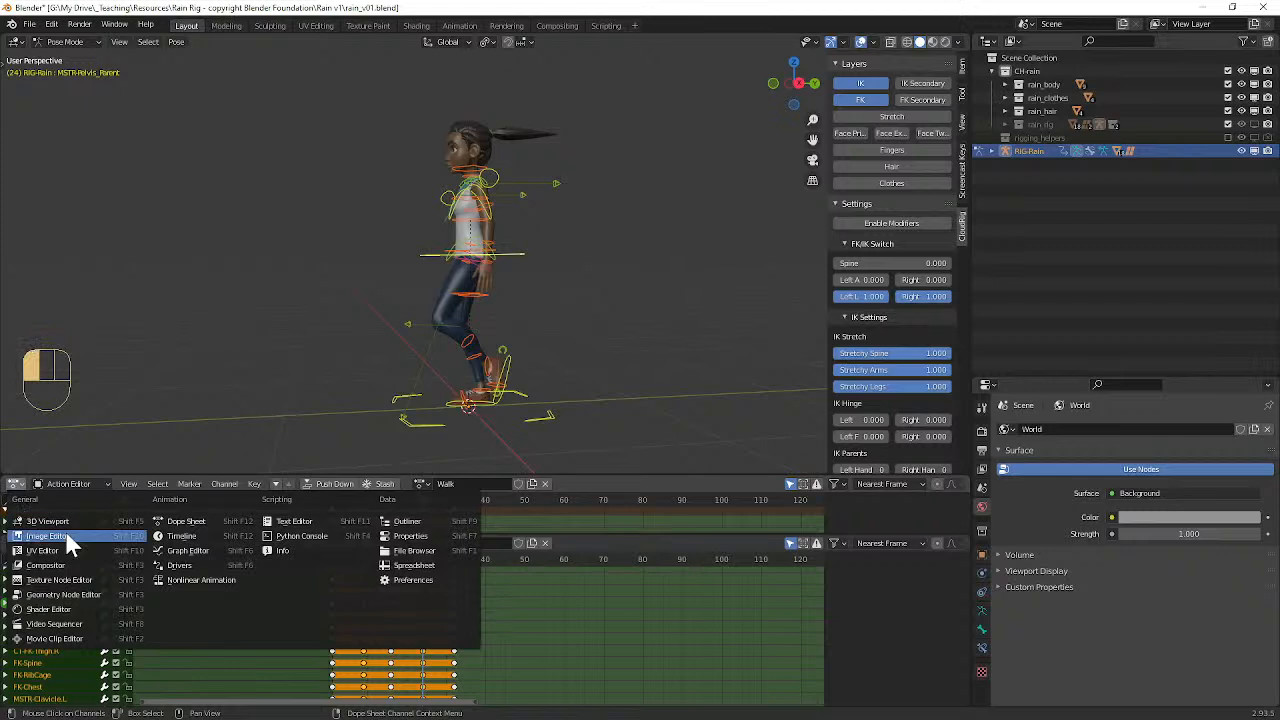
{"action": "left_click", "coordinate": [180, 536]}
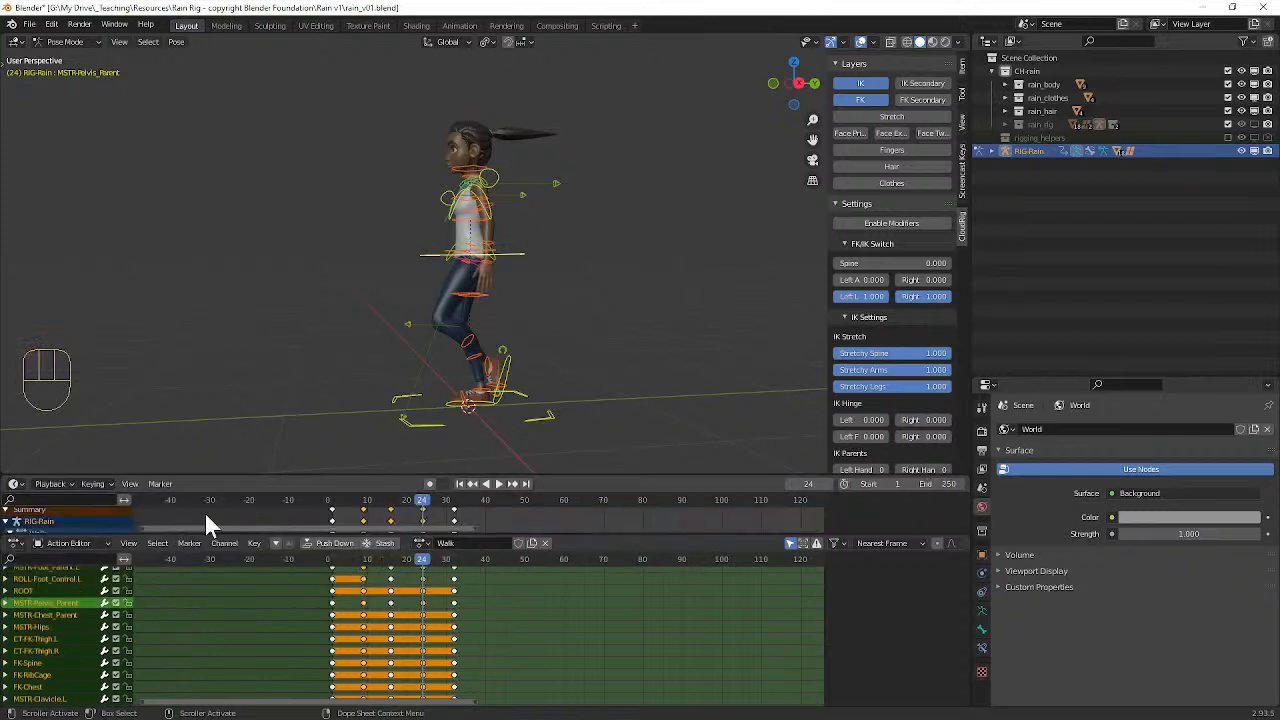
Step: Set the scene's end frame to 31
{"action": "left_click", "coordinate": [940, 484]}
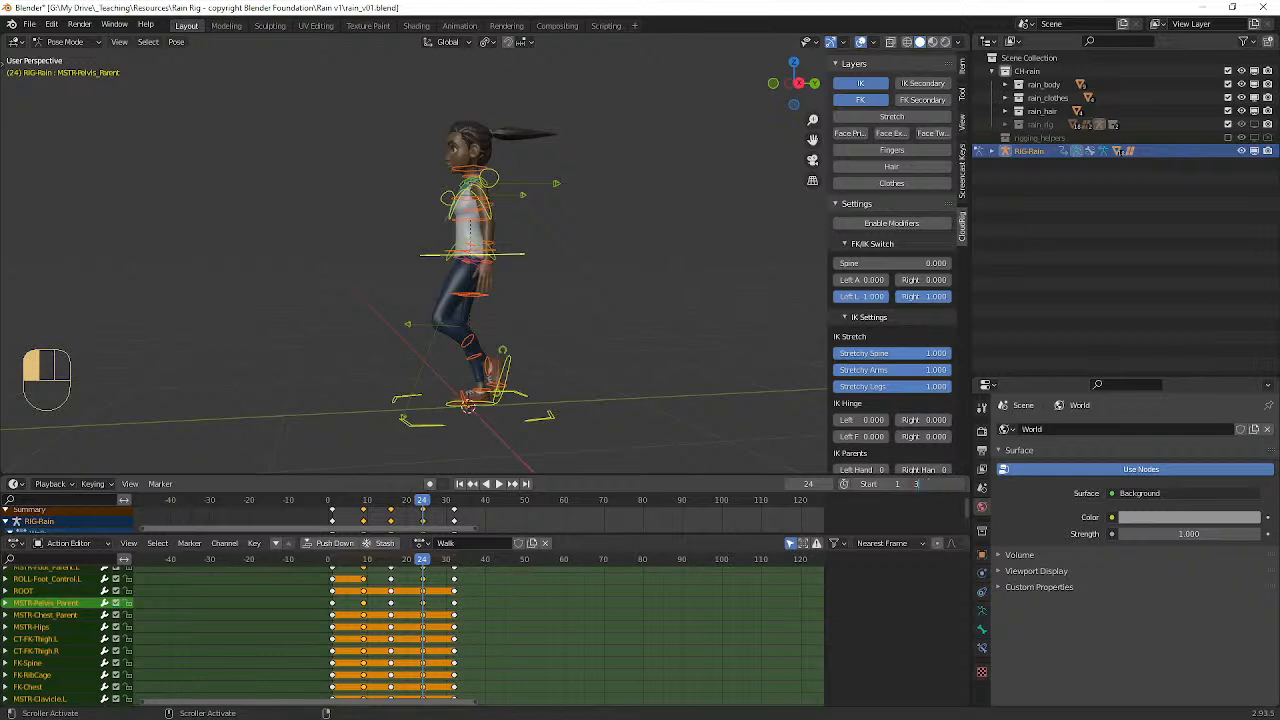
{"action": "type", "text": "31"}
{"action": "key", "text": "Return"}
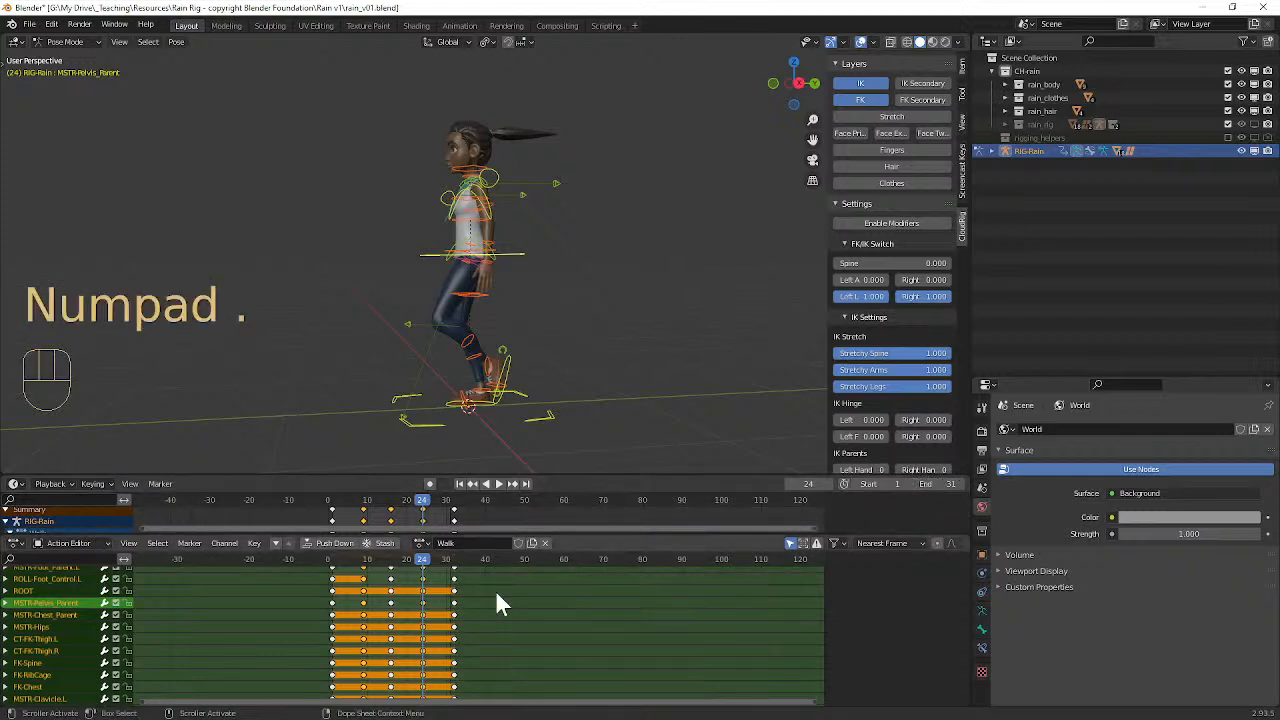
Step: Frame the selected keyframes in the Action Editor, scrub around the last keyframe column and play the looping walk
{"action": "key", "text": "KP_Decimal"}
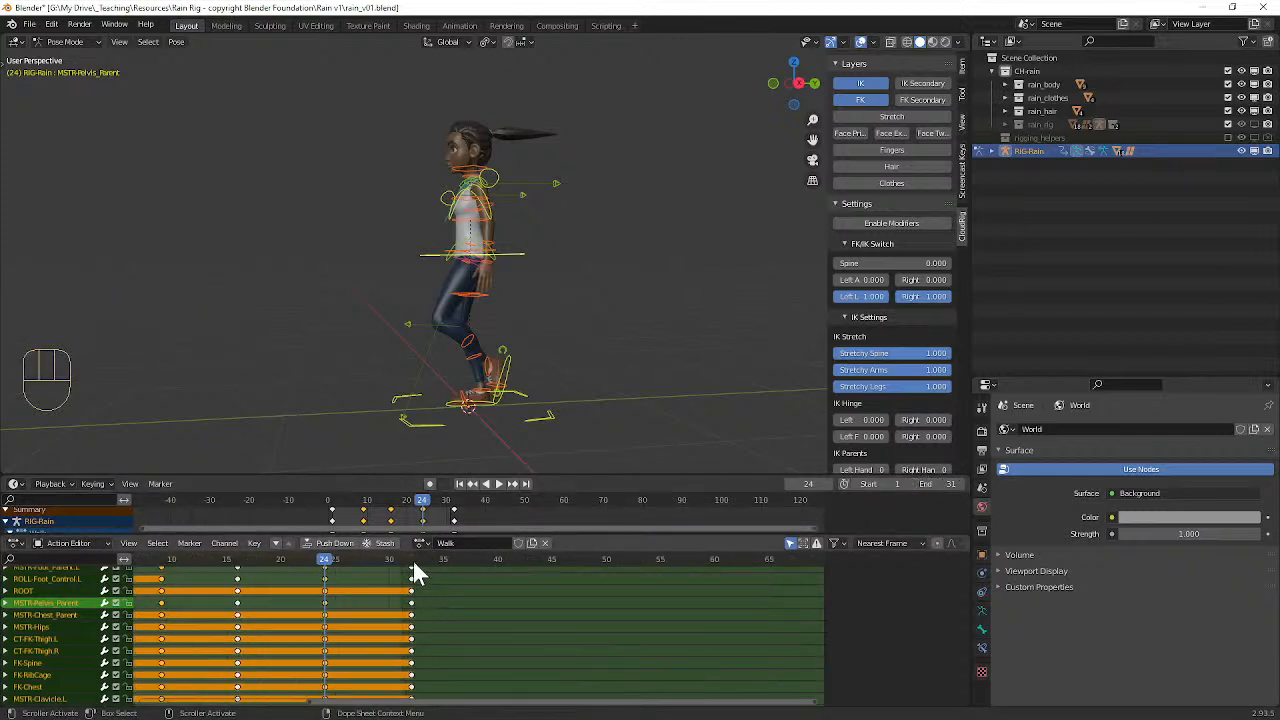
{"action": "left_click", "coordinate": [412, 560]}
{"action": "left_click_drag", "start_coordinate": [412, 560], "coordinate": [406, 563]}
{"action": "key", "text": "space"}
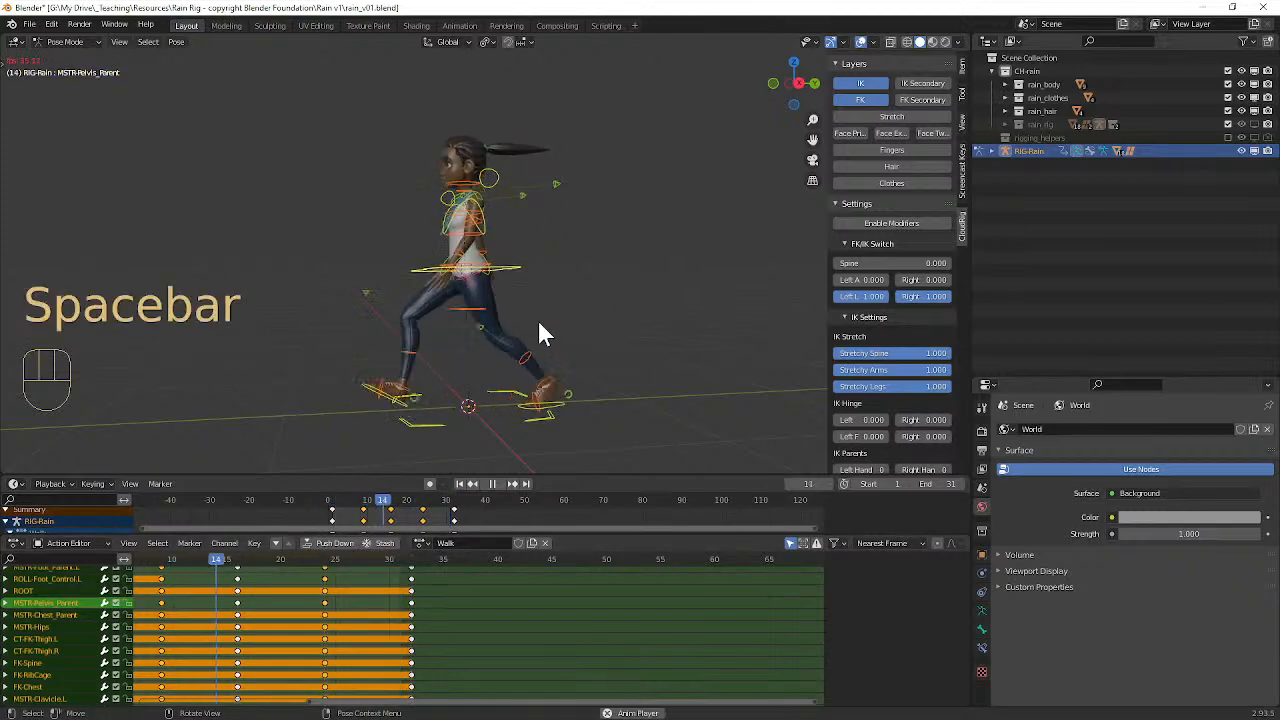
Step: Hide the viewport overlays, watch the looping walk from several angles and stop playback
{"action": "left_click", "coordinate": [859, 41]}
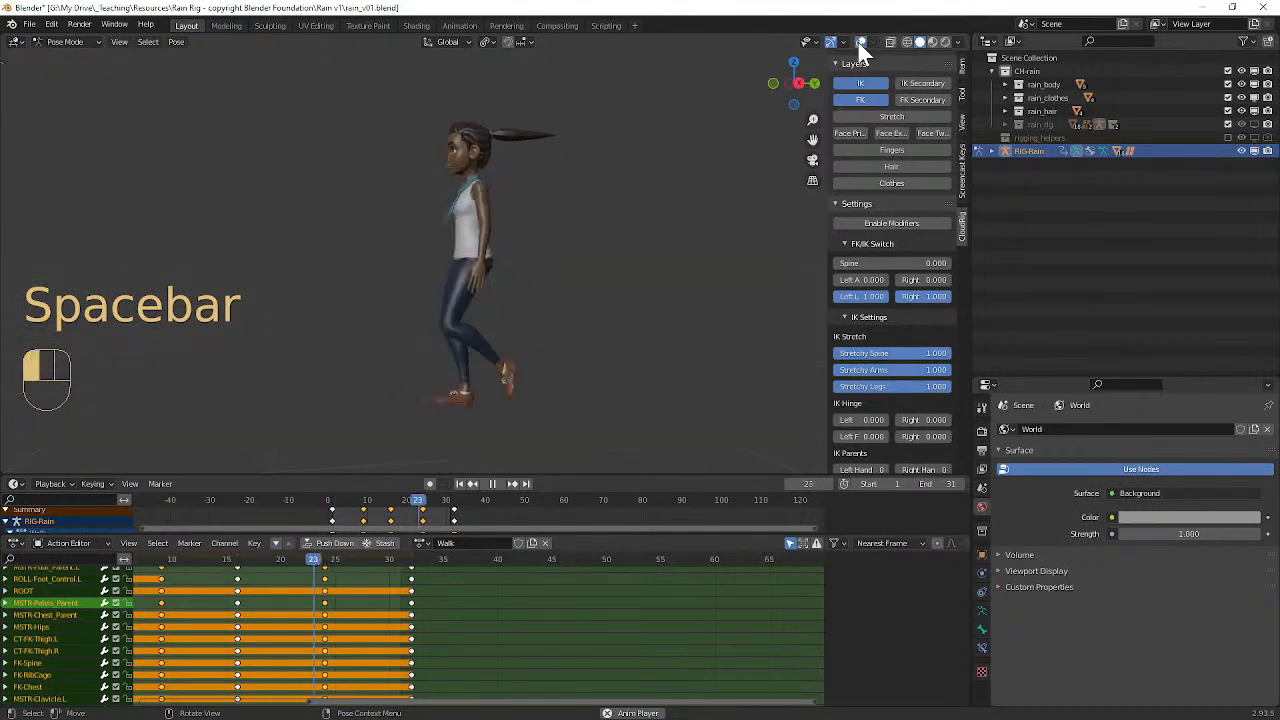
{"action": "middle_click_drag", "start_coordinate": [496, 243], "coordinate": [611, 269]}
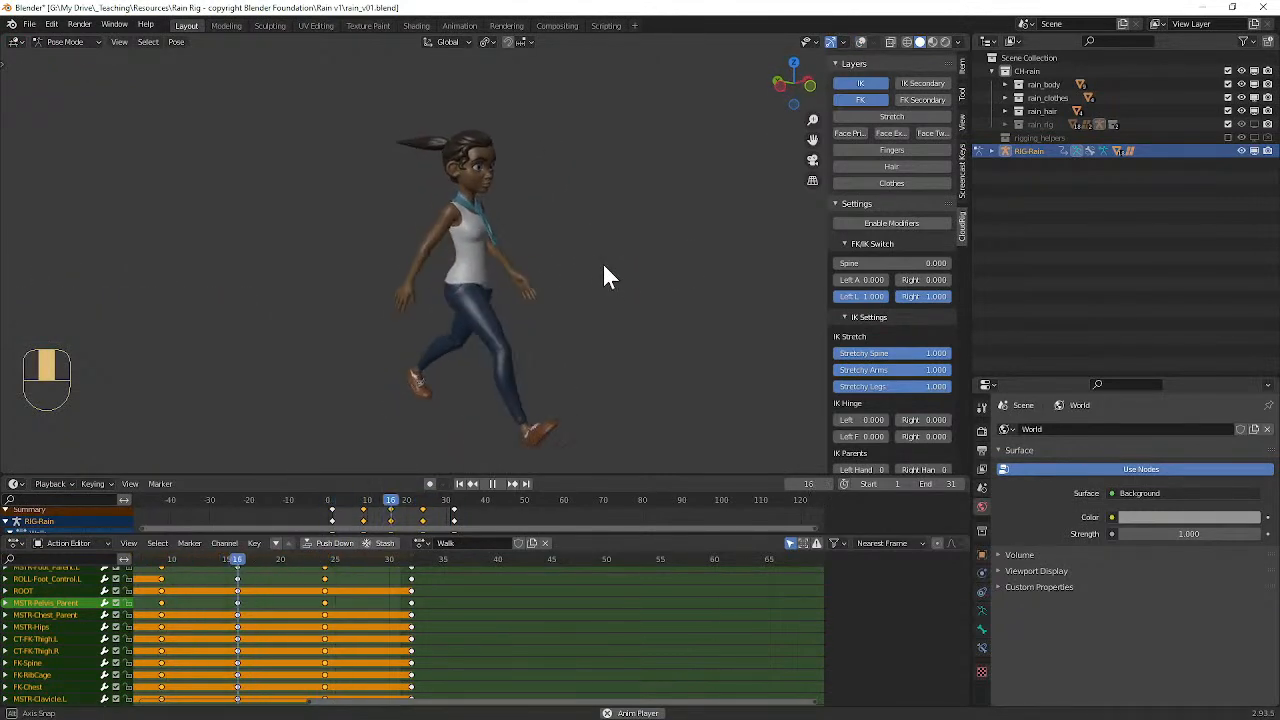
{"action": "scroll", "coordinate": [305, 590], "scroll_direction": "down", "scroll_amount": 2}
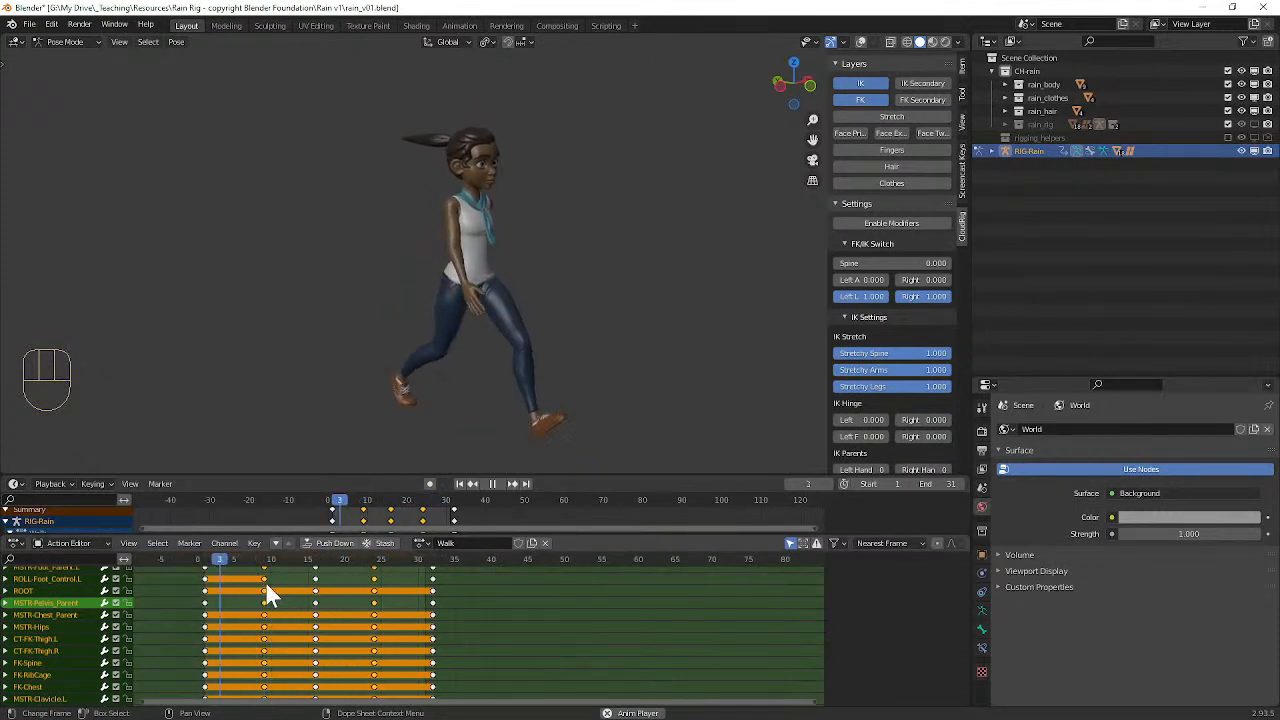
{"action": "middle_click_drag", "start_coordinate": [454, 423], "coordinate": [474, 323]}
{"action": "middle_click_drag", "start_coordinate": [603, 336], "coordinate": [340, 323]}
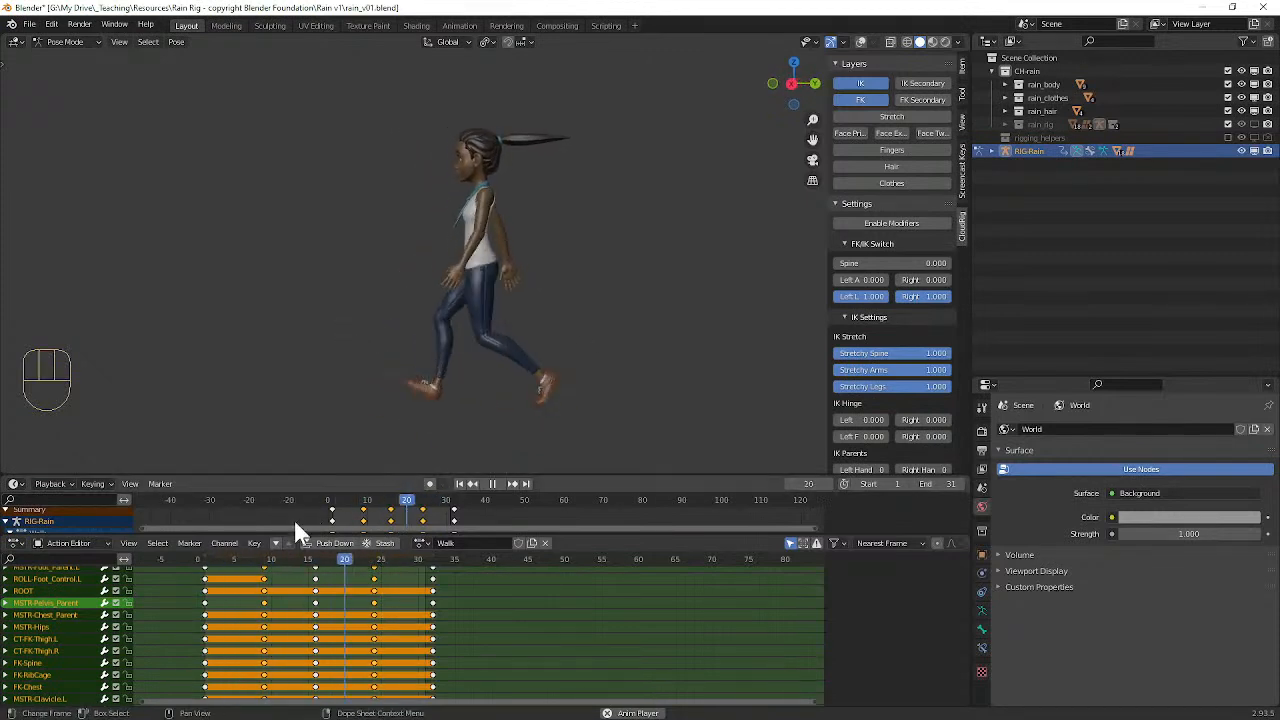
{"action": "left_click", "coordinate": [493, 484]}
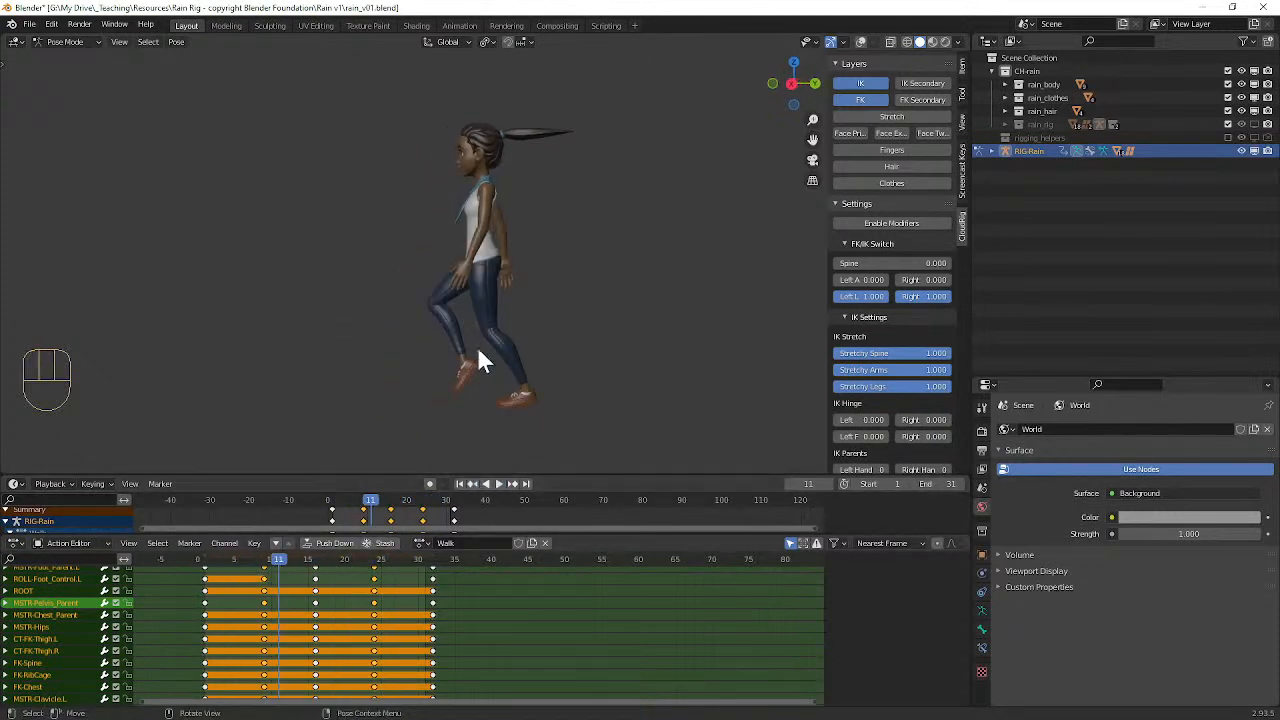
Step: Go to frame 1 and examine the character's full-stride pose from the side and the front
{"action": "left_click_drag", "start_coordinate": [275, 560], "coordinate": [205, 561]}
{"action": "middle_click_drag", "start_coordinate": [432, 363], "coordinate": [453, 181]}
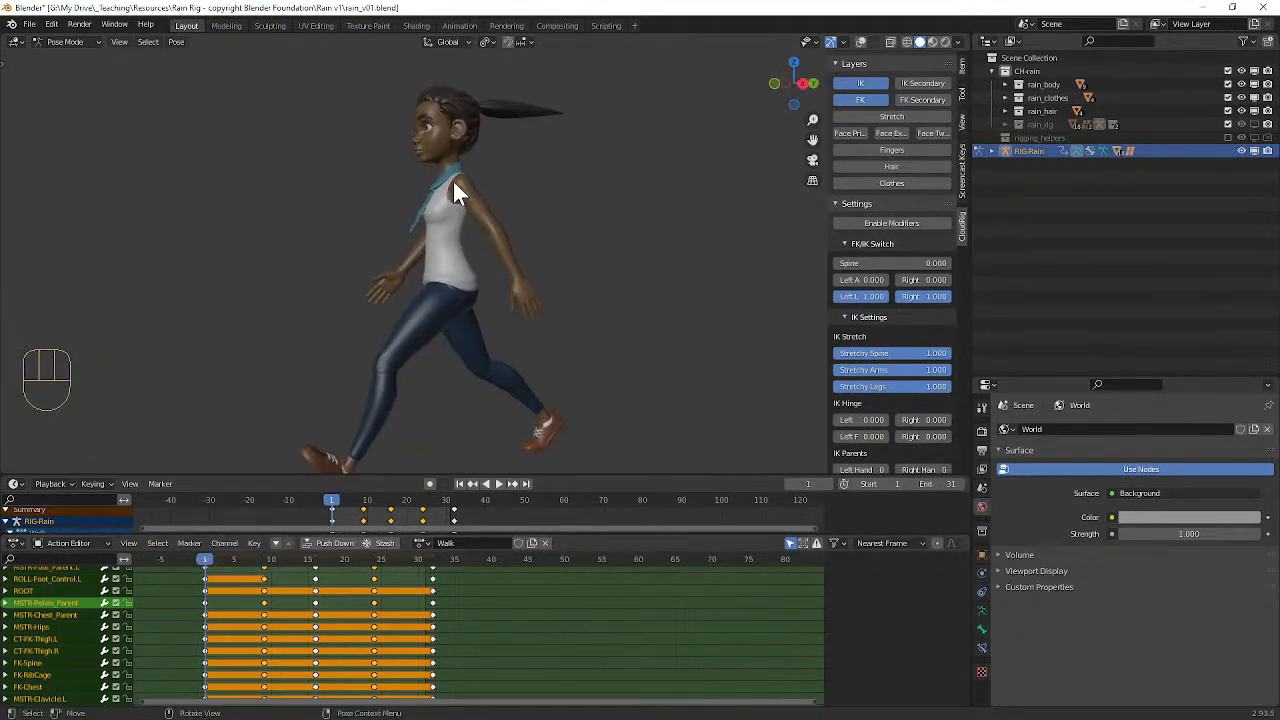
{"action": "middle_click_drag", "start_coordinate": [505, 266], "coordinate": [459, 306]}
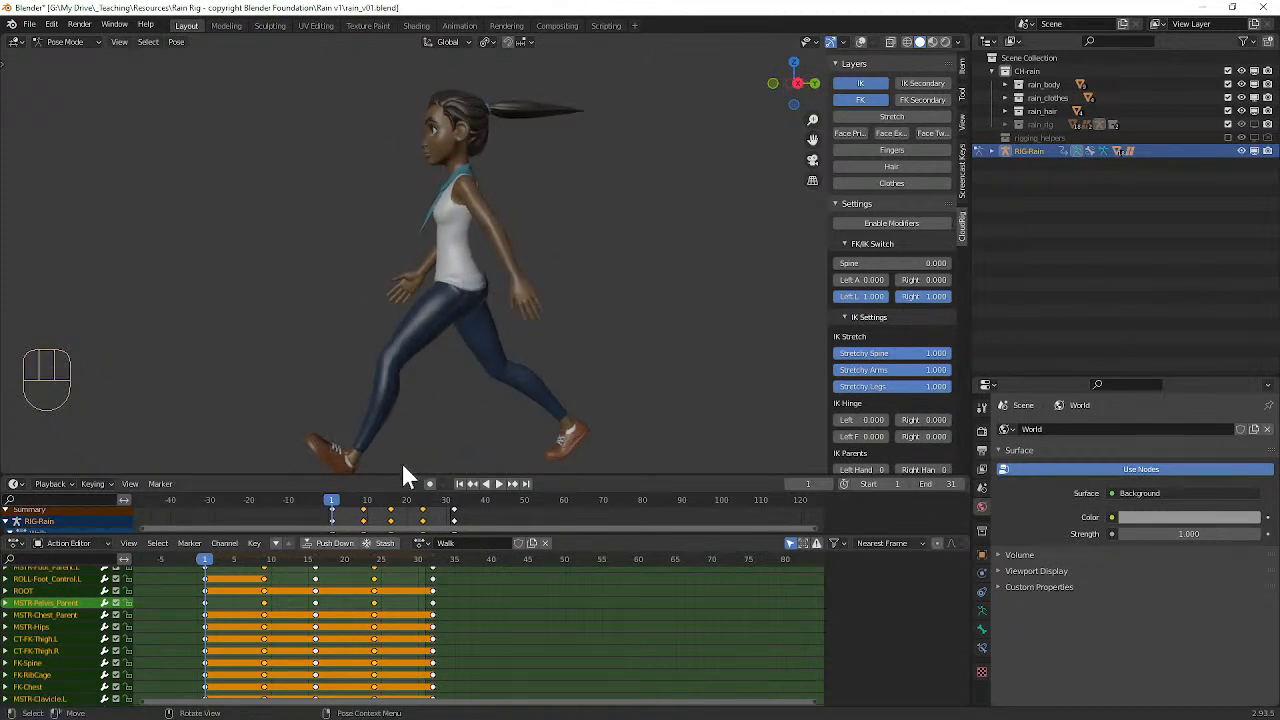
{"action": "middle_click_drag", "start_coordinate": [340, 420], "coordinate": [539, 367]}
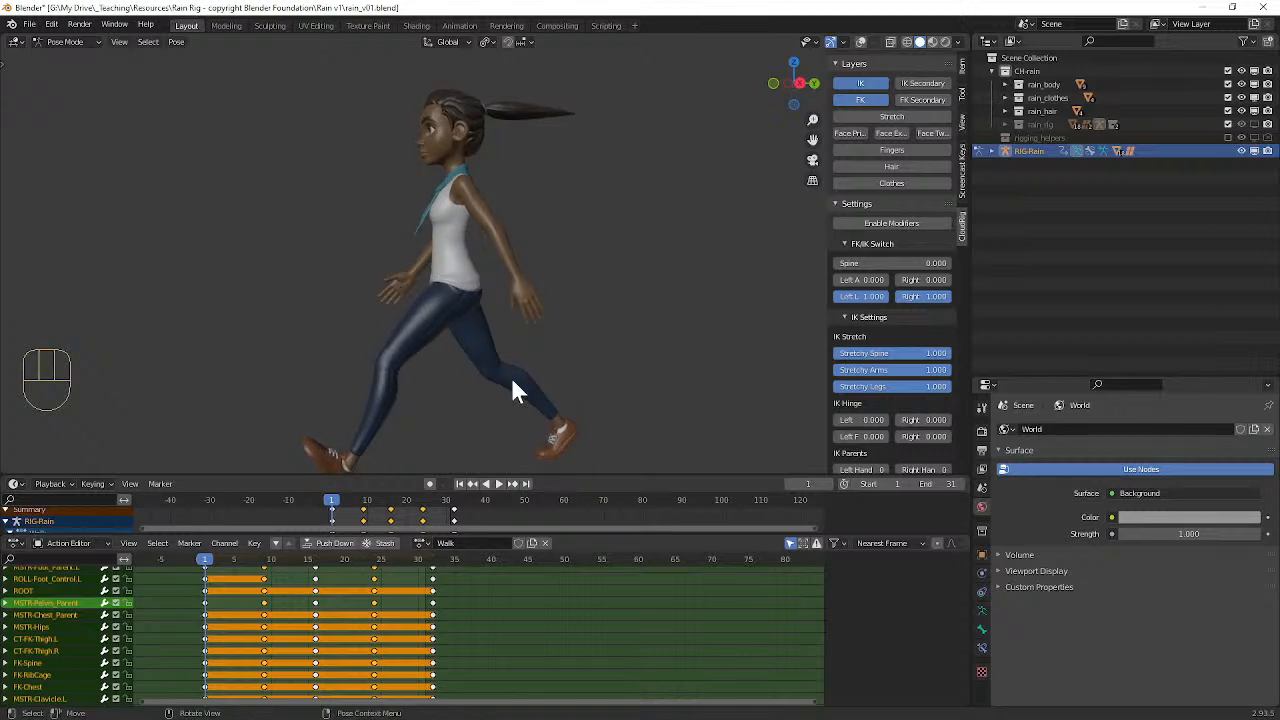
{"action": "middle_click_drag", "start_coordinate": [526, 408], "coordinate": [505, 237]}
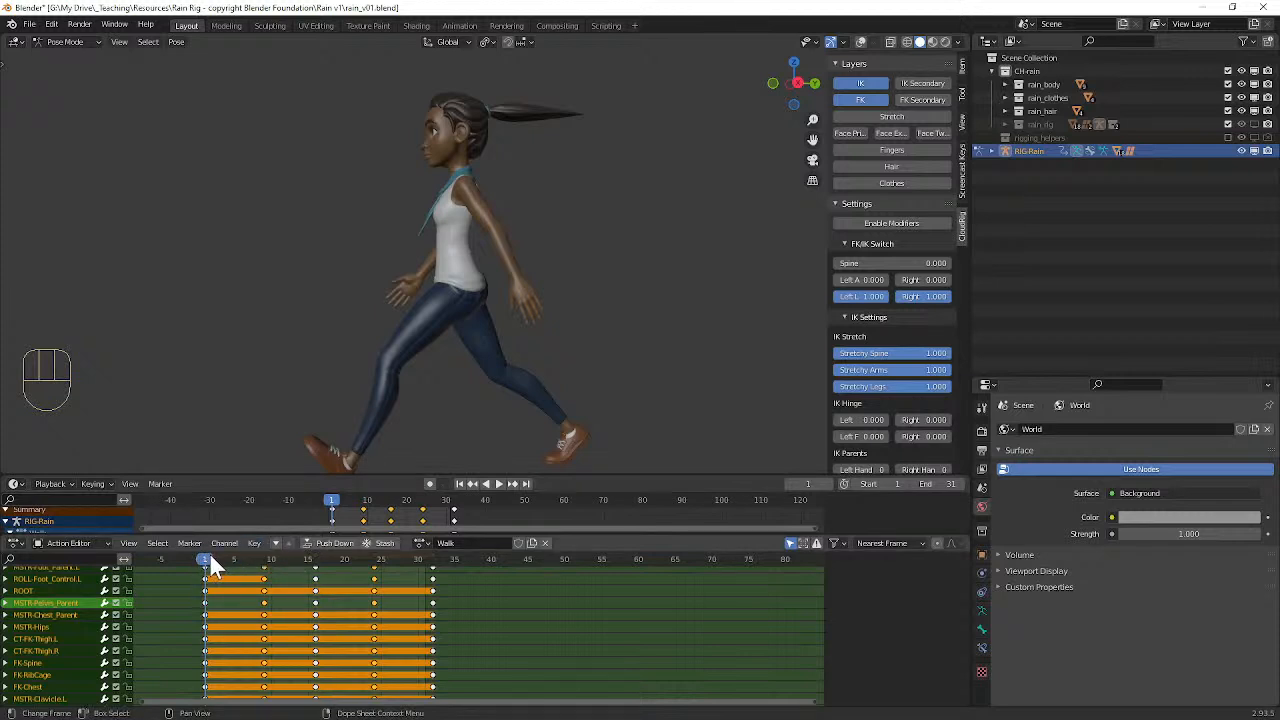
{"action": "middle_click_drag", "start_coordinate": [382, 323], "coordinate": [469, 215]}
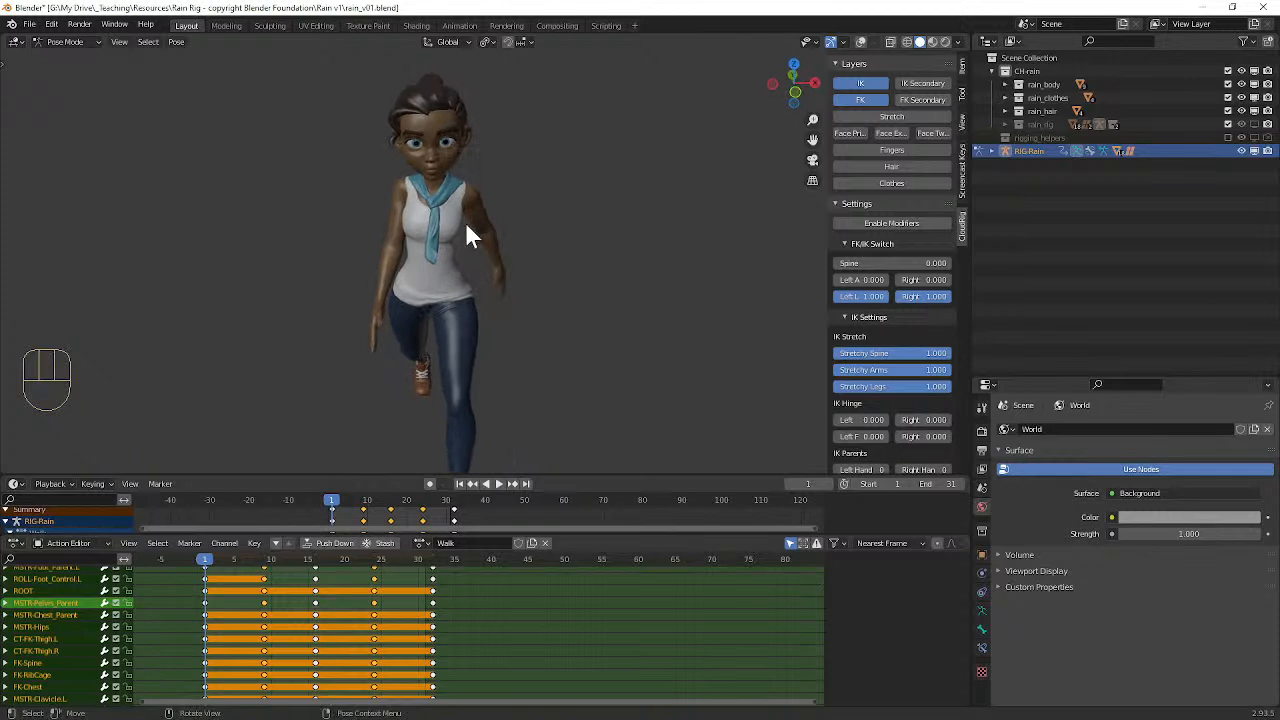
{"action": "middle_click_drag", "start_coordinate": [508, 323], "coordinate": [454, 281]}
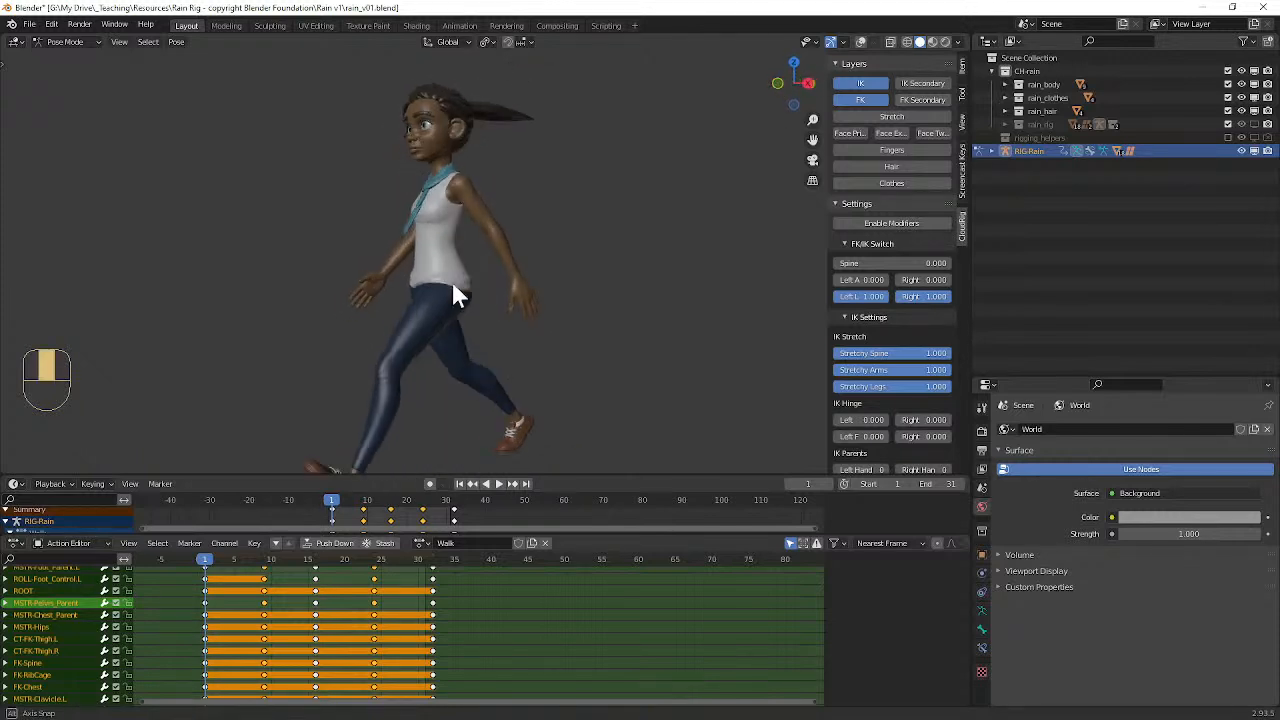
Step: Look through the list of stored actions at frame 1, keeping Walk as the active action
{"action": "mouse_move", "coordinate": [202, 564]}
{"action": "left_mouse_down"}
{"action": "mouse_move", "coordinate": [425, 562]}
{"action": "mouse_move", "coordinate": [207, 563]}
{"action": "left_mouse_up"}
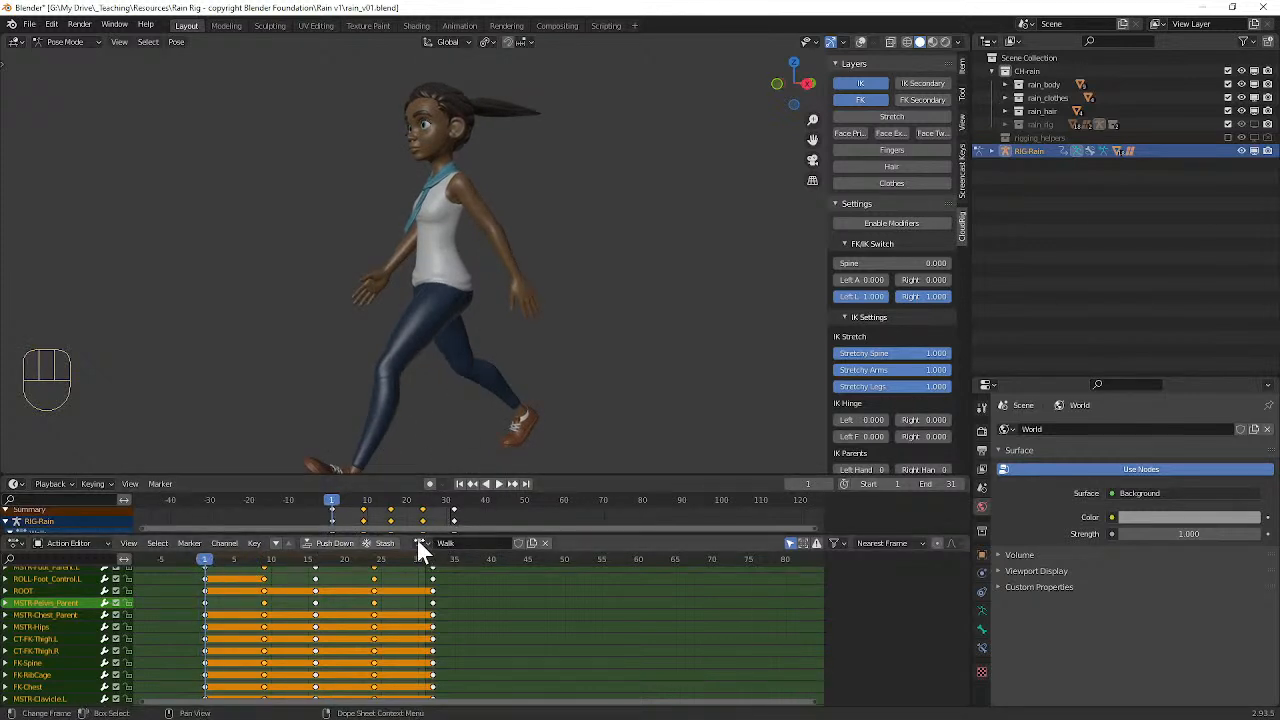
{"action": "left_click", "coordinate": [417, 543]}
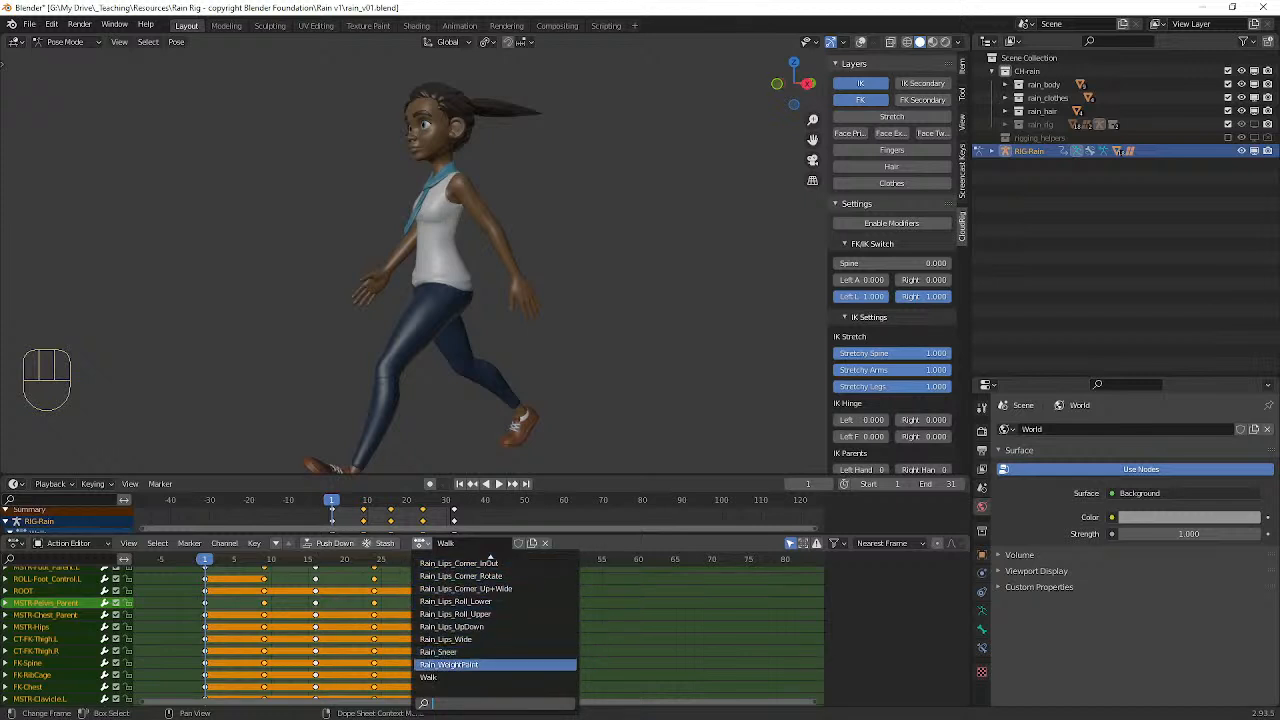
{"action": "left_click", "coordinate": [578, 544]}
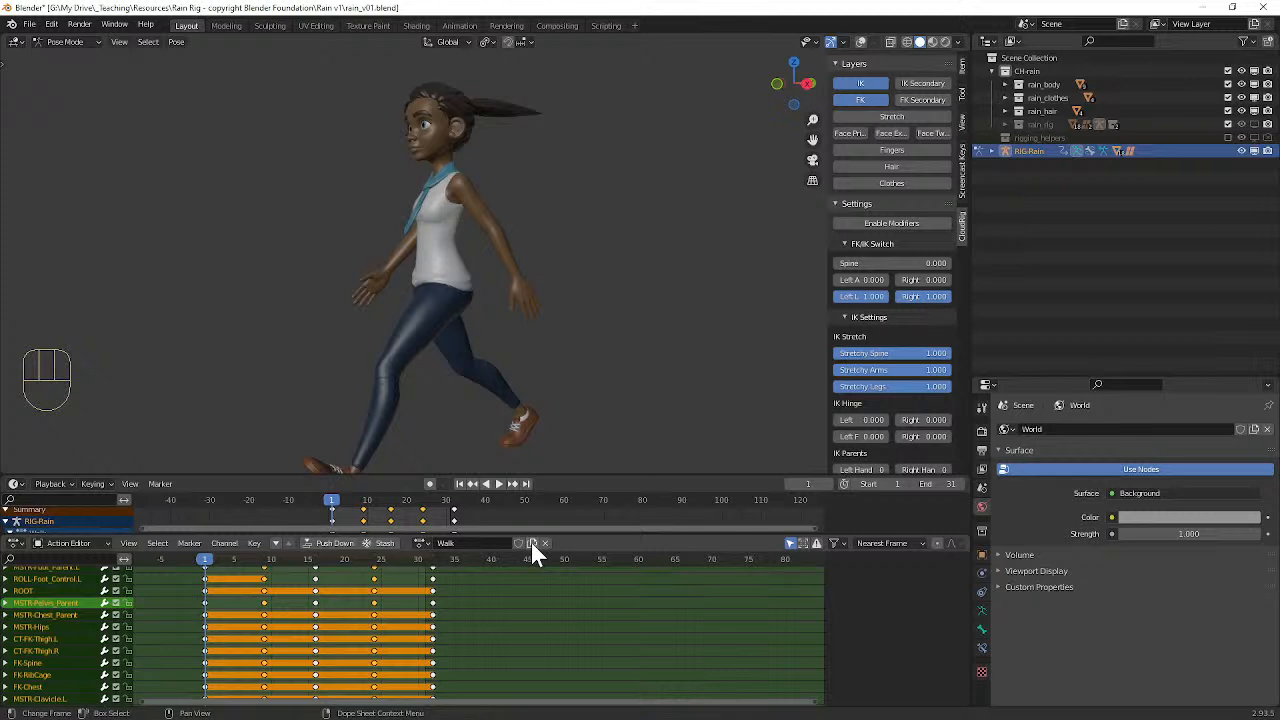
Step: Duplicate the Walk action and compare it with its copy by switching between them, leaving Walk.001 active
{"action": "left_click", "coordinate": [531, 542]}
{"action": "left_click", "coordinate": [421, 543]}
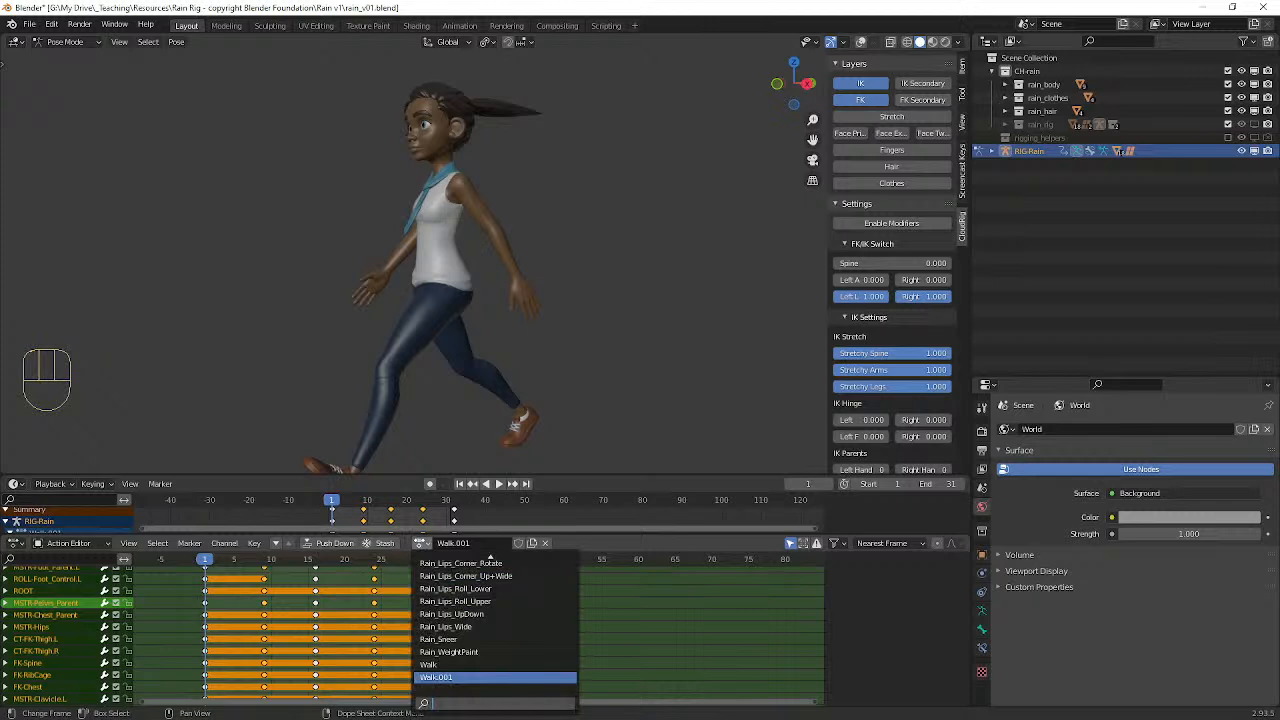
{"action": "left_click", "coordinate": [432, 664]}
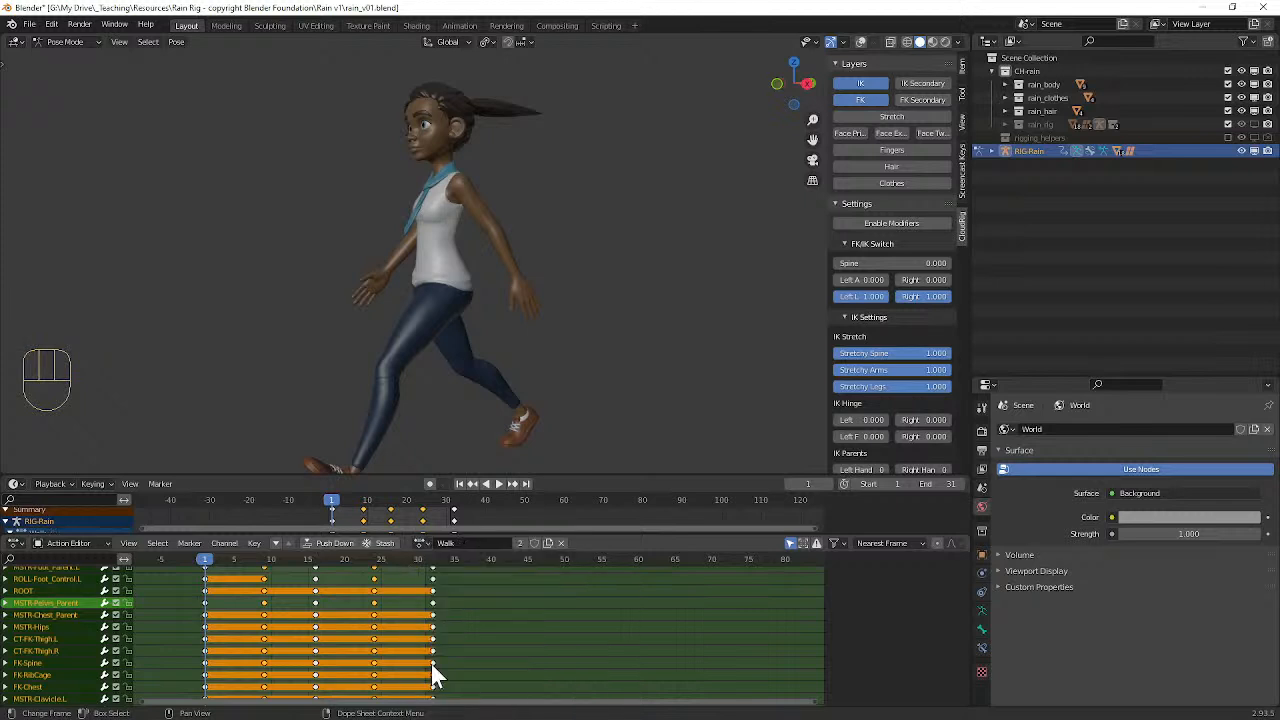
{"action": "left_click", "coordinate": [421, 543]}
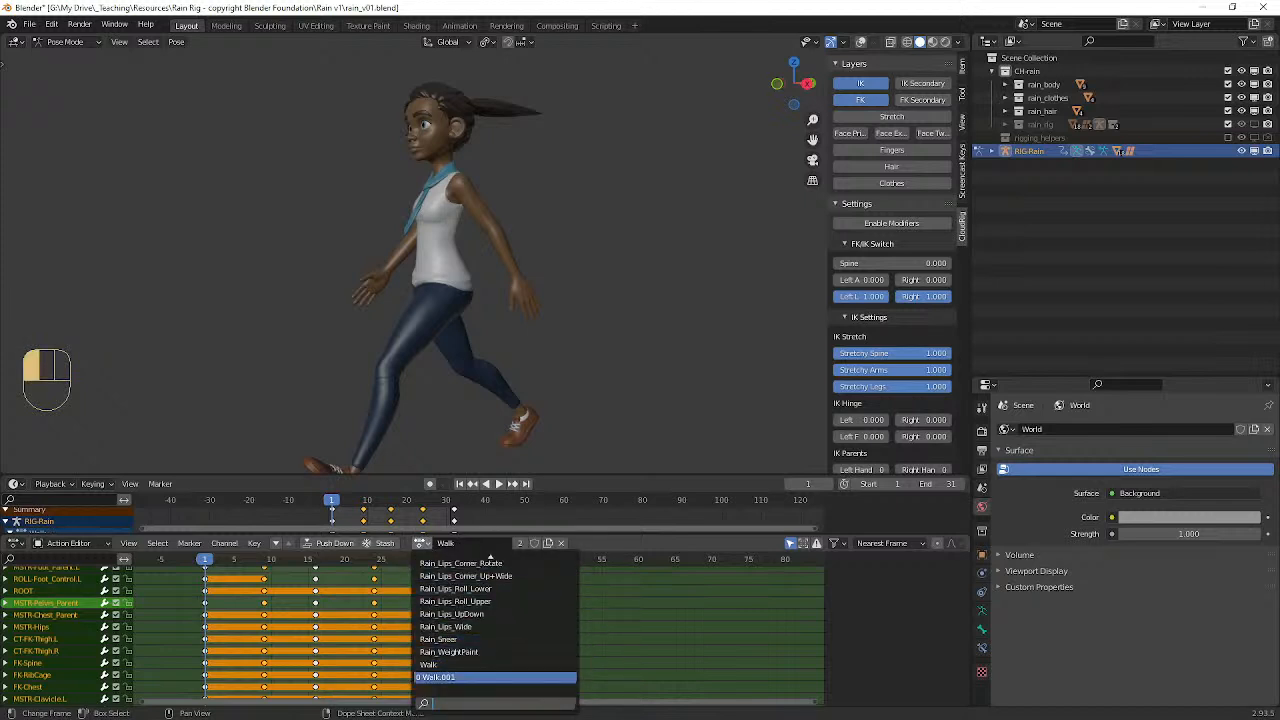
{"action": "left_click", "coordinate": [440, 686]}
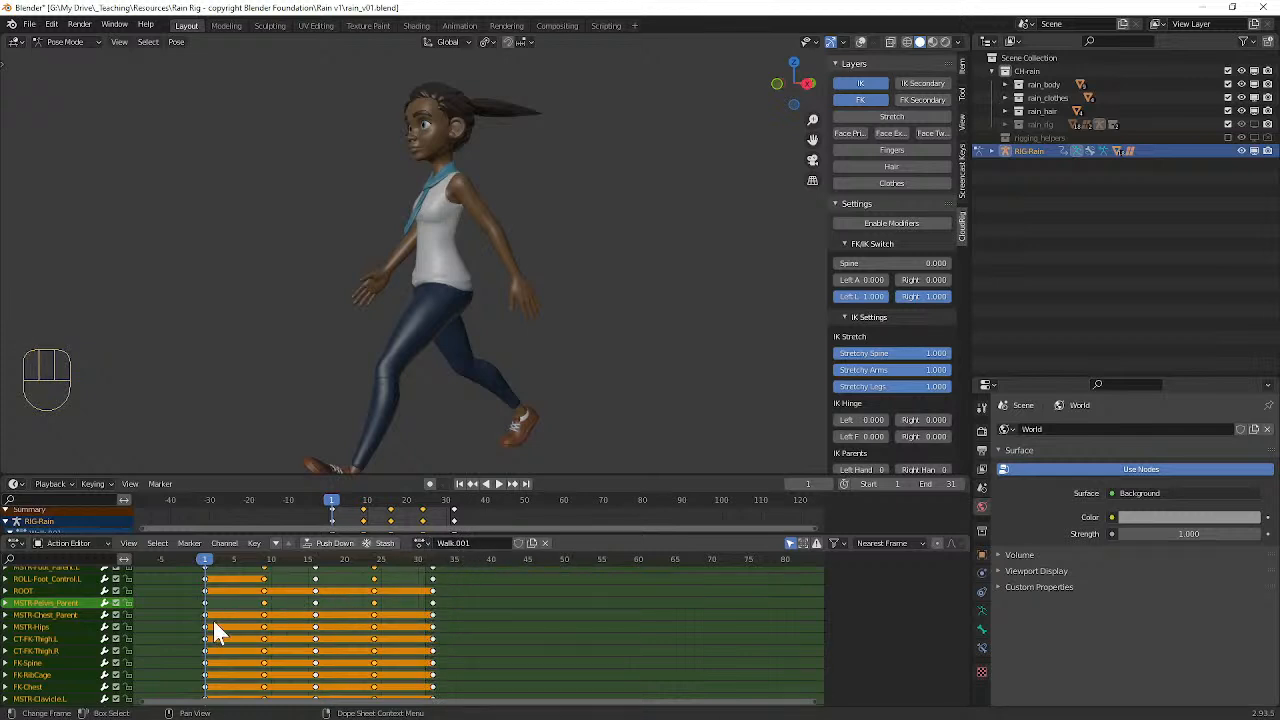
{"action": "left_click", "coordinate": [421, 543]}
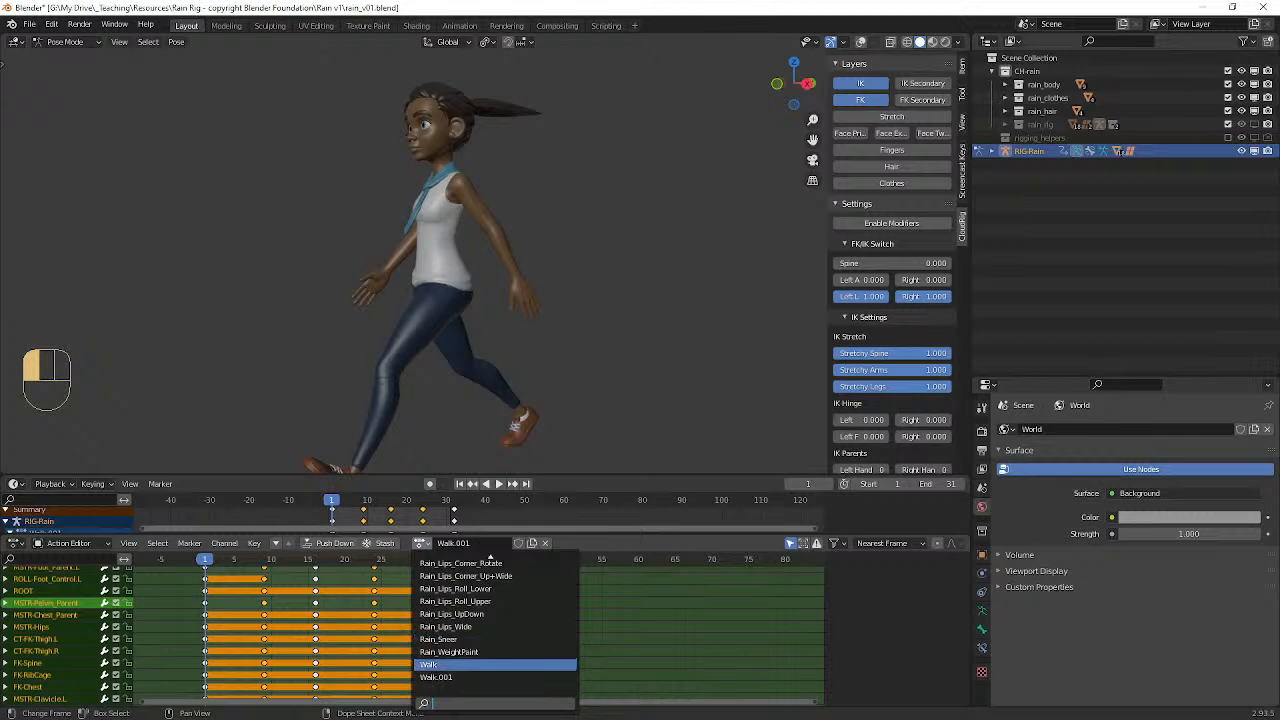
{"action": "left_click", "coordinate": [450, 680]}
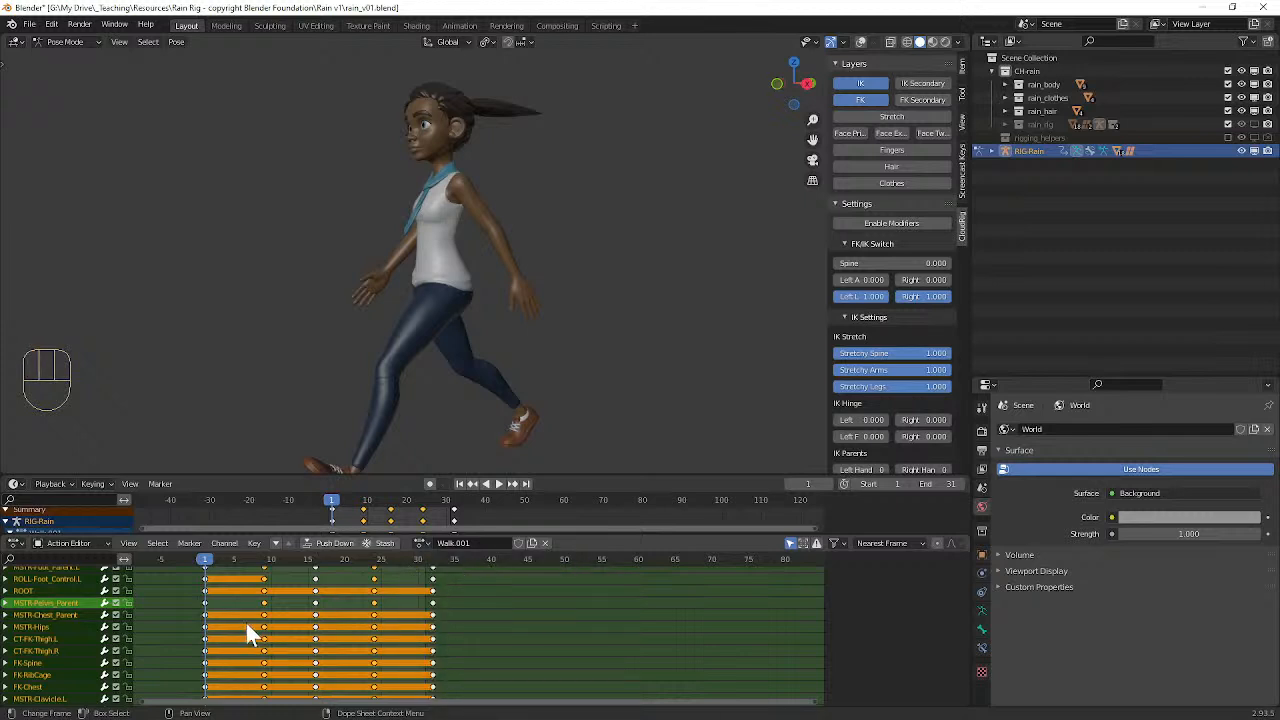
Step: Delete every keyframe of the Walk.001 action and assign the emptied action to the rig again
{"action": "key", "text": "a"}
{"action": "key", "text": "Delete"}
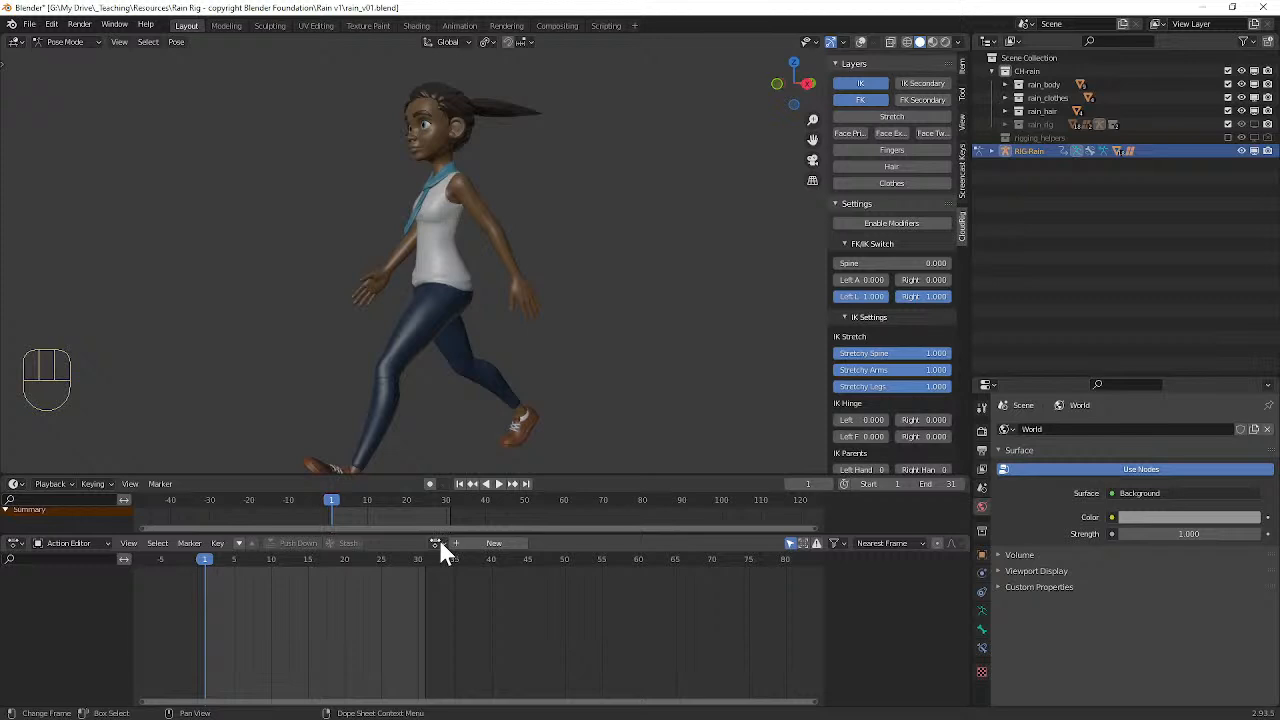
{"action": "left_click", "coordinate": [437, 543]}
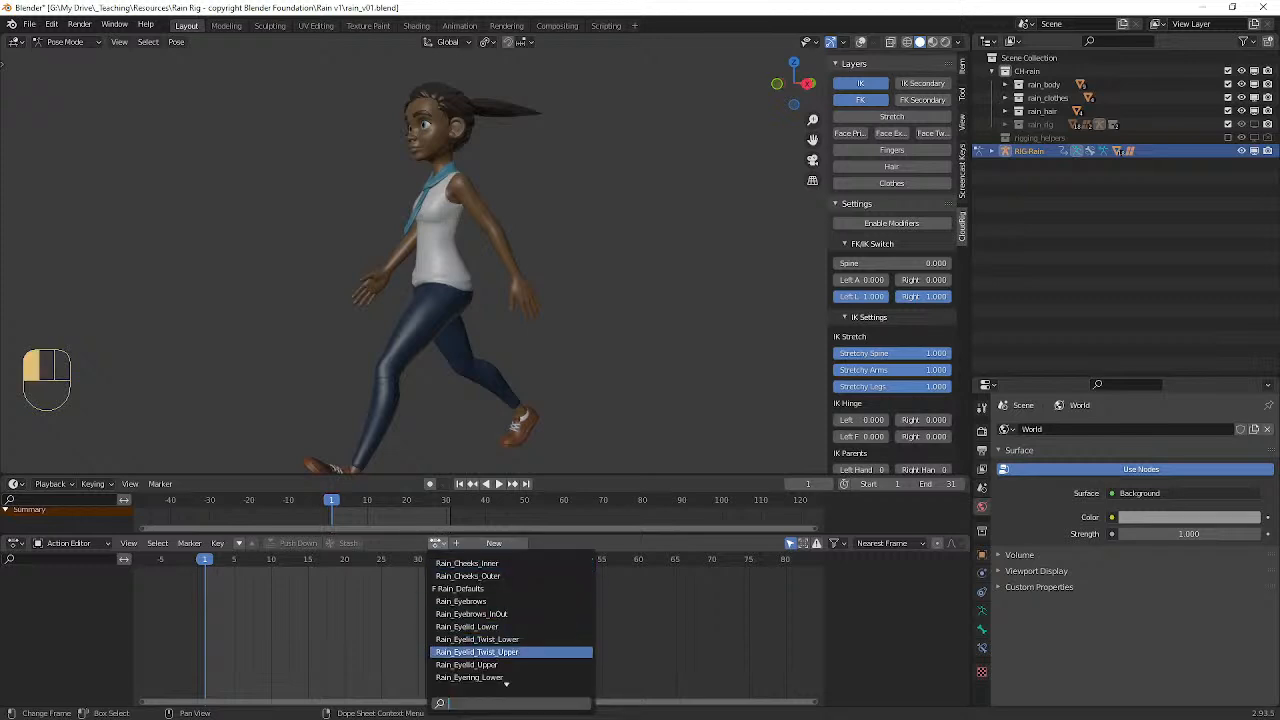
{"action": "scroll", "coordinate": [506, 664], "scroll_direction": "down", "scroll_amount": 14}
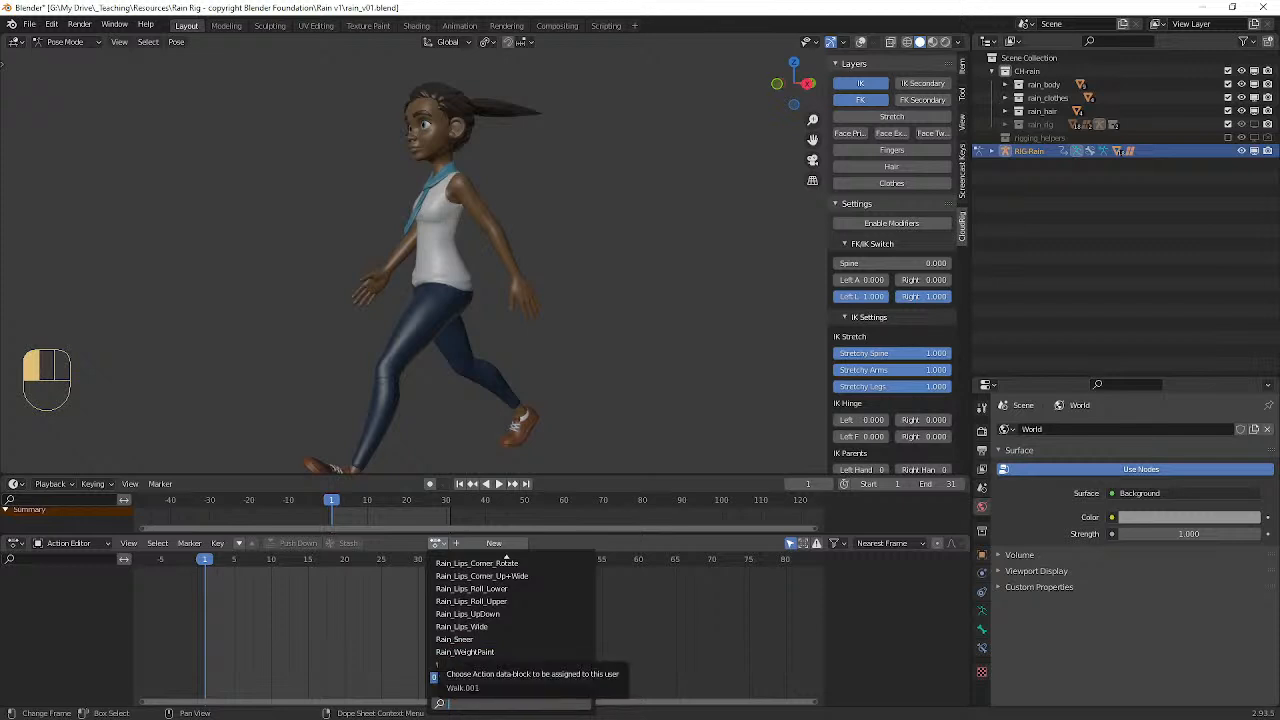
{"action": "left_click", "coordinate": [460, 677]}
Step: Rename the Walk.001 action as Idle
{"action": "left_click", "coordinate": [466, 542]}
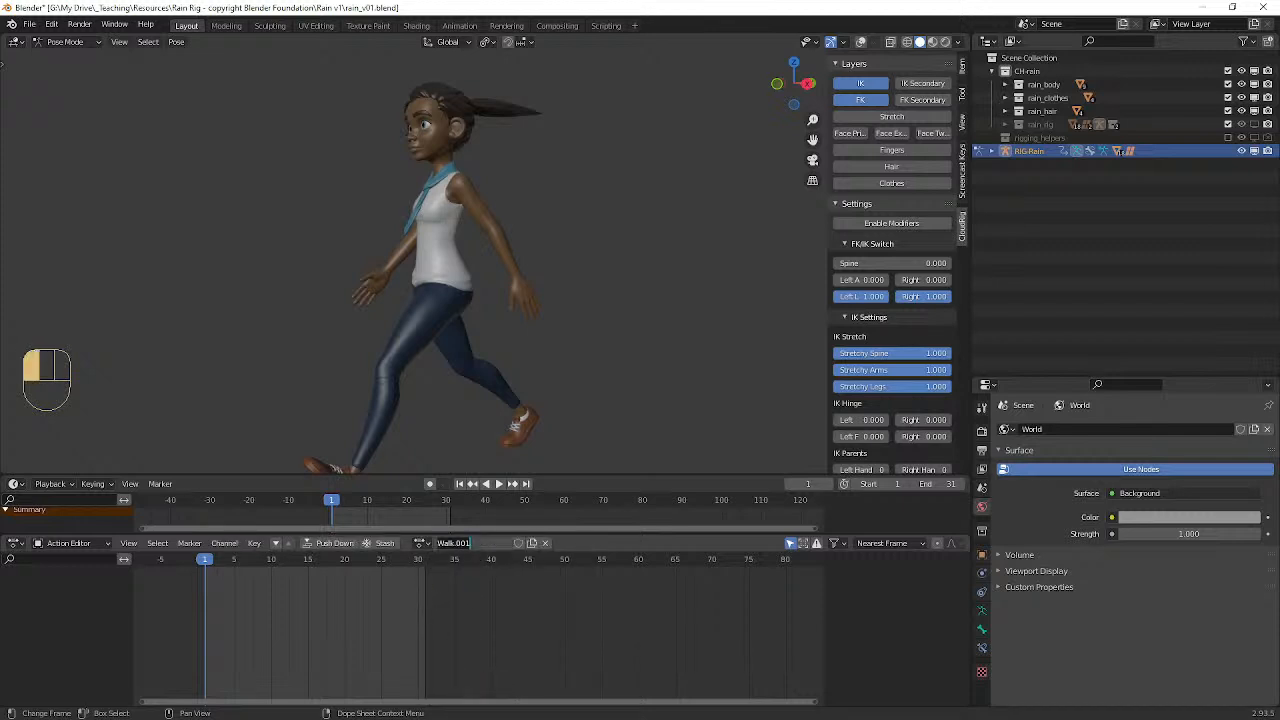
{"action": "type", "text": "Idle"}
{"action": "key", "text": "Return"}
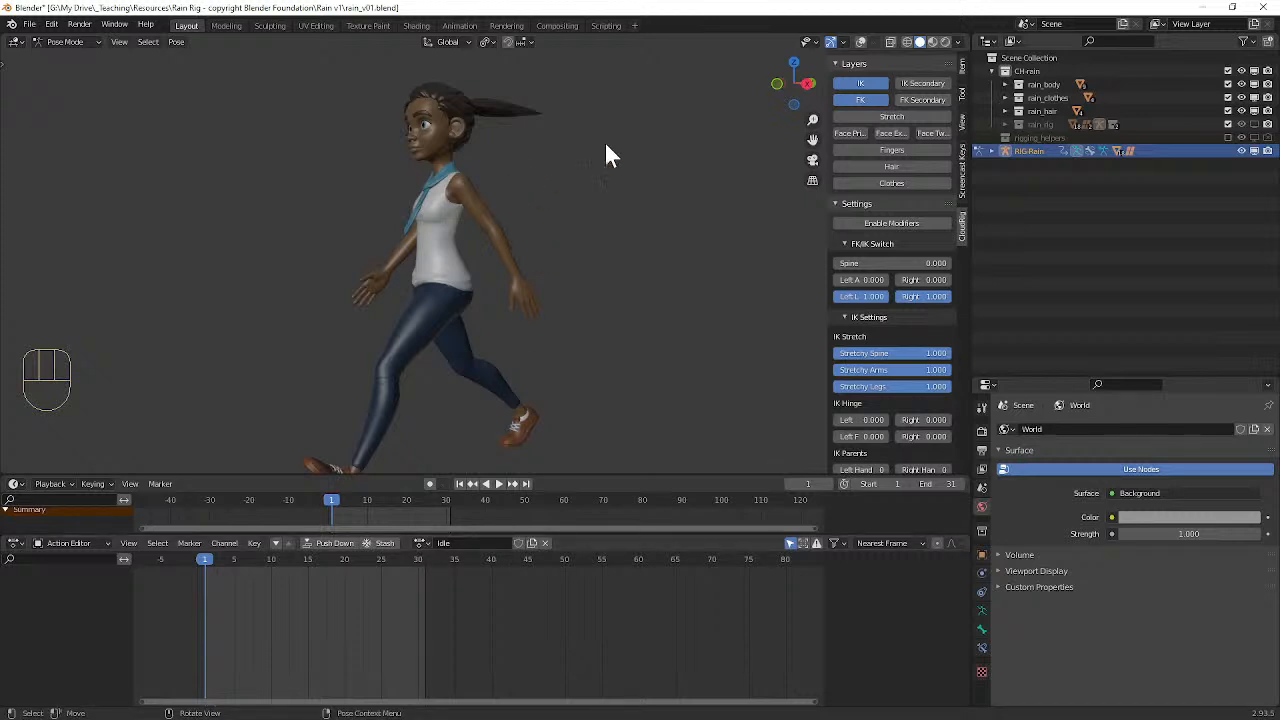
Step: Show the viewport overlays, select all the rig's bones and clear their rotation and location to return to the rest pose
{"action": "left_click", "coordinate": [860, 41]}
{"action": "middle_click_drag", "start_coordinate": [563, 243], "coordinate": [530, 272]}
{"action": "key", "text": "a"}
{"action": "middle_click_drag", "start_coordinate": [530, 272], "coordinate": [487, 280]}
{"action": "key", "text": "alt"}
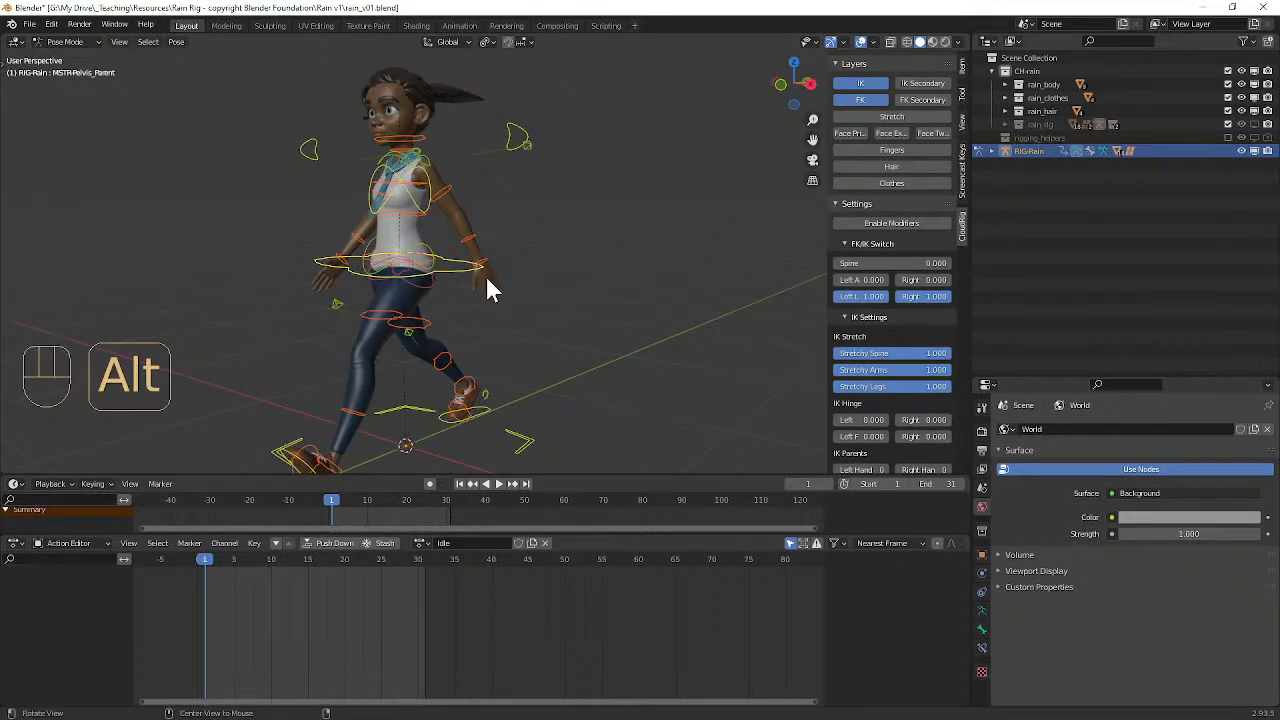
{"action": "key", "text": "alt+r"}
{"action": "middle_click_drag", "start_coordinate": [451, 277], "coordinate": [397, 267]}
{"action": "key", "text": "alt+g"}
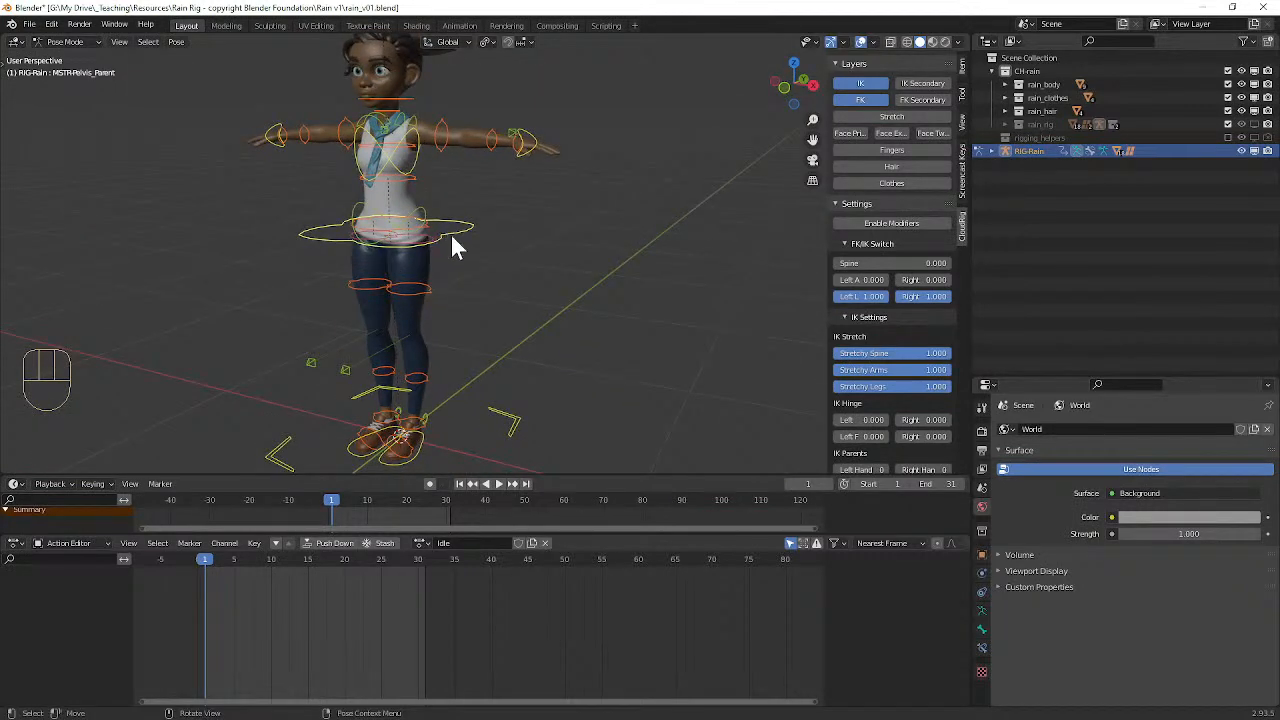
Step: Move the pelvis control about 0.10 m down and toward the character's left side so the knees bend
{"action": "middle_click_drag", "start_coordinate": [477, 266], "coordinate": [466, 220], "text": "alt"}
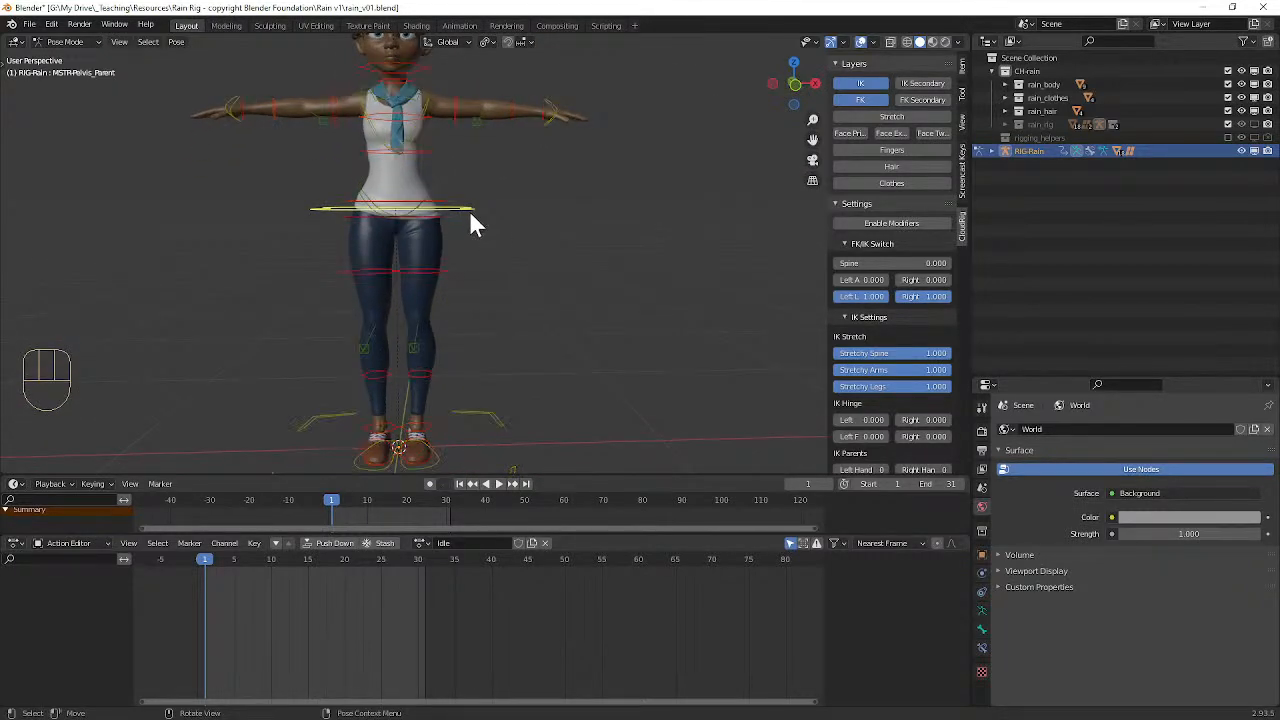
{"action": "key", "text": "g"}
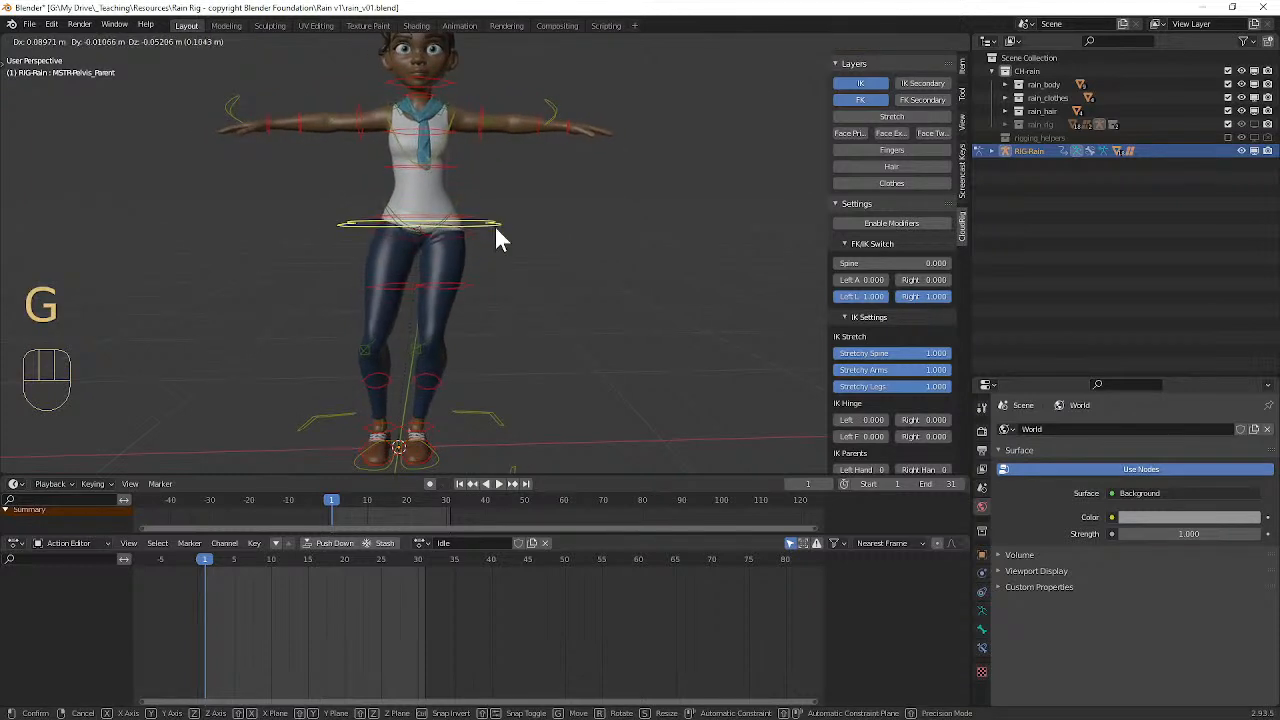
{"action": "left_click", "coordinate": [495, 227]}
Step: Move the left foot control outward along the X axis to widen the stance
{"action": "left_click", "coordinate": [440, 450]}
{"action": "key", "text": "g"}
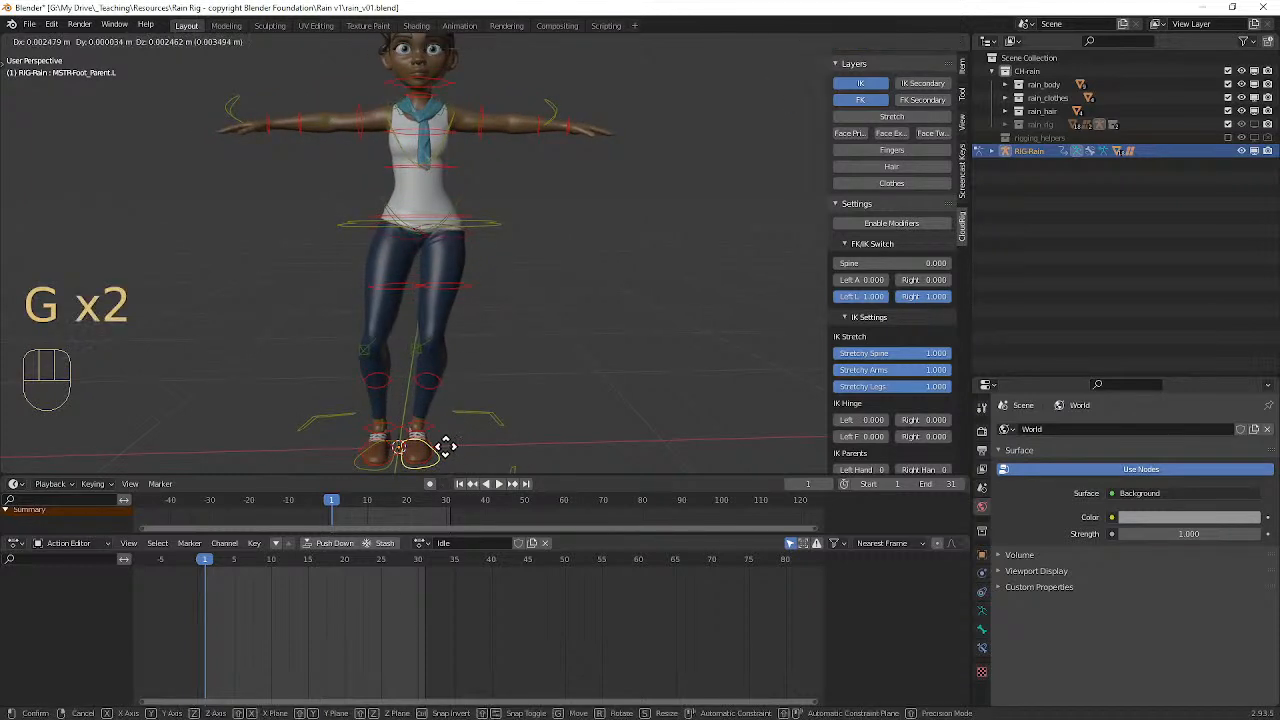
{"action": "key", "text": "x"}
{"action": "right_click", "coordinate": [485, 440]}
Step: Shift the pelvis control about 0.06 m further toward the left foot
{"action": "left_click", "coordinate": [502, 232]}
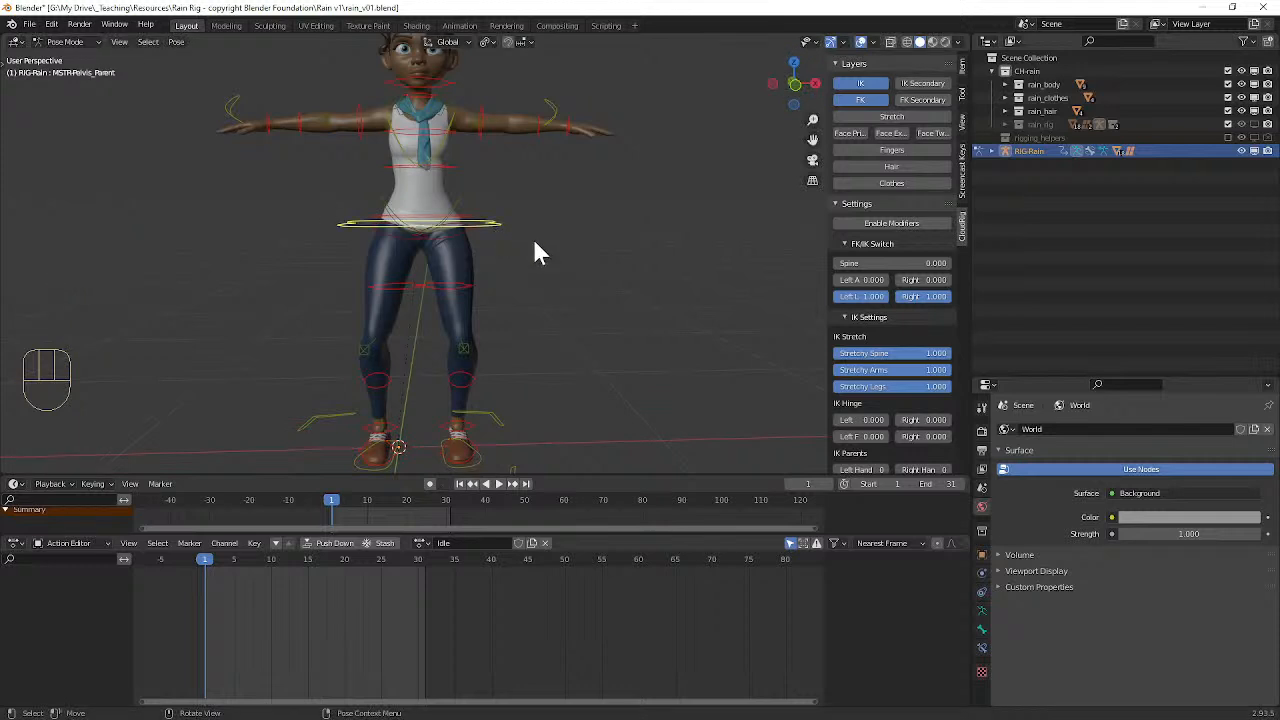
{"action": "key", "text": "g"}
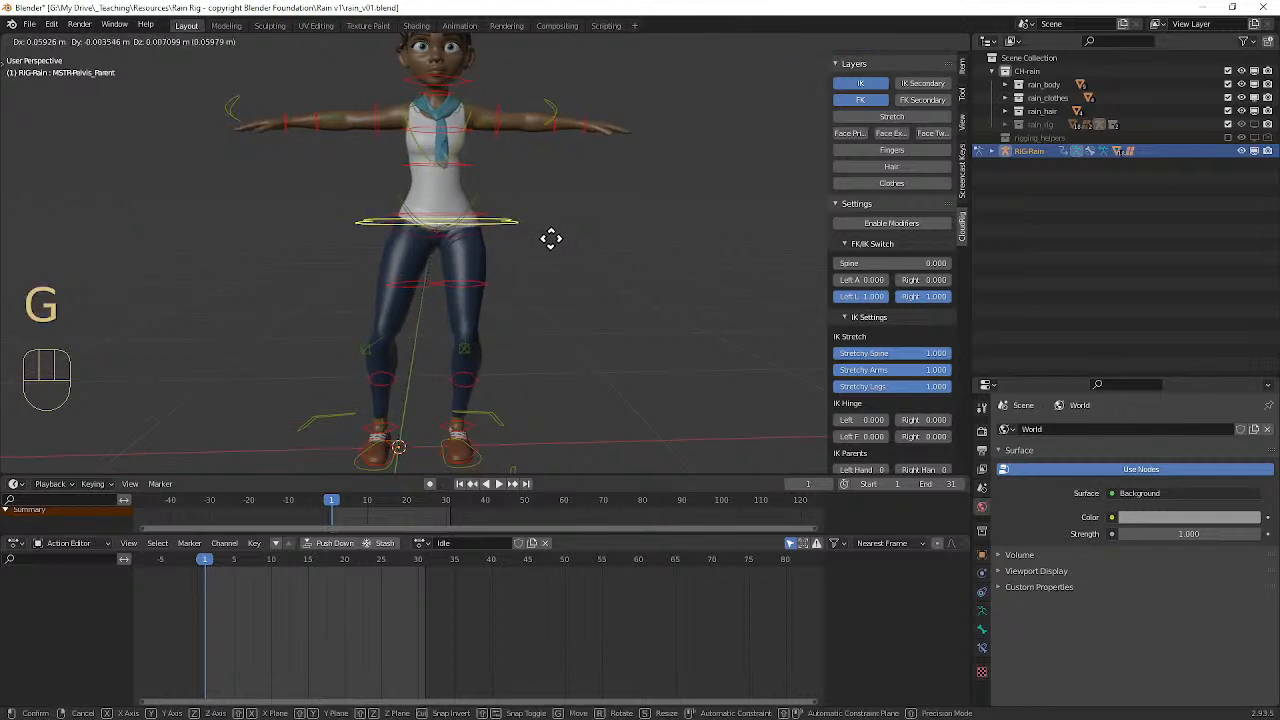
{"action": "left_click", "coordinate": [551, 238]}
{"action": "key", "text": "r"}
{"action": "right_click", "coordinate": [576, 238]}
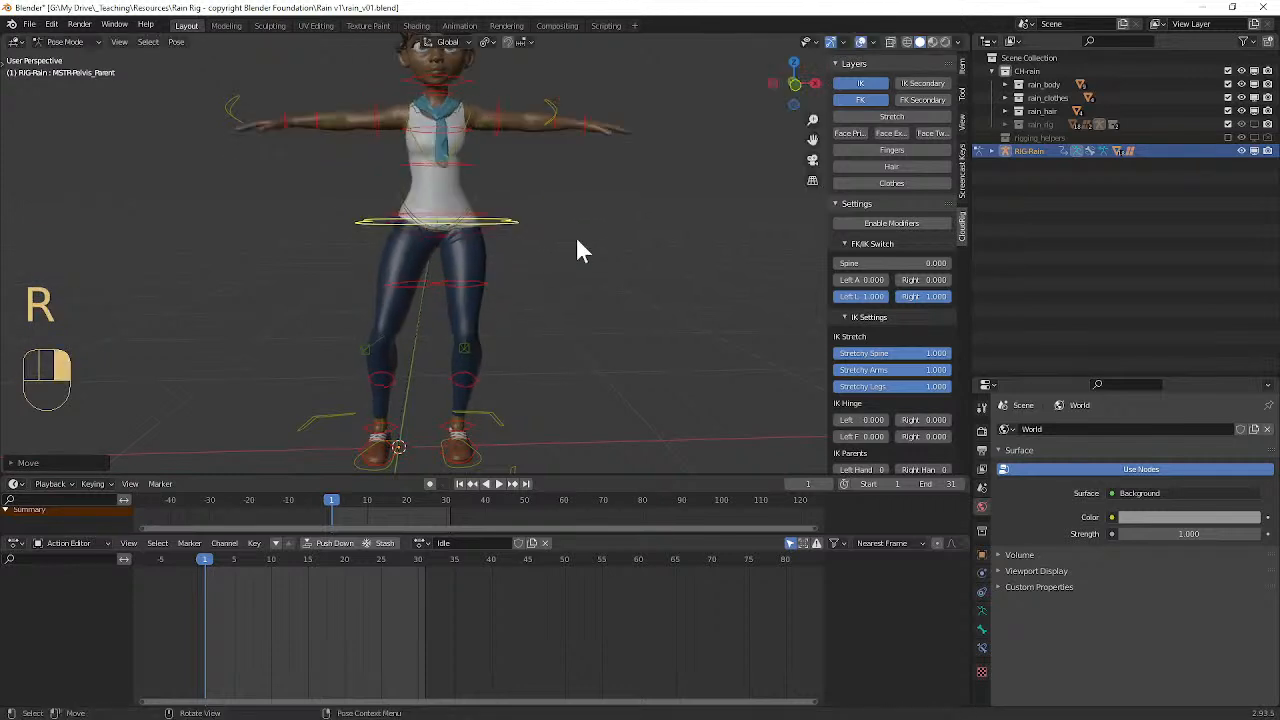
{"action": "left_click", "coordinate": [488, 231]}
{"action": "left_click", "coordinate": [490, 220]}
{"action": "key", "text": "r"}
{"action": "right_click", "coordinate": [562, 244]}
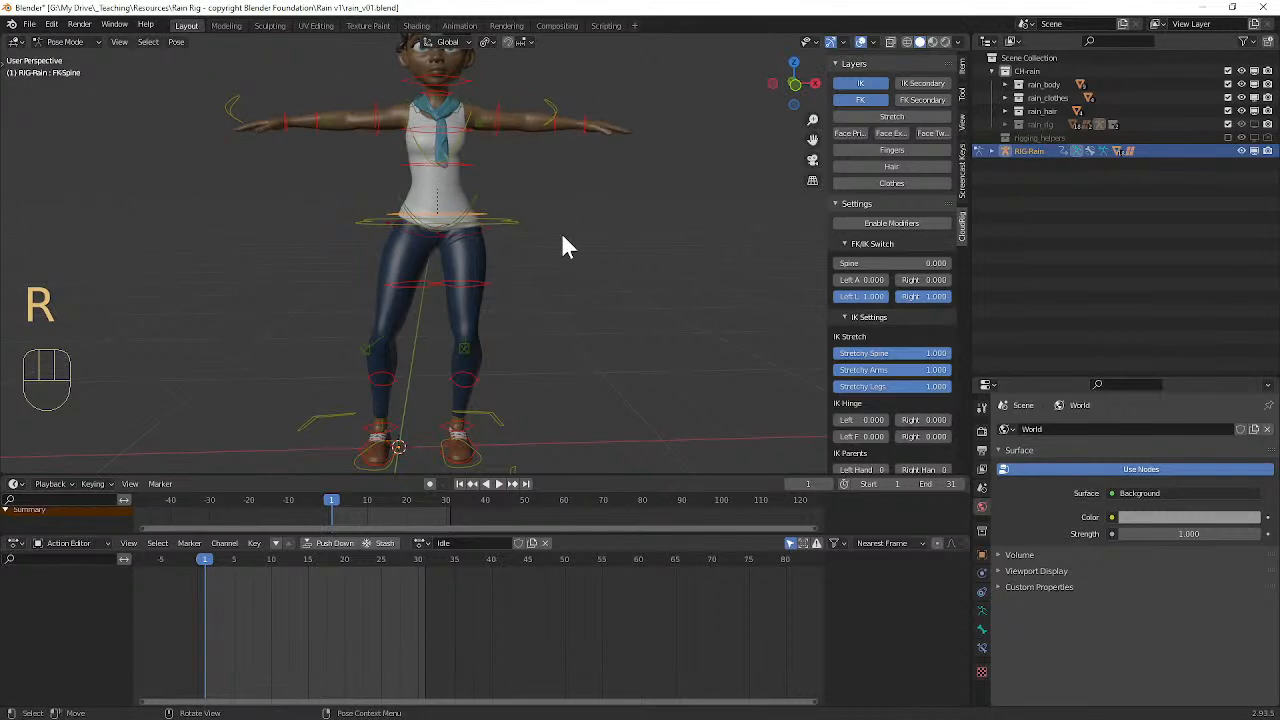
Step: Tilt the MSTR-Hips control about 10° in the front view so the left hip is raised
{"action": "scroll", "coordinate": [543, 262], "scroll_direction": "up", "scroll_amount": 4}
{"action": "mouse_move", "coordinate": [446, 251]}
{"action": "middle_mouse_down"}
{"action": "mouse_move", "coordinate": [459, 256]}
{"action": "mouse_move", "coordinate": [432, 245]}
{"action": "middle_mouse_up"}
{"action": "left_click", "coordinate": [404, 247]}
{"action": "middle_click_drag", "start_coordinate": [571, 268], "coordinate": [597, 246]}
{"action": "key", "text": "r"}
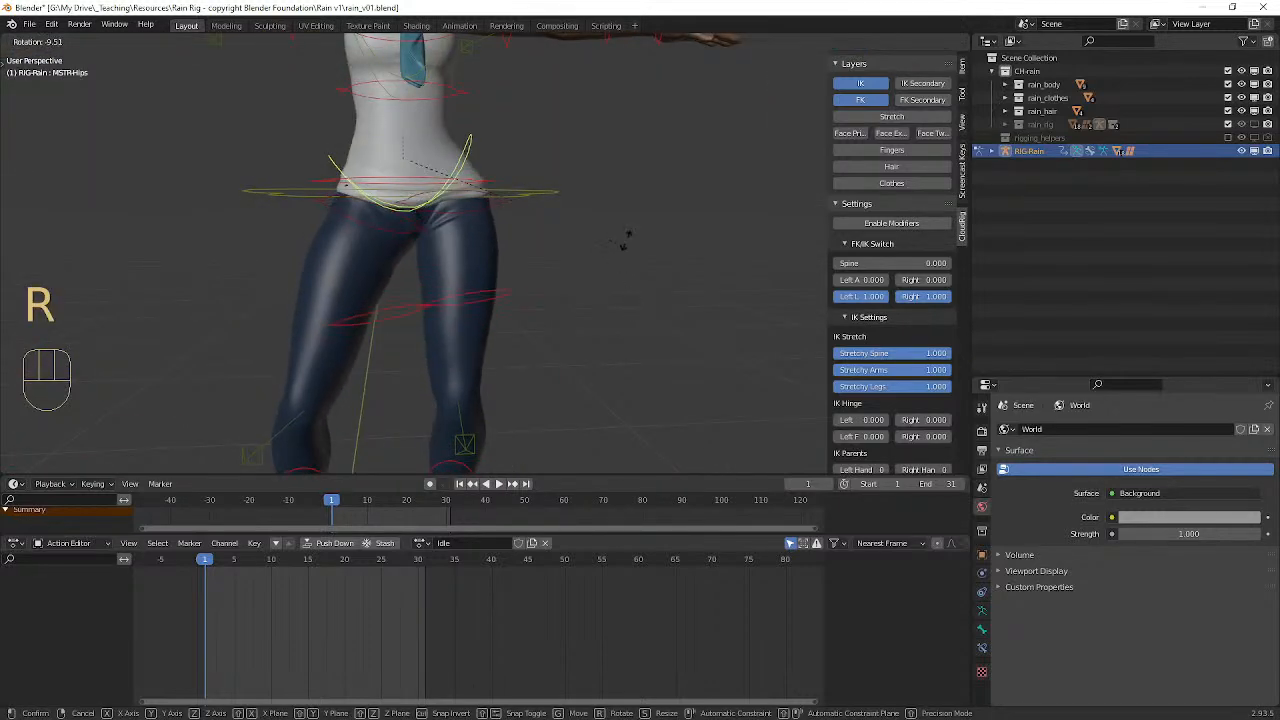
{"action": "left_click", "coordinate": [614, 231]}
Step: Turn the left foot outward about 22° around the global Z axis
{"action": "scroll", "coordinate": [614, 231], "scroll_direction": "down", "scroll_amount": 3}
{"action": "middle_click_drag", "start_coordinate": [614, 240], "coordinate": [585, 255]}
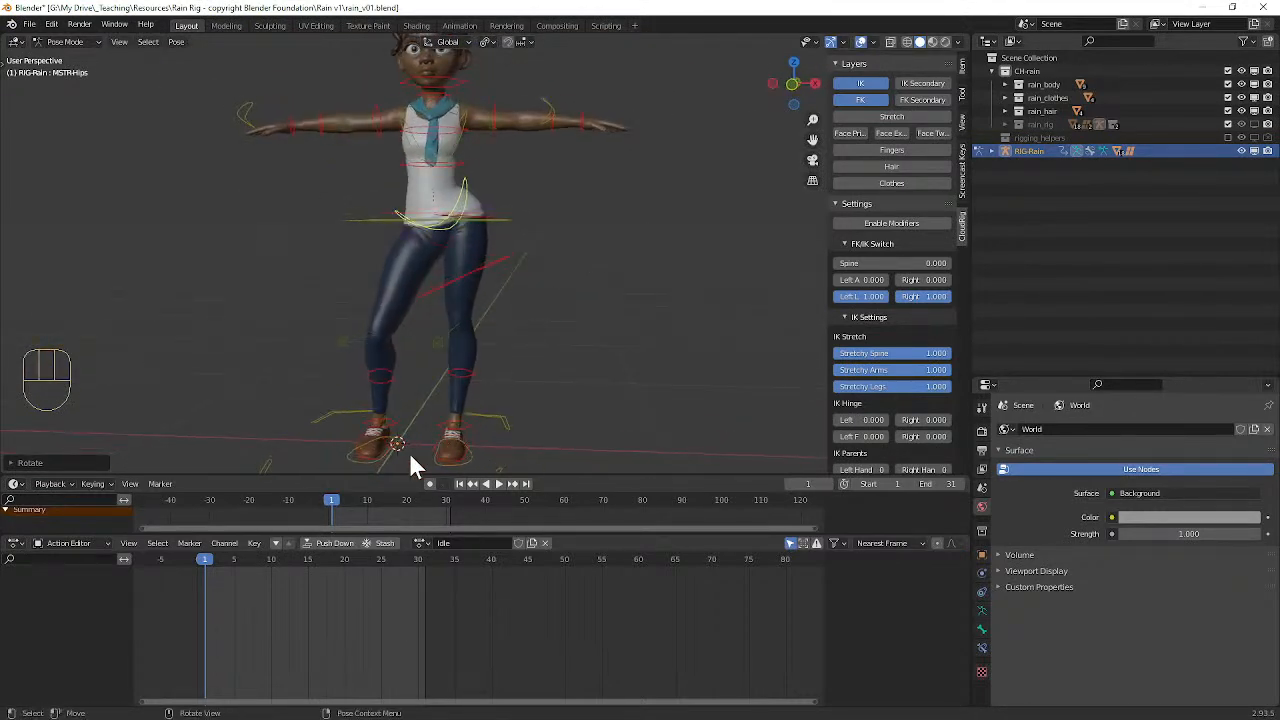
{"action": "left_click", "coordinate": [349, 470]}
{"action": "middle_click_drag", "start_coordinate": [357, 466], "coordinate": [414, 423]}
{"action": "left_click", "coordinate": [497, 457]}
{"action": "middle_click_drag", "start_coordinate": [533, 442], "coordinate": [523, 436]}
{"action": "key", "text": "r"}
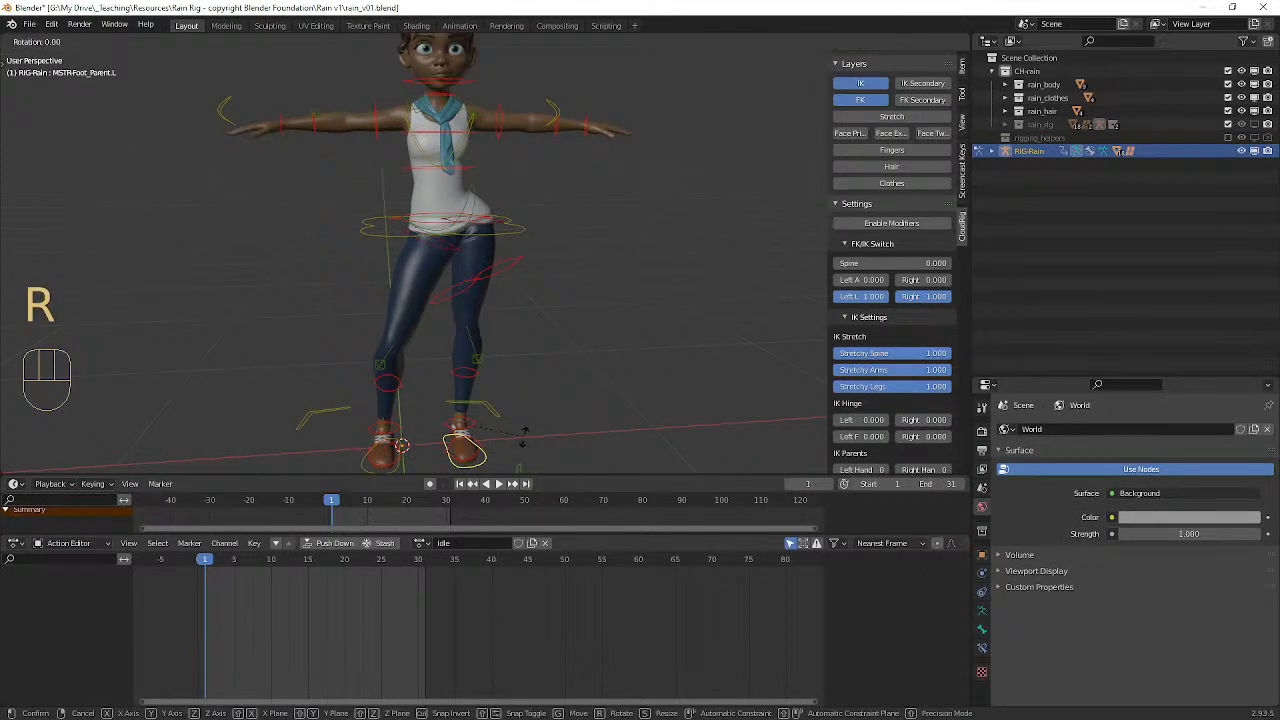
{"action": "key", "text": "z"}
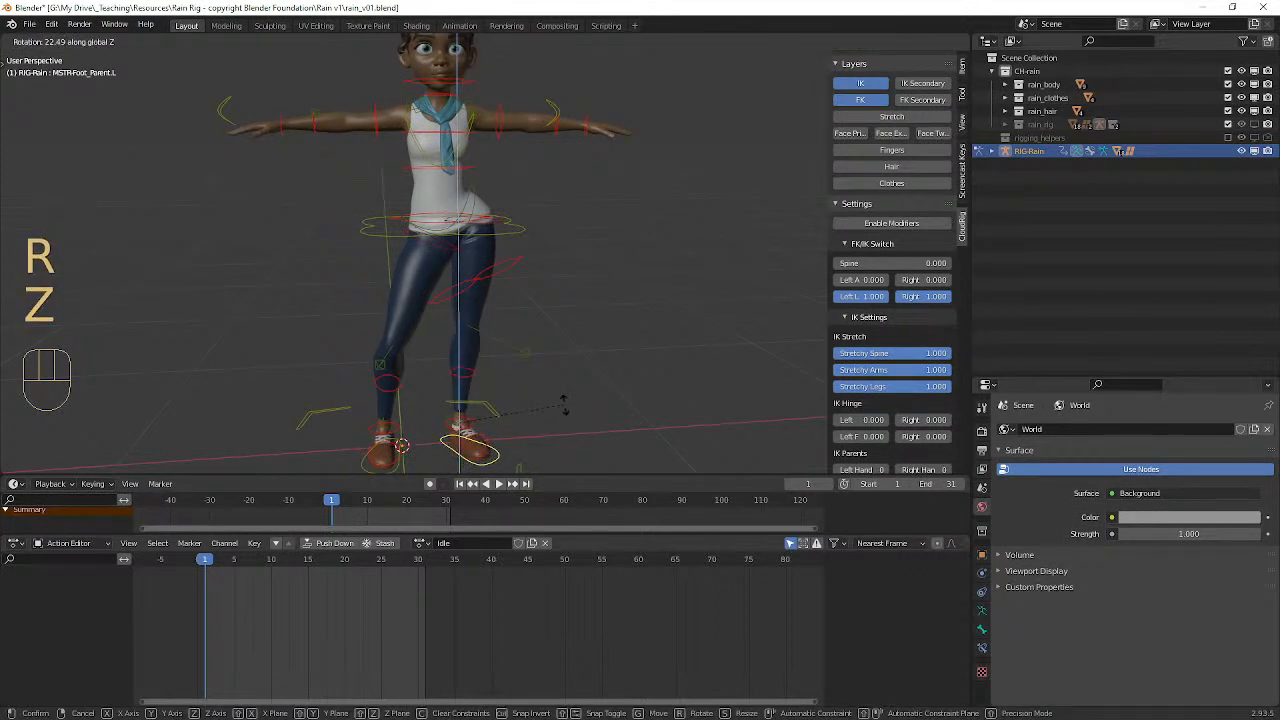
{"action": "left_click", "coordinate": [564, 405]}
Step: Move the right foot inward within the ground plane and turn it outward about 16° around global Z
{"action": "left_click", "coordinate": [400, 458]}
{"action": "middle_click_drag", "start_coordinate": [405, 456], "coordinate": [421, 449]}
{"action": "key", "text": "g"}
{"action": "key", "text": "shift+z"}
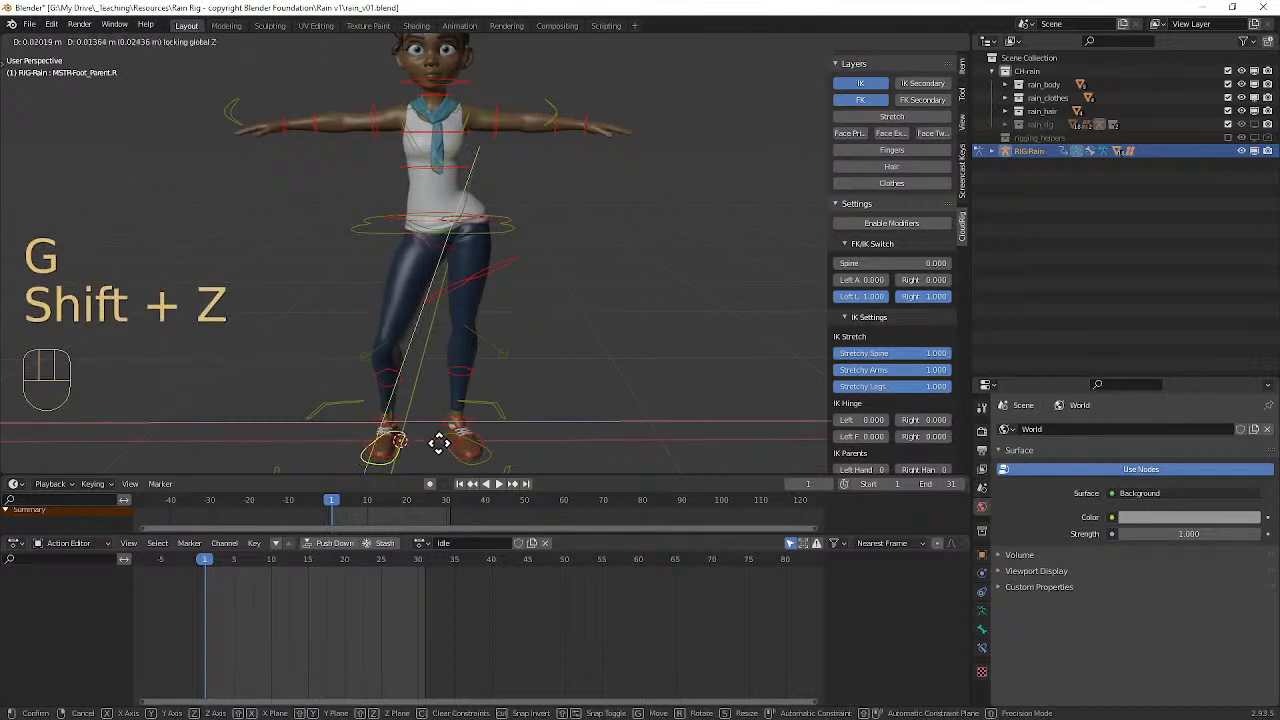
{"action": "left_click", "coordinate": [446, 441]}
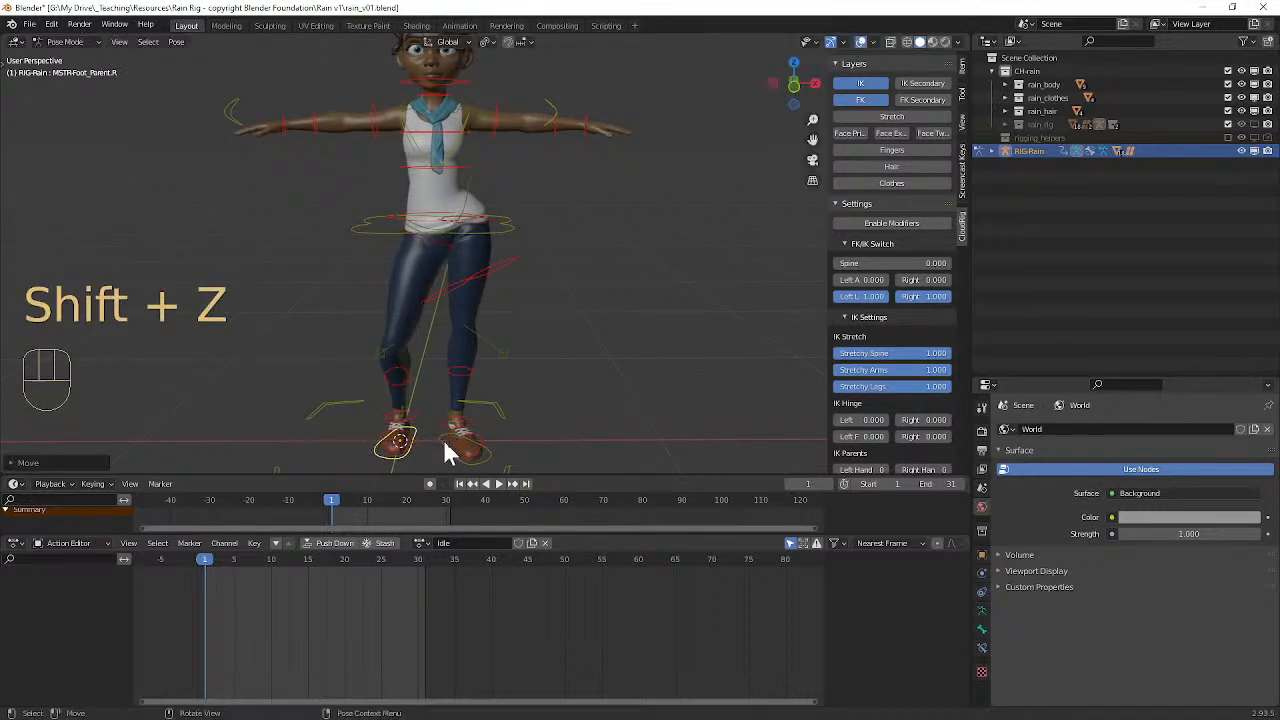
{"action": "key", "text": "r"}
{"action": "key", "text": "z"}
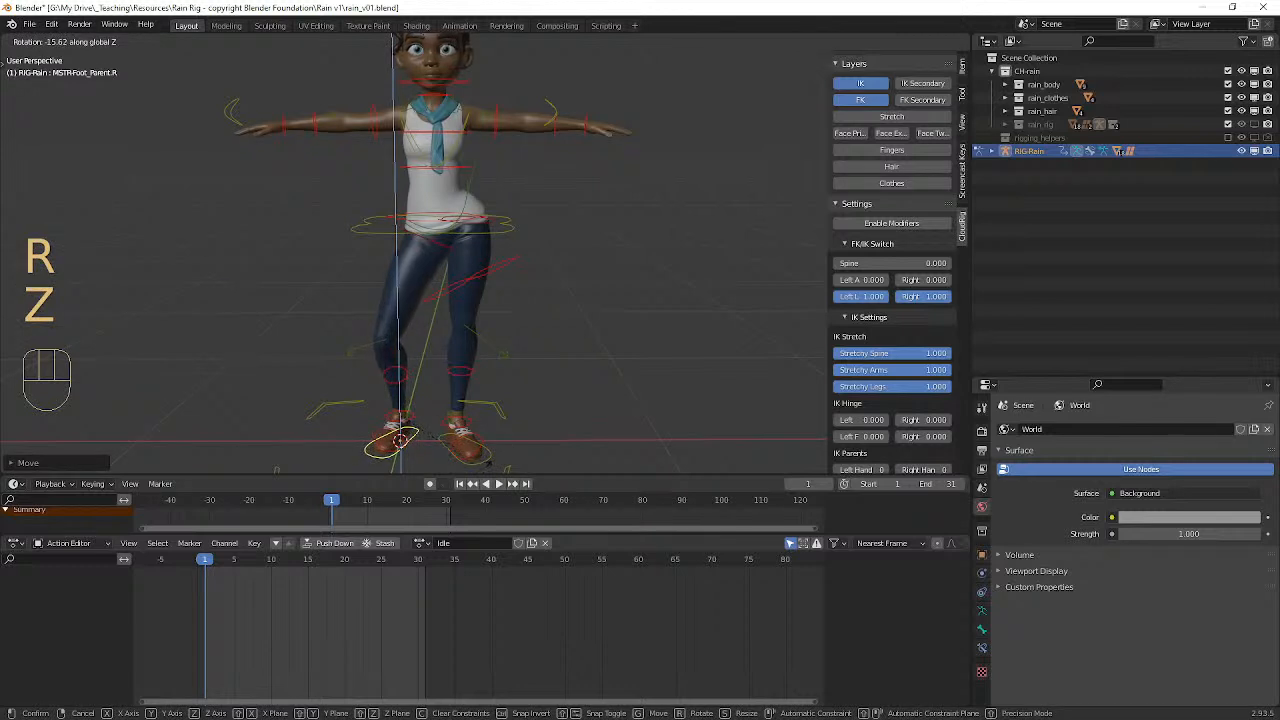
{"action": "left_click", "coordinate": [489, 463]}
{"action": "mouse_move", "coordinate": [523, 338]}
{"action": "middle_mouse_down", "text": "shift"}
{"action": "mouse_move", "coordinate": [535, 382]}
{"action": "mouse_move", "coordinate": [530, 350]}
{"action": "middle_mouse_up", "text": "shift"}
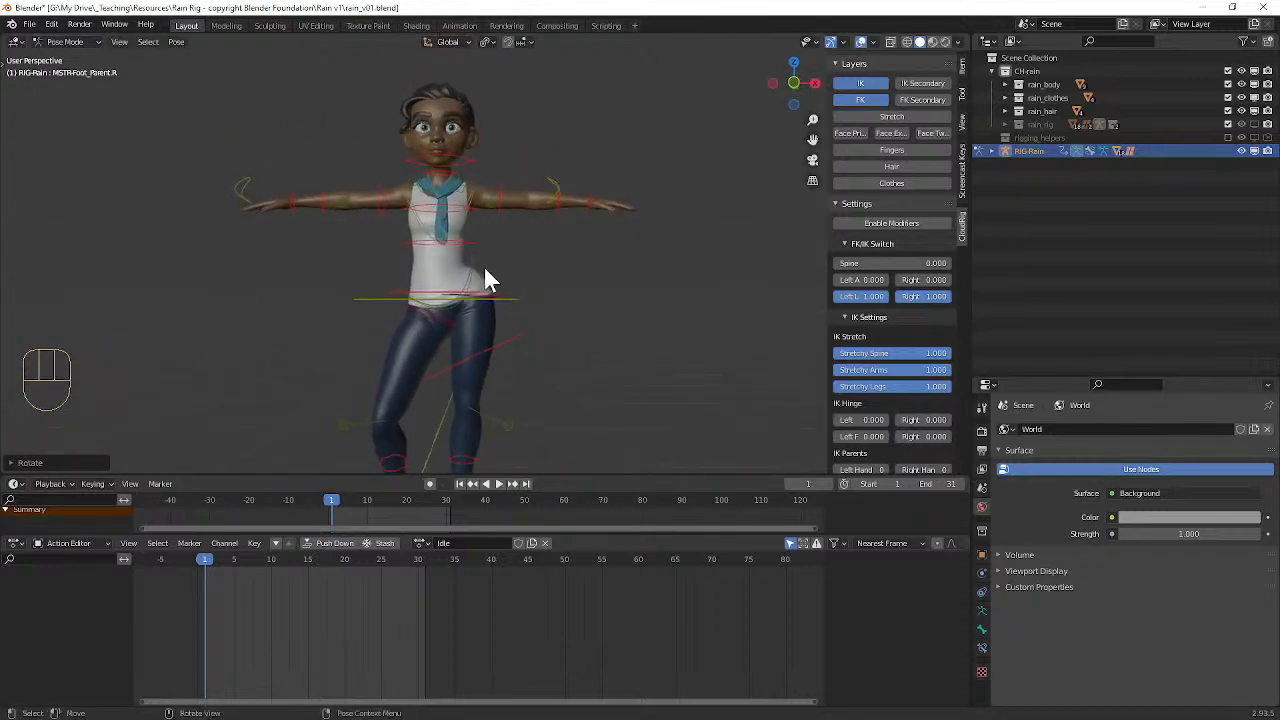
{"action": "left_click", "coordinate": [516, 301]}
{"action": "key", "text": "r"}
{"action": "right_click", "coordinate": [519, 268]}
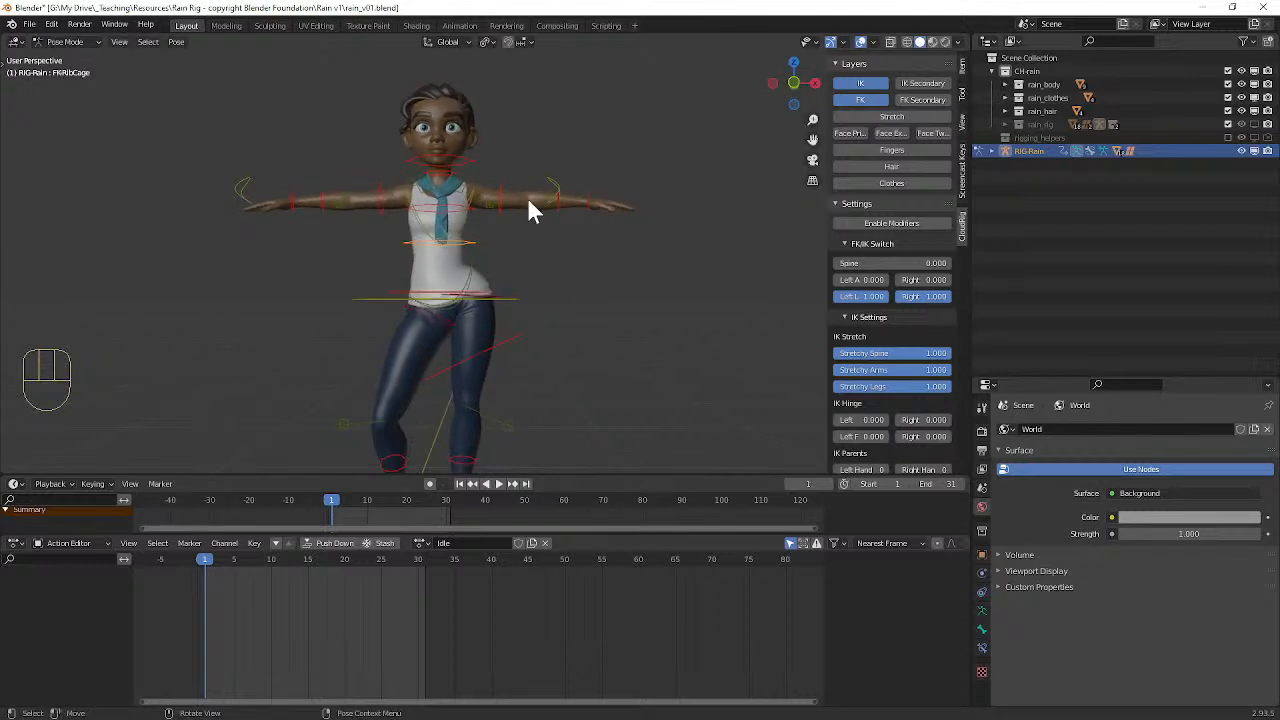
Step: Rotate the left upper arm control down from the T-pose toward the body
{"action": "middle_click_drag", "start_coordinate": [512, 205], "coordinate": [569, 266]}
{"action": "key", "text": "r"}
{"action": "left_click", "coordinate": [543, 323]}
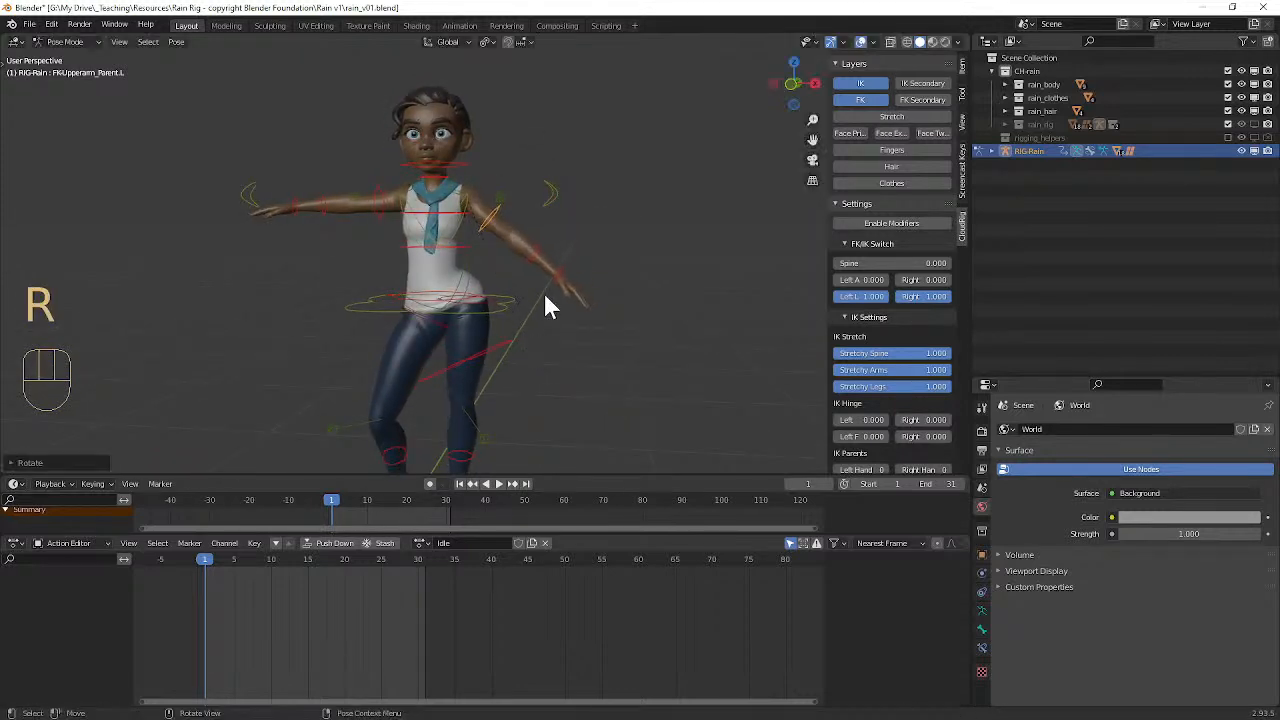
{"action": "left_click", "coordinate": [543, 254]}
{"action": "key", "text": "r"}
{"action": "right_click", "coordinate": [538, 325]}
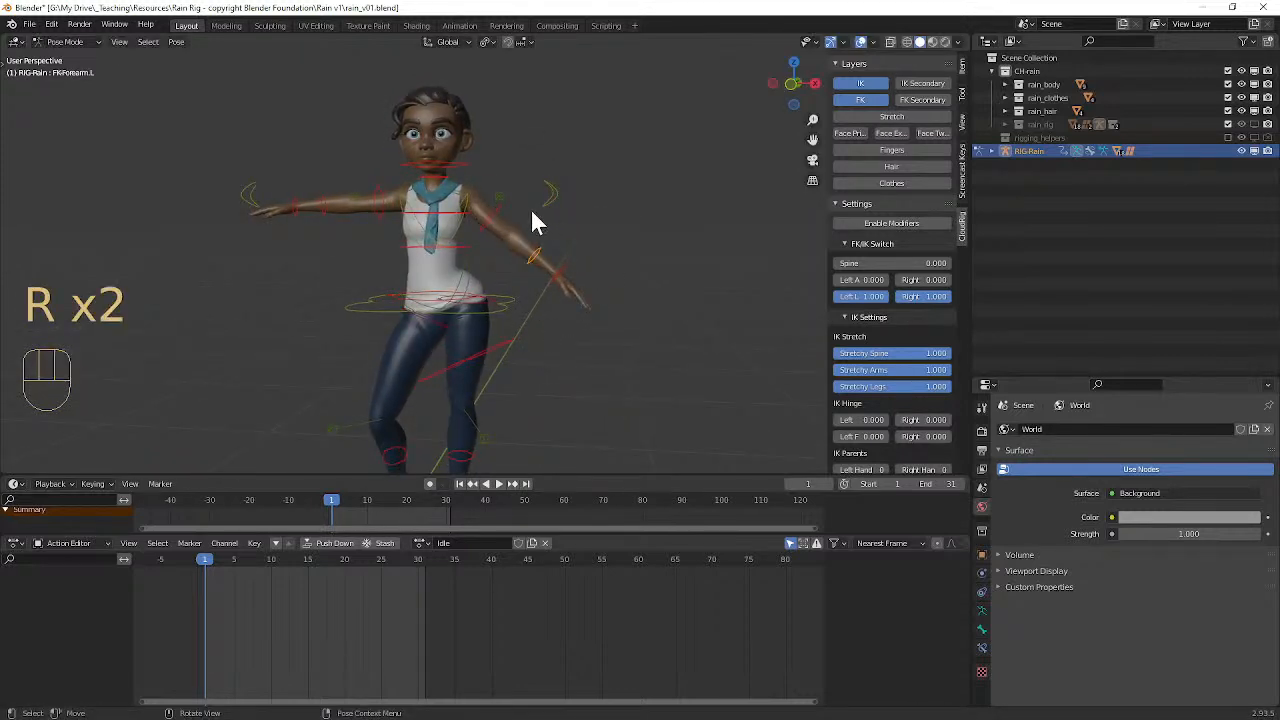
{"action": "middle_click_drag", "start_coordinate": [499, 212], "coordinate": [446, 203]}
{"action": "key", "text": "r"}
{"action": "right_click", "coordinate": [518, 168]}
Step: Rotate the left upper arm control slightly around its local Z axis
{"action": "middle_click_drag", "start_coordinate": [517, 168], "coordinate": [655, 211]}
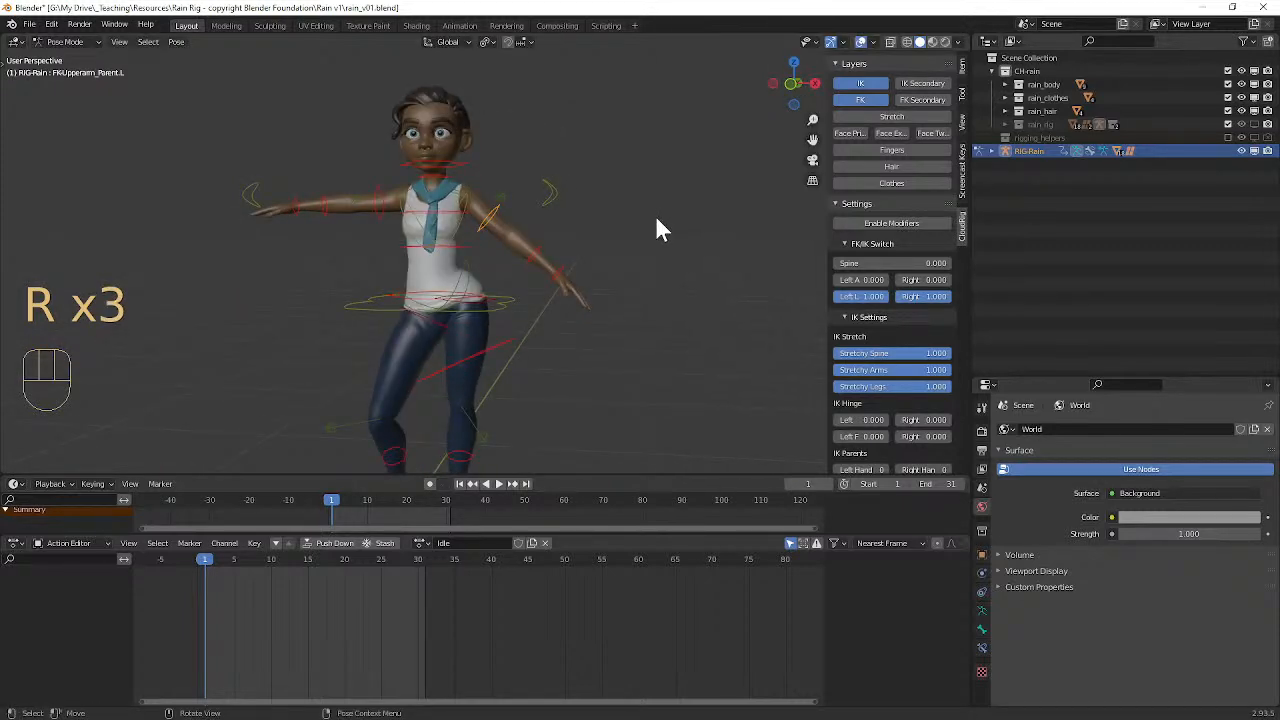
{"action": "key", "text": "r"}
{"action": "key", "text": "z"}
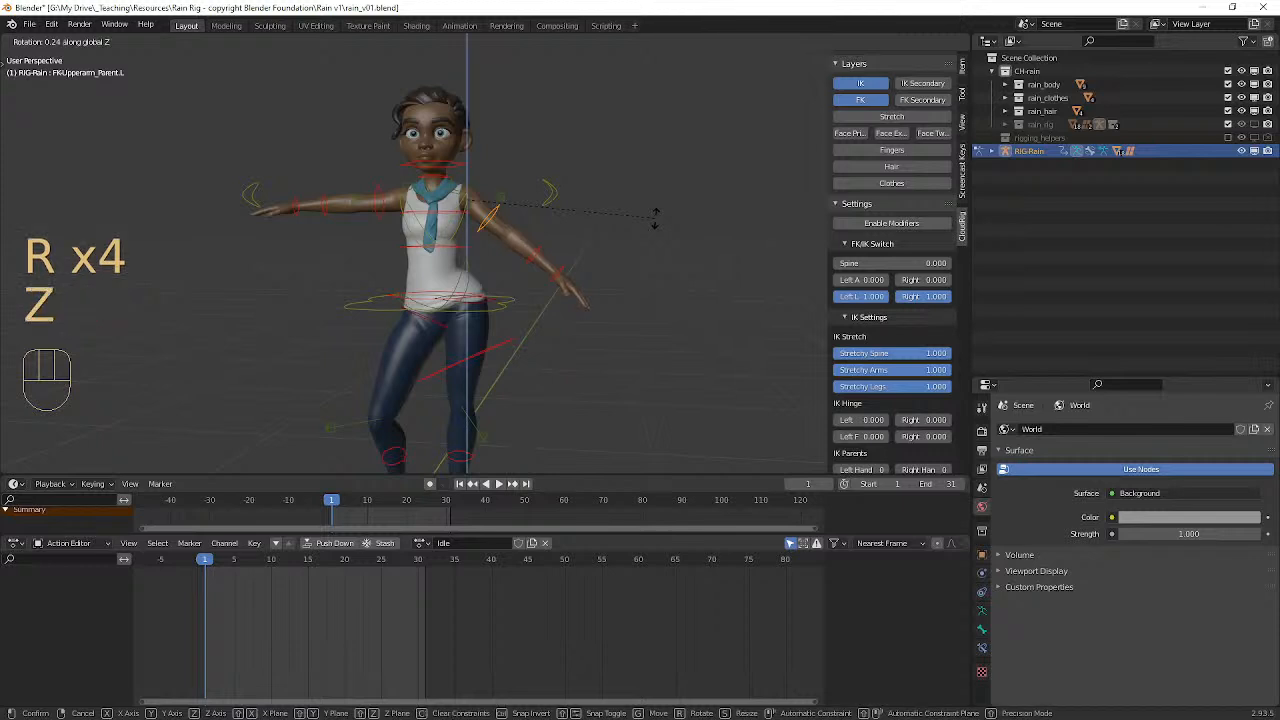
{"action": "key", "text": "z"}
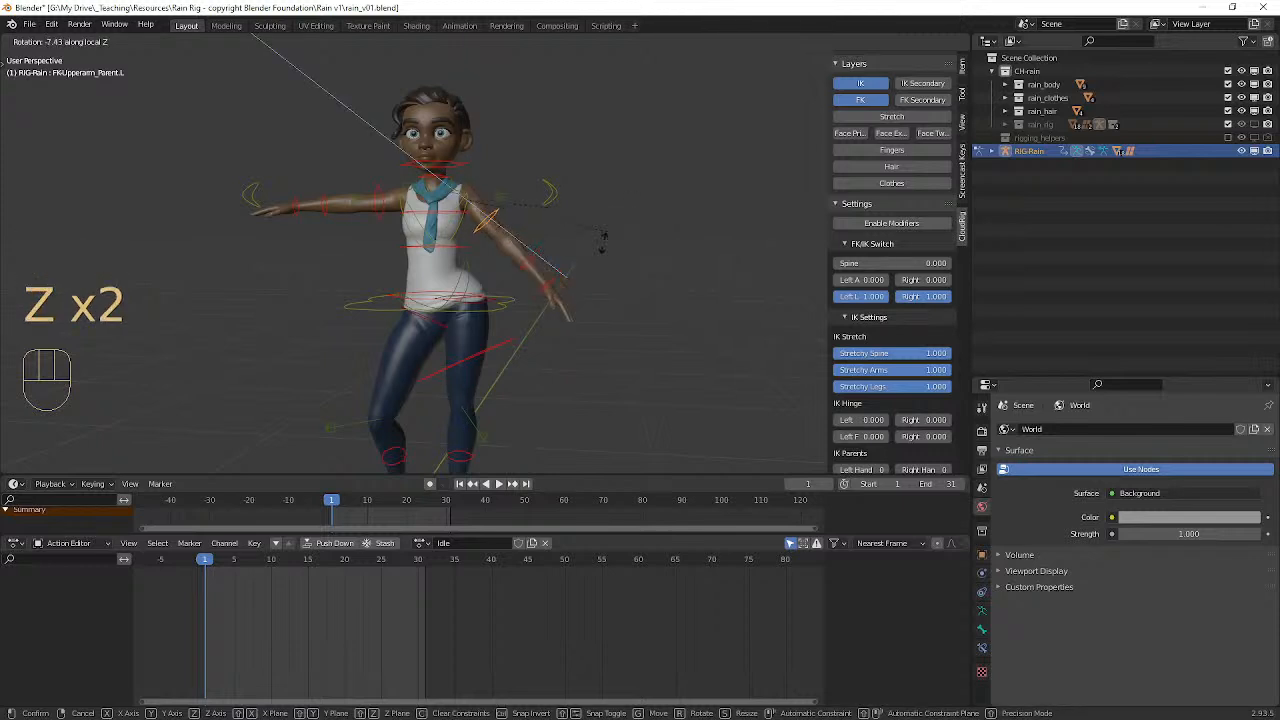
{"action": "left_click", "coordinate": [623, 201]}
Step: Rotate the left upper arm control about 36° around its local Y axis
{"action": "middle_click_drag", "start_coordinate": [623, 201], "coordinate": [606, 214]}
{"action": "key", "text": "r"}
{"action": "key", "text": "y"}
{"action": "key", "text": "y"}
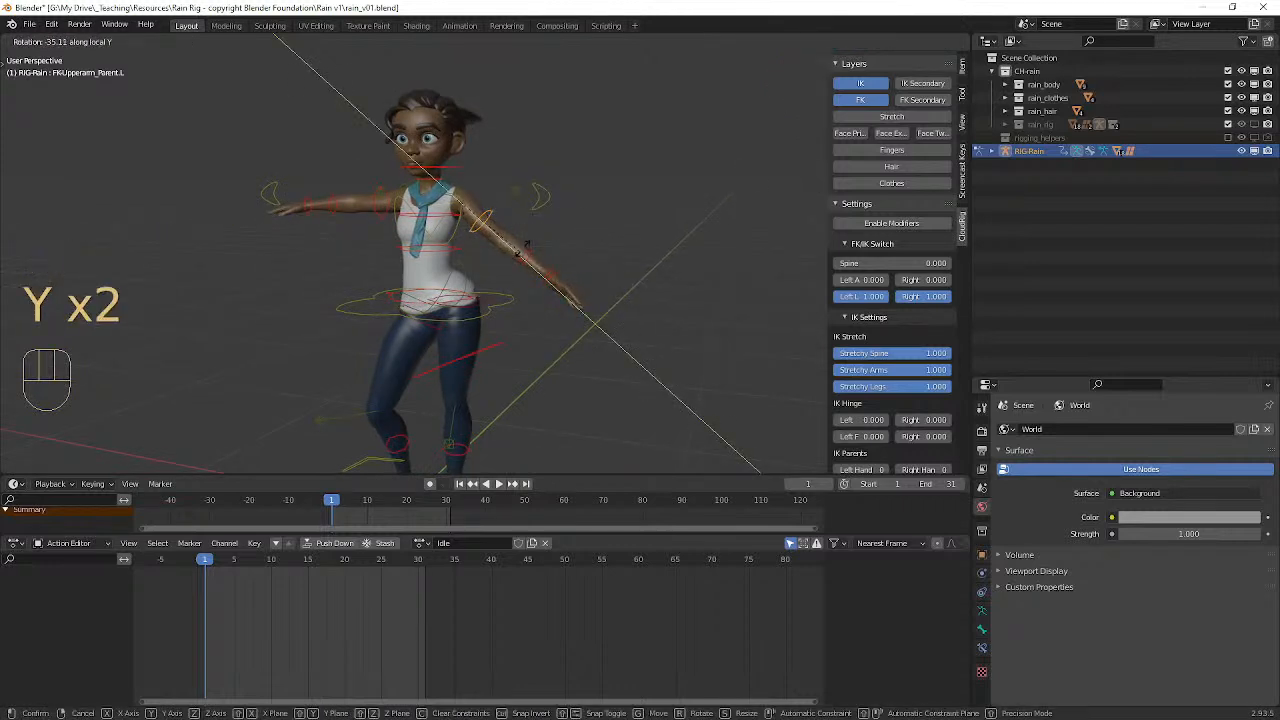
{"action": "left_click", "coordinate": [751, 42]}
Step: Bend the left forearm control downward at the elbow, bringing the hand closer to the body
{"action": "middle_click_drag", "start_coordinate": [612, 362], "coordinate": [630, 387]}
{"action": "scroll", "coordinate": [630, 387], "scroll_direction": "up", "scroll_amount": 2}
{"action": "left_click", "coordinate": [578, 252]}
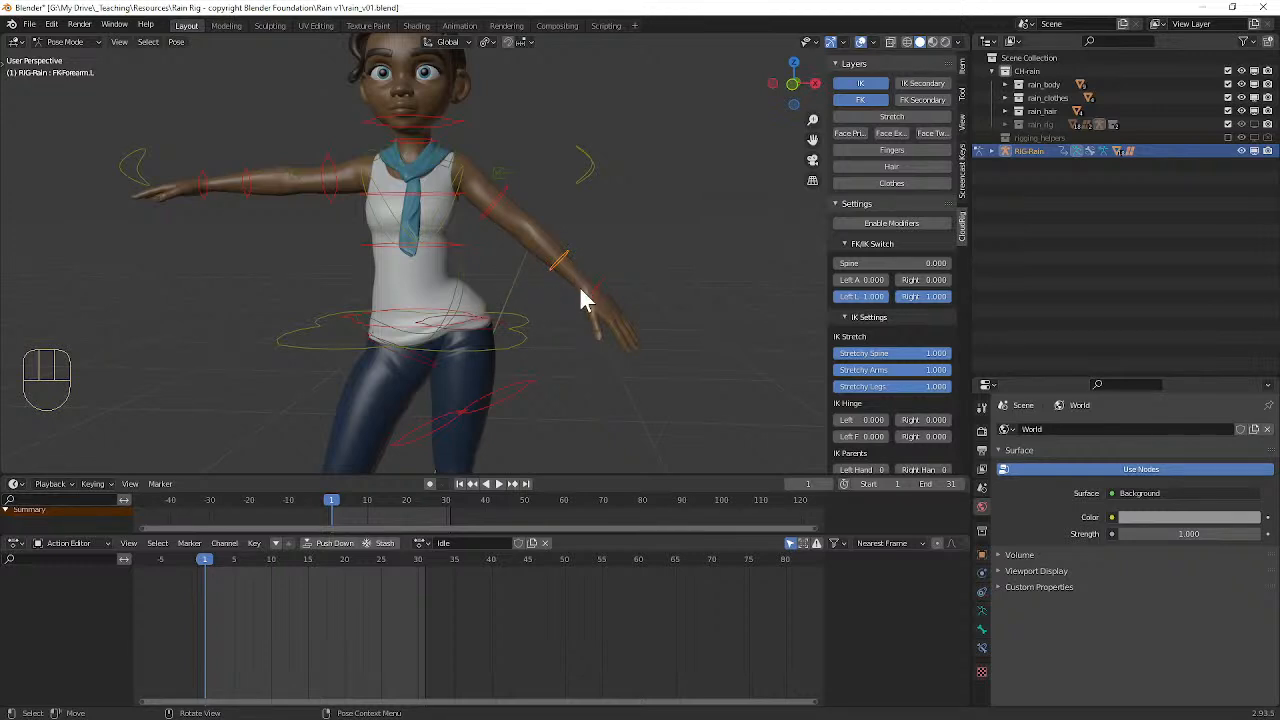
{"action": "key", "text": "r"}
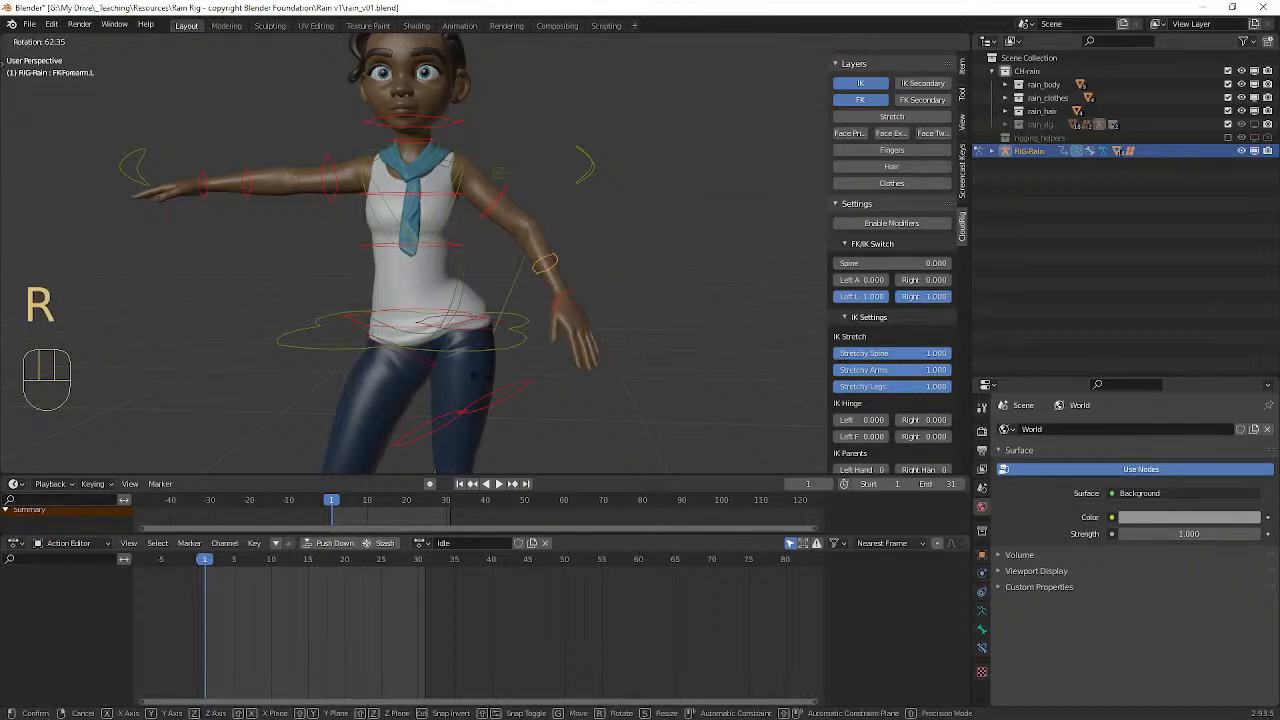
{"action": "left_click", "coordinate": [385, 340]}
{"action": "mouse_move", "coordinate": [629, 414]}
{"action": "middle_mouse_down"}
{"action": "mouse_move", "coordinate": [443, 406]}
{"action": "mouse_move", "coordinate": [652, 413]}
{"action": "middle_mouse_up"}
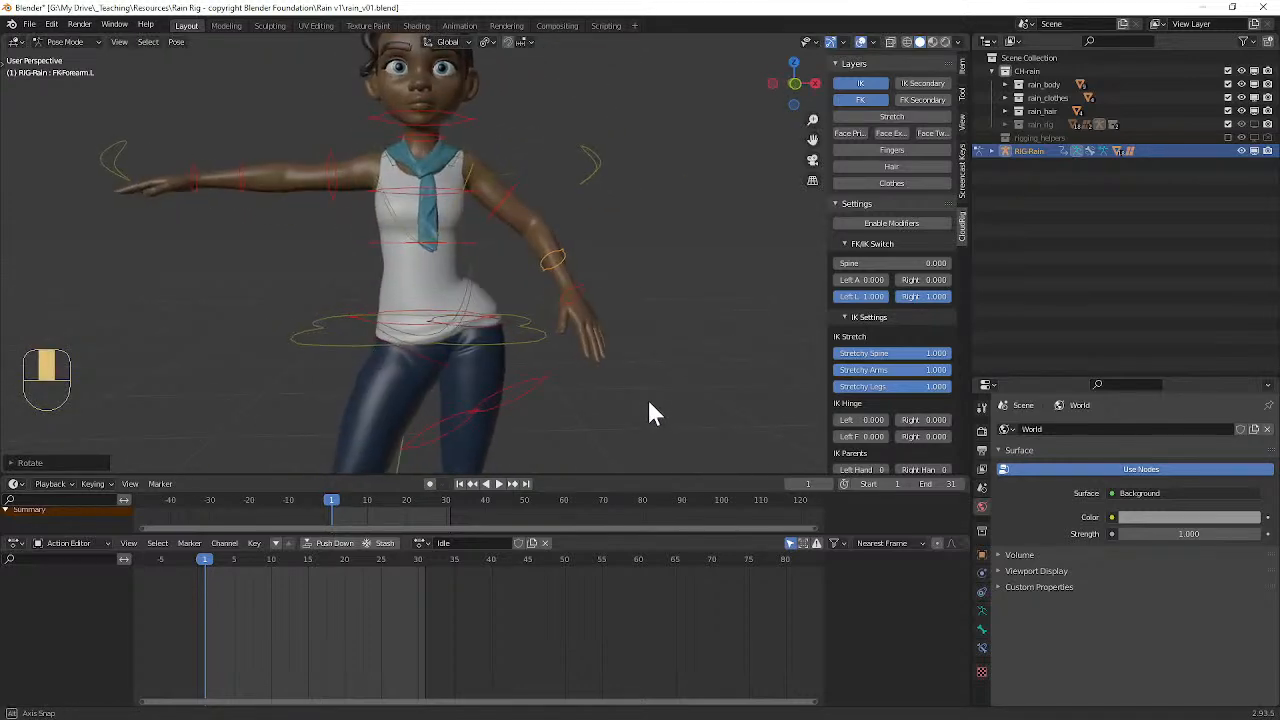
Step: Lower the left upper arm control to the body's side and adjust its swing as seen from the side
{"action": "left_click", "coordinate": [533, 219]}
{"action": "left_click", "coordinate": [519, 190]}
{"action": "key", "text": "r"}
{"action": "left_click", "coordinate": [588, 340]}
{"action": "middle_click_drag", "start_coordinate": [590, 345], "coordinate": [428, 268]}
{"action": "key", "text": "r"}
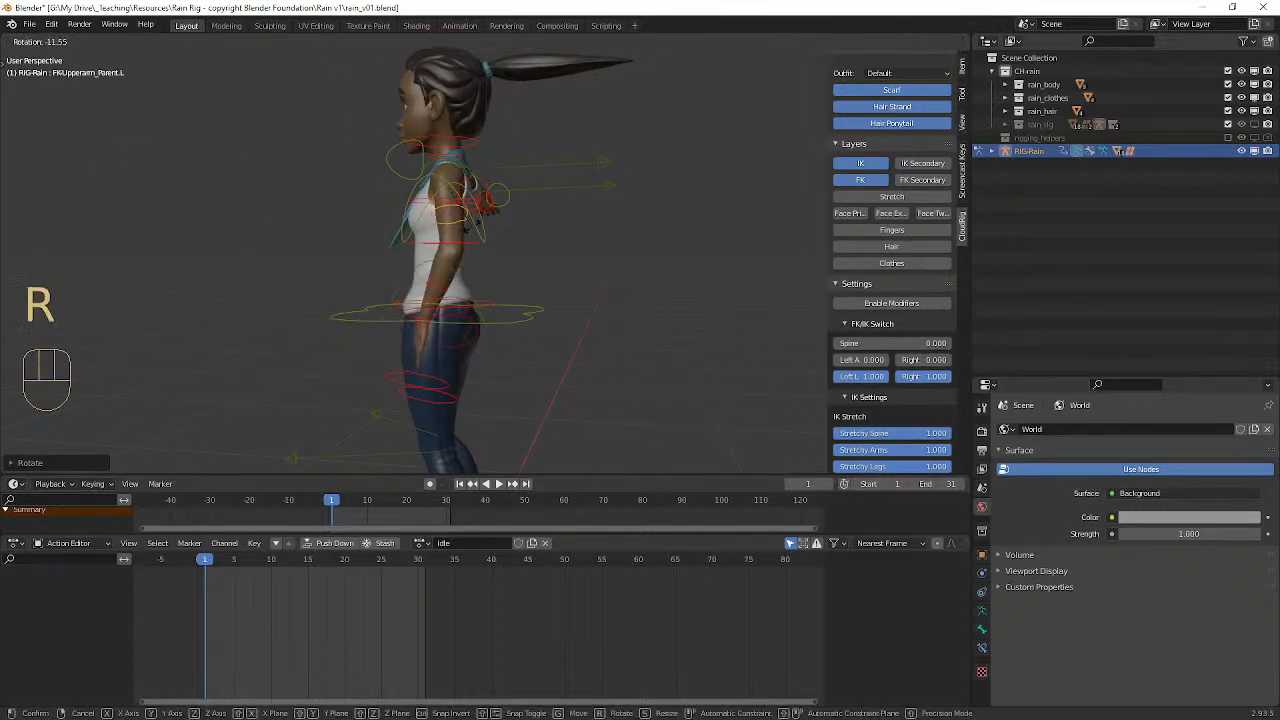
{"action": "left_click", "coordinate": [468, 225]}
Step: Rotate the right upper arm control down to the body's side and fine-tune its angle from a second viewpoint
{"action": "middle_click_drag", "start_coordinate": [468, 225], "coordinate": [356, 239]}
{"action": "left_click", "coordinate": [340, 165]}
{"action": "key", "text": "r"}
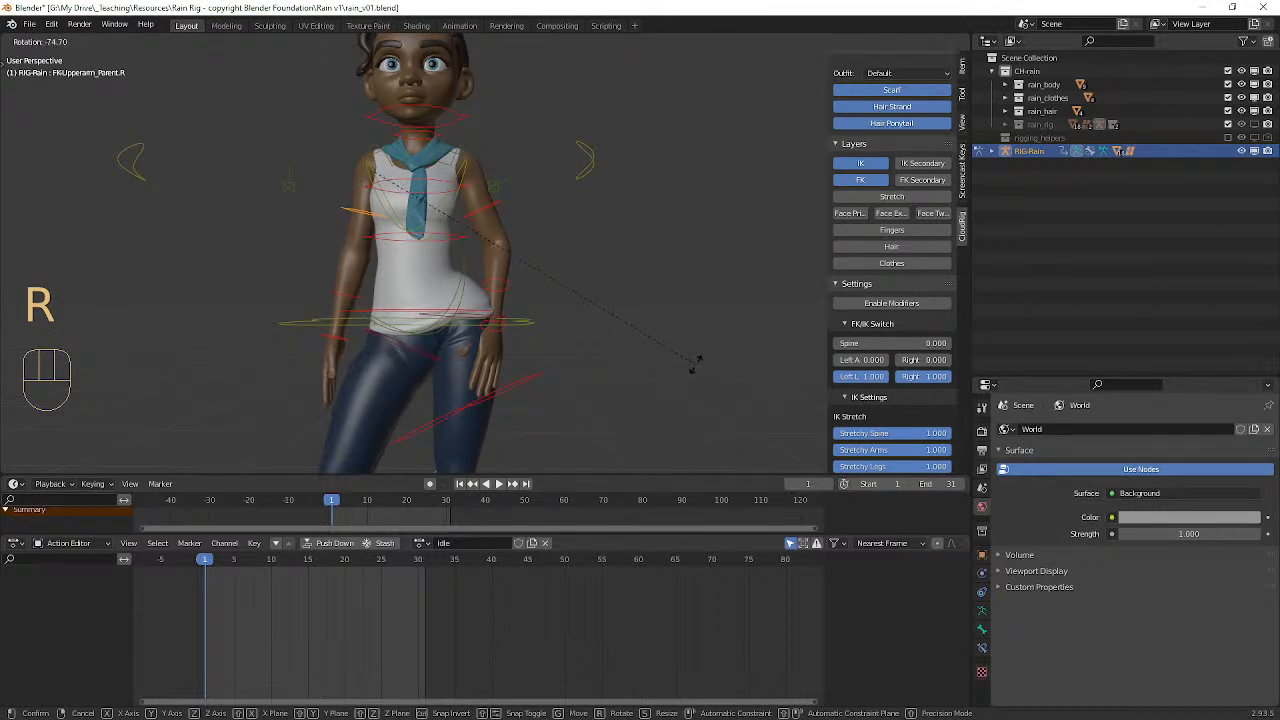
{"action": "left_click", "coordinate": [477, 343]}
{"action": "middle_click_drag", "start_coordinate": [477, 343], "coordinate": [430, 385]}
{"action": "key", "text": "r"}
{"action": "left_click", "coordinate": [701, 378]}
Step: Try free trackball rotations on the head and neck controls
{"action": "left_click", "coordinate": [459, 128]}
{"action": "middle_click_drag", "start_coordinate": [545, 173], "coordinate": [534, 196]}
{"action": "key", "text": "r"}
{"action": "key", "text": "r"}
{"action": "left_click", "coordinate": [515, 195]}
{"action": "right_click", "coordinate": [429, 150]}
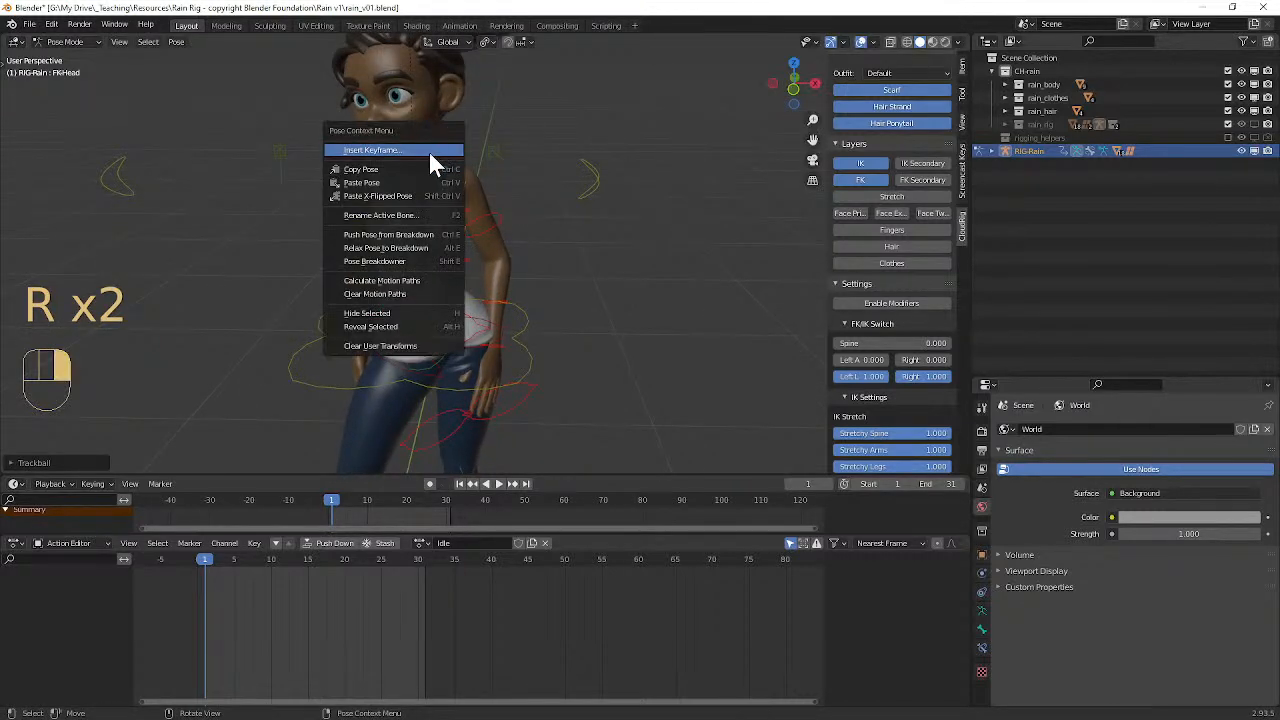
{"action": "key", "text": "ctrl+z"}
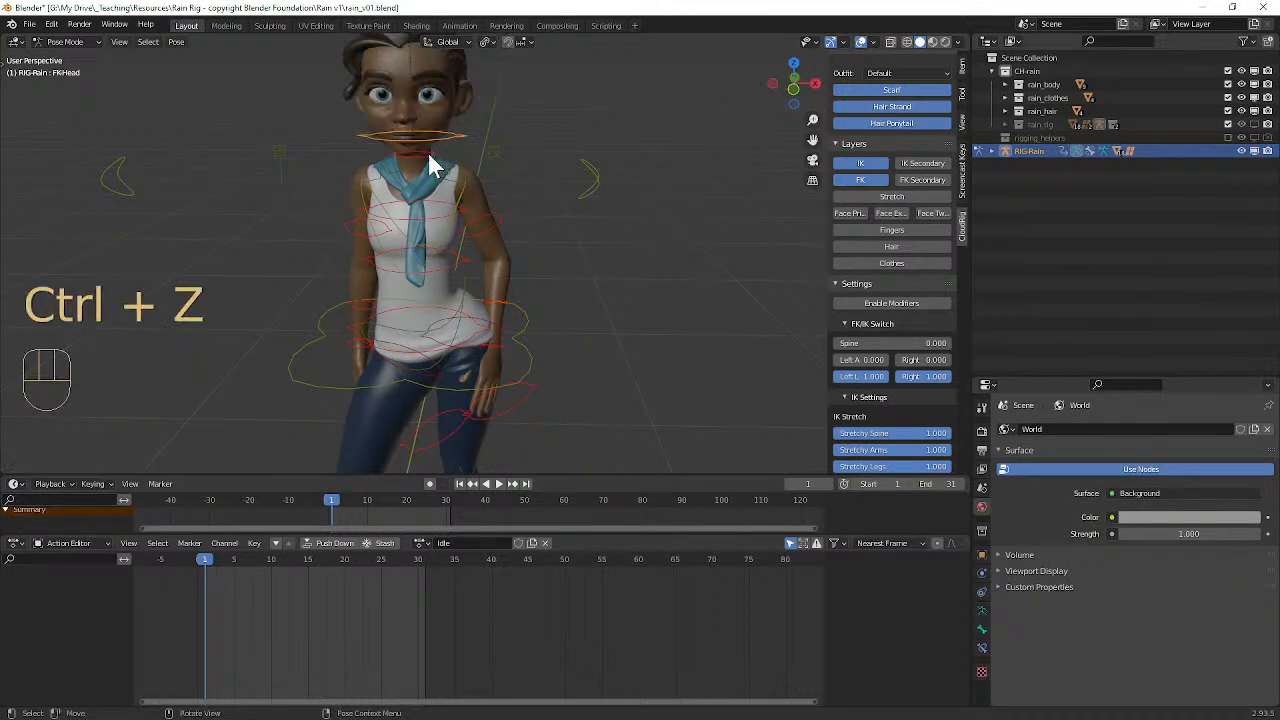
{"action": "key", "text": "r"}
{"action": "key", "text": "r"}
{"action": "left_click", "coordinate": [526, 257]}
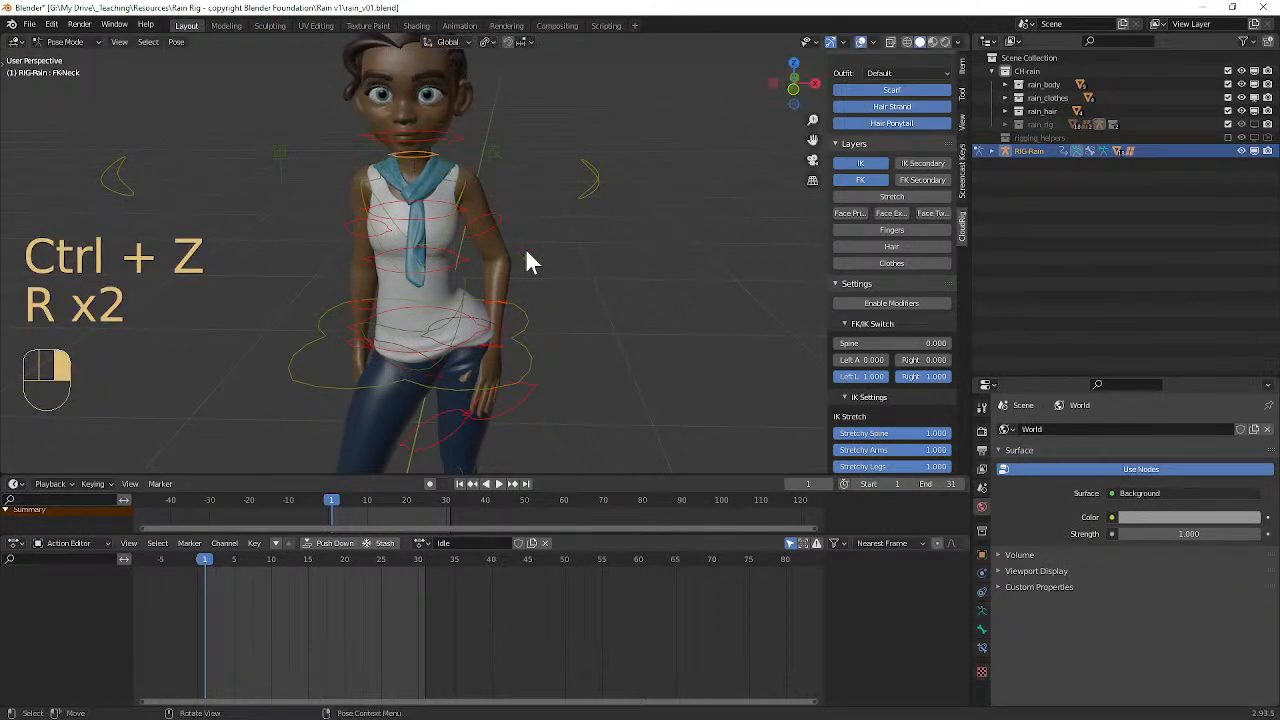
Step: Turn the neck control about -43° around its local Y axis so the head looks to one side
{"action": "key", "text": "r"}
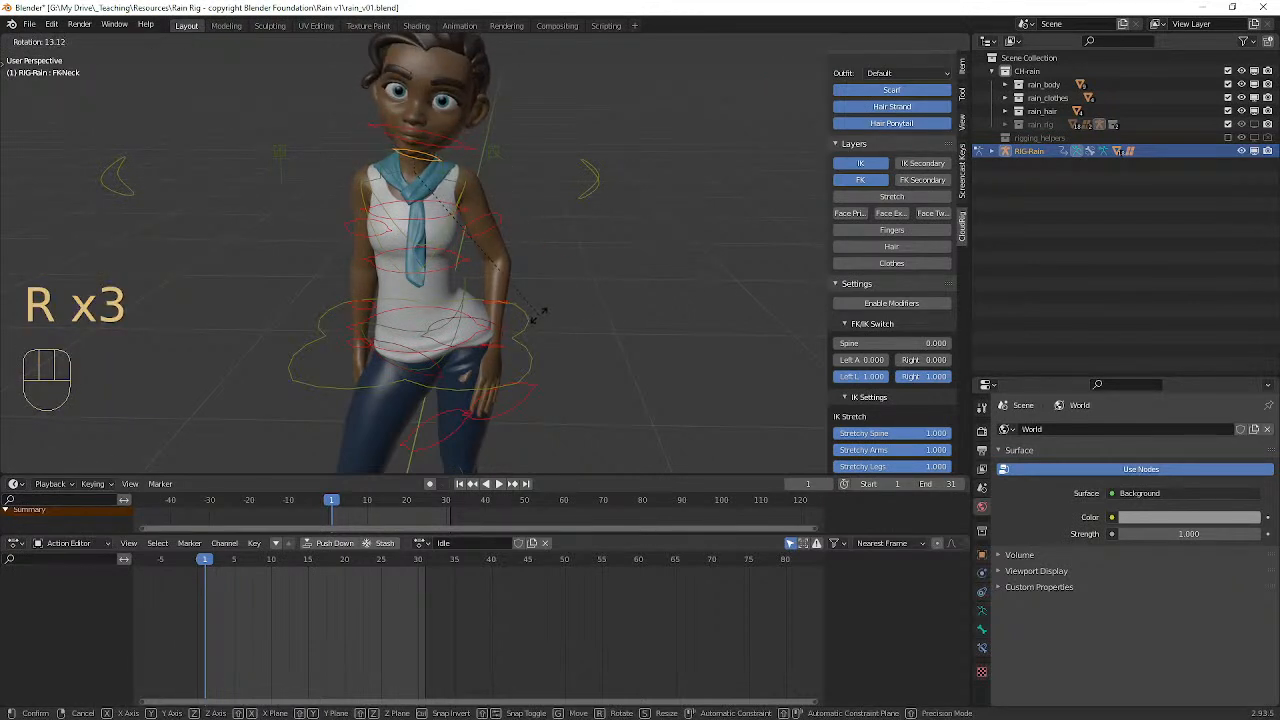
{"action": "key", "text": "y"}
{"action": "key", "text": "y"}
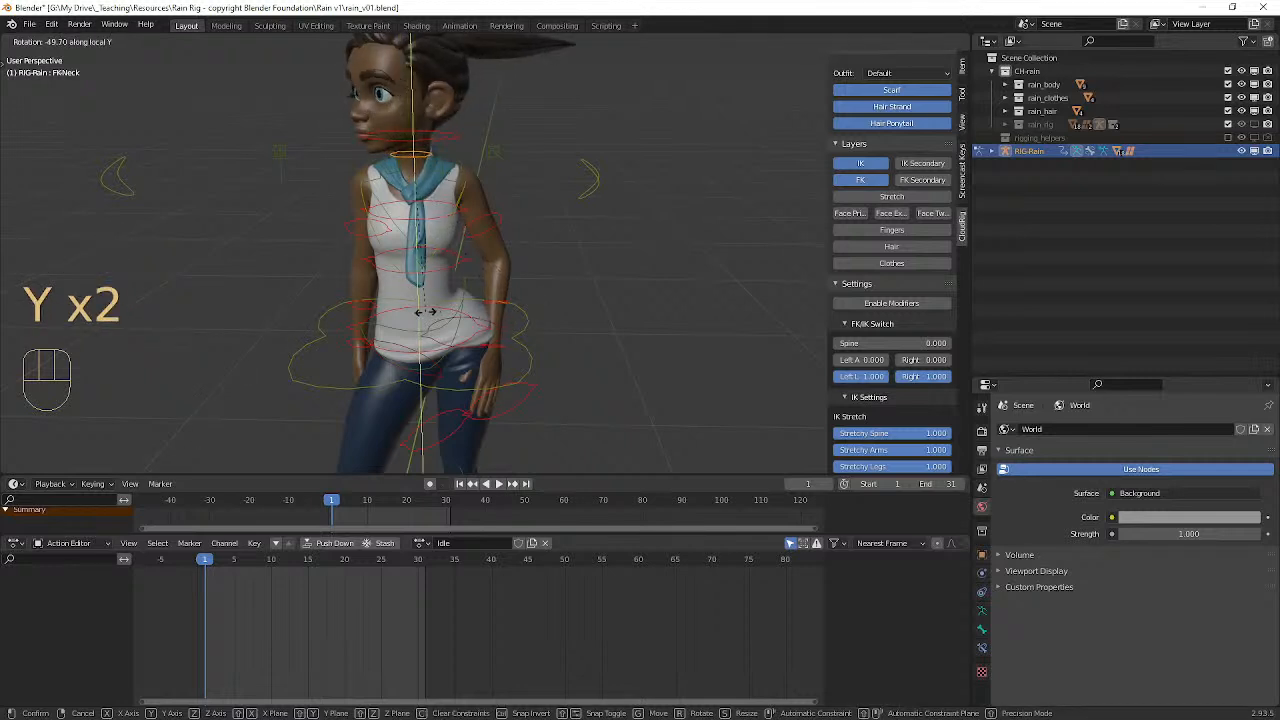
{"action": "key", "text": "y"}
{"action": "key", "text": "y"}
{"action": "key", "text": "y"}
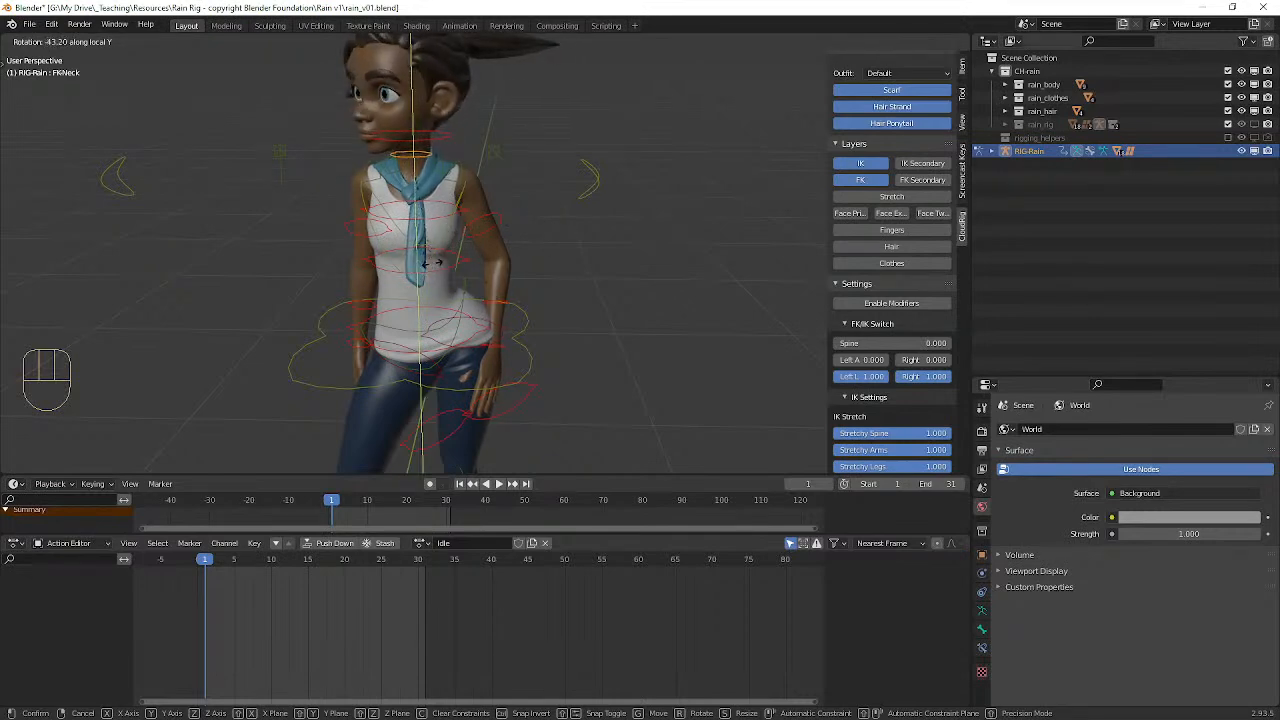
{"action": "left_click", "coordinate": [425, 262]}
{"action": "middle_click_drag", "start_coordinate": [425, 262], "coordinate": [500, 232]}
Step: Shift the pelvis control slightly in the positive direction along the global X axis
{"action": "scroll", "coordinate": [428, 254], "scroll_direction": "down", "scroll_amount": 4}
{"action": "scroll", "coordinate": [505, 278], "scroll_direction": "up", "scroll_amount": 1}
{"action": "scroll", "coordinate": [505, 278], "scroll_direction": "up", "scroll_amount": 2}
{"action": "left_click", "coordinate": [468, 328]}
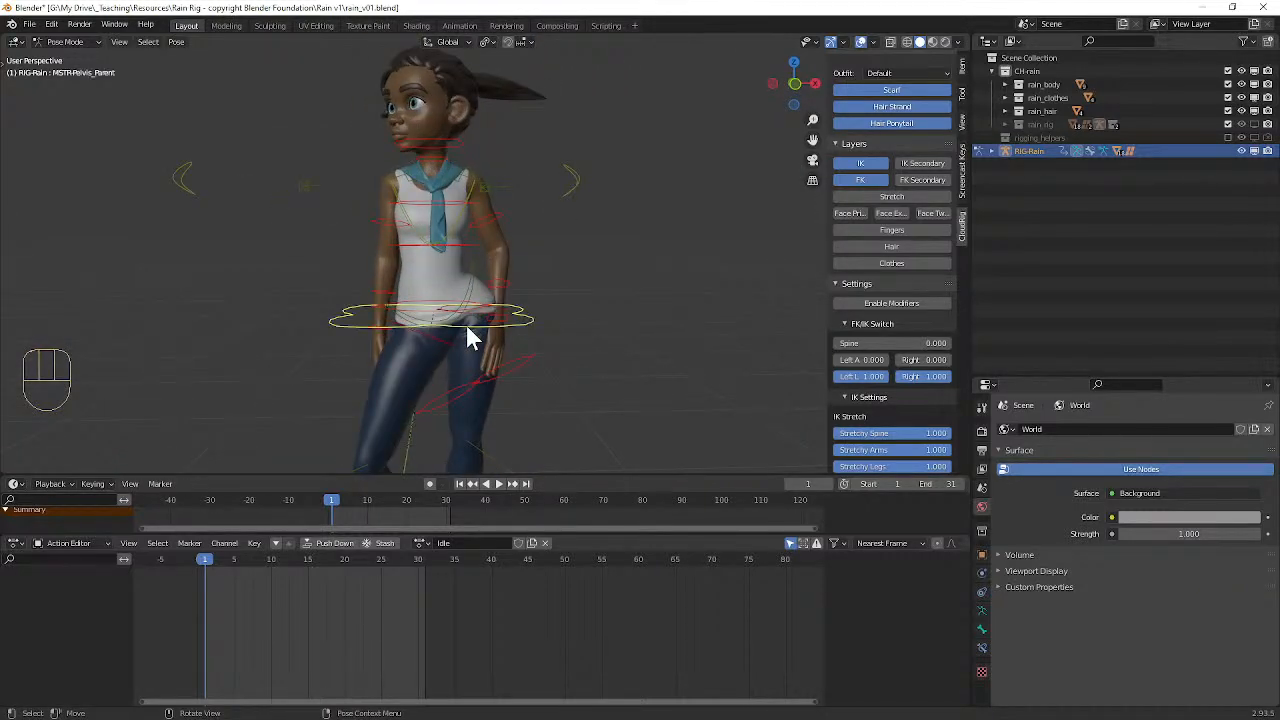
{"action": "key", "text": "g"}
{"action": "key", "text": "x"}
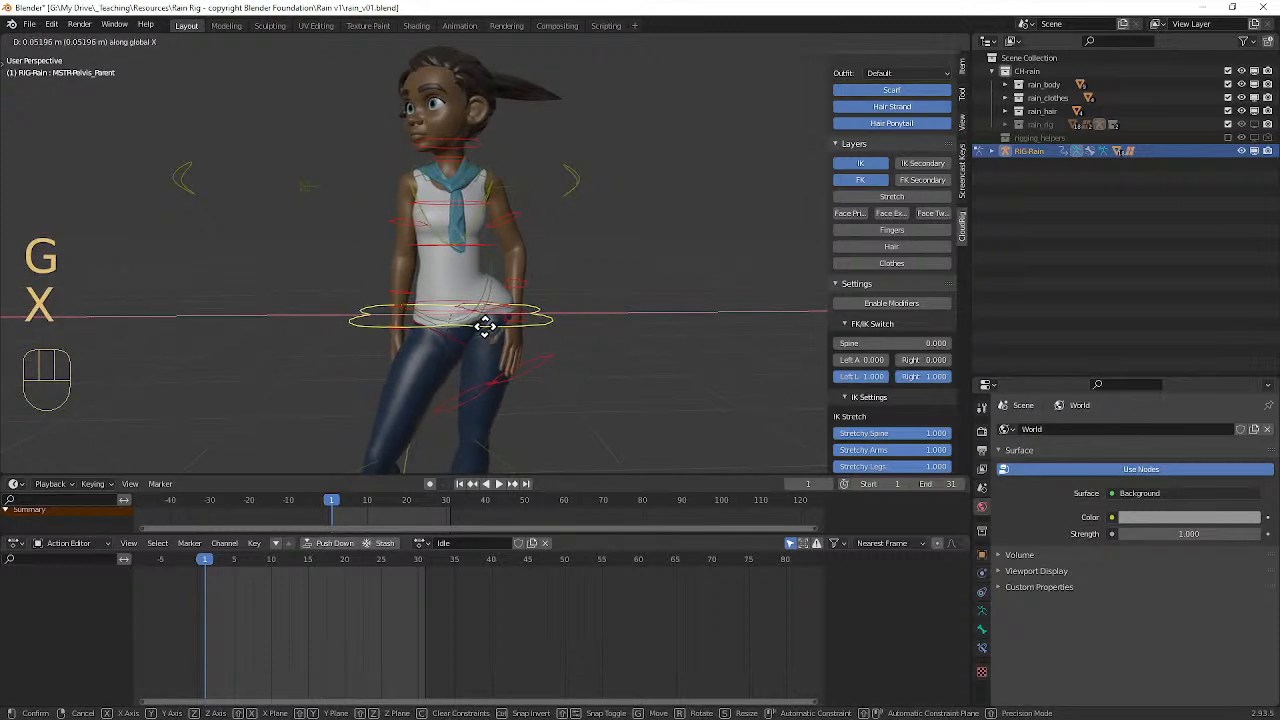
{"action": "left_click", "coordinate": [475, 328]}
Step: Examine the standing pose and its balance from several angles
{"action": "middle_click_drag", "start_coordinate": [477, 209], "coordinate": [510, 212]}
{"action": "scroll", "coordinate": [510, 212], "scroll_direction": "down", "scroll_amount": 3}
{"action": "middle_click_drag", "start_coordinate": [360, 270], "coordinate": [388, 284]}
{"action": "scroll", "coordinate": [370, 278], "scroll_direction": "up", "scroll_amount": 3}
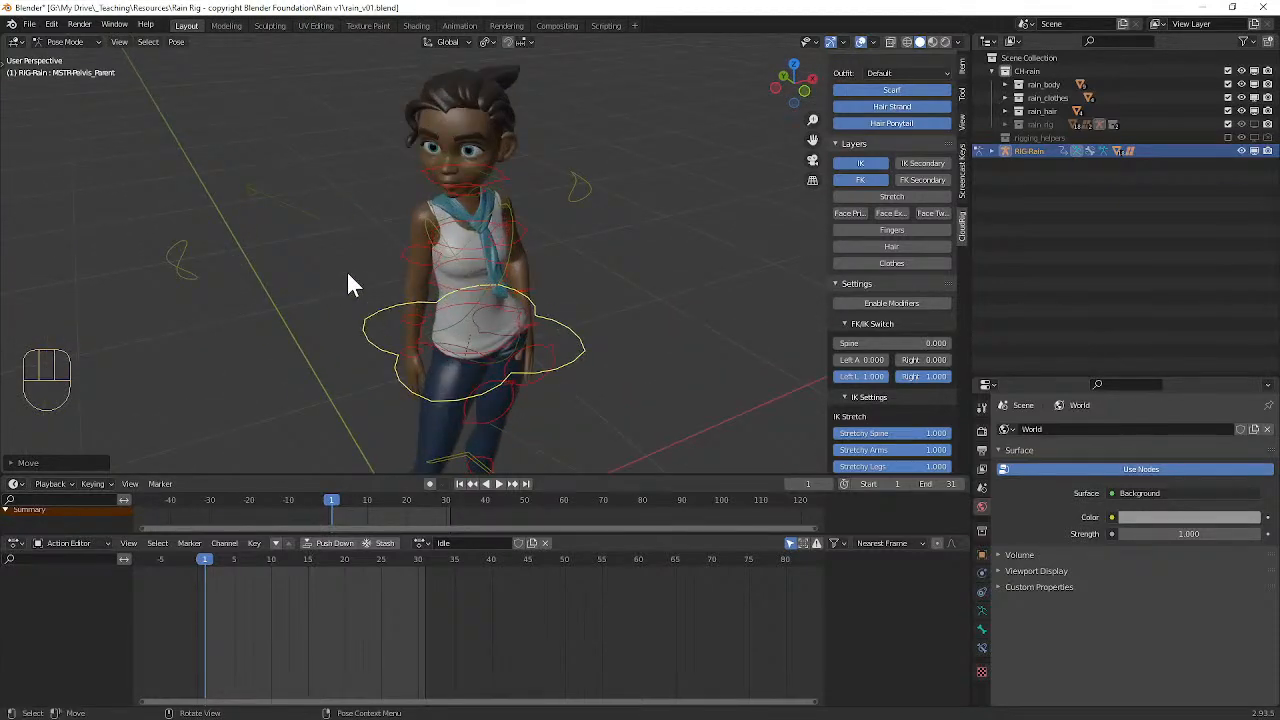
{"action": "left_click", "coordinate": [181, 278]}
{"action": "middle_click_drag", "start_coordinate": [196, 274], "coordinate": [234, 269]}
{"action": "middle_click_drag", "start_coordinate": [654, 297], "coordinate": [502, 330]}
{"action": "scroll", "coordinate": [755, 295], "scroll_direction": "down", "scroll_amount": 3}
{"action": "middle_click_drag", "start_coordinate": [502, 330], "coordinate": [378, 327]}
{"action": "scroll", "coordinate": [344, 230], "scroll_direction": "up", "scroll_amount": 4}
{"action": "middle_click_drag", "start_coordinate": [344, 228], "coordinate": [260, 160]}
{"action": "middle_click_drag", "start_coordinate": [260, 160], "coordinate": [482, 304], "text": "shift"}
{"action": "scroll", "coordinate": [470, 284], "scroll_direction": "up", "scroll_amount": 2}
{"action": "scroll", "coordinate": [497, 272], "scroll_direction": "down", "scroll_amount": 1}
Step: Widen the rig's settings sidebar and make the Face Primary control layer visible
{"action": "left_click", "coordinate": [490, 194]}
{"action": "scroll", "coordinate": [560, 252], "scroll_direction": "down", "scroll_amount": 2}
{"action": "middle_click_drag", "start_coordinate": [563, 255], "coordinate": [508, 350]}
{"action": "key", "text": "KP_Decimal"}
{"action": "scroll", "coordinate": [563, 260], "scroll_direction": "down", "scroll_amount": 6}
{"action": "scroll", "coordinate": [680, 268], "scroll_direction": "up", "scroll_amount": 3}
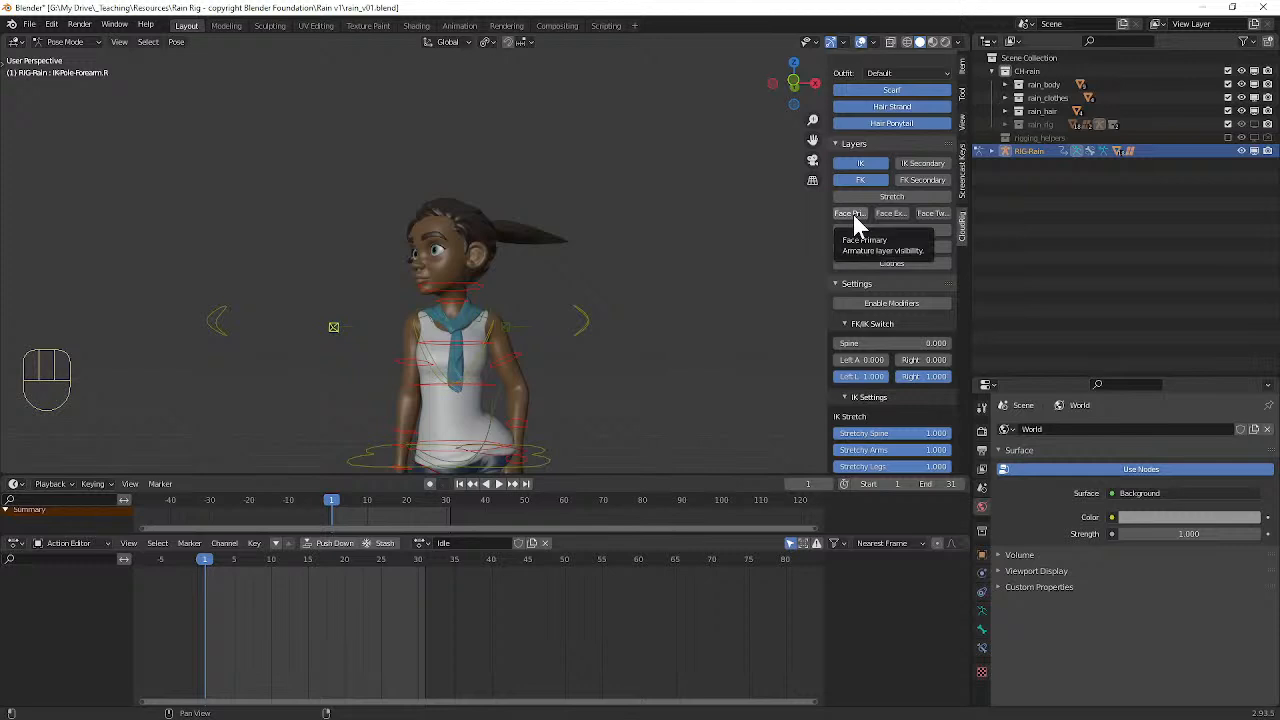
{"action": "left_click_drag", "start_coordinate": [826, 209], "coordinate": [638, 220]}
{"action": "left_click", "coordinate": [695, 222]}
Step: Move the eye target control in front of the face to adjust the character's gaze
{"action": "middle_click_drag", "start_coordinate": [446, 260], "coordinate": [316, 256]}
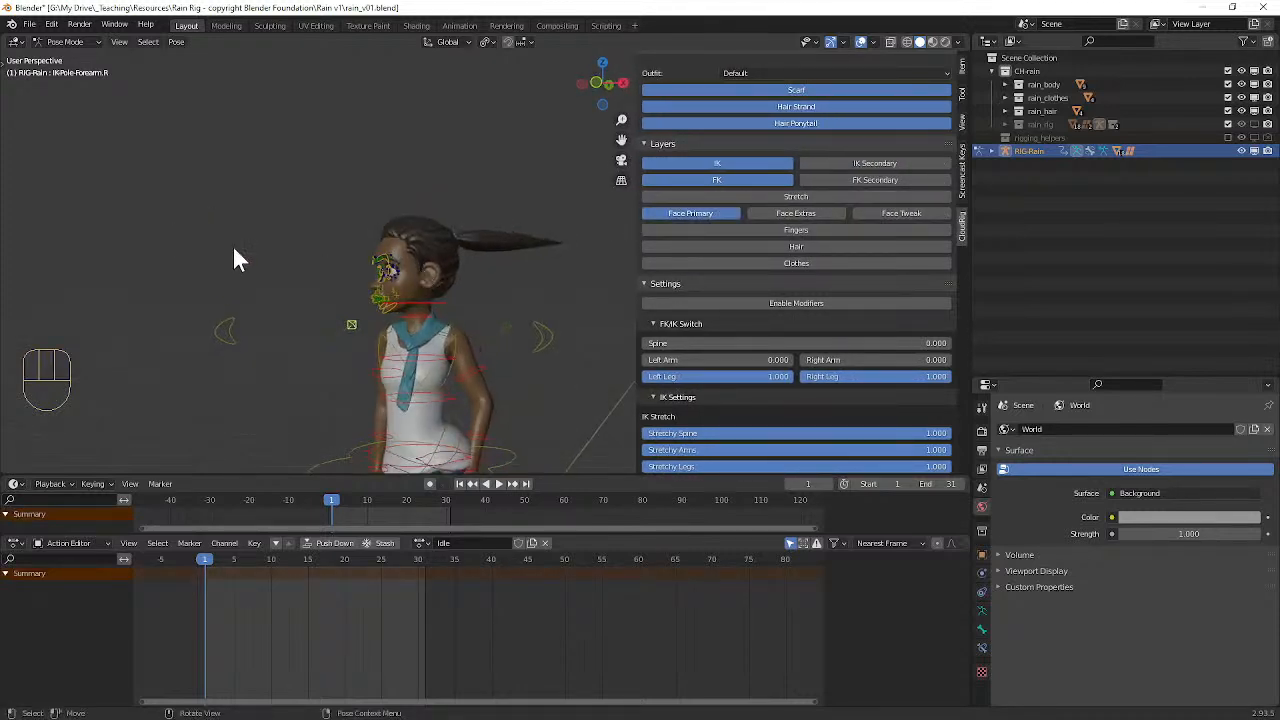
{"action": "middle_click_drag", "start_coordinate": [195, 259], "coordinate": [298, 267]}
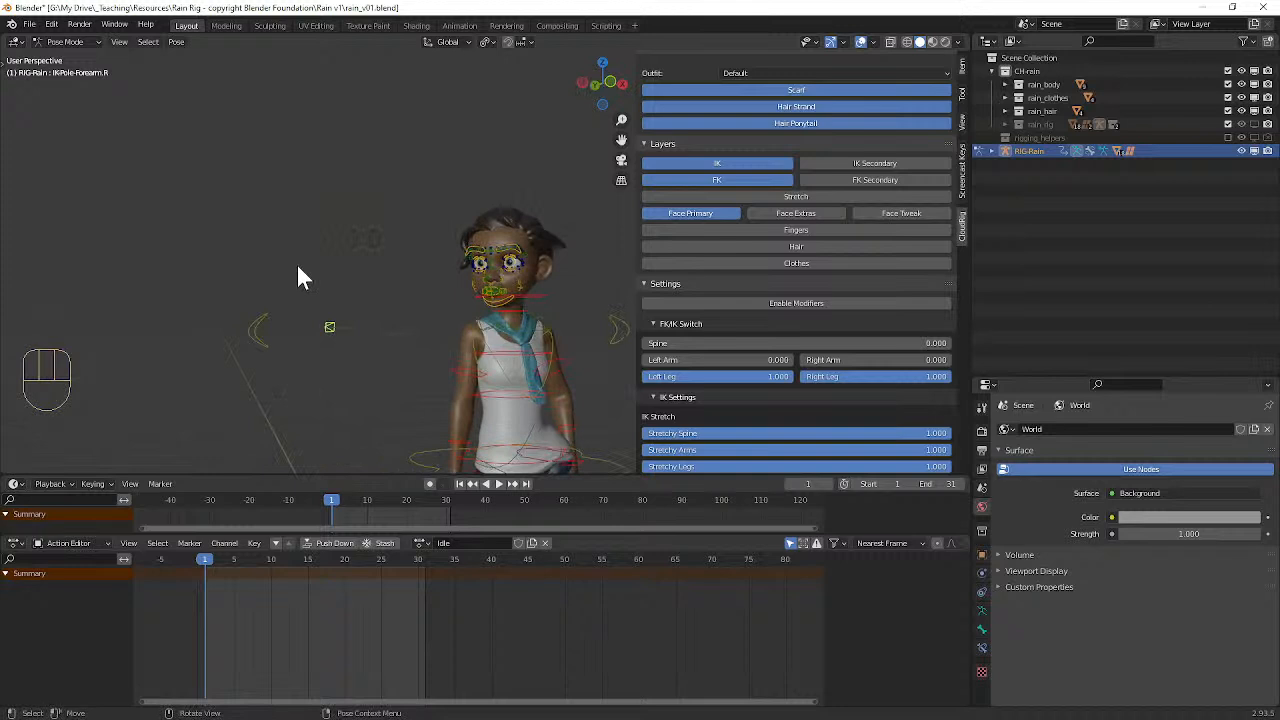
{"action": "left_click", "coordinate": [413, 252]}
{"action": "key", "text": "g"}
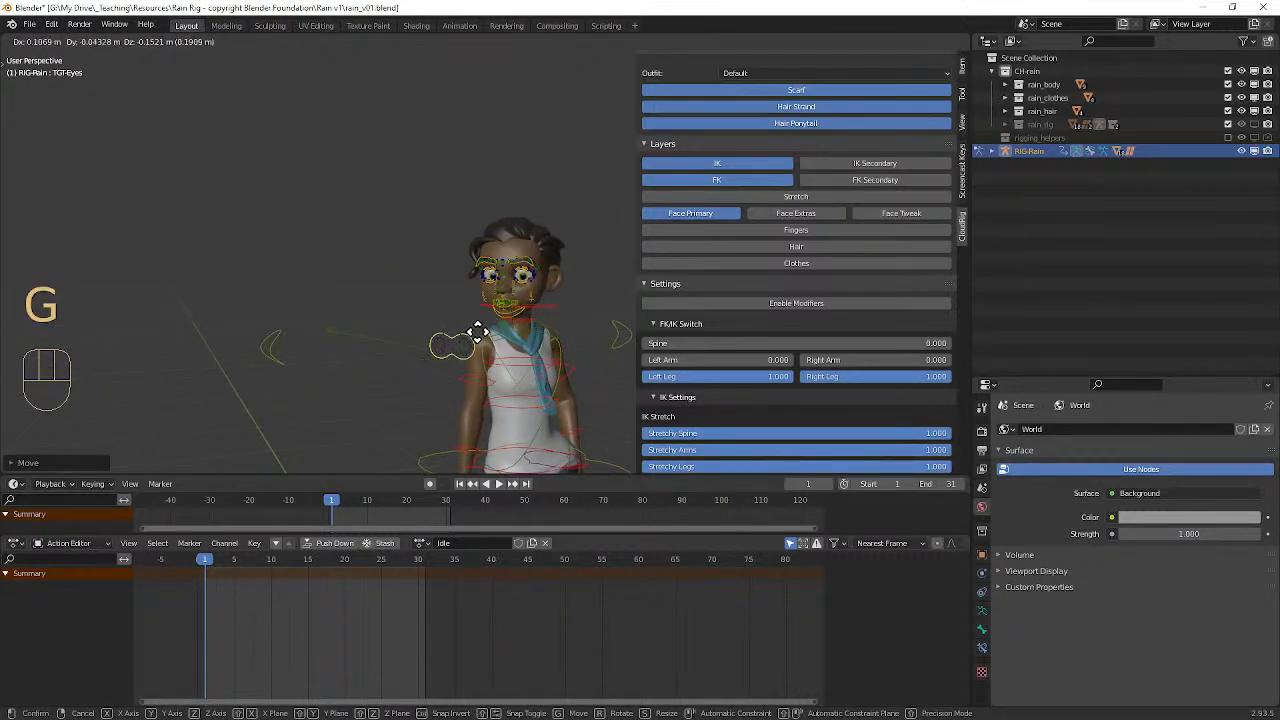
{"action": "left_click", "coordinate": [486, 339]}
Step: Insert Location, Rotation & Scale keyframes for all rig controls at frame 1
{"action": "middle_click_drag", "start_coordinate": [486, 339], "coordinate": [390, 260]}
{"action": "scroll", "coordinate": [441, 256], "scroll_direction": "down", "scroll_amount": 3}
{"action": "middle_click_drag", "start_coordinate": [390, 260], "coordinate": [510, 208], "text": "alt"}
{"action": "scroll", "coordinate": [415, 263], "scroll_direction": "up", "scroll_amount": 3}
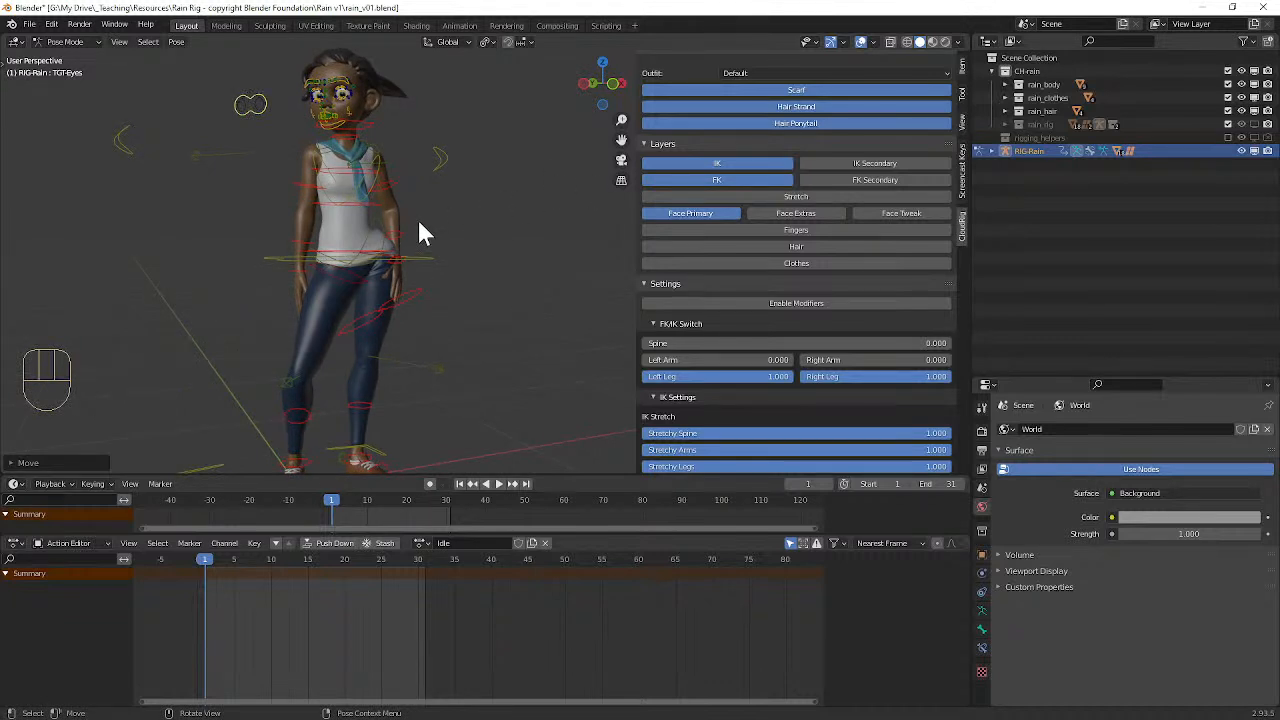
{"action": "key", "text": "a"}
{"action": "key", "text": "i"}
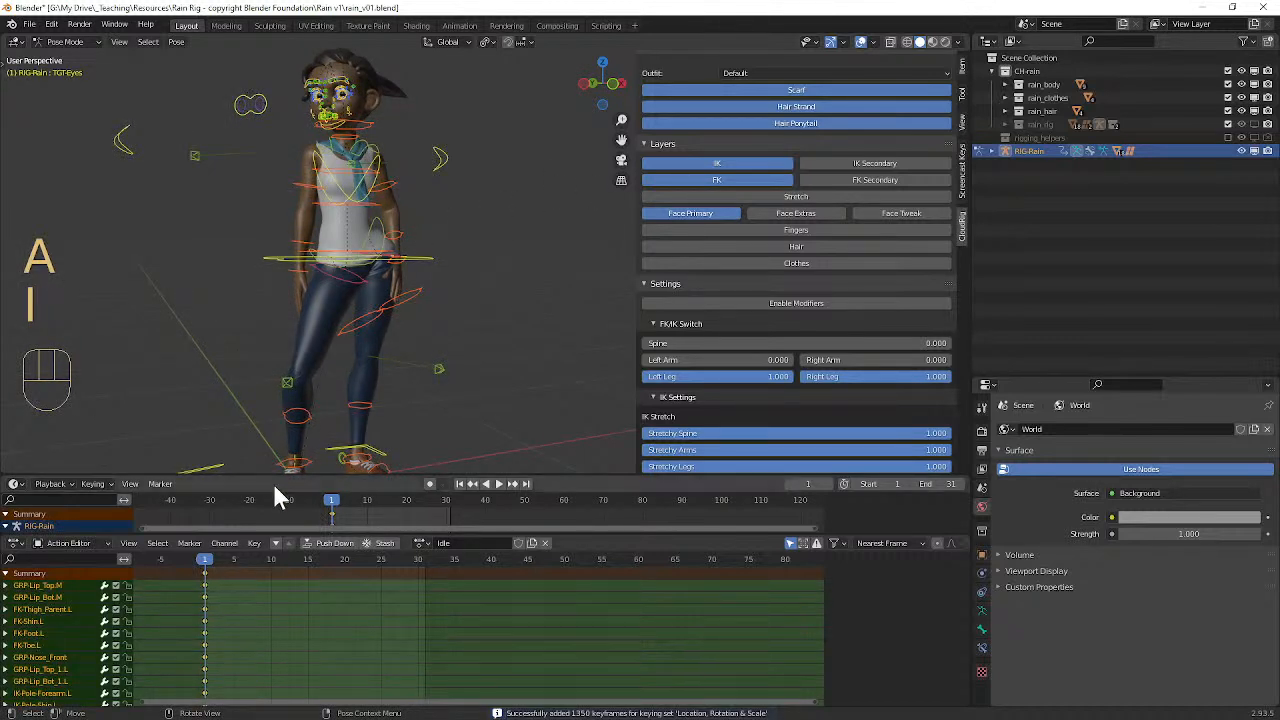
Step: Keyframe all controls at frame 32 and duplicate the frame 1 keyframes onto frame 32
{"action": "left_click_drag", "start_coordinate": [207, 565], "coordinate": [435, 568]}
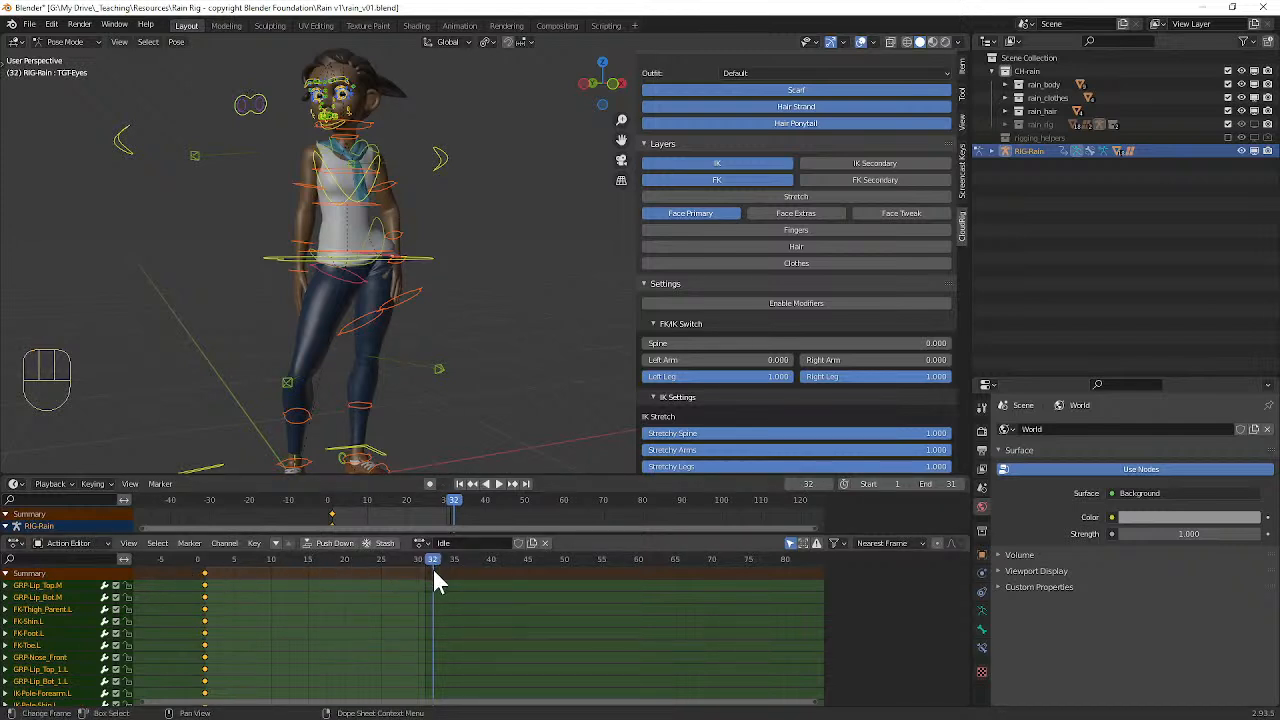
{"action": "middle_click_drag", "start_coordinate": [426, 372], "coordinate": [411, 369]}
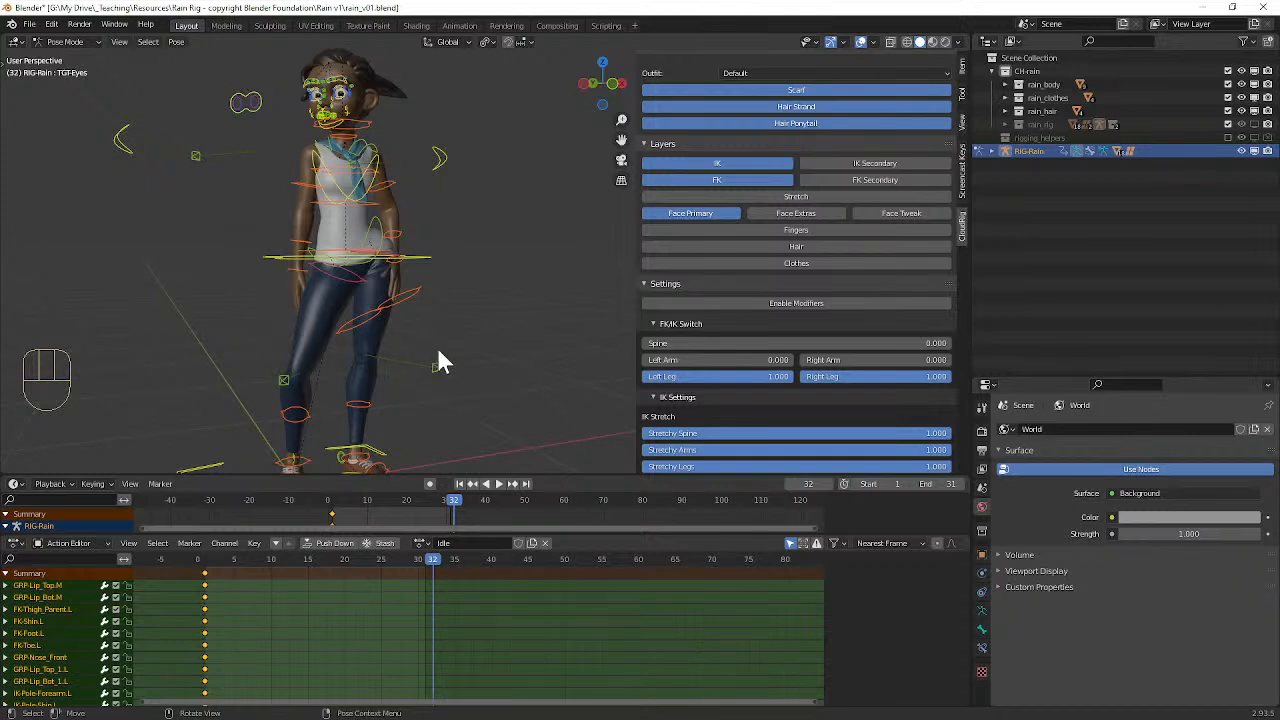
{"action": "key", "text": "i"}
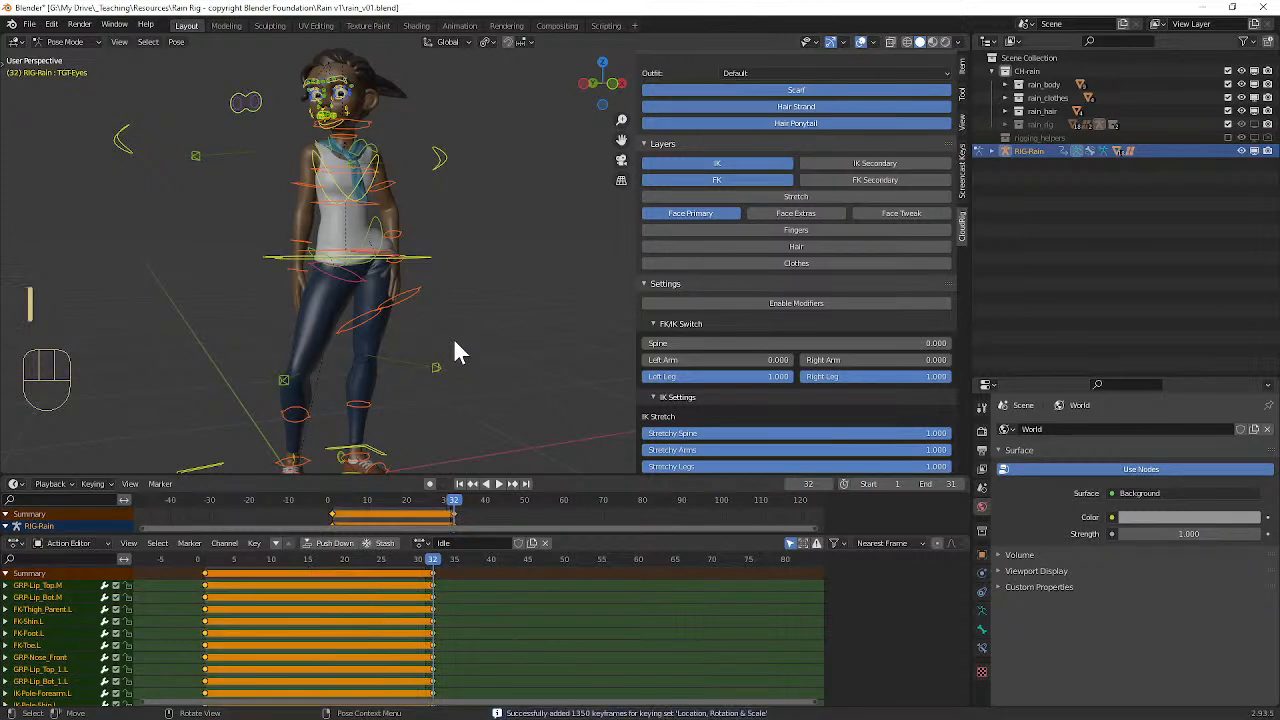
{"action": "left_click", "coordinate": [203, 578]}
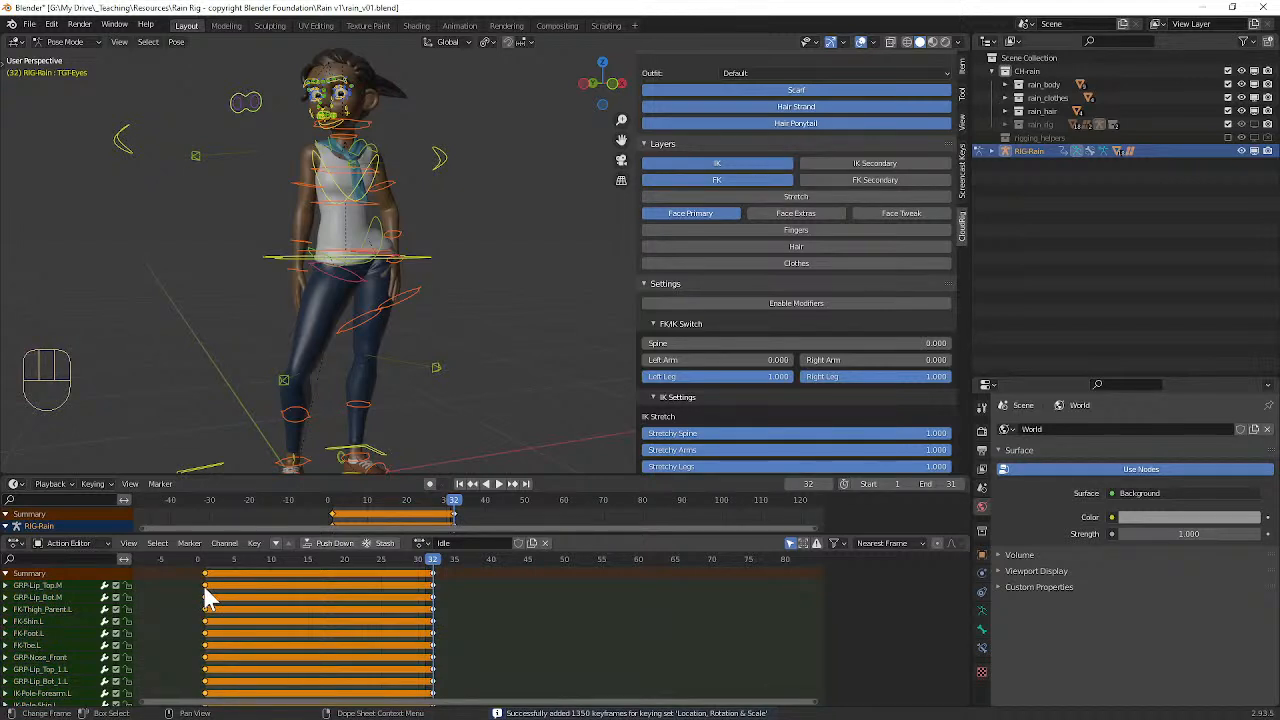
{"action": "key", "text": "shift+d"}
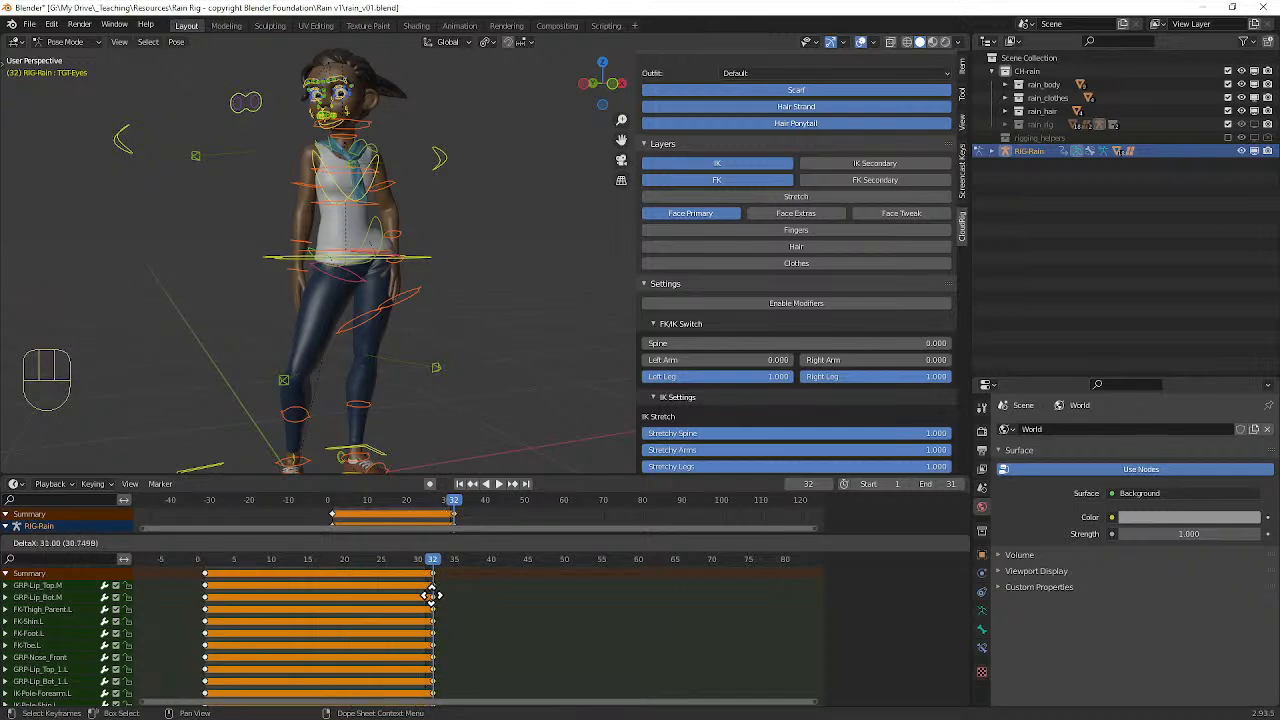
{"action": "left_click", "coordinate": [431, 596]}
Step: Enlarge the timeline area and move the playhead to frame 16, with the pelvis control selected
{"action": "middle_click_drag", "start_coordinate": [387, 349], "coordinate": [316, 437]}
{"action": "left_click_drag", "start_coordinate": [339, 475], "coordinate": [343, 457]}
{"action": "mouse_move", "coordinate": [390, 340]}
{"action": "middle_mouse_down"}
{"action": "mouse_move", "coordinate": [412, 343]}
{"action": "mouse_move", "coordinate": [390, 350]}
{"action": "middle_mouse_up"}
{"action": "key", "text": "space"}
{"action": "left_click_drag", "start_coordinate": [309, 565], "coordinate": [316, 568]}
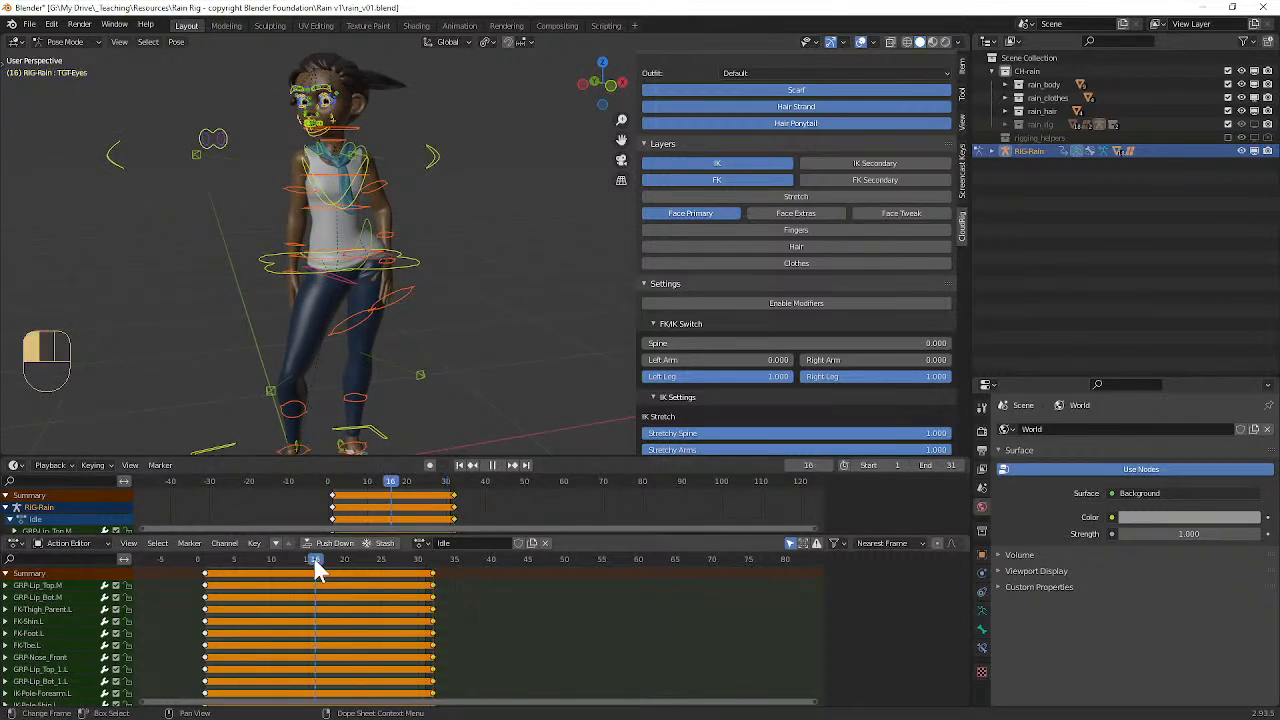
{"action": "middle_click_drag", "start_coordinate": [406, 309], "coordinate": [413, 260]}
{"action": "left_click", "coordinate": [403, 246]}
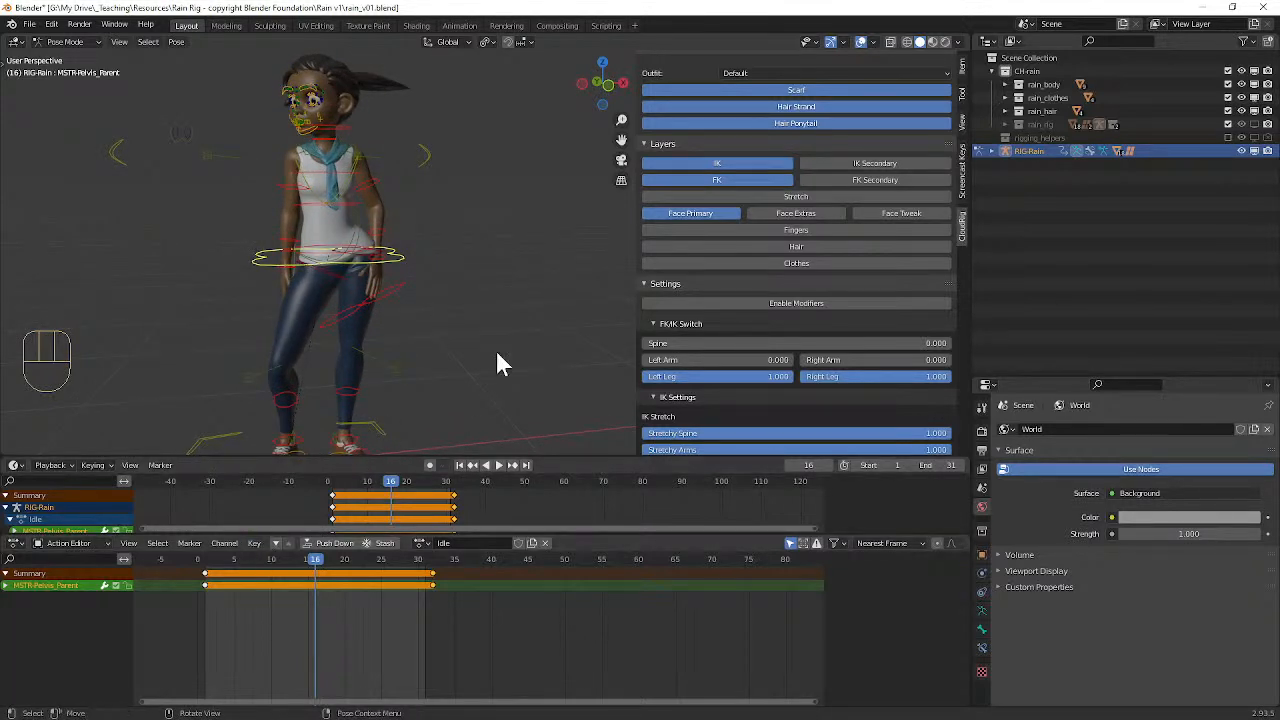
{"action": "mouse_move", "coordinate": [377, 277]}
{"action": "middle_mouse_down"}
{"action": "mouse_move", "coordinate": [412, 270]}
{"action": "mouse_move", "coordinate": [399, 273]}
{"action": "middle_mouse_up"}
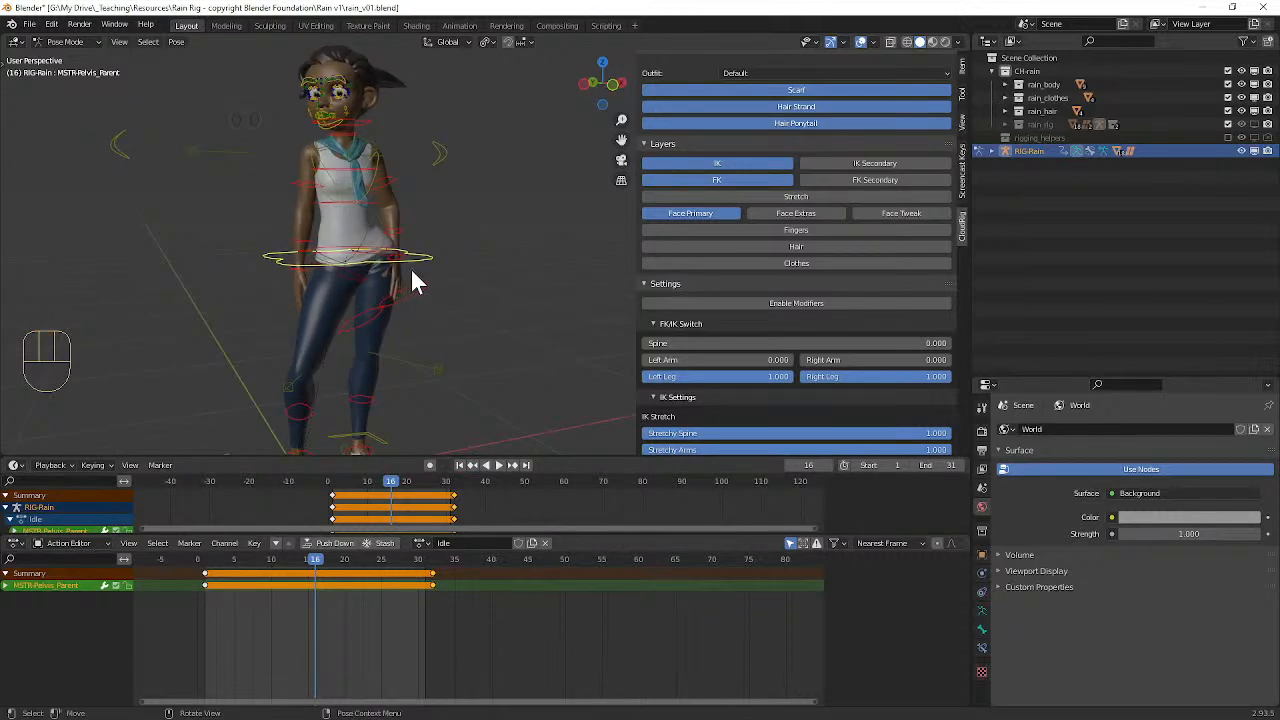
Step: Copy the pose of all controls, paste it X-flipped, and keyframe the mirrored pose at frame 16
{"action": "key", "text": "a"}
{"action": "key", "text": "ctrl+c"}
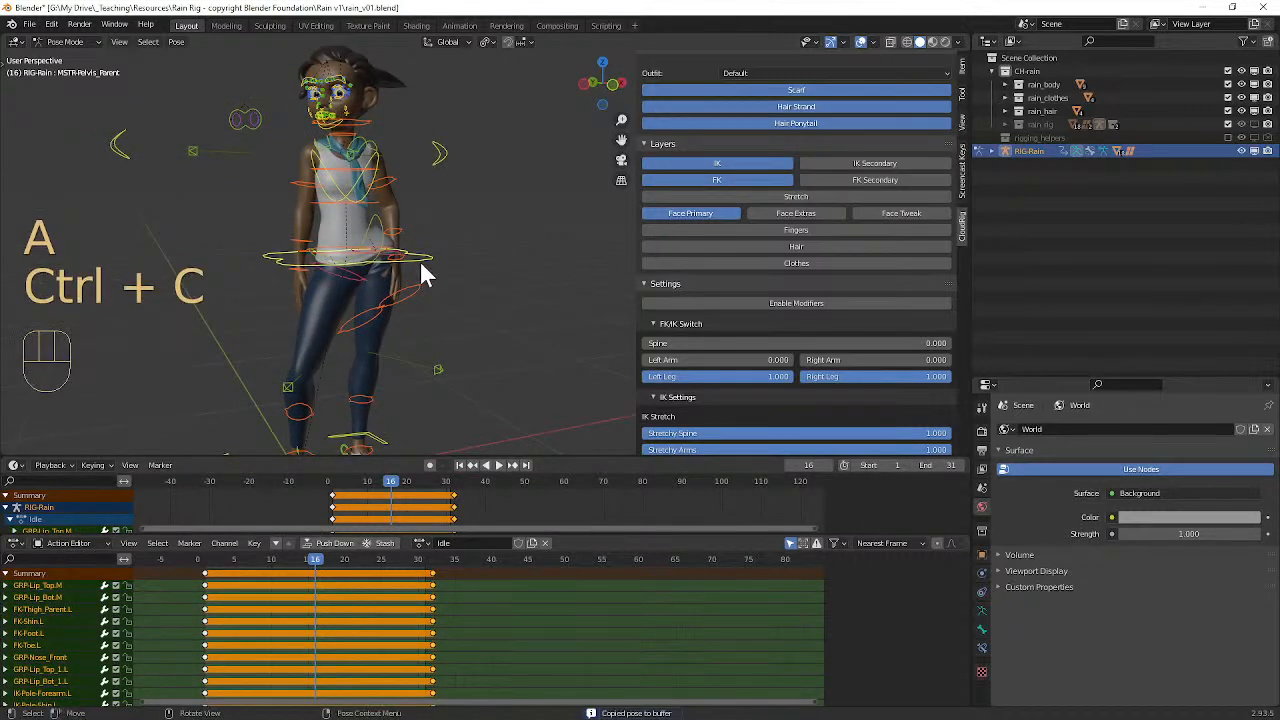
{"action": "key", "text": "shift+ctrl+v"}
{"action": "middle_click_drag", "start_coordinate": [420, 265], "coordinate": [383, 277]}
{"action": "key", "text": "i"}
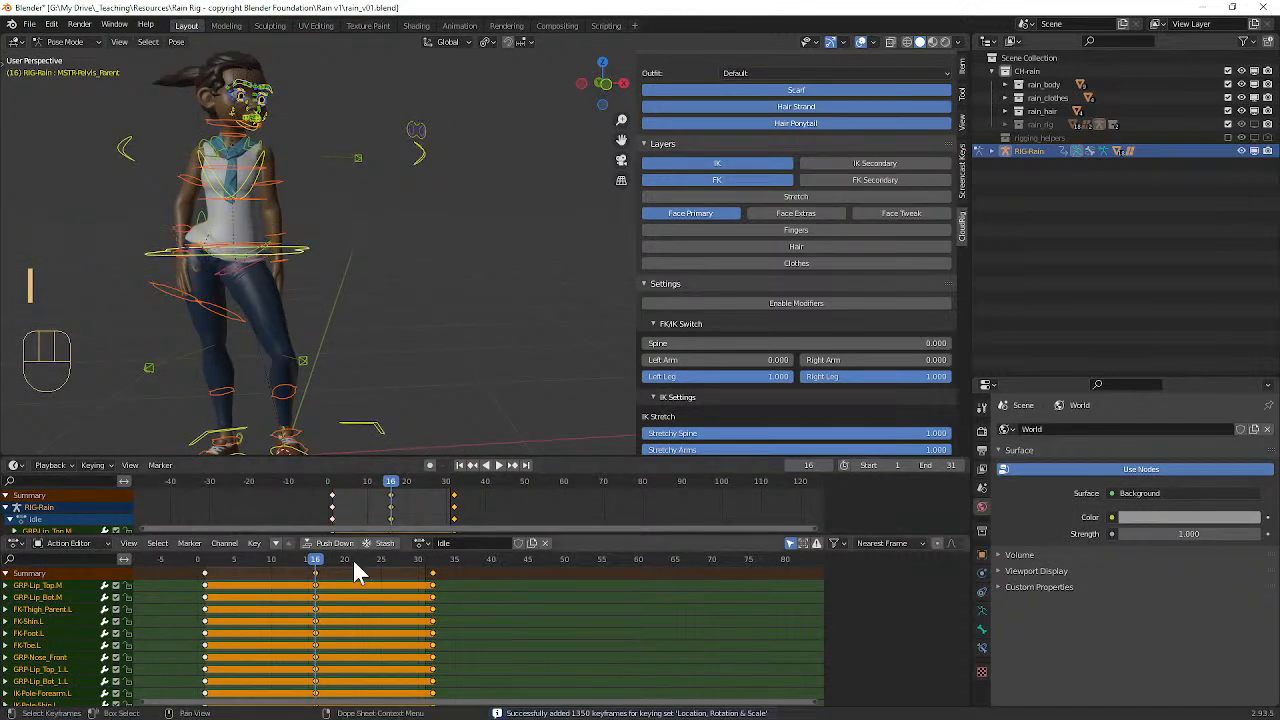
Step: Play the Idle animation from its start with the viewport overlays hidden, and restore the overlays after stopping
{"action": "left_click_drag", "start_coordinate": [320, 563], "coordinate": [218, 563]}
{"action": "key", "text": "space"}
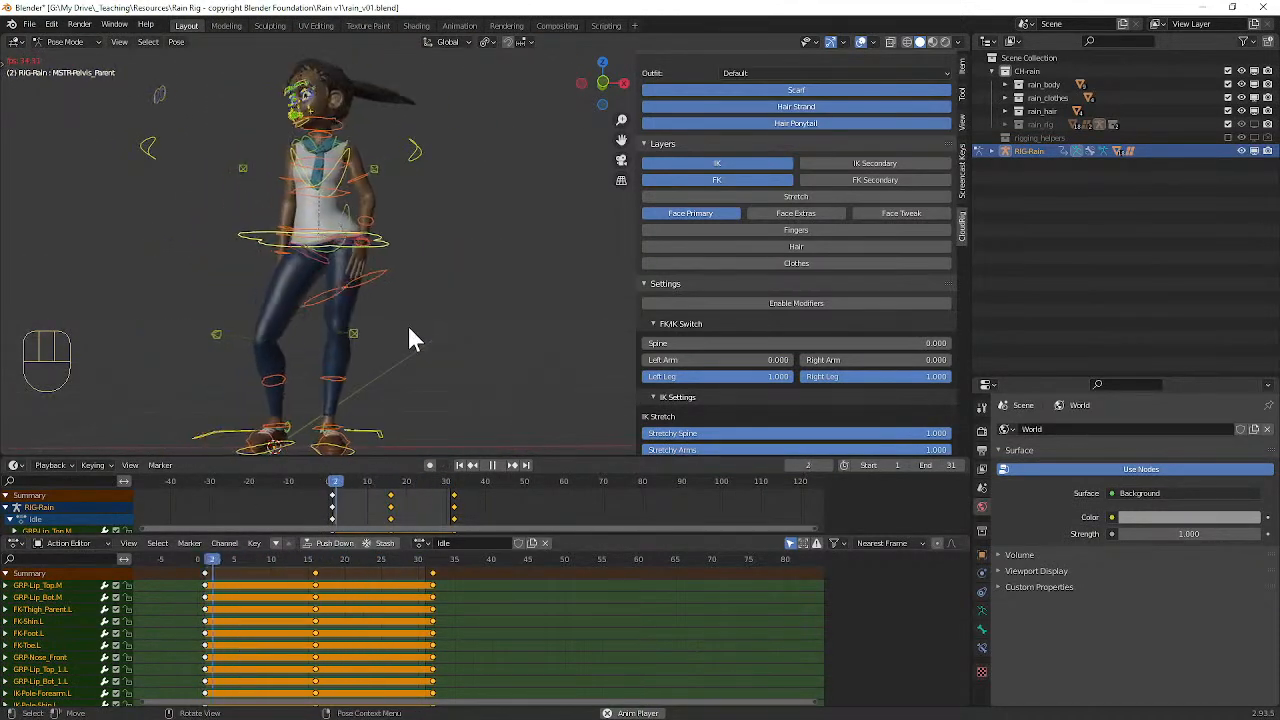
{"action": "left_click", "coordinate": [861, 42]}
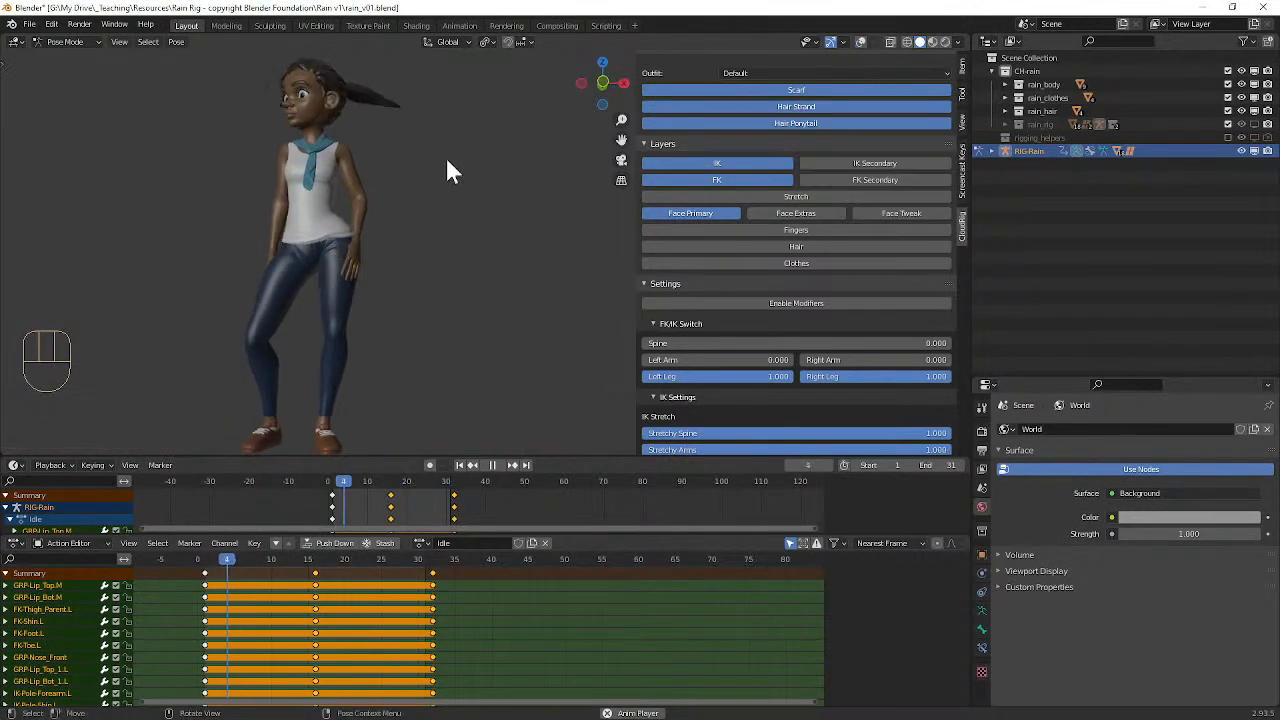
{"action": "key", "text": "space"}
{"action": "left_click_drag", "start_coordinate": [242, 557], "coordinate": [219, 559]}
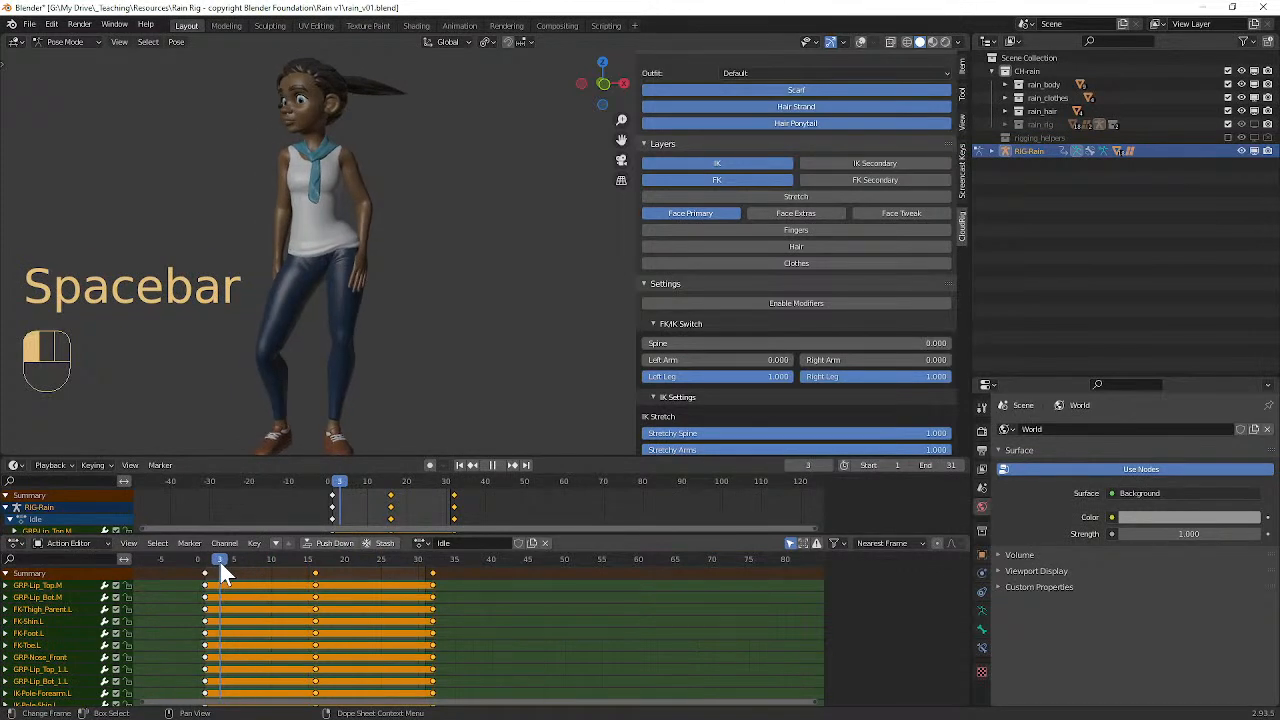
{"action": "left_click", "coordinate": [858, 42]}
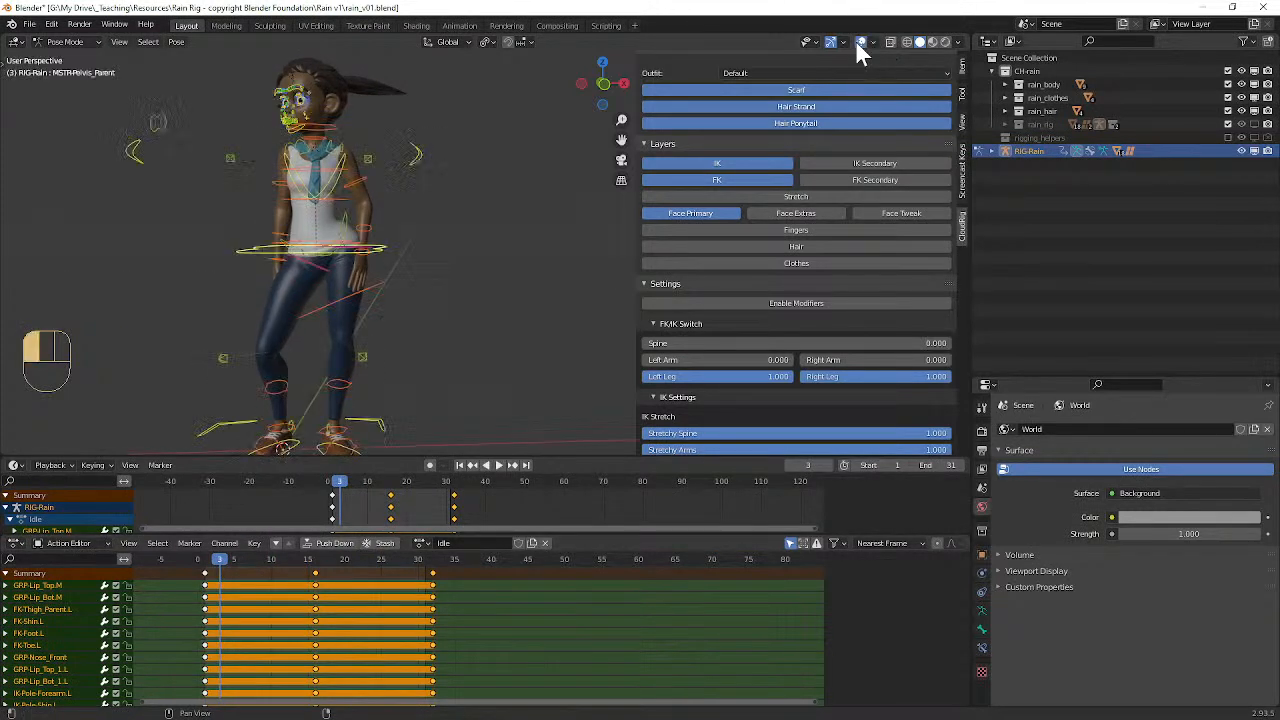
Step: Copy the pose of all controls at frame 3, paste it unflipped at frame 16, keyframe it, and play the animation
{"action": "mouse_move", "coordinate": [213, 561]}
{"action": "left_mouse_down"}
{"action": "mouse_move", "coordinate": [193, 557]}
{"action": "mouse_move", "coordinate": [226, 573]}
{"action": "left_mouse_up"}
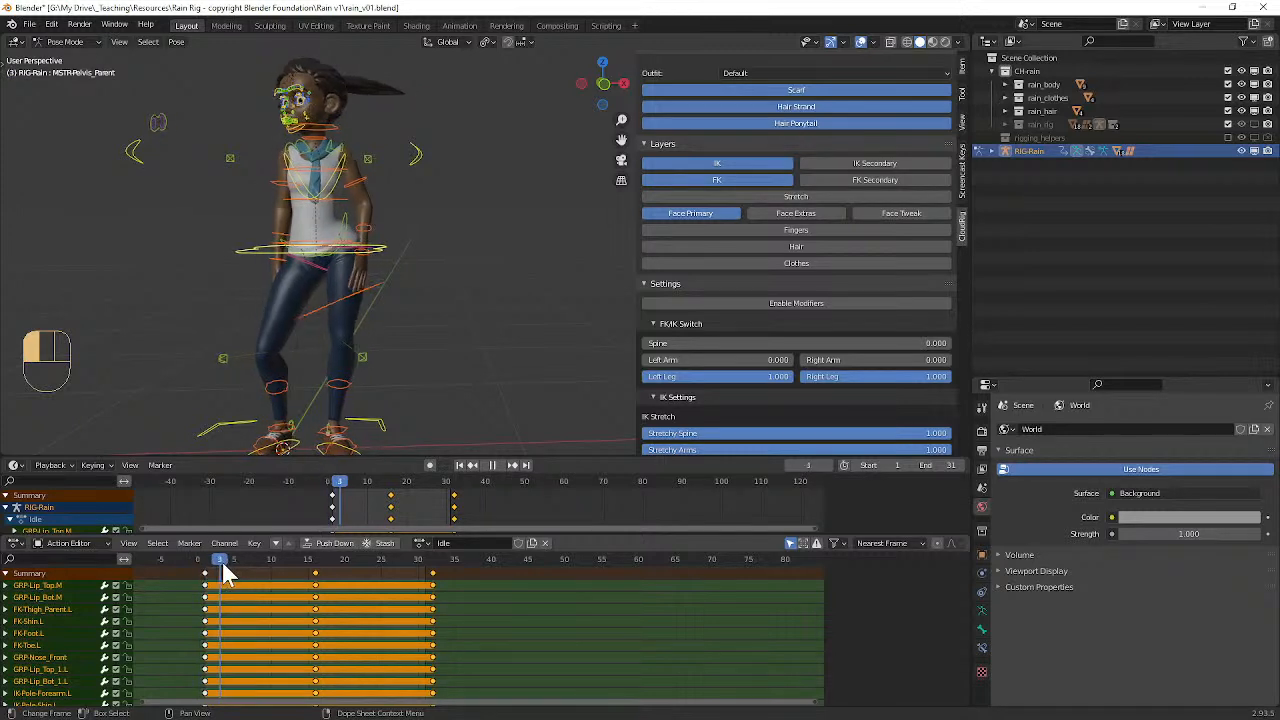
{"action": "middle_click_drag", "start_coordinate": [397, 251], "coordinate": [407, 262]}
{"action": "key", "text": "ctrl"}
{"action": "key", "text": "ctrl+c"}
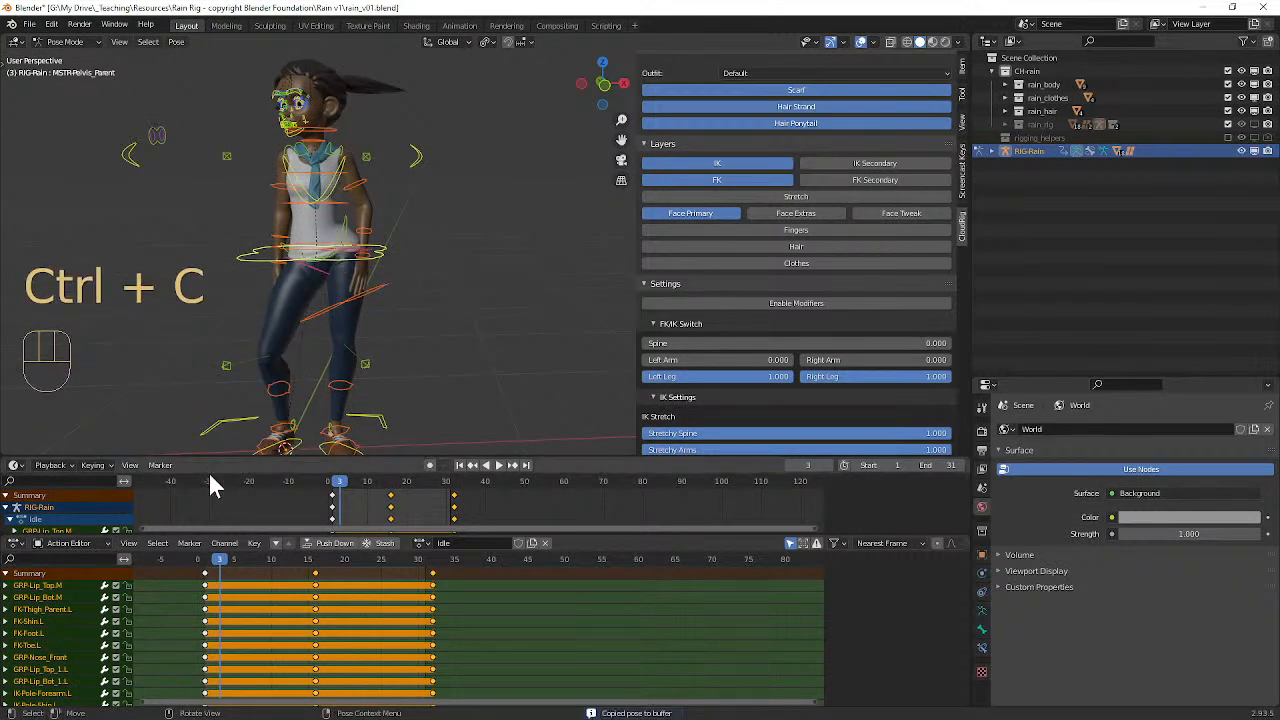
{"action": "left_click_drag", "start_coordinate": [214, 557], "coordinate": [315, 563]}
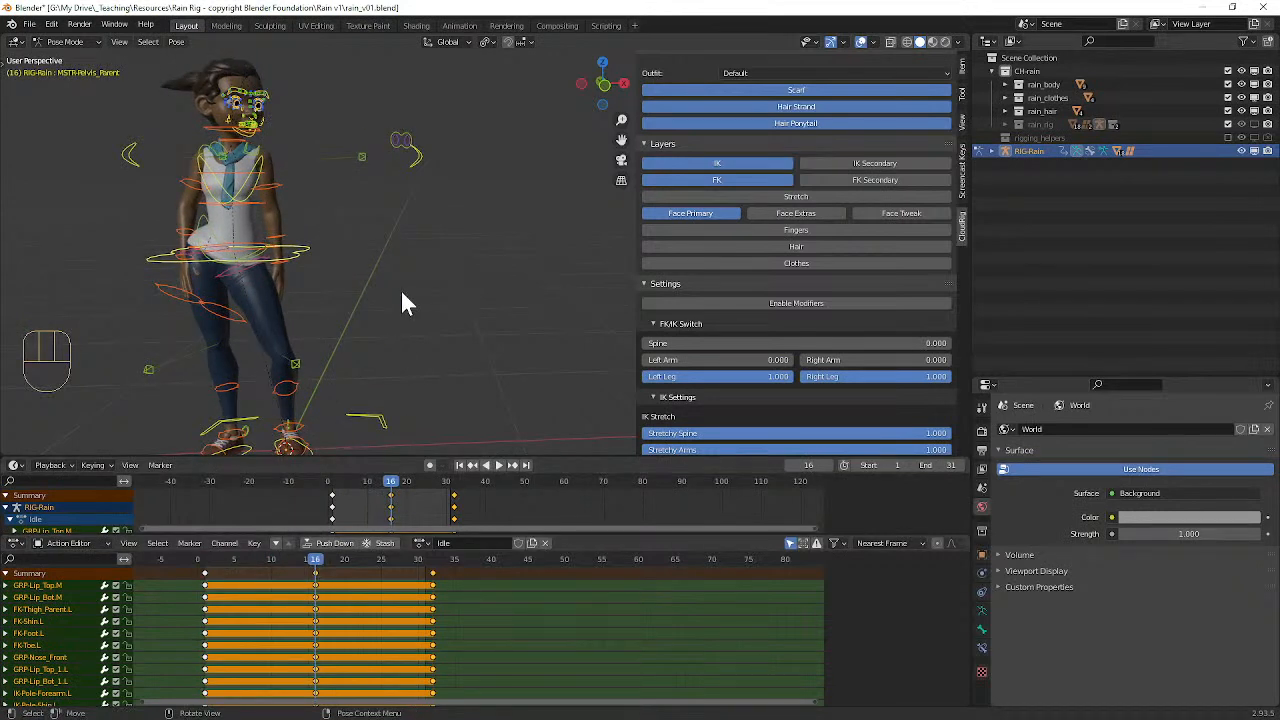
{"action": "key", "text": "ctrl+v"}
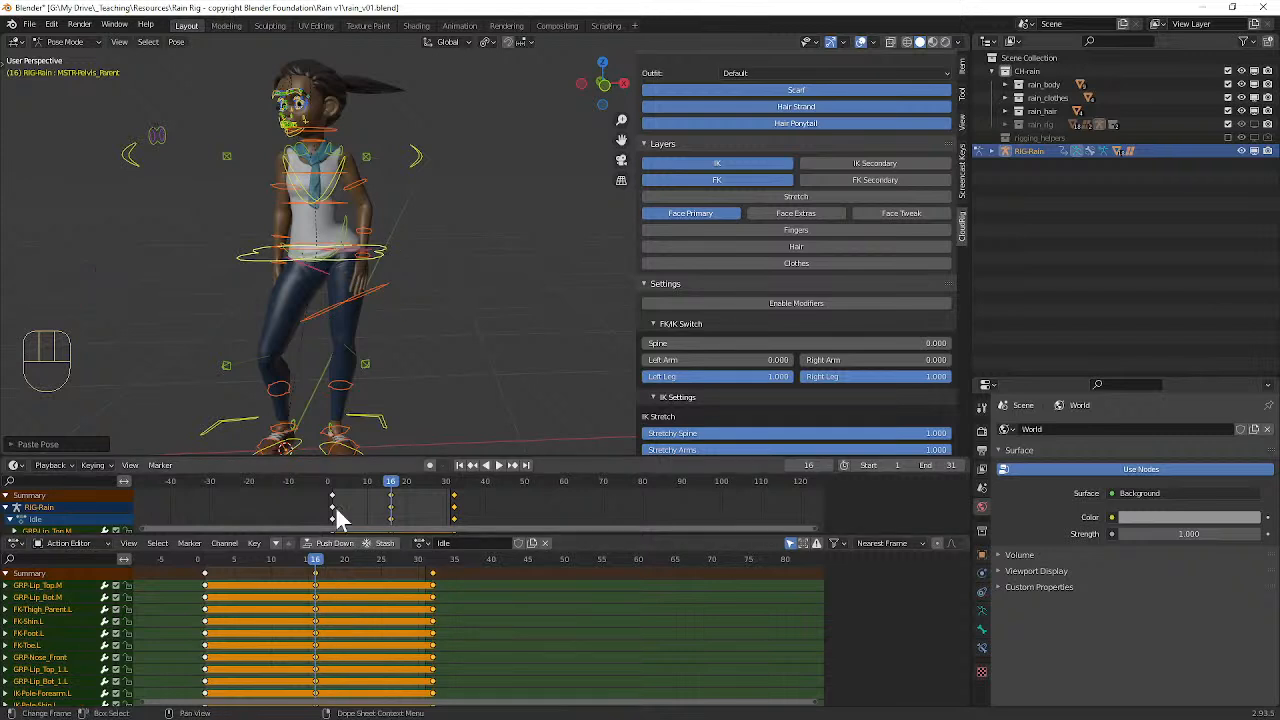
{"action": "key", "text": "i"}
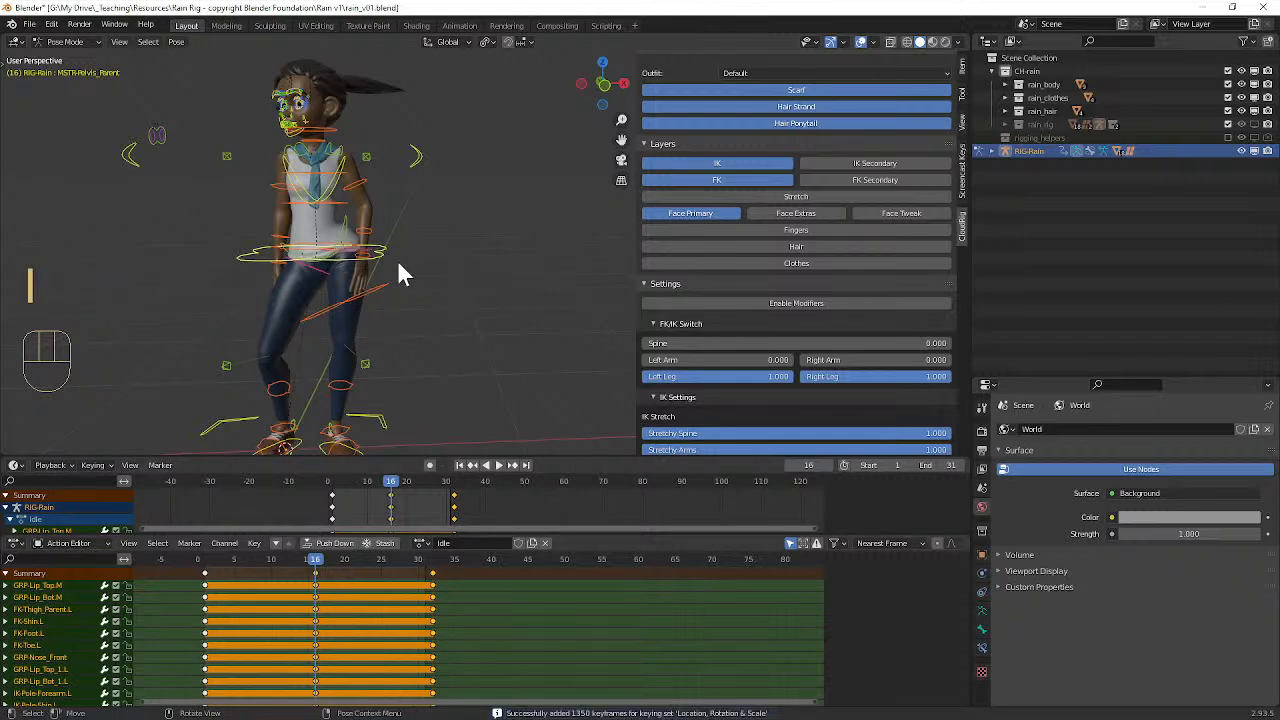
{"action": "key", "text": "space"}
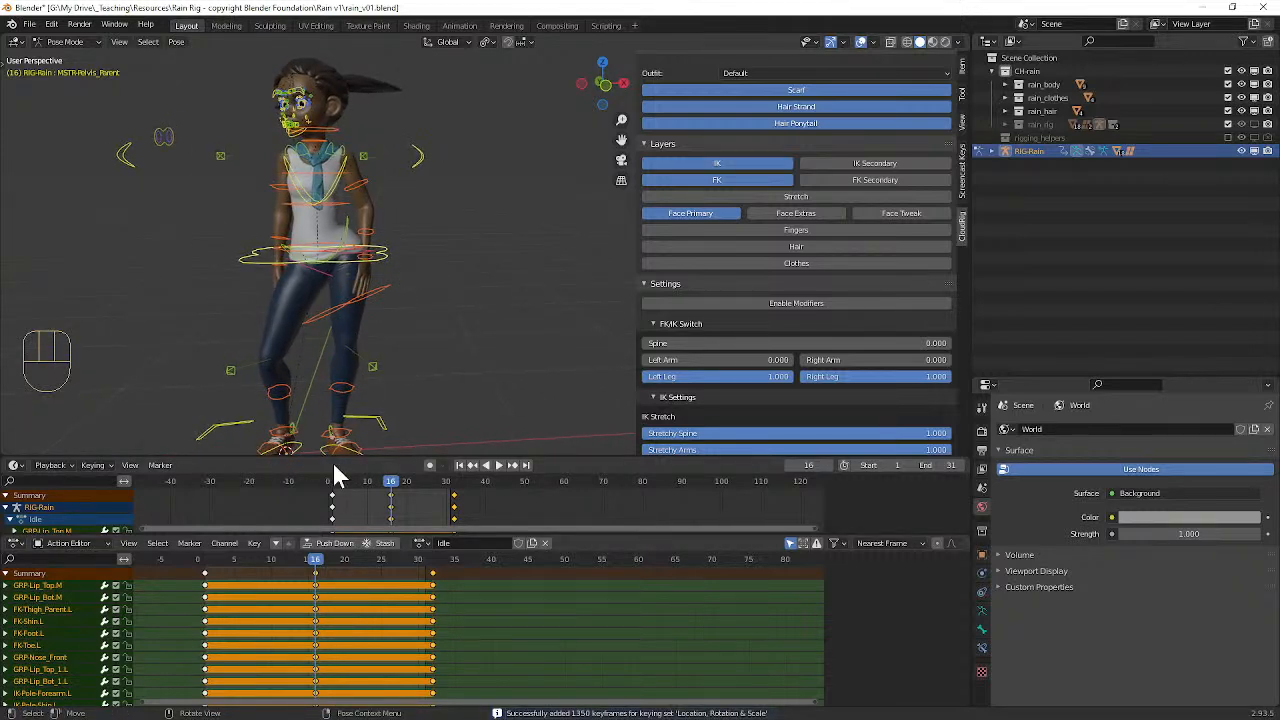
{"action": "mouse_move", "coordinate": [309, 563]}
{"action": "left_mouse_down"}
{"action": "mouse_move", "coordinate": [257, 565]}
{"action": "mouse_move", "coordinate": [315, 545]}
{"action": "left_mouse_up"}
{"action": "key", "text": "space"}
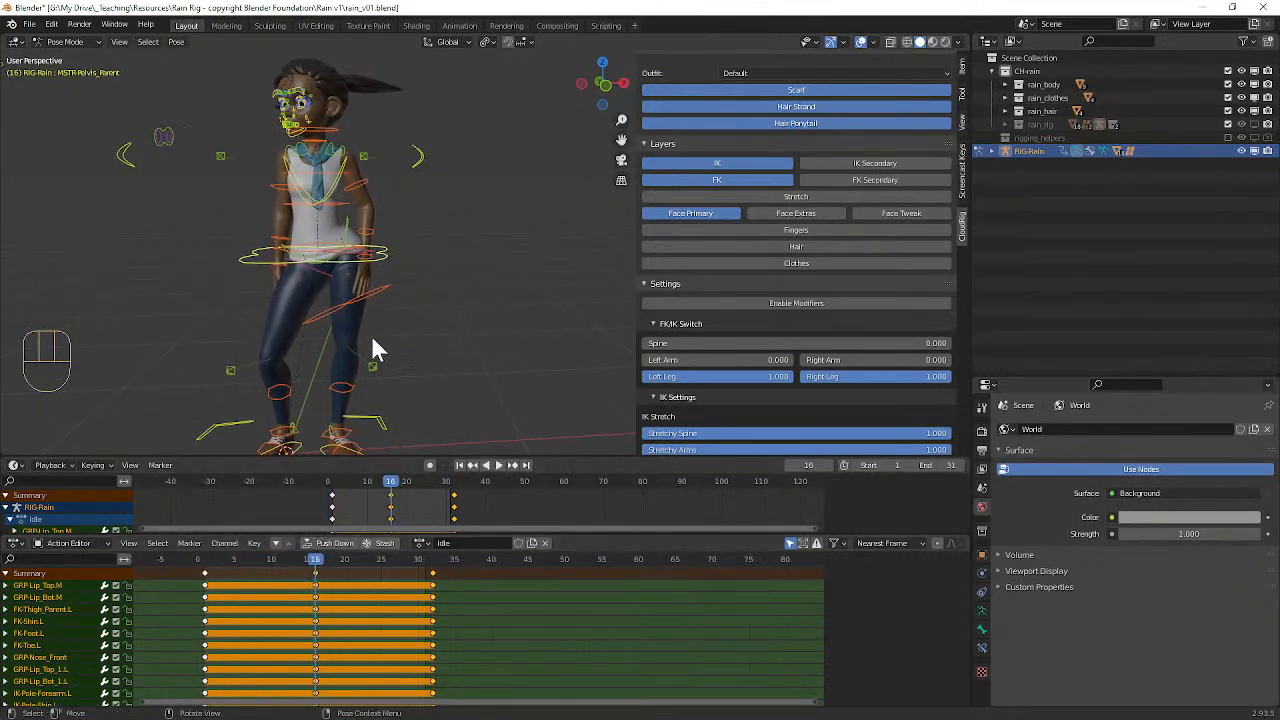
Step: Delete the frame 16 keyframes of all controls from the Idle action
{"action": "left_click", "coordinate": [325, 610]}
{"action": "double_click", "coordinate": [316, 601]}
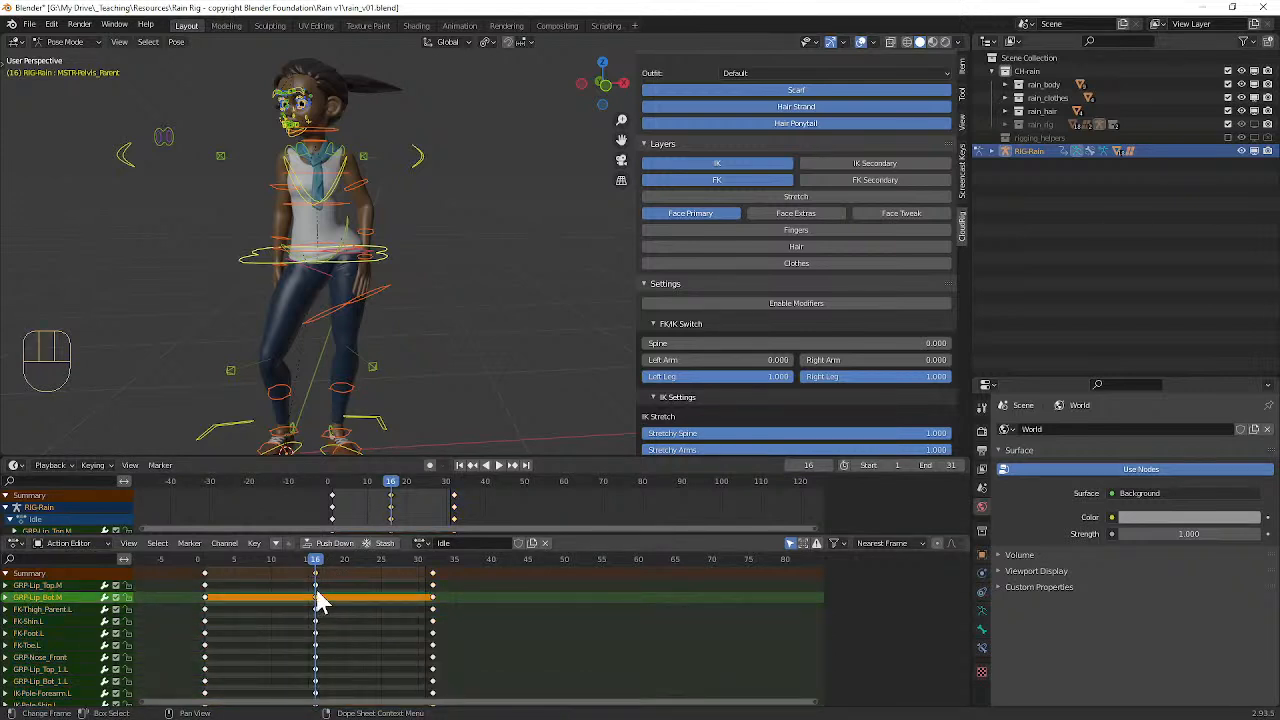
{"action": "key", "text": "k"}
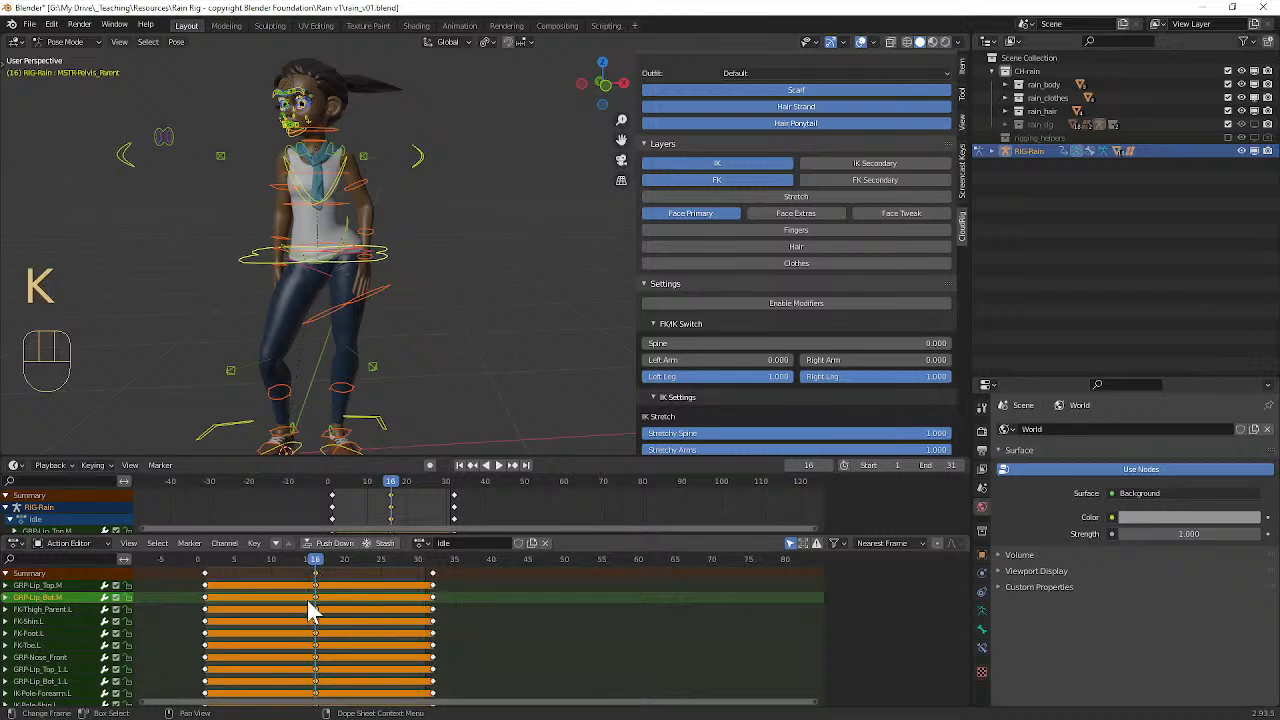
{"action": "key", "text": "x"}
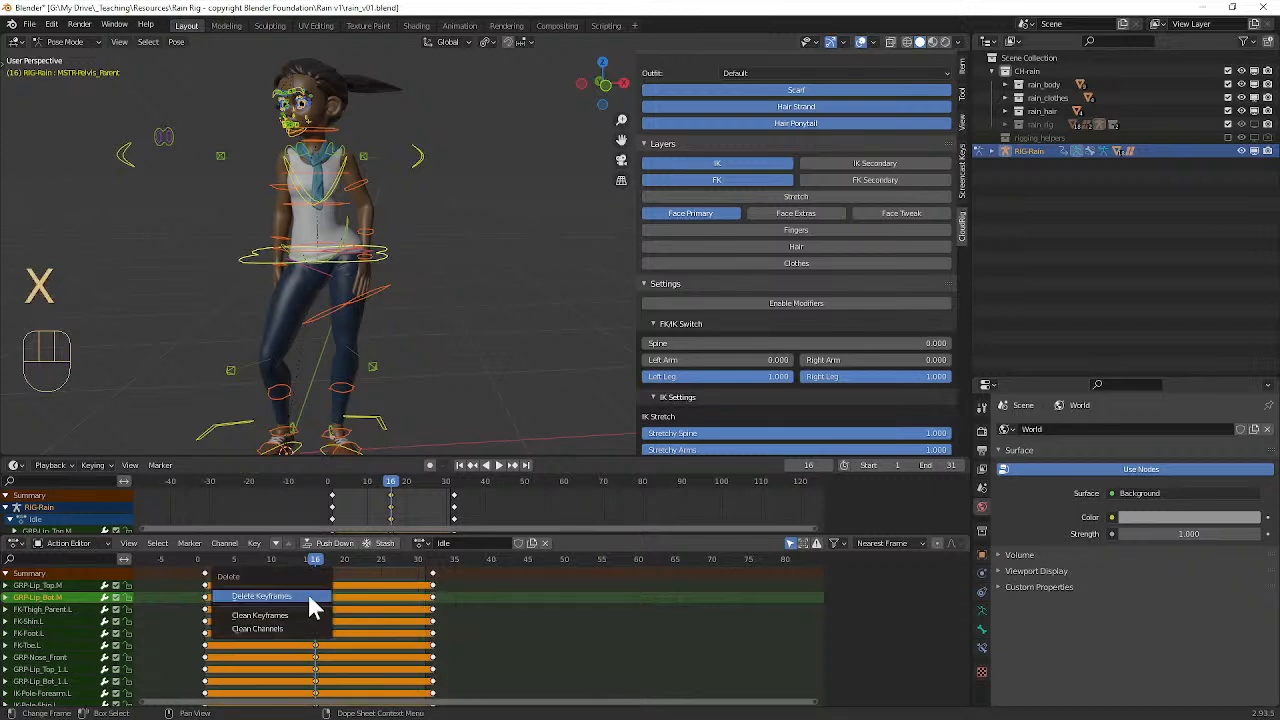
{"action": "left_click", "coordinate": [307, 591]}
Step: At frame 15, rotate the pelvis control about 15° around the global Z axis
{"action": "mouse_move", "coordinate": [306, 558]}
{"action": "left_mouse_down"}
{"action": "mouse_move", "coordinate": [290, 560]}
{"action": "mouse_move", "coordinate": [311, 567]}
{"action": "left_mouse_up"}
{"action": "middle_click_drag", "start_coordinate": [346, 349], "coordinate": [354, 336]}
{"action": "left_click", "coordinate": [397, 264]}
{"action": "left_click_drag", "start_coordinate": [407, 268], "coordinate": [371, 280]}
{"action": "key", "text": "r"}
{"action": "key", "text": "z"}
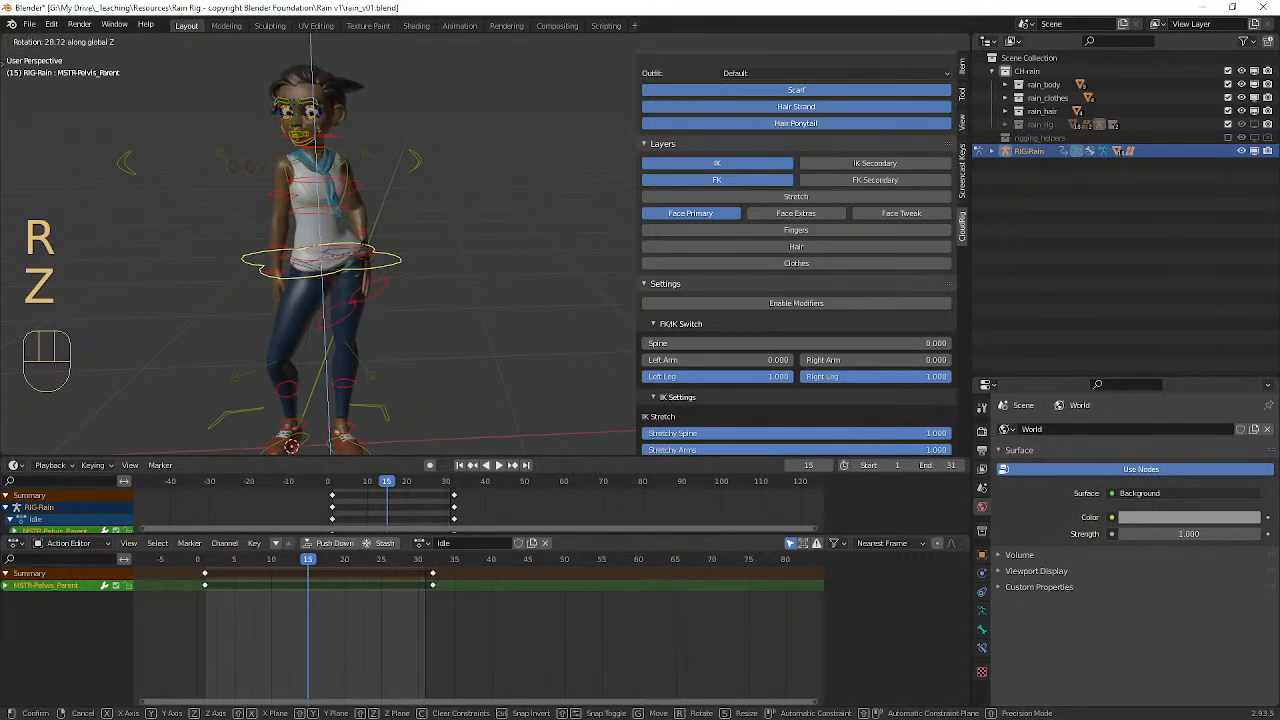
{"action": "left_click", "coordinate": [355, 253]}
Step: Rotate the left upper arm control in two passes to adjust the arm in the frame 15 pose
{"action": "left_click", "coordinate": [370, 193]}
{"action": "middle_click_drag", "start_coordinate": [431, 214], "coordinate": [540, 256]}
{"action": "key", "text": "r"}
{"action": "left_click", "coordinate": [440, 257]}
{"action": "key", "text": "r"}
{"action": "left_click", "coordinate": [477, 258]}
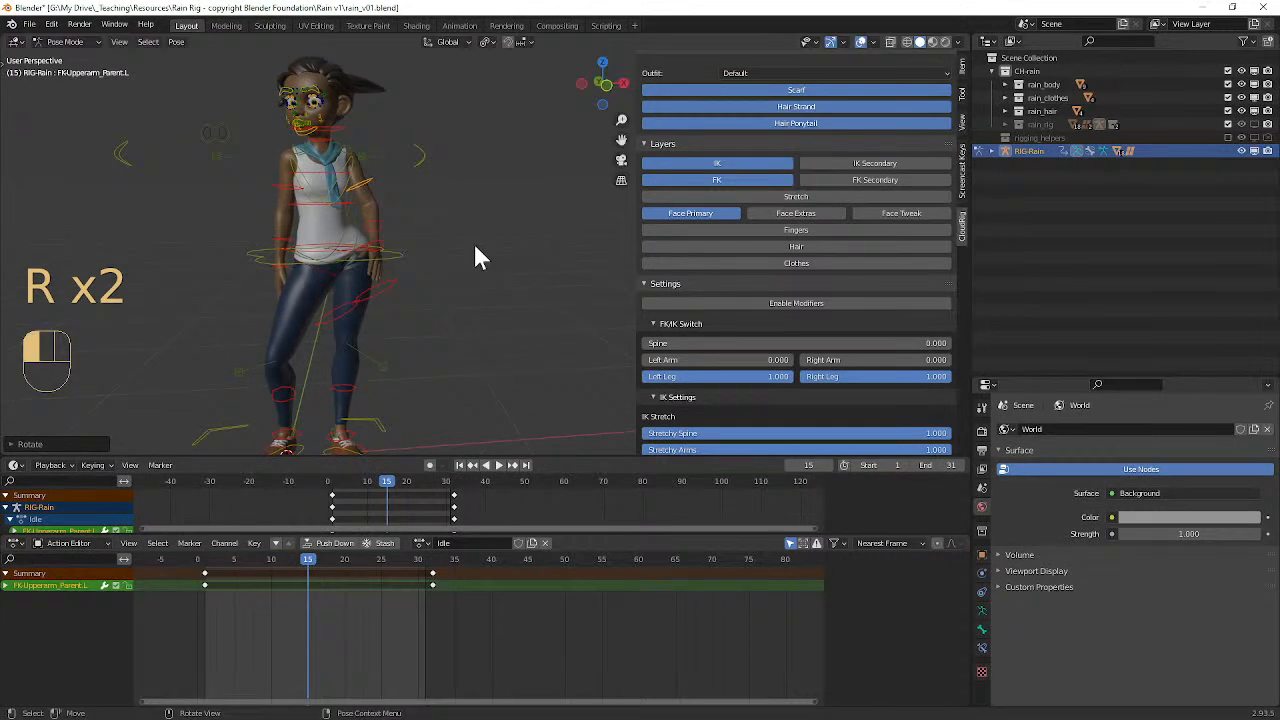
Step: Rotate the torso control at chest height to tilt the upper body
{"action": "left_click", "coordinate": [293, 188]}
{"action": "key", "text": "r"}
{"action": "left_click", "coordinate": [307, 204]}
{"action": "middle_click_drag", "start_coordinate": [307, 204], "coordinate": [318, 168]}
Step: Rotate the neck control around the global Z axis to turn the head toward the character's left
{"action": "left_click", "coordinate": [334, 196]}
{"action": "key", "text": "r"}
{"action": "key", "text": "z"}
{"action": "key", "text": "z"}
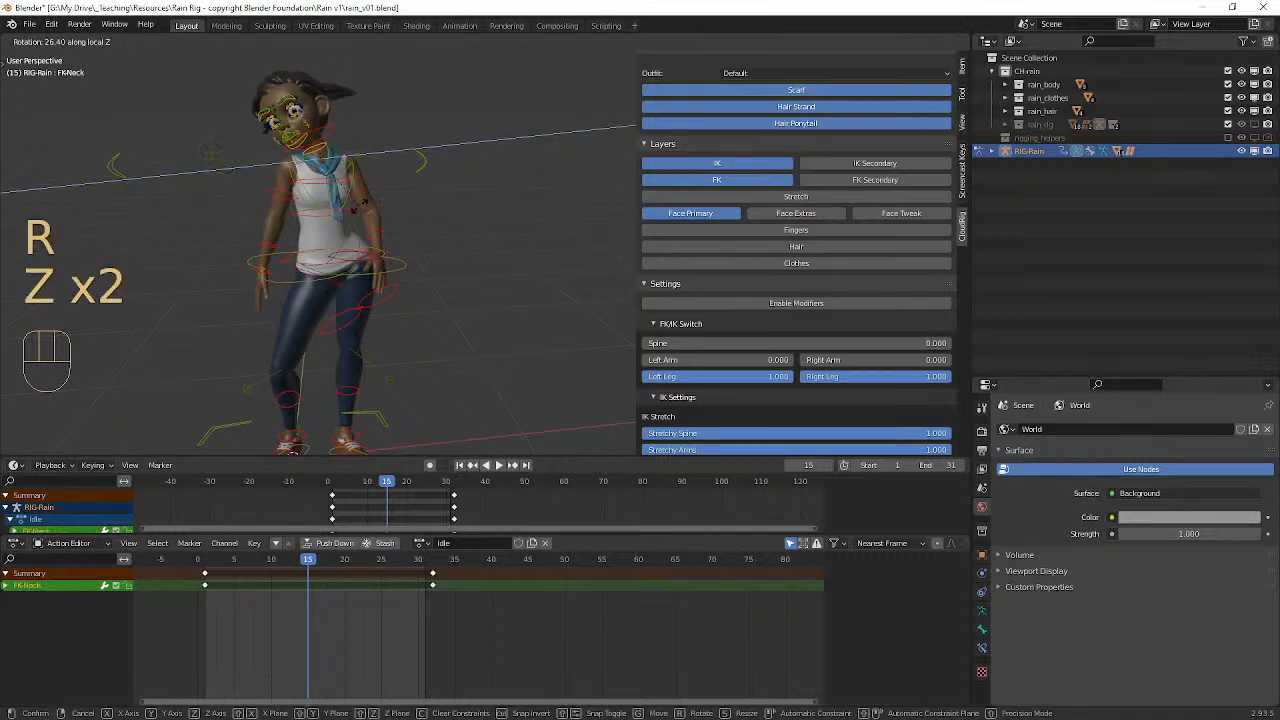
{"action": "key", "text": "z"}
{"action": "key", "text": "z"}
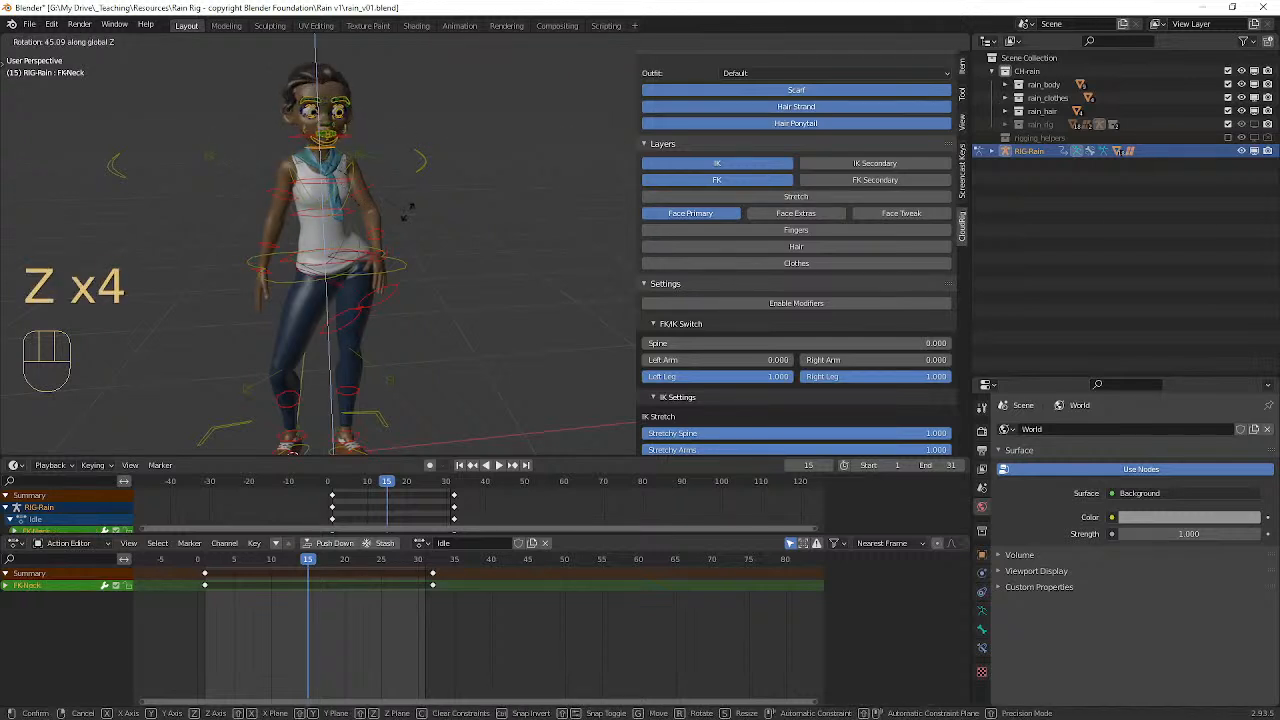
{"action": "left_click", "coordinate": [441, 183]}
Step: Move the eye target control to redirect the character's gaze
{"action": "middle_click_drag", "start_coordinate": [409, 157], "coordinate": [387, 218], "text": "alt"}
{"action": "left_click", "coordinate": [460, 242]}
{"action": "scroll", "coordinate": [430, 222], "scroll_direction": "up", "scroll_amount": 3}
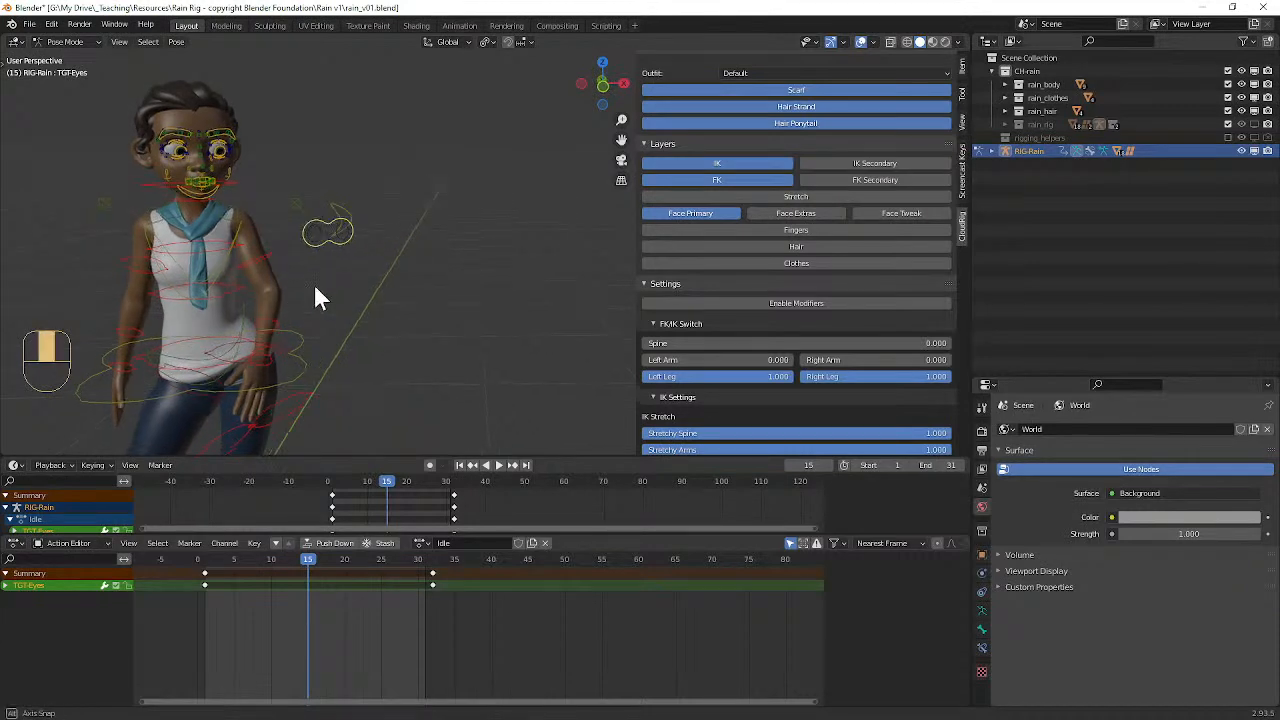
{"action": "middle_click_drag", "start_coordinate": [322, 295], "coordinate": [270, 294]}
{"action": "key", "text": "g"}
{"action": "left_click", "coordinate": [298, 240]}
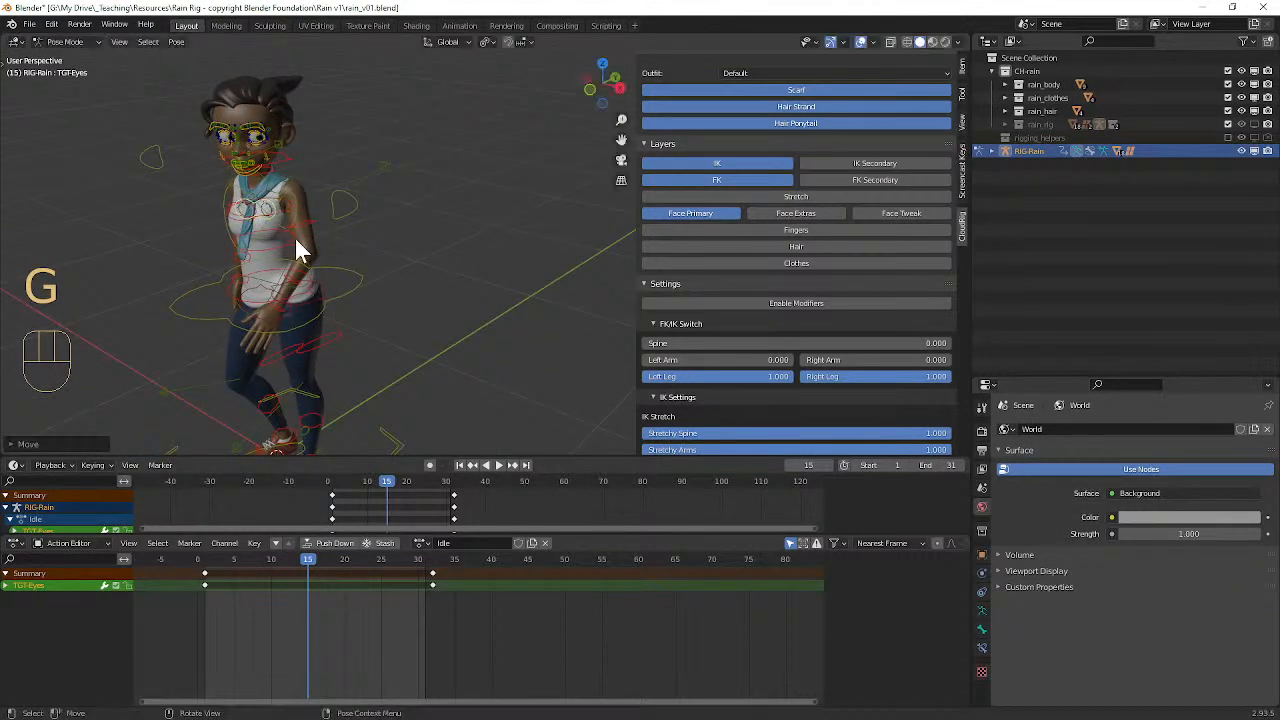
Step: Rotate the hips control to change the tilt of the hips
{"action": "middle_click_drag", "start_coordinate": [298, 250], "coordinate": [375, 229]}
{"action": "middle_click_drag", "start_coordinate": [343, 335], "coordinate": [381, 260], "text": "alt+shift"}
{"action": "left_click", "coordinate": [299, 274]}
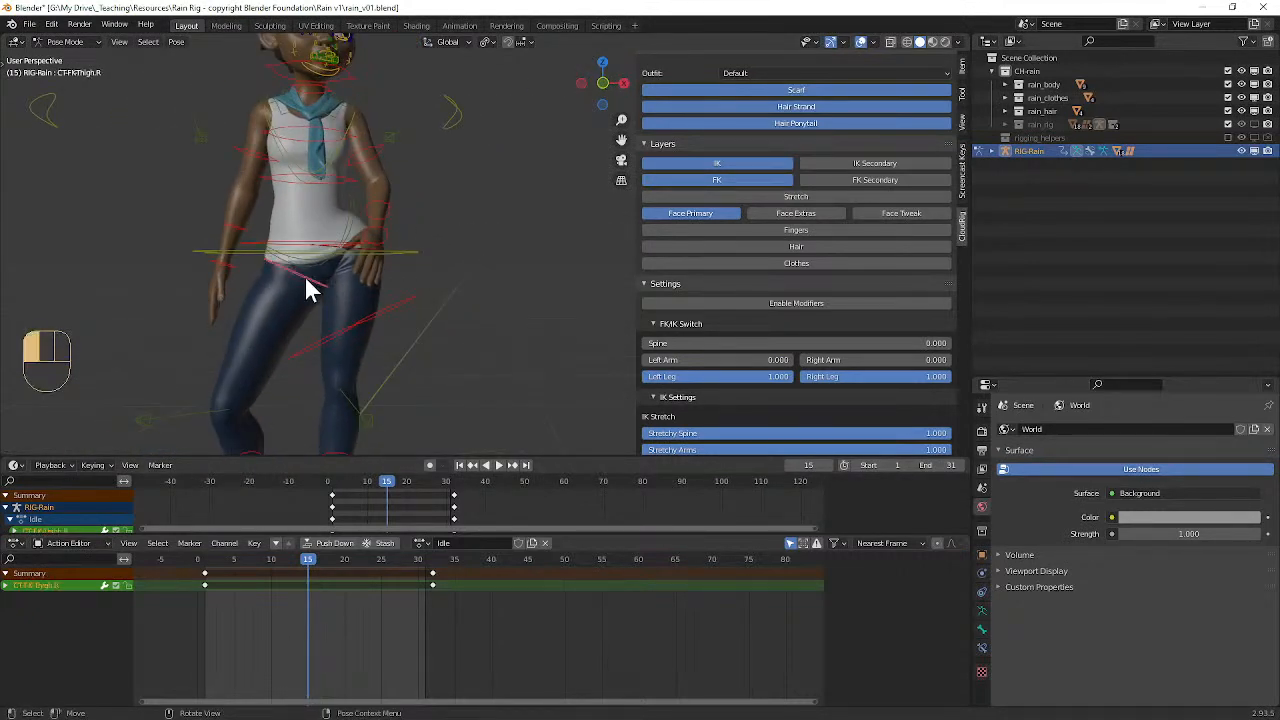
{"action": "key", "text": "r"}
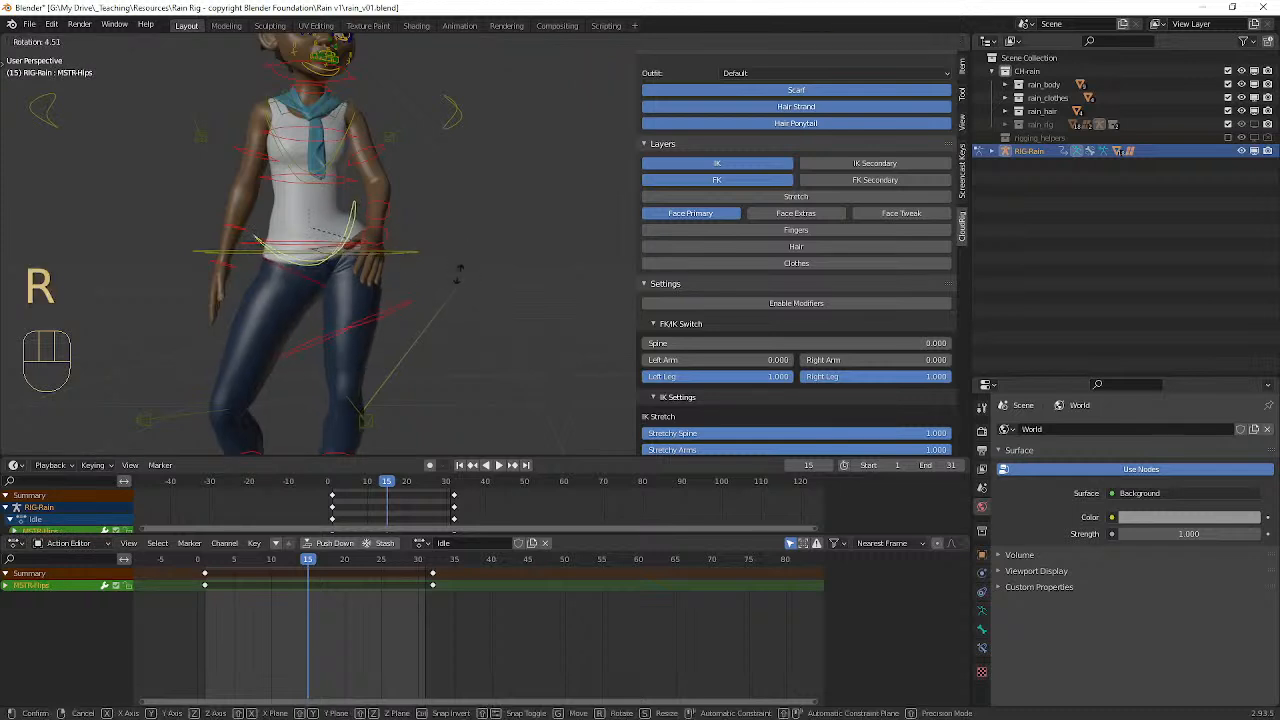
{"action": "left_click", "coordinate": [452, 287]}
Step: Move the pelvis control slightly upward along the global Z axis
{"action": "left_click", "coordinate": [424, 253]}
{"action": "key", "text": "g"}
{"action": "key", "text": "z"}
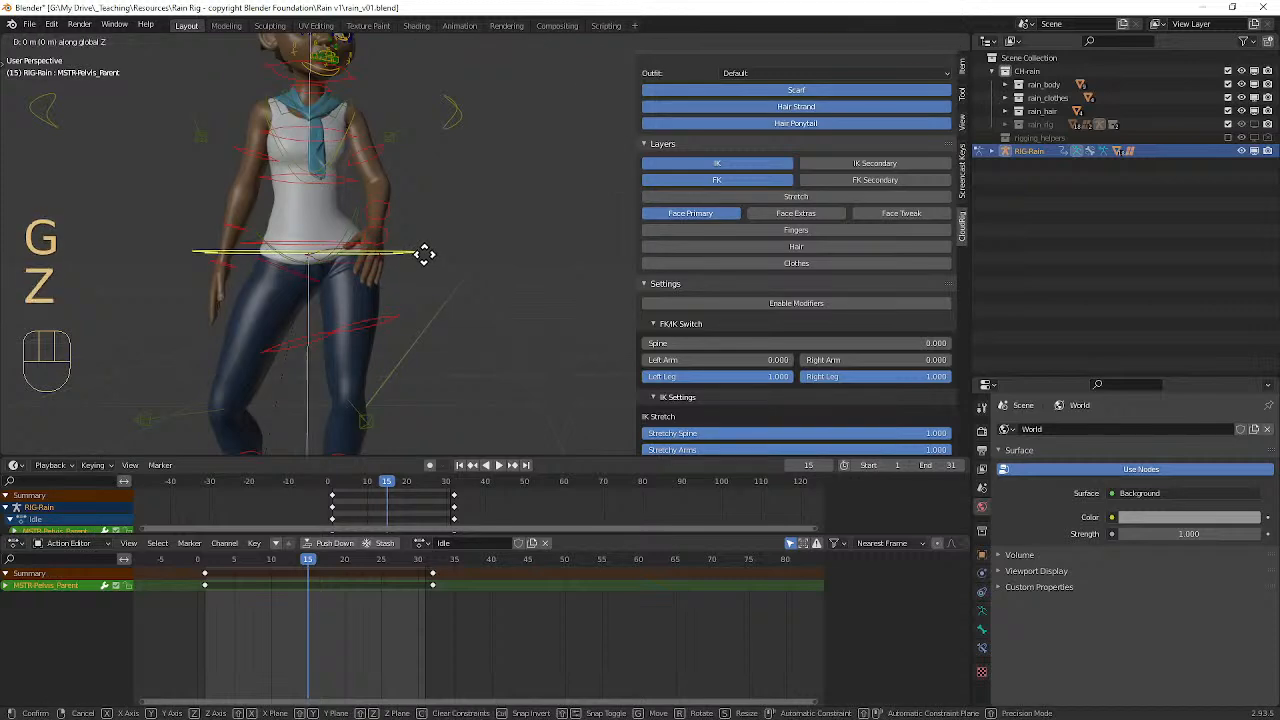
{"action": "left_click", "coordinate": [424, 249]}
Step: Rotate the right upper arm control to reposition the arm beside the body
{"action": "middle_click_drag", "start_coordinate": [426, 250], "coordinate": [338, 177]}
{"action": "scroll", "coordinate": [420, 258], "scroll_direction": "up", "scroll_amount": 5}
{"action": "left_click", "coordinate": [334, 181]}
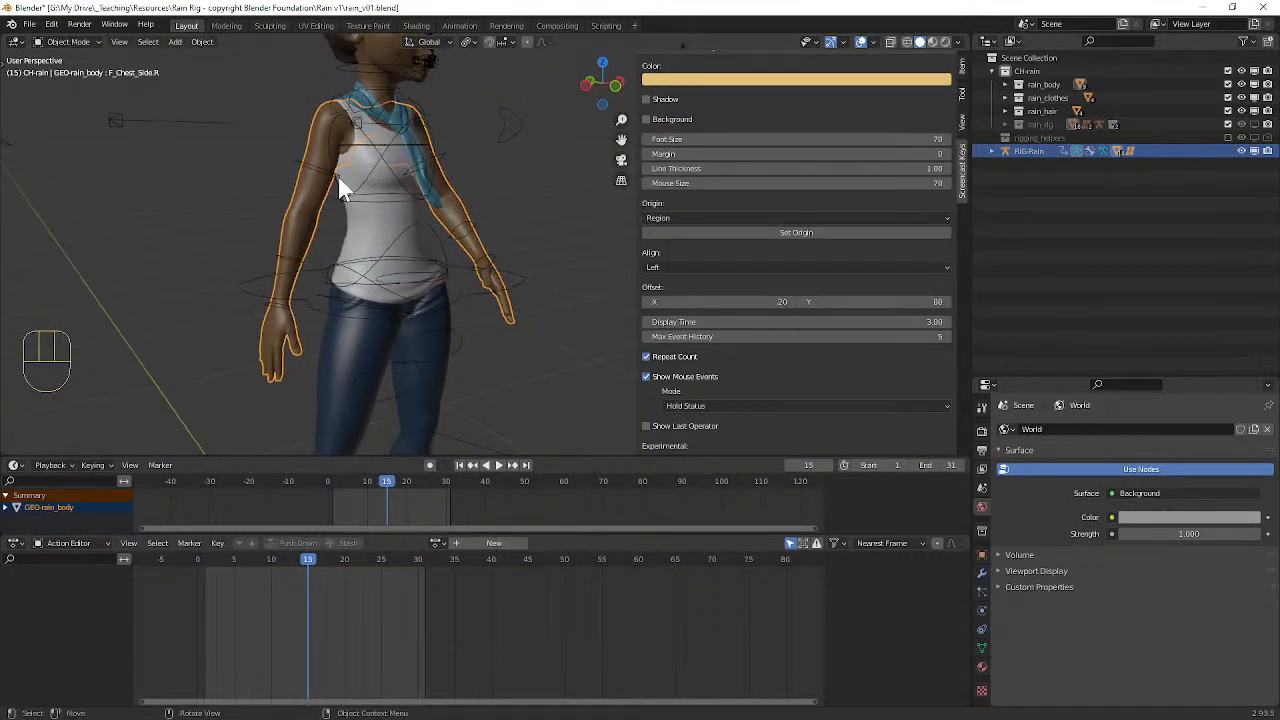
{"action": "middle_click_drag", "start_coordinate": [395, 236], "coordinate": [388, 240]}
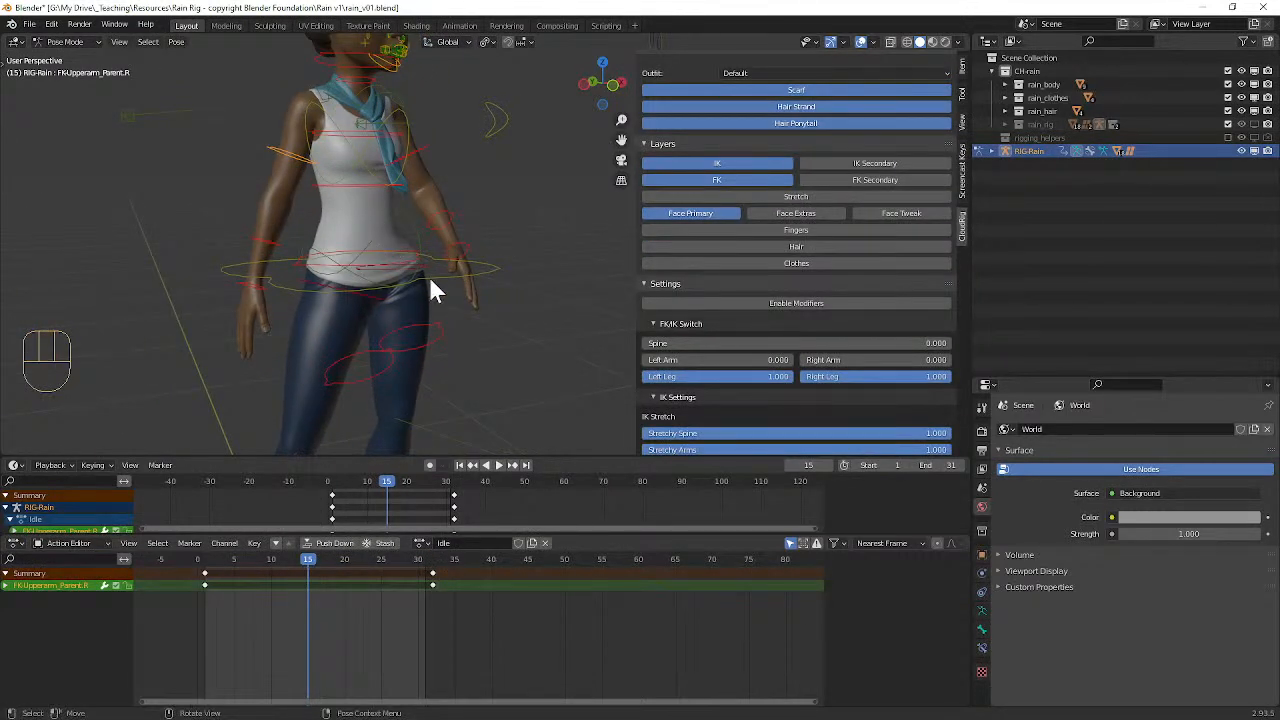
{"action": "key", "text": "r"}
{"action": "left_click", "coordinate": [310, 240]}
Step: Bend the right forearm control forward using trackball rotation
{"action": "left_click", "coordinate": [224, 215]}
{"action": "middle_click_drag", "start_coordinate": [224, 215], "coordinate": [256, 278]}
{"action": "key", "text": "r"}
Step: Angle the right hand control outward using trackball rotation
{"action": "key", "text": "r"}
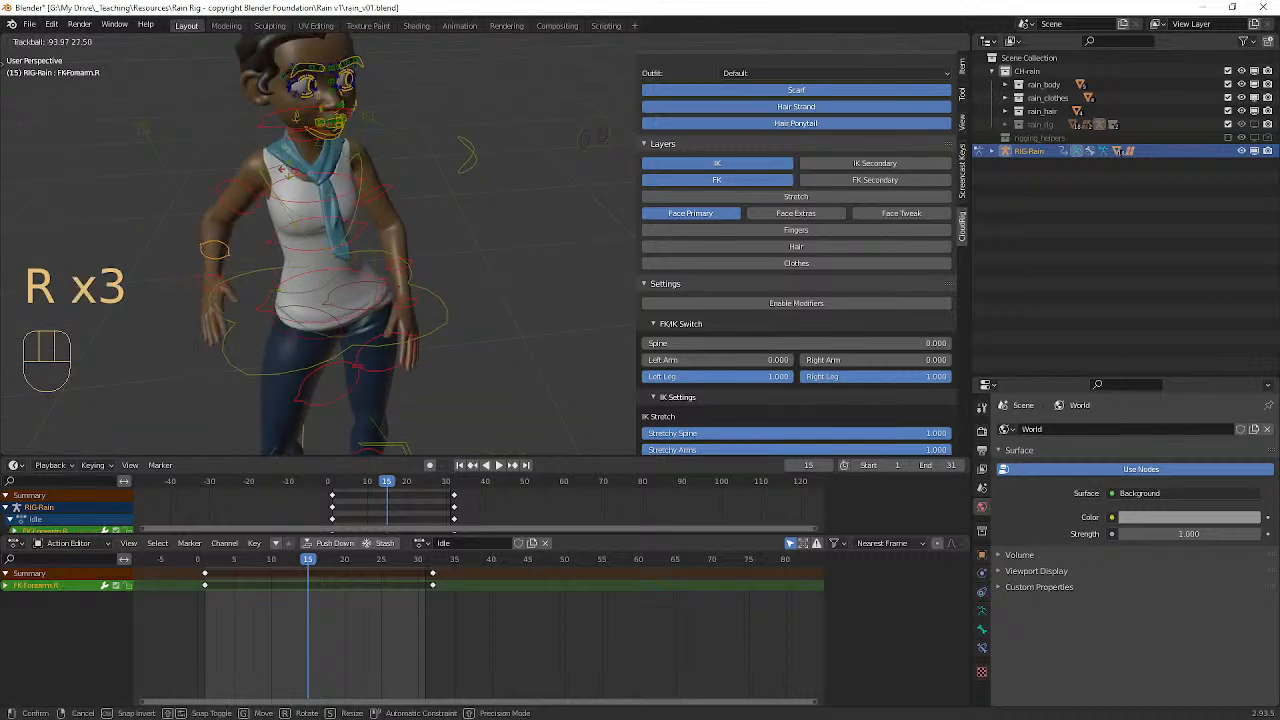
{"action": "left_click", "coordinate": [340, 240]}
{"action": "middle_click_drag", "start_coordinate": [340, 240], "coordinate": [236, 248]}
{"action": "left_click", "coordinate": [203, 220]}
{"action": "key", "text": "r"}
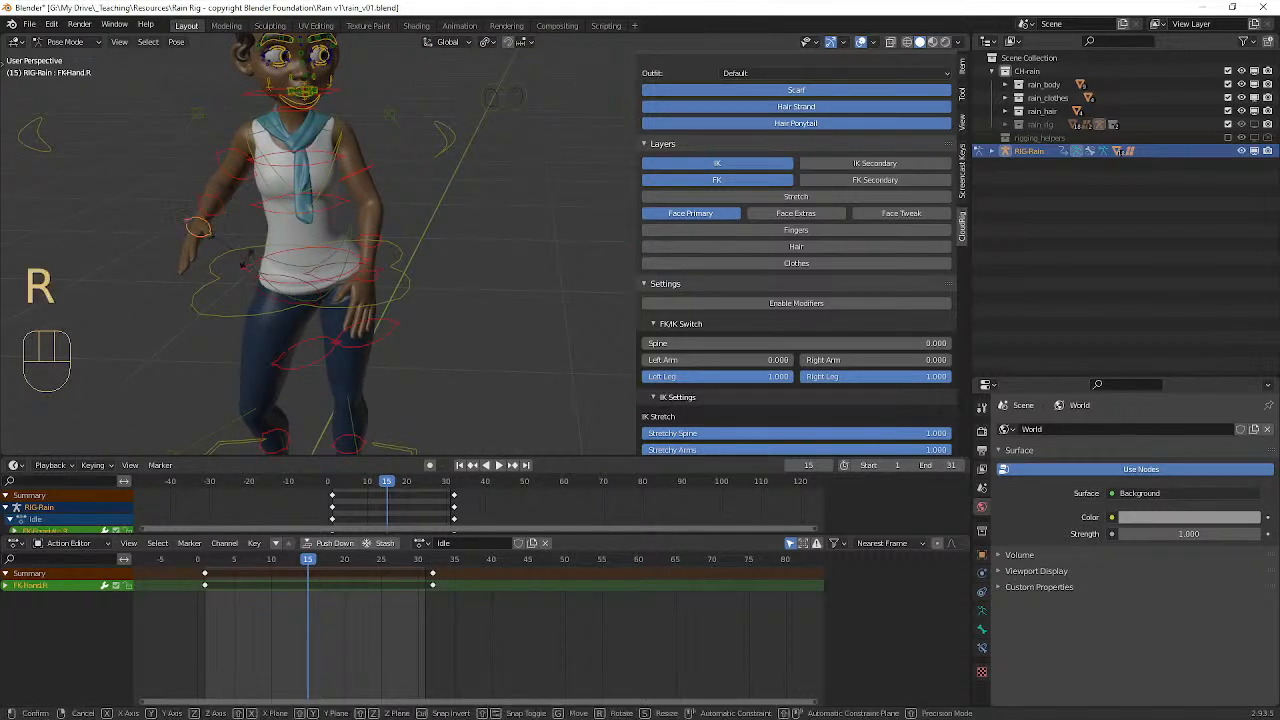
{"action": "key", "text": "r"}
{"action": "key", "text": "r"}
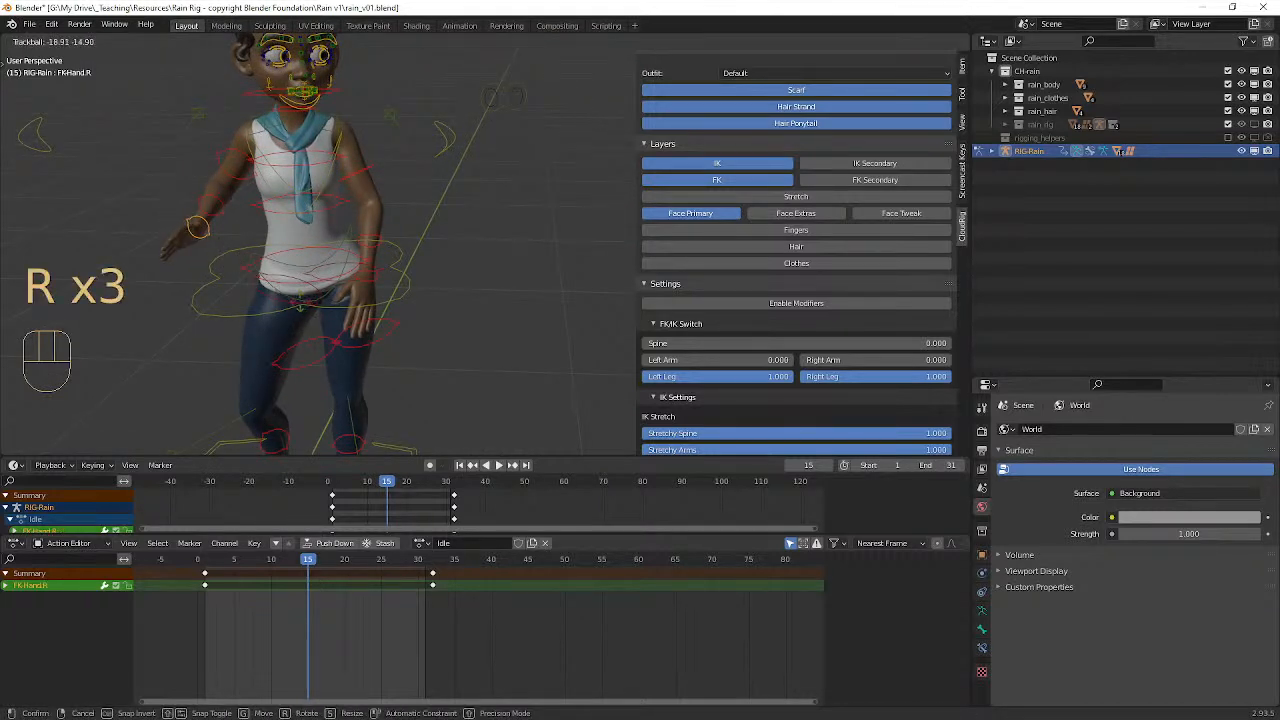
{"action": "left_click", "coordinate": [292, 304]}
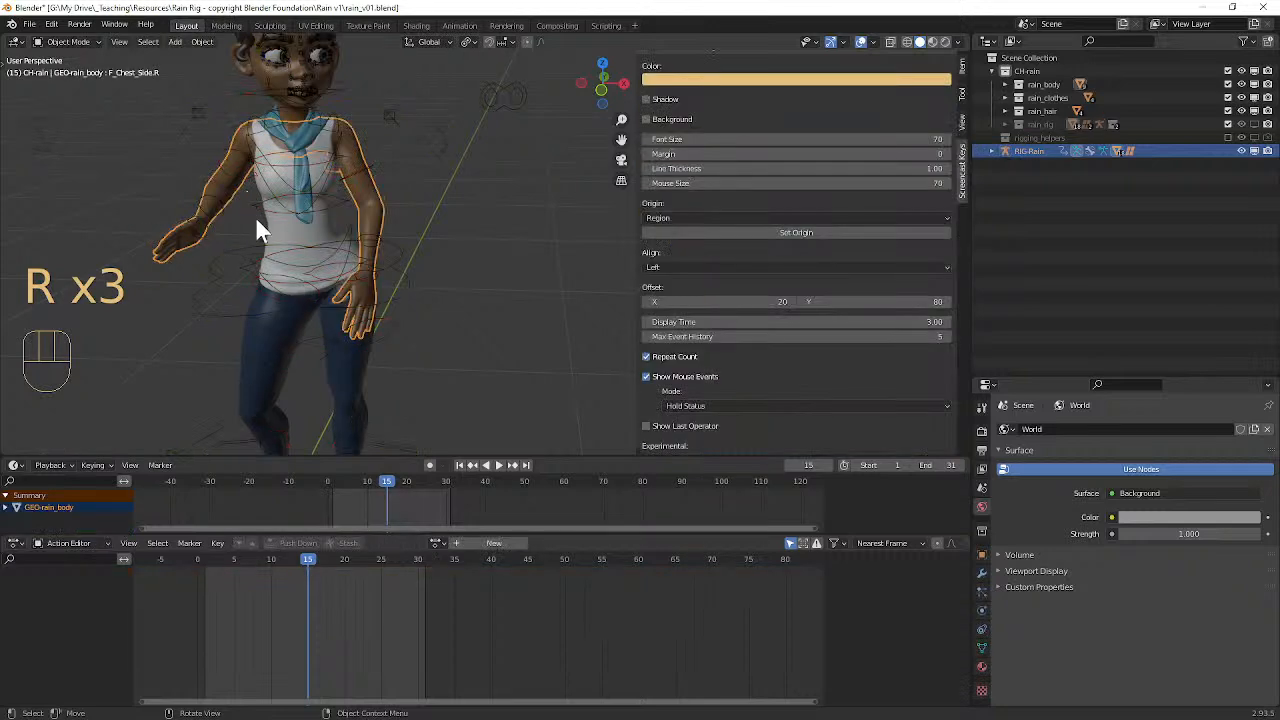
Step: Rotate the right upper arm control to bring the raised arm closer to the torso
{"action": "left_click", "coordinate": [247, 178]}
{"action": "key", "text": "r"}
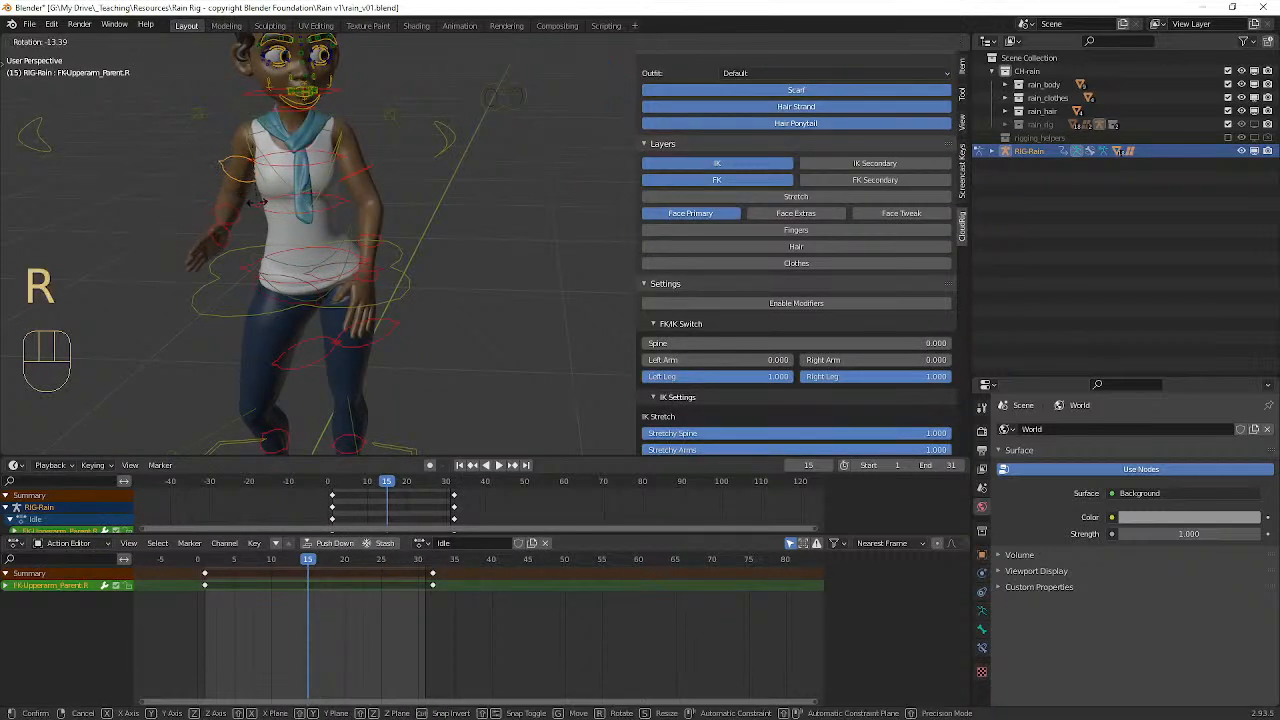
{"action": "left_click", "coordinate": [283, 227]}
Step: Rotate the right hand control at the wrist from a side view
{"action": "middle_click_drag", "start_coordinate": [283, 227], "coordinate": [490, 282]}
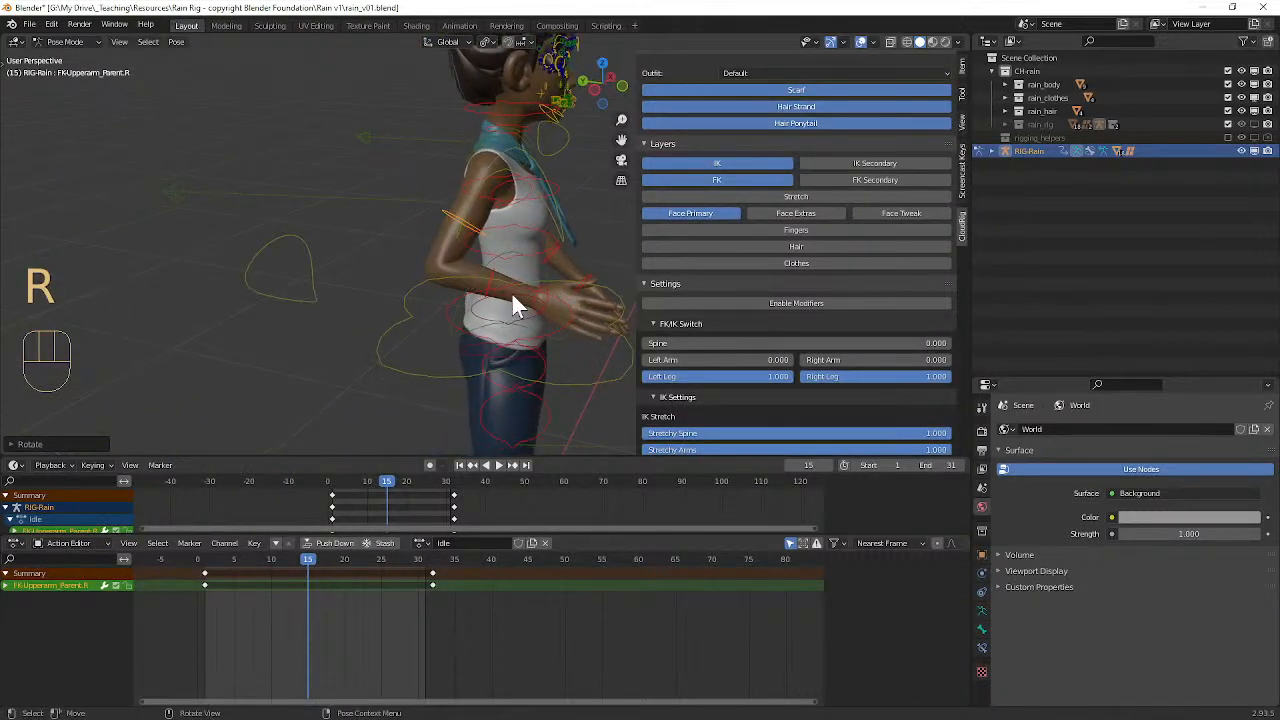
{"action": "left_click", "coordinate": [544, 305]}
{"action": "key", "text": "r"}
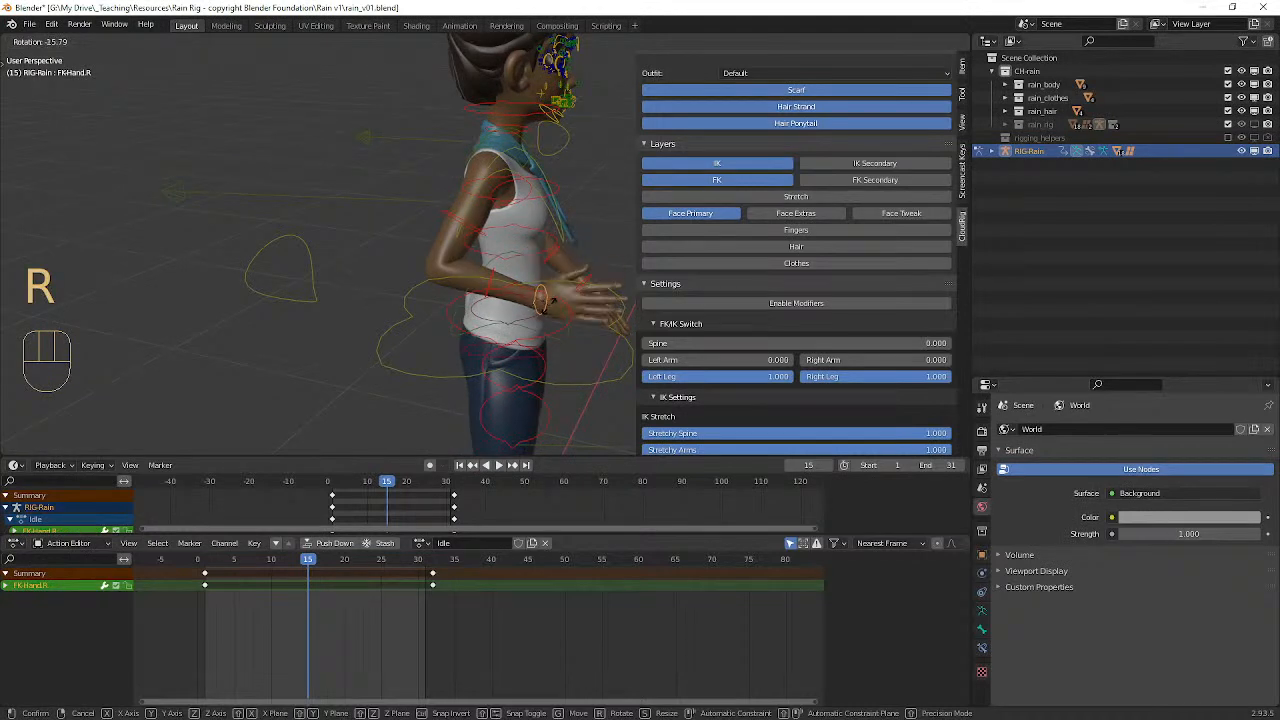
{"action": "left_click", "coordinate": [560, 321]}
Step: Fine-tune the right upper arm control's rotation from a side view
{"action": "middle_click_drag", "start_coordinate": [560, 321], "coordinate": [547, 318]}
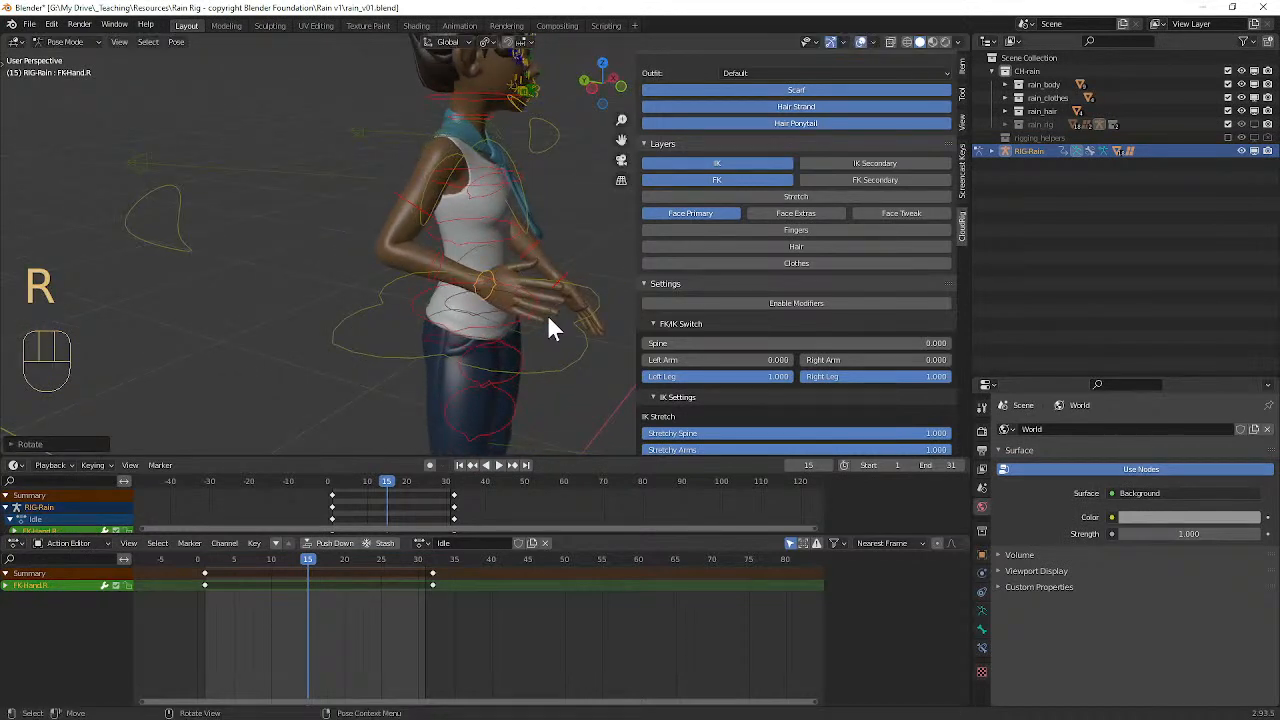
{"action": "left_click", "coordinate": [420, 226]}
{"action": "left_click", "coordinate": [428, 236]}
{"action": "key", "text": "r"}
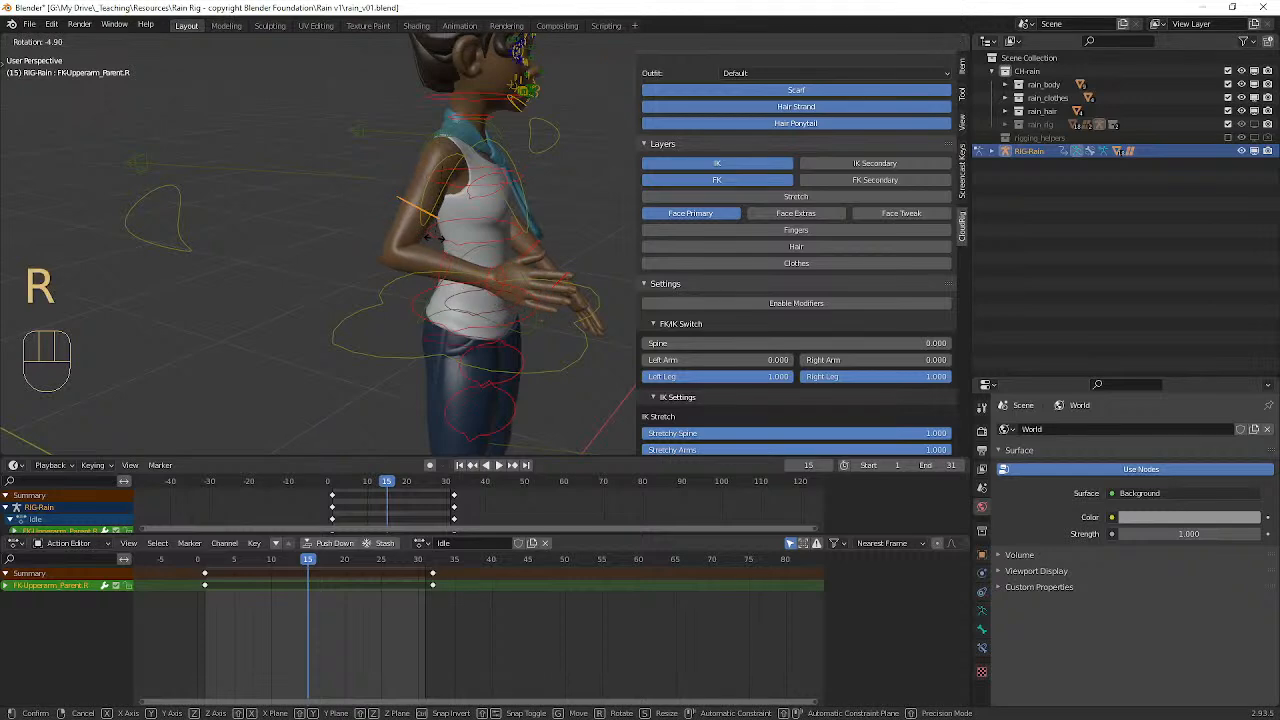
{"action": "left_click", "coordinate": [486, 269]}
{"action": "middle_click_drag", "start_coordinate": [486, 269], "coordinate": [395, 262]}
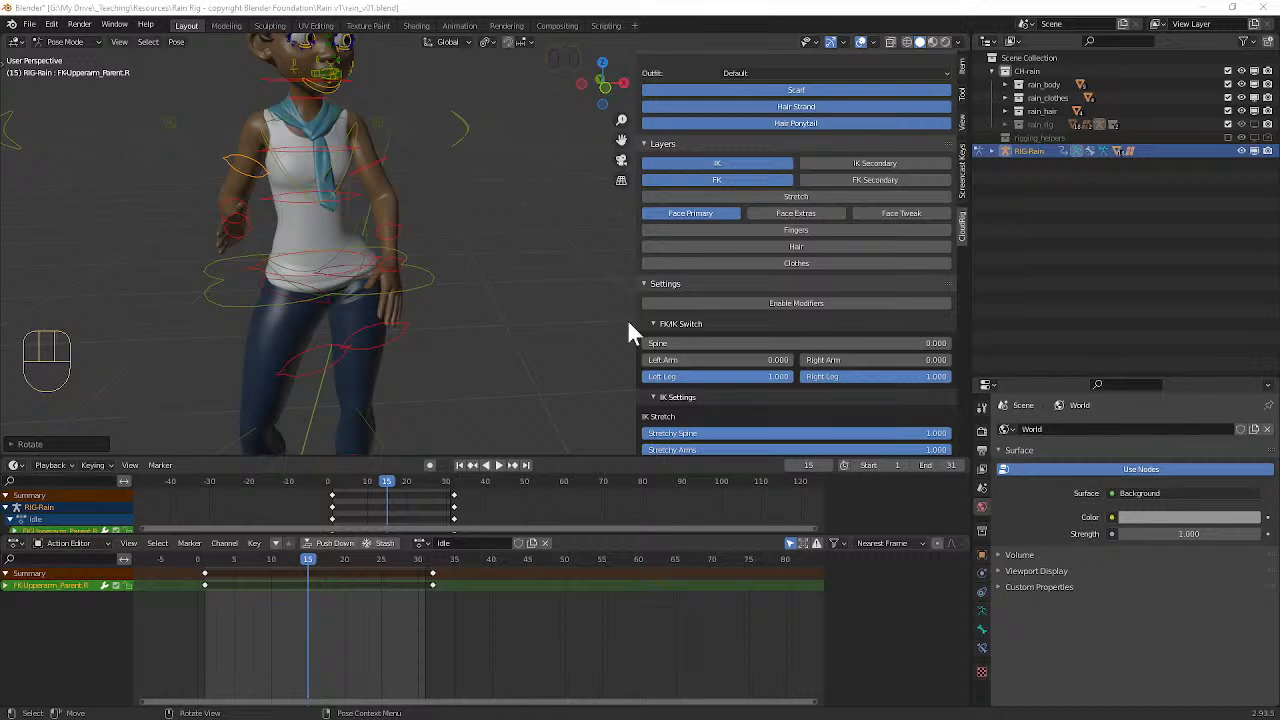
Step: Rotate the left upper arm control from the character's left side
{"action": "middle_click_drag", "start_coordinate": [400, 240], "coordinate": [298, 235]}
{"action": "scroll", "coordinate": [300, 233], "scroll_direction": "up", "scroll_amount": 2}
{"action": "middle_click_drag", "start_coordinate": [378, 179], "coordinate": [372, 205]}
{"action": "left_click", "coordinate": [404, 76]}
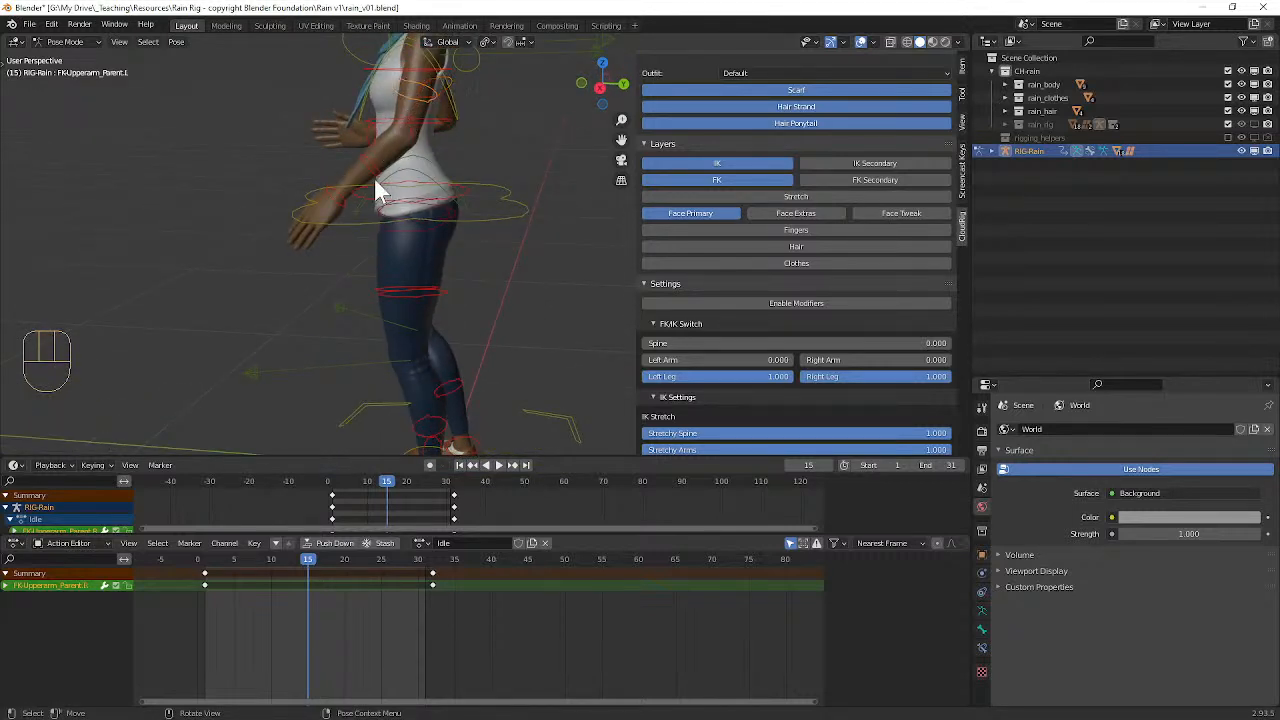
{"action": "key", "text": "r"}
{"action": "left_click", "coordinate": [445, 182]}
Step: Refine the left upper arm control's rotation with Trackball and Rotate from front three-quarter views, bringing the arm down beside the hip
{"action": "middle_click_drag", "start_coordinate": [410, 205], "coordinate": [350, 230]}
{"action": "key", "text": "r"}
{"action": "key", "text": "r"}
{"action": "left_click", "coordinate": [373, 240]}
{"action": "key", "text": "r"}
{"action": "key", "text": "r"}
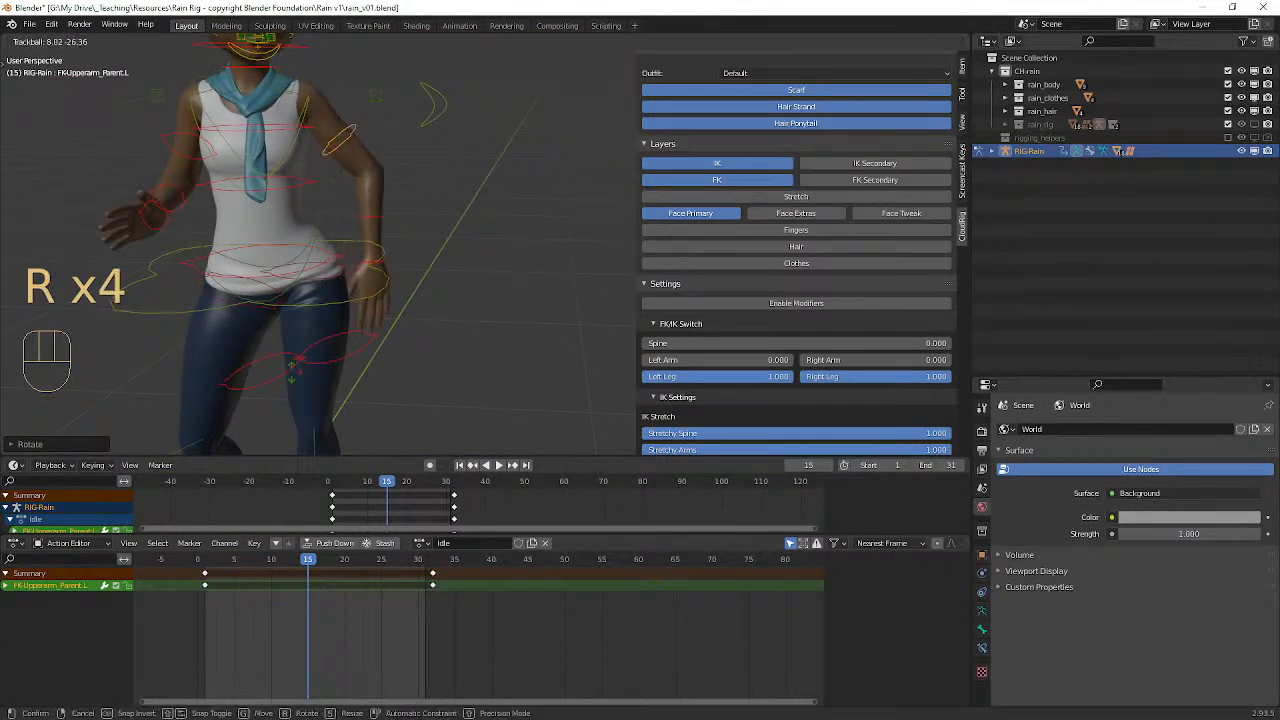
{"action": "right_click", "coordinate": [275, 316]}
{"action": "middle_click_drag", "start_coordinate": [271, 307], "coordinate": [299, 285]}
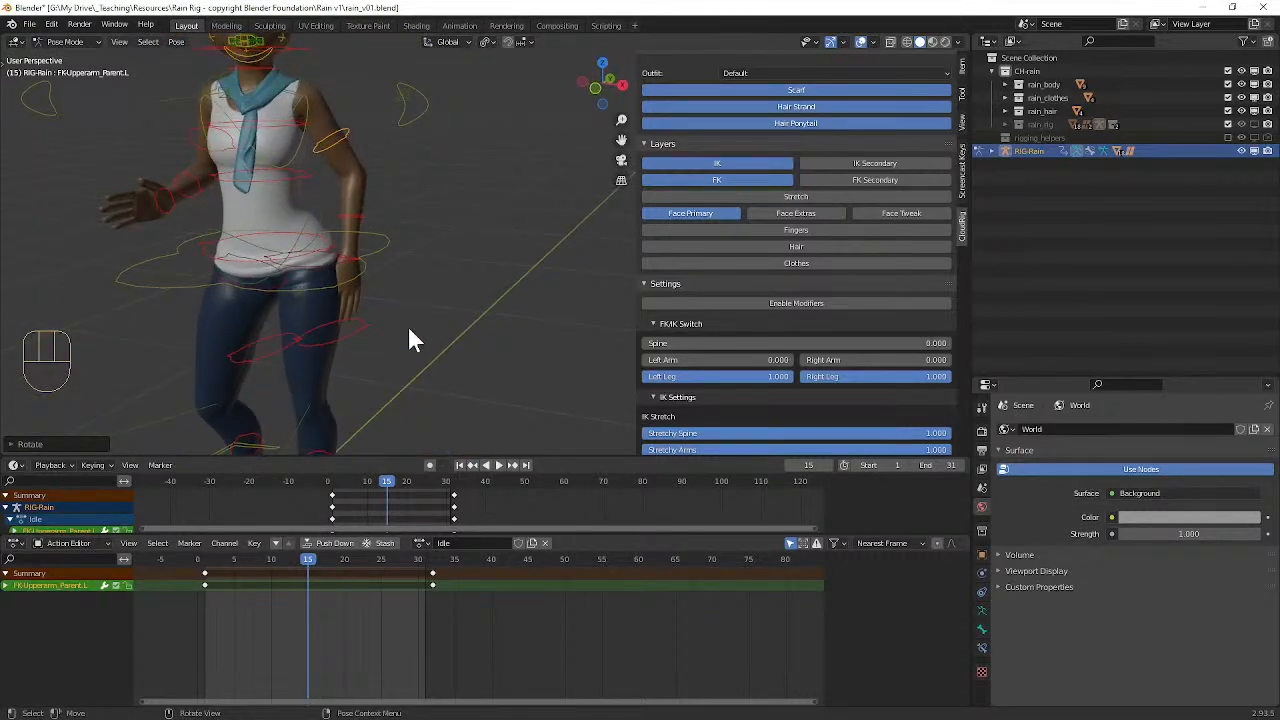
{"action": "key", "text": "r"}
{"action": "key", "text": "r"}
{"action": "key", "text": "r"}
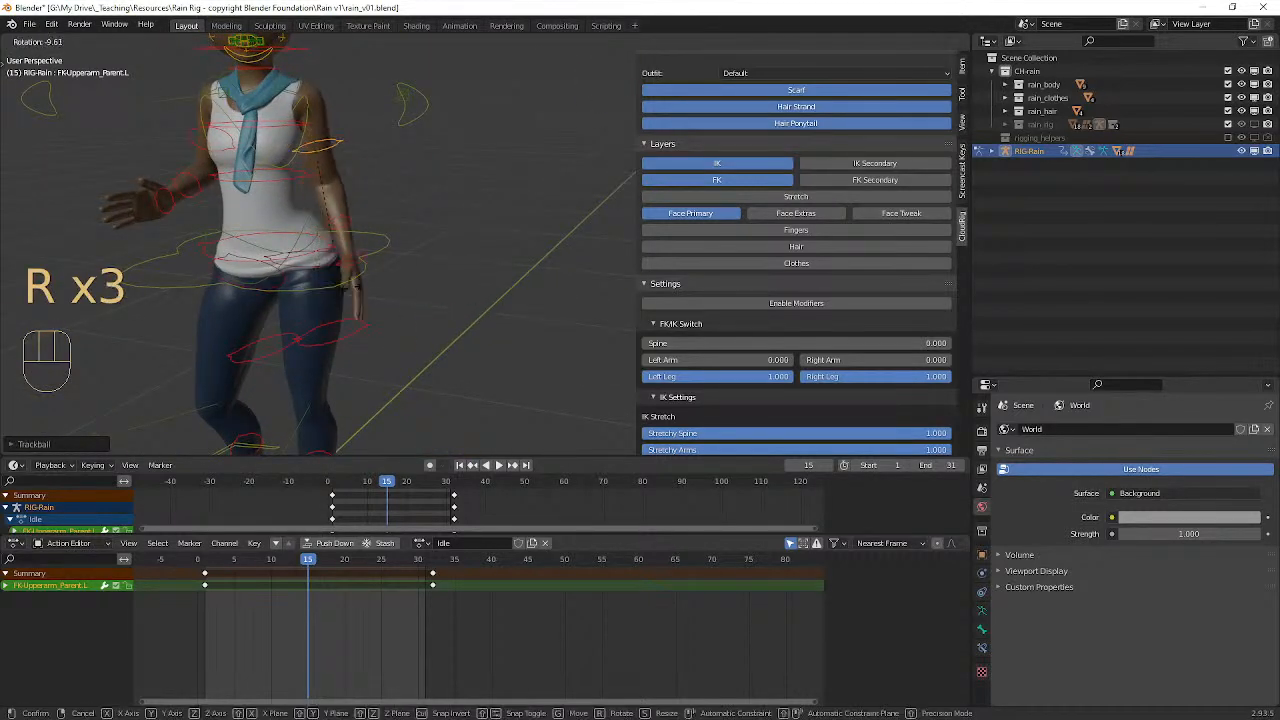
{"action": "left_click", "coordinate": [399, 282]}
Step: Rotate the left hand control so the hand bends outward at the wrist
{"action": "middle_click_drag", "start_coordinate": [319, 287], "coordinate": [372, 264]}
{"action": "left_click", "coordinate": [397, 240]}
{"action": "key", "text": "r"}
{"action": "key", "text": "r"}
{"action": "key", "text": "r"}
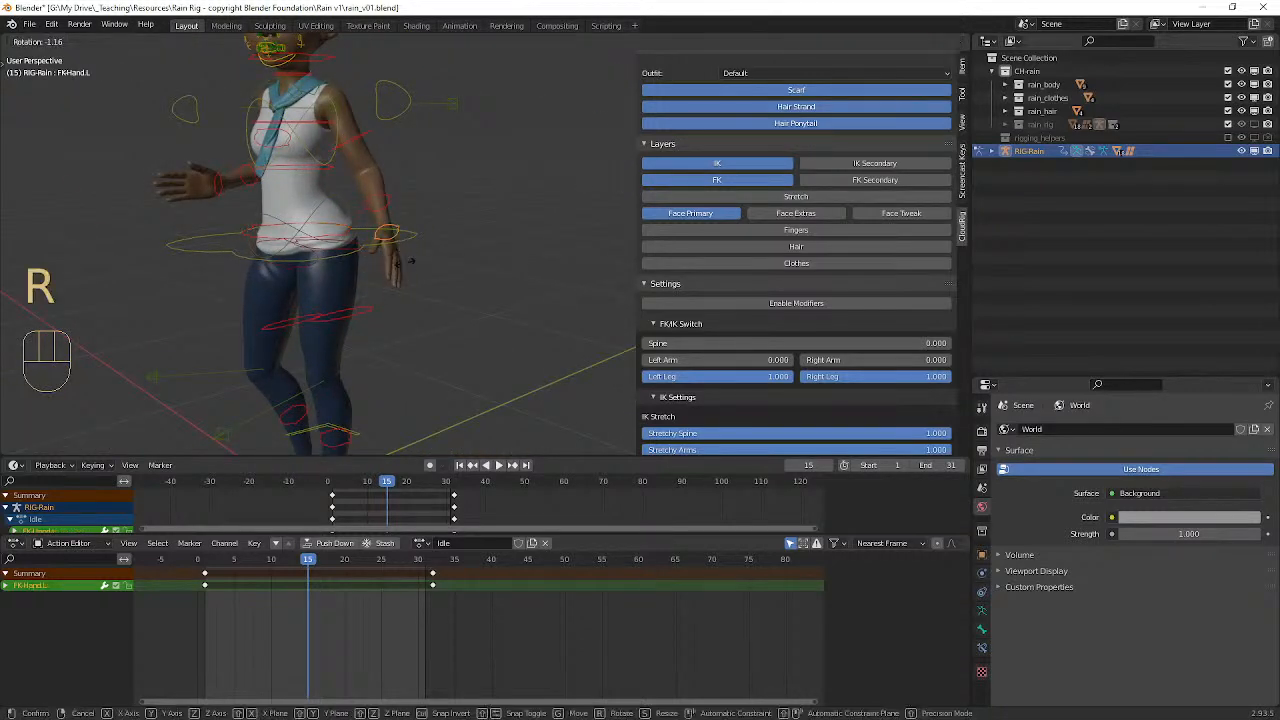
{"action": "key", "text": "r"}
{"action": "left_click", "coordinate": [461, 379]}
Step: Select all of the rig's controls and keyframe the new pose at frame 15
{"action": "middle_click_drag", "start_coordinate": [327, 285], "coordinate": [442, 263]}
{"action": "scroll", "coordinate": [426, 283], "scroll_direction": "down", "scroll_amount": 2}
{"action": "scroll", "coordinate": [437, 280], "scroll_direction": "down", "scroll_amount": 3}
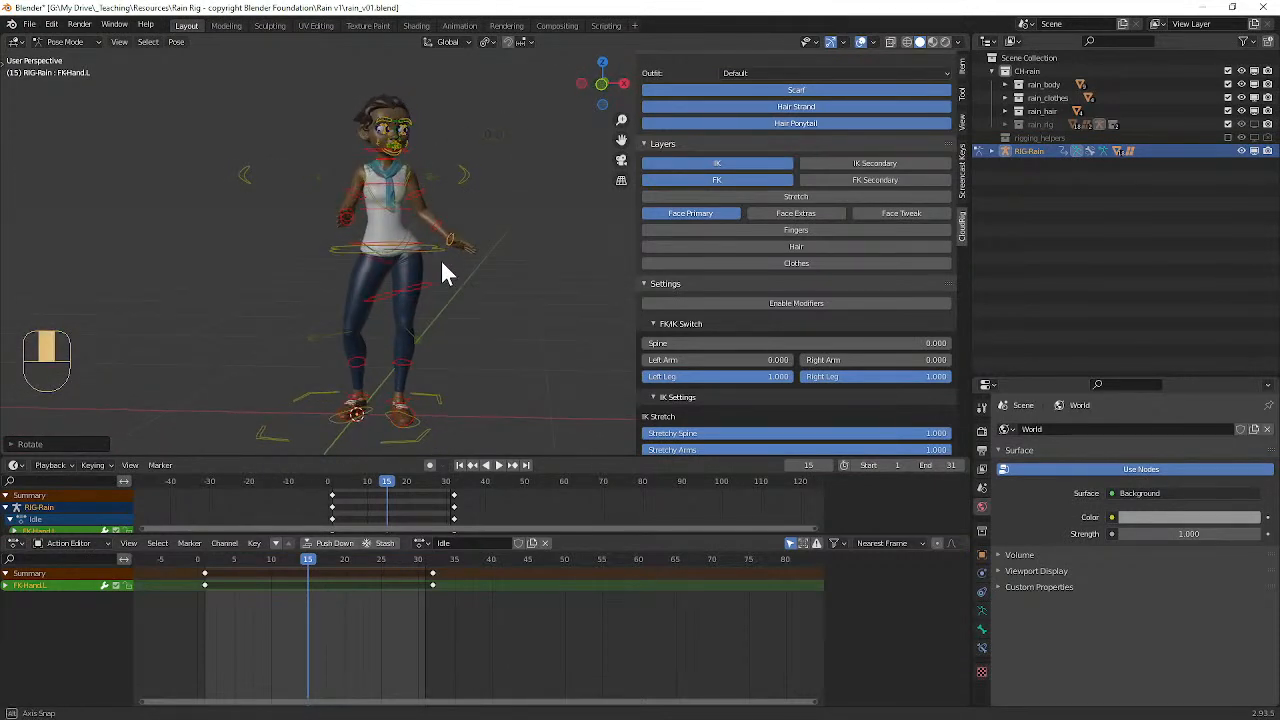
{"action": "key", "text": "a"}
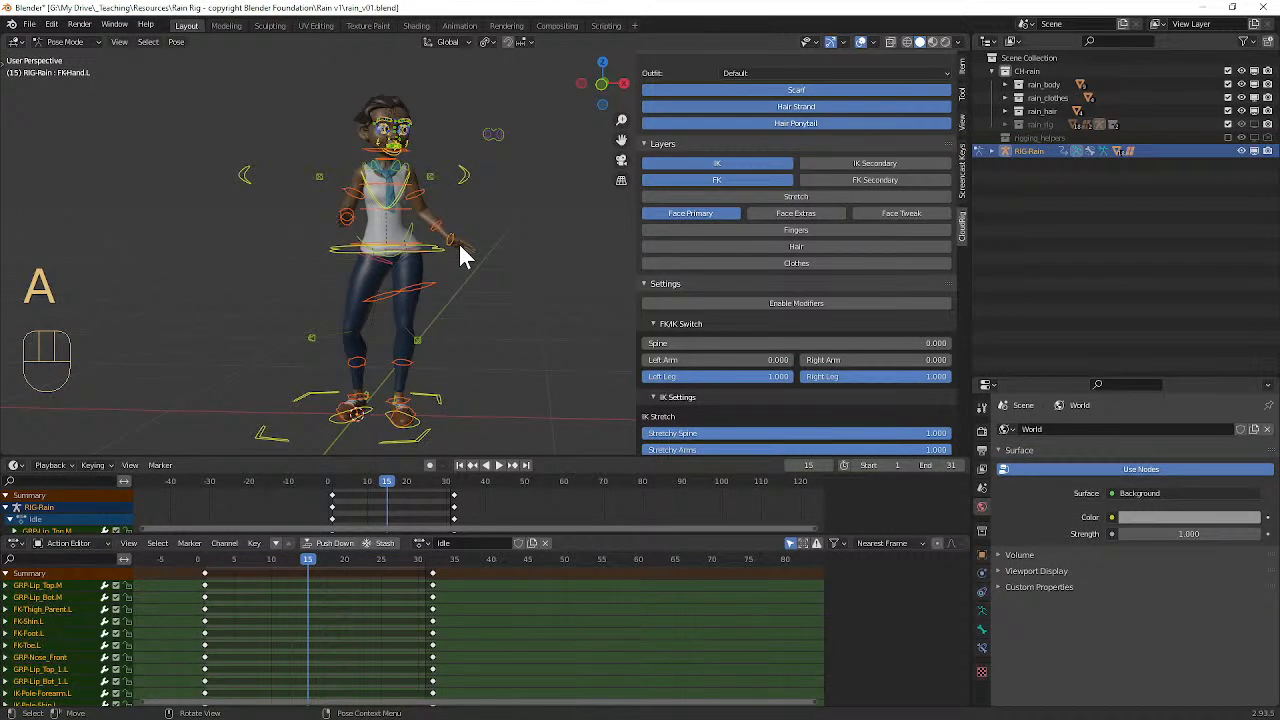
{"action": "key", "text": "i"}
Step: Hide the viewport overlays and play the Idle animation from its first frame
{"action": "left_click_drag", "start_coordinate": [306, 559], "coordinate": [203, 563]}
{"action": "left_click", "coordinate": [862, 42]}
{"action": "key", "text": "space"}
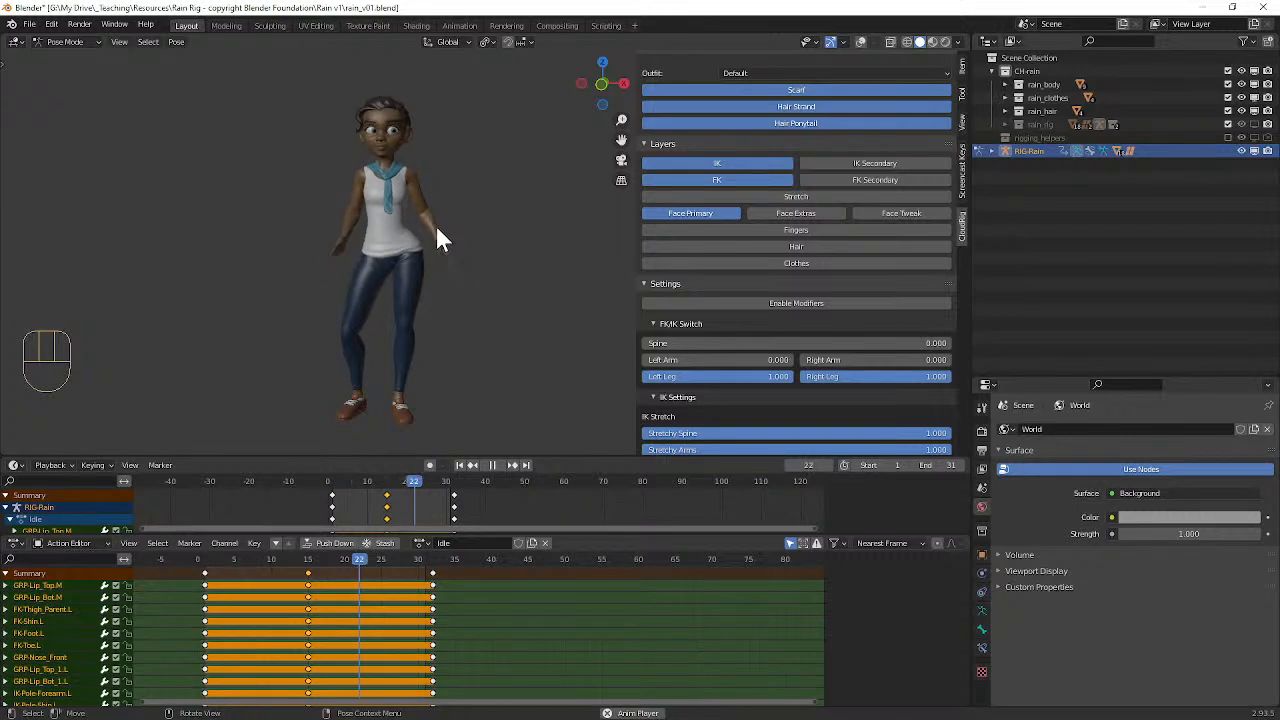
{"action": "key", "text": "space"}
Step: Move the final column of Idle keyframes to frame 77
{"action": "left_click", "coordinate": [433, 574]}
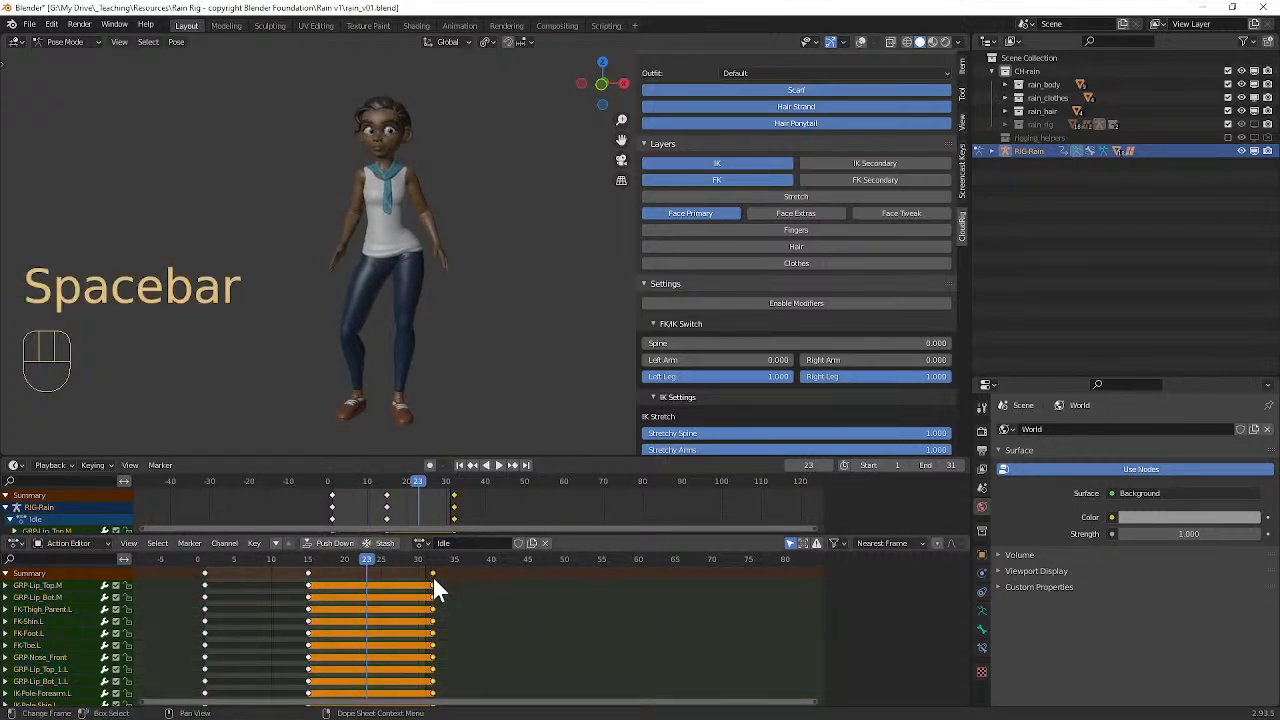
{"action": "key", "text": "g"}
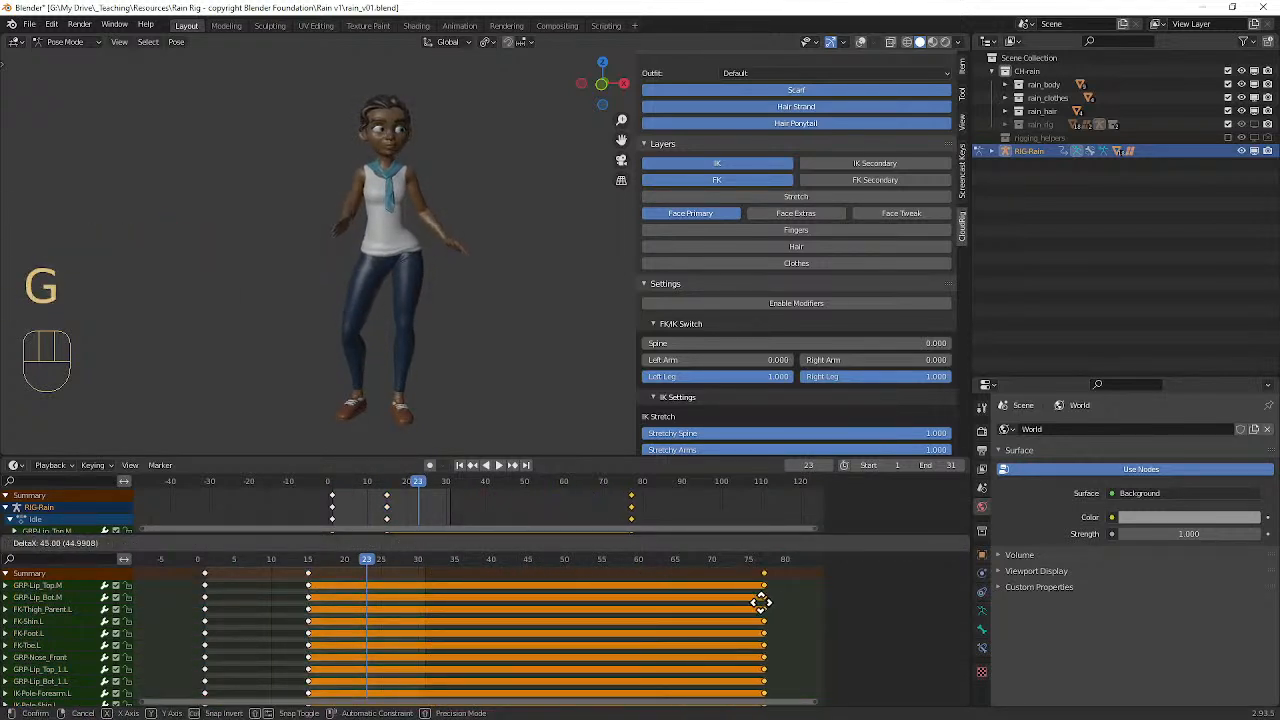
{"action": "left_click", "coordinate": [678, 580]}
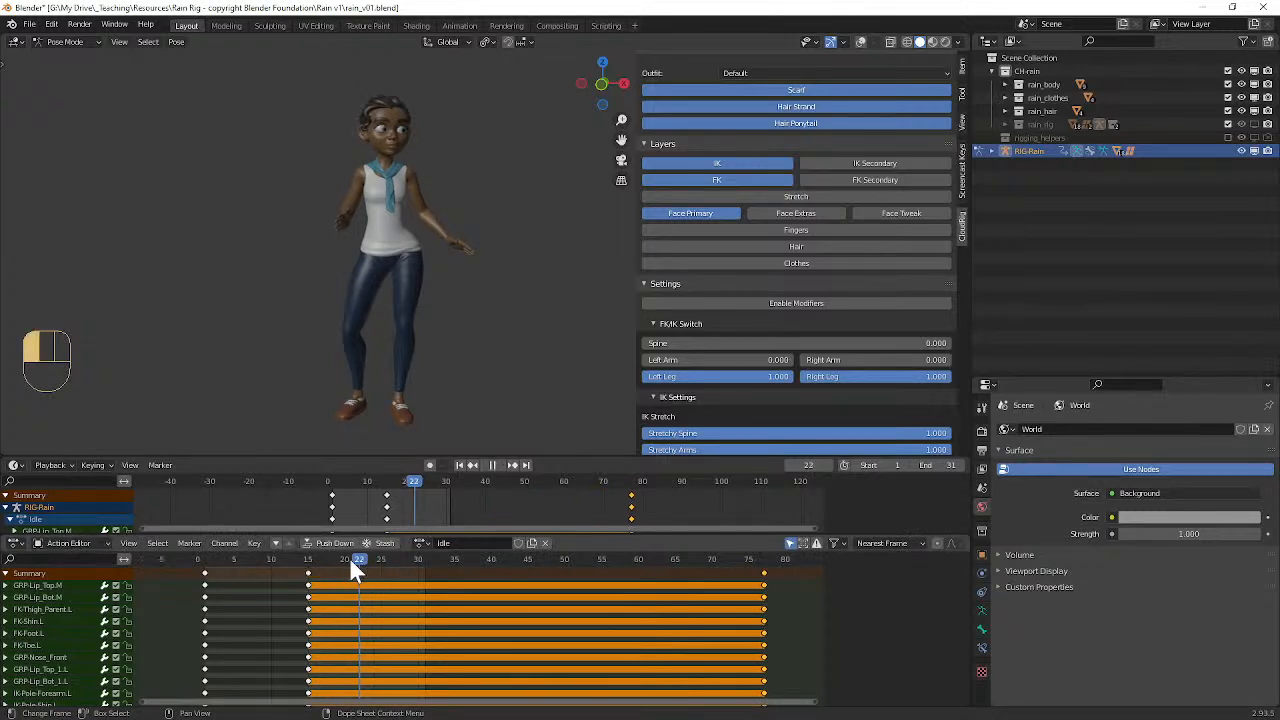
Step: Show the viewport overlays again and copy the full rig pose at frame 12
{"action": "mouse_move", "coordinate": [272, 560]}
{"action": "left_mouse_down"}
{"action": "mouse_move", "coordinate": [301, 560]}
{"action": "mouse_move", "coordinate": [244, 560]}
{"action": "mouse_move", "coordinate": [329, 559]}
{"action": "mouse_move", "coordinate": [211, 559]}
{"action": "mouse_move", "coordinate": [309, 563]}
{"action": "mouse_move", "coordinate": [222, 559]}
{"action": "mouse_move", "coordinate": [301, 563]}
{"action": "mouse_move", "coordinate": [269, 558]}
{"action": "mouse_move", "coordinate": [283, 562]}
{"action": "left_mouse_up"}
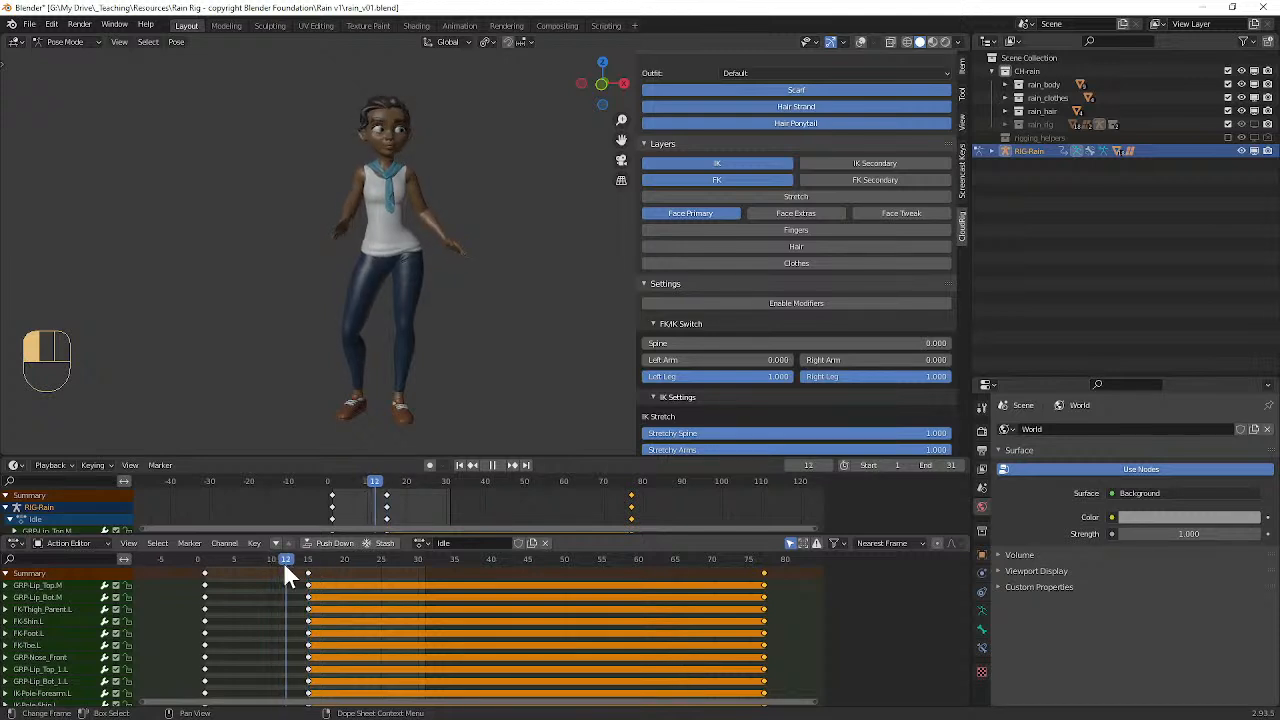
{"action": "left_click", "coordinate": [858, 42]}
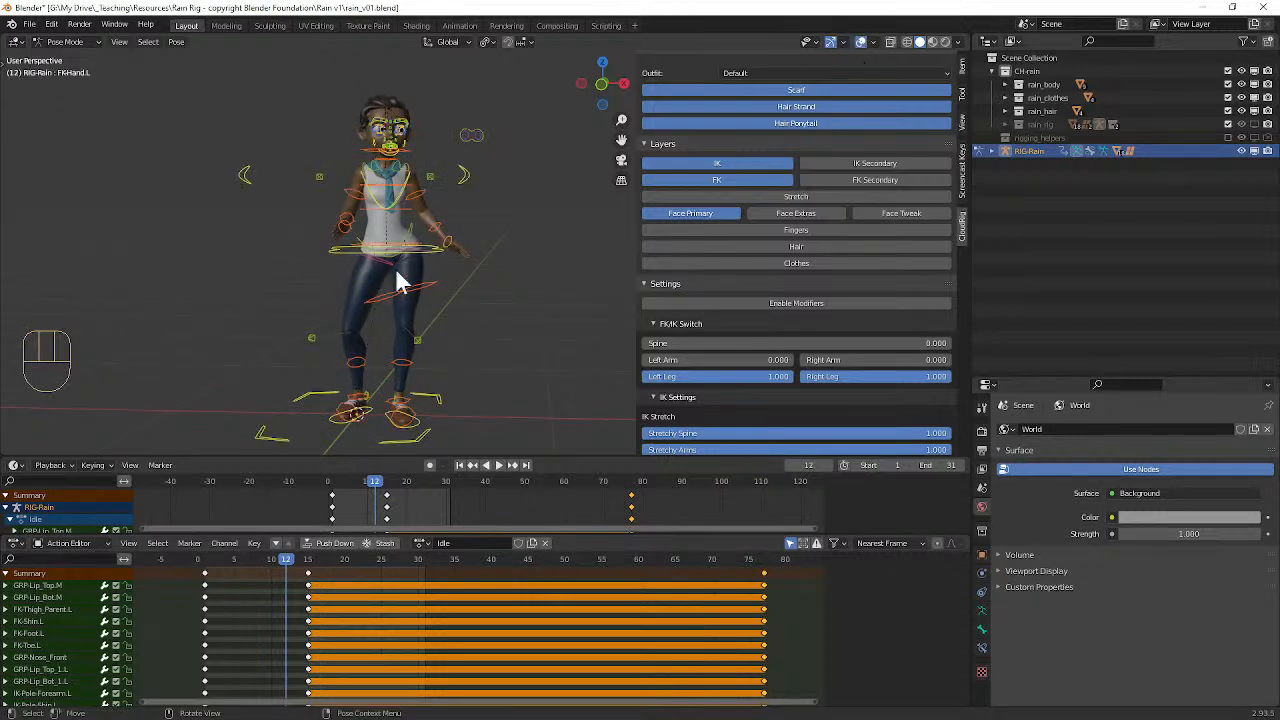
{"action": "mouse_move", "coordinate": [287, 567]}
{"action": "left_mouse_down"}
{"action": "mouse_move", "coordinate": [312, 567]}
{"action": "mouse_move", "coordinate": [292, 570]}
{"action": "left_mouse_up"}
{"action": "key", "text": "ctrl+c"}
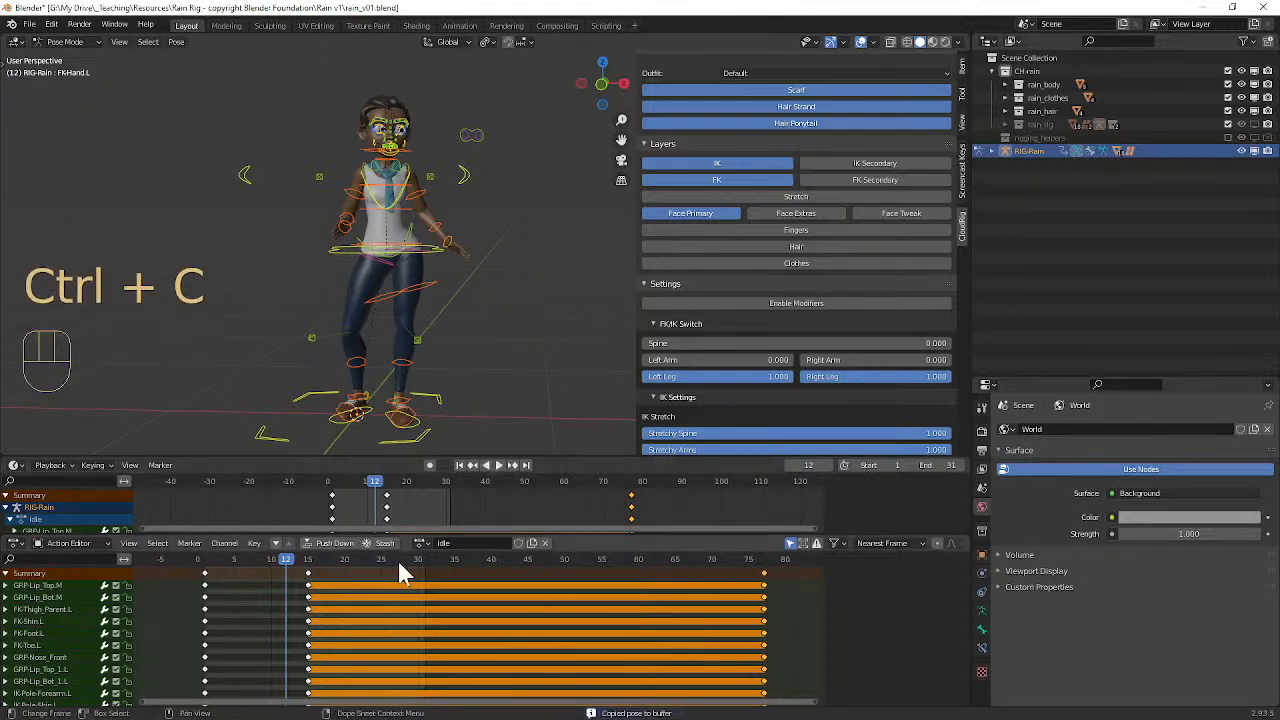
Step: Paste the copied pose at frame 35 and insert location, rotation and scale keyframes for all selected controls
{"action": "left_click_drag", "start_coordinate": [328, 558], "coordinate": [455, 563]}
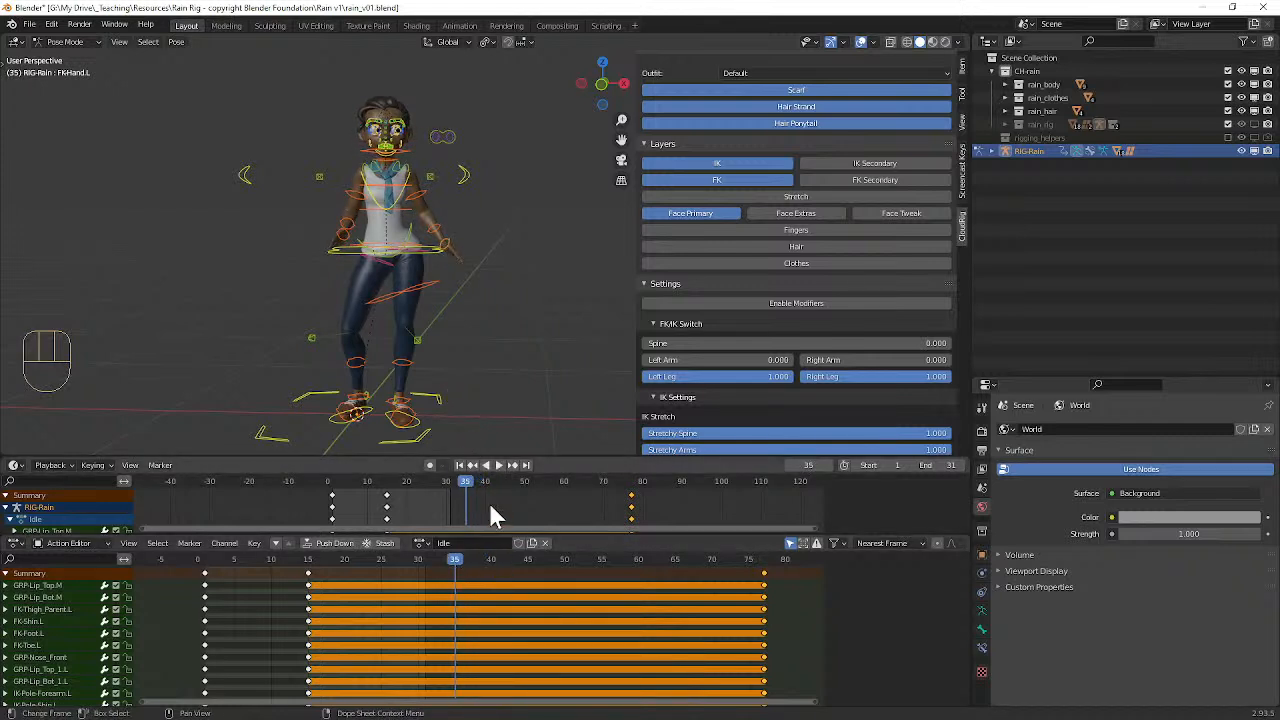
{"action": "key", "text": "ctrl"}
{"action": "key", "text": "ctrl+v"}
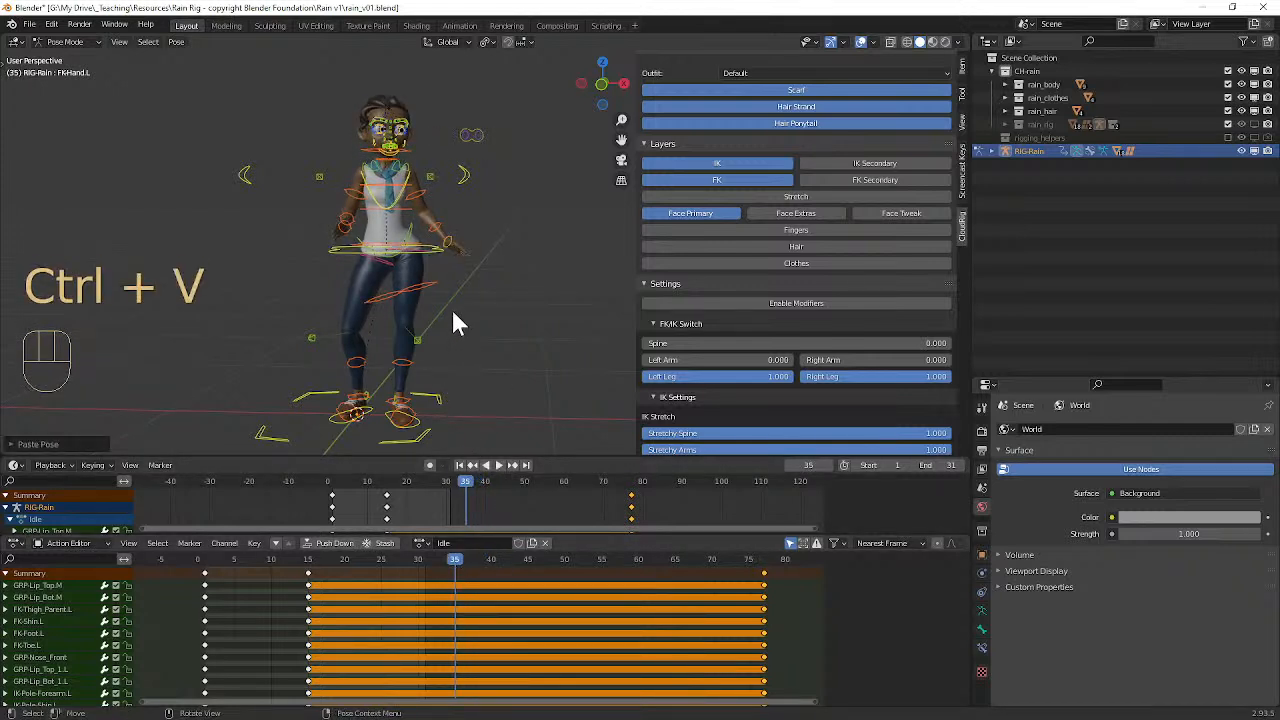
{"action": "key", "text": "i"}
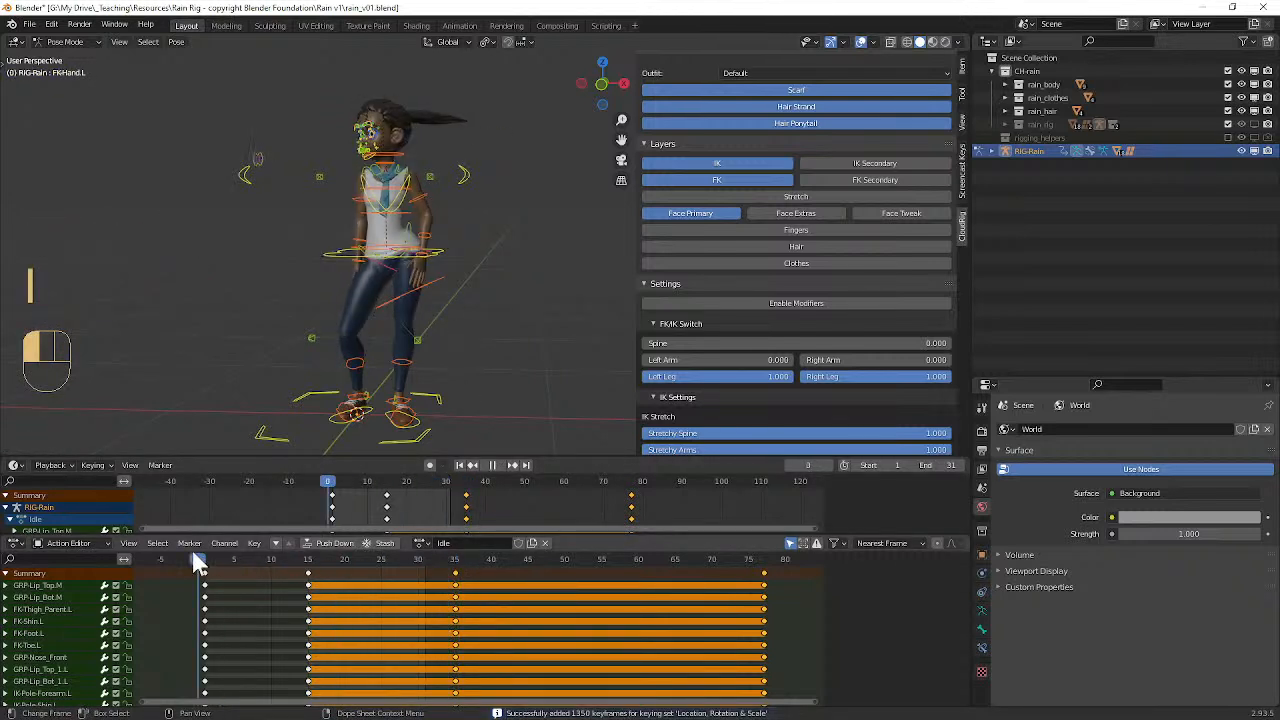
Step: Play the Idle animation and set the playback range's end frame to 77
{"action": "key", "text": "space"}
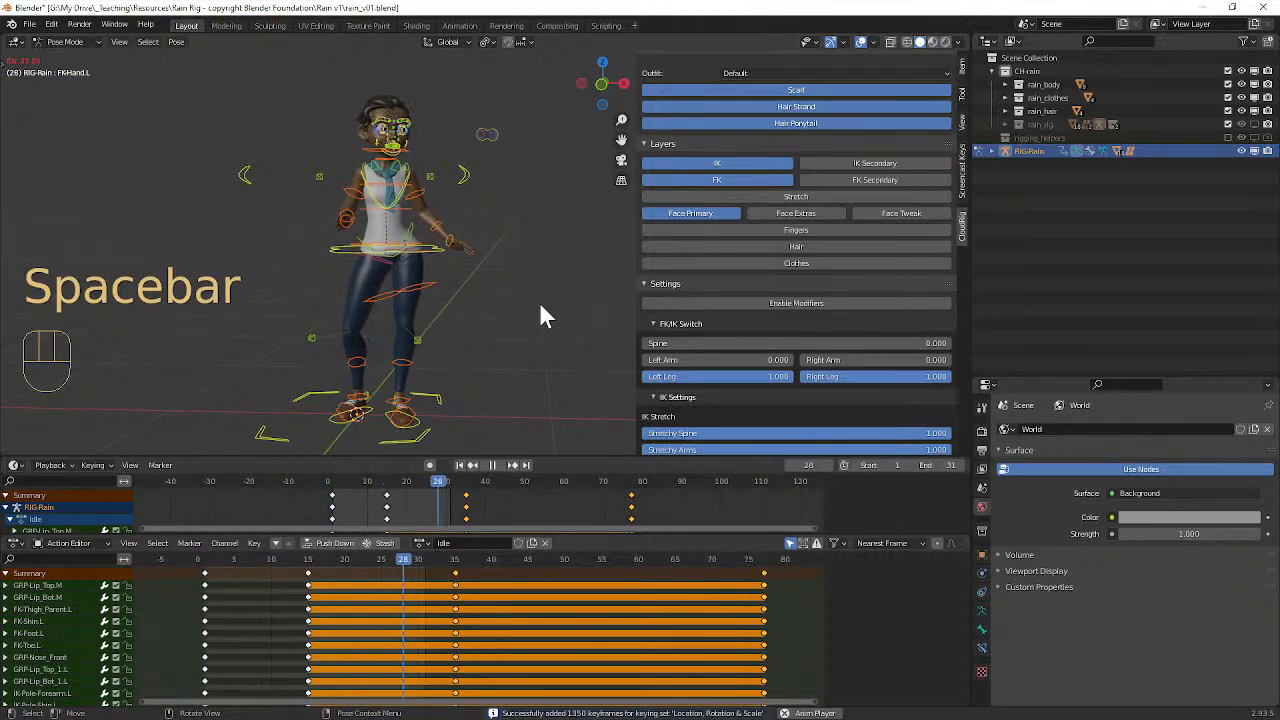
{"action": "key", "text": "space"}
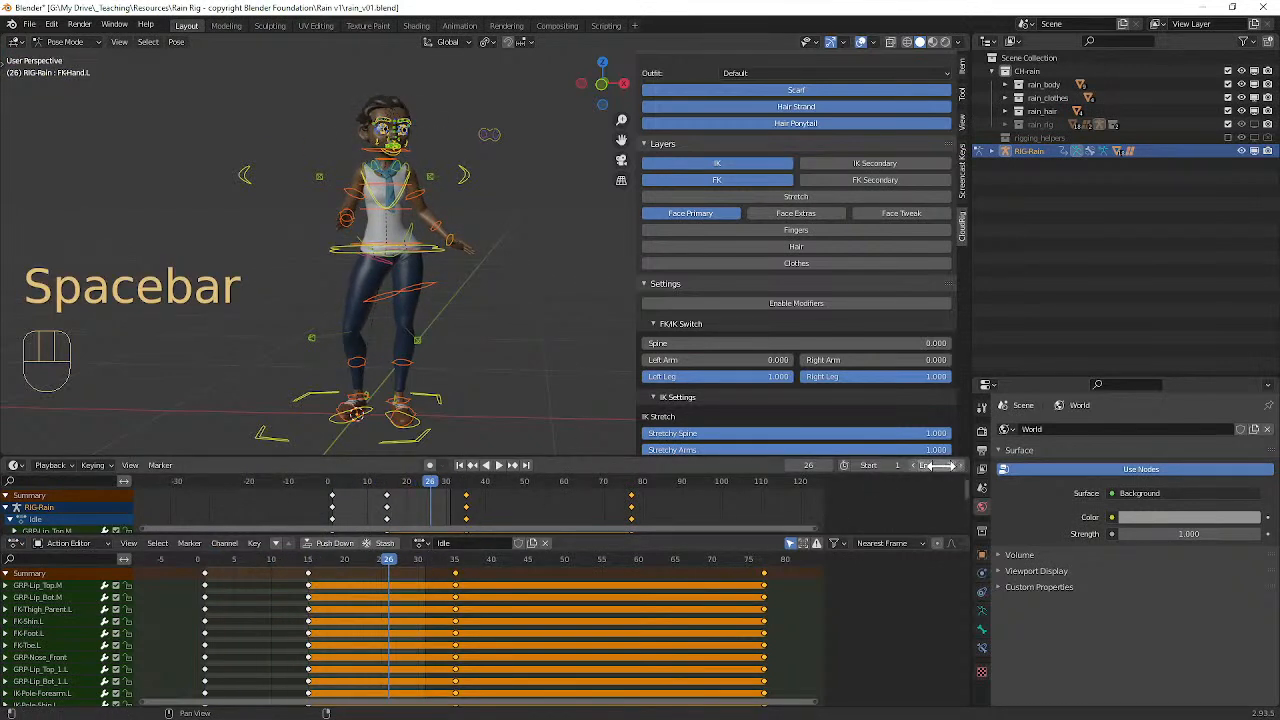
{"action": "left_click_drag", "start_coordinate": [938, 465], "coordinate": [970, 465]}
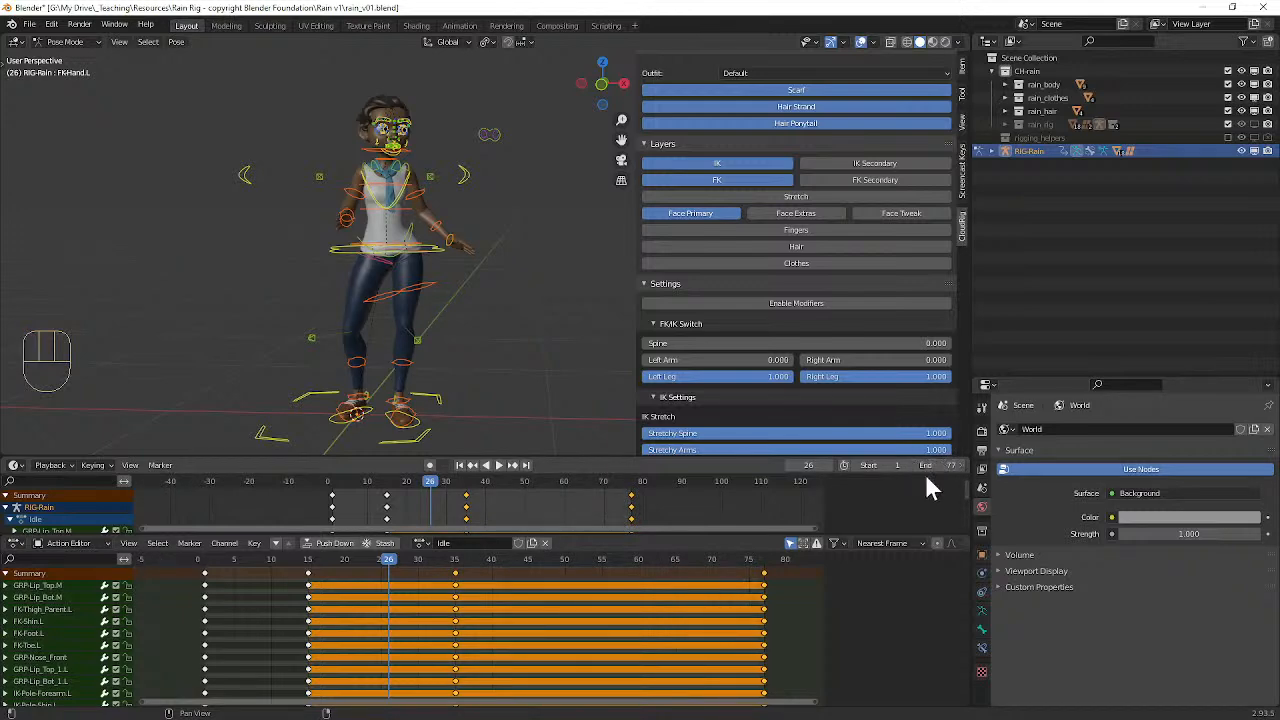
Step: Show the available editor types and choose Timeline for the editor with the playback controls
{"action": "left_click", "coordinate": [16, 472]}
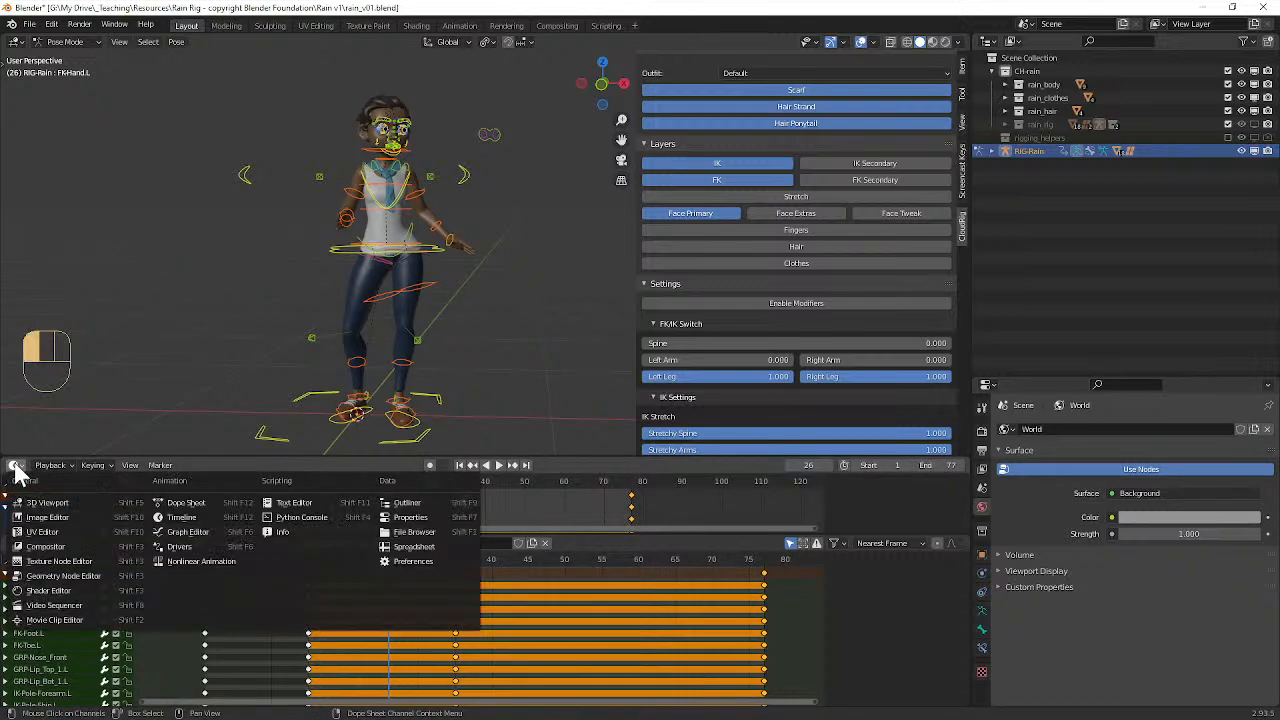
{"action": "left_click", "coordinate": [14, 470]}
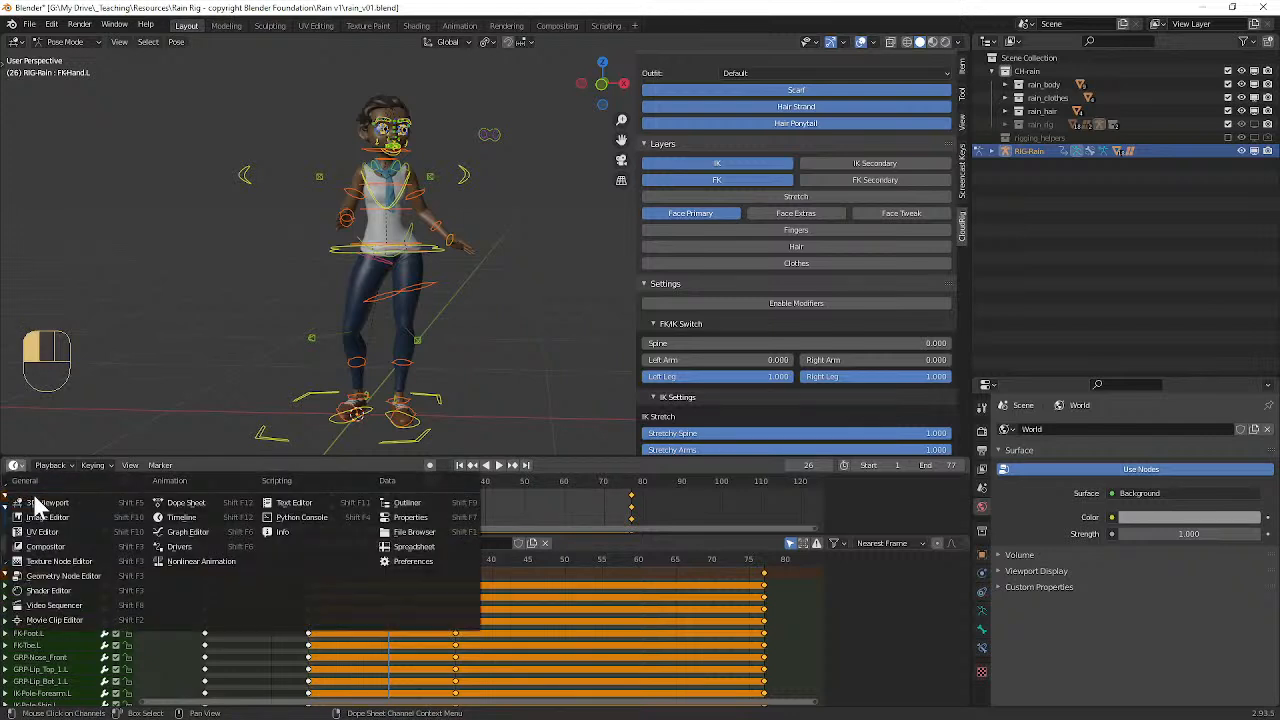
{"action": "left_click", "coordinate": [185, 517]}
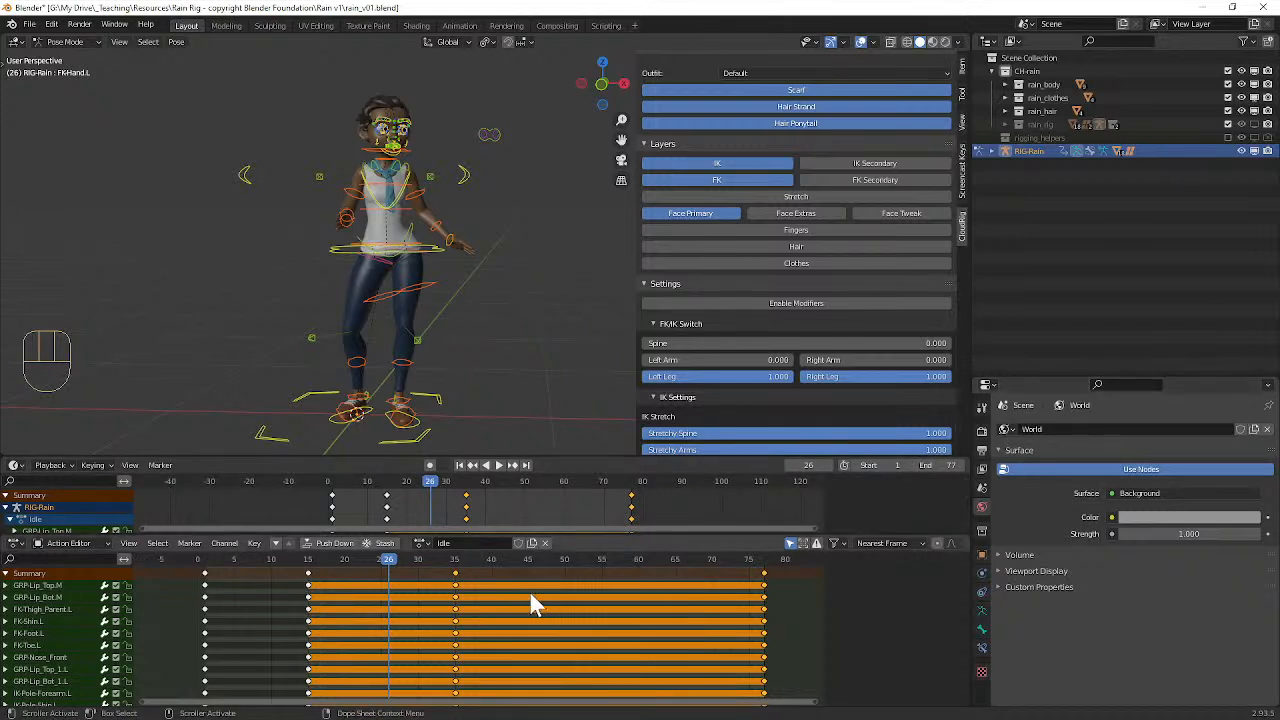
Step: Display the scene's frame range in the output properties and play the Idle animation over its full range
{"action": "left_click", "coordinate": [981, 451]}
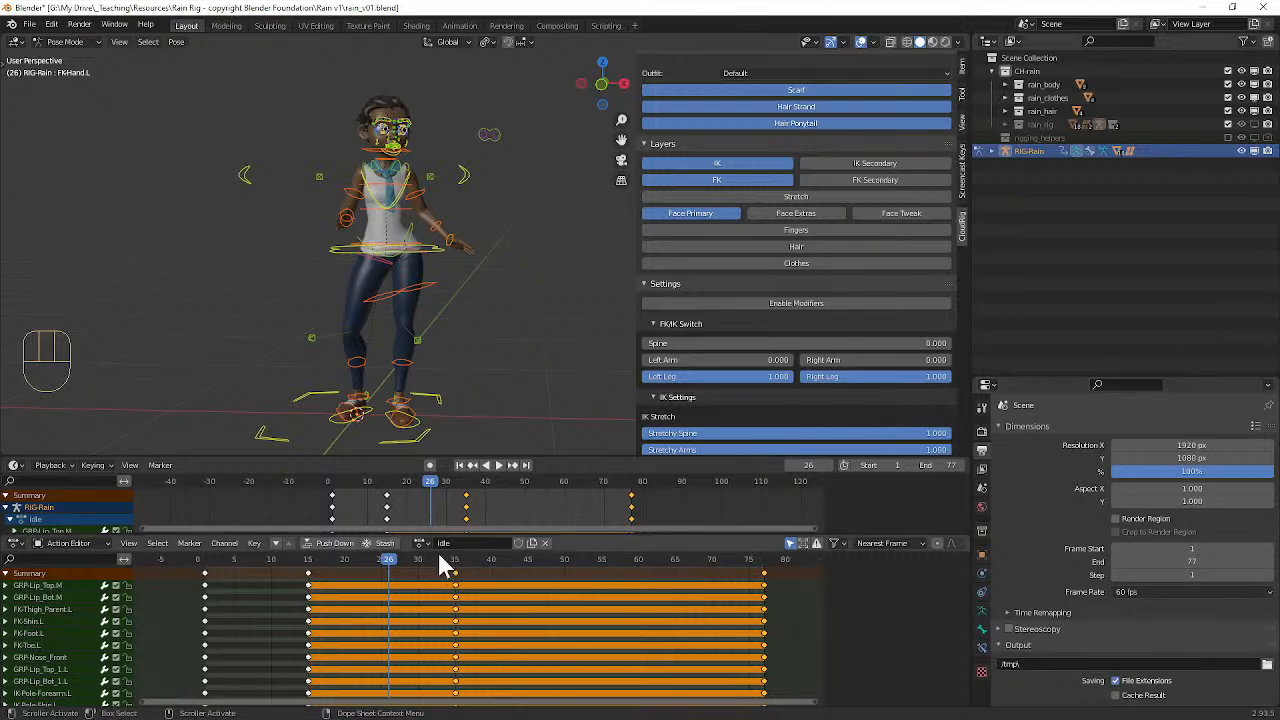
{"action": "key", "text": "space"}
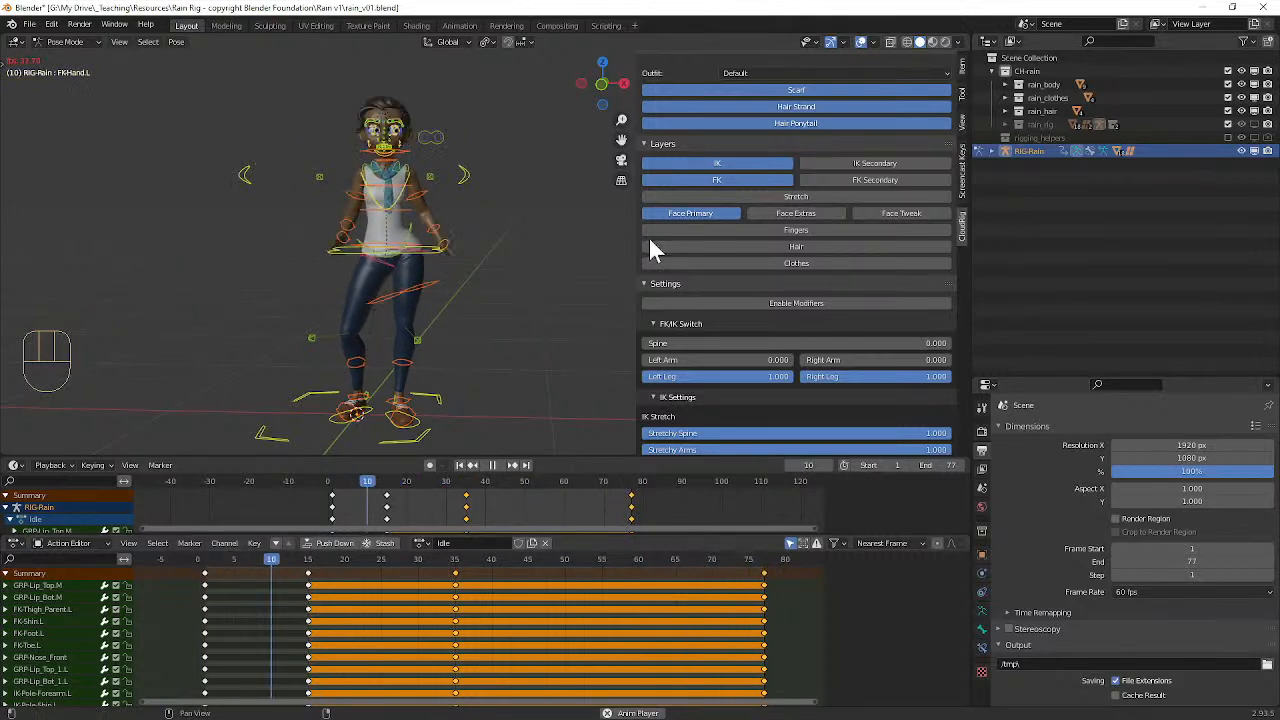
{"action": "key", "text": "space"}
Step: Select the whole keyframe column at frame 35 and duplicate it to frame 64
{"action": "left_click", "coordinate": [455, 561]}
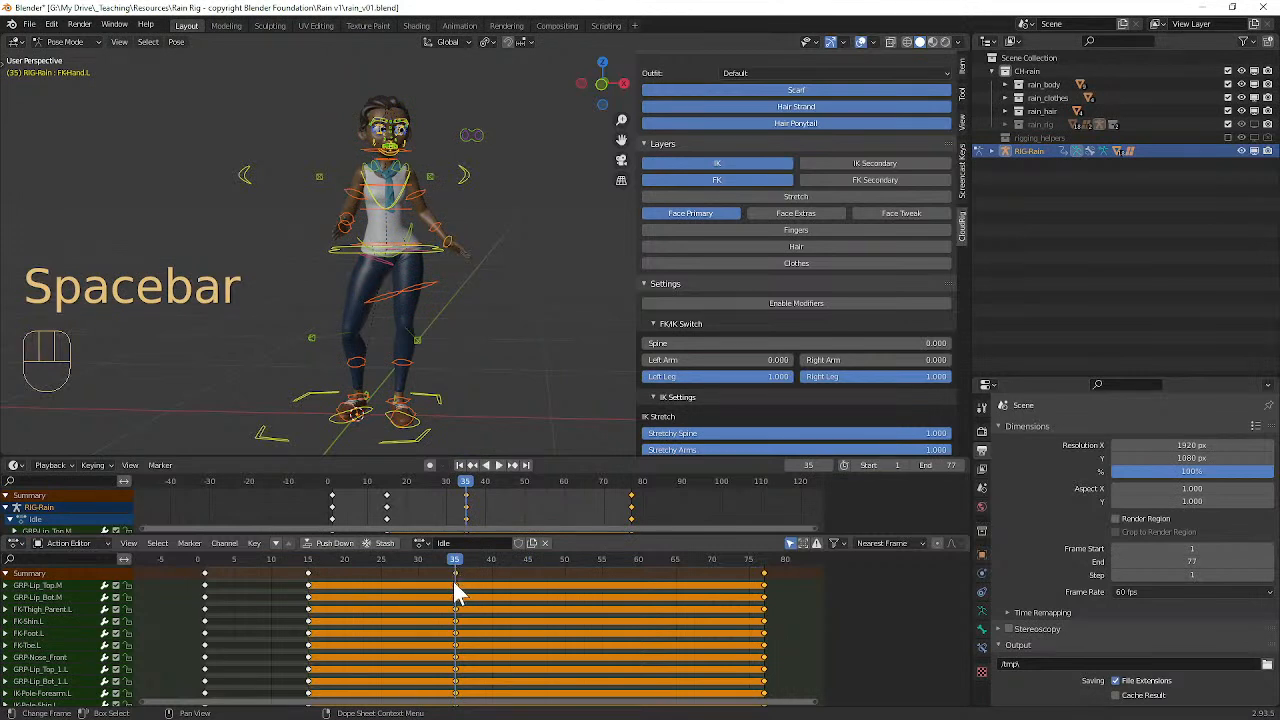
{"action": "left_click", "coordinate": [455, 584]}
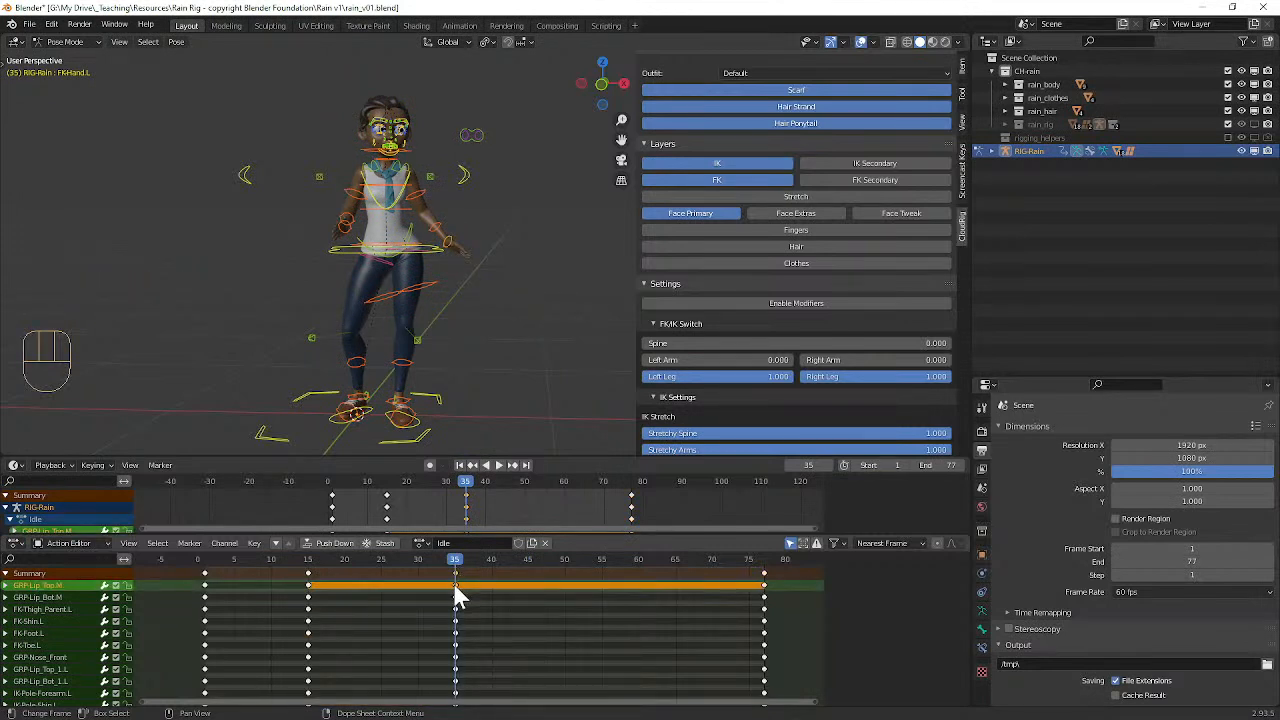
{"action": "key", "text": "k"}
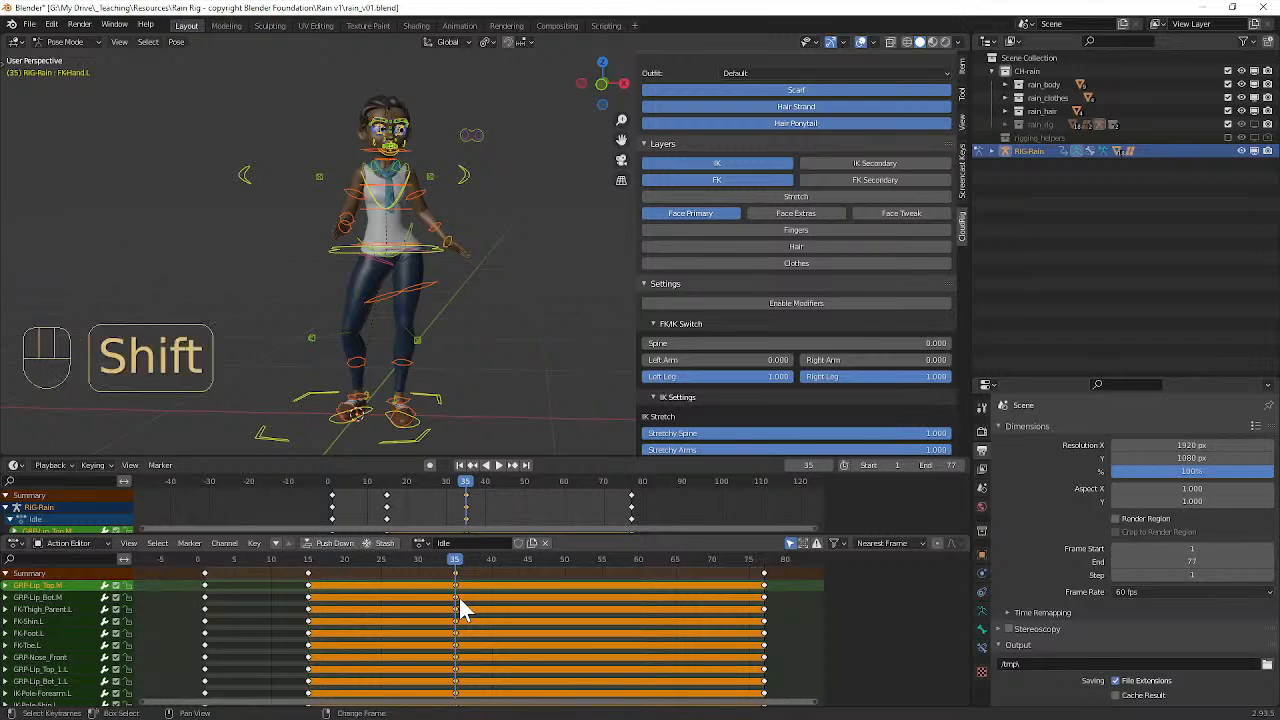
{"action": "key", "text": "shift+d"}
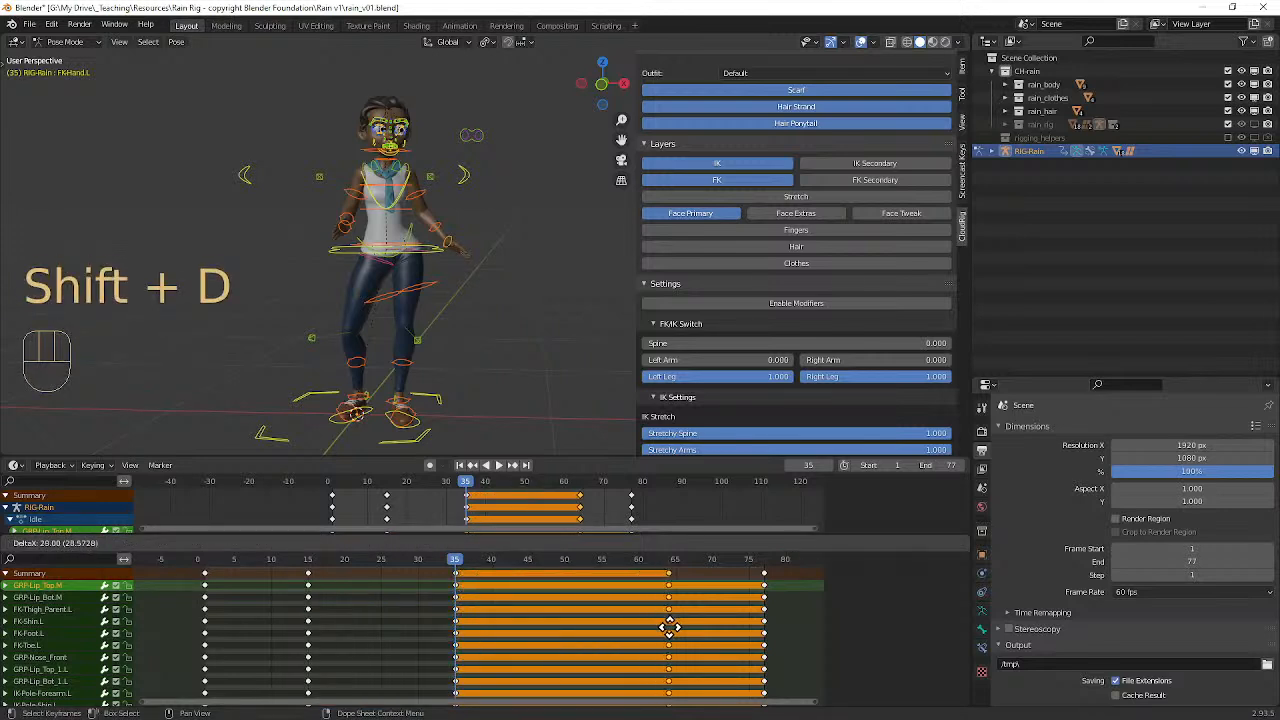
{"action": "left_click", "coordinate": [666, 624]}
Step: Retime the duplicated keyframes to frame 49 and finally to frame 45 during playback, with the viewport overlays hidden
{"action": "key", "text": "space"}
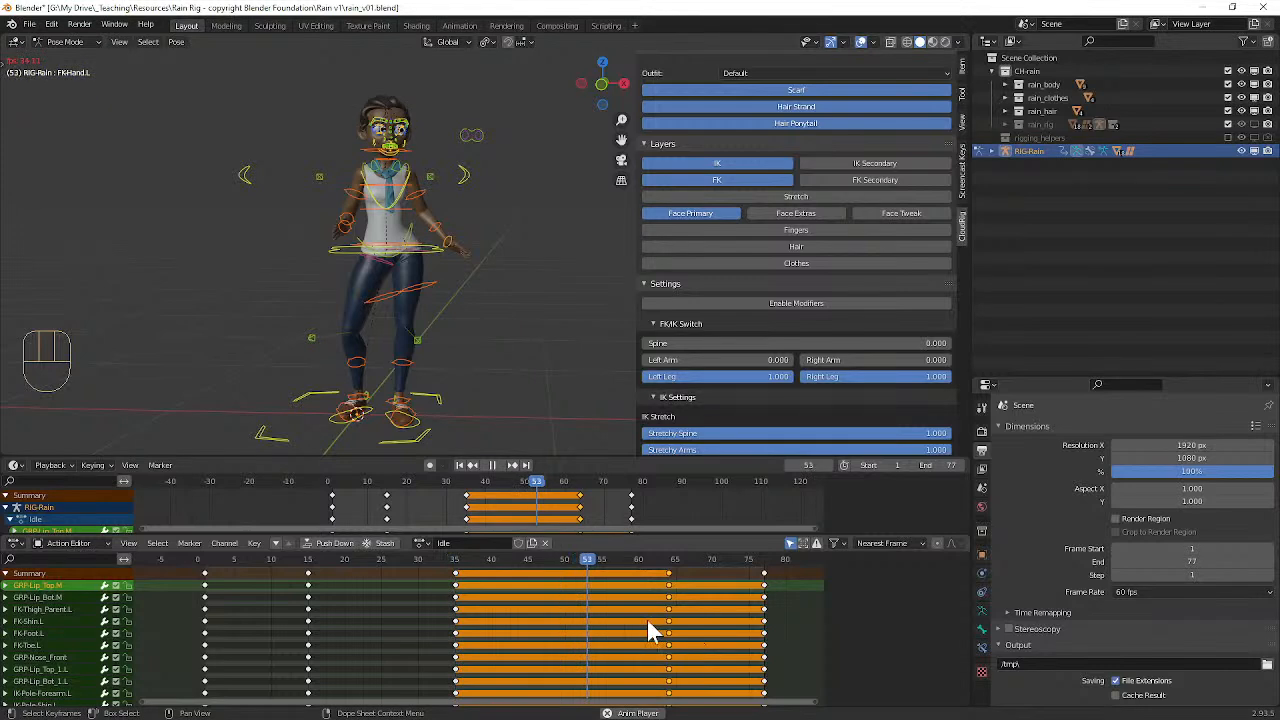
{"action": "key", "text": "g"}
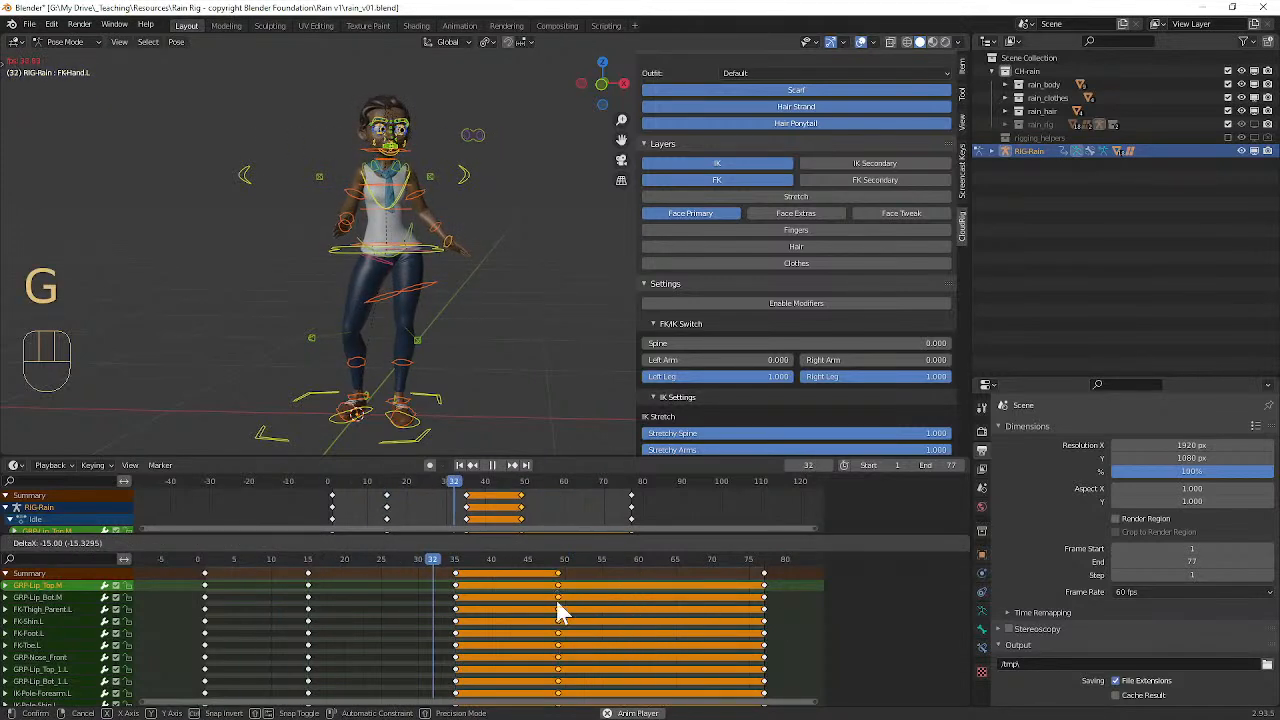
{"action": "left_click", "coordinate": [557, 597]}
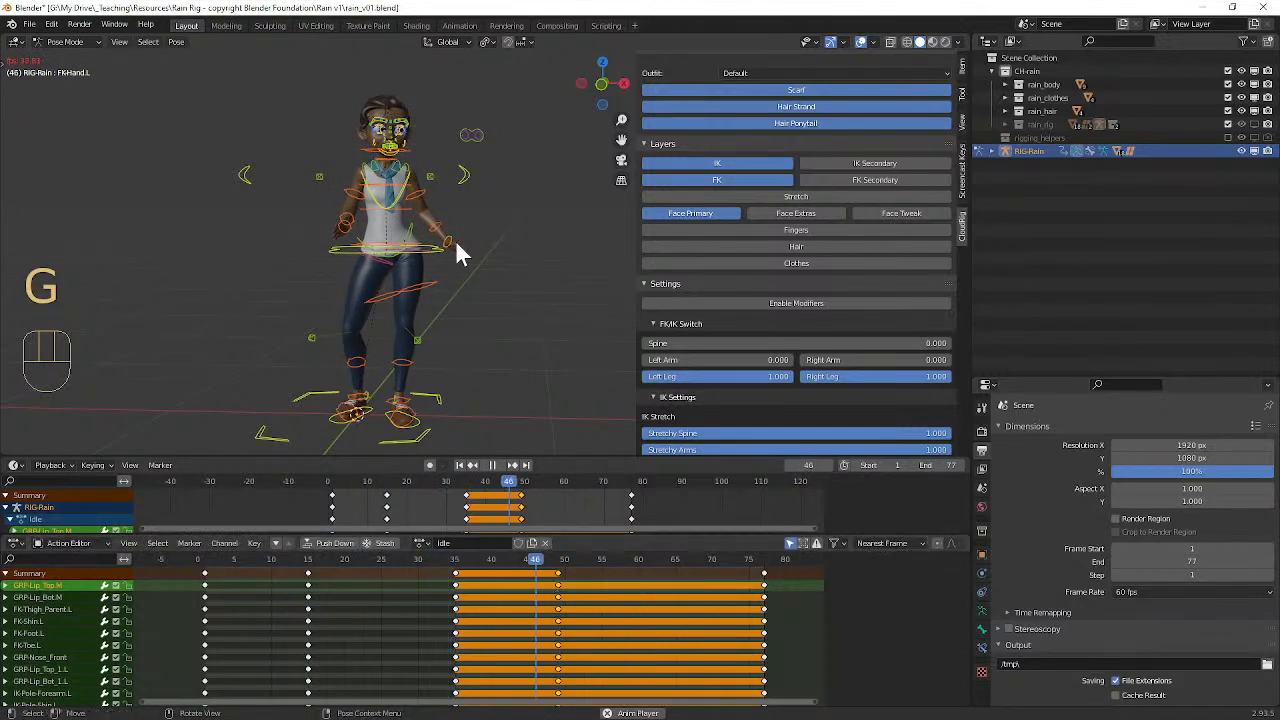
{"action": "left_click", "coordinate": [860, 42]}
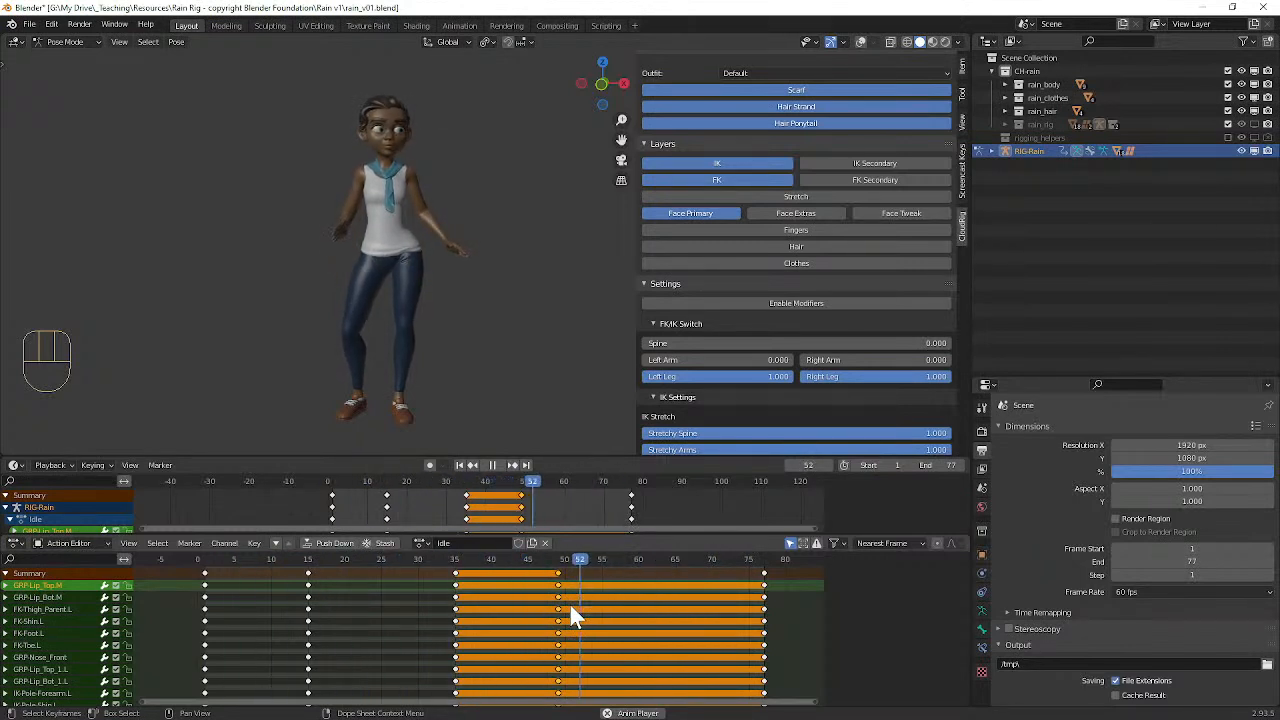
{"action": "key", "text": "g"}
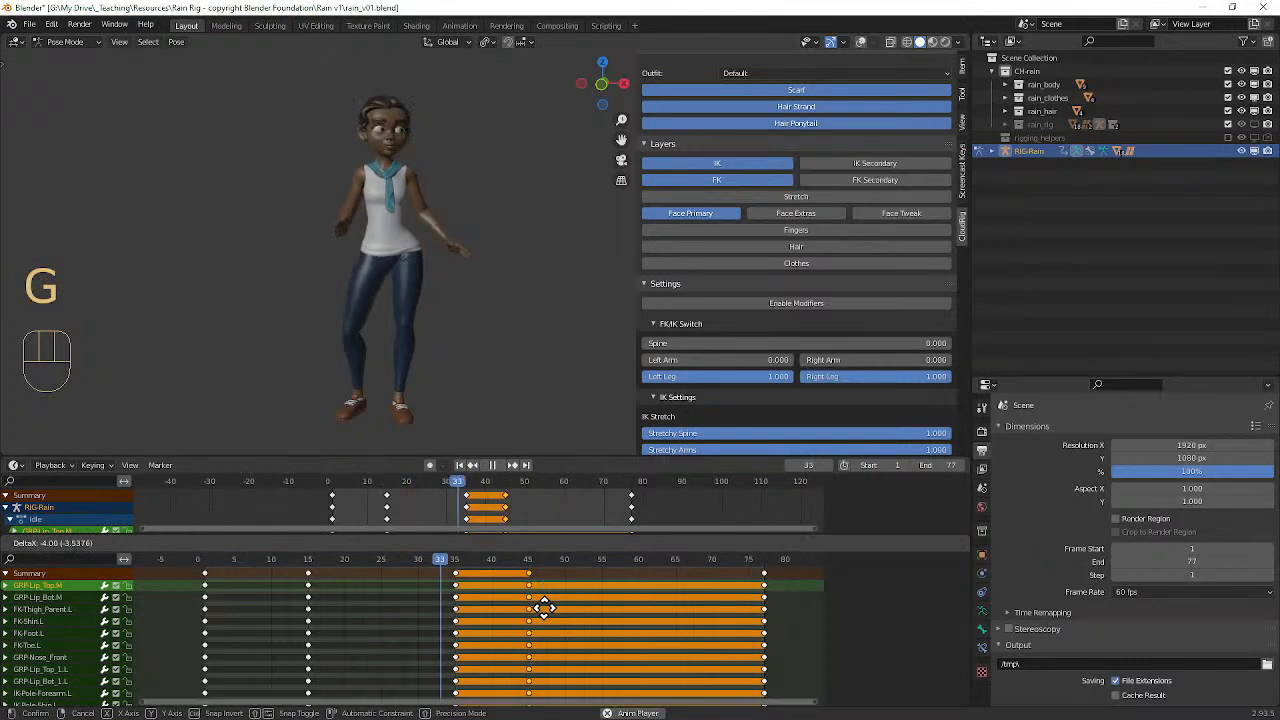
{"action": "left_click", "coordinate": [543, 606]}
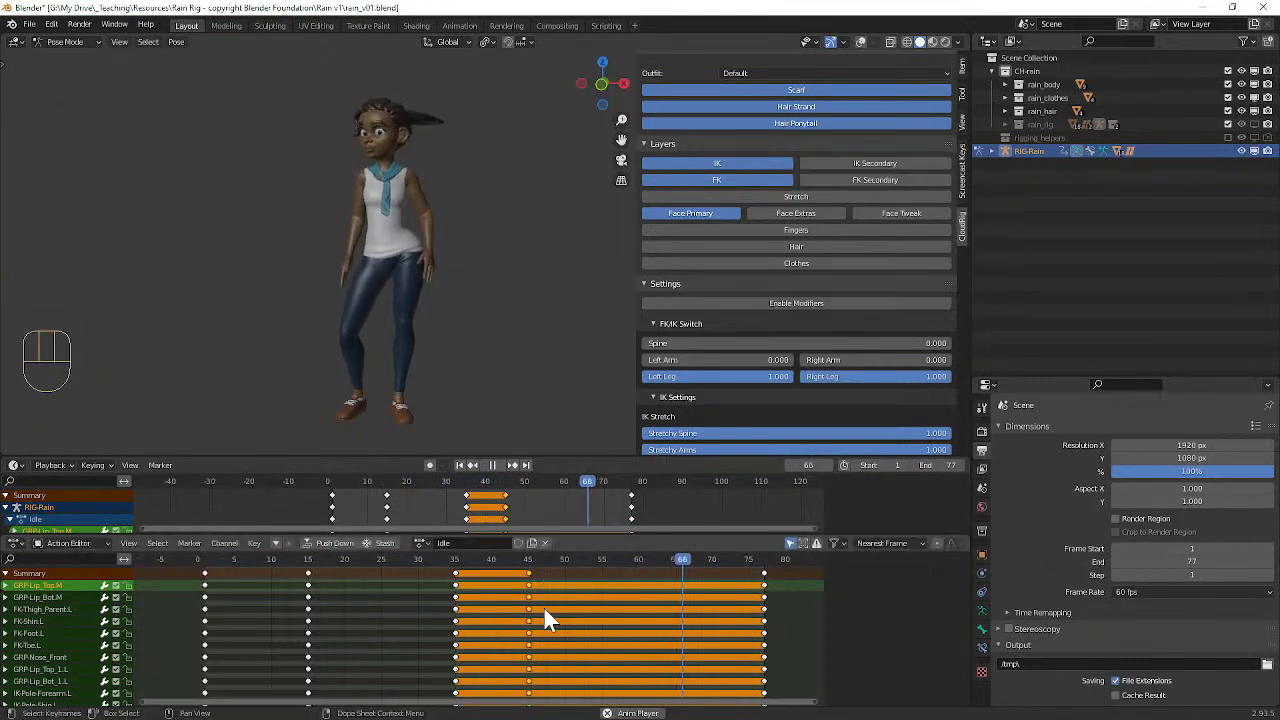
Step: Move the whole keyframe column at frame 35 to frame 26 in the Idle action
{"action": "left_click", "coordinate": [455, 587]}
{"action": "key", "text": "k"}
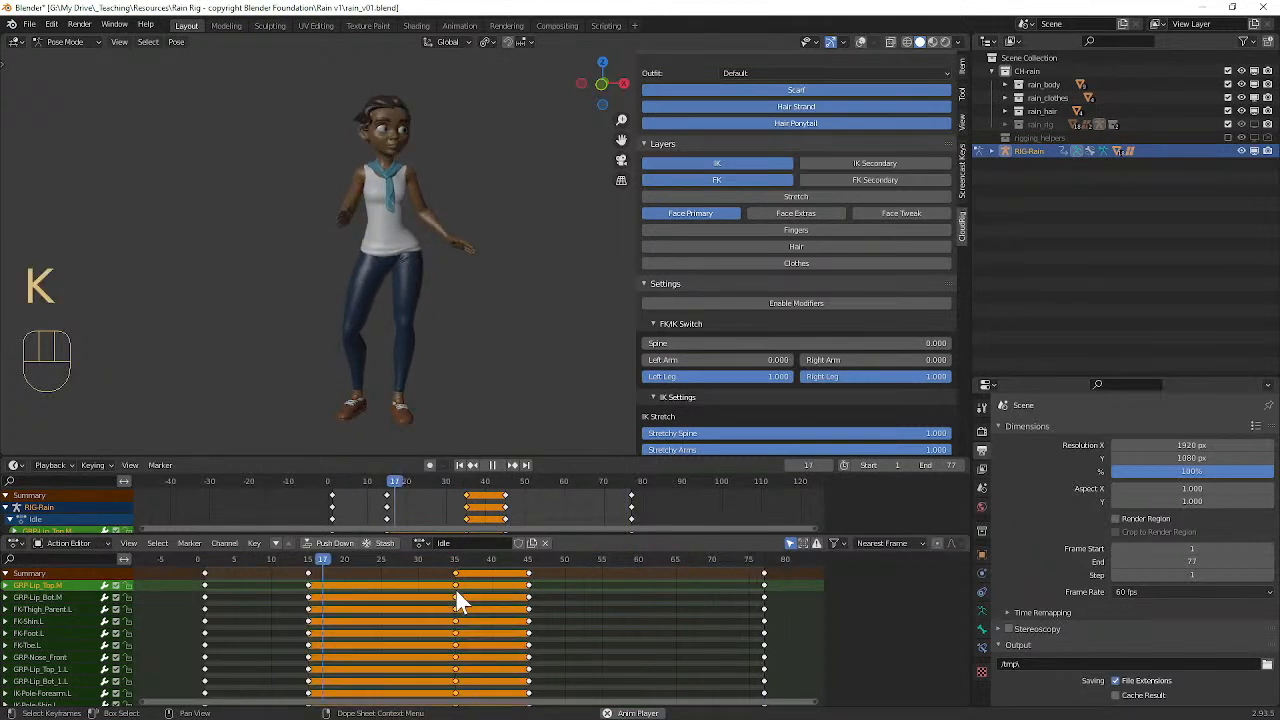
{"action": "key", "text": "g"}
{"action": "left_click", "coordinate": [381, 590]}
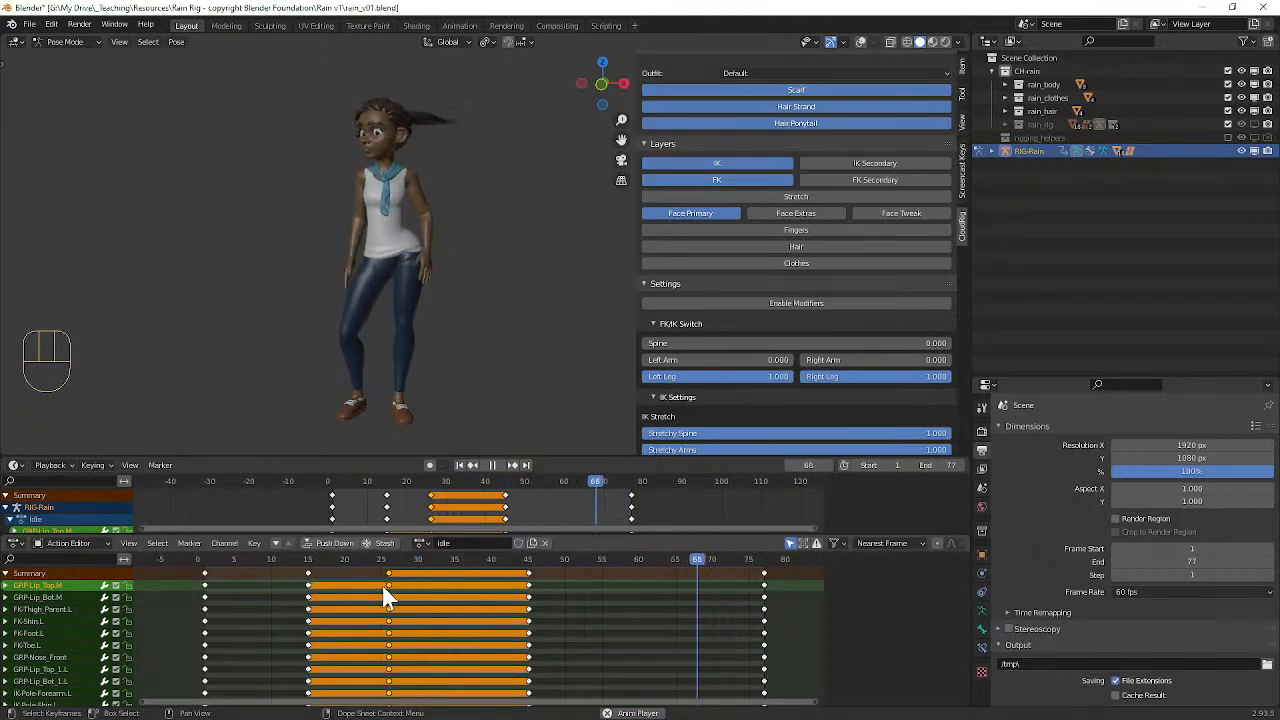
Step: Move the whole keyframe column at frame 45 to frame 36
{"action": "left_click", "coordinate": [529, 623]}
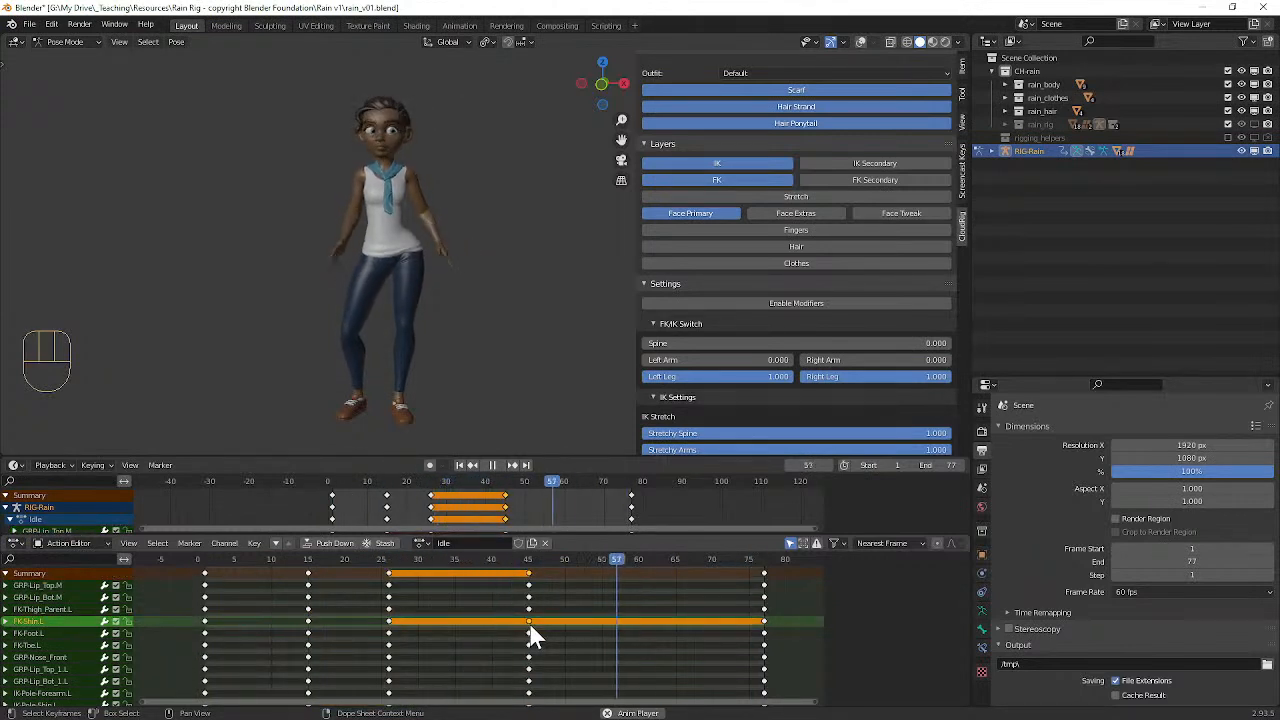
{"action": "key", "text": "k"}
{"action": "key", "text": "g"}
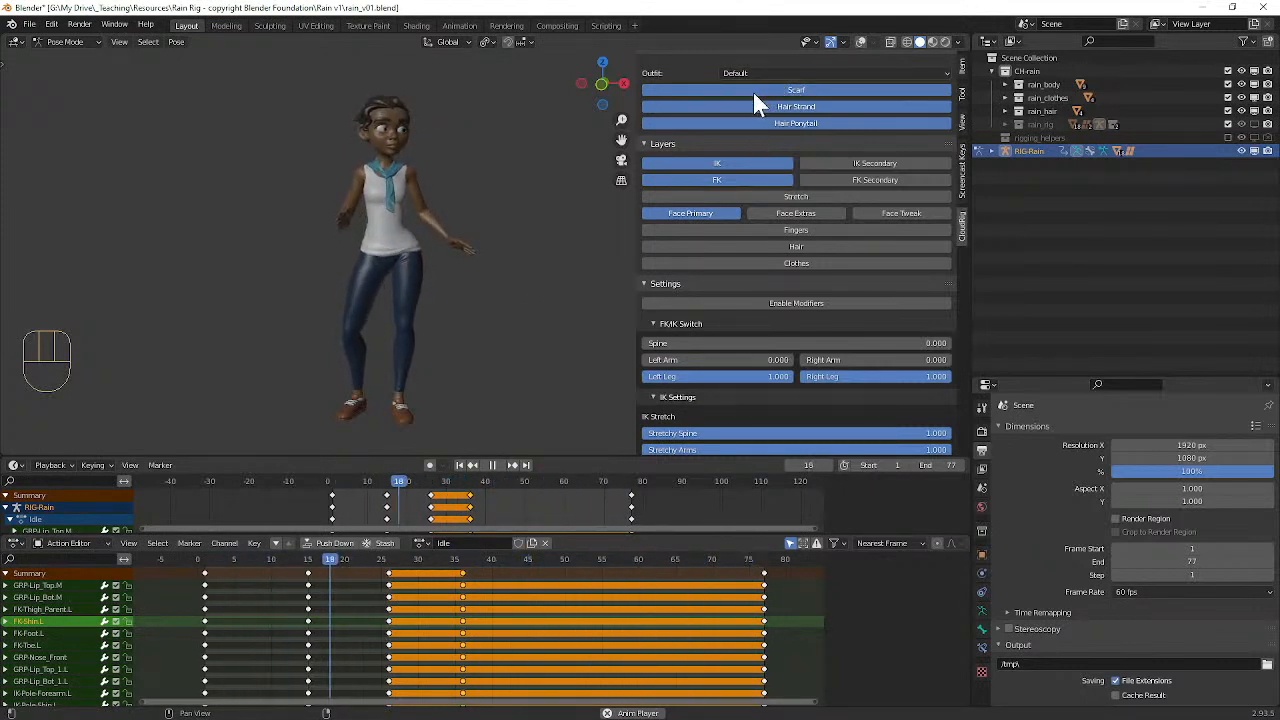
Step: Stop the playback, show the viewport overlays and go to frame 4
{"action": "middle_click_drag", "start_coordinate": [478, 156], "coordinate": [488, 132]}
{"action": "scroll", "coordinate": [500, 164], "scroll_direction": "up", "scroll_amount": 4}
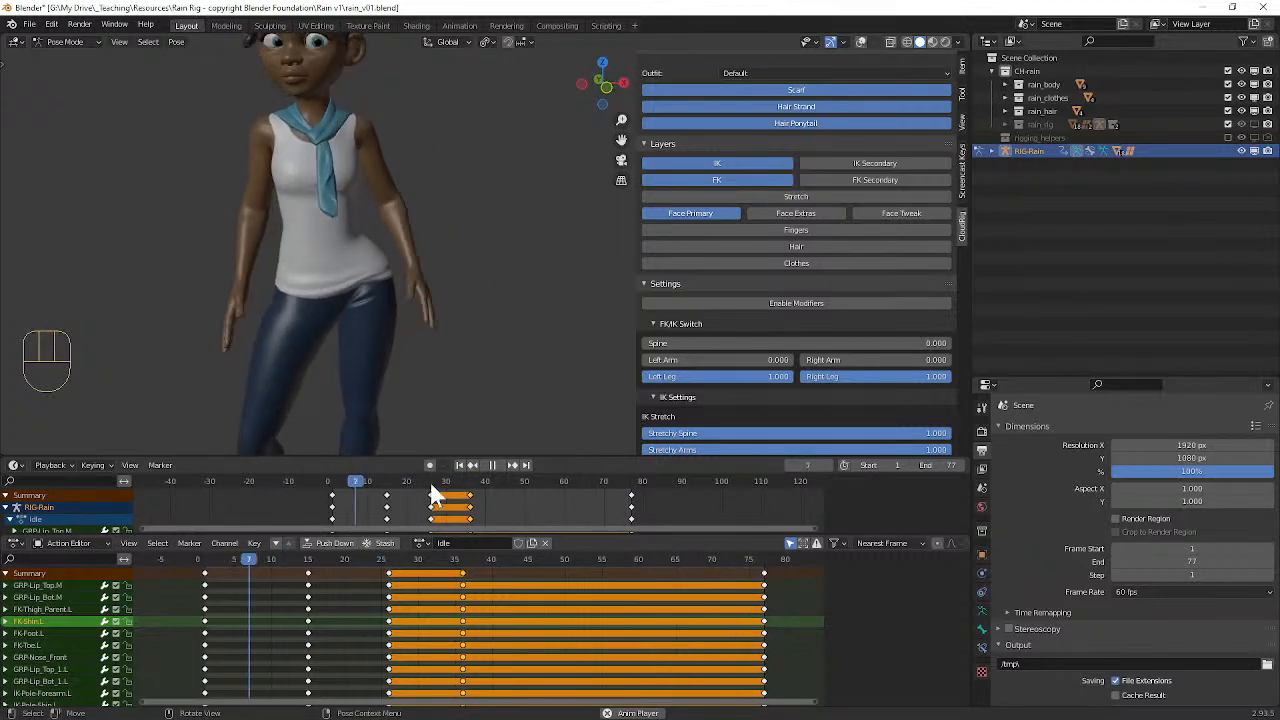
{"action": "key", "text": "space"}
{"action": "middle_click_drag", "start_coordinate": [420, 200], "coordinate": [808, 142]}
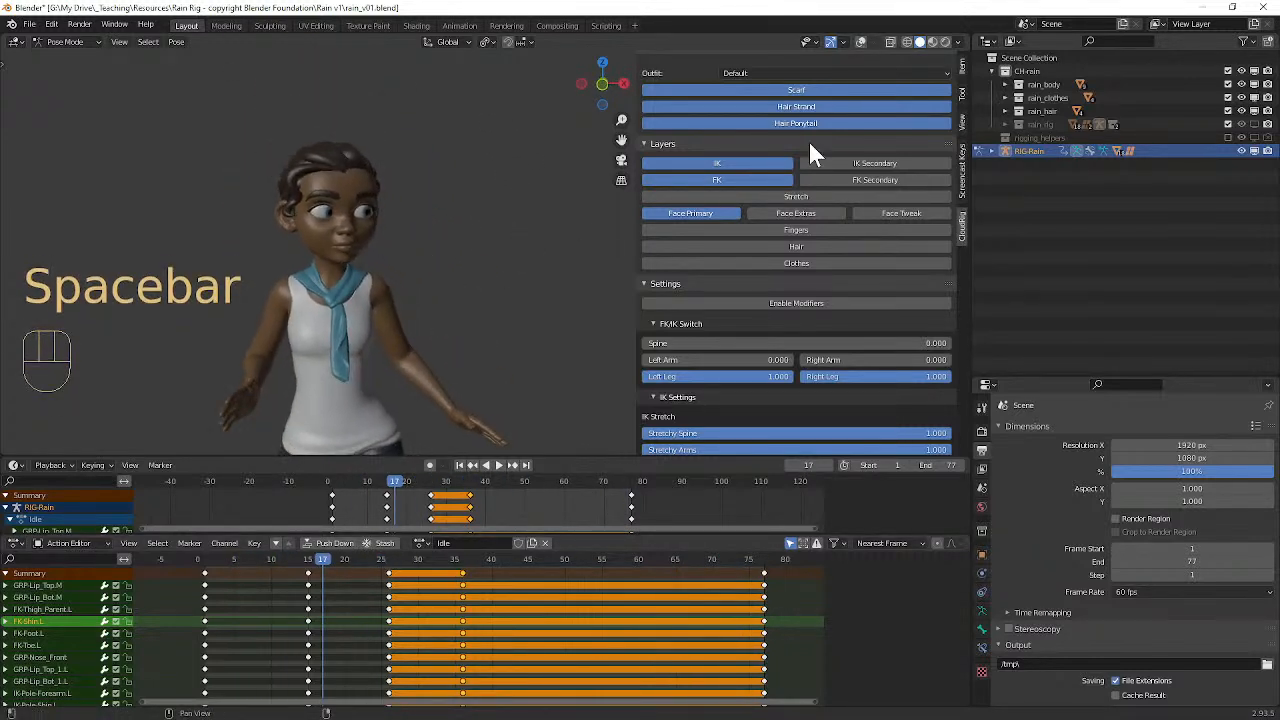
{"action": "left_click", "coordinate": [860, 43]}
{"action": "scroll", "coordinate": [352, 192], "scroll_direction": "up", "scroll_amount": 4}
{"action": "middle_click_drag", "start_coordinate": [350, 193], "coordinate": [425, 215], "text": "shift"}
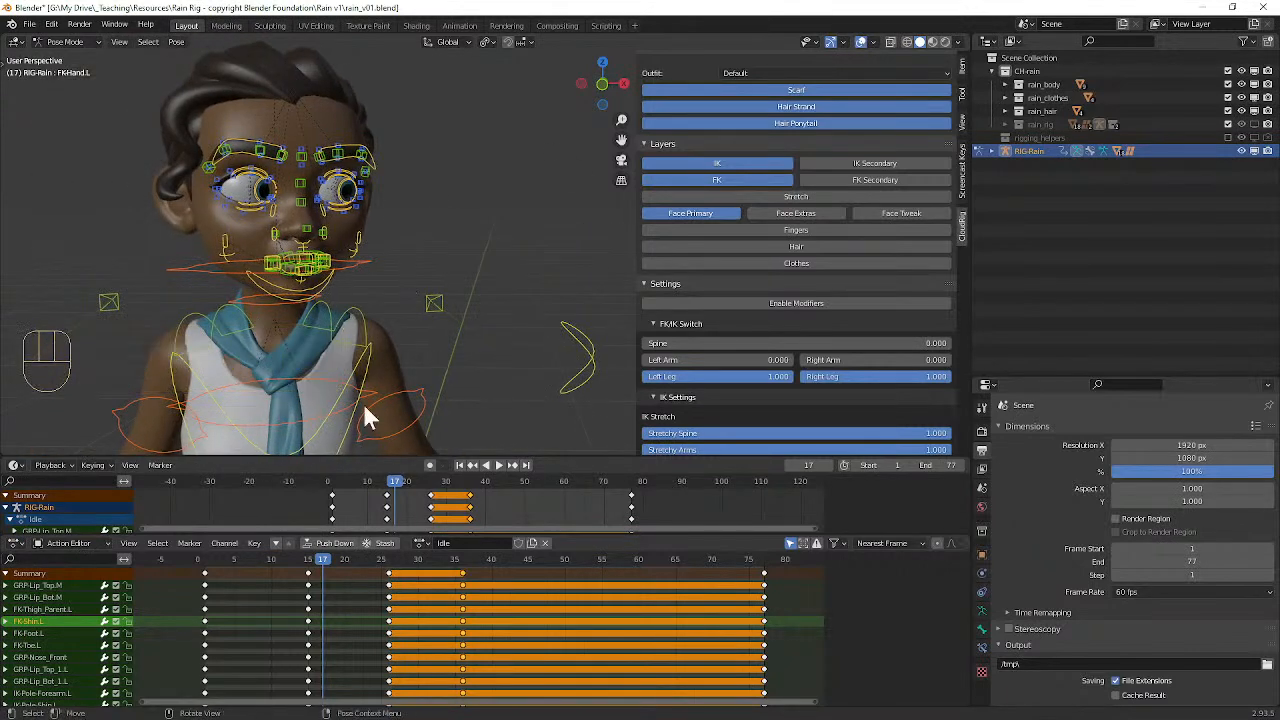
{"action": "left_click_drag", "start_coordinate": [315, 560], "coordinate": [225, 547]}
Step: Close the character's left eye by moving its upper eyelid control down along Z by about 0.031 m
{"action": "middle_click_drag", "start_coordinate": [222, 255], "coordinate": [288, 239]}
{"action": "scroll", "coordinate": [280, 232], "scroll_direction": "up", "scroll_amount": 3}
{"action": "scroll", "coordinate": [250, 212], "scroll_direction": "down", "scroll_amount": 1}
{"action": "middle_click_drag", "start_coordinate": [239, 204], "coordinate": [377, 255], "text": "alt+shift"}
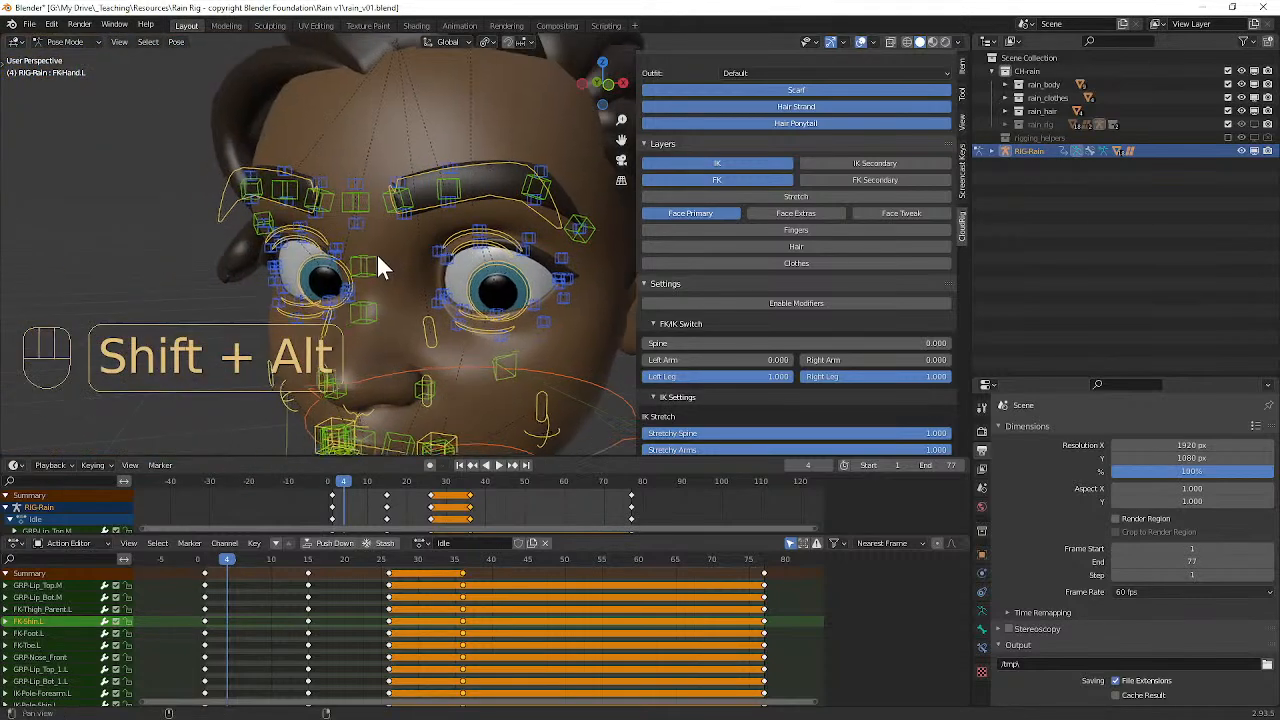
{"action": "left_click", "coordinate": [503, 258]}
{"action": "left_click", "coordinate": [511, 319], "text": "shift"}
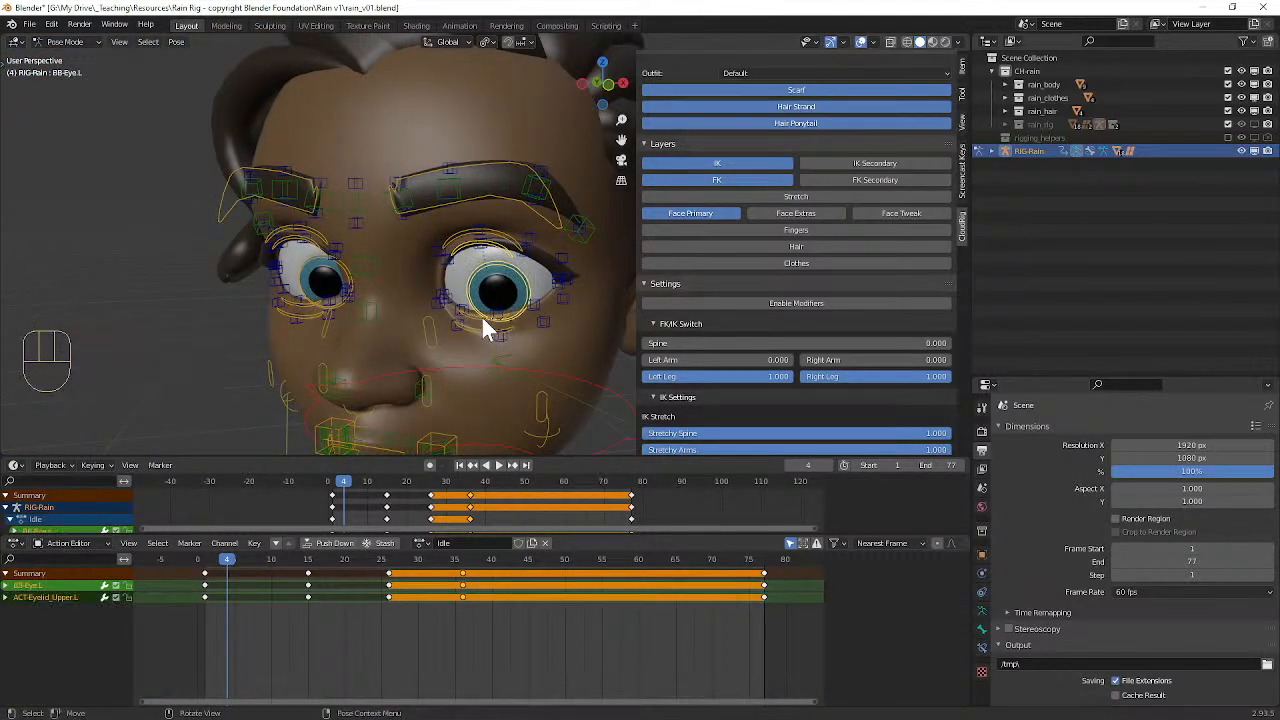
{"action": "key", "text": "ctrl+z"}
{"action": "key", "text": "g"}
{"action": "key", "text": "z"}
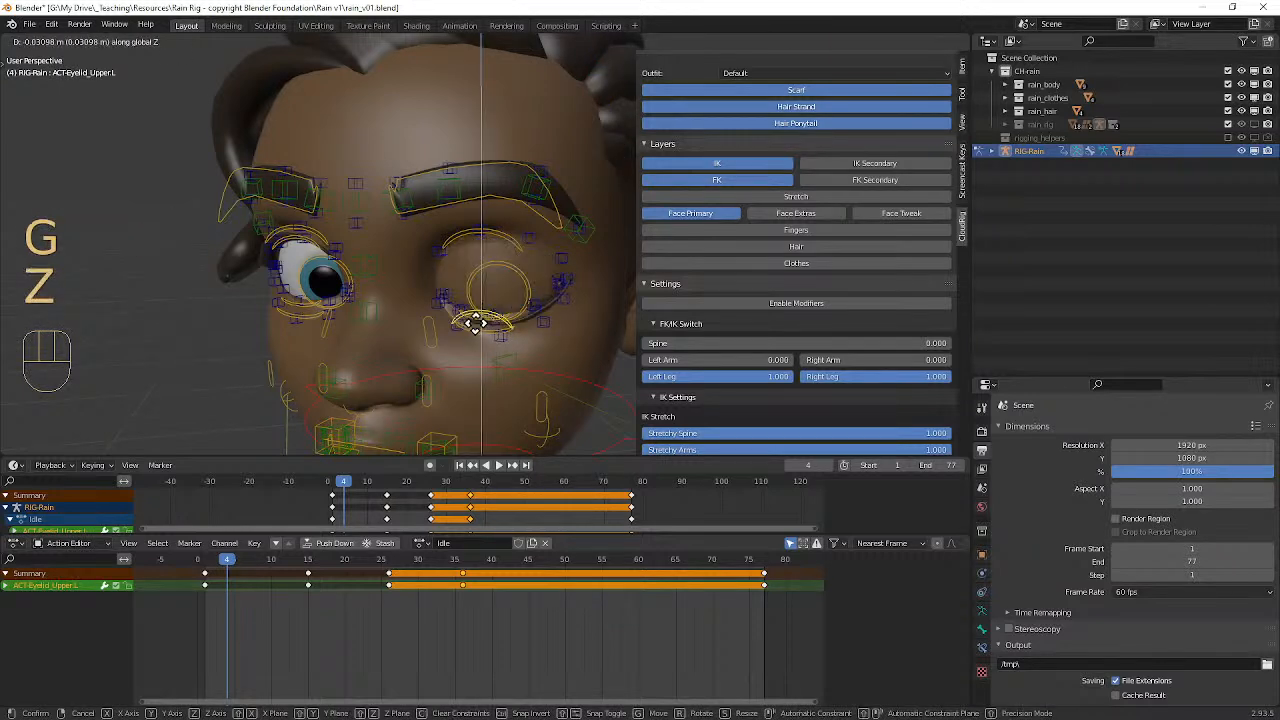
{"action": "left_click", "coordinate": [476, 322]}
Step: Close the character's right eye by moving its upper eyelid control down along Z
{"action": "left_click", "coordinate": [309, 246]}
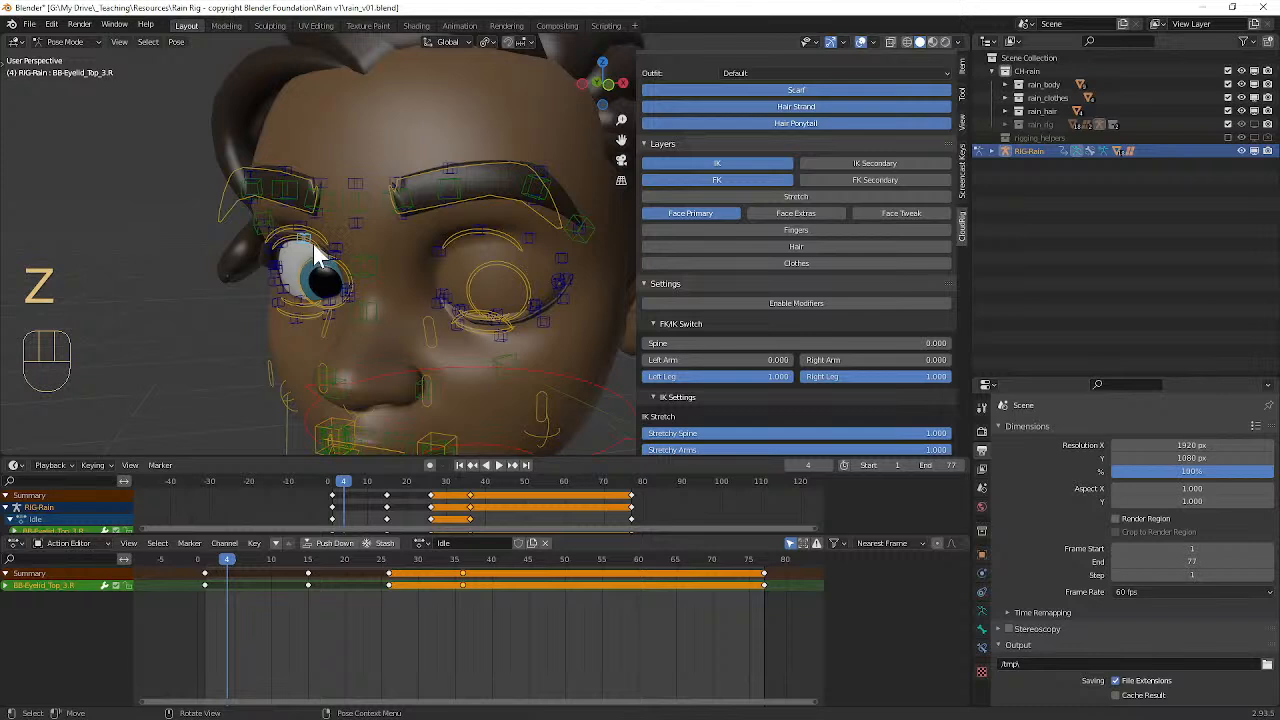
{"action": "key", "text": "g"}
{"action": "key", "text": "z"}
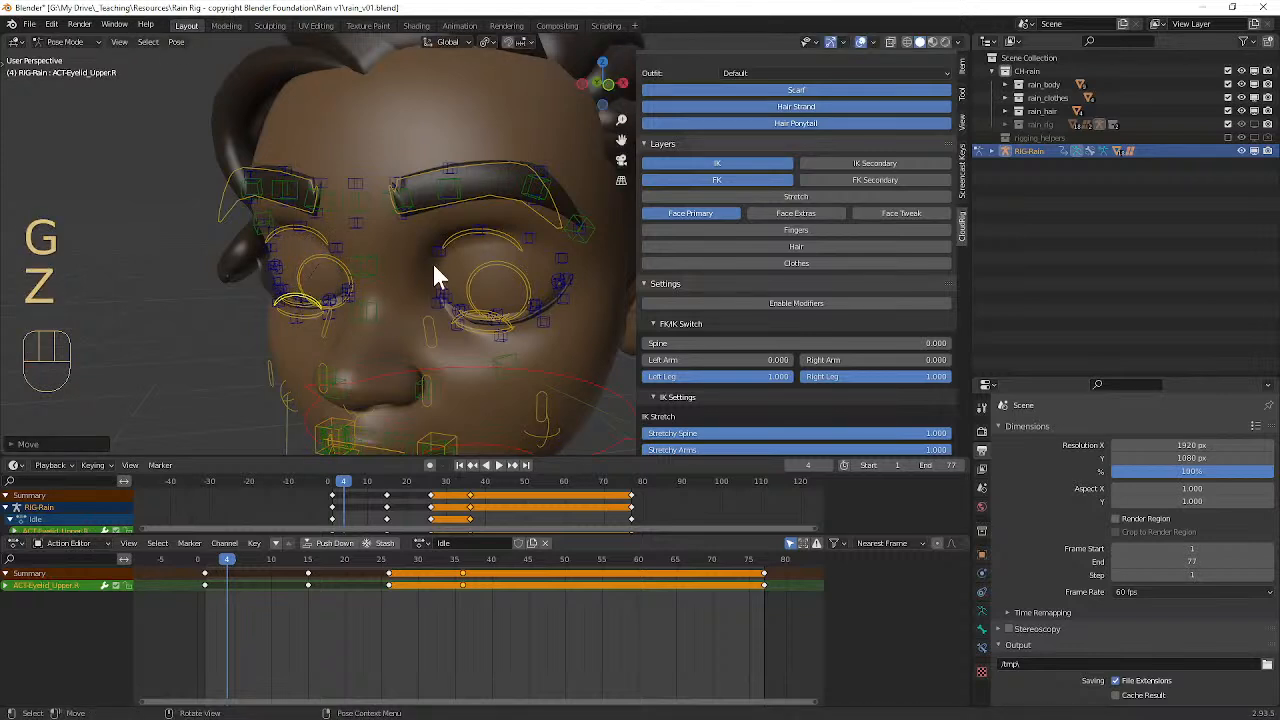
Step: Try to keyframe the closed eyes at frame 4 with the left lower, right upper and right lower eyelid controls, and undo it
{"action": "left_click", "coordinate": [478, 318], "text": "shift"}
{"action": "scroll", "coordinate": [387, 258], "scroll_direction": "down", "scroll_amount": 5}
{"action": "middle_click_drag", "start_coordinate": [387, 258], "coordinate": [439, 227]}
{"action": "scroll", "coordinate": [495, 228], "scroll_direction": "up", "scroll_amount": 6}
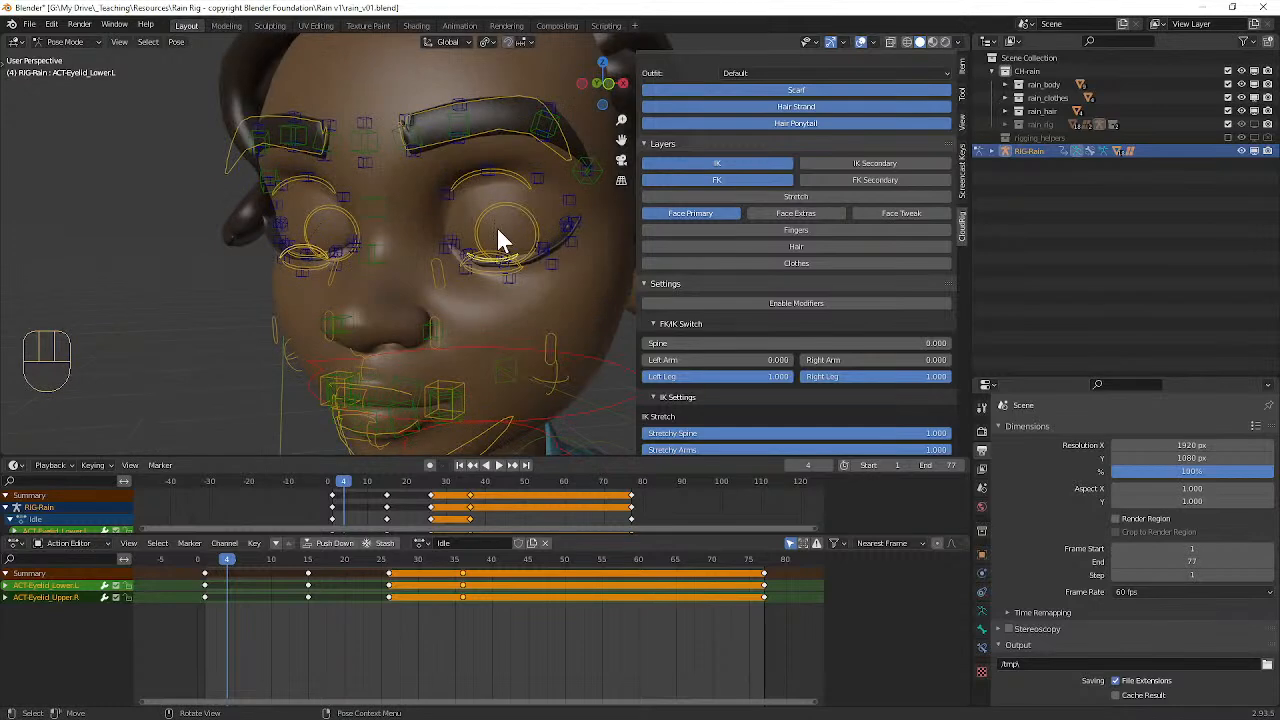
{"action": "left_click", "coordinate": [182, 263], "text": "shift"}
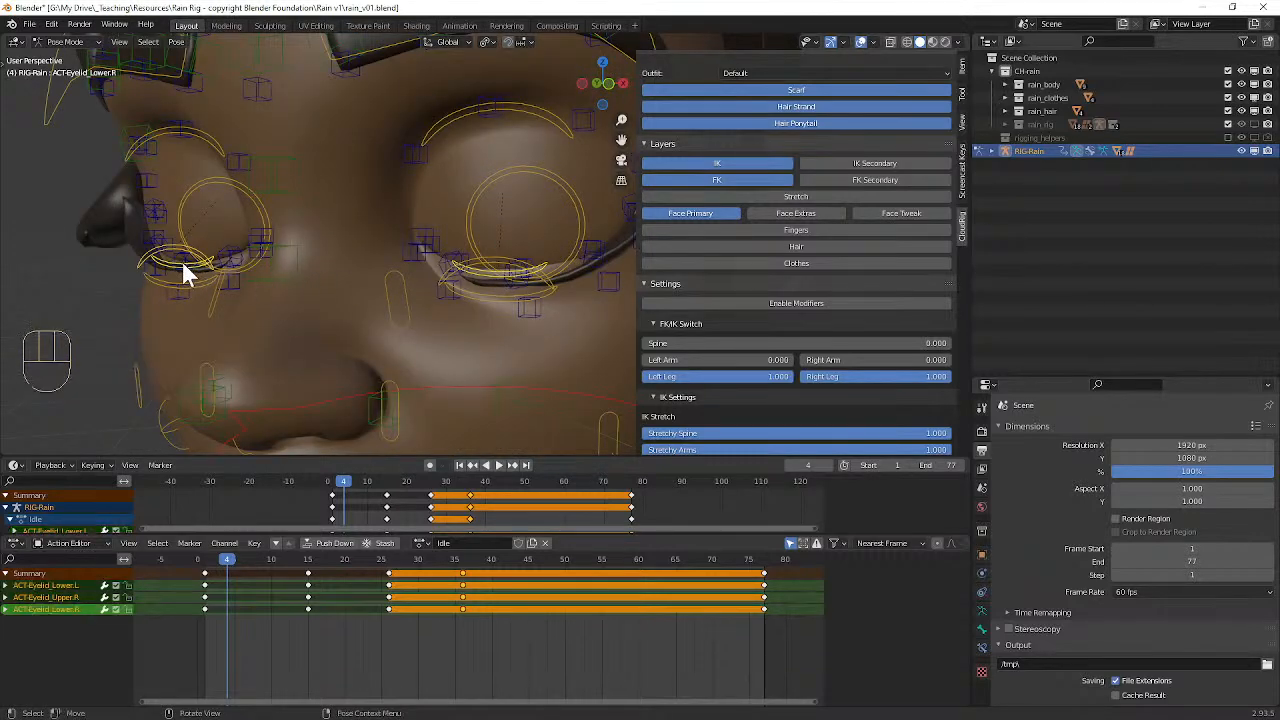
{"action": "left_click", "coordinate": [475, 283], "text": "shift"}
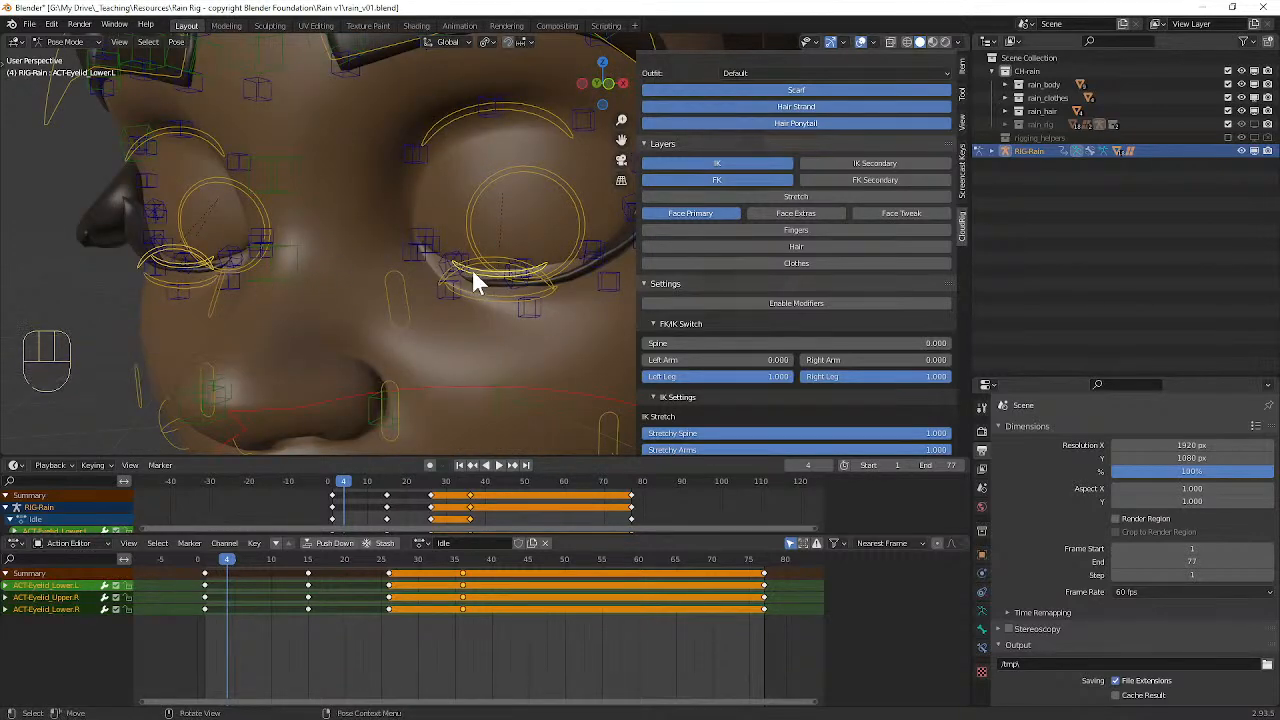
{"action": "key", "text": "i"}
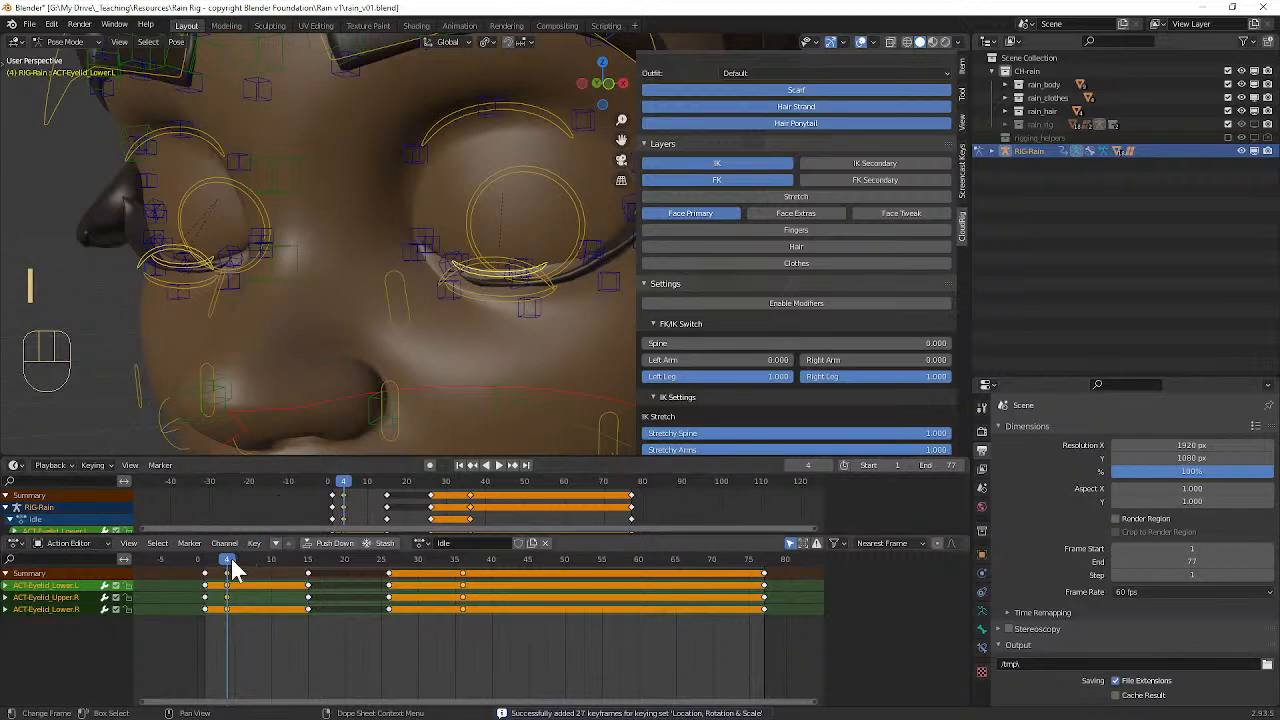
{"action": "mouse_move", "coordinate": [230, 568]}
{"action": "left_mouse_down"}
{"action": "mouse_move", "coordinate": [200, 563]}
{"action": "mouse_move", "coordinate": [250, 567]}
{"action": "mouse_move", "coordinate": [226, 563]}
{"action": "left_mouse_up"}
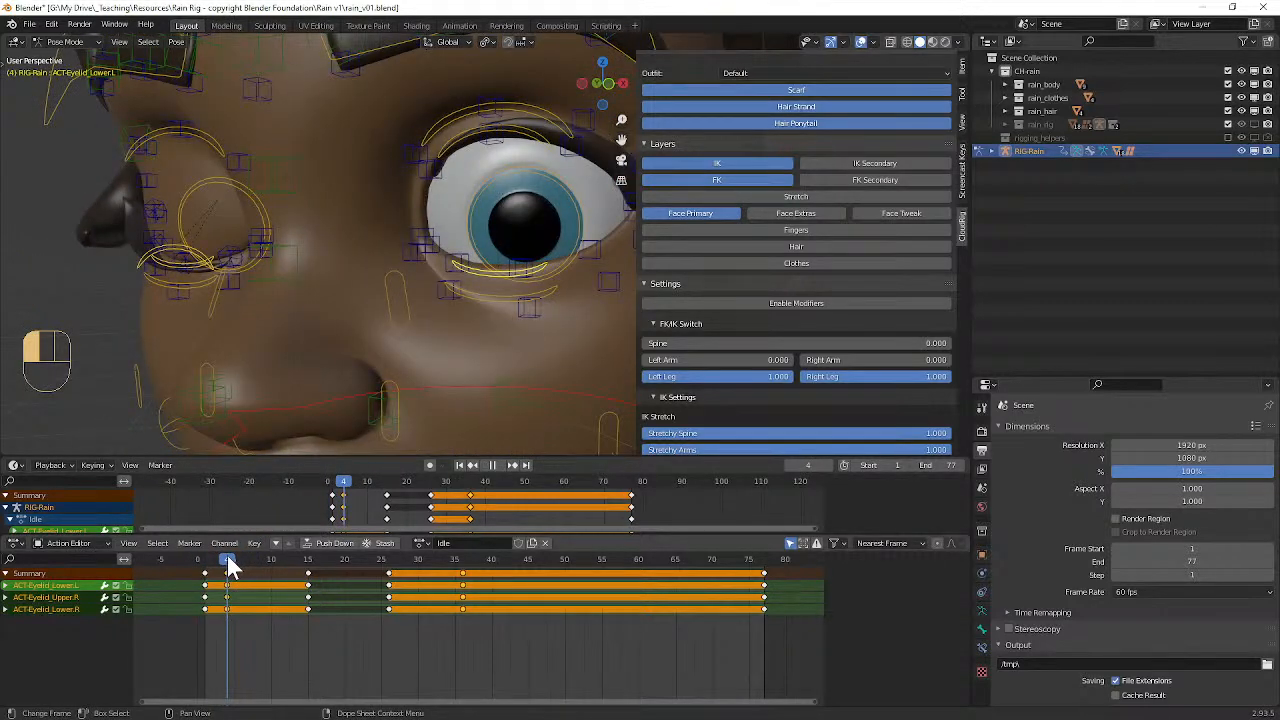
{"action": "key", "text": "ctrl+z"}
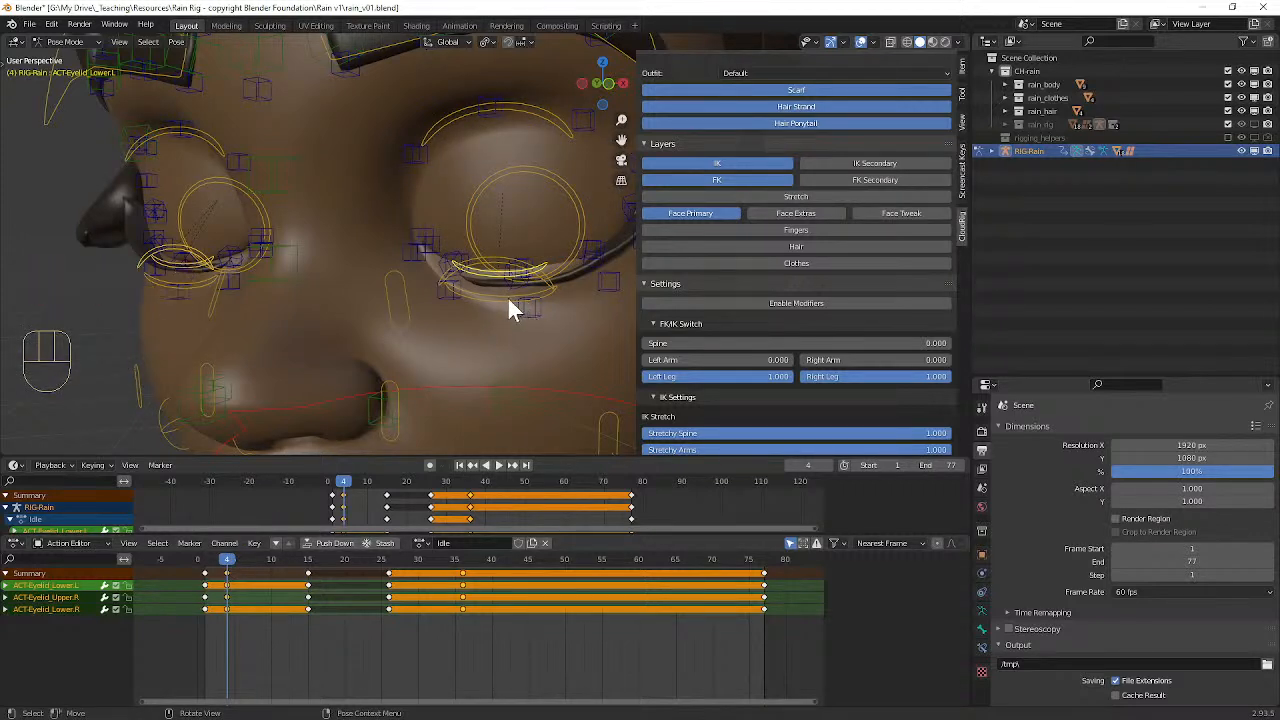
{"action": "key", "text": "ctrl+z"}
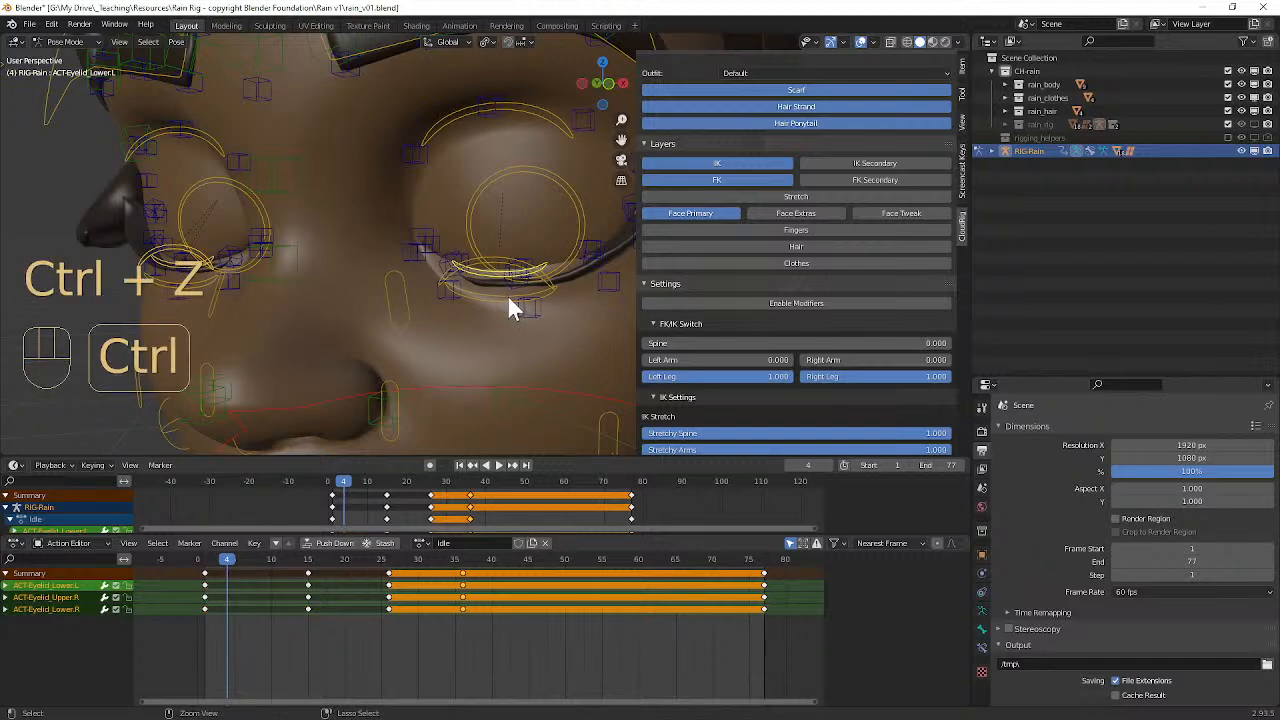
{"action": "key", "text": "ctrl+z"}
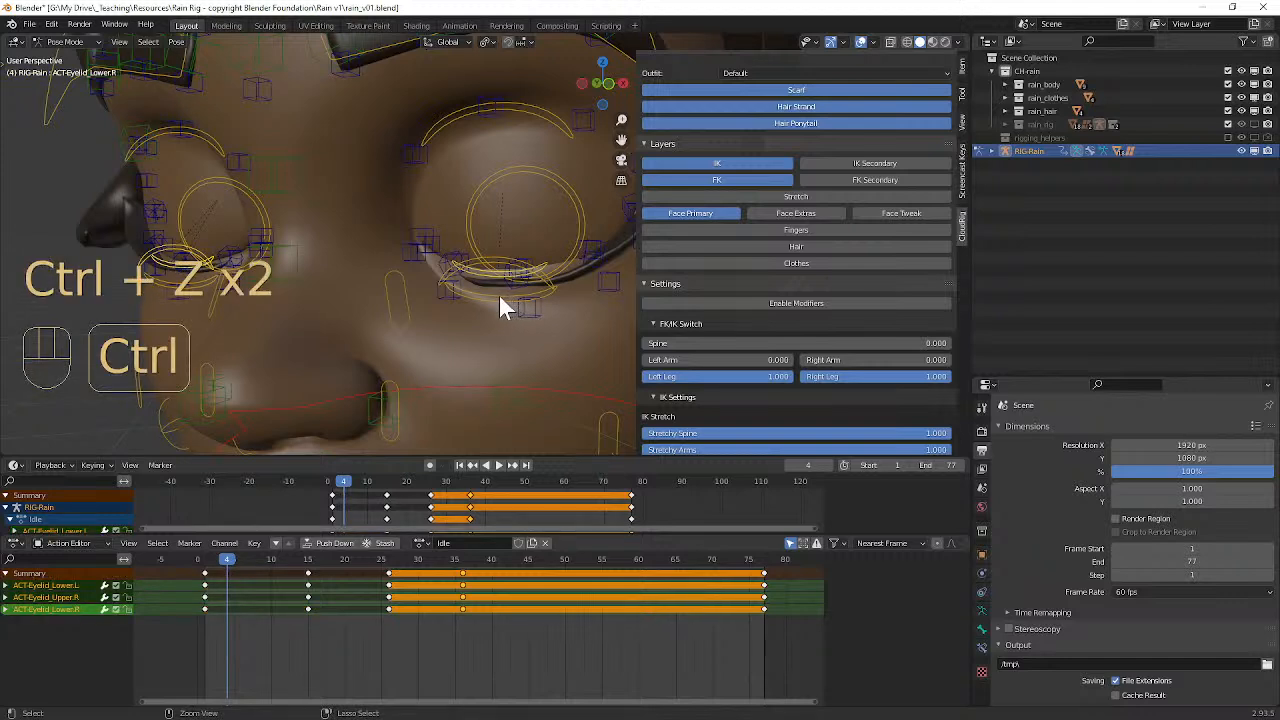
Step: Try to keyframe the closed eyes again with the left lower eye ring control added to the selection, and undo it
{"action": "key", "text": "ctrl+shift+z"}
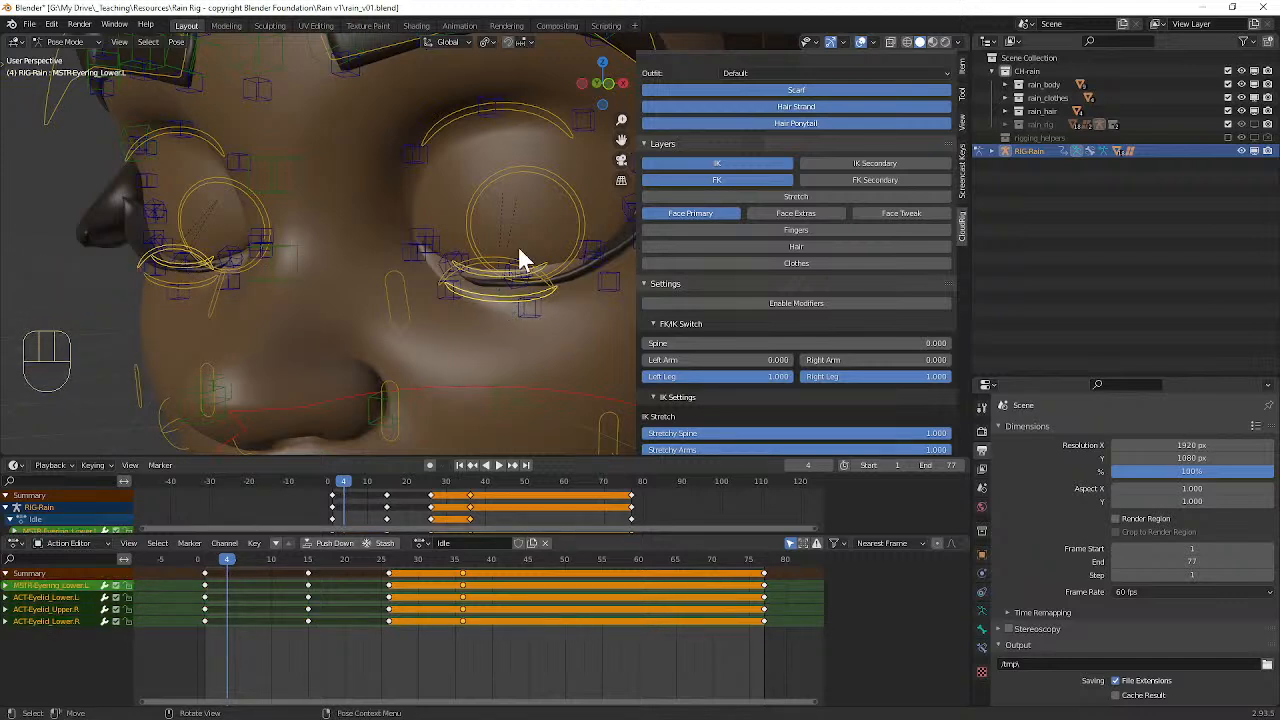
{"action": "key", "text": "i"}
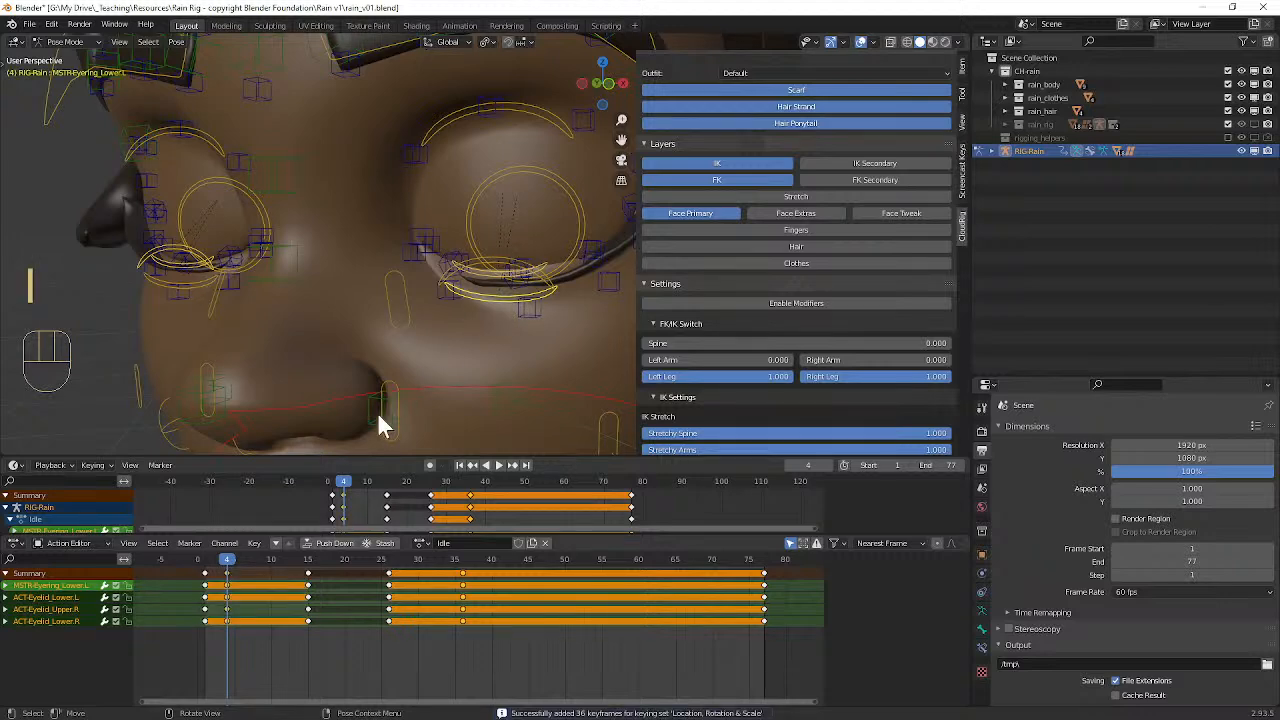
{"action": "mouse_move", "coordinate": [229, 559]}
{"action": "left_mouse_down"}
{"action": "mouse_move", "coordinate": [212, 559]}
{"action": "mouse_move", "coordinate": [246, 563]}
{"action": "mouse_move", "coordinate": [229, 563]}
{"action": "left_mouse_up"}
{"action": "key", "text": "ctrl+z"}
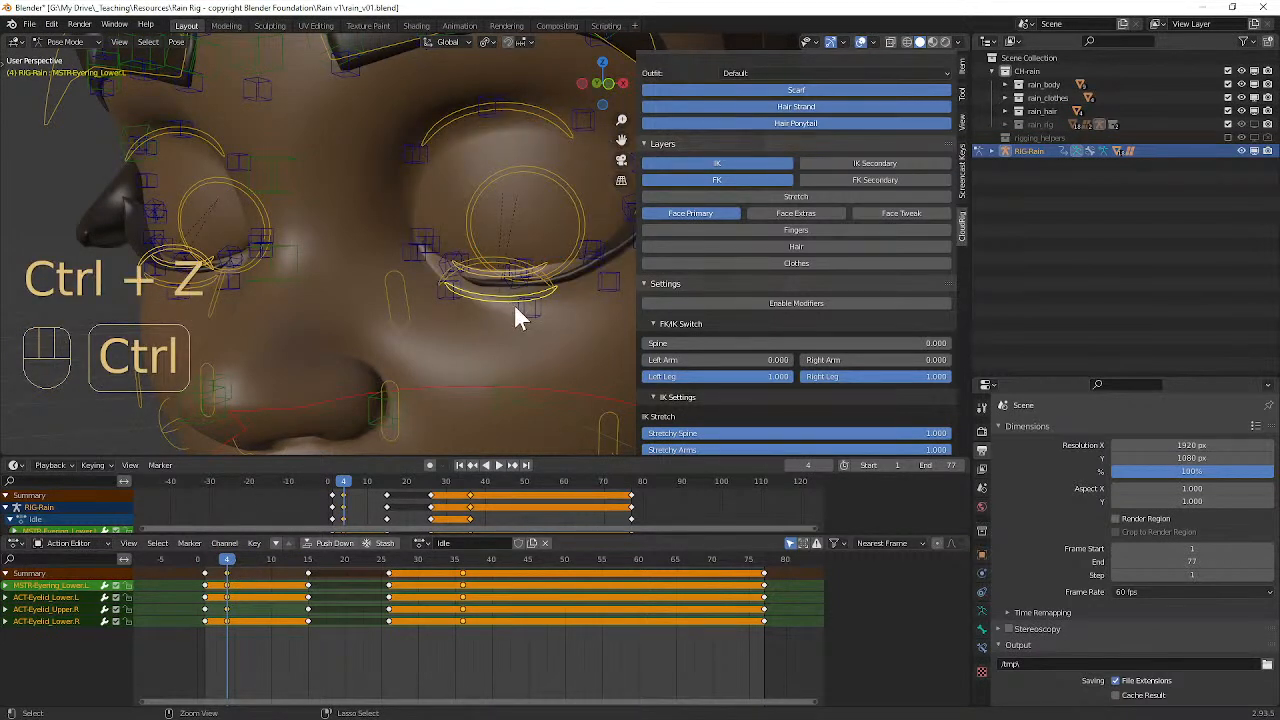
{"action": "key", "text": "ctrl+z"}
{"action": "key", "text": "ctrl+z"}
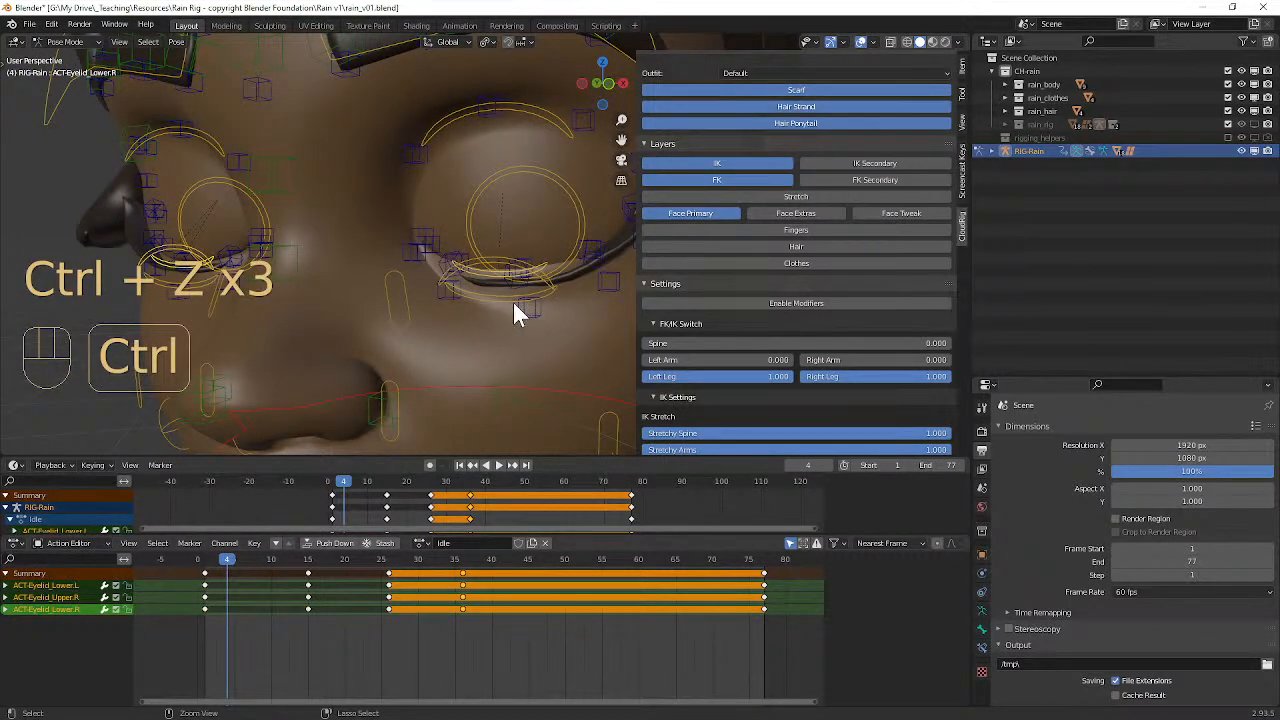
{"action": "key", "text": "ctrl+z"}
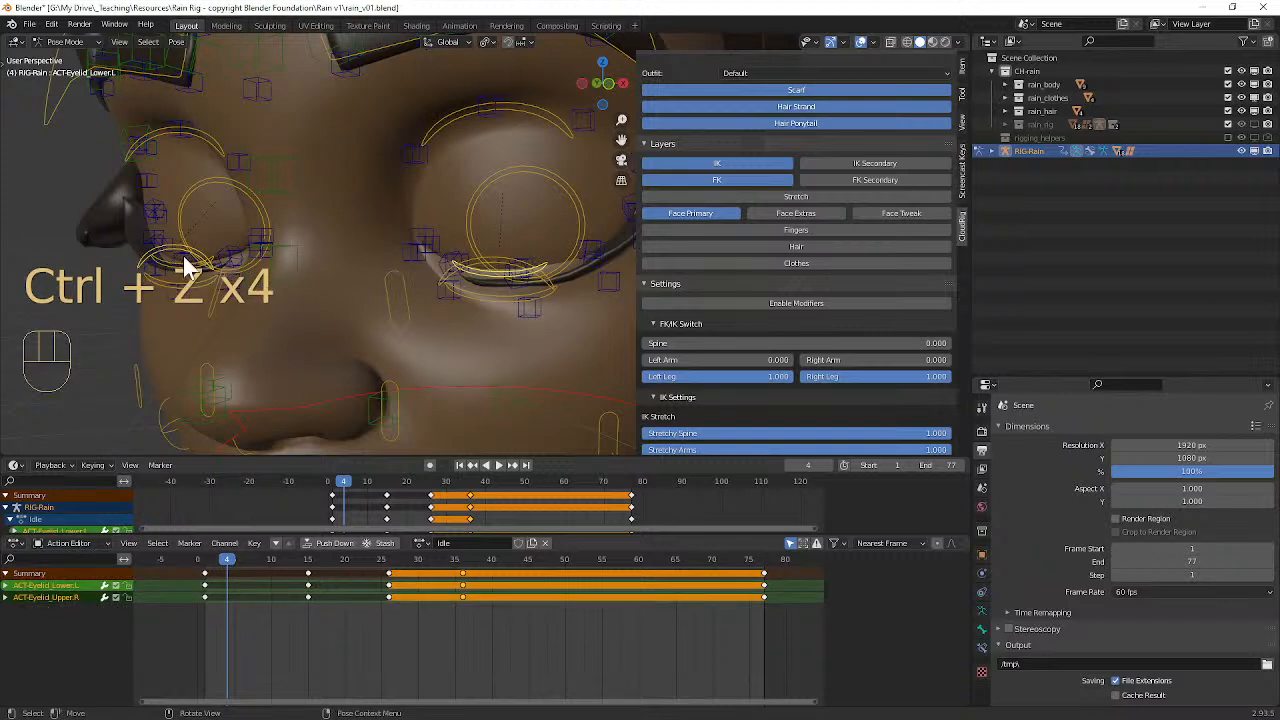
Step: Keyframe only the left and right upper eyelid controls in the closed pose at frame 4 and play the animation
{"action": "left_click", "coordinate": [186, 256]}
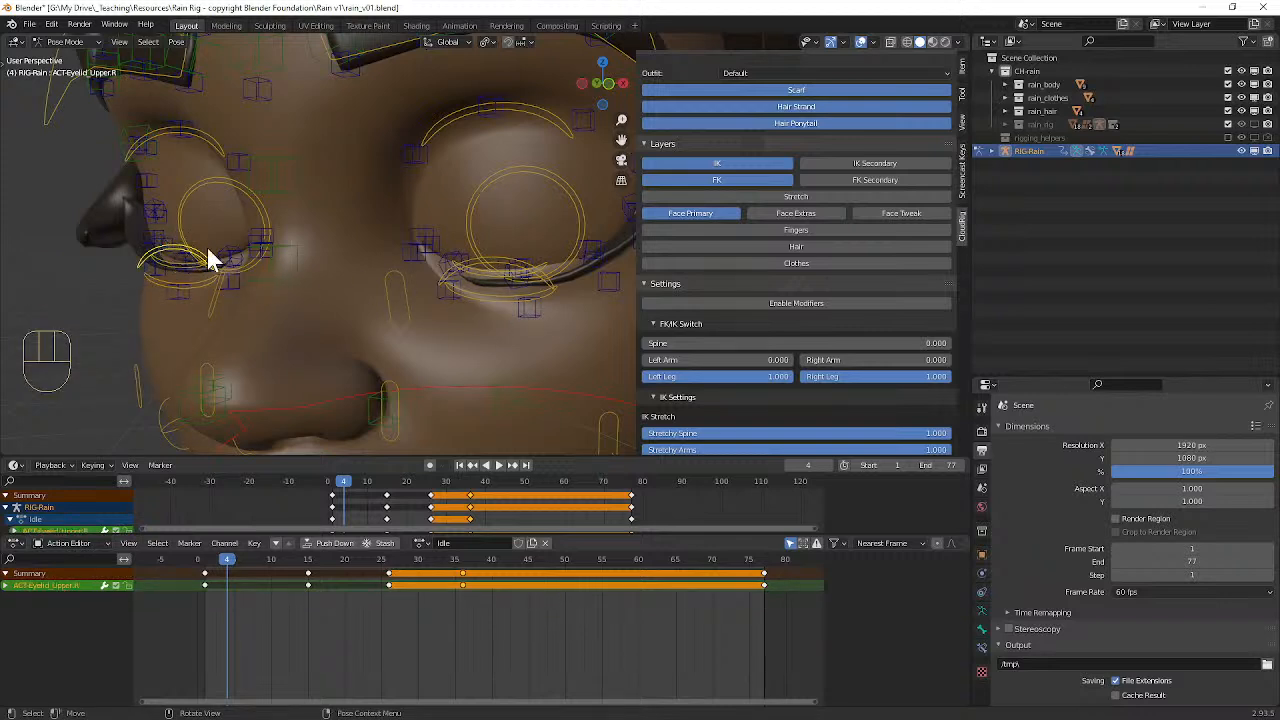
{"action": "left_click", "coordinate": [493, 266], "text": "shift"}
{"action": "key", "text": "i"}
{"action": "left_click_drag", "start_coordinate": [226, 570], "coordinate": [271, 547]}
{"action": "scroll", "coordinate": [484, 294], "scroll_direction": "down", "scroll_amount": 7}
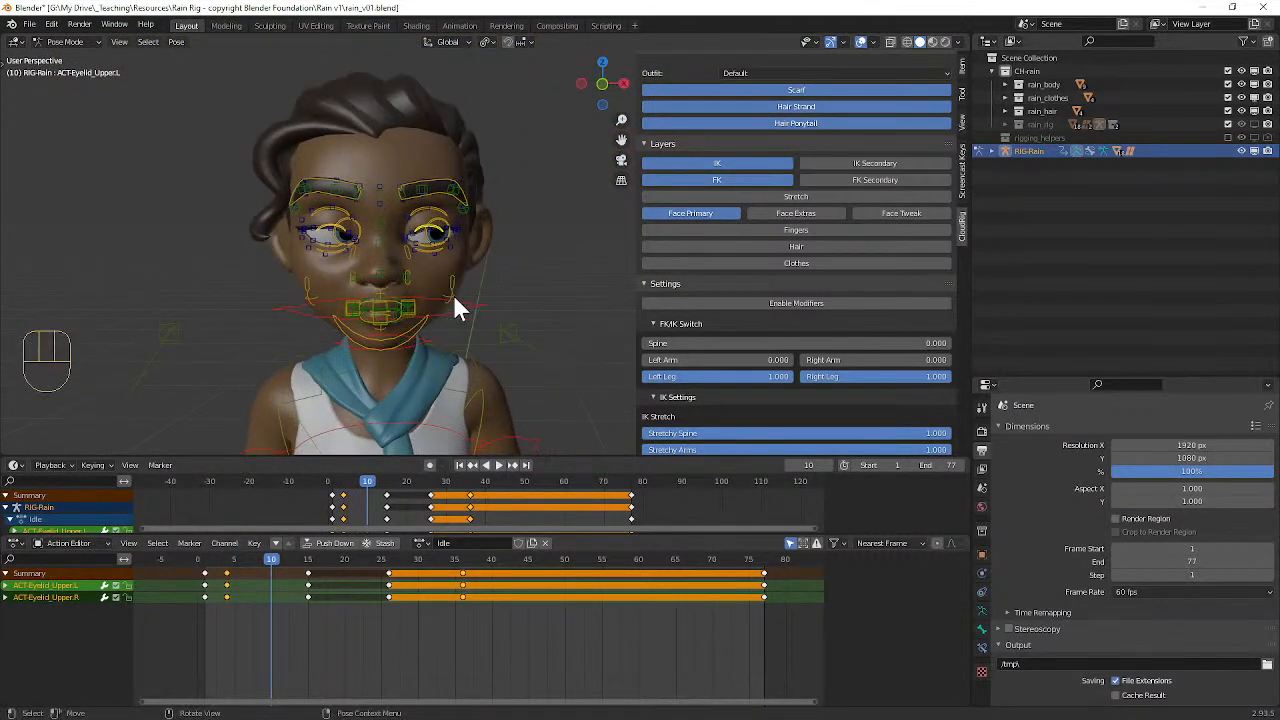
{"action": "key", "text": "space"}
{"action": "key", "text": "space"}
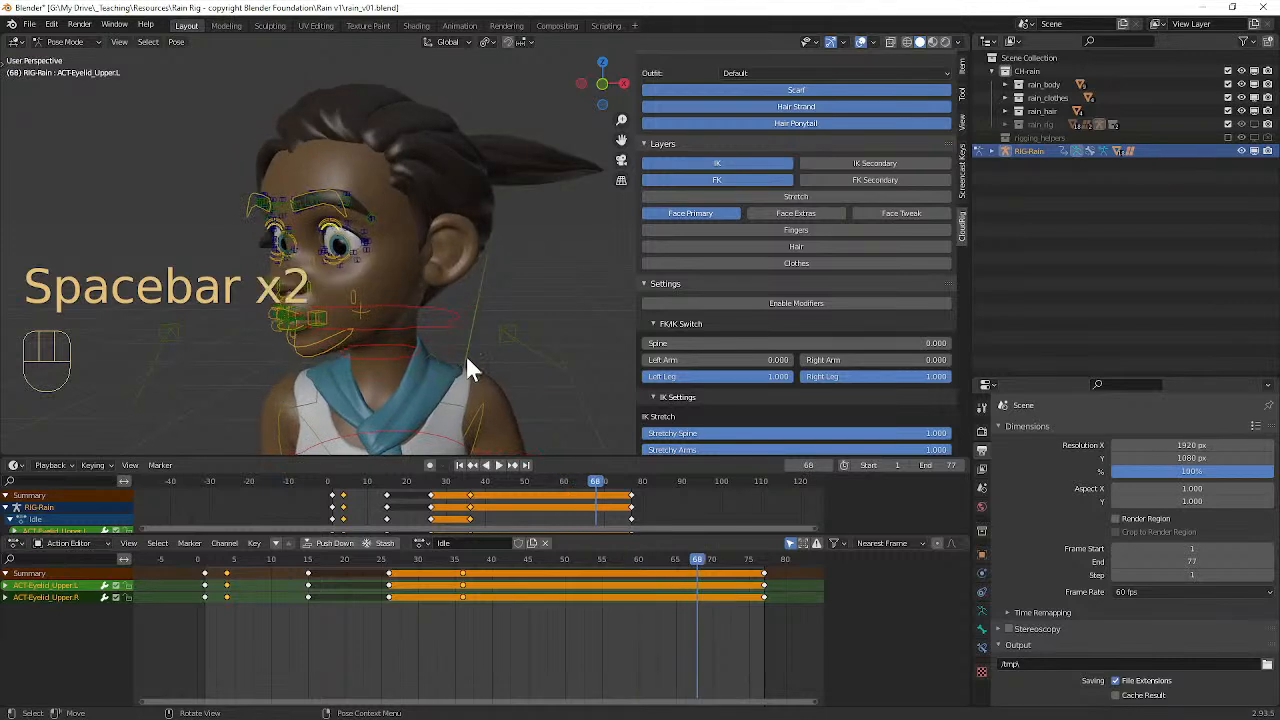
Step: Duplicate the blink keyframes of both upper eyelids from frame 4 to frame 40
{"action": "left_click", "coordinate": [228, 587]}
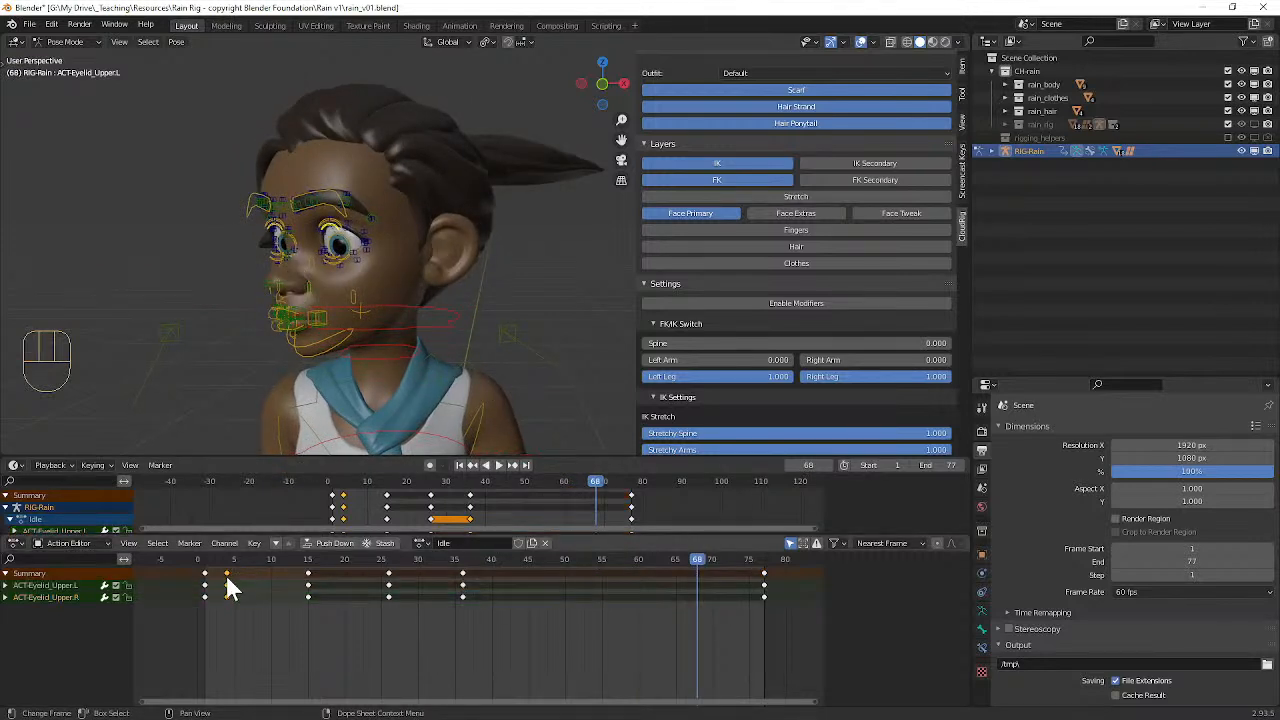
{"action": "key", "text": "shift+d"}
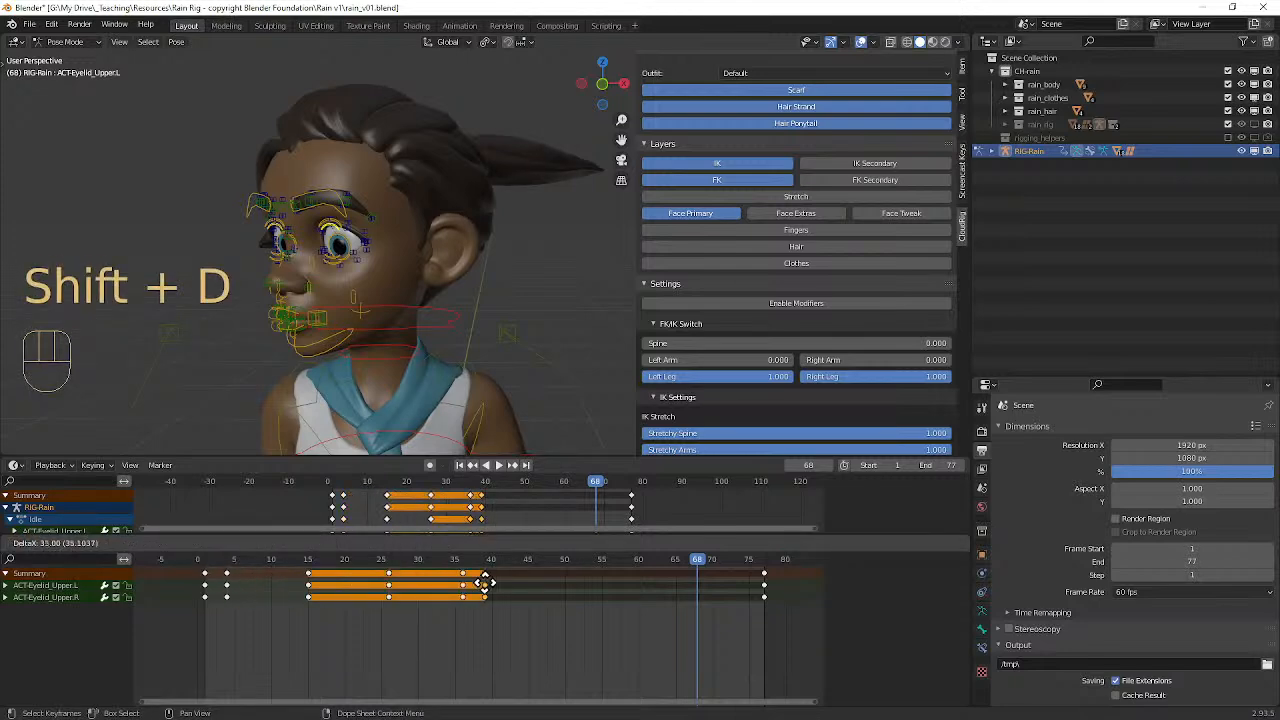
{"action": "left_click", "coordinate": [491, 583]}
Step: Scrub through the blinks, then play the Idle animation with the viewport overlays hidden and the whole figure in view
{"action": "left_click_drag", "start_coordinate": [490, 548], "coordinate": [219, 539]}
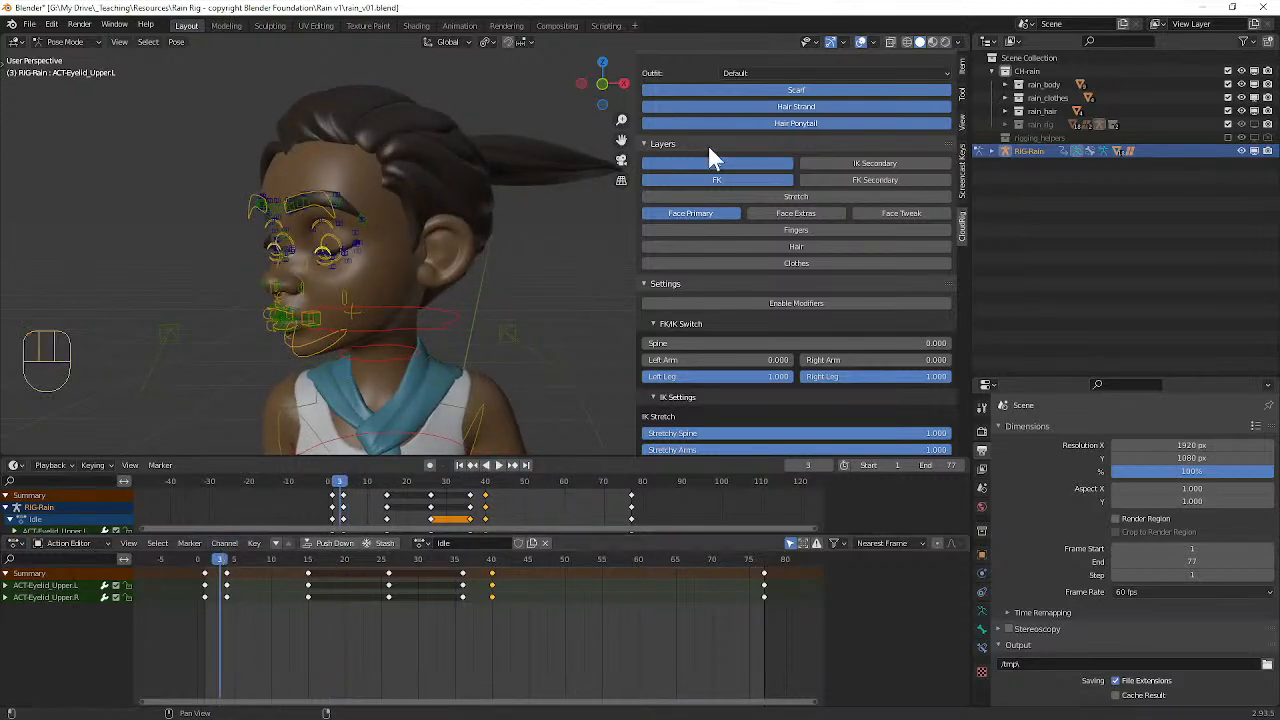
{"action": "left_click", "coordinate": [861, 42]}
{"action": "scroll", "coordinate": [441, 178], "scroll_direction": "down", "scroll_amount": 4}
{"action": "key", "text": "space"}
{"action": "middle_click_drag", "start_coordinate": [441, 178], "coordinate": [511, 177]}
{"action": "scroll", "coordinate": [528, 184], "scroll_direction": "down", "scroll_amount": 3}
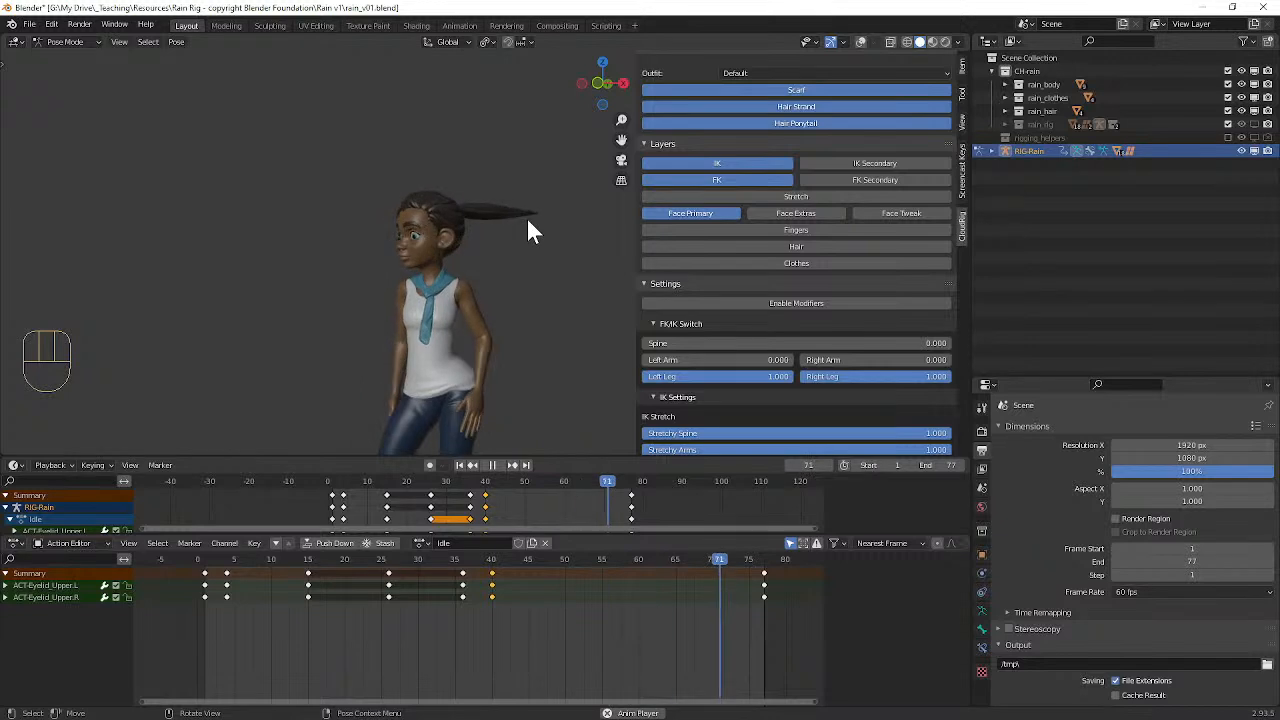
{"action": "key", "text": "space"}
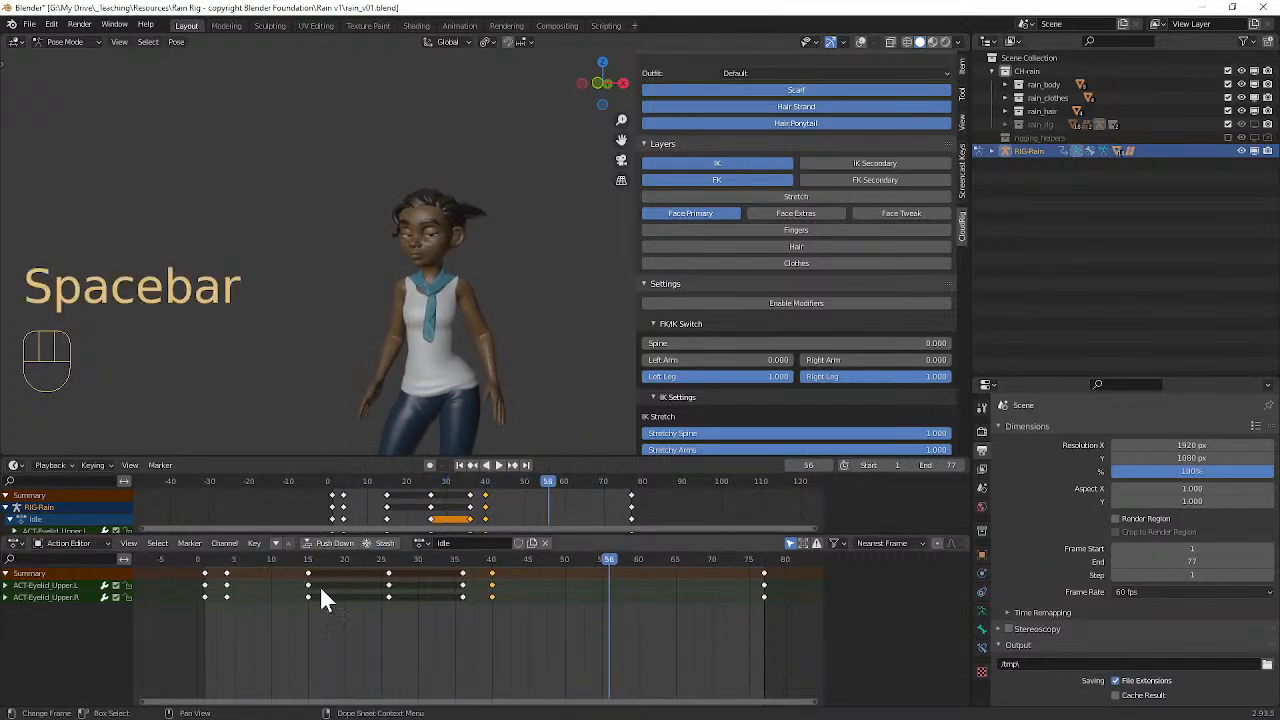
Step: Turn the viewport overlays back on, select the left upper arm parent control, shift its three middle keyframes to frames 26, 37 and 47, and play
{"action": "mouse_move", "coordinate": [309, 567]}
{"action": "left_mouse_down"}
{"action": "mouse_move", "coordinate": [247, 555]}
{"action": "mouse_move", "coordinate": [320, 556]}
{"action": "mouse_move", "coordinate": [237, 557]}
{"action": "mouse_move", "coordinate": [310, 562]}
{"action": "left_mouse_up"}
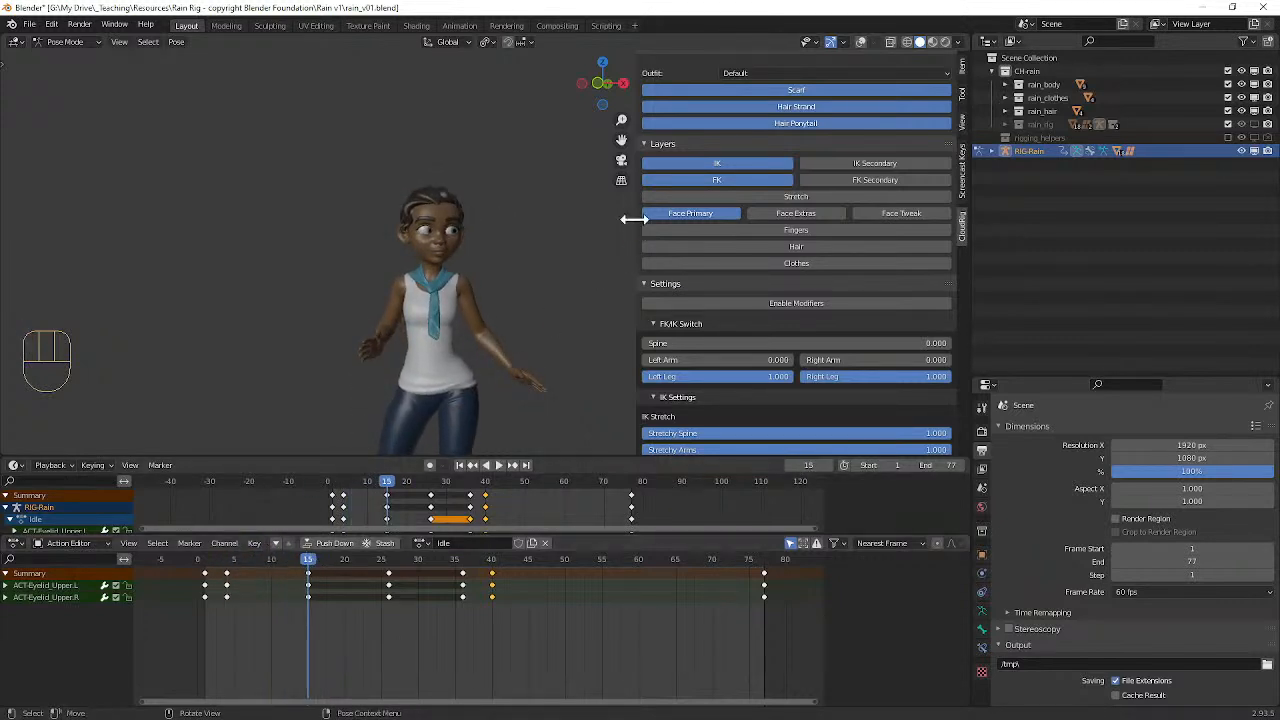
{"action": "left_click", "coordinate": [859, 43]}
{"action": "scroll", "coordinate": [500, 337], "scroll_direction": "up", "scroll_amount": 2}
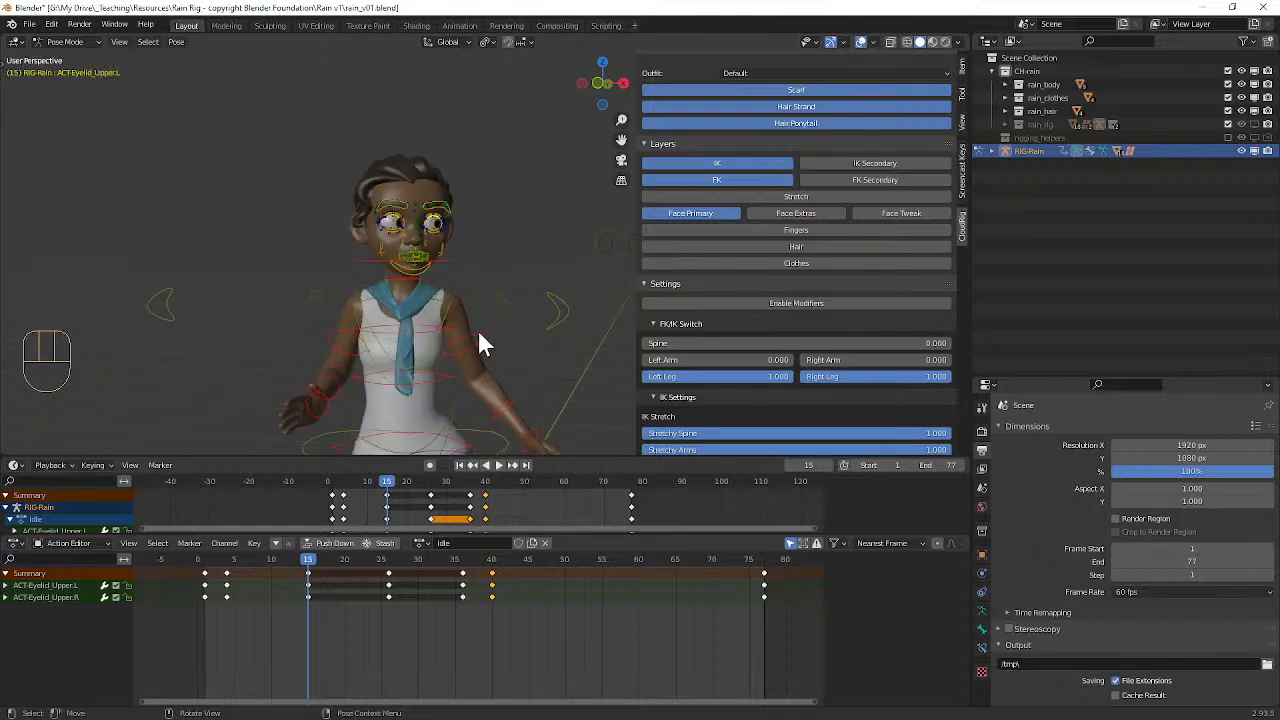
{"action": "left_click", "coordinate": [478, 337]}
{"action": "left_click_drag", "start_coordinate": [493, 383], "coordinate": [471, 277], "text": "alt+shift"}
{"action": "mouse_move", "coordinate": [474, 277]}
{"action": "middle_mouse_down"}
{"action": "mouse_move", "coordinate": [475, 257]}
{"action": "mouse_move", "coordinate": [458, 260]}
{"action": "middle_mouse_up"}
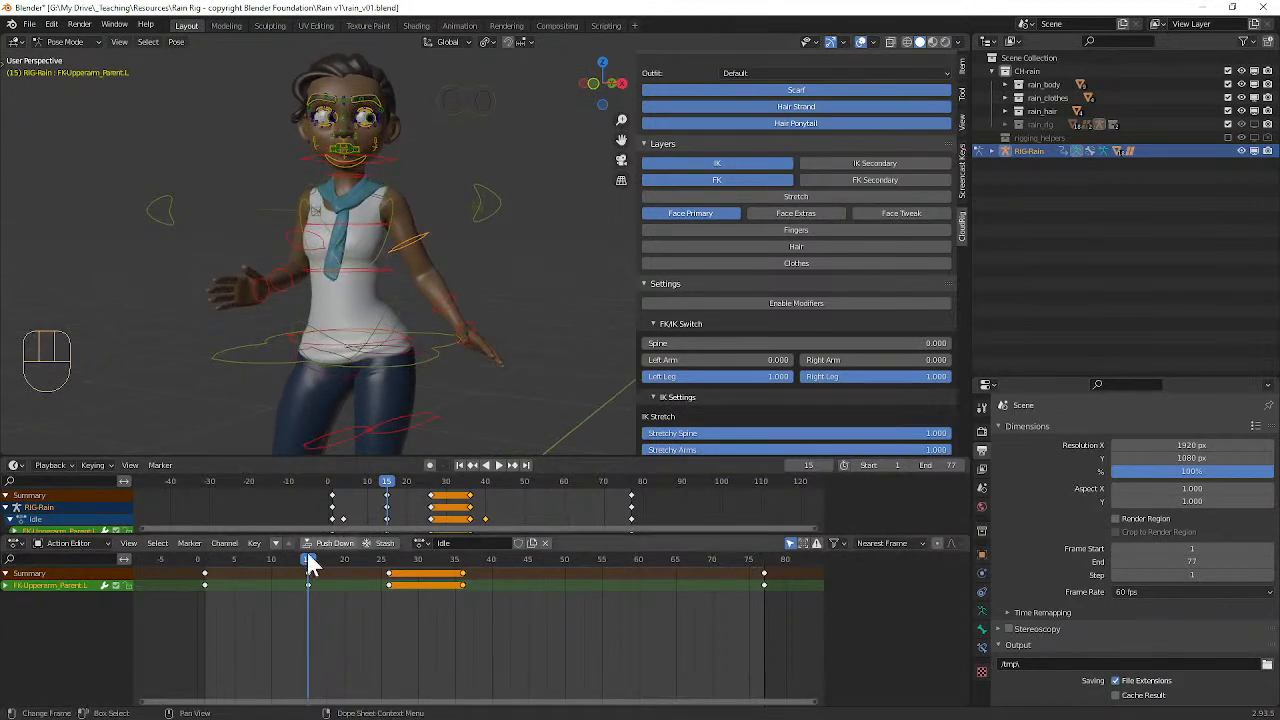
{"action": "mouse_move", "coordinate": [309, 562]}
{"action": "left_mouse_down"}
{"action": "mouse_move", "coordinate": [223, 563]}
{"action": "mouse_move", "coordinate": [310, 564]}
{"action": "left_mouse_up"}
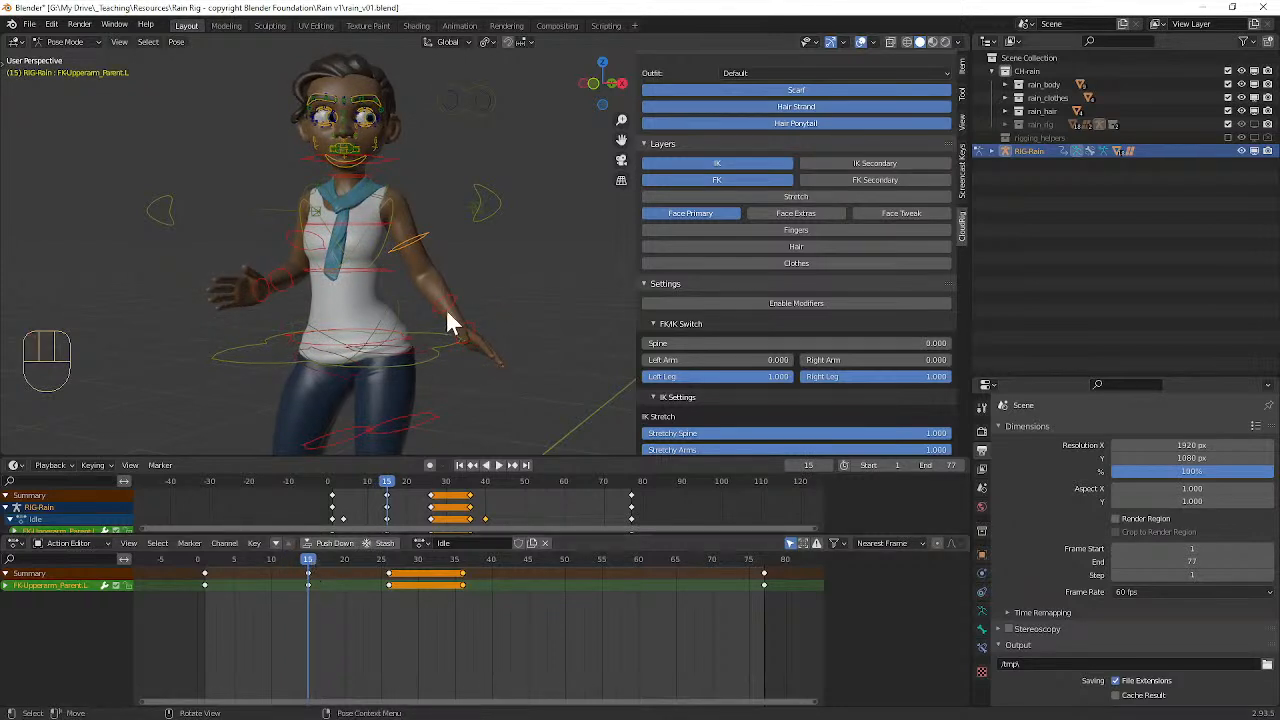
{"action": "left_click", "coordinate": [389, 574], "text": "shift"}
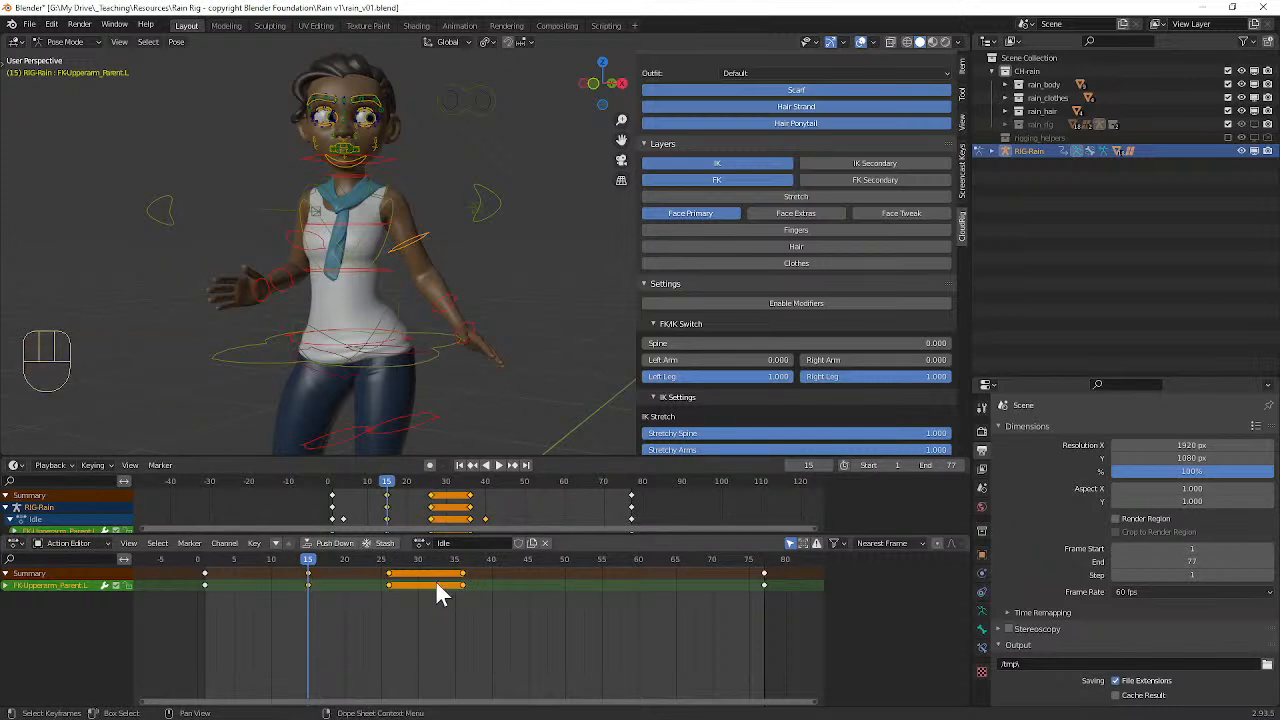
{"action": "key", "text": "g"}
{"action": "left_click", "coordinate": [527, 580]}
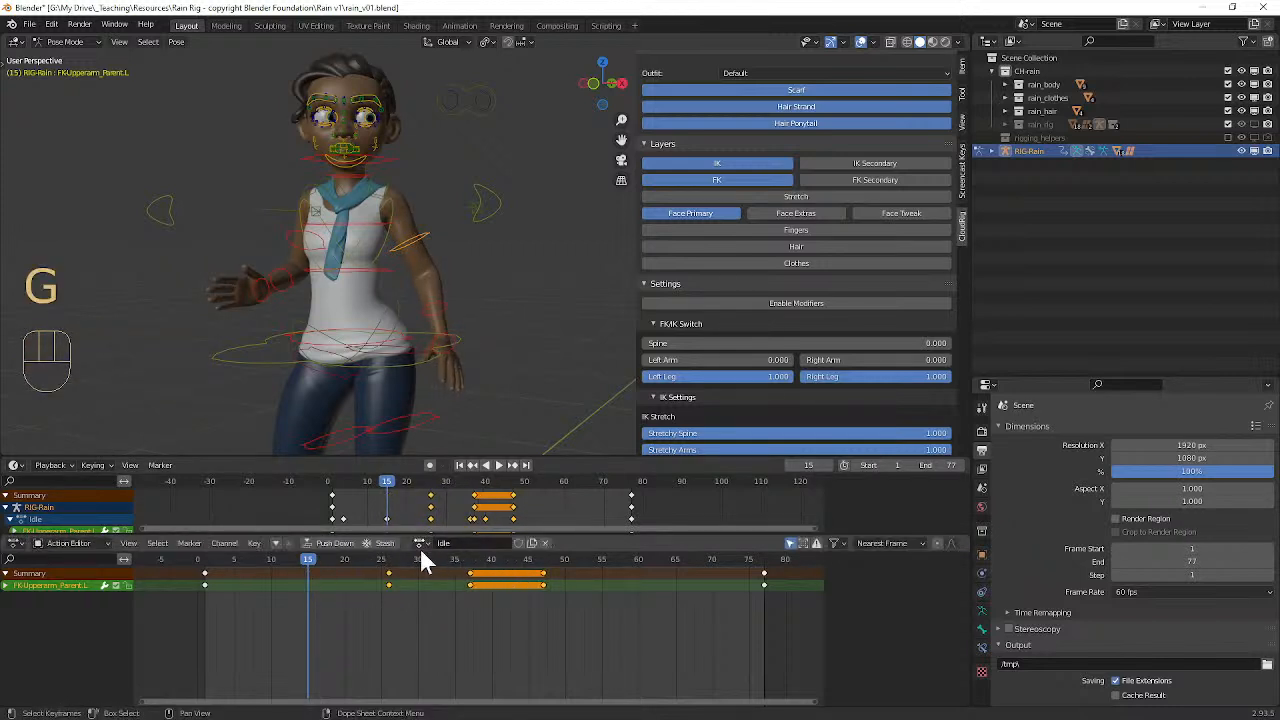
{"action": "key", "text": "space"}
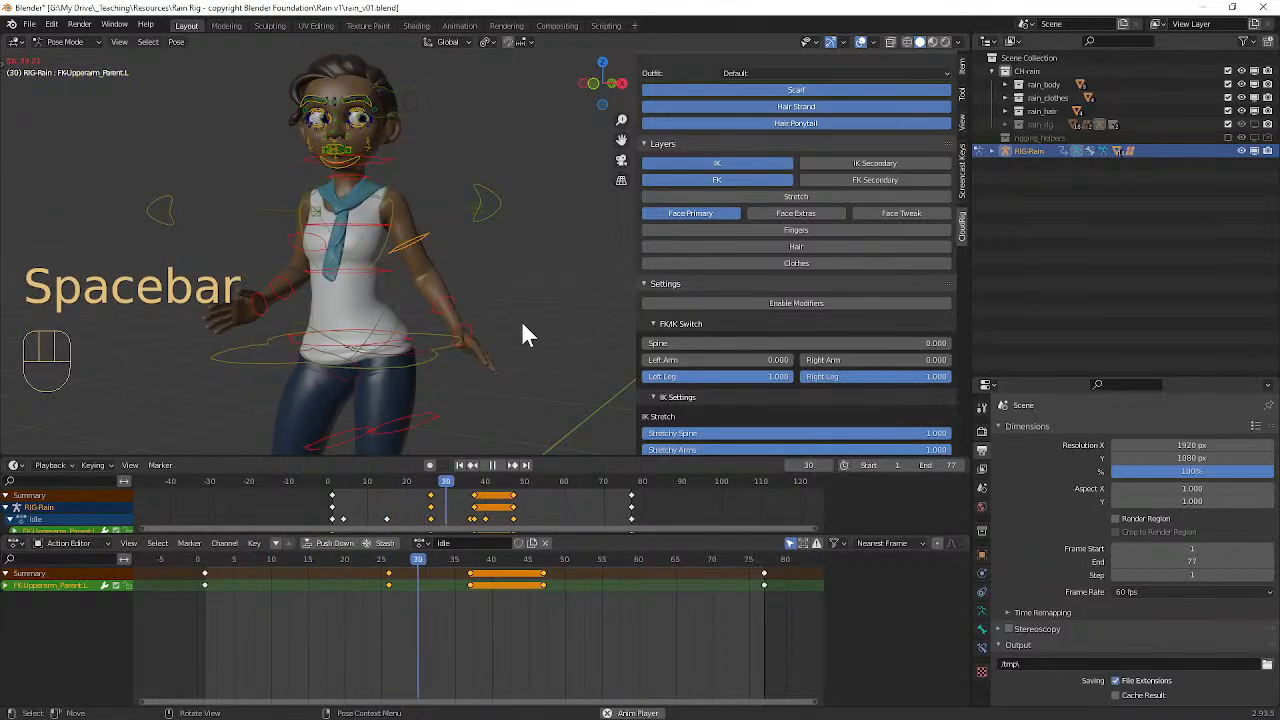
{"action": "key", "text": "space"}
Step: Move the left upper arm's three middle keyframes to frames 21, 32 and 42 and play the animation
{"action": "key", "text": "g"}
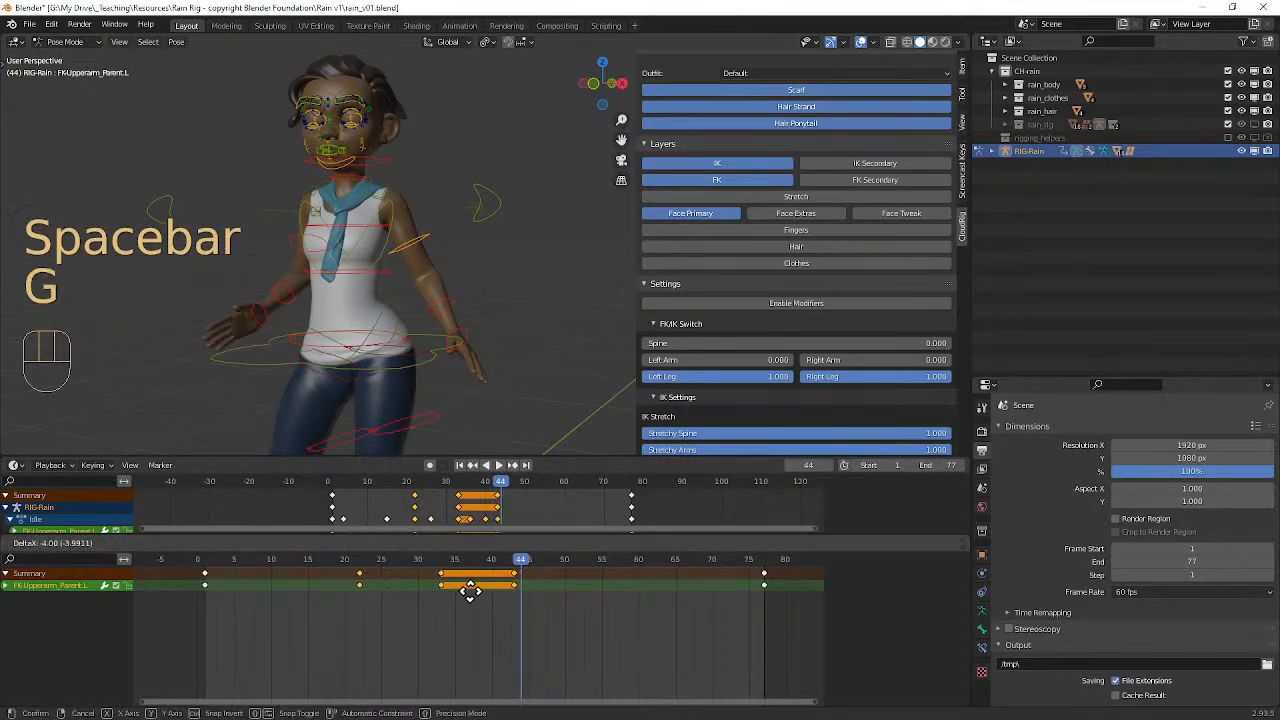
{"action": "left_click", "coordinate": [467, 594]}
{"action": "key", "text": "space"}
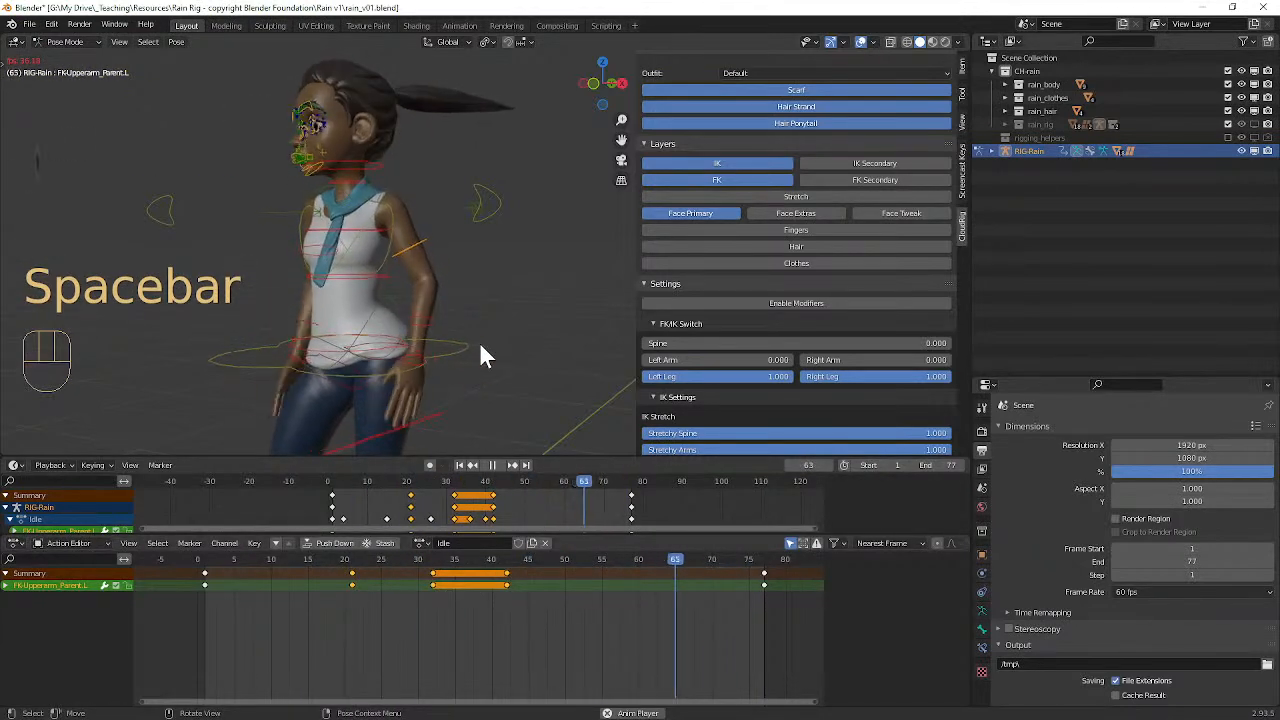
{"action": "middle_click_drag", "start_coordinate": [480, 345], "coordinate": [472, 305]}
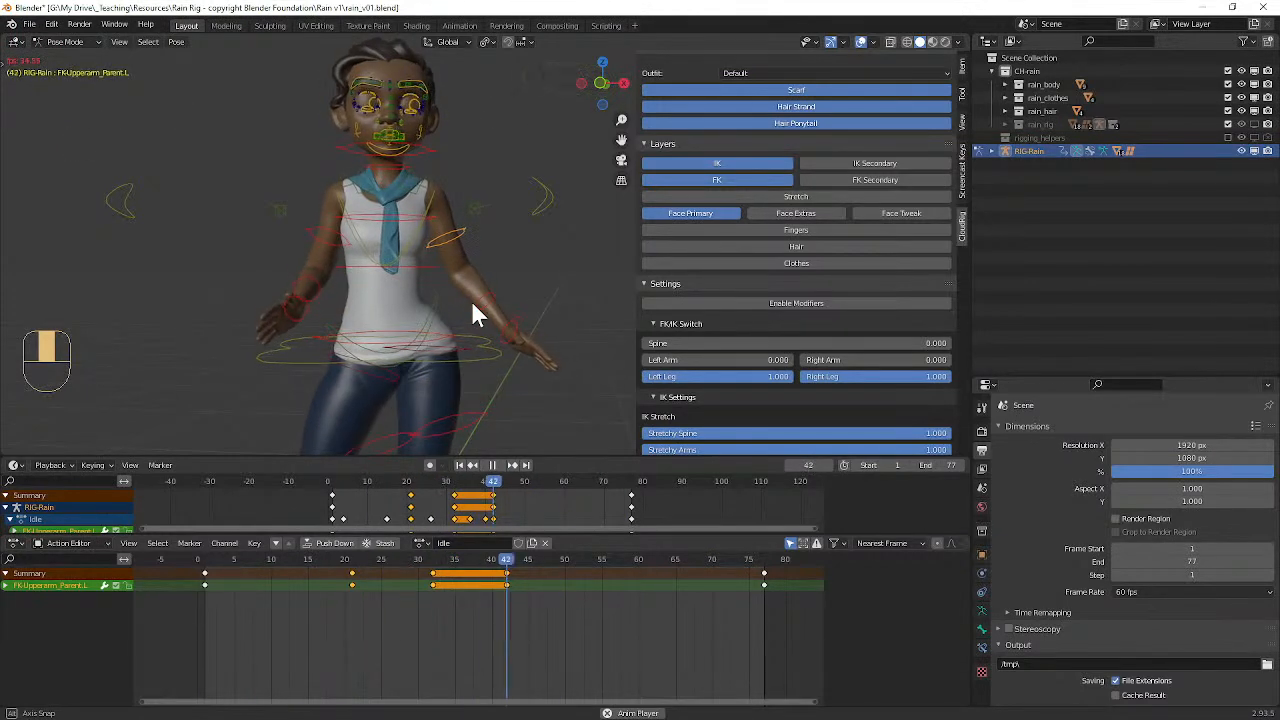
{"action": "key", "text": "space"}
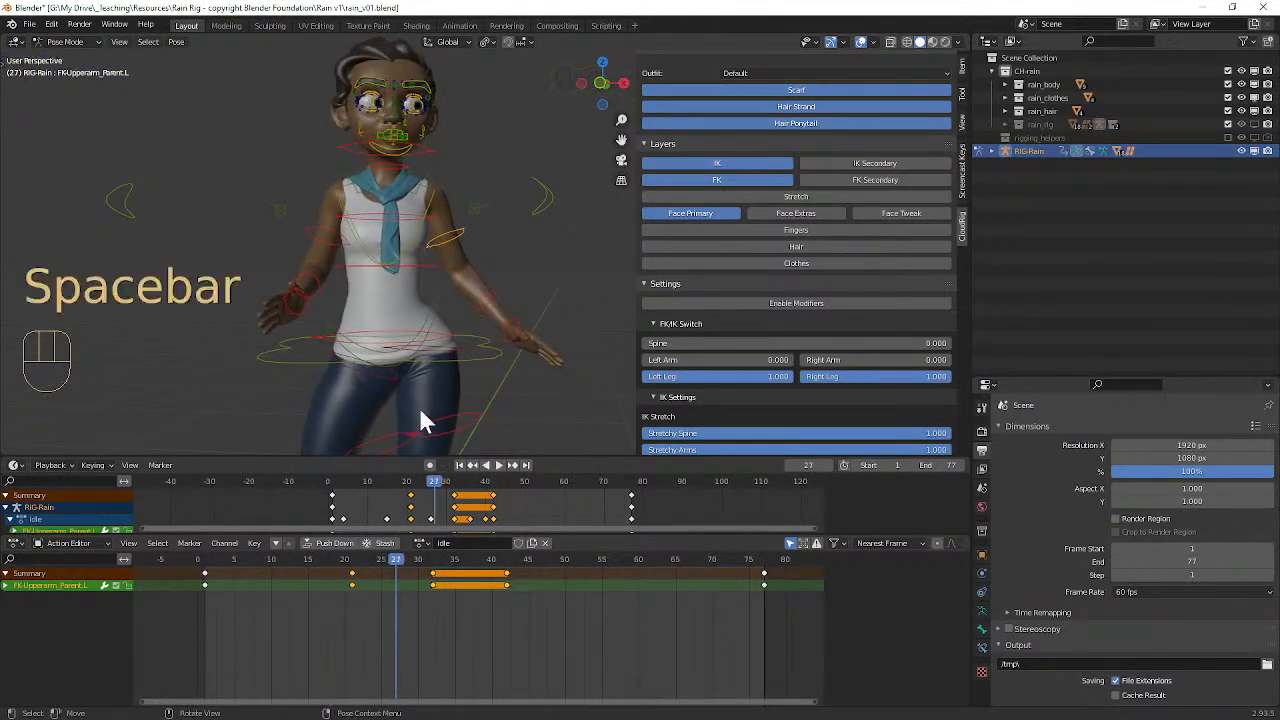
Step: Rotate the left upper arm farther away from the body at frame 21, keyframe it, and play the animation
{"action": "left_click_drag", "start_coordinate": [400, 570], "coordinate": [350, 557]}
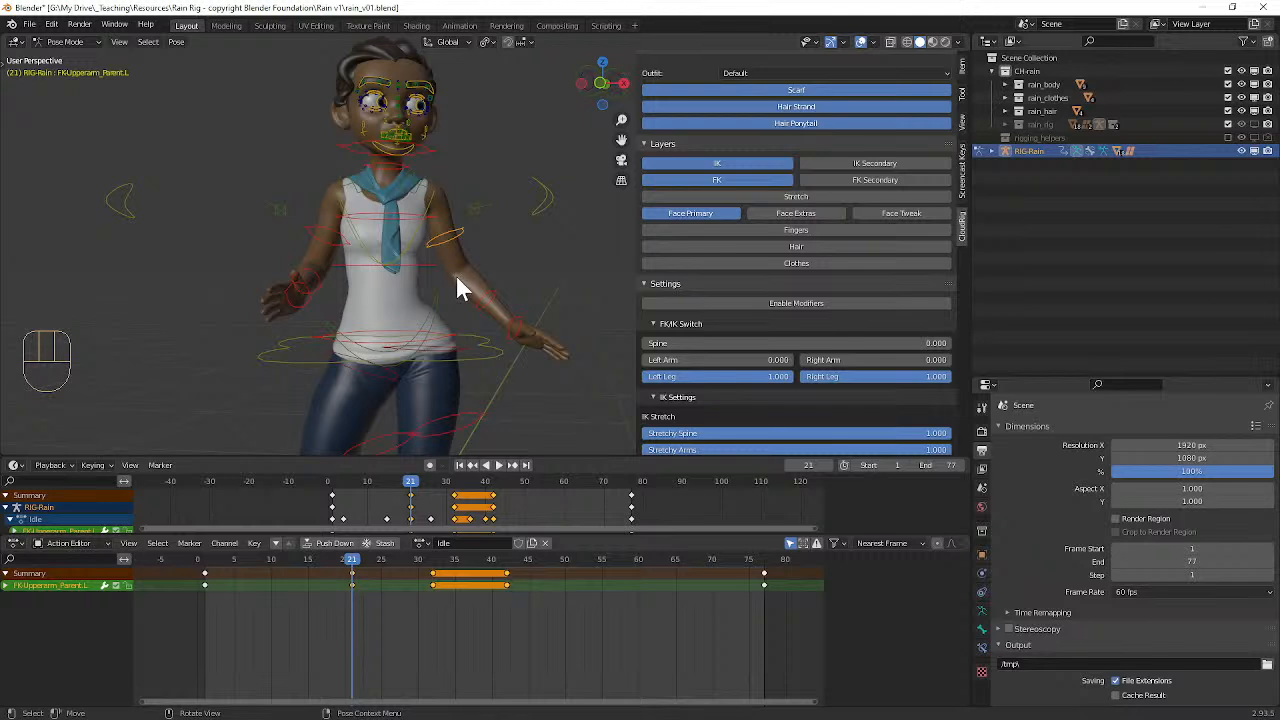
{"action": "key", "text": "r"}
{"action": "left_click", "coordinate": [465, 269]}
{"action": "key", "text": "r"}
{"action": "key", "text": "r"}
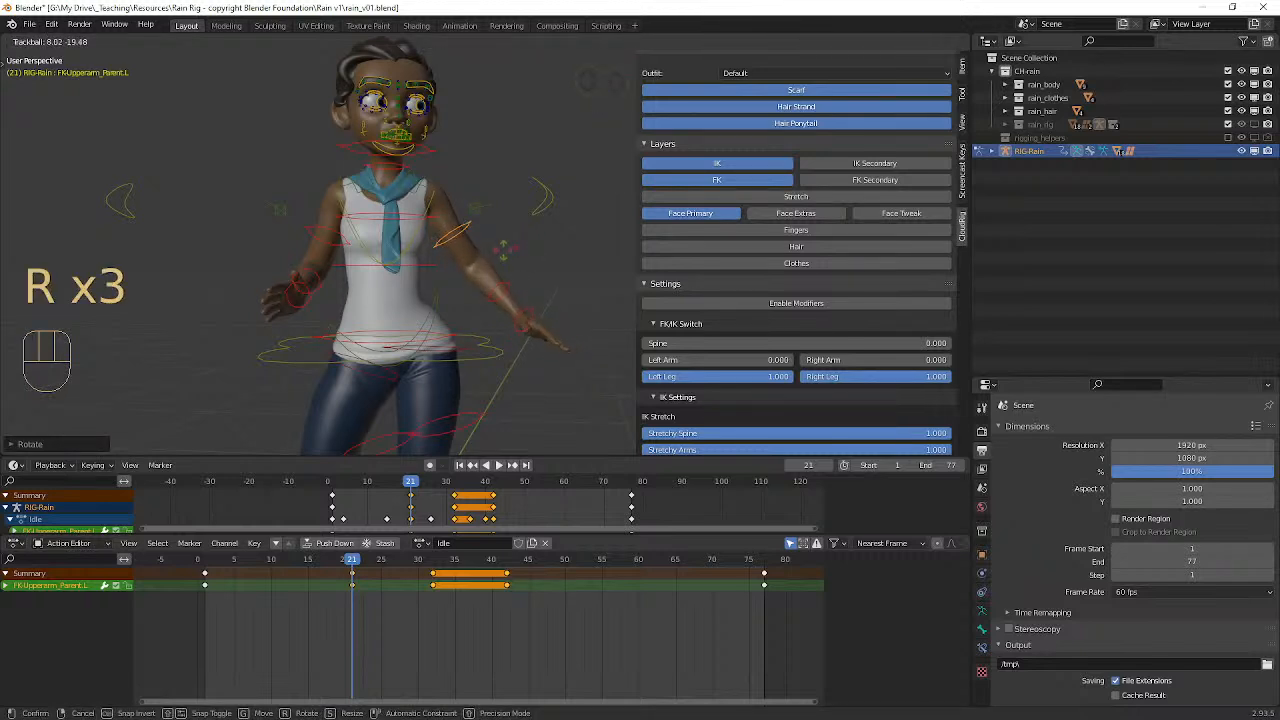
{"action": "left_click", "coordinate": [503, 250]}
{"action": "key", "text": "i"}
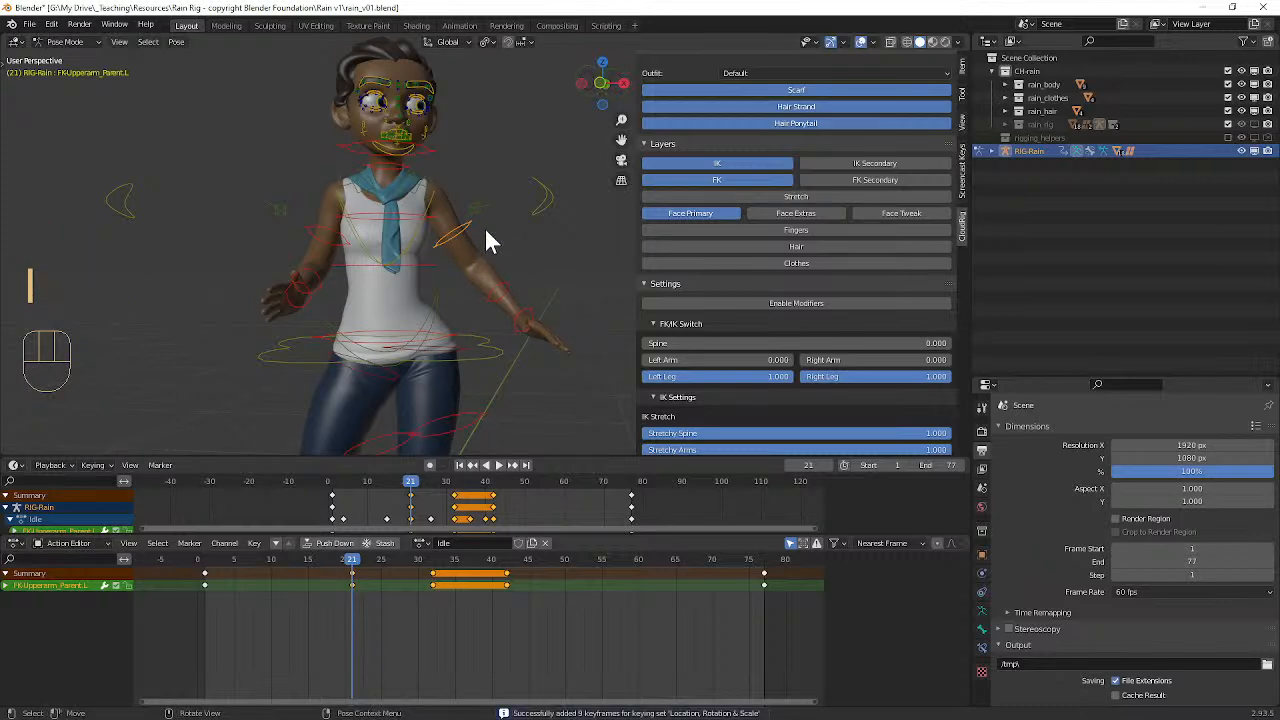
{"action": "left_click", "coordinate": [321, 560]}
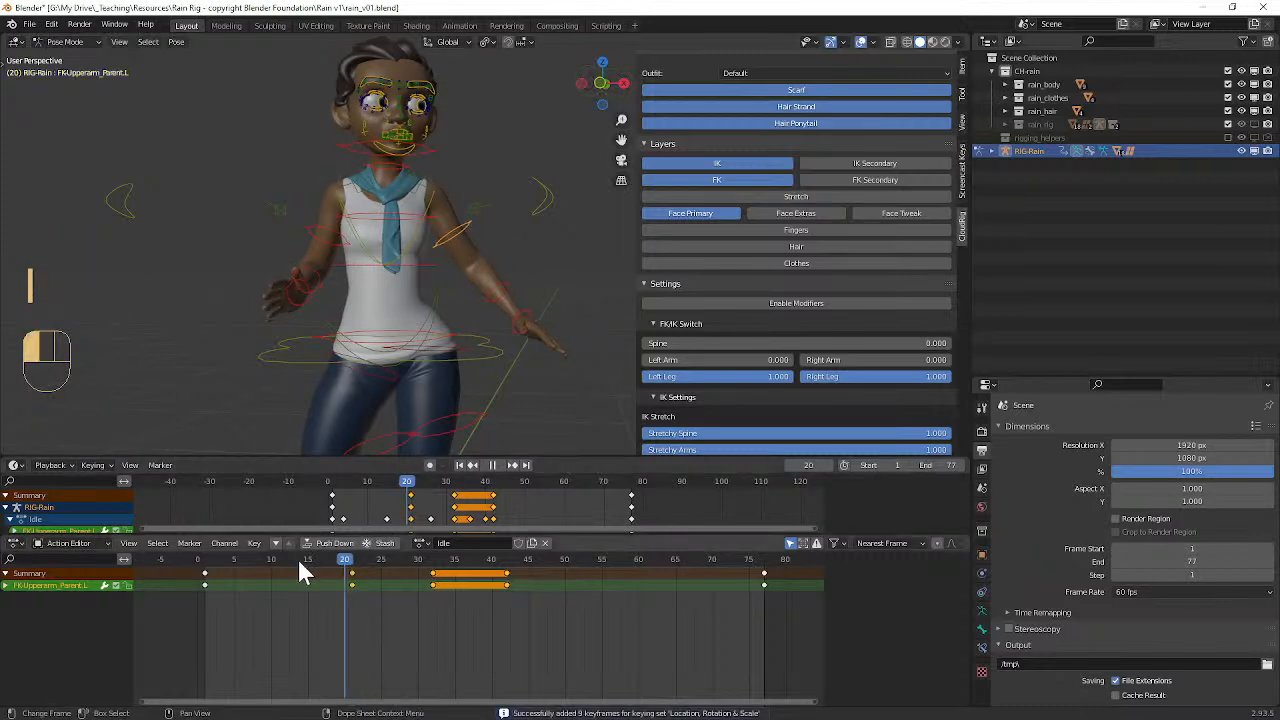
{"action": "key", "text": "space"}
{"action": "mouse_move", "coordinate": [515, 220]}
{"action": "middle_mouse_down"}
{"action": "mouse_move", "coordinate": [435, 225]}
{"action": "mouse_move", "coordinate": [528, 216]}
{"action": "middle_mouse_up"}
{"action": "key", "text": "space"}
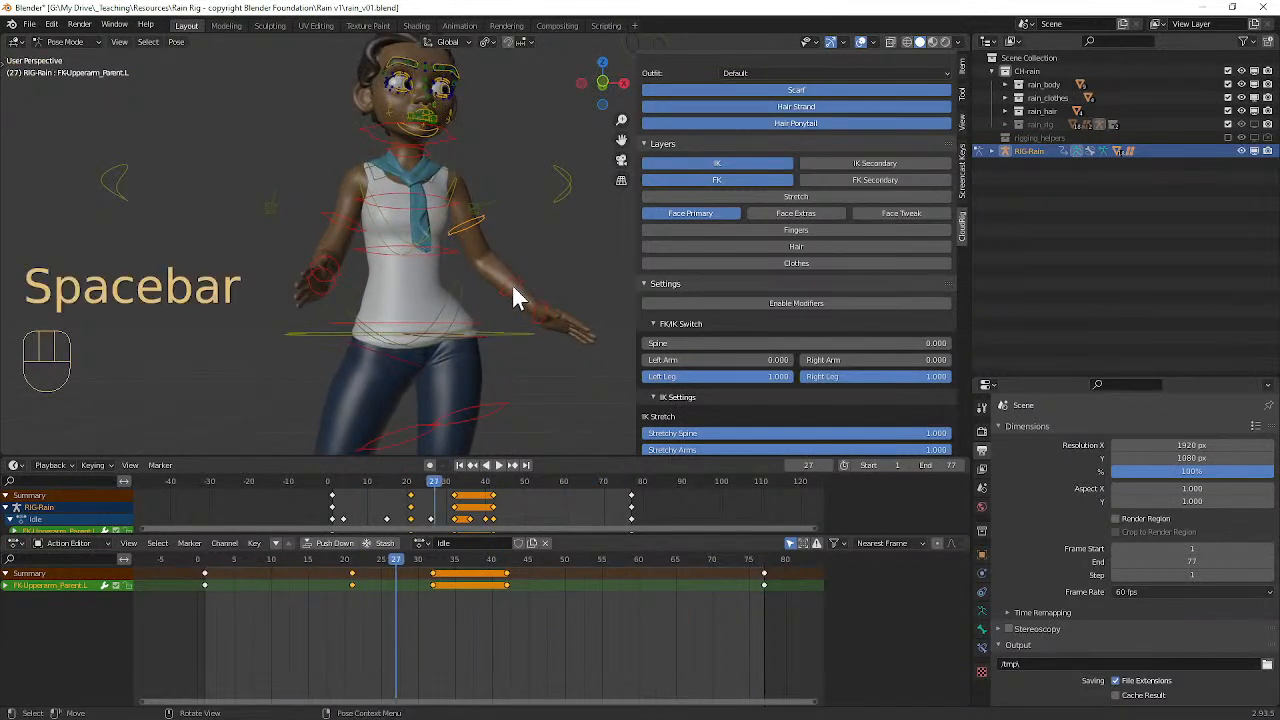
Step: Select the left forearm control, shift its three middle keyframes to frames 23, 34 and 44, and start playback
{"action": "left_click", "coordinate": [515, 283]}
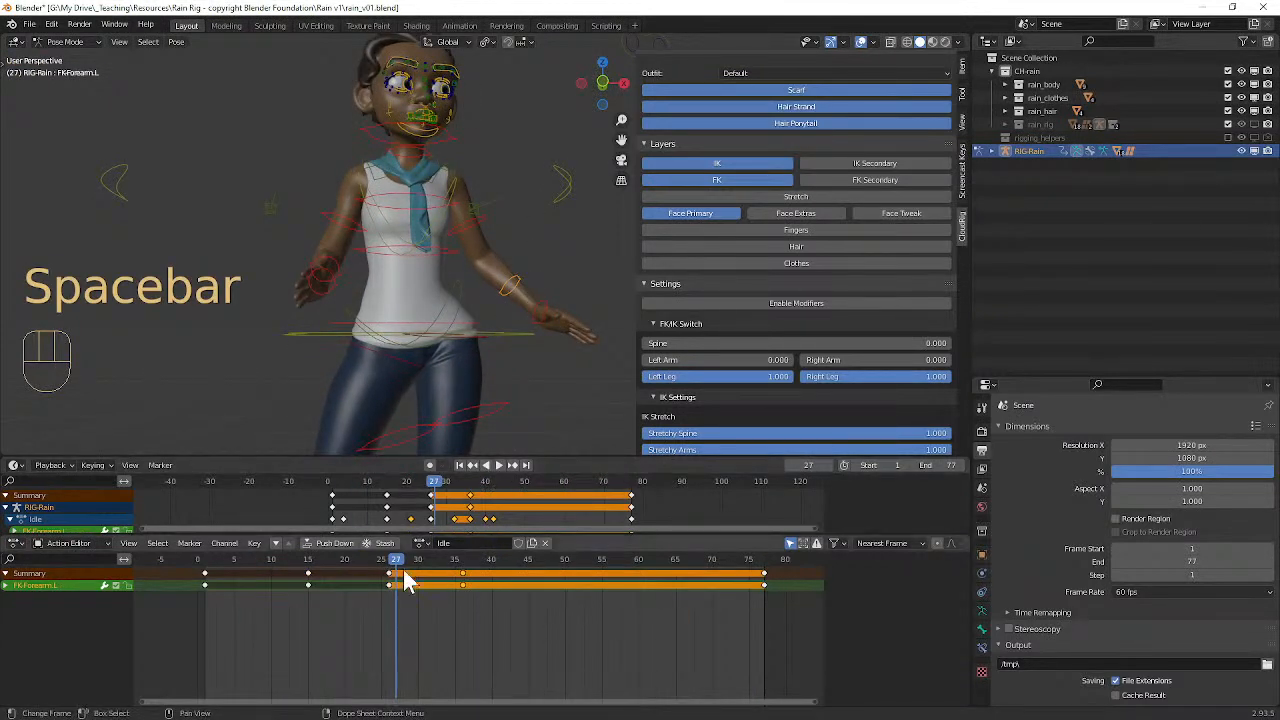
{"action": "mouse_move", "coordinate": [400, 568]}
{"action": "left_mouse_down"}
{"action": "mouse_move", "coordinate": [326, 566]}
{"action": "mouse_move", "coordinate": [395, 568]}
{"action": "left_mouse_up"}
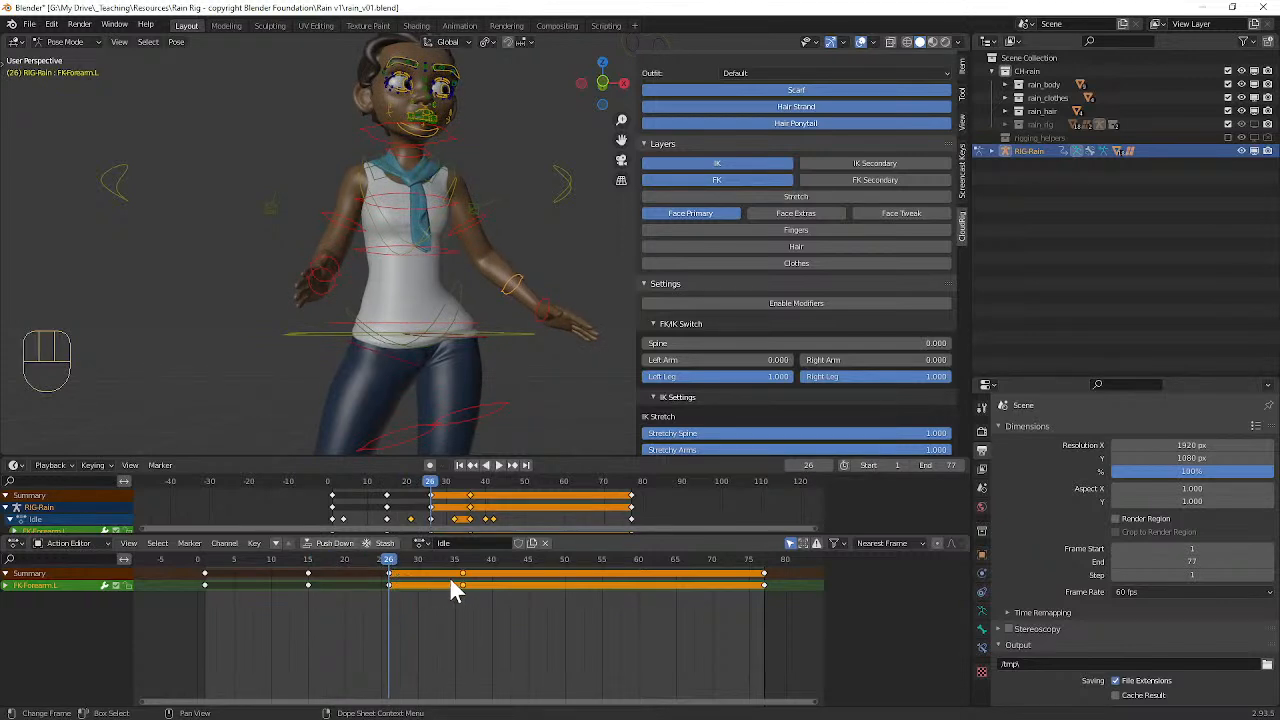
{"action": "left_click", "coordinate": [461, 573], "text": "shift"}
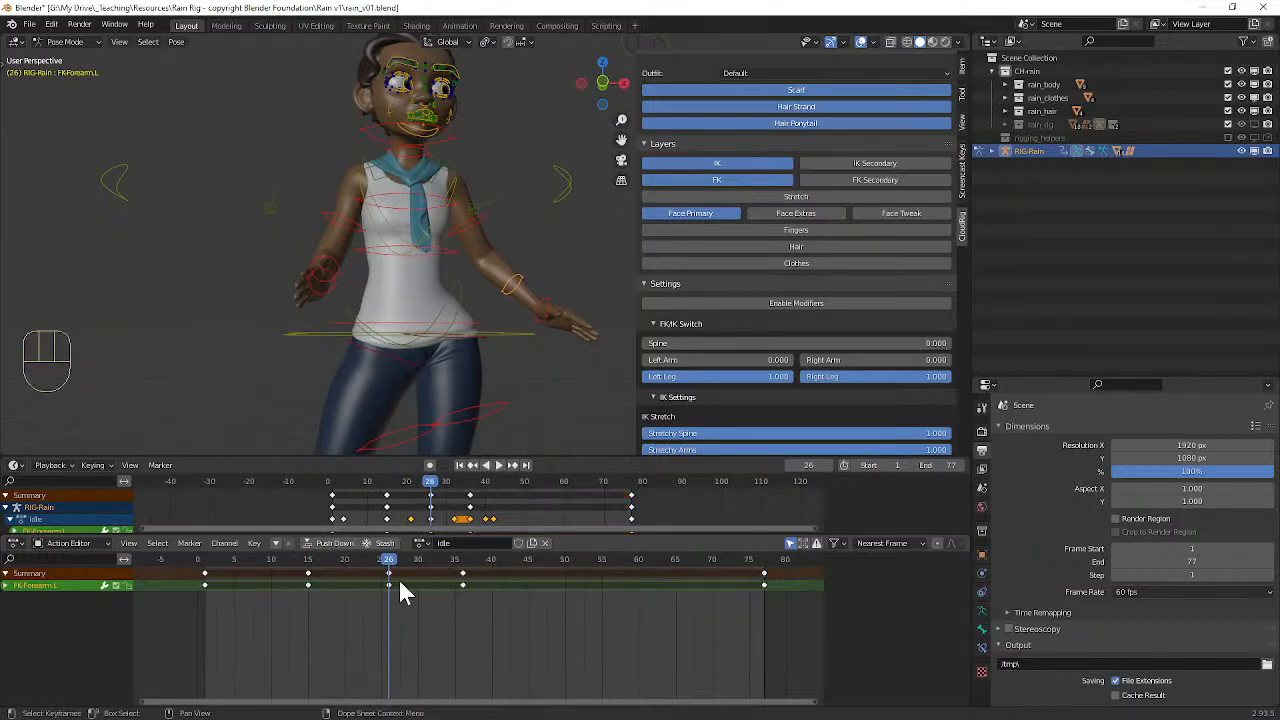
{"action": "left_click", "coordinate": [309, 586]}
{"action": "left_click", "coordinate": [463, 585], "text": "shift"}
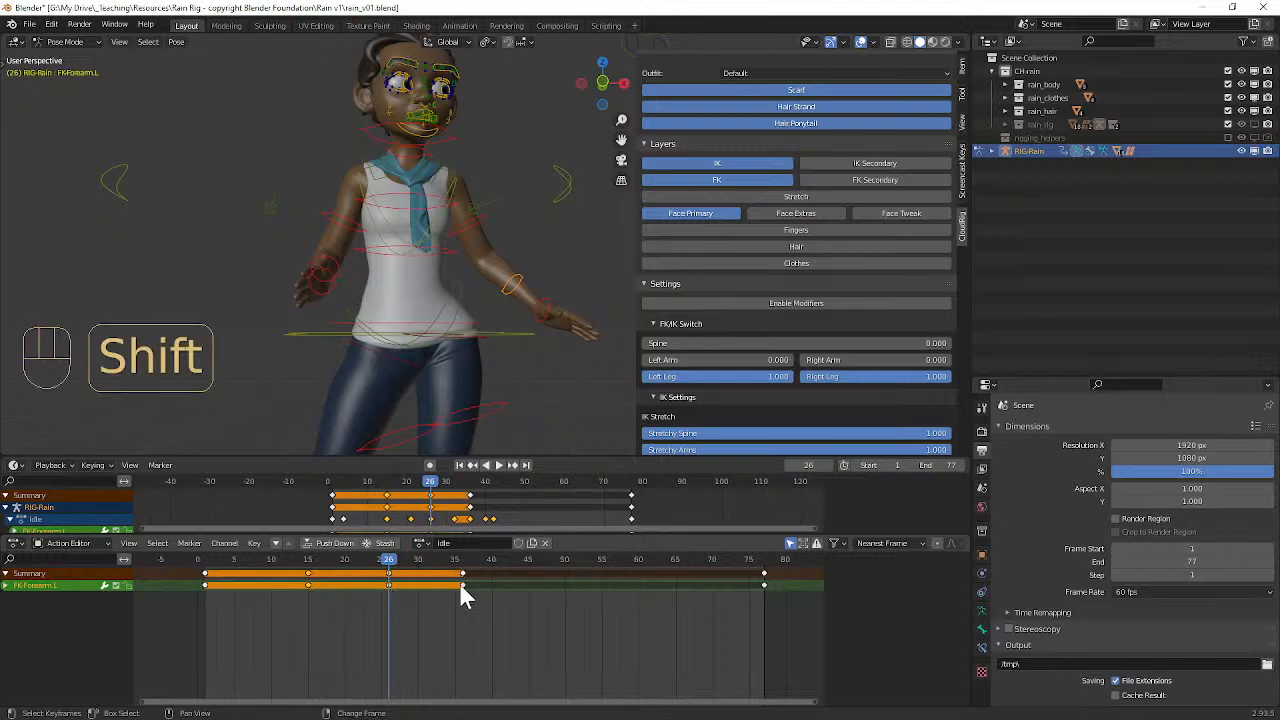
{"action": "key", "text": "g"}
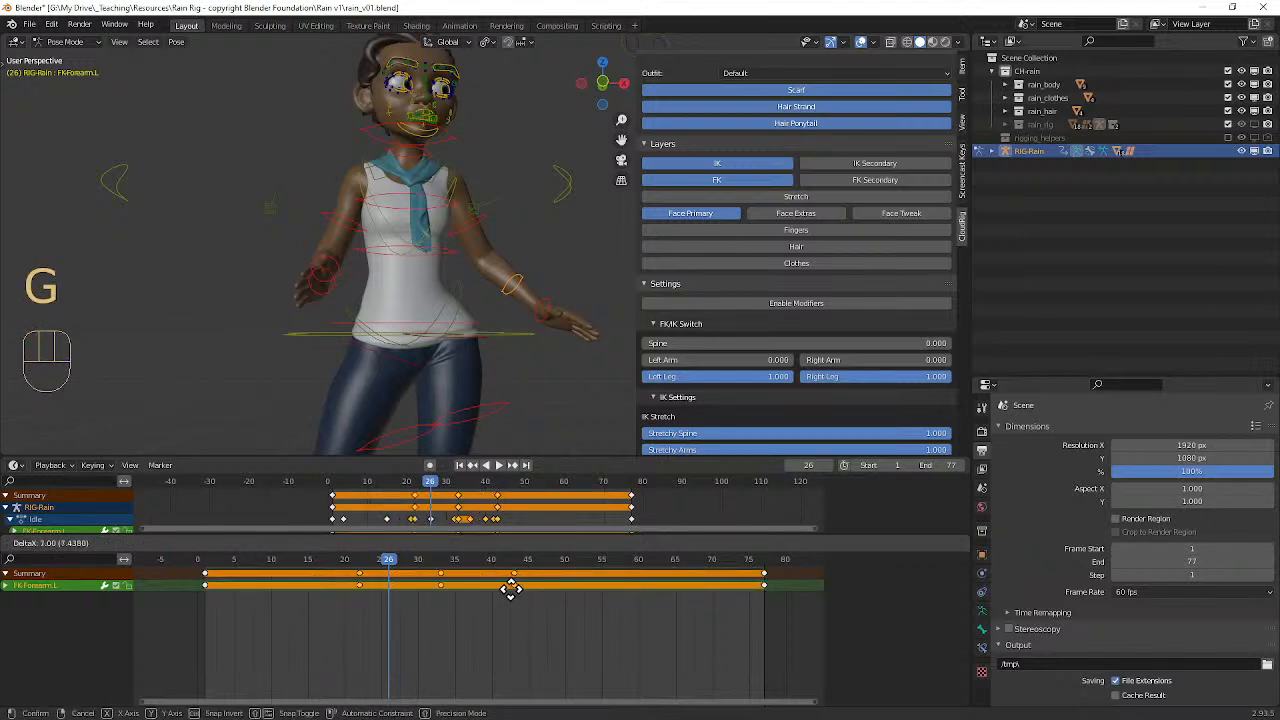
{"action": "left_click", "coordinate": [510, 588]}
{"action": "key", "text": "space"}
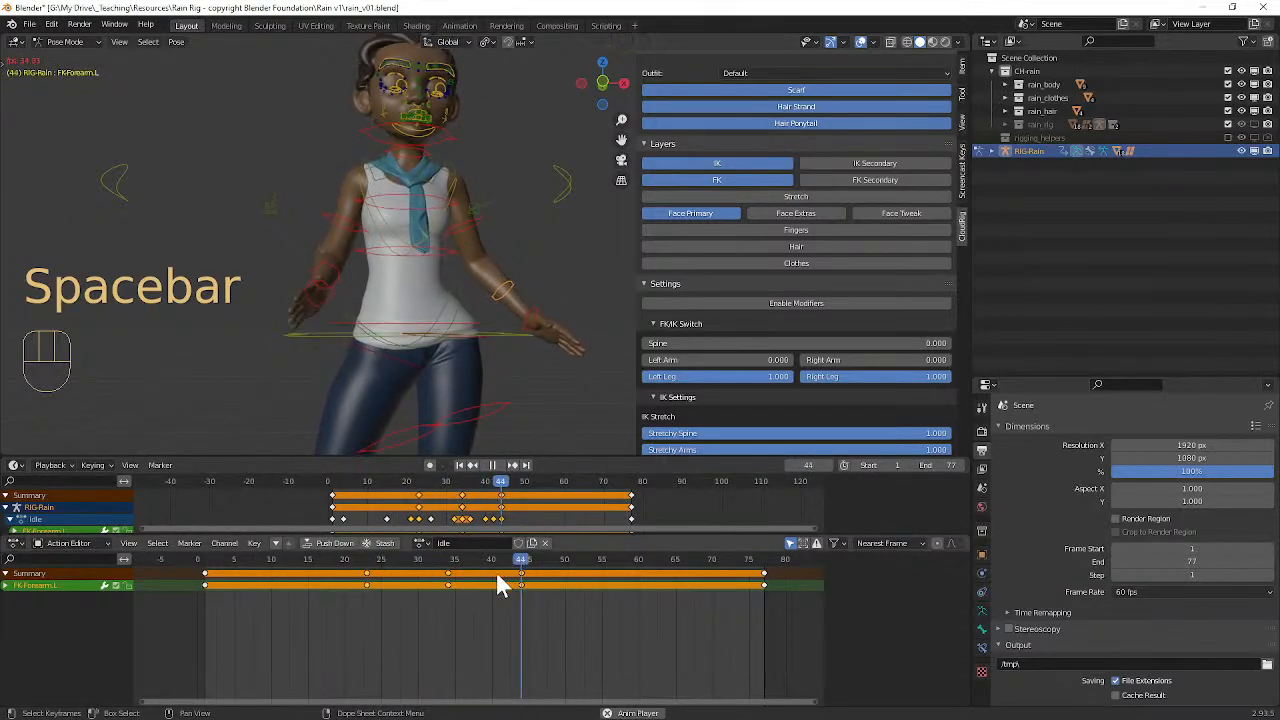
Step: Retime the left forearm's three middle keyframes to frames 31, 42 and 52 while the animation plays
{"action": "key", "text": "g"}
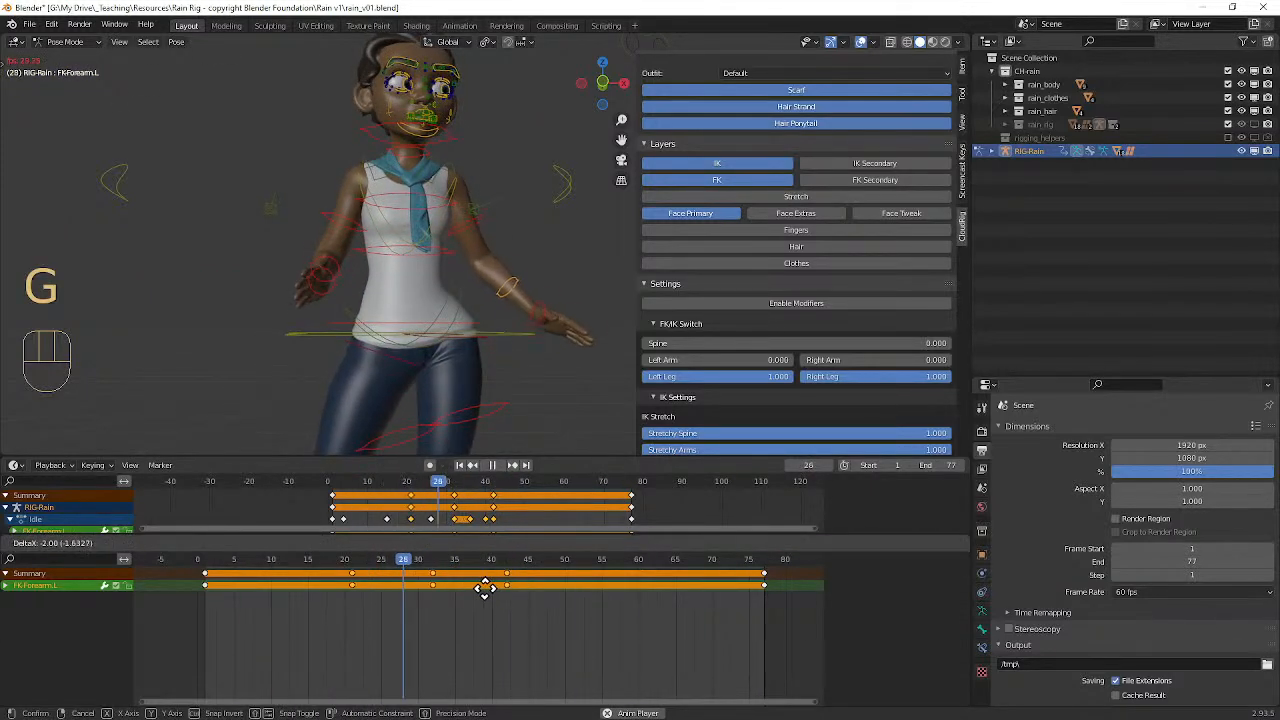
{"action": "left_click", "coordinate": [441, 587]}
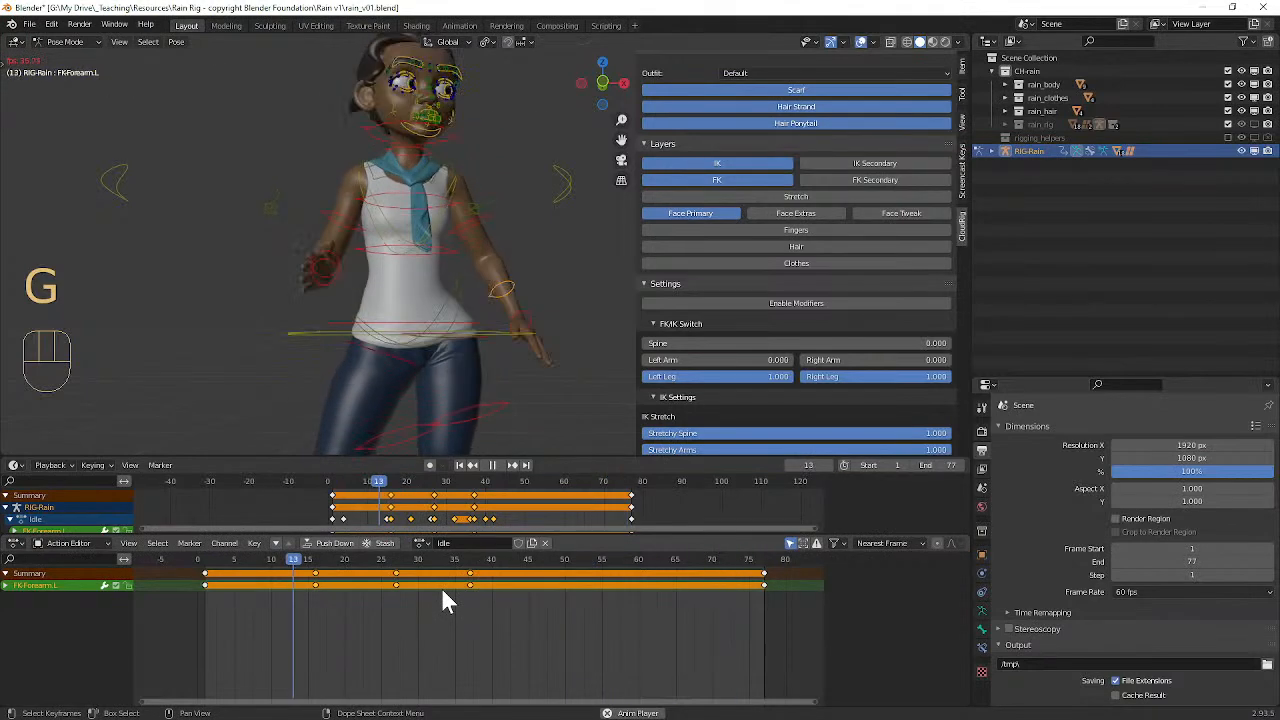
{"action": "key", "text": "g"}
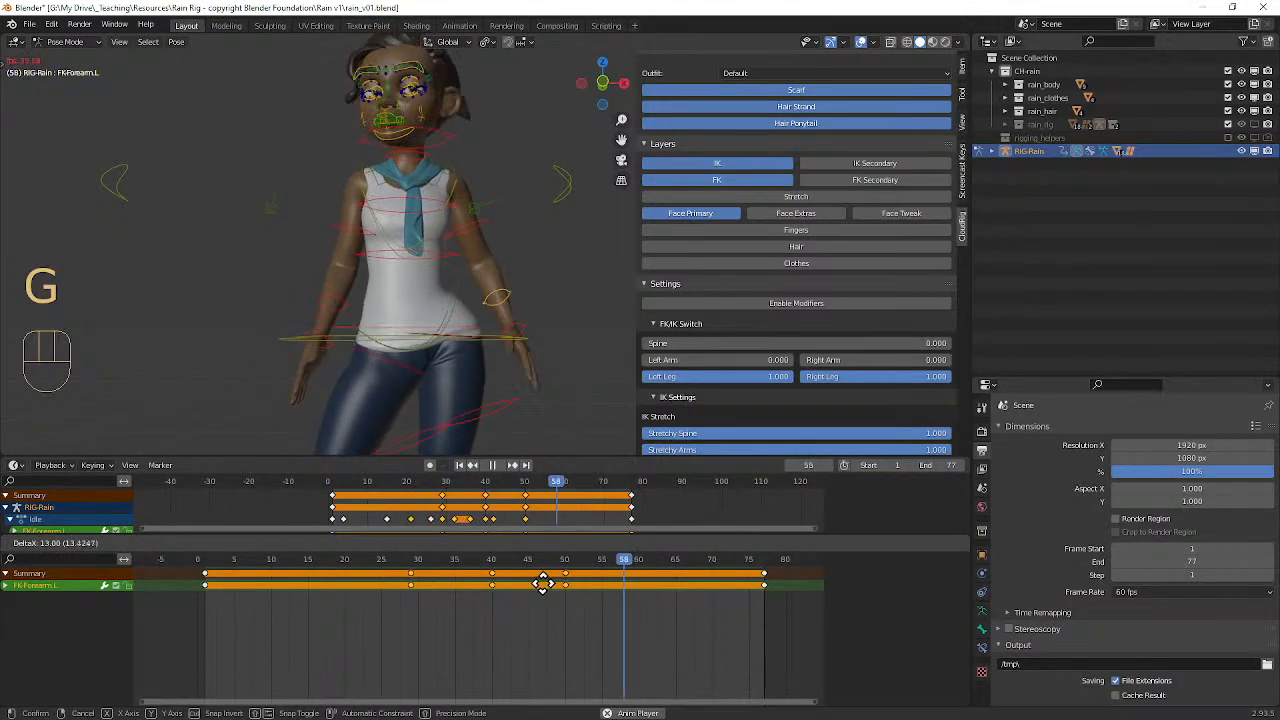
{"action": "left_click", "coordinate": [555, 587]}
{"action": "mouse_move", "coordinate": [551, 403]}
{"action": "middle_mouse_down"}
{"action": "mouse_move", "coordinate": [438, 400]}
{"action": "mouse_move", "coordinate": [560, 397]}
{"action": "middle_mouse_up"}
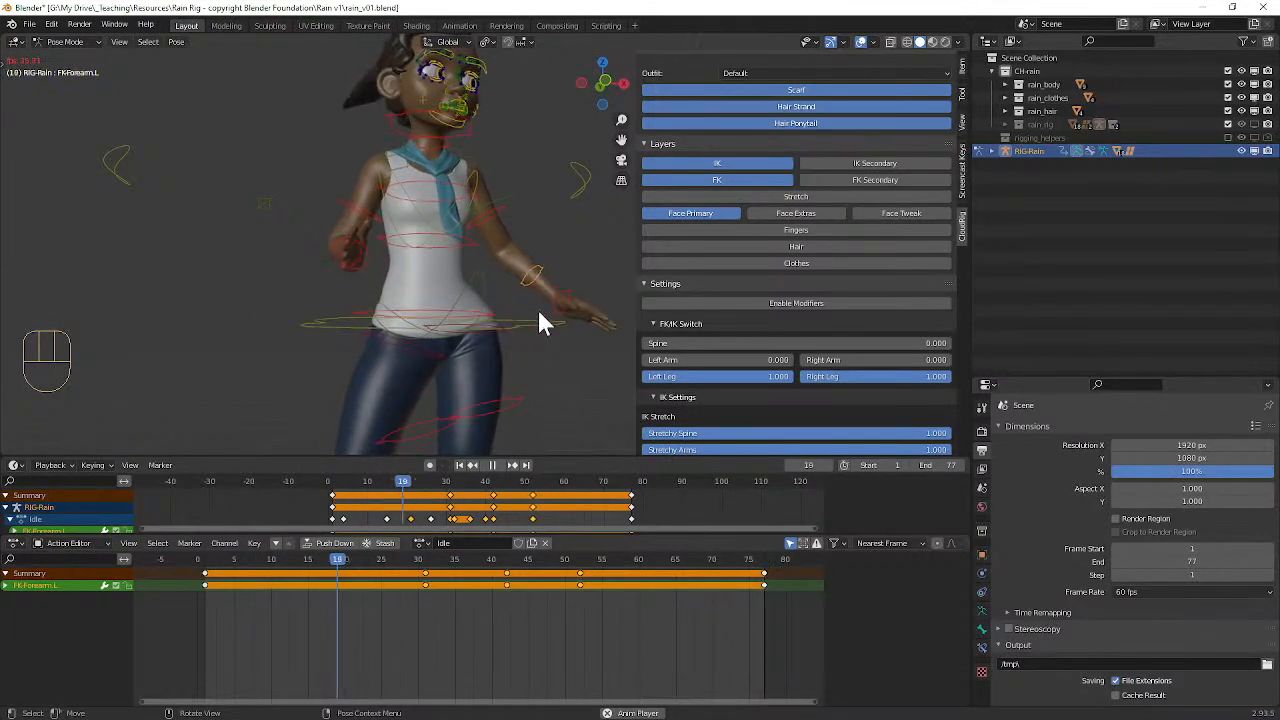
{"action": "key", "text": "space"}
Step: Delete the left upper arm parent control's keyframe at frame 32
{"action": "left_click", "coordinate": [497, 224]}
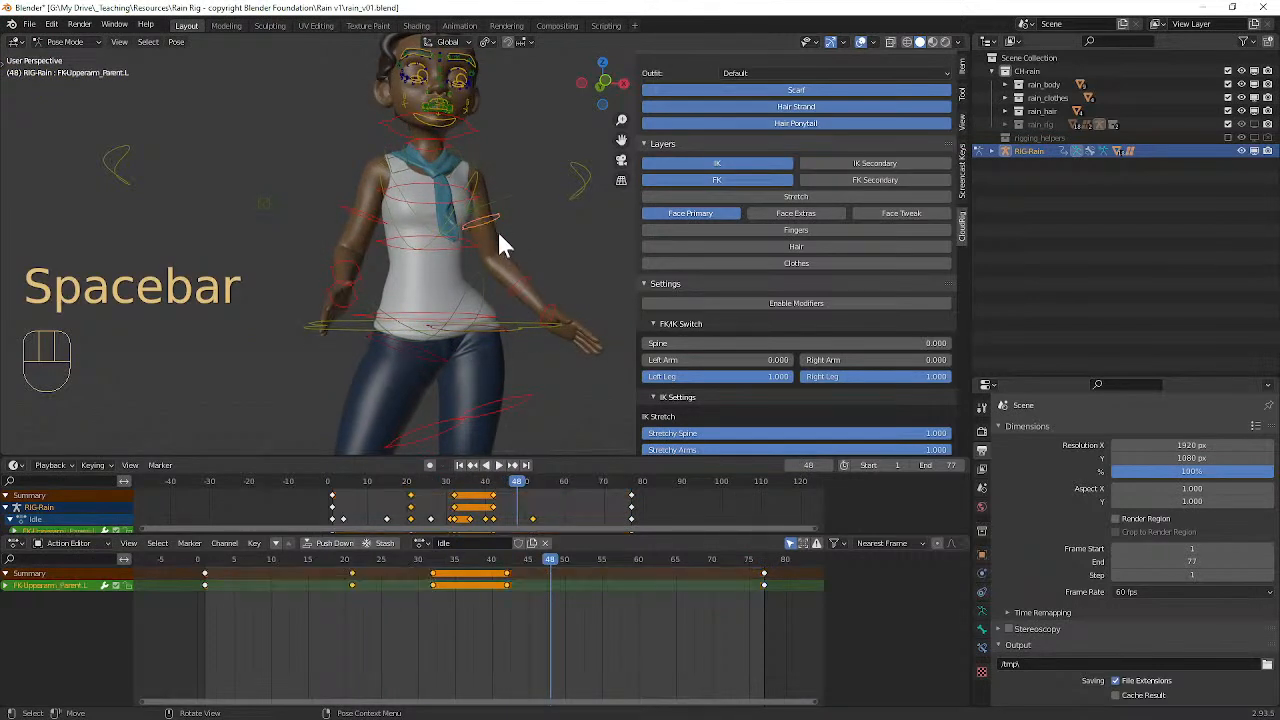
{"action": "key", "text": "space"}
{"action": "left_click_drag", "start_coordinate": [440, 568], "coordinate": [506, 580]}
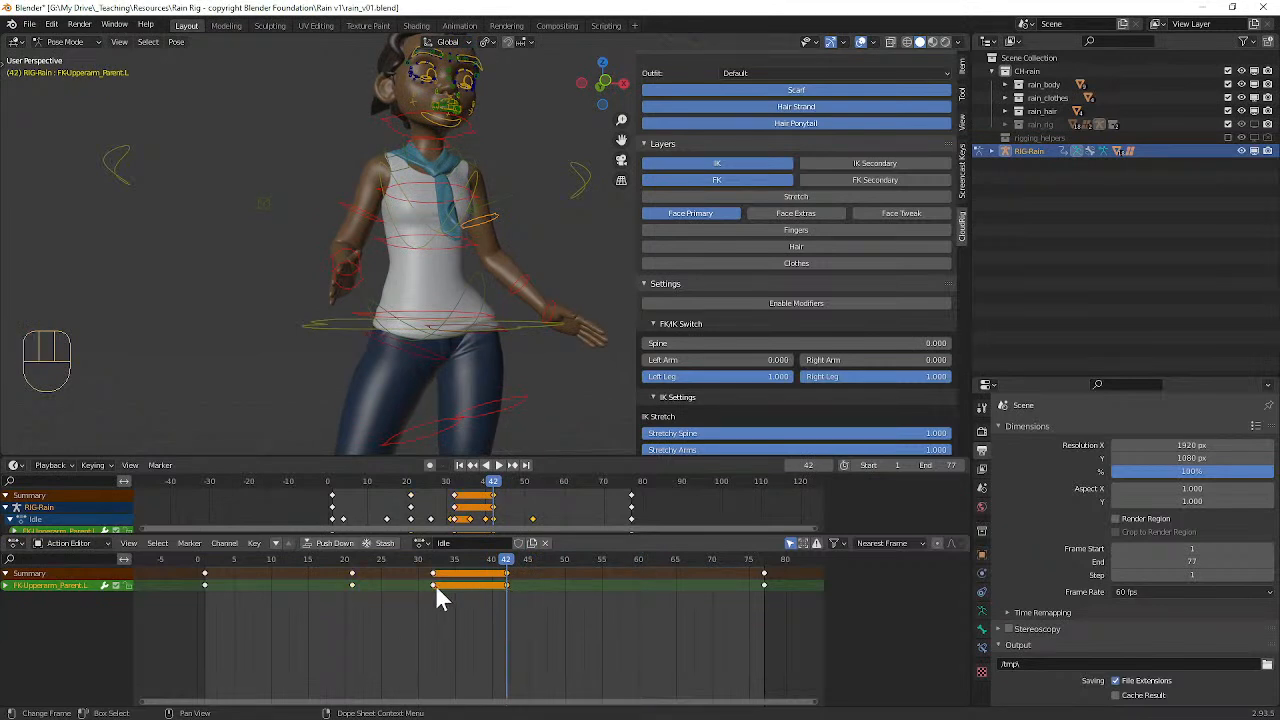
{"action": "key", "text": "x"}
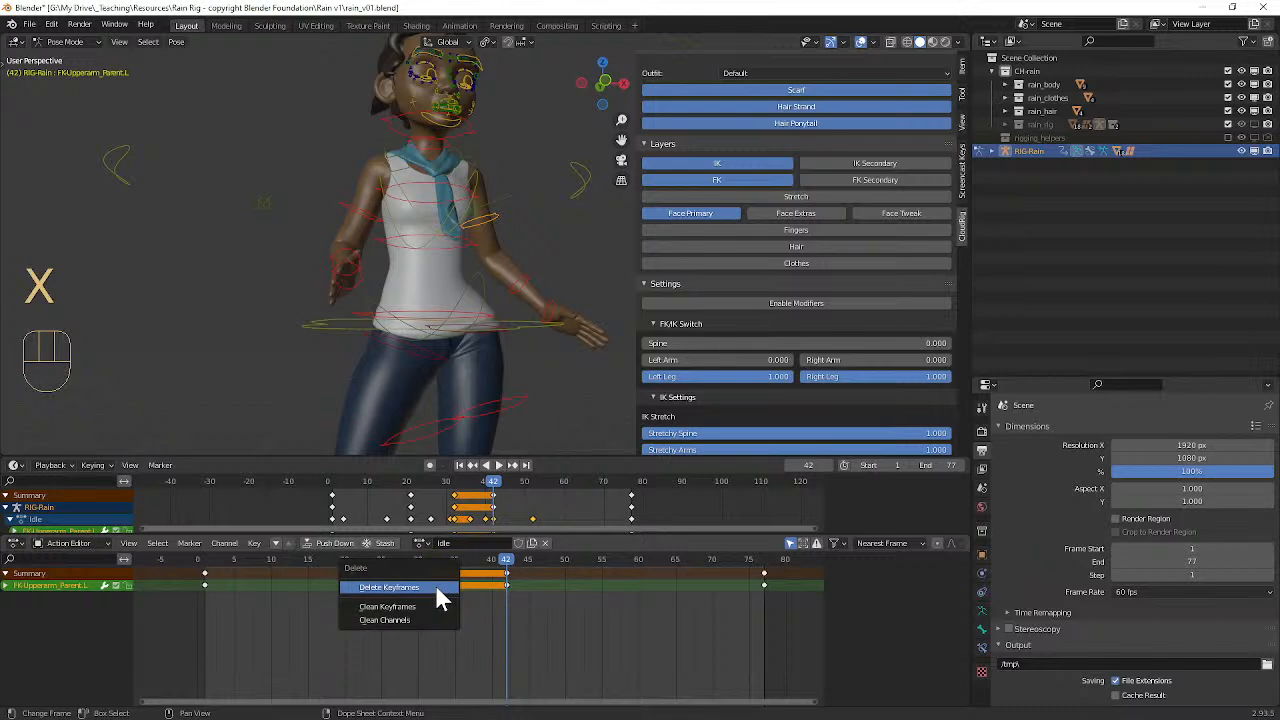
{"action": "left_click", "coordinate": [433, 581]}
{"action": "left_click_drag", "start_coordinate": [498, 559], "coordinate": [354, 575]}
{"action": "left_click", "coordinate": [504, 574]}
Step: Play the revised Idle arm motion, hiding the viewport overlays to view the character unobstructed
{"action": "left_click_drag", "start_coordinate": [349, 560], "coordinate": [257, 562]}
{"action": "key", "text": "space"}
{"action": "middle_click_drag", "start_coordinate": [547, 235], "coordinate": [530, 262]}
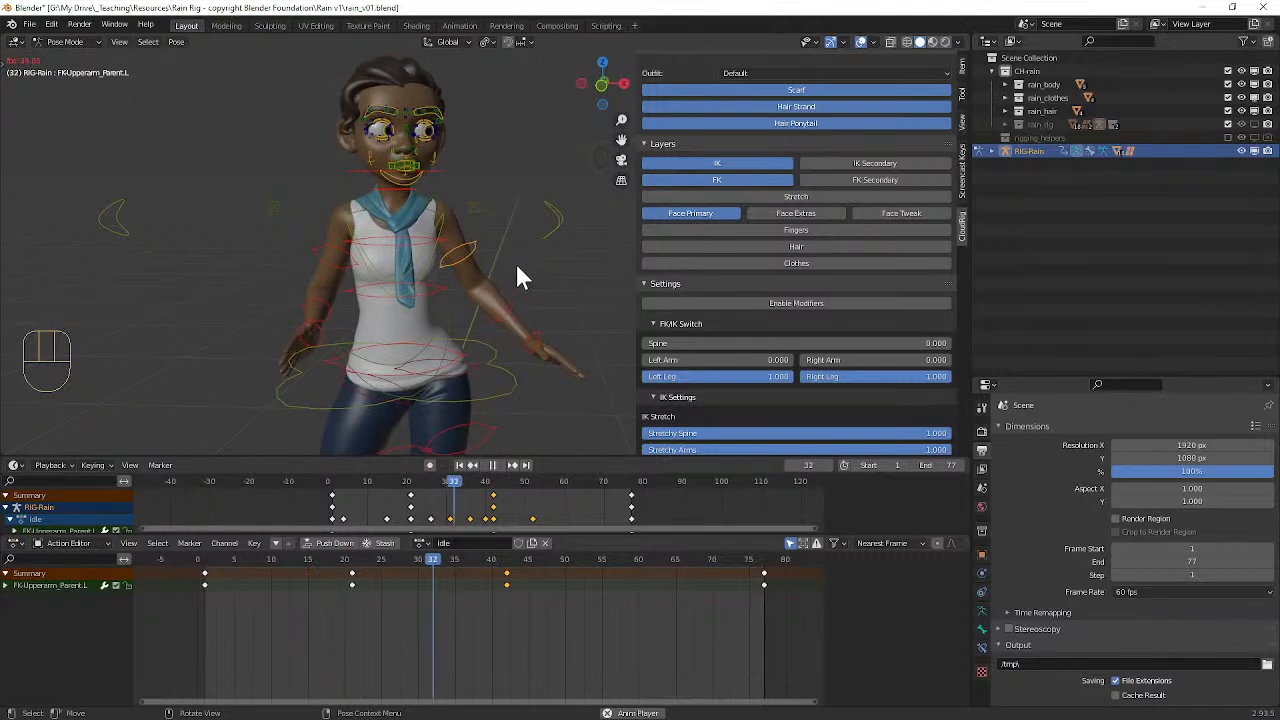
{"action": "left_click", "coordinate": [859, 42]}
{"action": "scroll", "coordinate": [525, 223], "scroll_direction": "down", "scroll_amount": 5}
{"action": "mouse_move", "coordinate": [525, 223]}
{"action": "middle_mouse_down"}
{"action": "mouse_move", "coordinate": [519, 209]}
{"action": "mouse_move", "coordinate": [531, 208]}
{"action": "mouse_move", "coordinate": [513, 194]}
{"action": "mouse_move", "coordinate": [523, 238]}
{"action": "middle_mouse_up"}
{"action": "scroll", "coordinate": [523, 238], "scroll_direction": "up", "scroll_amount": 4}
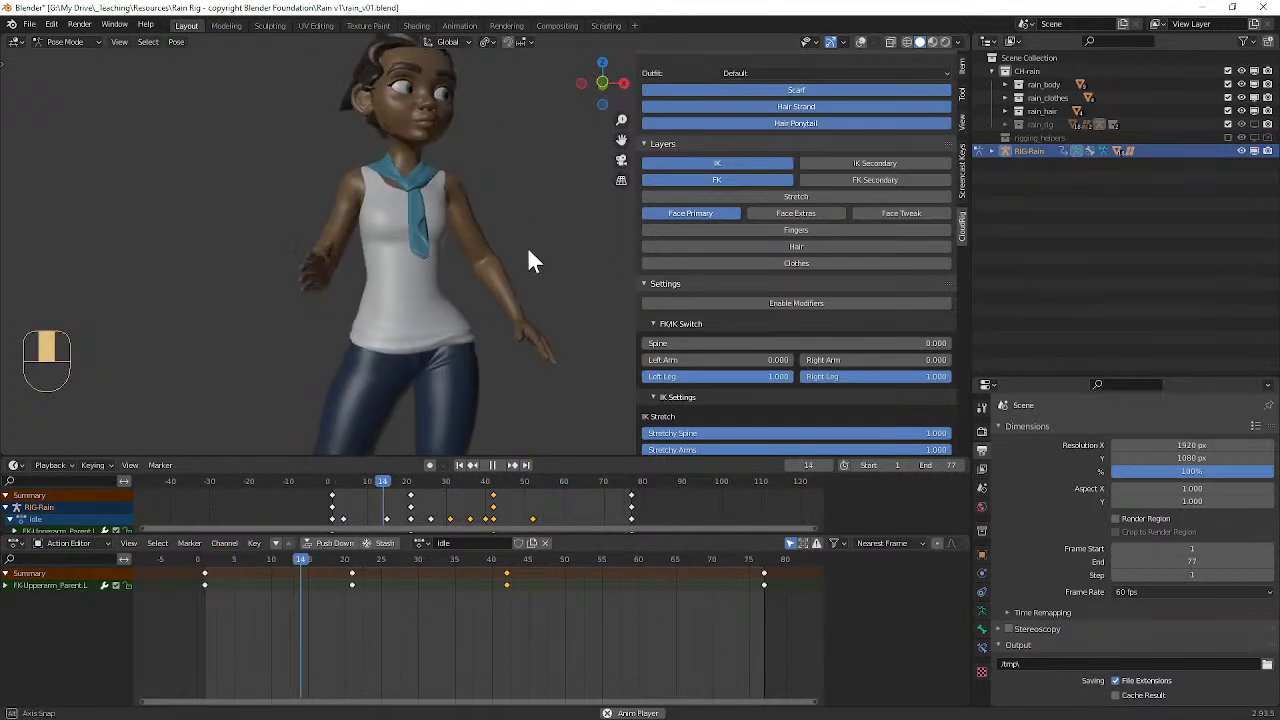
{"action": "key", "text": "space"}
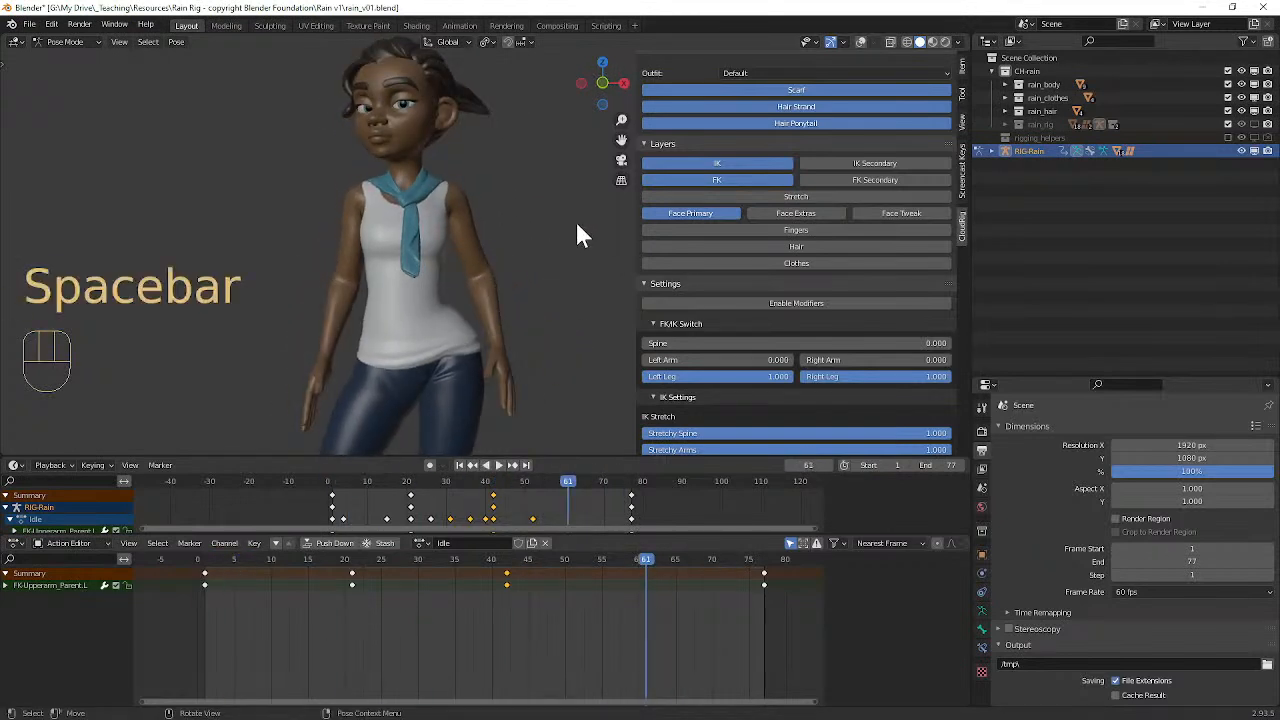
Step: Show the viewport overlays, select the left hand control, rotate the hand downward at frame 15 and key it
{"action": "left_click", "coordinate": [860, 42]}
{"action": "left_click", "coordinate": [510, 358]}
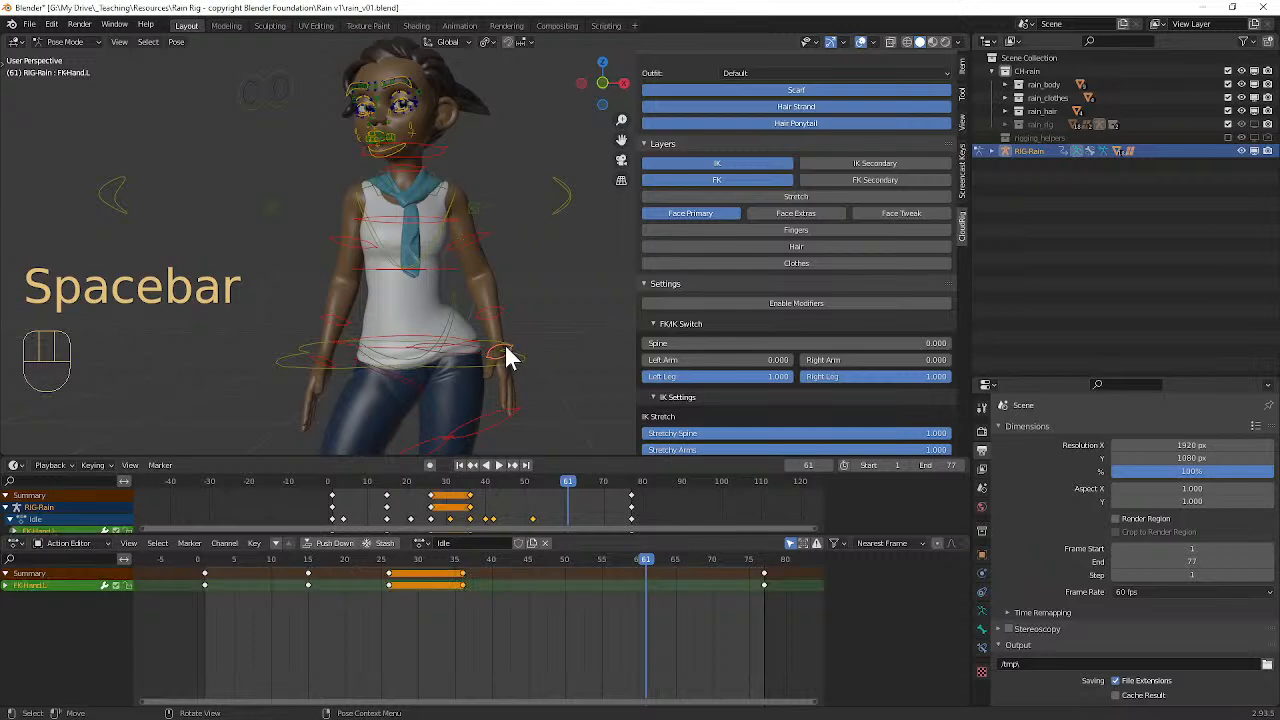
{"action": "left_click_drag", "start_coordinate": [494, 564], "coordinate": [306, 557]}
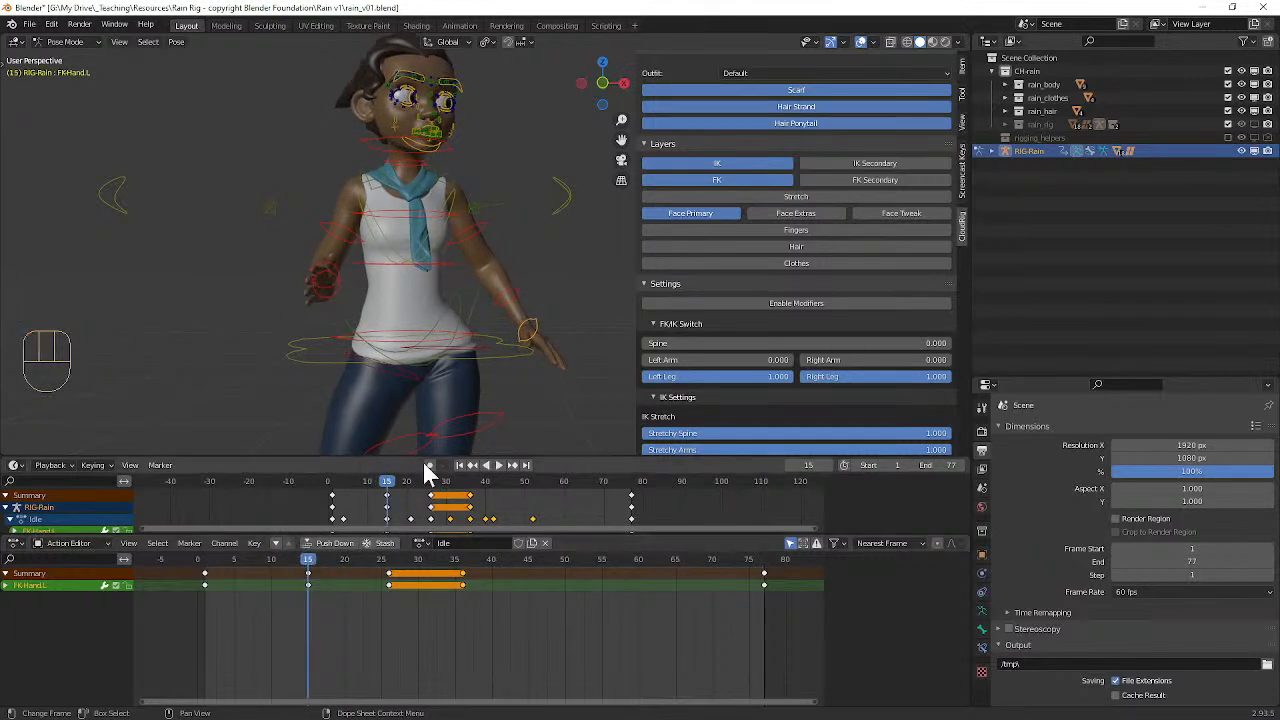
{"action": "key", "text": "r"}
{"action": "left_click", "coordinate": [533, 368]}
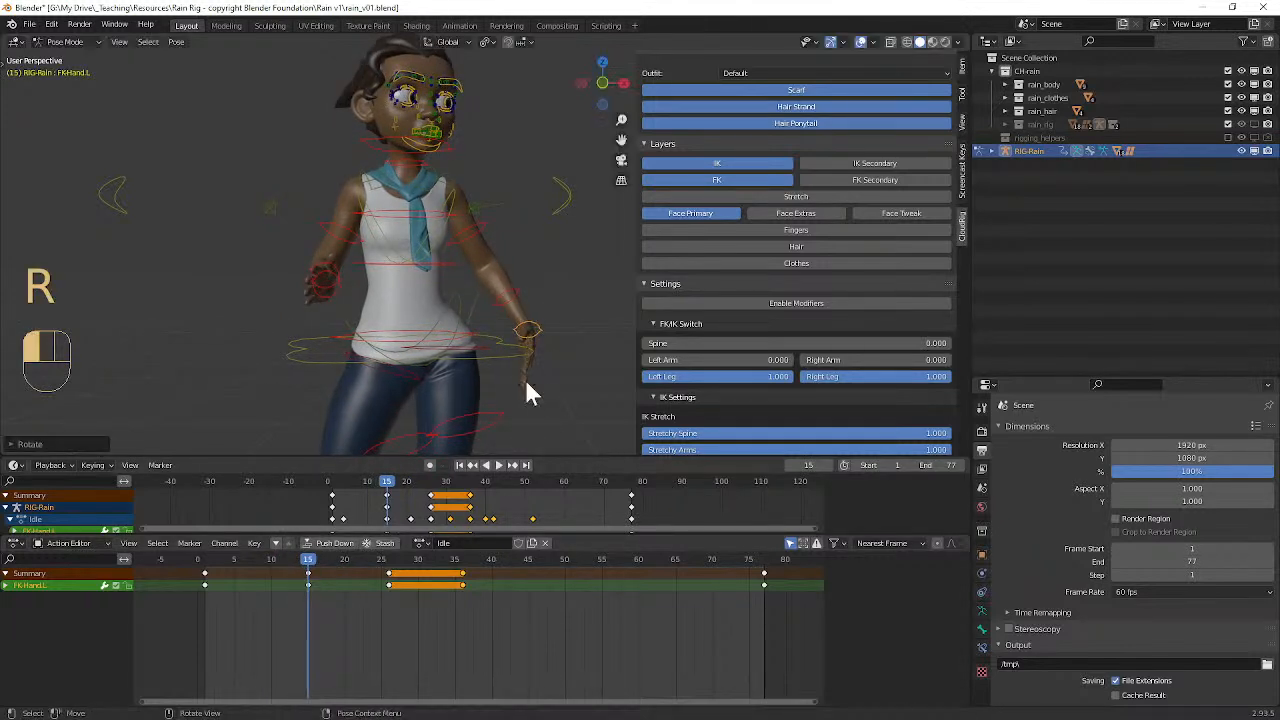
{"action": "key", "text": "i"}
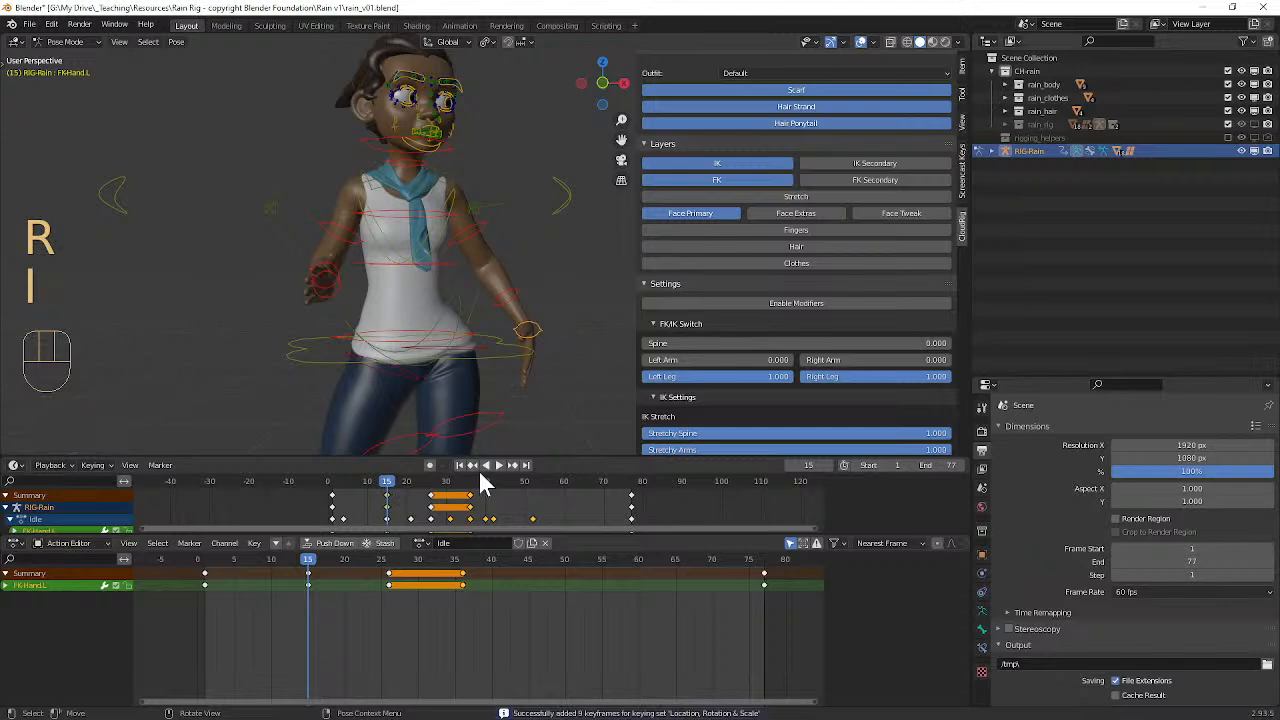
Step: Rotate the left hand control upward at frame 36 and key it
{"action": "left_click_drag", "start_coordinate": [309, 563], "coordinate": [461, 549]}
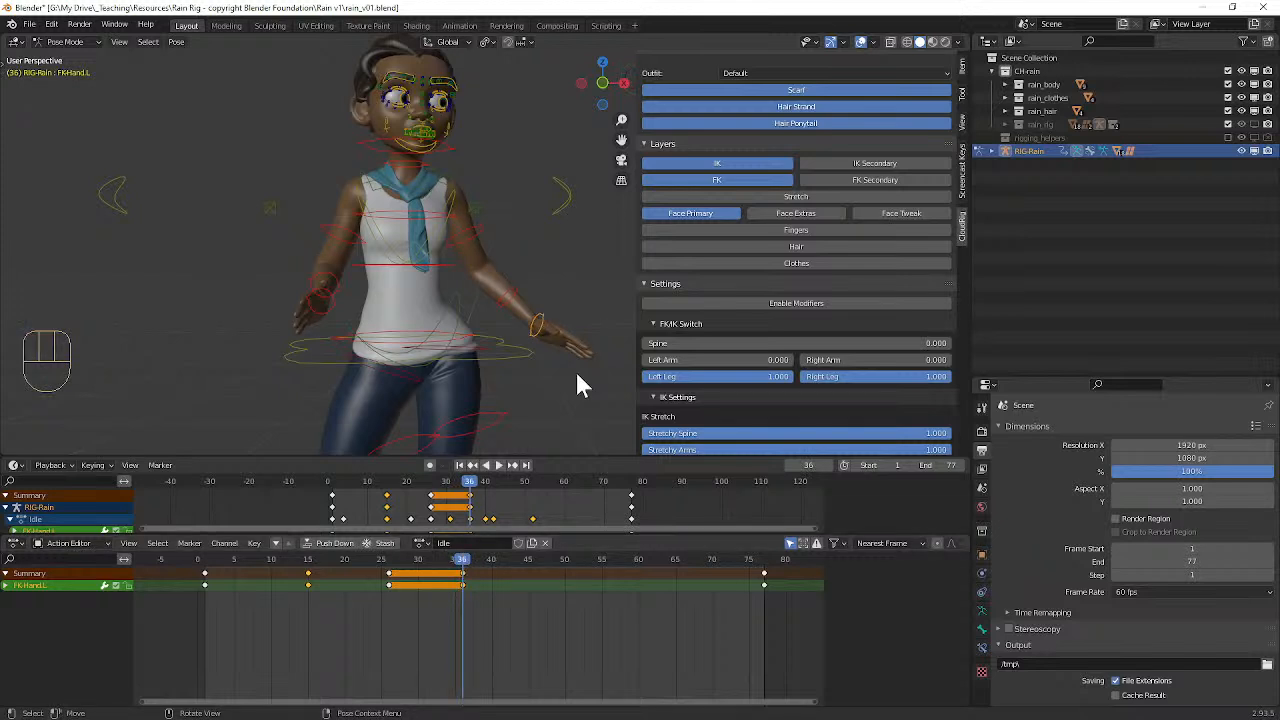
{"action": "key", "text": "r"}
{"action": "left_click", "coordinate": [592, 346]}
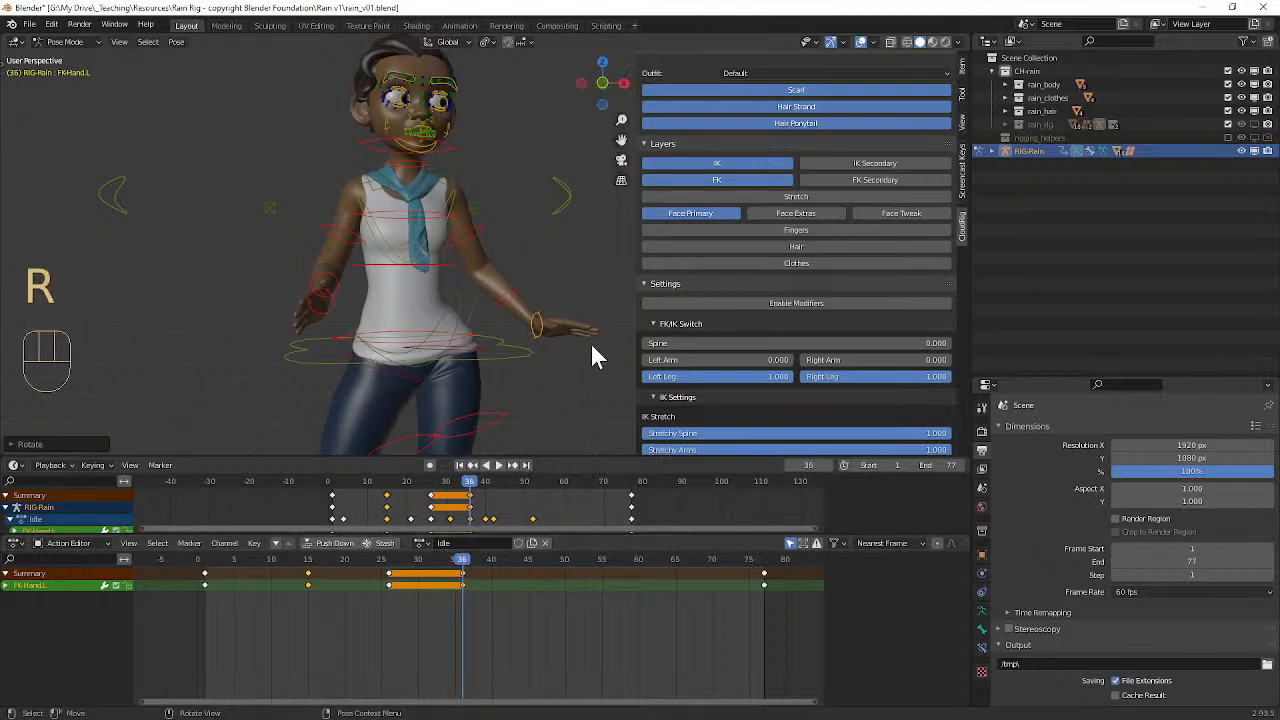
{"action": "key", "text": "i"}
Step: Play the Idle action from frame 2 with the overlays hidden and examine the left hand's motion from different angles
{"action": "left_click", "coordinate": [213, 560]}
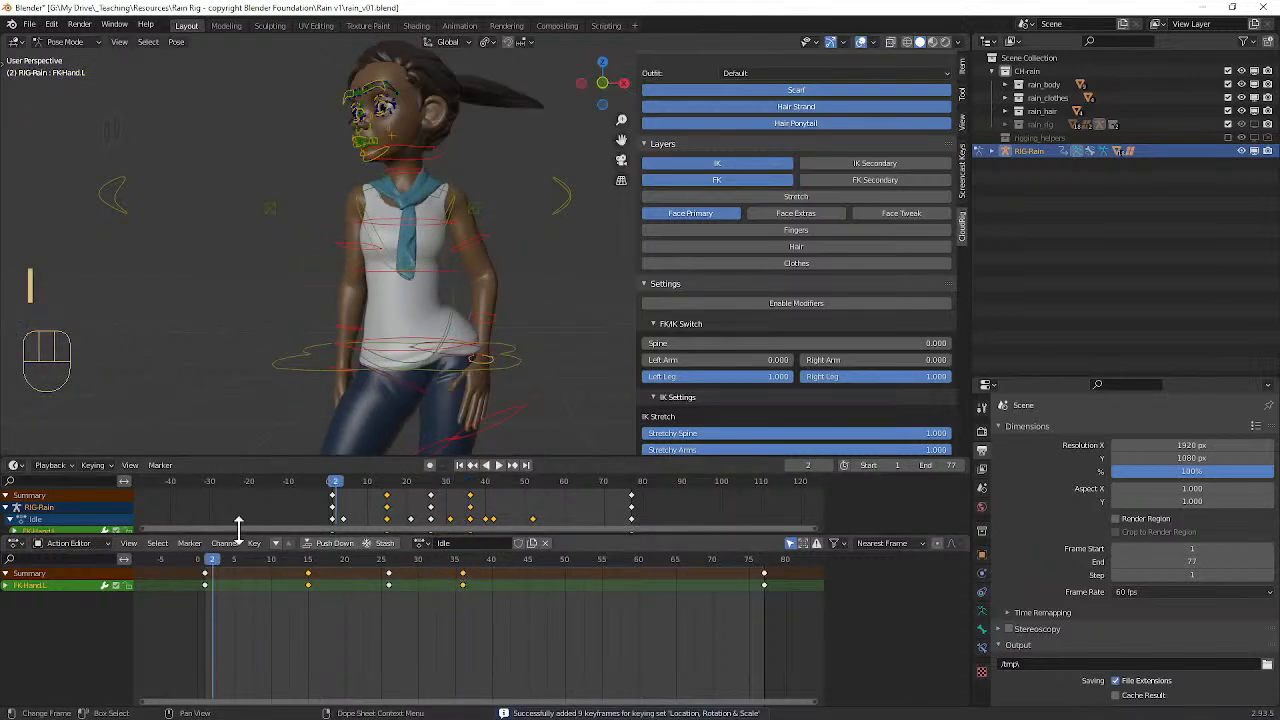
{"action": "key", "text": "space"}
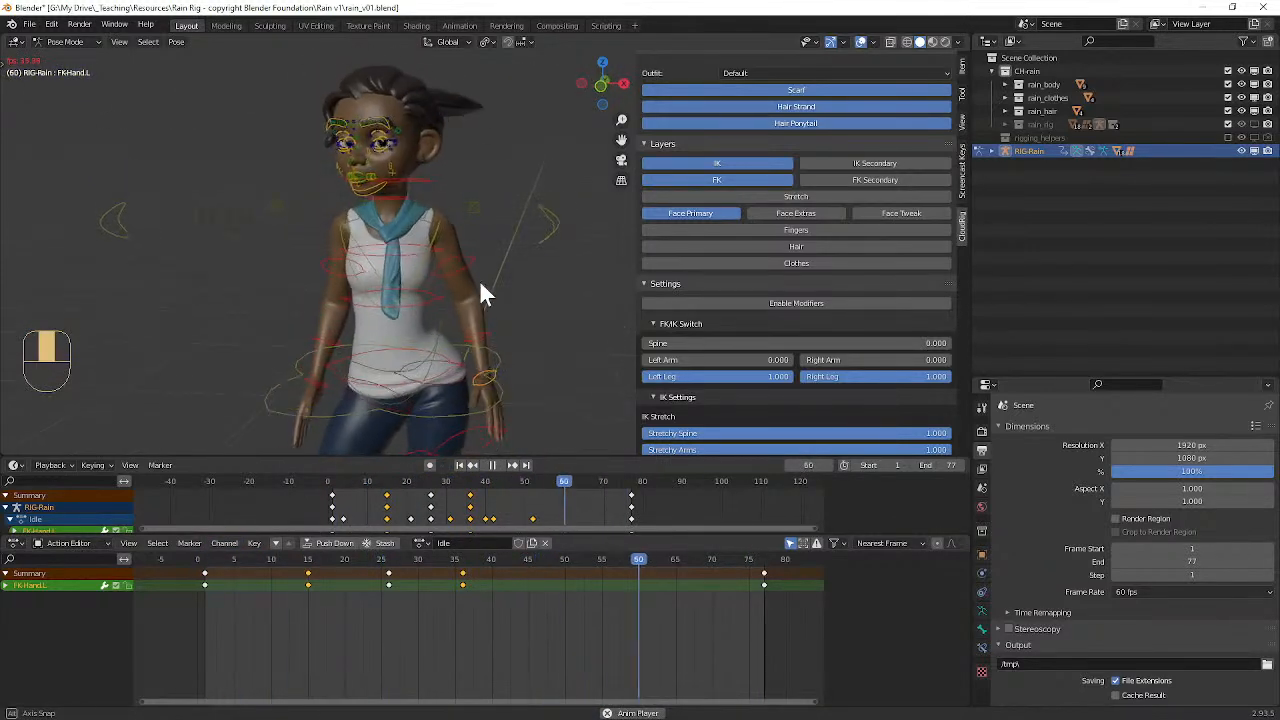
{"action": "left_click", "coordinate": [861, 41]}
{"action": "middle_click_drag", "start_coordinate": [487, 283], "coordinate": [504, 257]}
{"action": "scroll", "coordinate": [397, 264], "scroll_direction": "up", "scroll_amount": 5}
{"action": "scroll", "coordinate": [495, 260], "scroll_direction": "down", "scroll_amount": 3}
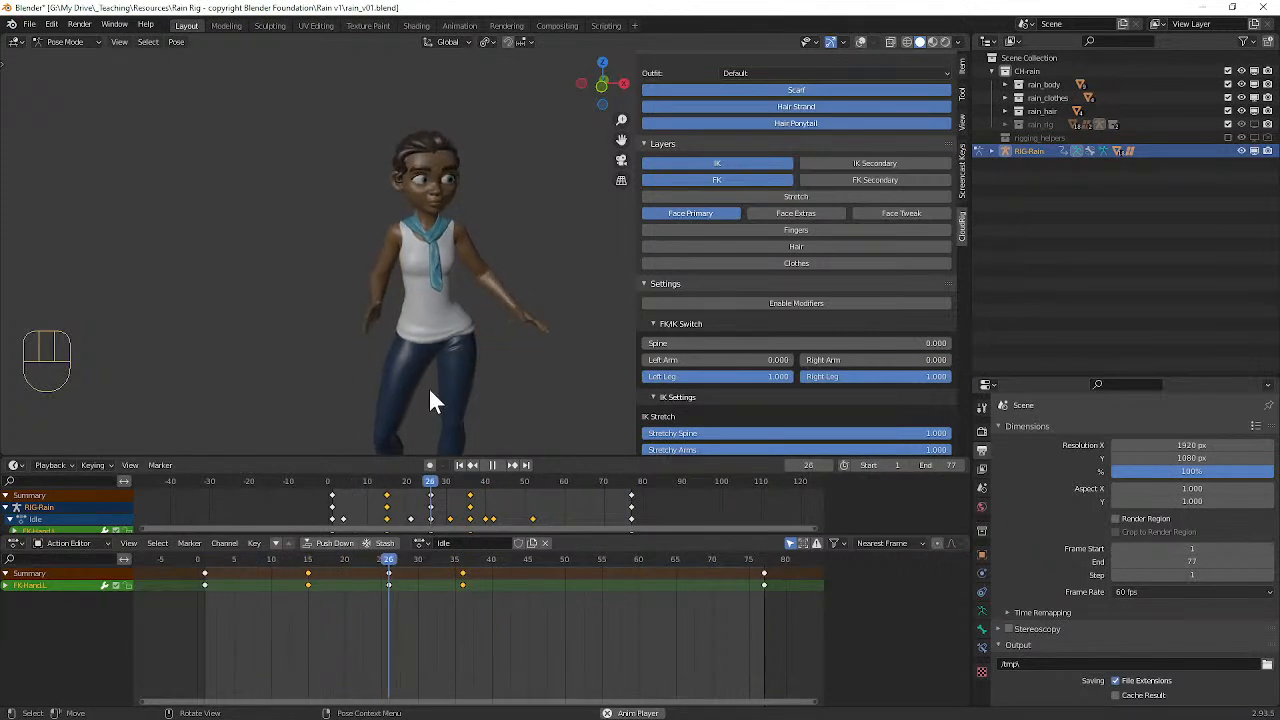
{"action": "middle_click_drag", "start_coordinate": [451, 238], "coordinate": [409, 252]}
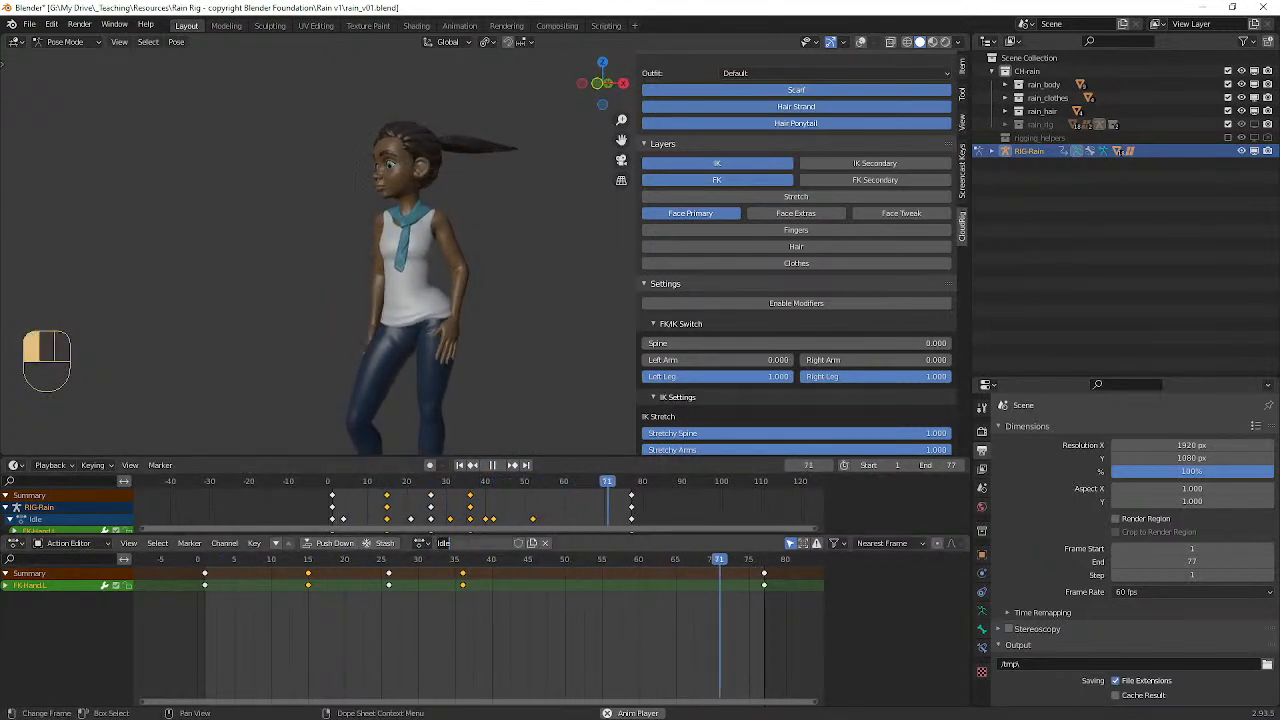
Step: Enlarge the timeline and Action Editor areas to reveal more channels, and stop playback
{"action": "left_click_drag", "start_coordinate": [580, 535], "coordinate": [549, 509]}
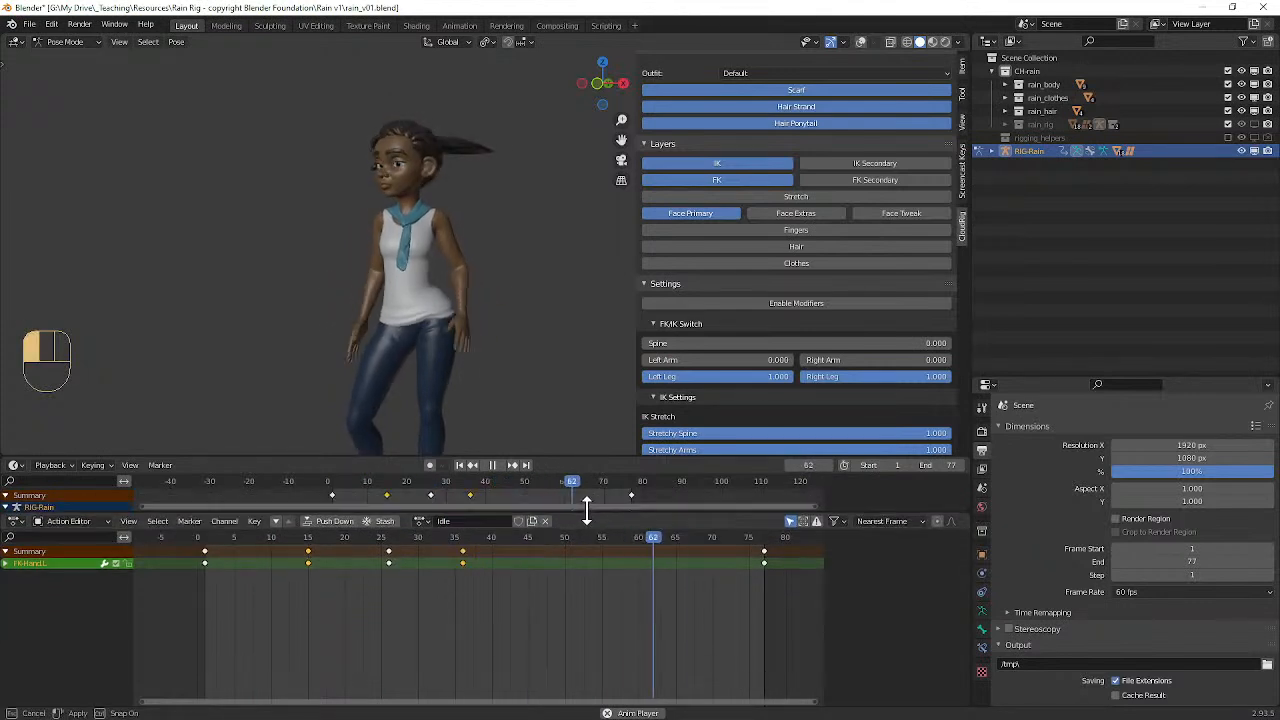
{"action": "left_click_drag", "start_coordinate": [552, 457], "coordinate": [556, 412]}
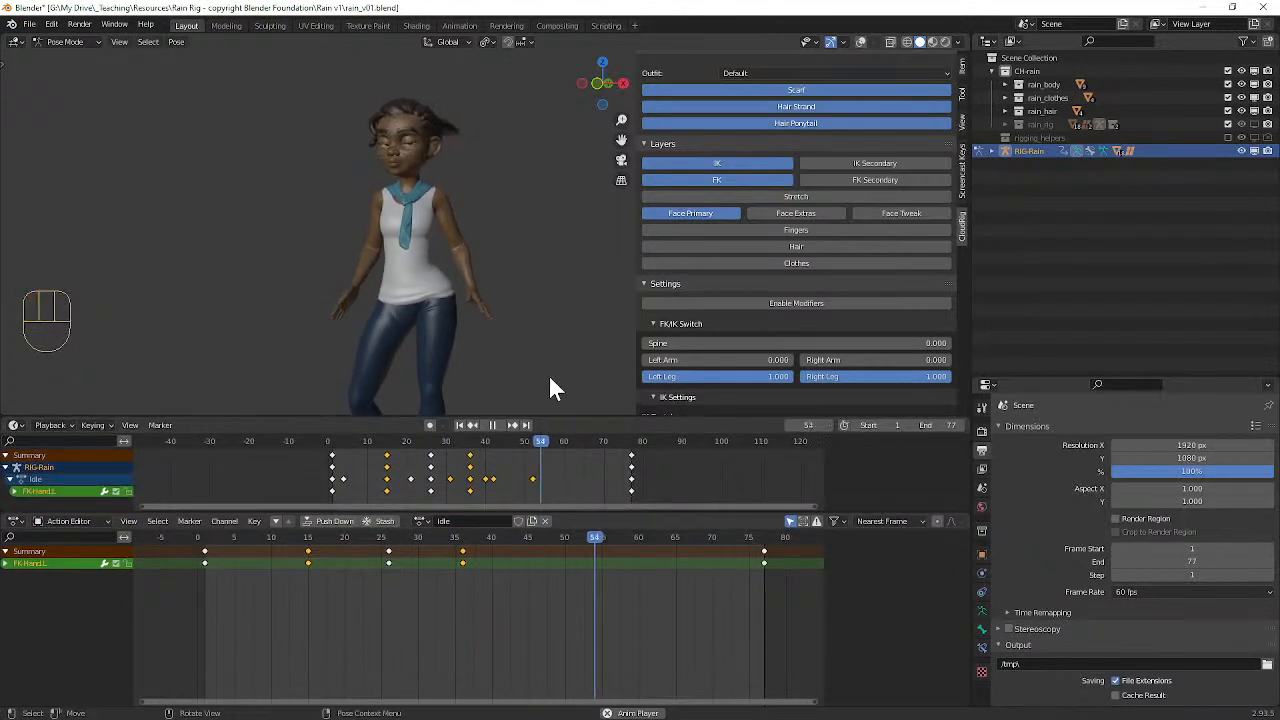
{"action": "mouse_move", "coordinate": [481, 288]}
{"action": "middle_mouse_down"}
{"action": "mouse_move", "coordinate": [469, 275]}
{"action": "mouse_move", "coordinate": [466, 286]}
{"action": "middle_mouse_up"}
{"action": "key", "text": "space"}
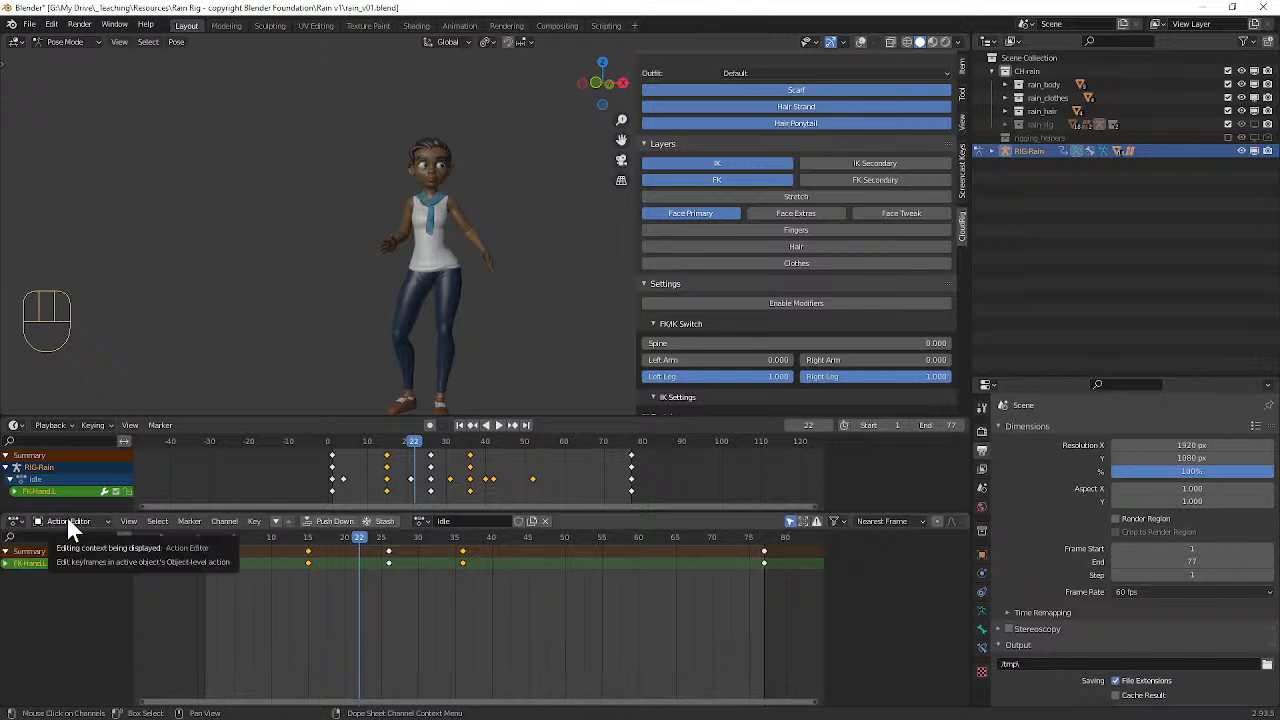
Step: Switch the rig's active action from Idle to Walk and play it from the start
{"action": "left_click", "coordinate": [417, 517]}
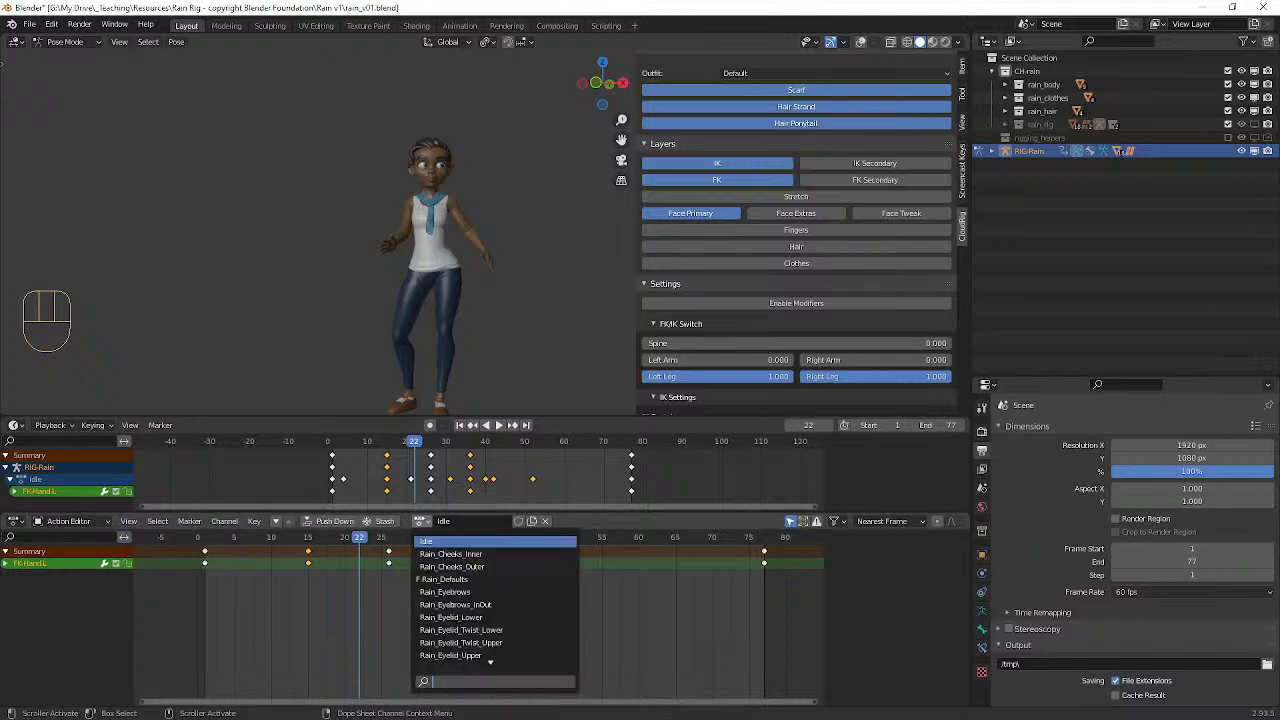
{"action": "scroll", "coordinate": [490, 640], "scroll_direction": "down", "scroll_amount": 10}
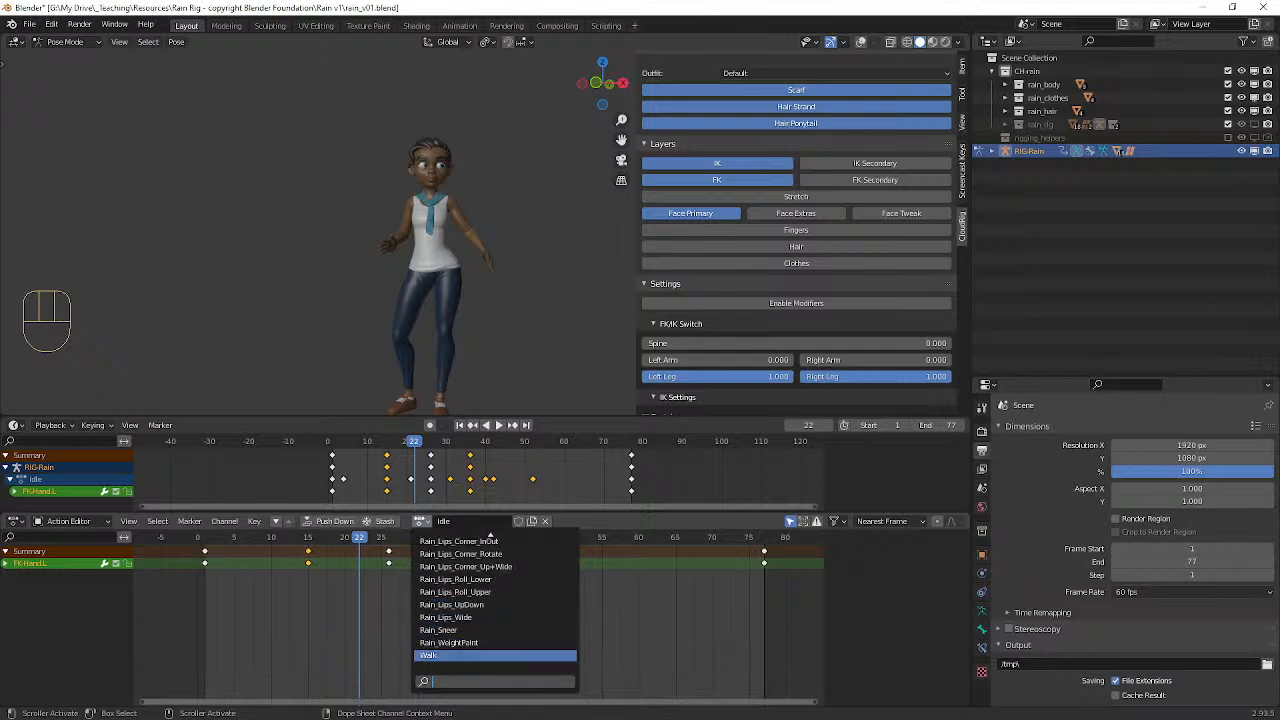
{"action": "left_click", "coordinate": [455, 654]}
{"action": "left_click_drag", "start_coordinate": [352, 537], "coordinate": [197, 531]}
{"action": "key", "text": "space"}
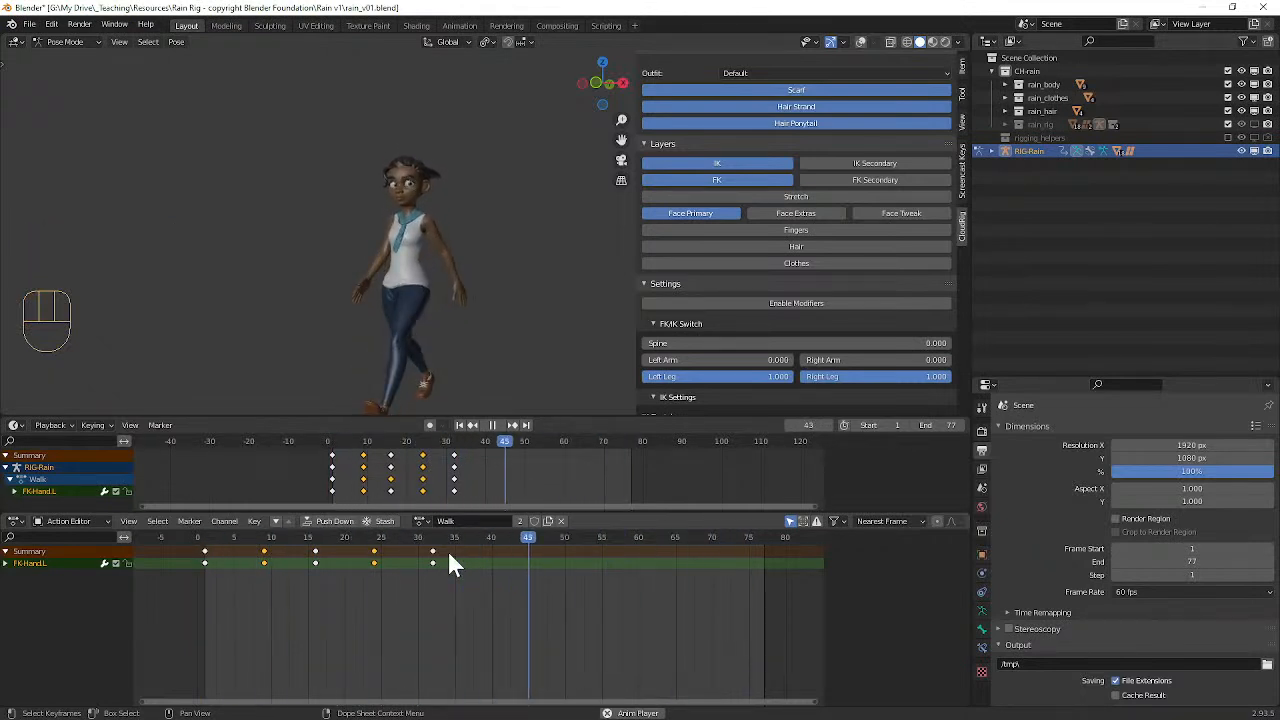
Step: Examine the Walk motion and gaze from the front and side, stop playback, and return to frame 1
{"action": "middle_click_drag", "start_coordinate": [403, 325], "coordinate": [421, 311]}
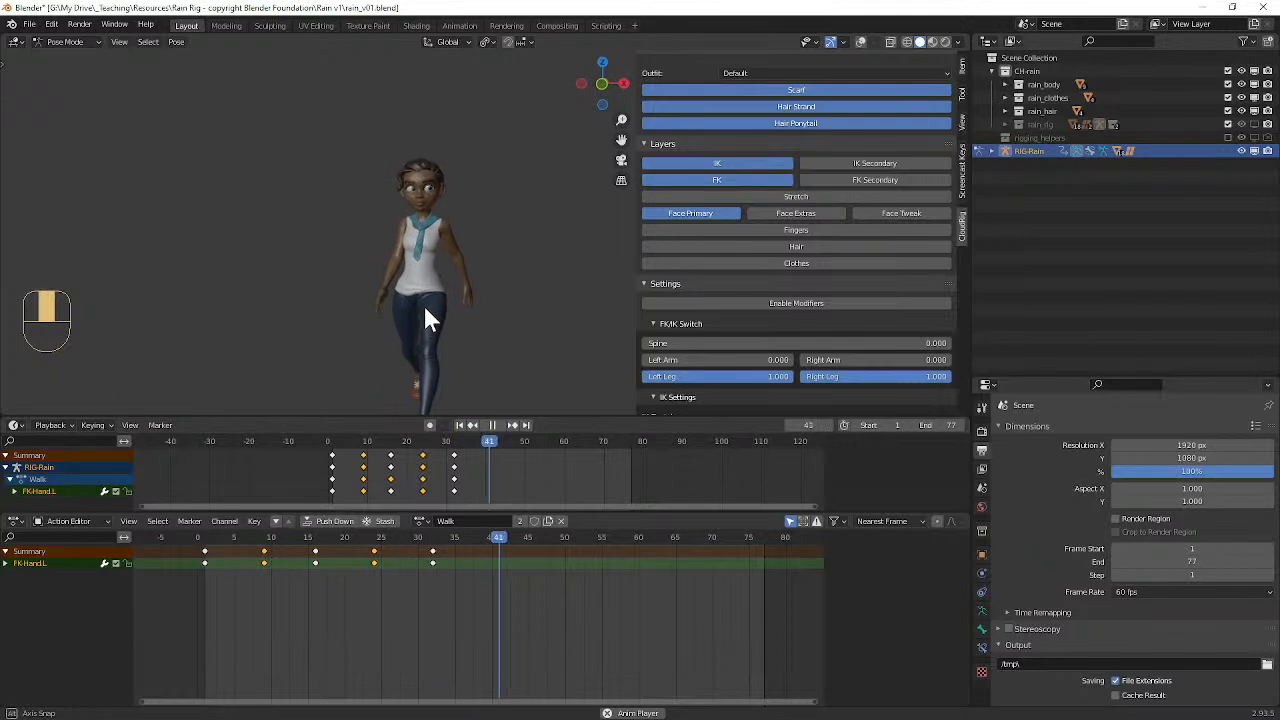
{"action": "scroll", "coordinate": [437, 235], "scroll_direction": "up", "scroll_amount": 5}
{"action": "middle_click_drag", "start_coordinate": [438, 216], "coordinate": [388, 171]}
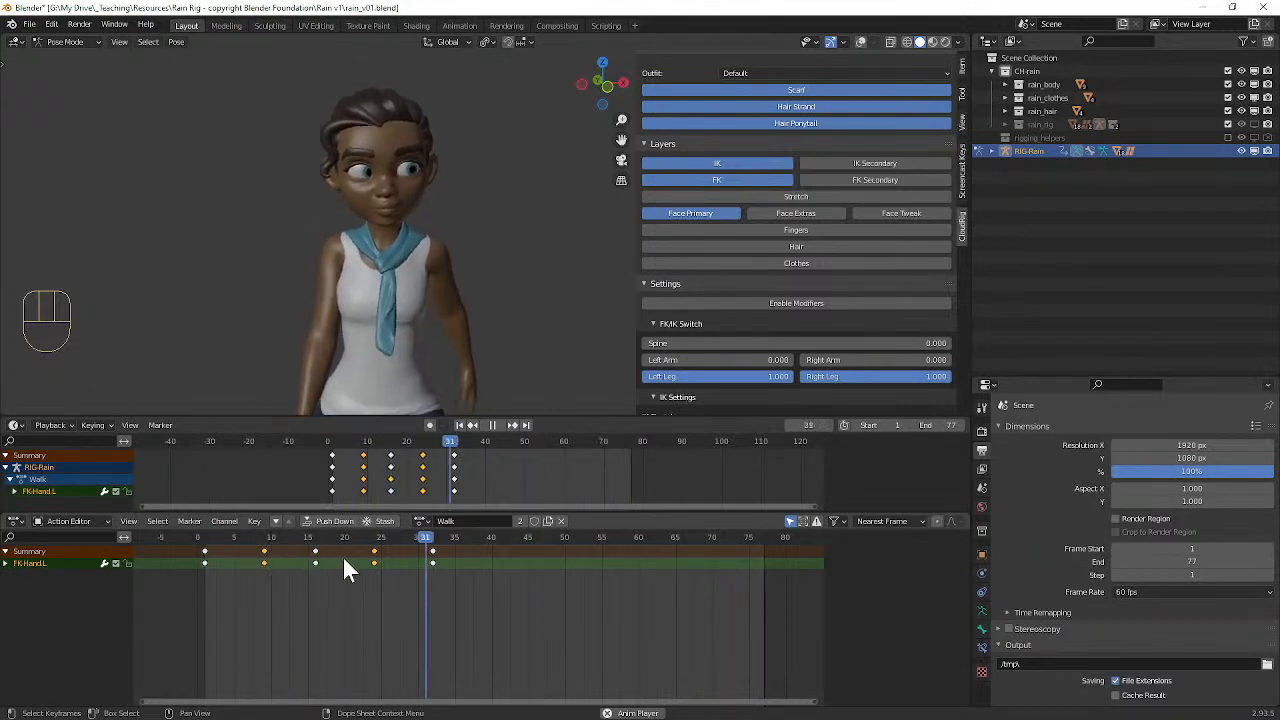
{"action": "middle_click_drag", "start_coordinate": [471, 206], "coordinate": [285, 127]}
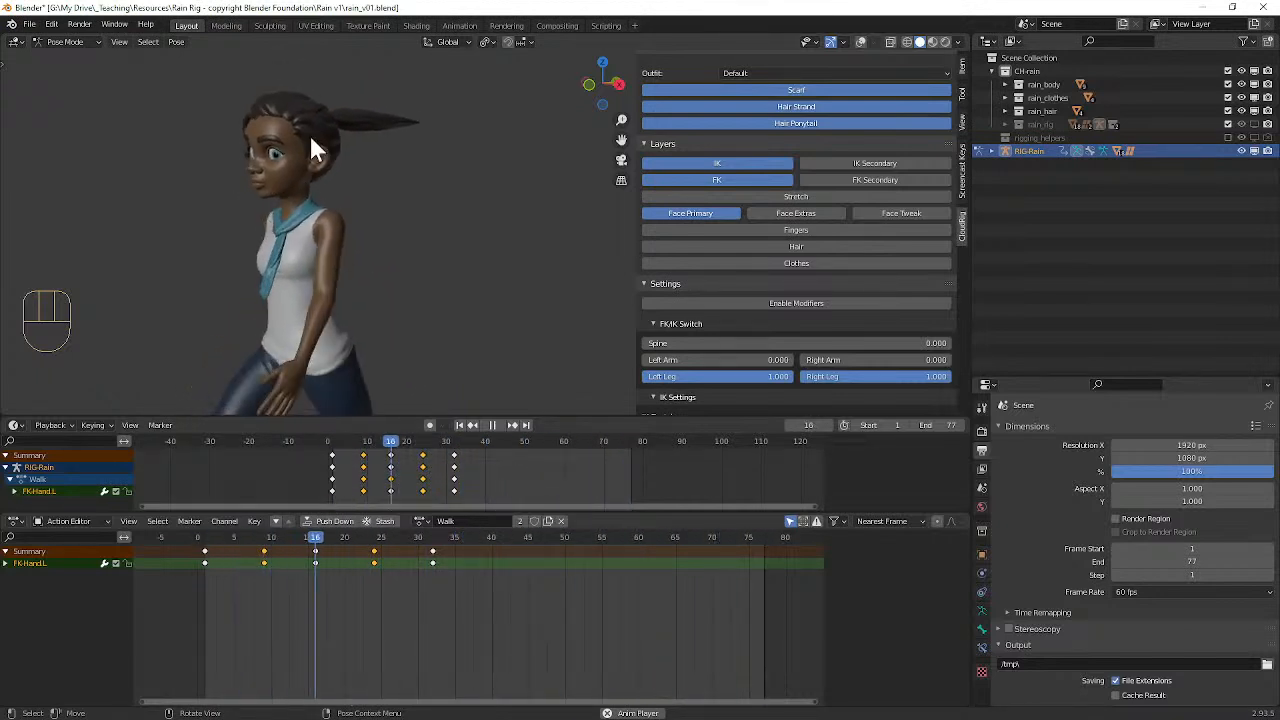
{"action": "key", "text": "space"}
{"action": "left_click", "coordinate": [206, 541]}
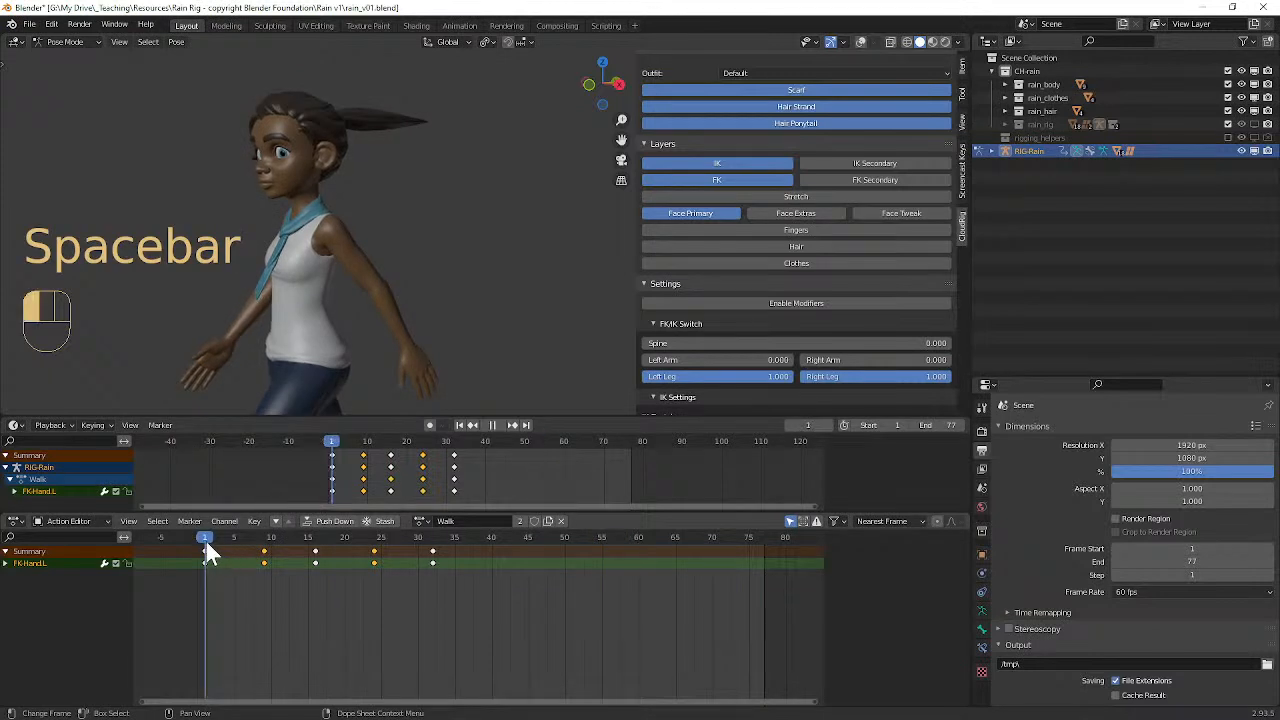
Step: Show the viewport overlays, select all rig controls, and key them at frame 1 of the Walk action
{"action": "middle_click_drag", "start_coordinate": [275, 356], "coordinate": [373, 144]}
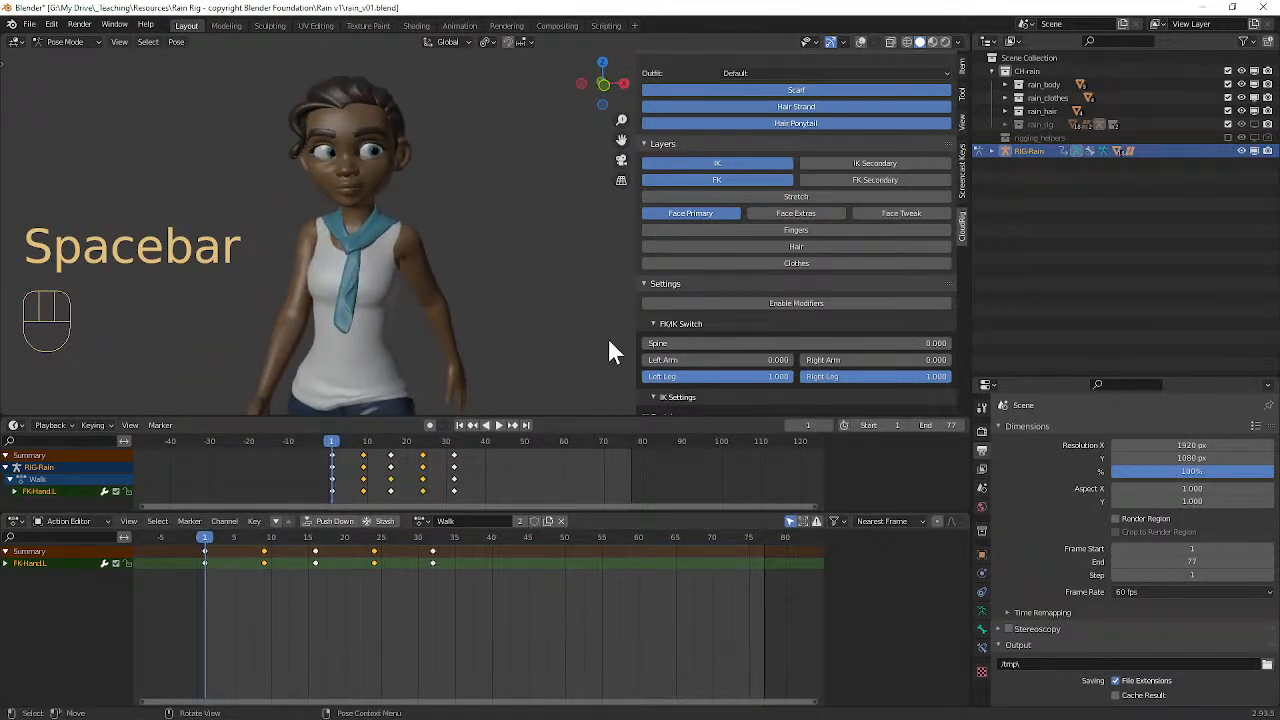
{"action": "left_click", "coordinate": [860, 42]}
{"action": "scroll", "coordinate": [507, 199], "scroll_direction": "down", "scroll_amount": 3}
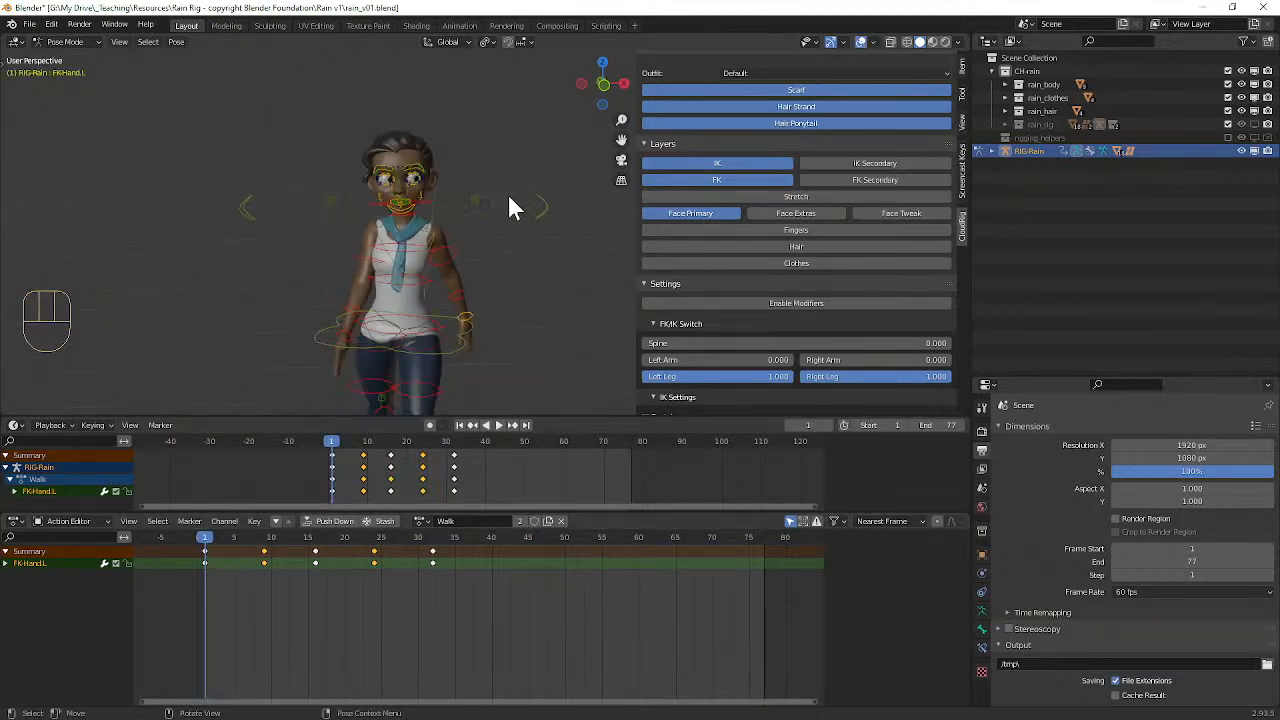
{"action": "middle_click_drag", "start_coordinate": [450, 188], "coordinate": [480, 182]}
{"action": "key", "text": "a"}
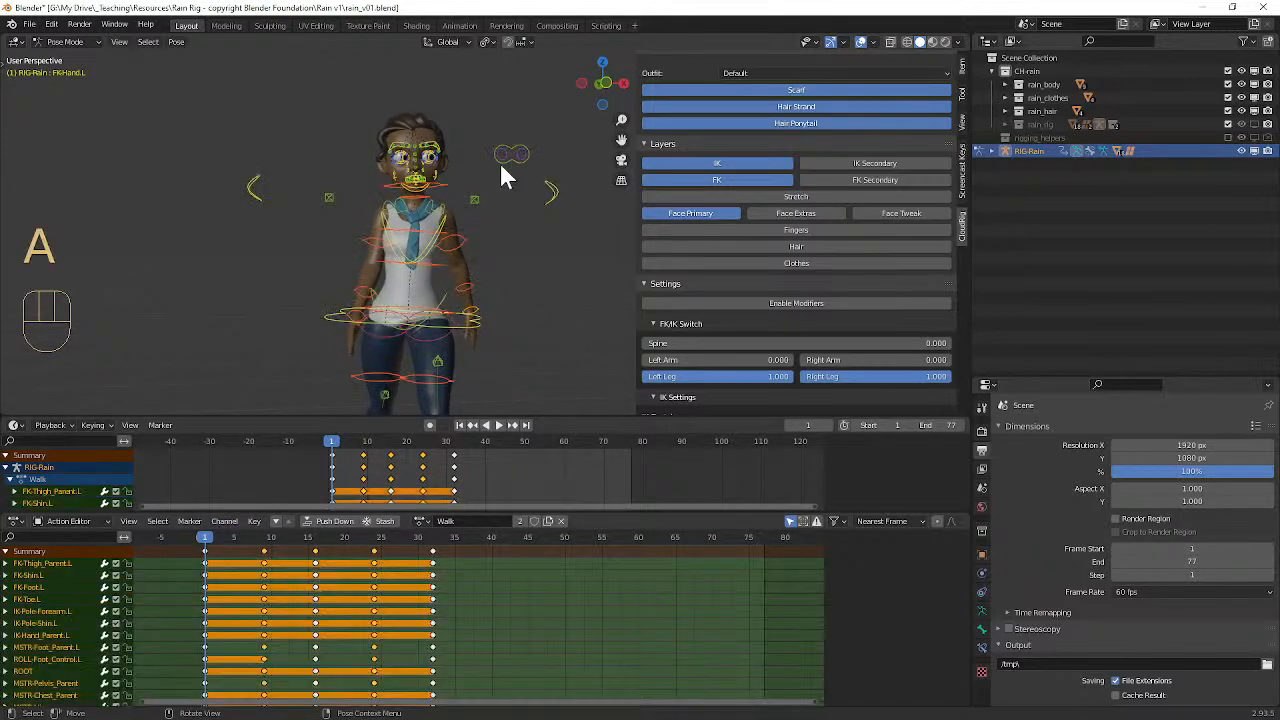
{"action": "key", "text": "i"}
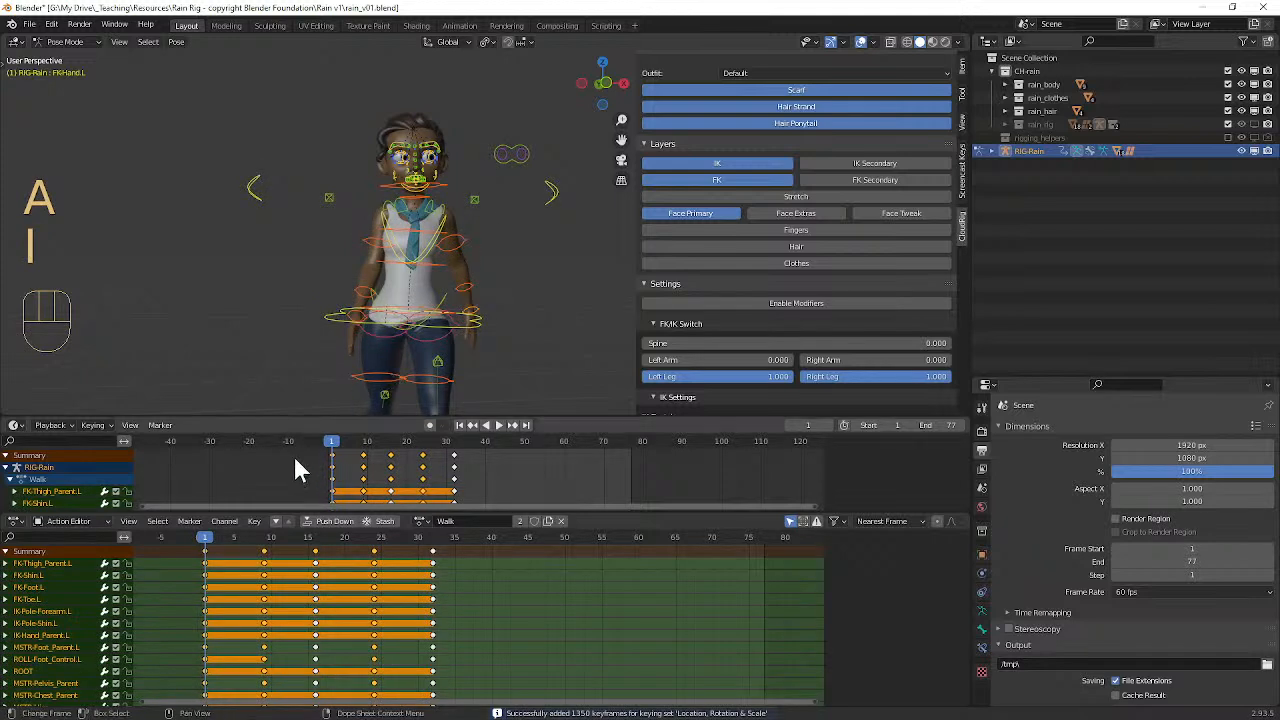
Step: Key all rig controls at frames 9, 16, 24 and 32 of the Walk action
{"action": "left_click", "coordinate": [263, 536]}
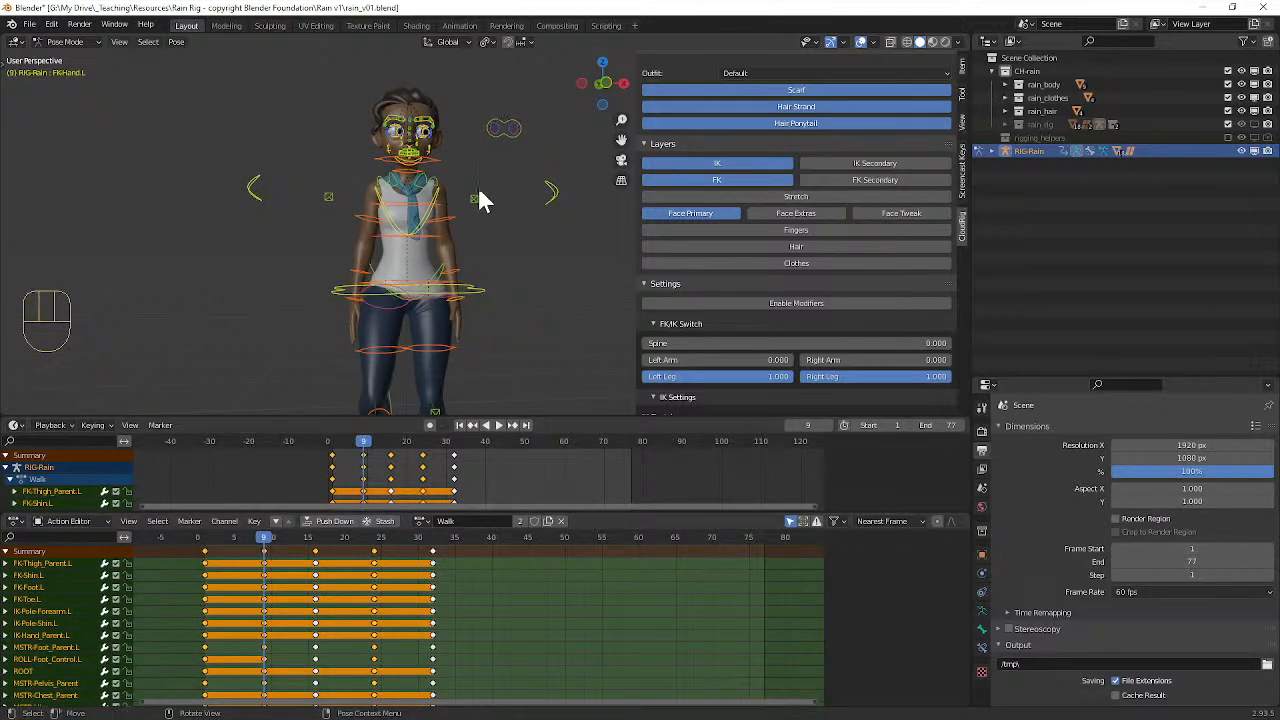
{"action": "left_click", "coordinate": [314, 533]}
{"action": "key", "text": "i"}
{"action": "left_click", "coordinate": [377, 530]}
{"action": "key", "text": "i"}
{"action": "left_click", "coordinate": [432, 536]}
{"action": "key", "text": "i"}
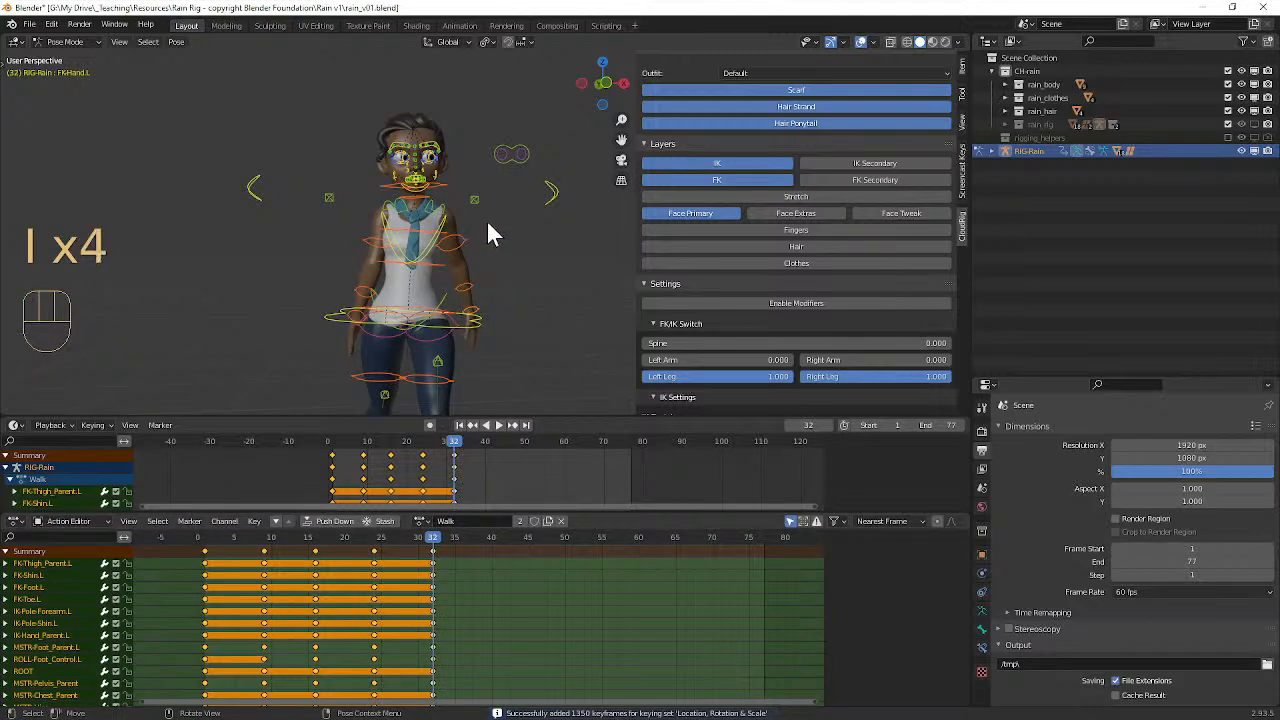
Step: Go to frame 16 and select the eye target control beside the character's head
{"action": "scroll", "coordinate": [480, 198], "scroll_direction": "up", "scroll_amount": 5}
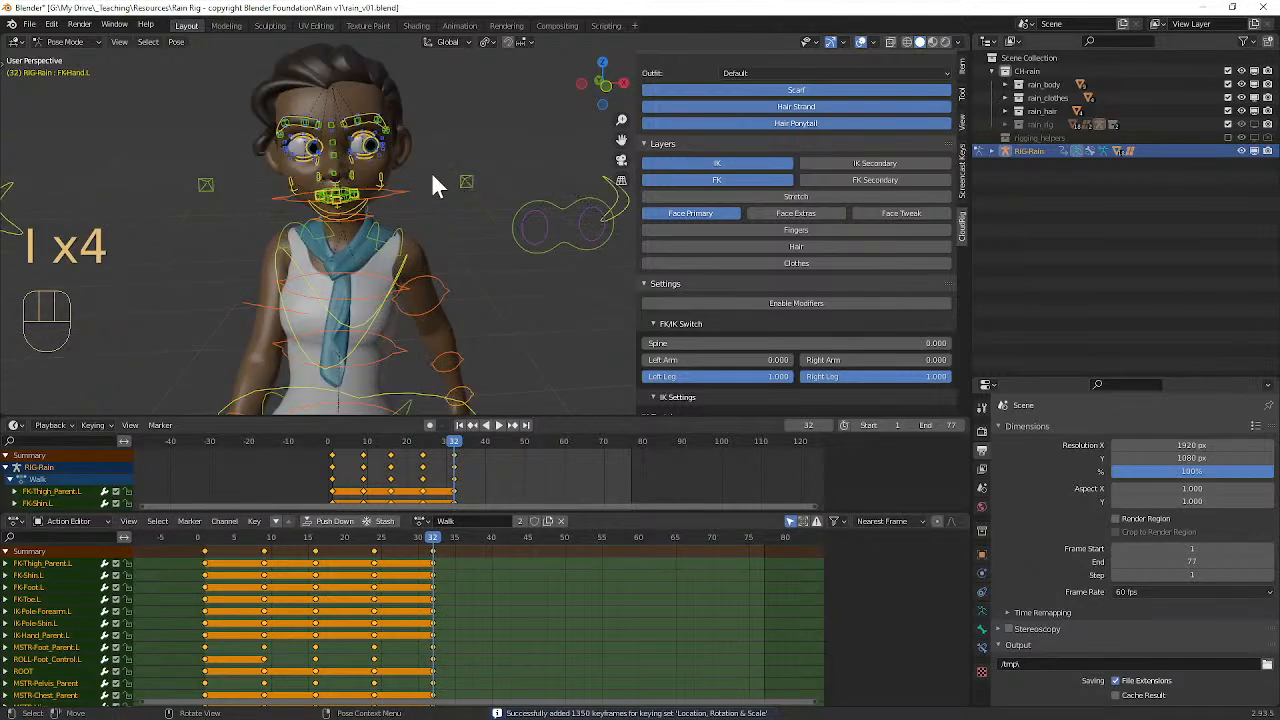
{"action": "left_click_drag", "start_coordinate": [275, 537], "coordinate": [316, 562]}
{"action": "middle_click_drag", "start_coordinate": [392, 215], "coordinate": [380, 162]}
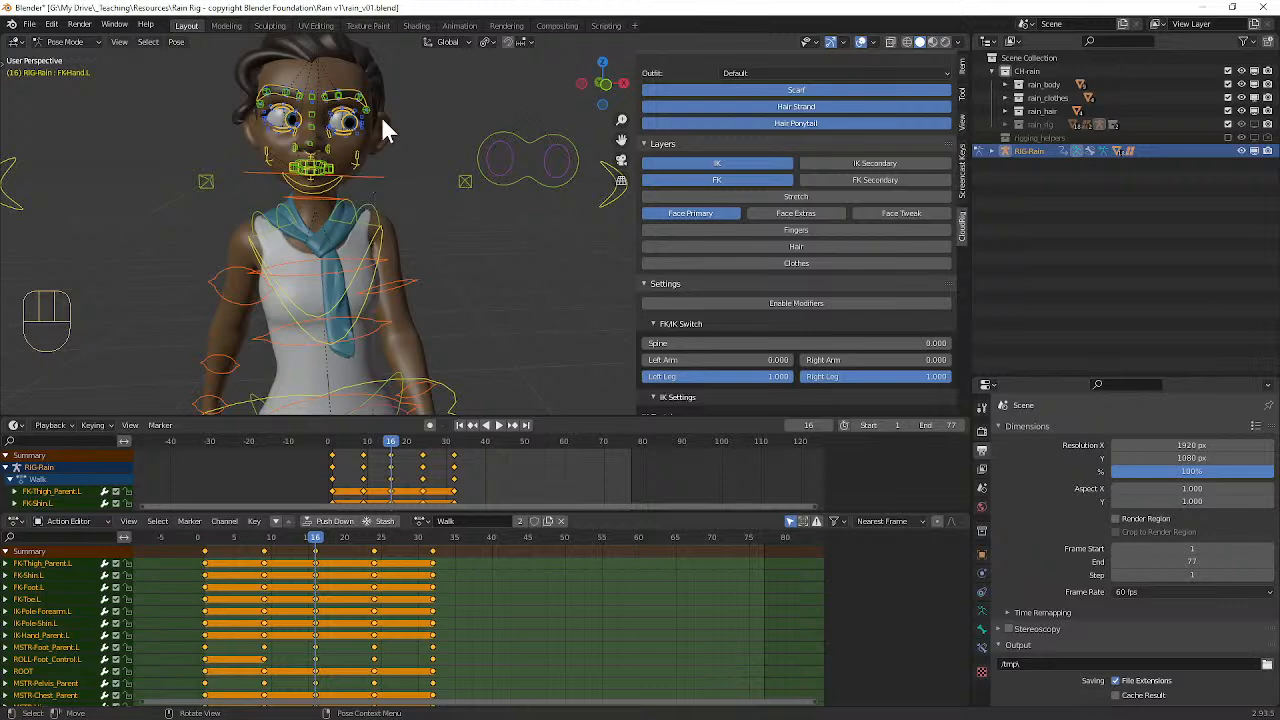
{"action": "left_click", "coordinate": [521, 138]}
{"action": "middle_click_drag", "start_coordinate": [521, 138], "coordinate": [403, 175]}
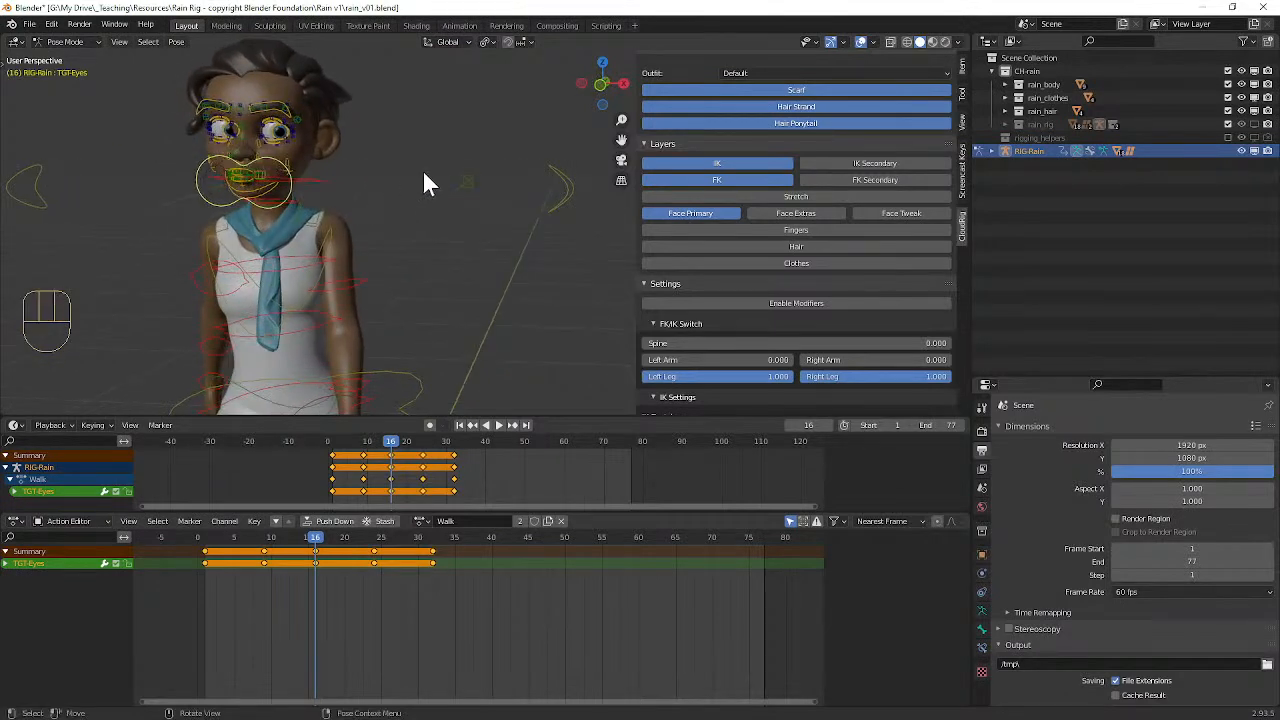
Step: Try to mirror the eye target's pose at frame 16 by copying it and pasting it flipped
{"action": "key", "text": "ctrl"}
{"action": "key", "text": "ctrl+c"}
{"action": "middle_click_drag", "start_coordinate": [449, 214], "coordinate": [443, 271]}
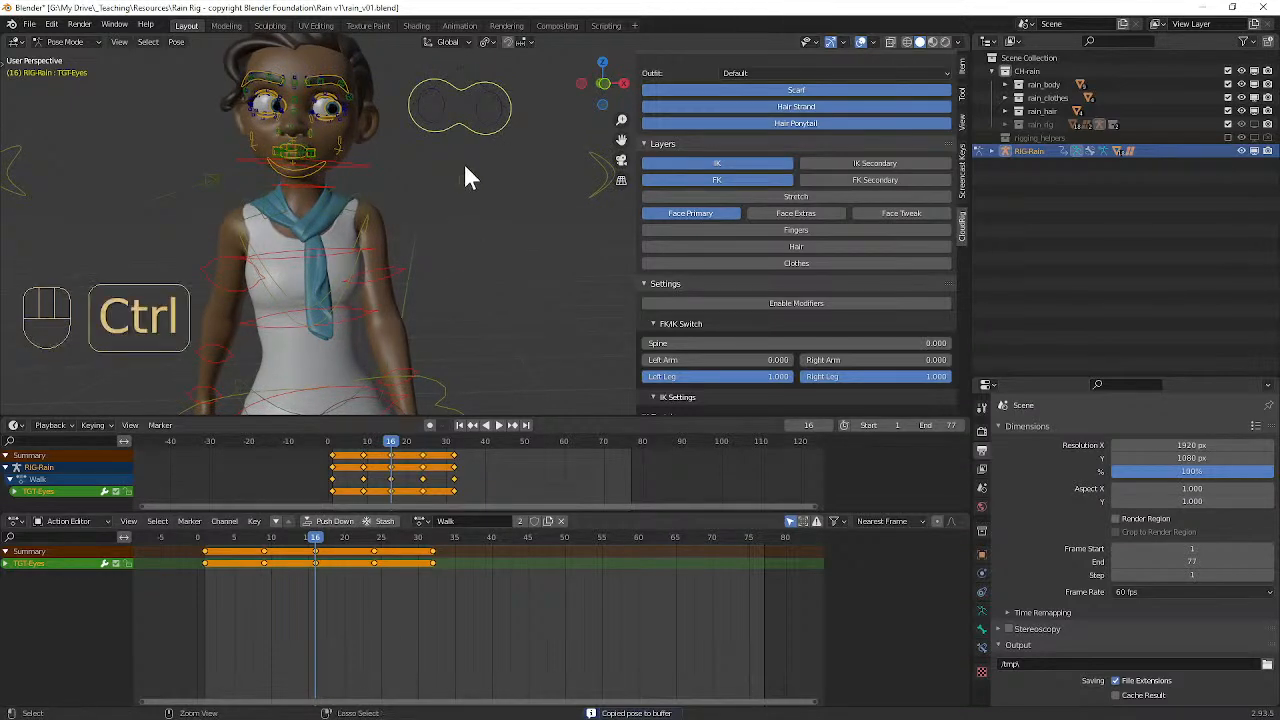
{"action": "key", "text": "ctrl+shift+v"}
{"action": "middle_click_drag", "start_coordinate": [472, 153], "coordinate": [381, 130]}
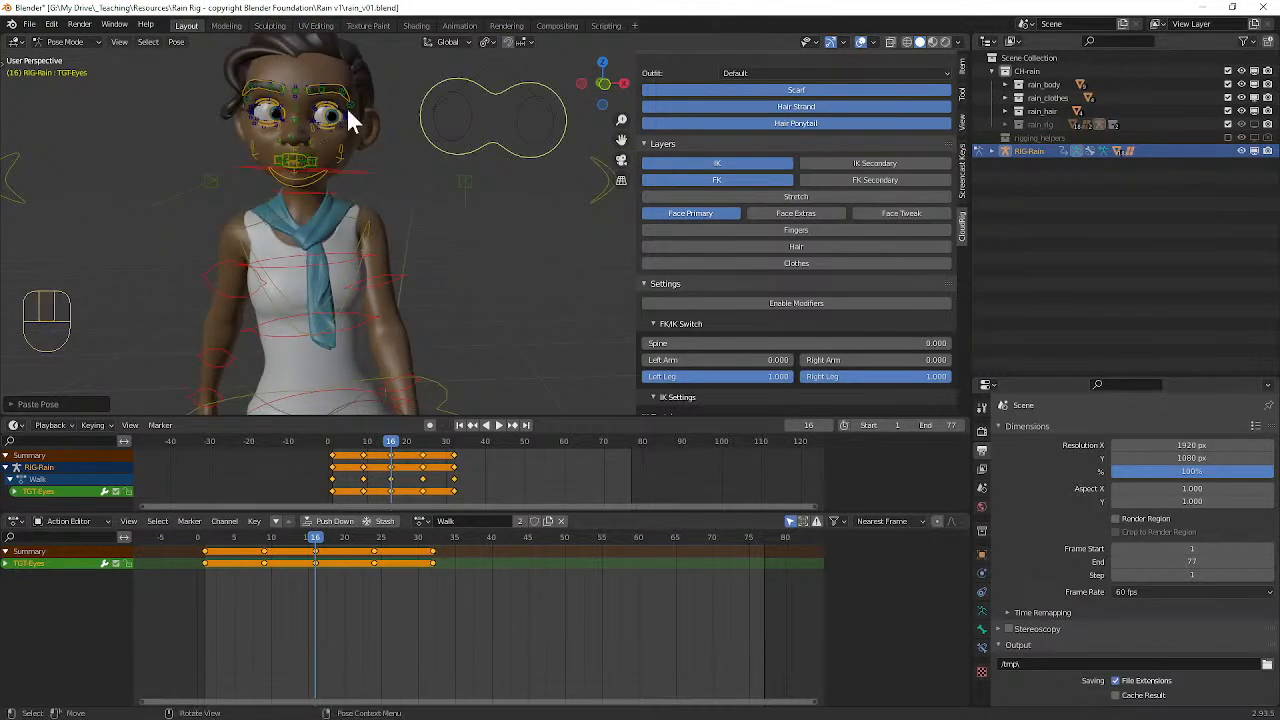
{"action": "middle_click_drag", "start_coordinate": [128, 128], "coordinate": [157, 153]}
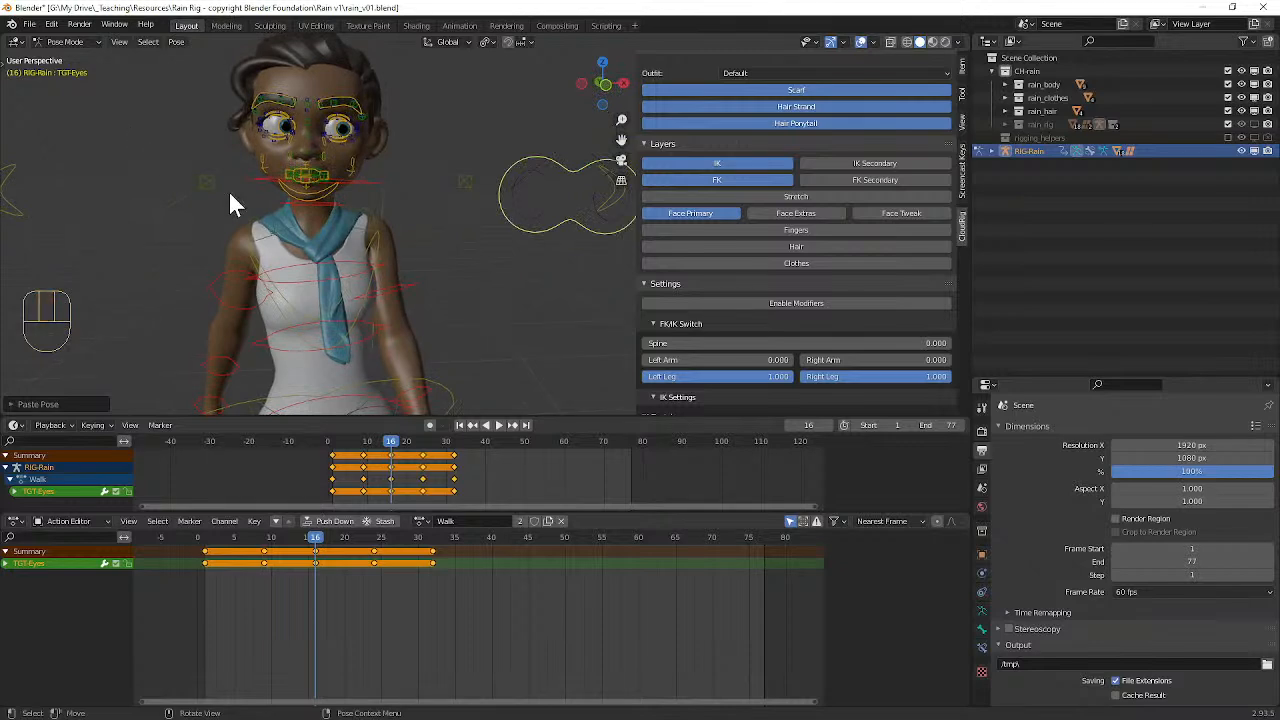
{"action": "middle_click_drag", "start_coordinate": [551, 146], "coordinate": [337, 155]}
{"action": "key", "text": "ctrl+z"}
Step: Move the eye target control across to the character's right side at frame 16 and key it
{"action": "middle_click_drag", "start_coordinate": [446, 182], "coordinate": [482, 186]}
{"action": "key", "text": "g"}
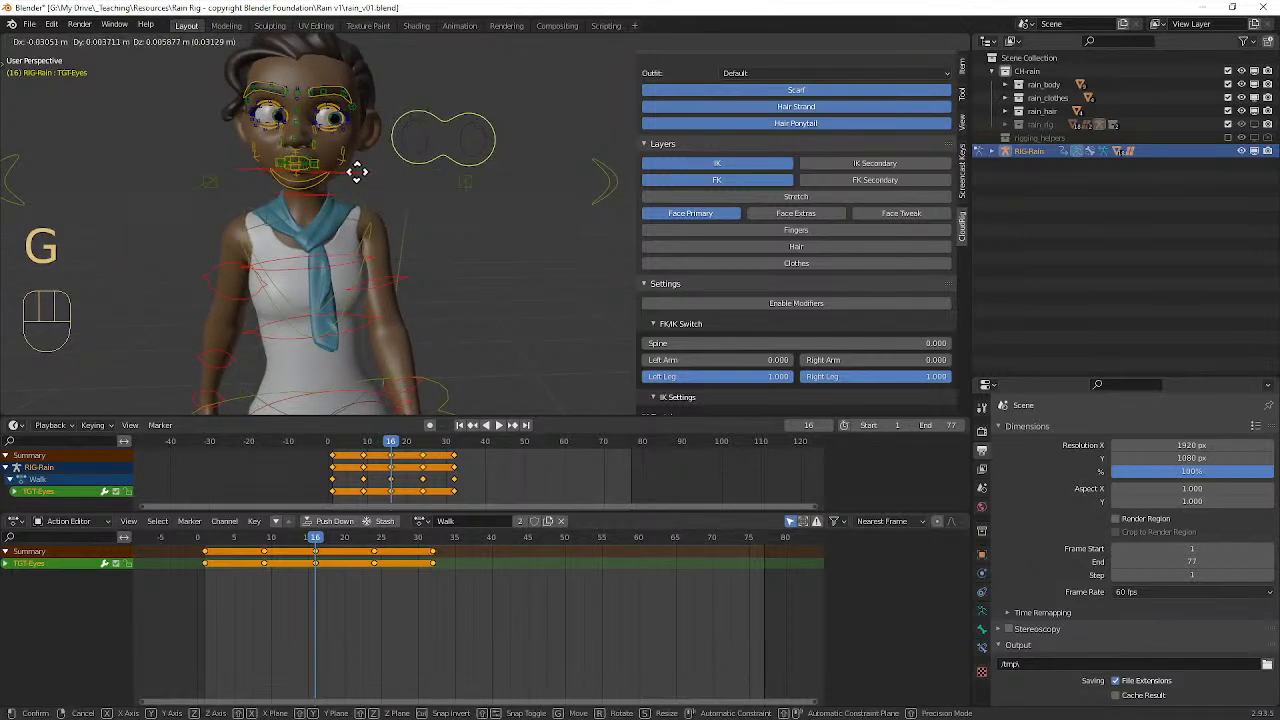
{"action": "left_click", "coordinate": [146, 182]}
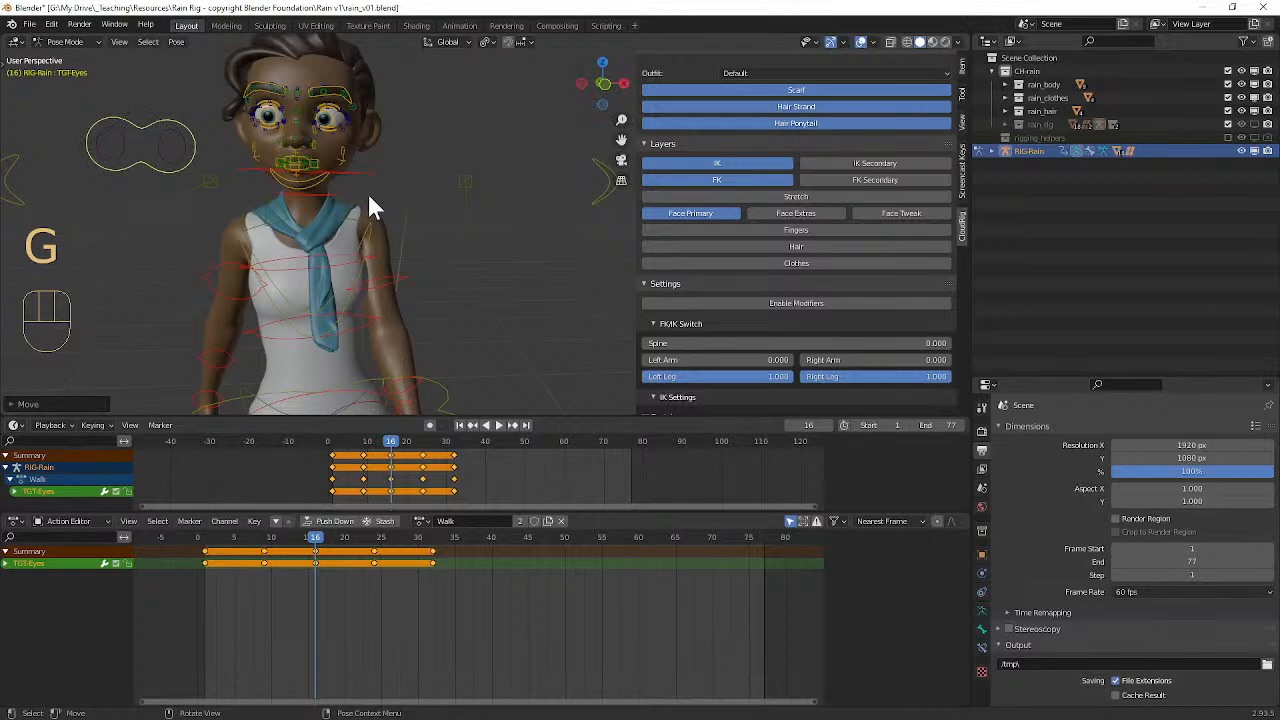
{"action": "key", "text": "i"}
Step: Hide the viewport overlays and play back the Walk action to check the eye movement
{"action": "left_click_drag", "start_coordinate": [314, 540], "coordinate": [212, 500]}
{"action": "scroll", "coordinate": [477, 203], "scroll_direction": "down", "scroll_amount": 3}
{"action": "middle_click_drag", "start_coordinate": [477, 203], "coordinate": [464, 218]}
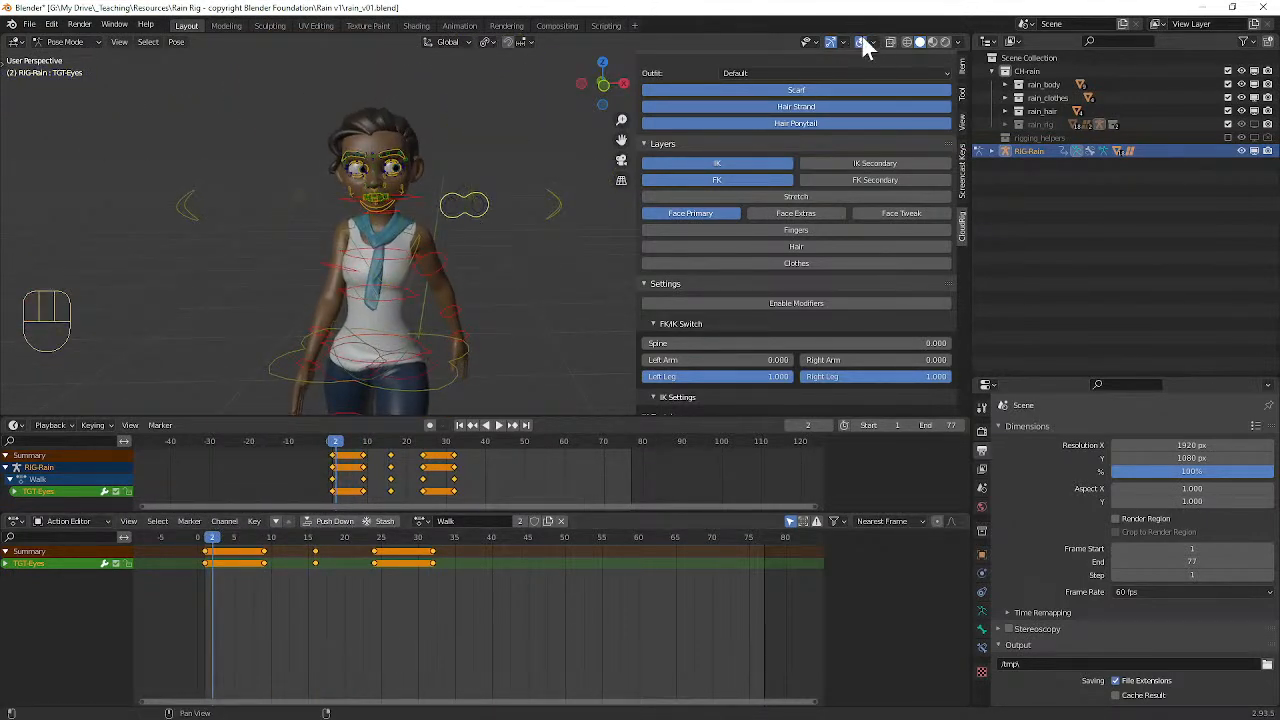
{"action": "left_click", "coordinate": [860, 42]}
{"action": "key", "text": "space"}
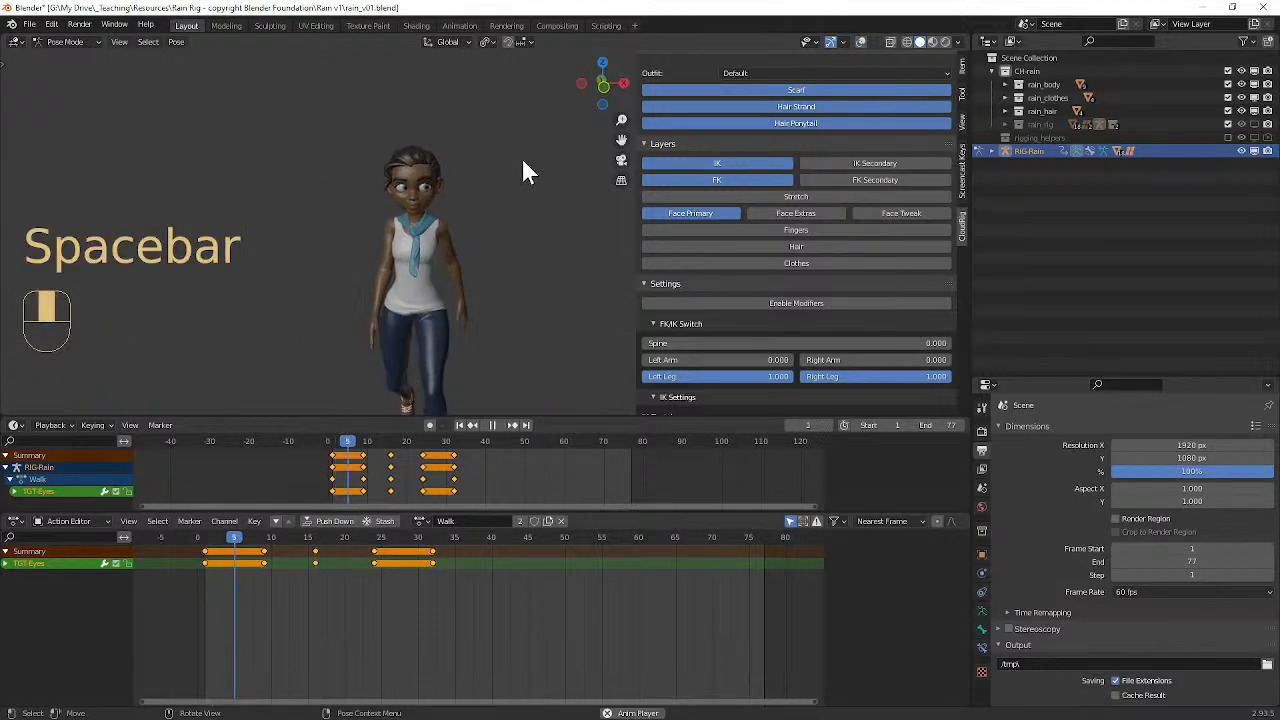
{"action": "key", "text": "space"}
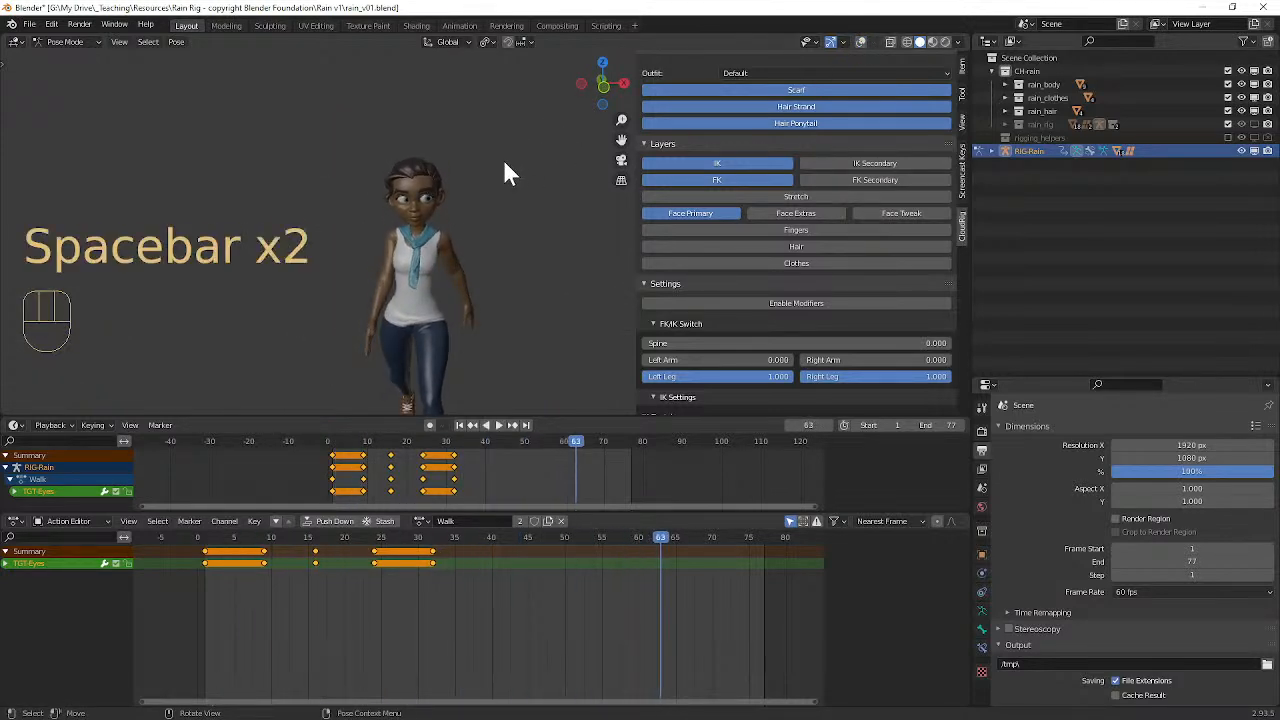
Step: Undo the eye target's last move and keying at frame 16 of the Walk action
{"action": "key", "text": "ctrl+z"}
{"action": "key", "text": "ctrl+z"}
{"action": "key", "text": "ctrl+z"}
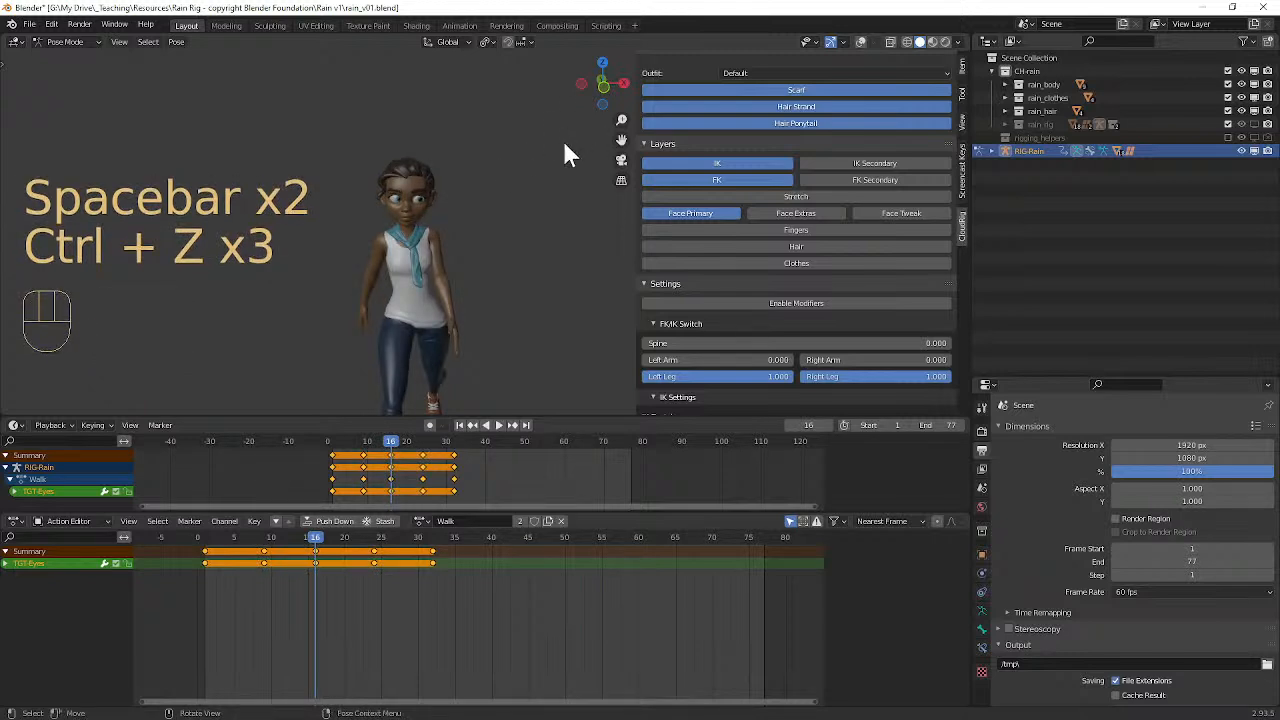
Step: Play the Walk action from the front and the side, and set the scene's end frame to 31
{"action": "key", "text": "space"}
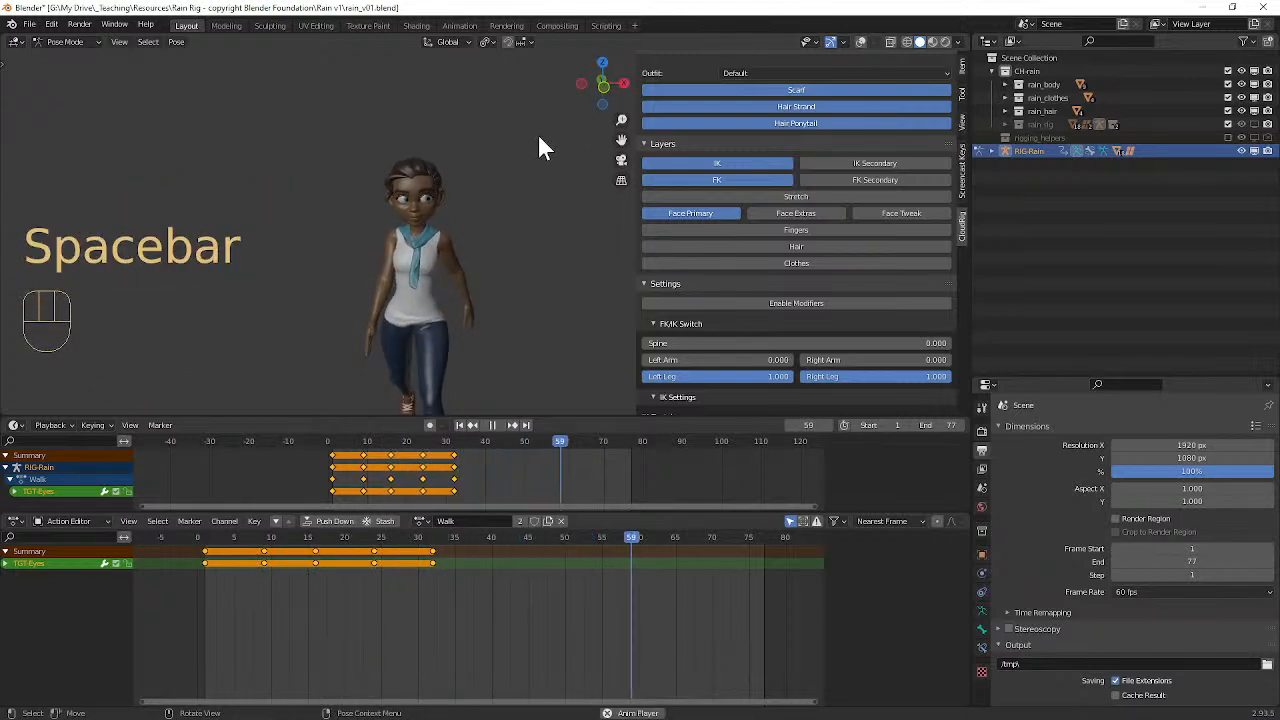
{"action": "middle_click_drag", "start_coordinate": [518, 166], "coordinate": [443, 171]}
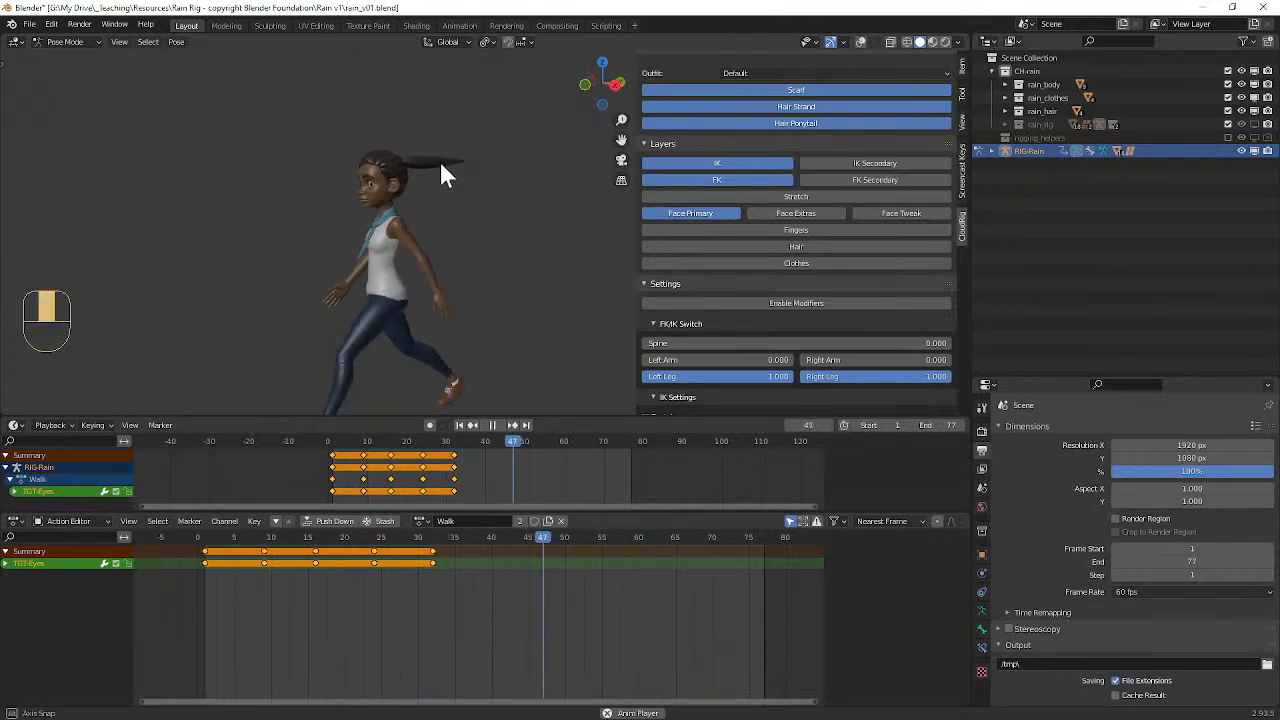
{"action": "left_click_drag", "start_coordinate": [943, 426], "coordinate": [907, 422]}
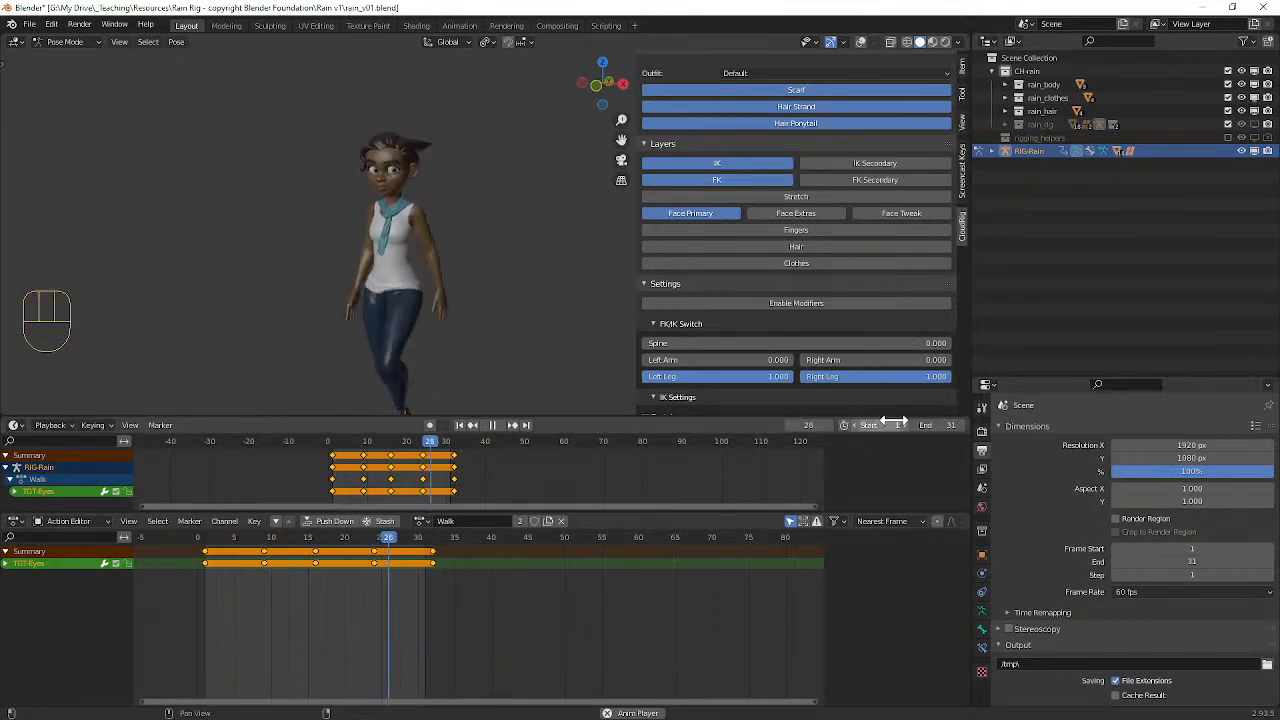
{"action": "key", "text": "space"}
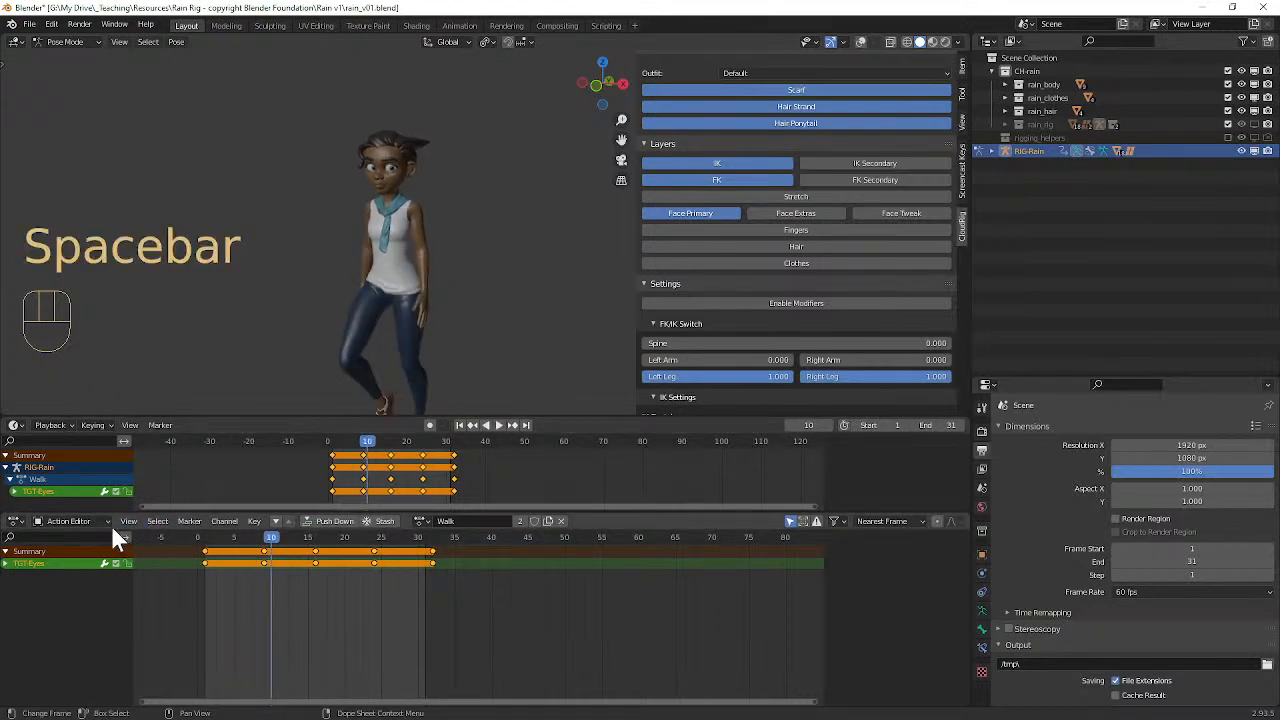
Step: Switch the rig's active action from Walk to Idle
{"action": "left_click", "coordinate": [421, 521]}
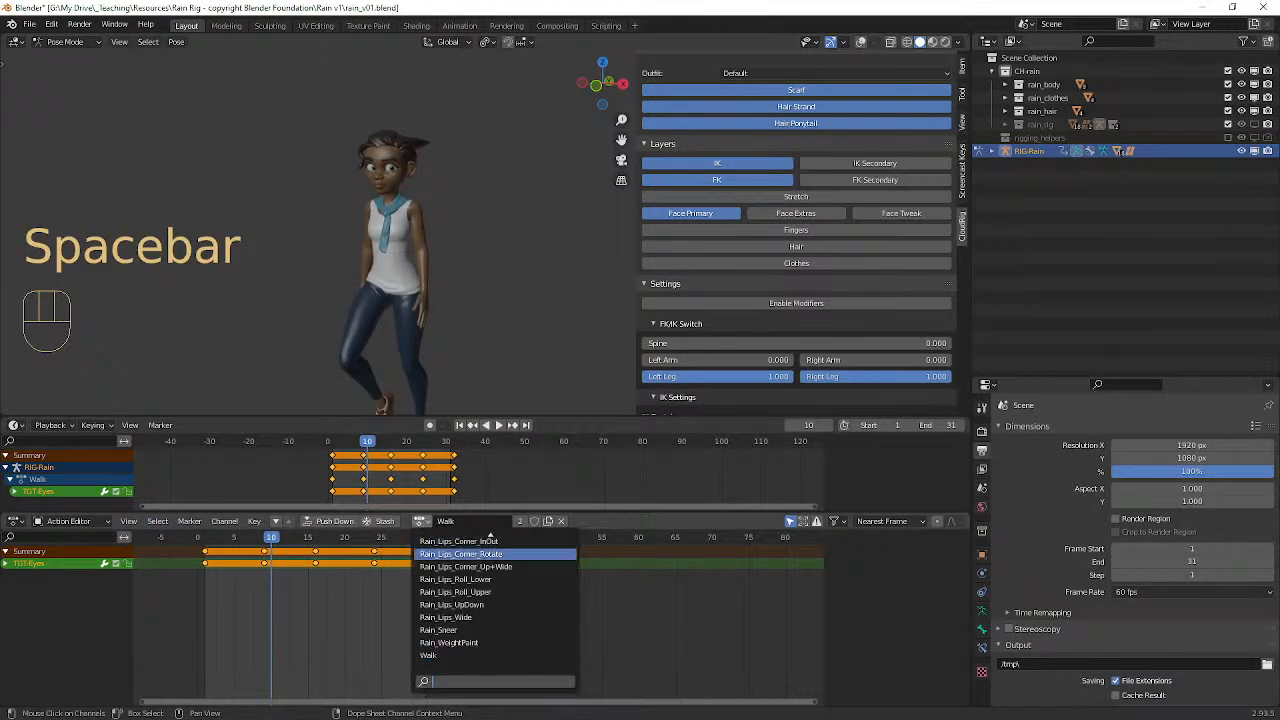
{"action": "scroll", "coordinate": [495, 600], "scroll_direction": "up", "scroll_amount": 10}
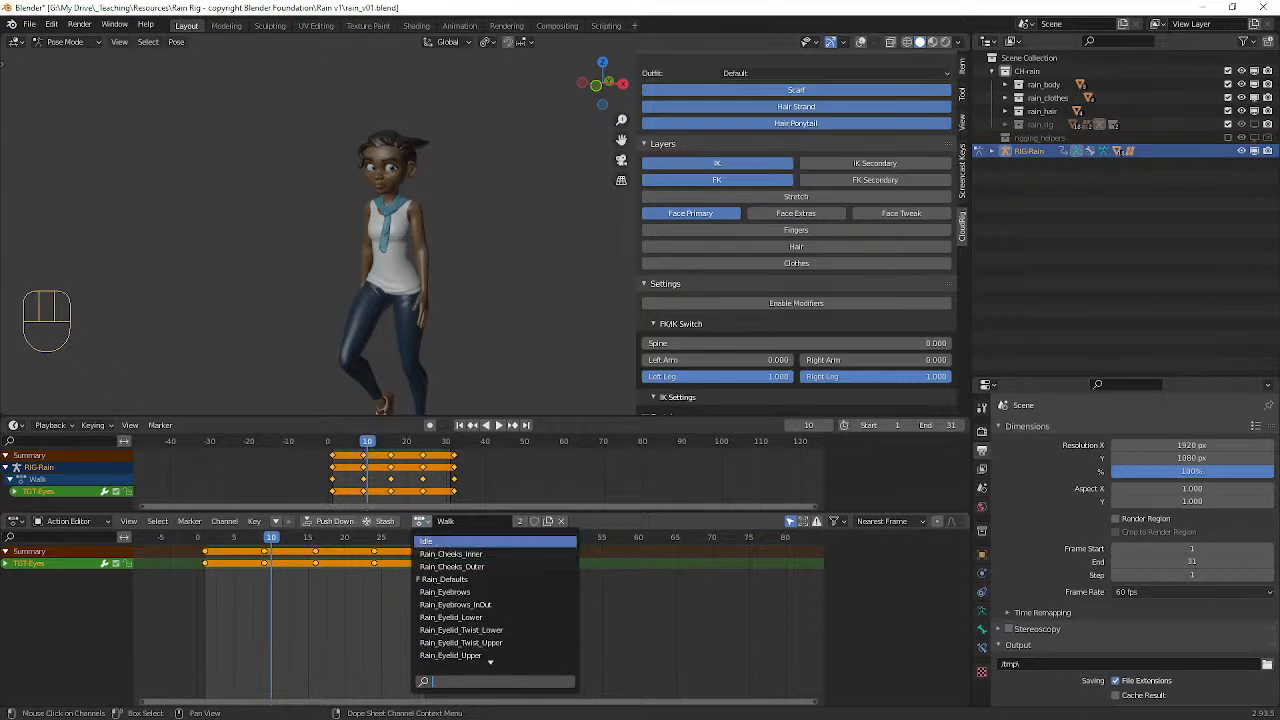
{"action": "left_click", "coordinate": [435, 541]}
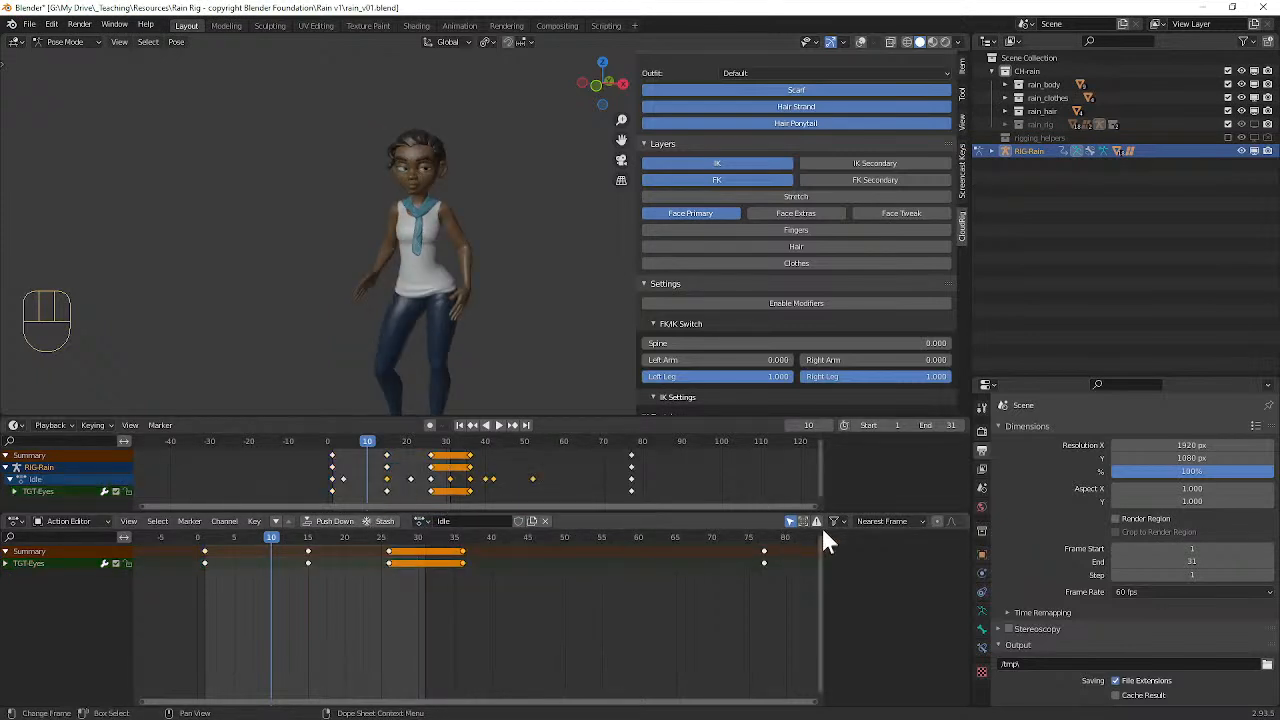
Step: Set the scene's end frame to 77 and play back the Idle action
{"action": "left_click", "coordinate": [928, 425]}
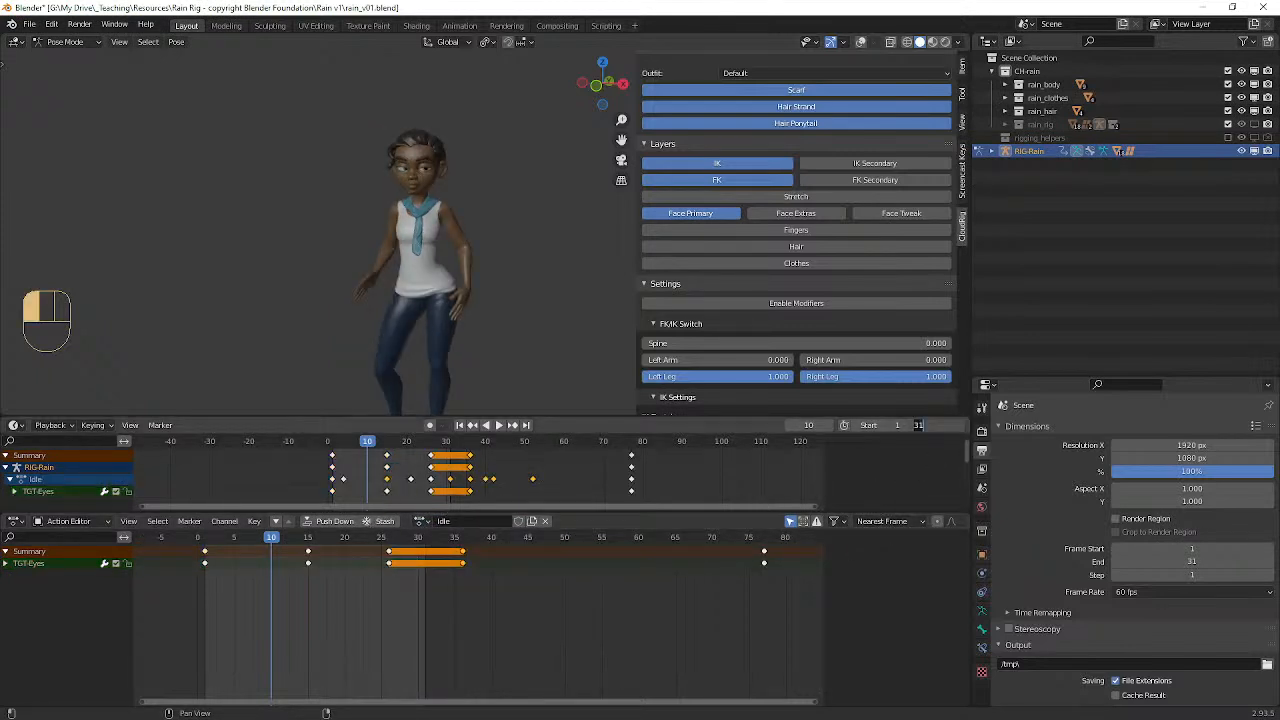
{"action": "type", "text": "77"}
{"action": "key", "text": "Return"}
{"action": "key", "text": "space"}
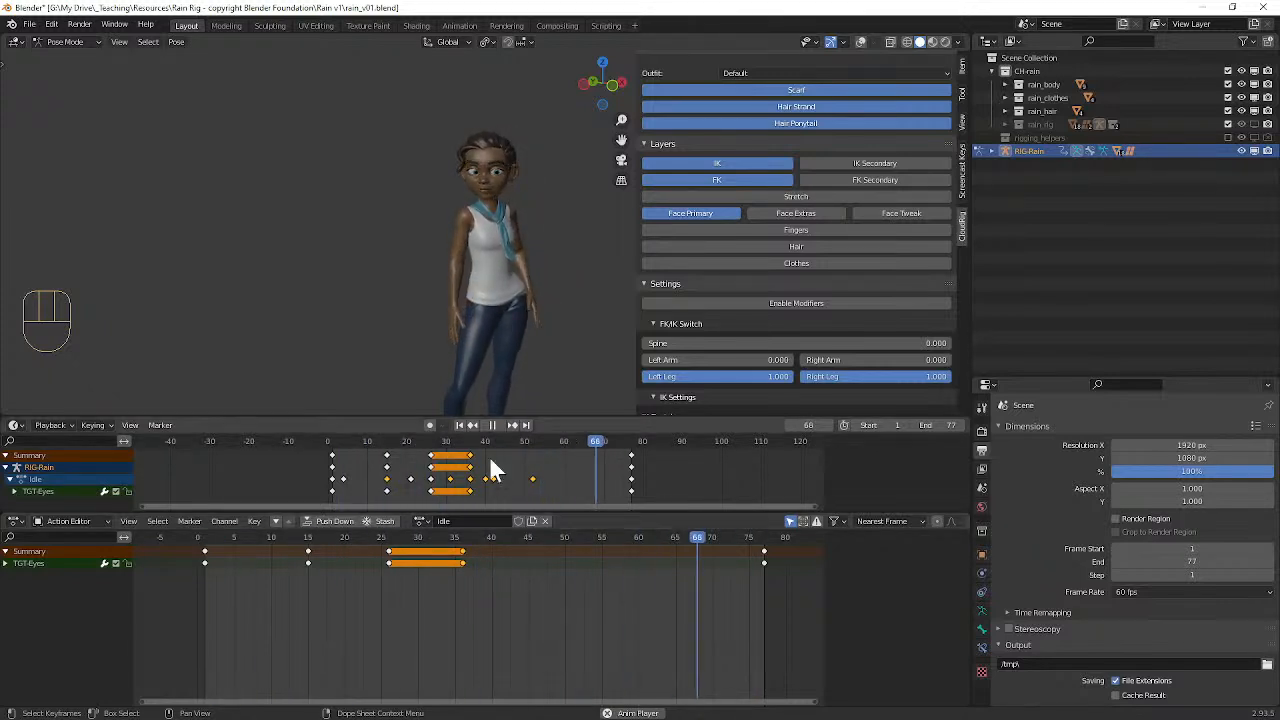
{"action": "key", "text": "space"}
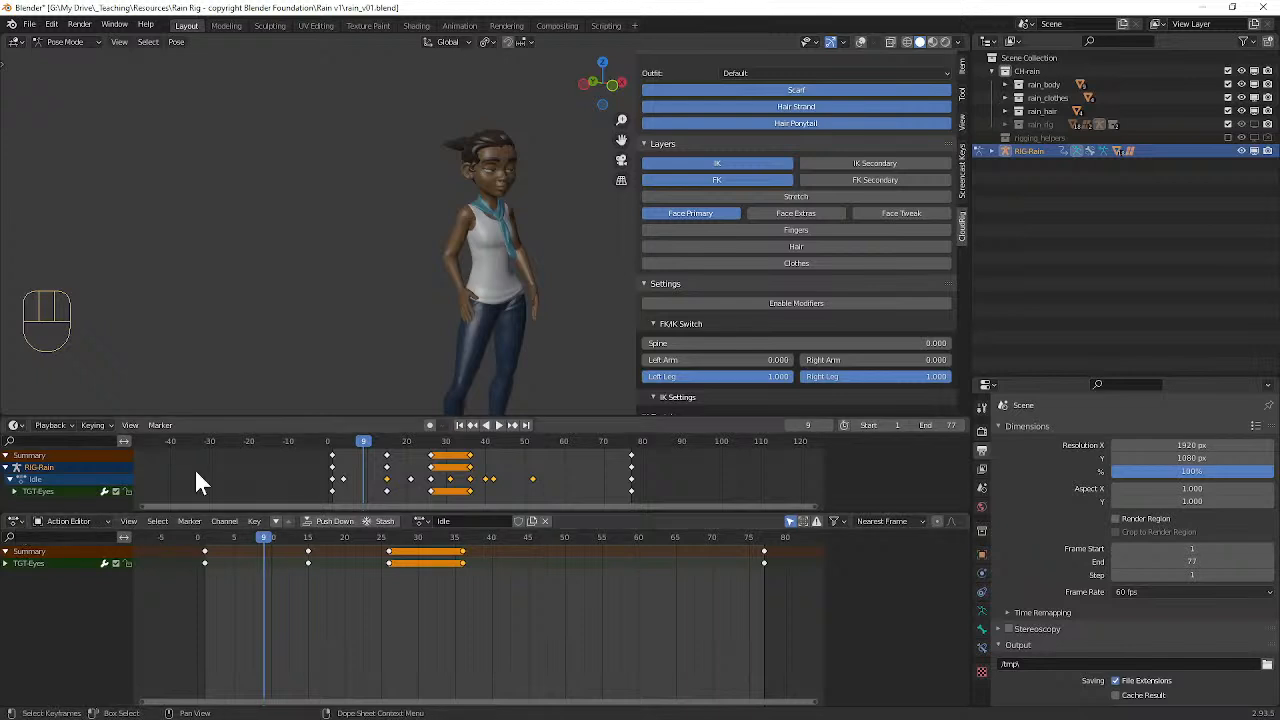
Step: Look through the list of actions available for the rig
{"action": "left_click", "coordinate": [420, 521]}
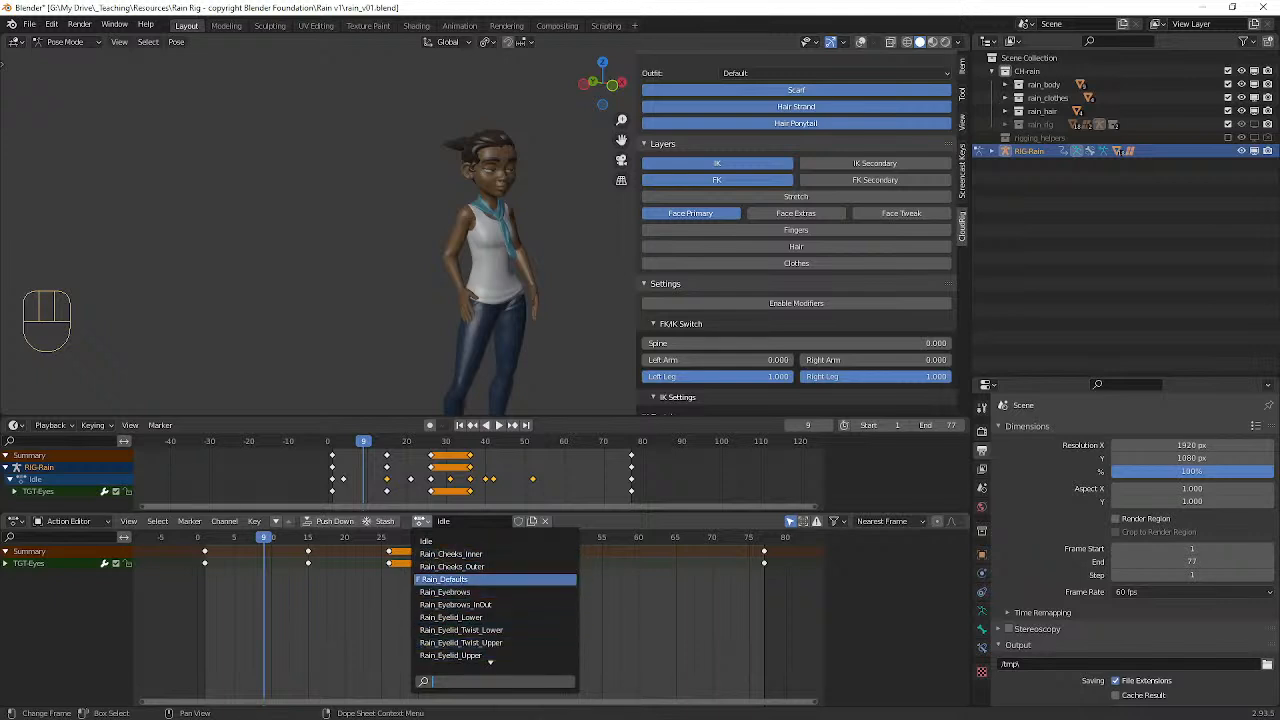
{"action": "scroll", "coordinate": [490, 636], "scroll_direction": "down", "scroll_amount": 3}
{"action": "scroll", "coordinate": [495, 600], "scroll_direction": "down", "scroll_amount": 6}
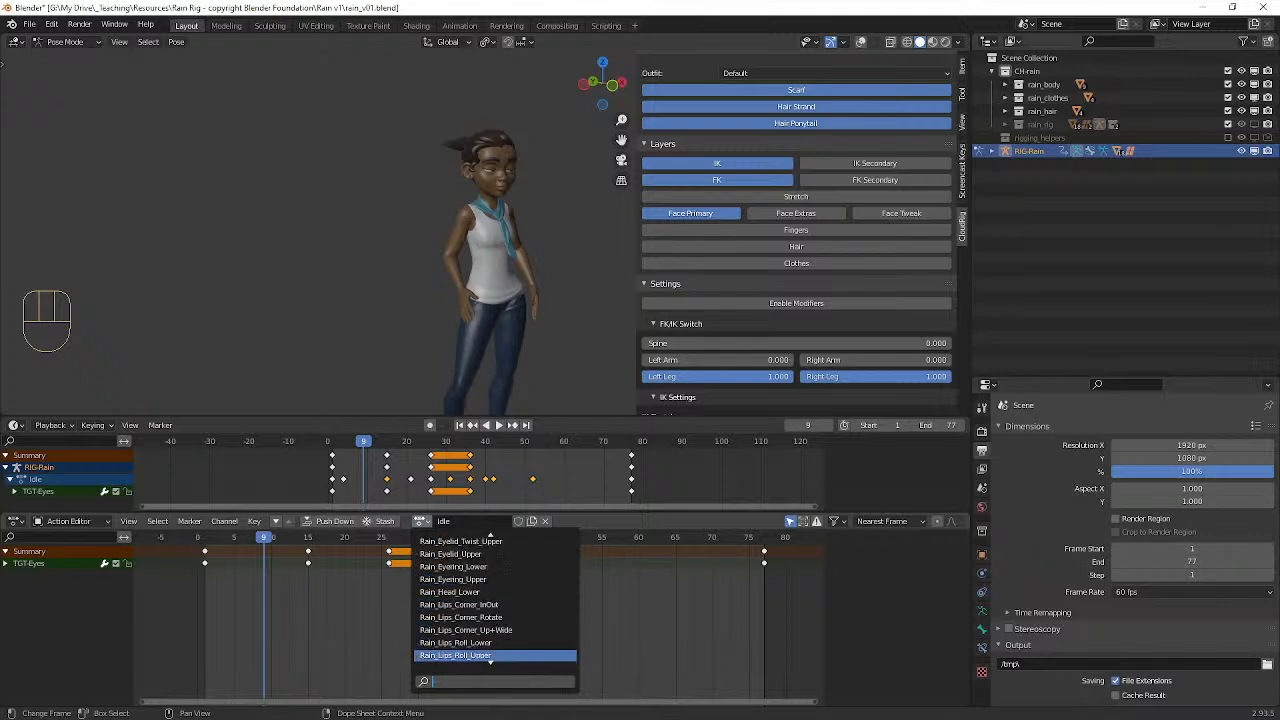
{"action": "scroll", "coordinate": [495, 600], "scroll_direction": "up", "scroll_amount": 8}
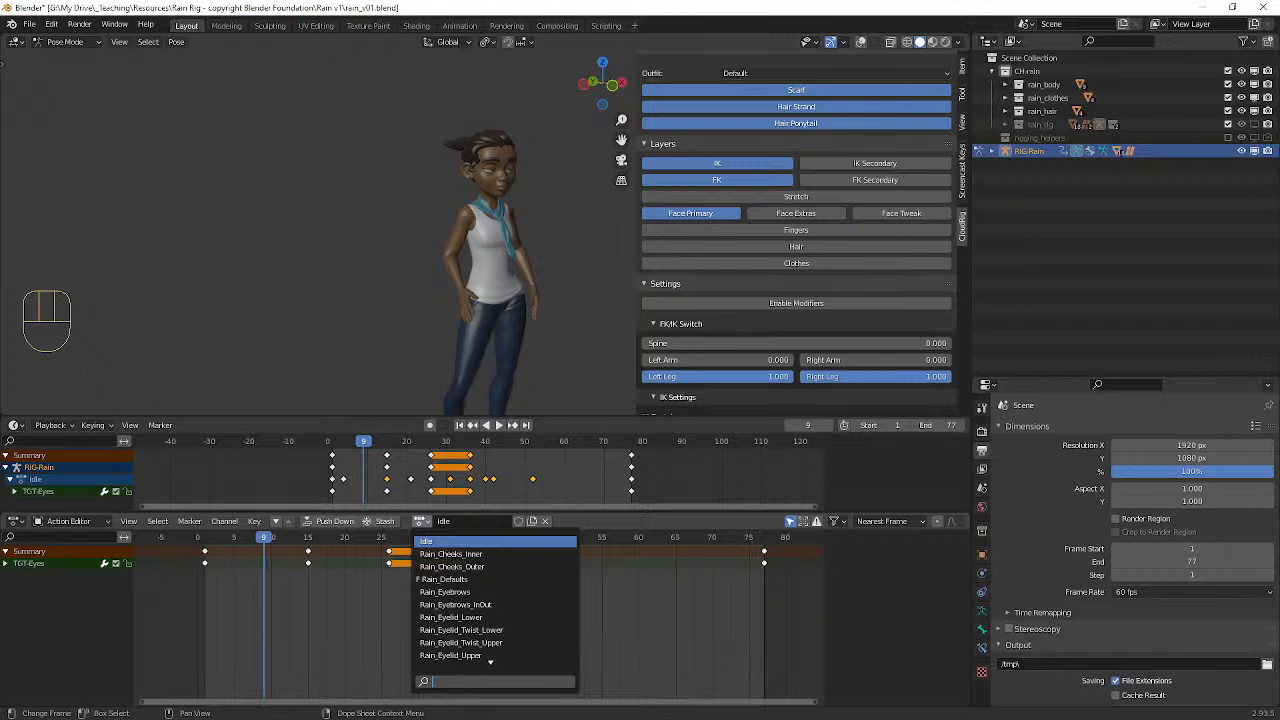
Step: Switch the outliner to the Blender File display mode and expand its Actions category
{"action": "left_click", "coordinate": [1010, 41]}
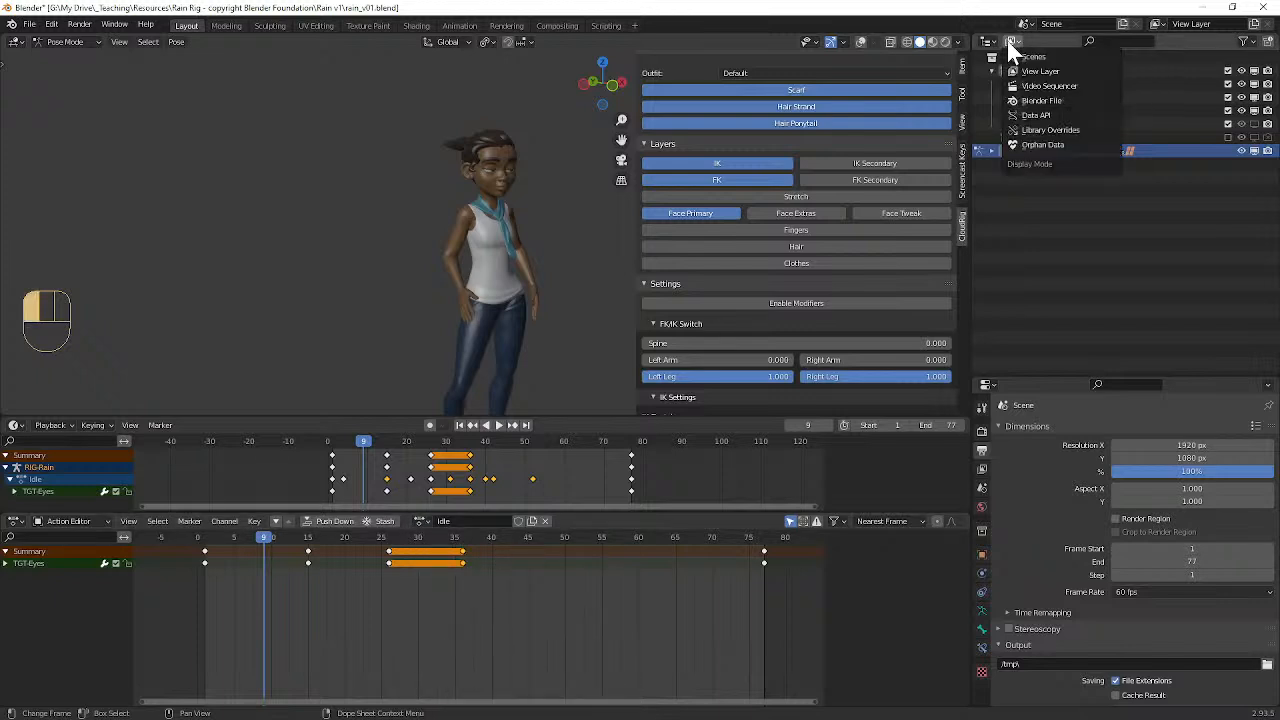
{"action": "left_click", "coordinate": [1045, 101]}
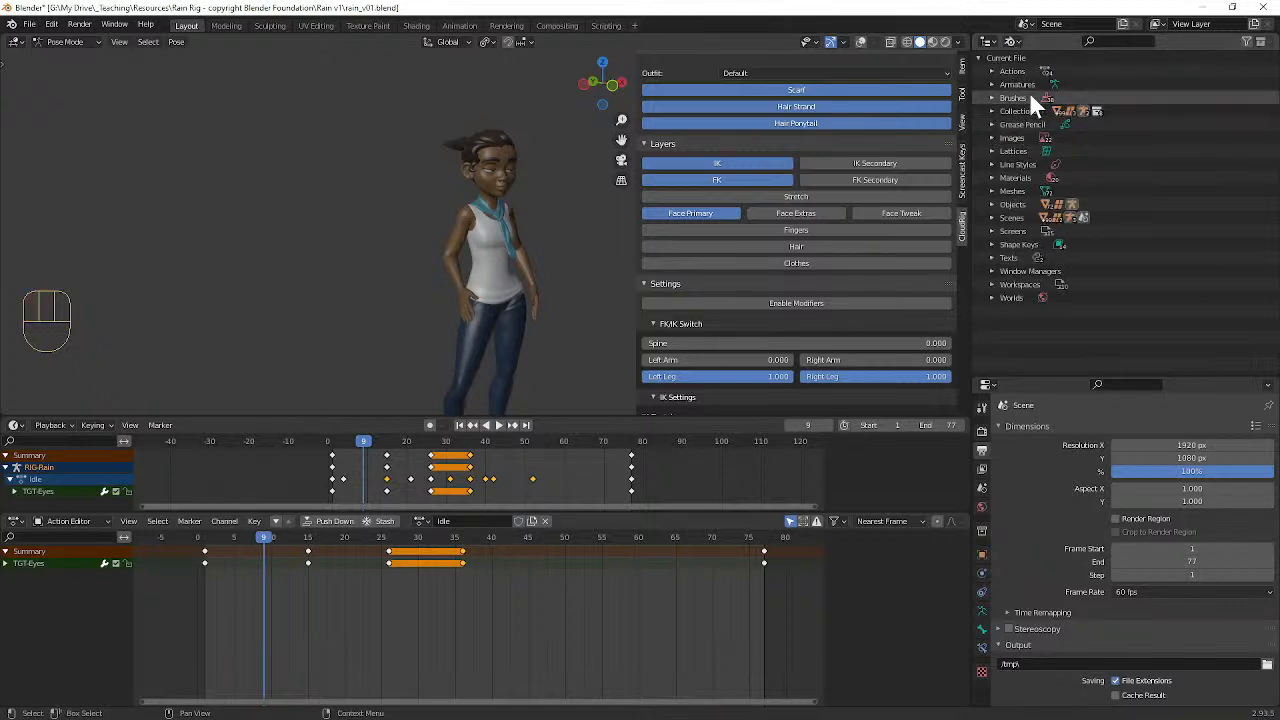
{"action": "left_click", "coordinate": [994, 69]}
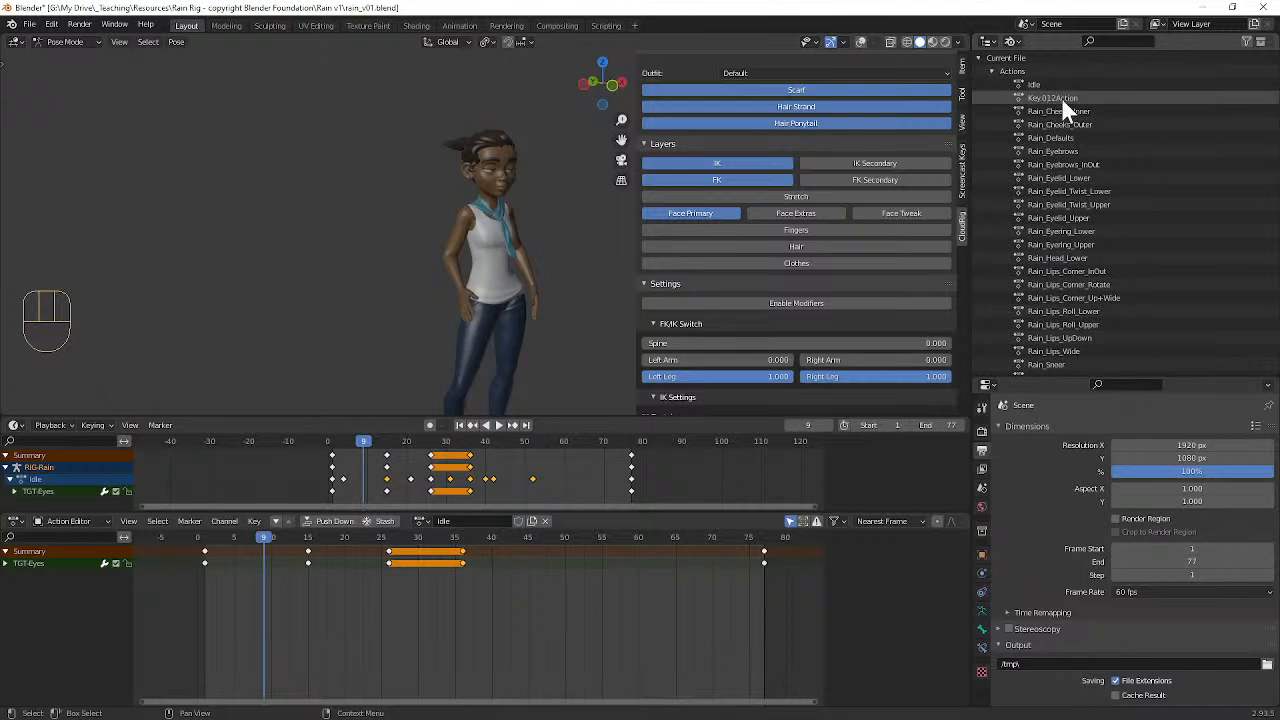
{"action": "scroll", "coordinate": [1066, 181], "scroll_direction": "down", "scroll_amount": 3}
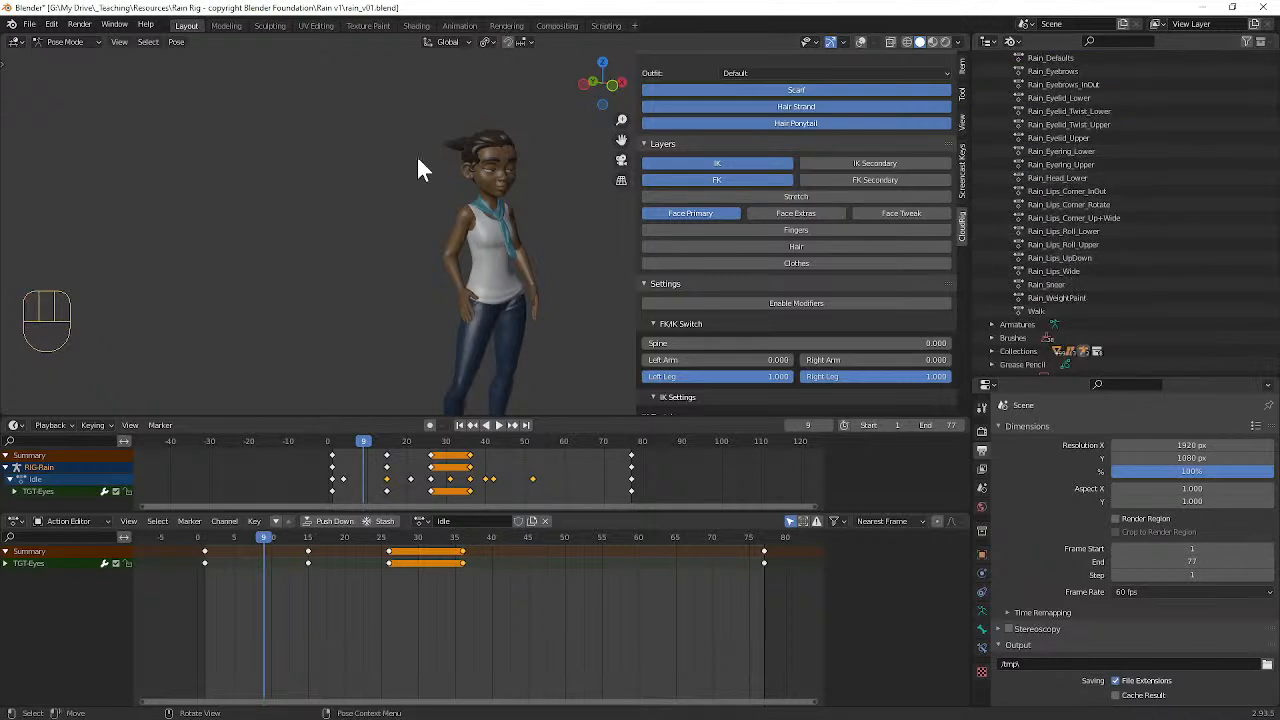
Step: Save the scene as a new file named rain_v01_demo2021.blend in the Rain v1 folder
{"action": "key", "text": "ctrl"}
{"action": "left_click", "coordinate": [30, 24]}
{"action": "left_click", "coordinate": [55, 122]}
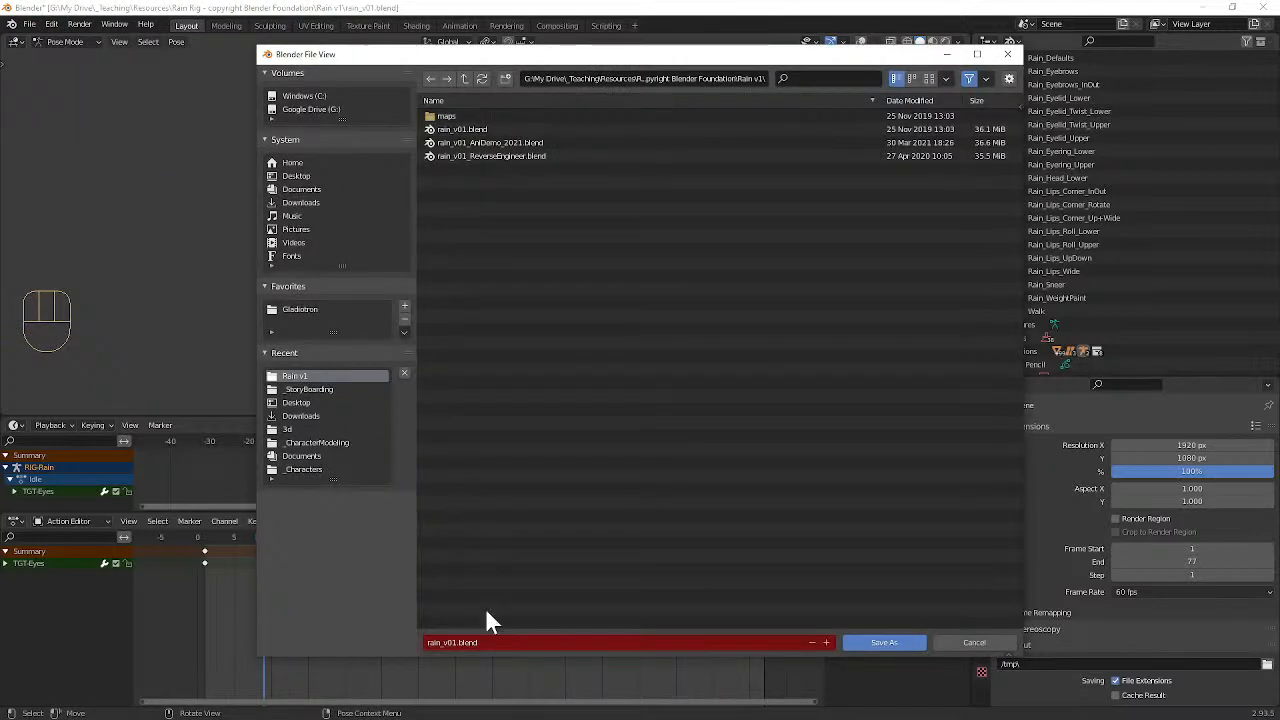
{"action": "left_click", "coordinate": [465, 642]}
{"action": "left_click", "coordinate": [457, 642]}
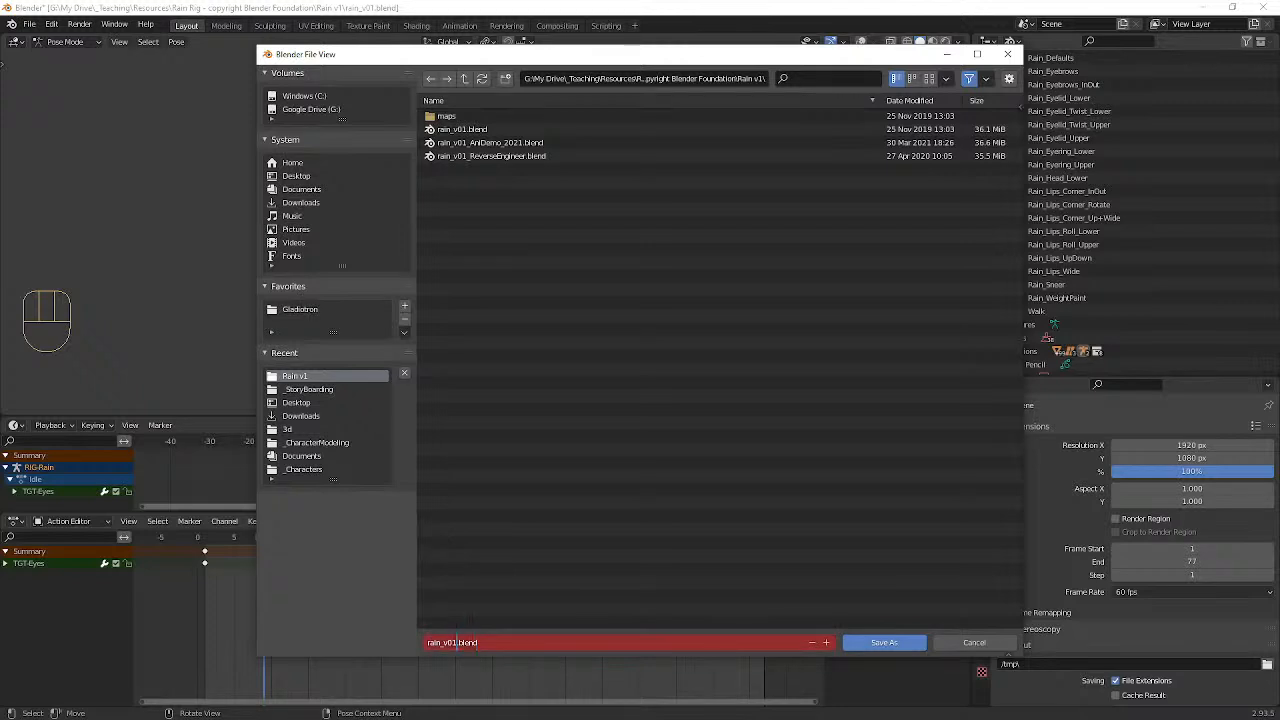
{"action": "type", "text": "_demo"}
{"action": "type", "text": "2010"}
{"action": "key", "text": "BackSpace"}
{"action": "key", "text": "BackSpace"}
{"action": "type", "text": "21"}
{"action": "key", "text": "Return"}
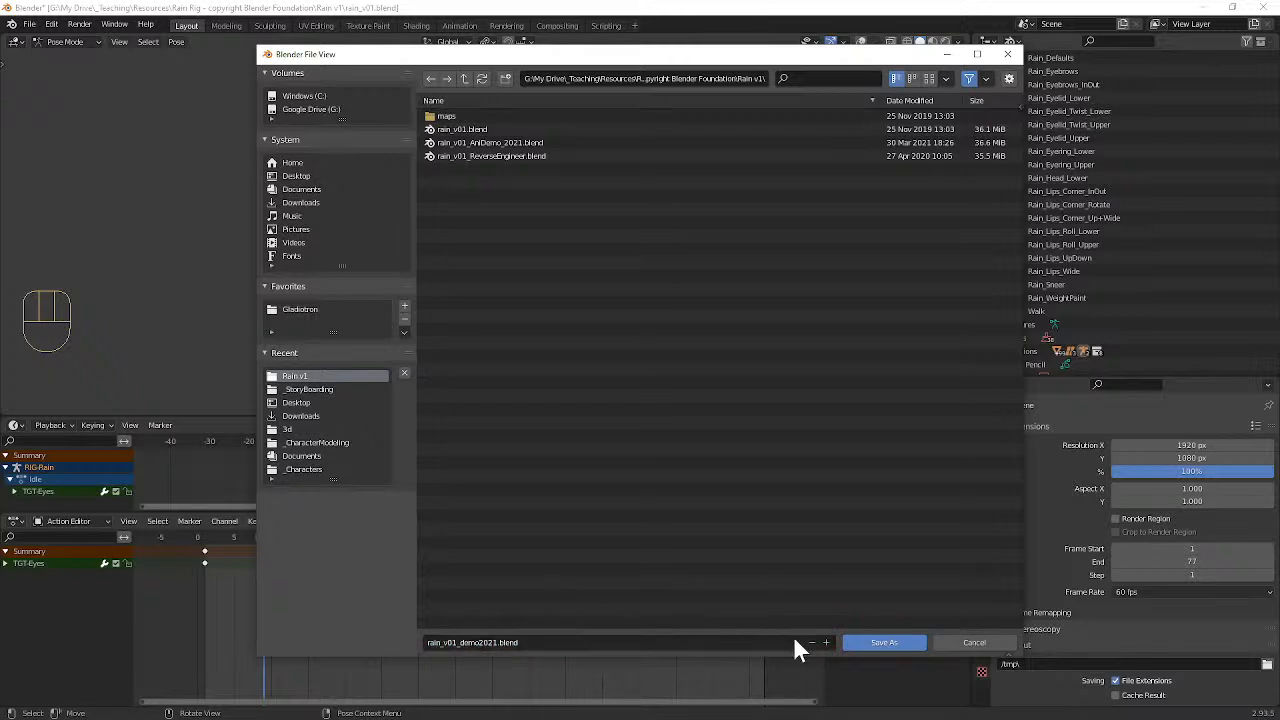
{"action": "left_click", "coordinate": [863, 645]}
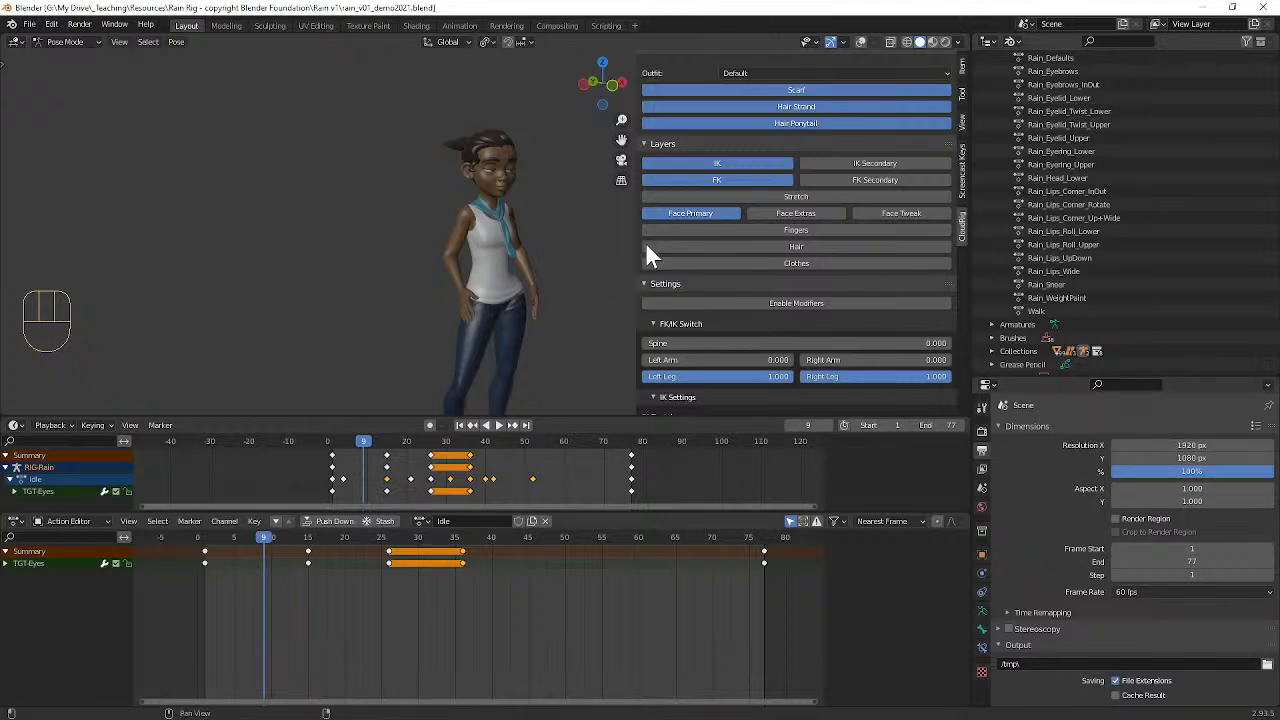
Step: Delete all actions from Key.012Action through Rain_WeightPaint in the outliner, keeping only Idle and Walk
{"action": "scroll", "coordinate": [1101, 173], "scroll_direction": "up", "scroll_amount": 2}
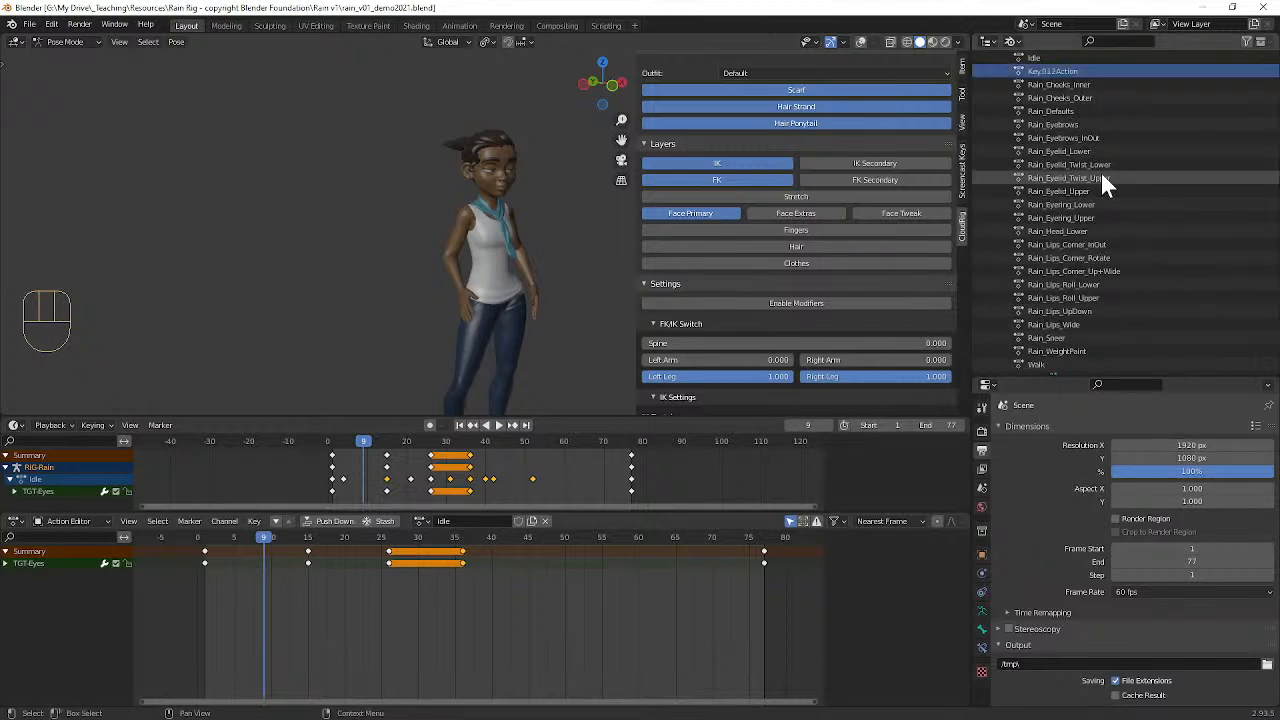
{"action": "left_click", "coordinate": [1068, 70]}
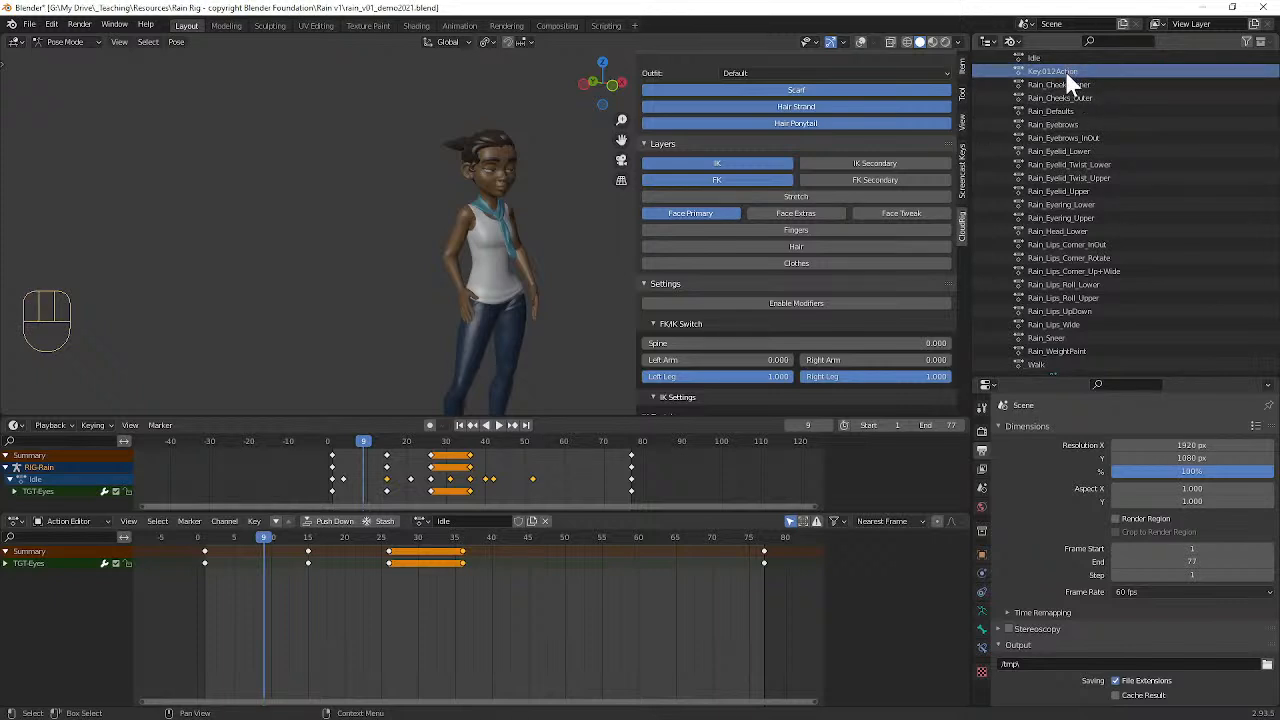
{"action": "scroll", "coordinate": [1070, 130], "scroll_direction": "up", "scroll_amount": 1}
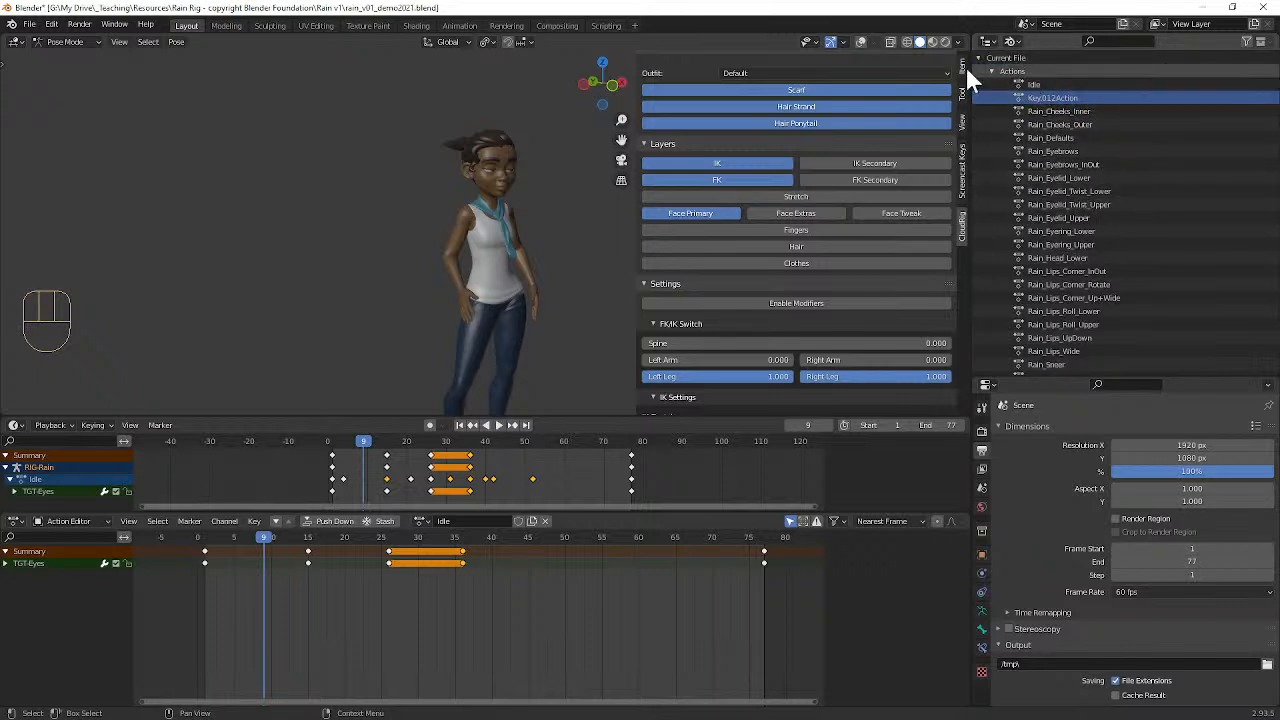
{"action": "scroll", "coordinate": [1061, 237], "scroll_direction": "down", "scroll_amount": 4}
{"action": "left_click", "coordinate": [1043, 272], "text": "shift"}
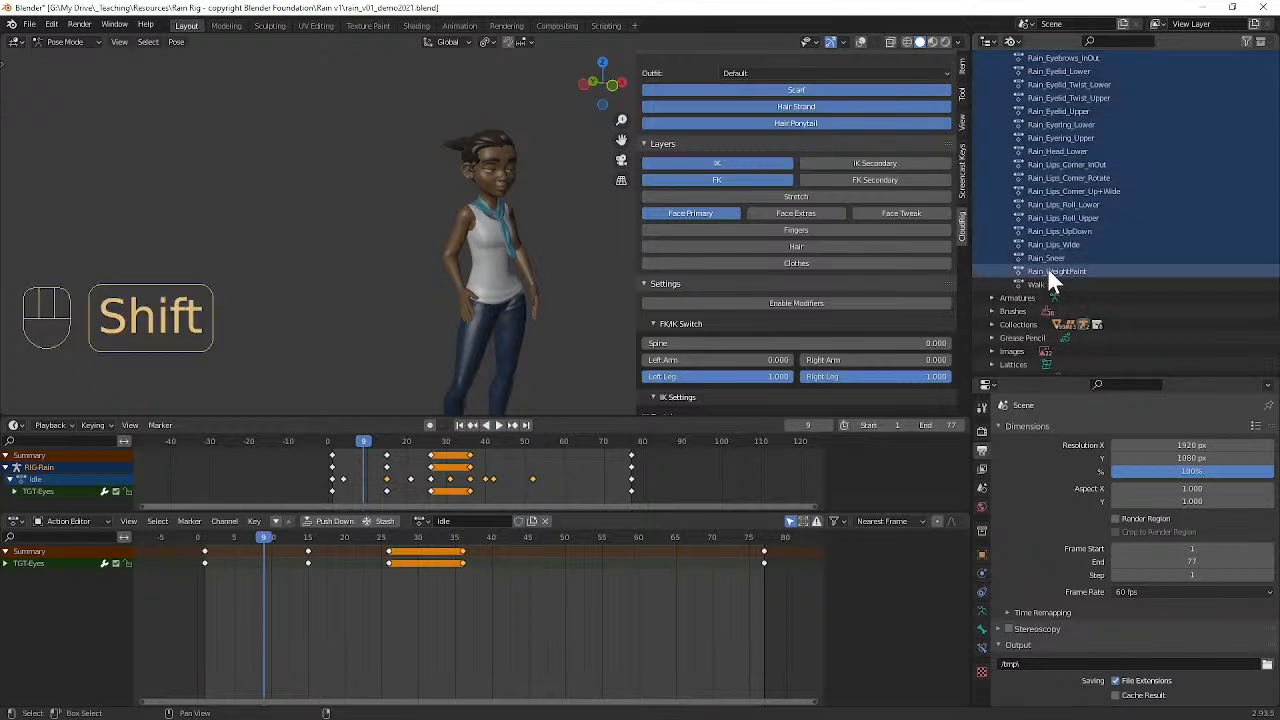
{"action": "key", "text": "x"}
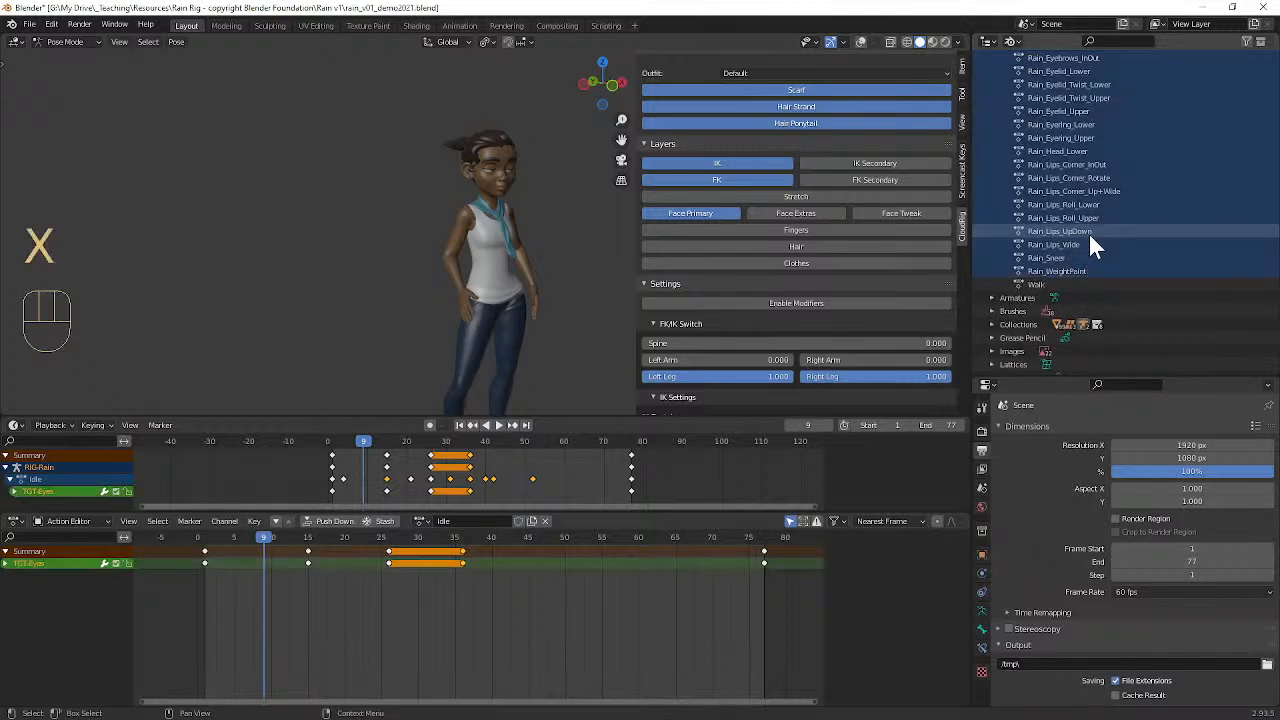
{"action": "right_click", "coordinate": [1090, 236]}
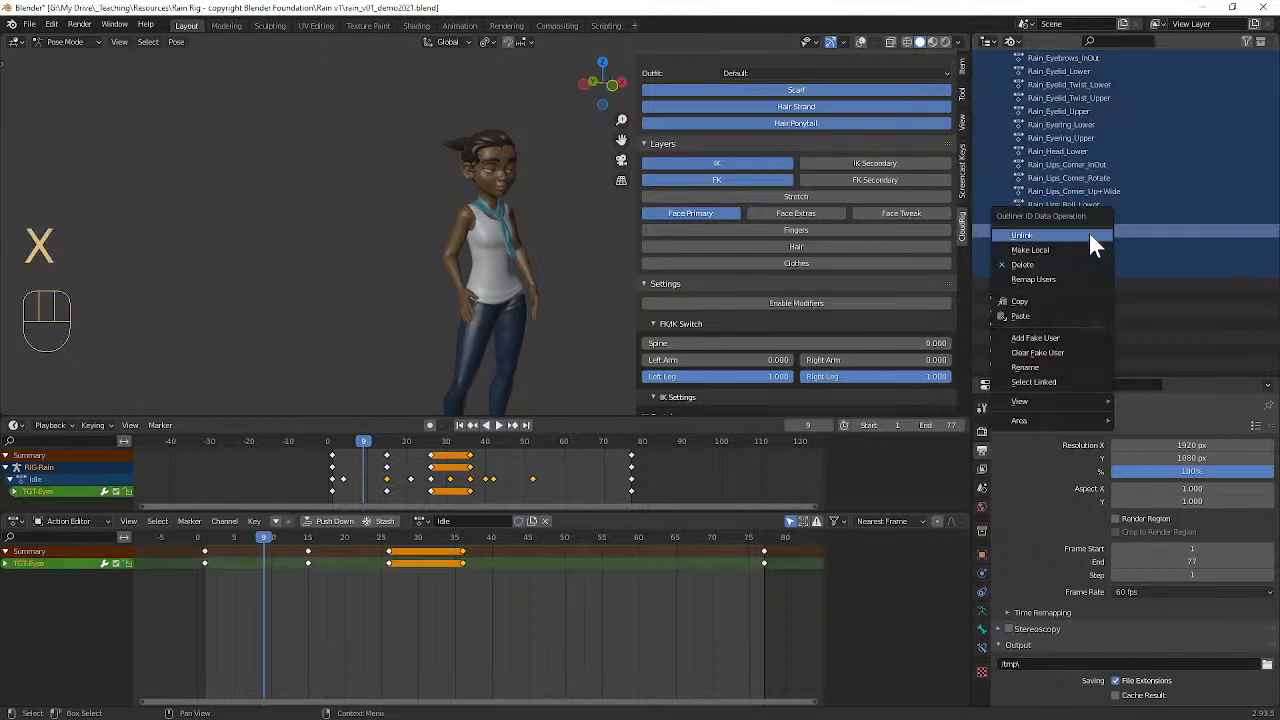
{"action": "left_click", "coordinate": [1036, 266]}
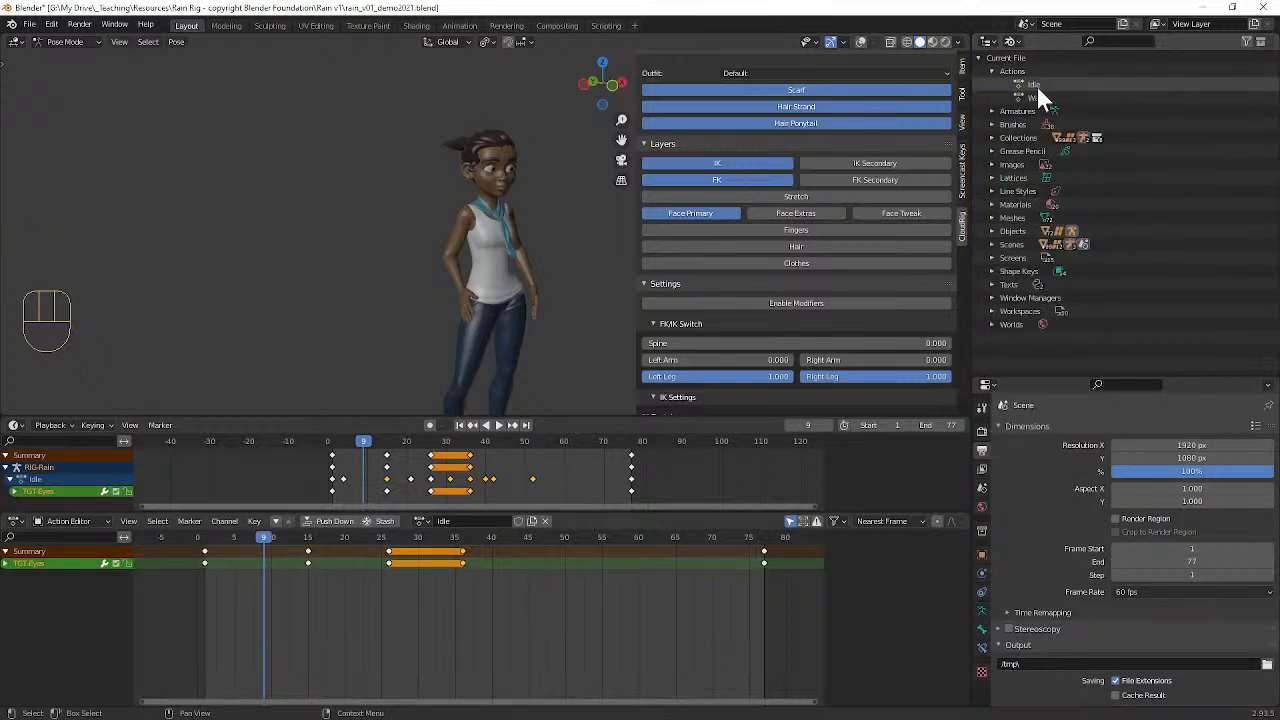
Step: Save the scene as a new version named rain_v01_demo2021_01.blend in the Rain v1 folder
{"action": "left_click", "coordinate": [30, 24]}
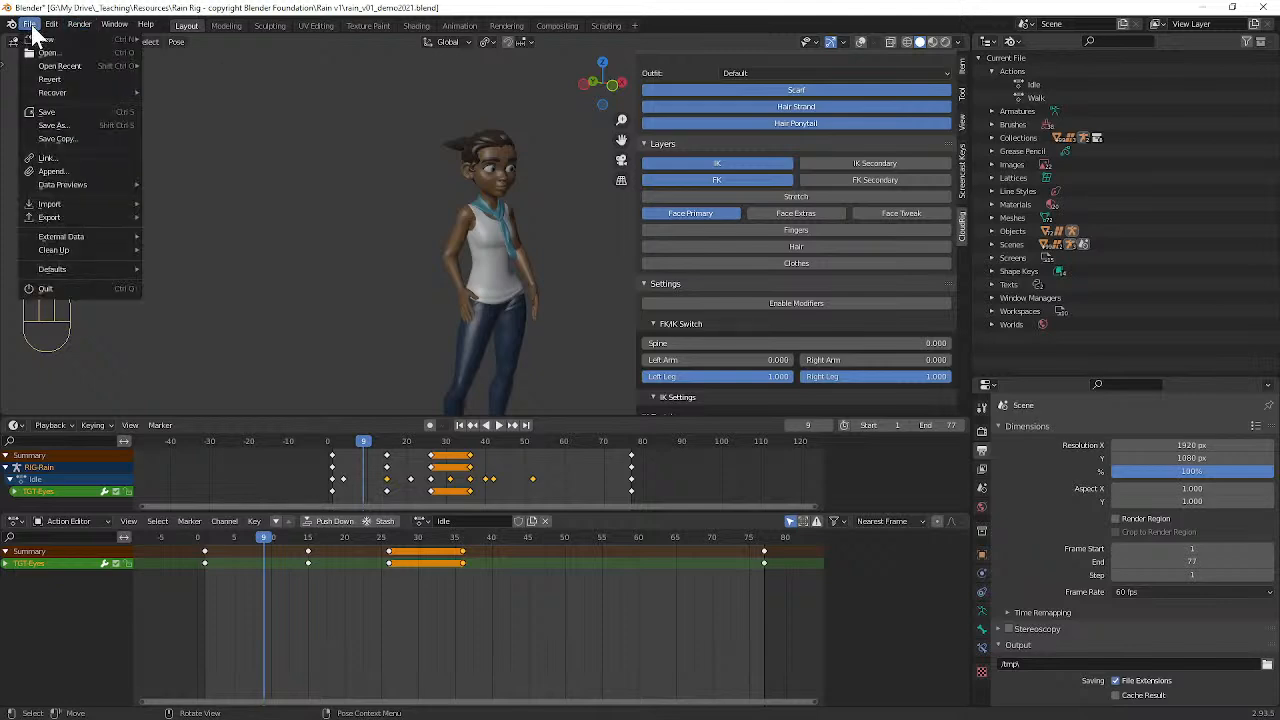
{"action": "left_click", "coordinate": [70, 126]}
{"action": "left_click", "coordinate": [468, 653]}
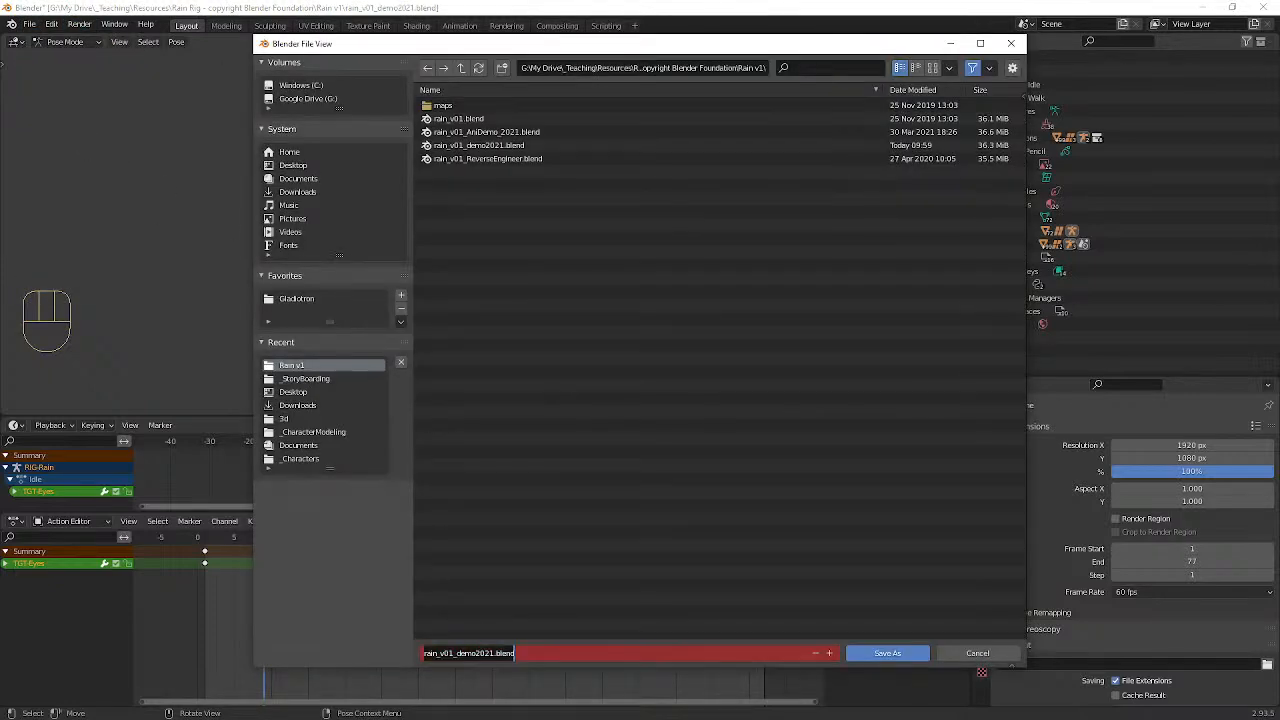
{"action": "left_click", "coordinate": [494, 653]}
{"action": "type", "text": "_0"}
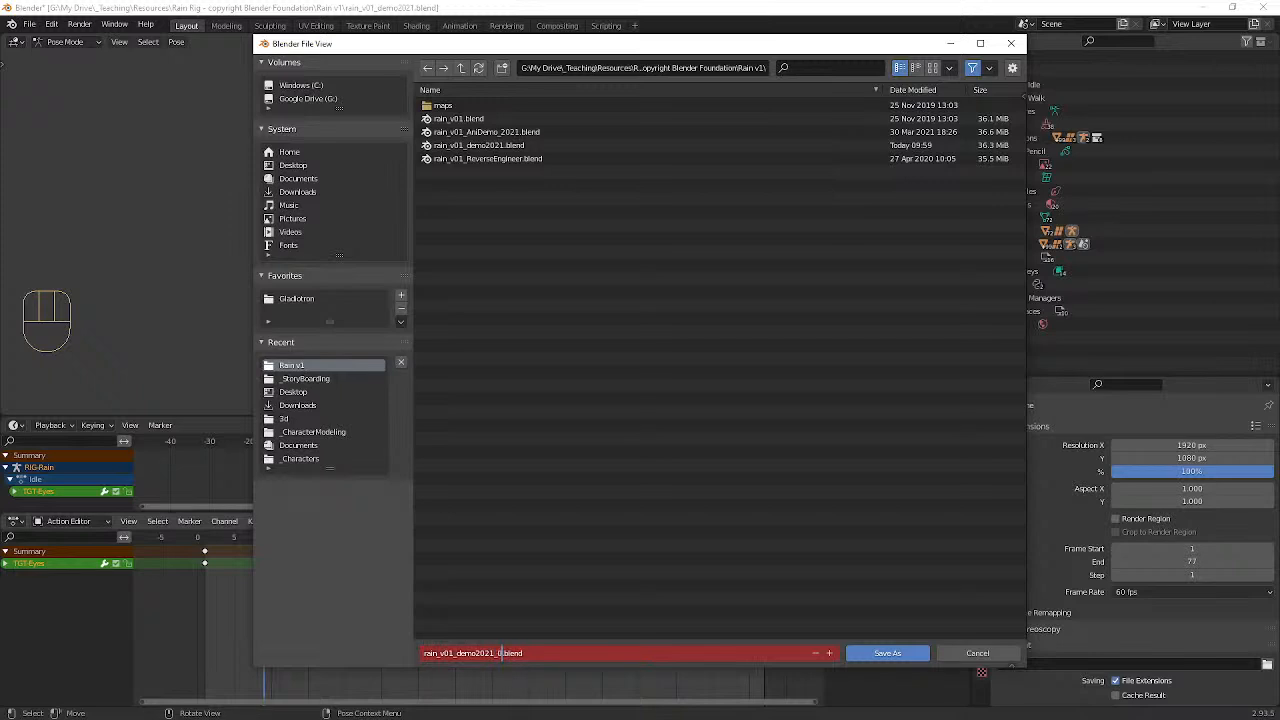
{"action": "type", "text": "1"}
{"action": "key", "text": "Return"}
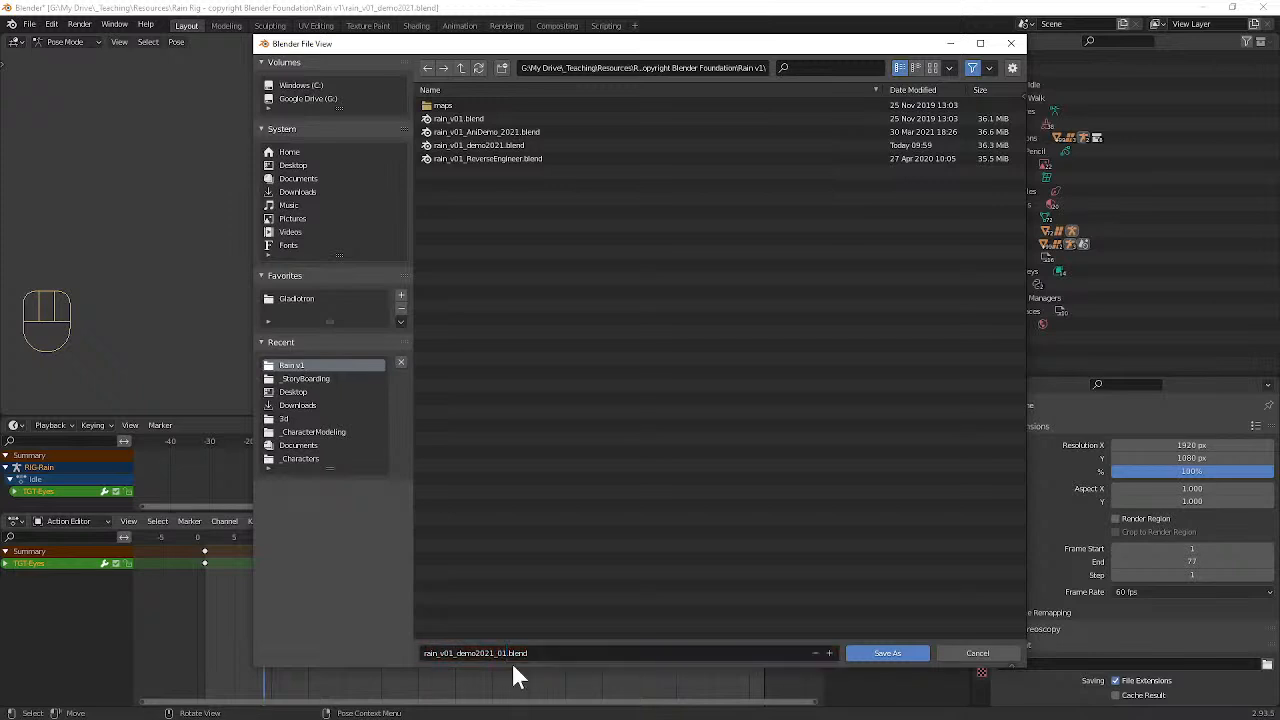
{"action": "left_click", "coordinate": [863, 653]}
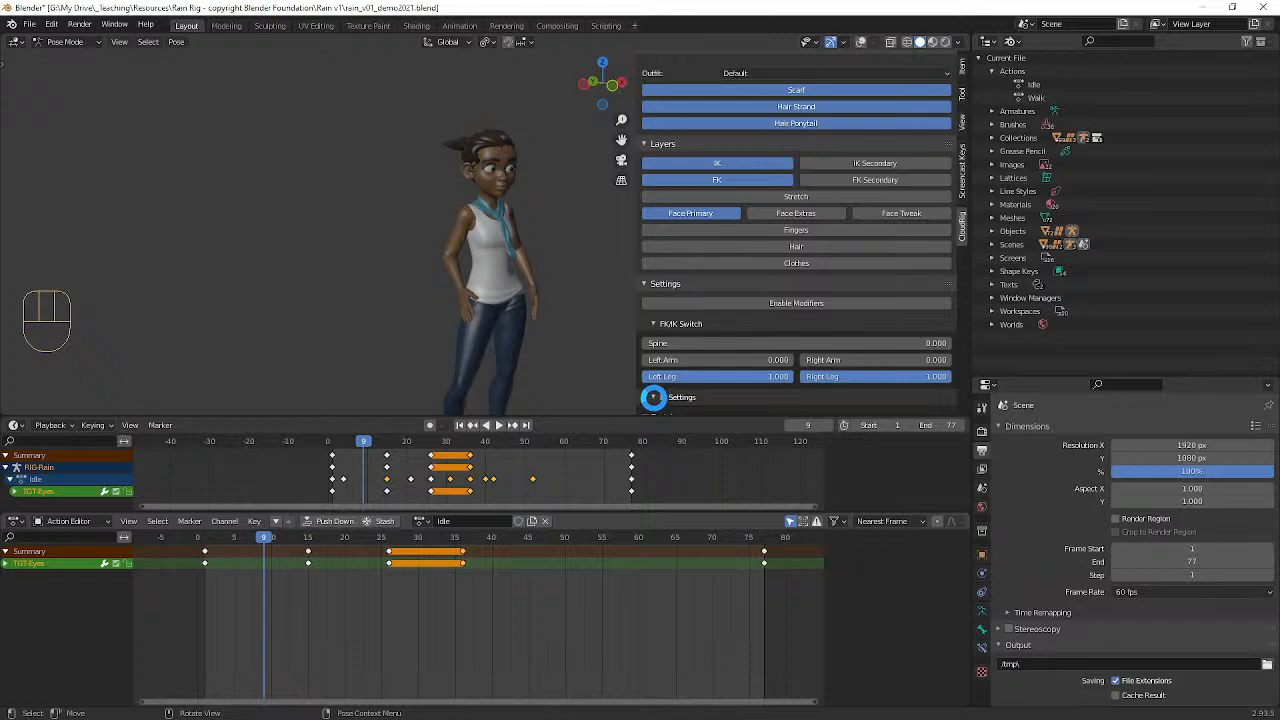
Step: Play back the Idle action on the character while viewing her from different angles, and stop the playback
{"action": "scroll", "coordinate": [517, 255], "scroll_direction": "up", "scroll_amount": 5}
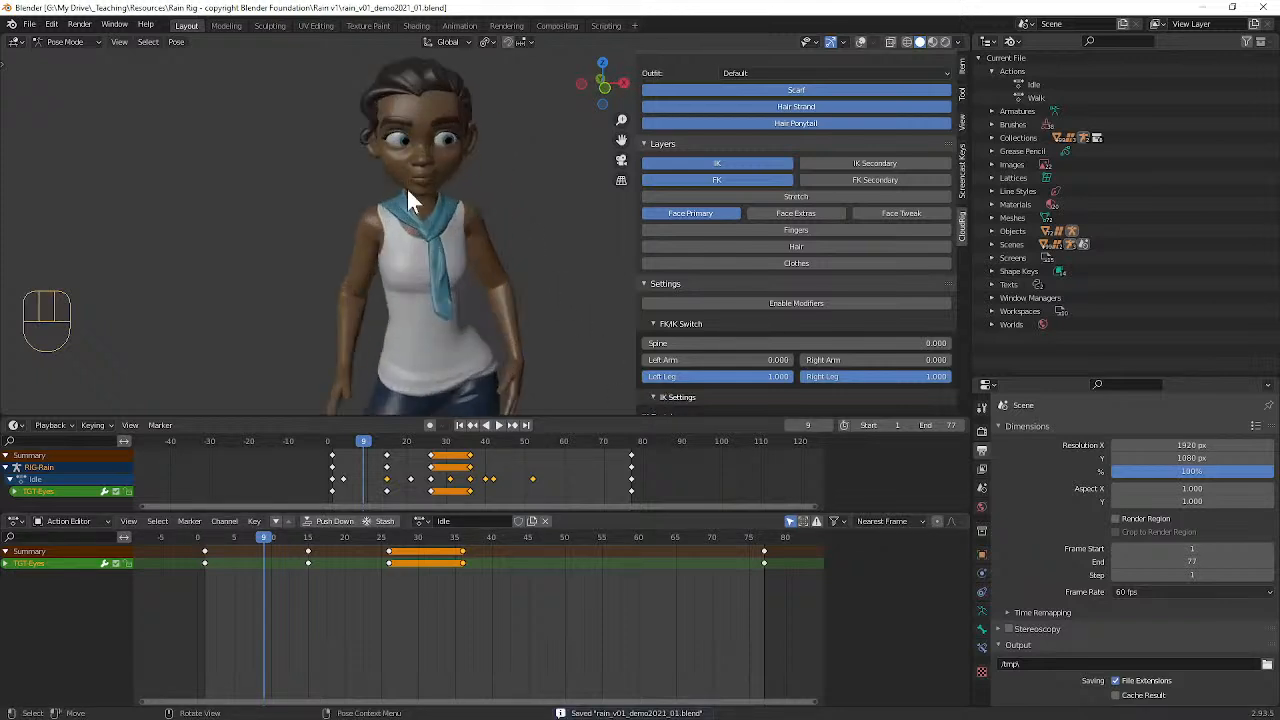
{"action": "left_click_drag", "start_coordinate": [363, 443], "coordinate": [267, 430]}
{"action": "key", "text": "space"}
{"action": "middle_click_drag", "start_coordinate": [371, 268], "coordinate": [444, 237]}
{"action": "scroll", "coordinate": [420, 238], "scroll_direction": "down", "scroll_amount": 4}
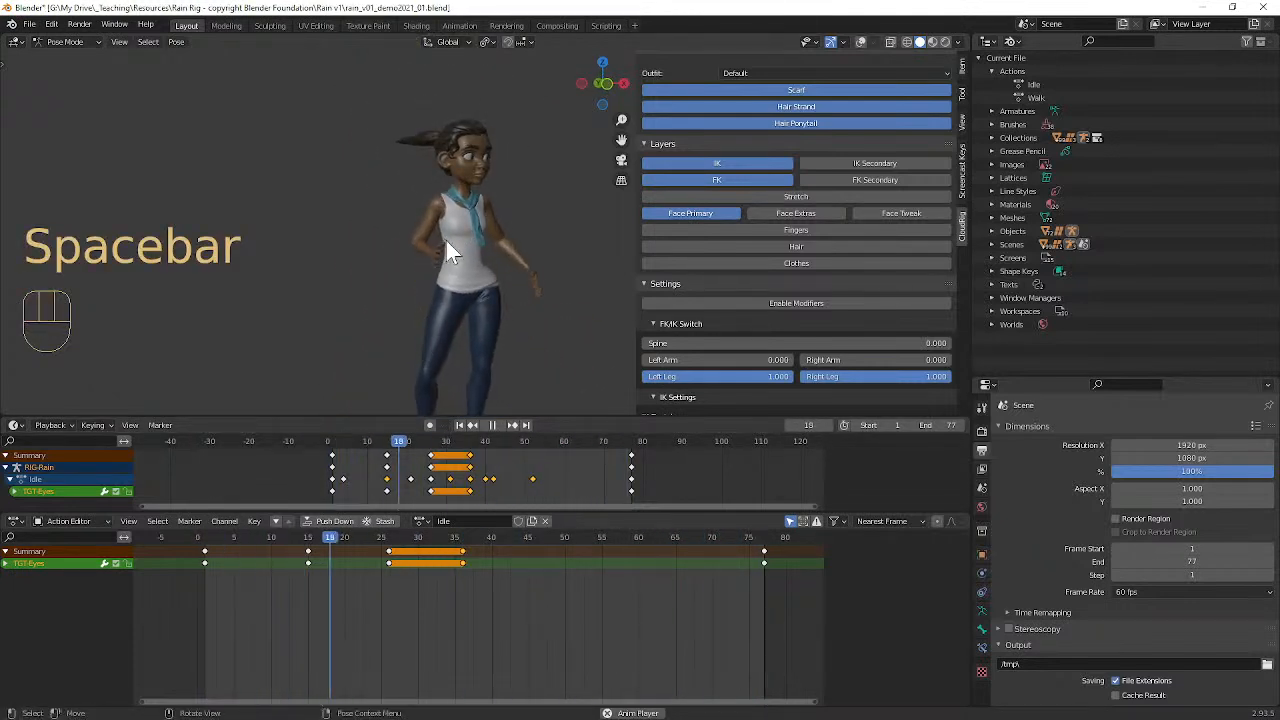
{"action": "key", "text": "space"}
Step: Switch the rig's active action to Walk, back to Idle, and to Walk again to compare the two
{"action": "left_click", "coordinate": [421, 521]}
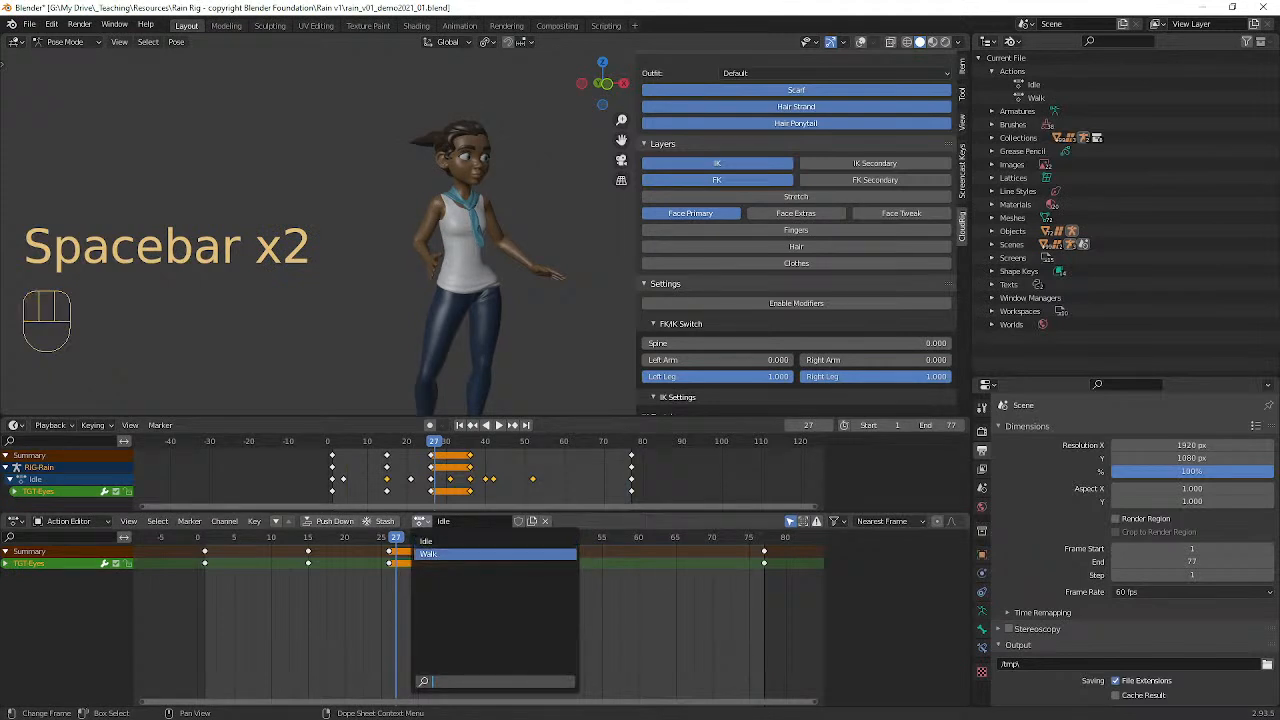
{"action": "left_click", "coordinate": [450, 553]}
{"action": "left_click", "coordinate": [424, 519]}
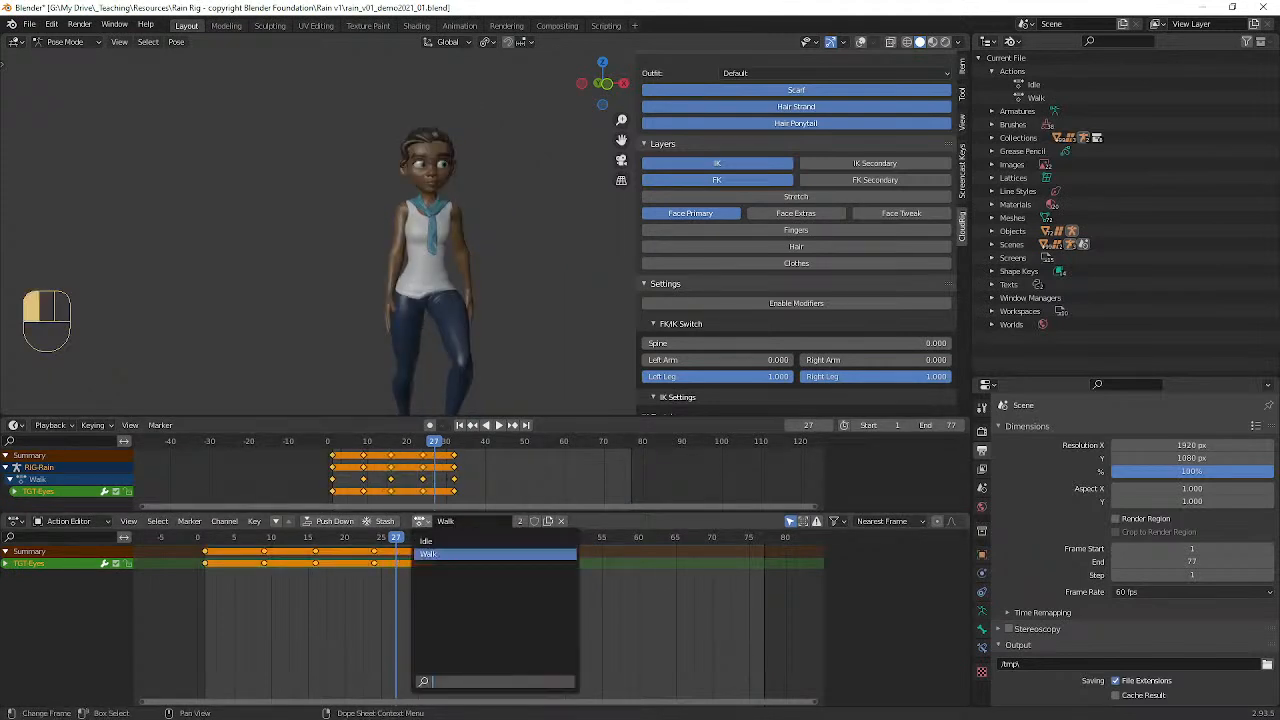
{"action": "left_click", "coordinate": [430, 541]}
{"action": "left_click", "coordinate": [421, 520]}
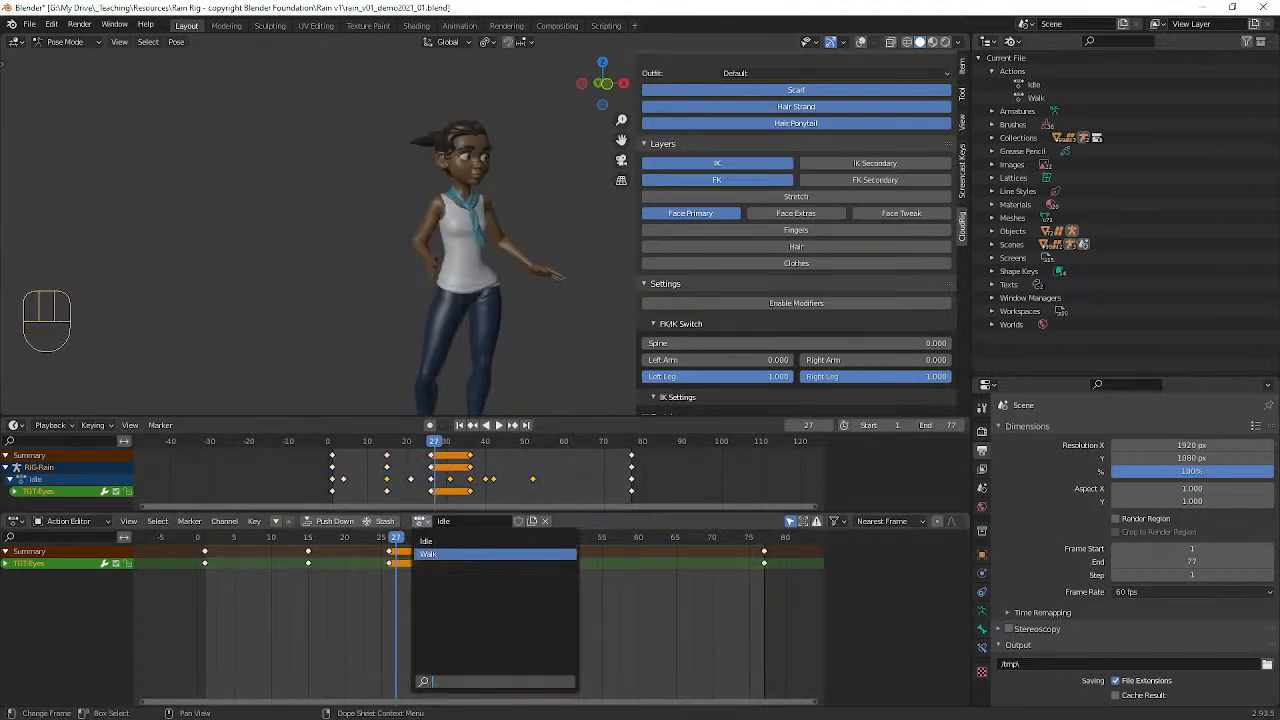
{"action": "left_click", "coordinate": [434, 560]}
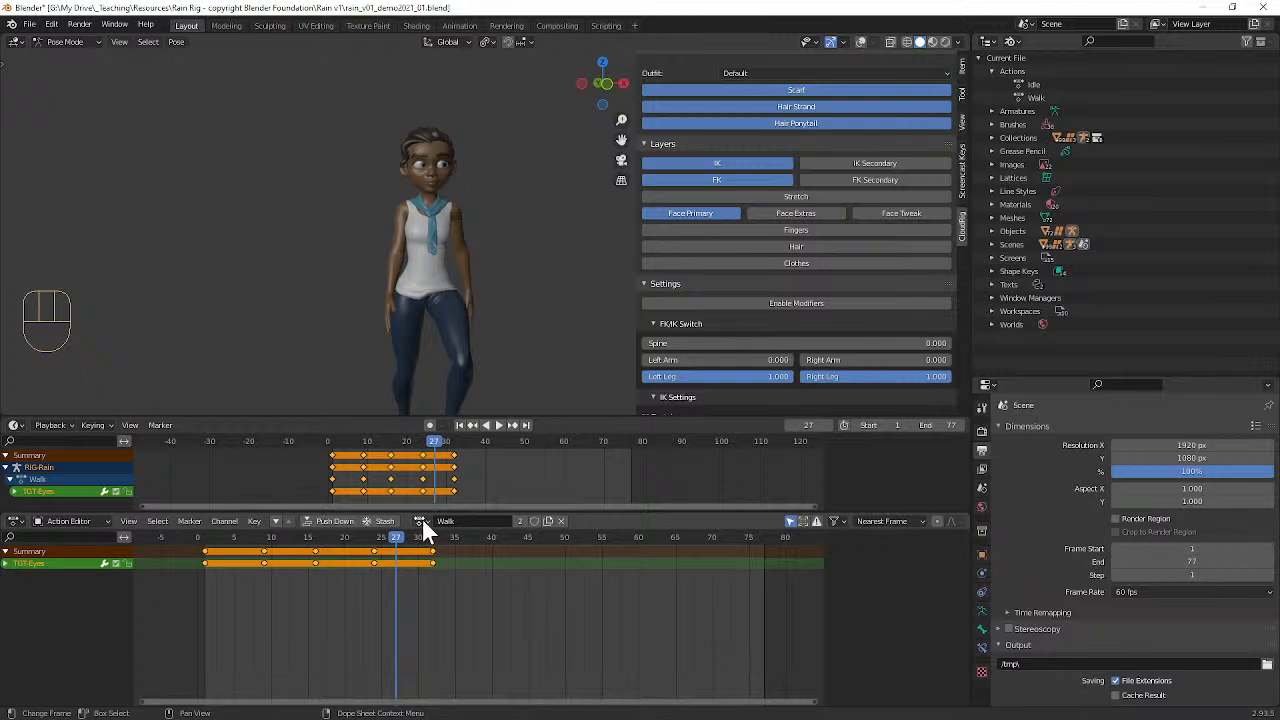
{"action": "middle_click_drag", "start_coordinate": [447, 320], "coordinate": [426, 292]}
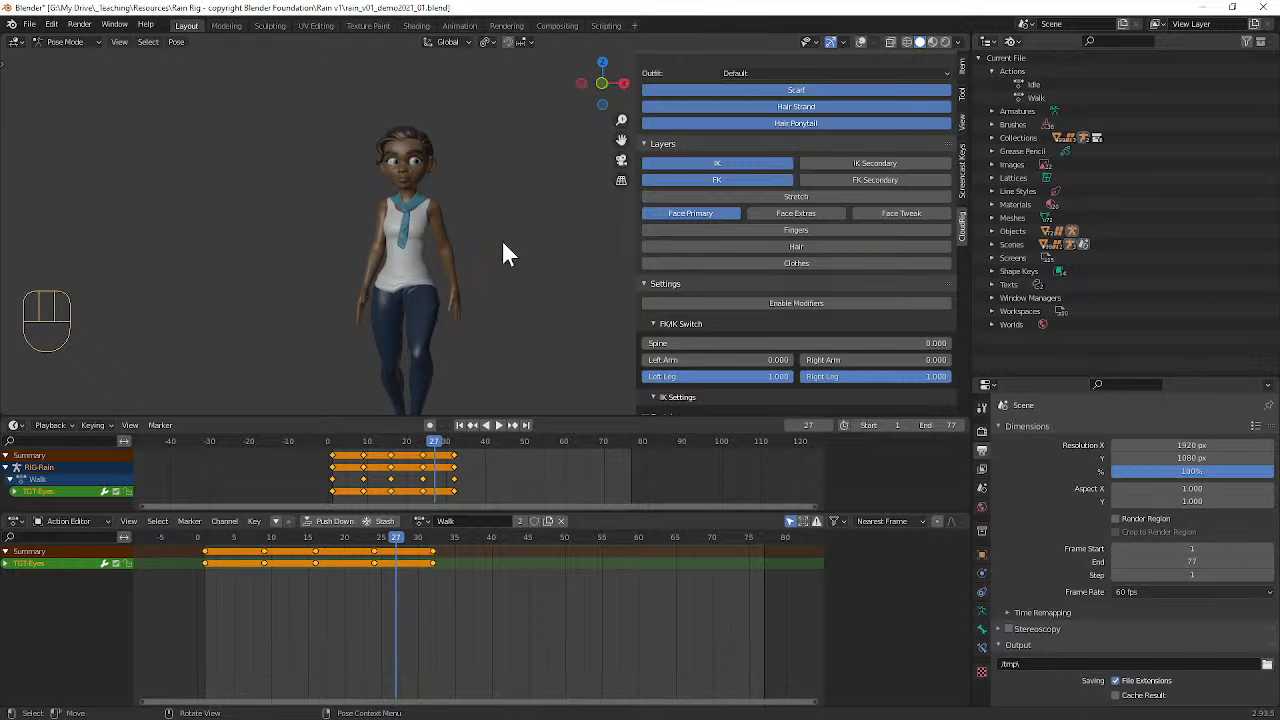
Step: Duplicate the Walk action as a new action and name it Attack
{"action": "middle_click_drag", "start_coordinate": [486, 234], "coordinate": [497, 231]}
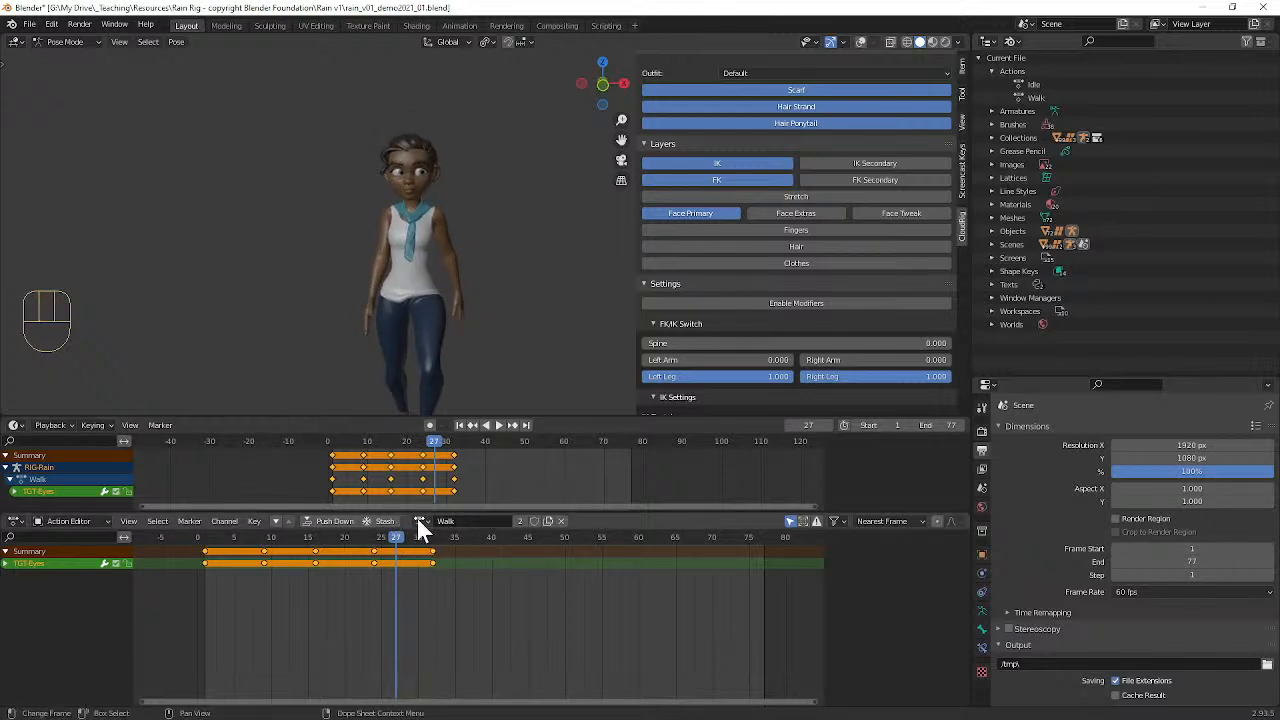
{"action": "left_click", "coordinate": [421, 521]}
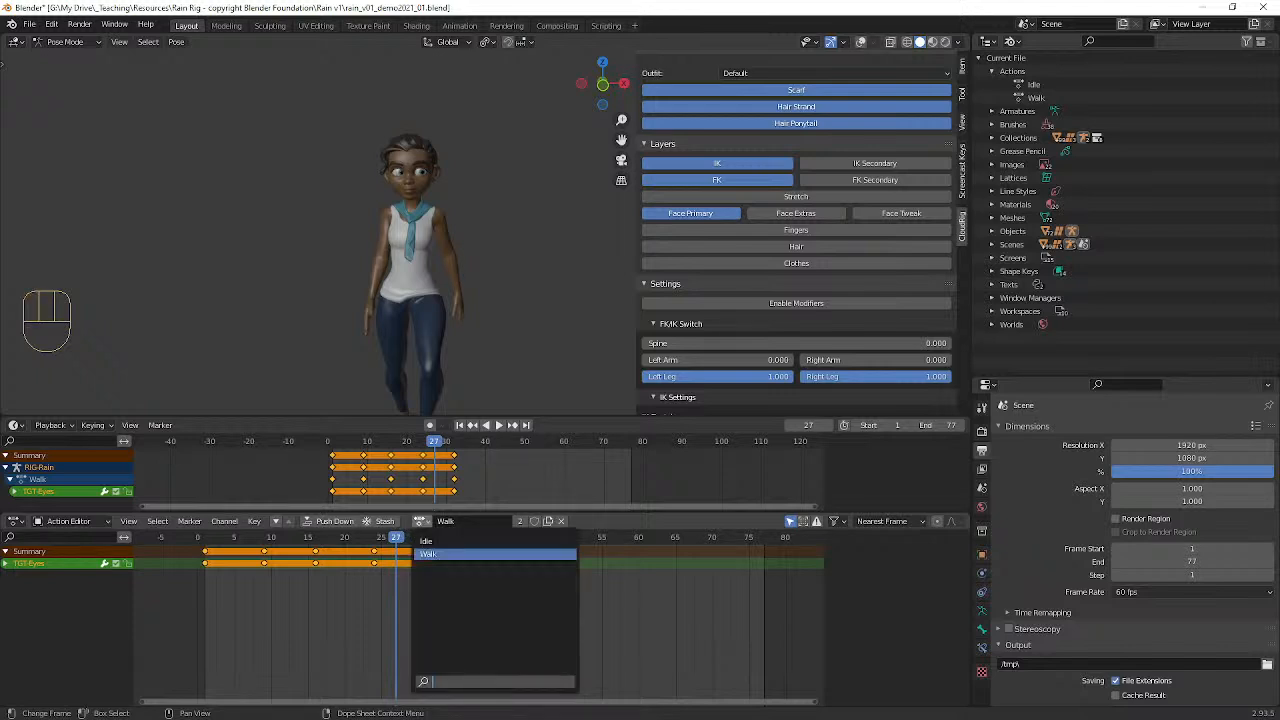
{"action": "left_click", "coordinate": [549, 520]}
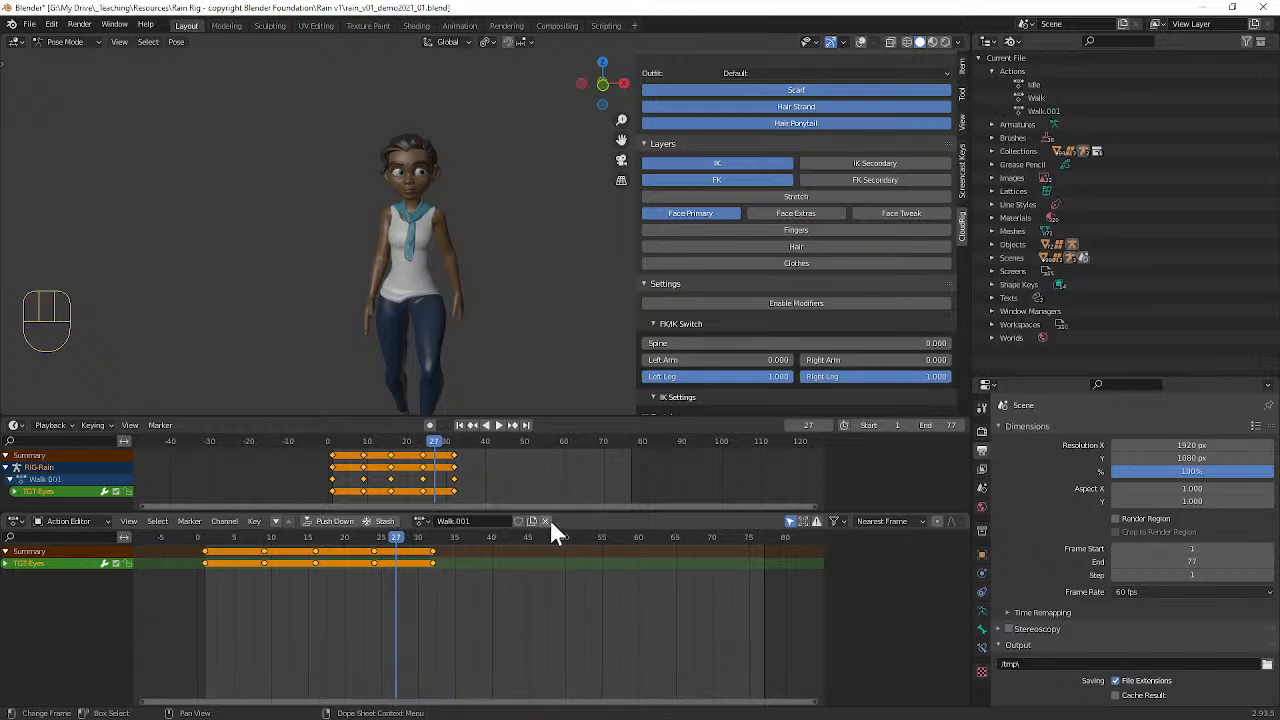
{"action": "left_click", "coordinate": [452, 521]}
{"action": "type", "text": "Attack"}
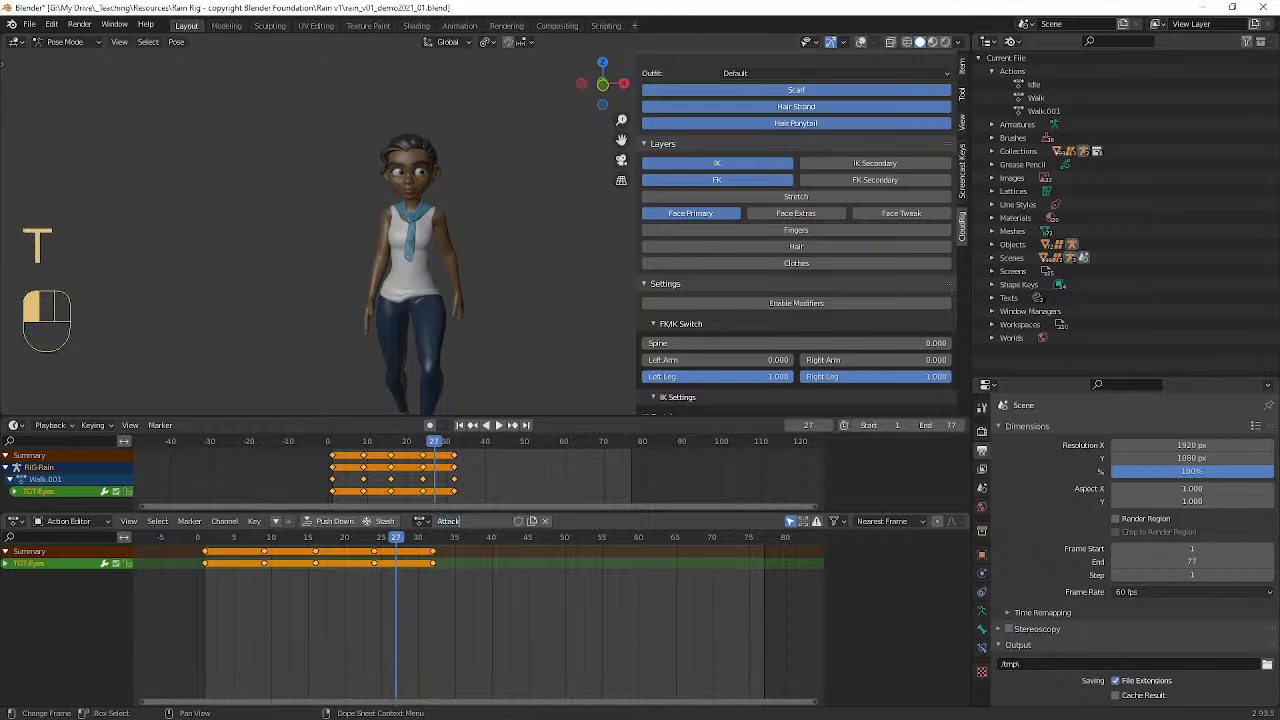
{"action": "key", "text": "Return"}
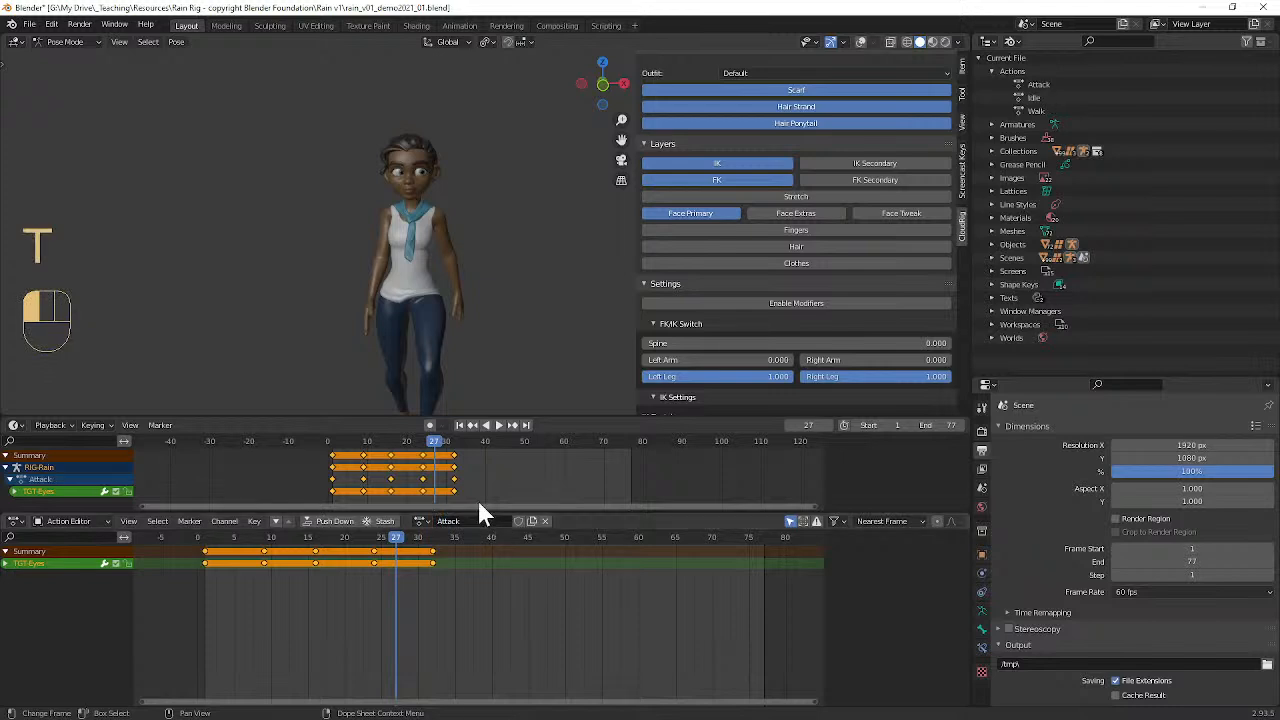
Step: Go to frame 1 and delete all of the eye target's keyframes from the Attack action
{"action": "left_click_drag", "start_coordinate": [202, 538], "coordinate": [206, 541]}
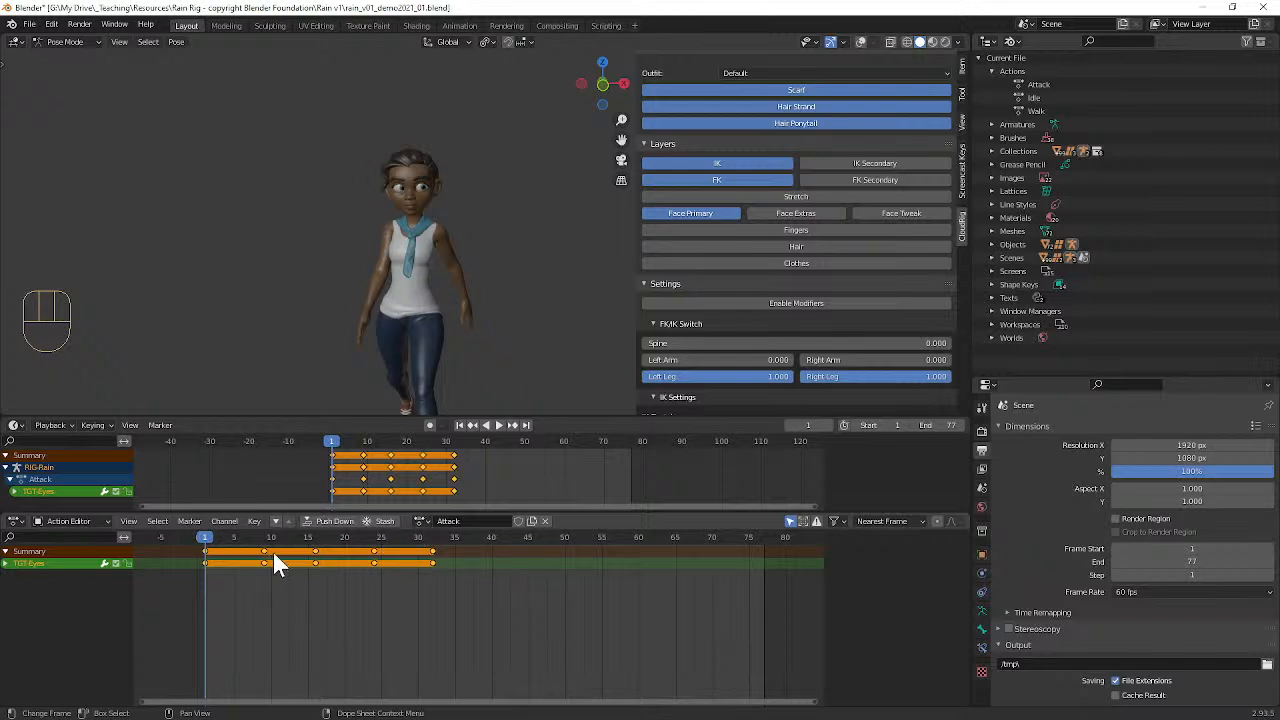
{"action": "key", "text": "a"}
{"action": "key", "text": "x"}
{"action": "left_click", "coordinate": [375, 566]}
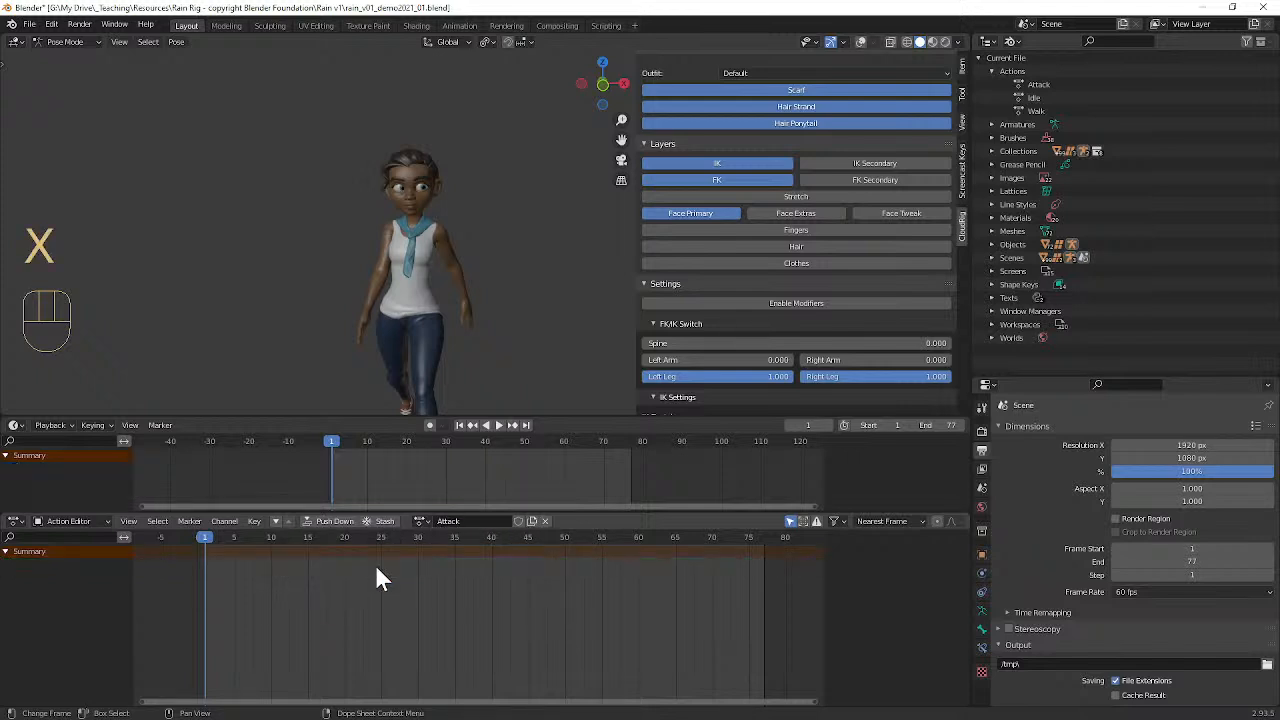
Step: Make Idle the rig's active action and select the eye target's key at frame 1
{"action": "left_click", "coordinate": [418, 521]}
{"action": "left_click", "coordinate": [432, 554]}
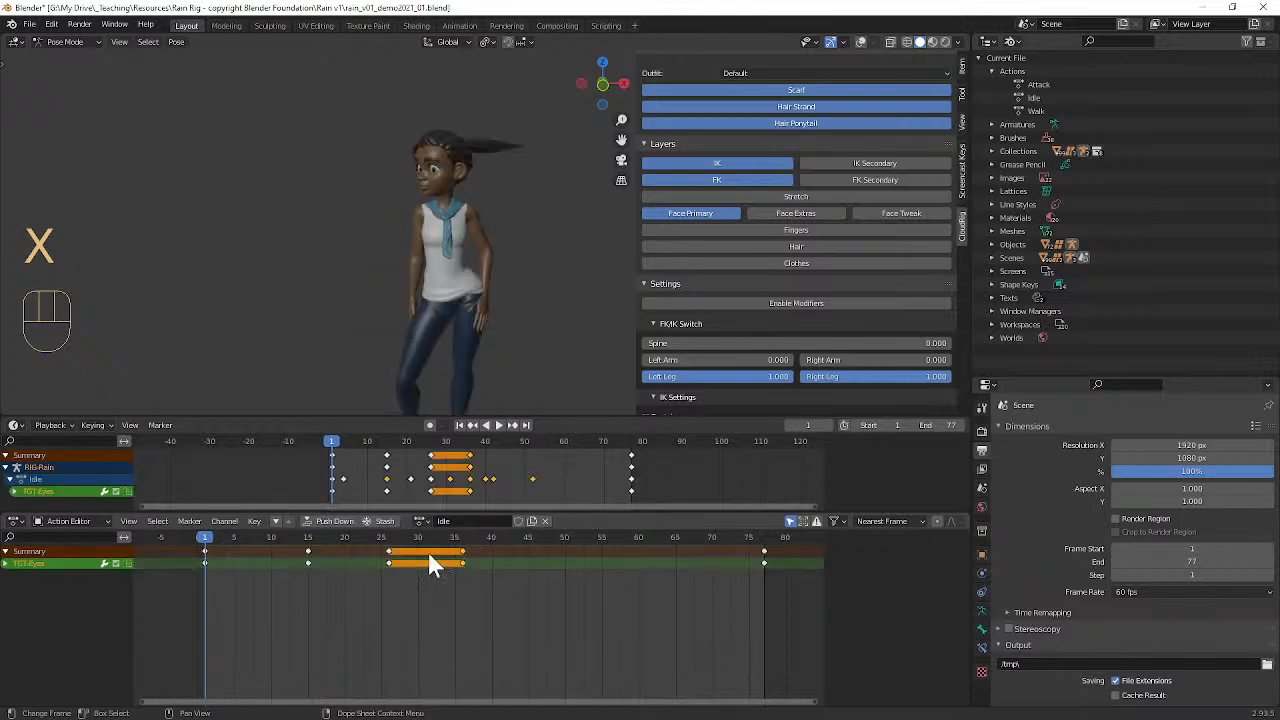
{"action": "left_click", "coordinate": [206, 537]}
{"action": "key", "text": "a"}
{"action": "left_click", "coordinate": [203, 559]}
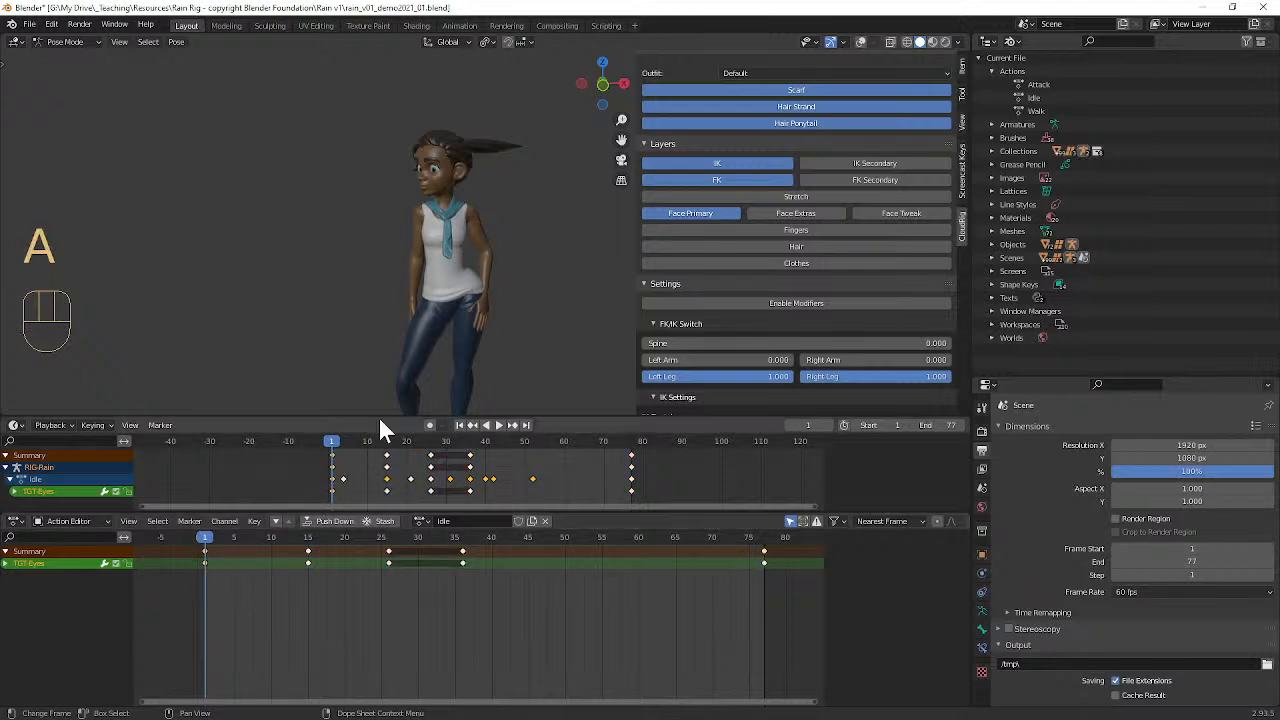
Step: Show the viewport overlays, select all of the rig's controls and copy their Idle pose at frame 1
{"action": "left_click", "coordinate": [862, 41]}
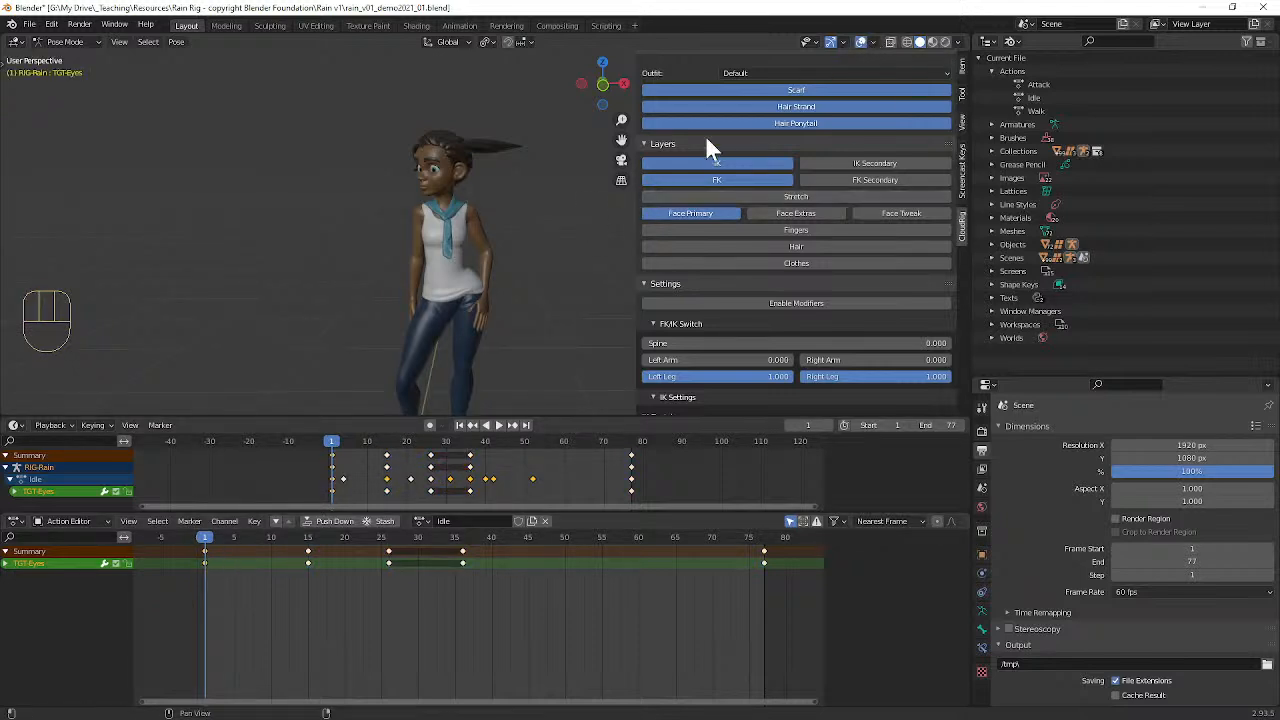
{"action": "middle_click_drag", "start_coordinate": [462, 199], "coordinate": [484, 224]}
{"action": "key", "text": "a"}
{"action": "key", "text": "ctrl"}
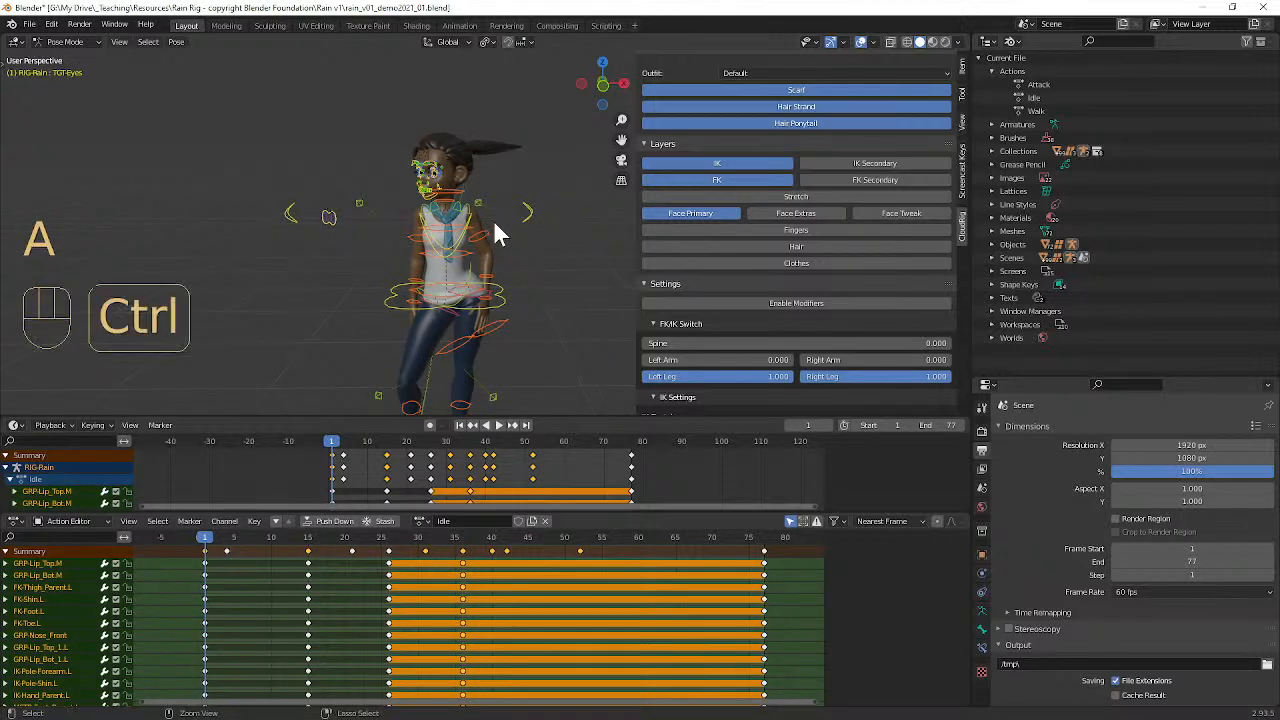
{"action": "key", "text": "ctrl+c"}
Step: Switch the active action to Attack, to Walk and back to Idle to compare their poses and keyframes
{"action": "left_click", "coordinate": [421, 520]}
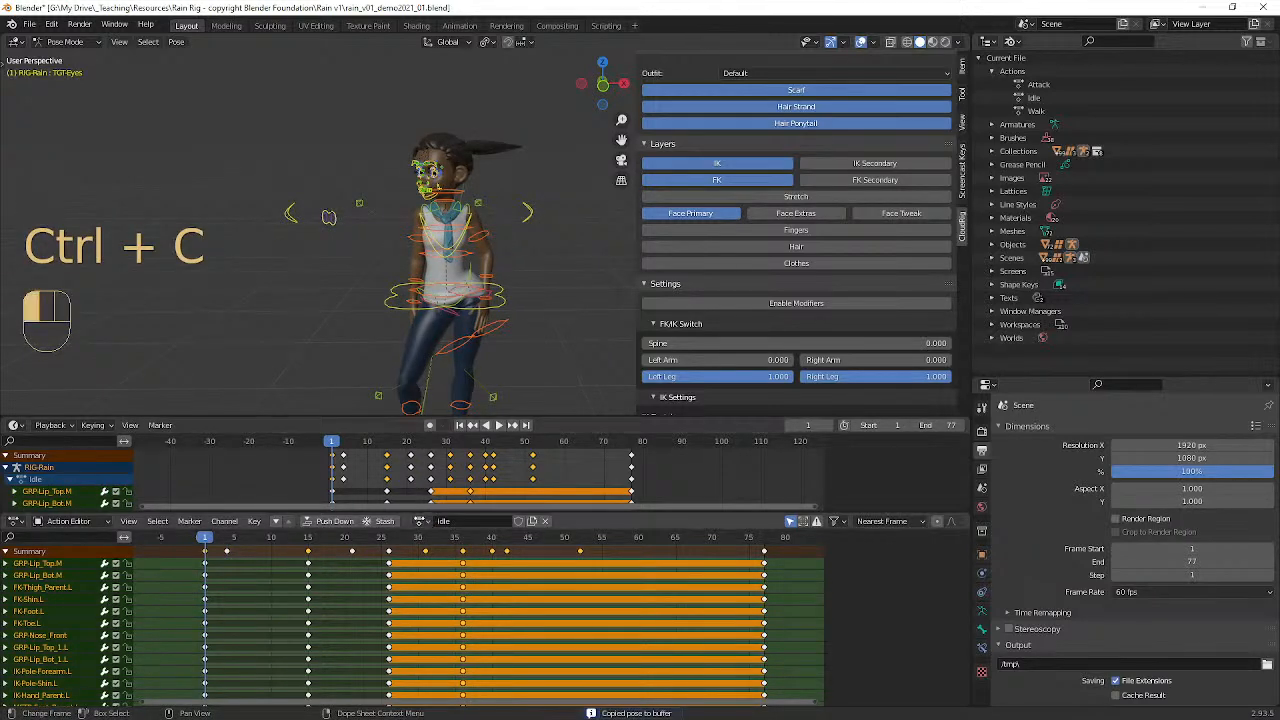
{"action": "left_click", "coordinate": [430, 541]}
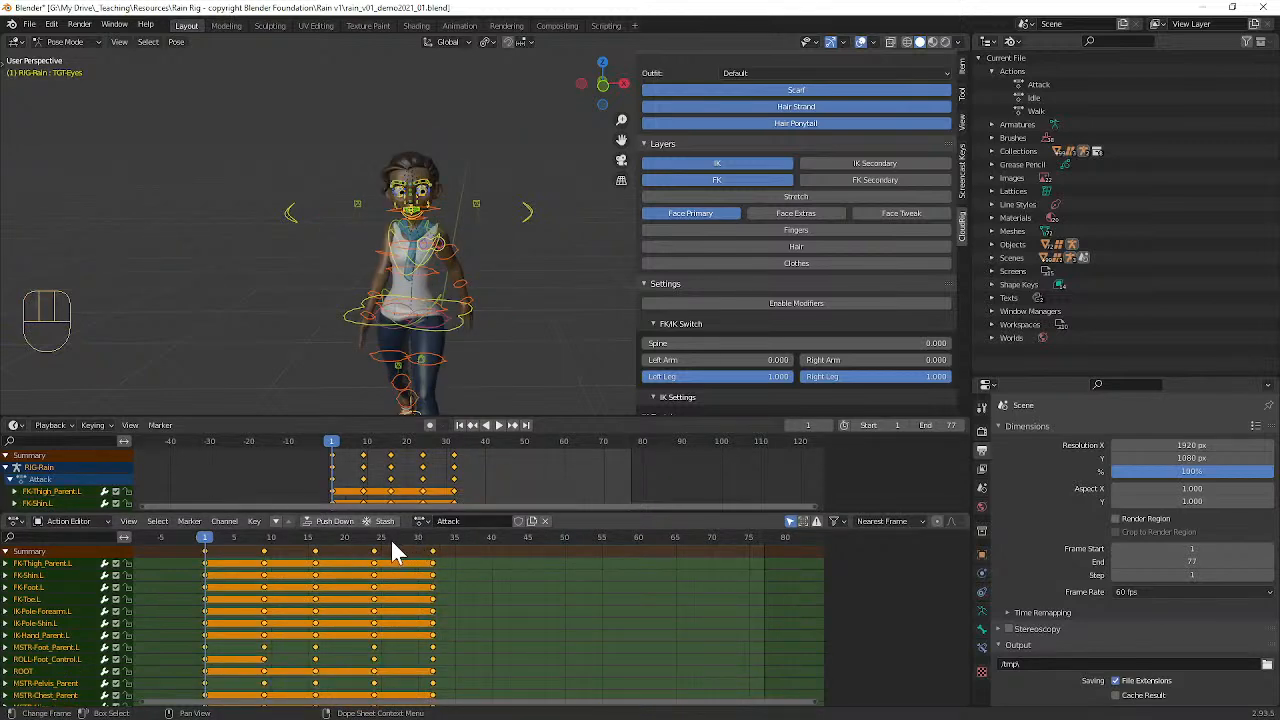
{"action": "left_click", "coordinate": [421, 520]}
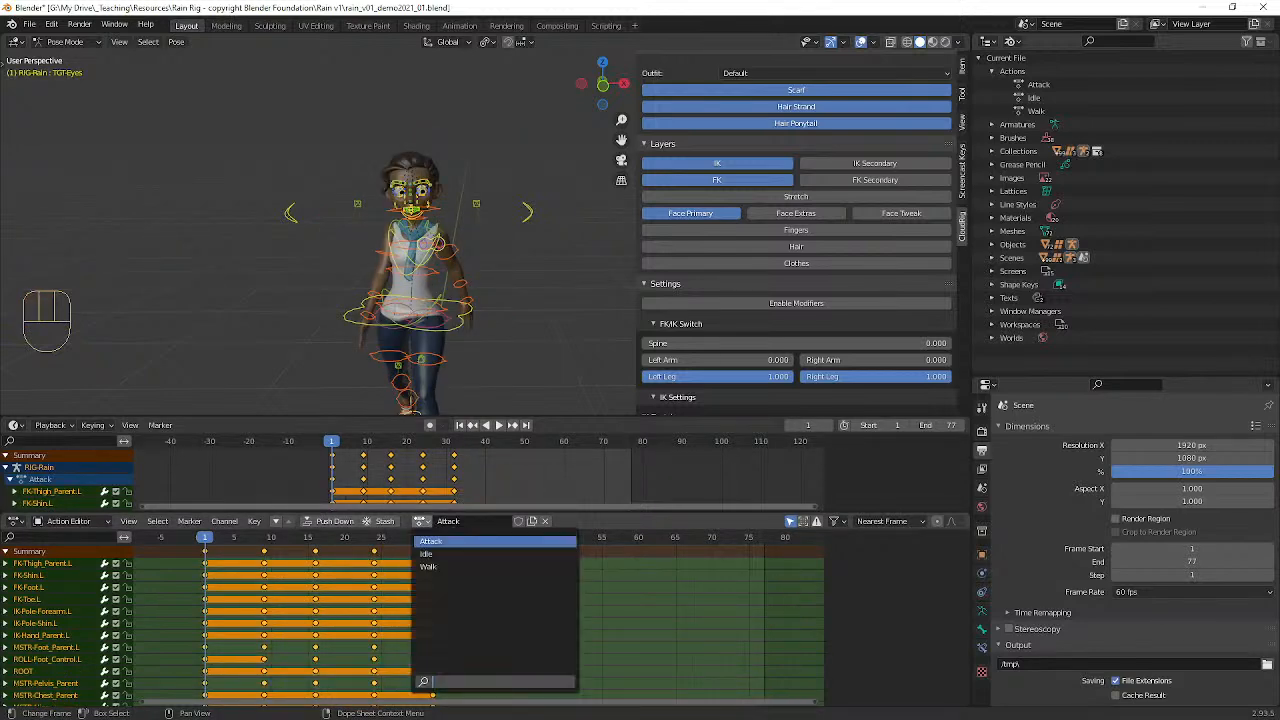
{"action": "left_click", "coordinate": [430, 566]}
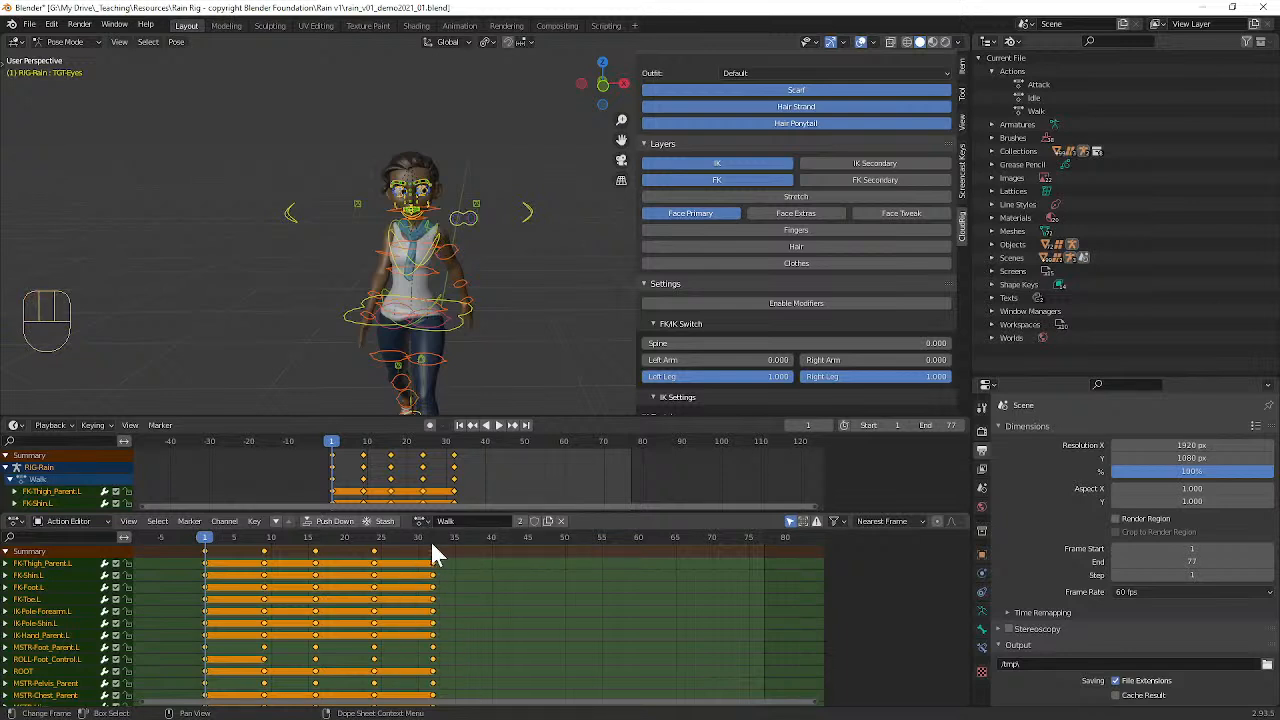
{"action": "left_click", "coordinate": [420, 520]}
{"action": "left_click", "coordinate": [432, 553]}
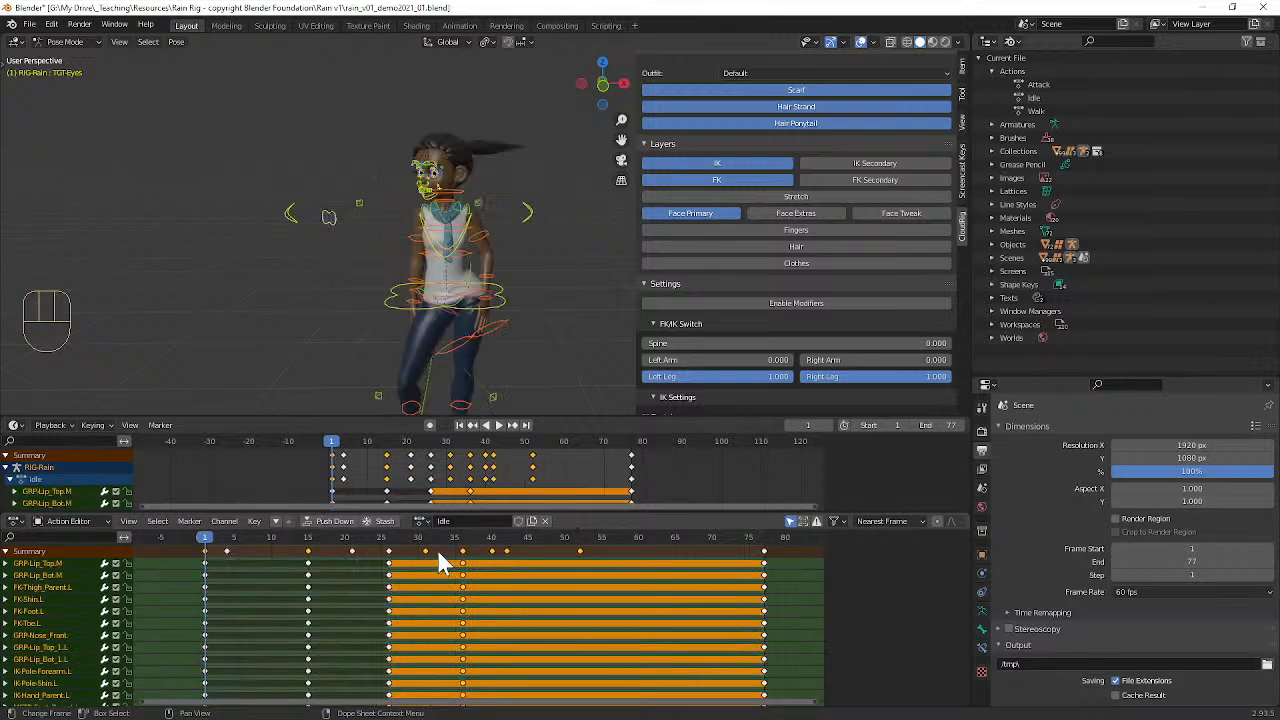
Step: Make Attack the active action, paste the copied Idle pose at frame 1 and keyframe location, rotation and scale for all controls
{"action": "left_click", "coordinate": [421, 520]}
{"action": "left_click", "coordinate": [429, 541]}
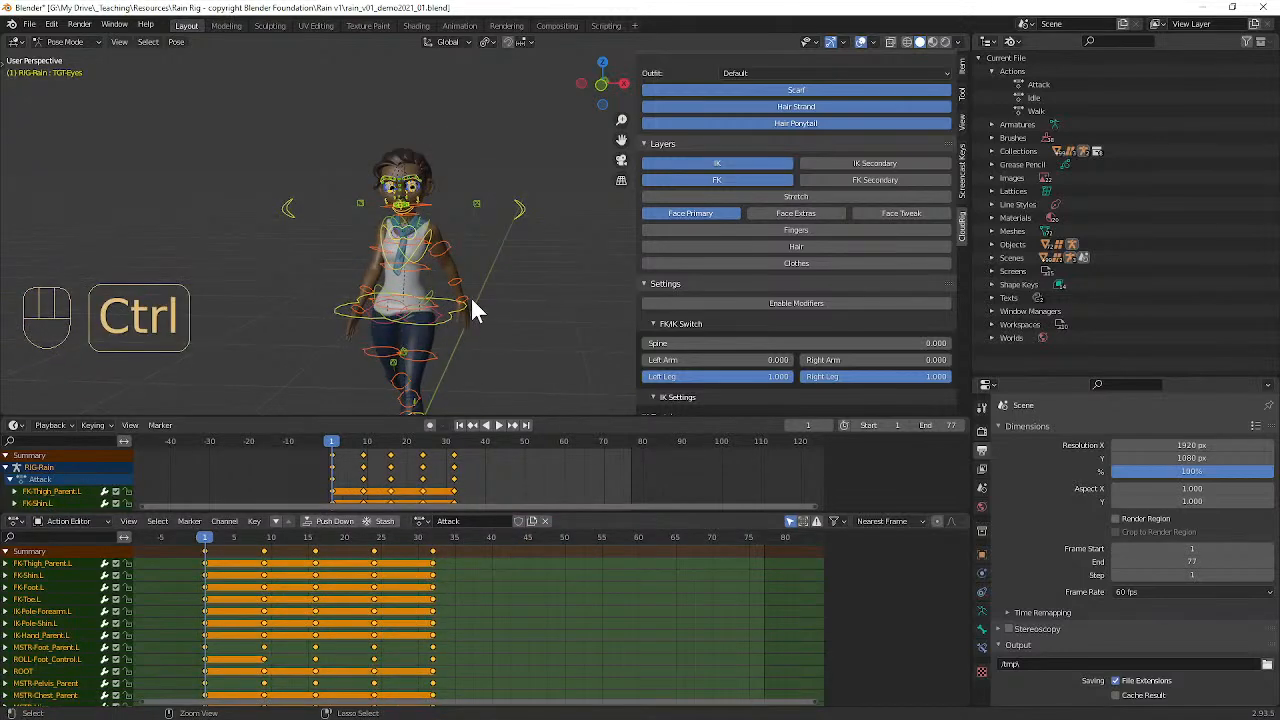
{"action": "key", "text": "ctrl+v"}
{"action": "middle_click_drag", "start_coordinate": [486, 286], "coordinate": [425, 310]}
{"action": "middle_click_drag", "start_coordinate": [466, 230], "coordinate": [482, 263]}
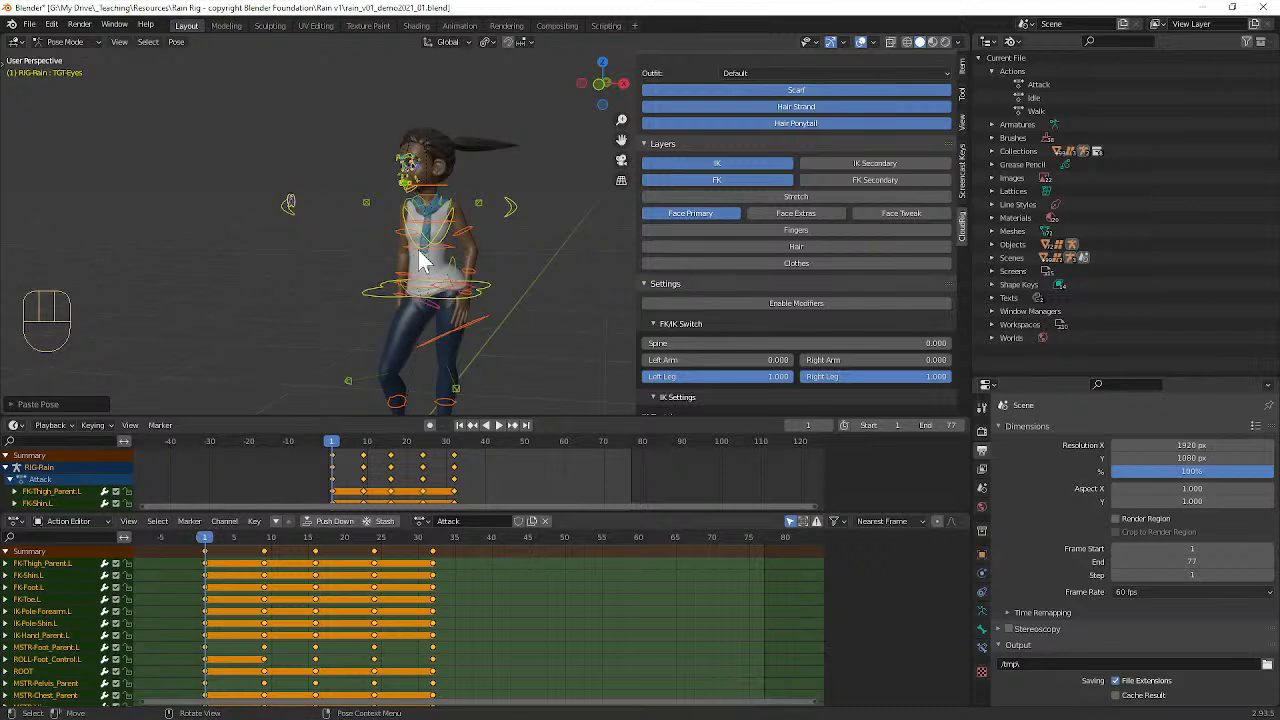
{"action": "middle_click_drag", "start_coordinate": [434, 265], "coordinate": [476, 248]}
{"action": "key", "text": "i"}
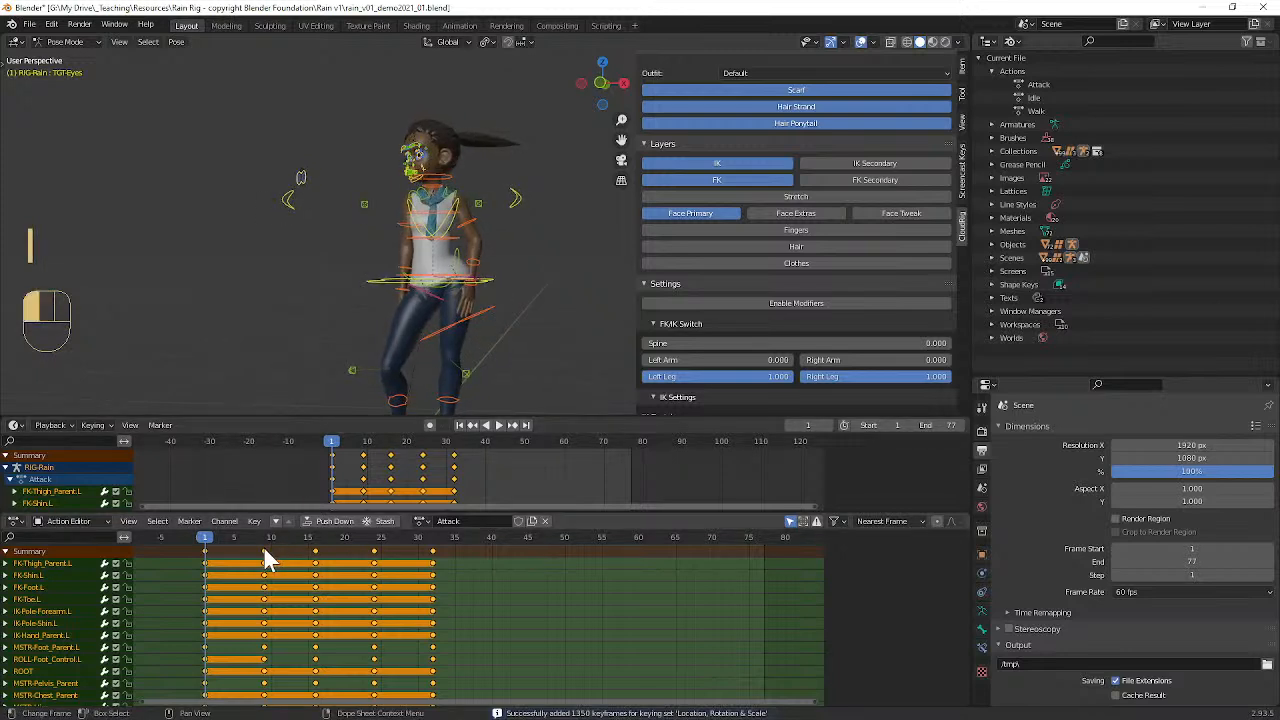
Step: Delete all of the Attack action's keyframes after frame 1, keeping only the starting pose
{"action": "left_click", "coordinate": [264, 551]}
{"action": "left_click", "coordinate": [315, 563], "text": "shift"}
{"action": "left_click", "coordinate": [433, 569], "text": "shift"}
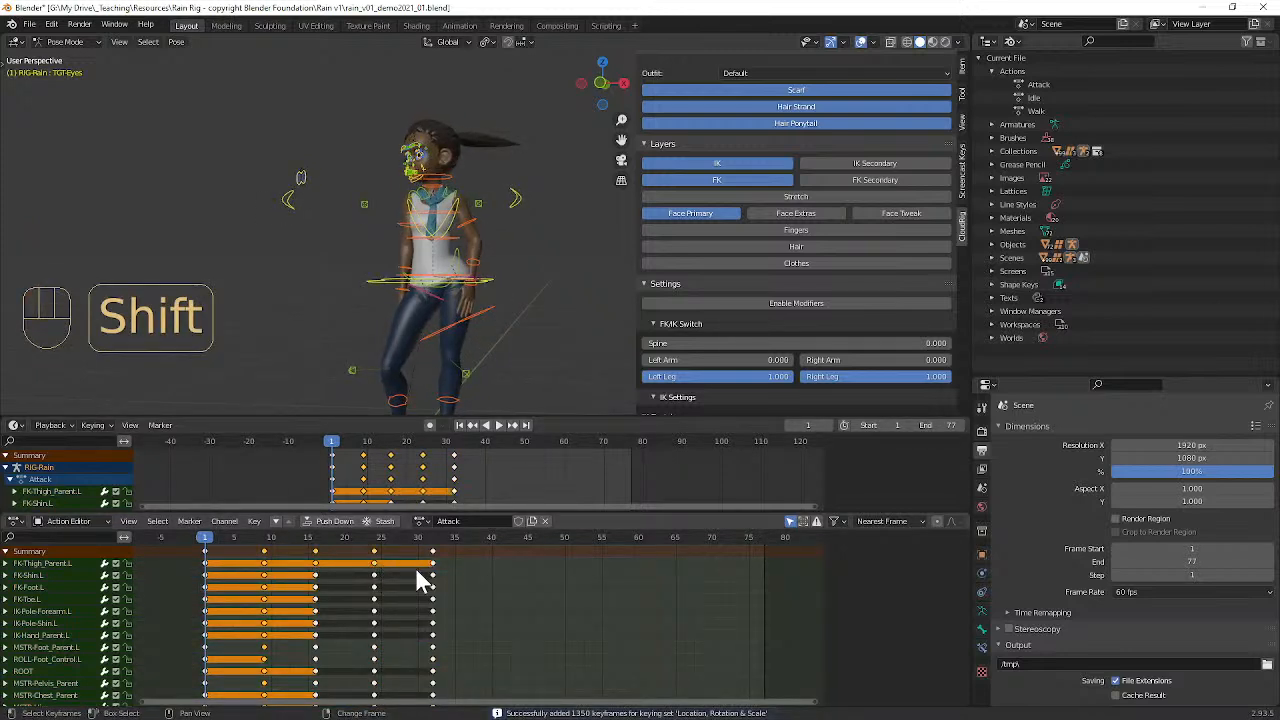
{"action": "key", "text": "k"}
{"action": "key", "text": "x"}
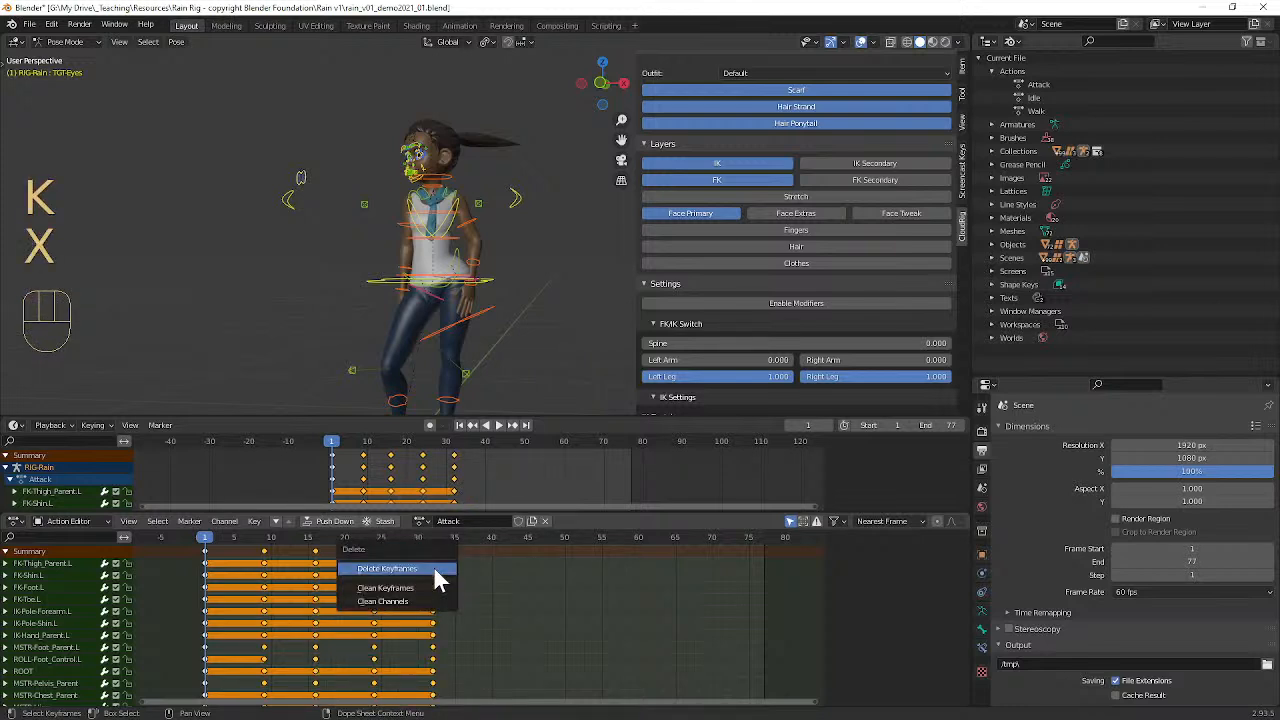
{"action": "left_click", "coordinate": [433, 566]}
{"action": "left_click", "coordinate": [206, 538]}
{"action": "mouse_move", "coordinate": [206, 540]}
{"action": "left_mouse_down"}
{"action": "mouse_move", "coordinate": [391, 541]}
{"action": "mouse_move", "coordinate": [206, 537]}
{"action": "left_mouse_up"}
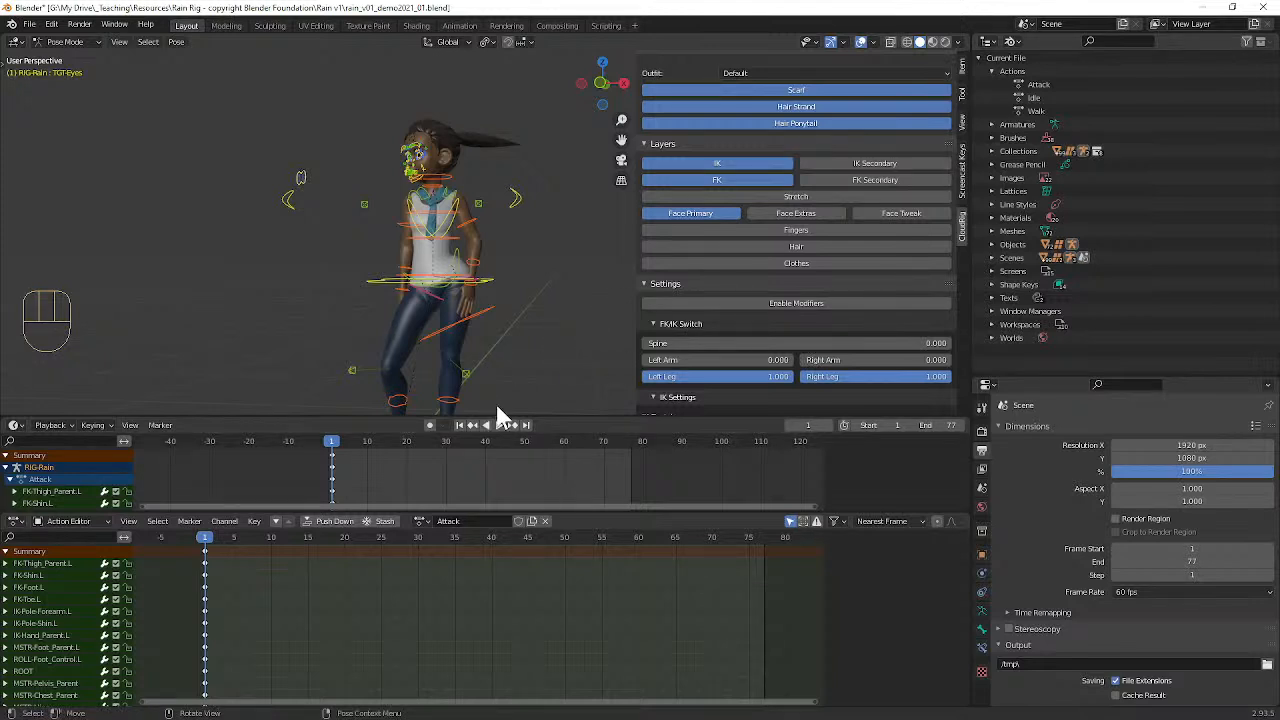
Step: Enlarge the Action Editor area, split it vertically into two and turn the second half into a Graph Editor
{"action": "left_click_drag", "start_coordinate": [479, 510], "coordinate": [491, 490]}
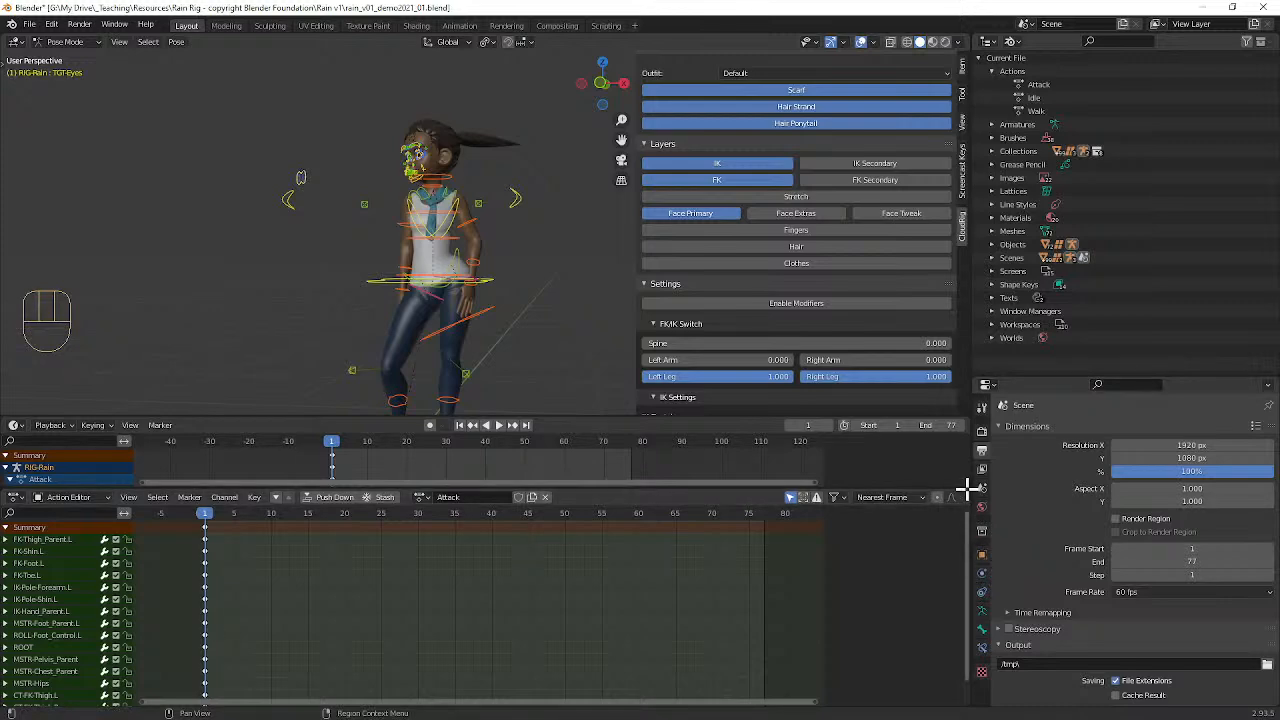
{"action": "left_click_drag", "start_coordinate": [969, 487], "coordinate": [500, 490]}
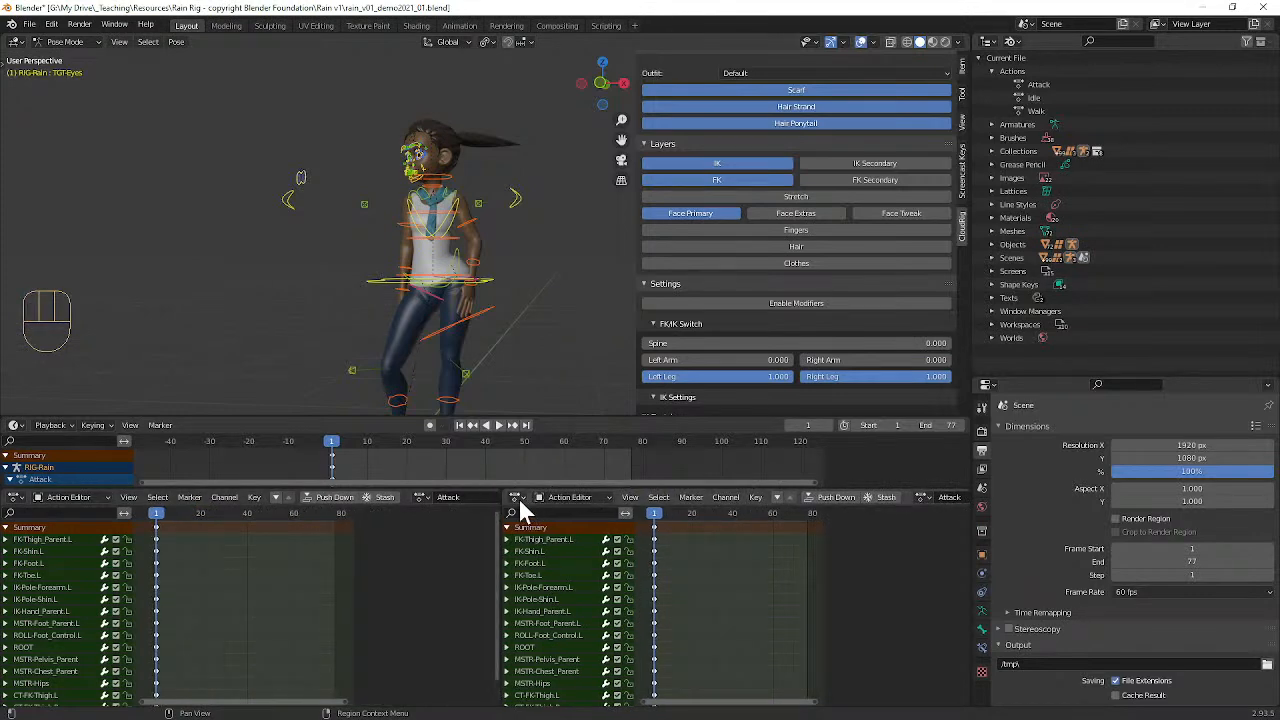
{"action": "left_click", "coordinate": [517, 497]}
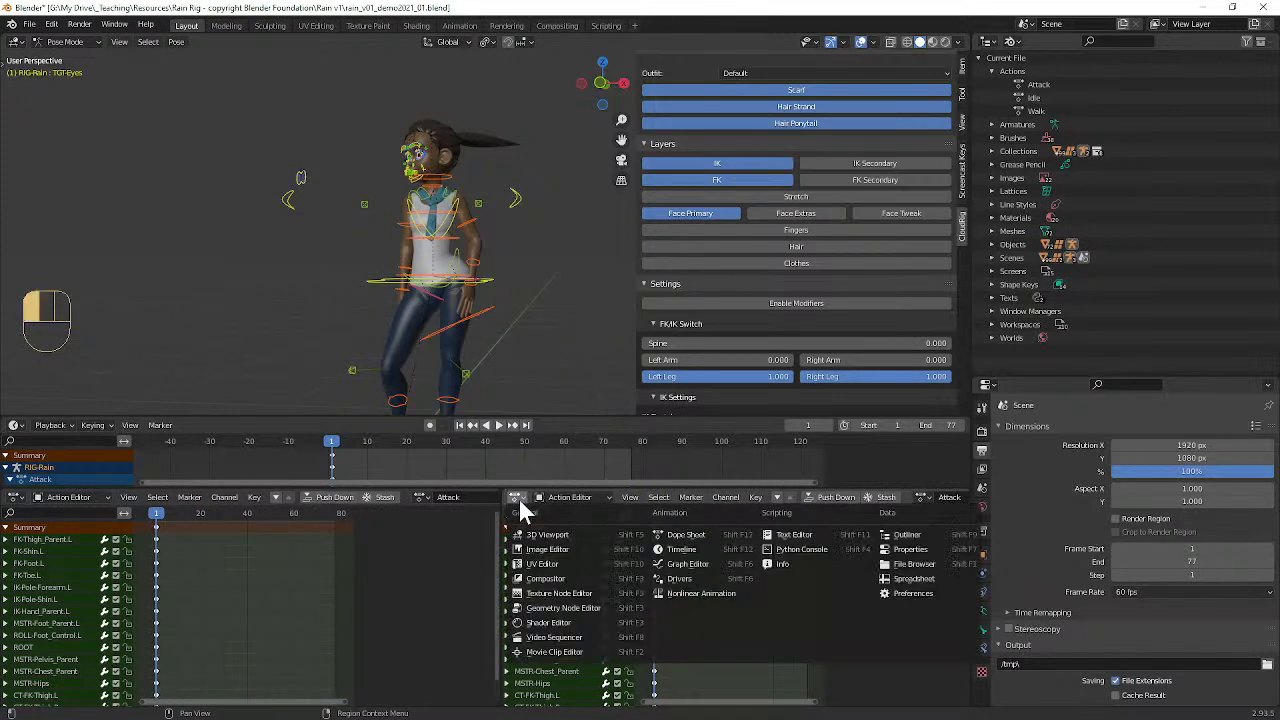
{"action": "left_click", "coordinate": [717, 563]}
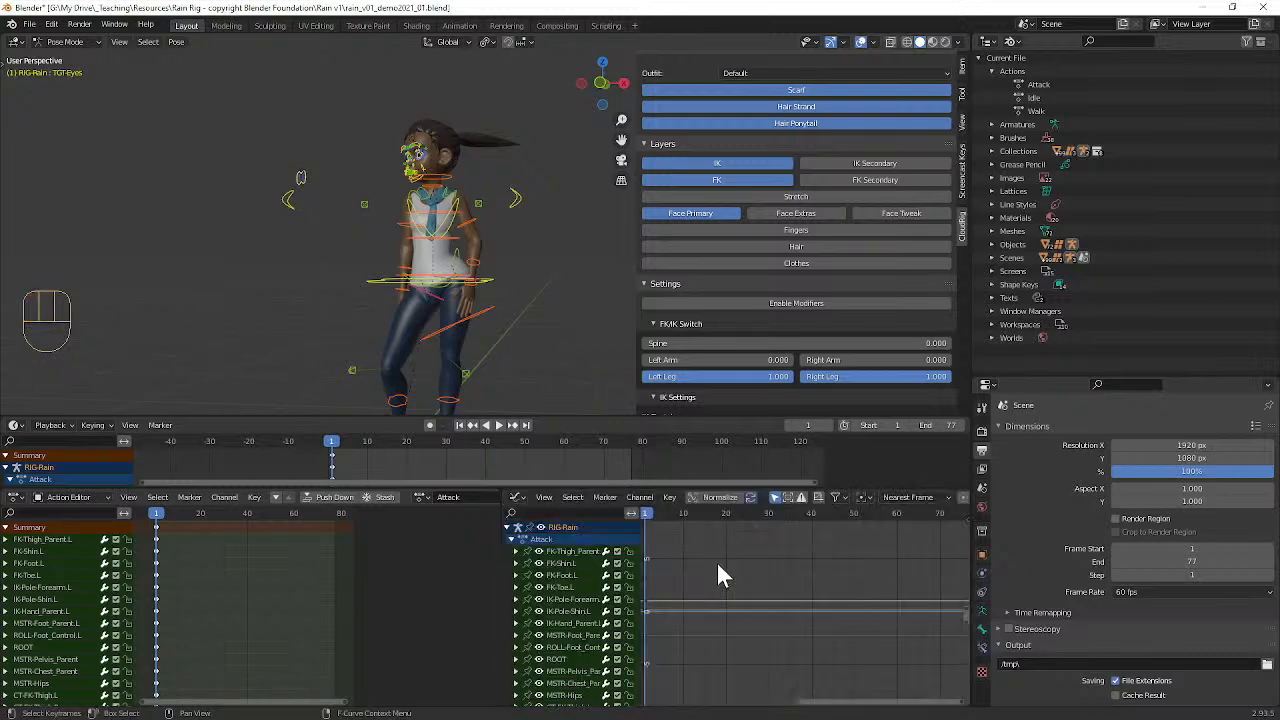
Step: Maximize the Graph Editor to examine the Attack action's curves around frame 1, and restore the layout
{"action": "key", "text": "ctrl"}
{"action": "key", "text": "ctrl+space"}
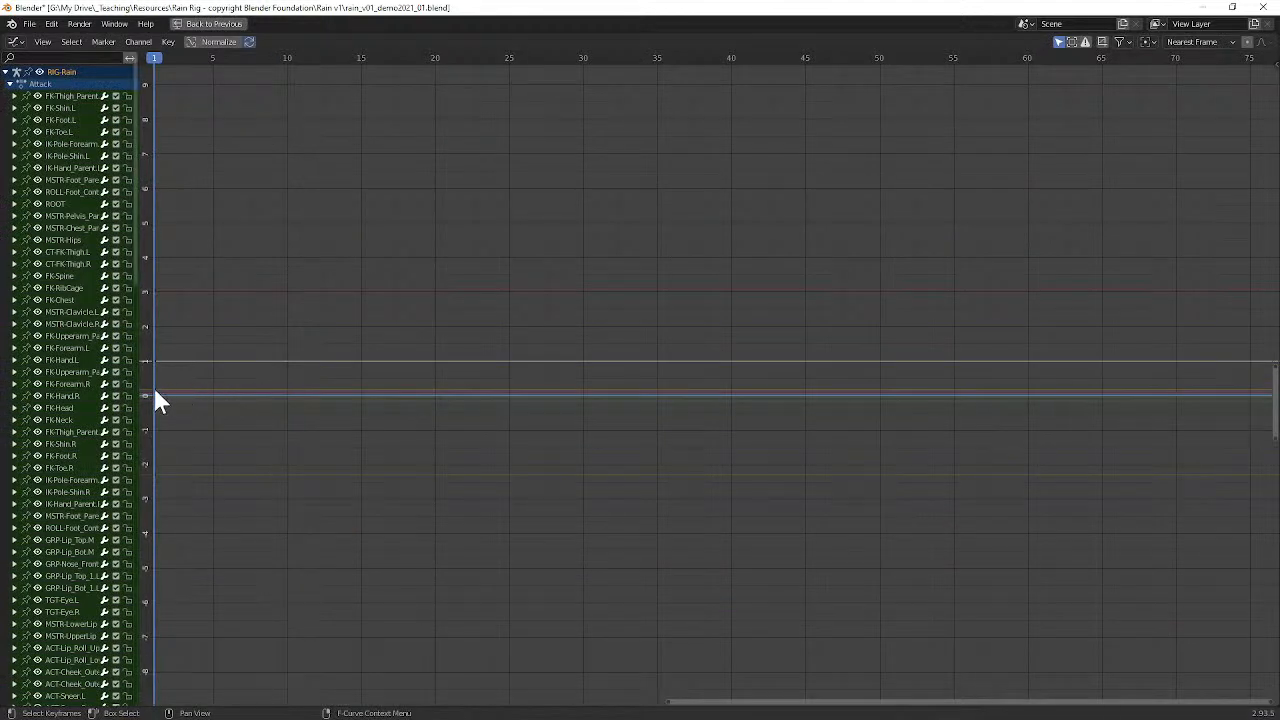
{"action": "middle_click_drag", "start_coordinate": [194, 400], "coordinate": [409, 474]}
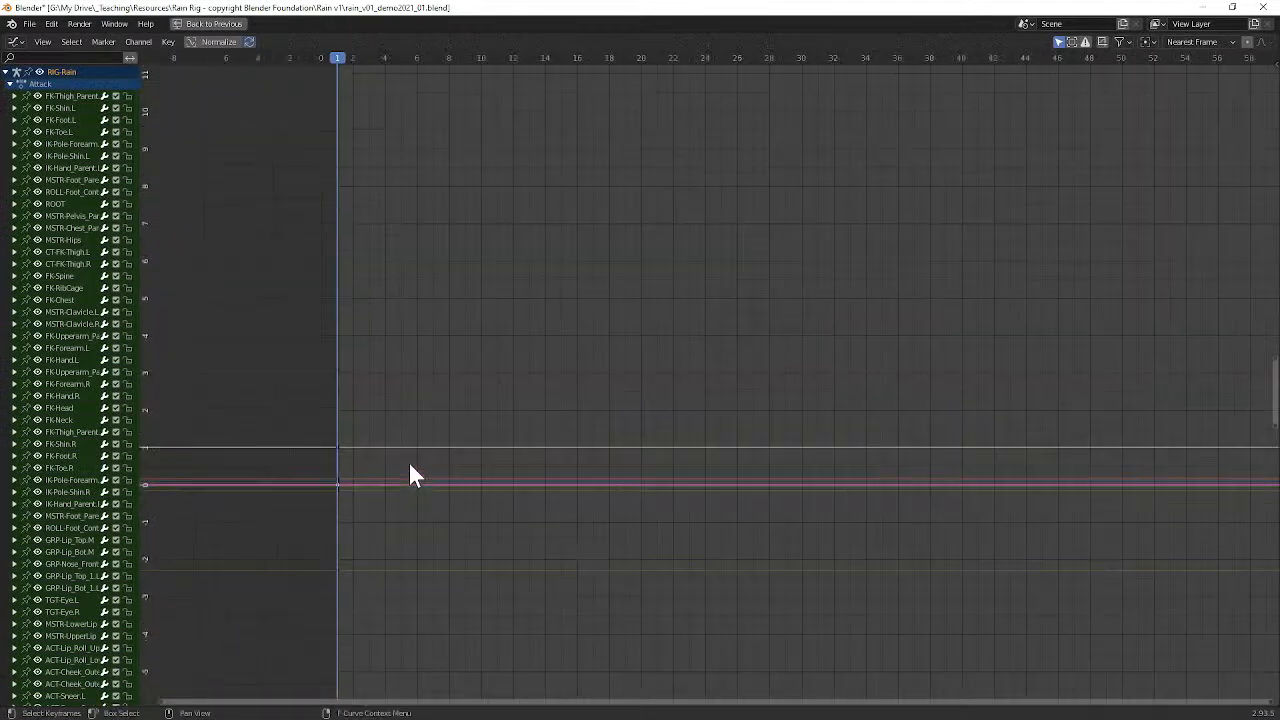
{"action": "scroll", "coordinate": [339, 472], "scroll_direction": "up", "scroll_amount": 1}
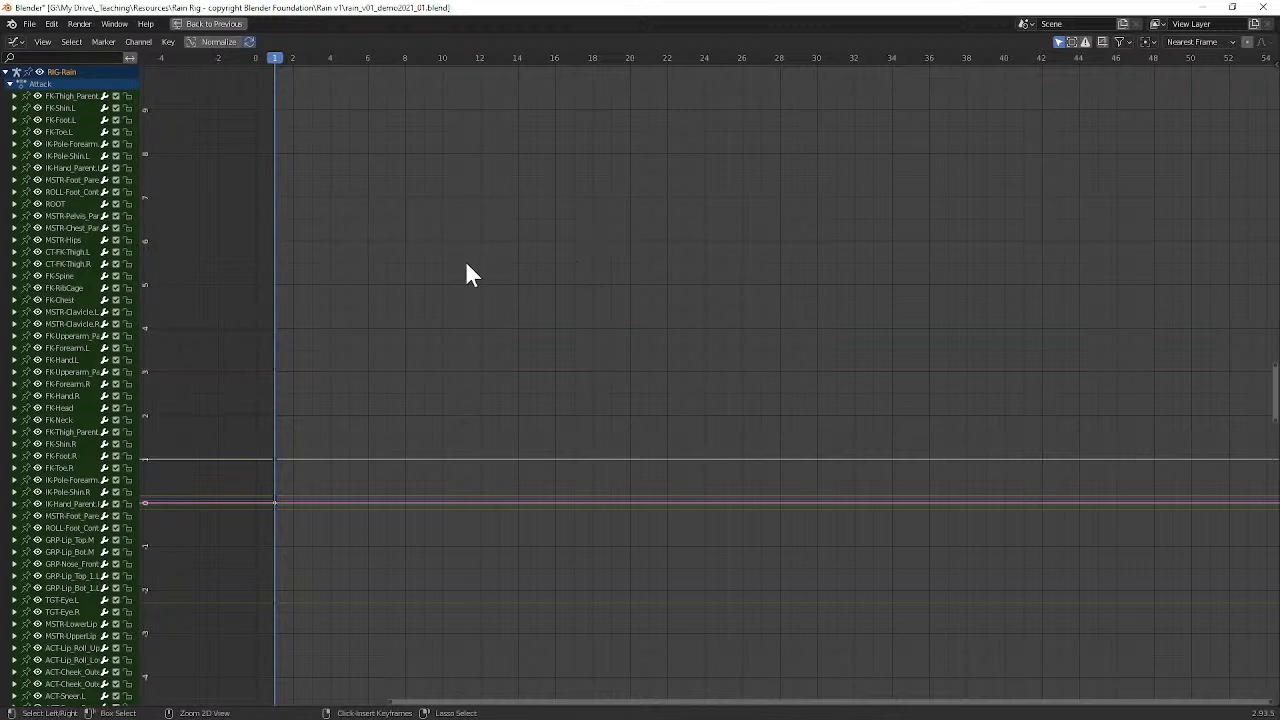
{"action": "key", "text": "ctrl+space"}
Step: Maximize and restore the Action Editor, the 3D viewport and the outliner in turn to view each full screen
{"action": "key", "text": "ctrl+space"}
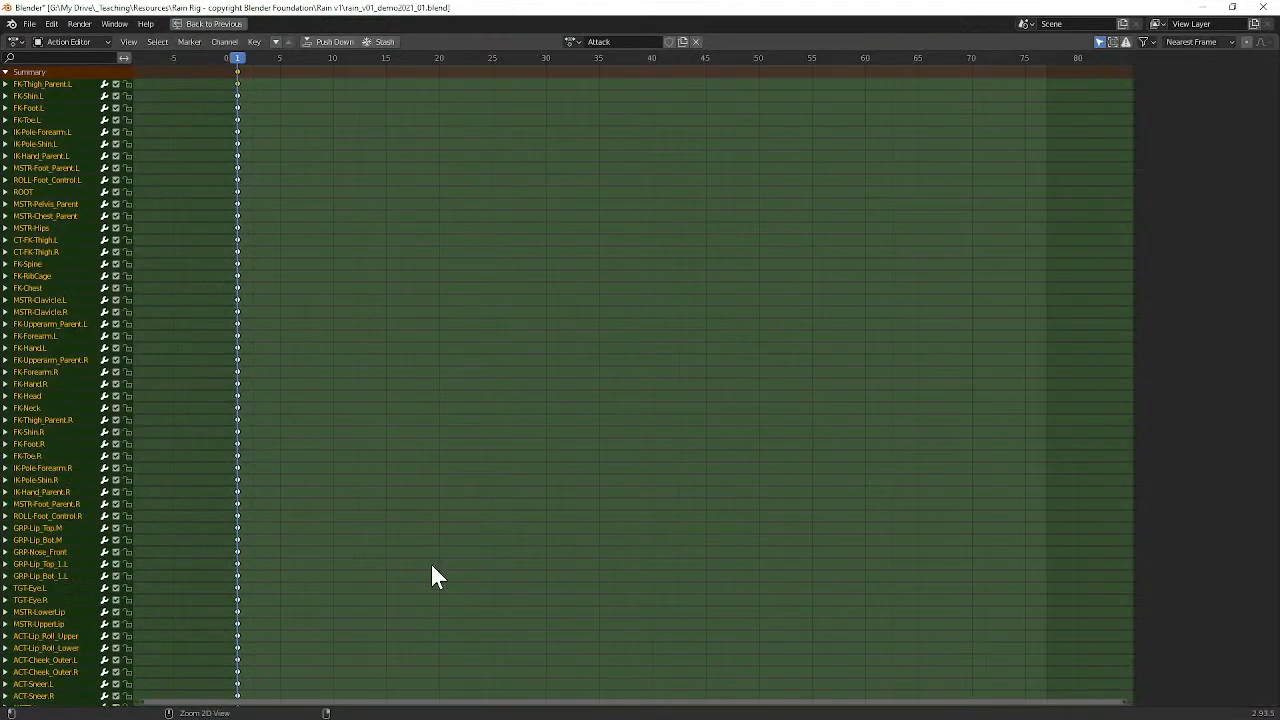
{"action": "key", "text": "ctrl+space"}
{"action": "key", "text": "ctrl+space"}
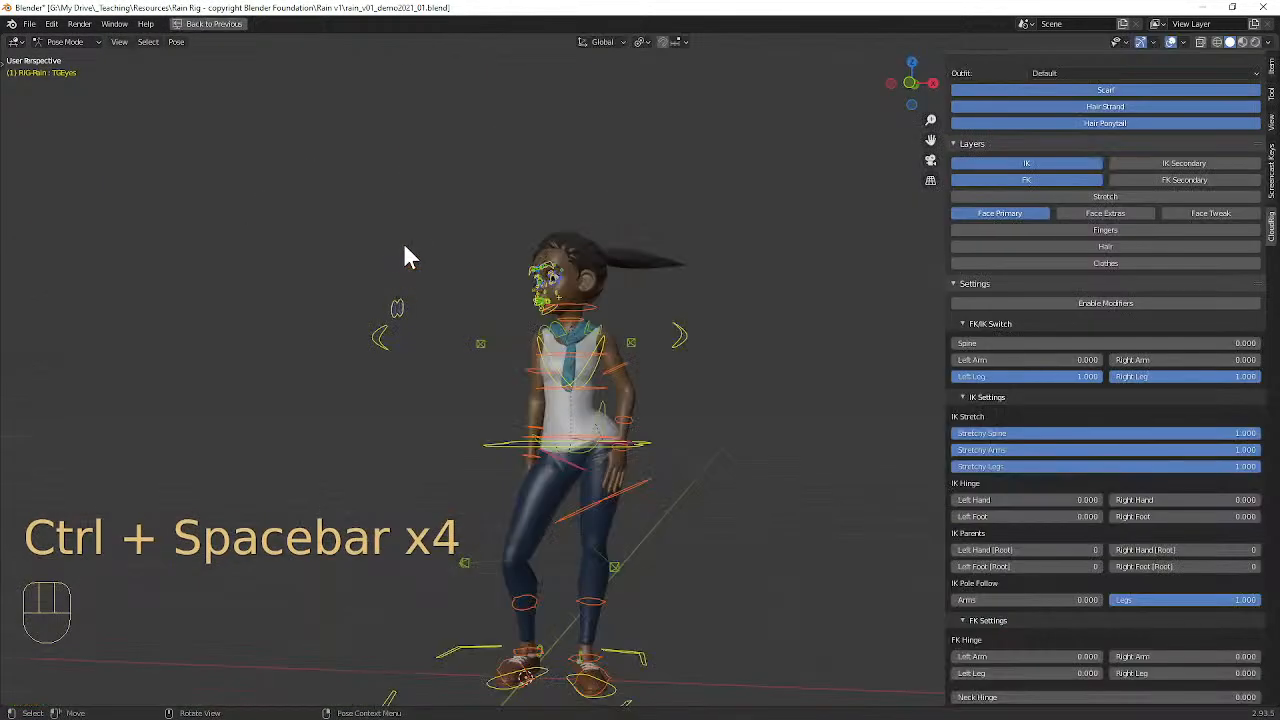
{"action": "key", "text": "ctrl+space"}
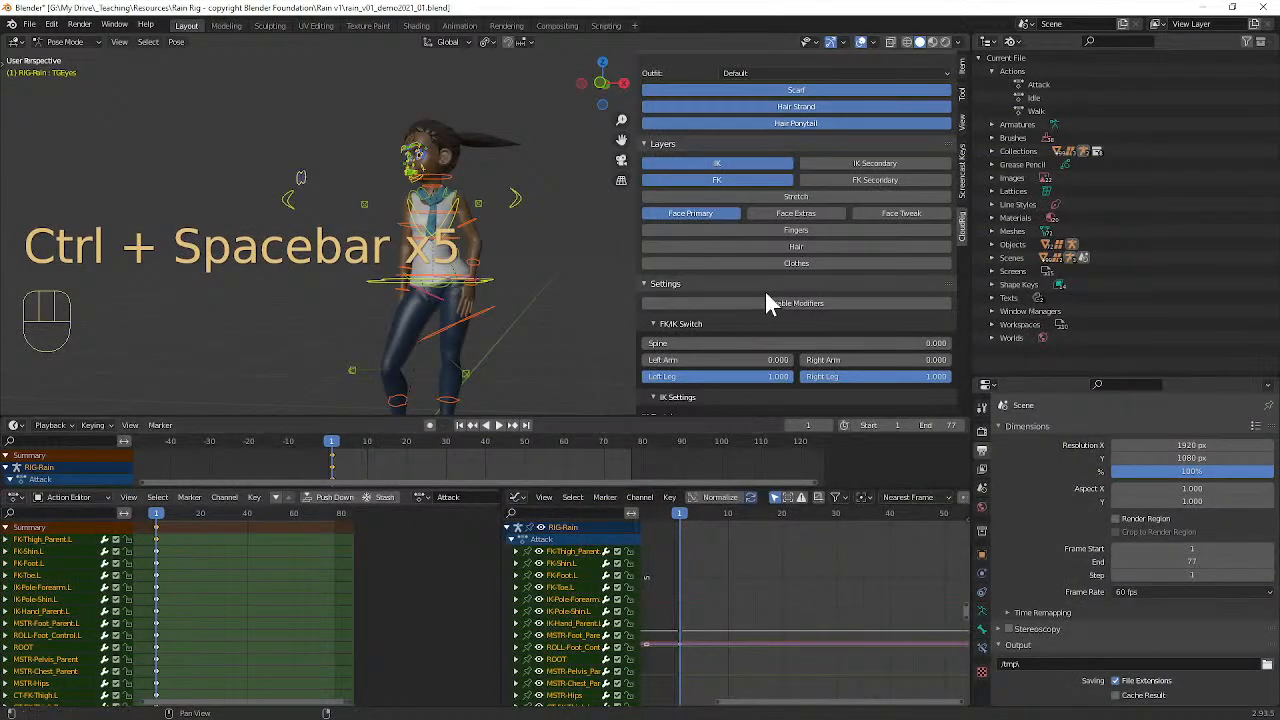
{"action": "key", "text": "ctrl+space"}
{"action": "key", "text": "ctrl+space"}
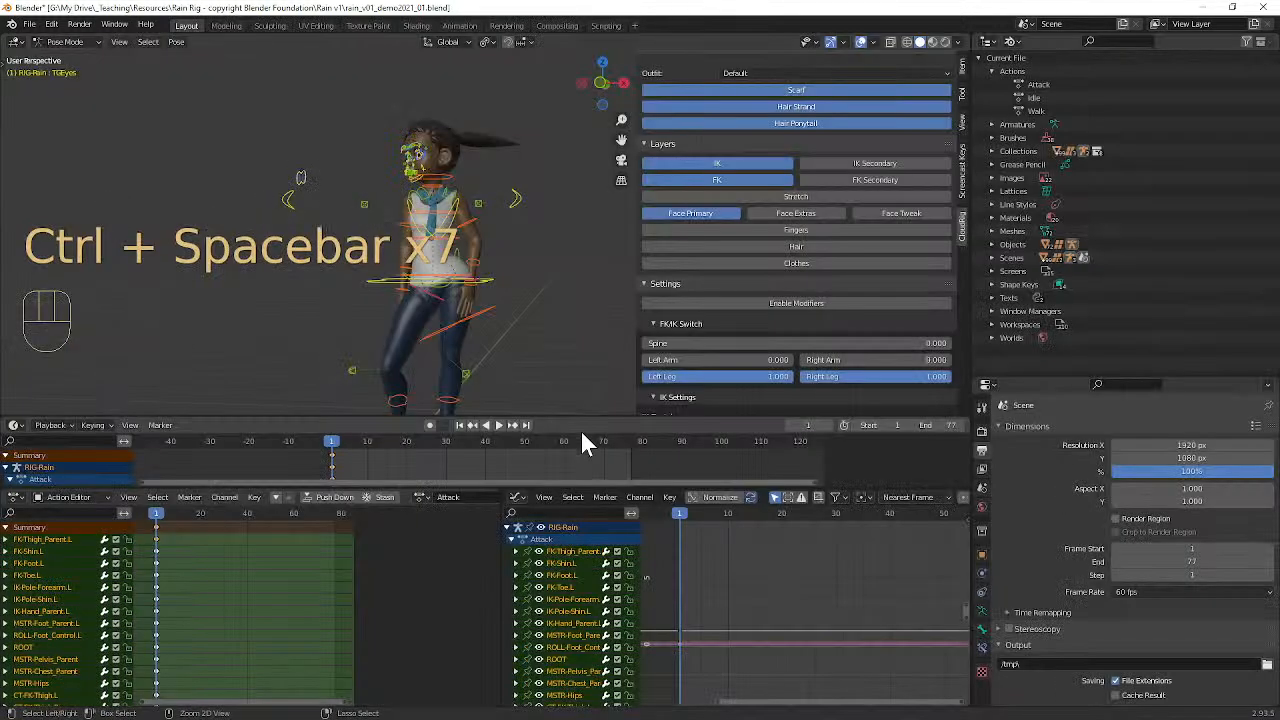
{"action": "key", "text": "ctrl+space"}
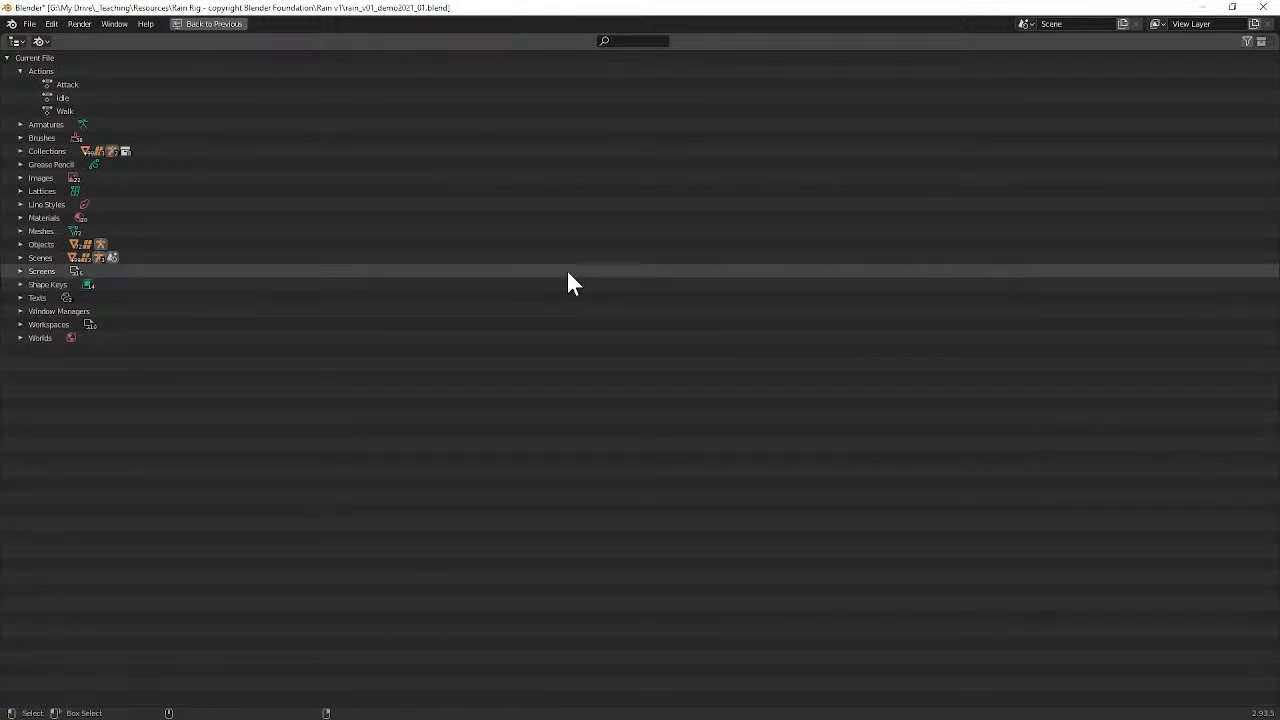
{"action": "key", "text": "ctrl+space"}
Step: Set the outliner's display mode to Blender File and view the file's Actions list
{"action": "left_click", "coordinate": [1012, 41]}
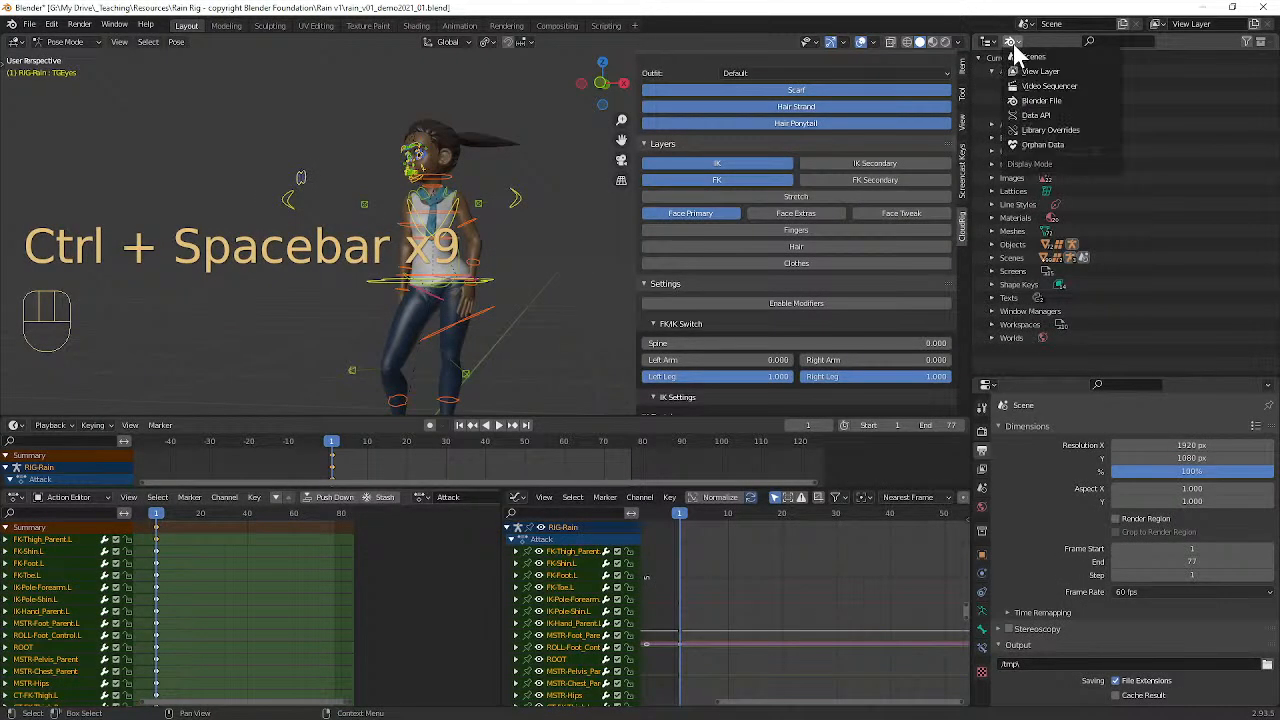
{"action": "left_click", "coordinate": [1041, 100]}
{"action": "left_click", "coordinate": [993, 72]}
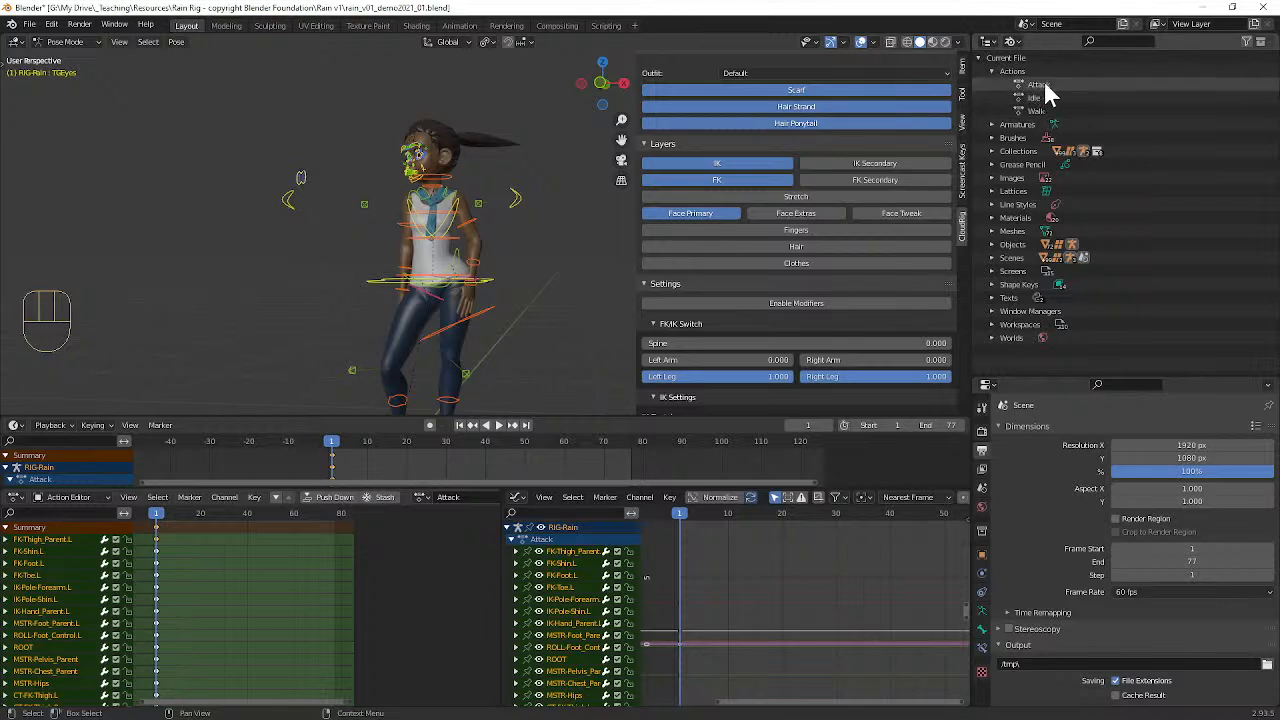
Step: Switch the outliner to the Scenes display mode and expand View Layers, Scene Collection, Objects and the CH-rain collection
{"action": "left_click", "coordinate": [1012, 41]}
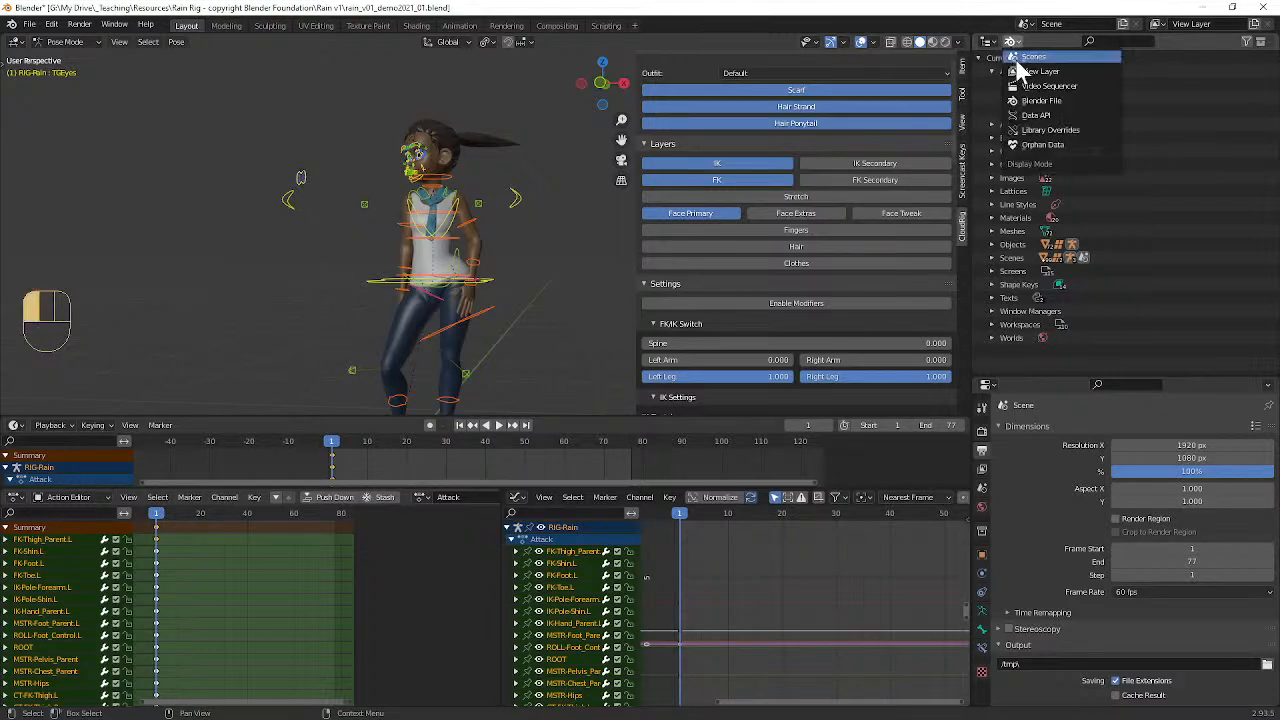
{"action": "left_click", "coordinate": [1025, 57]}
{"action": "left_click", "coordinate": [993, 57]}
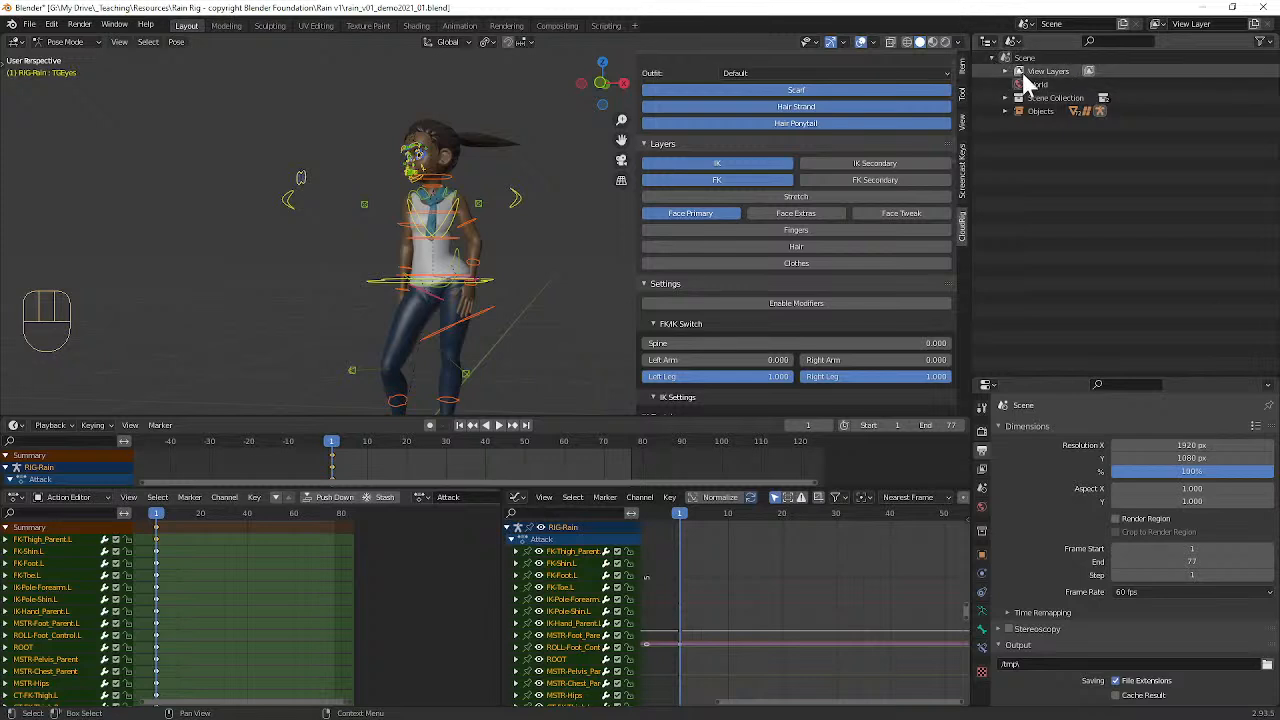
{"action": "left_click", "coordinate": [1005, 71]}
{"action": "left_click", "coordinate": [1005, 111]}
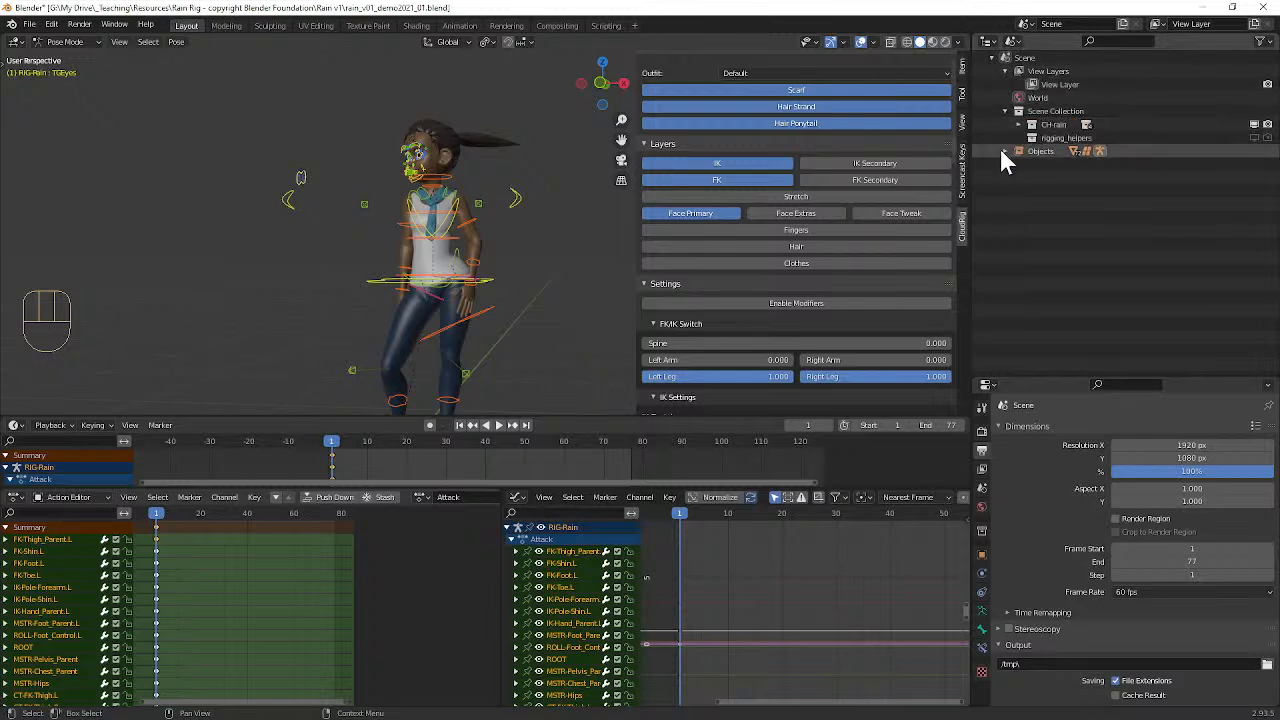
{"action": "left_click", "coordinate": [1005, 151]}
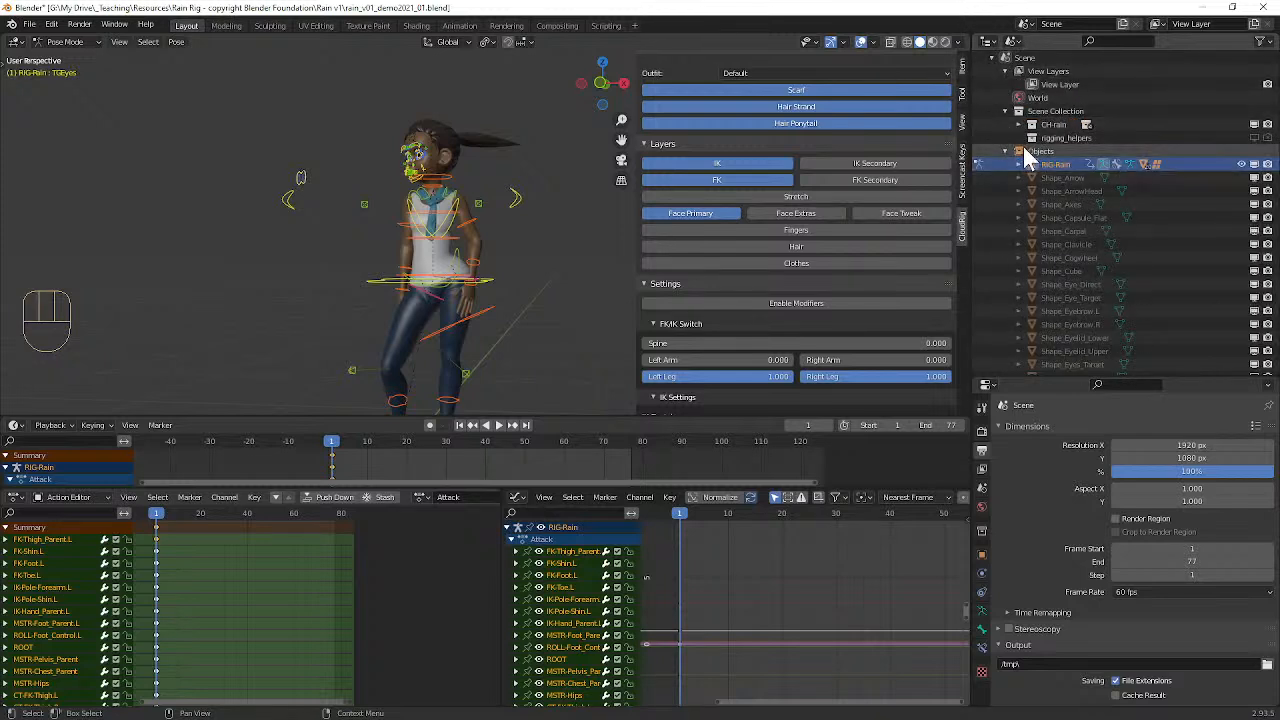
{"action": "left_click", "coordinate": [1017, 125]}
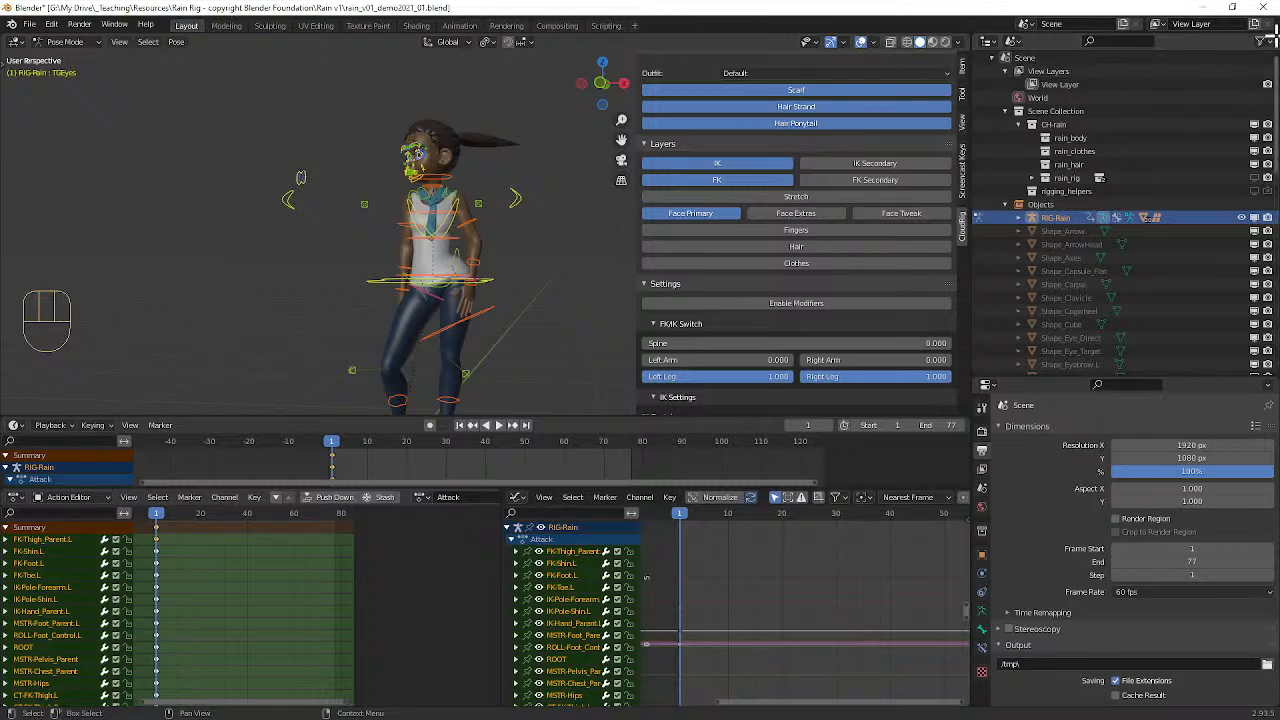
Step: Split the outliner horizontally into two and turn the upper area into a Video Sequencer
{"action": "left_click_drag", "start_coordinate": [1274, 30], "coordinate": [1264, 210]}
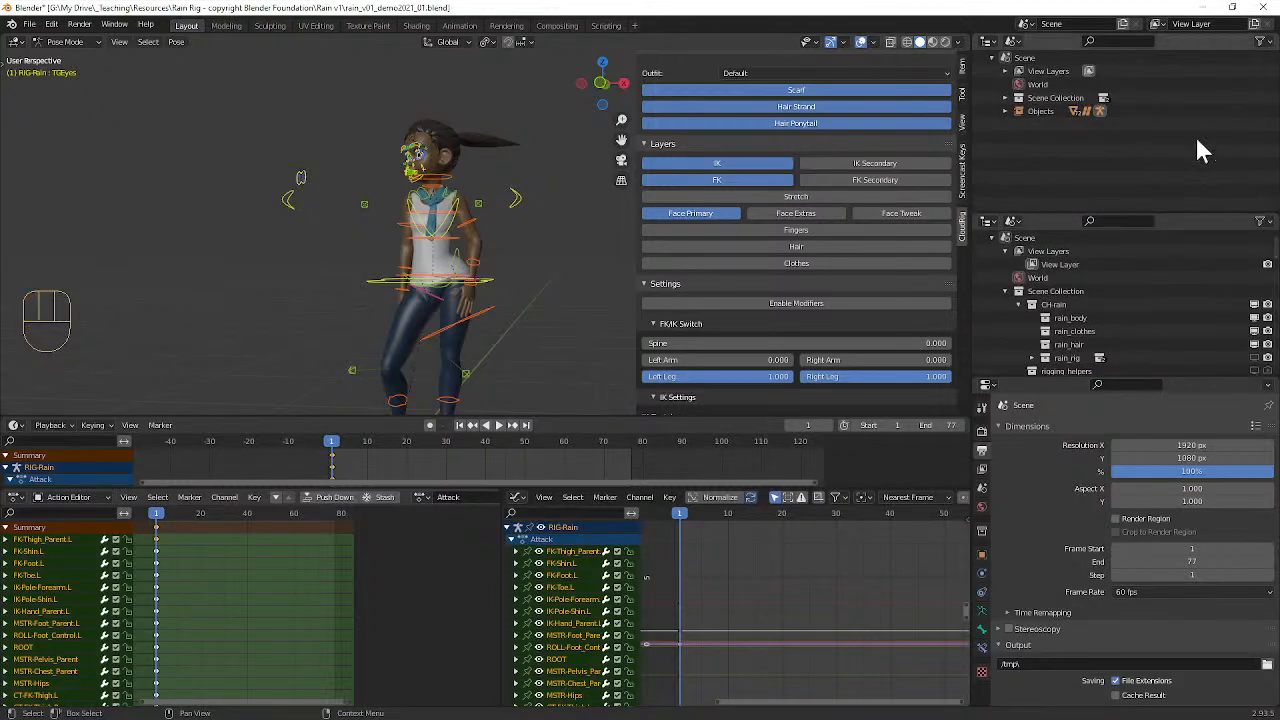
{"action": "left_click", "coordinate": [991, 41]}
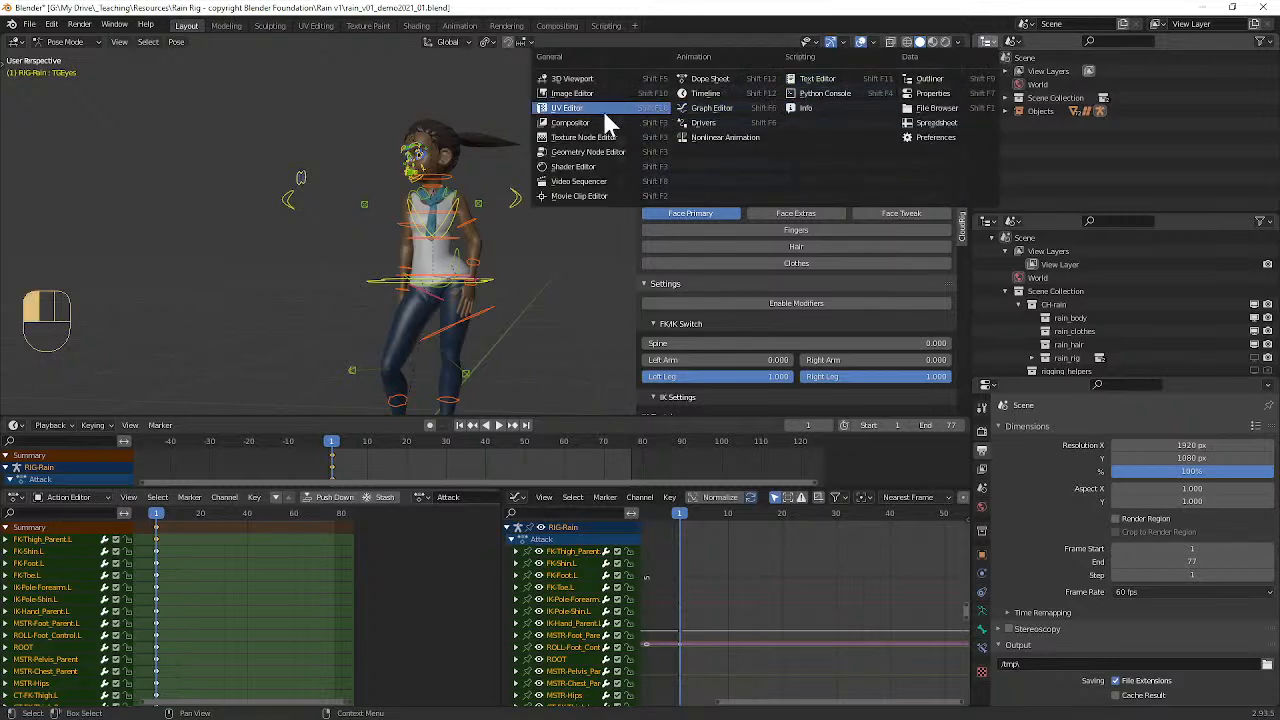
{"action": "left_click", "coordinate": [593, 182]}
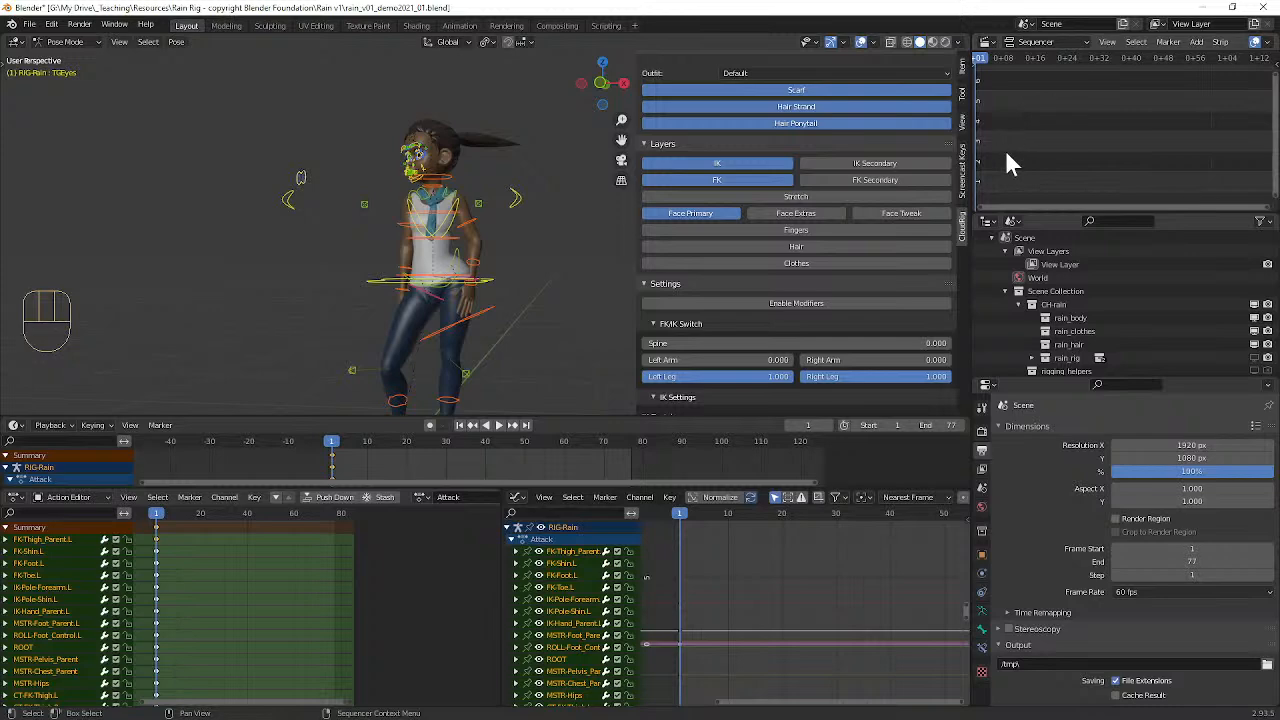
Step: Maximize the Video Sequencer and set its view type to Sequencer/Preview
{"action": "key", "text": "ctrl+space"}
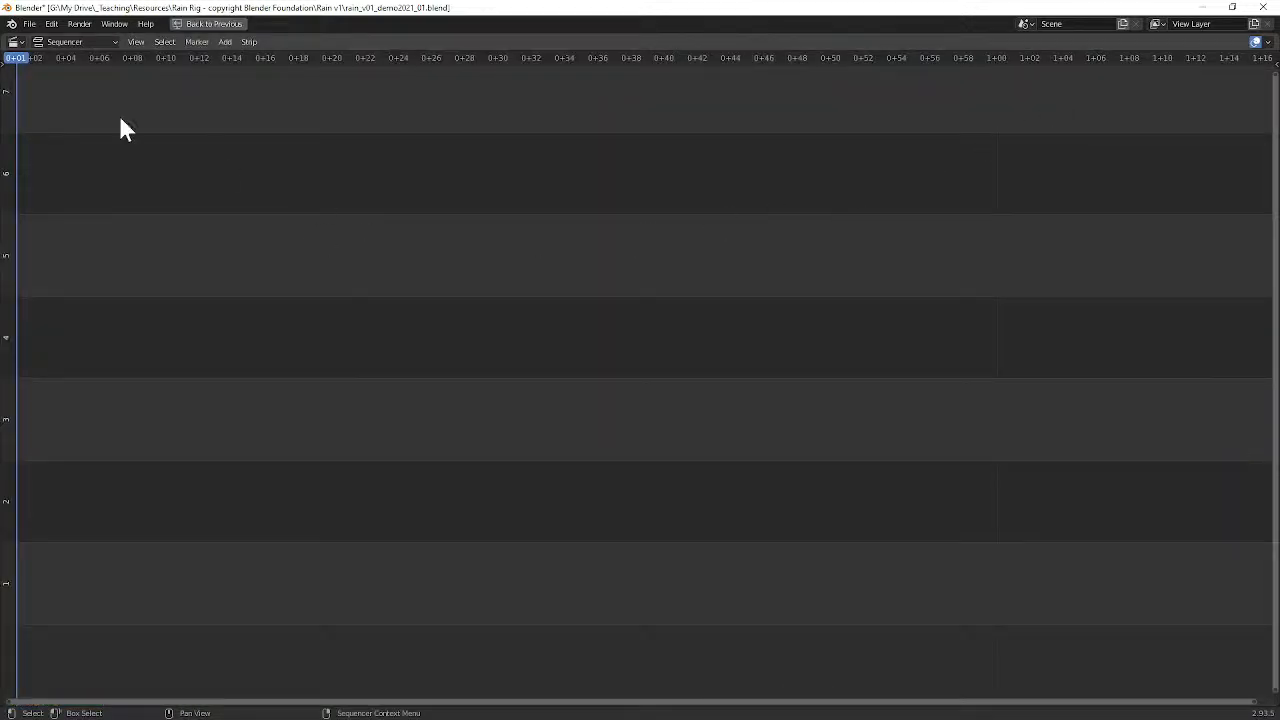
{"action": "left_click", "coordinate": [14, 42]}
{"action": "left_click", "coordinate": [13, 42]}
{"action": "left_click", "coordinate": [49, 42]}
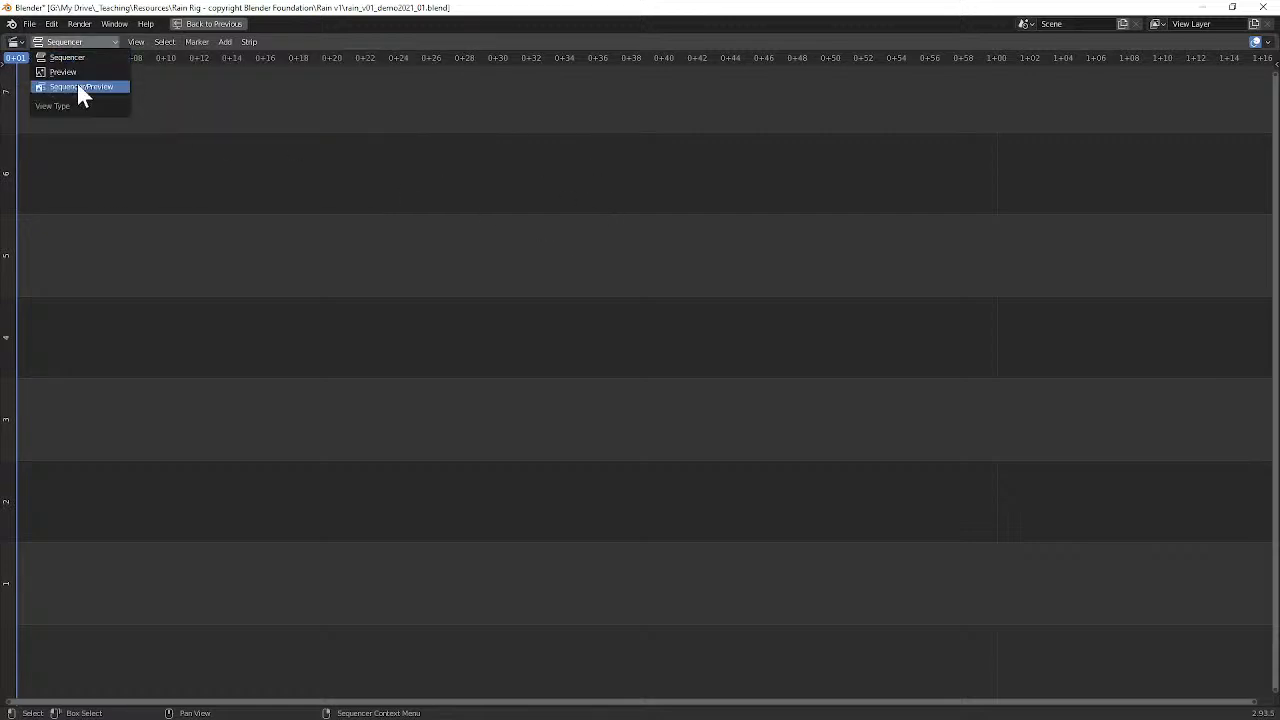
{"action": "left_click", "coordinate": [72, 55]}
{"action": "left_click", "coordinate": [71, 42]}
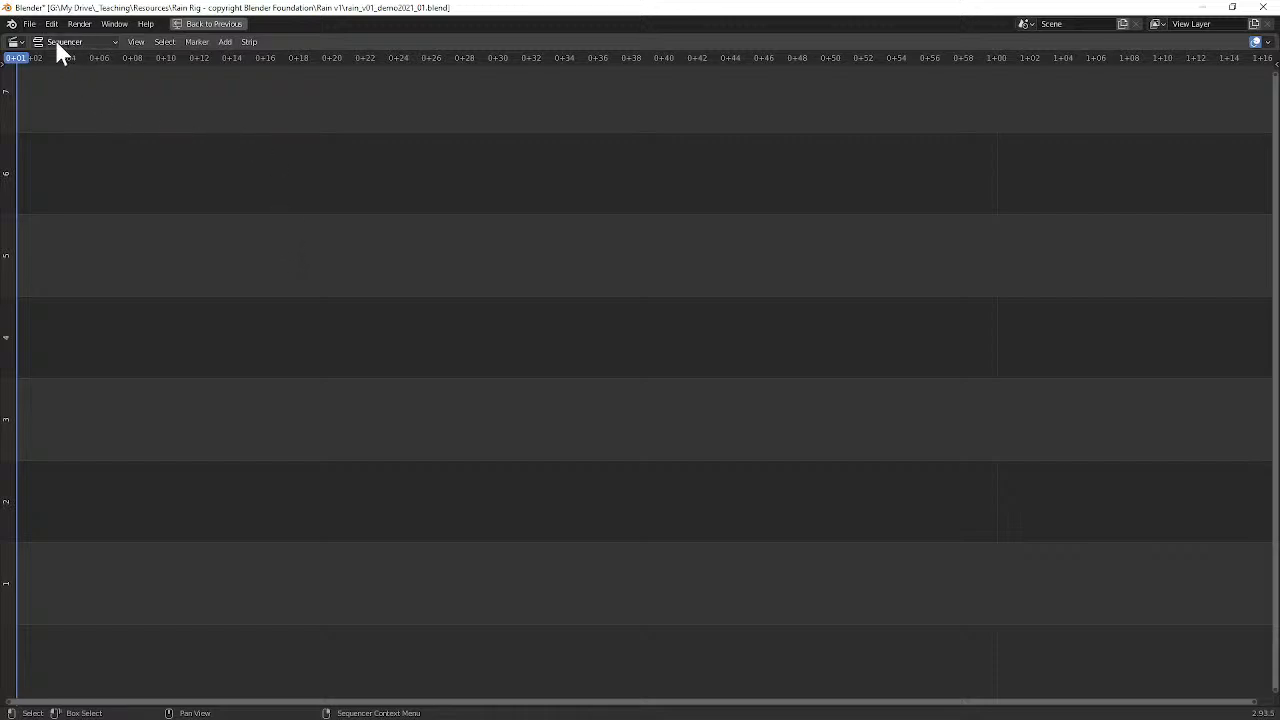
{"action": "left_click", "coordinate": [83, 43]}
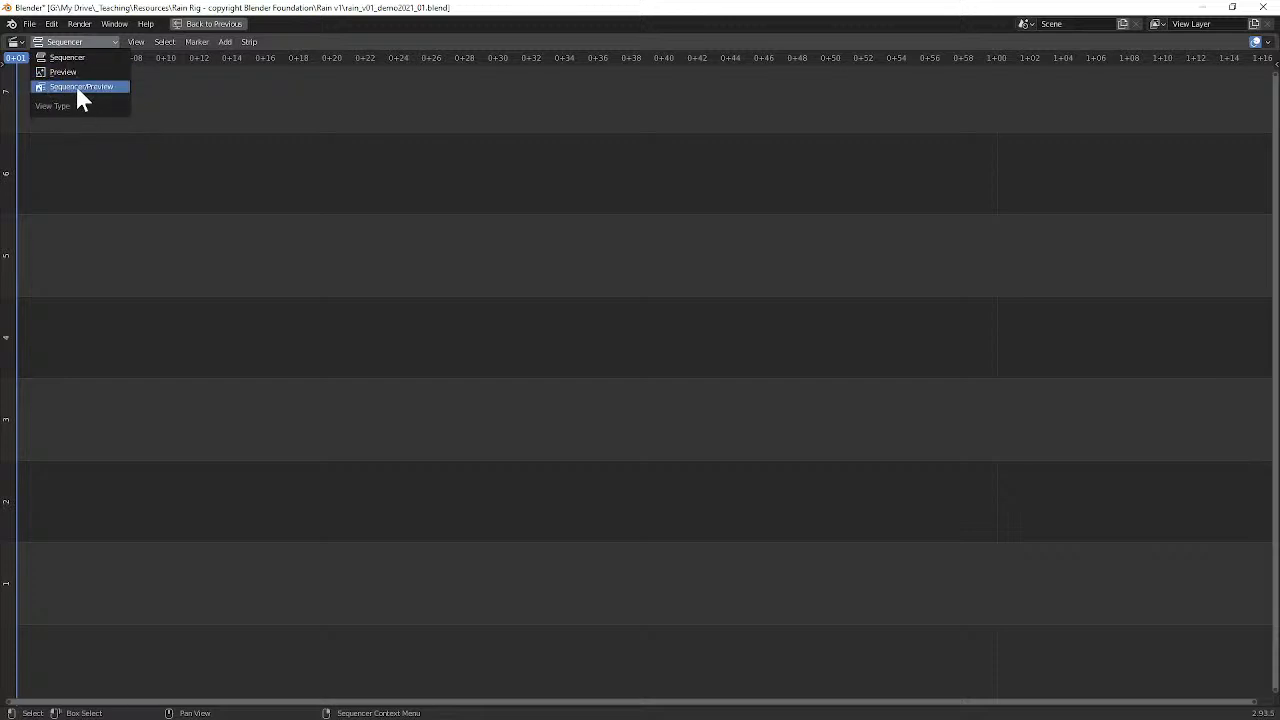
{"action": "left_click", "coordinate": [83, 87]}
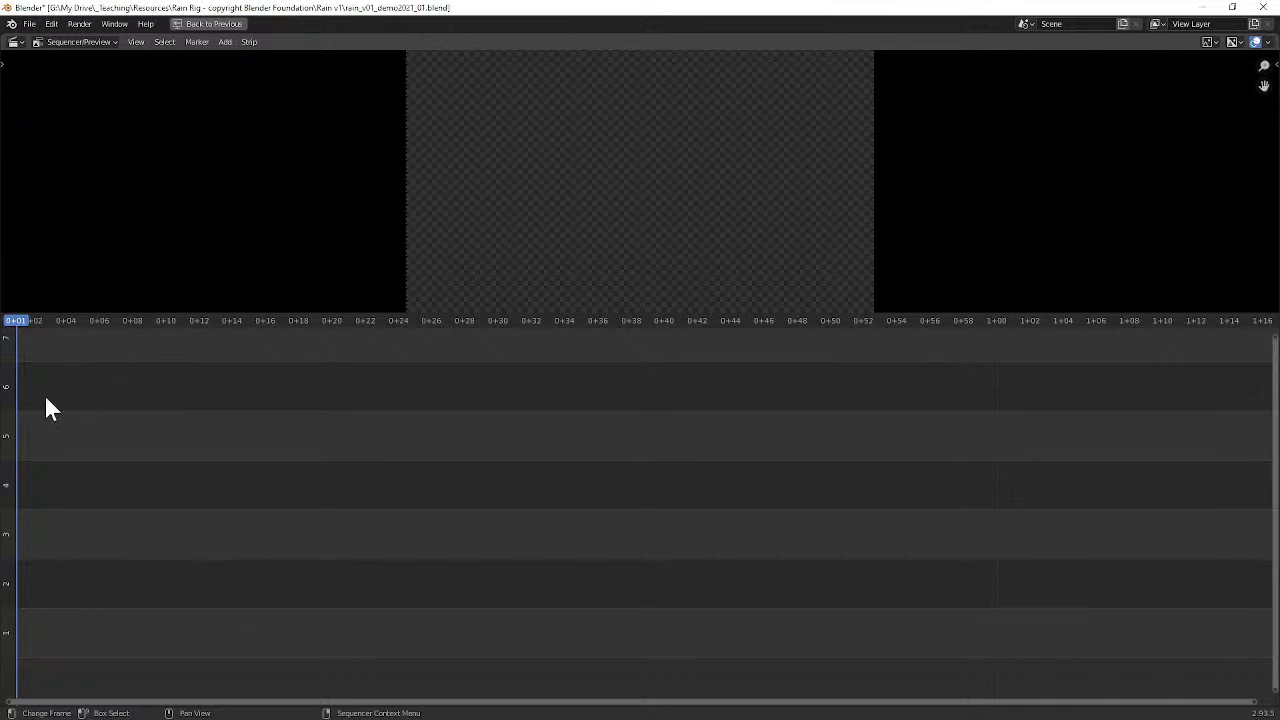
Step: Add the reference video 20181129_115234.mp4 from the Ref folder in Downloads as a movie strip starting at frame 1
{"action": "left_click", "coordinate": [225, 43]}
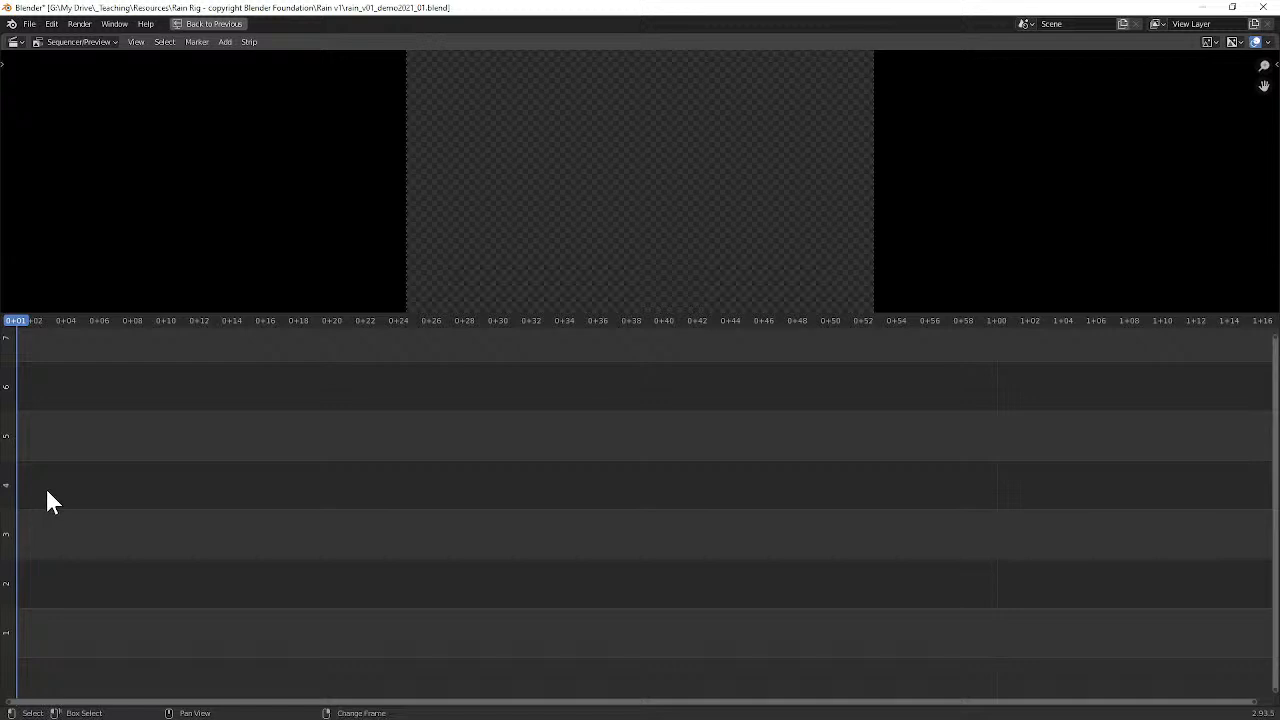
{"action": "key", "text": "shift+a"}
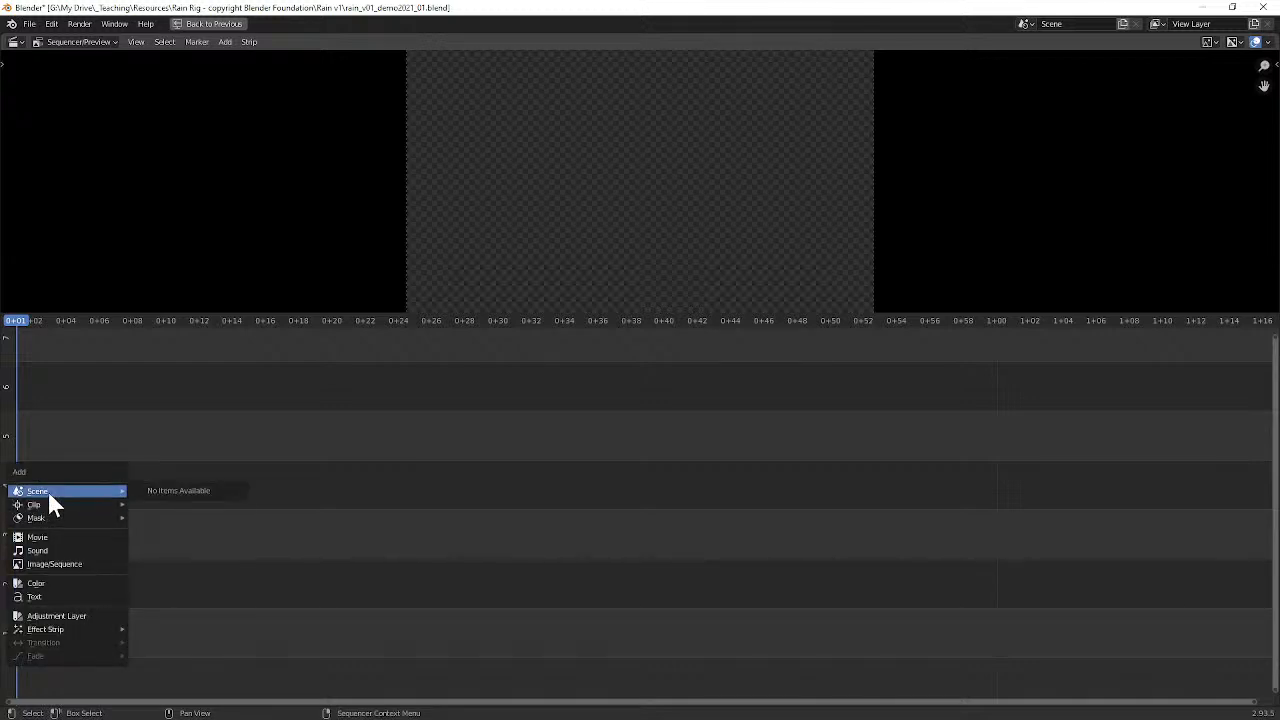
{"action": "left_click", "coordinate": [44, 546]}
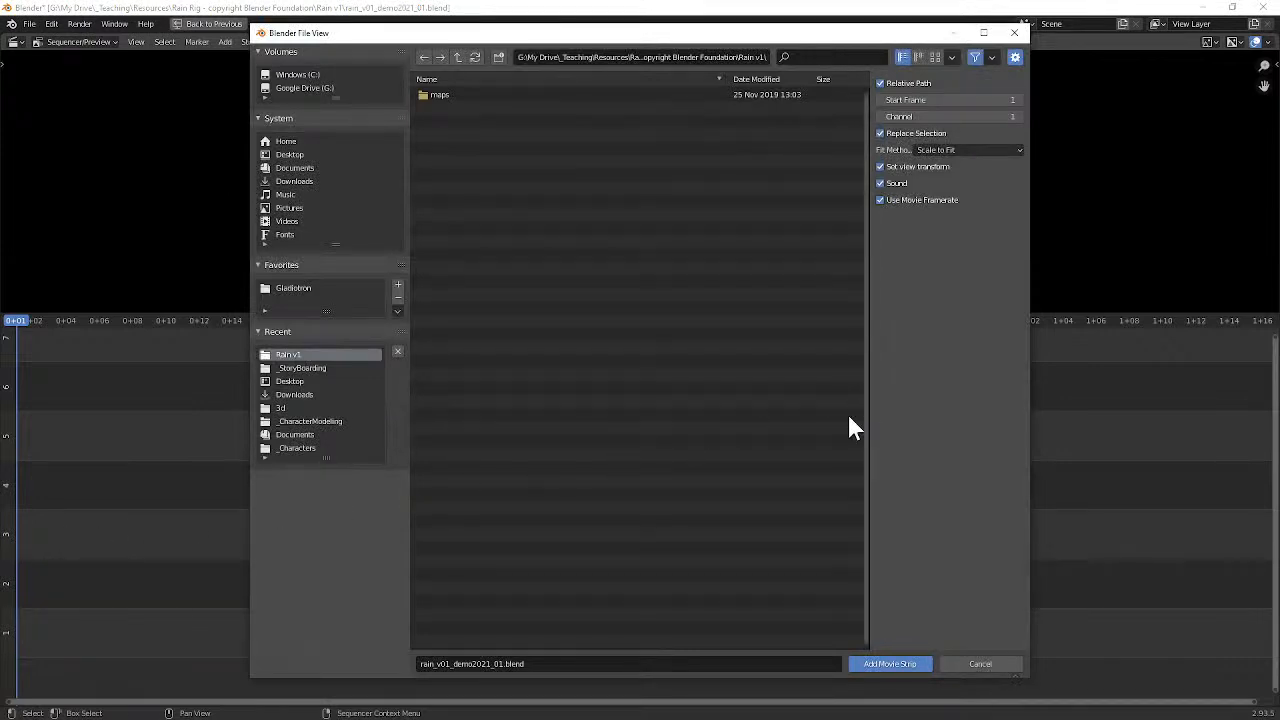
{"action": "left_click", "coordinate": [295, 181]}
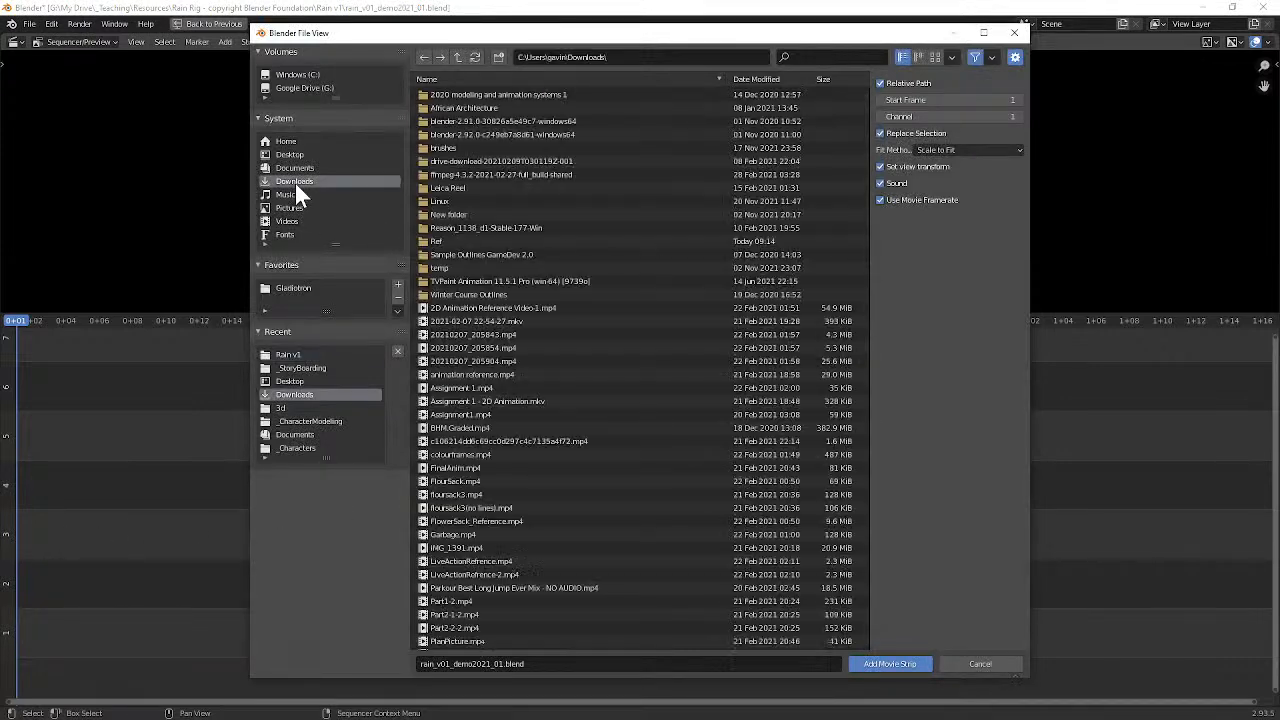
{"action": "double_click", "coordinate": [439, 239]}
{"action": "left_click", "coordinate": [460, 94]}
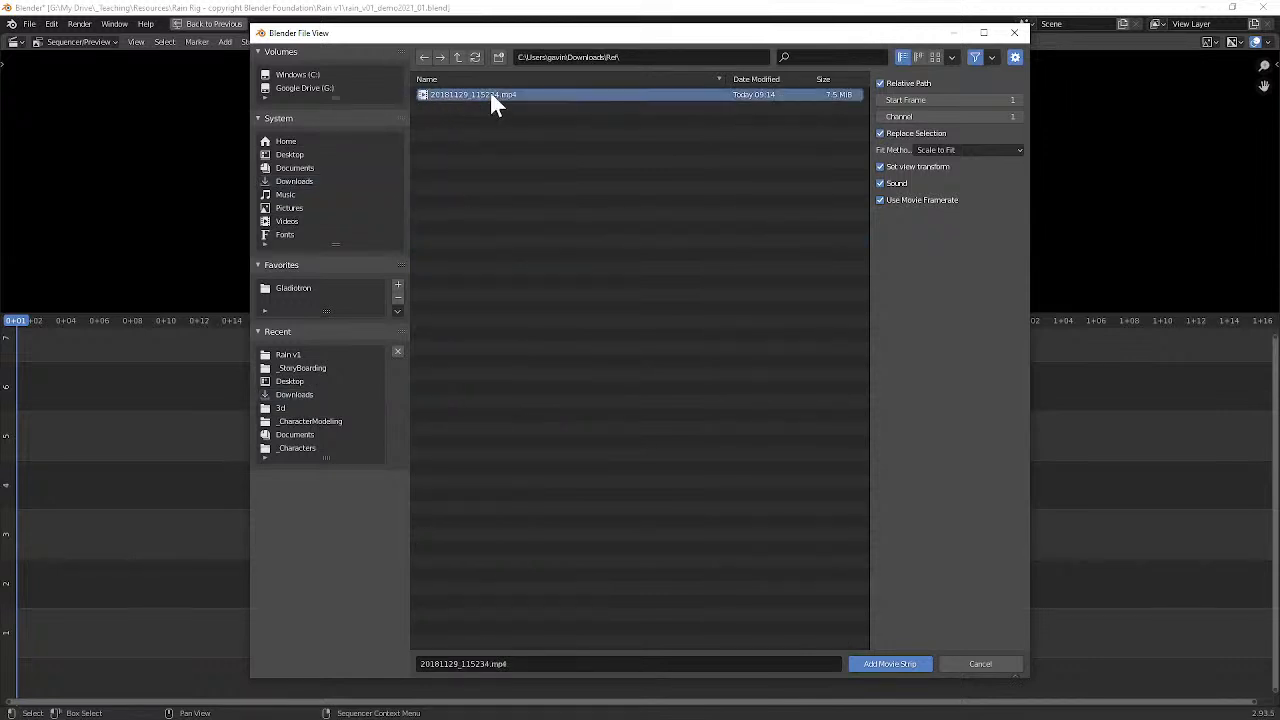
{"action": "left_click", "coordinate": [934, 57]}
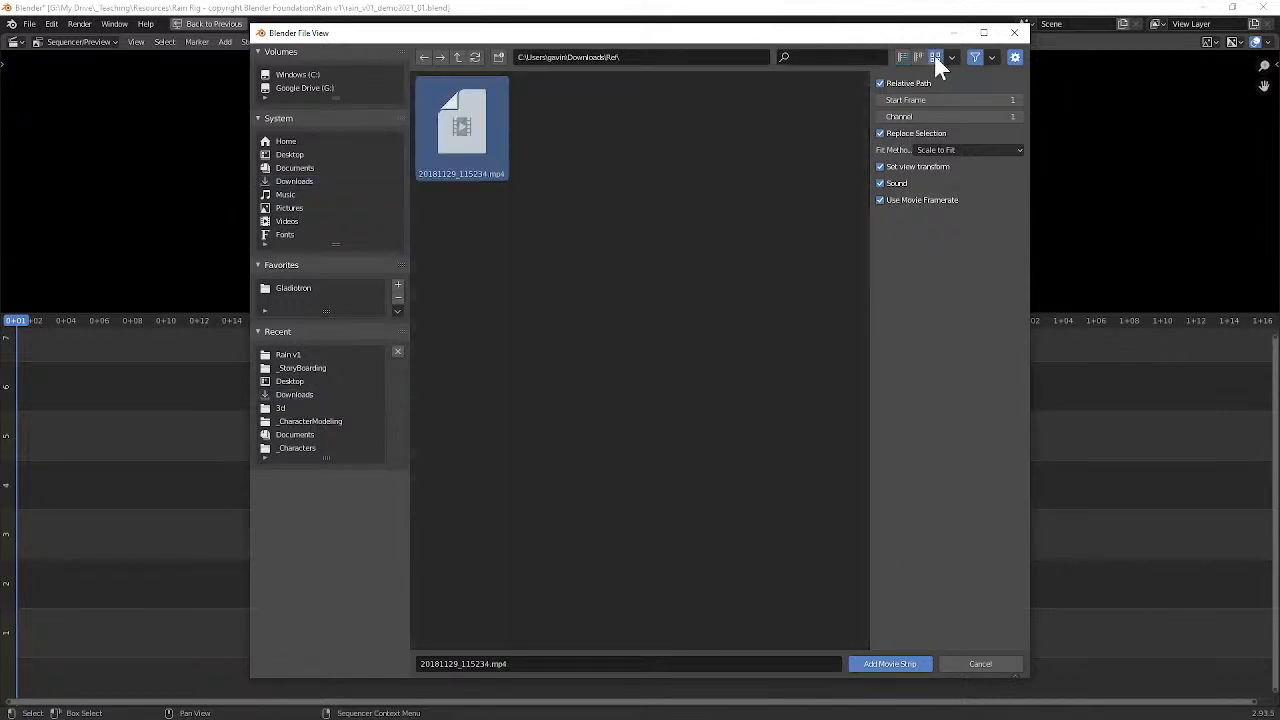
{"action": "left_click", "coordinate": [889, 663]}
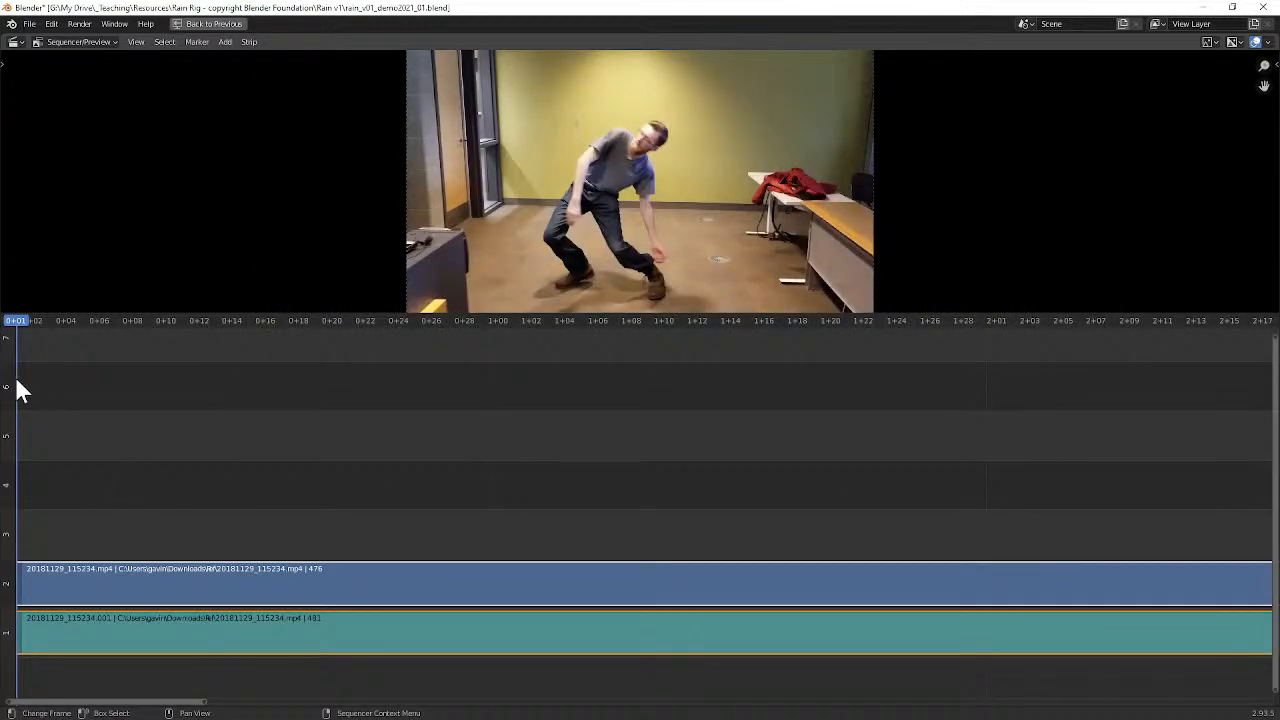
Step: Scrub the reference video to frame 8, and restore the full layout with the sequencer area set to Preview
{"action": "left_click_drag", "start_coordinate": [22, 335], "coordinate": [133, 386]}
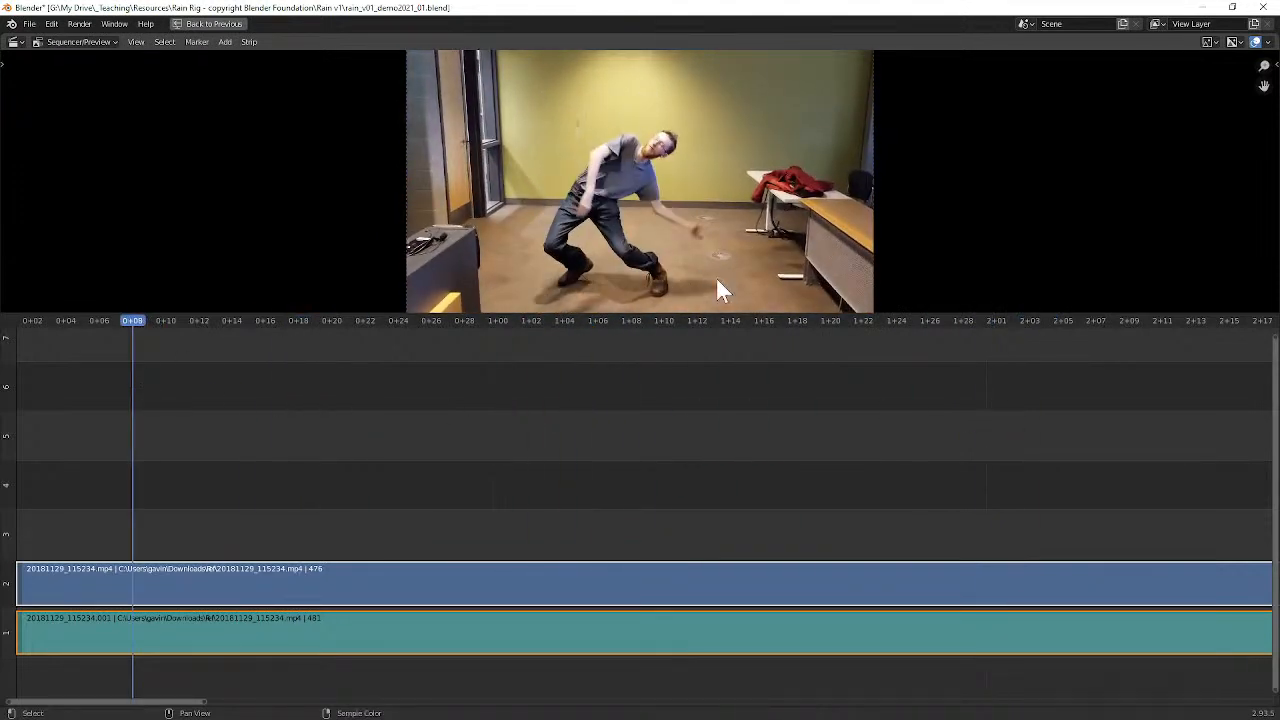
{"action": "key", "text": "ctrl+space"}
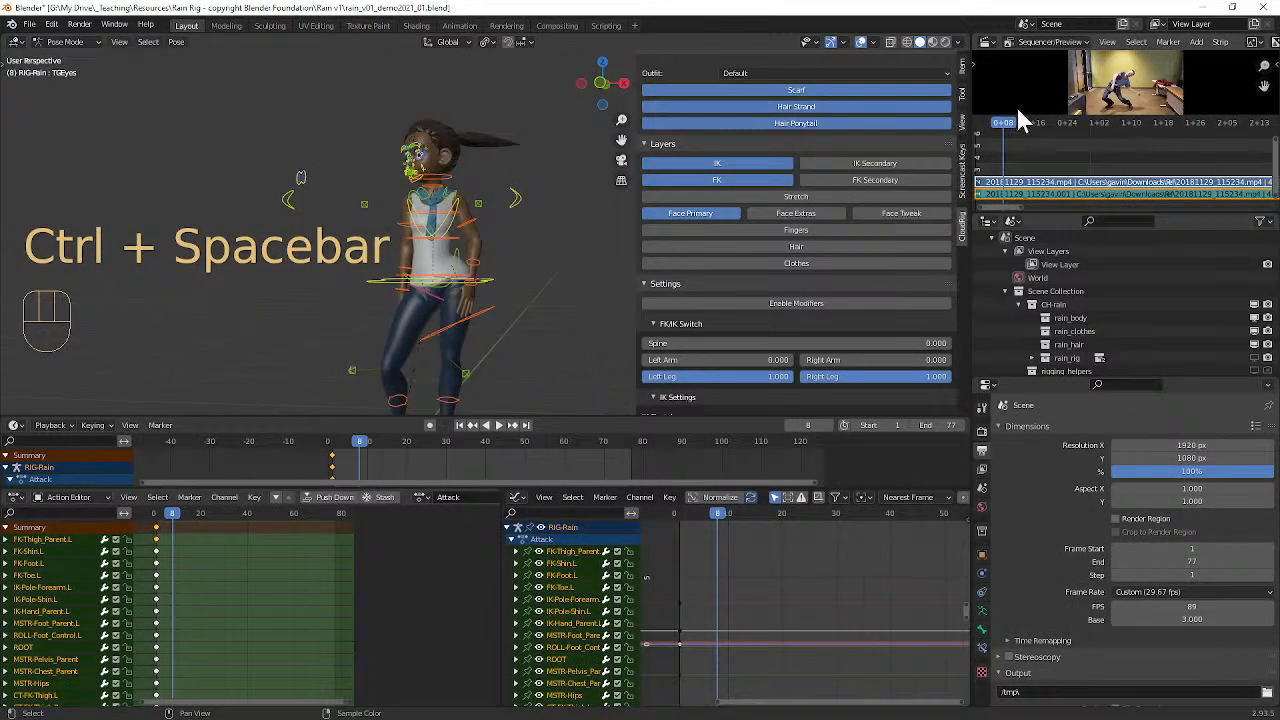
{"action": "left_click", "coordinate": [1010, 42]}
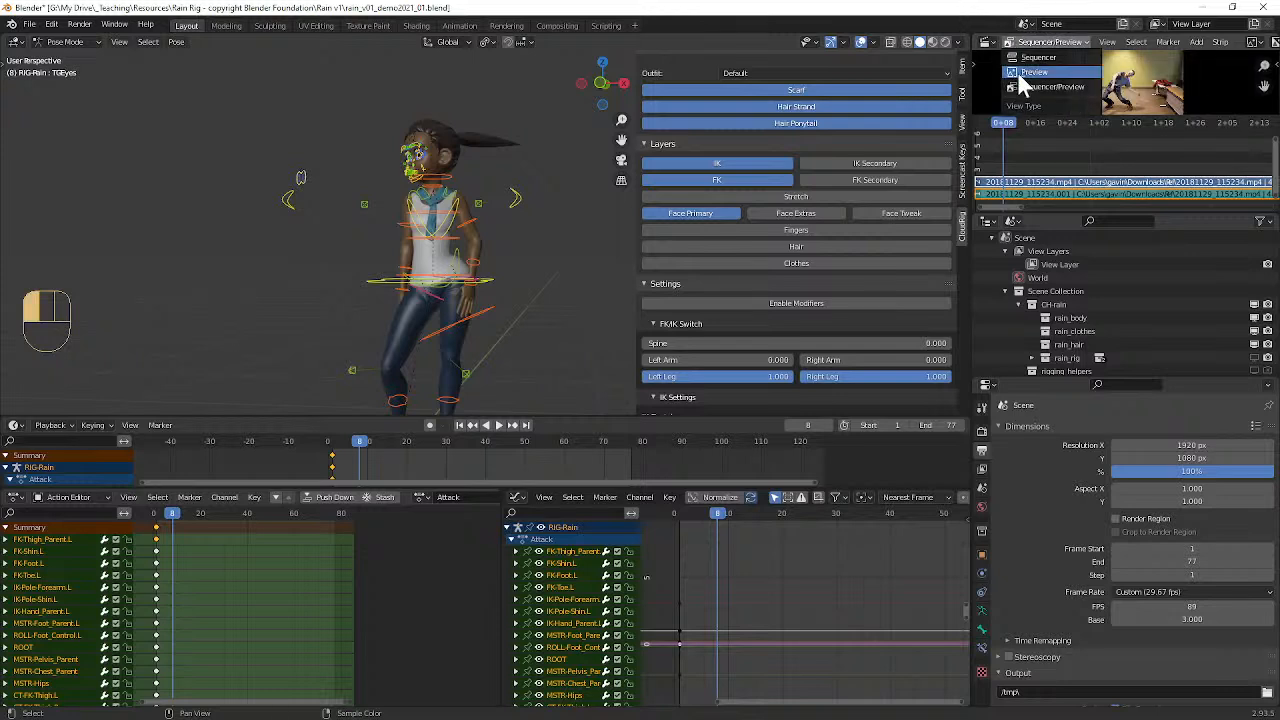
{"action": "left_click", "coordinate": [1033, 72]}
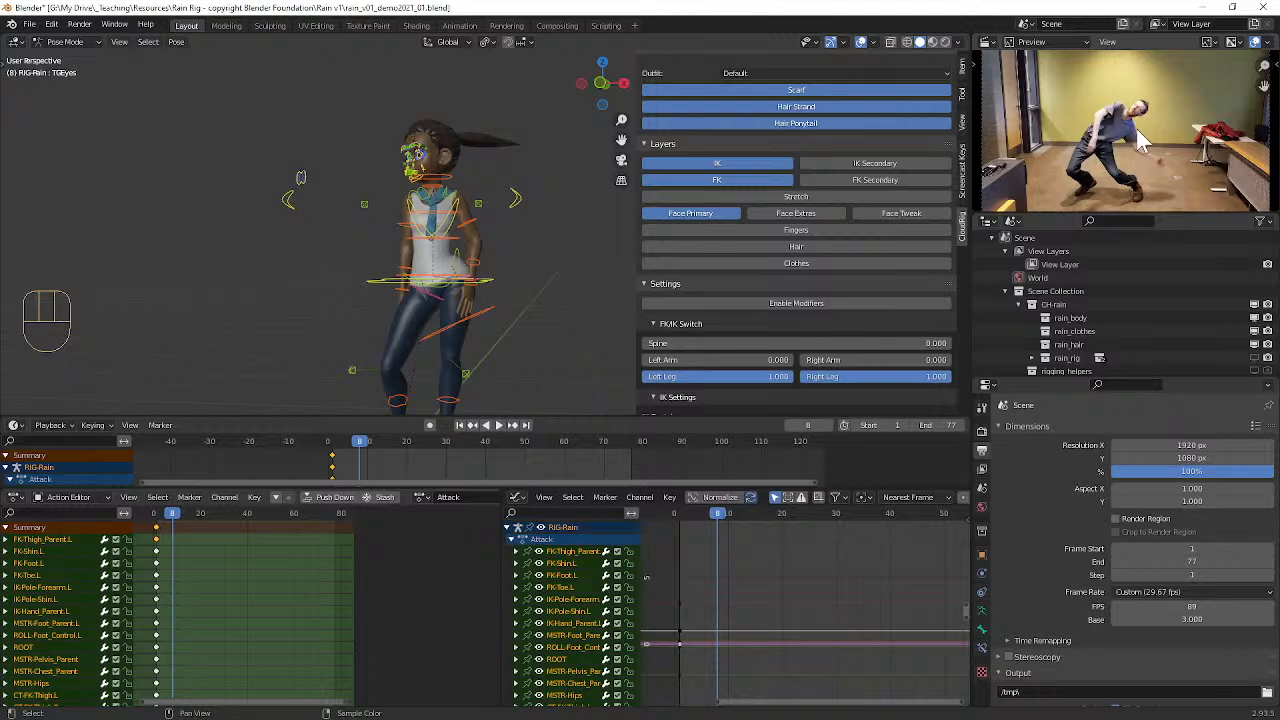
Step: Scrub to frame 21 to compare the whole character with the reference video, and return to frame 1
{"action": "left_click_drag", "start_coordinate": [152, 513], "coordinate": [203, 513]}
{"action": "middle_click_drag", "start_coordinate": [476, 293], "coordinate": [468, 347]}
{"action": "left_click_drag", "start_coordinate": [480, 350], "coordinate": [484, 268], "text": "alt+shift"}
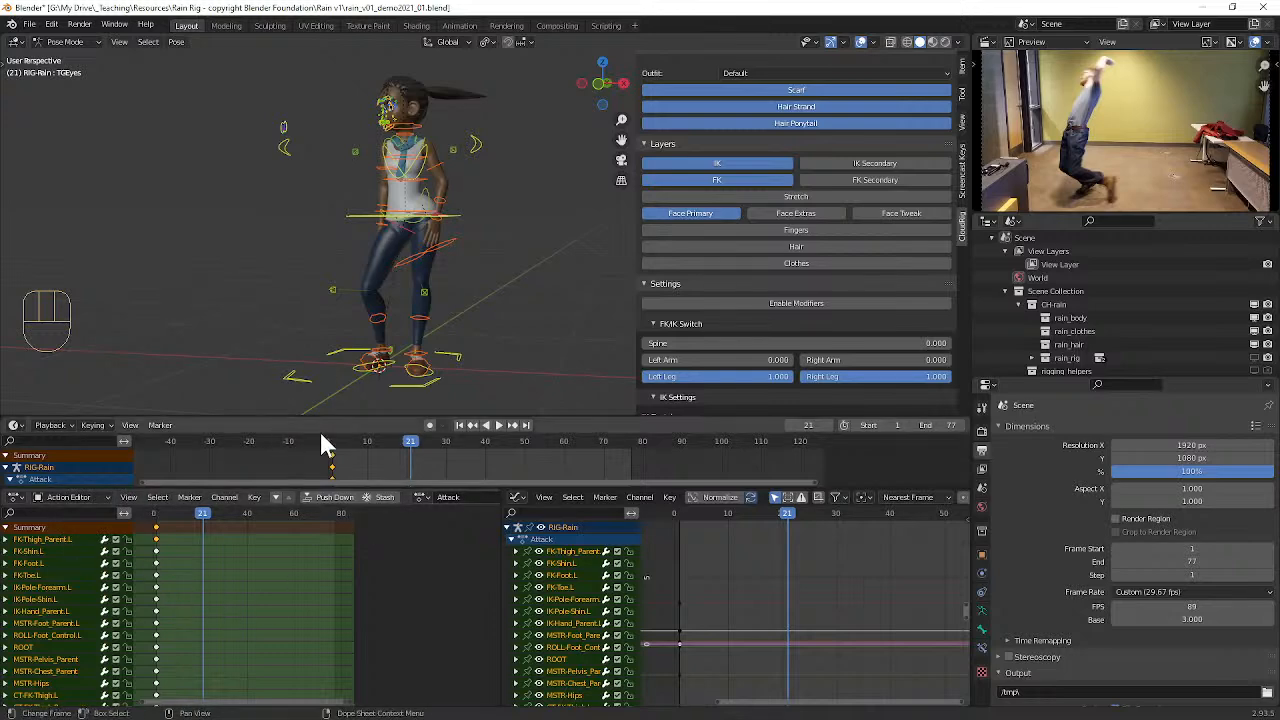
{"action": "left_click_drag", "start_coordinate": [367, 444], "coordinate": [331, 455]}
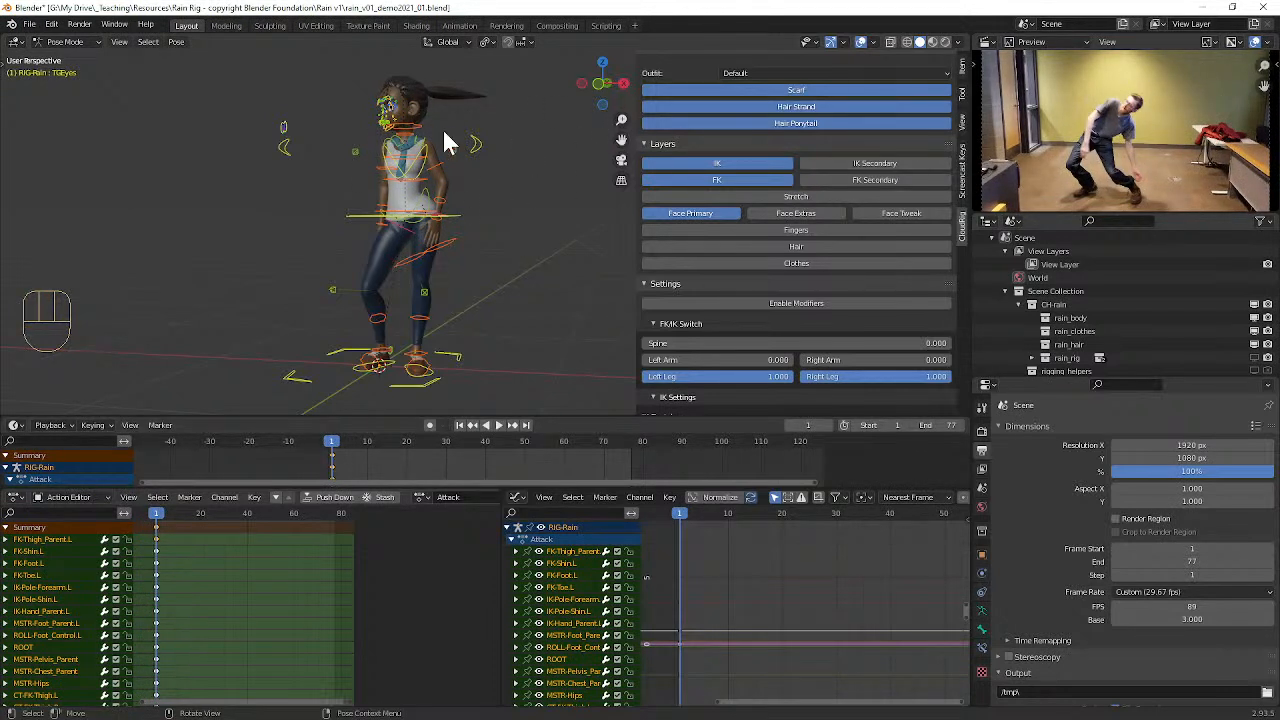
Step: View the Rain rig in right orthographic view and switch from Pose Mode to Object Mode
{"action": "middle_click_drag", "start_coordinate": [405, 92], "coordinate": [426, 119]}
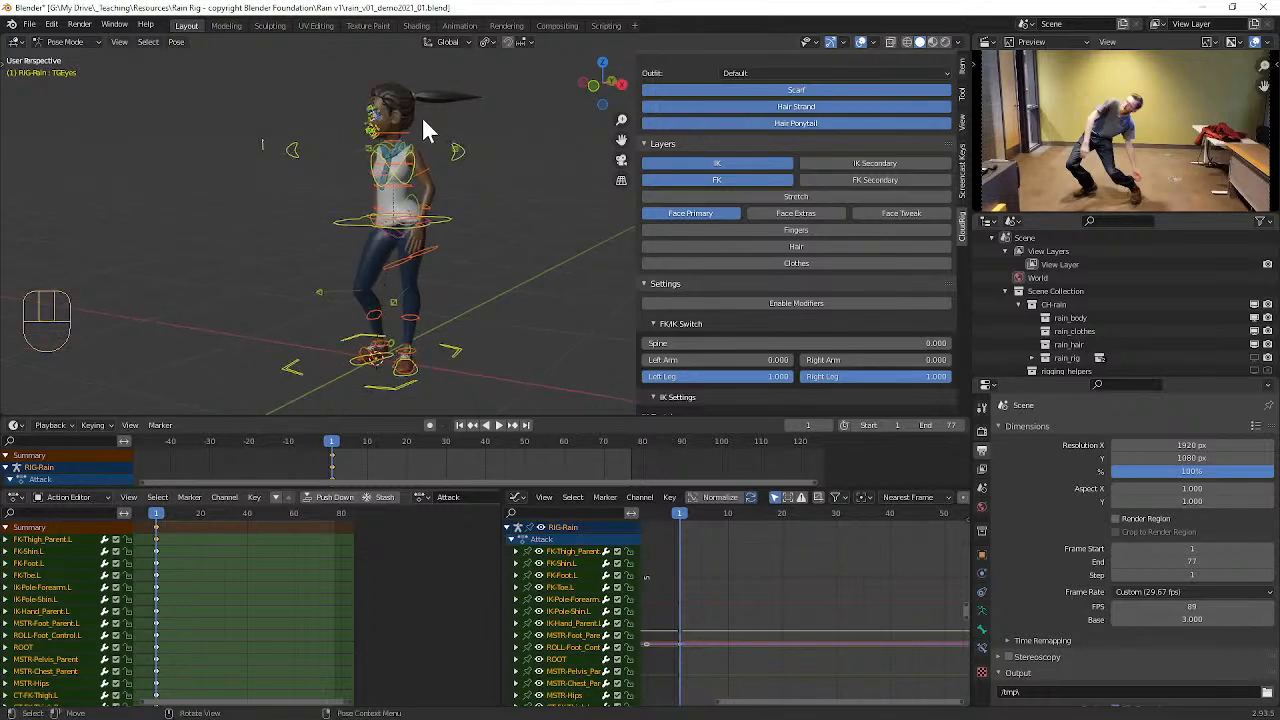
{"action": "key", "text": "KP_1"}
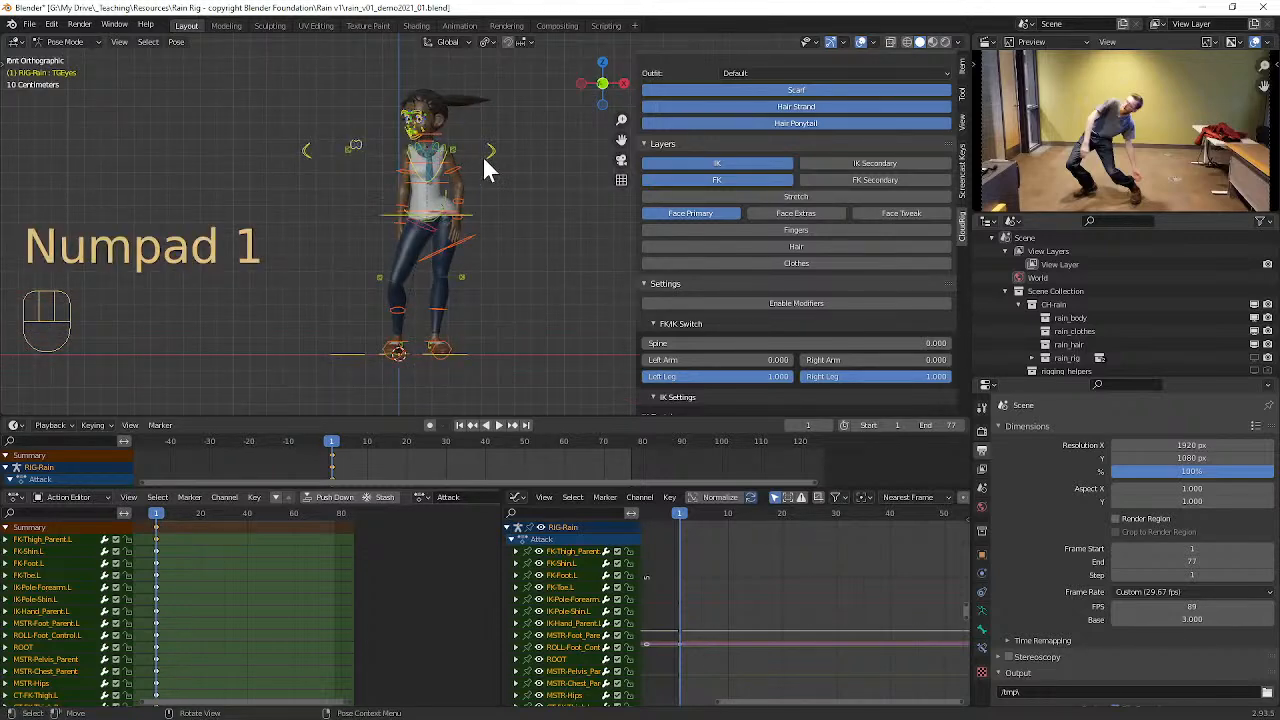
{"action": "left_click_drag", "start_coordinate": [496, 143], "coordinate": [351, 172], "text": "alt+shift"}
{"action": "key", "text": "KP_3"}
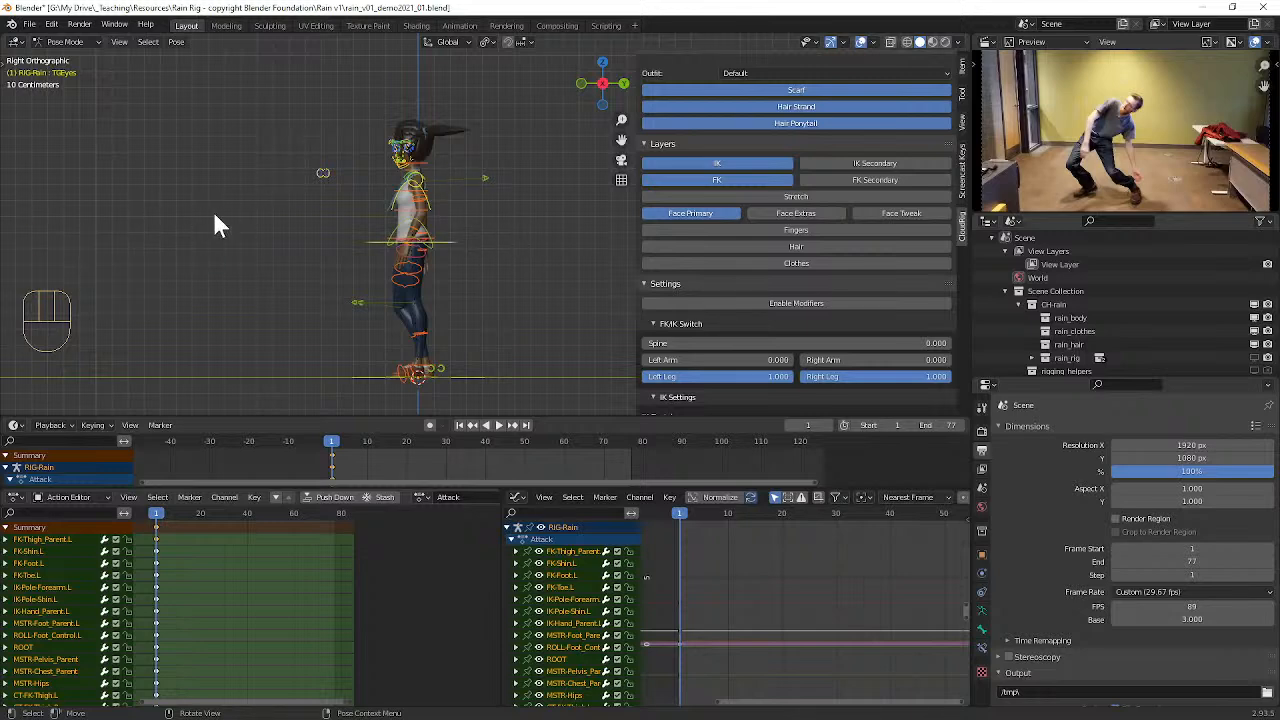
{"action": "scroll", "coordinate": [454, 178], "scroll_direction": "up", "scroll_amount": 1}
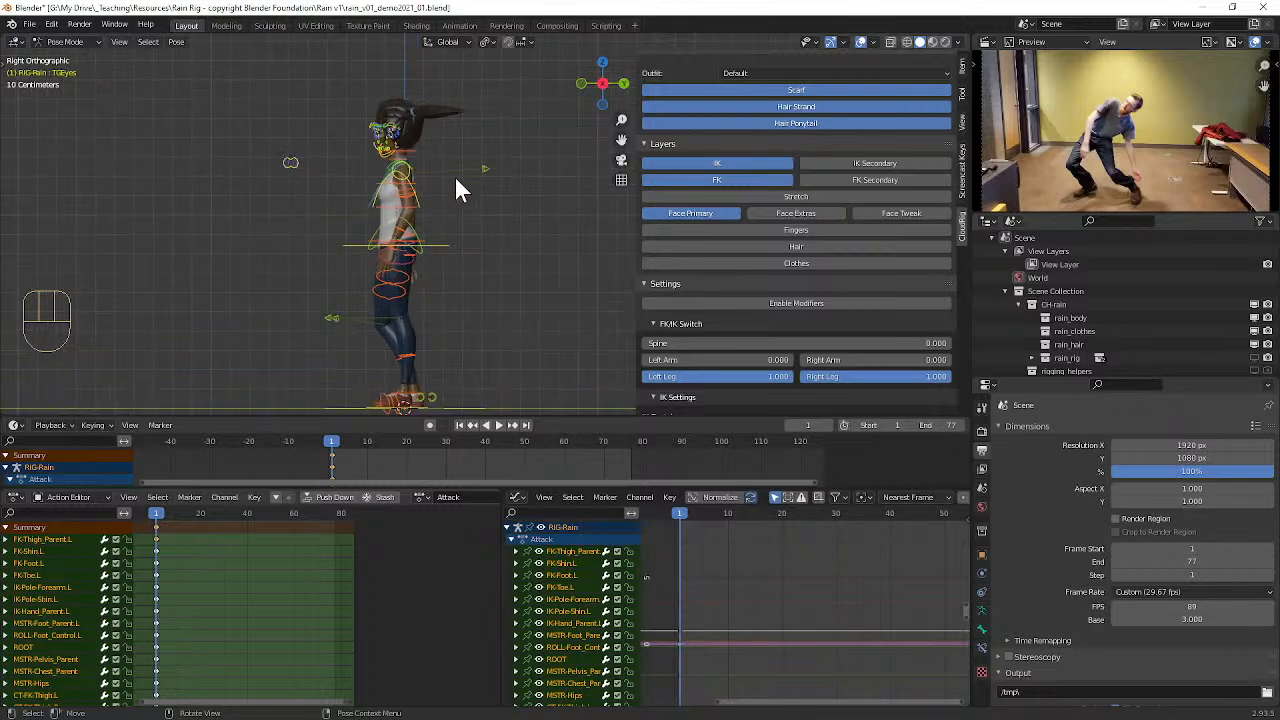
{"action": "left_click_drag", "start_coordinate": [511, 186], "coordinate": [334, 177], "text": "alt+shift"}
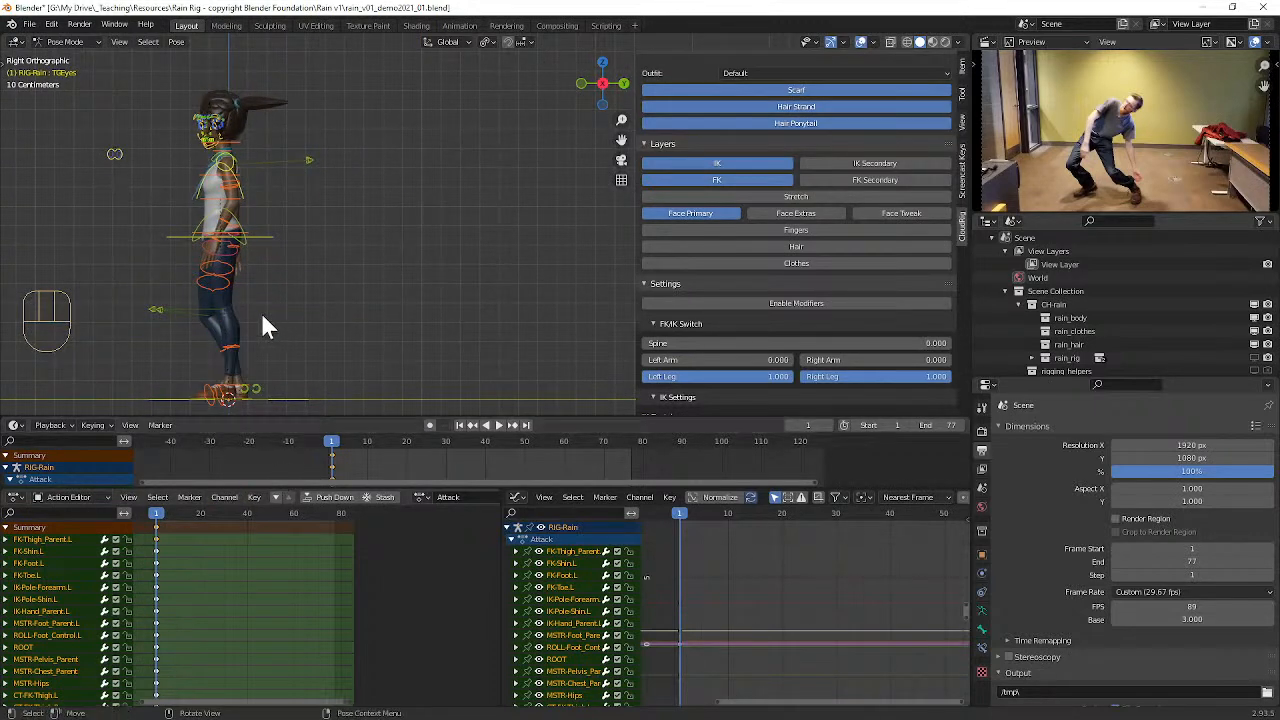
{"action": "left_click", "coordinate": [64, 42]}
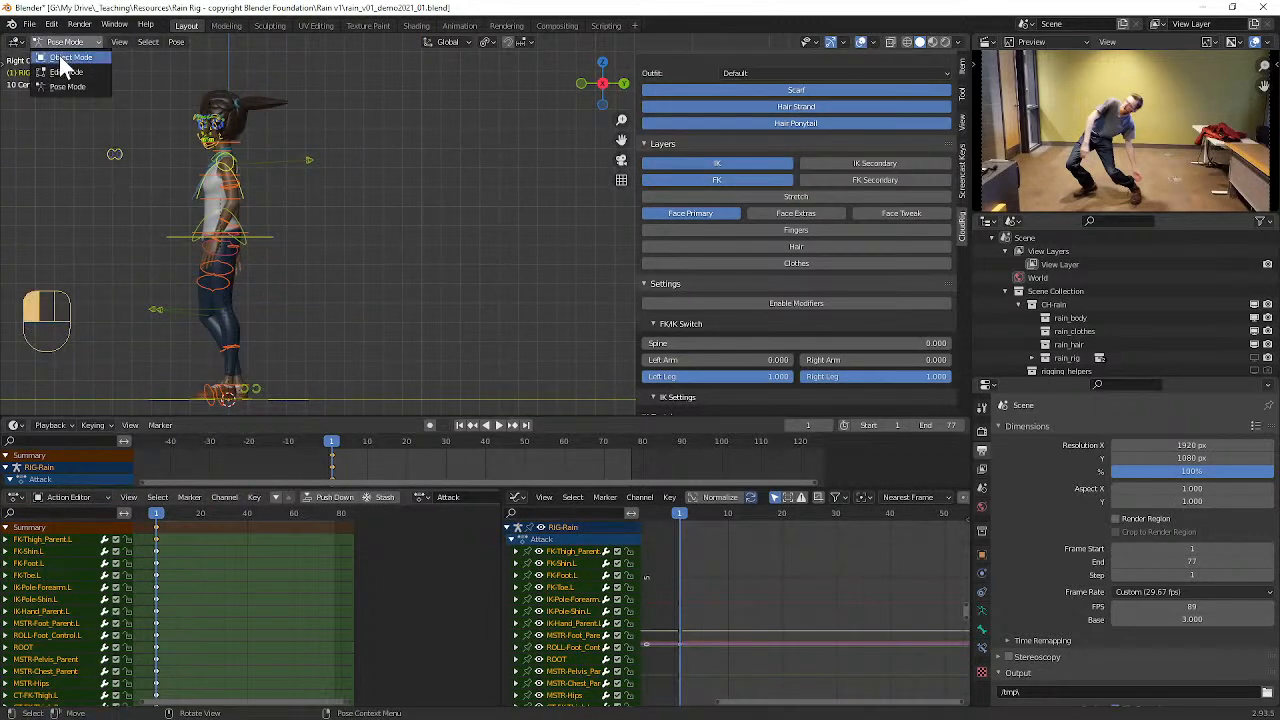
{"action": "left_click", "coordinate": [59, 54]}
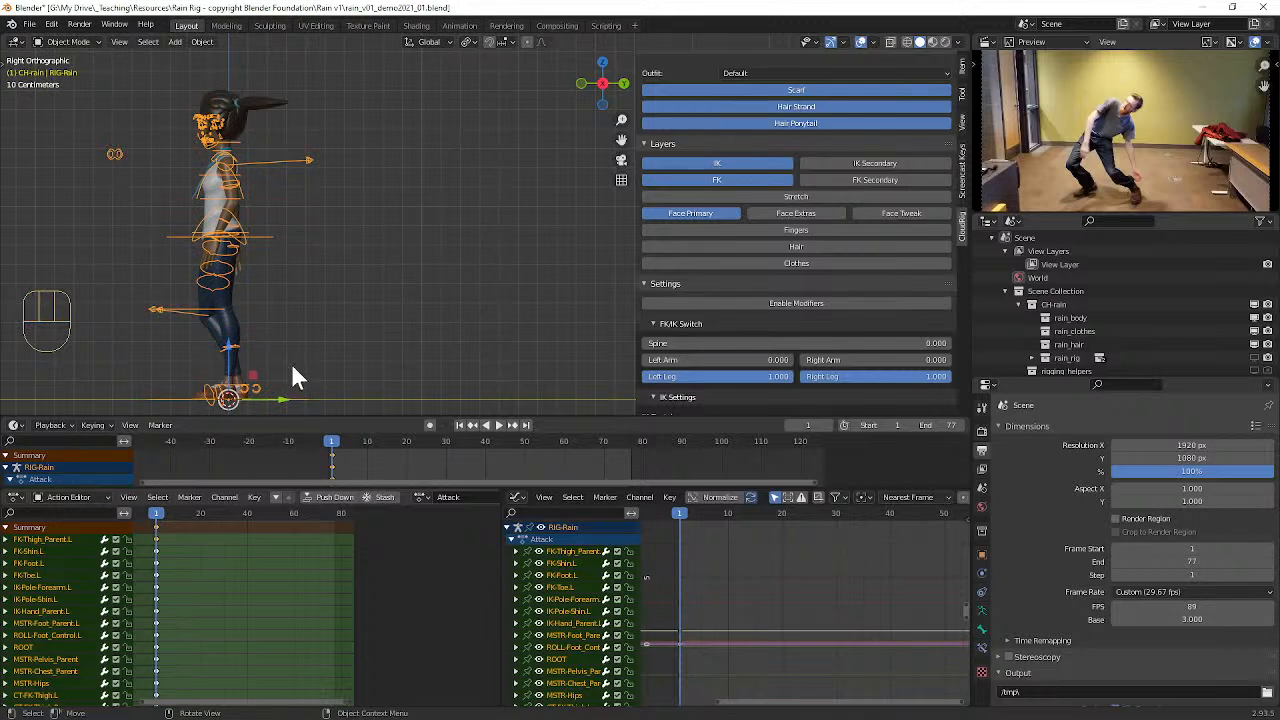
Step: Place the 3D cursor in the empty space beside the character, add a blank Grease Pencil object there and enter Draw mode
{"action": "right_click", "coordinate": [411, 141], "text": "shift"}
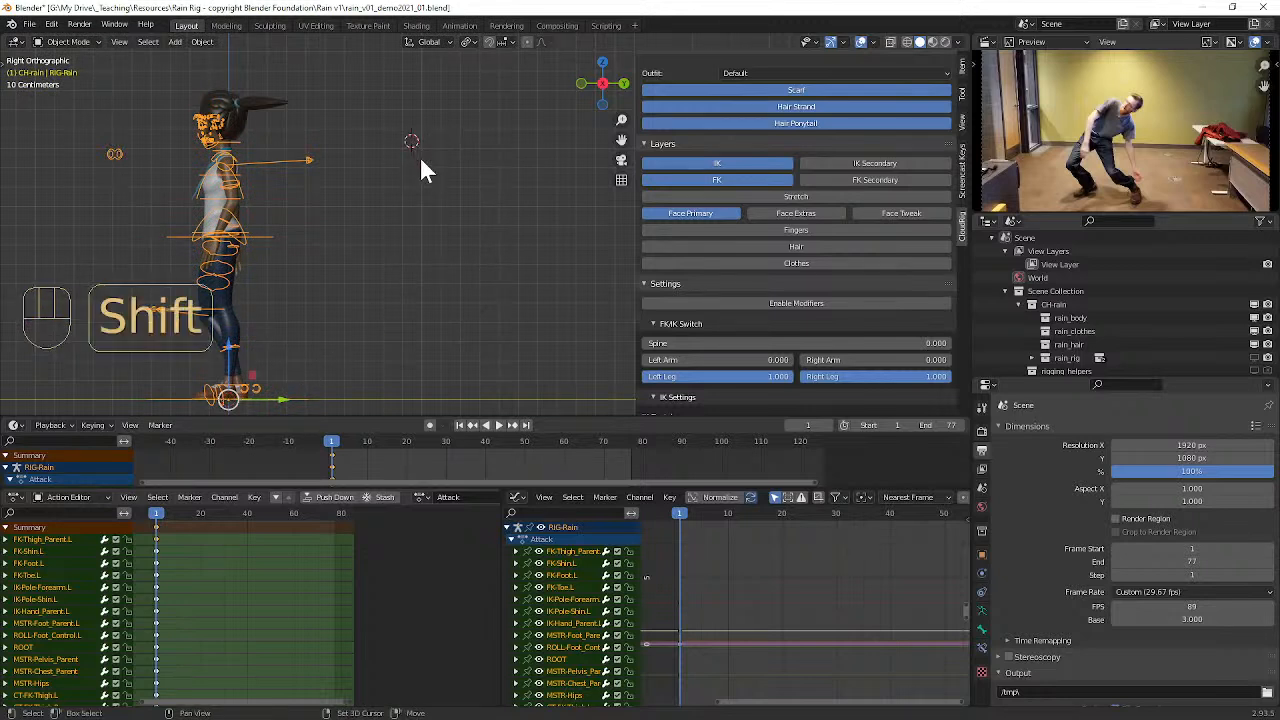
{"action": "key", "text": "shift+a"}
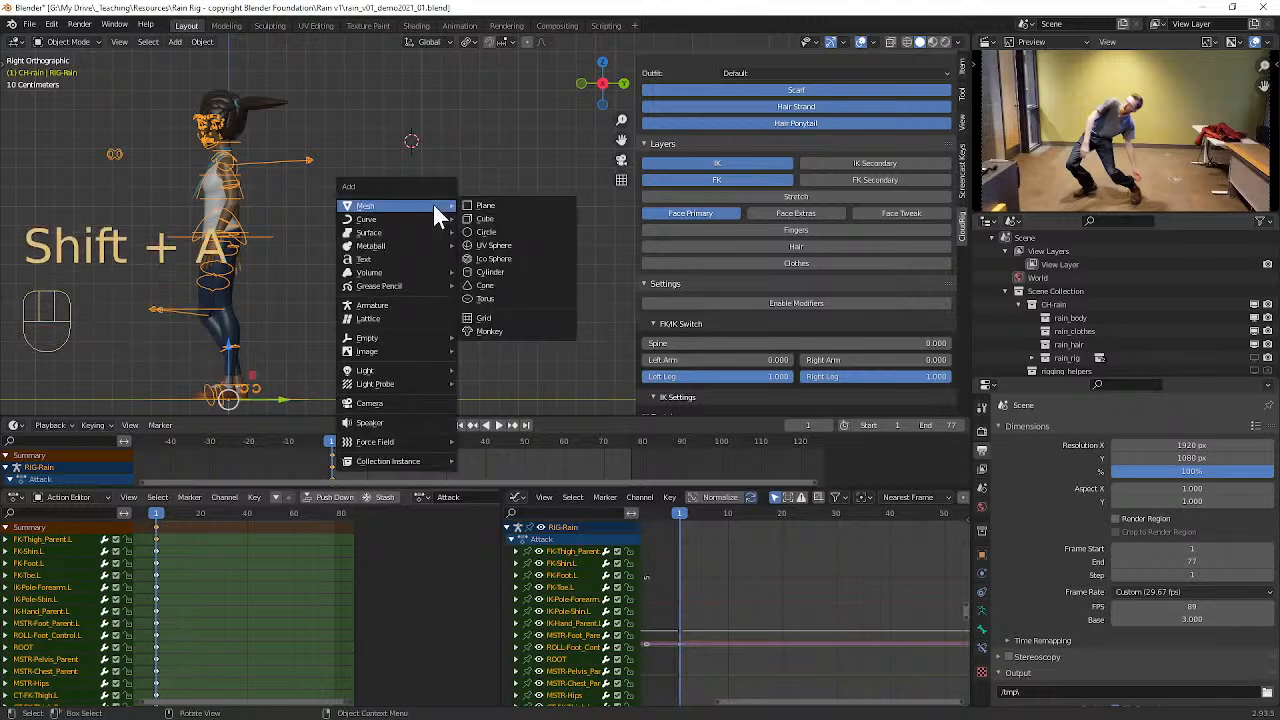
{"action": "mouse_move", "coordinate": [401, 285]}
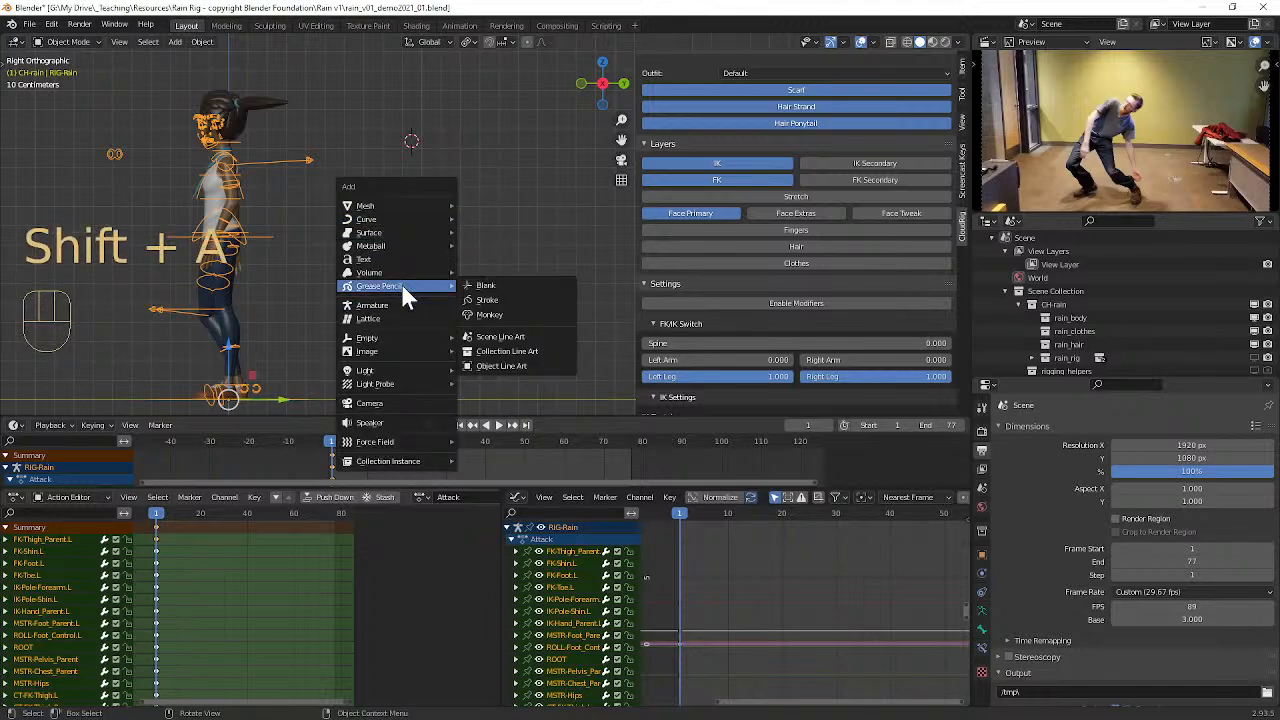
{"action": "left_click", "coordinate": [489, 287]}
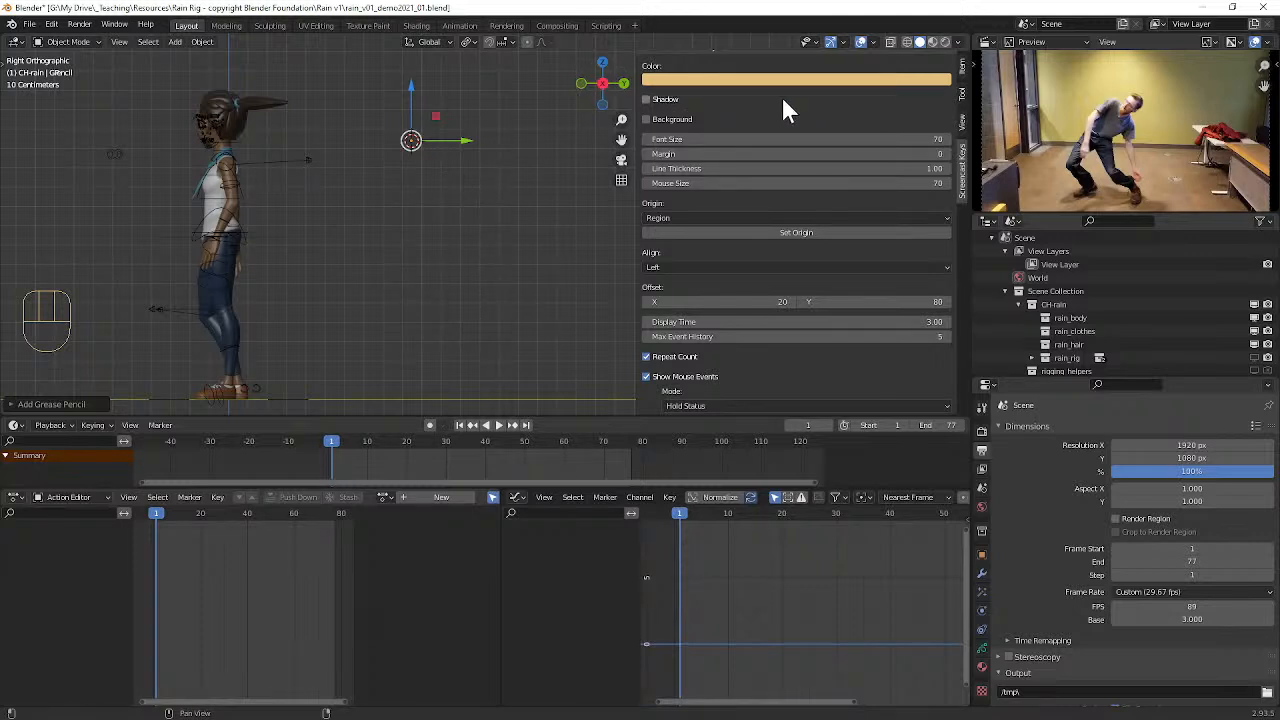
{"action": "left_click", "coordinate": [66, 44]}
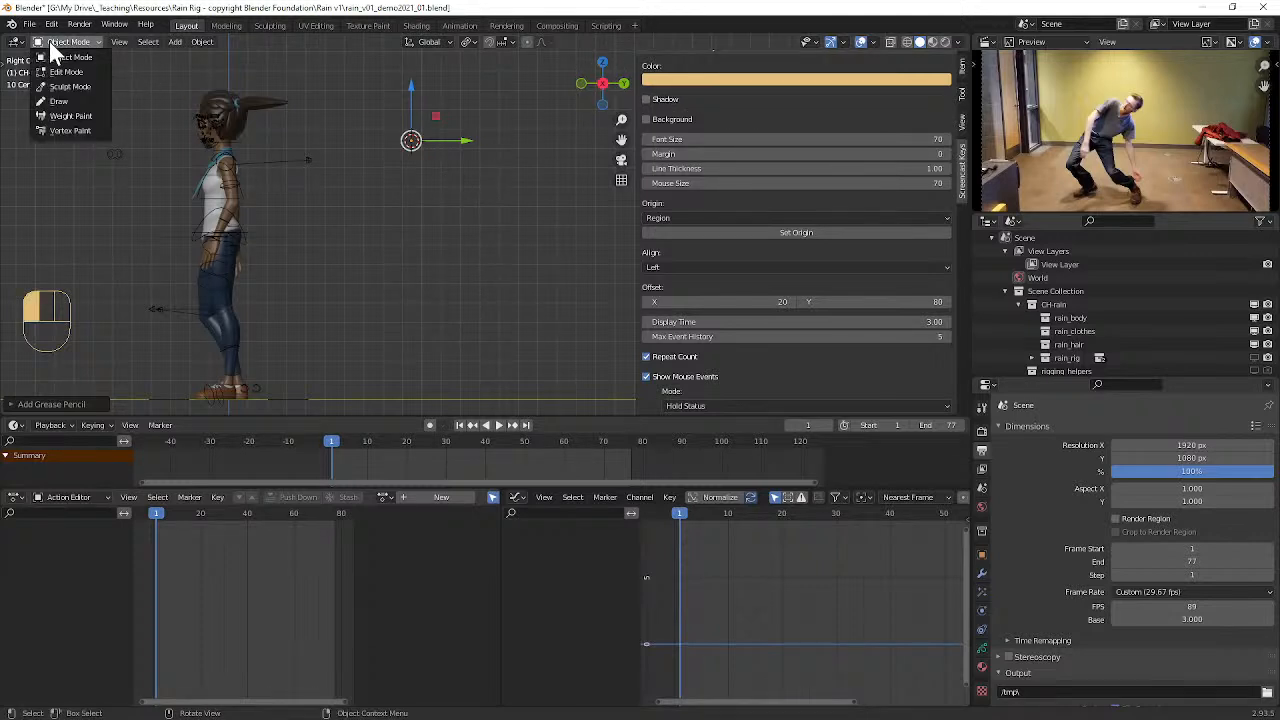
{"action": "left_click", "coordinate": [58, 102]}
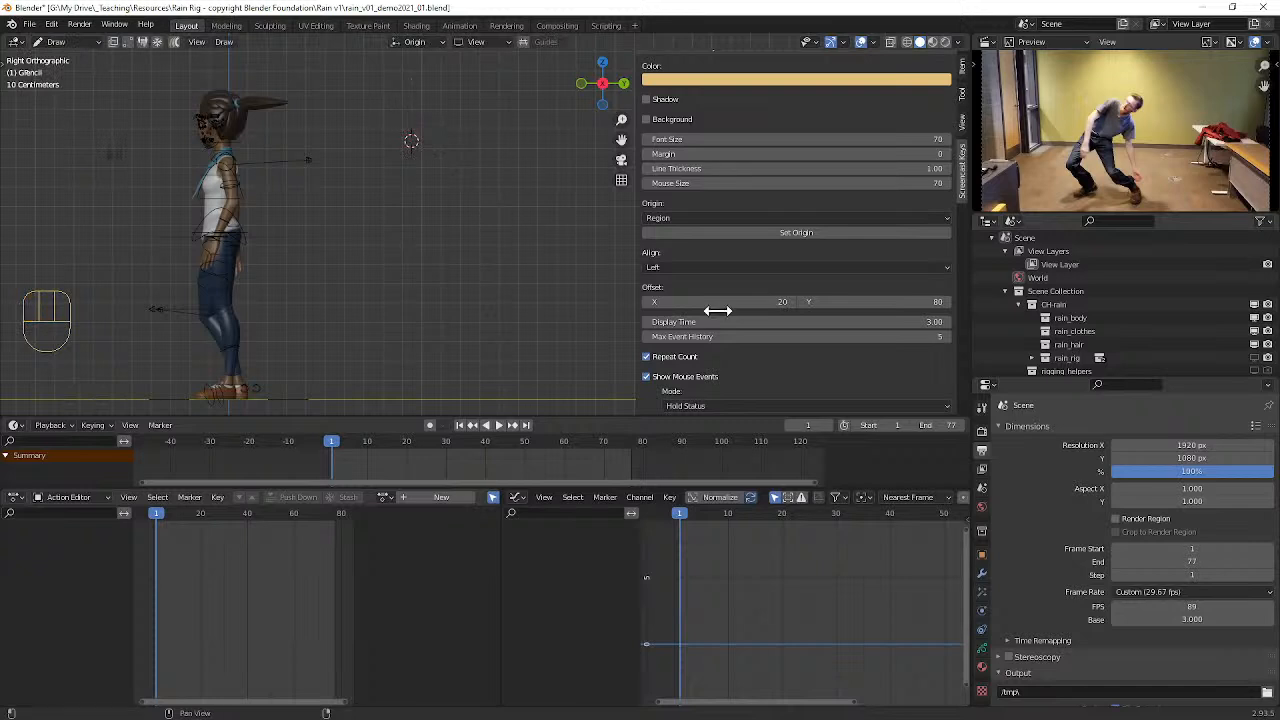
Step: Add a new layer and a new material to the Grease Pencil object
{"action": "left_click", "coordinate": [982, 650]}
{"action": "left_click", "coordinate": [982, 667]}
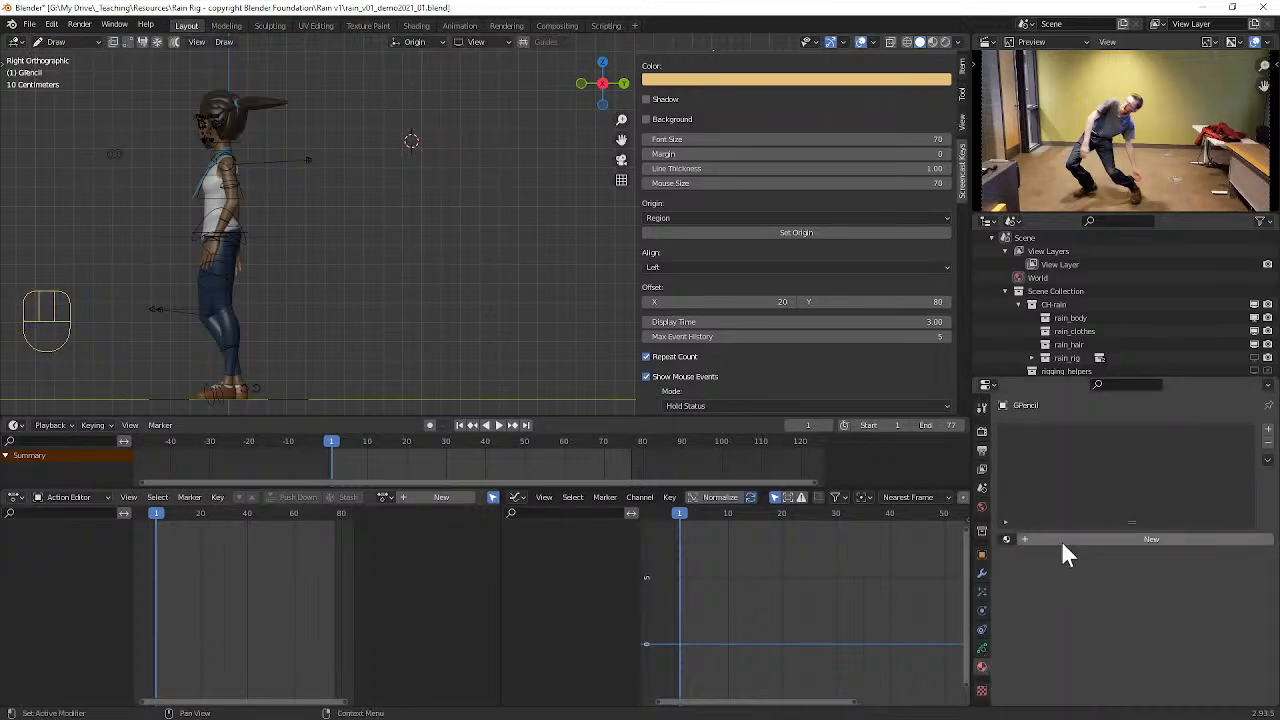
{"action": "left_click", "coordinate": [983, 649]}
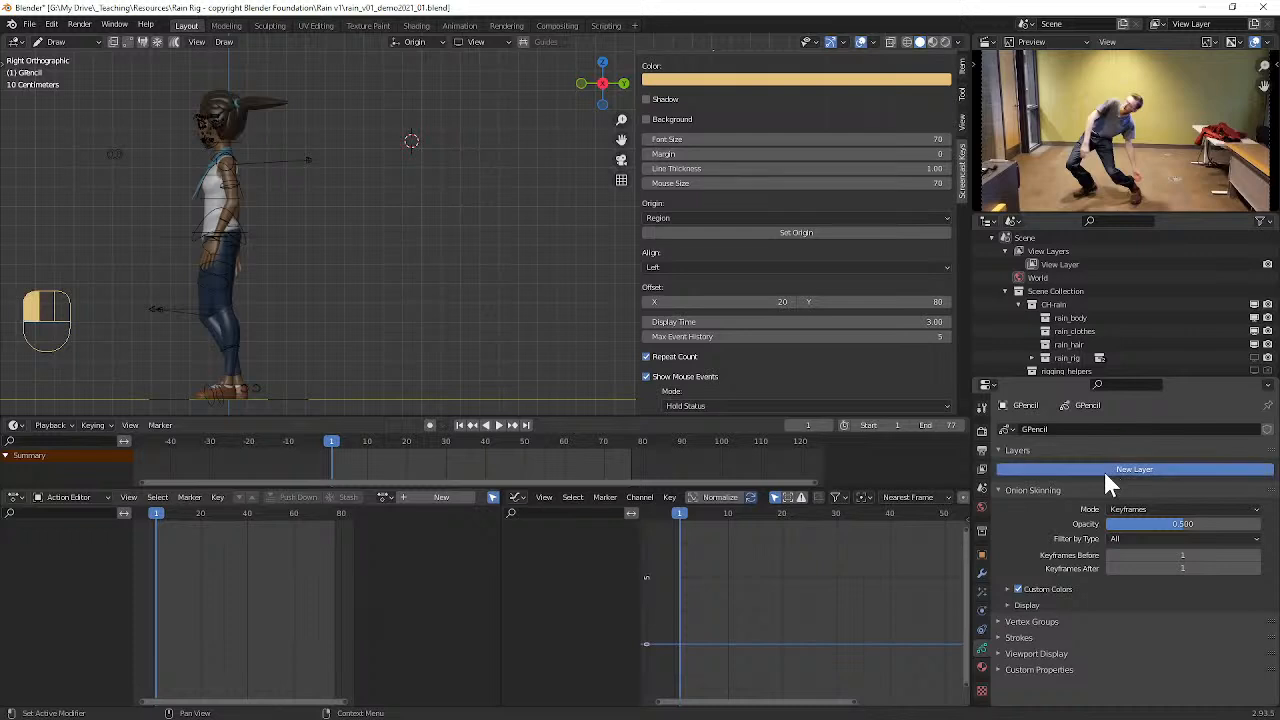
{"action": "left_click", "coordinate": [1106, 470]}
{"action": "left_click", "coordinate": [981, 667]}
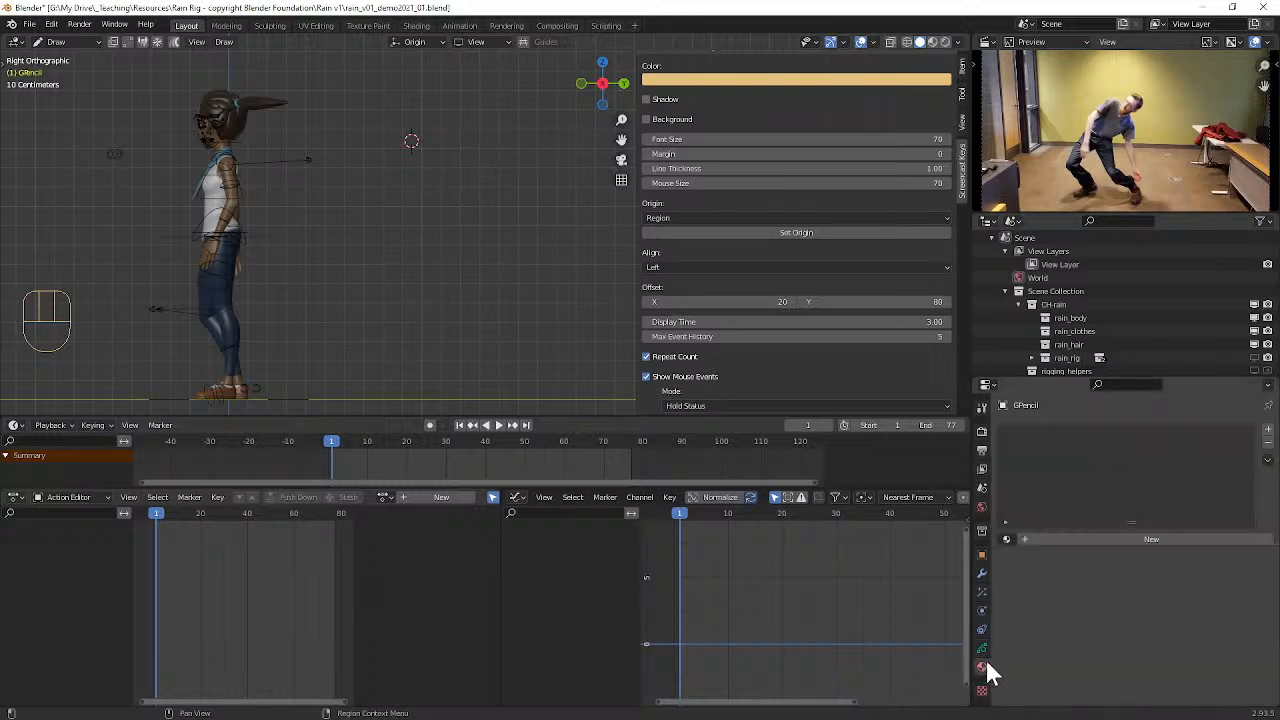
{"action": "left_click", "coordinate": [1062, 539]}
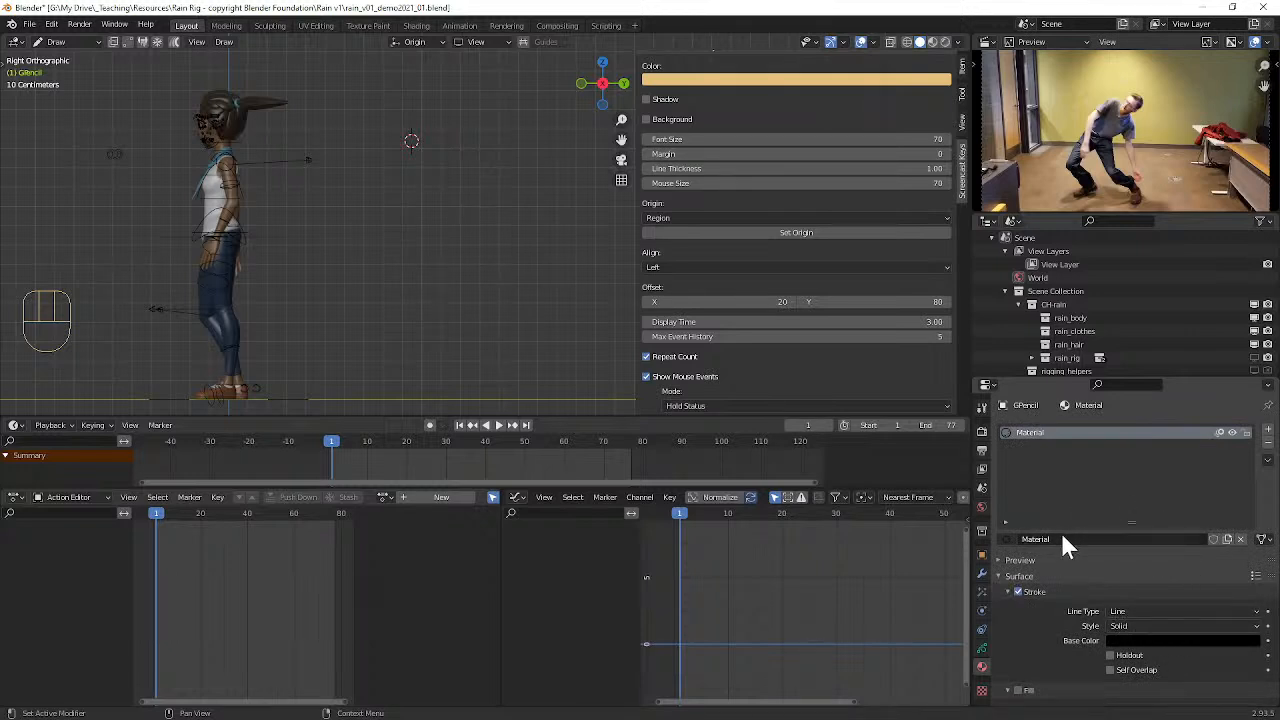
{"action": "scroll", "coordinate": [1113, 610], "scroll_direction": "down", "scroll_amount": 3}
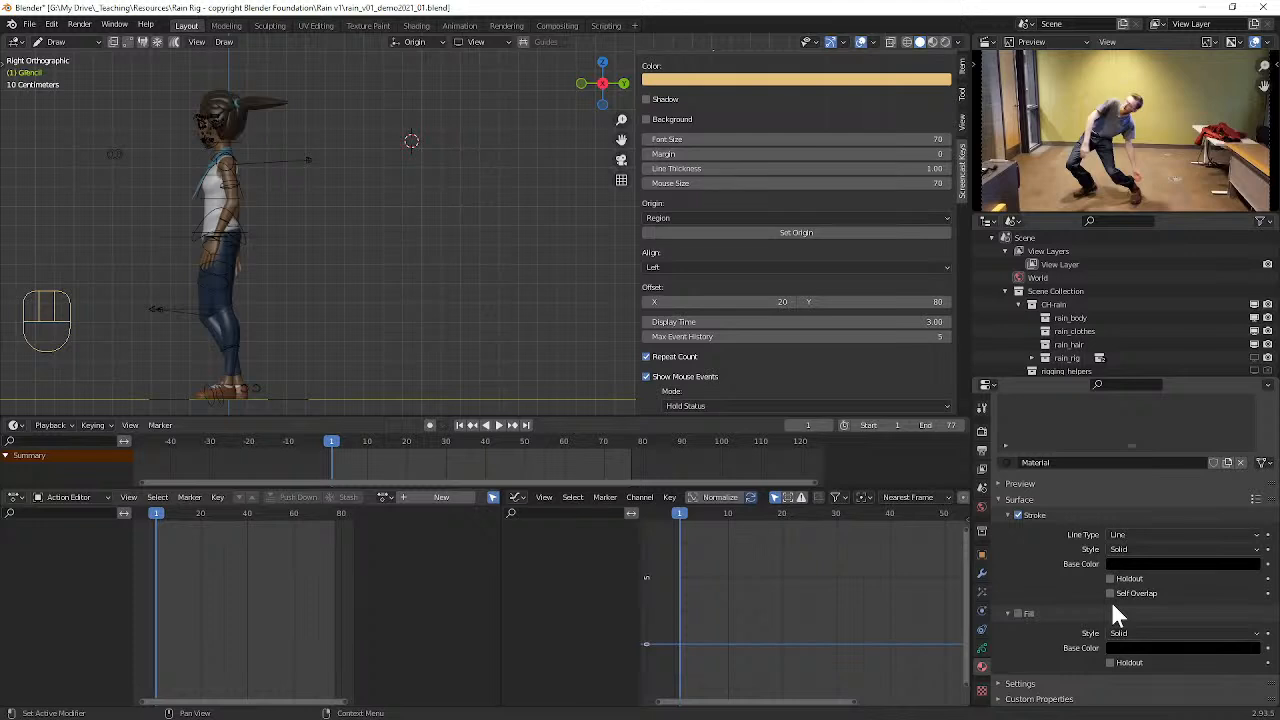
{"action": "scroll", "coordinate": [1113, 606], "scroll_direction": "up", "scroll_amount": 3}
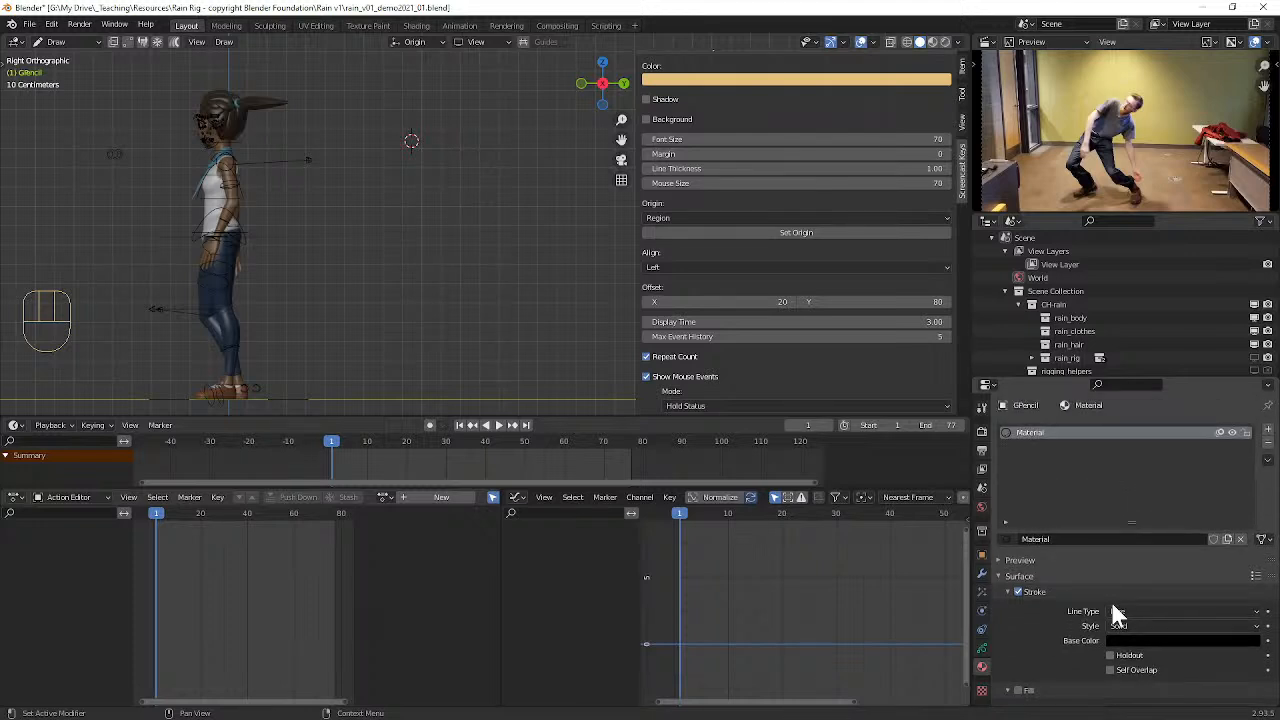
Step: Set the Pencil brush strength to 1.000 with pen pressure disabled for strength, and hide the sidebar
{"action": "left_click", "coordinate": [963, 95]}
{"action": "scroll", "coordinate": [905, 202], "scroll_direction": "down", "scroll_amount": 3}
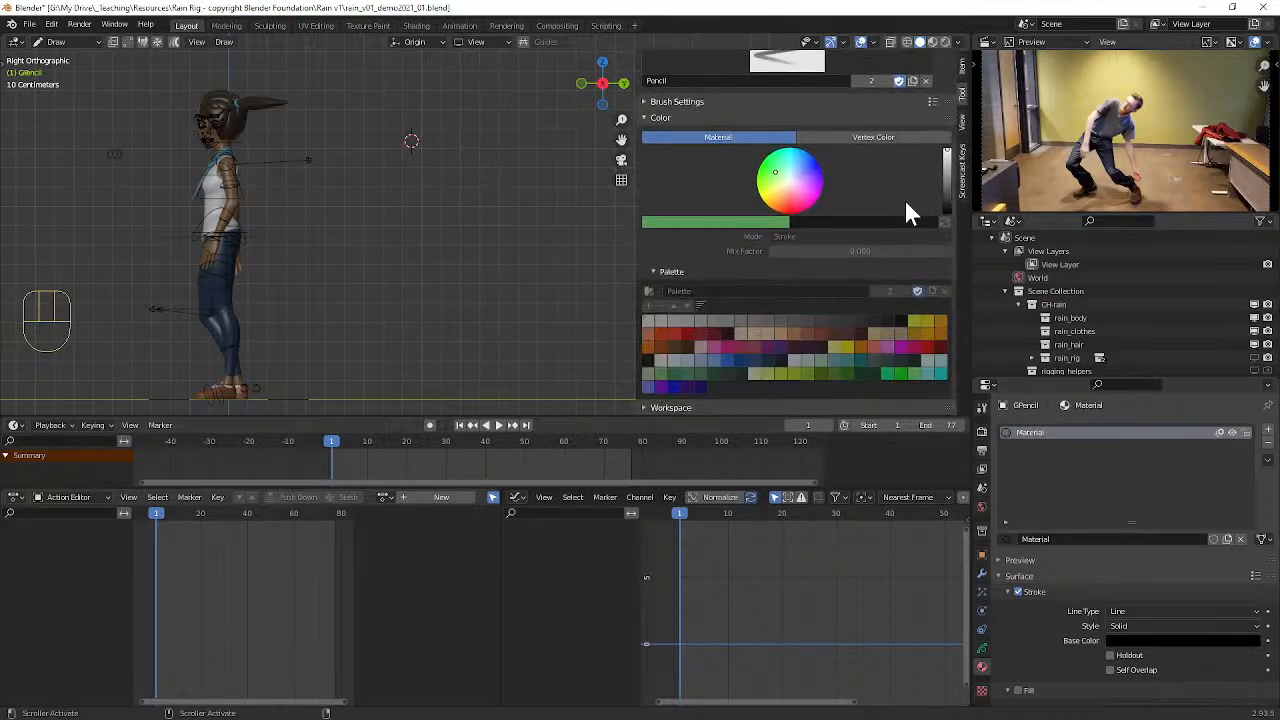
{"action": "scroll", "coordinate": [905, 200], "scroll_direction": "up", "scroll_amount": 2}
{"action": "left_click", "coordinate": [726, 183]}
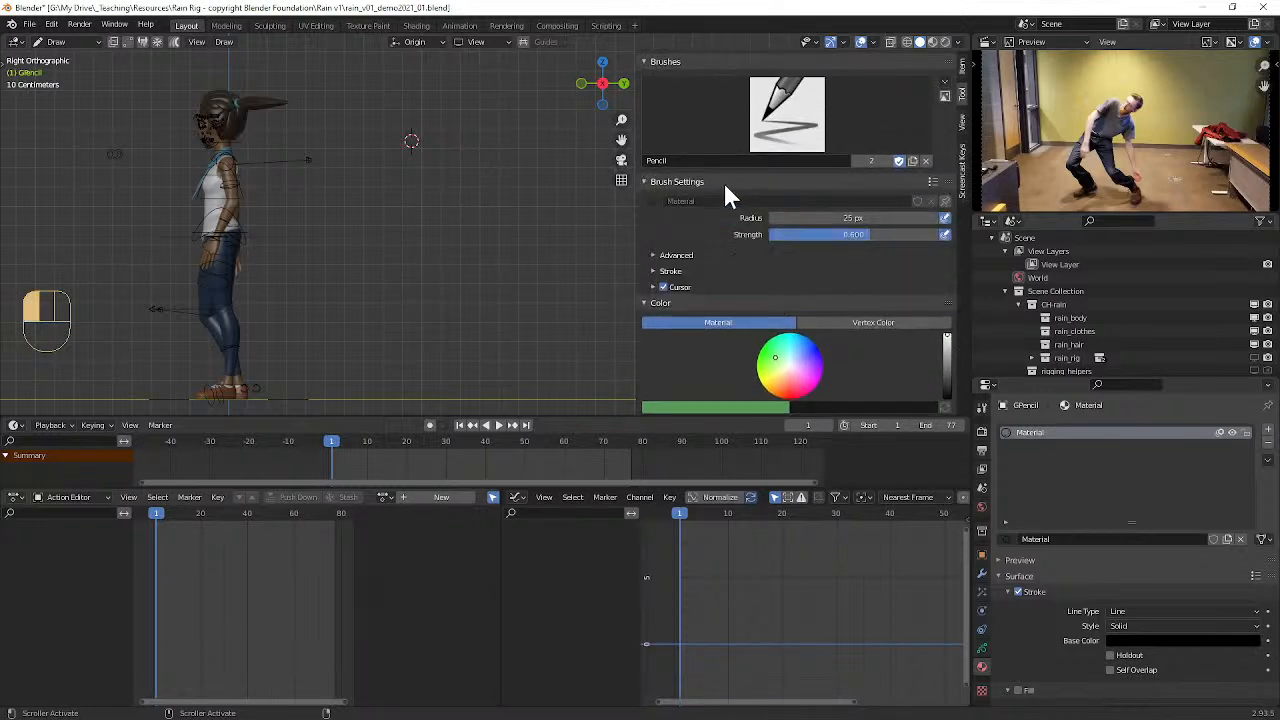
{"action": "left_click_drag", "start_coordinate": [850, 234], "coordinate": [946, 221]}
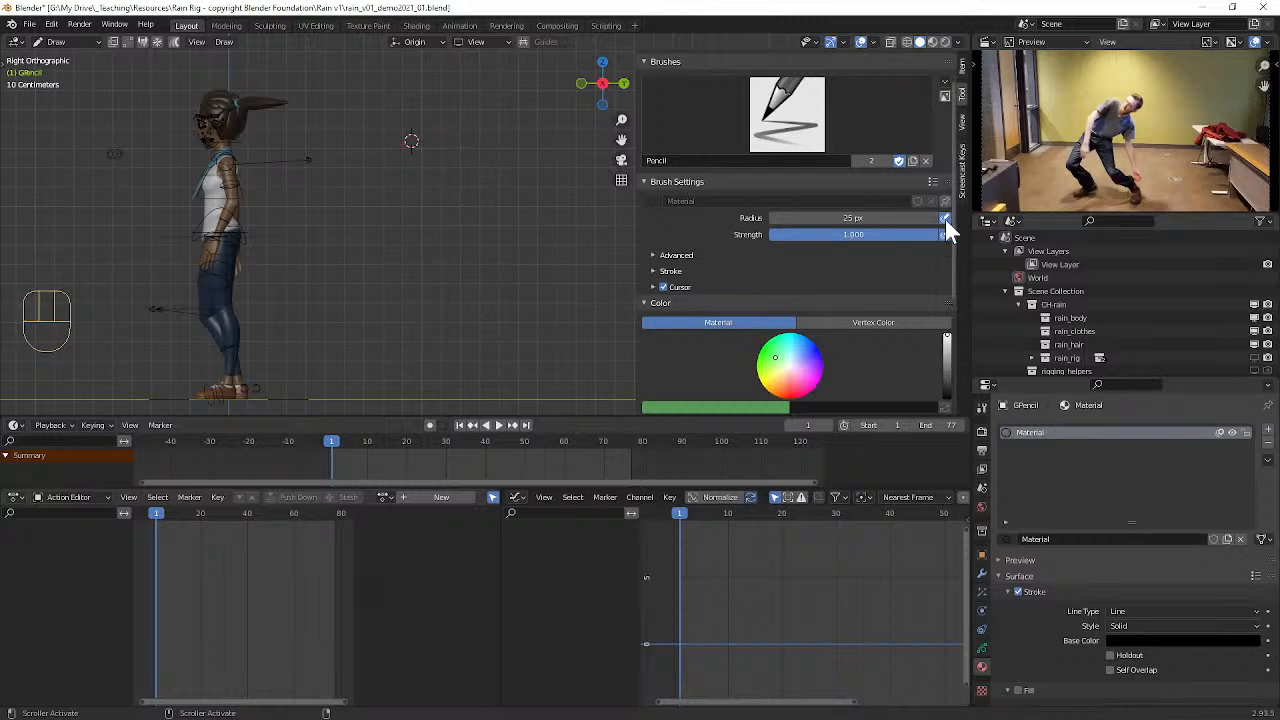
{"action": "left_click", "coordinate": [944, 235]}
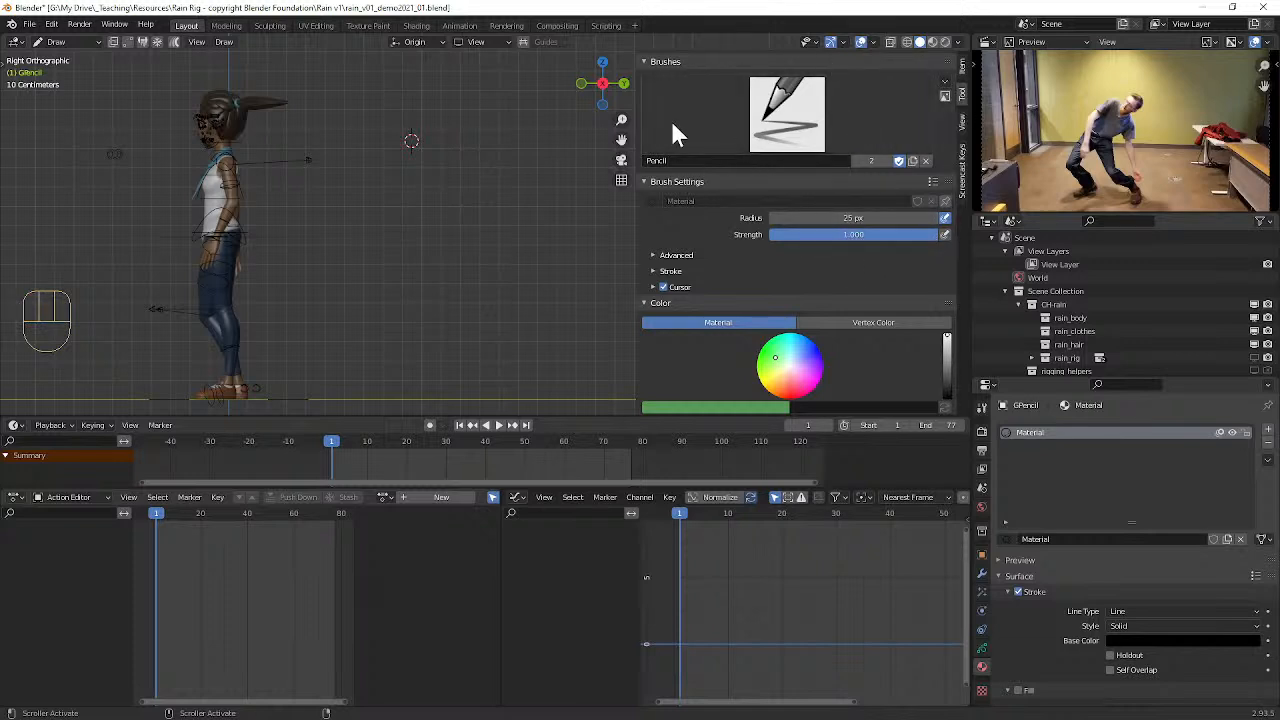
{"action": "key", "text": "n"}
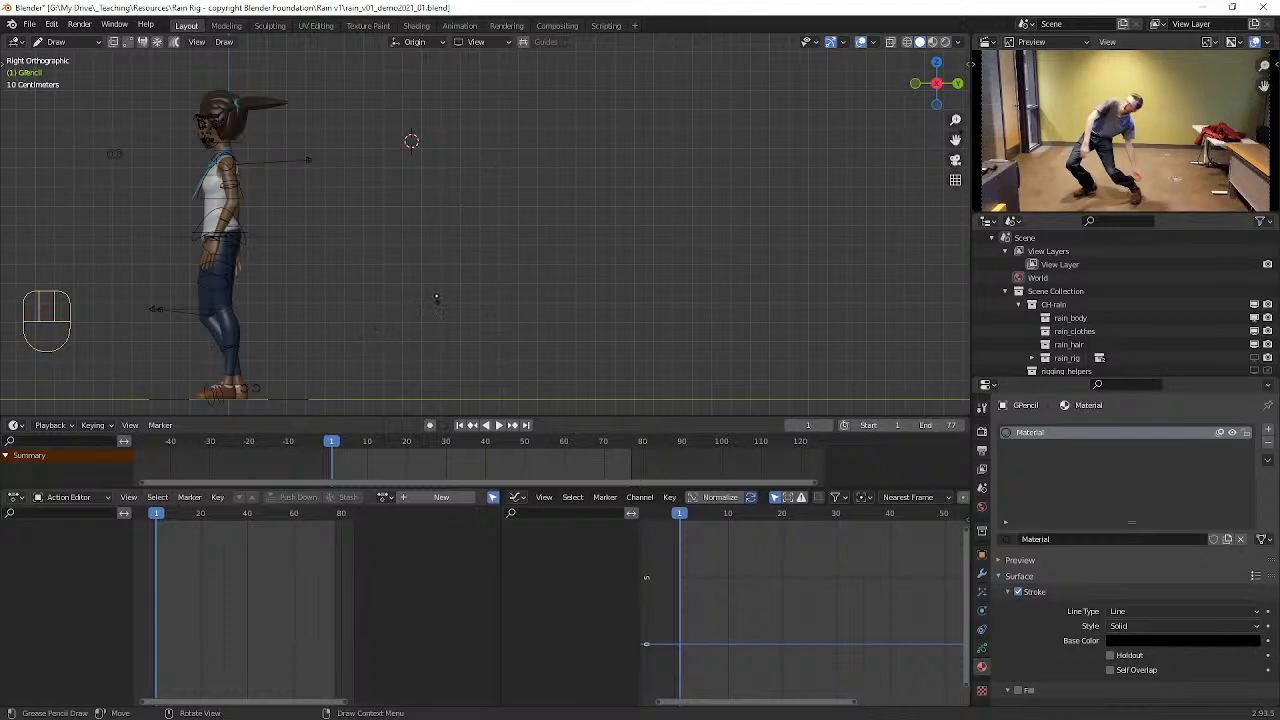
Step: Sketch the back, shoulders and lowered arm of the reference video's frame 1 pose beside the character, undoing and redrawing the arm
{"action": "left_click_drag", "start_coordinate": [477, 155], "coordinate": [430, 222]}
{"action": "mouse_move", "coordinate": [461, 157]}
{"action": "left_mouse_down"}
{"action": "mouse_move", "coordinate": [478, 172]}
{"action": "mouse_move", "coordinate": [440, 166]}
{"action": "mouse_move", "coordinate": [426, 206]}
{"action": "left_mouse_up"}
{"action": "left_click_drag", "start_coordinate": [477, 172], "coordinate": [495, 238]}
{"action": "left_click_drag", "start_coordinate": [495, 238], "coordinate": [495, 238]}
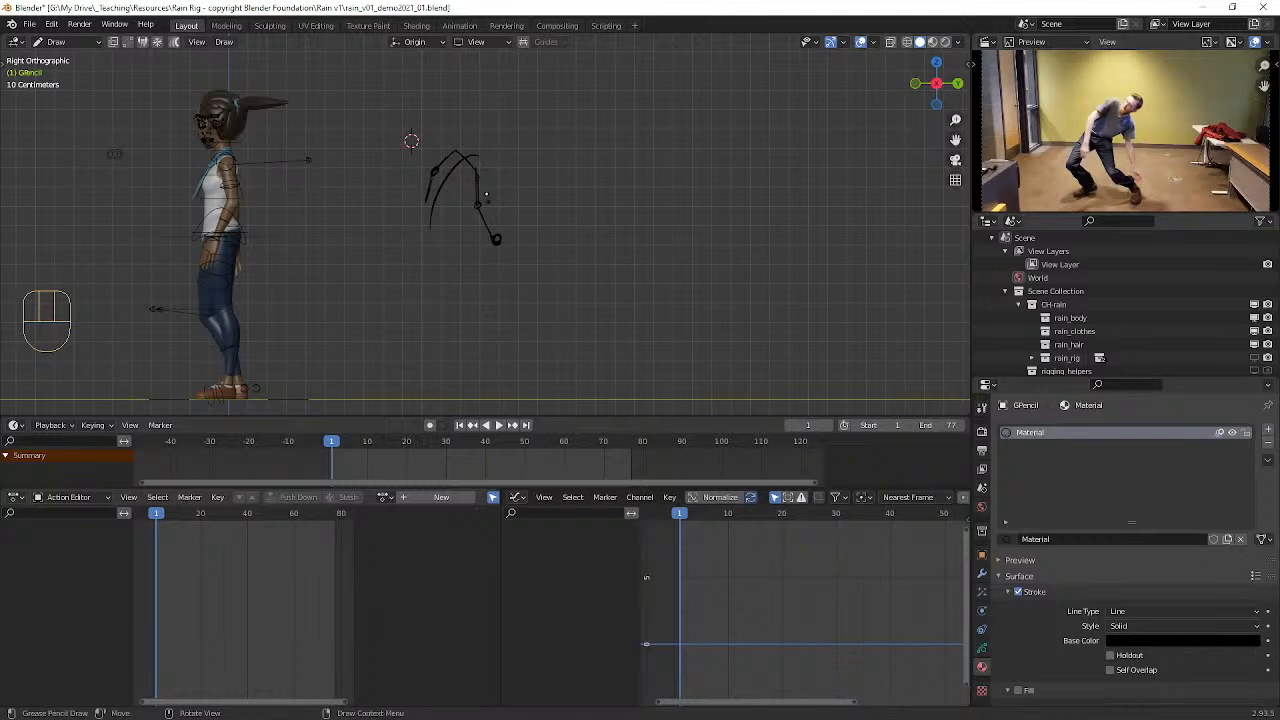
{"action": "key", "text": "ctrl+z"}
{"action": "key", "text": "ctrl+z"}
{"action": "key", "text": "ctrl+z"}
{"action": "left_click_drag", "start_coordinate": [476, 206], "coordinate": [509, 226]}
{"action": "left_click_drag", "start_coordinate": [479, 175], "coordinate": [480, 209]}
Step: Complete the first figure by sketching the head, chest lines and two spread legs, undoing stray strokes and thickening the front leg
{"action": "mouse_move", "coordinate": [427, 203]}
{"action": "left_mouse_down"}
{"action": "mouse_move", "coordinate": [454, 205]}
{"action": "mouse_move", "coordinate": [398, 236]}
{"action": "mouse_move", "coordinate": [408, 271]}
{"action": "left_mouse_up"}
{"action": "left_click_drag", "start_coordinate": [449, 211], "coordinate": [494, 274]}
{"action": "mouse_move", "coordinate": [477, 144]}
{"action": "left_mouse_down"}
{"action": "mouse_move", "coordinate": [486, 150]}
{"action": "mouse_move", "coordinate": [458, 164]}
{"action": "mouse_move", "coordinate": [423, 220]}
{"action": "mouse_move", "coordinate": [455, 148]}
{"action": "mouse_move", "coordinate": [434, 166]}
{"action": "mouse_move", "coordinate": [479, 175]}
{"action": "mouse_move", "coordinate": [440, 179]}
{"action": "mouse_move", "coordinate": [474, 178]}
{"action": "left_mouse_up"}
{"action": "left_click_drag", "start_coordinate": [446, 175], "coordinate": [475, 173]}
{"action": "left_click_drag", "start_coordinate": [452, 200], "coordinate": [507, 285]}
{"action": "mouse_move", "coordinate": [438, 214]}
{"action": "left_mouse_down"}
{"action": "mouse_move", "coordinate": [409, 236]}
{"action": "mouse_move", "coordinate": [412, 282]}
{"action": "left_mouse_up"}
{"action": "mouse_move", "coordinate": [445, 217]}
{"action": "left_mouse_down"}
{"action": "mouse_move", "coordinate": [434, 217]}
{"action": "mouse_move", "coordinate": [463, 239]}
{"action": "mouse_move", "coordinate": [448, 155]}
{"action": "mouse_move", "coordinate": [477, 136]}
{"action": "mouse_move", "coordinate": [465, 158]}
{"action": "left_mouse_up"}
{"action": "left_click_drag", "start_coordinate": [484, 136], "coordinate": [482, 158]}
{"action": "key", "text": "ctrl+z"}
{"action": "key", "text": "ctrl+z"}
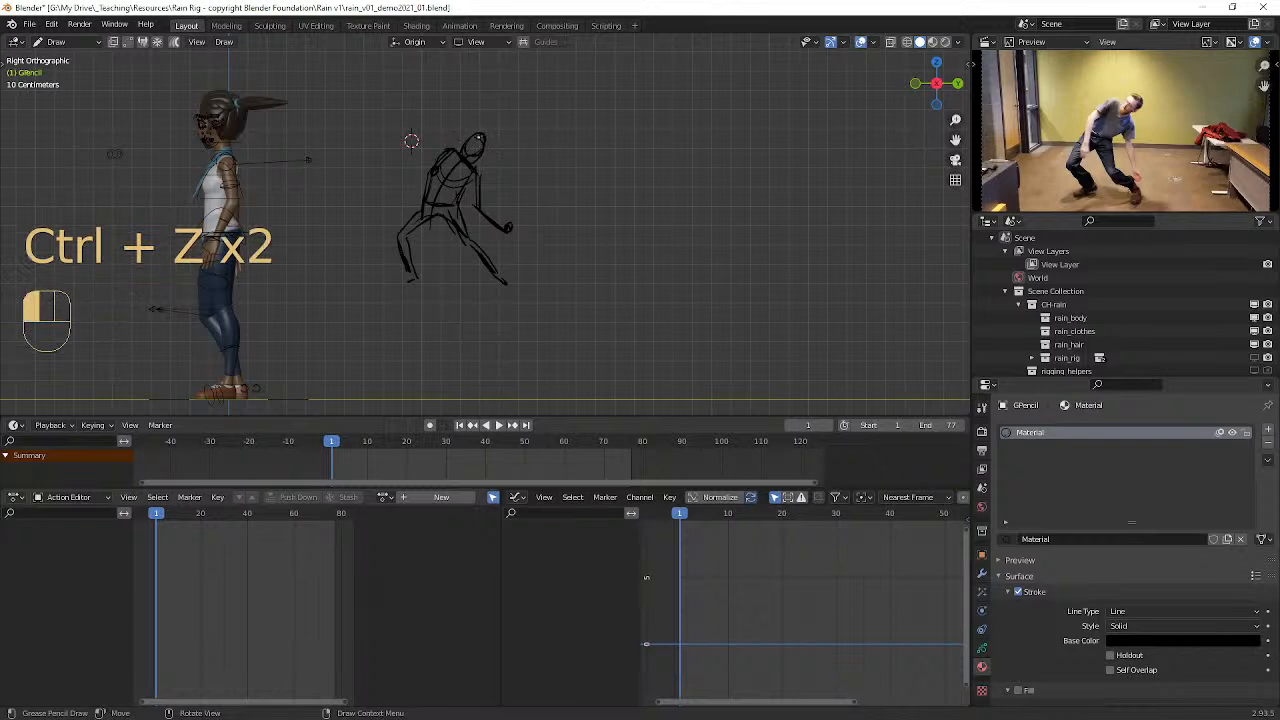
{"action": "key", "text": "ctrl+z"}
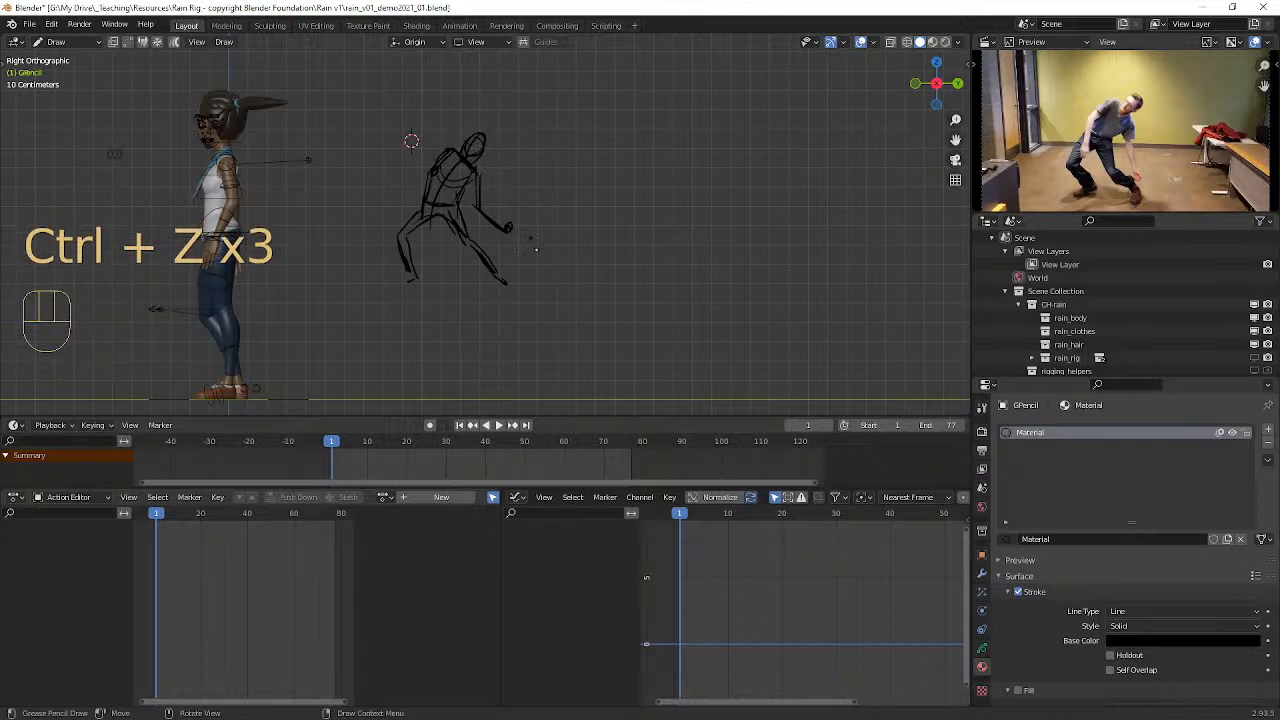
{"action": "left_click_drag", "start_coordinate": [462, 238], "coordinate": [507, 287]}
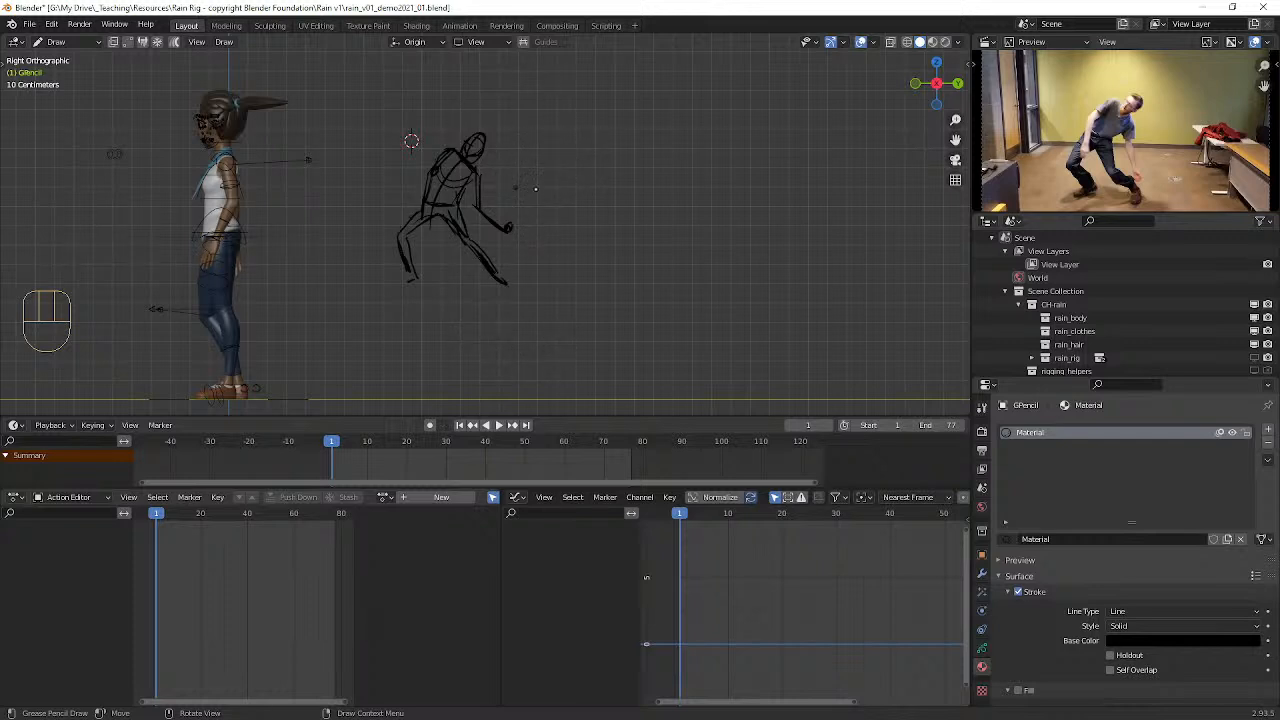
Step: Start a second figure beside the first by sketching its head and shoulders, with a curved arrow indicating forward motion
{"action": "left_click_drag", "start_coordinate": [577, 171], "coordinate": [608, 181]}
{"action": "key", "text": "ctrl+z"}
{"action": "mouse_move", "coordinate": [600, 178]}
{"action": "left_mouse_down"}
{"action": "mouse_move", "coordinate": [633, 169]}
{"action": "mouse_move", "coordinate": [617, 181]}
{"action": "mouse_move", "coordinate": [697, 182]}
{"action": "mouse_move", "coordinate": [703, 169]}
{"action": "mouse_move", "coordinate": [712, 186]}
{"action": "mouse_move", "coordinate": [700, 194]}
{"action": "left_mouse_up"}
{"action": "mouse_move", "coordinate": [623, 156]}
{"action": "left_mouse_down"}
{"action": "mouse_move", "coordinate": [623, 173]}
{"action": "mouse_move", "coordinate": [621, 139]}
{"action": "mouse_move", "coordinate": [615, 159]}
{"action": "left_mouse_up"}
{"action": "mouse_move", "coordinate": [615, 158]}
{"action": "left_mouse_down"}
{"action": "mouse_move", "coordinate": [621, 141]}
{"action": "mouse_move", "coordinate": [636, 139]}
{"action": "mouse_move", "coordinate": [617, 148]}
{"action": "mouse_move", "coordinate": [634, 154]}
{"action": "left_mouse_up"}
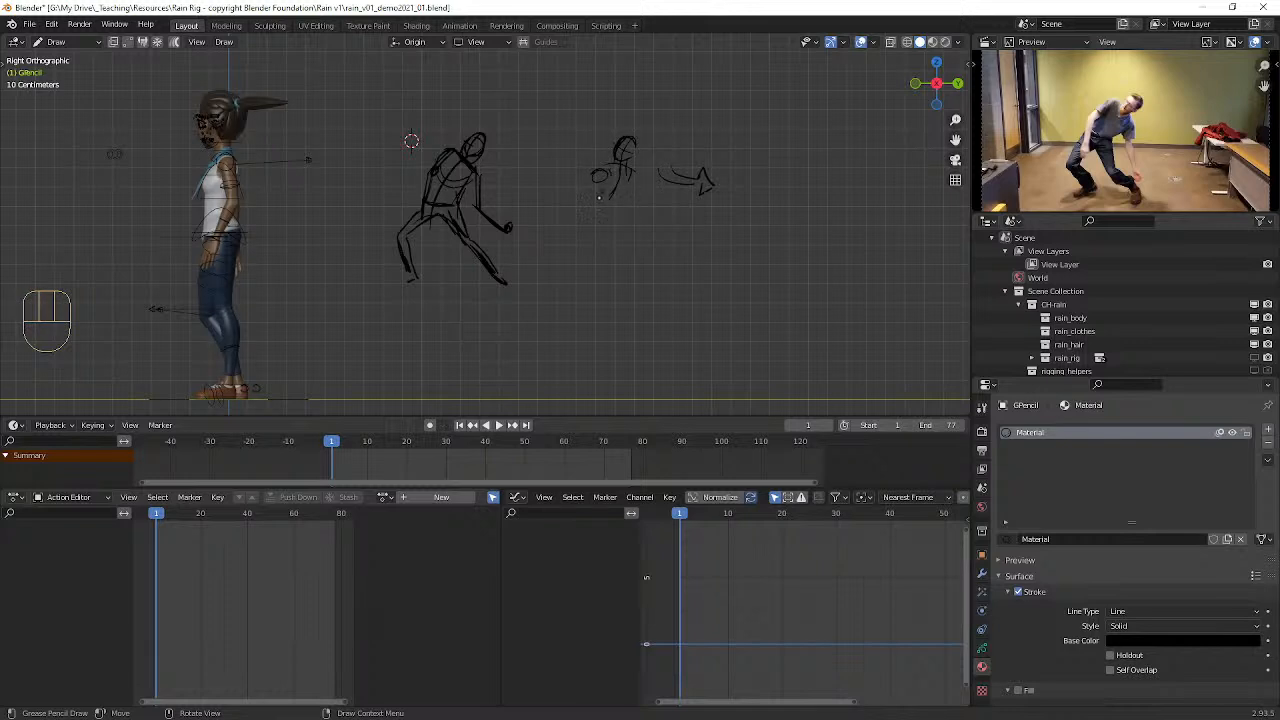
Step: Sketch the second figure's torso, outstretched arm and legs, undoing stray strokes along the way
{"action": "left_click_drag", "start_coordinate": [596, 170], "coordinate": [605, 239]}
{"action": "mouse_move", "coordinate": [595, 211]}
{"action": "left_mouse_down"}
{"action": "mouse_move", "coordinate": [610, 239]}
{"action": "mouse_move", "coordinate": [634, 185]}
{"action": "mouse_move", "coordinate": [598, 208]}
{"action": "mouse_move", "coordinate": [607, 216]}
{"action": "mouse_move", "coordinate": [617, 193]}
{"action": "left_mouse_up"}
{"action": "mouse_move", "coordinate": [622, 184]}
{"action": "left_mouse_down"}
{"action": "mouse_move", "coordinate": [630, 204]}
{"action": "mouse_move", "coordinate": [632, 190]}
{"action": "mouse_move", "coordinate": [674, 206]}
{"action": "left_mouse_up"}
{"action": "mouse_move", "coordinate": [609, 234]}
{"action": "left_mouse_down"}
{"action": "mouse_move", "coordinate": [605, 248]}
{"action": "mouse_move", "coordinate": [587, 215]}
{"action": "mouse_move", "coordinate": [563, 250]}
{"action": "mouse_move", "coordinate": [606, 240]}
{"action": "mouse_move", "coordinate": [632, 292]}
{"action": "mouse_move", "coordinate": [574, 250]}
{"action": "mouse_move", "coordinate": [580, 274]}
{"action": "mouse_move", "coordinate": [590, 270]}
{"action": "left_mouse_up"}
{"action": "mouse_move", "coordinate": [593, 176]}
{"action": "left_mouse_down"}
{"action": "mouse_move", "coordinate": [591, 202]}
{"action": "mouse_move", "coordinate": [610, 196]}
{"action": "mouse_move", "coordinate": [621, 228]}
{"action": "mouse_move", "coordinate": [616, 168]}
{"action": "mouse_move", "coordinate": [590, 200]}
{"action": "mouse_move", "coordinate": [596, 168]}
{"action": "mouse_move", "coordinate": [596, 180]}
{"action": "left_mouse_up"}
{"action": "key", "text": "ctrl+z"}
{"action": "key", "text": "ctrl+z"}
{"action": "mouse_move", "coordinate": [600, 228]}
{"action": "left_mouse_down"}
{"action": "mouse_move", "coordinate": [576, 234]}
{"action": "mouse_move", "coordinate": [594, 198]}
{"action": "mouse_move", "coordinate": [622, 207]}
{"action": "left_mouse_up"}
Step: Sketch a twisted box representing the torso beside the second figure, with contour lines and arrows pointing in opposite directions
{"action": "mouse_move", "coordinate": [737, 112]}
{"action": "left_mouse_down"}
{"action": "mouse_move", "coordinate": [755, 123]}
{"action": "mouse_move", "coordinate": [793, 109]}
{"action": "mouse_move", "coordinate": [744, 214]}
{"action": "mouse_move", "coordinate": [748, 140]}
{"action": "mouse_move", "coordinate": [748, 154]}
{"action": "left_mouse_up"}
{"action": "left_click_drag", "start_coordinate": [714, 209], "coordinate": [770, 212]}
{"action": "left_click_drag", "start_coordinate": [717, 216], "coordinate": [776, 205]}
{"action": "left_click_drag", "start_coordinate": [794, 108], "coordinate": [772, 206]}
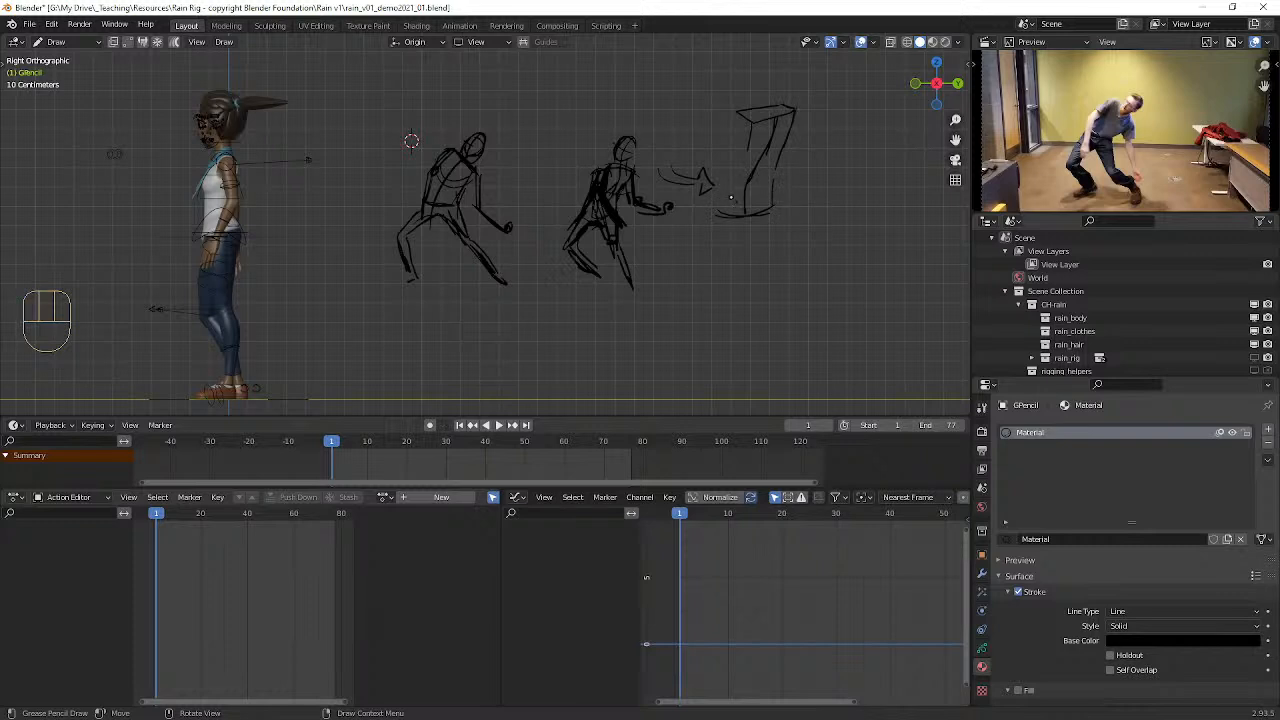
{"action": "left_click_drag", "start_coordinate": [769, 211], "coordinate": [788, 201]}
{"action": "left_click_drag", "start_coordinate": [777, 161], "coordinate": [785, 208]}
{"action": "left_click_drag", "start_coordinate": [750, 138], "coordinate": [723, 215]}
{"action": "mouse_move", "coordinate": [739, 108]}
{"action": "left_mouse_down"}
{"action": "mouse_move", "coordinate": [745, 170]}
{"action": "mouse_move", "coordinate": [741, 124]}
{"action": "mouse_move", "coordinate": [740, 156]}
{"action": "mouse_move", "coordinate": [850, 132]}
{"action": "mouse_move", "coordinate": [773, 208]}
{"action": "mouse_move", "coordinate": [784, 207]}
{"action": "mouse_move", "coordinate": [745, 201]}
{"action": "mouse_move", "coordinate": [768, 187]}
{"action": "left_mouse_up"}
{"action": "left_click_drag", "start_coordinate": [687, 212], "coordinate": [702, 215]}
{"action": "left_click_drag", "start_coordinate": [740, 168], "coordinate": [776, 167]}
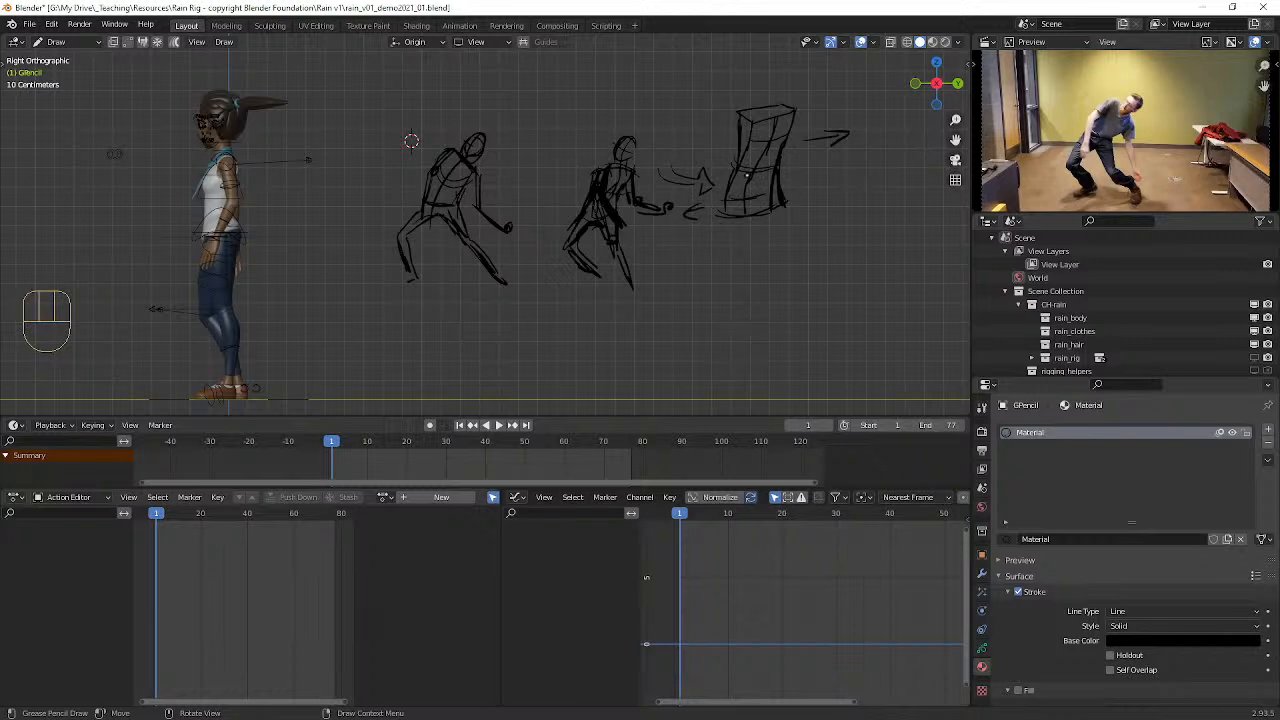
Step: Reinforce the twisted box's edges and corners with darker strokes
{"action": "mouse_move", "coordinate": [728, 213]}
{"action": "left_mouse_down"}
{"action": "mouse_move", "coordinate": [737, 180]}
{"action": "mouse_move", "coordinate": [734, 199]}
{"action": "left_mouse_up"}
{"action": "left_click_drag", "start_coordinate": [785, 117], "coordinate": [776, 164]}
{"action": "left_click_drag", "start_coordinate": [785, 112], "coordinate": [776, 208]}
{"action": "mouse_move", "coordinate": [754, 124]}
{"action": "left_mouse_down"}
{"action": "mouse_move", "coordinate": [728, 216]}
{"action": "mouse_move", "coordinate": [780, 208]}
{"action": "mouse_move", "coordinate": [796, 111]}
{"action": "mouse_move", "coordinate": [753, 124]}
{"action": "left_mouse_up"}
{"action": "mouse_move", "coordinate": [757, 123]}
{"action": "left_mouse_down"}
{"action": "mouse_move", "coordinate": [741, 115]}
{"action": "mouse_move", "coordinate": [798, 107]}
{"action": "mouse_move", "coordinate": [742, 160]}
{"action": "left_mouse_up"}
{"action": "left_click_drag", "start_coordinate": [778, 207], "coordinate": [782, 198]}
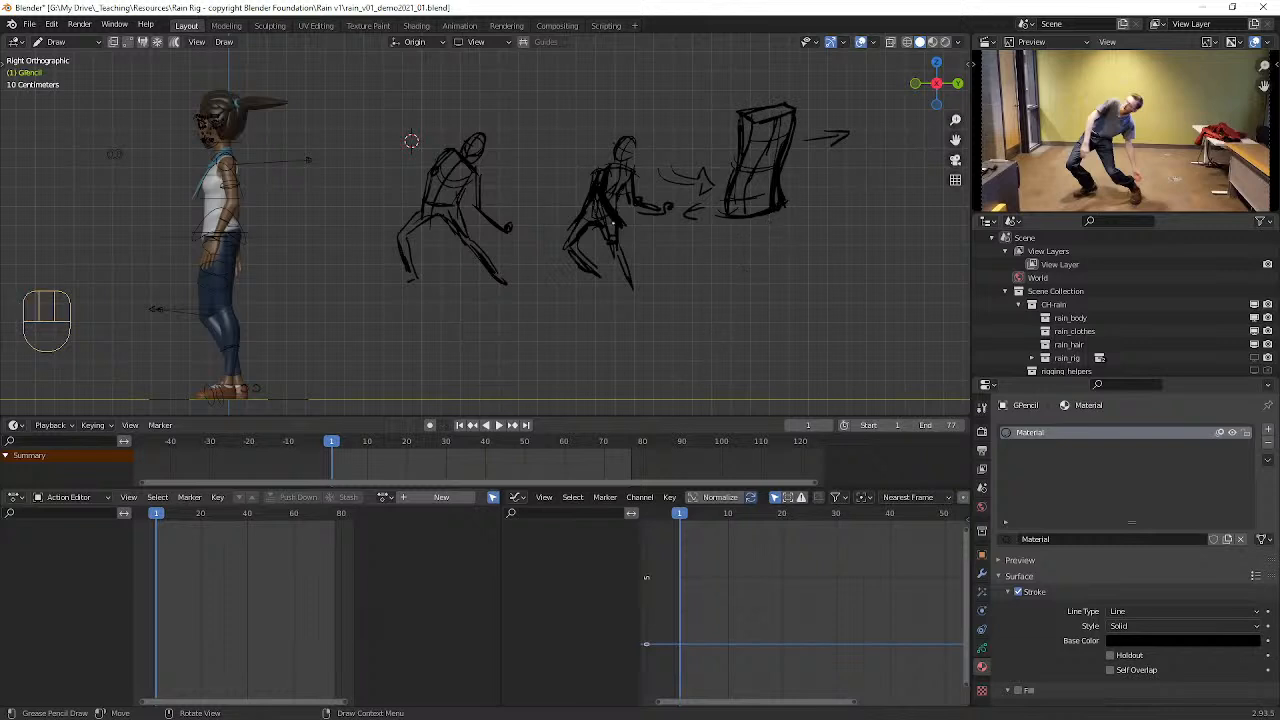
Step: Finish the second figure's legs with extra strokes and advance to frame 10
{"action": "mouse_move", "coordinate": [598, 222]}
{"action": "left_mouse_down"}
{"action": "mouse_move", "coordinate": [639, 296]}
{"action": "mouse_move", "coordinate": [585, 279]}
{"action": "mouse_move", "coordinate": [596, 278]}
{"action": "left_mouse_up"}
{"action": "key", "text": "Right"}
{"action": "key", "text": "Right"}
{"action": "key", "text": "Right"}
{"action": "key", "text": "Right"}
{"action": "key", "text": "Right"}
{"action": "key", "text": "Right"}
{"action": "key", "text": "Right"}
{"action": "key", "text": "Right"}
{"action": "key", "text": "Right"}
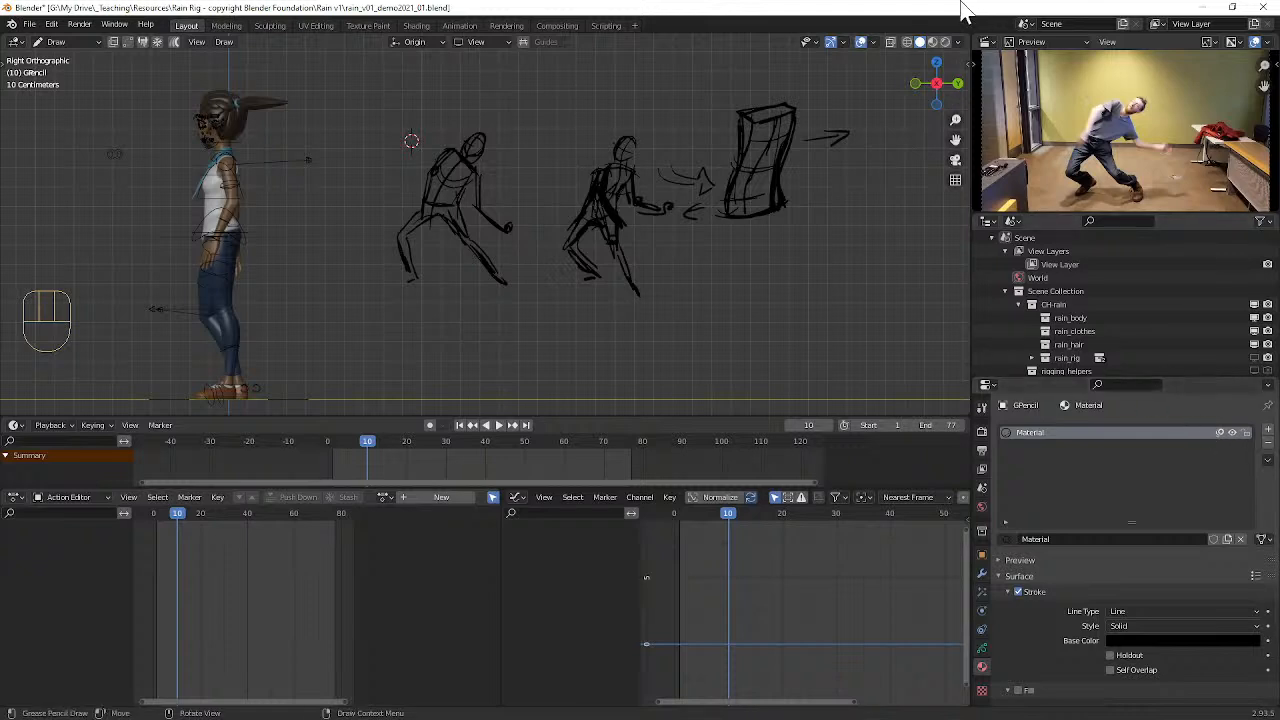
{"action": "left_click", "coordinate": [958, 43]}
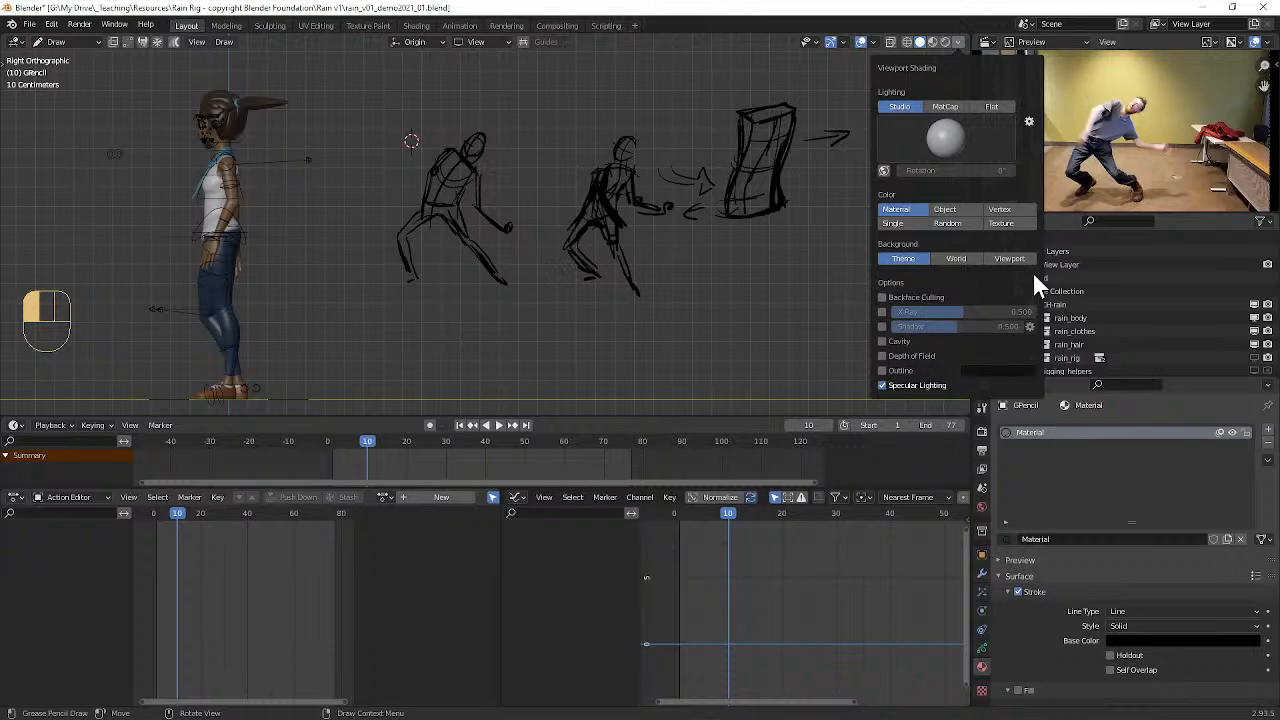
{"action": "left_click", "coordinate": [873, 42]}
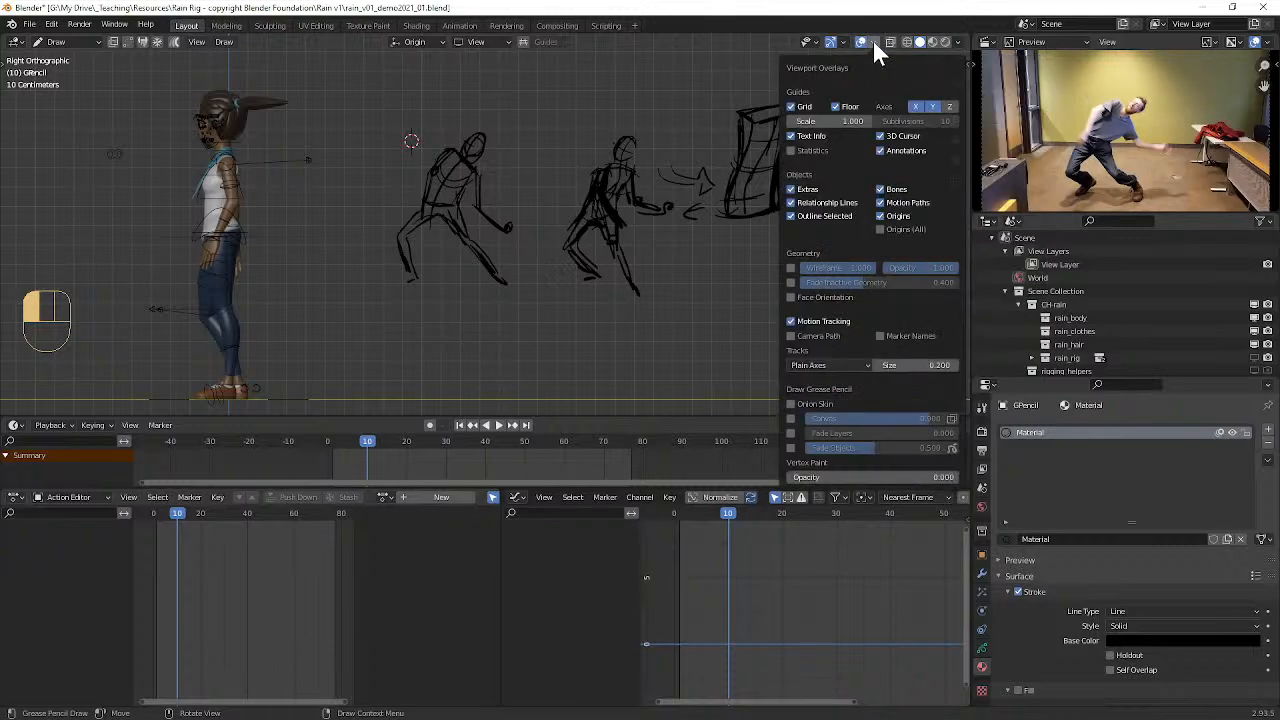
{"action": "left_click", "coordinate": [875, 41]}
{"action": "left_click", "coordinate": [875, 41]}
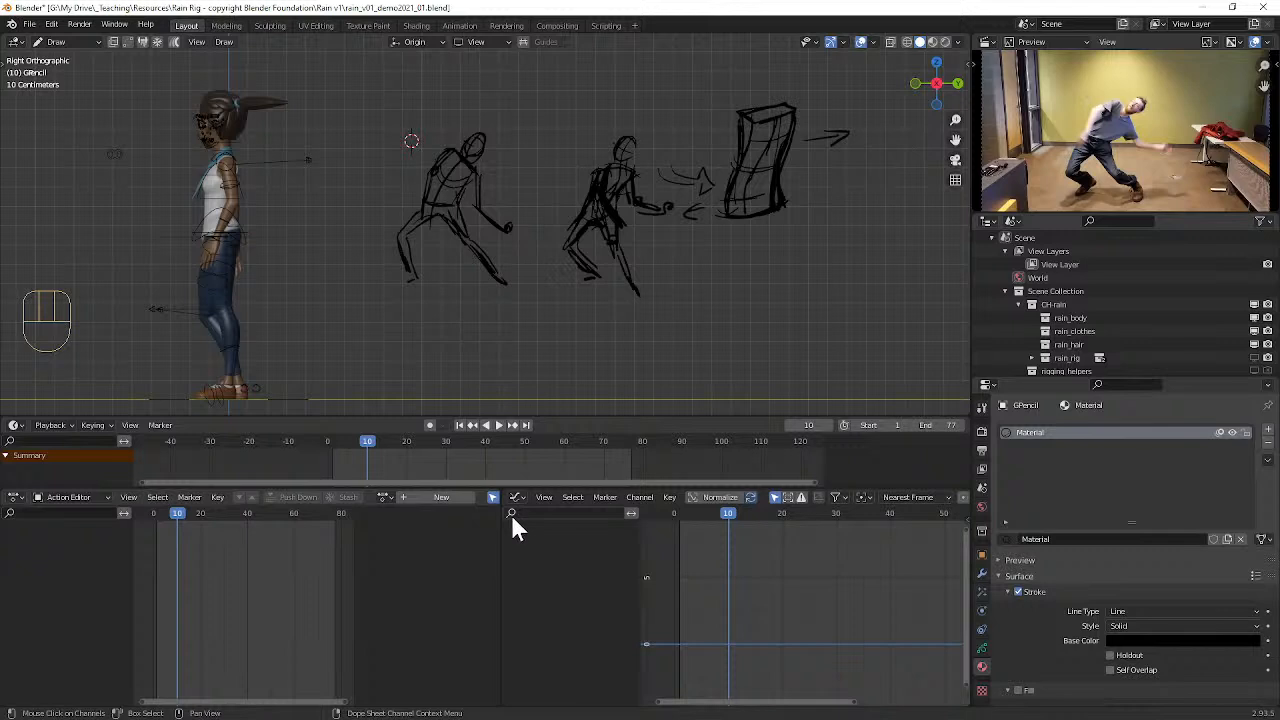
{"action": "left_click_drag", "start_coordinate": [183, 515], "coordinate": [160, 519]}
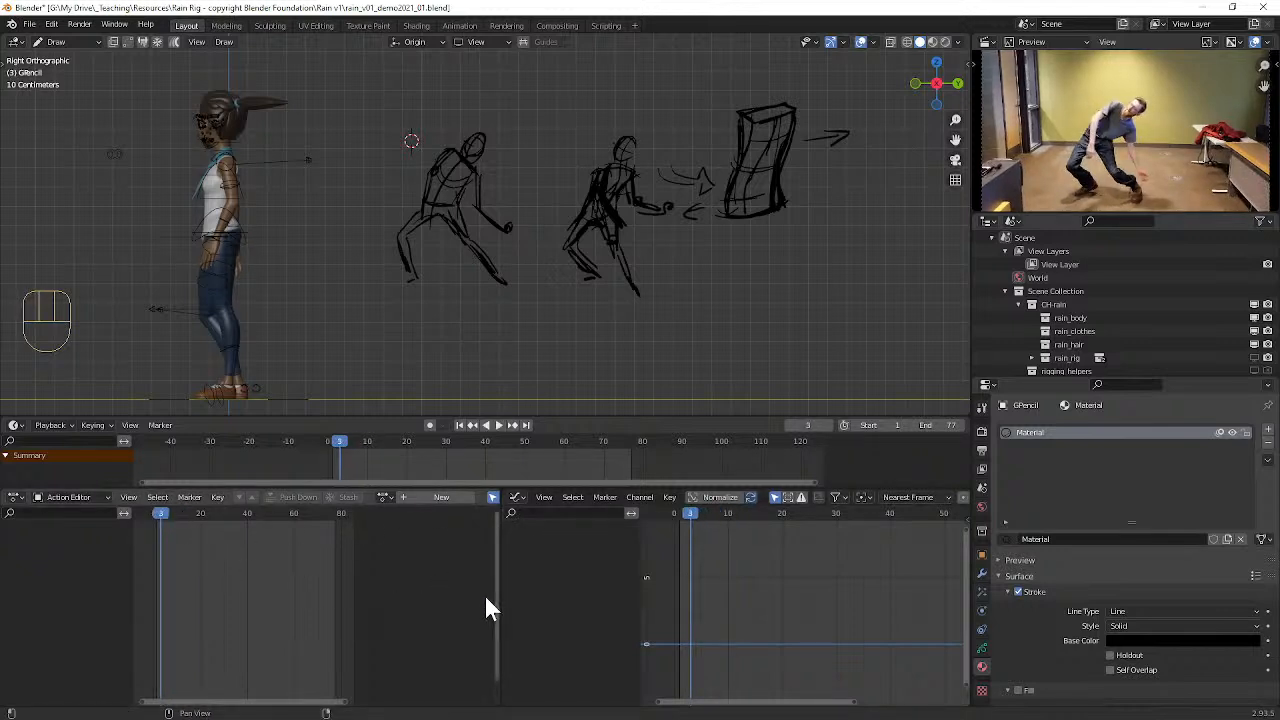
{"action": "key", "text": "ctrl+z"}
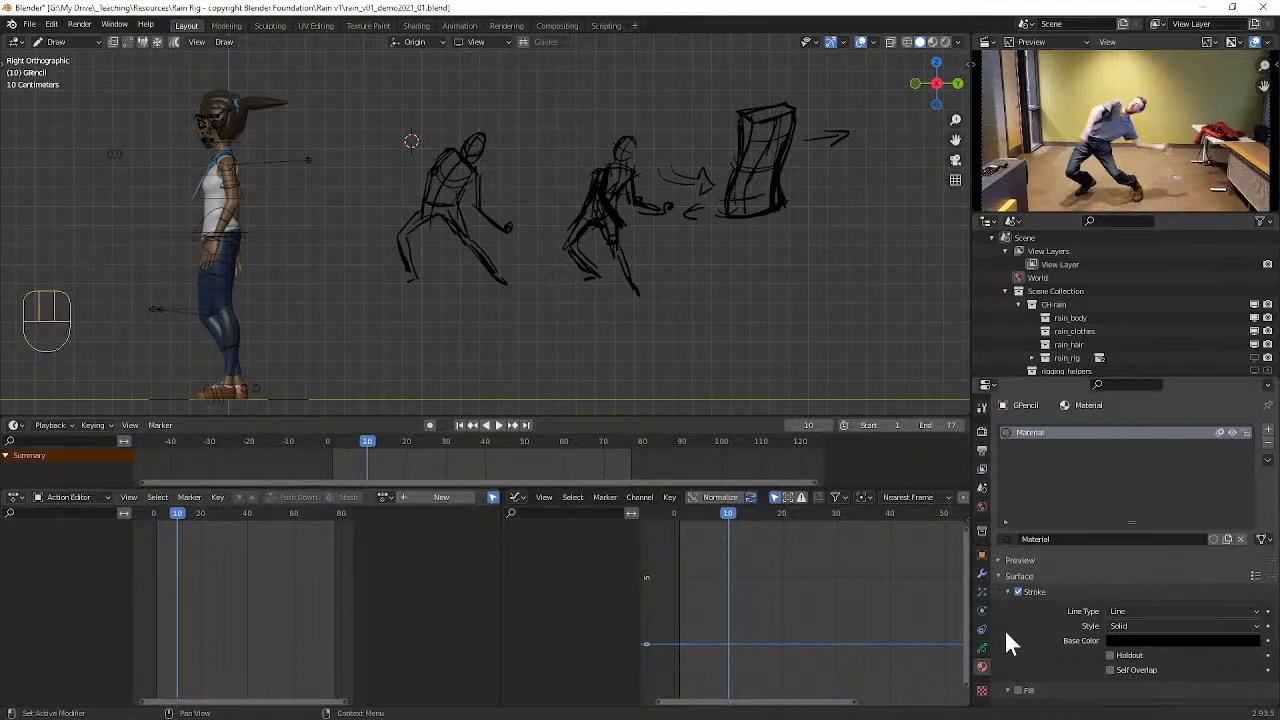
Step: Set the Grease Pencil onion skinning opacity to 0.205, and draw and undo a test stroke at frame 10
{"action": "left_click", "coordinate": [982, 650]}
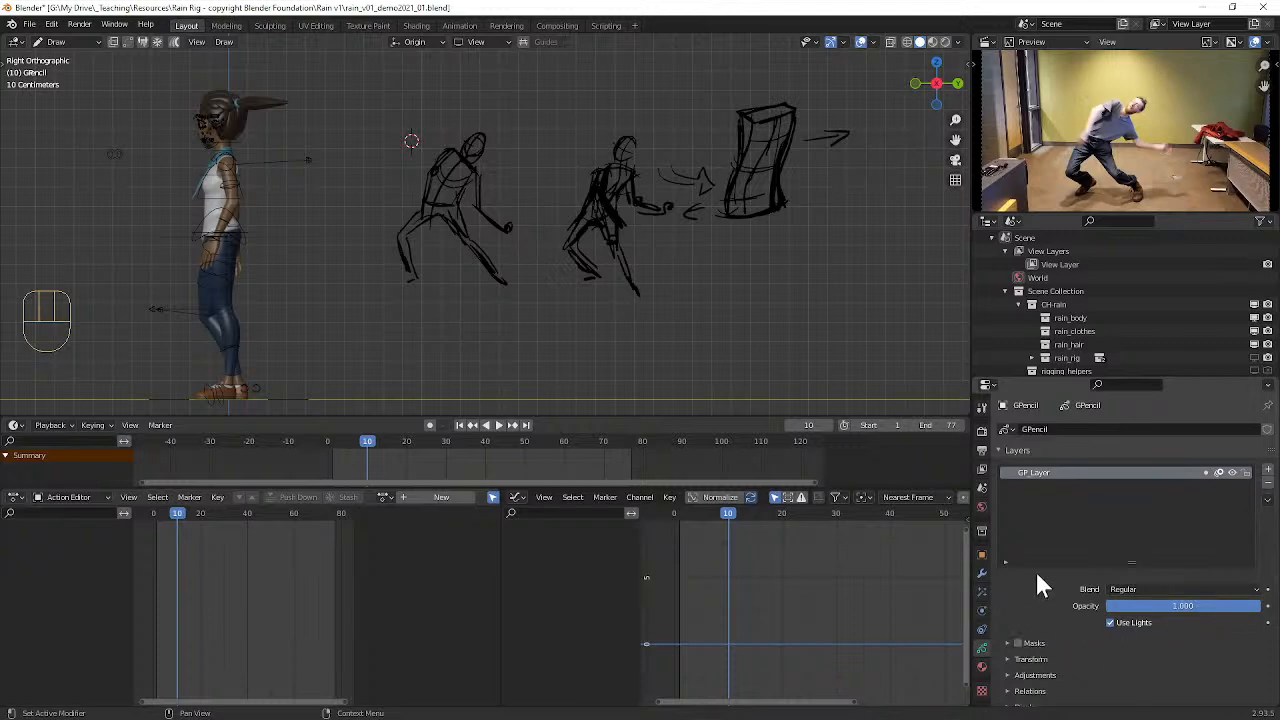
{"action": "left_click_drag", "start_coordinate": [1277, 491], "coordinate": [1277, 606]}
{"action": "left_click_drag", "start_coordinate": [1181, 558], "coordinate": [1143, 548]}
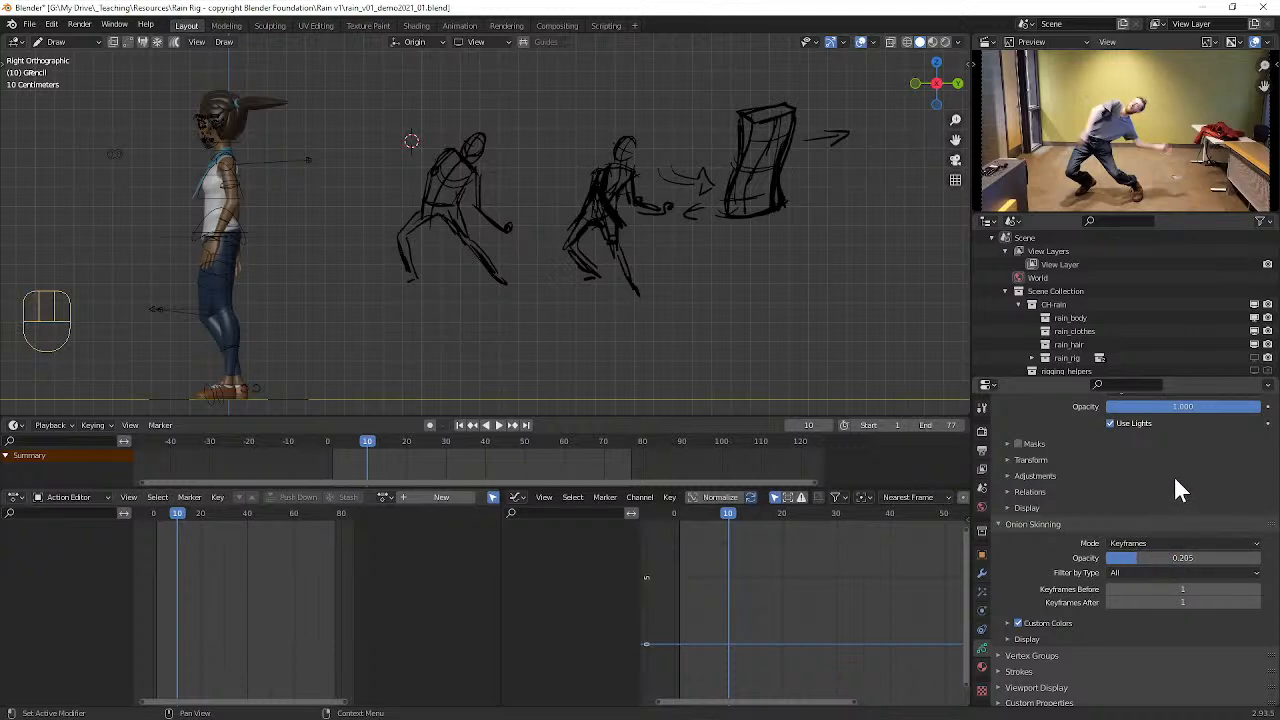
{"action": "mouse_move", "coordinate": [666, 231]}
{"action": "left_mouse_down"}
{"action": "mouse_move", "coordinate": [632, 293]}
{"action": "mouse_move", "coordinate": [684, 287]}
{"action": "left_mouse_up"}
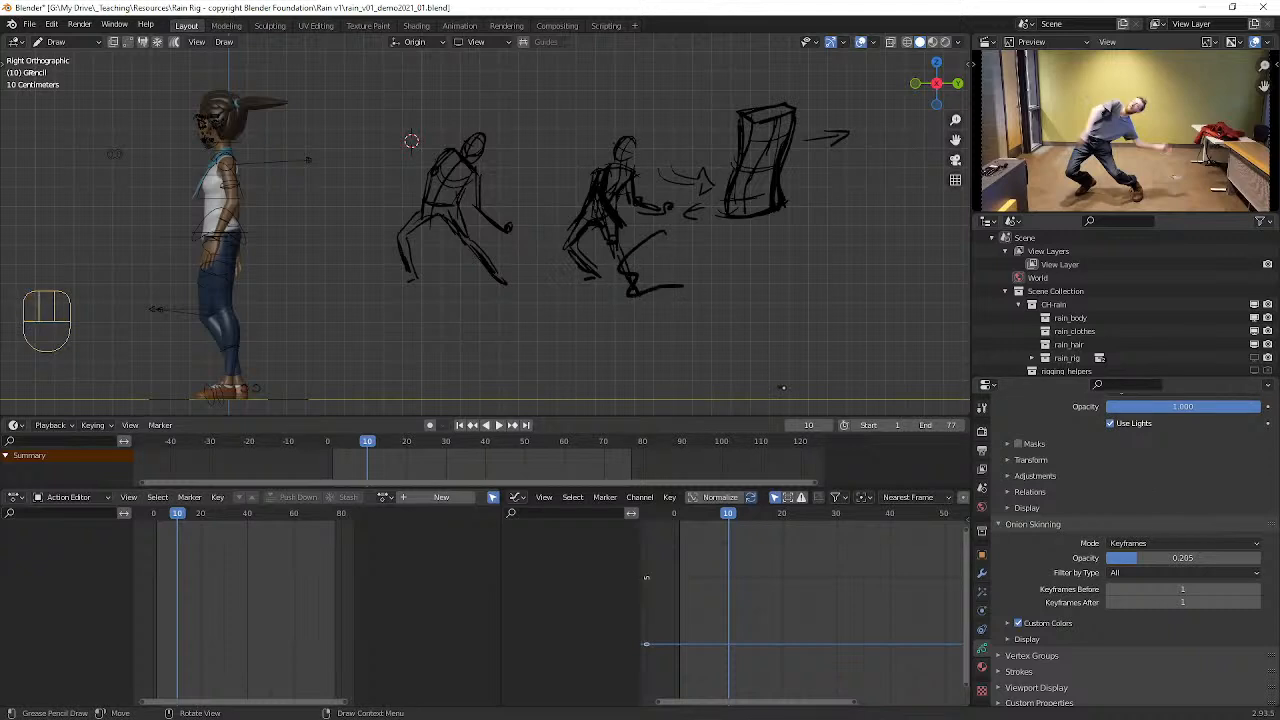
{"action": "key", "text": "ctrl+z"}
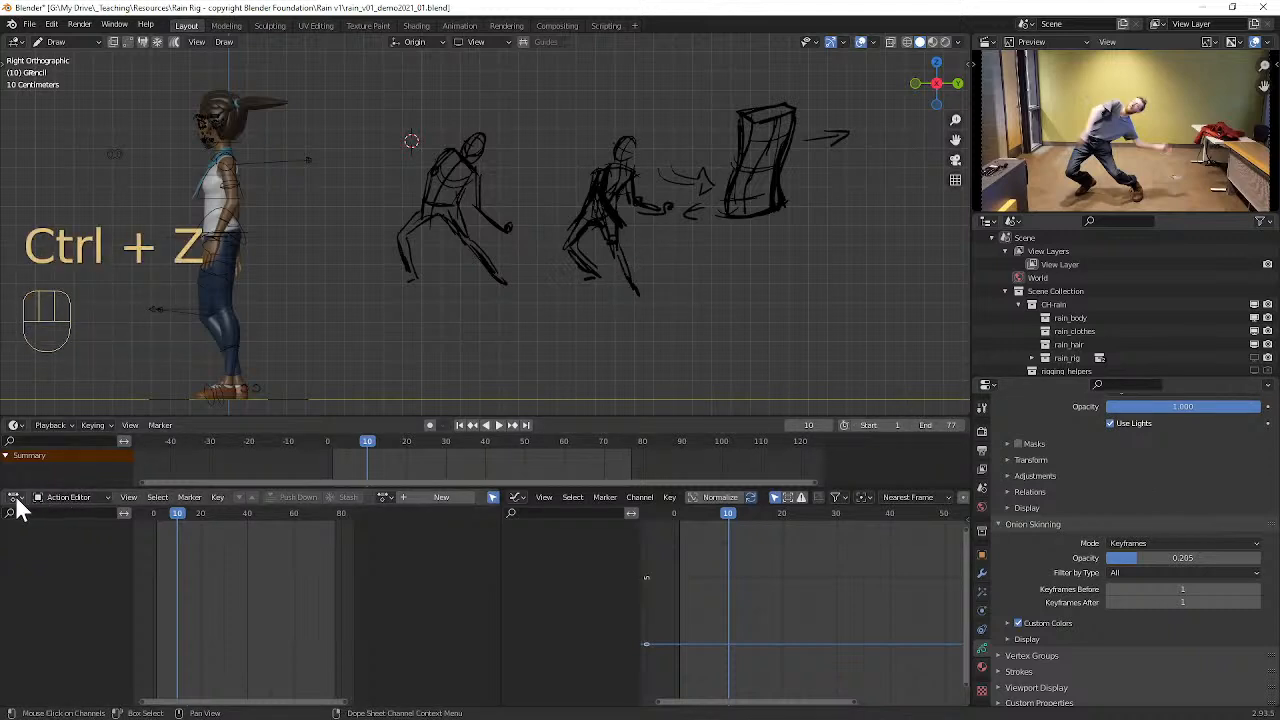
Step: Switch the Action Editor to Grease Pencil mode, and draw and undo a test stroke below the second figure
{"action": "left_click", "coordinate": [72, 497]}
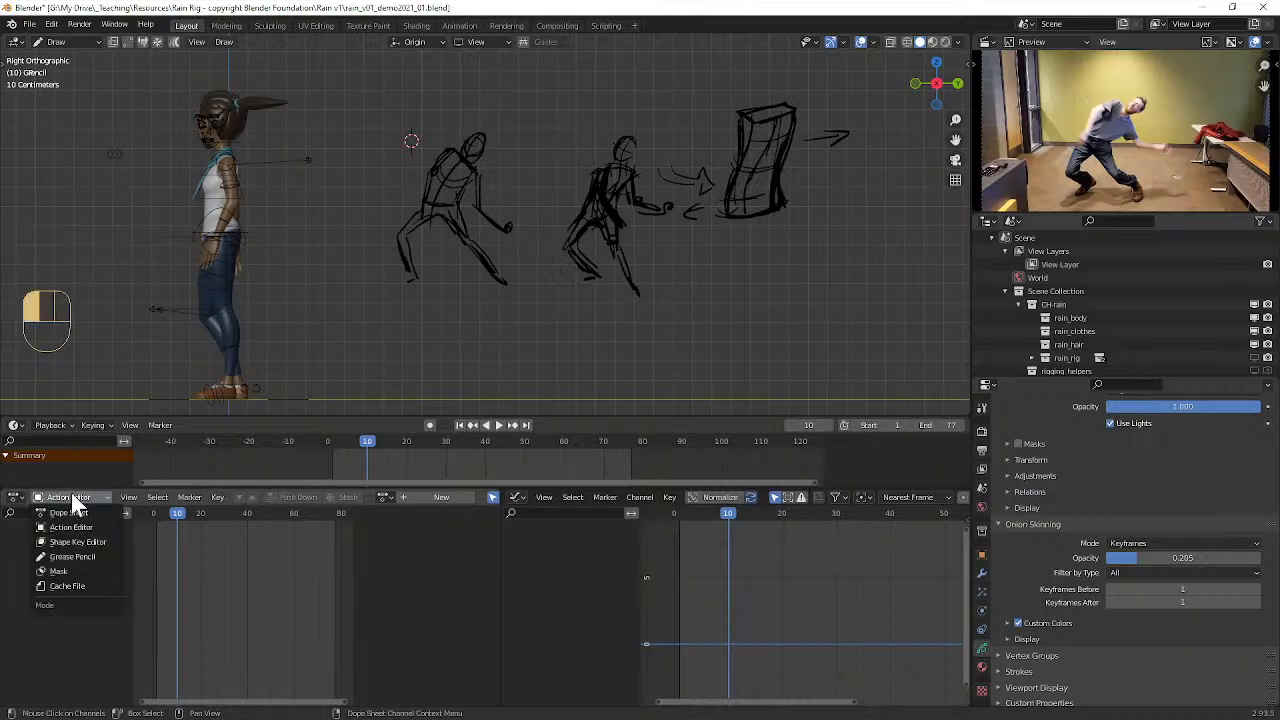
{"action": "left_click", "coordinate": [74, 556]}
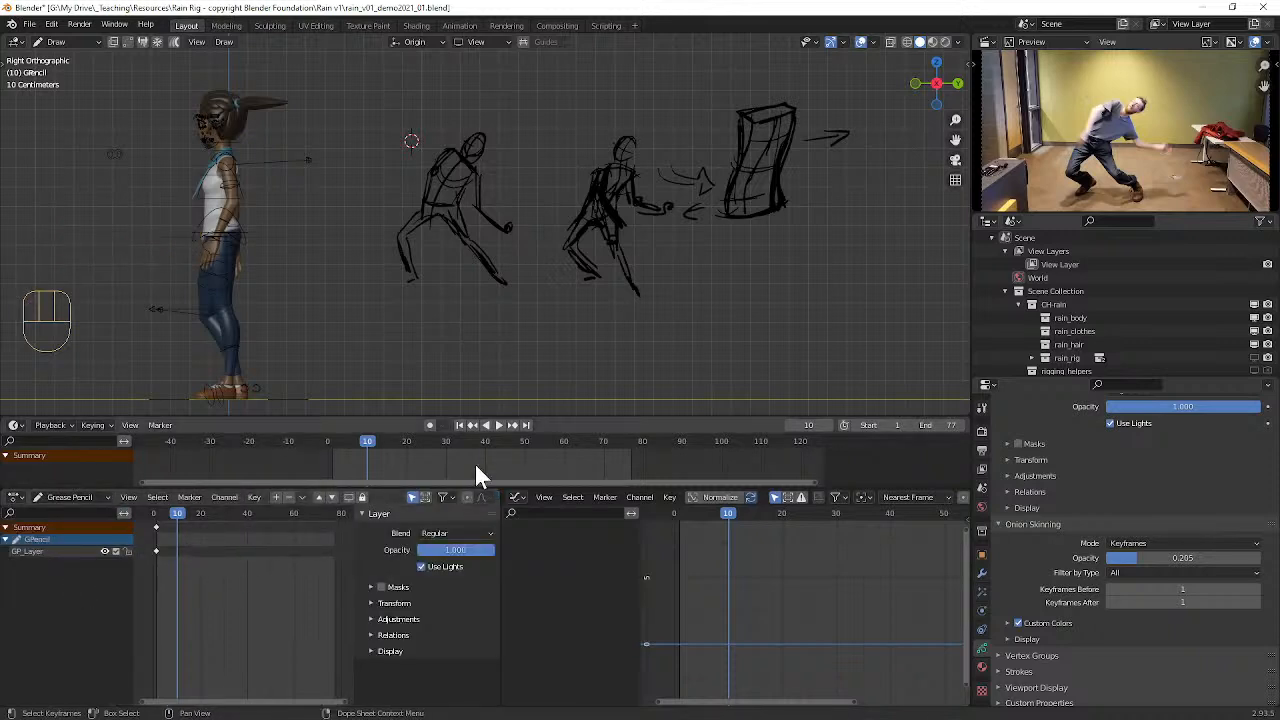
{"action": "mouse_move", "coordinate": [566, 253]}
{"action": "left_mouse_down"}
{"action": "mouse_move", "coordinate": [562, 292]}
{"action": "mouse_move", "coordinate": [684, 334]}
{"action": "left_mouse_up"}
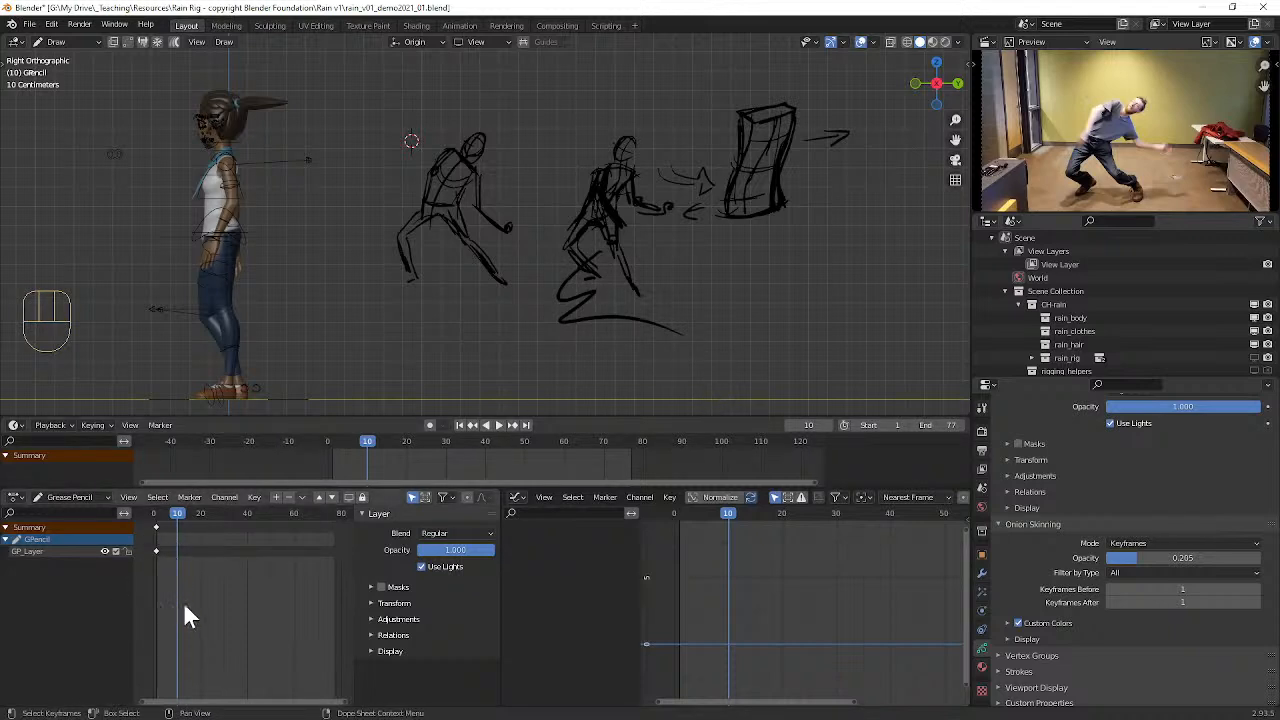
{"action": "key", "text": "ctrl+z"}
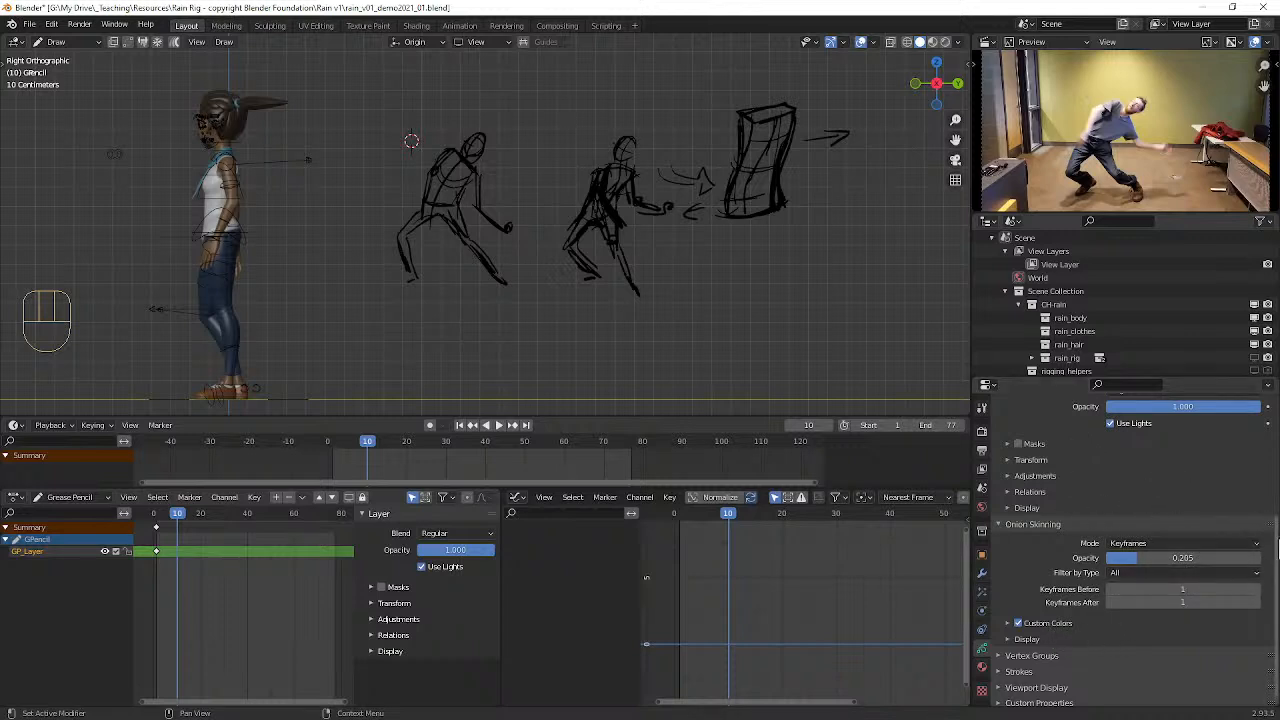
Step: Examine the Grease Pencil layer's Transform, Adjustments and Relations settings for a keyframing option
{"action": "scroll", "coordinate": [1276, 525], "scroll_direction": "up", "scroll_amount": 1}
{"action": "scroll", "coordinate": [1276, 525], "scroll_direction": "up", "scroll_amount": 3}
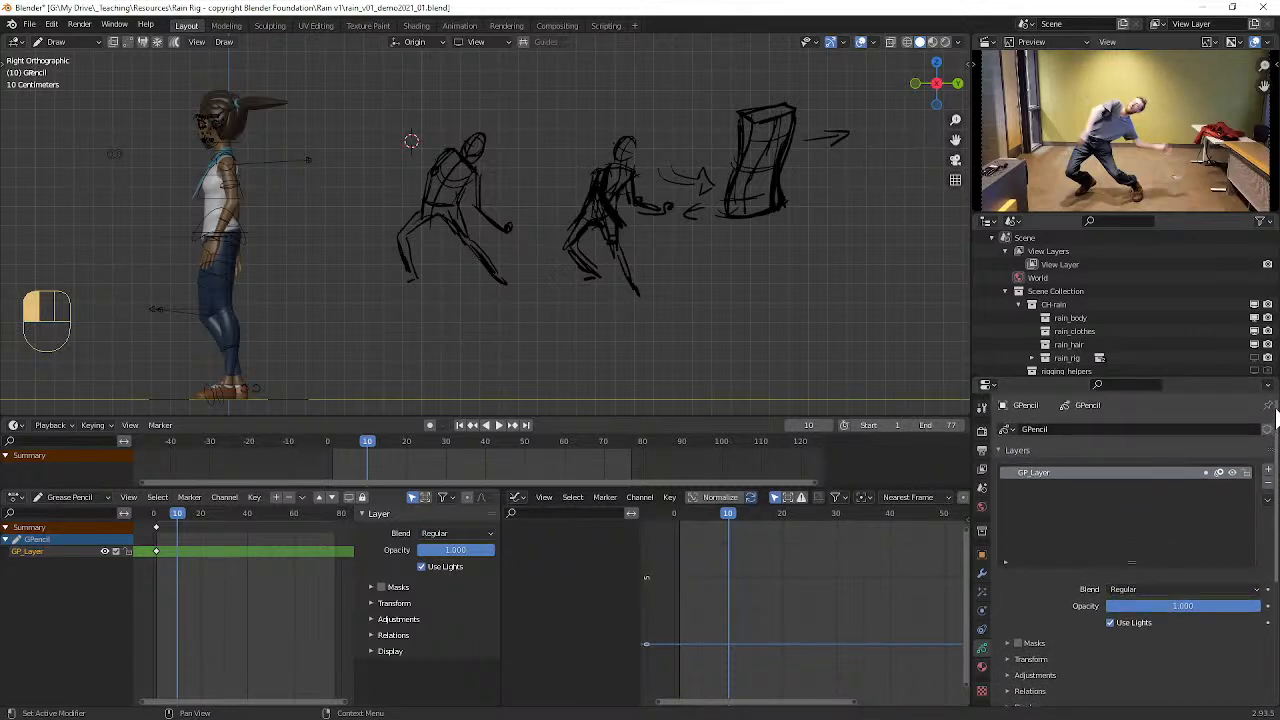
{"action": "scroll", "coordinate": [1262, 495], "scroll_direction": "down", "scroll_amount": 2}
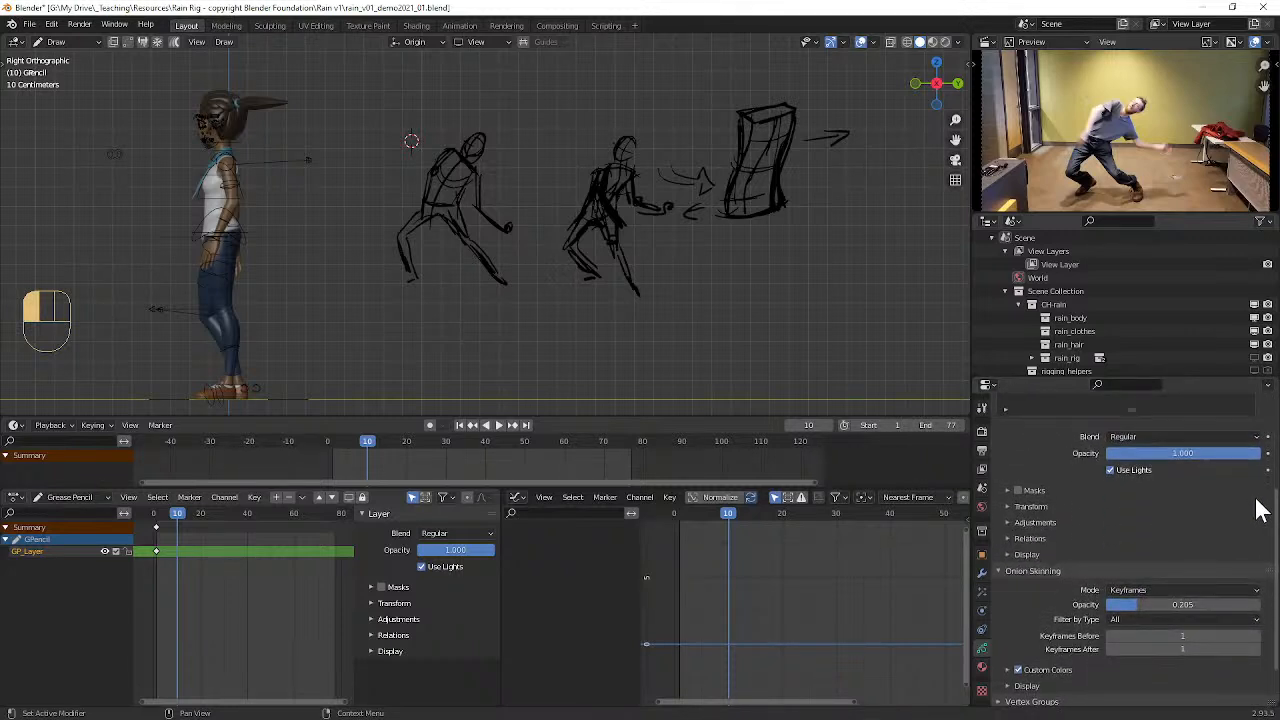
{"action": "left_click_drag", "start_coordinate": [1257, 500], "coordinate": [1234, 583]}
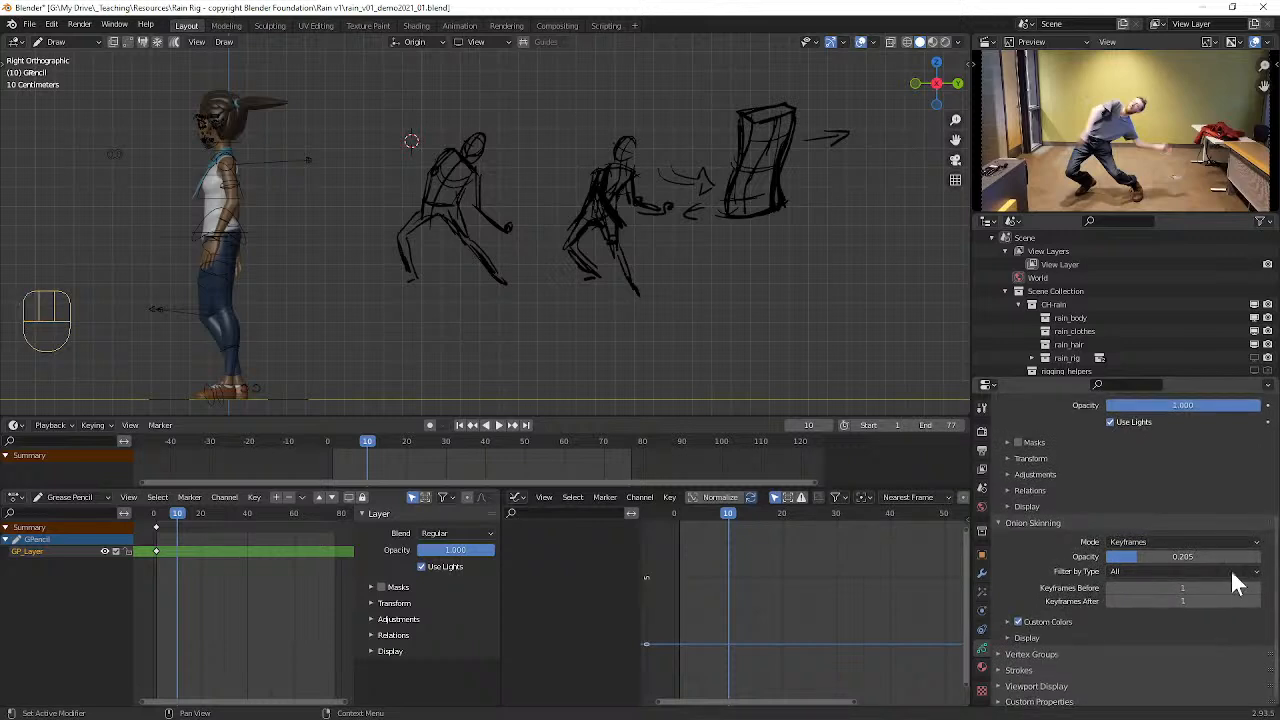
{"action": "left_click", "coordinate": [1002, 475]}
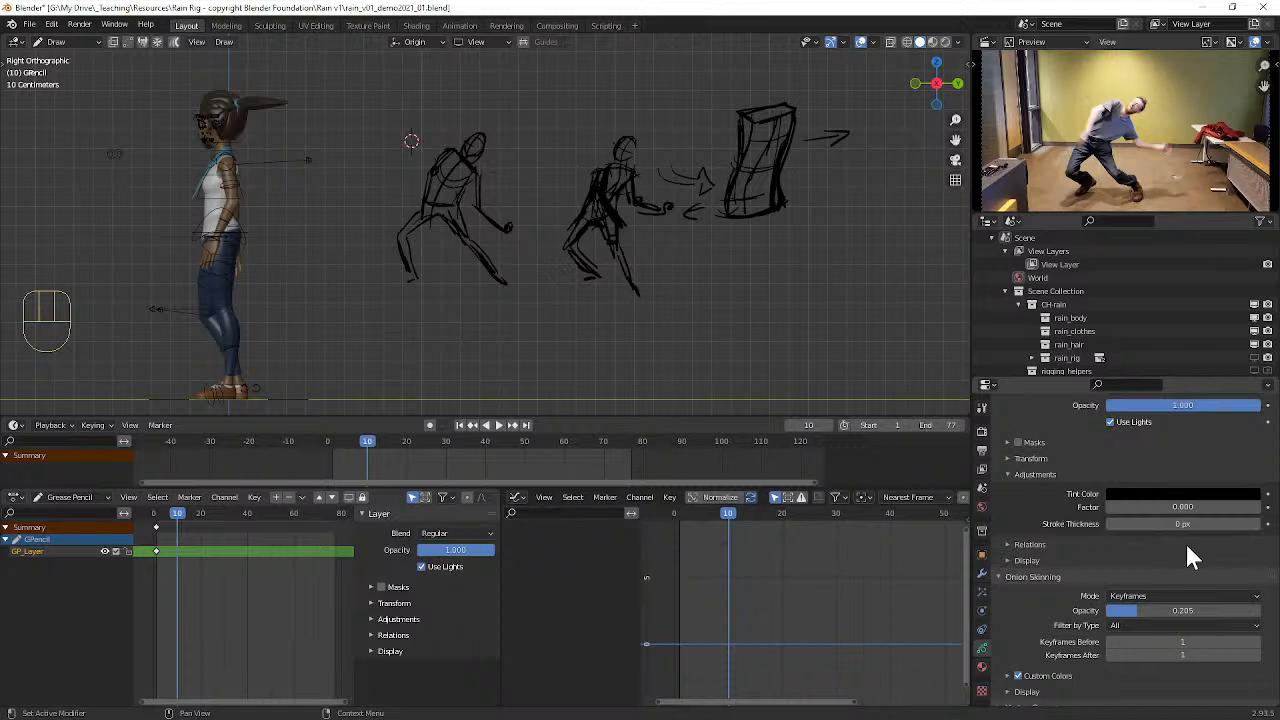
{"action": "left_click", "coordinate": [1008, 544]}
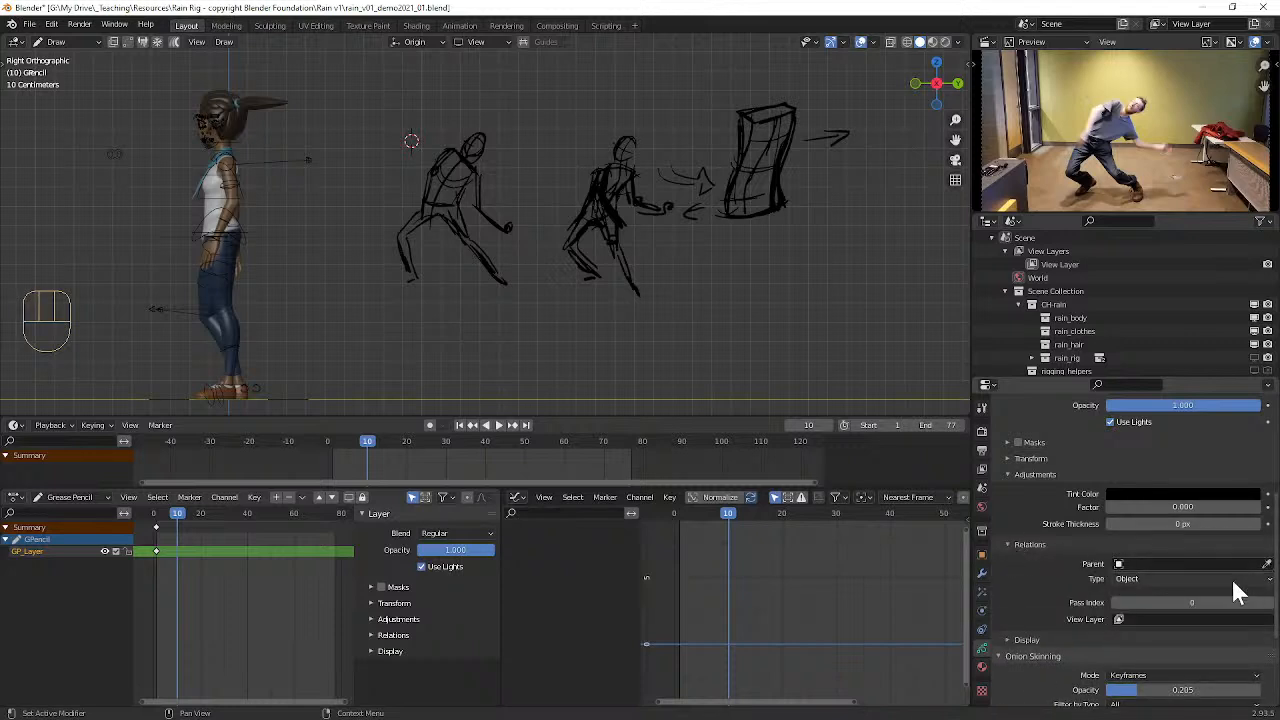
{"action": "left_click", "coordinate": [1005, 457]}
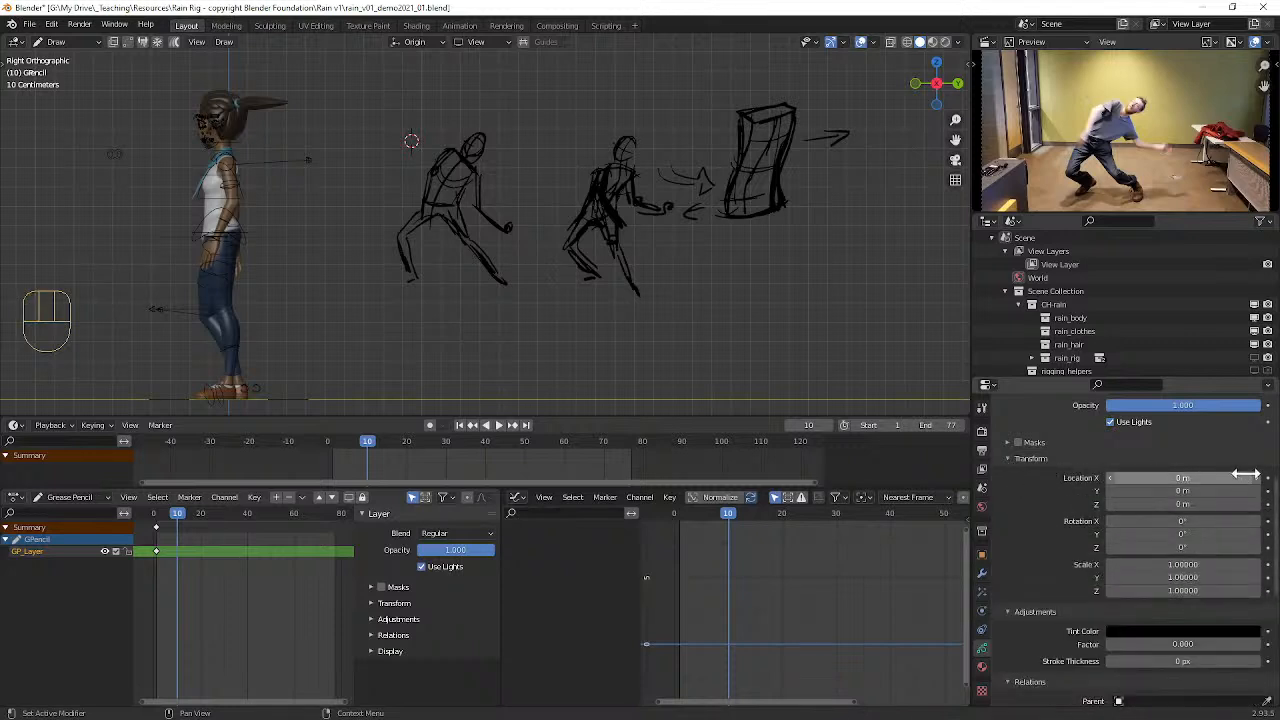
{"action": "left_click", "coordinate": [1012, 461]}
{"action": "left_click", "coordinate": [1010, 472]}
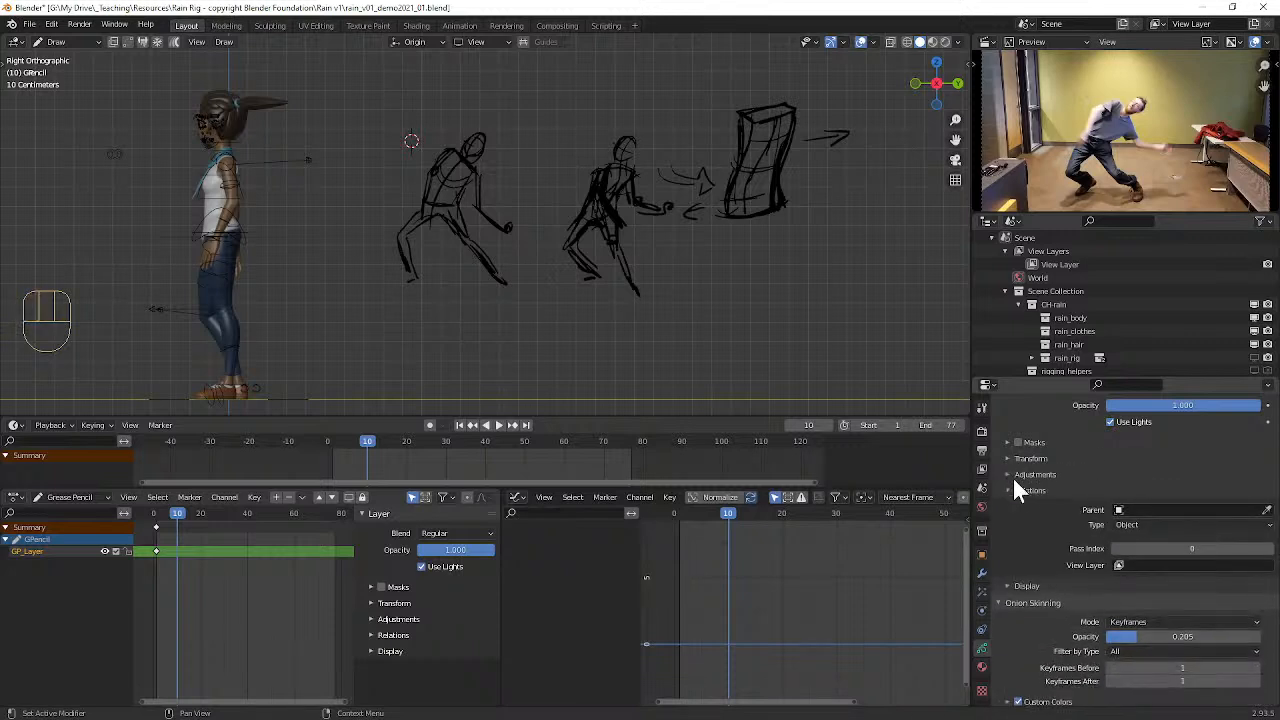
{"action": "left_click", "coordinate": [1006, 487]}
Step: Inspect the Grease Pencil object's Strokes and Viewport Display settings
{"action": "left_click", "coordinate": [1046, 668]}
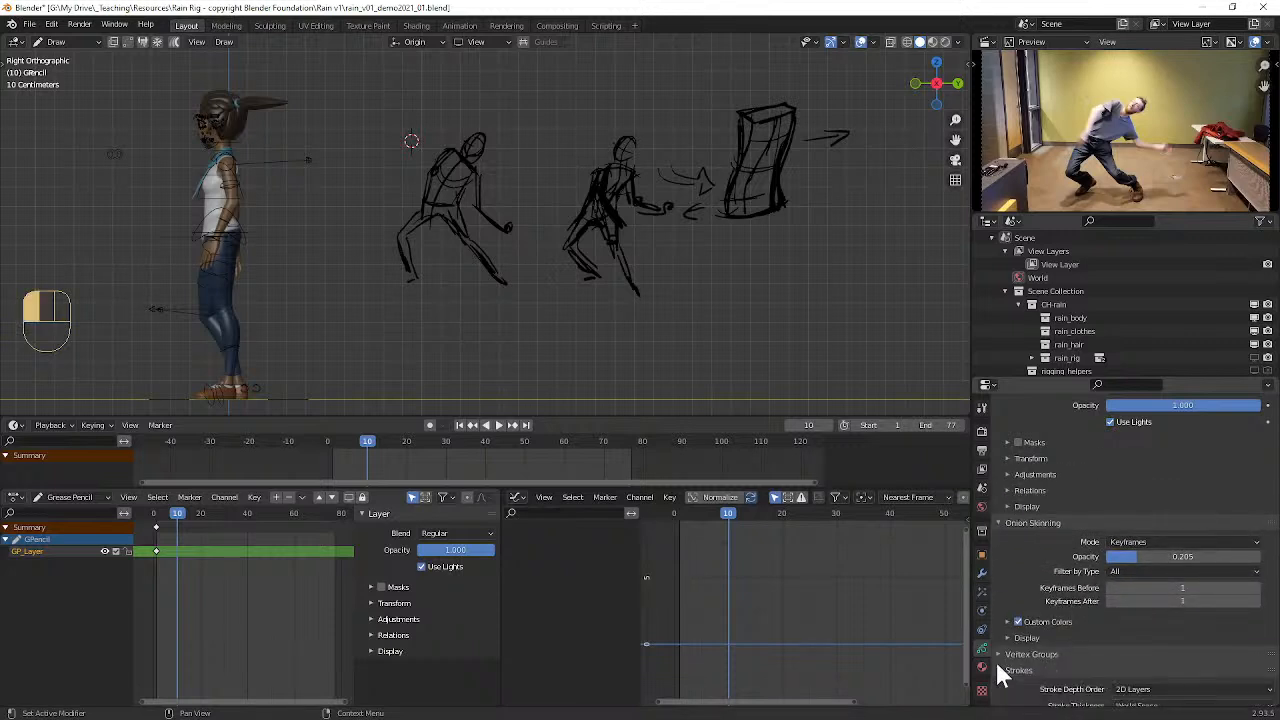
{"action": "left_click_drag", "start_coordinate": [1277, 518], "coordinate": [1276, 567]}
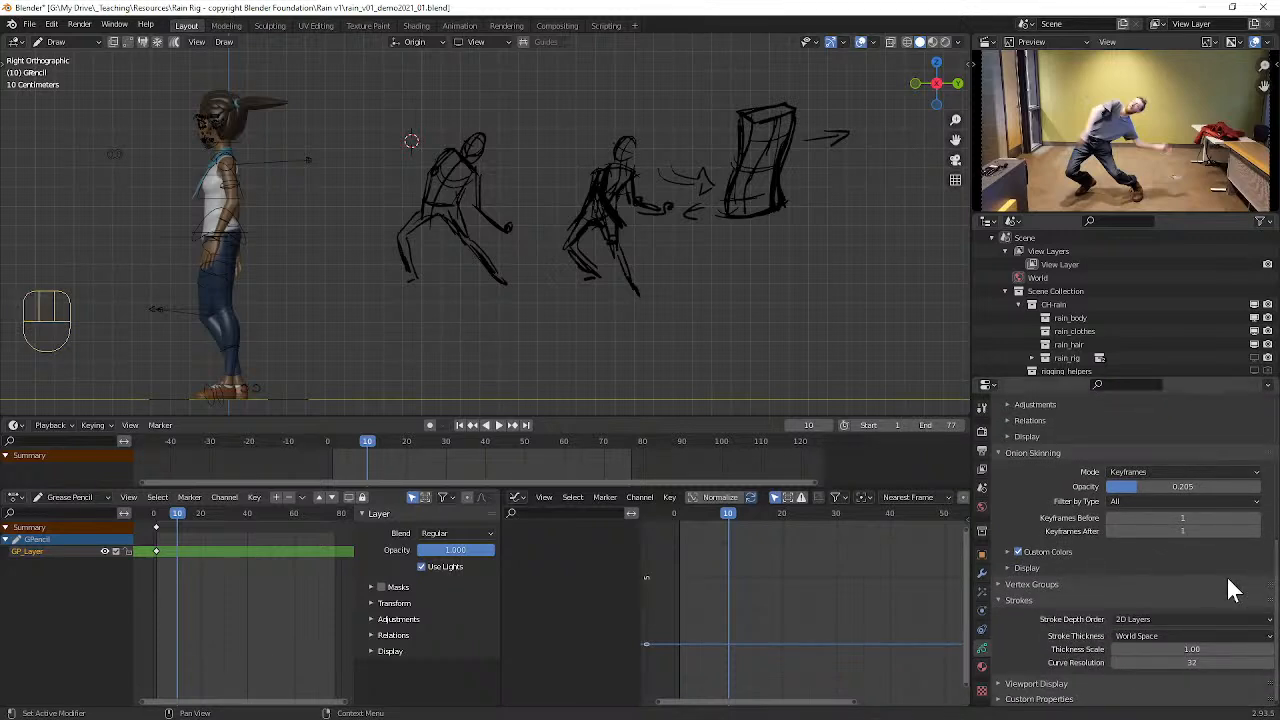
{"action": "left_click", "coordinate": [1017, 684]}
{"action": "left_click_drag", "start_coordinate": [1274, 535], "coordinate": [1272, 391]}
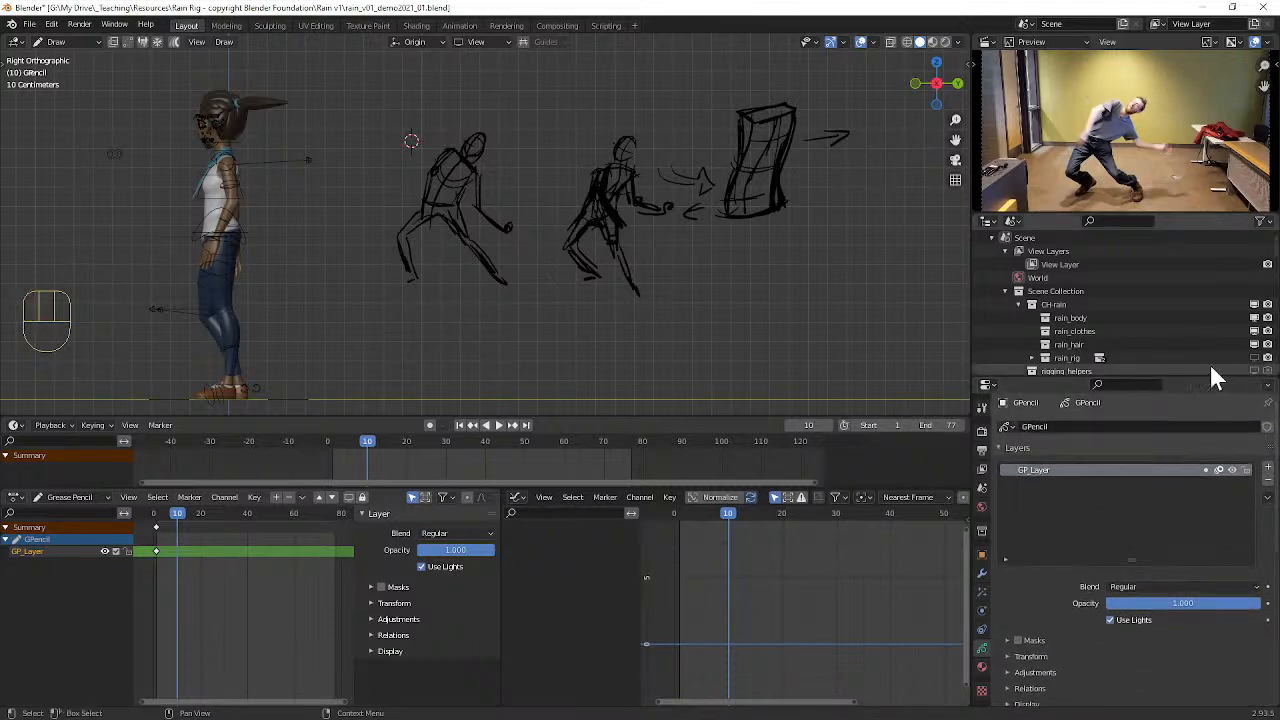
Step: Check the Interface, Animation, Navigation and Input preferences for settings affecting Grease Pencil keyframes
{"action": "left_click", "coordinate": [50, 25]}
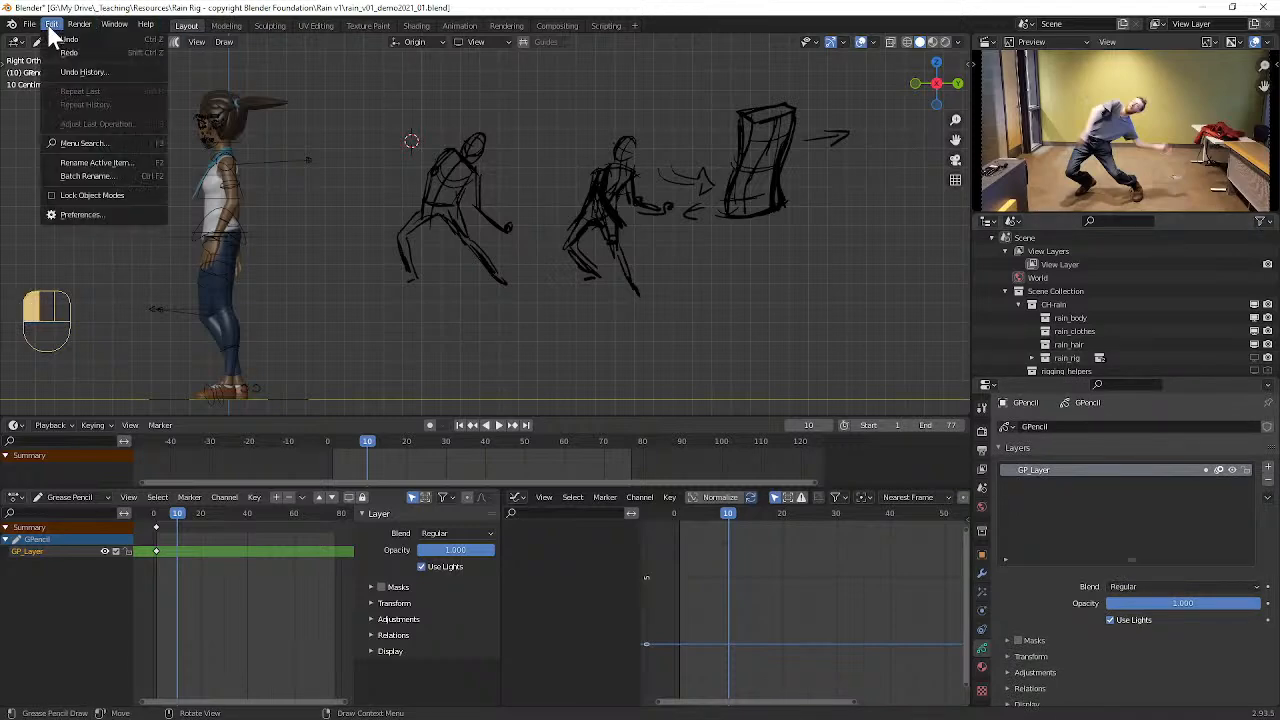
{"action": "left_click", "coordinate": [92, 214]}
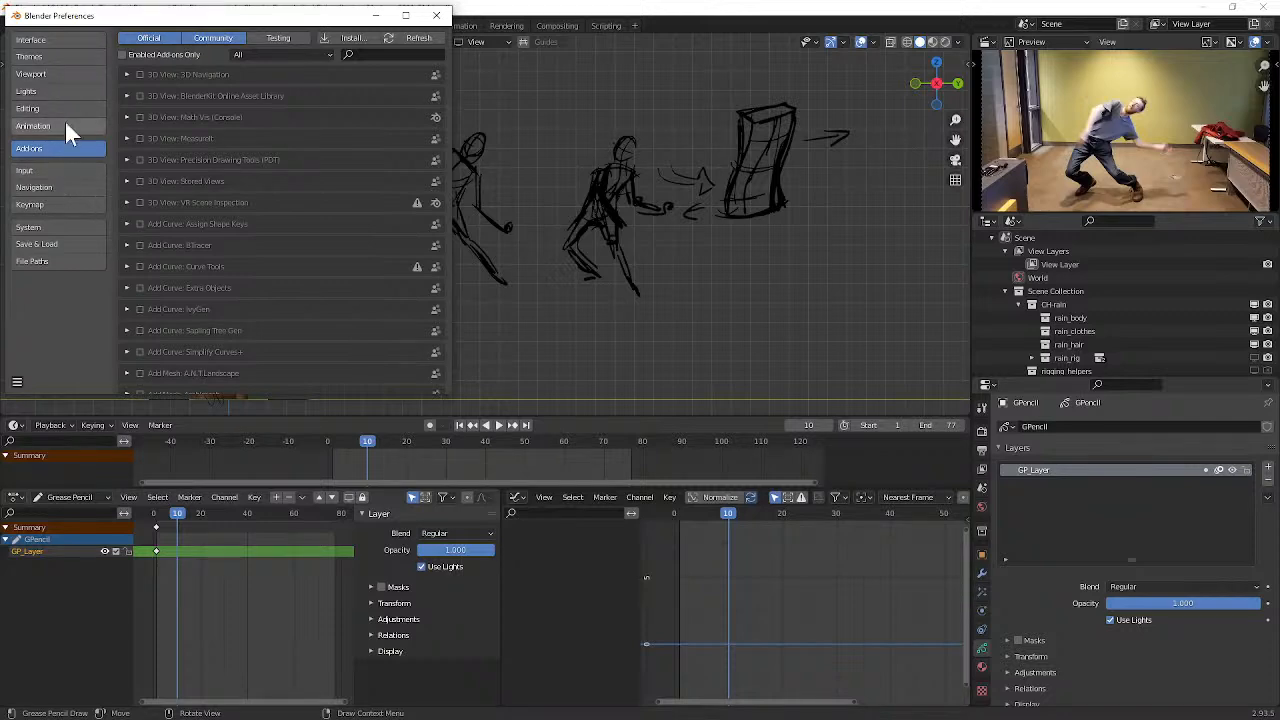
{"action": "left_click", "coordinate": [69, 39]}
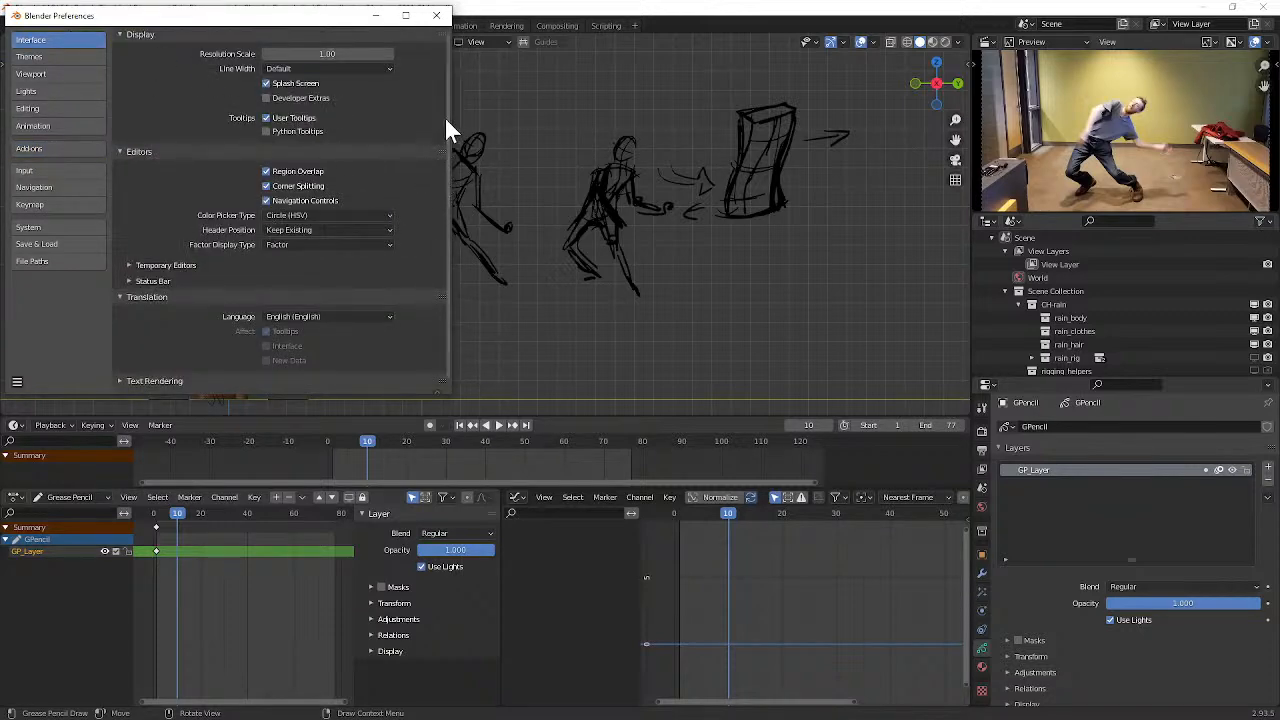
{"action": "scroll", "coordinate": [449, 130], "scroll_direction": "down", "scroll_amount": 1}
{"action": "scroll", "coordinate": [447, 155], "scroll_direction": "up", "scroll_amount": 1}
{"action": "left_click", "coordinate": [52, 126]}
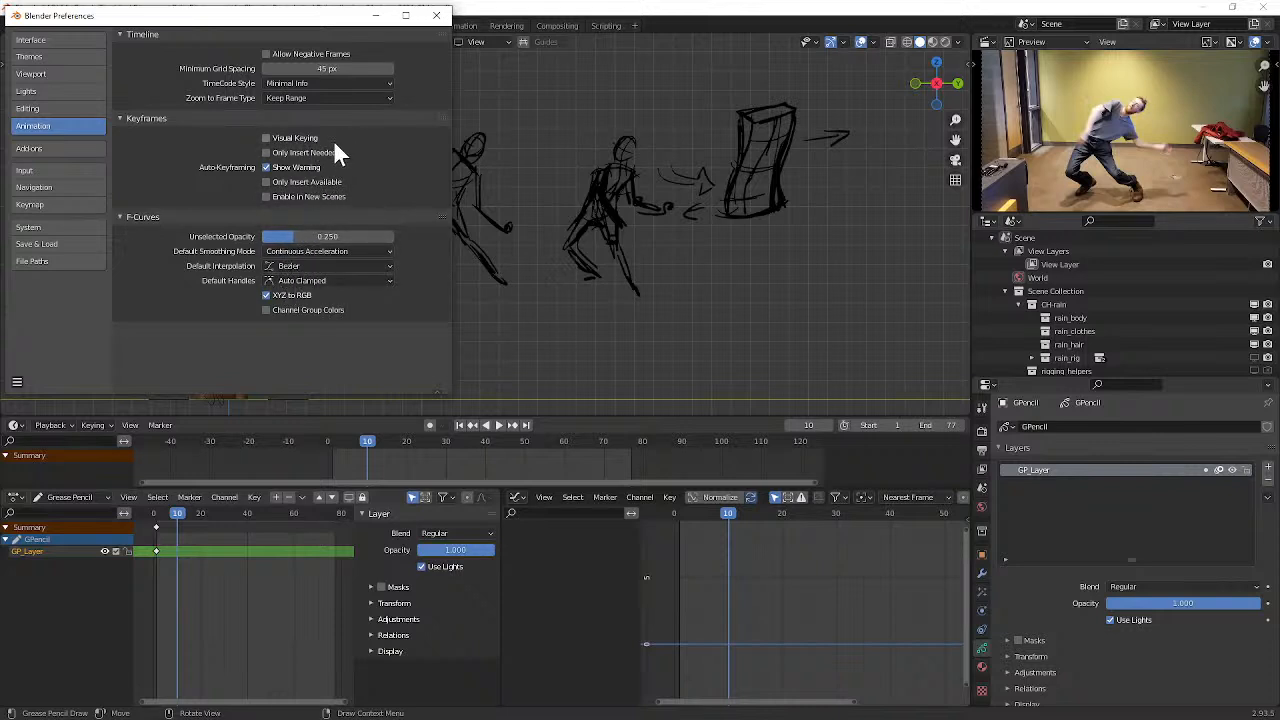
{"action": "left_click", "coordinate": [59, 186]}
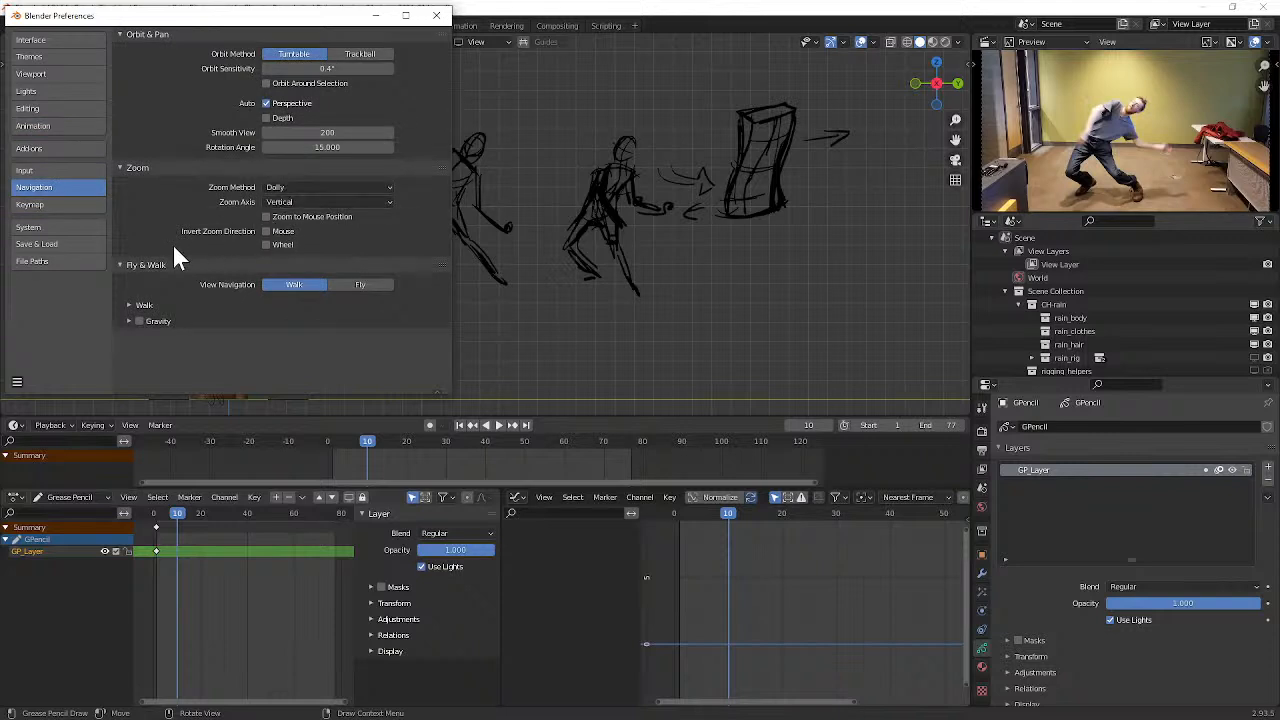
{"action": "left_click", "coordinate": [58, 171]}
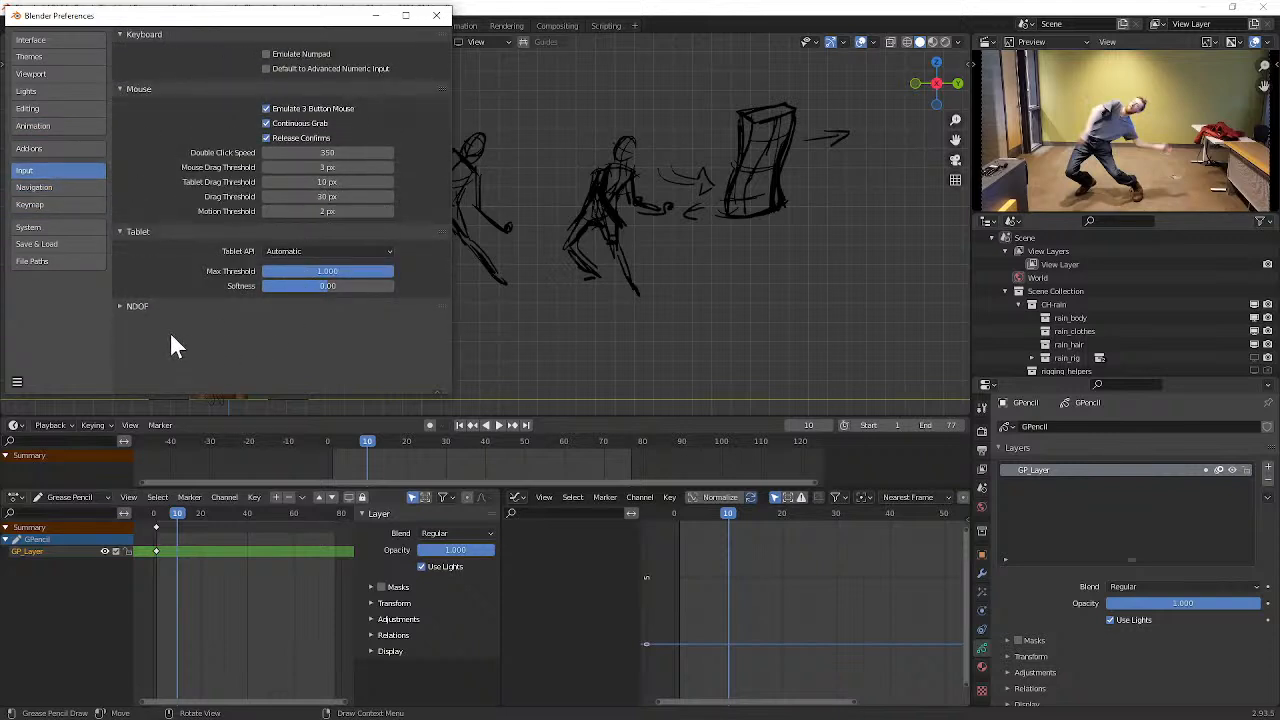
Step: Review the Editing preferences, including the Grease Pencil options, recheck the Interface preferences and close the preferences window
{"action": "left_click", "coordinate": [53, 109]}
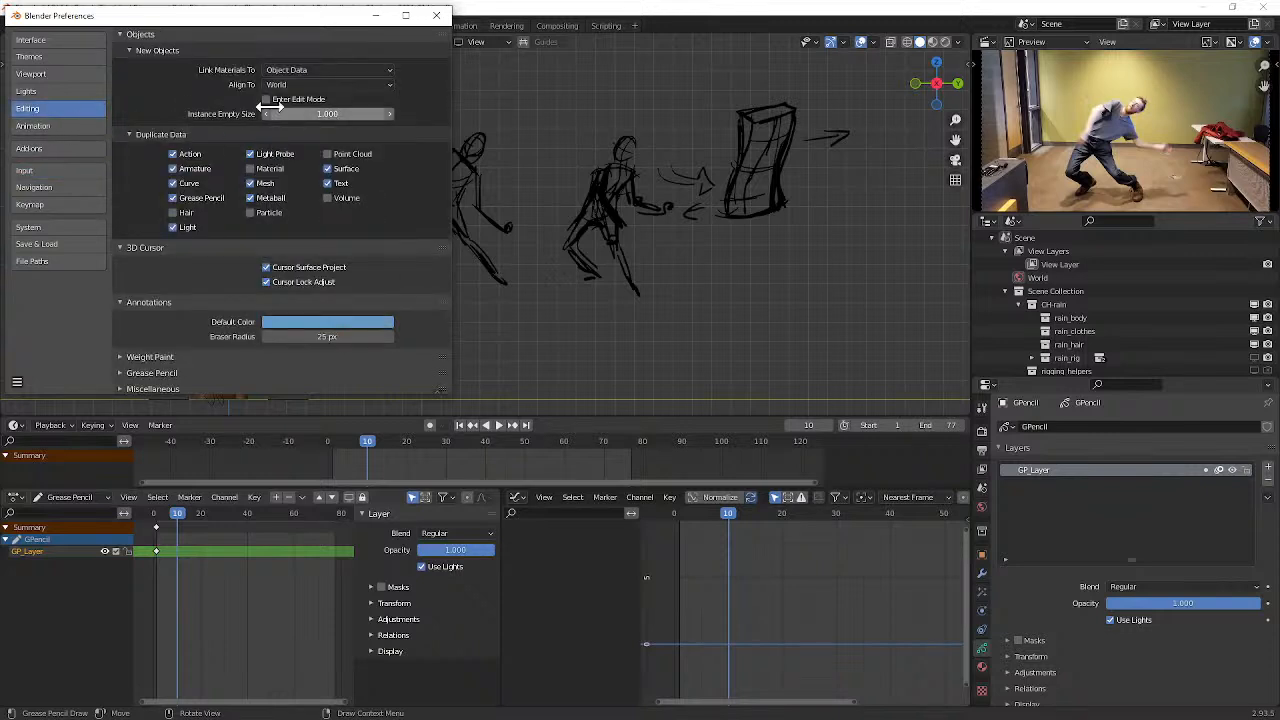
{"action": "scroll", "coordinate": [445, 87], "scroll_direction": "down", "scroll_amount": 1}
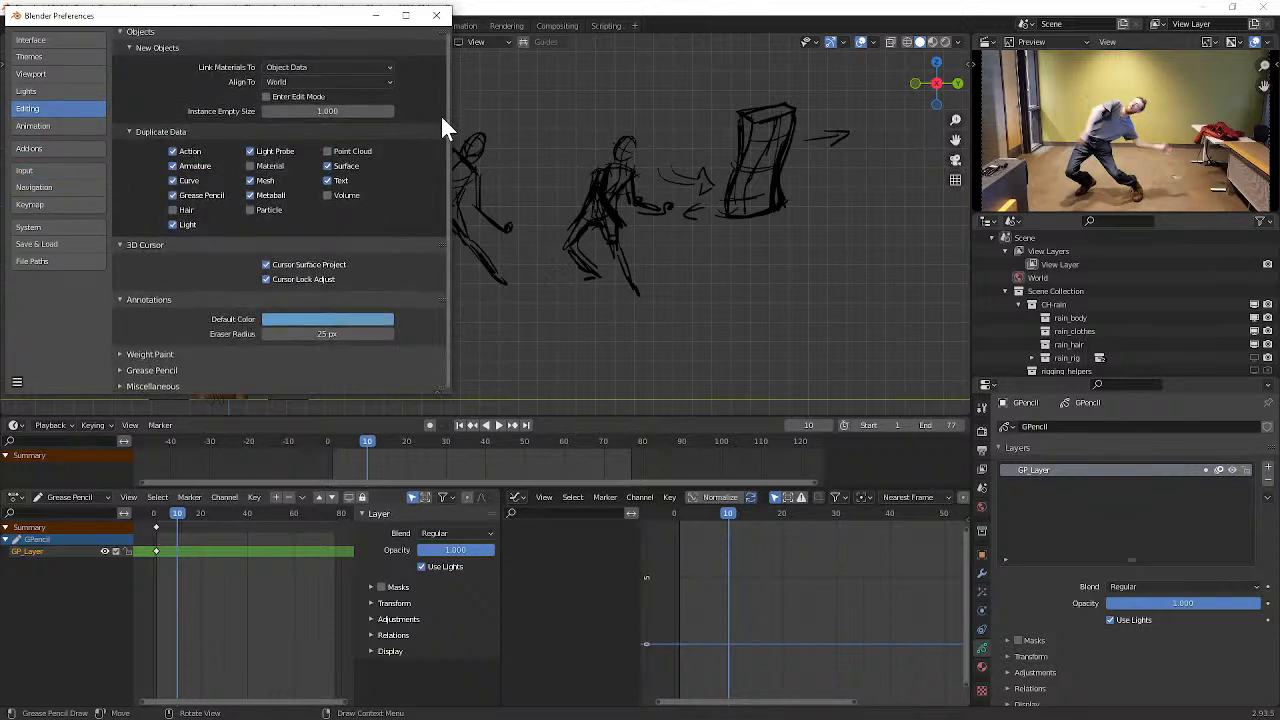
{"action": "left_click", "coordinate": [126, 371]}
{"action": "scroll", "coordinate": [445, 207], "scroll_direction": "down", "scroll_amount": 1}
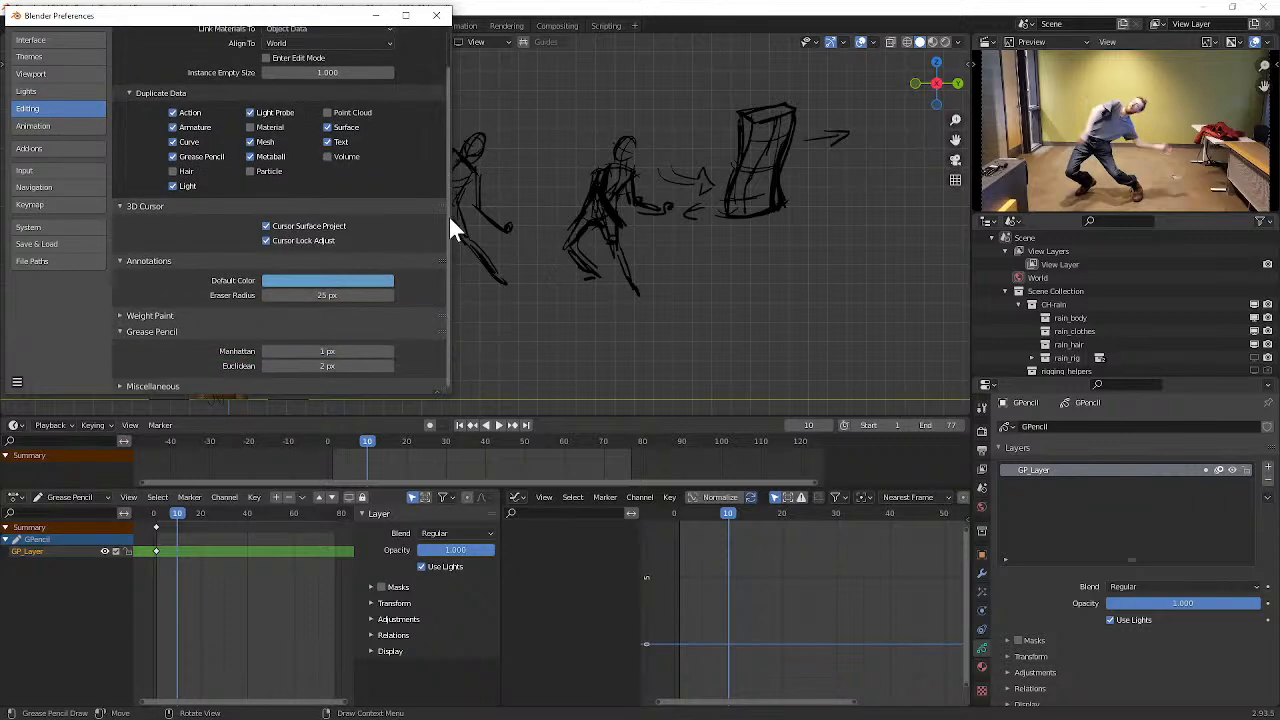
{"action": "scroll", "coordinate": [449, 240], "scroll_direction": "up", "scroll_amount": 1}
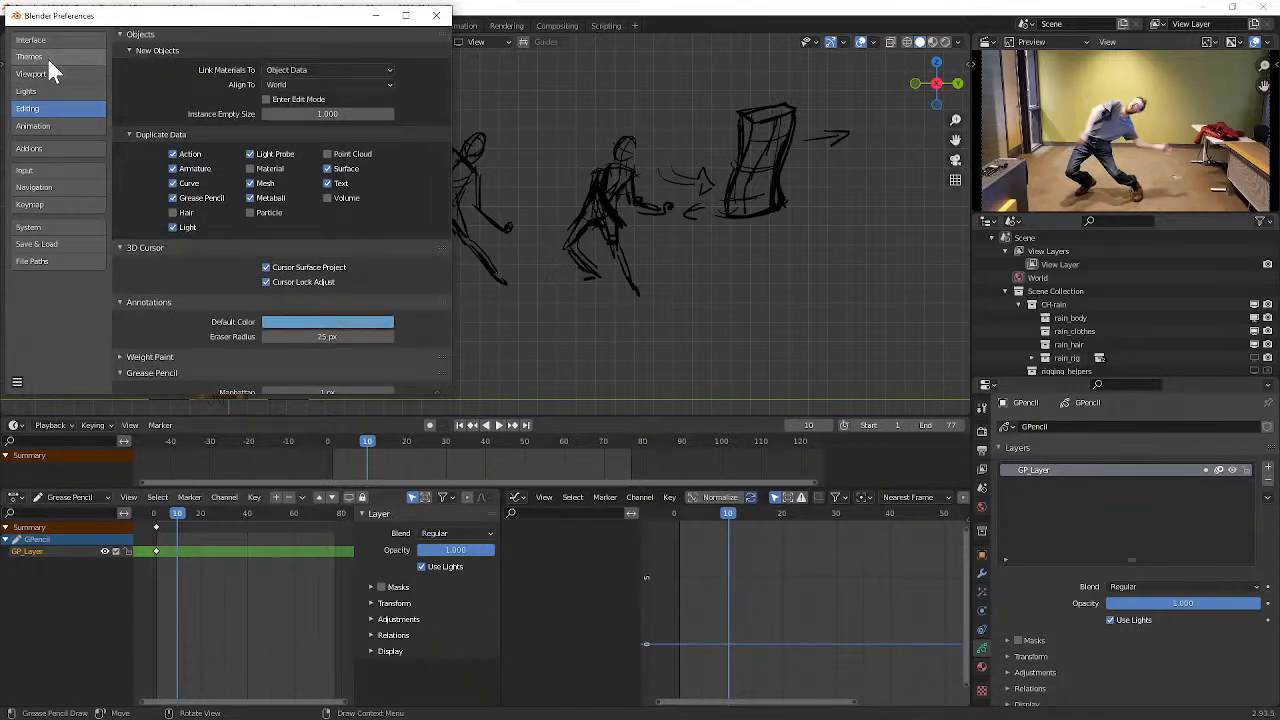
{"action": "left_click", "coordinate": [88, 42]}
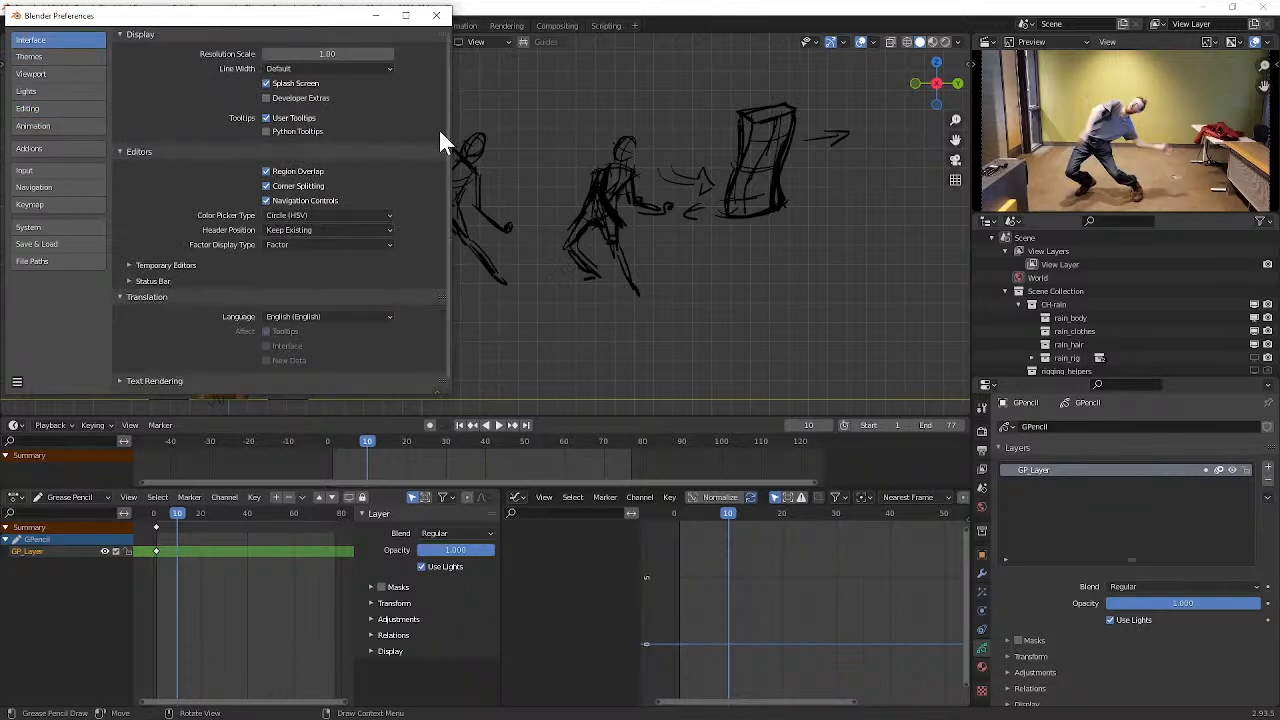
{"action": "scroll", "coordinate": [445, 150], "scroll_direction": "down", "scroll_amount": 1}
{"action": "scroll", "coordinate": [444, 172], "scroll_direction": "up", "scroll_amount": 1}
{"action": "left_click", "coordinate": [437, 17]}
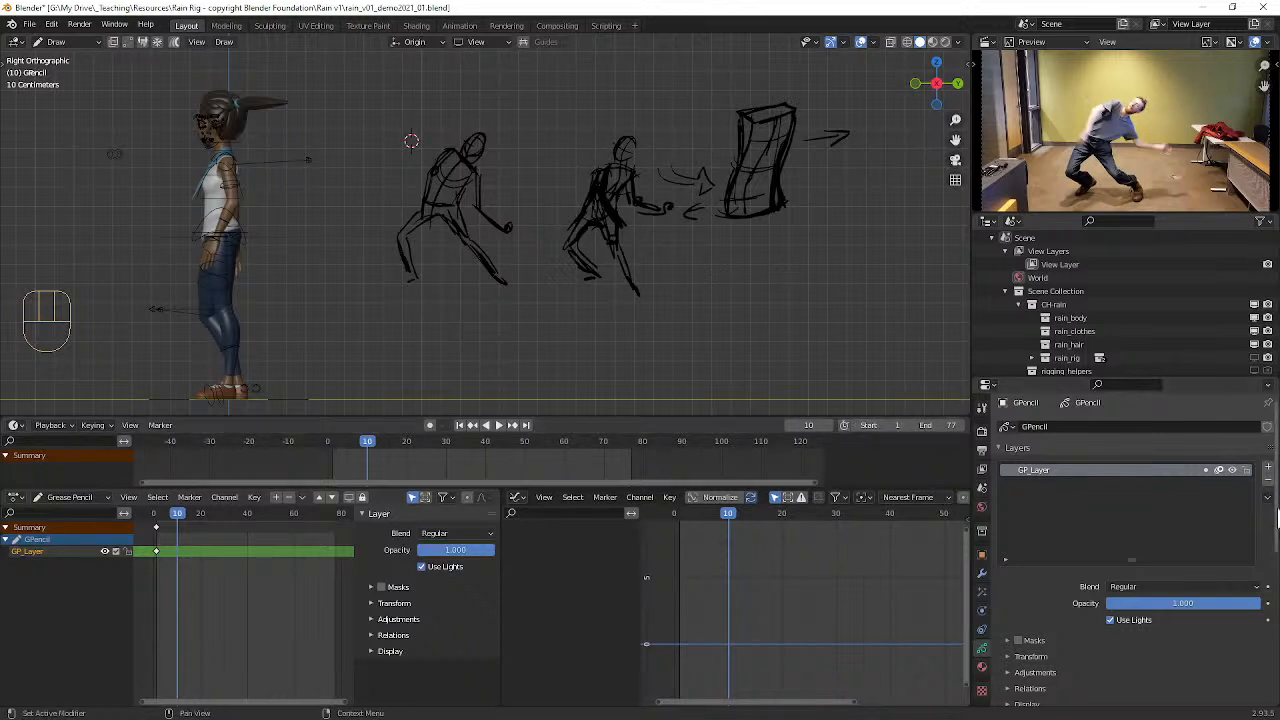
Step: Recheck the Grease Pencil layer's Transform, Adjustments and Relations settings, and inspect its Display options
{"action": "scroll", "coordinate": [1080, 632], "scroll_direction": "down", "scroll_amount": 3}
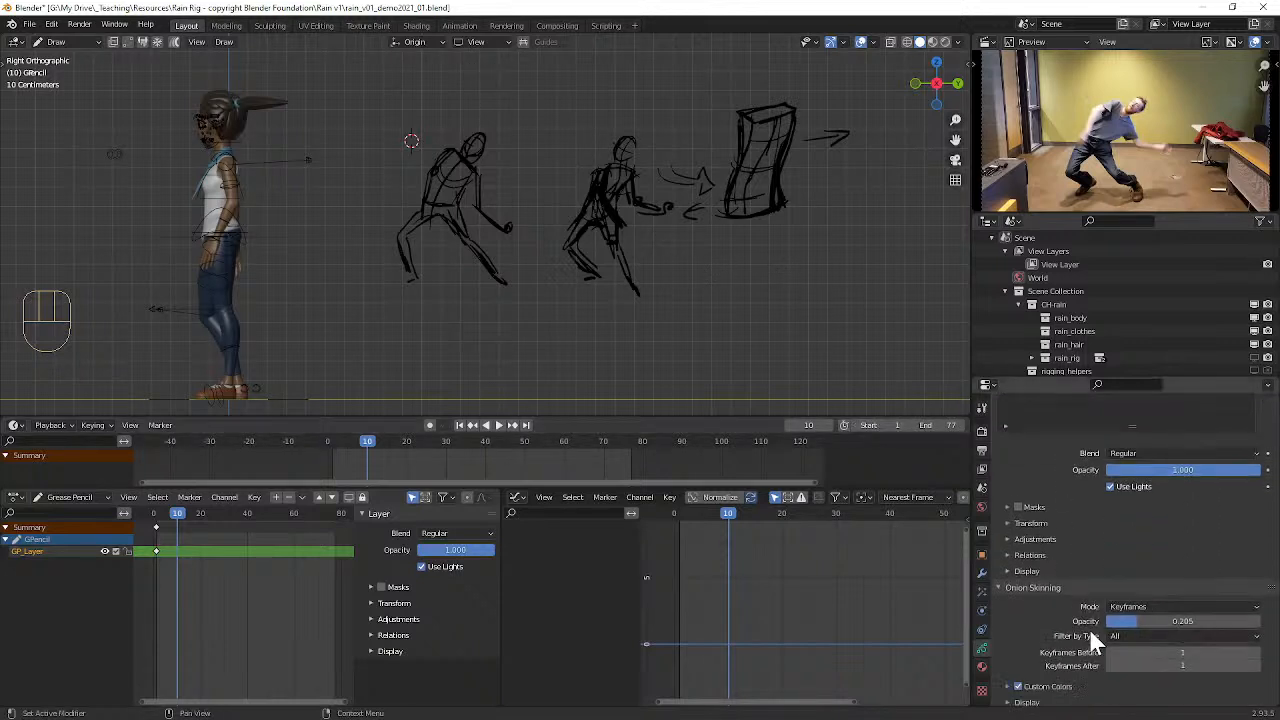
{"action": "left_click", "coordinate": [1012, 524]}
{"action": "left_click", "coordinate": [1011, 524]}
{"action": "left_click", "coordinate": [1006, 540]}
{"action": "left_click", "coordinate": [1005, 541]}
{"action": "left_click", "coordinate": [1007, 556]}
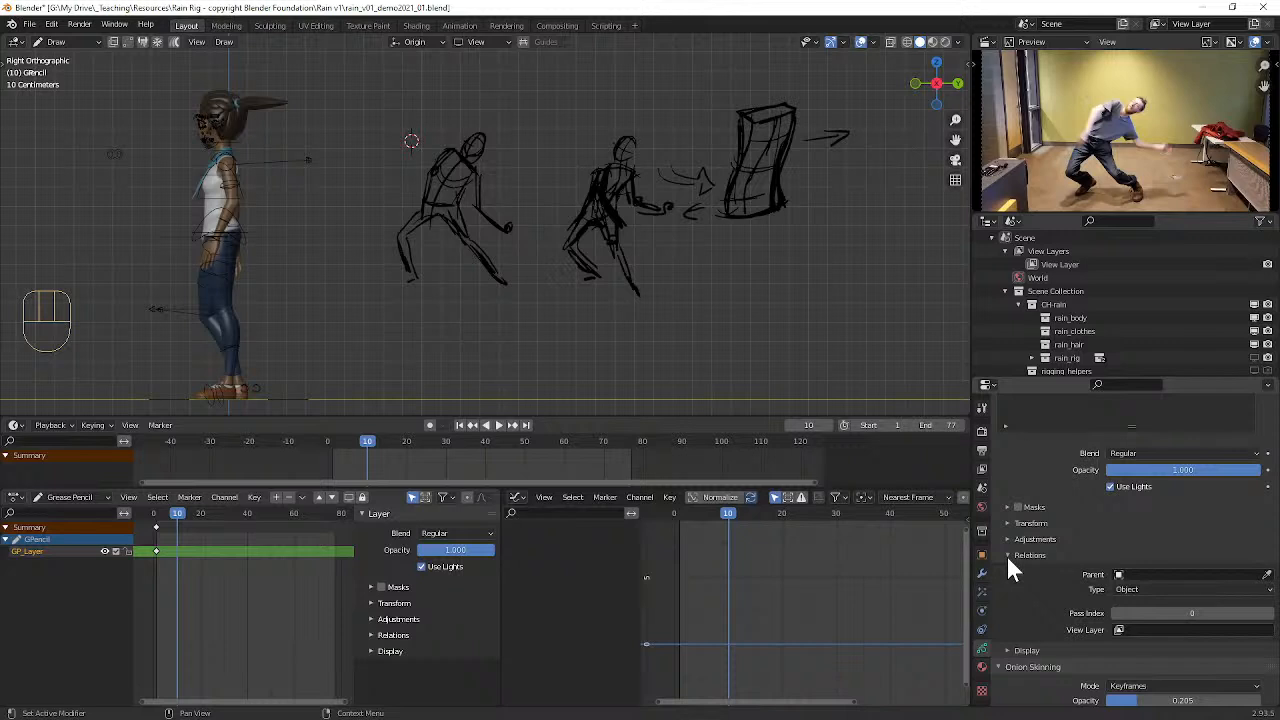
{"action": "left_click", "coordinate": [1007, 557]}
{"action": "left_click", "coordinate": [1006, 571]}
{"action": "scroll", "coordinate": [1020, 570], "scroll_direction": "down", "scroll_amount": 2}
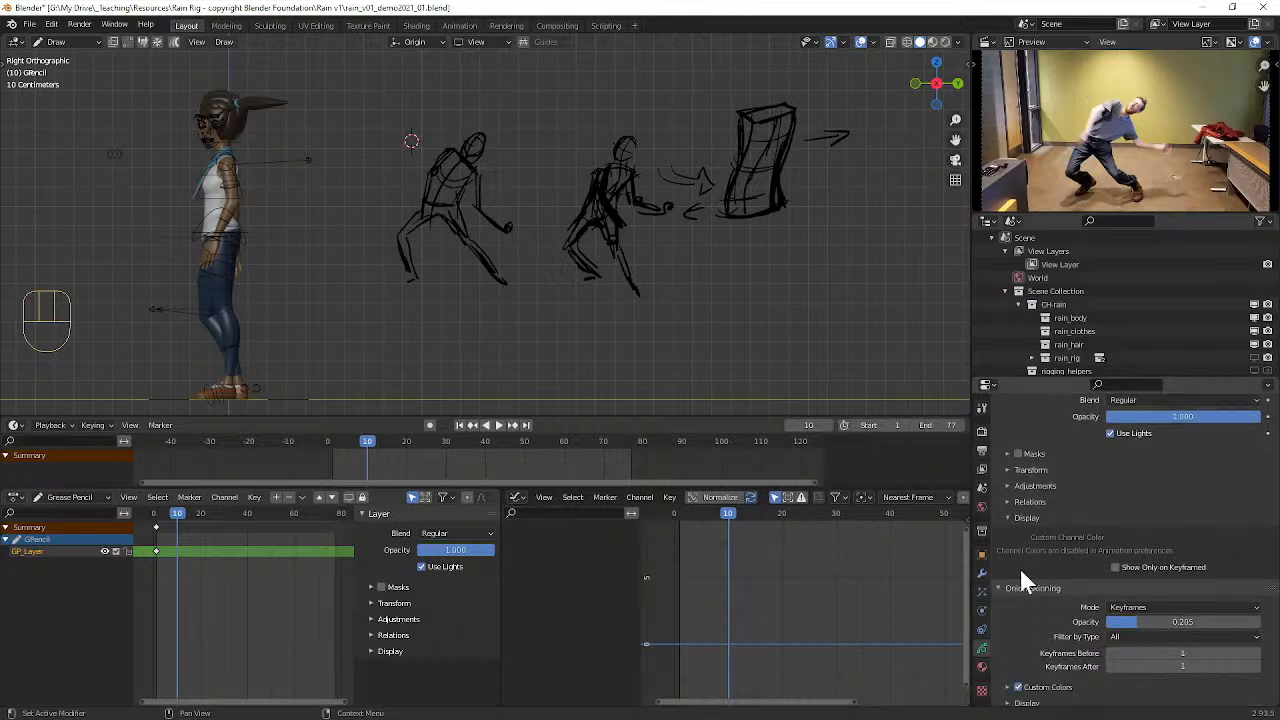
{"action": "left_click", "coordinate": [1008, 517]}
Step: Examine the onion skinning Display and Custom Colors options, the Vertex Groups and the viewport Canvas settings
{"action": "scroll", "coordinate": [1013, 597], "scroll_direction": "down", "scroll_amount": 2}
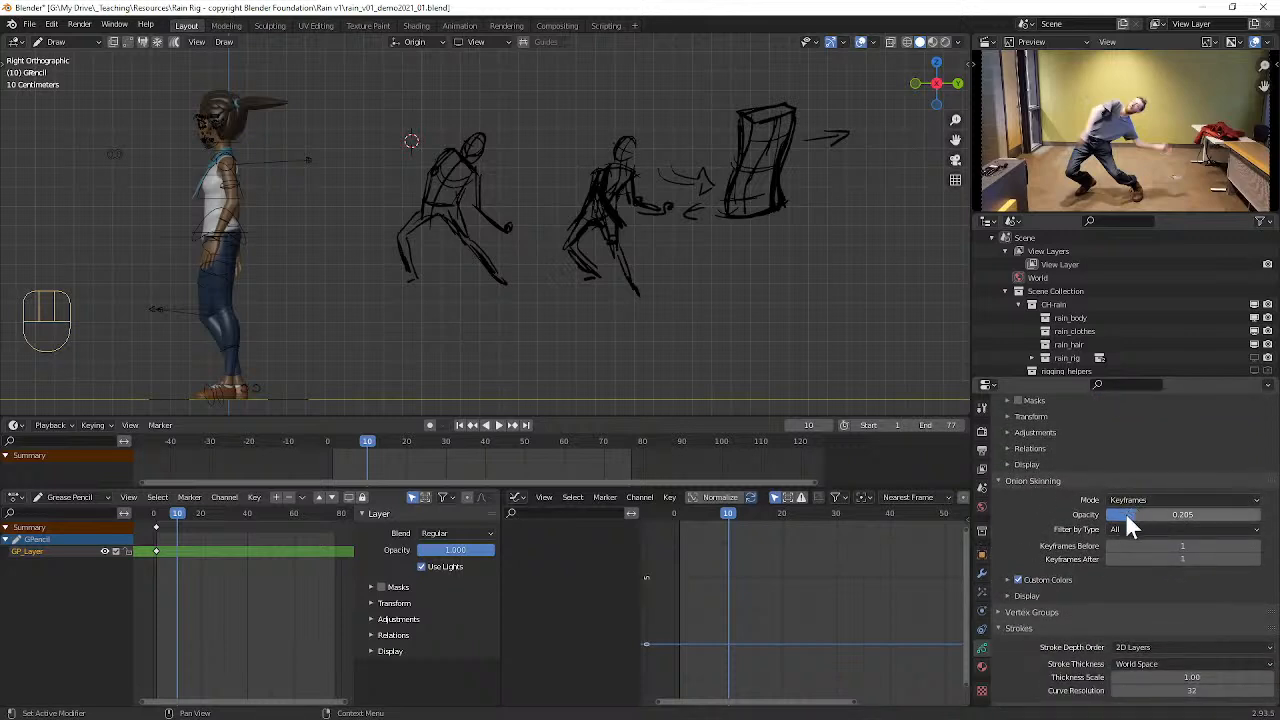
{"action": "left_click", "coordinate": [1004, 595]}
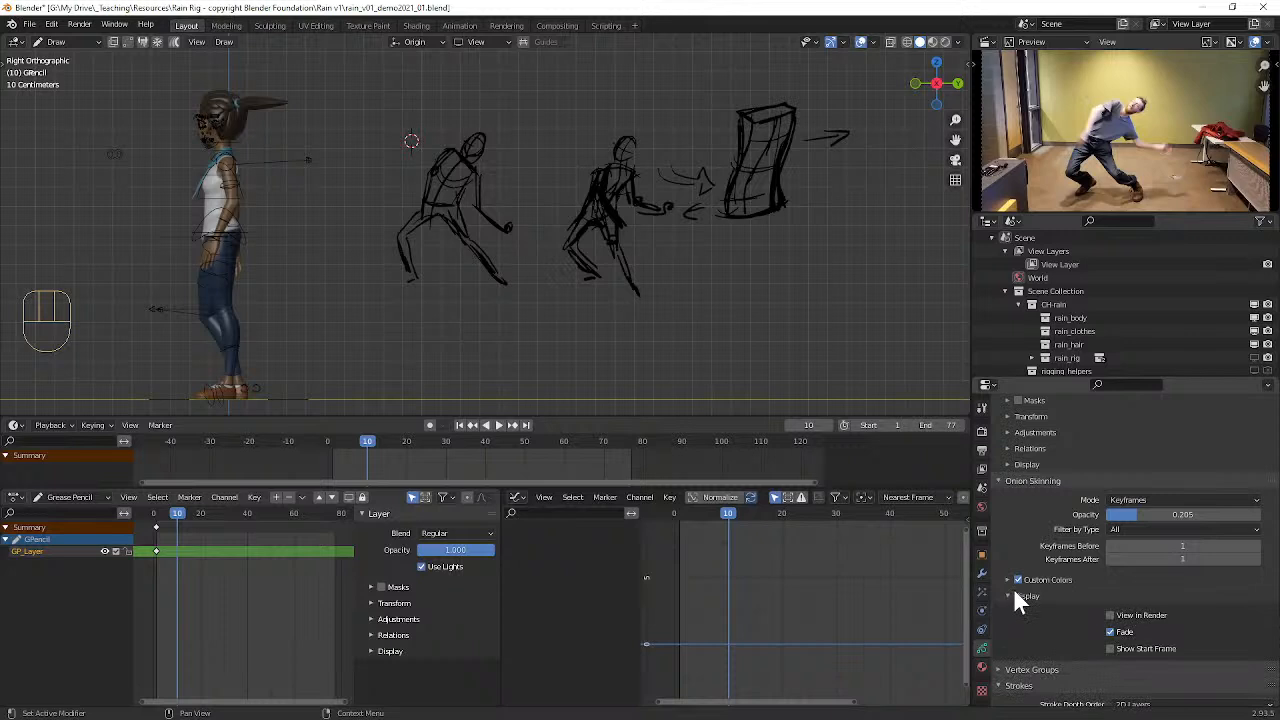
{"action": "scroll", "coordinate": [1012, 587], "scroll_direction": "down", "scroll_amount": 2}
{"action": "left_click", "coordinate": [1006, 521]}
{"action": "scroll", "coordinate": [1010, 530], "scroll_direction": "down", "scroll_amount": 2}
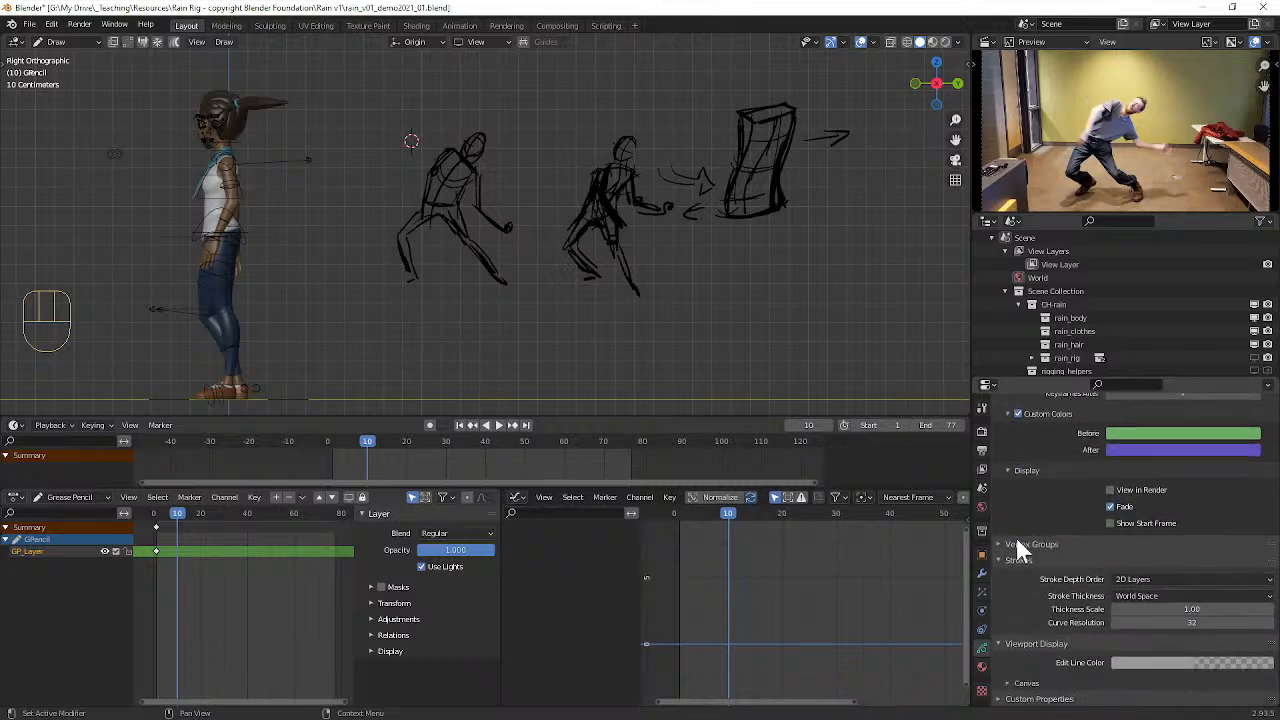
{"action": "left_click", "coordinate": [1009, 546]}
{"action": "scroll", "coordinate": [1037, 563], "scroll_direction": "down", "scroll_amount": 2}
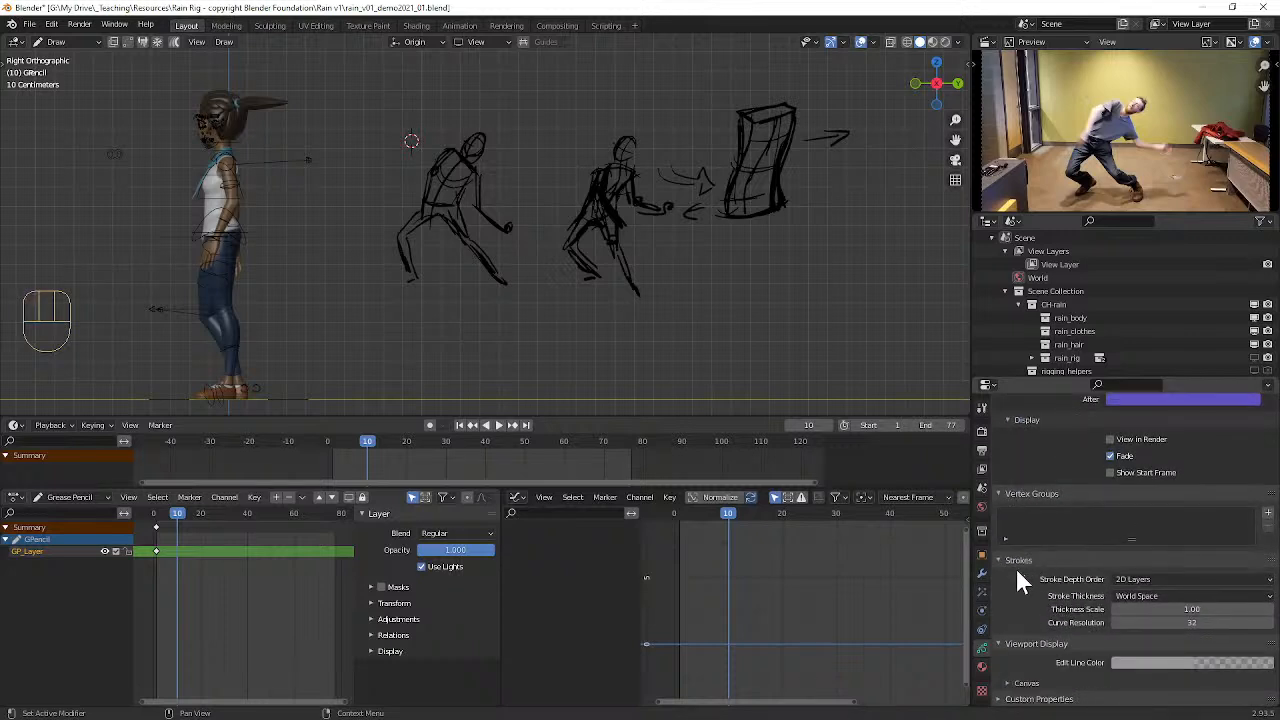
{"action": "left_click", "coordinate": [1010, 684]}
{"action": "scroll", "coordinate": [1024, 656], "scroll_direction": "down", "scroll_amount": 2}
{"action": "scroll", "coordinate": [1030, 655], "scroll_direction": "up", "scroll_amount": 1}
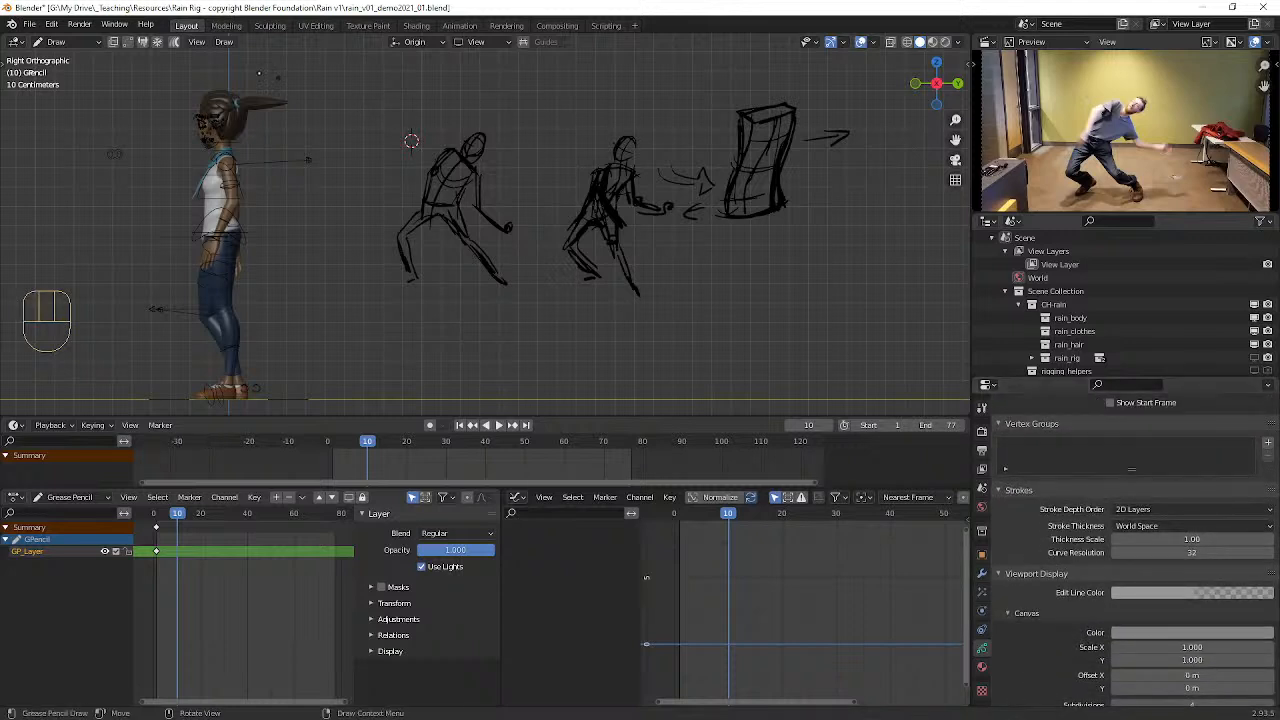
Step: Insert a blank Grease Pencil keyframe on the active layer at frame 10
{"action": "left_click", "coordinate": [219, 43]}
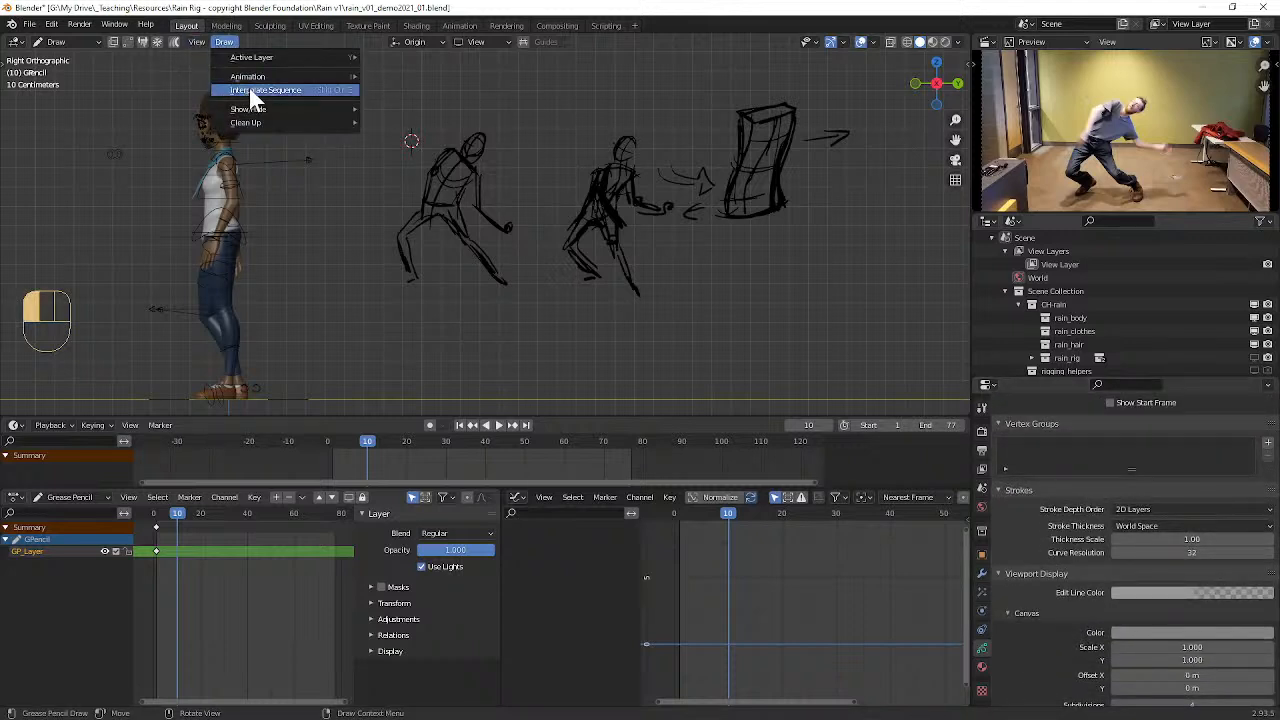
{"action": "mouse_move", "coordinate": [265, 78]}
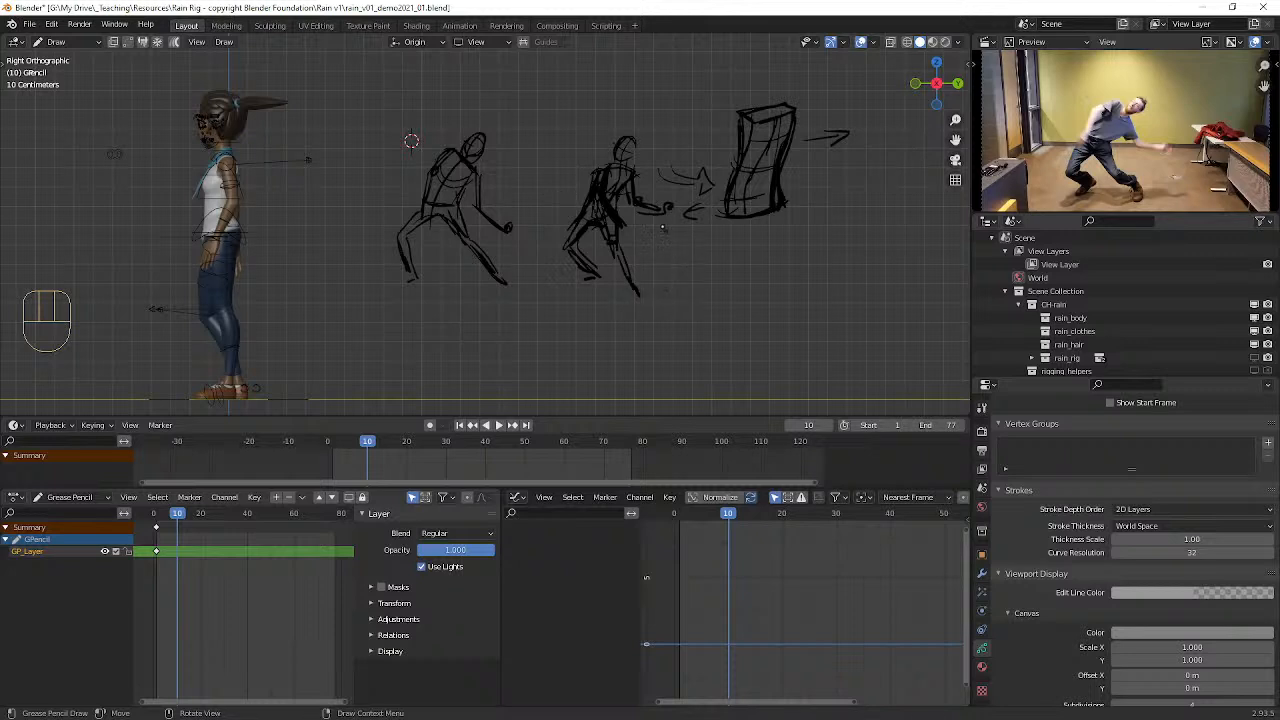
{"action": "key", "text": "i"}
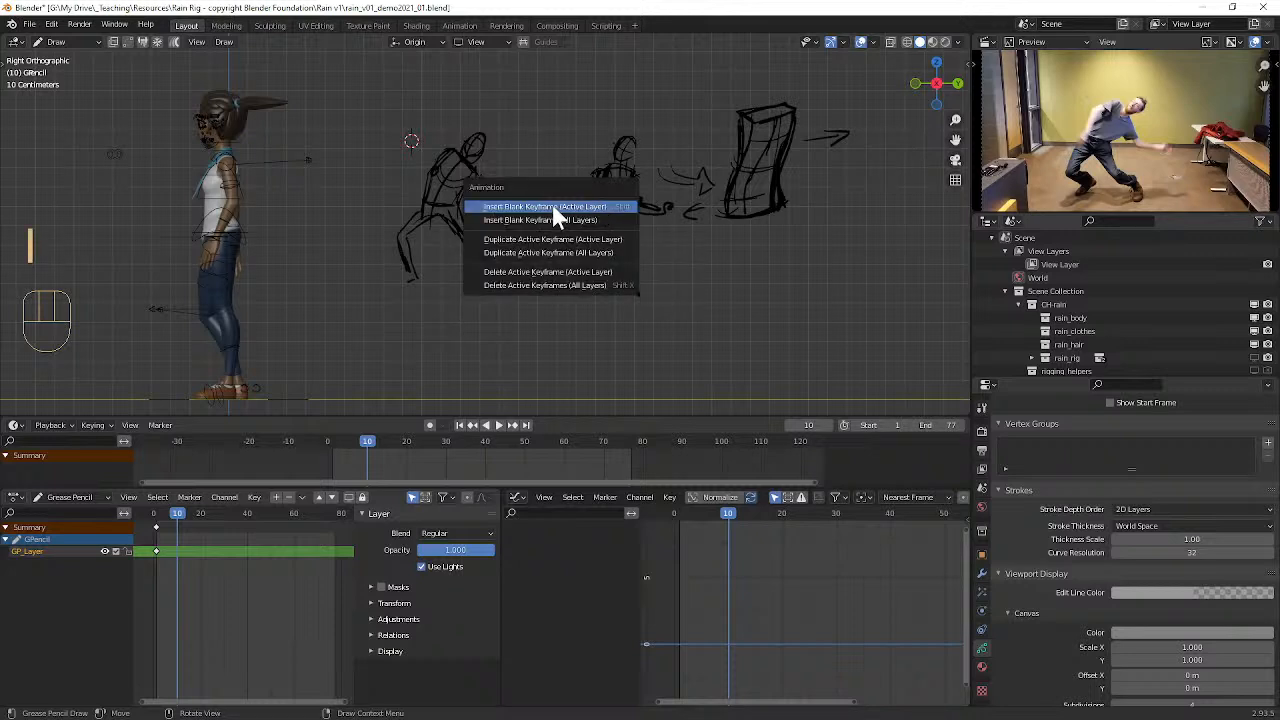
{"action": "left_click", "coordinate": [555, 207]}
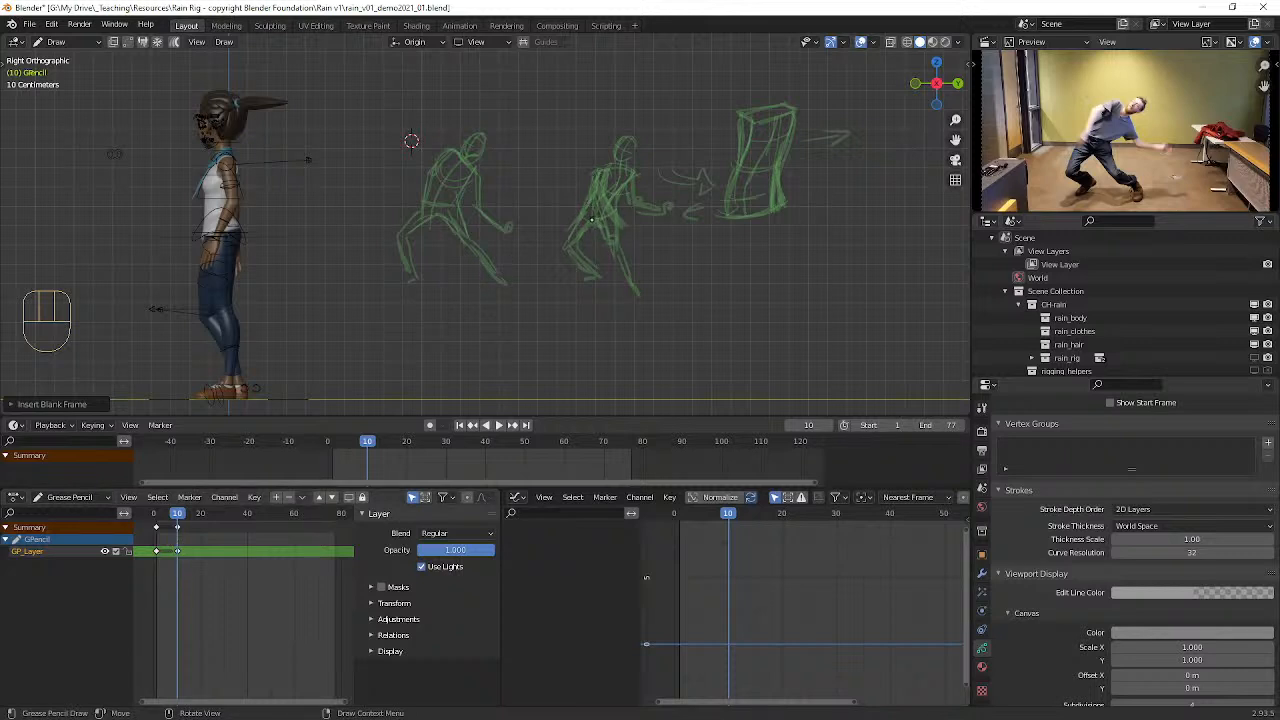
Step: Sketch a crouching figure leaning forward with one fist extended, over the ghosted middle pose at frame 10
{"action": "mouse_move", "coordinate": [568, 247]}
{"action": "left_mouse_down"}
{"action": "mouse_move", "coordinate": [590, 219]}
{"action": "mouse_move", "coordinate": [652, 188]}
{"action": "left_mouse_up"}
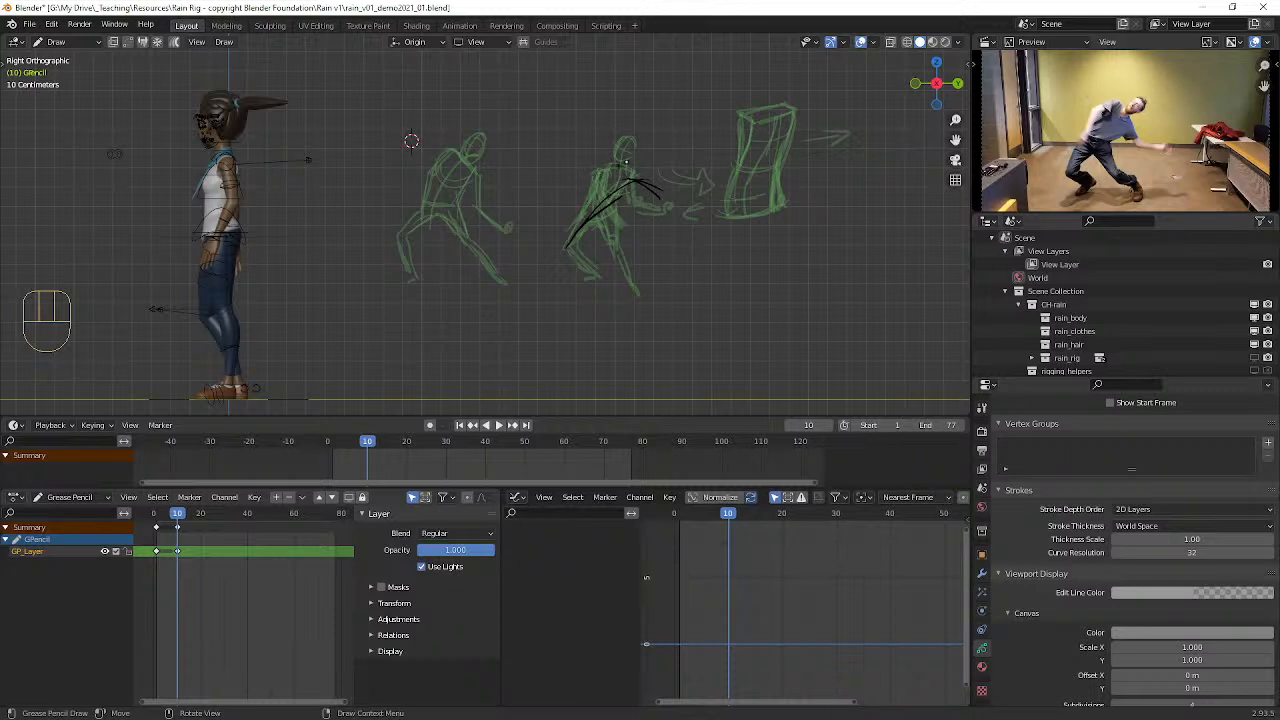
{"action": "mouse_move", "coordinate": [633, 181]}
{"action": "left_mouse_down"}
{"action": "mouse_move", "coordinate": [586, 191]}
{"action": "mouse_move", "coordinate": [646, 191]}
{"action": "mouse_move", "coordinate": [584, 231]}
{"action": "mouse_move", "coordinate": [624, 222]}
{"action": "mouse_move", "coordinate": [593, 223]}
{"action": "mouse_move", "coordinate": [556, 252]}
{"action": "mouse_move", "coordinate": [582, 276]}
{"action": "mouse_move", "coordinate": [608, 238]}
{"action": "mouse_move", "coordinate": [629, 269]}
{"action": "left_mouse_up"}
{"action": "mouse_move", "coordinate": [625, 258]}
{"action": "left_mouse_down"}
{"action": "mouse_move", "coordinate": [643, 277]}
{"action": "mouse_move", "coordinate": [614, 243]}
{"action": "mouse_move", "coordinate": [657, 187]}
{"action": "mouse_move", "coordinate": [656, 158]}
{"action": "mouse_move", "coordinate": [656, 173]}
{"action": "mouse_move", "coordinate": [578, 202]}
{"action": "mouse_move", "coordinate": [635, 186]}
{"action": "mouse_move", "coordinate": [676, 214]}
{"action": "left_mouse_up"}
{"action": "mouse_move", "coordinate": [626, 179]}
{"action": "left_mouse_down"}
{"action": "mouse_move", "coordinate": [673, 214]}
{"action": "mouse_move", "coordinate": [700, 206]}
{"action": "left_mouse_up"}
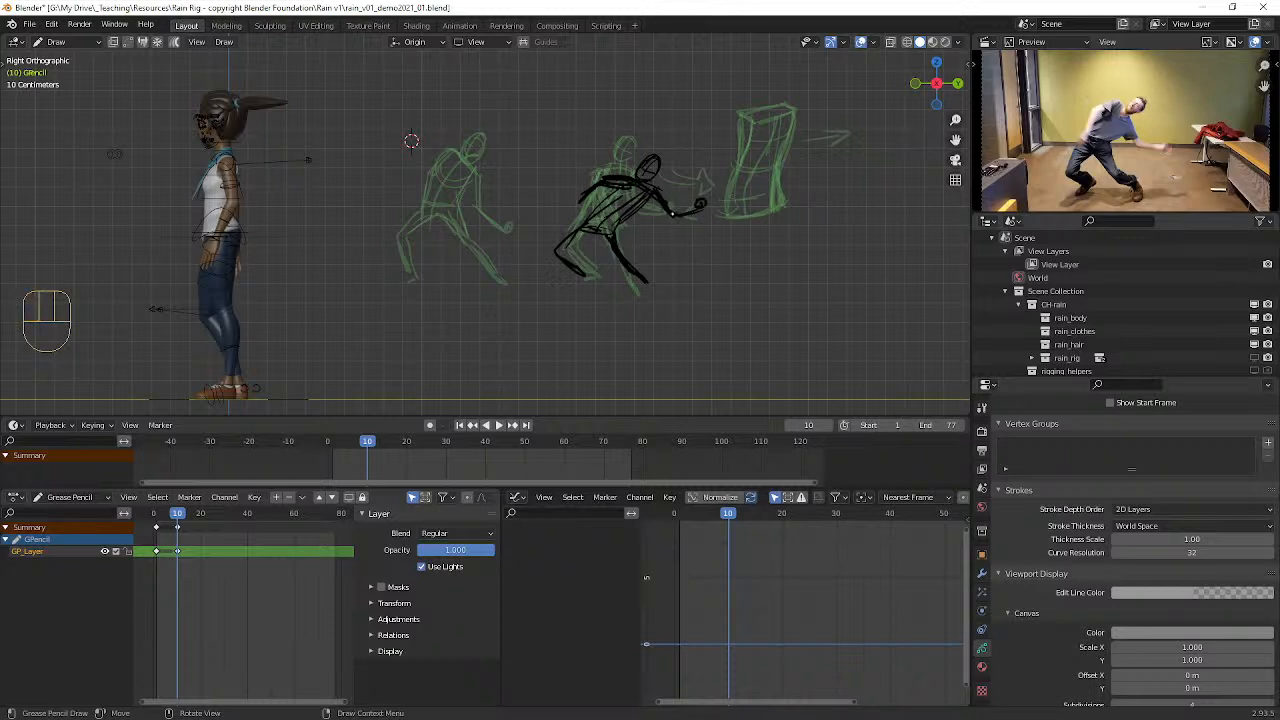
{"action": "mouse_move", "coordinate": [646, 279]}
{"action": "left_mouse_down"}
{"action": "mouse_move", "coordinate": [656, 290]}
{"action": "mouse_move", "coordinate": [572, 279]}
{"action": "mouse_move", "coordinate": [660, 294]}
{"action": "left_mouse_up"}
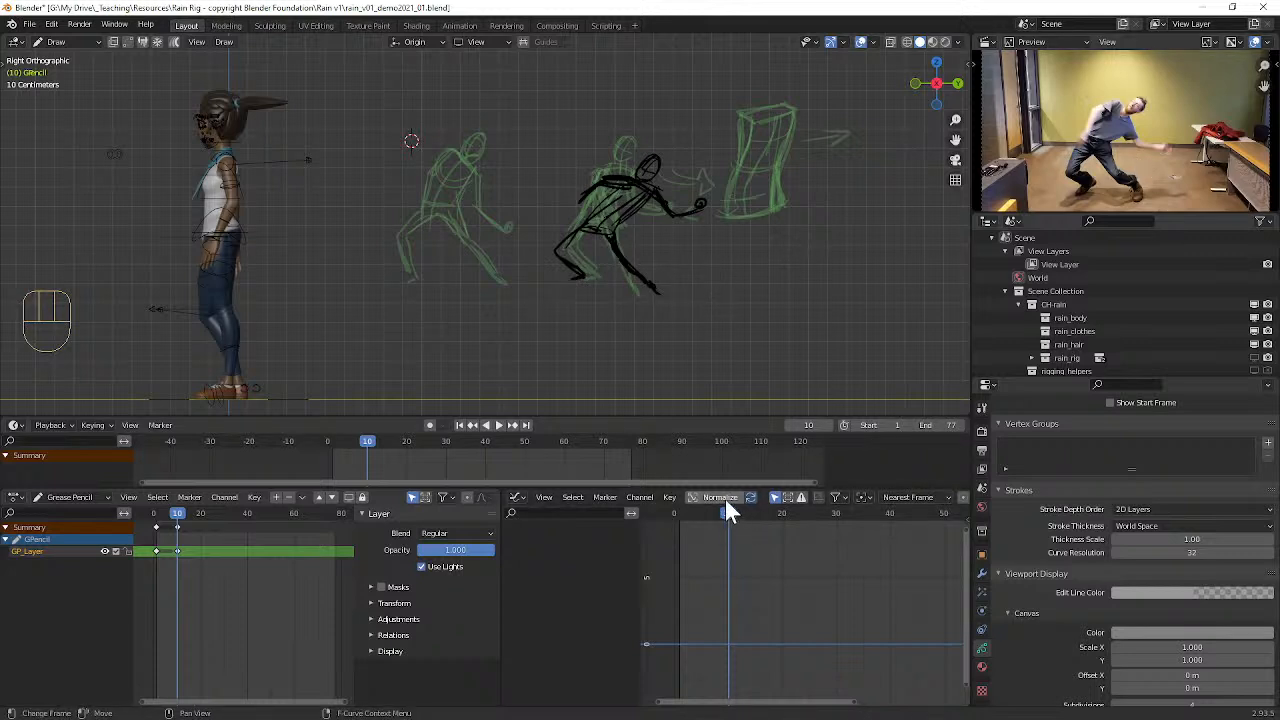
Step: Advance to frame 17 using the reference video and insert a blank keyframe on the active layer
{"action": "key", "text": "Right"}
{"action": "key", "text": "Right"}
{"action": "key", "text": "Right"}
{"action": "key", "text": "Right"}
{"action": "key", "text": "Right"}
{"action": "key", "text": "Right"}
{"action": "key", "text": "Right"}
{"action": "key", "text": "Left"}
{"action": "key", "text": "Left"}
{"action": "key", "text": "Right"}
{"action": "key", "text": "Right"}
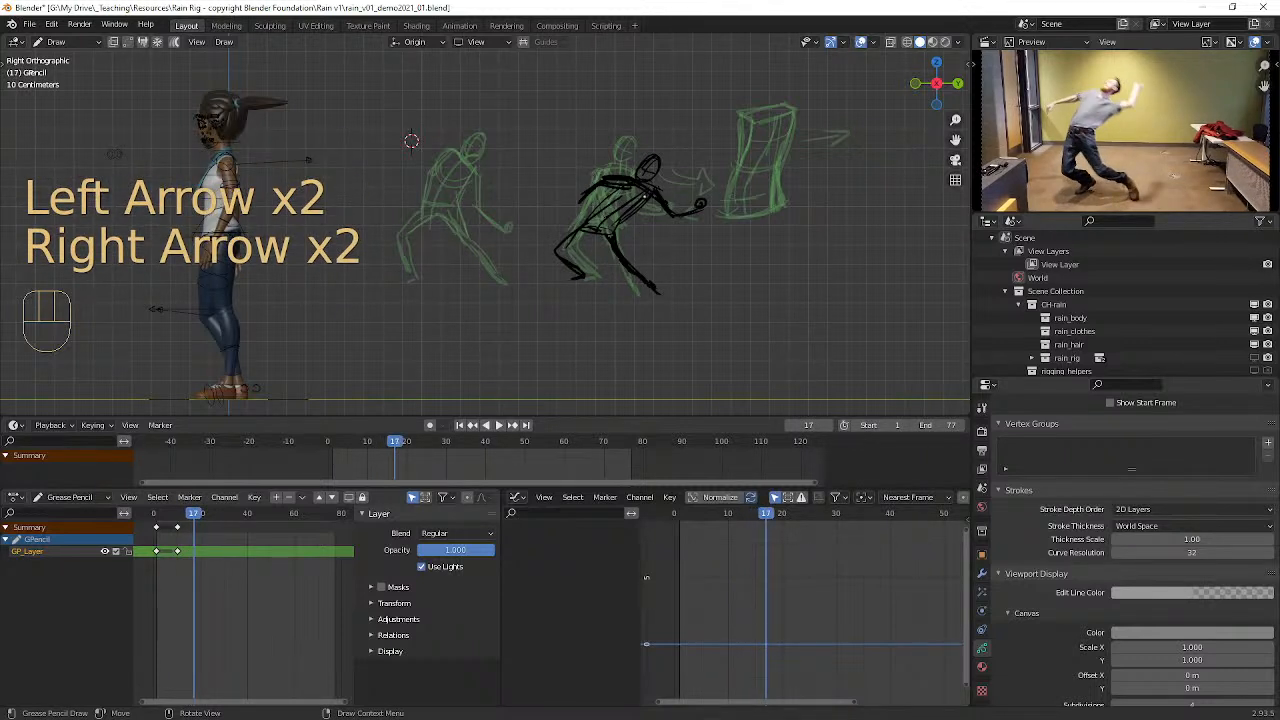
{"action": "key", "text": "i"}
{"action": "left_click", "coordinate": [655, 214]}
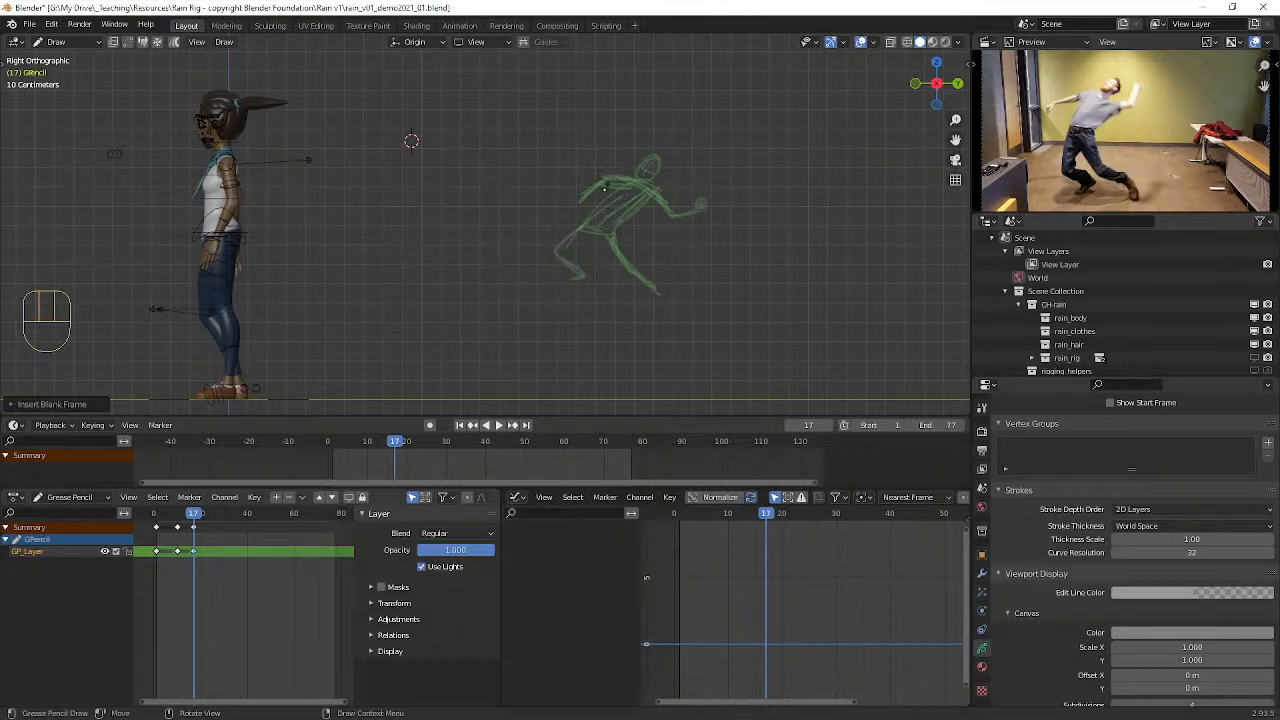
Step: Sketch the frame 17 figure arching upward over the ghosted crouch, with bent legs, head and arms spread to both sides
{"action": "mouse_move", "coordinate": [621, 147]}
{"action": "left_mouse_down"}
{"action": "mouse_move", "coordinate": [552, 238]}
{"action": "mouse_move", "coordinate": [570, 268]}
{"action": "mouse_move", "coordinate": [552, 226]}
{"action": "mouse_move", "coordinate": [631, 173]}
{"action": "mouse_move", "coordinate": [563, 203]}
{"action": "mouse_move", "coordinate": [580, 258]}
{"action": "left_mouse_up"}
{"action": "left_click_drag", "start_coordinate": [596, 205], "coordinate": [655, 290]}
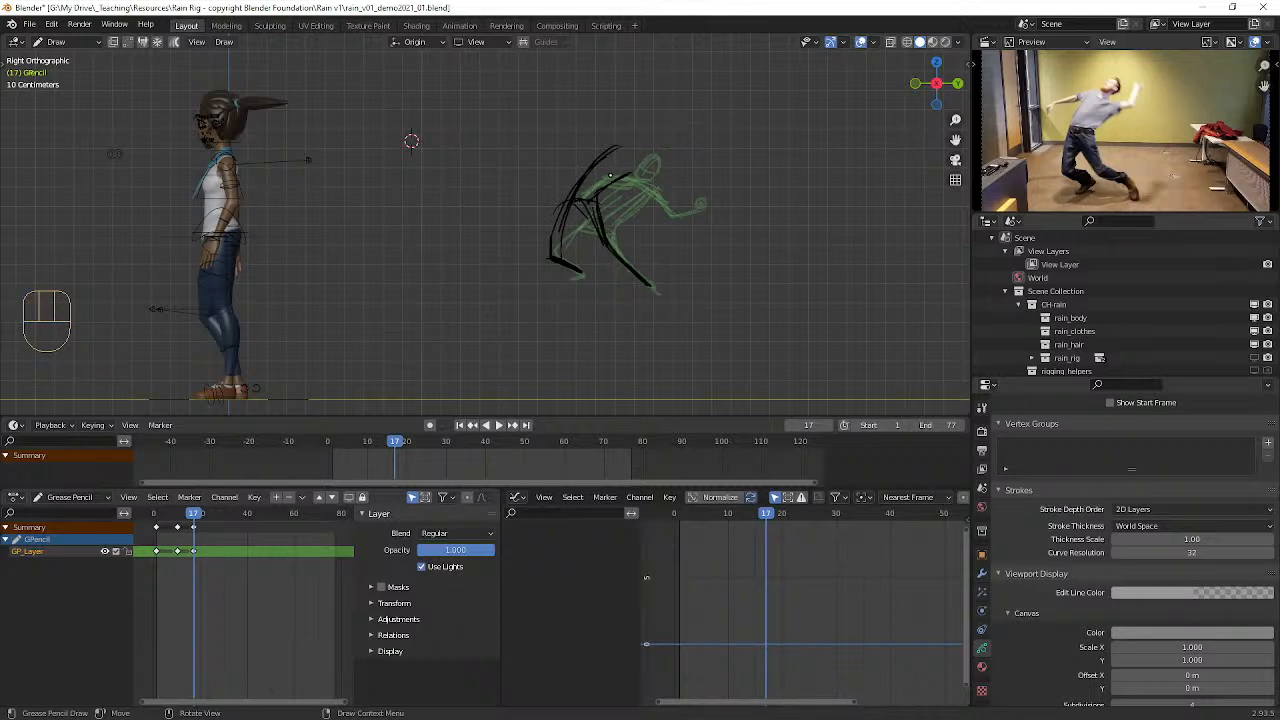
{"action": "mouse_move", "coordinate": [584, 198]}
{"action": "left_mouse_down"}
{"action": "mouse_move", "coordinate": [625, 153]}
{"action": "mouse_move", "coordinate": [652, 168]}
{"action": "mouse_move", "coordinate": [618, 128]}
{"action": "mouse_move", "coordinate": [640, 150]}
{"action": "left_mouse_up"}
{"action": "mouse_move", "coordinate": [624, 124]}
{"action": "left_mouse_down"}
{"action": "mouse_move", "coordinate": [642, 138]}
{"action": "mouse_move", "coordinate": [536, 180]}
{"action": "left_mouse_up"}
{"action": "left_click_drag", "start_coordinate": [615, 152], "coordinate": [616, 152]}
{"action": "mouse_move", "coordinate": [545, 176]}
{"action": "left_mouse_down"}
{"action": "mouse_move", "coordinate": [535, 181]}
{"action": "mouse_move", "coordinate": [678, 153]}
{"action": "left_mouse_up"}
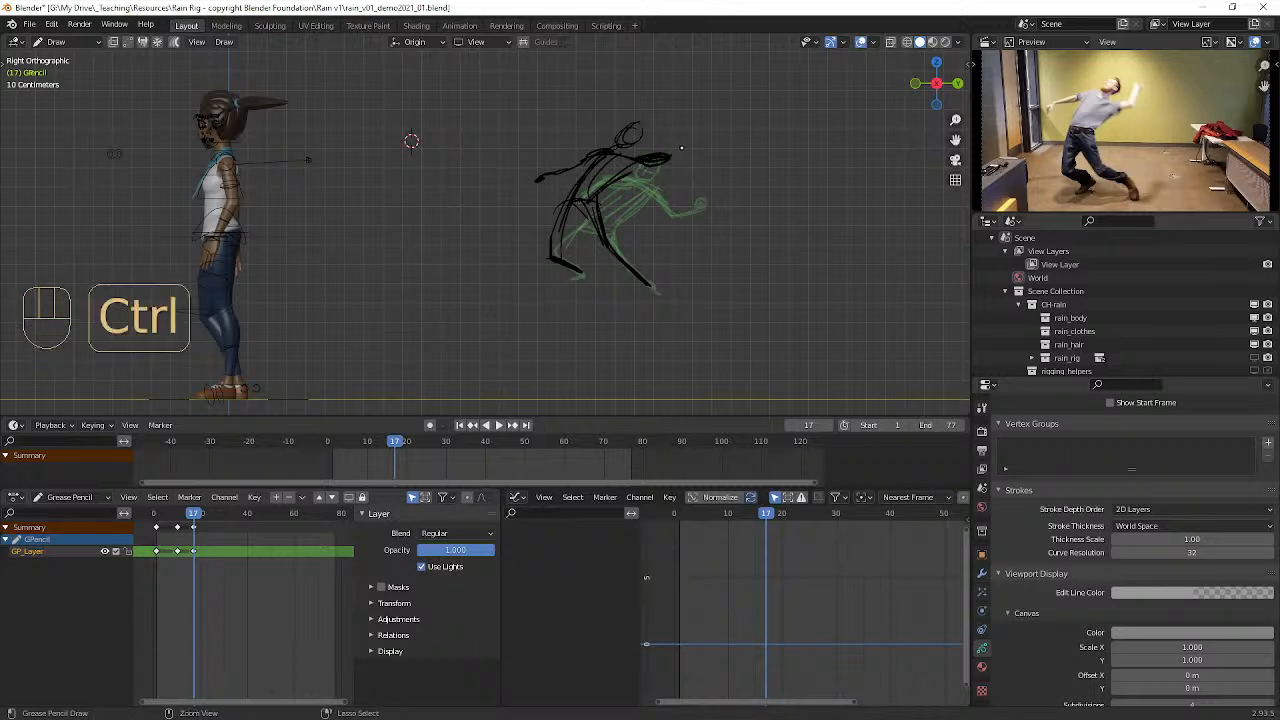
Step: Redraw the figure's forward arm bending down to the hand and add a small downward arrow beside it
{"action": "key", "text": "ctrl+z"}
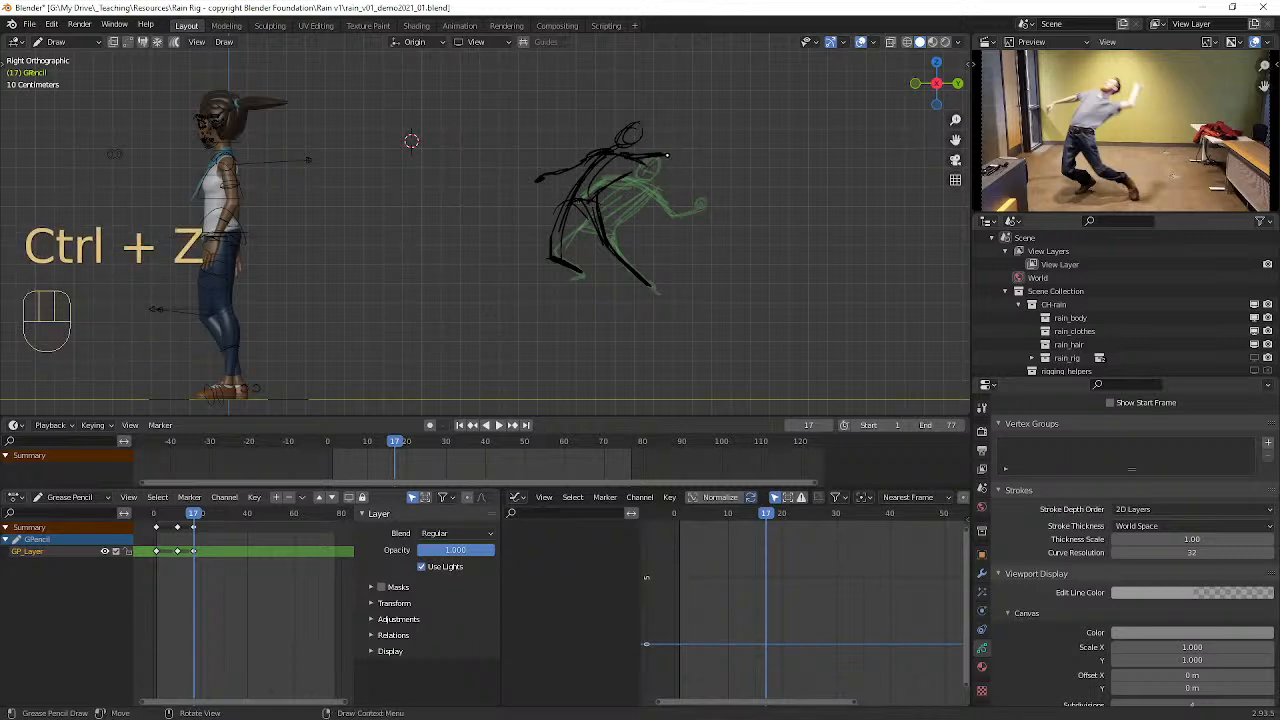
{"action": "left_click_drag", "start_coordinate": [660, 156], "coordinate": [690, 185]}
{"action": "left_click_drag", "start_coordinate": [609, 180], "coordinate": [629, 163]}
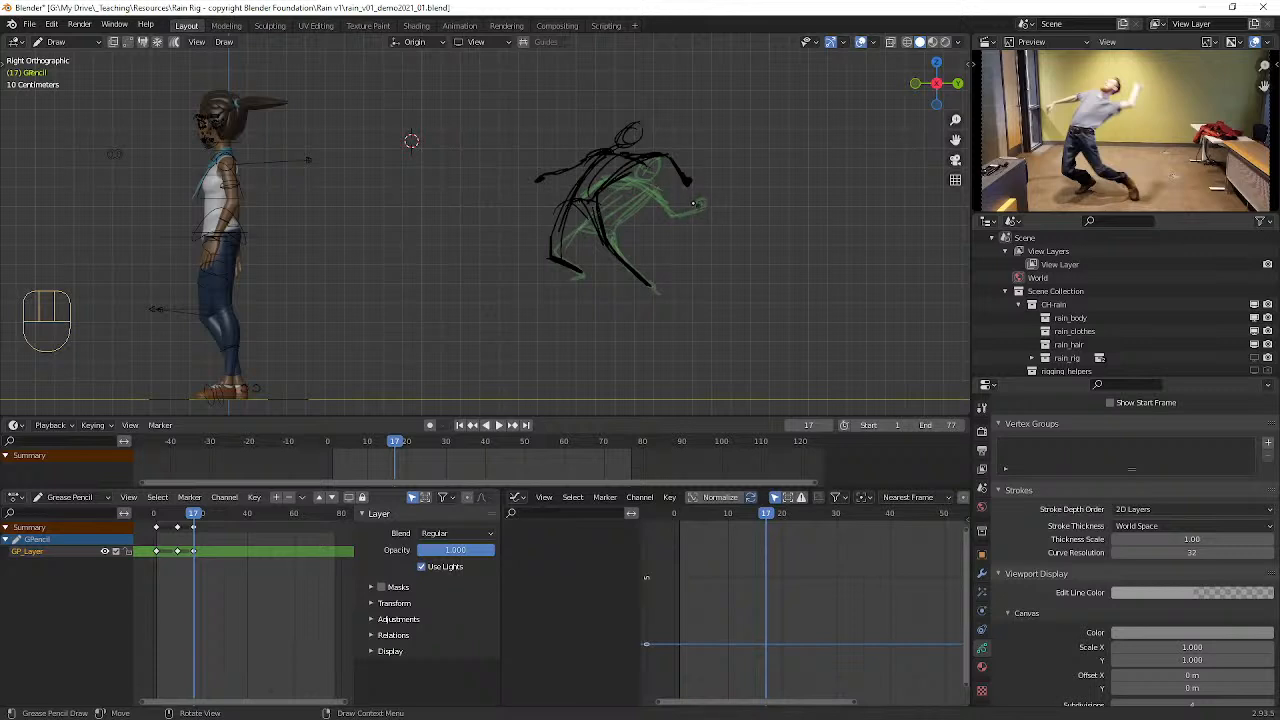
{"action": "left_click_drag", "start_coordinate": [702, 201], "coordinate": [703, 203]}
{"action": "left_click_drag", "start_coordinate": [704, 144], "coordinate": [395, 262]}
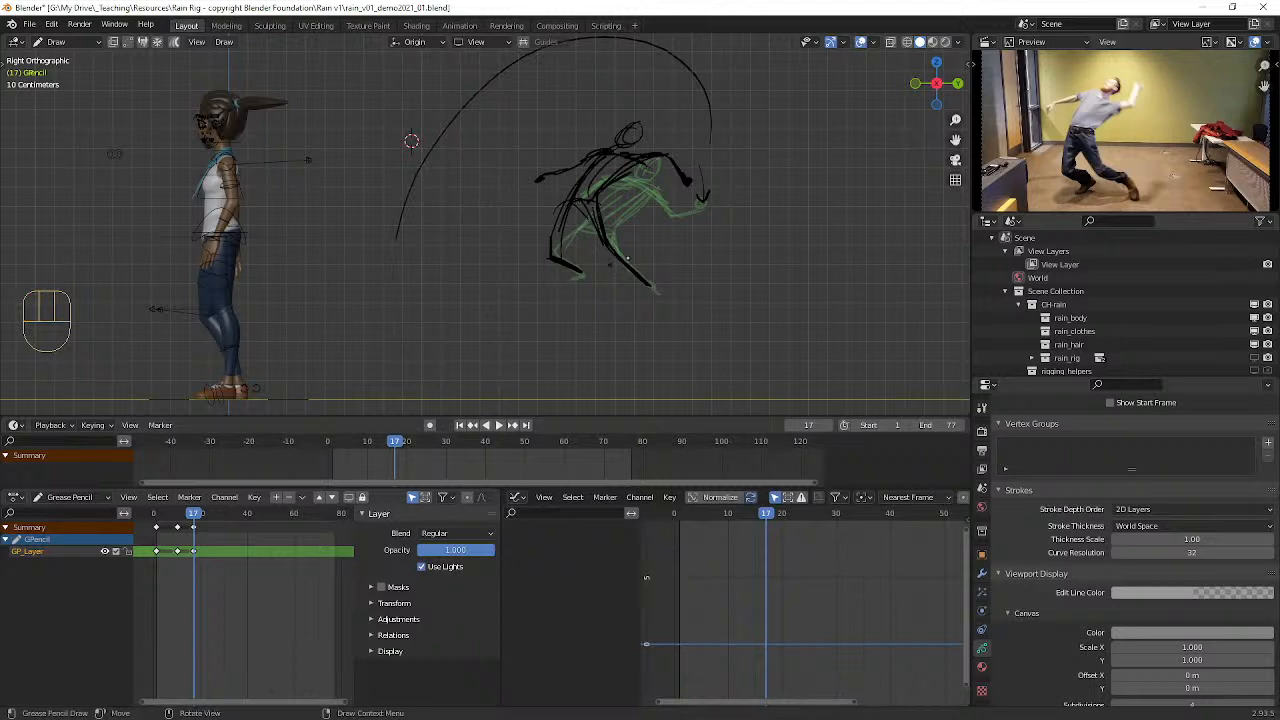
{"action": "key", "text": "ctrl+z"}
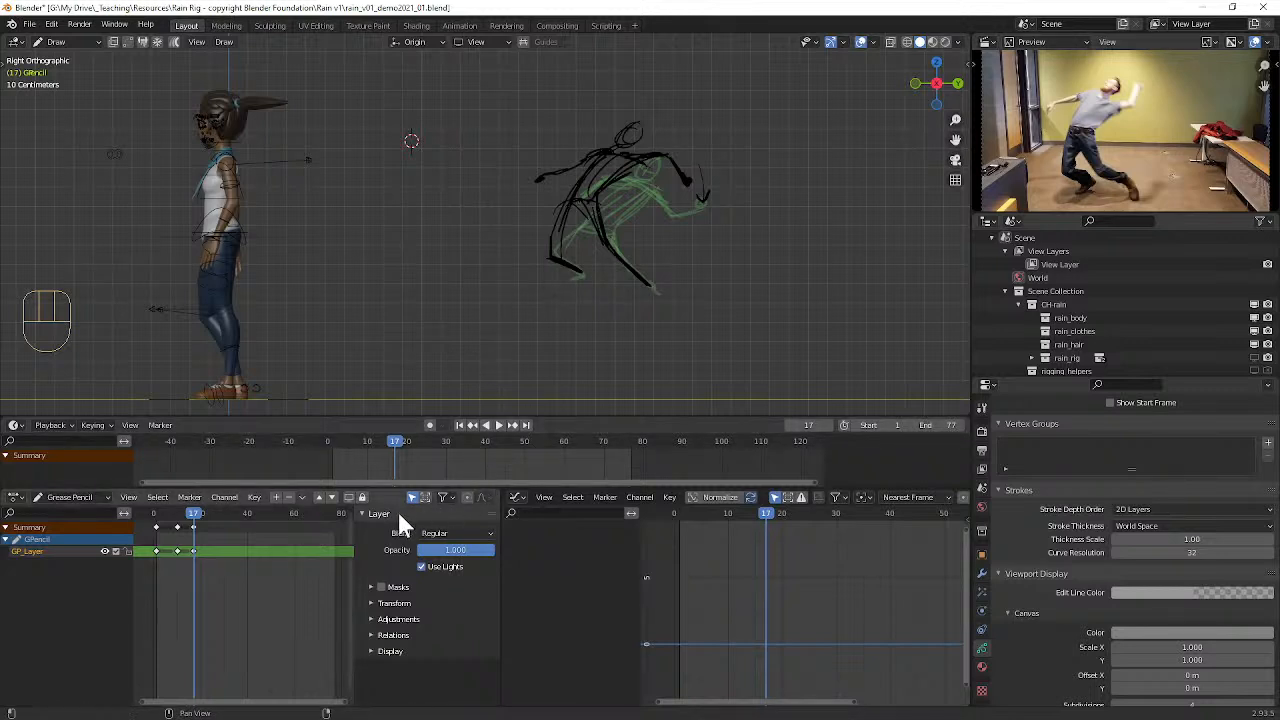
Step: Advance to frame 24 and insert a blank Grease Pencil keyframe on the active layer
{"action": "key", "text": "Right"}
{"action": "key", "text": "Right"}
{"action": "key", "text": "Right"}
{"action": "key", "text": "Right"}
{"action": "key", "text": "Right"}
{"action": "key", "text": "Right"}
{"action": "key", "text": "Right"}
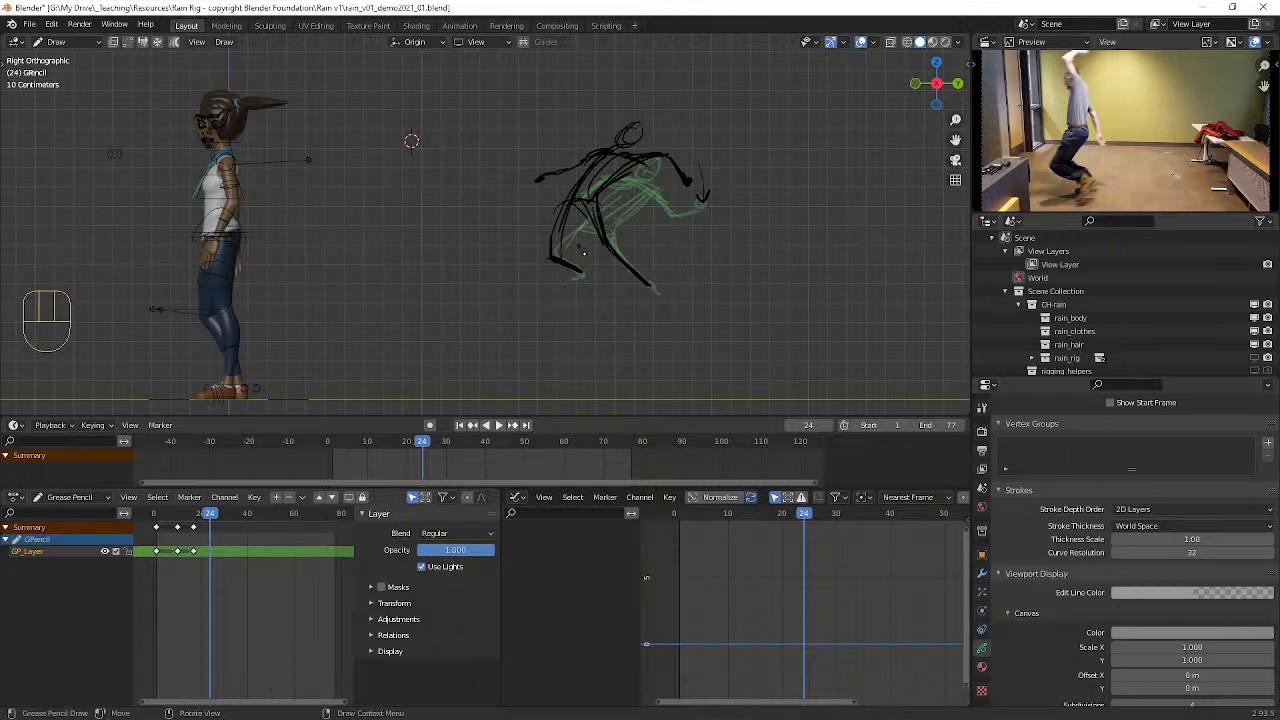
{"action": "left_click_drag", "start_coordinate": [540, 234], "coordinate": [553, 260]}
{"action": "key", "text": "ctrl+z"}
{"action": "key", "text": "i"}
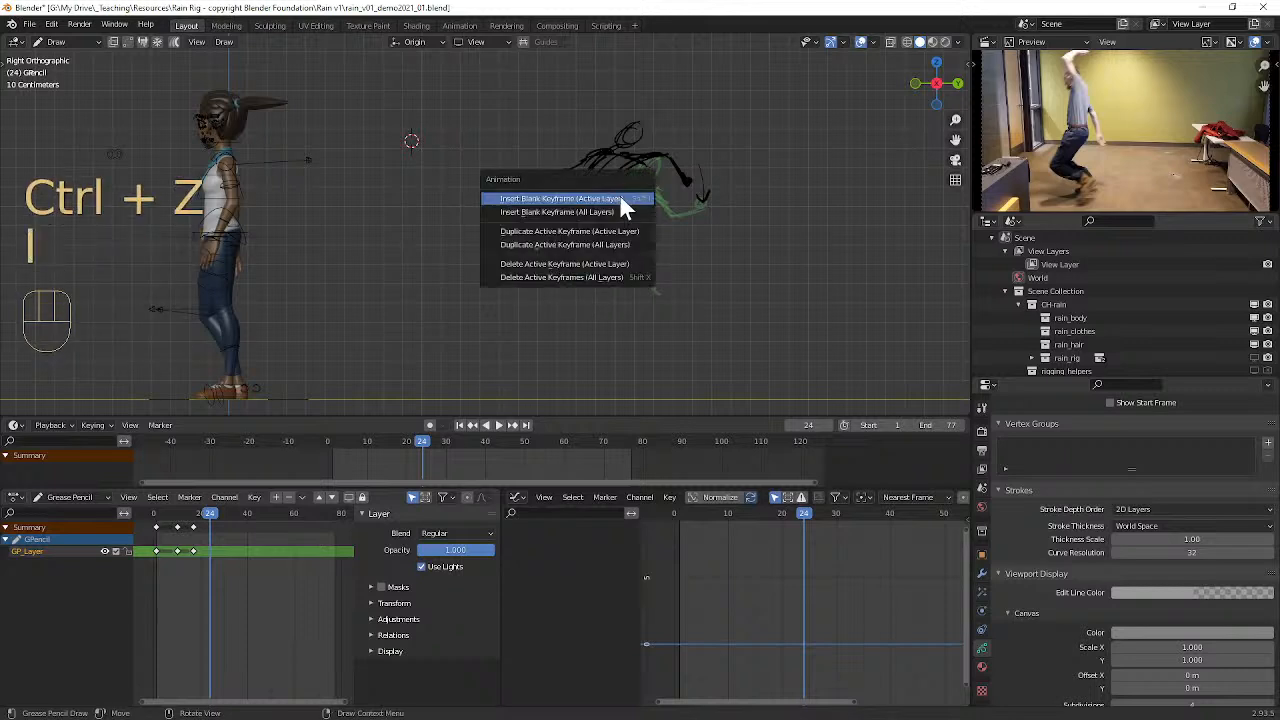
{"action": "left_click", "coordinate": [609, 197]}
Step: Sketch an upright figure at frame 24 with bent knees, one arm raised overhead and the other hanging down
{"action": "left_click_drag", "start_coordinate": [546, 240], "coordinate": [576, 270]}
{"action": "mouse_move", "coordinate": [563, 197]}
{"action": "left_mouse_down"}
{"action": "mouse_move", "coordinate": [556, 214]}
{"action": "mouse_move", "coordinate": [600, 262]}
{"action": "mouse_move", "coordinate": [552, 206]}
{"action": "mouse_move", "coordinate": [558, 184]}
{"action": "mouse_move", "coordinate": [549, 212]}
{"action": "mouse_move", "coordinate": [574, 84]}
{"action": "left_mouse_up"}
{"action": "mouse_move", "coordinate": [562, 92]}
{"action": "left_mouse_down"}
{"action": "mouse_move", "coordinate": [588, 95]}
{"action": "mouse_move", "coordinate": [565, 86]}
{"action": "mouse_move", "coordinate": [555, 107]}
{"action": "left_mouse_up"}
{"action": "left_click_drag", "start_coordinate": [562, 94], "coordinate": [556, 110]}
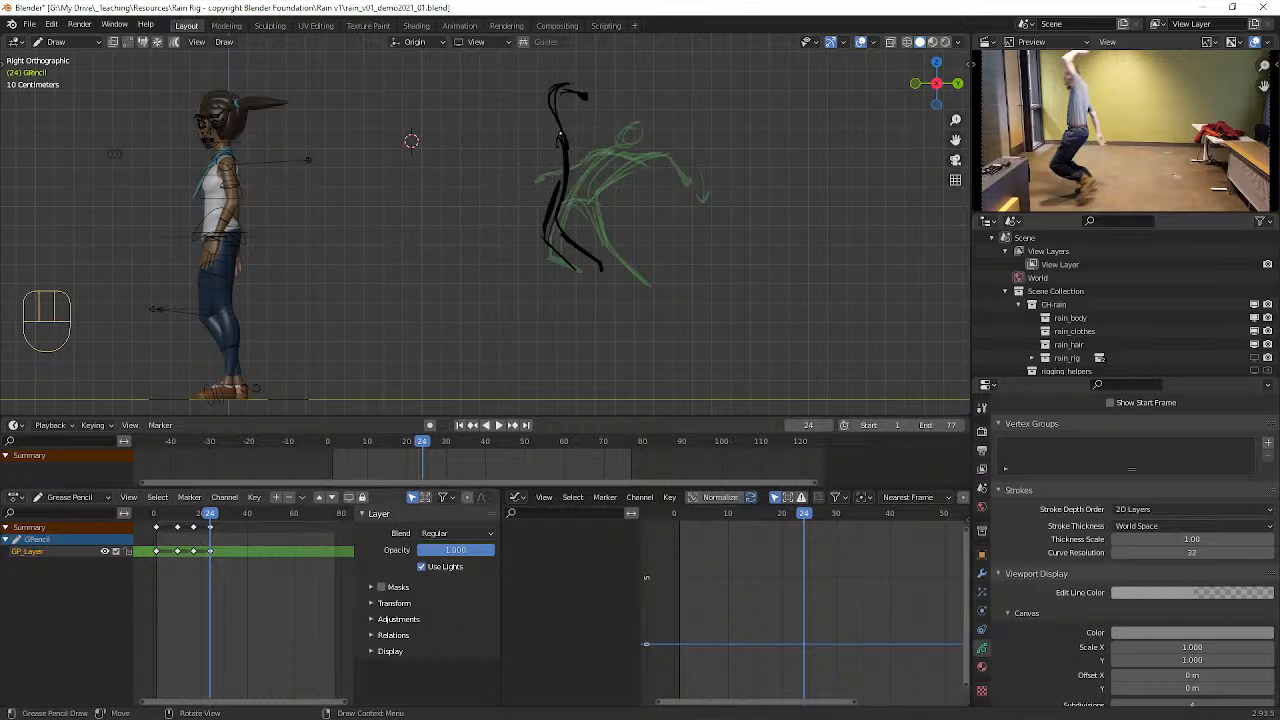
{"action": "mouse_move", "coordinate": [557, 114]}
{"action": "left_mouse_down"}
{"action": "mouse_move", "coordinate": [555, 186]}
{"action": "mouse_move", "coordinate": [580, 146]}
{"action": "mouse_move", "coordinate": [589, 184]}
{"action": "left_mouse_up"}
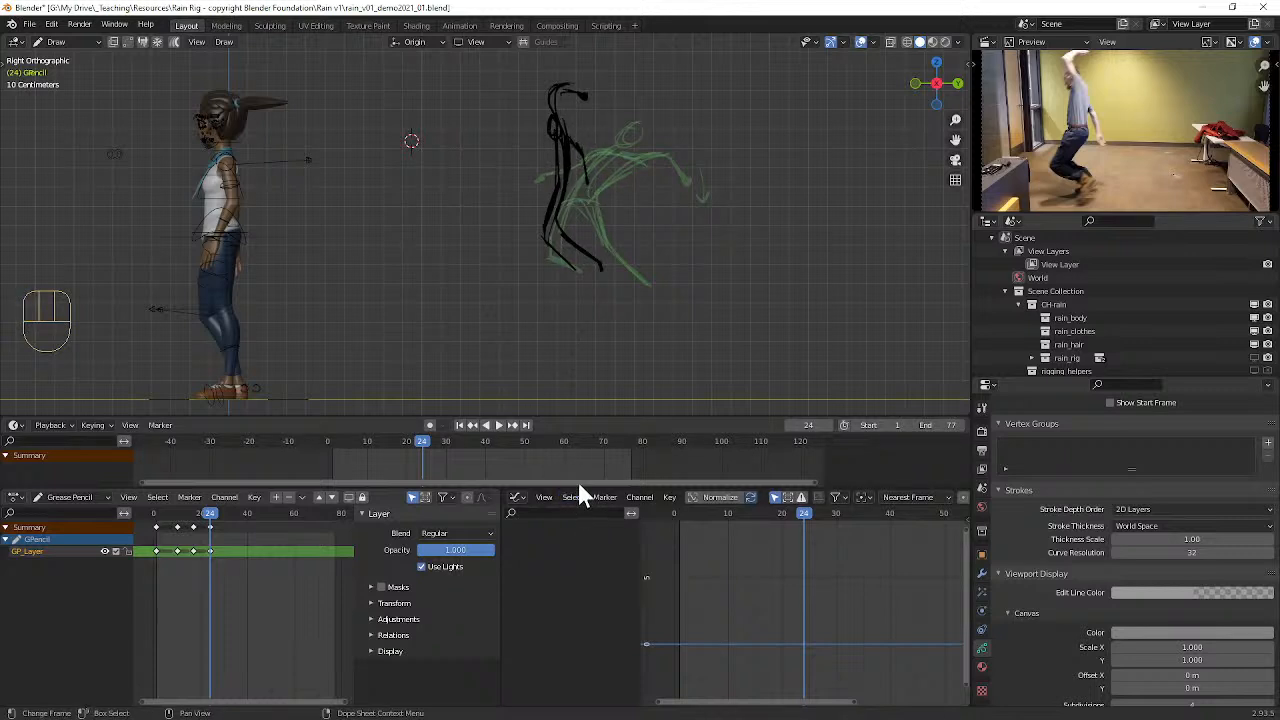
{"action": "left_click_drag", "start_coordinate": [562, 188], "coordinate": [543, 241]}
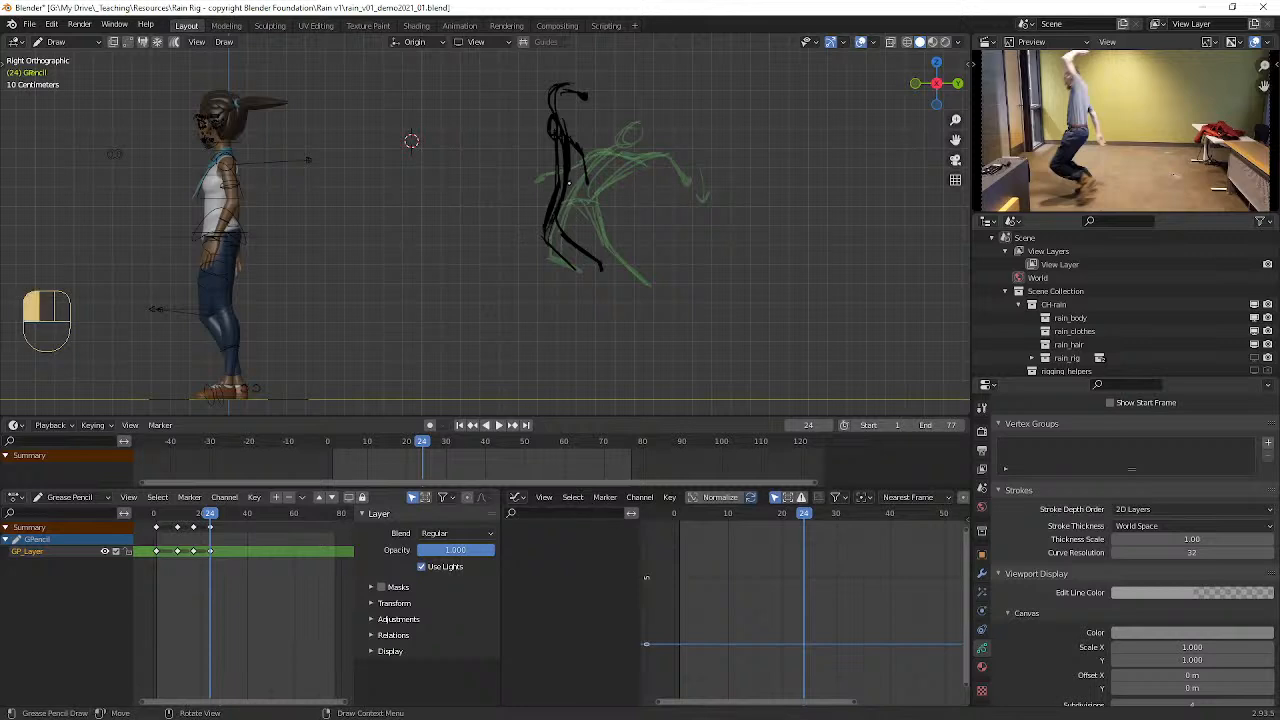
{"action": "mouse_move", "coordinate": [566, 87]}
{"action": "left_mouse_down"}
{"action": "mouse_move", "coordinate": [551, 106]}
{"action": "mouse_move", "coordinate": [567, 133]}
{"action": "left_mouse_up"}
{"action": "left_click", "coordinate": [567, 132]}
Step: Move to frame 30 and insert a blank keyframe on the active layer
{"action": "mouse_move", "coordinate": [213, 514]}
{"action": "left_mouse_down"}
{"action": "mouse_move", "coordinate": [233, 515]}
{"action": "mouse_move", "coordinate": [205, 516]}
{"action": "mouse_move", "coordinate": [221, 514]}
{"action": "left_mouse_up"}
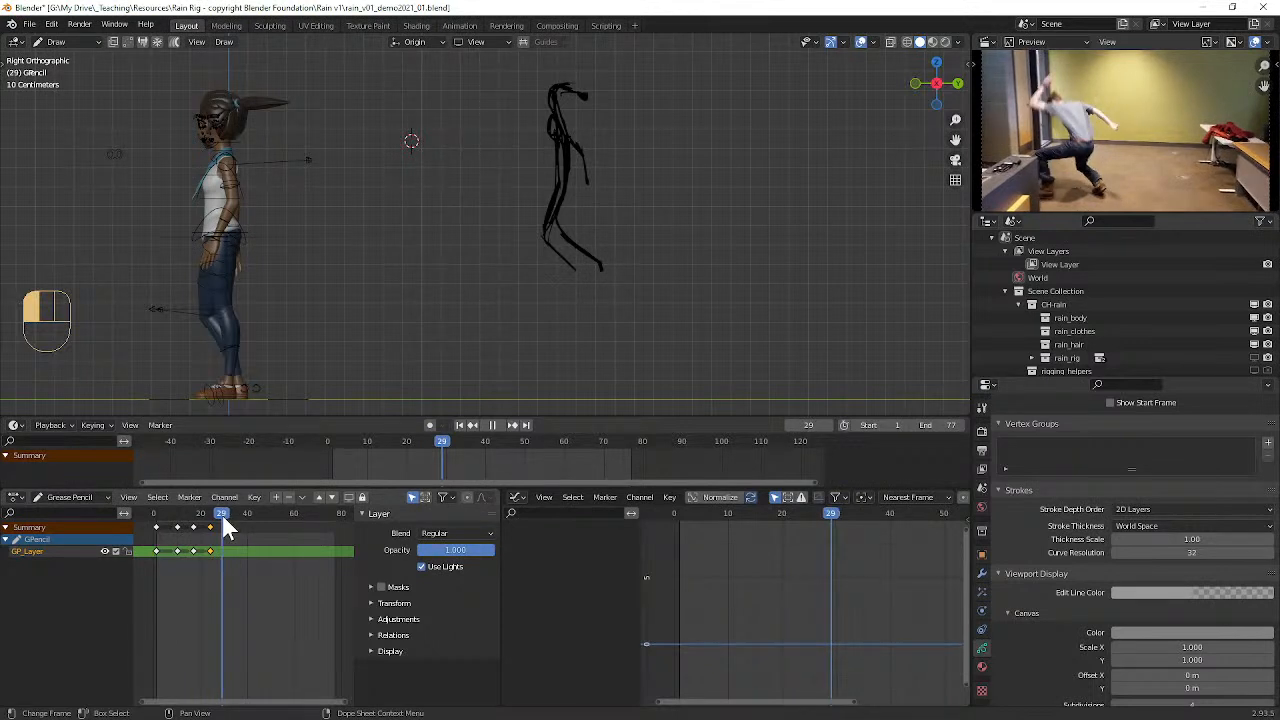
{"action": "left_click_drag", "start_coordinate": [222, 519], "coordinate": [221, 512]}
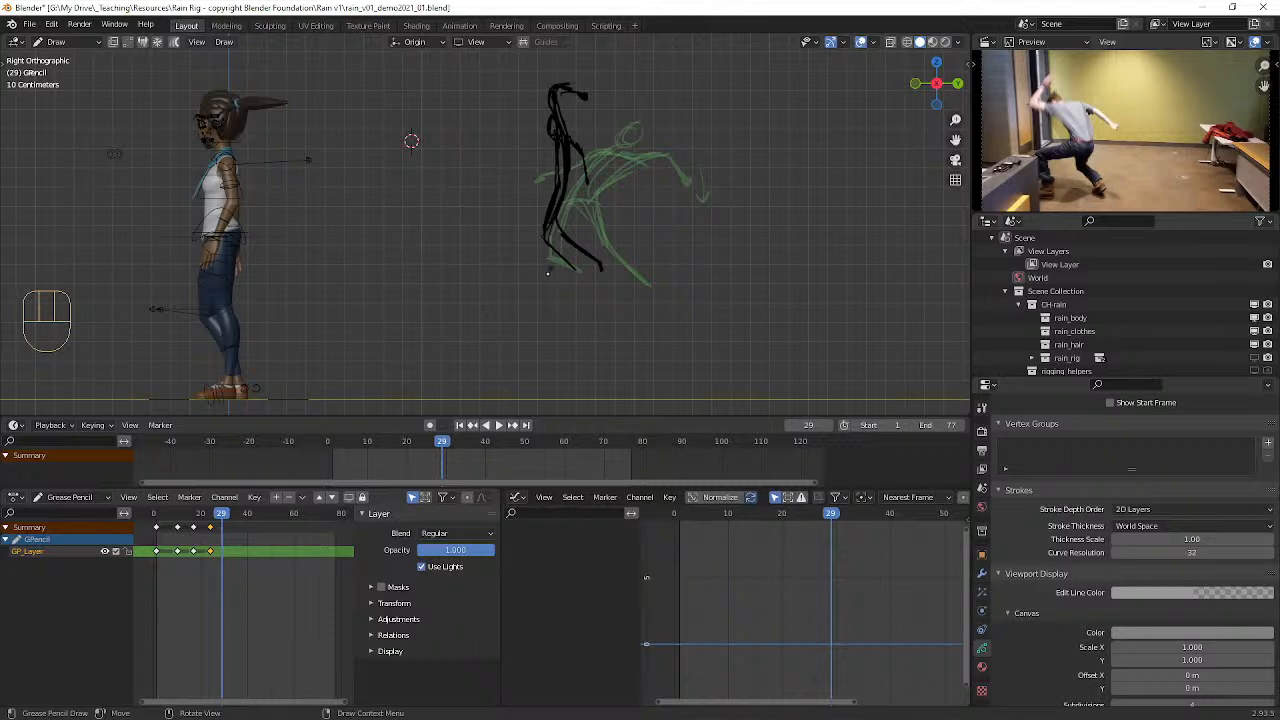
{"action": "left_click_drag", "start_coordinate": [225, 514], "coordinate": [221, 518]}
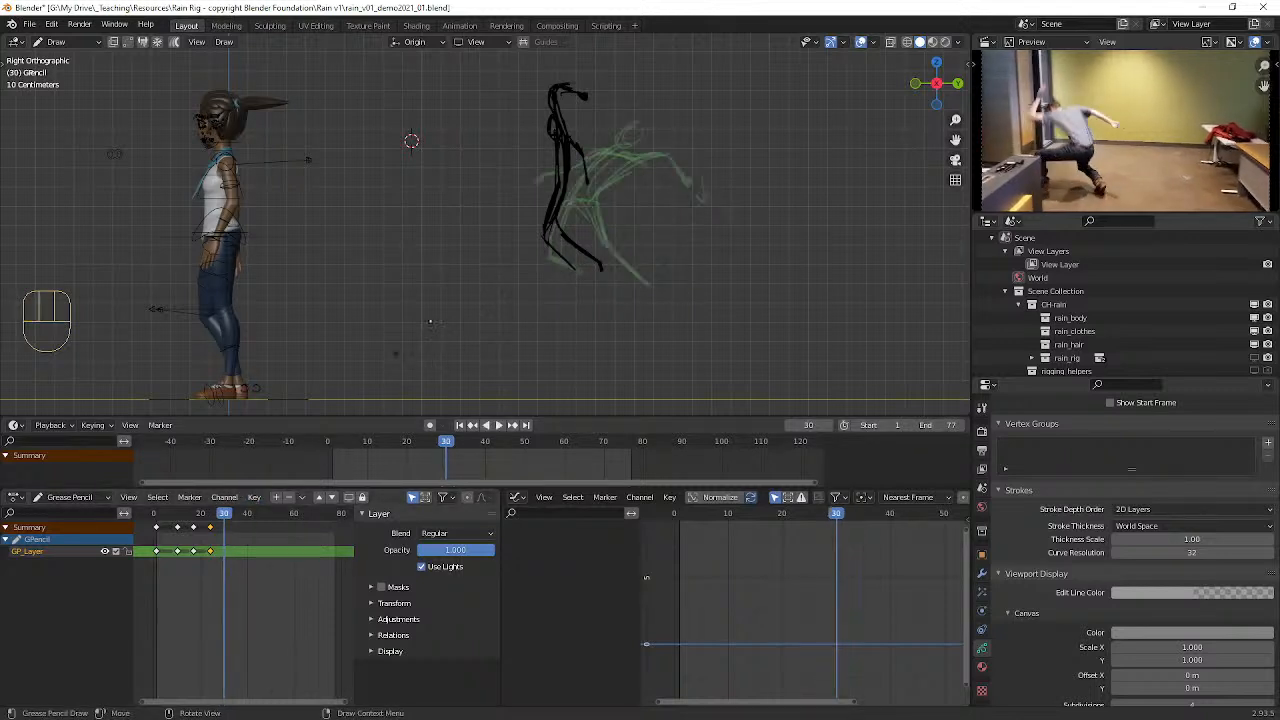
{"action": "key", "text": "i"}
{"action": "left_click", "coordinate": [605, 158]}
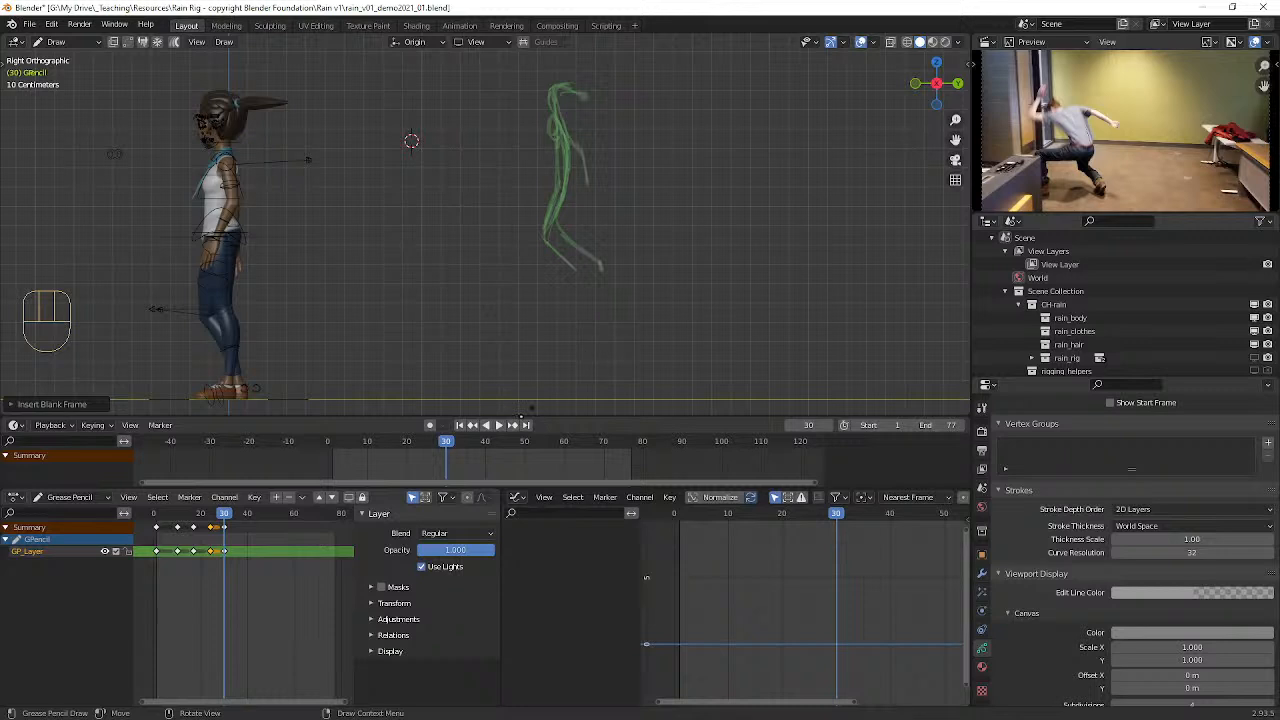
Step: Scrub between frames 16 and 30 to compare the ghosted poses with the reference video
{"action": "left_click_drag", "start_coordinate": [225, 515], "coordinate": [196, 530]}
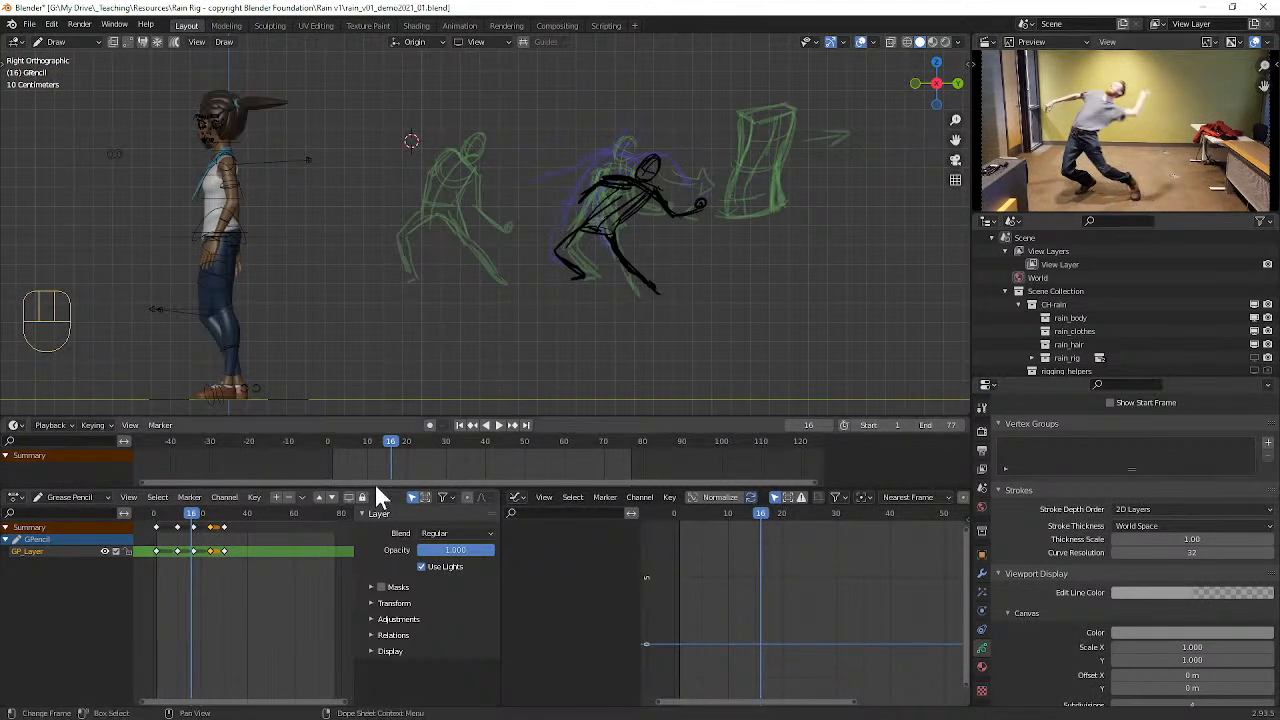
{"action": "mouse_move", "coordinate": [195, 527]}
{"action": "left_mouse_down"}
{"action": "mouse_move", "coordinate": [243, 535]}
{"action": "mouse_move", "coordinate": [187, 522]}
{"action": "mouse_move", "coordinate": [227, 516]}
{"action": "mouse_move", "coordinate": [252, 530]}
{"action": "mouse_move", "coordinate": [225, 534]}
{"action": "left_mouse_up"}
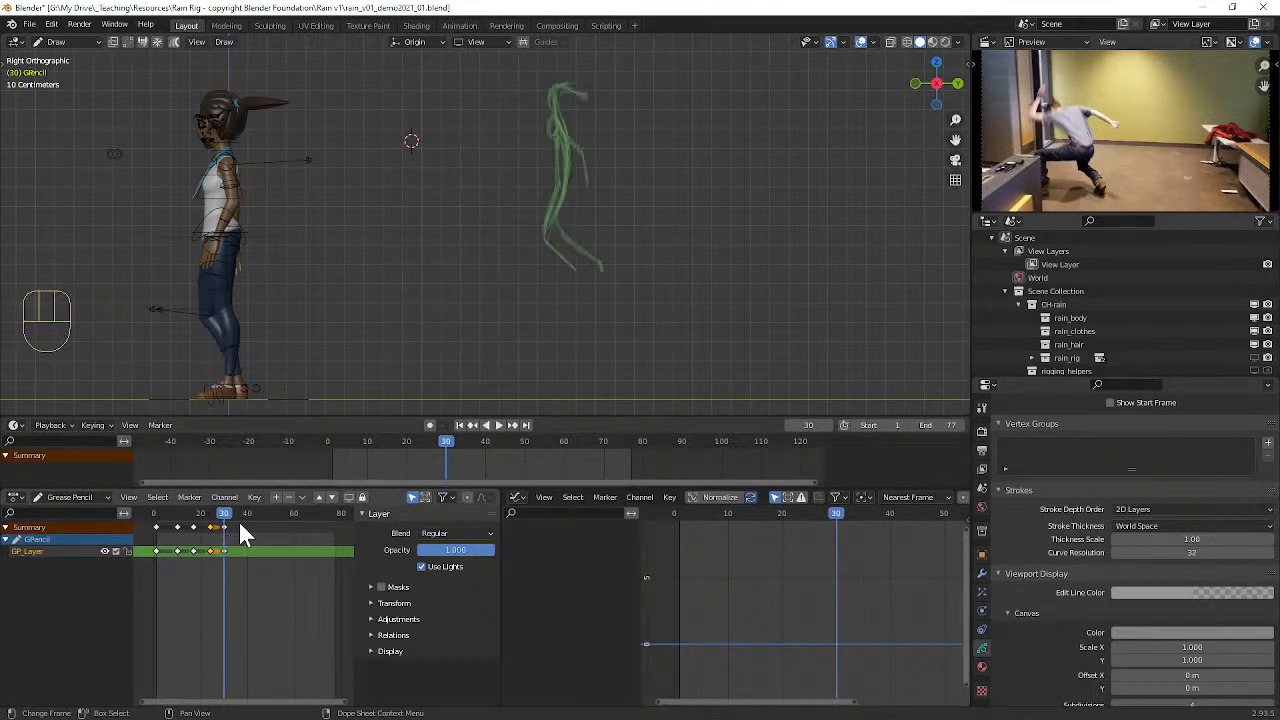
{"action": "key", "text": "Left"}
{"action": "key", "text": "Right"}
{"action": "key", "text": "Right"}
{"action": "key", "text": "Left"}
{"action": "key", "text": "Down"}
{"action": "key", "text": "Up"}
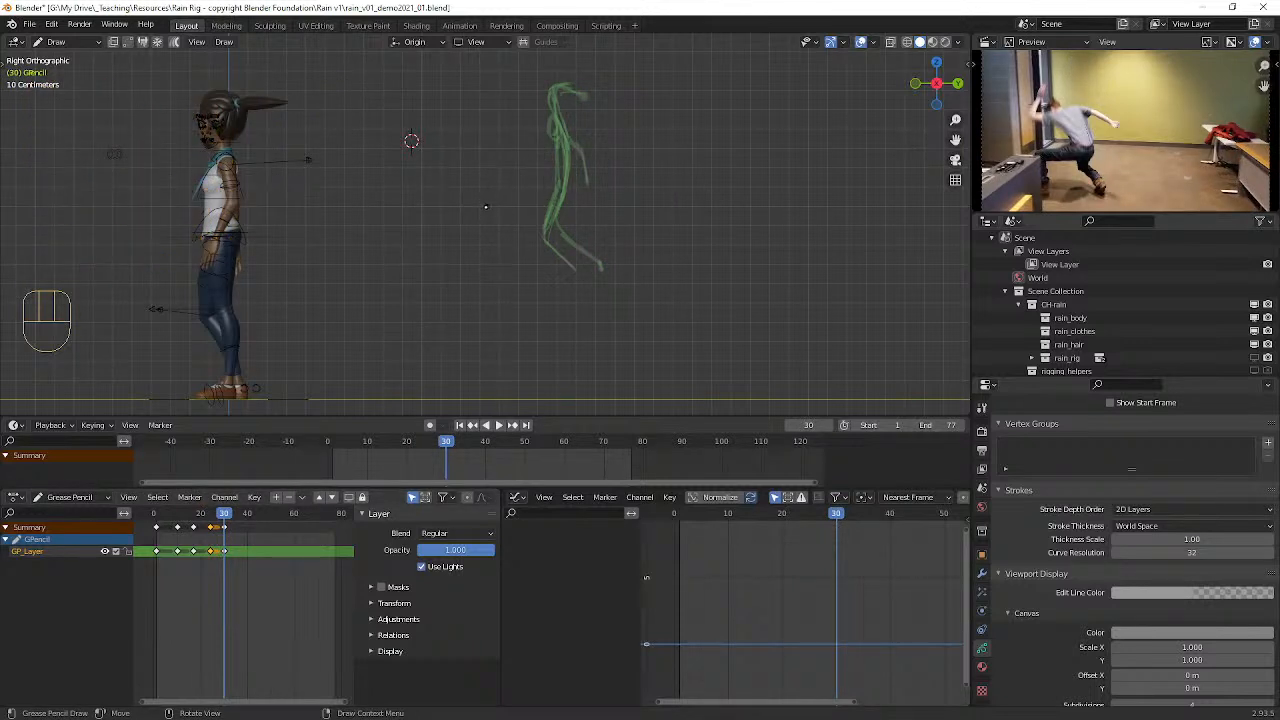
Step: Sketch a wide lunging figure at frame 30 with the leading arm raised and the other arm stretched behind
{"action": "mouse_move", "coordinate": [525, 197]}
{"action": "left_mouse_down"}
{"action": "mouse_move", "coordinate": [484, 203]}
{"action": "mouse_move", "coordinate": [456, 250]}
{"action": "mouse_move", "coordinate": [523, 226]}
{"action": "mouse_move", "coordinate": [572, 266]}
{"action": "left_mouse_up"}
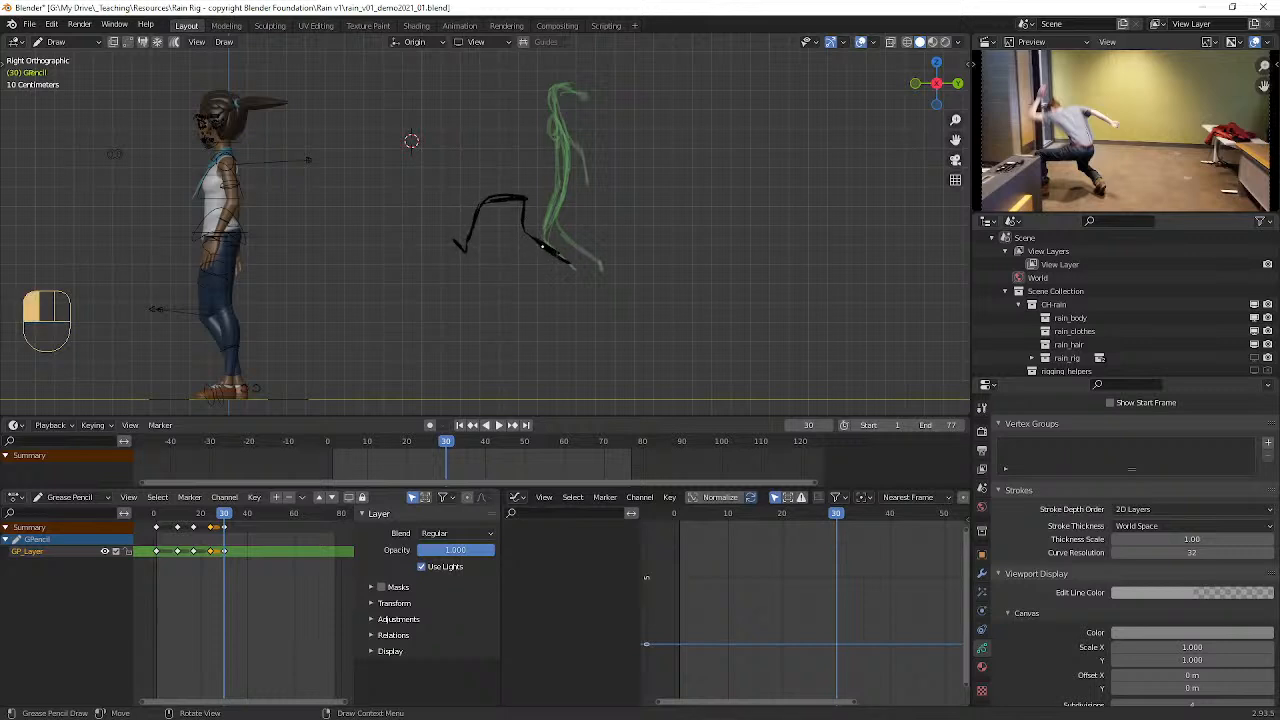
{"action": "mouse_move", "coordinate": [526, 197]}
{"action": "left_mouse_down"}
{"action": "mouse_move", "coordinate": [452, 109]}
{"action": "mouse_move", "coordinate": [457, 130]}
{"action": "mouse_move", "coordinate": [451, 104]}
{"action": "left_mouse_up"}
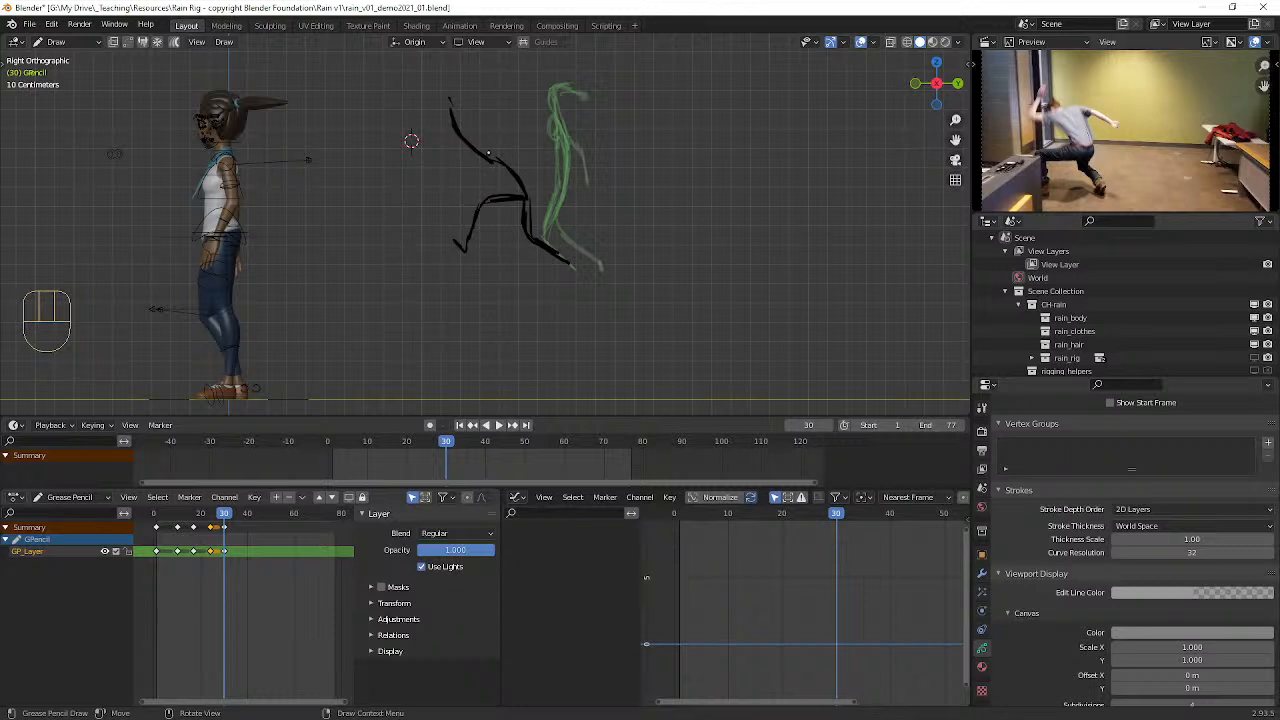
{"action": "mouse_move", "coordinate": [490, 158]}
{"action": "left_mouse_down"}
{"action": "mouse_move", "coordinate": [497, 145]}
{"action": "mouse_move", "coordinate": [502, 171]}
{"action": "mouse_move", "coordinate": [487, 168]}
{"action": "left_mouse_up"}
{"action": "mouse_move", "coordinate": [495, 160]}
{"action": "left_mouse_down"}
{"action": "mouse_move", "coordinate": [518, 164]}
{"action": "mouse_move", "coordinate": [513, 182]}
{"action": "mouse_move", "coordinate": [535, 207]}
{"action": "left_mouse_up"}
{"action": "left_click_drag", "start_coordinate": [519, 165], "coordinate": [534, 212]}
{"action": "mouse_move", "coordinate": [508, 164]}
{"action": "left_mouse_down"}
{"action": "mouse_move", "coordinate": [546, 150]}
{"action": "mouse_move", "coordinate": [568, 161]}
{"action": "left_mouse_up"}
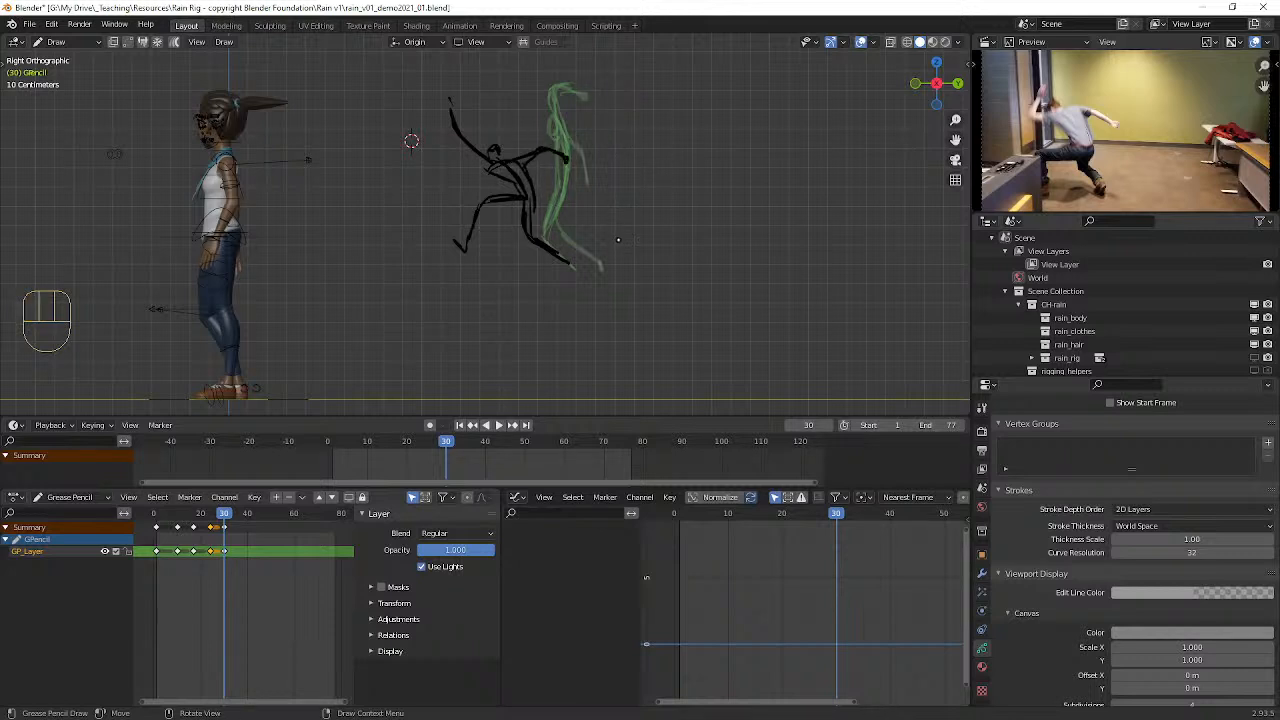
{"action": "left_click_drag", "start_coordinate": [491, 167], "coordinate": [466, 139]}
{"action": "left_click_drag", "start_coordinate": [505, 183], "coordinate": [525, 213]}
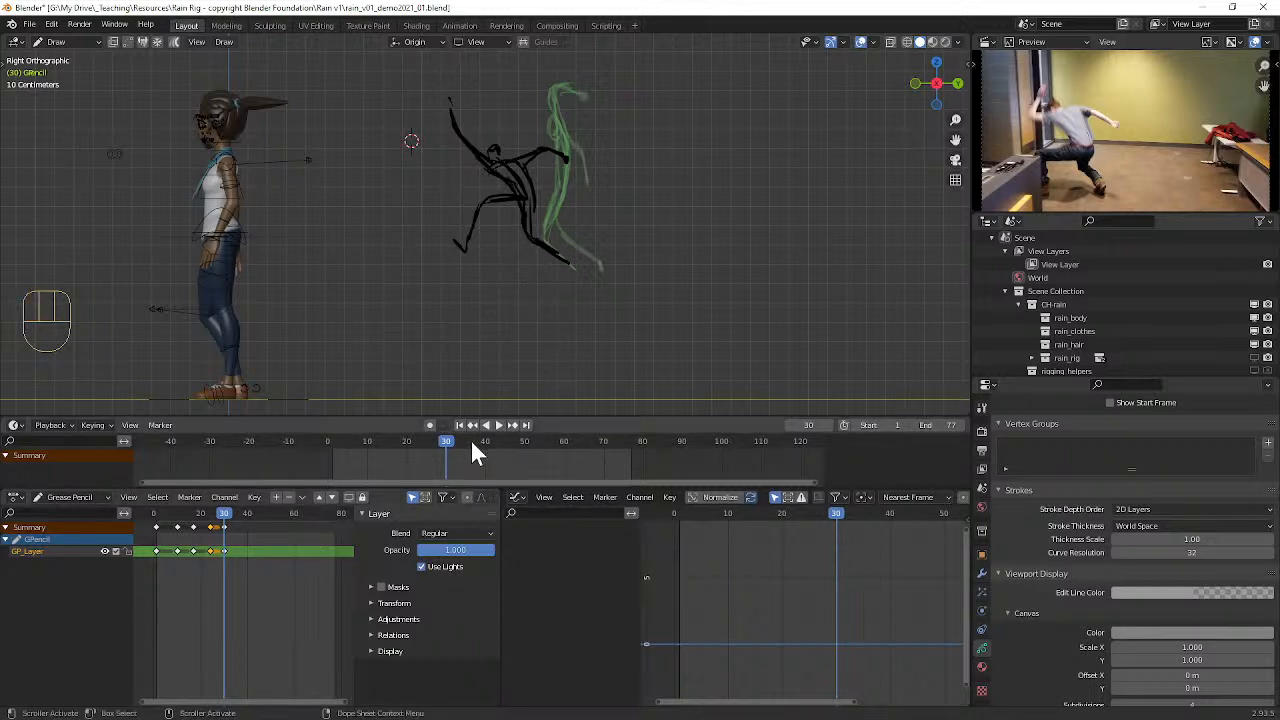
Step: Advance to frame 35 and insert a blank Grease Pencil keyframe on the active layer
{"action": "key", "text": "Right"}
{"action": "key", "text": "Right"}
{"action": "key", "text": "Right"}
{"action": "key", "text": "Right"}
{"action": "key", "text": "Right"}
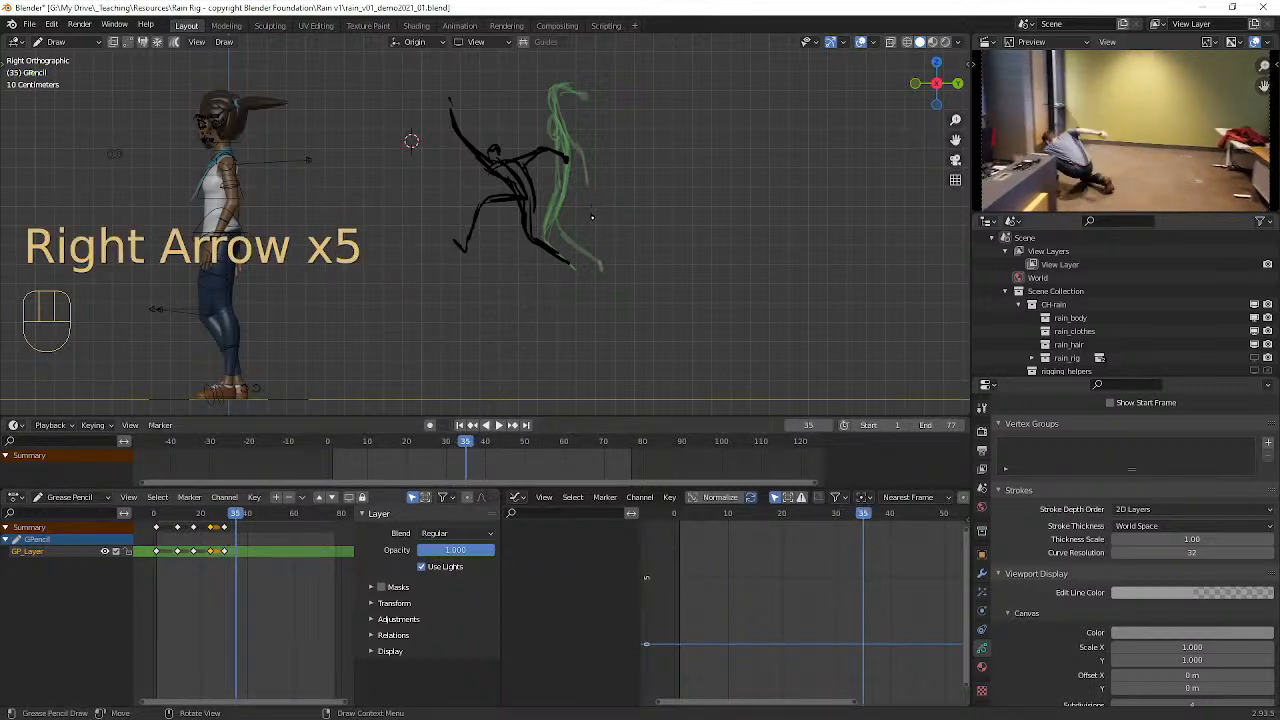
{"action": "key", "text": "i"}
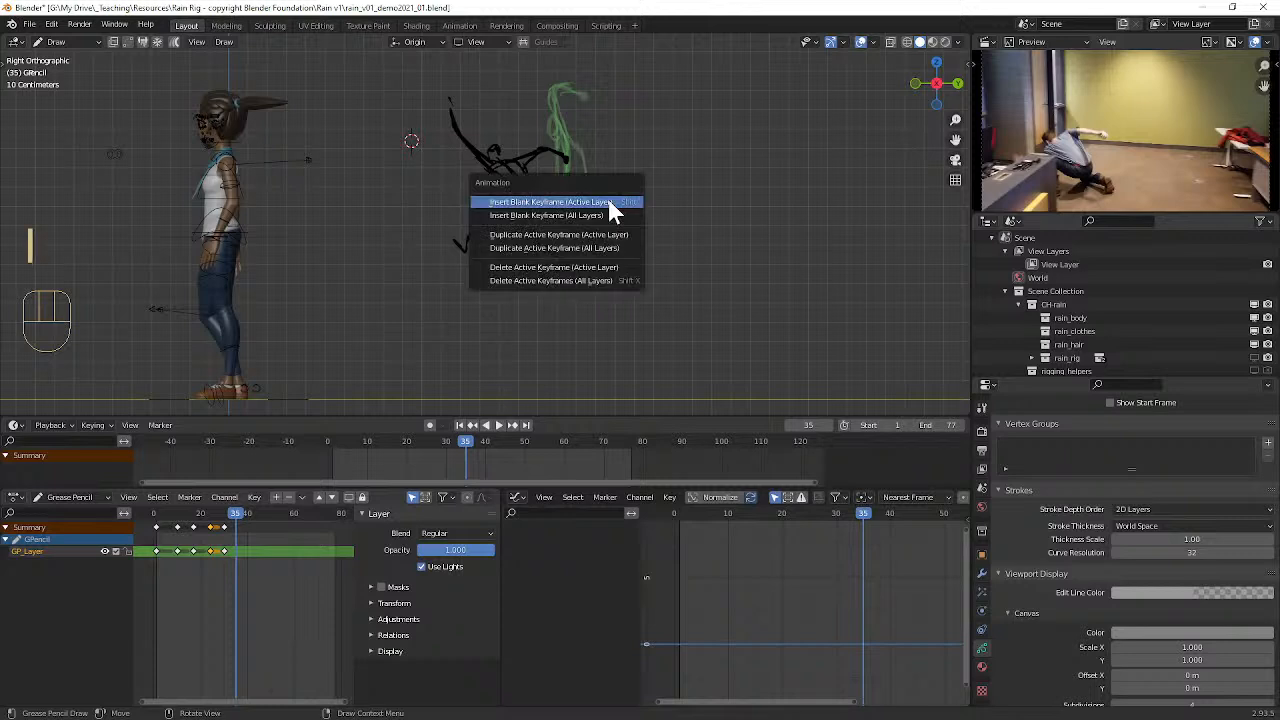
{"action": "left_click", "coordinate": [609, 202]}
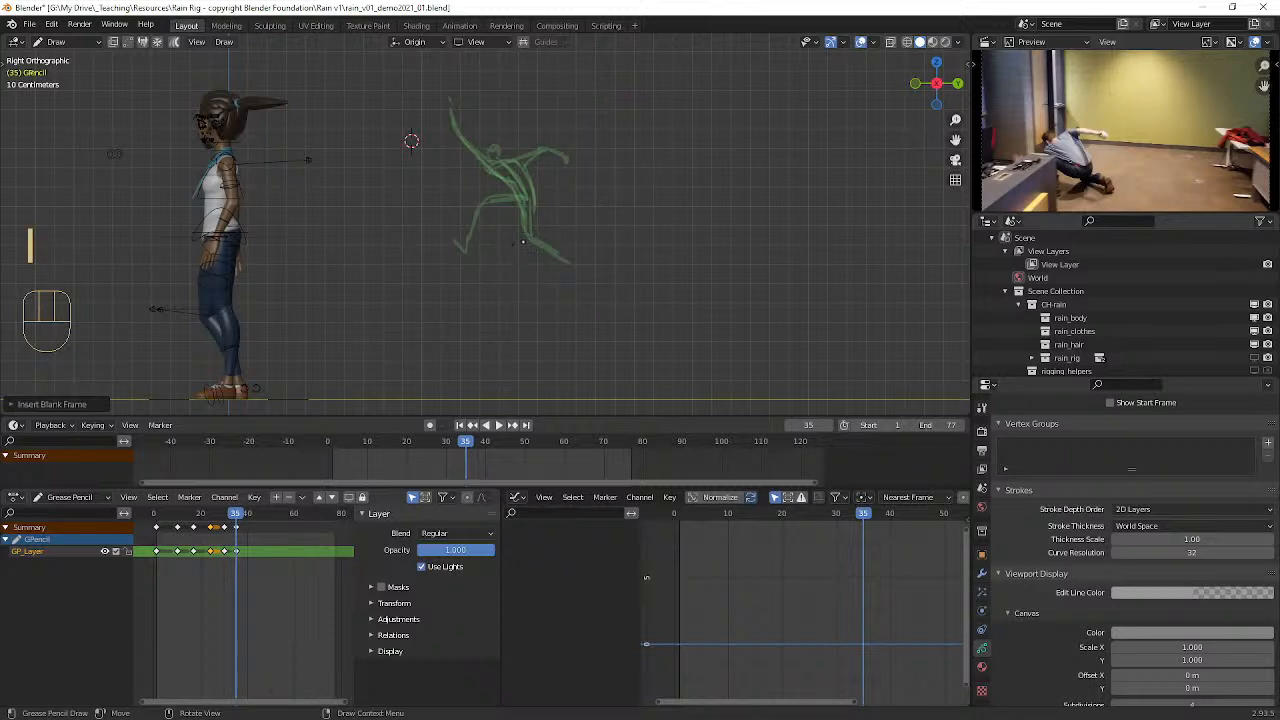
Step: Sketch a low crouching figure at frame 35 with one arm thrust forward and impact lines around the fist
{"action": "mouse_move", "coordinate": [525, 217]}
{"action": "left_mouse_down"}
{"action": "mouse_move", "coordinate": [524, 245]}
{"action": "mouse_move", "coordinate": [554, 255]}
{"action": "mouse_move", "coordinate": [497, 220]}
{"action": "mouse_move", "coordinate": [485, 254]}
{"action": "mouse_move", "coordinate": [469, 227]}
{"action": "mouse_move", "coordinate": [485, 228]}
{"action": "mouse_move", "coordinate": [484, 247]}
{"action": "left_mouse_up"}
{"action": "mouse_move", "coordinate": [525, 221]}
{"action": "left_mouse_down"}
{"action": "mouse_move", "coordinate": [557, 252]}
{"action": "mouse_move", "coordinate": [470, 212]}
{"action": "mouse_move", "coordinate": [388, 244]}
{"action": "mouse_move", "coordinate": [392, 205]}
{"action": "mouse_move", "coordinate": [406, 208]}
{"action": "left_mouse_up"}
{"action": "mouse_move", "coordinate": [345, 206]}
{"action": "left_mouse_down"}
{"action": "mouse_move", "coordinate": [344, 245]}
{"action": "mouse_move", "coordinate": [360, 262]}
{"action": "mouse_move", "coordinate": [409, 220]}
{"action": "mouse_move", "coordinate": [506, 184]}
{"action": "mouse_move", "coordinate": [534, 192]}
{"action": "left_mouse_up"}
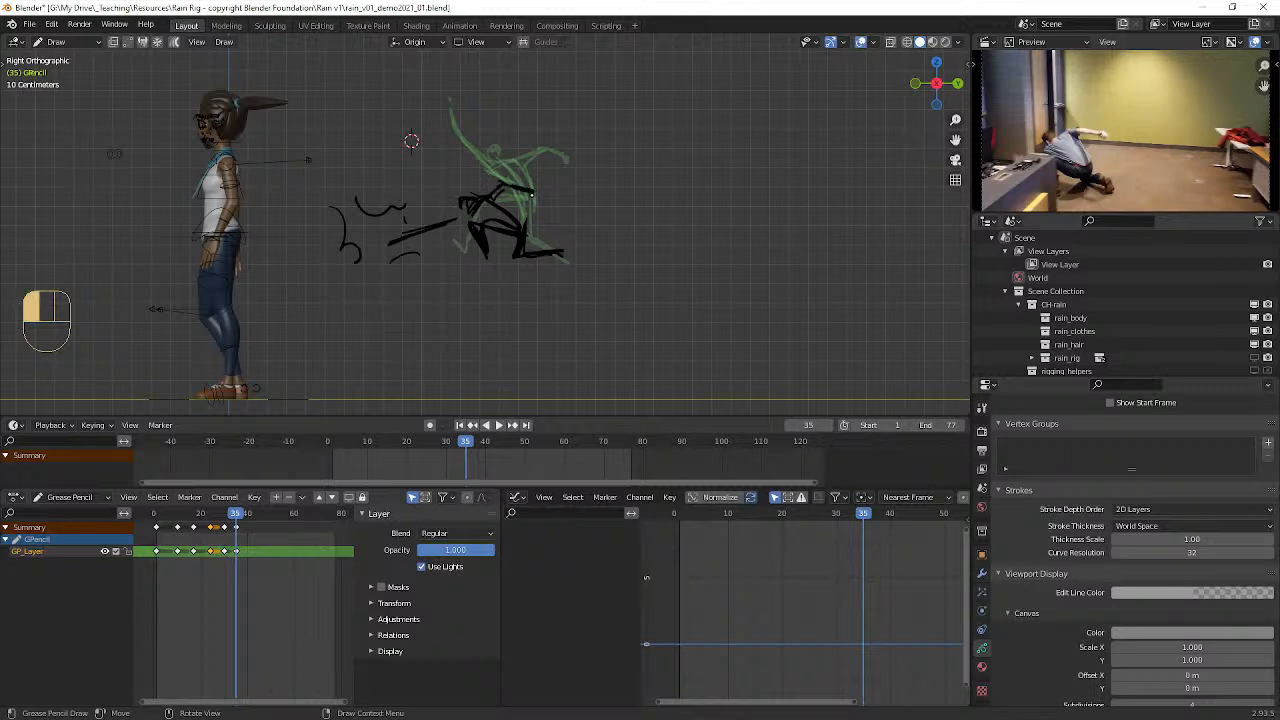
{"action": "mouse_move", "coordinate": [410, 237]}
{"action": "left_mouse_down"}
{"action": "mouse_move", "coordinate": [473, 215]}
{"action": "mouse_move", "coordinate": [392, 241]}
{"action": "left_mouse_up"}
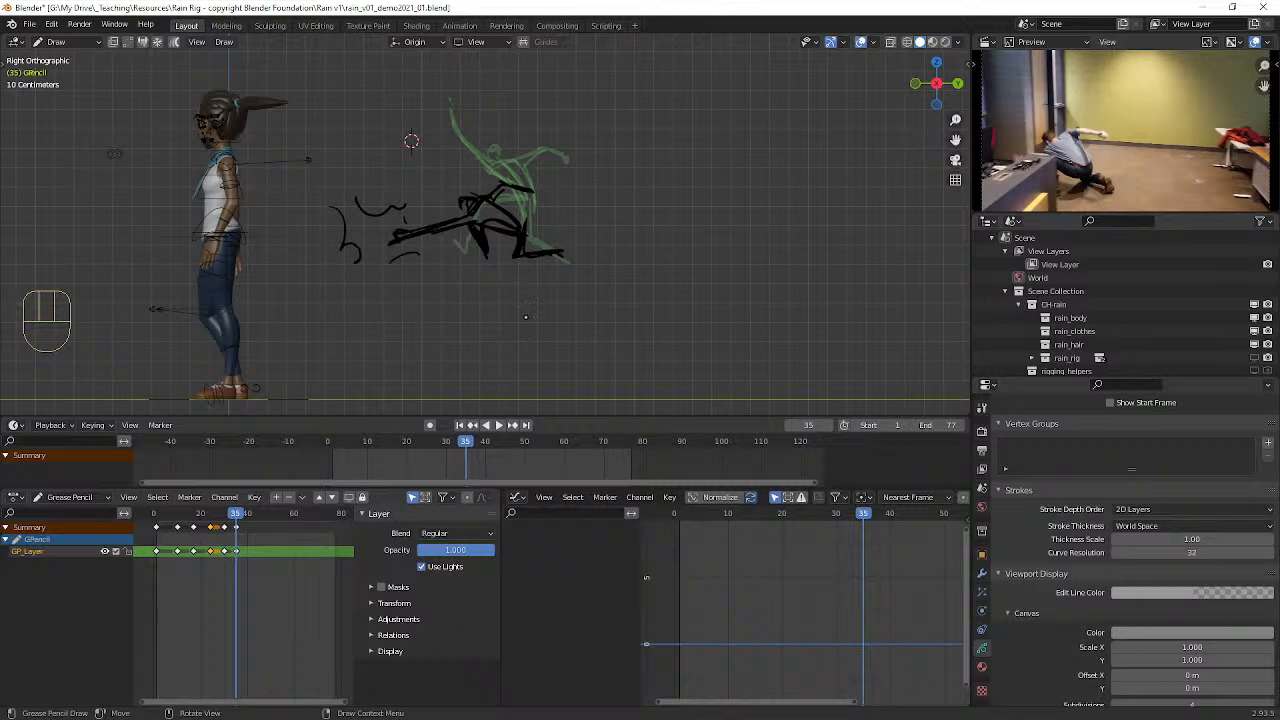
Step: Move to frame 33 and insert a blank Grease Pencil keyframe on the active layer
{"action": "left_click", "coordinate": [230, 513]}
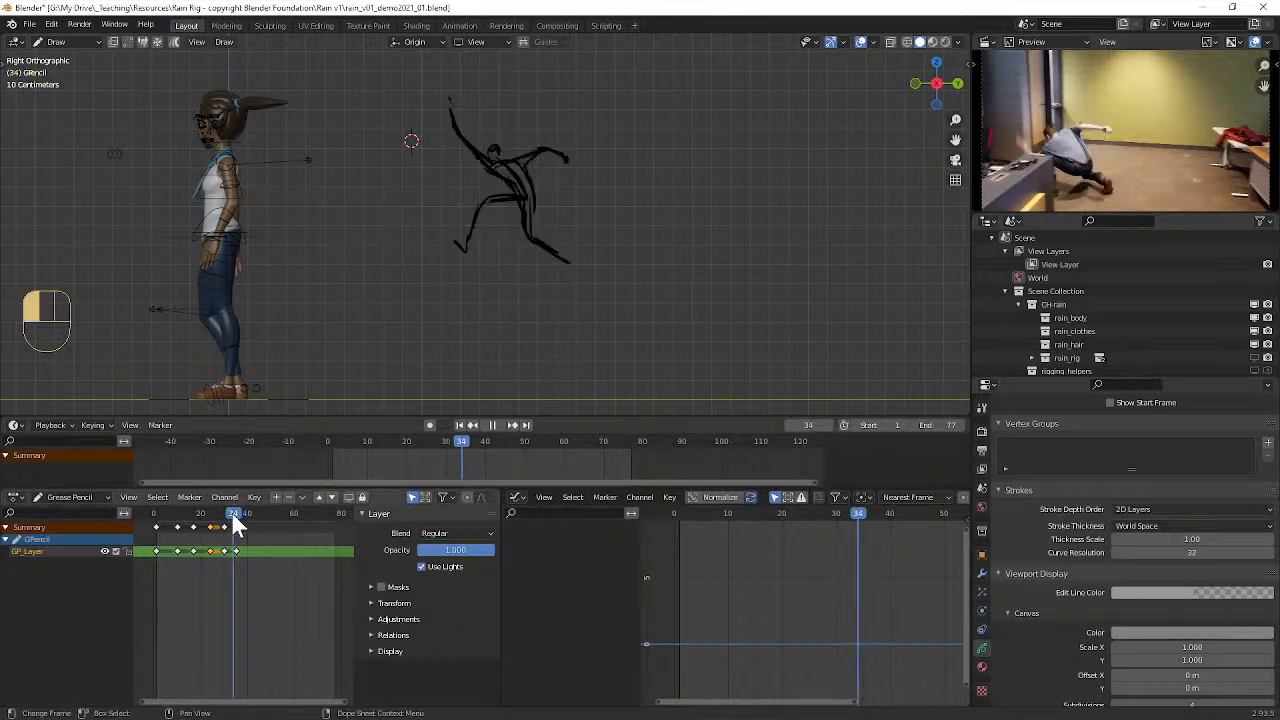
{"action": "key", "text": "space"}
{"action": "key", "text": "space"}
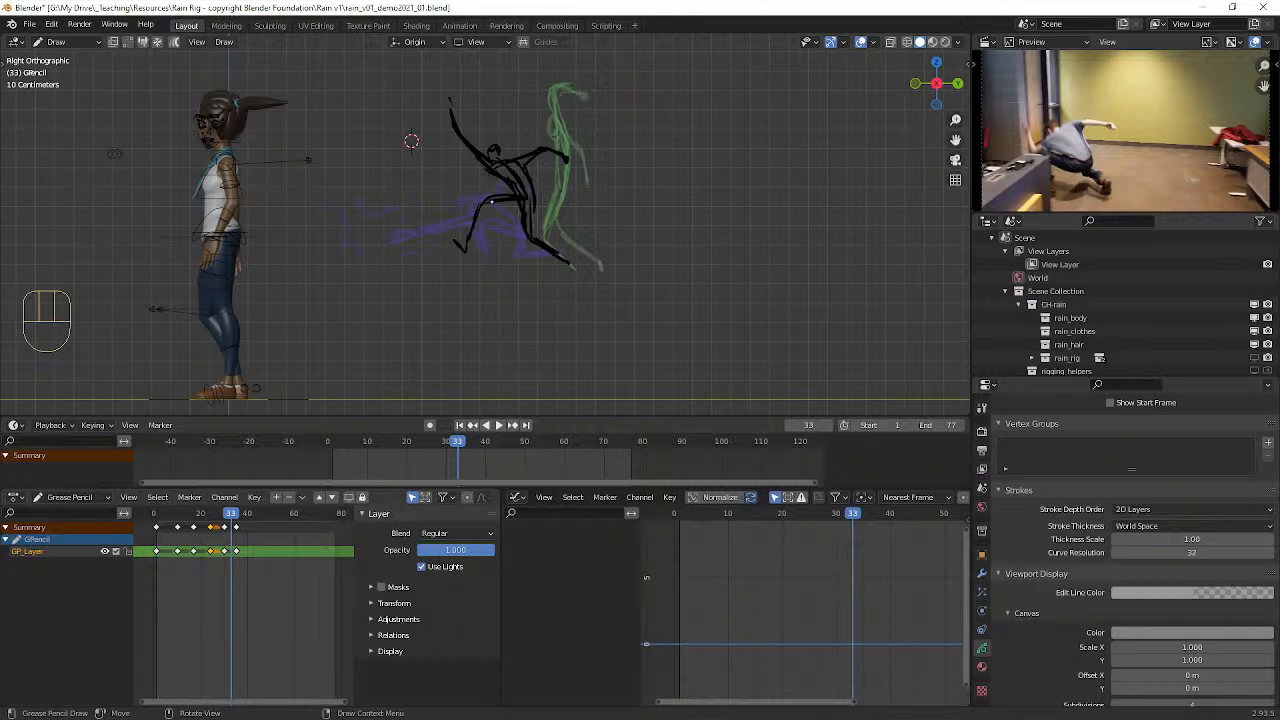
{"action": "key", "text": "i"}
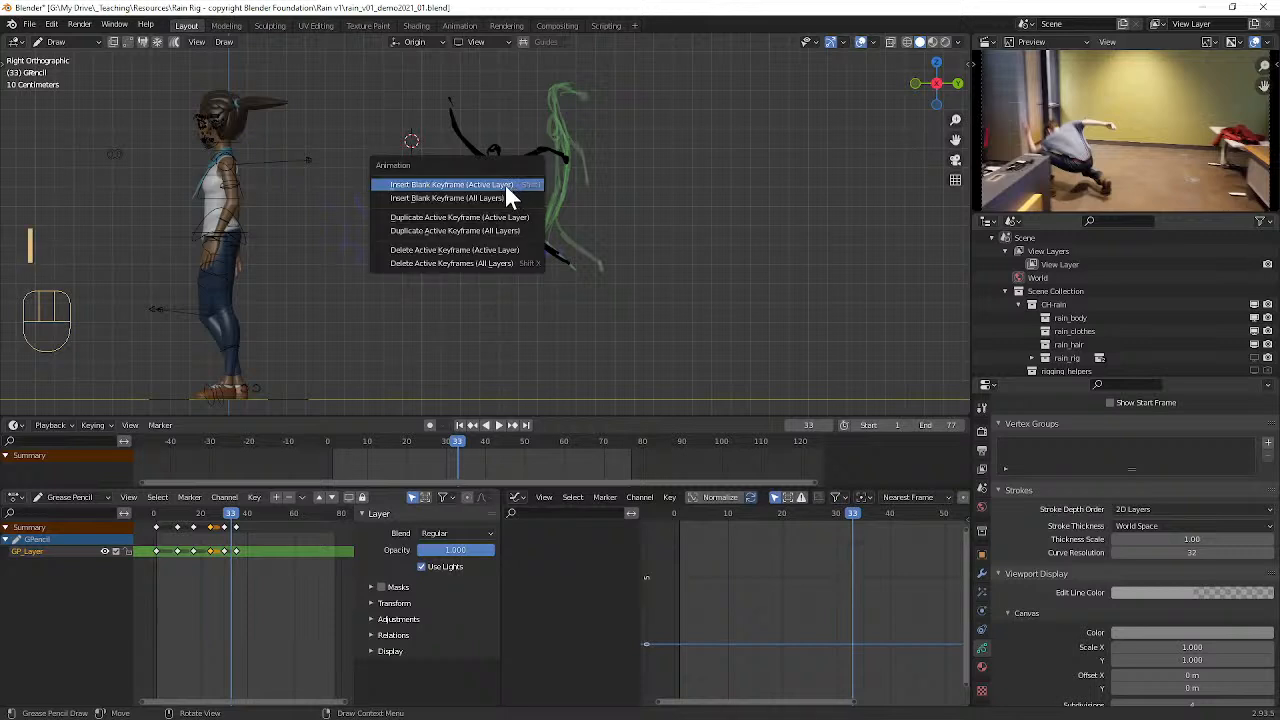
{"action": "left_click", "coordinate": [505, 185]}
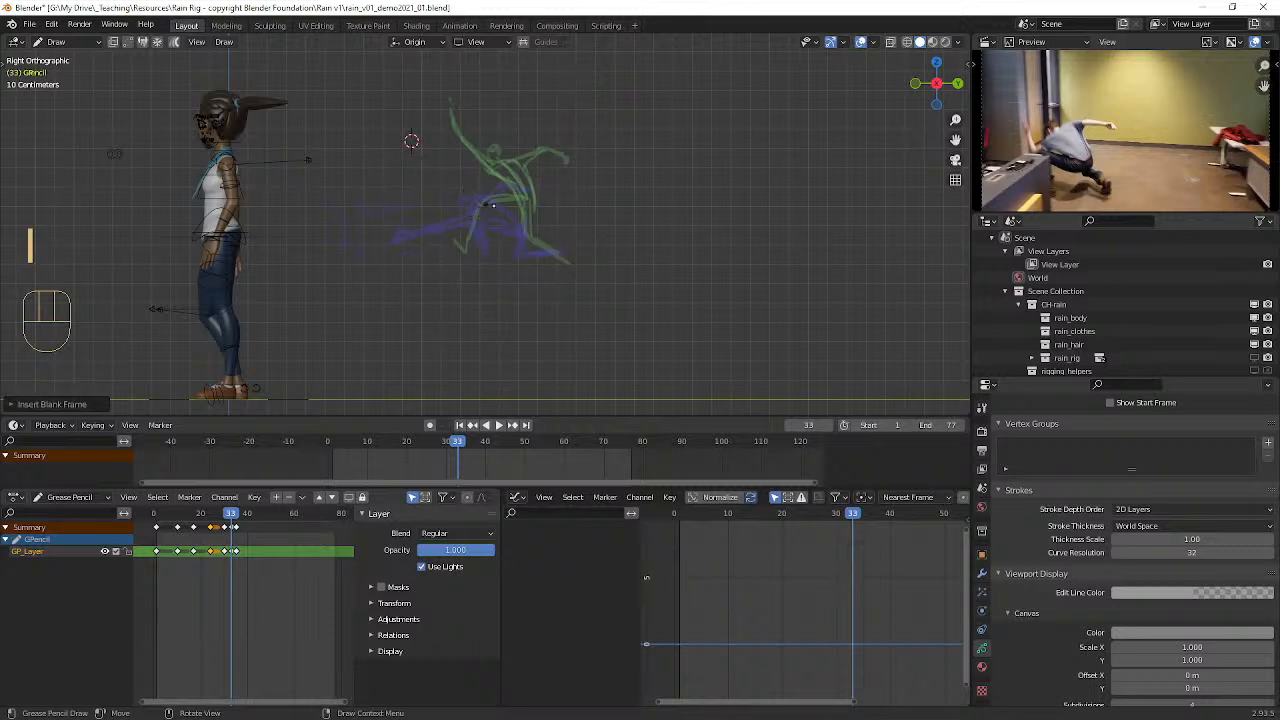
Step: Sketch a crouching in-between figure at frame 33 with the striking arm raised in front, redoing the misdrawn strokes
{"action": "mouse_move", "coordinate": [474, 201]}
{"action": "left_mouse_down"}
{"action": "mouse_move", "coordinate": [495, 181]}
{"action": "mouse_move", "coordinate": [509, 217]}
{"action": "left_mouse_up"}
{"action": "mouse_move", "coordinate": [474, 196]}
{"action": "left_mouse_down"}
{"action": "mouse_move", "coordinate": [518, 222]}
{"action": "mouse_move", "coordinate": [525, 242]}
{"action": "mouse_move", "coordinate": [514, 224]}
{"action": "mouse_move", "coordinate": [510, 246]}
{"action": "mouse_move", "coordinate": [555, 258]}
{"action": "mouse_move", "coordinate": [468, 212]}
{"action": "mouse_move", "coordinate": [476, 238]}
{"action": "mouse_move", "coordinate": [500, 224]}
{"action": "left_mouse_up"}
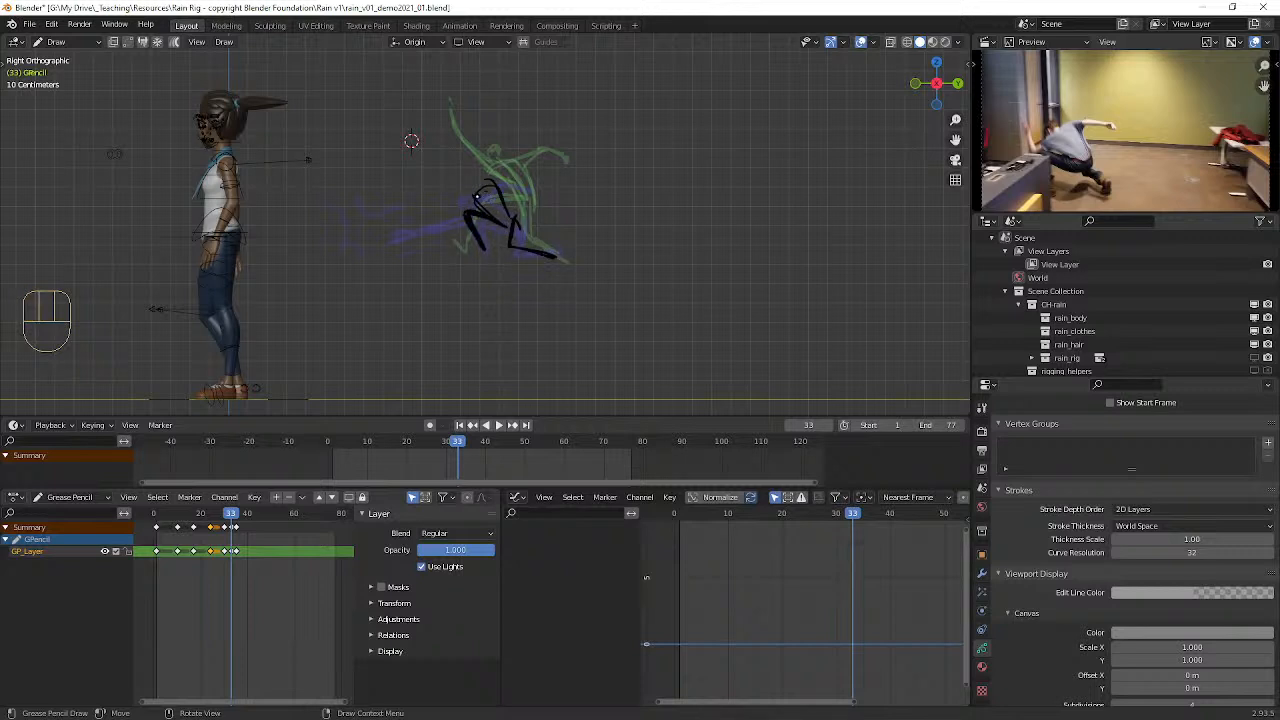
{"action": "mouse_move", "coordinate": [433, 130]}
{"action": "left_mouse_down"}
{"action": "mouse_move", "coordinate": [429, 166]}
{"action": "mouse_move", "coordinate": [470, 198]}
{"action": "mouse_move", "coordinate": [450, 130]}
{"action": "left_mouse_up"}
{"action": "left_click_drag", "start_coordinate": [471, 186], "coordinate": [538, 182]}
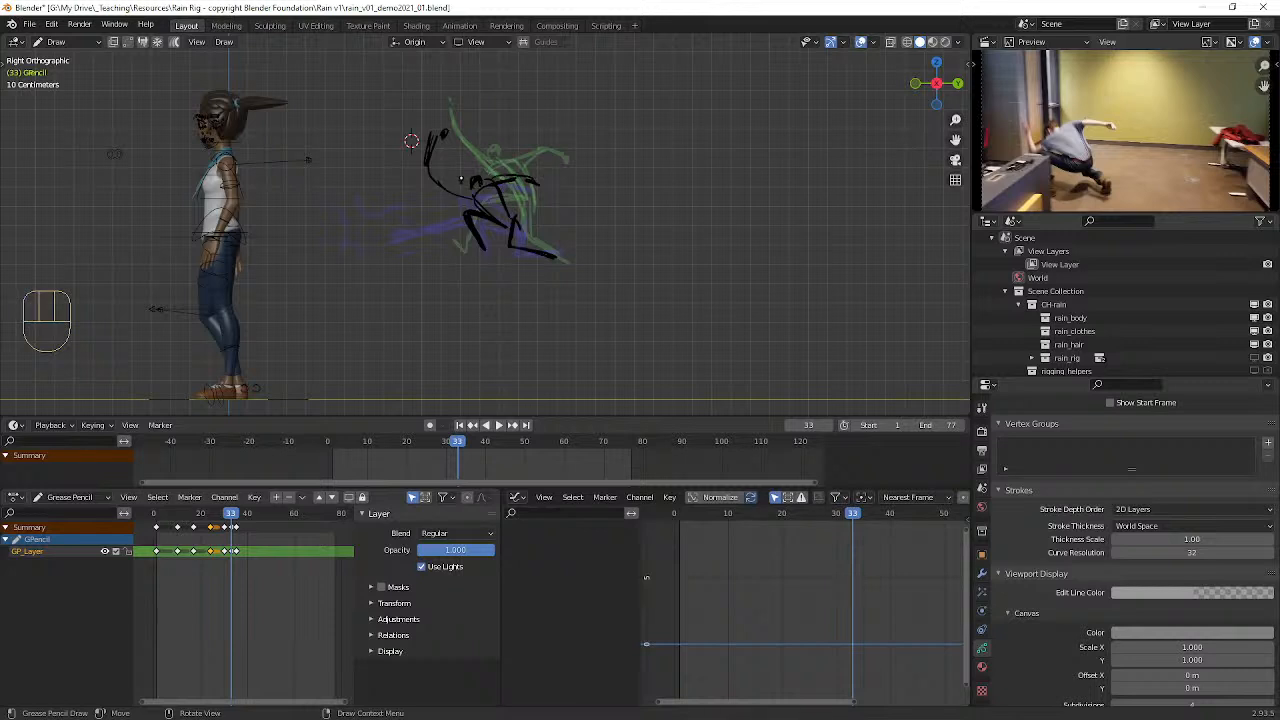
{"action": "mouse_move", "coordinate": [446, 170]}
{"action": "left_mouse_down"}
{"action": "mouse_move", "coordinate": [442, 158]}
{"action": "mouse_move", "coordinate": [446, 186]}
{"action": "left_mouse_up"}
{"action": "key", "text": "ctrl+z"}
{"action": "key", "text": "ctrl+z"}
{"action": "mouse_move", "coordinate": [449, 190]}
{"action": "left_mouse_down"}
{"action": "mouse_move", "coordinate": [472, 197]}
{"action": "mouse_move", "coordinate": [438, 178]}
{"action": "mouse_move", "coordinate": [447, 188]}
{"action": "left_mouse_up"}
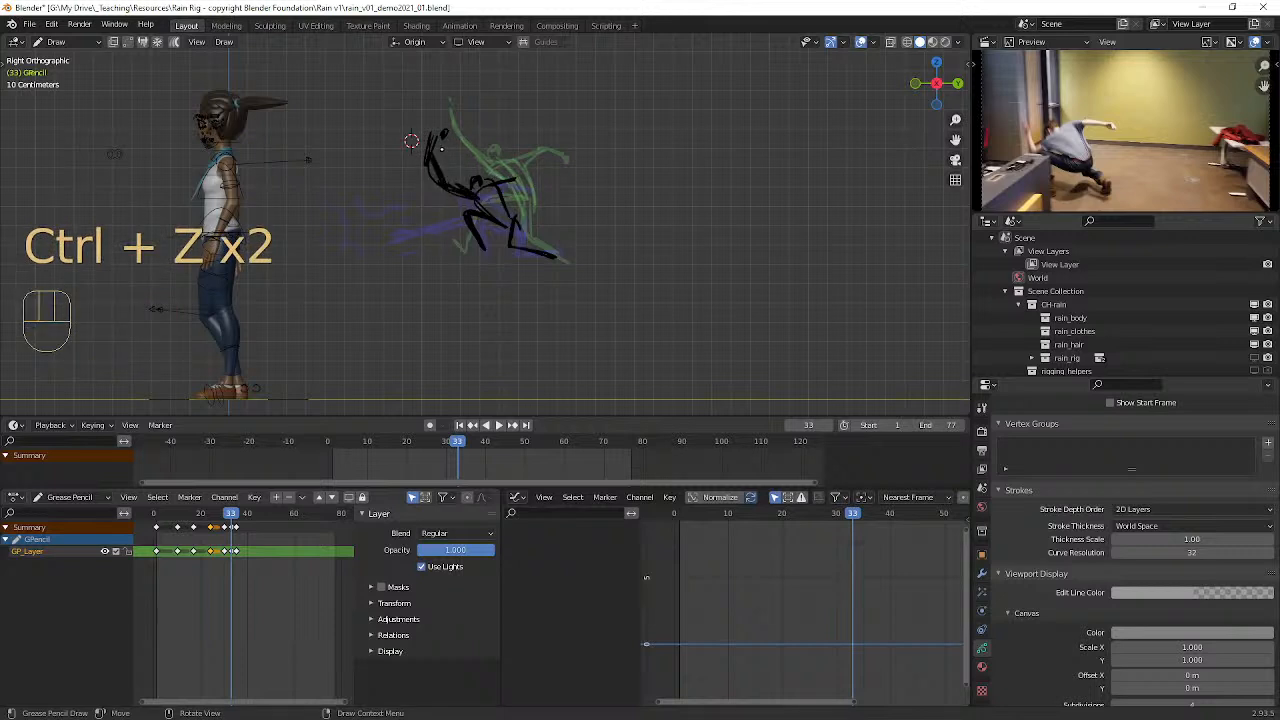
{"action": "left_click_drag", "start_coordinate": [438, 134], "coordinate": [476, 158]}
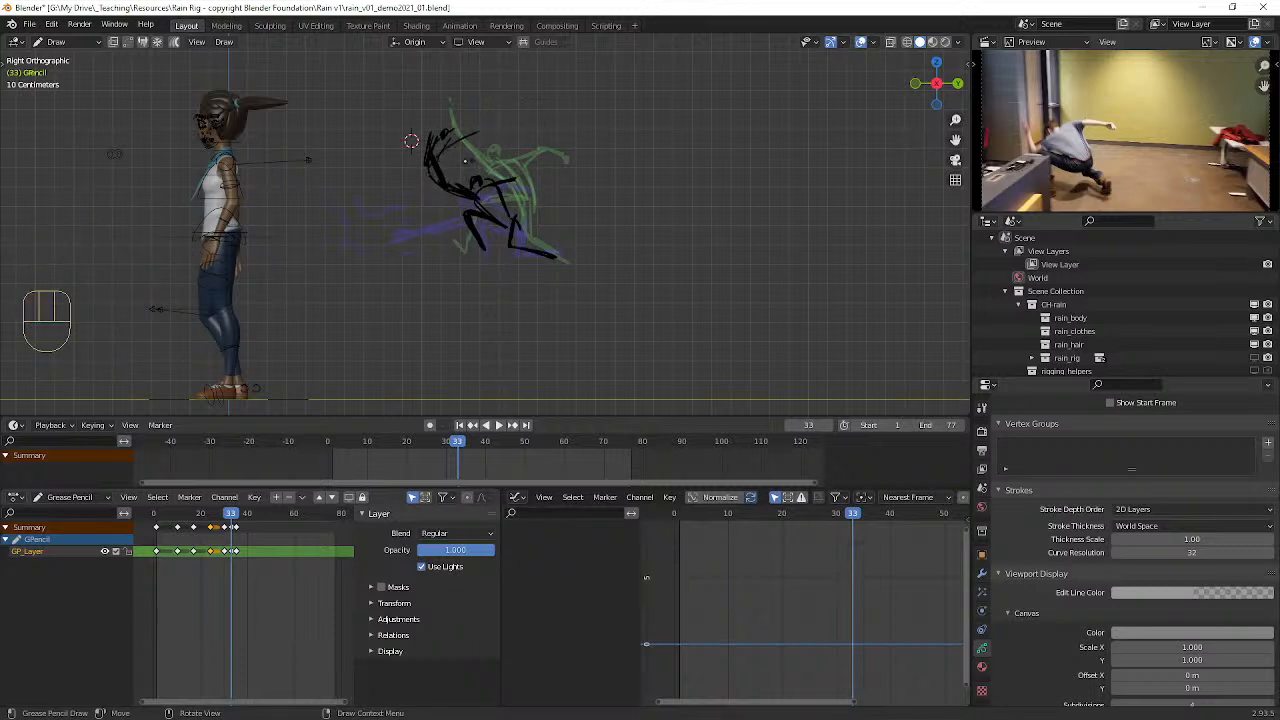
Step: Erase the excess strokes around the raised hand of the frame 33 figure
{"action": "key", "text": "t"}
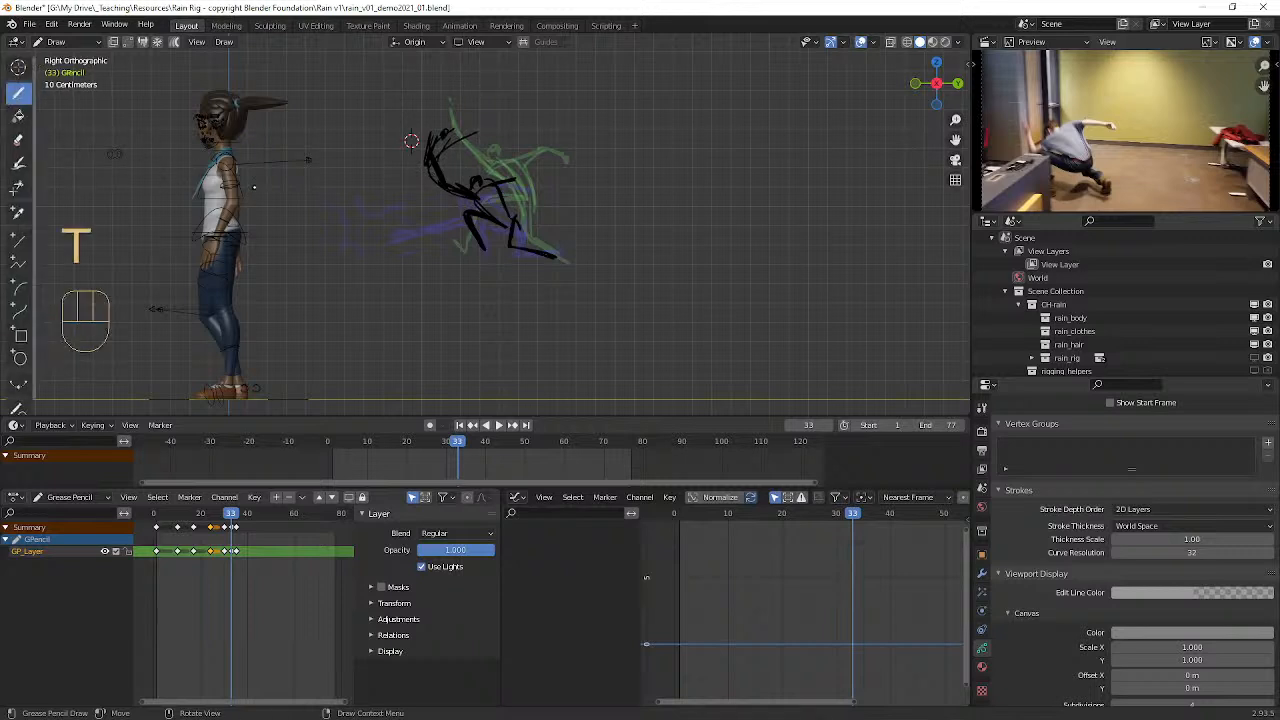
{"action": "left_click", "coordinate": [18, 139]}
{"action": "mouse_move", "coordinate": [474, 124]}
{"action": "left_mouse_down"}
{"action": "mouse_move", "coordinate": [420, 136]}
{"action": "mouse_move", "coordinate": [406, 107]}
{"action": "left_mouse_up"}
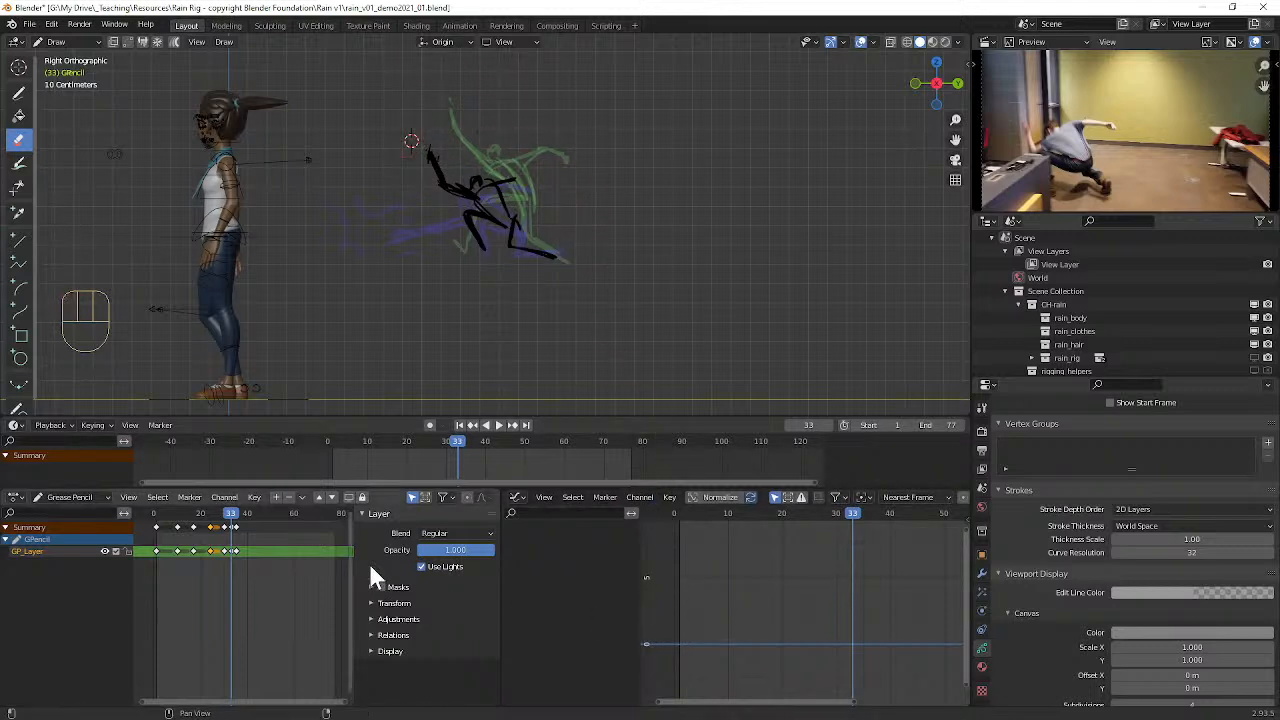
Step: Play the sketched animation from its early frames to check the pose timing against the reference video
{"action": "left_click_drag", "start_coordinate": [236, 514], "coordinate": [189, 514]}
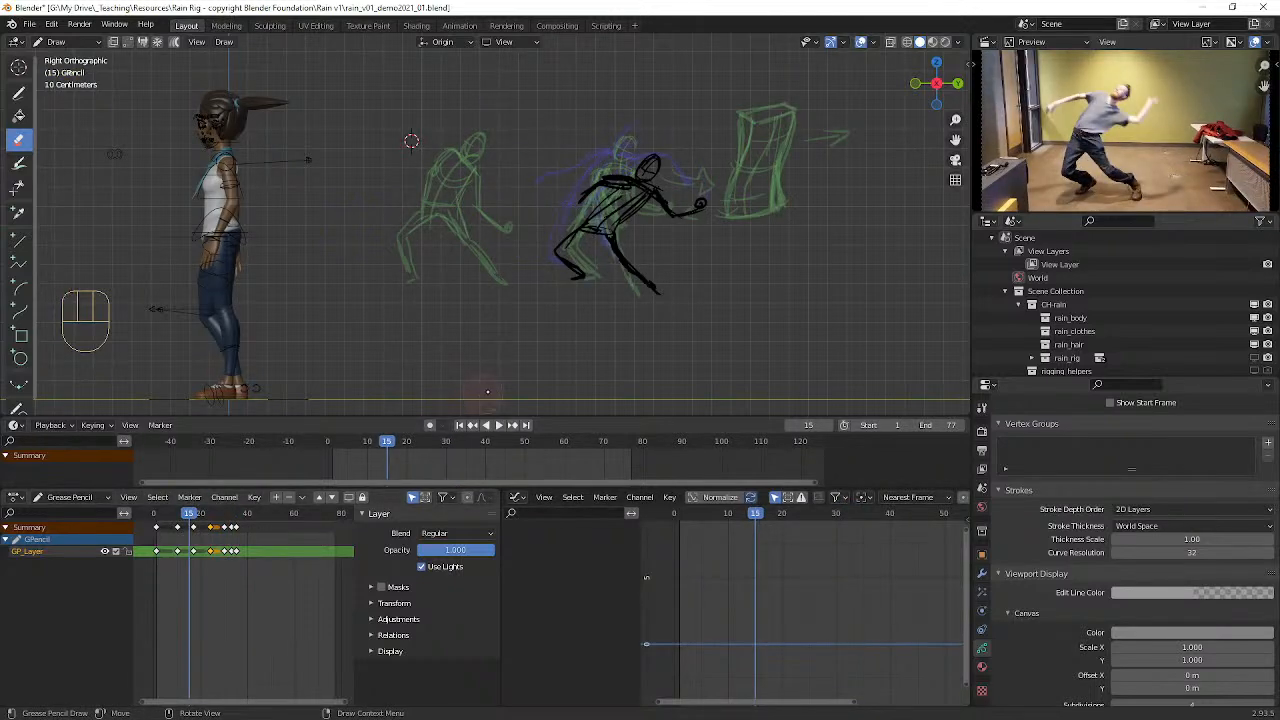
{"action": "key", "text": "space"}
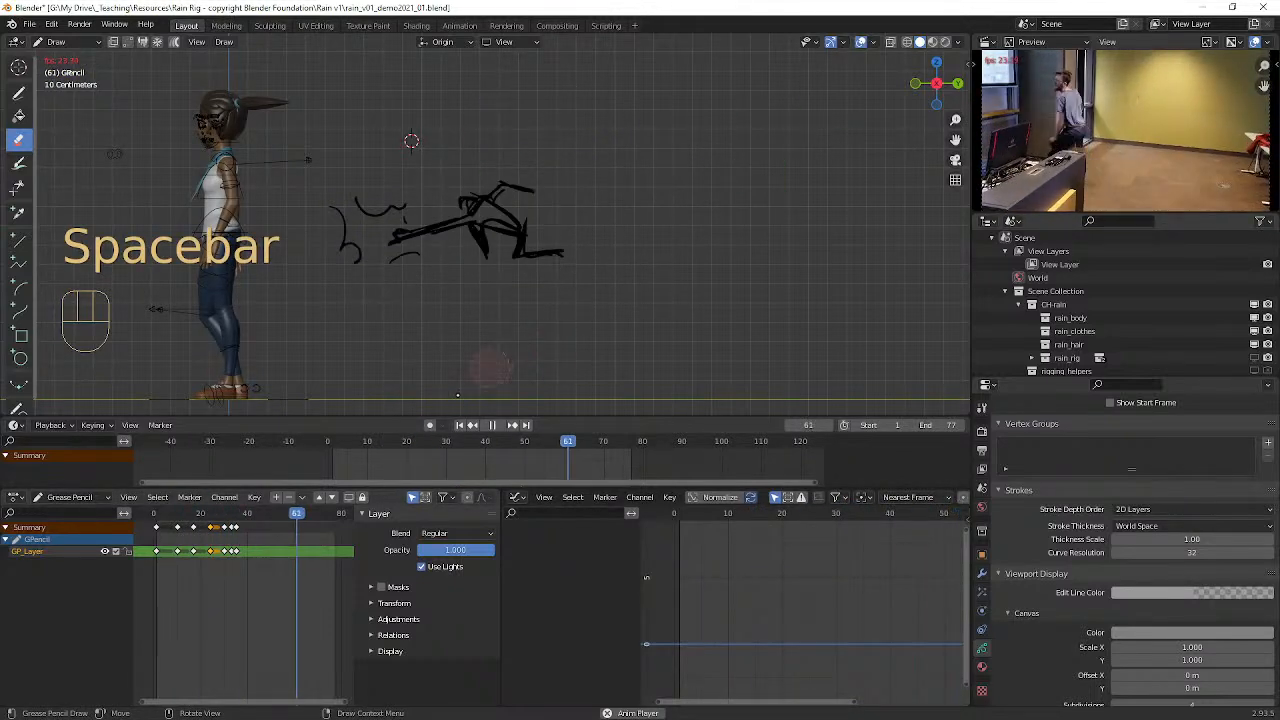
{"action": "key", "text": "space"}
{"action": "left_click_drag", "start_coordinate": [319, 515], "coordinate": [152, 516]}
{"action": "key", "text": "space"}
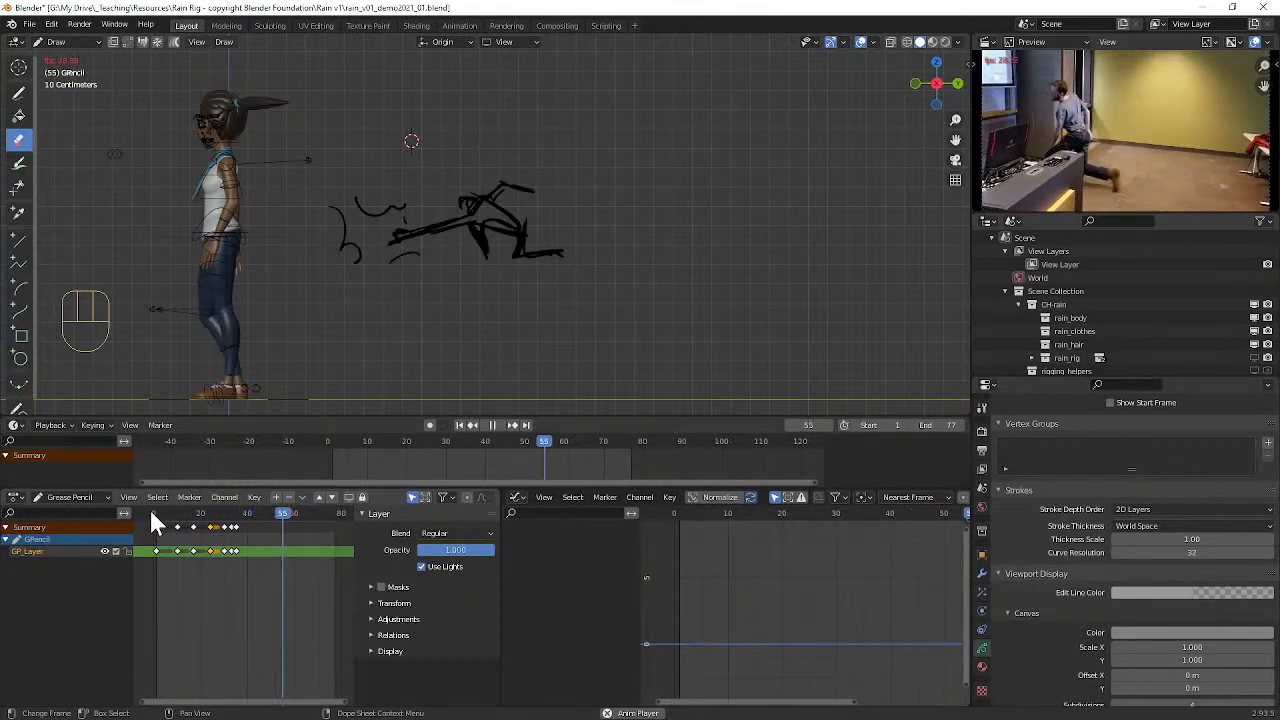
{"action": "key", "text": "space"}
Step: Move to frame 40 and insert a blank Grease Pencil keyframe on the active layer
{"action": "mouse_move", "coordinate": [288, 513]}
{"action": "left_mouse_down"}
{"action": "mouse_move", "coordinate": [229, 507]}
{"action": "mouse_move", "coordinate": [314, 511]}
{"action": "mouse_move", "coordinate": [201, 515]}
{"action": "mouse_move", "coordinate": [222, 530]}
{"action": "mouse_move", "coordinate": [244, 517]}
{"action": "mouse_move", "coordinate": [227, 517]}
{"action": "mouse_move", "coordinate": [260, 518]}
{"action": "mouse_move", "coordinate": [248, 520]}
{"action": "left_mouse_up"}
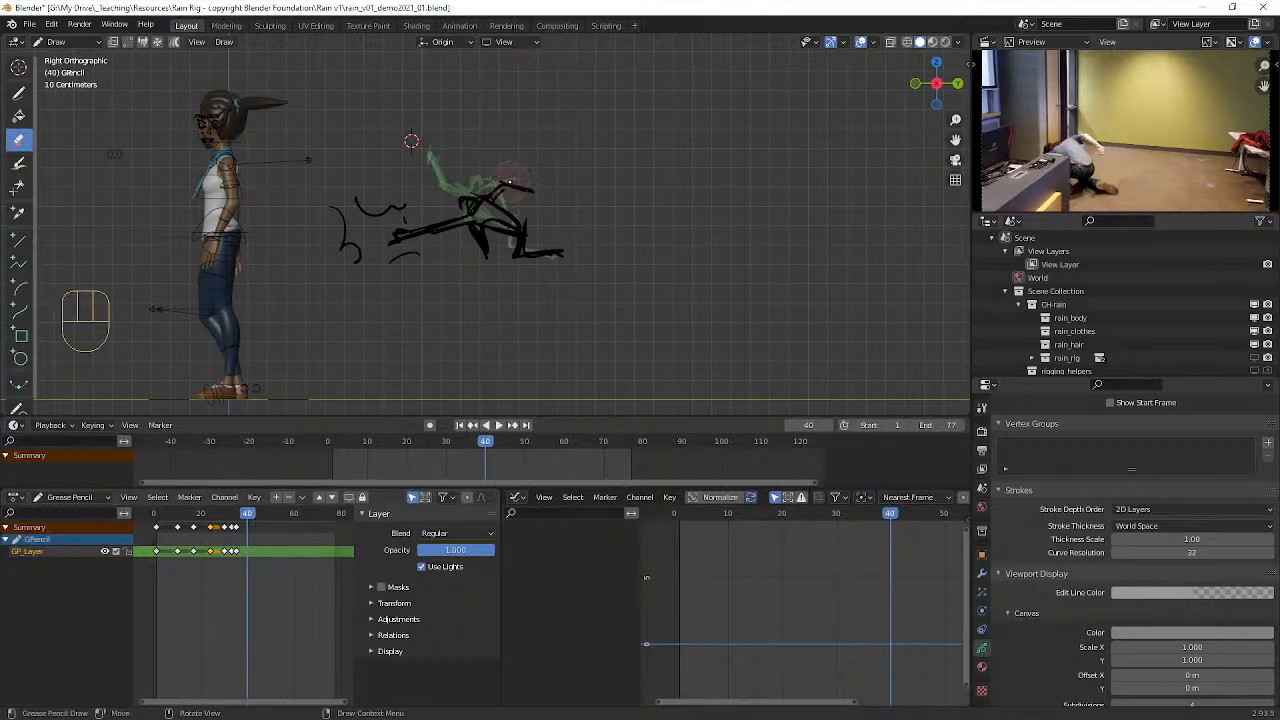
{"action": "key", "text": "i"}
{"action": "left_click", "coordinate": [445, 182]}
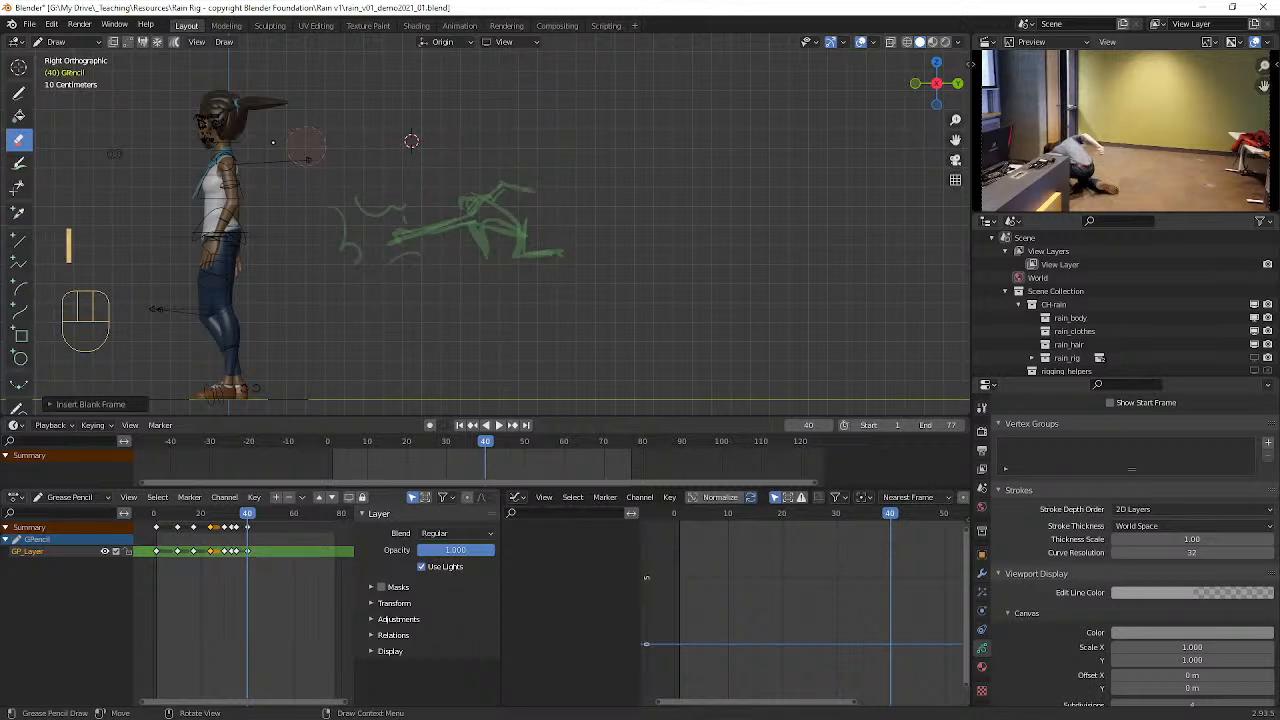
Step: Sketch a hunched crouching figure at frame 40, erasing and redrawing its front arm so it reaches down toward the ground
{"action": "left_click", "coordinate": [20, 93]}
{"action": "mouse_move", "coordinate": [480, 213]}
{"action": "left_mouse_down"}
{"action": "mouse_move", "coordinate": [503, 198]}
{"action": "mouse_move", "coordinate": [529, 225]}
{"action": "left_mouse_up"}
{"action": "mouse_move", "coordinate": [500, 183]}
{"action": "left_mouse_down"}
{"action": "mouse_move", "coordinate": [528, 234]}
{"action": "mouse_move", "coordinate": [522, 214]}
{"action": "mouse_move", "coordinate": [487, 225]}
{"action": "mouse_move", "coordinate": [486, 260]}
{"action": "left_mouse_up"}
{"action": "mouse_move", "coordinate": [532, 218]}
{"action": "left_mouse_down"}
{"action": "mouse_move", "coordinate": [516, 258]}
{"action": "mouse_move", "coordinate": [558, 259]}
{"action": "left_mouse_up"}
{"action": "mouse_move", "coordinate": [484, 230]}
{"action": "left_mouse_down"}
{"action": "mouse_move", "coordinate": [518, 210]}
{"action": "mouse_move", "coordinate": [502, 200]}
{"action": "mouse_move", "coordinate": [521, 222]}
{"action": "mouse_move", "coordinate": [505, 187]}
{"action": "mouse_move", "coordinate": [533, 190]}
{"action": "mouse_move", "coordinate": [540, 213]}
{"action": "left_mouse_up"}
{"action": "mouse_move", "coordinate": [536, 200]}
{"action": "left_mouse_down"}
{"action": "mouse_move", "coordinate": [541, 217]}
{"action": "mouse_move", "coordinate": [447, 250]}
{"action": "mouse_move", "coordinate": [490, 216]}
{"action": "mouse_move", "coordinate": [488, 182]}
{"action": "mouse_move", "coordinate": [468, 237]}
{"action": "mouse_move", "coordinate": [441, 249]}
{"action": "left_mouse_up"}
{"action": "left_click", "coordinate": [18, 140]}
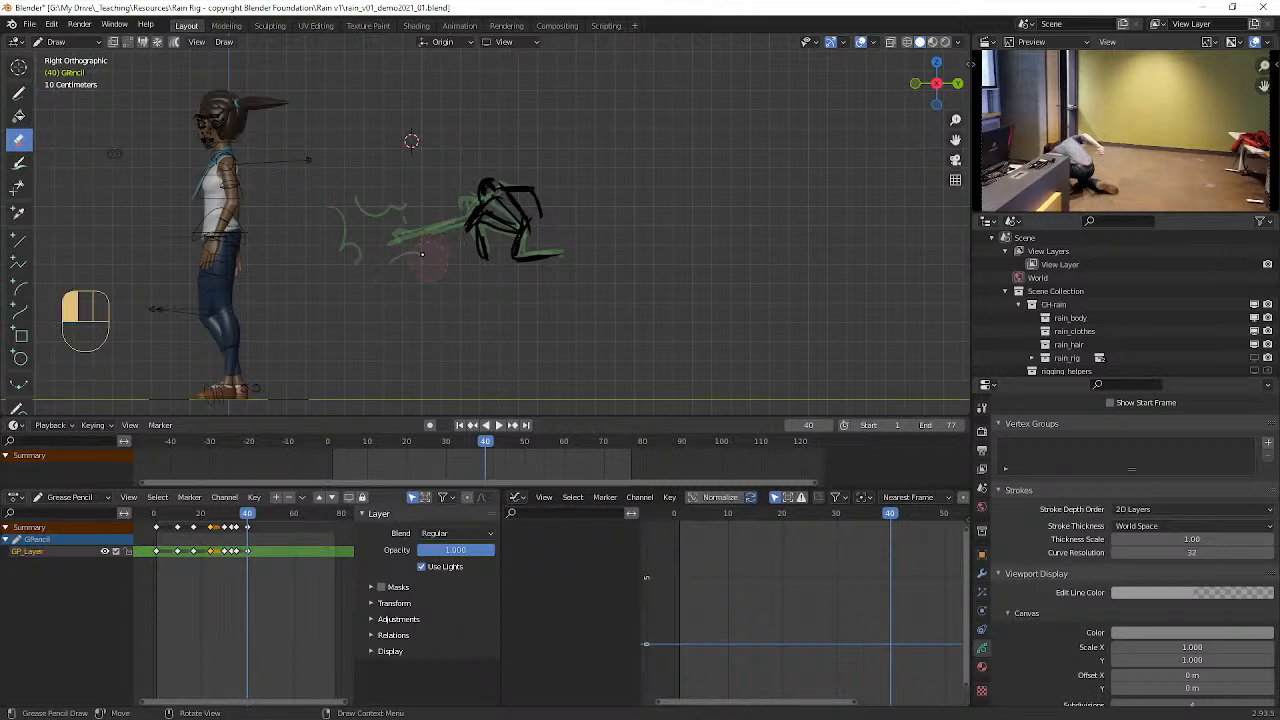
{"action": "left_click", "coordinate": [18, 92]}
{"action": "left_click_drag", "start_coordinate": [459, 233], "coordinate": [428, 250]}
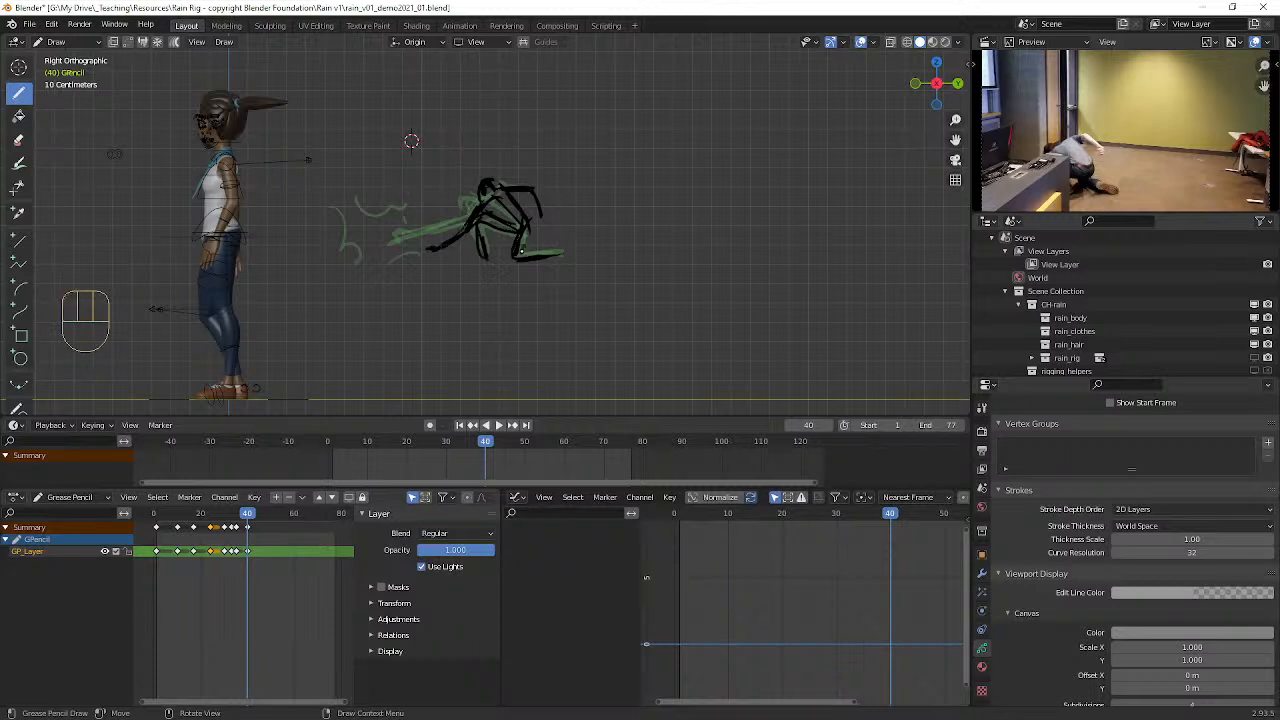
Step: Move to frame 46 and insert a blank Grease Pencil keyframe on the active layer
{"action": "left_click_drag", "start_coordinate": [251, 515], "coordinate": [261, 513]}
{"action": "key", "text": "i"}
{"action": "left_click", "coordinate": [533, 295]}
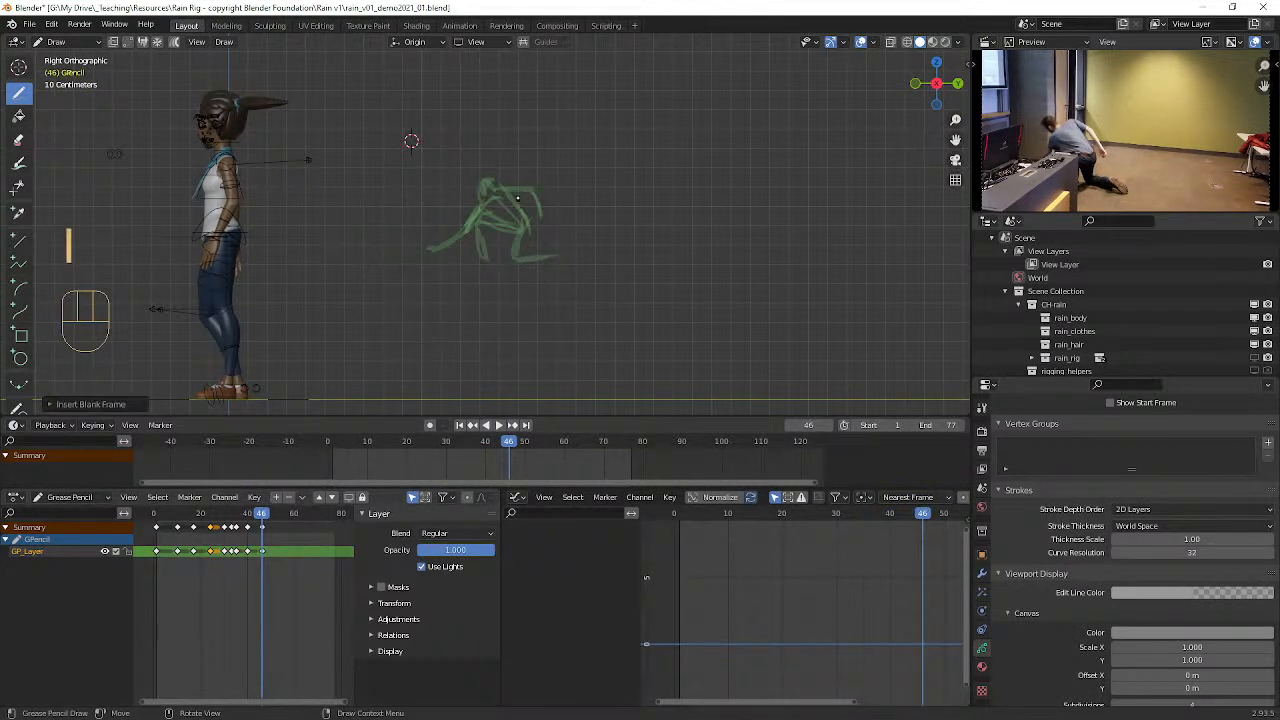
Step: Sketch a kneeling figure at frame 46 with both arms hanging down, trimming and redrawing the front hand
{"action": "mouse_move", "coordinate": [504, 178]}
{"action": "left_mouse_down"}
{"action": "mouse_move", "coordinate": [524, 229]}
{"action": "mouse_move", "coordinate": [519, 261]}
{"action": "left_mouse_up"}
{"action": "mouse_move", "coordinate": [515, 212]}
{"action": "left_mouse_down"}
{"action": "mouse_move", "coordinate": [481, 256]}
{"action": "mouse_move", "coordinate": [520, 215]}
{"action": "left_mouse_up"}
{"action": "mouse_move", "coordinate": [522, 213]}
{"action": "left_mouse_down"}
{"action": "mouse_move", "coordinate": [500, 219]}
{"action": "mouse_move", "coordinate": [473, 263]}
{"action": "mouse_move", "coordinate": [521, 250]}
{"action": "left_mouse_up"}
{"action": "mouse_move", "coordinate": [538, 258]}
{"action": "left_mouse_down"}
{"action": "mouse_move", "coordinate": [524, 254]}
{"action": "mouse_move", "coordinate": [552, 258]}
{"action": "left_mouse_up"}
{"action": "mouse_move", "coordinate": [506, 186]}
{"action": "left_mouse_down"}
{"action": "mouse_move", "coordinate": [490, 206]}
{"action": "mouse_move", "coordinate": [514, 180]}
{"action": "mouse_move", "coordinate": [488, 180]}
{"action": "mouse_move", "coordinate": [463, 243]}
{"action": "mouse_move", "coordinate": [476, 226]}
{"action": "left_mouse_up"}
{"action": "left_click_drag", "start_coordinate": [473, 225], "coordinate": [489, 187]}
{"action": "left_click_drag", "start_coordinate": [521, 187], "coordinate": [523, 190]}
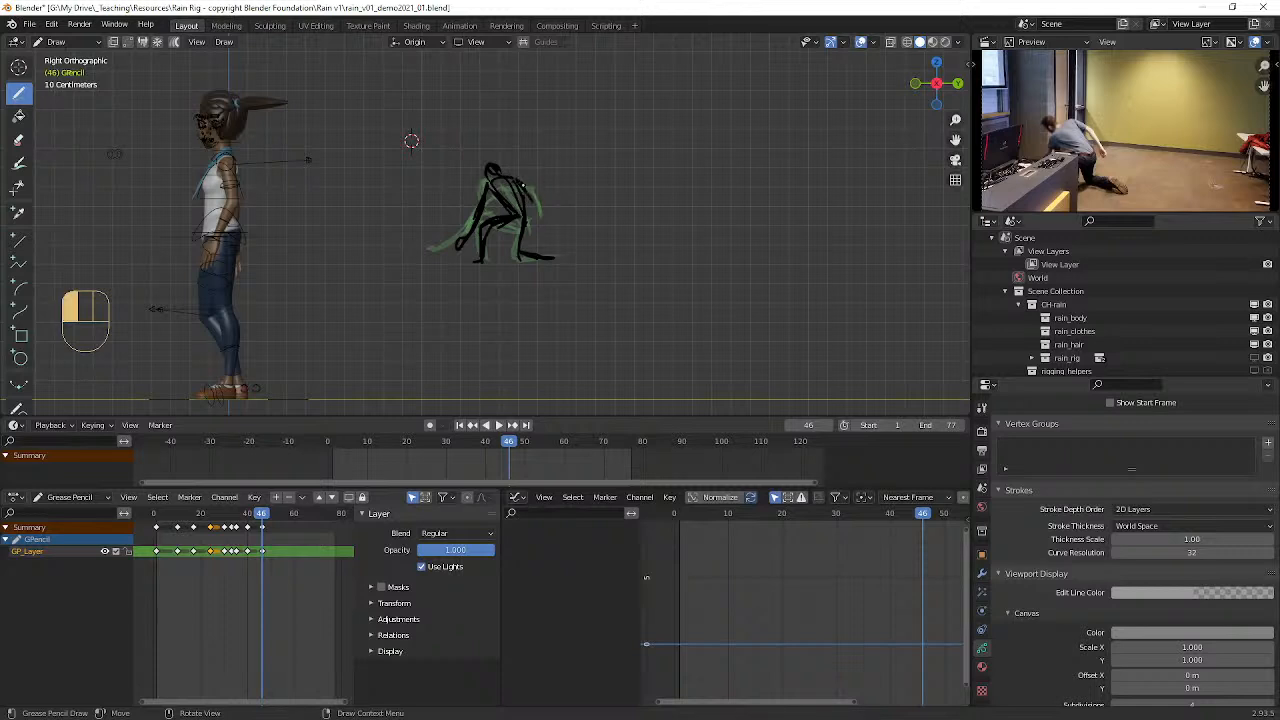
{"action": "left_click", "coordinate": [18, 140]}
{"action": "left_click_drag", "start_coordinate": [446, 250], "coordinate": [456, 250]}
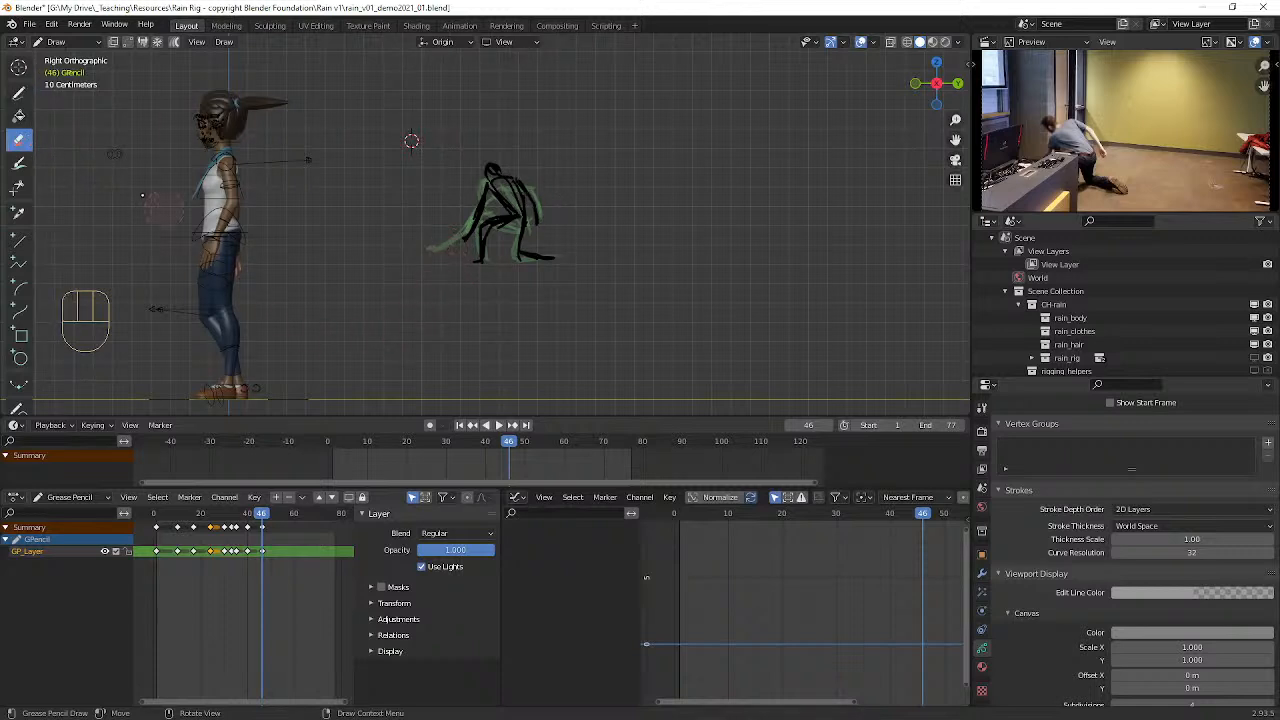
{"action": "left_click", "coordinate": [19, 94]}
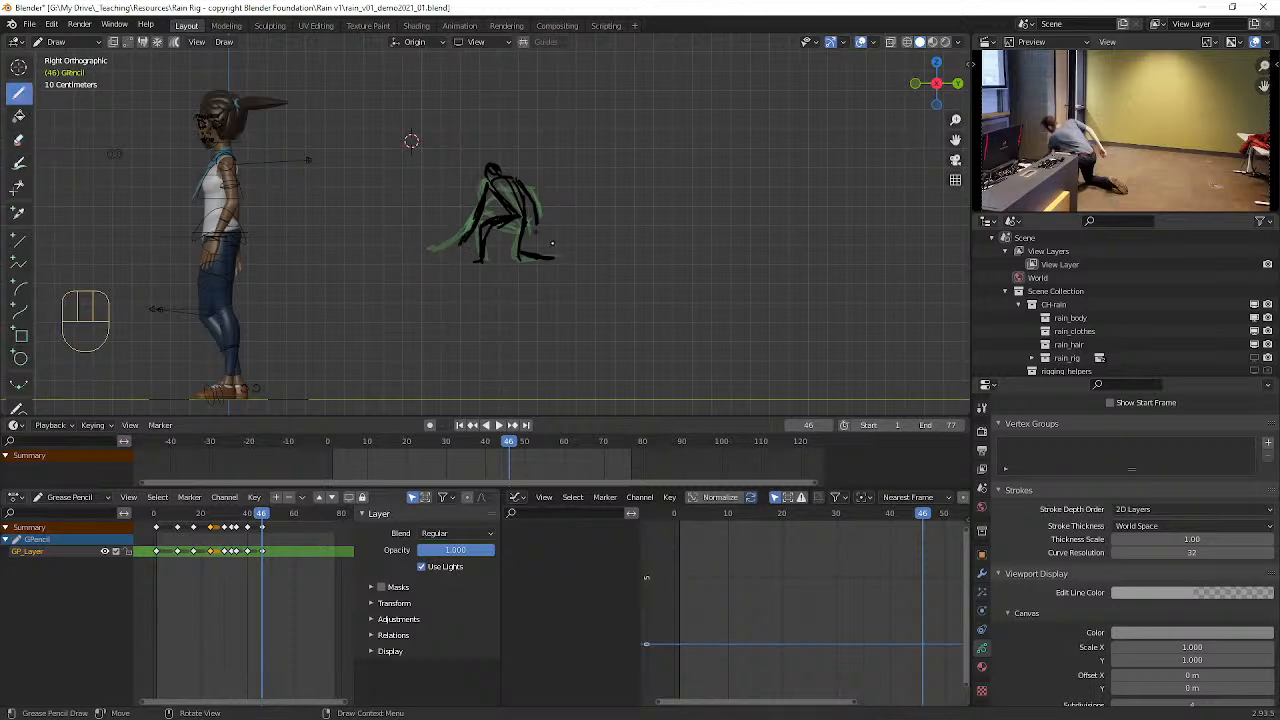
Step: Go back to frame 27, leave Grease Pencil drawing for Object Mode, and put Rain's rig into Pose Mode
{"action": "mouse_move", "coordinate": [267, 515]}
{"action": "left_mouse_down"}
{"action": "mouse_move", "coordinate": [289, 512]}
{"action": "mouse_move", "coordinate": [174, 509]}
{"action": "mouse_move", "coordinate": [262, 510]}
{"action": "mouse_move", "coordinate": [177, 494]}
{"action": "mouse_move", "coordinate": [257, 487]}
{"action": "mouse_move", "coordinate": [156, 486]}
{"action": "mouse_move", "coordinate": [311, 519]}
{"action": "mouse_move", "coordinate": [215, 530]}
{"action": "mouse_move", "coordinate": [343, 532]}
{"action": "mouse_move", "coordinate": [208, 515]}
{"action": "mouse_move", "coordinate": [240, 522]}
{"action": "mouse_move", "coordinate": [213, 530]}
{"action": "mouse_move", "coordinate": [243, 523]}
{"action": "mouse_move", "coordinate": [216, 515]}
{"action": "left_mouse_up"}
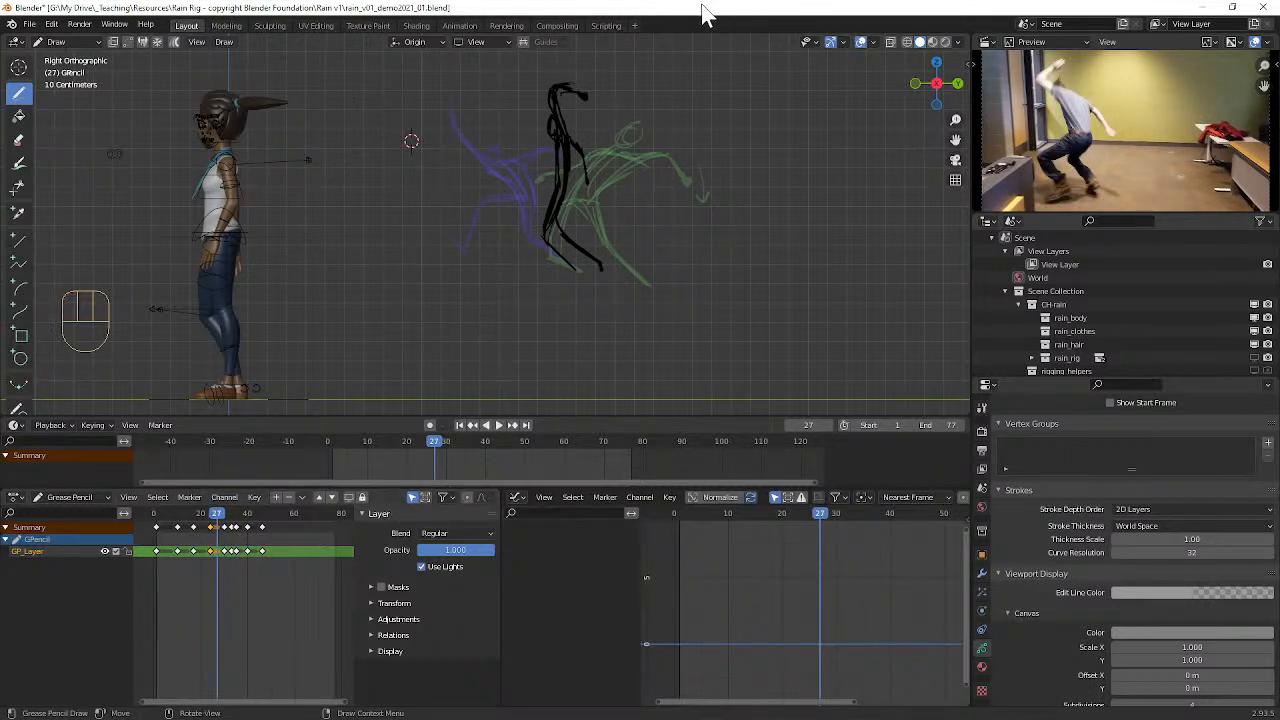
{"action": "left_click", "coordinate": [64, 45]}
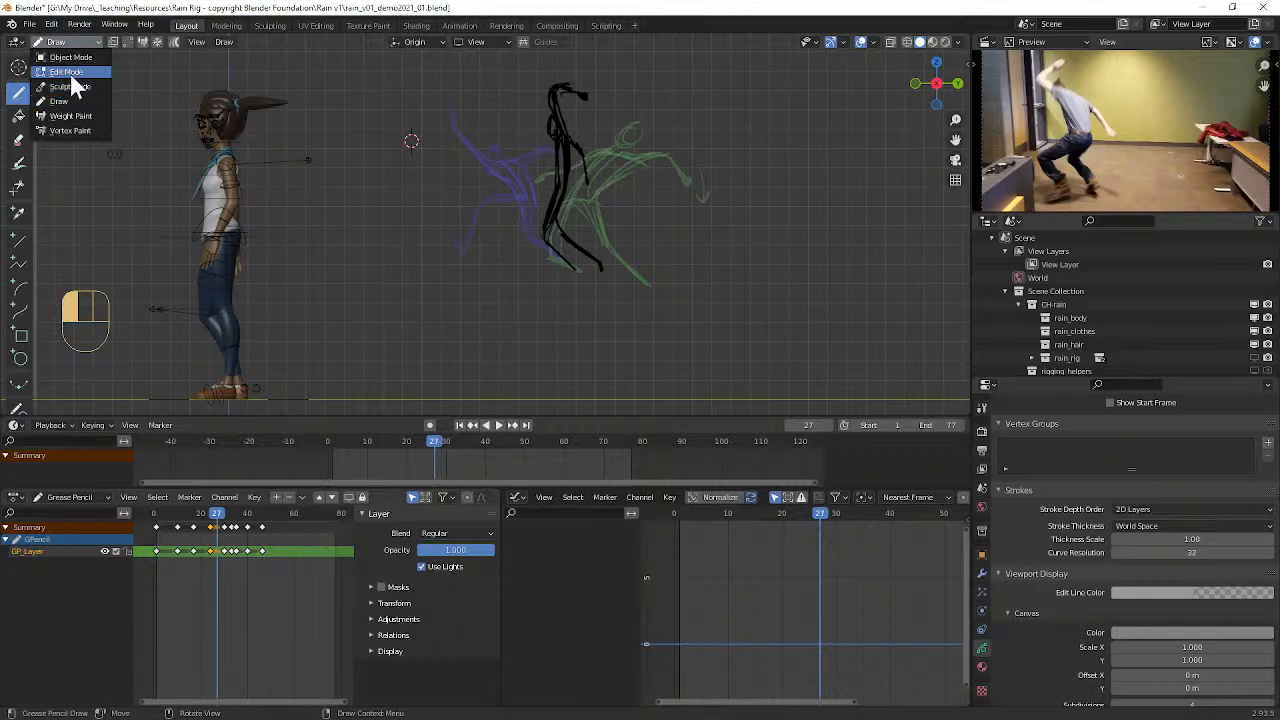
{"action": "left_click", "coordinate": [72, 57]}
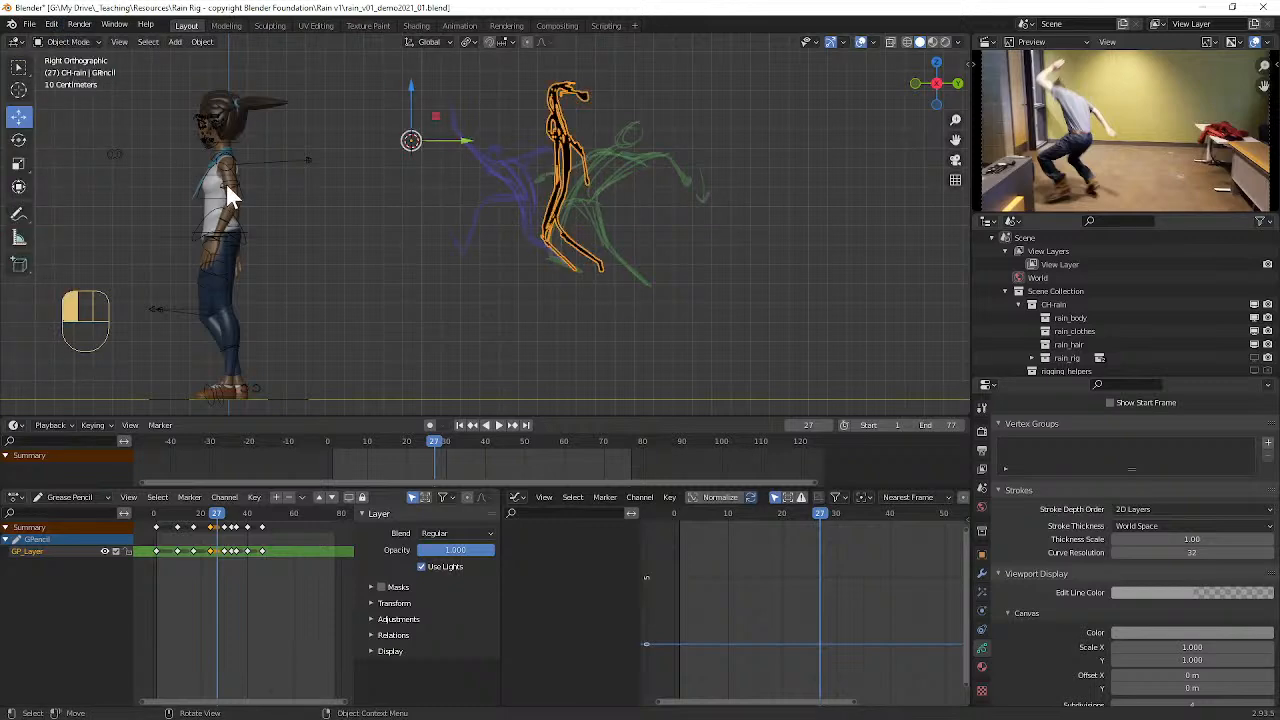
{"action": "left_click", "coordinate": [227, 183]}
{"action": "key", "text": "ctrl"}
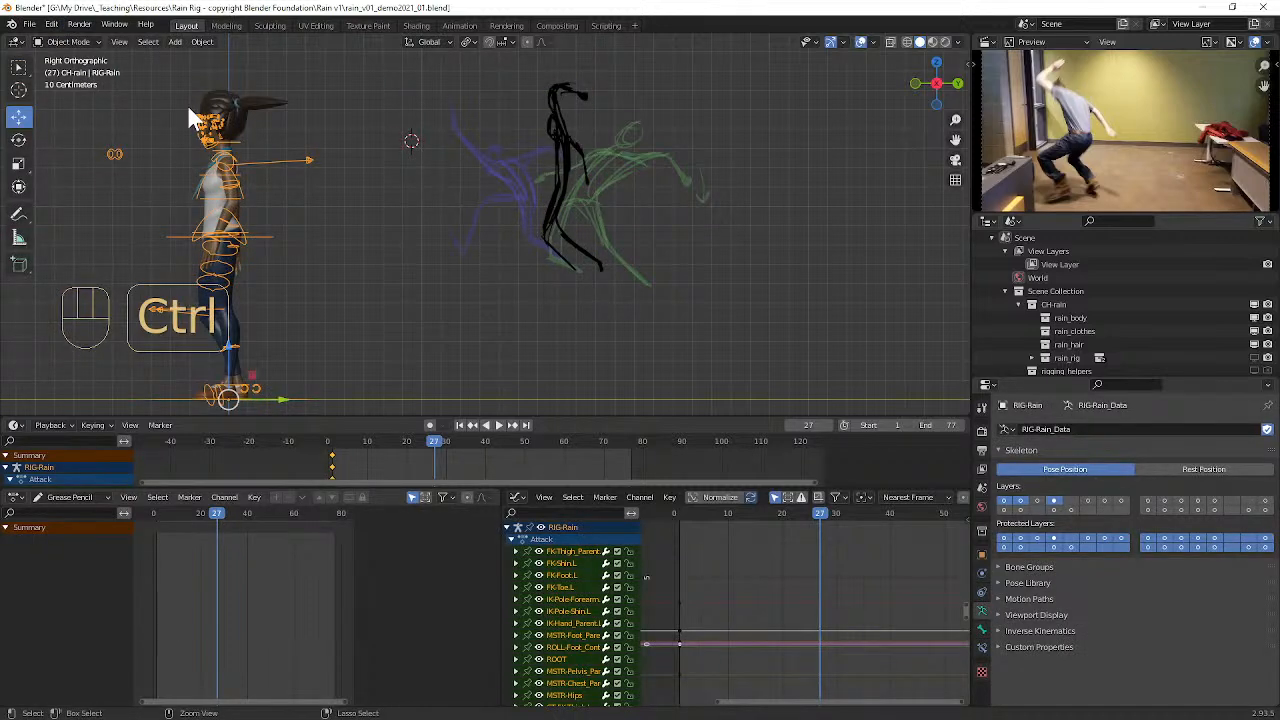
{"action": "left_click", "coordinate": [64, 41]}
{"action": "left_click", "coordinate": [79, 84]}
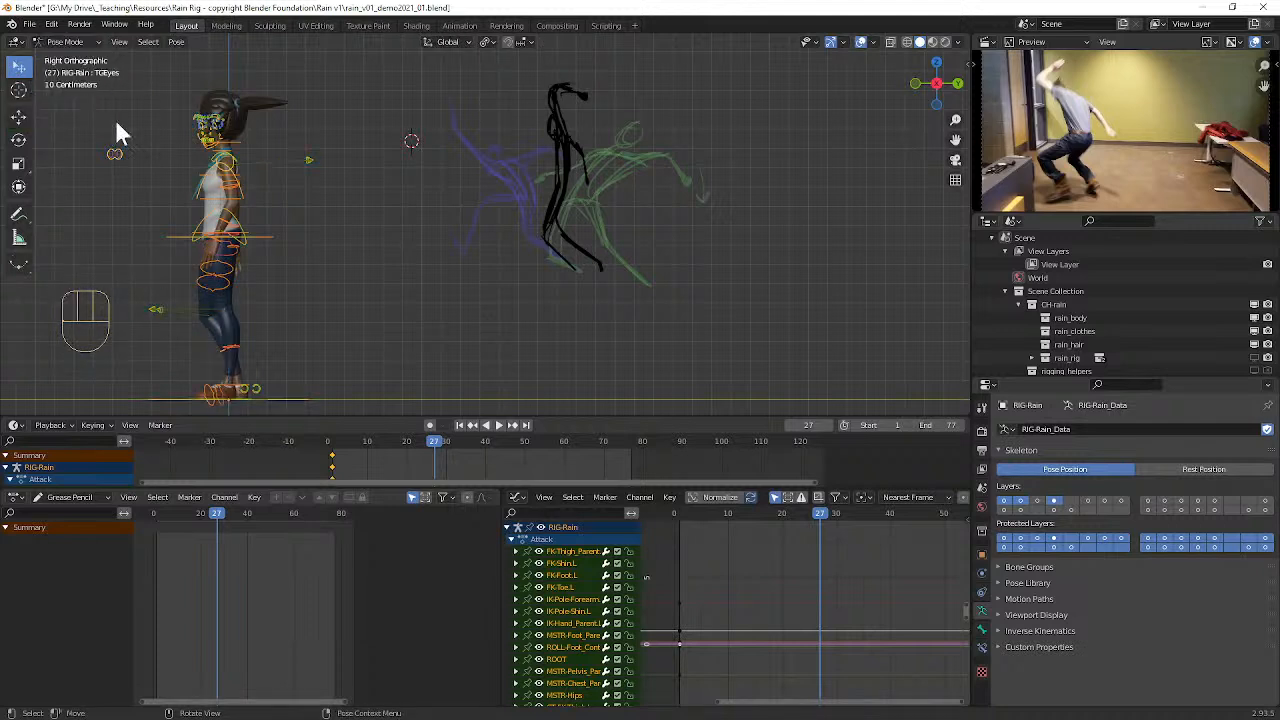
Step: Select Rain's chest control and move the playhead to frame 6
{"action": "left_click", "coordinate": [233, 180]}
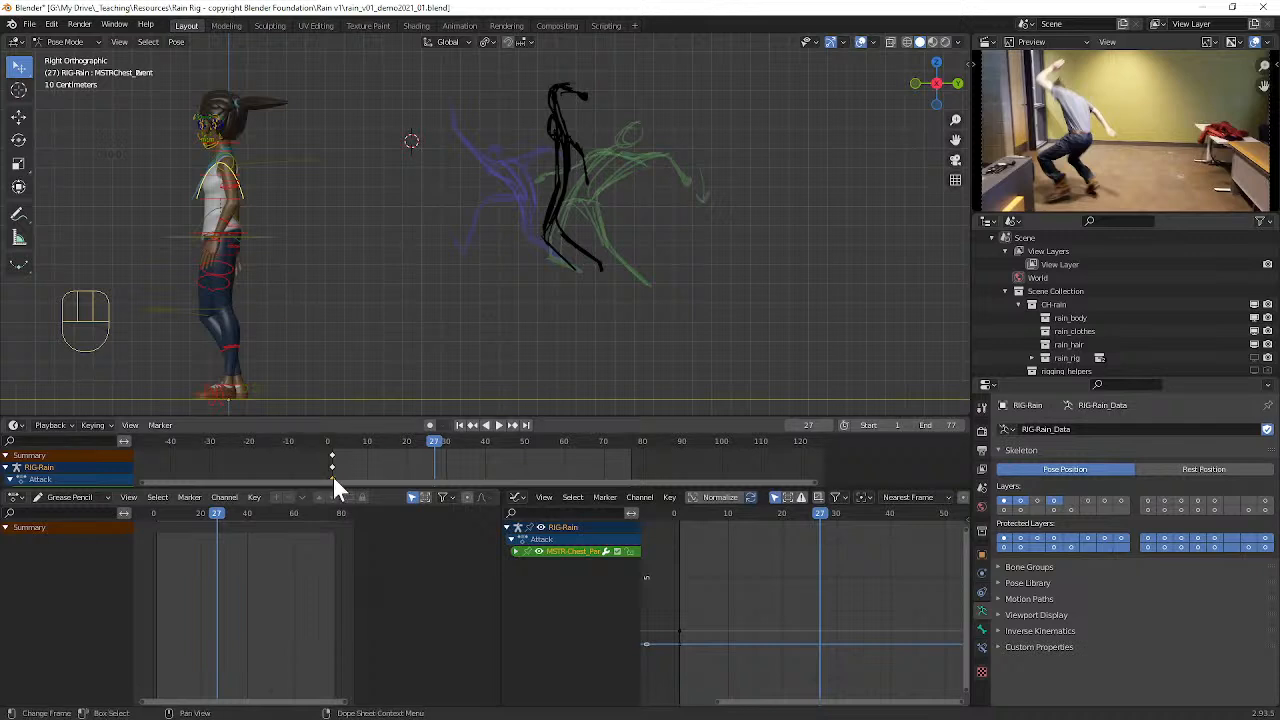
{"action": "mouse_move", "coordinate": [423, 441]}
{"action": "left_mouse_down"}
{"action": "mouse_move", "coordinate": [404, 440]}
{"action": "mouse_move", "coordinate": [458, 441]}
{"action": "mouse_move", "coordinate": [362, 440]}
{"action": "mouse_move", "coordinate": [420, 448]}
{"action": "mouse_move", "coordinate": [385, 439]}
{"action": "left_mouse_up"}
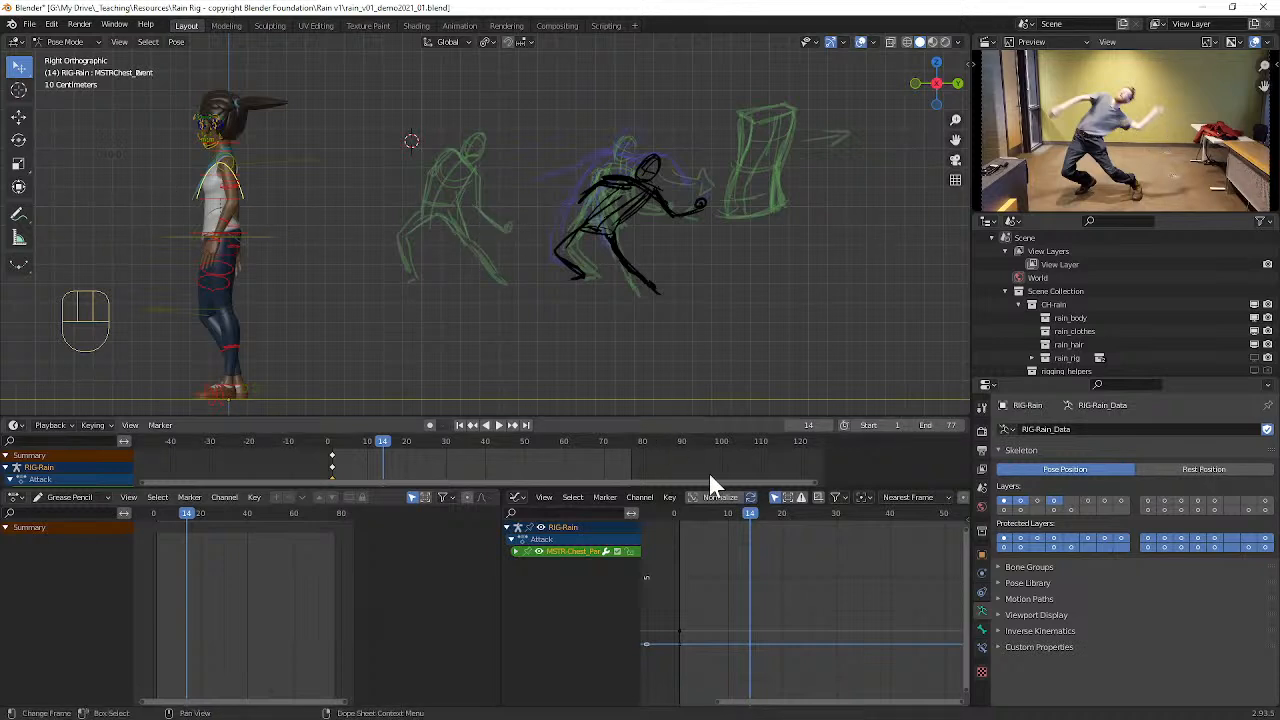
{"action": "mouse_move", "coordinate": [752, 512]}
{"action": "left_mouse_down"}
{"action": "mouse_move", "coordinate": [686, 509]}
{"action": "mouse_move", "coordinate": [884, 507]}
{"action": "mouse_move", "coordinate": [707, 505]}
{"action": "left_mouse_up"}
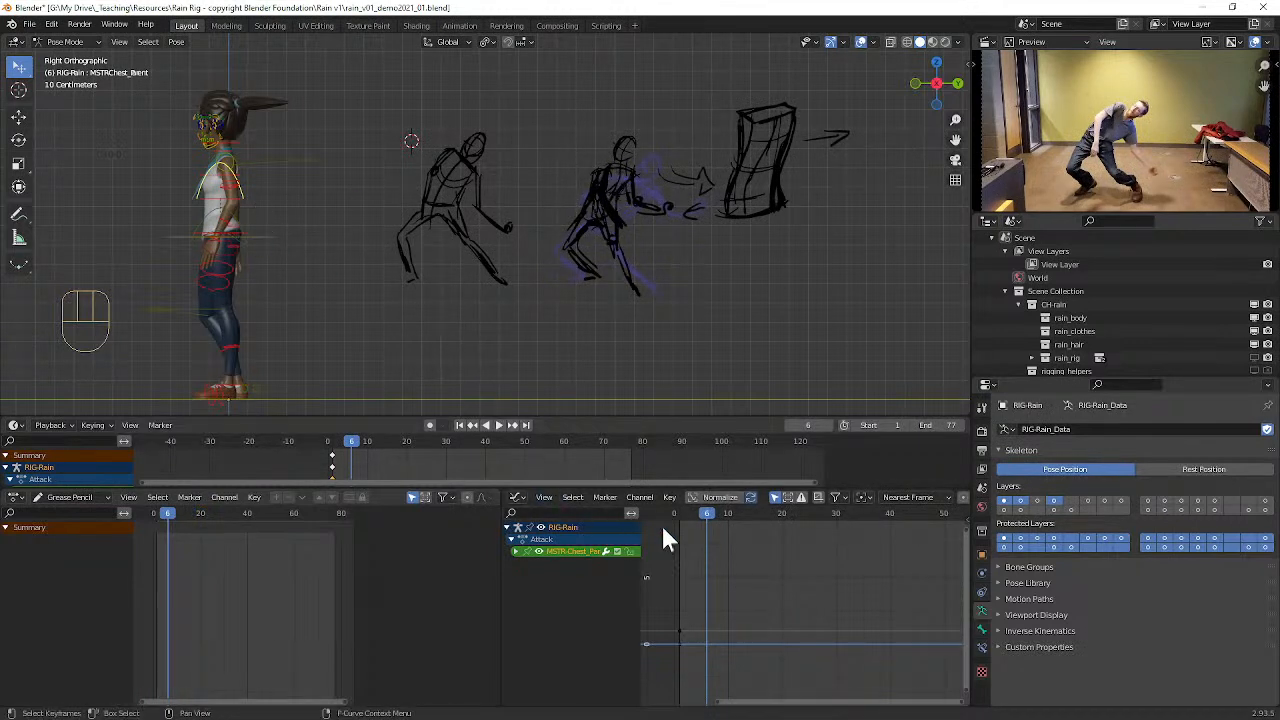
{"action": "mouse_move", "coordinate": [703, 519]}
{"action": "left_mouse_down"}
{"action": "mouse_move", "coordinate": [668, 512]}
{"action": "mouse_move", "coordinate": [735, 512]}
{"action": "mouse_move", "coordinate": [675, 510]}
{"action": "mouse_move", "coordinate": [707, 510]}
{"action": "left_mouse_up"}
Step: Select Rain's pelvis control and try twisting it freely and shifting it slightly down and forward at frame 6
{"action": "left_click", "coordinate": [259, 241]}
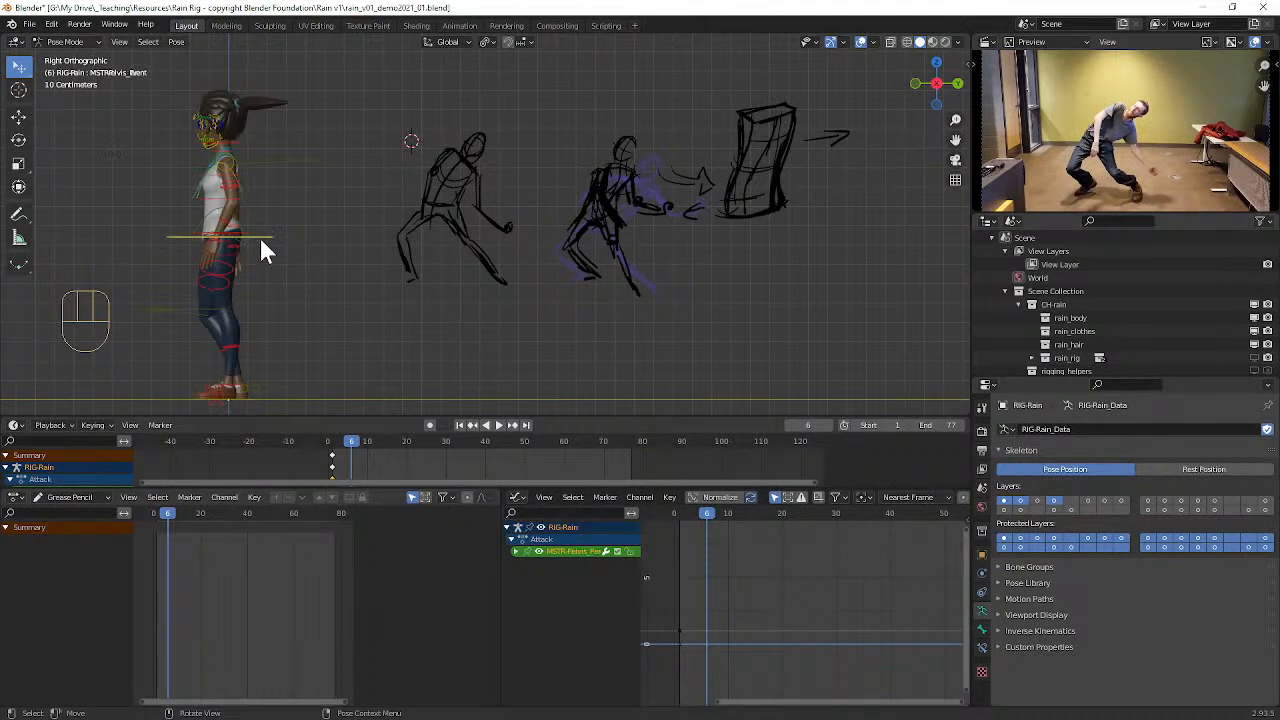
{"action": "key", "text": "r"}
{"action": "key", "text": "r"}
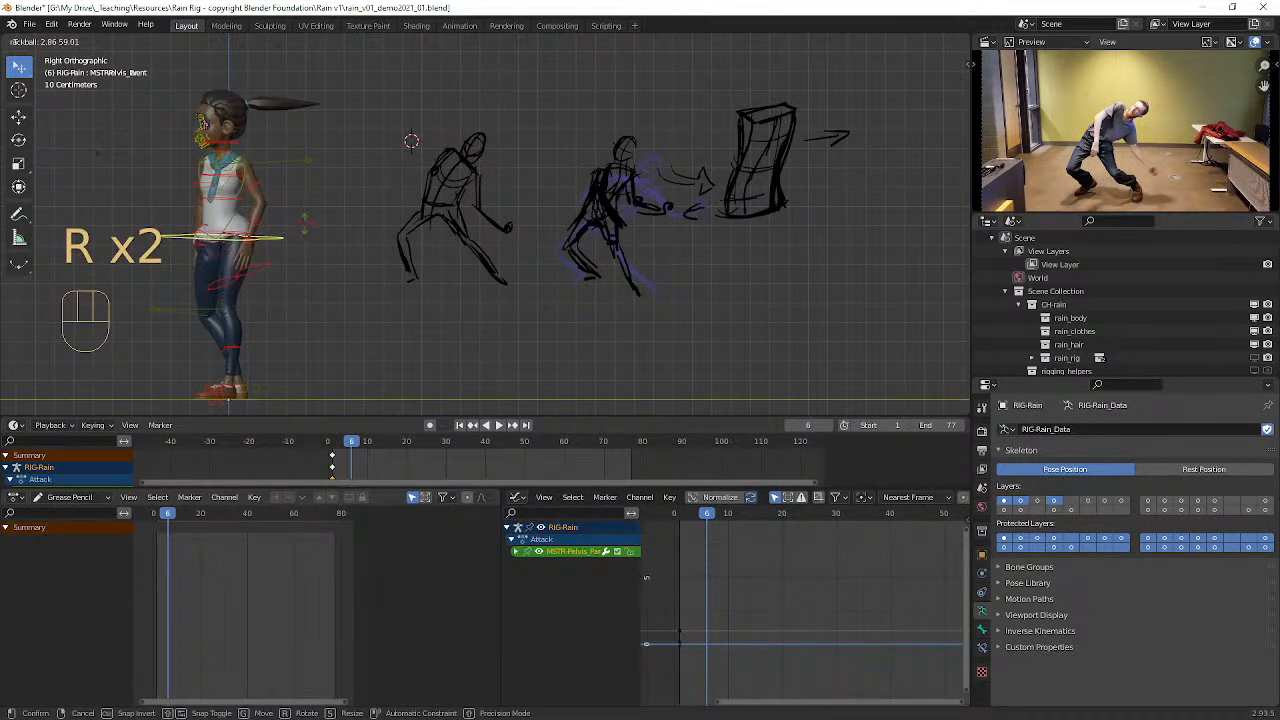
{"action": "left_click", "coordinate": [252, 320]}
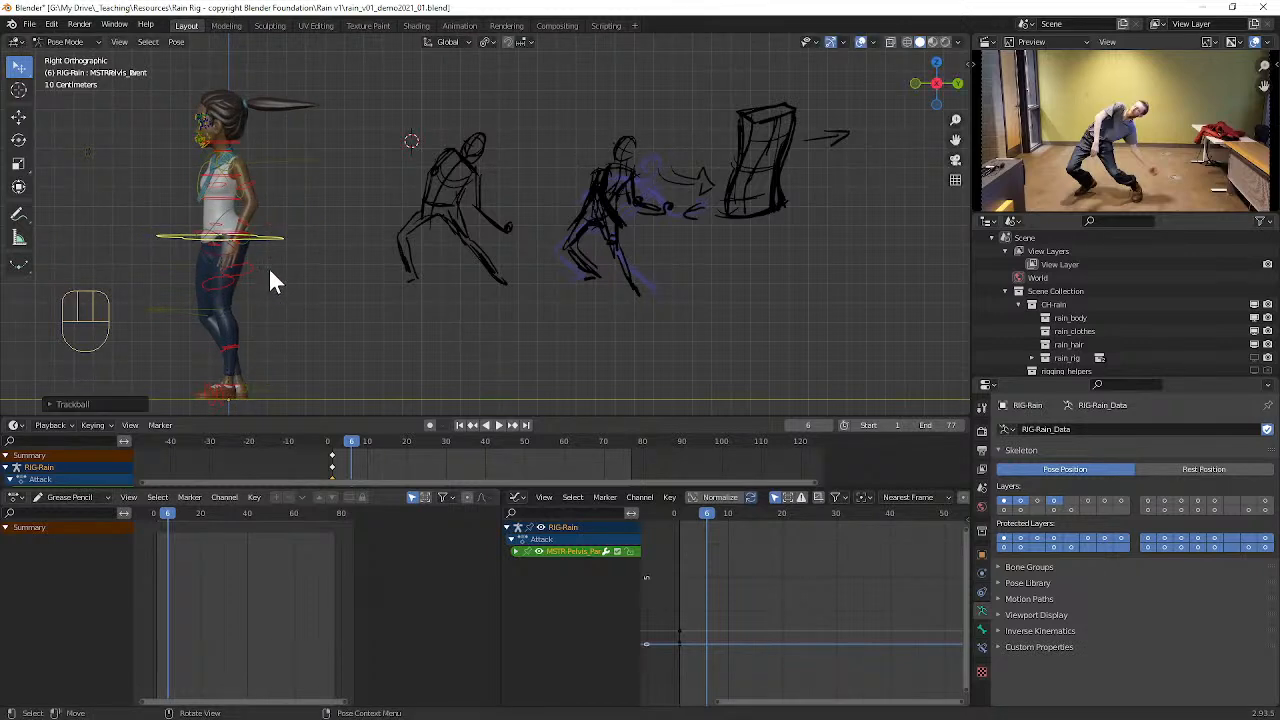
{"action": "key", "text": "g"}
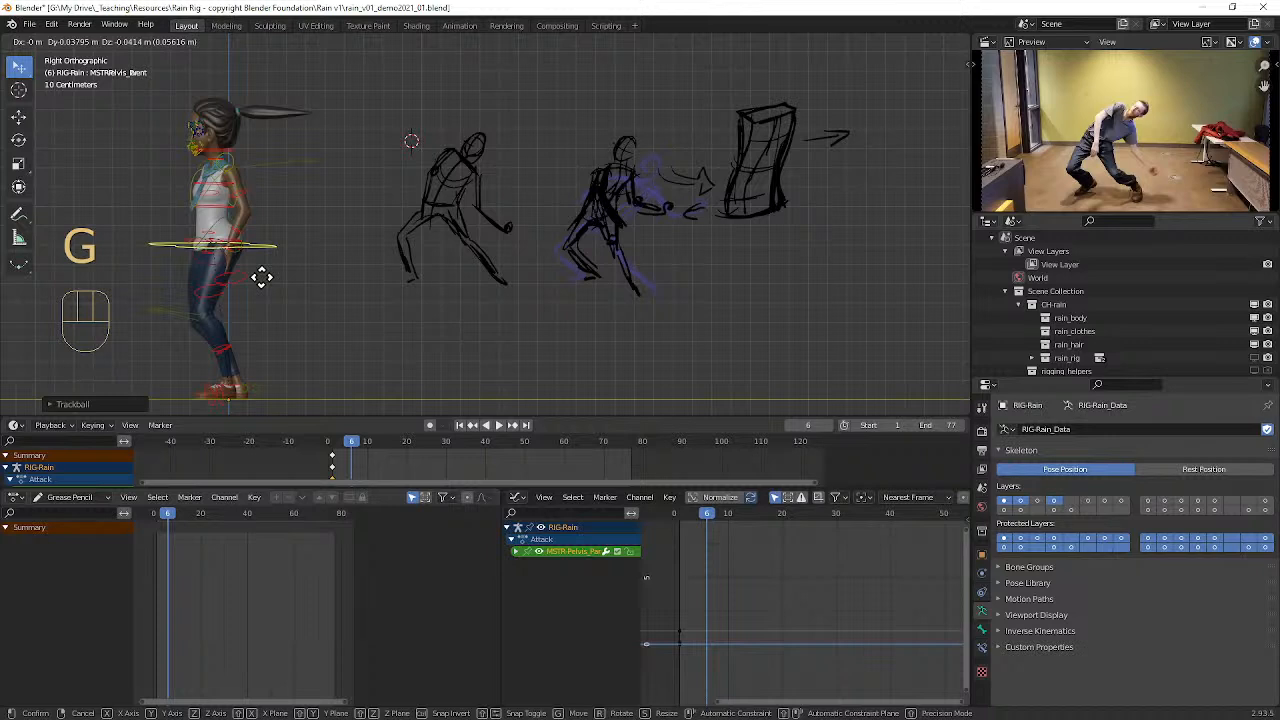
{"action": "left_click", "coordinate": [260, 278]}
Step: At frame 3, shift Rain's pelvis control slightly down and forward, twist it freely, and keyframe all of the rig's controls
{"action": "left_click_drag", "start_coordinate": [709, 519], "coordinate": [691, 522]}
{"action": "key", "text": "g"}
{"action": "left_click", "coordinate": [335, 255]}
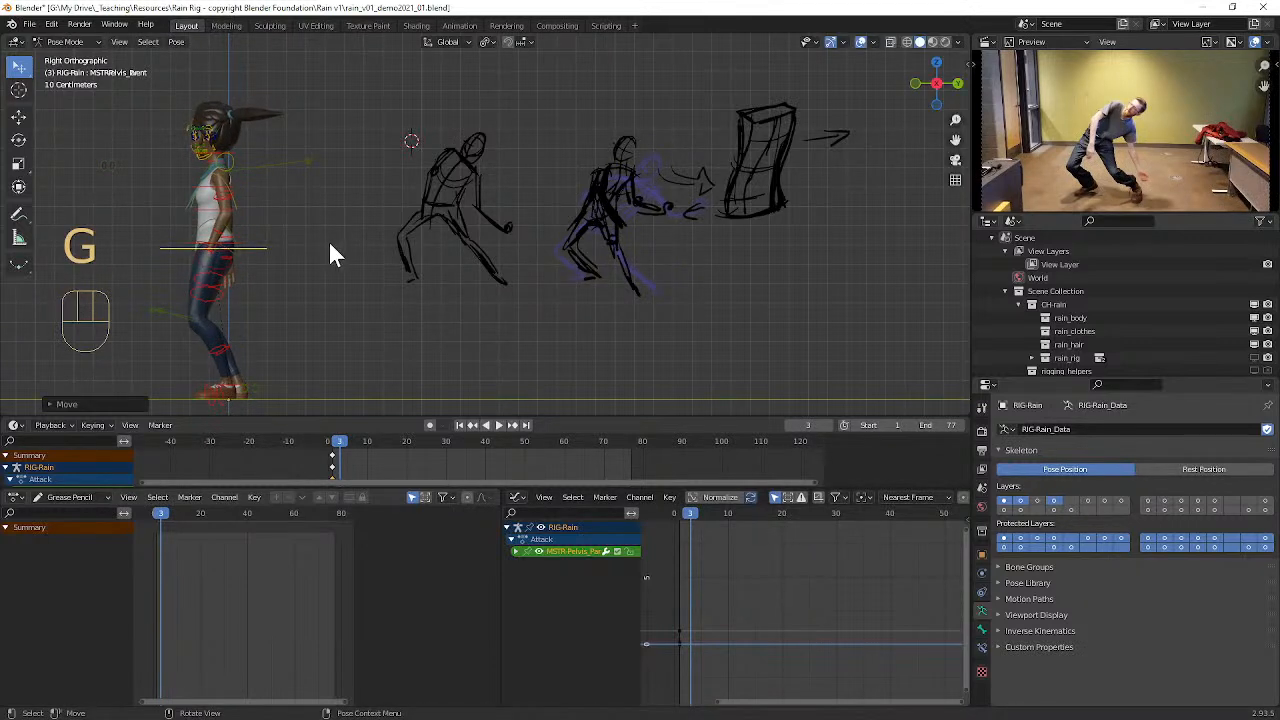
{"action": "key", "text": "r"}
{"action": "key", "text": "r"}
{"action": "left_click", "coordinate": [297, 253]}
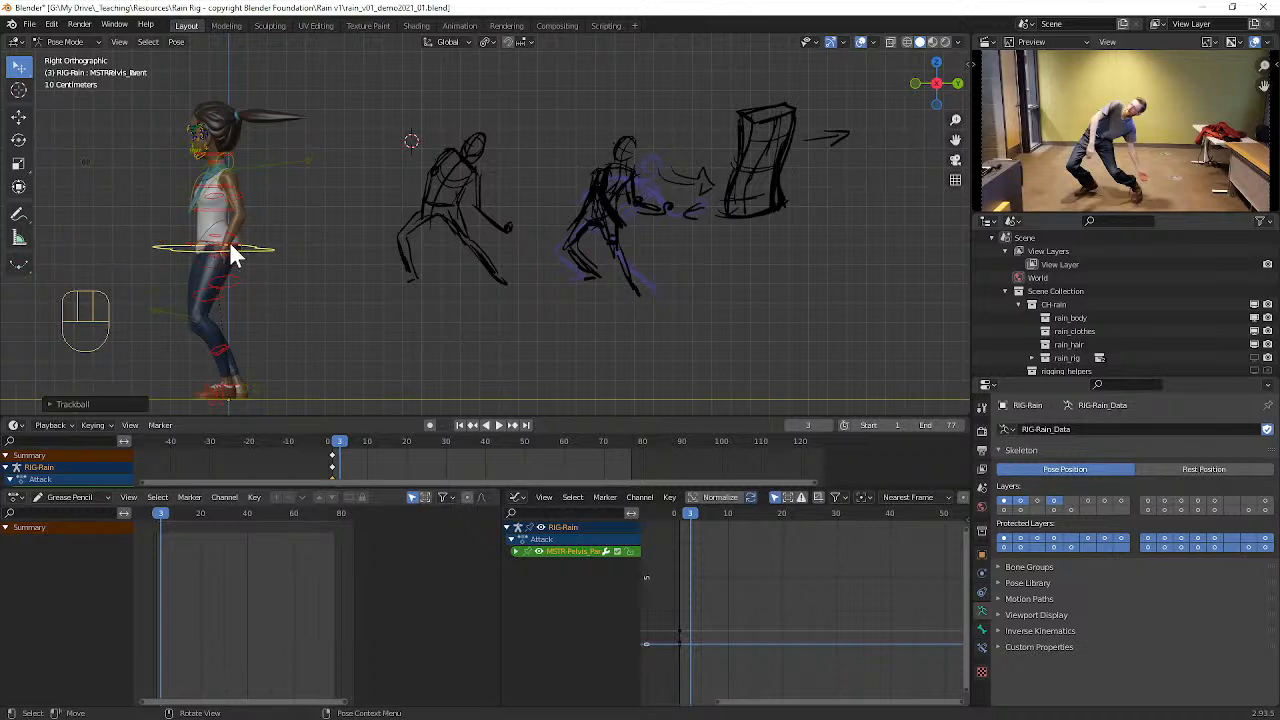
{"action": "key", "text": "a"}
{"action": "key", "text": "i"}
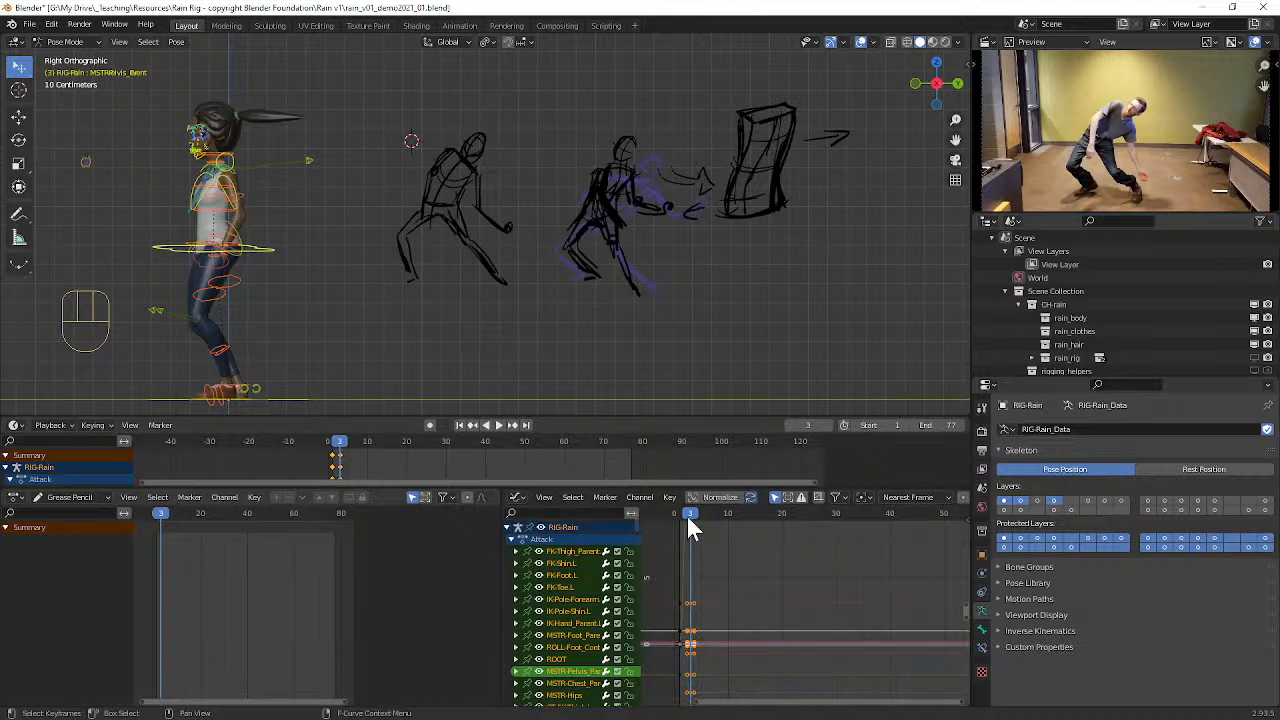
Step: Advance to frame 9, select Rain's left foot master control, and restore the right orthographic view
{"action": "key", "text": "Right"}
{"action": "key", "text": "Right"}
{"action": "key", "text": "Right"}
{"action": "key", "text": "Right"}
{"action": "key", "text": "Right"}
{"action": "key", "text": "Right"}
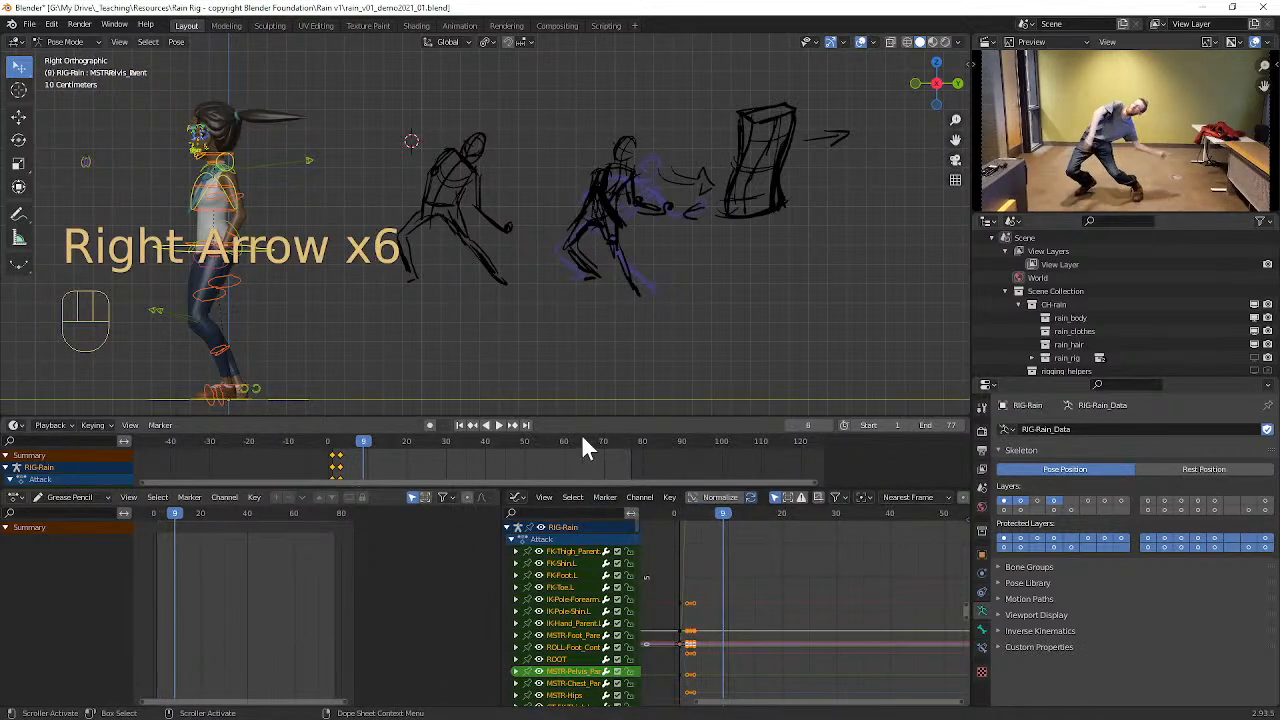
{"action": "middle_click_drag", "start_coordinate": [237, 370], "coordinate": [323, 392]}
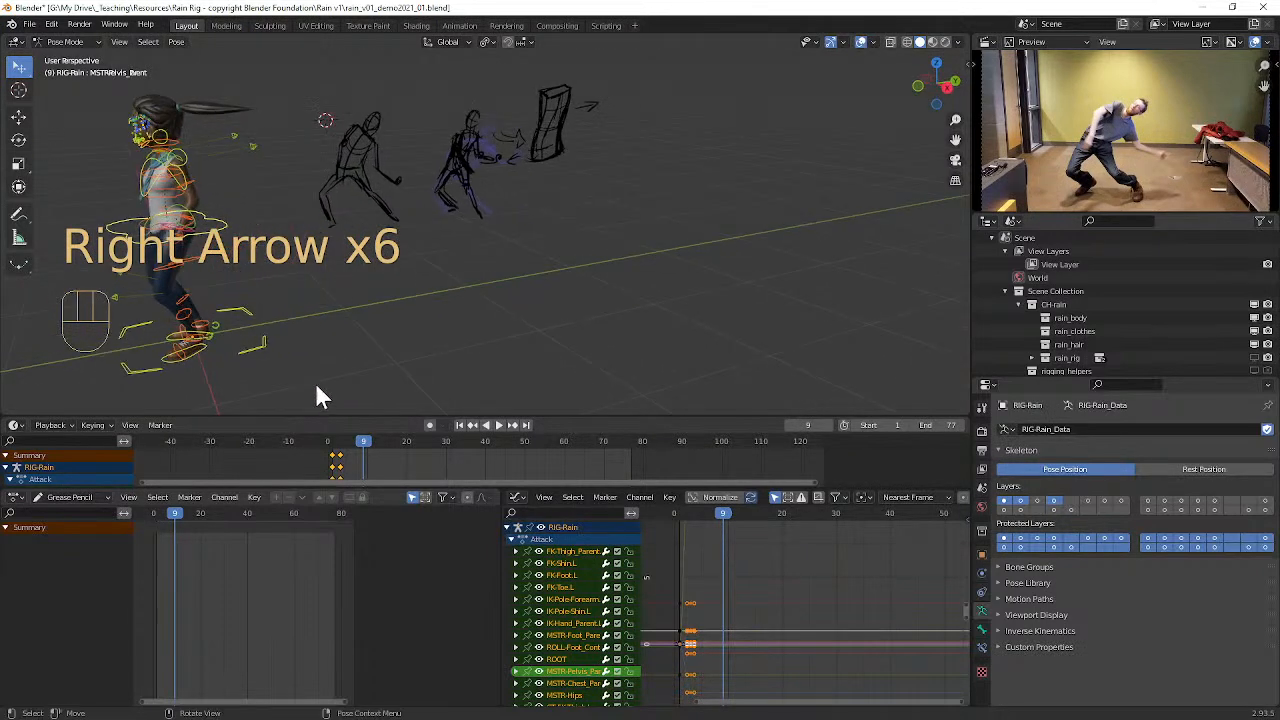
{"action": "left_click", "coordinate": [192, 354]}
{"action": "middle_click_drag", "start_coordinate": [223, 366], "coordinate": [231, 331]}
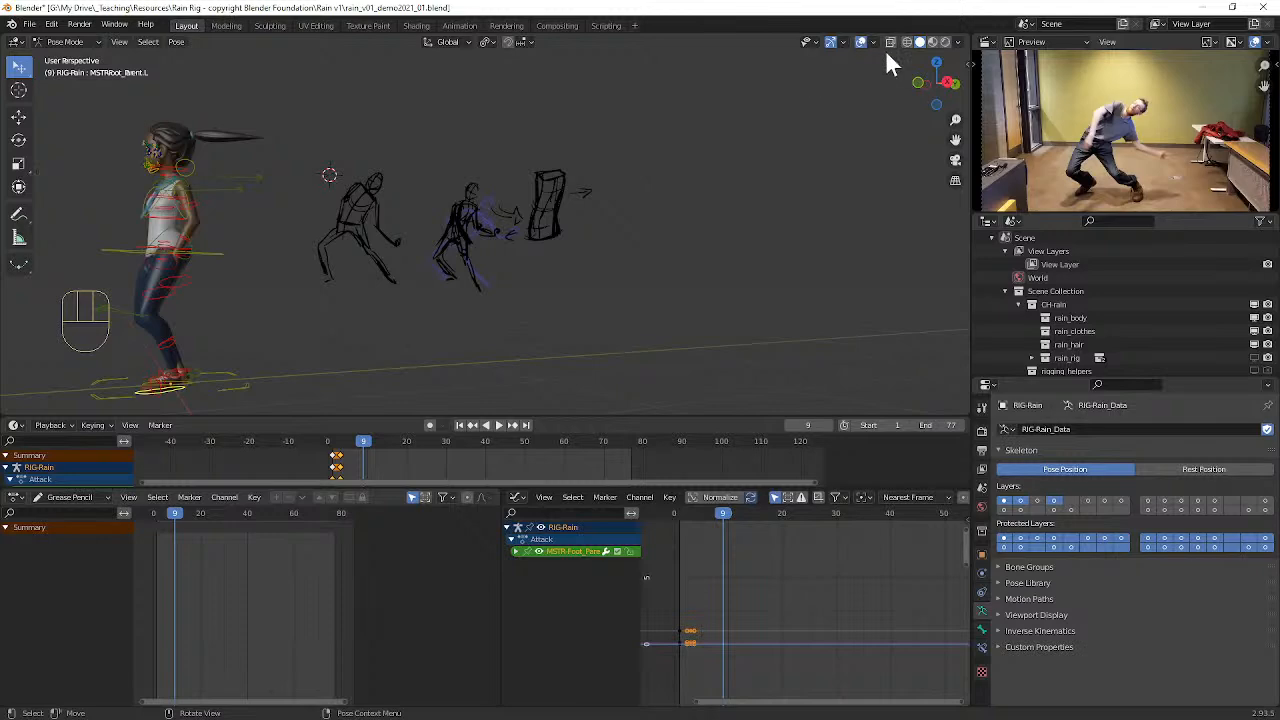
{"action": "key", "text": "KP_3"}
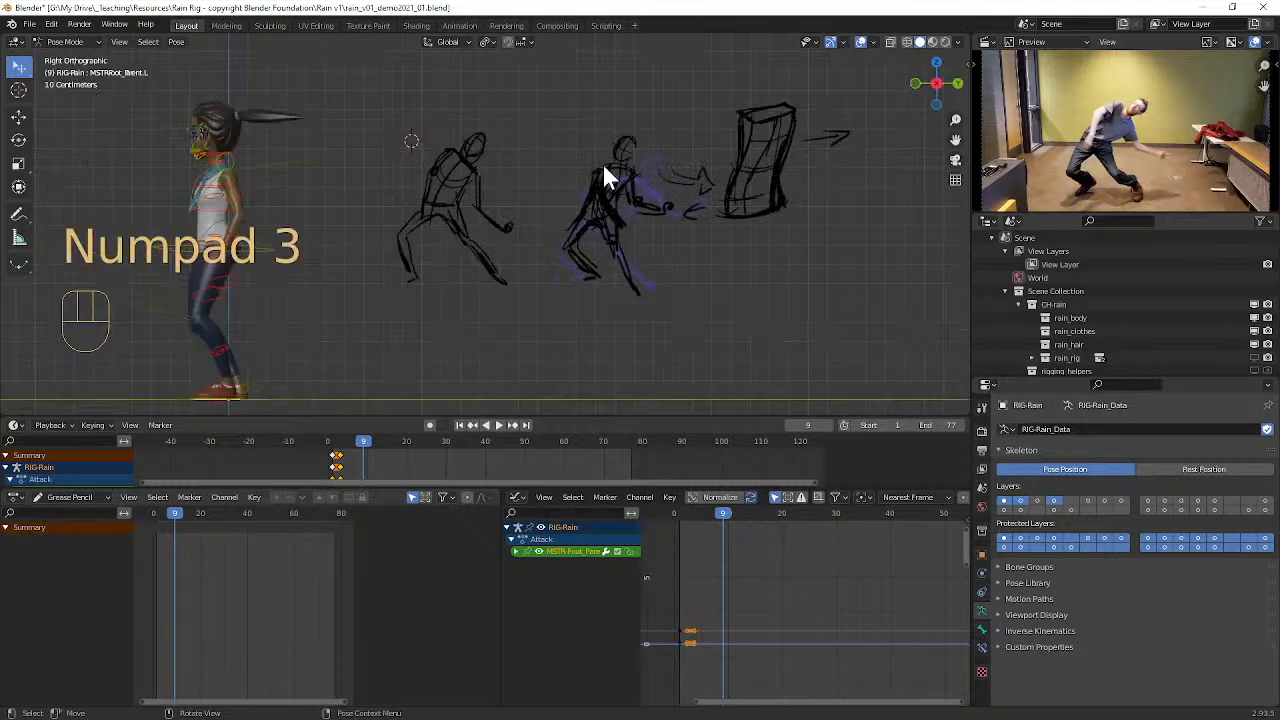
Step: Split the 3D viewport into two side-by-side views and frame Rain's legs and feet in perspective in the second one
{"action": "left_click_drag", "start_coordinate": [967, 36], "coordinate": [506, 68]}
{"action": "middle_click_drag", "start_coordinate": [592, 140], "coordinate": [700, 175]}
{"action": "middle_click_drag", "start_coordinate": [129, 227], "coordinate": [169, 239], "text": "alt+shift"}
{"action": "middle_click_drag", "start_coordinate": [649, 228], "coordinate": [716, 212], "text": "alt"}
{"action": "scroll", "coordinate": [718, 213], "scroll_direction": "up", "scroll_amount": 3}
{"action": "middle_click_drag", "start_coordinate": [687, 270], "coordinate": [784, 282], "text": "alt+shift"}
{"action": "scroll", "coordinate": [743, 201], "scroll_direction": "up", "scroll_amount": 3}
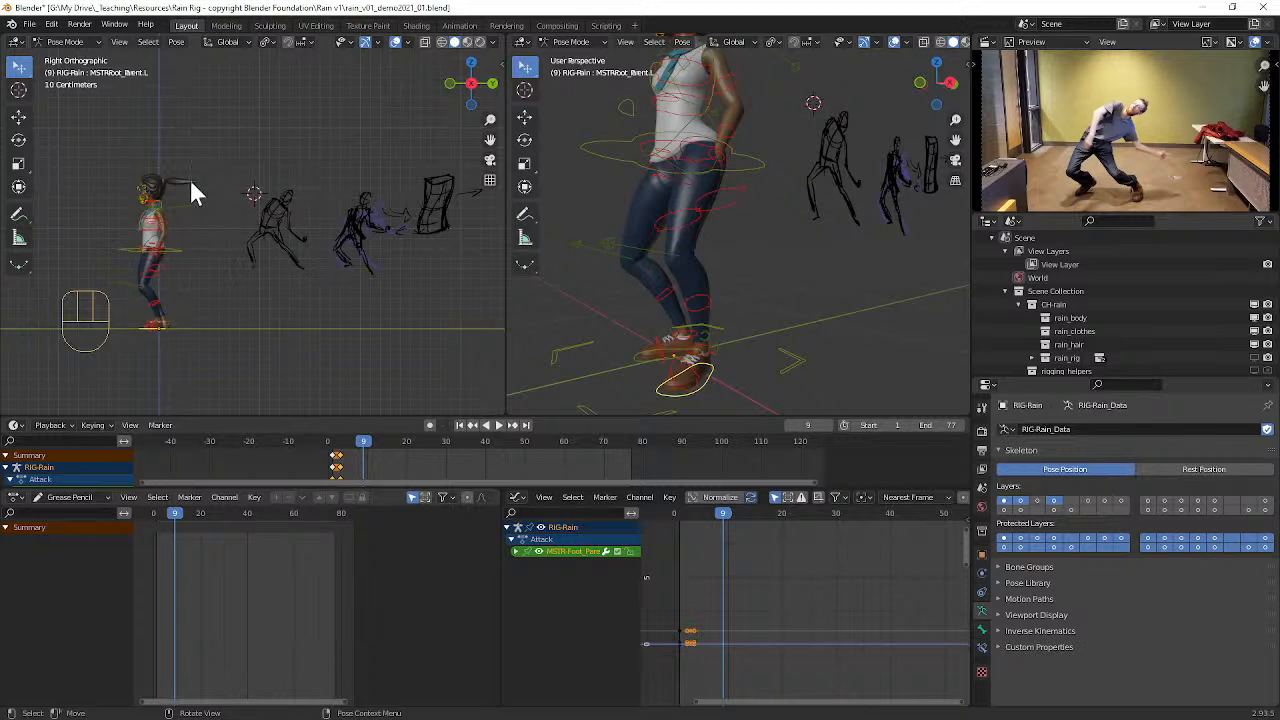
Step: Hide the overlays in the first 3D viewport to get a clean preview of Rain
{"action": "middle_click_drag", "start_coordinate": [338, 172], "coordinate": [330, 200]}
{"action": "left_click", "coordinate": [396, 42]}
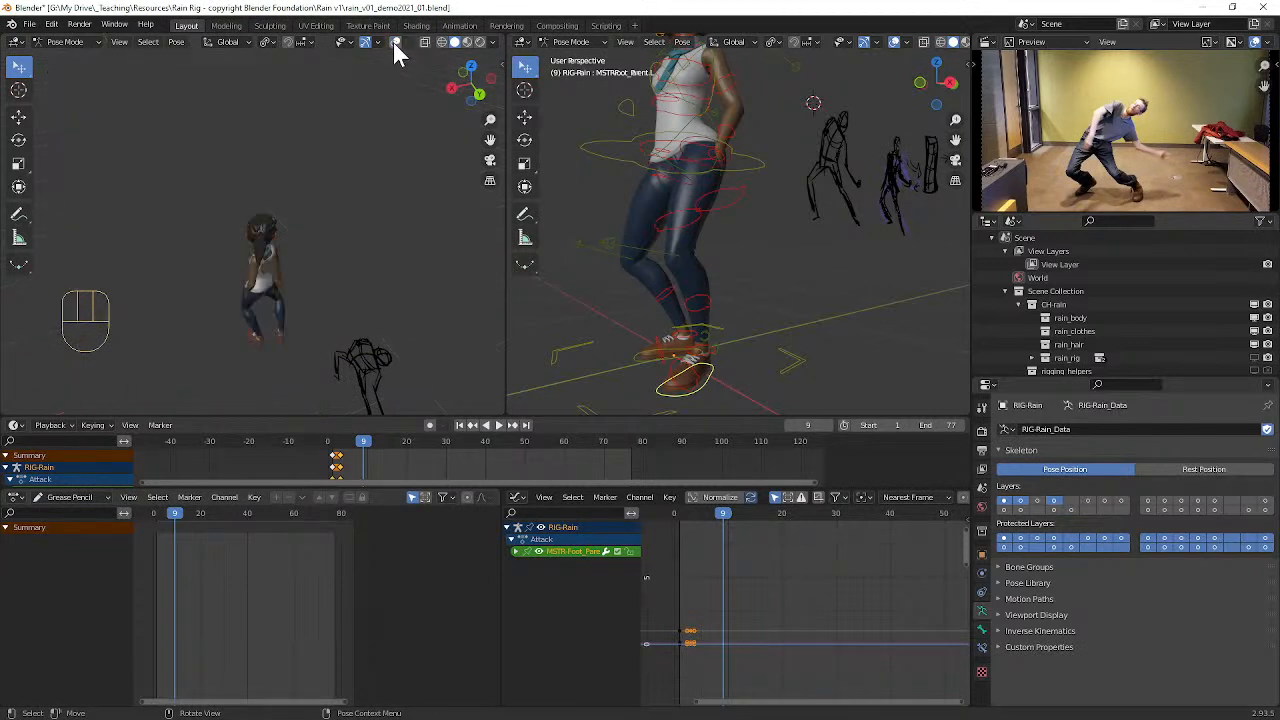
{"action": "mouse_move", "coordinate": [328, 289]}
{"action": "middle_mouse_down"}
{"action": "mouse_move", "coordinate": [360, 277]}
{"action": "mouse_move", "coordinate": [345, 274]}
{"action": "middle_mouse_up"}
{"action": "scroll", "coordinate": [728, 256], "scroll_direction": "down", "scroll_amount": 3}
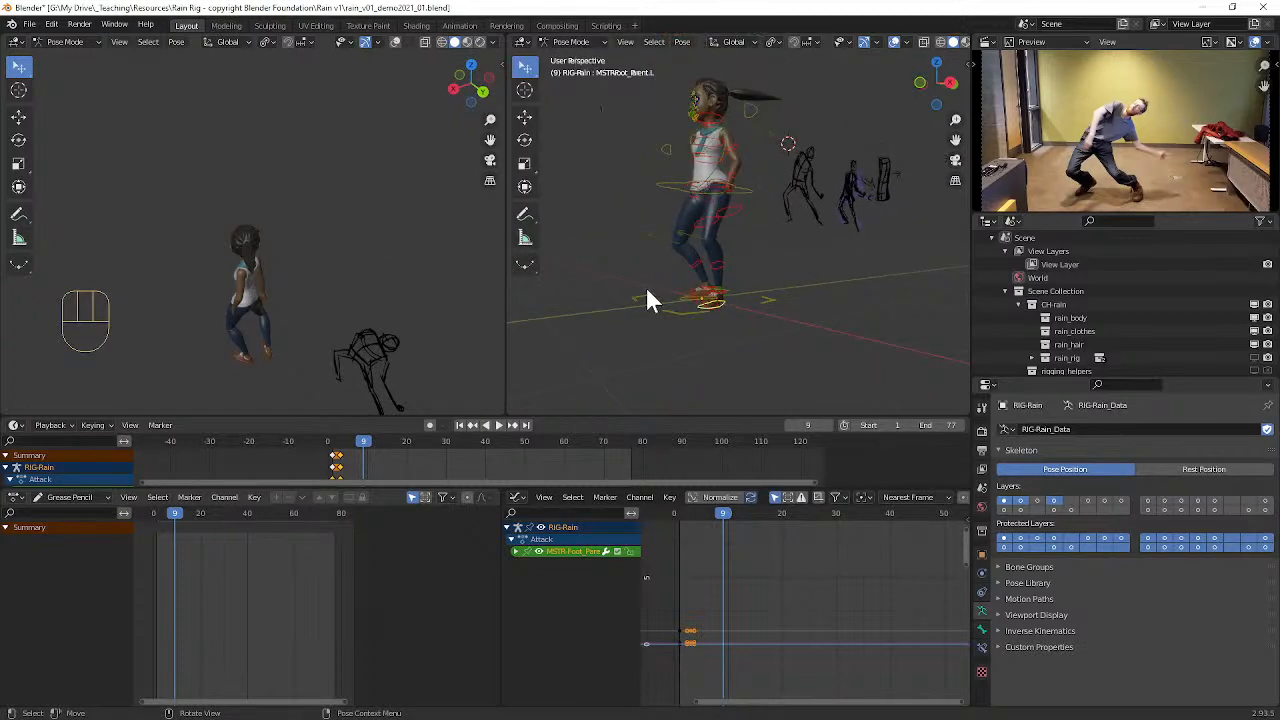
{"action": "middle_click_drag", "start_coordinate": [762, 205], "coordinate": [735, 212]}
{"action": "scroll", "coordinate": [759, 250], "scroll_direction": "up", "scroll_amount": 2}
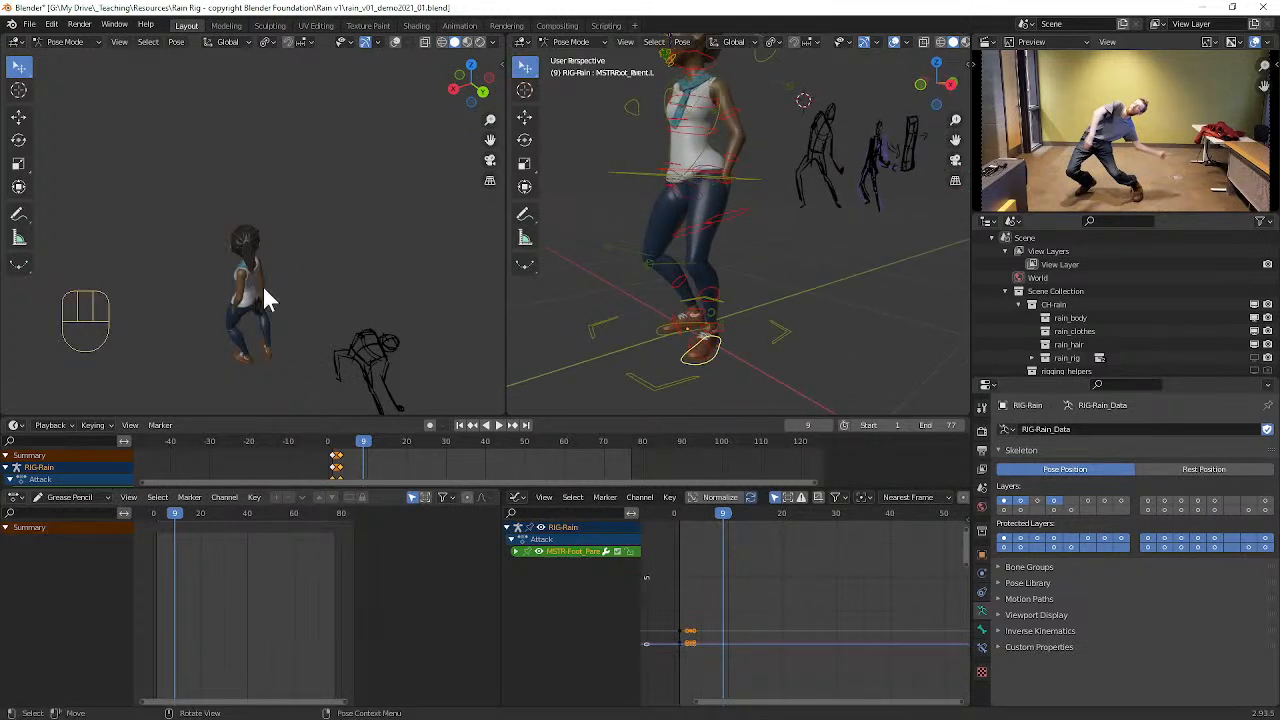
Step: Move Rain's left foot control back and up with global X locked, and tilt it about 34° around global X
{"action": "middle_click_drag", "start_coordinate": [697, 214], "coordinate": [727, 325]}
{"action": "key", "text": "g"}
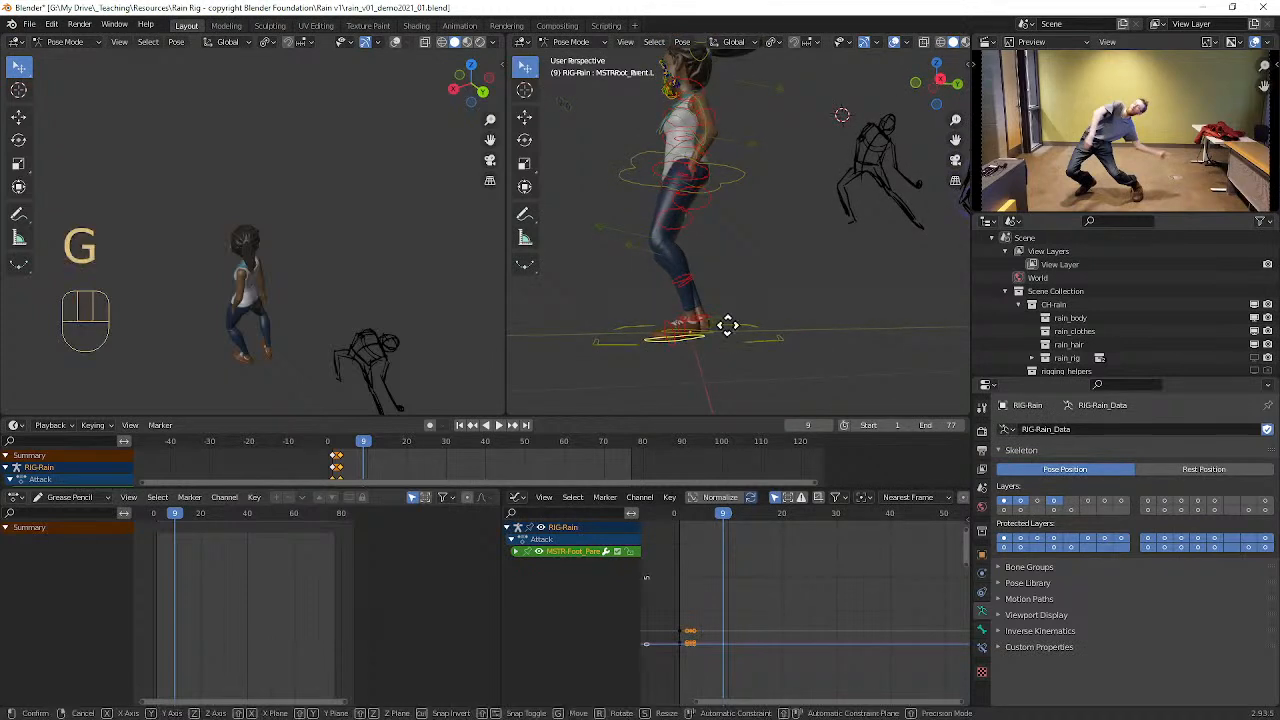
{"action": "key", "text": "shift+x"}
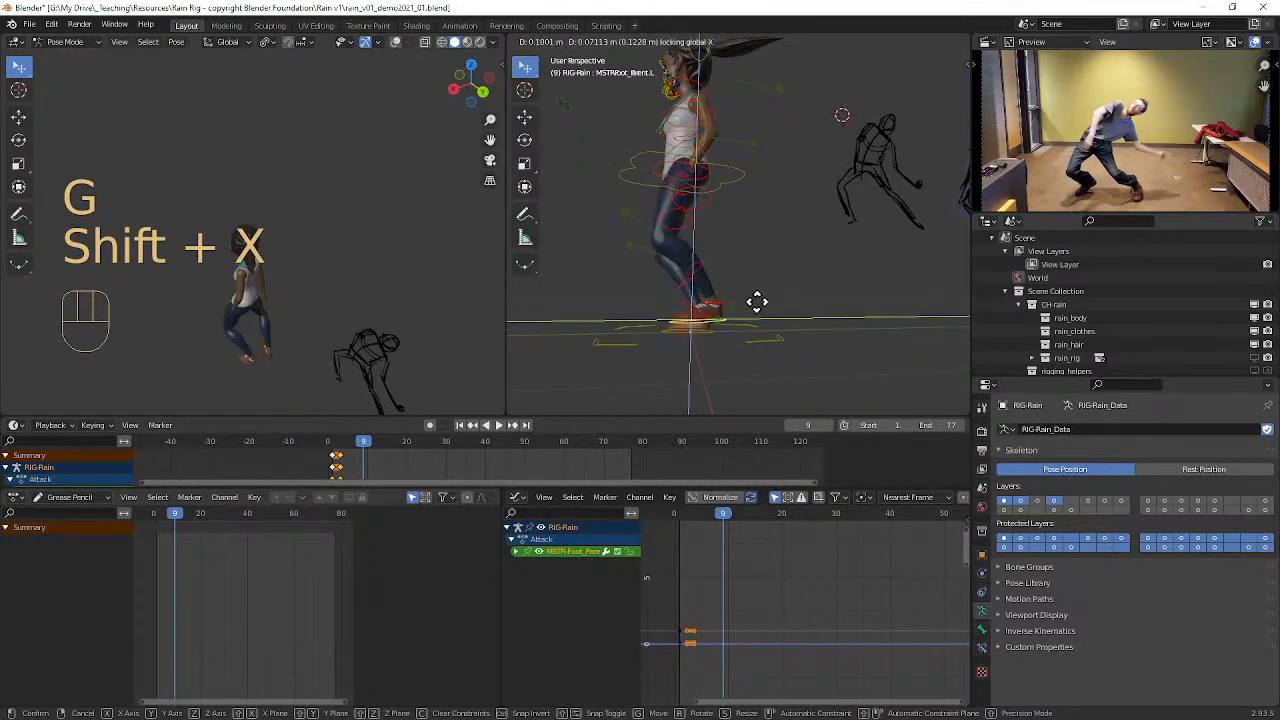
{"action": "key", "text": "r"}
{"action": "key", "text": "x"}
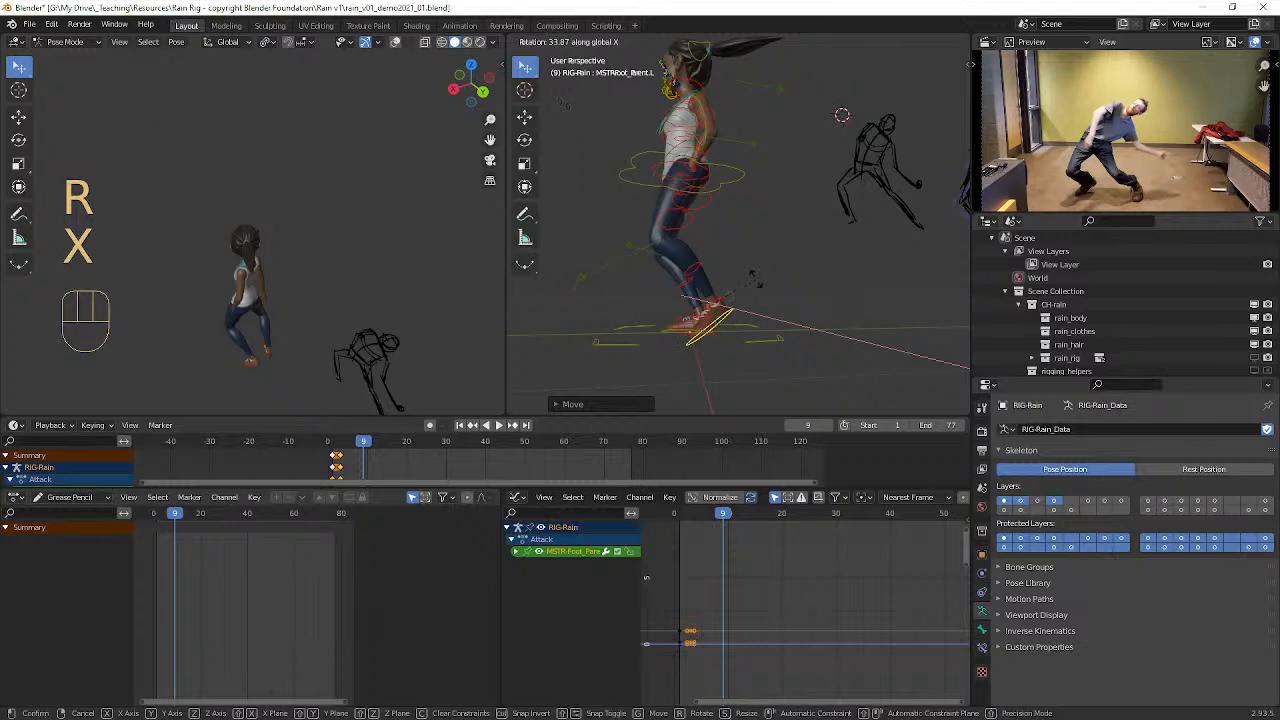
{"action": "left_click", "coordinate": [711, 288]}
Step: Select Rain's pelvis control and shift it slightly up and backward over the feet
{"action": "middle_click_drag", "start_coordinate": [711, 288], "coordinate": [759, 213]}
{"action": "left_click", "coordinate": [724, 189]}
{"action": "key", "text": "g"}
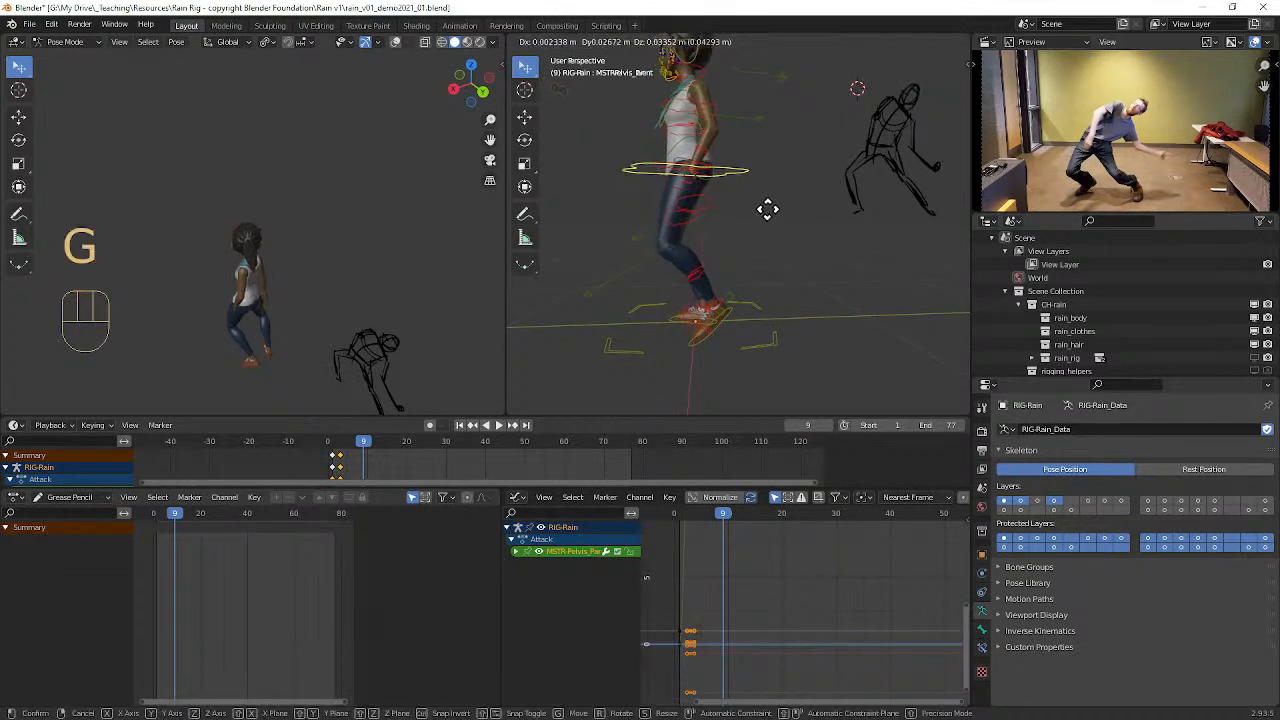
{"action": "left_click", "coordinate": [774, 206]}
{"action": "middle_click_drag", "start_coordinate": [715, 247], "coordinate": [689, 175]}
{"action": "key", "text": "g"}
{"action": "left_click", "coordinate": [826, 240]}
Step: Select Rain's left FK upper arm control and swing the arm backward from the torso
{"action": "left_click", "coordinate": [768, 137]}
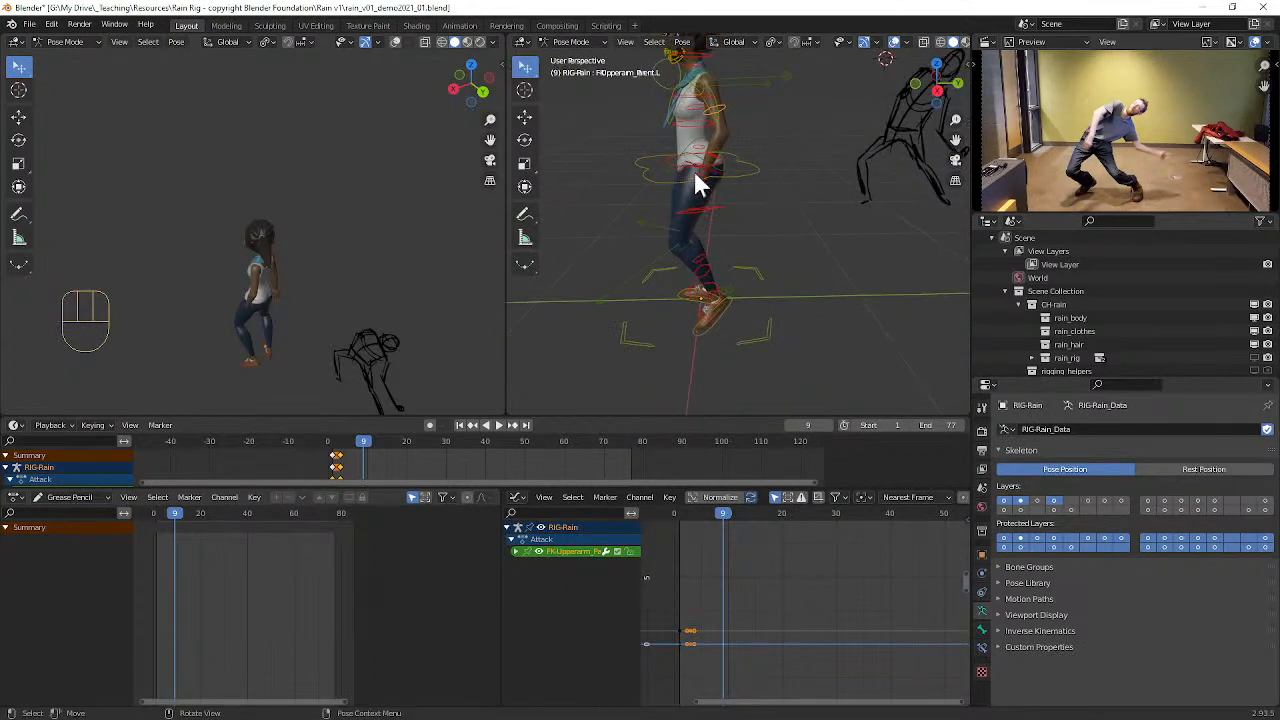
{"action": "key", "text": "r"}
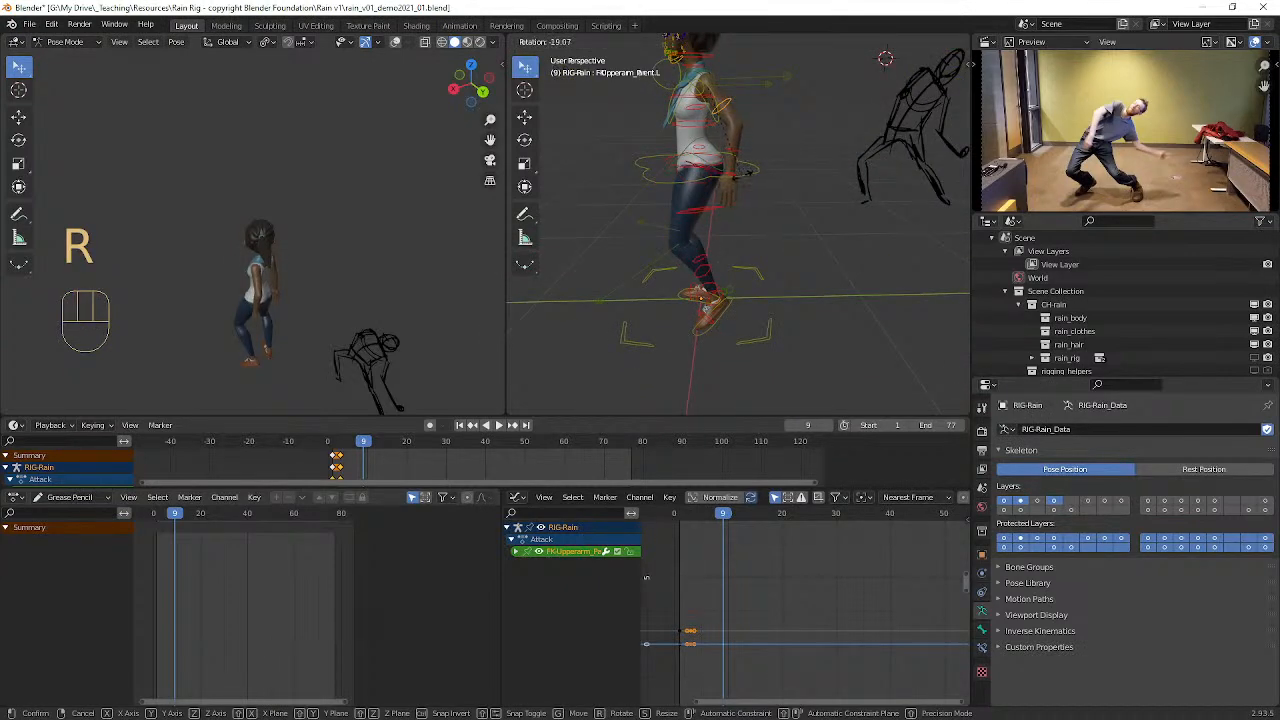
{"action": "left_click", "coordinate": [699, 202]}
{"action": "middle_click_drag", "start_coordinate": [699, 202], "coordinate": [760, 237]}
{"action": "key", "text": "r"}
{"action": "key", "text": "r"}
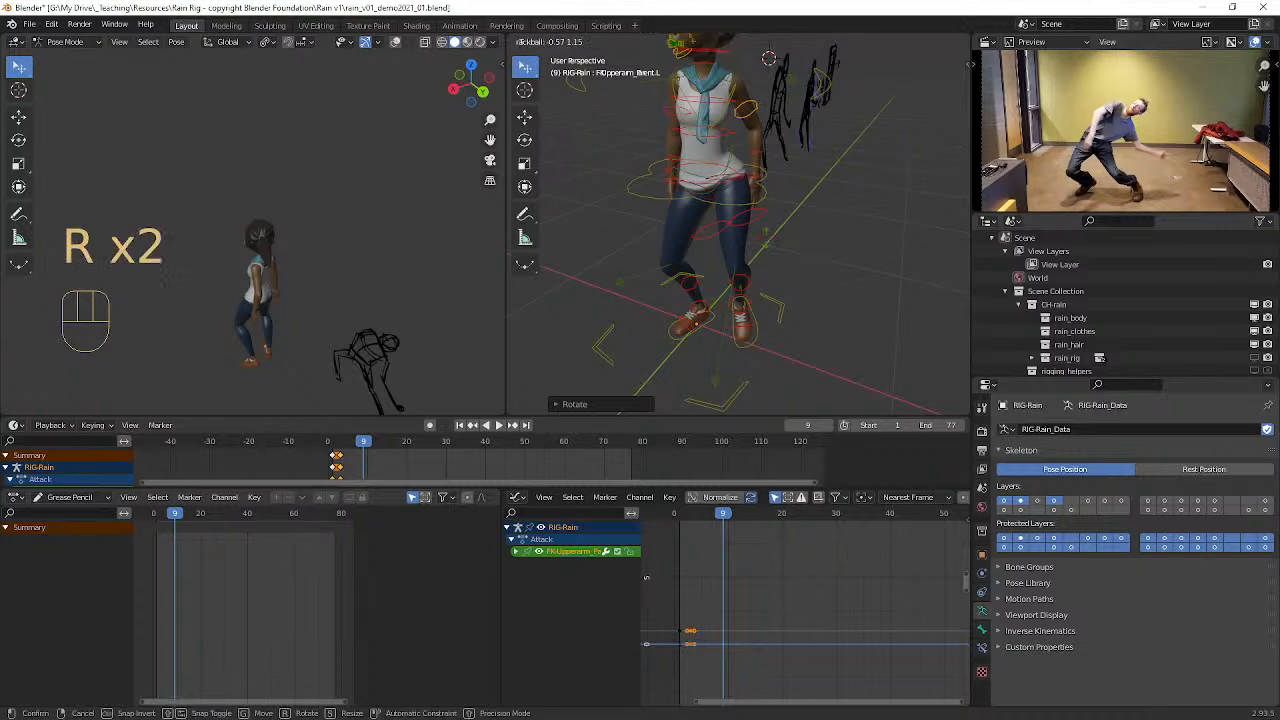
{"action": "key", "text": "r"}
{"action": "key", "text": "z"}
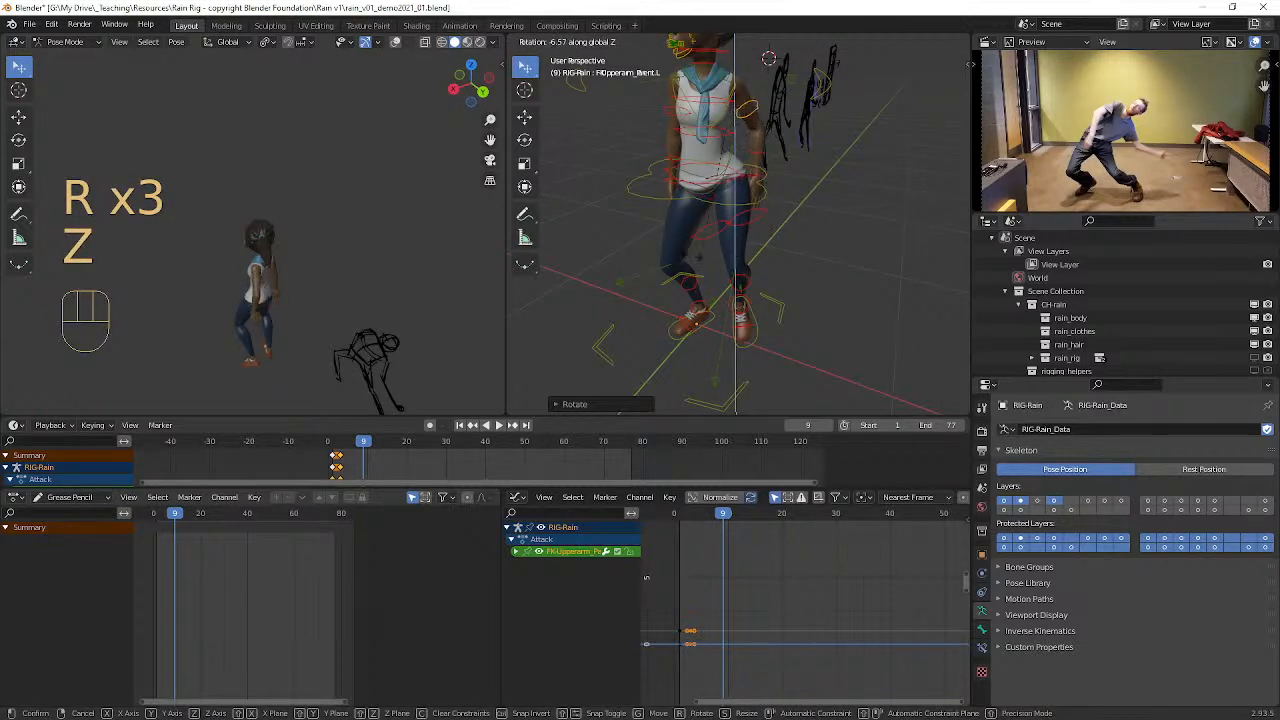
{"action": "right_click", "coordinate": [643, 262]}
Step: Rotate Rain's left upper arm outward so the arm lifts away from her body
{"action": "middle_click_drag", "start_coordinate": [671, 258], "coordinate": [706, 264]}
{"action": "key", "text": "r"}
{"action": "left_click", "coordinate": [775, 236]}
{"action": "middle_click_drag", "start_coordinate": [772, 237], "coordinate": [724, 250]}
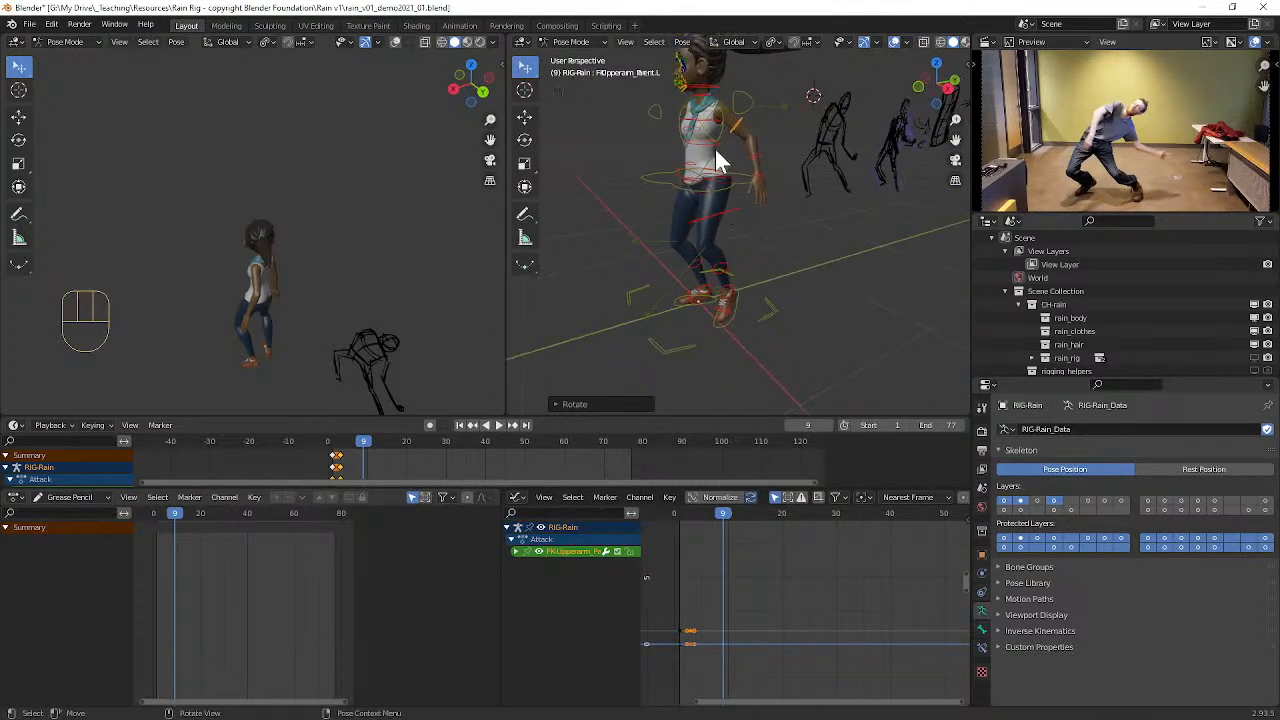
Step: Select all of the rig's controls and keyframe the pose at frame 9
{"action": "left_click", "coordinate": [707, 96]}
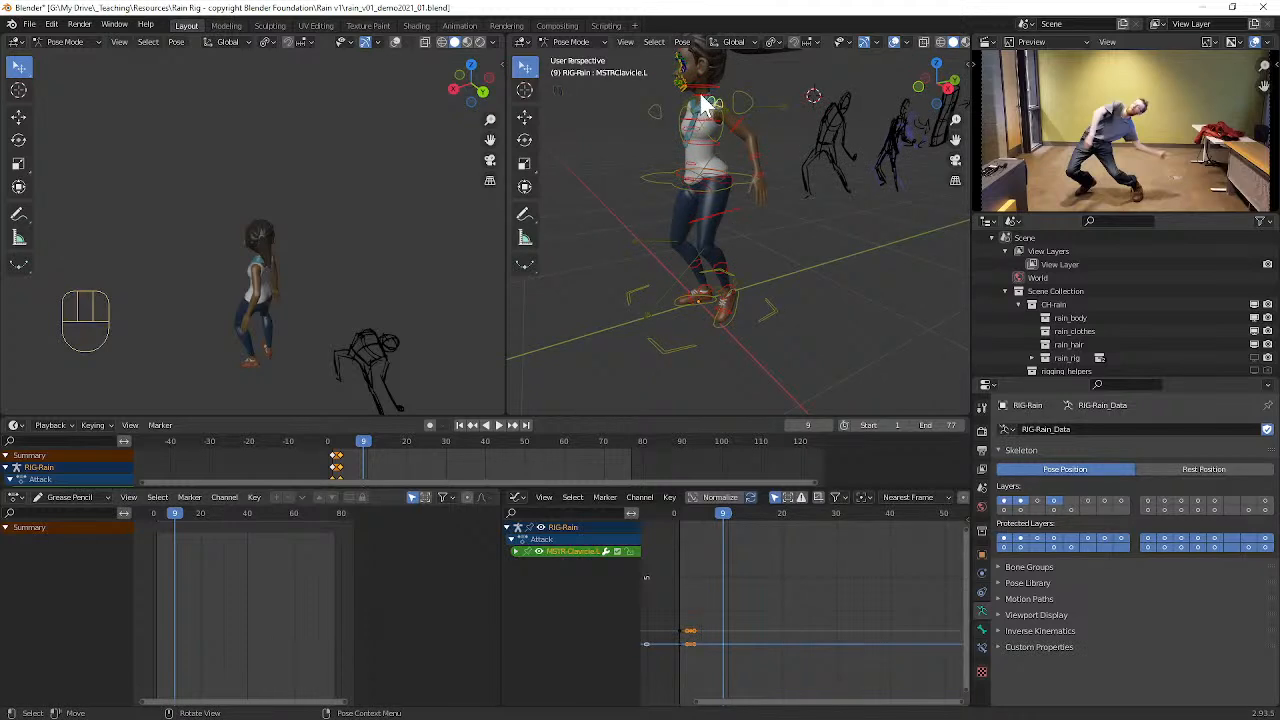
{"action": "key", "text": "a"}
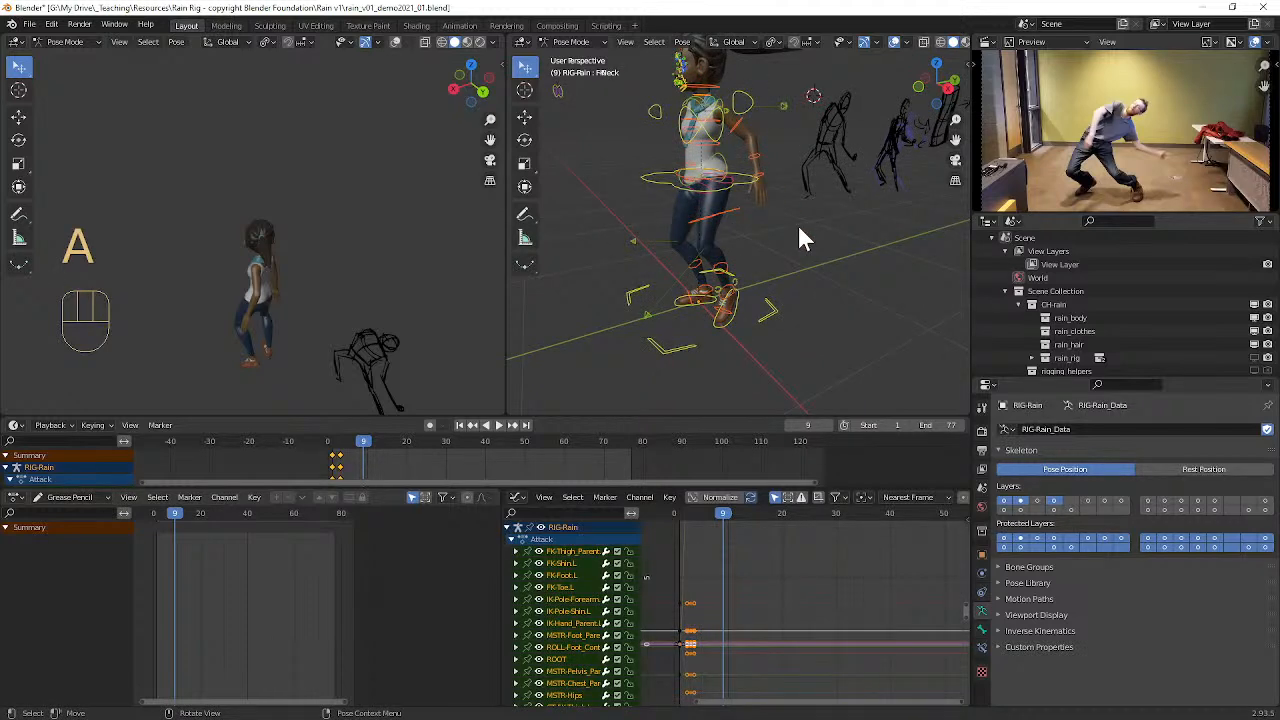
{"action": "key", "text": "i"}
Step: Switch the dope sheet from Grease Pencil mode to the Action Editor
{"action": "mouse_move", "coordinate": [725, 516]}
{"action": "left_mouse_down"}
{"action": "mouse_move", "coordinate": [671, 518]}
{"action": "mouse_move", "coordinate": [751, 519]}
{"action": "mouse_move", "coordinate": [739, 525]}
{"action": "left_mouse_up"}
{"action": "middle_click_drag", "start_coordinate": [825, 278], "coordinate": [770, 254]}
{"action": "mouse_move", "coordinate": [740, 522]}
{"action": "left_mouse_down"}
{"action": "mouse_move", "coordinate": [695, 532]}
{"action": "mouse_move", "coordinate": [724, 530]}
{"action": "left_mouse_up"}
{"action": "middle_click_drag", "start_coordinate": [611, 267], "coordinate": [693, 271], "text": "alt"}
{"action": "middle_click_drag", "start_coordinate": [733, 586], "coordinate": [832, 600], "text": "ctrl+alt"}
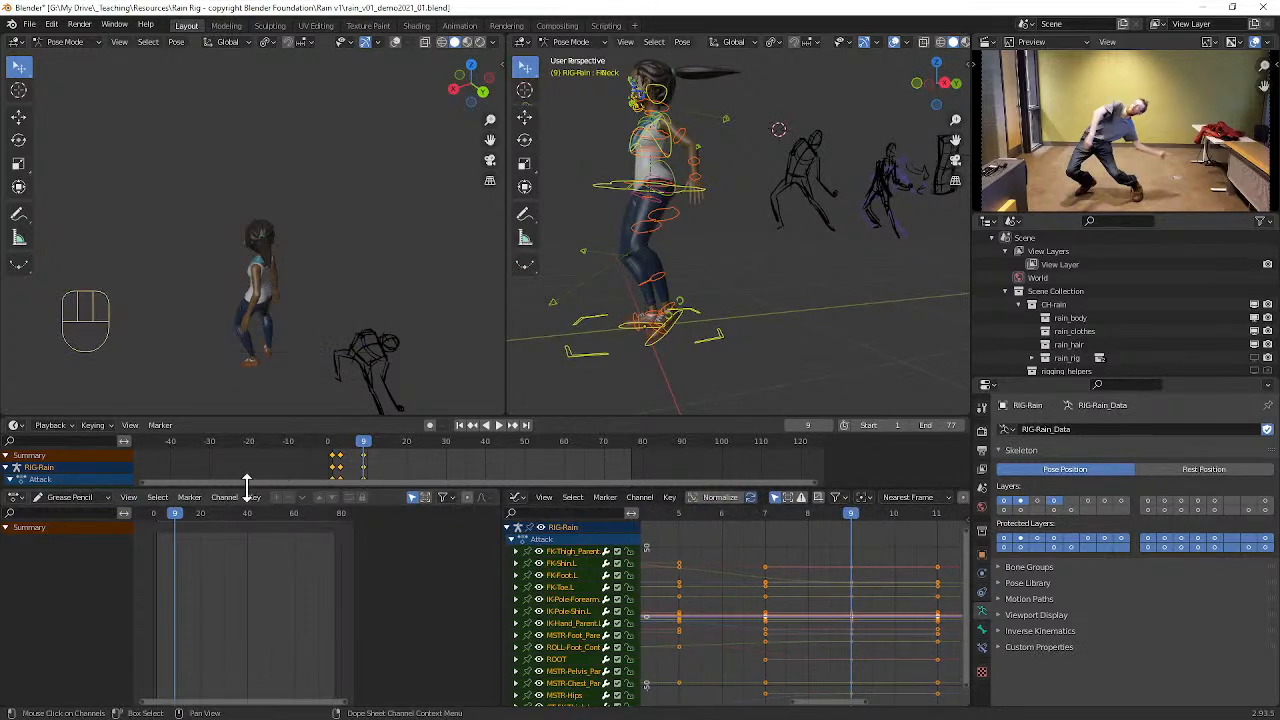
{"action": "left_click", "coordinate": [46, 498]}
{"action": "left_click", "coordinate": [70, 528]}
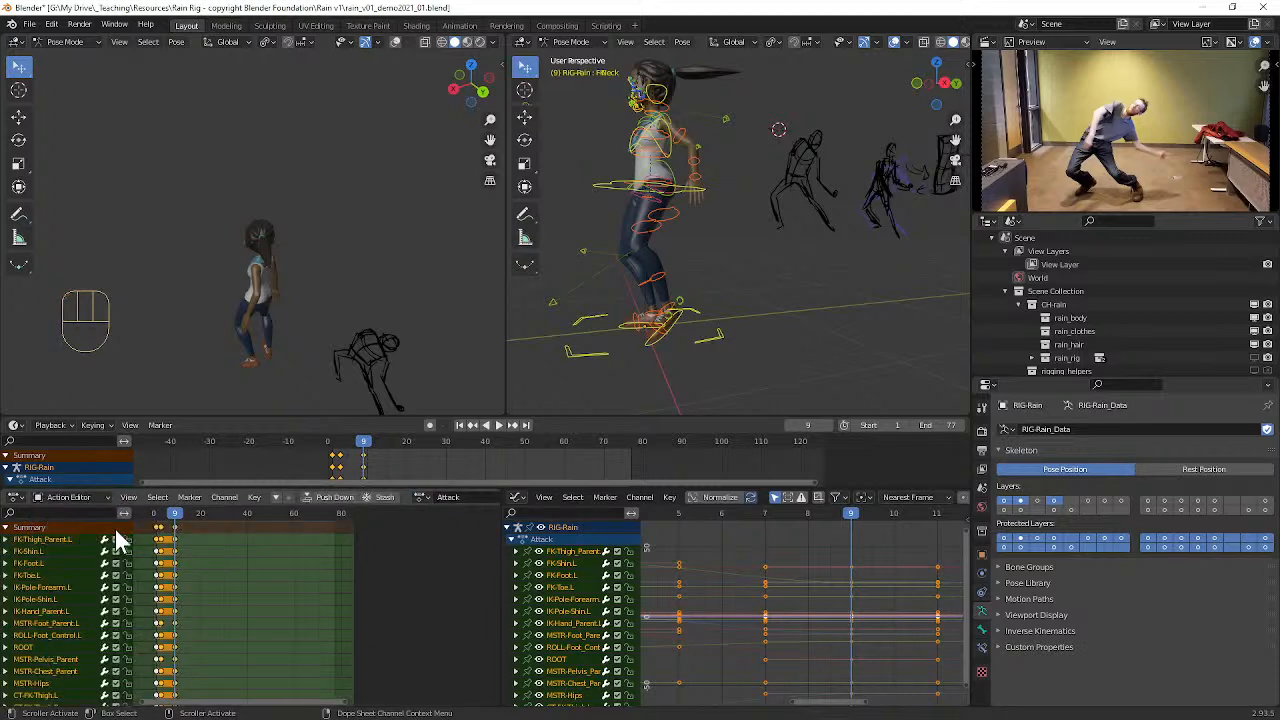
Step: Select the whole column of keyframes at frame 9 and move it 3 frames earlier, to frame 6
{"action": "left_click", "coordinate": [172, 551]}
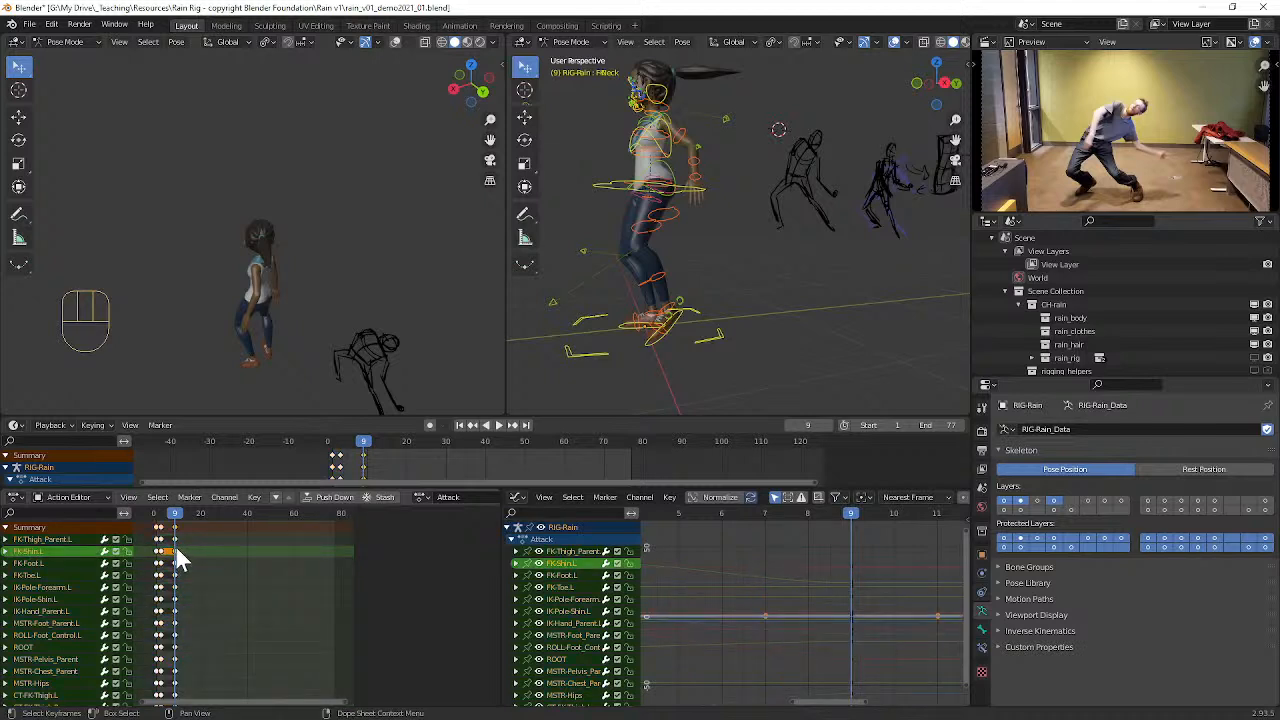
{"action": "key", "text": "k"}
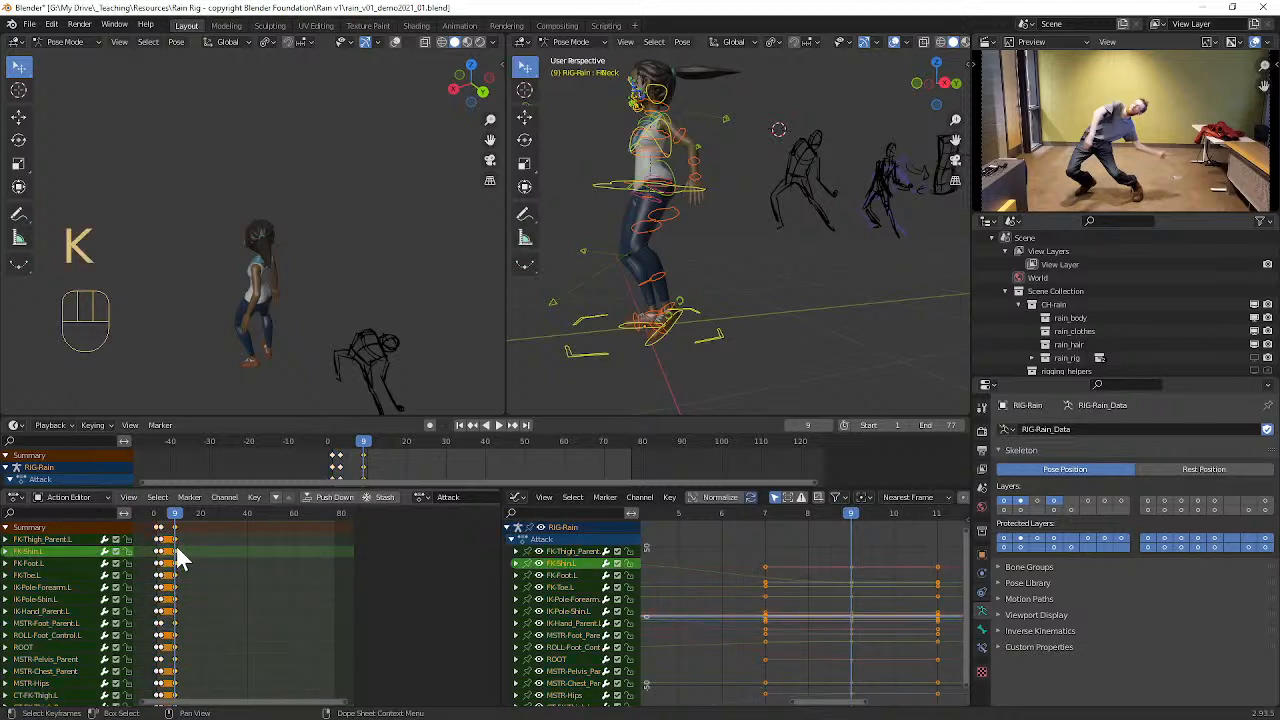
{"action": "key", "text": "g"}
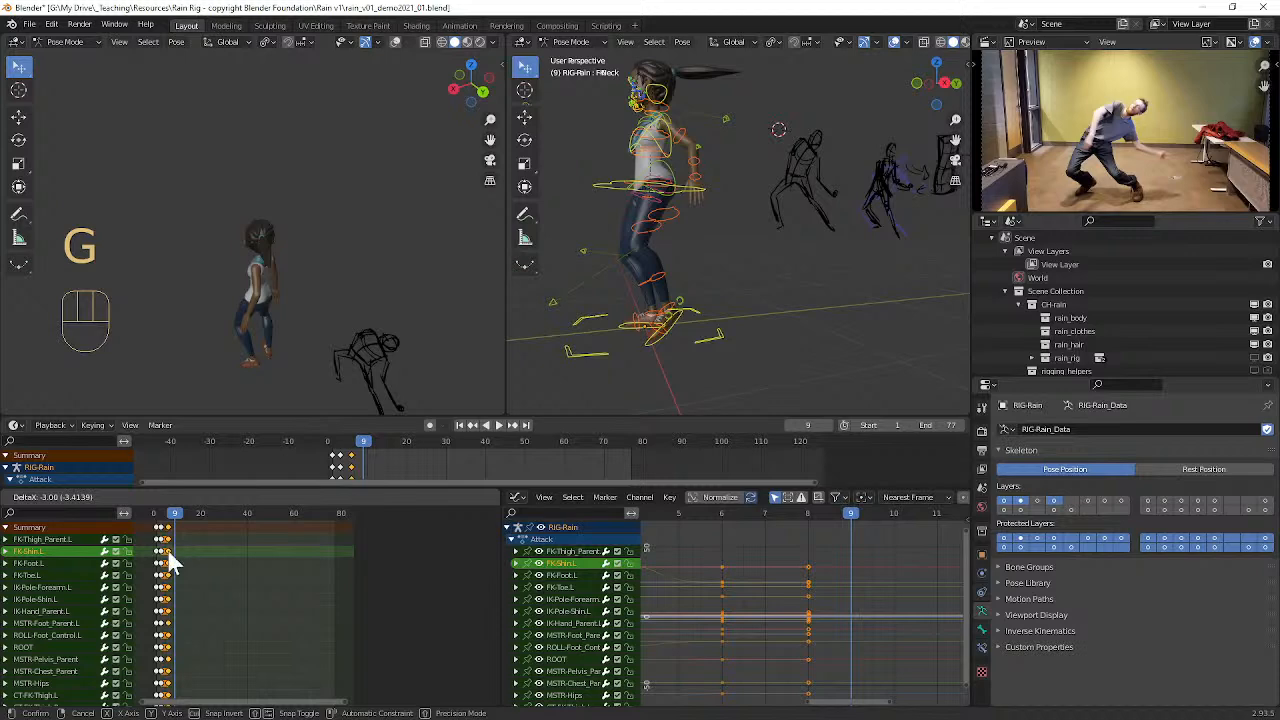
{"action": "left_click", "coordinate": [172, 563]}
Step: Select Rain's FK rib cage control and twist it around its local Y axis toward her left side
{"action": "middle_click_drag", "start_coordinate": [684, 277], "coordinate": [691, 183]}
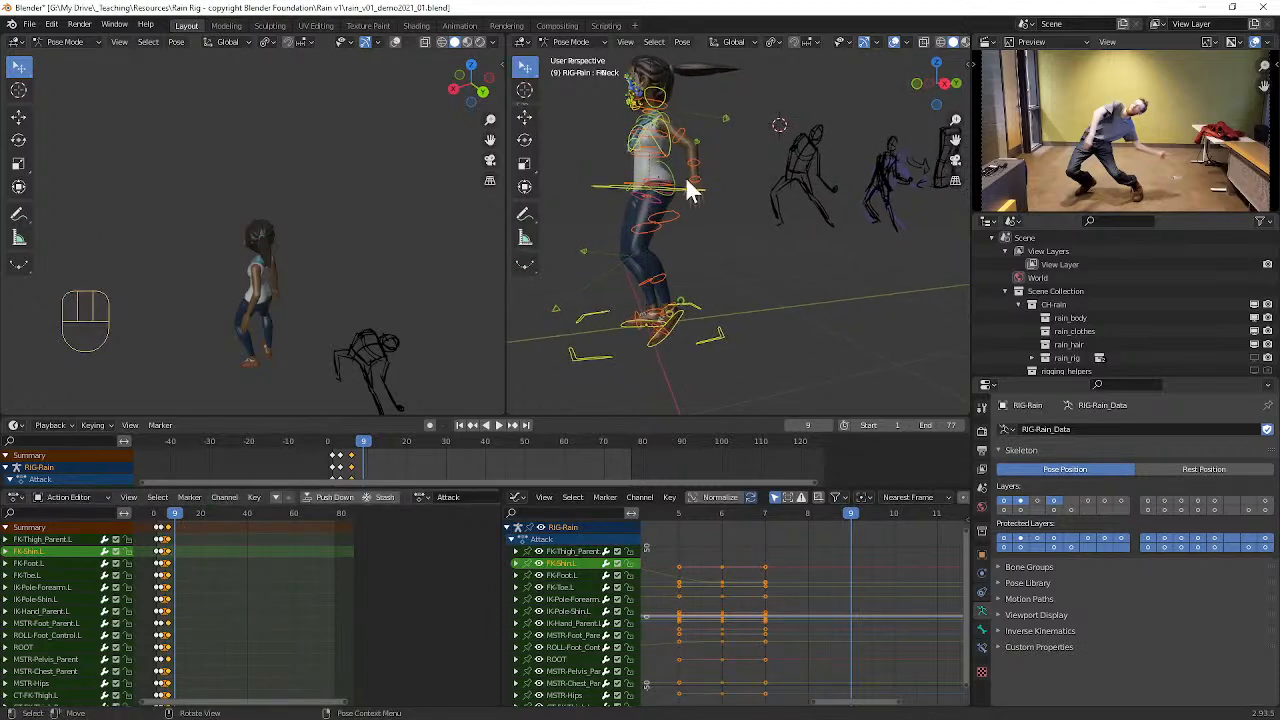
{"action": "mouse_move", "coordinate": [740, 237]}
{"action": "middle_mouse_down"}
{"action": "mouse_move", "coordinate": [871, 194]}
{"action": "mouse_move", "coordinate": [786, 229]}
{"action": "mouse_move", "coordinate": [849, 249]}
{"action": "middle_mouse_up"}
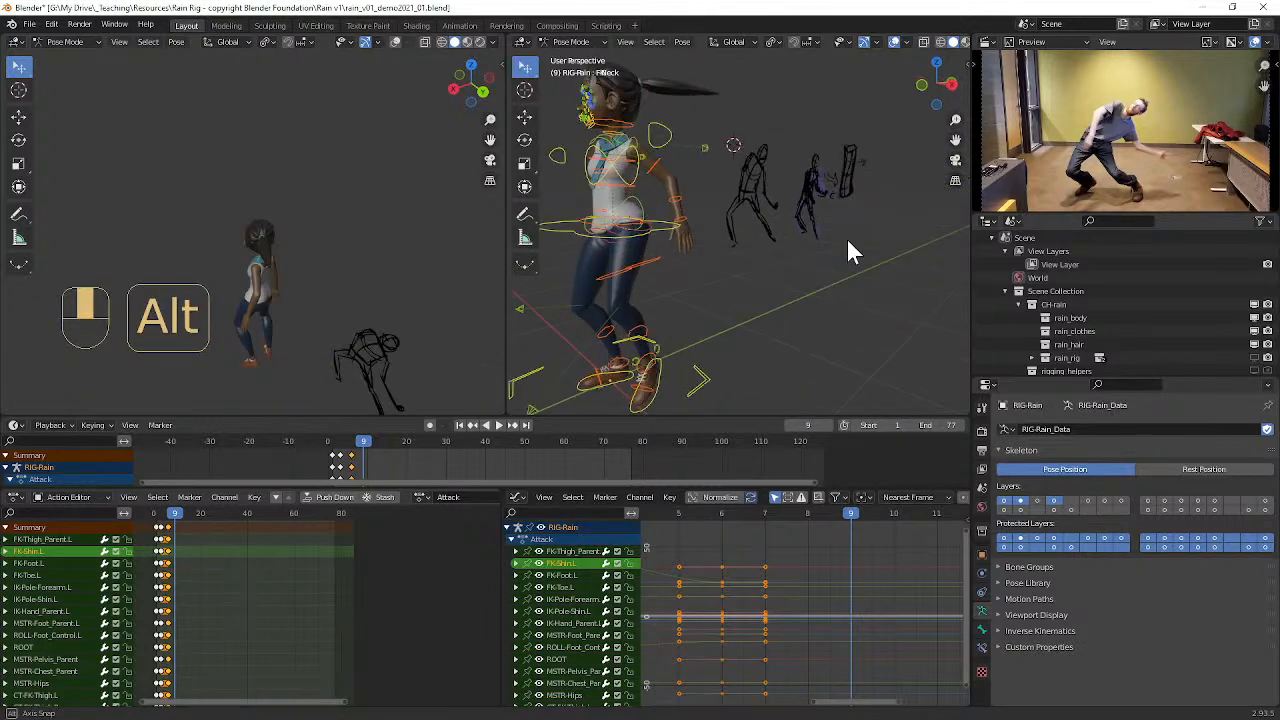
{"action": "left_click", "coordinate": [620, 197]}
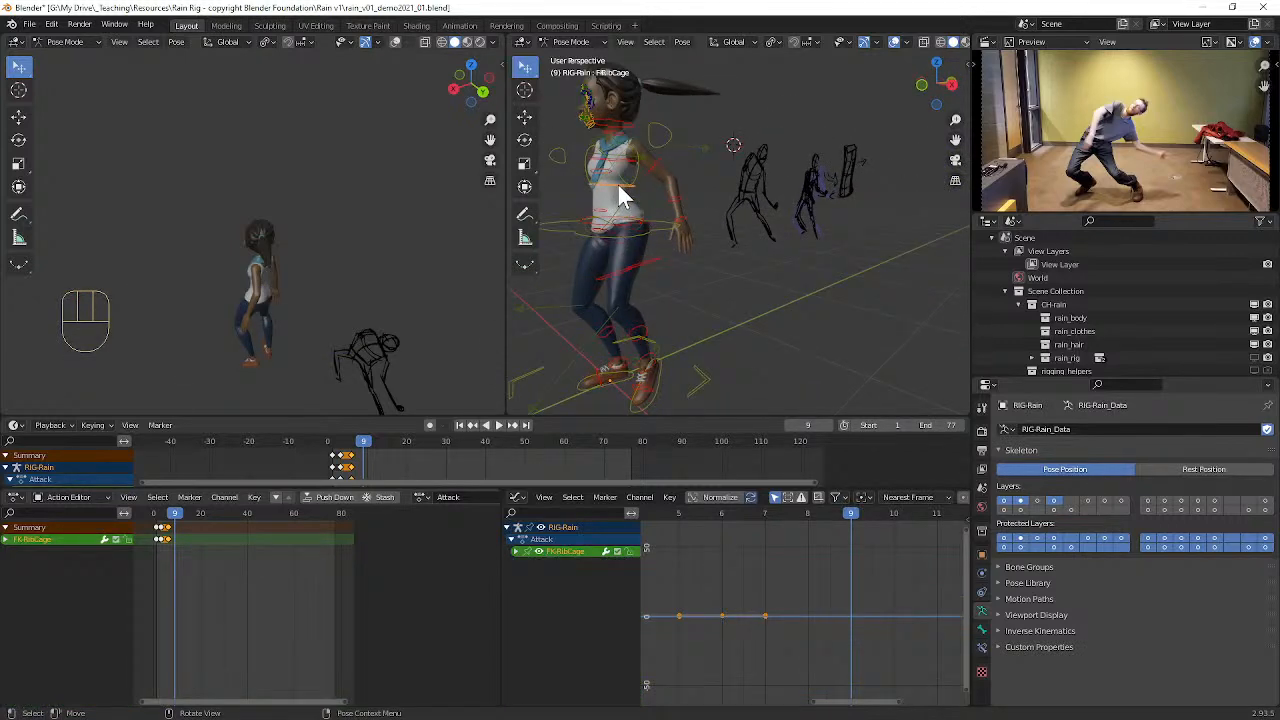
{"action": "key", "text": "r"}
{"action": "key", "text": "y"}
{"action": "key", "text": "y"}
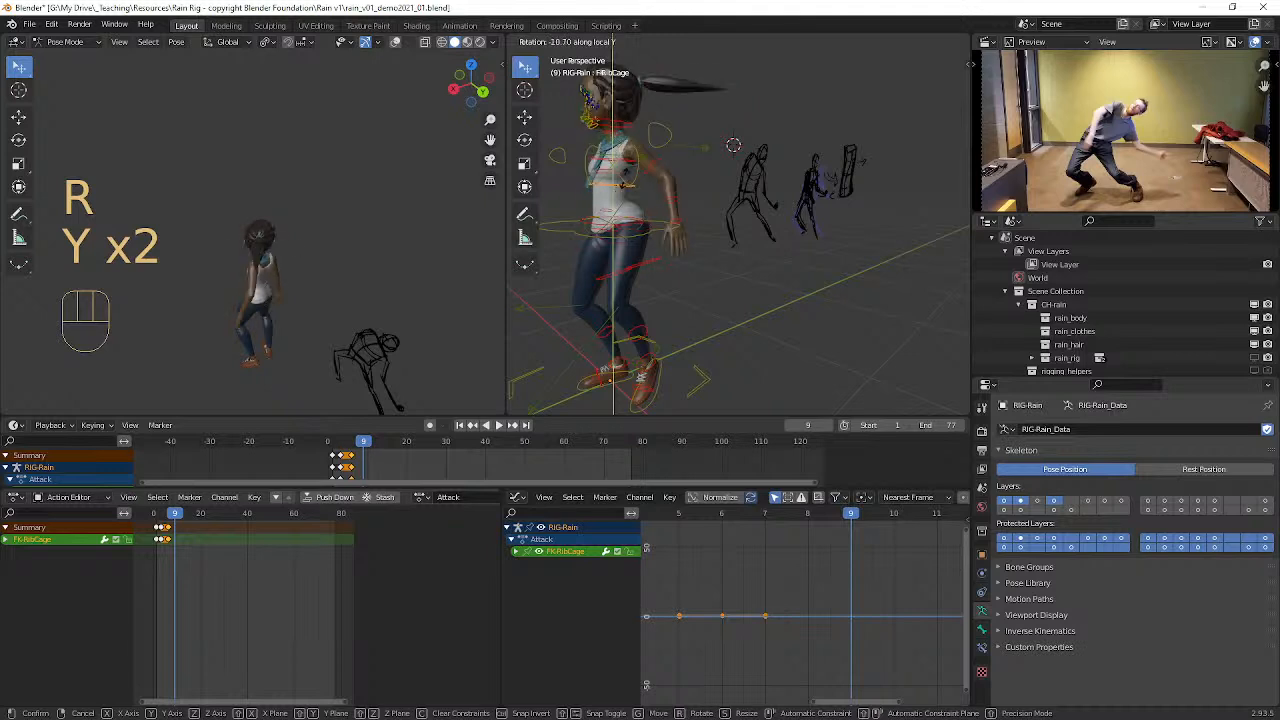
{"action": "left_click", "coordinate": [665, 140]}
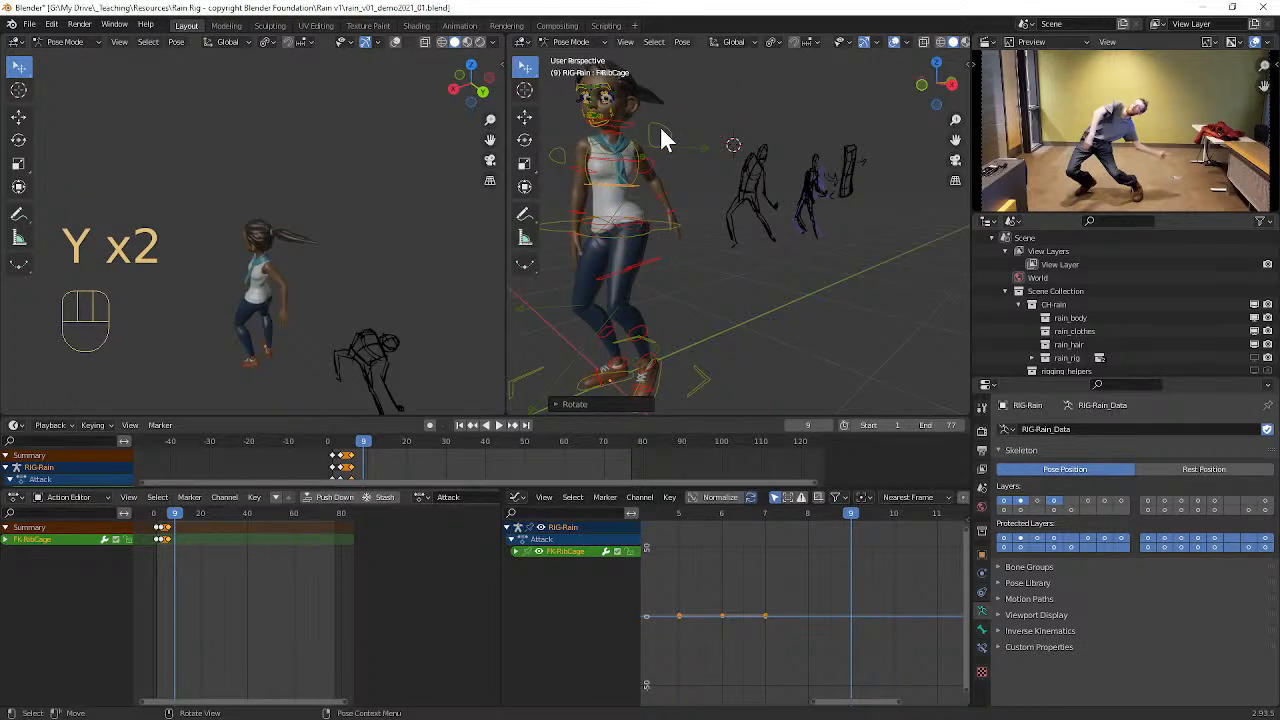
Step: Select Rain's FK chest control and twist it around its local Y axis, turning the upper body further the same way
{"action": "left_click", "coordinate": [628, 172]}
{"action": "key", "text": "r"}
{"action": "key", "text": "y"}
{"action": "key", "text": "y"}
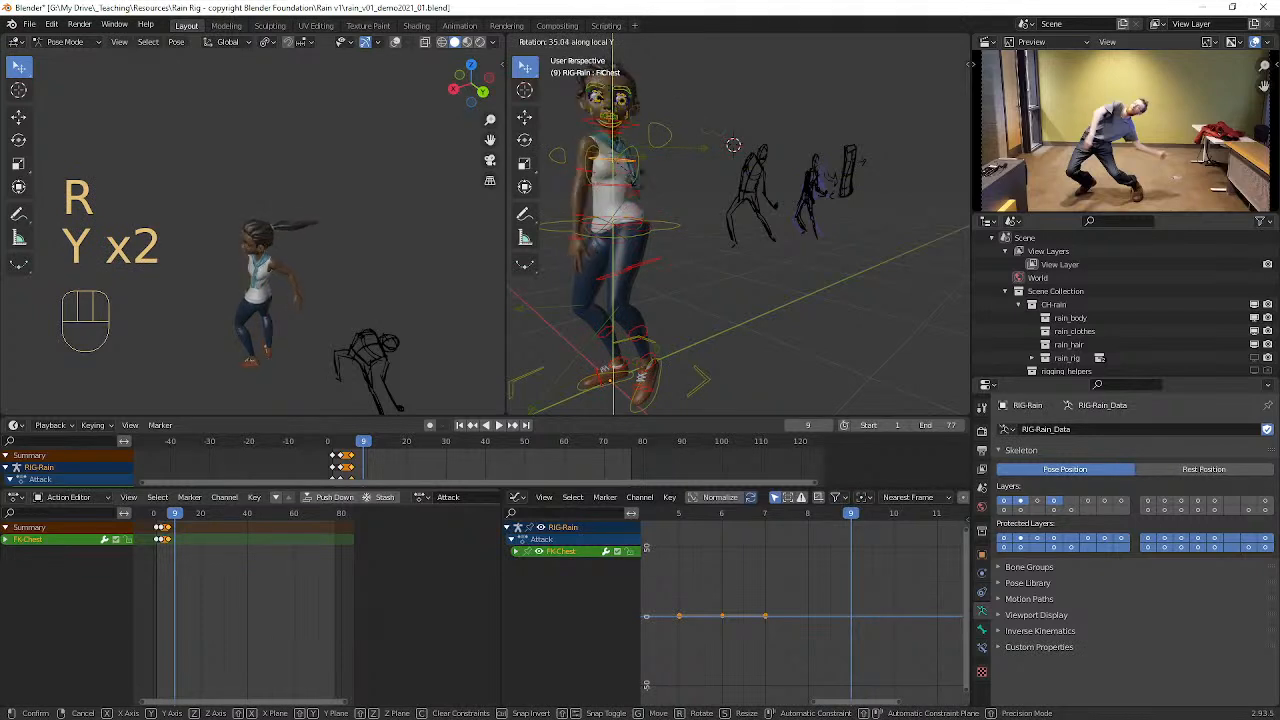
{"action": "left_click", "coordinate": [645, 180]}
Step: Select Rain's left foot master control and move it about 0.35 m backward along global Y
{"action": "mouse_move", "coordinate": [645, 180]}
{"action": "middle_mouse_down"}
{"action": "mouse_move", "coordinate": [706, 243]}
{"action": "mouse_move", "coordinate": [652, 232]}
{"action": "mouse_move", "coordinate": [697, 290]}
{"action": "middle_mouse_up"}
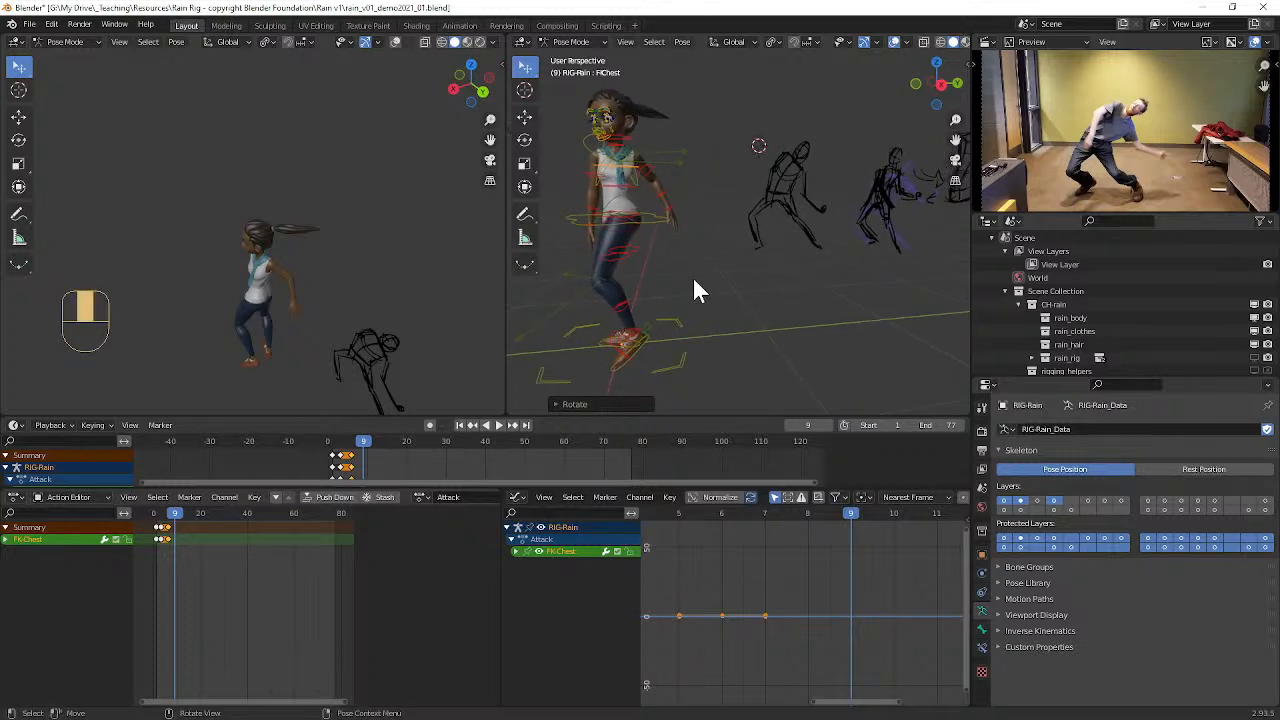
{"action": "left_click", "coordinate": [642, 362]}
{"action": "middle_click_drag", "start_coordinate": [688, 352], "coordinate": [684, 352]}
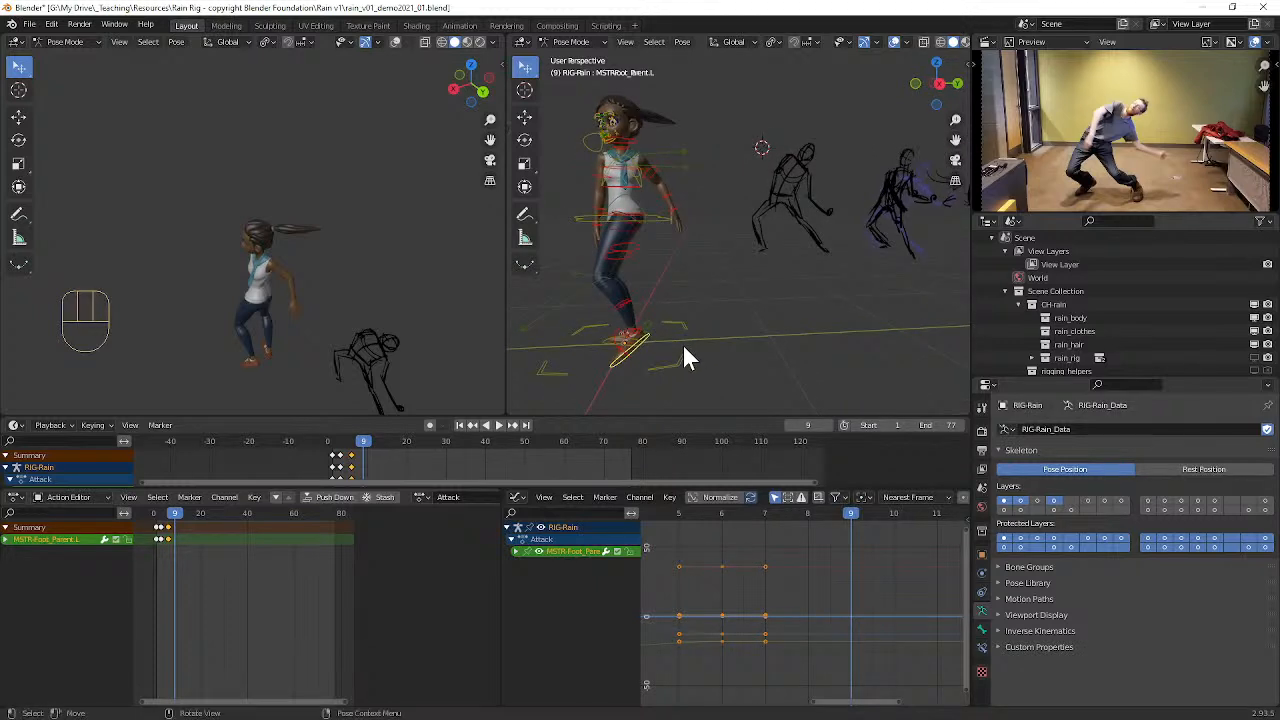
{"action": "key", "text": "g"}
{"action": "key", "text": "y"}
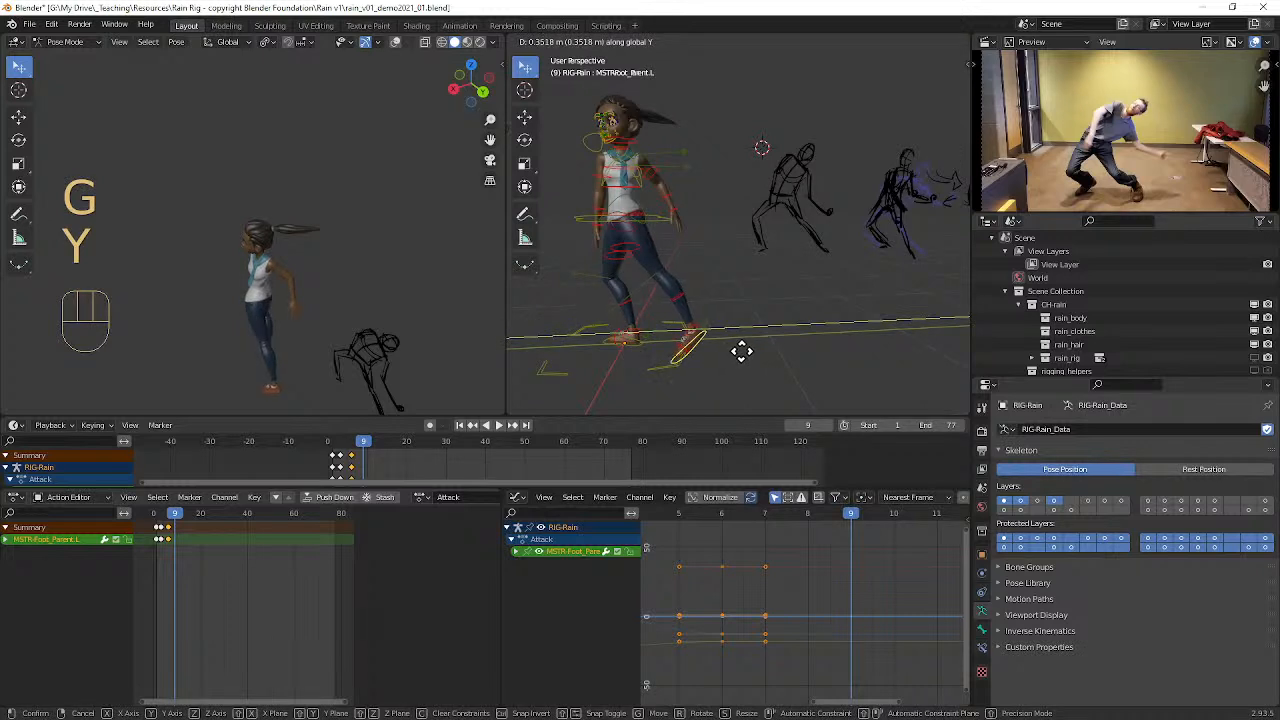
{"action": "left_click", "coordinate": [743, 352]}
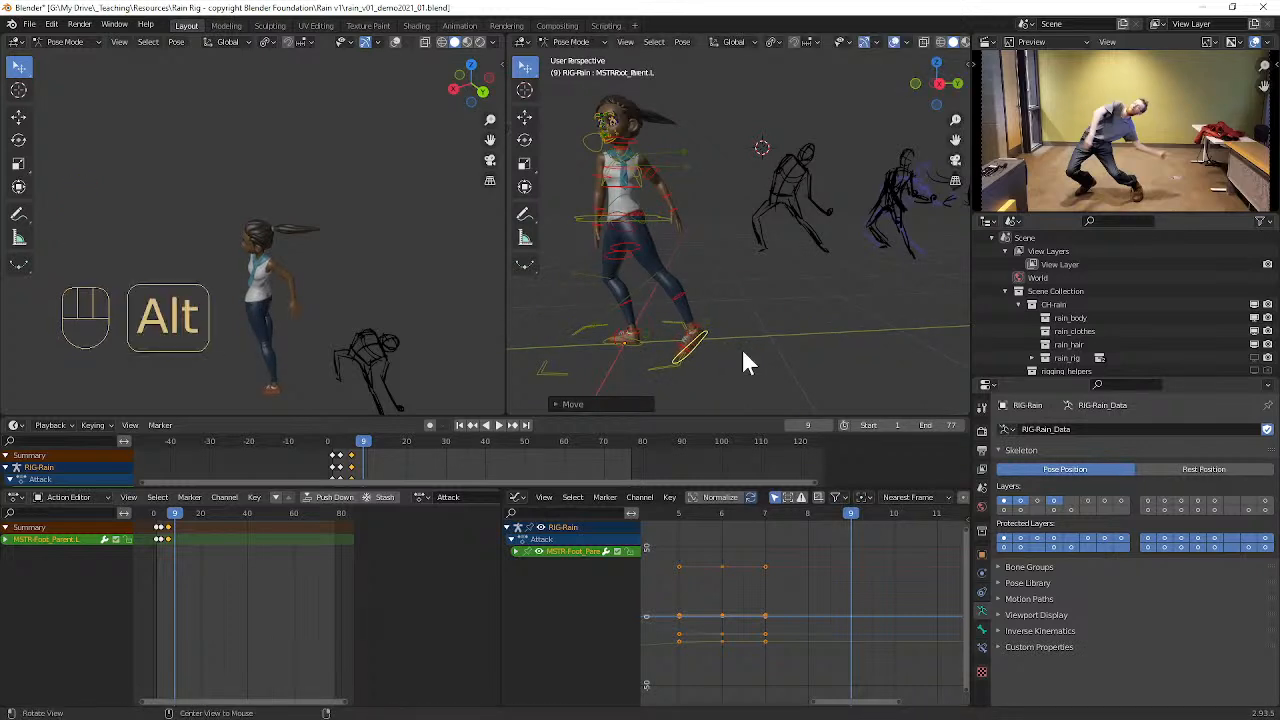
Step: Clear the left foot control's rotation and location, and move it about 0.61 m backward along global Y
{"action": "key", "text": "alt+r"}
{"action": "mouse_move", "coordinate": [742, 350]}
{"action": "middle_mouse_down"}
{"action": "mouse_move", "coordinate": [737, 328]}
{"action": "mouse_move", "coordinate": [713, 321]}
{"action": "mouse_move", "coordinate": [740, 334]}
{"action": "middle_mouse_up"}
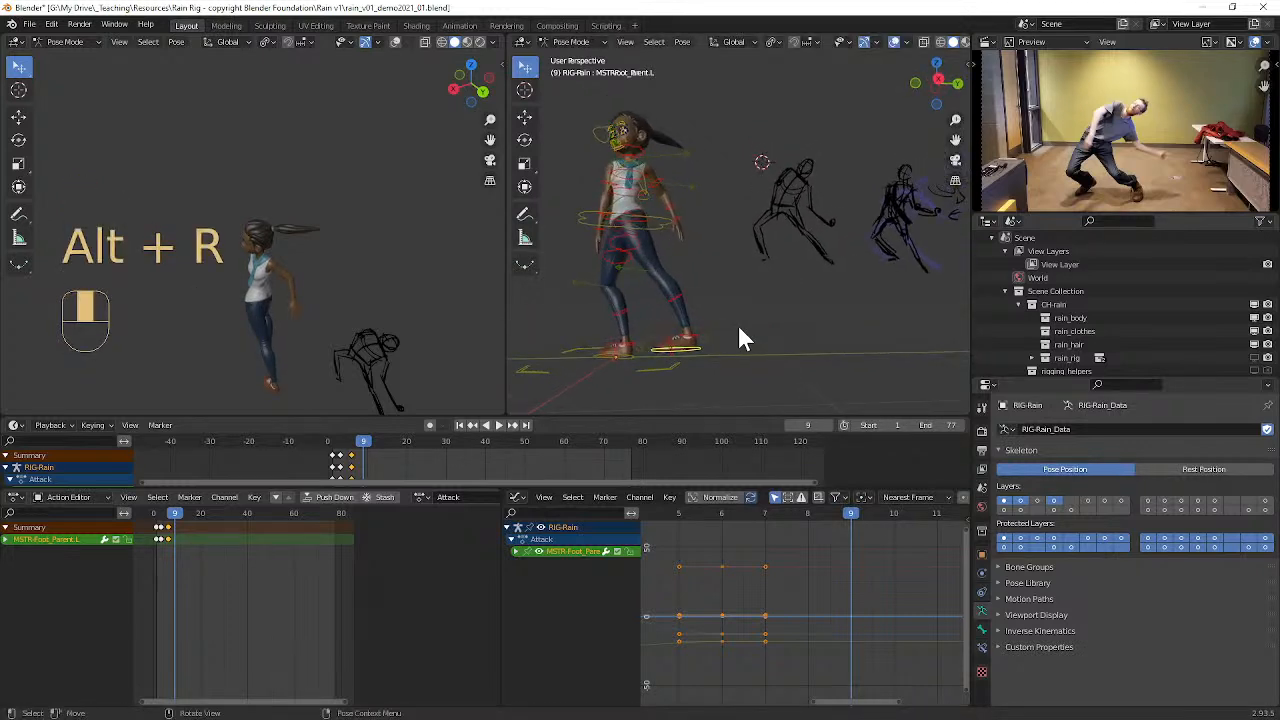
{"action": "key", "text": "alt+g"}
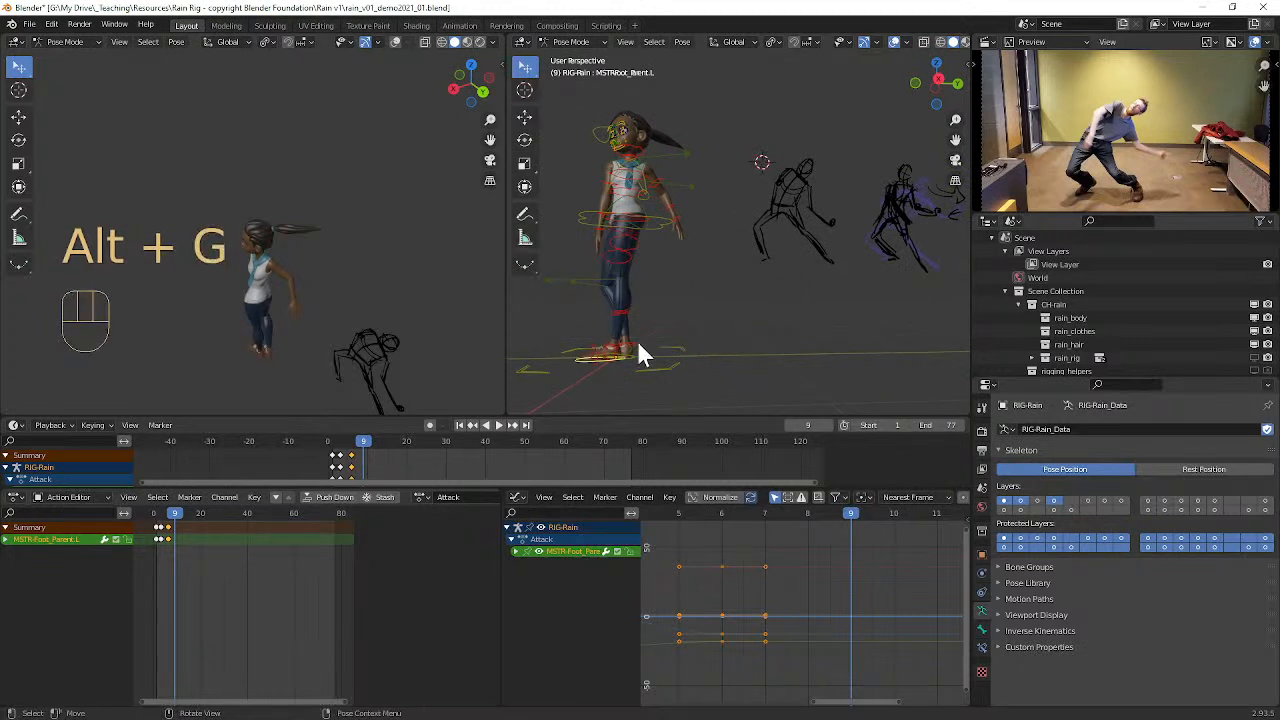
{"action": "key", "text": "g"}
{"action": "key", "text": "y"}
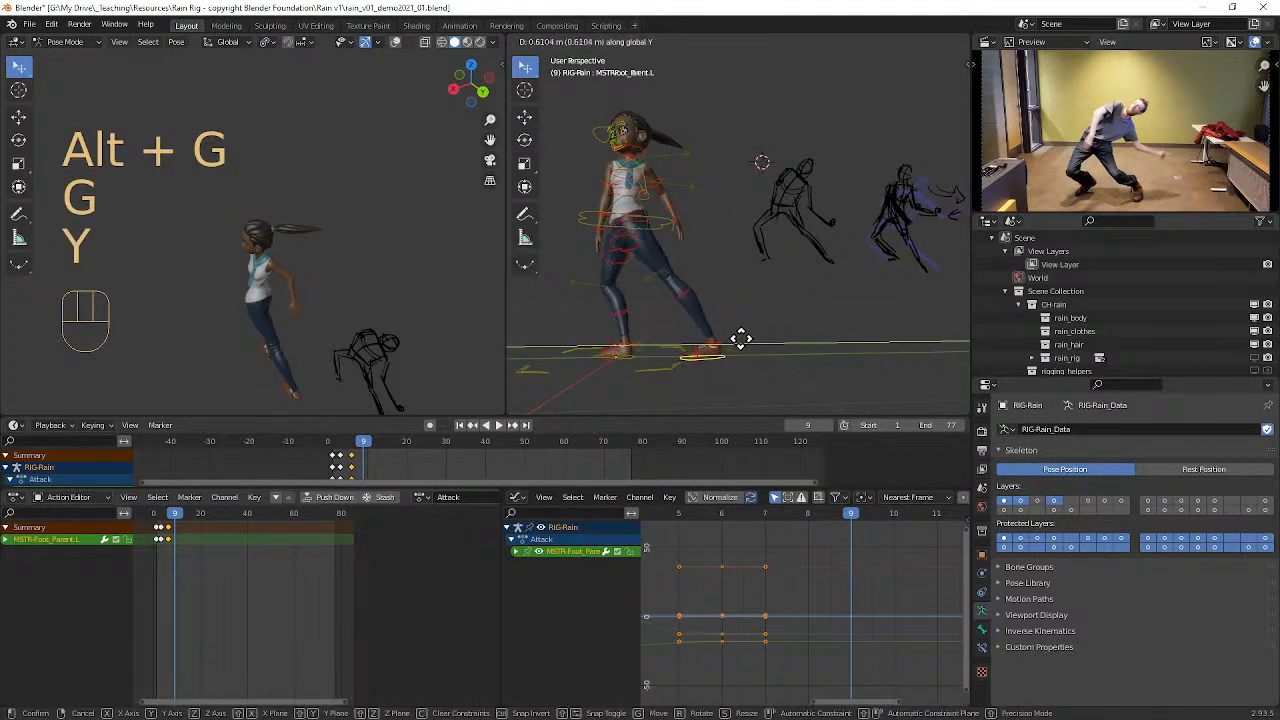
{"action": "left_click", "coordinate": [740, 339]}
Step: Select Rain's pelvis control and move it about 0.3 m backward and slightly down, centring her weight between the feet
{"action": "left_click", "coordinate": [663, 227]}
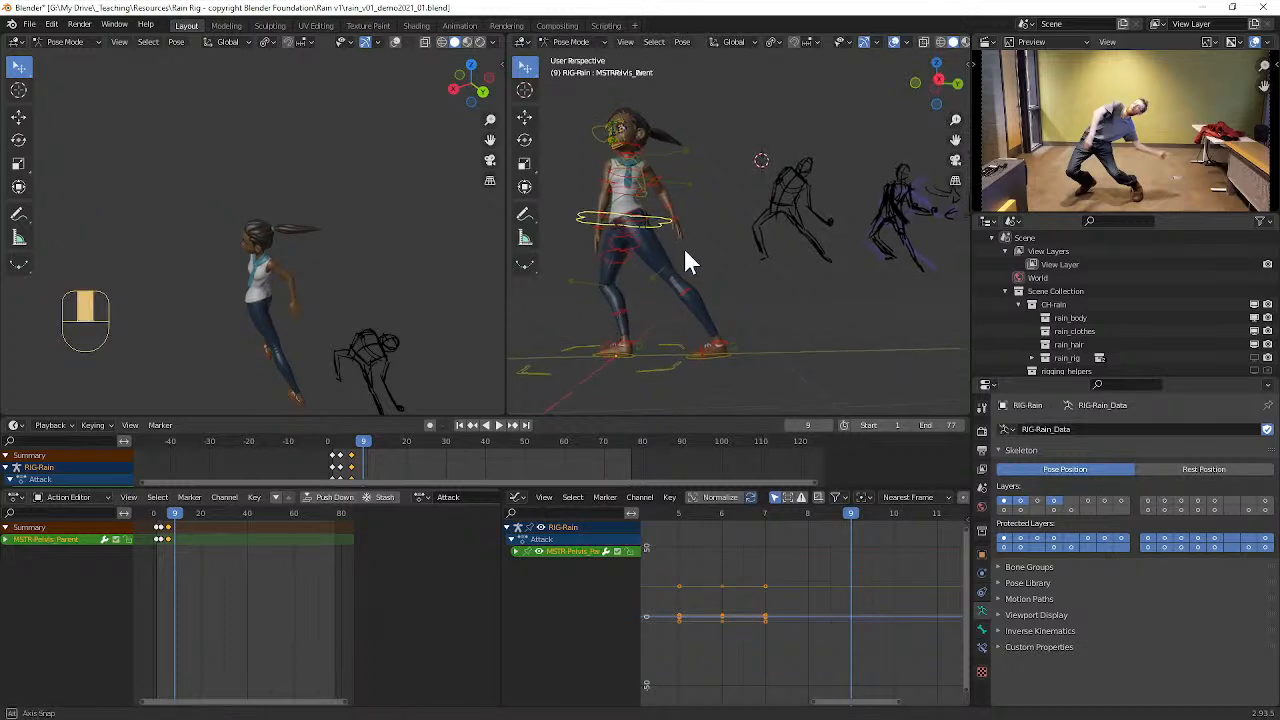
{"action": "key", "text": "g"}
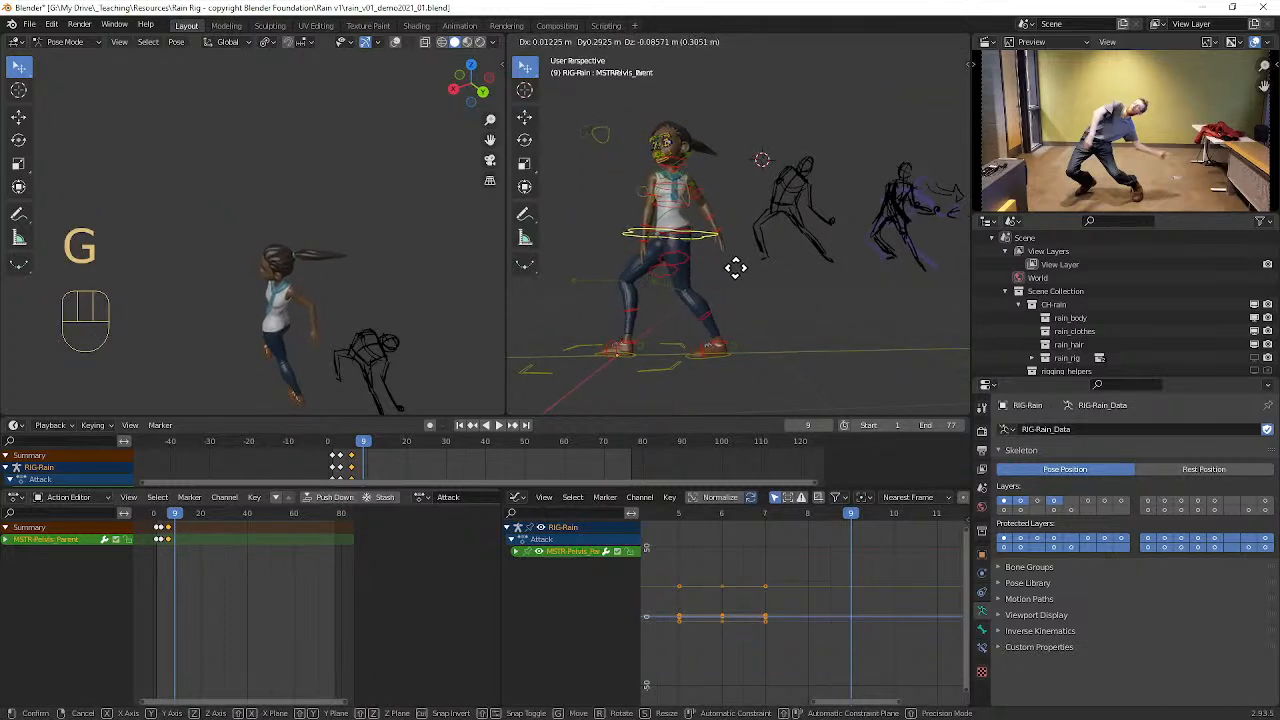
{"action": "left_click", "coordinate": [740, 269]}
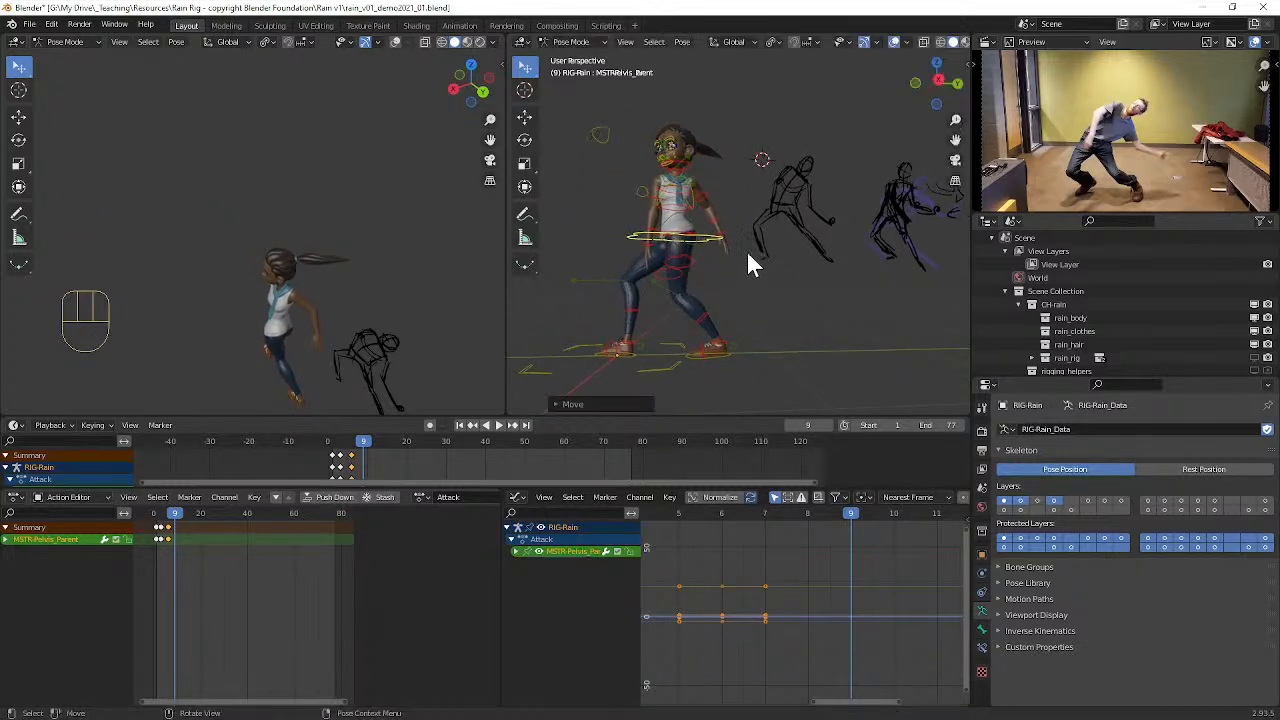
Step: Rotate Rain's pelvis control around global Z, turning her hips and body toward the camera
{"action": "mouse_move", "coordinate": [700, 263]}
{"action": "middle_mouse_down"}
{"action": "mouse_move", "coordinate": [720, 280]}
{"action": "mouse_move", "coordinate": [703, 277]}
{"action": "mouse_move", "coordinate": [688, 245]}
{"action": "middle_mouse_up"}
{"action": "key", "text": "r"}
{"action": "key", "text": "z"}
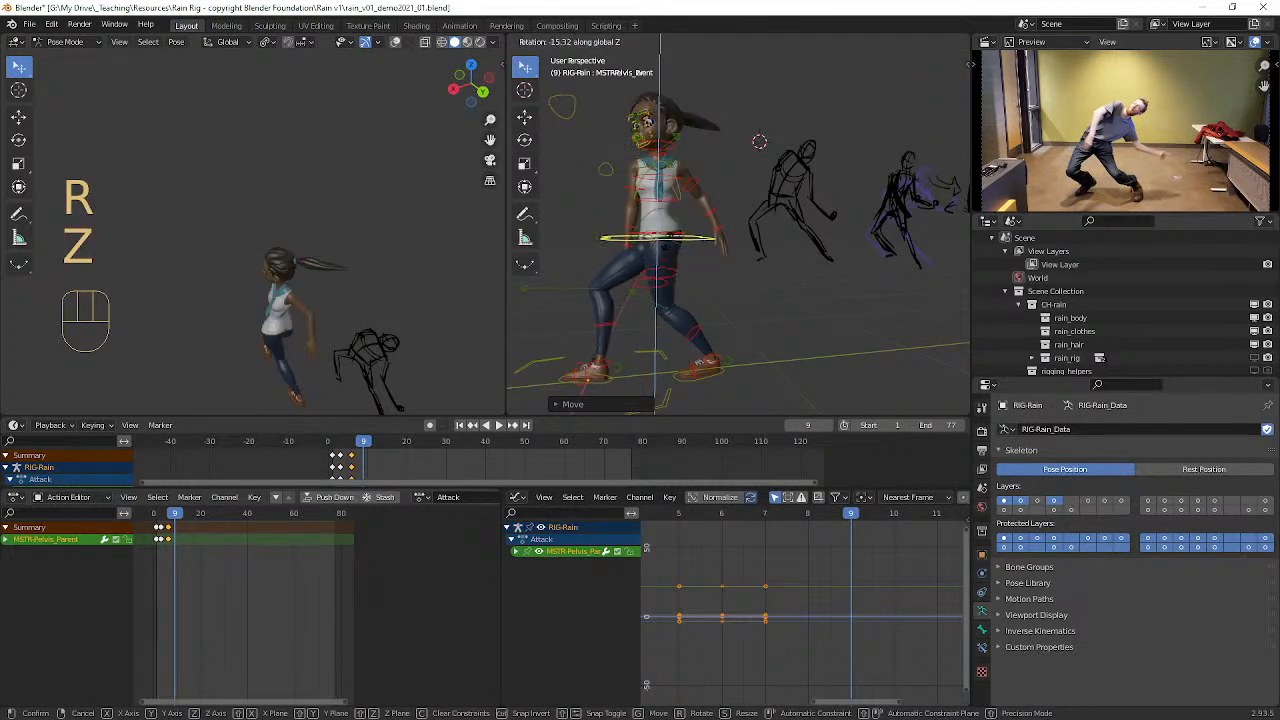
{"action": "left_click", "coordinate": [669, 240]}
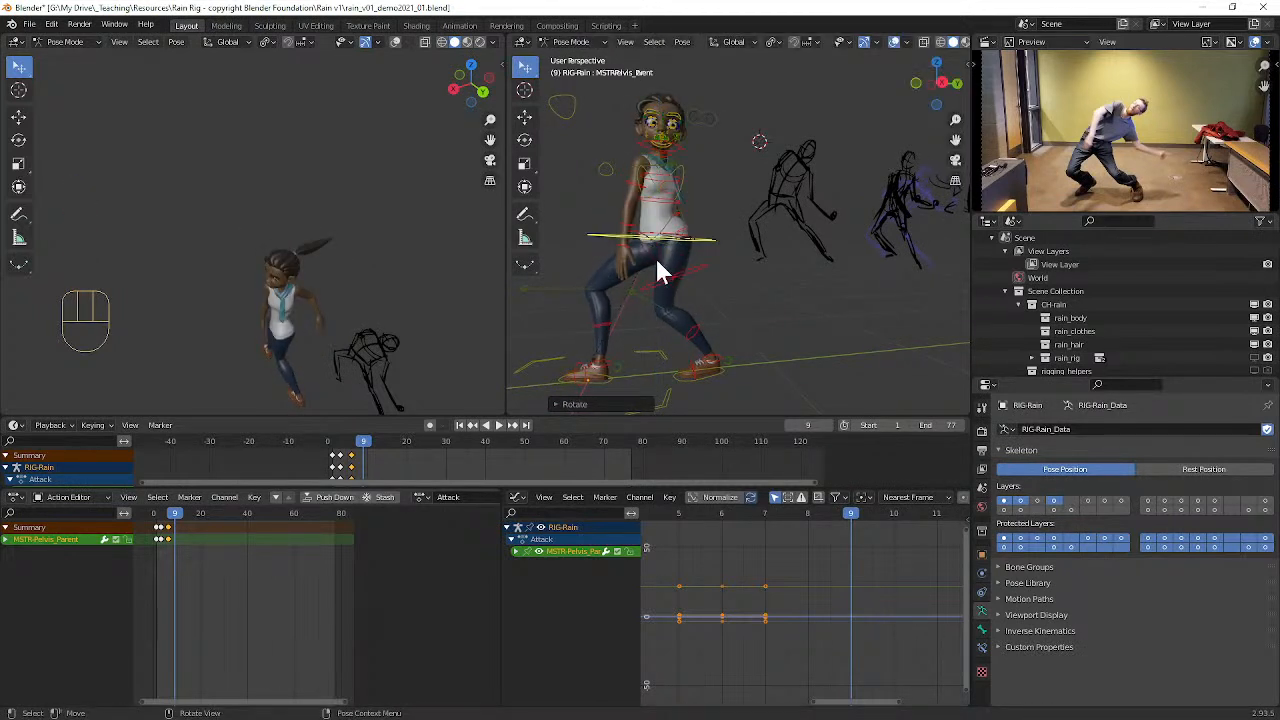
Step: Select Rain's master hips control in the rig's Pose Mode and clear its rotation
{"action": "left_click", "coordinate": [659, 252]}
{"action": "middle_click_drag", "start_coordinate": [659, 248], "coordinate": [690, 263]}
{"action": "scroll", "coordinate": [697, 248], "scroll_direction": "up", "scroll_amount": 2}
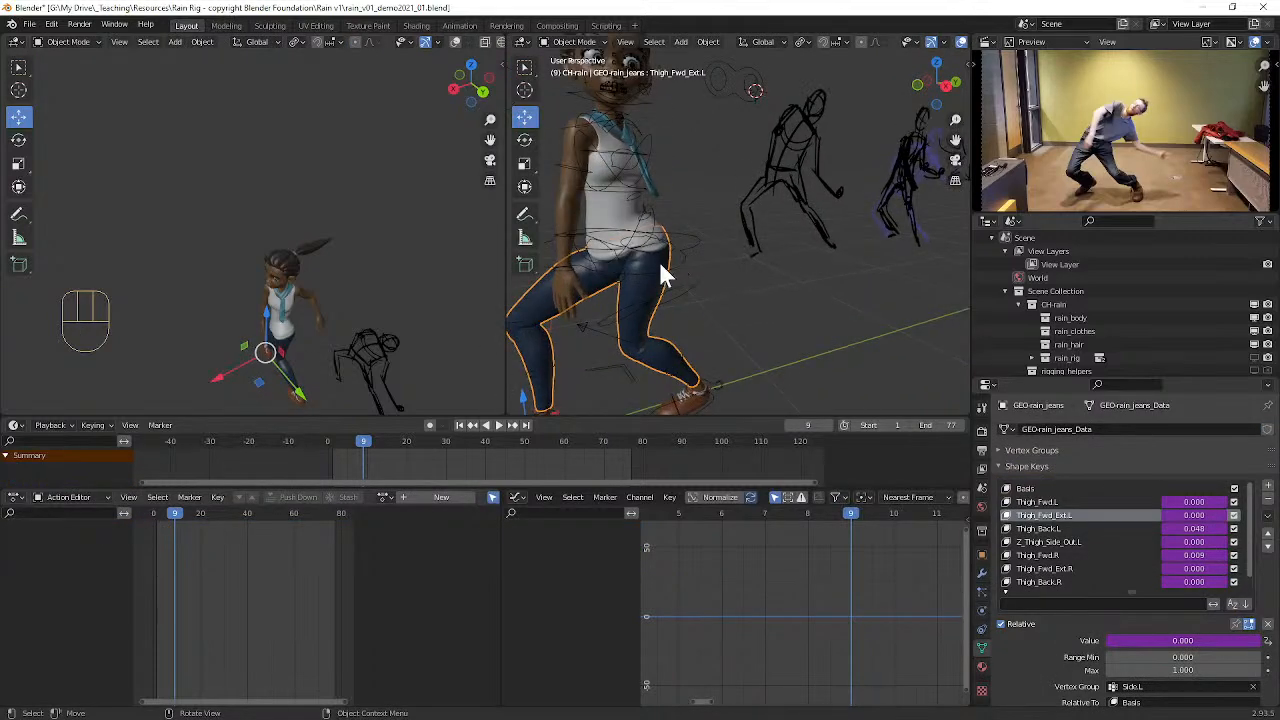
{"action": "left_click", "coordinate": [625, 247]}
{"action": "key", "text": "ctrl+Tab"}
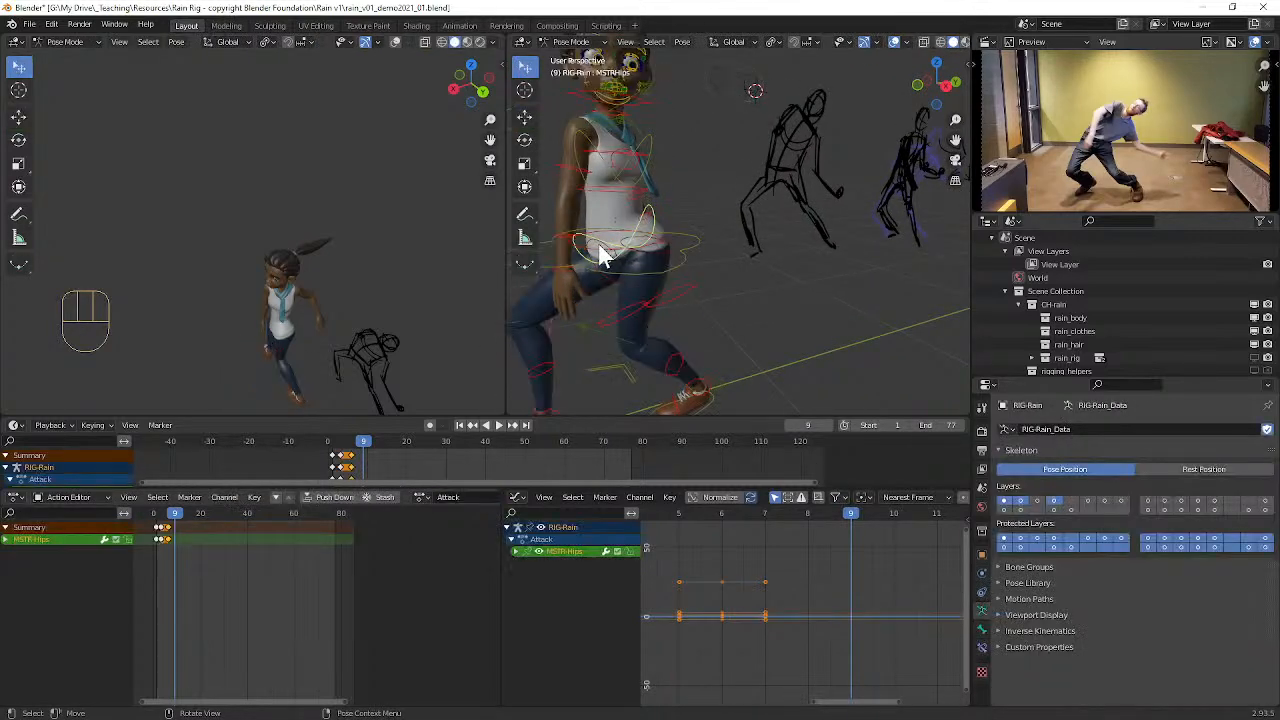
{"action": "key", "text": "alt+r"}
Step: Select Rain's left upper arm parent control and rotate it about 36°, swinging the arm out away from her body
{"action": "mouse_move", "coordinate": [749, 269]}
{"action": "middle_mouse_down"}
{"action": "mouse_move", "coordinate": [682, 243]}
{"action": "mouse_move", "coordinate": [722, 246]}
{"action": "mouse_move", "coordinate": [690, 262]}
{"action": "mouse_move", "coordinate": [694, 247]}
{"action": "mouse_move", "coordinate": [735, 239]}
{"action": "mouse_move", "coordinate": [651, 290]}
{"action": "mouse_move", "coordinate": [595, 291]}
{"action": "middle_mouse_up"}
{"action": "left_click", "coordinate": [689, 252]}
{"action": "left_click", "coordinate": [757, 128]}
{"action": "middle_click_drag", "start_coordinate": [757, 128], "coordinate": [646, 223]}
{"action": "key", "text": "r"}
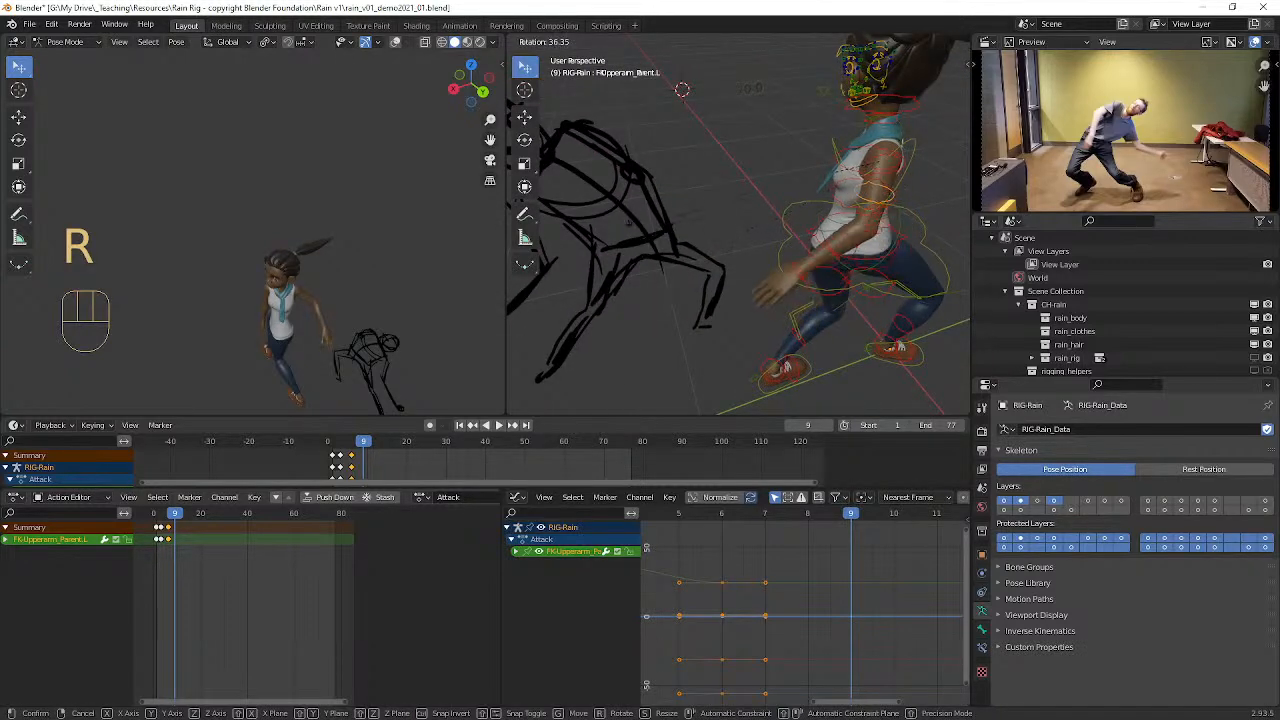
{"action": "left_click", "coordinate": [640, 240]}
{"action": "mouse_move", "coordinate": [640, 240]}
{"action": "middle_mouse_down"}
{"action": "mouse_move", "coordinate": [855, 250]}
{"action": "mouse_move", "coordinate": [945, 235]}
{"action": "mouse_move", "coordinate": [830, 201]}
{"action": "middle_mouse_up"}
{"action": "mouse_move", "coordinate": [694, 200]}
{"action": "middle_mouse_down"}
{"action": "mouse_move", "coordinate": [695, 250]}
{"action": "mouse_move", "coordinate": [650, 148]}
{"action": "middle_mouse_up"}
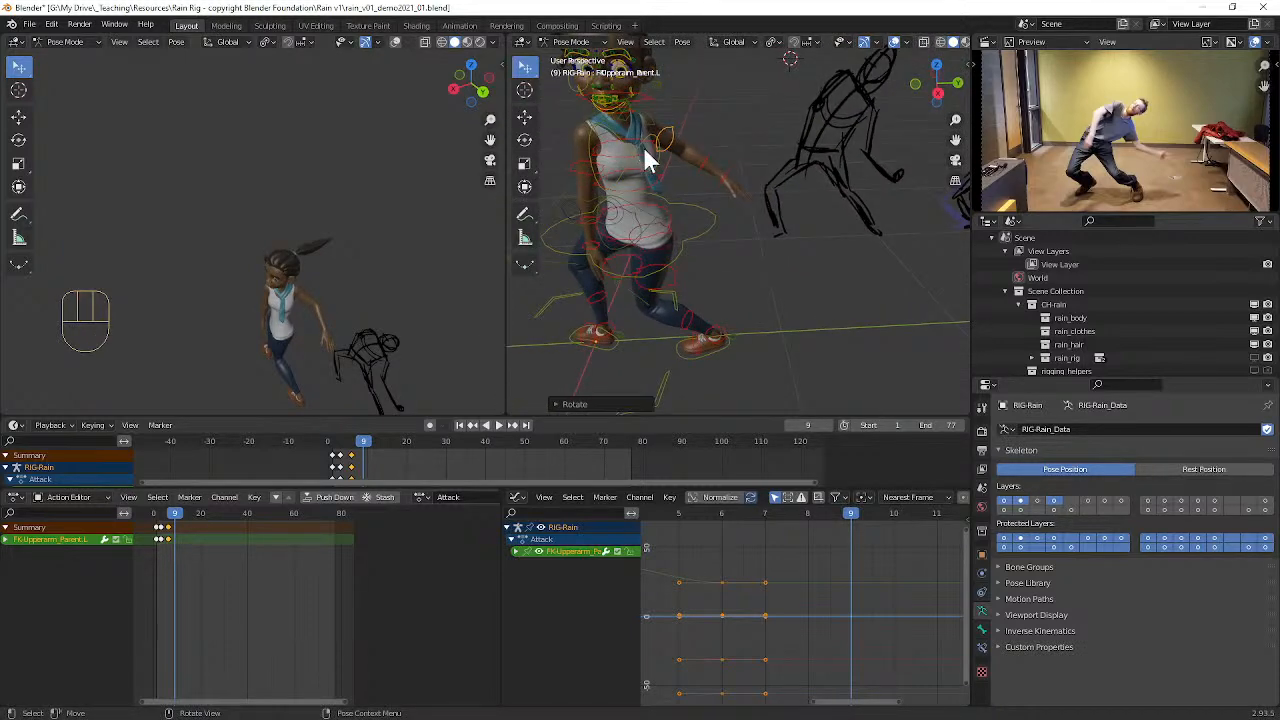
Step: Select Rain's FK chest control and twist it slightly around its local Y axis
{"action": "left_click", "coordinate": [645, 160]}
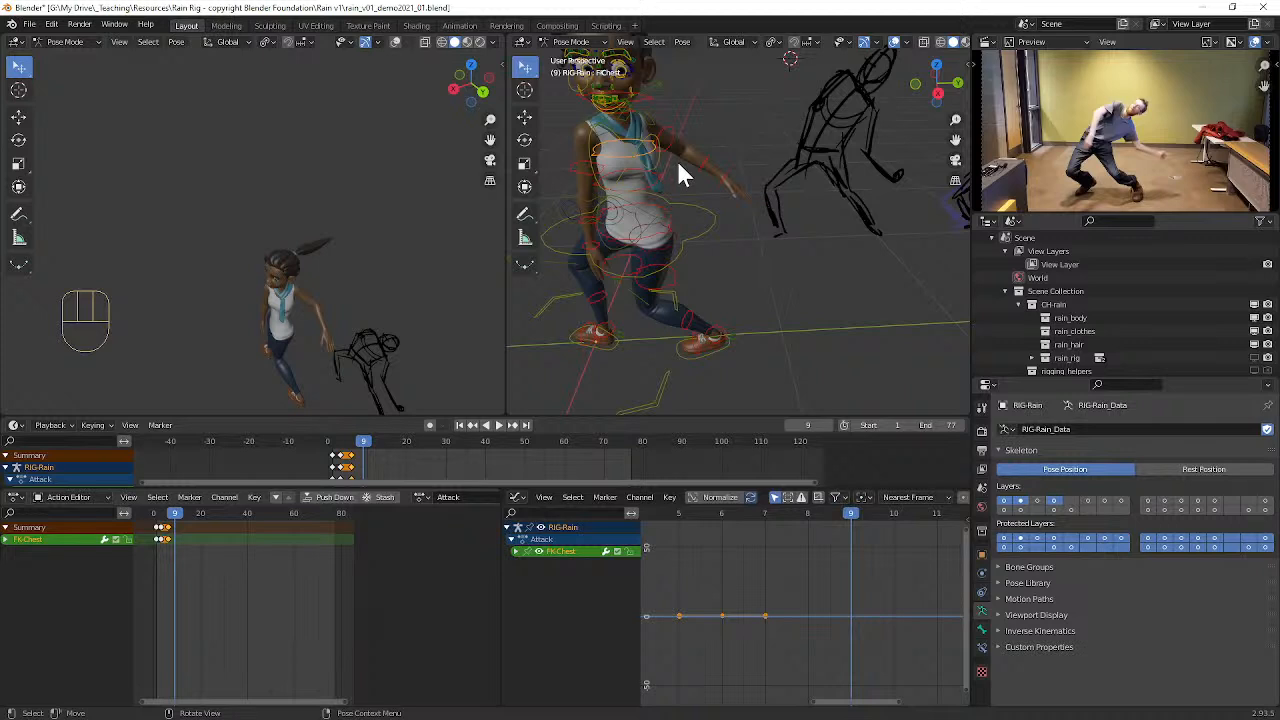
{"action": "key", "text": "r"}
{"action": "key", "text": "y"}
{"action": "key", "text": "y"}
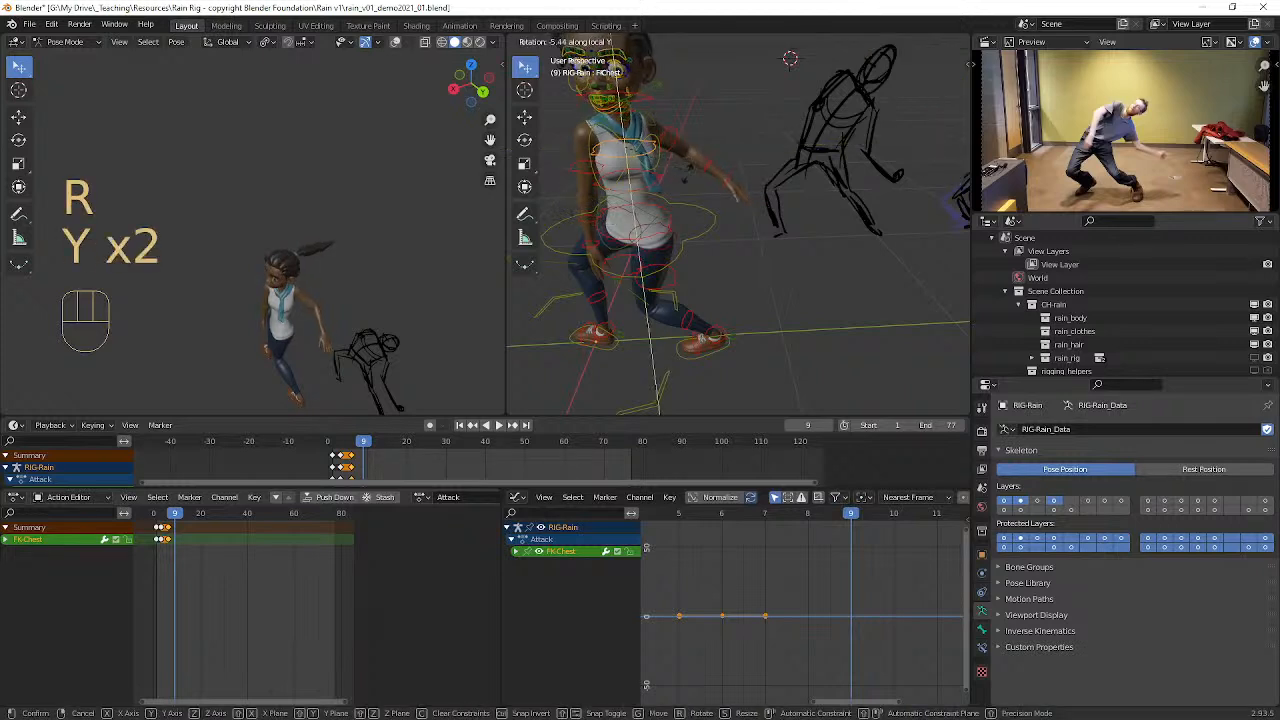
{"action": "left_click", "coordinate": [664, 185]}
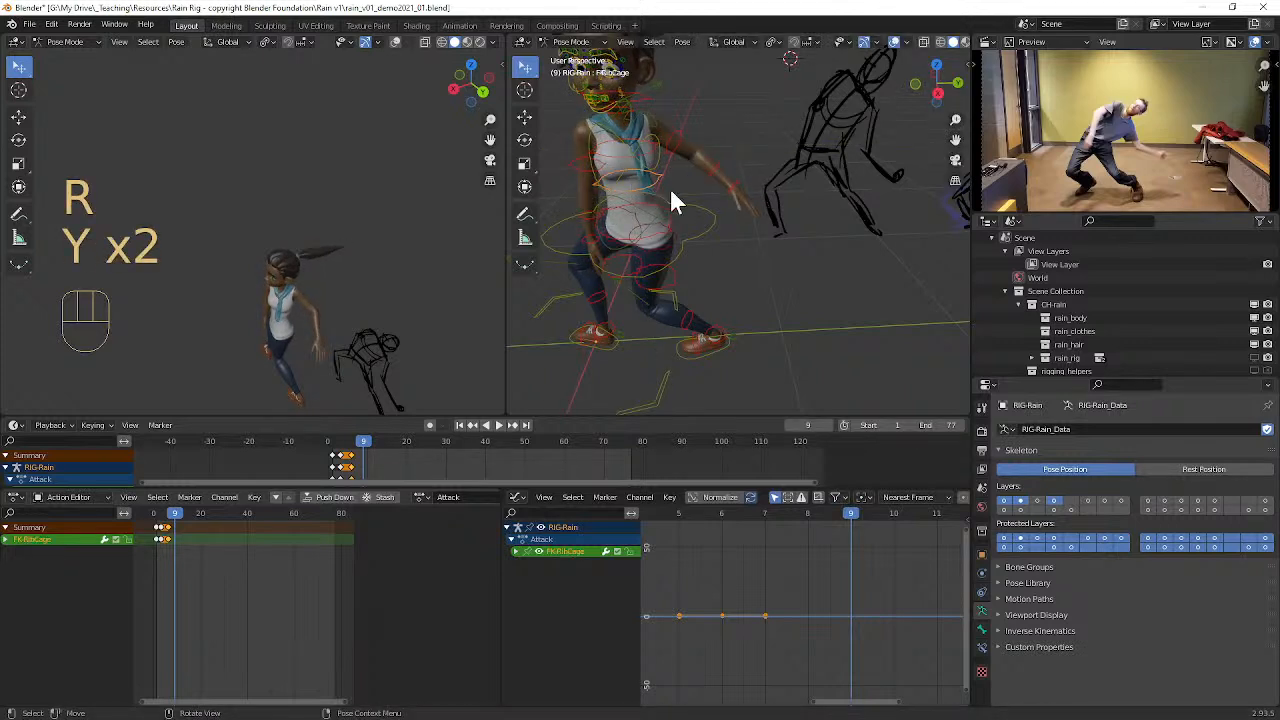
Step: Twist Rain's FK rib cage control about 33° around its local Y axis
{"action": "key", "text": "r"}
{"action": "key", "text": "y"}
{"action": "key", "text": "y"}
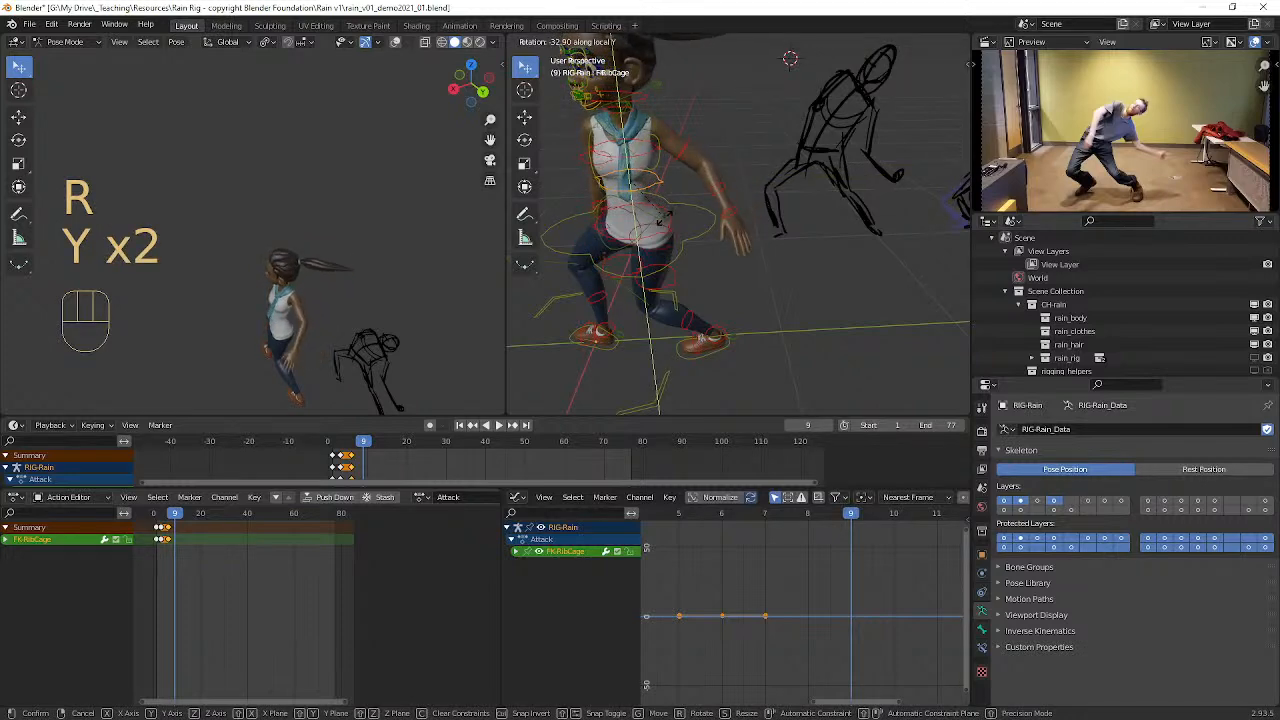
{"action": "left_click", "coordinate": [669, 211]}
{"action": "middle_click_drag", "start_coordinate": [669, 211], "coordinate": [697, 203]}
Step: Select Rain's right upper arm parent control and rotate it to swing the arm forward from her side
{"action": "left_click", "coordinate": [742, 232]}
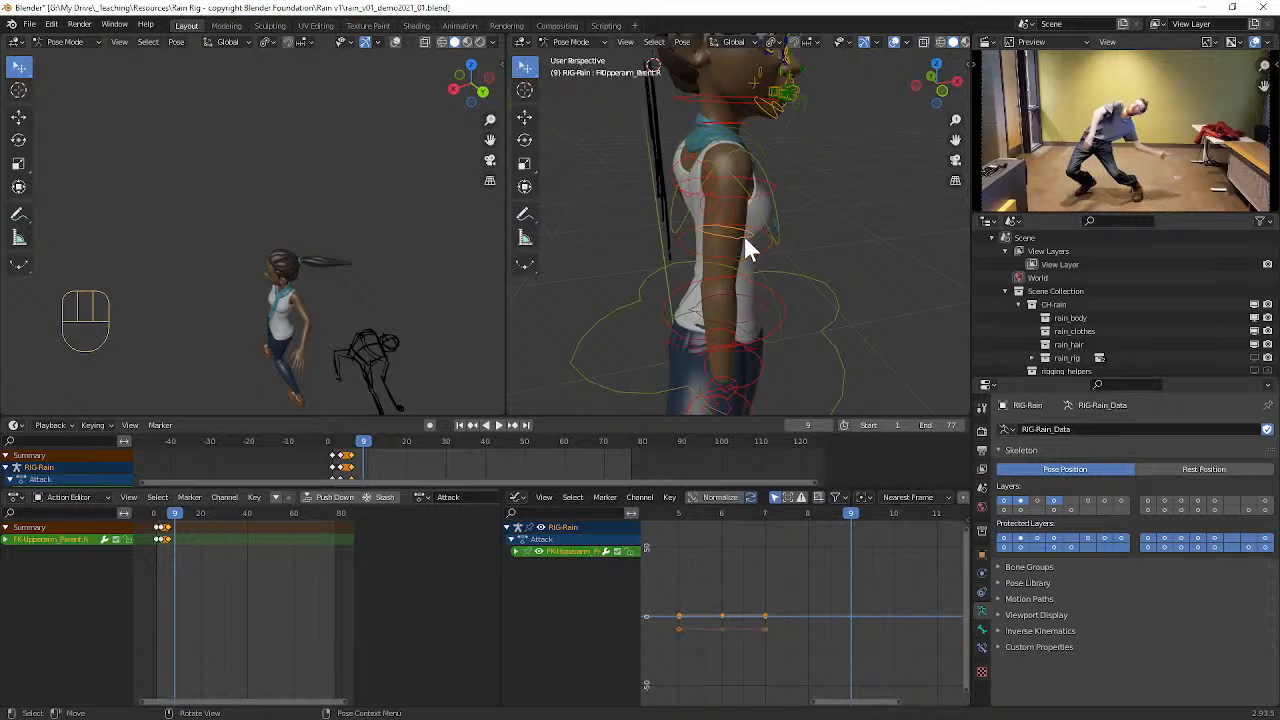
{"action": "key", "text": "r"}
{"action": "left_click", "coordinate": [755, 233]}
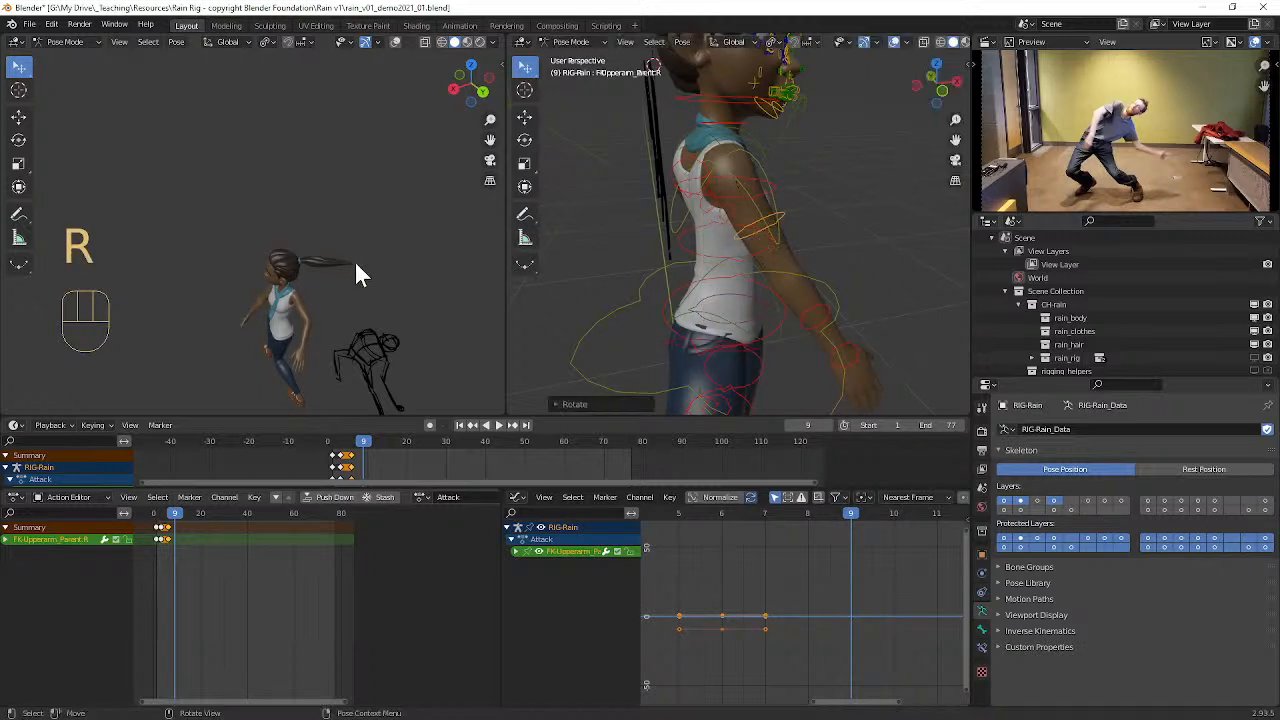
Step: Switch the secondary 3D view to the orthographic right side view, framing Rain next to the pose sketches
{"action": "key", "text": "KP_3"}
{"action": "scroll", "coordinate": [339, 290], "scroll_direction": "down", "scroll_amount": 1}
{"action": "mouse_move", "coordinate": [313, 293]}
{"action": "middle_mouse_down", "text": "alt+shift"}
{"action": "mouse_move", "coordinate": [310, 187]}
{"action": "mouse_move", "coordinate": [287, 163]}
{"action": "mouse_move", "coordinate": [273, 240]}
{"action": "mouse_move", "coordinate": [274, 199]}
{"action": "mouse_move", "coordinate": [331, 197]}
{"action": "mouse_move", "coordinate": [304, 209]}
{"action": "middle_mouse_up", "text": "alt+shift"}
{"action": "key", "text": "KP_5"}
{"action": "key", "text": "KP_3"}
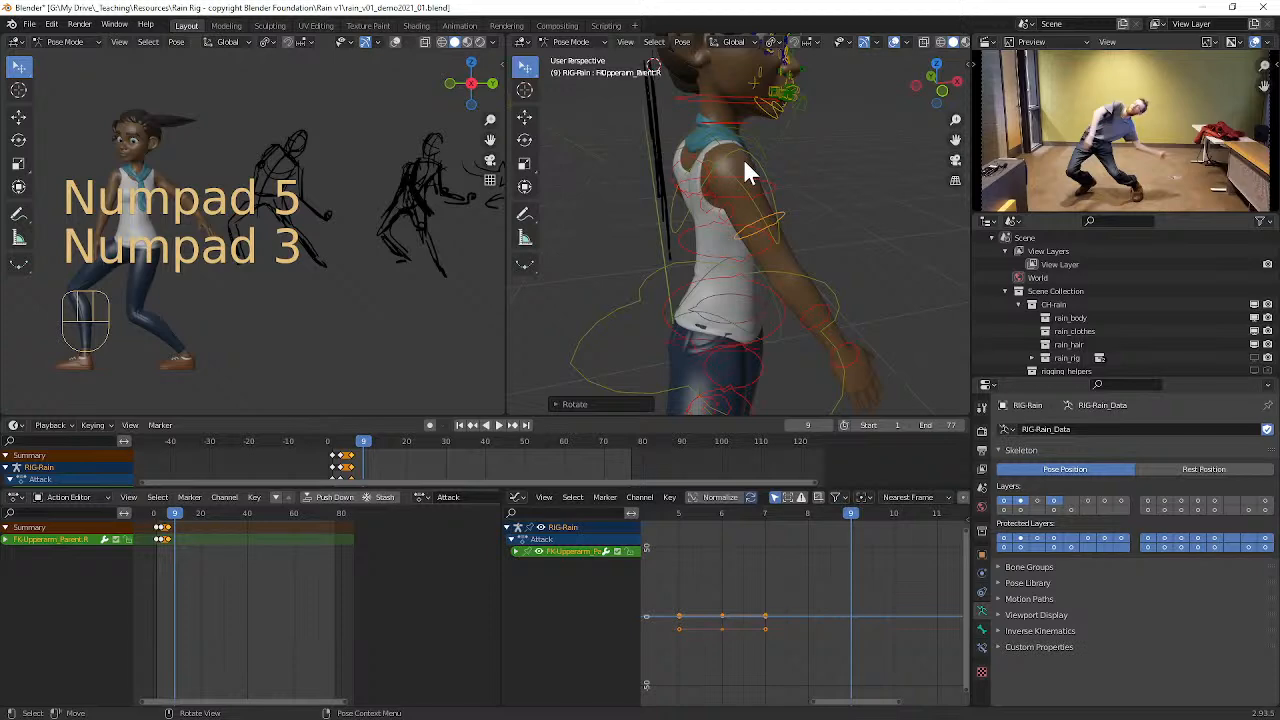
Step: Rotate Rain's right upper arm parent control about -15° from the front perspective view
{"action": "middle_click_drag", "start_coordinate": [781, 207], "coordinate": [737, 200]}
{"action": "key", "text": "r"}
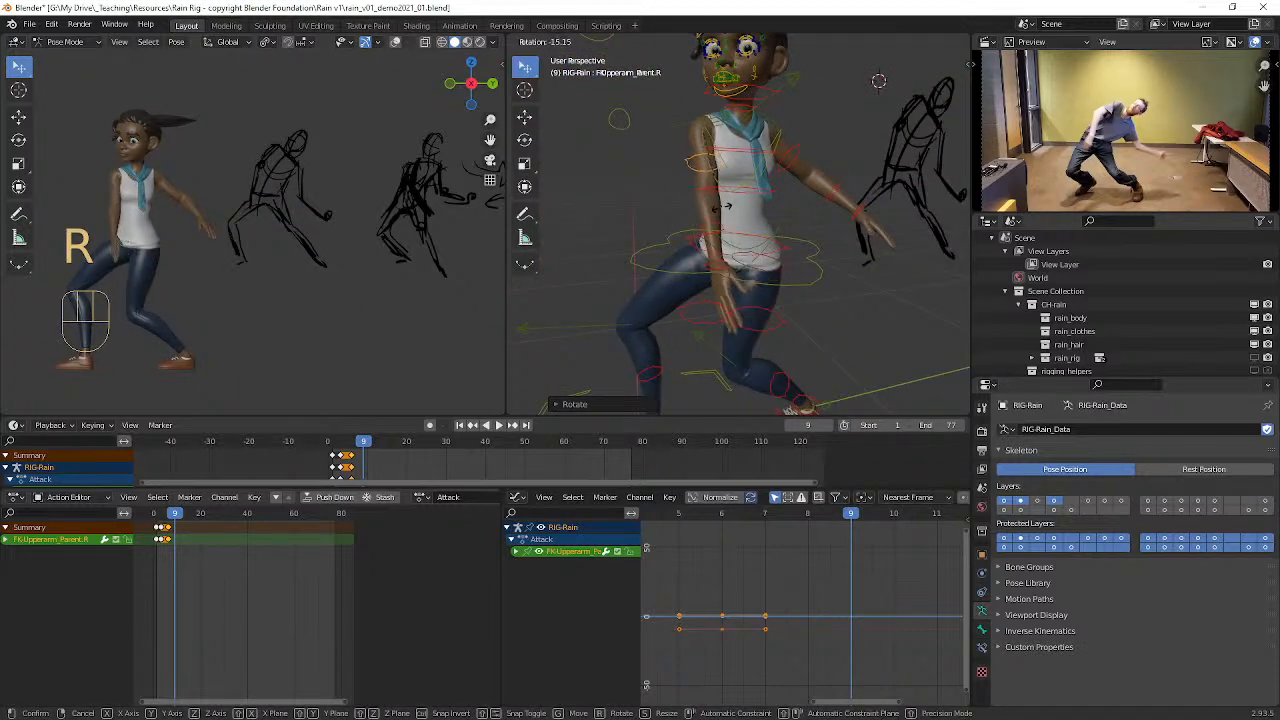
{"action": "left_click", "coordinate": [714, 207]}
Step: Select Rain's right FK forearm control and rotate it repeatedly, bringing the hand forward across her thigh
{"action": "left_click", "coordinate": [700, 230]}
{"action": "key", "text": "r"}
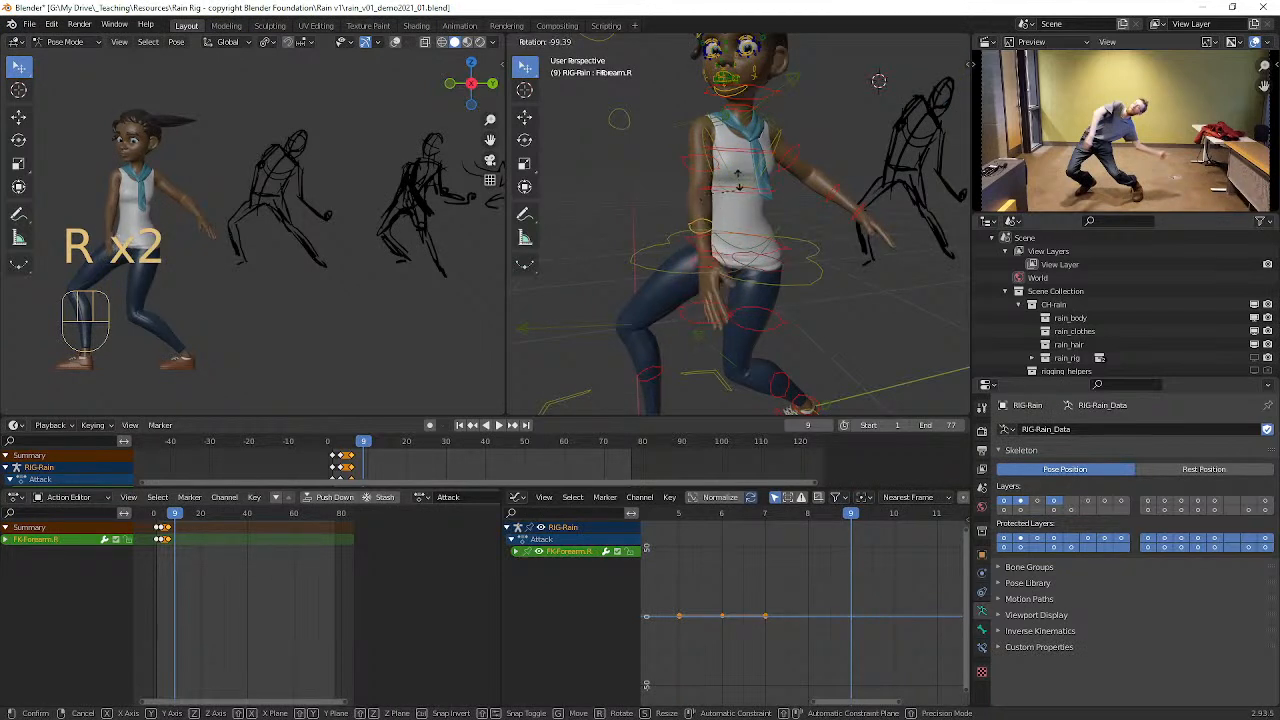
{"action": "left_click", "coordinate": [716, 210]}
{"action": "key", "text": "r"}
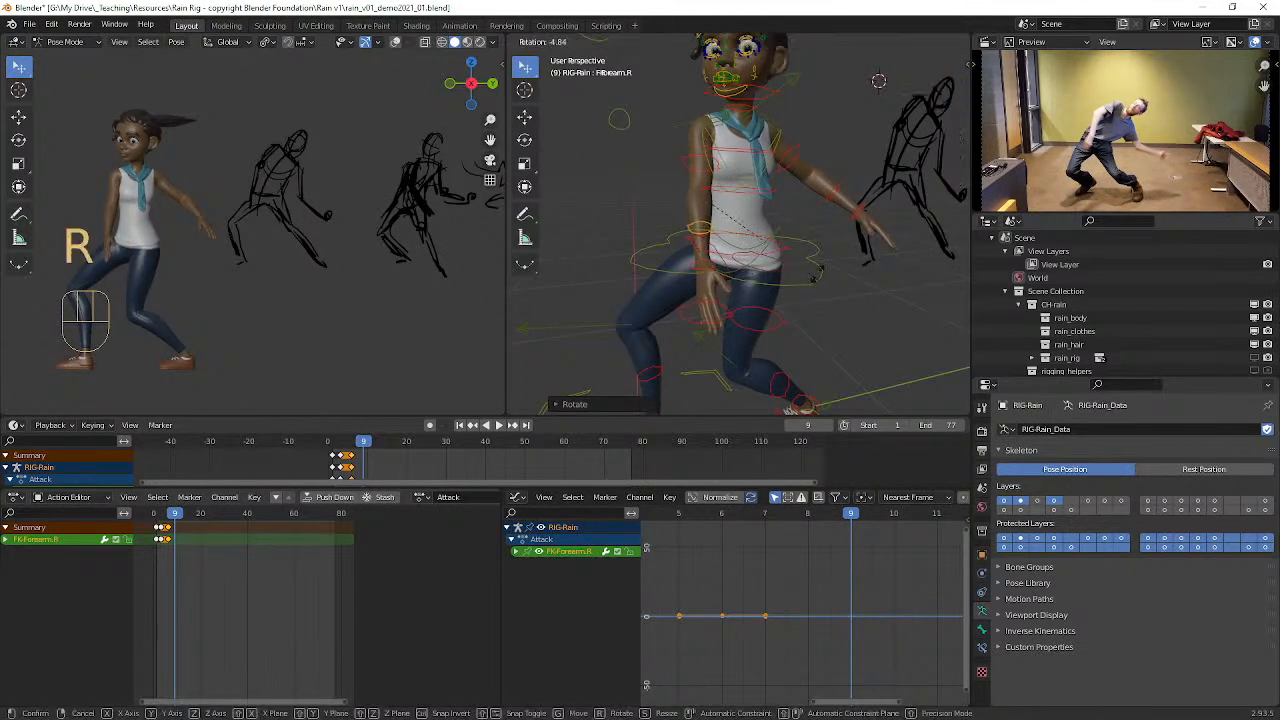
{"action": "left_click", "coordinate": [876, 337]}
{"action": "key", "text": "r"}
{"action": "left_click", "coordinate": [957, 139]}
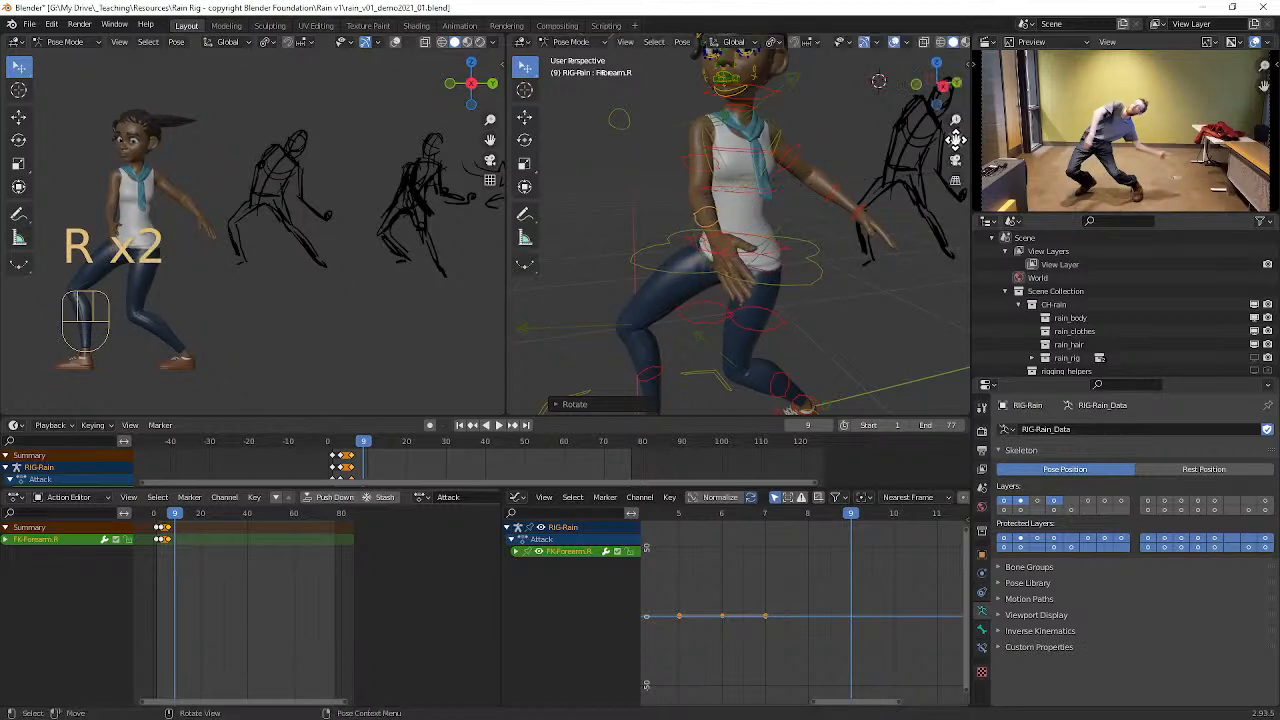
Step: Select Rain's right upper arm parent control and twist it about -40° around its local Y axis
{"action": "left_click", "coordinate": [686, 156]}
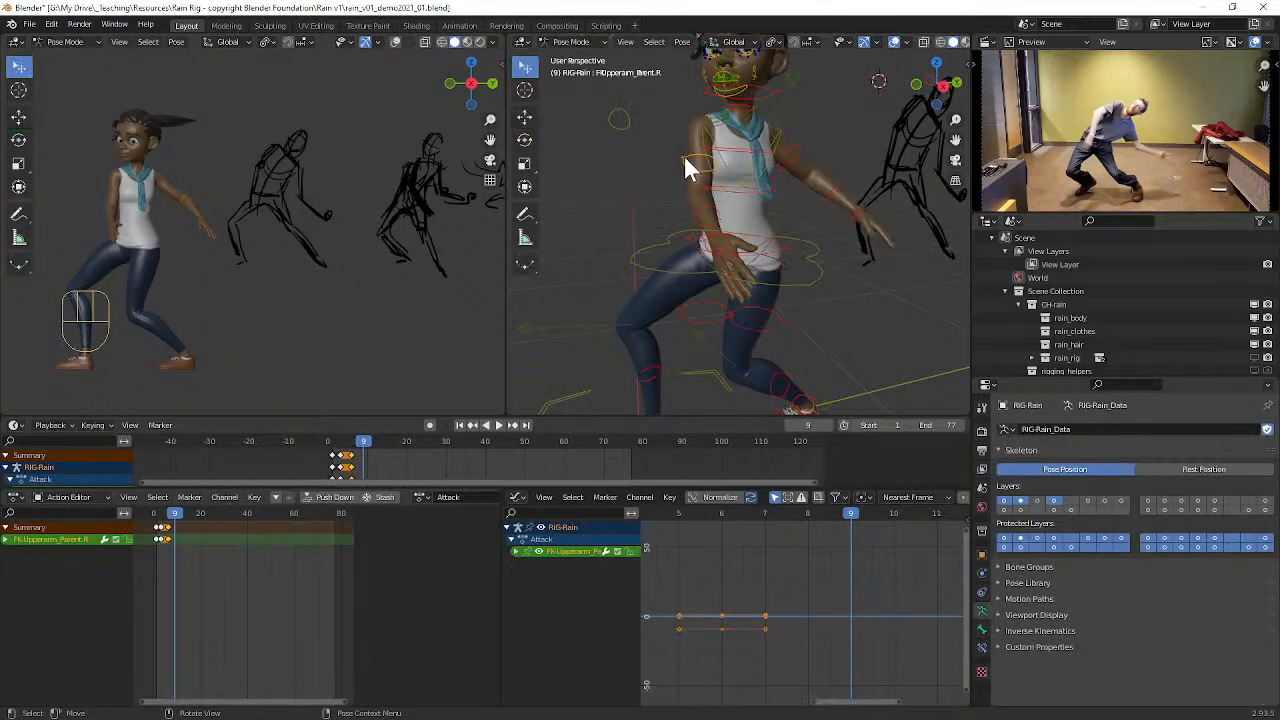
{"action": "key", "text": "r"}
{"action": "key", "text": "y"}
{"action": "key", "text": "y"}
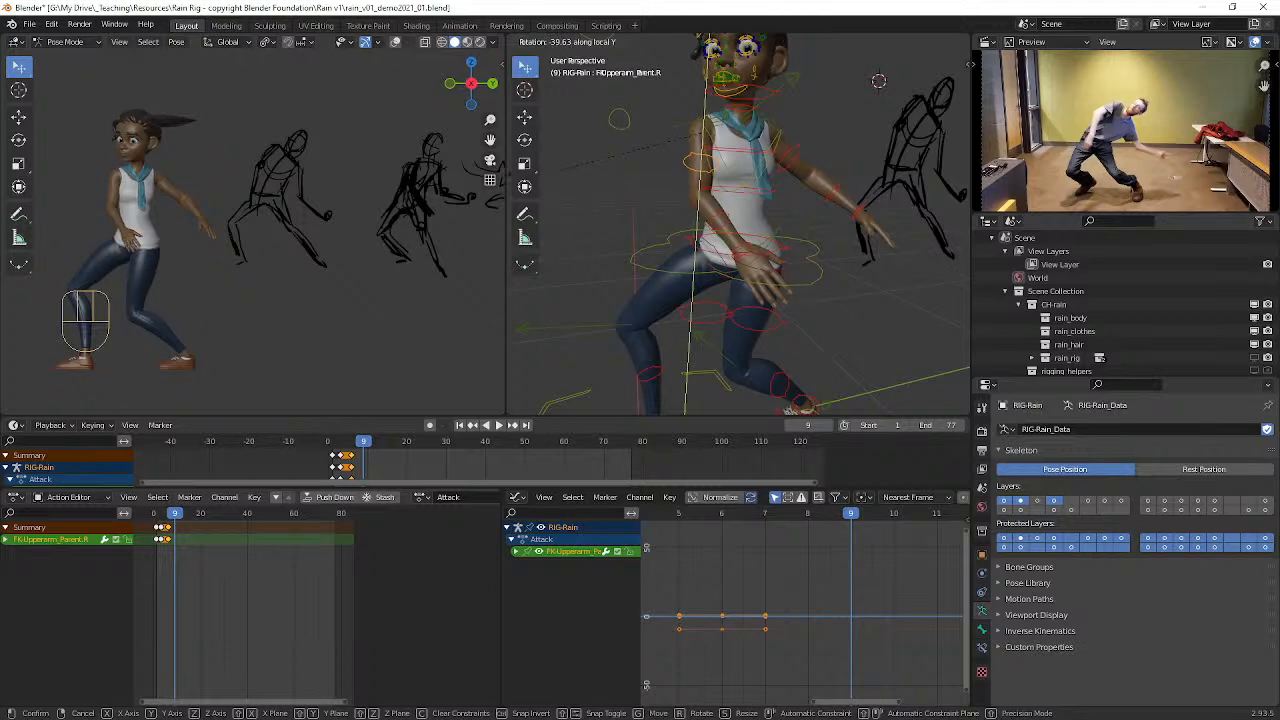
{"action": "left_click", "coordinate": [519, 150]}
Step: Select Rain's FK spine control and rotate it about 14°, leaning her torso forward
{"action": "middle_click_drag", "start_coordinate": [774, 258], "coordinate": [749, 250]}
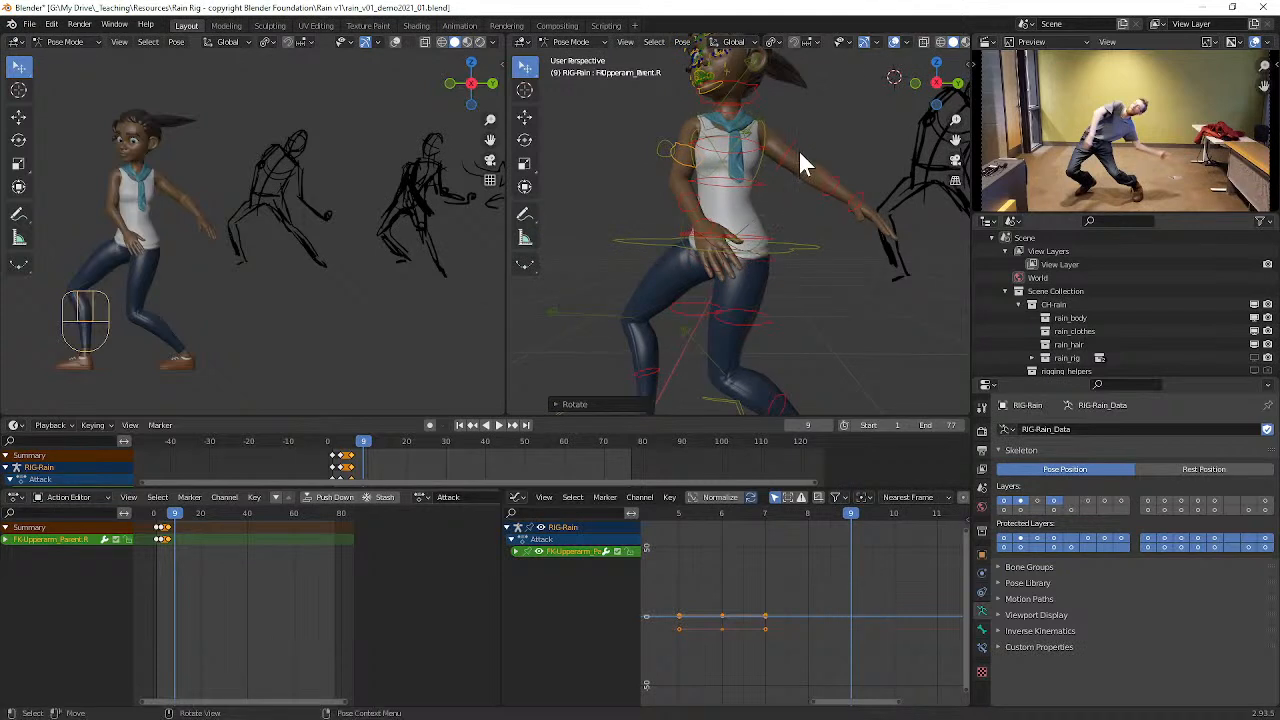
{"action": "left_click", "coordinate": [798, 155]}
{"action": "left_click", "coordinate": [757, 185]}
{"action": "left_click", "coordinate": [762, 238]}
{"action": "middle_click_drag", "start_coordinate": [762, 240], "coordinate": [800, 217]}
{"action": "key", "text": "r"}
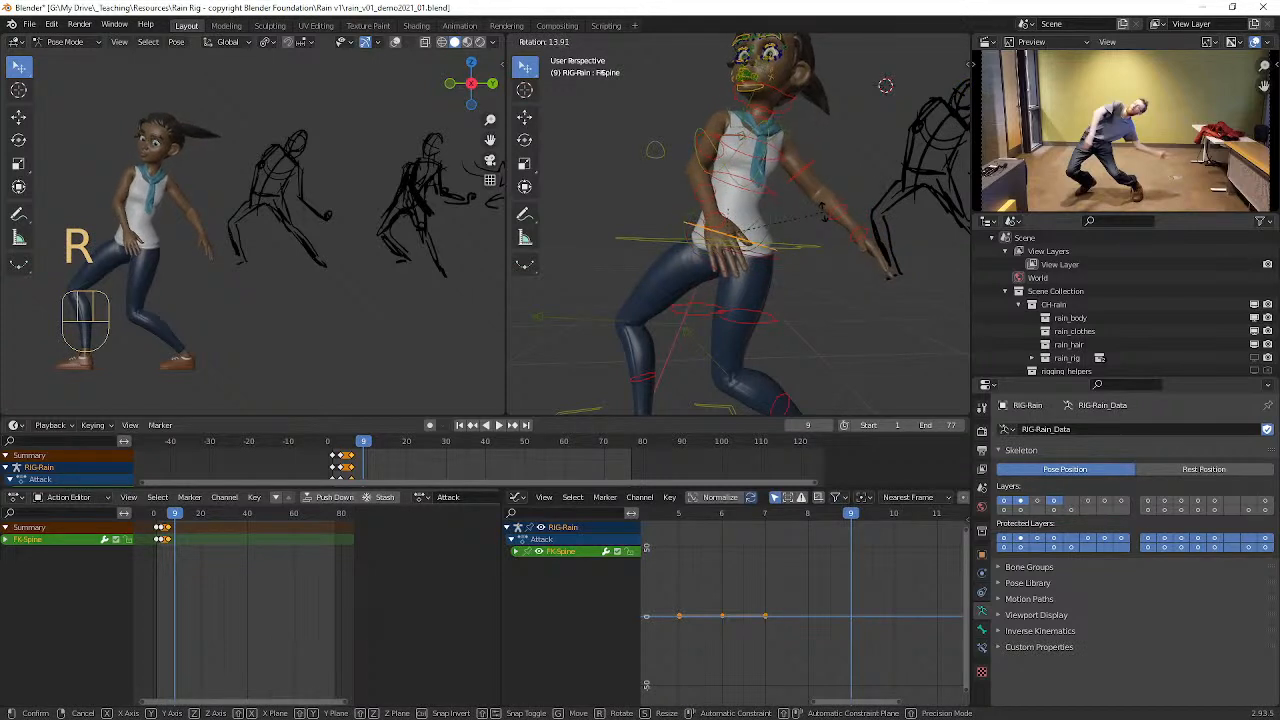
{"action": "left_click", "coordinate": [771, 204]}
Step: Clear the rotation of Rain's FK chest and FK rib cage controls
{"action": "left_click", "coordinate": [758, 207]}
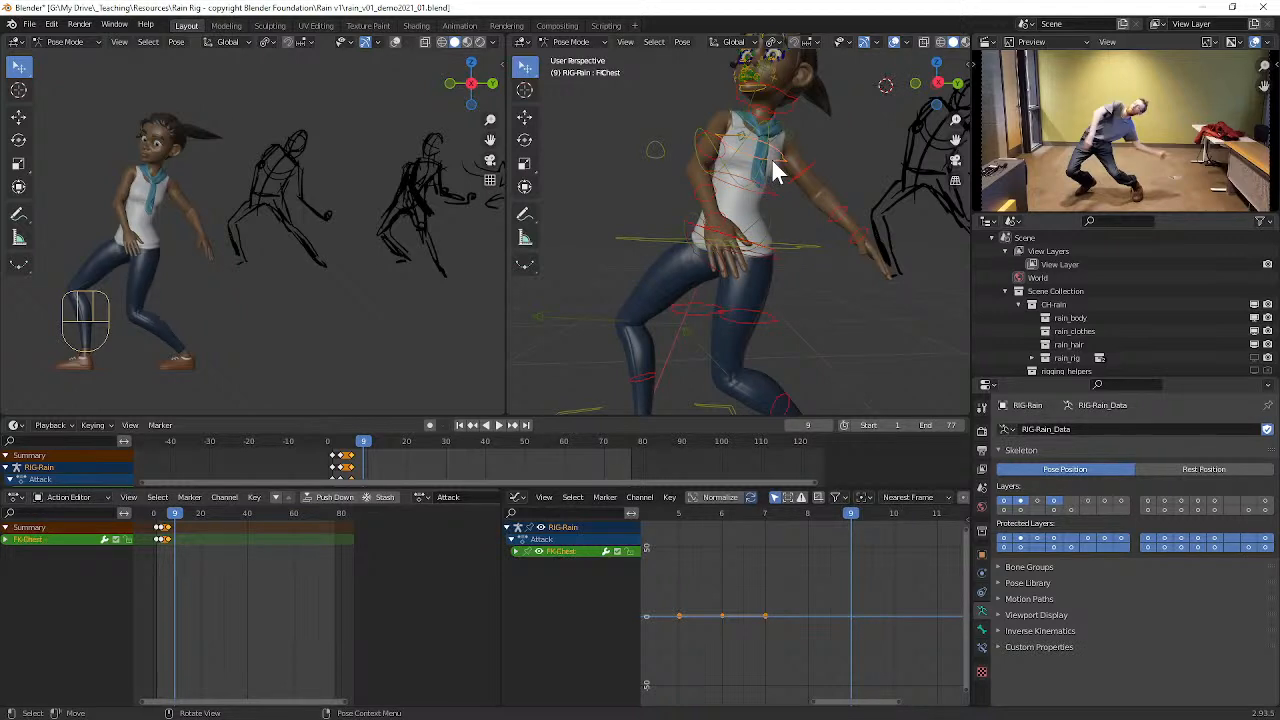
{"action": "key", "text": "alt+r"}
{"action": "key", "text": "alt+r"}
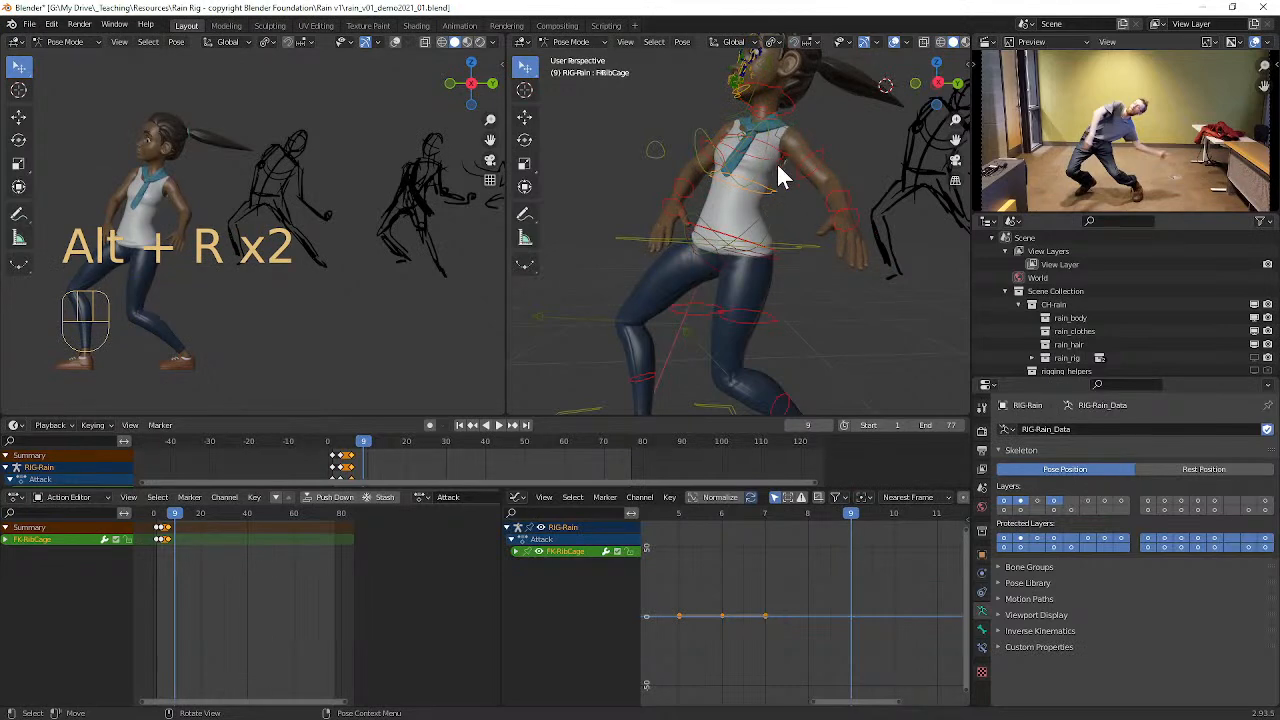
Step: Twist Rain's FK chest control about 25° around its local Y axis, turning her upper body toward the camera
{"action": "key", "text": "r"}
{"action": "key", "text": "y"}
{"action": "key", "text": "y"}
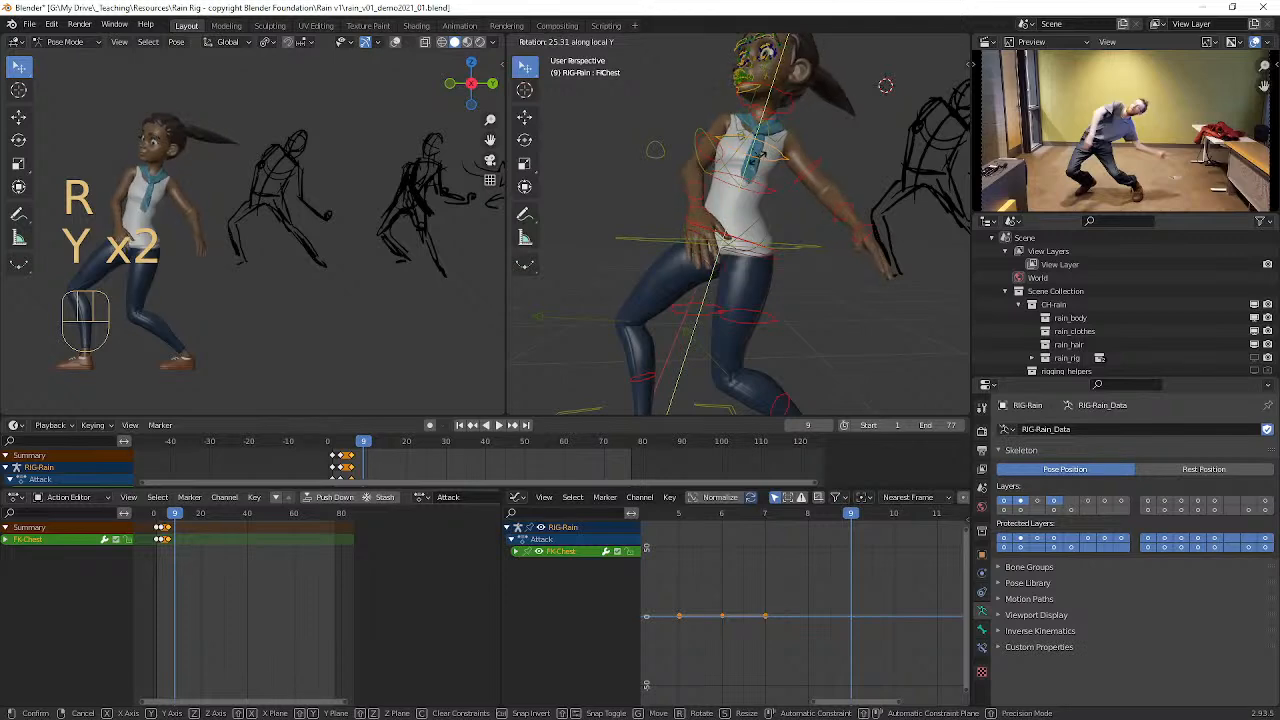
{"action": "left_click", "coordinate": [756, 157]}
Step: Select Rain's FK rib cage control, twist it around local Y toward the camera, and rotate it to lean her upper body forward
{"action": "left_click", "coordinate": [767, 189]}
{"action": "key", "text": "r"}
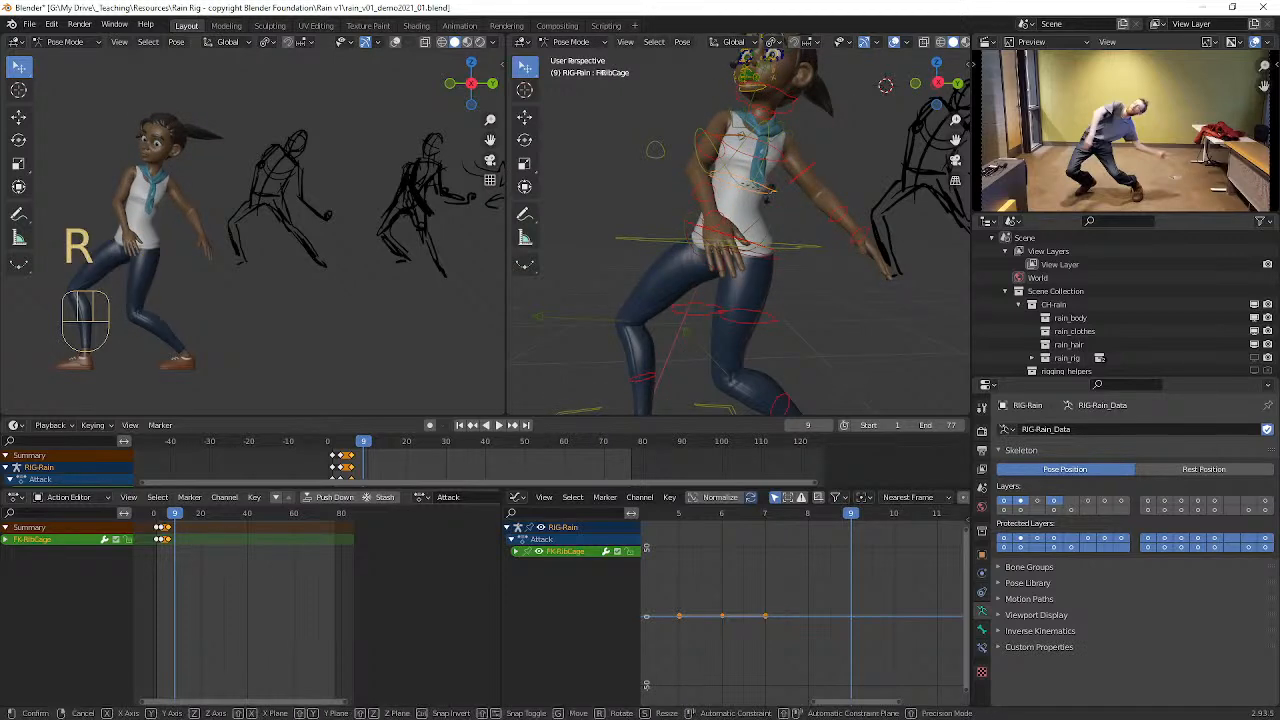
{"action": "key", "text": "y"}
{"action": "key", "text": "y"}
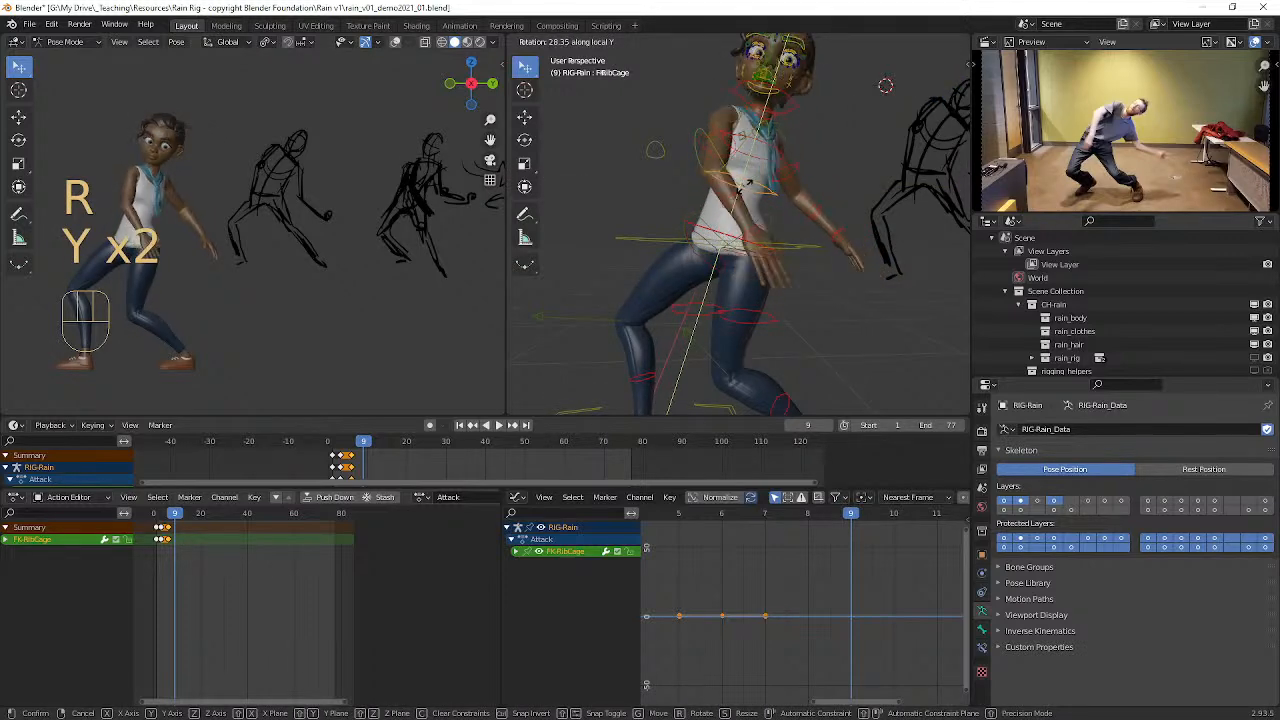
{"action": "left_click", "coordinate": [745, 195]}
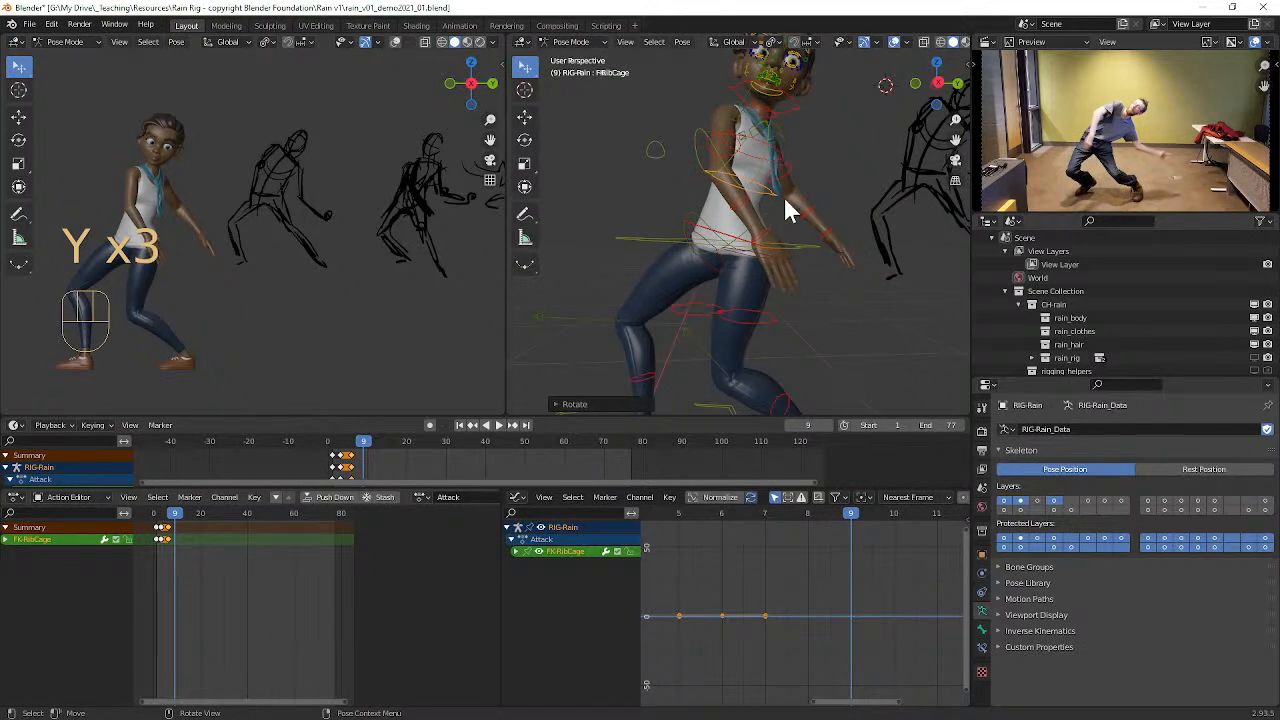
{"action": "key", "text": "r"}
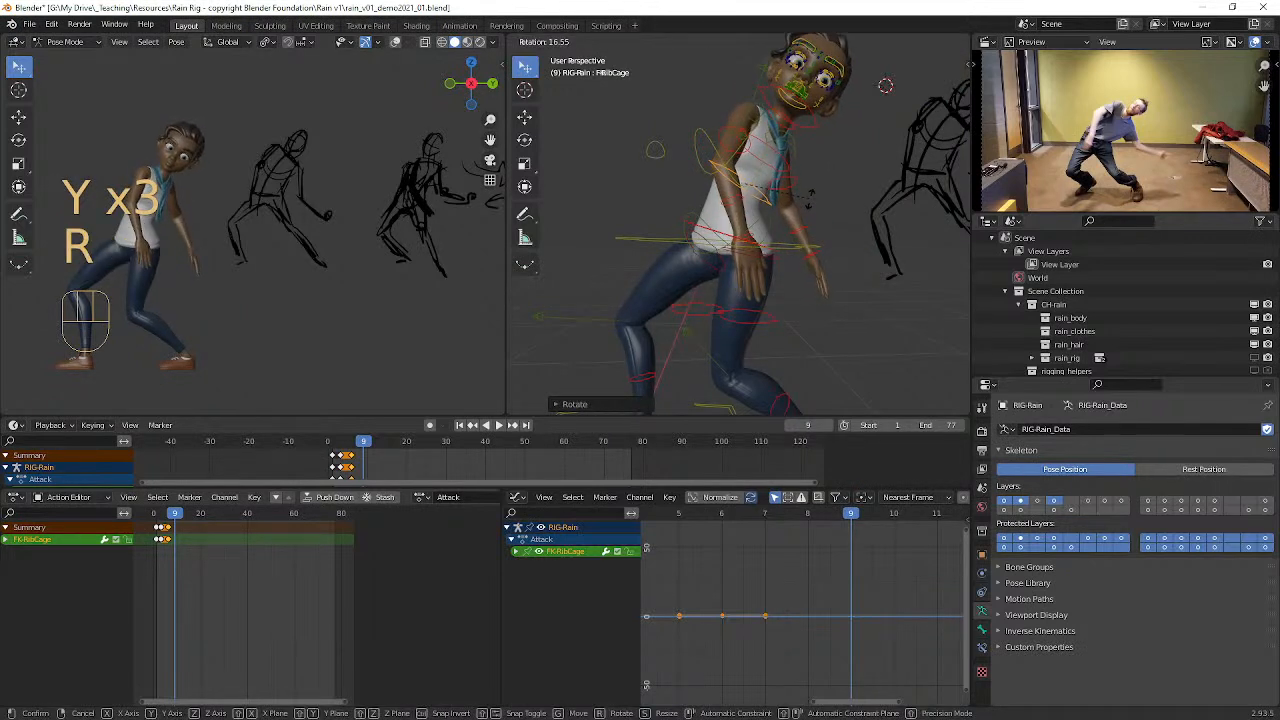
{"action": "left_click", "coordinate": [795, 211]}
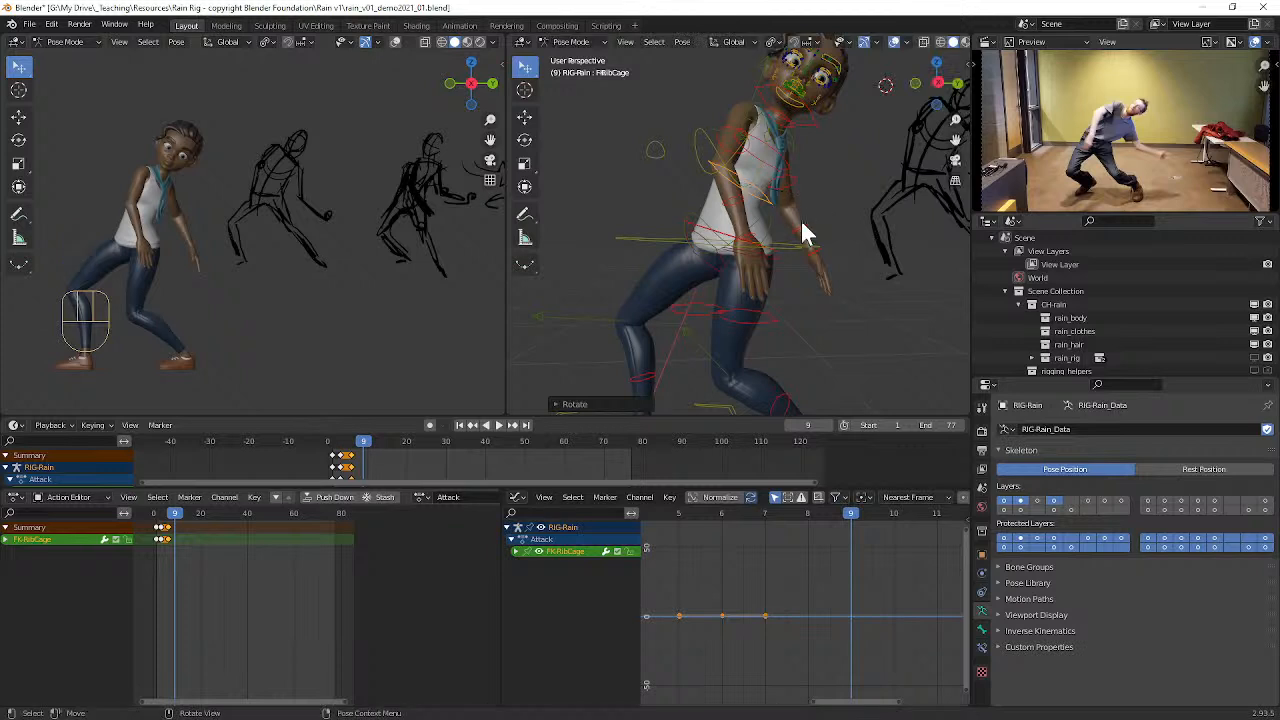
Step: Select Rain's left FK forearm control and rotate it from the front and from her left side to adjust the elbow bend
{"action": "left_click", "coordinate": [806, 225]}
{"action": "key", "text": "r"}
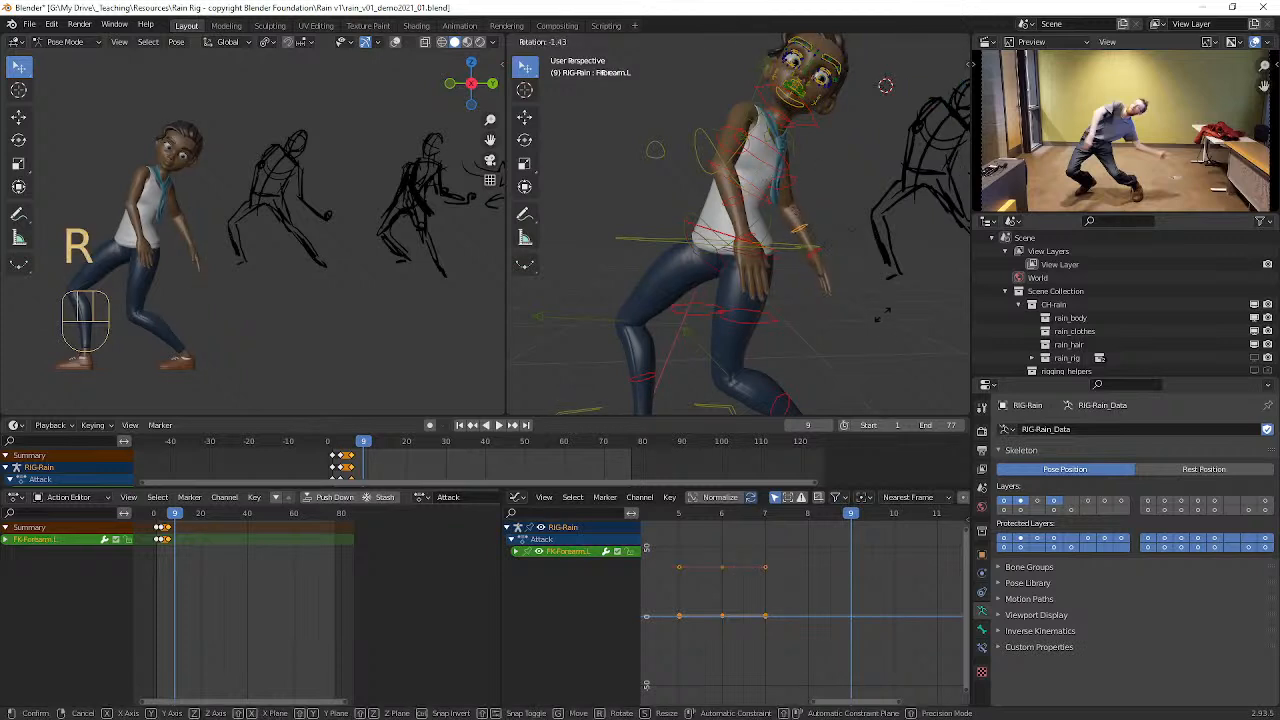
{"action": "left_click", "coordinate": [855, 273]}
{"action": "middle_click_drag", "start_coordinate": [855, 273], "coordinate": [669, 284]}
{"action": "key", "text": "r"}
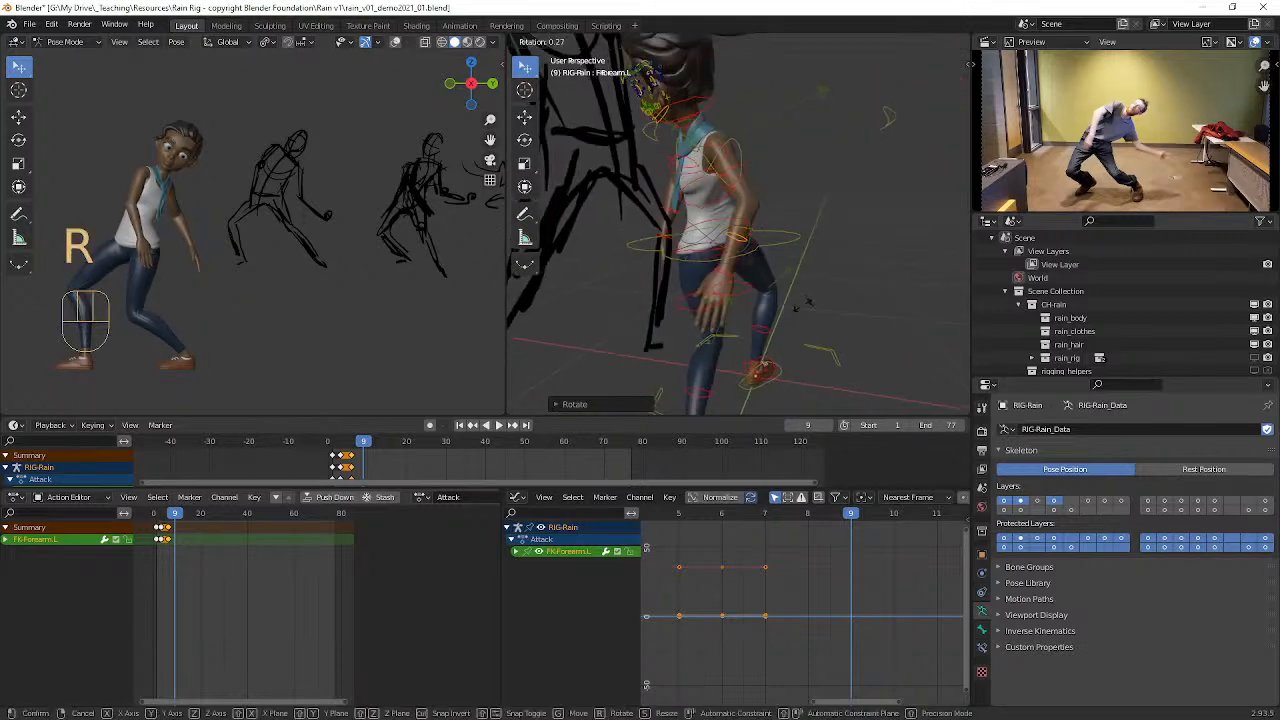
{"action": "left_click", "coordinate": [628, 245]}
{"action": "middle_click_drag", "start_coordinate": [628, 245], "coordinate": [800, 194]}
Step: Select Rain's left upper arm parent control and twist it around local Y, swinging the forearm out in front of her
{"action": "left_click", "coordinate": [764, 216]}
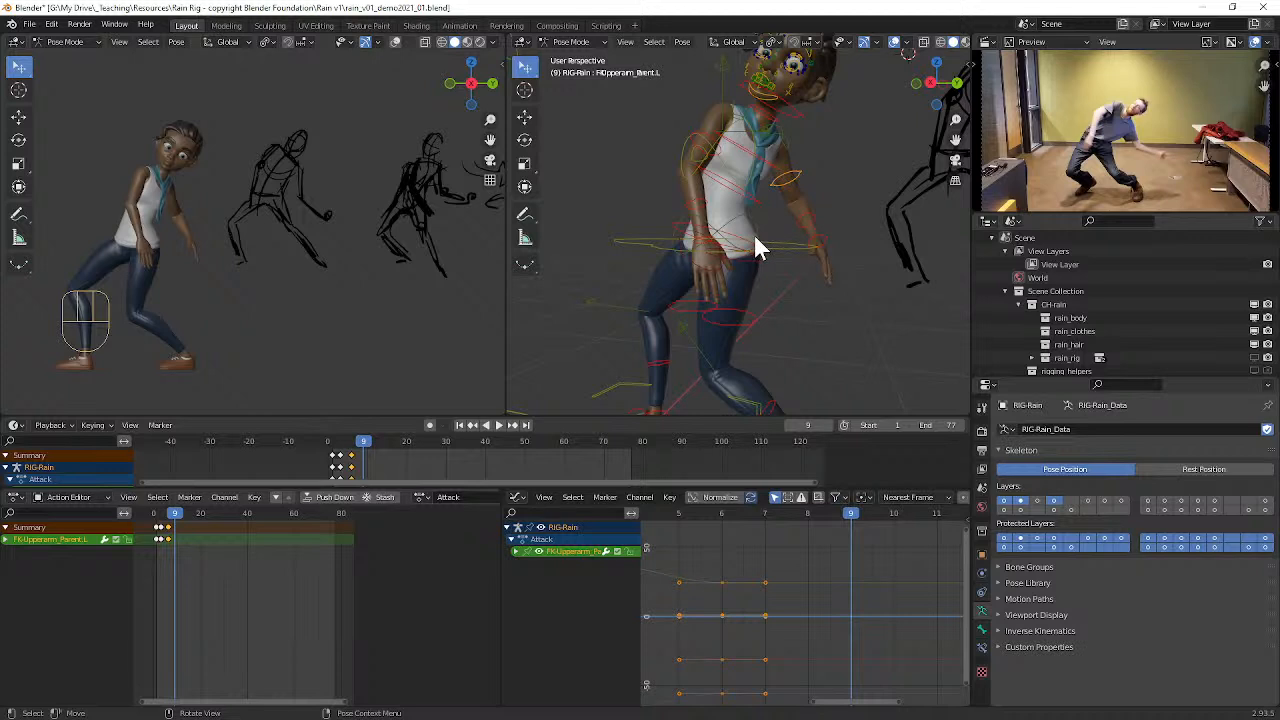
{"action": "key", "text": "r"}
{"action": "key", "text": "y"}
{"action": "key", "text": "y"}
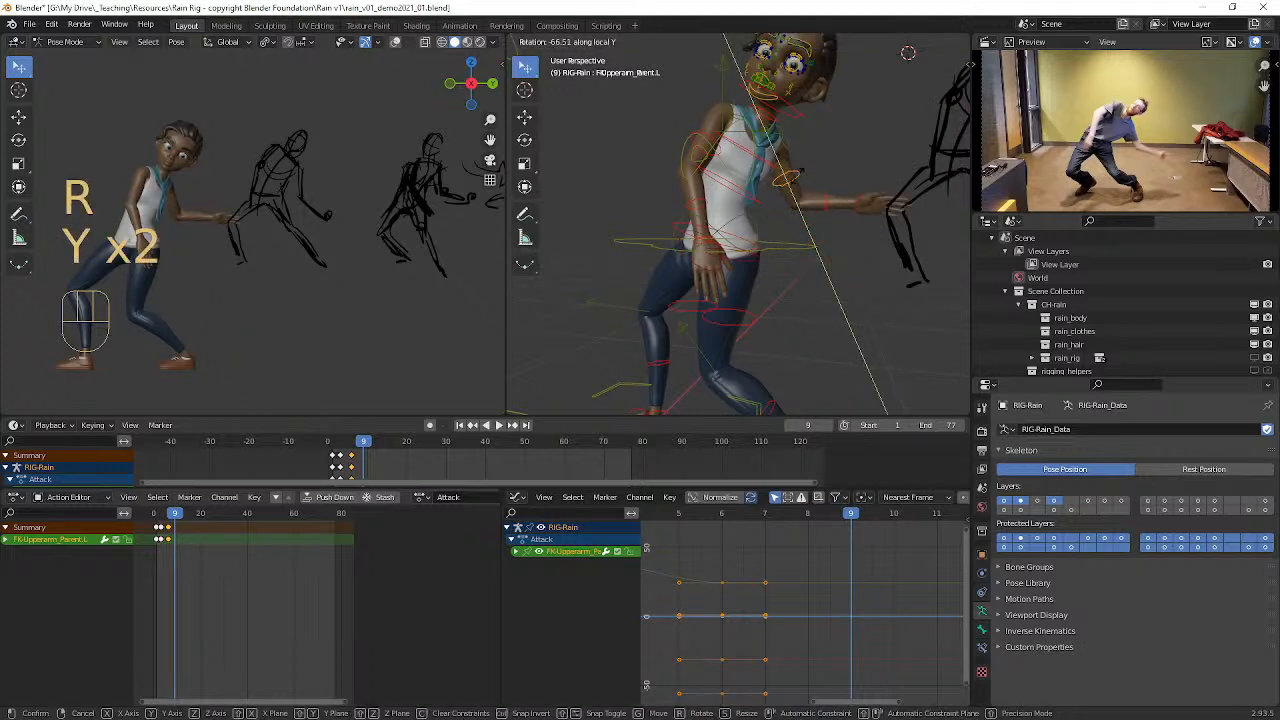
{"action": "left_click", "coordinate": [800, 192]}
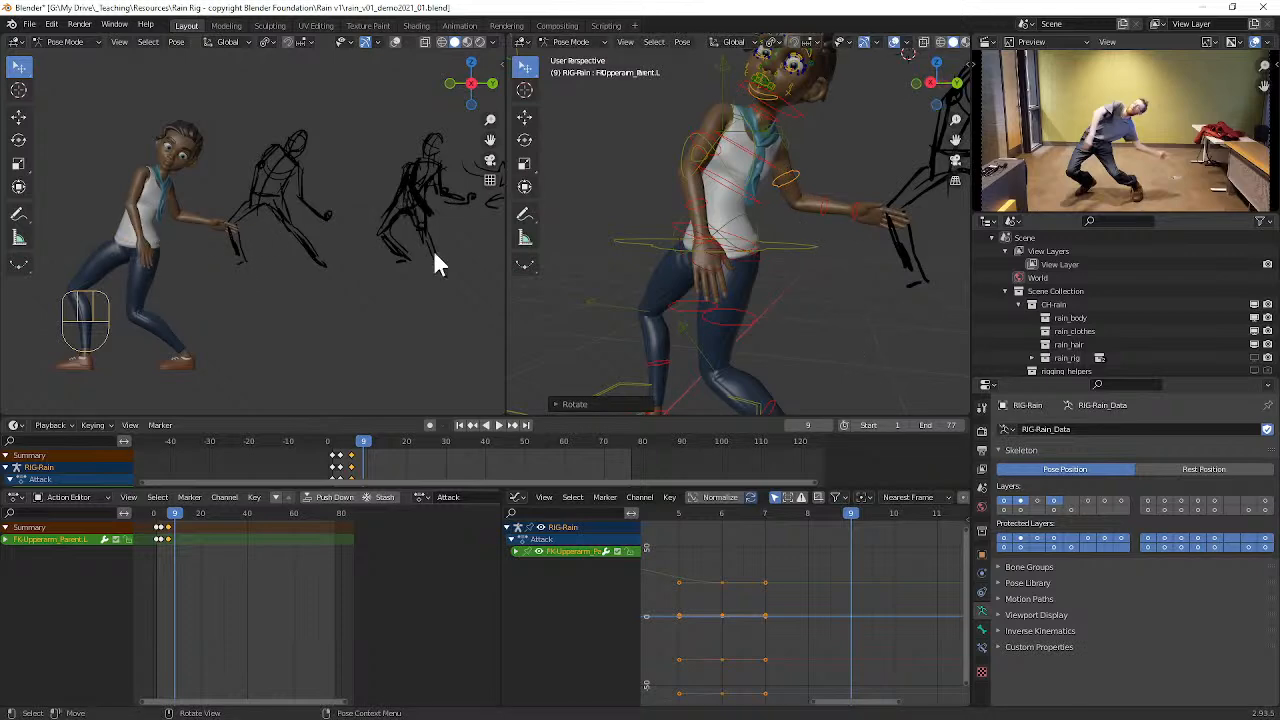
Step: Select Rain's right foot parent control and rotate it about 69° around global Z so the toes point toward the front view
{"action": "middle_click_drag", "start_coordinate": [689, 275], "coordinate": [714, 383]}
{"action": "scroll", "coordinate": [643, 337], "scroll_direction": "down", "scroll_amount": 3}
{"action": "left_click", "coordinate": [696, 382]}
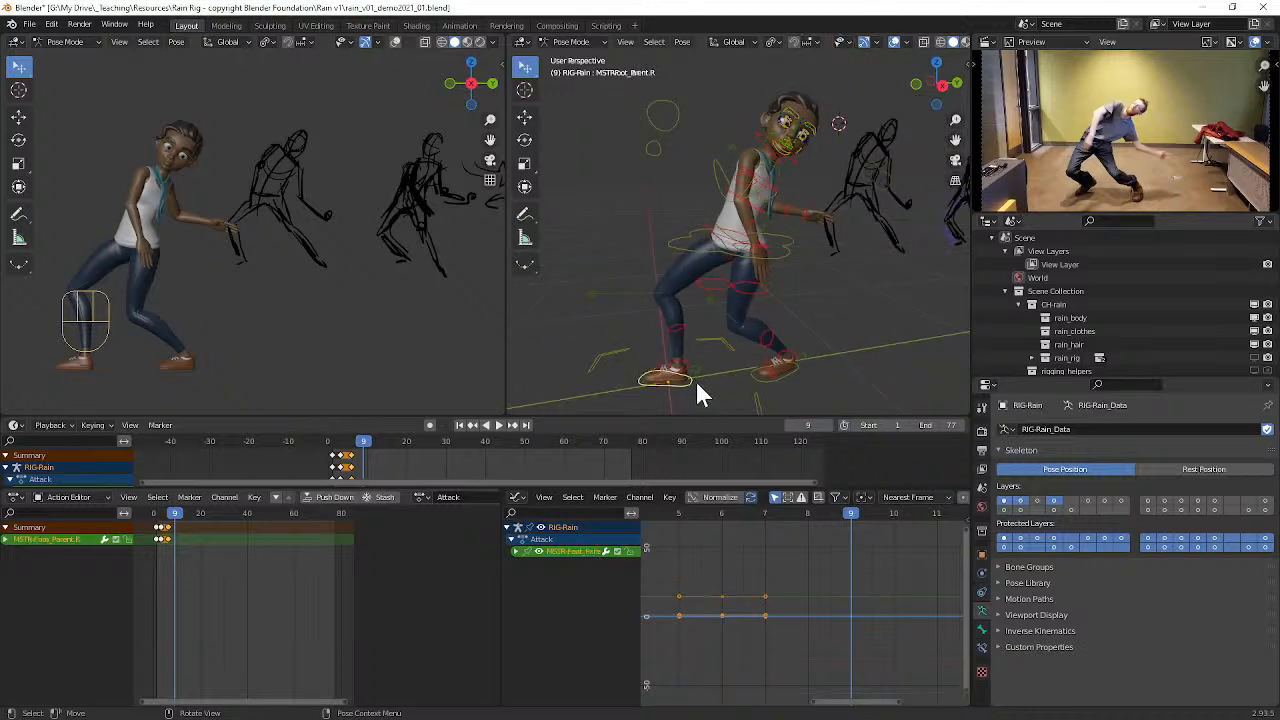
{"action": "key", "text": "r"}
{"action": "key", "text": "y"}
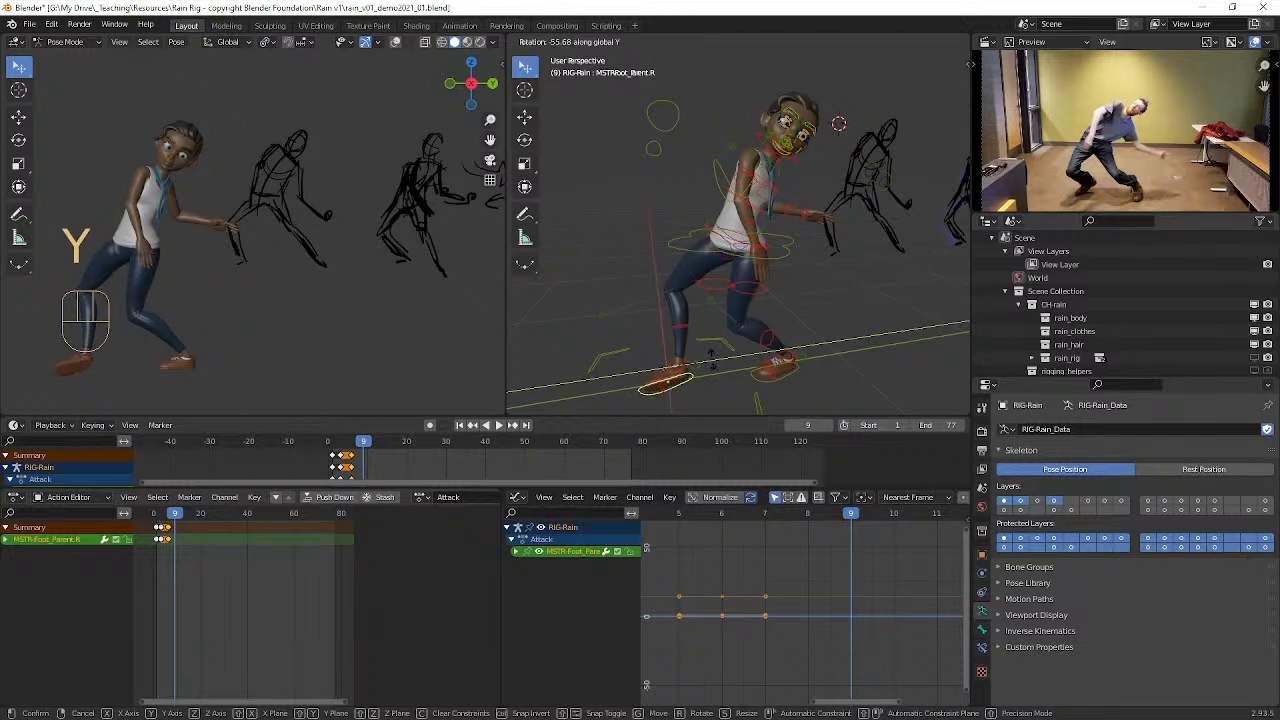
{"action": "key", "text": "z"}
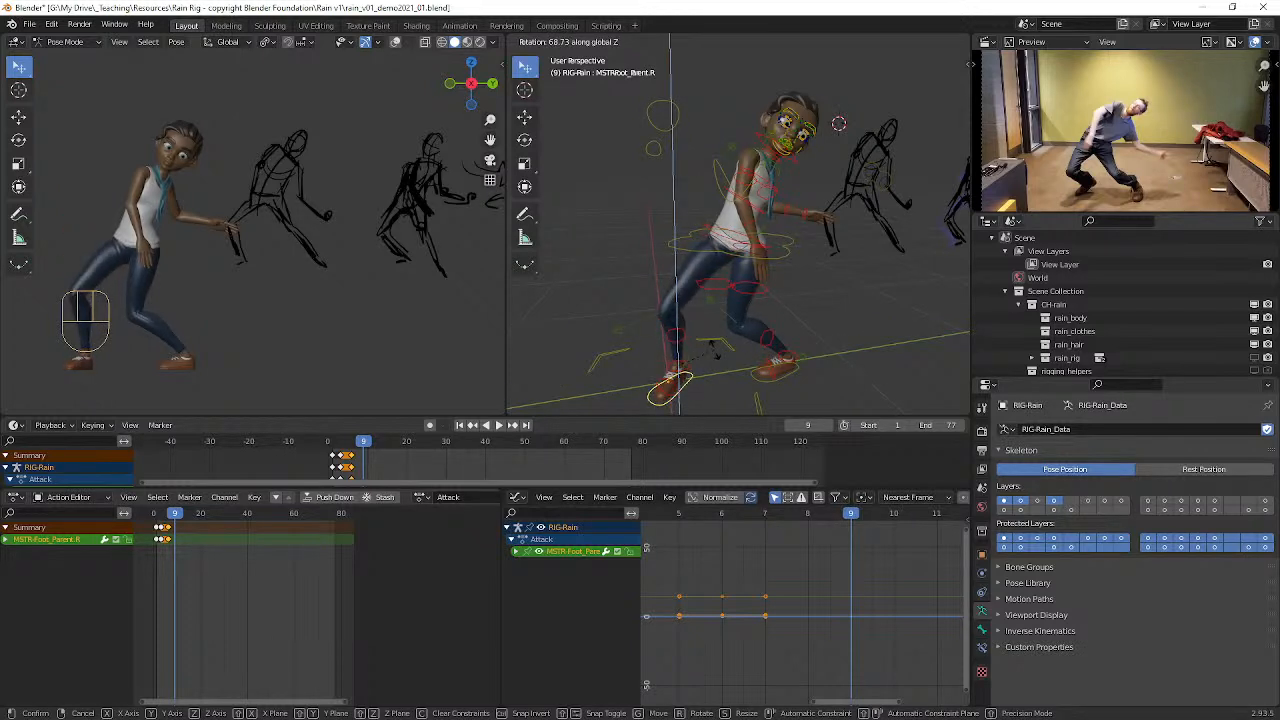
{"action": "left_click", "coordinate": [713, 350]}
Step: Select Rain's left foot parent control and move it along global X to step the foot out from the body
{"action": "mouse_move", "coordinate": [763, 366]}
{"action": "middle_mouse_down"}
{"action": "mouse_move", "coordinate": [751, 366]}
{"action": "mouse_move", "coordinate": [840, 400]}
{"action": "mouse_move", "coordinate": [753, 345]}
{"action": "middle_mouse_up"}
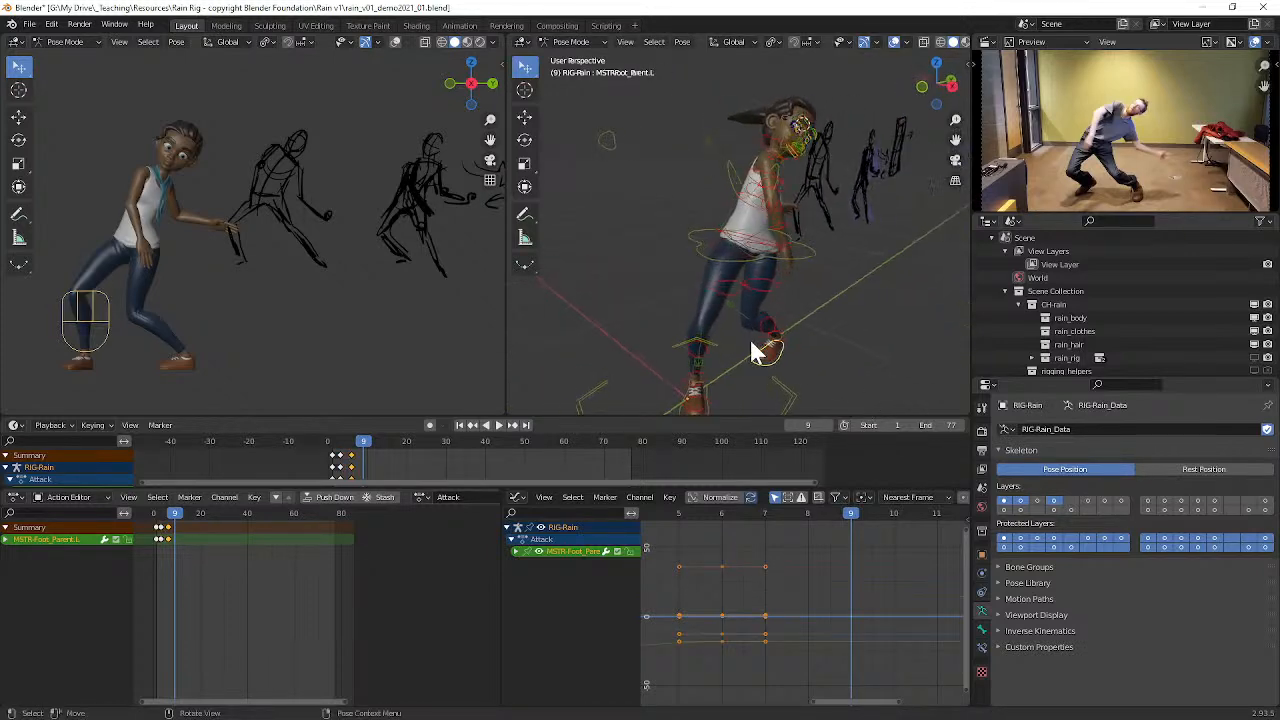
{"action": "key", "text": "g"}
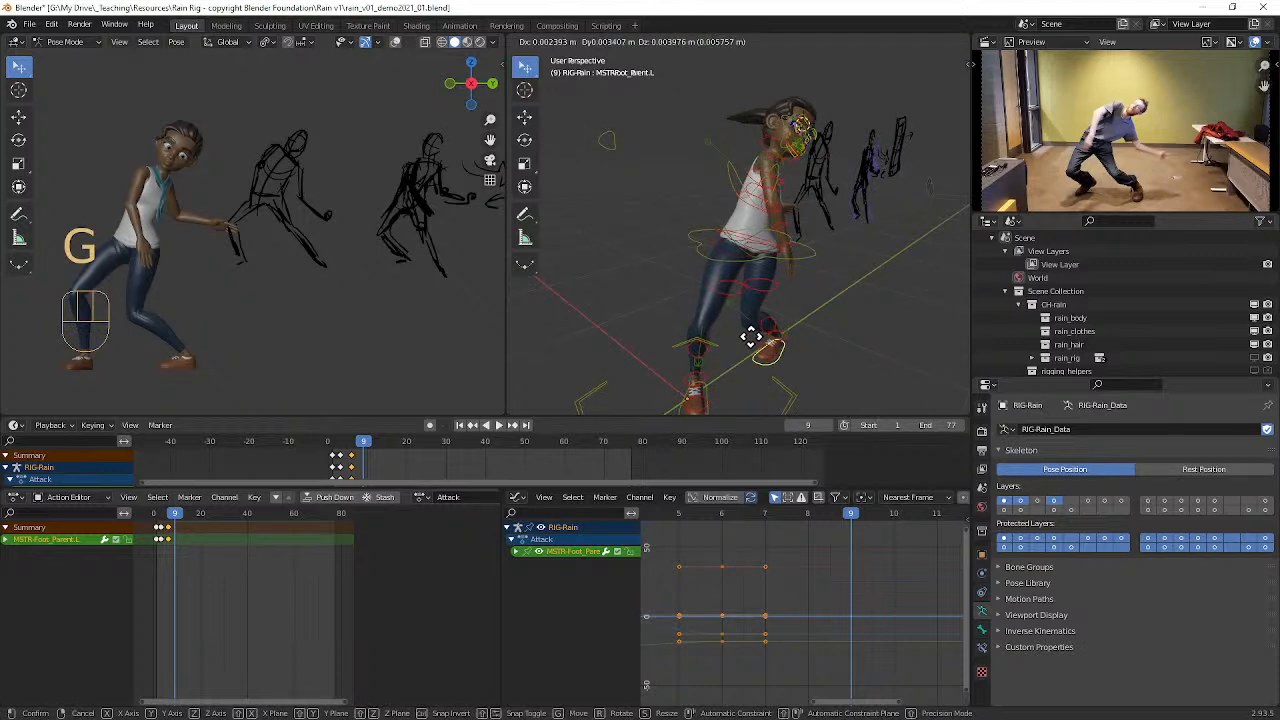
{"action": "key", "text": "x"}
{"action": "left_click", "coordinate": [789, 346]}
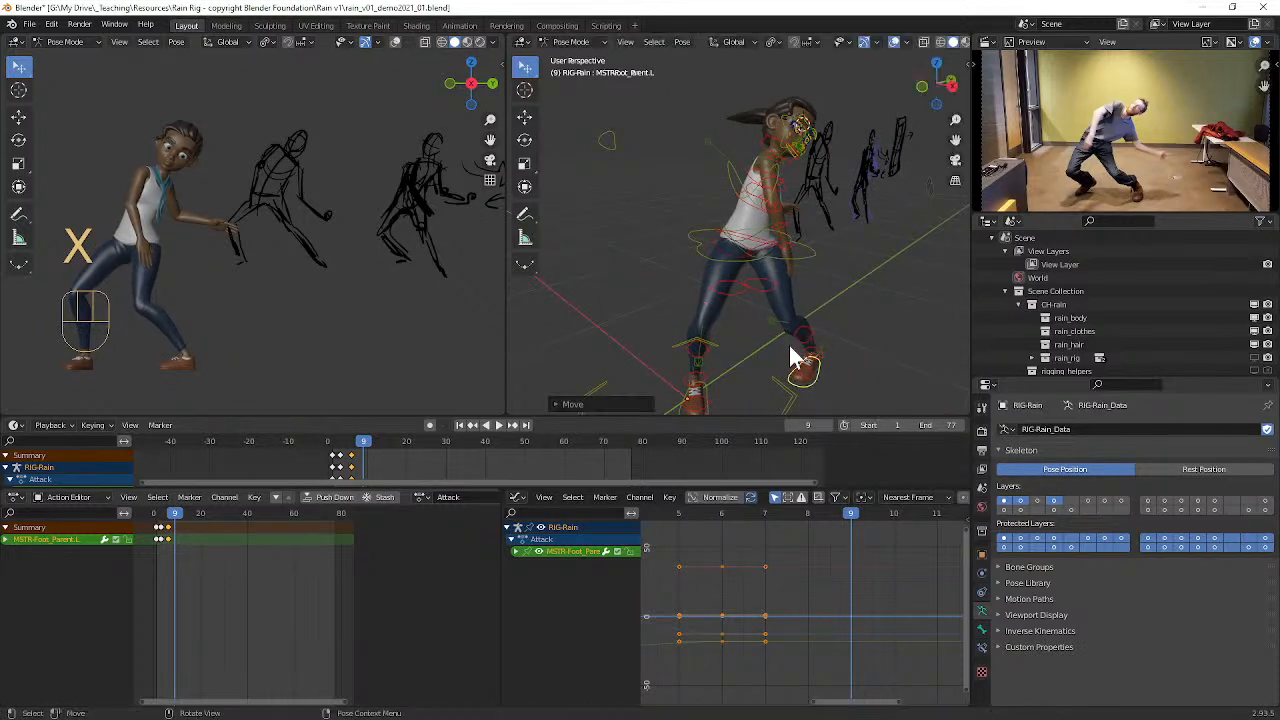
{"action": "key", "text": "r"}
{"action": "key", "text": "z"}
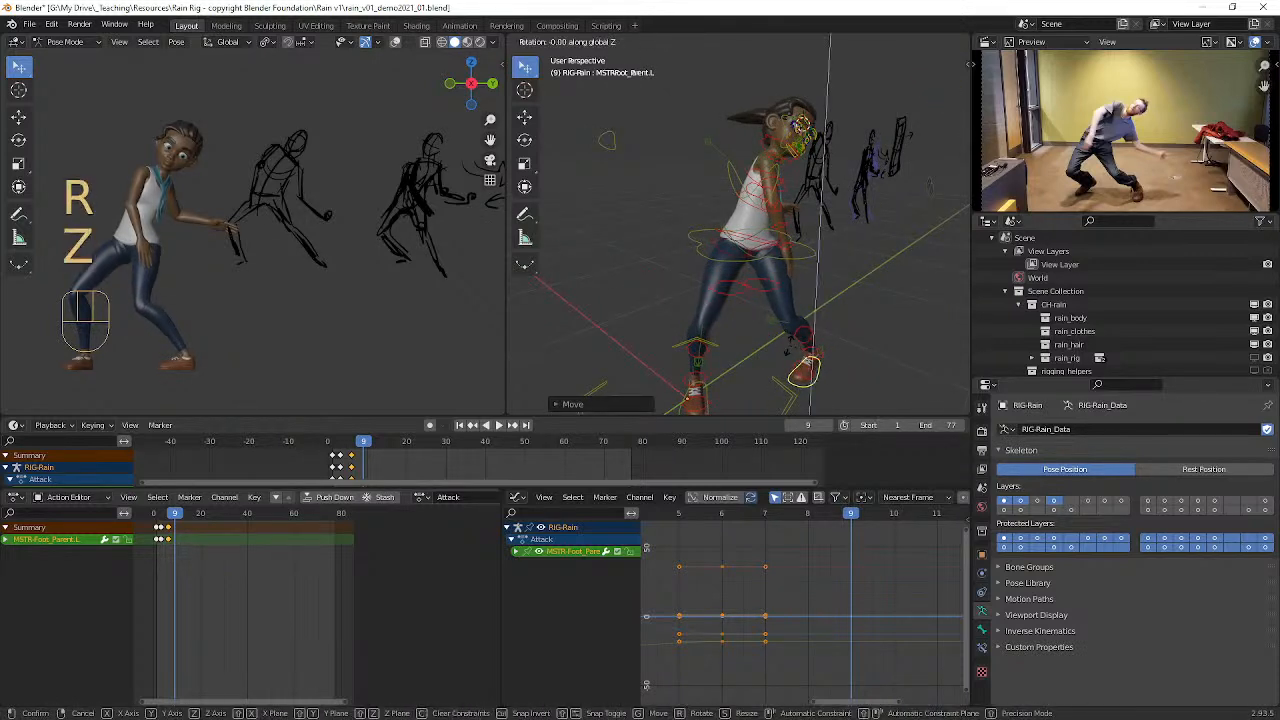
{"action": "right_click", "coordinate": [865, 373]}
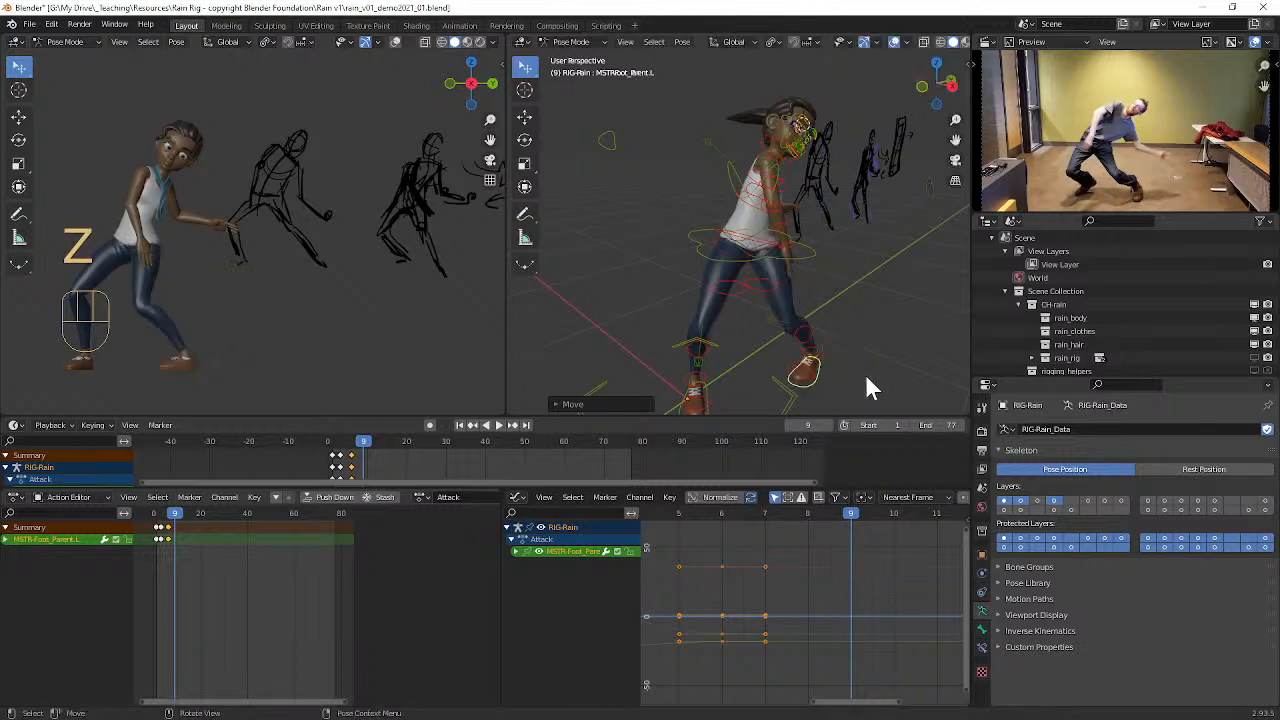
Step: Rotate Rain's left foot about 113° around global Z, then turn it back about 20° around the same axis
{"action": "key", "text": "r"}
{"action": "key", "text": "z"}
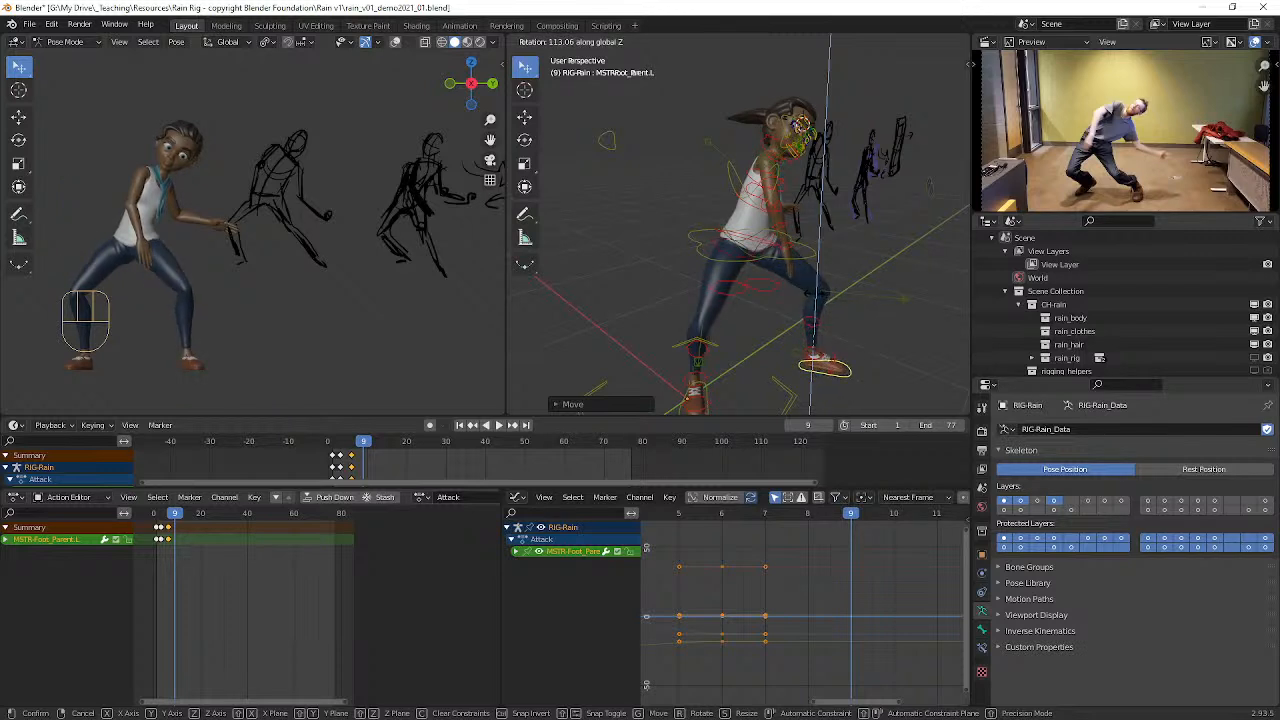
{"action": "left_click", "coordinate": [832, 286]}
{"action": "middle_click_drag", "start_coordinate": [832, 286], "coordinate": [830, 337]}
{"action": "key", "text": "r"}
{"action": "key", "text": "z"}
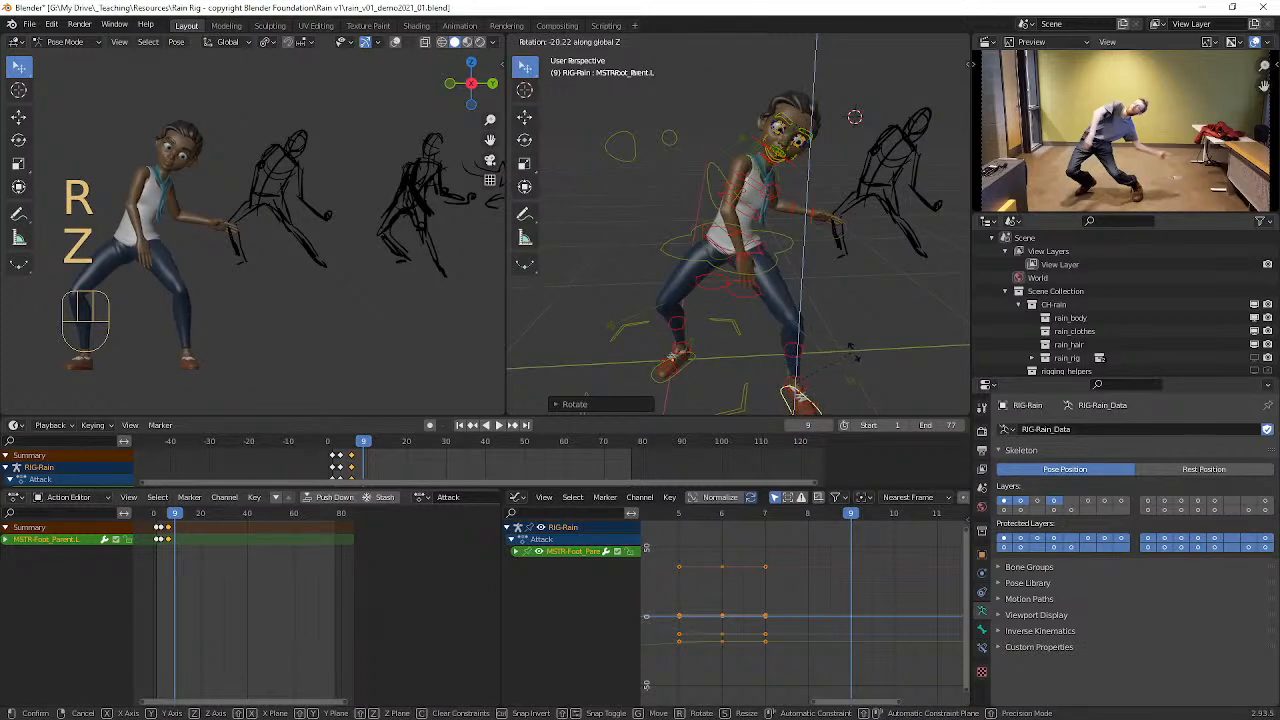
{"action": "left_click", "coordinate": [845, 340]}
Step: Select Rain's pelvis parent control and move it about 0.22 m forward and down to deepen the crouch
{"action": "middle_click_drag", "start_coordinate": [845, 340], "coordinate": [819, 253]}
{"action": "left_click", "coordinate": [770, 240]}
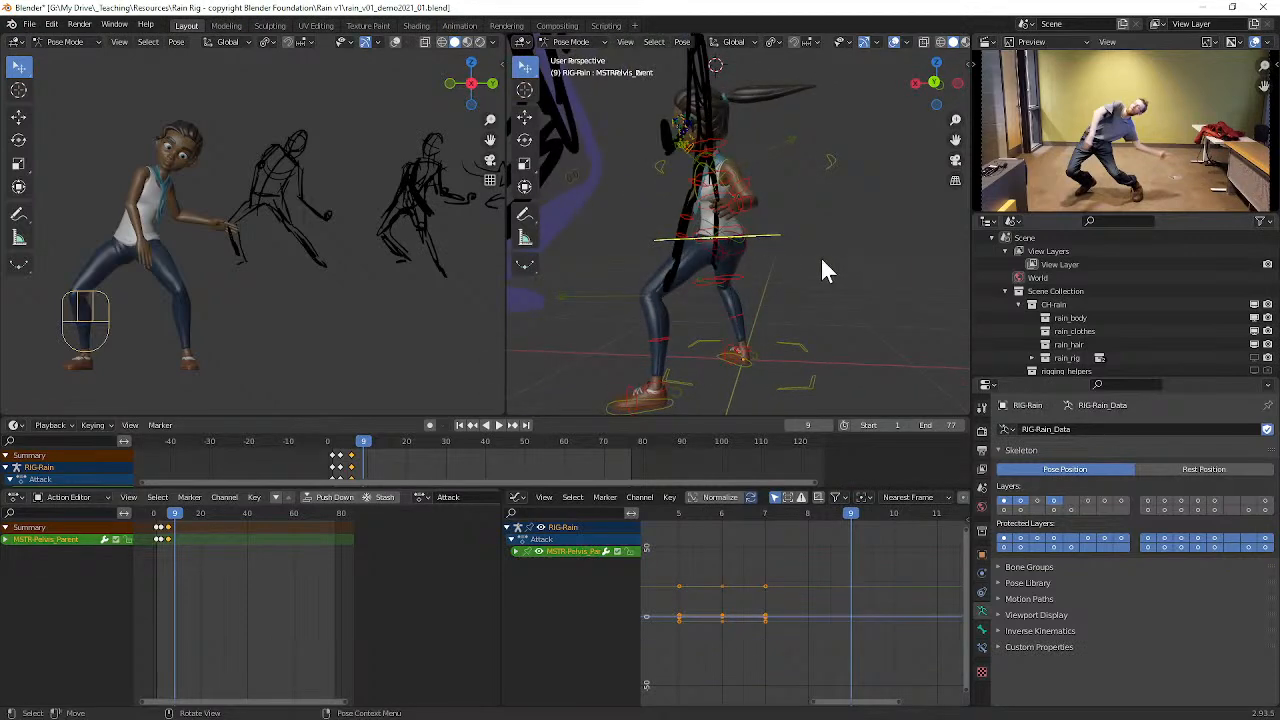
{"action": "key", "text": "g"}
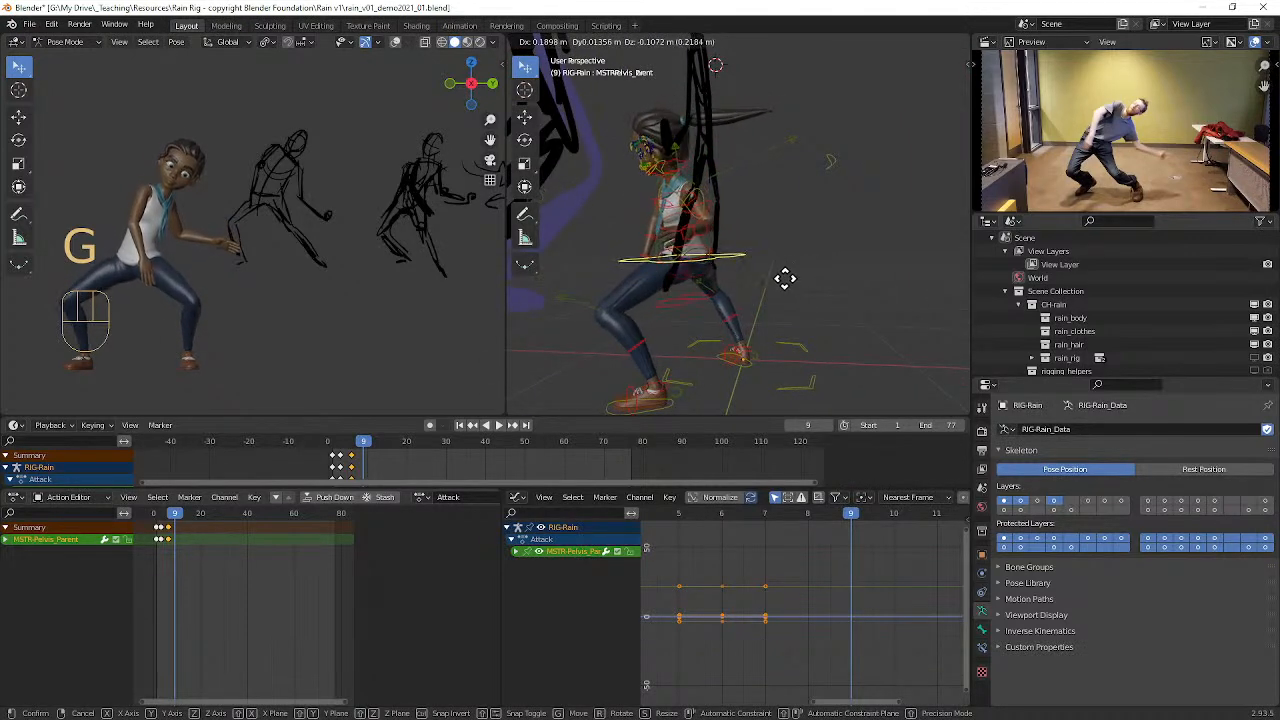
{"action": "left_click", "coordinate": [784, 280]}
Step: Move Rain's IK shin pole controls to re-aim her bent knees, finishing with the right shin pole
{"action": "middle_click_drag", "start_coordinate": [784, 280], "coordinate": [828, 308]}
{"action": "left_click", "coordinate": [806, 294]}
{"action": "key", "text": "g"}
{"action": "left_click", "coordinate": [787, 326]}
{"action": "left_click", "coordinate": [656, 290]}
{"action": "middle_click_drag", "start_coordinate": [656, 290], "coordinate": [706, 298]}
{"action": "key", "text": "g"}
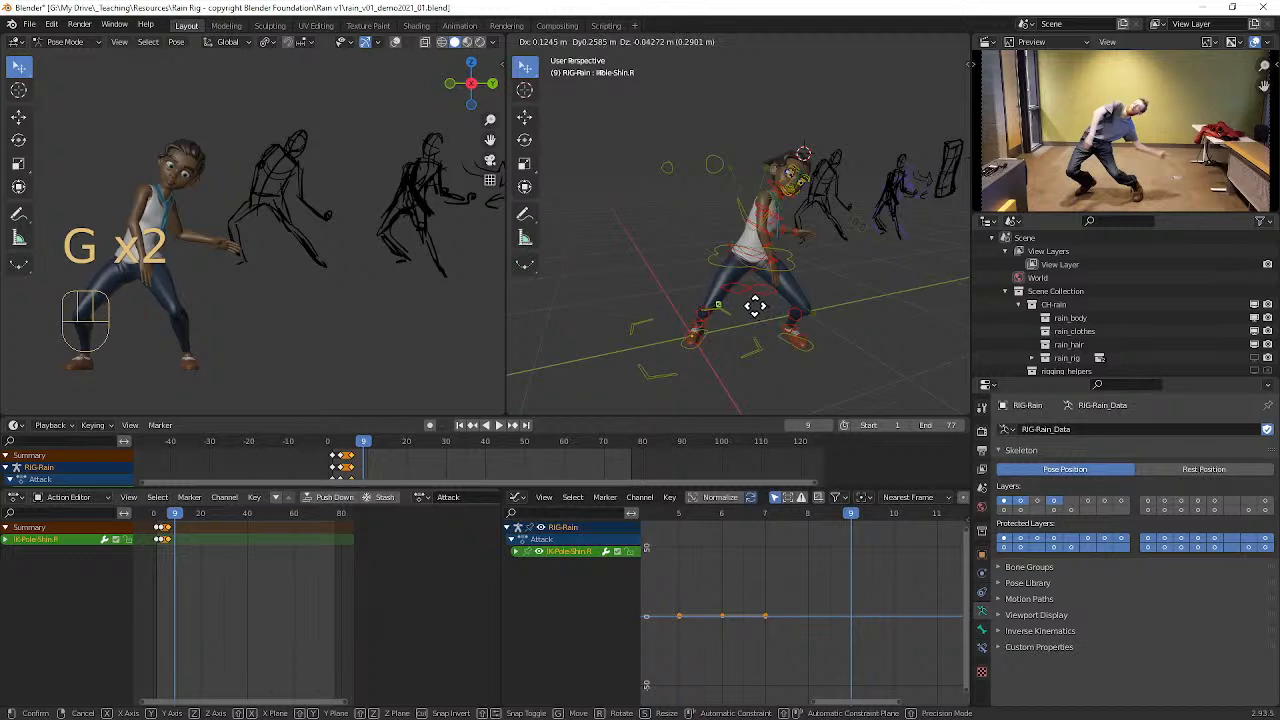
{"action": "left_click", "coordinate": [750, 306]}
Step: Select Rain's FK spine control and rotate it to lean her torso further toward her outstretched left hand
{"action": "mouse_move", "coordinate": [811, 300]}
{"action": "middle_mouse_down"}
{"action": "mouse_move", "coordinate": [790, 313]}
{"action": "mouse_move", "coordinate": [796, 284]}
{"action": "middle_mouse_up"}
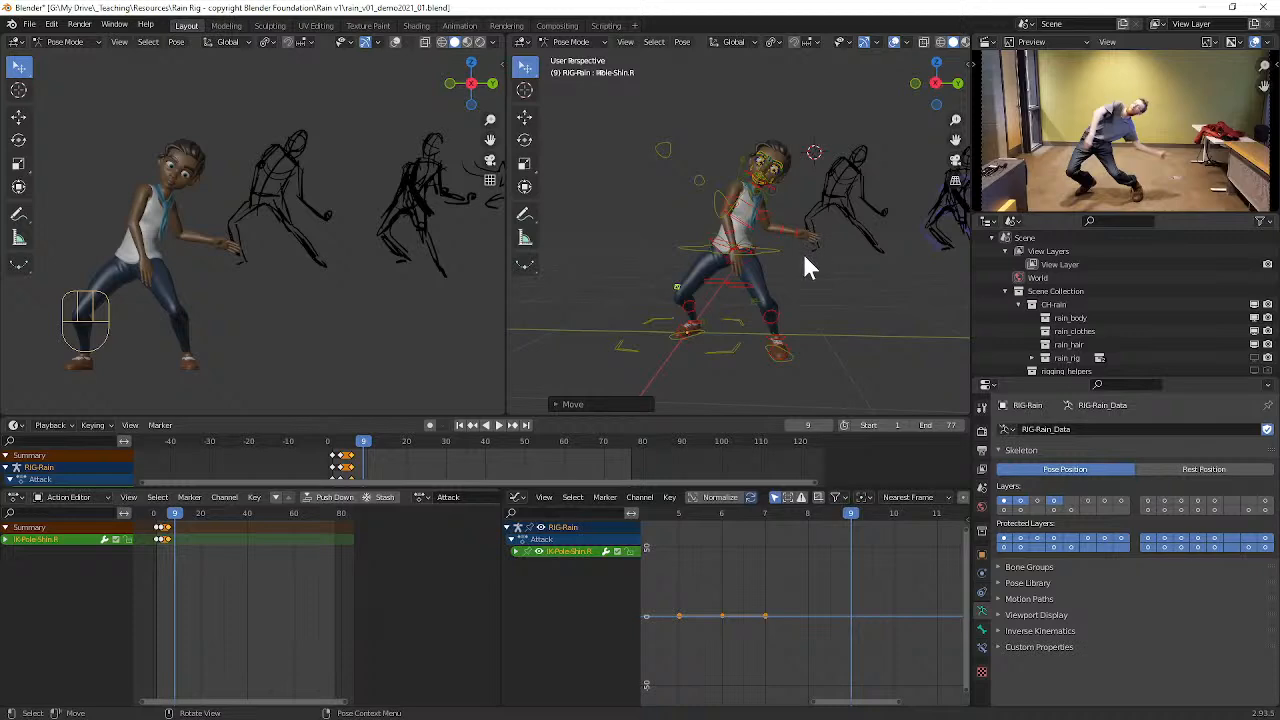
{"action": "scroll", "coordinate": [802, 252], "scroll_direction": "up", "scroll_amount": 2}
{"action": "middle_click_drag", "start_coordinate": [801, 250], "coordinate": [777, 261]}
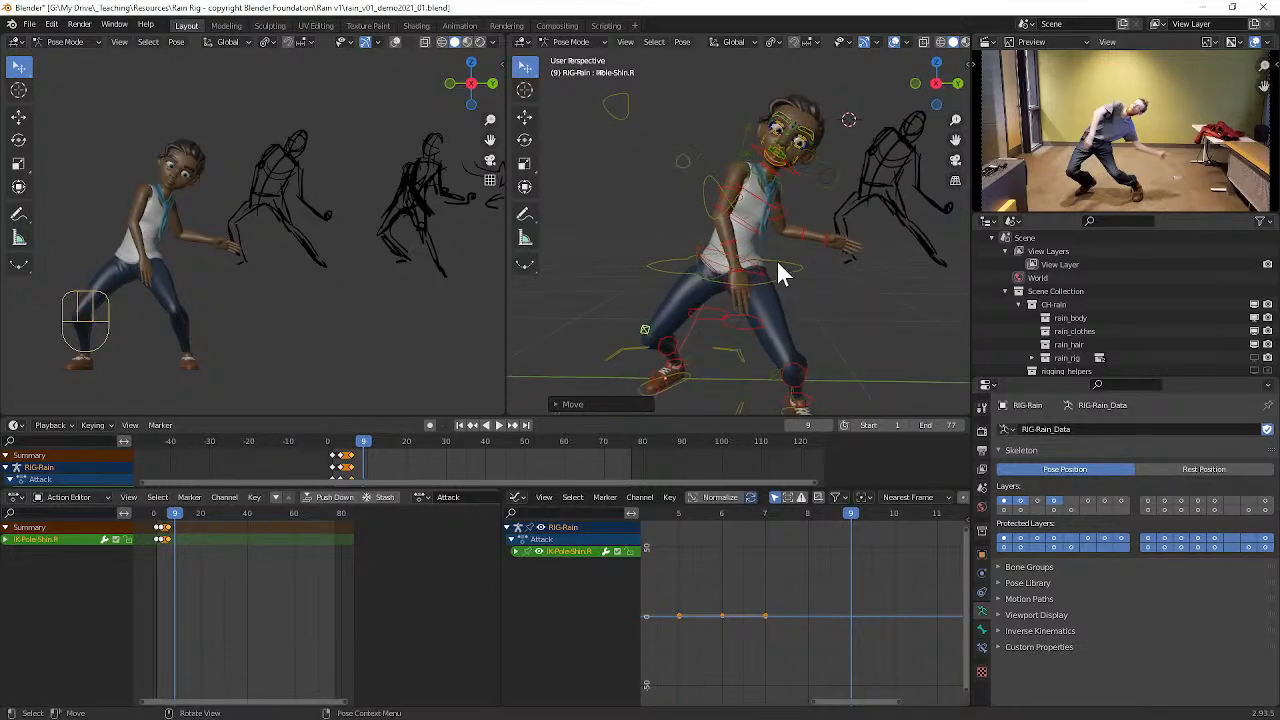
{"action": "left_click", "coordinate": [761, 269]}
{"action": "key", "text": "g"}
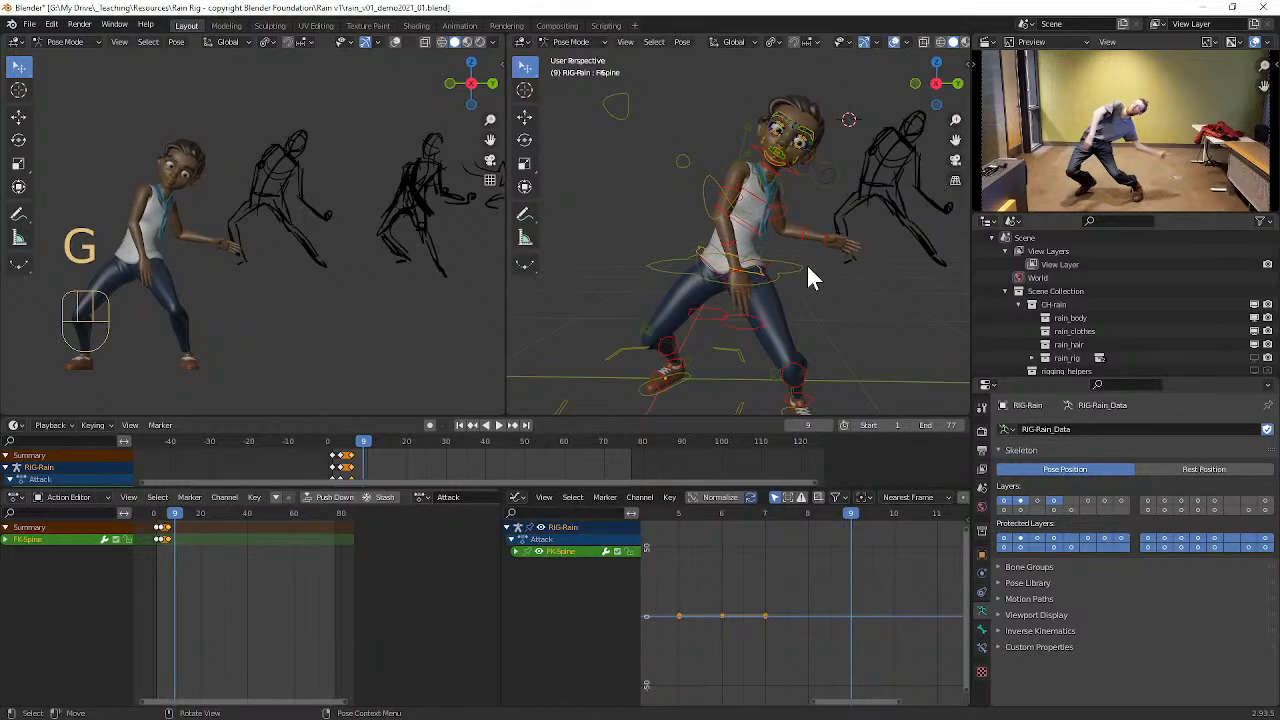
{"action": "key", "text": "r"}
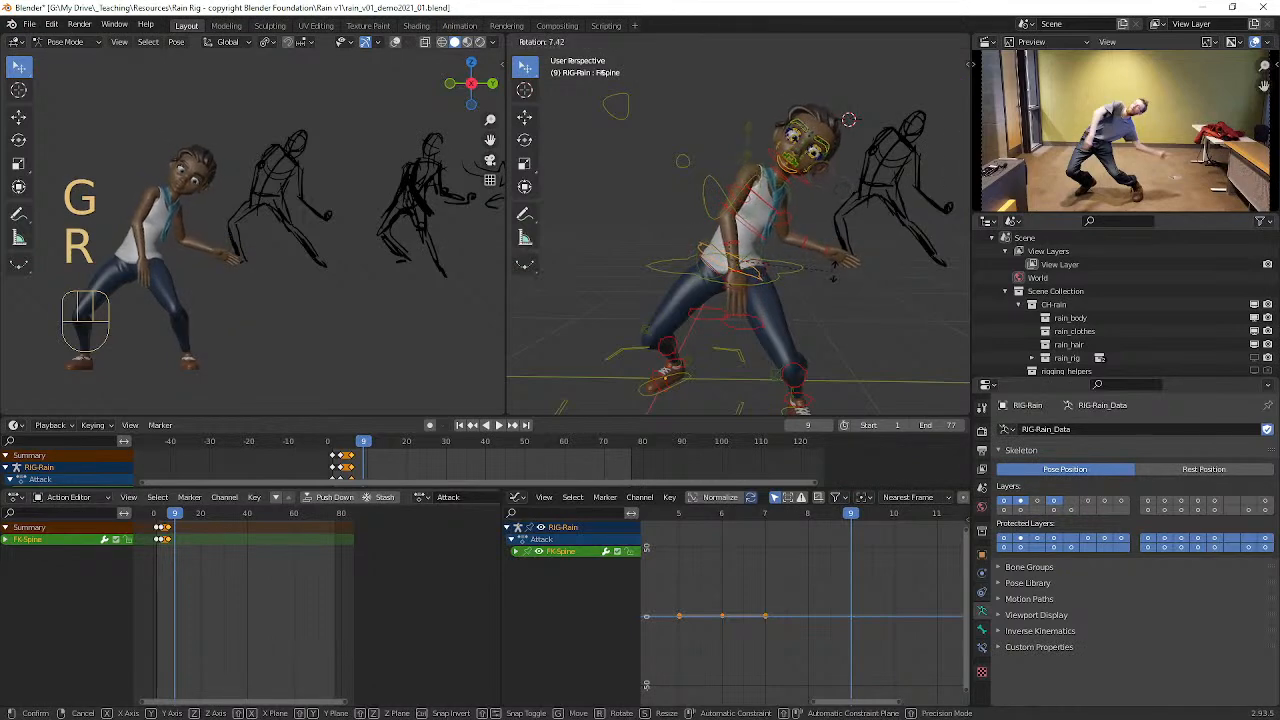
{"action": "left_click", "coordinate": [801, 253]}
Step: Select Rain's right upper arm parent control and twist it around its local Y axis
{"action": "middle_click_drag", "start_coordinate": [801, 253], "coordinate": [801, 227]}
{"action": "left_click", "coordinate": [780, 220]}
{"action": "key", "text": "r"}
{"action": "key", "text": "y"}
{"action": "key", "text": "y"}
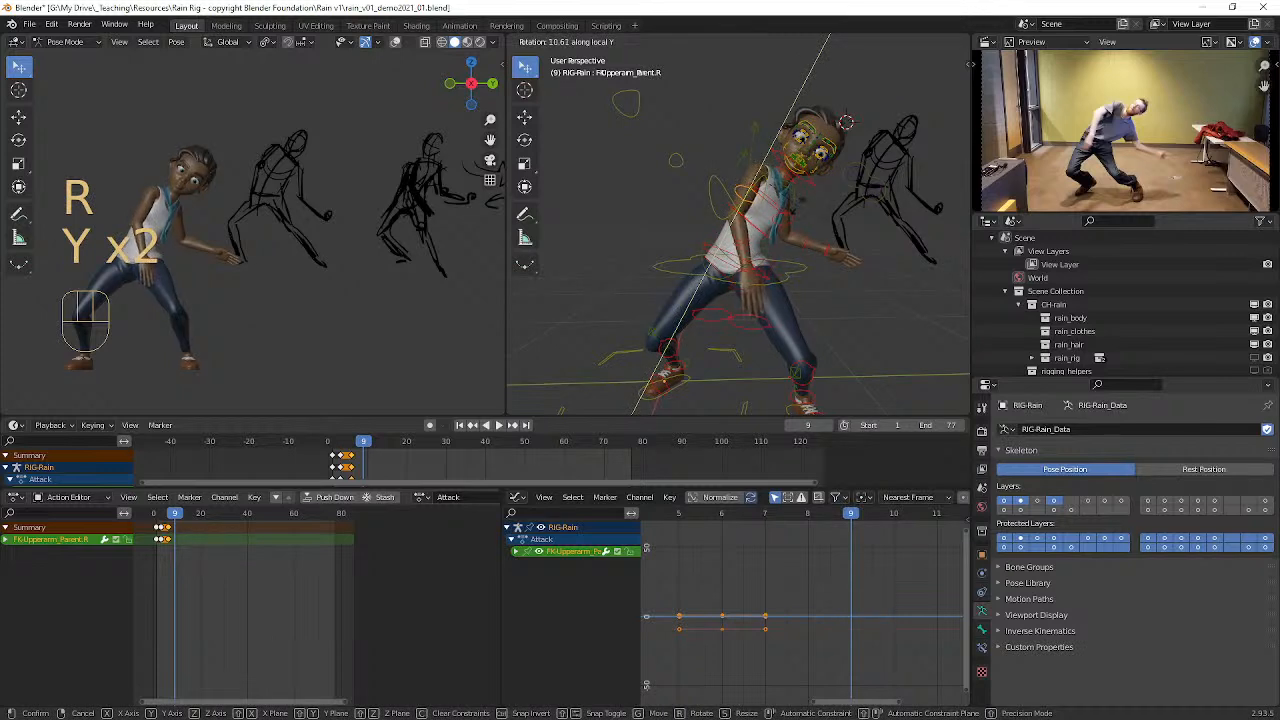
{"action": "left_click", "coordinate": [753, 275]}
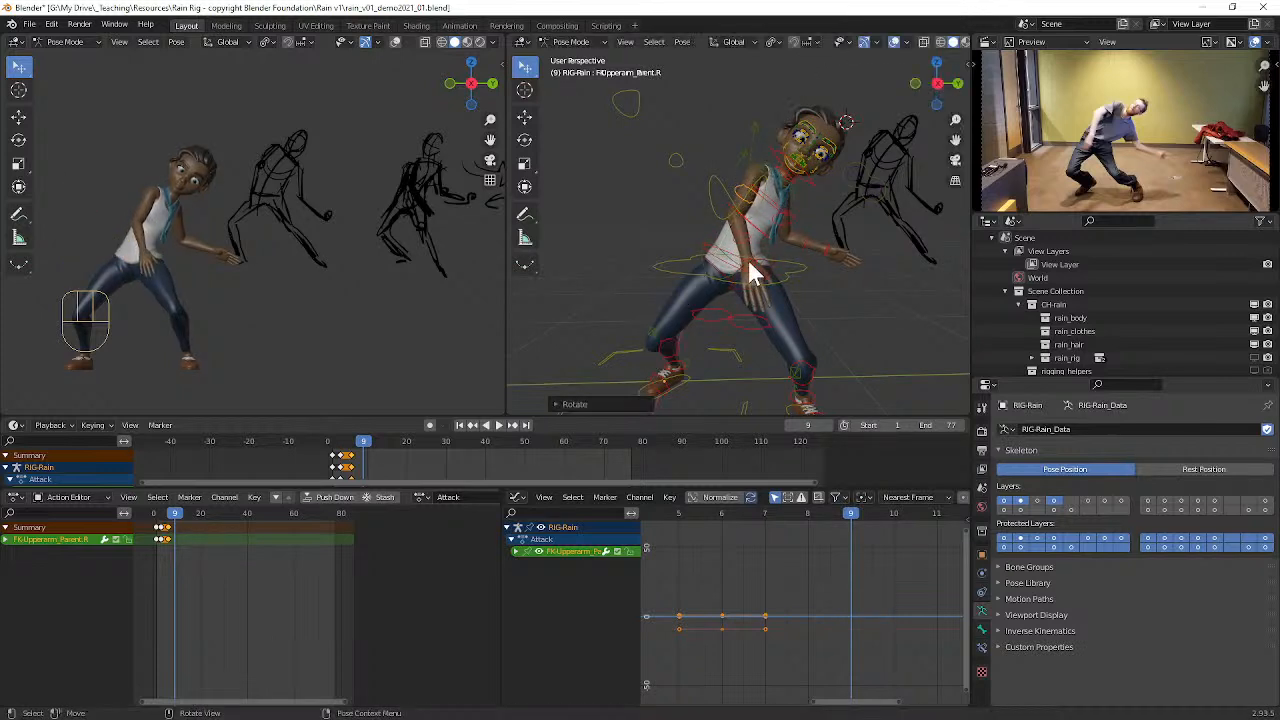
Step: Select Rain's right FK forearm control and rotate it to bend the elbow, bringing the hand across her body
{"action": "left_click", "coordinate": [757, 251]}
{"action": "key", "text": "r"}
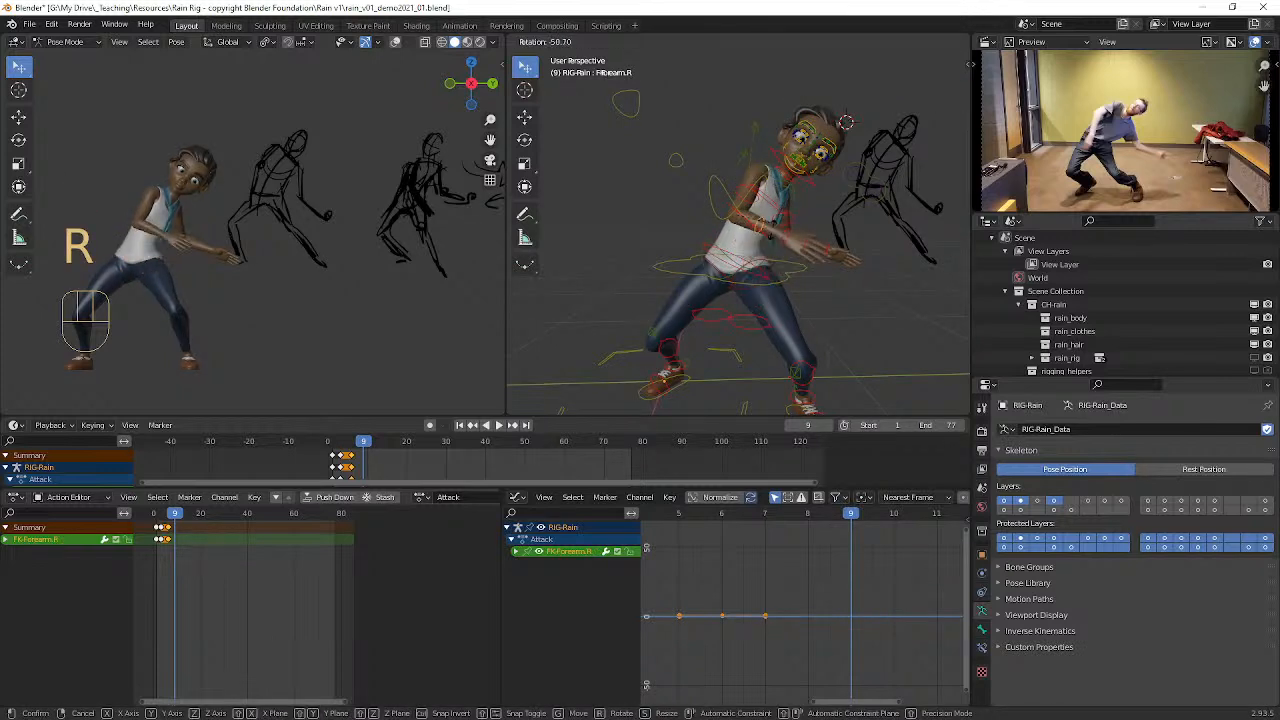
{"action": "left_click", "coordinate": [763, 246]}
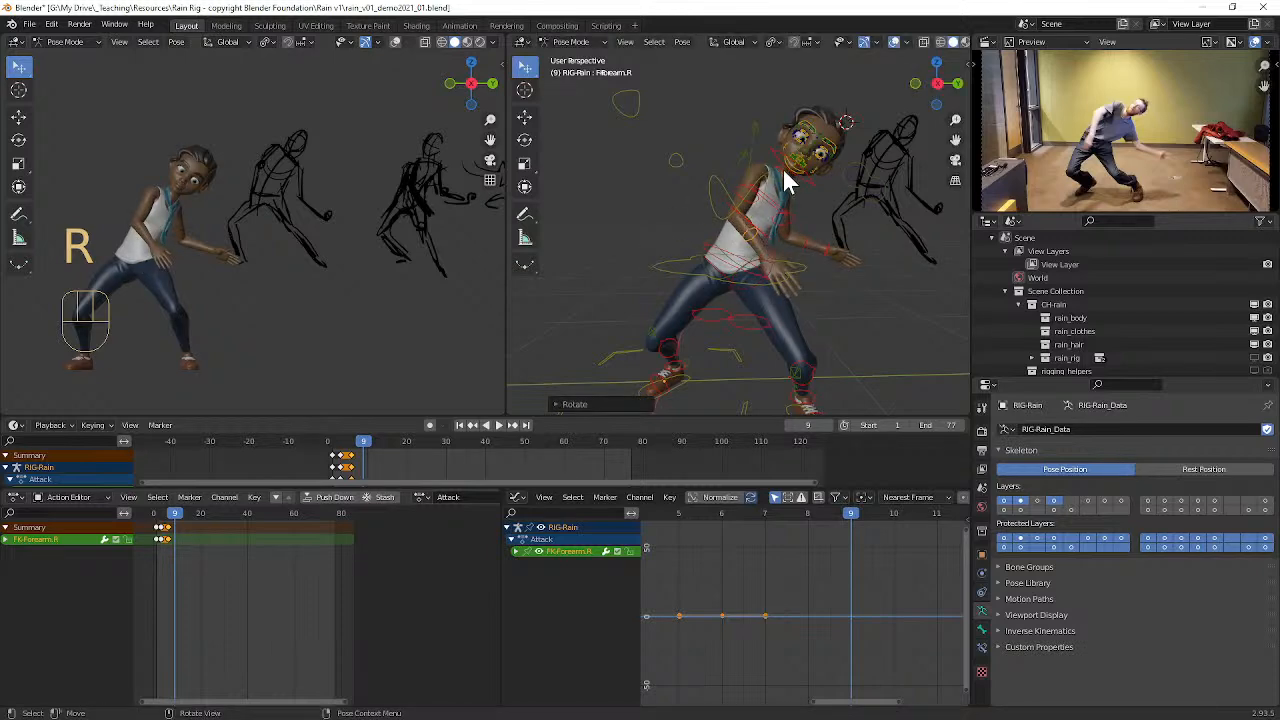
Step: Select Rain's FK neck control and trackball-rotate it to turn her head toward her right side
{"action": "scroll", "coordinate": [790, 180], "scroll_direction": "up", "scroll_amount": 4}
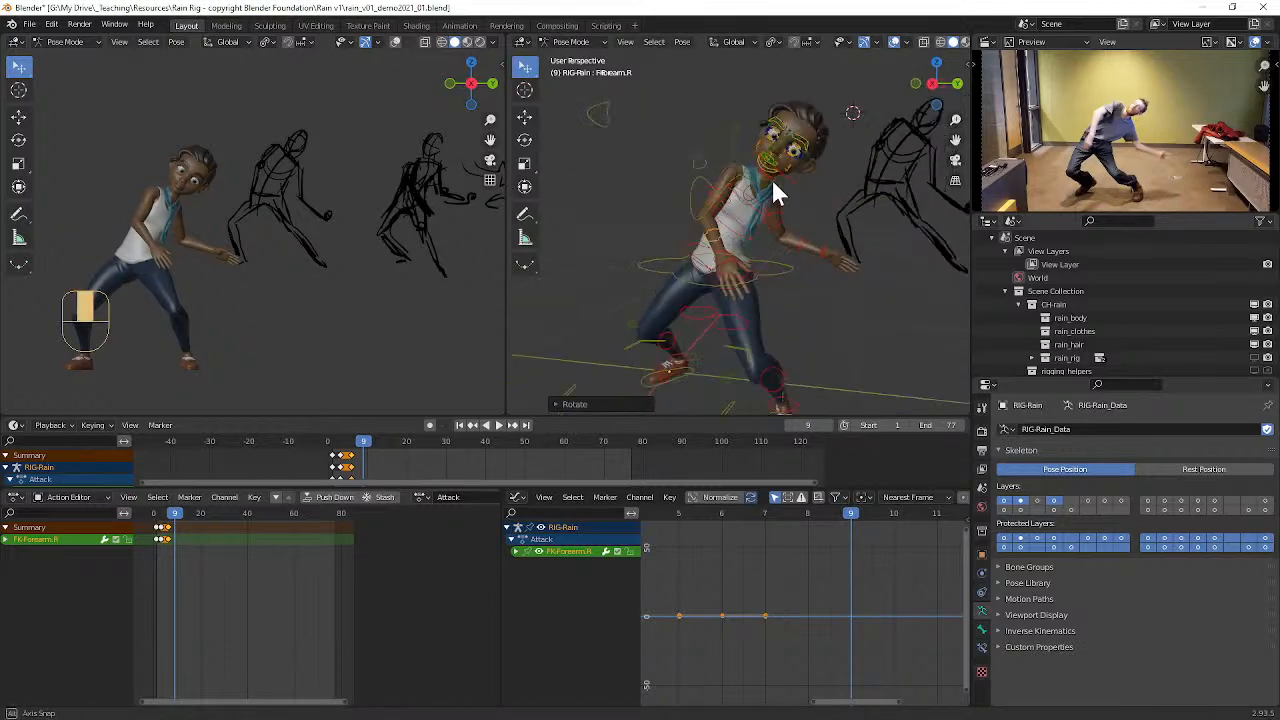
{"action": "left_click", "coordinate": [827, 151]}
{"action": "middle_click_drag", "start_coordinate": [827, 151], "coordinate": [858, 200]}
{"action": "key", "text": "r"}
{"action": "key", "text": "r"}
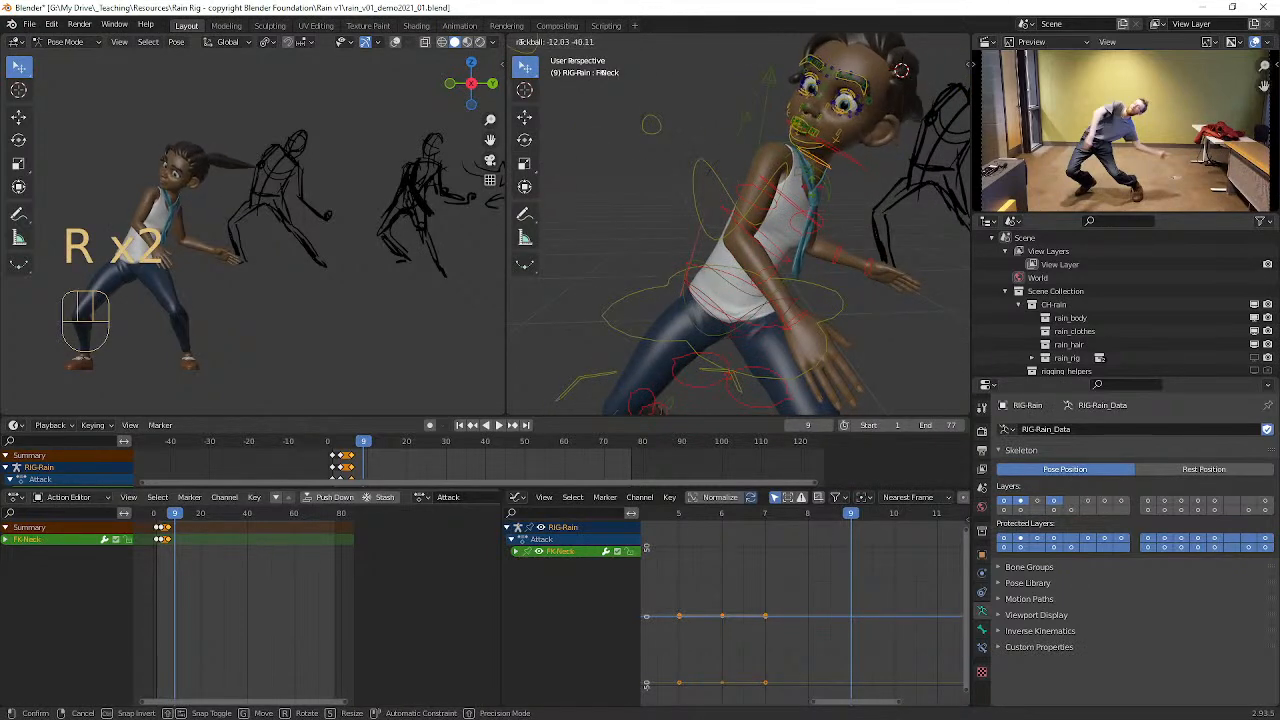
{"action": "left_click", "coordinate": [820, 177]}
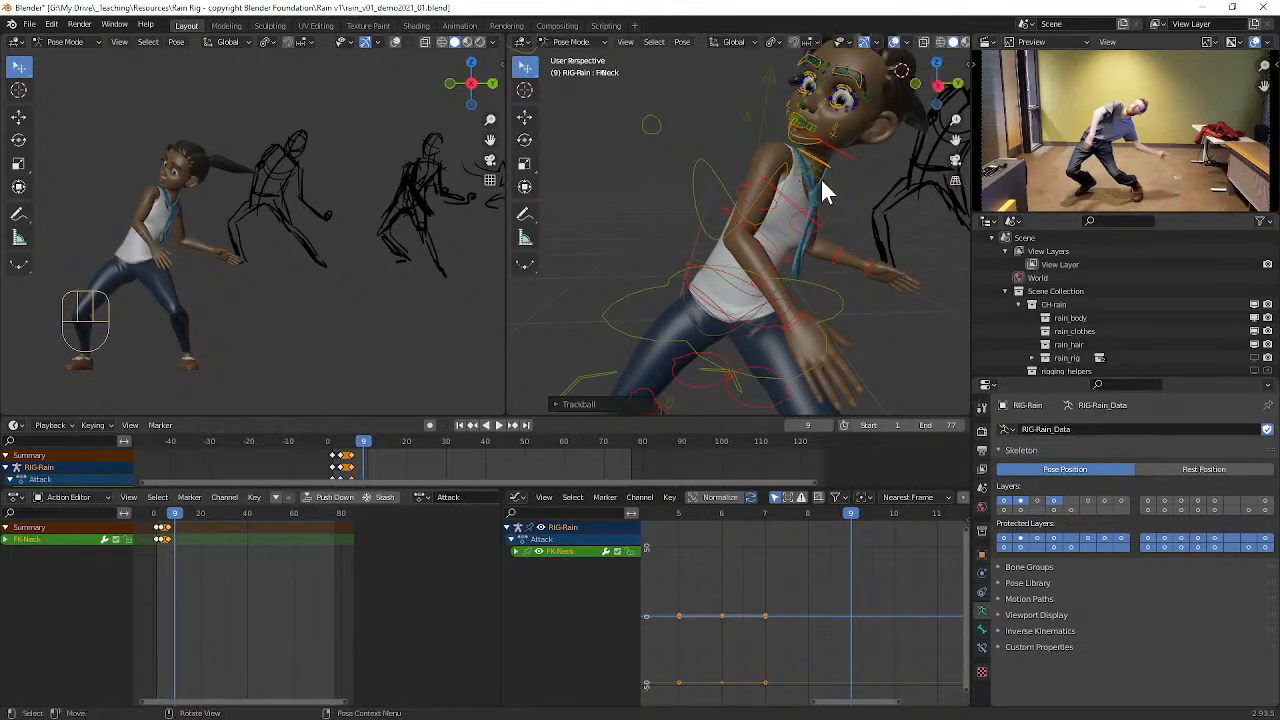
Step: Select Rain's eye target control and move it in front of her turned face
{"action": "scroll", "coordinate": [820, 177], "scroll_direction": "down", "scroll_amount": 4}
{"action": "middle_click_drag", "start_coordinate": [820, 177], "coordinate": [757, 203]}
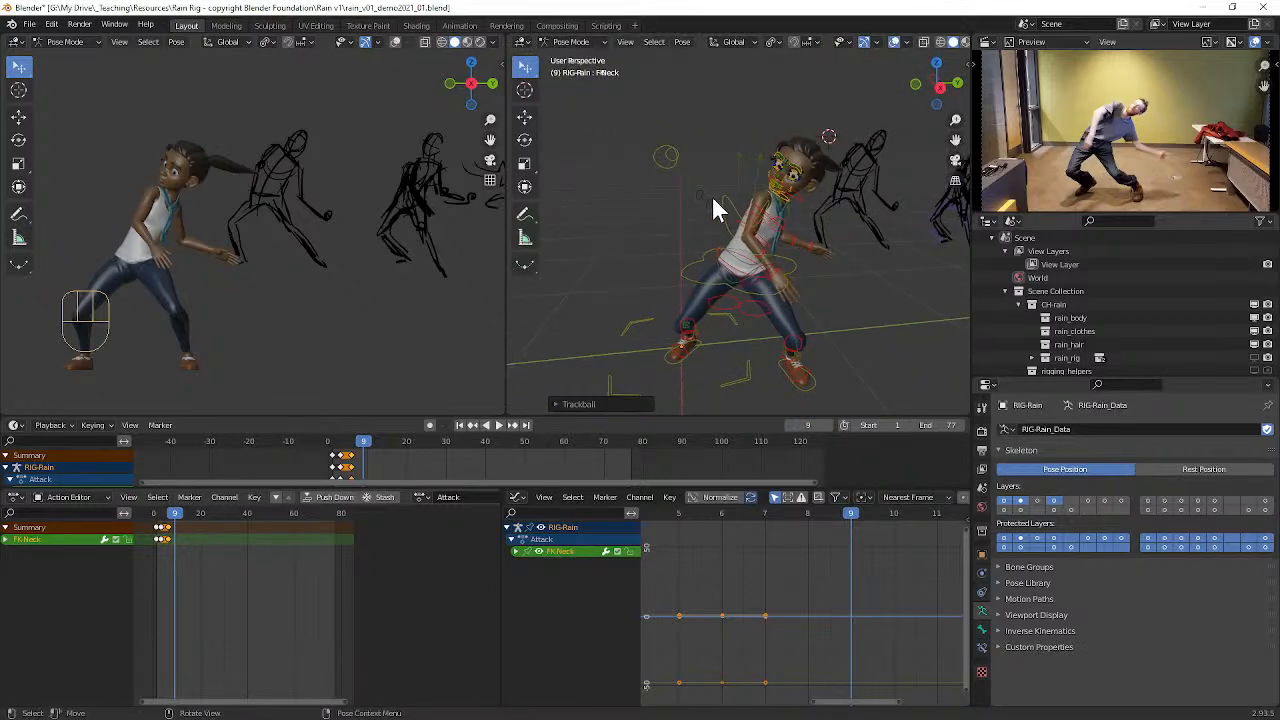
{"action": "left_click", "coordinate": [712, 197]}
{"action": "middle_click_drag", "start_coordinate": [723, 259], "coordinate": [757, 248]}
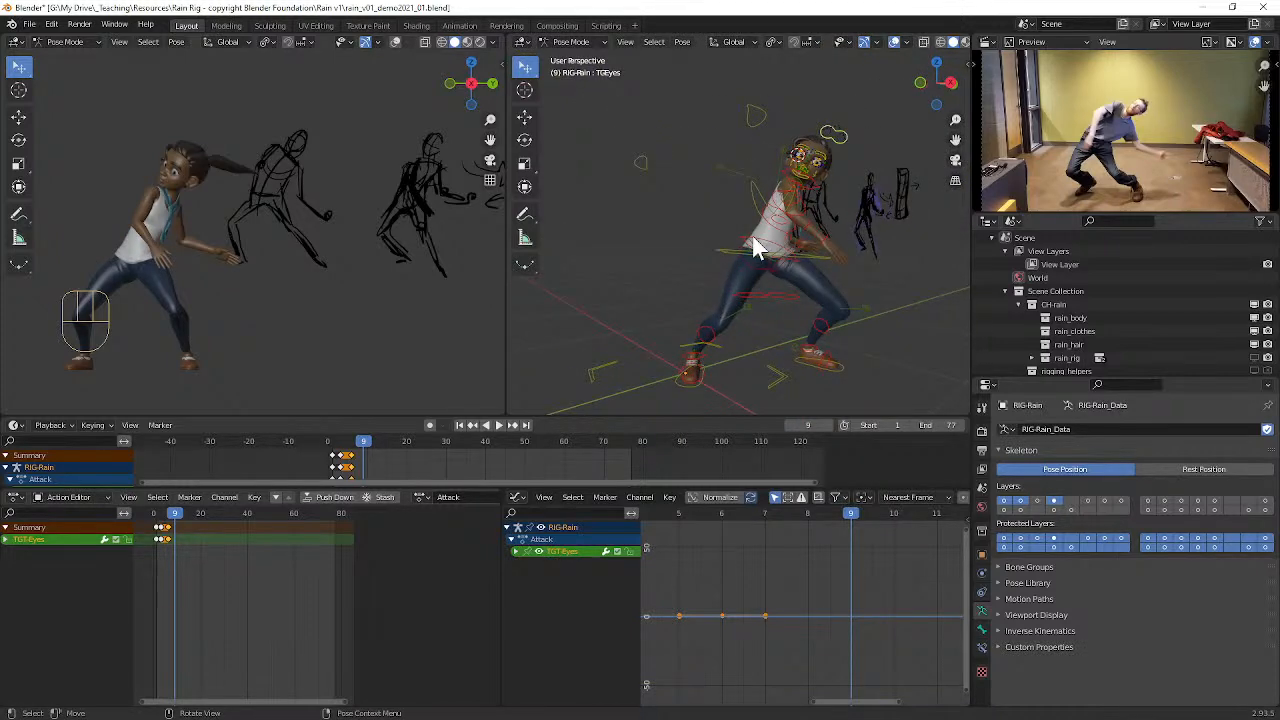
{"action": "key", "text": "g"}
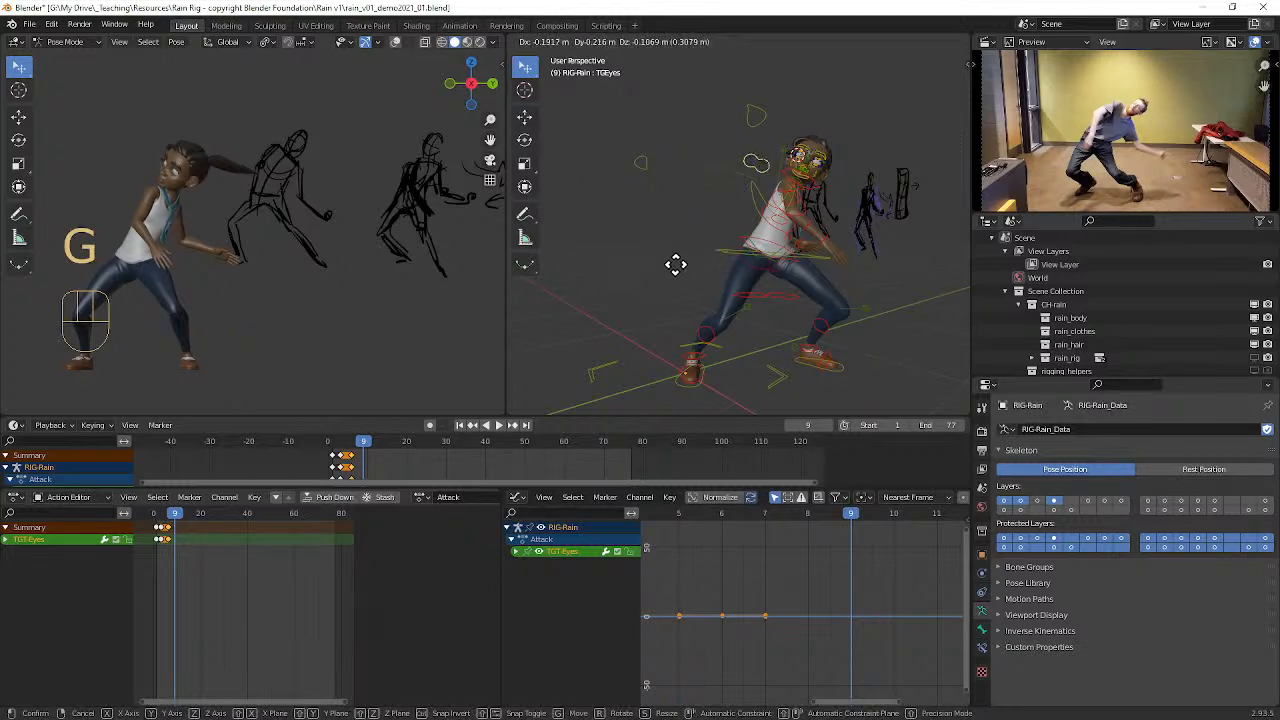
{"action": "left_click", "coordinate": [700, 250]}
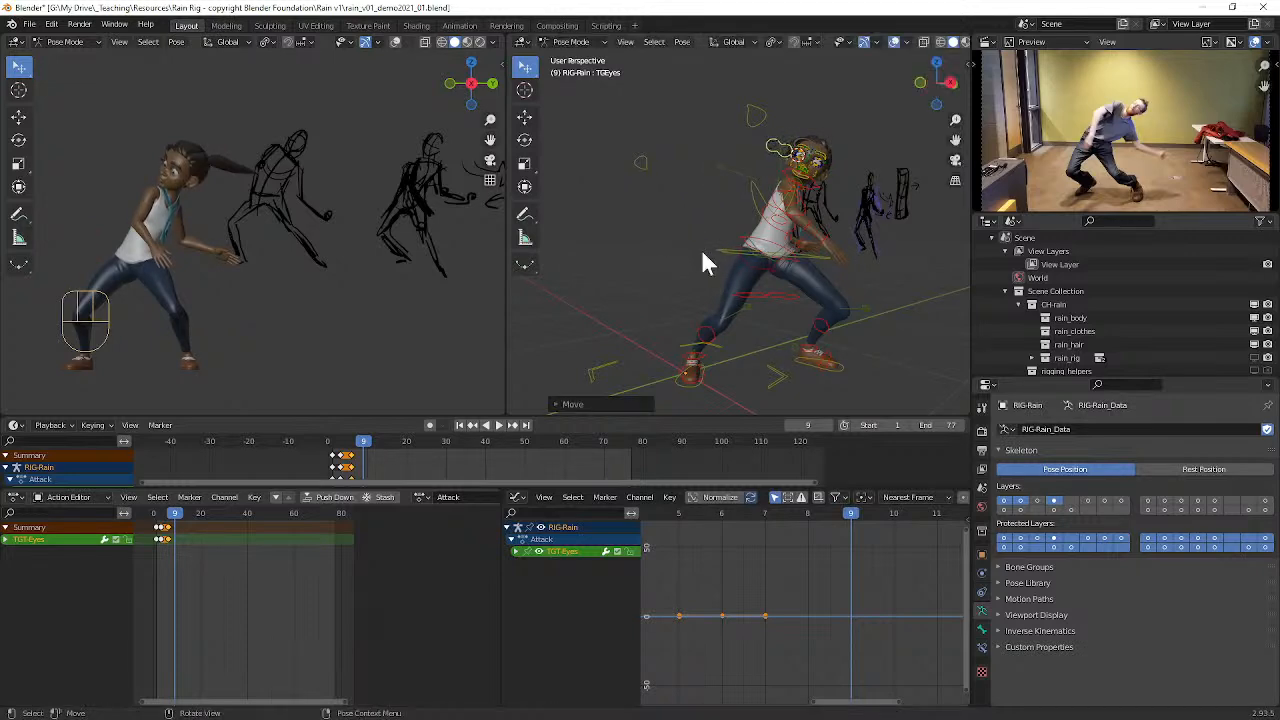
Step: Open Rain's CloudRig settings and look through the IK, FK and face options down to the Eye Target Parent setting
{"action": "middle_click_drag", "start_coordinate": [750, 283], "coordinate": [637, 271]}
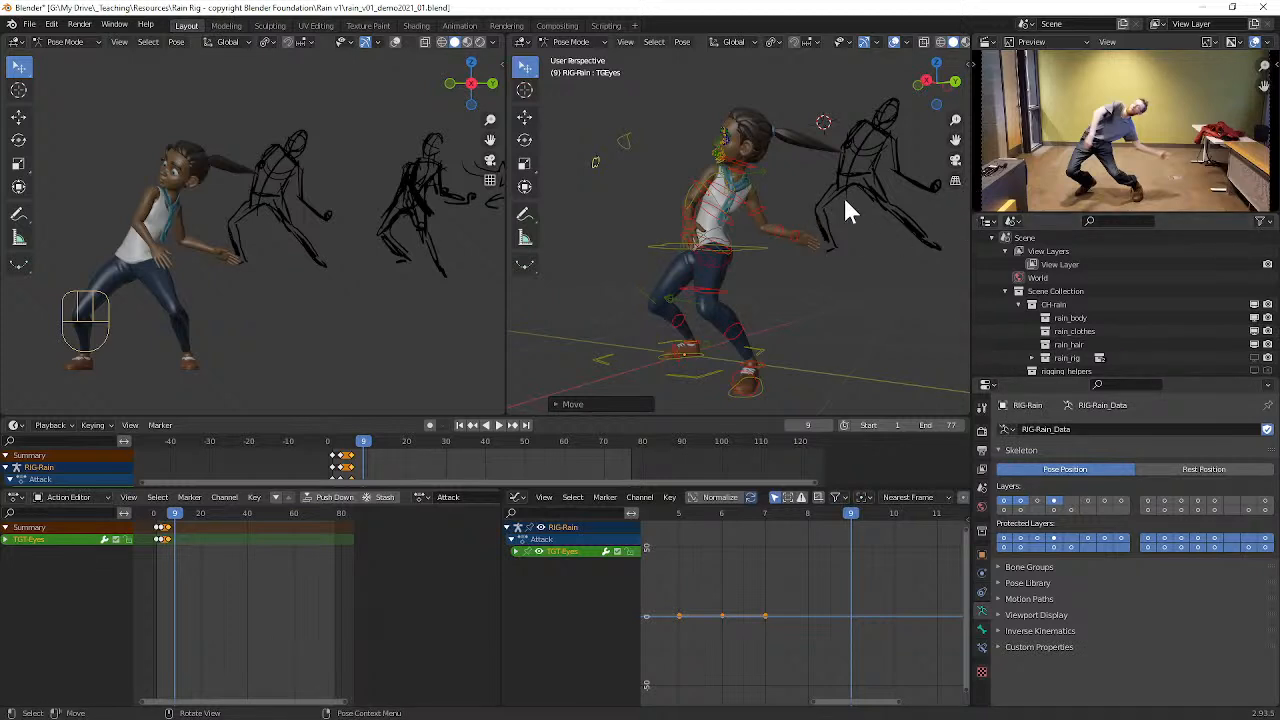
{"action": "key", "text": "n"}
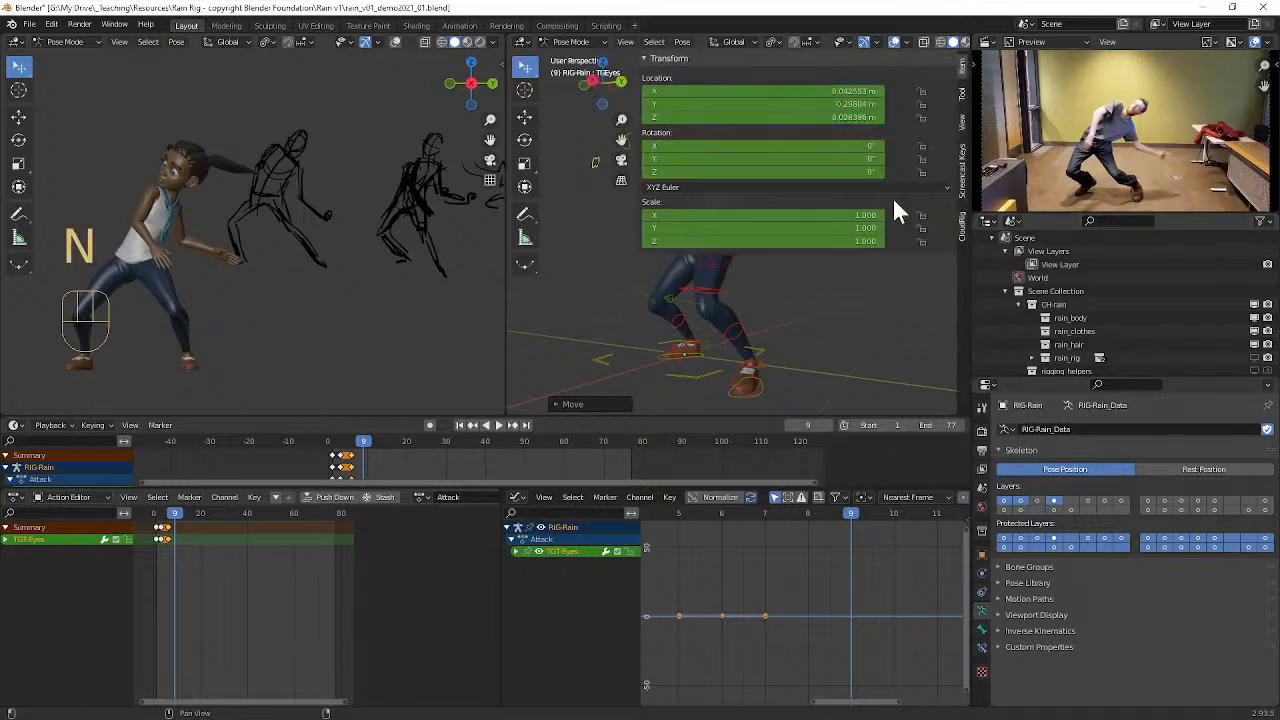
{"action": "left_click", "coordinate": [960, 225]}
{"action": "scroll", "coordinate": [775, 258], "scroll_direction": "down", "scroll_amount": 3}
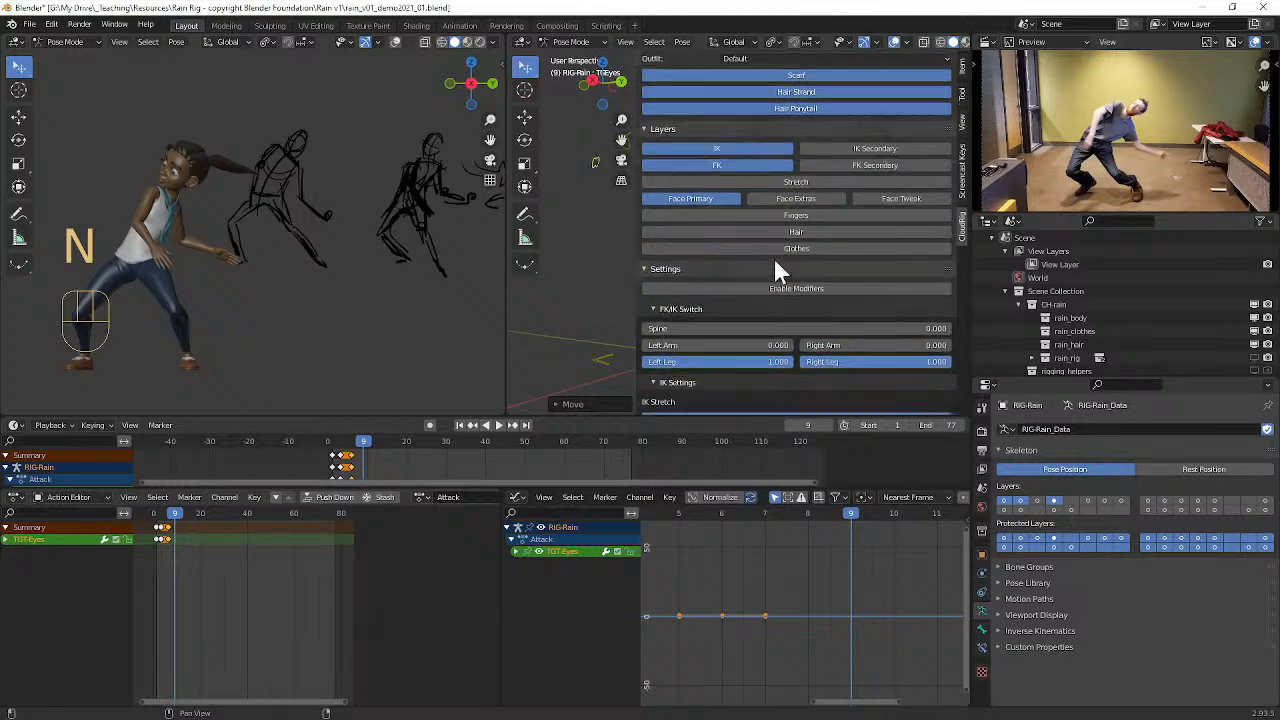
{"action": "scroll", "coordinate": [790, 272], "scroll_direction": "down", "scroll_amount": 3}
{"action": "scroll", "coordinate": [791, 262], "scroll_direction": "down", "scroll_amount": 3}
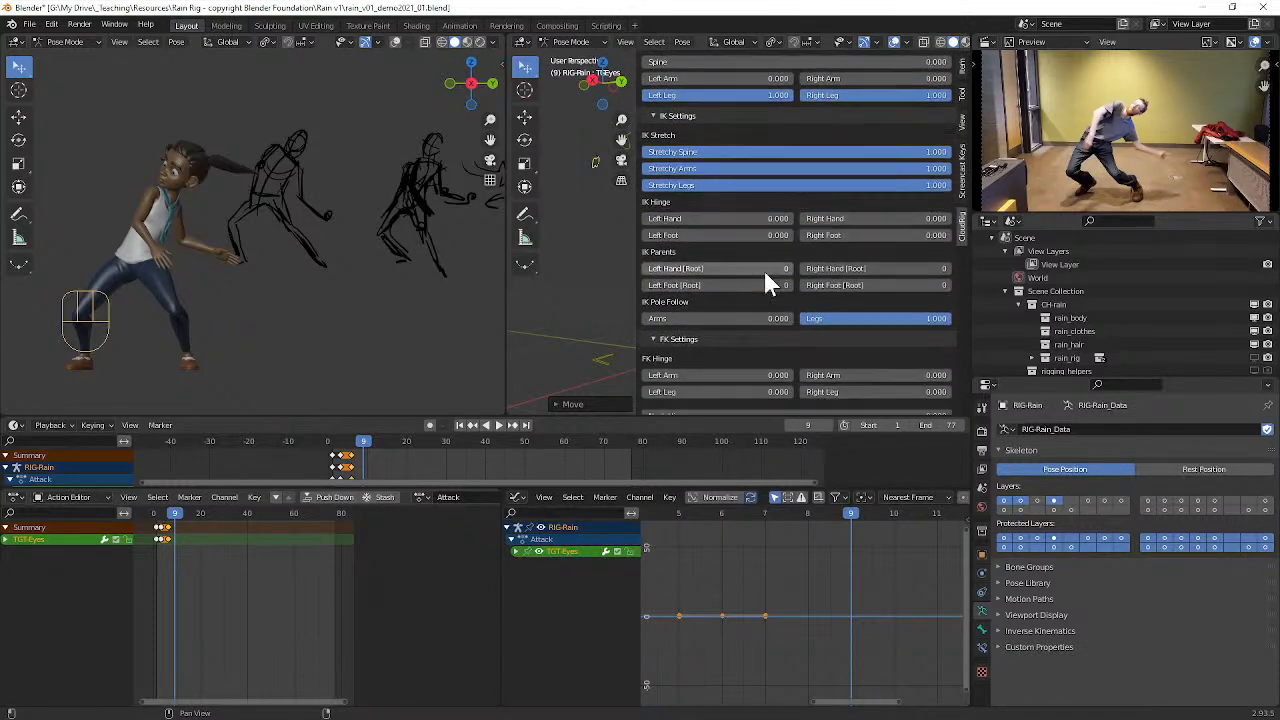
{"action": "scroll", "coordinate": [728, 323], "scroll_direction": "down", "scroll_amount": 4}
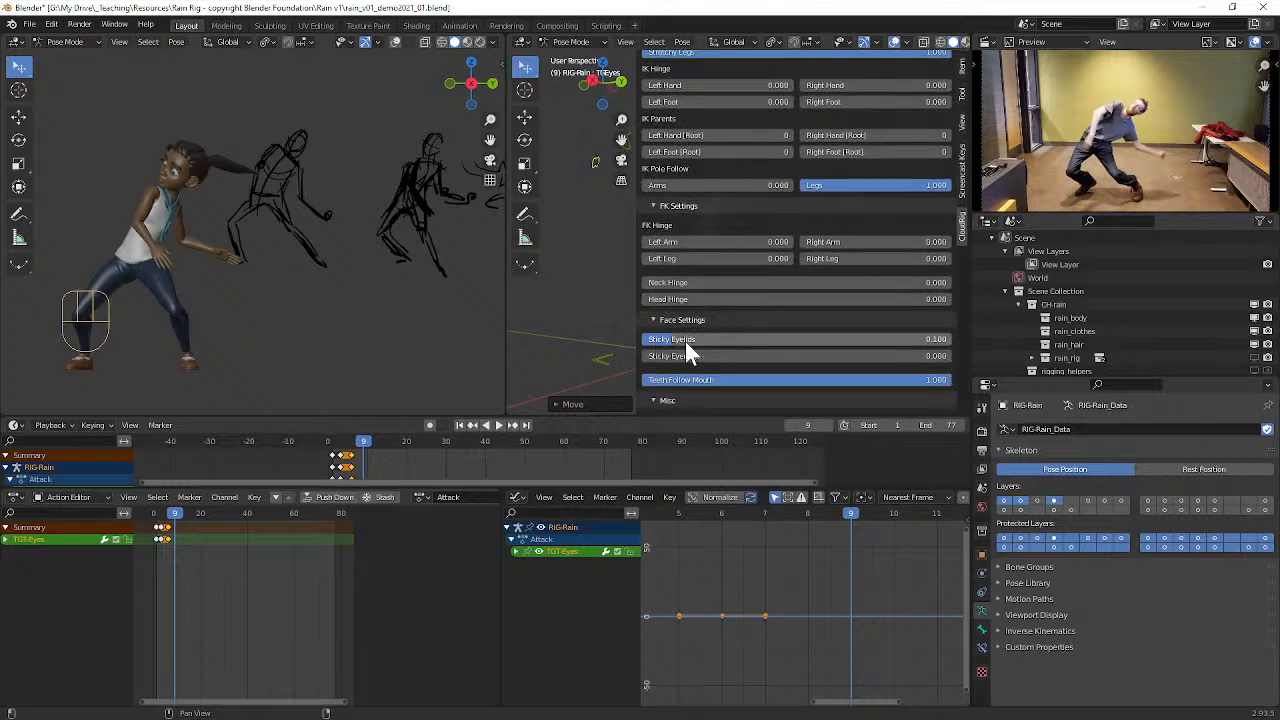
{"action": "scroll", "coordinate": [680, 320], "scroll_direction": "down", "scroll_amount": 1}
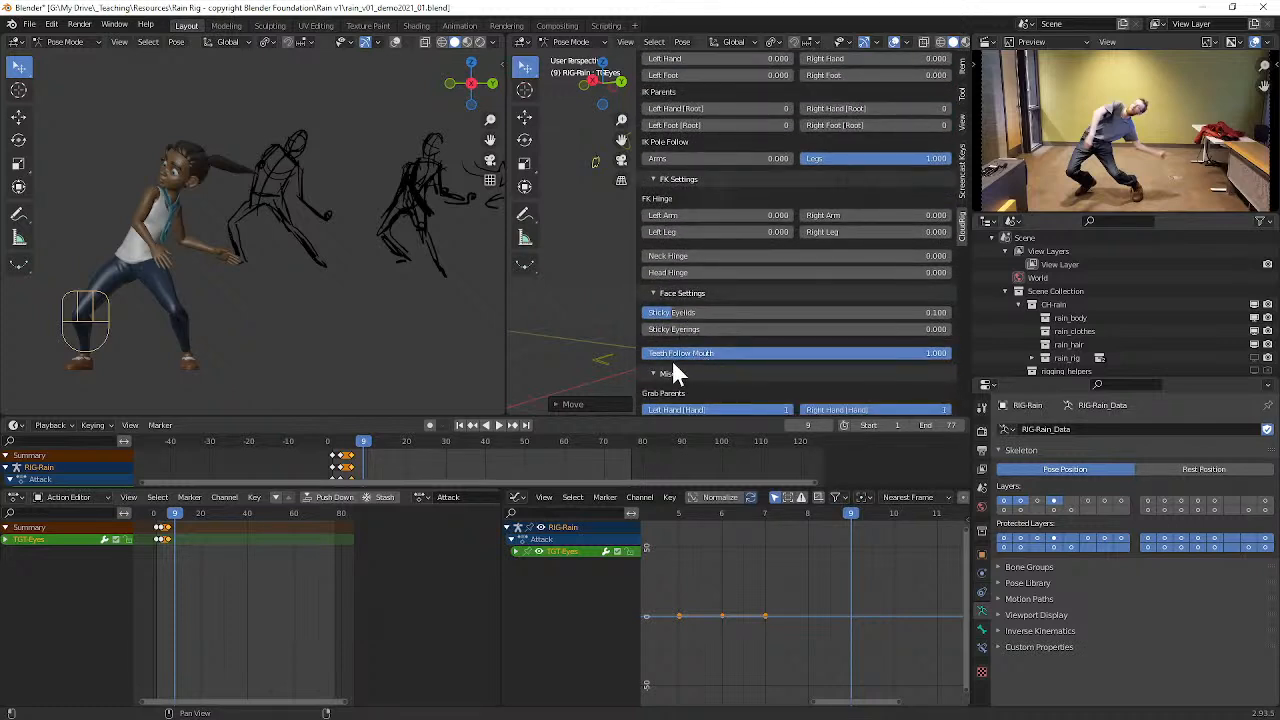
{"action": "scroll", "coordinate": [699, 277], "scroll_direction": "down", "scroll_amount": 1}
{"action": "scroll", "coordinate": [700, 282], "scroll_direction": "down", "scroll_amount": 4}
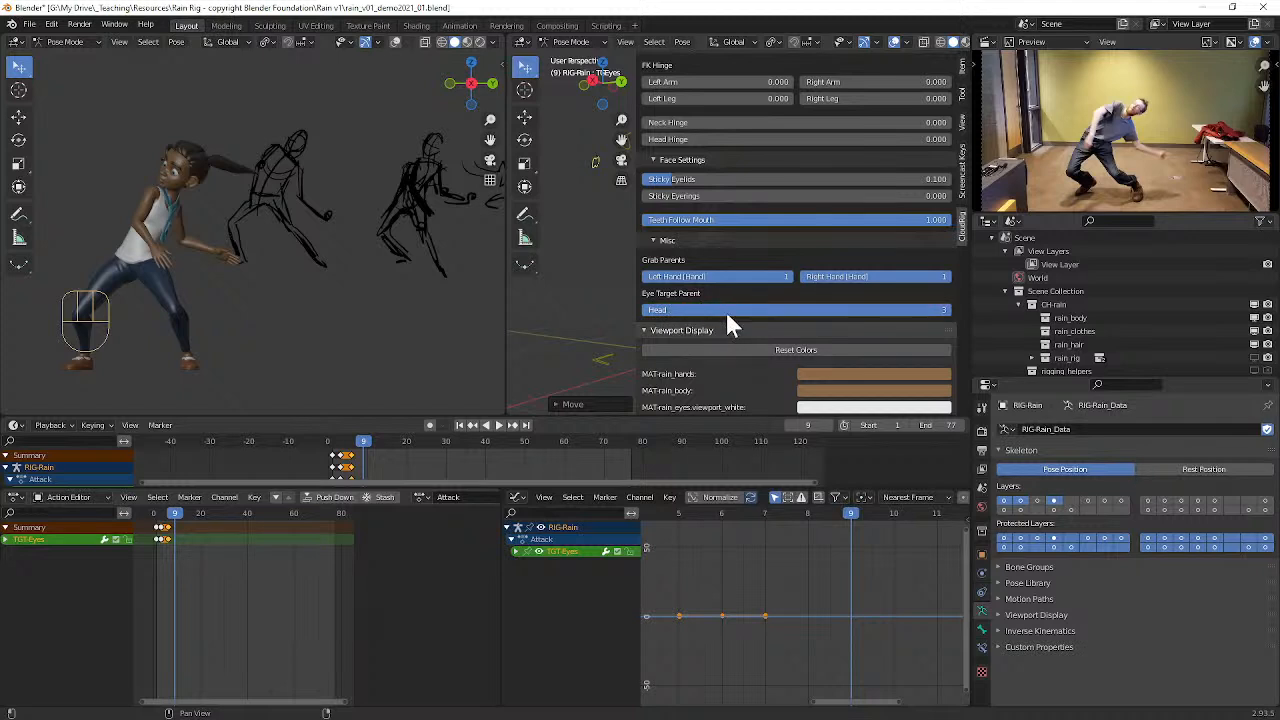
Step: Set Rain's Eye Target Parent to Root and close the CloudRig settings
{"action": "left_click_drag", "start_coordinate": [881, 313], "coordinate": [650, 313]}
{"action": "middle_click_drag", "start_coordinate": [420, 280], "coordinate": [257, 271]}
{"action": "scroll", "coordinate": [257, 271], "scroll_direction": "down", "scroll_amount": 4}
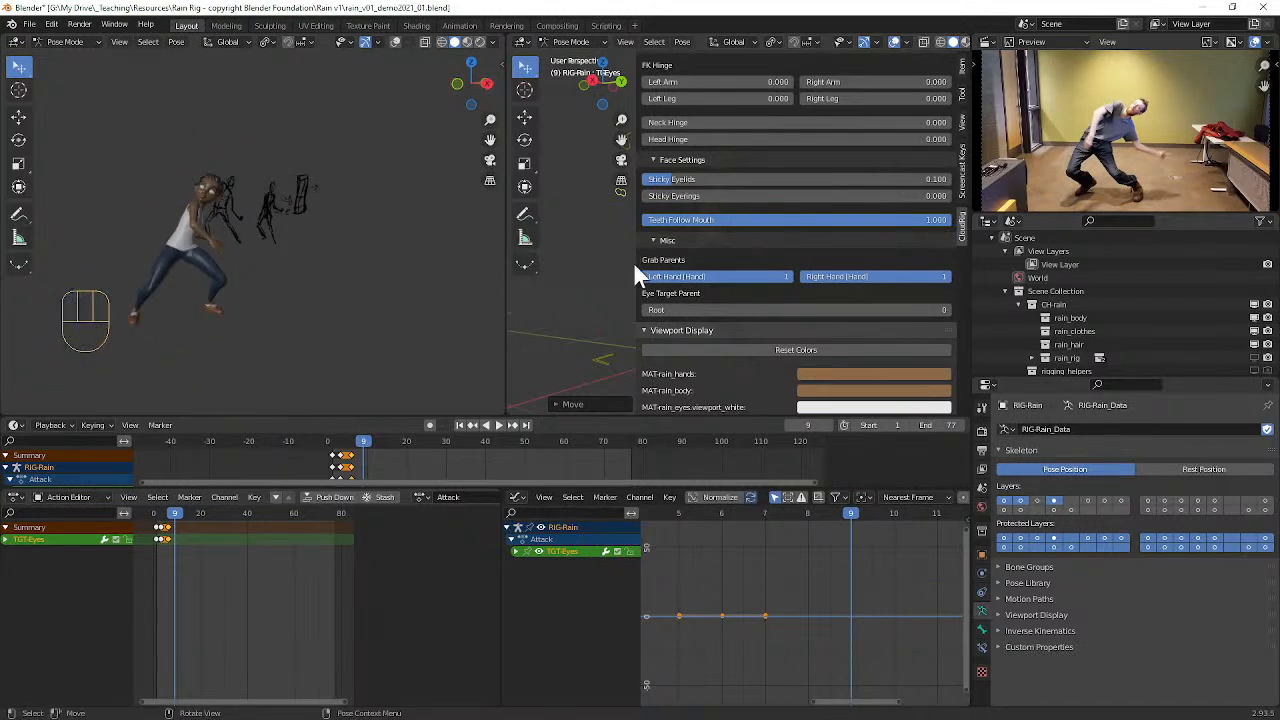
{"action": "key", "text": "n"}
Step: Reposition Rain's eye target control in front of her face to re-aim her gaze
{"action": "middle_click_drag", "start_coordinate": [751, 258], "coordinate": [667, 257]}
{"action": "scroll", "coordinate": [774, 232], "scroll_direction": "up", "scroll_amount": 6}
{"action": "scroll", "coordinate": [760, 237], "scroll_direction": "down", "scroll_amount": 3}
{"action": "key", "text": "g"}
{"action": "left_click", "coordinate": [850, 273]}
{"action": "scroll", "coordinate": [782, 272], "scroll_direction": "up", "scroll_amount": 2}
{"action": "middle_click_drag", "start_coordinate": [782, 272], "coordinate": [738, 184], "text": "alt+shift"}
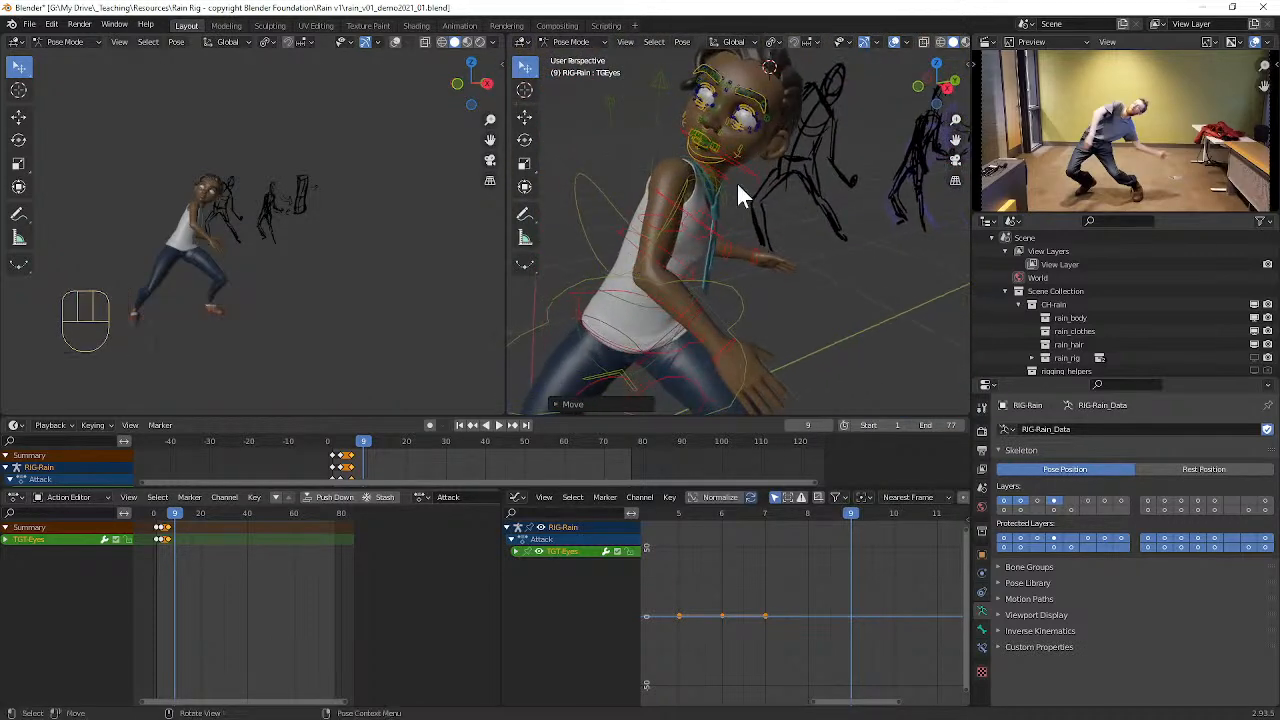
Step: Try moving Rain's pelvis master control with overlays hidden to test how her eyes track the Root-parented target
{"action": "left_click", "coordinate": [745, 309]}
{"action": "left_click", "coordinate": [897, 43]}
{"action": "middle_click_drag", "start_coordinate": [830, 117], "coordinate": [706, 266]}
{"action": "scroll", "coordinate": [692, 267], "scroll_direction": "down", "scroll_amount": 3}
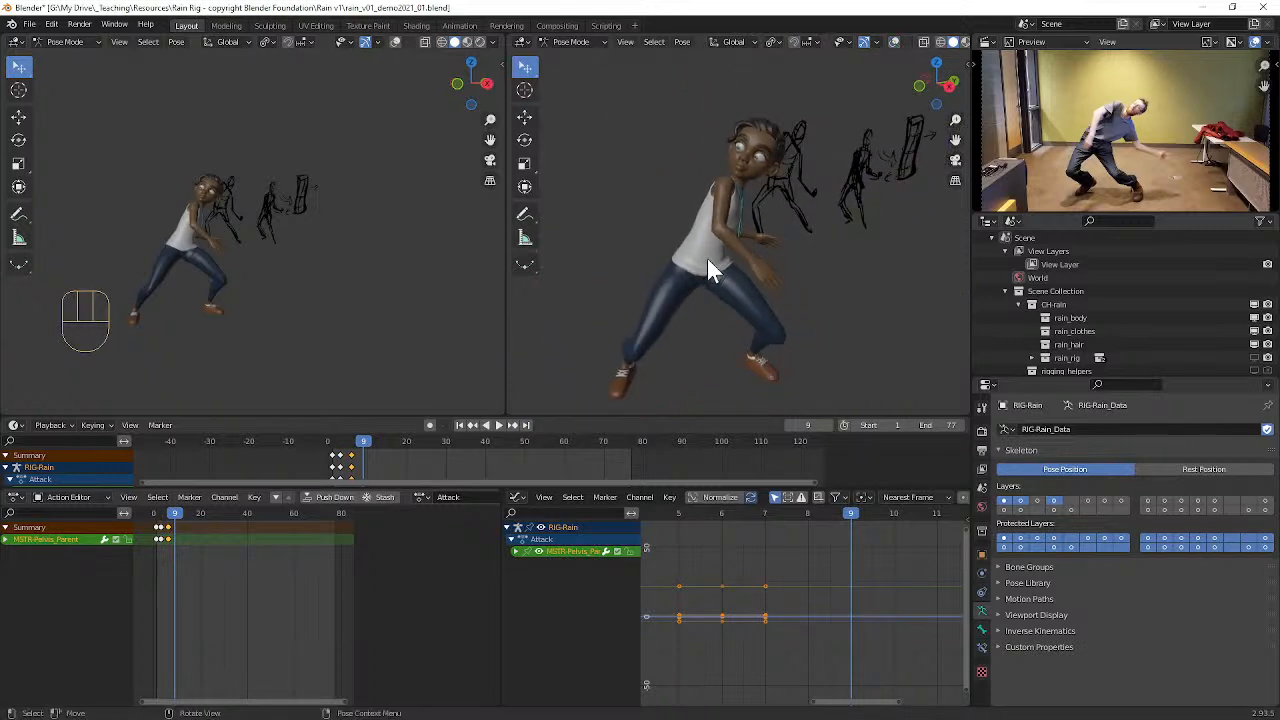
{"action": "key", "text": "g"}
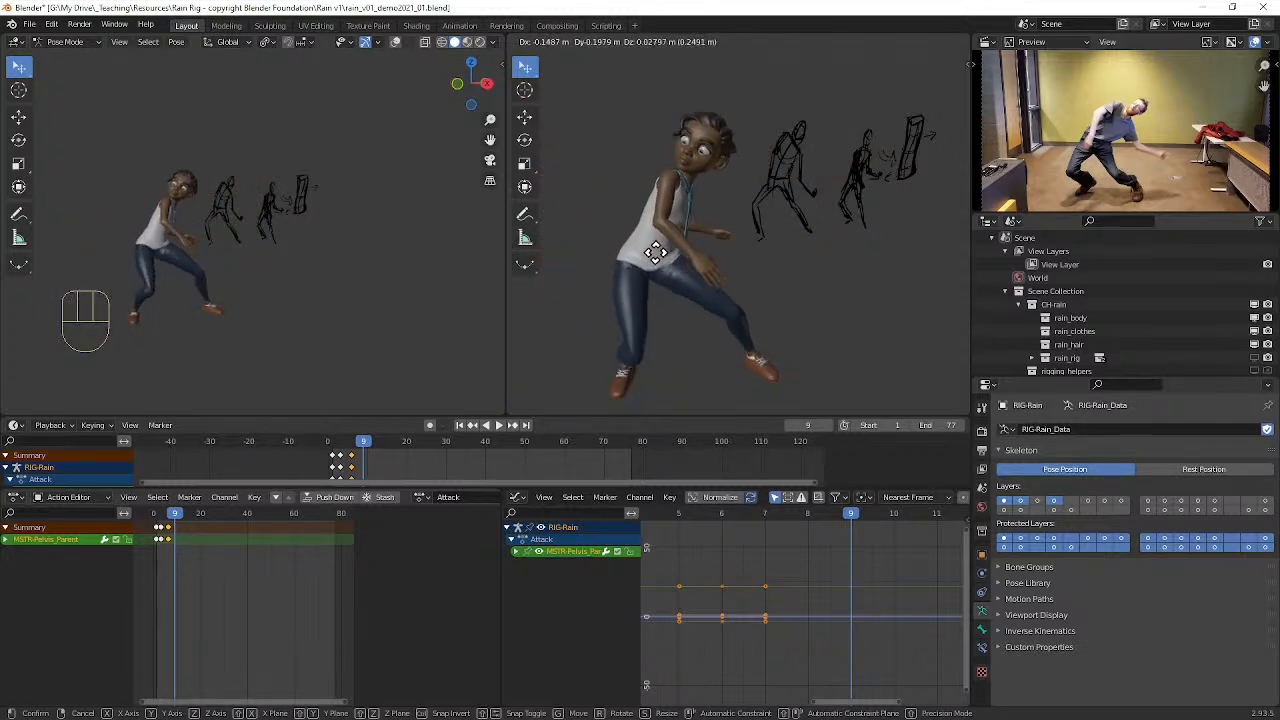
{"action": "left_click", "coordinate": [723, 315]}
{"action": "middle_click_drag", "start_coordinate": [723, 315], "coordinate": [840, 215]}
{"action": "left_click", "coordinate": [895, 45]}
{"action": "middle_click_drag", "start_coordinate": [837, 150], "coordinate": [730, 235]}
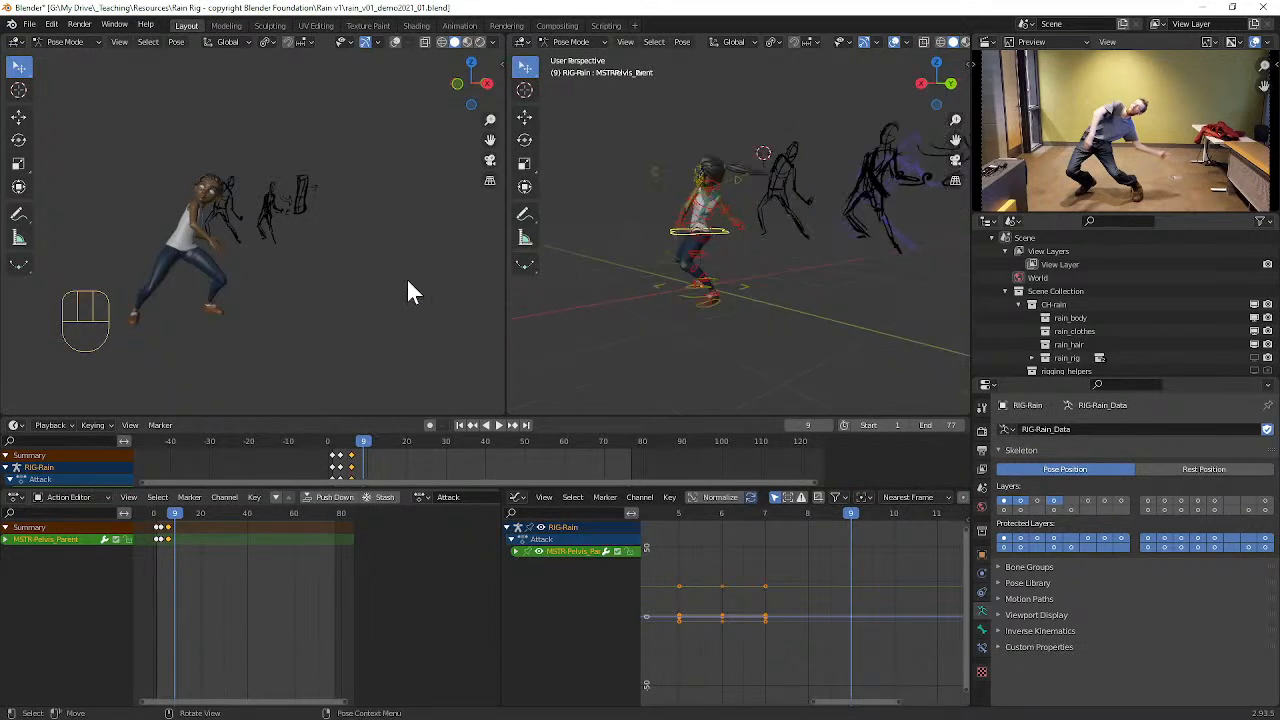
Step: Show the Fingers control layer in Rain's CloudRig settings
{"action": "key", "text": "KP_3"}
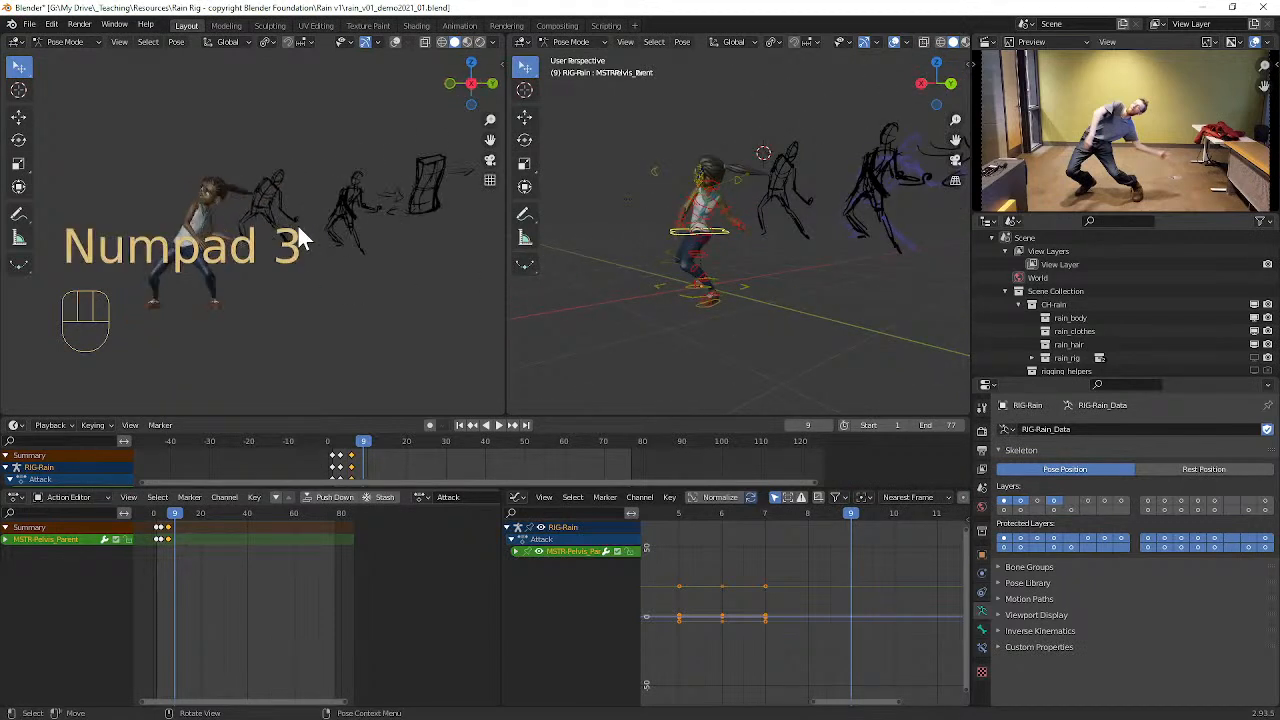
{"action": "mouse_move", "coordinate": [290, 241]}
{"action": "middle_mouse_down"}
{"action": "mouse_move", "coordinate": [300, 229]}
{"action": "mouse_move", "coordinate": [400, 234]}
{"action": "mouse_move", "coordinate": [145, 215]}
{"action": "mouse_move", "coordinate": [600, 262]}
{"action": "middle_mouse_up"}
{"action": "scroll", "coordinate": [741, 237], "scroll_direction": "up", "scroll_amount": 6}
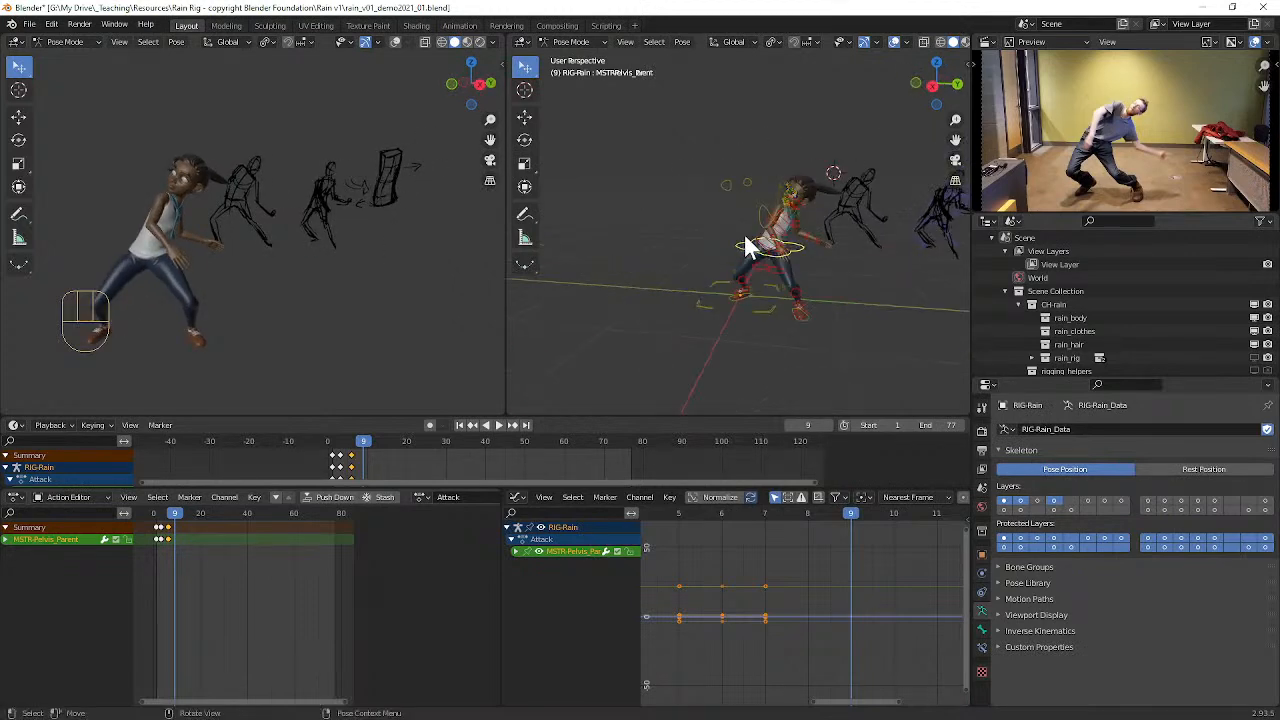
{"action": "middle_click_drag", "start_coordinate": [878, 331], "coordinate": [759, 266], "text": "alt"}
{"action": "scroll", "coordinate": [759, 266], "scroll_direction": "up", "scroll_amount": 2}
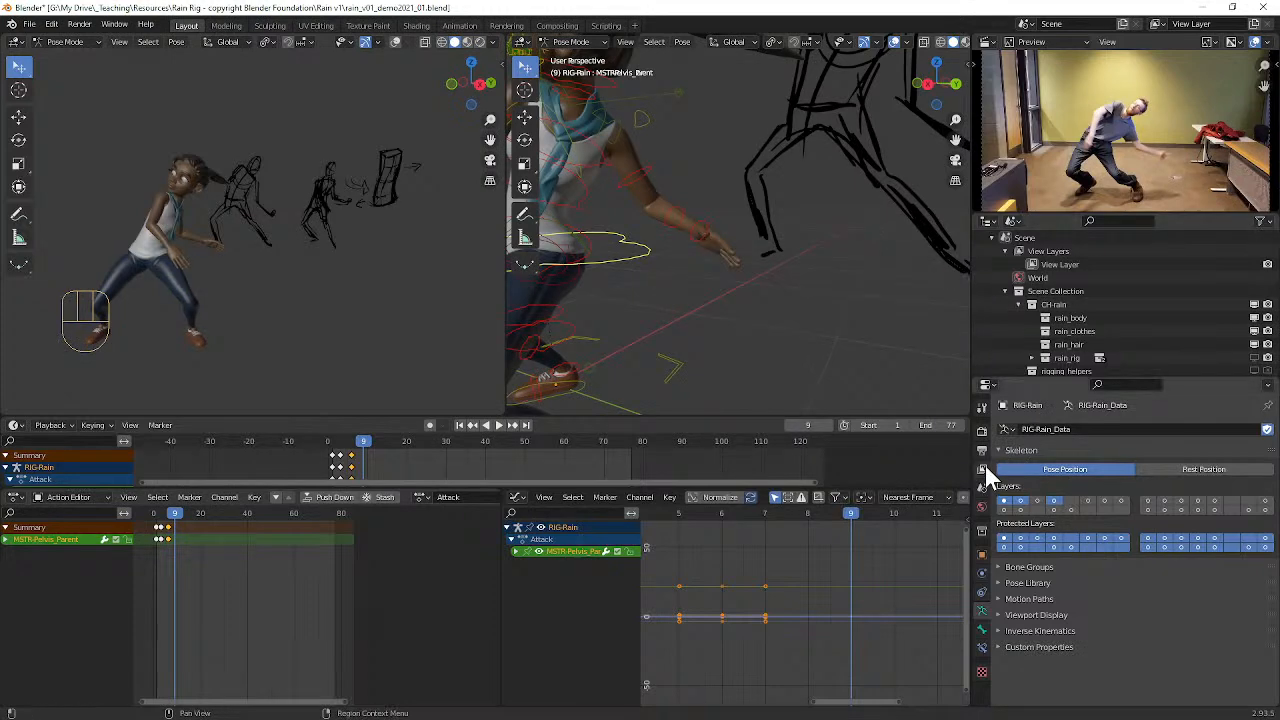
{"action": "key", "text": "n"}
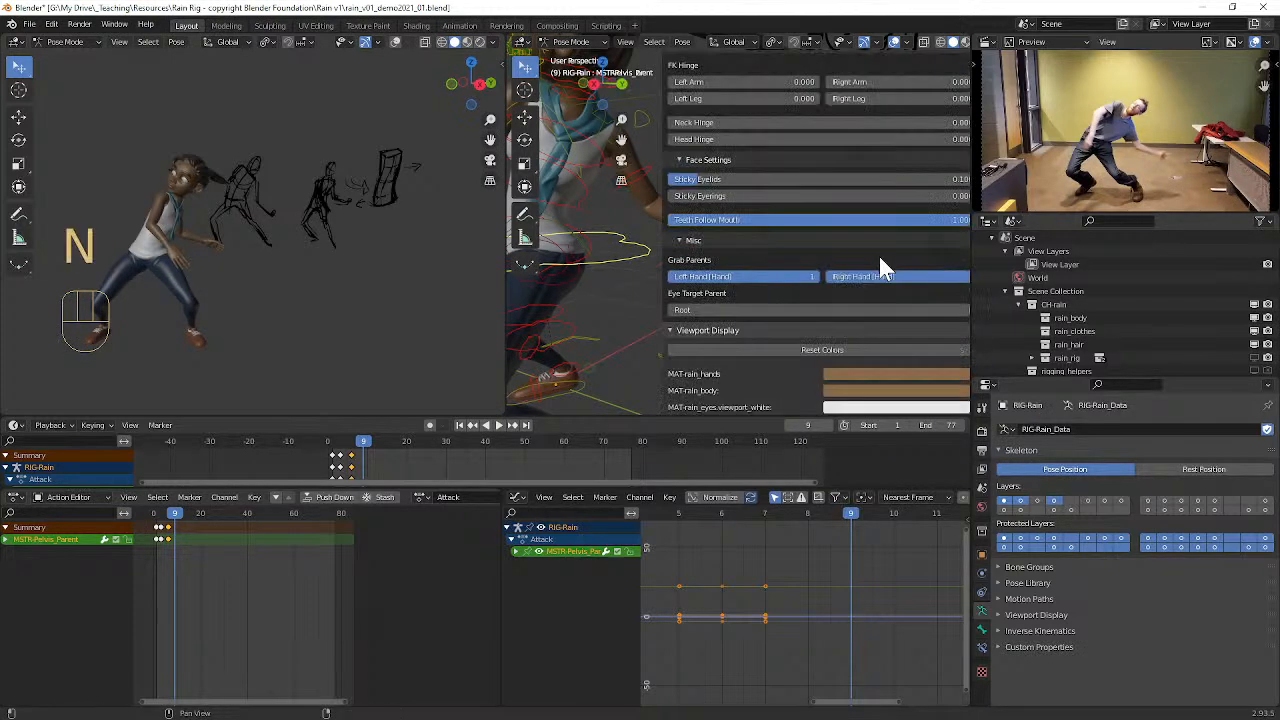
{"action": "scroll", "coordinate": [803, 261], "scroll_direction": "up", "scroll_amount": 8}
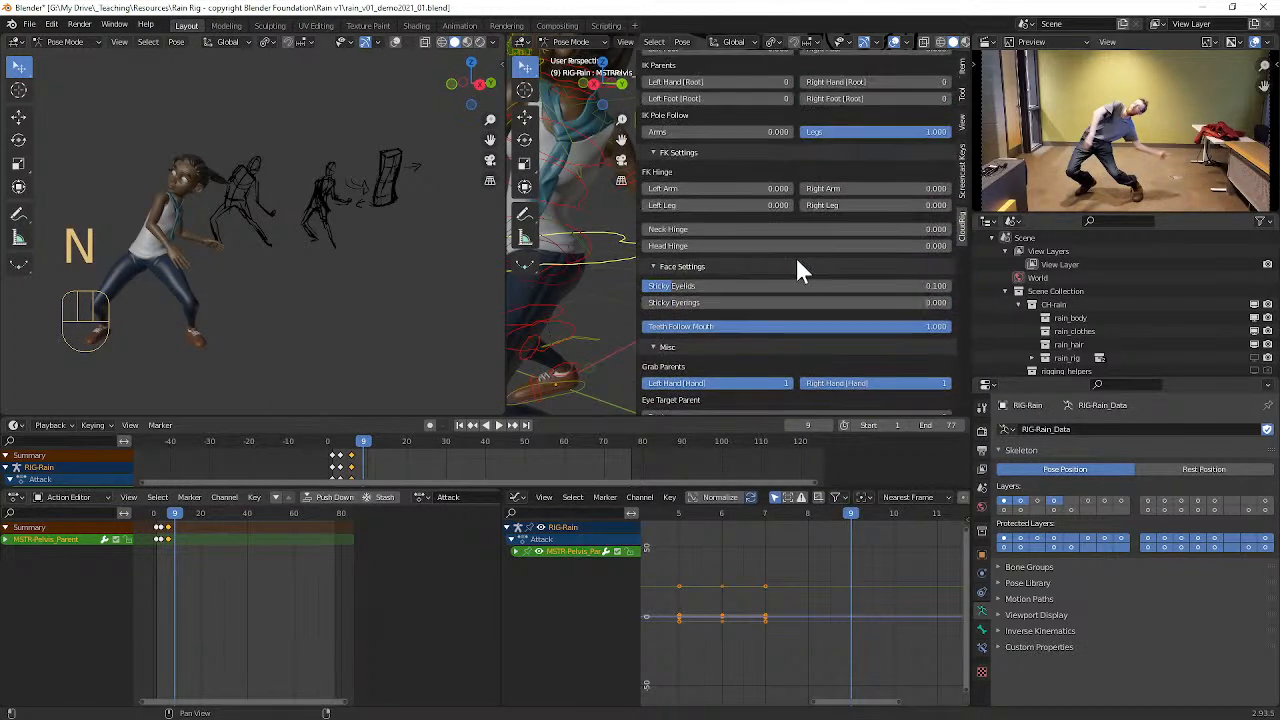
{"action": "scroll", "coordinate": [791, 245], "scroll_direction": "up", "scroll_amount": 8}
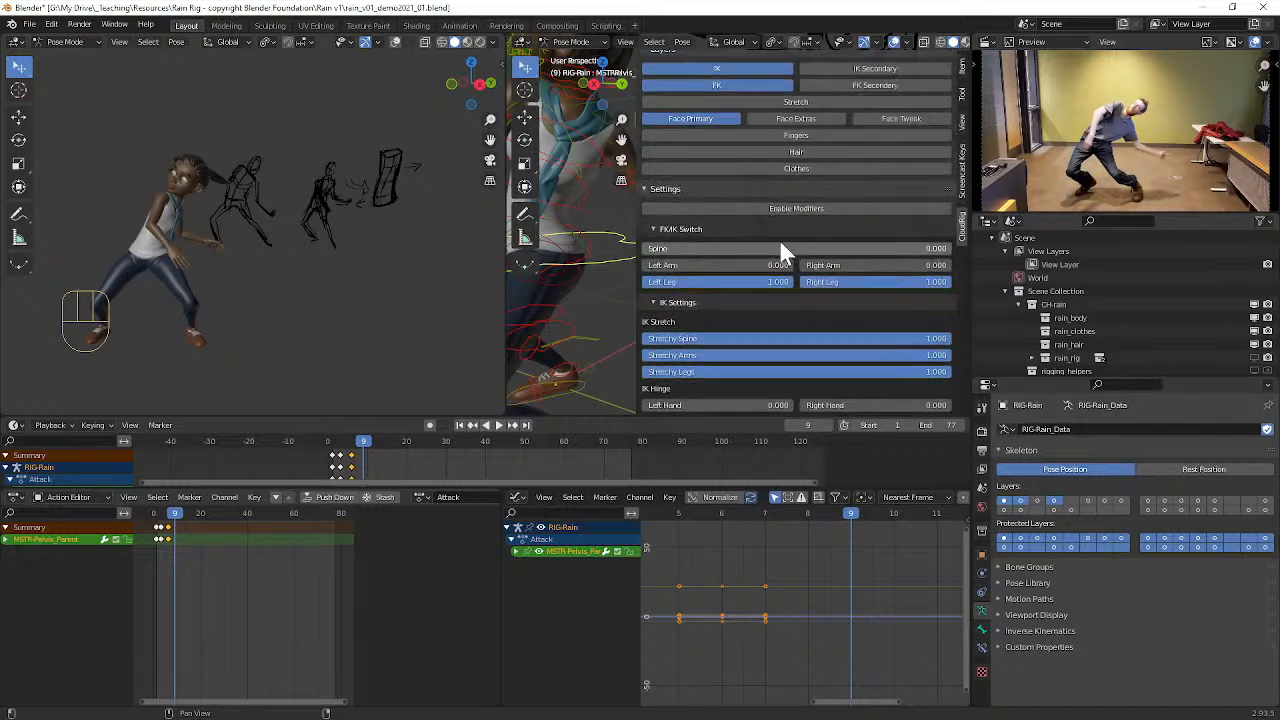
{"action": "left_click", "coordinate": [815, 243]}
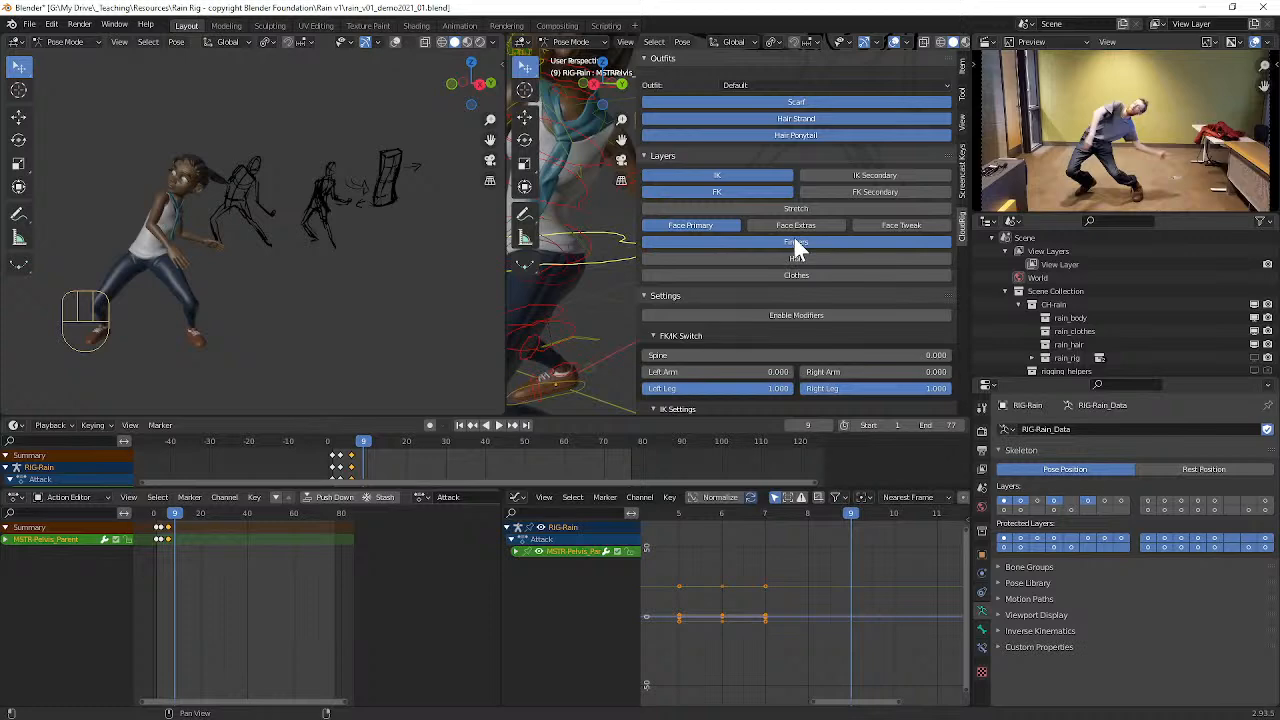
{"action": "key", "text": "n"}
{"action": "mouse_move", "coordinate": [777, 226]}
{"action": "middle_mouse_down"}
{"action": "mouse_move", "coordinate": [725, 288]}
{"action": "mouse_move", "coordinate": [740, 296]}
{"action": "mouse_move", "coordinate": [775, 272]}
{"action": "mouse_move", "coordinate": [748, 273]}
{"action": "middle_mouse_up"}
{"action": "scroll", "coordinate": [748, 265], "scroll_direction": "up", "scroll_amount": 4}
{"action": "scroll", "coordinate": [730, 253], "scroll_direction": "down", "scroll_amount": 4}
{"action": "left_click", "coordinate": [648, 205]}
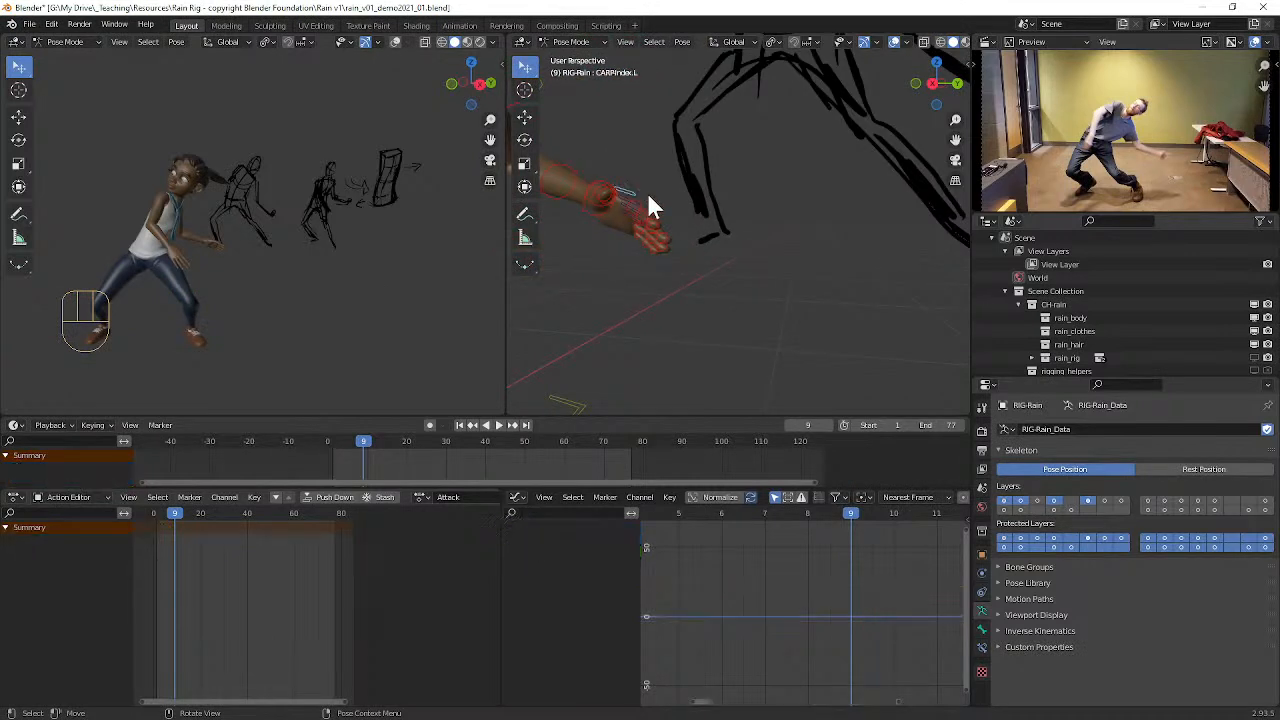
{"action": "key", "text": "r"}
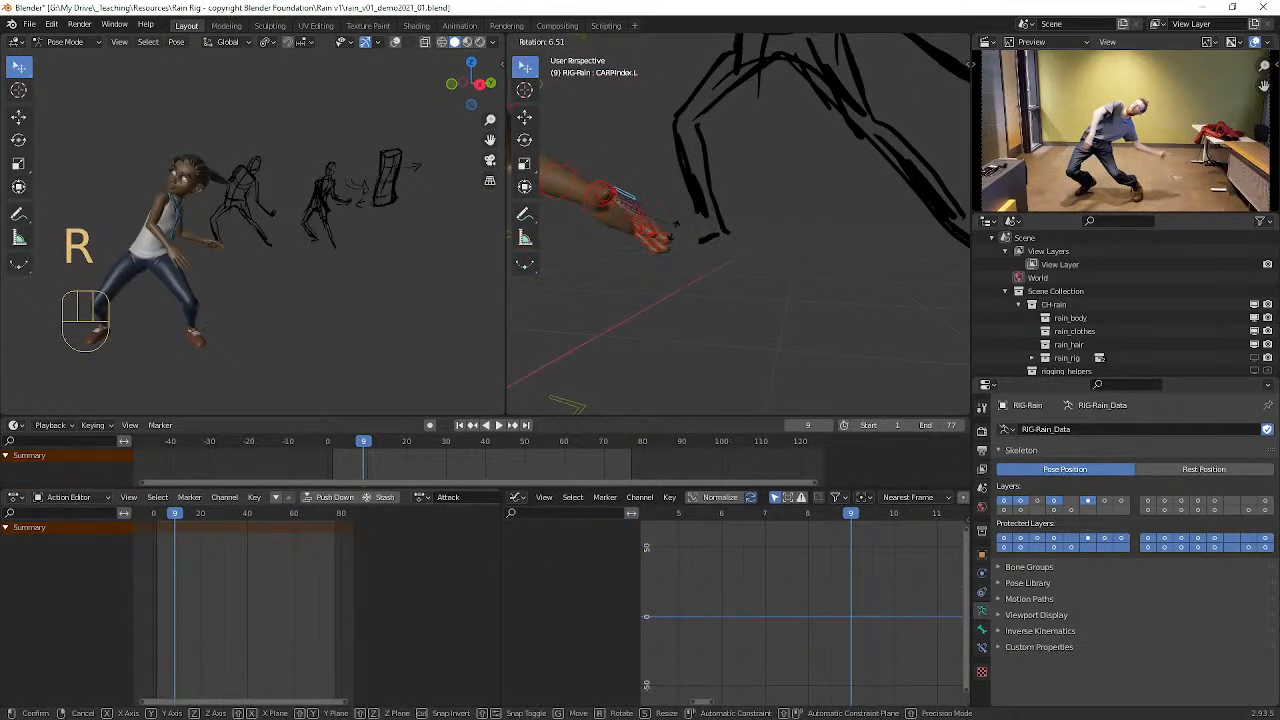
{"action": "left_click", "coordinate": [712, 262]}
{"action": "key", "text": "s"}
{"action": "left_click", "coordinate": [783, 262]}
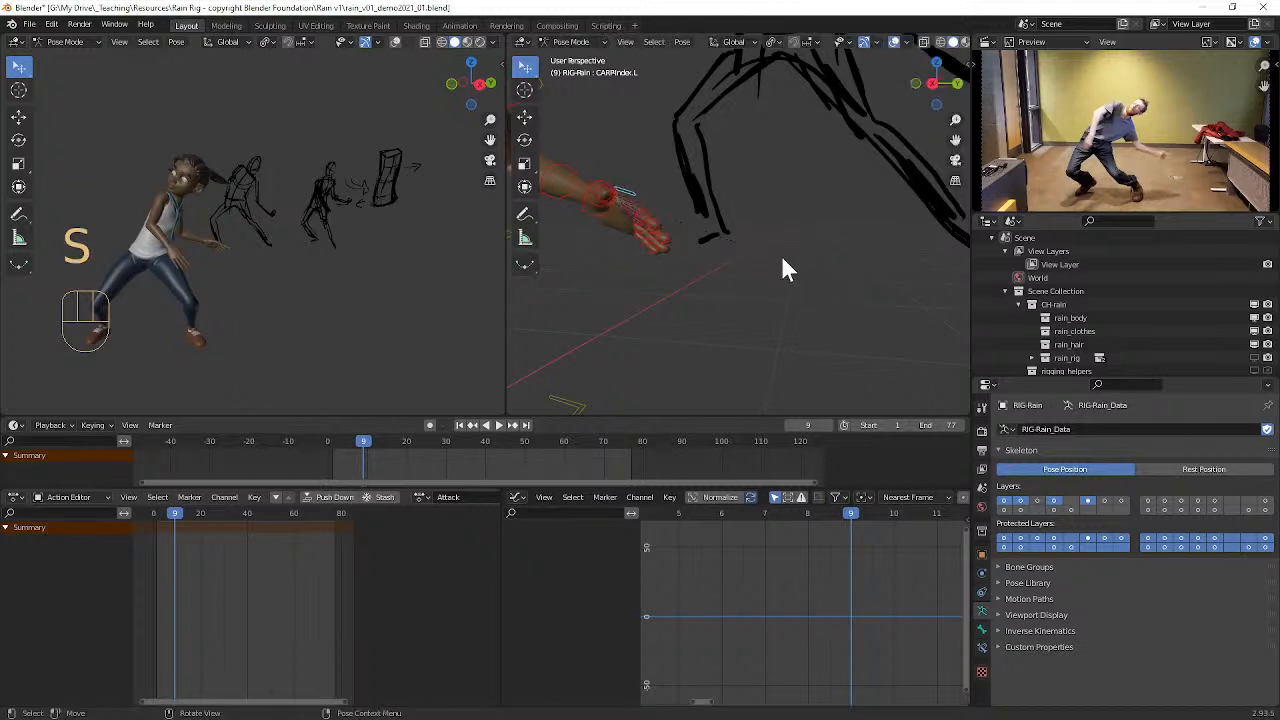
{"action": "key", "text": "g"}
{"action": "right_click", "coordinate": [777, 254]}
Step: Select all the finger joint controls and the thumb controls of Rain's left hand together
{"action": "scroll", "coordinate": [686, 236], "scroll_direction": "up", "scroll_amount": 4}
{"action": "mouse_move", "coordinate": [686, 236]}
{"action": "middle_mouse_down"}
{"action": "mouse_move", "coordinate": [647, 222]}
{"action": "mouse_move", "coordinate": [820, 237]}
{"action": "mouse_move", "coordinate": [766, 237]}
{"action": "mouse_move", "coordinate": [707, 158]}
{"action": "middle_mouse_up"}
{"action": "left_click", "coordinate": [637, 206]}
{"action": "left_click", "coordinate": [647, 207], "text": "shift"}
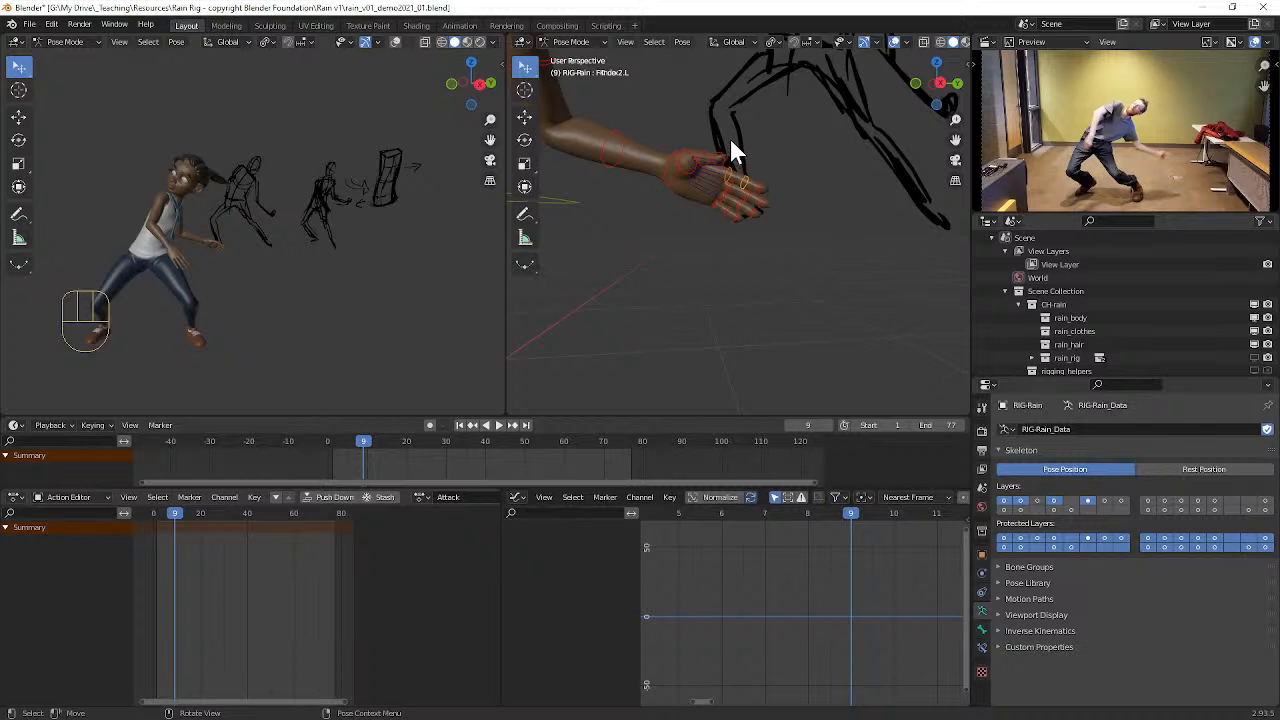
{"action": "left_click", "coordinate": [690, 119]}
{"action": "left_click", "coordinate": [745, 176], "text": "shift"}
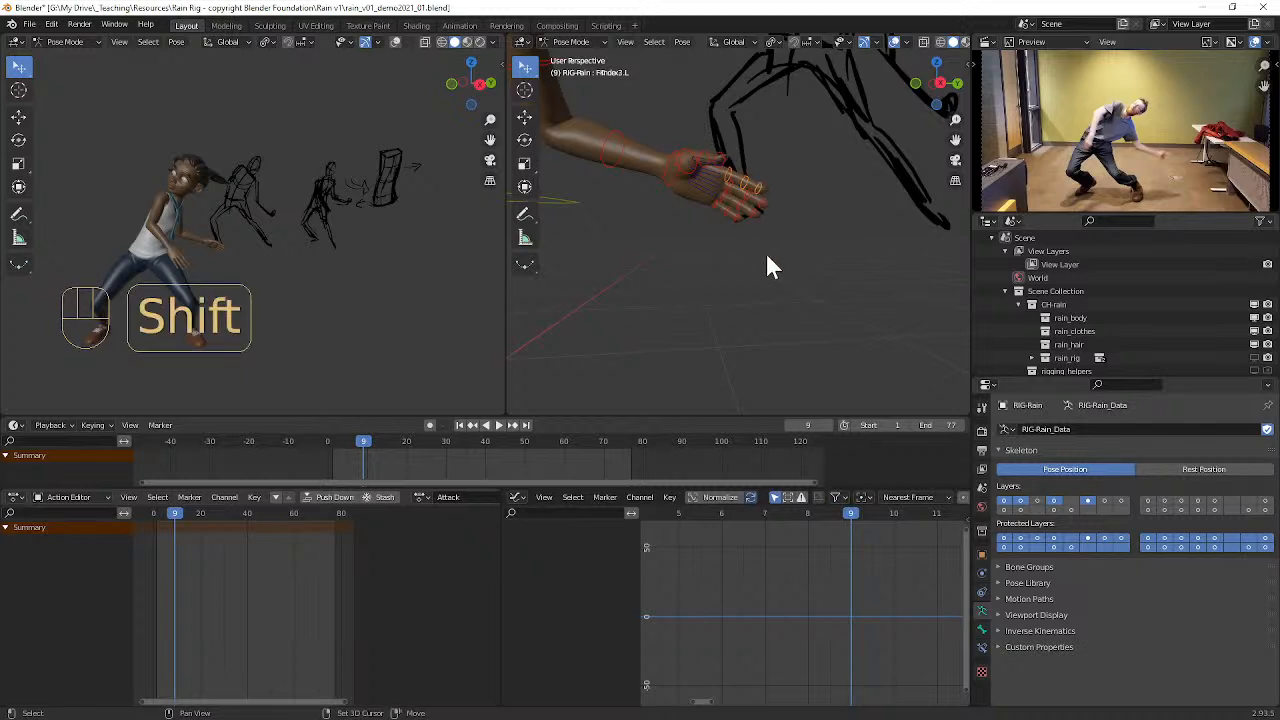
{"action": "left_click", "coordinate": [722, 211], "text": "shift"}
{"action": "left_click", "coordinate": [730, 200], "text": "shift"}
{"action": "left_click", "coordinate": [752, 207], "text": "shift"}
{"action": "left_click", "coordinate": [762, 200], "text": "shift"}
{"action": "left_click", "coordinate": [727, 189], "text": "shift"}
{"action": "left_click", "coordinate": [713, 150], "text": "shift"}
{"action": "middle_click_drag", "start_coordinate": [761, 187], "coordinate": [761, 185]}
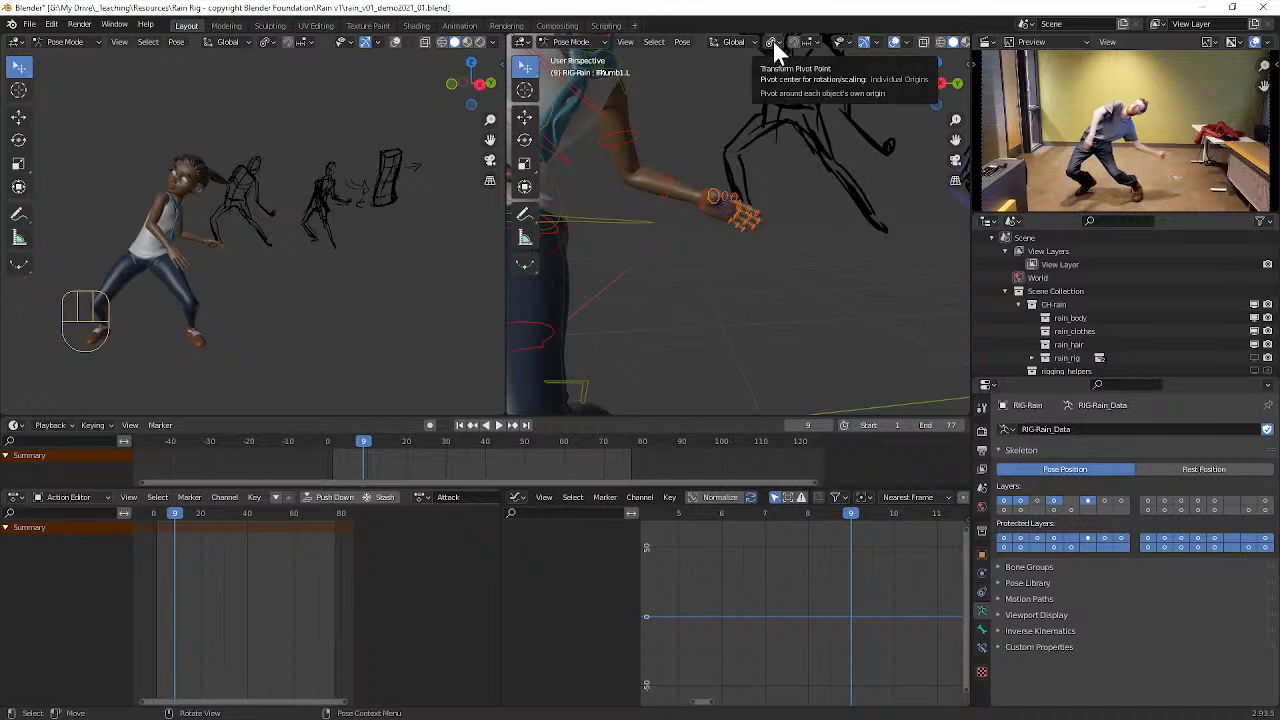
Step: Switch the transform orientation to Local and rotate the selected left finger controls around their X axes into a fist
{"action": "left_click", "coordinate": [735, 42]}
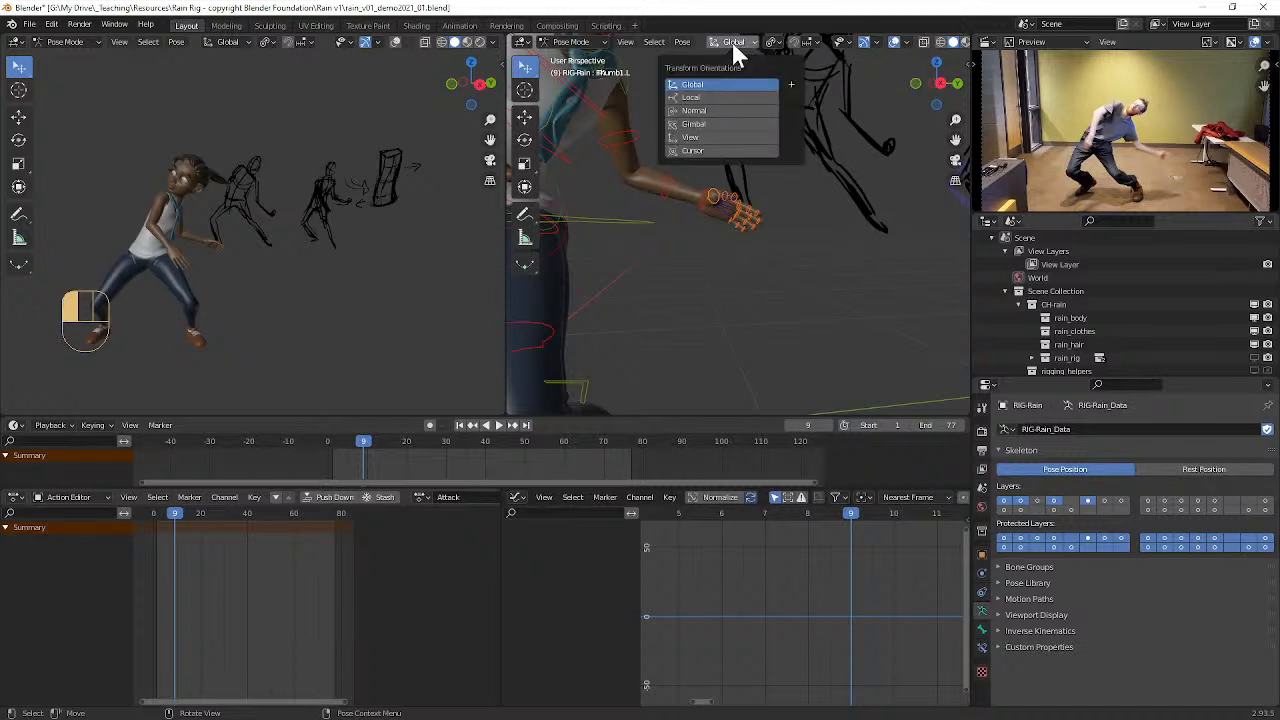
{"action": "left_click", "coordinate": [698, 97]}
{"action": "key", "text": "r"}
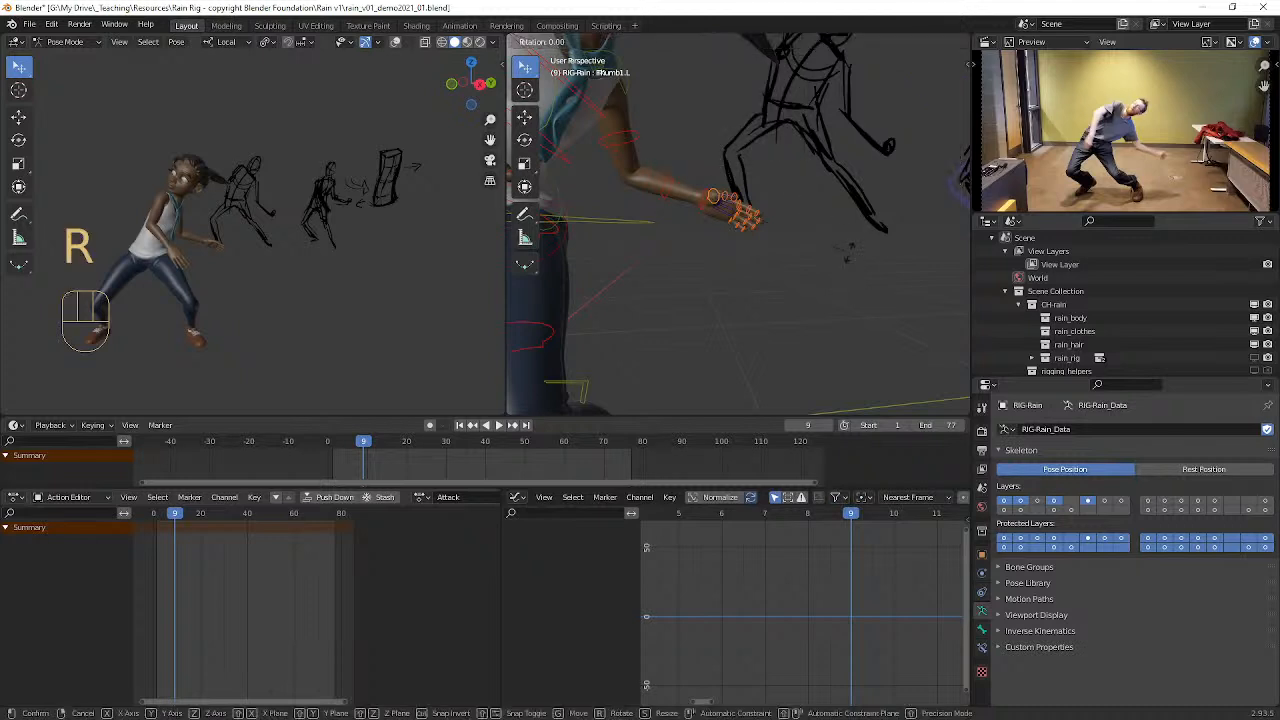
{"action": "key", "text": "x"}
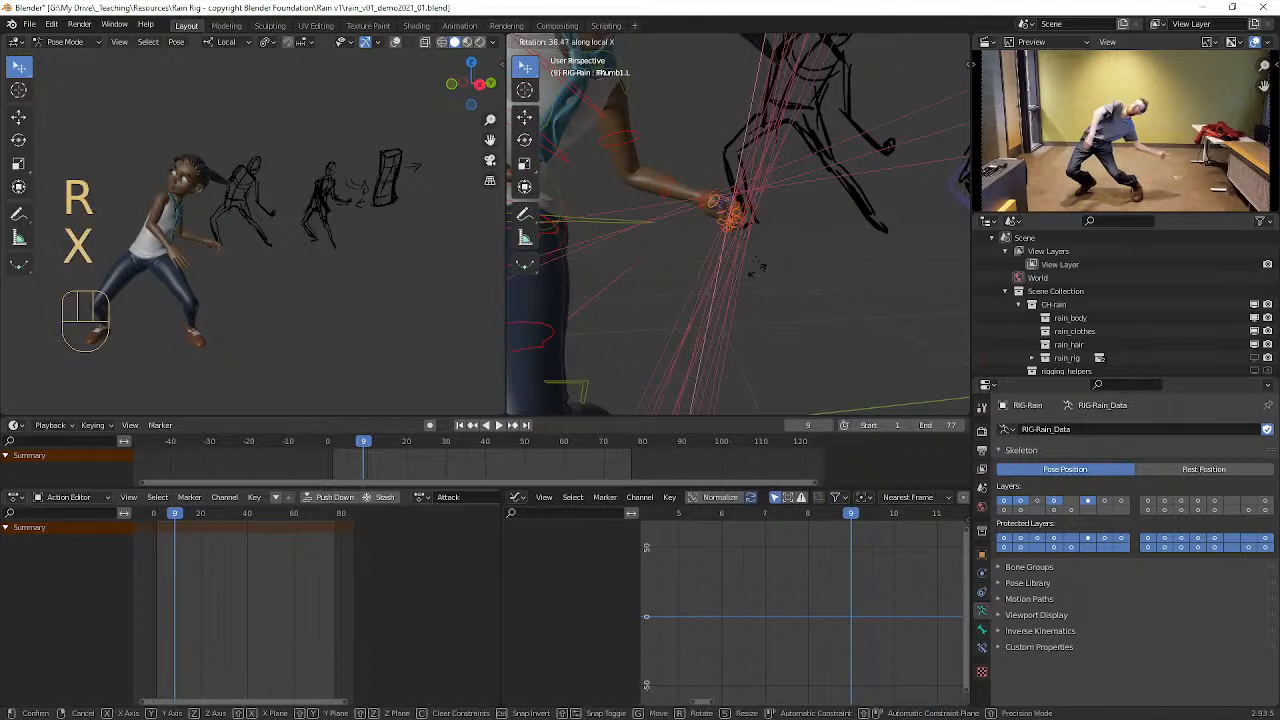
{"action": "left_click", "coordinate": [808, 258]}
{"action": "middle_click_drag", "start_coordinate": [808, 258], "coordinate": [720, 233]}
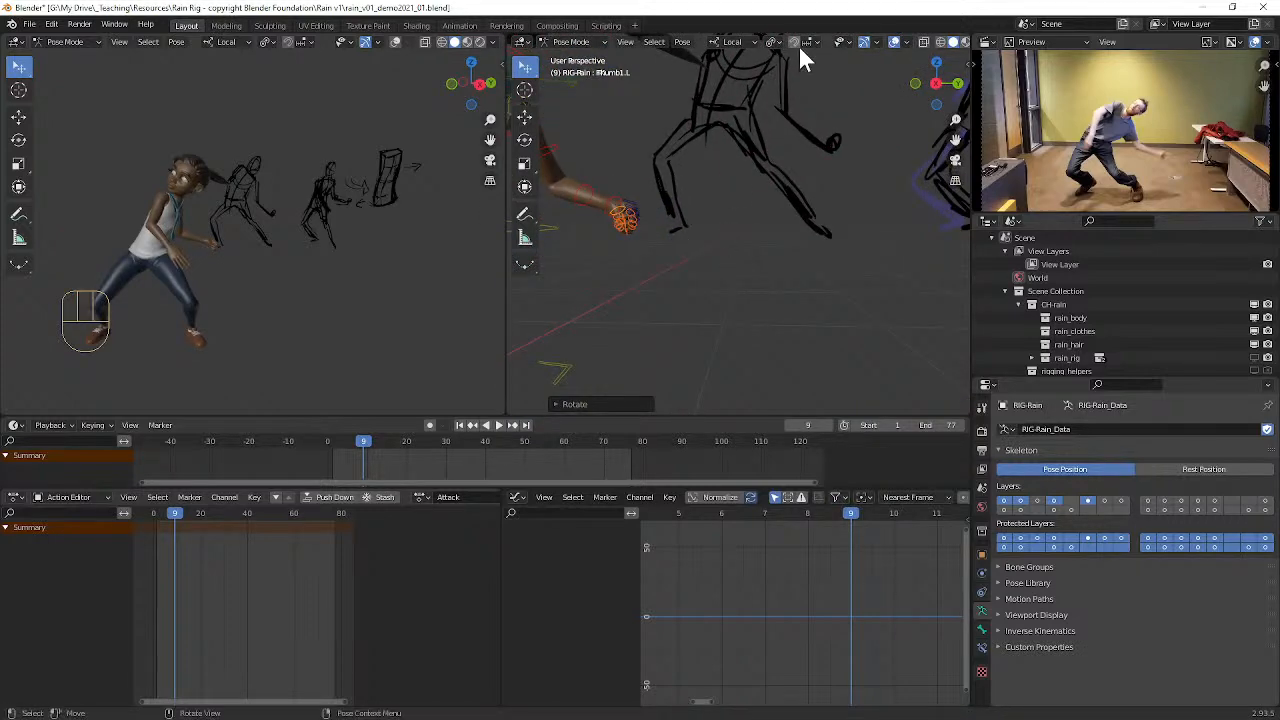
Step: Examine Rain's closed left fist and overall pose with overlays hidden, and restore the overlays
{"action": "left_click", "coordinate": [894, 42]}
{"action": "mouse_move", "coordinate": [670, 196]}
{"action": "middle_mouse_down"}
{"action": "mouse_move", "coordinate": [732, 200]}
{"action": "mouse_move", "coordinate": [651, 195]}
{"action": "mouse_move", "coordinate": [752, 189]}
{"action": "mouse_move", "coordinate": [753, 210]}
{"action": "mouse_move", "coordinate": [710, 202]}
{"action": "mouse_move", "coordinate": [789, 205]}
{"action": "mouse_move", "coordinate": [778, 200]}
{"action": "middle_mouse_up"}
{"action": "scroll", "coordinate": [750, 237], "scroll_direction": "up", "scroll_amount": 2}
{"action": "scroll", "coordinate": [776, 214], "scroll_direction": "up", "scroll_amount": 2}
{"action": "scroll", "coordinate": [781, 207], "scroll_direction": "down", "scroll_amount": 4}
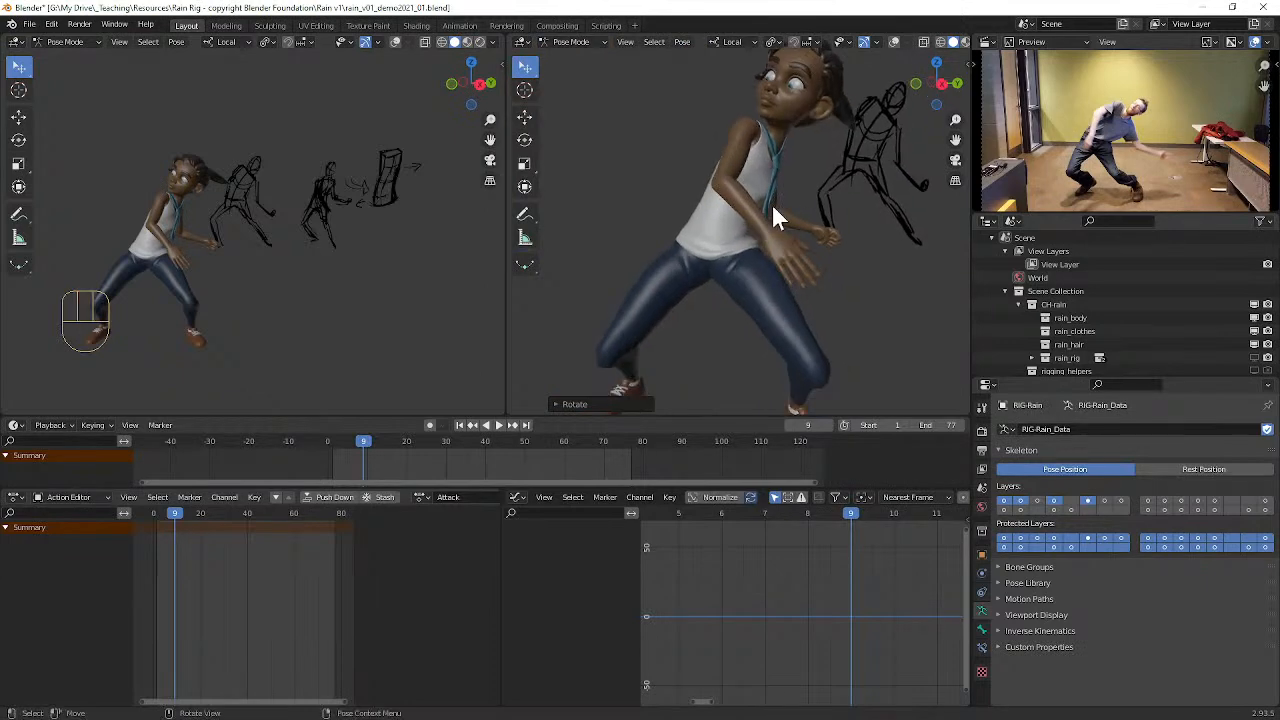
{"action": "scroll", "coordinate": [775, 231], "scroll_direction": "up", "scroll_amount": 3}
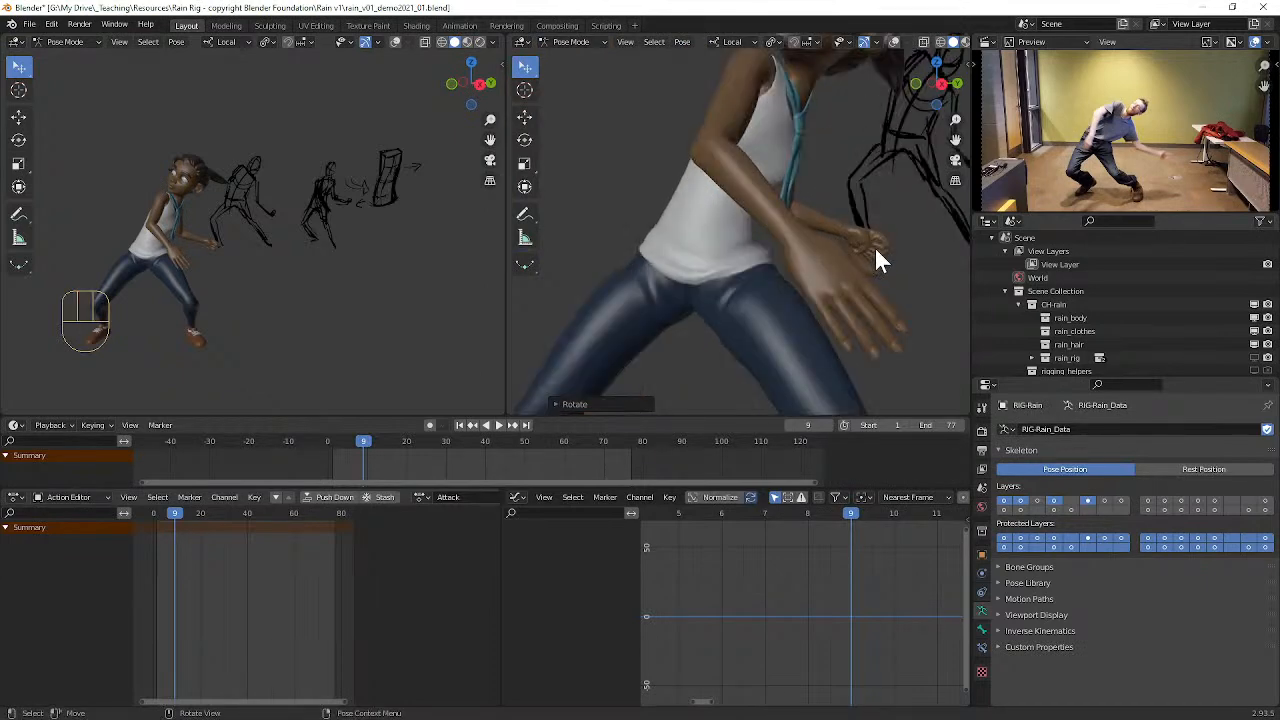
{"action": "left_click", "coordinate": [891, 42]}
{"action": "middle_click_drag", "start_coordinate": [872, 213], "coordinate": [802, 226], "text": "alt"}
Step: Rotate the index and pinky palm controls of Rain's right hand outward to spread the fingers
{"action": "left_click", "coordinate": [785, 267]}
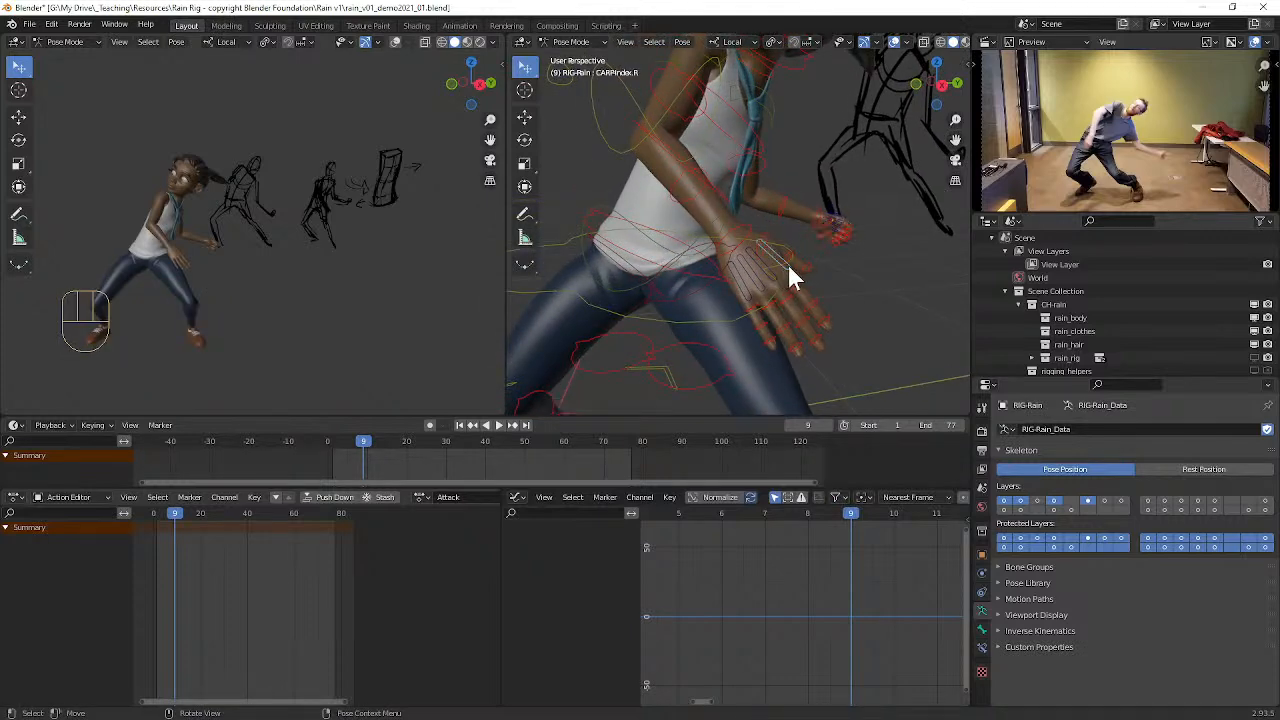
{"action": "key", "text": "r"}
{"action": "left_click", "coordinate": [783, 289]}
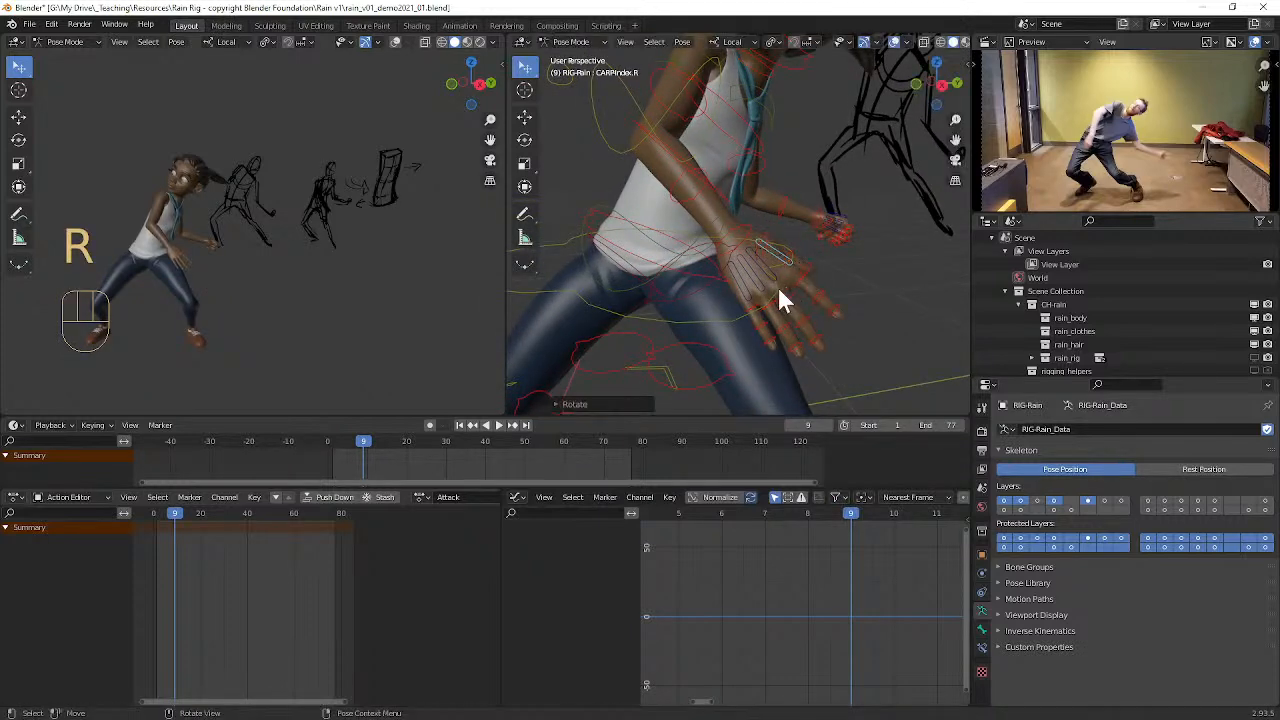
{"action": "left_click", "coordinate": [752, 295]}
{"action": "key", "text": "r"}
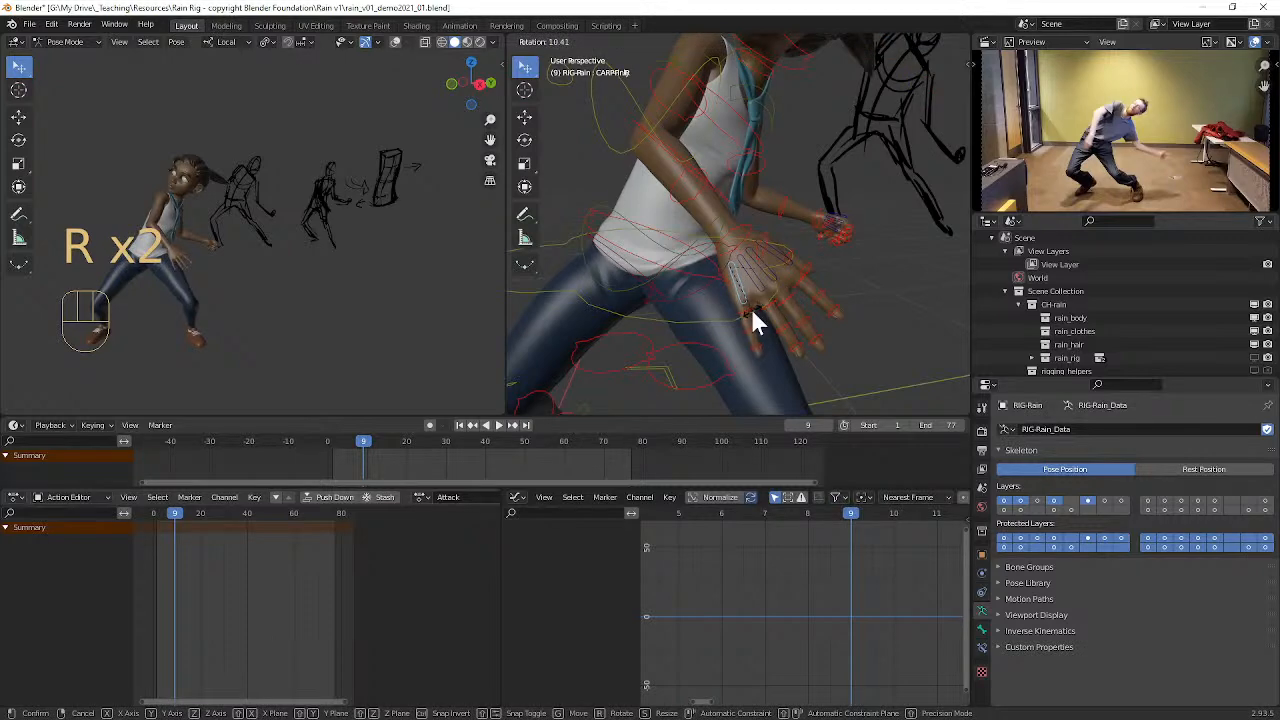
{"action": "left_click", "coordinate": [758, 293]}
{"action": "key", "text": "r"}
{"action": "left_click", "coordinate": [757, 292]}
Step: Trackball-rotate the pinky and ring palm controls of Rain's right hand to shape the open palm
{"action": "middle_click_drag", "start_coordinate": [757, 292], "coordinate": [727, 162]}
{"action": "left_click", "coordinate": [682, 153]}
{"action": "key", "text": "r"}
{"action": "key", "text": "r"}
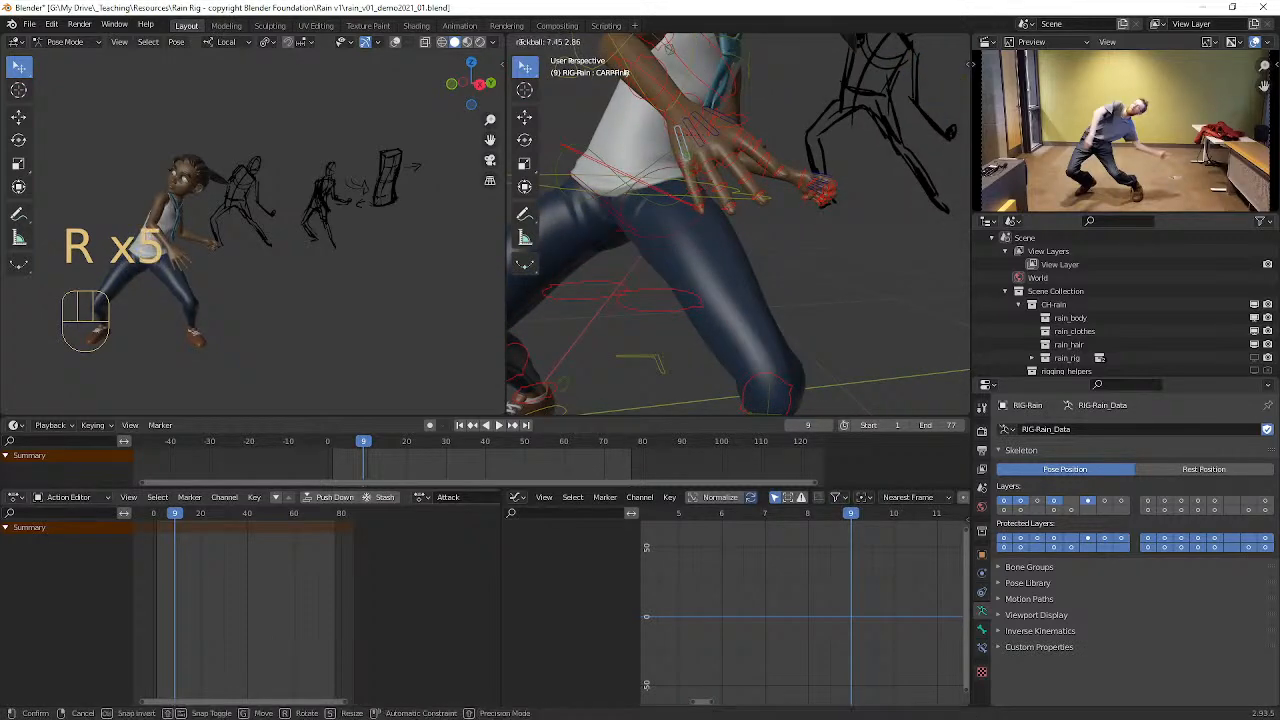
Step: Trackball-rotate the index and middle palm controls of Rain's right hand to refine the finger spread
{"action": "key", "text": "r"}
{"action": "key", "text": "r"}
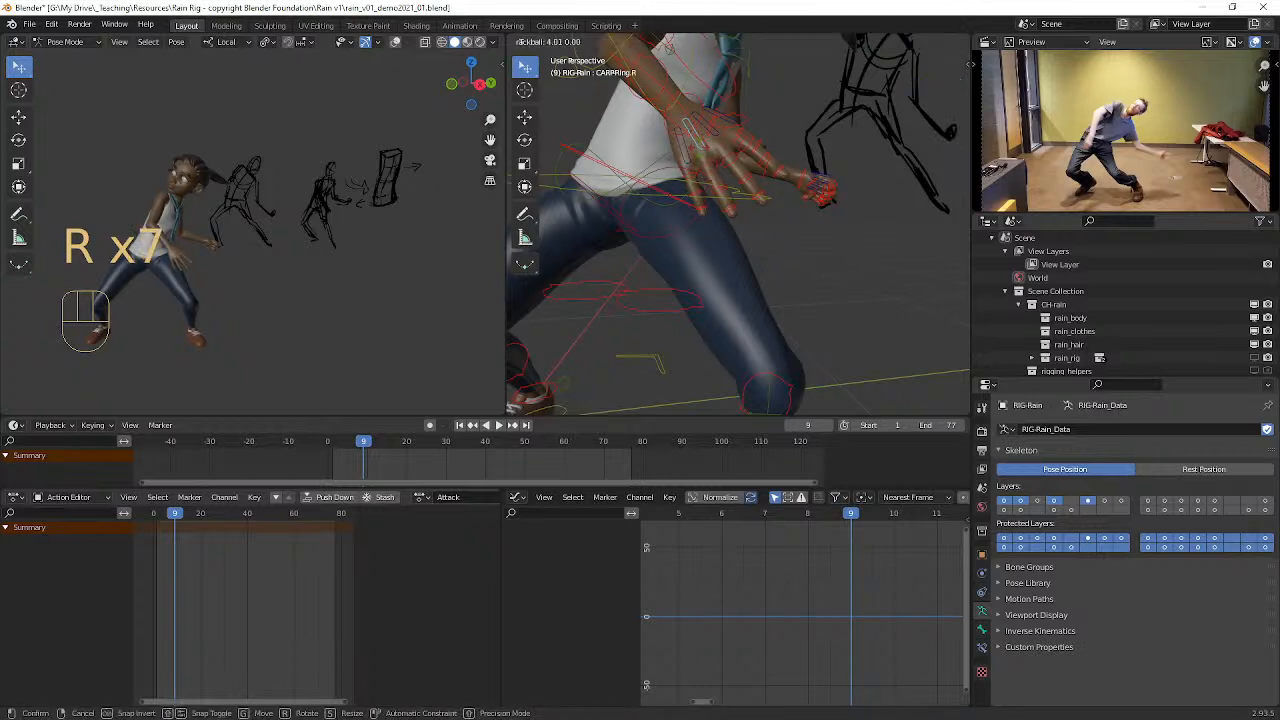
{"action": "left_click", "coordinate": [699, 148]}
{"action": "left_click", "coordinate": [738, 121]}
{"action": "key", "text": "r"}
{"action": "key", "text": "r"}
{"action": "left_click", "coordinate": [719, 123]}
{"action": "left_click", "coordinate": [719, 128]}
{"action": "key", "text": "r"}
{"action": "key", "text": "r"}
{"action": "left_click", "coordinate": [773, 145]}
{"action": "middle_click_drag", "start_coordinate": [773, 145], "coordinate": [752, 184]}
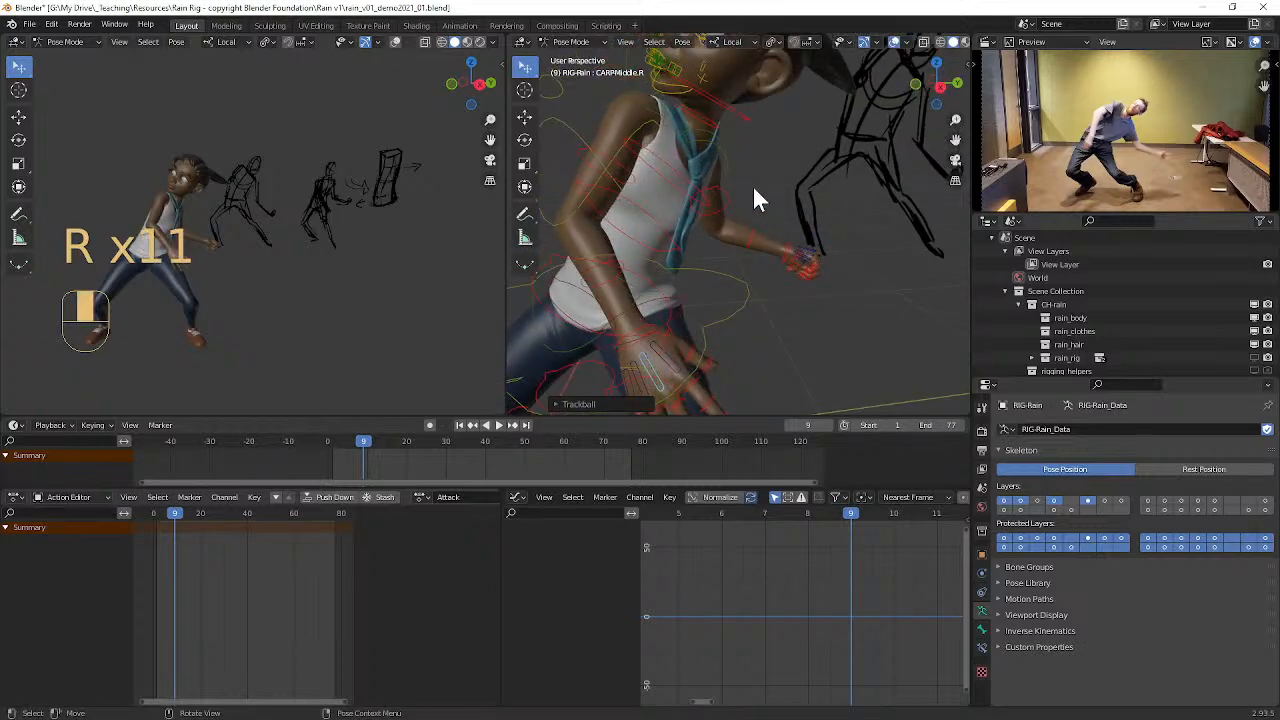
Step: Select the base thumb control of Rain's right hand and rotate it to swing the thumb away from the palm
{"action": "left_click_drag", "start_coordinate": [657, 332], "coordinate": [785, 294], "text": "alt"}
{"action": "left_click", "coordinate": [666, 327]}
{"action": "scroll", "coordinate": [690, 266], "scroll_direction": "up", "scroll_amount": 3}
{"action": "left_click", "coordinate": [666, 271]}
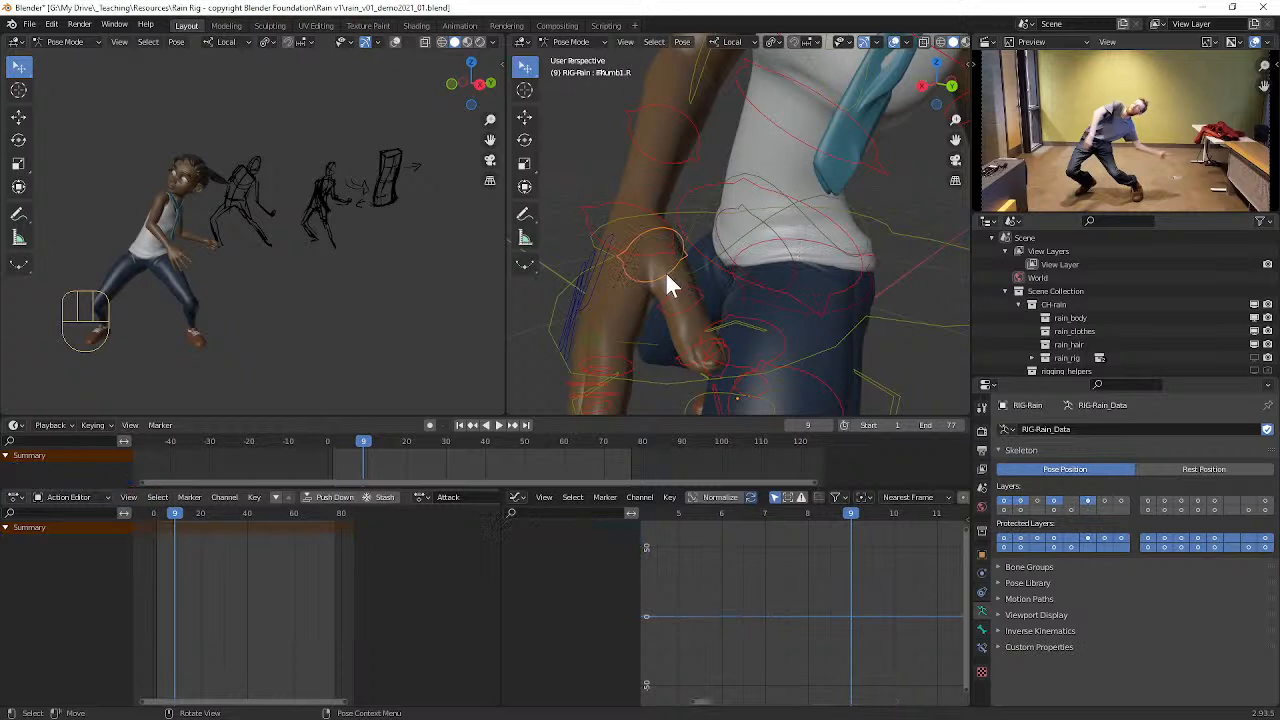
{"action": "key", "text": "r"}
{"action": "left_click", "coordinate": [697, 251]}
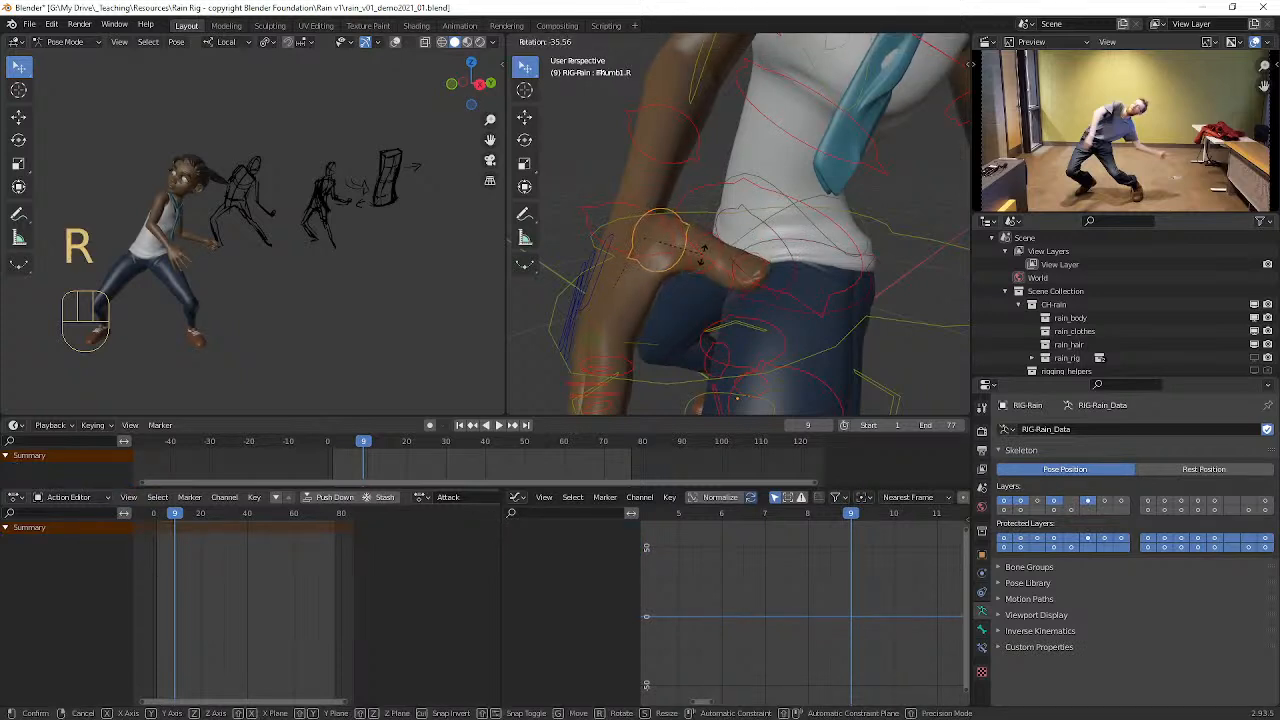
Step: Trackball-rotate the second thumb joint control of Rain's right hand to bend the thumb outward
{"action": "left_click", "coordinate": [729, 261]}
{"action": "key", "text": "r"}
{"action": "key", "text": "r"}
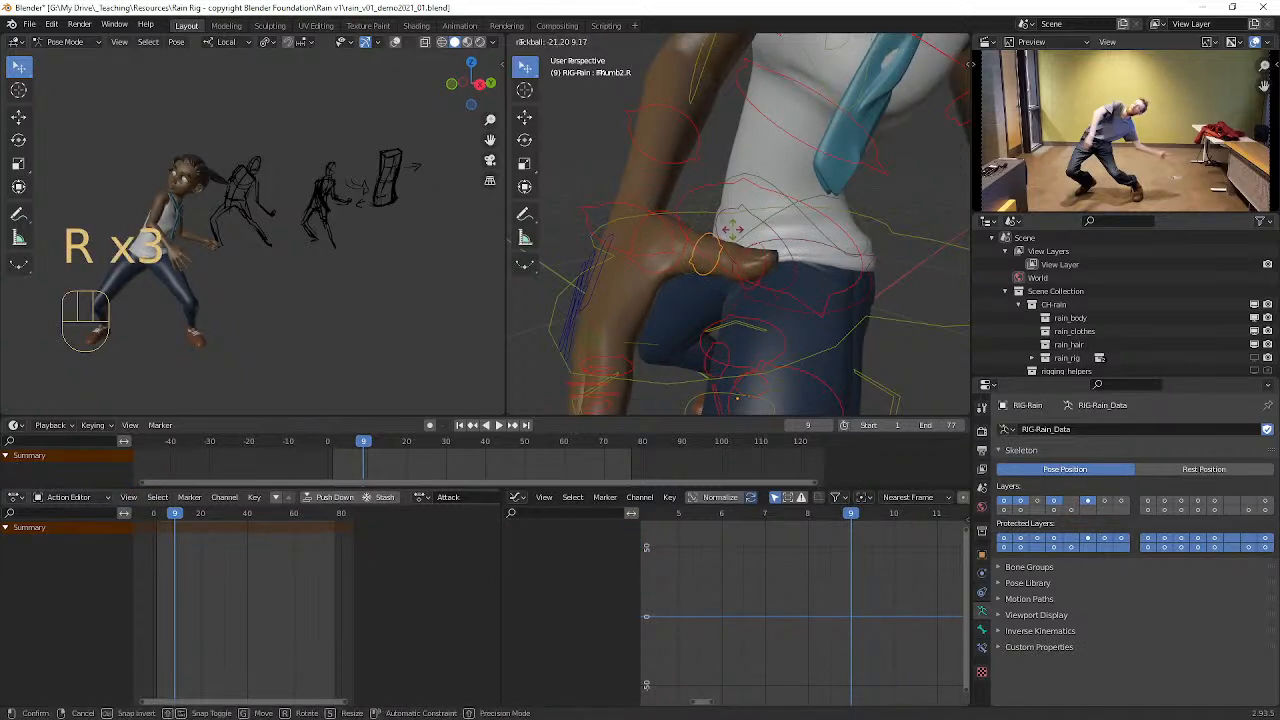
{"action": "left_click", "coordinate": [722, 236]}
Step: Finish the rotation of the second thumb joint on Rain's right hand and show the rig's Hair bone layer
{"action": "middle_click_drag", "start_coordinate": [719, 223], "coordinate": [750, 145]}
{"action": "scroll", "coordinate": [753, 215], "scroll_direction": "down", "scroll_amount": 7}
{"action": "scroll", "coordinate": [798, 185], "scroll_direction": "up", "scroll_amount": 5}
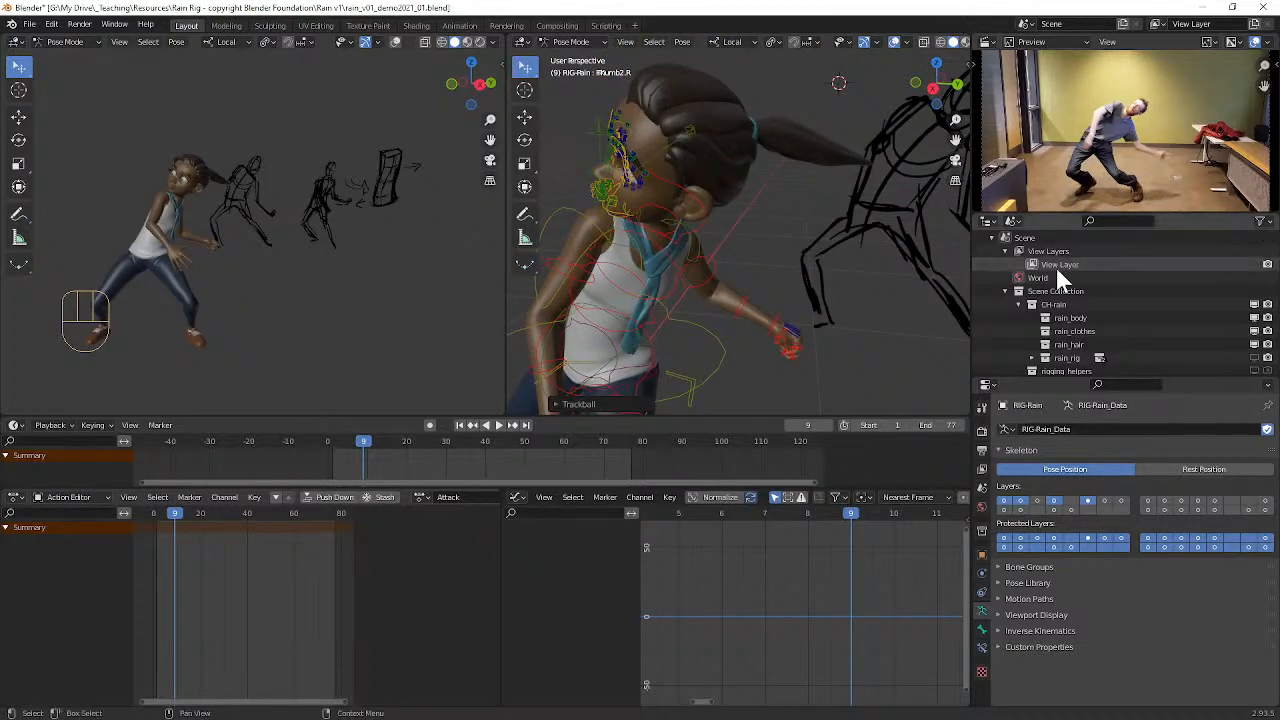
{"action": "key", "text": "n"}
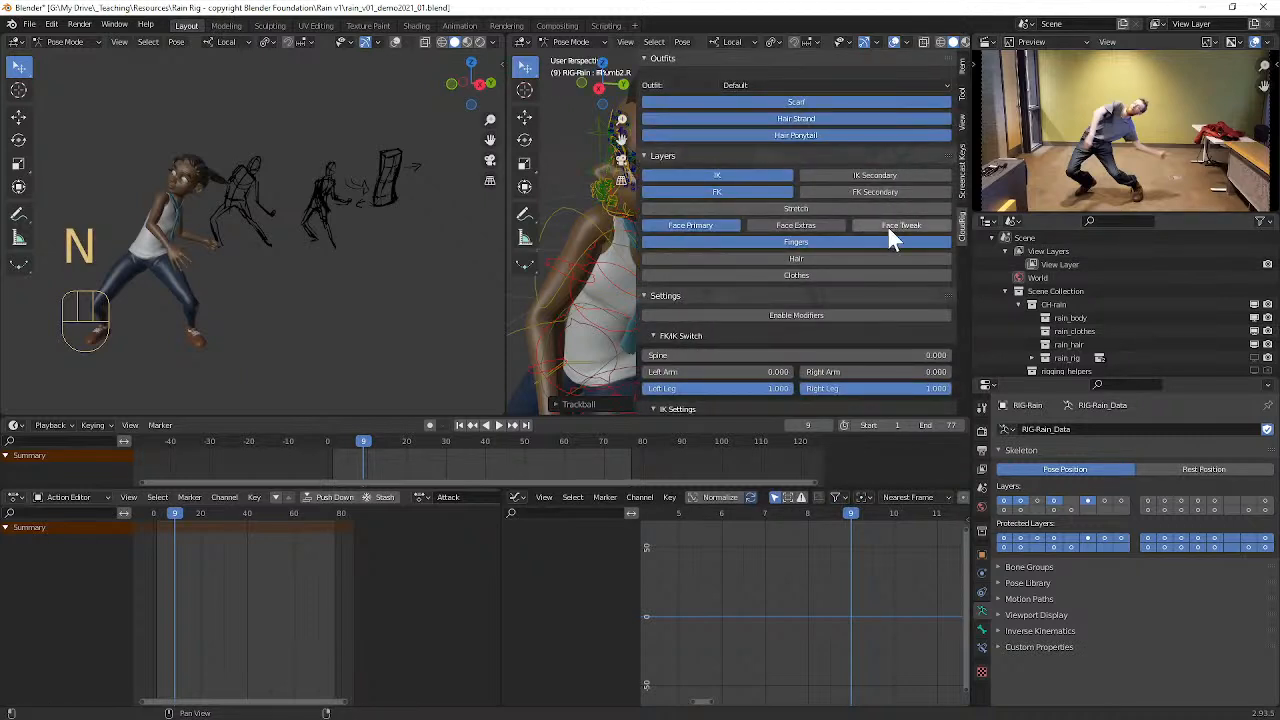
{"action": "left_click", "coordinate": [808, 258]}
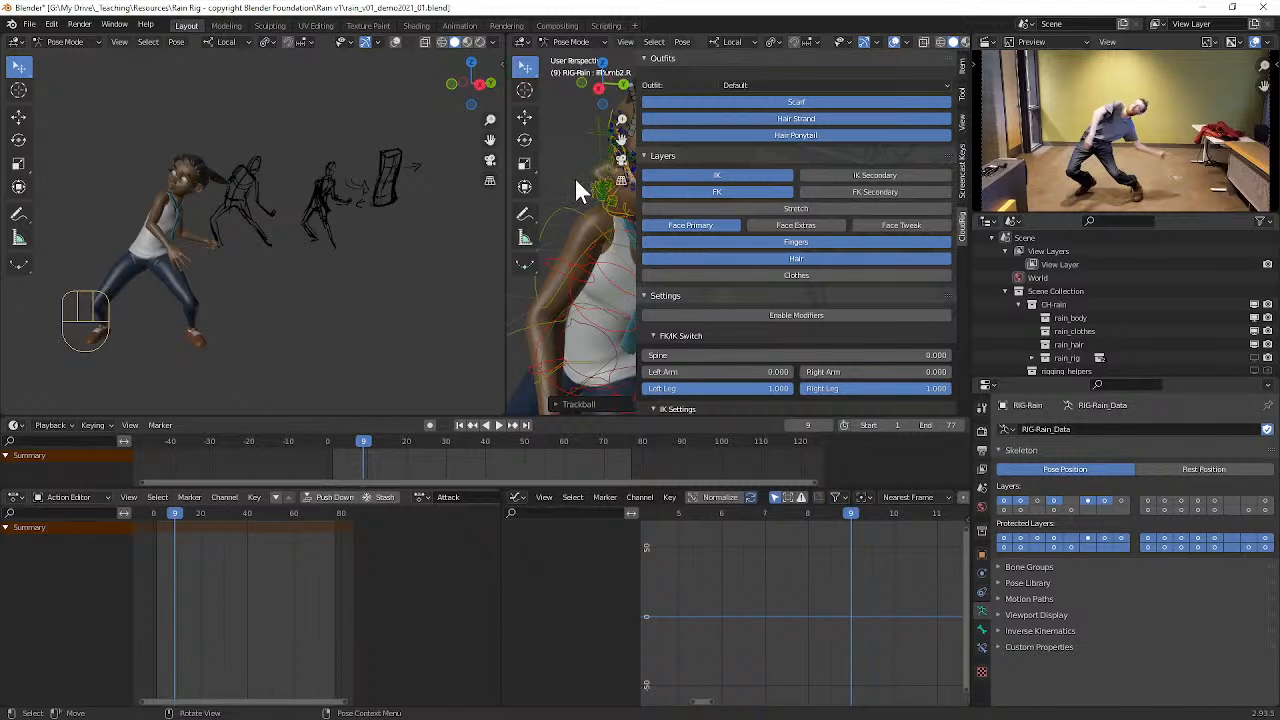
{"action": "key", "text": "n"}
Step: Rotate the first two bones of Rain's ponytail so that it hangs down behind her head
{"action": "left_click", "coordinate": [770, 135]}
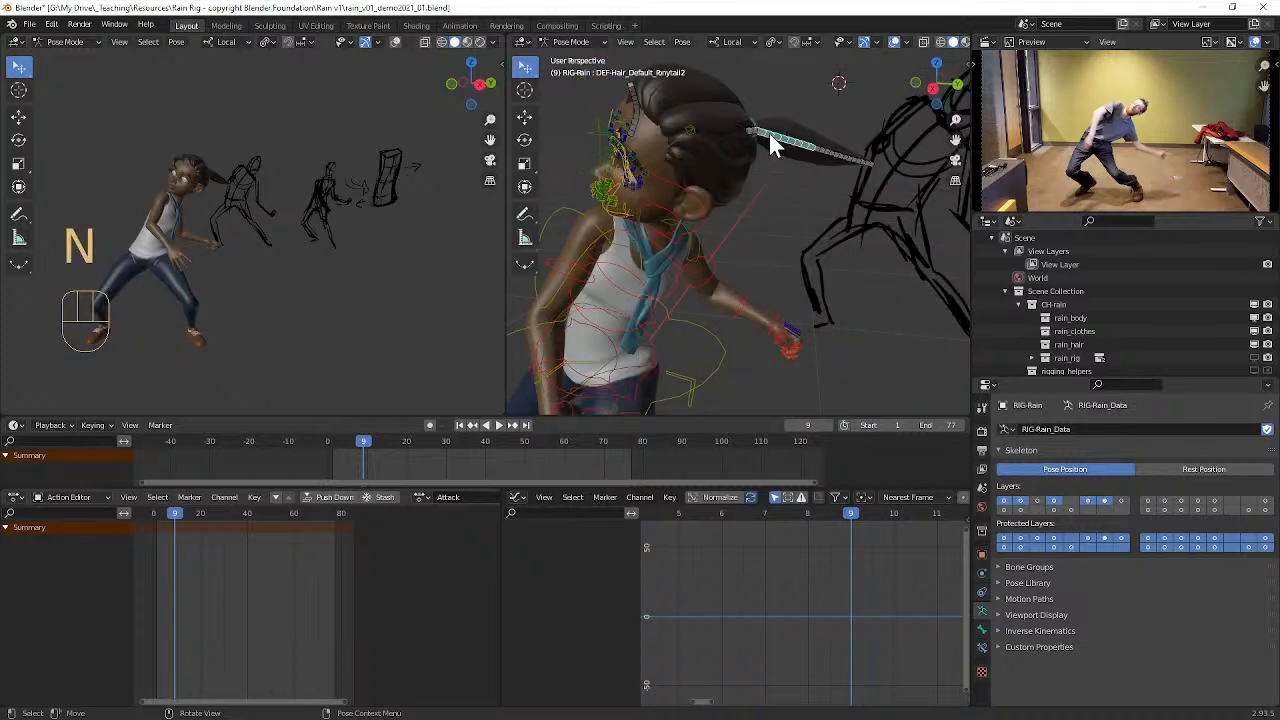
{"action": "left_click", "coordinate": [767, 134]}
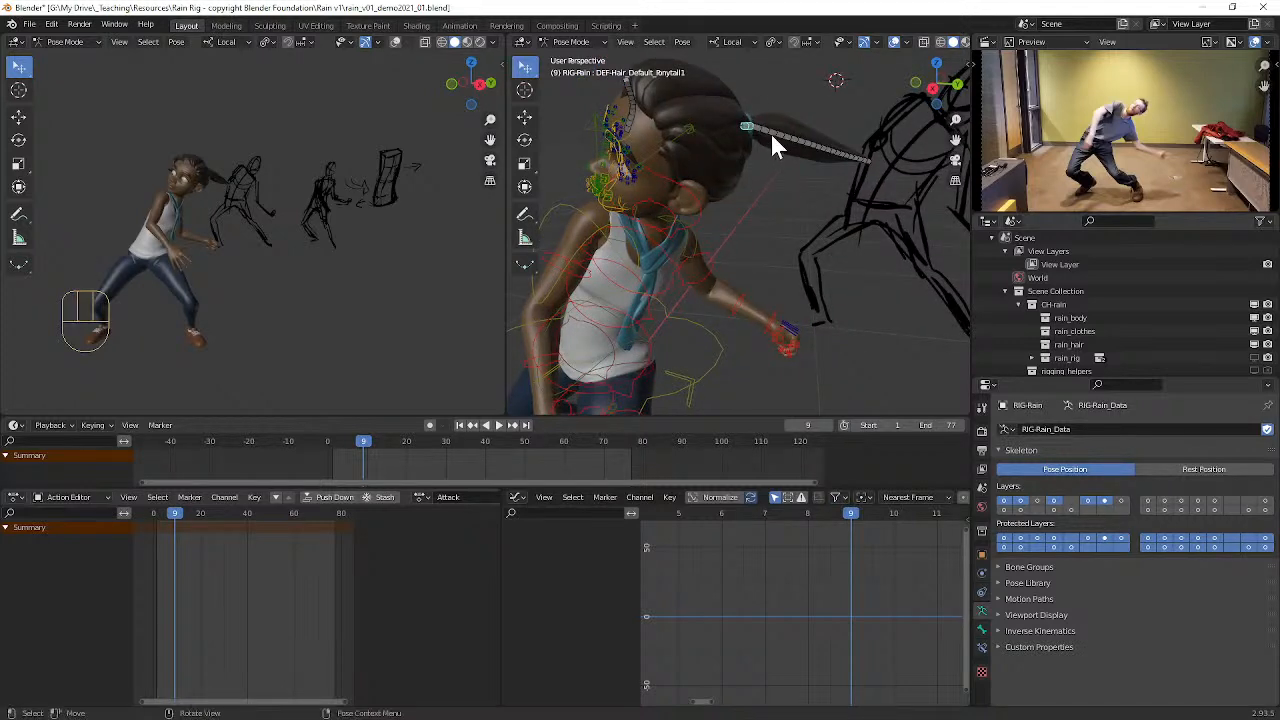
{"action": "key", "text": "r"}
{"action": "left_click", "coordinate": [725, 173]}
{"action": "left_click", "coordinate": [738, 178]}
{"action": "key", "text": "r"}
{"action": "left_click", "coordinate": [726, 236]}
Step: Rotate the third and fourth ponytail bones to curve the lower end of Rain's ponytail
{"action": "left_click", "coordinate": [728, 244]}
{"action": "middle_click_drag", "start_coordinate": [728, 241], "coordinate": [768, 229]}
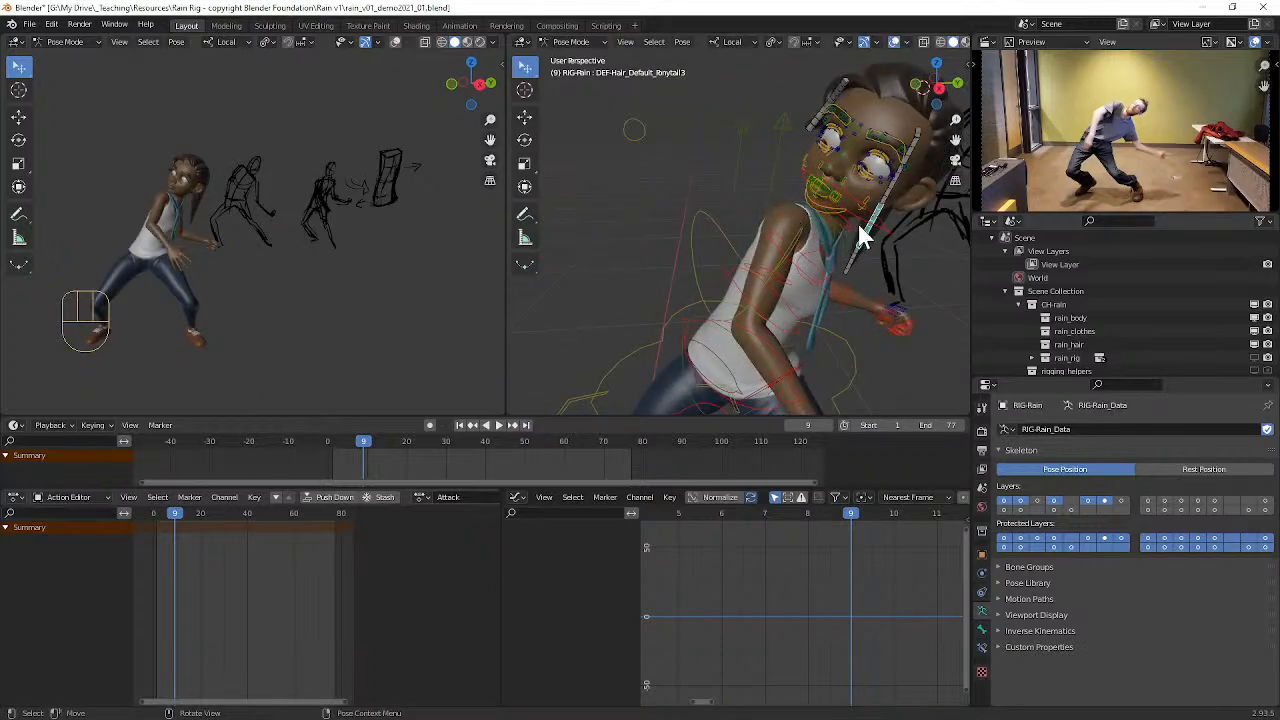
{"action": "key", "text": "r"}
{"action": "left_click", "coordinate": [882, 253]}
{"action": "key", "text": "r"}
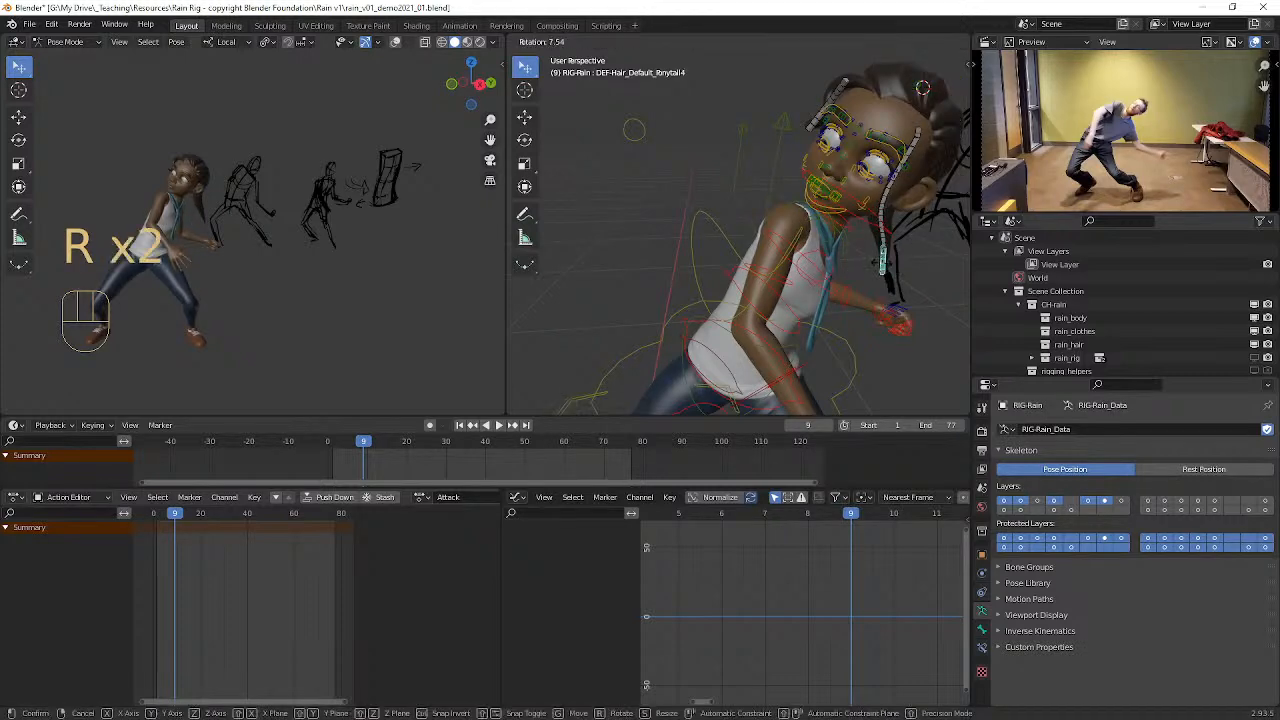
{"action": "left_click", "coordinate": [873, 263]}
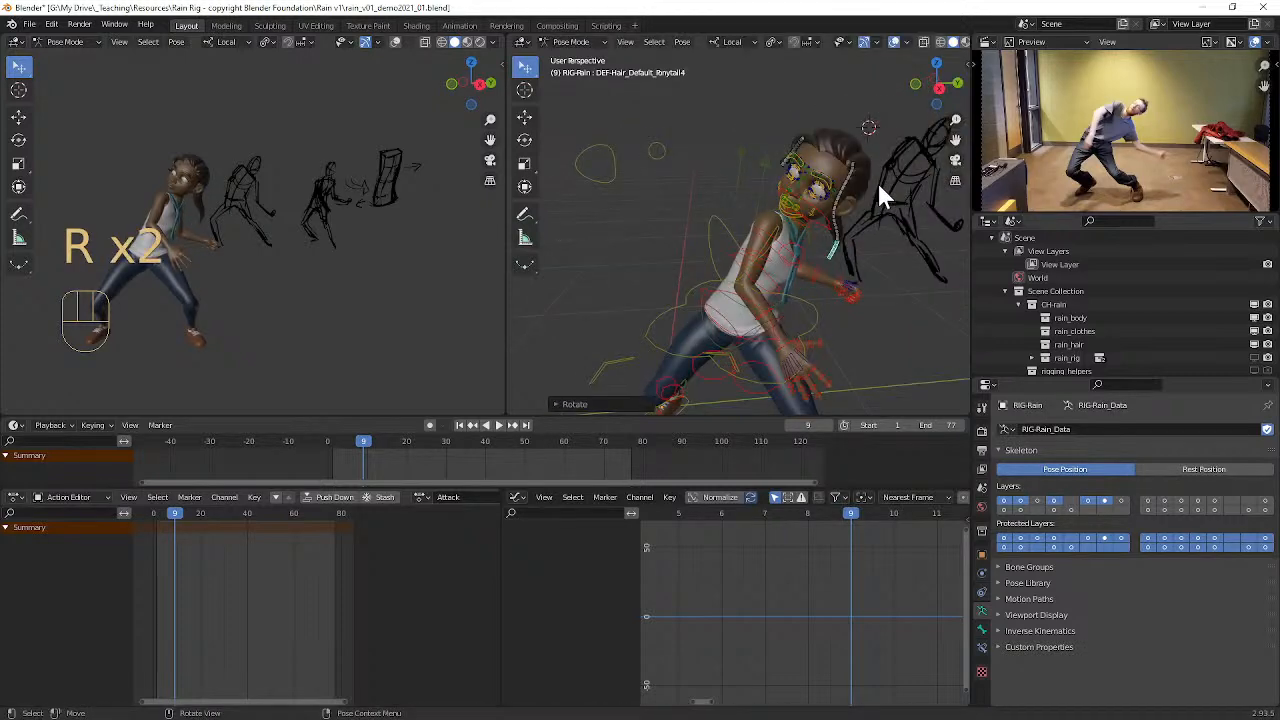
Step: Select all the rig's controls and keyframe their location, rotation and scale at frame 9
{"action": "mouse_move", "coordinate": [870, 164]}
{"action": "middle_mouse_down"}
{"action": "mouse_move", "coordinate": [853, 160]}
{"action": "mouse_move", "coordinate": [870, 140]}
{"action": "middle_mouse_up"}
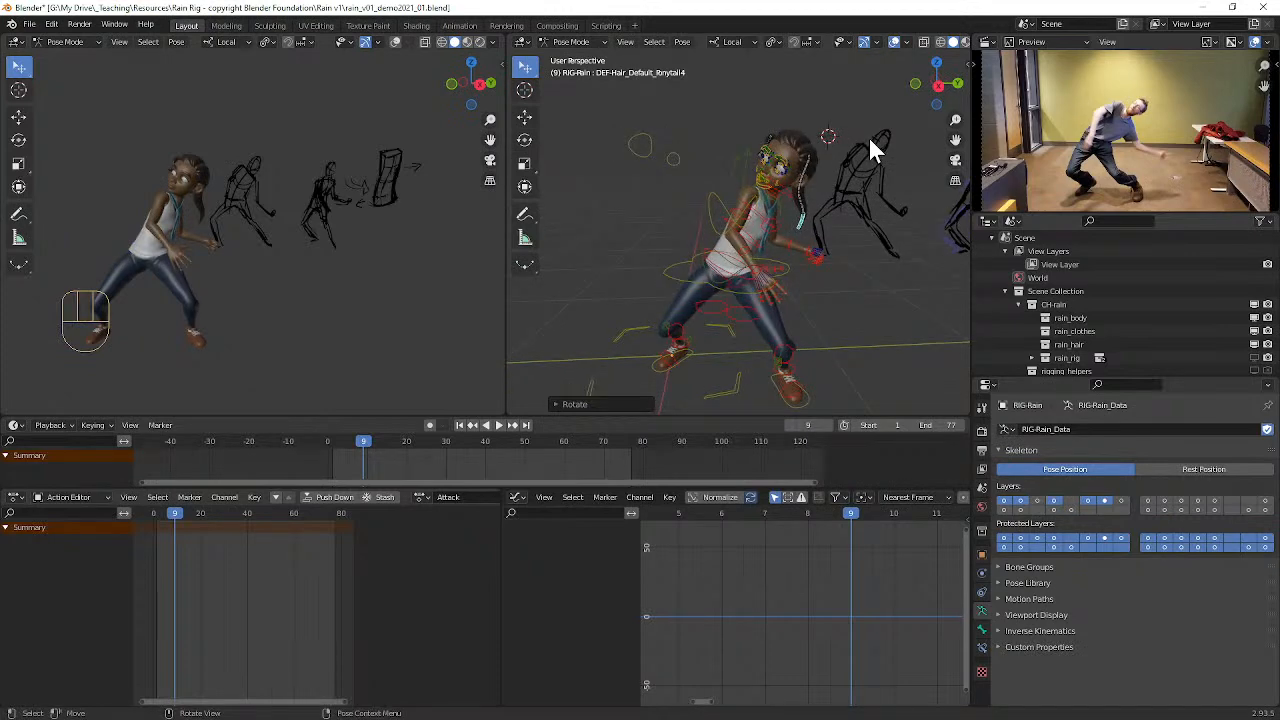
{"action": "key", "text": "a"}
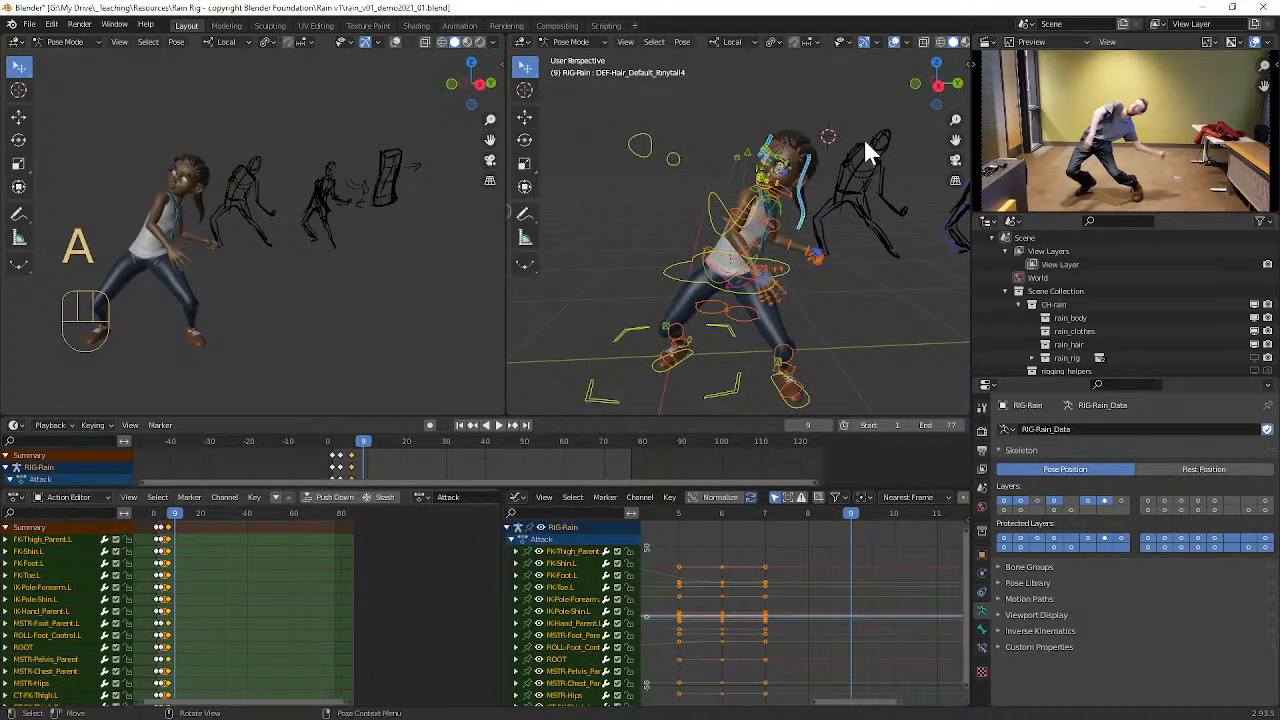
{"action": "key", "text": "i"}
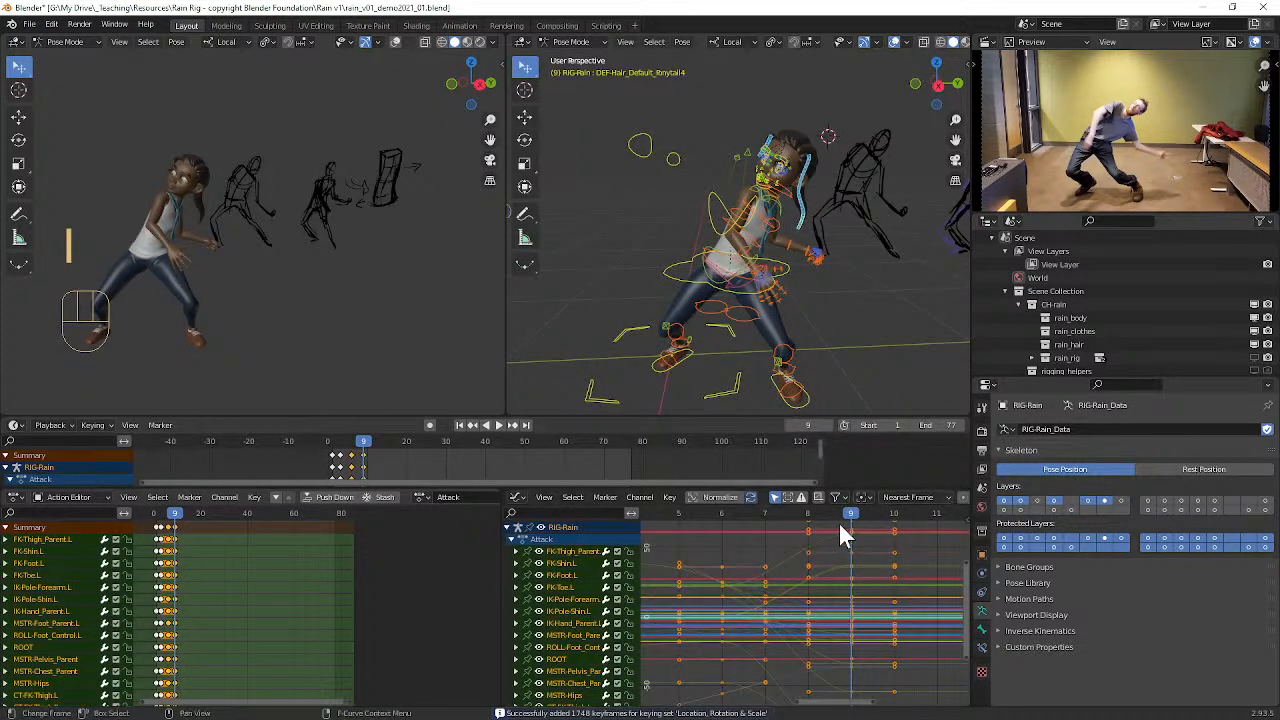
Step: Select all keyframes of the Attack action in the graph editor and set their interpolation to Constant
{"action": "mouse_move", "coordinate": [851, 514]}
{"action": "left_mouse_down"}
{"action": "mouse_move", "coordinate": [708, 517]}
{"action": "mouse_move", "coordinate": [838, 515]}
{"action": "left_mouse_up"}
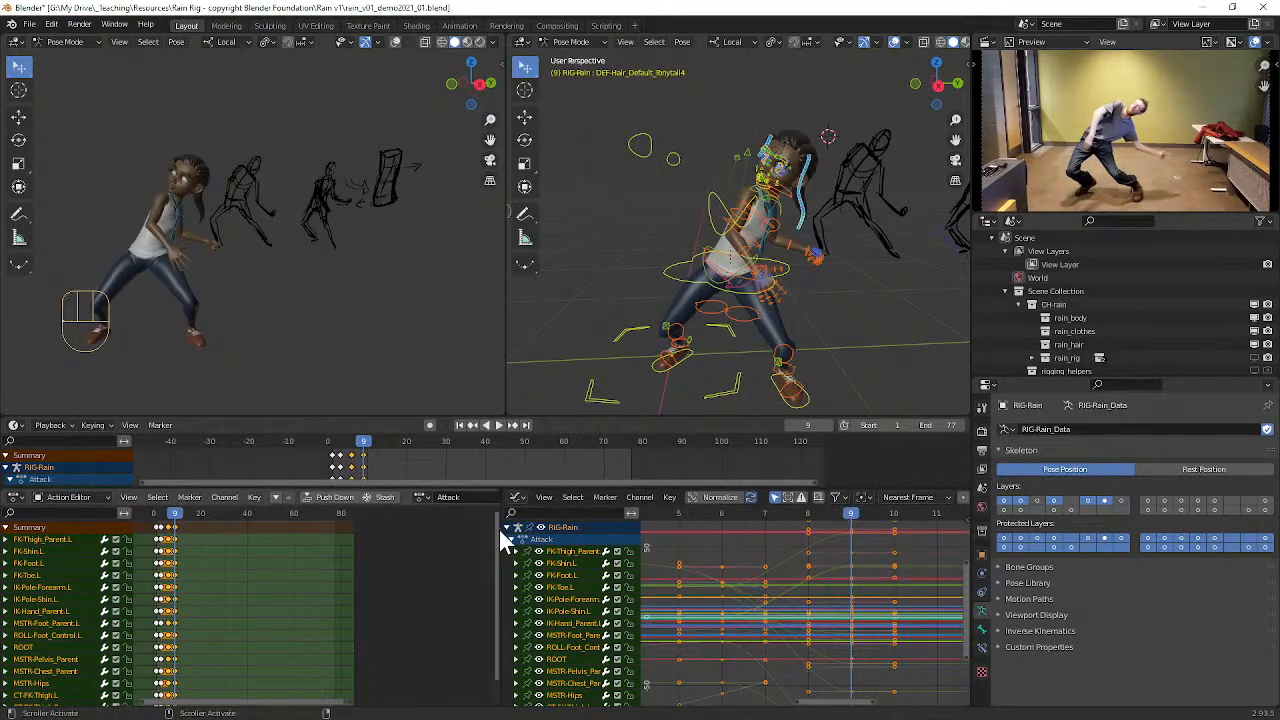
{"action": "scroll", "coordinate": [808, 529], "scroll_direction": "down", "scroll_amount": 1}
{"action": "scroll", "coordinate": [810, 521], "scroll_direction": "down", "scroll_amount": 4}
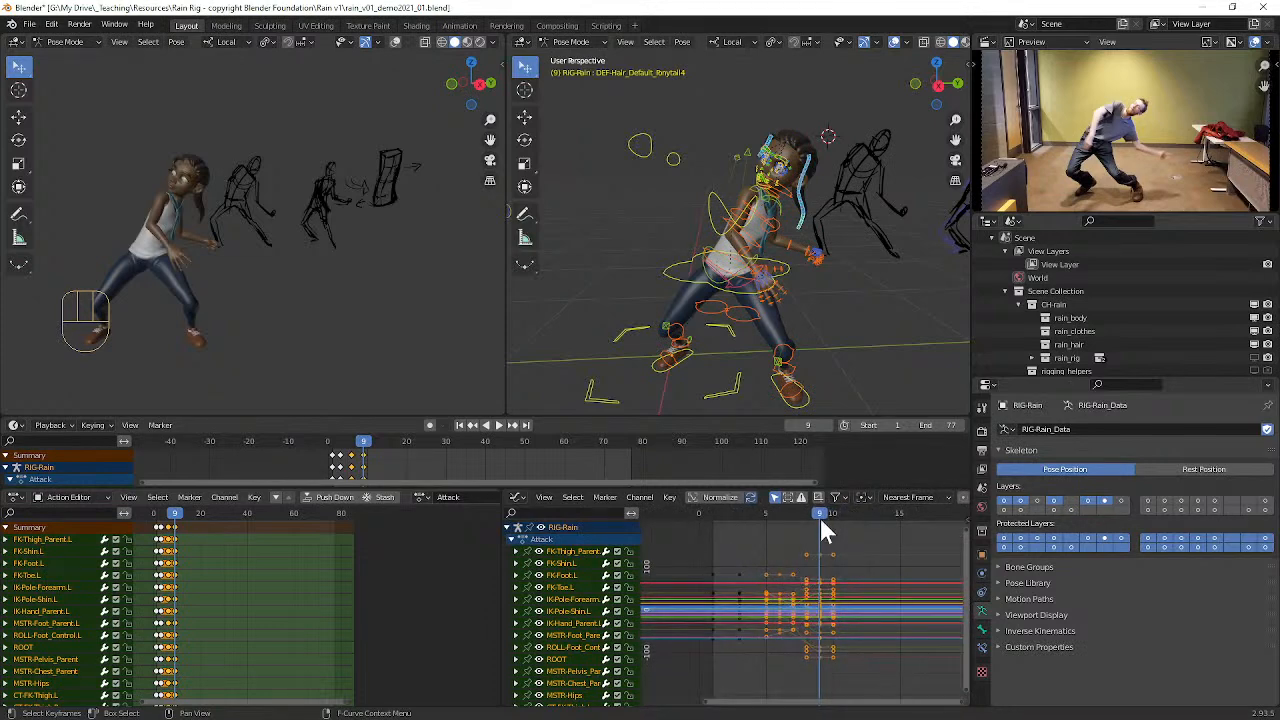
{"action": "left_click_drag", "start_coordinate": [817, 514], "coordinate": [800, 532]}
{"action": "key", "text": "a"}
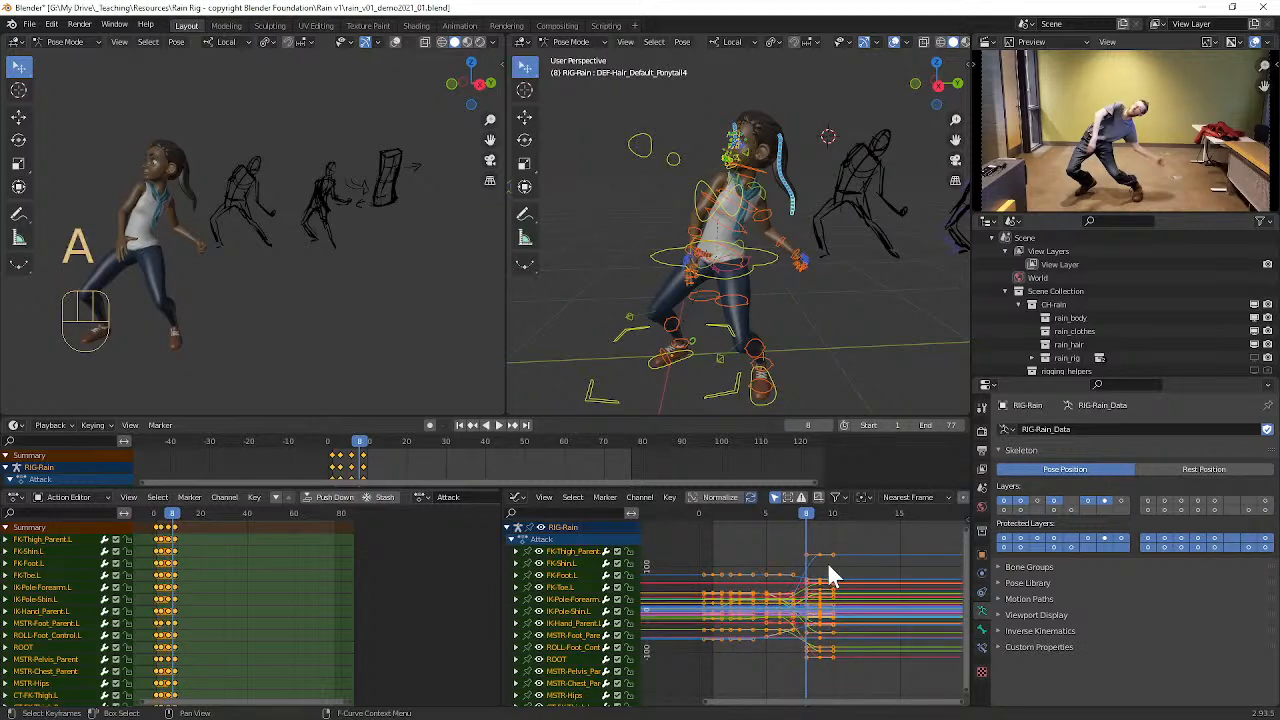
{"action": "key", "text": "t"}
{"action": "left_click", "coordinate": [600, 589]}
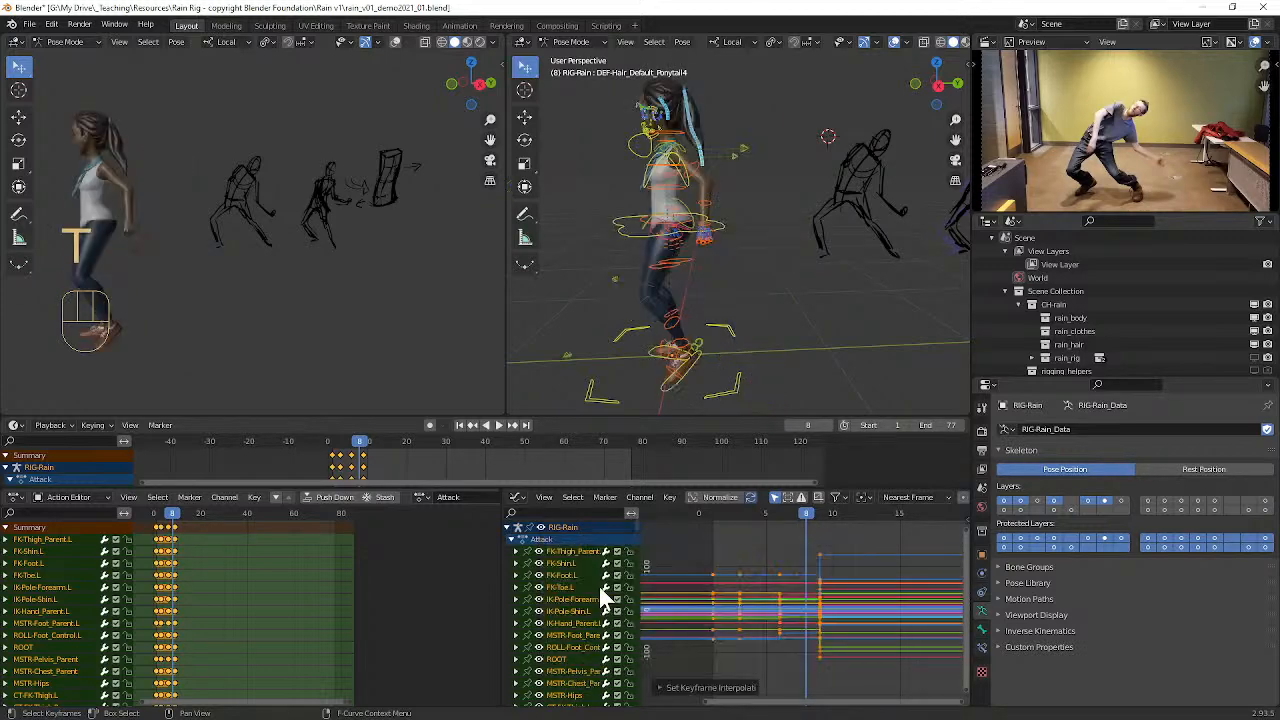
Step: Play back the stepped Attack animation with Rain shown in right side view
{"action": "left_click_drag", "start_coordinate": [795, 515], "coordinate": [743, 526]}
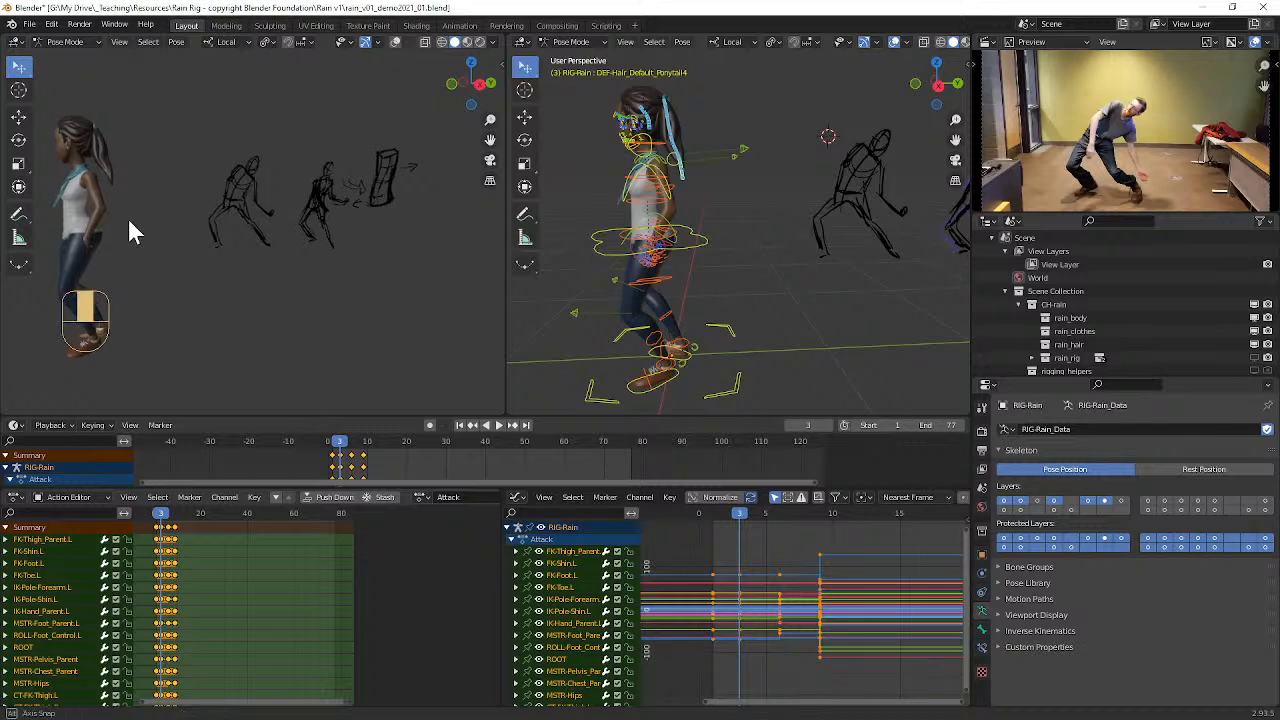
{"action": "middle_click_drag", "start_coordinate": [122, 222], "coordinate": [226, 232]}
{"action": "key", "text": "KP_3"}
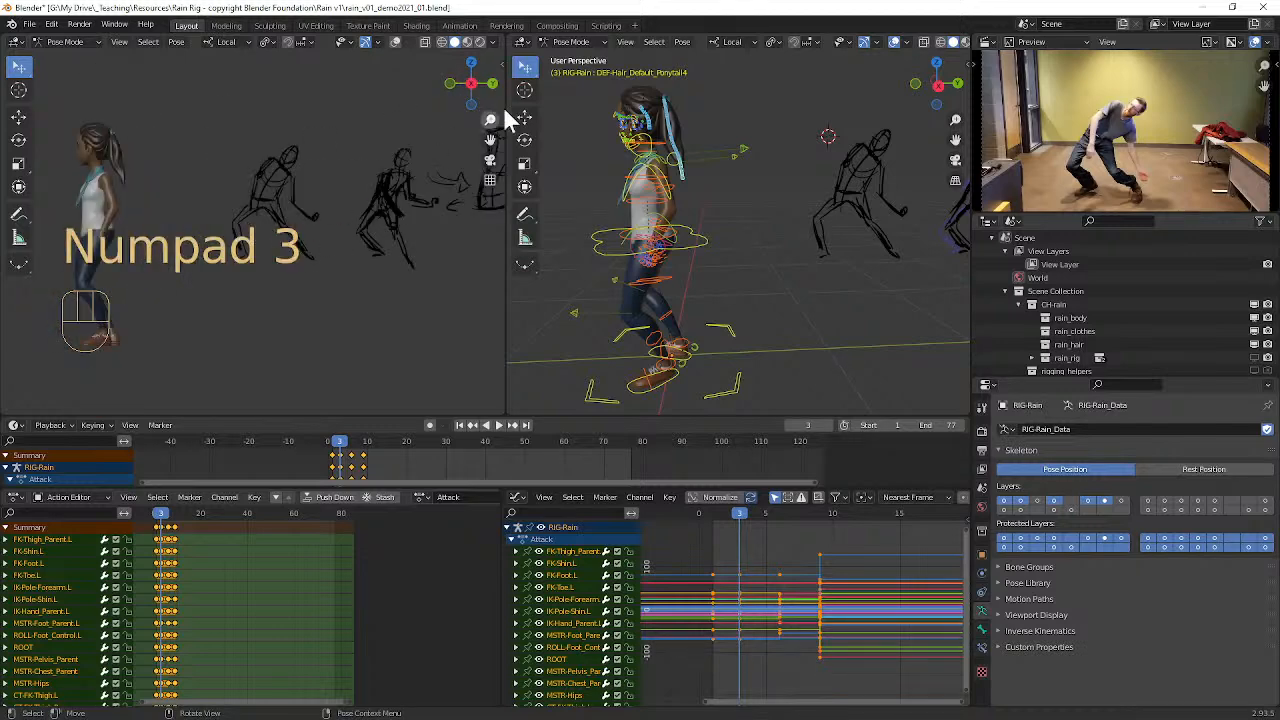
{"action": "key", "text": "space"}
{"action": "key", "text": "space"}
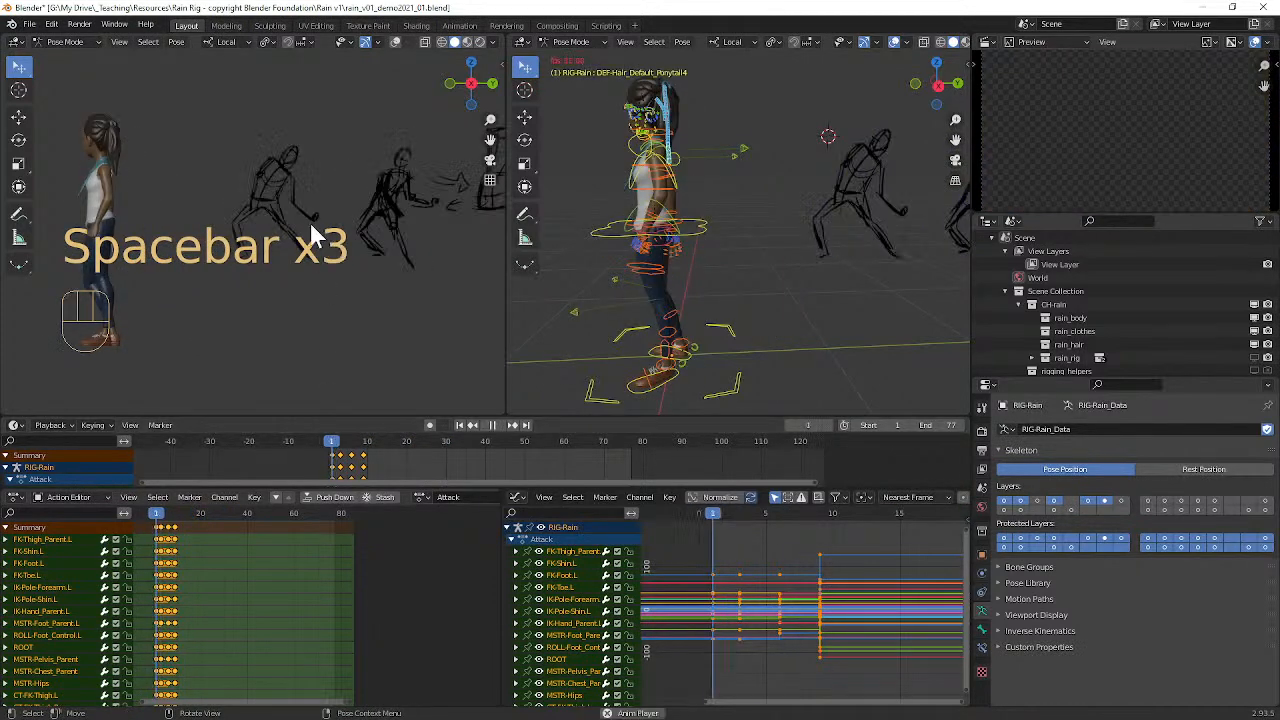
{"action": "key", "text": "space"}
{"action": "key", "text": "space"}
Step: Scrub between frames 5 and 14 to compare Rain's stepped poses with the sketches and the reference video
{"action": "mouse_move", "coordinate": [411, 439]}
{"action": "left_mouse_down"}
{"action": "mouse_move", "coordinate": [324, 430]}
{"action": "mouse_move", "coordinate": [369, 424]}
{"action": "left_mouse_up"}
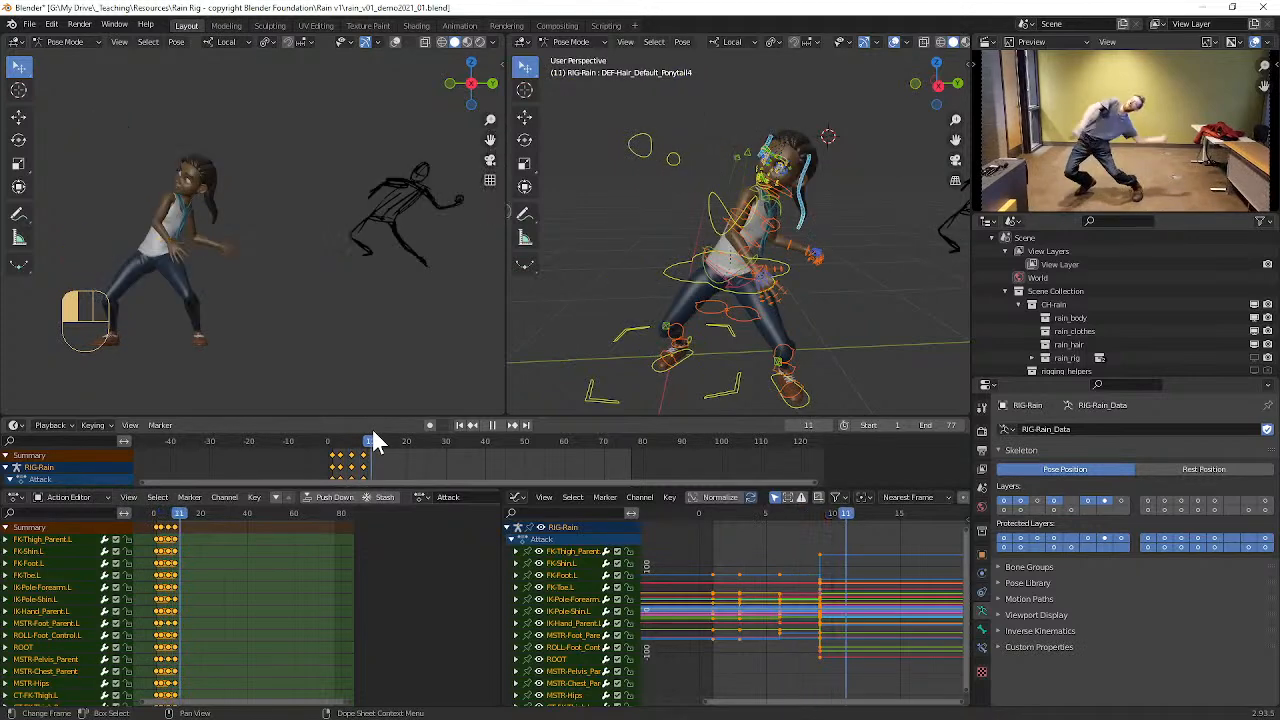
{"action": "scroll", "coordinate": [678, 219], "scroll_direction": "down", "scroll_amount": 2}
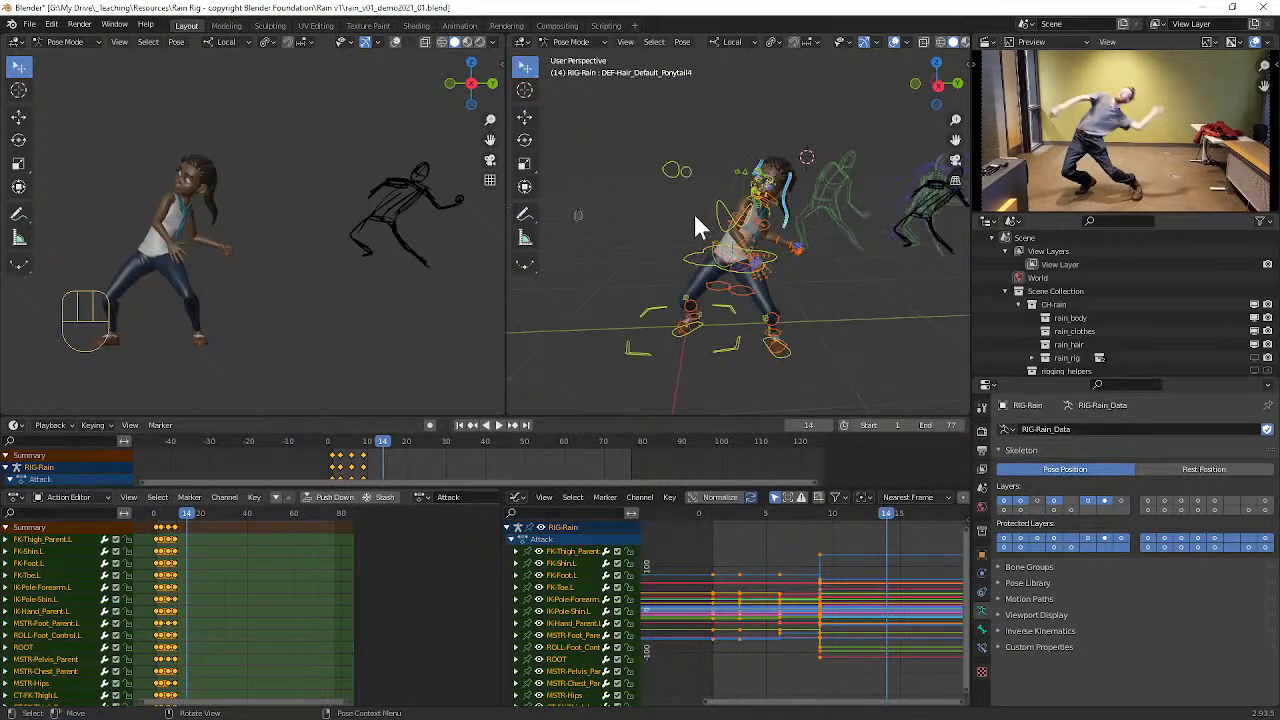
{"action": "middle_click_drag", "start_coordinate": [868, 232], "coordinate": [803, 228], "text": "alt+shift"}
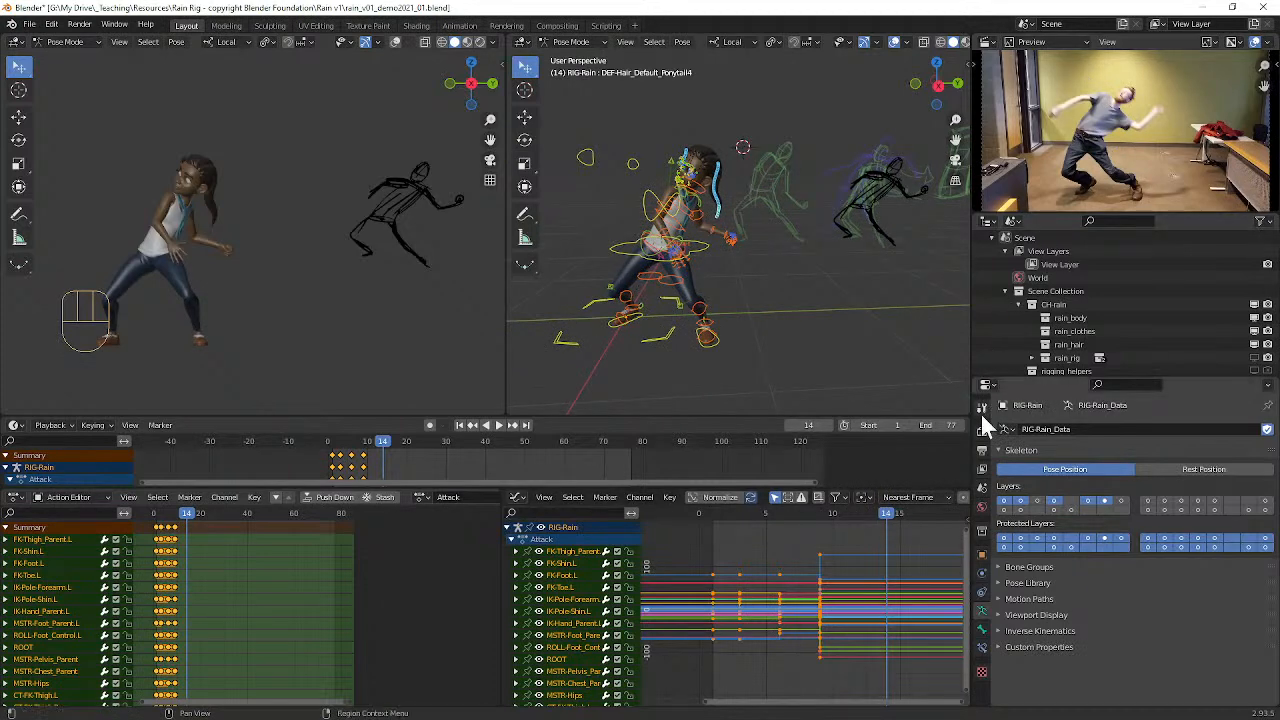
{"action": "key", "text": "space"}
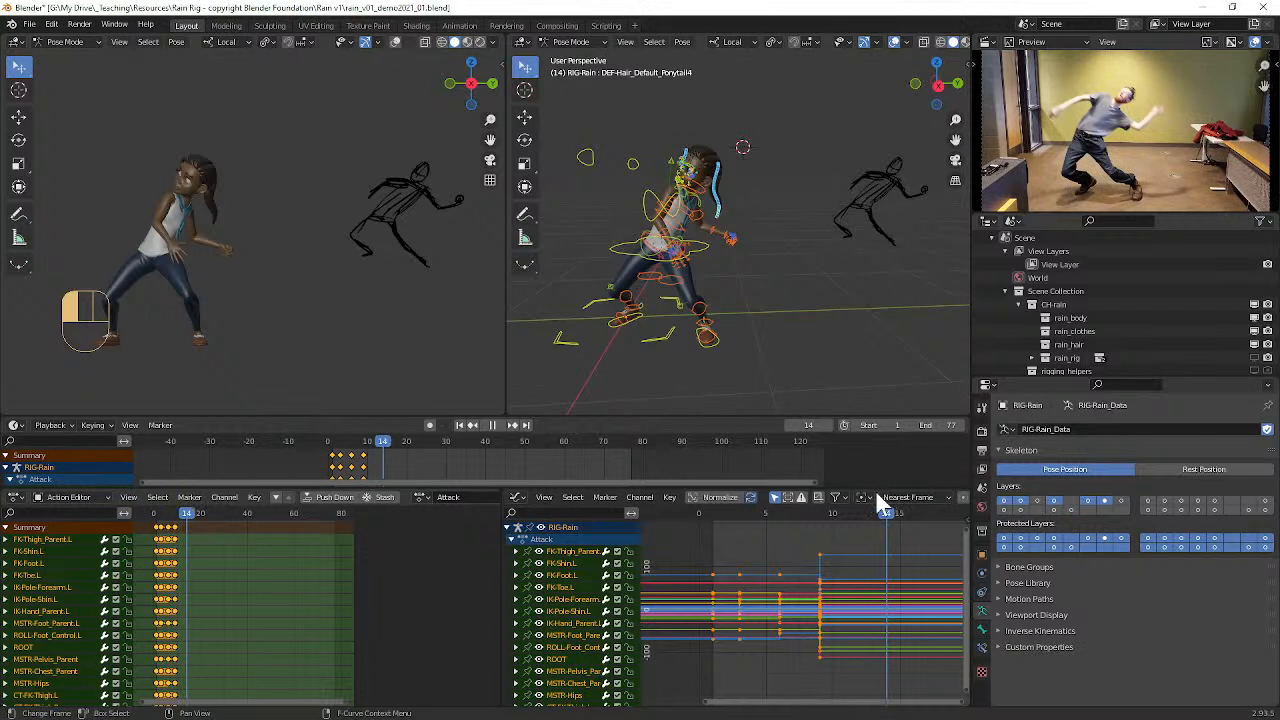
{"action": "key", "text": "space"}
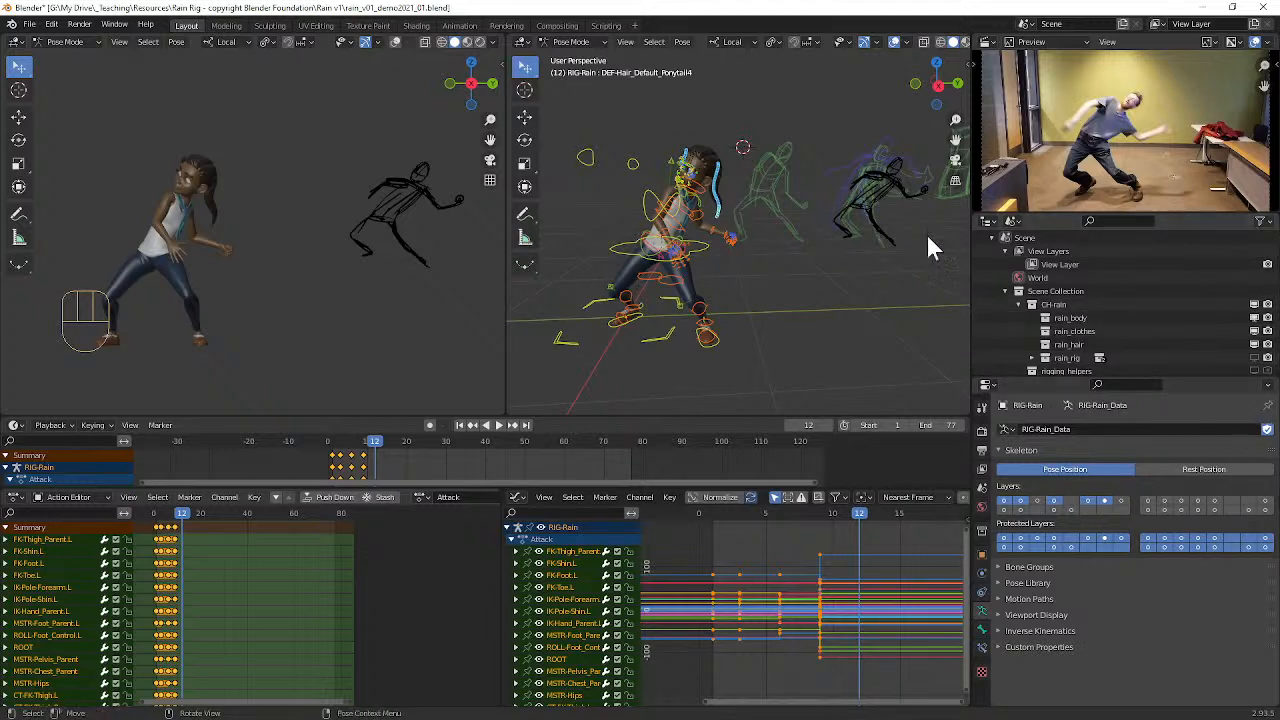
{"action": "left_click_drag", "start_coordinate": [825, 507], "coordinate": [767, 520]}
{"action": "left_click", "coordinate": [806, 514]}
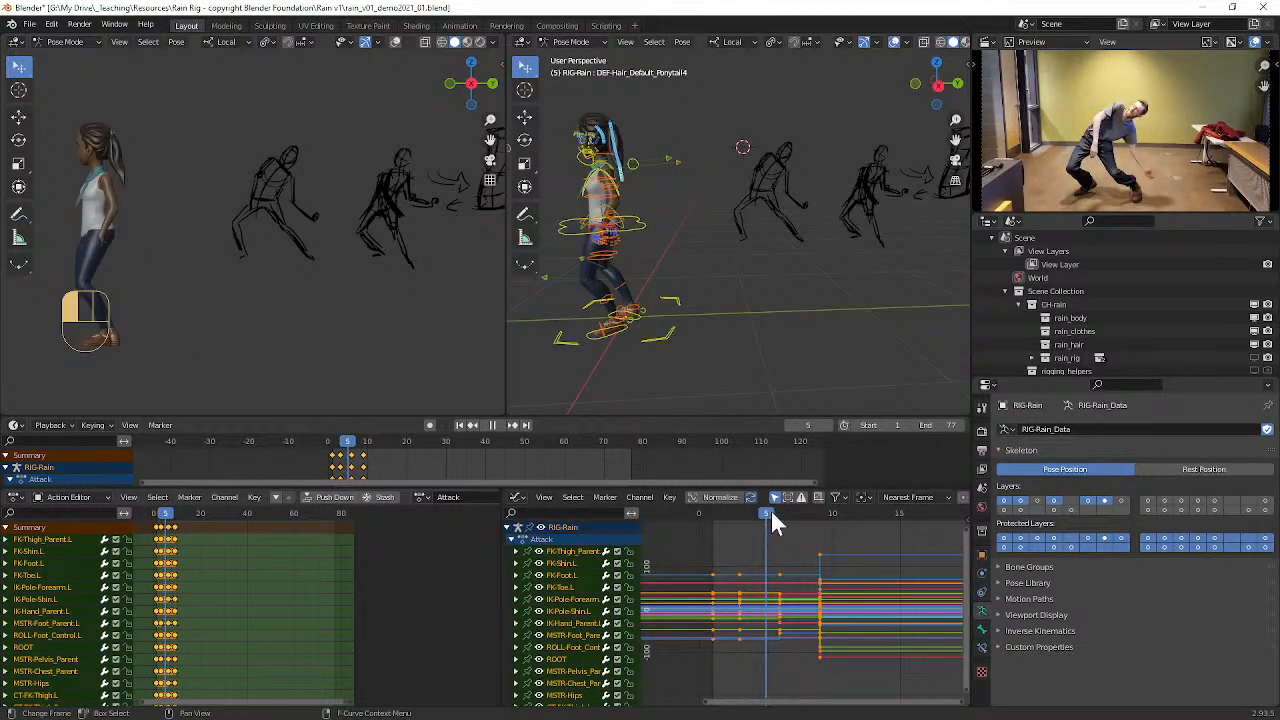
{"action": "middle_click_drag", "start_coordinate": [892, 193], "coordinate": [690, 155], "text": "shift"}
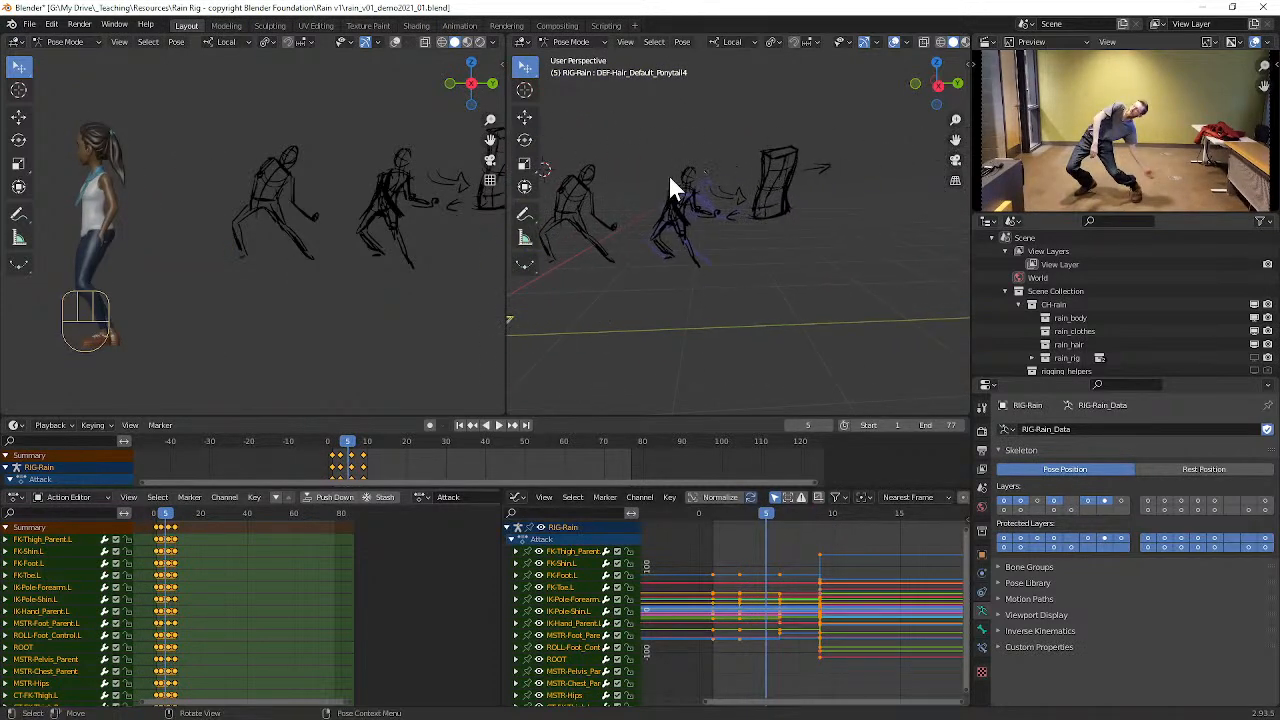
{"action": "mouse_move", "coordinate": [600, 200]}
{"action": "middle_mouse_down", "text": "shift"}
{"action": "mouse_move", "coordinate": [766, 214]}
{"action": "mouse_move", "coordinate": [740, 206]}
{"action": "middle_mouse_up", "text": "shift"}
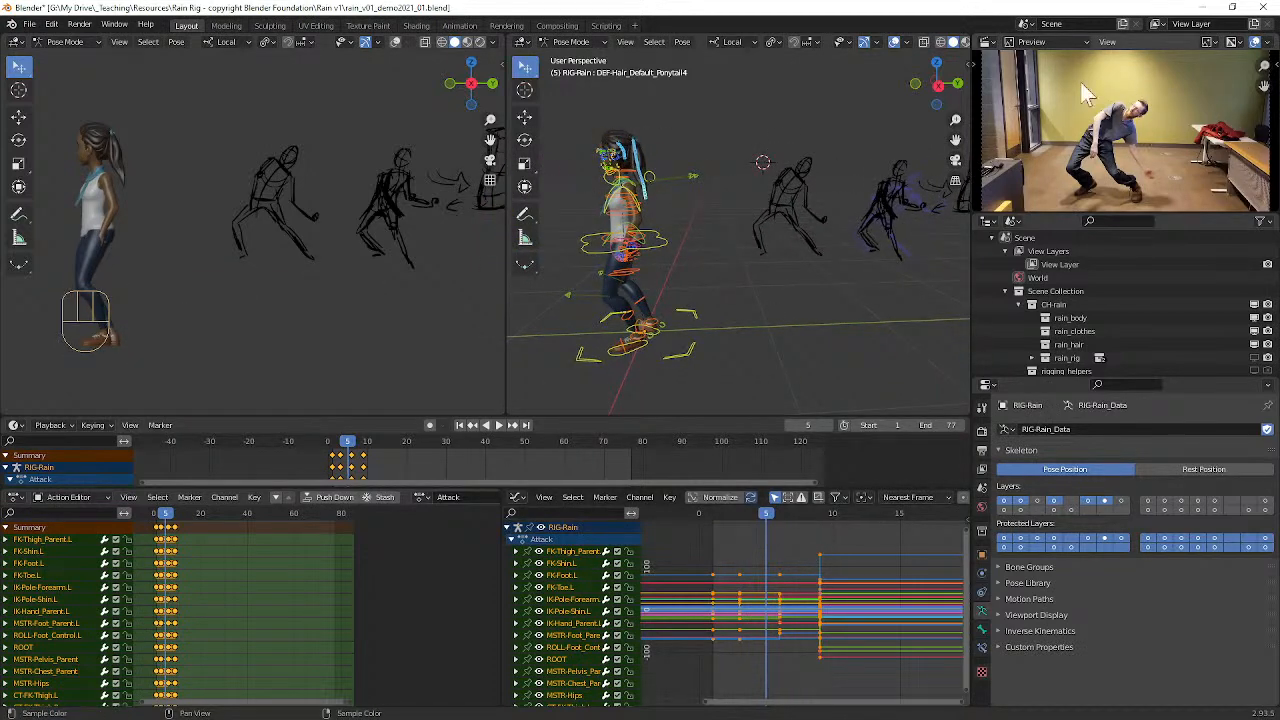
{"action": "left_click_drag", "start_coordinate": [779, 512], "coordinate": [829, 513]}
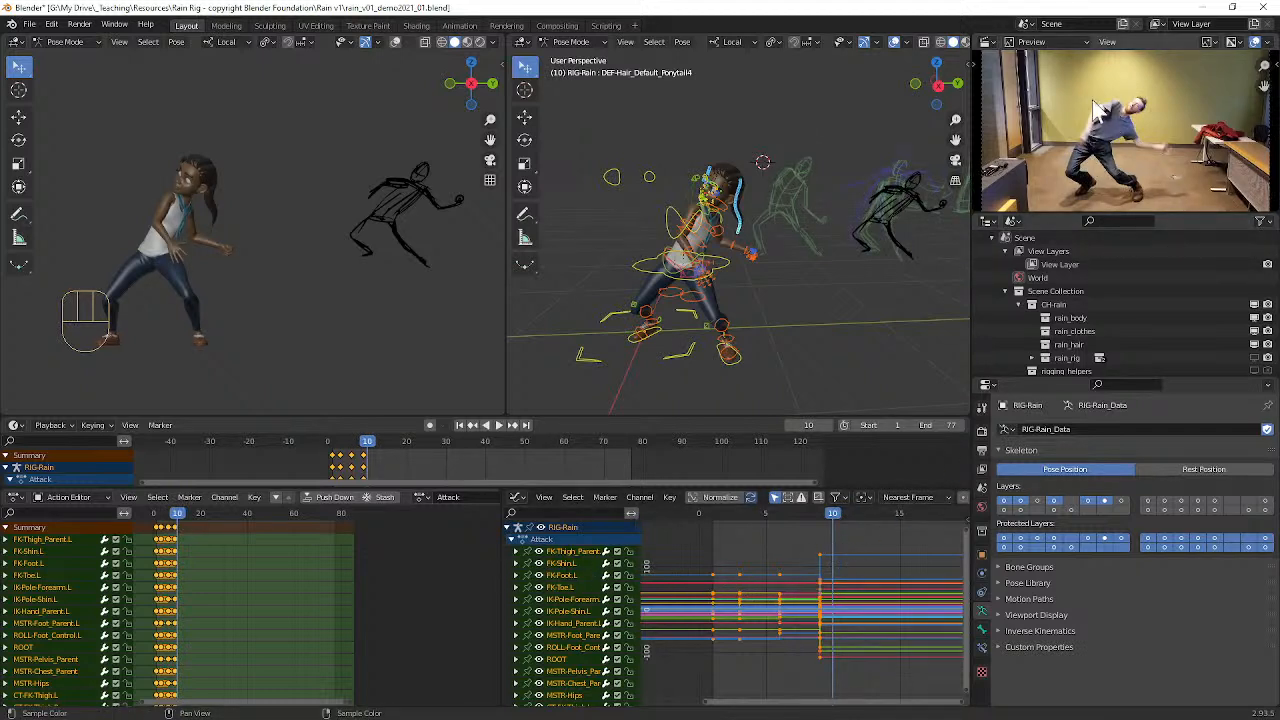
Step: Switch the video editor to Sequencer/Preview and slide the reference video strip later so it starts around frame 9
{"action": "left_click", "coordinate": [1040, 43]}
{"action": "left_click", "coordinate": [1048, 42]}
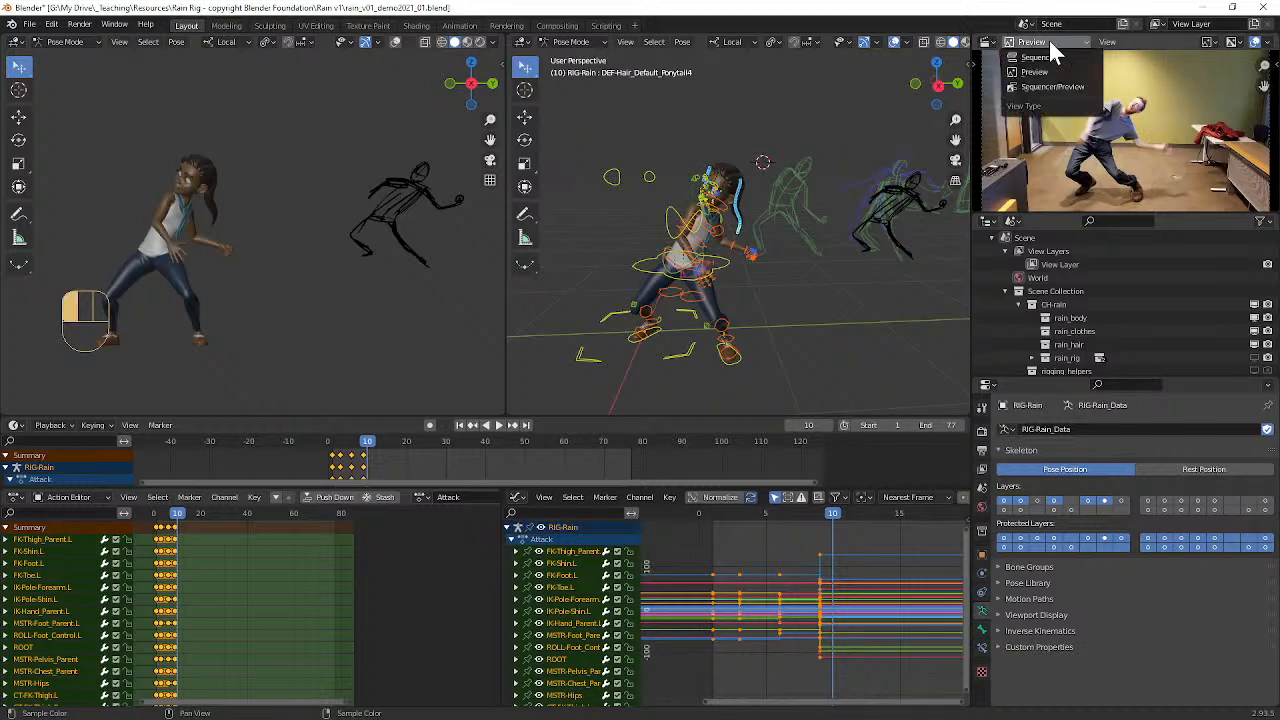
{"action": "left_click", "coordinate": [1045, 86]}
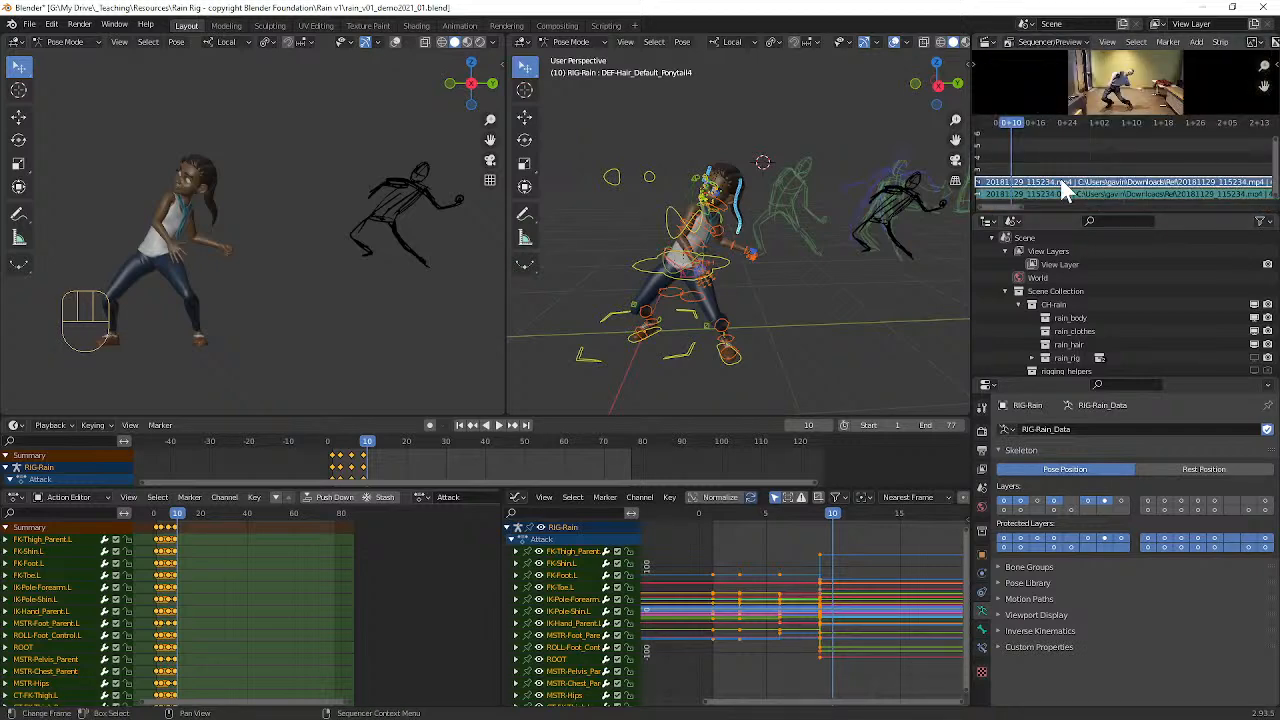
{"action": "key", "text": "g"}
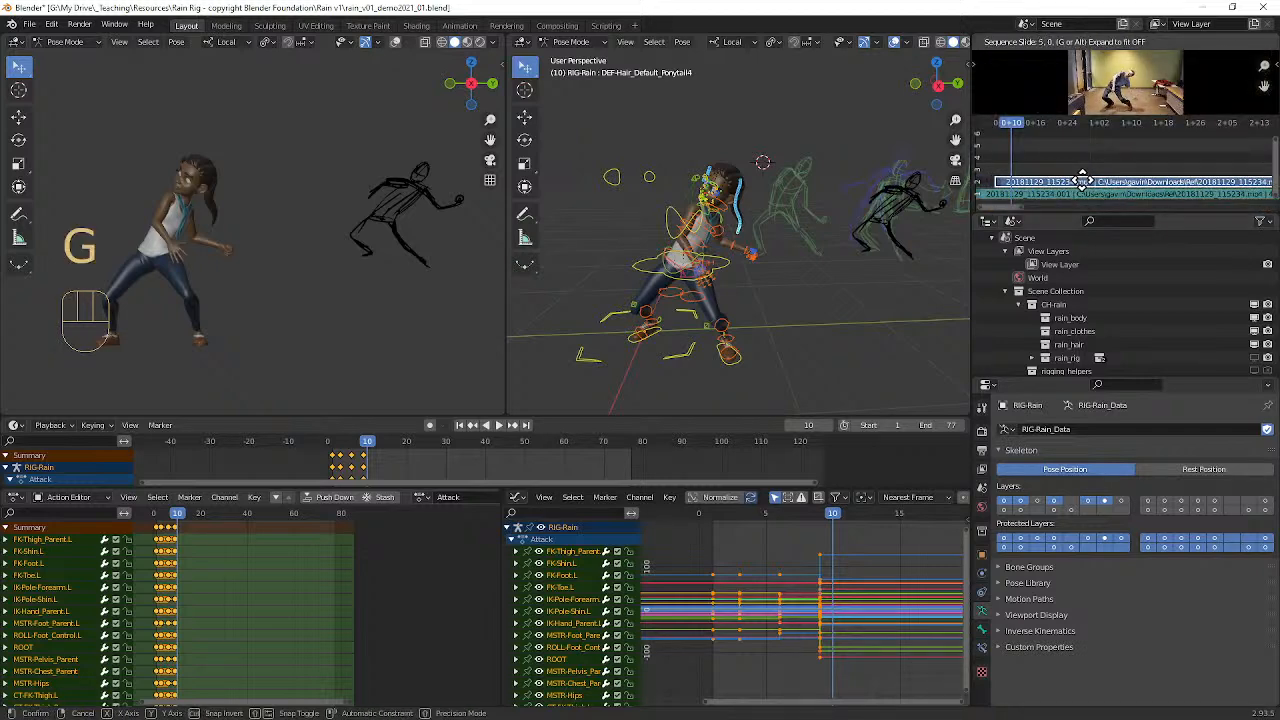
{"action": "left_click", "coordinate": [1090, 186]}
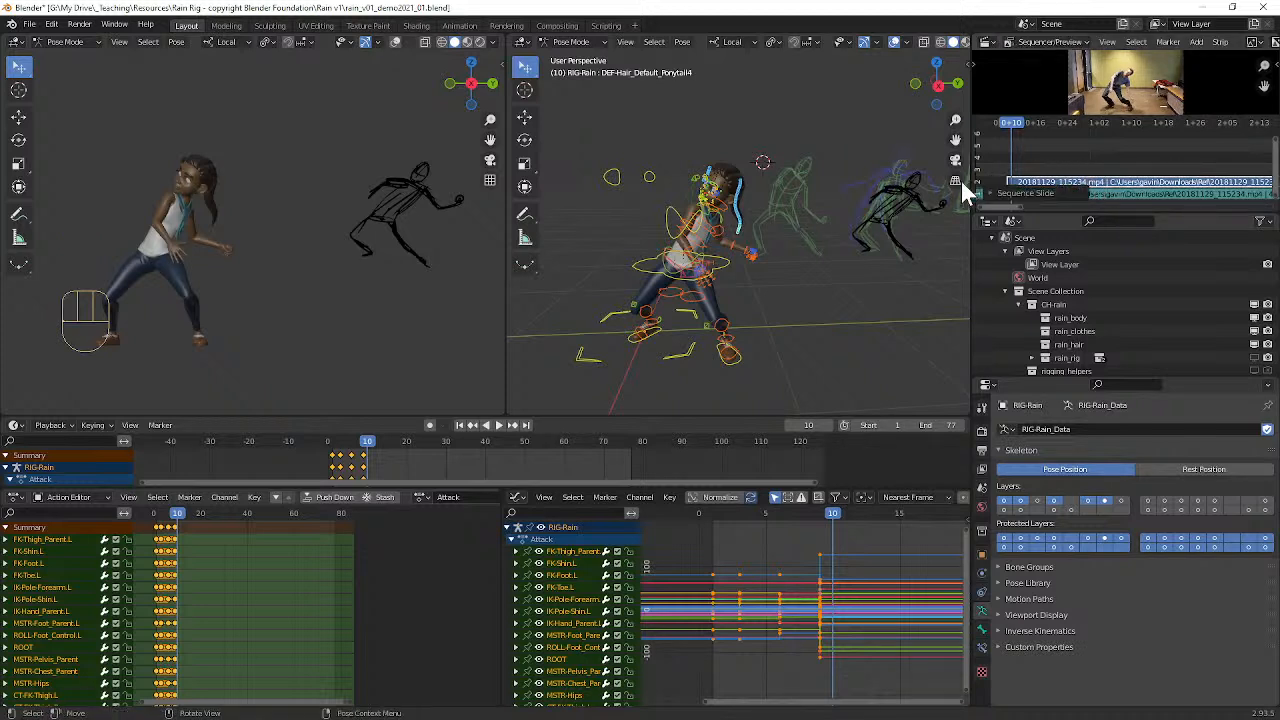
Step: Switch the dope sheet to Grease Pencil mode and shift all the sketch keyframes later to start at about frame 10
{"action": "left_click", "coordinate": [44, 496]}
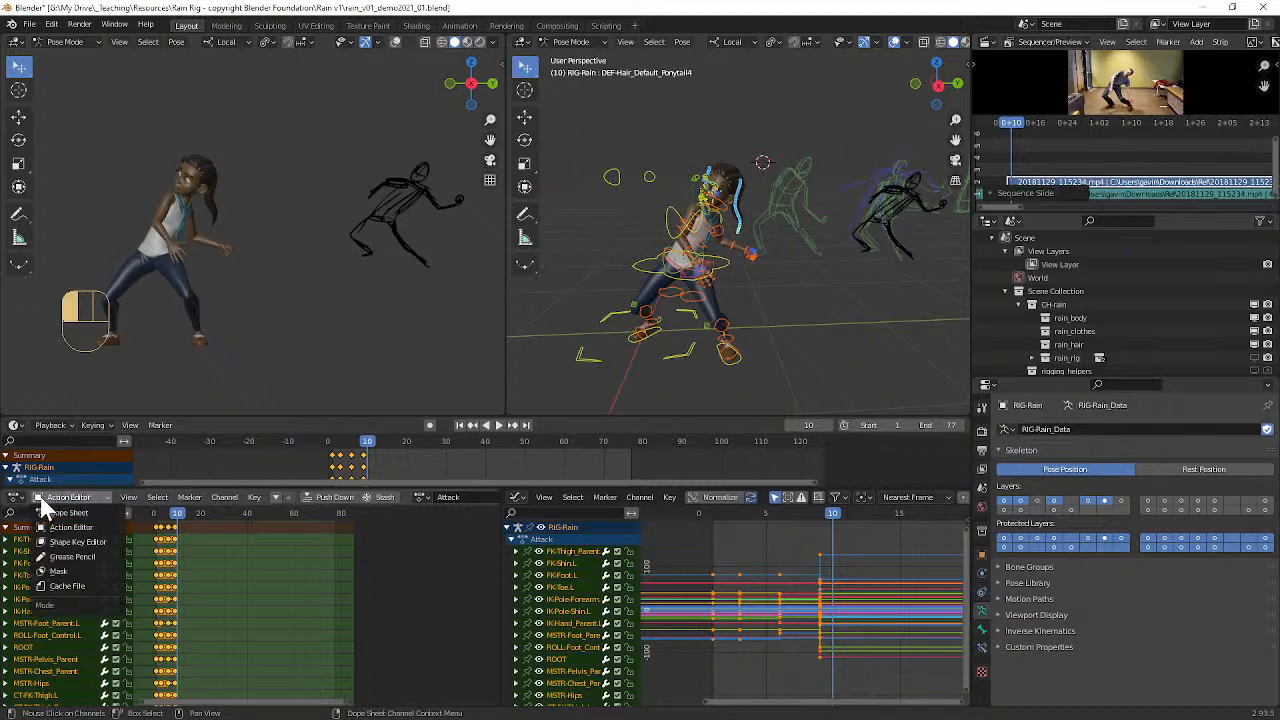
{"action": "left_click", "coordinate": [61, 557]}
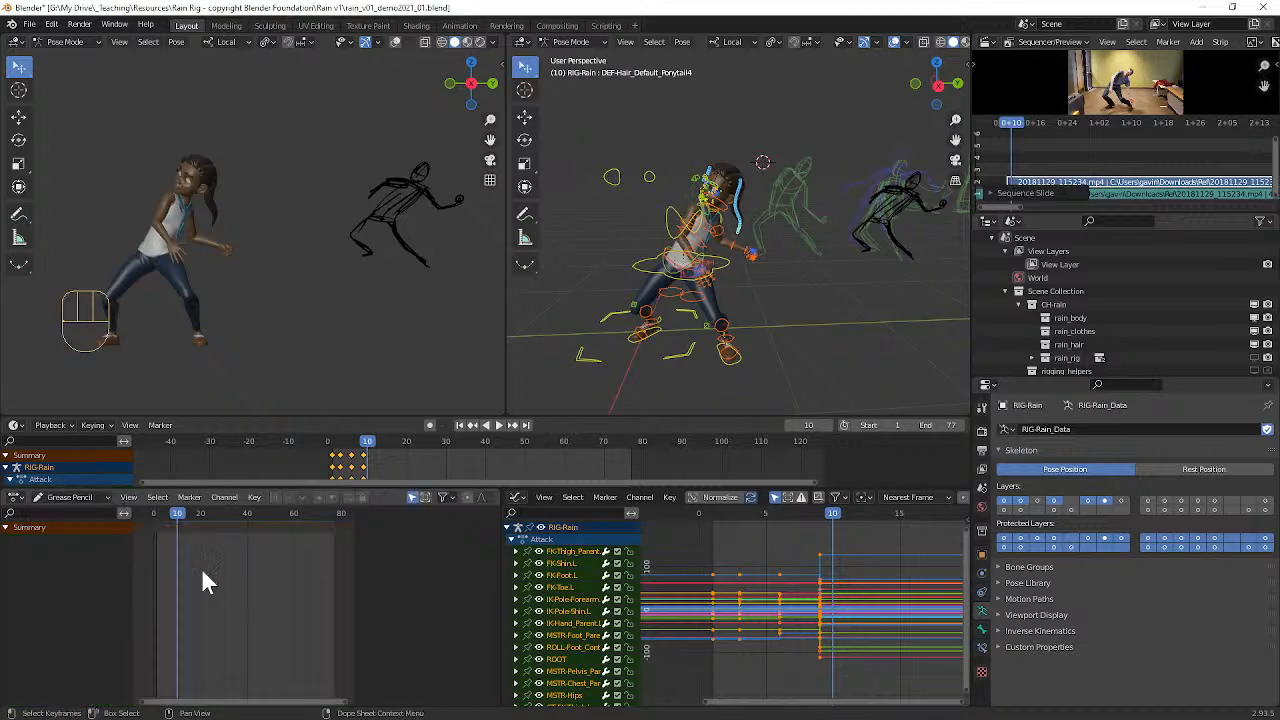
{"action": "left_click", "coordinate": [817, 201]}
{"action": "key", "text": "a"}
{"action": "key", "text": "g"}
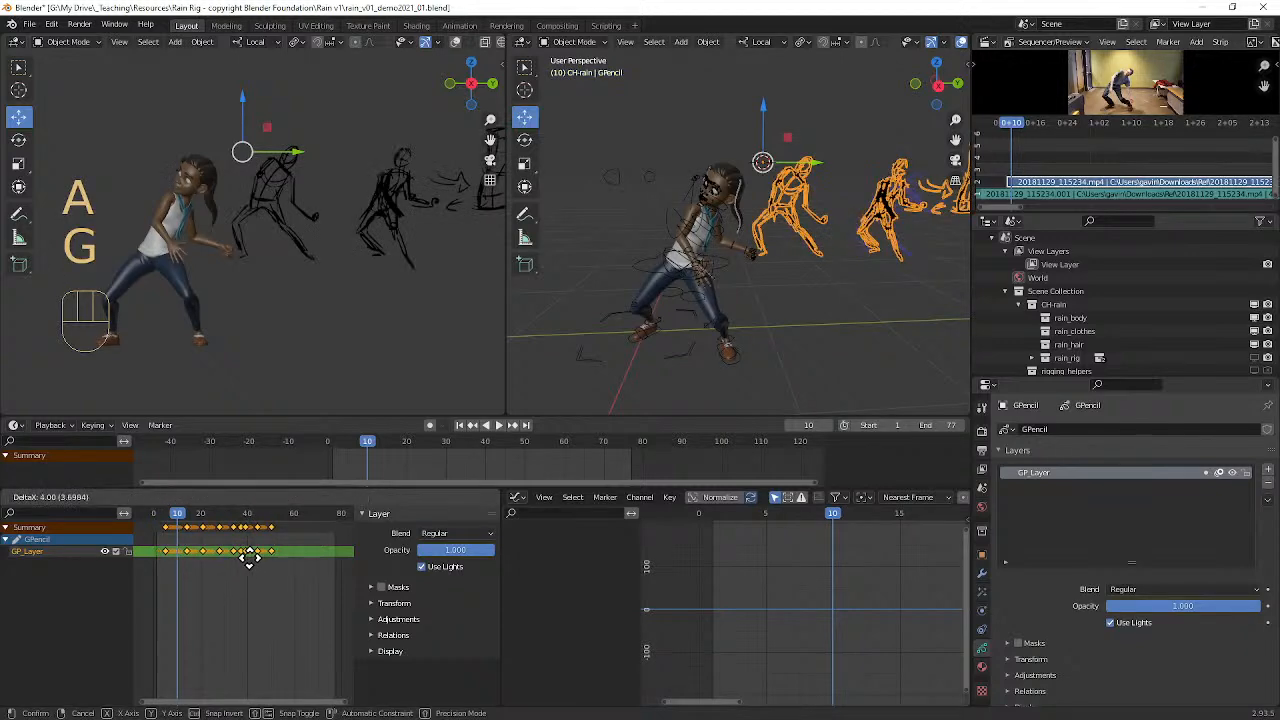
{"action": "left_click", "coordinate": [259, 557]}
Step: Go to frame 19 and compare Rain's pose with the shifted sketch from several angles
{"action": "mouse_move", "coordinate": [184, 513]}
{"action": "left_mouse_down"}
{"action": "mouse_move", "coordinate": [165, 512]}
{"action": "mouse_move", "coordinate": [271, 518]}
{"action": "mouse_move", "coordinate": [203, 518]}
{"action": "mouse_move", "coordinate": [231, 523]}
{"action": "mouse_move", "coordinate": [167, 508]}
{"action": "mouse_move", "coordinate": [275, 510]}
{"action": "mouse_move", "coordinate": [199, 513]}
{"action": "left_mouse_up"}
{"action": "middle_click_drag", "start_coordinate": [209, 356], "coordinate": [333, 357]}
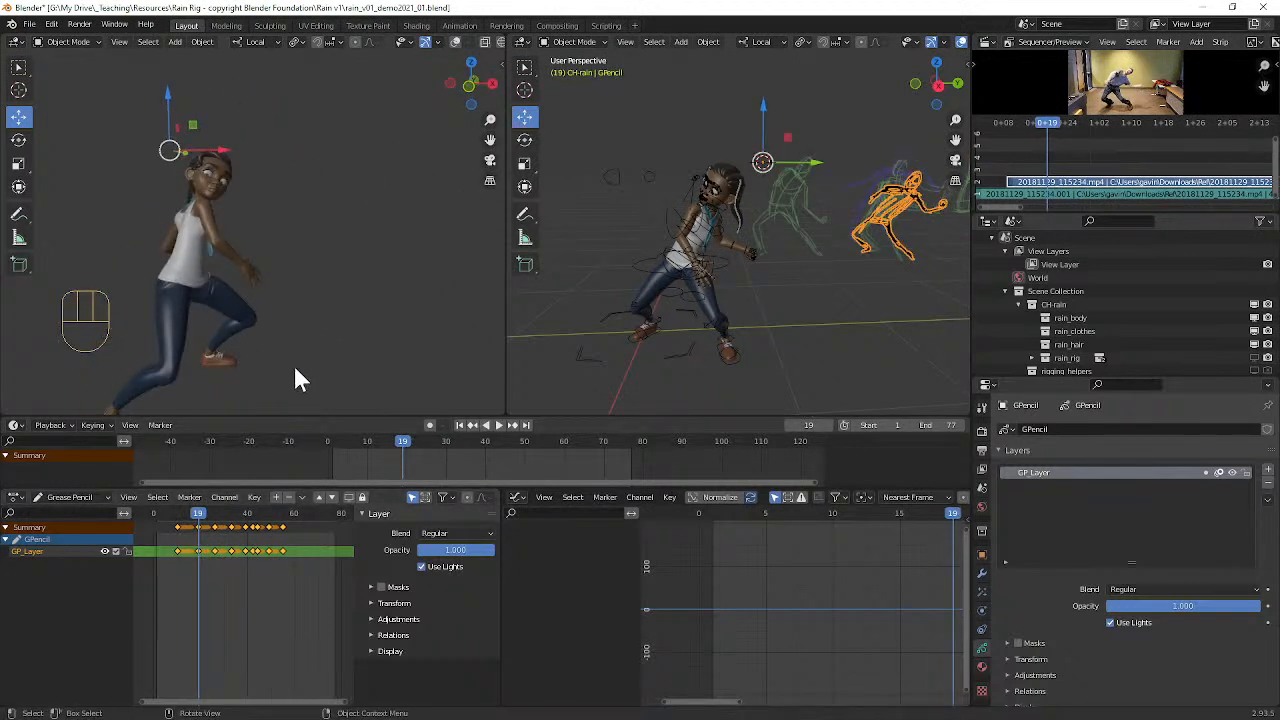
{"action": "mouse_move", "coordinate": [197, 514]}
{"action": "left_mouse_down"}
{"action": "mouse_move", "coordinate": [182, 516]}
{"action": "mouse_move", "coordinate": [251, 514]}
{"action": "mouse_move", "coordinate": [176, 521]}
{"action": "mouse_move", "coordinate": [197, 520]}
{"action": "left_mouse_up"}
{"action": "mouse_move", "coordinate": [335, 287]}
{"action": "middle_mouse_down"}
{"action": "mouse_move", "coordinate": [206, 273]}
{"action": "mouse_move", "coordinate": [236, 279]}
{"action": "middle_mouse_up"}
{"action": "middle_click_drag", "start_coordinate": [801, 251], "coordinate": [800, 248]}
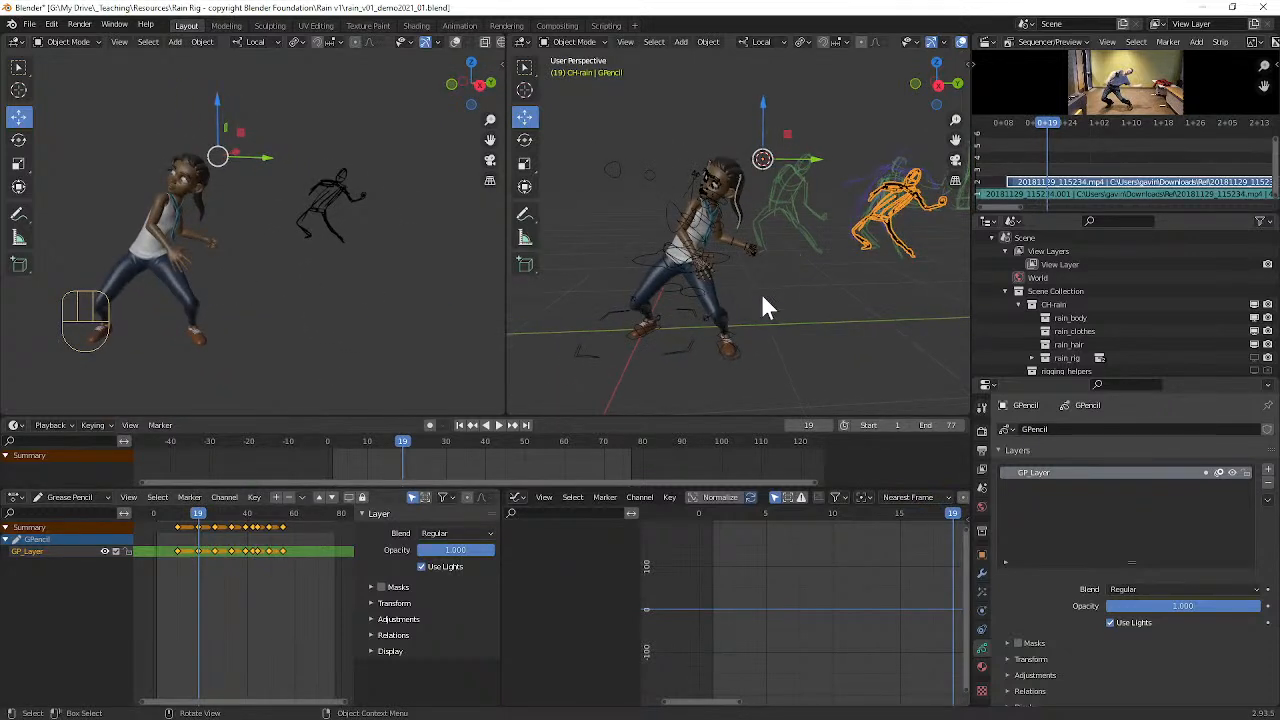
Step: Scrub to frame 32 and back to frame 19, comparing Rain's pose with the sketches and the reference video
{"action": "left_click", "coordinate": [495, 425]}
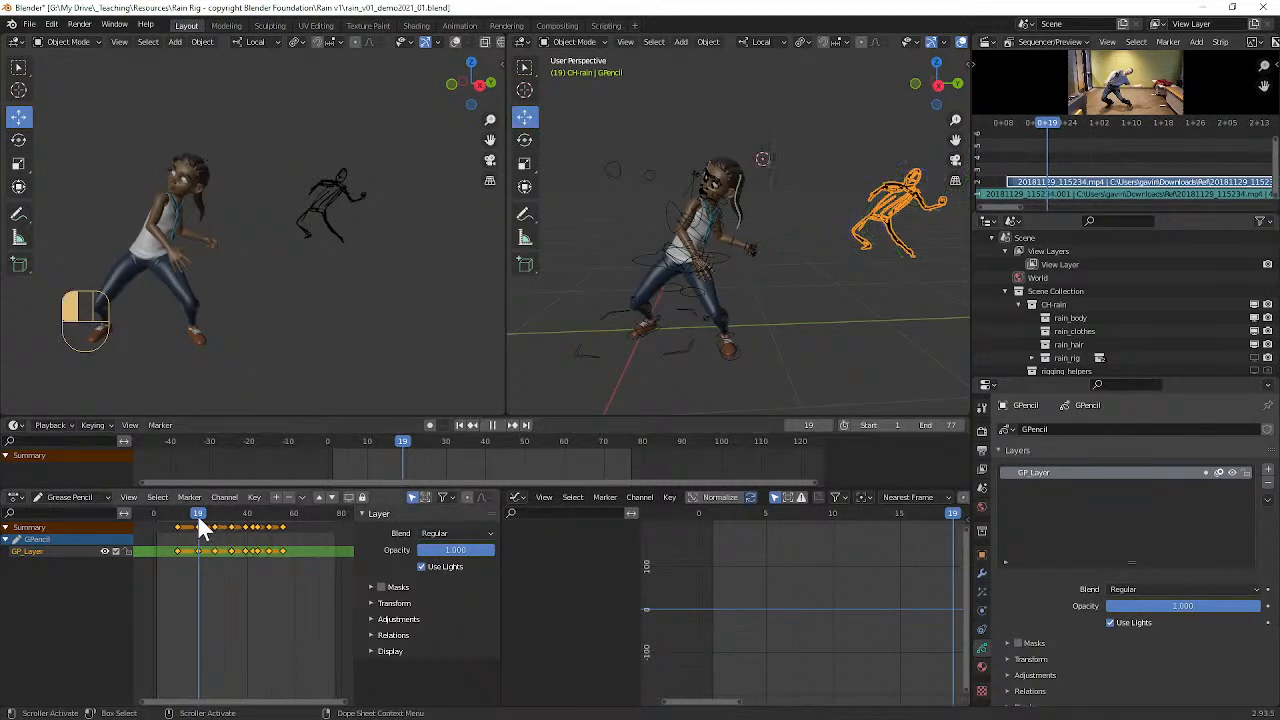
{"action": "mouse_move", "coordinate": [221, 517]}
{"action": "left_mouse_down"}
{"action": "mouse_move", "coordinate": [279, 508]}
{"action": "mouse_move", "coordinate": [229, 513]}
{"action": "left_mouse_up"}
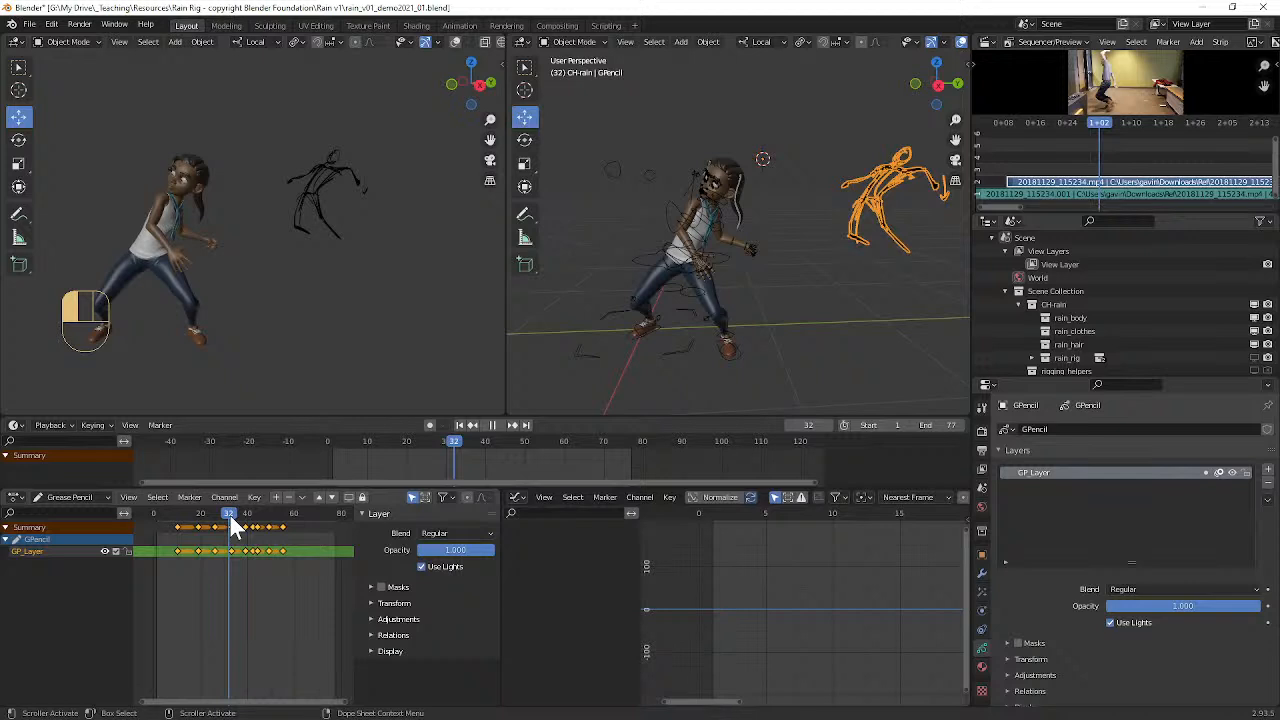
{"action": "left_click_drag", "start_coordinate": [229, 513], "coordinate": [229, 513]}
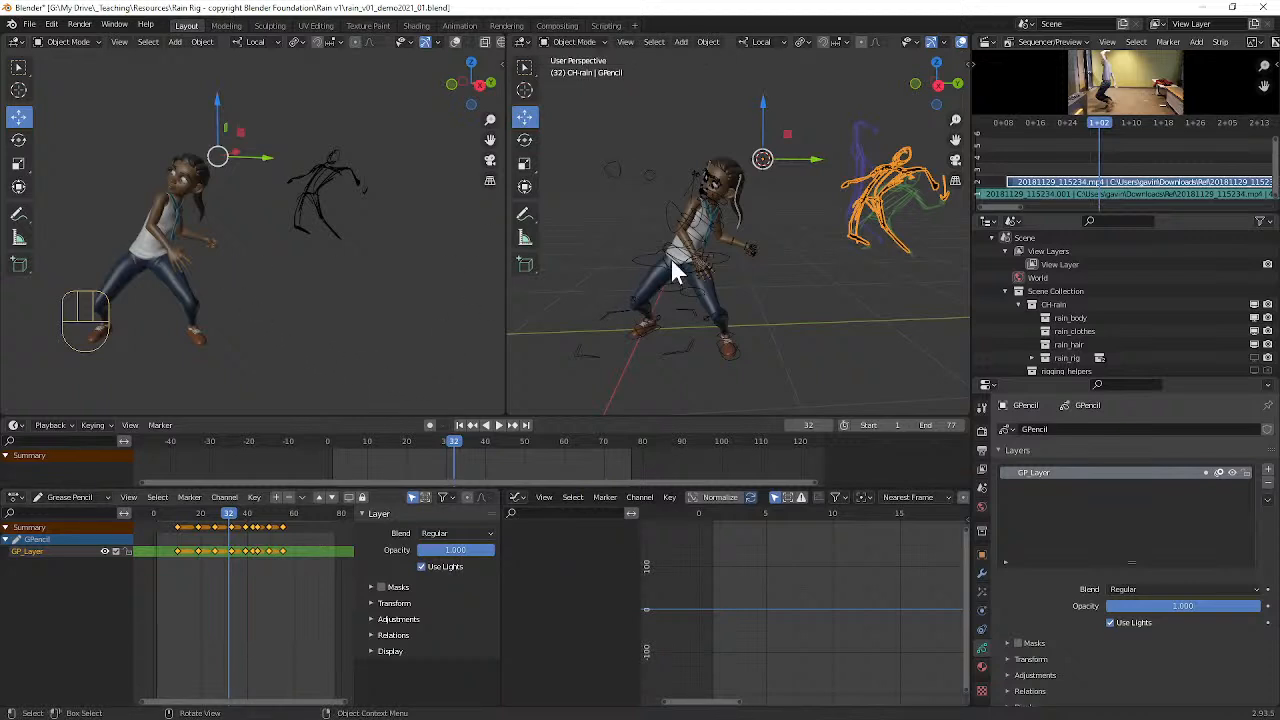
{"action": "mouse_move", "coordinate": [808, 250]}
{"action": "middle_mouse_down"}
{"action": "mouse_move", "coordinate": [763, 238]}
{"action": "mouse_move", "coordinate": [801, 236]}
{"action": "middle_mouse_up"}
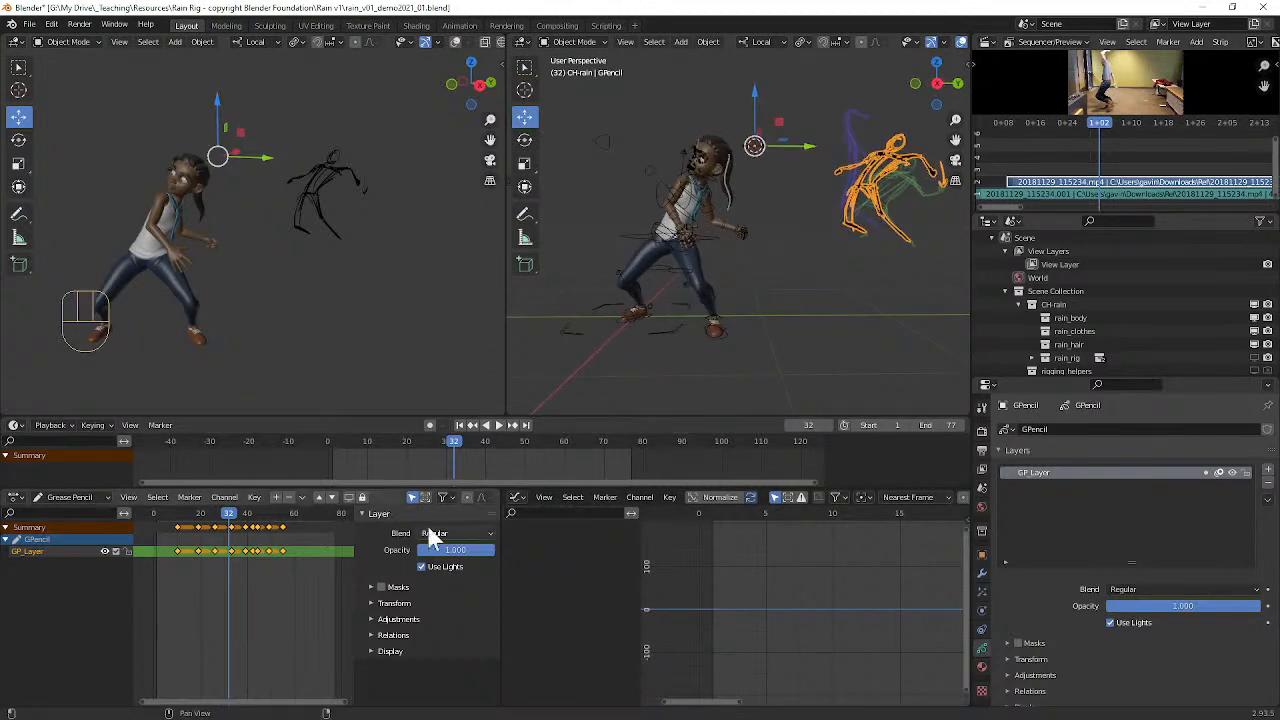
{"action": "scroll", "coordinate": [740, 288], "scroll_direction": "up", "scroll_amount": 4}
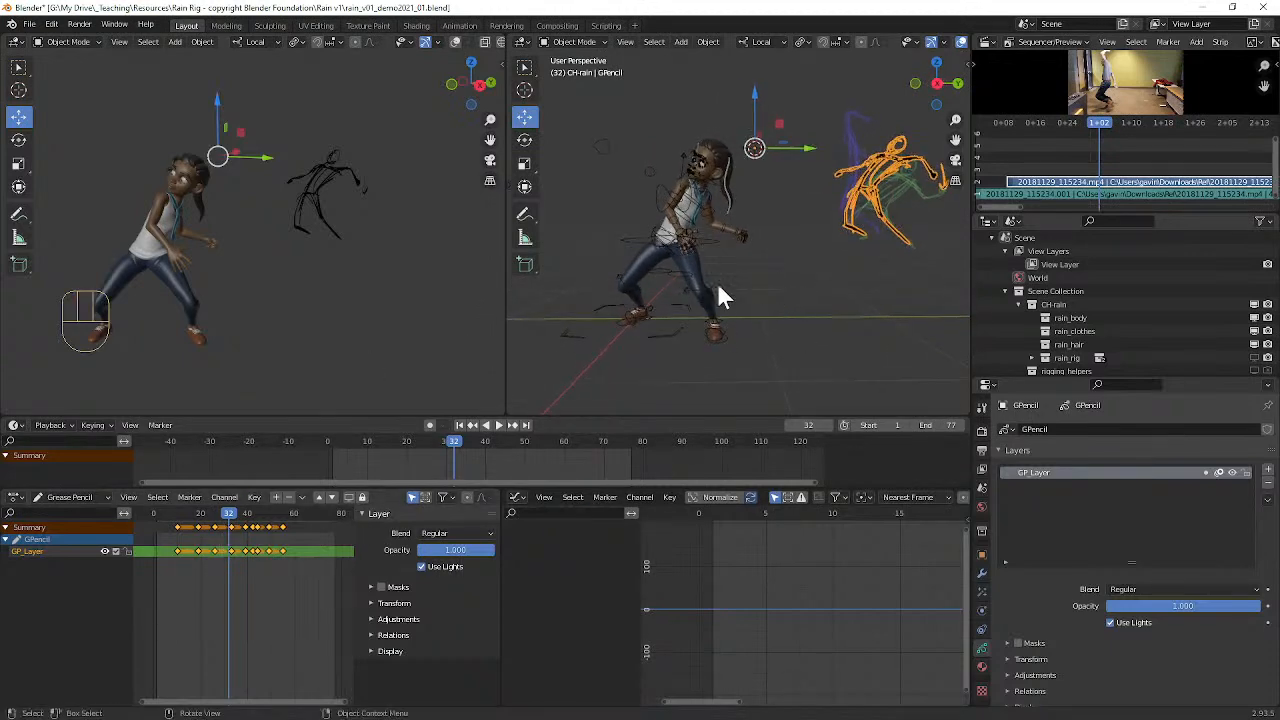
{"action": "scroll", "coordinate": [722, 284], "scroll_direction": "down", "scroll_amount": 3}
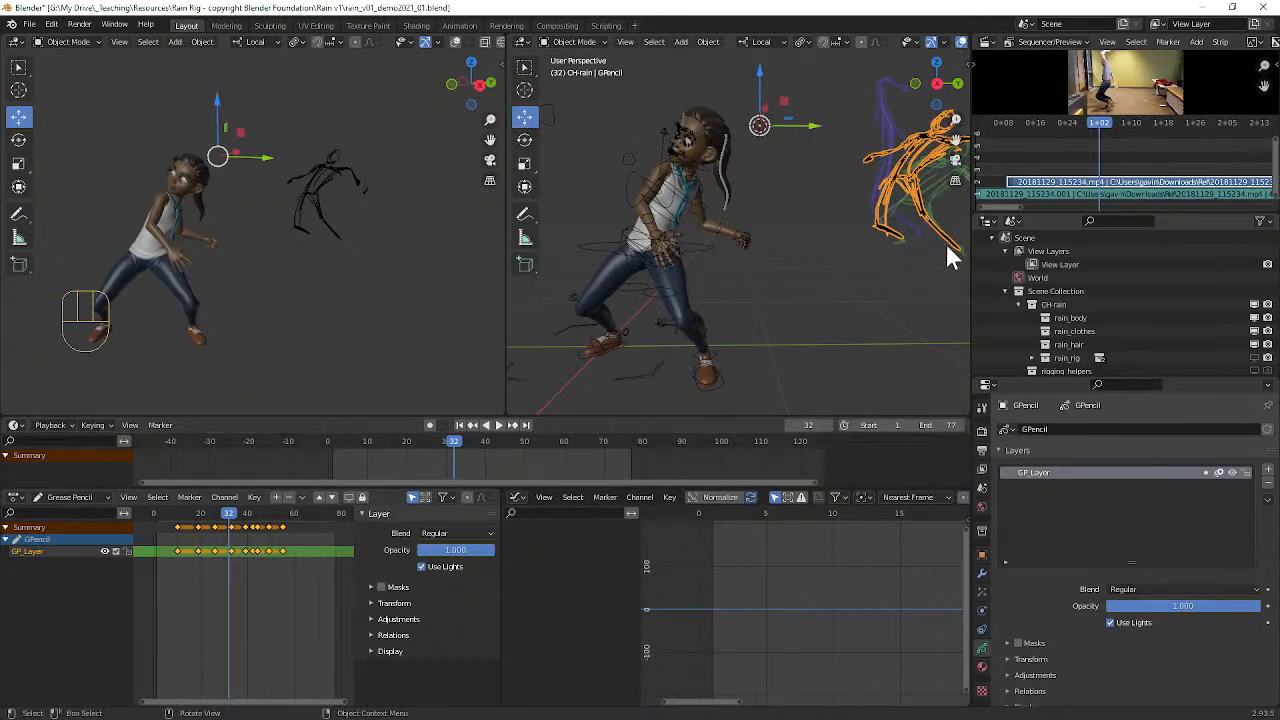
{"action": "mouse_move", "coordinate": [229, 512]}
{"action": "left_mouse_down"}
{"action": "mouse_move", "coordinate": [176, 512]}
{"action": "mouse_move", "coordinate": [200, 510]}
{"action": "left_mouse_up"}
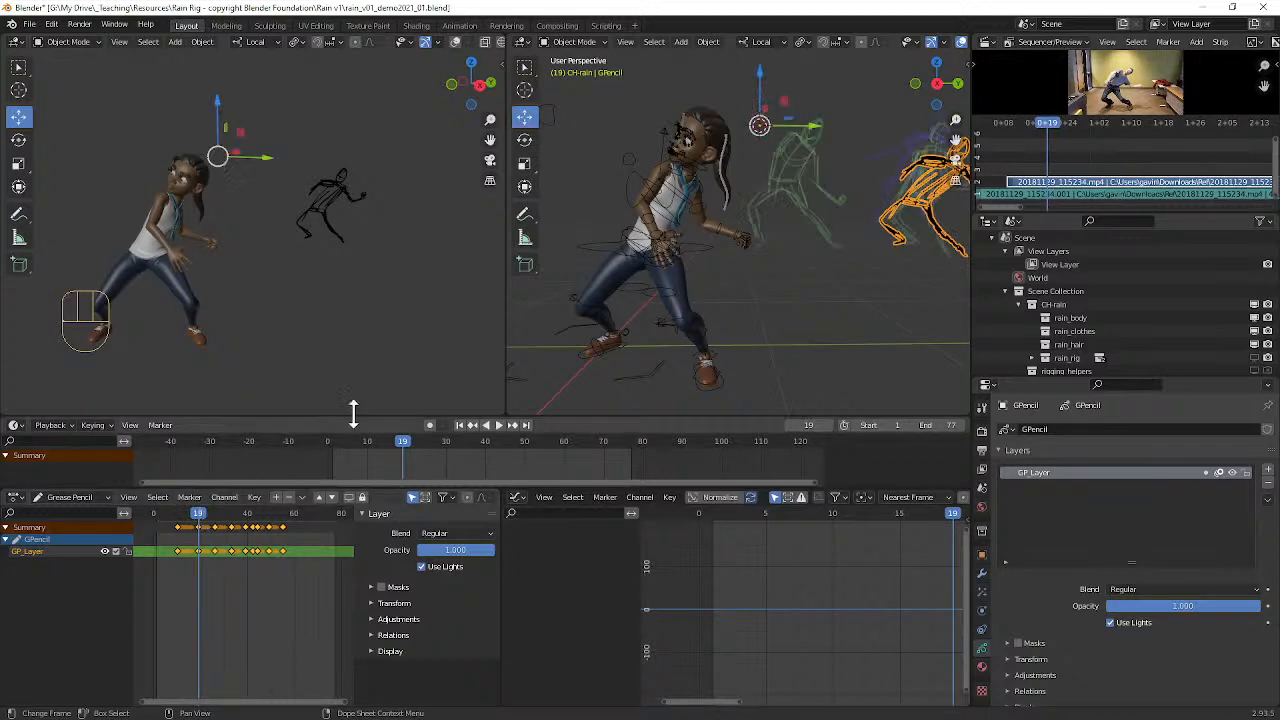
{"action": "left_click_drag", "start_coordinate": [765, 262], "coordinate": [736, 305], "text": "alt+shift"}
{"action": "left_click_drag", "start_coordinate": [736, 305], "coordinate": [757, 263], "text": "alt+shift"}
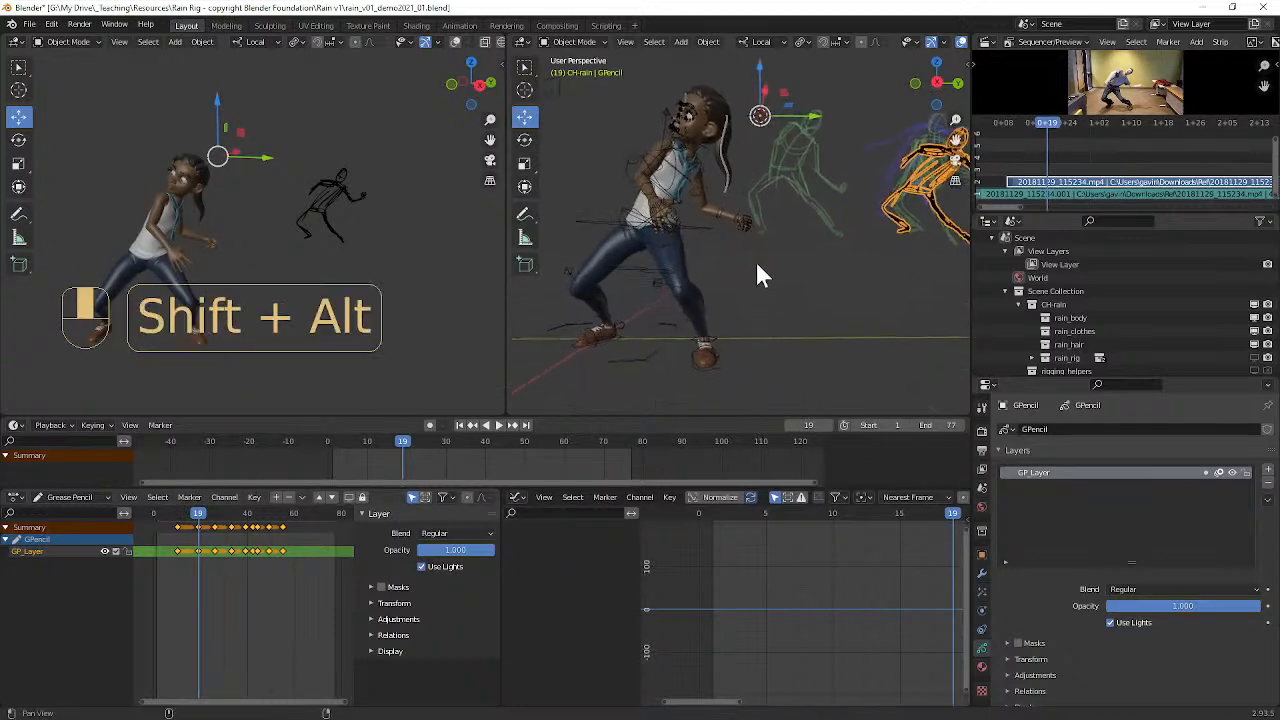
{"action": "scroll", "coordinate": [752, 257], "scroll_direction": "up", "scroll_amount": 2}
{"action": "scroll", "coordinate": [769, 256], "scroll_direction": "down", "scroll_amount": 2}
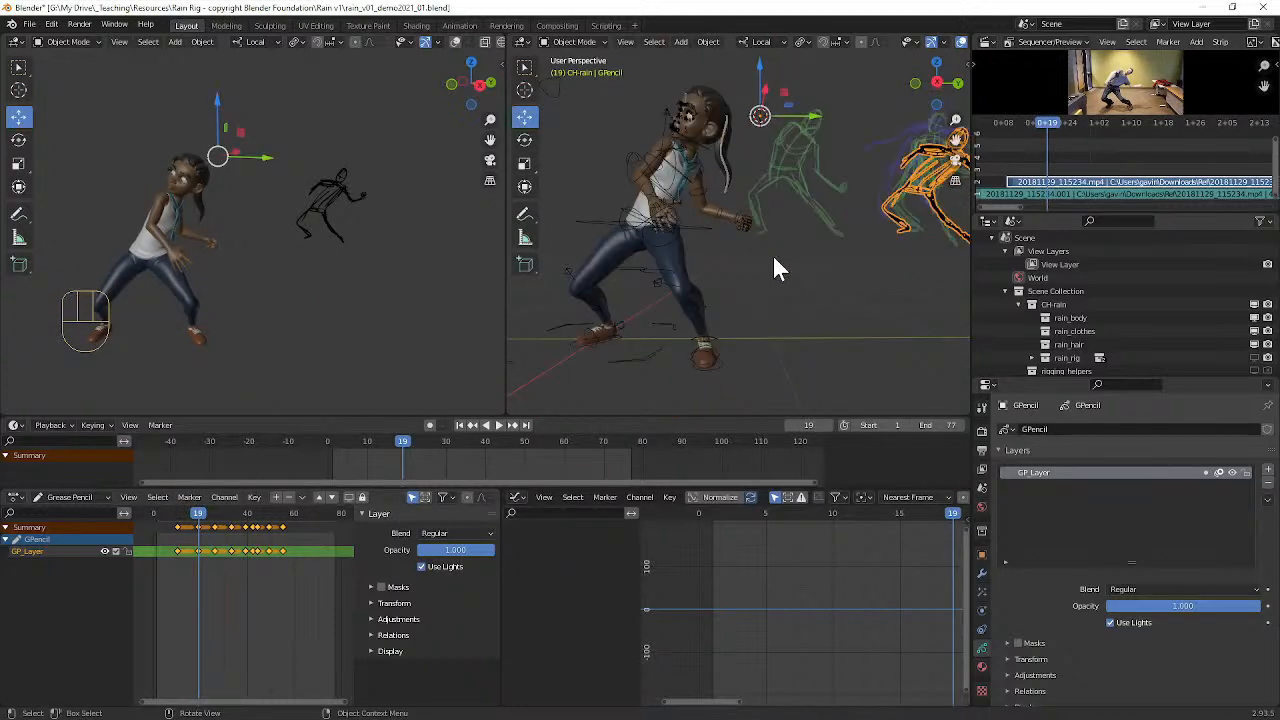
{"action": "mouse_move", "coordinate": [775, 258]}
{"action": "left_mouse_down", "text": "alt+shift"}
{"action": "mouse_move", "coordinate": [739, 267]}
{"action": "mouse_move", "coordinate": [777, 258]}
{"action": "left_mouse_up", "text": "alt+shift"}
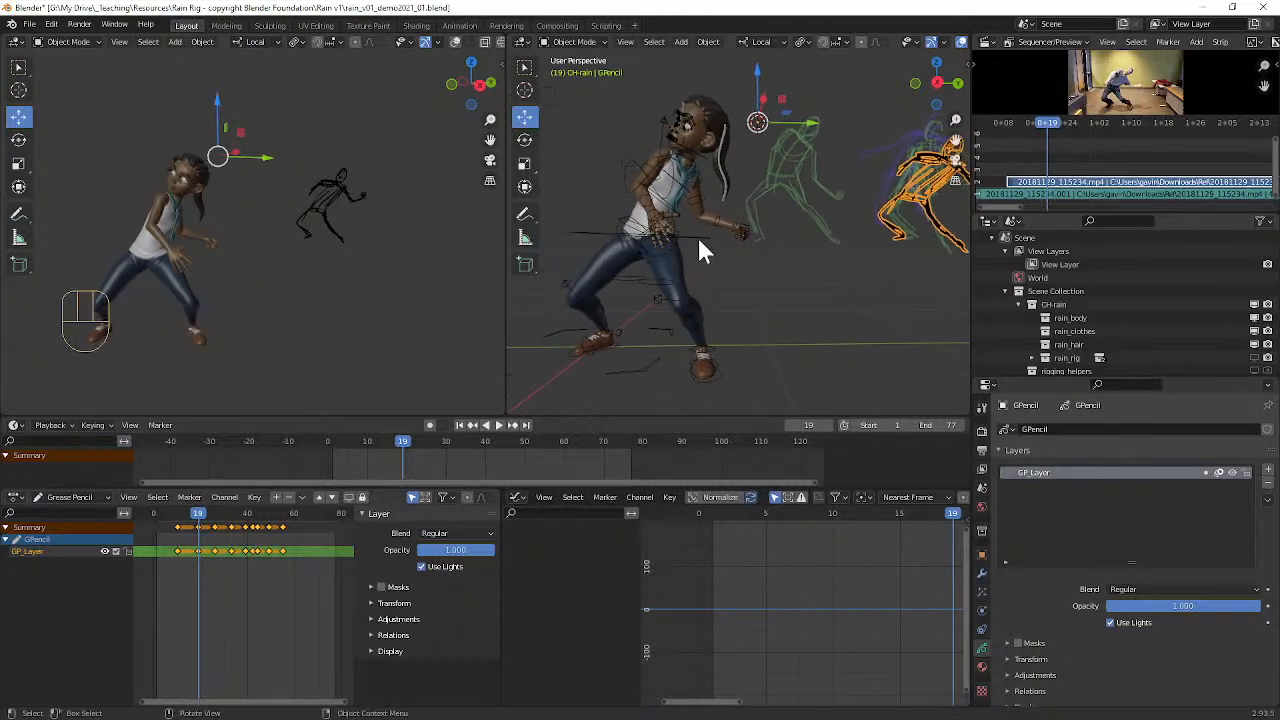
Step: At frame 19, rotate and lower Rain's pelvis control so her body leans forward over the front leg like the sketch
{"action": "scroll", "coordinate": [698, 238], "scroll_direction": "up", "scroll_amount": 2}
{"action": "left_click", "coordinate": [684, 248]}
{"action": "scroll", "coordinate": [690, 244], "scroll_direction": "down", "scroll_amount": 2}
{"action": "middle_click_drag", "start_coordinate": [727, 230], "coordinate": [729, 229]}
{"action": "scroll", "coordinate": [882, 563], "scroll_direction": "down", "scroll_amount": 4}
{"action": "left_click_drag", "start_coordinate": [882, 563], "coordinate": [782, 591], "text": "alt+shift"}
{"action": "key", "text": "r"}
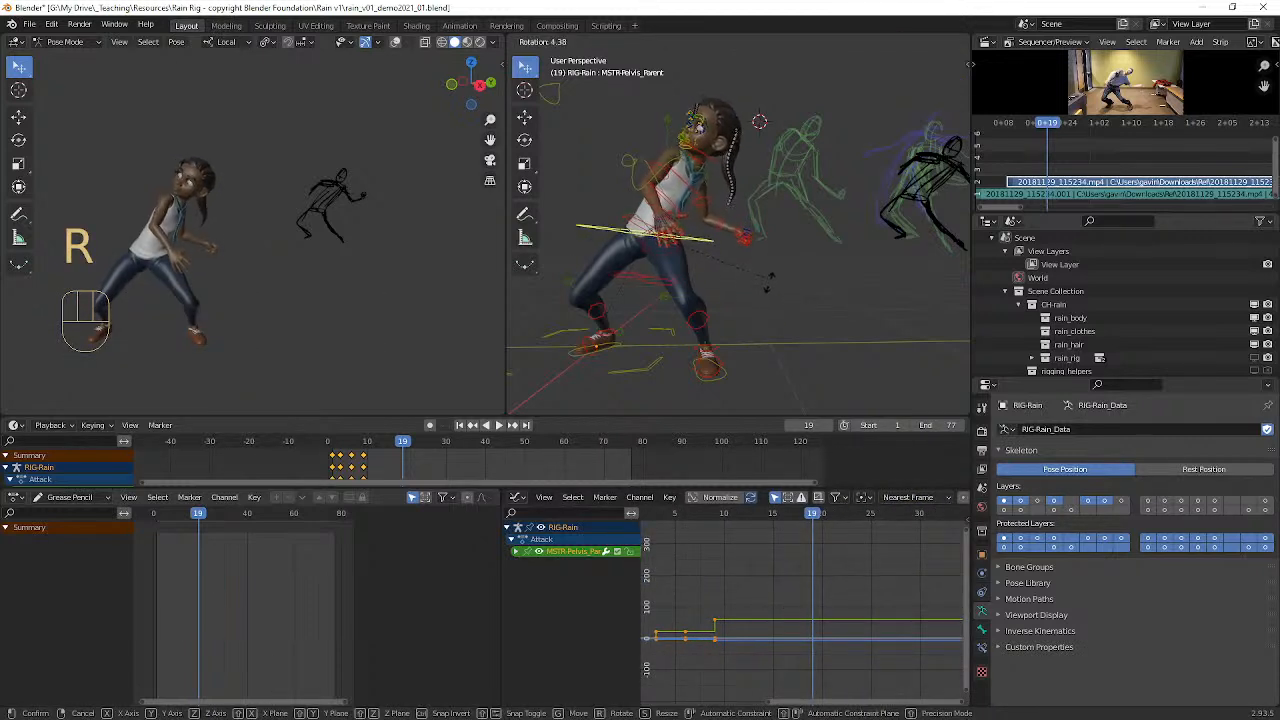
{"action": "left_click", "coordinate": [771, 301]}
{"action": "key", "text": "g"}
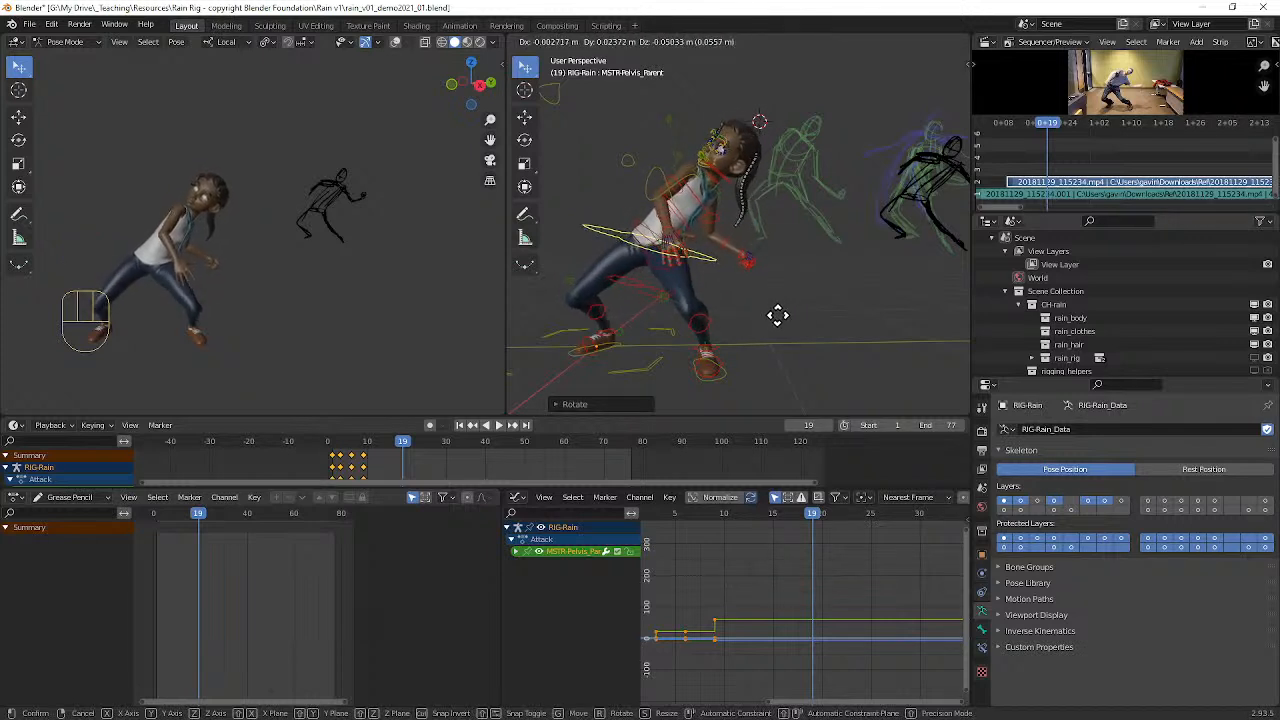
{"action": "left_click", "coordinate": [777, 313]}
Step: Rotate Rain's left upper arm control to bring the forearm and fist up in front of her
{"action": "middle_click_drag", "start_coordinate": [785, 275], "coordinate": [728, 247]}
{"action": "left_click", "coordinate": [717, 216]}
{"action": "middle_click_drag", "start_coordinate": [636, 263], "coordinate": [701, 279]}
{"action": "key", "text": "g"}
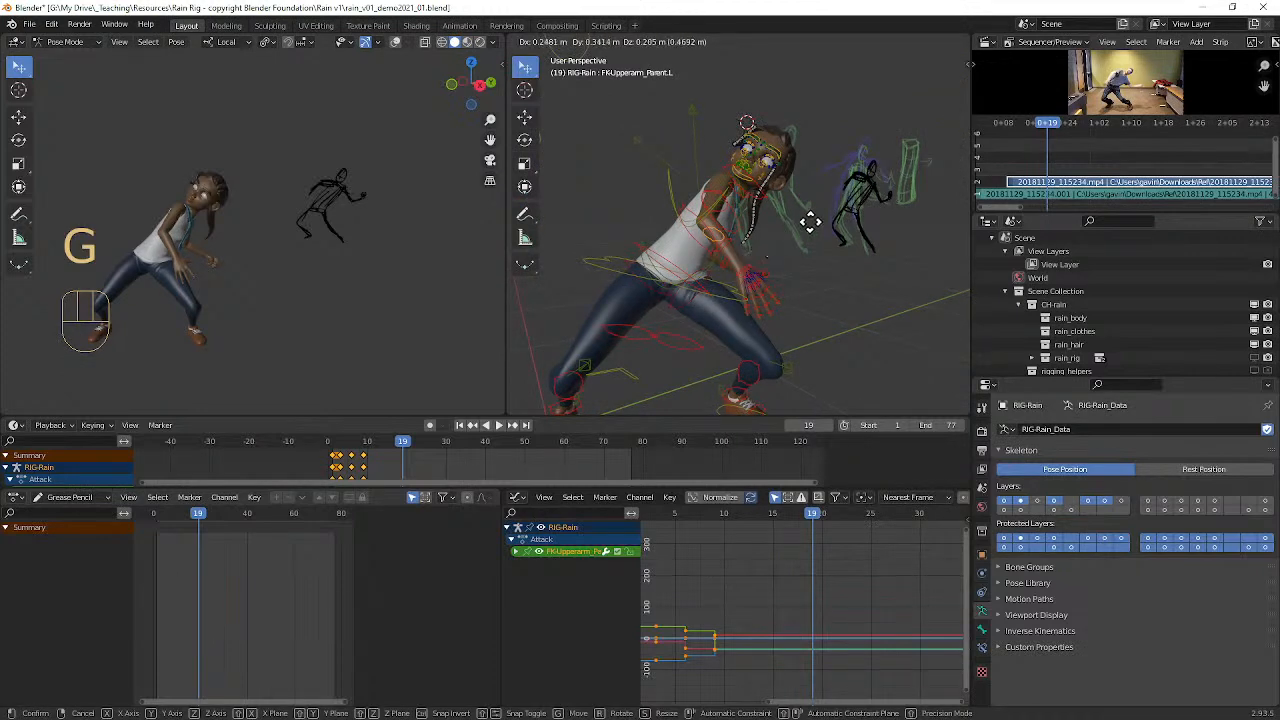
{"action": "right_click", "coordinate": [811, 241]}
{"action": "middle_click_drag", "start_coordinate": [811, 241], "coordinate": [778, 243]}
{"action": "key", "text": "r"}
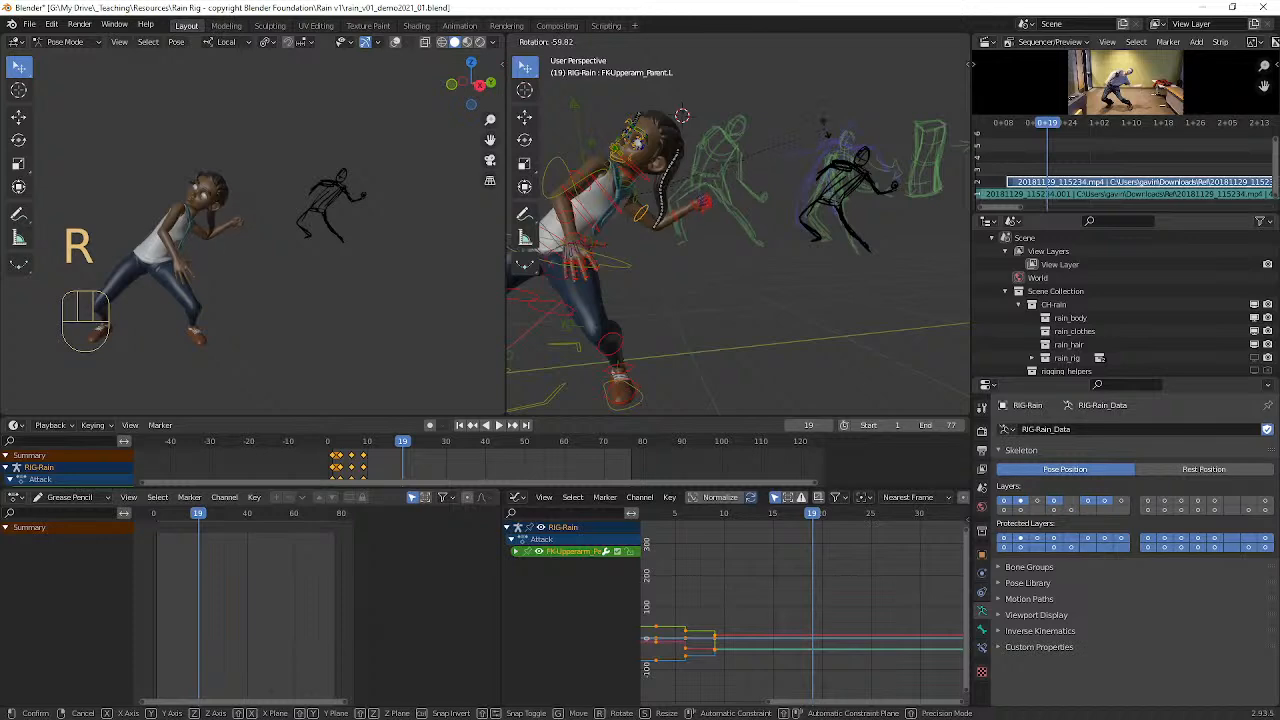
{"action": "left_click", "coordinate": [800, 163]}
Step: Rotate Rain's left hand control, refining its angle with a trackball rotation
{"action": "middle_click_drag", "start_coordinate": [797, 159], "coordinate": [772, 158]}
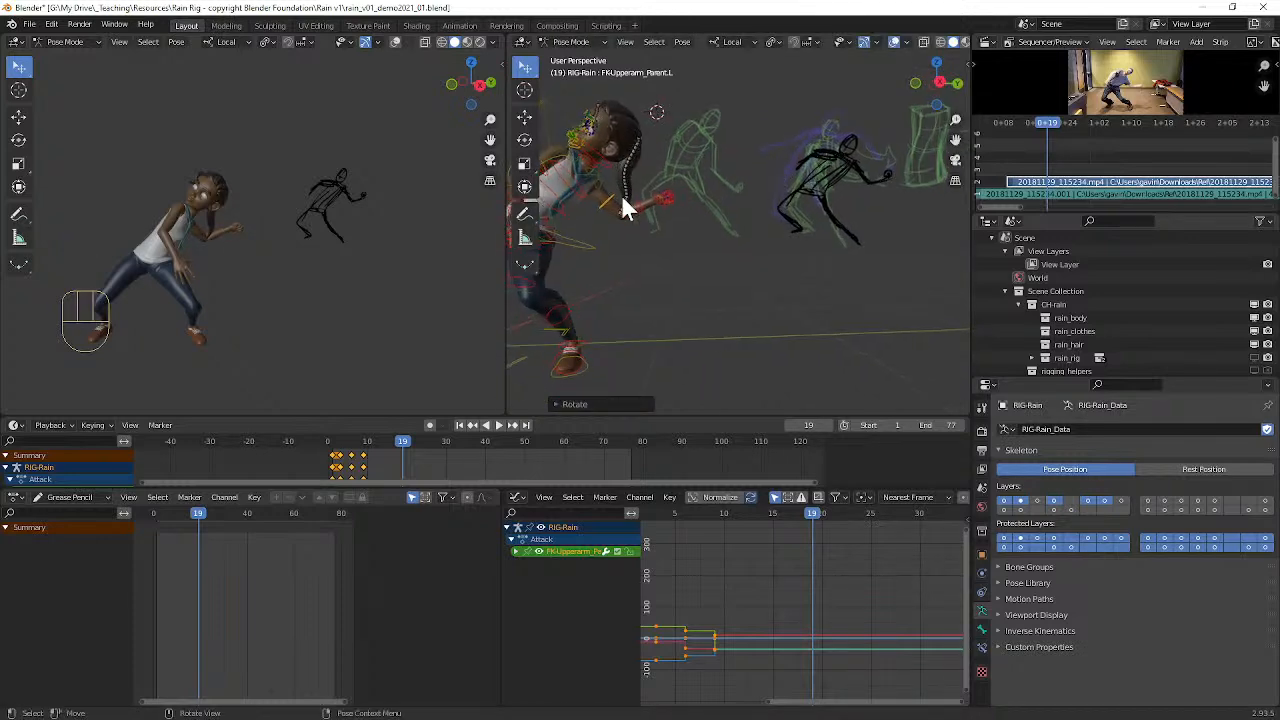
{"action": "scroll", "coordinate": [606, 184], "scroll_direction": "up", "scroll_amount": 4}
{"action": "left_click", "coordinate": [566, 184]}
{"action": "scroll", "coordinate": [646, 211], "scroll_direction": "down", "scroll_amount": 4}
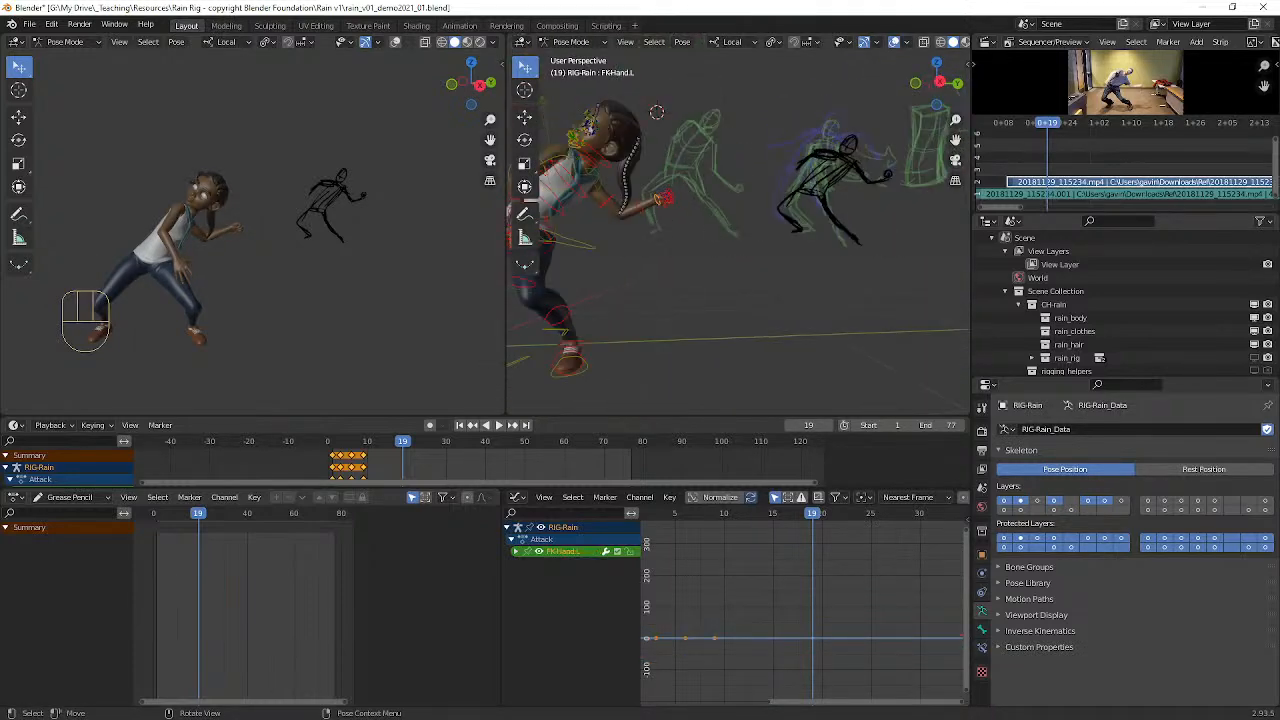
{"action": "key", "text": "r"}
{"action": "left_click", "coordinate": [703, 177]}
{"action": "key", "text": "r"}
{"action": "key", "text": "r"}
{"action": "left_click", "coordinate": [735, 288]}
{"action": "middle_click_drag", "start_coordinate": [710, 238], "coordinate": [719, 228]}
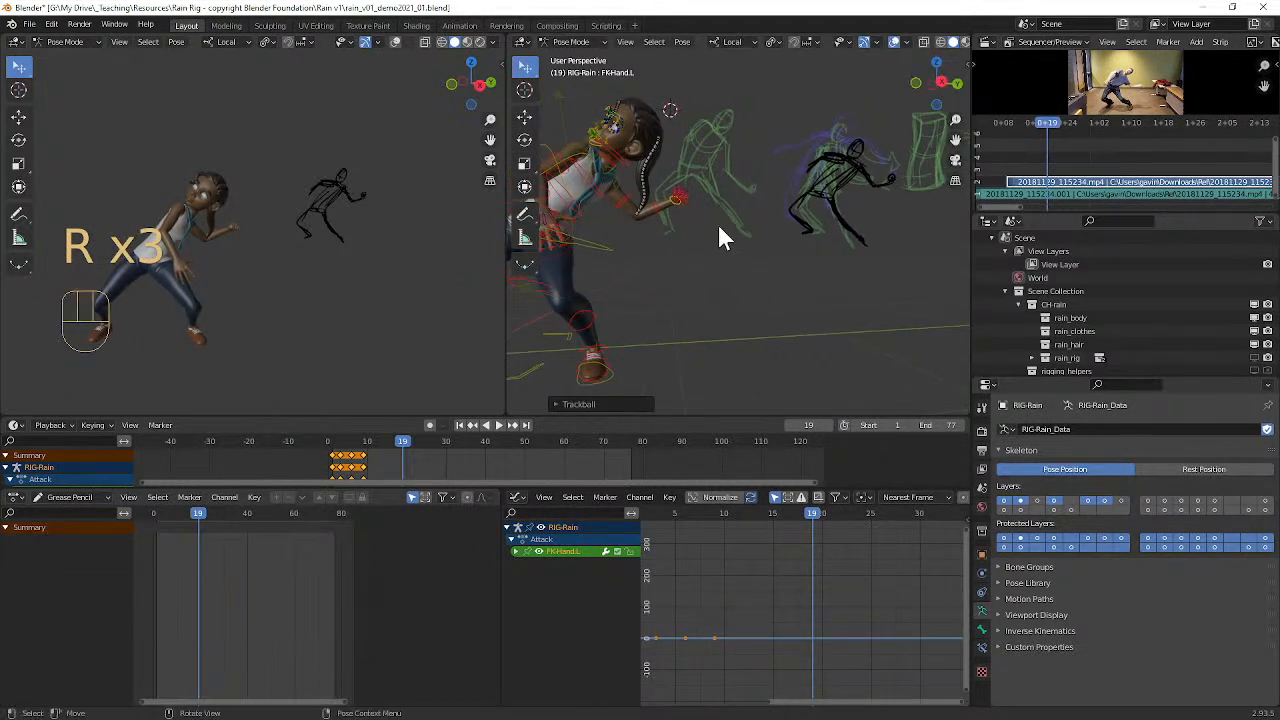
Step: Twist Rain's left hand about -54° around its local Y axis, checking the fist in a close-up
{"action": "scroll", "coordinate": [217, 228], "scroll_direction": "up", "scroll_amount": 4}
{"action": "middle_click_drag", "start_coordinate": [289, 241], "coordinate": [363, 212]}
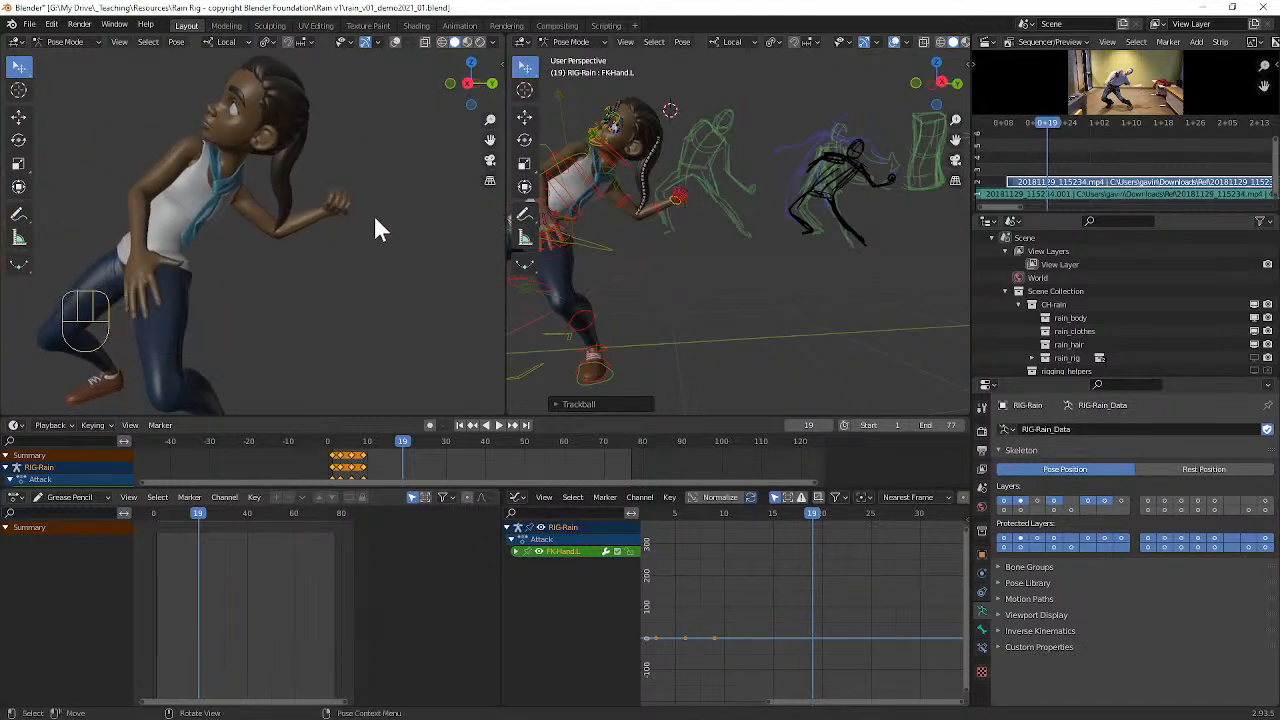
{"action": "key", "text": "r"}
{"action": "key", "text": "y"}
{"action": "key", "text": "y"}
{"action": "key", "text": "y"}
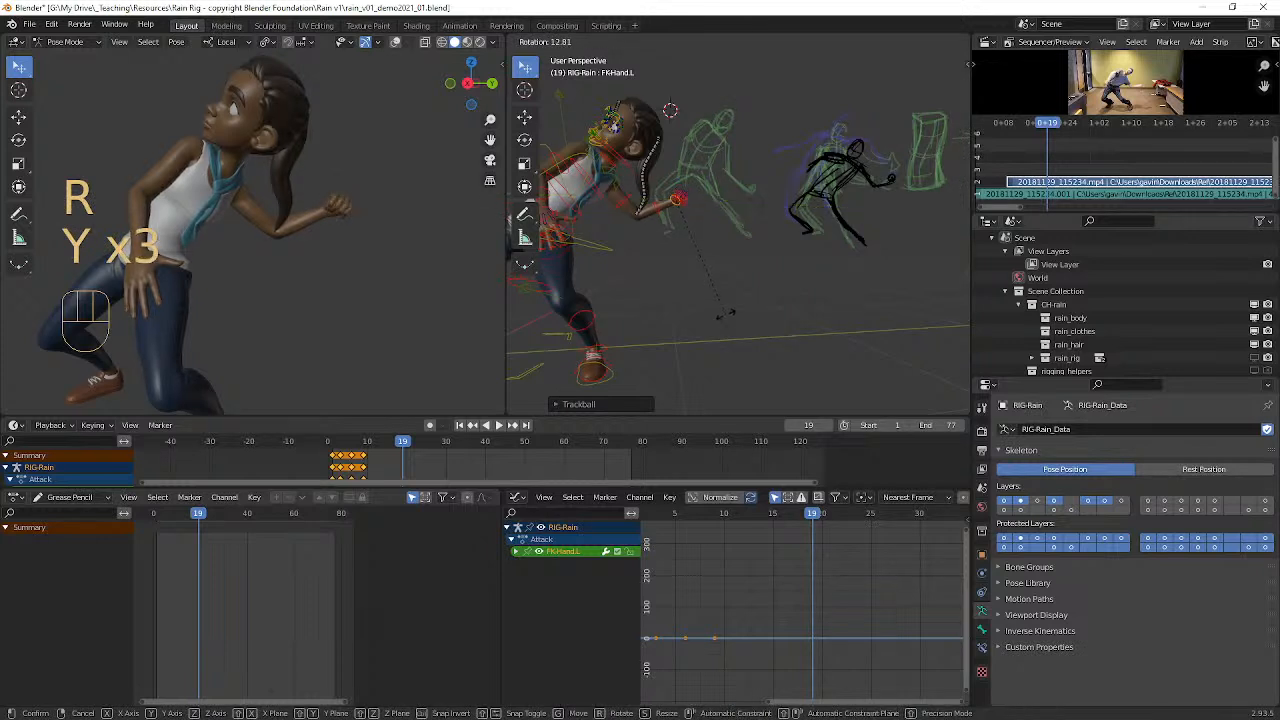
{"action": "key", "text": "y"}
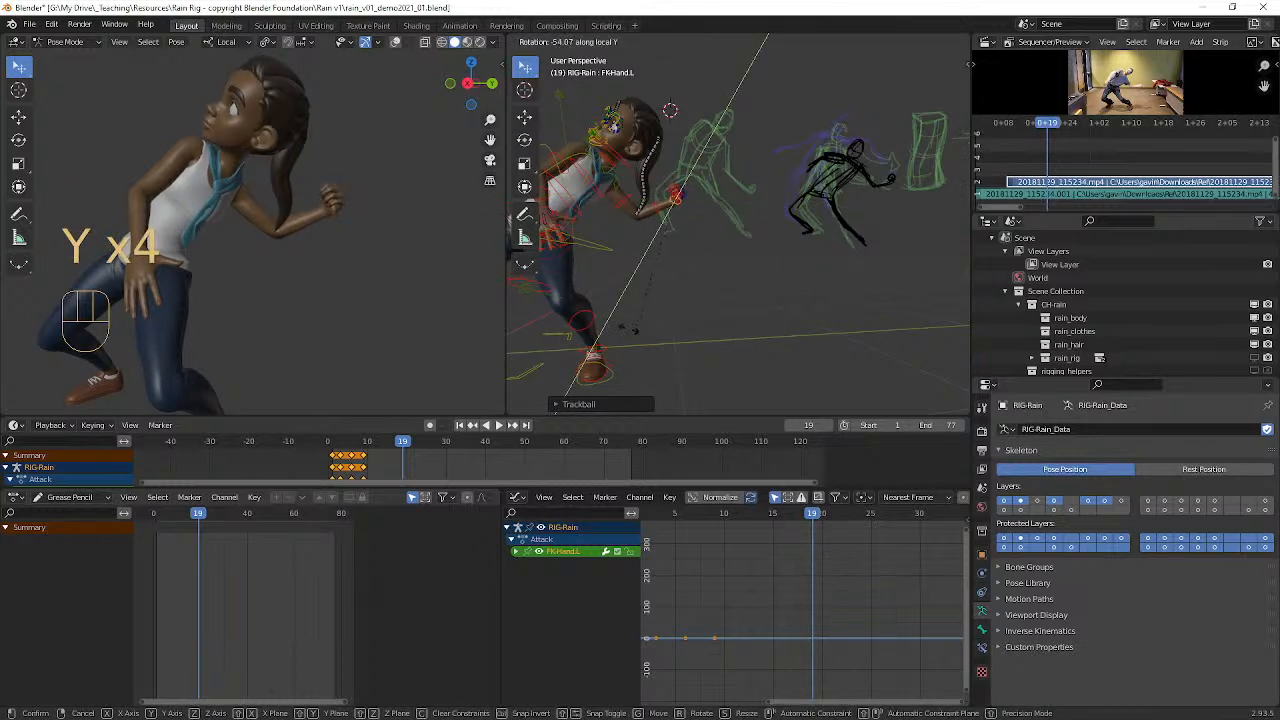
{"action": "left_click", "coordinate": [652, 270]}
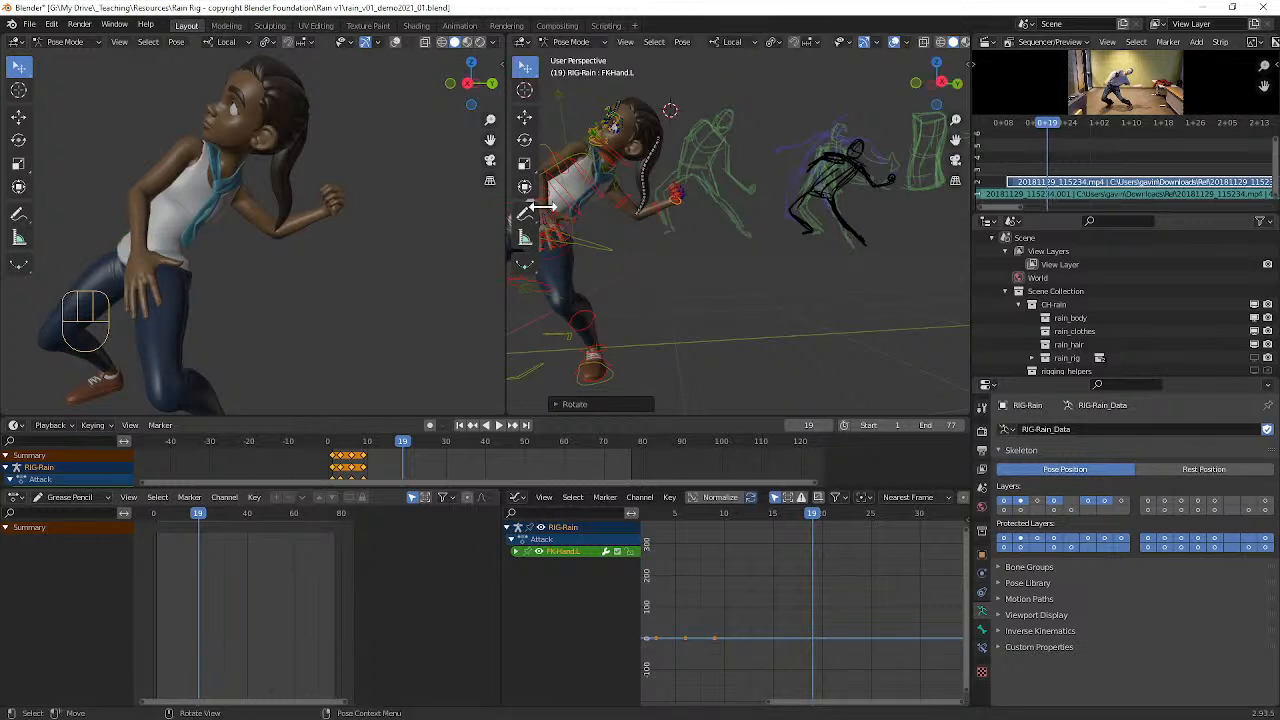
Step: Rotate Rain's head control about -18°, then use a trackball rotation to level her gaze forward
{"action": "left_click", "coordinate": [626, 170]}
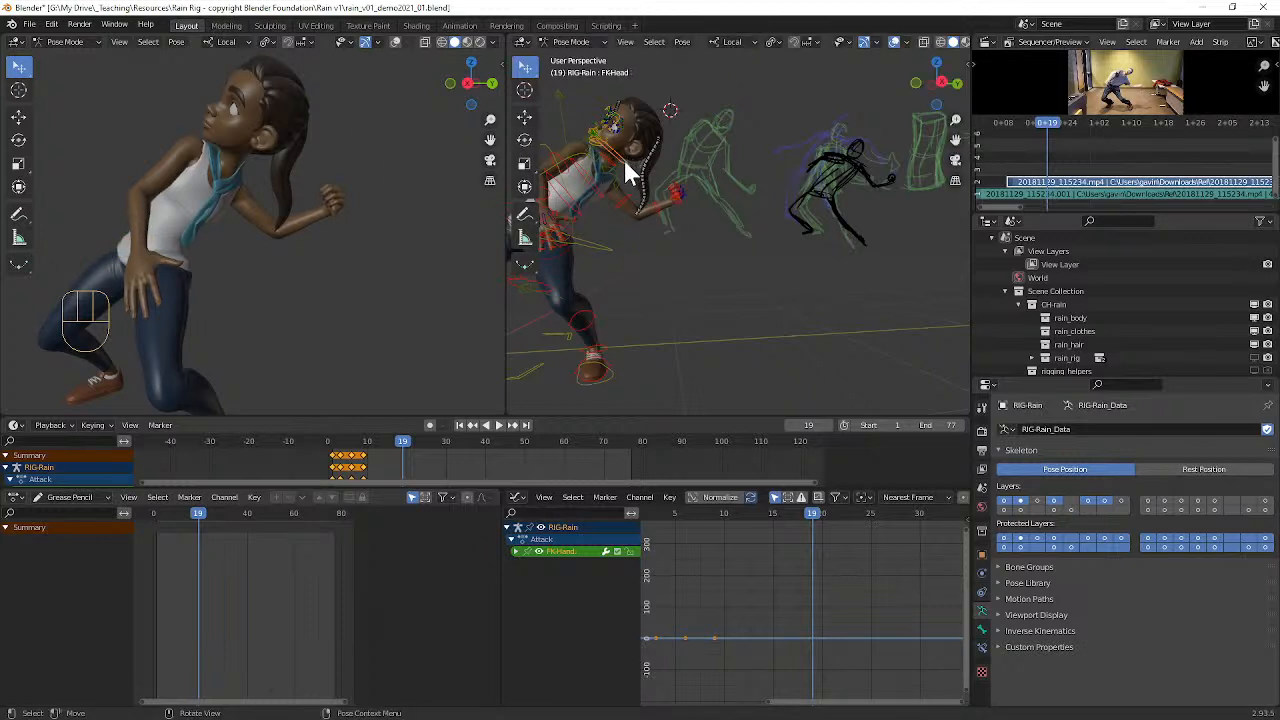
{"action": "key", "text": "r"}
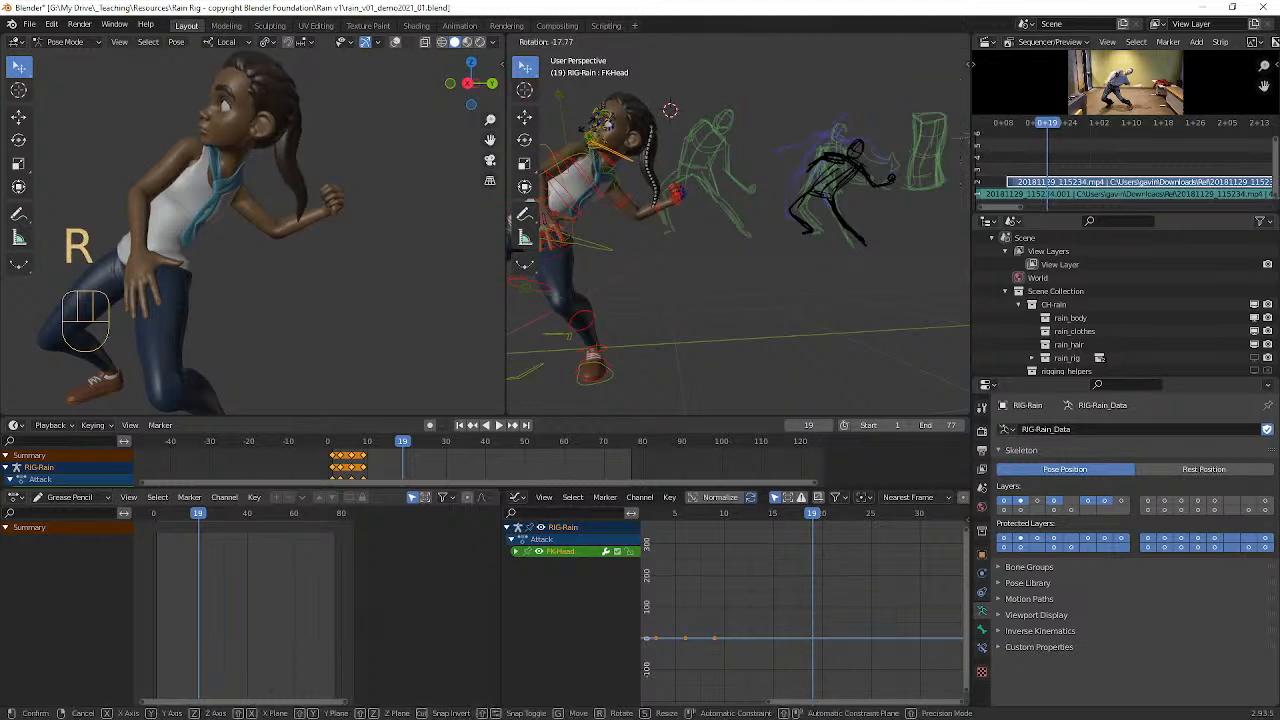
{"action": "left_click", "coordinate": [645, 200]}
{"action": "key", "text": "r"}
{"action": "key", "text": "r"}
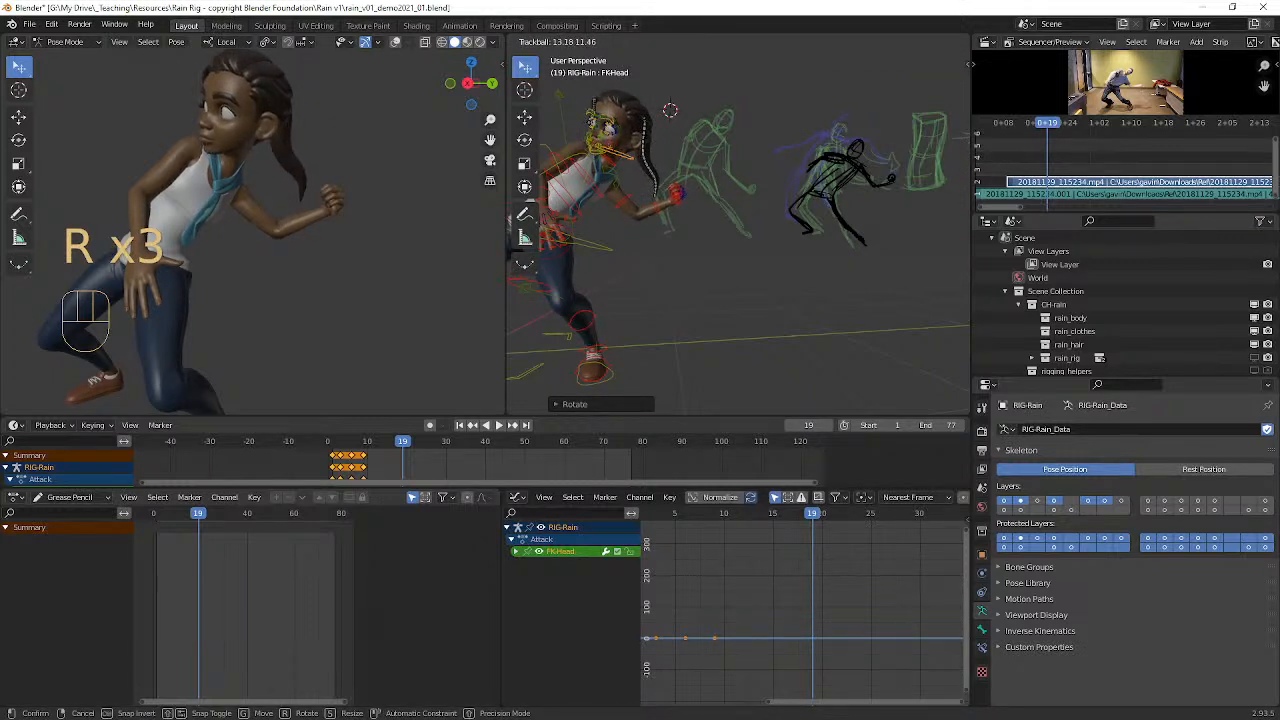
{"action": "left_click", "coordinate": [605, 148]}
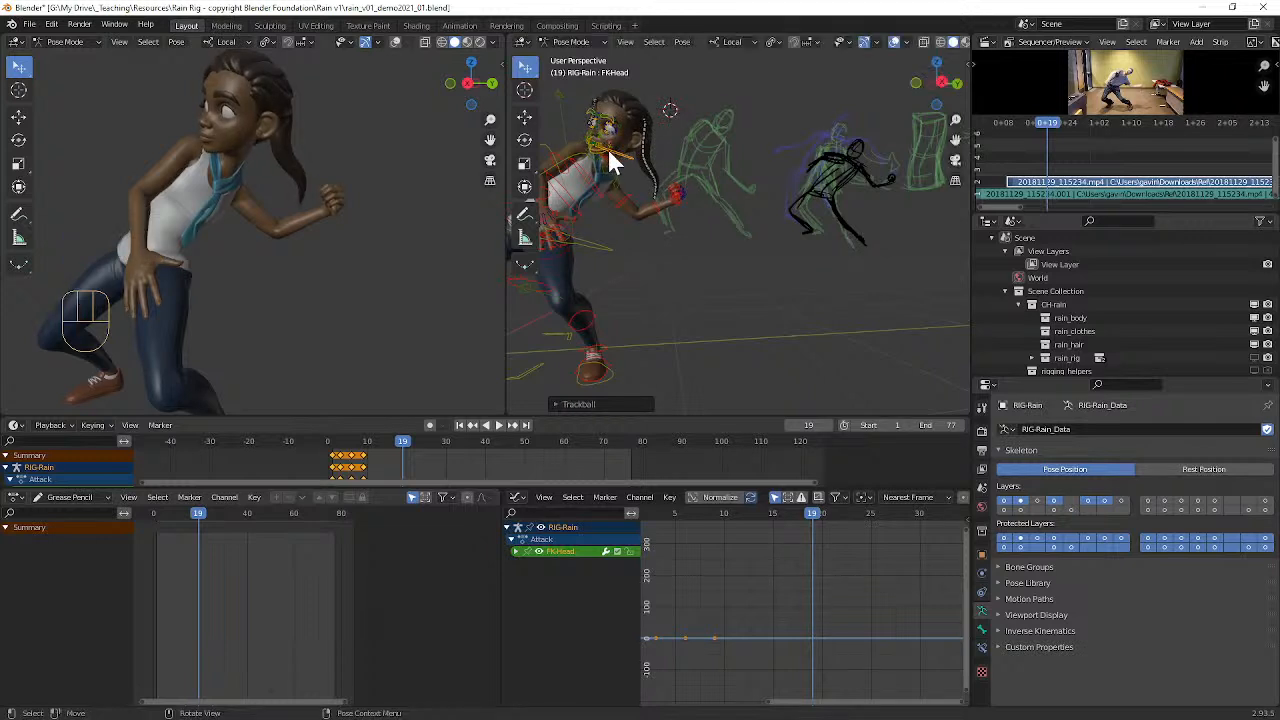
Step: Rotate the second ponytail bone about 21° and the third about 20° so the hair hangs back behind Rain's shoulder
{"action": "left_click", "coordinate": [626, 156]}
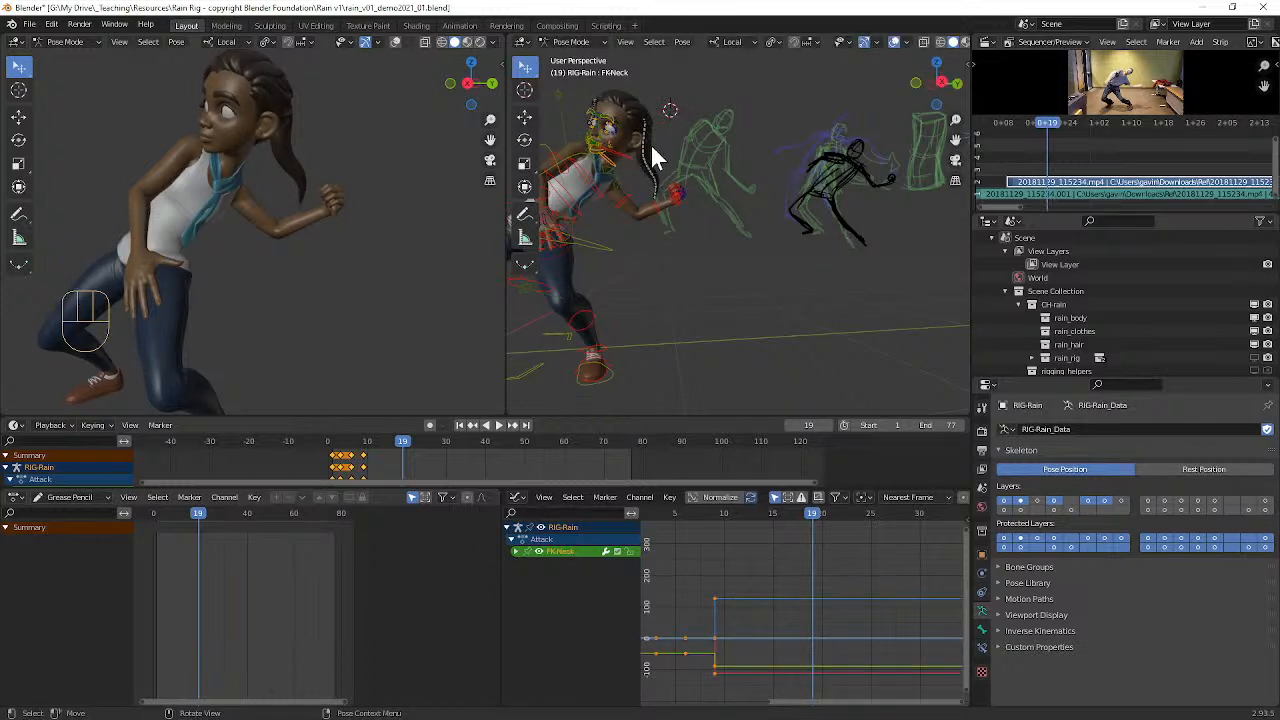
{"action": "left_click", "coordinate": [645, 133]}
{"action": "middle_click_drag", "start_coordinate": [706, 179], "coordinate": [701, 181]}
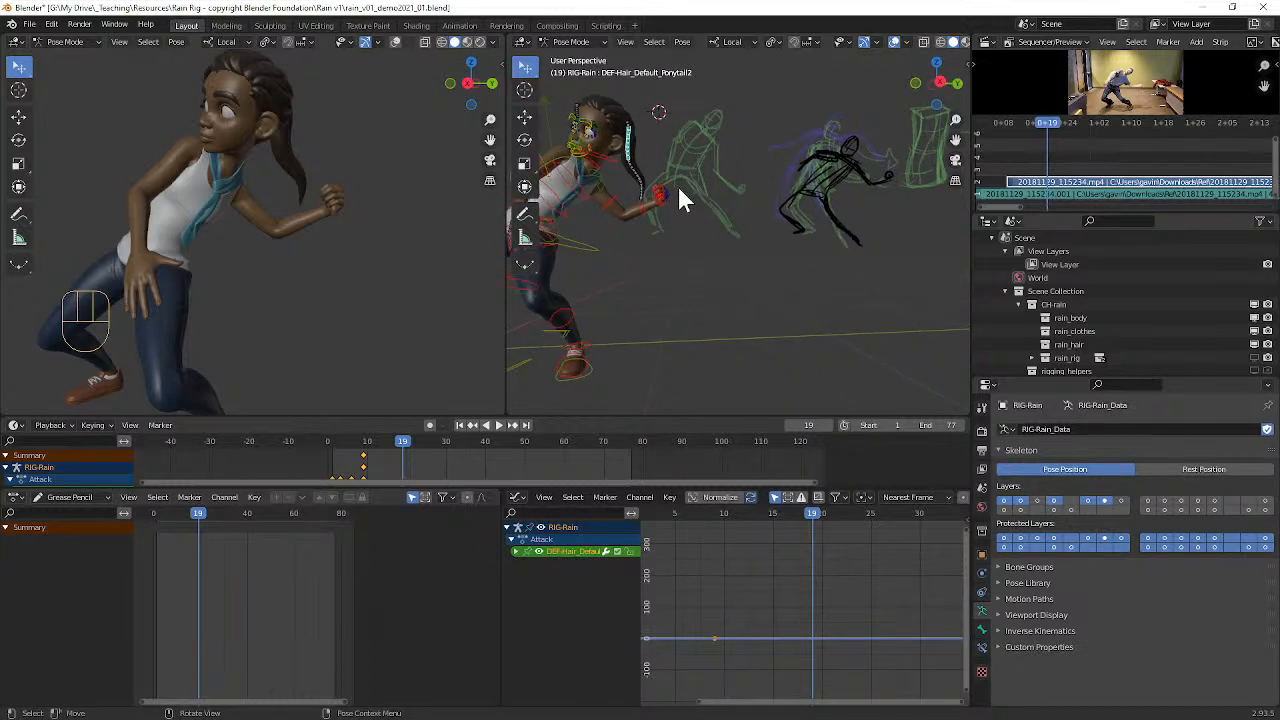
{"action": "key", "text": "r"}
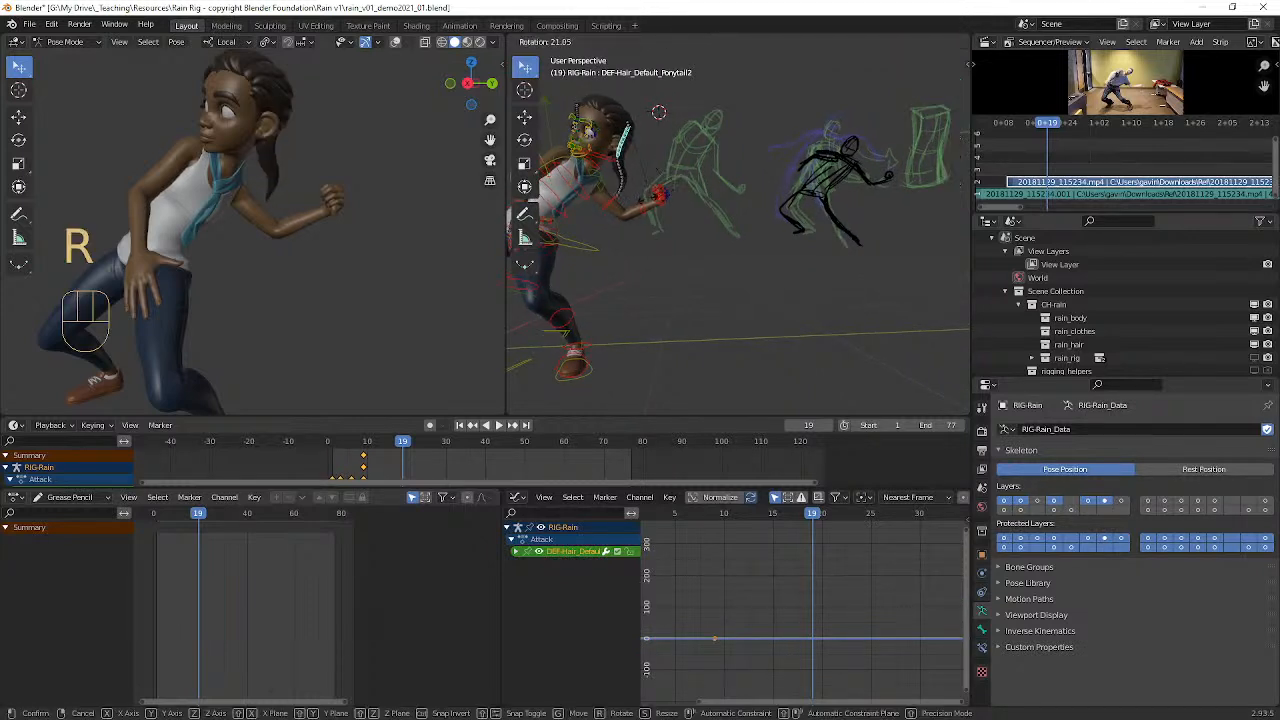
{"action": "left_click", "coordinate": [627, 191]}
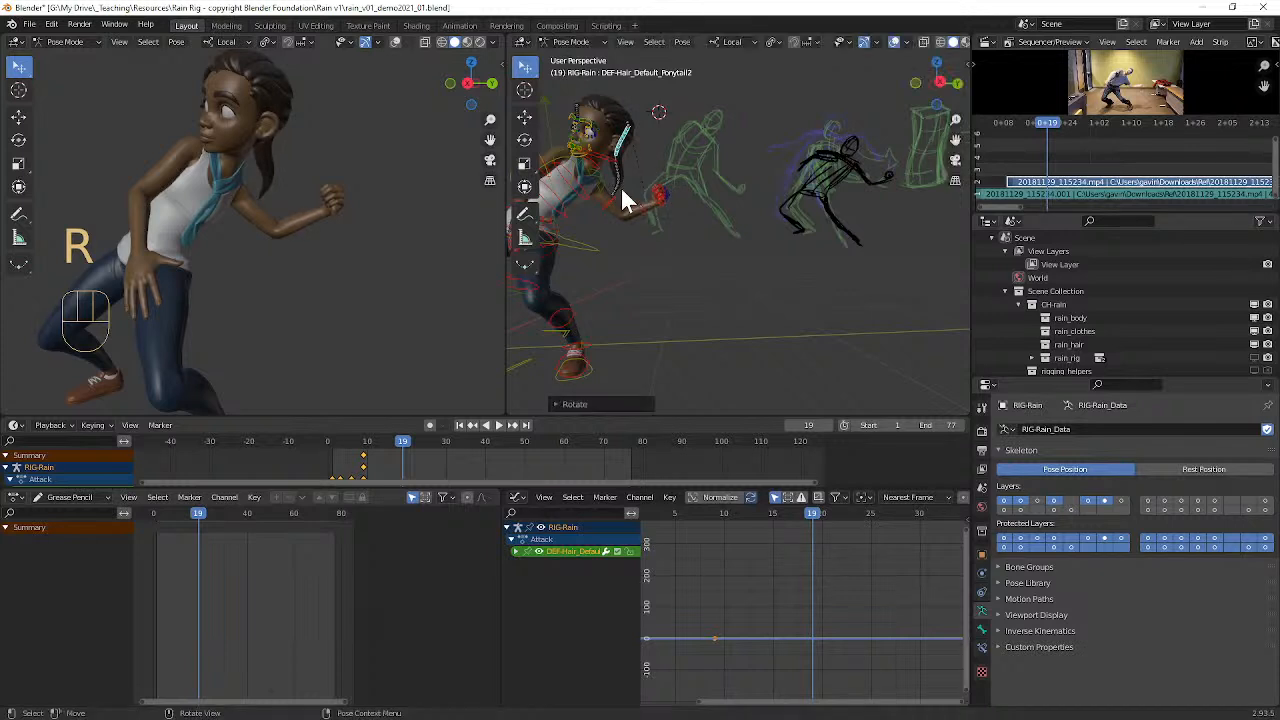
{"action": "left_click", "coordinate": [612, 178]}
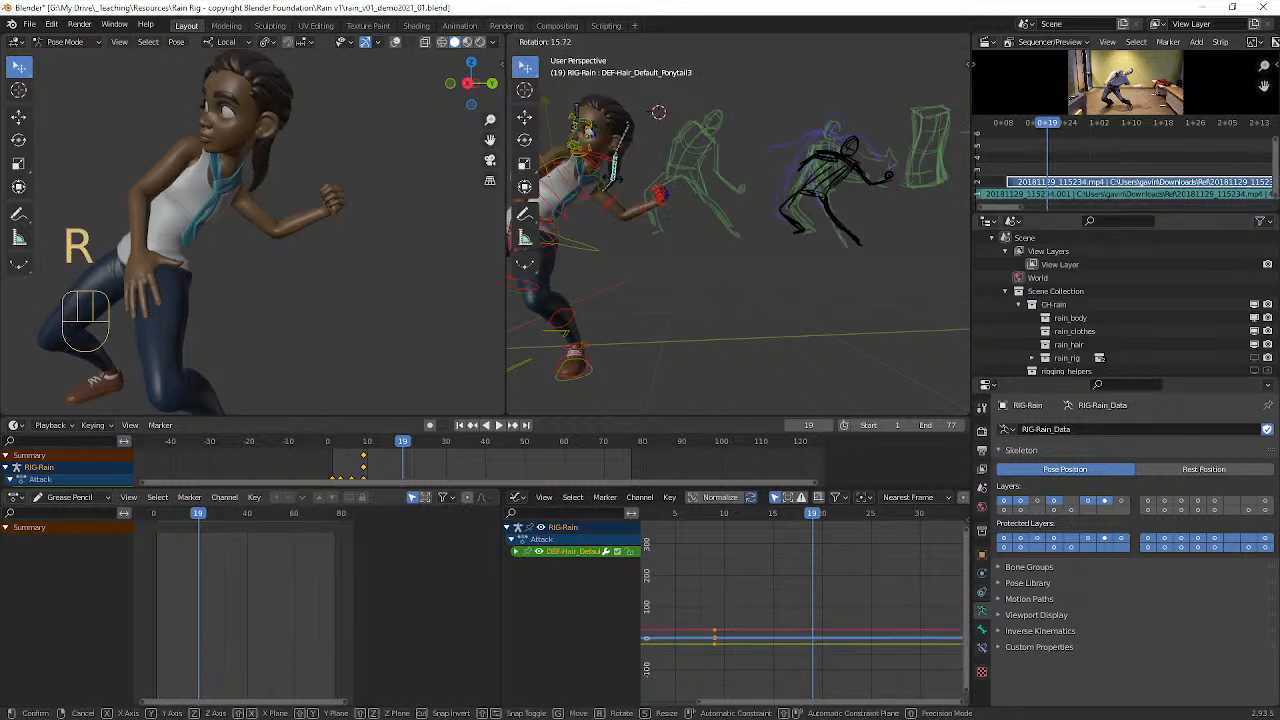
{"action": "left_click", "coordinate": [612, 190]}
{"action": "left_click", "coordinate": [612, 185]}
{"action": "key", "text": "r"}
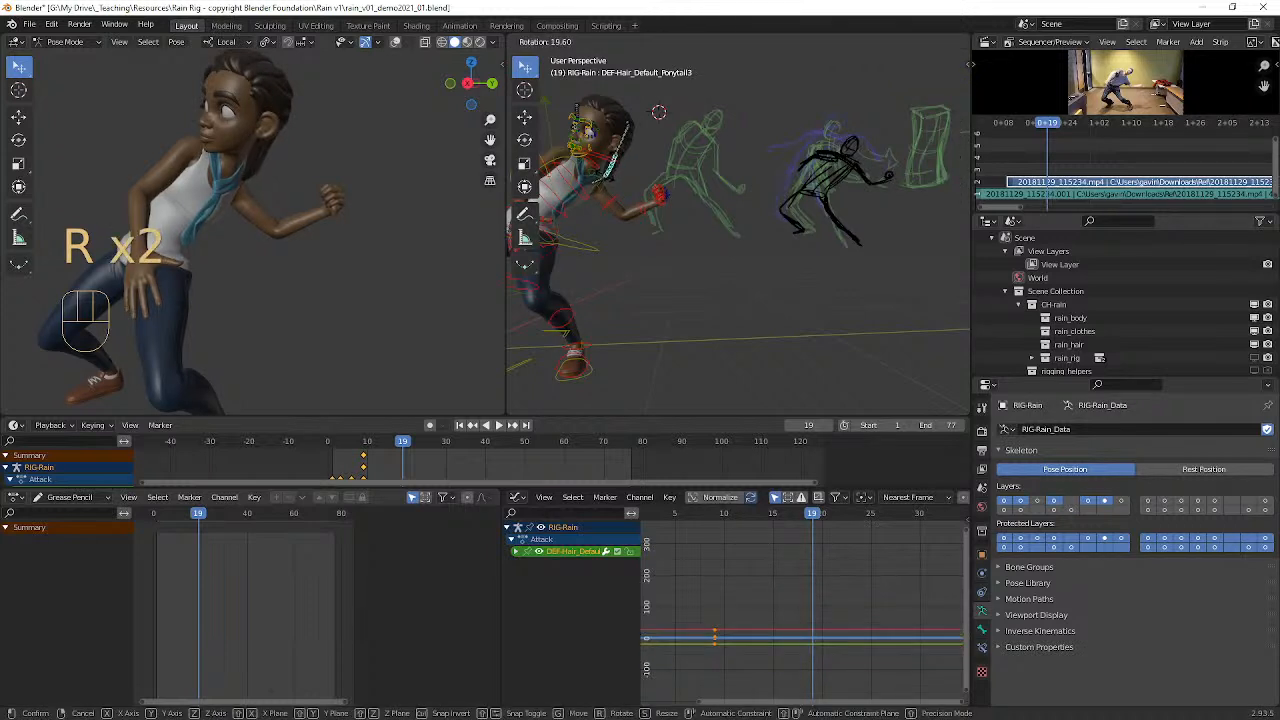
{"action": "left_click", "coordinate": [603, 174]}
Step: Rotate Rain's right upper arm control to raise the arm up and back behind her
{"action": "scroll", "coordinate": [644, 201], "scroll_direction": "down", "scroll_amount": 2}
{"action": "middle_click_drag", "start_coordinate": [647, 202], "coordinate": [744, 235]}
{"action": "scroll", "coordinate": [639, 198], "scroll_direction": "up", "scroll_amount": 2}
{"action": "left_click", "coordinate": [734, 233]}
{"action": "key", "text": "r"}
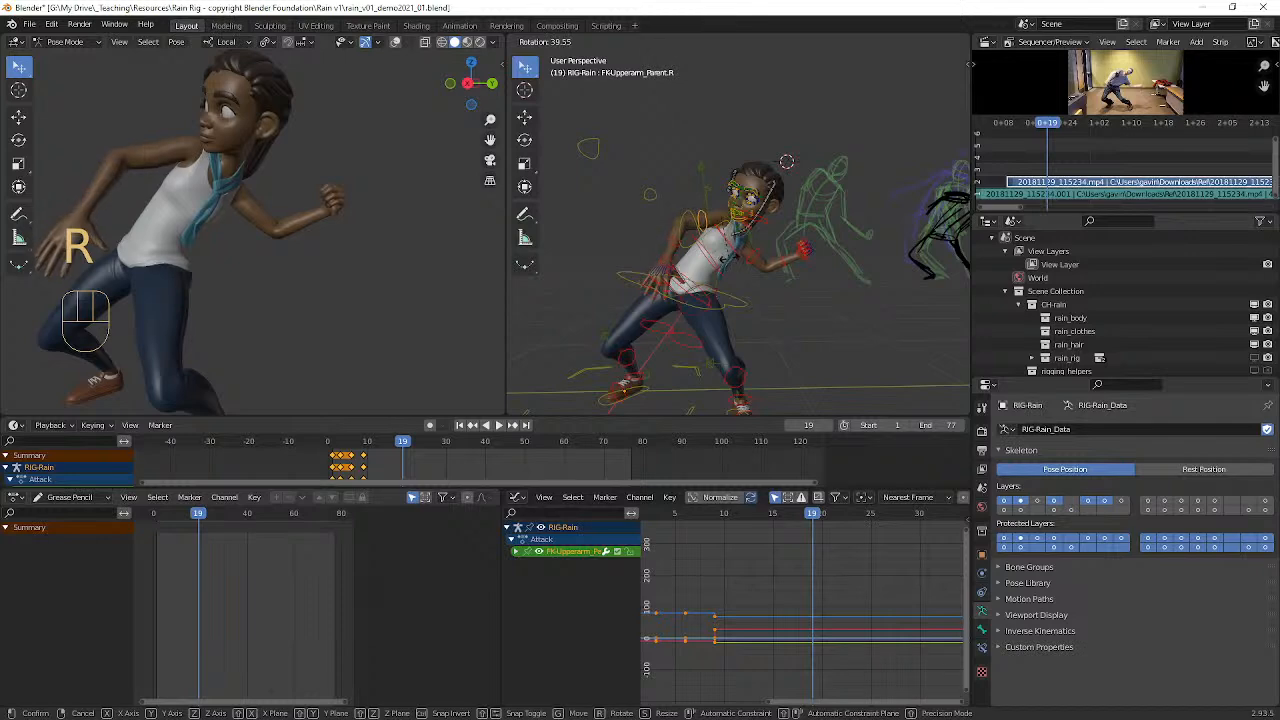
{"action": "left_click", "coordinate": [730, 255]}
{"action": "key", "text": "alt+r"}
{"action": "mouse_move", "coordinate": [758, 191]}
{"action": "middle_mouse_down"}
{"action": "mouse_move", "coordinate": [729, 143]}
{"action": "mouse_move", "coordinate": [746, 149]}
{"action": "mouse_move", "coordinate": [675, 150]}
{"action": "mouse_move", "coordinate": [703, 222]}
{"action": "mouse_move", "coordinate": [757, 166]}
{"action": "mouse_move", "coordinate": [739, 146]}
{"action": "mouse_move", "coordinate": [845, 157]}
{"action": "mouse_move", "coordinate": [906, 189]}
{"action": "mouse_move", "coordinate": [878, 212]}
{"action": "mouse_move", "coordinate": [739, 234]}
{"action": "mouse_move", "coordinate": [756, 240]}
{"action": "mouse_move", "coordinate": [656, 215]}
{"action": "mouse_move", "coordinate": [811, 206]}
{"action": "mouse_move", "coordinate": [789, 212]}
{"action": "middle_mouse_up"}
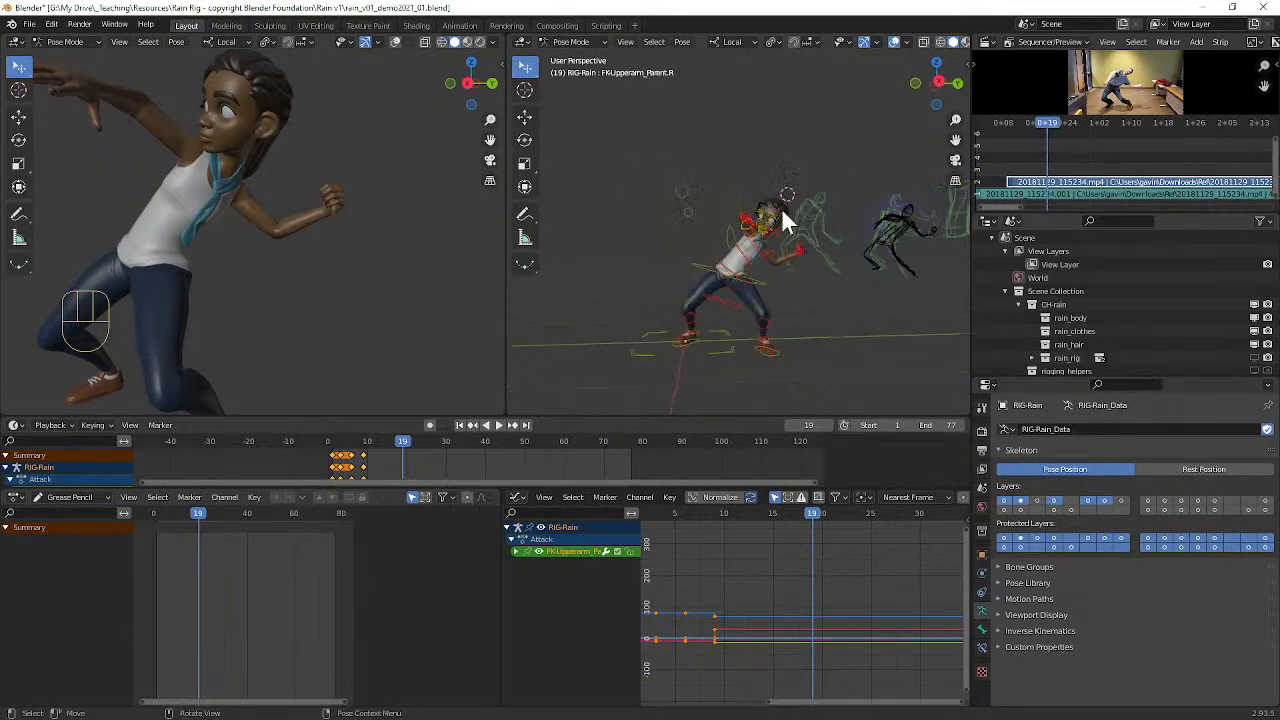
Step: Clear the rotation of Rain's left upper arm control at frame 19
{"action": "middle_click_drag", "start_coordinate": [360, 250], "coordinate": [335, 405]}
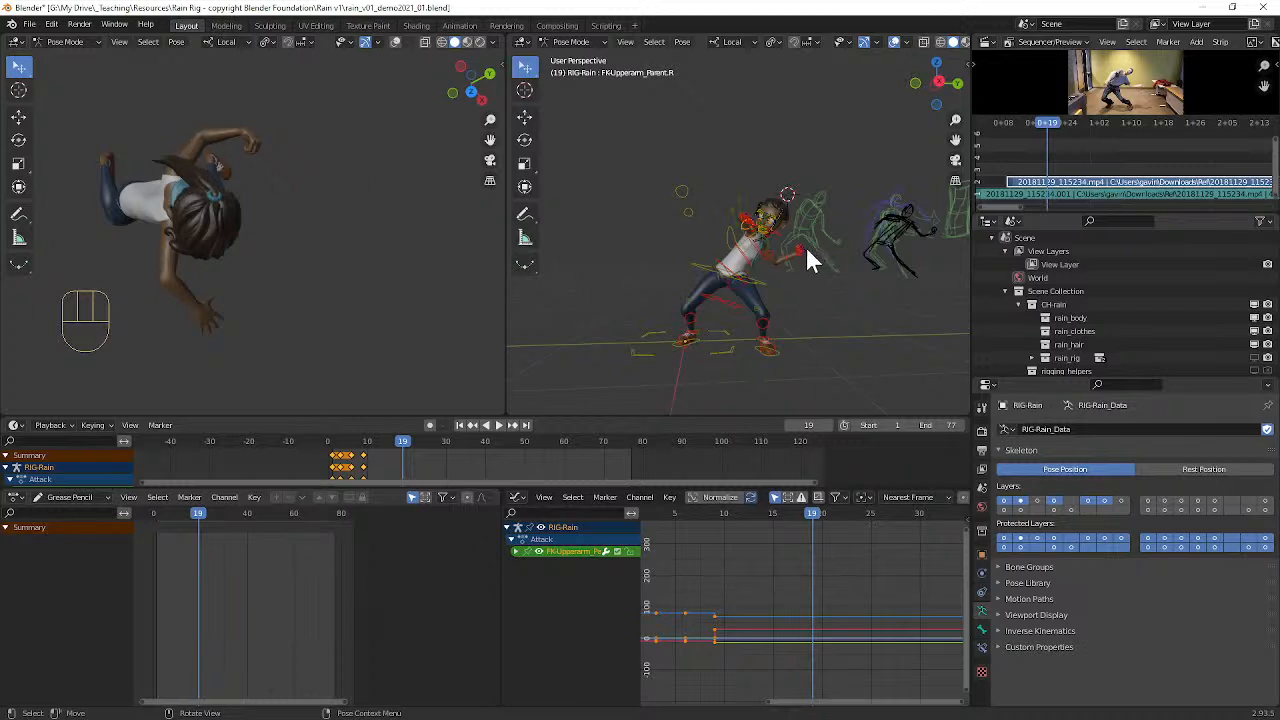
{"action": "middle_click_drag", "start_coordinate": [810, 260], "coordinate": [765, 272]}
{"action": "left_click", "coordinate": [751, 265]}
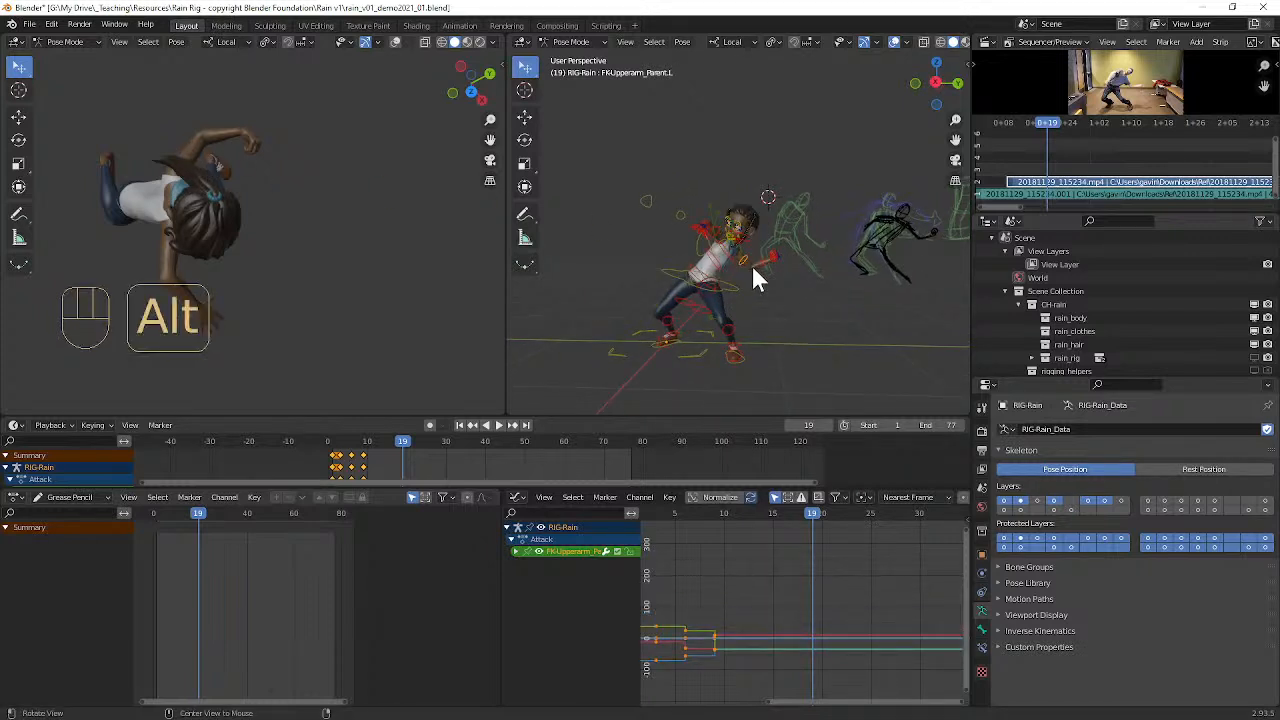
{"action": "key", "text": "alt+r"}
{"action": "middle_click_drag", "start_coordinate": [315, 232], "coordinate": [290, 160]}
{"action": "middle_click_drag", "start_coordinate": [262, 115], "coordinate": [365, 40]}
{"action": "middle_click_drag", "start_coordinate": [336, 248], "coordinate": [367, 177]}
{"action": "scroll", "coordinate": [366, 169], "scroll_direction": "up", "scroll_amount": 5}
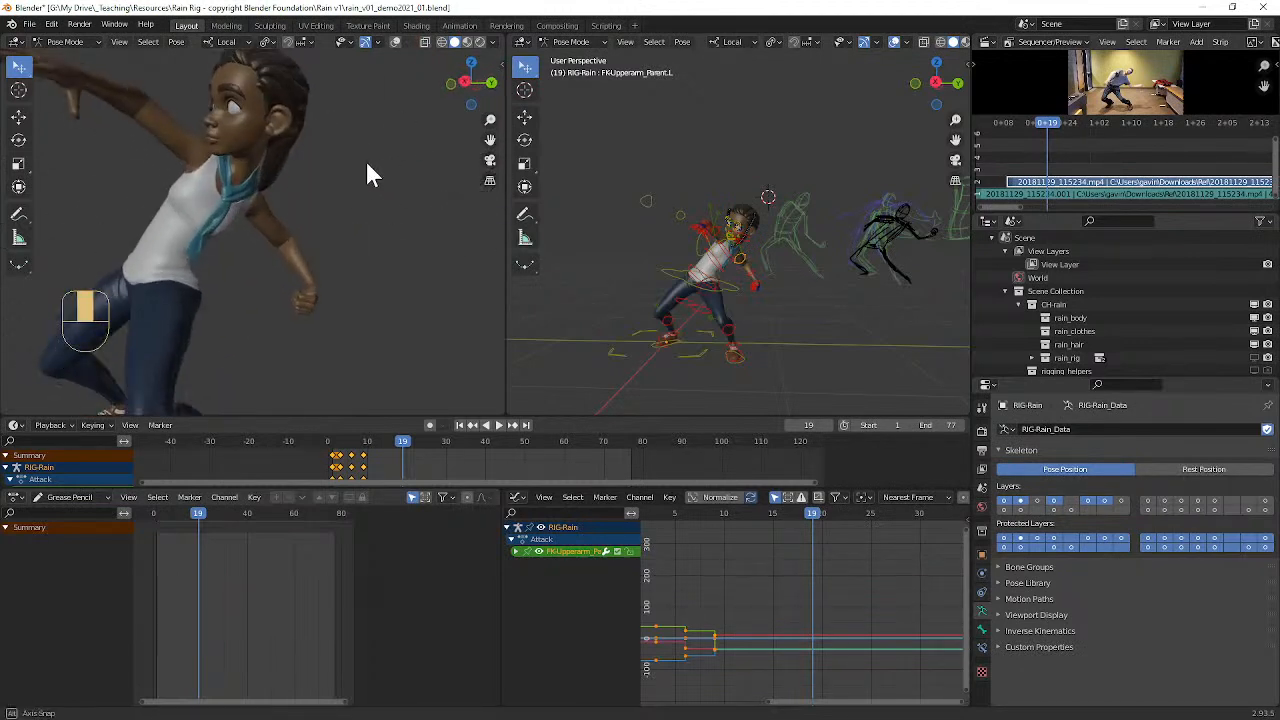
{"action": "scroll", "coordinate": [767, 251], "scroll_direction": "up", "scroll_amount": 2}
{"action": "scroll", "coordinate": [767, 251], "scroll_direction": "up", "scroll_amount": 2}
Step: Rotate Rain's left upper arm control about -64° around its local Y axis
{"action": "mouse_move", "coordinate": [789, 261]}
{"action": "middle_mouse_down", "text": "shift"}
{"action": "mouse_move", "coordinate": [803, 236]}
{"action": "mouse_move", "coordinate": [606, 228]}
{"action": "mouse_move", "coordinate": [623, 243]}
{"action": "mouse_move", "coordinate": [806, 251]}
{"action": "mouse_move", "coordinate": [783, 240]}
{"action": "middle_mouse_up", "text": "shift"}
{"action": "key", "text": "r"}
{"action": "key", "text": "y"}
{"action": "key", "text": "y"}
{"action": "key", "text": "y"}
{"action": "key", "text": "y"}
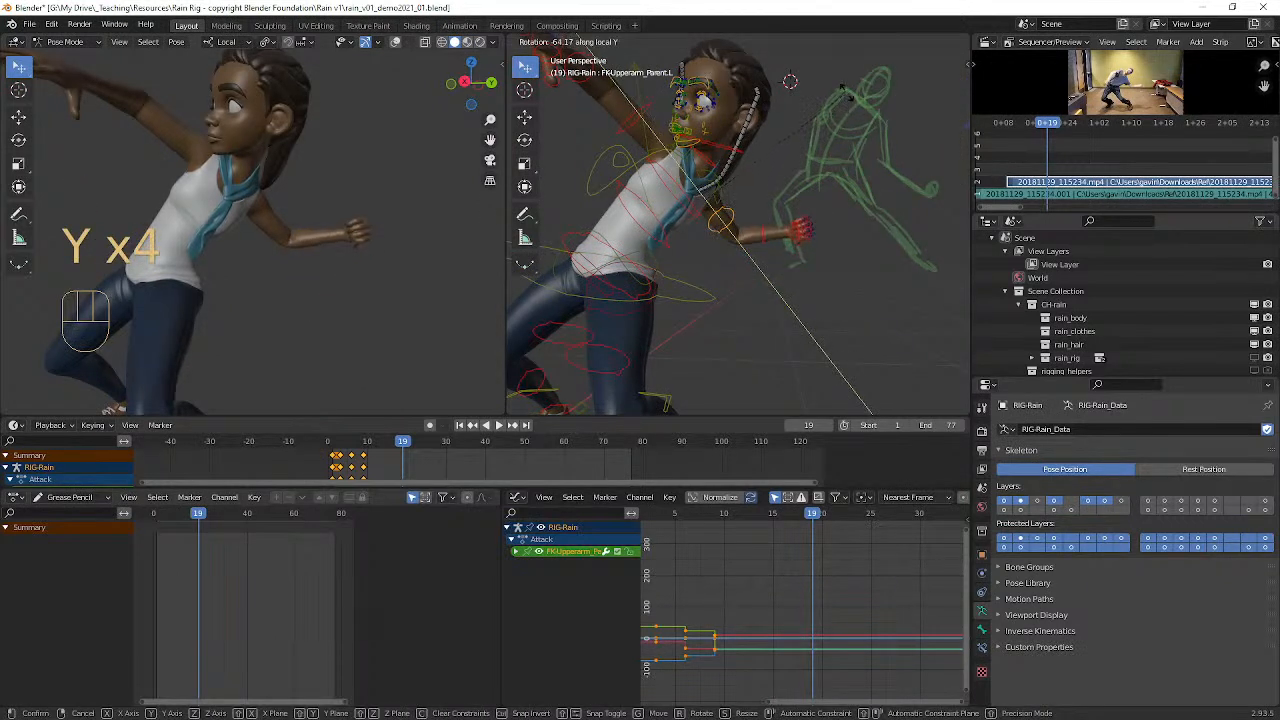
{"action": "left_click", "coordinate": [846, 77]}
Step: Select all of Rain's controls and insert a keyframe for the whole pose at frame 19
{"action": "scroll", "coordinate": [848, 155], "scroll_direction": "down", "scroll_amount": 3}
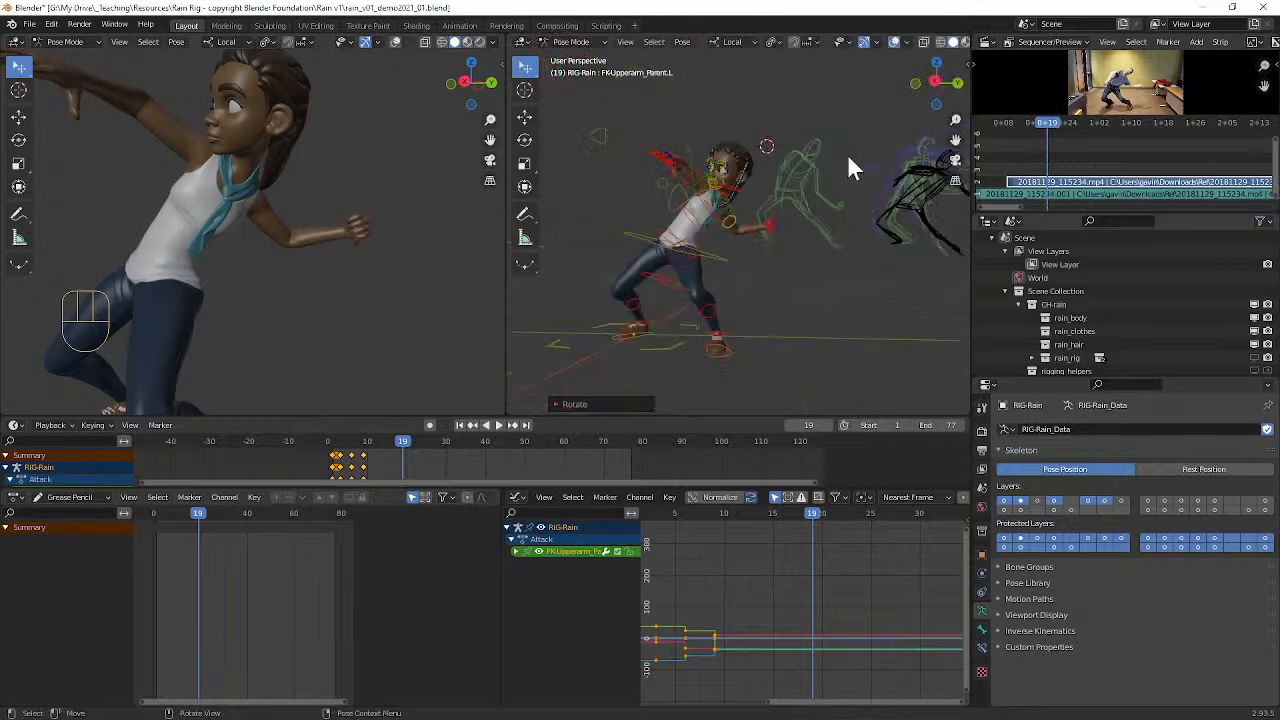
{"action": "scroll", "coordinate": [849, 151], "scroll_direction": "down", "scroll_amount": 2}
{"action": "scroll", "coordinate": [848, 147], "scroll_direction": "up", "scroll_amount": 4}
{"action": "scroll", "coordinate": [847, 146], "scroll_direction": "down", "scroll_amount": 2}
{"action": "middle_click_drag", "start_coordinate": [848, 150], "coordinate": [812, 155]}
{"action": "scroll", "coordinate": [402, 160], "scroll_direction": "down", "scroll_amount": 2}
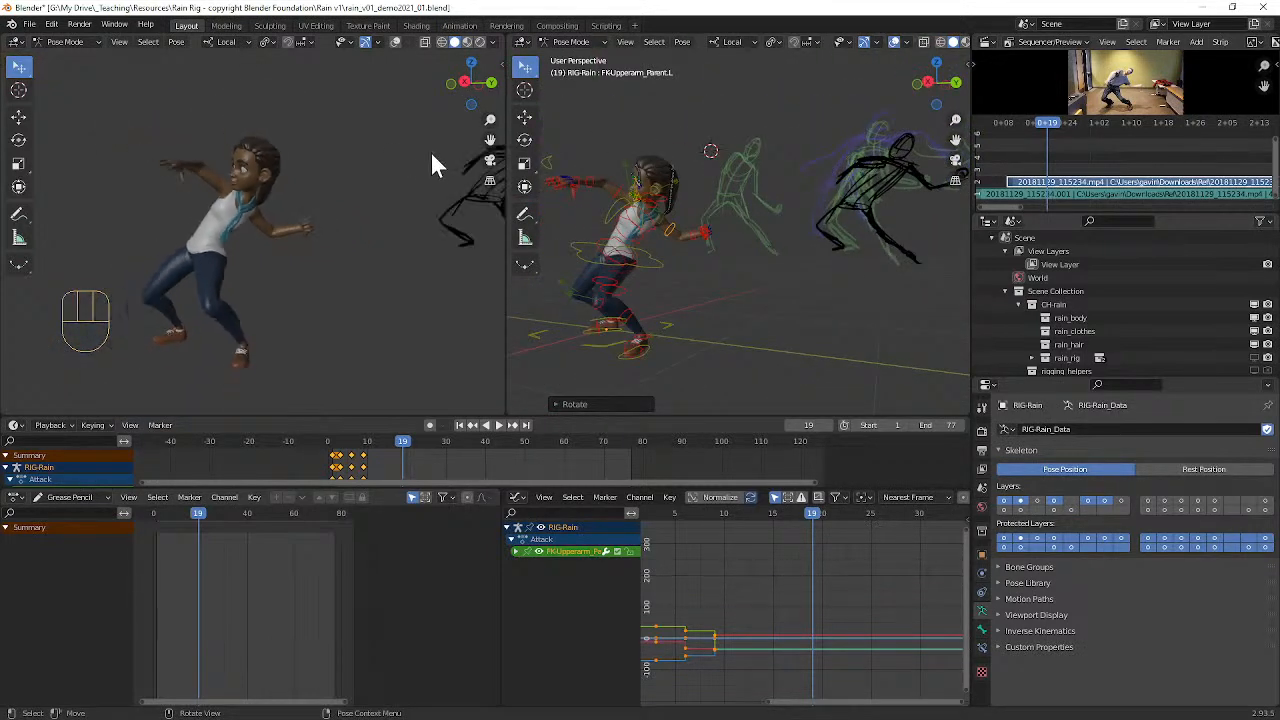
{"action": "middle_click_drag", "start_coordinate": [703, 184], "coordinate": [721, 183]}
{"action": "key", "text": "a"}
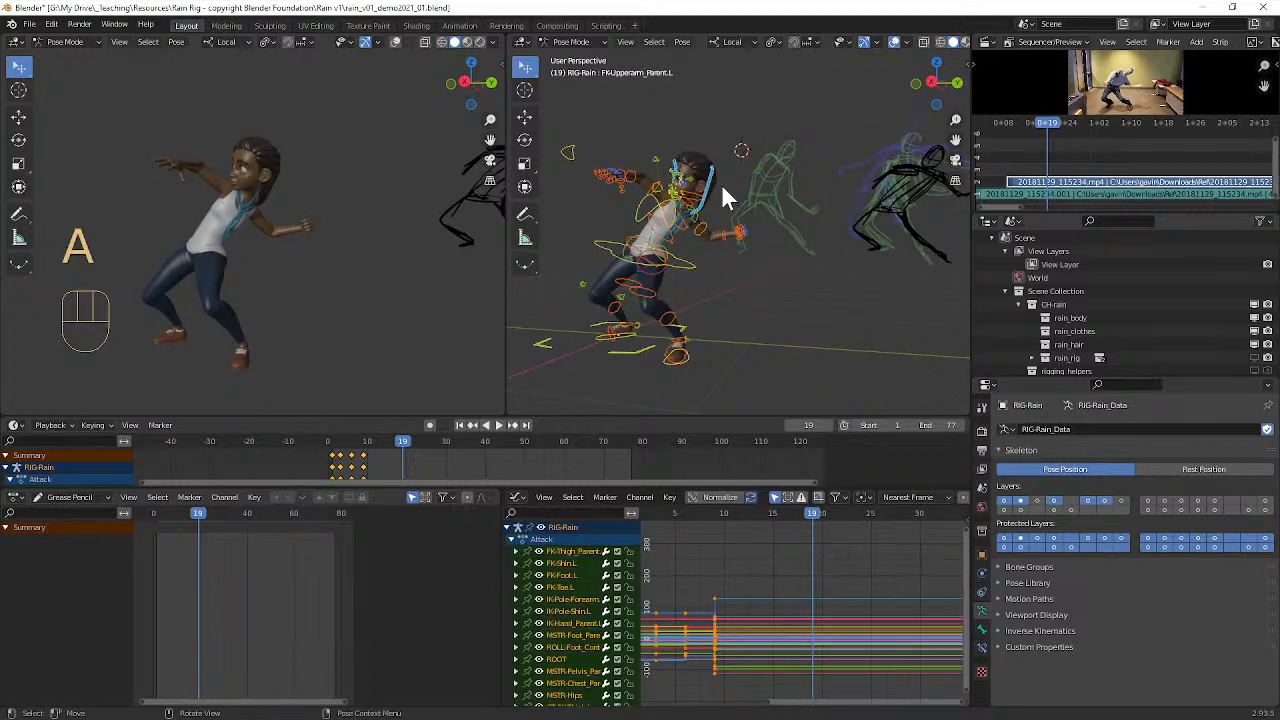
{"action": "key", "text": "i"}
Step: Go to frame 22 to inspect Rain's pose from several angles, and save the file
{"action": "mouse_move", "coordinate": [812, 513]}
{"action": "left_mouse_down"}
{"action": "mouse_move", "coordinate": [686, 492]}
{"action": "mouse_move", "coordinate": [829, 501]}
{"action": "mouse_move", "coordinate": [666, 483]}
{"action": "mouse_move", "coordinate": [820, 500]}
{"action": "mouse_move", "coordinate": [837, 495]}
{"action": "mouse_move", "coordinate": [700, 491]}
{"action": "mouse_move", "coordinate": [840, 481]}
{"action": "left_mouse_up"}
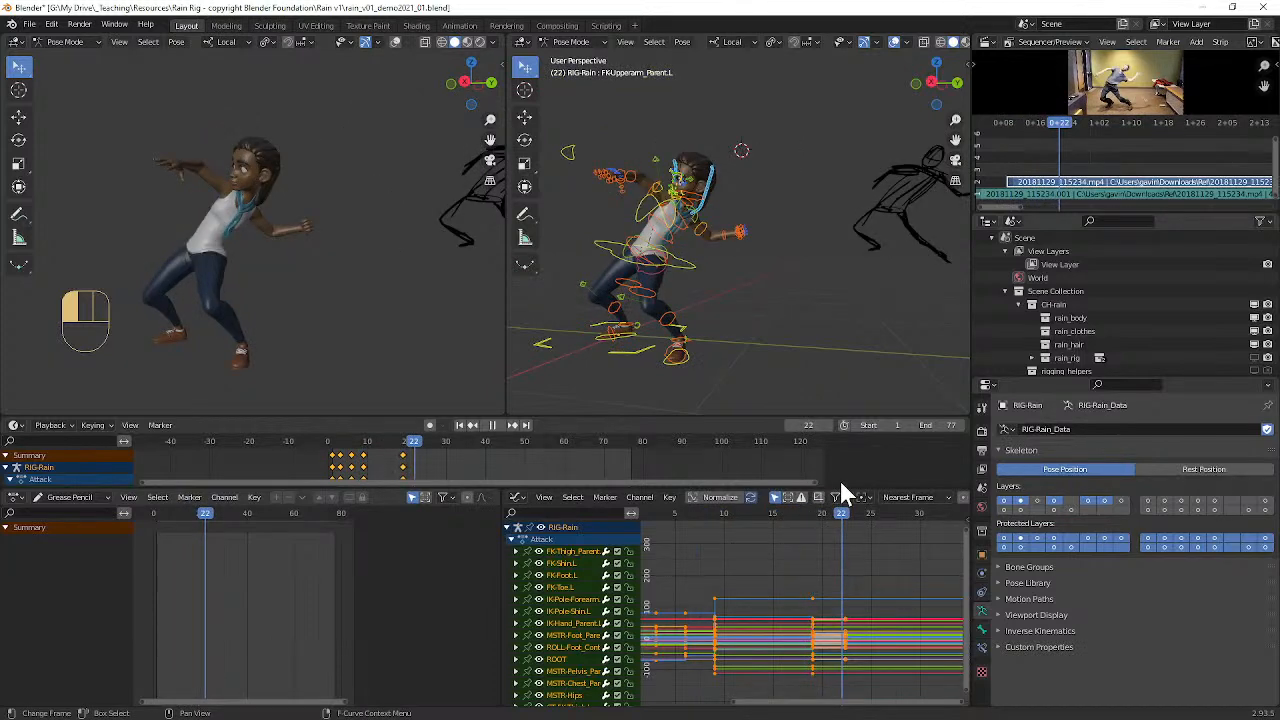
{"action": "scroll", "coordinate": [285, 272], "scroll_direction": "up", "scroll_amount": 3}
{"action": "middle_click_drag", "start_coordinate": [269, 256], "coordinate": [363, 276]}
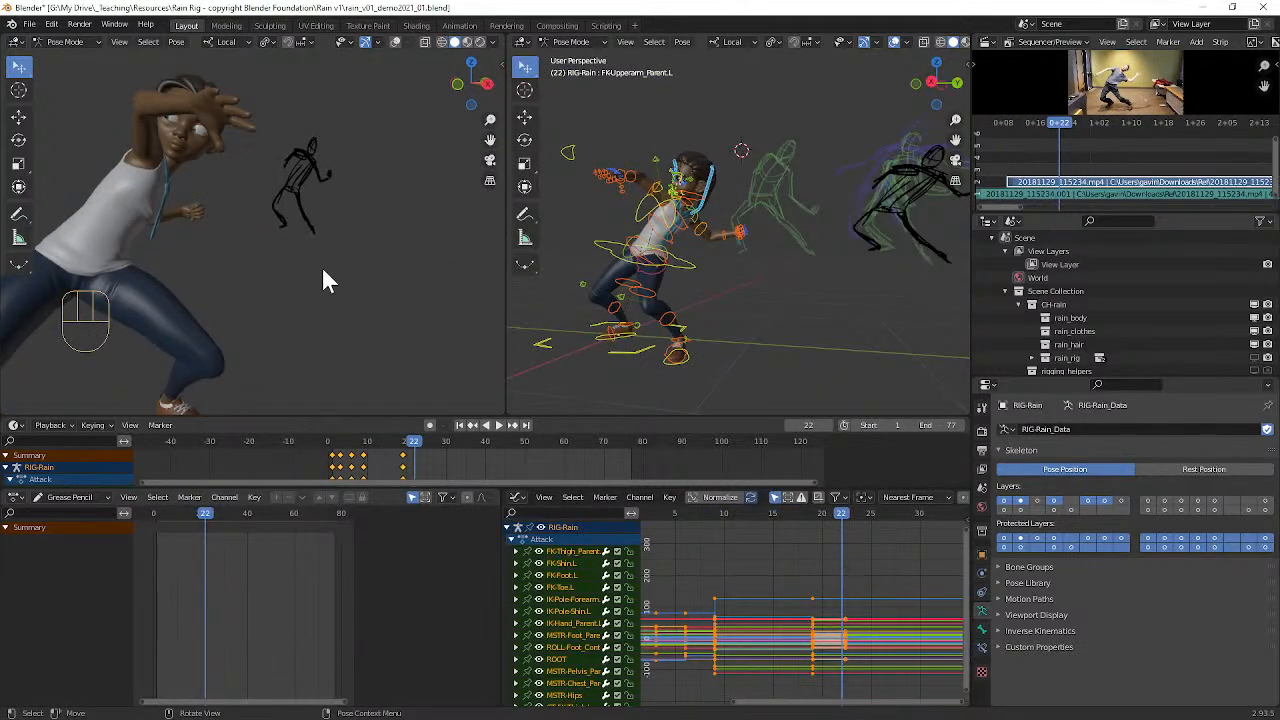
{"action": "middle_click_drag", "start_coordinate": [287, 230], "coordinate": [30, 245]}
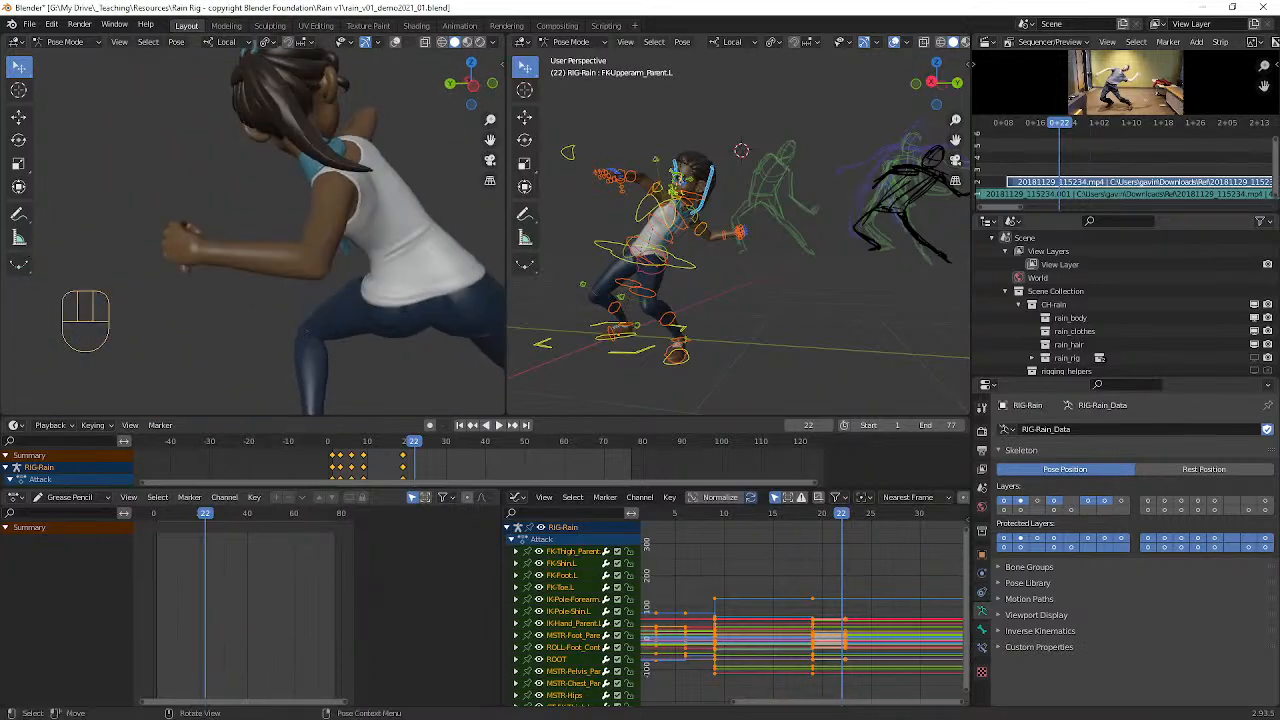
{"action": "mouse_move", "coordinate": [139, 205]}
{"action": "middle_mouse_down"}
{"action": "mouse_move", "coordinate": [209, 216]}
{"action": "mouse_move", "coordinate": [110, 222]}
{"action": "mouse_move", "coordinate": [155, 224]}
{"action": "middle_mouse_up"}
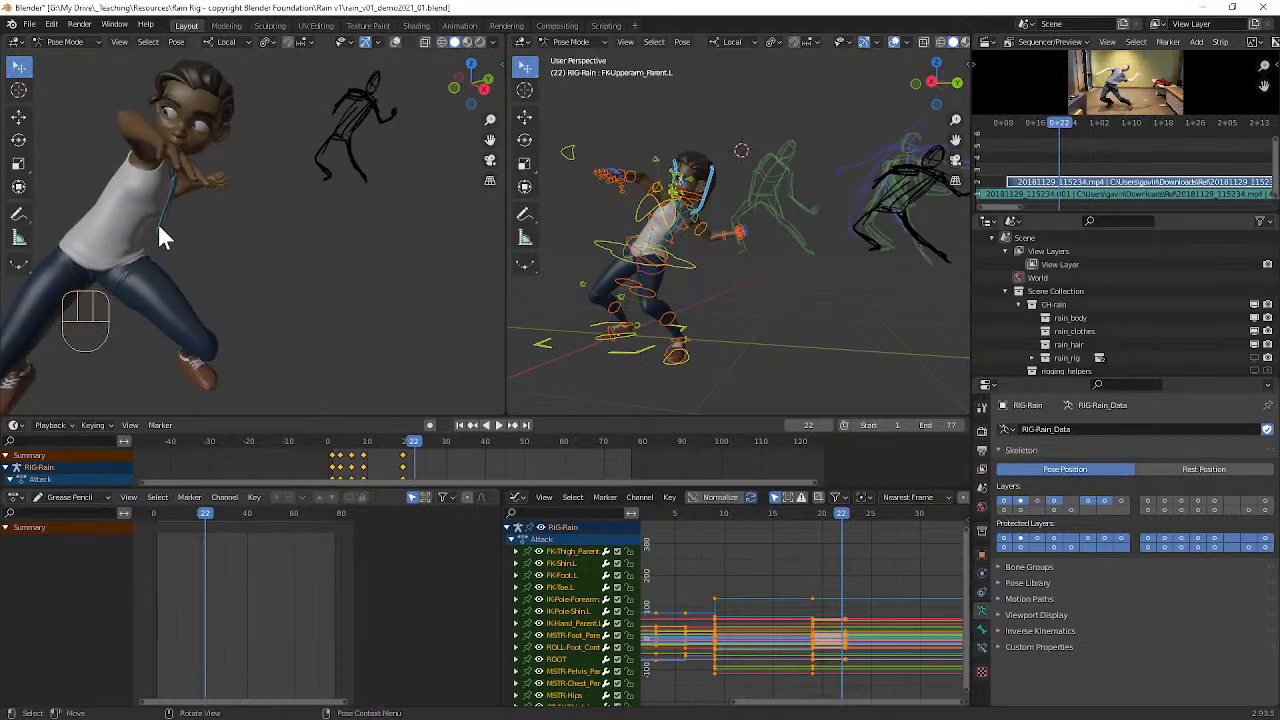
{"action": "key", "text": "ctrl+s"}
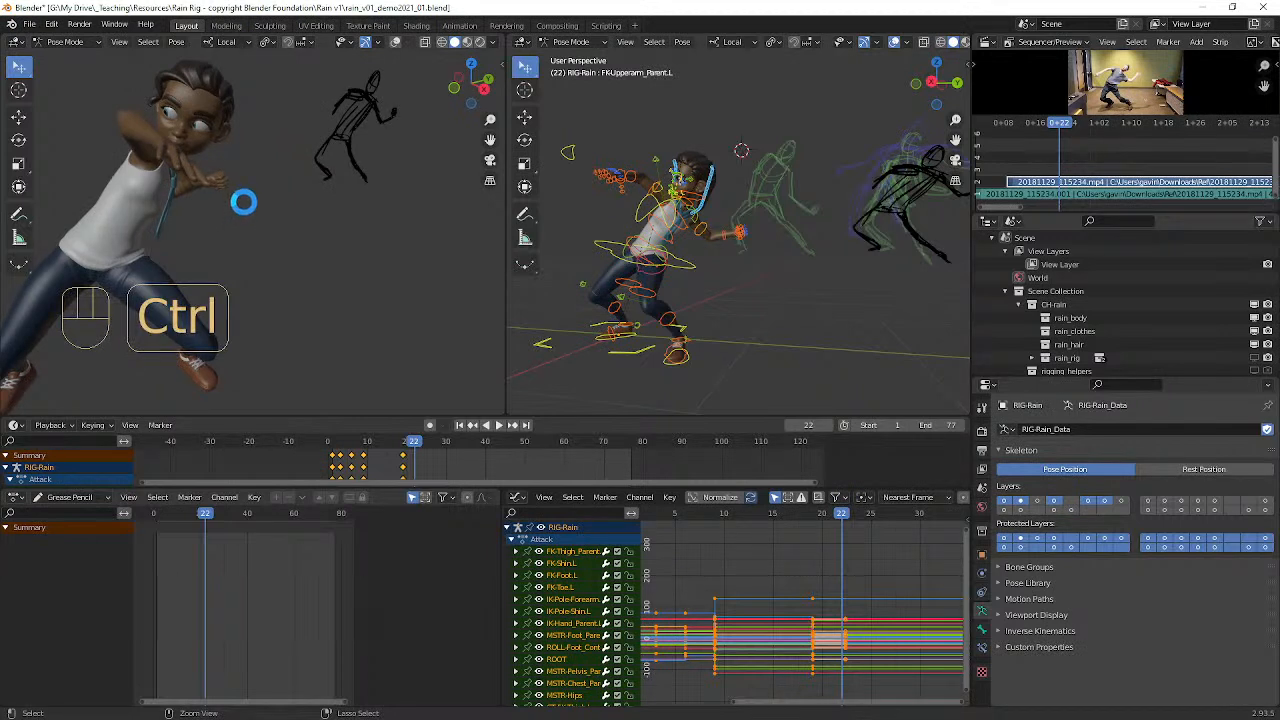
Step: Move the current frame to 27 for the next Attack pose in the sketches and reference video
{"action": "middle_click_drag", "start_coordinate": [249, 199], "coordinate": [303, 184]}
{"action": "scroll", "coordinate": [231, 170], "scroll_direction": "up", "scroll_amount": 10}
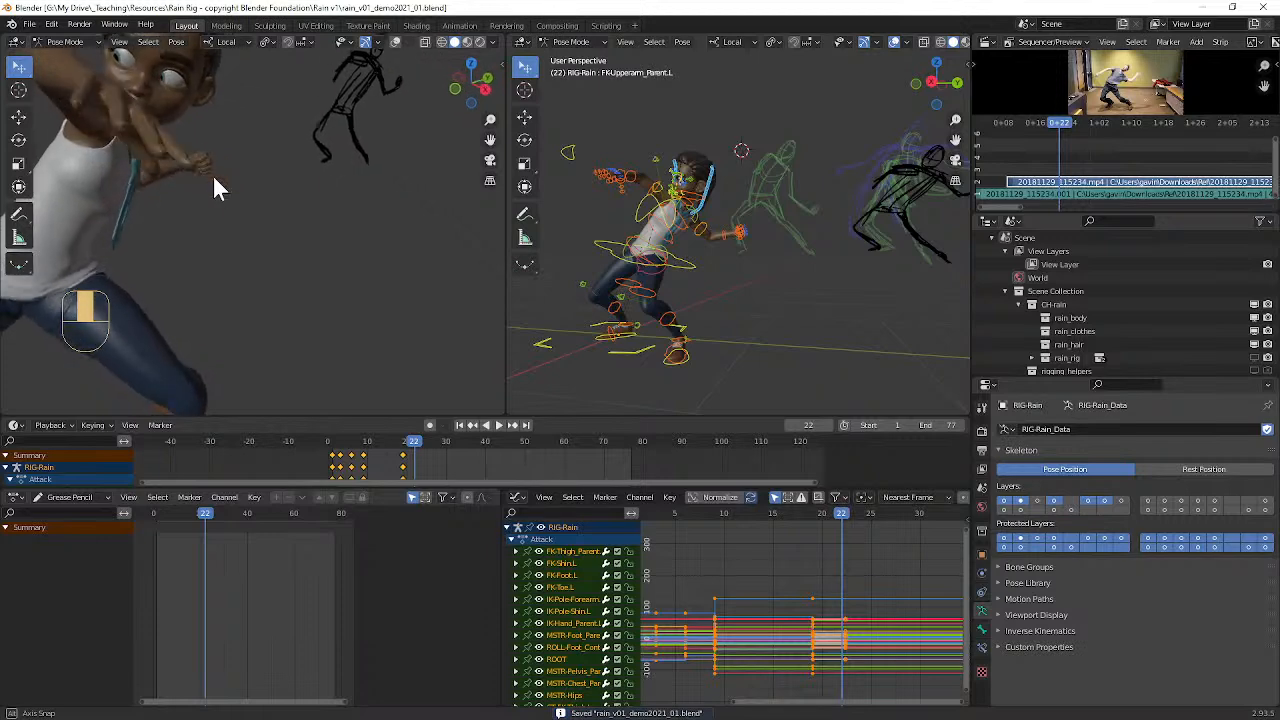
{"action": "scroll", "coordinate": [225, 190], "scroll_direction": "down", "scroll_amount": 3}
{"action": "middle_click_drag", "start_coordinate": [220, 190], "coordinate": [134, 165]}
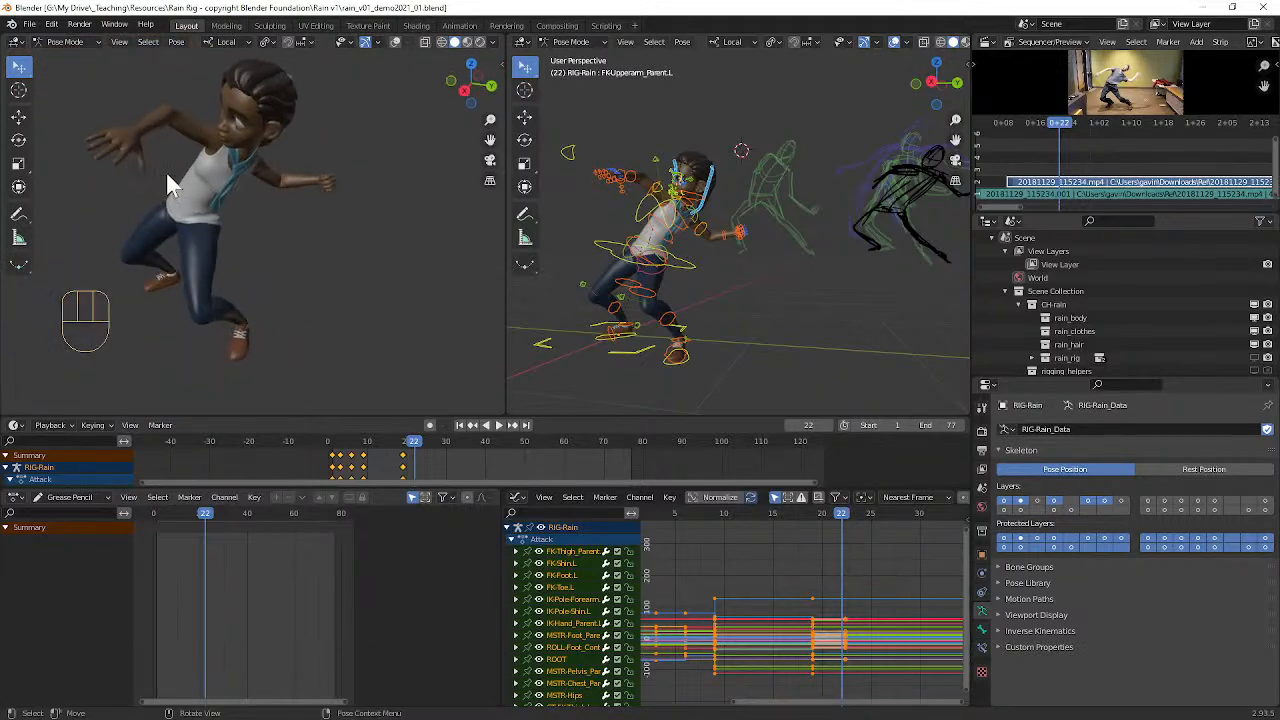
{"action": "scroll", "coordinate": [750, 200], "scroll_direction": "down", "scroll_amount": 3}
{"action": "middle_click_drag", "start_coordinate": [768, 238], "coordinate": [813, 240]}
{"action": "scroll", "coordinate": [781, 238], "scroll_direction": "up", "scroll_amount": 4}
{"action": "middle_click_drag", "start_coordinate": [891, 558], "coordinate": [797, 554], "text": "alt+shift"}
{"action": "left_click_drag", "start_coordinate": [696, 516], "coordinate": [745, 521]}
Step: Move Rain's pelvis parent control about 0.26 m to raise the hips for the frame 27 pose
{"action": "left_click_drag", "start_coordinate": [741, 249], "coordinate": [713, 299], "text": "alt+shift"}
{"action": "left_click", "coordinate": [731, 300]}
{"action": "middle_click_drag", "start_coordinate": [732, 300], "coordinate": [734, 290]}
{"action": "key", "text": "g"}
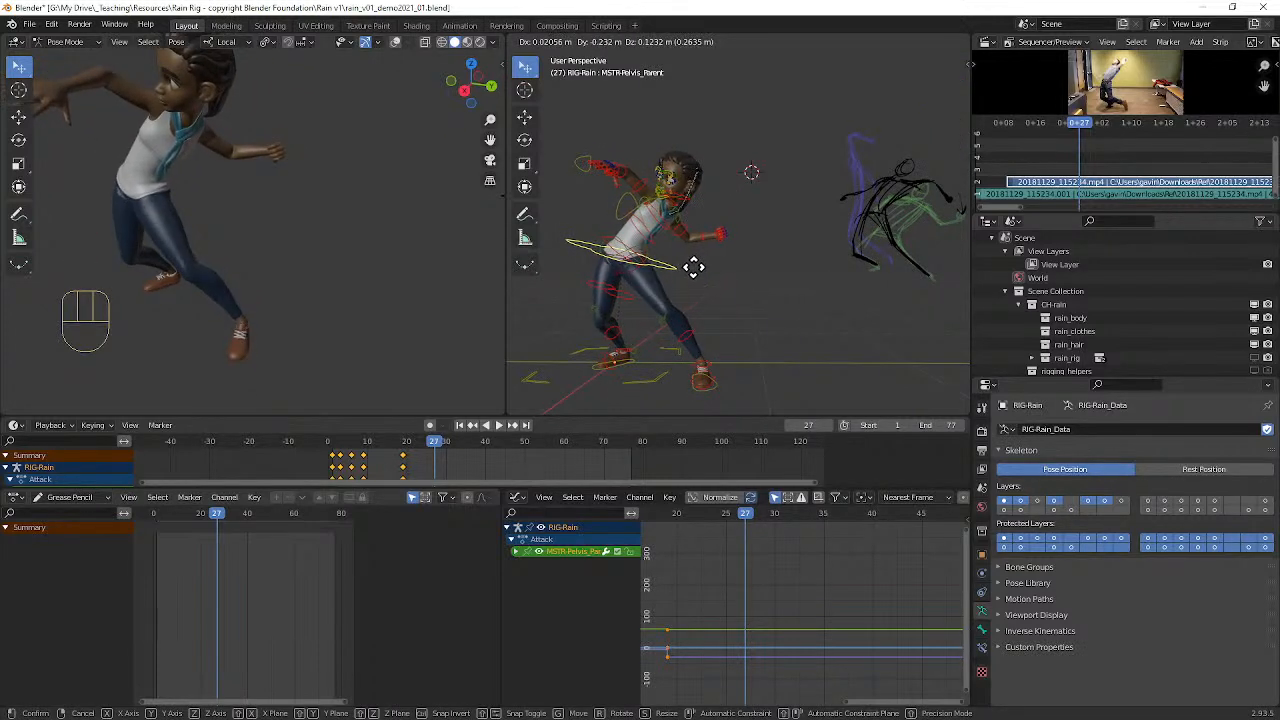
{"action": "left_click", "coordinate": [695, 263]}
Step: Clear the pelvis parent control's rotation and turn it about 39° around the global Z axis
{"action": "mouse_move", "coordinate": [695, 263]}
{"action": "middle_mouse_down"}
{"action": "mouse_move", "coordinate": [763, 257]}
{"action": "mouse_move", "coordinate": [670, 256]}
{"action": "mouse_move", "coordinate": [680, 242]}
{"action": "mouse_move", "coordinate": [729, 251]}
{"action": "mouse_move", "coordinate": [730, 272]}
{"action": "mouse_move", "coordinate": [776, 271]}
{"action": "mouse_move", "coordinate": [717, 265]}
{"action": "middle_mouse_up"}
{"action": "key", "text": "alt+r"}
{"action": "key", "text": "r"}
{"action": "key", "text": "z"}
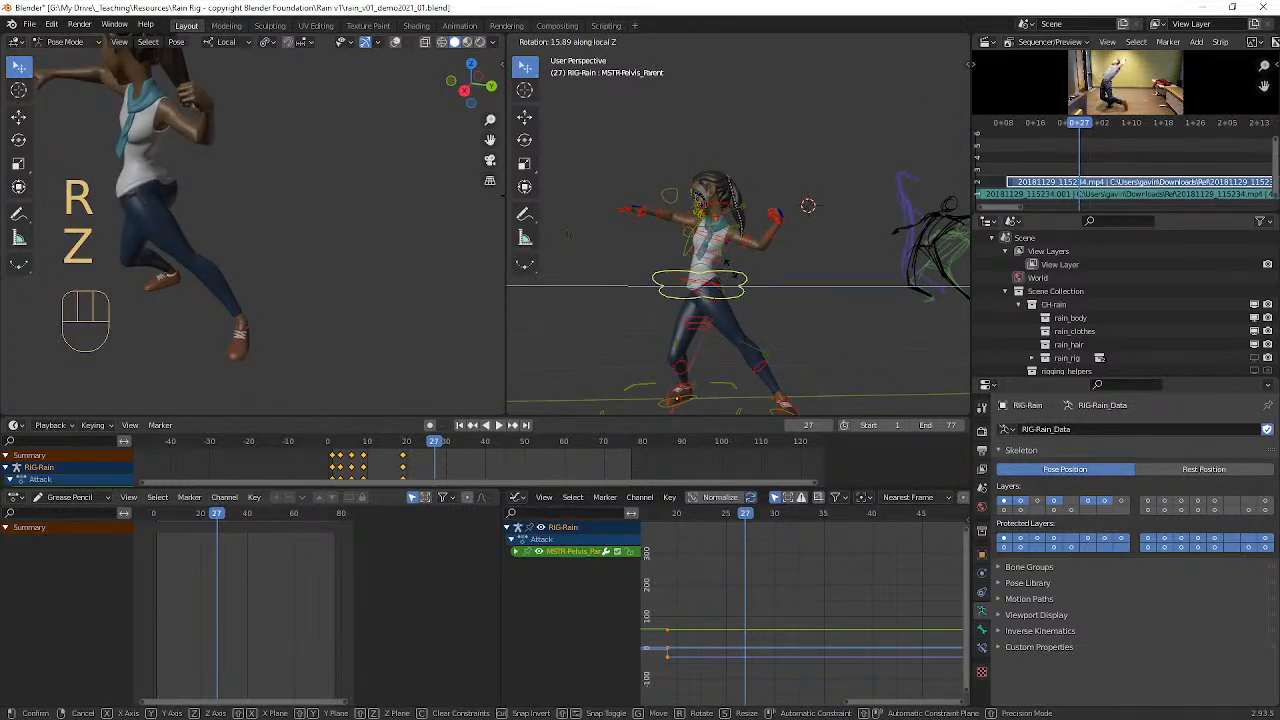
{"action": "key", "text": "z"}
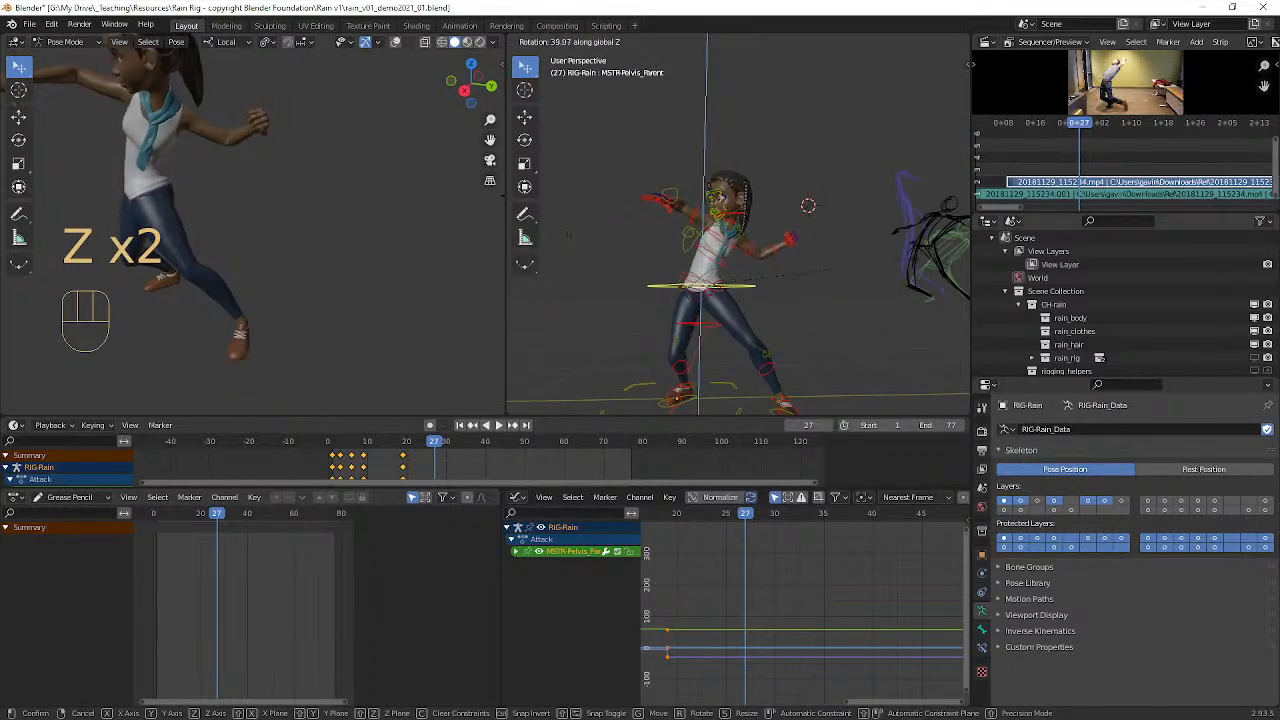
{"action": "left_click", "coordinate": [707, 120]}
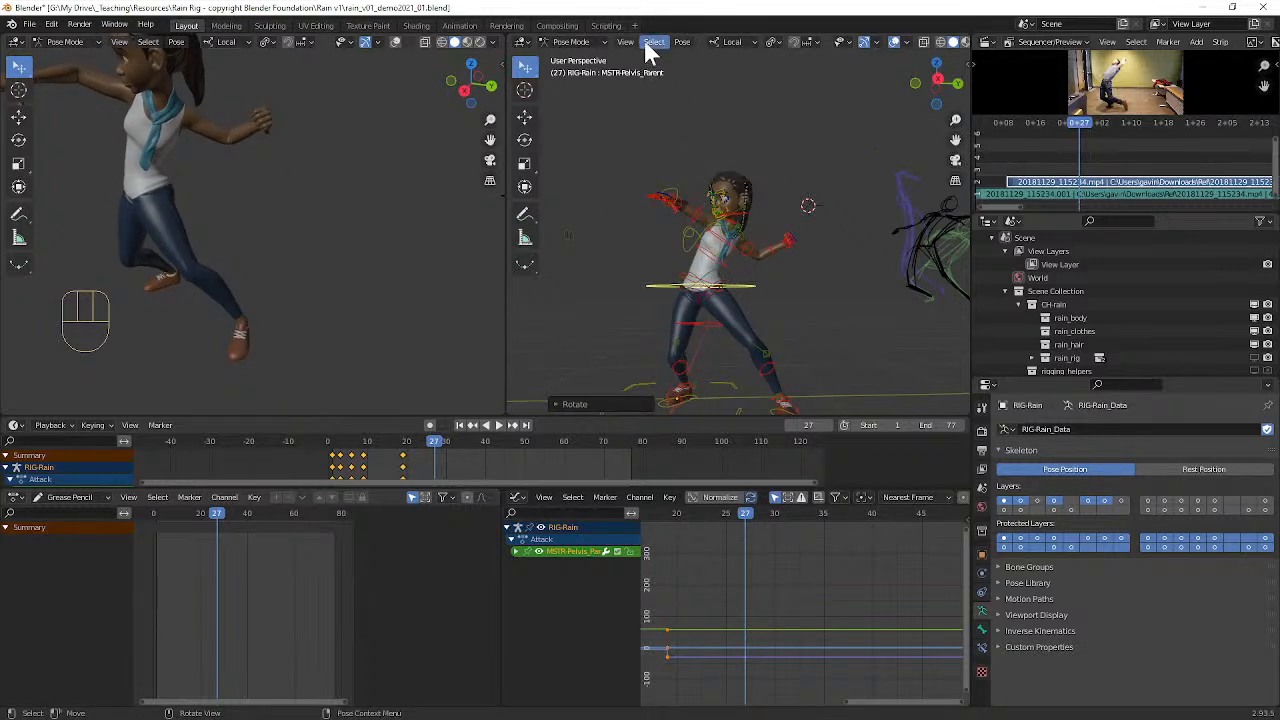
Step: Set the transform orientation to Global
{"action": "left_click", "coordinate": [733, 41]}
{"action": "left_click", "coordinate": [703, 85]}
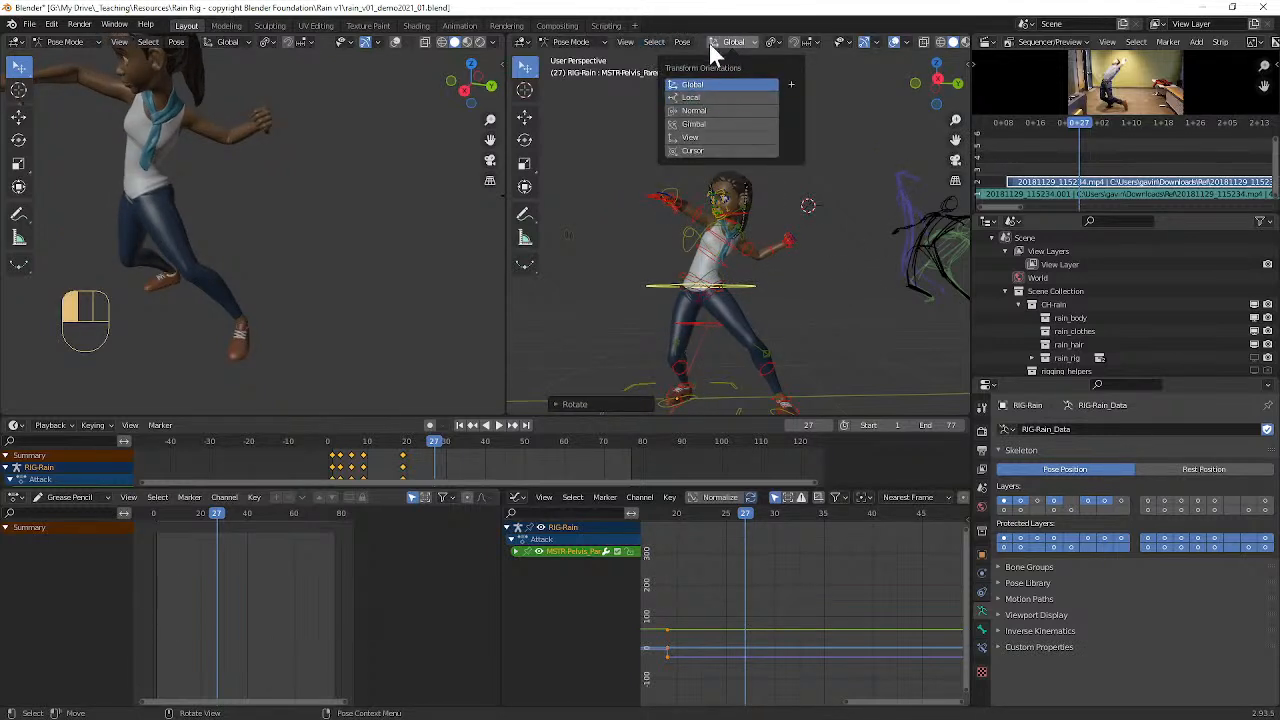
{"action": "middle_click_drag", "start_coordinate": [650, 275], "coordinate": [612, 261]}
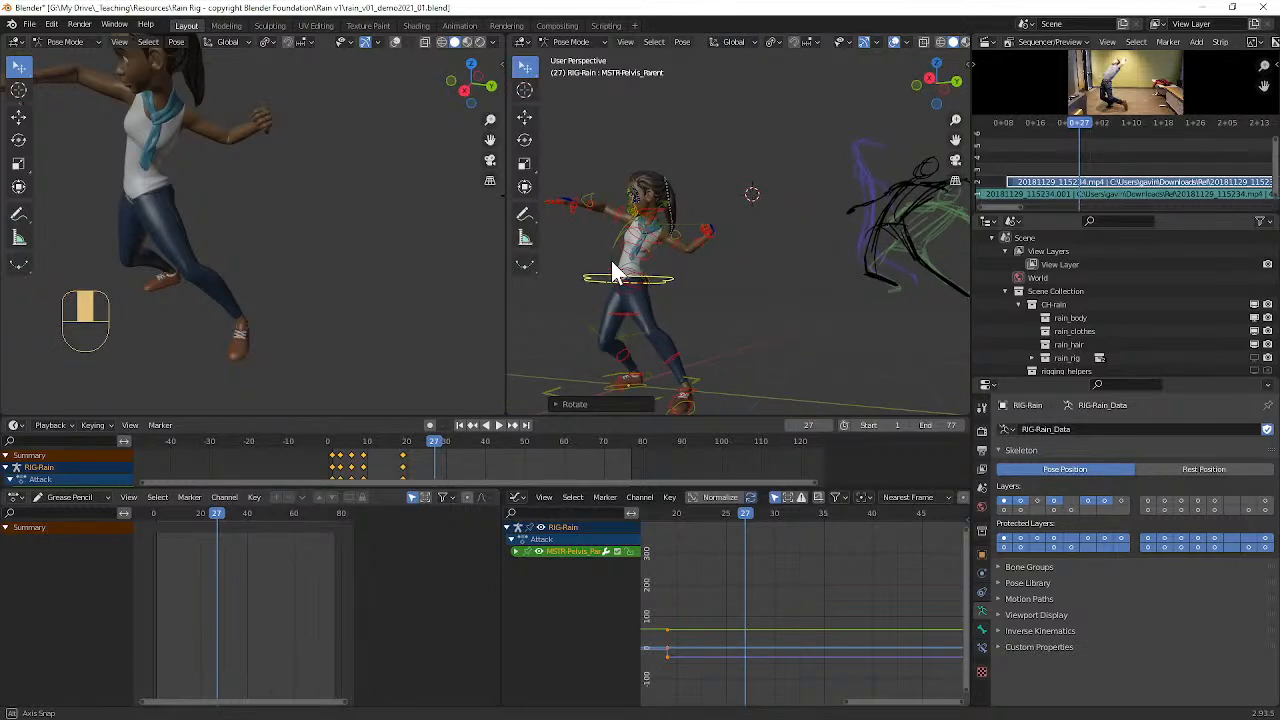
Step: Clear the rotation of Rain's rib cage control
{"action": "scroll", "coordinate": [648, 272], "scroll_direction": "up", "scroll_amount": 3}
{"action": "left_click", "coordinate": [624, 264]}
{"action": "middle_click_drag", "start_coordinate": [643, 291], "coordinate": [757, 250], "text": "shift"}
{"action": "scroll", "coordinate": [690, 278], "scroll_direction": "down", "scroll_amount": 4}
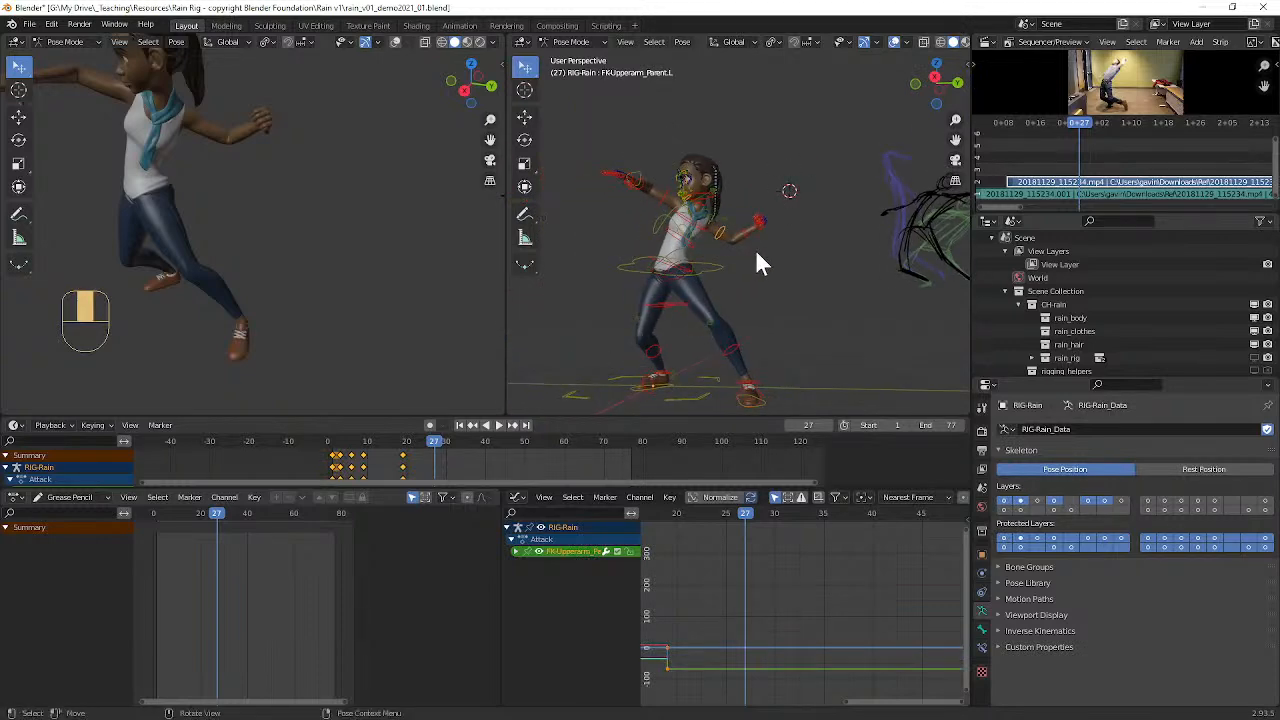
{"action": "scroll", "coordinate": [722, 245], "scroll_direction": "up", "scroll_amount": 3}
{"action": "left_click", "coordinate": [643, 263]}
{"action": "key", "text": "alt+r"}
{"action": "mouse_move", "coordinate": [711, 270]}
{"action": "middle_mouse_down"}
{"action": "mouse_move", "coordinate": [737, 284]}
{"action": "mouse_move", "coordinate": [694, 277]}
{"action": "mouse_move", "coordinate": [724, 279]}
{"action": "middle_mouse_up"}
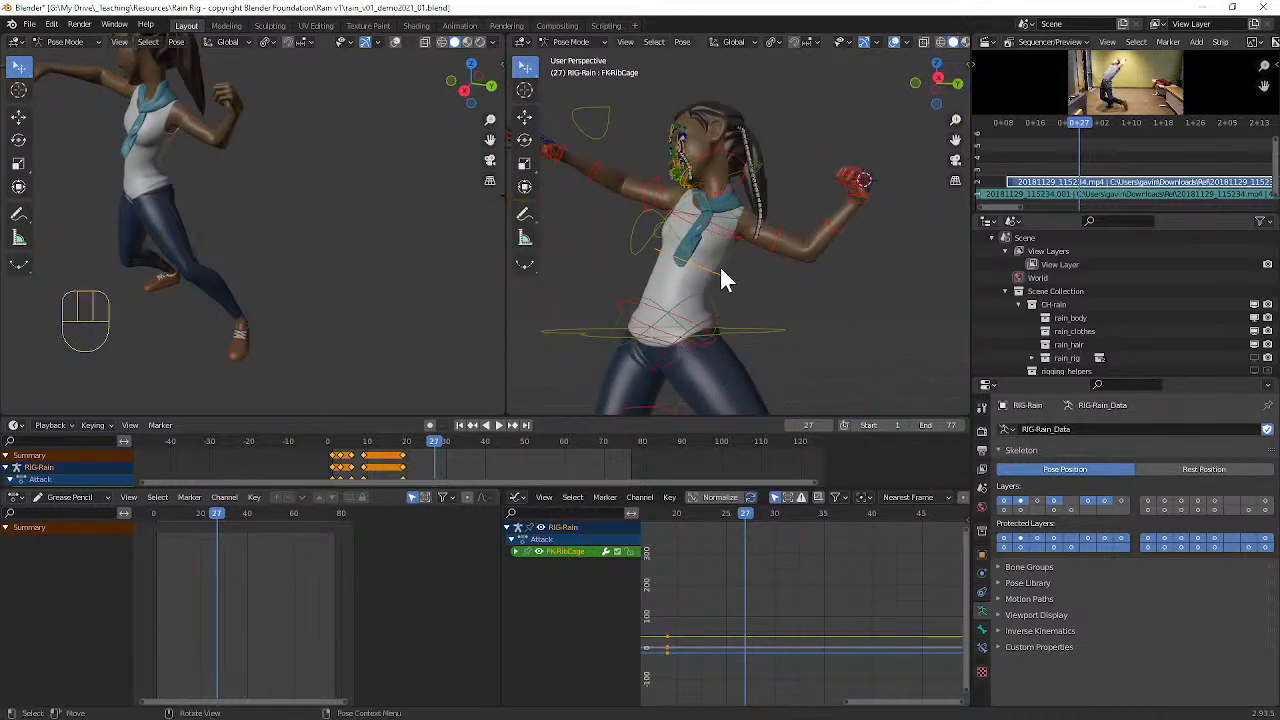
{"action": "scroll", "coordinate": [790, 258], "scroll_direction": "down", "scroll_amount": 2}
{"action": "mouse_move", "coordinate": [810, 250]}
{"action": "middle_mouse_down"}
{"action": "mouse_move", "coordinate": [734, 260]}
{"action": "mouse_move", "coordinate": [810, 259]}
{"action": "middle_mouse_up"}
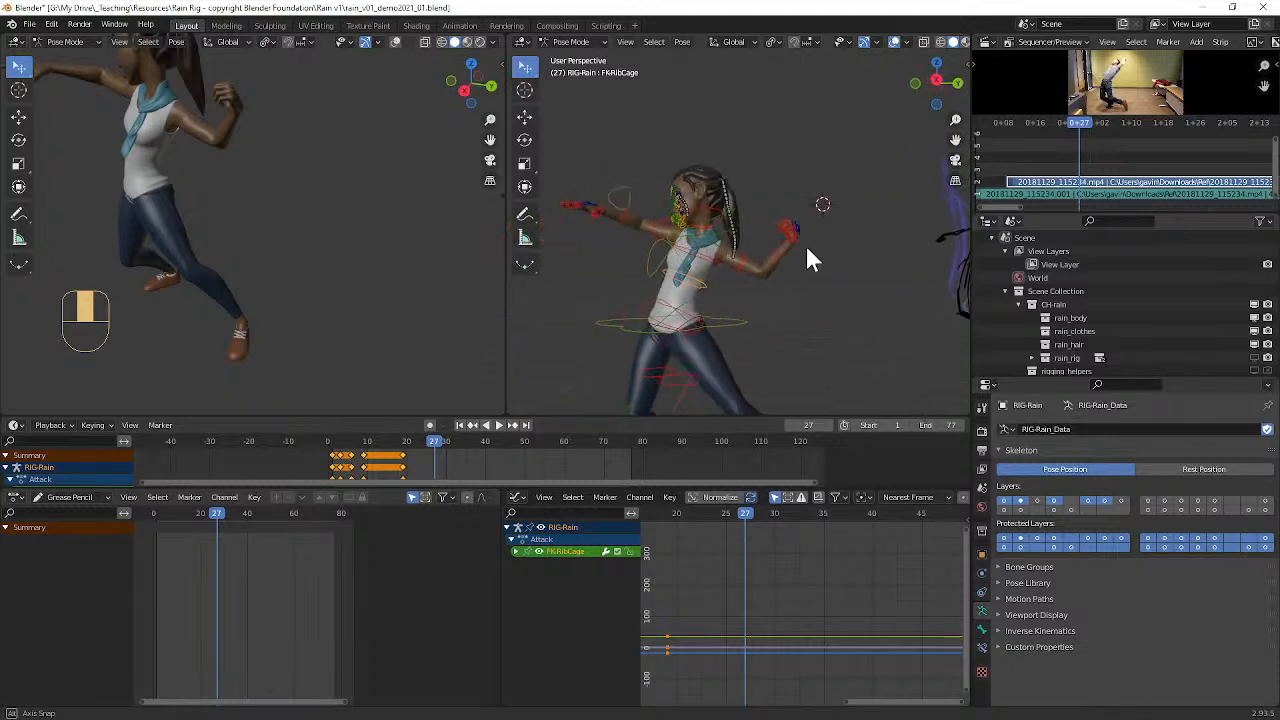
Step: Rotate Rain's chest control about -9° in the view to tilt the upper torso
{"action": "left_click", "coordinate": [715, 259]}
{"action": "middle_click_drag", "start_coordinate": [740, 270], "coordinate": [757, 265]}
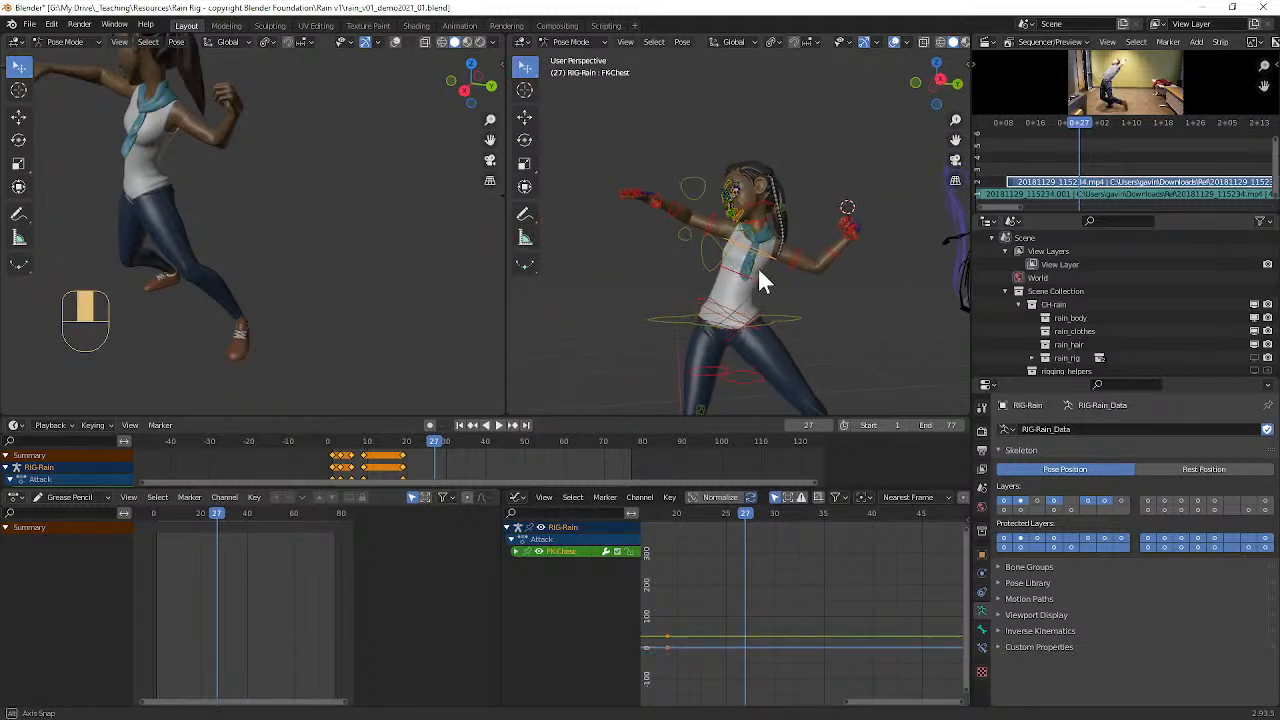
{"action": "key", "text": "r"}
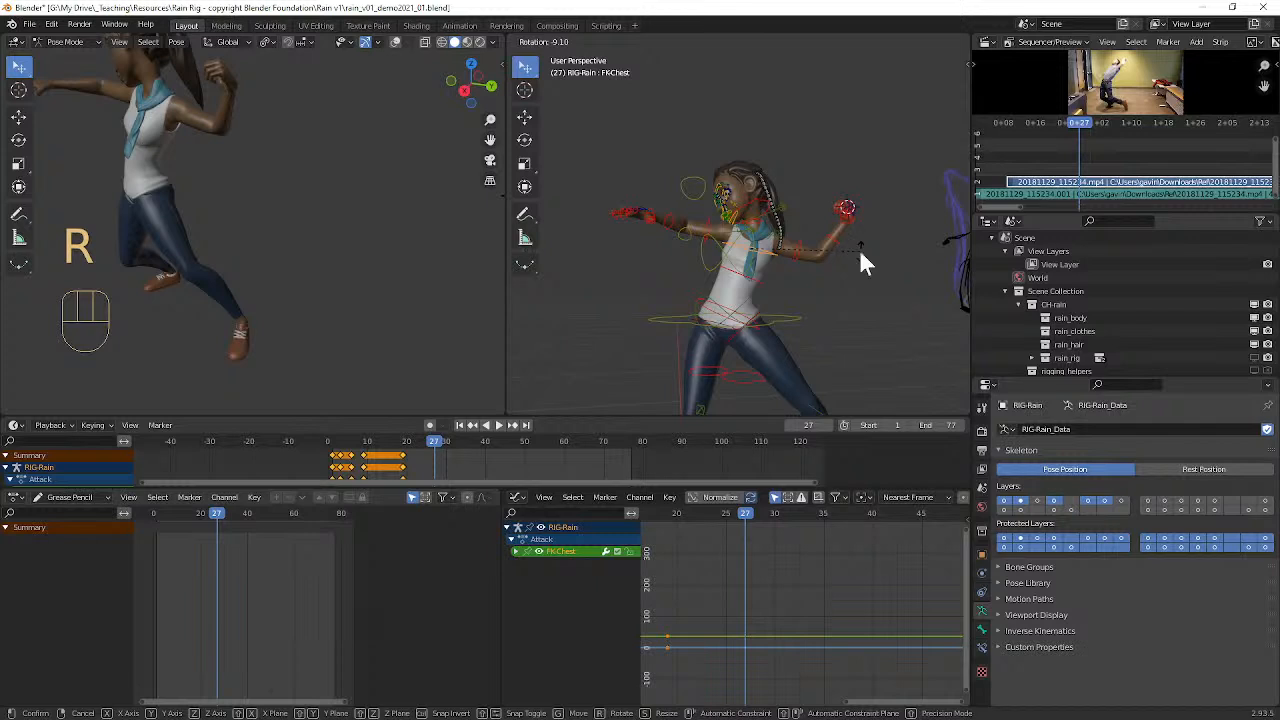
{"action": "left_click", "coordinate": [813, 250]}
Step: Rotate Rain's left upper arm control about -17° in the view to lift the arm
{"action": "left_click", "coordinate": [799, 243]}
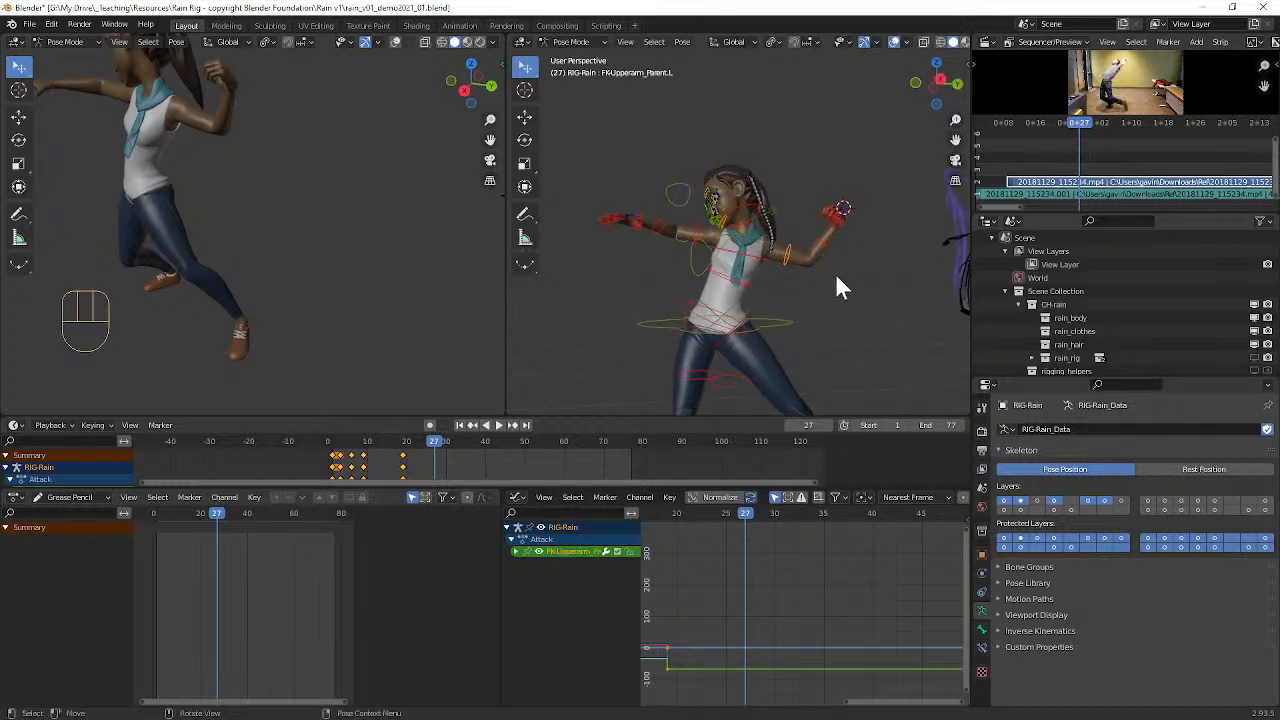
{"action": "key", "text": "r"}
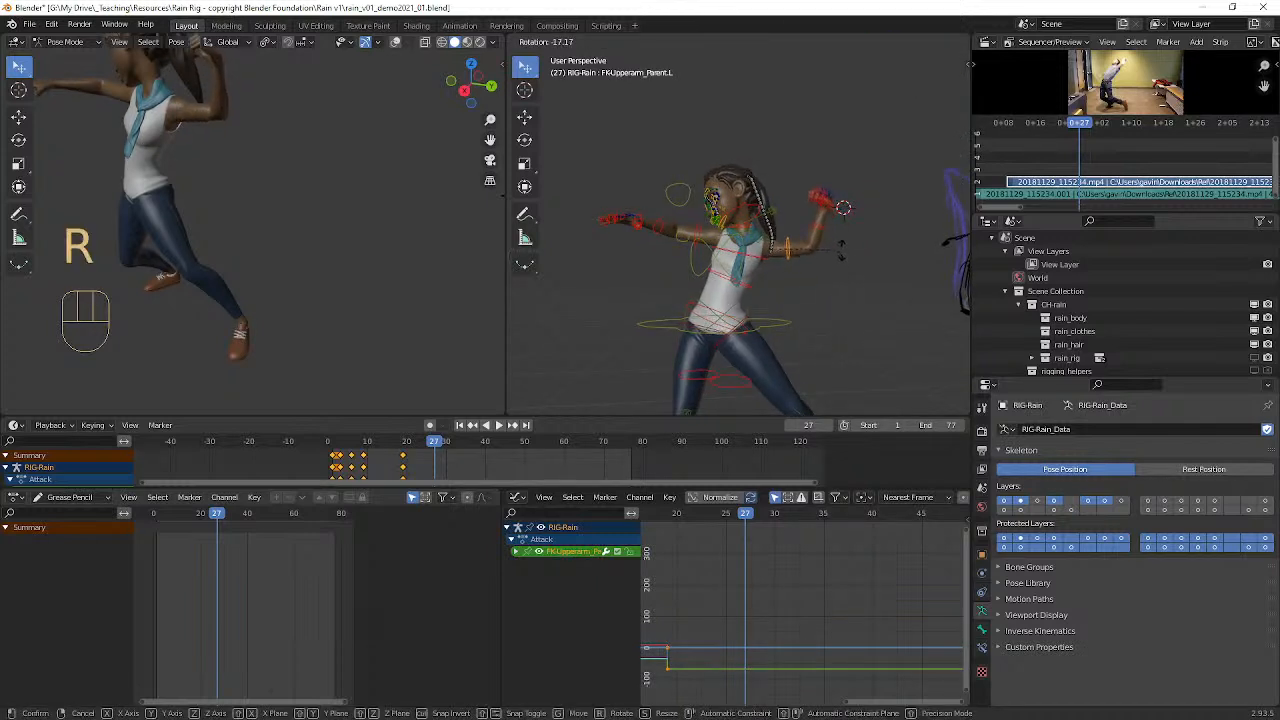
{"action": "left_click", "coordinate": [769, 243]}
Step: Rotate Rain's right upper arm control counterclockwise in the view to lower the arm
{"action": "left_click", "coordinate": [695, 229]}
{"action": "scroll", "coordinate": [832, 266], "scroll_direction": "down", "scroll_amount": 3}
{"action": "middle_click_drag", "start_coordinate": [802, 258], "coordinate": [760, 262]}
{"action": "key", "text": "r"}
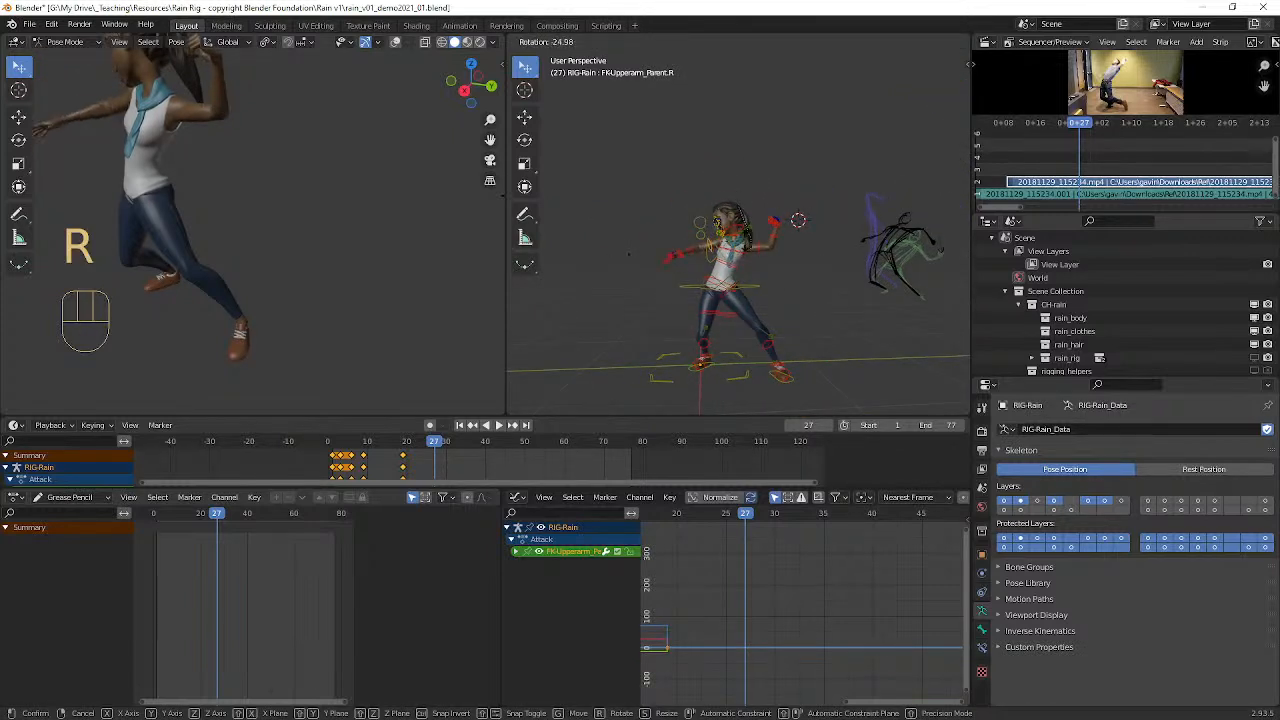
{"action": "left_click", "coordinate": [777, 255]}
Step: Rotate Rain's left forearm control clockwise in the view to straighten the raised arm outward
{"action": "scroll", "coordinate": [777, 255], "scroll_direction": "up", "scroll_amount": 3}
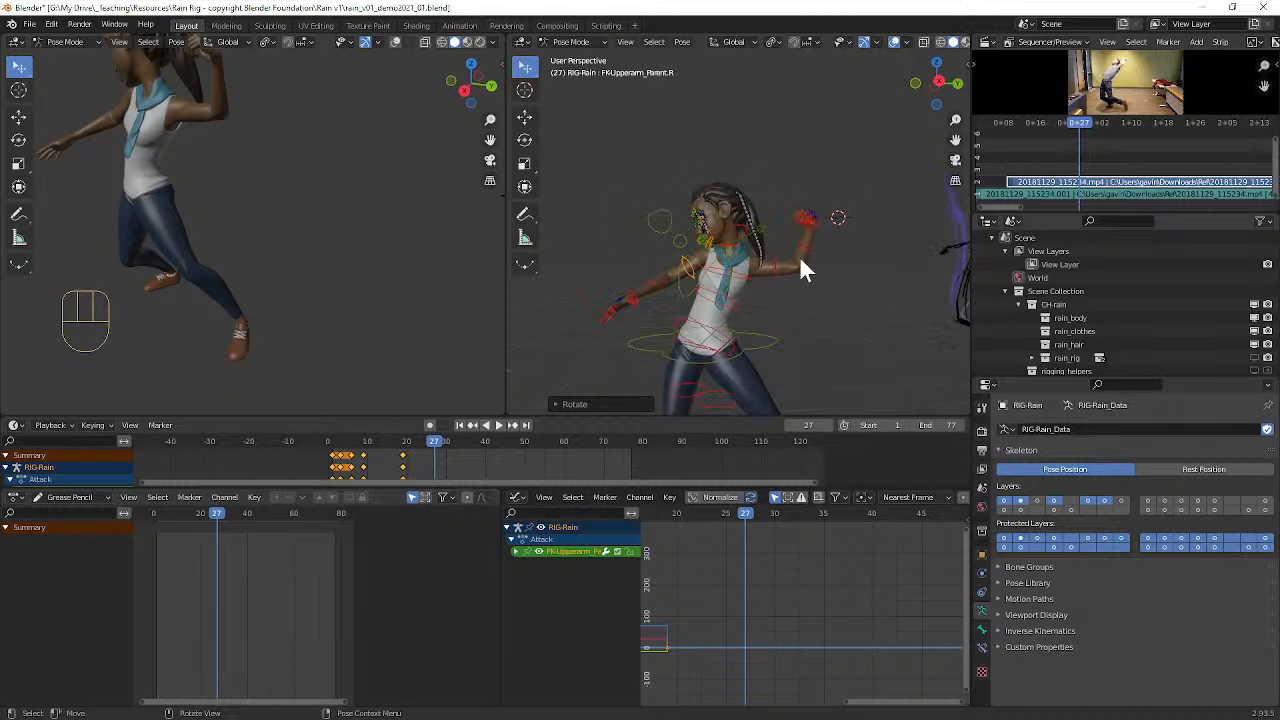
{"action": "scroll", "coordinate": [776, 257], "scroll_direction": "down", "scroll_amount": 5}
{"action": "scroll", "coordinate": [777, 251], "scroll_direction": "up", "scroll_amount": 5}
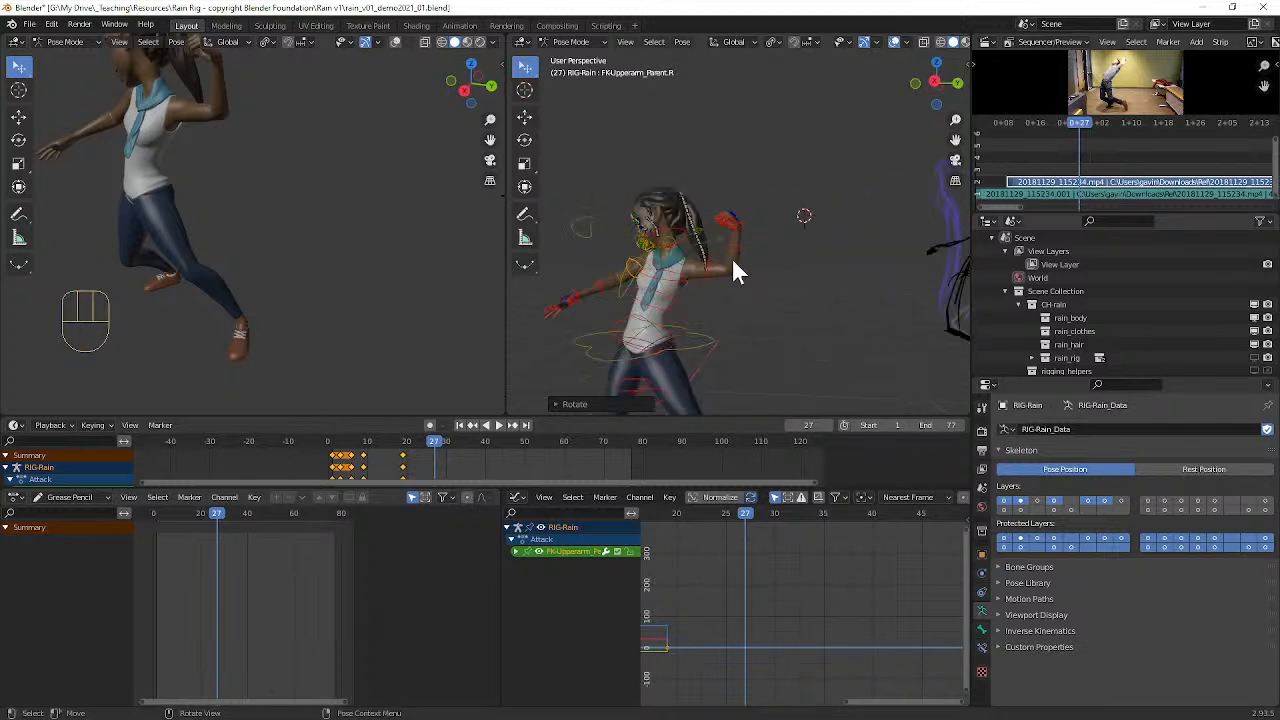
{"action": "scroll", "coordinate": [735, 268], "scroll_direction": "up", "scroll_amount": 3}
{"action": "left_click", "coordinate": [726, 216]}
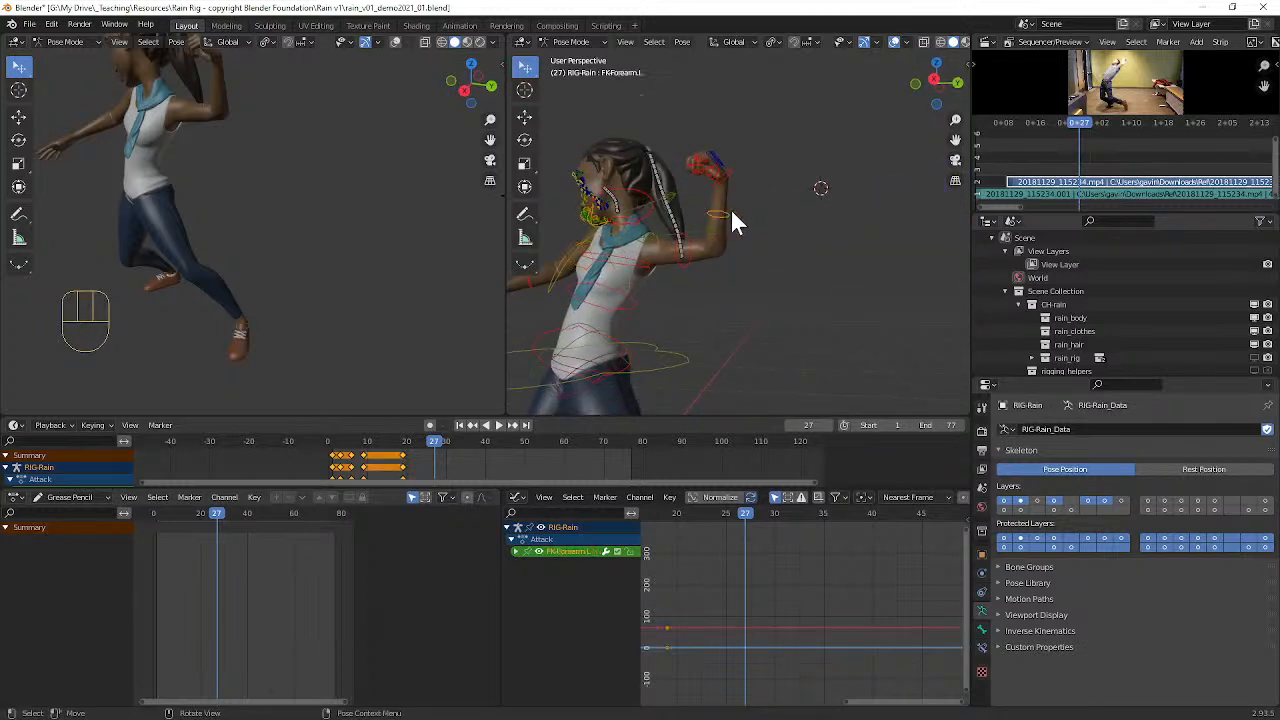
{"action": "key", "text": "r"}
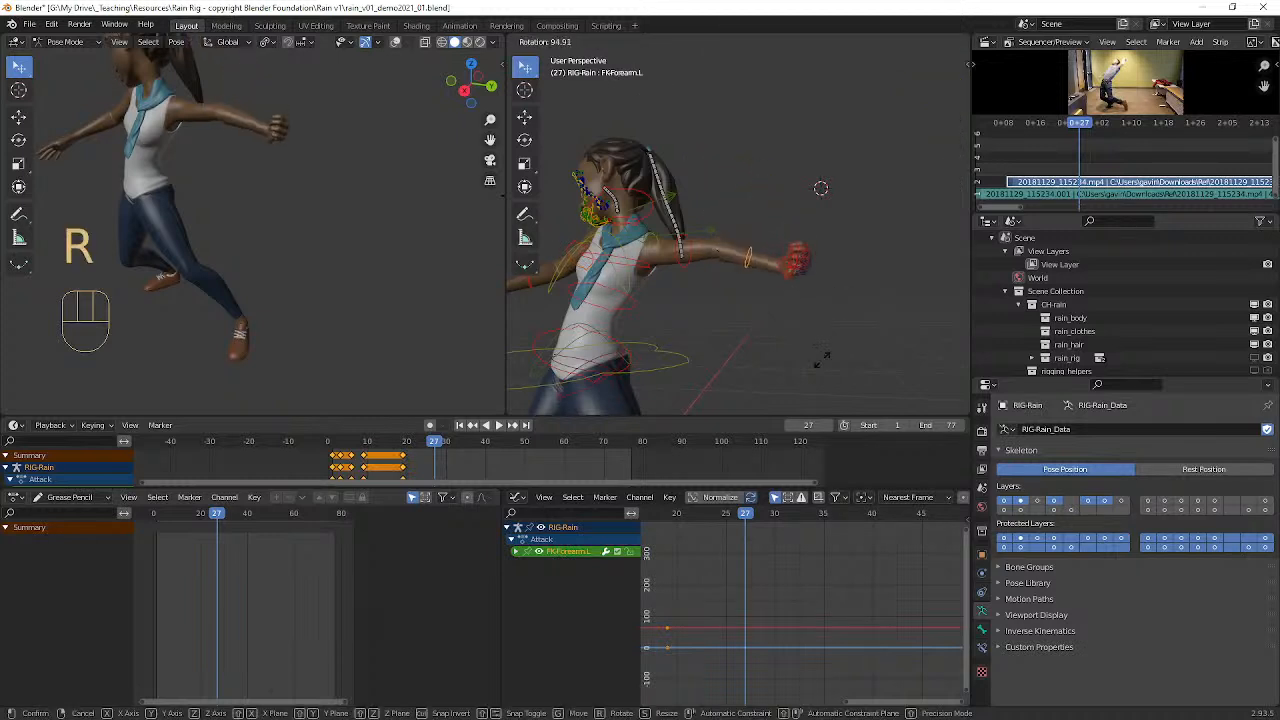
{"action": "left_click", "coordinate": [763, 346]}
{"action": "middle_click_drag", "start_coordinate": [778, 301], "coordinate": [751, 289]}
{"action": "scroll", "coordinate": [751, 289], "scroll_direction": "down", "scroll_amount": 2}
{"action": "scroll", "coordinate": [716, 240], "scroll_direction": "up", "scroll_amount": 2}
{"action": "mouse_move", "coordinate": [716, 240]}
{"action": "middle_mouse_down"}
{"action": "mouse_move", "coordinate": [729, 240]}
{"action": "mouse_move", "coordinate": [722, 253]}
{"action": "mouse_move", "coordinate": [659, 237]}
{"action": "middle_mouse_up"}
{"action": "scroll", "coordinate": [690, 238], "scroll_direction": "down", "scroll_amount": 4}
{"action": "scroll", "coordinate": [635, 229], "scroll_direction": "up", "scroll_amount": 3}
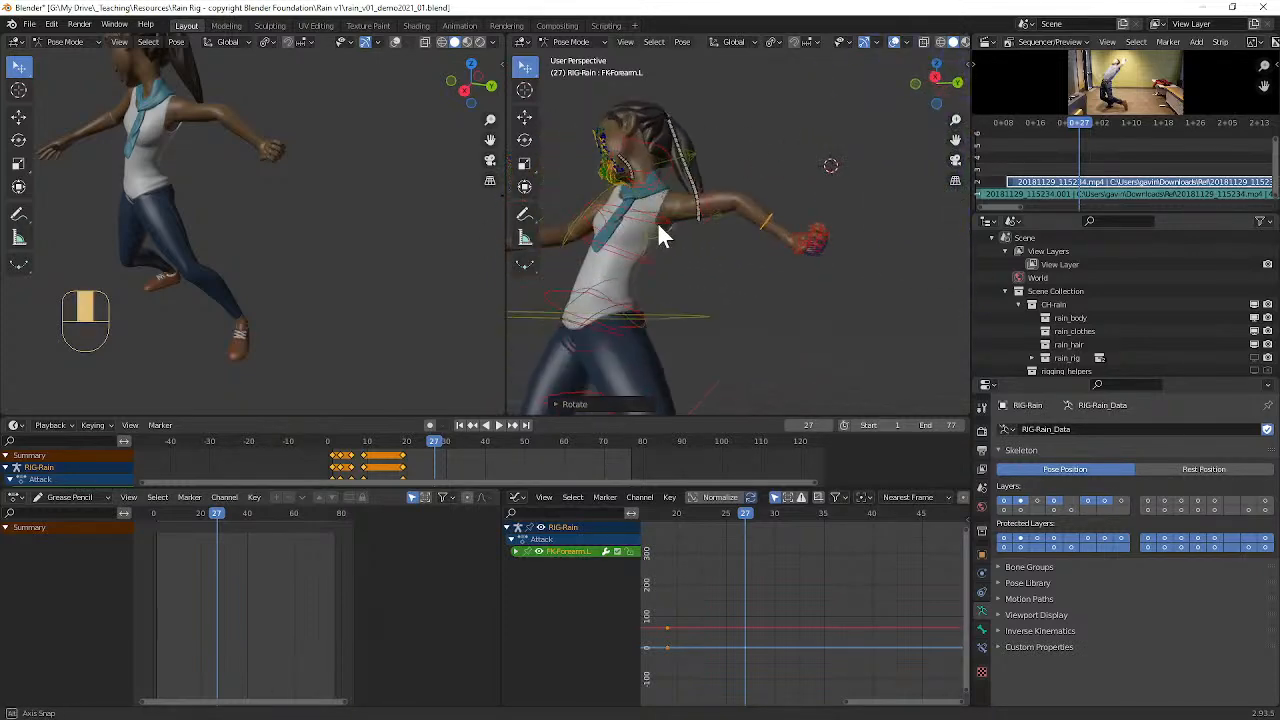
Step: Clear the rotations of Rain's left upper arm and left forearm controls
{"action": "mouse_move", "coordinate": [224, 150]}
{"action": "middle_mouse_down"}
{"action": "mouse_move", "coordinate": [337, 160]}
{"action": "mouse_move", "coordinate": [287, 138]}
{"action": "mouse_move", "coordinate": [268, 95]}
{"action": "mouse_move", "coordinate": [258, 106]}
{"action": "middle_mouse_up"}
{"action": "scroll", "coordinate": [265, 112], "scroll_direction": "up", "scroll_amount": 3}
{"action": "scroll", "coordinate": [704, 225], "scroll_direction": "up", "scroll_amount": 3}
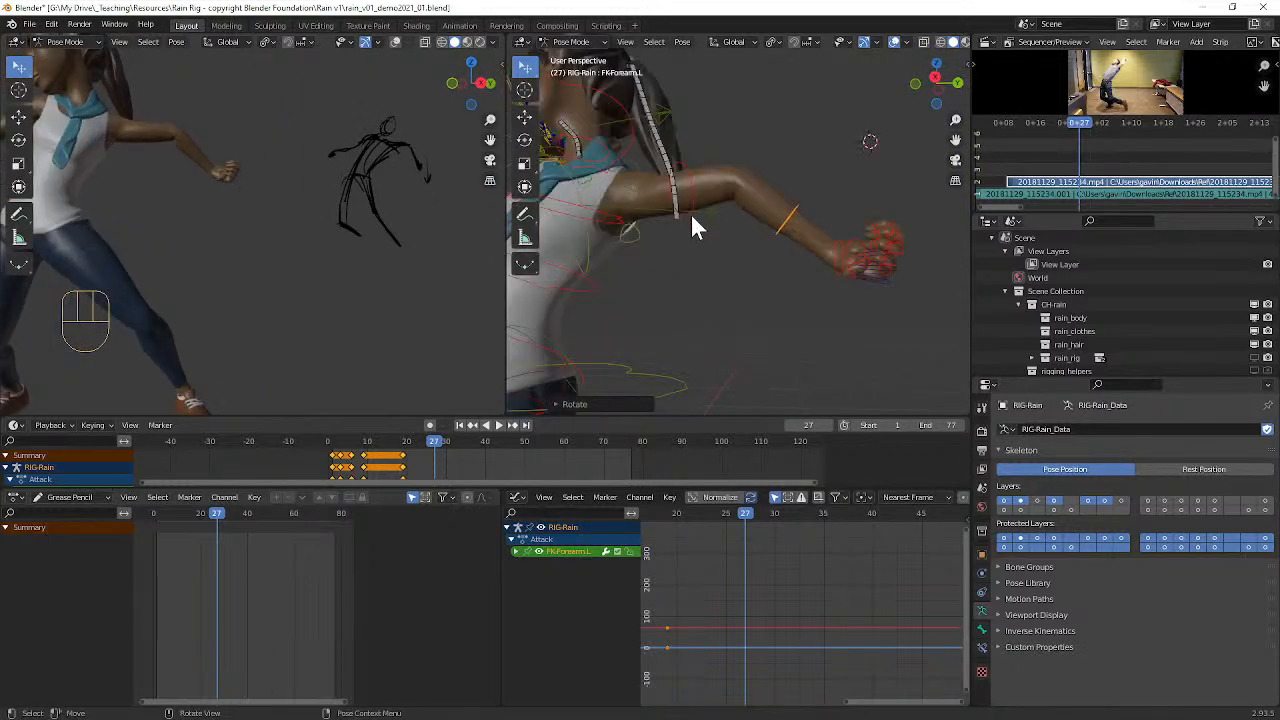
{"action": "left_click", "coordinate": [683, 163]}
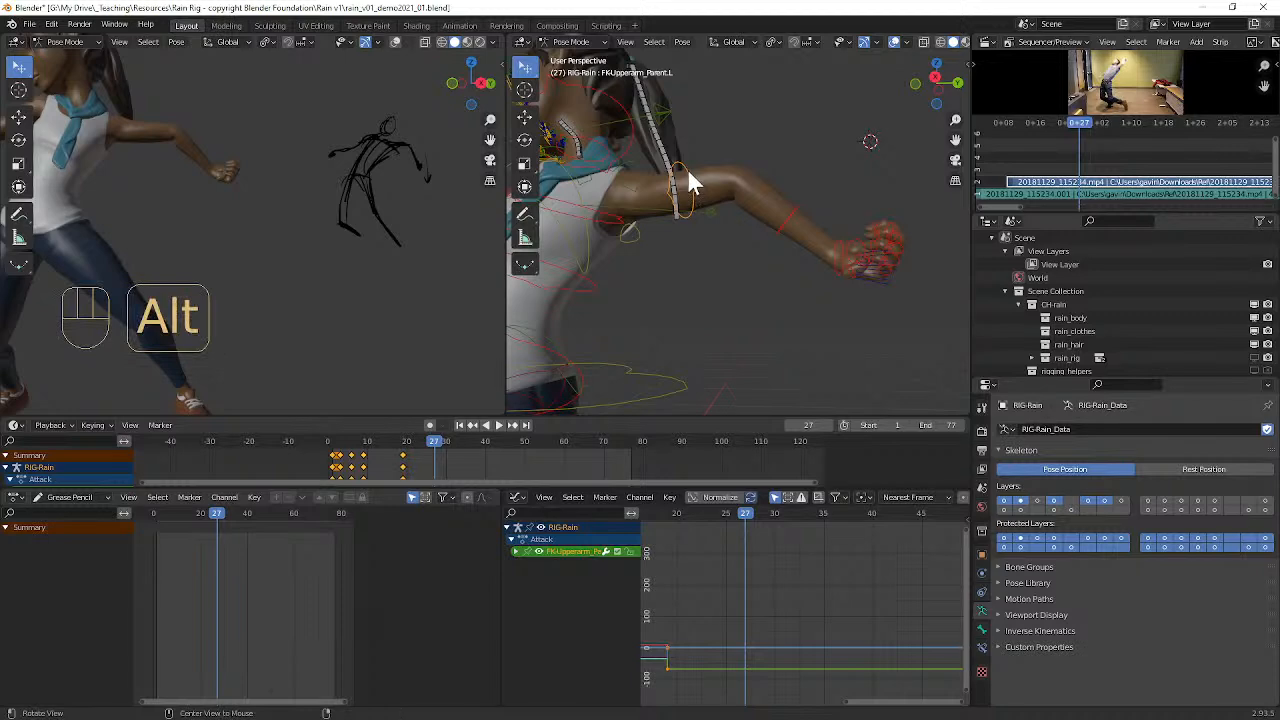
{"action": "key", "text": "alt+r"}
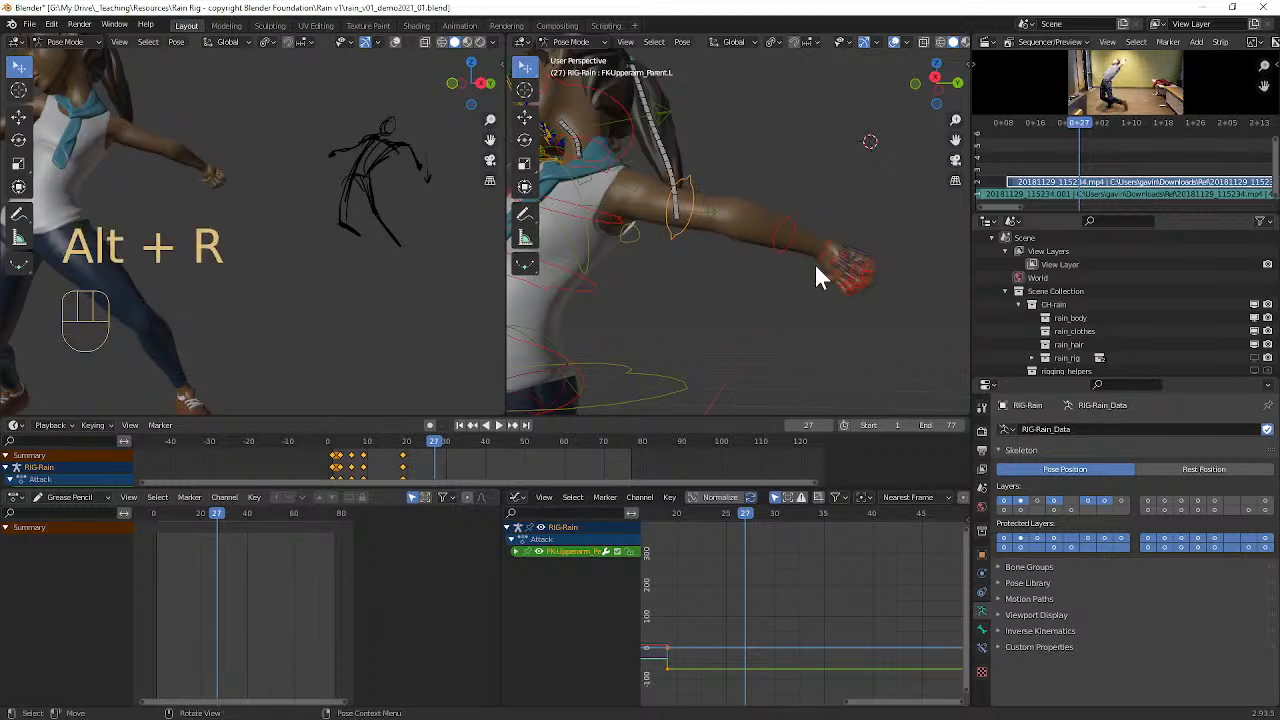
{"action": "middle_click_drag", "start_coordinate": [813, 265], "coordinate": [786, 250]}
{"action": "left_click", "coordinate": [727, 217]}
{"action": "key", "text": "alt+r"}
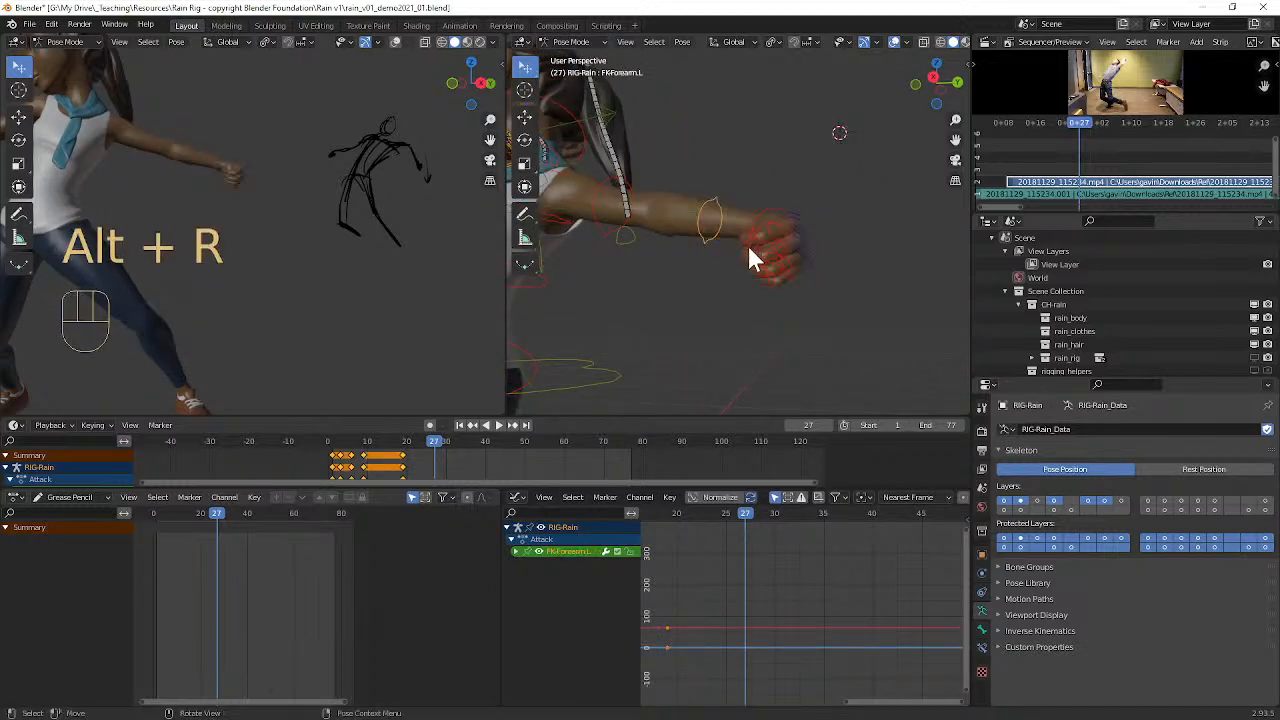
Step: Rotate Rain's left forearm control to bend the arm toward the frame 27 sketch
{"action": "scroll", "coordinate": [756, 238], "scroll_direction": "down", "scroll_amount": 6}
{"action": "middle_click_drag", "start_coordinate": [760, 235], "coordinate": [809, 239]}
{"action": "scroll", "coordinate": [810, 238], "scroll_direction": "up", "scroll_amount": 8}
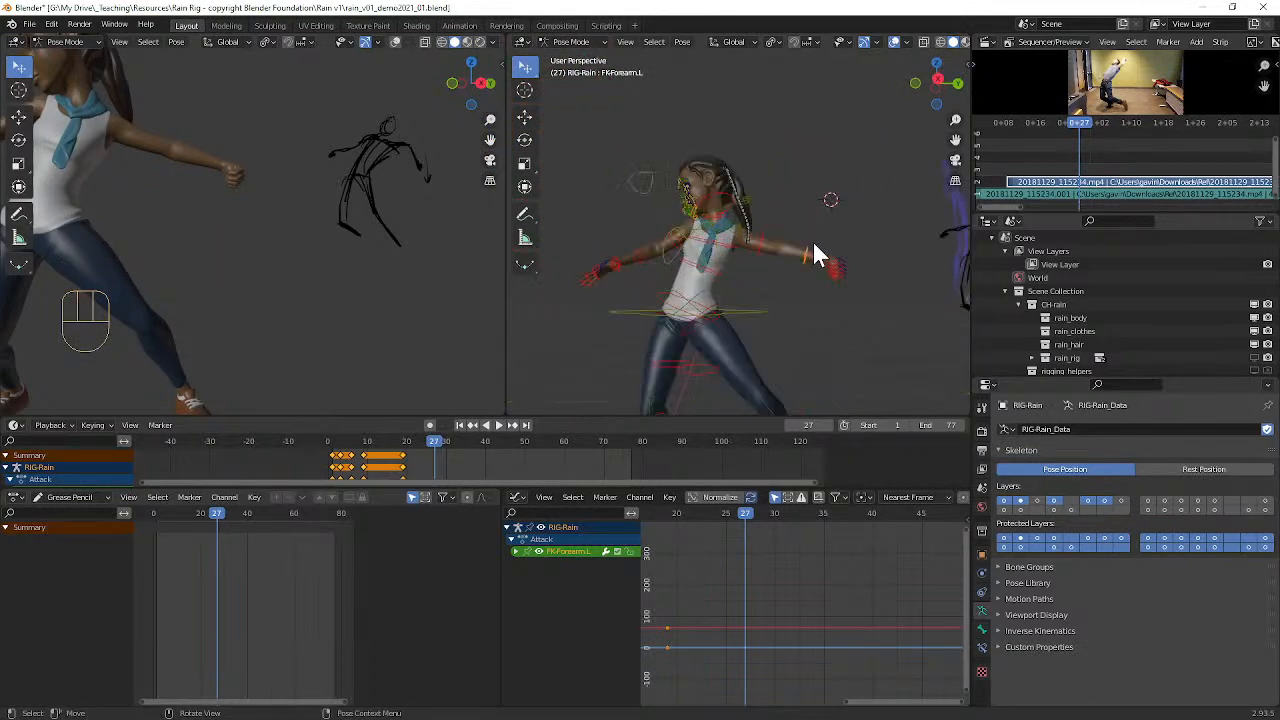
{"action": "key", "text": "r"}
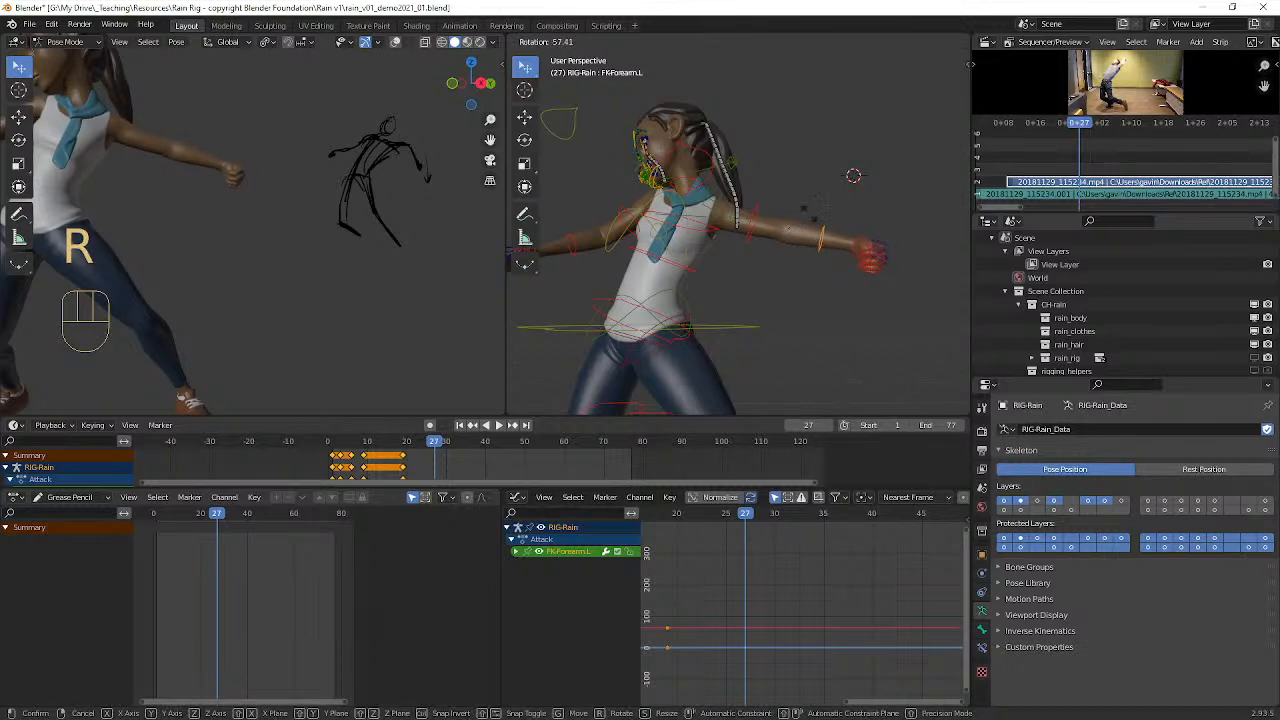
{"action": "right_click", "coordinate": [822, 177]}
{"action": "middle_click_drag", "start_coordinate": [822, 177], "coordinate": [794, 264]}
{"action": "key", "text": "r"}
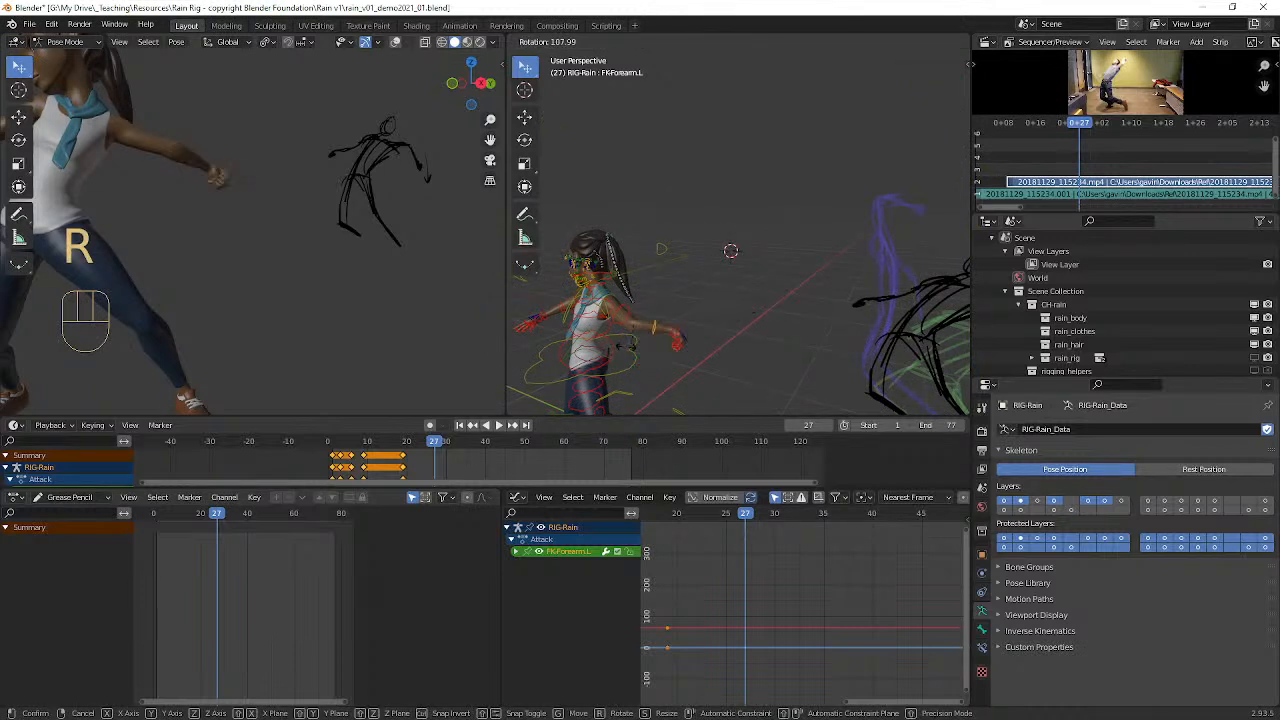
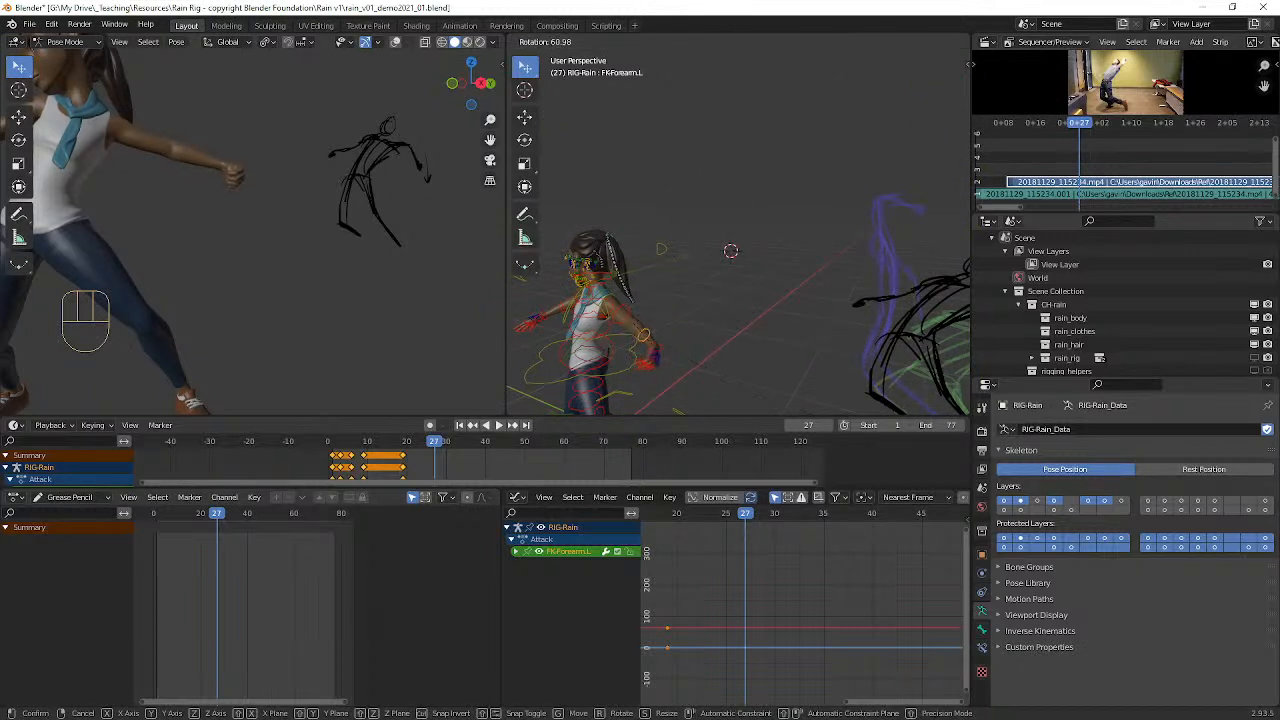
Step: Bend the left forearm (FK-Forearm.L) at frame 27, rotating it from two different view angles
{"action": "left_click", "coordinate": [924, 250]}
{"action": "middle_click_drag", "start_coordinate": [801, 201], "coordinate": [775, 255]}
{"action": "key", "text": "r"}
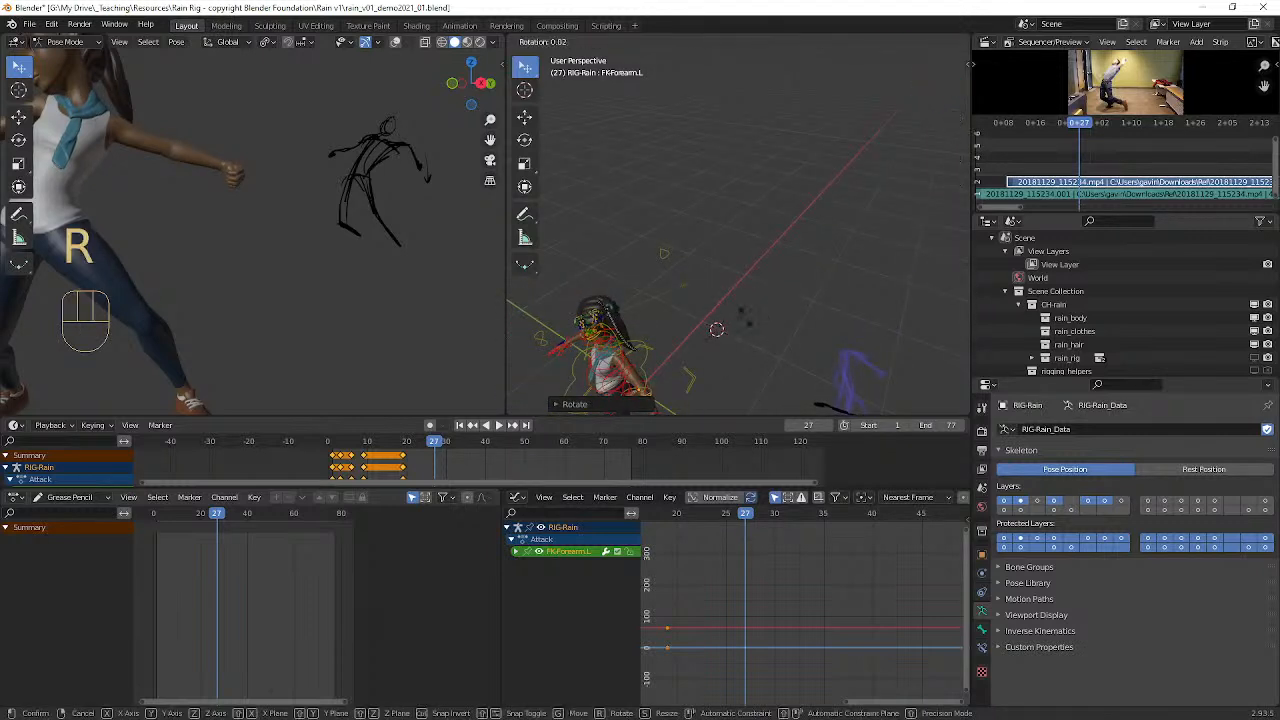
{"action": "left_click", "coordinate": [655, 393]}
Step: Rotate the left upper arm (FK-Upperarm_Parent.L) about 36° around its local Y axis
{"action": "middle_click_drag", "start_coordinate": [664, 282], "coordinate": [726, 217]}
{"action": "left_click", "coordinate": [748, 225]}
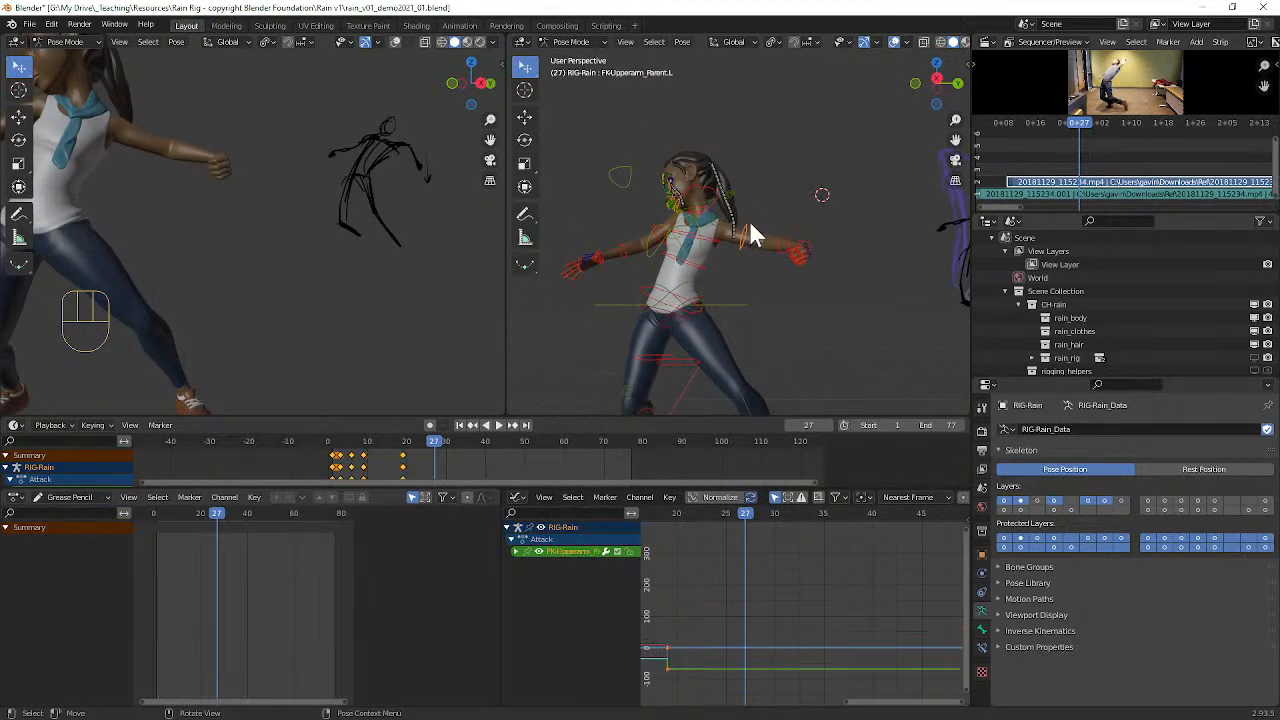
{"action": "key", "text": "r"}
{"action": "key", "text": "y"}
{"action": "key", "text": "y"}
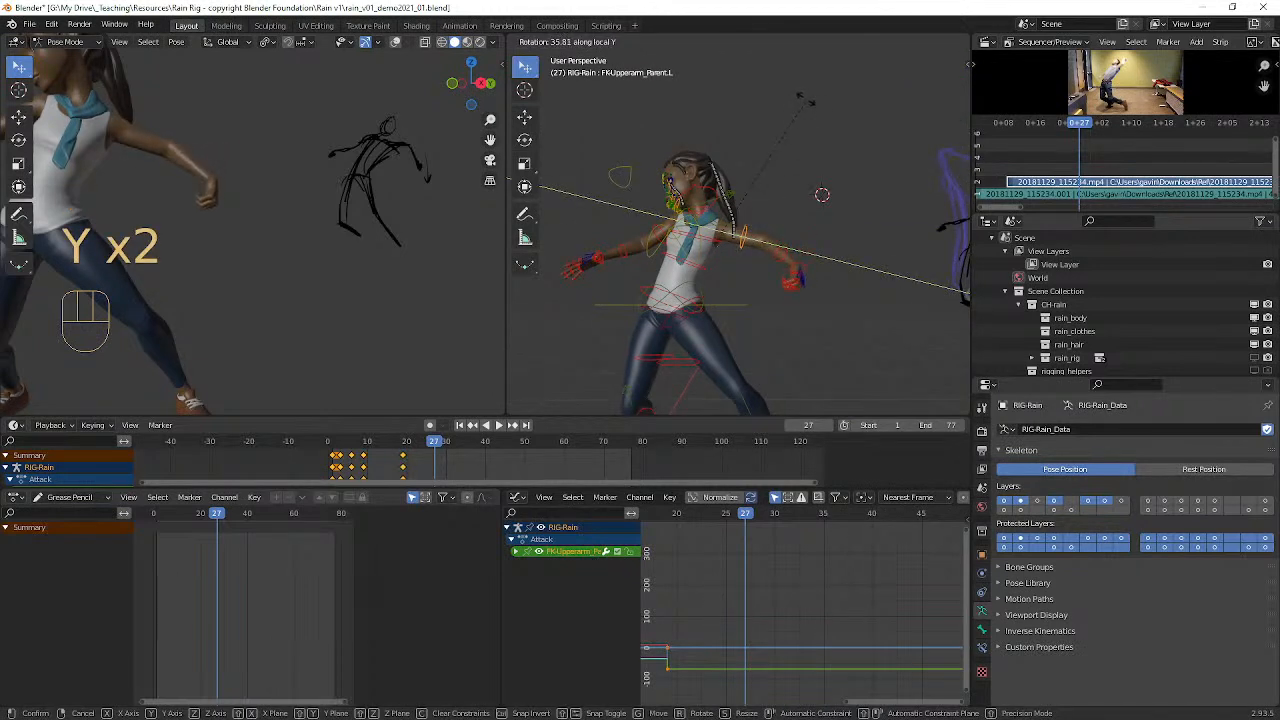
{"action": "left_click", "coordinate": [805, 98]}
Step: Rotate the left upper arm freely in the view to raise the forearm and hand
{"action": "middle_click_drag", "start_coordinate": [460, 128], "coordinate": [309, 103]}
{"action": "scroll", "coordinate": [625, 197], "scroll_direction": "up", "scroll_amount": 2}
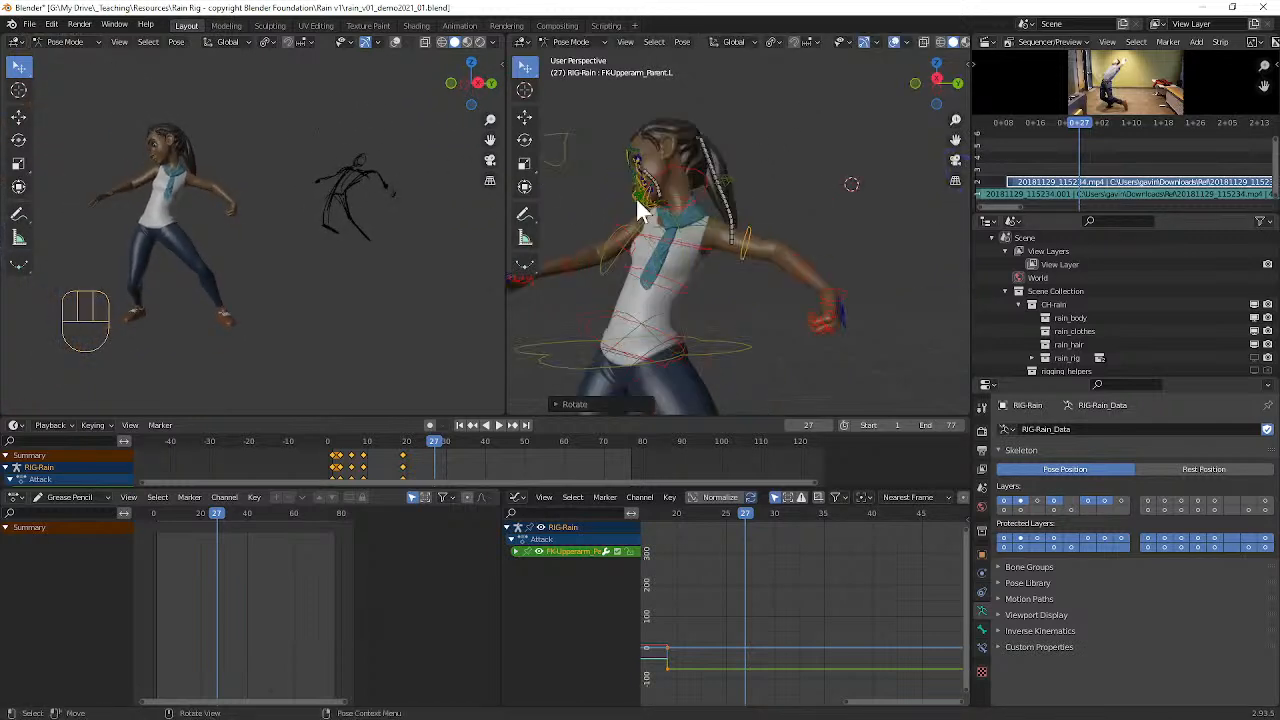
{"action": "key", "text": "r"}
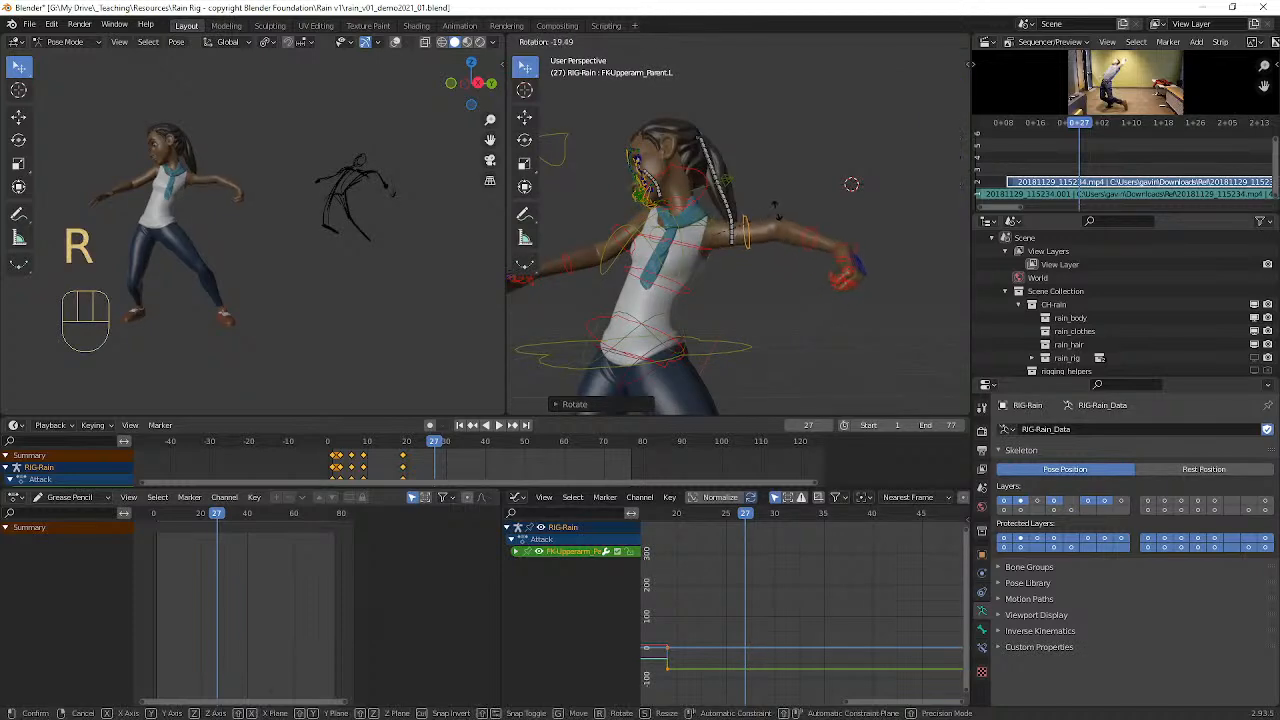
{"action": "left_click", "coordinate": [765, 223]}
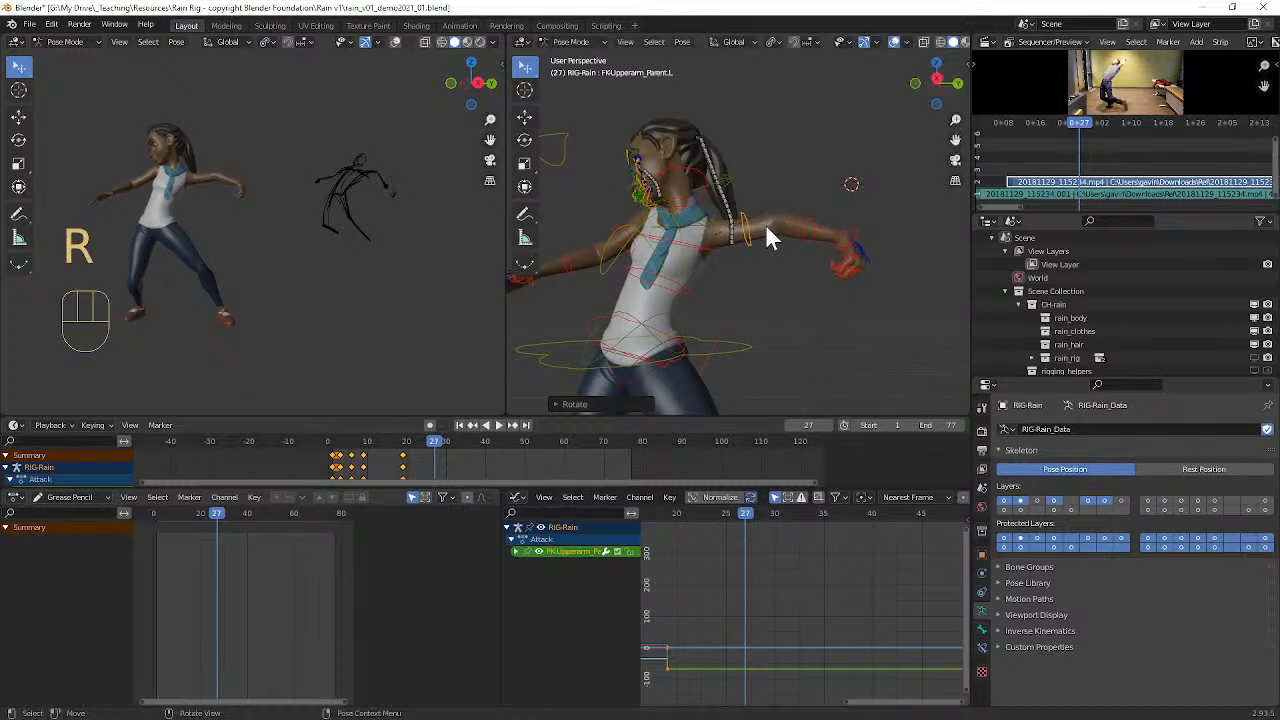
{"action": "key", "text": "g"}
{"action": "right_click", "coordinate": [769, 207]}
Step: Rotate the left clavicle control (MSTR-Clavicle.L) about -30° to lift the shoulder
{"action": "scroll", "coordinate": [716, 227], "scroll_direction": "up", "scroll_amount": 6}
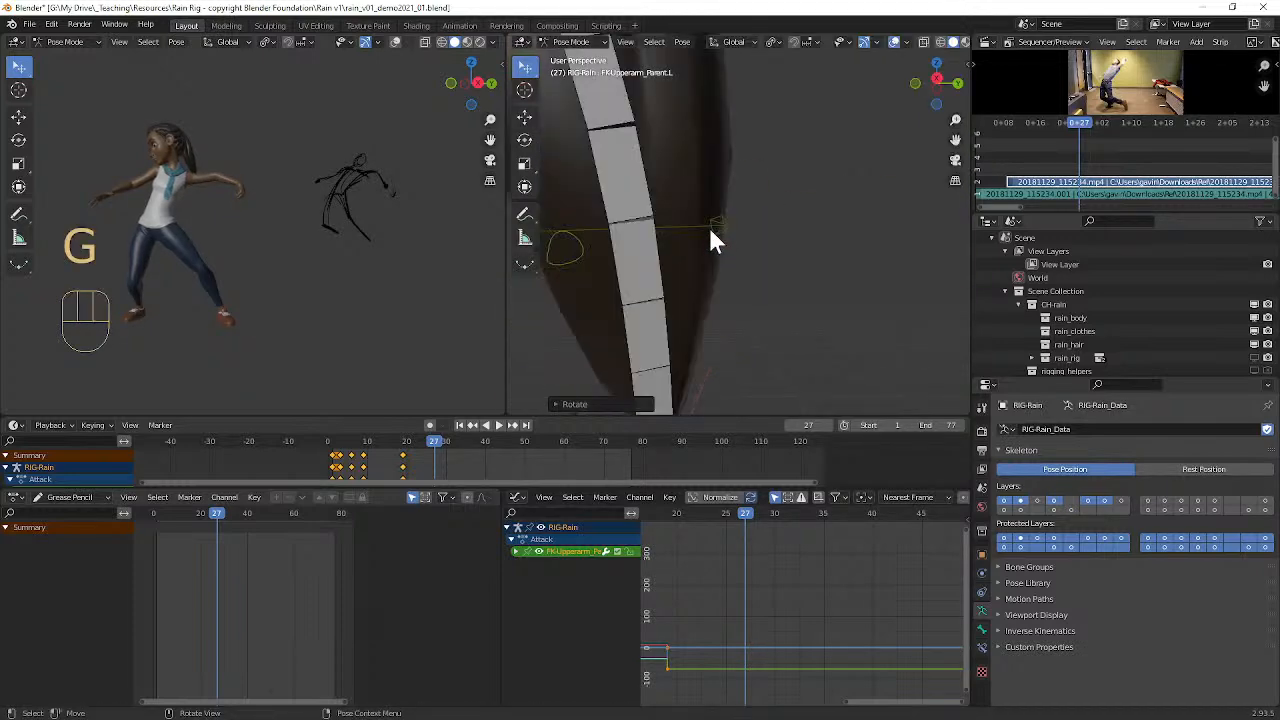
{"action": "scroll", "coordinate": [636, 212], "scroll_direction": "down", "scroll_amount": 4}
{"action": "left_click", "coordinate": [680, 230]}
{"action": "middle_click_drag", "start_coordinate": [695, 229], "coordinate": [837, 250]}
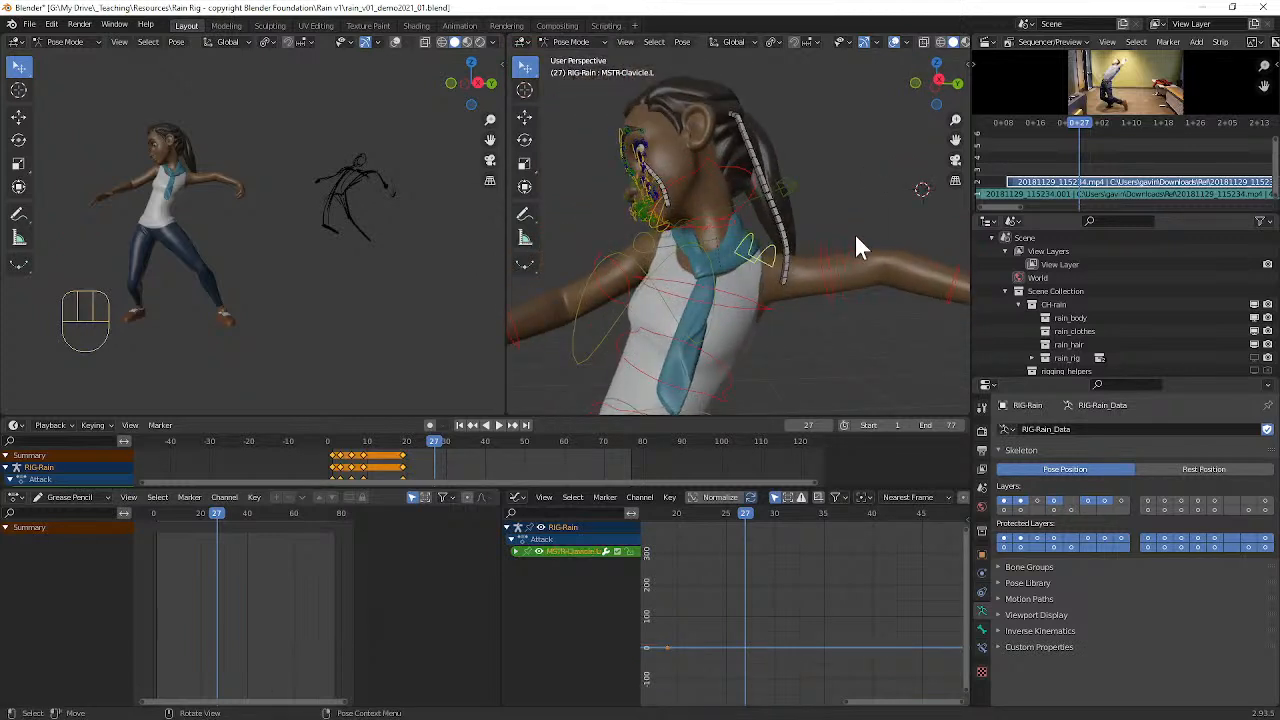
{"action": "key", "text": "r"}
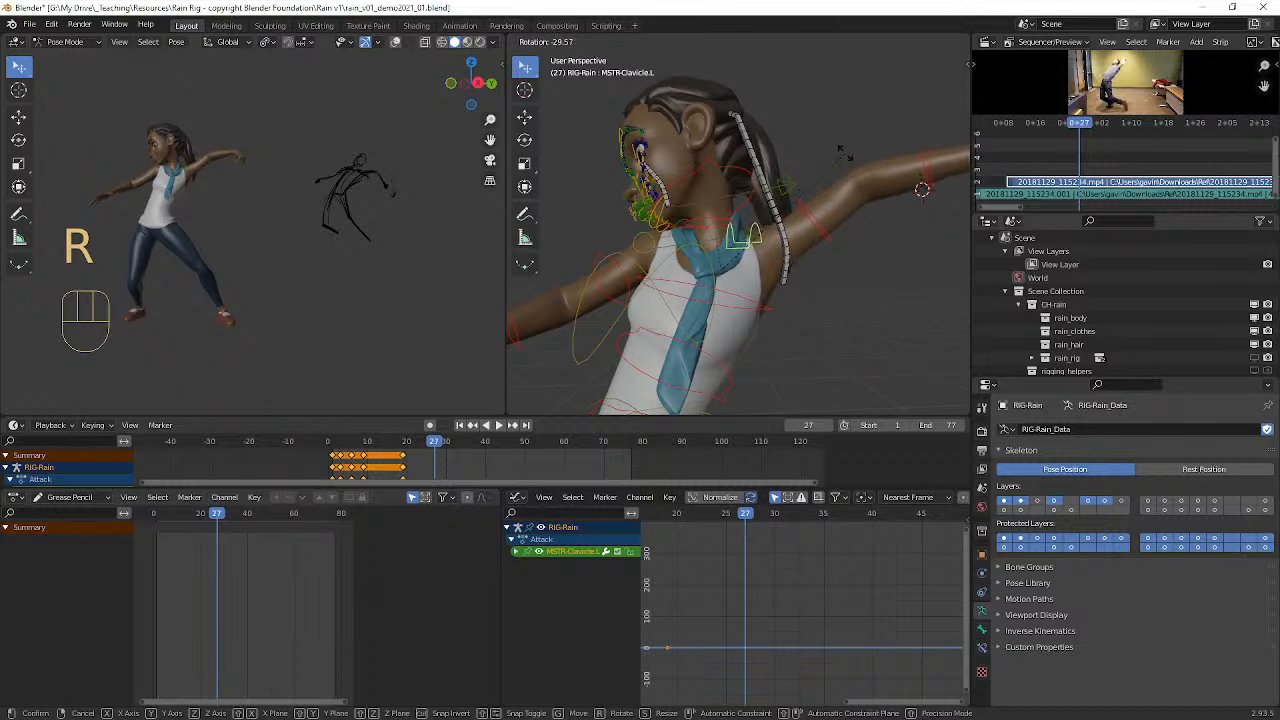
{"action": "left_click", "coordinate": [804, 213]}
Step: Clear the left upper arm's rotation and rotate it about 40° around its local Y axis
{"action": "left_click", "coordinate": [829, 234]}
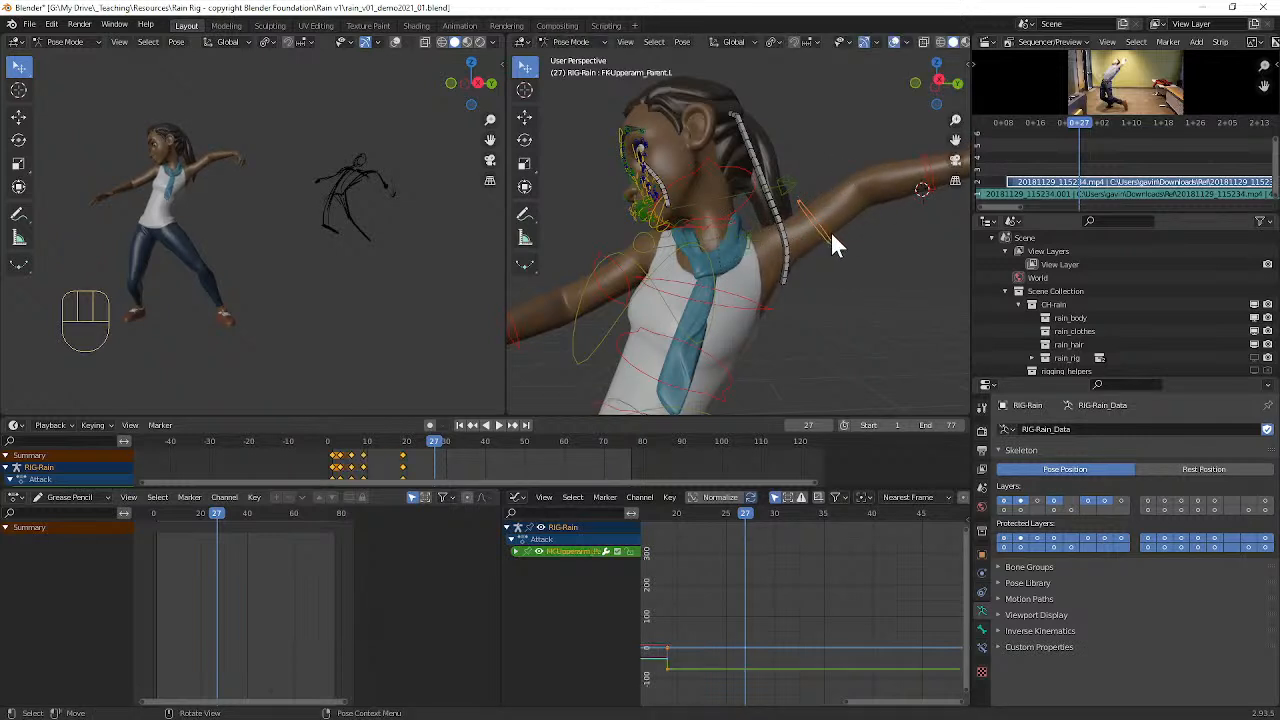
{"action": "key", "text": "alt+r"}
{"action": "scroll", "coordinate": [826, 225], "scroll_direction": "down", "scroll_amount": 2}
{"action": "middle_click_drag", "start_coordinate": [826, 217], "coordinate": [825, 207]}
{"action": "key", "text": "r"}
{"action": "key", "text": "y"}
{"action": "key", "text": "y"}
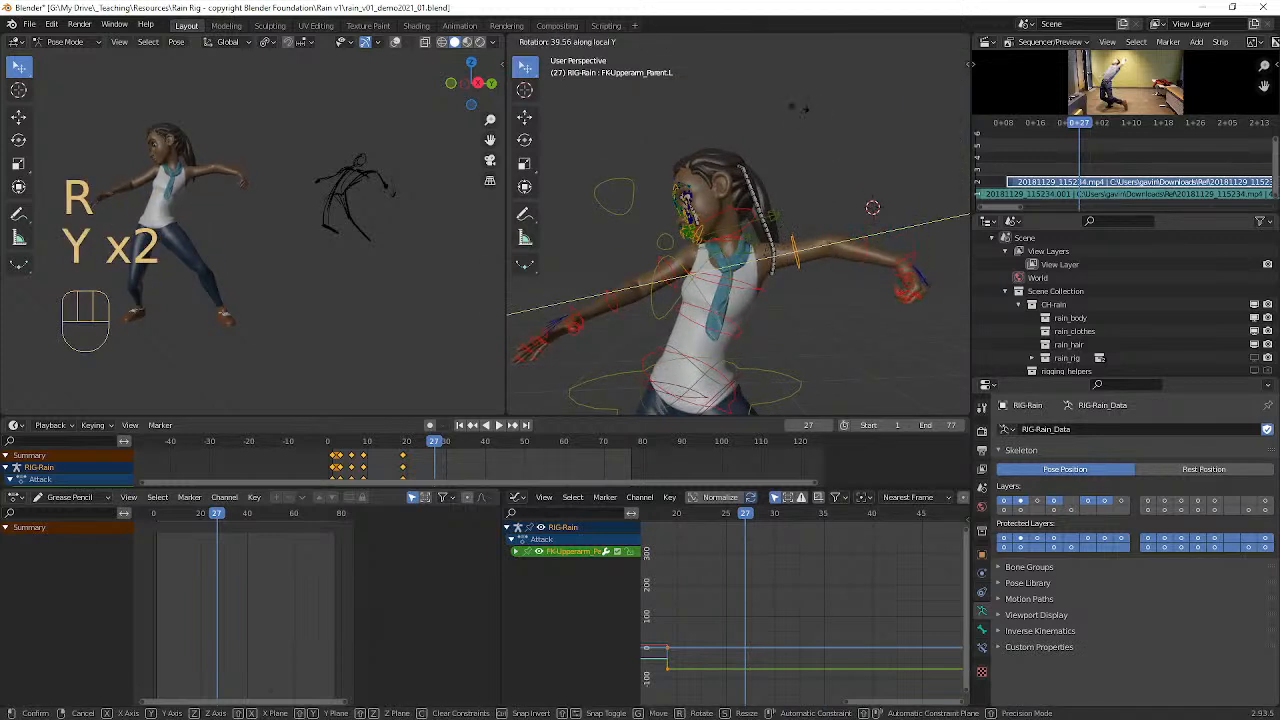
{"action": "left_click", "coordinate": [798, 133]}
Step: Select the left hand control, play the animation briefly, and undo back to the unkeyed pose at frame 27
{"action": "middle_click_drag", "start_coordinate": [798, 133], "coordinate": [818, 203]}
{"action": "scroll", "coordinate": [808, 160], "scroll_direction": "up", "scroll_amount": 4}
{"action": "left_click", "coordinate": [797, 275]}
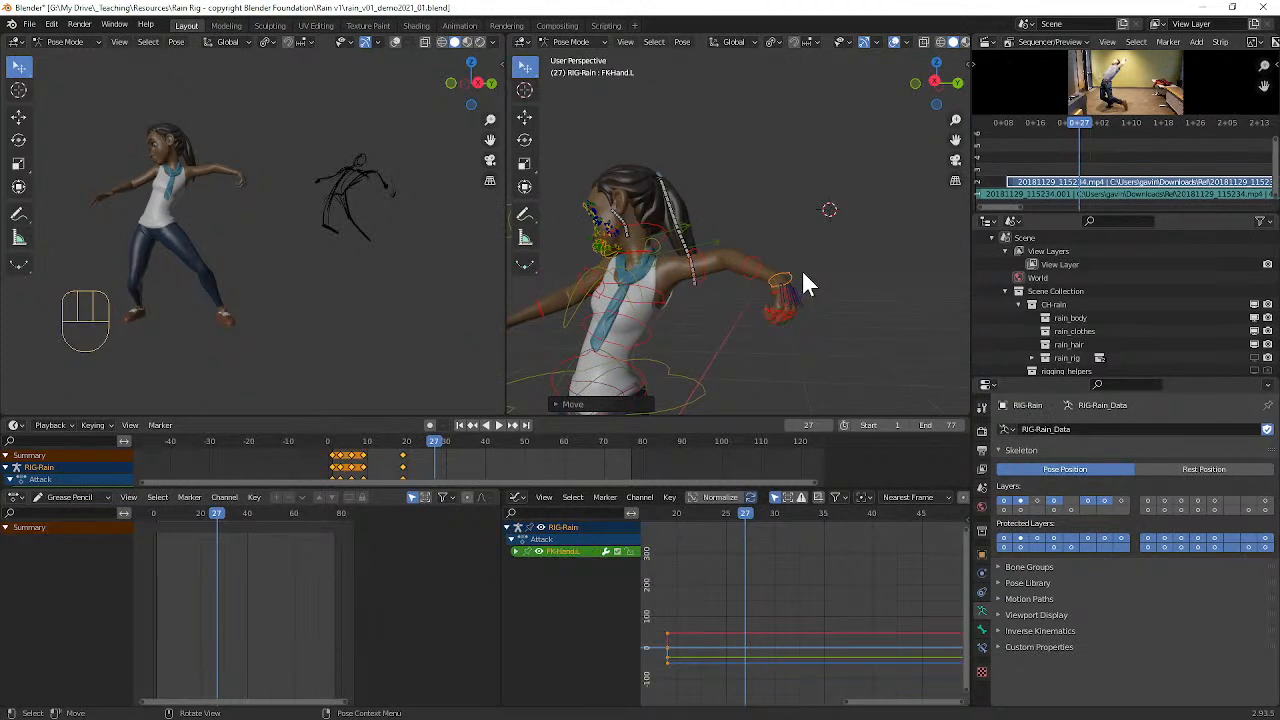
{"action": "key", "text": "space"}
{"action": "key", "text": "space"}
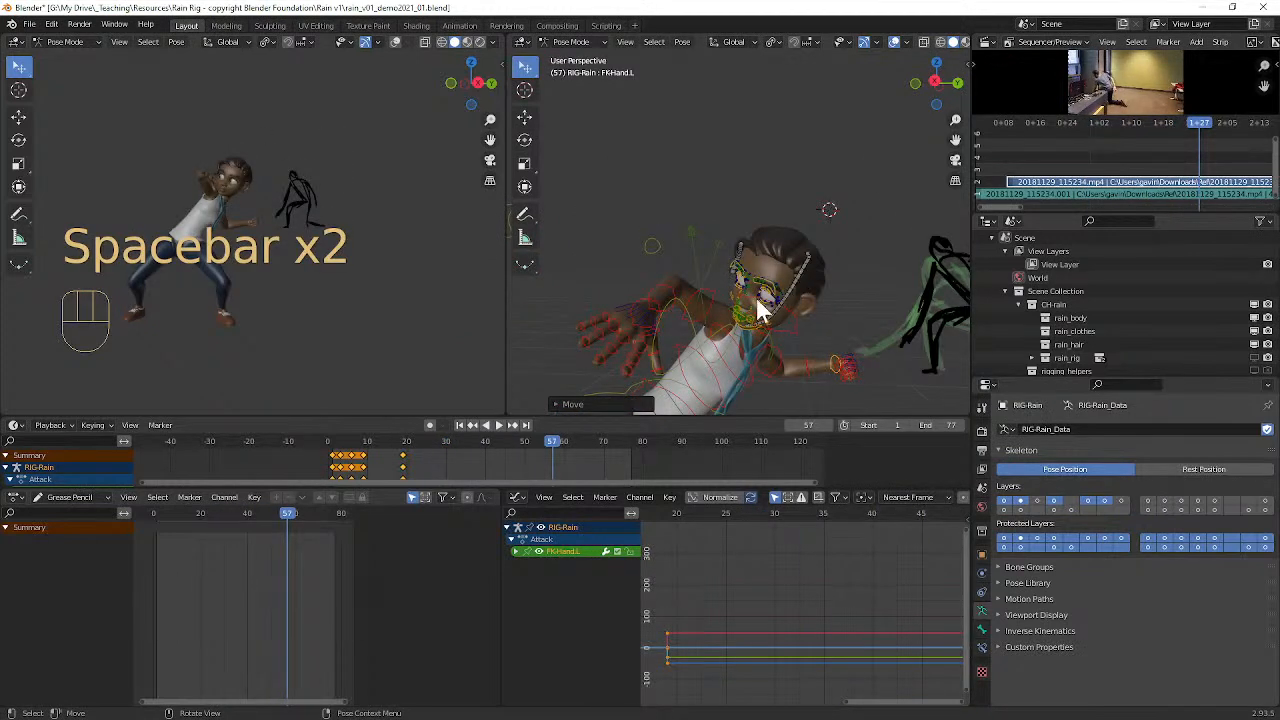
{"action": "key", "text": "ctrl+z"}
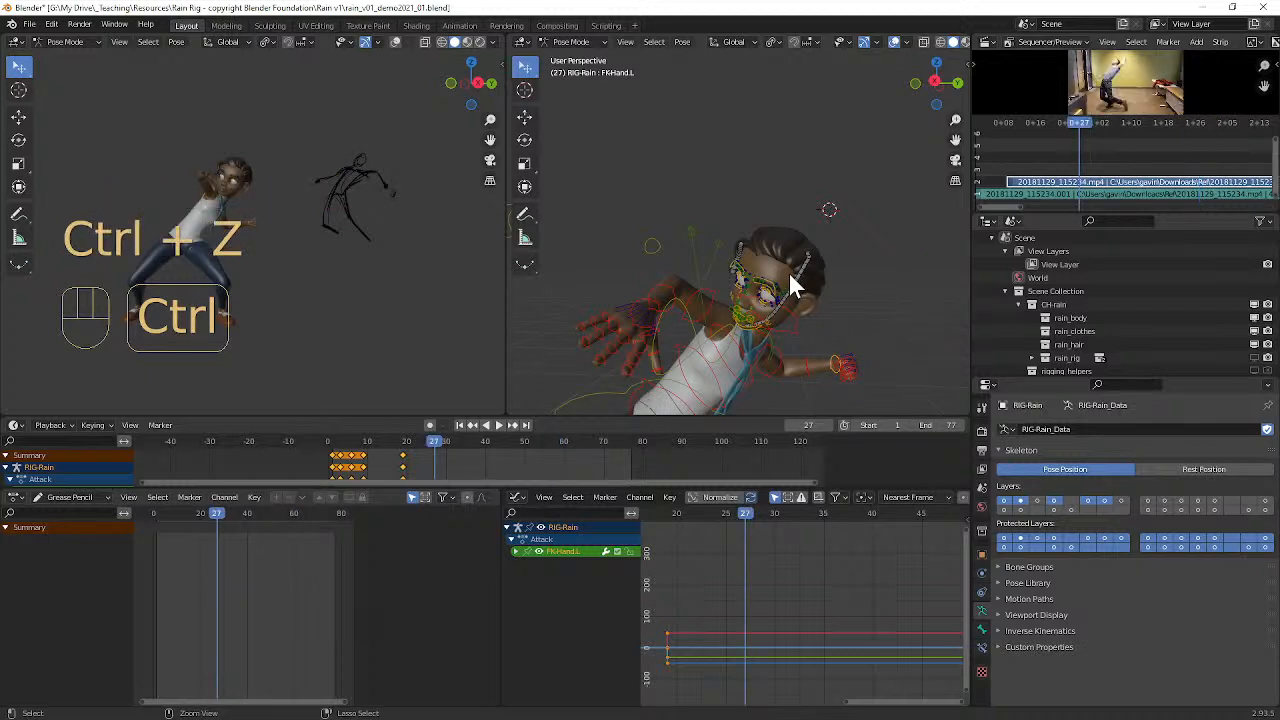
{"action": "key", "text": "ctrl+z"}
Step: Insert Location, Rotation & Scale keyframes for all of the rig's bones at frame 27
{"action": "middle_click_drag", "start_coordinate": [790, 272], "coordinate": [879, 267]}
{"action": "scroll", "coordinate": [870, 270], "scroll_direction": "up", "scroll_amount": 4}
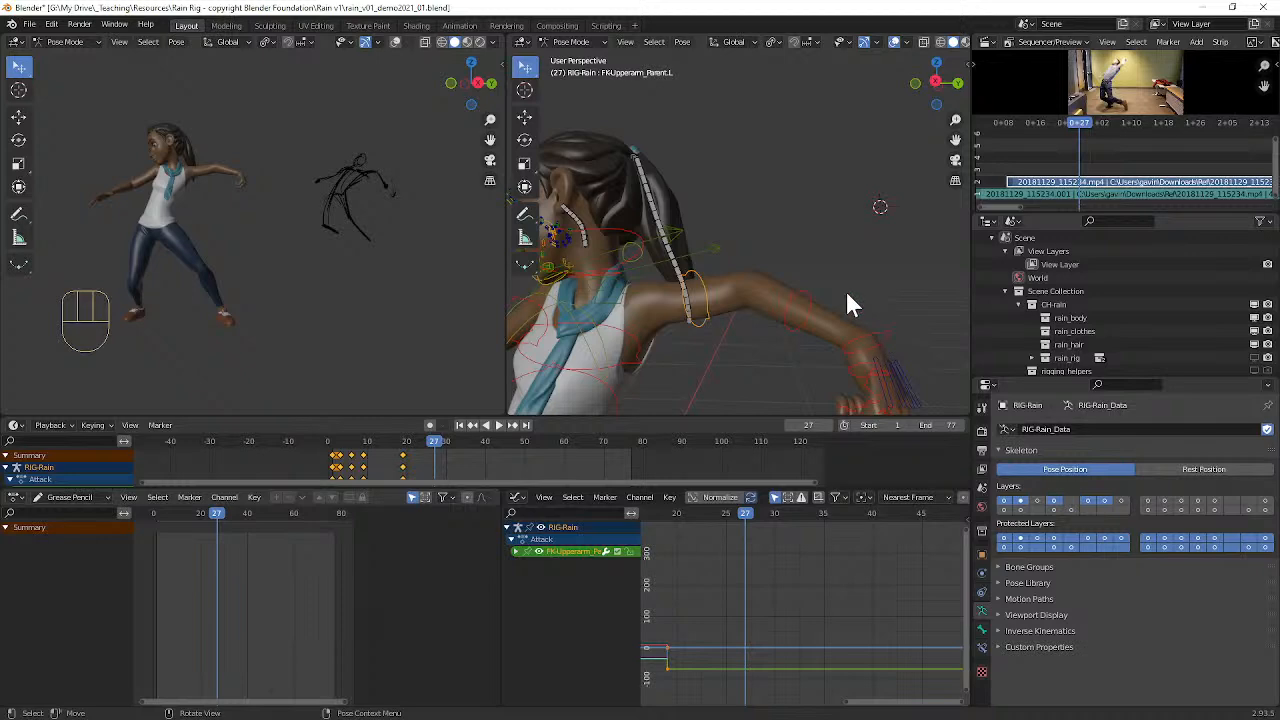
{"action": "scroll", "coordinate": [845, 295], "scroll_direction": "down", "scroll_amount": 3}
{"action": "key", "text": "a"}
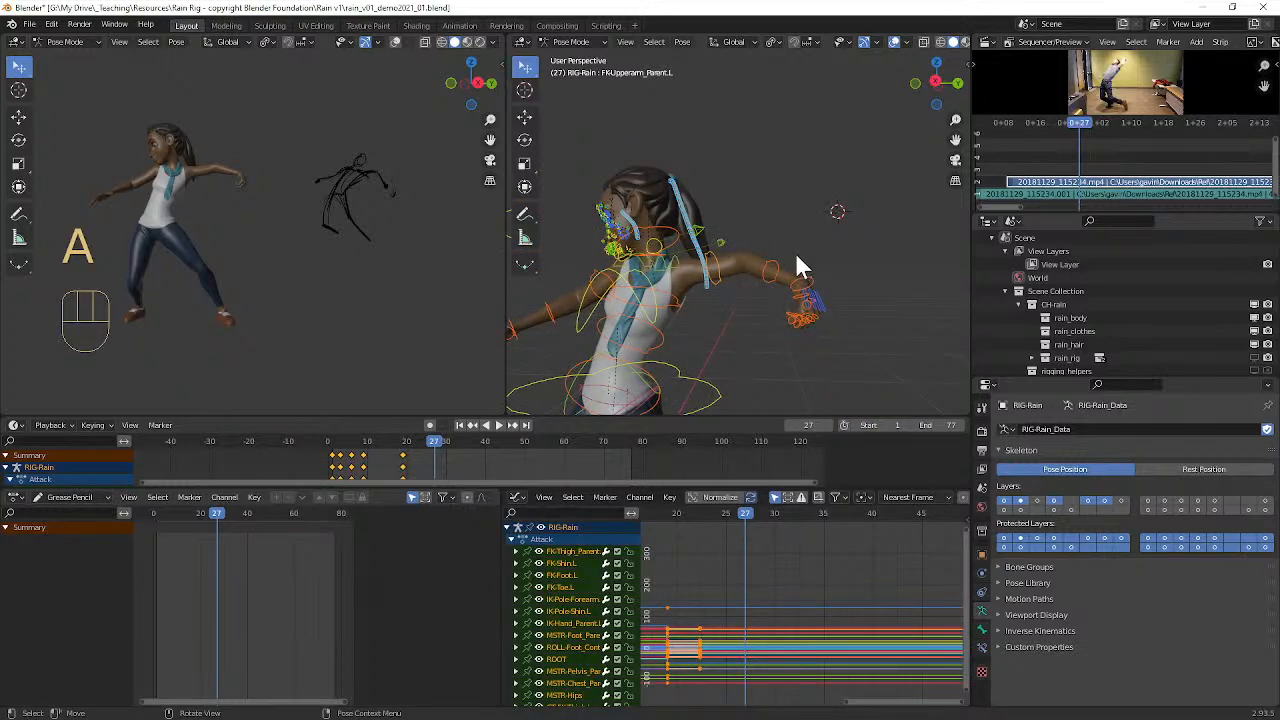
{"action": "key", "text": "i"}
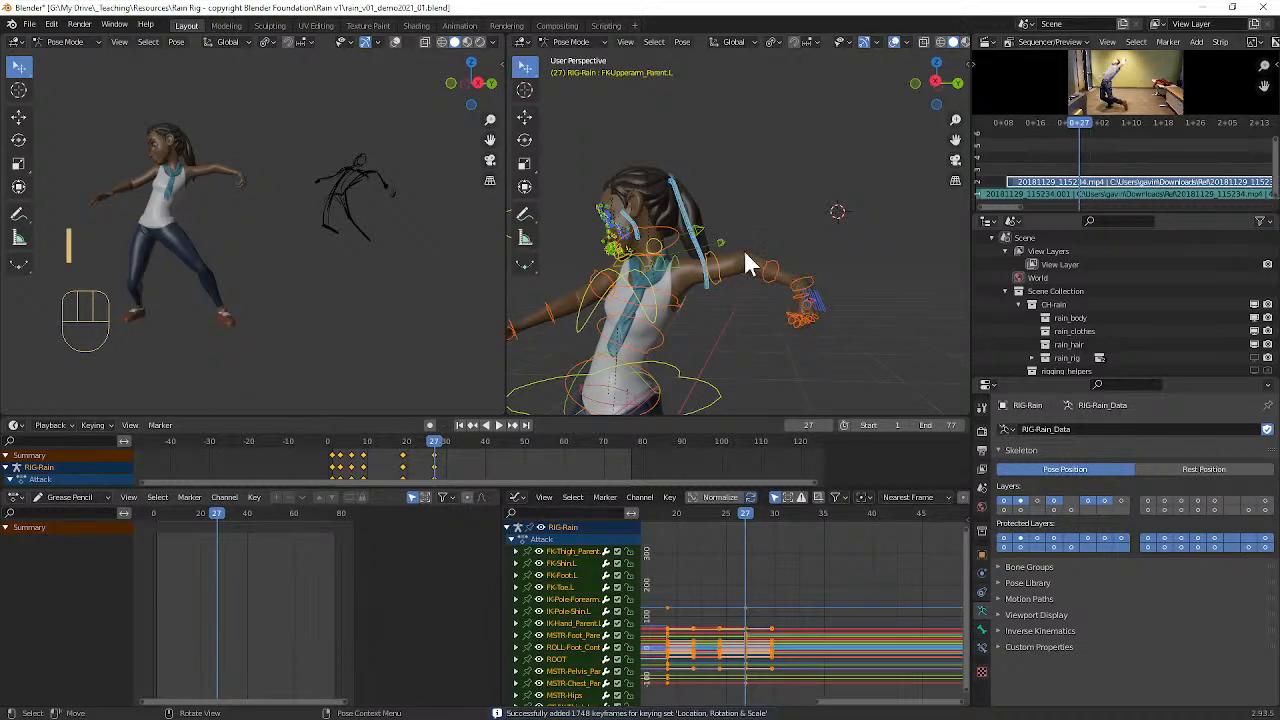
Step: Clear the rotation of the neck (FK-Neck) and head (FK-Head) controls
{"action": "middle_click_drag", "start_coordinate": [741, 249], "coordinate": [752, 251]}
{"action": "scroll", "coordinate": [680, 260], "scroll_direction": "up", "scroll_amount": 5}
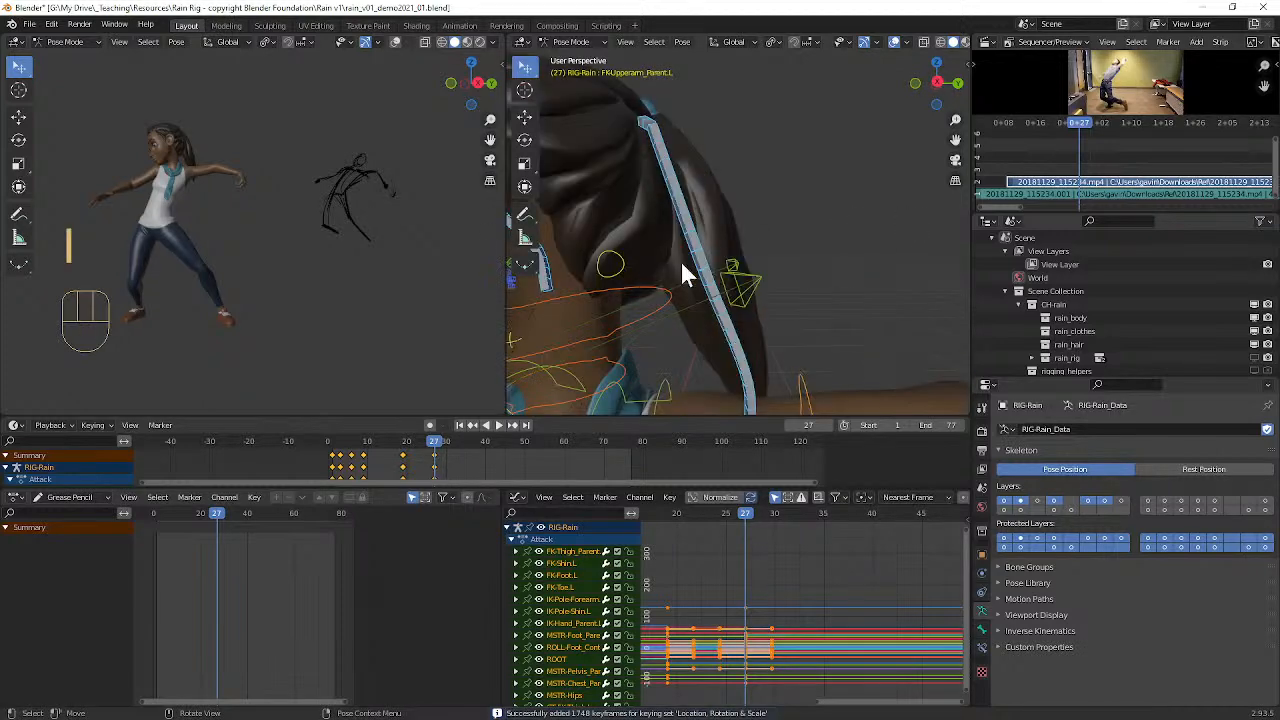
{"action": "left_click", "coordinate": [624, 366]}
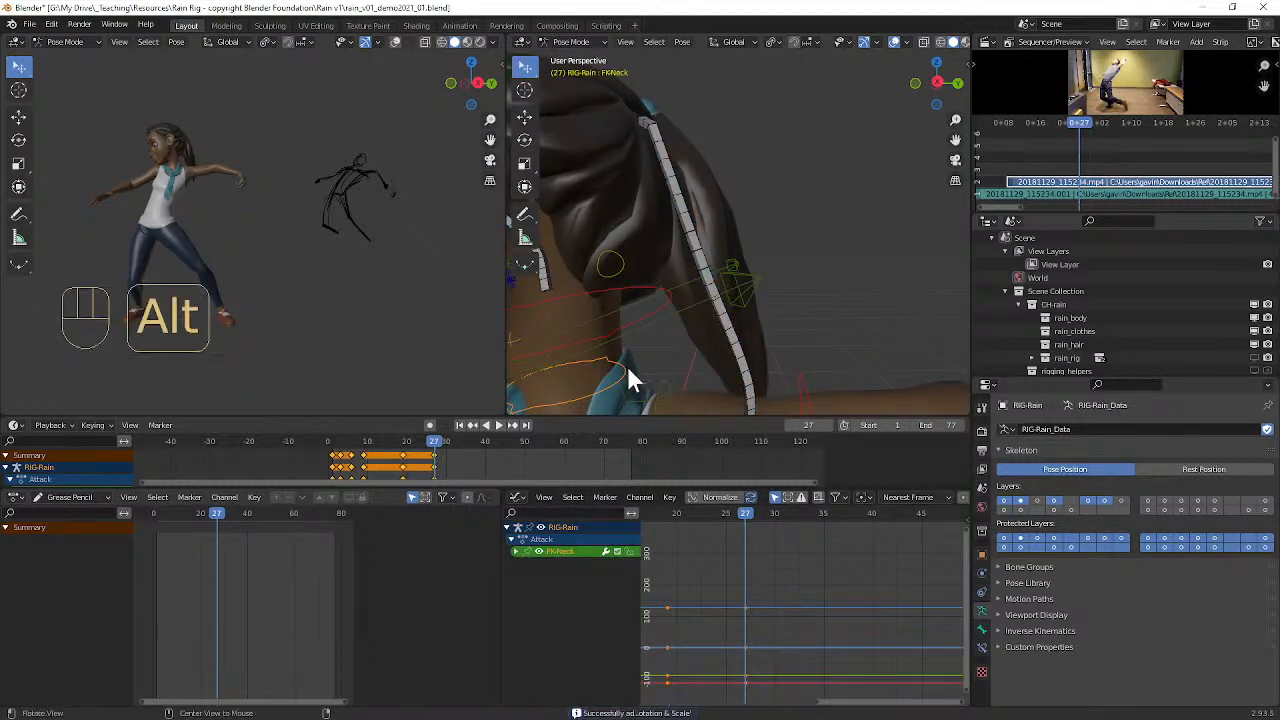
{"action": "key", "text": "alt+r"}
{"action": "scroll", "coordinate": [650, 330], "scroll_direction": "down", "scroll_amount": 4}
{"action": "scroll", "coordinate": [673, 301], "scroll_direction": "down", "scroll_amount": 4}
{"action": "middle_click_drag", "start_coordinate": [673, 301], "coordinate": [698, 240]}
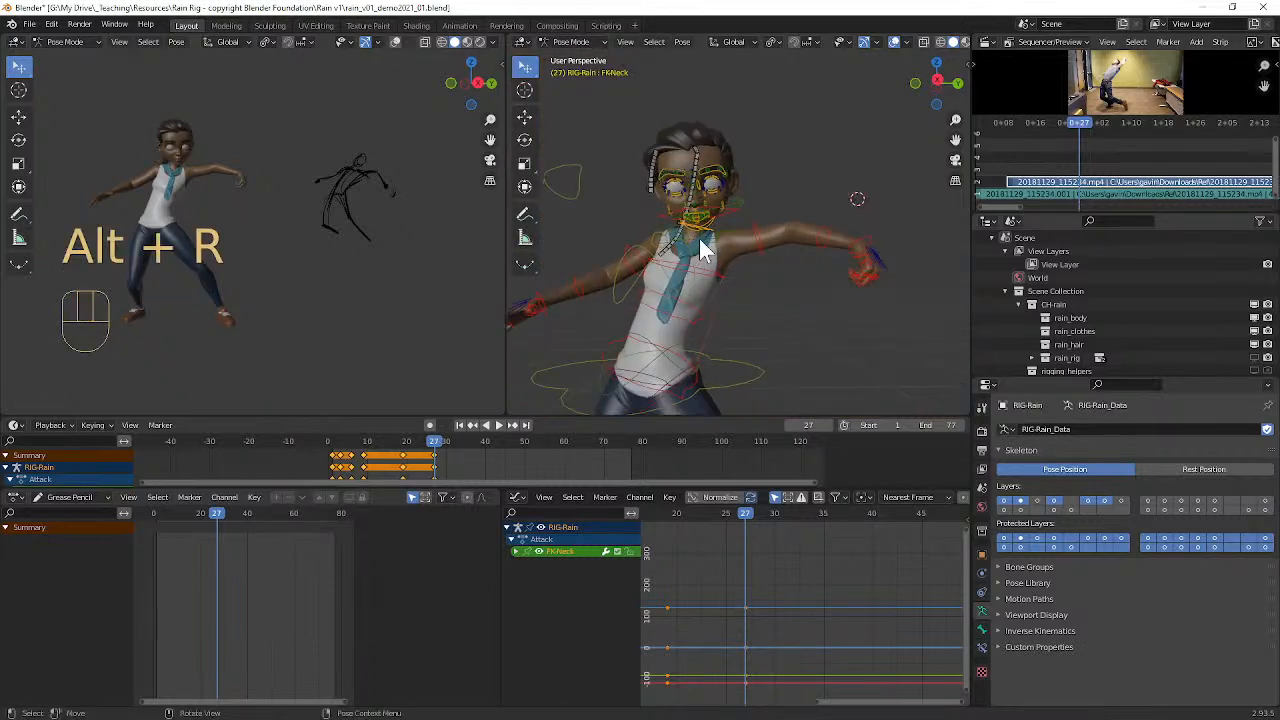
{"action": "scroll", "coordinate": [699, 236], "scroll_direction": "up", "scroll_amount": 8}
{"action": "scroll", "coordinate": [700, 232], "scroll_direction": "down", "scroll_amount": 5}
{"action": "scroll", "coordinate": [705, 228], "scroll_direction": "up", "scroll_amount": 2}
{"action": "scroll", "coordinate": [712, 228], "scroll_direction": "down", "scroll_amount": 3}
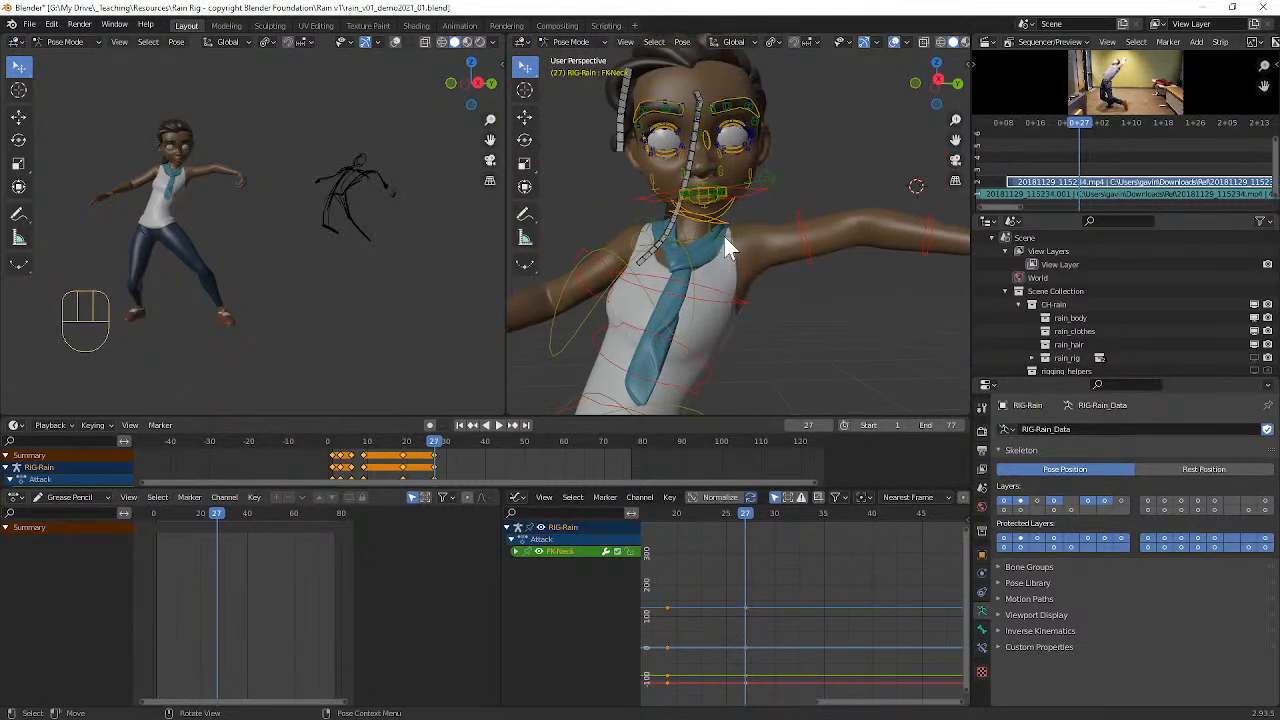
{"action": "left_click", "coordinate": [752, 197]}
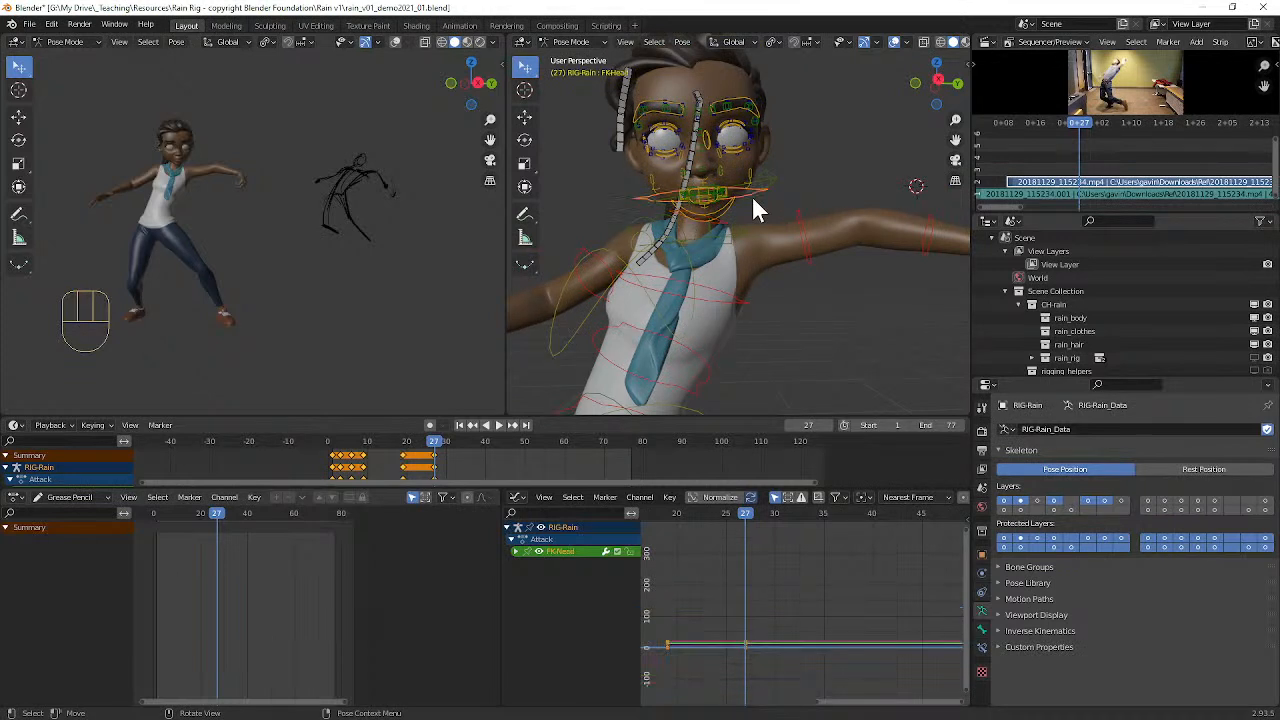
{"action": "key", "text": "alt+r"}
Step: Trackball-rotate the neck control to turn the face away from the raised left arm
{"action": "left_click", "coordinate": [733, 229]}
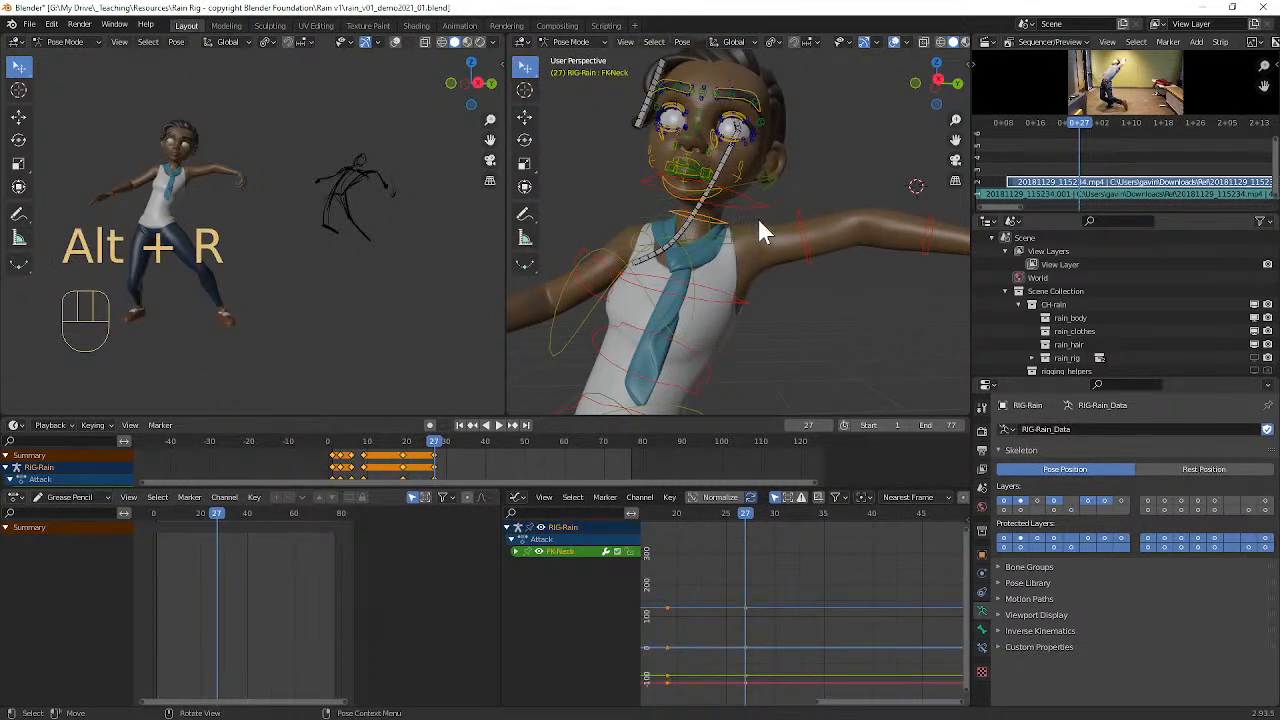
{"action": "key", "text": "r"}
{"action": "key", "text": "r"}
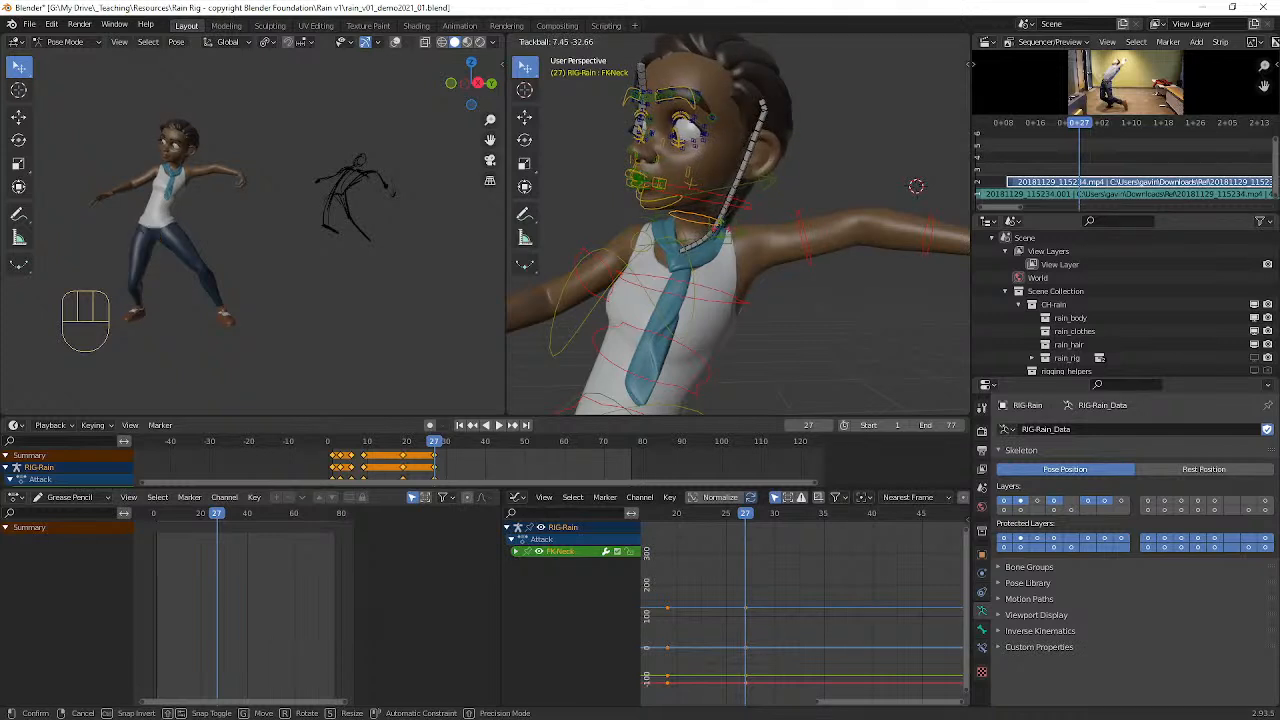
{"action": "left_click", "coordinate": [691, 193]}
Step: Rotate the head control, refining it with trackball rotation, so the head faces further away from the left arm
{"action": "left_click", "coordinate": [697, 195]}
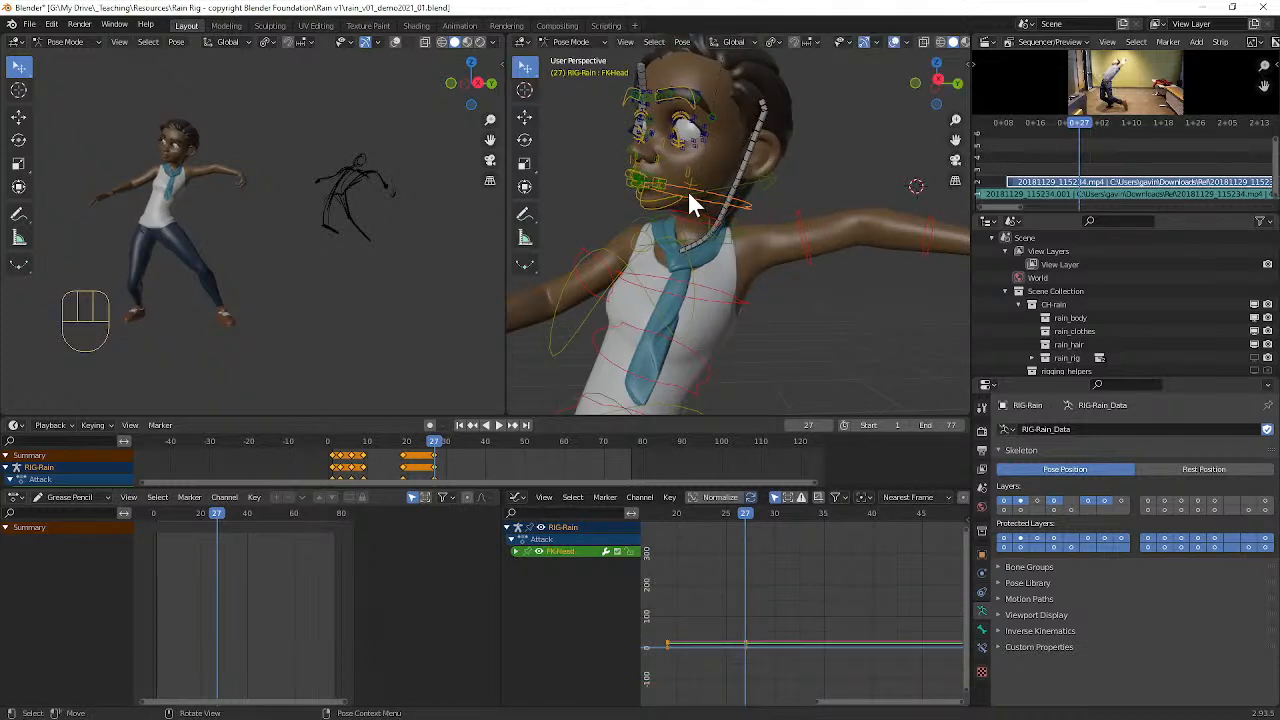
{"action": "key", "text": "r"}
{"action": "key", "text": "r"}
{"action": "right_click", "coordinate": [765, 152]}
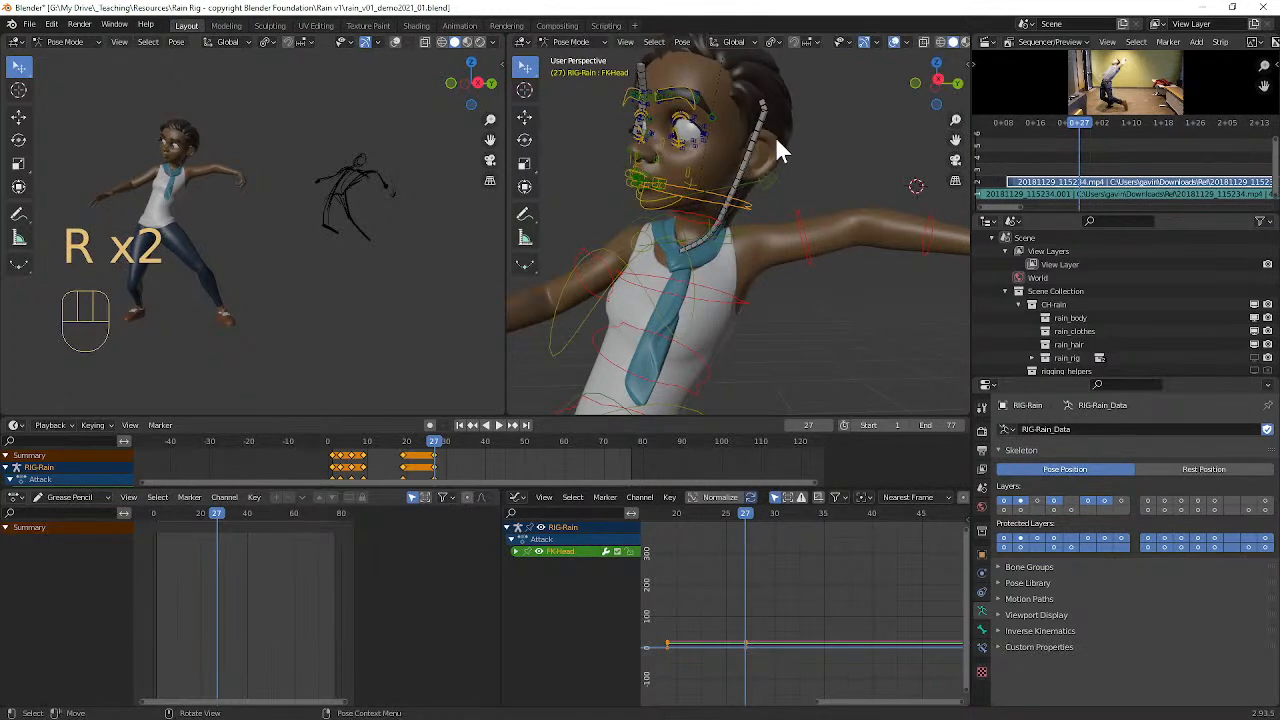
{"action": "middle_click_drag", "start_coordinate": [842, 161], "coordinate": [861, 182]}
{"action": "key", "text": "r"}
{"action": "left_click", "coordinate": [828, 140]}
{"action": "key", "text": "r"}
{"action": "key", "text": "r"}
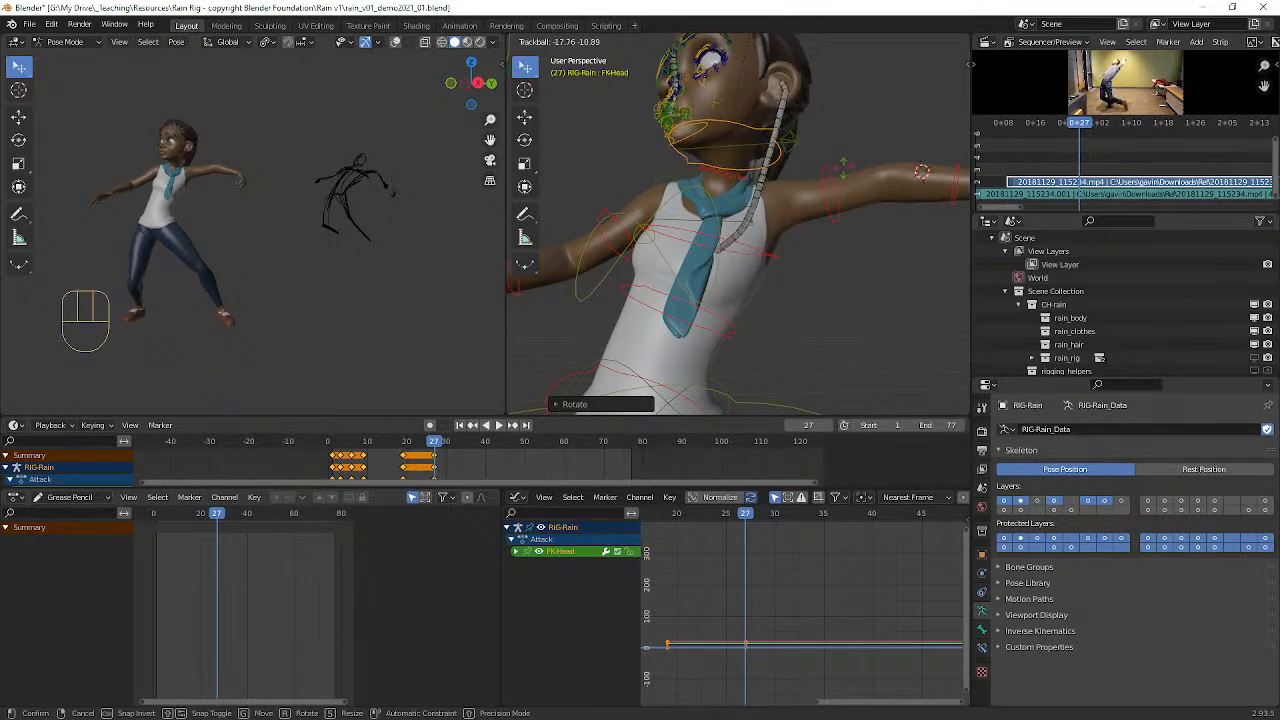
{"action": "left_click", "coordinate": [842, 180]}
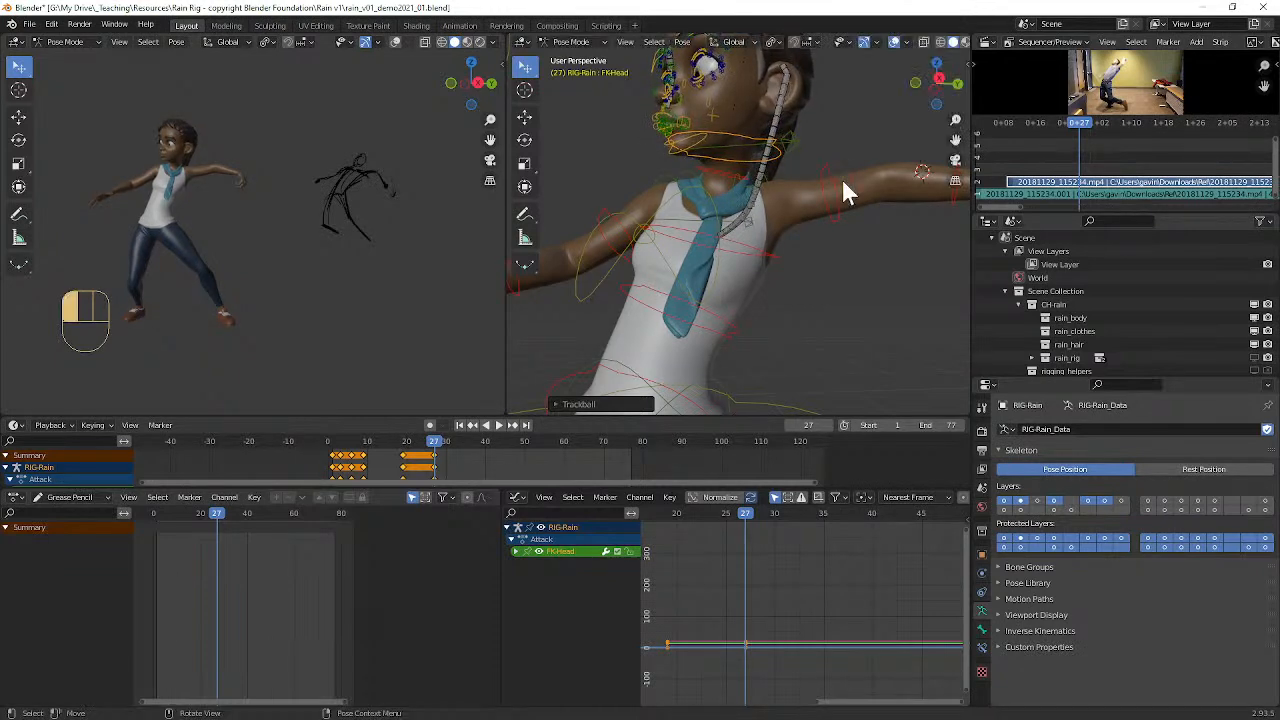
Step: Rotate the upper ponytail bone (DEF-Hair_Default_Ponytail2) to swing the ponytail out behind the head
{"action": "middle_click_drag", "start_coordinate": [842, 180], "coordinate": [827, 173]}
{"action": "left_click", "coordinate": [689, 105]}
{"action": "middle_click_drag", "start_coordinate": [692, 108], "coordinate": [719, 135]}
{"action": "key", "text": "r"}
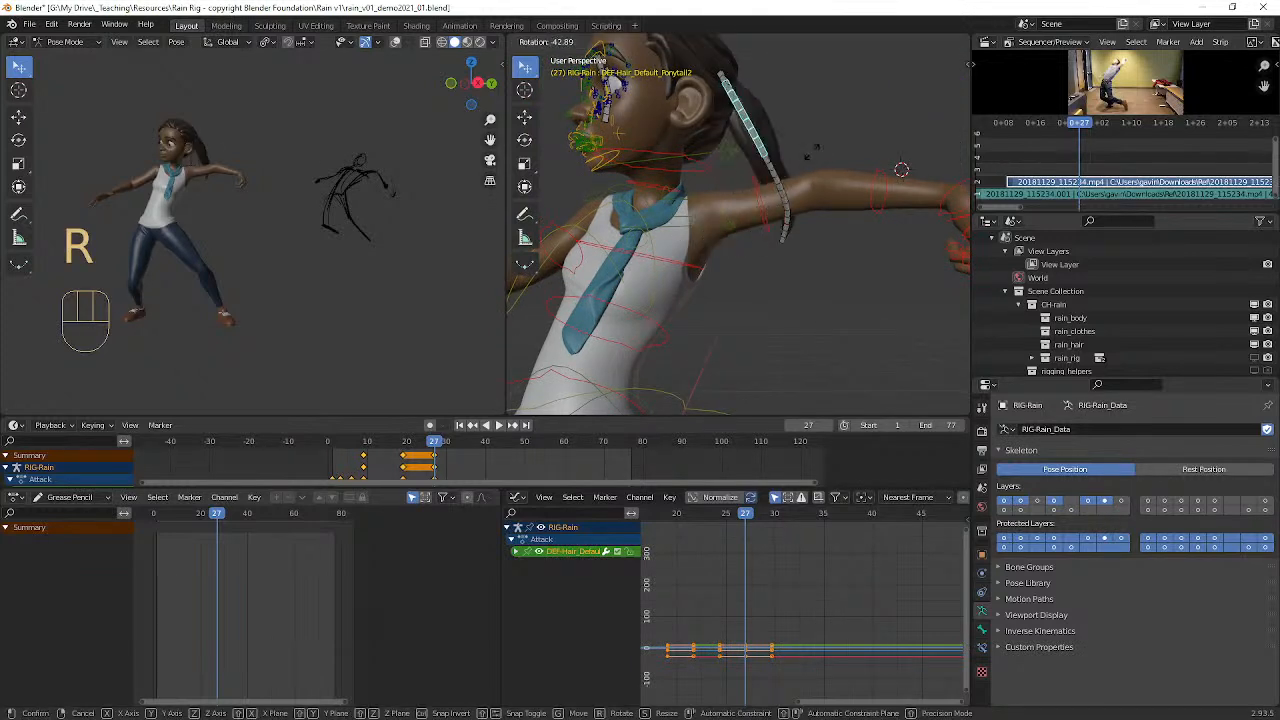
{"action": "left_click", "coordinate": [816, 146]}
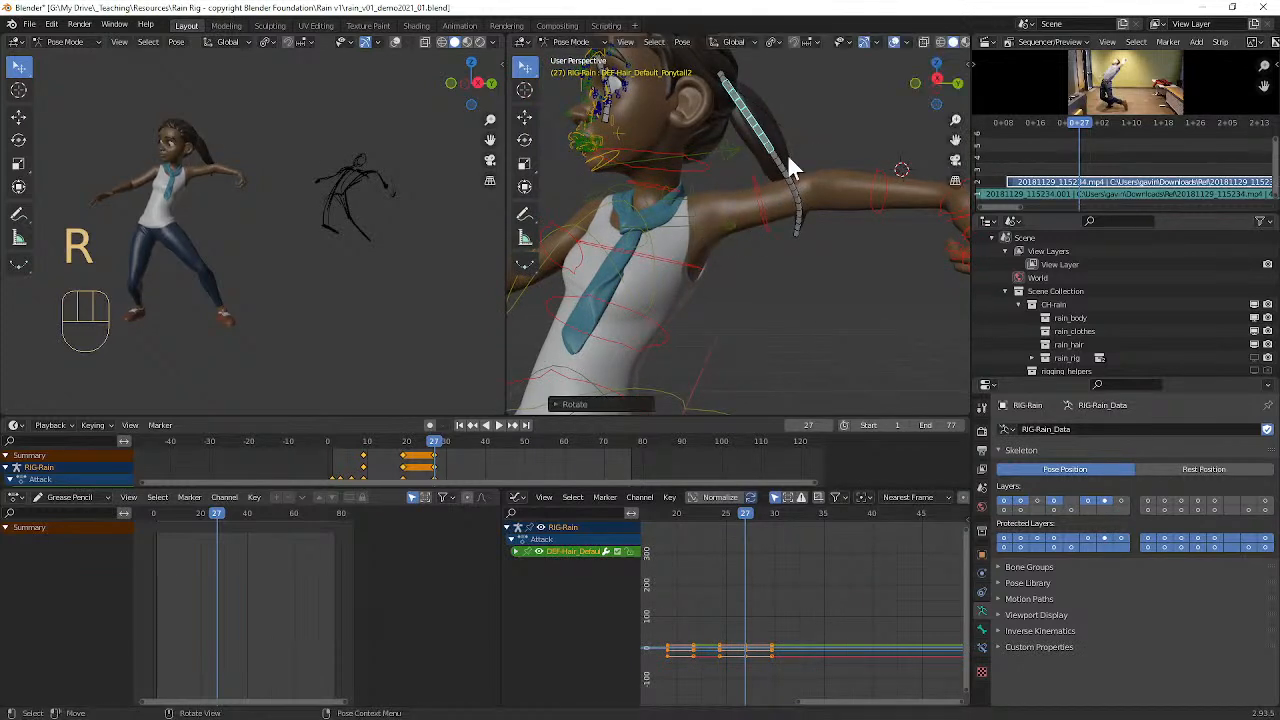
Step: Rotate the remaining lower ponytail bones, down to DEF-Hair_Default_Ponytail4, to curve the tip outward
{"action": "left_click", "coordinate": [787, 179]}
{"action": "key", "text": "r"}
{"action": "left_click", "coordinate": [815, 207]}
{"action": "left_click", "coordinate": [812, 214]}
{"action": "key", "text": "r"}
{"action": "left_click", "coordinate": [827, 204]}
{"action": "scroll", "coordinate": [822, 190], "scroll_direction": "down", "scroll_amount": 3}
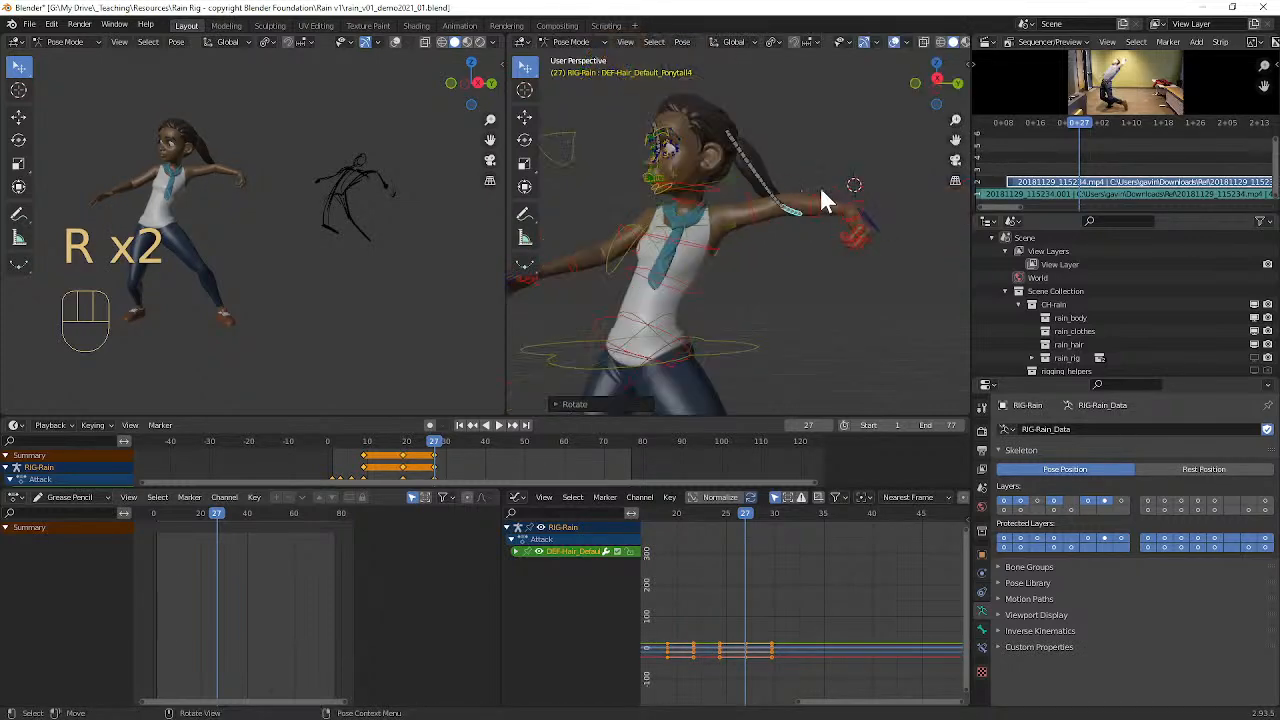
Step: Move the left knee pole control (IK-Pole-Shin.L) about 0.51 m forward, past the right leg
{"action": "middle_click_drag", "start_coordinate": [793, 172], "coordinate": [808, 197]}
{"action": "middle_click_drag", "start_coordinate": [676, 272], "coordinate": [744, 177], "text": "alt+shift"}
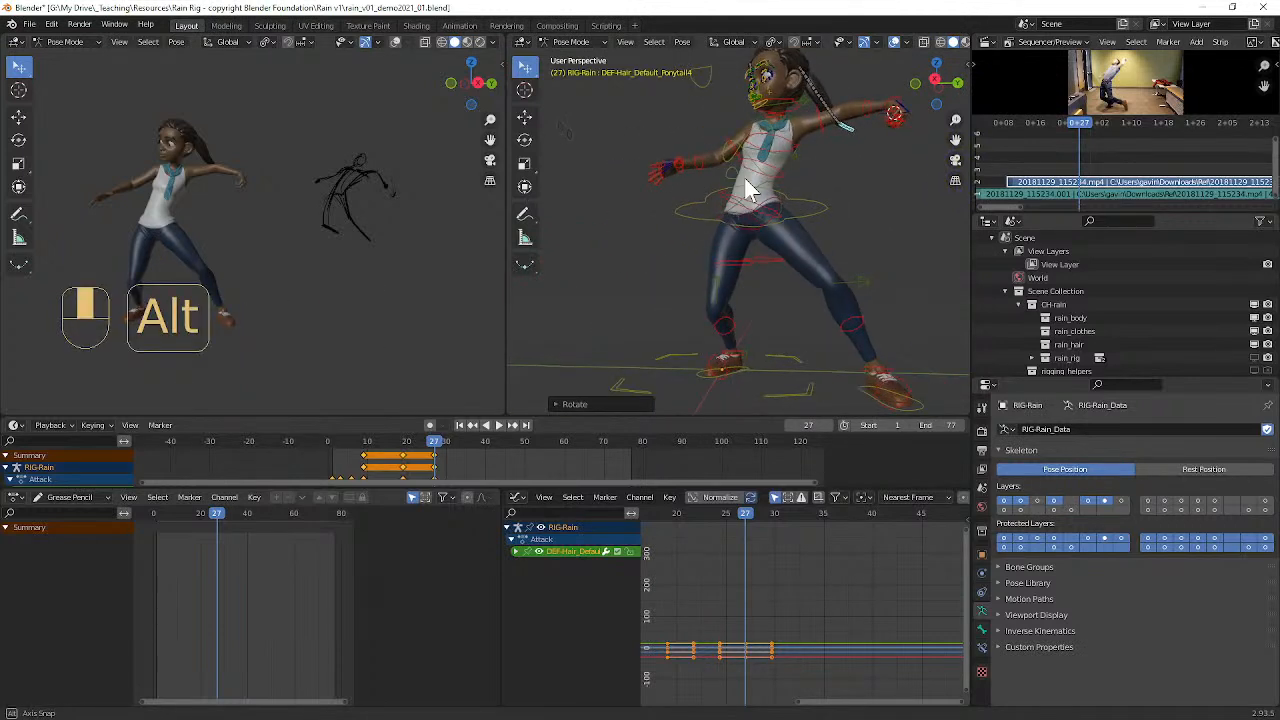
{"action": "scroll", "coordinate": [747, 180], "scroll_direction": "up", "scroll_amount": 2}
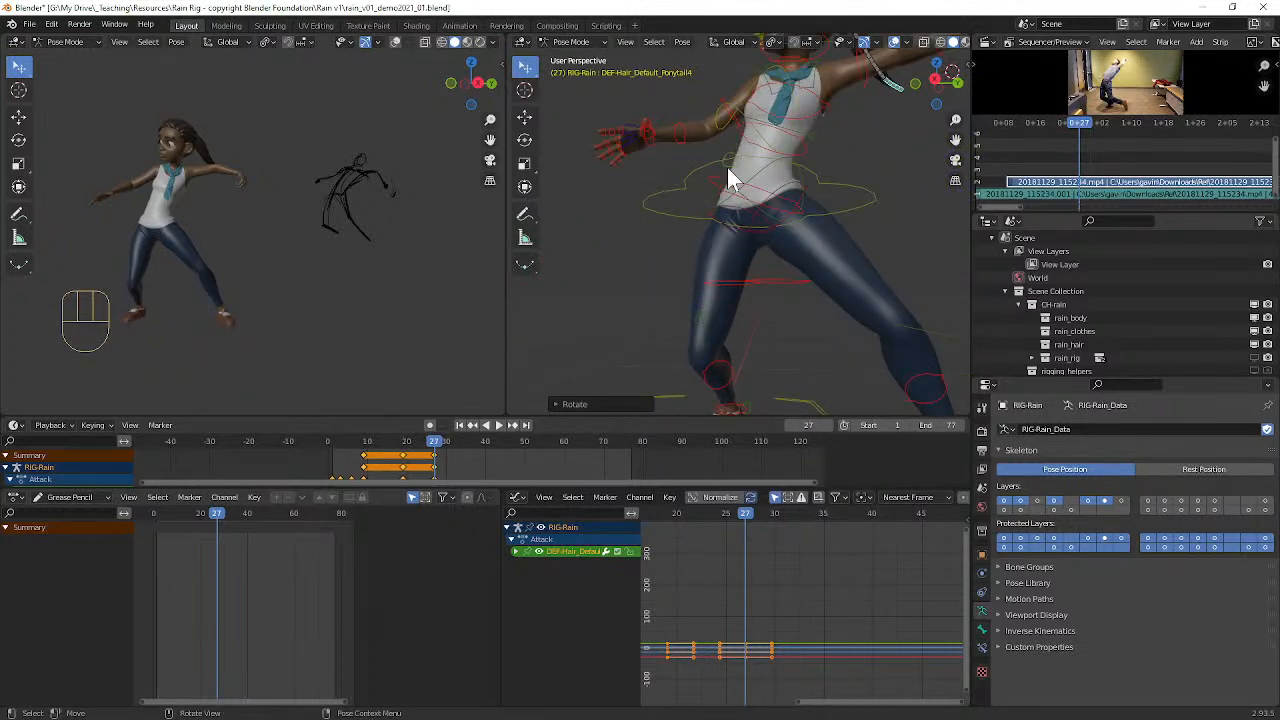
{"action": "scroll", "coordinate": [750, 185], "scroll_direction": "down", "scroll_amount": 2}
{"action": "scroll", "coordinate": [851, 262], "scroll_direction": "down", "scroll_amount": 2}
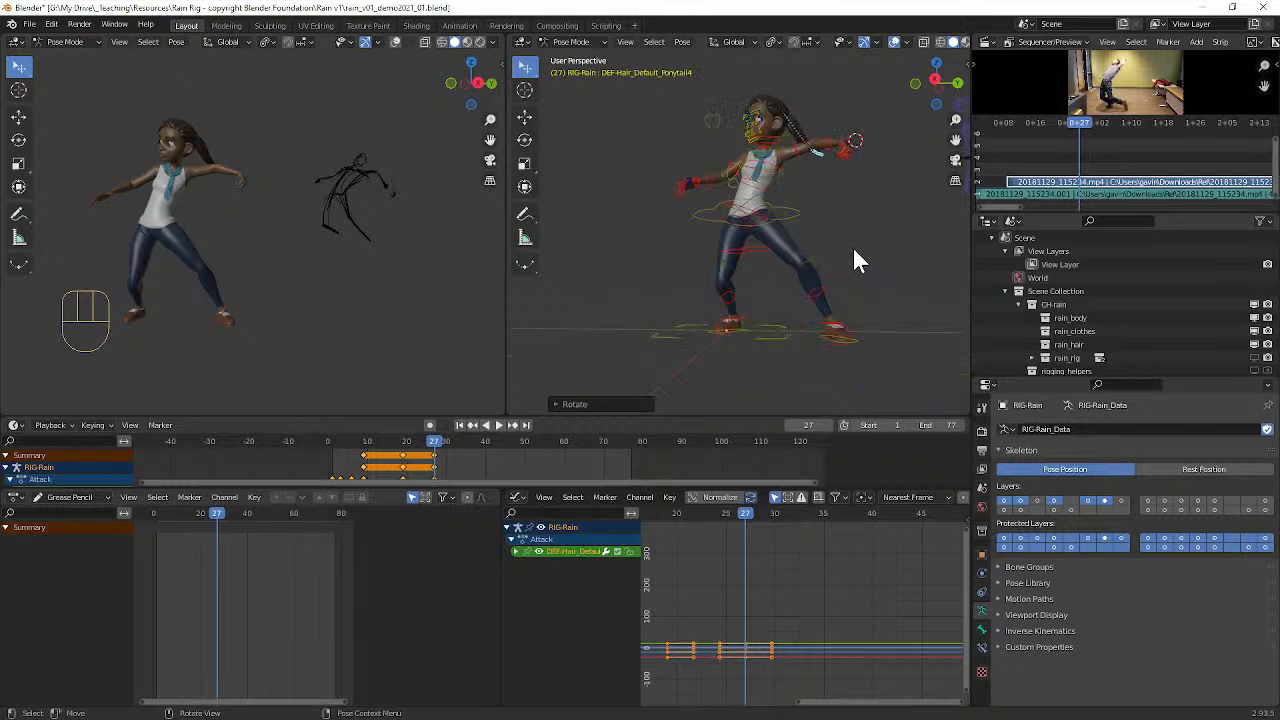
{"action": "left_click", "coordinate": [840, 258]}
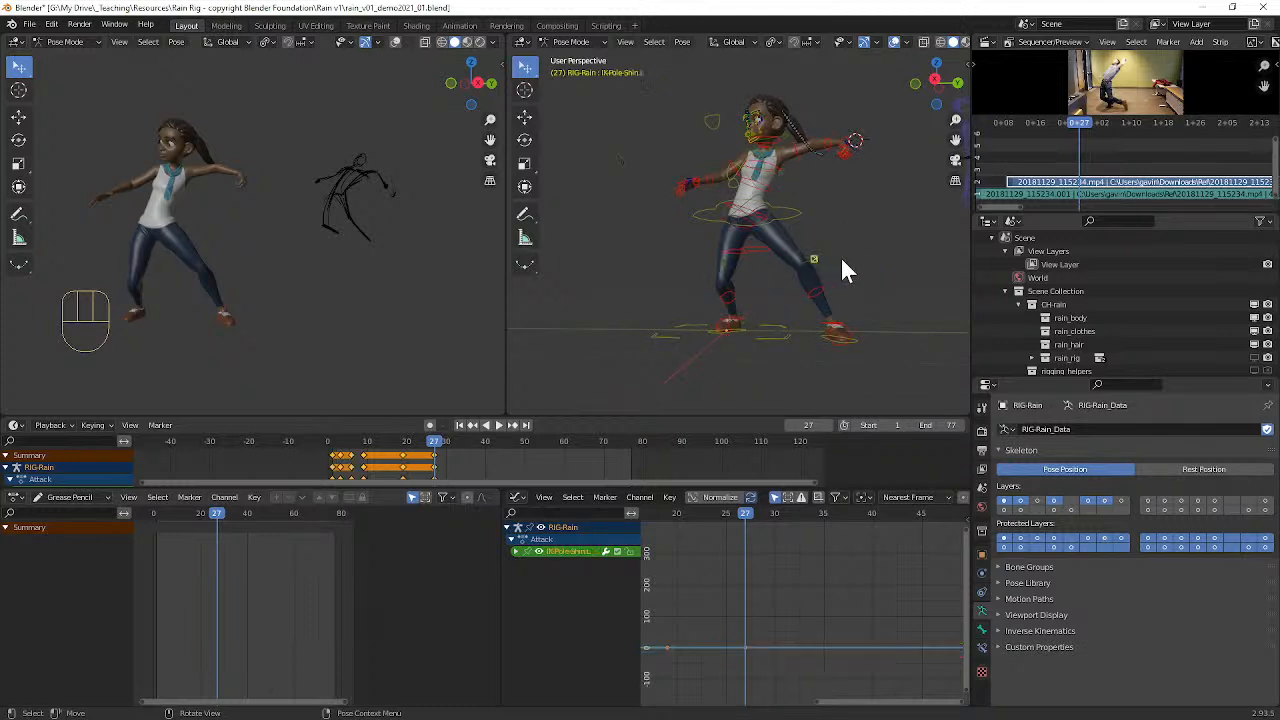
{"action": "key", "text": "g"}
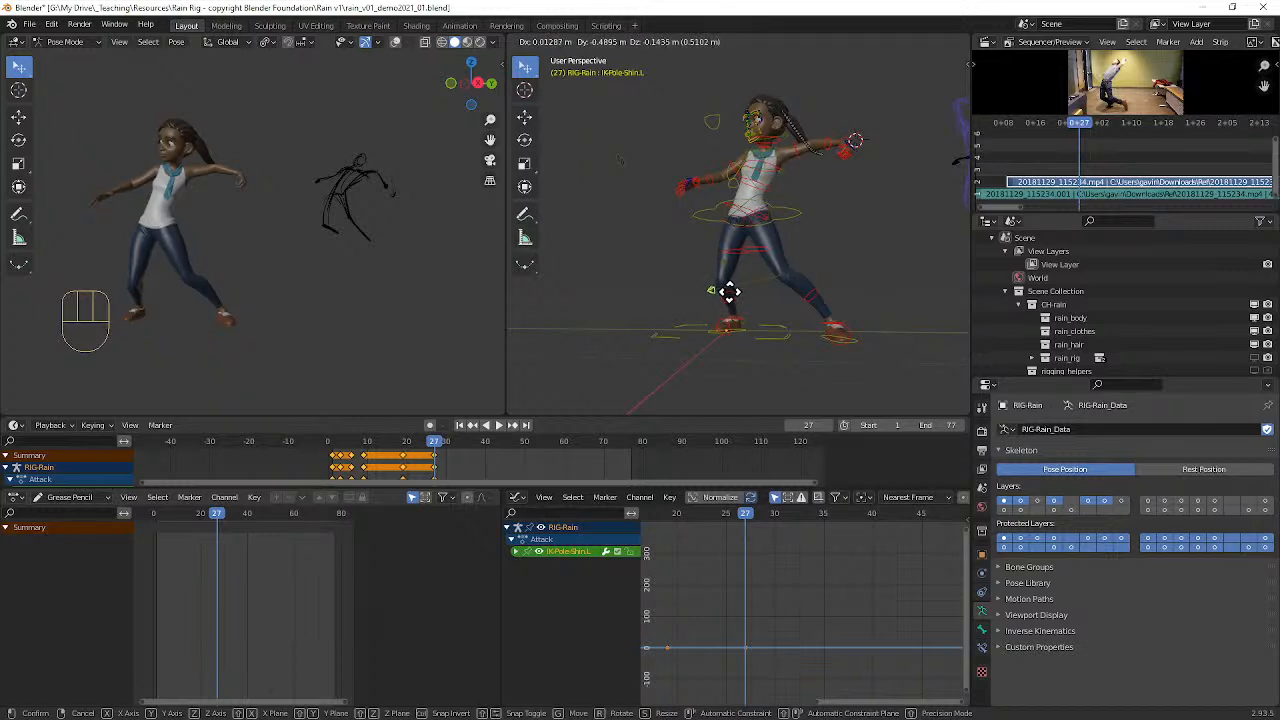
{"action": "left_click", "coordinate": [729, 291]}
Step: Move the left foot control (MSTR-Foot_Parent.L) slightly up and in toward the body, about 0.07 m
{"action": "middle_click_drag", "start_coordinate": [797, 325], "coordinate": [794, 328]}
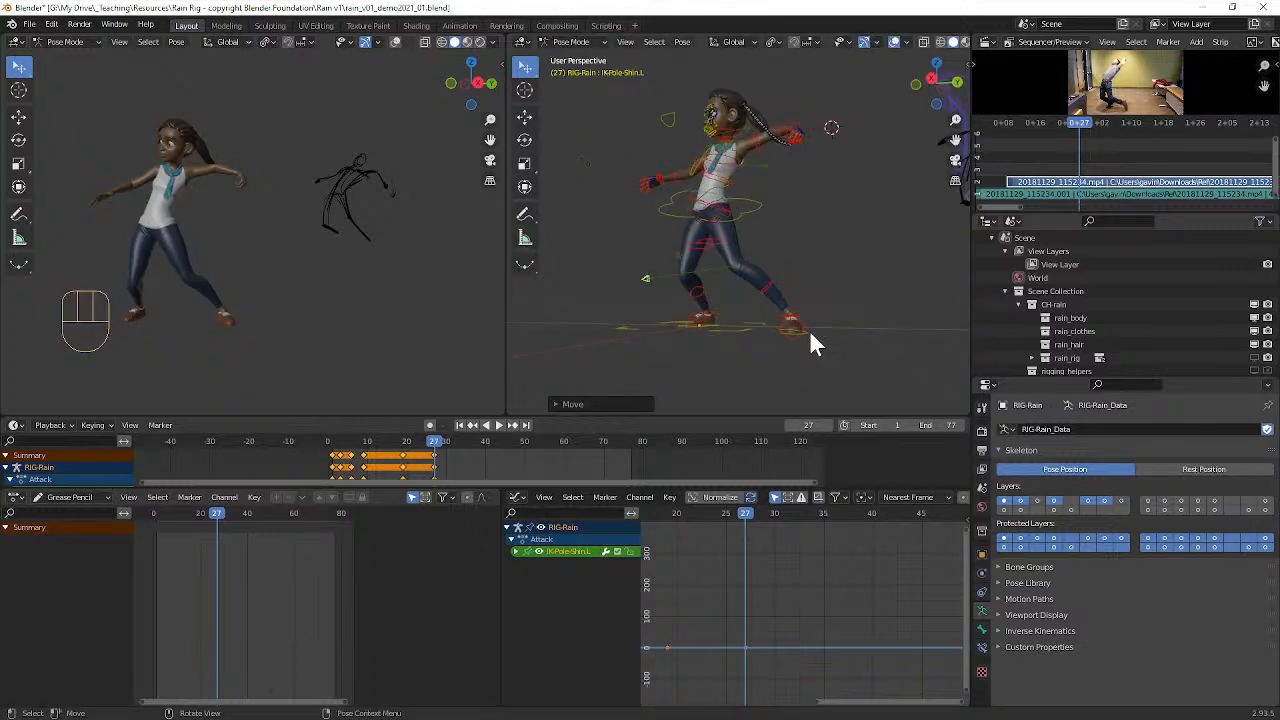
{"action": "left_click", "coordinate": [810, 330]}
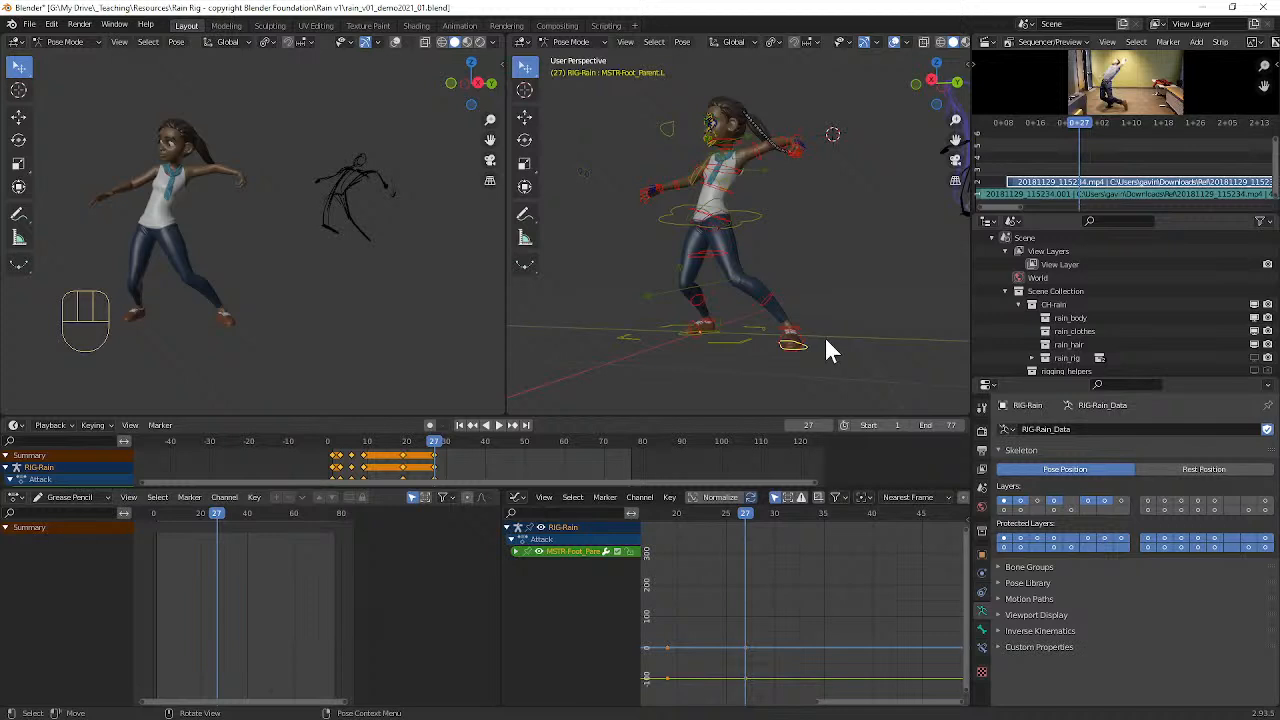
{"action": "key", "text": "g"}
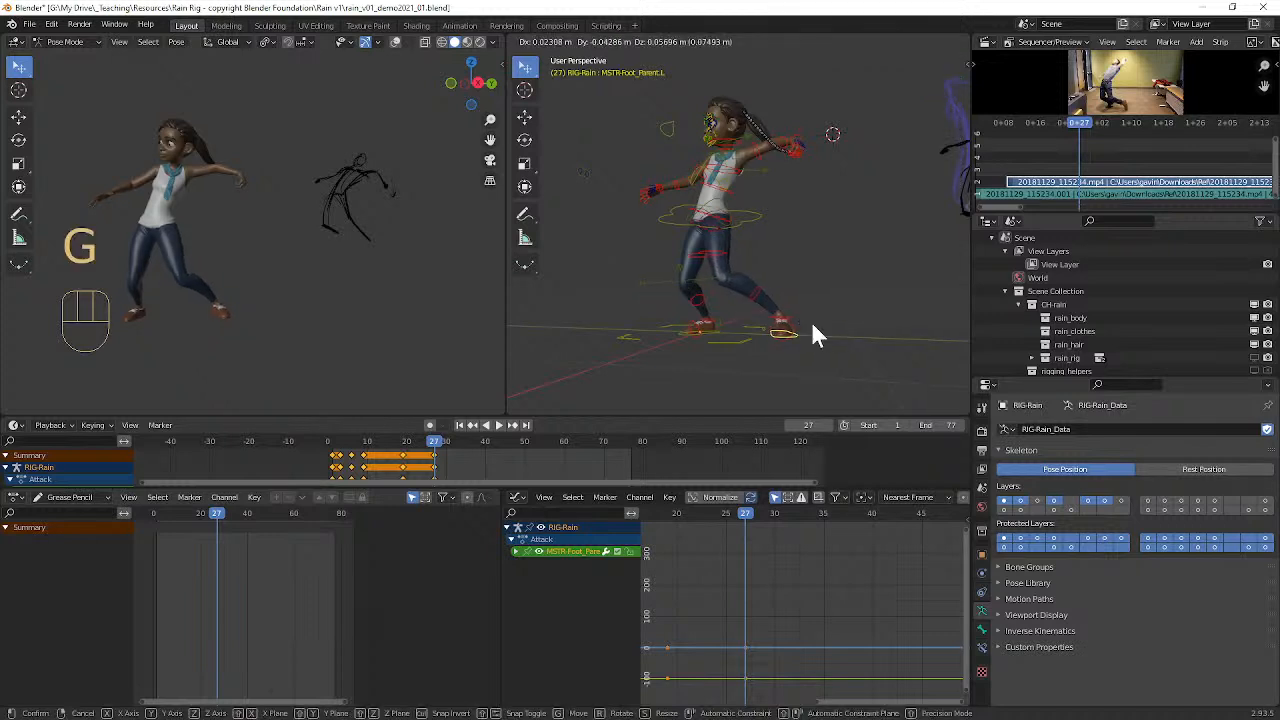
{"action": "left_click", "coordinate": [810, 324]}
Step: Trackball-rotate the left foot control twice to turn the toes outward and downward
{"action": "key", "text": "r"}
{"action": "key", "text": "r"}
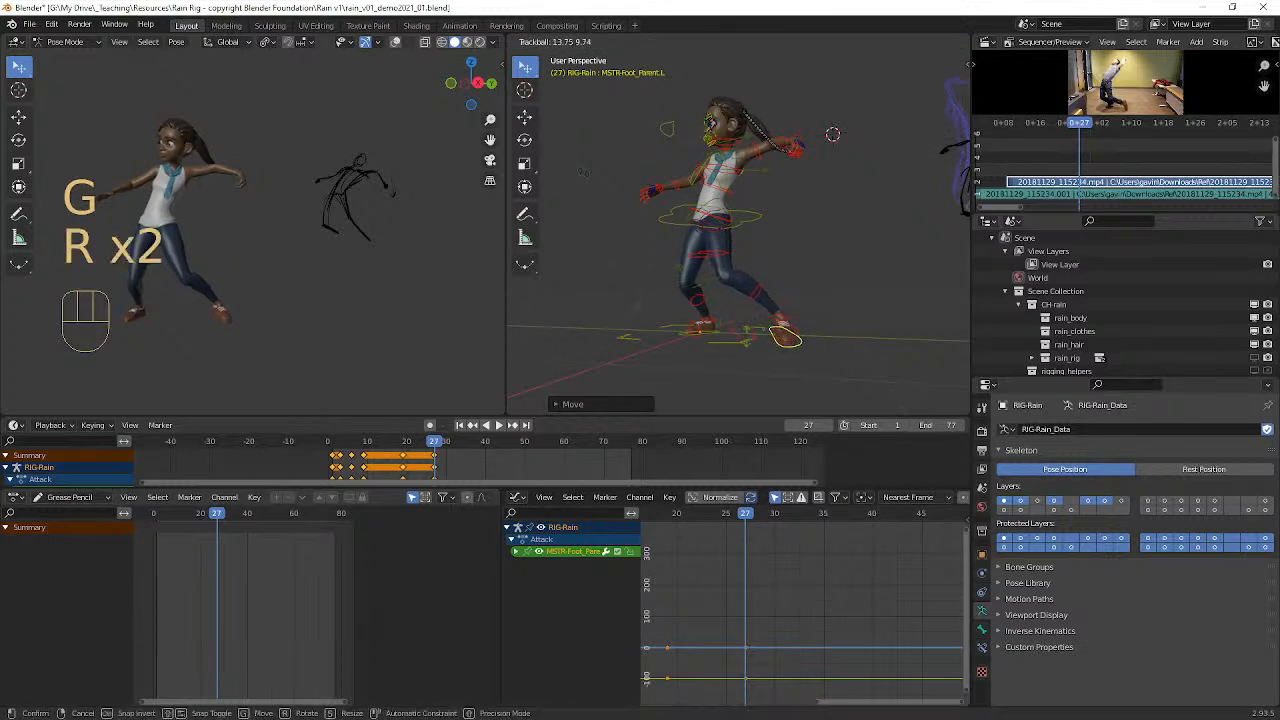
{"action": "left_click", "coordinate": [753, 354]}
{"action": "key", "text": "r"}
{"action": "key", "text": "r"}
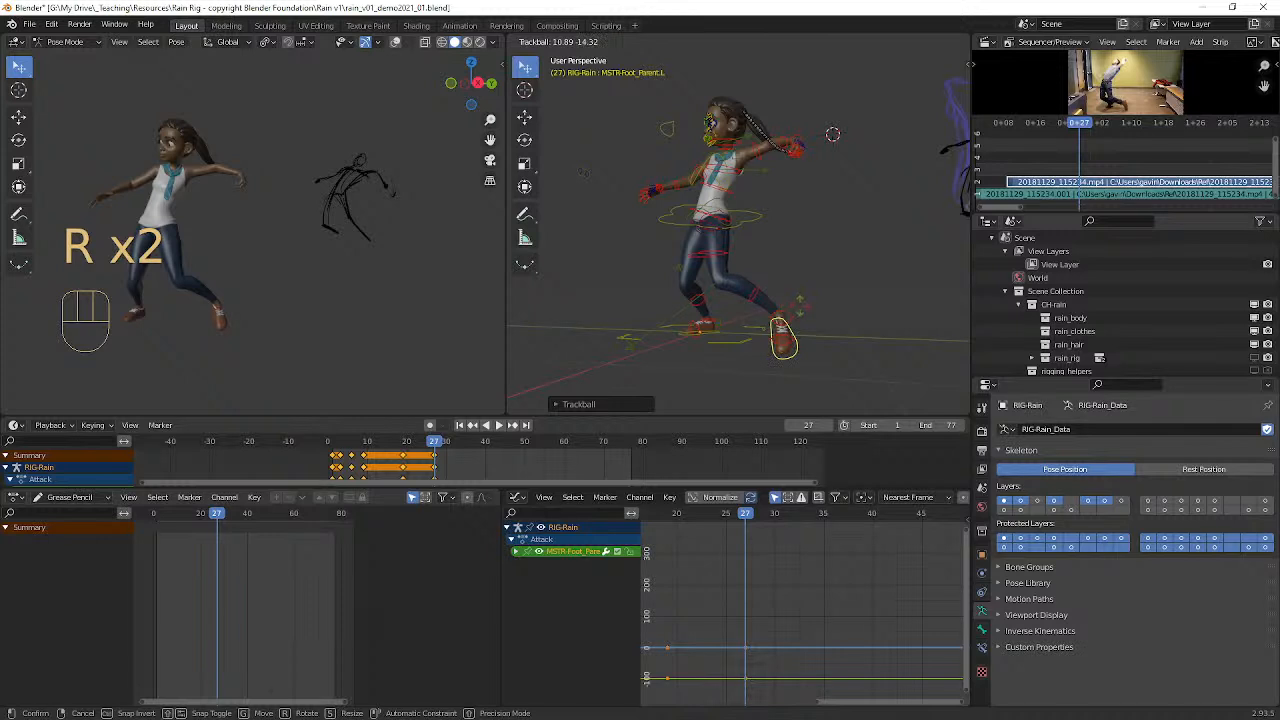
{"action": "left_click", "coordinate": [797, 292]}
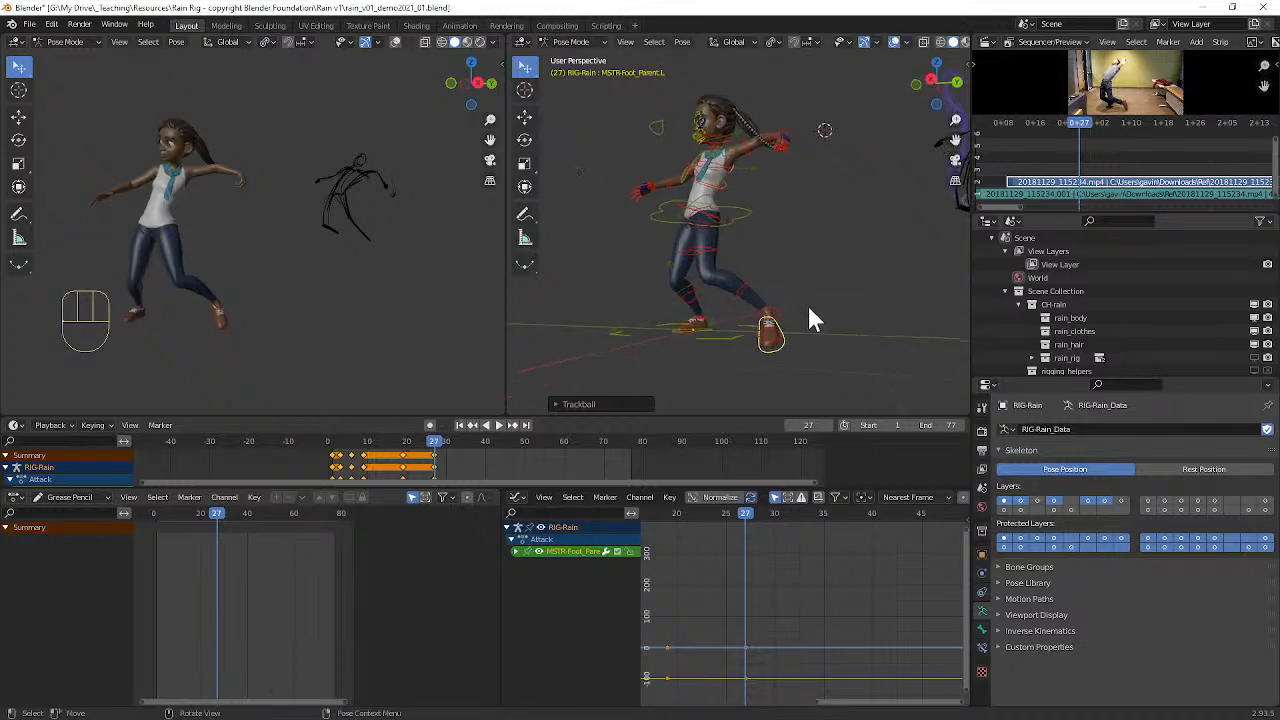
Step: Rotate the left foot control (MSTR-Foot_Parent.L) further from a raised rear view to realign the foot
{"action": "left_click", "coordinate": [789, 326]}
{"action": "left_click", "coordinate": [784, 345]}
{"action": "middle_click_drag", "start_coordinate": [800, 346], "coordinate": [812, 316]}
{"action": "key", "text": "r"}
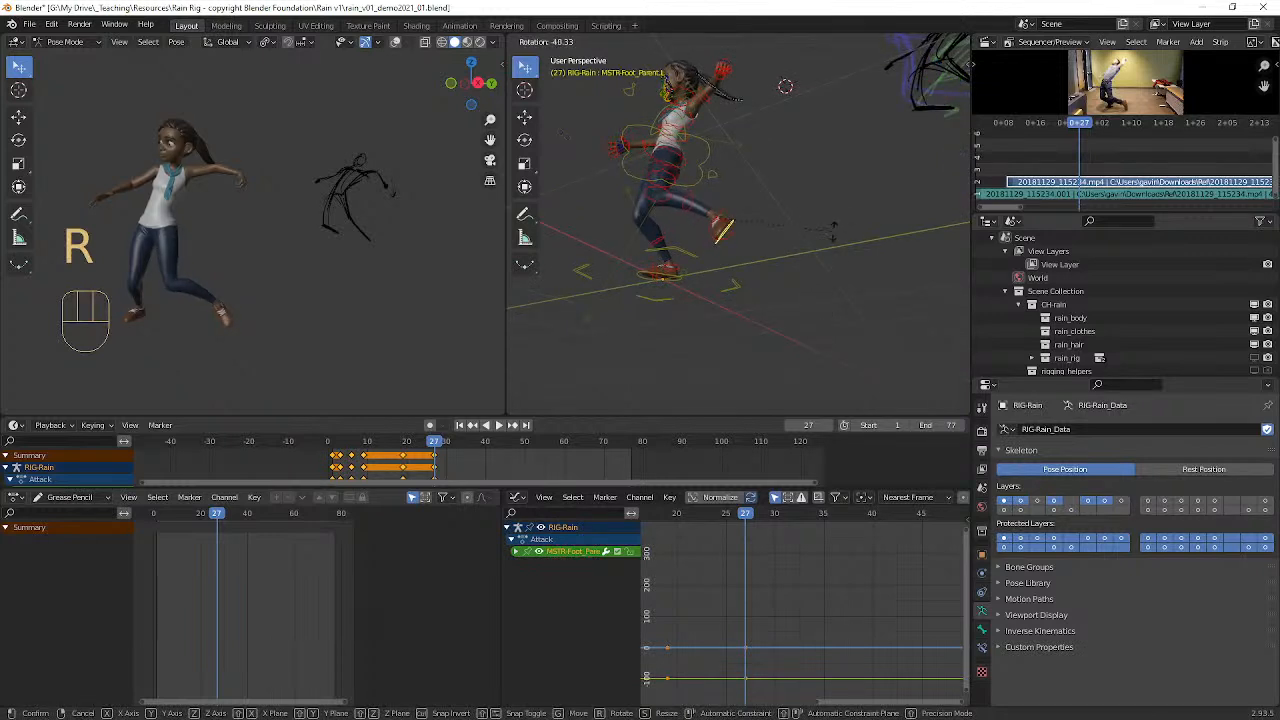
{"action": "left_click", "coordinate": [620, 328]}
Step: Clear the left knee pole's location and rotate the left foot control to line up with the leg
{"action": "left_click", "coordinate": [628, 316]}
{"action": "key", "text": "alt+g"}
{"action": "middle_click_drag", "start_coordinate": [631, 311], "coordinate": [641, 386]}
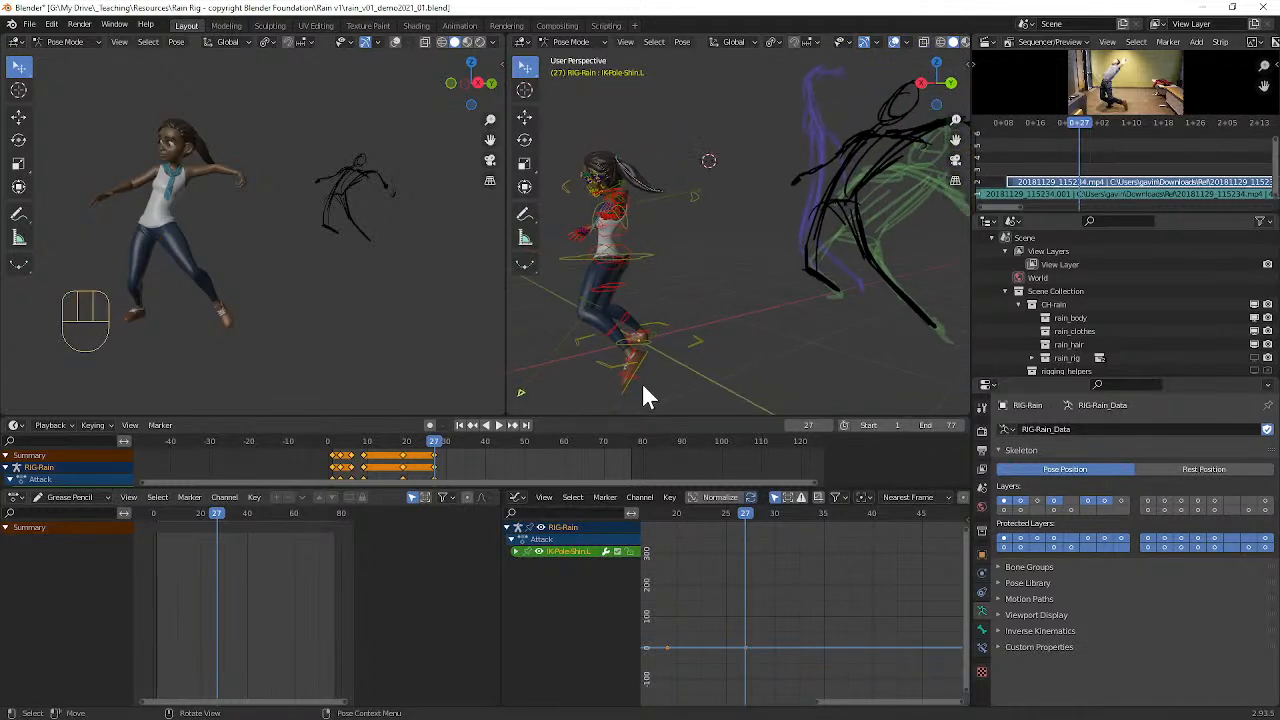
{"action": "left_click", "coordinate": [631, 385]}
{"action": "key", "text": "r"}
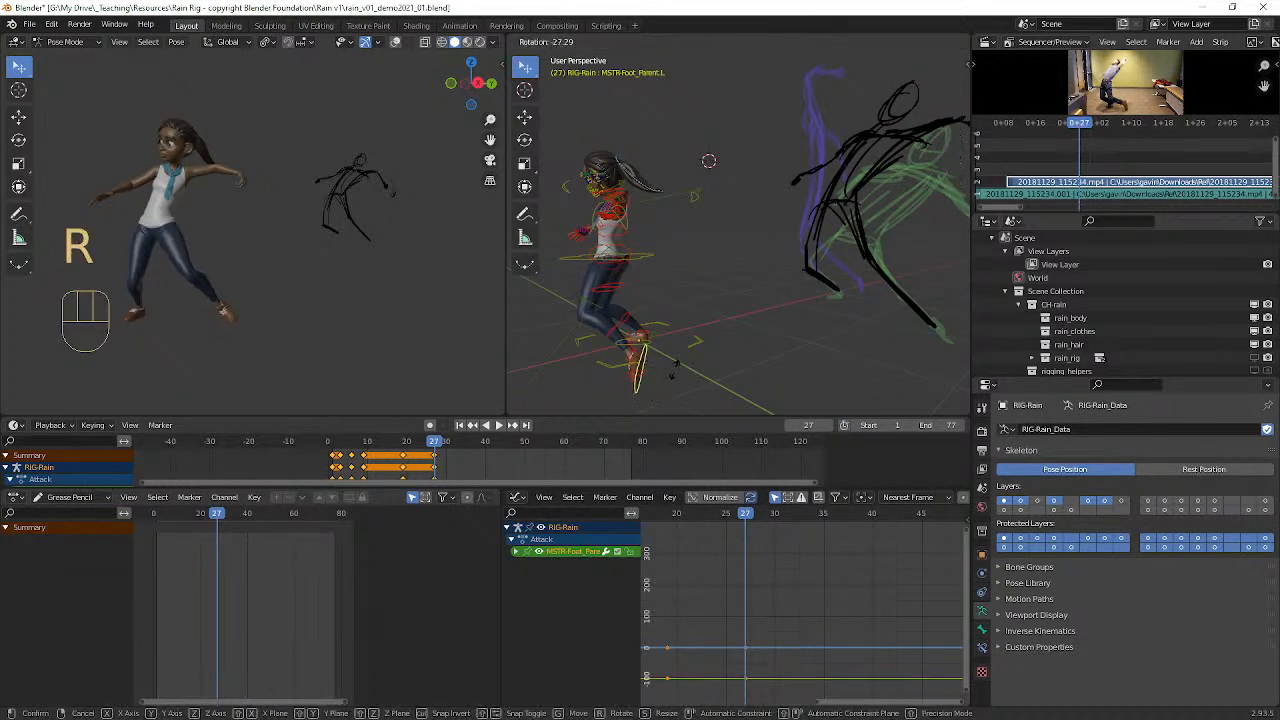
{"action": "left_click", "coordinate": [662, 382]}
{"action": "middle_click_drag", "start_coordinate": [662, 382], "coordinate": [695, 317]}
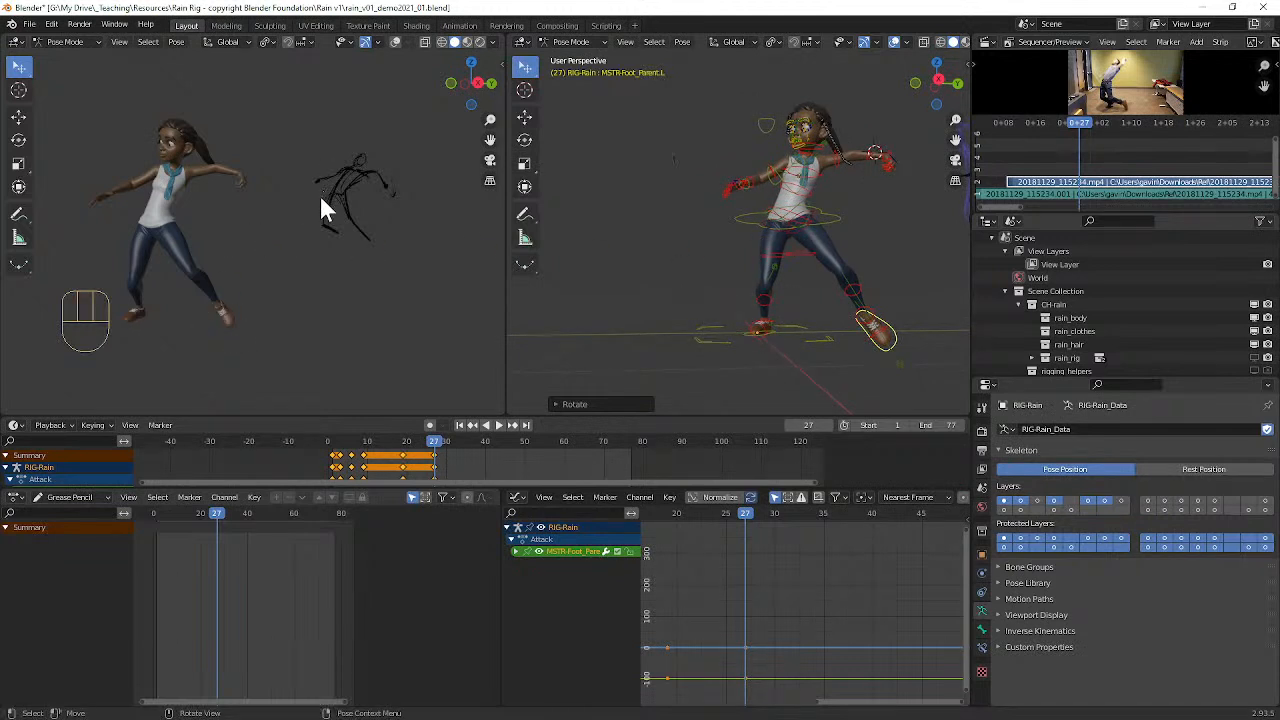
Step: Rotate the pelvis control (MSTR-Pelvis_Parent) and the rib cage control (FK-RibCage) to lean the torso toward the left arm
{"action": "middle_click", "coordinate": [826, 237], "text": "alt"}
{"action": "scroll", "coordinate": [731, 235], "scroll_direction": "up", "scroll_amount": 3}
{"action": "left_click", "coordinate": [705, 219]}
{"action": "middle_click_drag", "start_coordinate": [727, 215], "coordinate": [734, 214]}
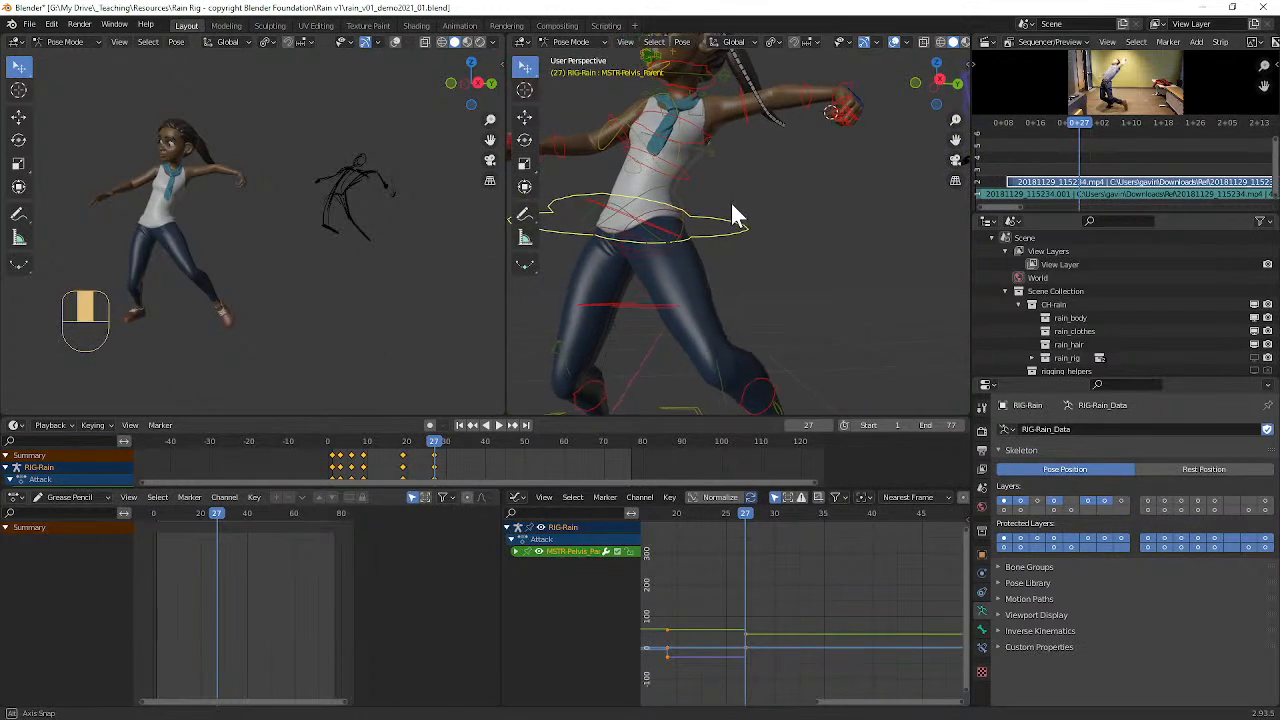
{"action": "key", "text": "r"}
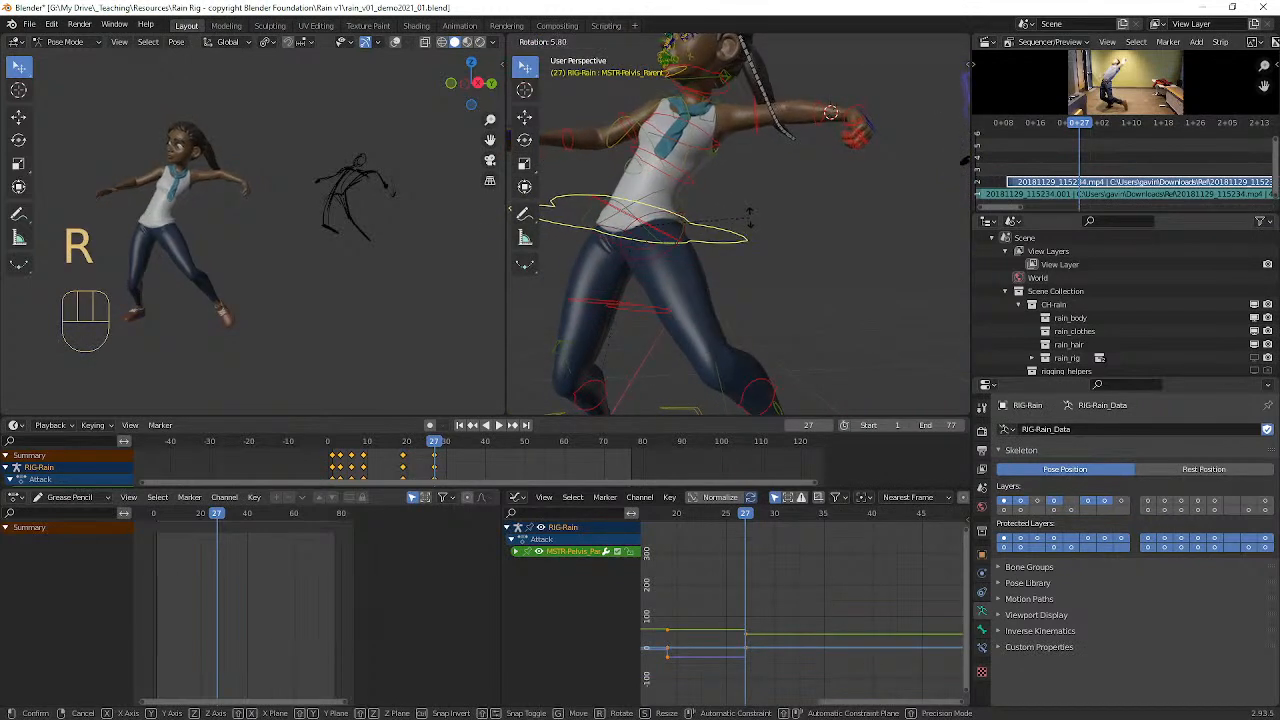
{"action": "left_click", "coordinate": [679, 195]}
{"action": "left_click", "coordinate": [679, 181]}
{"action": "key", "text": "r"}
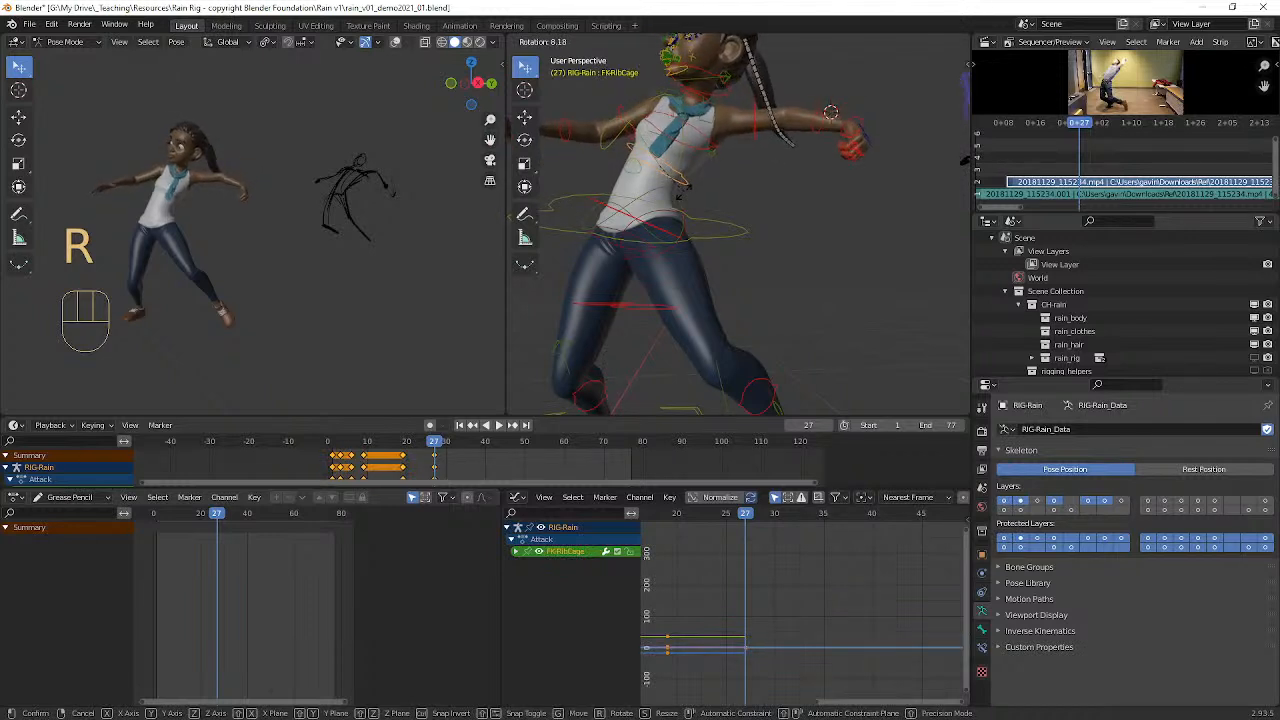
{"action": "left_click", "coordinate": [686, 205]}
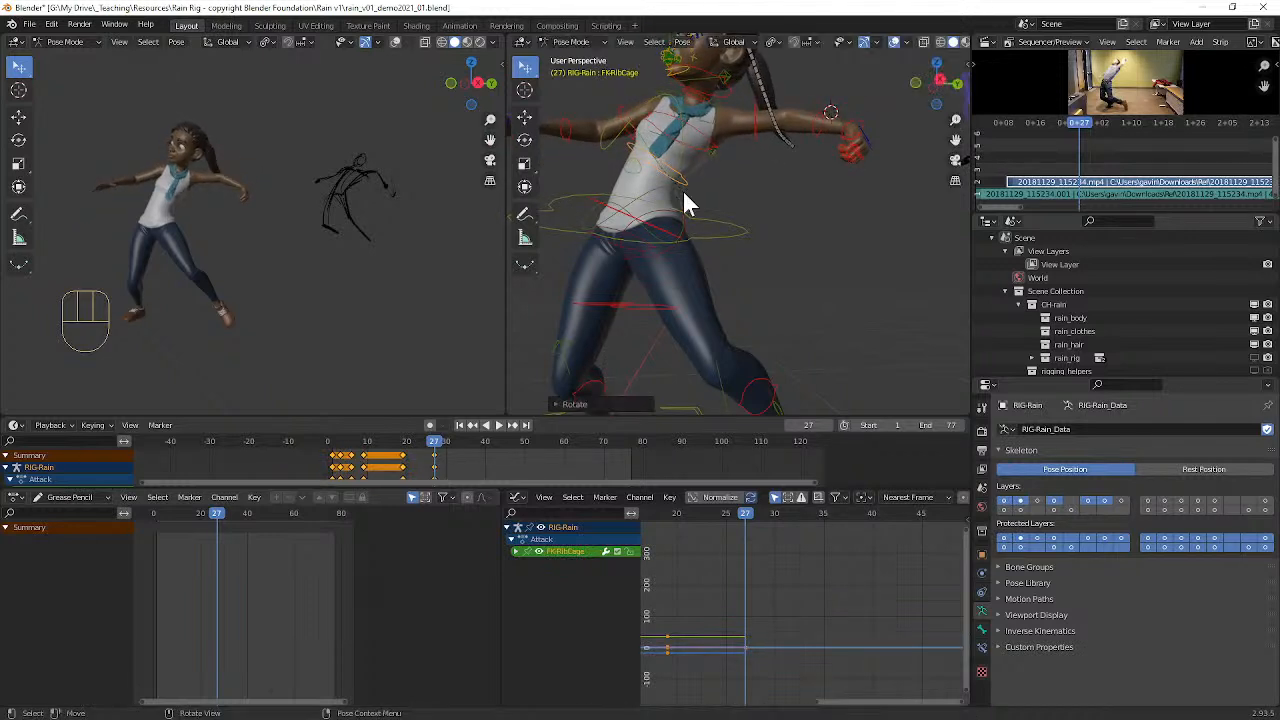
Step: Move the left clavicle control (MSTR-Clavicle.L) outward and up, refining it from a second angle to raise the shoulder
{"action": "middle_click_drag", "start_coordinate": [775, 128], "coordinate": [788, 196]}
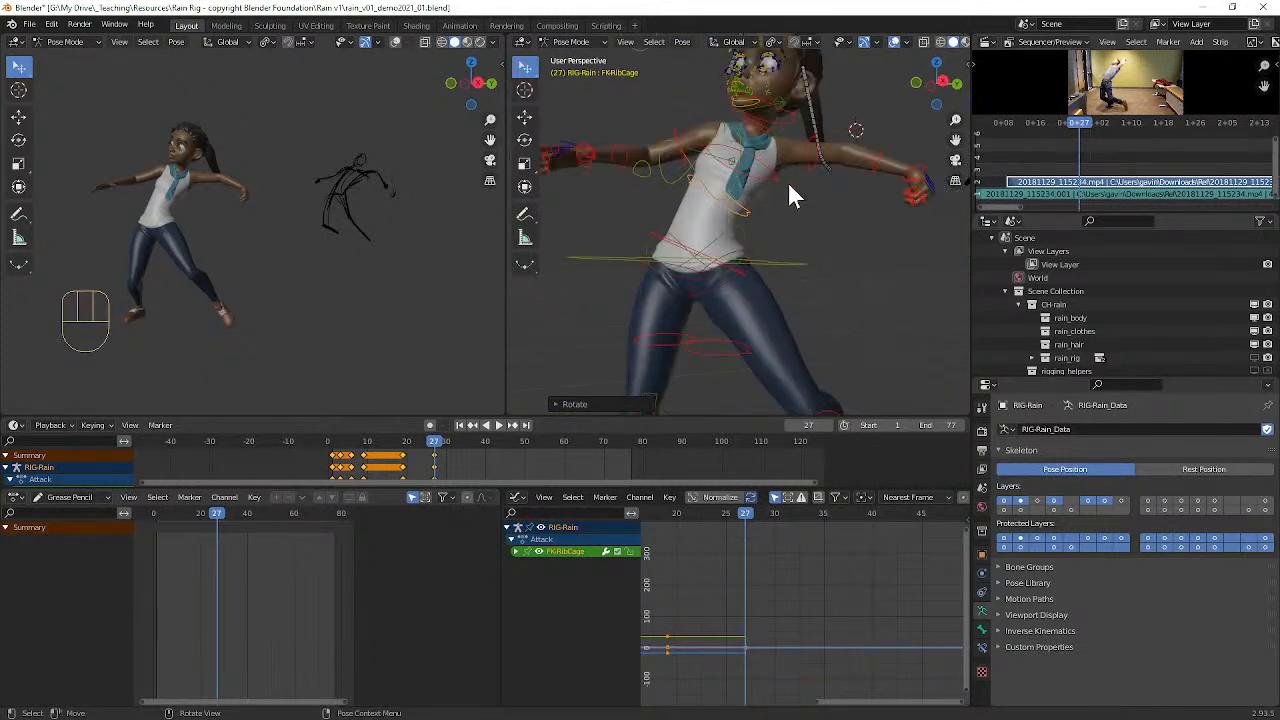
{"action": "left_click", "coordinate": [784, 140]}
{"action": "key", "text": "r"}
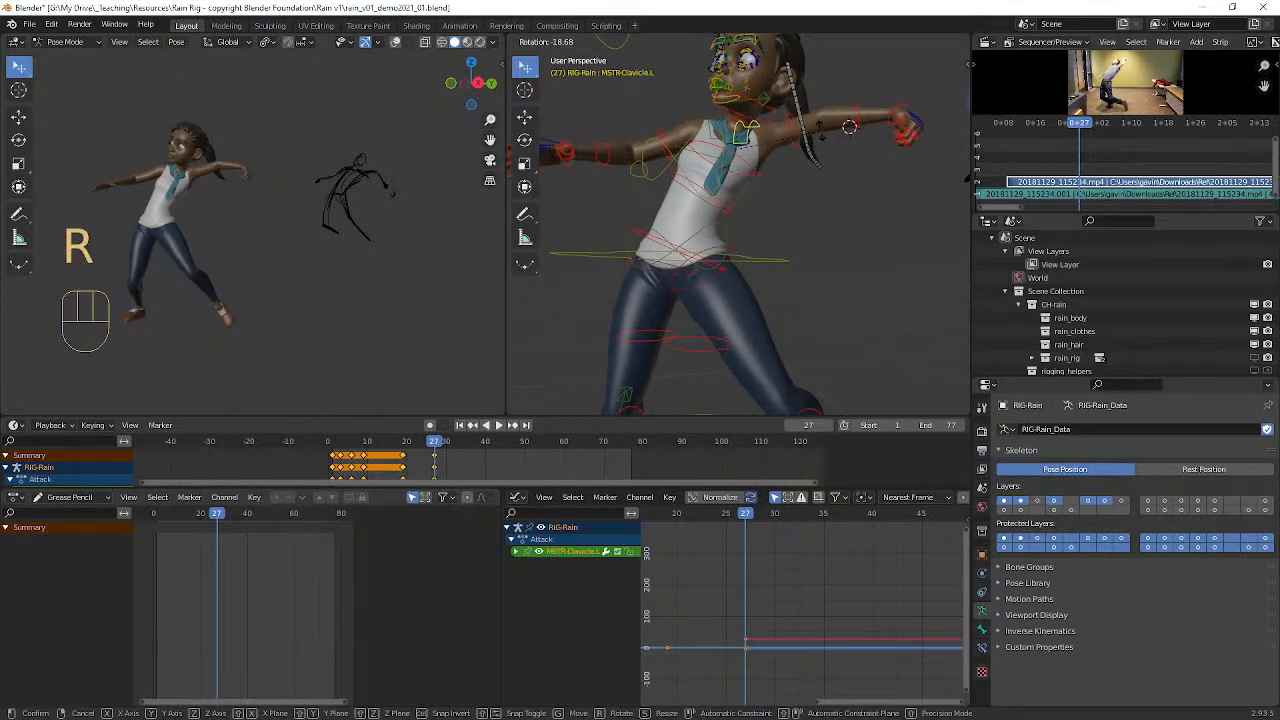
{"action": "key", "text": "g"}
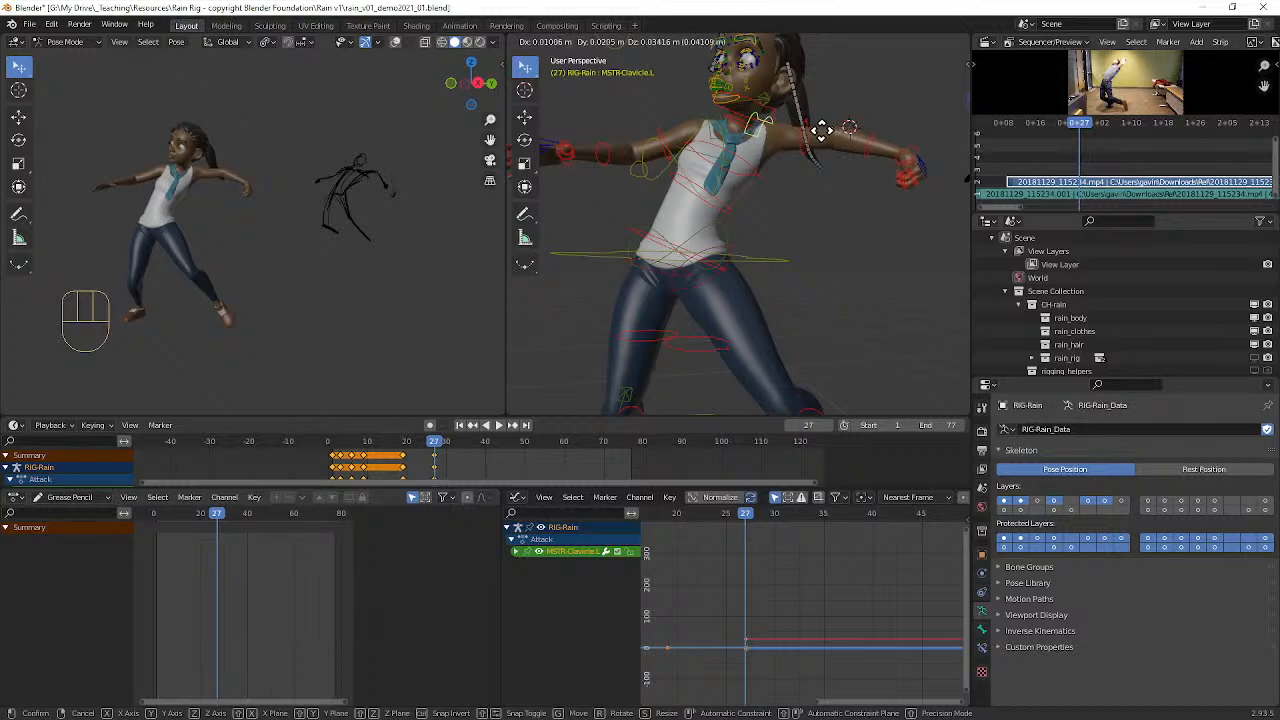
{"action": "left_click", "coordinate": [821, 130]}
{"action": "middle_click_drag", "start_coordinate": [817, 135], "coordinate": [776, 188]}
{"action": "key", "text": "g"}
{"action": "left_click", "coordinate": [831, 154]}
Step: Twist the left upper arm control (FK-Upperarm_Parent.L) about 35° around its local Y axis and rotate it upward
{"action": "scroll", "coordinate": [808, 180], "scroll_direction": "up", "scroll_amount": 7}
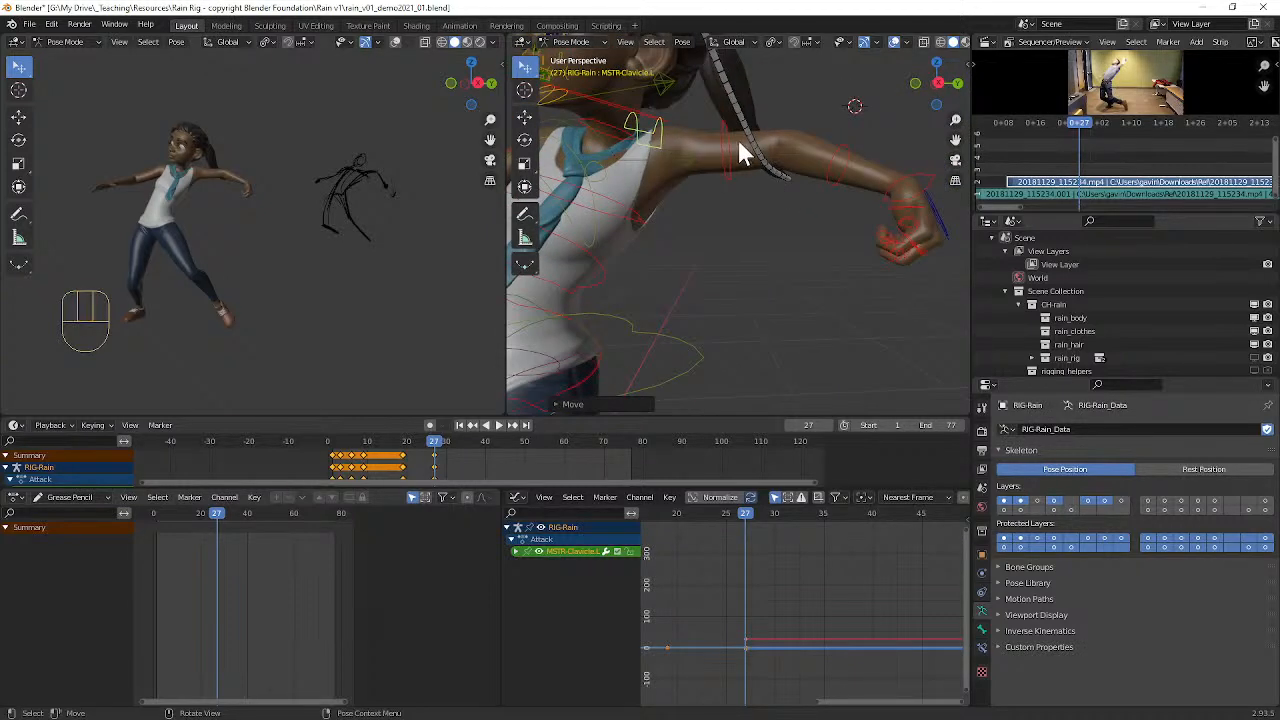
{"action": "left_click", "coordinate": [736, 145]}
{"action": "key", "text": "r"}
{"action": "key", "text": "y"}
{"action": "key", "text": "y"}
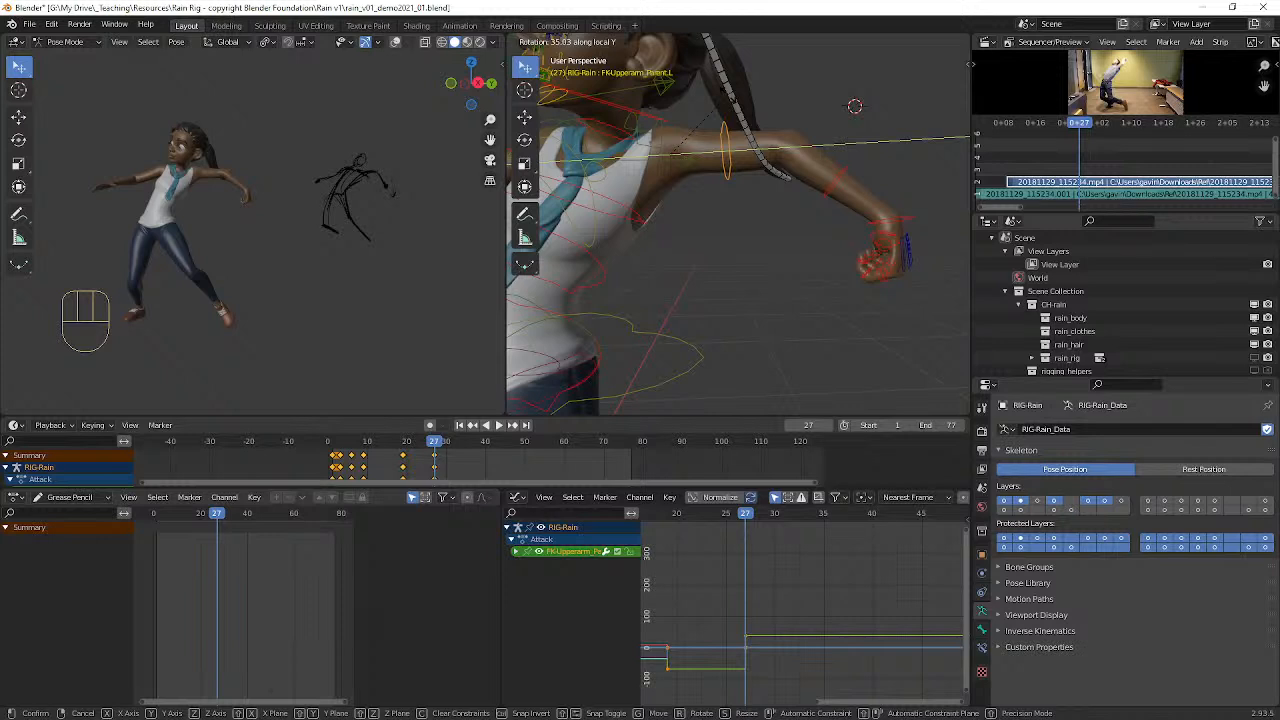
{"action": "left_click", "coordinate": [727, 103]}
{"action": "key", "text": "r"}
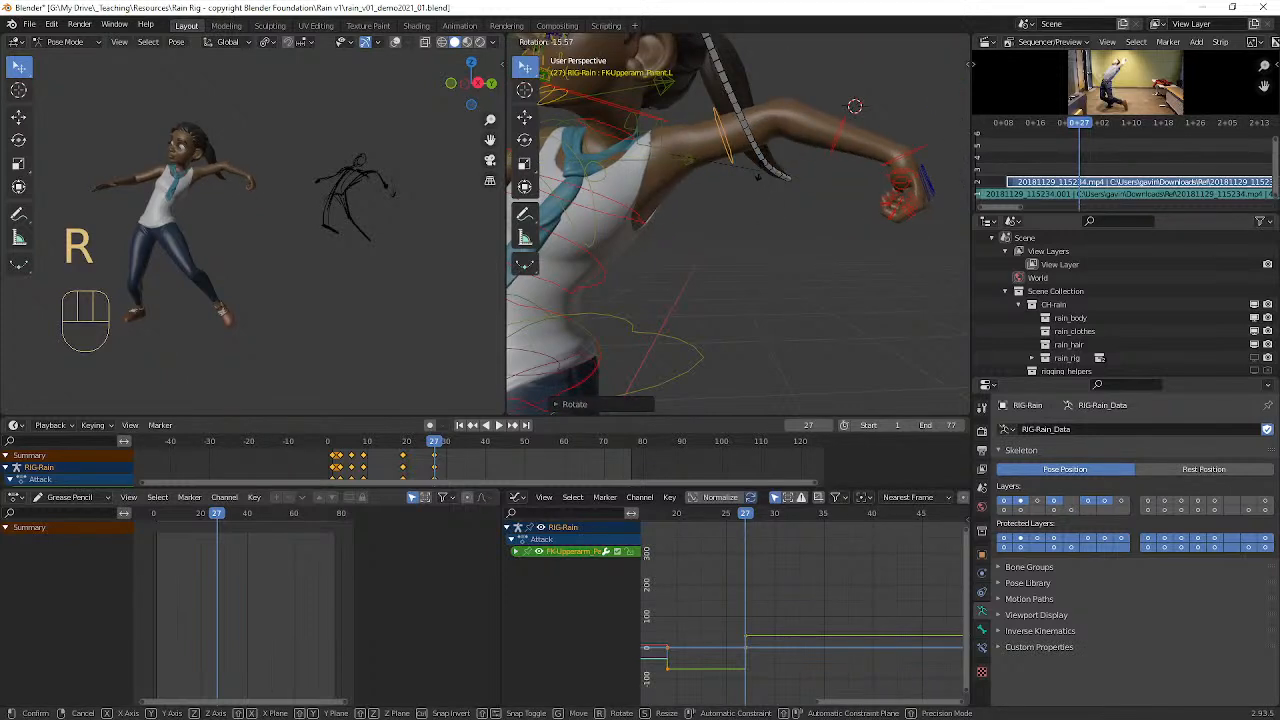
{"action": "left_click", "coordinate": [772, 175]}
Step: Rotate the left forearm control (FK-Forearm.L) about 25° downward to bend the elbow more
{"action": "left_click", "coordinate": [837, 129]}
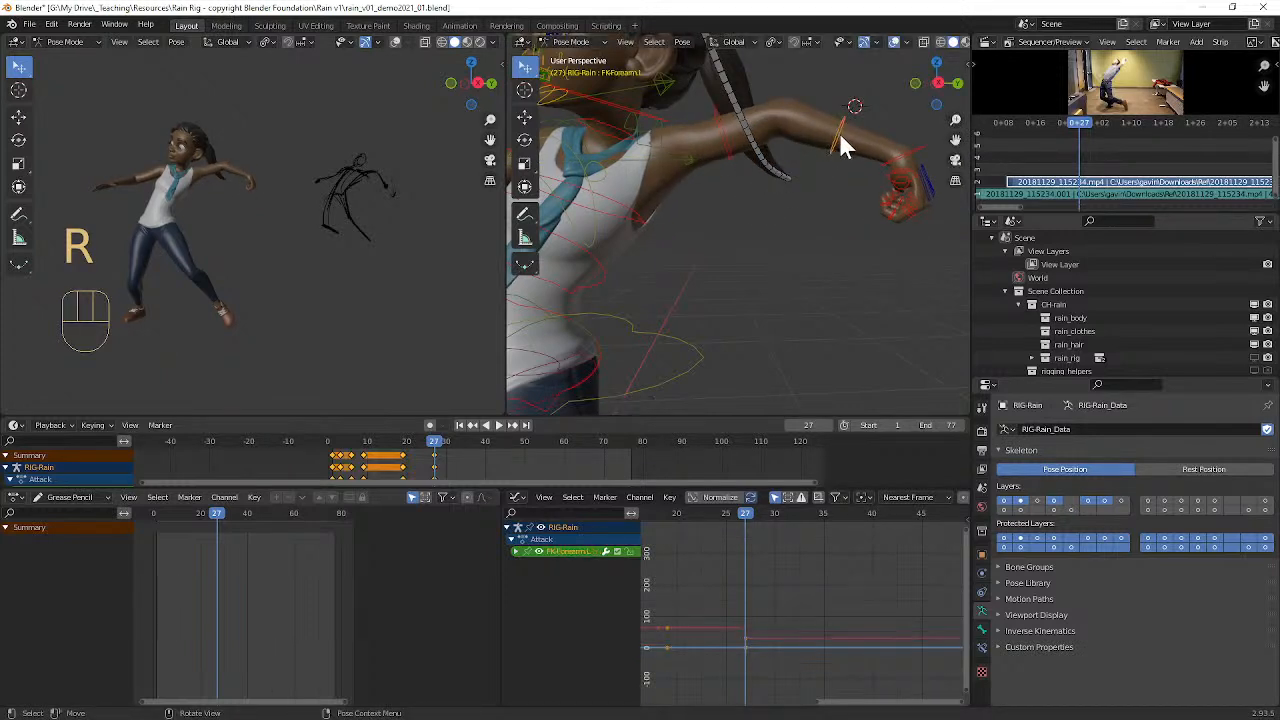
{"action": "key", "text": "r"}
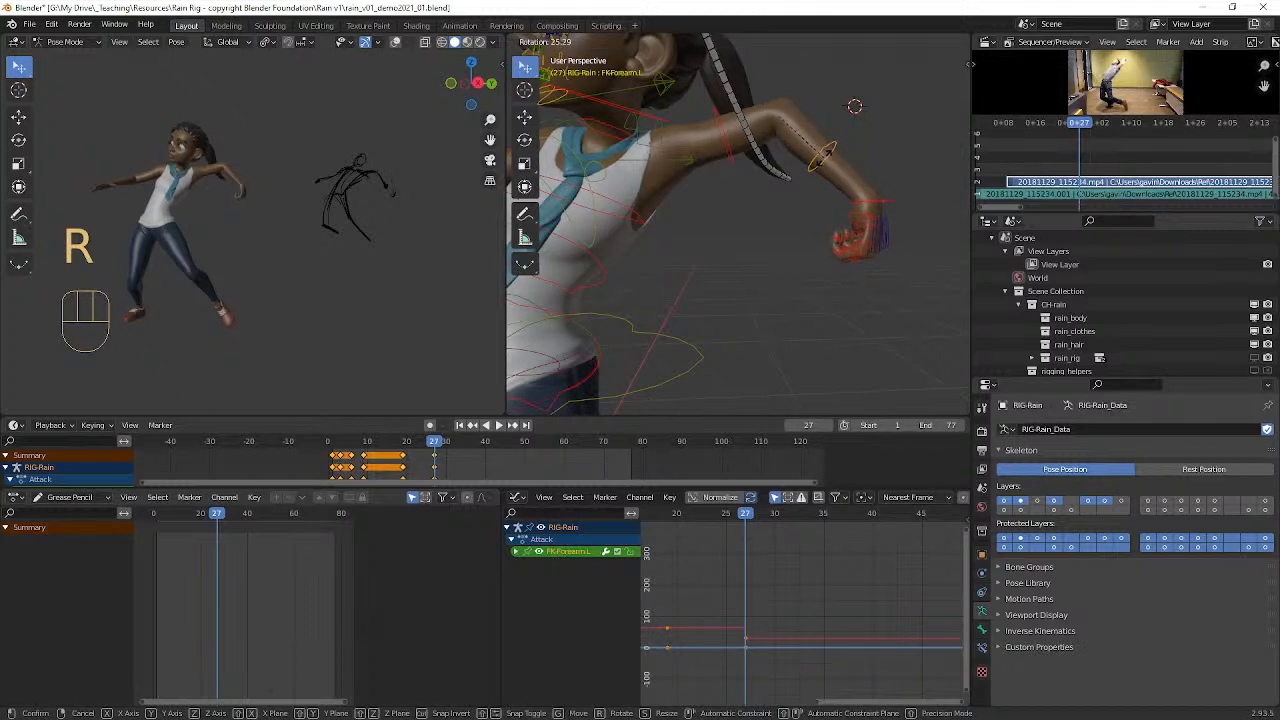
{"action": "left_click", "coordinate": [824, 154]}
Step: Clear the left hand control's rotation (FK-Hand.L) and rotate the hand upward at the wrist
{"action": "left_click", "coordinate": [888, 201]}
{"action": "key", "text": "alt+r"}
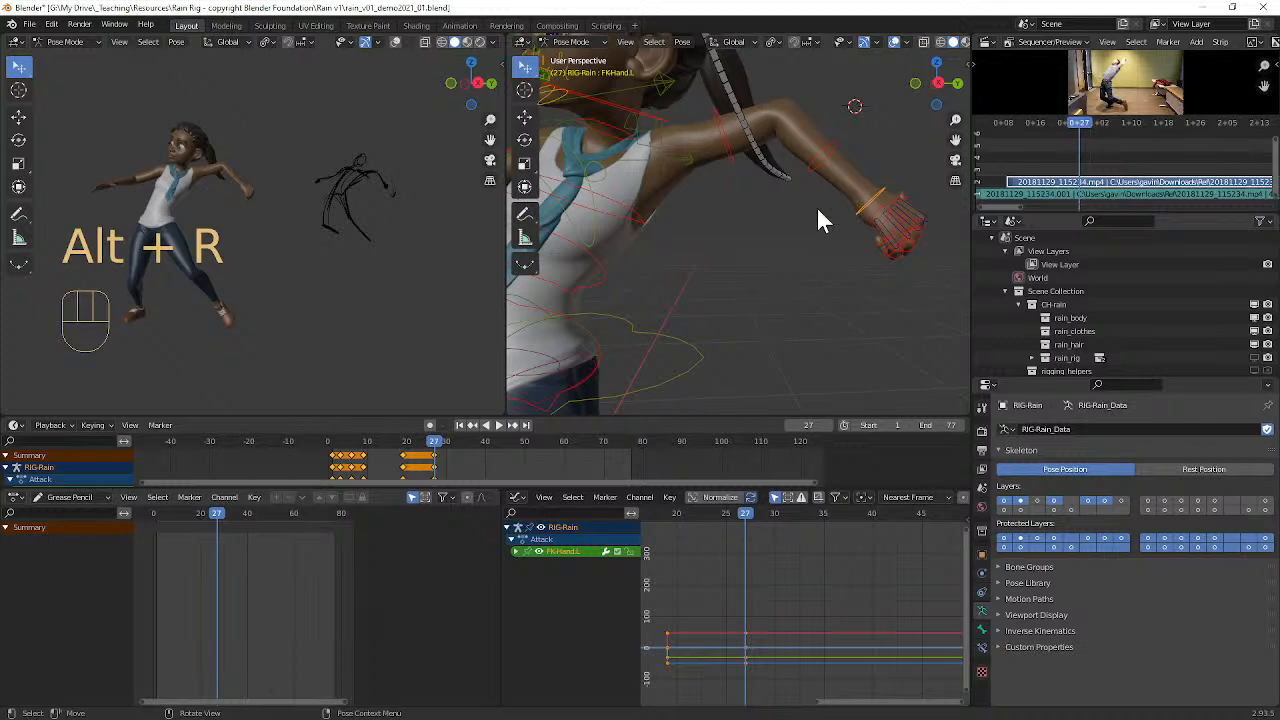
{"action": "middle_click_drag", "start_coordinate": [768, 195], "coordinate": [777, 197]}
{"action": "key", "text": "r"}
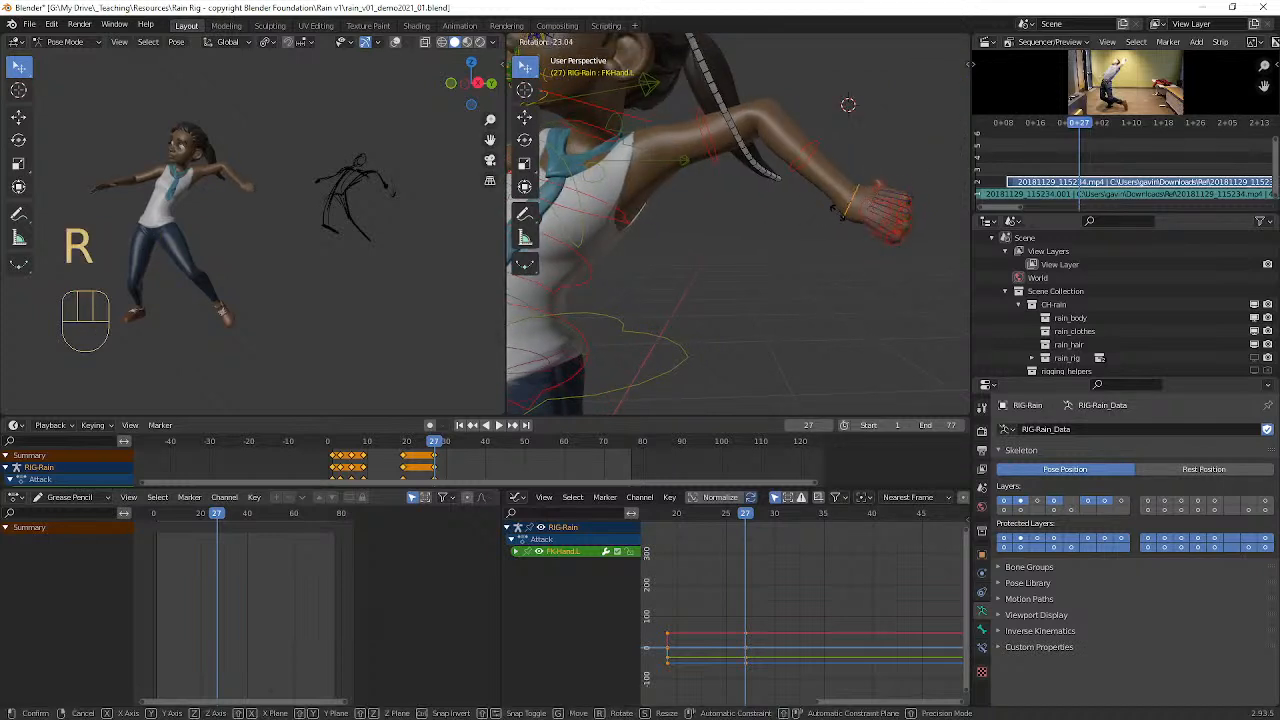
{"action": "left_click", "coordinate": [871, 218]}
{"action": "key", "text": "r"}
{"action": "left_click", "coordinate": [910, 228]}
Step: Keyframe the location, rotation and scale of all the rig's controls at frame 27
{"action": "scroll", "coordinate": [846, 212], "scroll_direction": "down", "scroll_amount": 6}
{"action": "mouse_move", "coordinate": [827, 204]}
{"action": "middle_mouse_down"}
{"action": "mouse_move", "coordinate": [887, 197]}
{"action": "mouse_move", "coordinate": [841, 194]}
{"action": "middle_mouse_up"}
{"action": "key", "text": "a"}
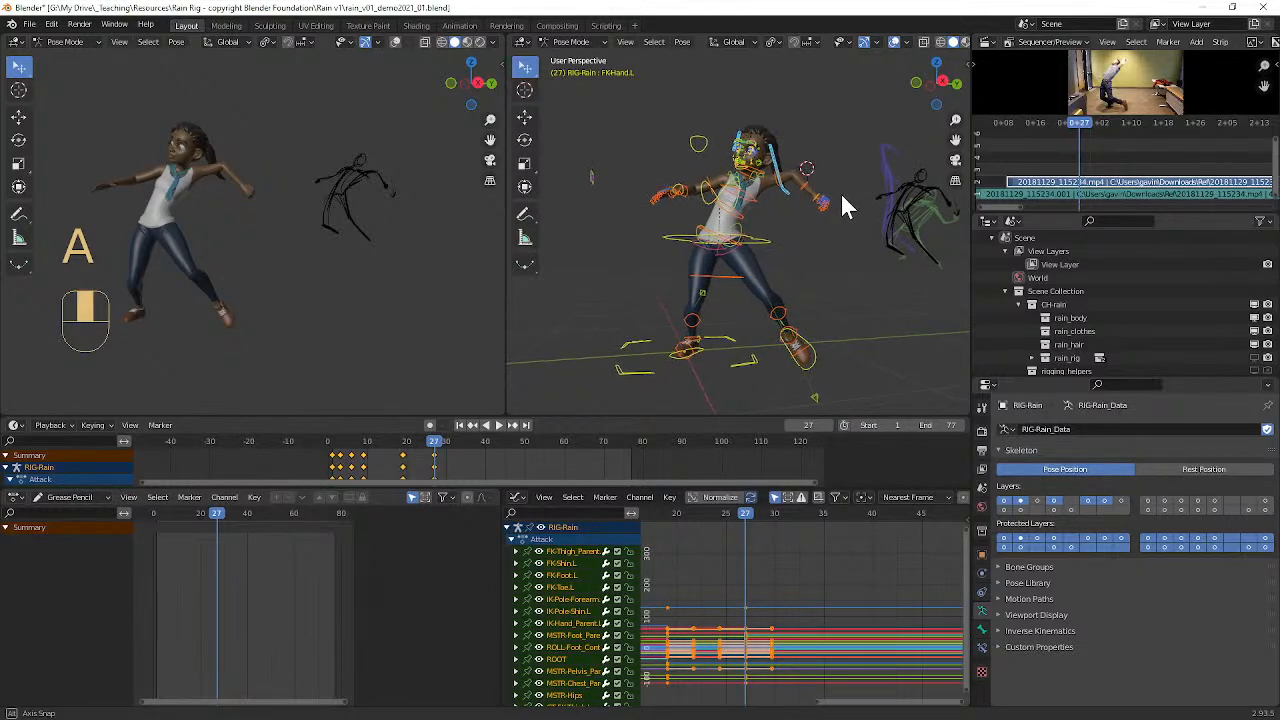
{"action": "key", "text": "i"}
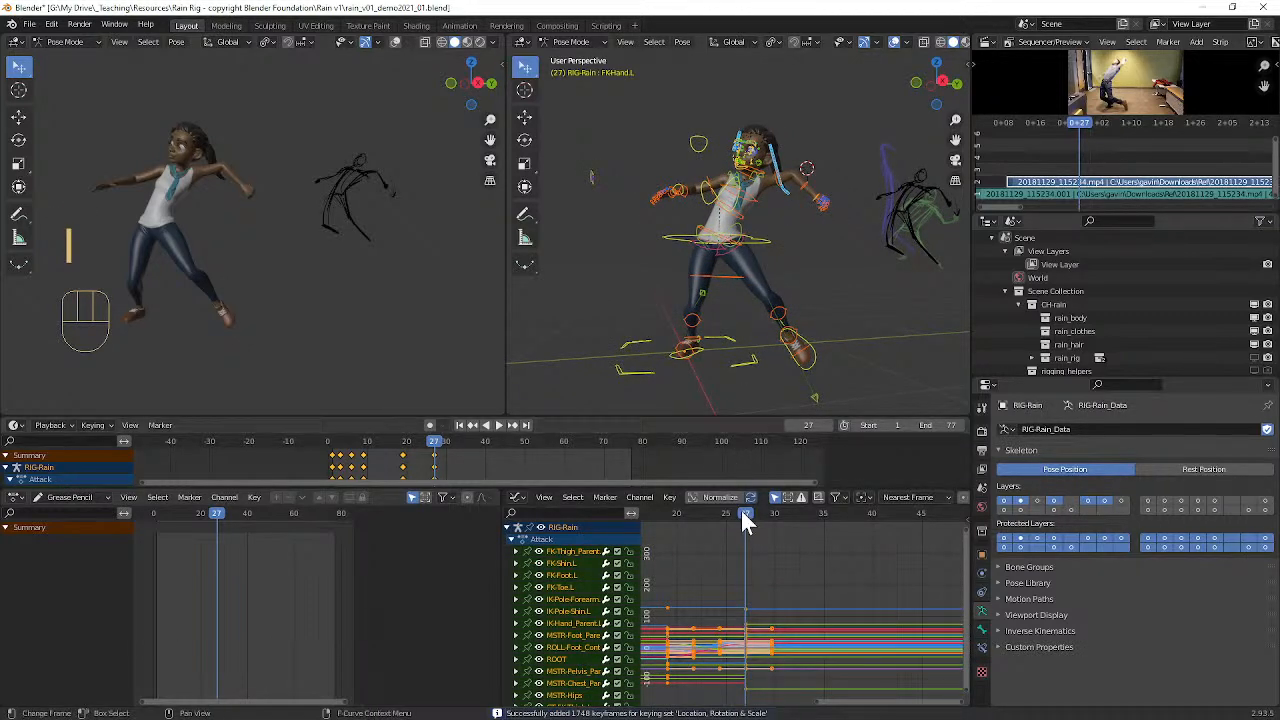
Step: Scrub and play the animation to review the poses against the grease-pencil sketches and video reference through frame 60
{"action": "left_click_drag", "start_coordinate": [729, 513], "coordinate": [697, 527]}
{"action": "key", "text": "space"}
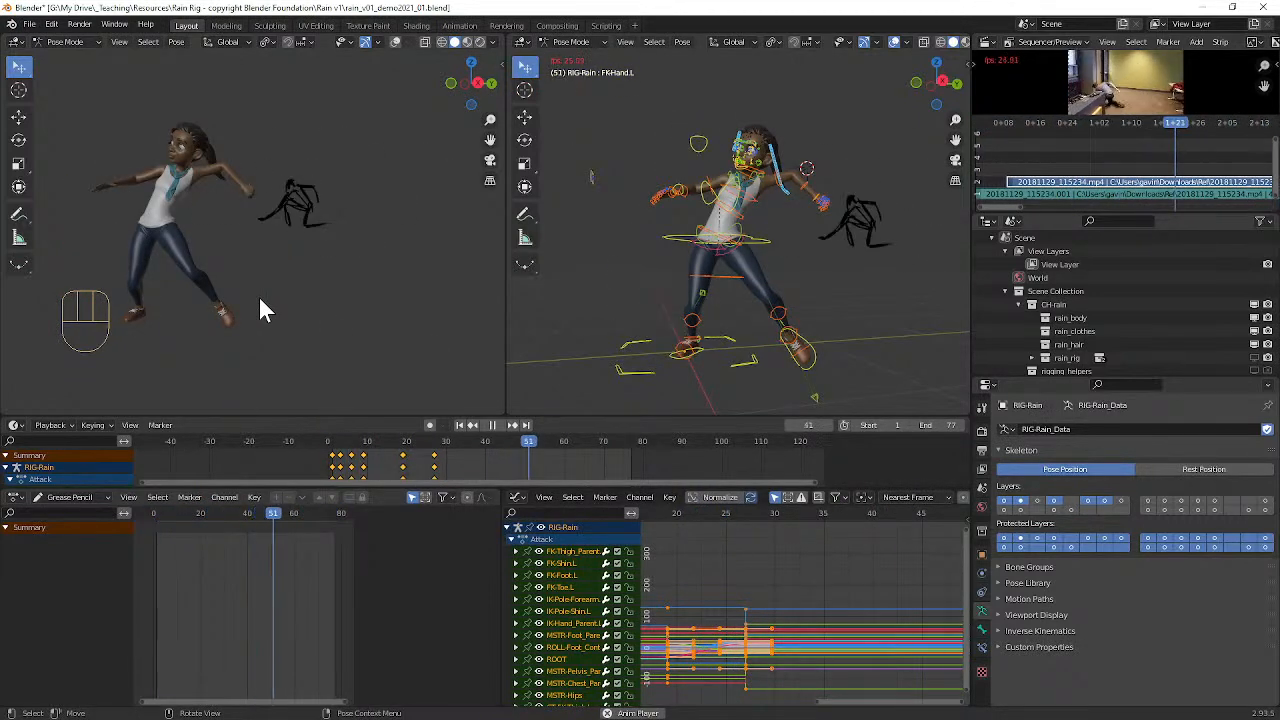
{"action": "key", "text": "space"}
{"action": "key", "text": "space"}
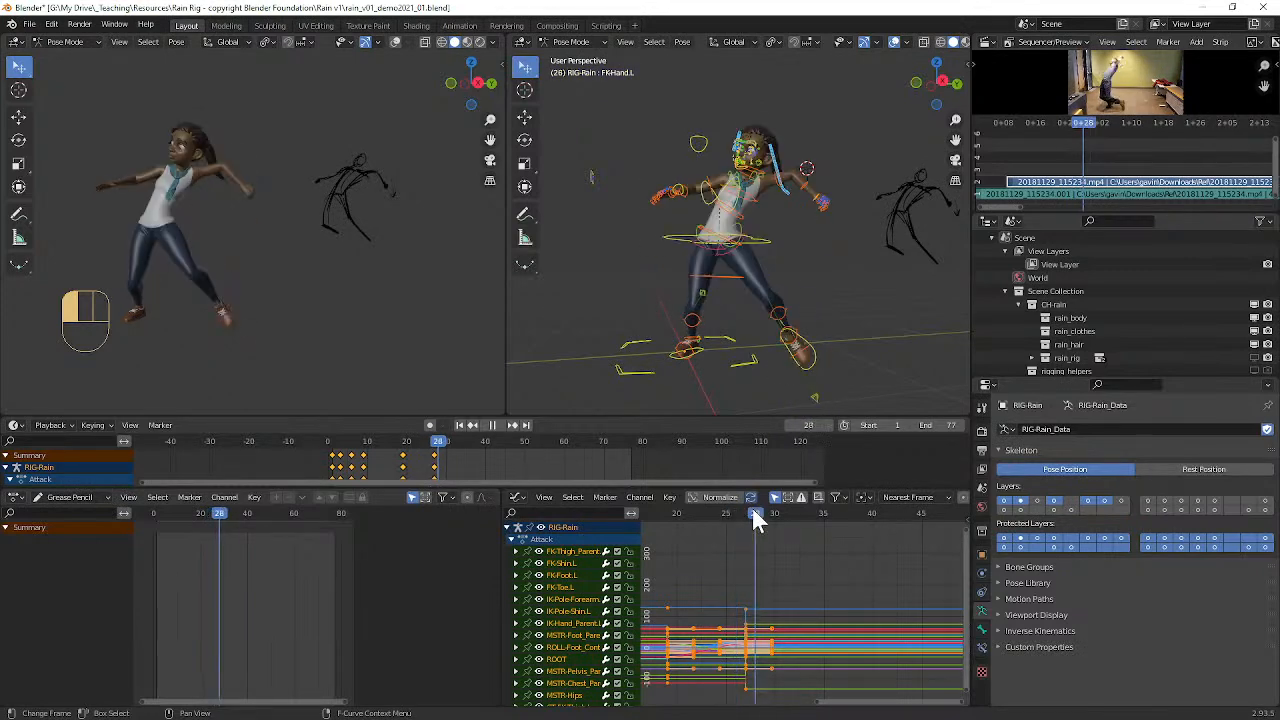
{"action": "mouse_move", "coordinate": [741, 508]}
{"action": "left_mouse_down"}
{"action": "mouse_move", "coordinate": [666, 514]}
{"action": "mouse_move", "coordinate": [925, 499]}
{"action": "mouse_move", "coordinate": [679, 510]}
{"action": "left_mouse_up"}
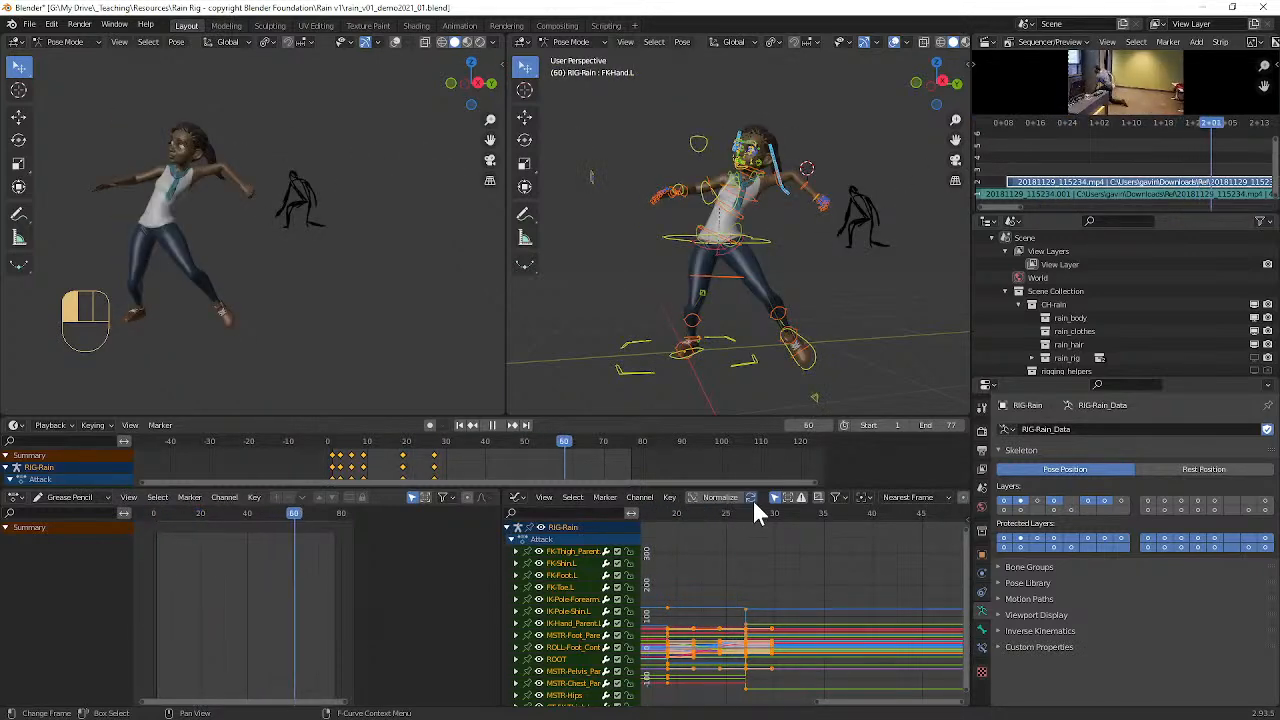
{"action": "left_click_drag", "start_coordinate": [745, 526], "coordinate": [736, 523]}
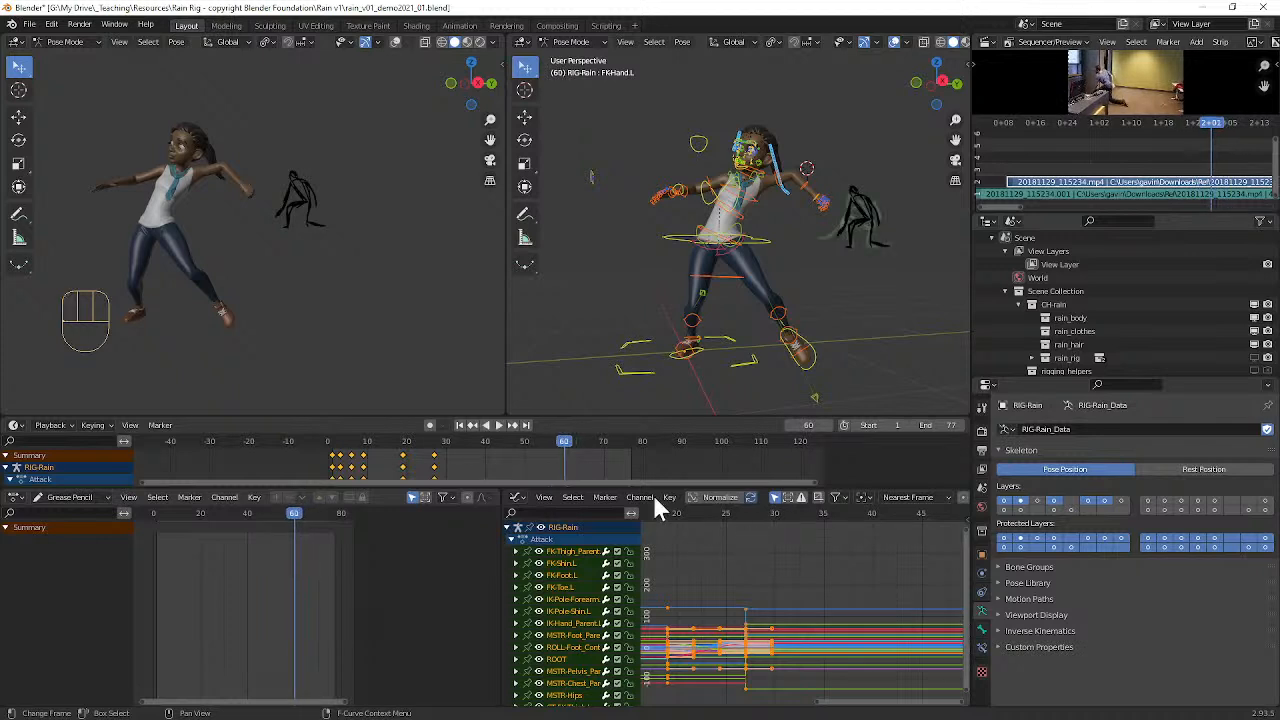
Step: Save the file and set the interpolation of all keyframes in the graph to Constant
{"action": "key", "text": "ctrl+s"}
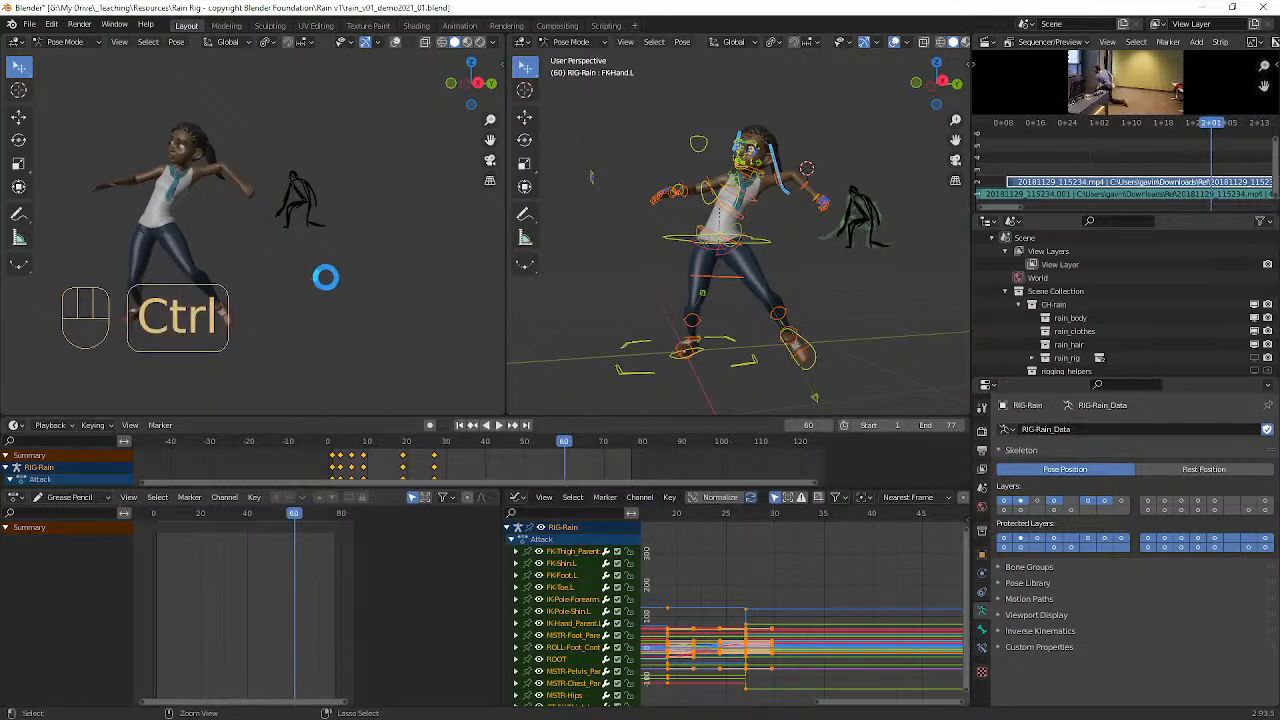
{"action": "mouse_move", "coordinate": [688, 518]}
{"action": "left_mouse_down"}
{"action": "mouse_move", "coordinate": [642, 514]}
{"action": "mouse_move", "coordinate": [797, 513]}
{"action": "mouse_move", "coordinate": [650, 513]}
{"action": "mouse_move", "coordinate": [753, 505]}
{"action": "mouse_move", "coordinate": [694, 514]}
{"action": "mouse_move", "coordinate": [740, 514]}
{"action": "mouse_move", "coordinate": [715, 516]}
{"action": "left_mouse_up"}
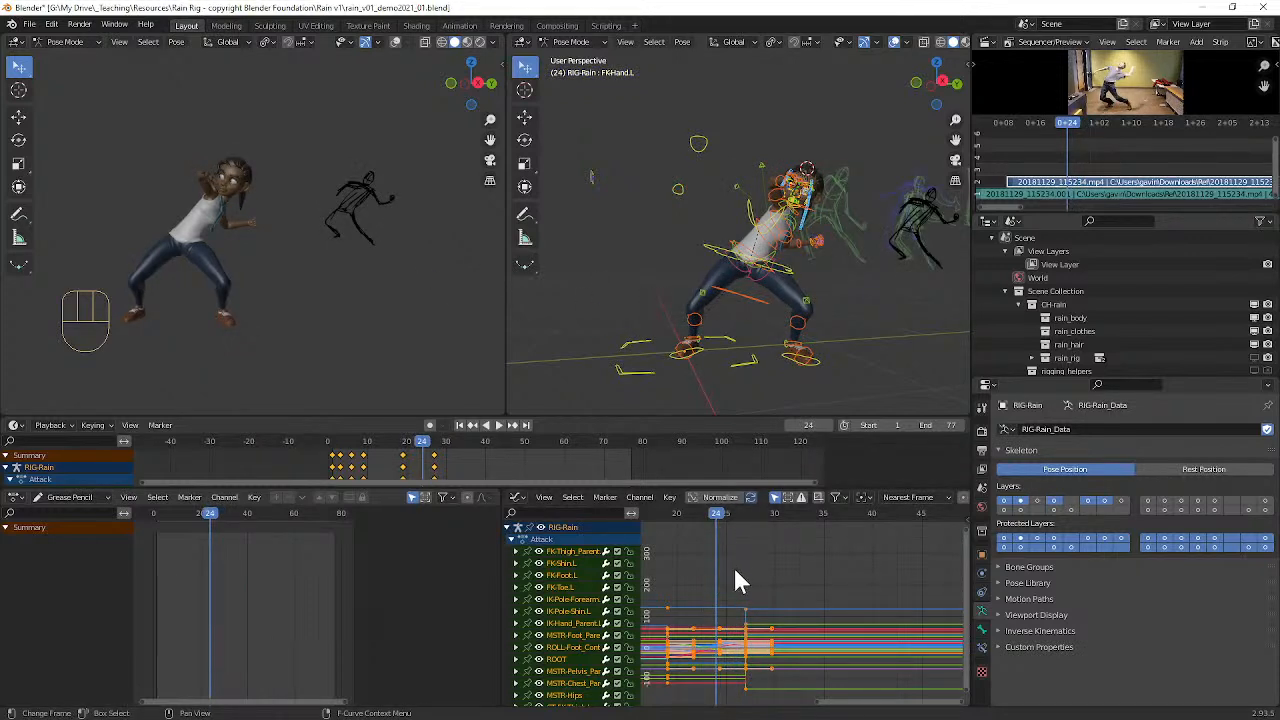
{"action": "key", "text": "a"}
{"action": "key", "text": "t"}
{"action": "left_click", "coordinate": [733, 568]}
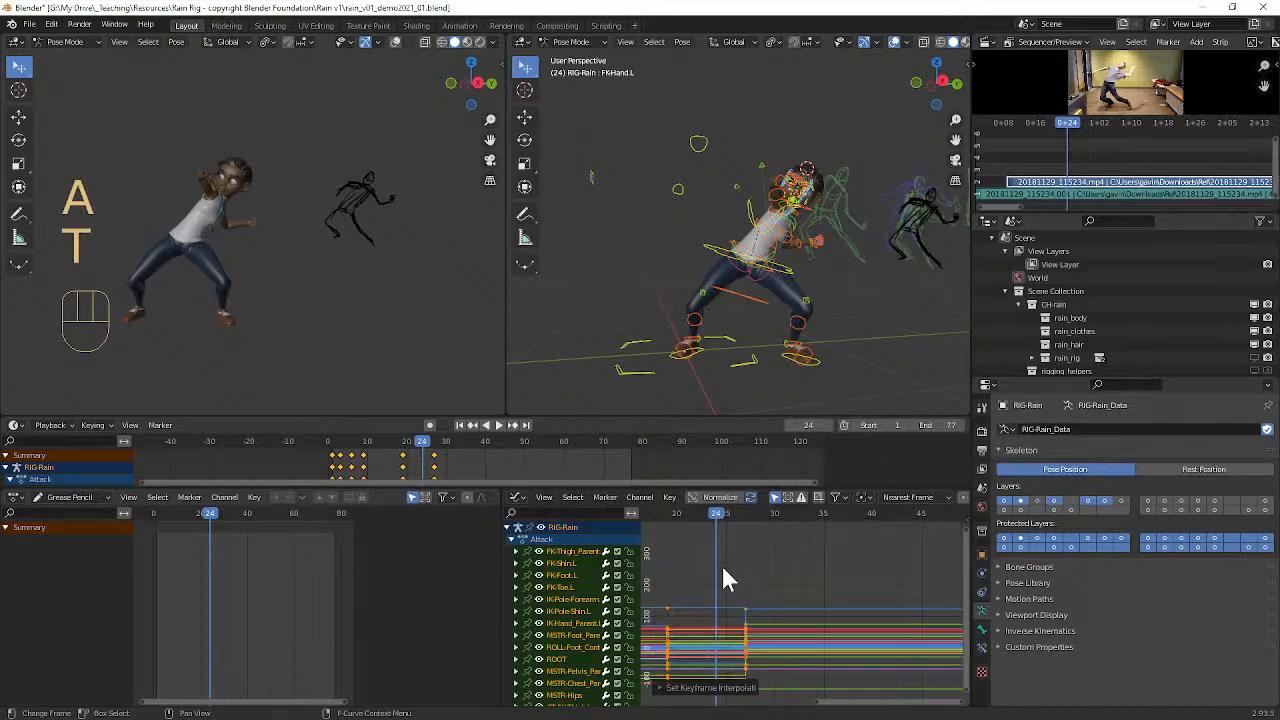
Step: Scrub and play the animation to frame 34 and examine the character's pose against the grease-pencil sketch
{"action": "left_click_drag", "start_coordinate": [703, 512], "coordinate": [617, 510]}
{"action": "left_click_drag", "start_coordinate": [967, 505], "coordinate": [817, 505]}
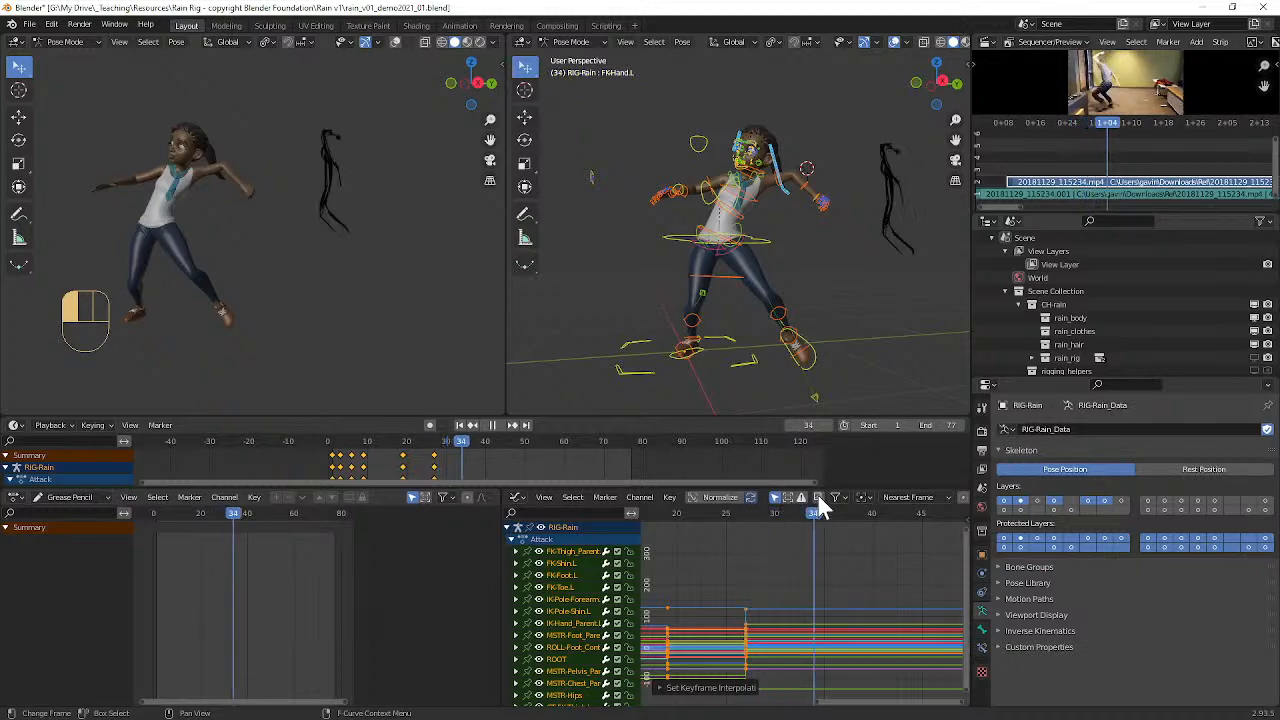
{"action": "middle_click_drag", "start_coordinate": [717, 334], "coordinate": [728, 280]}
{"action": "scroll", "coordinate": [740, 310], "scroll_direction": "up", "scroll_amount": 5}
{"action": "scroll", "coordinate": [747, 330], "scroll_direction": "down", "scroll_amount": 5}
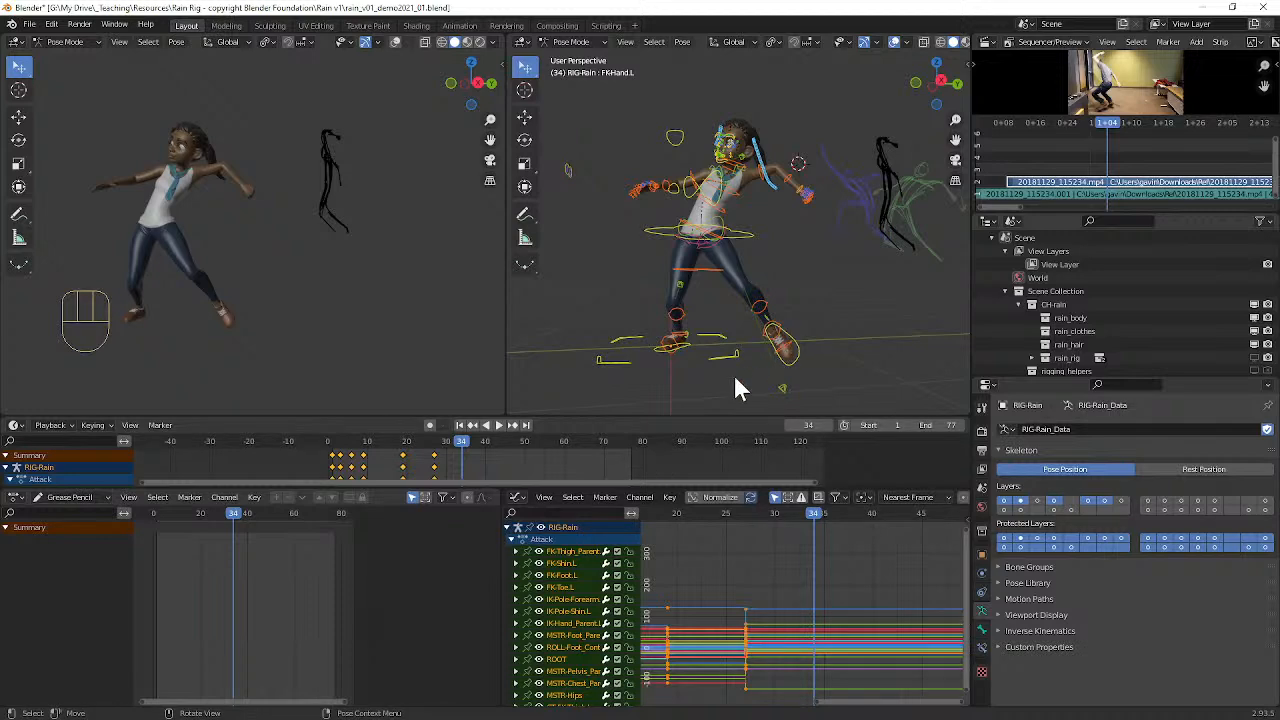
{"action": "middle_click_drag", "start_coordinate": [766, 288], "coordinate": [715, 274]}
{"action": "scroll", "coordinate": [738, 270], "scroll_direction": "down", "scroll_amount": 4}
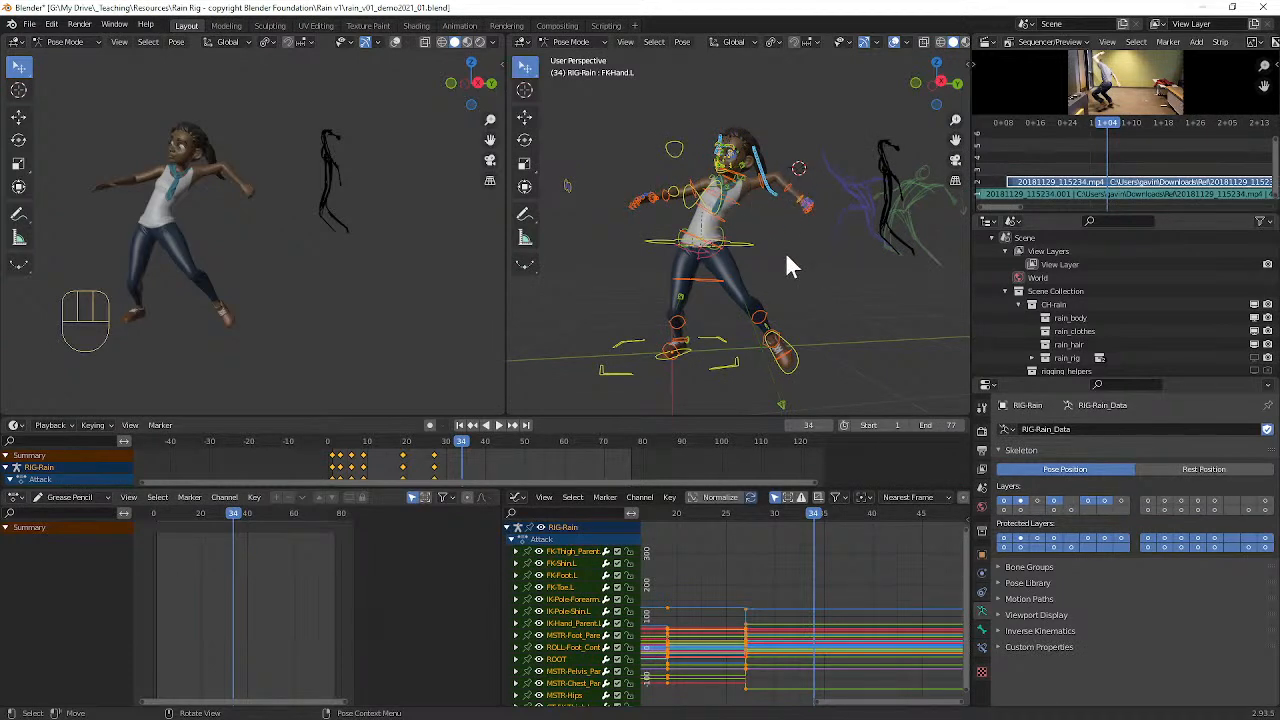
{"action": "middle_click_drag", "start_coordinate": [876, 336], "coordinate": [778, 288]}
{"action": "scroll", "coordinate": [740, 272], "scroll_direction": "up", "scroll_amount": 4}
Step: Move the left foot control (MSTR-Foot_Parent.L) off the ground toward the right foot and clear its rotation
{"action": "mouse_move", "coordinate": [707, 260]}
{"action": "middle_mouse_down"}
{"action": "mouse_move", "coordinate": [724, 264]}
{"action": "mouse_move", "coordinate": [706, 274]}
{"action": "middle_mouse_up"}
{"action": "left_click", "coordinate": [706, 274]}
{"action": "middle_click_drag", "start_coordinate": [783, 298], "coordinate": [750, 378]}
{"action": "left_click", "coordinate": [755, 355]}
{"action": "key", "text": "g"}
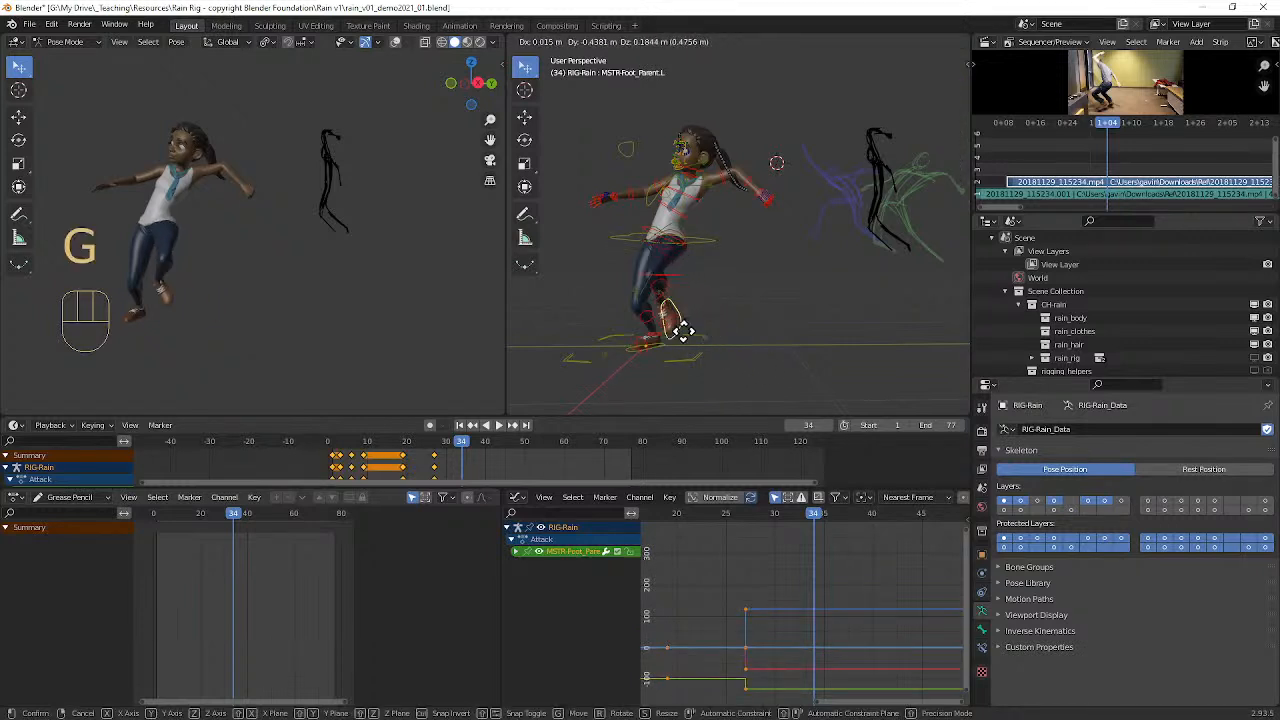
{"action": "left_click", "coordinate": [692, 335]}
{"action": "mouse_move", "coordinate": [729, 332]}
{"action": "middle_mouse_down"}
{"action": "mouse_move", "coordinate": [750, 306]}
{"action": "mouse_move", "coordinate": [728, 321]}
{"action": "middle_mouse_up"}
{"action": "key", "text": "alt+r"}
{"action": "key", "text": "r"}
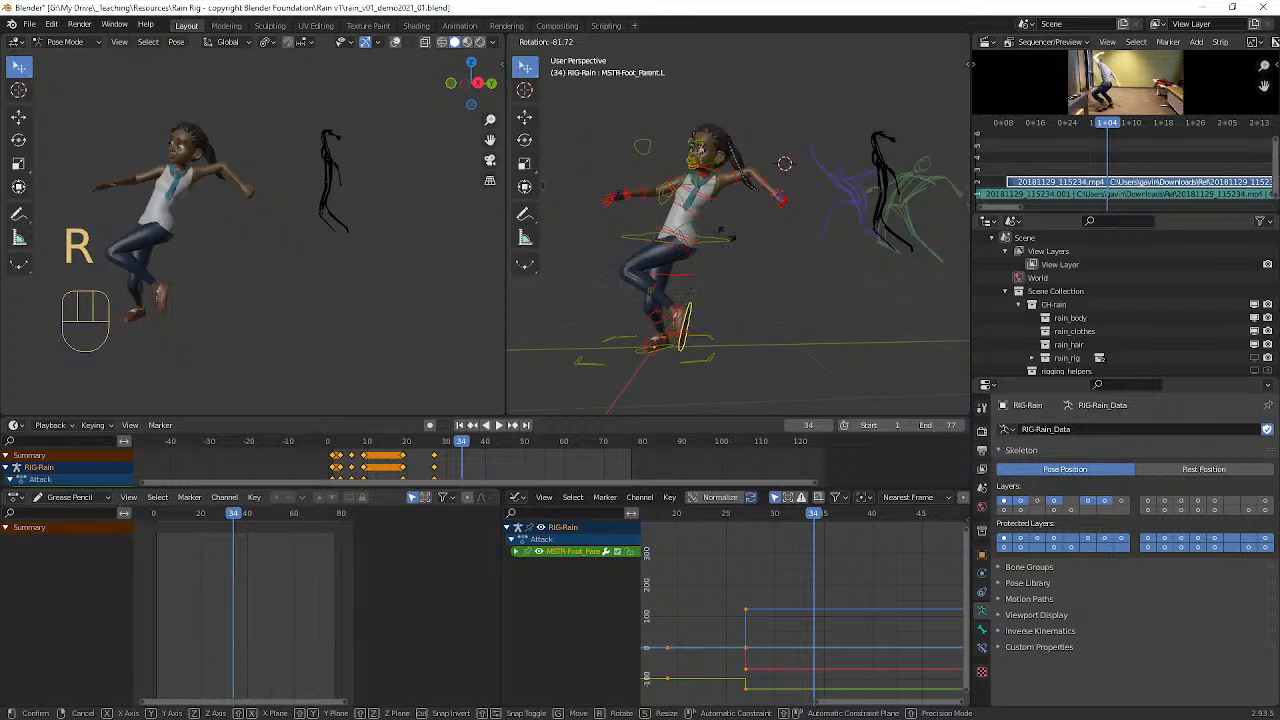
{"action": "left_click", "coordinate": [720, 249]}
{"action": "middle_click_drag", "start_coordinate": [720, 249], "coordinate": [792, 279]}
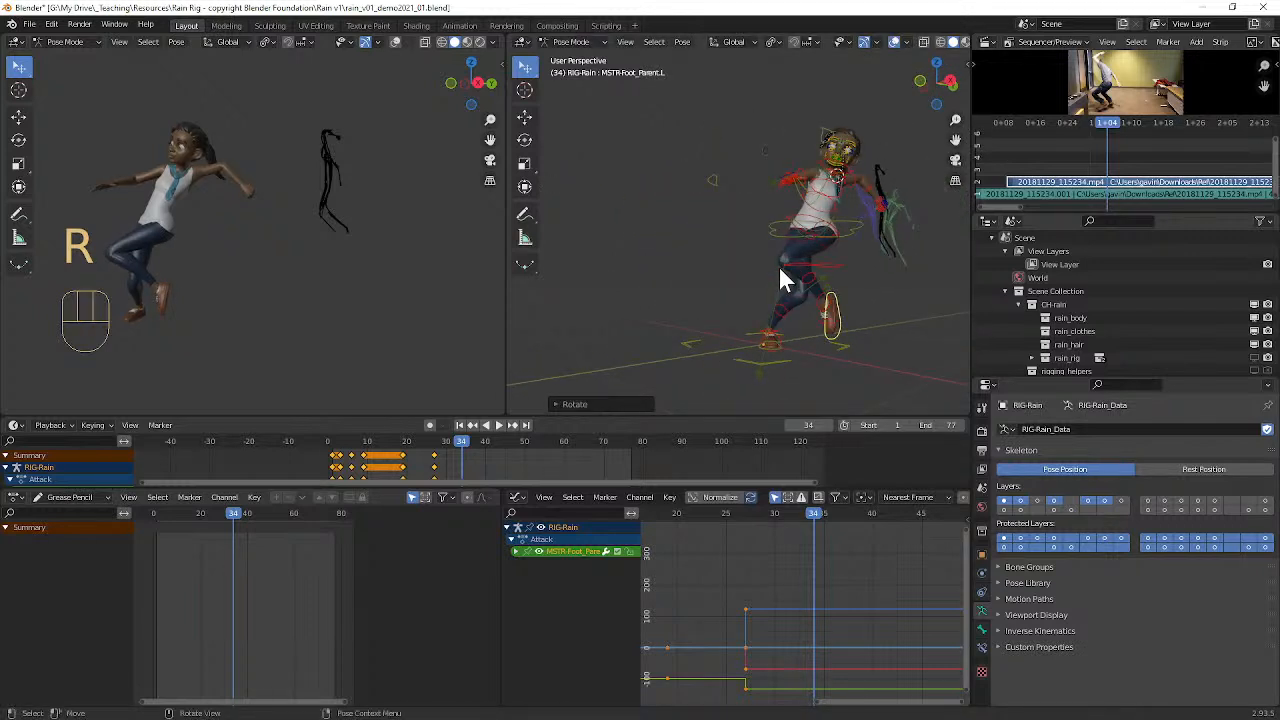
{"action": "key", "text": "ctrl+z"}
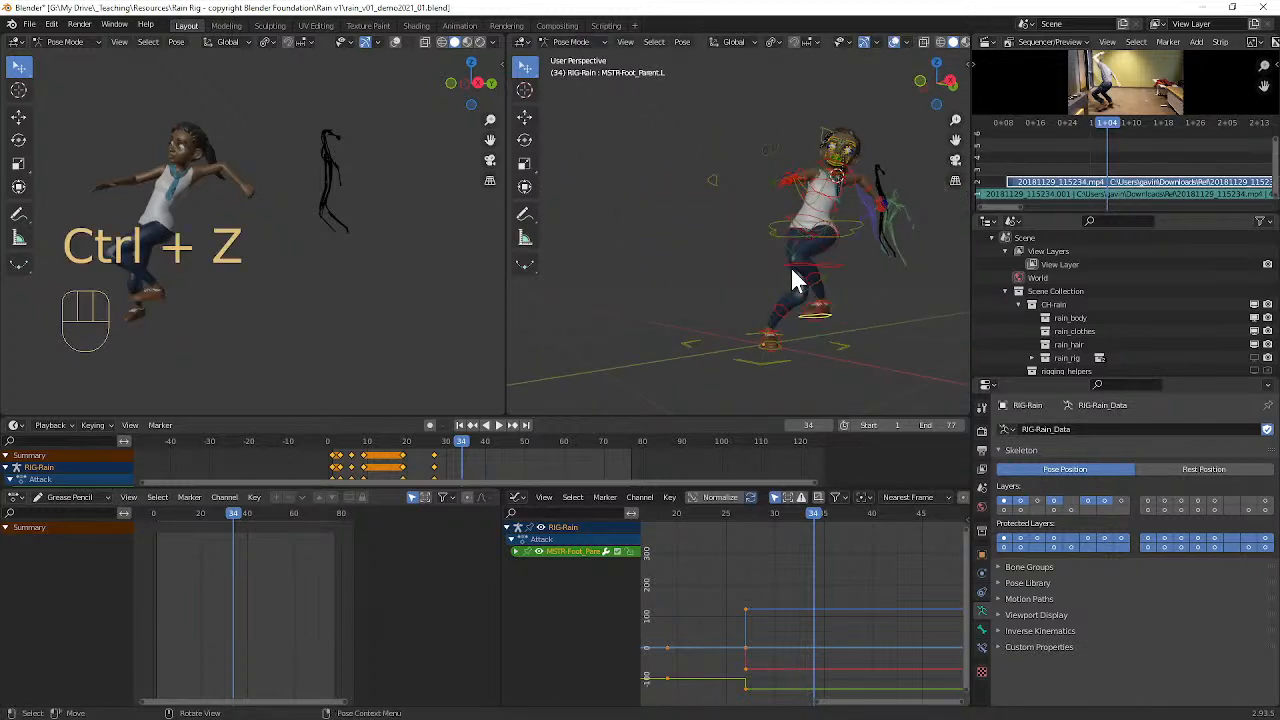
Step: Rotate the left foot control about the global X axis so its heel lifts and its toes point down
{"action": "key", "text": "r"}
{"action": "key", "text": "x"}
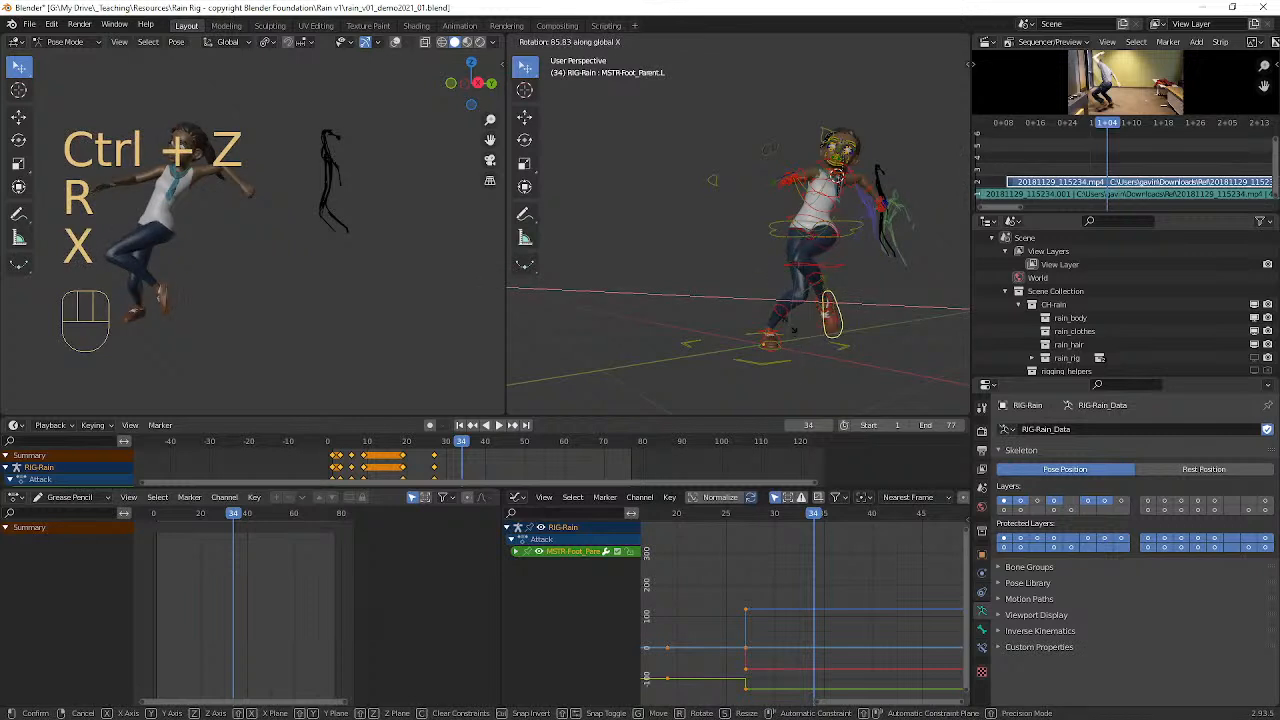
{"action": "left_click", "coordinate": [866, 303]}
{"action": "middle_click_drag", "start_coordinate": [866, 303], "coordinate": [801, 297]}
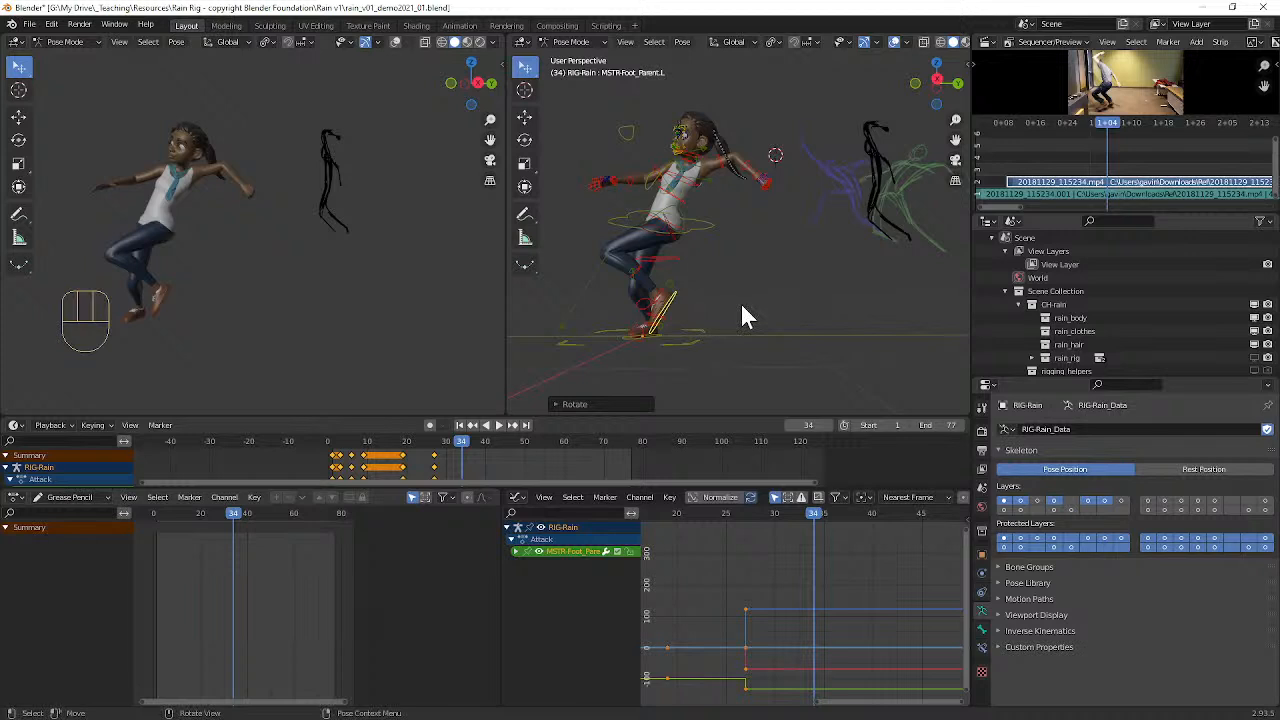
Step: Move the left foot control back behind the body and rotate it further about the global X axis
{"action": "key", "text": "g"}
{"action": "left_click", "coordinate": [777, 315]}
{"action": "key", "text": "r"}
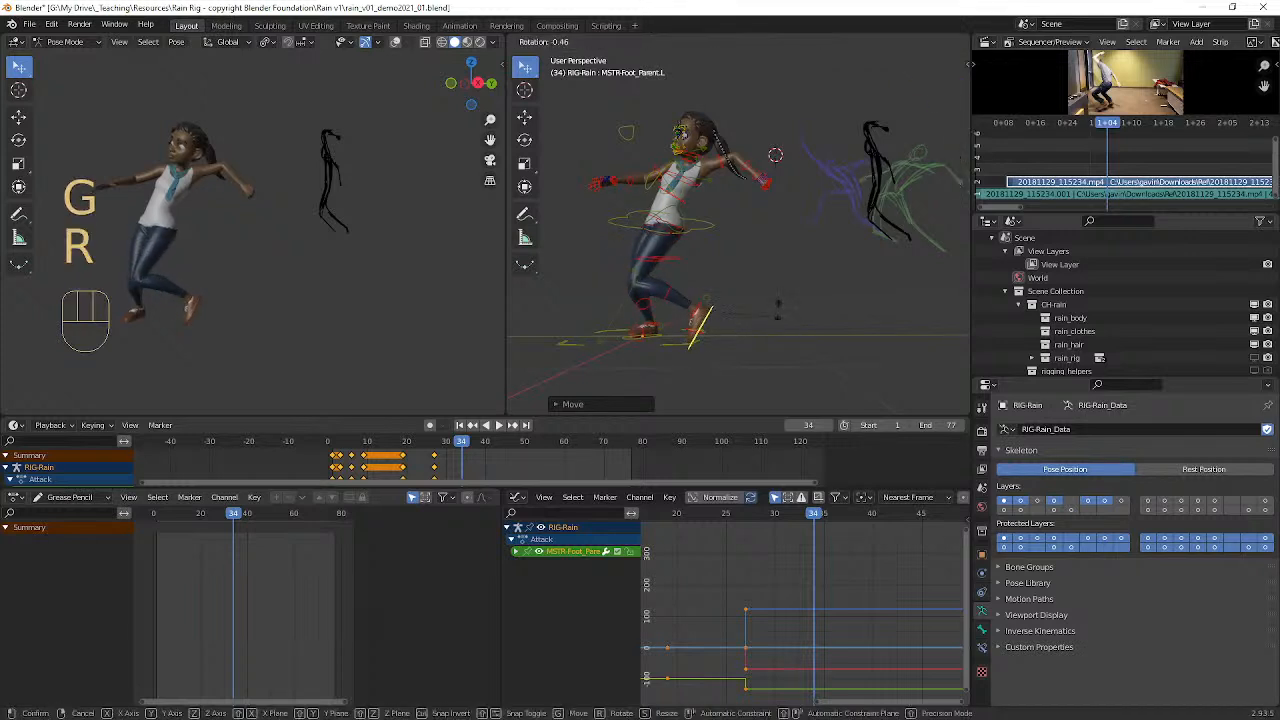
{"action": "key", "text": "x"}
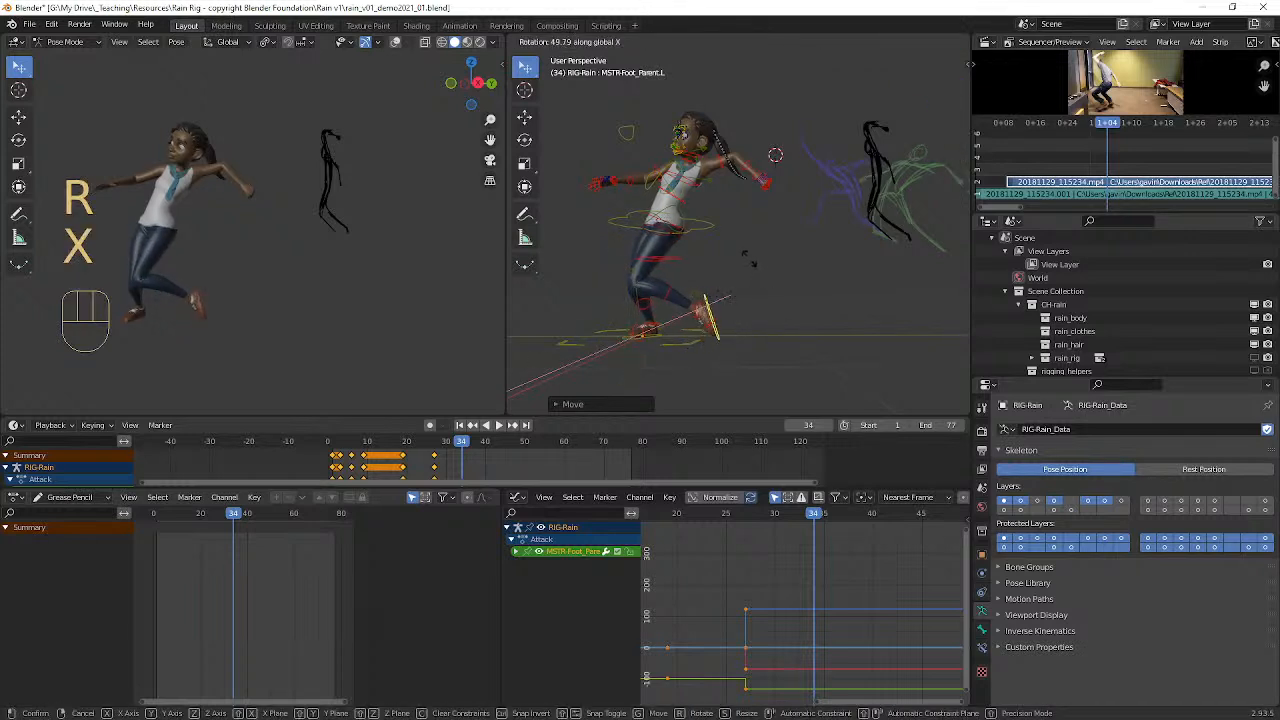
{"action": "left_click", "coordinate": [744, 279]}
Step: Move the left knee pole control (IK-Pole-Shin.L) about 0.22 m to redirect the left knee
{"action": "middle_click_drag", "start_coordinate": [744, 279], "coordinate": [833, 290]}
{"action": "scroll", "coordinate": [836, 341], "scroll_direction": "down", "scroll_amount": 1}
{"action": "middle_click_drag", "start_coordinate": [835, 340], "coordinate": [776, 246]}
{"action": "scroll", "coordinate": [747, 345], "scroll_direction": "up", "scroll_amount": 3}
{"action": "left_click_drag", "start_coordinate": [770, 337], "coordinate": [774, 334]}
{"action": "middle_click_drag", "start_coordinate": [781, 320], "coordinate": [811, 326]}
{"action": "key", "text": "g"}
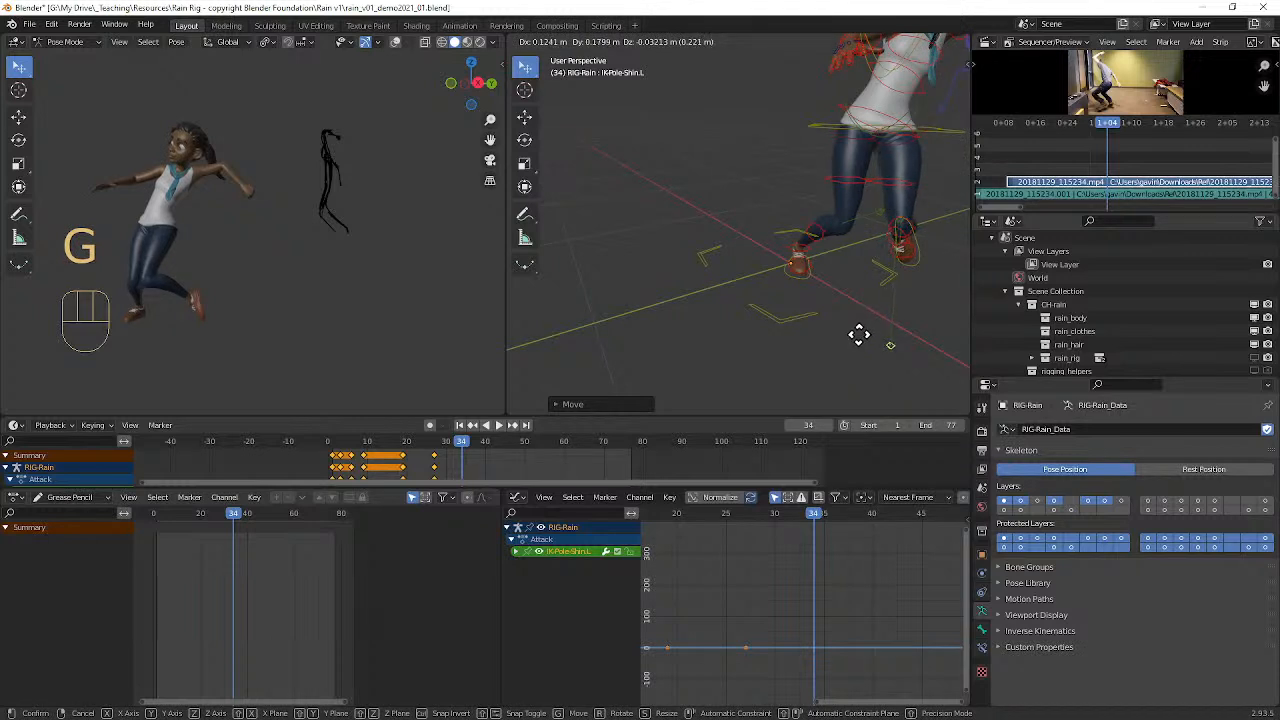
{"action": "left_click", "coordinate": [858, 335]}
Step: Clear the rotation of the right foot control (MSTR-Foot_Parent.R)
{"action": "left_click", "coordinate": [803, 275]}
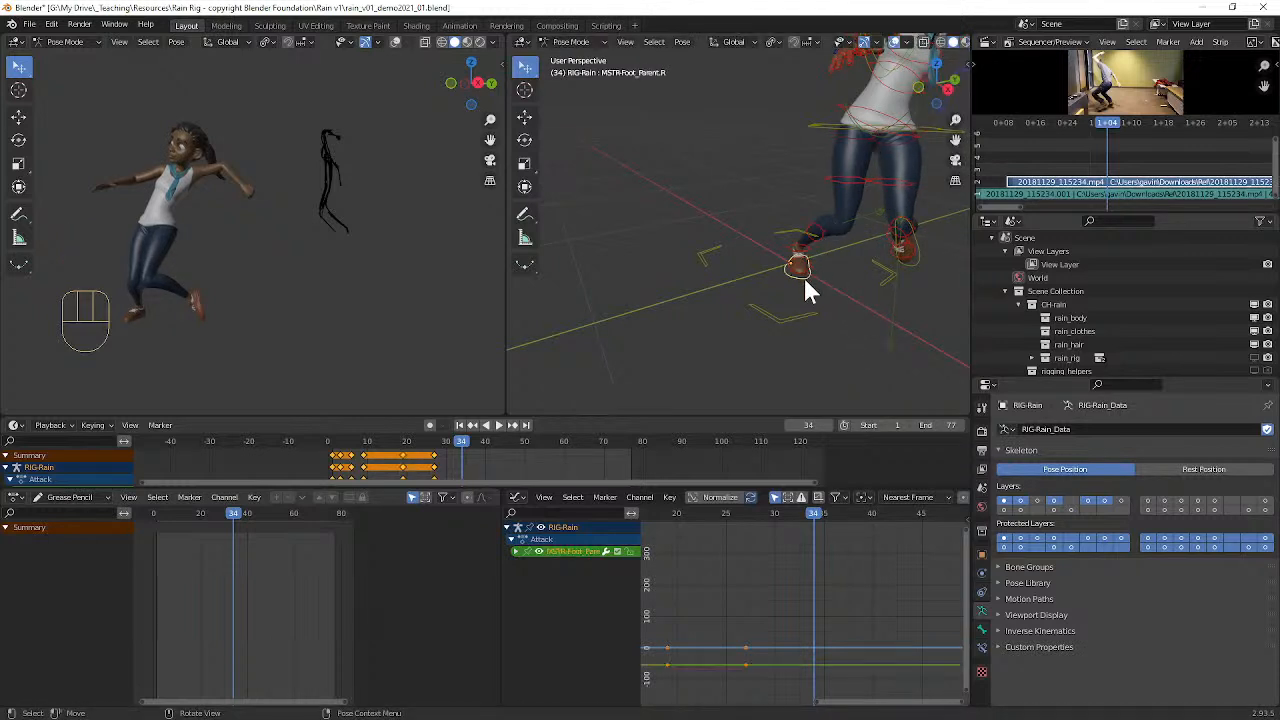
{"action": "key", "text": "alt+r"}
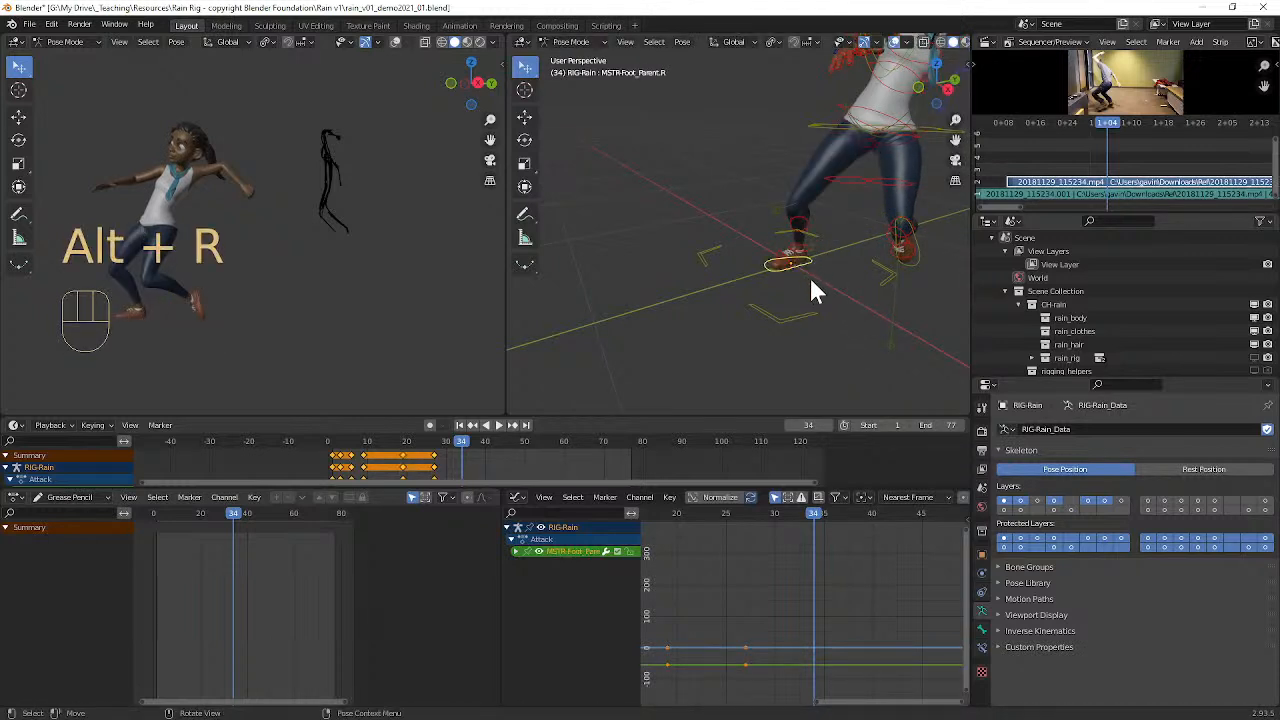
{"action": "middle_click_drag", "start_coordinate": [834, 281], "coordinate": [807, 273]}
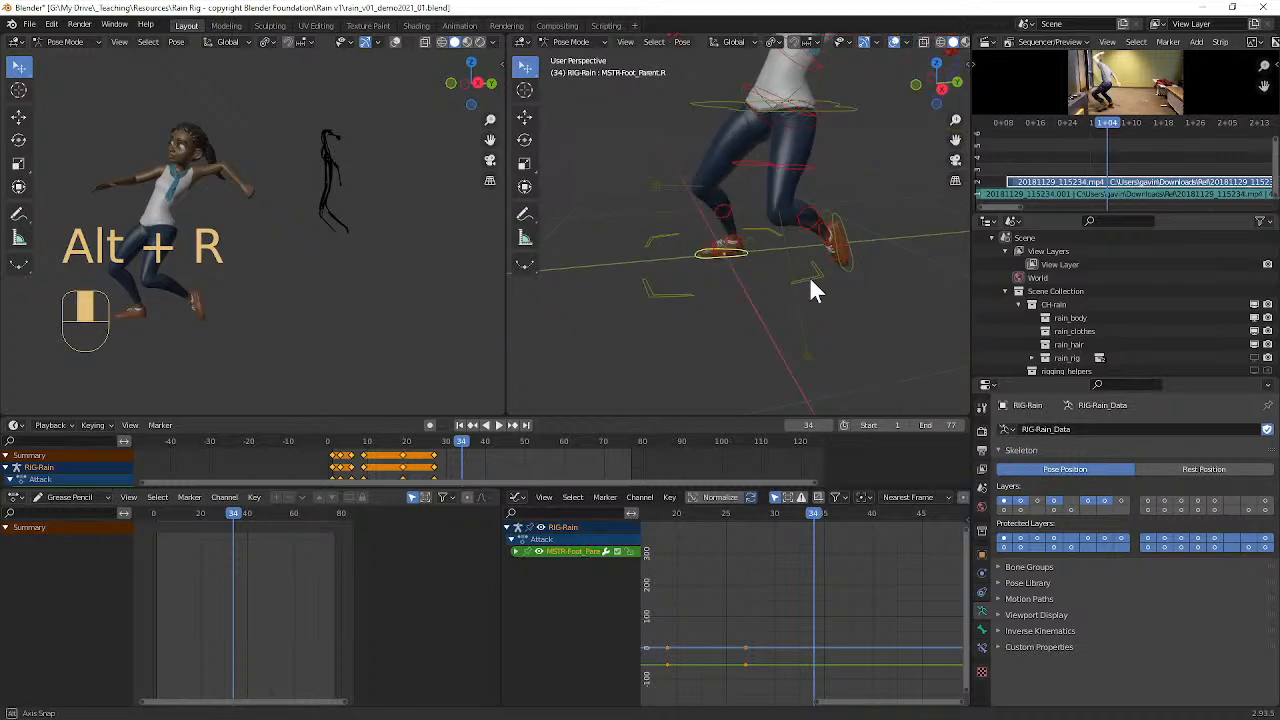
Step: Move the pelvis control (MSTR-Pelvis_Parent) about 0.17 m forward over the right foot
{"action": "left_click", "coordinate": [850, 120]}
{"action": "middle_click_drag", "start_coordinate": [850, 120], "coordinate": [828, 222], "text": "shift"}
{"action": "key", "text": "g"}
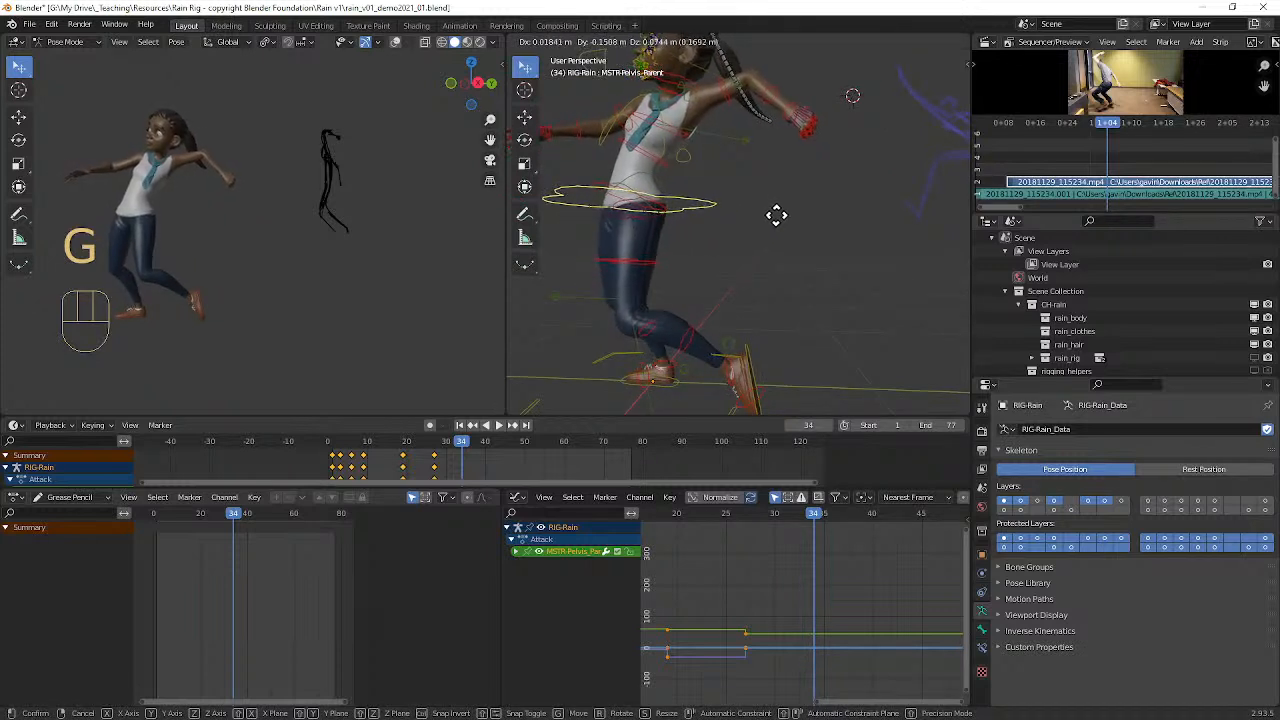
{"action": "left_click", "coordinate": [774, 215]}
Step: Rotate the pelvis control (MSTR-Pelvis_Parent) about 14° to tilt the hips forward
{"action": "middle_click_drag", "start_coordinate": [722, 181], "coordinate": [744, 197], "text": "alt"}
{"action": "mouse_move", "coordinate": [744, 197]}
{"action": "middle_mouse_down", "text": "alt+shift"}
{"action": "mouse_move", "coordinate": [759, 223]}
{"action": "mouse_move", "coordinate": [752, 207]}
{"action": "middle_mouse_up", "text": "alt+shift"}
{"action": "key", "text": "r"}
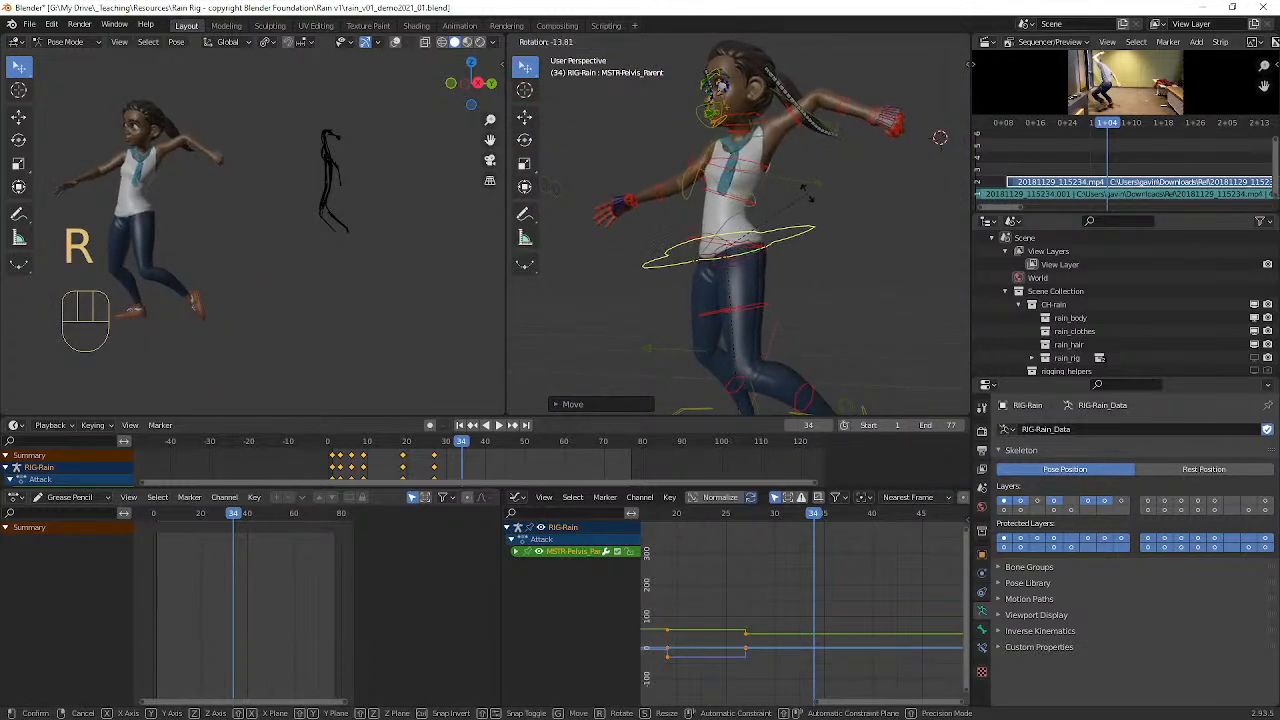
{"action": "left_click", "coordinate": [806, 200]}
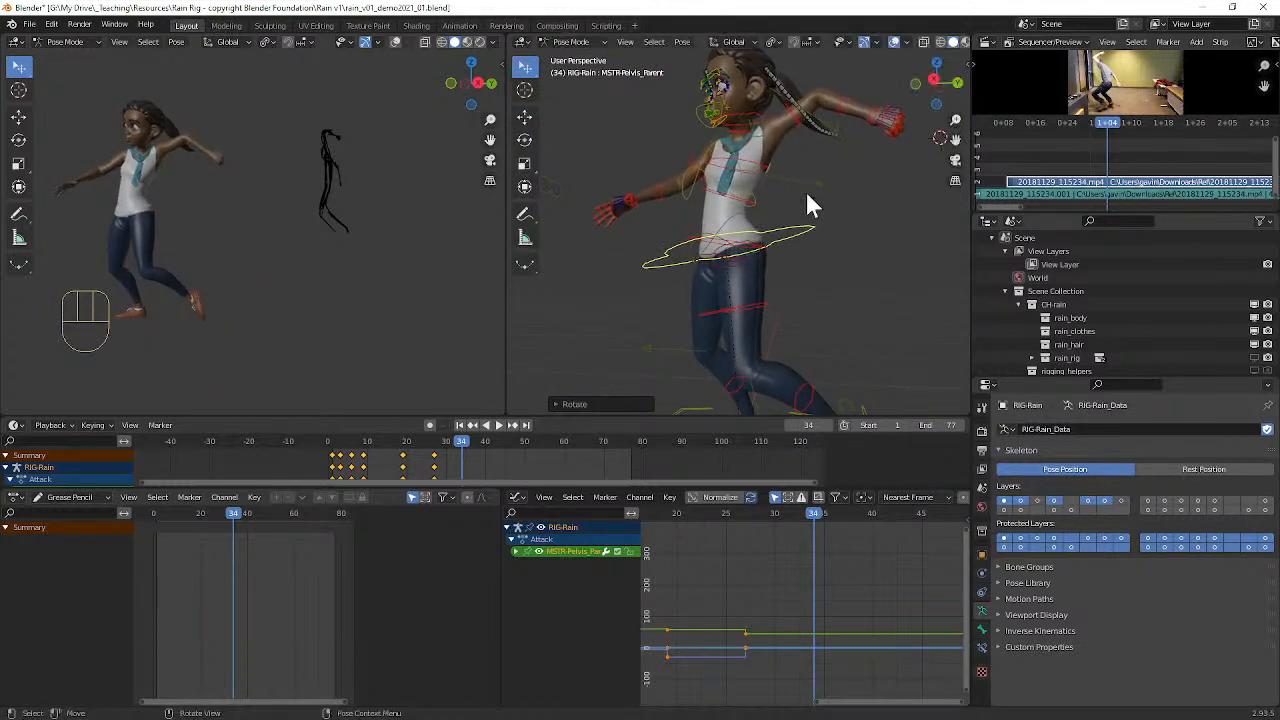
Step: Rotate the rib cage control (FK-RibCage) about 20° to lean the upper body forward
{"action": "left_click", "coordinate": [752, 203]}
{"action": "left_click", "coordinate": [743, 197]}
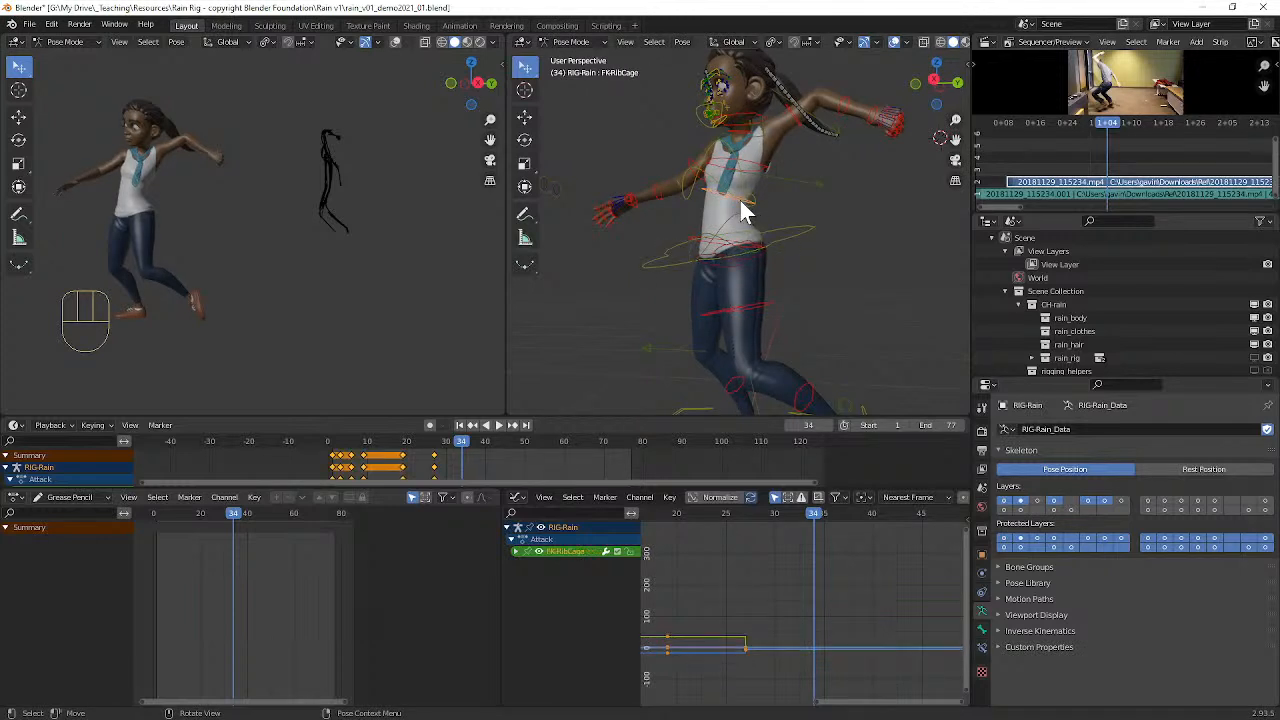
{"action": "key", "text": "r"}
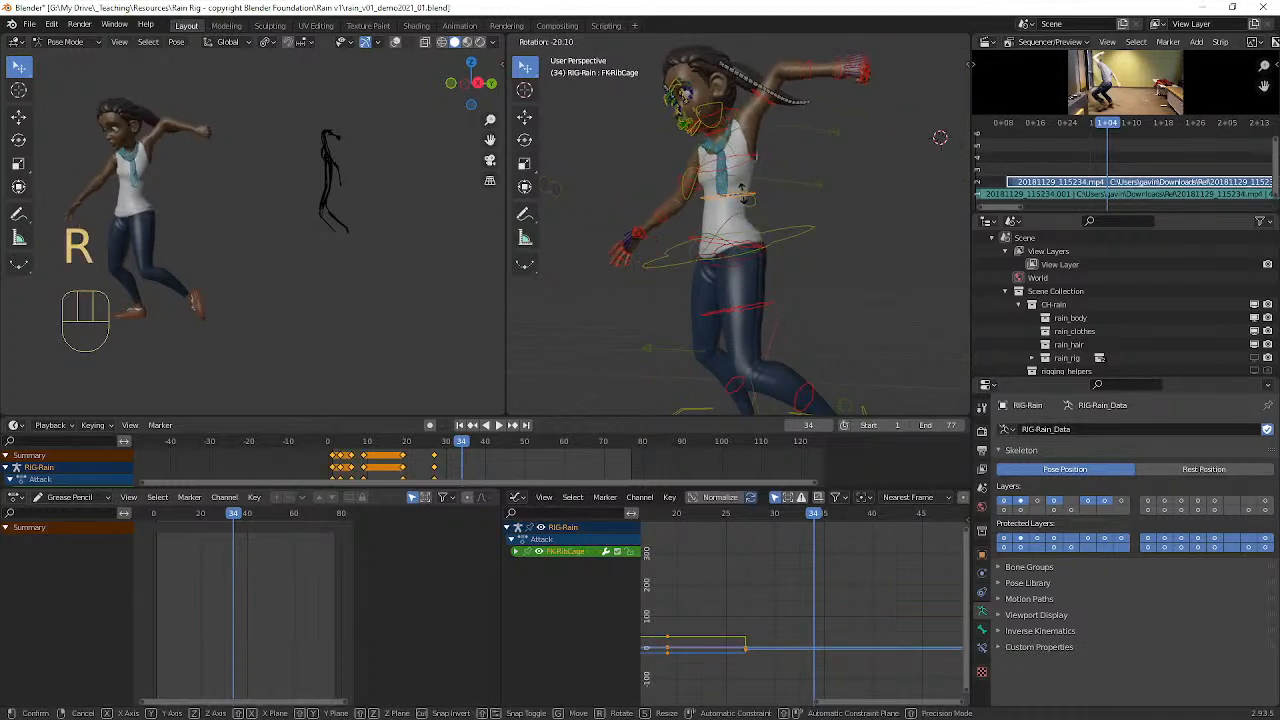
{"action": "left_click", "coordinate": [742, 200]}
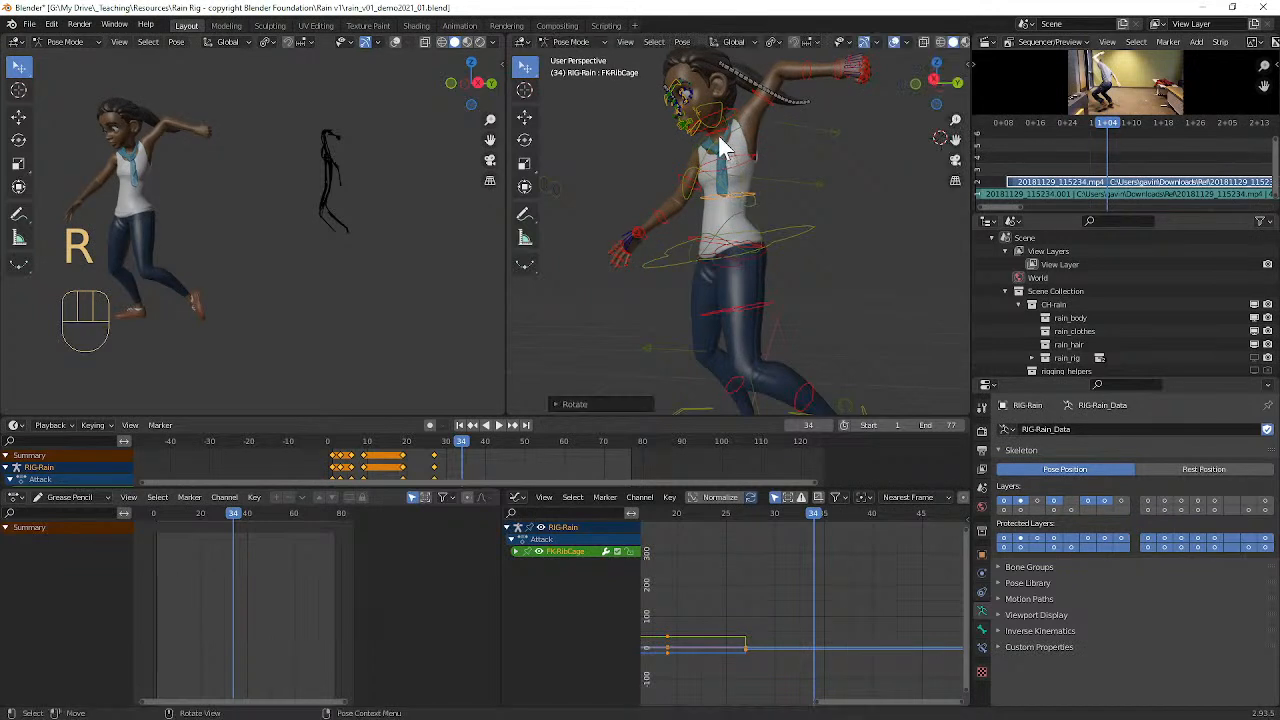
Step: Clear the rotation of the neck and head controls (FK-Neck and FK-Head)
{"action": "left_click", "coordinate": [717, 131]}
{"action": "key", "text": "alt+r"}
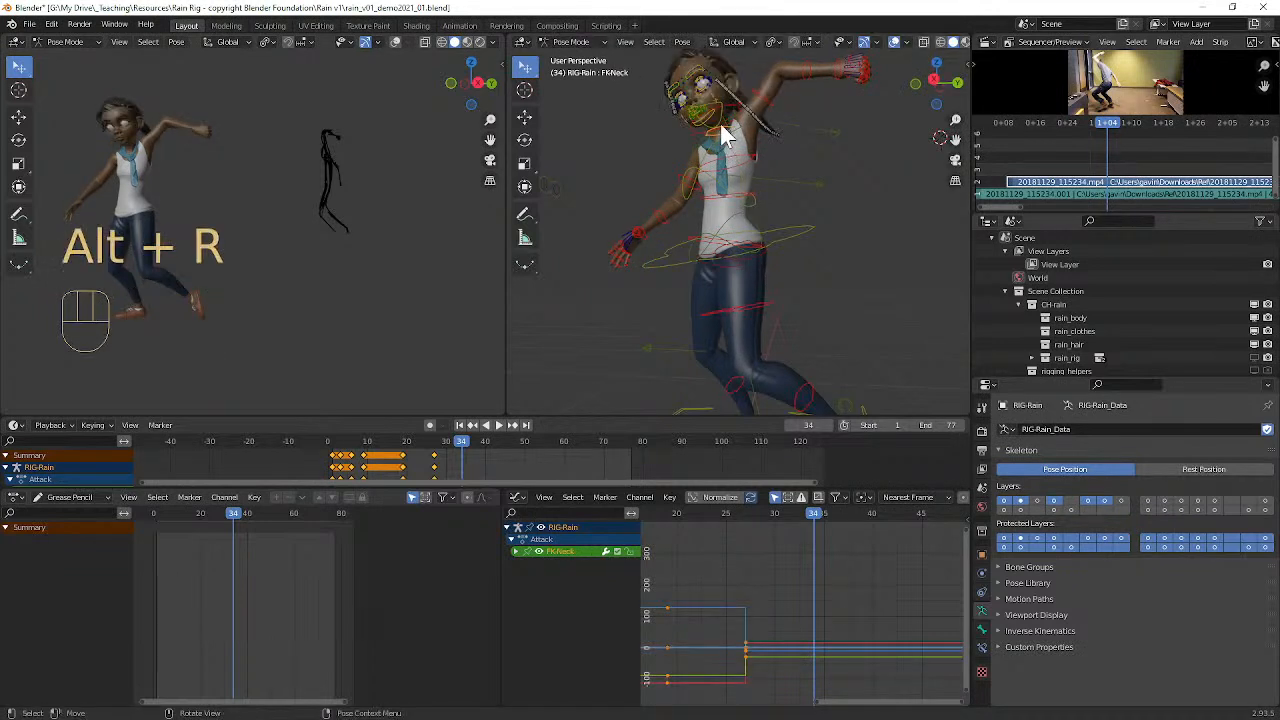
{"action": "left_click", "coordinate": [735, 122]}
{"action": "key", "text": "alt+r"}
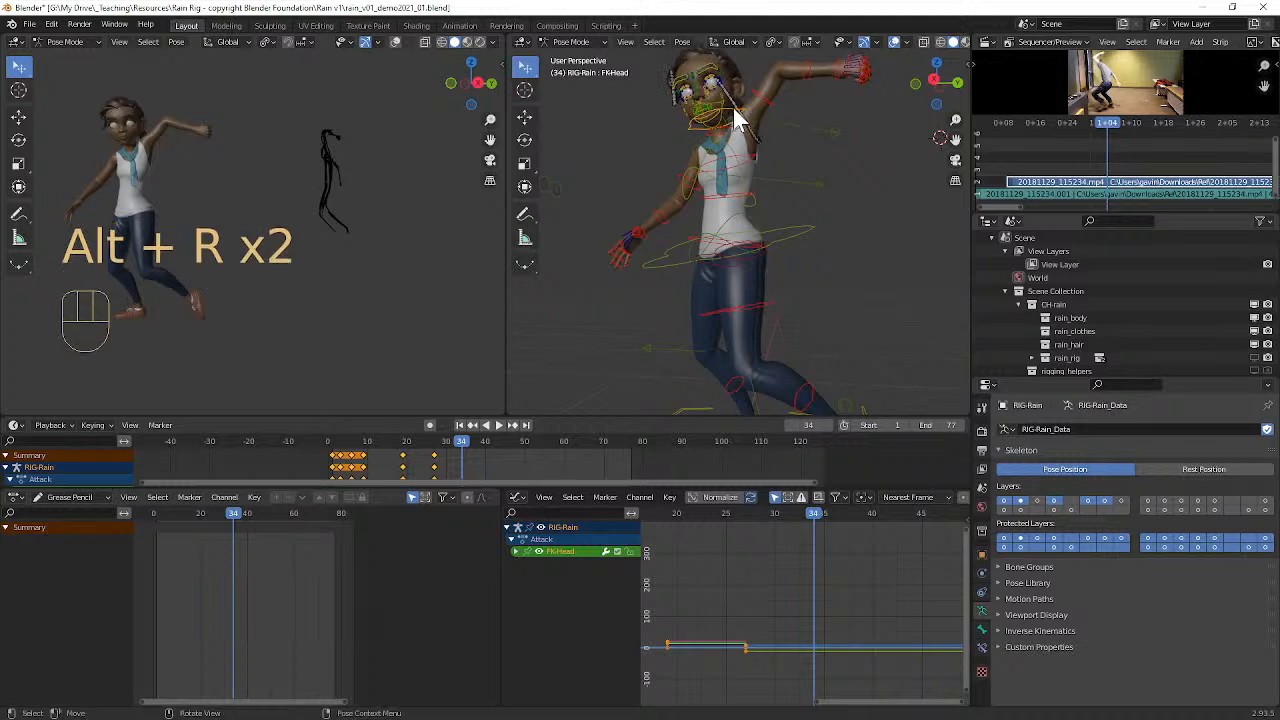
Step: Turn the neck control (FK-Neck) with a trackball rotation to face the head in the attack direction
{"action": "left_click", "coordinate": [731, 143]}
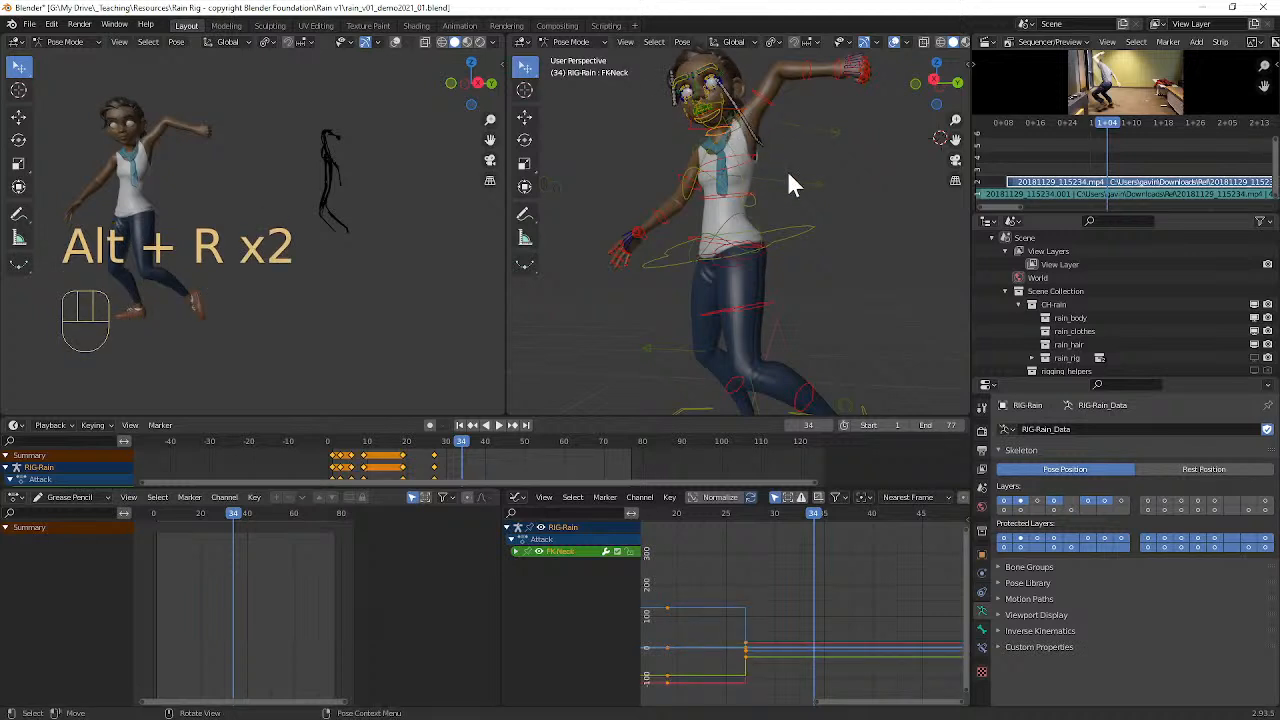
{"action": "key", "text": "r"}
{"action": "key", "text": "r"}
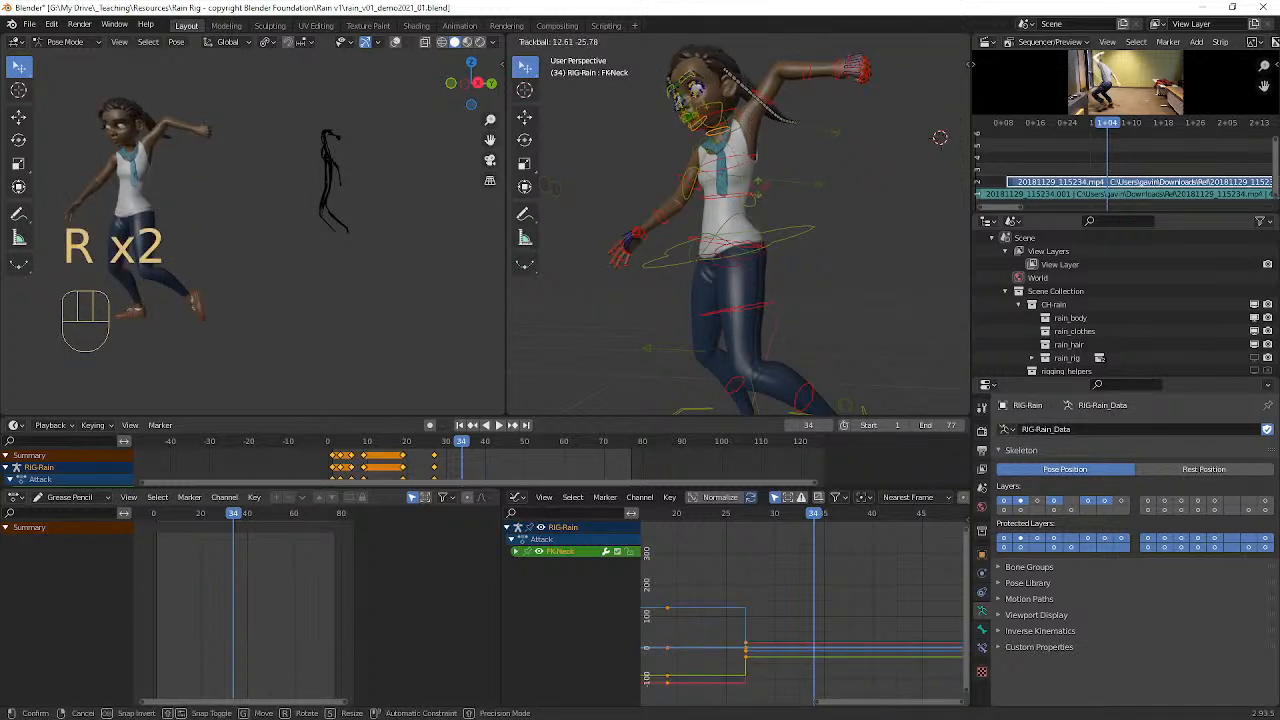
{"action": "left_click", "coordinate": [757, 147]}
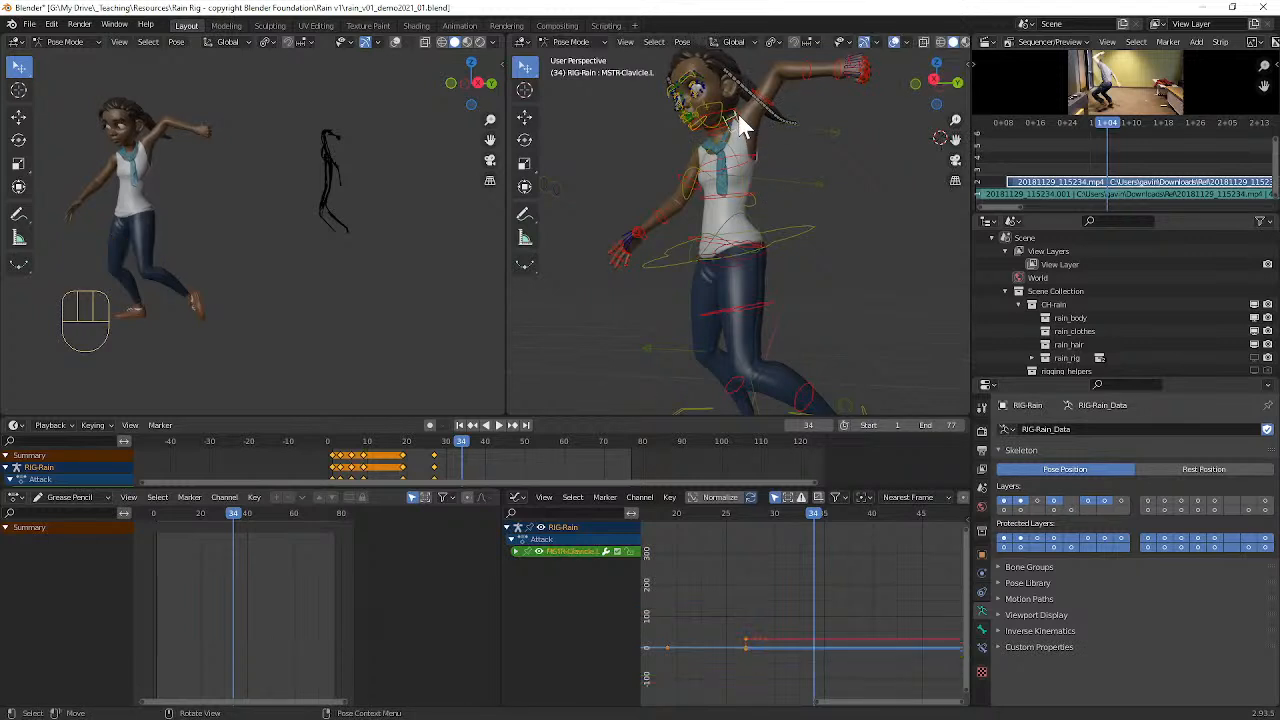
Step: Rotate the head control (FK-Head) about 14° to level the head upright
{"action": "left_click", "coordinate": [737, 109]}
{"action": "key", "text": "r"}
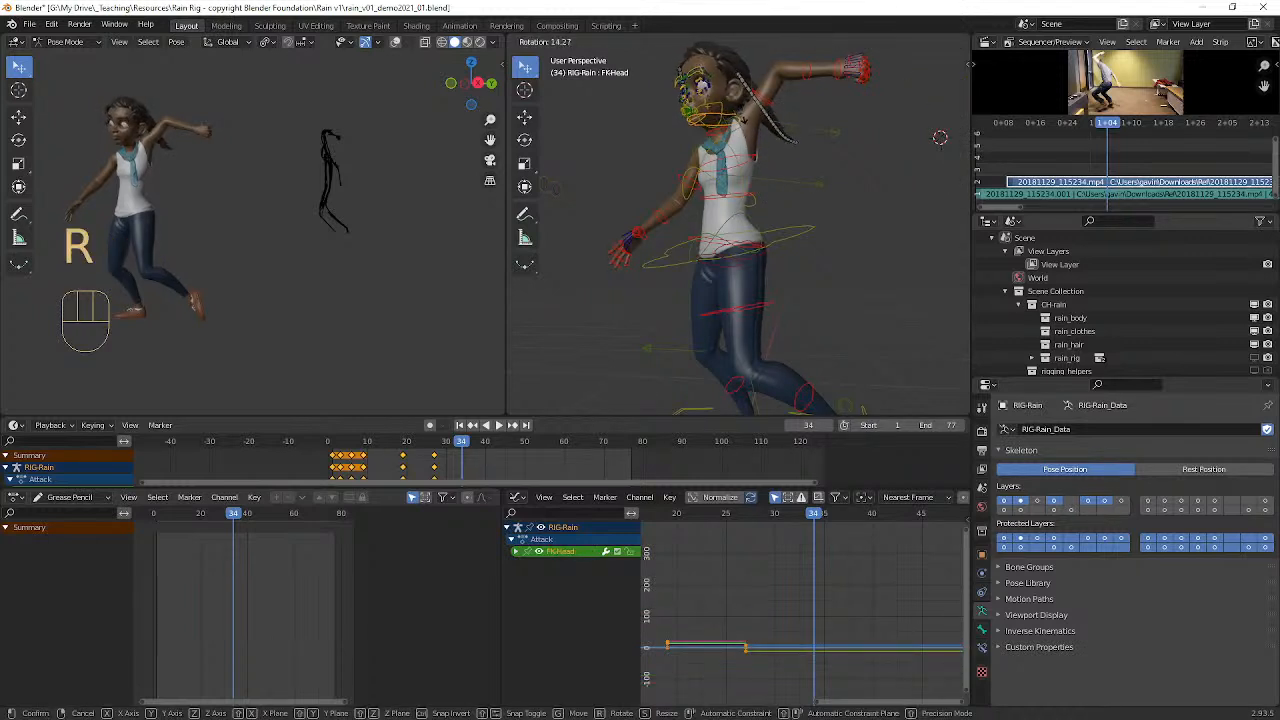
{"action": "left_click", "coordinate": [755, 138]}
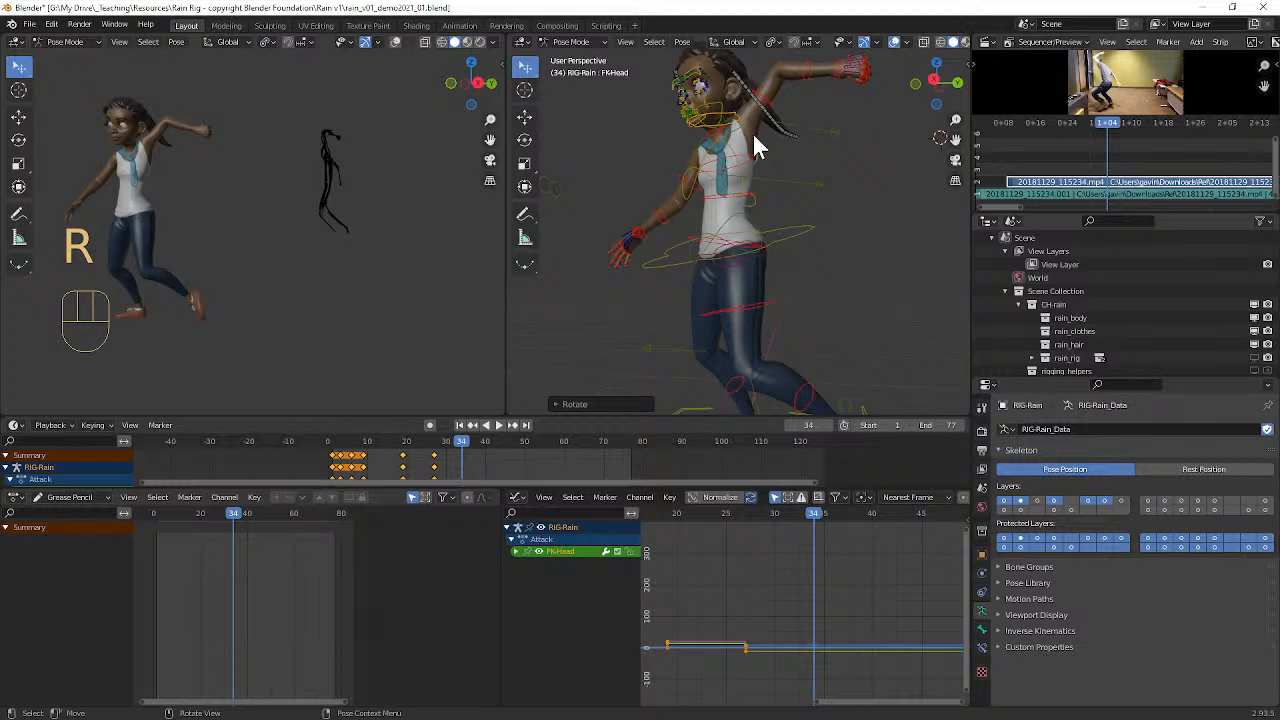
Step: Twist the chest control (FK-Chest) with a trackball rotation of about 11° and -62° to bring the left arm forward
{"action": "left_click", "coordinate": [694, 186]}
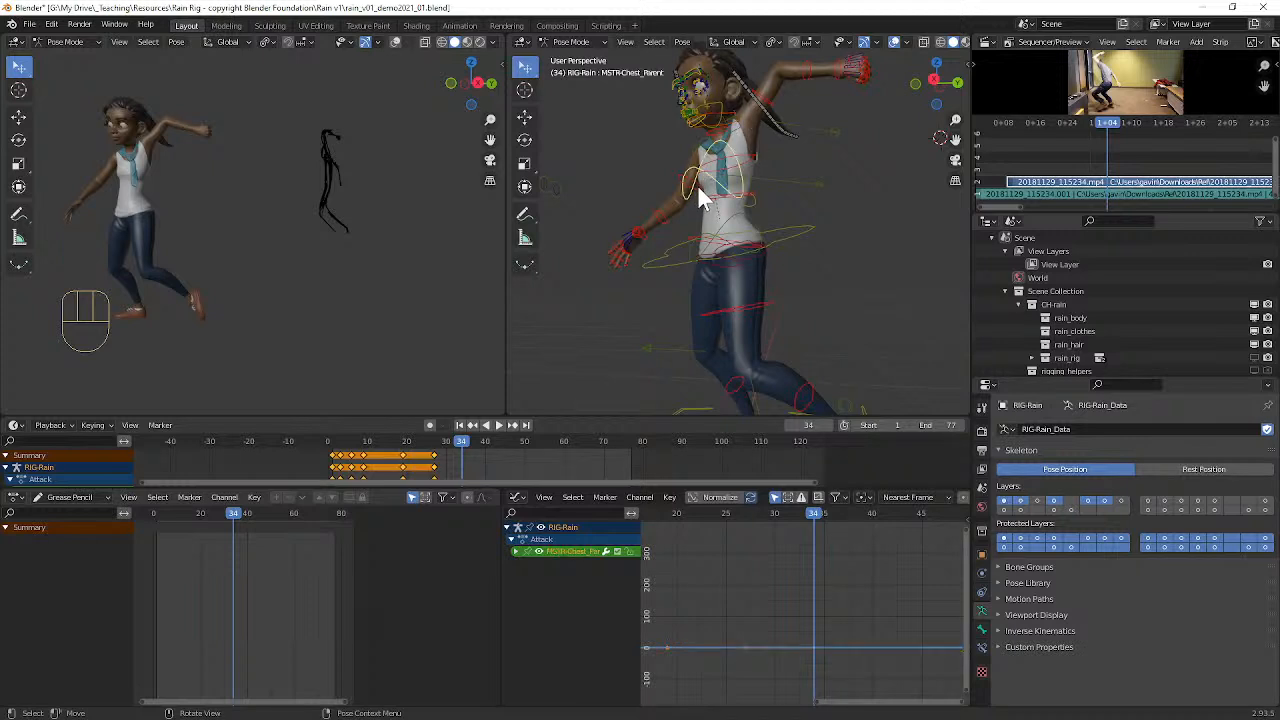
{"action": "left_click", "coordinate": [749, 159]}
{"action": "key", "text": "r"}
{"action": "key", "text": "r"}
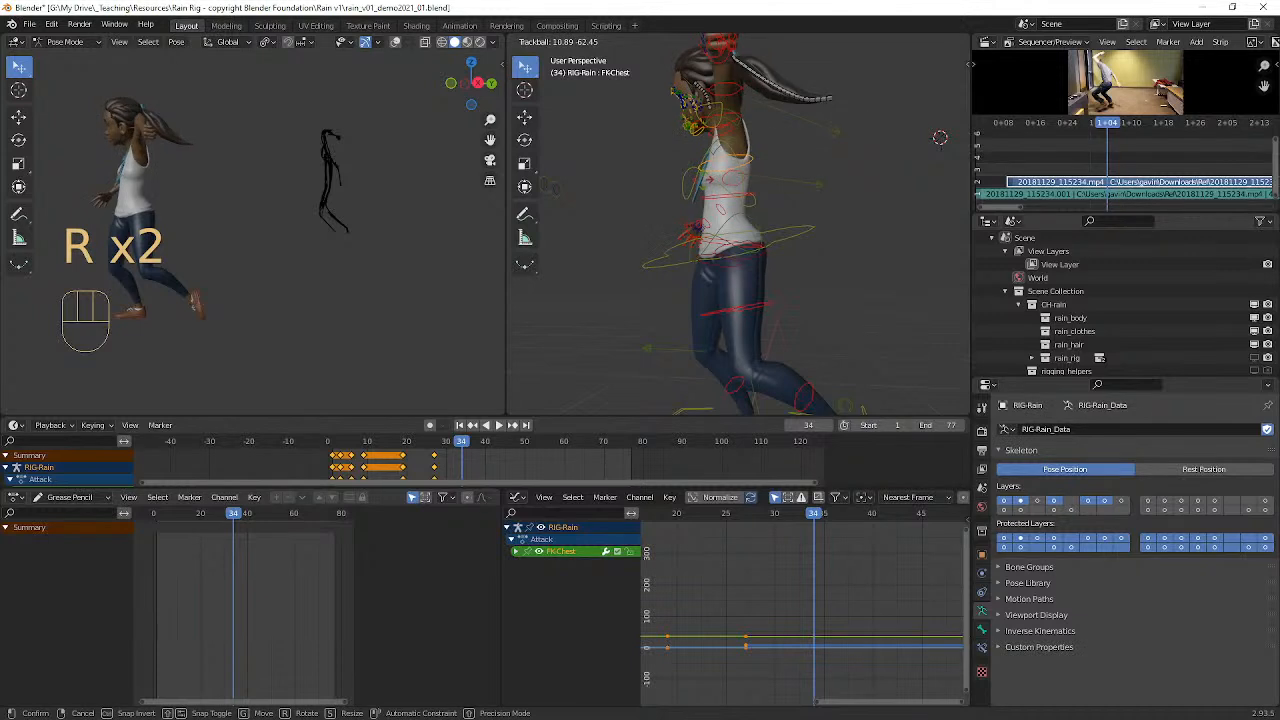
{"action": "left_click", "coordinate": [703, 182]}
Step: Clear the rotation of the left upper arm control (FK-Upperarm_Parent.L)
{"action": "middle_click_drag", "start_coordinate": [728, 142], "coordinate": [799, 177], "text": "shift"}
{"action": "left_click", "coordinate": [829, 141]}
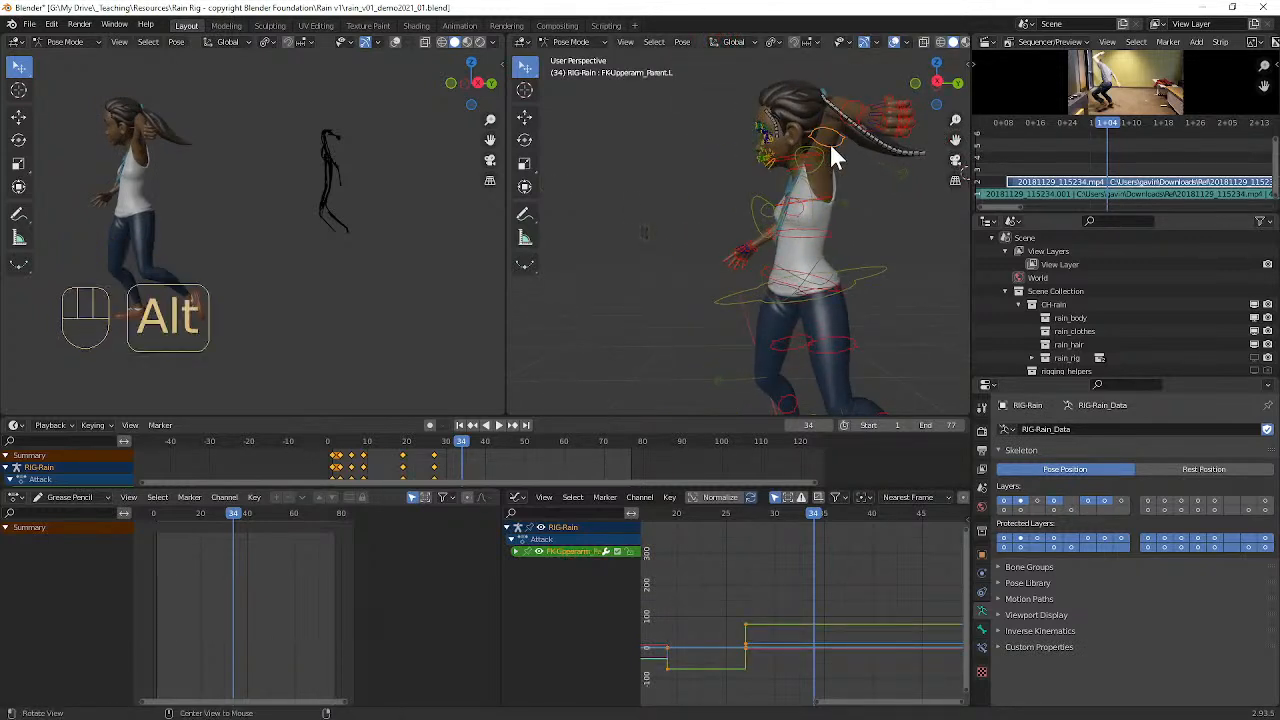
{"action": "key", "text": "alt+r"}
{"action": "middle_click_drag", "start_coordinate": [811, 159], "coordinate": [831, 161]}
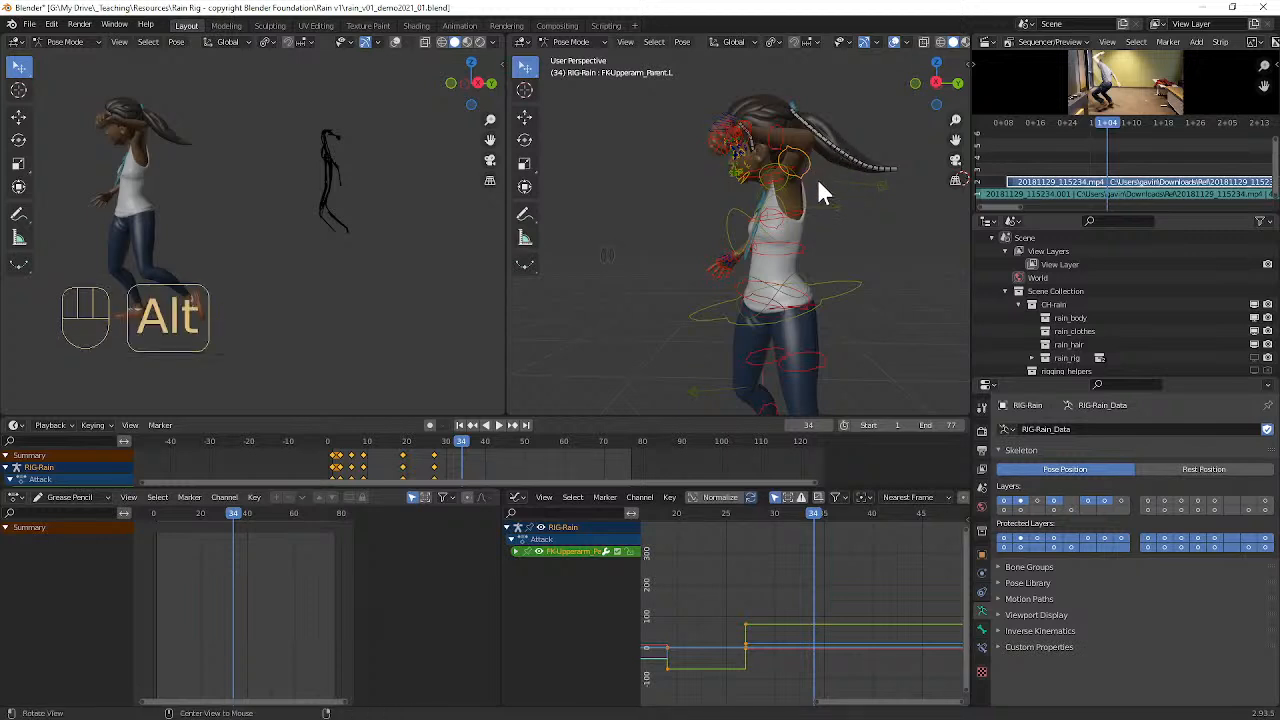
Step: Clear the rotation and location of the left upper arm control (FK-Upperarm_Parent.L)
{"action": "key", "text": "alt+r"}
{"action": "mouse_move", "coordinate": [823, 194]}
{"action": "middle_mouse_down"}
{"action": "mouse_move", "coordinate": [814, 200]}
{"action": "mouse_move", "coordinate": [845, 193]}
{"action": "middle_mouse_up"}
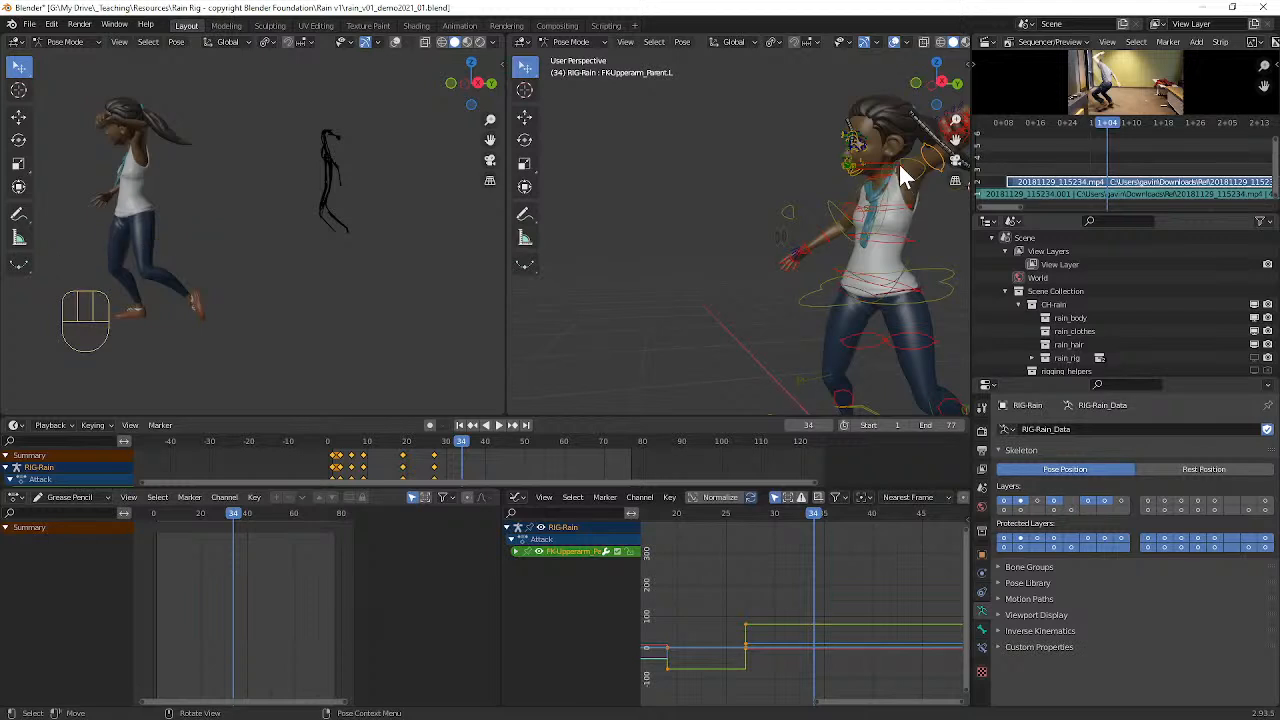
{"action": "left_click", "coordinate": [912, 166]}
{"action": "key", "text": "alt+g"}
{"action": "right_click", "coordinate": [949, 208]}
Step: Clear the location and rotation of the left clavicle control (MSTR-Clavicle.L)
{"action": "middle_click_drag", "start_coordinate": [765, 178], "coordinate": [705, 200]}
{"action": "scroll", "coordinate": [753, 221], "scroll_direction": "up", "scroll_amount": 3}
{"action": "mouse_move", "coordinate": [780, 222]}
{"action": "middle_mouse_down"}
{"action": "mouse_move", "coordinate": [807, 225]}
{"action": "mouse_move", "coordinate": [791, 236]}
{"action": "middle_mouse_up"}
{"action": "left_click", "coordinate": [627, 237]}
{"action": "middle_click_drag", "start_coordinate": [627, 237], "coordinate": [709, 236]}
{"action": "middle_click_drag", "start_coordinate": [752, 255], "coordinate": [713, 205]}
{"action": "left_click", "coordinate": [731, 169]}
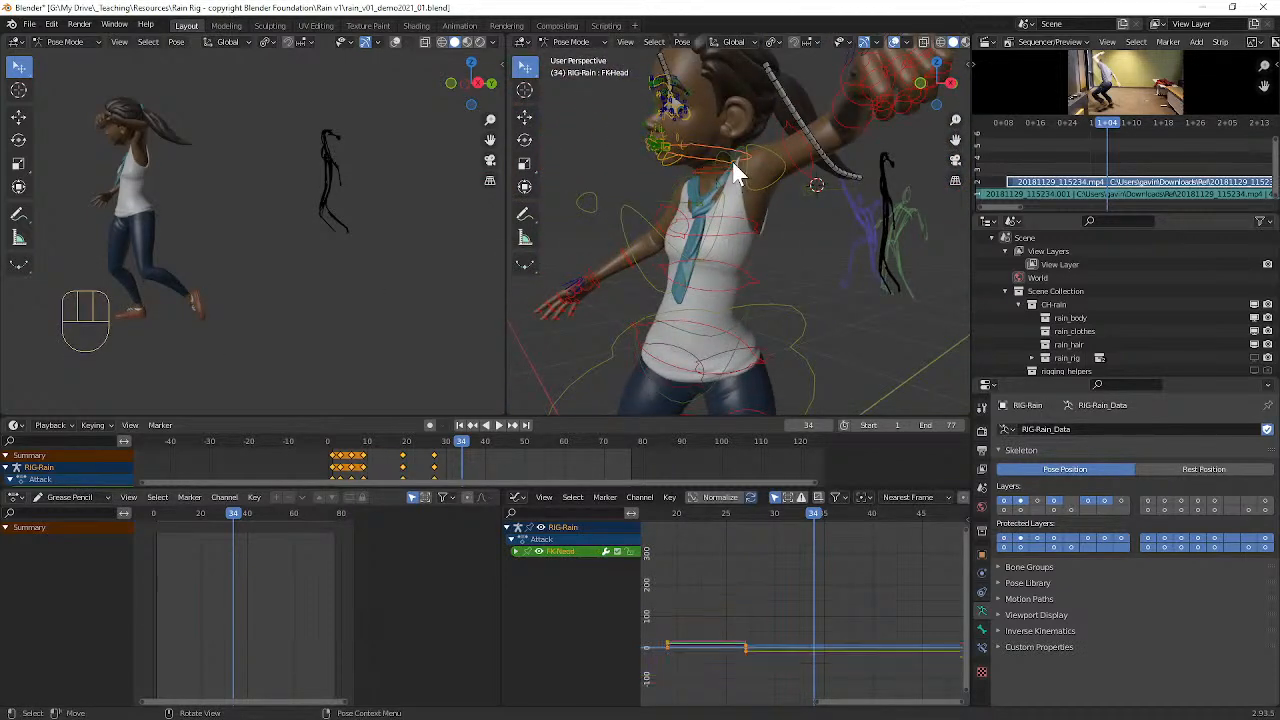
{"action": "key", "text": "alt+g"}
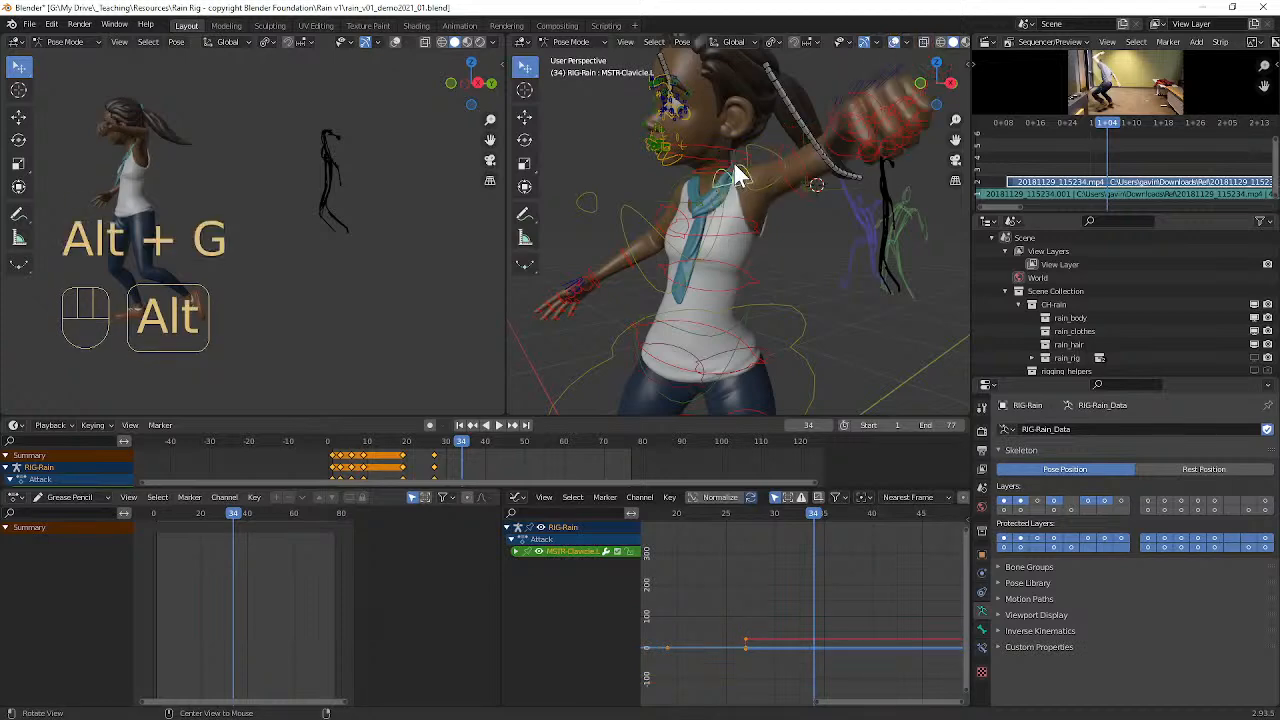
{"action": "key", "text": "alt+r"}
Step: Rotate the left forearm control (FK-Forearm.L) to bend the elbow so the fist comes forward
{"action": "middle_click_drag", "start_coordinate": [804, 217], "coordinate": [810, 232]}
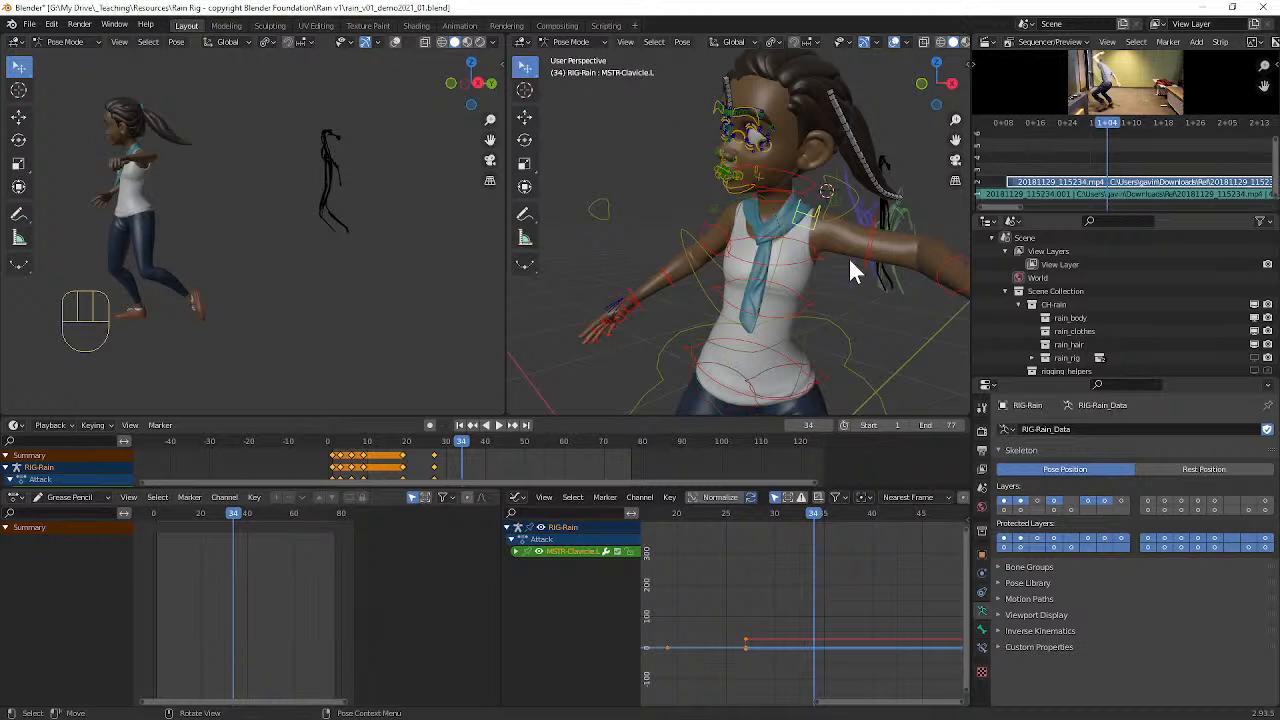
{"action": "left_click", "coordinate": [936, 266]}
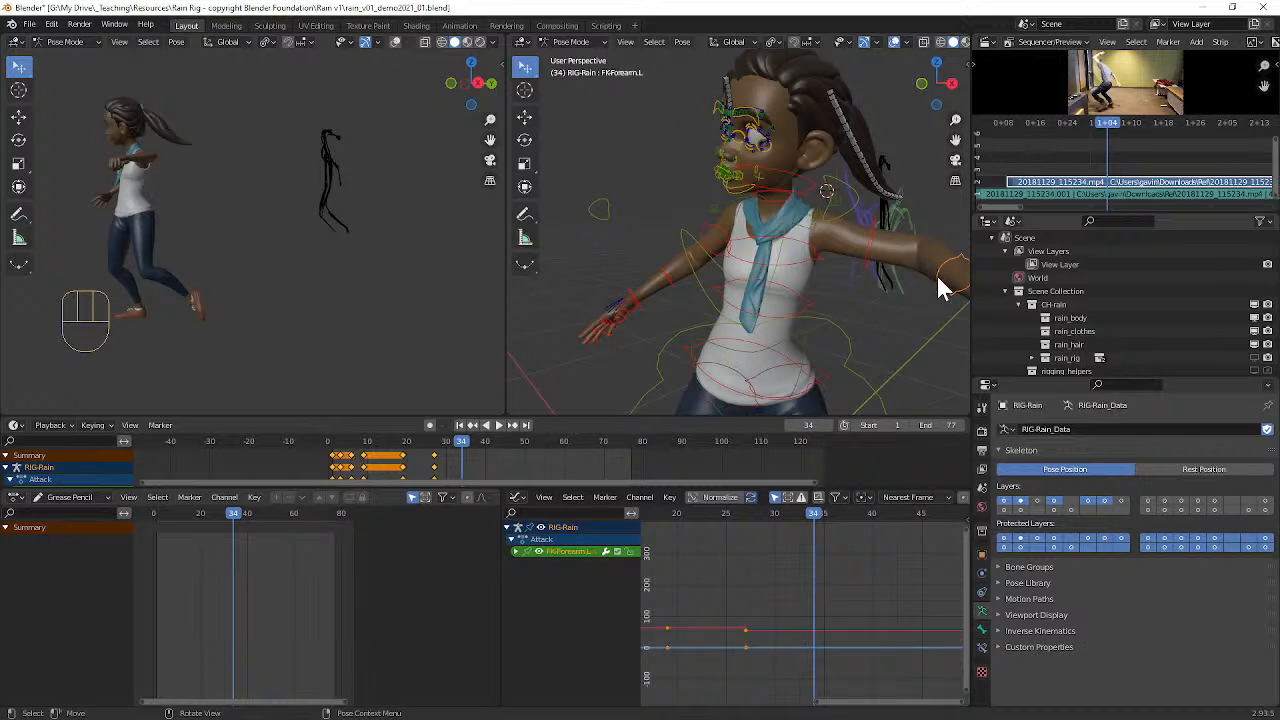
{"action": "key", "text": "r"}
{"action": "left_click", "coordinate": [876, 258]}
Step: Rotate the left upper arm control (FK-Upperarm_Parent.L) around the Z axis to bring the arm across the chest
{"action": "left_click", "coordinate": [868, 250]}
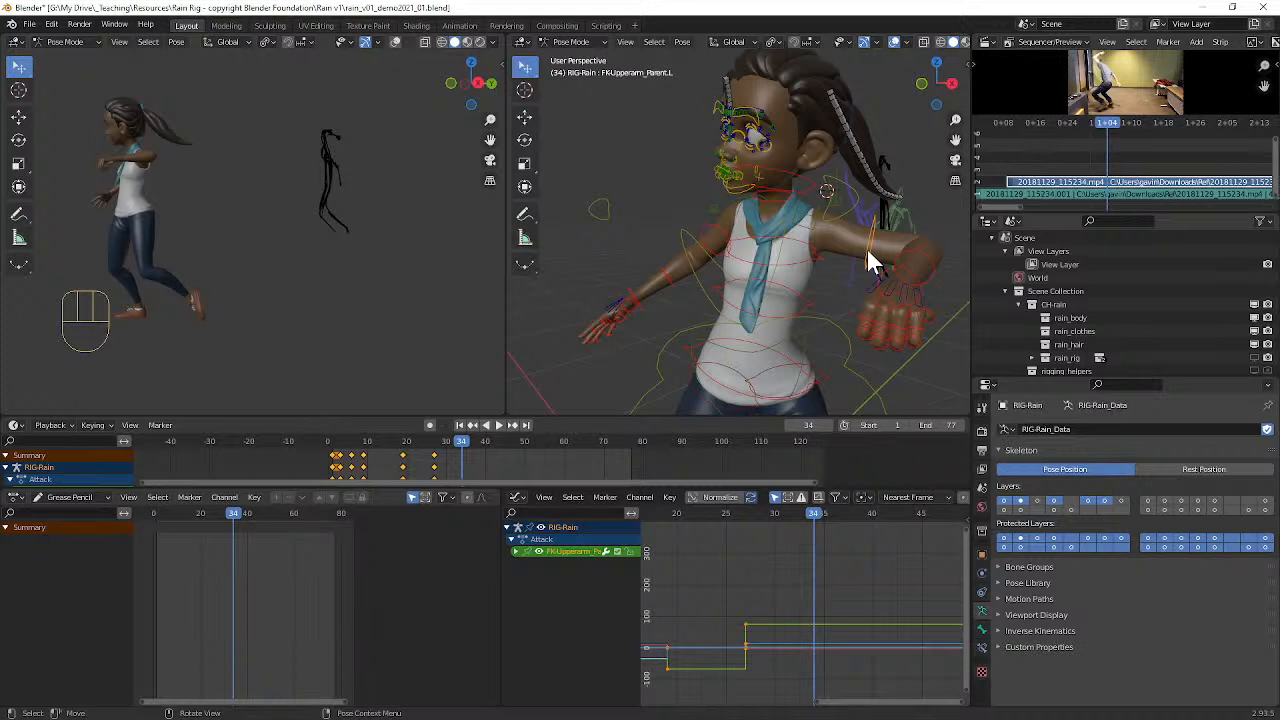
{"action": "key", "text": "r"}
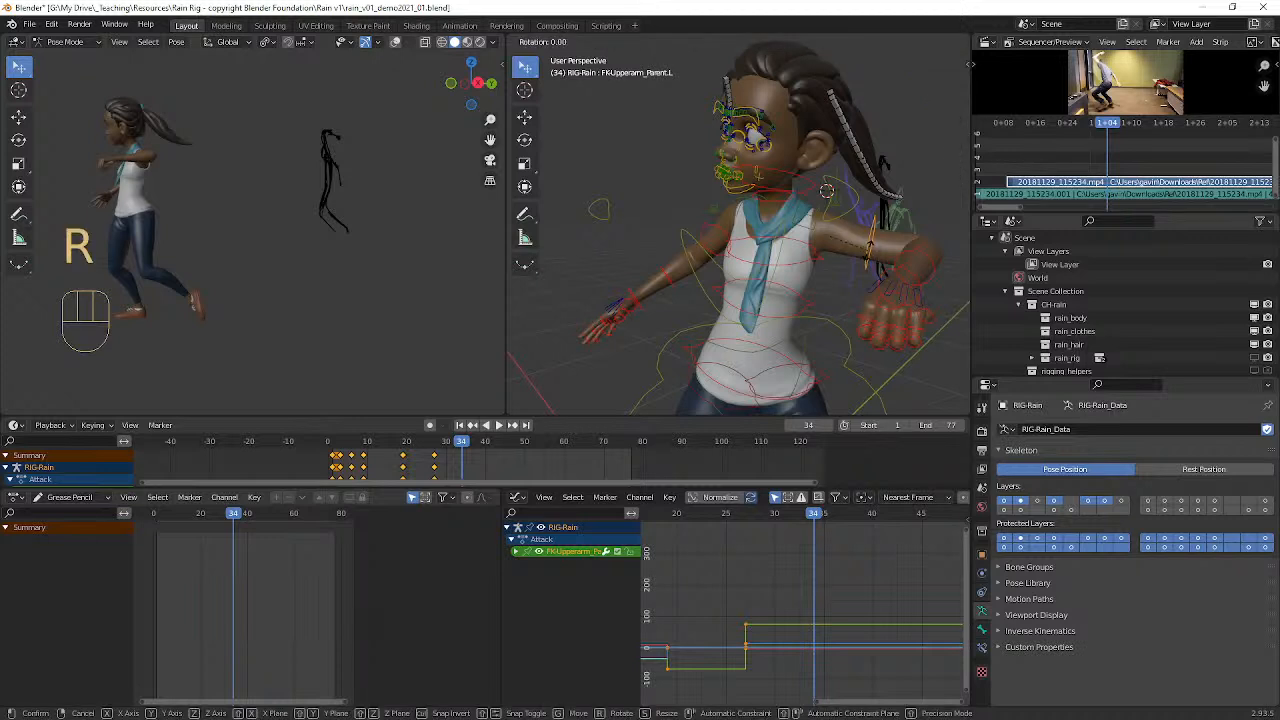
{"action": "key", "text": "z"}
{"action": "left_click", "coordinate": [806, 276]}
Step: Twist the left upper arm control around its local Y axis to turn the forearm upward
{"action": "middle_click_drag", "start_coordinate": [806, 276], "coordinate": [814, 262]}
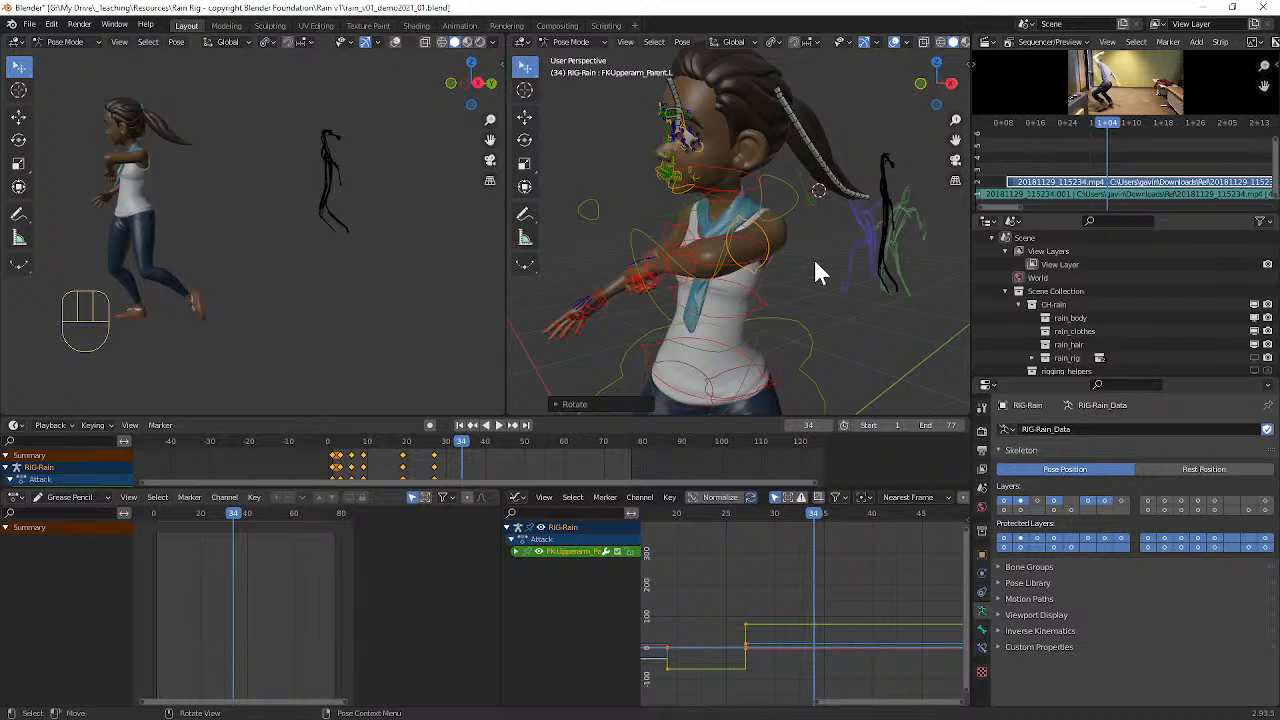
{"action": "middle_click_drag", "start_coordinate": [815, 265], "coordinate": [825, 235]}
{"action": "key", "text": "r"}
{"action": "key", "text": "y"}
{"action": "key", "text": "y"}
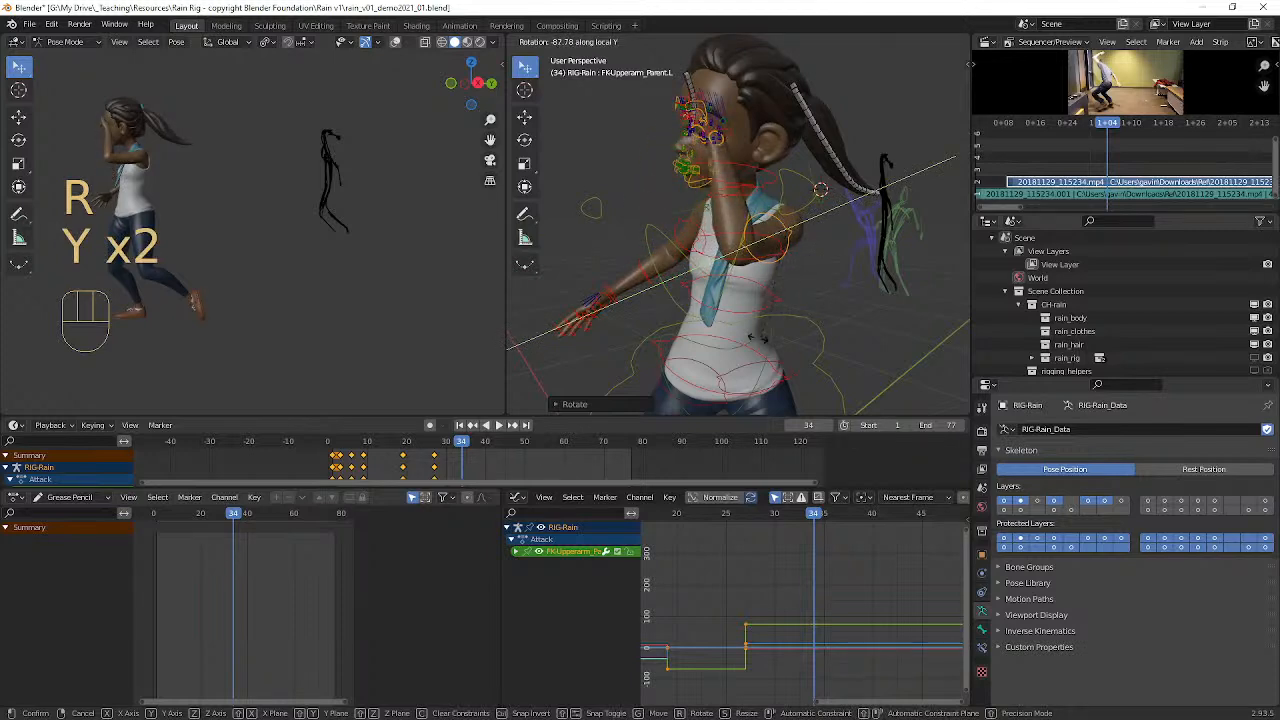
{"action": "left_click", "coordinate": [725, 348]}
Step: Rotate the left upper arm control about 92° in the side view to raise the arm with the fist behind the head
{"action": "middle_click_drag", "start_coordinate": [700, 366], "coordinate": [651, 240]}
{"action": "key", "text": "r"}
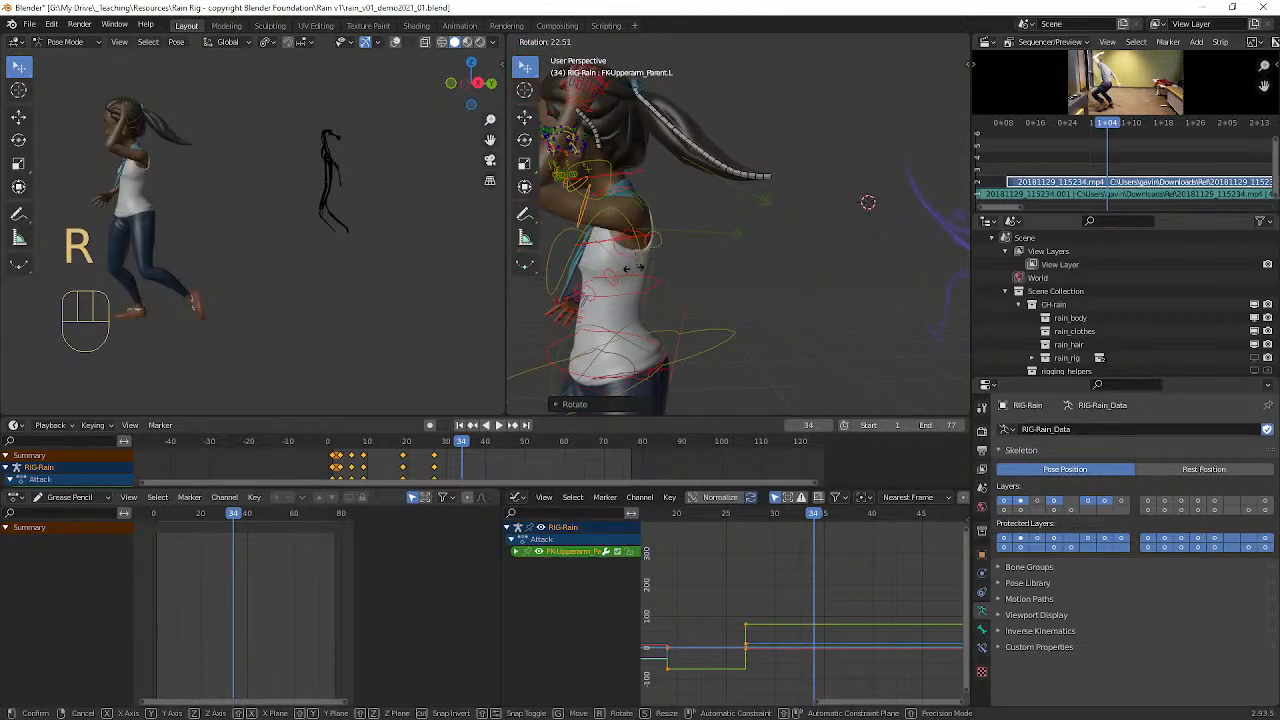
{"action": "left_click", "coordinate": [524, 270]}
Step: Rotate the left clavicle control (MSTR-Clavicle.L) to turn the left shoulder with the raised arm
{"action": "middle_click_drag", "start_coordinate": [532, 268], "coordinate": [662, 259]}
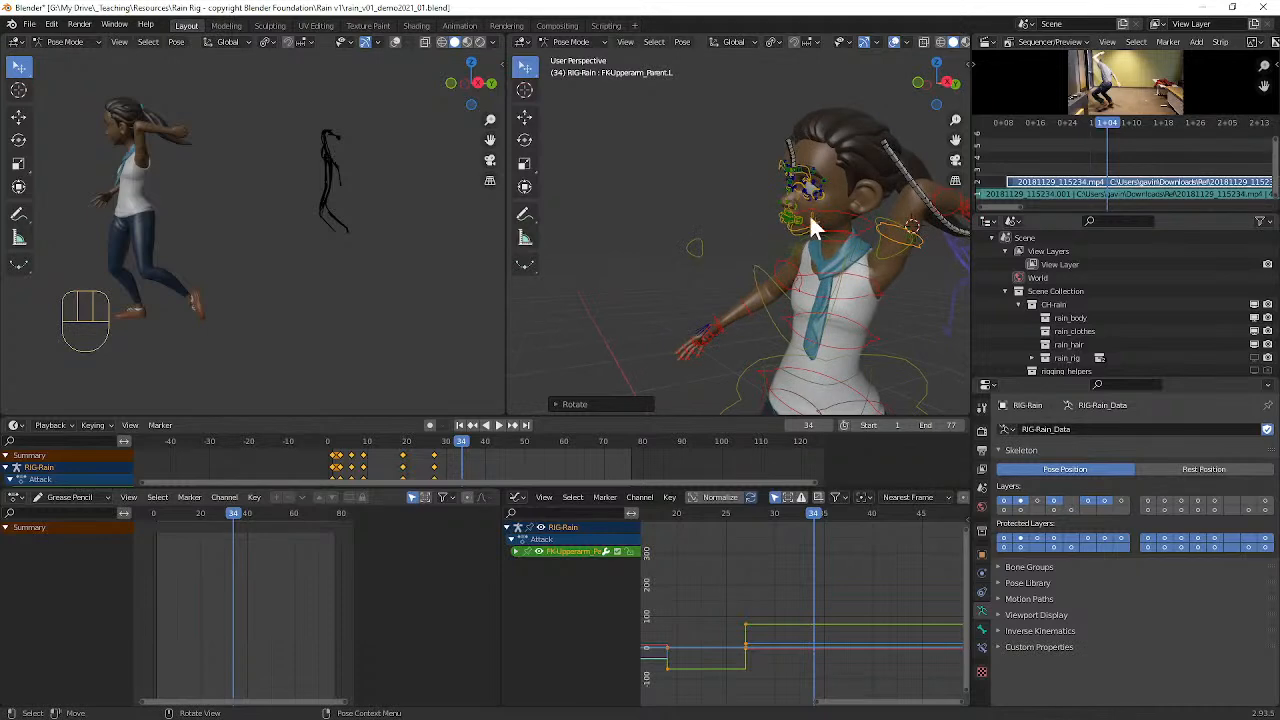
{"action": "scroll", "coordinate": [860, 244], "scroll_direction": "up", "scroll_amount": 3}
{"action": "middle_click_drag", "start_coordinate": [859, 244], "coordinate": [823, 250]}
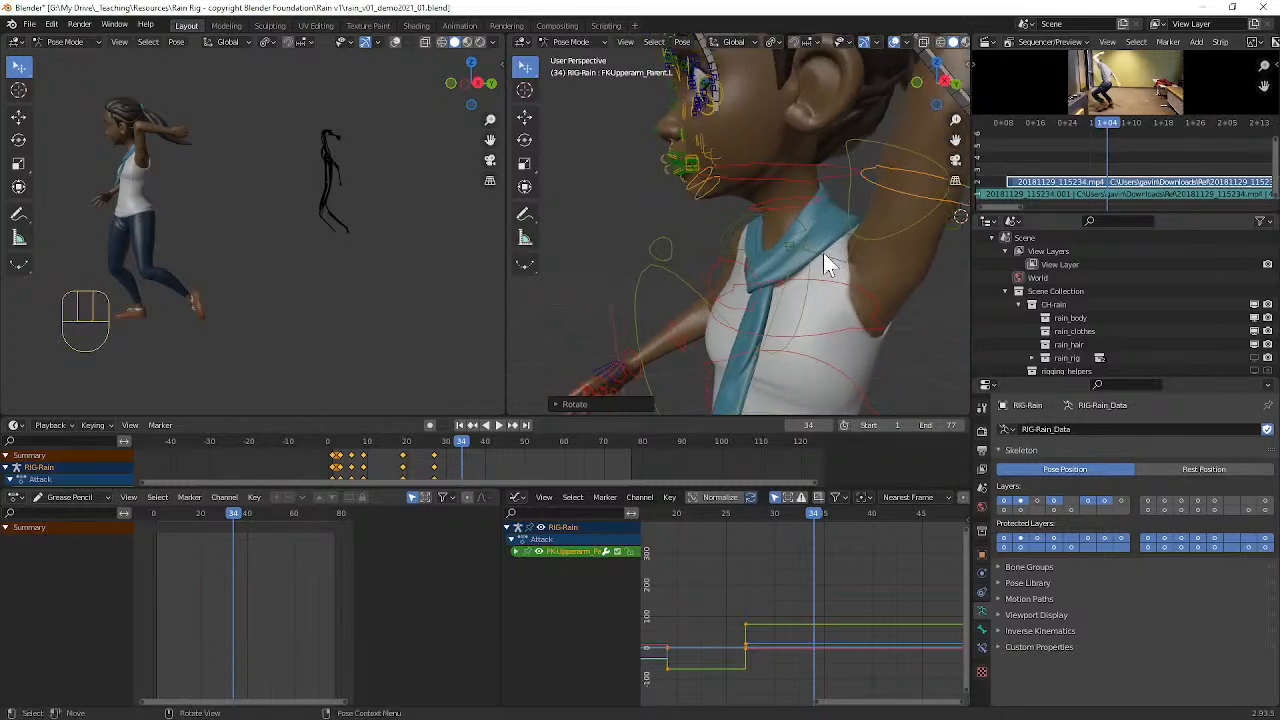
{"action": "left_click", "coordinate": [825, 256]}
{"action": "scroll", "coordinate": [826, 258], "scroll_direction": "down", "scroll_amount": 5}
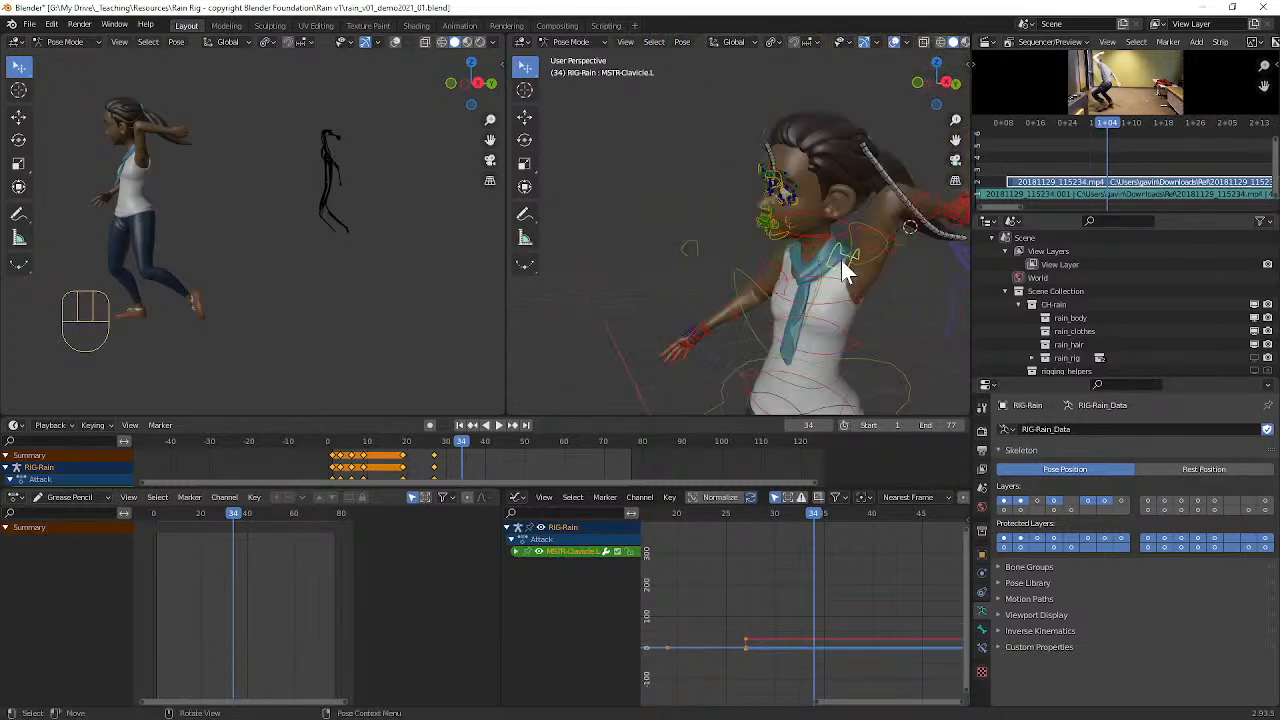
{"action": "key", "text": "r"}
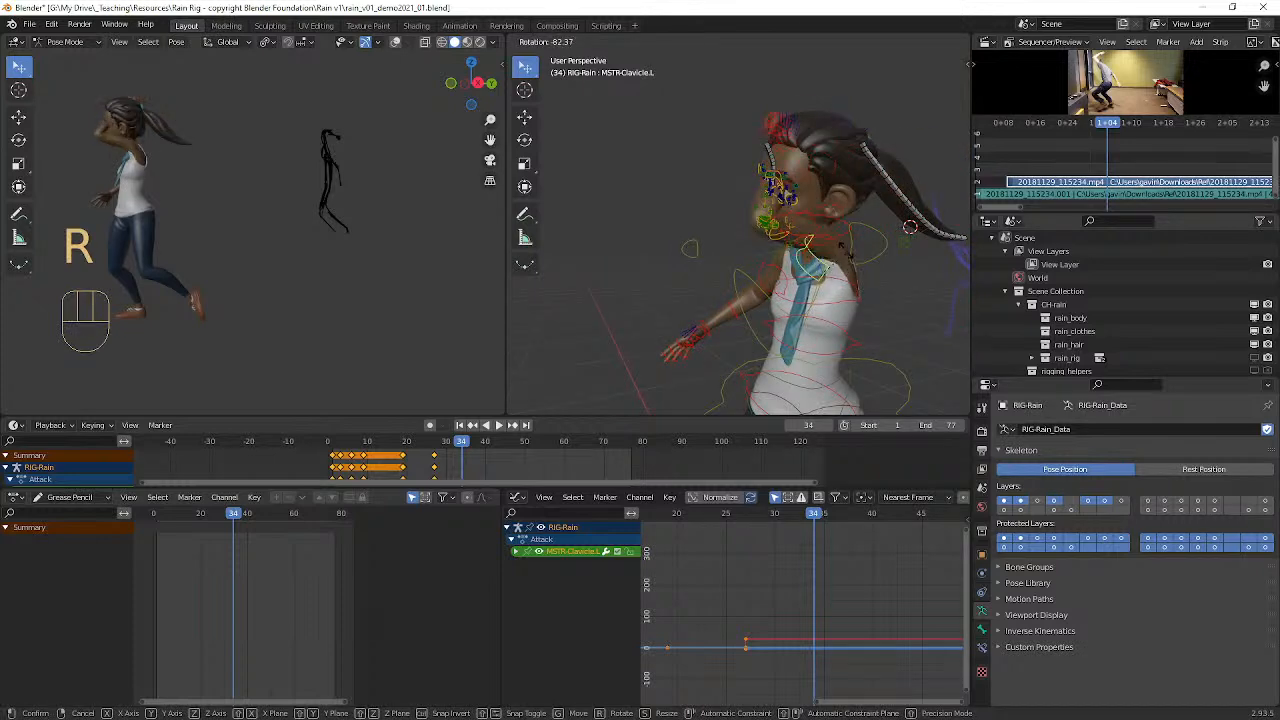
{"action": "left_click", "coordinate": [853, 229]}
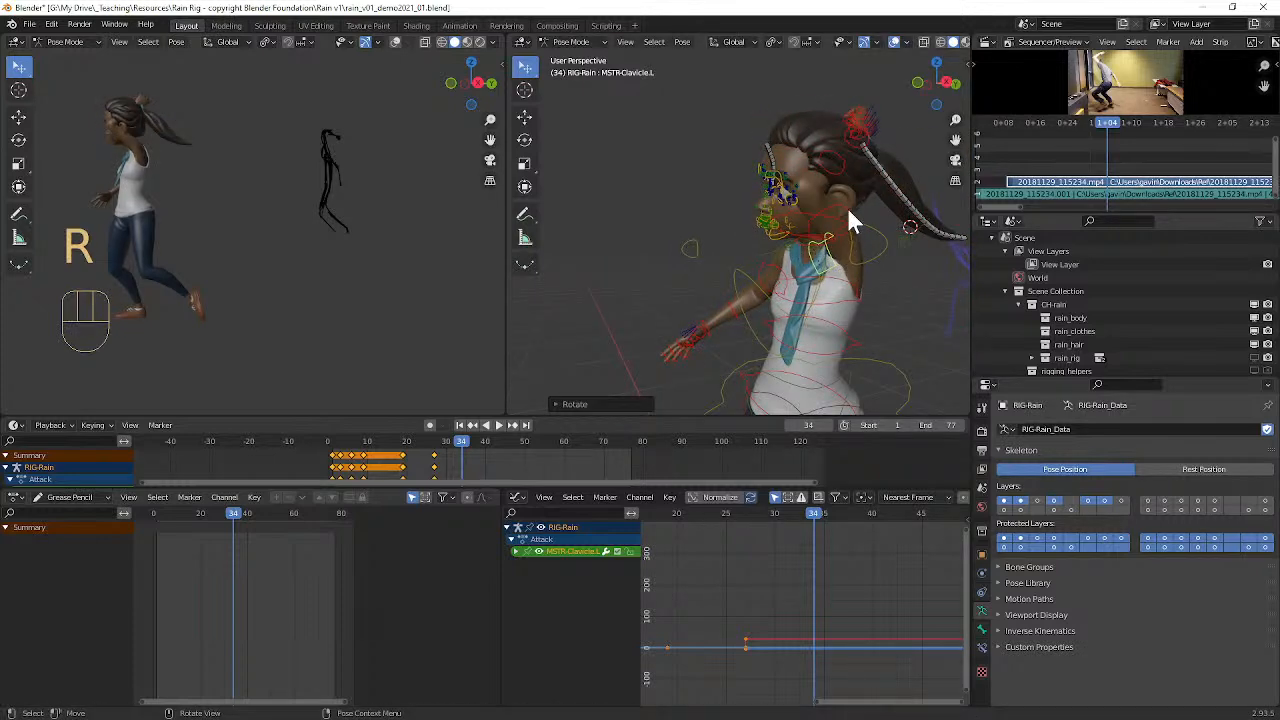
Step: Rotate the left upper arm control from a front angle to point the raised arm up and outward beside the head
{"action": "left_click", "coordinate": [850, 204]}
{"action": "middle_click_drag", "start_coordinate": [855, 204], "coordinate": [700, 212]}
{"action": "middle_click_drag", "start_coordinate": [700, 212], "coordinate": [735, 235], "text": "alt"}
{"action": "middle_click_drag", "start_coordinate": [735, 235], "coordinate": [753, 225], "text": "alt"}
{"action": "key", "text": "r"}
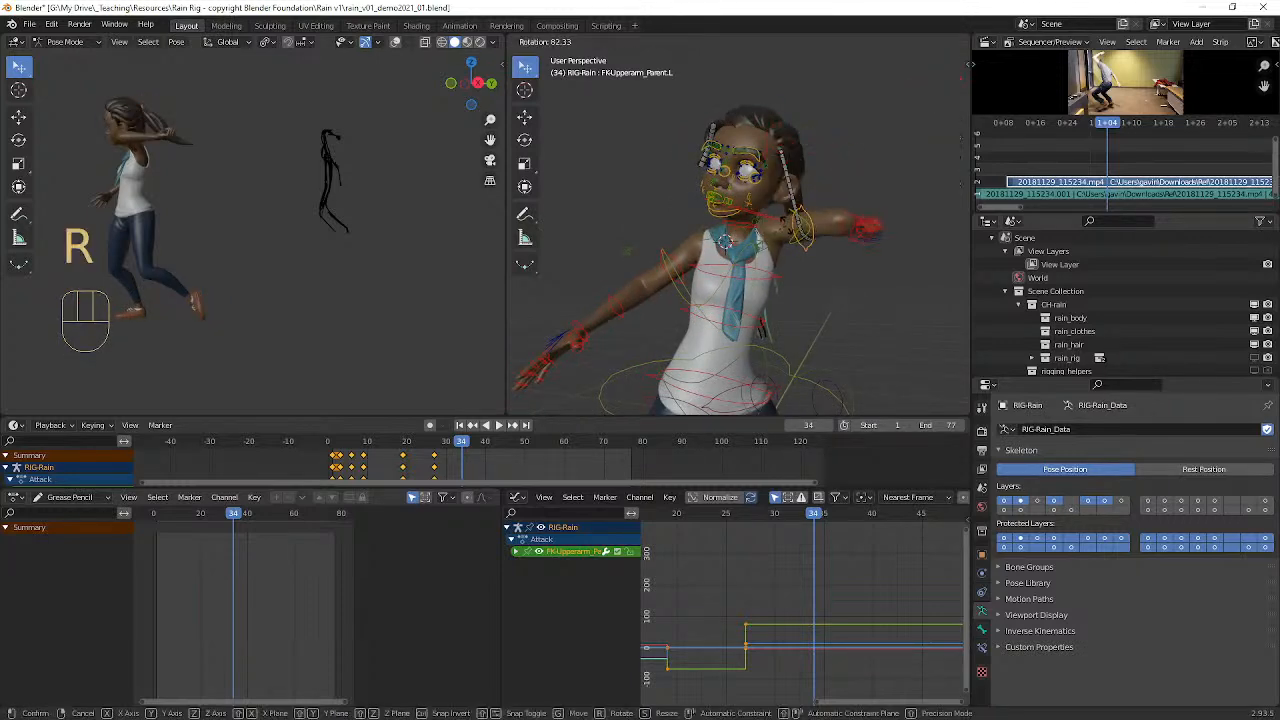
{"action": "left_click", "coordinate": [777, 214]}
Step: Move the left clavicle control up and outward to lift the left shoulder
{"action": "mouse_move", "coordinate": [777, 214]}
{"action": "middle_mouse_down"}
{"action": "mouse_move", "coordinate": [747, 217]}
{"action": "mouse_move", "coordinate": [764, 220]}
{"action": "middle_mouse_up"}
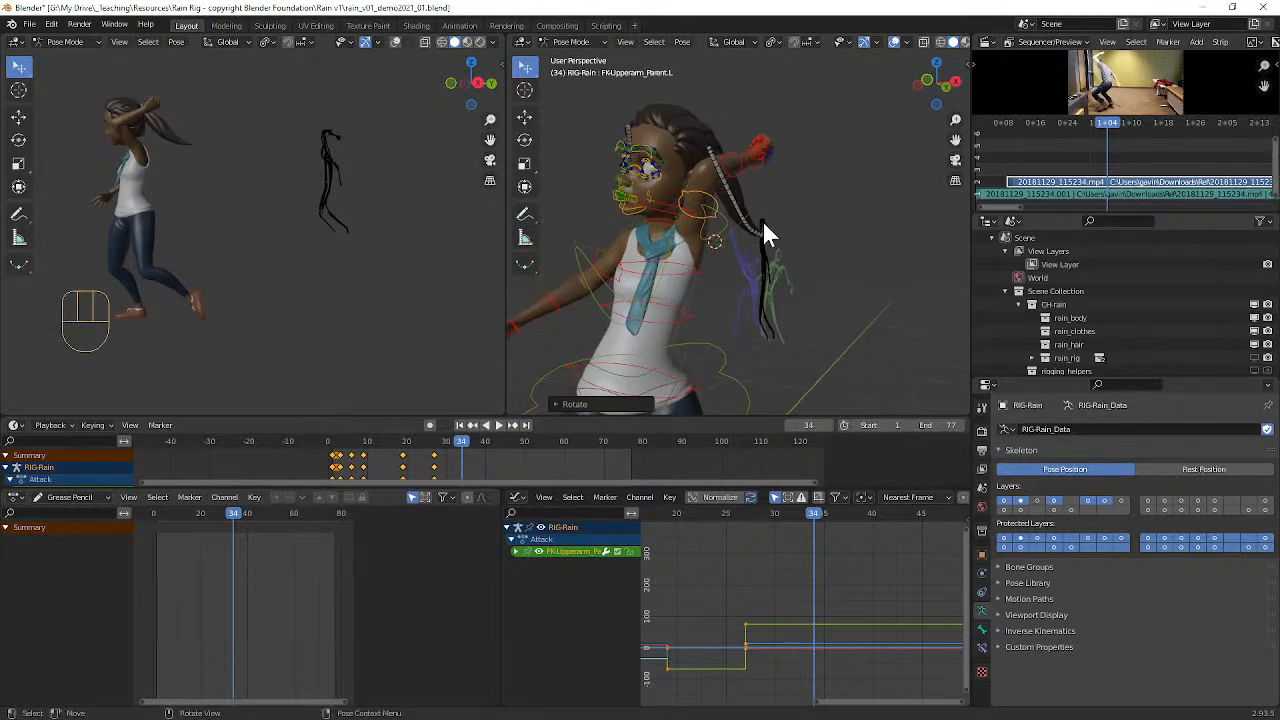
{"action": "middle_click_drag", "start_coordinate": [696, 250], "coordinate": [716, 254]}
{"action": "left_click", "coordinate": [764, 241]}
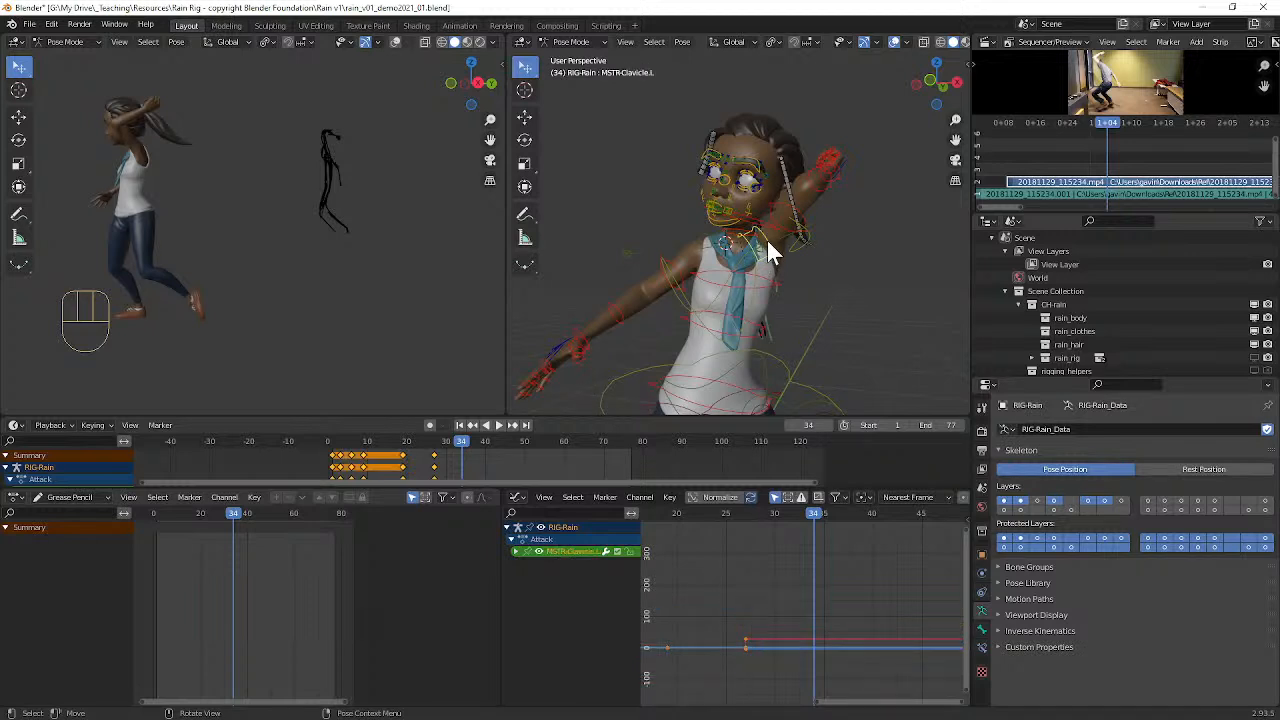
{"action": "key", "text": "g"}
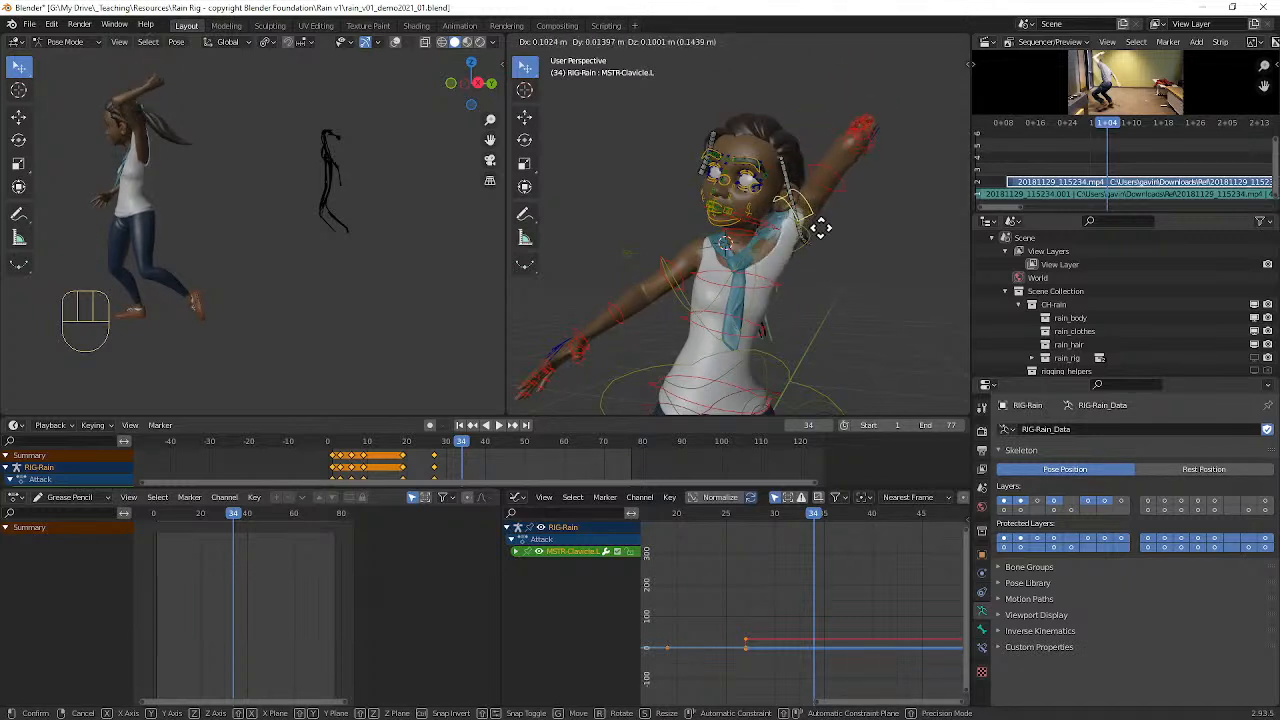
{"action": "left_click", "coordinate": [805, 243]}
Step: Rotate the left upper arm control from the side and from a front angle to cock the raised arm behind the head
{"action": "middle_click_drag", "start_coordinate": [805, 243], "coordinate": [736, 226]}
{"action": "left_click", "coordinate": [622, 180]}
{"action": "middle_click_drag", "start_coordinate": [668, 194], "coordinate": [700, 249]}
{"action": "key", "text": "r"}
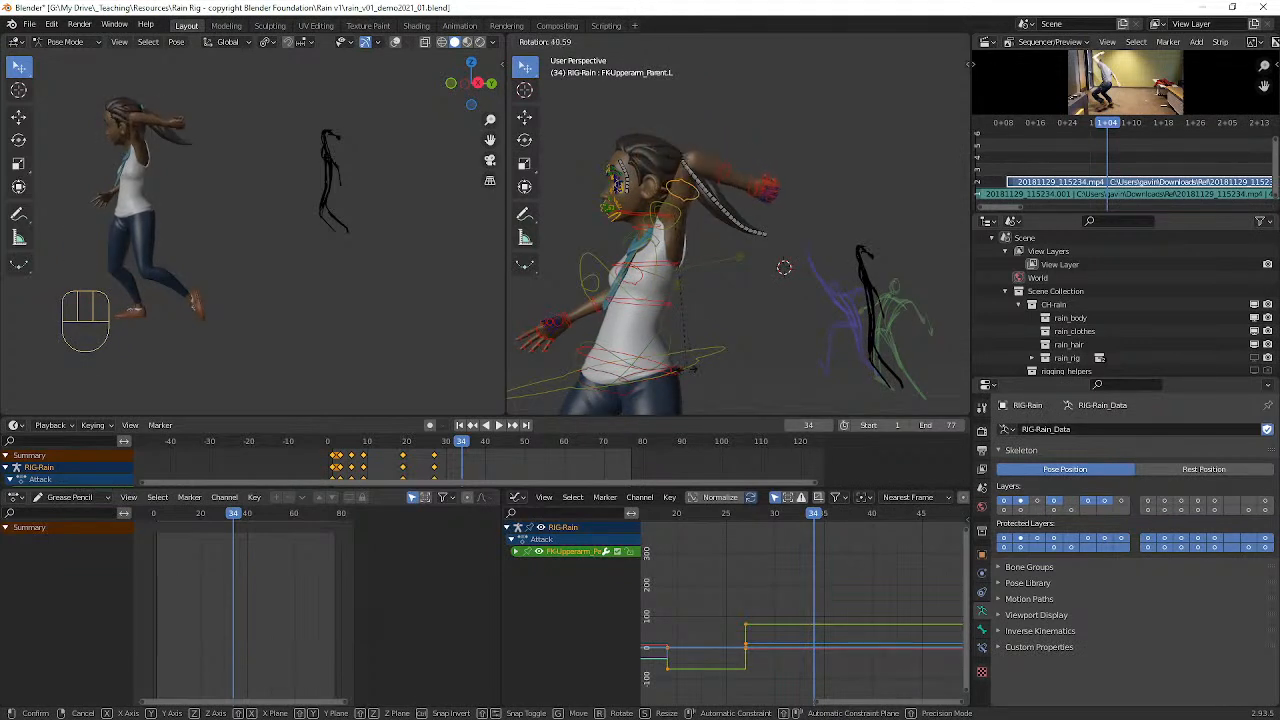
{"action": "left_click", "coordinate": [686, 371]}
{"action": "middle_click_drag", "start_coordinate": [686, 371], "coordinate": [830, 300]}
{"action": "key", "text": "r"}
{"action": "left_click", "coordinate": [898, 265]}
Step: Rotate the left forearm control (FK-Forearm.L) about 18° to refine the elbow bend behind the head
{"action": "middle_click_drag", "start_coordinate": [898, 265], "coordinate": [837, 255]}
{"action": "left_click", "coordinate": [765, 200]}
{"action": "key", "text": "r"}
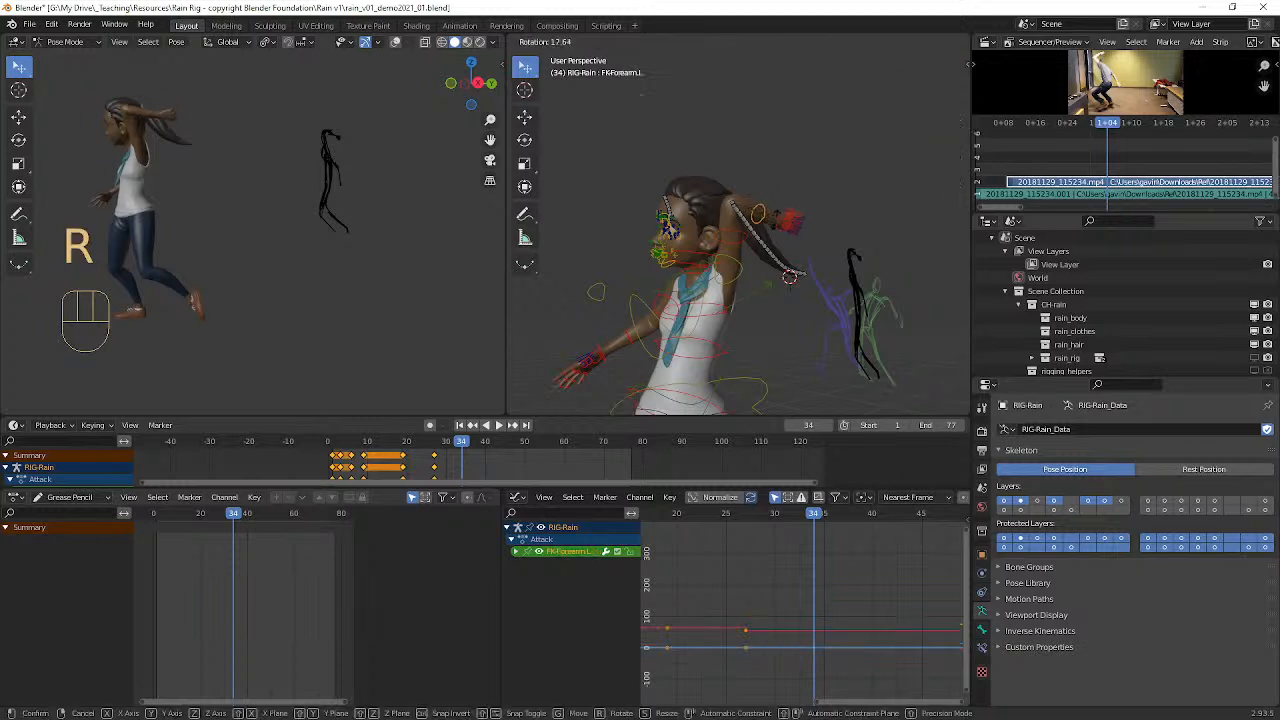
{"action": "left_click", "coordinate": [761, 251]}
Step: Rotate the ponytail bone DEF-Hair_Default_Ponytail2 about -44° to lift the hair straight back
{"action": "middle_click_drag", "start_coordinate": [761, 251], "coordinate": [753, 251]}
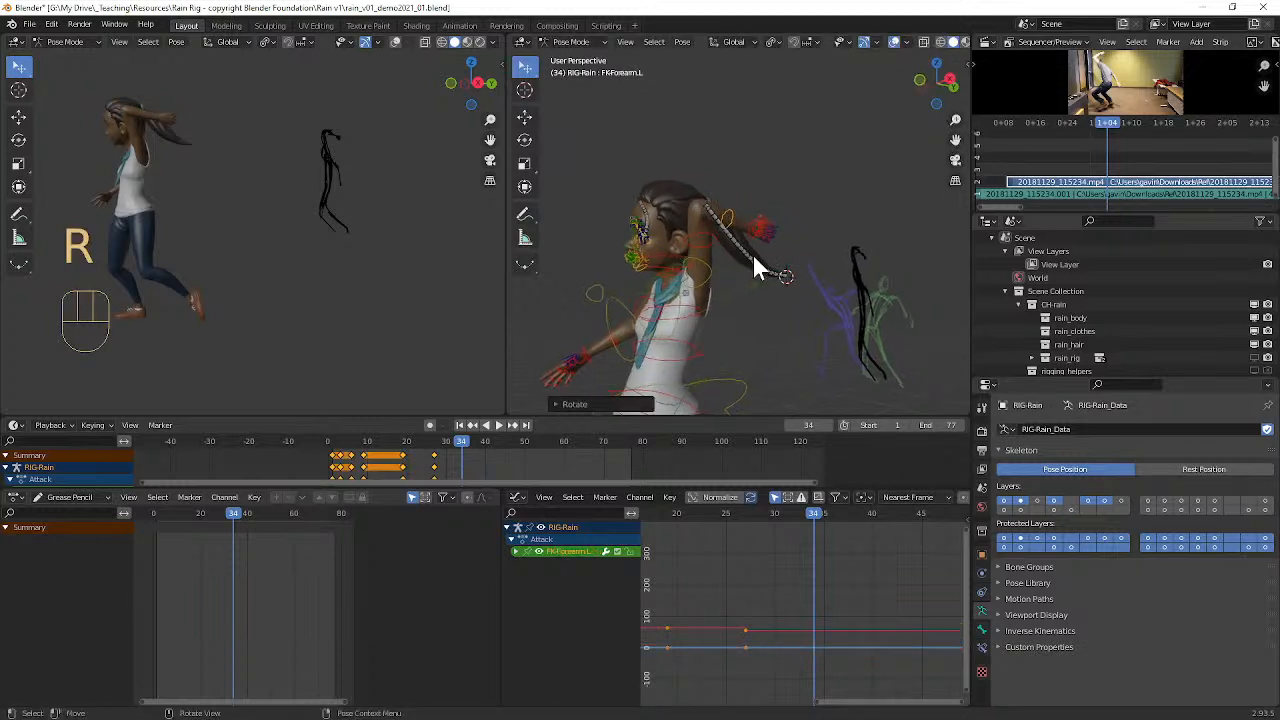
{"action": "left_click", "coordinate": [716, 221]}
{"action": "key", "text": "r"}
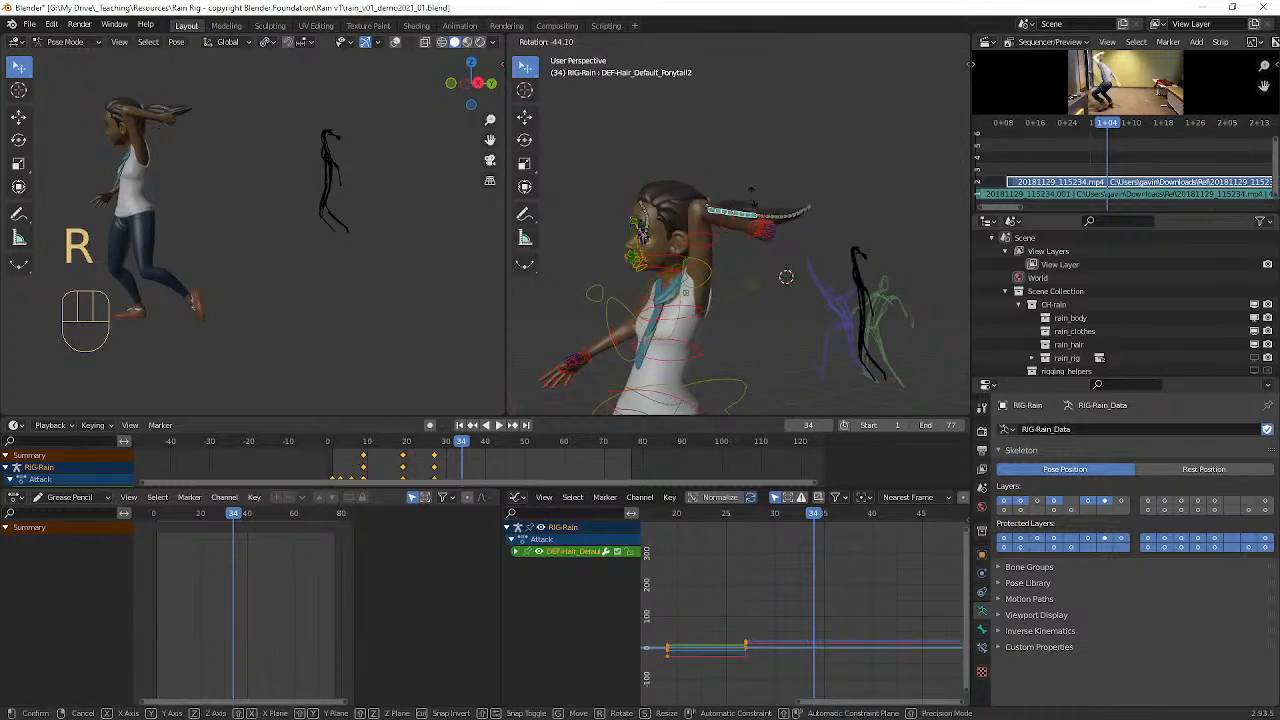
{"action": "left_click", "coordinate": [755, 200]}
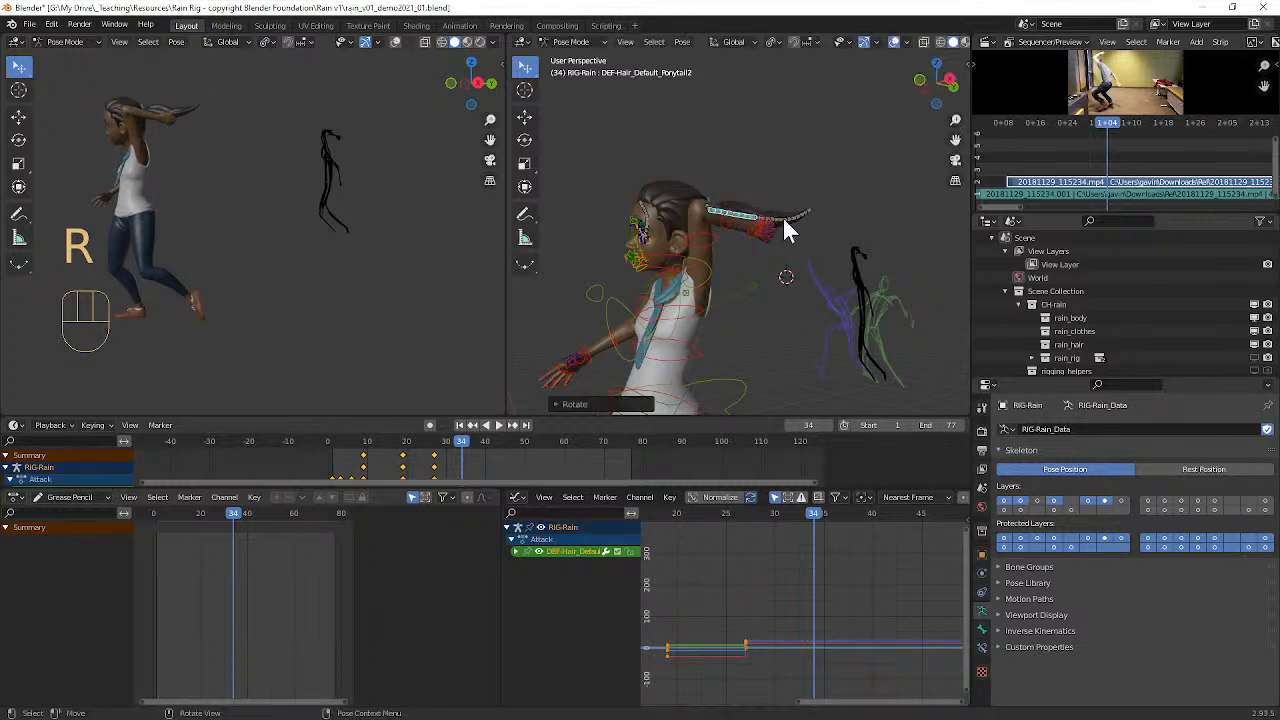
Step: Rotate the outer ponytail bones, including DEF-Hair_Default_Ponytail4, to curve the hair tip downward
{"action": "left_click", "coordinate": [781, 214]}
{"action": "key", "text": "r"}
{"action": "left_click", "coordinate": [793, 251]}
{"action": "left_click", "coordinate": [792, 252]}
{"action": "key", "text": "r"}
{"action": "left_click", "coordinate": [791, 270]}
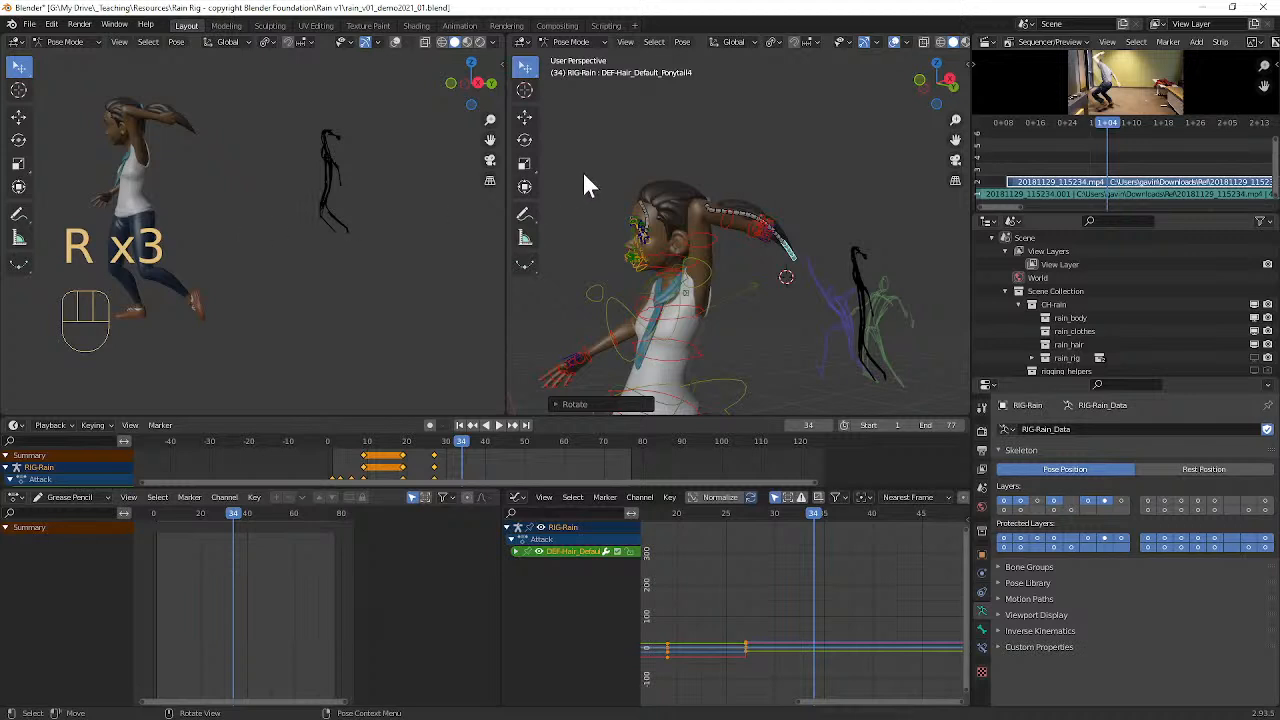
Step: Rotate the chest control (FK-Chest) from the front view to tilt the upper body sideways
{"action": "middle_click_drag", "start_coordinate": [137, 116], "coordinate": [302, 158]}
{"action": "middle_click_drag", "start_coordinate": [690, 305], "coordinate": [840, 304]}
{"action": "left_click", "coordinate": [840, 304]}
{"action": "key", "text": "r"}
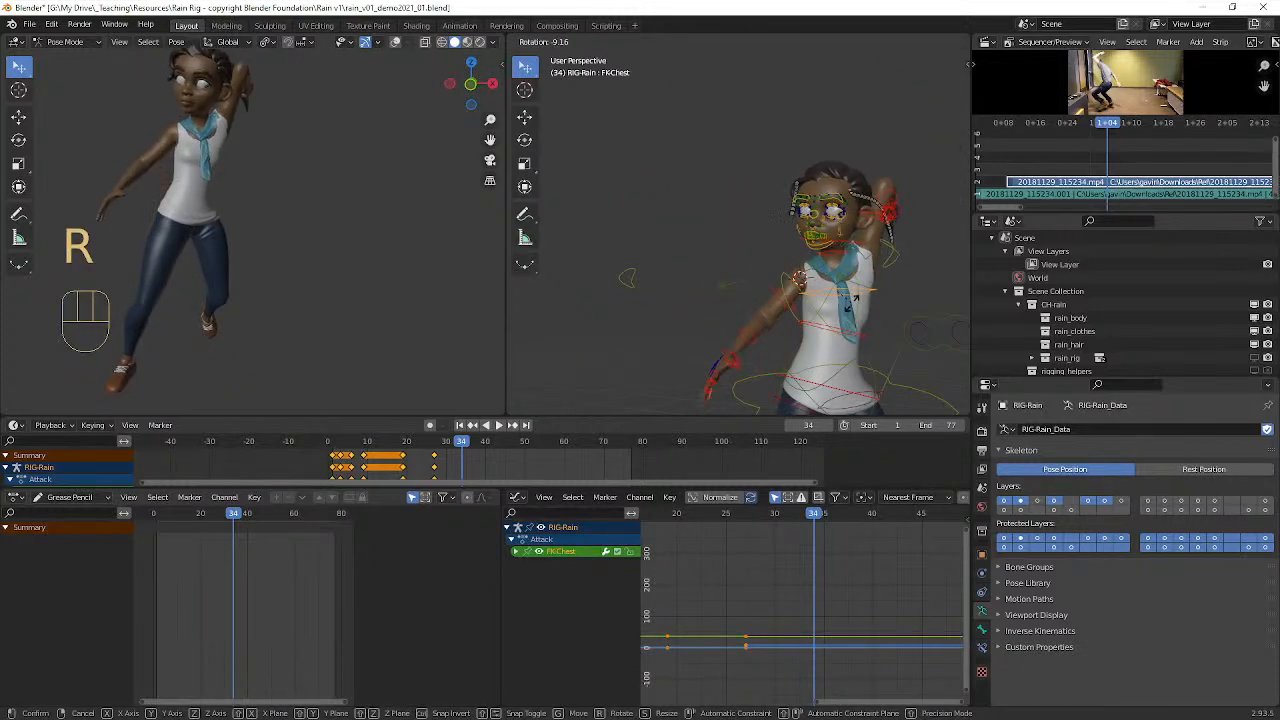
{"action": "left_click", "coordinate": [848, 322]}
{"action": "key", "text": "r"}
{"action": "right_click", "coordinate": [838, 332]}
Step: Rotate the rib cage control (FK-RibCage) from the front view to lean the torso toward the lowered right arm
{"action": "left_click", "coordinate": [843, 333]}
{"action": "key", "text": "r"}
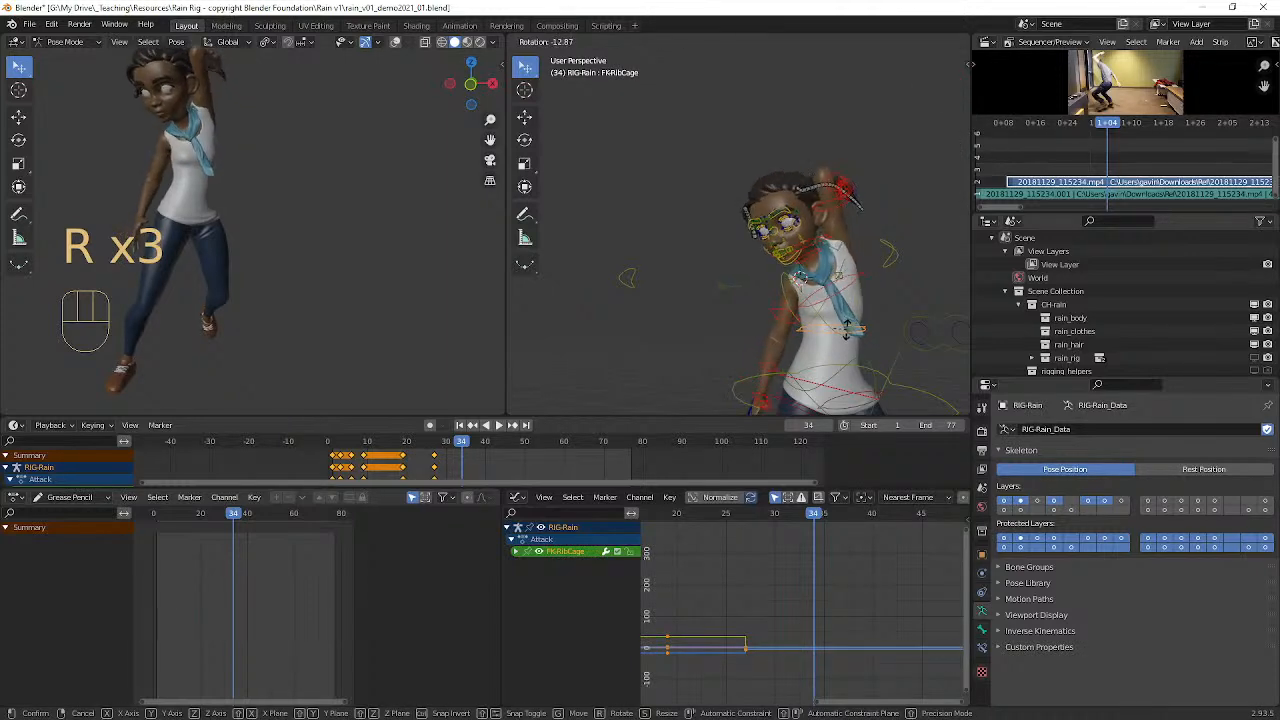
{"action": "left_click", "coordinate": [848, 334]}
Step: Clear the rotations of the neck and head controls
{"action": "middle_click_drag", "start_coordinate": [848, 334], "coordinate": [820, 280]}
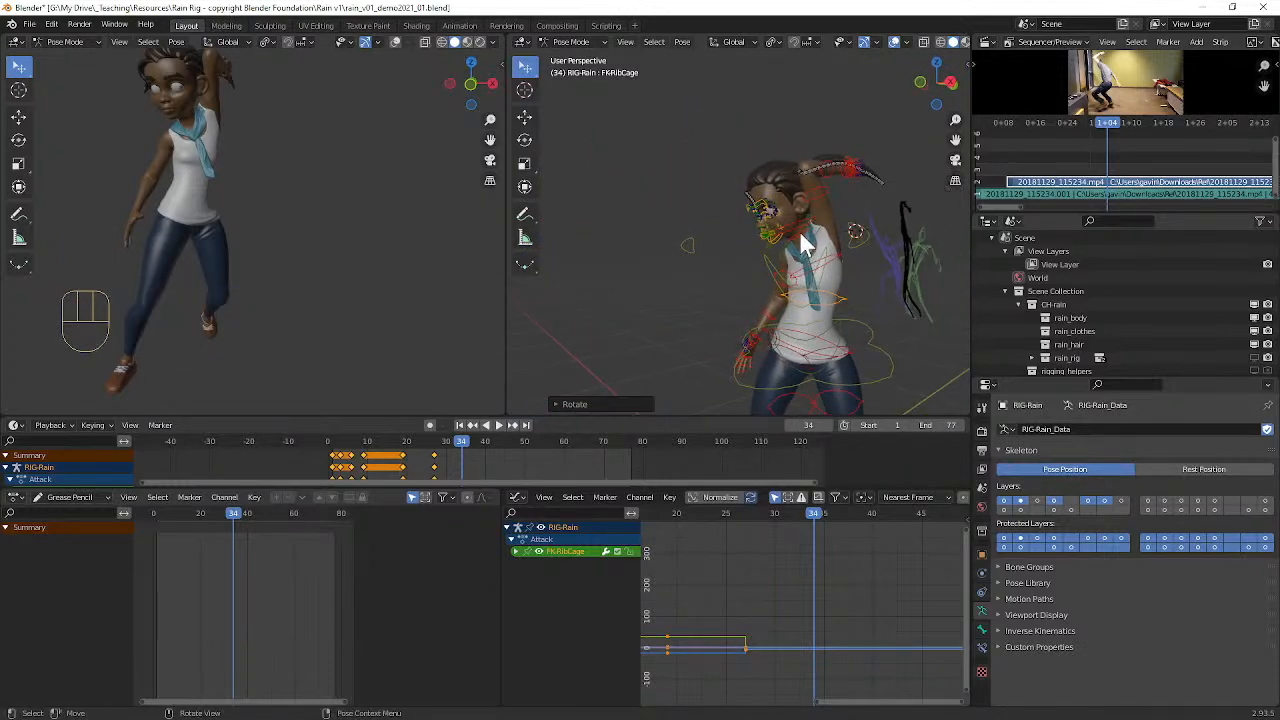
{"action": "left_click", "coordinate": [803, 243]}
{"action": "key", "text": "alt+r"}
{"action": "left_click", "coordinate": [806, 236]}
{"action": "key", "text": "alt+r"}
Step: Rotate the neck control (FK-Neck) about 9° from a front angle to straighten the head
{"action": "middle_click_drag", "start_coordinate": [808, 246], "coordinate": [832, 238]}
{"action": "left_click", "coordinate": [843, 235]}
{"action": "key", "text": "r"}
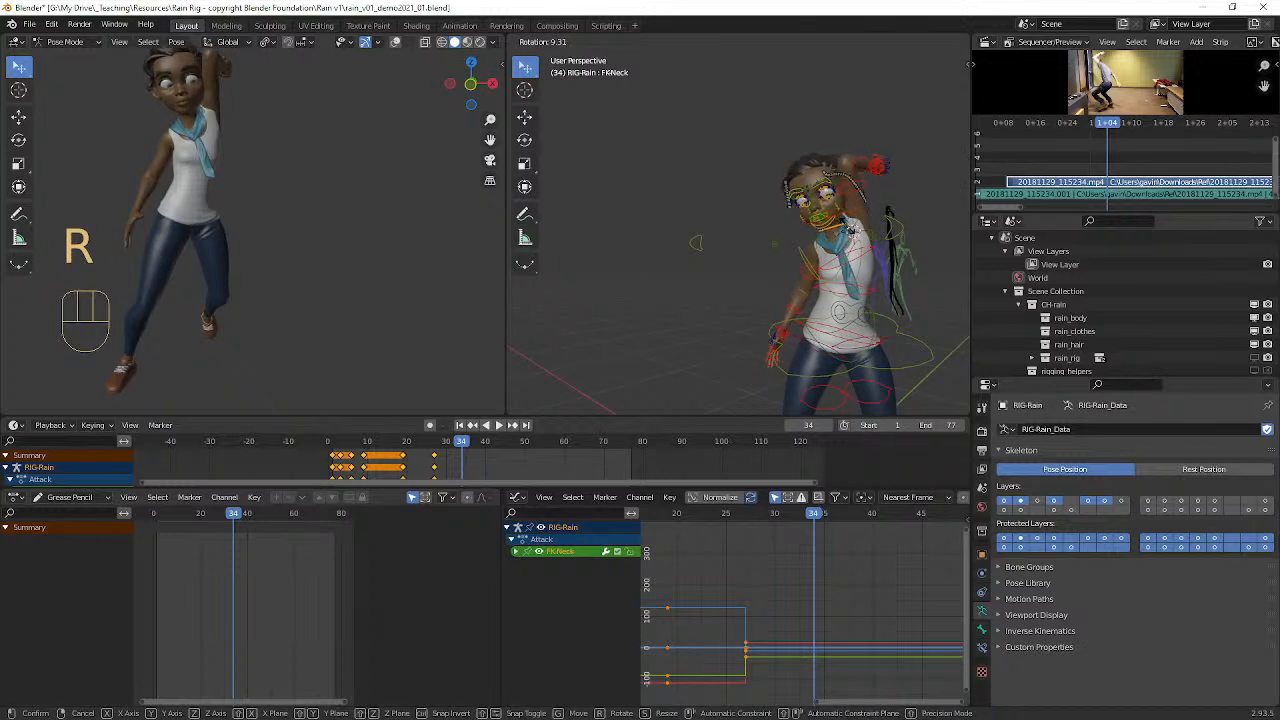
{"action": "left_click", "coordinate": [851, 230]}
Step: Turn the head control (FK-Head) with a trackball rotation in the side view
{"action": "middle_click_drag", "start_coordinate": [850, 230], "coordinate": [747, 209]}
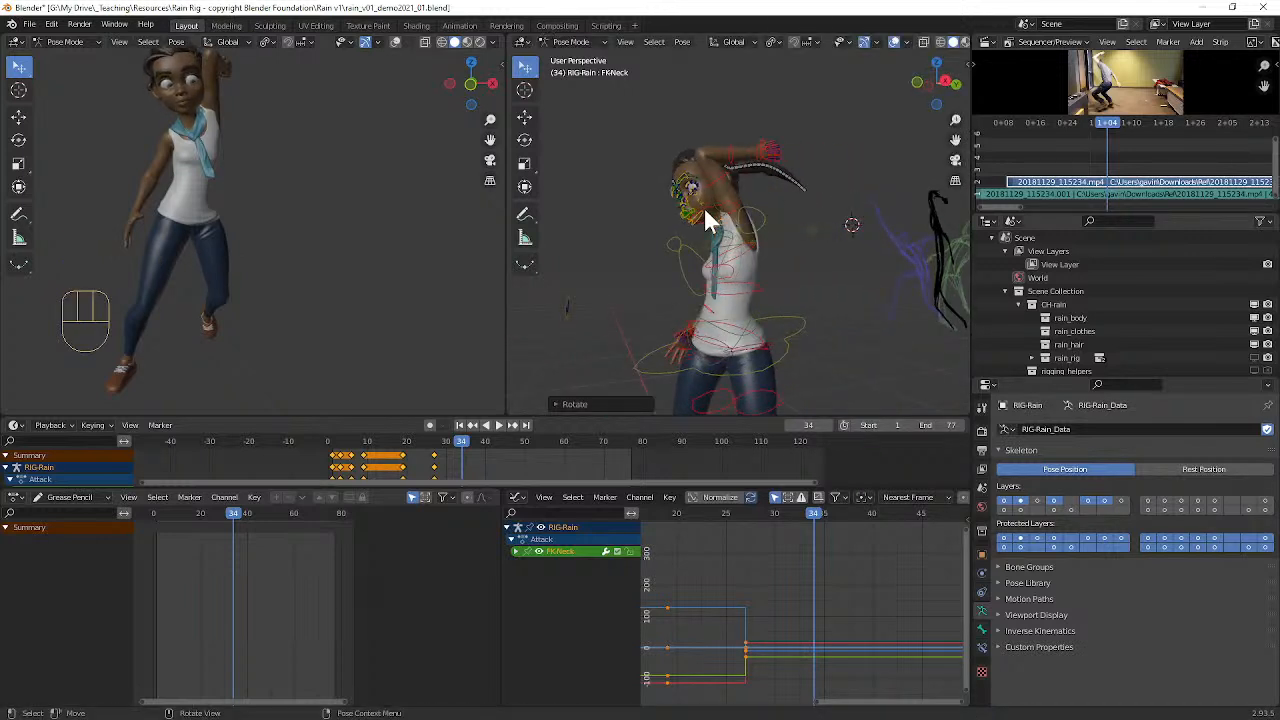
{"action": "left_click", "coordinate": [703, 205]}
{"action": "key", "text": "r"}
{"action": "key", "text": "r"}
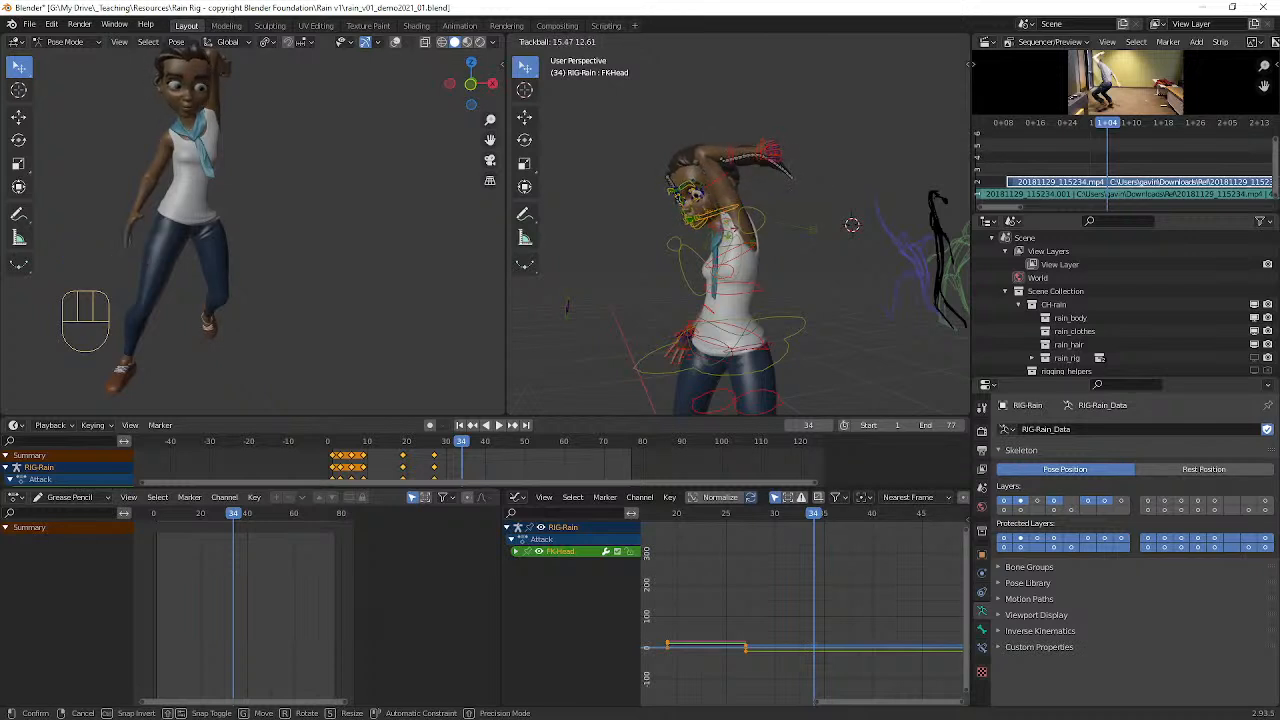
{"action": "left_click", "coordinate": [719, 188]}
Step: Tilt the head control with a plain rotation and refine its facing with a trackball rotation from a front angle
{"action": "middle_click_drag", "start_coordinate": [719, 188], "coordinate": [822, 208]}
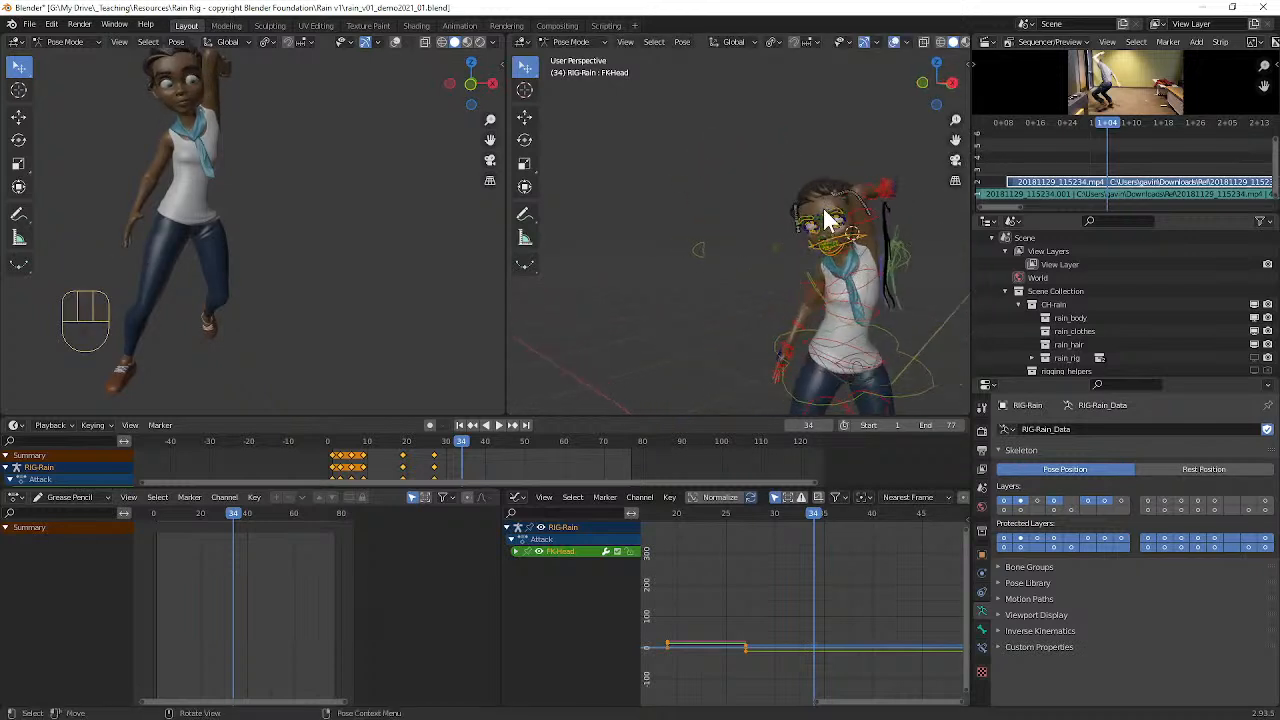
{"action": "key", "text": "r"}
{"action": "left_click", "coordinate": [808, 180]}
{"action": "key", "text": "r"}
{"action": "key", "text": "r"}
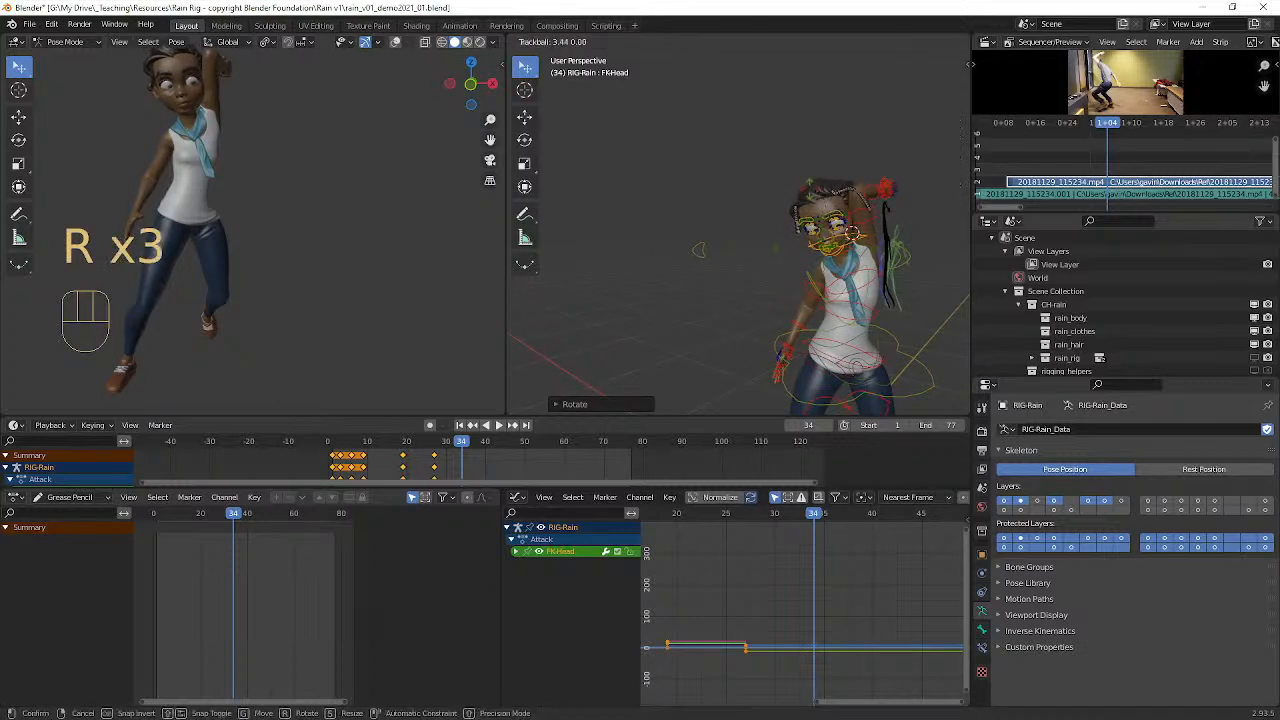
{"action": "left_click", "coordinate": [852, 266]}
Step: Rotate the right upper arm control (FK-Upperarm_Parent.R) and the right forearm control (FK-Forearm.R) to reposition the lowered right arm
{"action": "middle_click_drag", "start_coordinate": [852, 266], "coordinate": [735, 267]}
{"action": "mouse_move", "coordinate": [643, 264]}
{"action": "middle_mouse_down"}
{"action": "mouse_move", "coordinate": [703, 276]}
{"action": "mouse_move", "coordinate": [626, 279]}
{"action": "mouse_move", "coordinate": [658, 272]}
{"action": "middle_mouse_up"}
{"action": "left_click", "coordinate": [629, 265]}
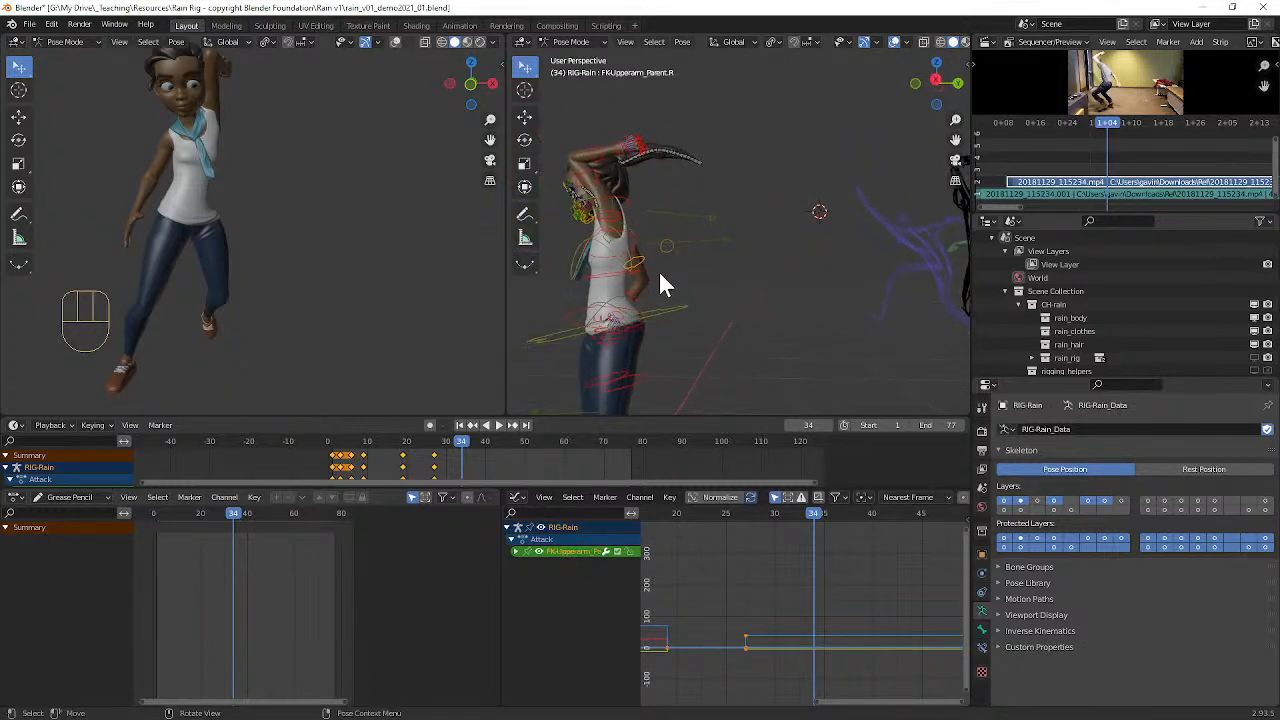
{"action": "key", "text": "r"}
{"action": "left_click", "coordinate": [665, 267]}
{"action": "left_click", "coordinate": [665, 290]}
{"action": "key", "text": "r"}
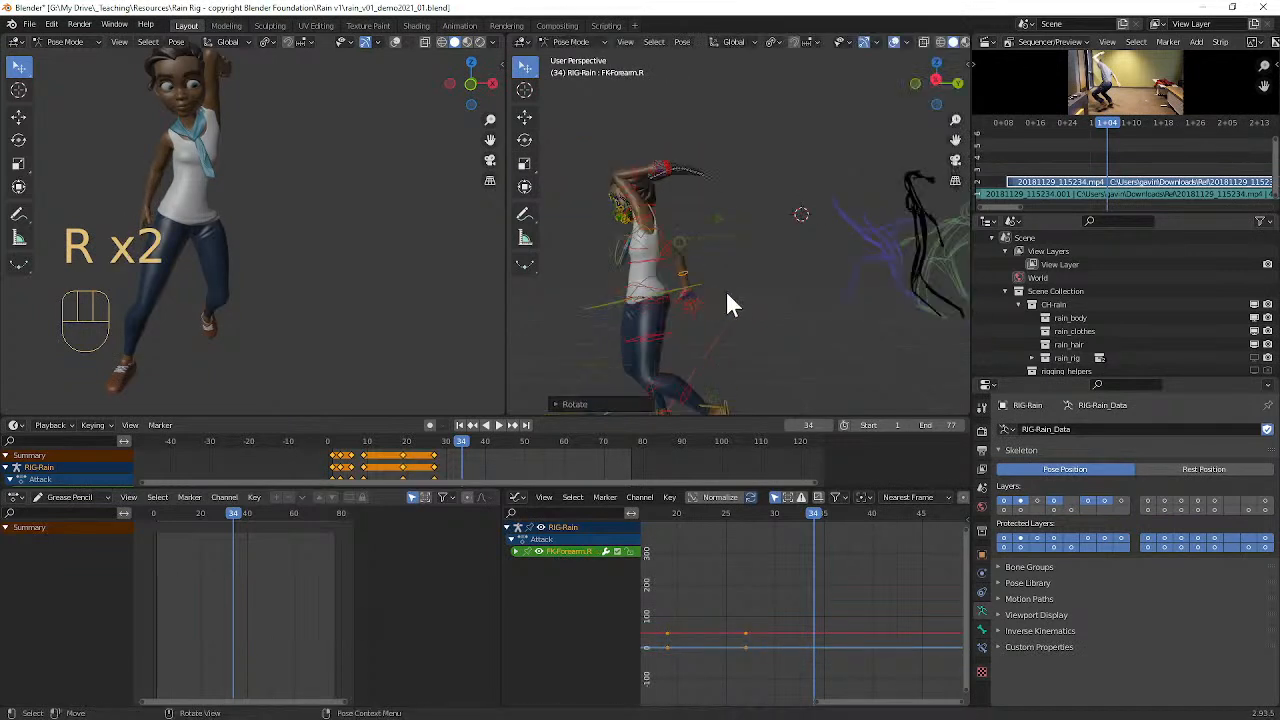
Step: Refine the rotation of the right forearm control (FK-Forearm.R) in the side view
{"action": "left_click", "coordinate": [768, 302]}
{"action": "key", "text": "r"}
{"action": "left_click", "coordinate": [698, 287]}
Step: Rotate the right clavicle control (MSTR-Clavicle.R) around the global Z axis to pull the shoulder and arm back
{"action": "middle_click_drag", "start_coordinate": [698, 287], "coordinate": [943, 332]}
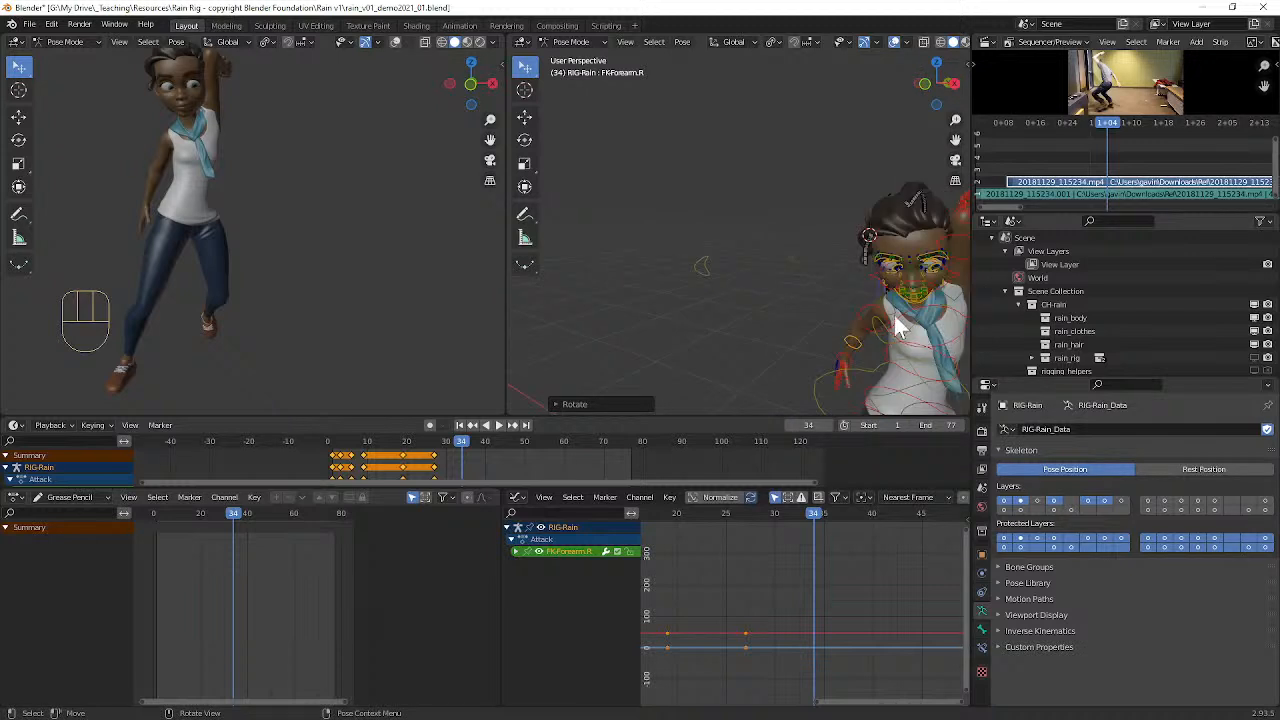
{"action": "left_click", "coordinate": [894, 309]}
{"action": "key", "text": "r"}
{"action": "key", "text": "r"}
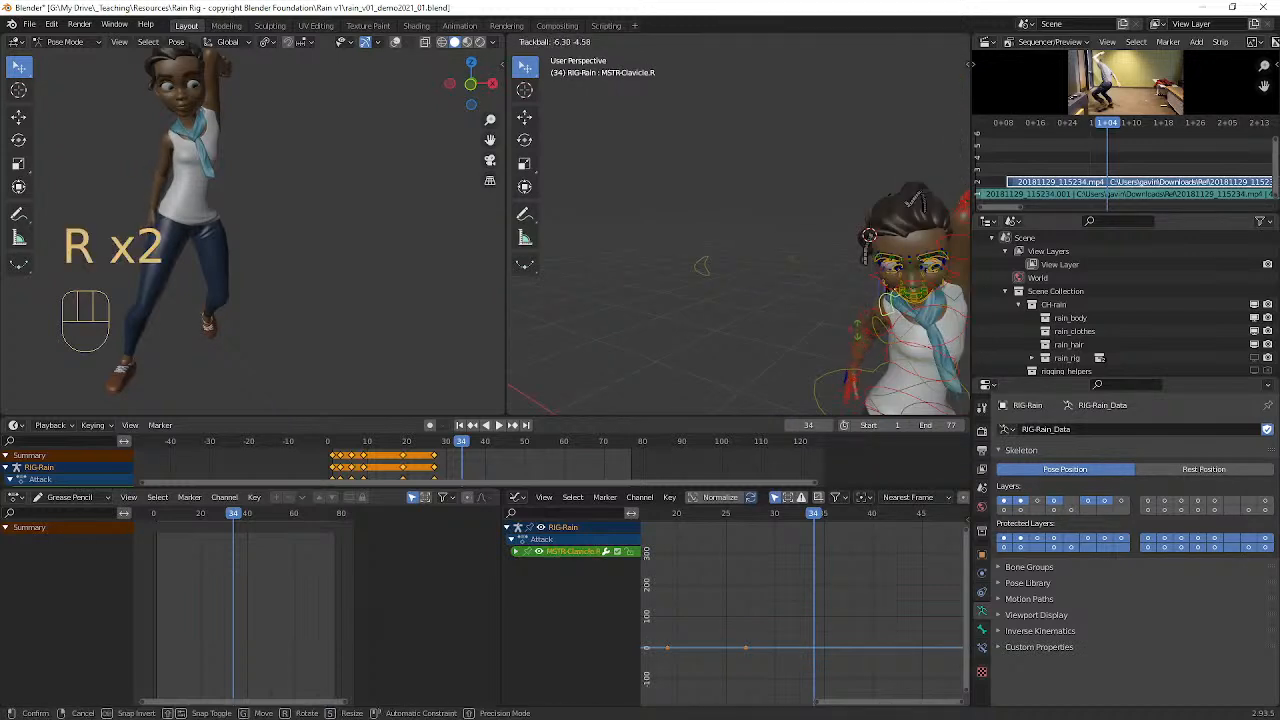
{"action": "key", "text": "z"}
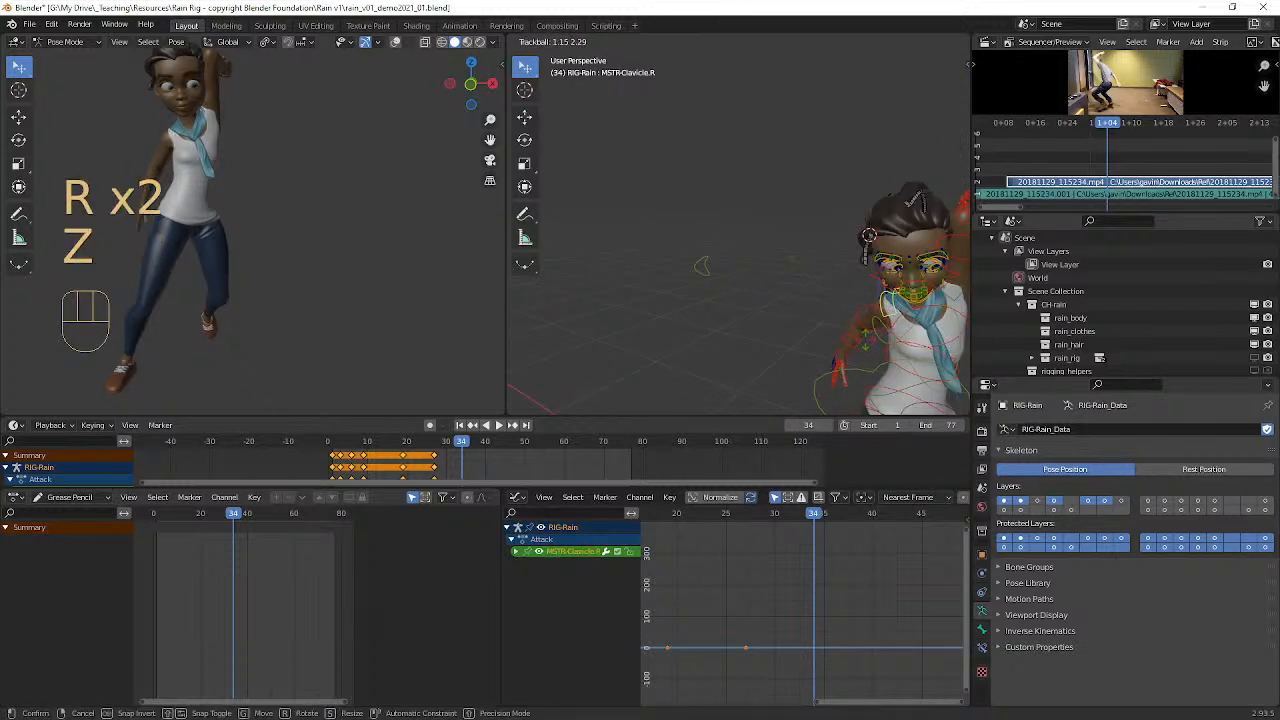
{"action": "key", "text": "r"}
{"action": "key", "text": "z"}
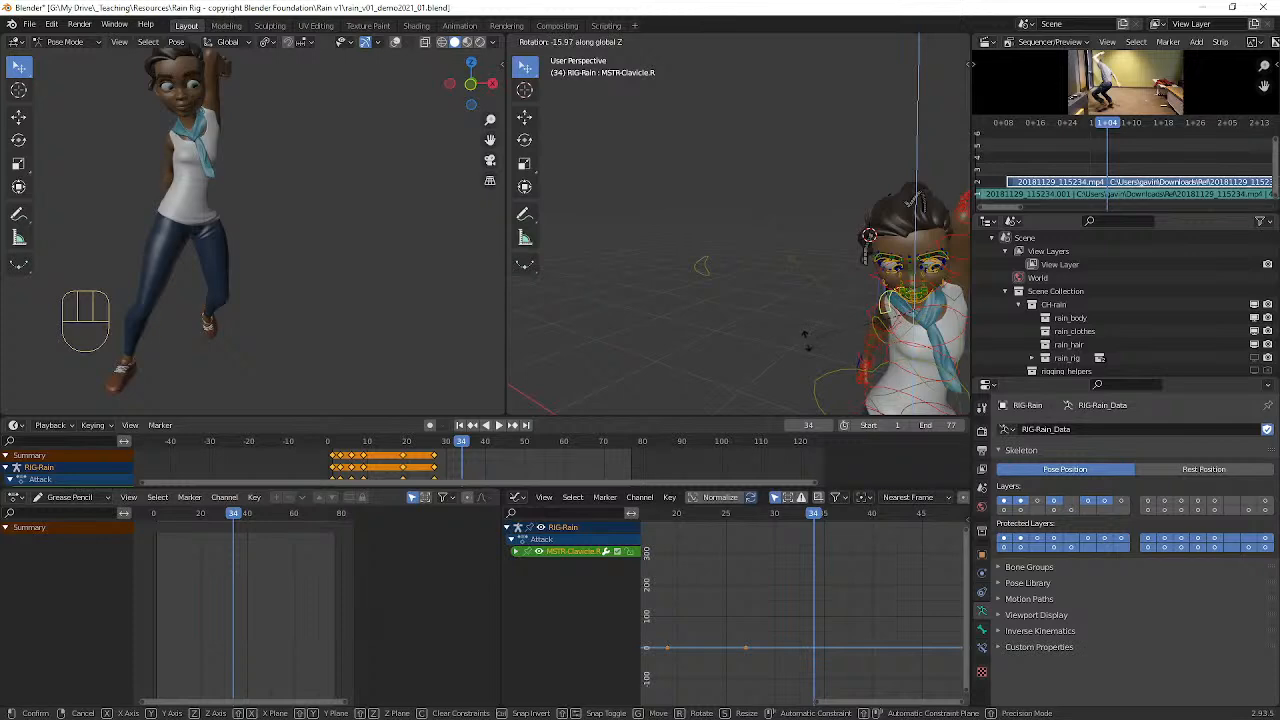
{"action": "left_click", "coordinate": [761, 344]}
Step: Move the right clavicle control (MSTR-Clavicle.R) outward by about 0.03 m
{"action": "middle_click_drag", "start_coordinate": [774, 334], "coordinate": [695, 287]}
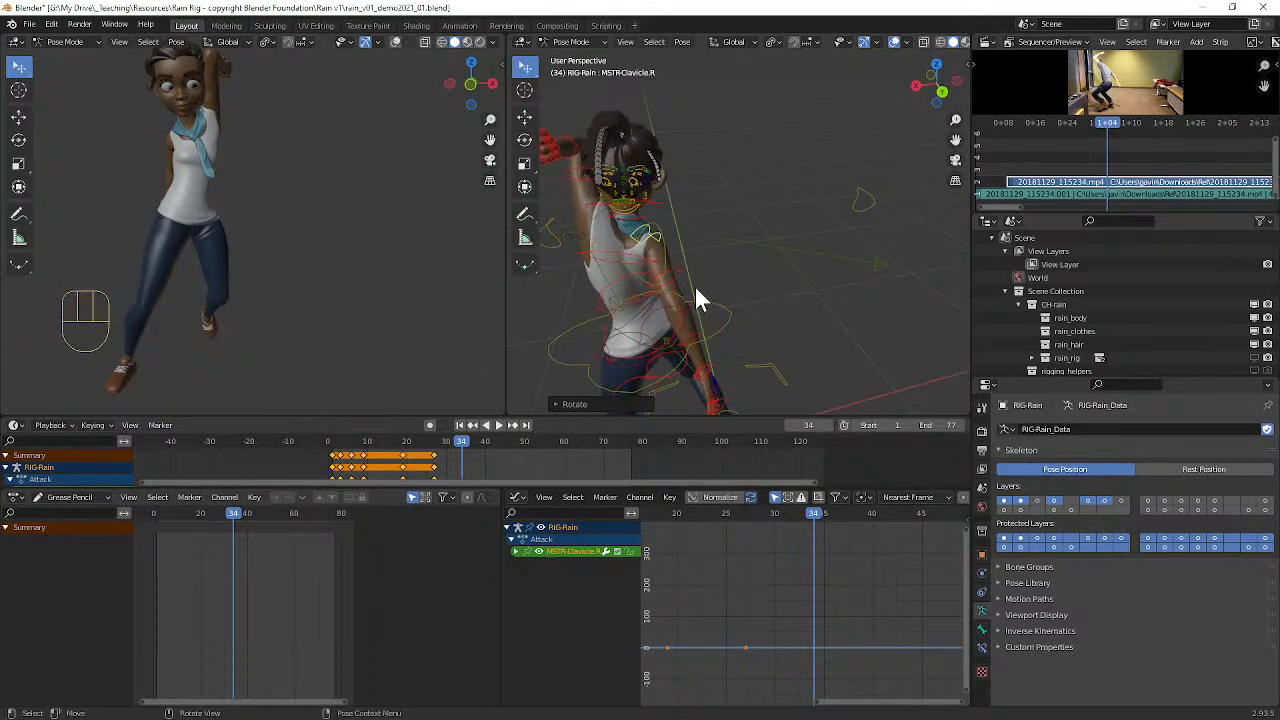
{"action": "key", "text": "g"}
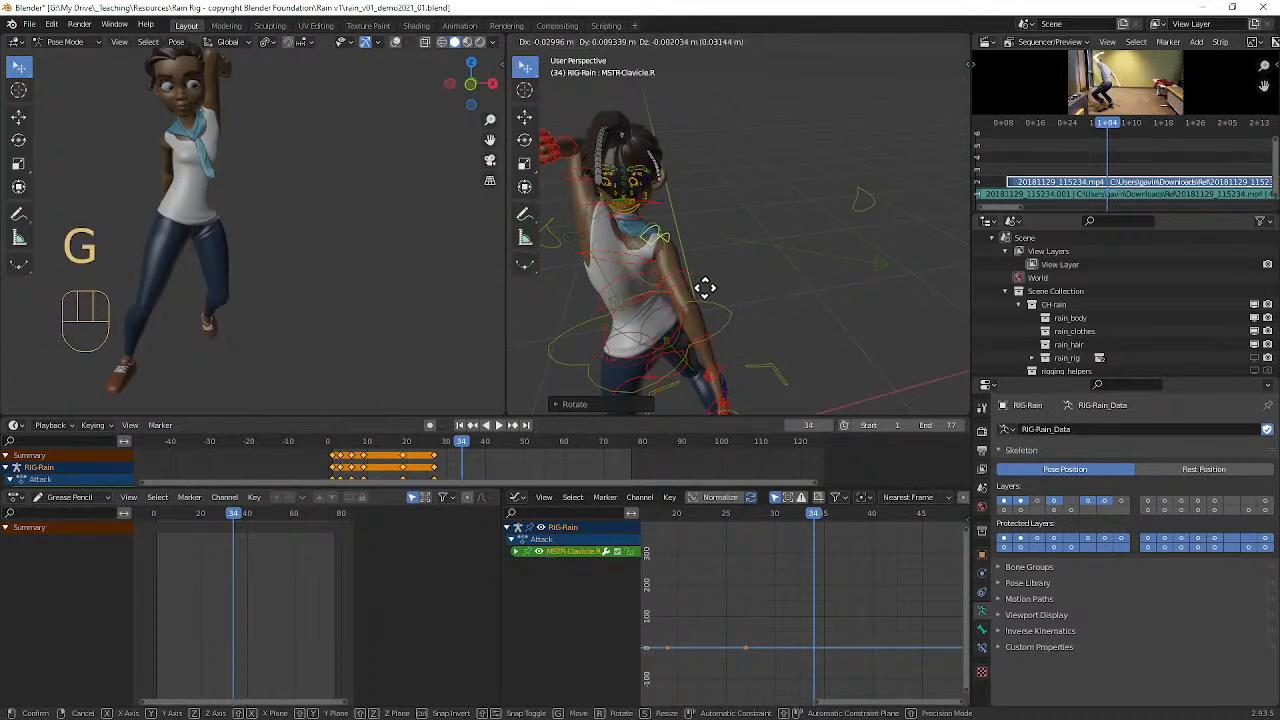
{"action": "left_click", "coordinate": [704, 288]}
Step: Move the pelvis control (MSTR-Pelvis_Parent) sideways along negative X by about 0.23 m to shift the body's weight
{"action": "middle_click_drag", "start_coordinate": [173, 194], "coordinate": [319, 208]}
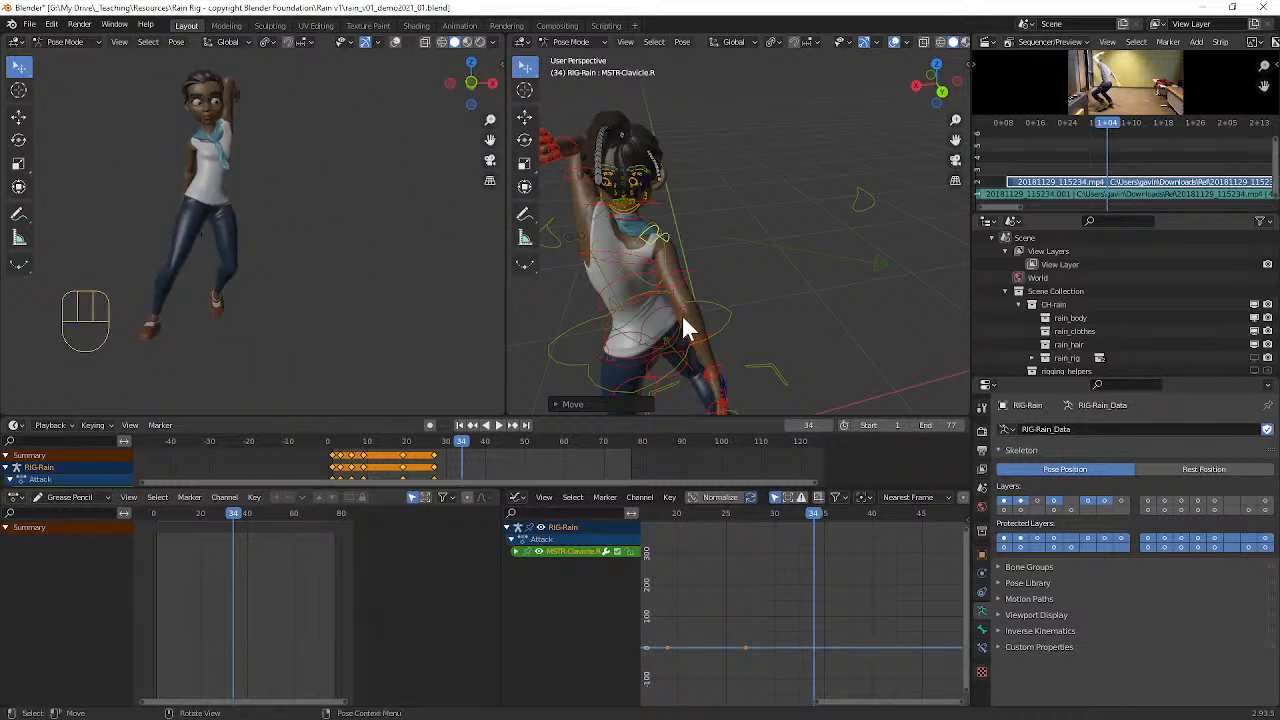
{"action": "left_click", "coordinate": [722, 308]}
{"action": "mouse_move", "coordinate": [723, 308]}
{"action": "middle_mouse_down"}
{"action": "mouse_move", "coordinate": [728, 258]}
{"action": "mouse_move", "coordinate": [711, 282]}
{"action": "middle_mouse_up"}
{"action": "scroll", "coordinate": [728, 258], "scroll_direction": "down", "scroll_amount": 4}
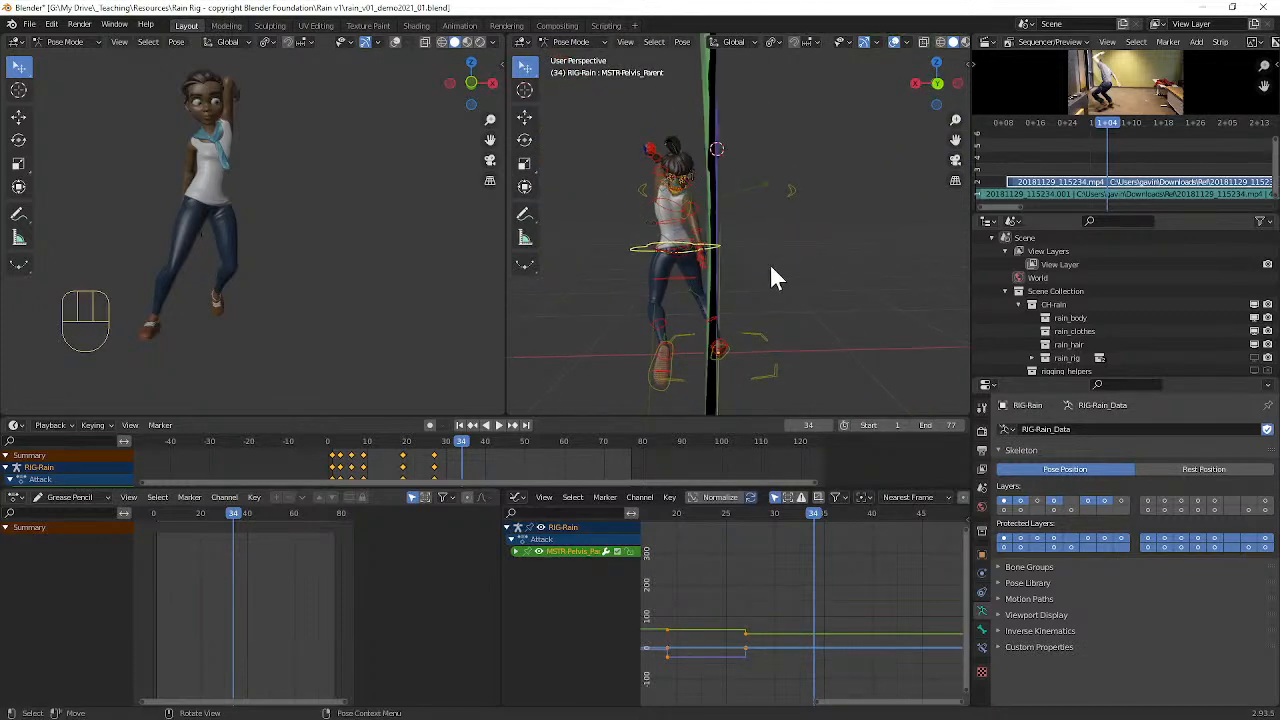
{"action": "key", "text": "g"}
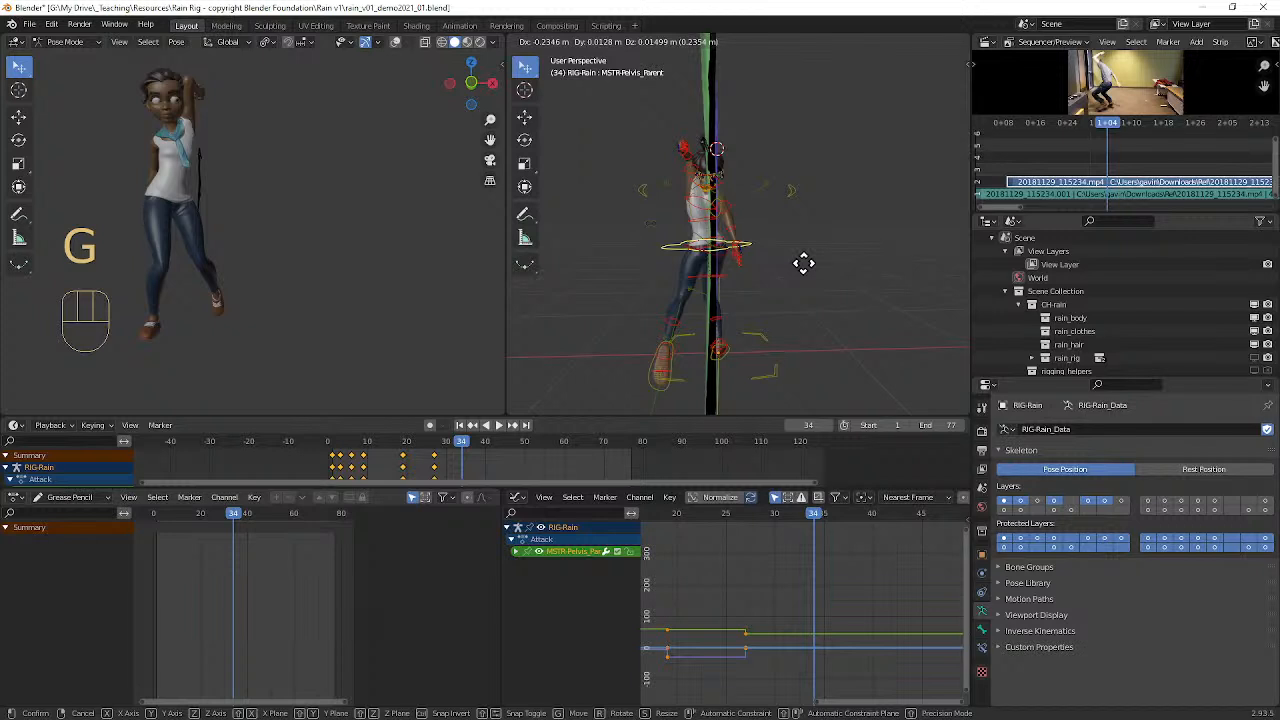
{"action": "left_click", "coordinate": [801, 262]}
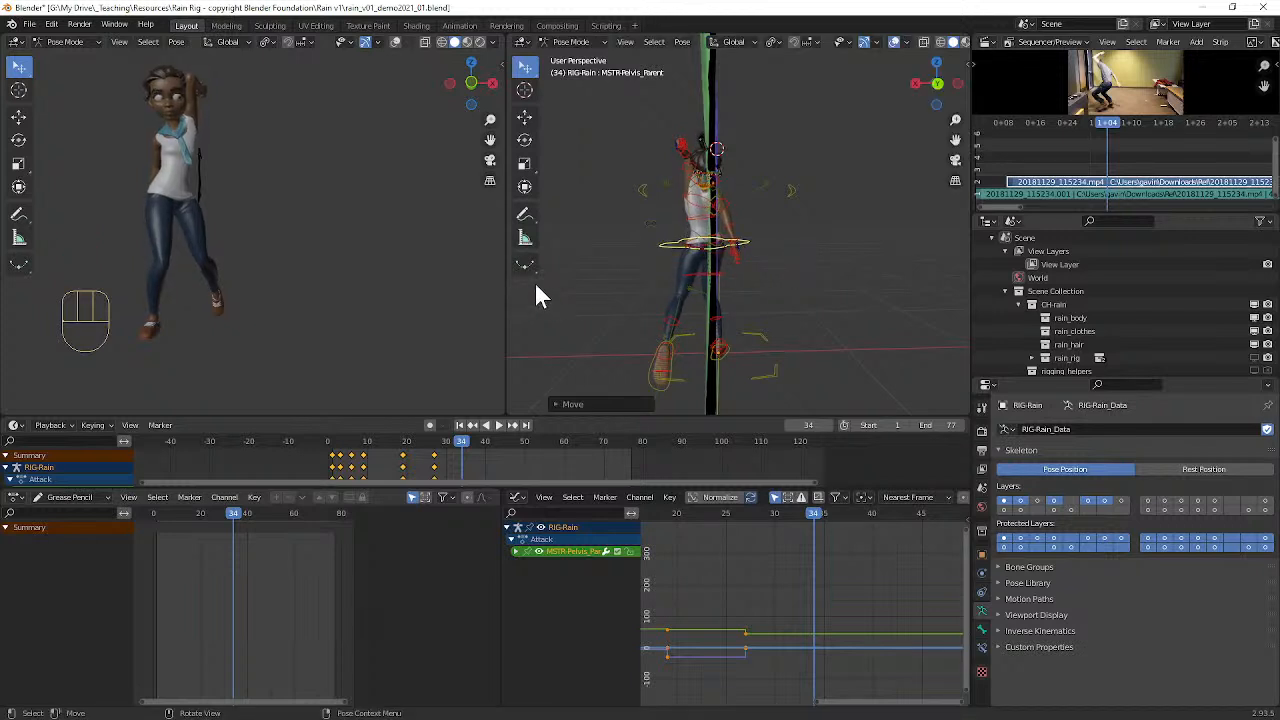
Step: Compare the pose with the sketch in side view, and keyframe all rig controls at frame 34
{"action": "middle_click_drag", "start_coordinate": [765, 262], "coordinate": [788, 250]}
{"action": "middle_click_drag", "start_coordinate": [865, 257], "coordinate": [800, 256]}
{"action": "key", "text": "KP_3"}
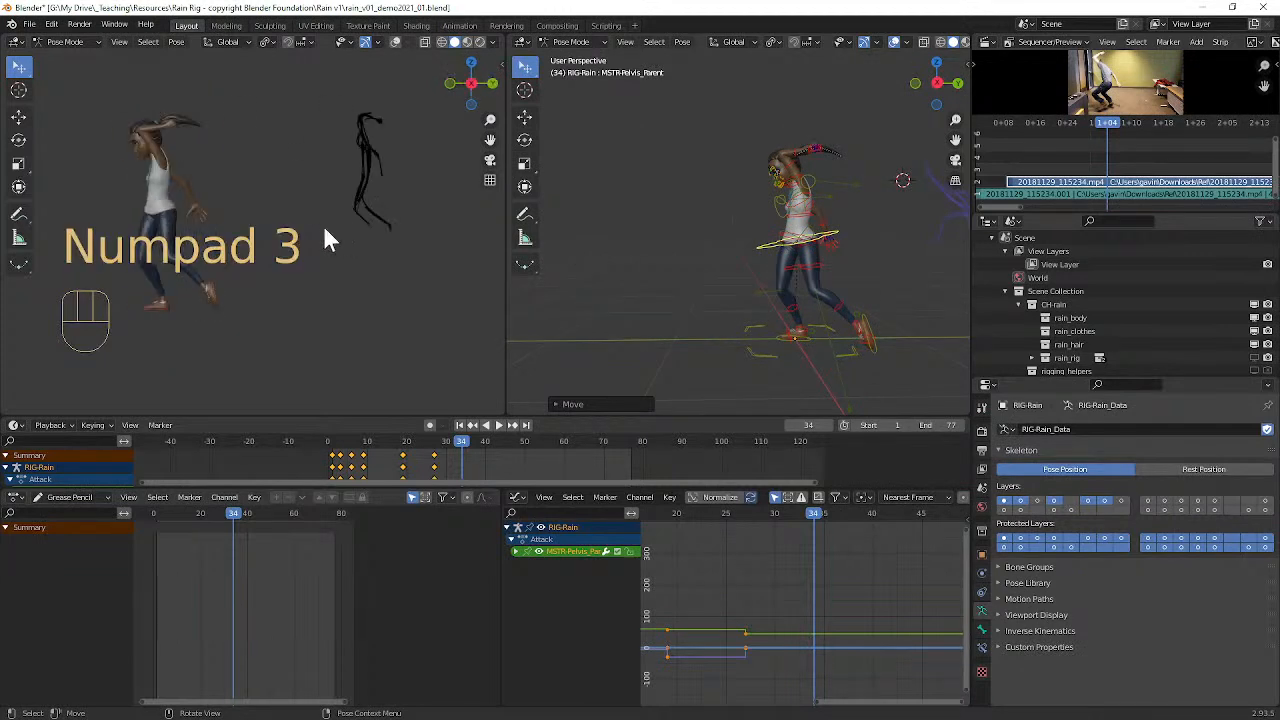
{"action": "middle_click_drag", "start_coordinate": [302, 230], "coordinate": [360, 225], "text": "alt+shift"}
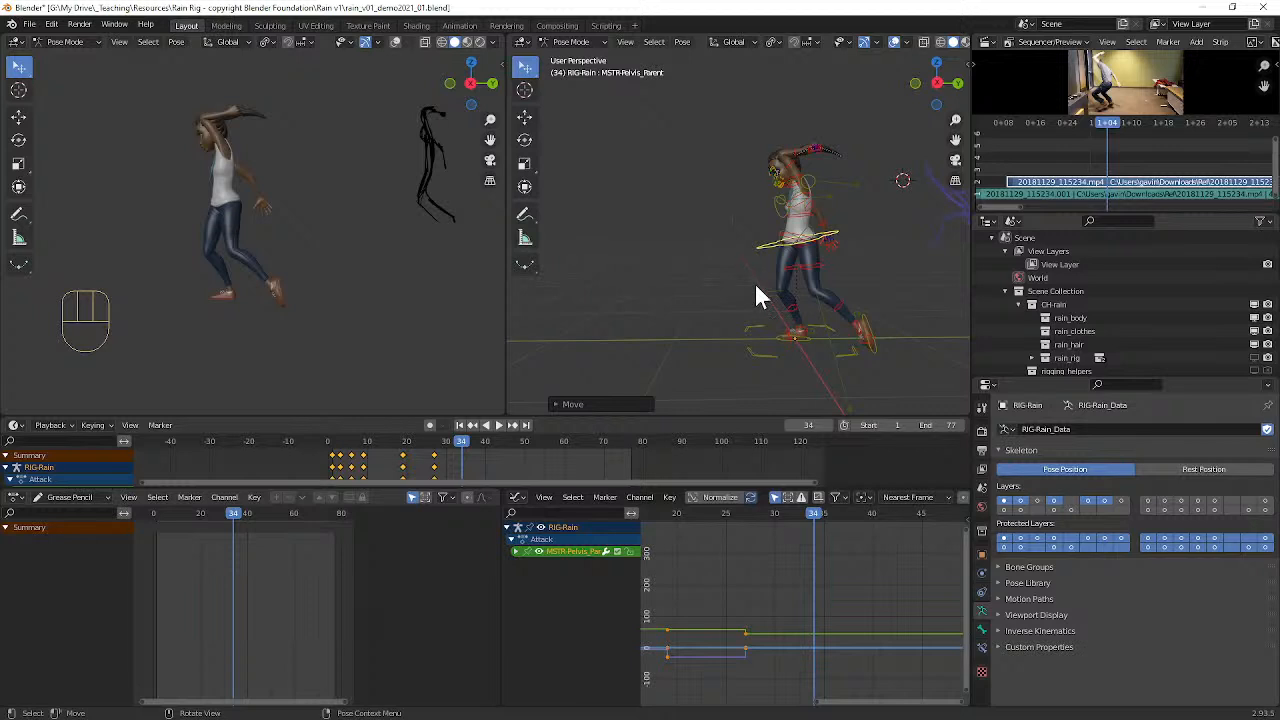
{"action": "scroll", "coordinate": [799, 309], "scroll_direction": "up", "scroll_amount": 2}
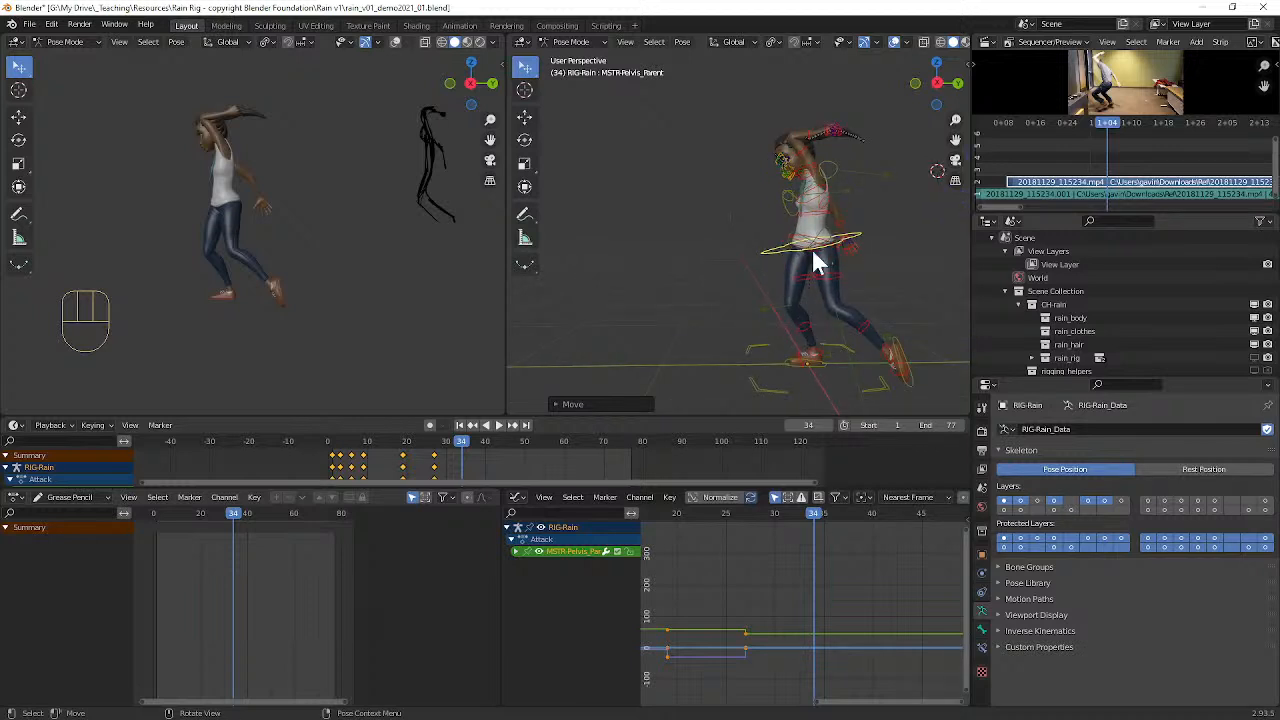
{"action": "middle_click_drag", "start_coordinate": [782, 251], "coordinate": [790, 241]}
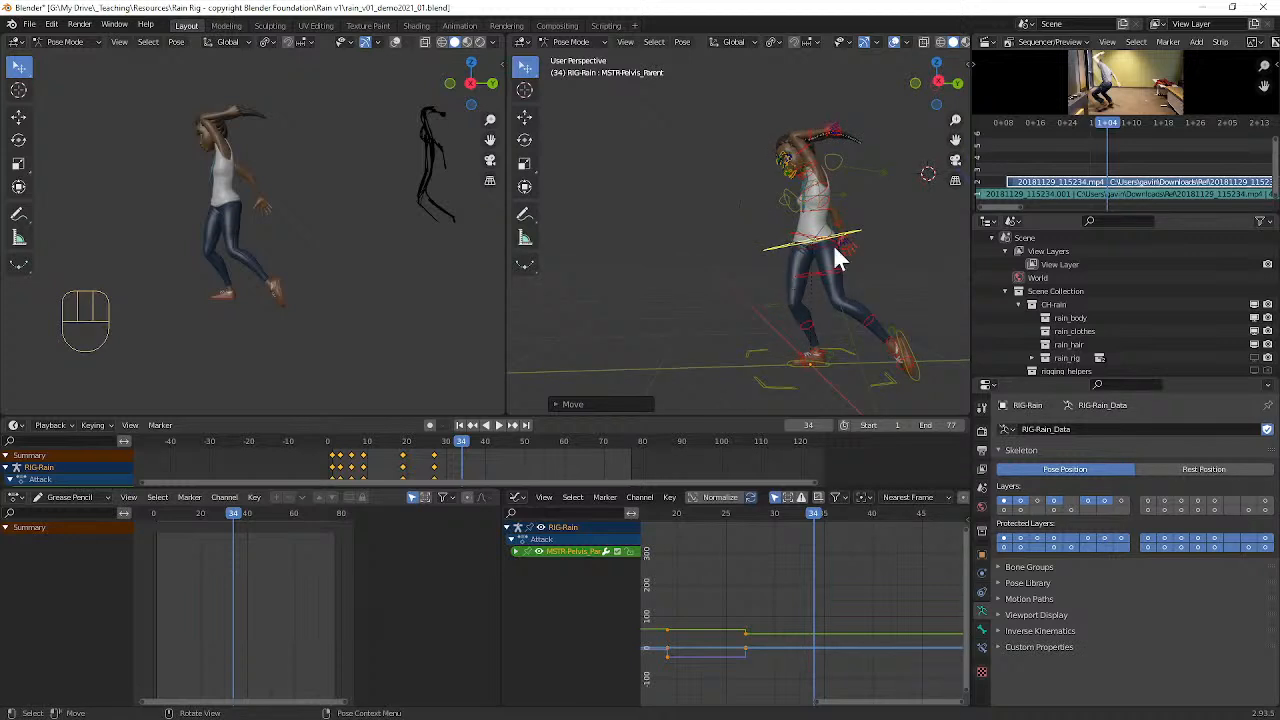
{"action": "key", "text": "a"}
{"action": "key", "text": "i"}
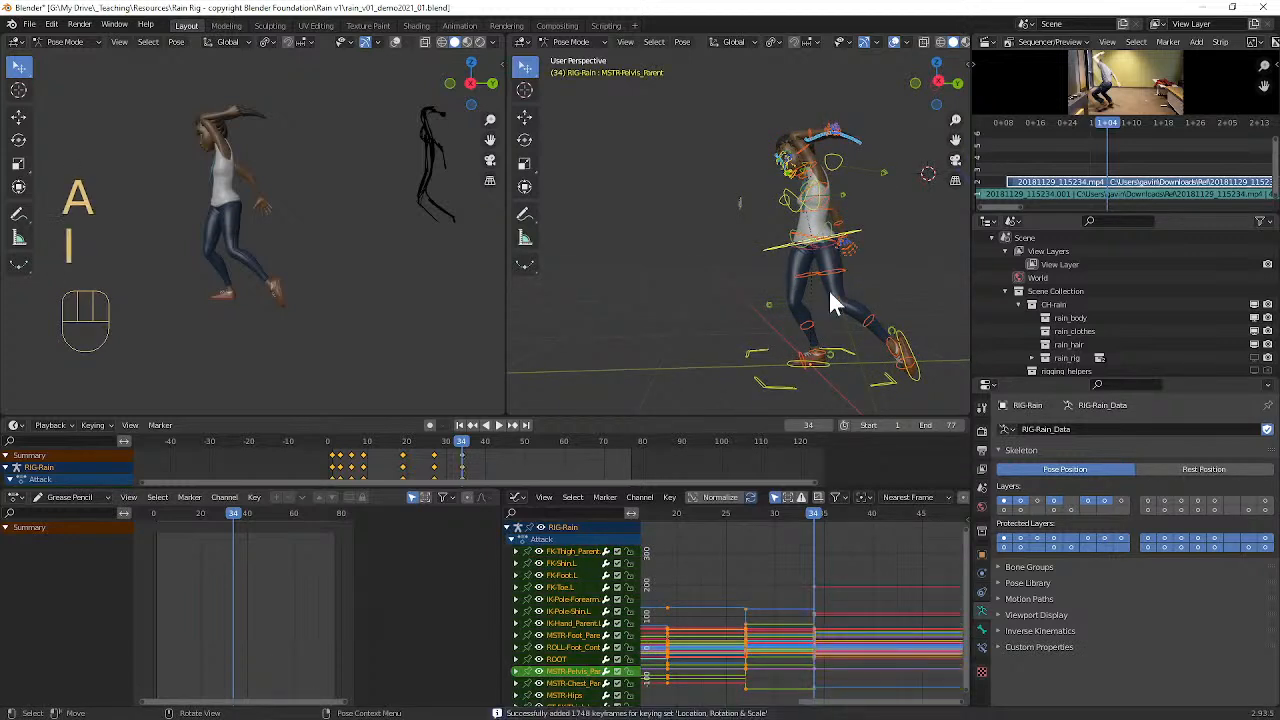
{"action": "left_click_drag", "start_coordinate": [849, 271], "coordinate": [745, 272], "text": "alt+shift"}
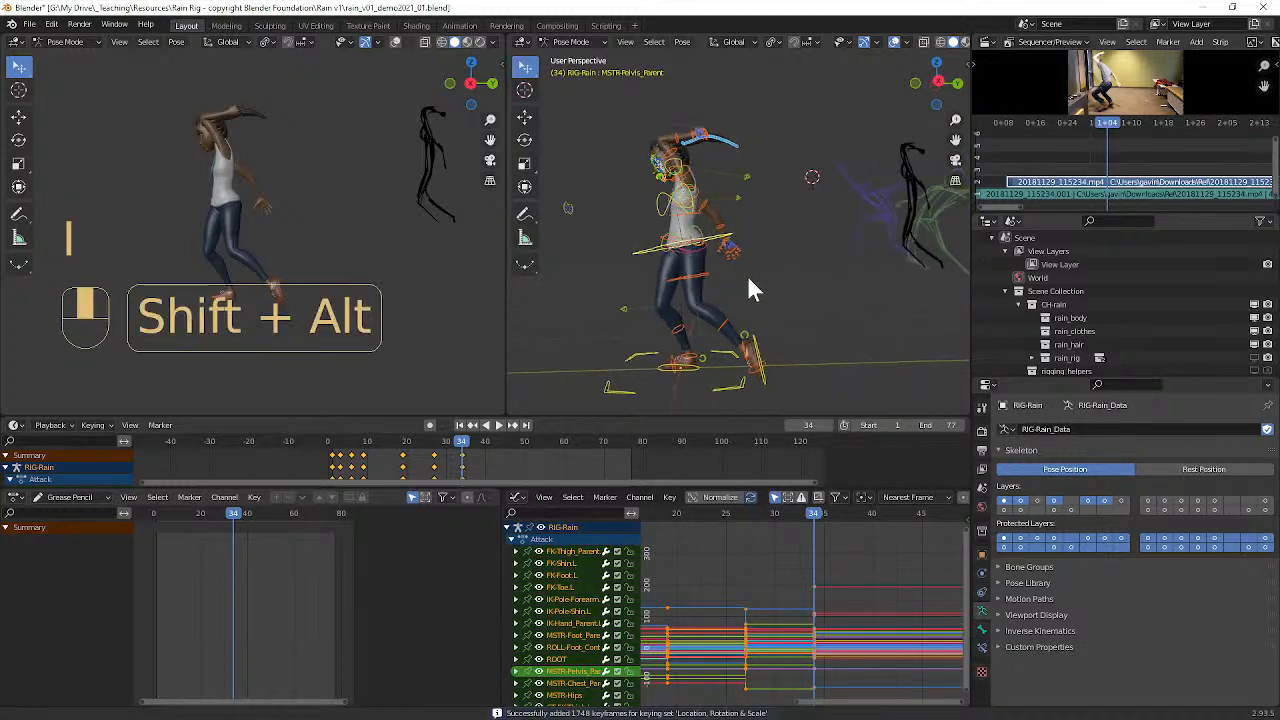
Step: Preview frame 39, and back at frame 34 rotate the left forearm control (FK-Forearm.L) about -42° and keyframe it
{"action": "mouse_move", "coordinate": [820, 517]}
{"action": "left_mouse_down"}
{"action": "mouse_move", "coordinate": [885, 512]}
{"action": "mouse_move", "coordinate": [855, 520]}
{"action": "mouse_move", "coordinate": [848, 509]}
{"action": "mouse_move", "coordinate": [864, 522]}
{"action": "left_mouse_up"}
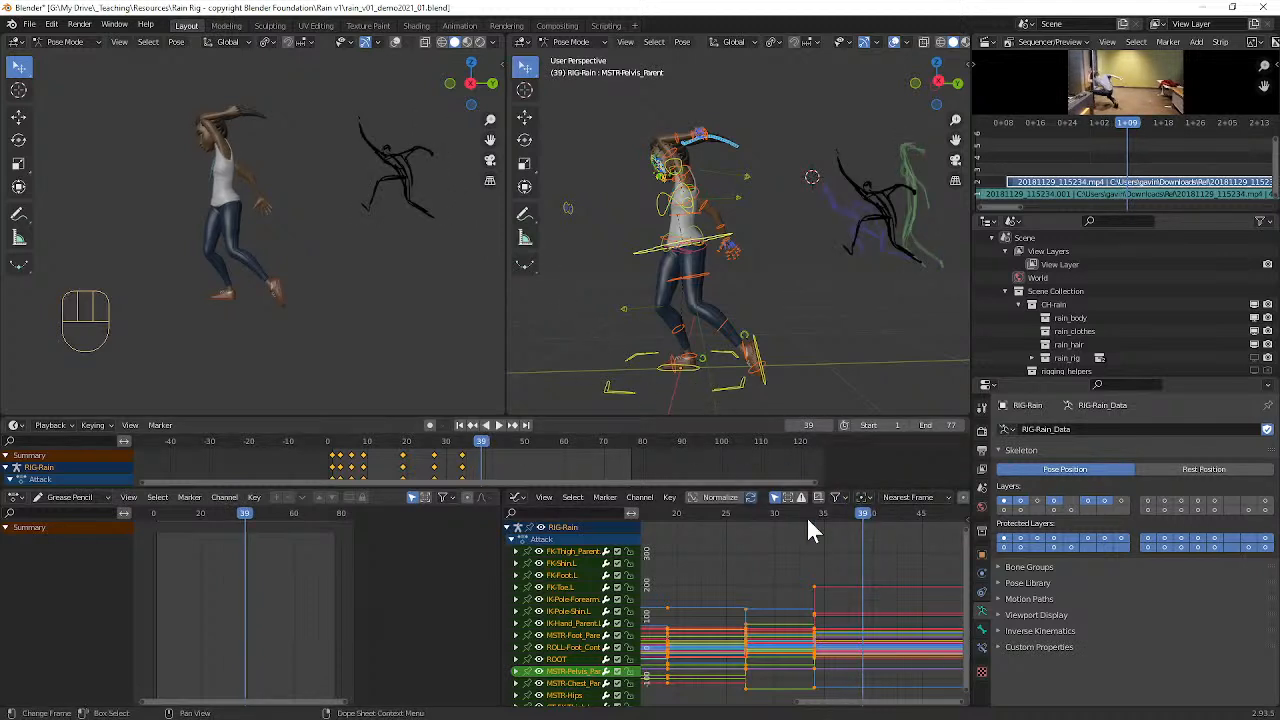
{"action": "mouse_move", "coordinate": [828, 513]}
{"action": "left_mouse_down"}
{"action": "mouse_move", "coordinate": [762, 510]}
{"action": "mouse_move", "coordinate": [829, 512]}
{"action": "mouse_move", "coordinate": [779, 510]}
{"action": "mouse_move", "coordinate": [815, 505]}
{"action": "left_mouse_up"}
{"action": "left_click", "coordinate": [746, 238]}
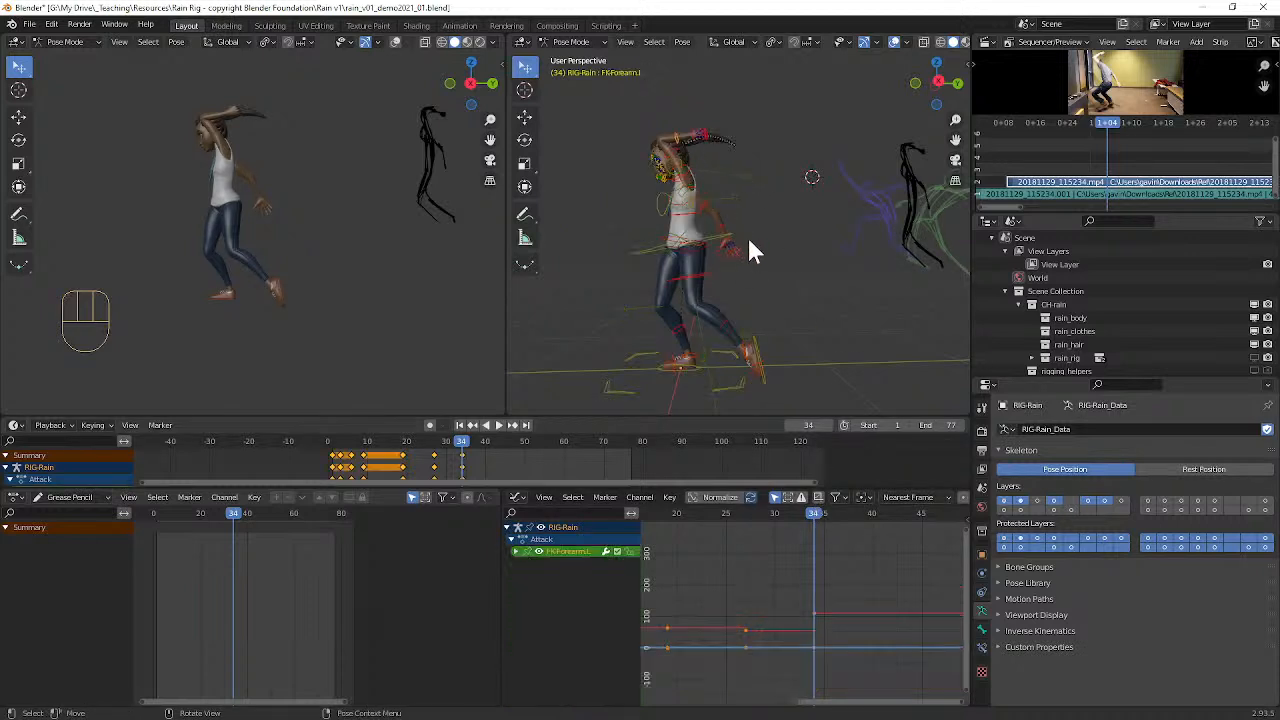
{"action": "key", "text": "r"}
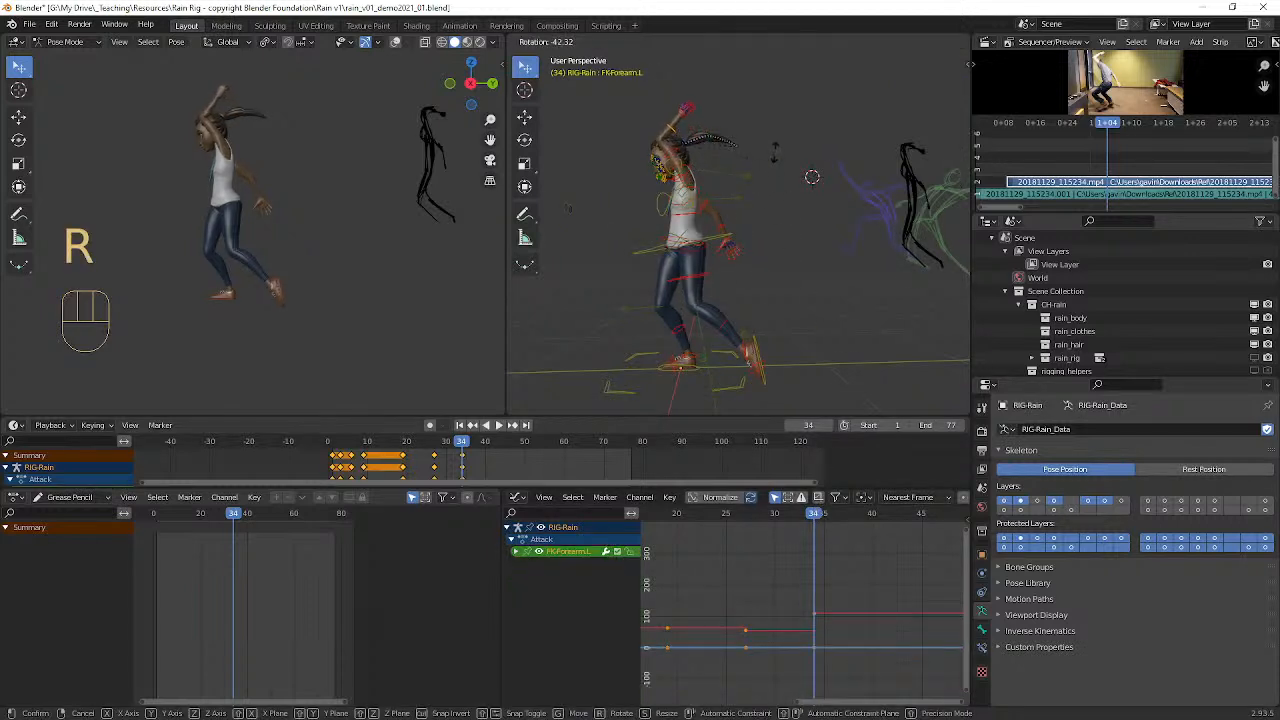
{"action": "left_click", "coordinate": [781, 170]}
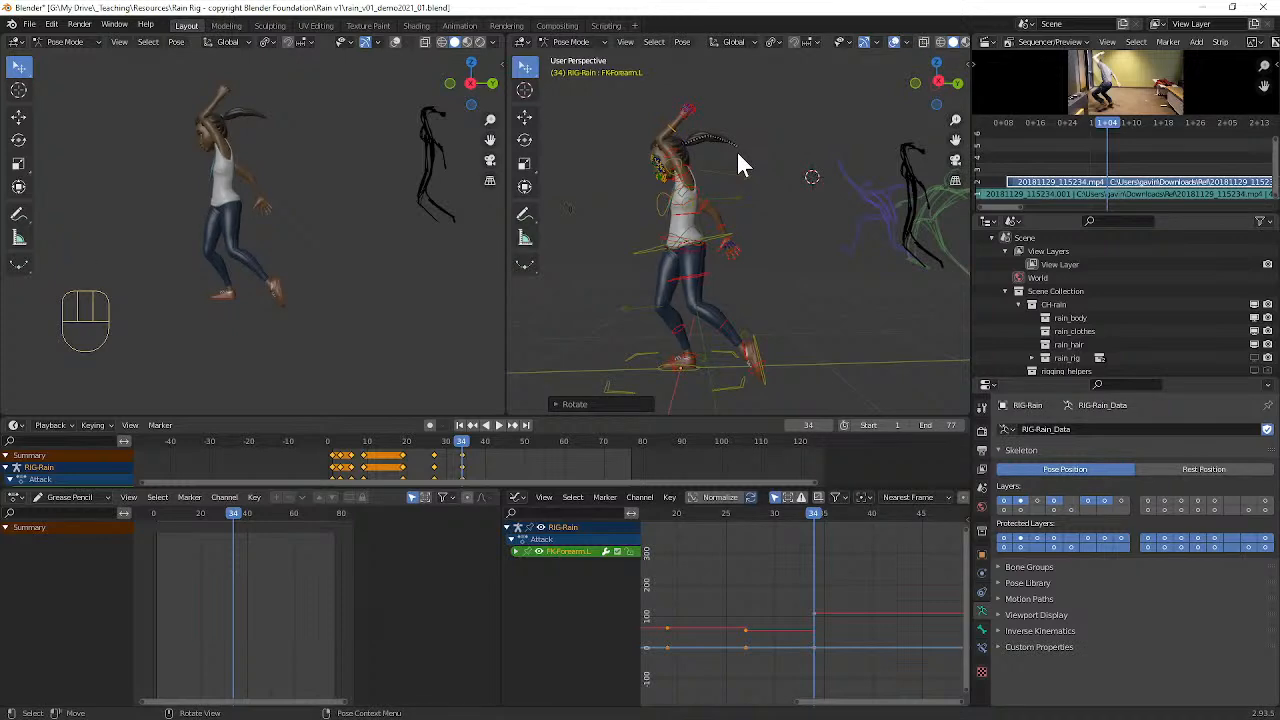
{"action": "key", "text": "i"}
Step: Go to frame 39 and move the pelvis control (MSTR-Pelvis_Parent) forward and down to start the lunge
{"action": "left_click_drag", "start_coordinate": [815, 513], "coordinate": [863, 513]}
{"action": "left_click", "coordinate": [715, 247]}
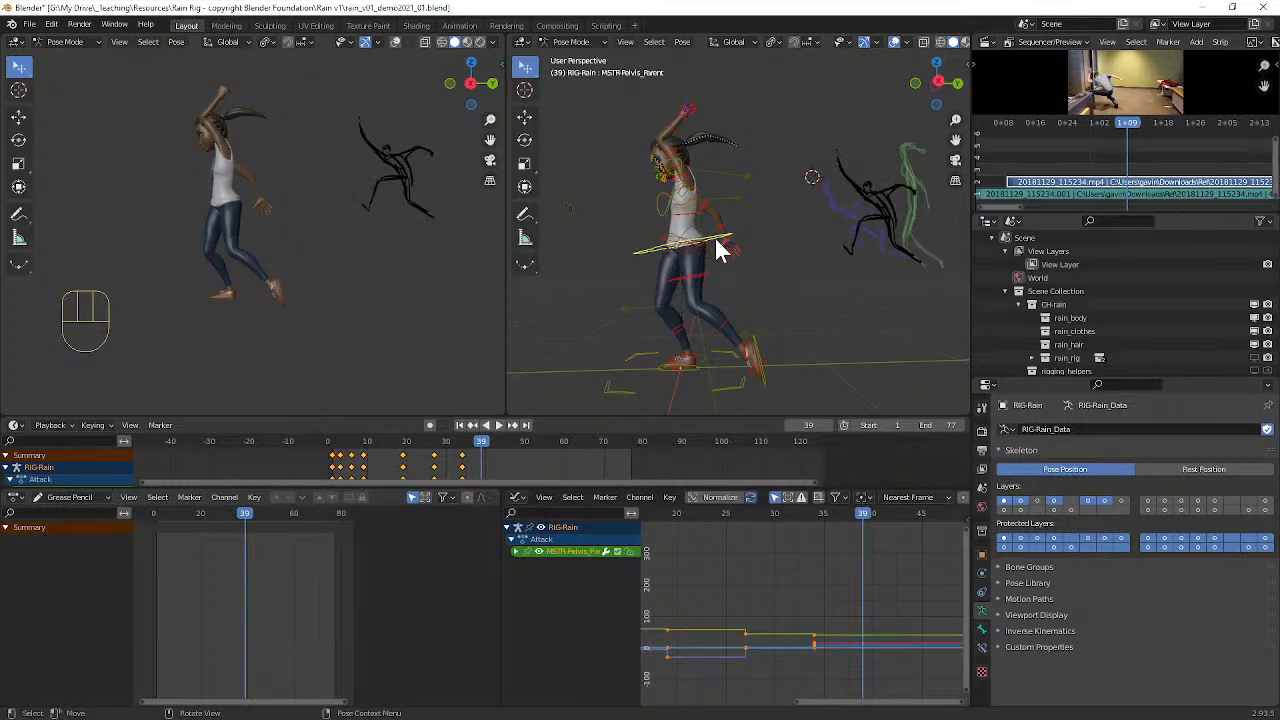
{"action": "key", "text": "g"}
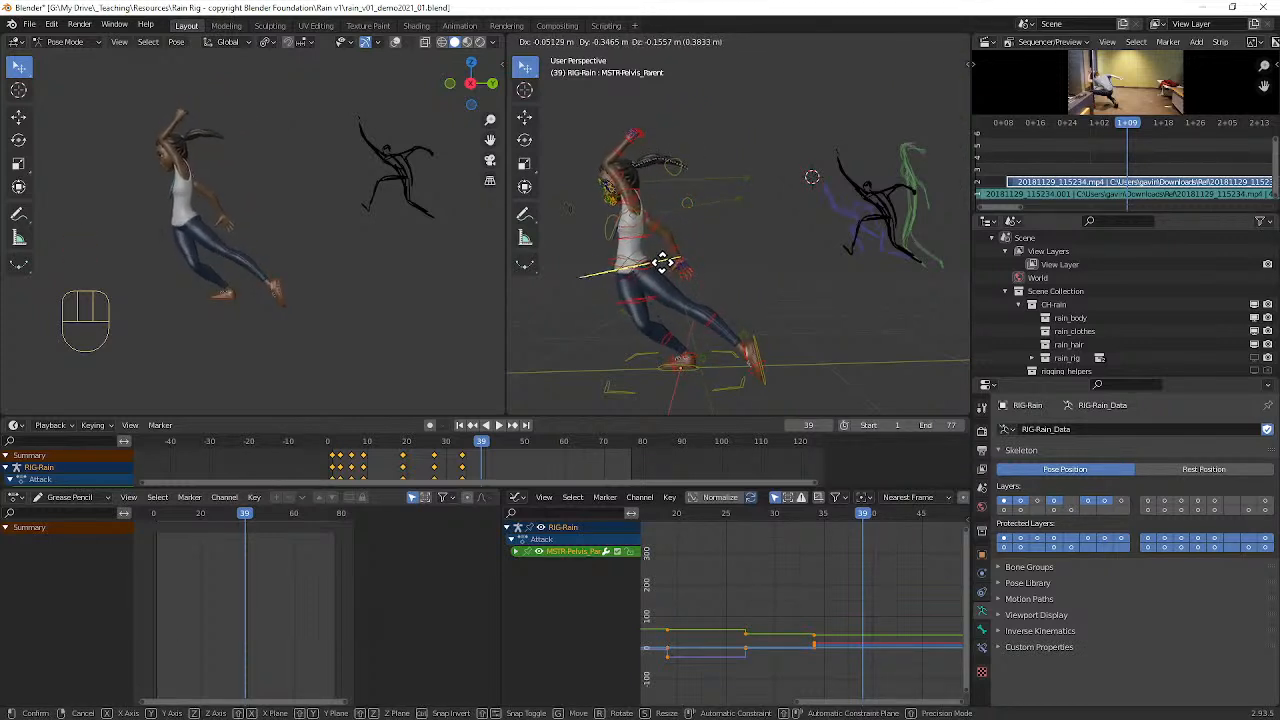
{"action": "left_click", "coordinate": [676, 277]}
Step: Clear the left foot control's rotation (MSTR-Foot_Parent.L), then move the foot far forward and tilt its toes up for the stride
{"action": "left_click", "coordinate": [763, 347]}
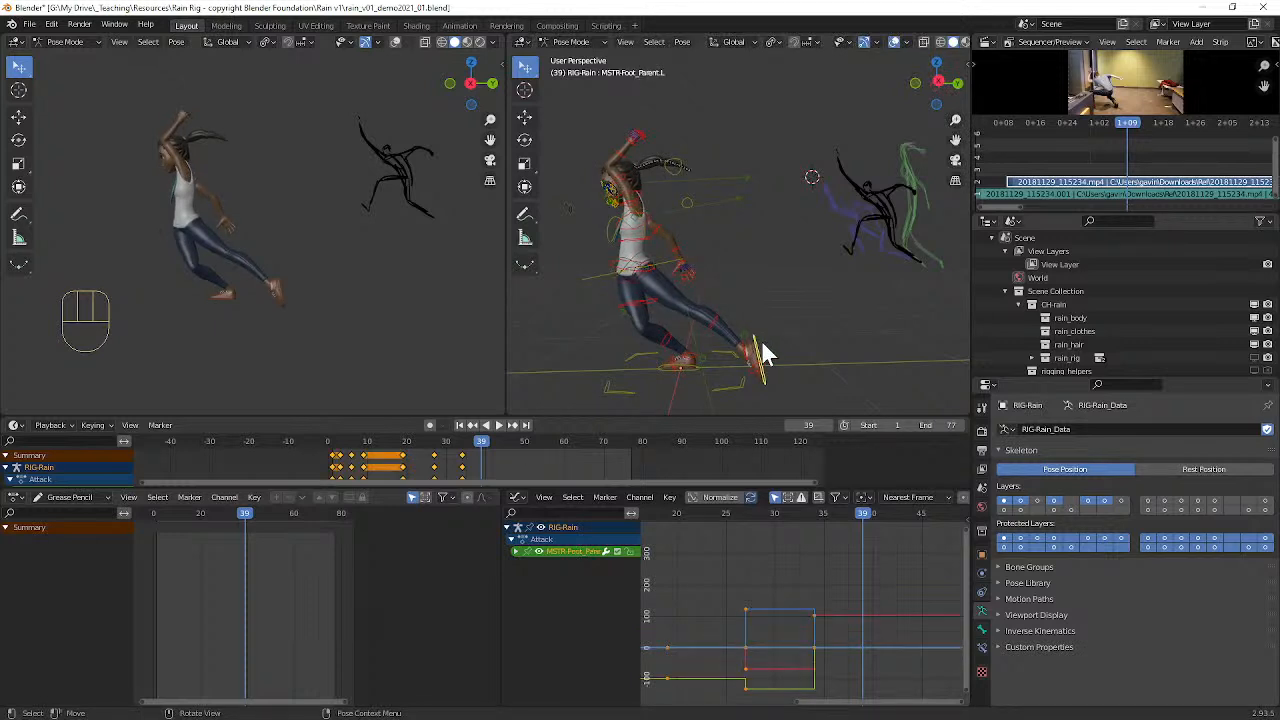
{"action": "key", "text": "alt+r"}
{"action": "key", "text": "g"}
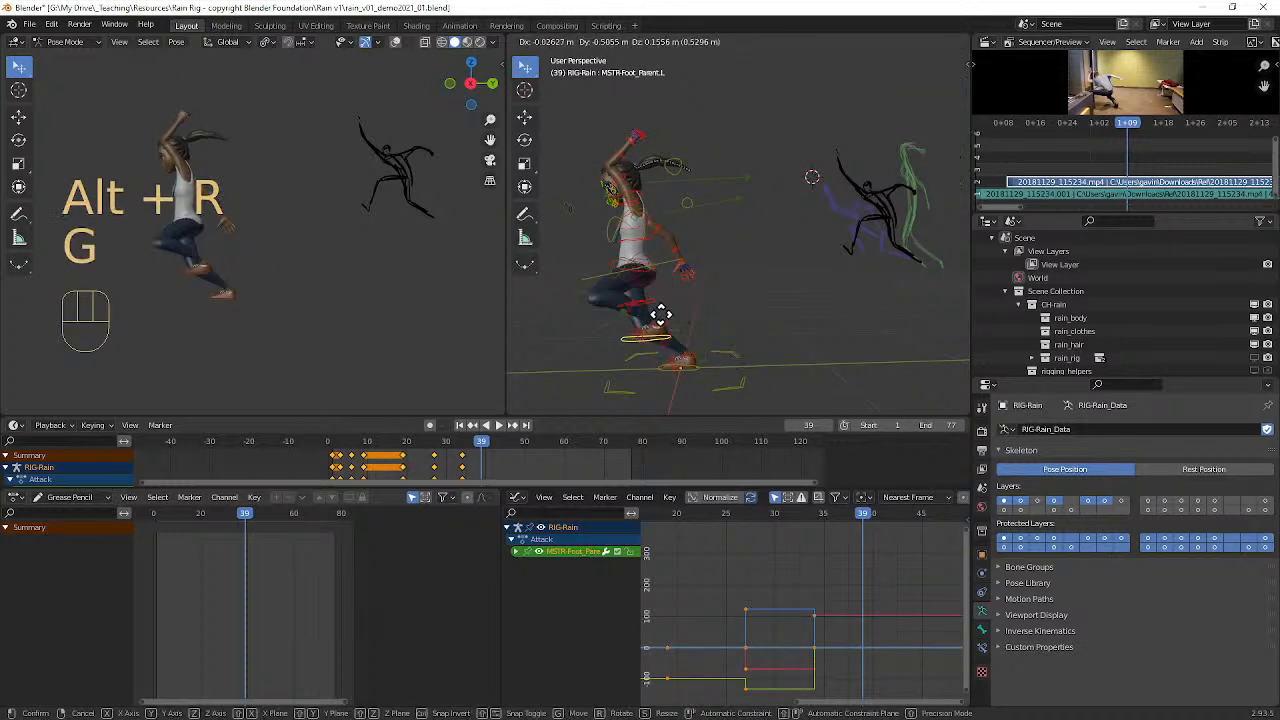
{"action": "left_click", "coordinate": [563, 318]}
{"action": "key", "text": "r"}
{"action": "left_click", "coordinate": [630, 385]}
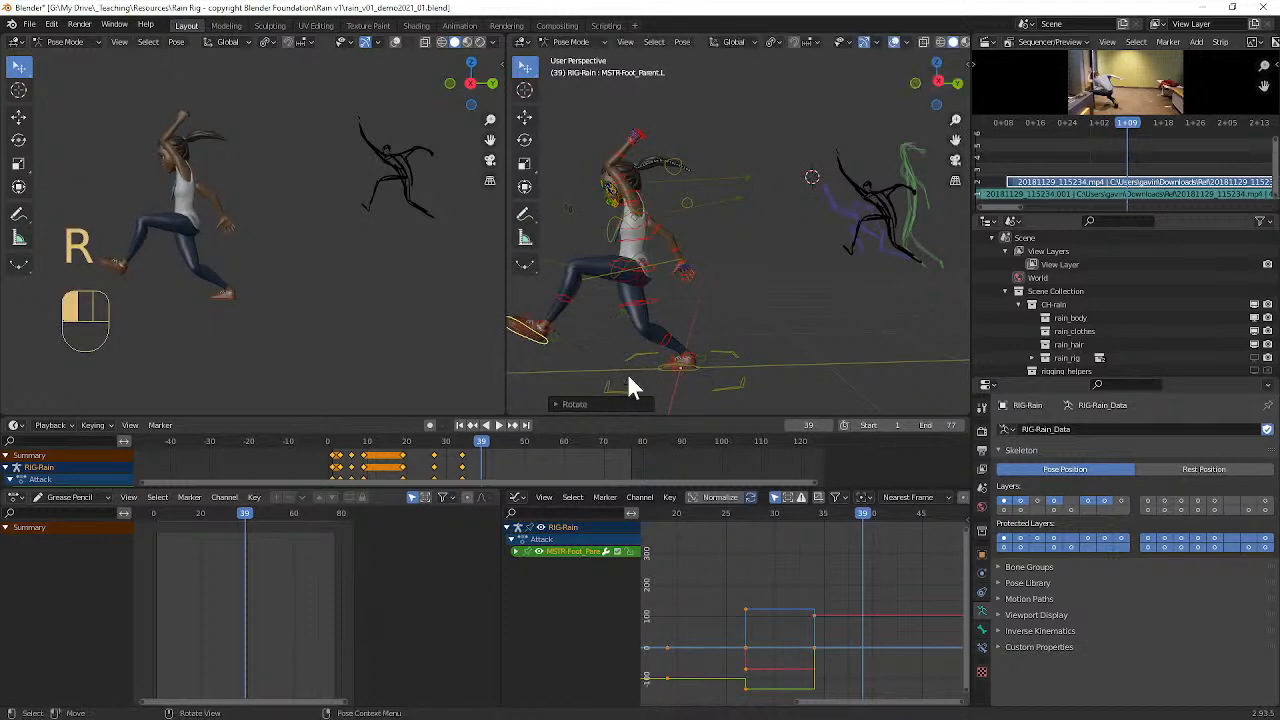
Step: Clear the location of the right knee pole control (IK-Pole-Shin.R) from a front angle
{"action": "middle_click_drag", "start_coordinate": [677, 343], "coordinate": [802, 358]}
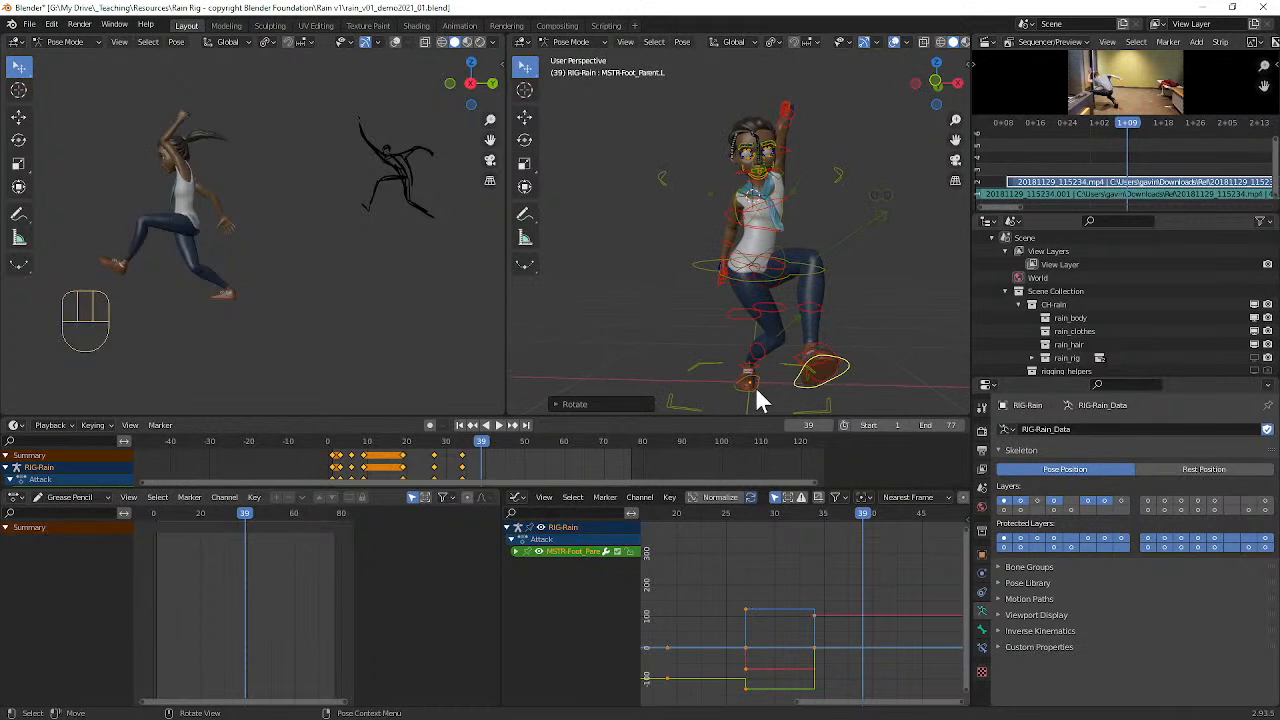
{"action": "left_click", "coordinate": [792, 320]}
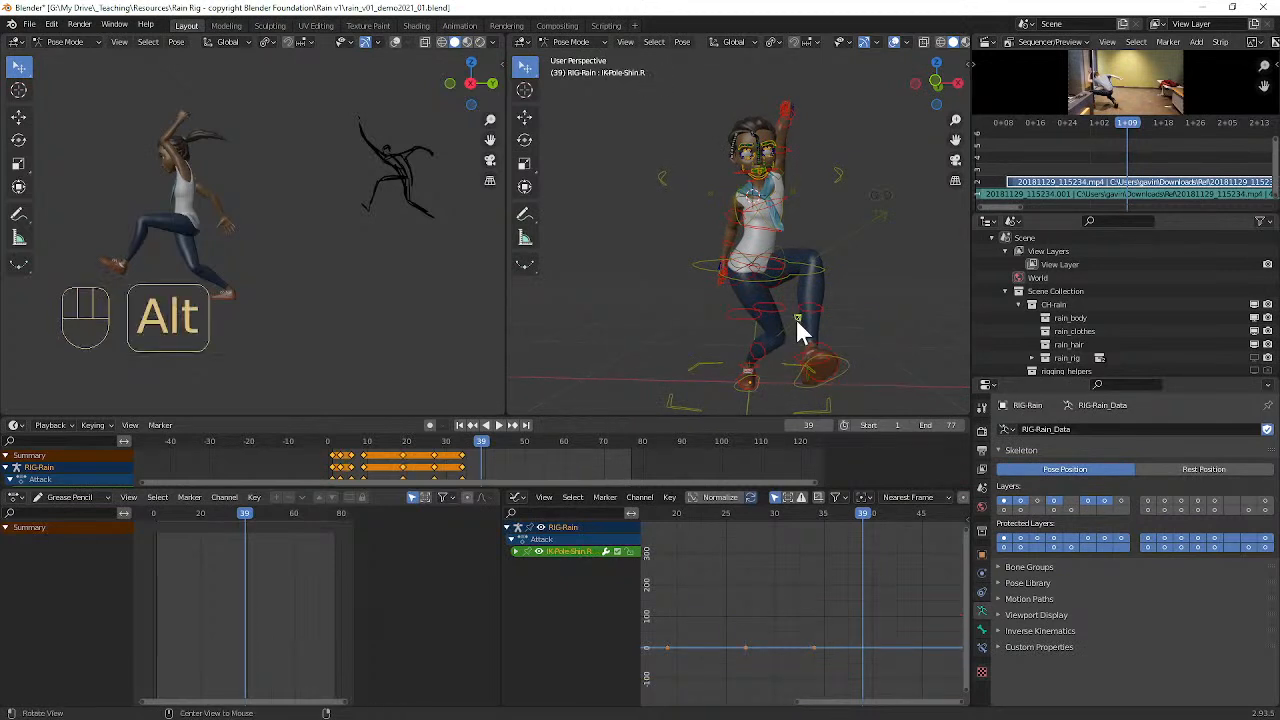
{"action": "key", "text": "alt+g"}
{"action": "middle_click_drag", "start_coordinate": [796, 320], "coordinate": [724, 242]}
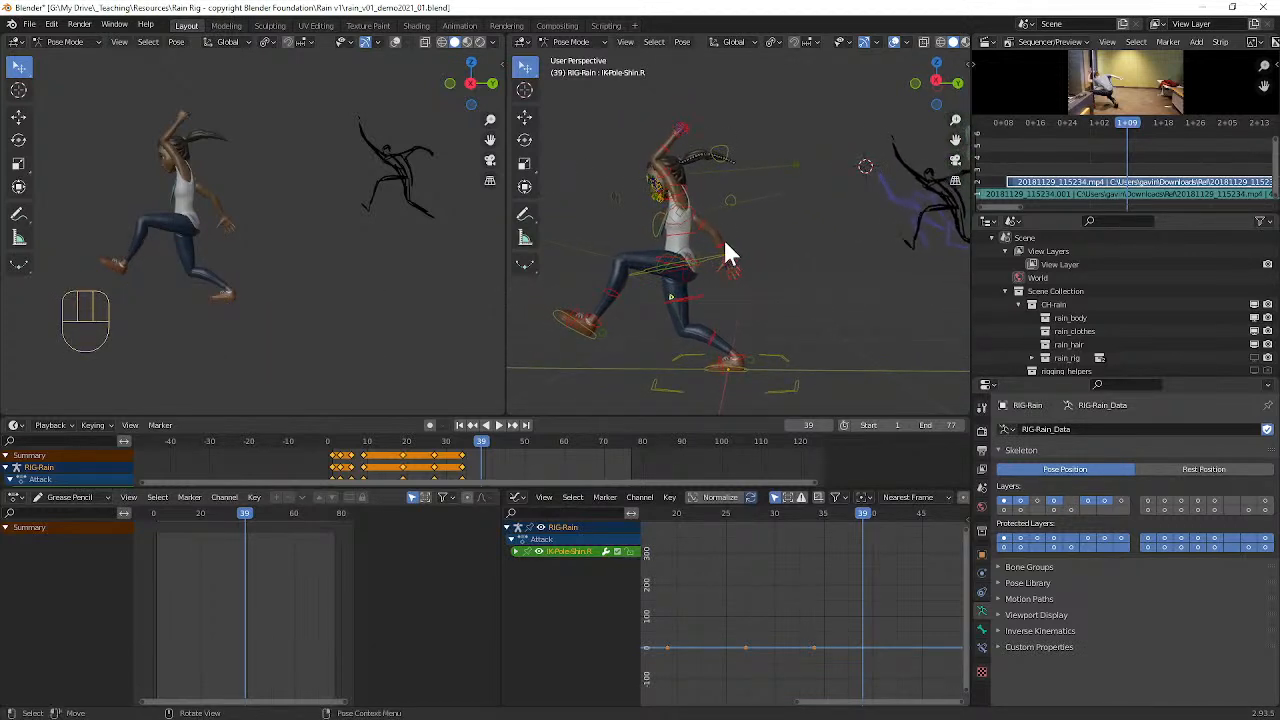
Step: Rotate the controls around the head and upper torso, starting with FK-Head, to lean the upper body forward
{"action": "left_click", "coordinate": [686, 198]}
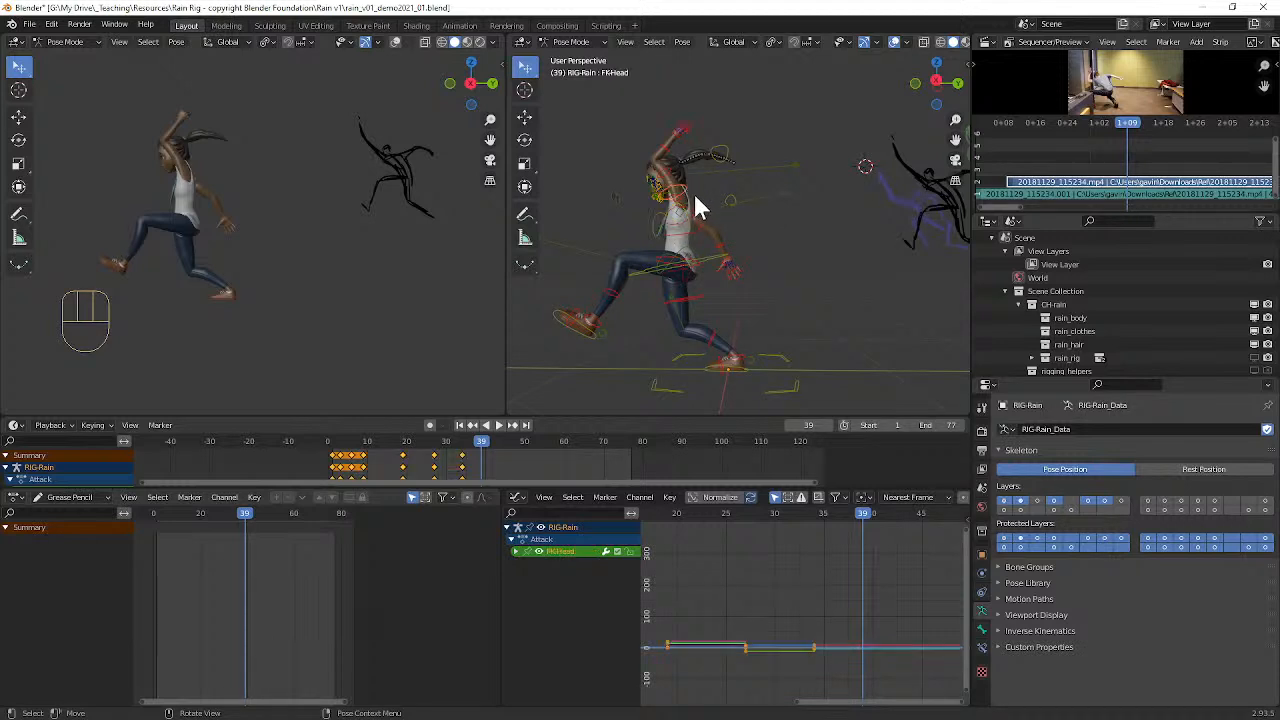
{"action": "key", "text": "r"}
{"action": "left_click", "coordinate": [690, 208]}
{"action": "scroll", "coordinate": [687, 213], "scroll_direction": "up", "scroll_amount": 3}
{"action": "scroll", "coordinate": [670, 205], "scroll_direction": "down", "scroll_amount": 3}
{"action": "left_click", "coordinate": [681, 214]}
{"action": "key", "text": "r"}
{"action": "left_click", "coordinate": [684, 237]}
Step: Try rotating the ribcage control (FK-RibCage) to bend the chest further forward
{"action": "left_click", "coordinate": [686, 241]}
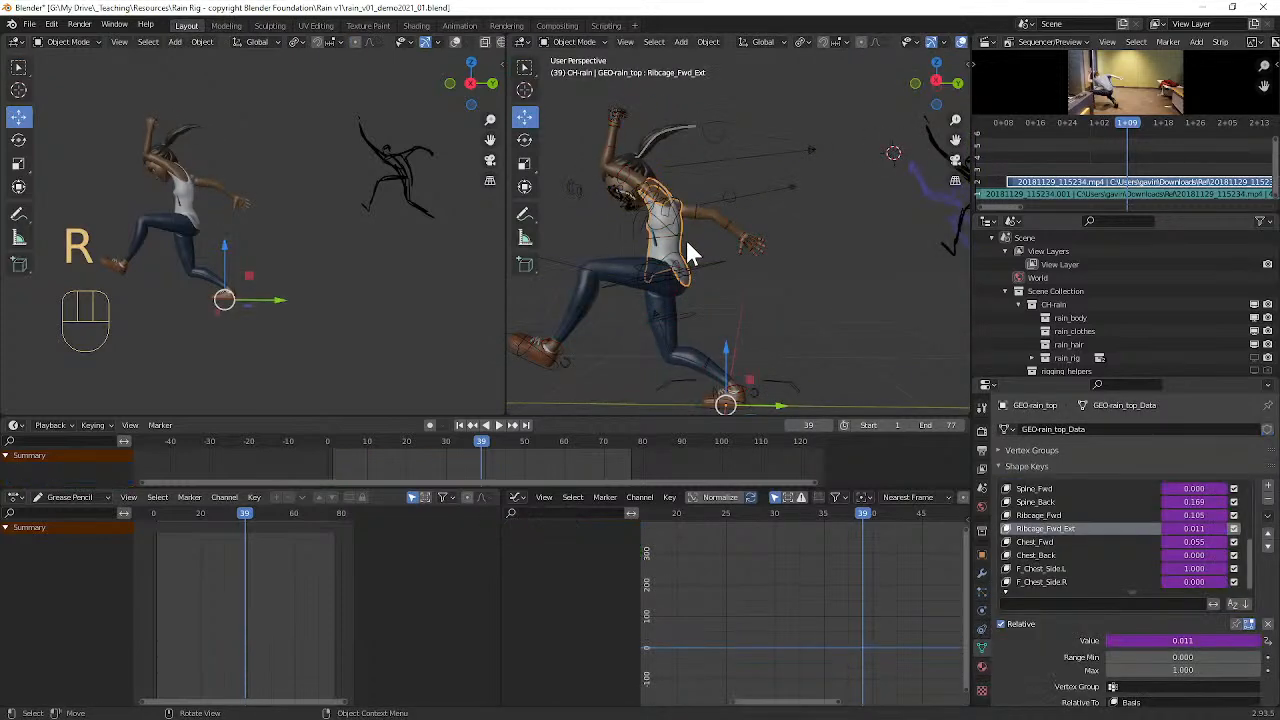
{"action": "left_click", "coordinate": [683, 233]}
{"action": "key", "text": "r"}
{"action": "key", "text": "r"}
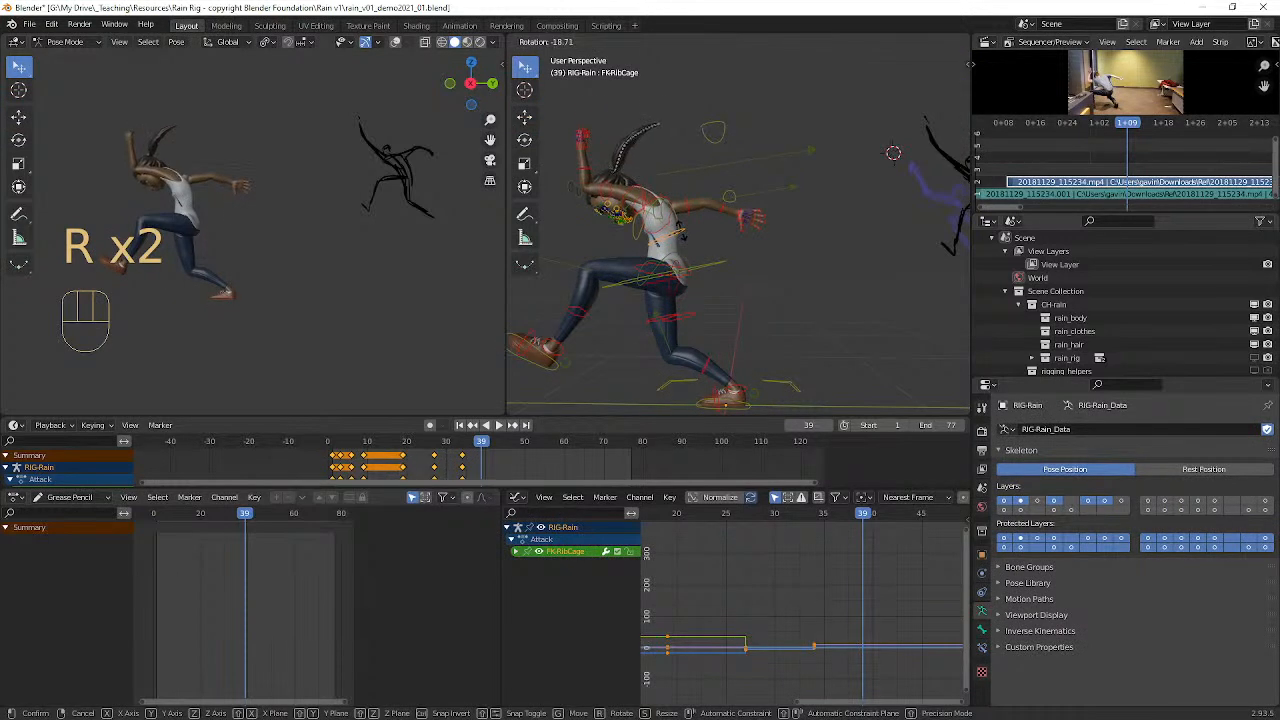
{"action": "left_click", "coordinate": [688, 237]}
Step: Clear the rotation of the neck control (FK-Neck) and of the adjoining head control
{"action": "scroll", "coordinate": [646, 211], "scroll_direction": "up", "scroll_amount": 4}
{"action": "middle_click_drag", "start_coordinate": [645, 210], "coordinate": [679, 204]}
{"action": "left_click", "coordinate": [633, 180]}
{"action": "left_click", "coordinate": [633, 183]}
{"action": "key", "text": "alt+r"}
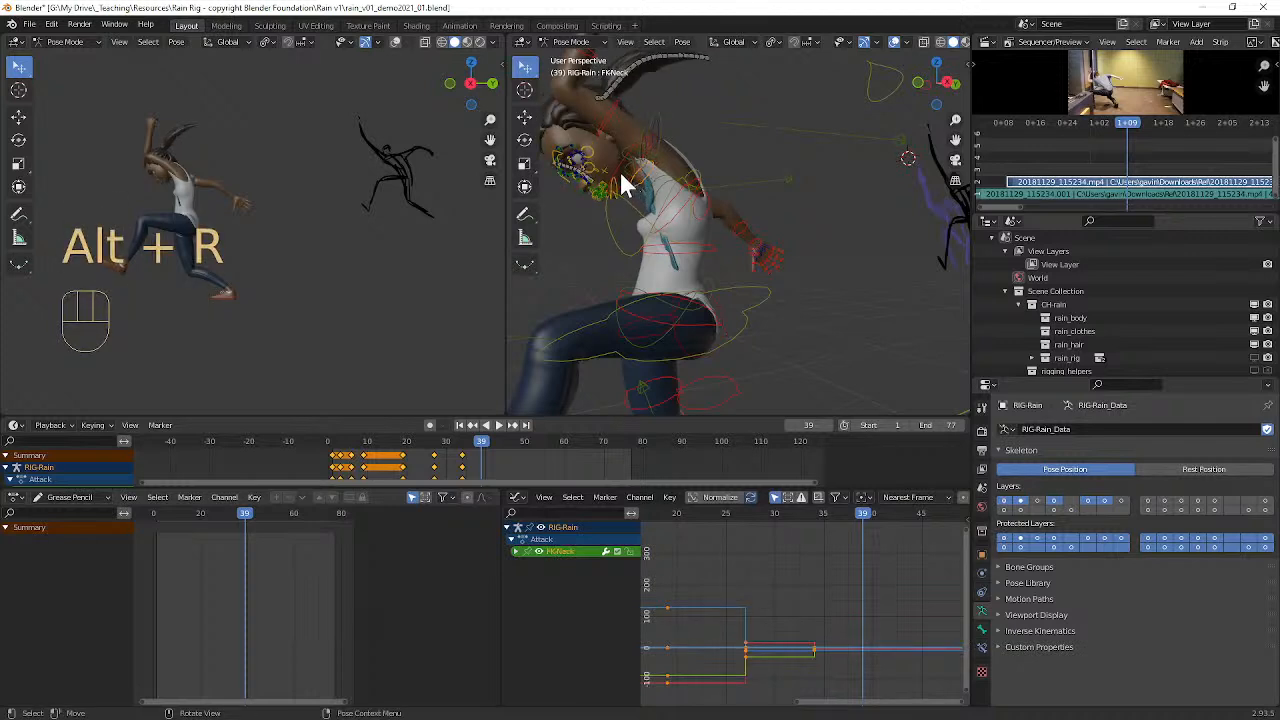
{"action": "left_click", "coordinate": [617, 167]}
{"action": "key", "text": "alt+r"}
Step: Rotate the neck control (FK-Neck) in side view by about 25° to lift the head
{"action": "middle_click_drag", "start_coordinate": [680, 206], "coordinate": [783, 194]}
{"action": "left_click", "coordinate": [614, 195]}
{"action": "key", "text": "r"}
{"action": "left_click", "coordinate": [758, 165]}
{"action": "key", "text": "r"}
{"action": "key", "text": "r"}
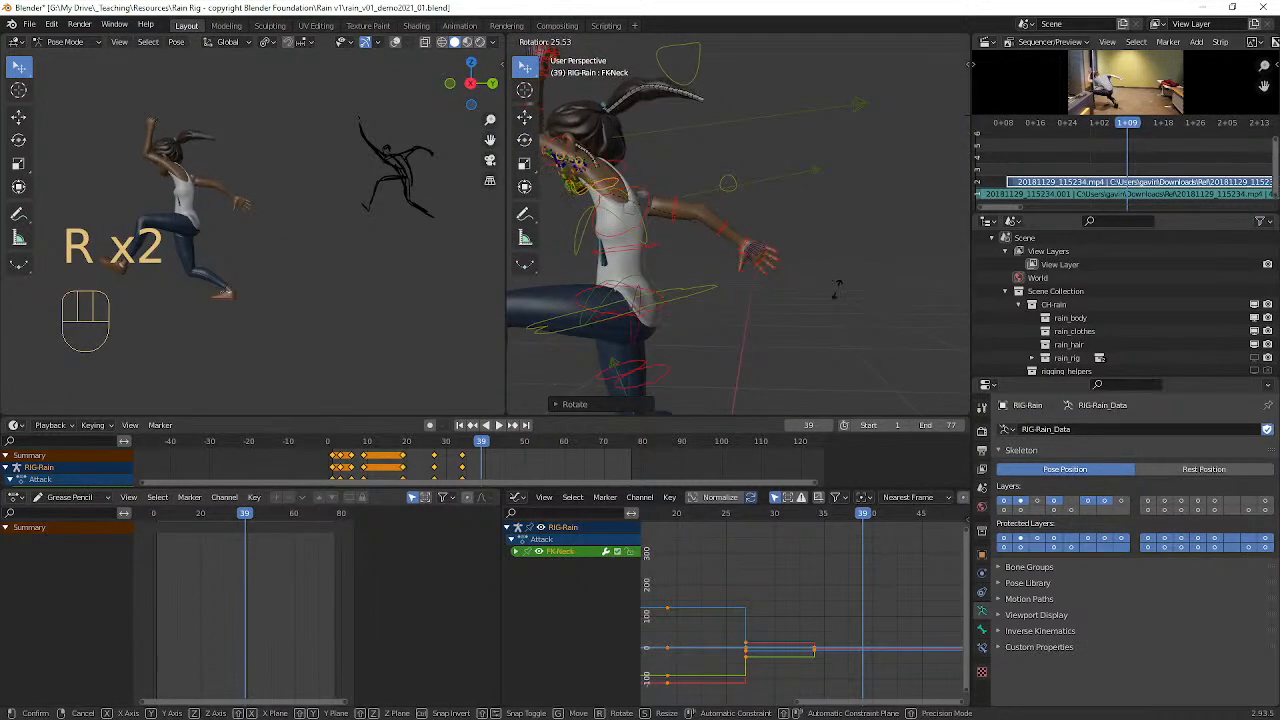
{"action": "left_click", "coordinate": [856, 328]}
Step: Trackball-rotate the neck control (FK-Neck) to refine the direction the head faces
{"action": "middle_click_drag", "start_coordinate": [757, 286], "coordinate": [808, 240]}
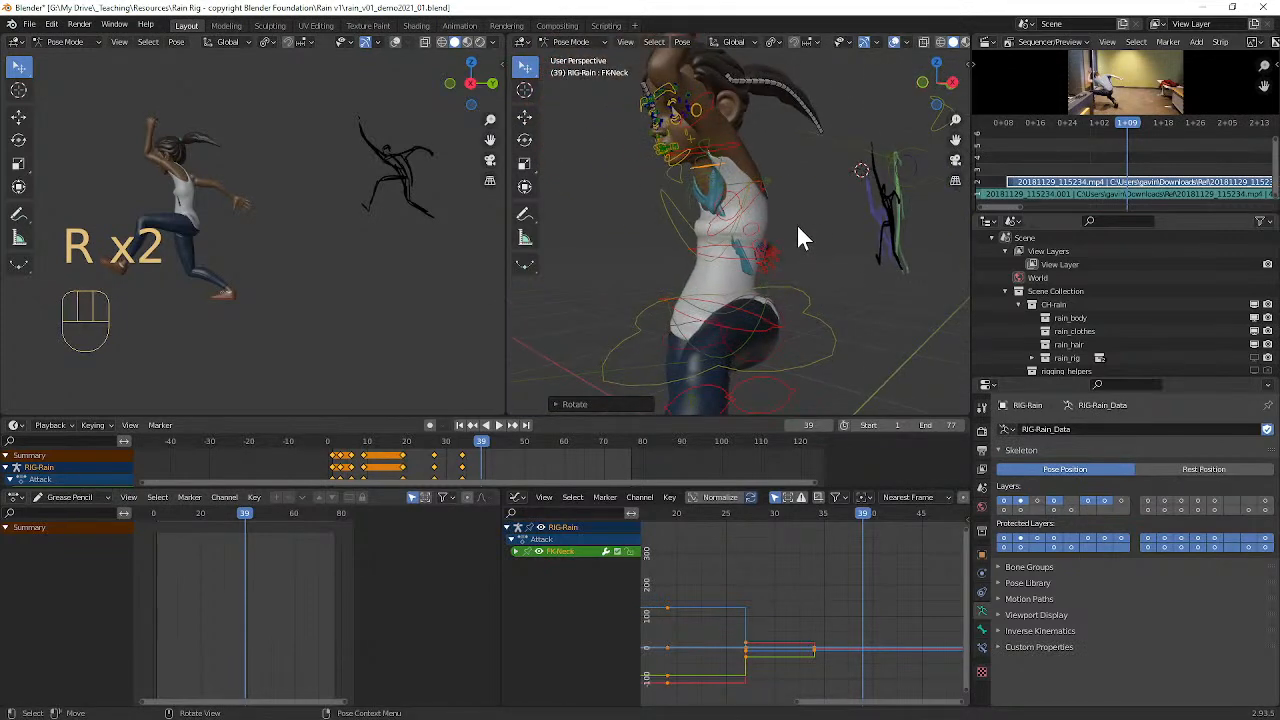
{"action": "key", "text": "r"}
{"action": "key", "text": "r"}
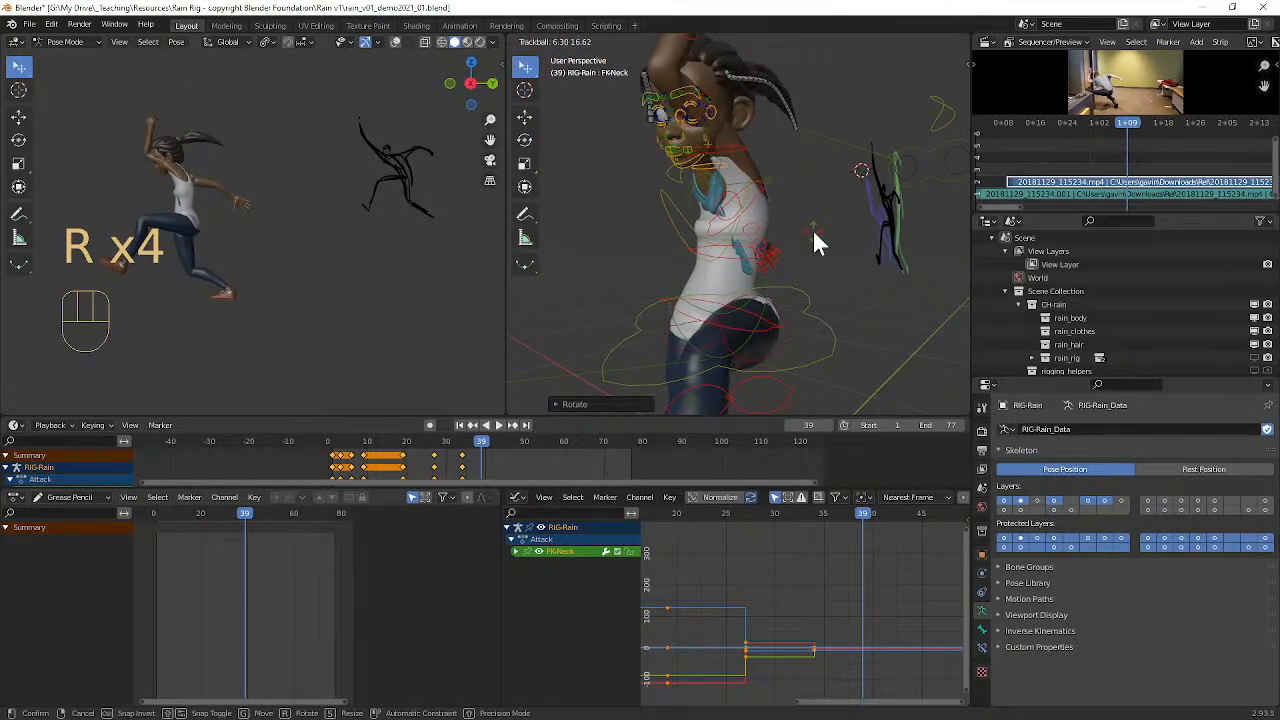
{"action": "left_click", "coordinate": [815, 243]}
Step: Clear the rotation of the left forearm control (FK-Forearm.L) and rotate it slightly to extend the raised arm
{"action": "middle_click_drag", "start_coordinate": [815, 237], "coordinate": [716, 240]}
{"action": "scroll", "coordinate": [700, 222], "scroll_direction": "up", "scroll_amount": 2}
{"action": "scroll", "coordinate": [711, 207], "scroll_direction": "down", "scroll_amount": 2}
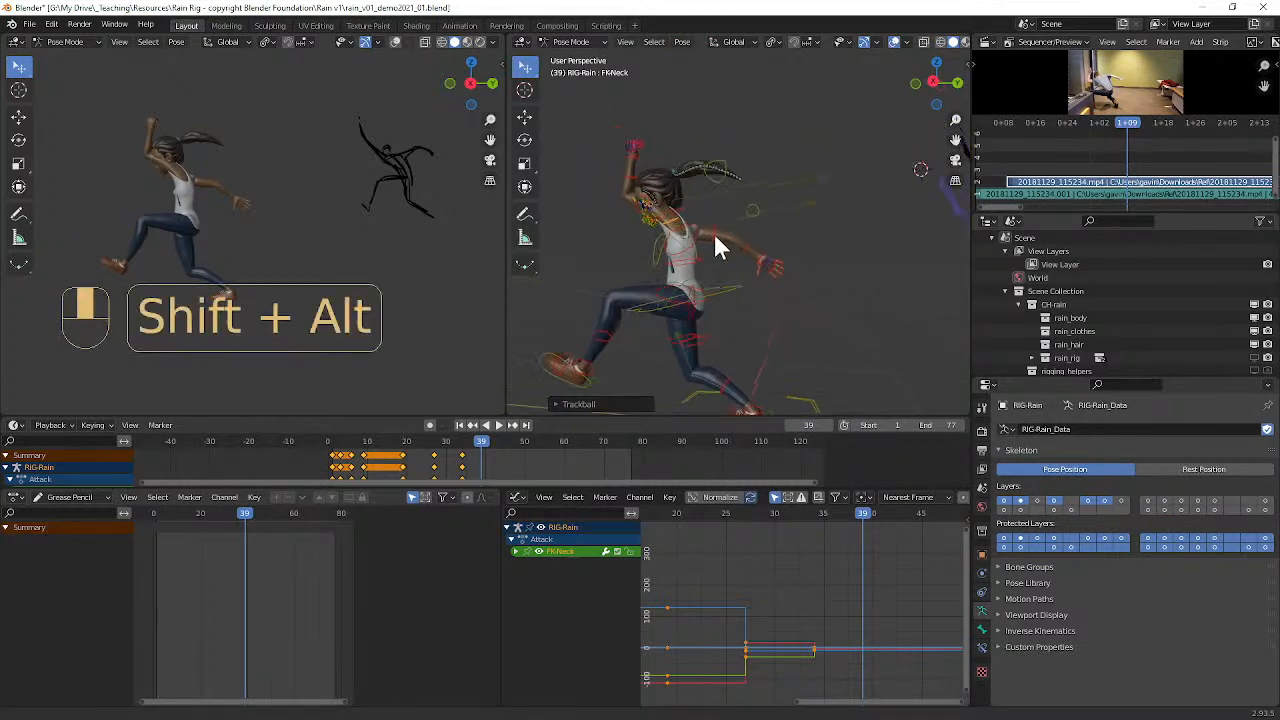
{"action": "left_click_drag", "start_coordinate": [695, 217], "coordinate": [768, 275], "text": "alt+shift"}
{"action": "left_click", "coordinate": [705, 230]}
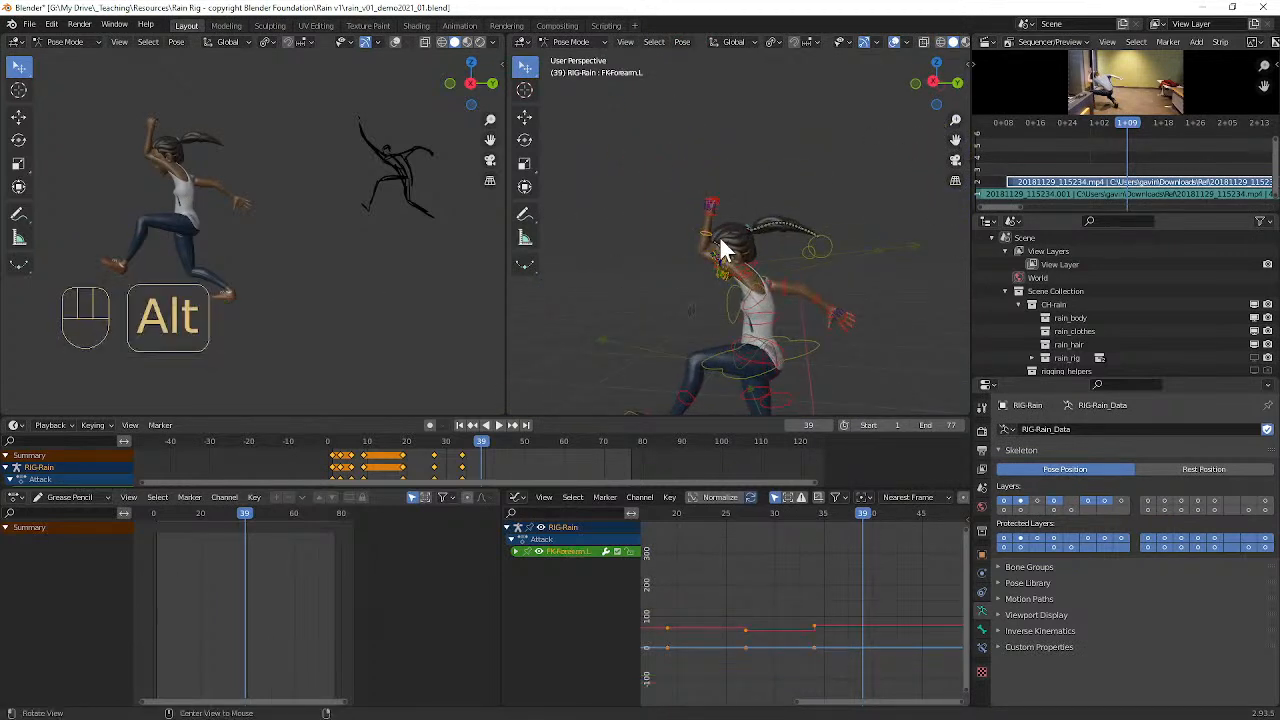
{"action": "key", "text": "alt+r"}
{"action": "key", "text": "r"}
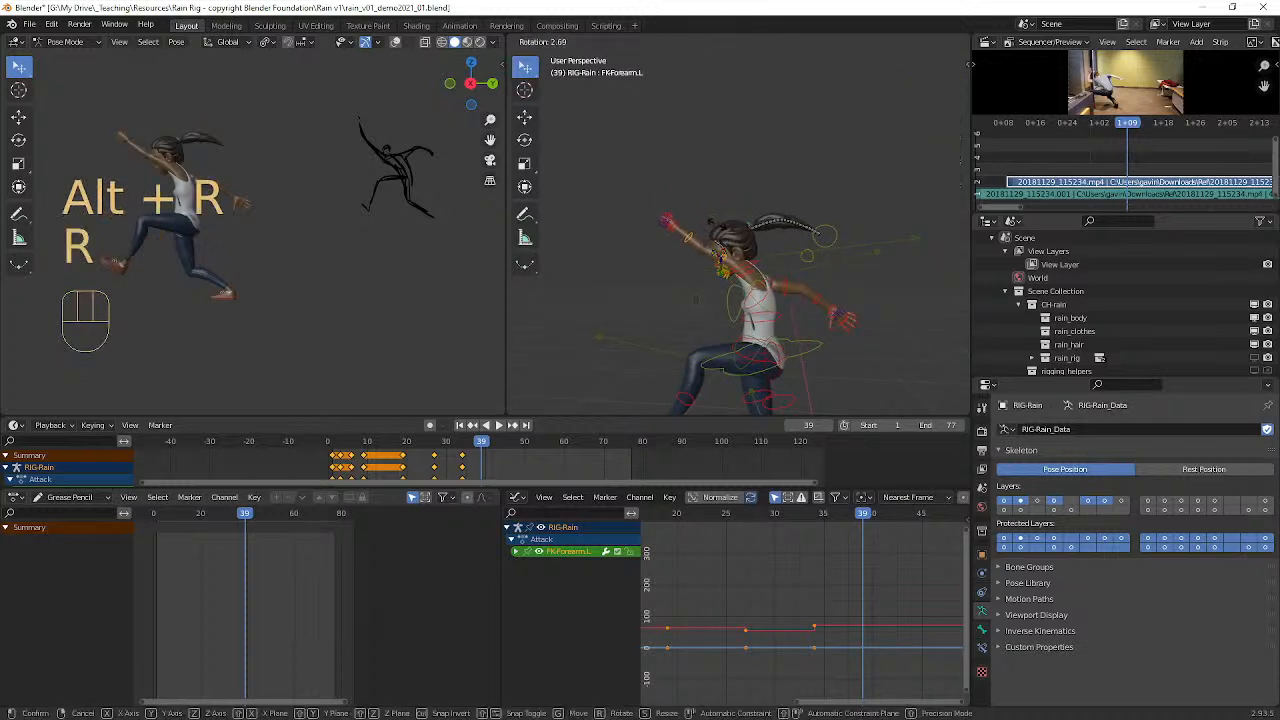
{"action": "left_click", "coordinate": [729, 249]}
Step: Try scaling up the left forearm control (FK-Forearm.L) by about 1.28, and clear its scale
{"action": "scroll", "coordinate": [727, 262], "scroll_direction": "up", "scroll_amount": 1}
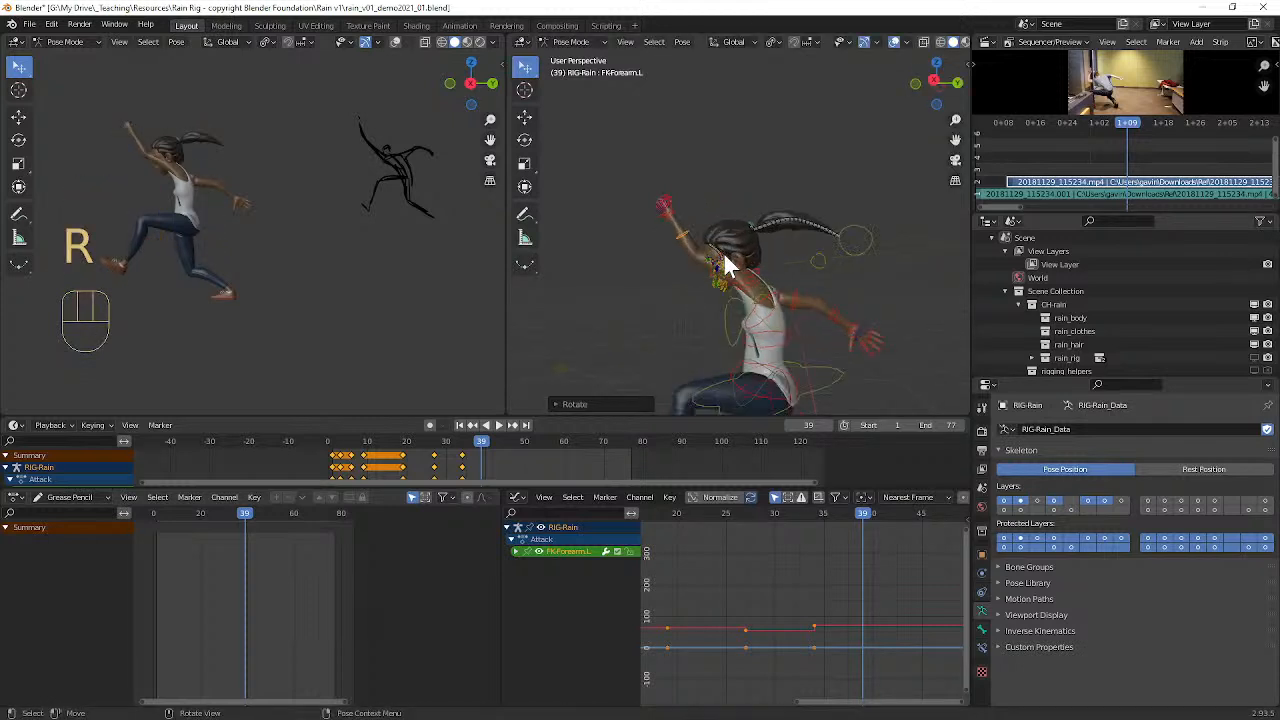
{"action": "key", "text": "s"}
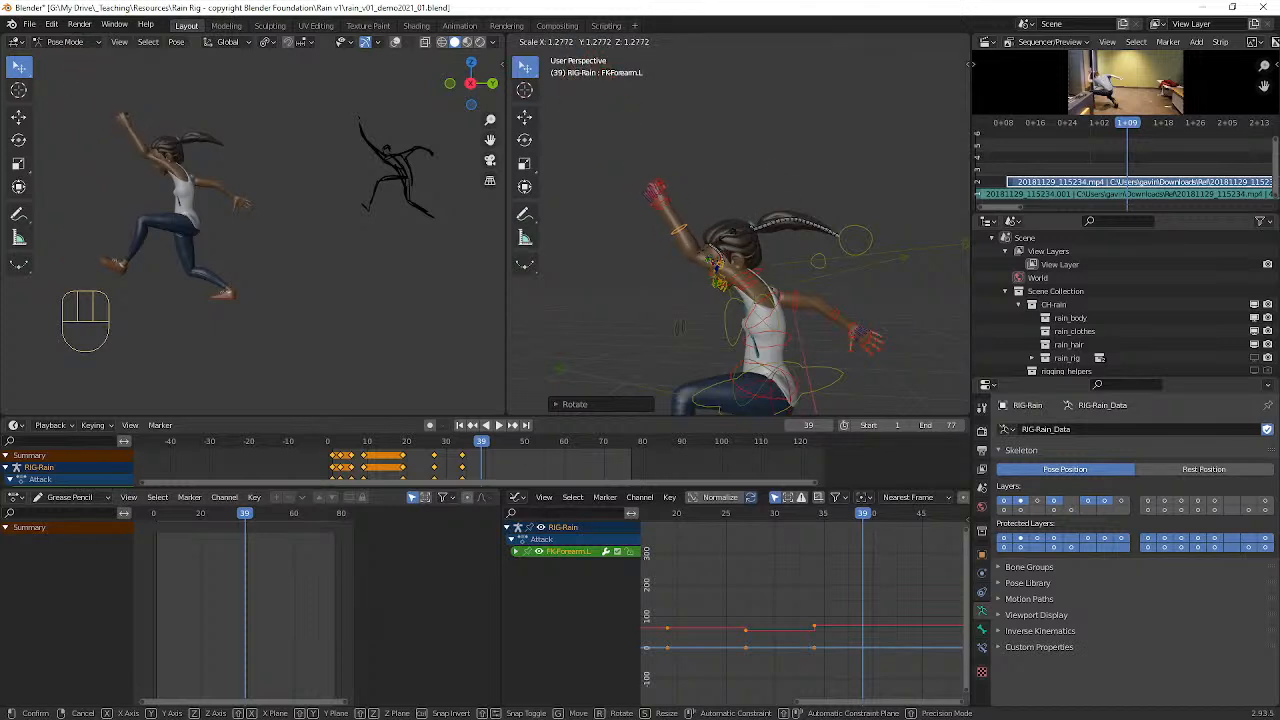
{"action": "left_click", "coordinate": [731, 246]}
{"action": "mouse_move", "coordinate": [731, 246]}
{"action": "middle_mouse_down"}
{"action": "mouse_move", "coordinate": [646, 286]}
{"action": "mouse_move", "coordinate": [749, 294]}
{"action": "mouse_move", "coordinate": [686, 292]}
{"action": "mouse_move", "coordinate": [757, 274]}
{"action": "mouse_move", "coordinate": [724, 262]}
{"action": "middle_mouse_up"}
{"action": "key", "text": "alt+s"}
Step: Try enlarging the left hand control (FK-Hand.L) by scaling it up several times
{"action": "scroll", "coordinate": [756, 276], "scroll_direction": "up", "scroll_amount": 3}
{"action": "left_click", "coordinate": [664, 134]}
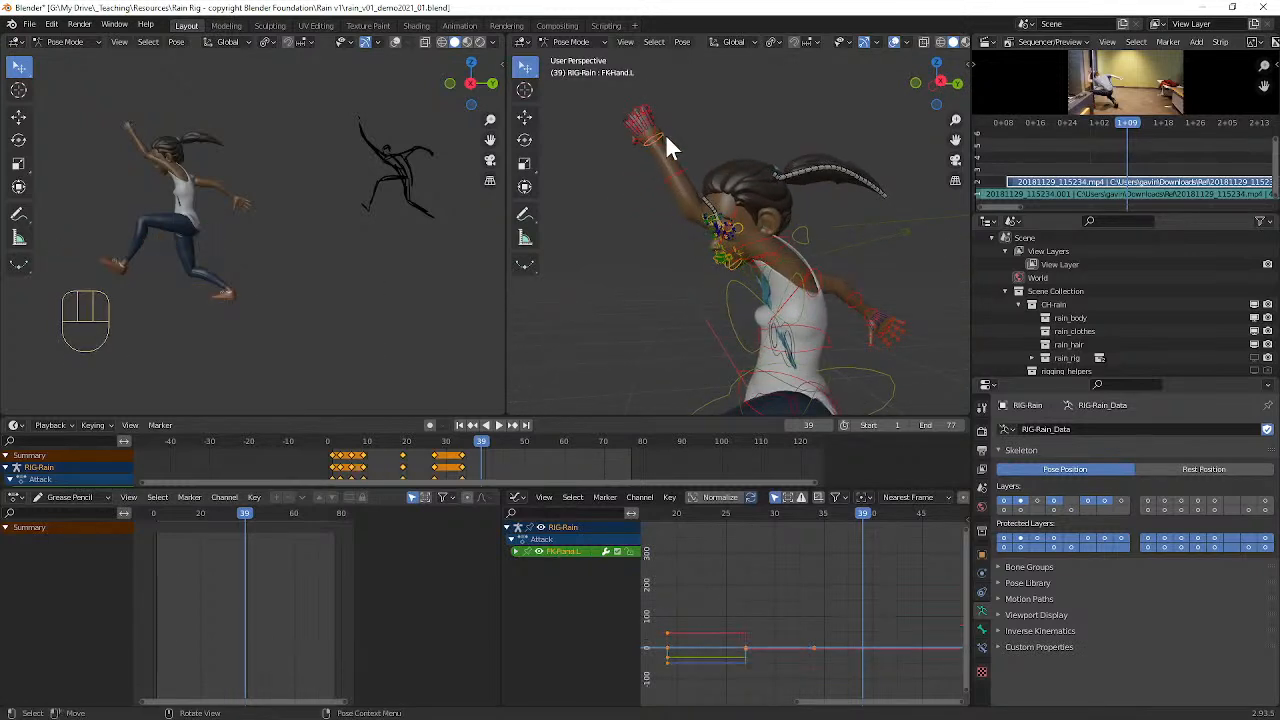
{"action": "key", "text": "s"}
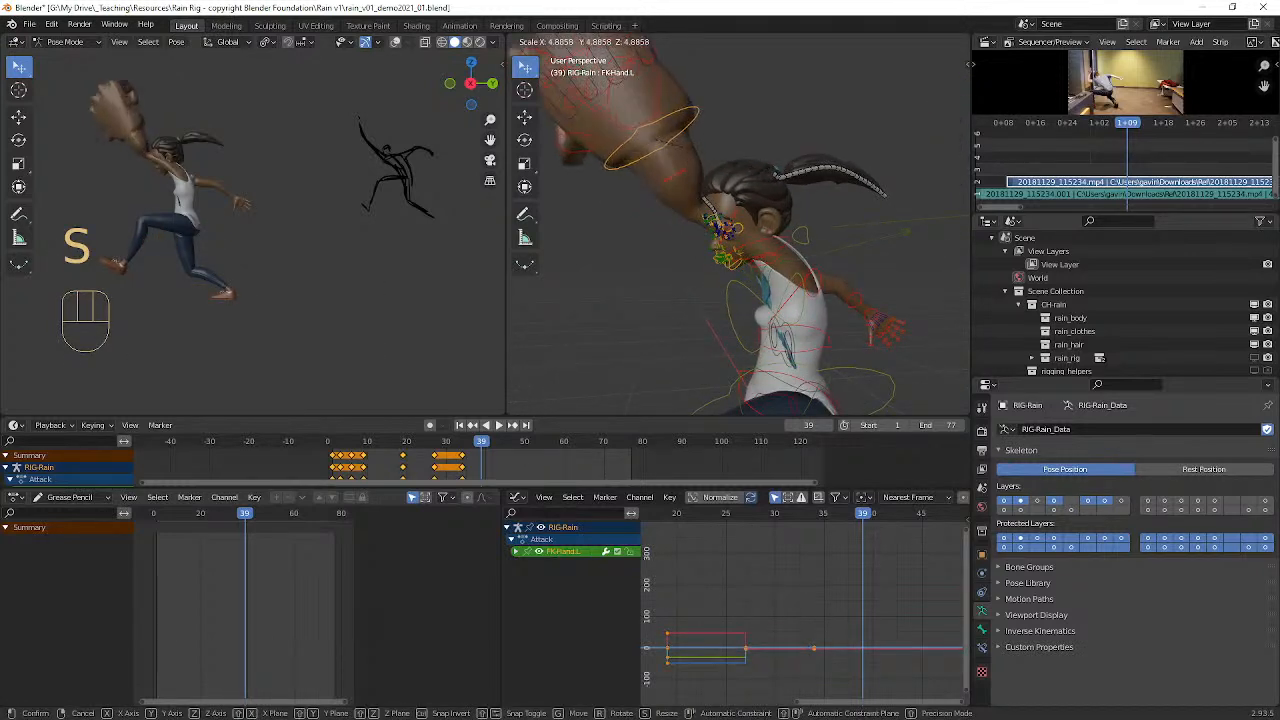
{"action": "right_click", "coordinate": [840, 248]}
Step: Tilt the head sideways from the front by rotating the head (FK-Head) and neck (FK-Neck) controls
{"action": "middle_click_drag", "start_coordinate": [798, 259], "coordinate": [870, 215], "text": "alt"}
{"action": "left_click", "coordinate": [822, 207]}
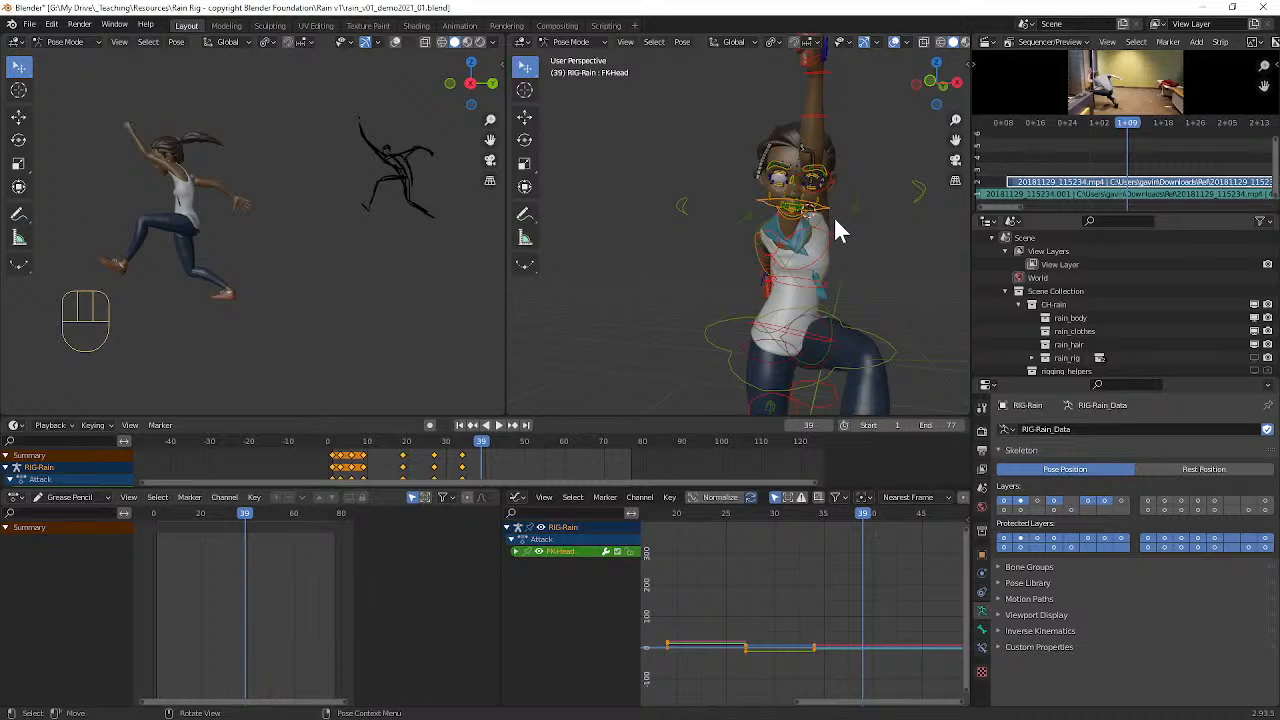
{"action": "key", "text": "r"}
{"action": "left_click", "coordinate": [833, 212]}
{"action": "left_click", "coordinate": [799, 231]}
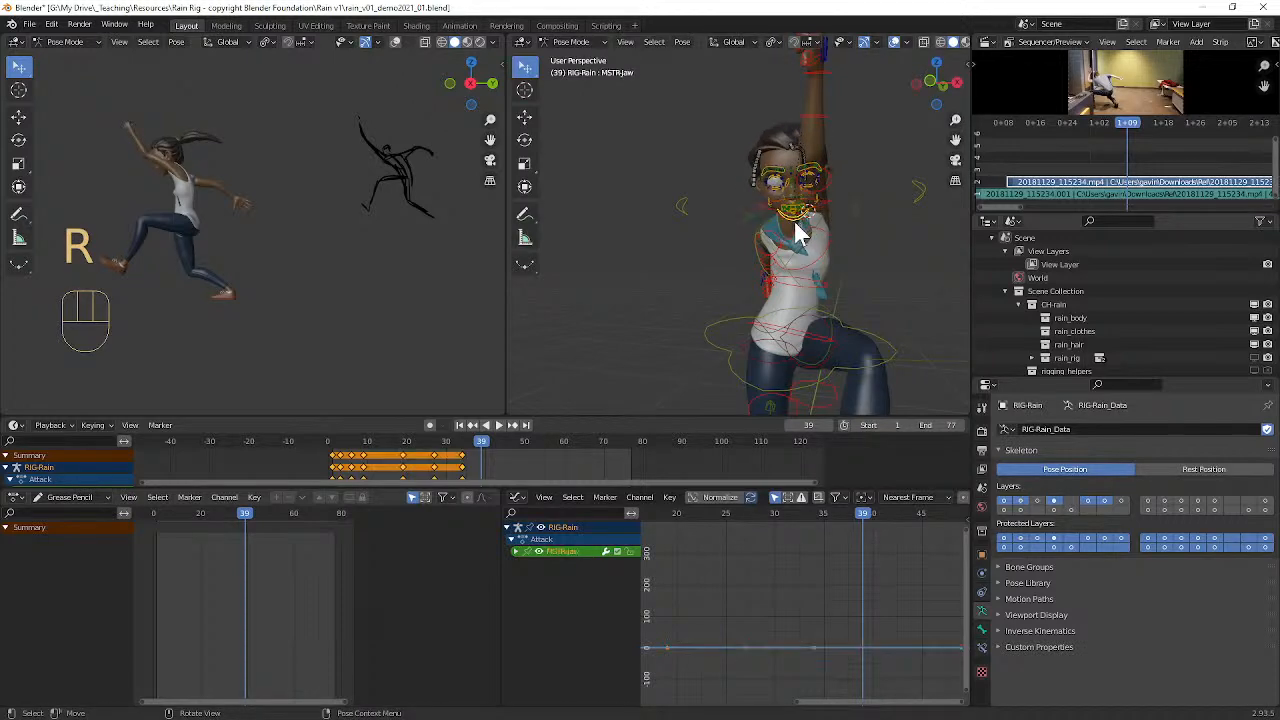
{"action": "scroll", "coordinate": [835, 240], "scroll_direction": "up", "scroll_amount": 5}
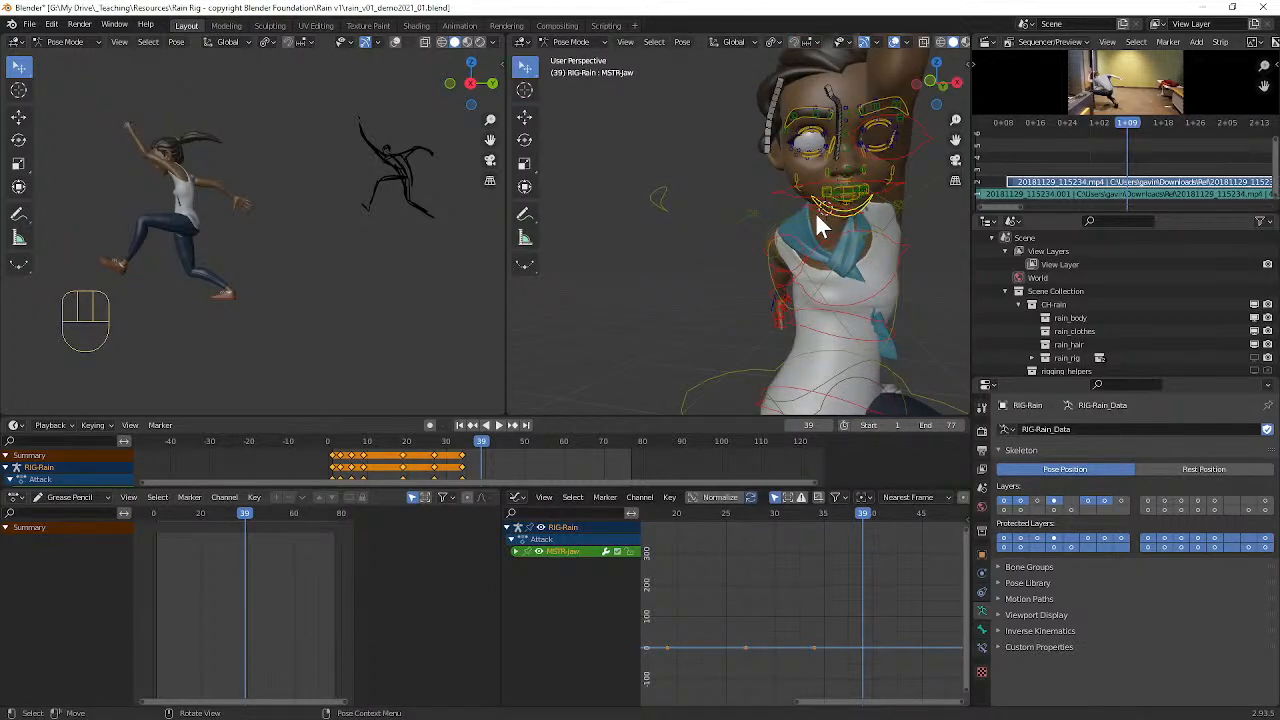
{"action": "left_click", "coordinate": [815, 211]}
{"action": "key", "text": "r"}
{"action": "left_click", "coordinate": [841, 214]}
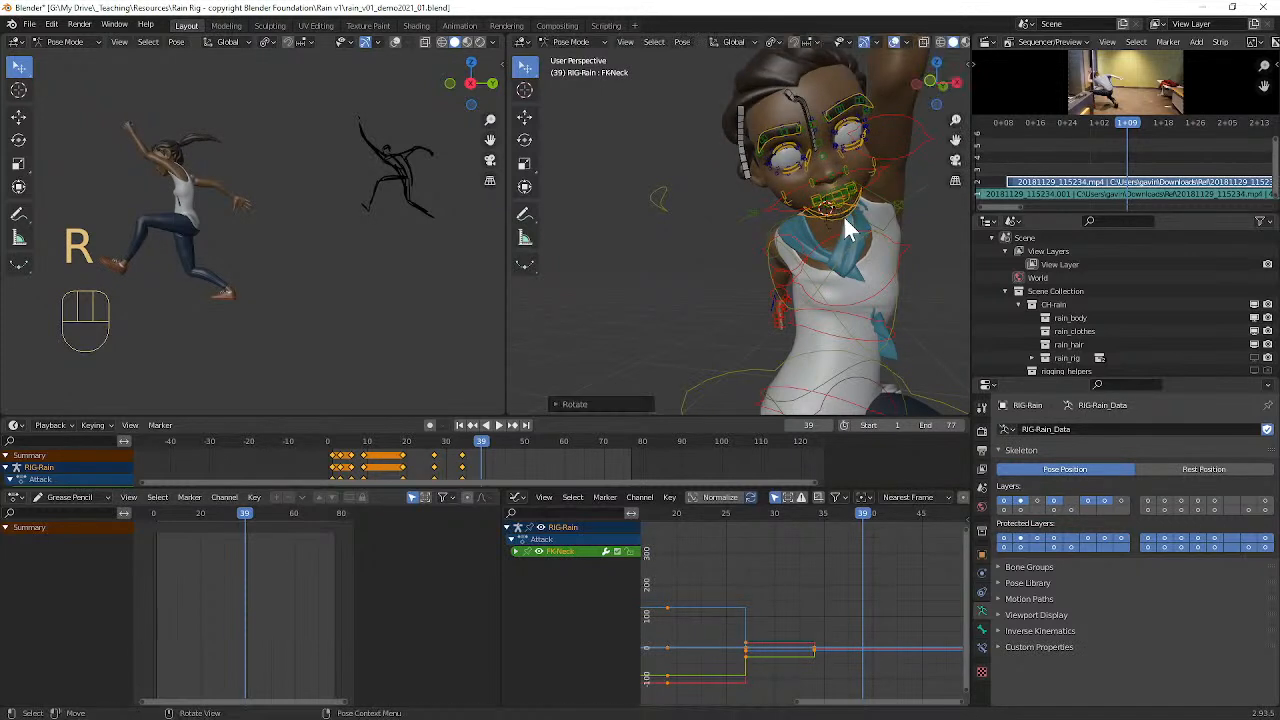
Step: Twist the left upper arm control (FK-Upperarm_Parent.L) slightly about its local Y axis
{"action": "middle_click_drag", "start_coordinate": [910, 231], "coordinate": [909, 237]}
{"action": "scroll", "coordinate": [901, 220], "scroll_direction": "down", "scroll_amount": 3}
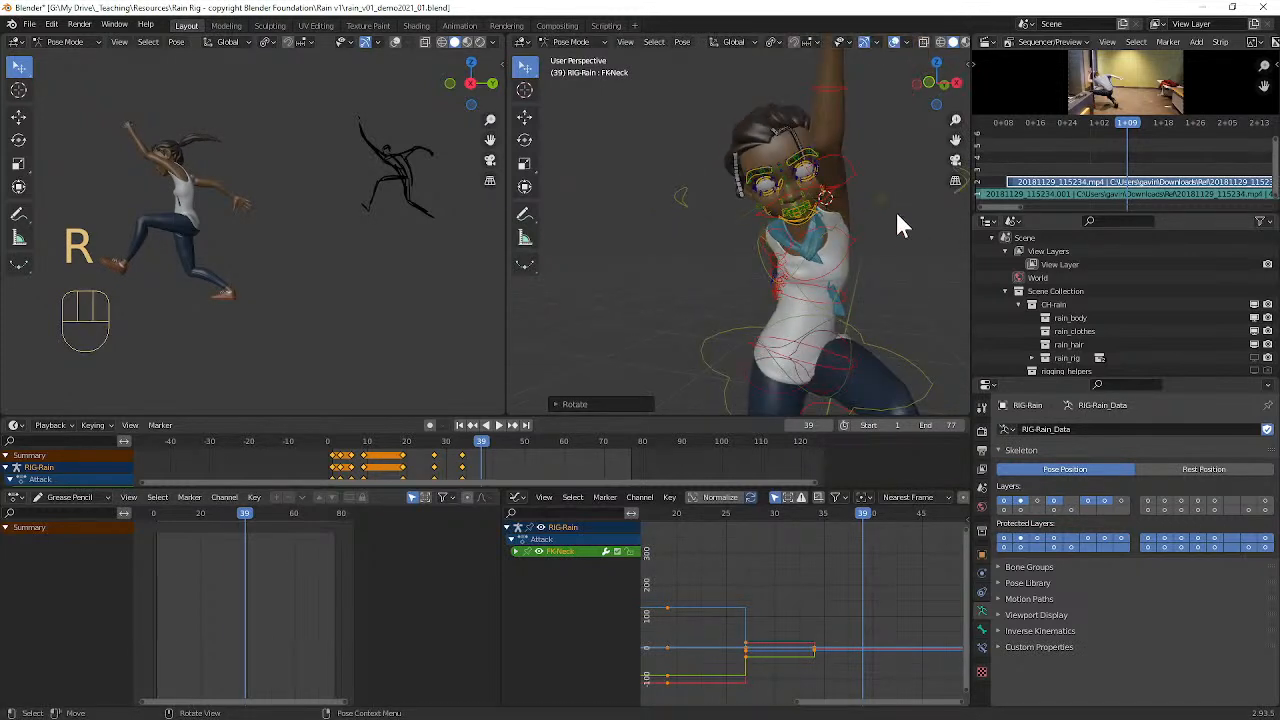
{"action": "left_click", "coordinate": [850, 171]}
{"action": "key", "text": "r"}
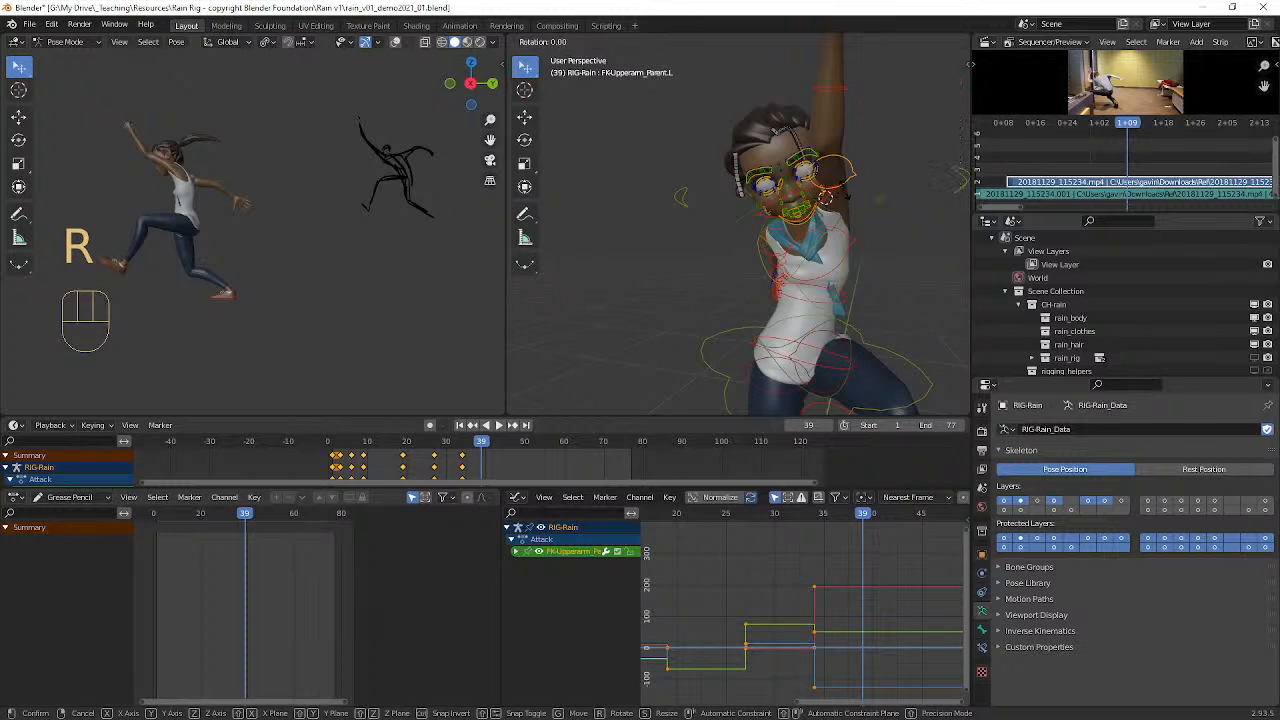
{"action": "key", "text": "y"}
{"action": "key", "text": "y"}
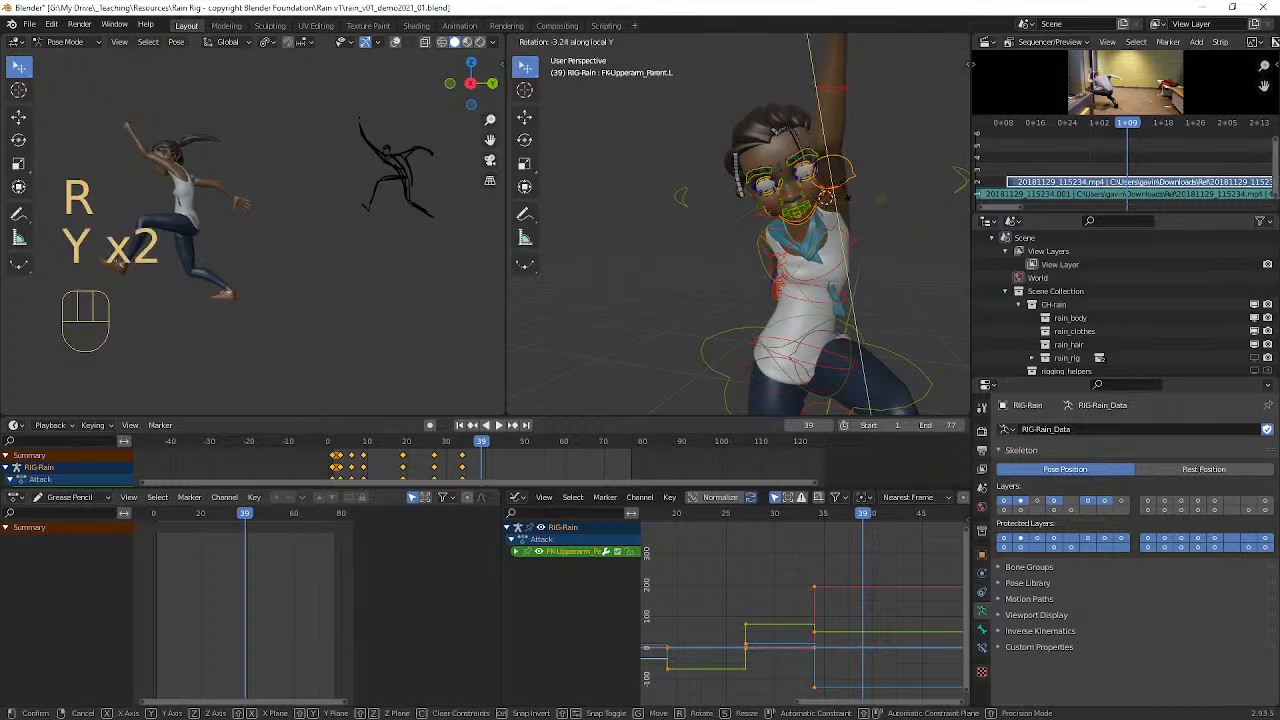
{"action": "left_click", "coordinate": [820, 197]}
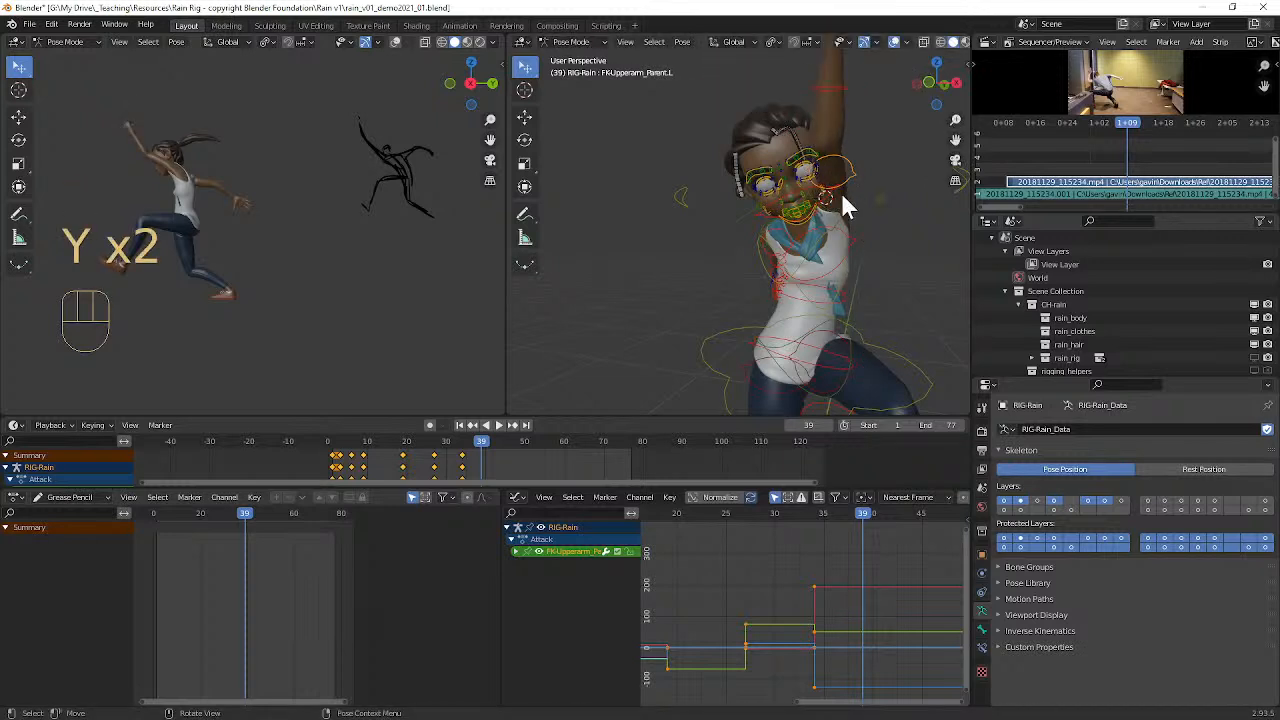
{"action": "key", "text": "r"}
{"action": "right_click", "coordinate": [856, 193]}
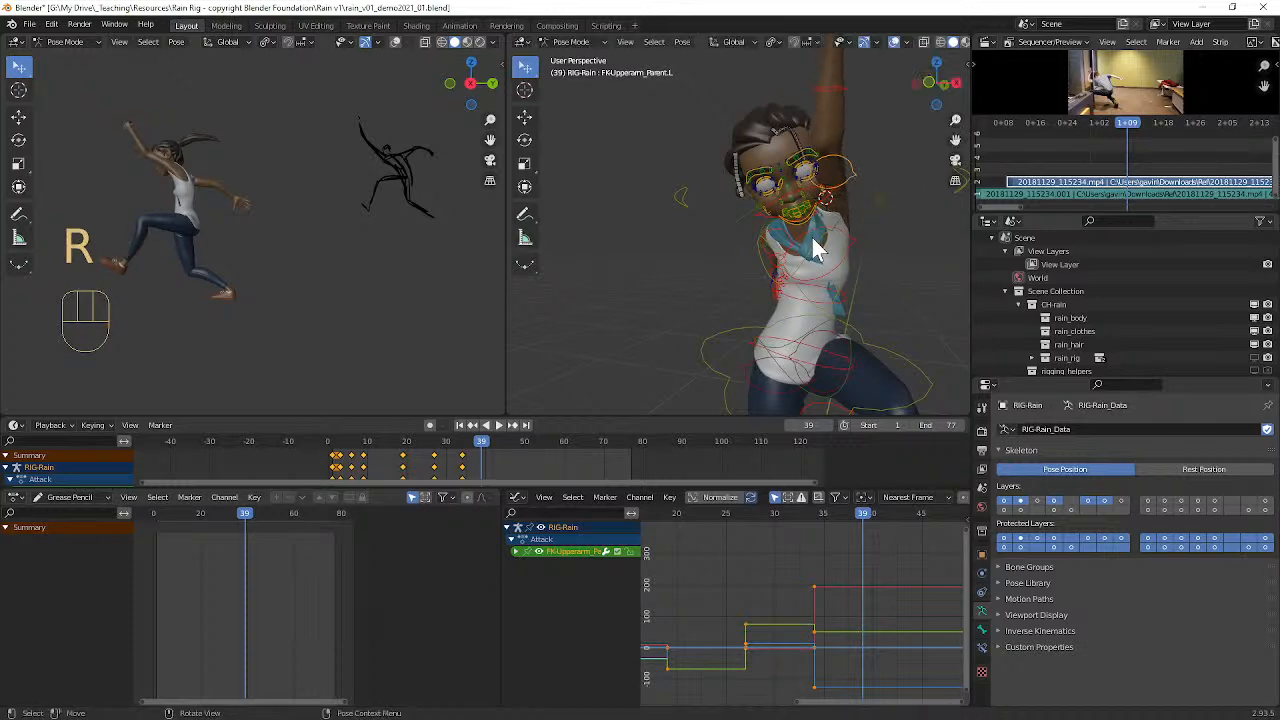
Step: Rotate the left clavicle control (MSTR-Clavicle.L), including a trackball rotation, to swing the raised arm outward
{"action": "middle_click_drag", "start_coordinate": [846, 252], "coordinate": [628, 300]}
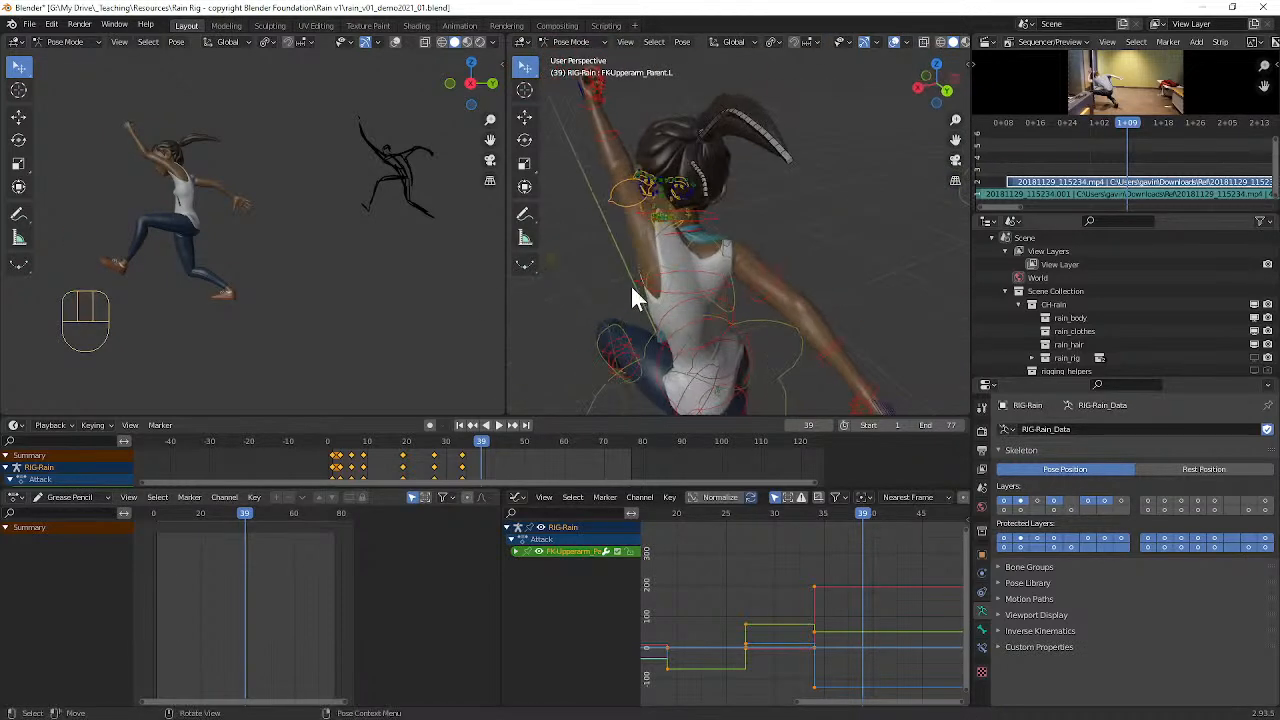
{"action": "middle_click_drag", "start_coordinate": [647, 241], "coordinate": [845, 232]}
{"action": "left_click", "coordinate": [624, 207]}
{"action": "left_click", "coordinate": [609, 244]}
{"action": "key", "text": "r"}
{"action": "left_click", "coordinate": [660, 236]}
{"action": "key", "text": "r"}
{"action": "key", "text": "r"}
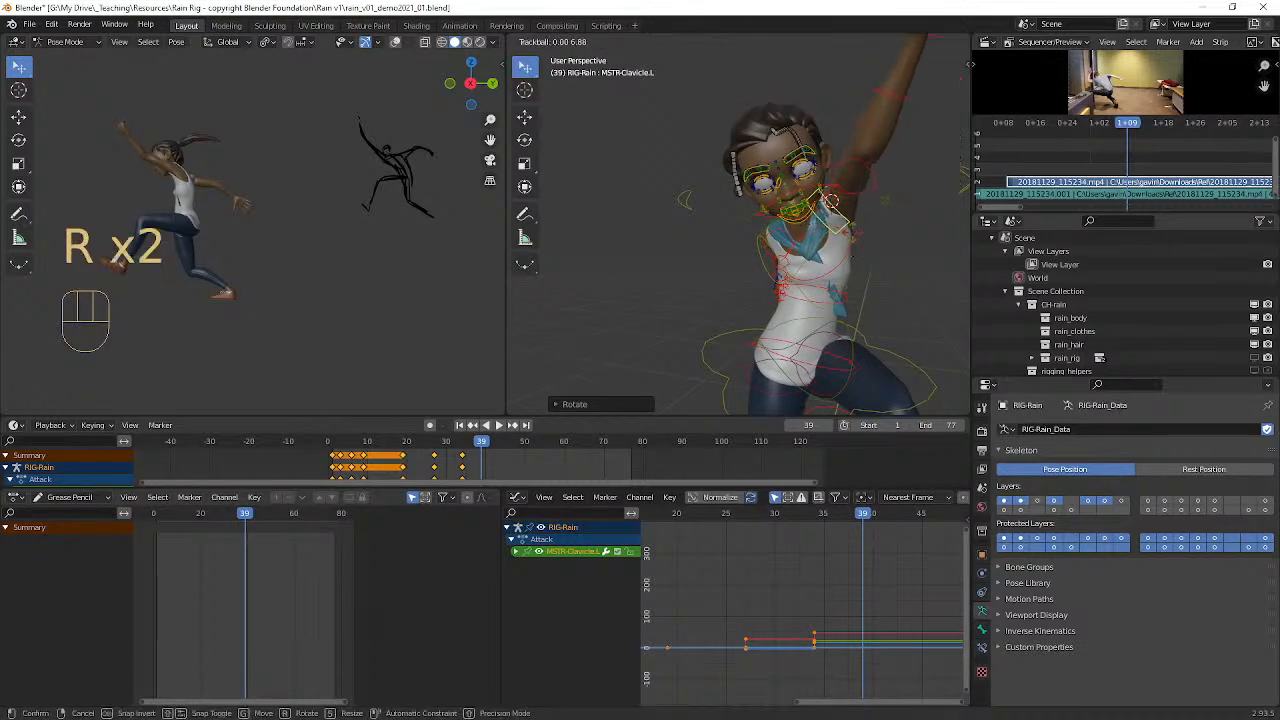
{"action": "left_click", "coordinate": [866, 234]}
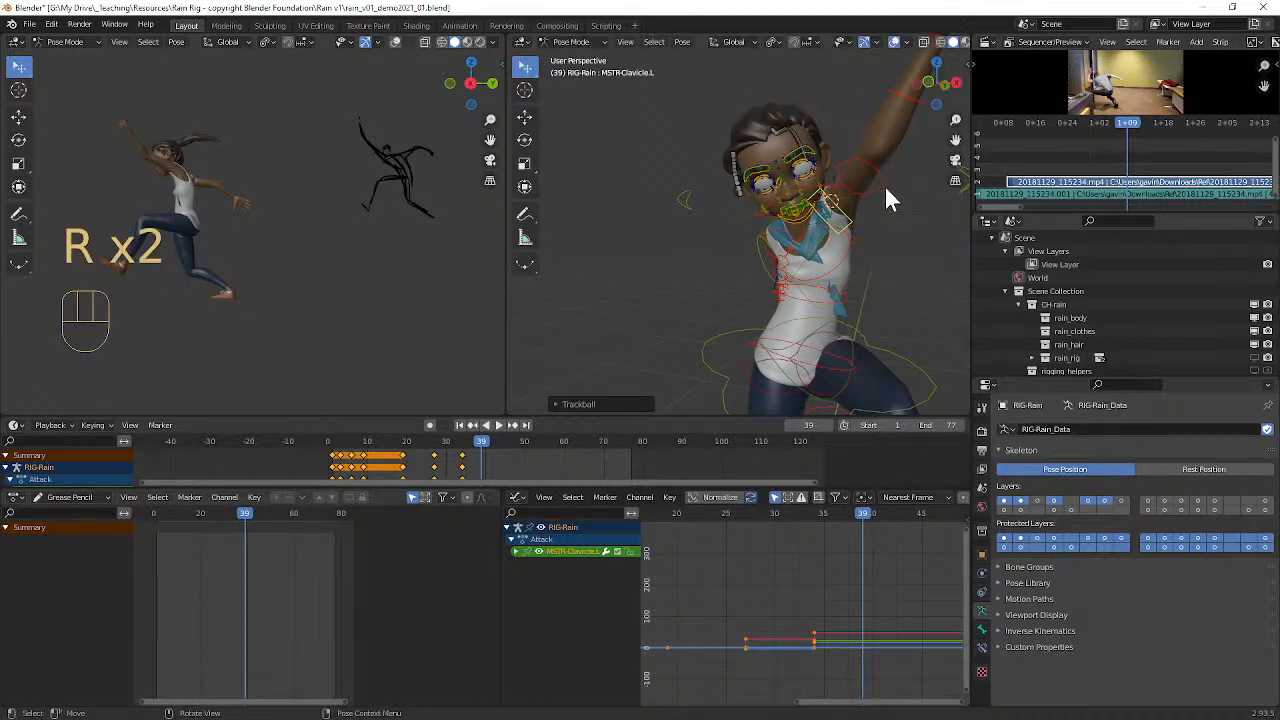
Step: Trackball-rotate the left upper arm control (FK-Upperarm_Parent.L) and twist it about 27° around its local Y axis
{"action": "left_click", "coordinate": [884, 185]}
{"action": "key", "text": "r"}
{"action": "key", "text": "r"}
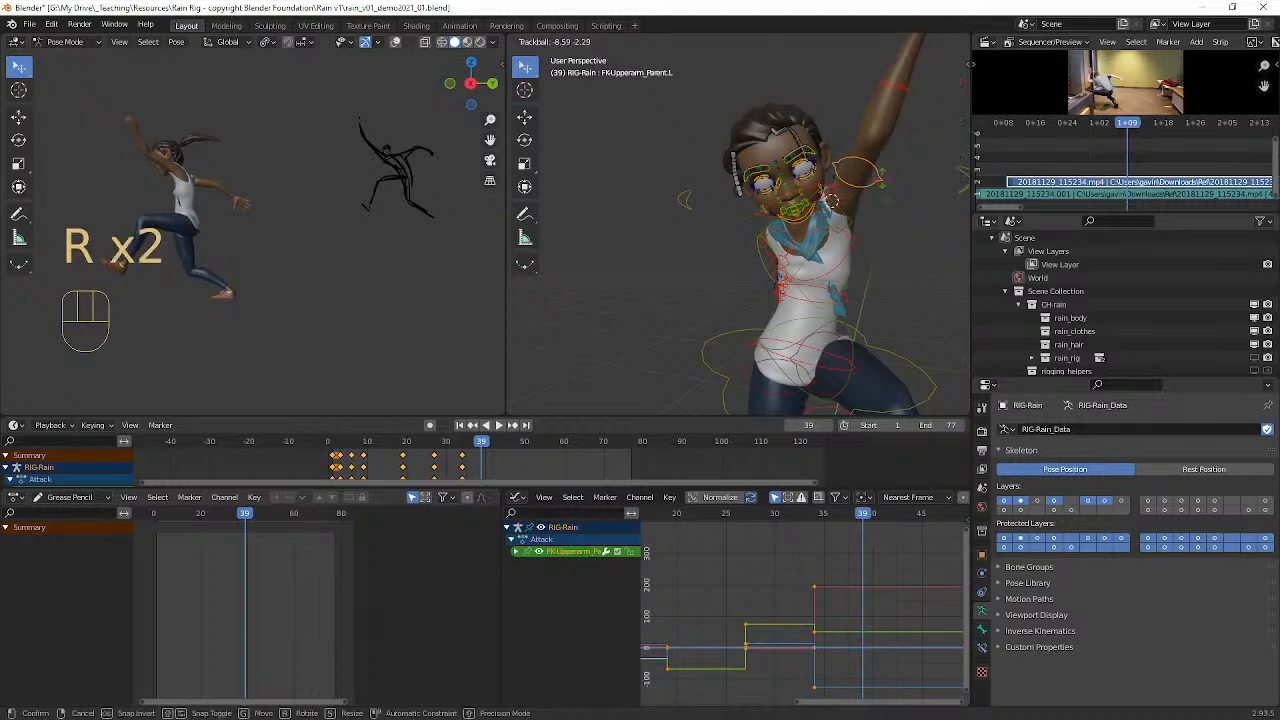
{"action": "left_click", "coordinate": [889, 197]}
{"action": "key", "text": "r"}
{"action": "key", "text": "y"}
{"action": "key", "text": "y"}
{"action": "key", "text": "y"}
{"action": "key", "text": "y"}
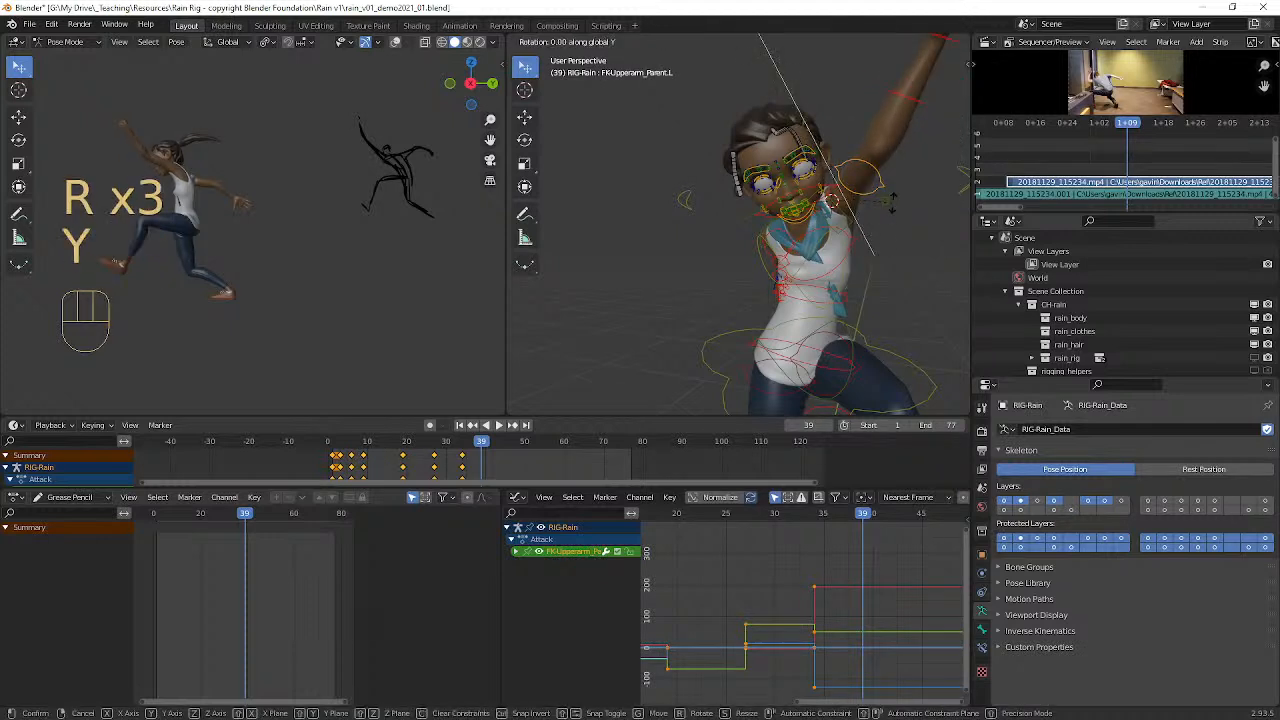
{"action": "key", "text": "y"}
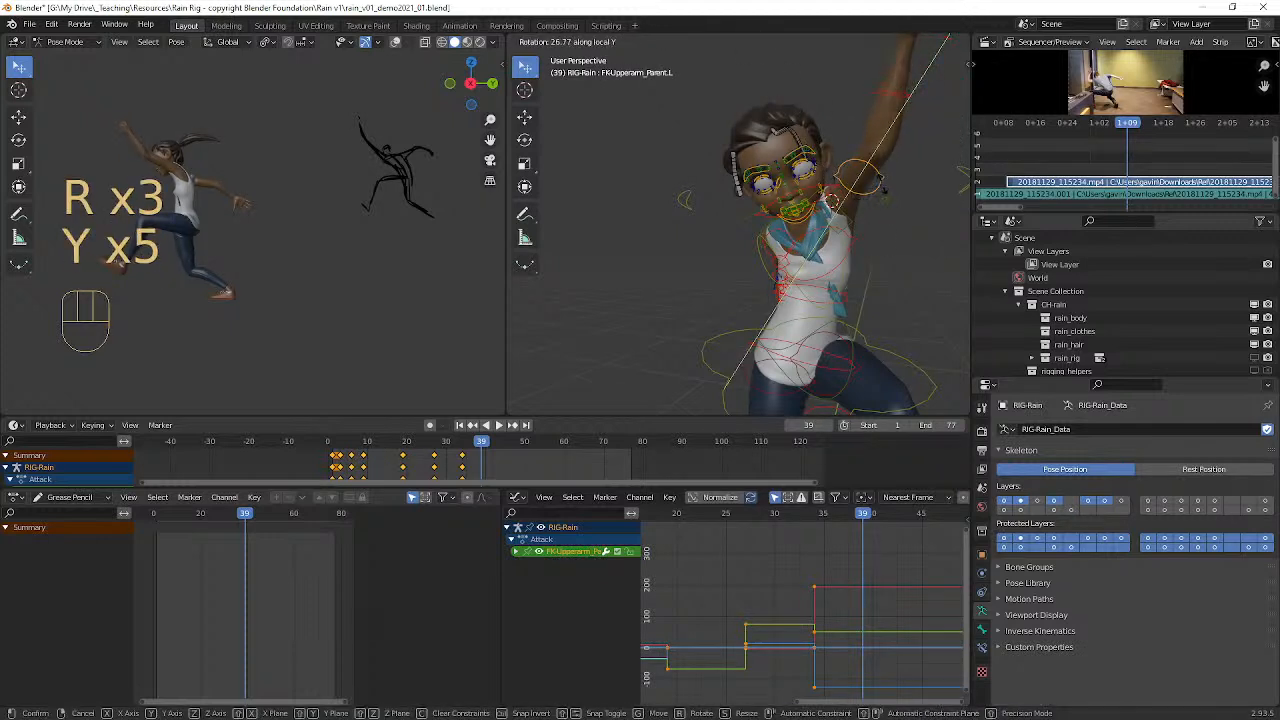
{"action": "left_click", "coordinate": [881, 188]}
Step: Rotate the right upper arm control (FK-Upperarm_Parent.R) in side view to raise the trailing arm
{"action": "middle_click_drag", "start_coordinate": [869, 197], "coordinate": [757, 220]}
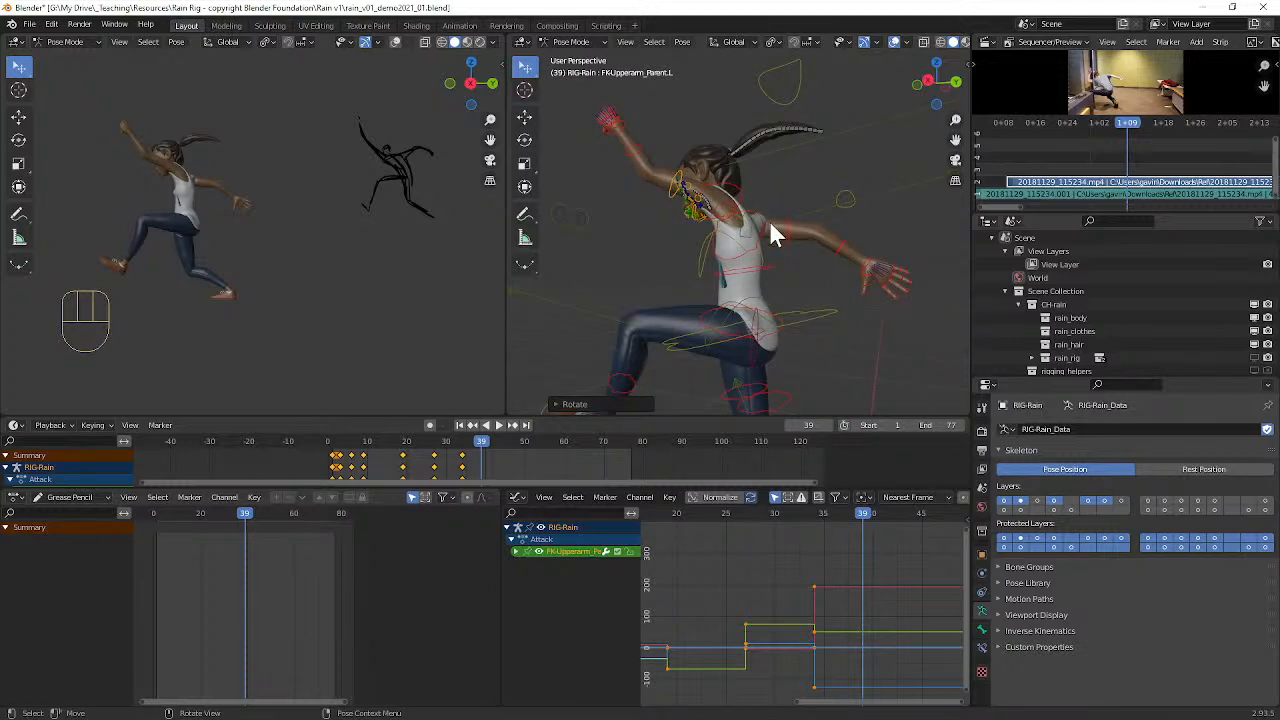
{"action": "left_click", "coordinate": [787, 241]}
{"action": "key", "text": "r"}
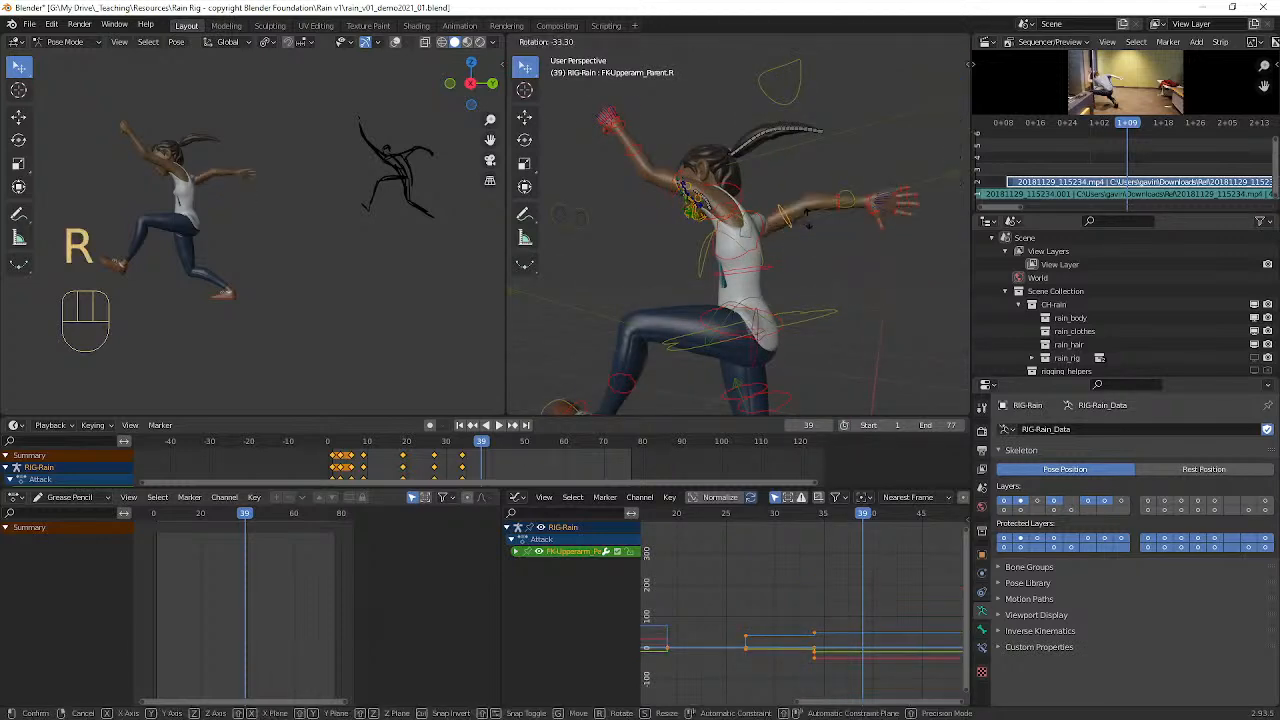
{"action": "left_click", "coordinate": [803, 232]}
Step: Twist the chest control (FK-Chest) by about -17° around its local Y axis
{"action": "middle_click_drag", "start_coordinate": [801, 234], "coordinate": [756, 295]}
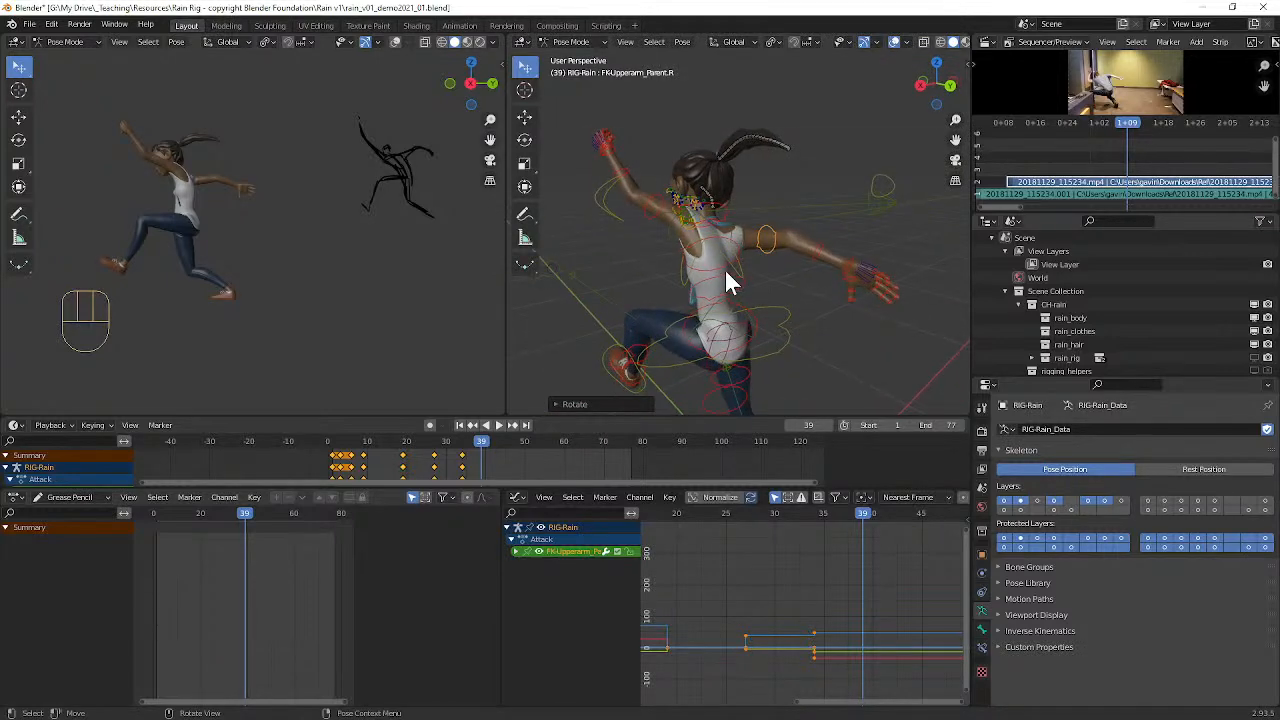
{"action": "left_click", "coordinate": [727, 266]}
{"action": "key", "text": "r"}
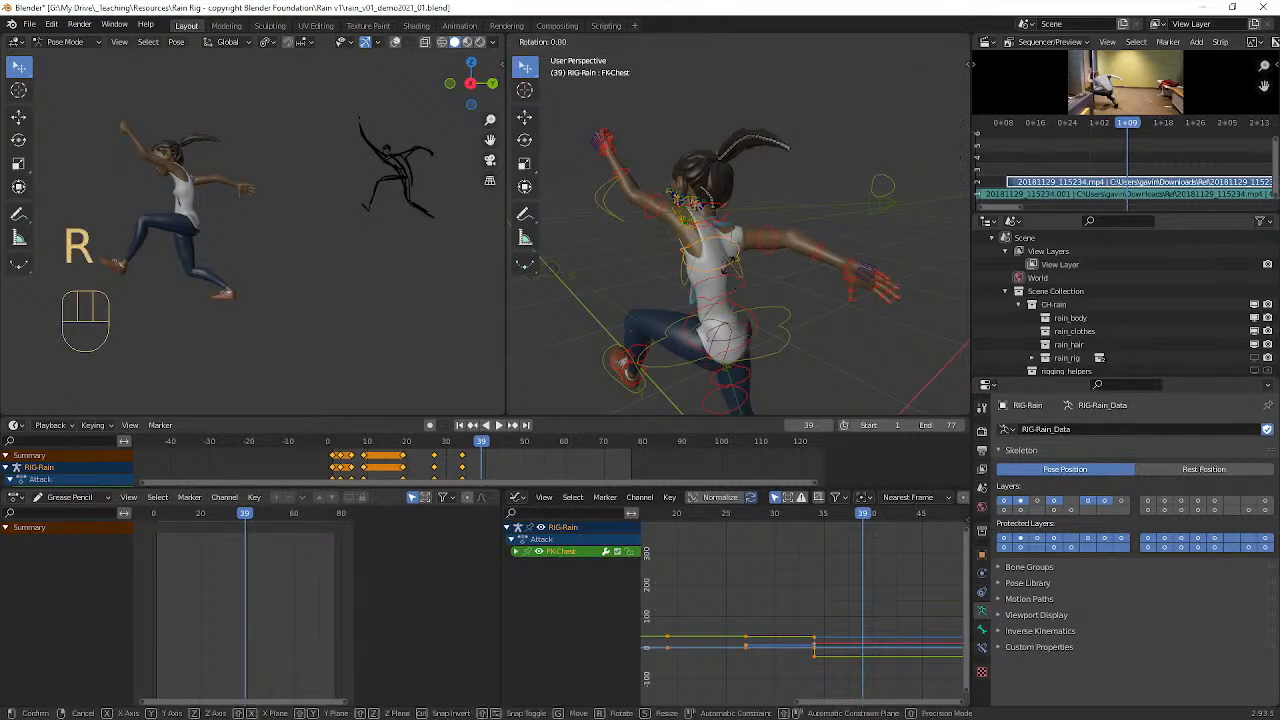
{"action": "key", "text": "y"}
{"action": "key", "text": "y"}
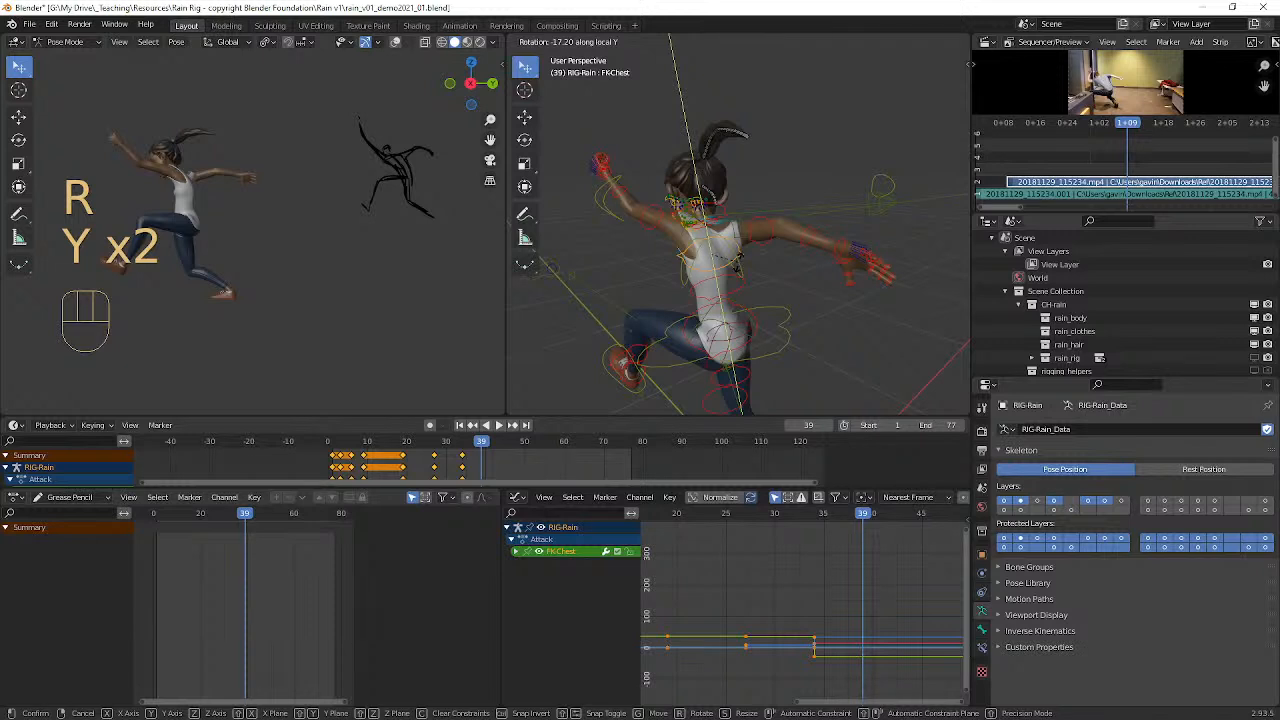
{"action": "left_click", "coordinate": [741, 276]}
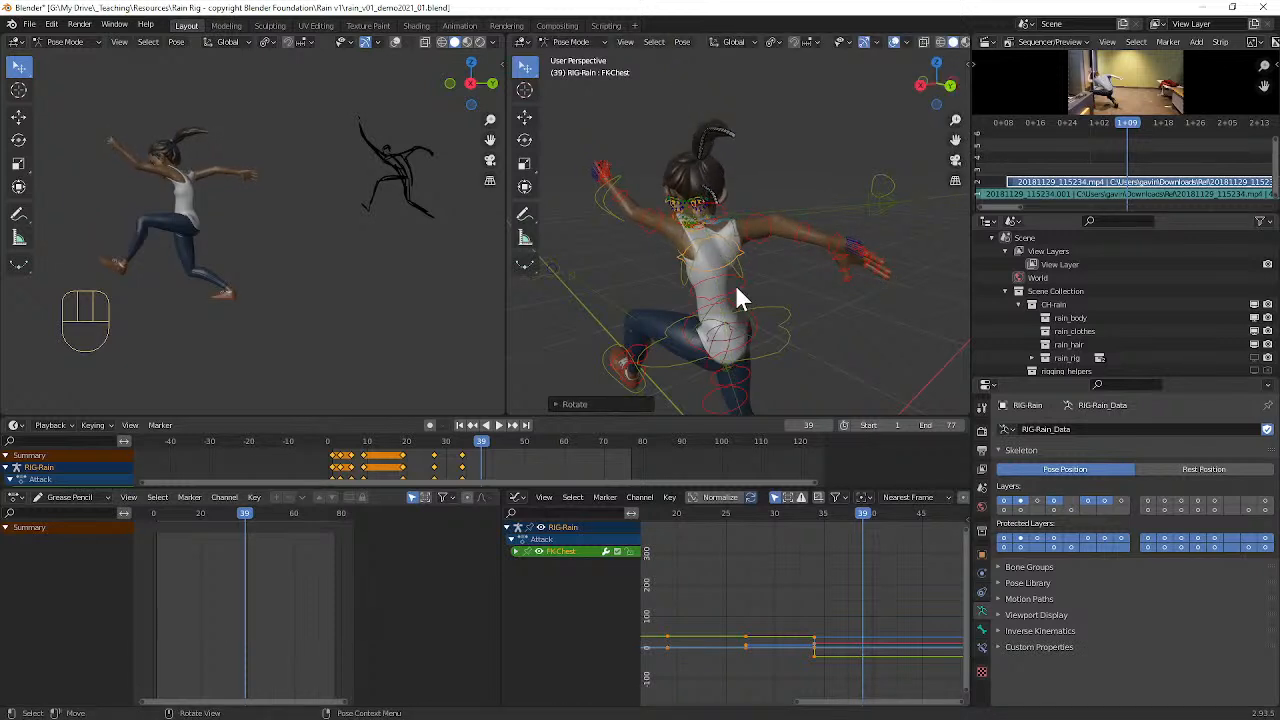
Step: Twist the ribcage control (FK-RibCage) by about -12° around its local Y axis
{"action": "left_click", "coordinate": [737, 288]}
{"action": "key", "text": "r"}
{"action": "key", "text": "y"}
{"action": "key", "text": "y"}
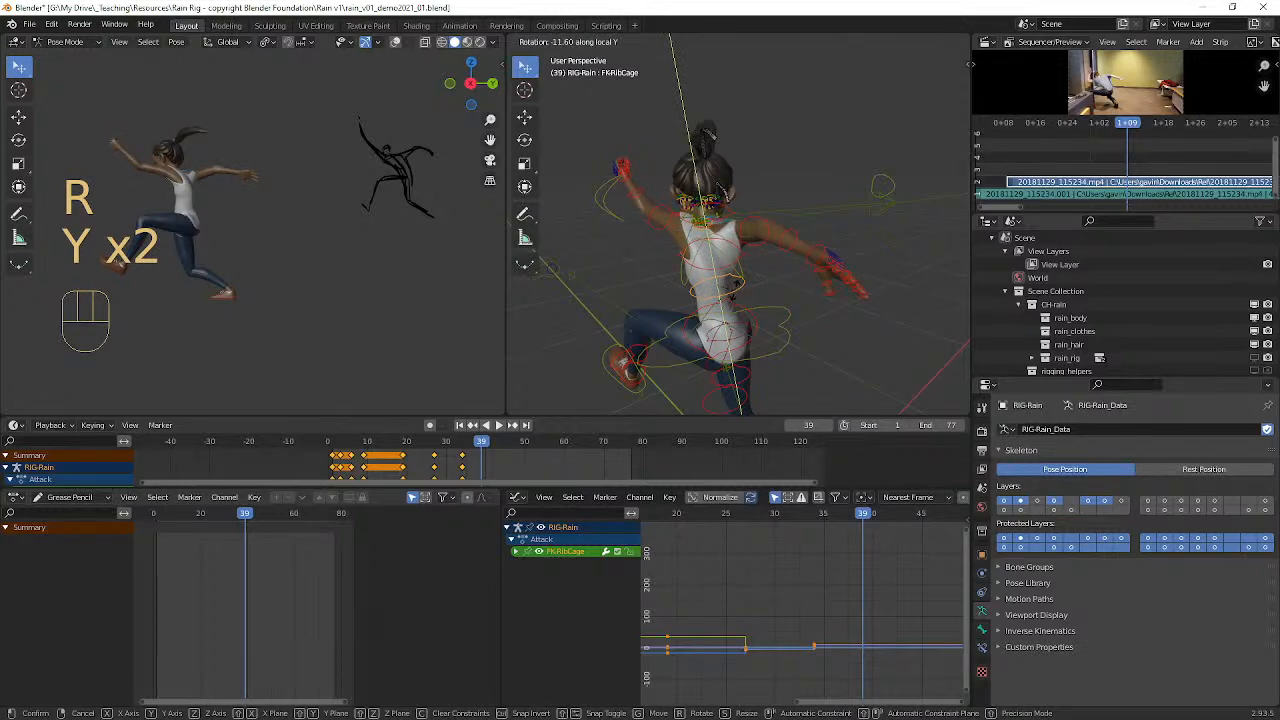
{"action": "left_click", "coordinate": [733, 285]}
Step: Key the whole pose at frame 39 by inserting Location, Rotation & Scale keyframes on all rig controls
{"action": "mouse_move", "coordinate": [733, 285]}
{"action": "middle_mouse_down"}
{"action": "mouse_move", "coordinate": [630, 308]}
{"action": "mouse_move", "coordinate": [650, 335]}
{"action": "mouse_move", "coordinate": [765, 276]}
{"action": "mouse_move", "coordinate": [743, 274]}
{"action": "middle_mouse_up"}
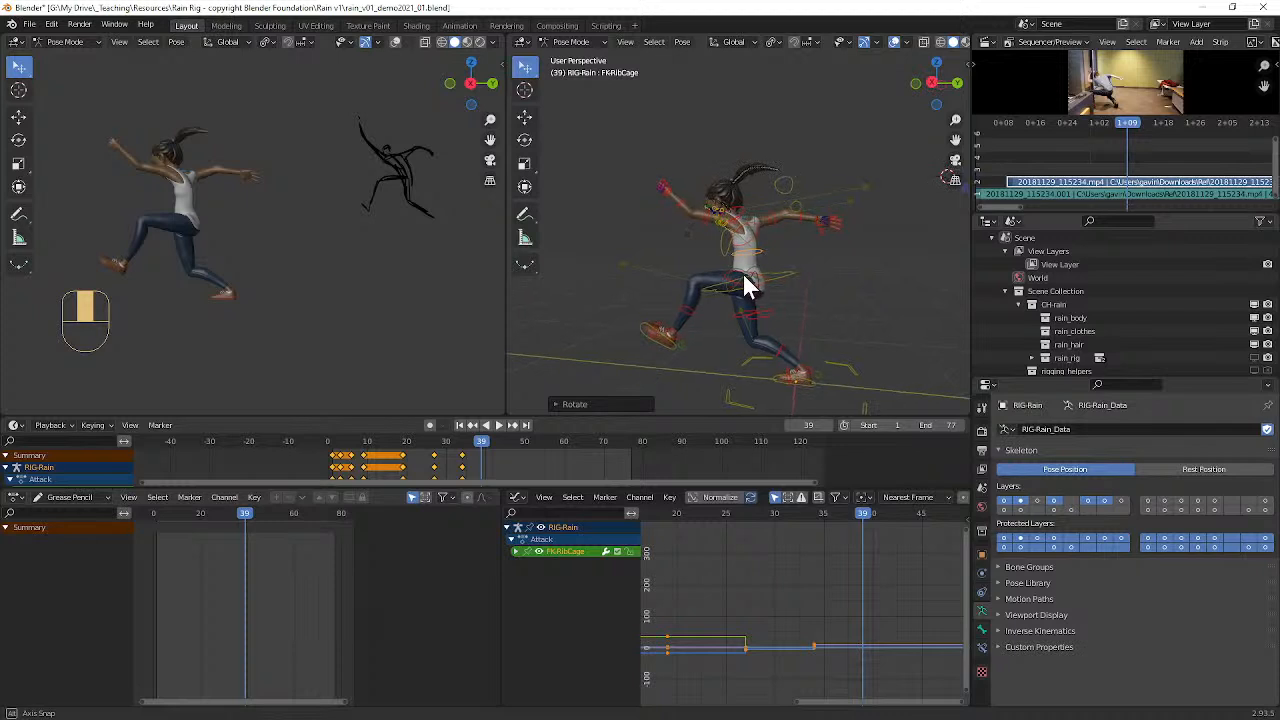
{"action": "scroll", "coordinate": [400, 201], "scroll_direction": "down", "scroll_amount": 2}
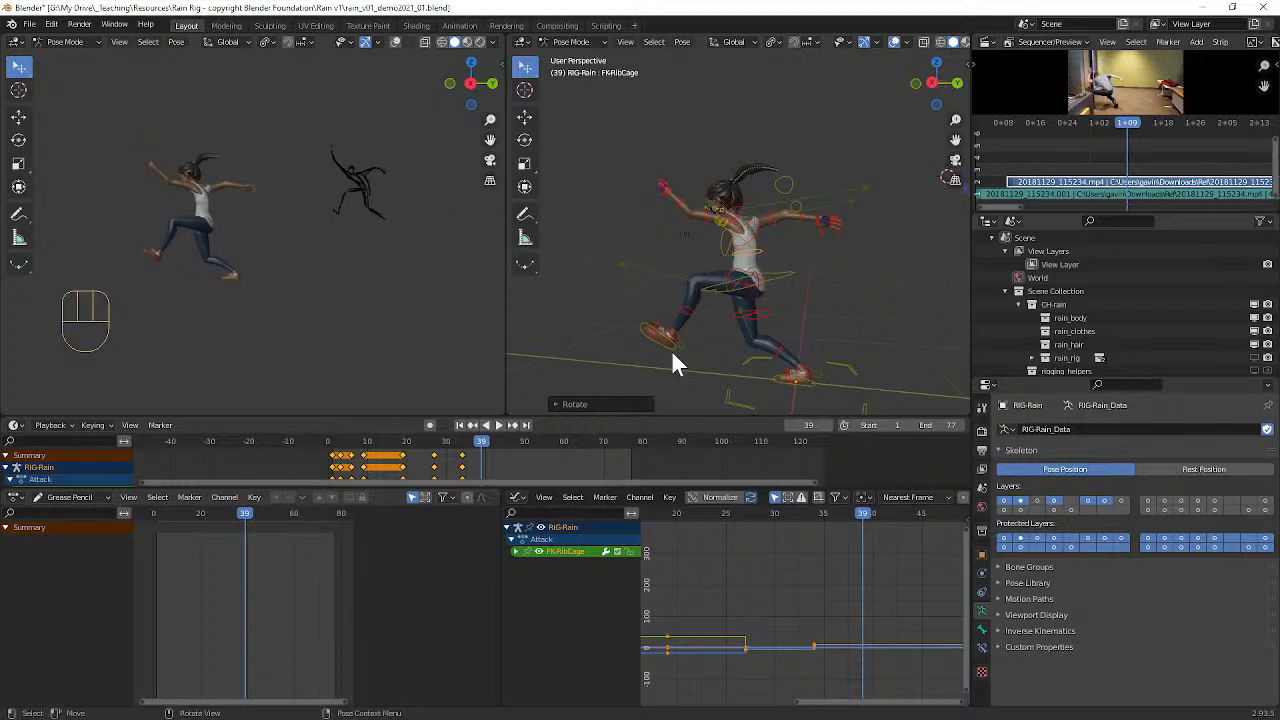
{"action": "key", "text": "a"}
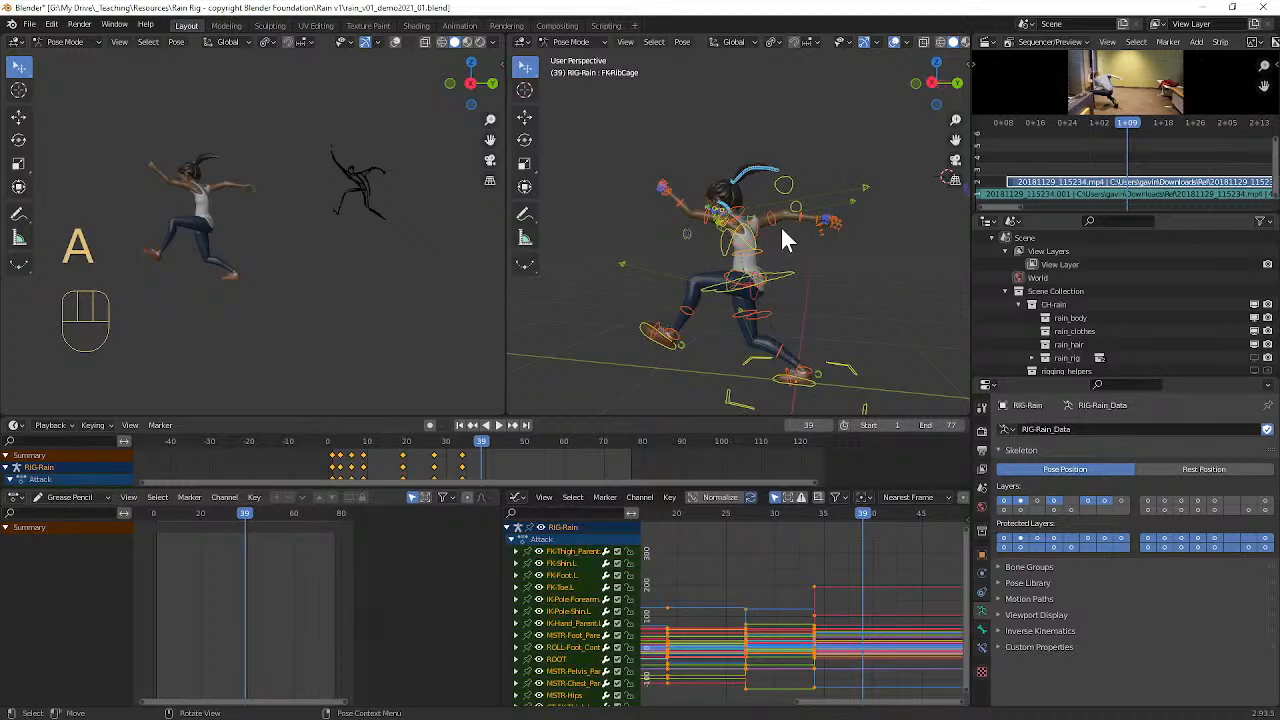
{"action": "key", "text": "i"}
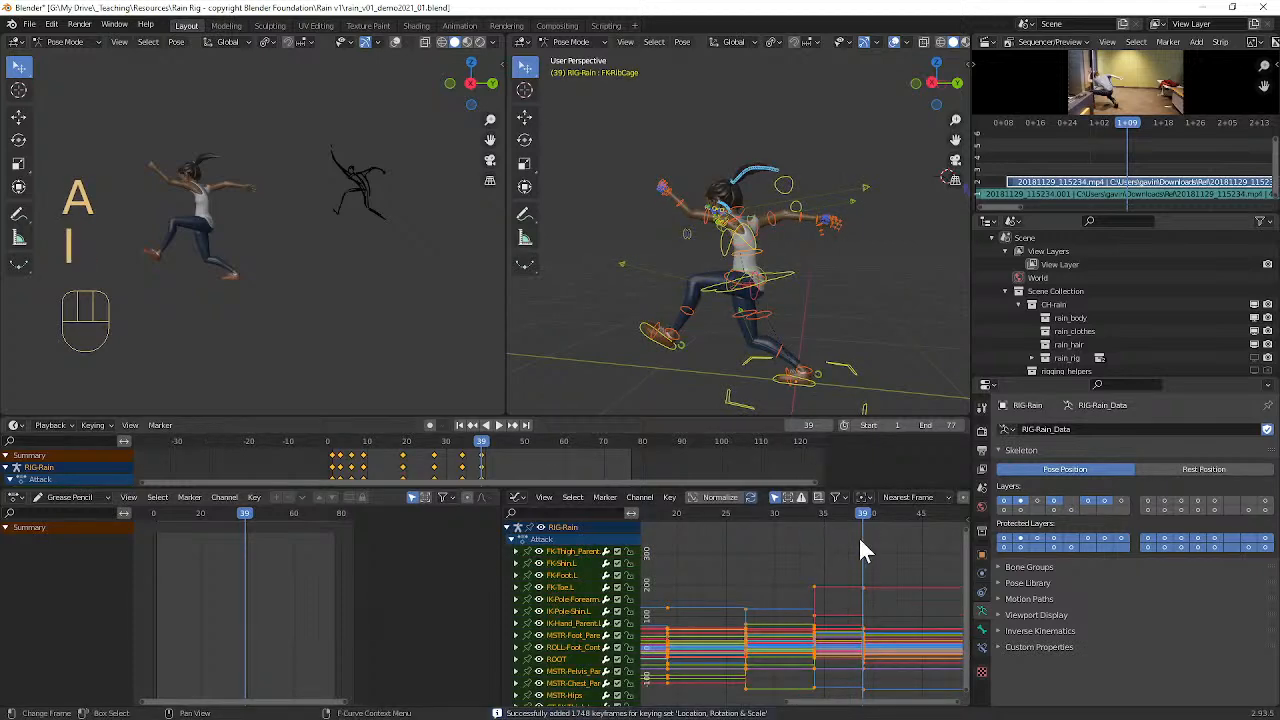
Step: Hide the overlays in the perspective viewport, then play and scrub the blocked attack to review its timing
{"action": "left_click_drag", "start_coordinate": [866, 516], "coordinate": [706, 514]}
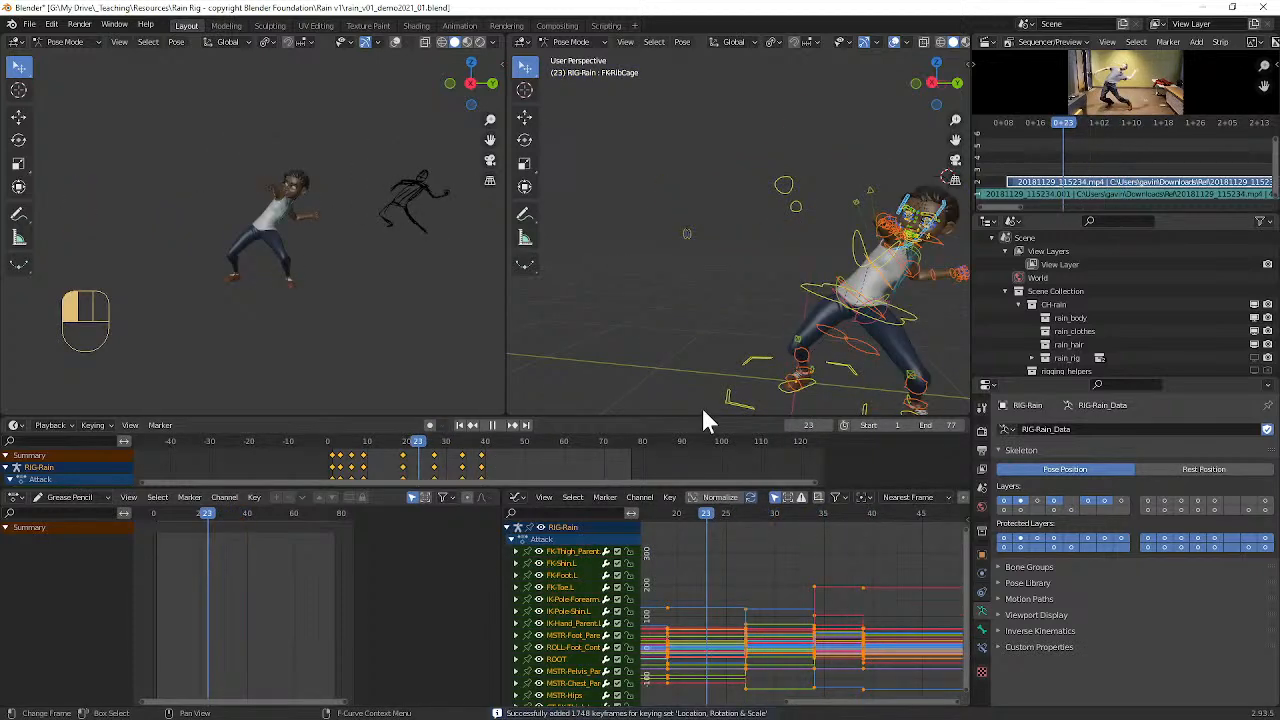
{"action": "left_click", "coordinate": [894, 44]}
{"action": "key", "text": "space"}
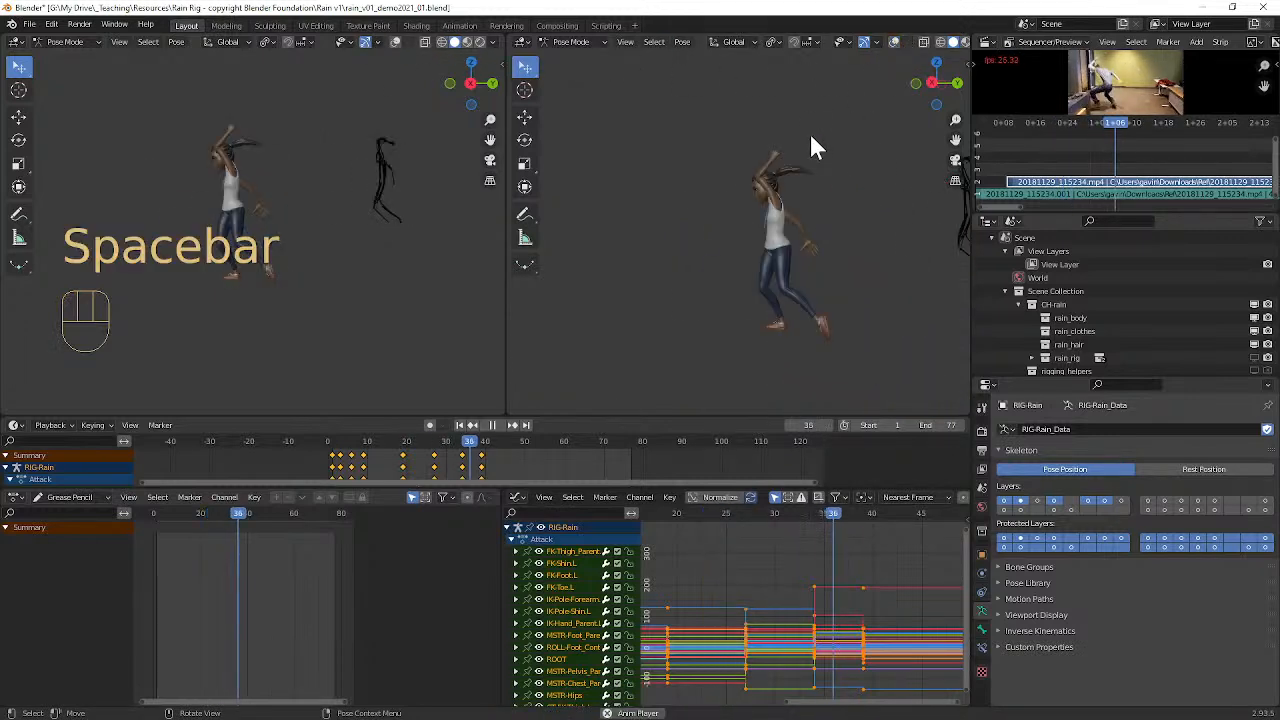
{"action": "key", "text": "space"}
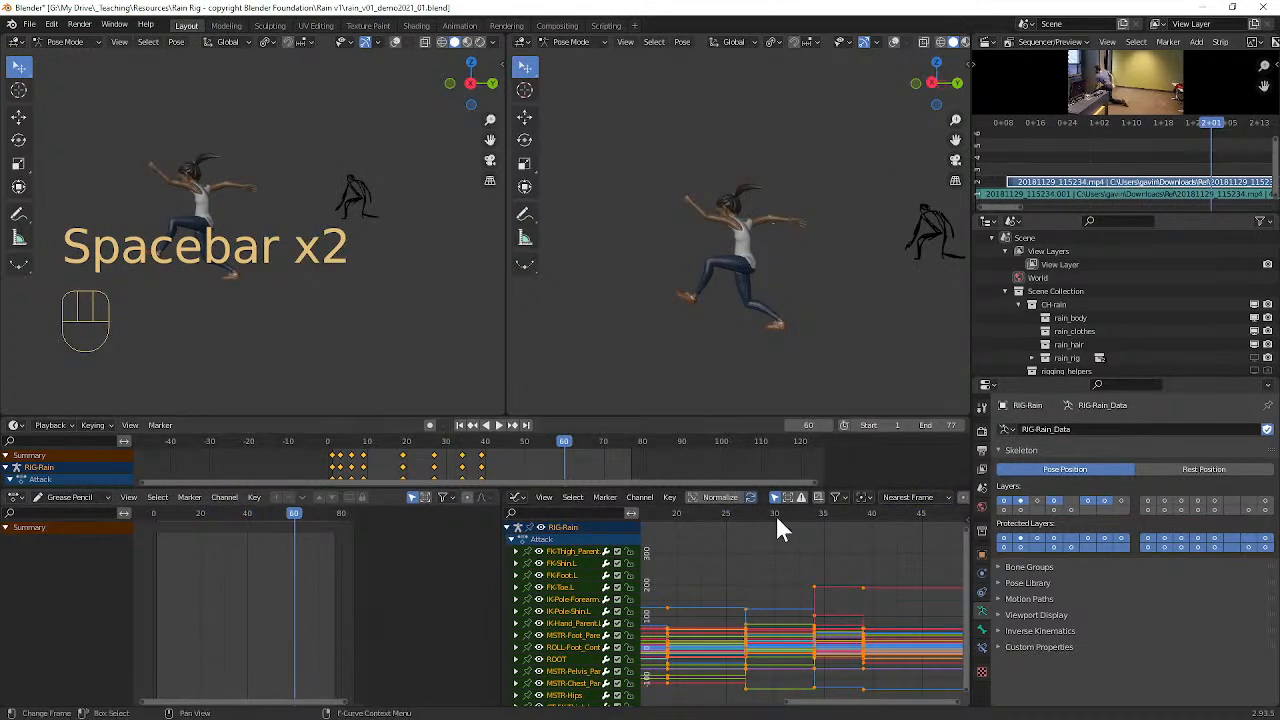
{"action": "left_click_drag", "start_coordinate": [869, 509], "coordinate": [803, 513]}
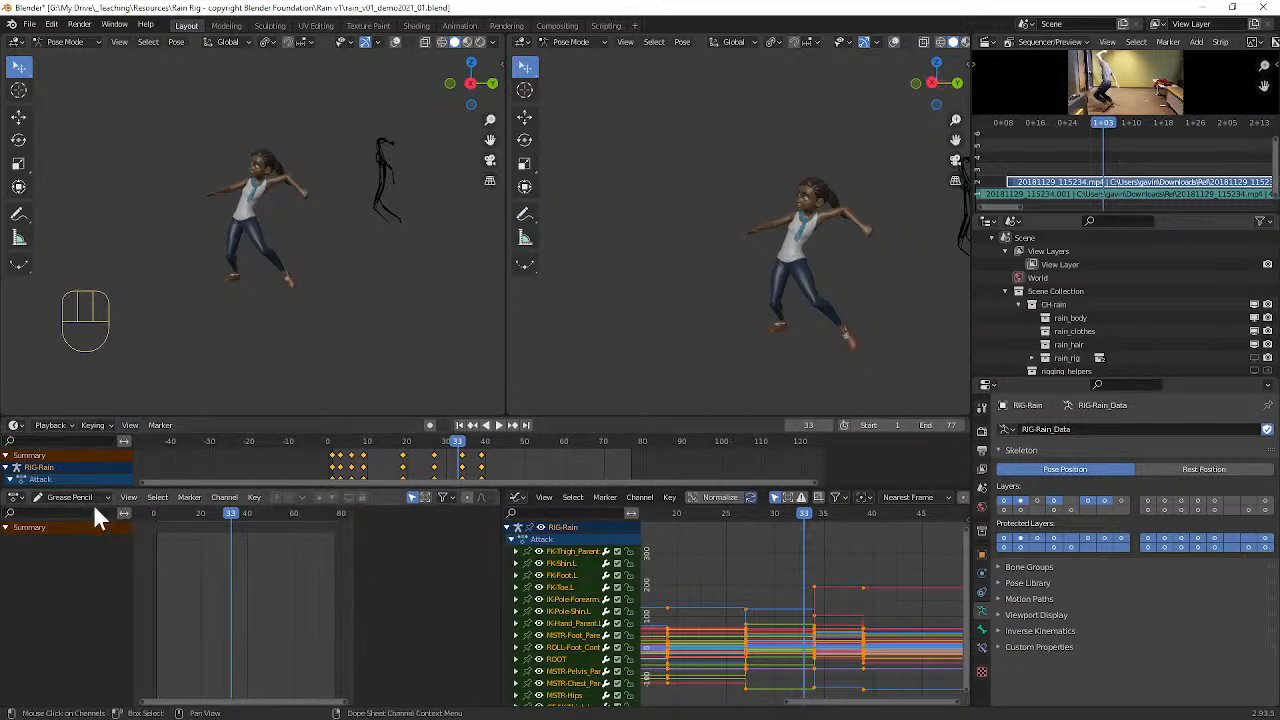
Step: Switch the Dope Sheet to Action Editor mode and select all keyframes in the frame 19 column
{"action": "left_click", "coordinate": [55, 498]}
{"action": "left_click", "coordinate": [62, 527]}
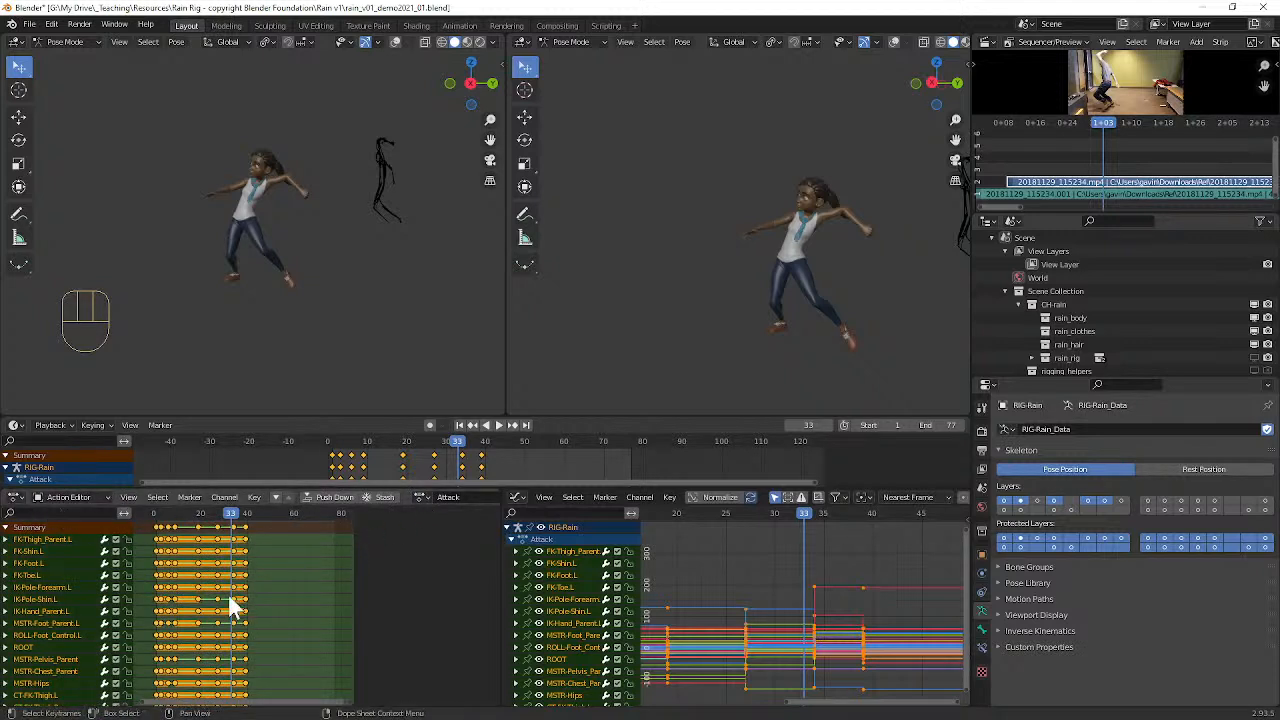
{"action": "left_click", "coordinate": [201, 565]}
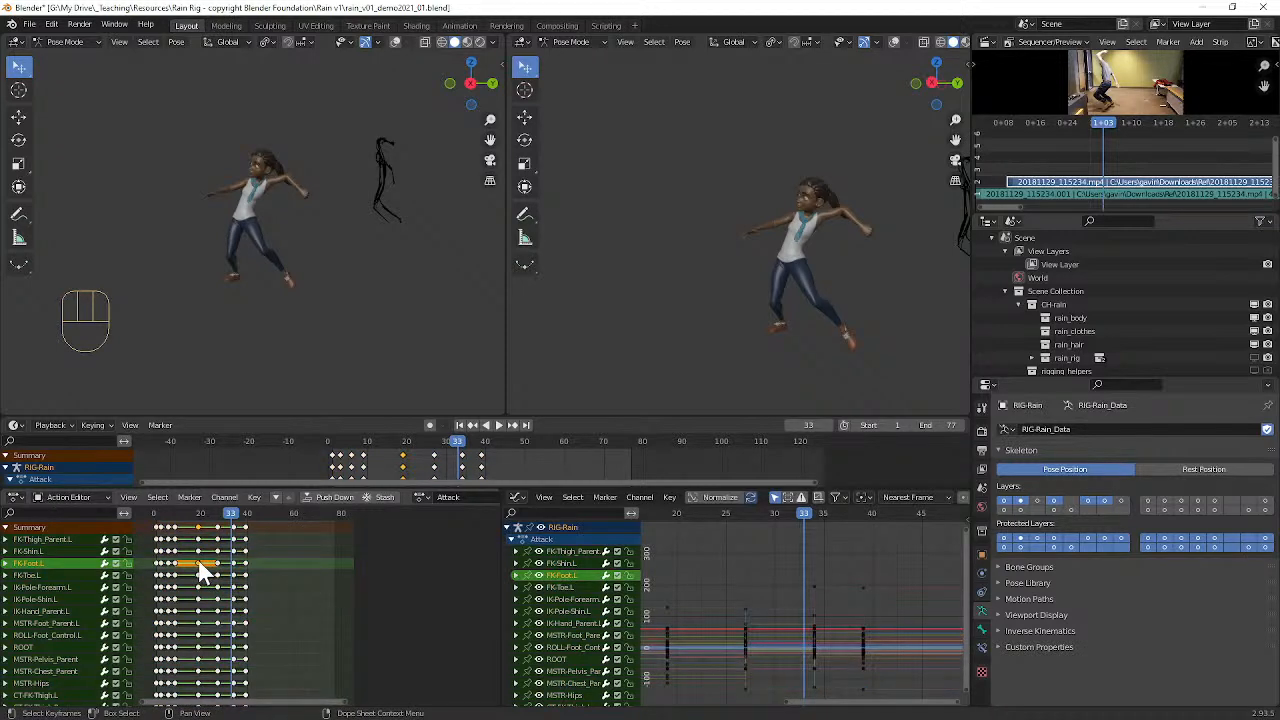
{"action": "key", "text": "k"}
{"action": "key", "text": "g"}
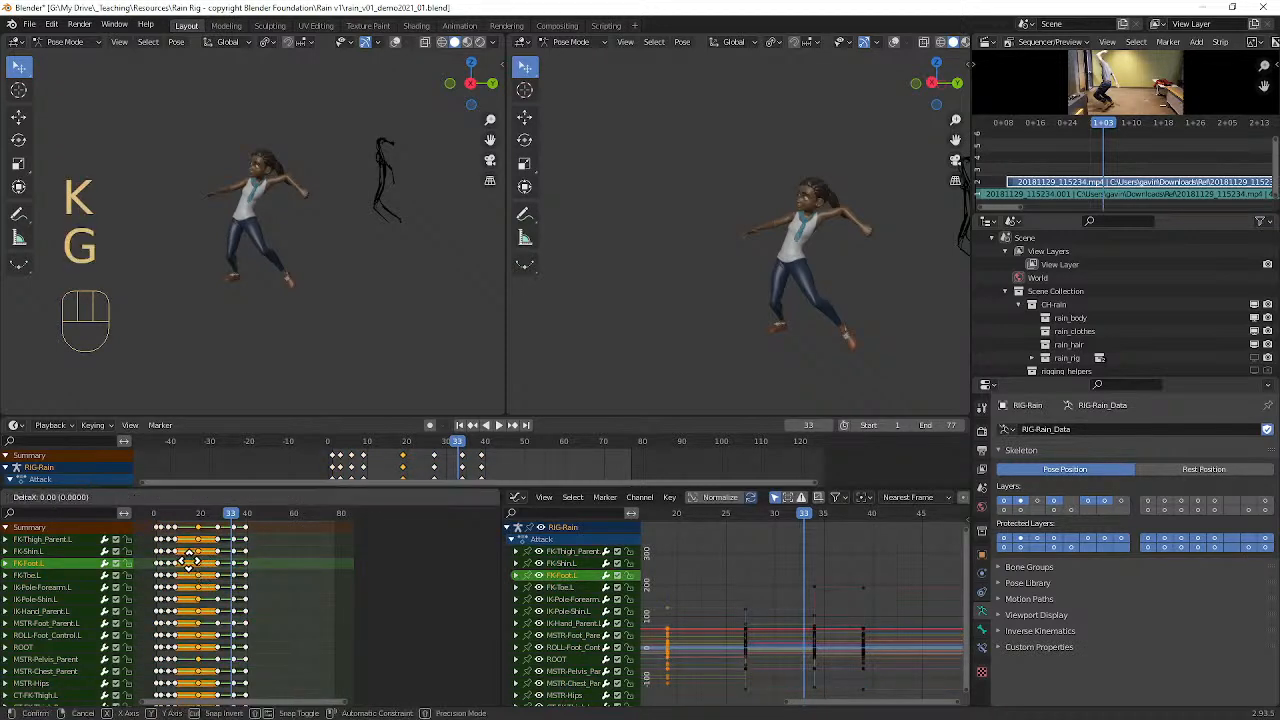
{"action": "left_click", "coordinate": [198, 560]}
Step: Play the attack animation and set the scene's end frame to 41
{"action": "left_click_drag", "start_coordinate": [228, 514], "coordinate": [163, 513]}
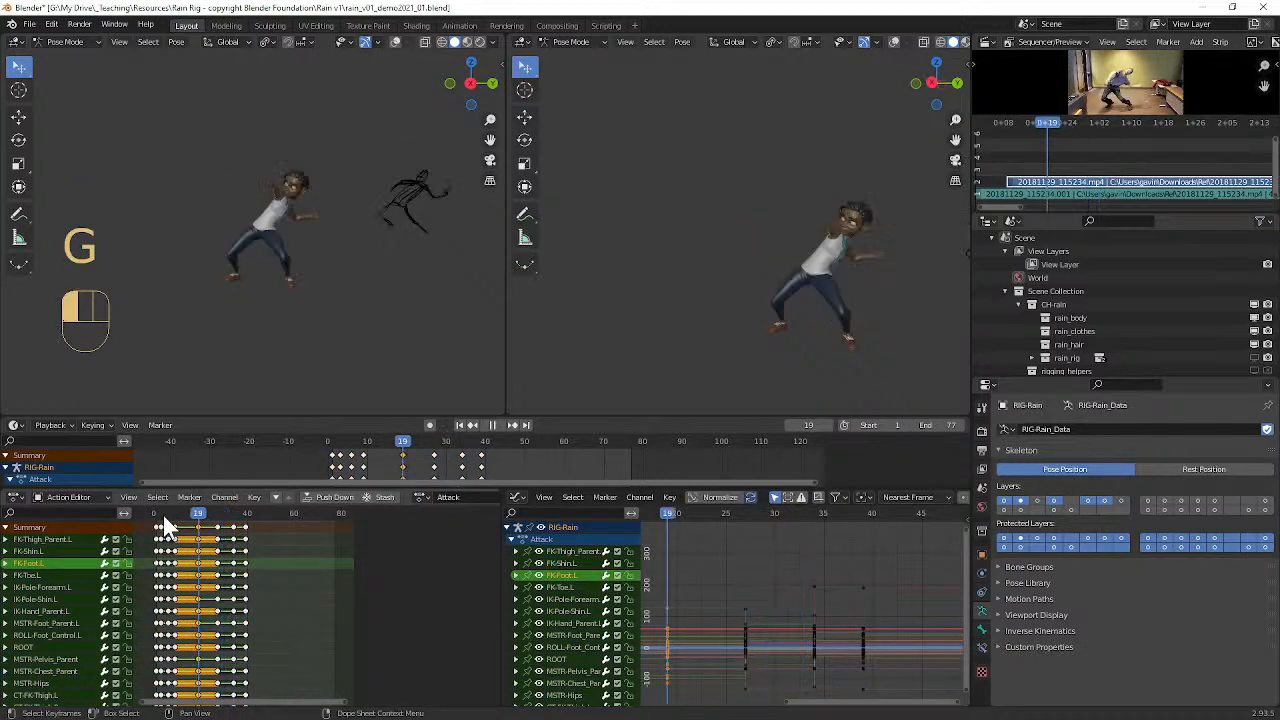
{"action": "key", "text": "space"}
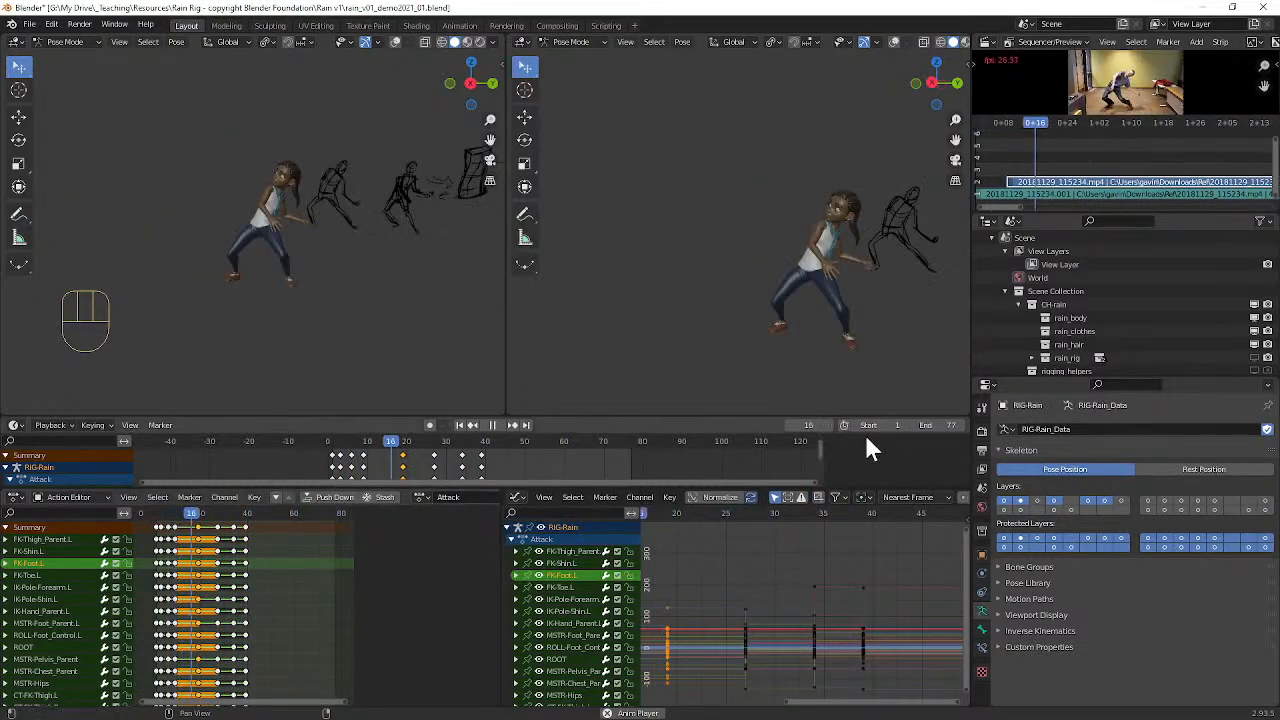
{"action": "mouse_move", "coordinate": [935, 425]}
{"action": "left_mouse_down"}
{"action": "mouse_move", "coordinate": [901, 425]}
{"action": "mouse_move", "coordinate": [915, 425]}
{"action": "left_mouse_up"}
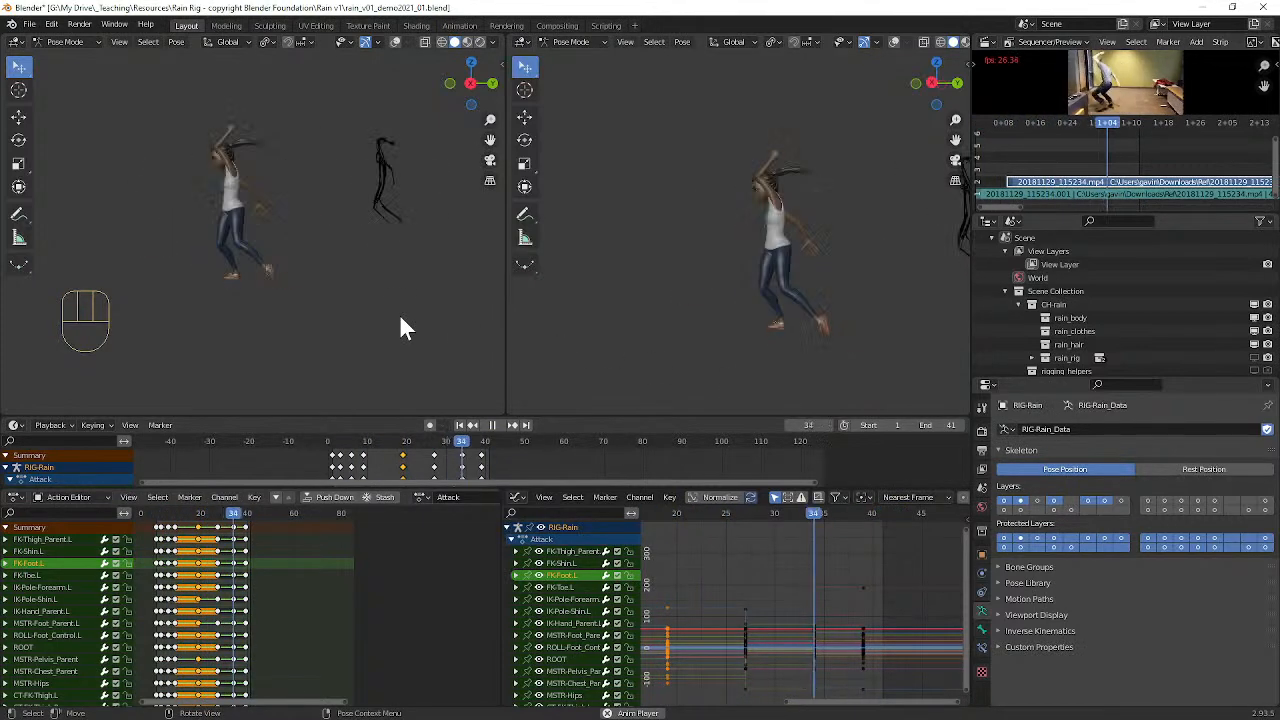
{"action": "key", "text": "space"}
Step: Move the fourth key pose's whole keyframe column to frame 13 in the Attack action
{"action": "mouse_move", "coordinate": [193, 516]}
{"action": "left_mouse_down"}
{"action": "mouse_move", "coordinate": [152, 508]}
{"action": "mouse_move", "coordinate": [176, 515]}
{"action": "left_mouse_up"}
{"action": "scroll", "coordinate": [176, 550], "scroll_direction": "up", "scroll_amount": 2}
{"action": "scroll", "coordinate": [166, 555], "scroll_direction": "up", "scroll_amount": 3}
{"action": "middle_click_drag", "start_coordinate": [162, 556], "coordinate": [241, 565], "text": "alt+shift"}
{"action": "scroll", "coordinate": [309, 560], "scroll_direction": "up", "scroll_amount": 3}
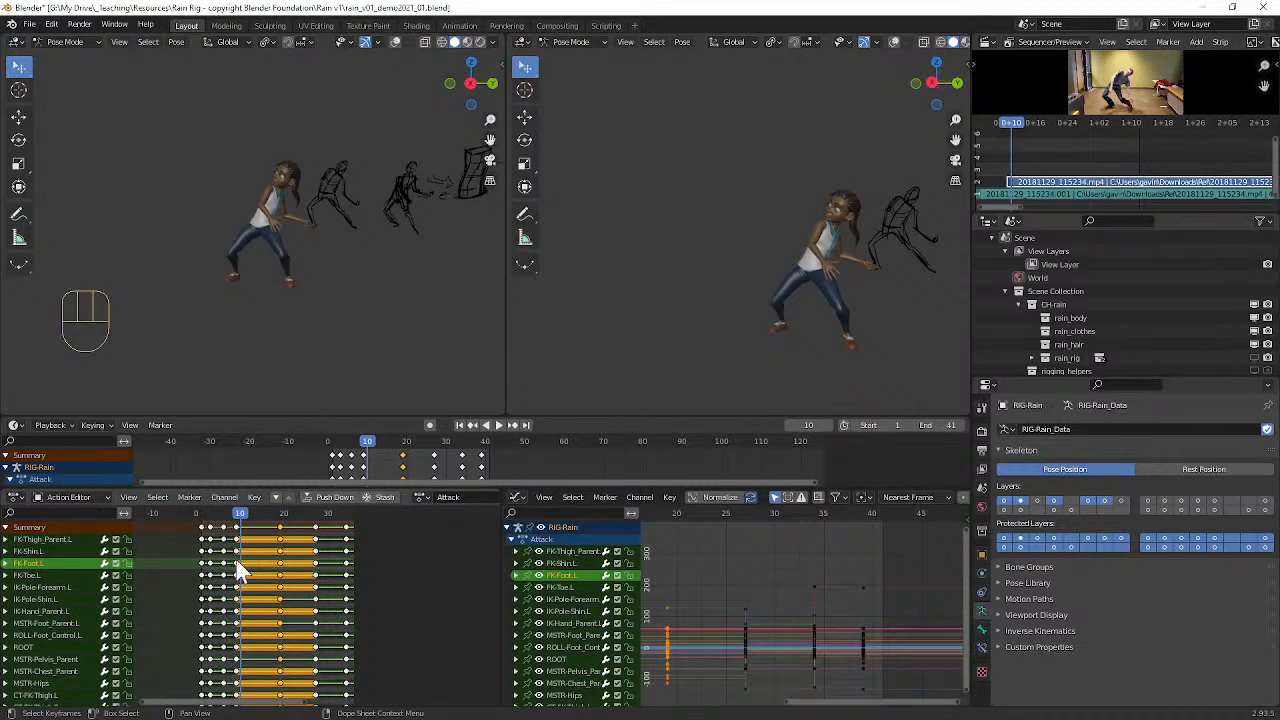
{"action": "key", "text": "a"}
{"action": "key", "text": "a"}
{"action": "left_click", "coordinate": [237, 565]}
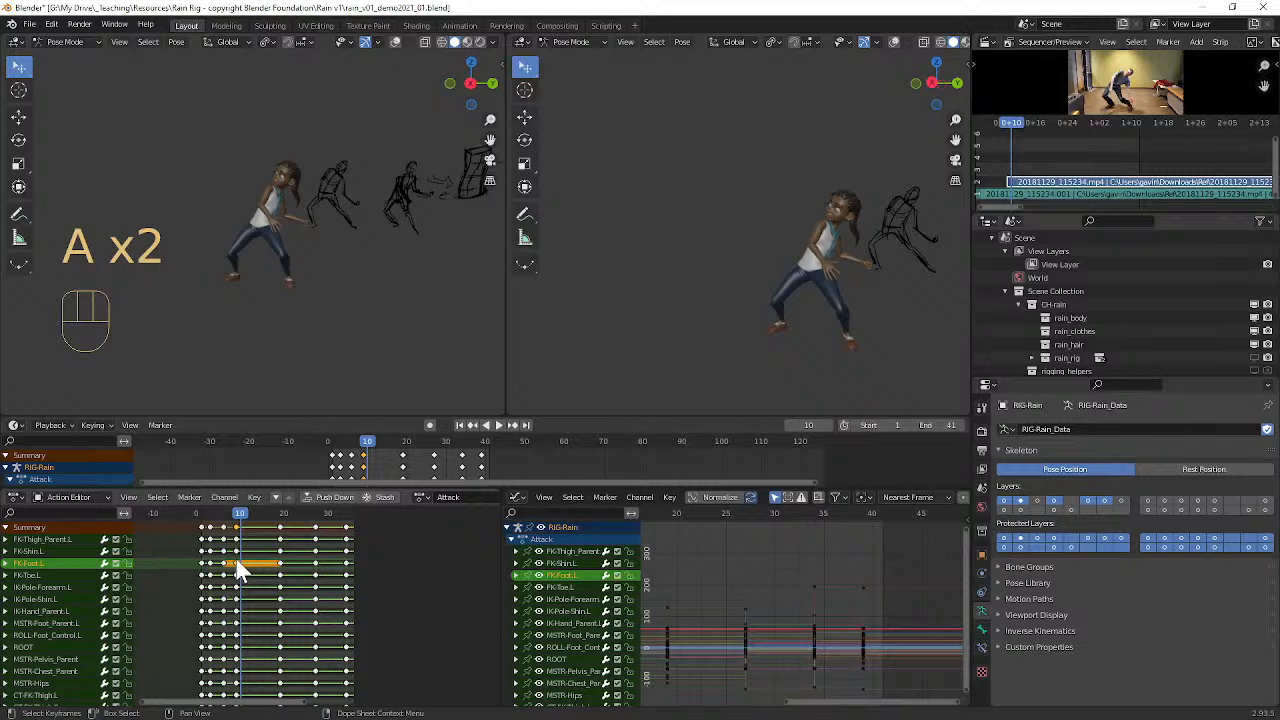
{"action": "key", "text": "k"}
{"action": "key", "text": "g"}
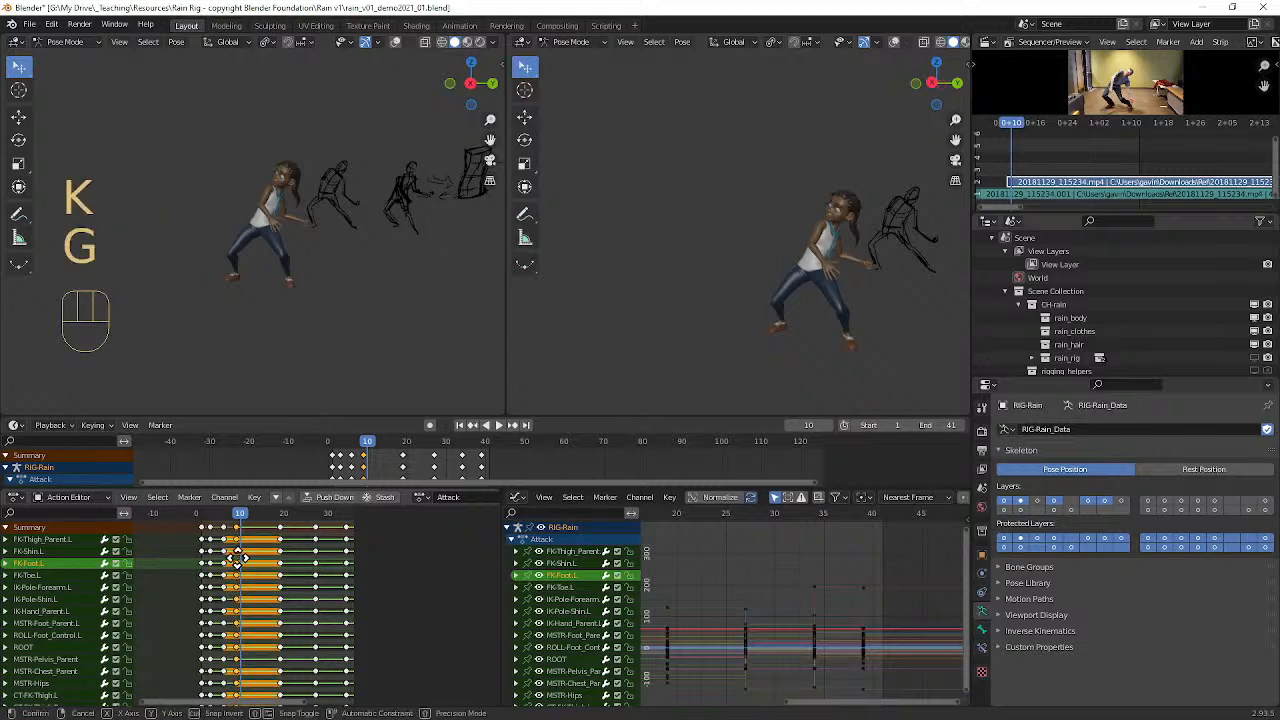
{"action": "left_click", "coordinate": [252, 558]}
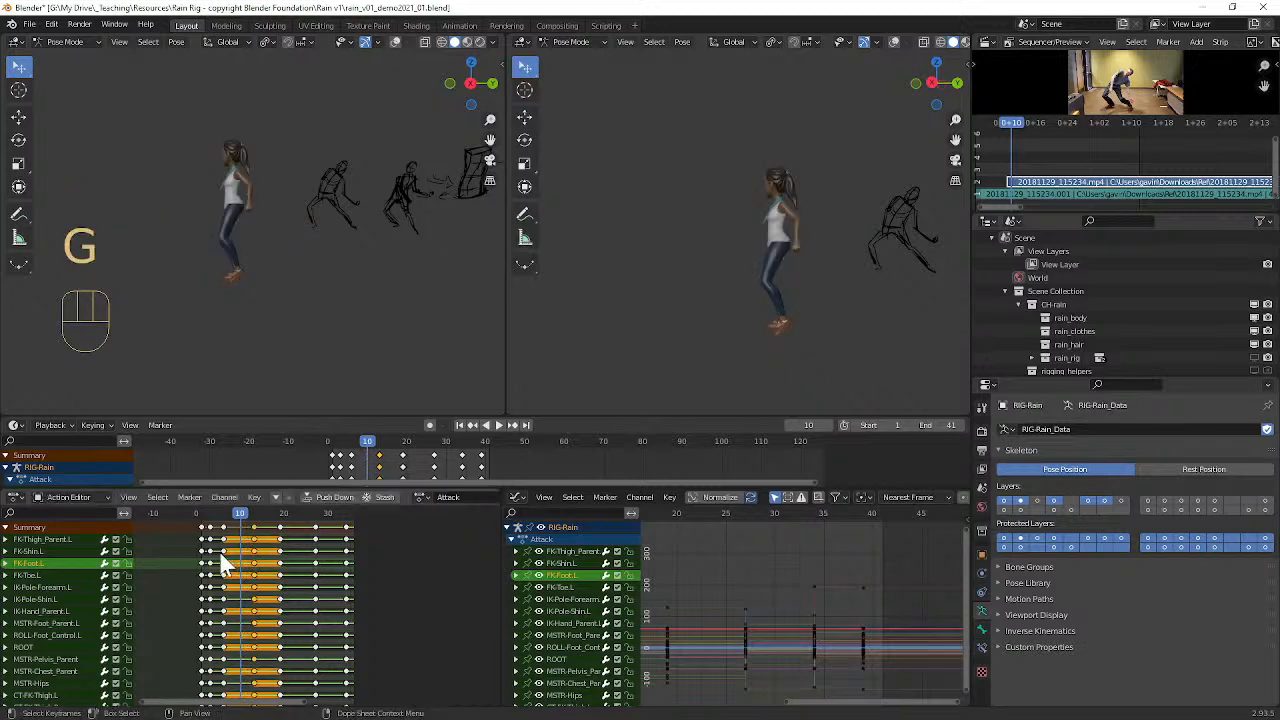
Step: Shift the third key pose's whole keyframe column two frames forward to frame 8
{"action": "key", "text": "a"}
{"action": "key", "text": "a"}
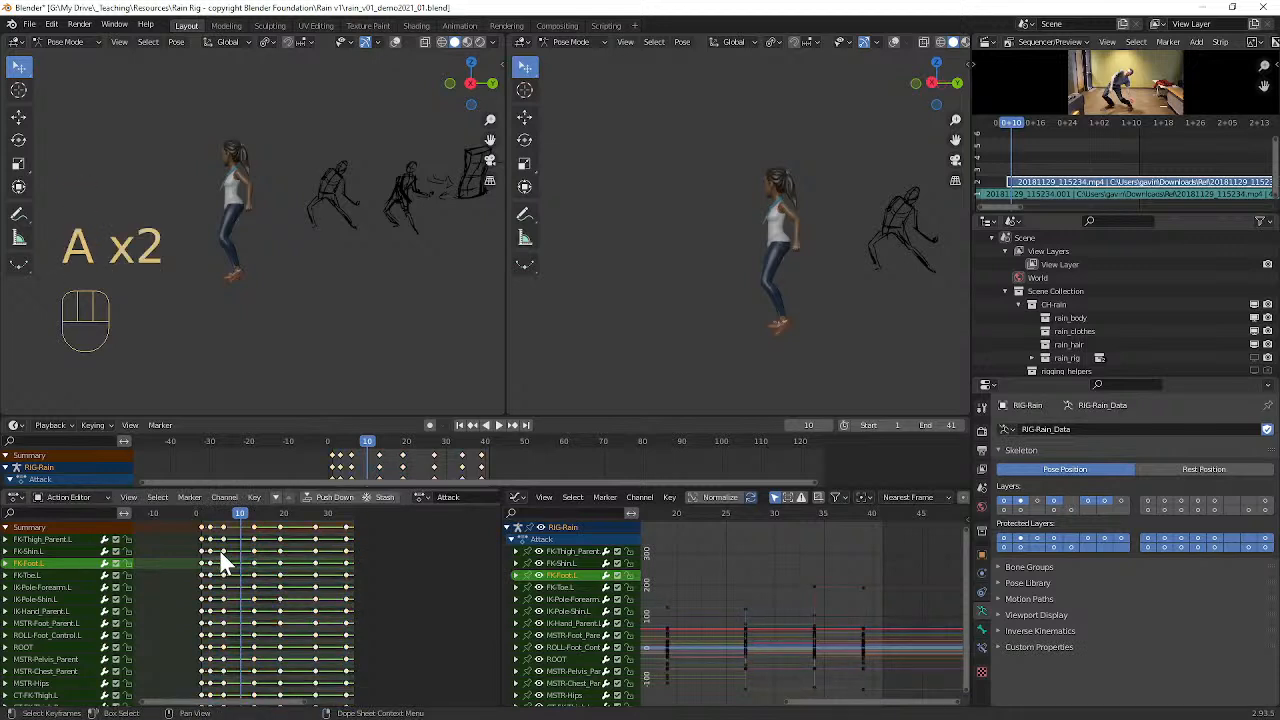
{"action": "key", "text": "l"}
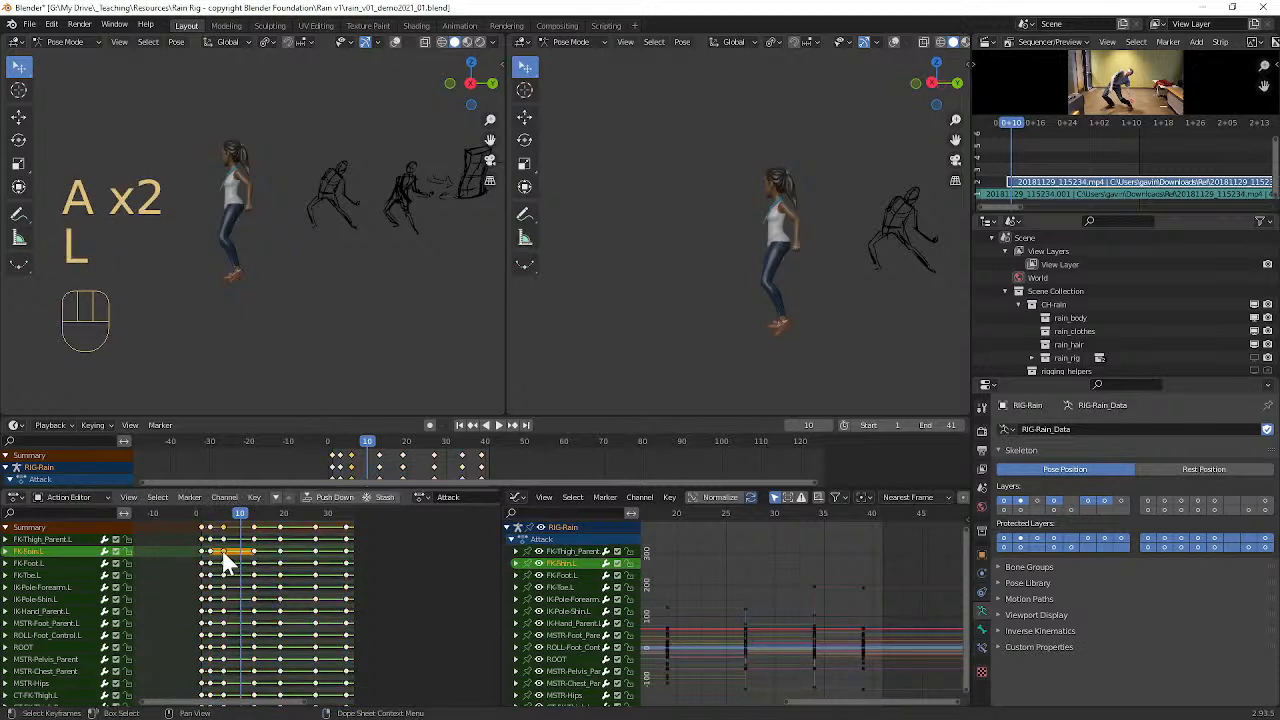
{"action": "key", "text": "k"}
{"action": "key", "text": "g"}
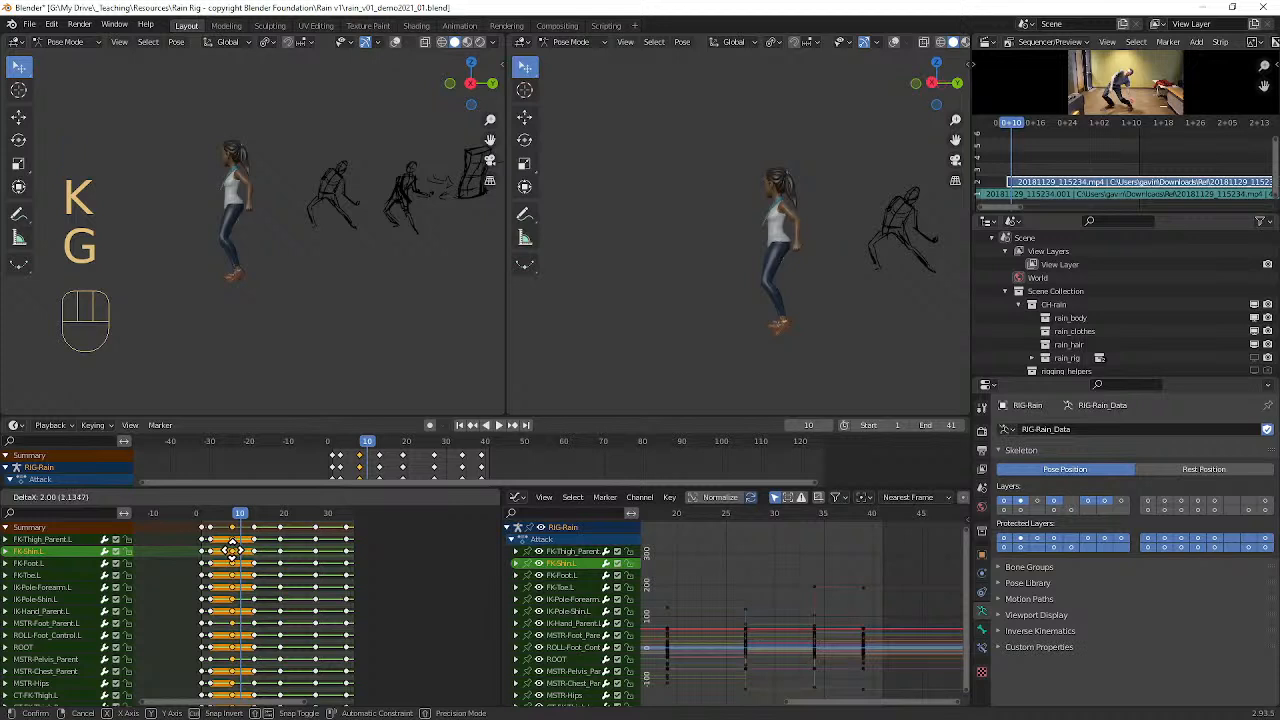
{"action": "left_click", "coordinate": [233, 549]}
Step: Move the second key pose's whole keyframe column to frame 5
{"action": "key", "text": "a"}
{"action": "key", "text": "a"}
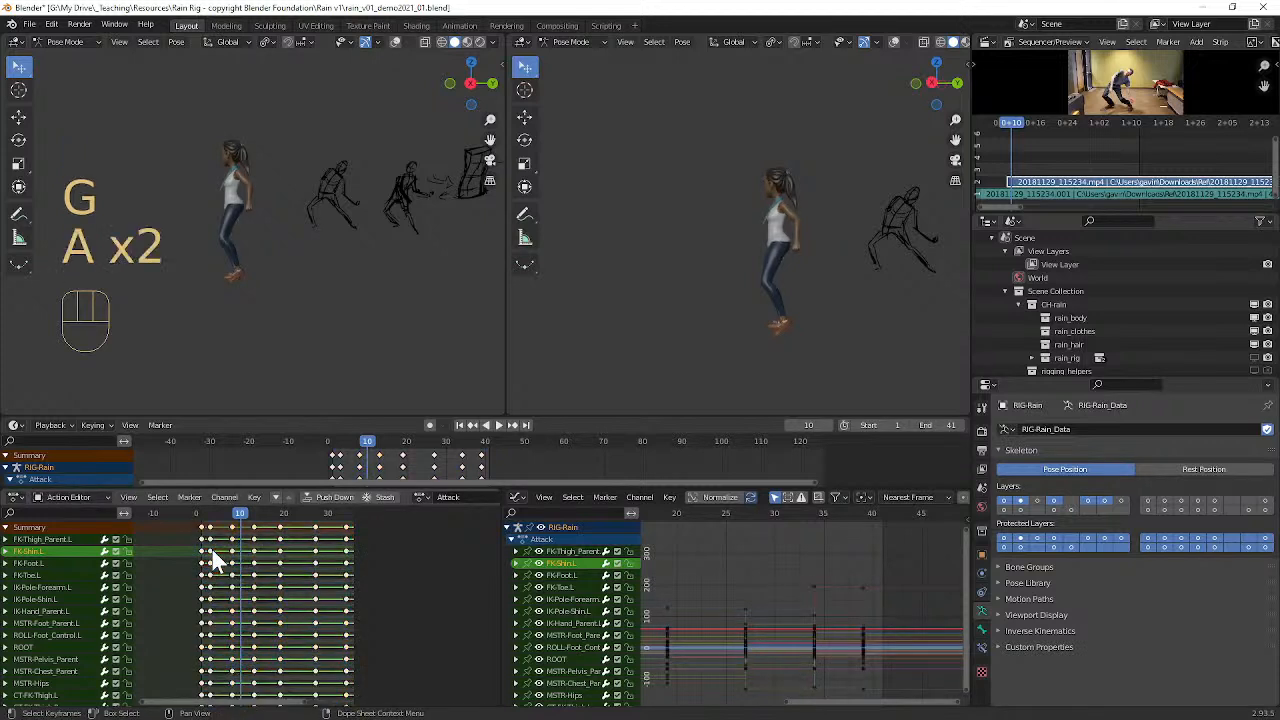
{"action": "key", "text": "k"}
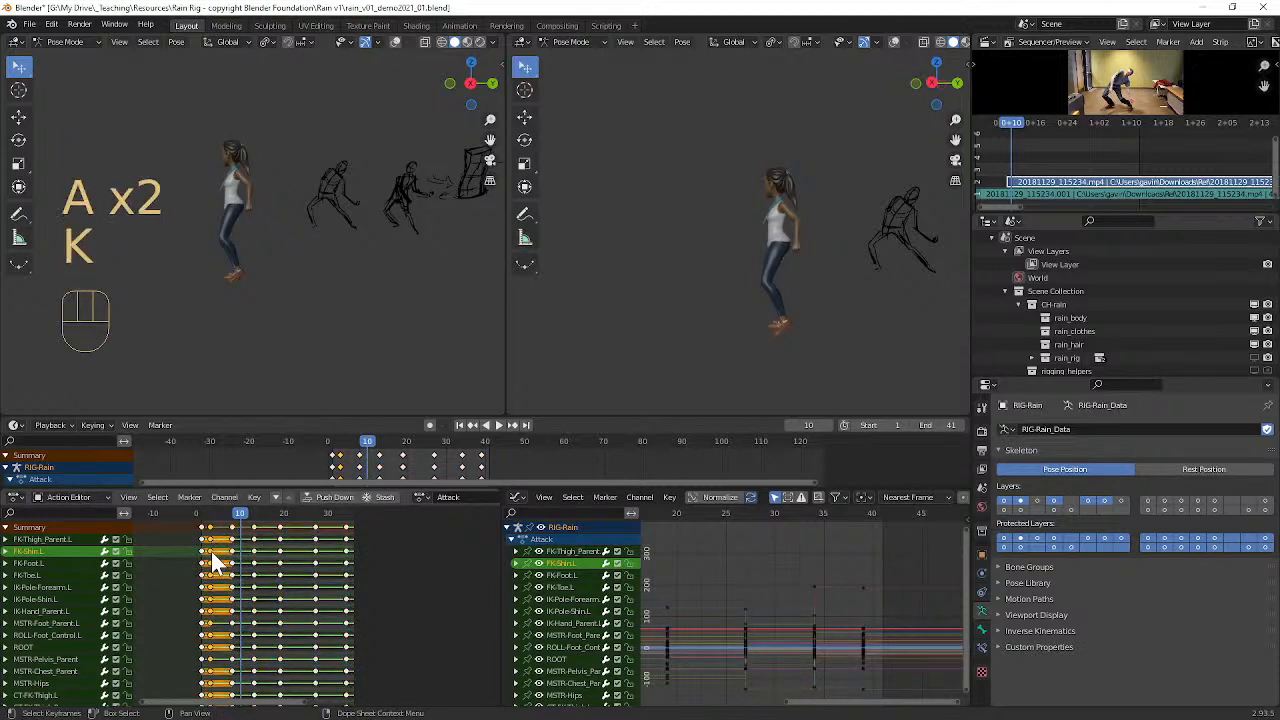
{"action": "key", "text": "g"}
{"action": "left_click", "coordinate": [226, 555]}
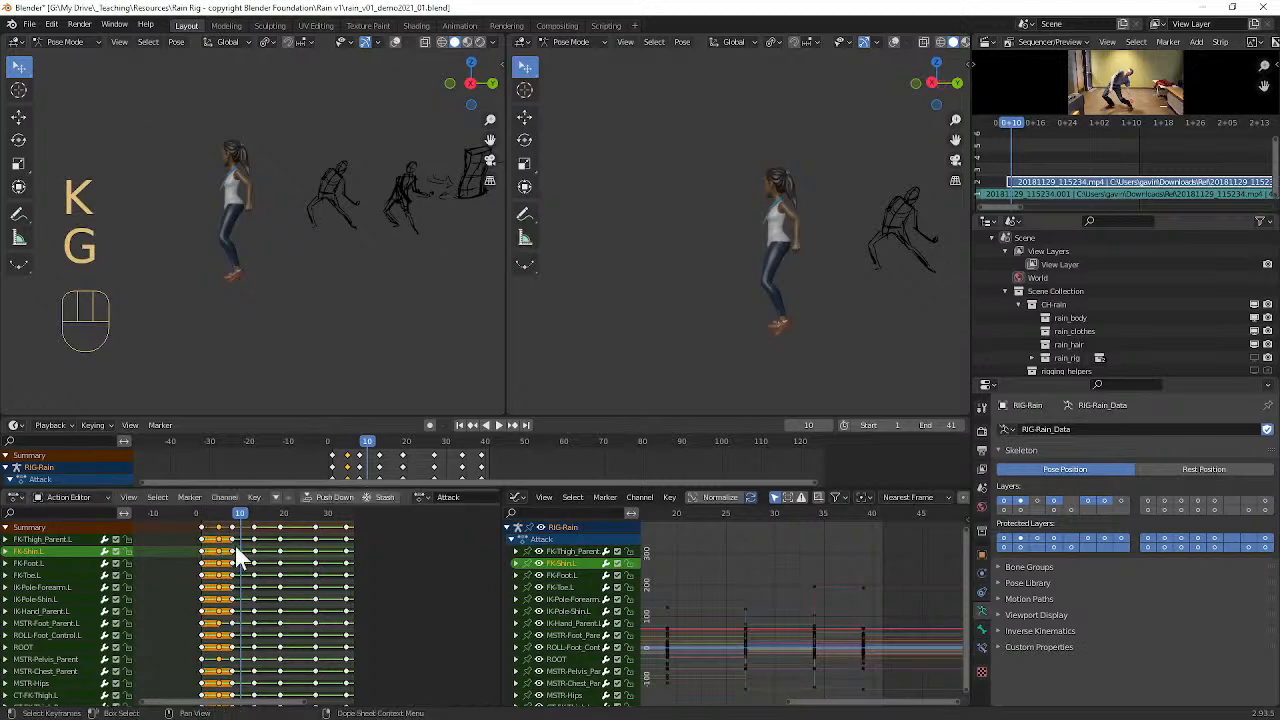
Step: Play back the retimed action and examine the opening poses from the character's front
{"action": "key", "text": "a"}
{"action": "key", "text": "a"}
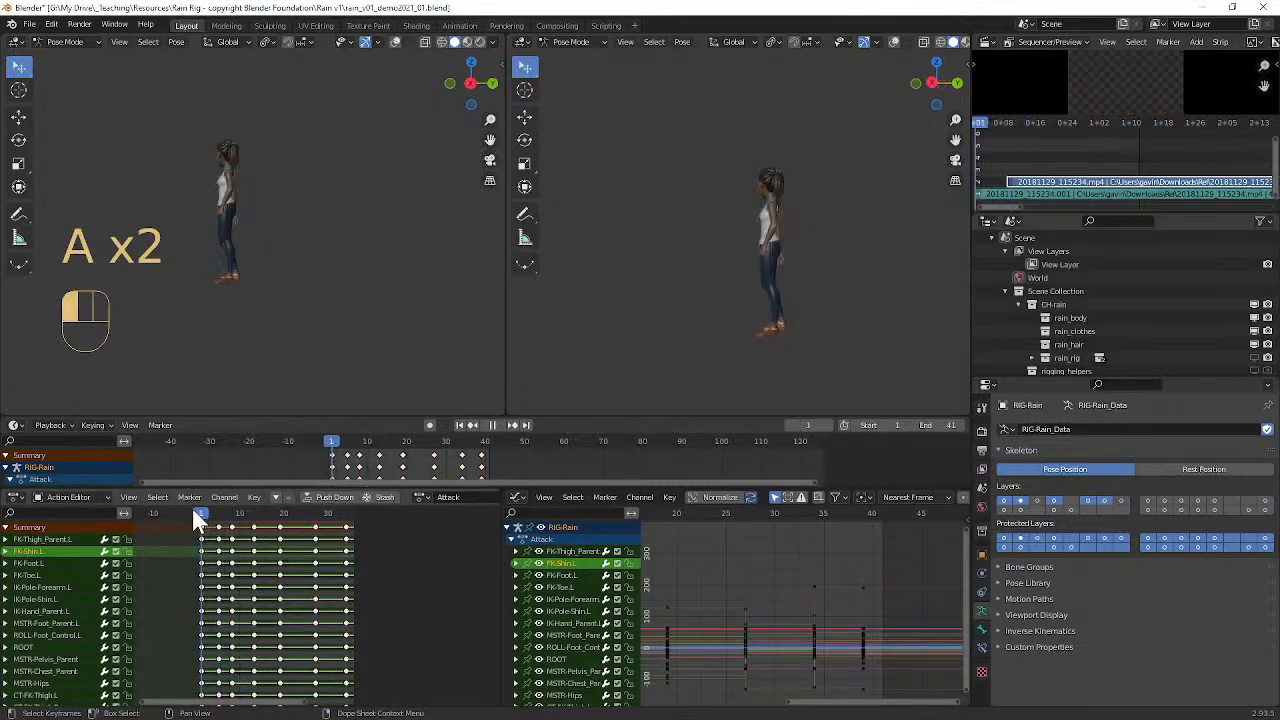
{"action": "key", "text": "space"}
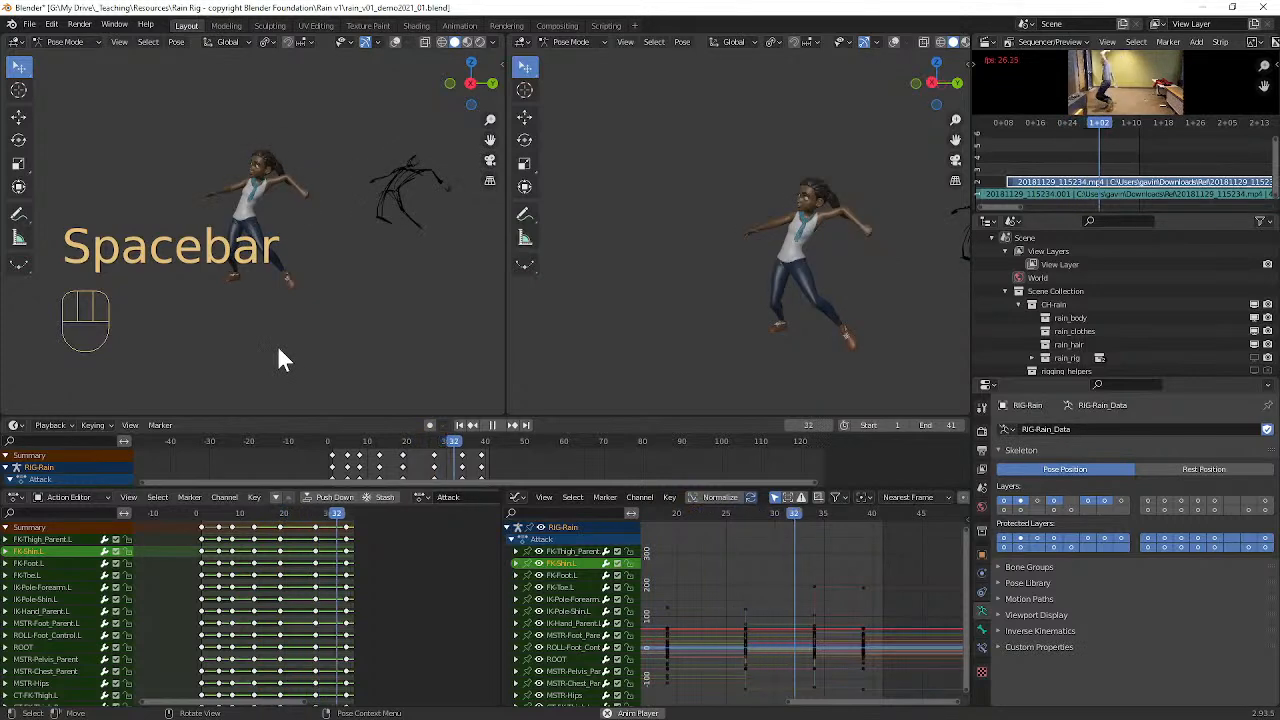
{"action": "key", "text": "space"}
{"action": "mouse_move", "coordinate": [245, 511]}
{"action": "left_mouse_down"}
{"action": "mouse_move", "coordinate": [202, 508]}
{"action": "mouse_move", "coordinate": [250, 509]}
{"action": "mouse_move", "coordinate": [224, 512]}
{"action": "left_mouse_up"}
{"action": "middle_click_drag", "start_coordinate": [197, 327], "coordinate": [358, 342]}
{"action": "mouse_move", "coordinate": [214, 510]}
{"action": "left_mouse_down"}
{"action": "mouse_move", "coordinate": [199, 512]}
{"action": "mouse_move", "coordinate": [240, 508]}
{"action": "mouse_move", "coordinate": [229, 506]}
{"action": "left_mouse_up"}
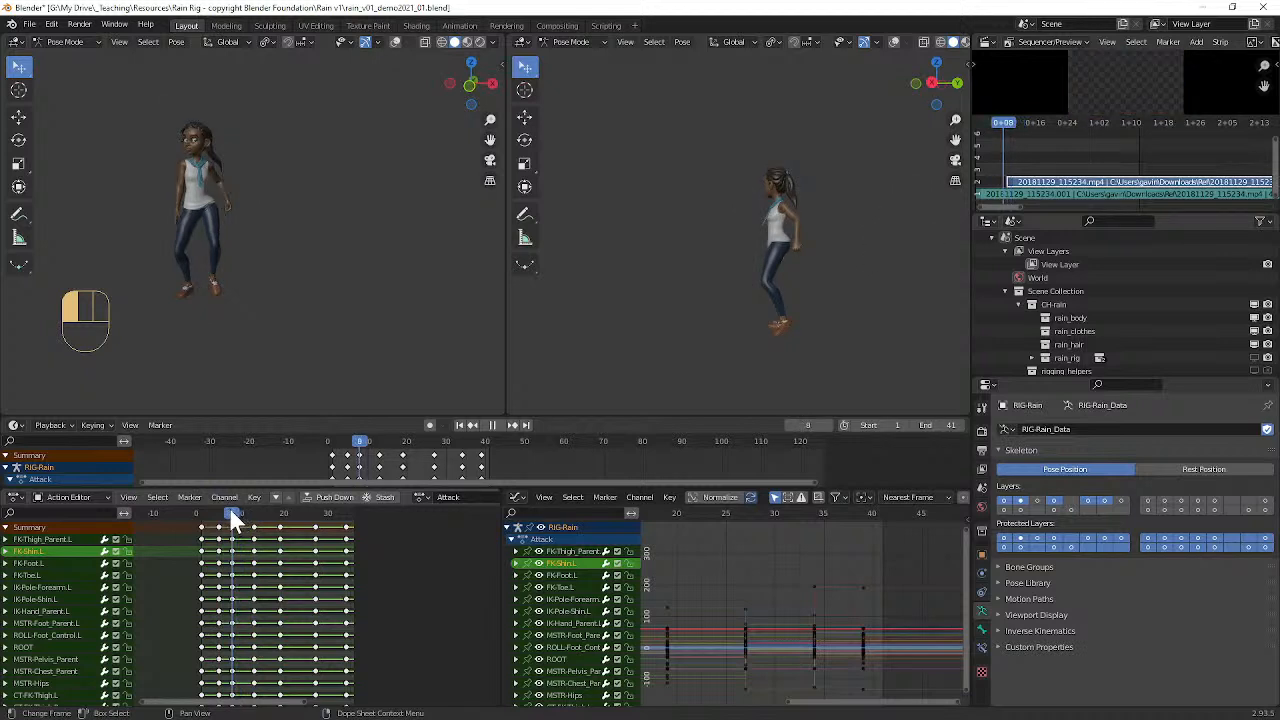
Step: Pull the second key pose's whole keyframe column back to frame 4
{"action": "left_click", "coordinate": [220, 535], "text": "ctrl"}
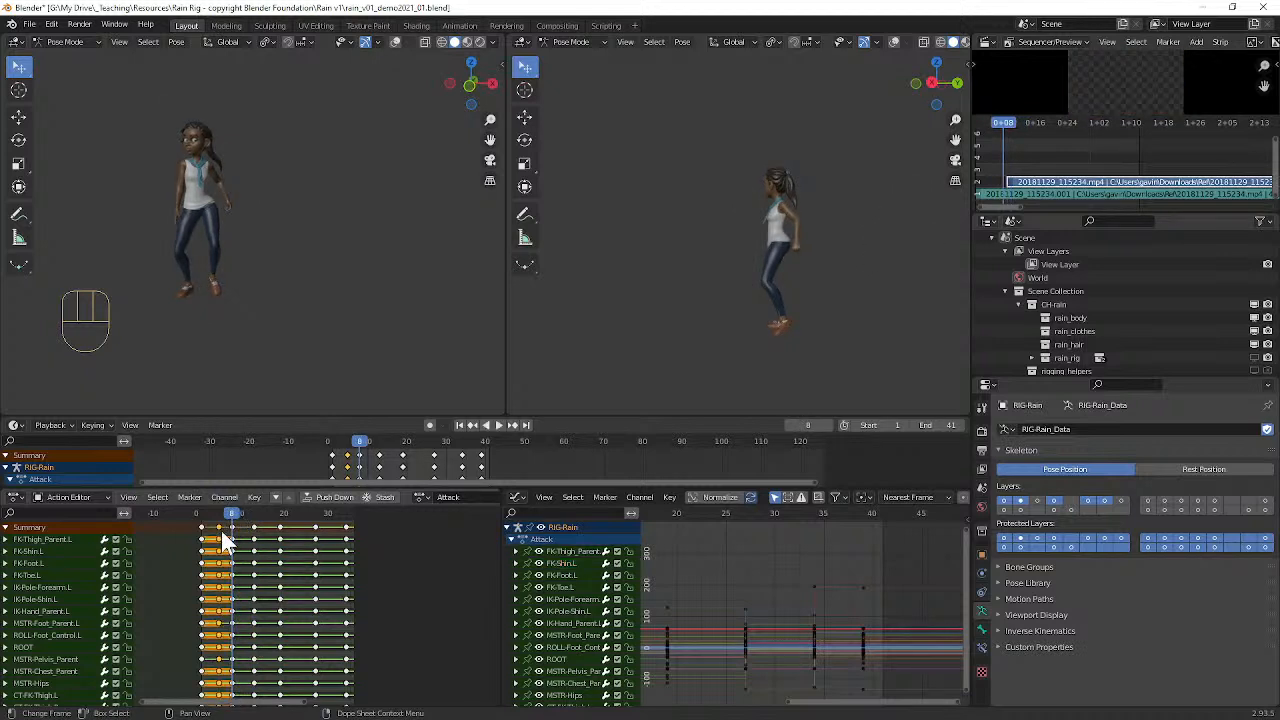
{"action": "key", "text": "g"}
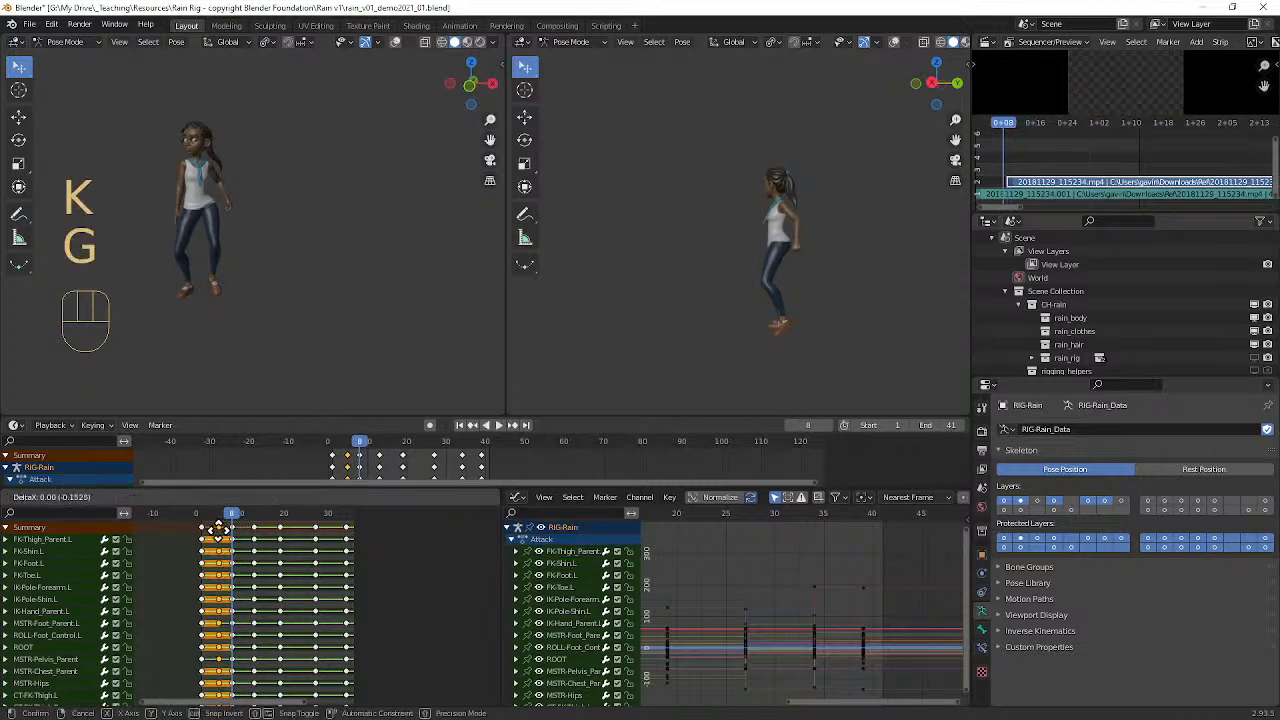
{"action": "left_click", "coordinate": [215, 529]}
{"action": "key", "text": "a"}
{"action": "key", "text": "a"}
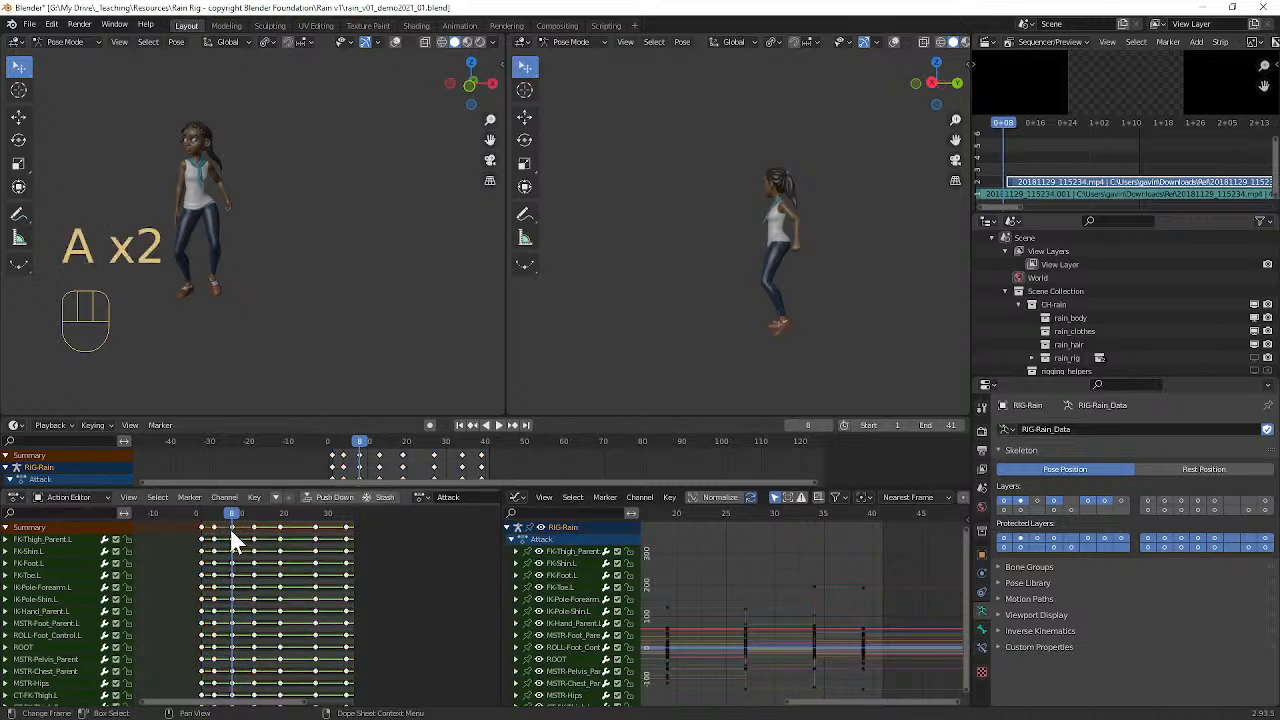
Step: Move the third key pose's whole keyframe column to frame 9
{"action": "key", "text": "k"}
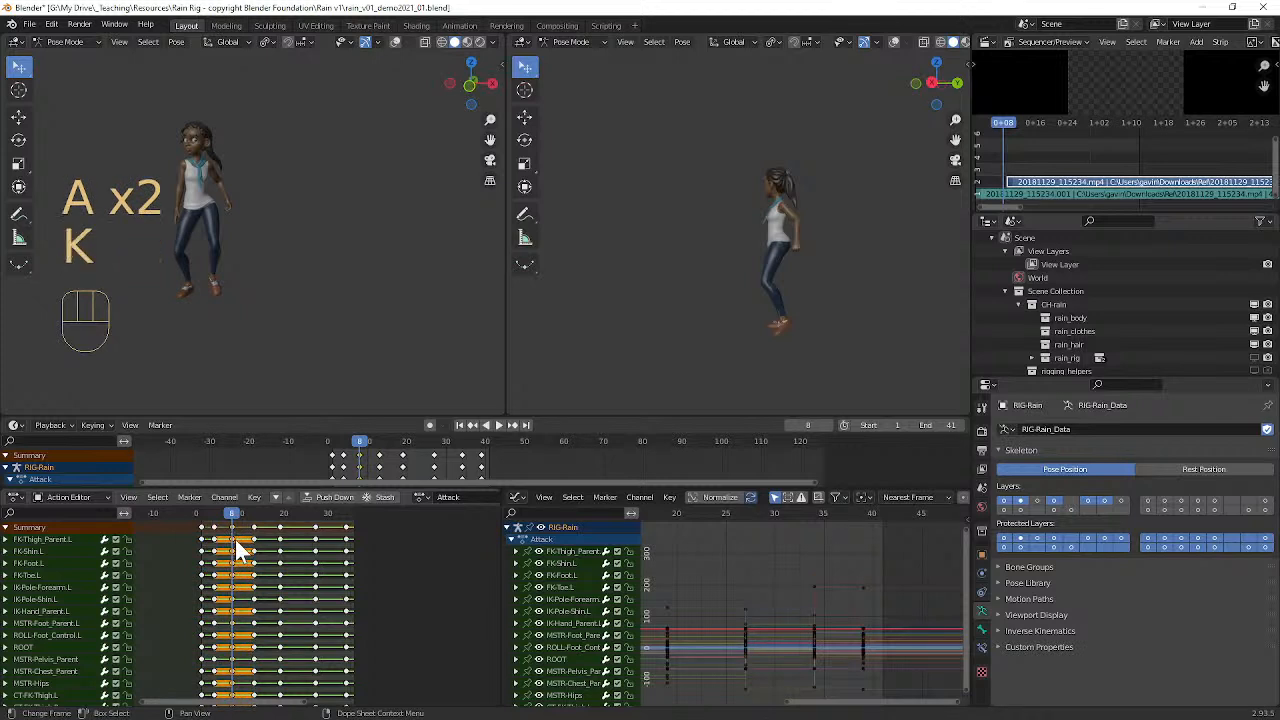
{"action": "key", "text": "g"}
{"action": "left_click", "coordinate": [238, 541]}
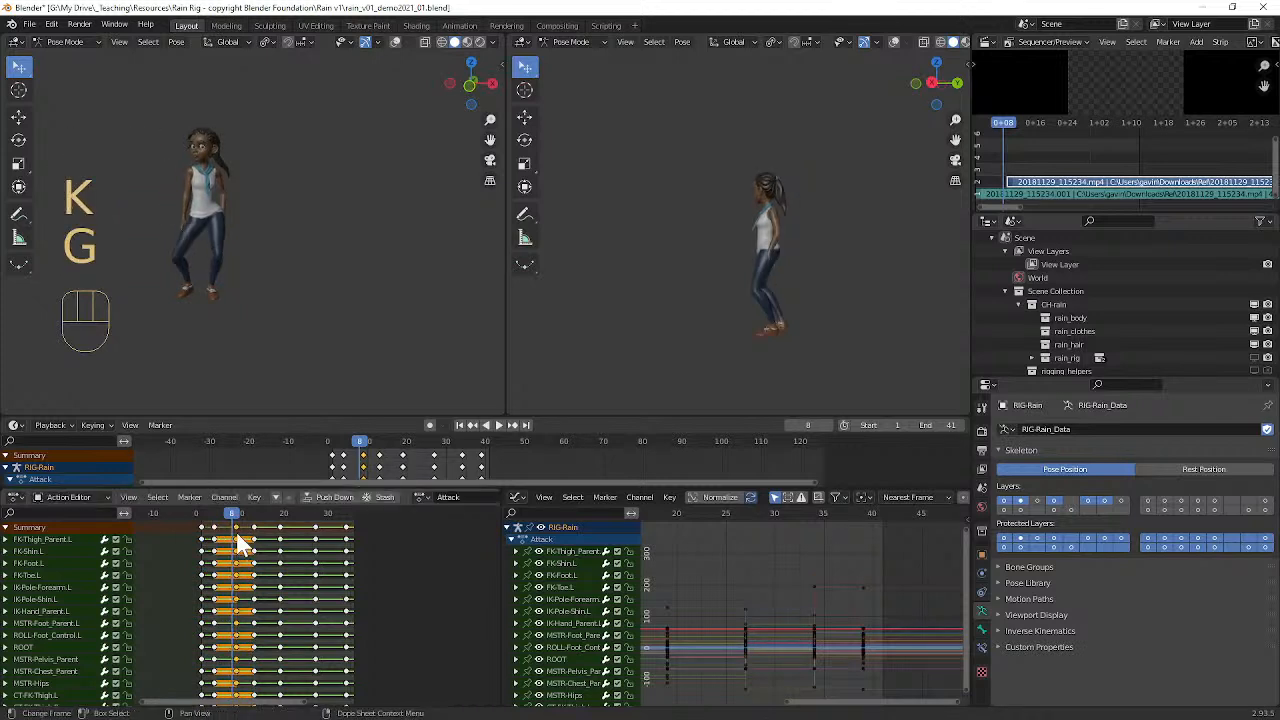
Step: Play and scrub the retimed opening poses, examining the legs and feet up close around frame 9
{"action": "mouse_move", "coordinate": [232, 514]}
{"action": "left_mouse_down"}
{"action": "mouse_move", "coordinate": [197, 510]}
{"action": "mouse_move", "coordinate": [273, 510]}
{"action": "mouse_move", "coordinate": [213, 505]}
{"action": "left_mouse_up"}
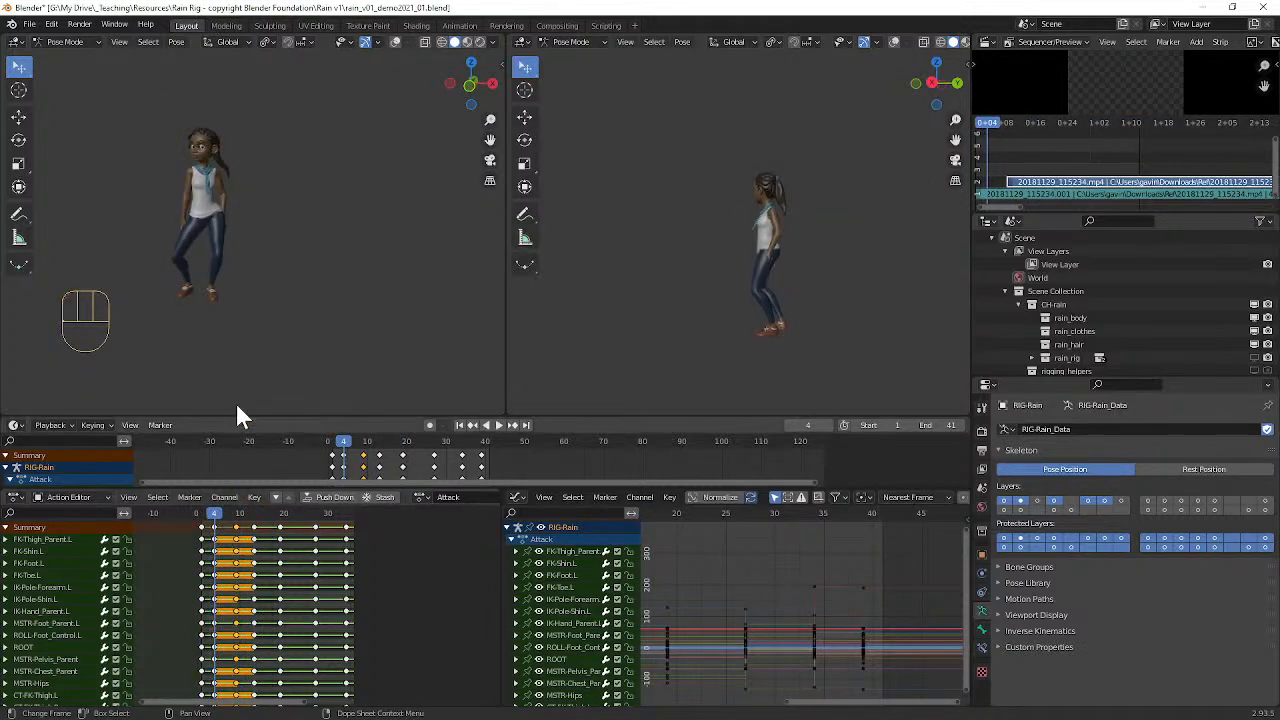
{"action": "key", "text": "space"}
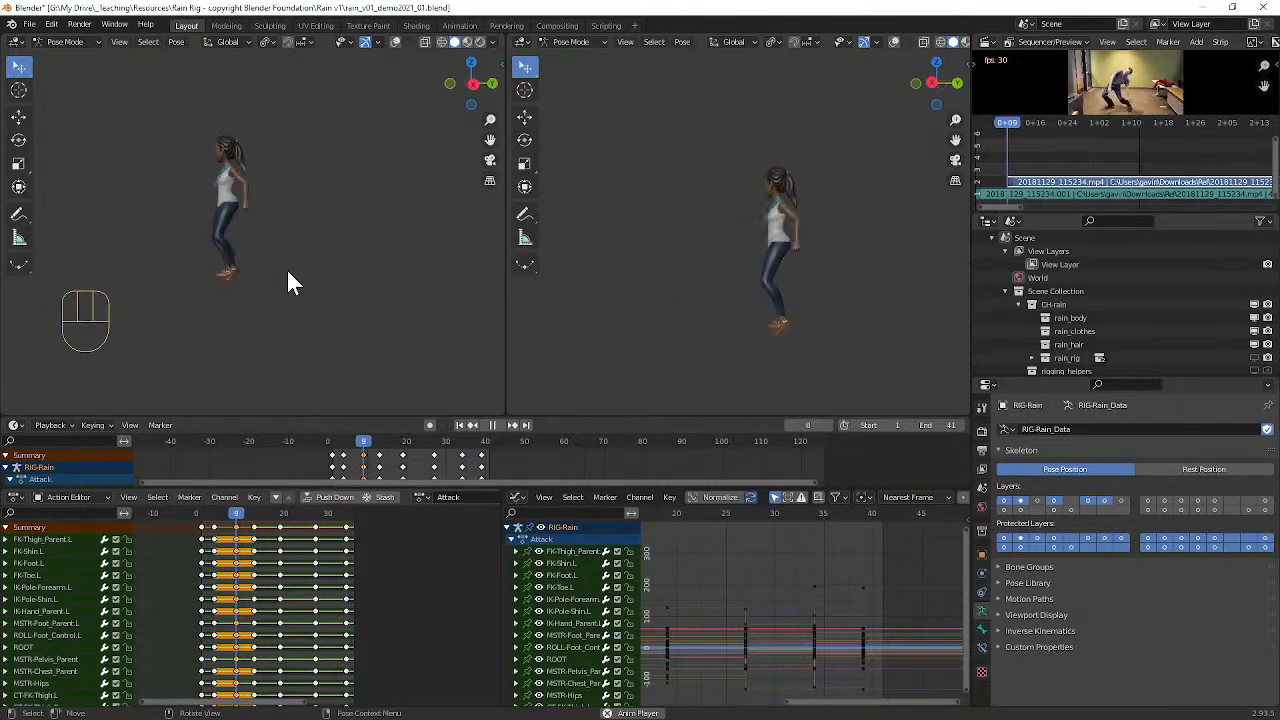
{"action": "key", "text": "space"}
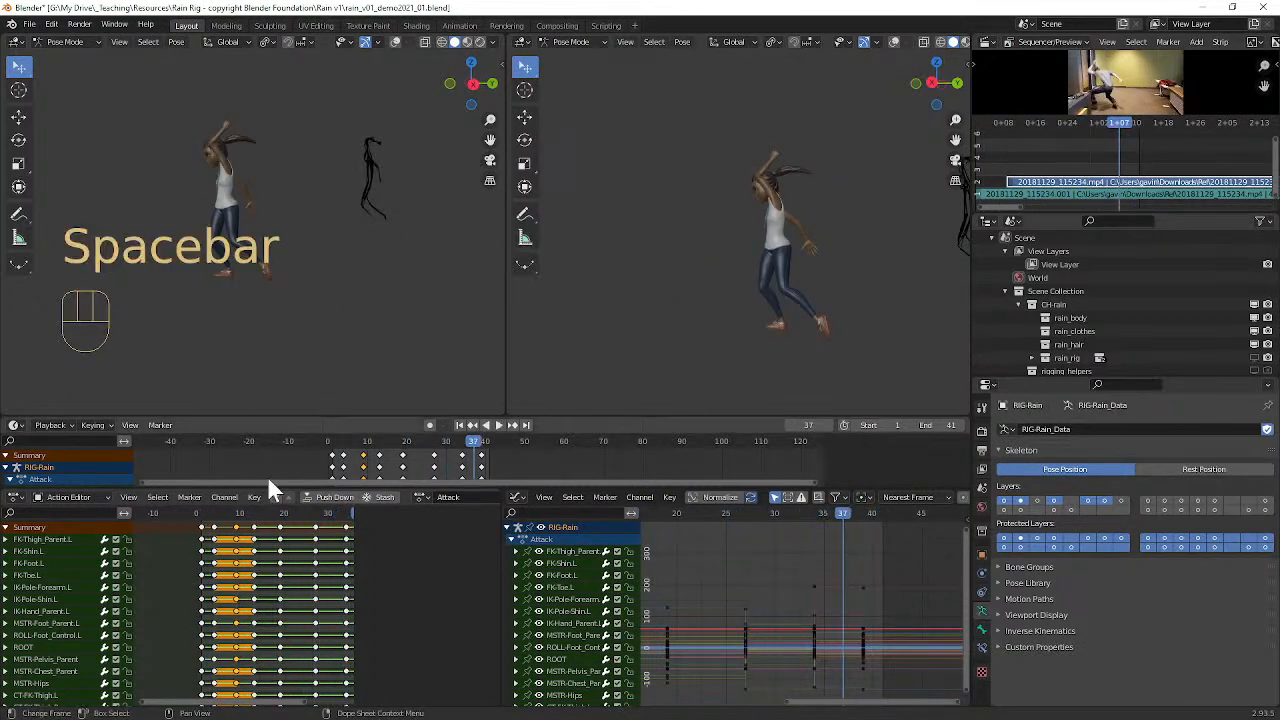
{"action": "left_click", "coordinate": [222, 513]}
{"action": "mouse_move", "coordinate": [207, 512]}
{"action": "left_mouse_down"}
{"action": "mouse_move", "coordinate": [247, 511]}
{"action": "mouse_move", "coordinate": [233, 501]}
{"action": "mouse_move", "coordinate": [257, 513]}
{"action": "mouse_move", "coordinate": [222, 511]}
{"action": "mouse_move", "coordinate": [241, 513]}
{"action": "left_mouse_up"}
{"action": "middle_click_drag", "start_coordinate": [253, 328], "coordinate": [361, 282]}
{"action": "scroll", "coordinate": [275, 317], "scroll_direction": "up", "scroll_amount": 2}
{"action": "scroll", "coordinate": [342, 234], "scroll_direction": "up", "scroll_amount": 2}
{"action": "mouse_move", "coordinate": [238, 512]}
{"action": "left_mouse_down"}
{"action": "mouse_move", "coordinate": [207, 511]}
{"action": "mouse_move", "coordinate": [270, 510]}
{"action": "mouse_move", "coordinate": [207, 510]}
{"action": "mouse_move", "coordinate": [270, 512]}
{"action": "mouse_move", "coordinate": [237, 520]}
{"action": "left_mouse_up"}
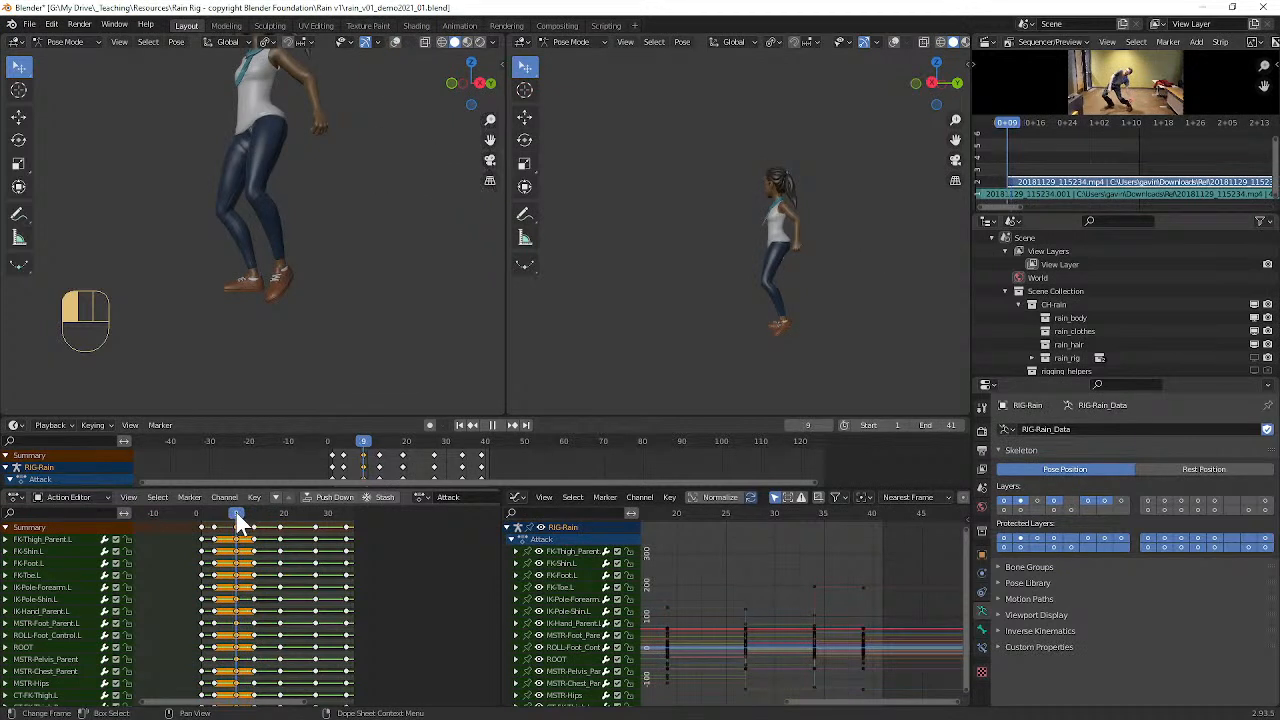
Step: Show the viewport overlays in the second 3D view and frame the rig's foot controls
{"action": "left_click", "coordinate": [896, 42]}
{"action": "middle_click_drag", "start_coordinate": [775, 300], "coordinate": [761, 250], "text": "alt+shift"}
{"action": "scroll", "coordinate": [761, 250], "scroll_direction": "up", "scroll_amount": 6}
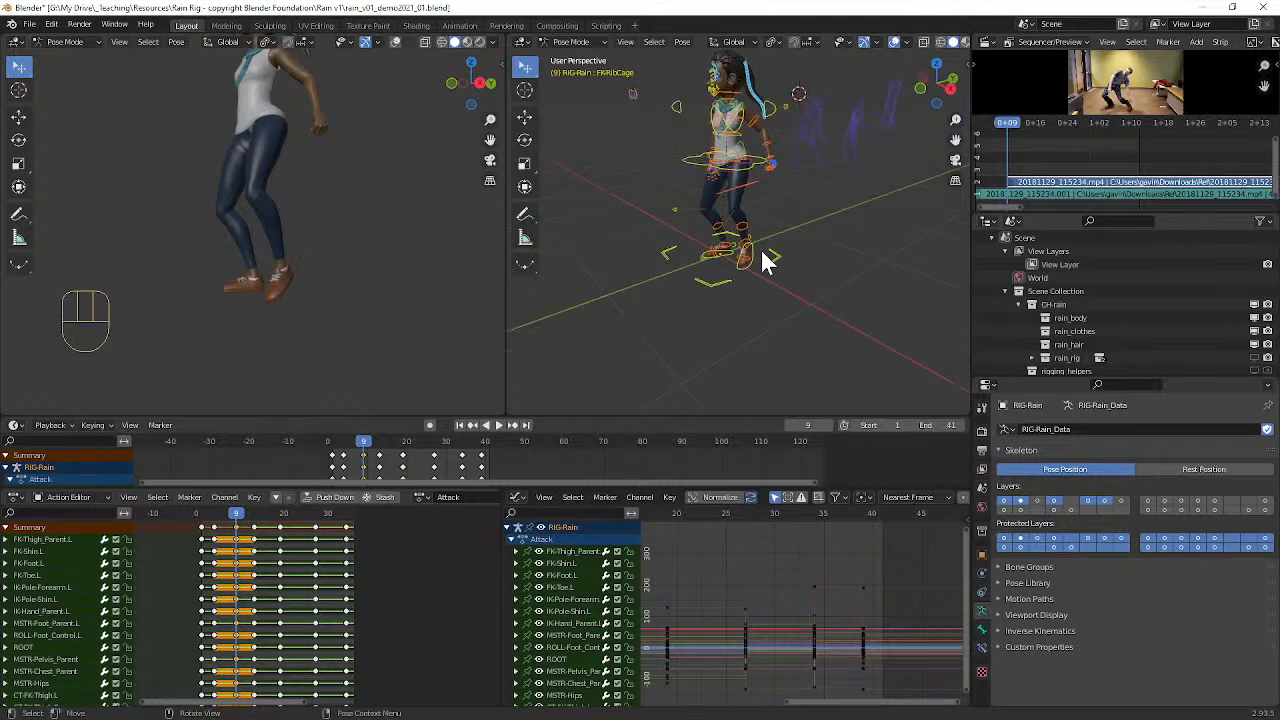
Step: Copy the right foot parent control's keyframe from frame 13 to frame 9
{"action": "left_click", "coordinate": [706, 310]}
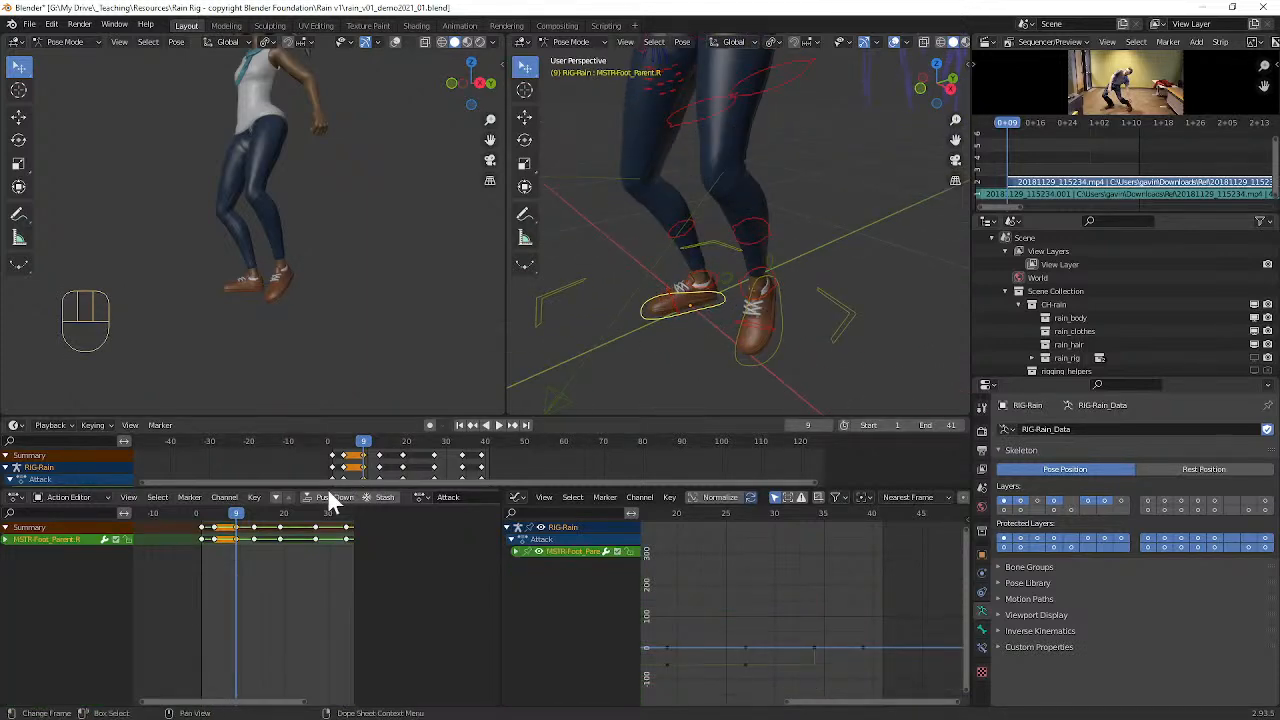
{"action": "mouse_move", "coordinate": [237, 517]}
{"action": "left_mouse_down"}
{"action": "mouse_move", "coordinate": [252, 528]}
{"action": "mouse_move", "coordinate": [260, 516]}
{"action": "left_mouse_up"}
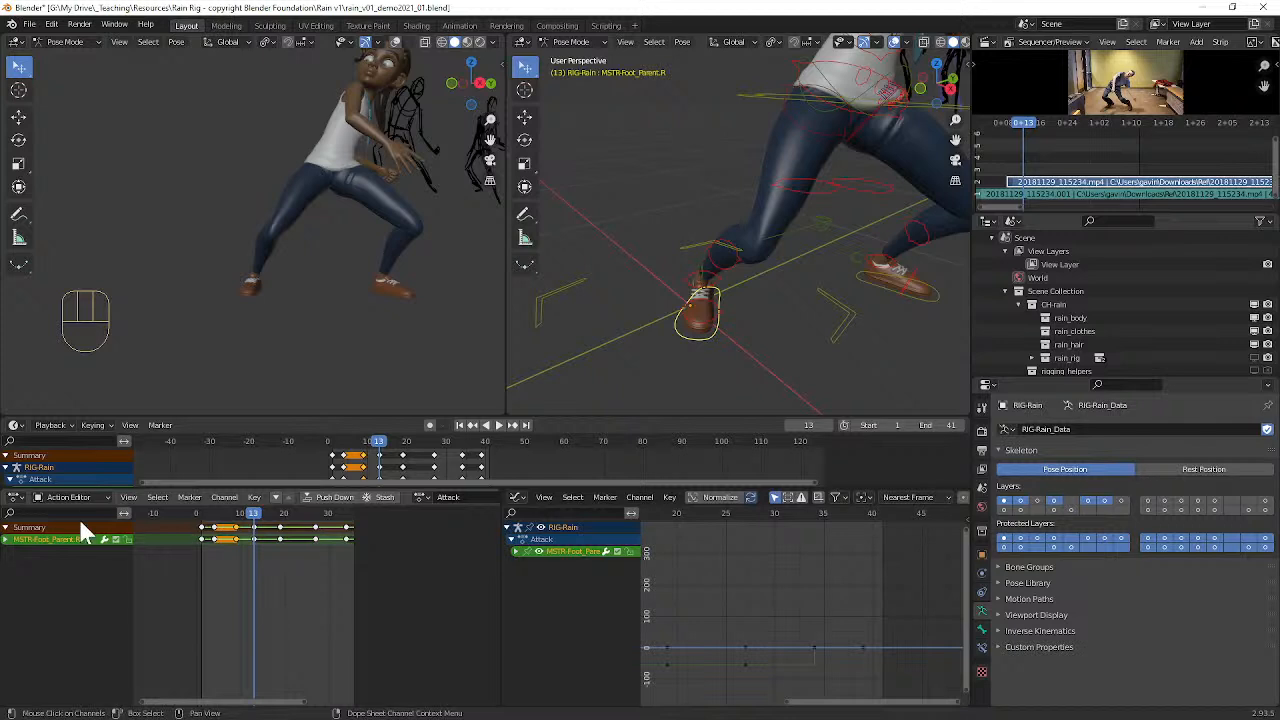
{"action": "left_click", "coordinate": [256, 538]}
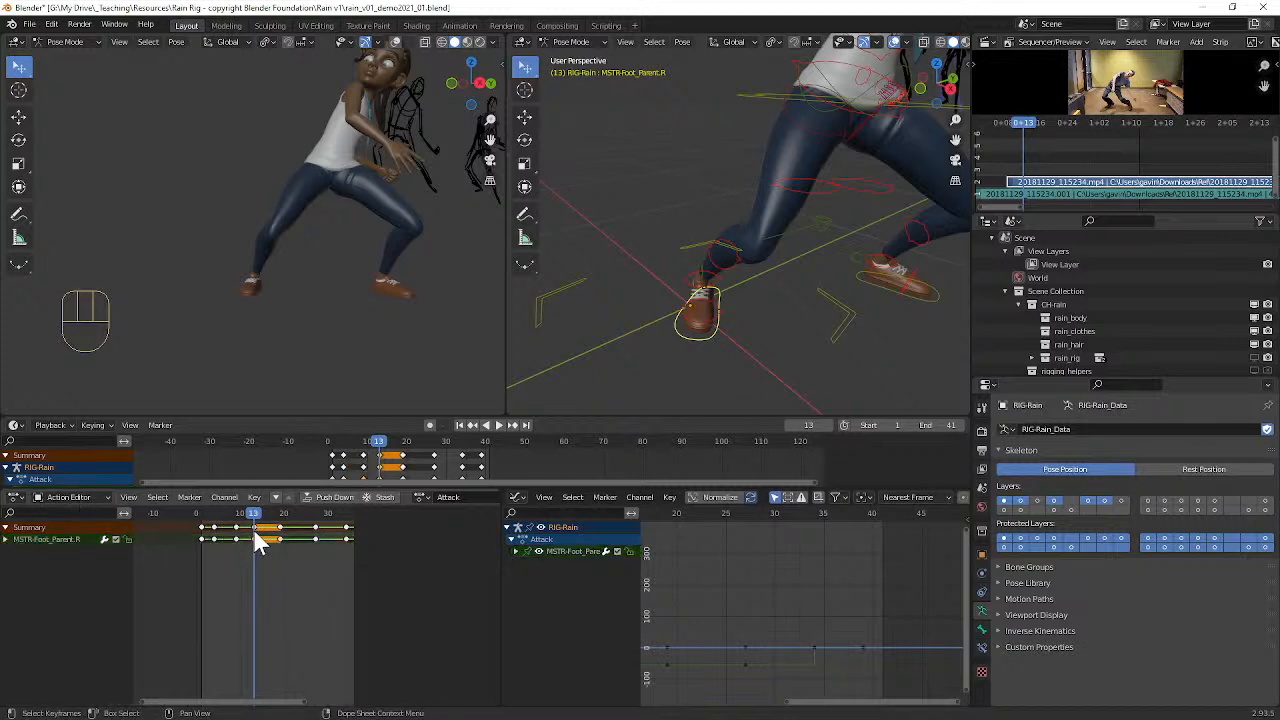
{"action": "key", "text": "shift+d"}
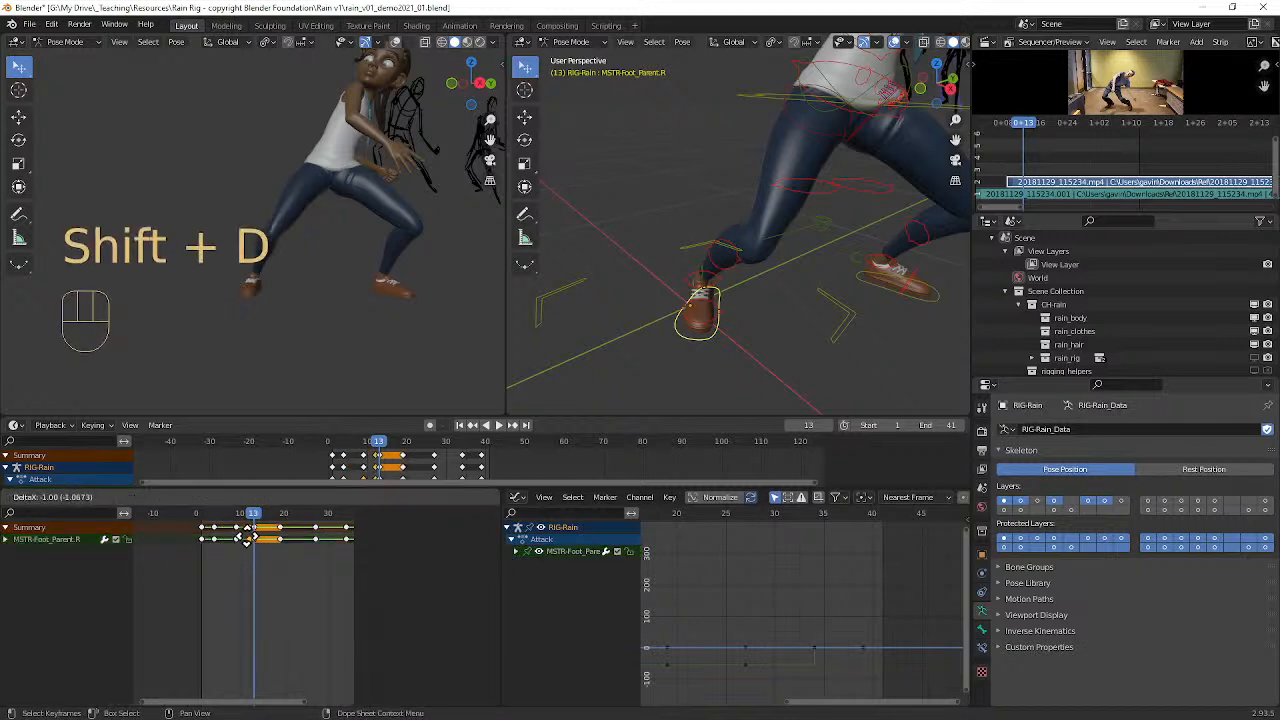
{"action": "left_click", "coordinate": [240, 555]}
Step: Scrub and play back the whole action to review the right foot's new placement
{"action": "left_click_drag", "start_coordinate": [249, 518], "coordinate": [197, 522]}
{"action": "middle_click_drag", "start_coordinate": [316, 323], "coordinate": [340, 282]}
{"action": "key", "text": "space"}
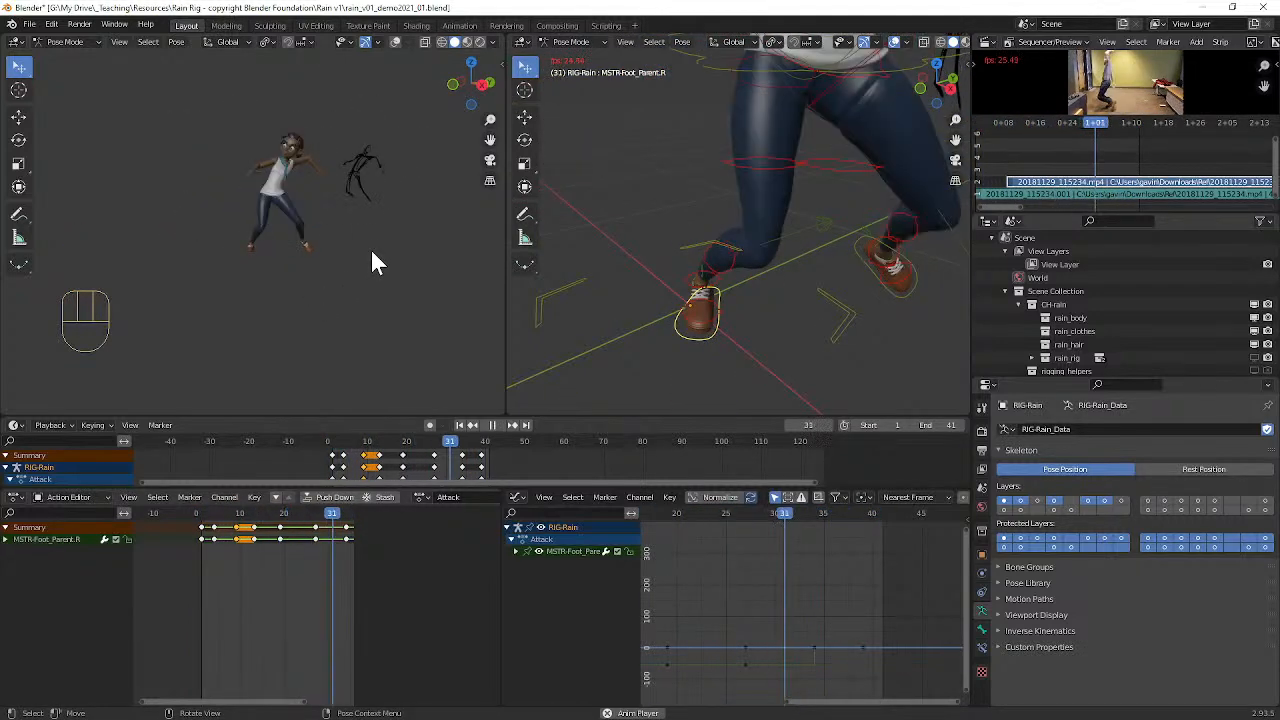
{"action": "key", "text": "space"}
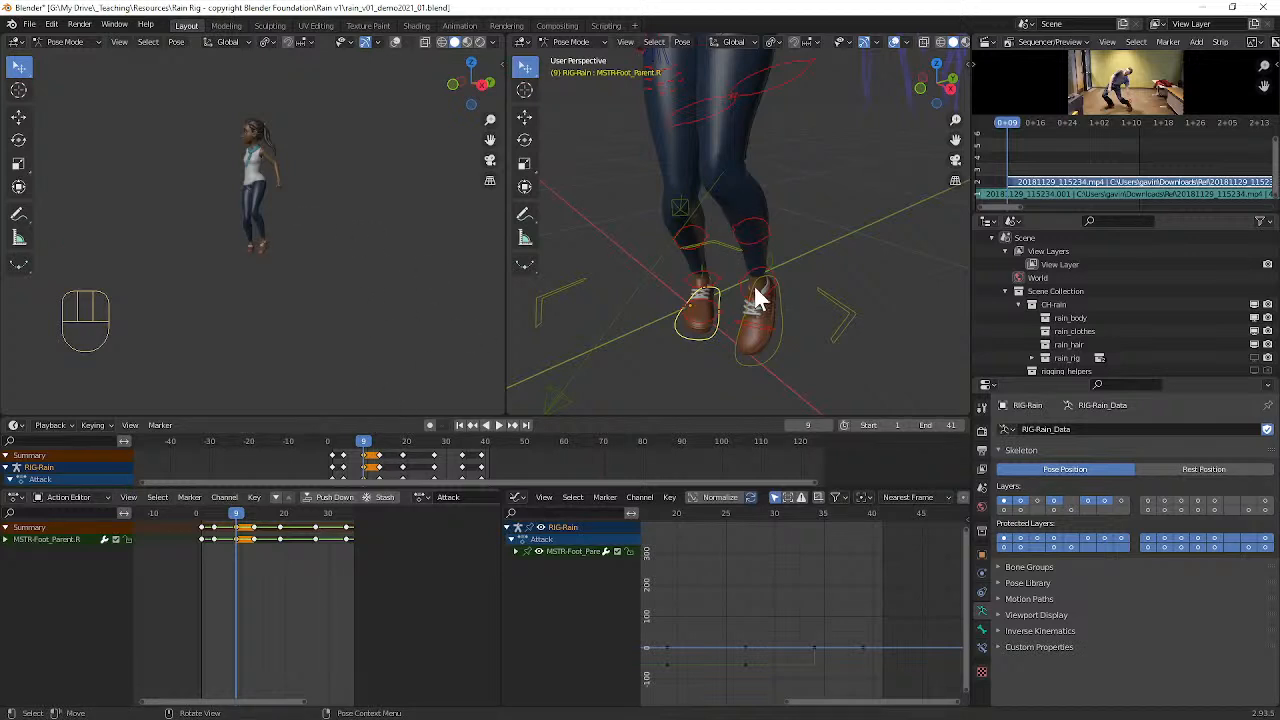
Step: Select the left foot parent control and try shifting its frame 9 keyframe later
{"action": "scroll", "coordinate": [762, 280], "scroll_direction": "down", "scroll_amount": 3}
{"action": "middle_click_drag", "start_coordinate": [770, 266], "coordinate": [745, 251]}
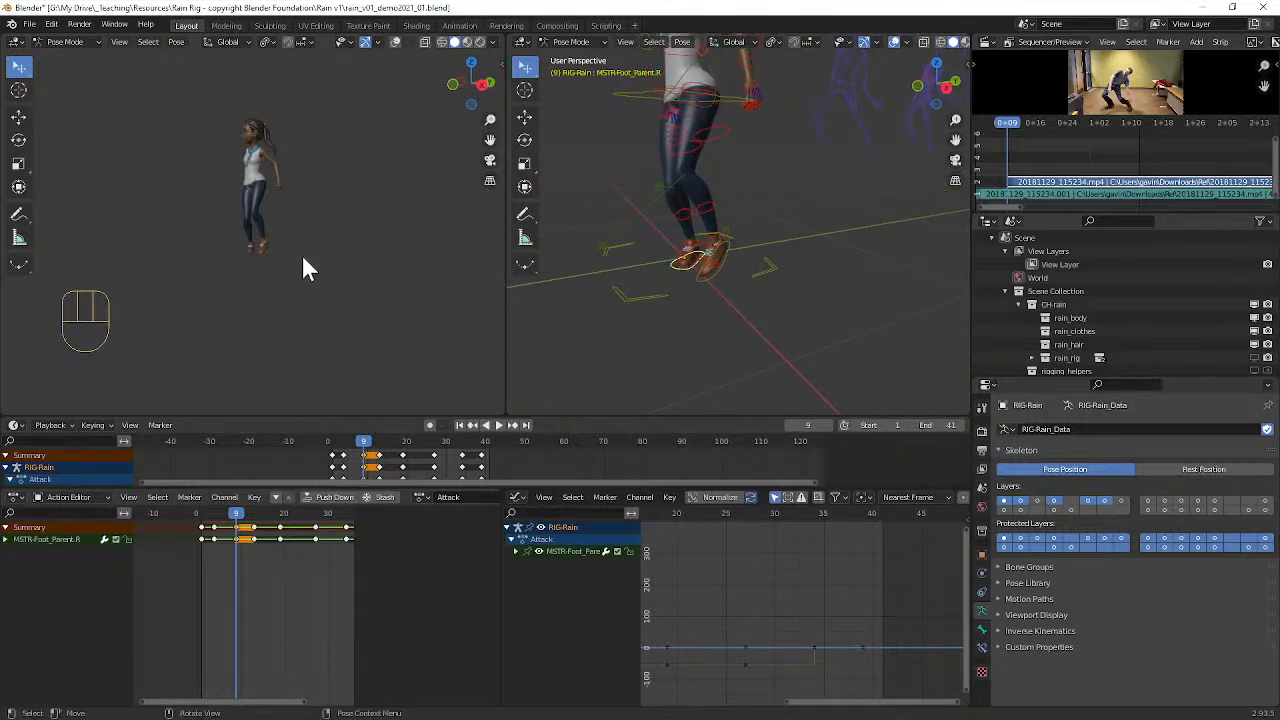
{"action": "scroll", "coordinate": [697, 241], "scroll_direction": "up", "scroll_amount": 5}
{"action": "left_click", "coordinate": [710, 298]}
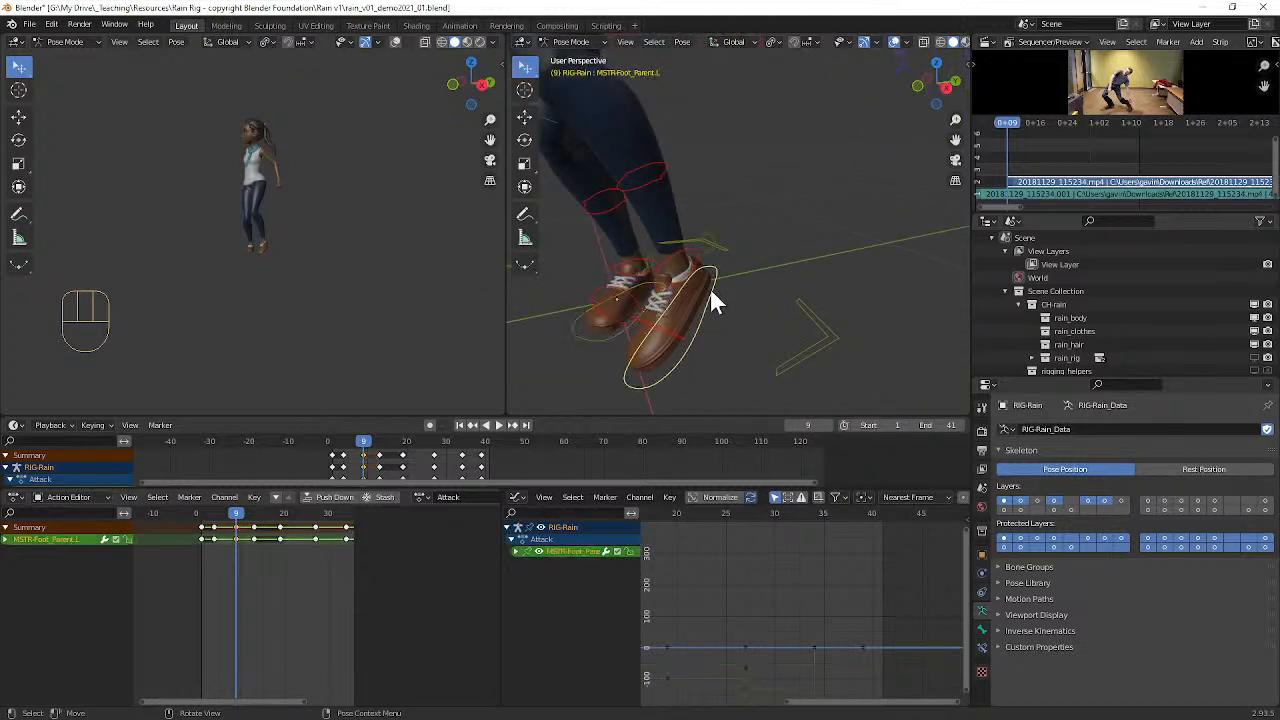
{"action": "scroll", "coordinate": [718, 292], "scroll_direction": "down", "scroll_amount": 2}
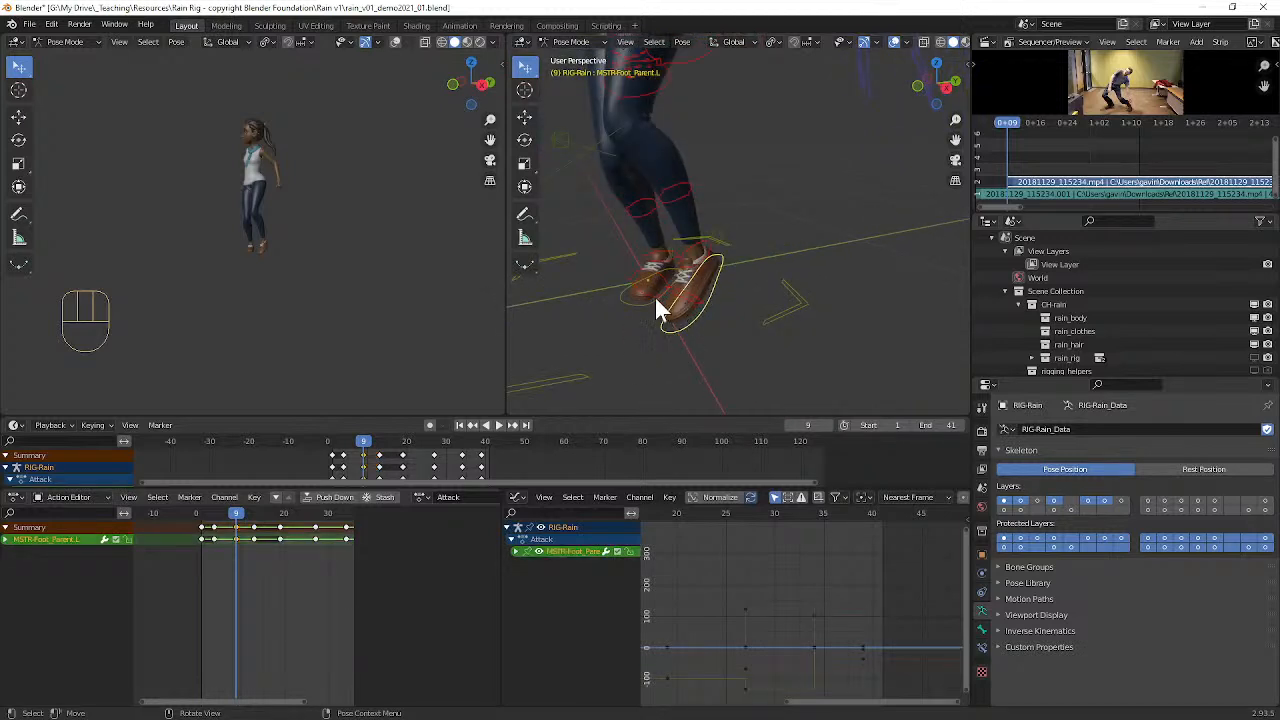
{"action": "scroll", "coordinate": [270, 541], "scroll_direction": "up", "scroll_amount": 2}
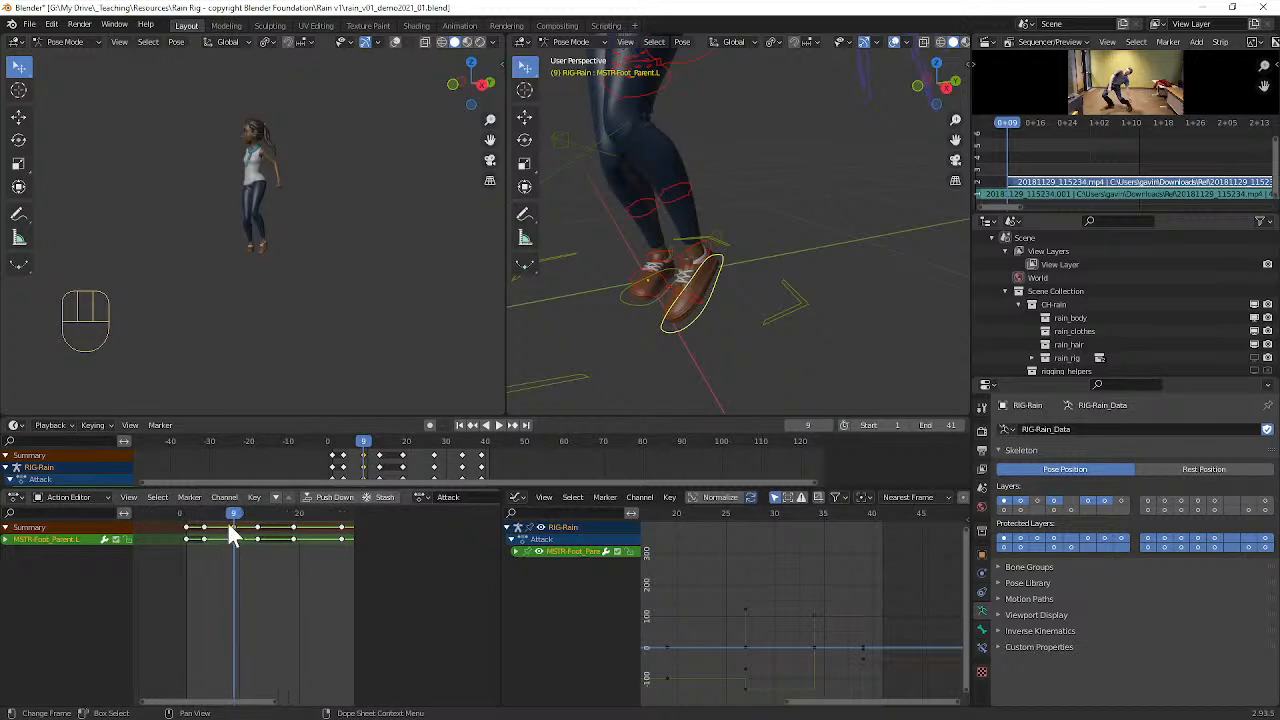
{"action": "mouse_move", "coordinate": [232, 522]}
{"action": "left_mouse_down"}
{"action": "mouse_move", "coordinate": [209, 516]}
{"action": "mouse_move", "coordinate": [271, 517]}
{"action": "mouse_move", "coordinate": [234, 516]}
{"action": "left_mouse_up"}
{"action": "key", "text": "g"}
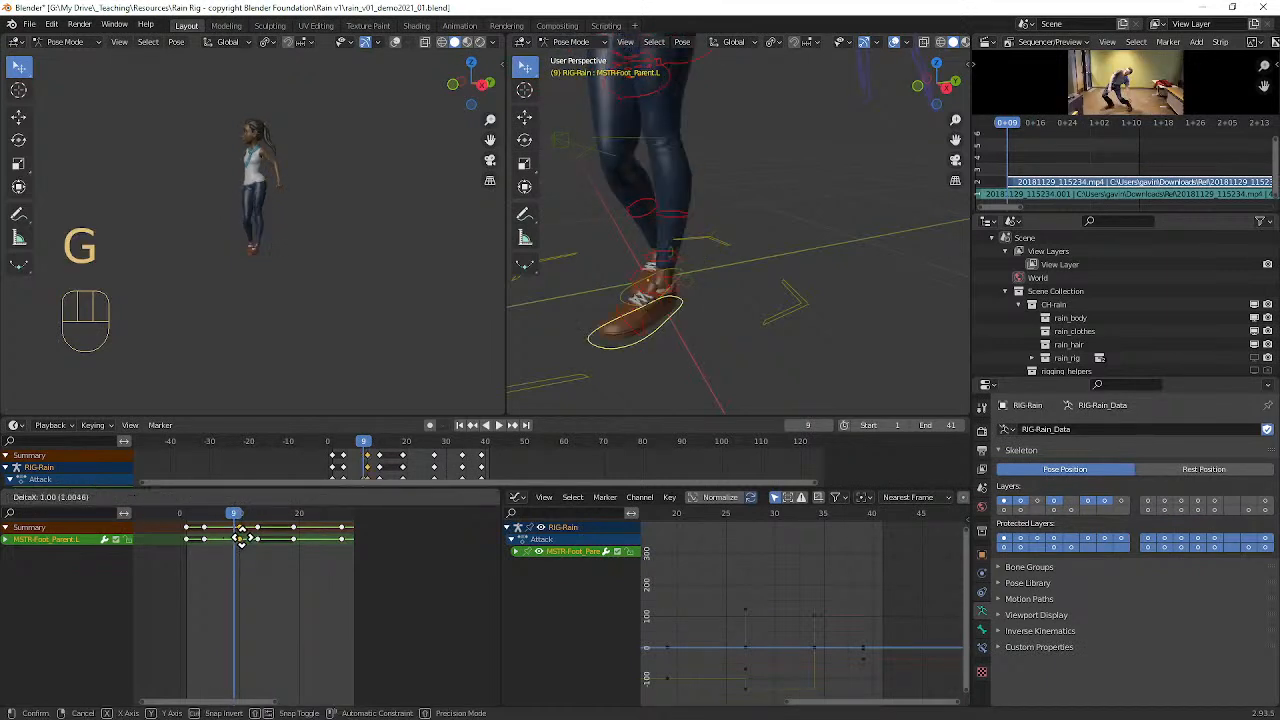
{"action": "left_click", "coordinate": [250, 532]}
Step: Pull the left foot parent control's shifted keyframe back to frame 7
{"action": "mouse_move", "coordinate": [240, 522]}
{"action": "left_mouse_down"}
{"action": "mouse_move", "coordinate": [217, 517]}
{"action": "mouse_move", "coordinate": [268, 530]}
{"action": "mouse_move", "coordinate": [206, 523]}
{"action": "mouse_move", "coordinate": [271, 522]}
{"action": "mouse_move", "coordinate": [213, 530]}
{"action": "mouse_move", "coordinate": [243, 533]}
{"action": "left_mouse_up"}
{"action": "key", "text": "g"}
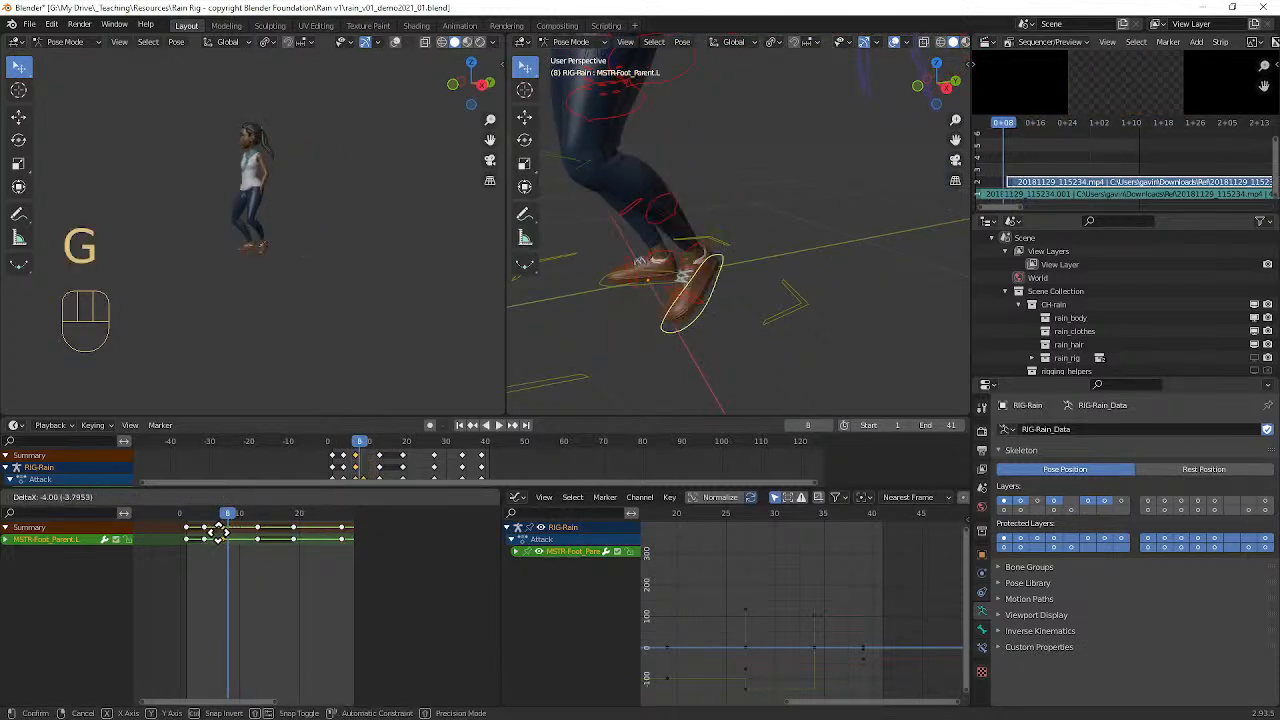
{"action": "left_click", "coordinate": [218, 532]}
{"action": "mouse_move", "coordinate": [229, 515]}
{"action": "left_mouse_down"}
{"action": "mouse_move", "coordinate": [186, 515]}
{"action": "mouse_move", "coordinate": [265, 515]}
{"action": "mouse_move", "coordinate": [180, 514]}
{"action": "mouse_move", "coordinate": [283, 520]}
{"action": "mouse_move", "coordinate": [186, 517]}
{"action": "mouse_move", "coordinate": [270, 513]}
{"action": "mouse_move", "coordinate": [206, 506]}
{"action": "mouse_move", "coordinate": [266, 511]}
{"action": "mouse_move", "coordinate": [234, 508]}
{"action": "left_mouse_up"}
{"action": "key", "text": "g"}
{"action": "left_click", "coordinate": [232, 524]}
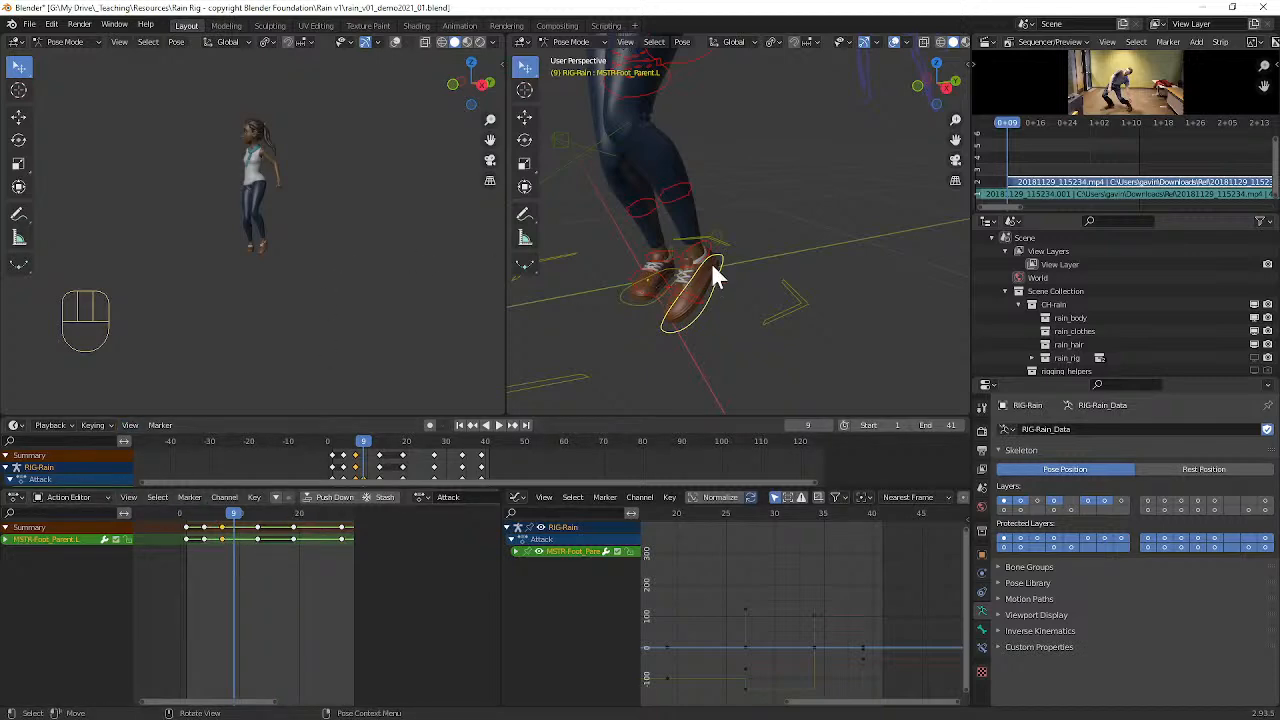
Step: Examine the frame 9 pose up close and from the side, checking the hips, torso and feet
{"action": "scroll", "coordinate": [715, 260], "scroll_direction": "down", "scroll_amount": 4}
{"action": "scroll", "coordinate": [715, 260], "scroll_direction": "up", "scroll_amount": 6}
{"action": "middle_click_drag", "start_coordinate": [720, 120], "coordinate": [783, 240], "text": "alt+shift"}
{"action": "scroll", "coordinate": [786, 225], "scroll_direction": "down", "scroll_amount": 7}
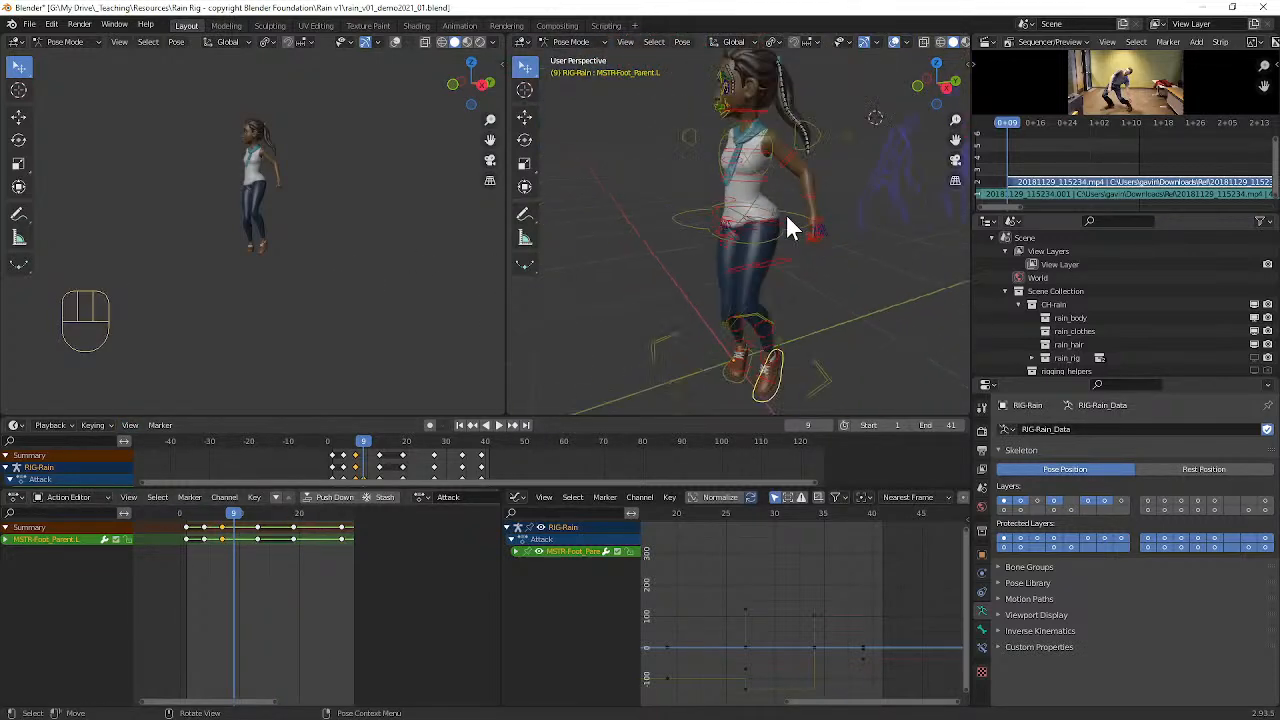
{"action": "middle_click_drag", "start_coordinate": [752, 165], "coordinate": [749, 227]}
{"action": "scroll", "coordinate": [749, 227], "scroll_direction": "up", "scroll_amount": 1}
{"action": "scroll", "coordinate": [794, 229], "scroll_direction": "up", "scroll_amount": 4}
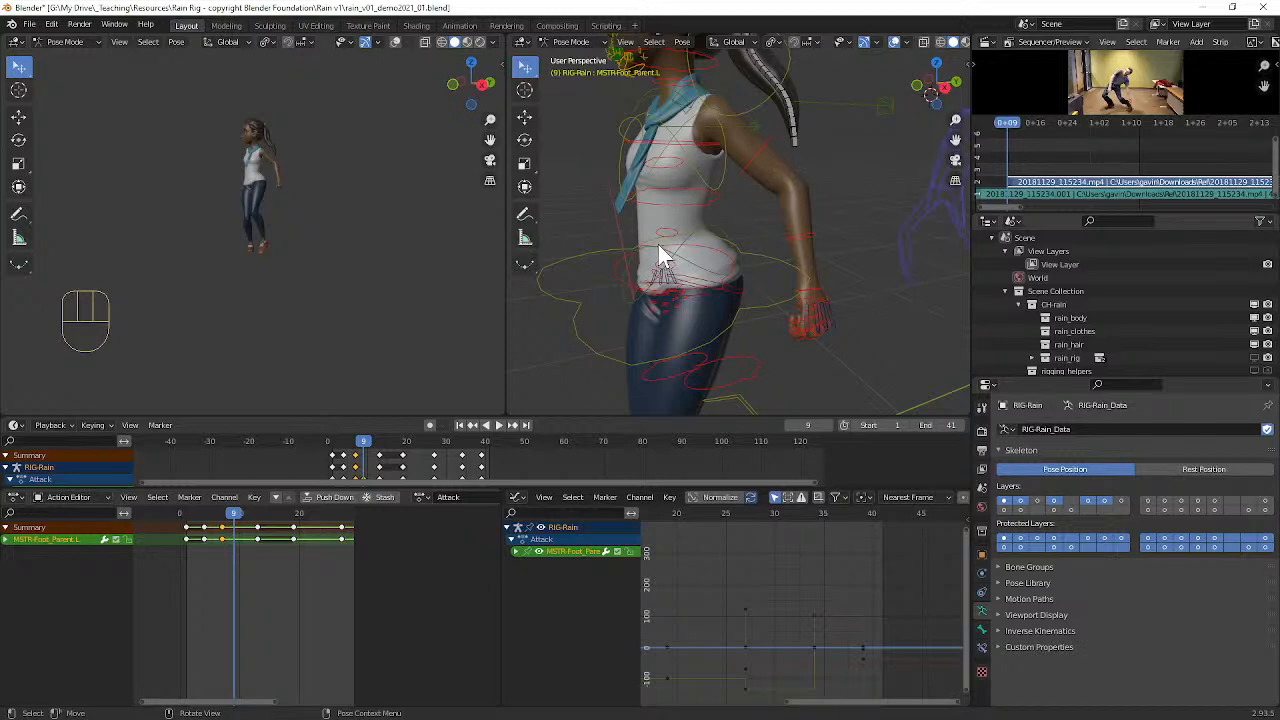
{"action": "scroll", "coordinate": [658, 245], "scroll_direction": "down", "scroll_amount": 5}
{"action": "middle_click_drag", "start_coordinate": [660, 236], "coordinate": [691, 201]}
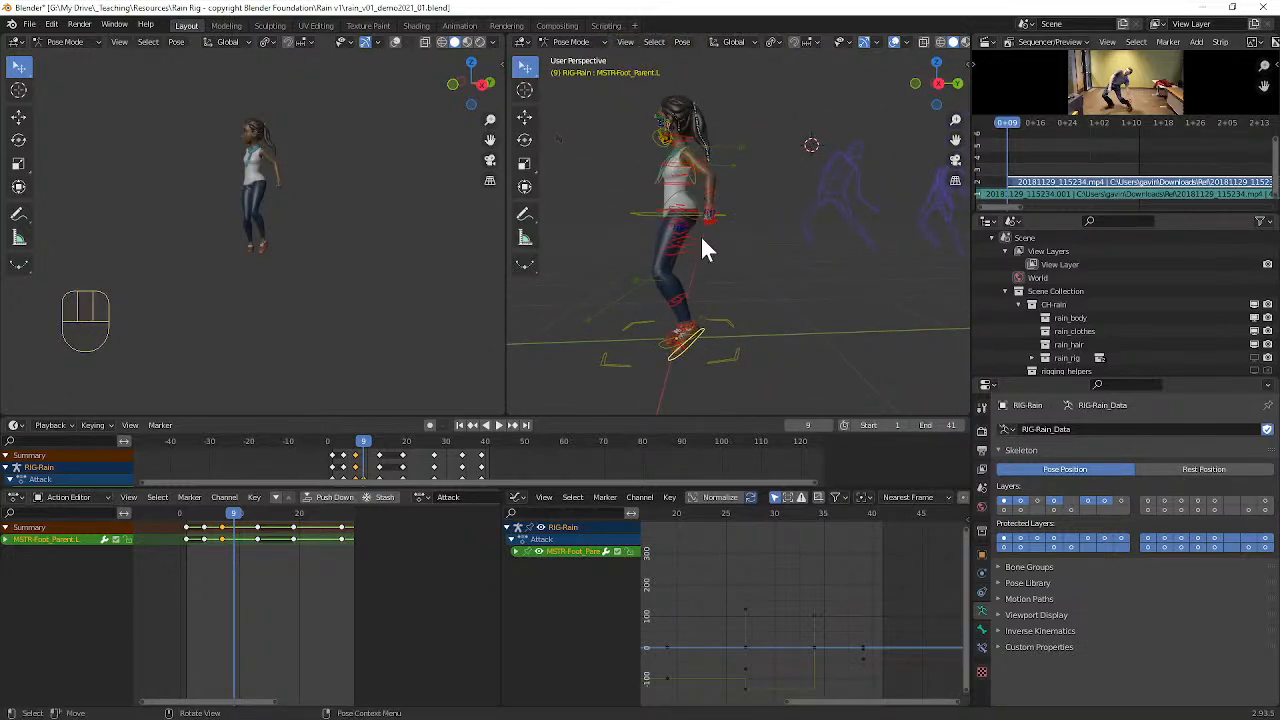
Step: Select all of the rig's controls, look over their animation curves and save the file
{"action": "key", "text": "a"}
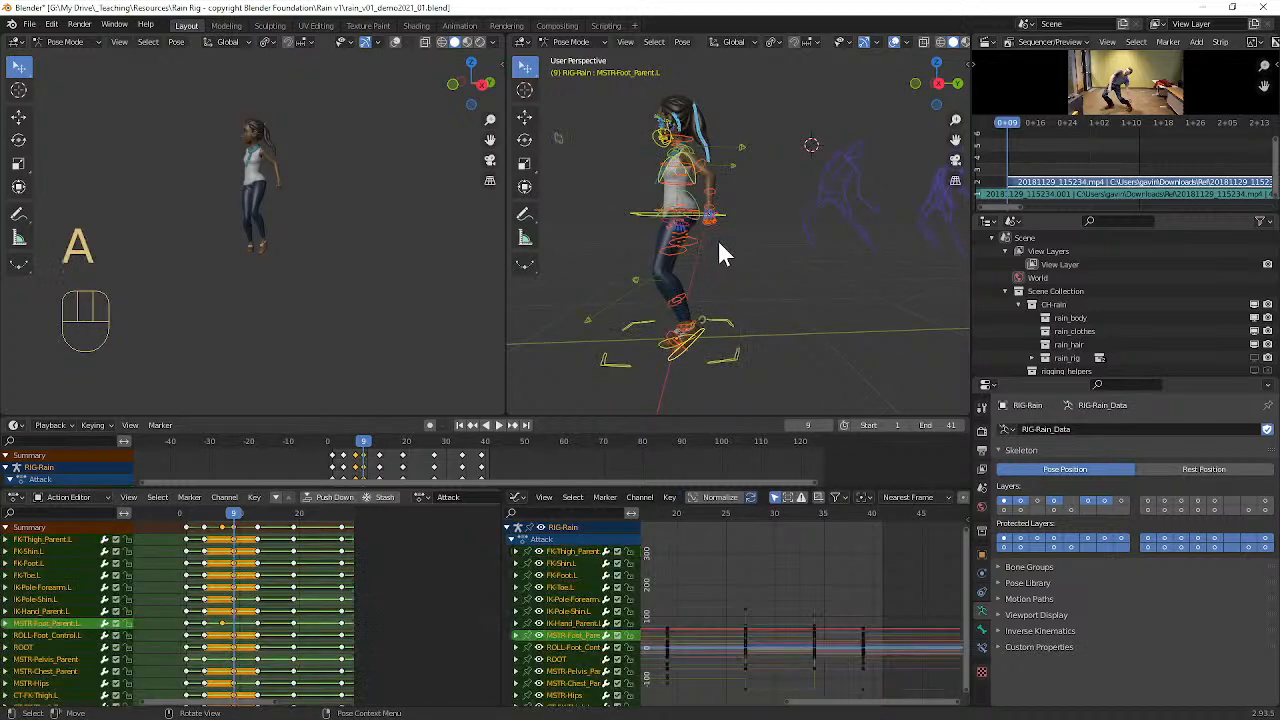
{"action": "scroll", "coordinate": [764, 601], "scroll_direction": "down", "scroll_amount": 2}
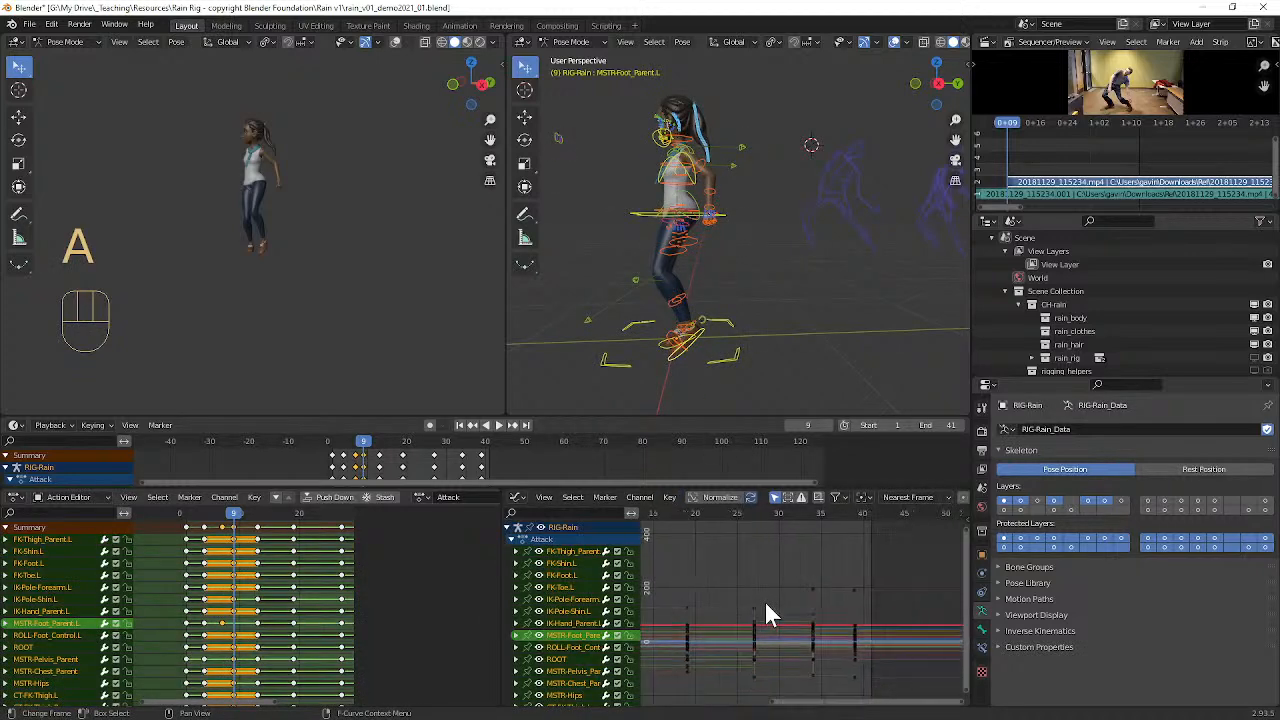
{"action": "middle_click_drag", "start_coordinate": [765, 607], "coordinate": [750, 578]}
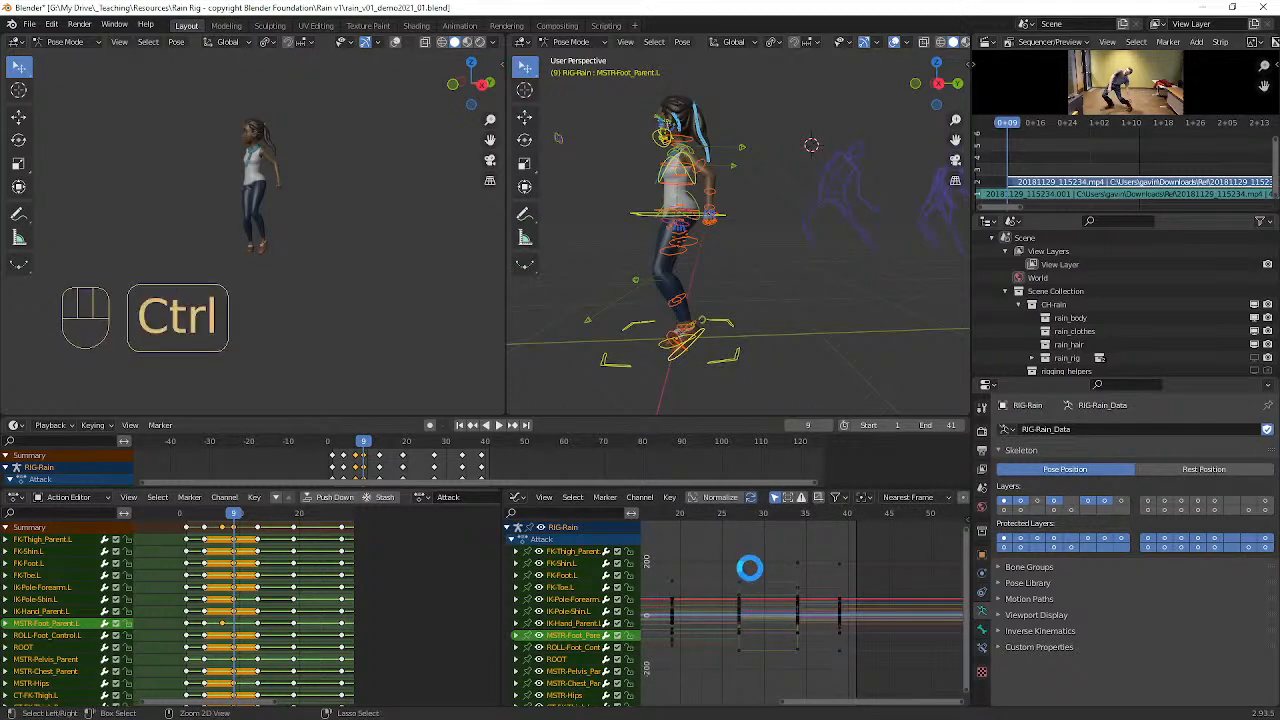
{"action": "key", "text": "ctrl+s"}
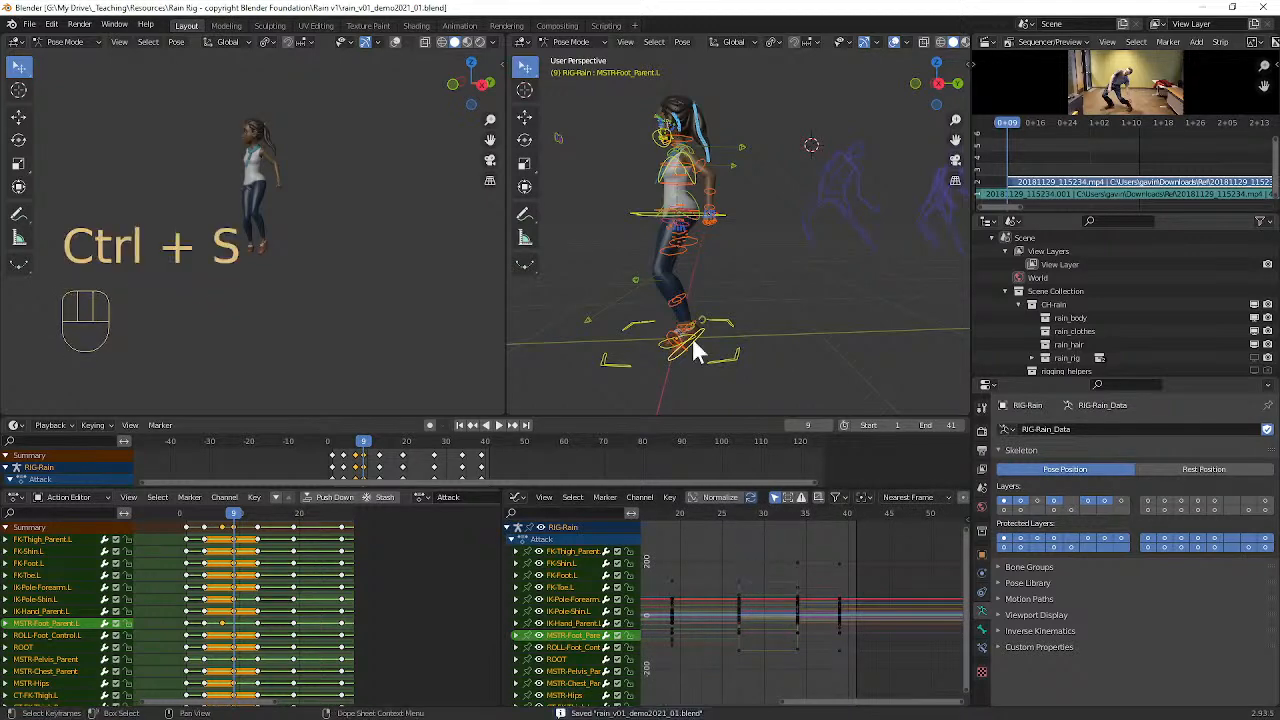
Step: Save the project under the new file name rain_v01_demoFall2021_Blockout.blend
{"action": "left_click", "coordinate": [29, 24]}
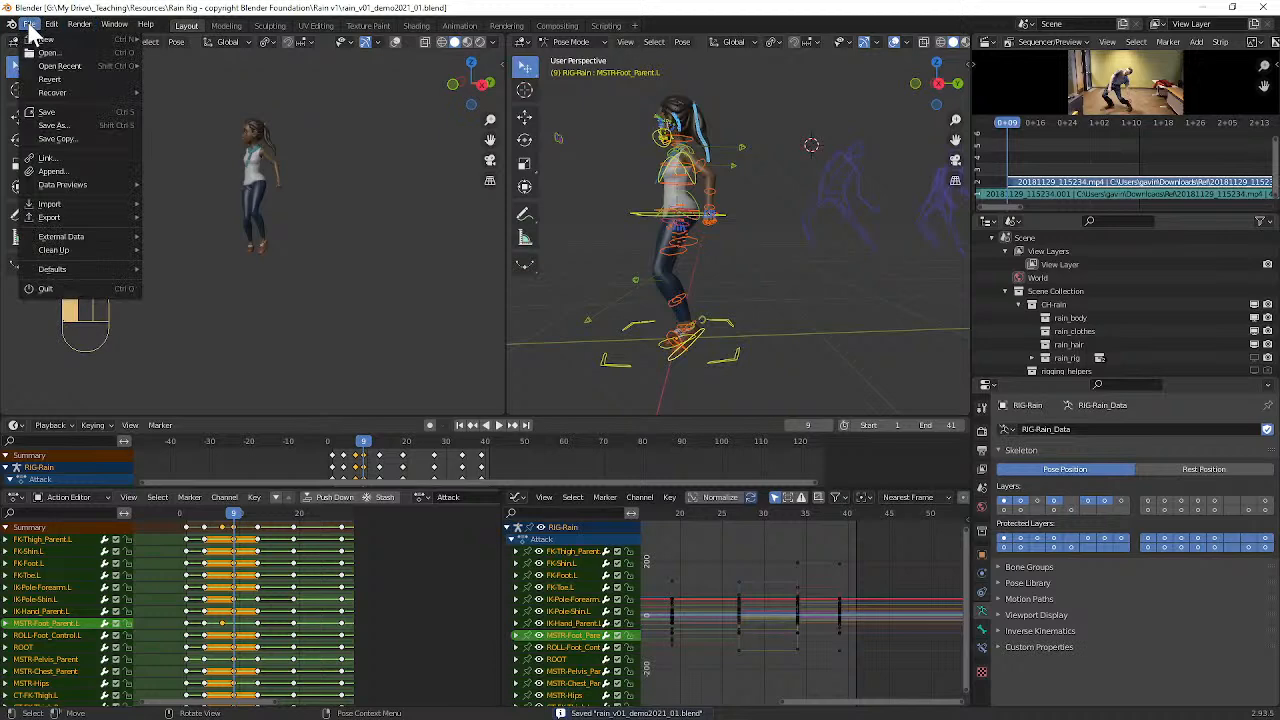
{"action": "left_click", "coordinate": [68, 123]}
{"action": "left_click", "coordinate": [503, 675]}
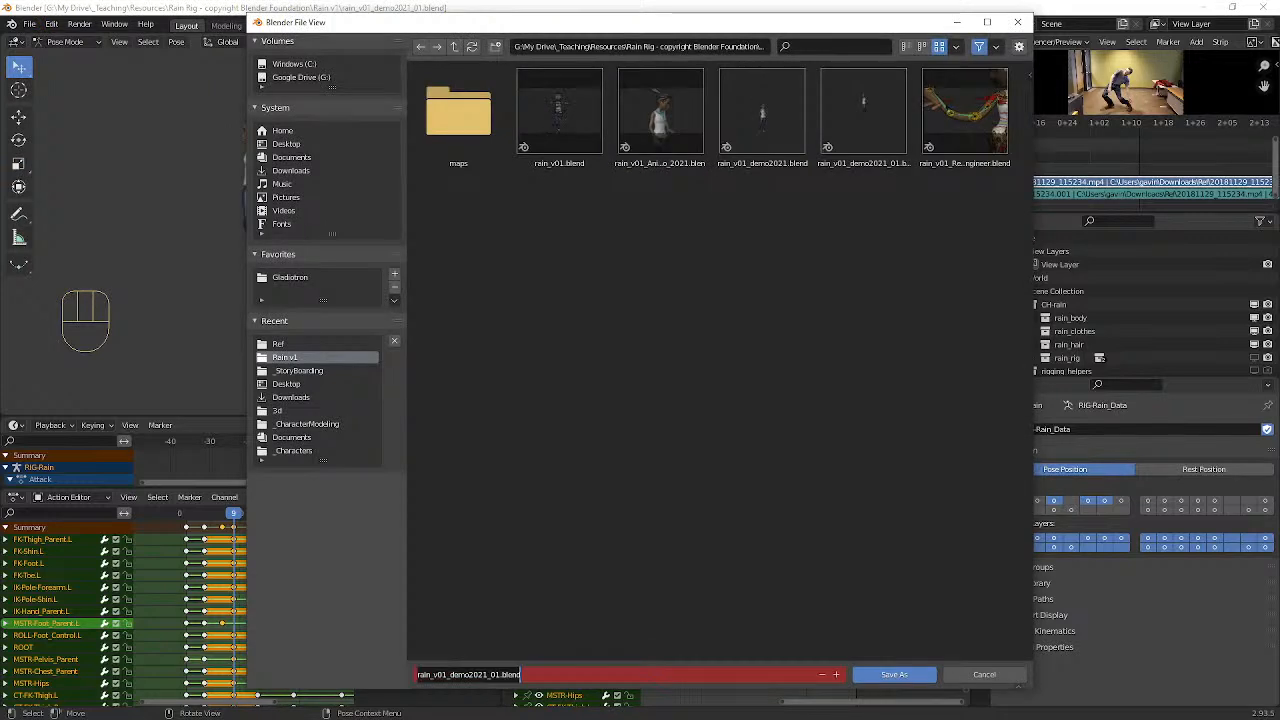
{"action": "left_click", "coordinate": [493, 675]}
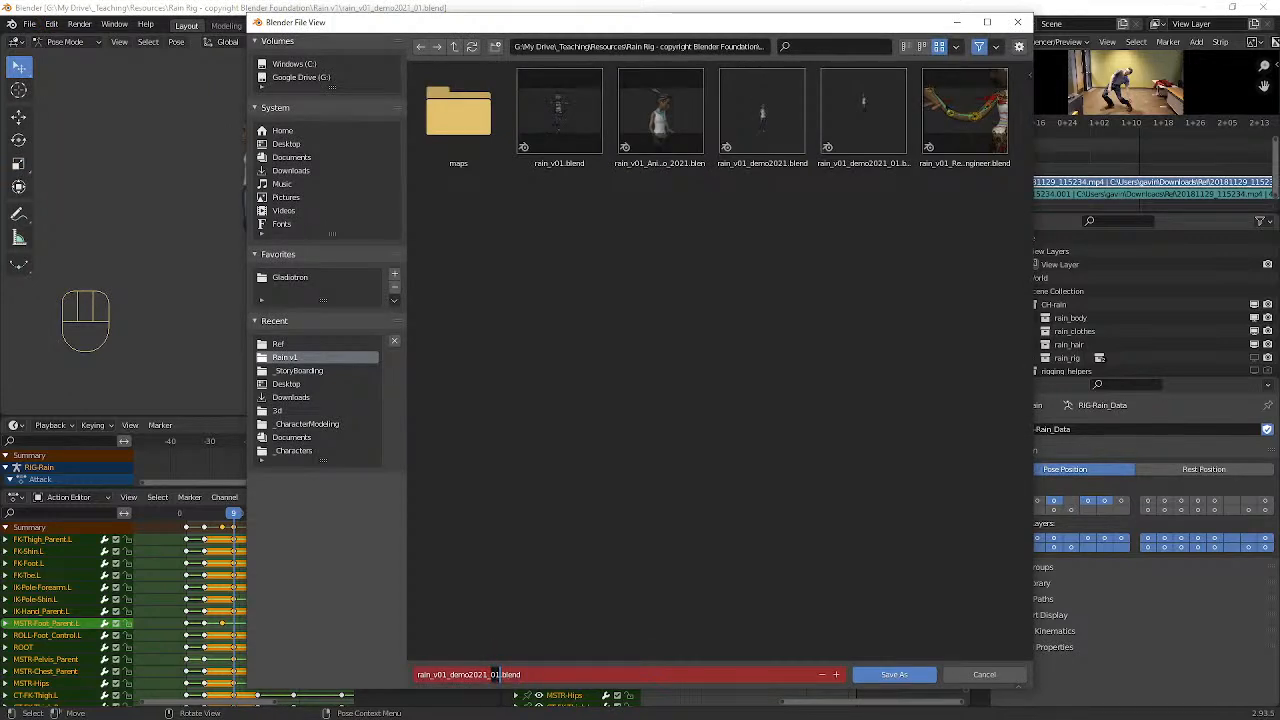
{"action": "type", "text": "Fall"}
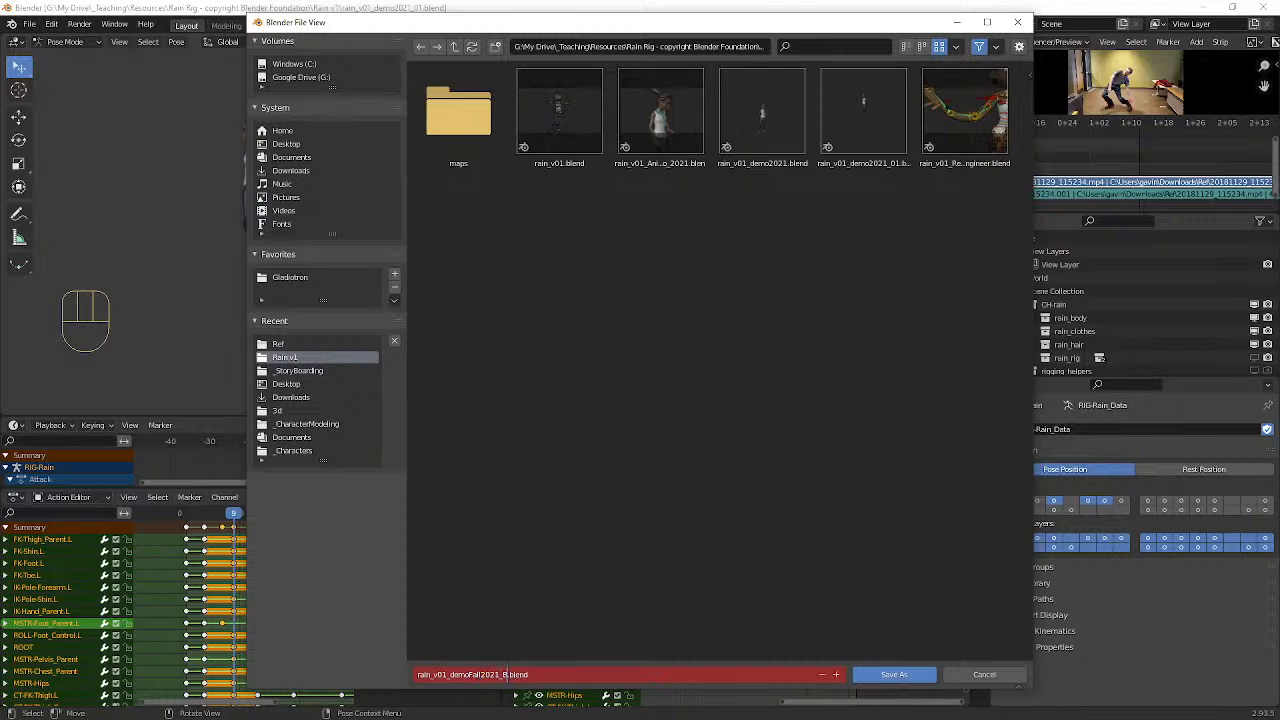
{"action": "key", "text": "Return"}
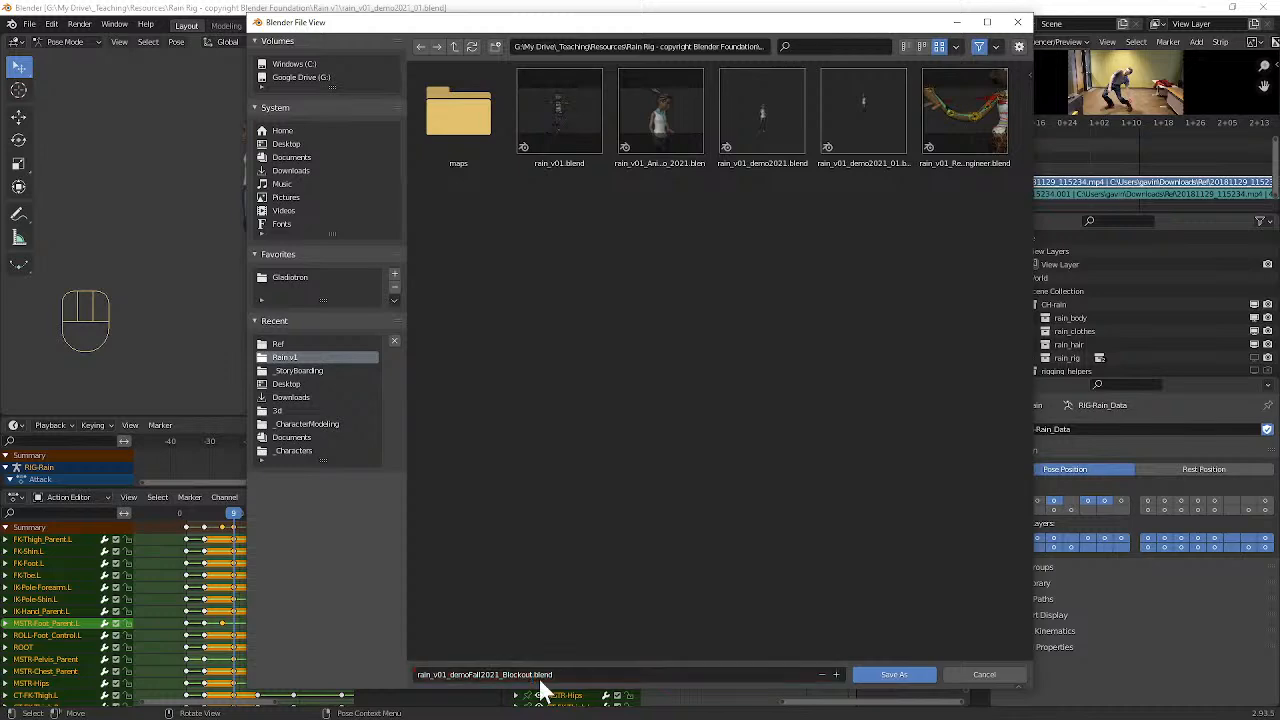
{"action": "left_click", "coordinate": [880, 677]}
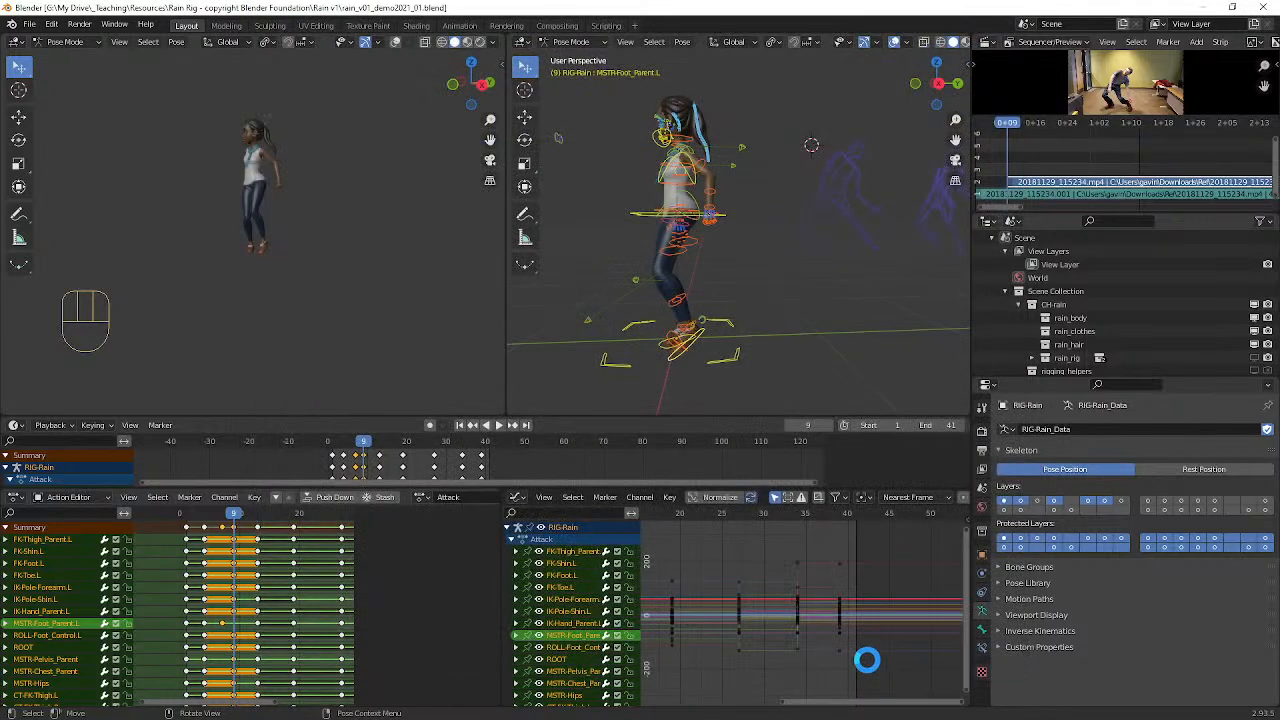
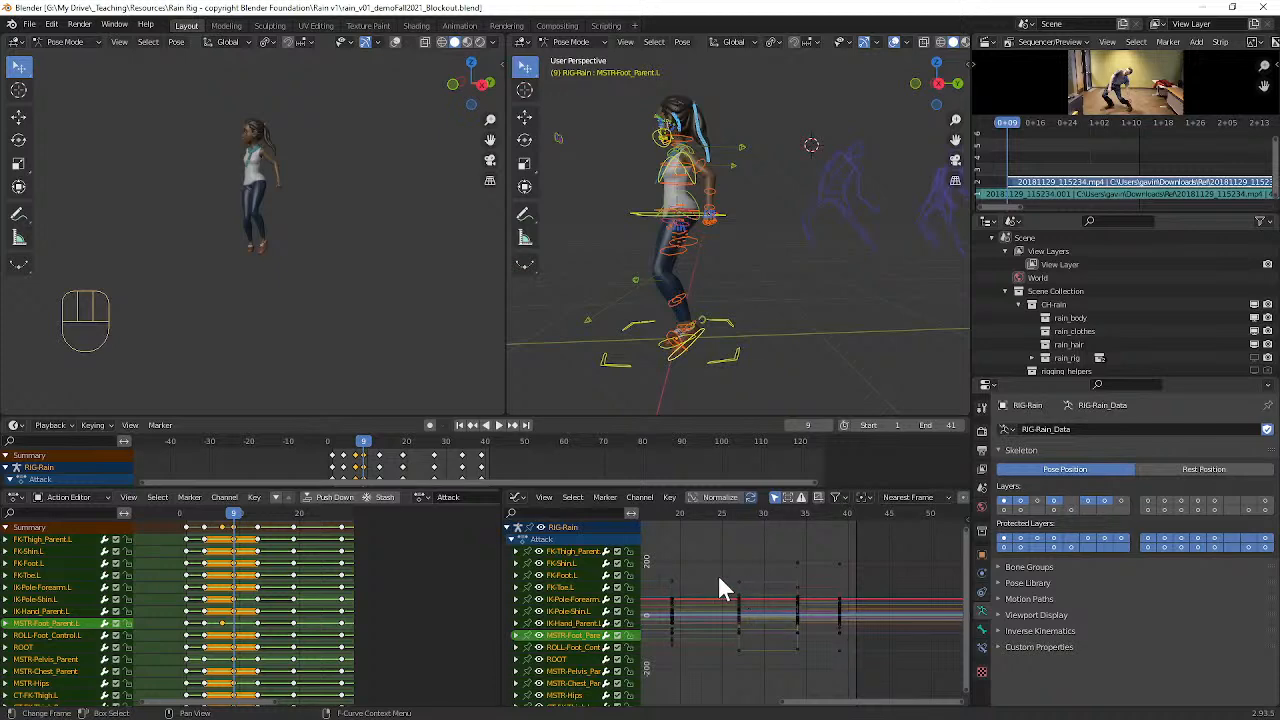
Step: Set the interpolation of all the rig's Attack keyframes to Linear
{"action": "key", "text": "a"}
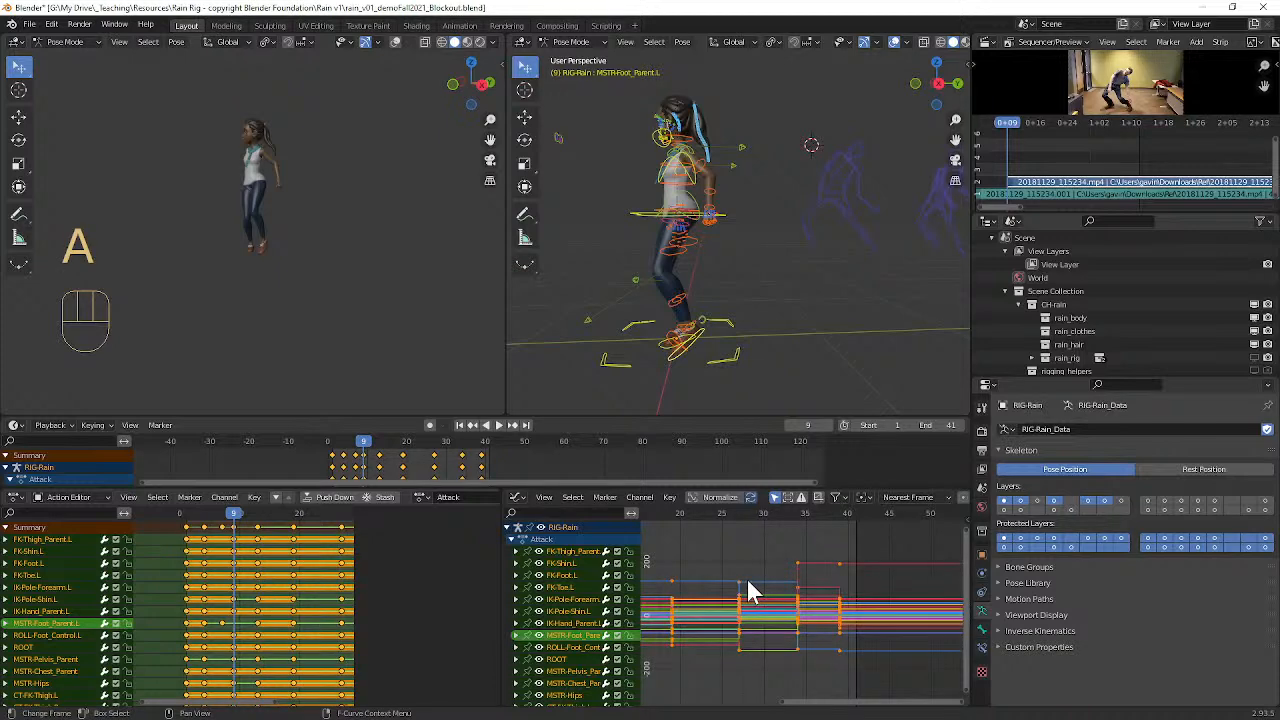
{"action": "key", "text": "t"}
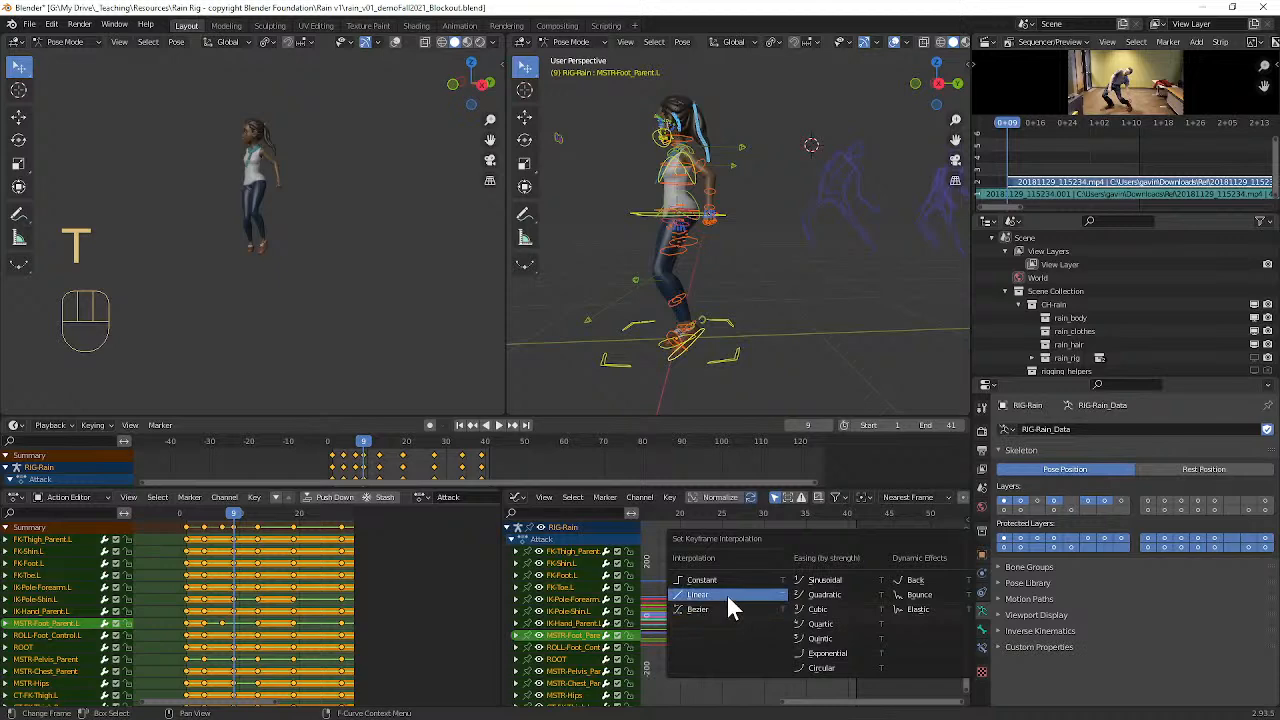
{"action": "left_click", "coordinate": [727, 597]}
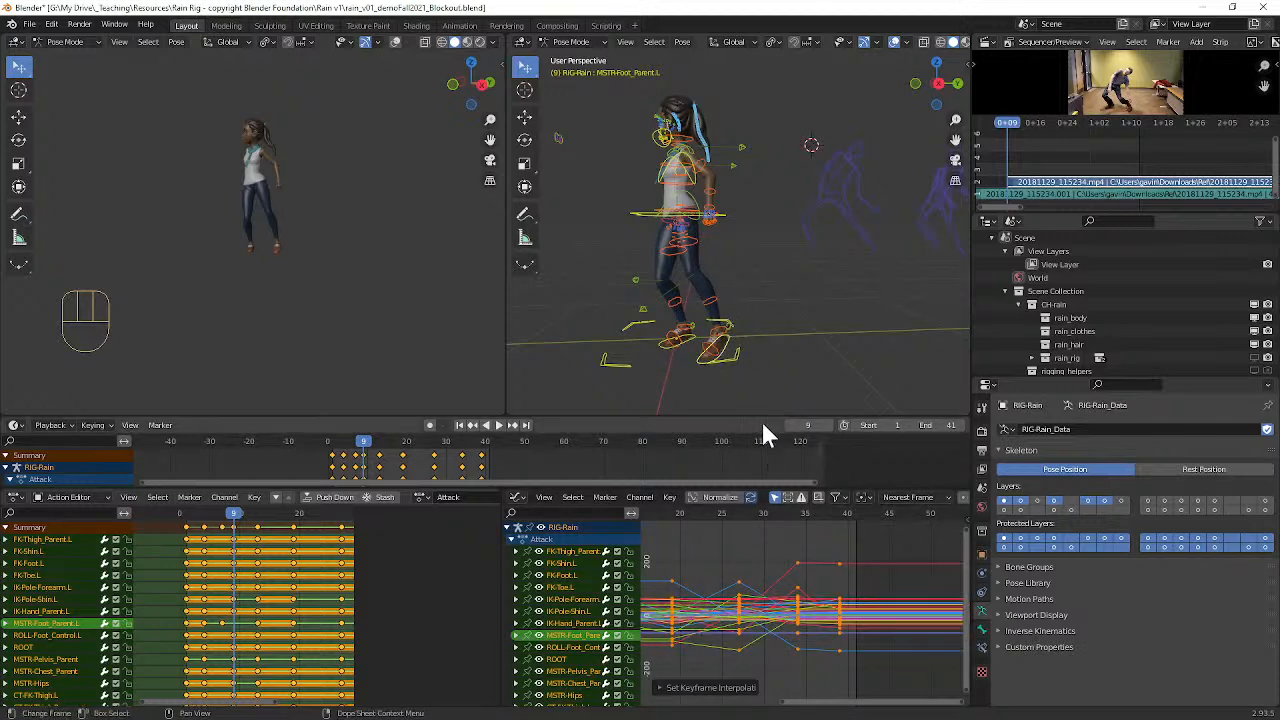
Step: Play the animation with the viewport overlays hidden, and scrub through the poses up to frame 28
{"action": "key", "text": "space"}
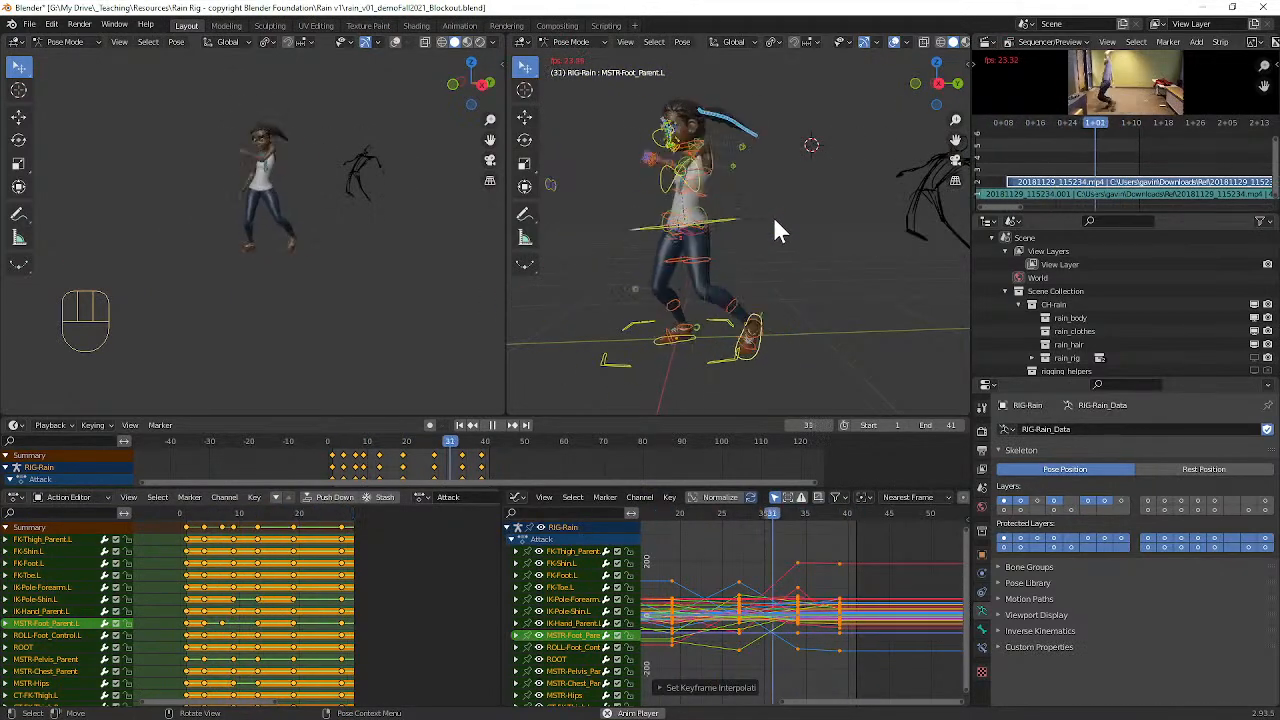
{"action": "left_click", "coordinate": [896, 42]}
{"action": "mouse_move", "coordinate": [762, 202]}
{"action": "middle_mouse_down"}
{"action": "mouse_move", "coordinate": [782, 207]}
{"action": "mouse_move", "coordinate": [771, 209]}
{"action": "middle_mouse_up"}
{"action": "key", "text": "space"}
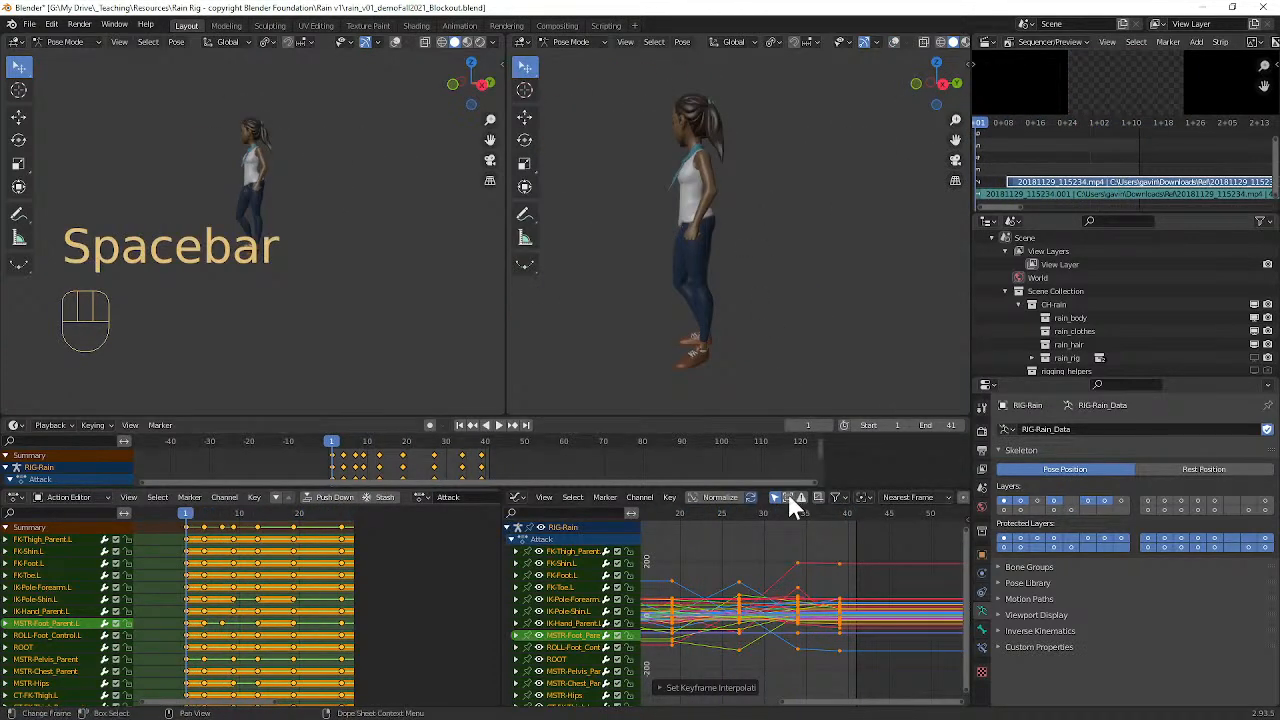
{"action": "left_click", "coordinate": [686, 514]}
{"action": "left_click_drag", "start_coordinate": [686, 515], "coordinate": [747, 509]}
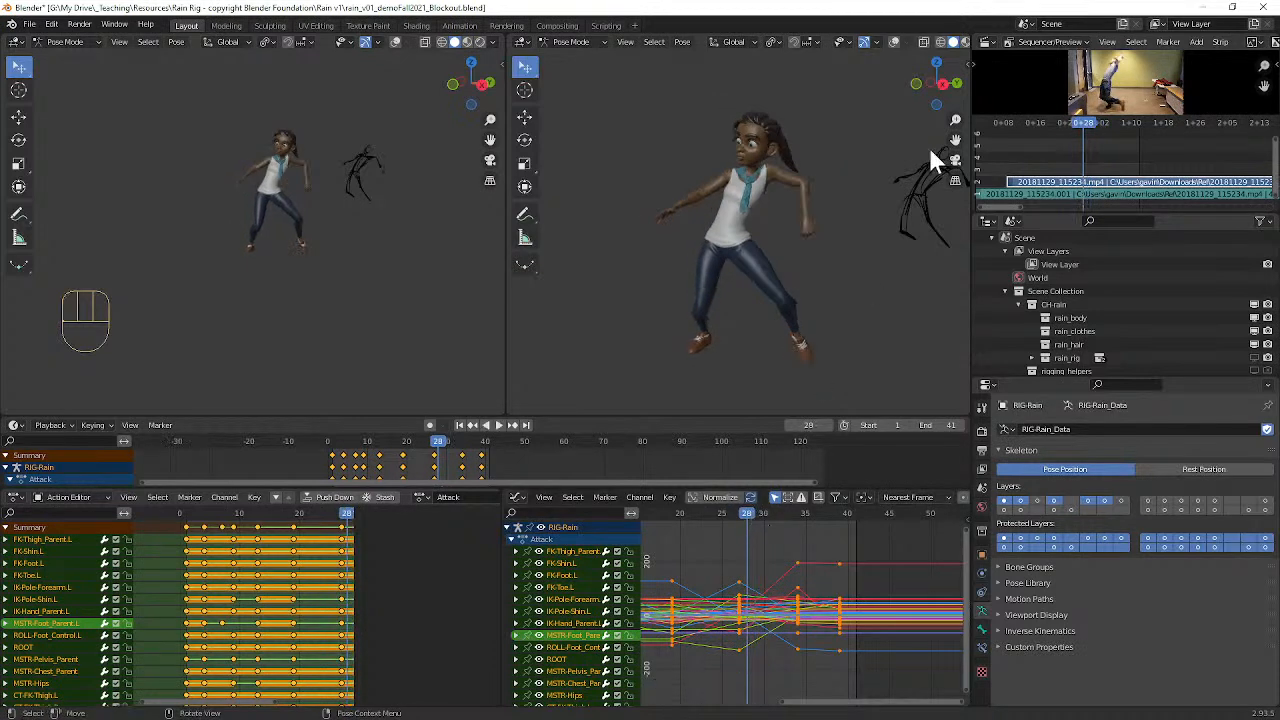
Step: Show the viewport overlays again, select the left FK upper arm parent control and display only its rotation curves
{"action": "left_click", "coordinate": [894, 42]}
{"action": "scroll", "coordinate": [785, 182], "scroll_direction": "up", "scroll_amount": 5}
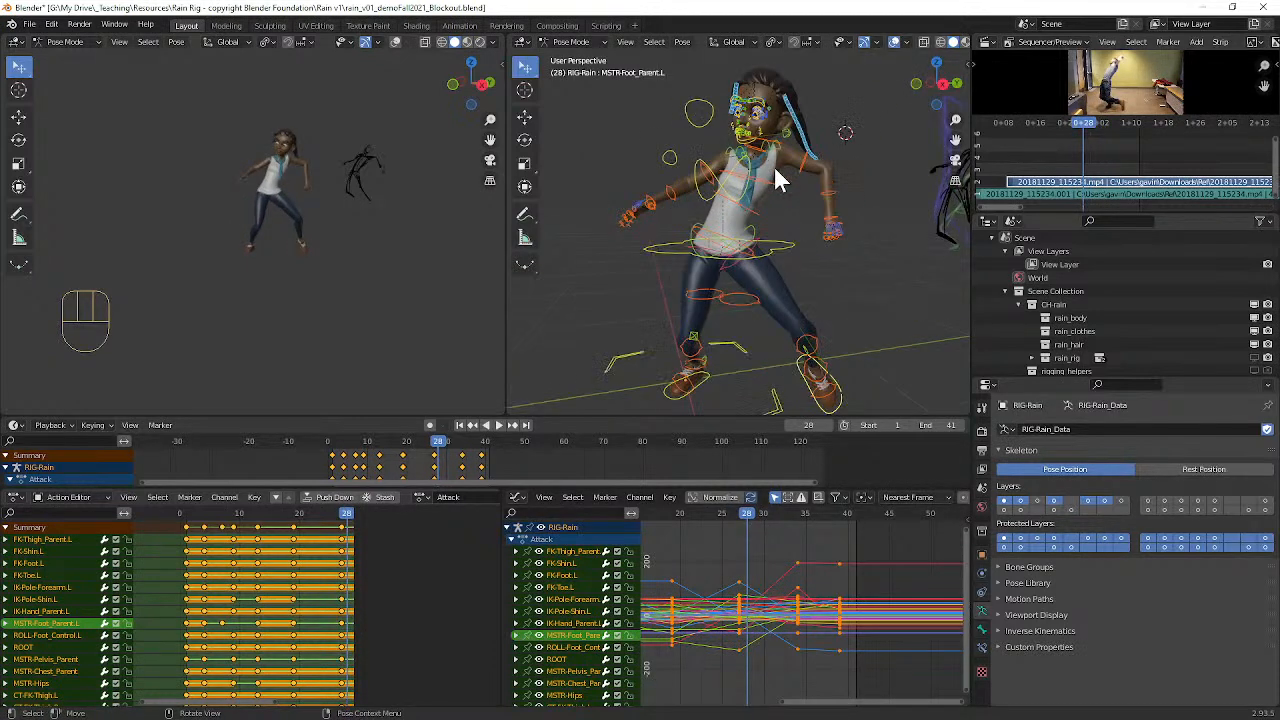
{"action": "left_click", "coordinate": [873, 112]}
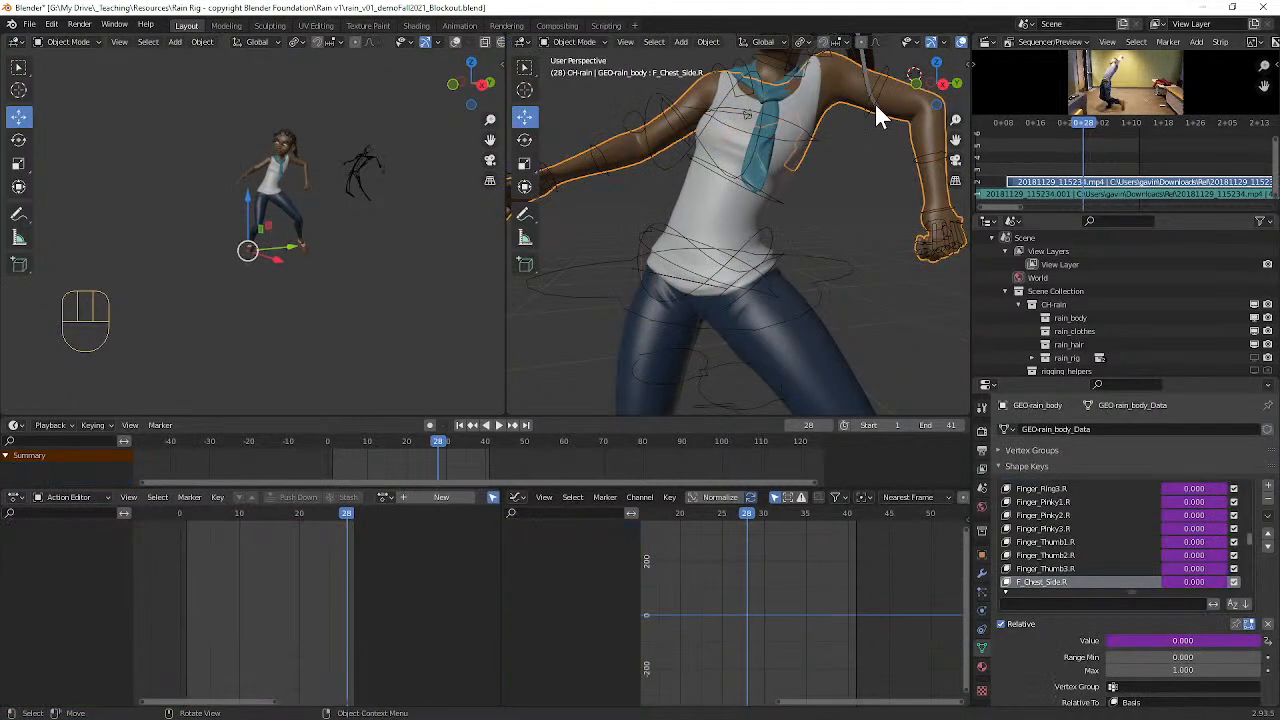
{"action": "middle_click_drag", "start_coordinate": [820, 523], "coordinate": [775, 538], "text": "ctrl+alt"}
{"action": "middle_click_drag", "start_coordinate": [769, 582], "coordinate": [787, 603], "text": "alt+shift"}
{"action": "left_click", "coordinate": [516, 552]}
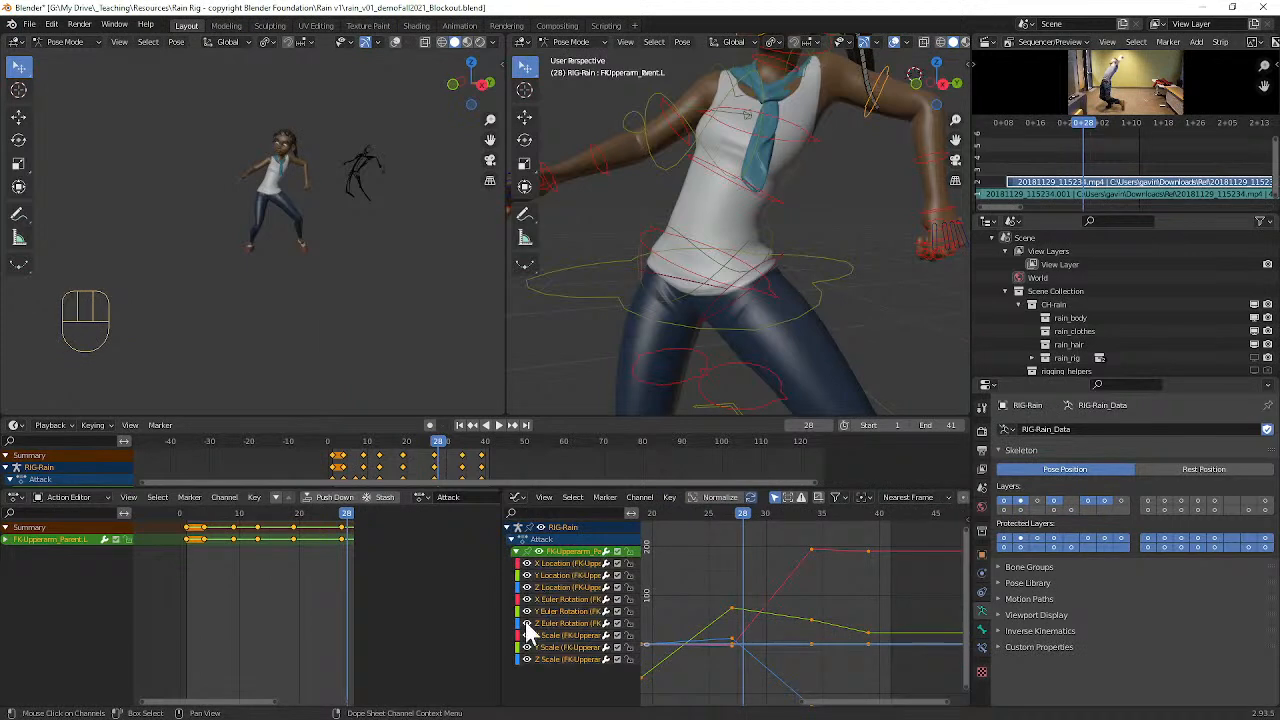
{"action": "left_click", "coordinate": [527, 576]}
{"action": "left_click", "coordinate": [527, 647]}
{"action": "left_click", "coordinate": [527, 659]}
Step: Review the left upper arm's swing between frames 28 and 34 and keyframe its parent control at frame 30
{"action": "mouse_move", "coordinate": [831, 614]}
{"action": "middle_mouse_down", "text": "ctrl+alt"}
{"action": "mouse_move", "coordinate": [820, 627]}
{"action": "mouse_move", "coordinate": [851, 609]}
{"action": "mouse_move", "coordinate": [866, 577]}
{"action": "mouse_move", "coordinate": [838, 632]}
{"action": "middle_mouse_up", "text": "ctrl+alt"}
{"action": "mouse_move", "coordinate": [770, 513]}
{"action": "left_mouse_down"}
{"action": "mouse_move", "coordinate": [739, 514]}
{"action": "mouse_move", "coordinate": [756, 523]}
{"action": "left_mouse_up"}
{"action": "scroll", "coordinate": [824, 612], "scroll_direction": "down", "scroll_amount": 1}
{"action": "middle_click_drag", "start_coordinate": [866, 593], "coordinate": [774, 598]}
{"action": "scroll", "coordinate": [785, 602], "scroll_direction": "down", "scroll_amount": 2}
{"action": "scroll", "coordinate": [785, 602], "scroll_direction": "down", "scroll_amount": 1}
{"action": "left_click", "coordinate": [757, 516]}
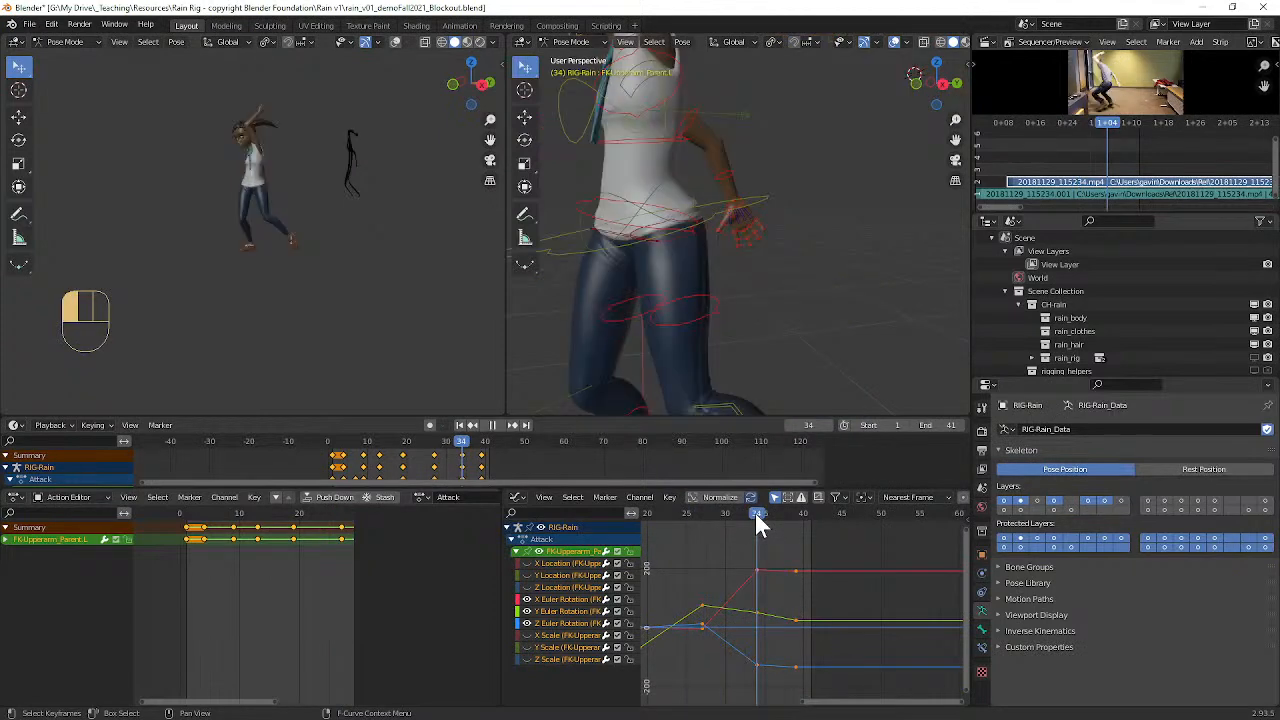
{"action": "scroll", "coordinate": [735, 362], "scroll_direction": "down", "scroll_amount": 5}
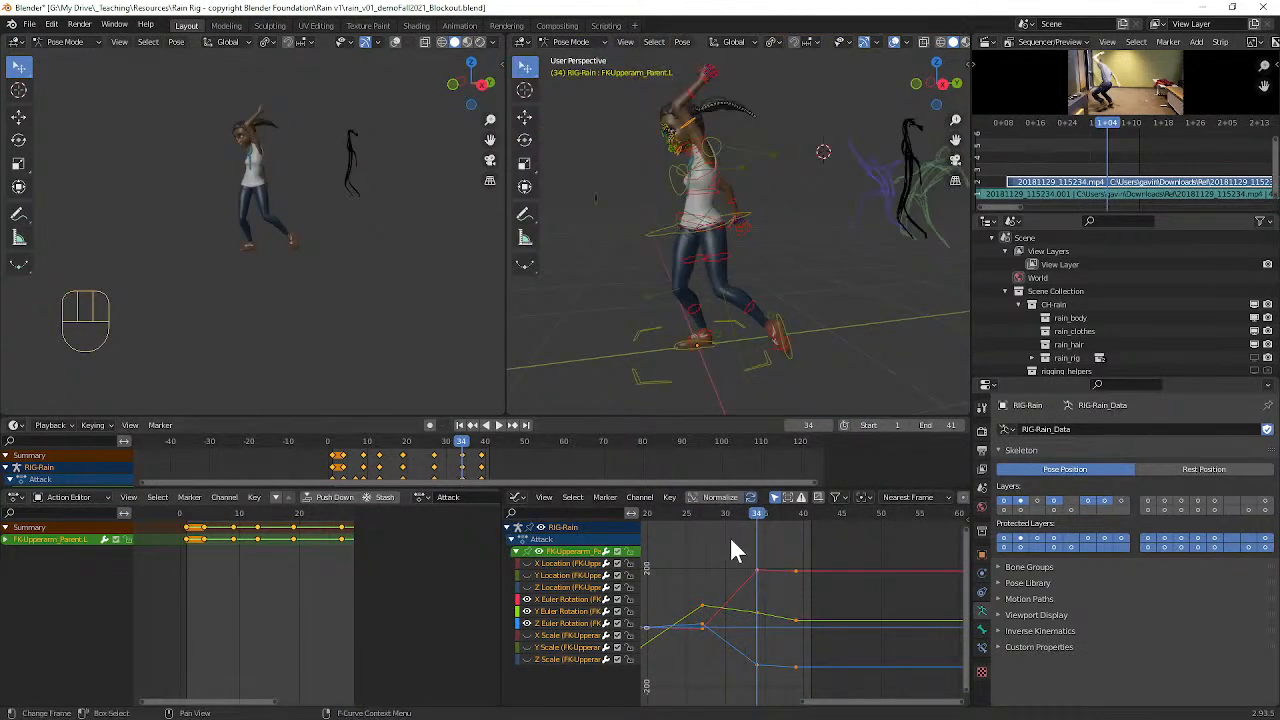
{"action": "left_click_drag", "start_coordinate": [759, 518], "coordinate": [725, 521]}
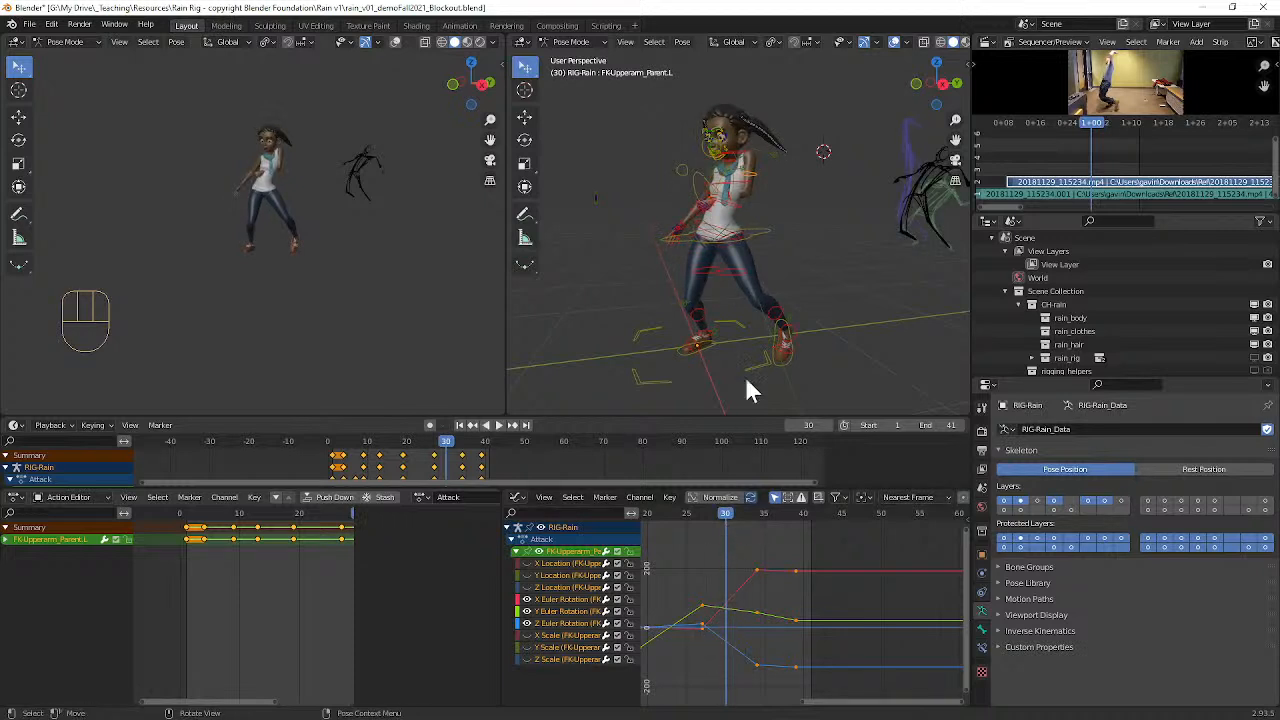
{"action": "key", "text": "i"}
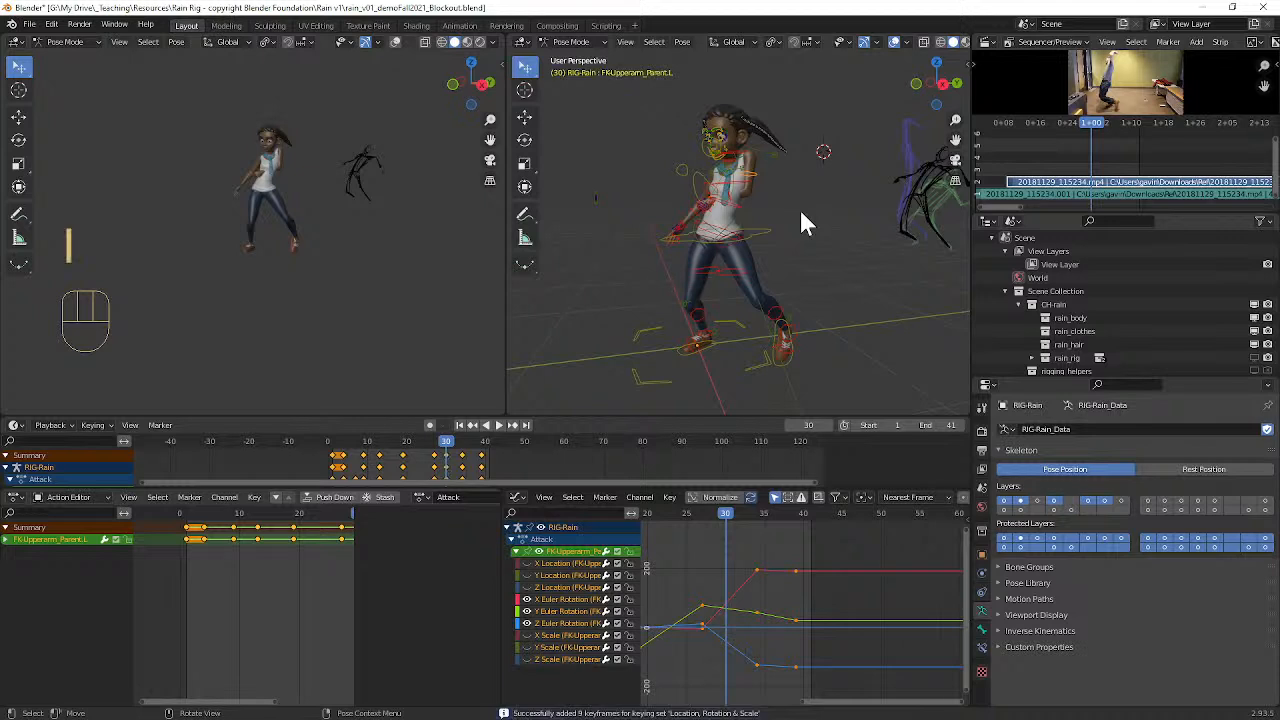
Step: Lower the left upper arm's X, Z and Y rotation keys at frame 30 so the arm stays down longer
{"action": "left_click", "coordinate": [729, 602]}
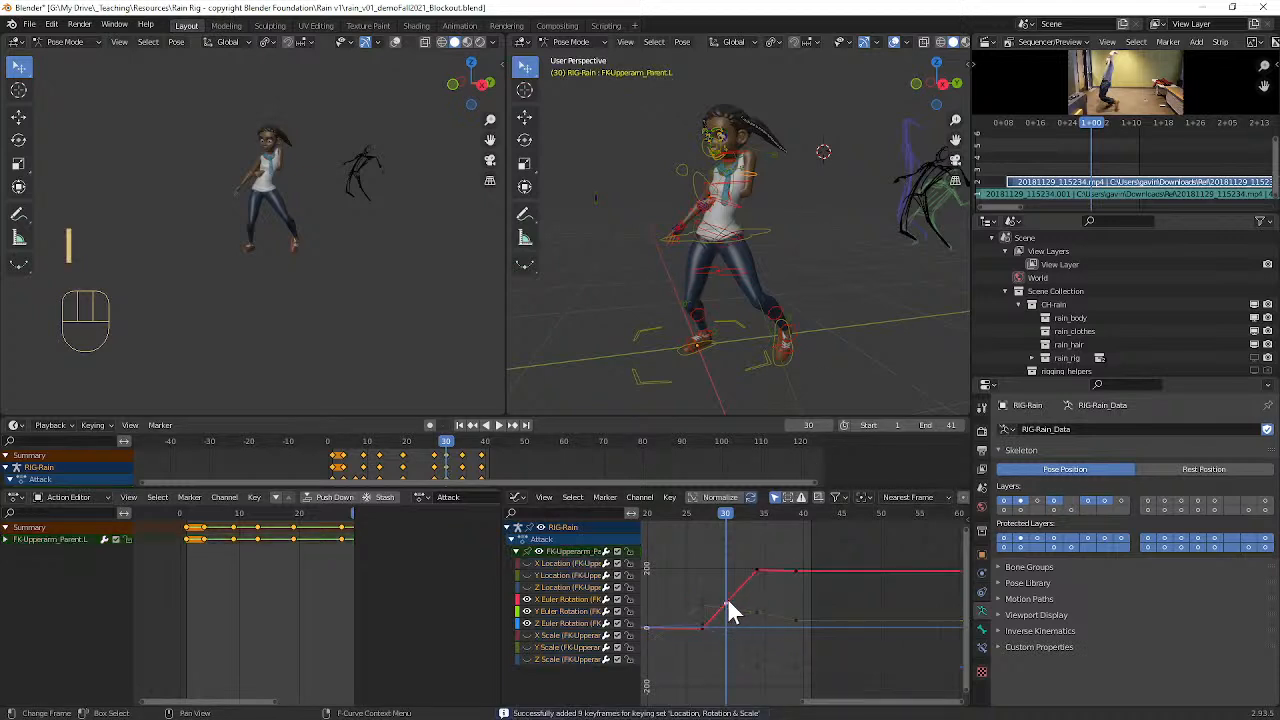
{"action": "key", "text": "g"}
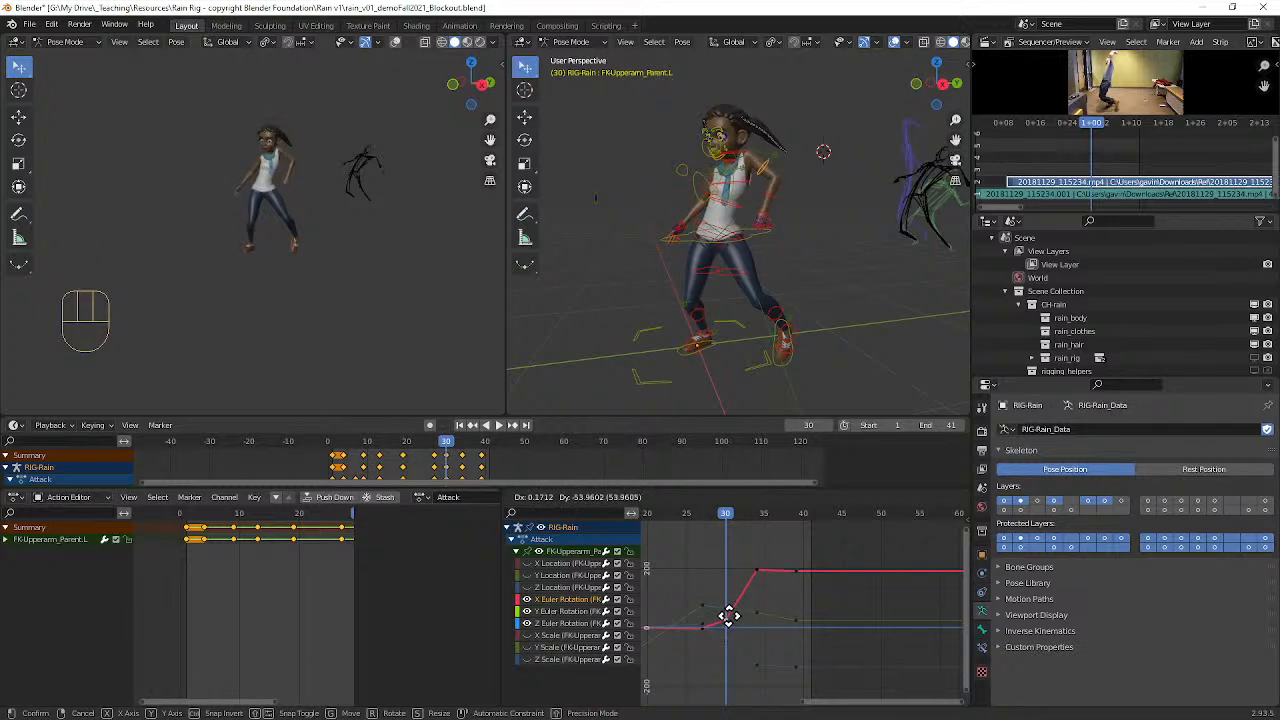
{"action": "left_click", "coordinate": [729, 616]}
{"action": "left_click", "coordinate": [727, 642]}
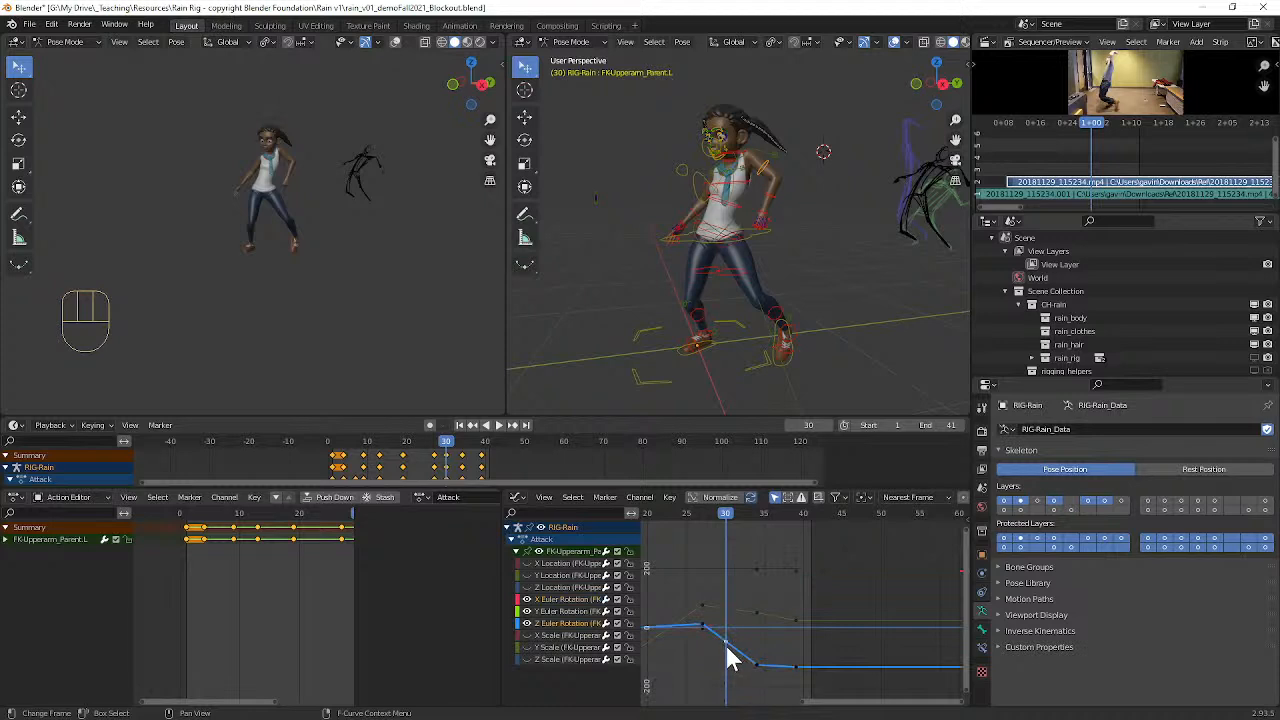
{"action": "key", "text": "g"}
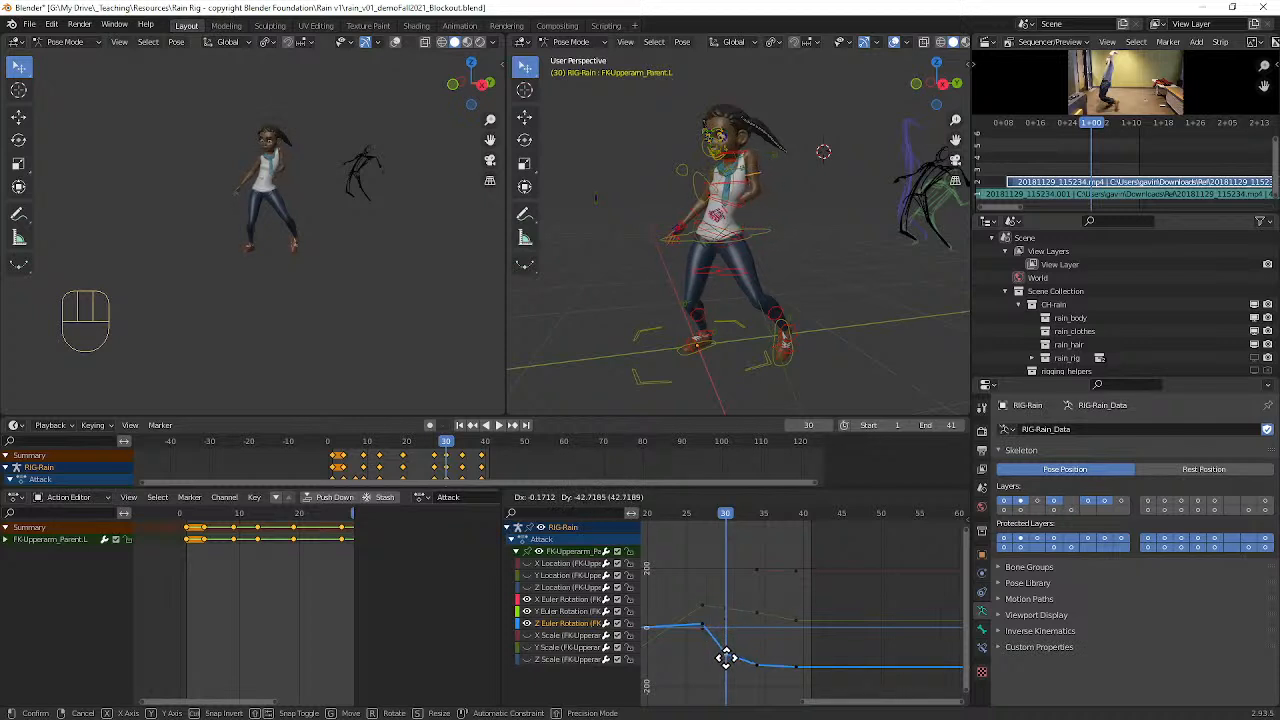
{"action": "left_click", "coordinate": [733, 668]}
{"action": "left_click", "coordinate": [725, 612]}
{"action": "key", "text": "g"}
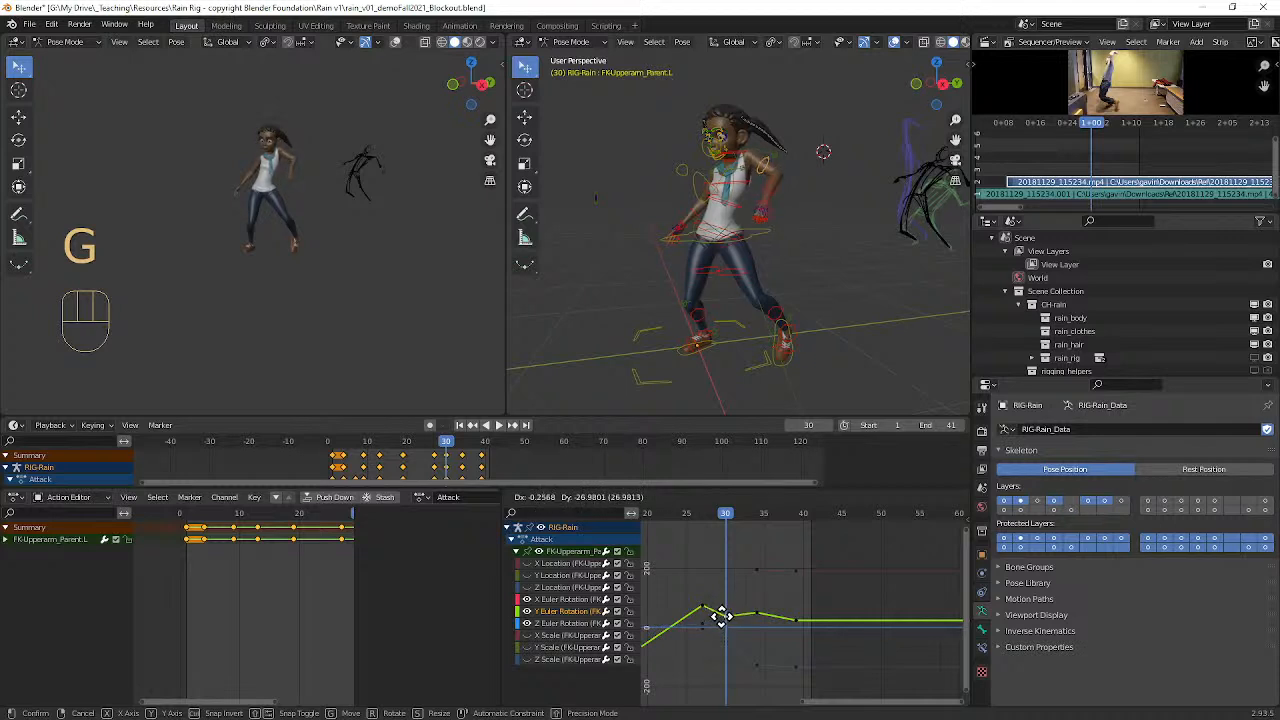
{"action": "left_click", "coordinate": [721, 624]}
Step: Select the left FK forearm control, go to frame 29 and display only its rotation curves
{"action": "middle_click_drag", "start_coordinate": [750, 483], "coordinate": [802, 426]}
{"action": "middle_click_drag", "start_coordinate": [766, 372], "coordinate": [764, 342]}
{"action": "left_click_drag", "start_coordinate": [729, 509], "coordinate": [709, 532]}
{"action": "left_click", "coordinate": [826, 189]}
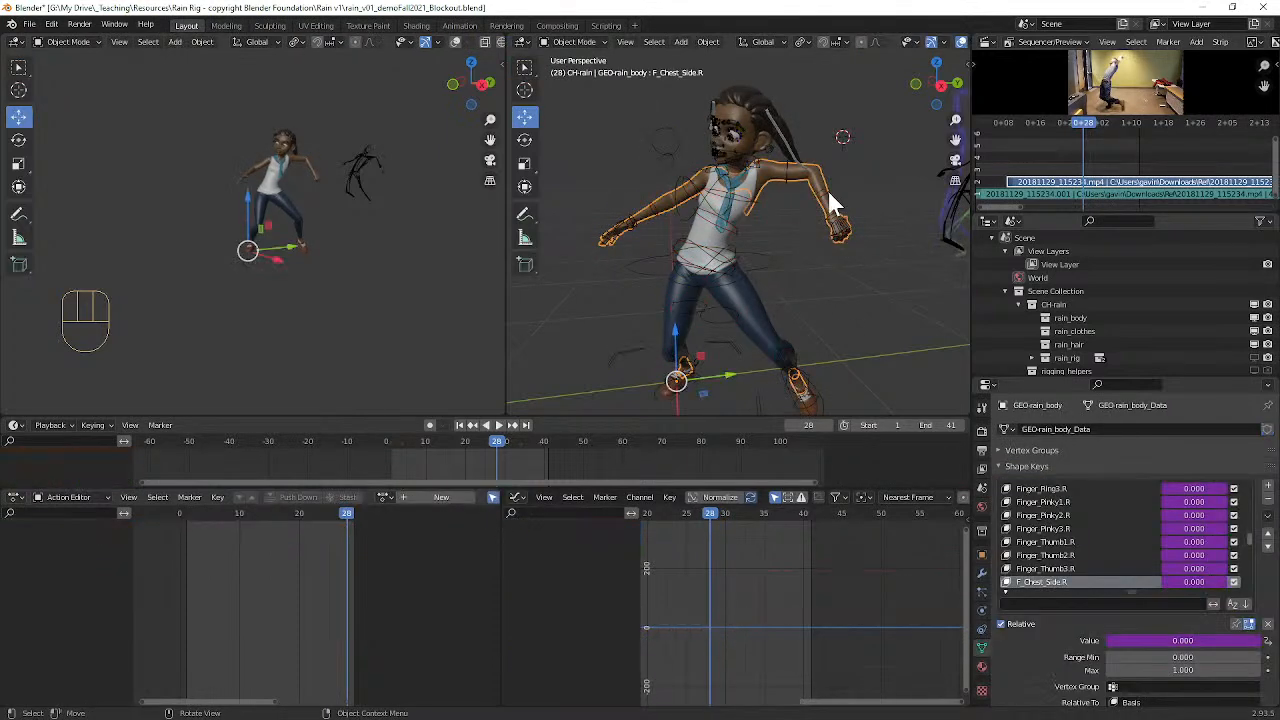
{"action": "left_click", "coordinate": [827, 189]}
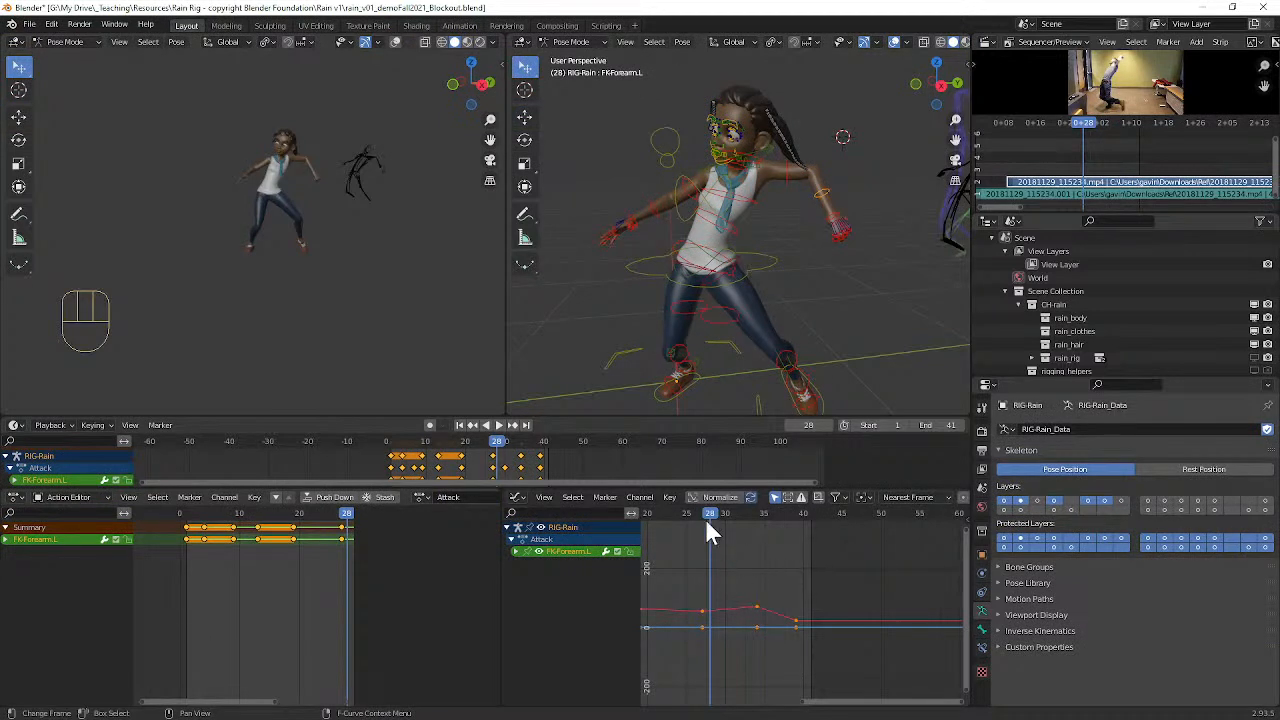
{"action": "left_click_drag", "start_coordinate": [711, 525], "coordinate": [717, 514]}
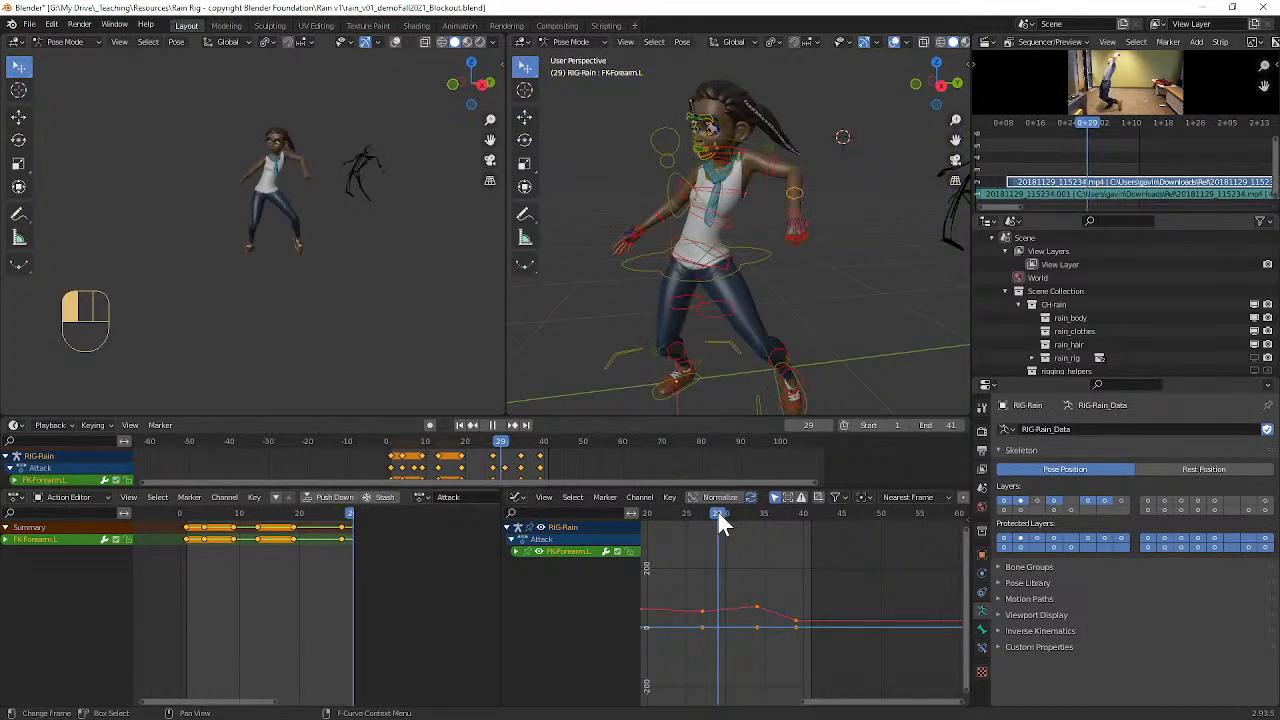
{"action": "left_click", "coordinate": [516, 552]}
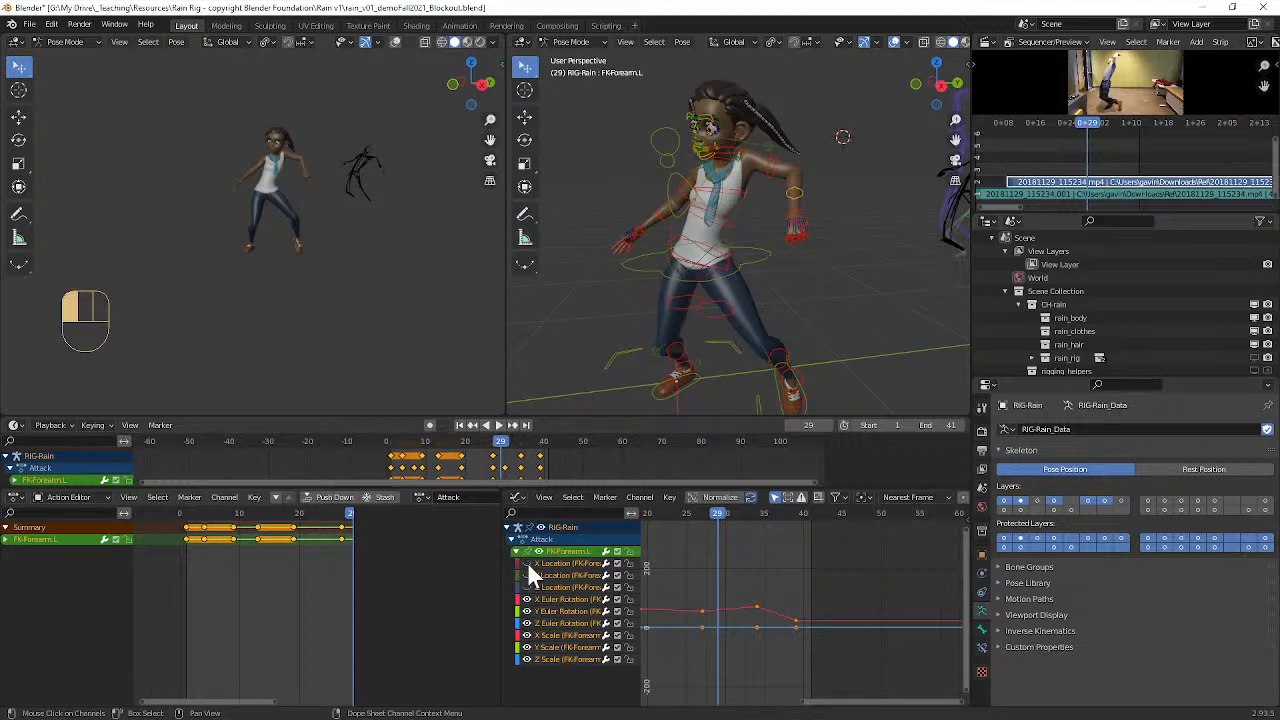
{"action": "left_click", "coordinate": [527, 659]}
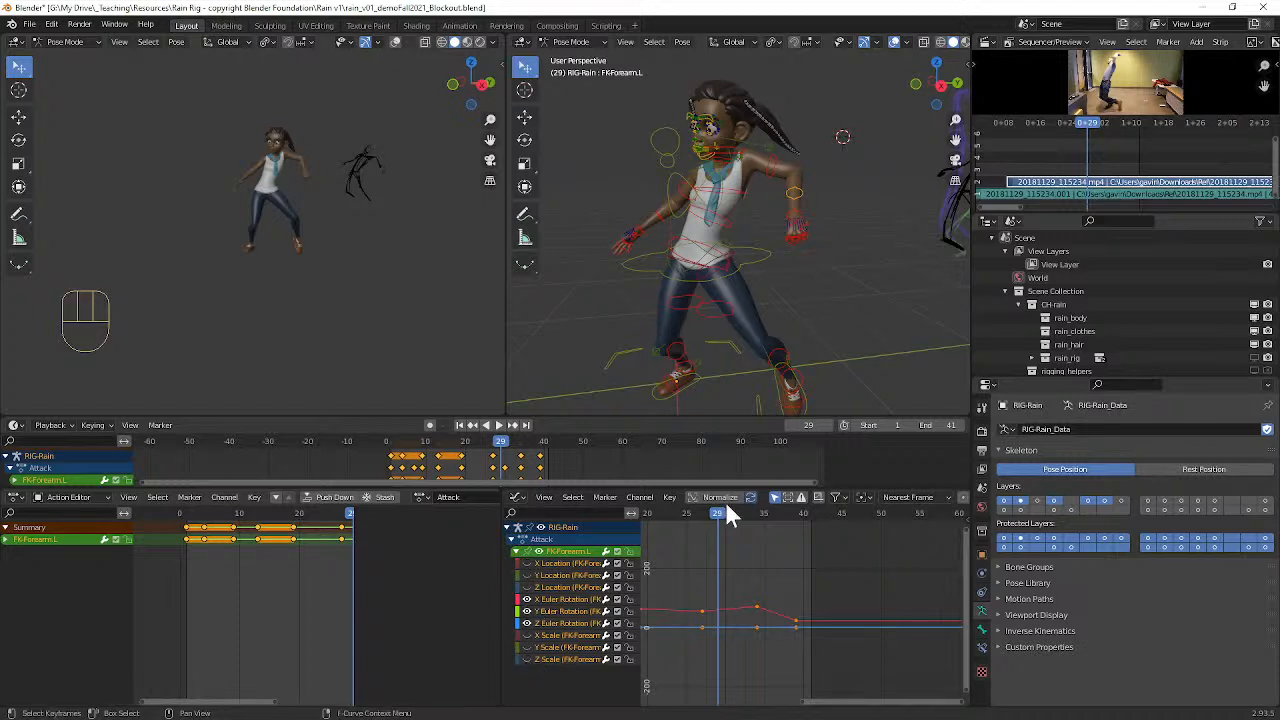
Step: Keyframe the left forearm at frame 29 and lower its X rotation key by about 40 to straighten the elbow
{"action": "middle_click_drag", "start_coordinate": [809, 314], "coordinate": [785, 350]}
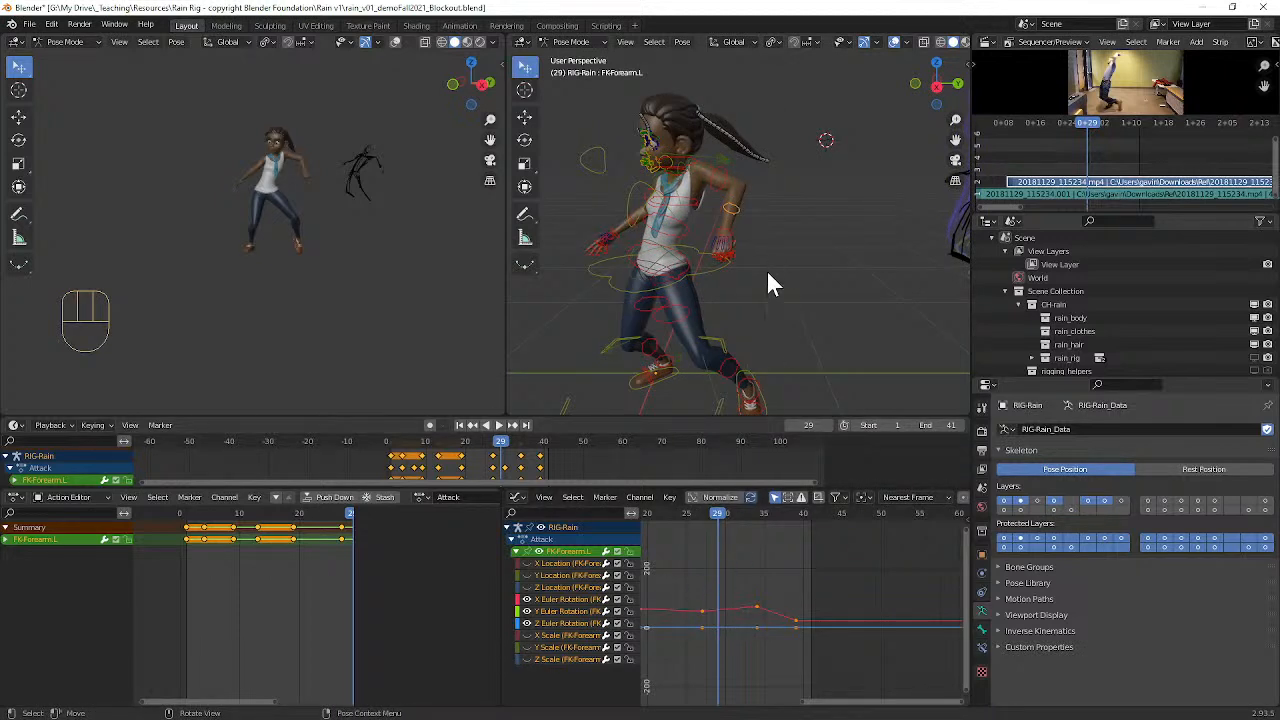
{"action": "key", "text": "i"}
{"action": "left_click", "coordinate": [720, 610]}
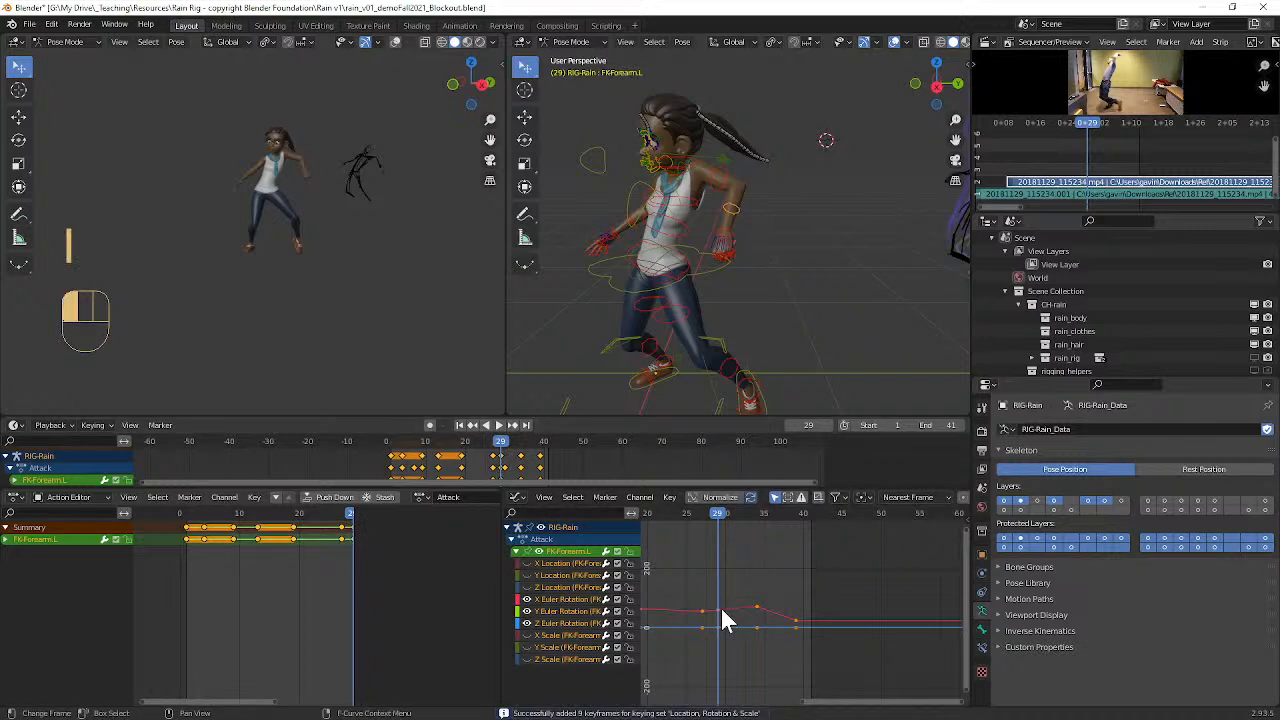
{"action": "key", "text": "g"}
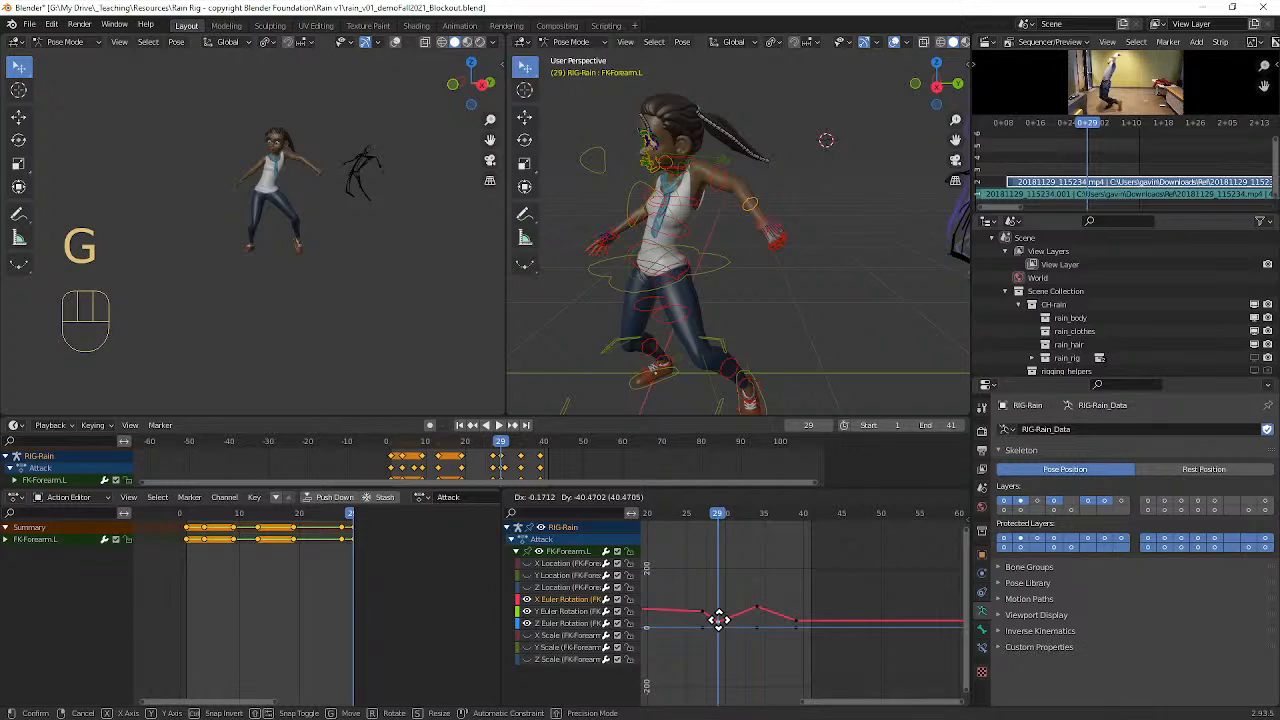
{"action": "left_click", "coordinate": [719, 619]}
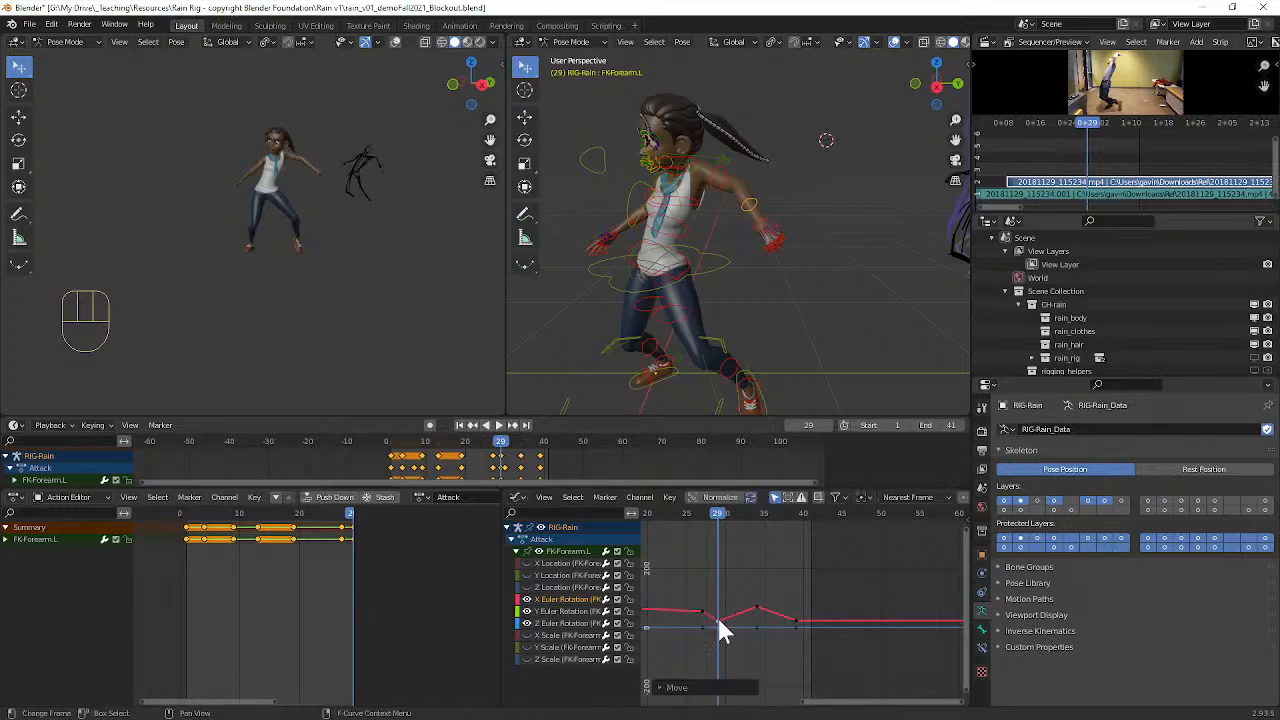
Step: Go to frame 30, select the left clavicle master control and display only its location curves
{"action": "mouse_move", "coordinate": [715, 512]}
{"action": "left_mouse_down"}
{"action": "mouse_move", "coordinate": [676, 514]}
{"action": "mouse_move", "coordinate": [762, 510]}
{"action": "mouse_move", "coordinate": [698, 527]}
{"action": "mouse_move", "coordinate": [752, 525]}
{"action": "mouse_move", "coordinate": [693, 528]}
{"action": "mouse_move", "coordinate": [752, 530]}
{"action": "mouse_move", "coordinate": [730, 532]}
{"action": "left_mouse_up"}
{"action": "middle_click_drag", "start_coordinate": [709, 249], "coordinate": [787, 183]}
{"action": "scroll", "coordinate": [790, 188], "scroll_direction": "up", "scroll_amount": 2}
{"action": "left_click", "coordinate": [781, 144]}
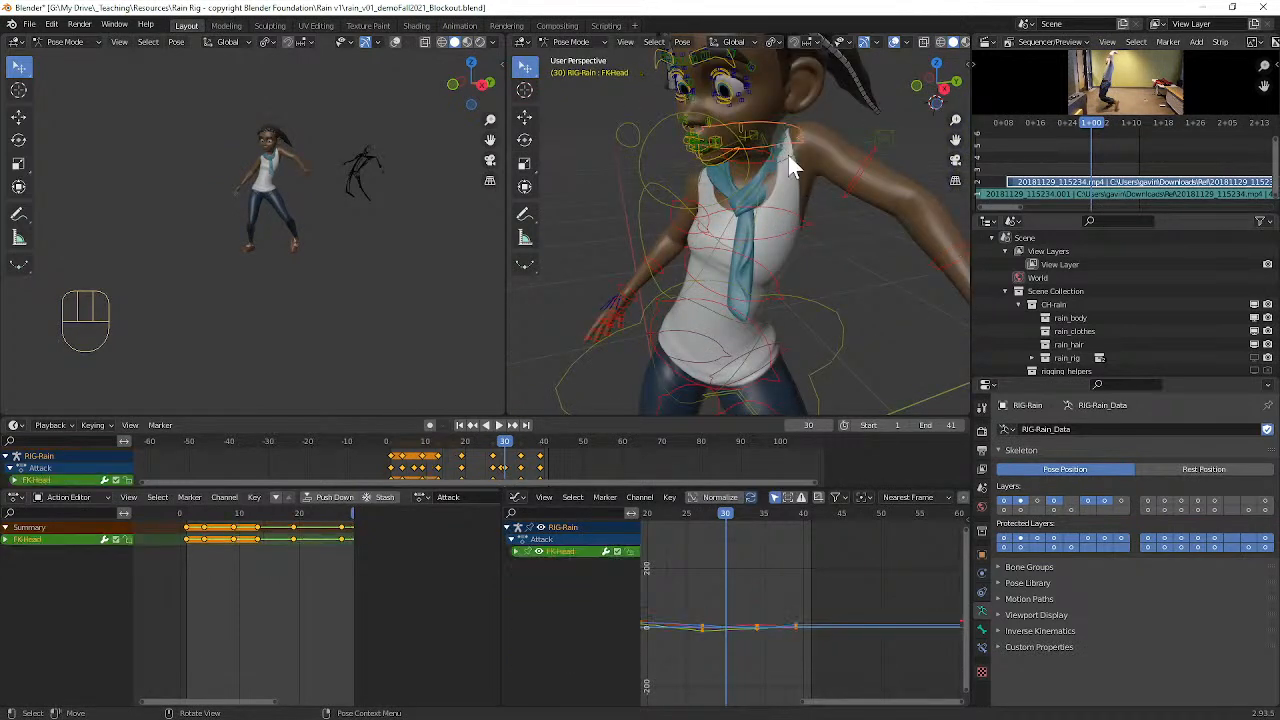
{"action": "scroll", "coordinate": [813, 607], "scroll_direction": "down", "scroll_amount": 1}
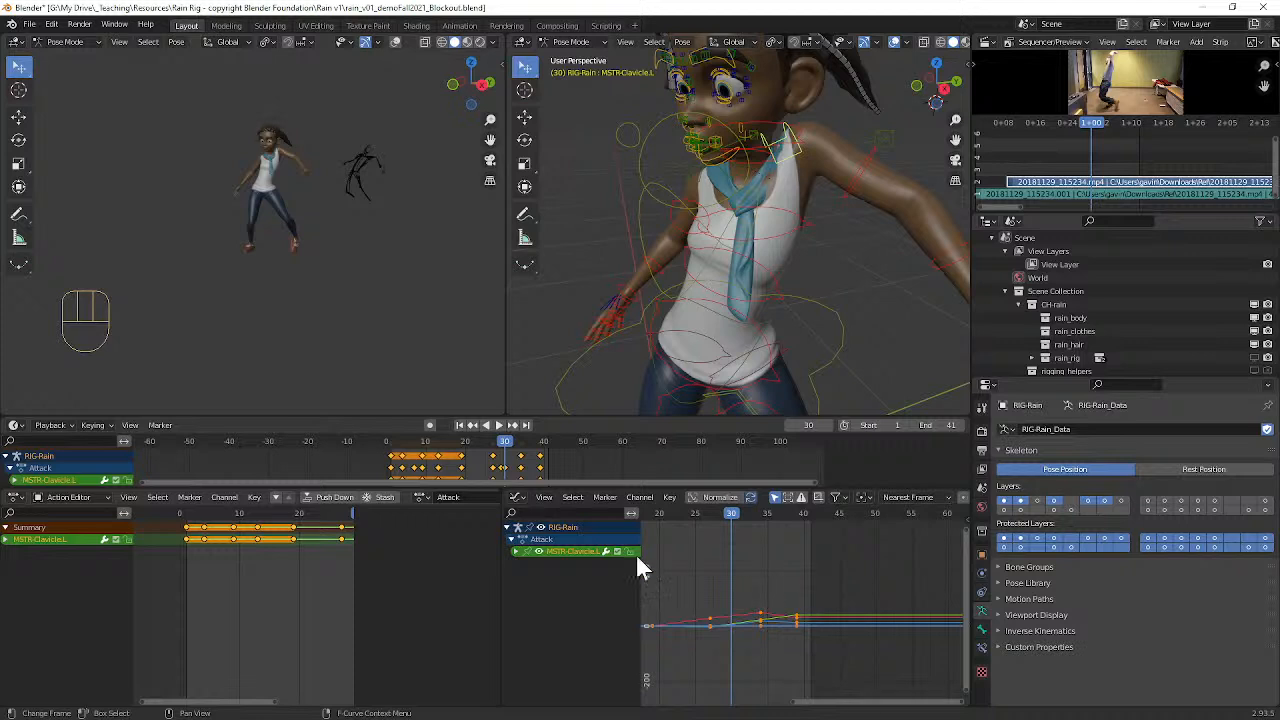
{"action": "left_click", "coordinate": [515, 551]}
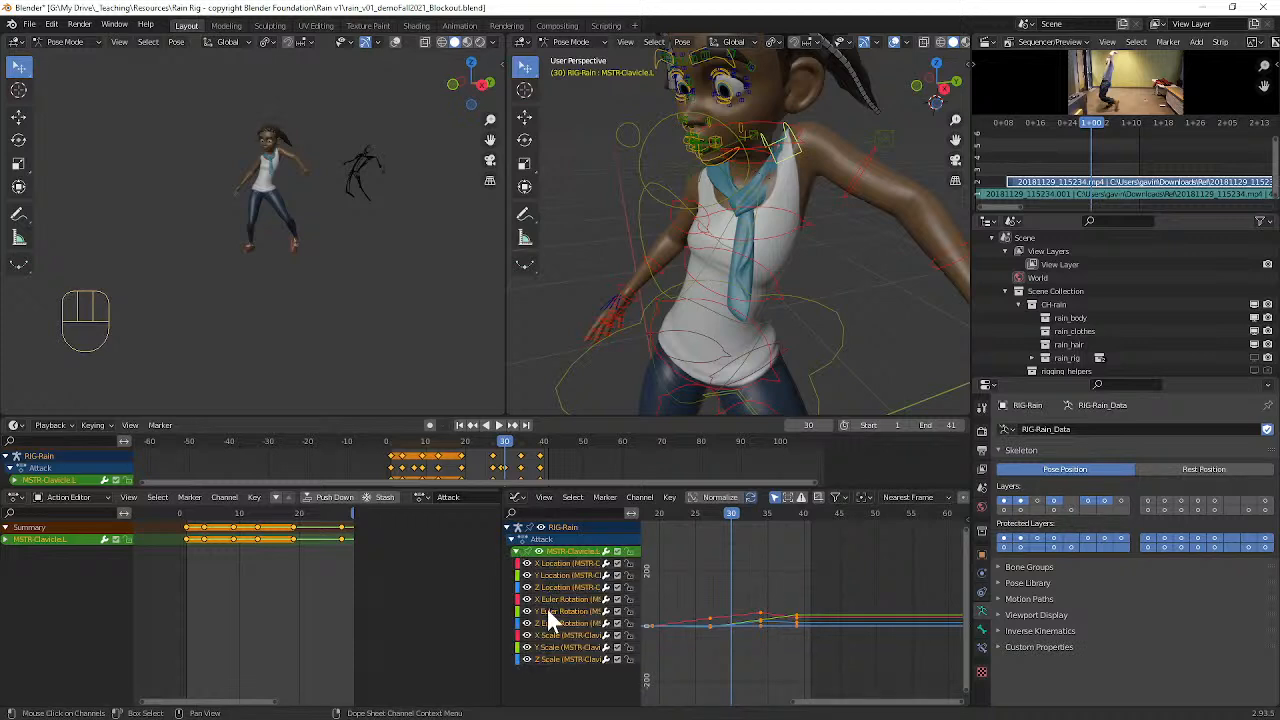
{"action": "left_click_drag", "start_coordinate": [525, 612], "coordinate": [525, 661]}
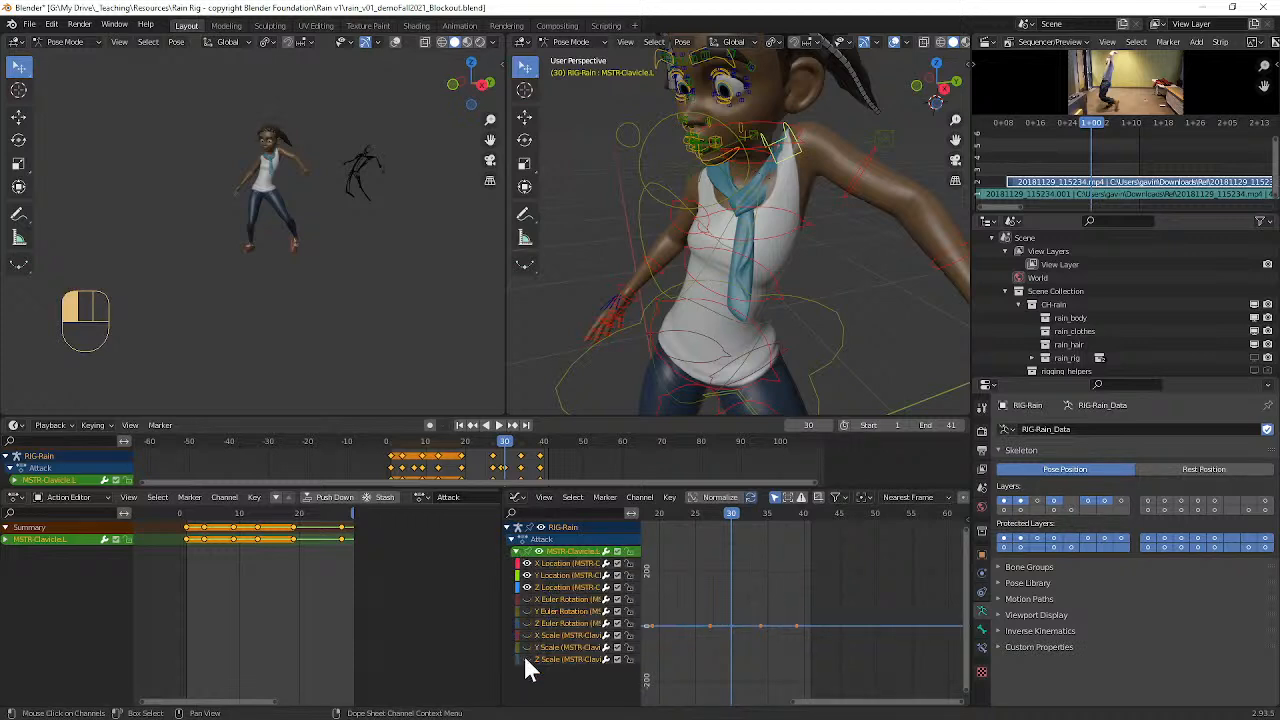
{"action": "scroll", "coordinate": [771, 625], "scroll_direction": "down", "scroll_amount": 4}
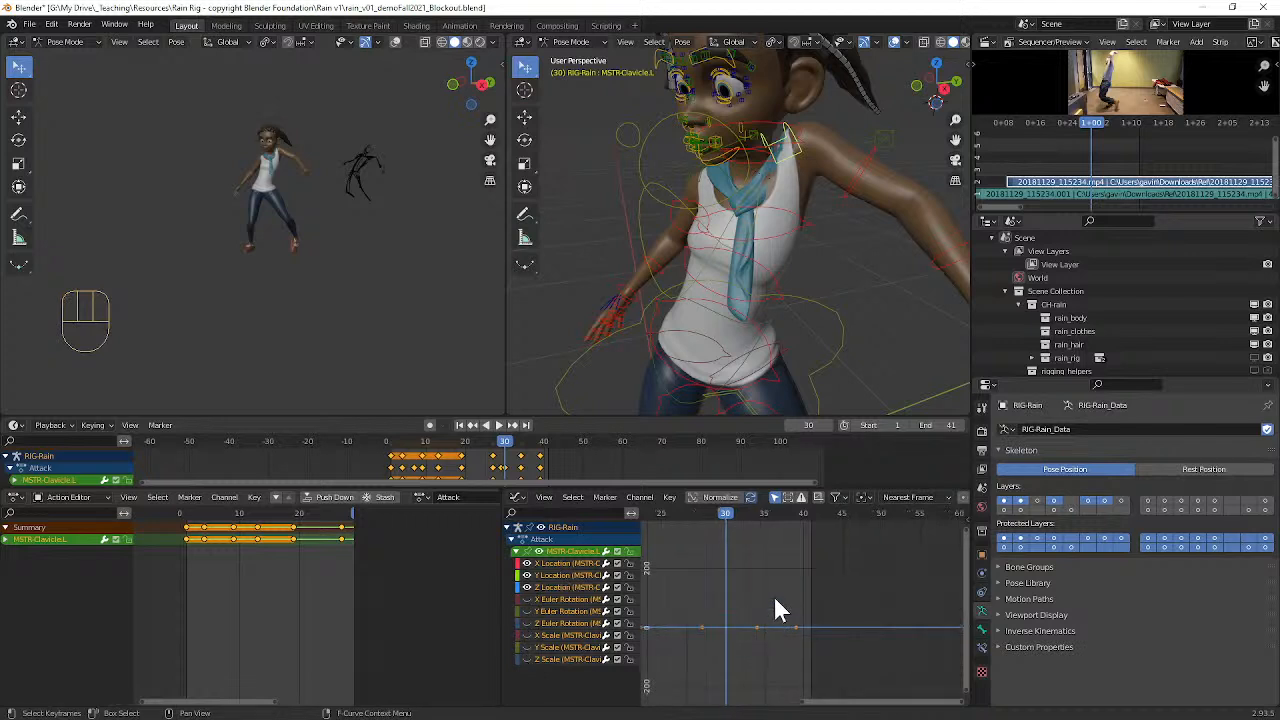
{"action": "middle_click_drag", "start_coordinate": [813, 597], "coordinate": [772, 612], "text": "ctrl+alt"}
Step: Lower the left clavicle's Z location key before frame 30 to nearly zero and shift it slightly earlier
{"action": "left_click", "coordinate": [757, 603]}
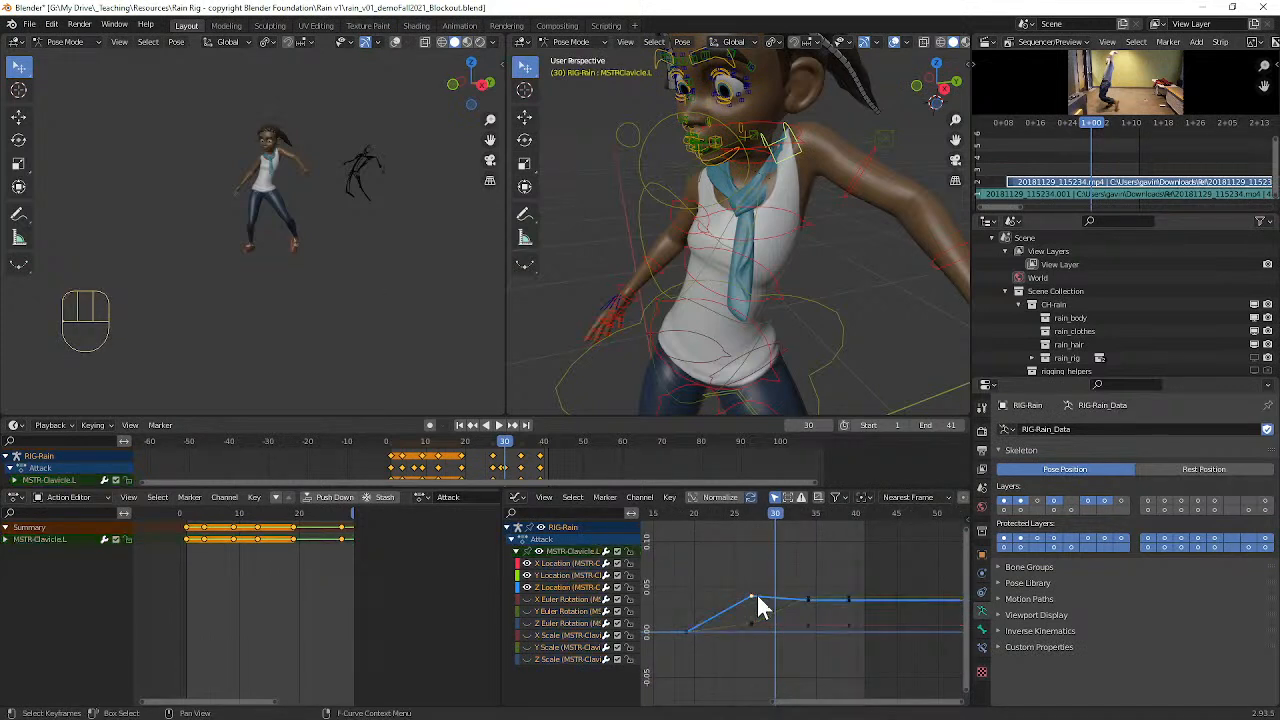
{"action": "key", "text": "g"}
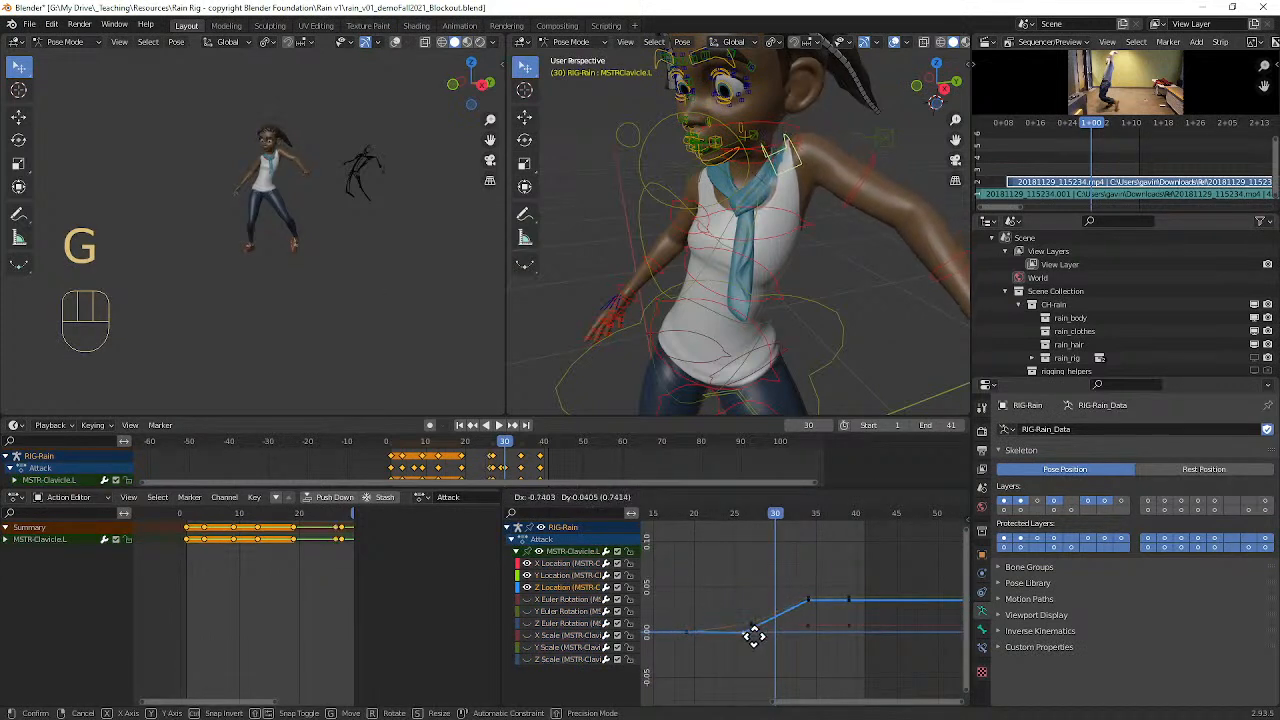
{"action": "left_click", "coordinate": [755, 628]}
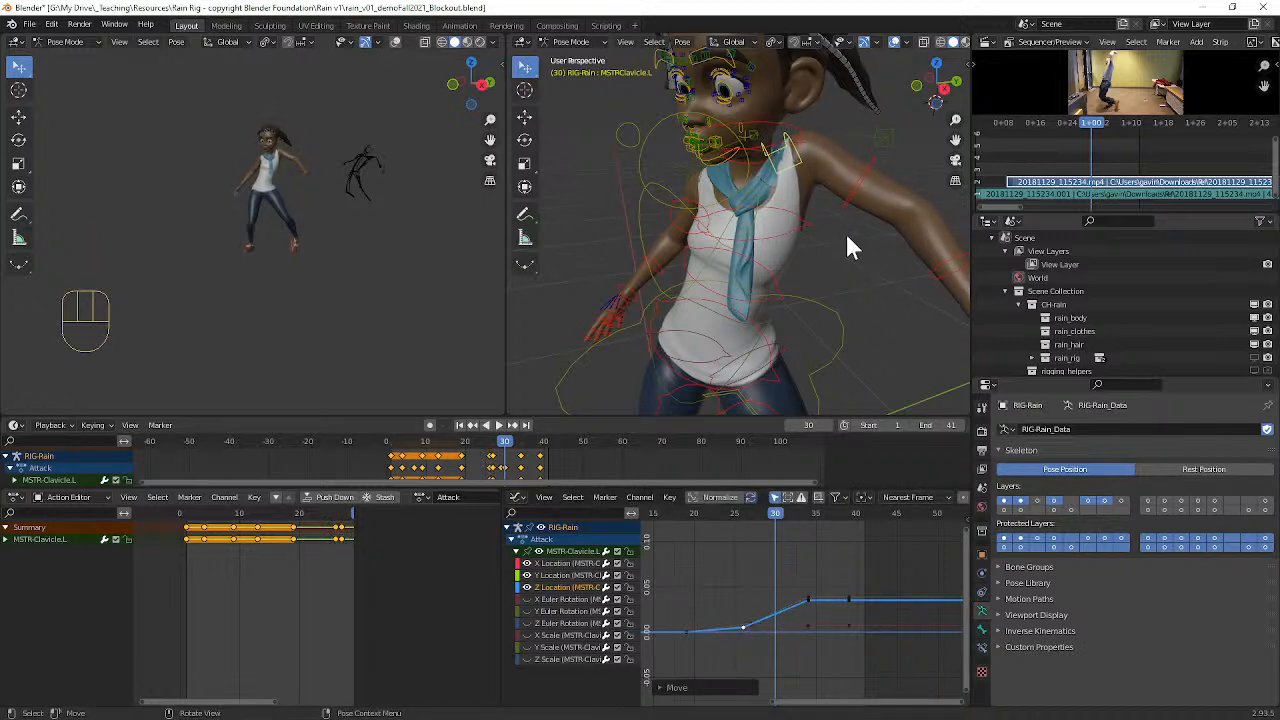
Step: Keyframe the left clavicle control at frame 30 and lower its Z location key to just above zero
{"action": "key", "text": "i"}
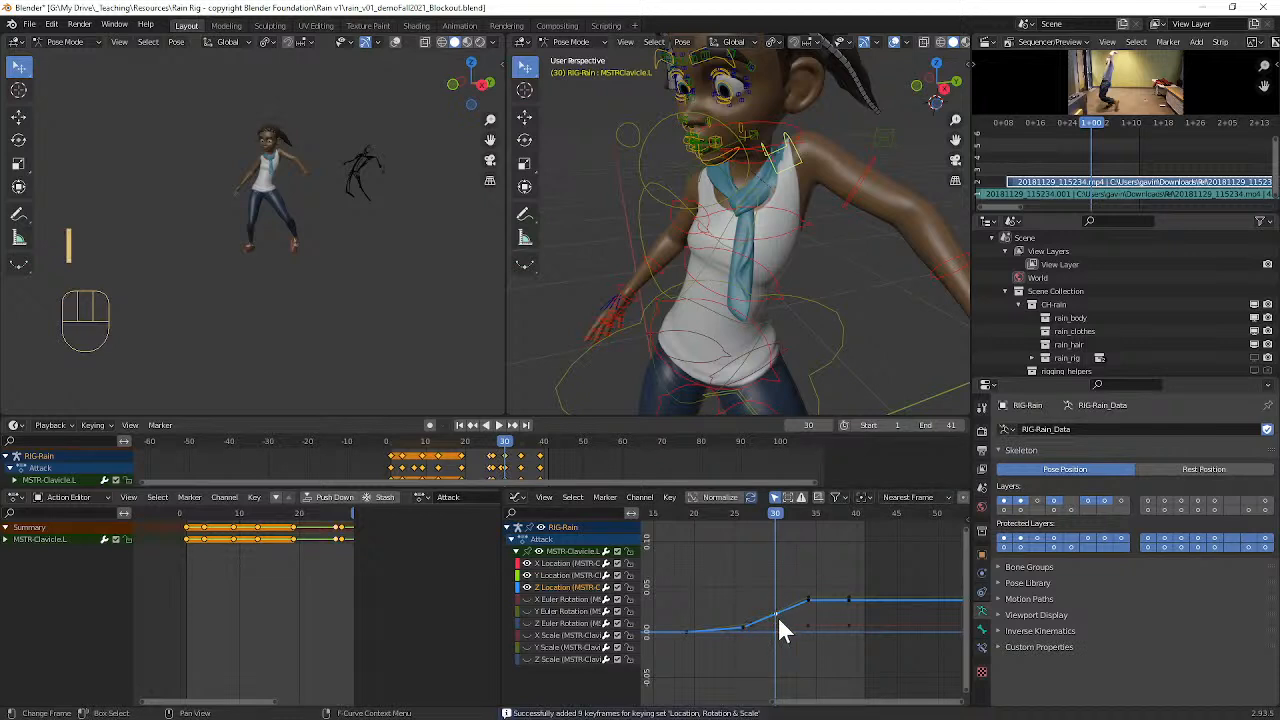
{"action": "key", "text": "g"}
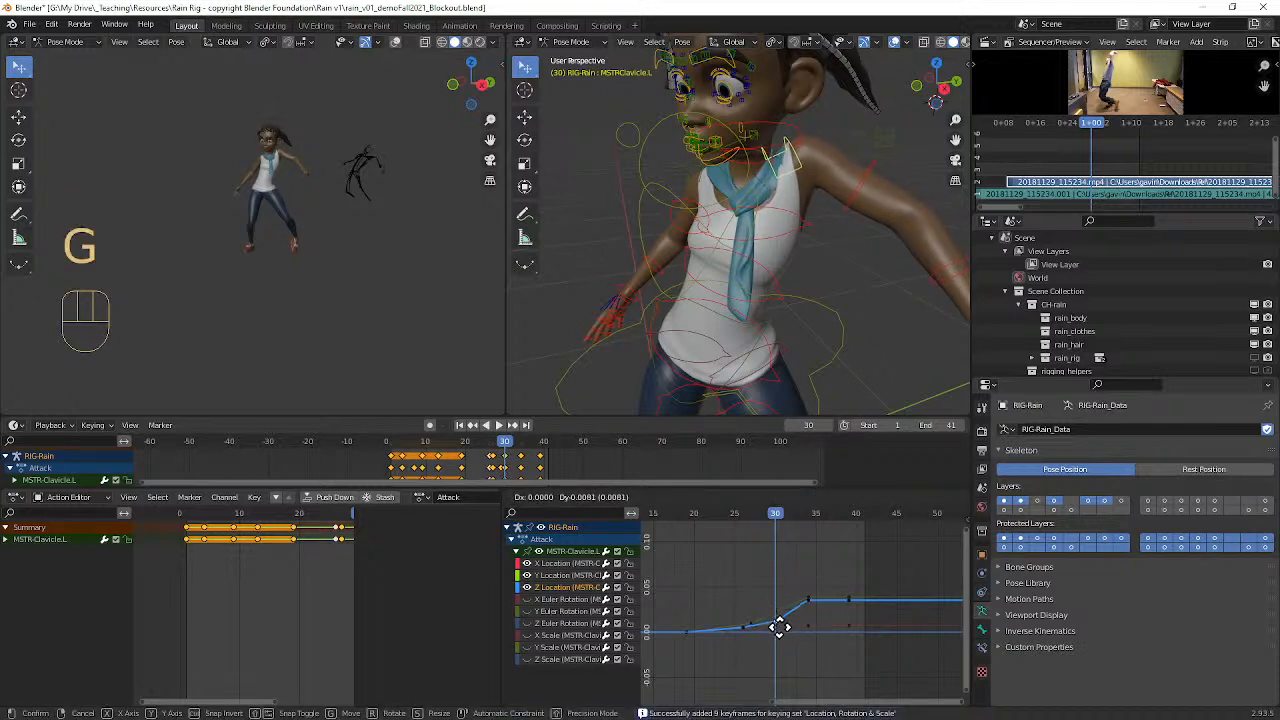
{"action": "left_click", "coordinate": [782, 630]}
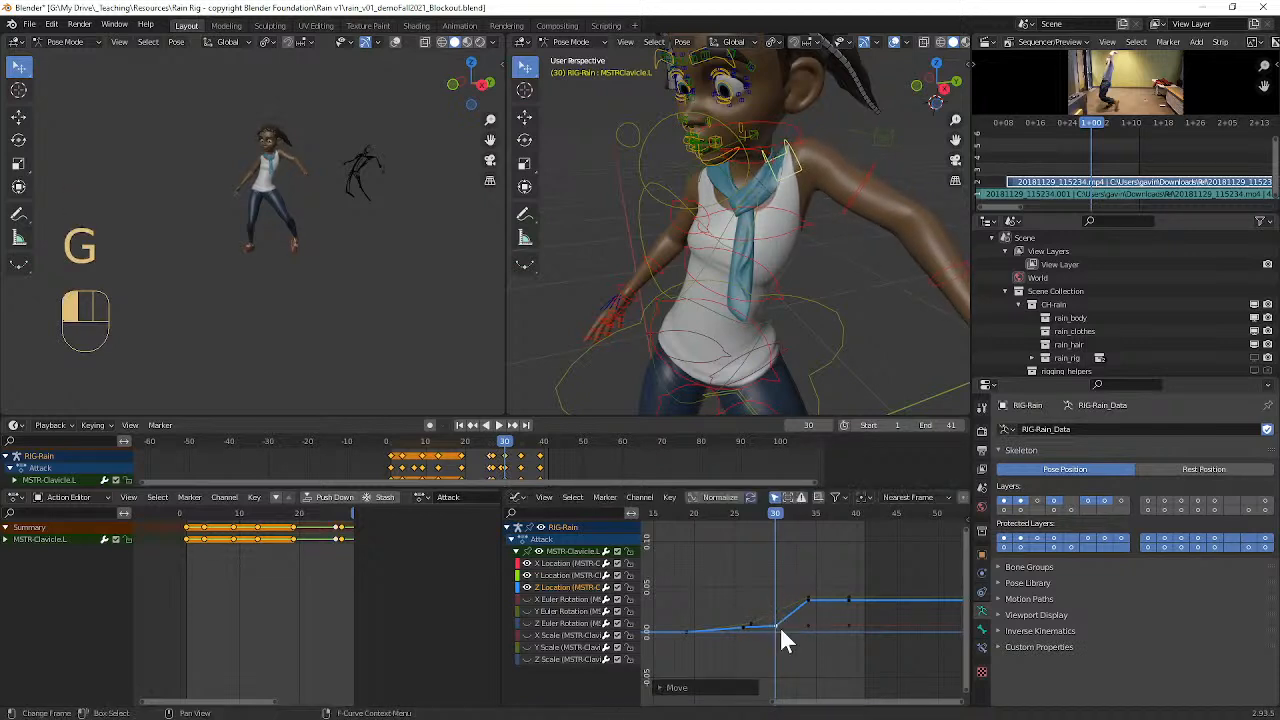
Step: Fine-tune the clavicle's Y location key at frame 30 and level its X location key with the neighbouring keys
{"action": "key", "text": "g"}
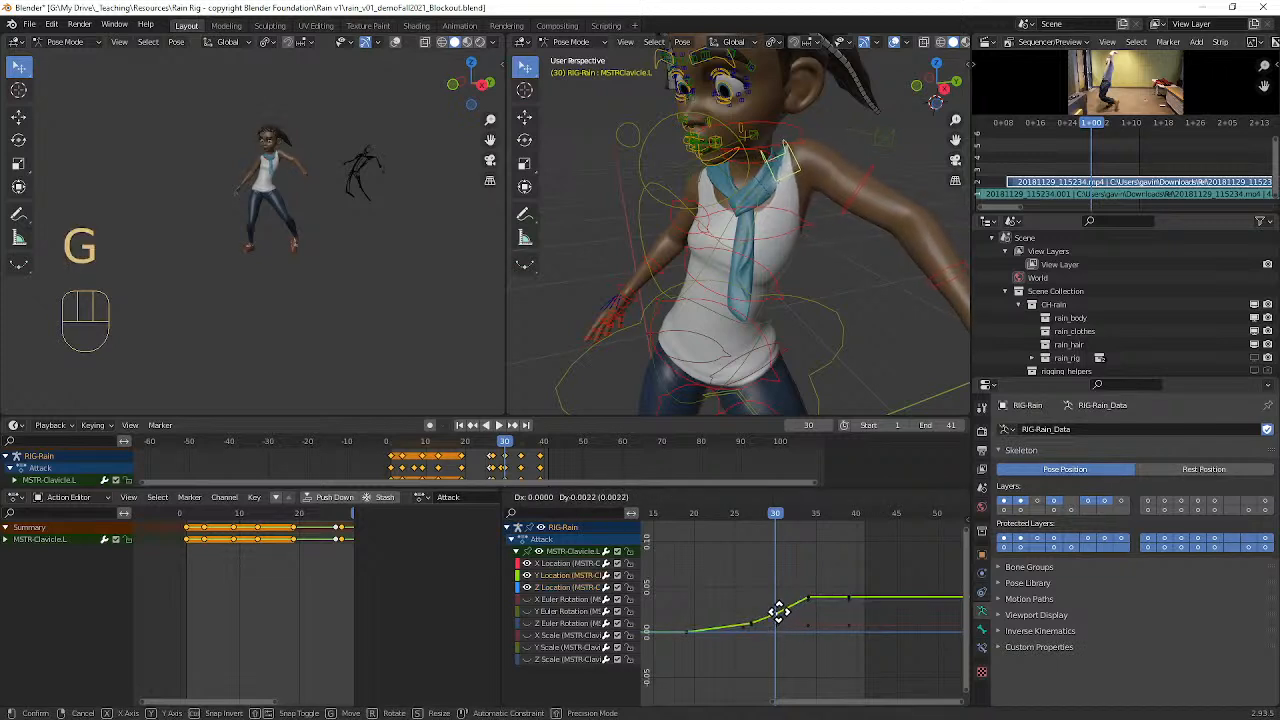
{"action": "left_click", "coordinate": [777, 610]}
{"action": "left_click", "coordinate": [775, 627]}
{"action": "left_click", "coordinate": [775, 628]}
{"action": "left_click", "coordinate": [775, 627]}
{"action": "key", "text": "g"}
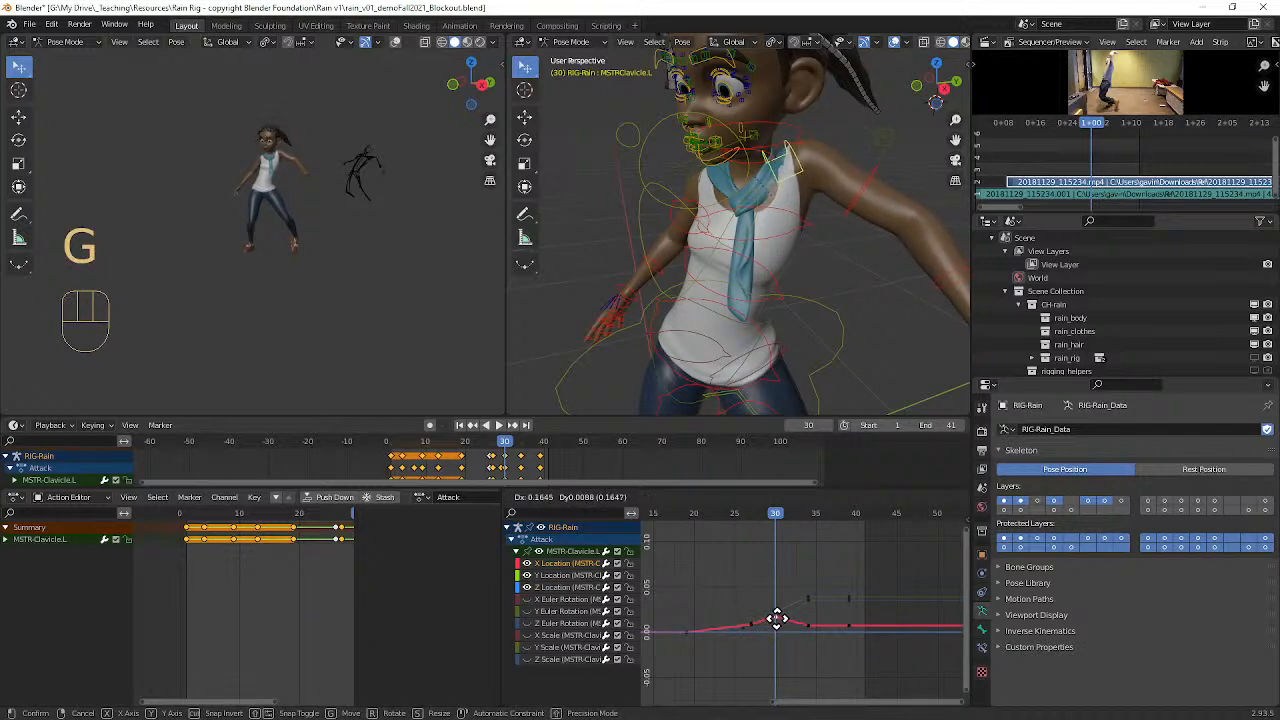
{"action": "left_click", "coordinate": [776, 620]}
Step: Play back the attack to review the left arm swing with the whole character framed
{"action": "scroll", "coordinate": [791, 379], "scroll_direction": "down", "scroll_amount": 4}
{"action": "middle_click_drag", "start_coordinate": [791, 379], "coordinate": [764, 287]}
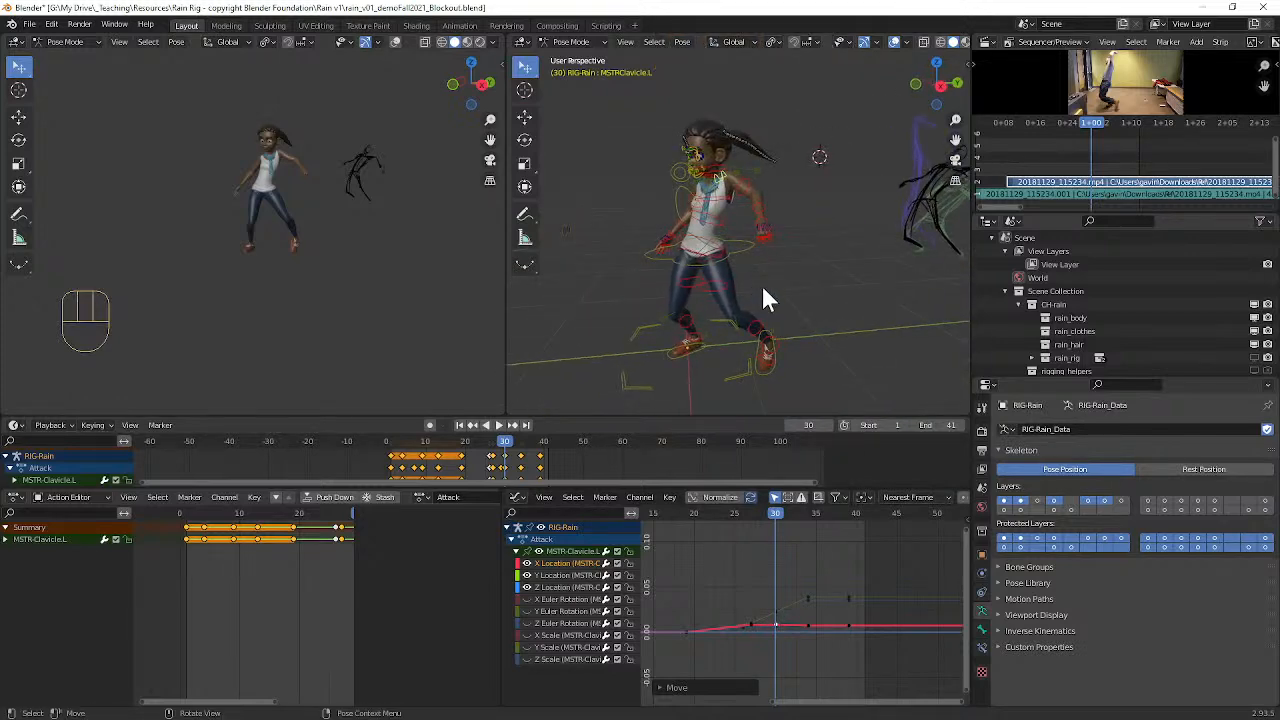
{"action": "key", "text": "space"}
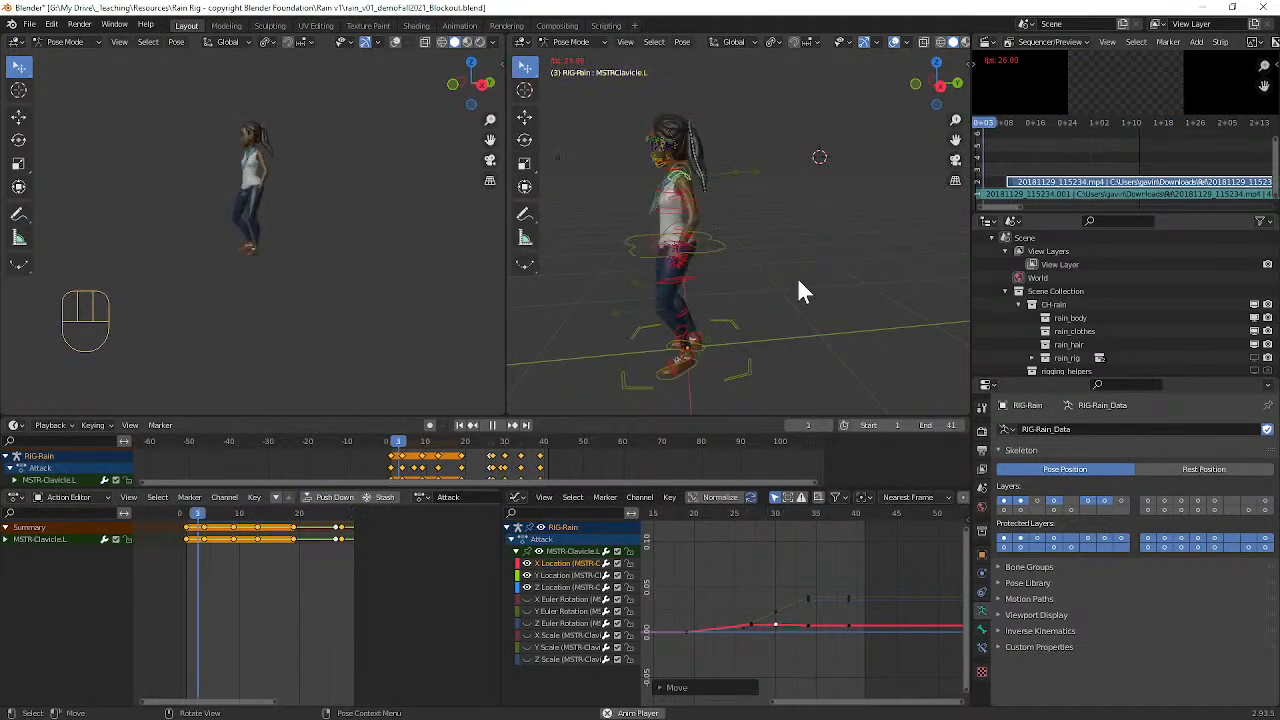
{"action": "key", "text": "space"}
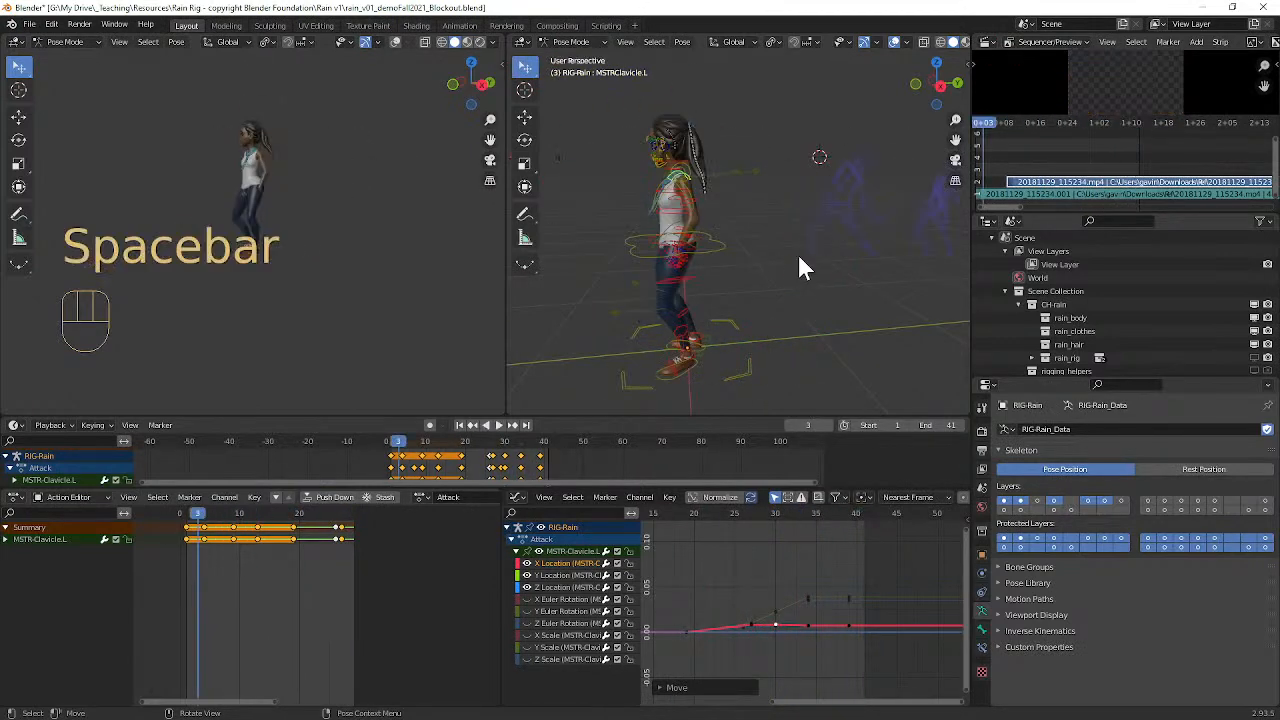
Step: Select all the rig's controls and set the interpolation of all their keyframes to Linear
{"action": "middle_click_drag", "start_coordinate": [783, 256], "coordinate": [785, 245]}
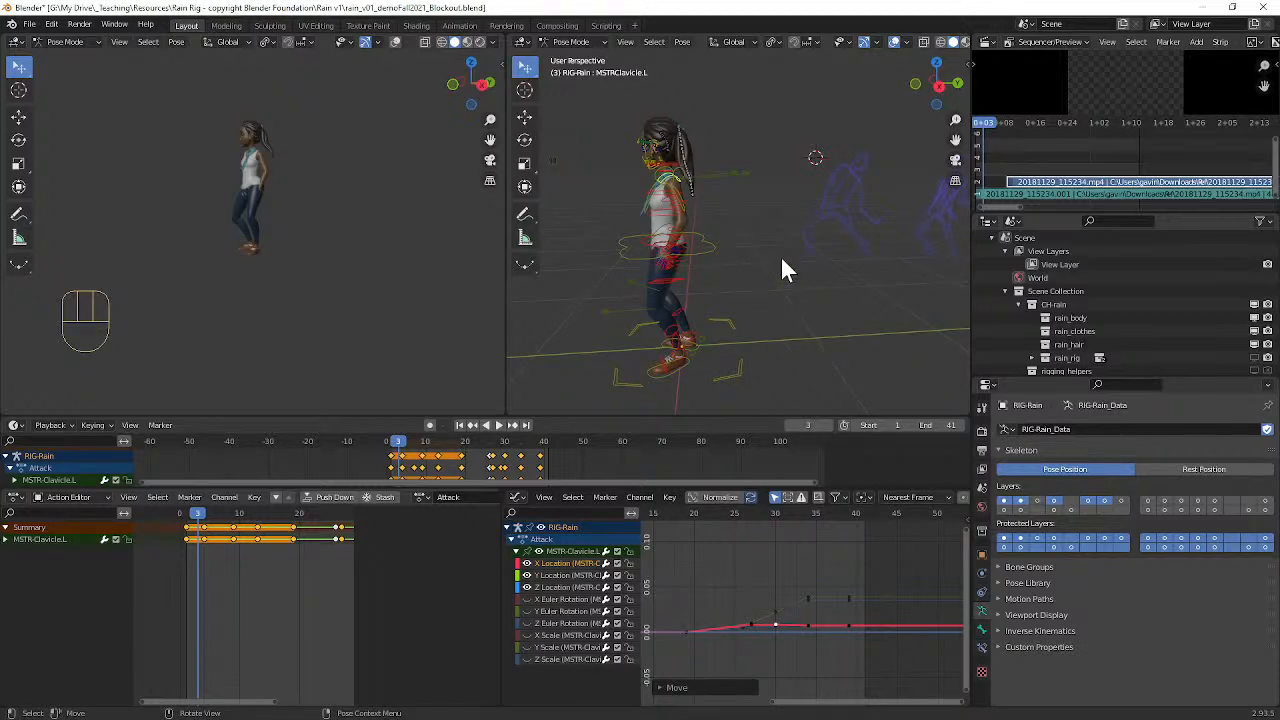
{"action": "key", "text": "a"}
{"action": "middle_click_drag", "start_coordinate": [781, 578], "coordinate": [806, 600], "text": "ctrl+alt"}
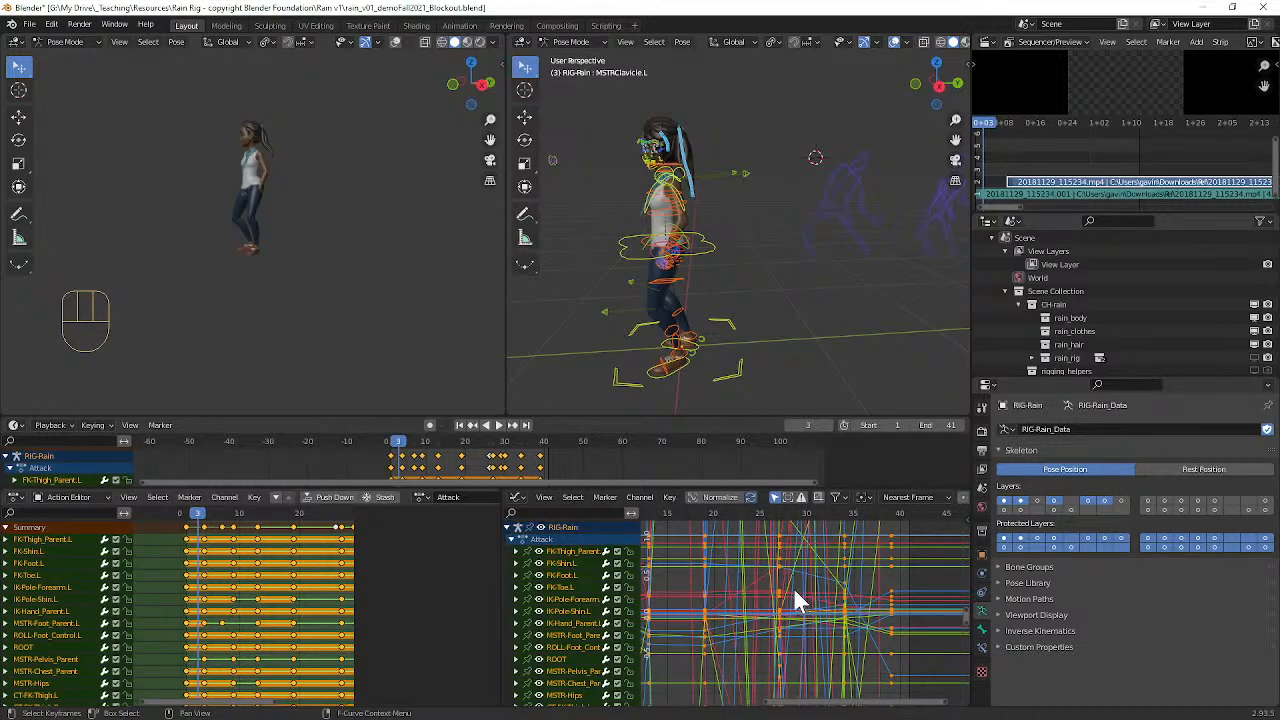
{"action": "key", "text": "t"}
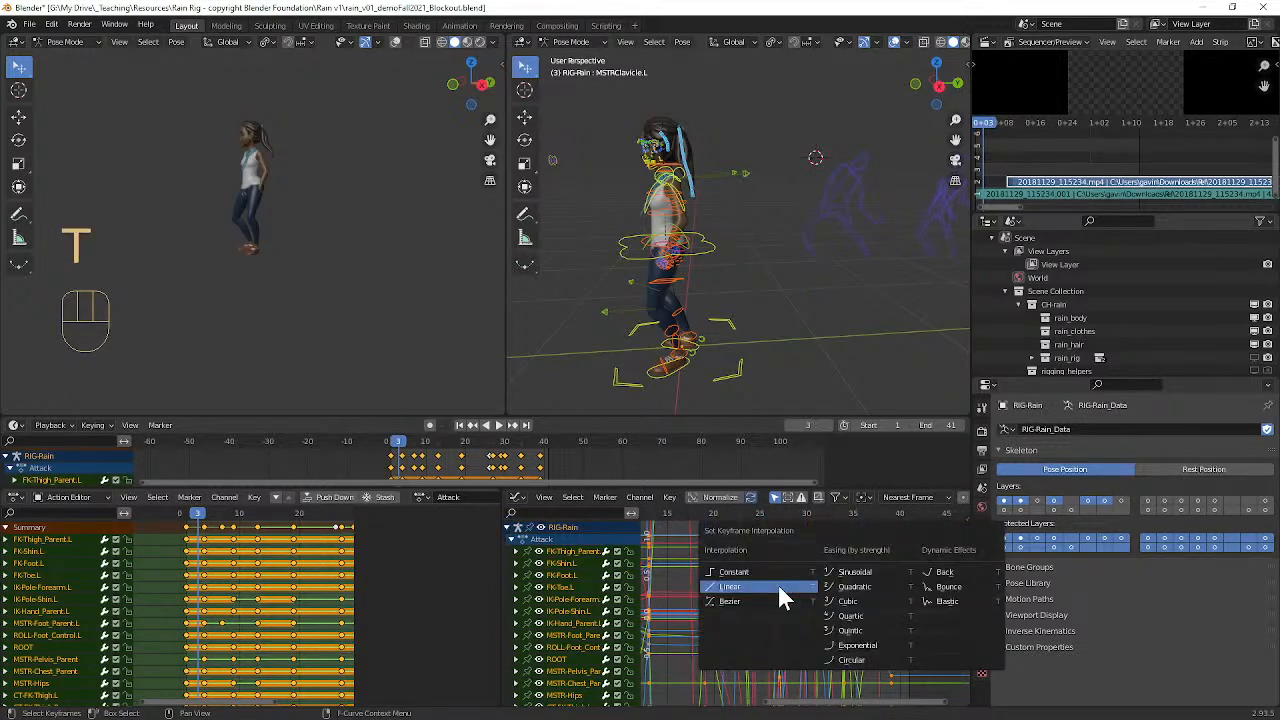
{"action": "left_click", "coordinate": [729, 597]}
Step: Play and scrub the linear animation, examining the left arm's swing between frames 26 and 34 from several angles
{"action": "key", "text": "space"}
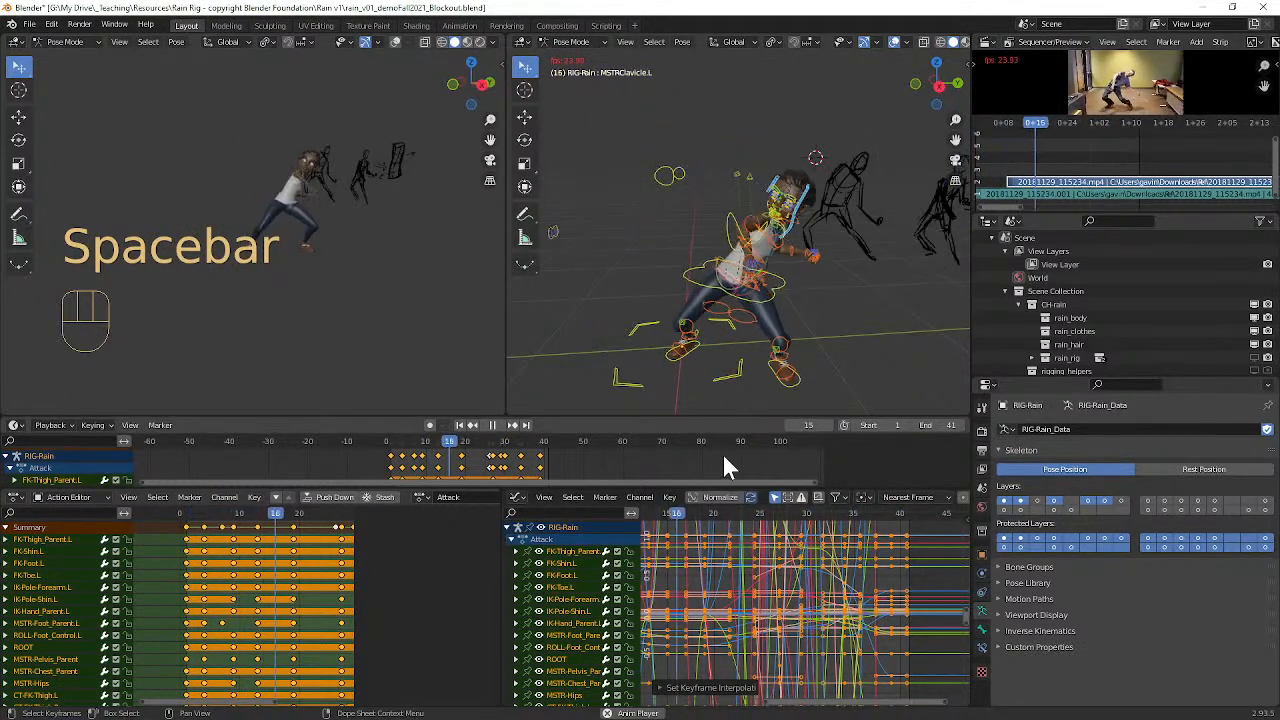
{"action": "key", "text": "space"}
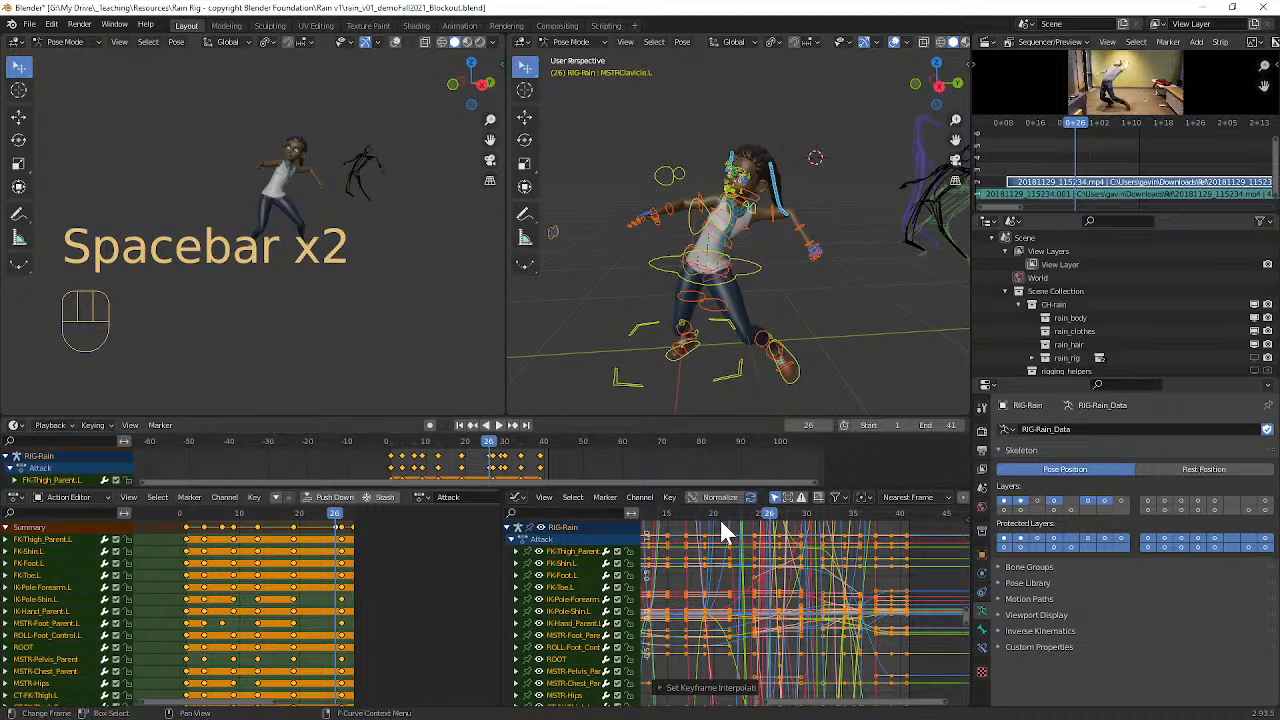
{"action": "left_click_drag", "start_coordinate": [767, 517], "coordinate": [766, 489]}
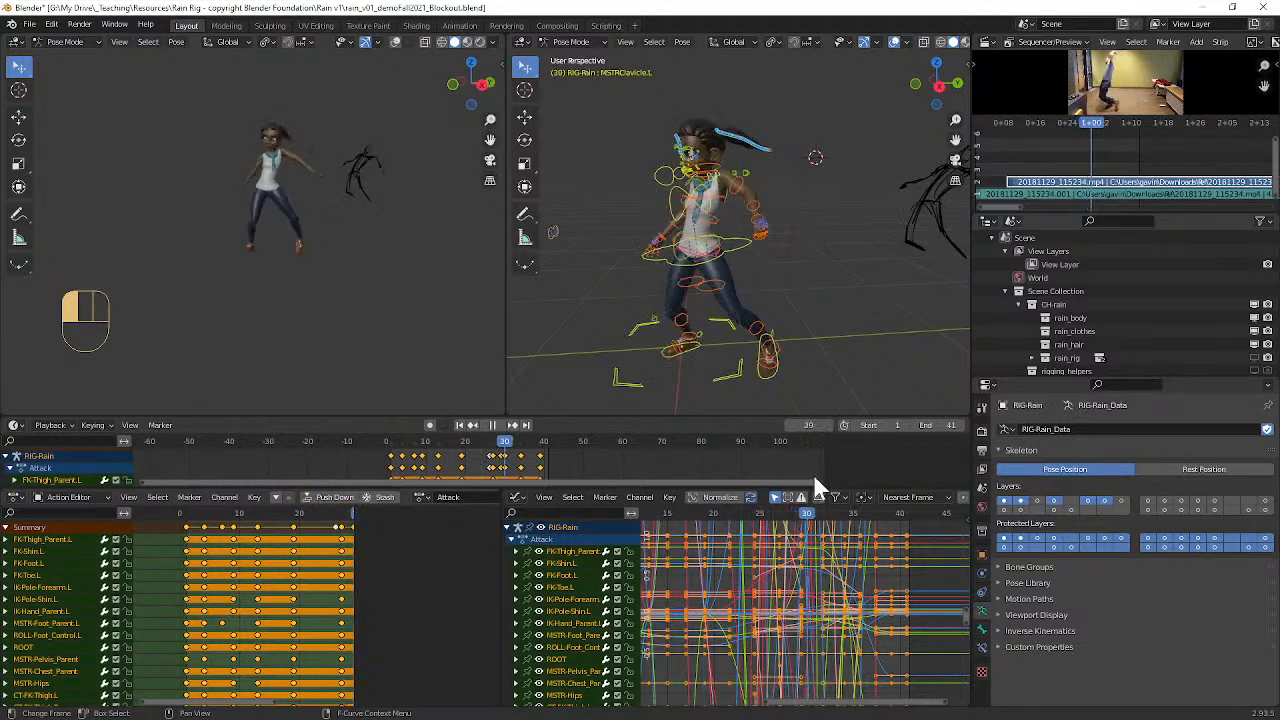
{"action": "key", "text": "space"}
{"action": "scroll", "coordinate": [320, 203], "scroll_direction": "up", "scroll_amount": 2}
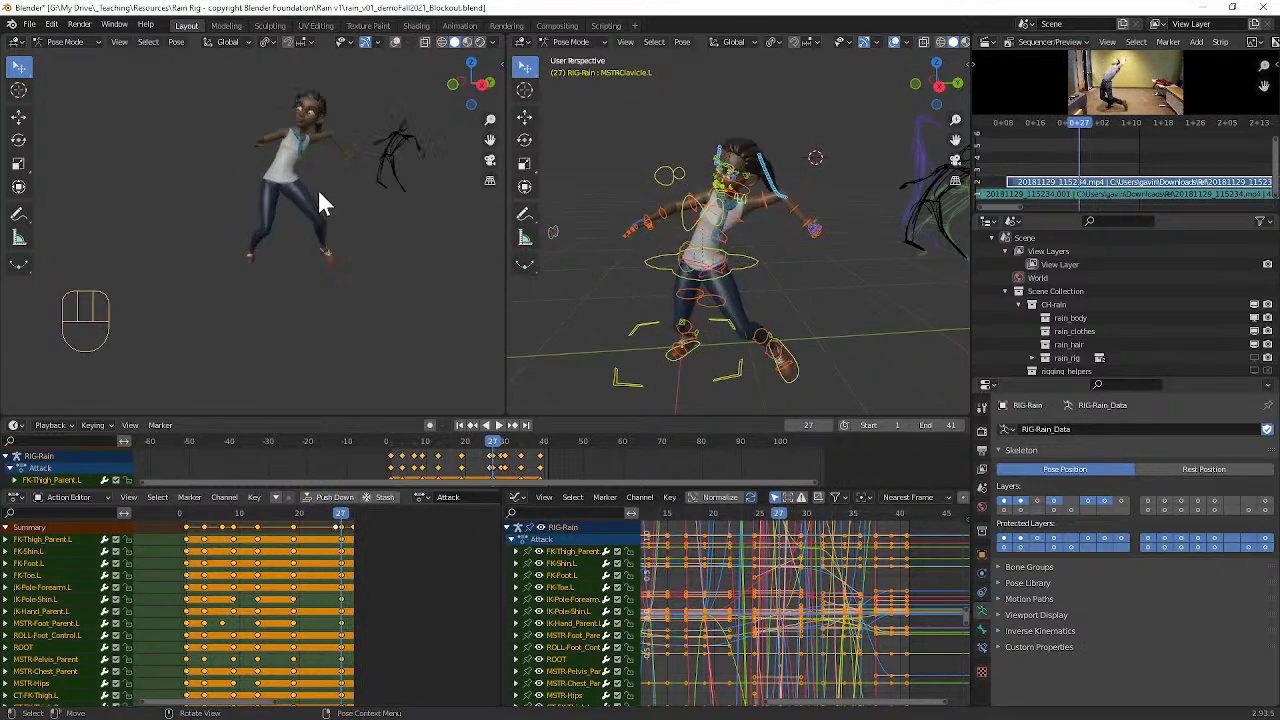
{"action": "left_click_drag", "start_coordinate": [780, 518], "coordinate": [849, 486]}
{"action": "middle_click_drag", "start_coordinate": [466, 343], "coordinate": [254, 132]}
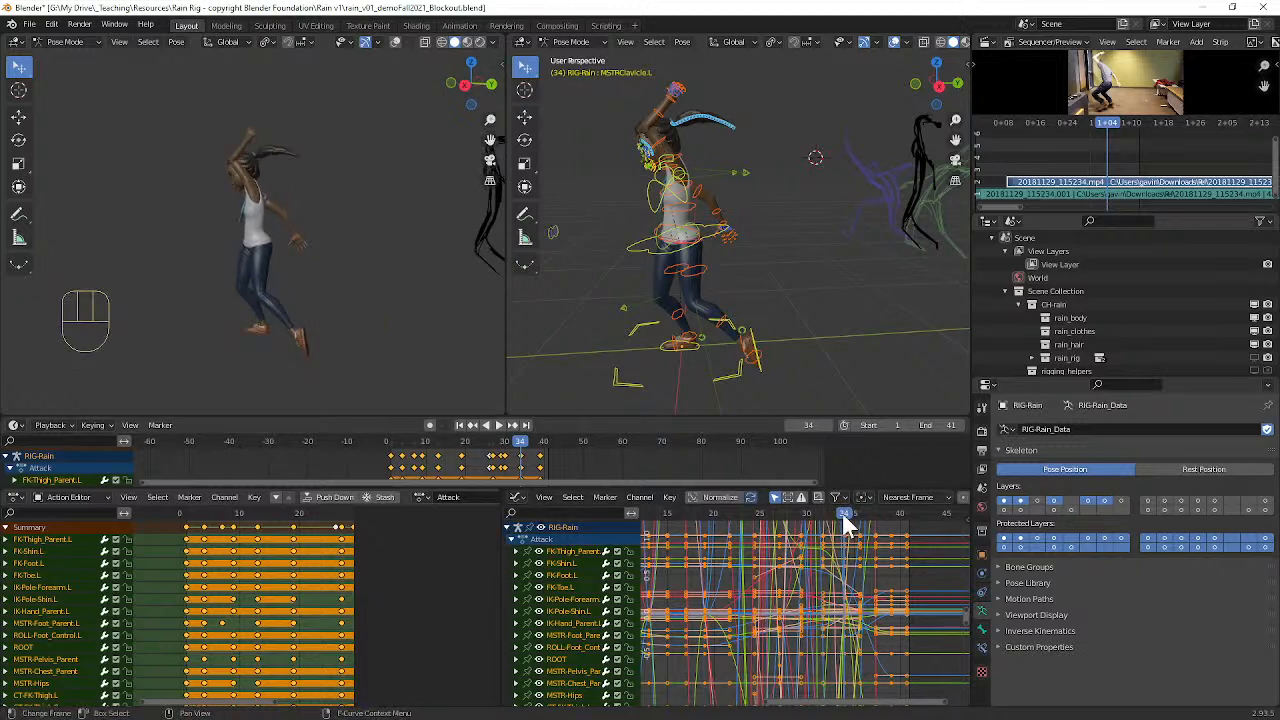
{"action": "key", "text": "space"}
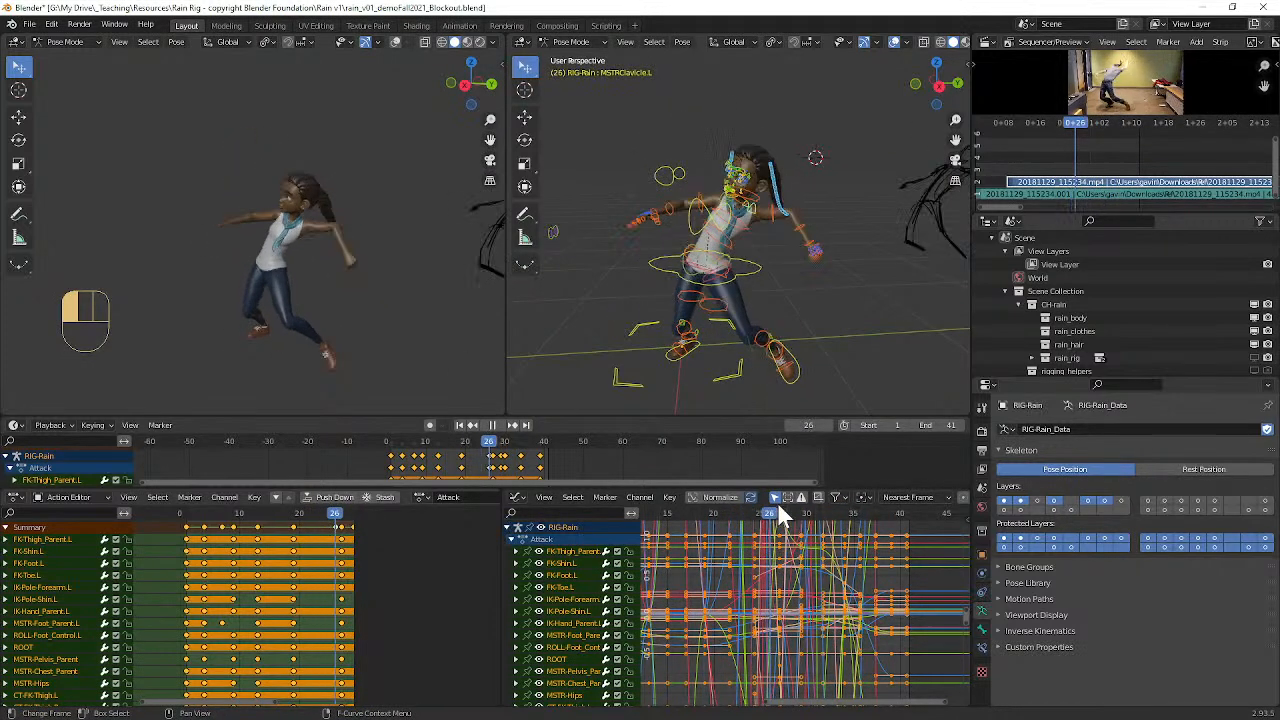
{"action": "key", "text": "space"}
Step: Select the left FK upper arm parent control at frame 25 and frame its rotation curves around frames 22 to 30
{"action": "scroll", "coordinate": [838, 285], "scroll_direction": "up", "scroll_amount": 2}
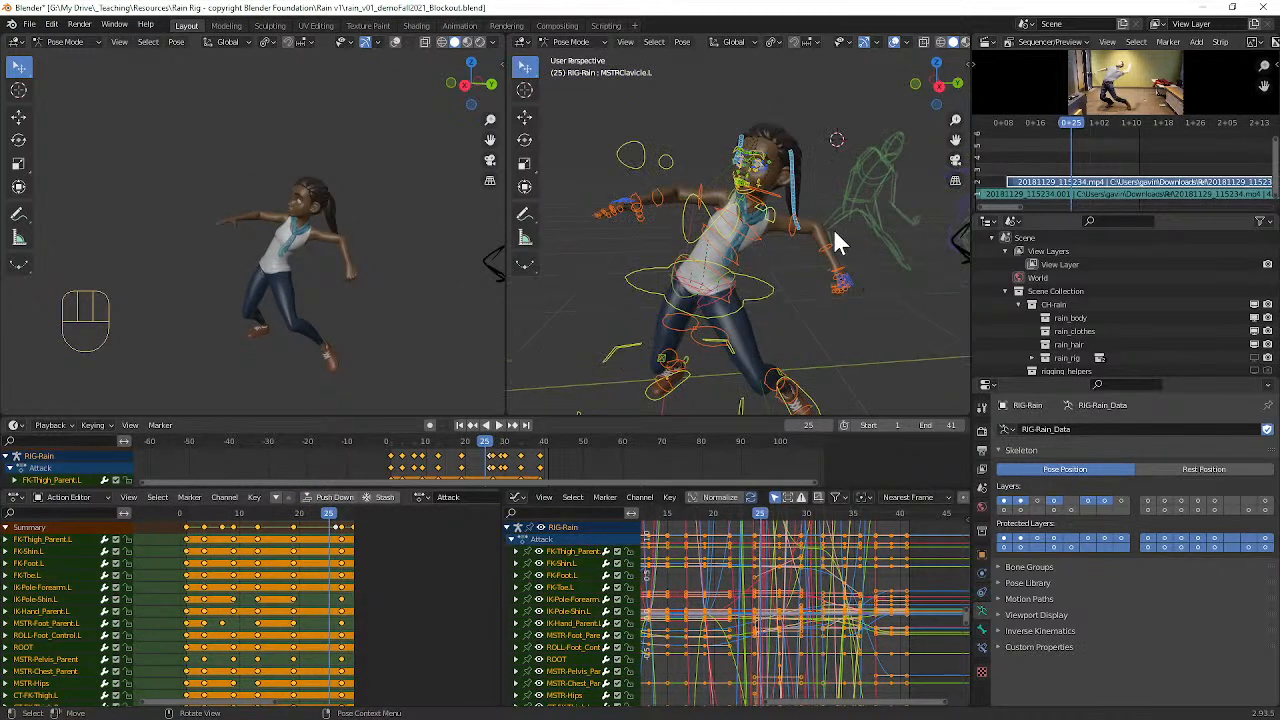
{"action": "left_click", "coordinate": [789, 230]}
{"action": "middle_click_drag", "start_coordinate": [781, 563], "coordinate": [840, 605], "text": "ctrl"}
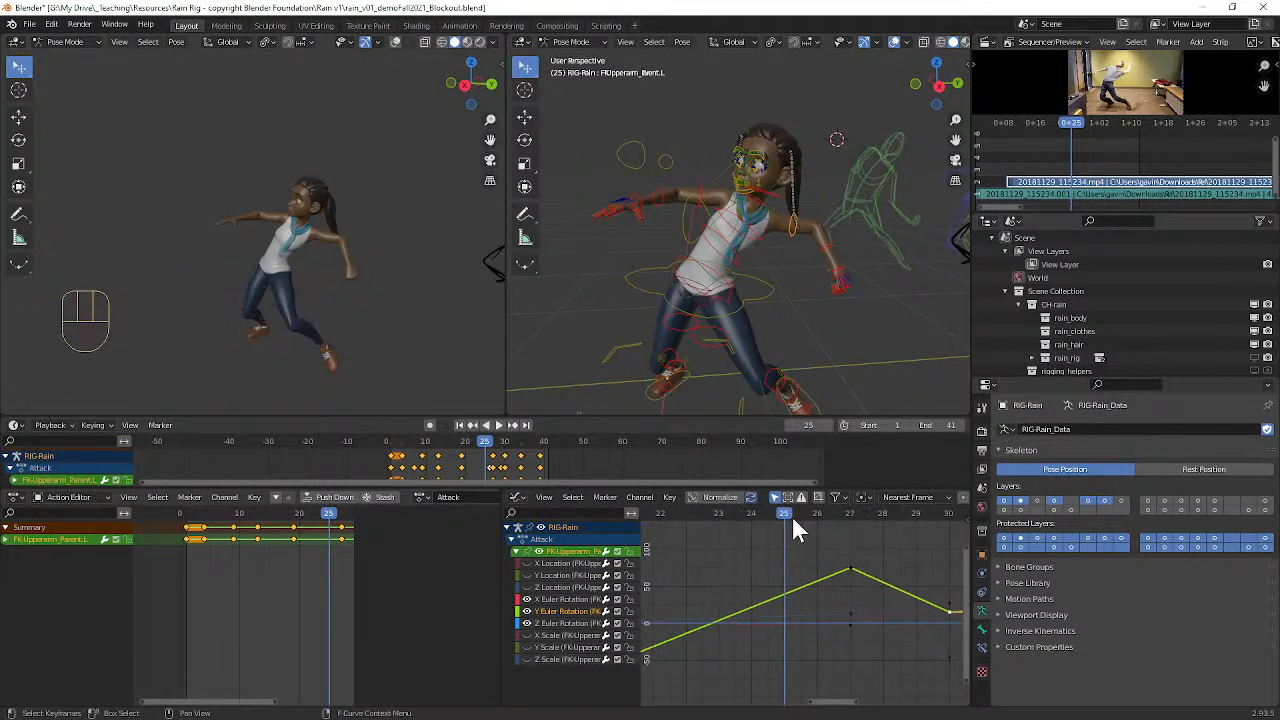
{"action": "left_click", "coordinate": [783, 512]}
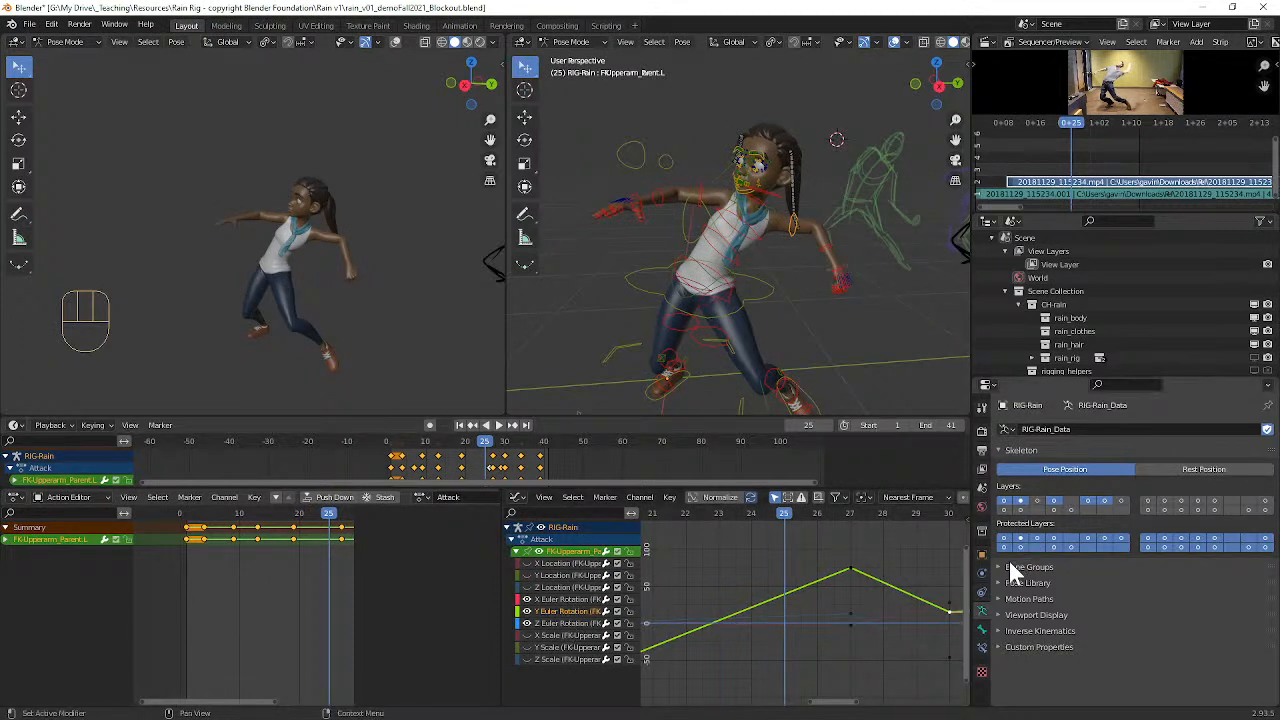
Step: Turn on the bone axes in the armature's Viewport Display settings
{"action": "left_click", "coordinate": [1003, 614]}
{"action": "scroll", "coordinate": [1105, 655], "scroll_direction": "down", "scroll_amount": 2}
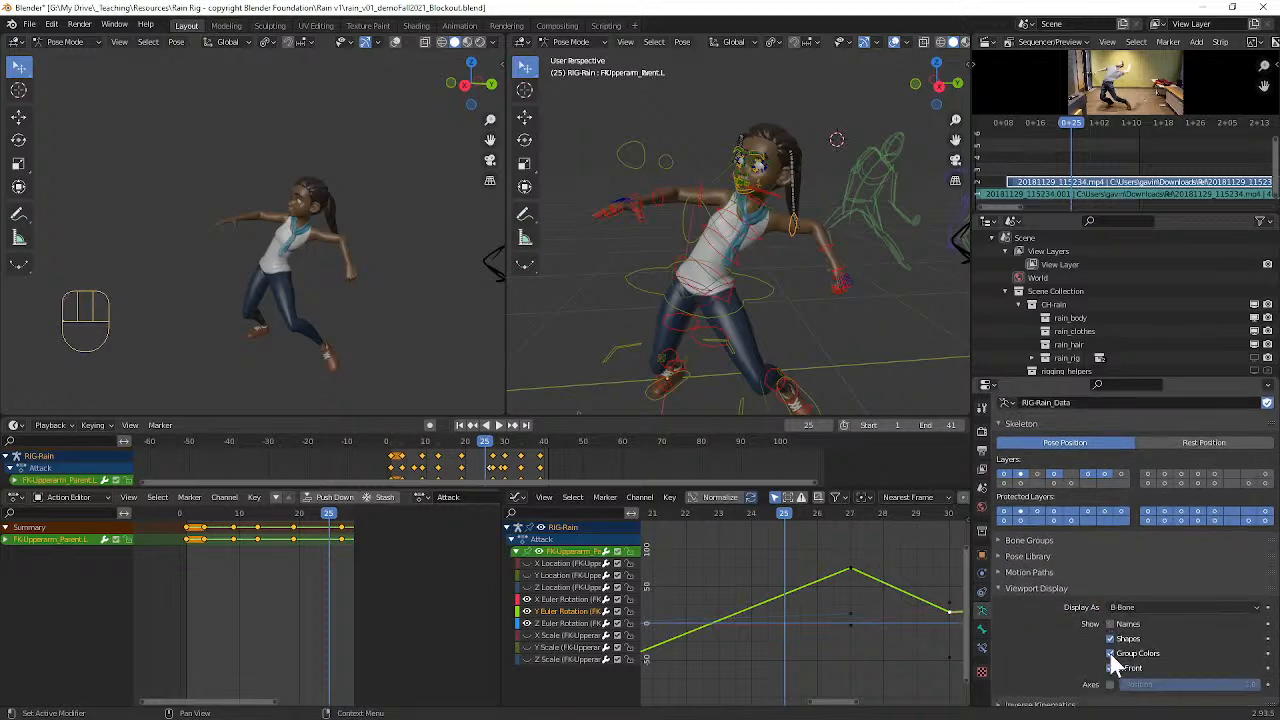
{"action": "left_click", "coordinate": [1110, 662]}
Step: Examine the left upper arm's local axes up close while scrubbing from frame 25 to frame 27
{"action": "scroll", "coordinate": [816, 257], "scroll_direction": "up", "scroll_amount": 8}
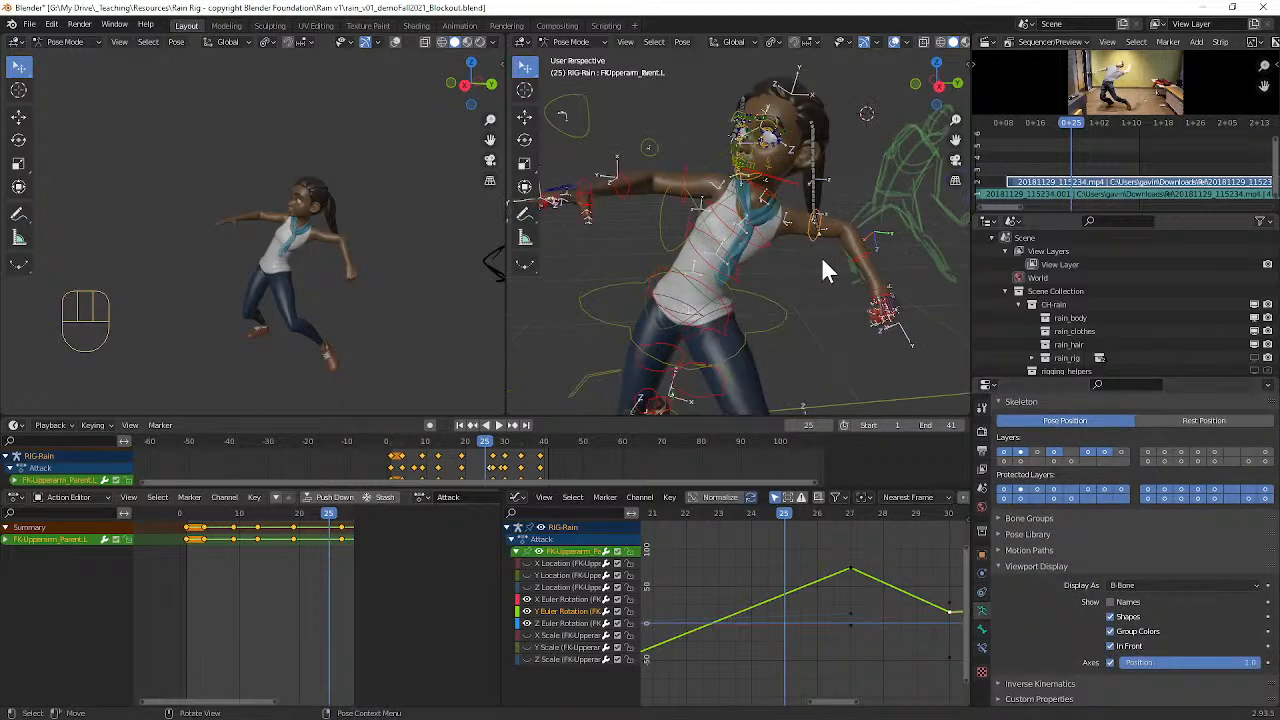
{"action": "scroll", "coordinate": [707, 277], "scroll_direction": "up", "scroll_amount": 6}
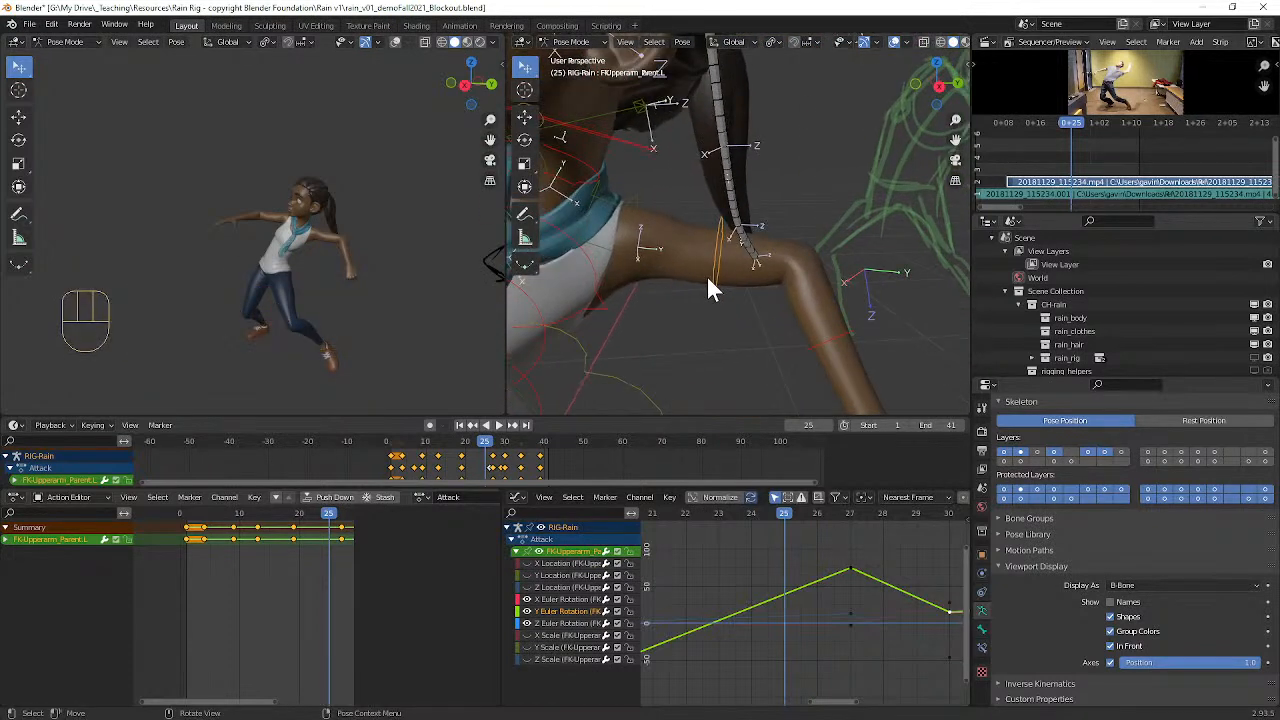
{"action": "left_click_drag", "start_coordinate": [608, 283], "coordinate": [835, 250], "text": "alt+shift"}
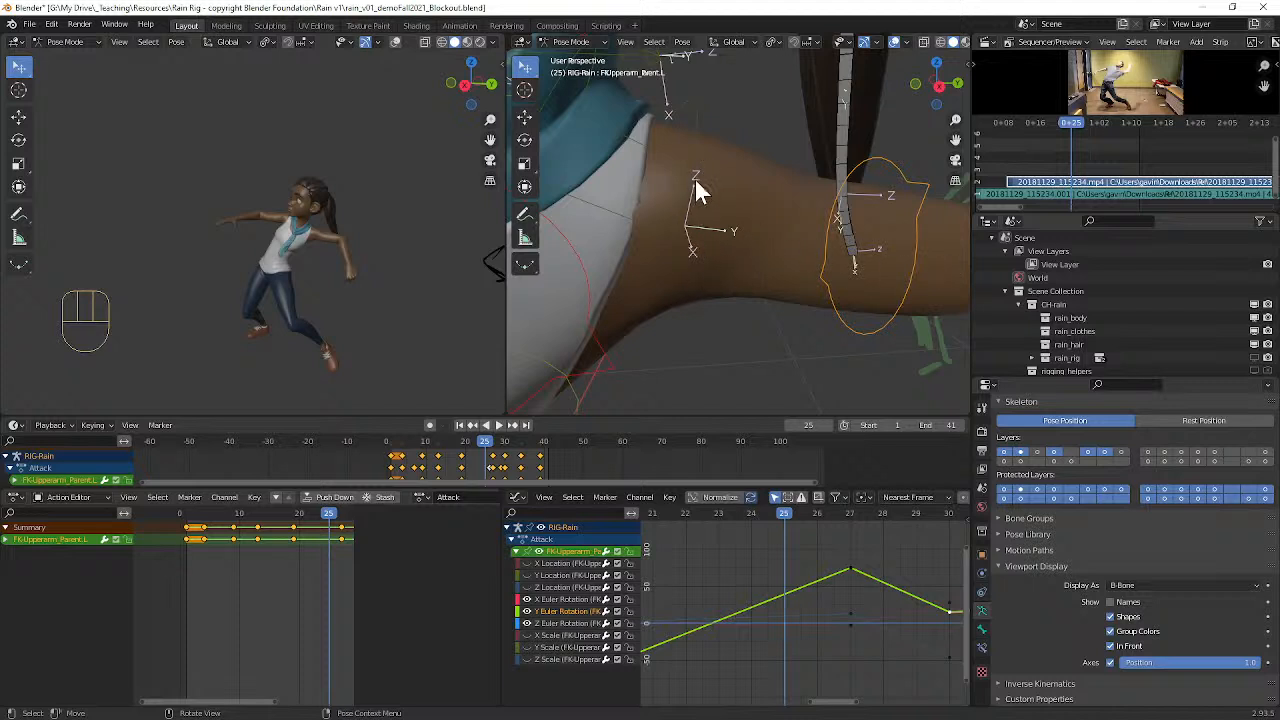
{"action": "scroll", "coordinate": [740, 260], "scroll_direction": "down", "scroll_amount": 4}
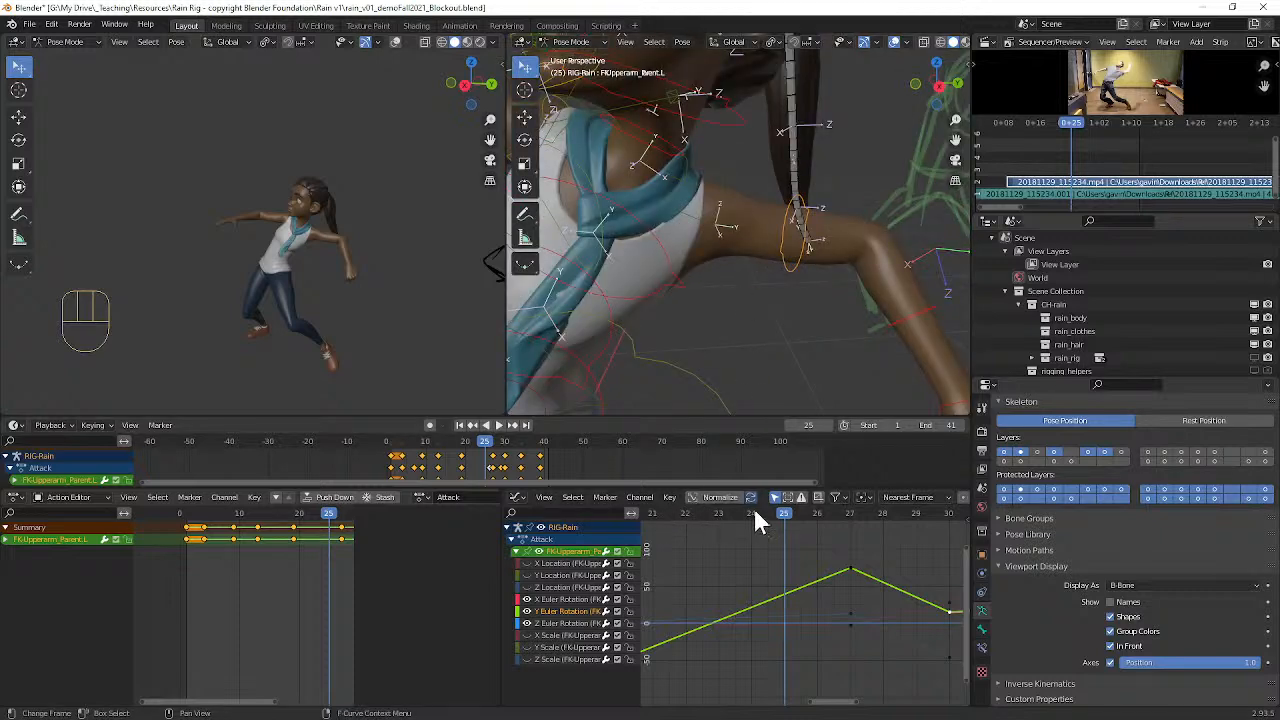
{"action": "left_click_drag", "start_coordinate": [778, 510], "coordinate": [860, 512]}
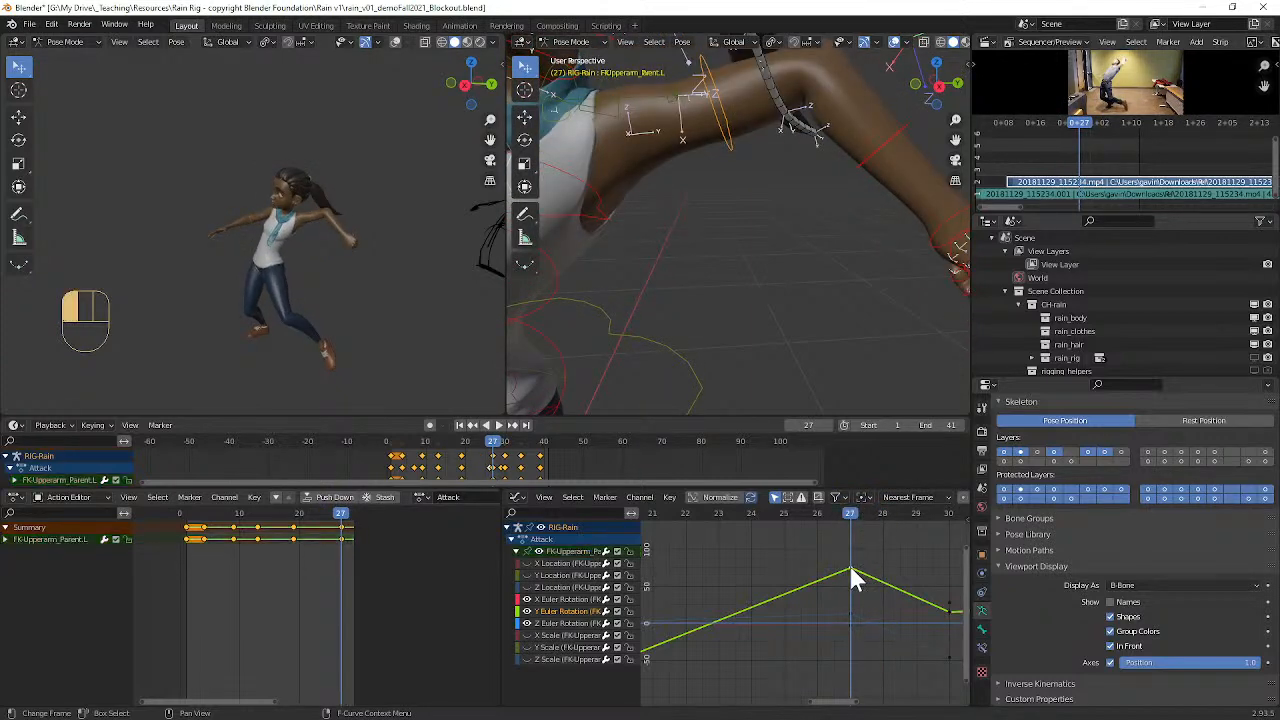
Step: Set all the left upper arm's rotation keys to Bezier interpolation
{"action": "scroll", "coordinate": [851, 567], "scroll_direction": "down", "scroll_amount": 3}
{"action": "scroll", "coordinate": [870, 560], "scroll_direction": "down", "scroll_amount": 3}
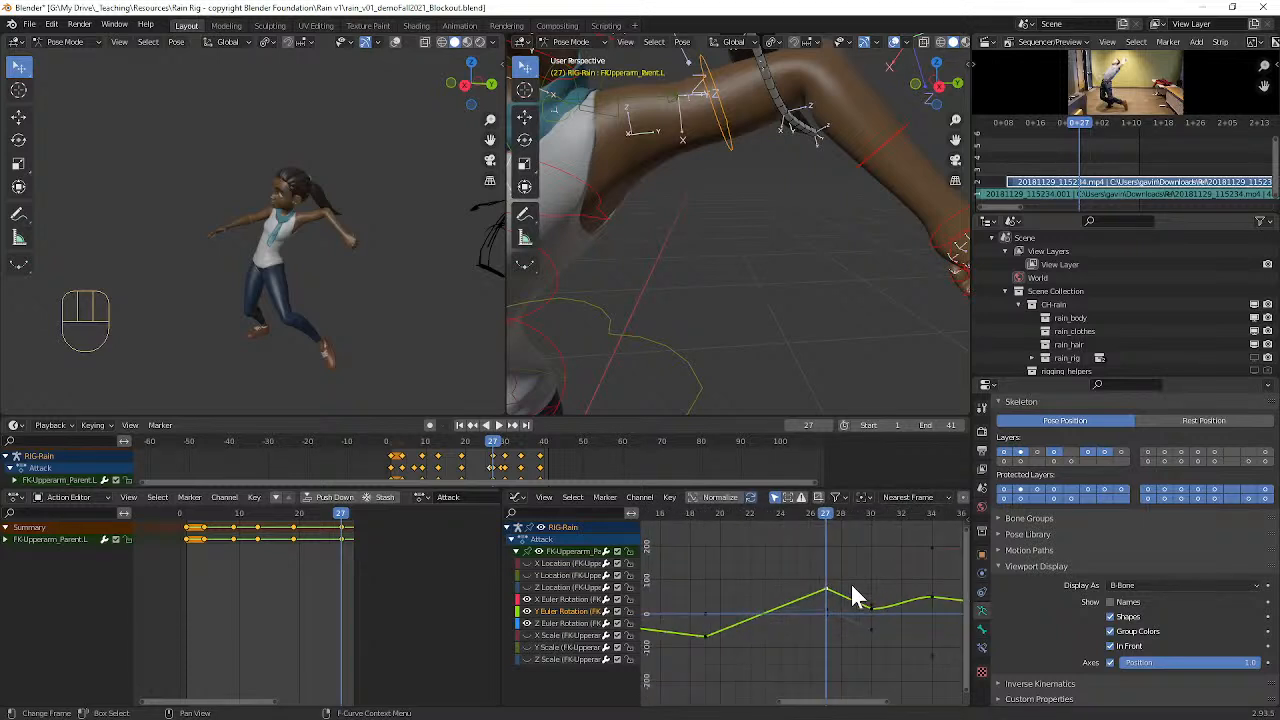
{"action": "key", "text": "a"}
{"action": "key", "text": "t"}
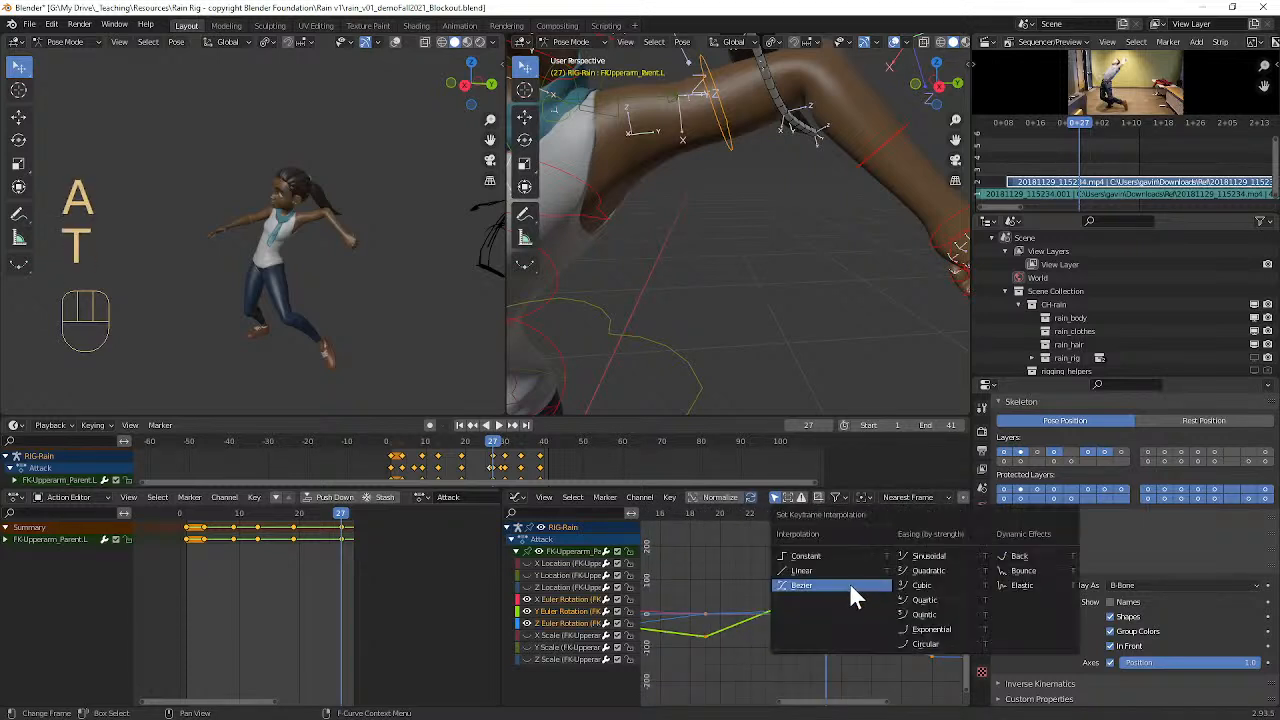
{"action": "left_click", "coordinate": [846, 588]}
Step: Scrub through the left upper arm's smoothed motion and stop at frame 29
{"action": "mouse_move", "coordinate": [838, 514]}
{"action": "left_mouse_down"}
{"action": "mouse_move", "coordinate": [766, 514]}
{"action": "mouse_move", "coordinate": [923, 531]}
{"action": "mouse_move", "coordinate": [779, 515]}
{"action": "mouse_move", "coordinate": [890, 515]}
{"action": "mouse_move", "coordinate": [901, 517]}
{"action": "mouse_move", "coordinate": [770, 515]}
{"action": "mouse_move", "coordinate": [838, 510]}
{"action": "left_mouse_up"}
{"action": "middle_click_drag", "start_coordinate": [440, 300], "coordinate": [645, 420]}
{"action": "left_click_drag", "start_coordinate": [821, 514], "coordinate": [857, 502]}
Step: Try rotating the handles of the left upper arm's Y rotation key at frame 30 by about -22 degrees
{"action": "middle_click_drag", "start_coordinate": [912, 598], "coordinate": [811, 569], "text": "alt+shift"}
{"action": "scroll", "coordinate": [768, 577], "scroll_direction": "up", "scroll_amount": 1}
{"action": "scroll", "coordinate": [783, 574], "scroll_direction": "up", "scroll_amount": 1}
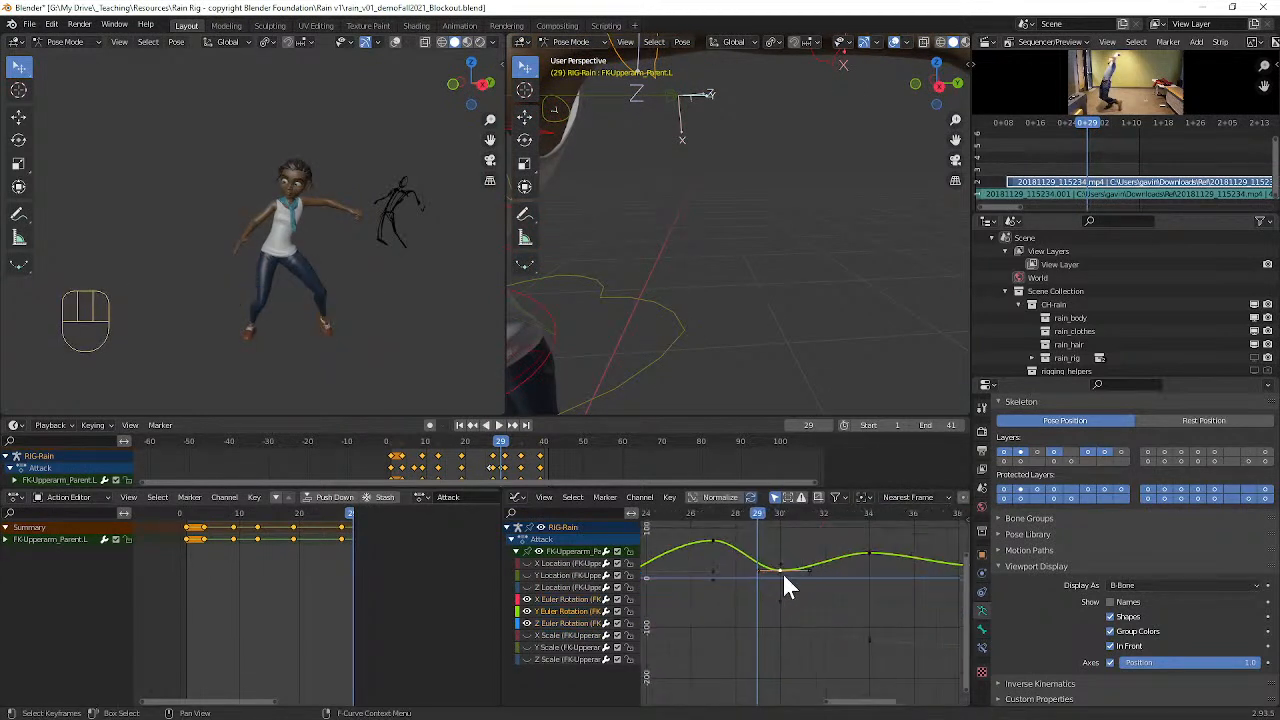
{"action": "scroll", "coordinate": [775, 569], "scroll_direction": "up", "scroll_amount": 2}
{"action": "left_click_drag", "start_coordinate": [769, 562], "coordinate": [803, 596], "text": "alt+shift"}
{"action": "left_click", "coordinate": [813, 604]}
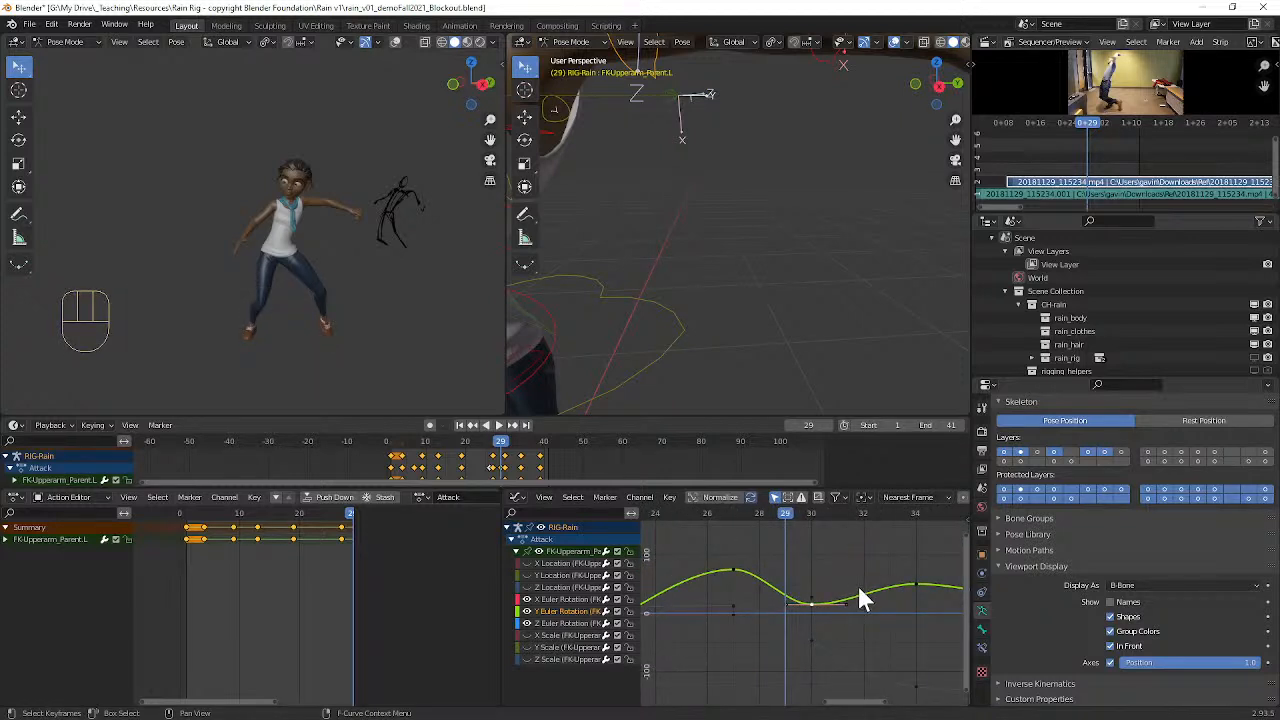
{"action": "key", "text": "r"}
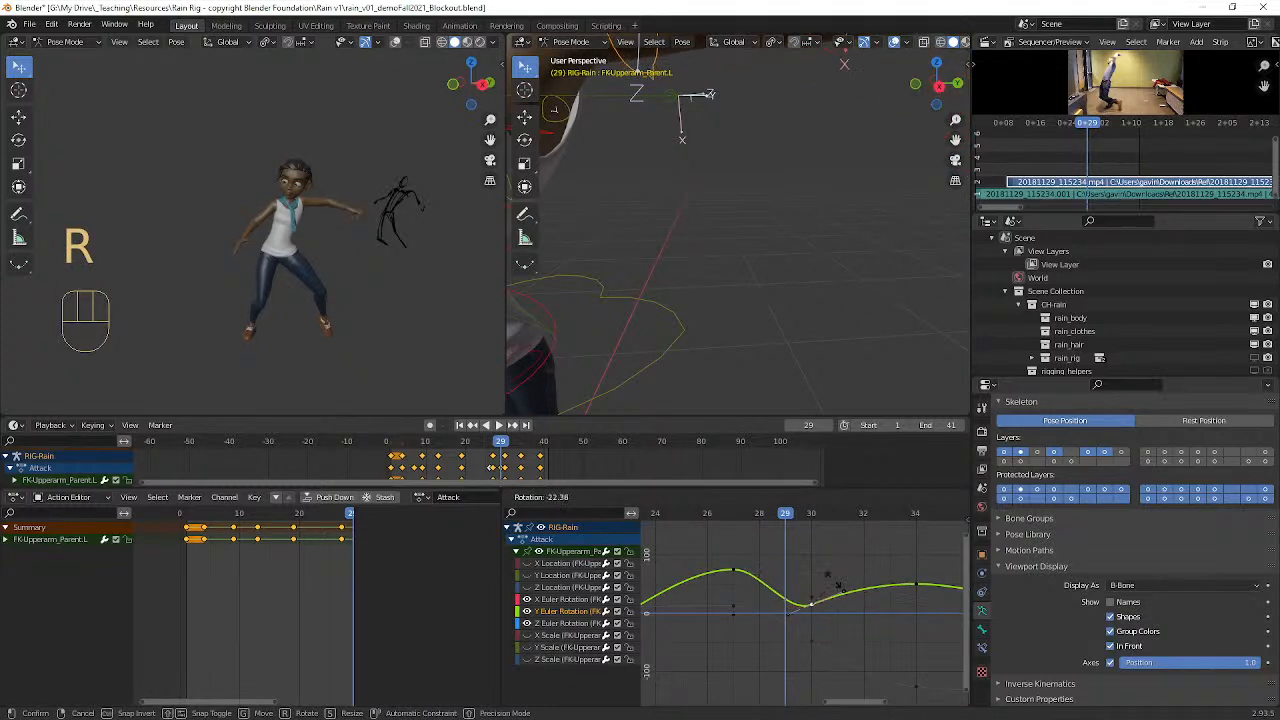
{"action": "left_click", "coordinate": [838, 598]}
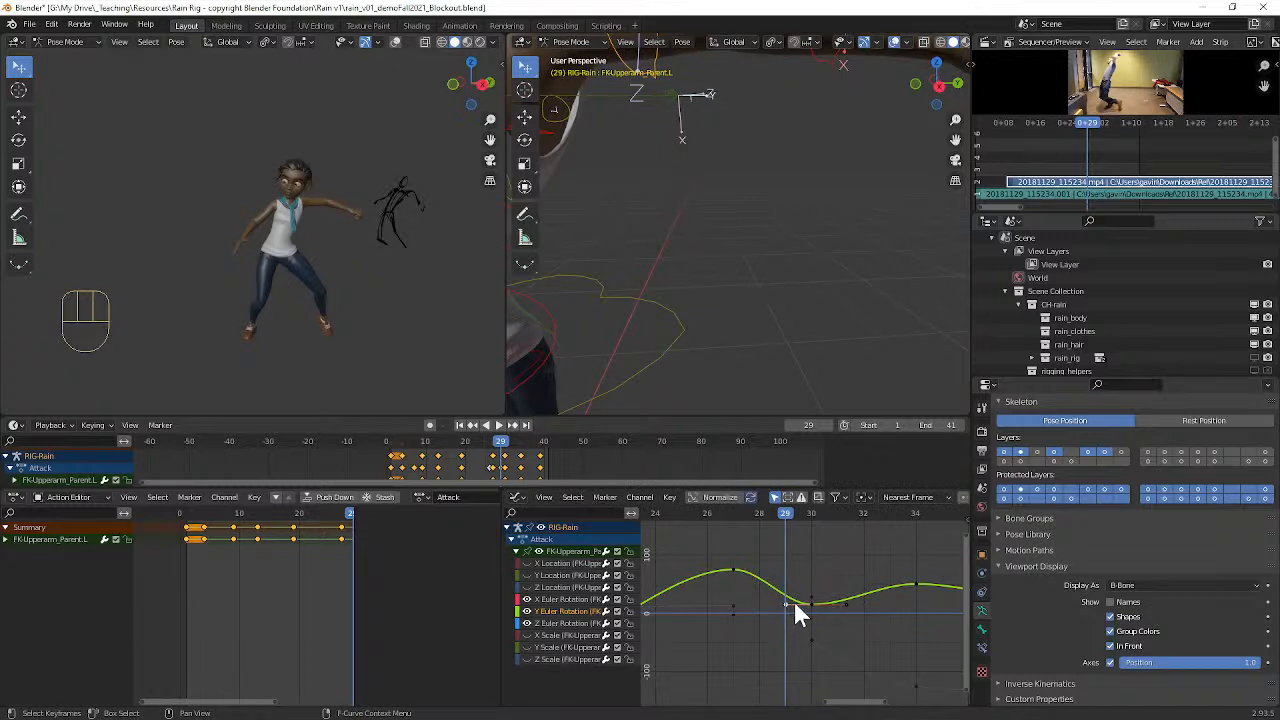
Step: Raise the incoming handle of the frame 30 Y rotation key by about 57 and review the whole pose at frame 26
{"action": "key", "text": "g"}
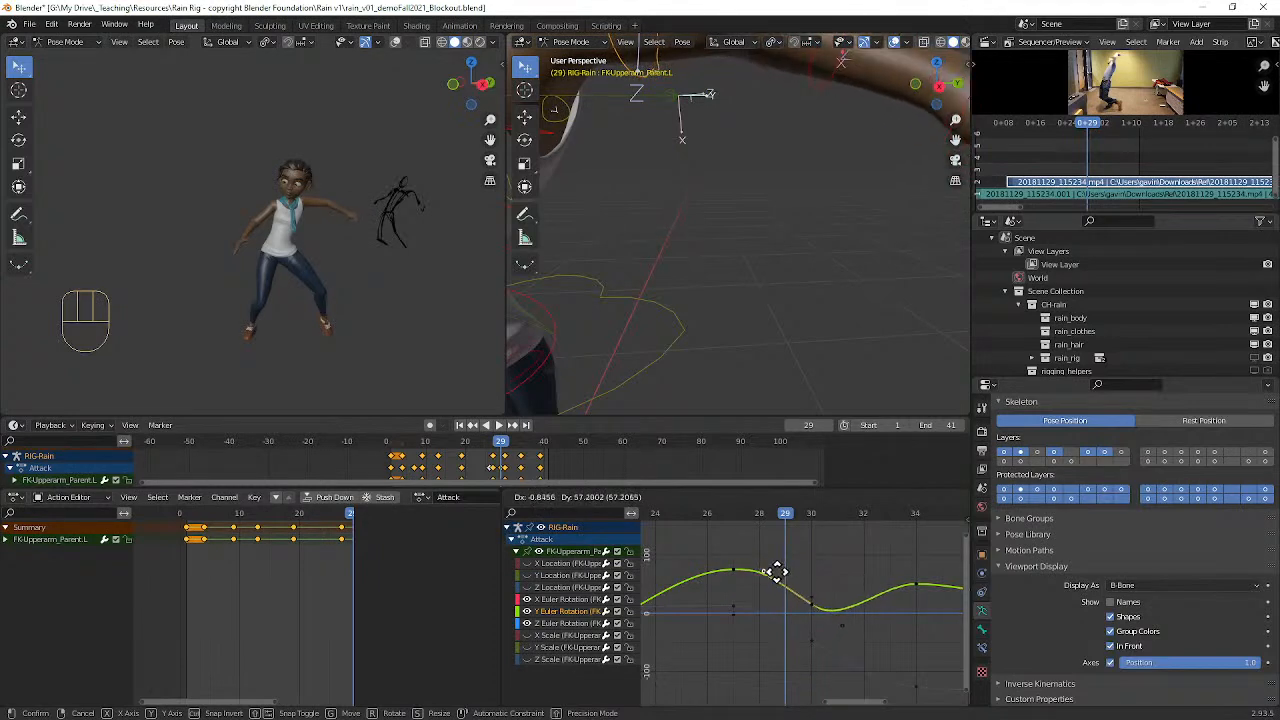
{"action": "left_click", "coordinate": [777, 571]}
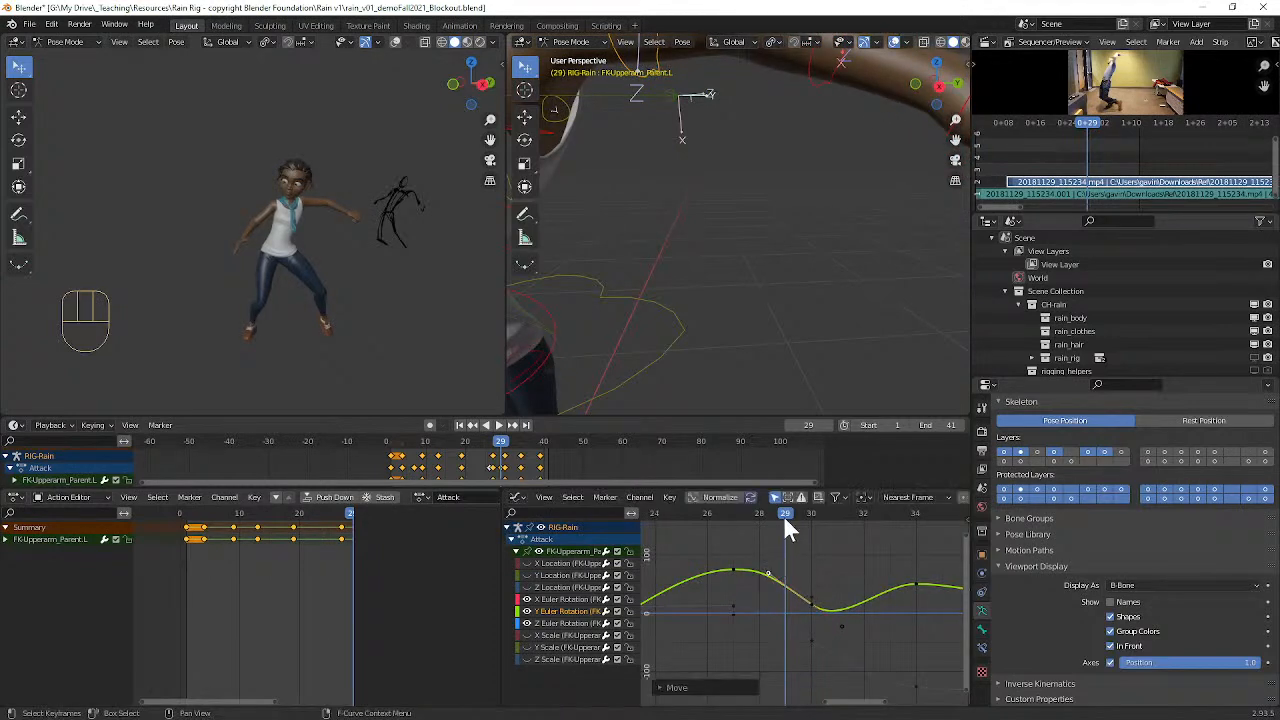
{"action": "left_click_drag", "start_coordinate": [776, 516], "coordinate": [707, 515]}
{"action": "scroll", "coordinate": [423, 237], "scroll_direction": "down", "scroll_amount": 3}
{"action": "middle_click_drag", "start_coordinate": [423, 238], "coordinate": [400, 247]}
{"action": "scroll", "coordinate": [698, 251], "scroll_direction": "down", "scroll_amount": 7}
{"action": "middle_click_drag", "start_coordinate": [702, 249], "coordinate": [700, 365]}
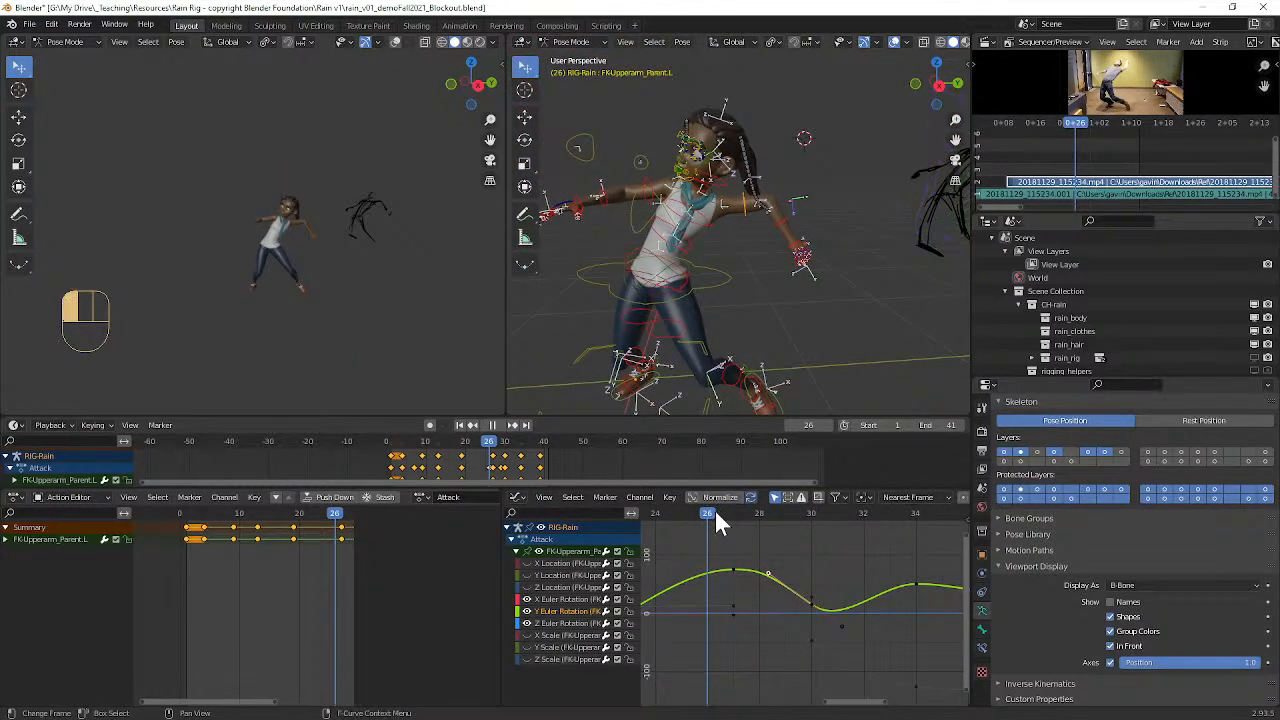
Step: Play the attack and scrub through the frames around the left arm's swing
{"action": "left_click_drag", "start_coordinate": [698, 510], "coordinate": [757, 495]}
{"action": "key", "text": "space"}
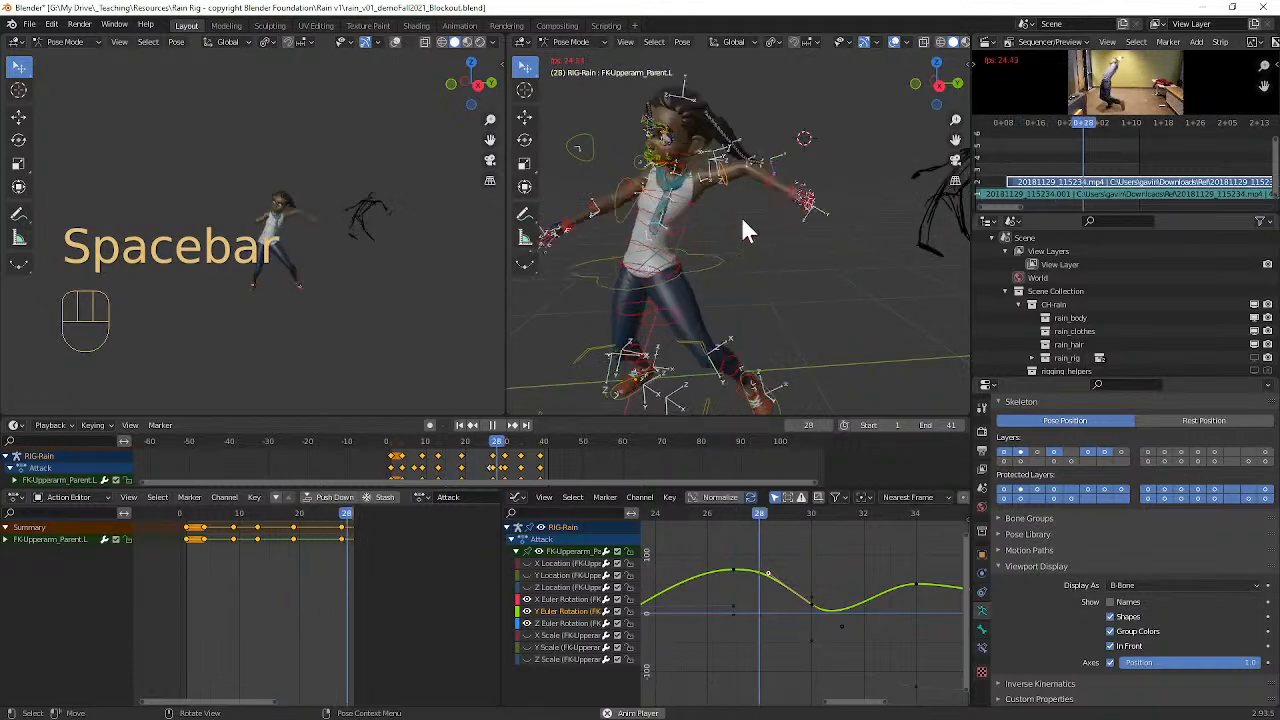
{"action": "key", "text": "space"}
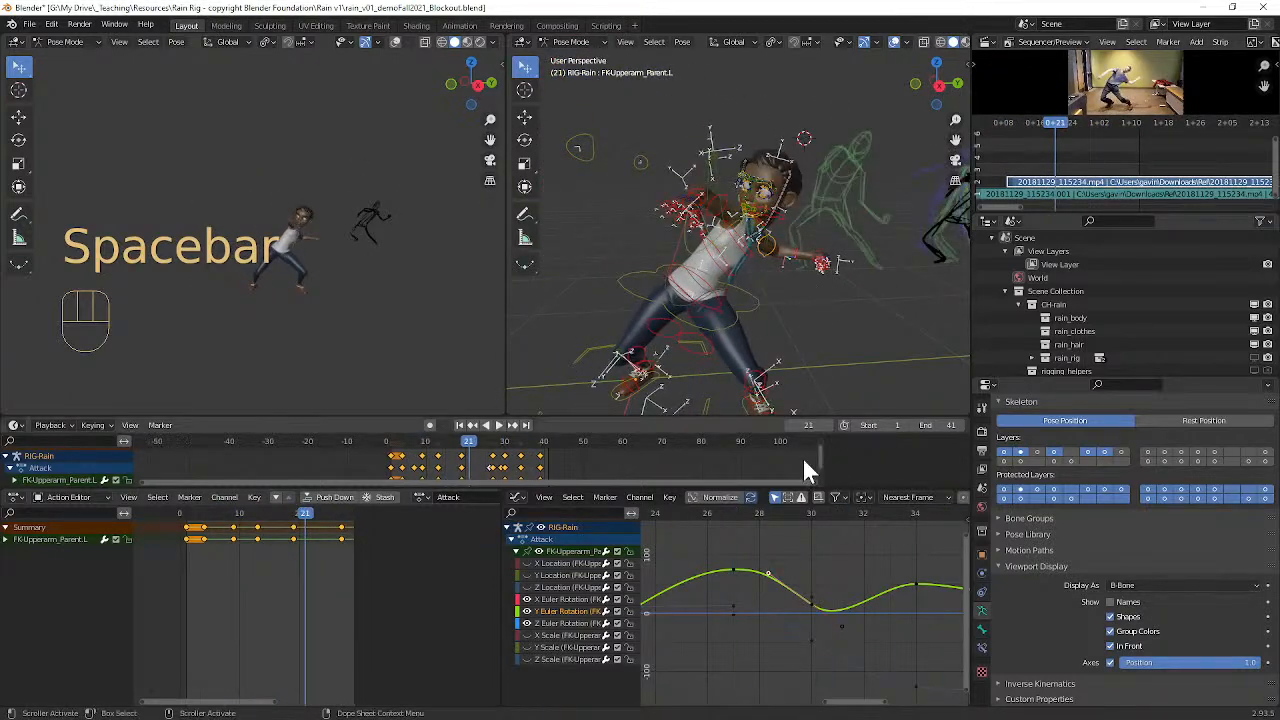
{"action": "left_click_drag", "start_coordinate": [824, 513], "coordinate": [645, 485]}
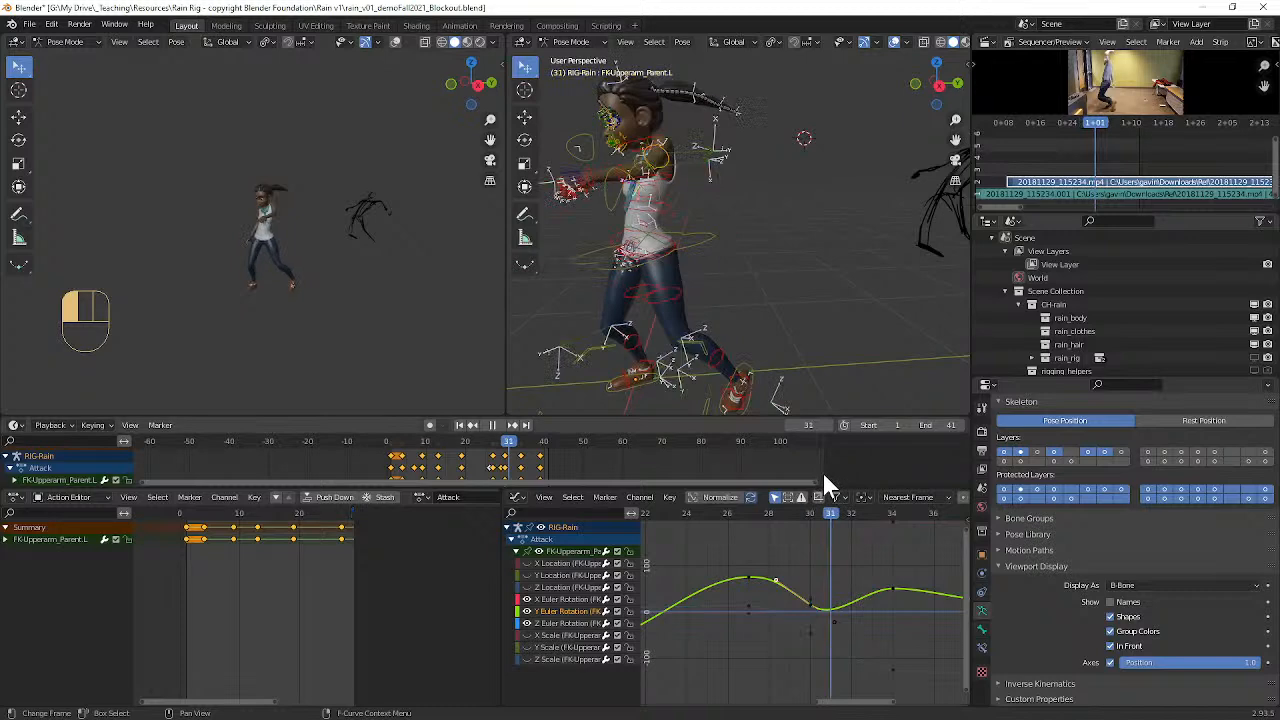
Step: Raise the outgoing handle of the left upper arm's frame 30 Y rotation key by about 23, shortening it by about 0.55 frame
{"action": "mouse_move", "coordinate": [786, 278]}
{"action": "middle_mouse_down"}
{"action": "mouse_move", "coordinate": [793, 331]}
{"action": "mouse_move", "coordinate": [779, 275]}
{"action": "middle_mouse_up"}
{"action": "scroll", "coordinate": [779, 275], "scroll_direction": "up", "scroll_amount": 2}
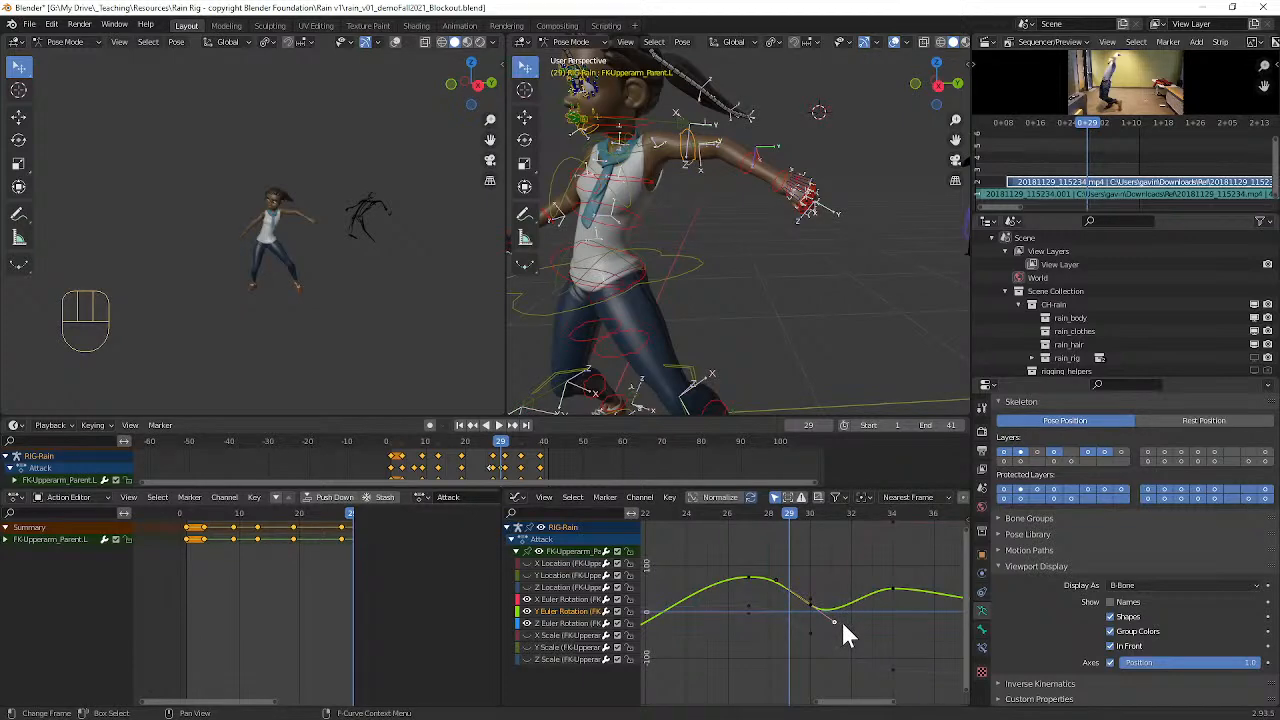
{"action": "key", "text": "g"}
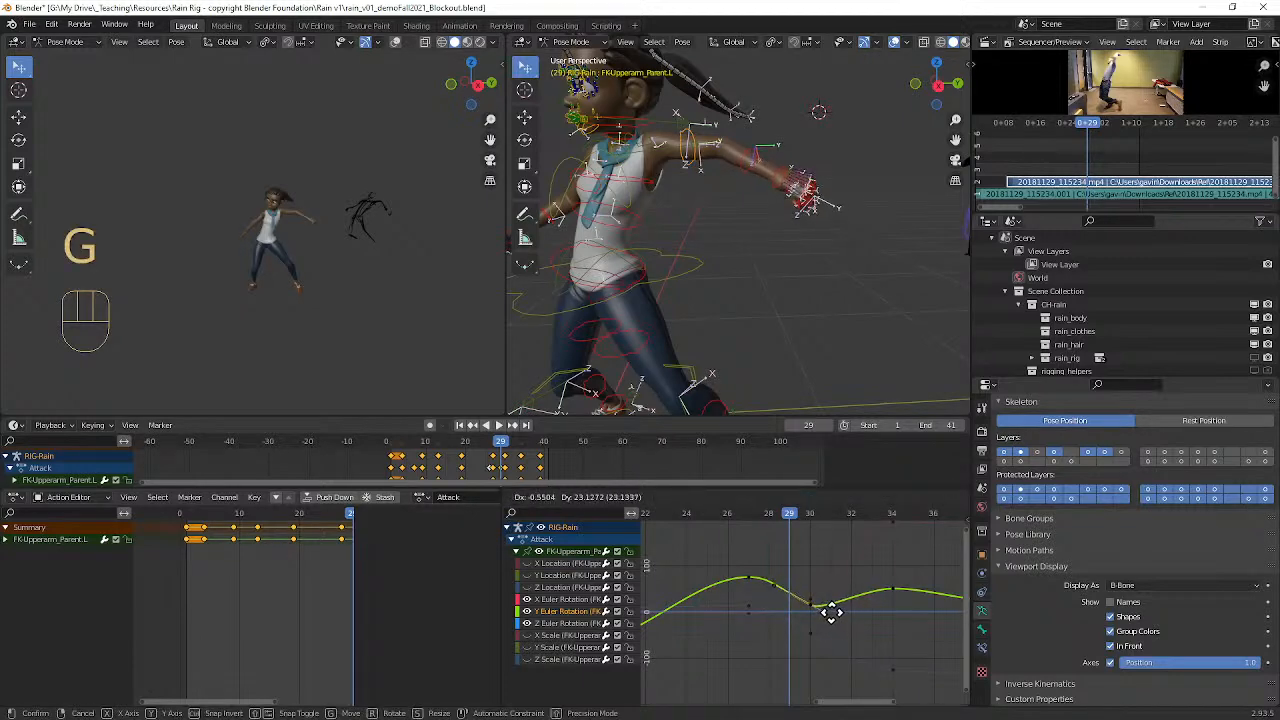
{"action": "left_click", "coordinate": [831, 612]}
Step: Play back the attack from a different viewing angle and stop at frame 32
{"action": "left_click_drag", "start_coordinate": [782, 515], "coordinate": [706, 513]}
{"action": "key", "text": "space"}
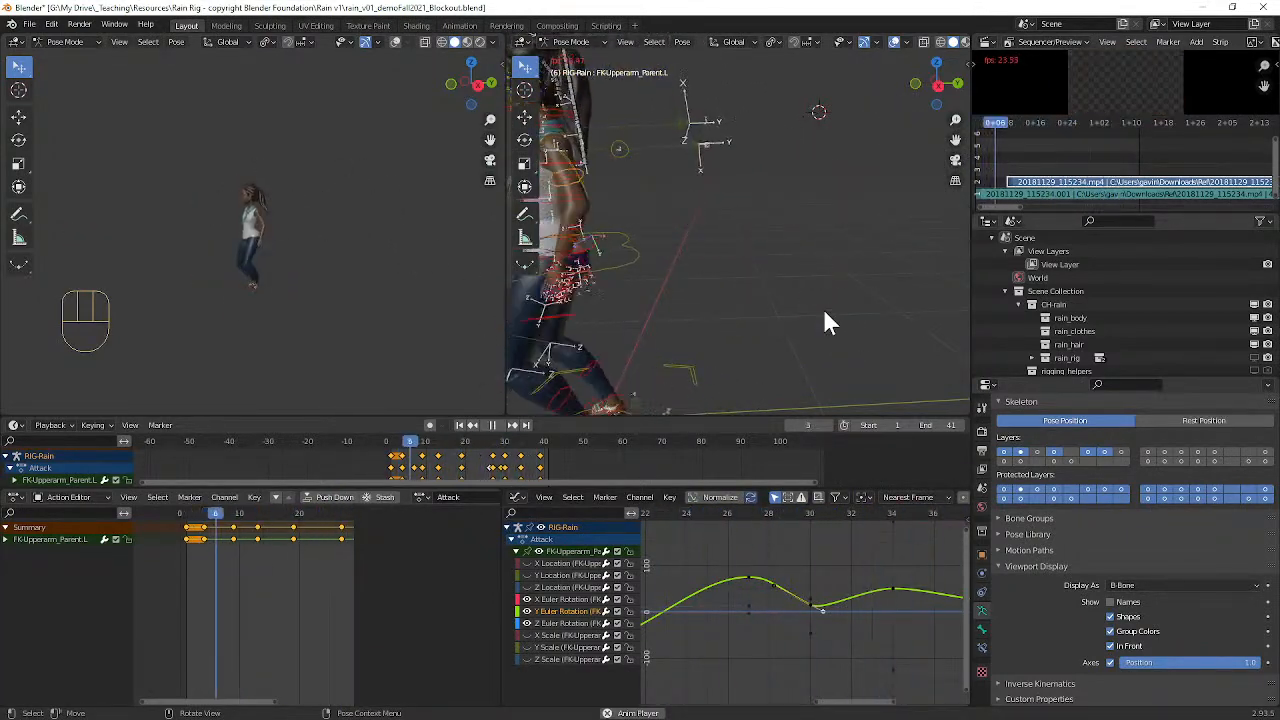
{"action": "middle_click_drag", "start_coordinate": [819, 285], "coordinate": [870, 275]}
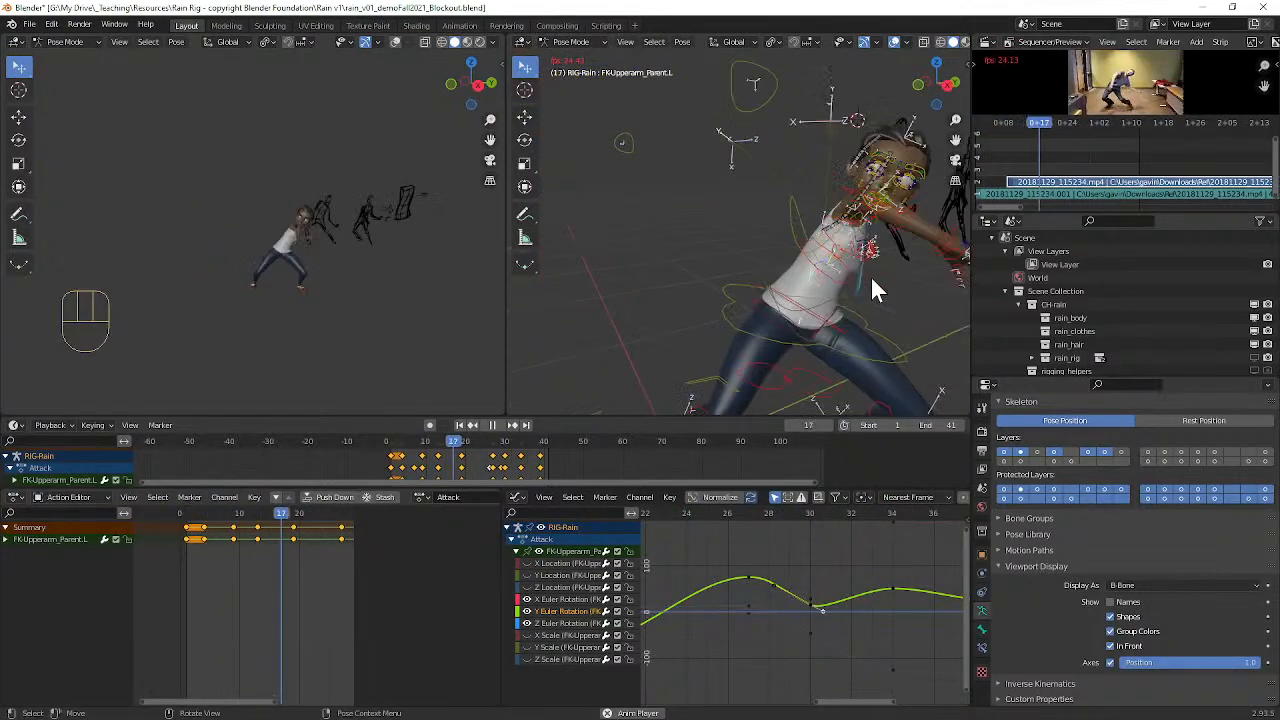
{"action": "key", "text": "space"}
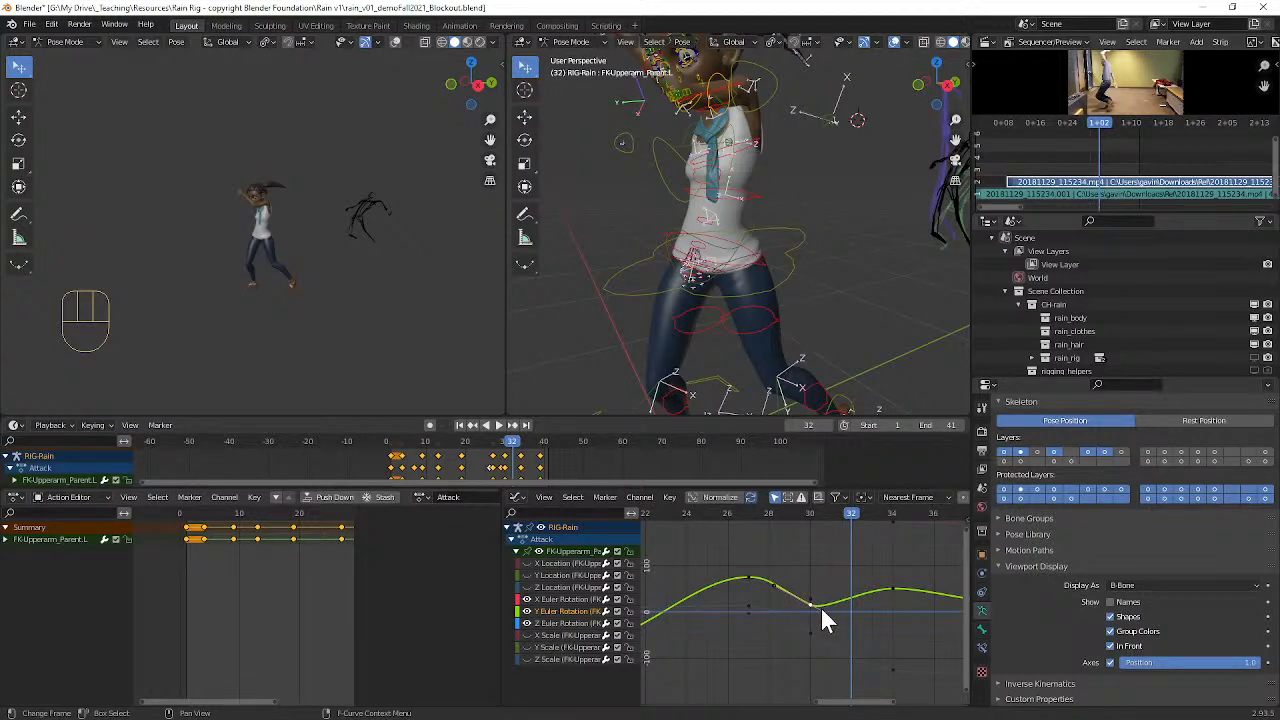
Step: Try deleting the left upper arm's Y rotation key at frame 30, review the playback, and undo the deletion
{"action": "key", "text": "x"}
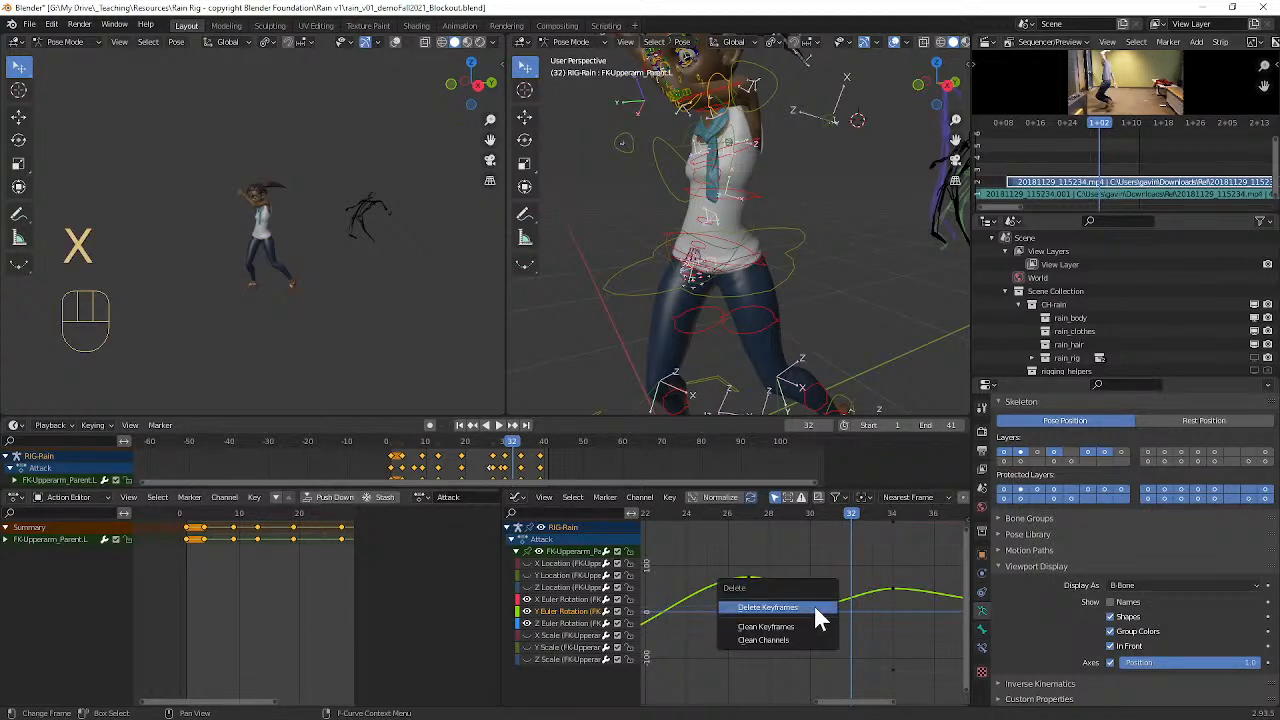
{"action": "left_click", "coordinate": [814, 607]}
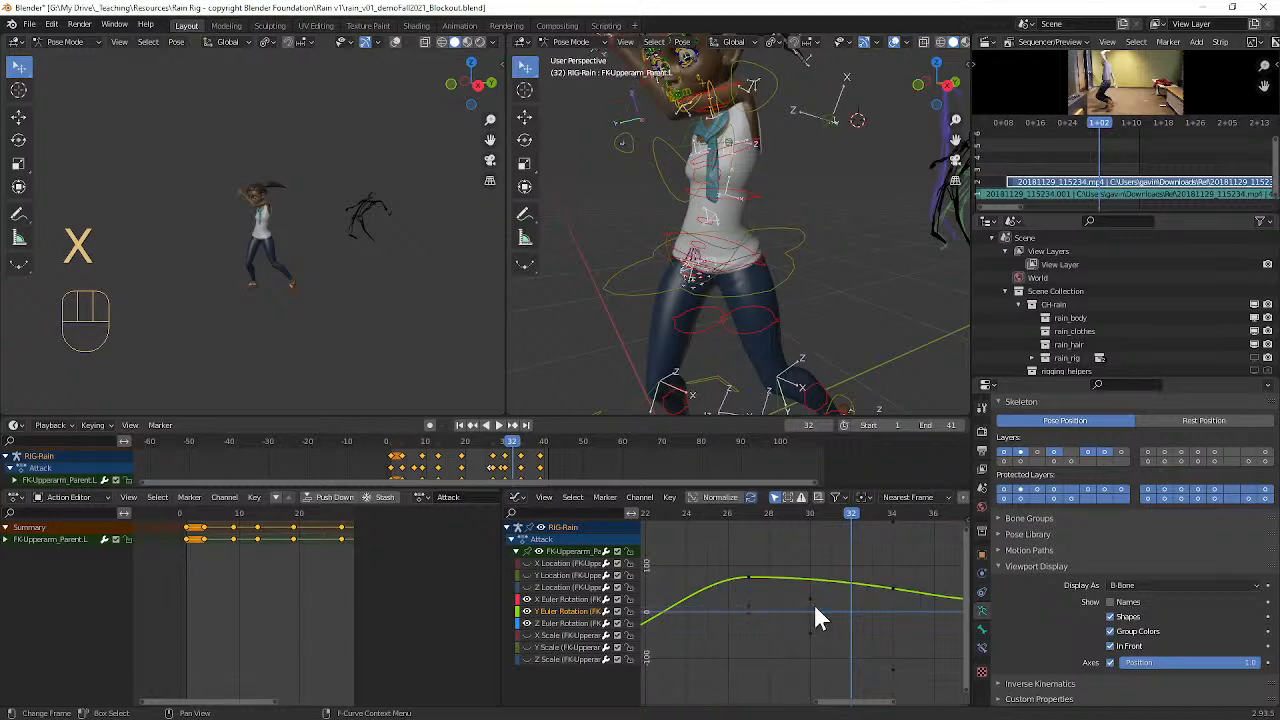
{"action": "middle_click_drag", "start_coordinate": [720, 405], "coordinate": [742, 268]}
{"action": "key", "text": "space"}
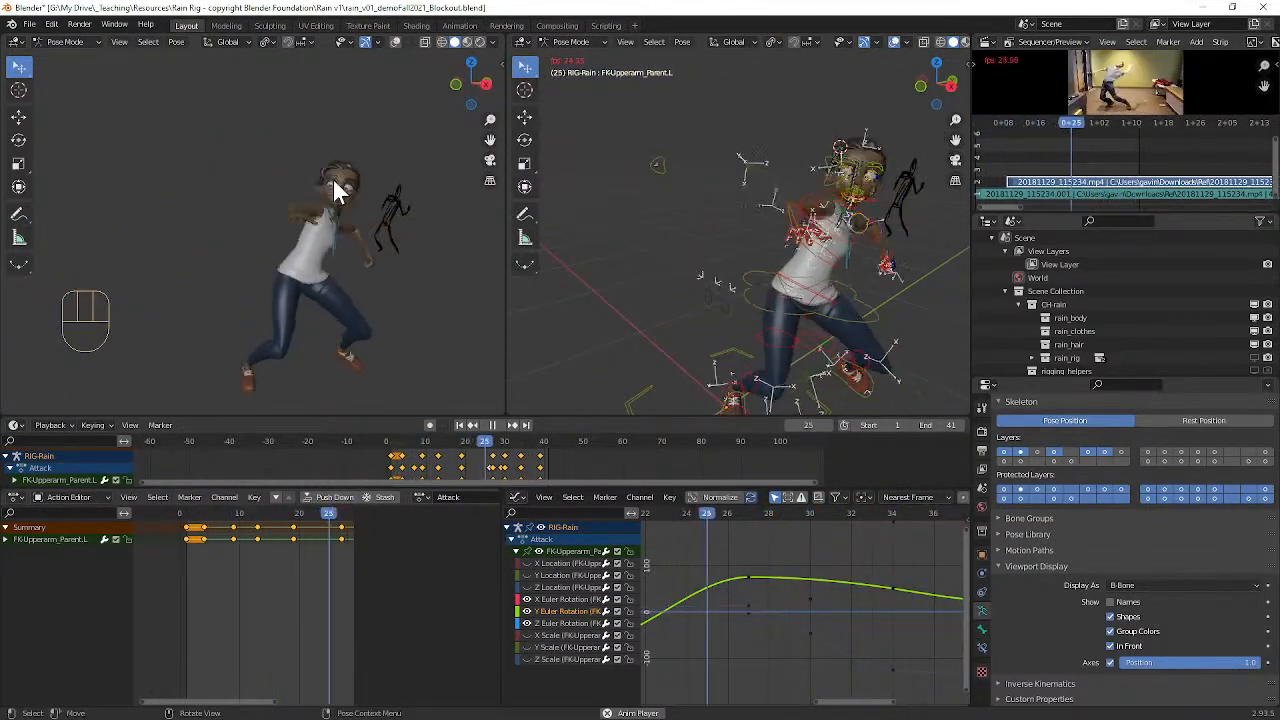
{"action": "key", "text": "space"}
{"action": "key", "text": "space"}
{"action": "key", "text": "space"}
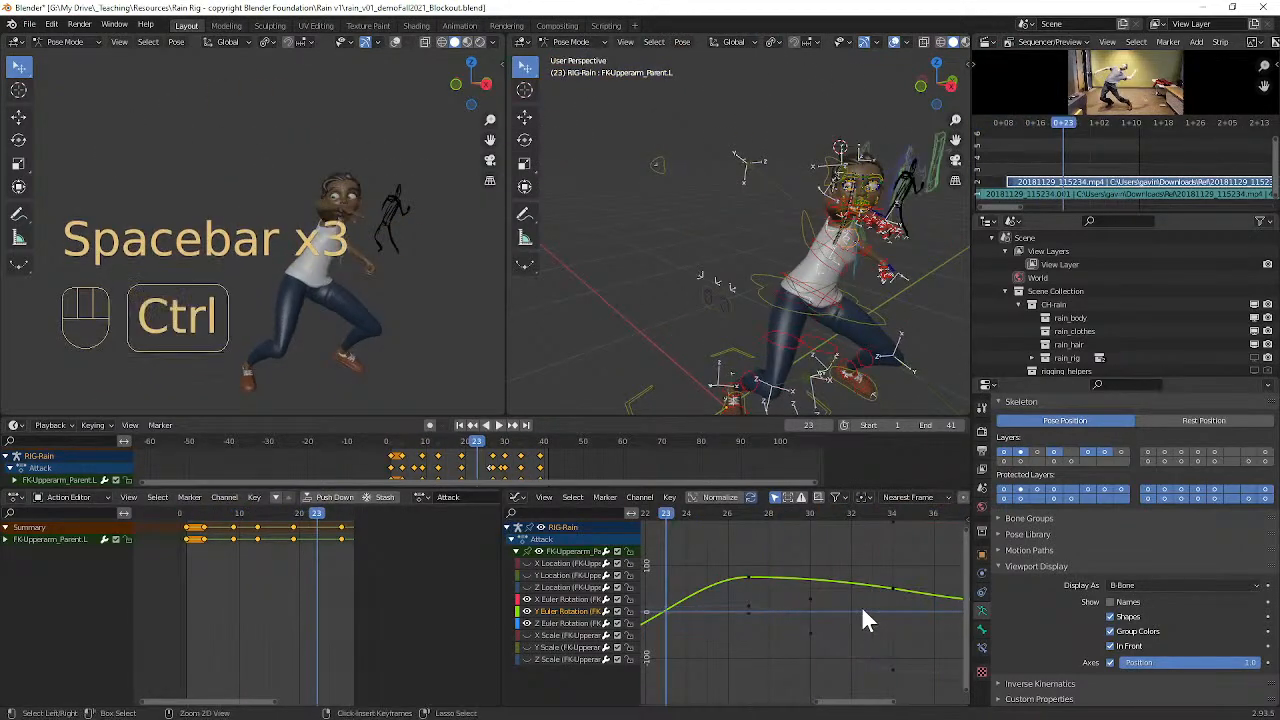
{"action": "key", "text": "ctrl+z"}
{"action": "key", "text": "ctrl+z"}
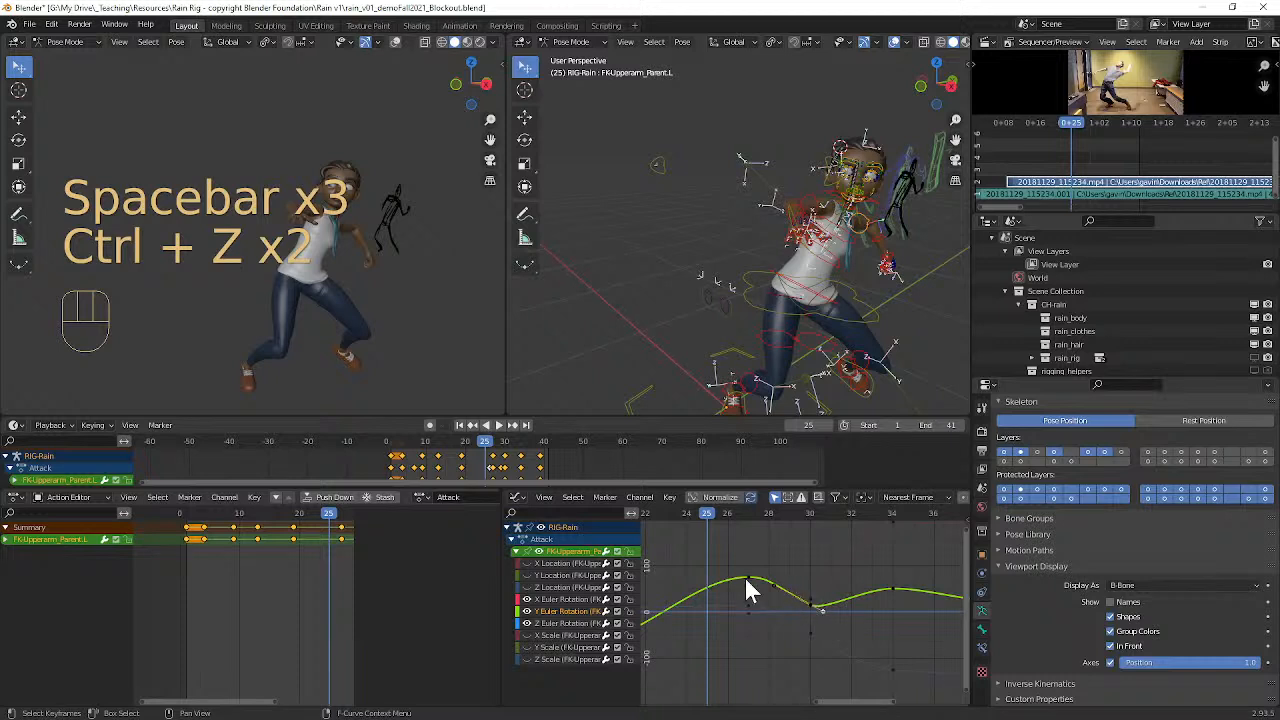
{"action": "left_click", "coordinate": [747, 578]}
{"action": "scroll", "coordinate": [768, 564], "scroll_direction": "down", "scroll_amount": 1}
{"action": "scroll", "coordinate": [770, 585], "scroll_direction": "down", "scroll_amount": 1}
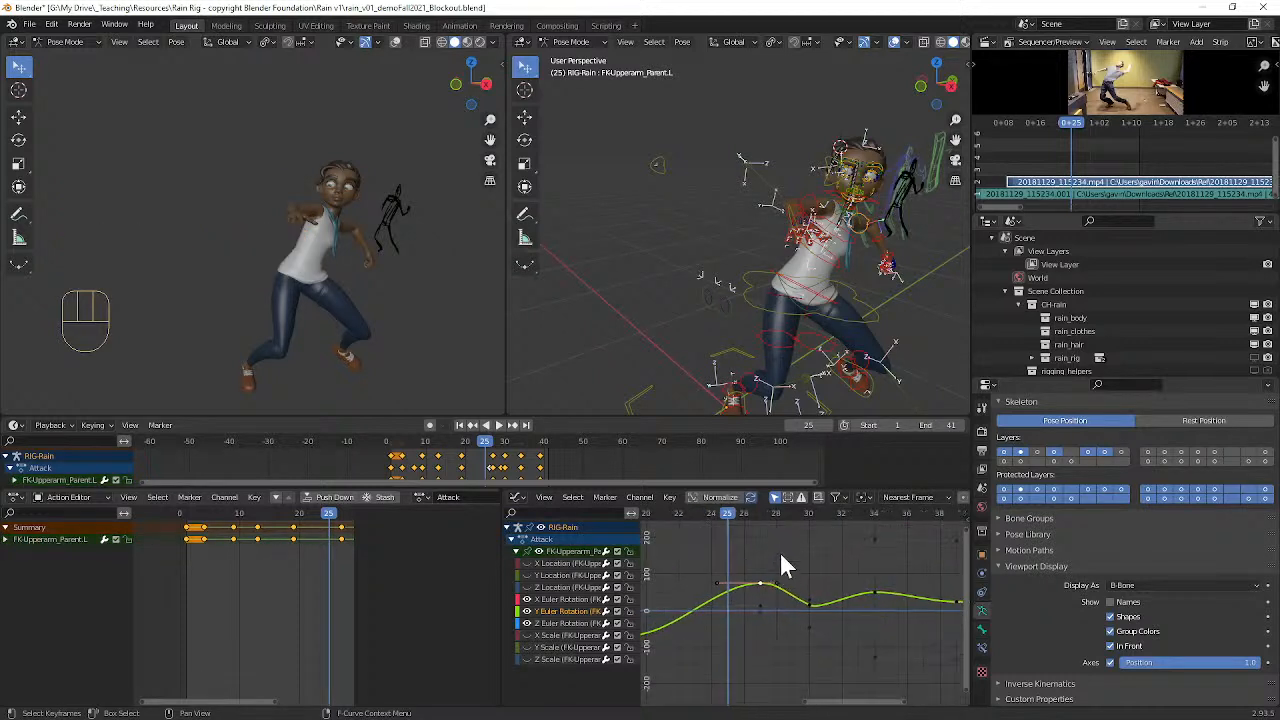
{"action": "key", "text": "g"}
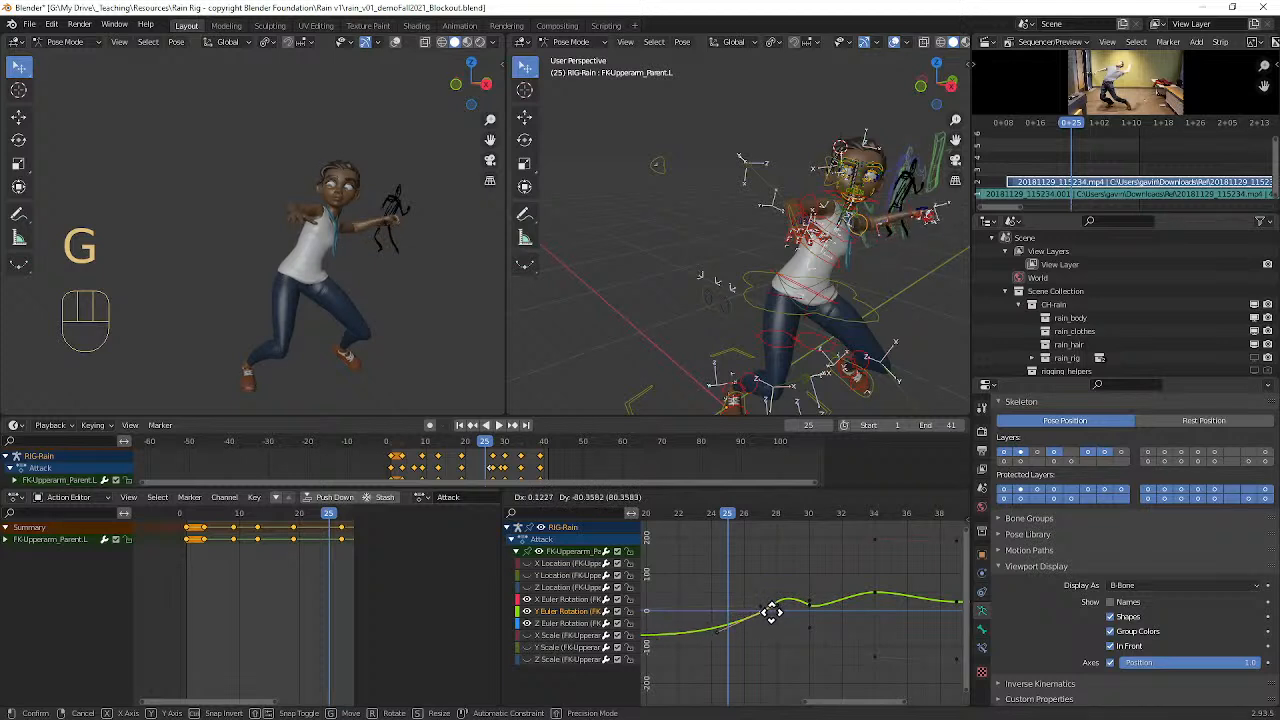
{"action": "right_click", "coordinate": [778, 624]}
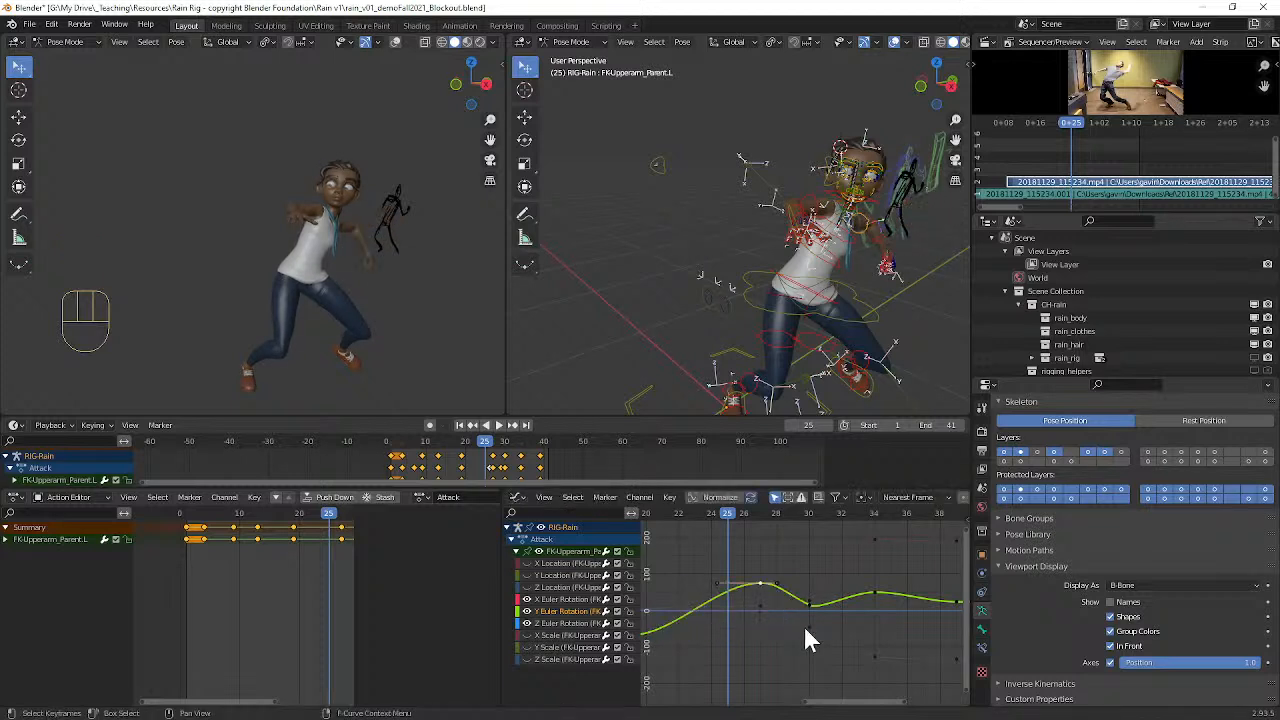
Step: Rotate the handles of the left upper arm's frame 30 Y rotation key by about -36 degrees
{"action": "scroll", "coordinate": [807, 618], "scroll_direction": "up", "scroll_amount": 1}
{"action": "left_click", "coordinate": [811, 607]}
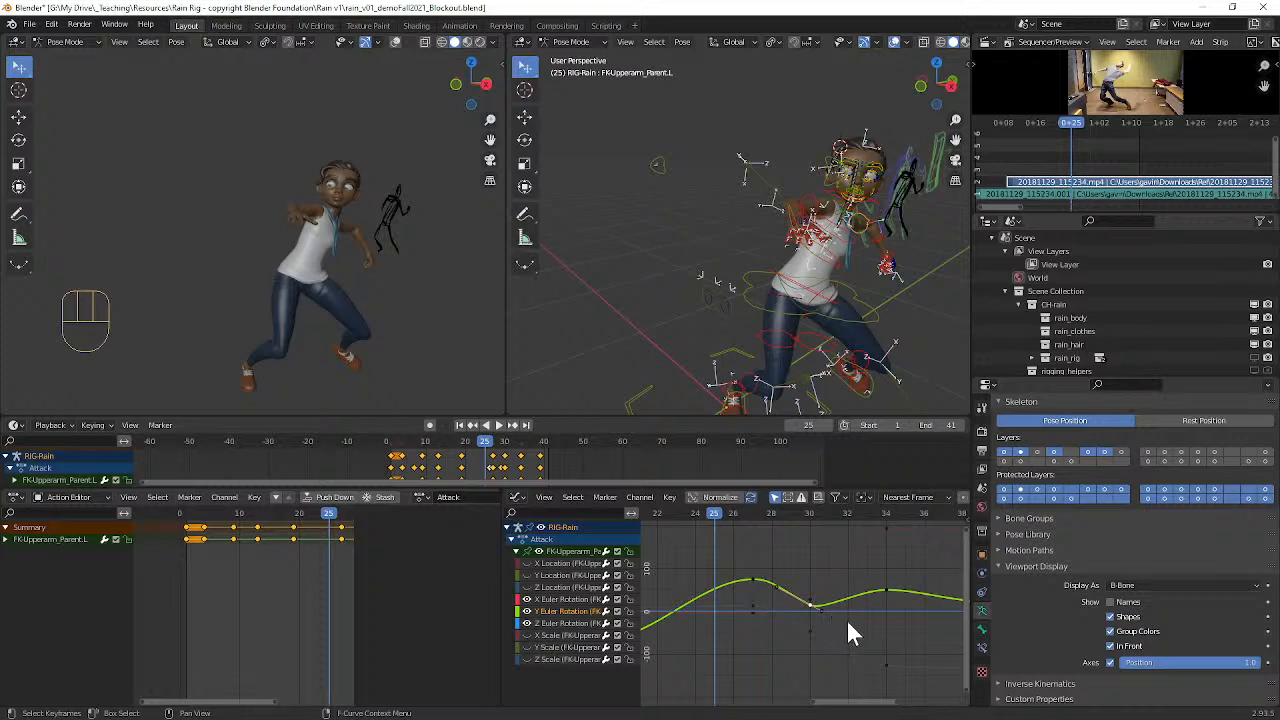
{"action": "key", "text": "r"}
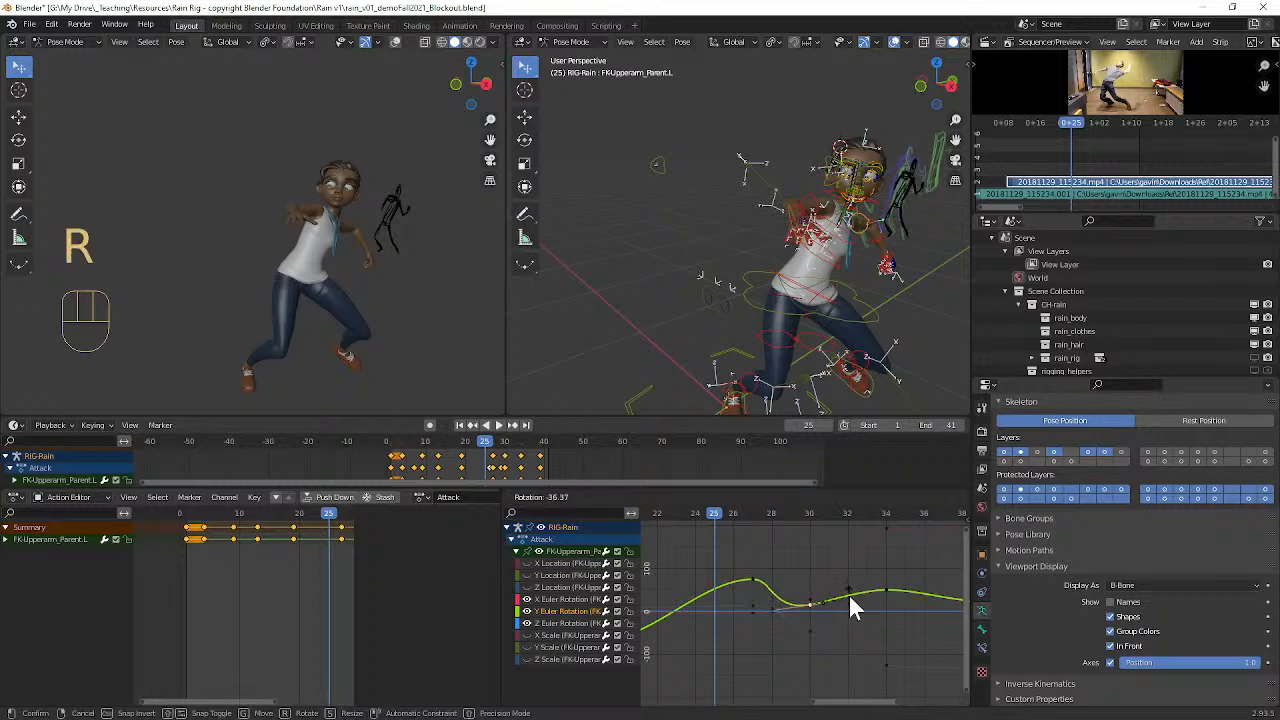
{"action": "left_click", "coordinate": [850, 597]}
Step: Lower the frame 27 Y rotation key by about 84, then fine-tune its outgoing handle and the frame 30 key
{"action": "left_click", "coordinate": [756, 580]}
{"action": "key", "text": "r"}
{"action": "right_click", "coordinate": [761, 600]}
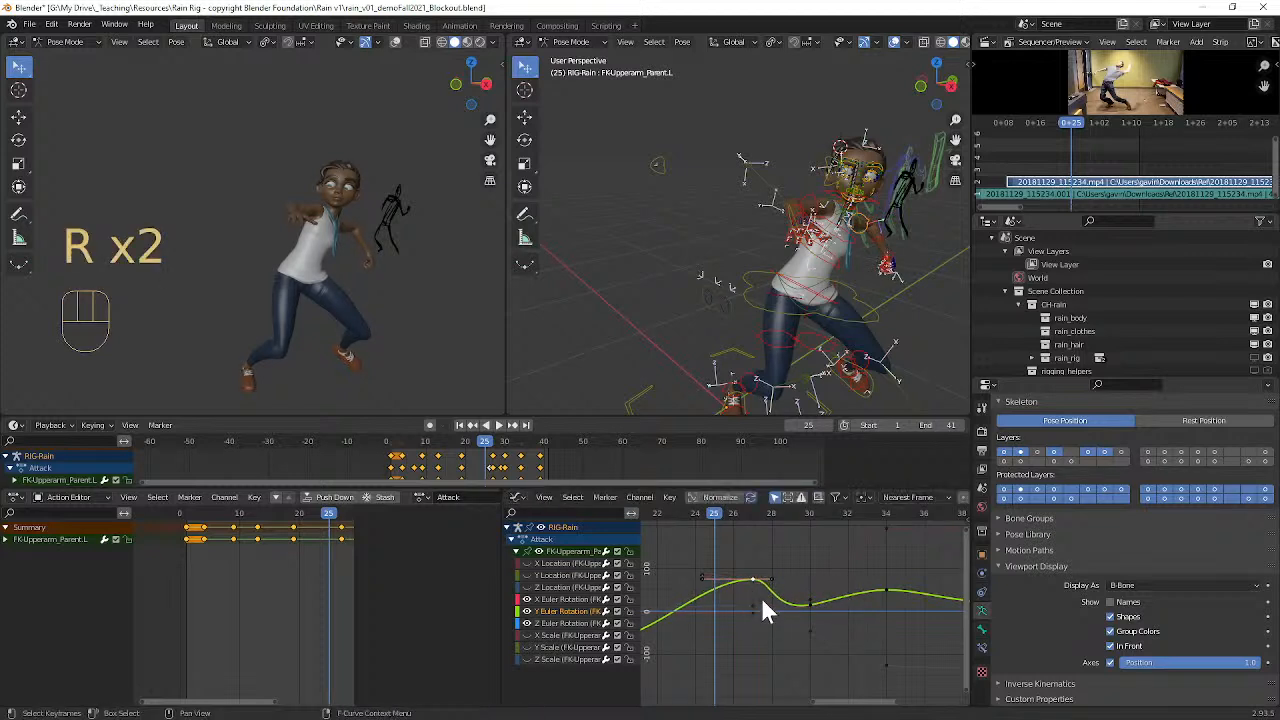
{"action": "key", "text": "g"}
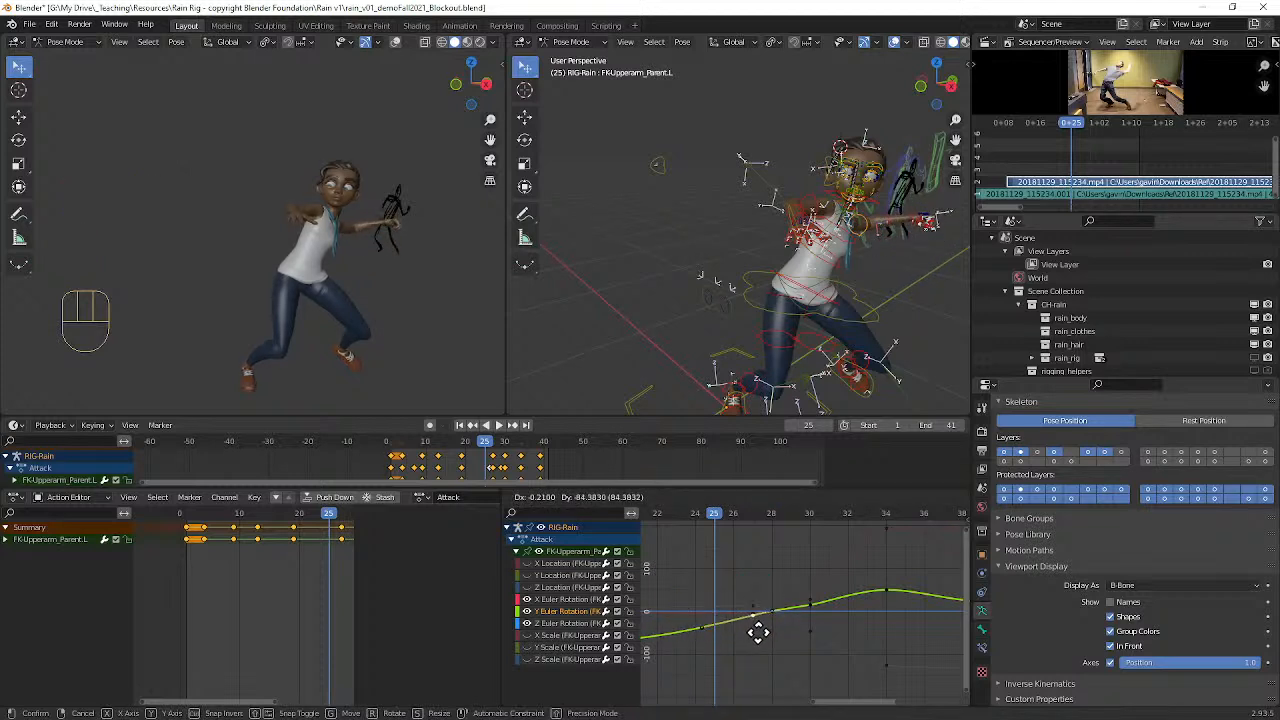
{"action": "left_click", "coordinate": [760, 633]}
{"action": "key", "text": "g"}
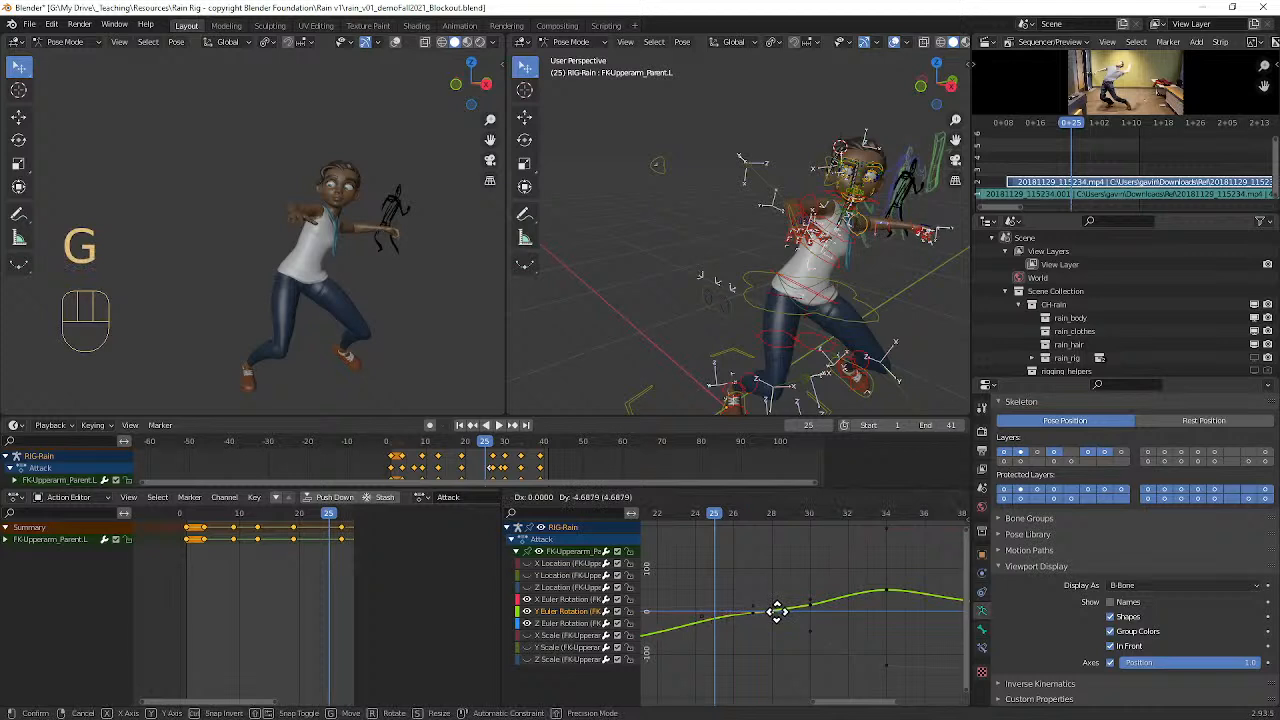
{"action": "left_click", "coordinate": [777, 611]}
{"action": "key", "text": "g"}
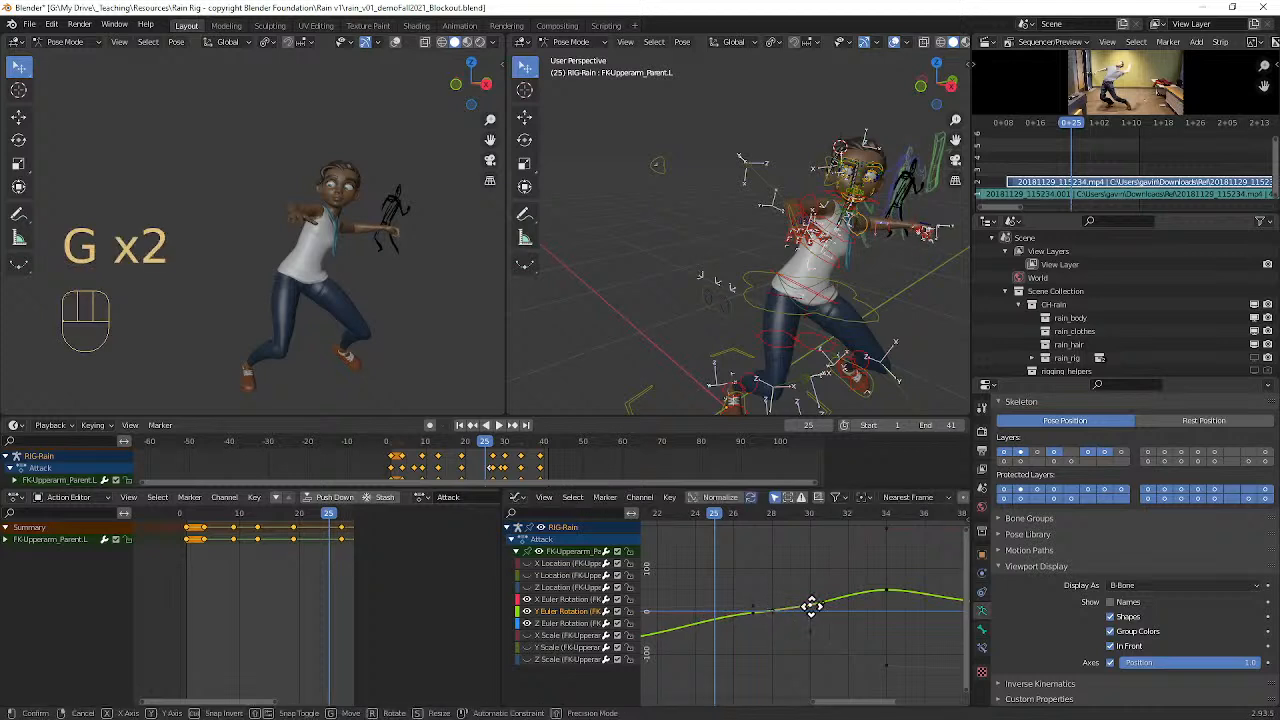
{"action": "left_click", "coordinate": [811, 605]}
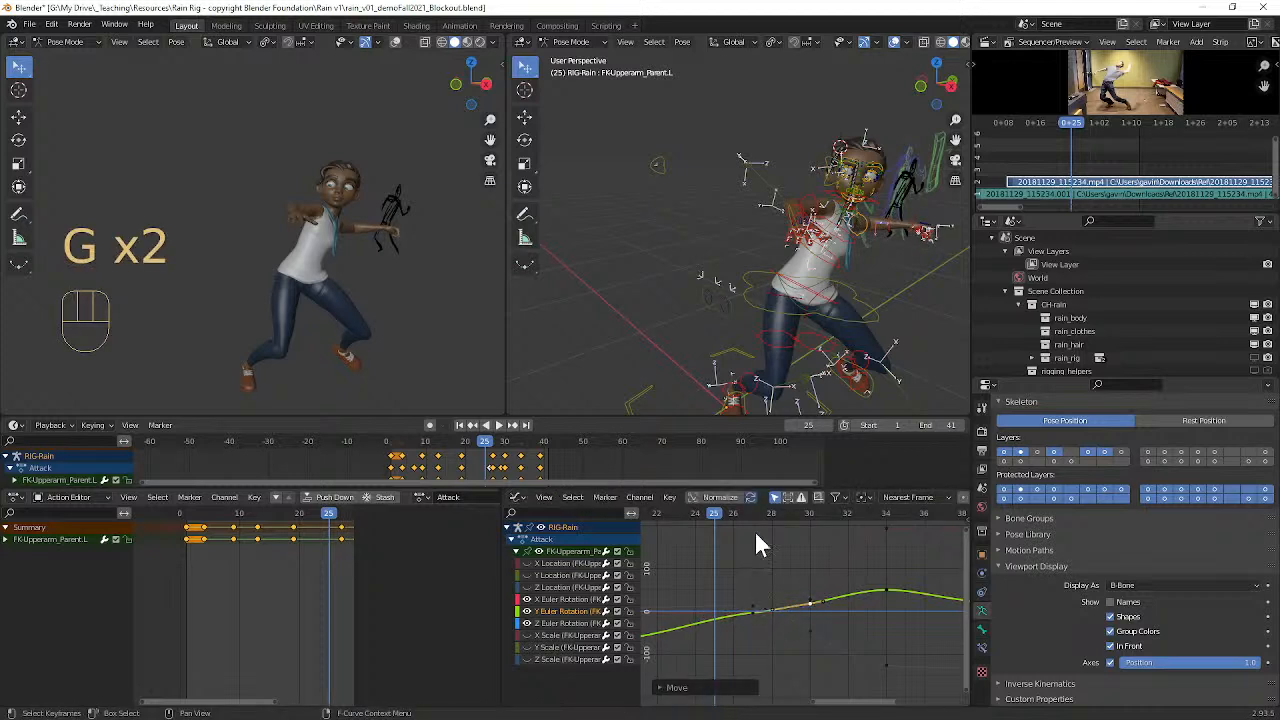
Step: Hide the overlays in the viewport showing the rig controls and play the attack from several angles
{"action": "mouse_move", "coordinate": [727, 516]}
{"action": "left_mouse_down"}
{"action": "mouse_move", "coordinate": [877, 511]}
{"action": "mouse_move", "coordinate": [719, 519]}
{"action": "mouse_move", "coordinate": [873, 514]}
{"action": "mouse_move", "coordinate": [735, 518]}
{"action": "left_mouse_up"}
{"action": "middle_click_drag", "start_coordinate": [760, 360], "coordinate": [710, 308]}
{"action": "key", "text": "space"}
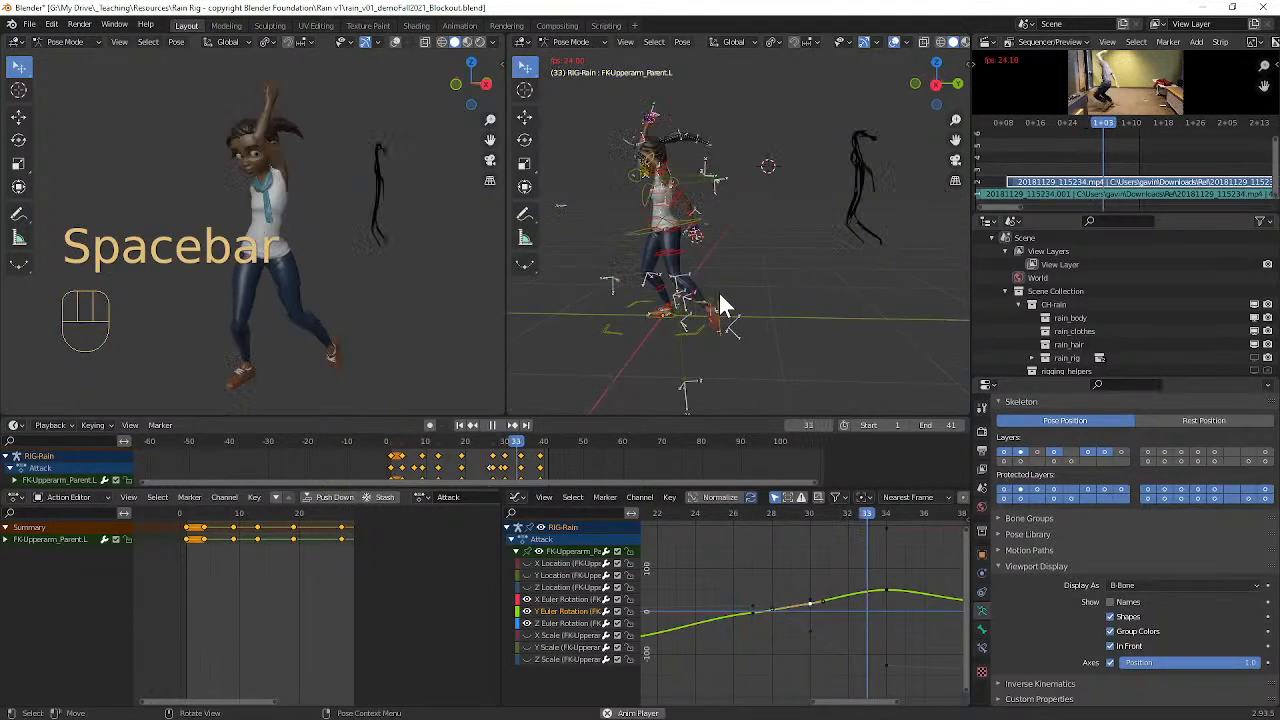
{"action": "left_click", "coordinate": [893, 41]}
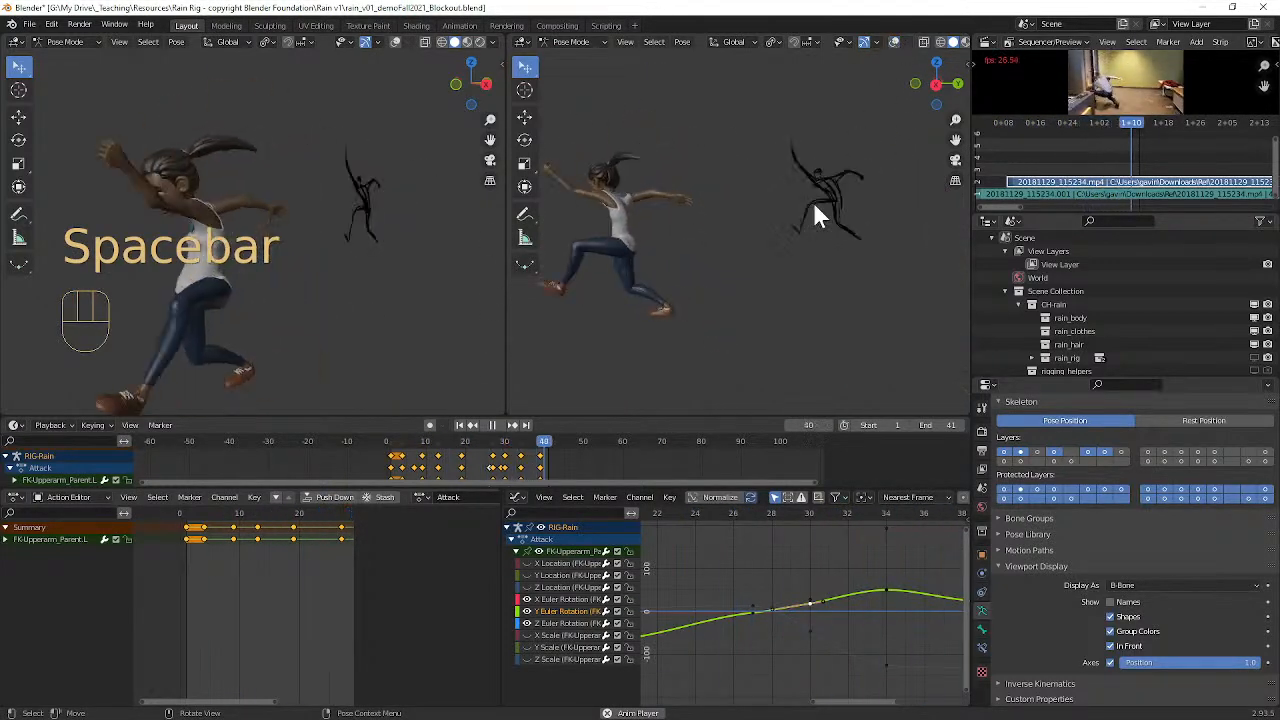
{"action": "middle_click_drag", "start_coordinate": [815, 234], "coordinate": [720, 234]}
{"action": "middle_click_drag", "start_coordinate": [416, 240], "coordinate": [358, 231]}
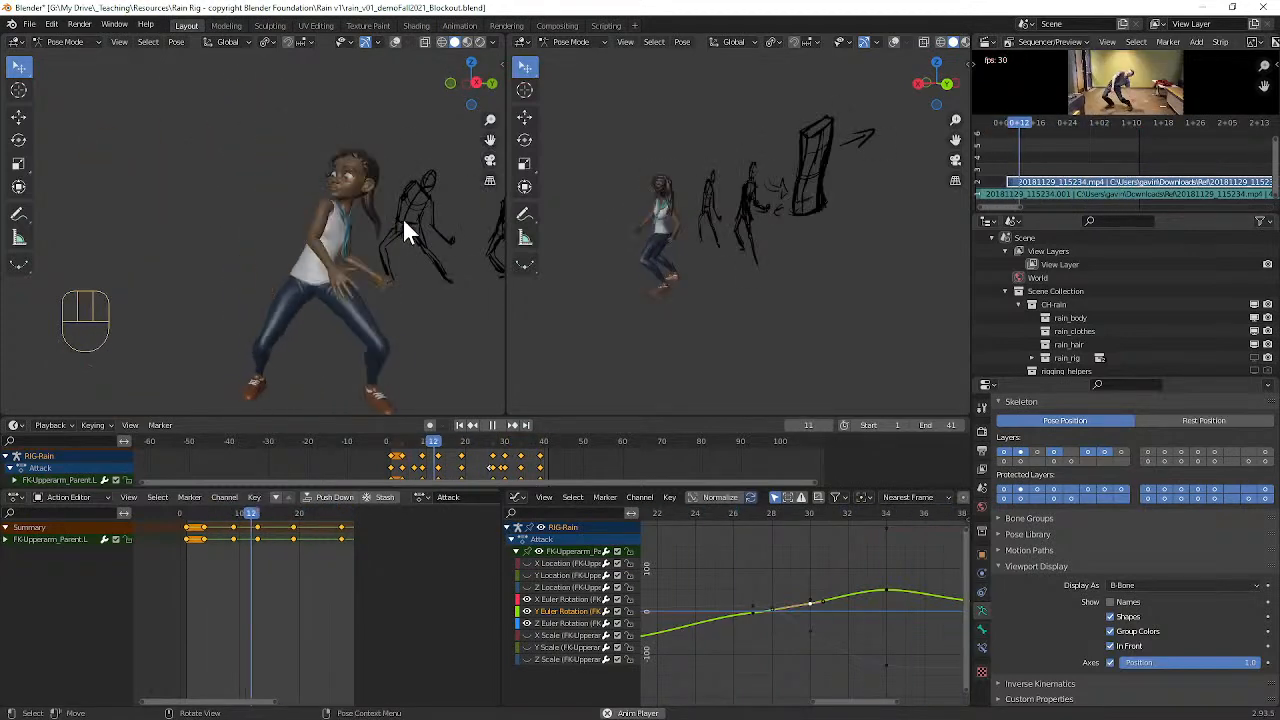
{"action": "key", "text": "space"}
Step: Raise the left upper arm's frame 30 Y rotation key and rotate its handles slightly to smooth the rise
{"action": "scroll", "coordinate": [875, 605], "scroll_direction": "up", "scroll_amount": 3}
{"action": "scroll", "coordinate": [812, 611], "scroll_direction": "up", "scroll_amount": 2}
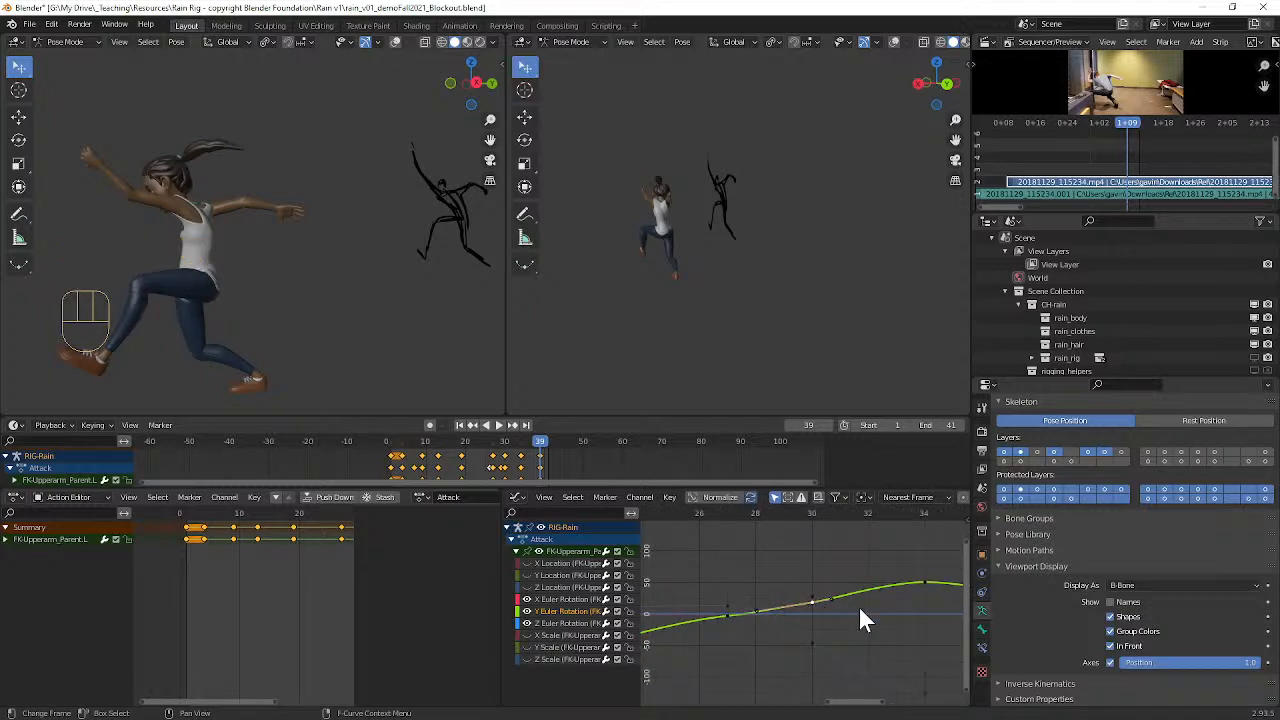
{"action": "key", "text": "g"}
{"action": "left_click", "coordinate": [857, 606]}
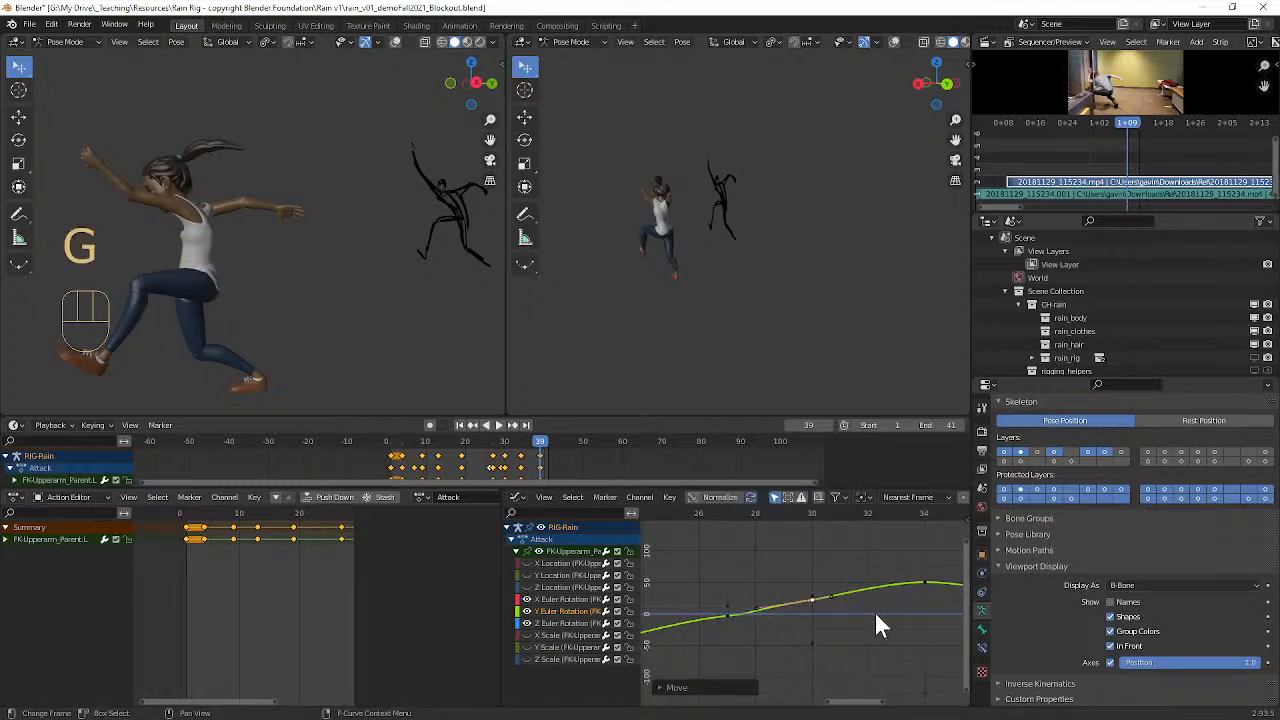
{"action": "key", "text": "r"}
{"action": "left_click", "coordinate": [828, 615]}
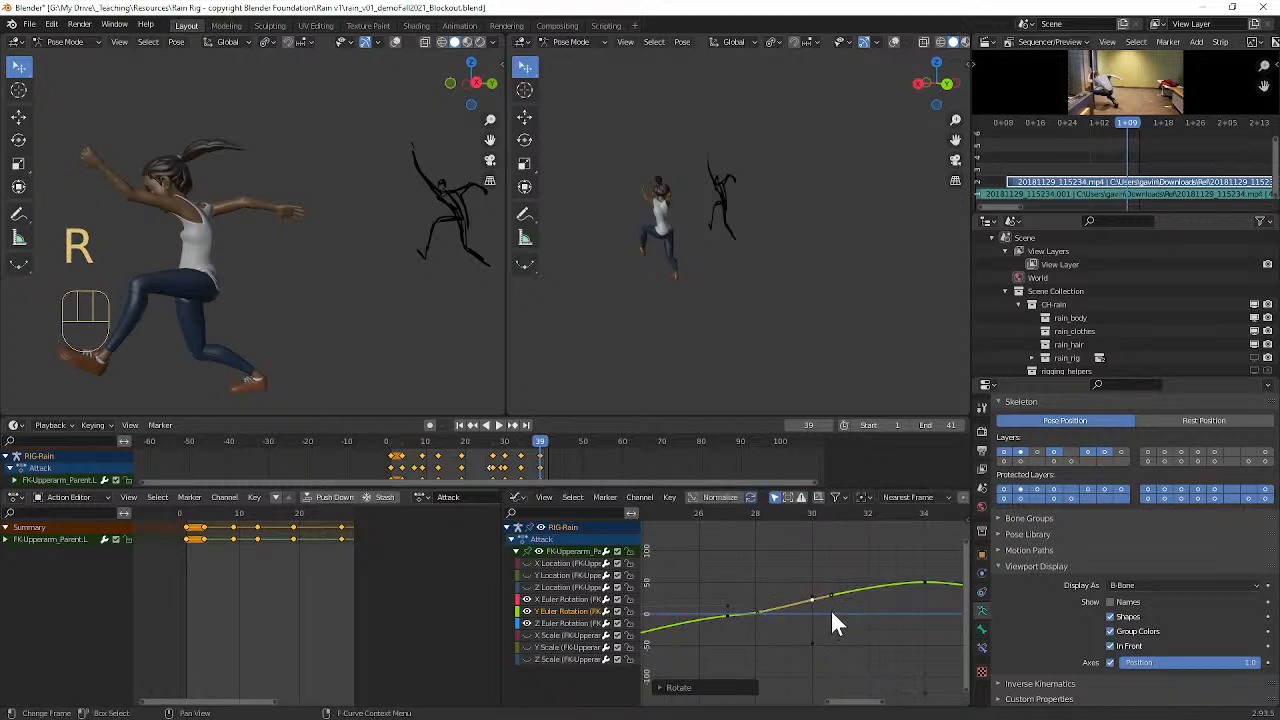
{"action": "key", "text": "g"}
{"action": "key", "text": "y"}
{"action": "left_click", "coordinate": [755, 624]}
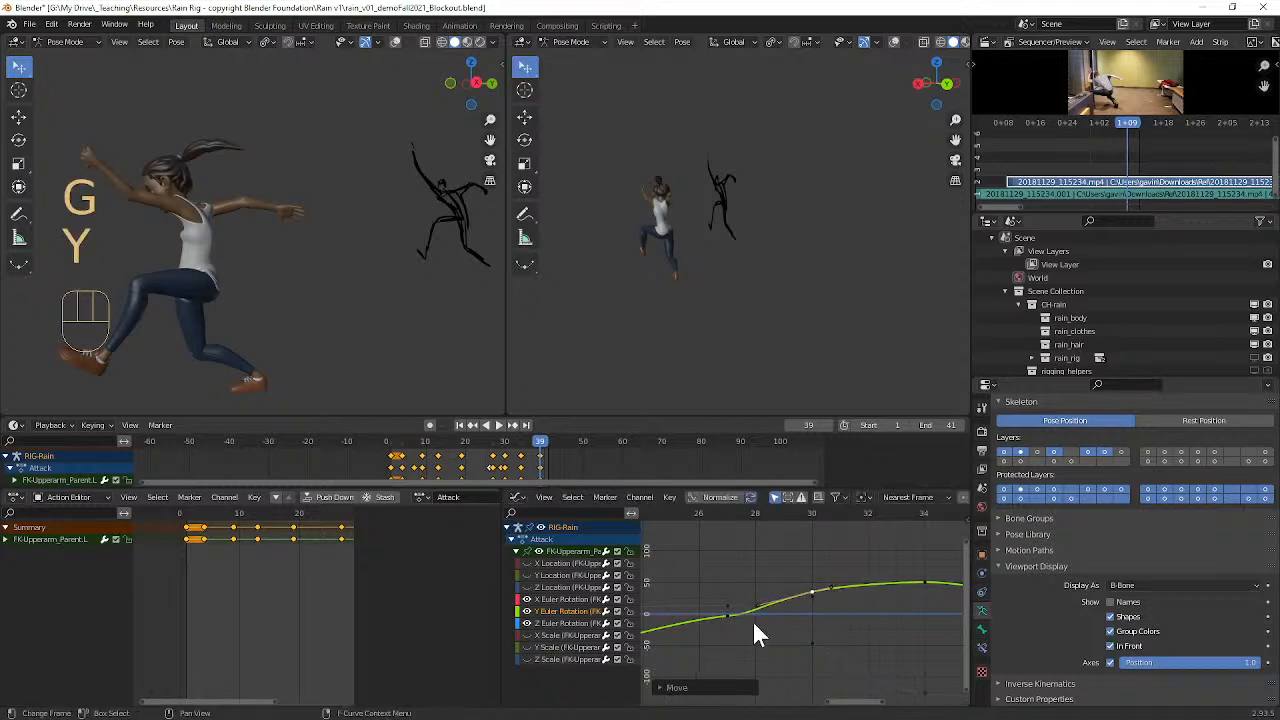
Step: Rotate the handles of the left upper arm's frame 27 Y rotation key by about -7 degrees
{"action": "left_click", "coordinate": [731, 617]}
{"action": "left_click", "coordinate": [733, 620]}
{"action": "key", "text": "r"}
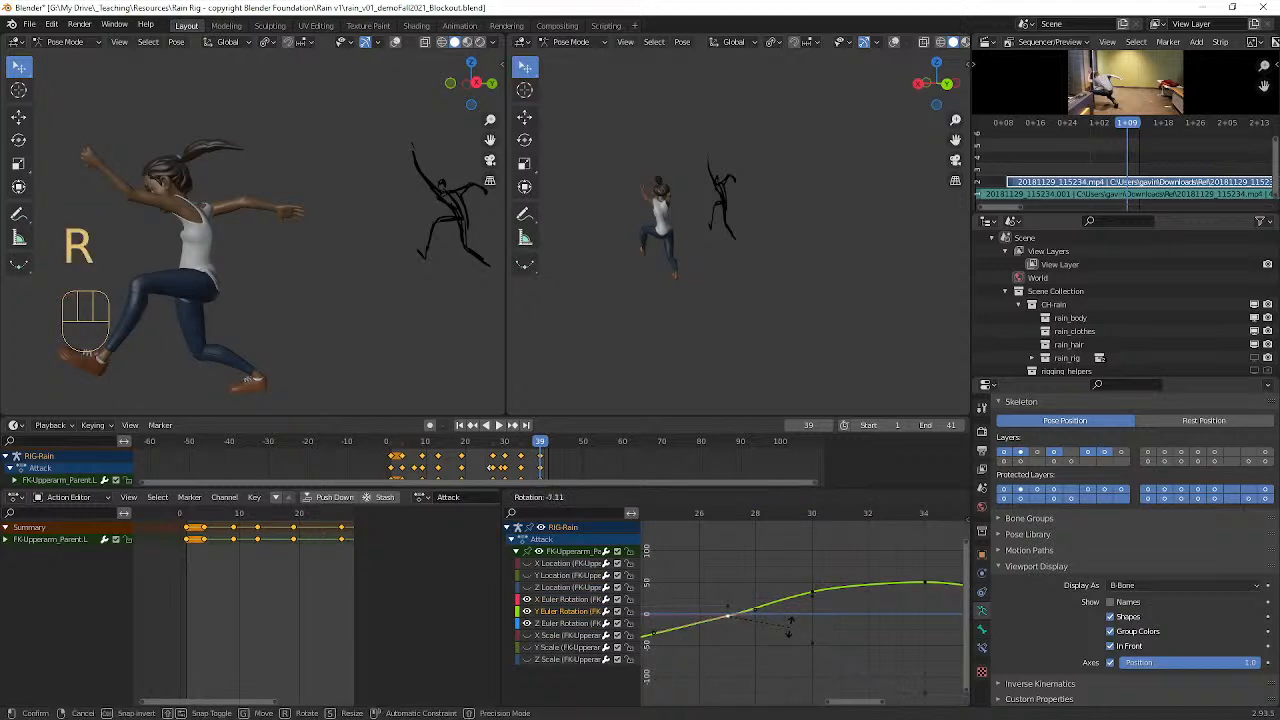
{"action": "left_click", "coordinate": [790, 628]}
Step: Raise the left upper arm's frame 34 Y rotation key slightly along the value axis
{"action": "left_click_drag", "start_coordinate": [941, 598], "coordinate": [815, 613], "text": "alt+shift"}
{"action": "key", "text": "g"}
{"action": "key", "text": "y"}
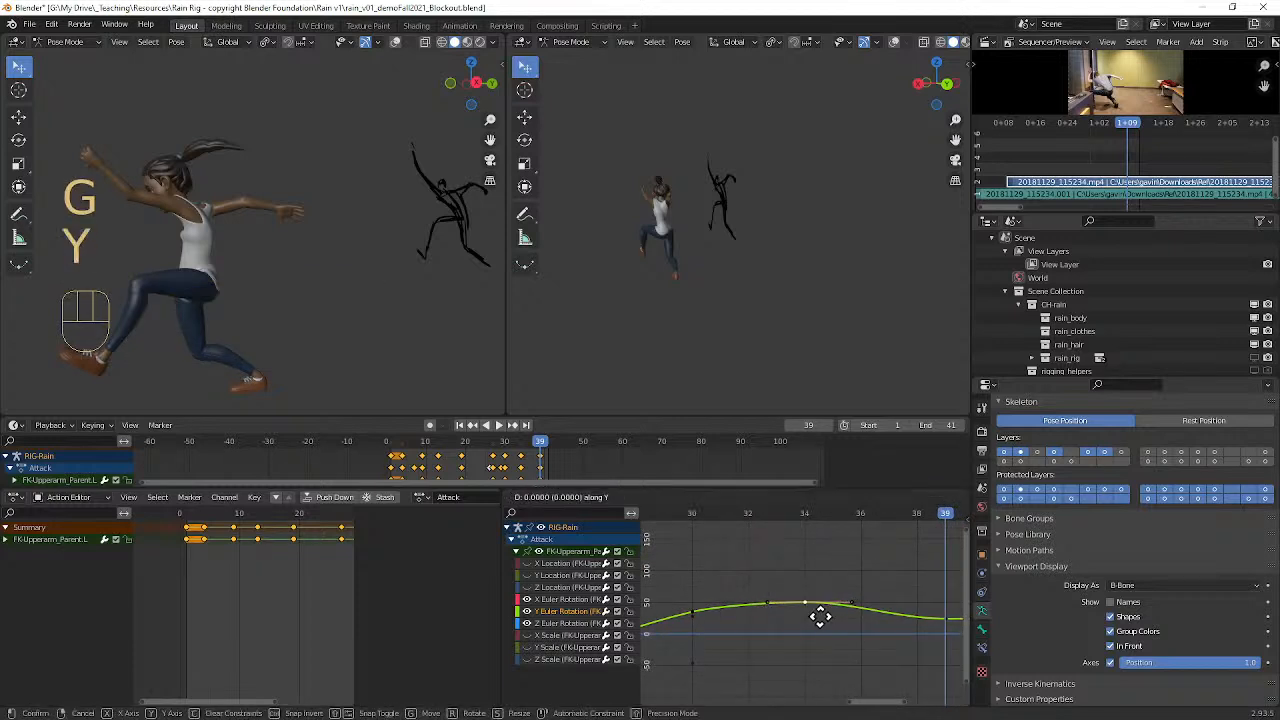
{"action": "left_click", "coordinate": [820, 625]}
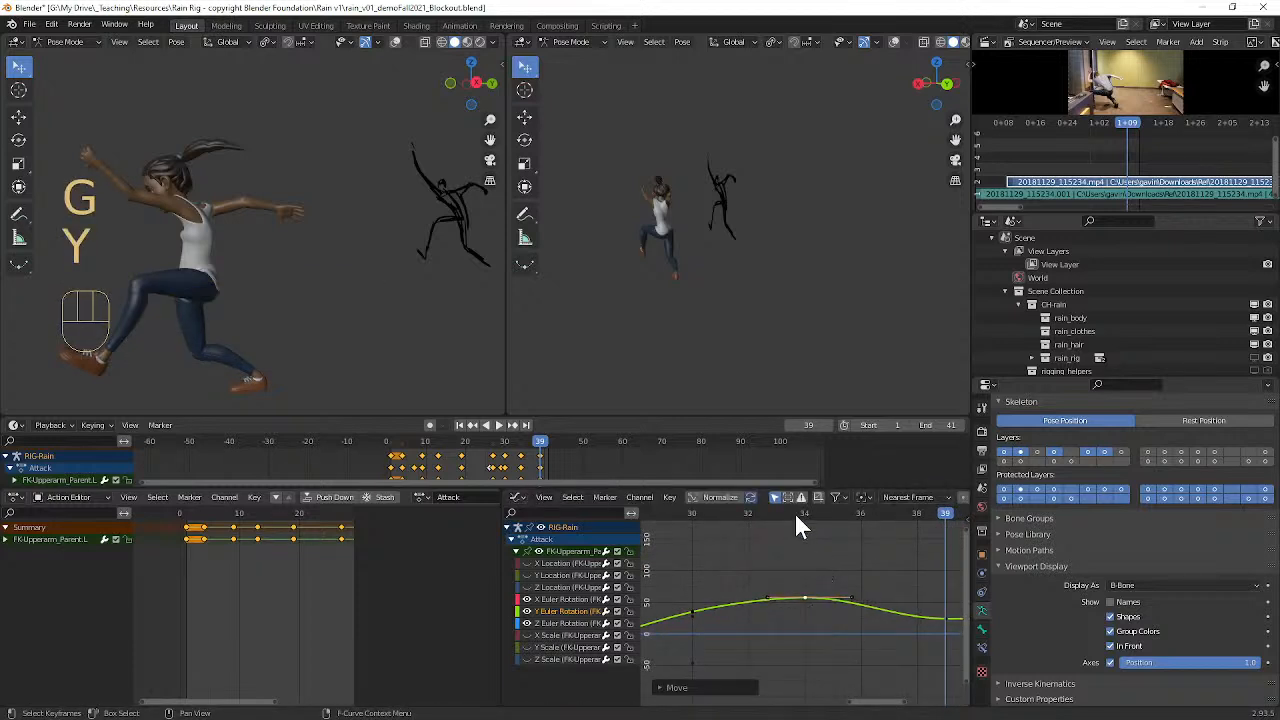
Step: Play back the adjusted arm swing and scrub to frame 30
{"action": "key", "text": "space"}
{"action": "left_click_drag", "start_coordinate": [805, 525], "coordinate": [694, 540]}
{"action": "left_click_drag", "start_coordinate": [744, 611], "coordinate": [905, 605], "text": "alt+shift"}
{"action": "scroll", "coordinate": [893, 606], "scroll_direction": "up", "scroll_amount": 2}
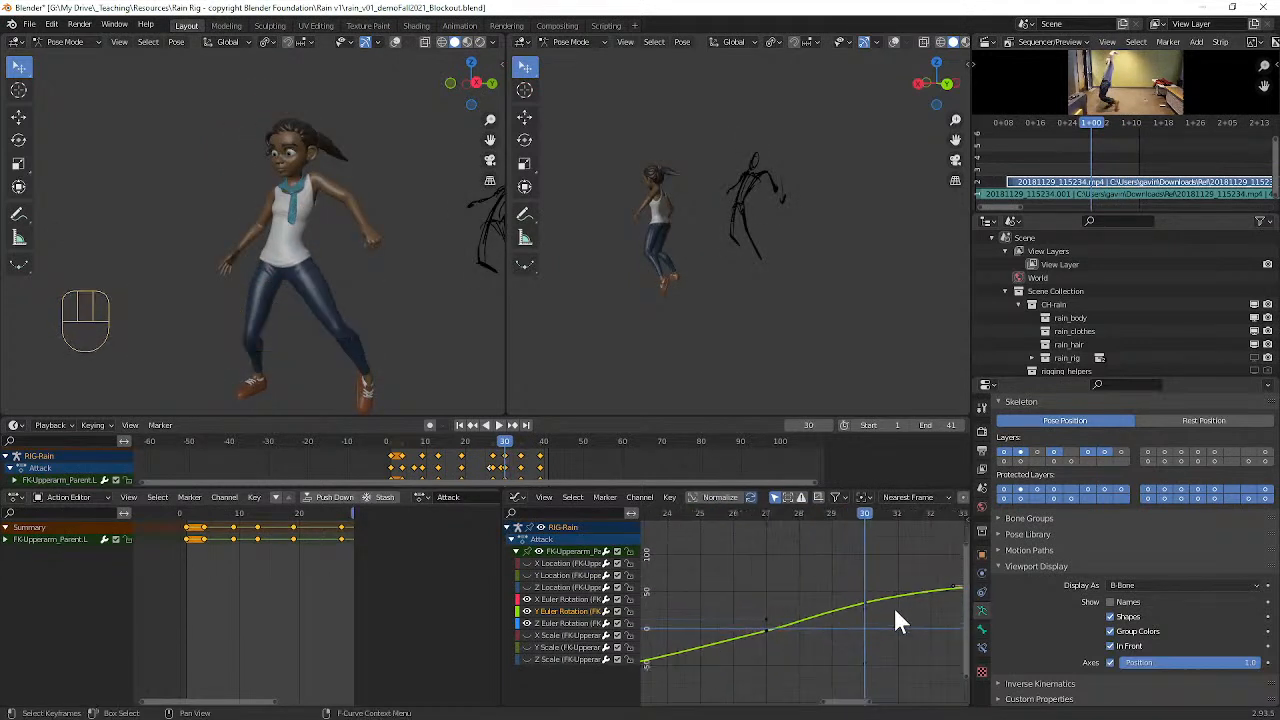
Step: Select the left upper arm's Z rotation key at frame 27 and go to that frame
{"action": "left_click", "coordinate": [771, 622]}
{"action": "left_click_drag", "start_coordinate": [831, 627], "coordinate": [880, 628], "text": "alt+shift"}
{"action": "left_click_drag", "start_coordinate": [781, 516], "coordinate": [801, 540]}
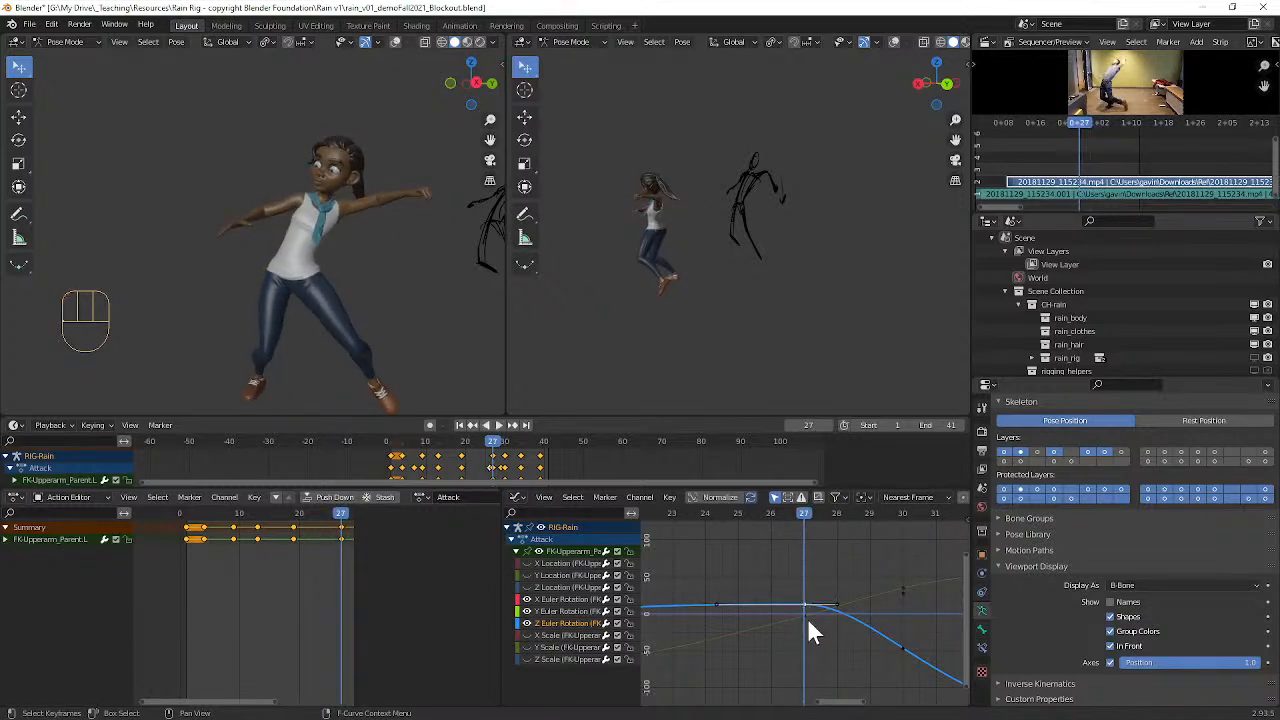
Step: Lower the left upper arm's Z rotation keys at frames 27 and 30 to form a gradual descent
{"action": "key", "text": "g"}
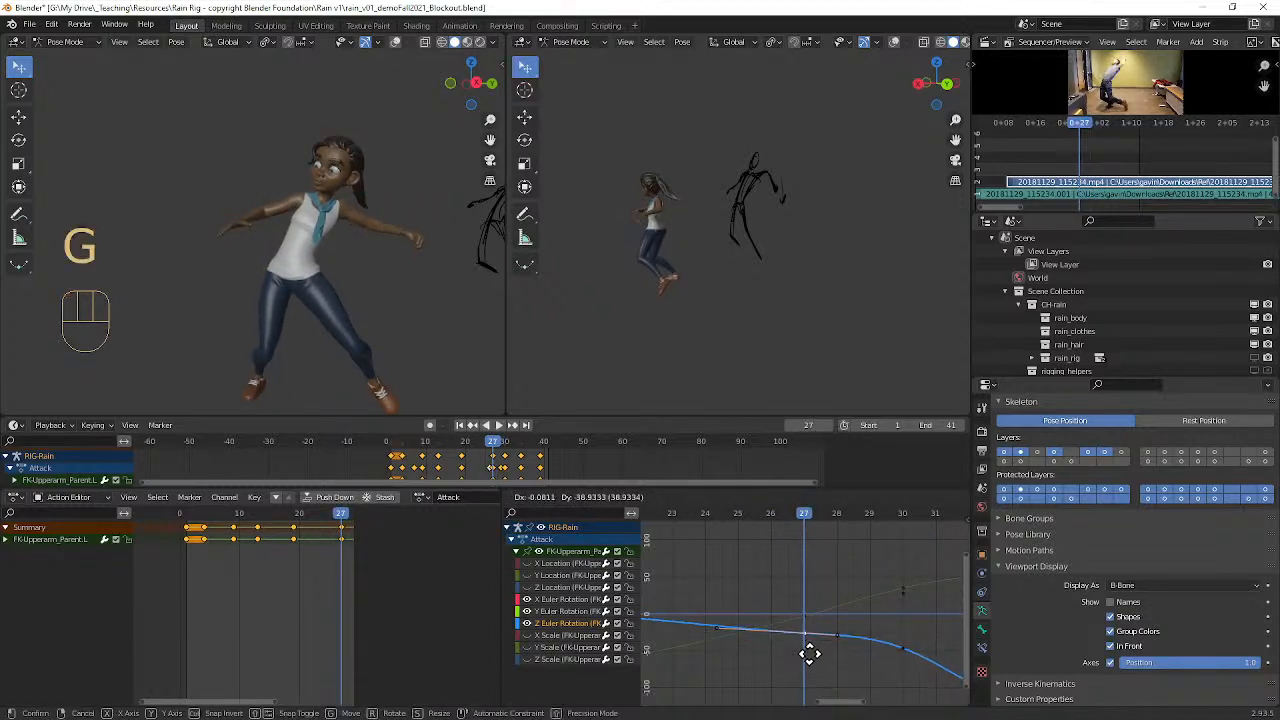
{"action": "left_click", "coordinate": [815, 672]}
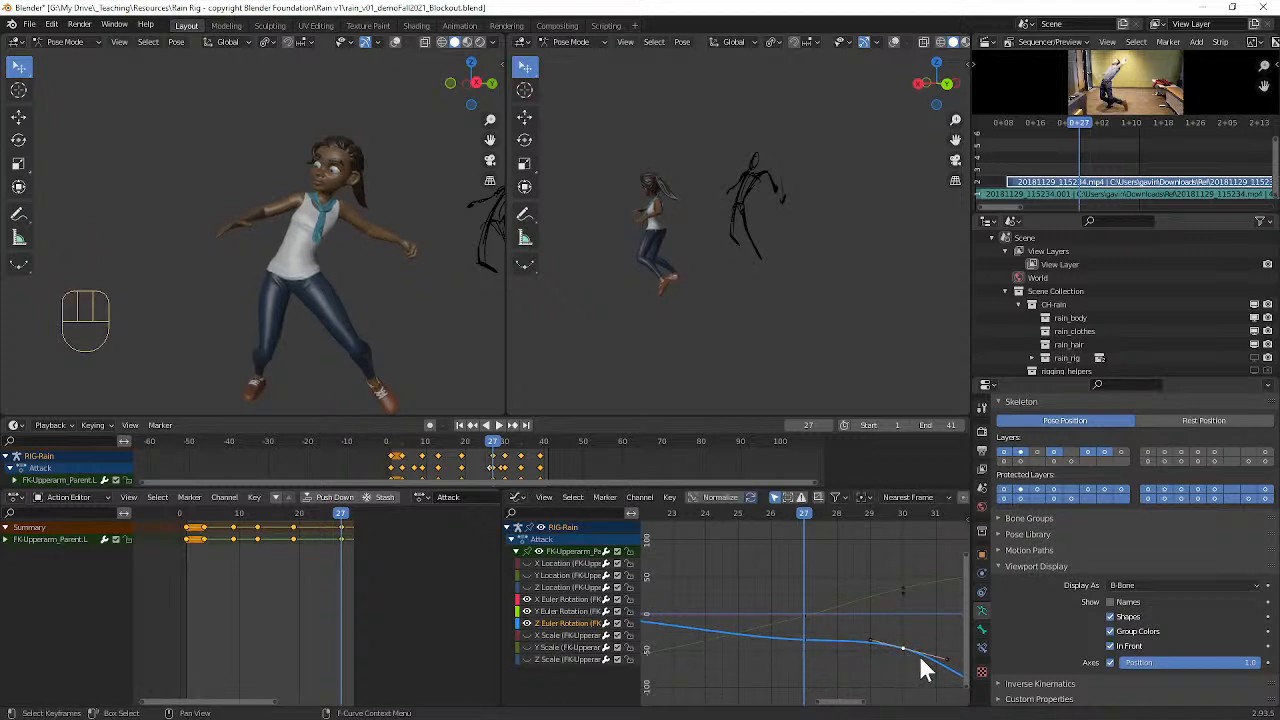
{"action": "key", "text": "g"}
{"action": "key", "text": "y"}
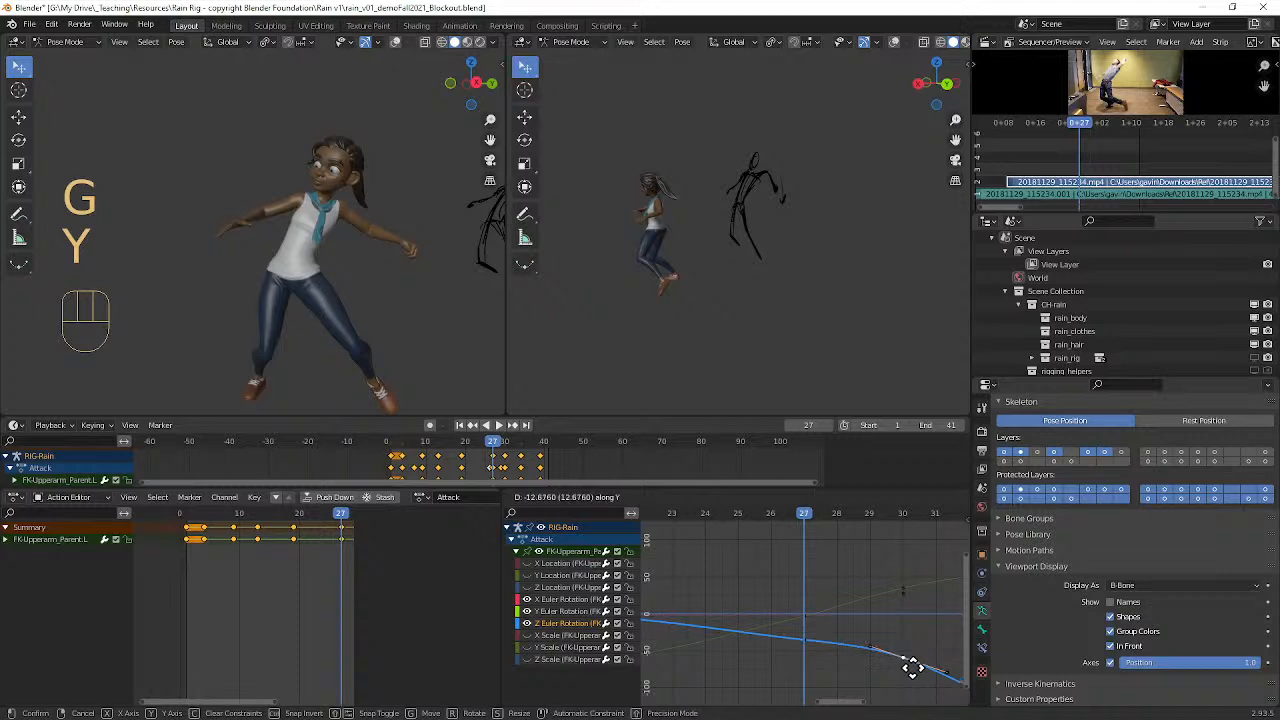
{"action": "left_click", "coordinate": [915, 683]}
Step: Play back the attack to review the arm swing with the lowered Z rotation keys
{"action": "left_click_drag", "start_coordinate": [808, 513], "coordinate": [697, 506]}
{"action": "key", "text": "space"}
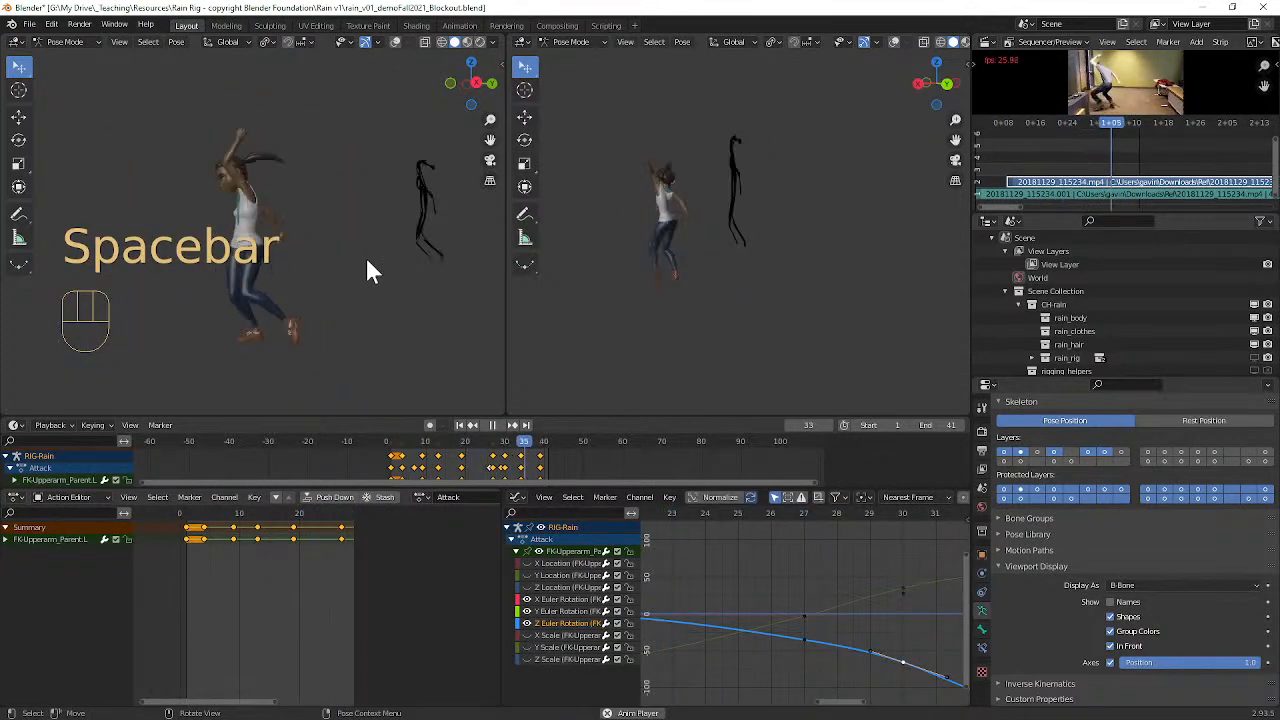
{"action": "left_click_drag", "start_coordinate": [382, 253], "coordinate": [333, 252]}
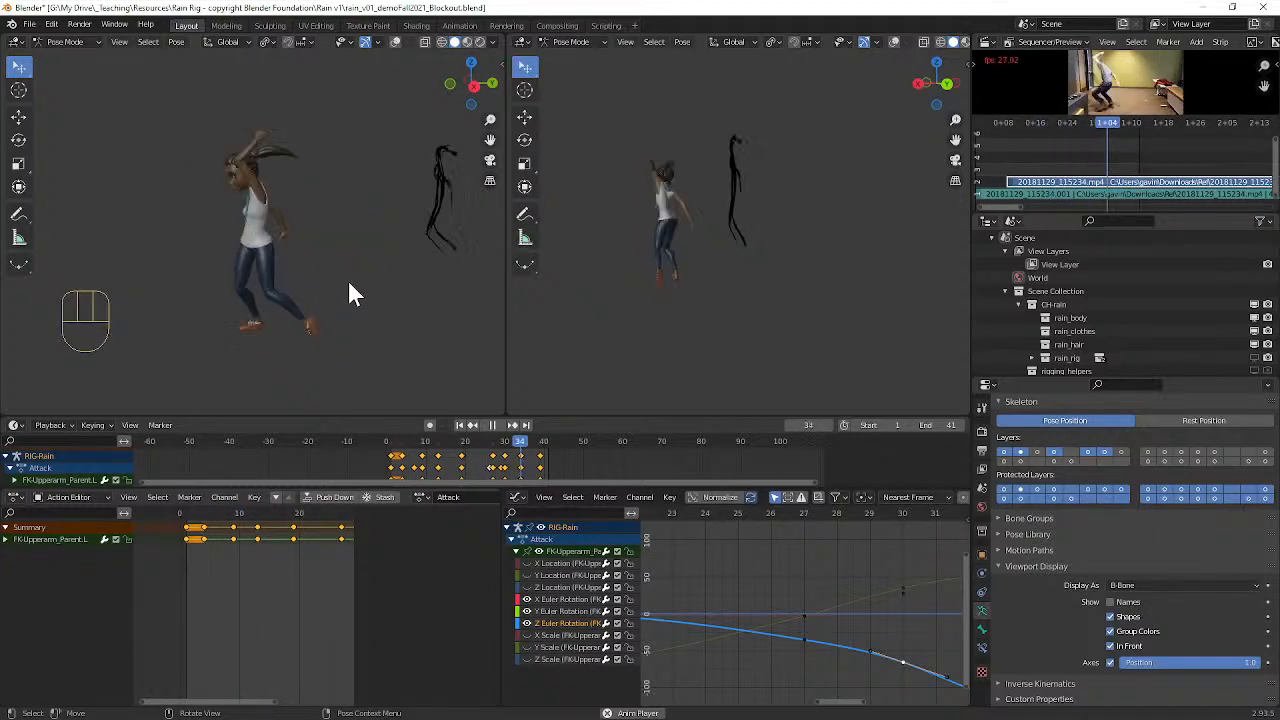
{"action": "key", "text": "space"}
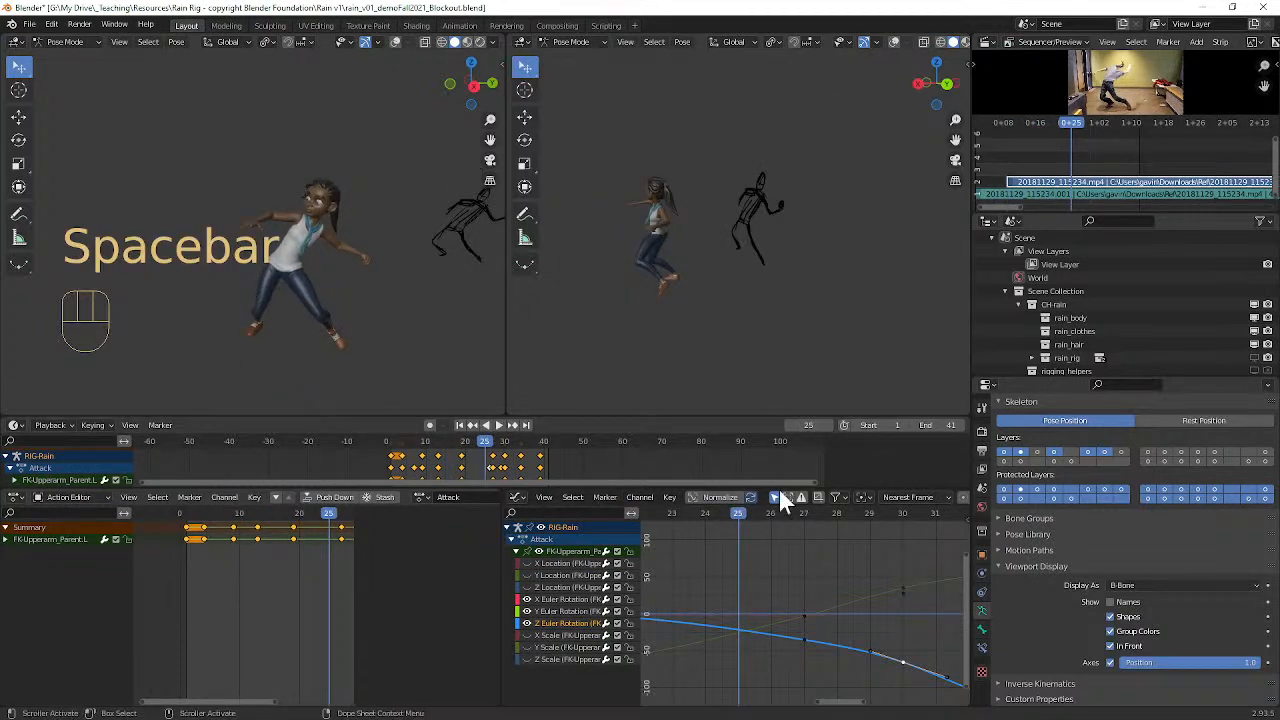
Step: Rotate the handles of the left upper arm's frame 30 Z rotation key slightly to smooth the curve
{"action": "left_click_drag", "start_coordinate": [741, 510], "coordinate": [822, 531]}
{"action": "middle_click_drag", "start_coordinate": [830, 540], "coordinate": [877, 620], "text": "ctrl"}
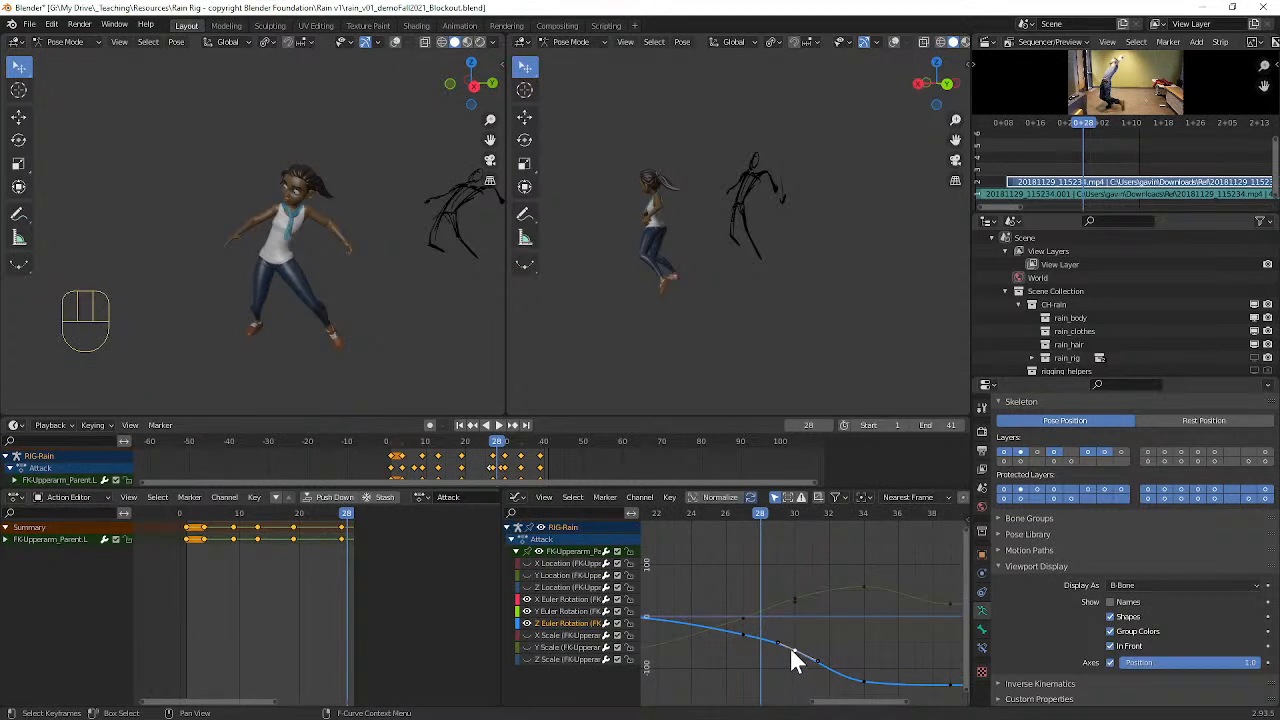
{"action": "key", "text": "r"}
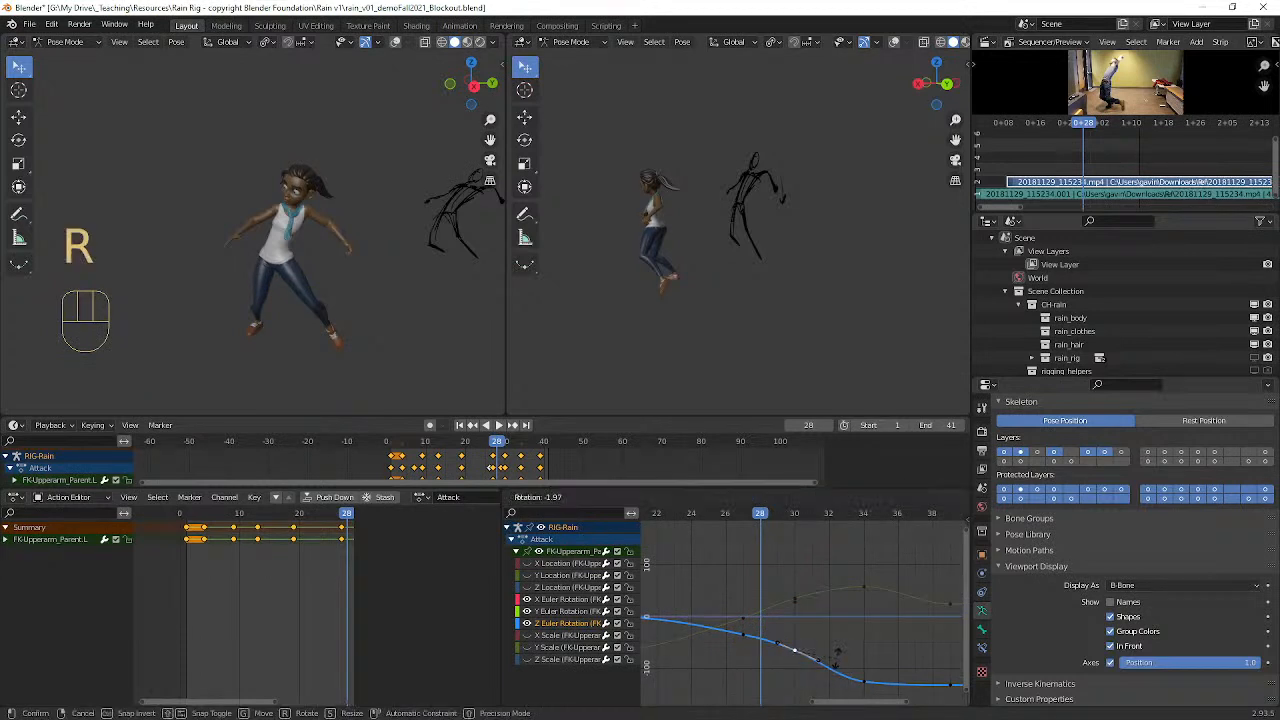
{"action": "left_click", "coordinate": [838, 668]}
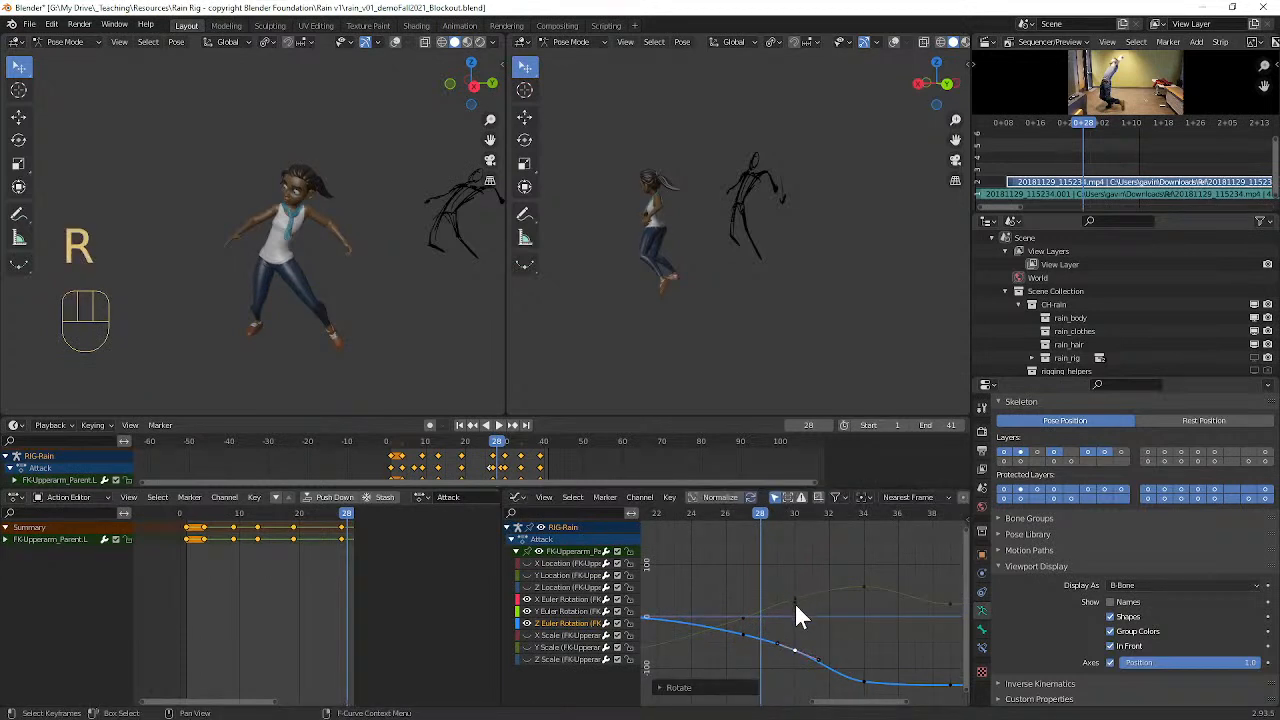
Step: Raise the left upper arm's frame 30 X rotation key along the value axis and rotate its handles slightly
{"action": "left_click_drag", "start_coordinate": [761, 512], "coordinate": [803, 536]}
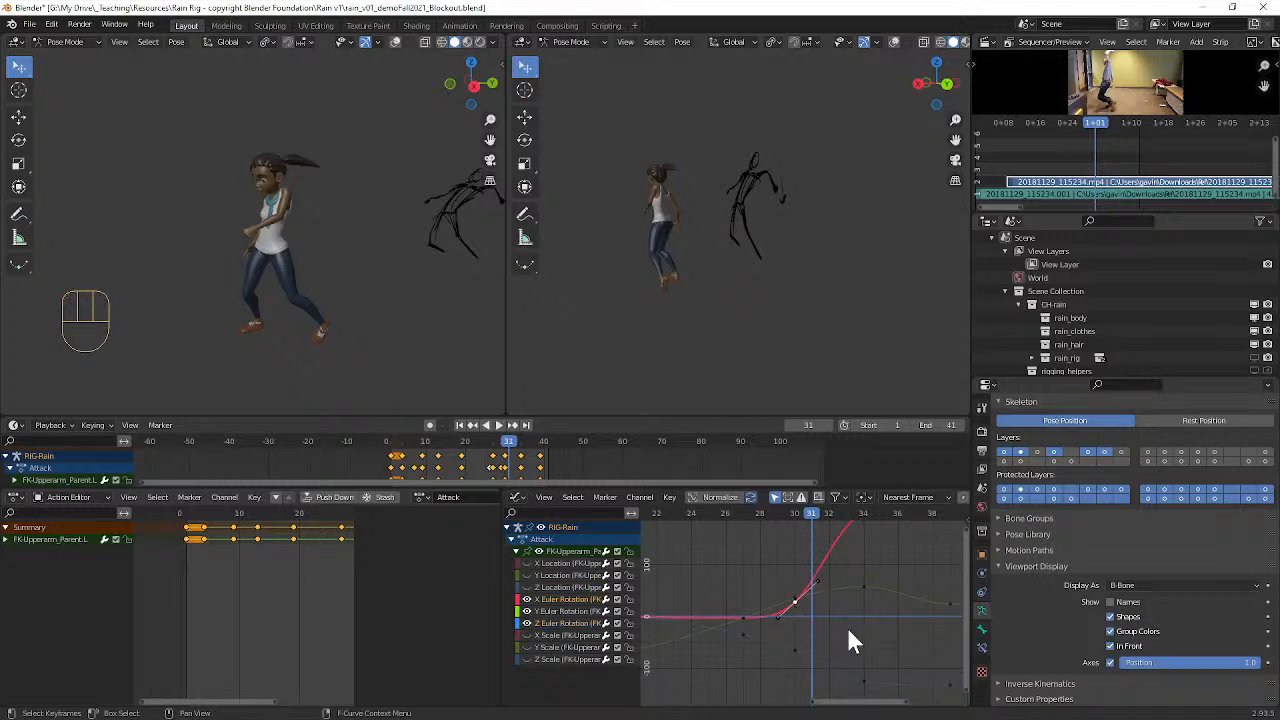
{"action": "key", "text": "g"}
{"action": "key", "text": "y"}
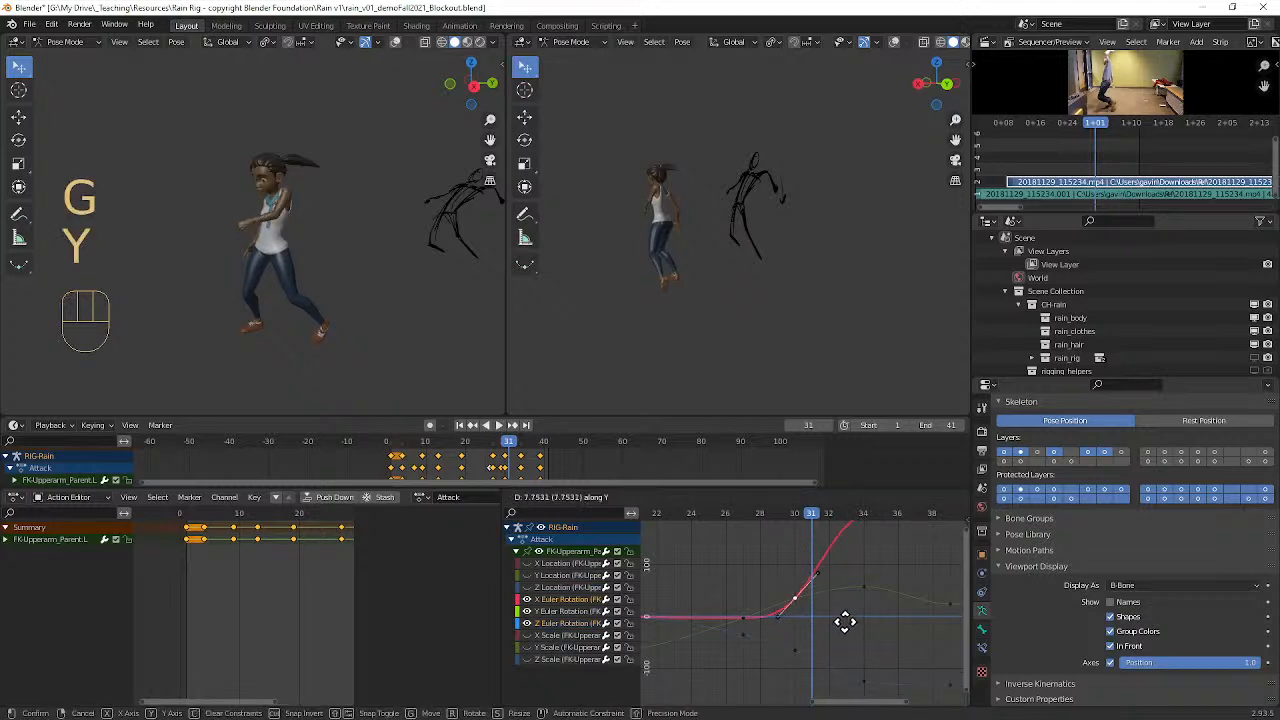
{"action": "left_click", "coordinate": [845, 616]}
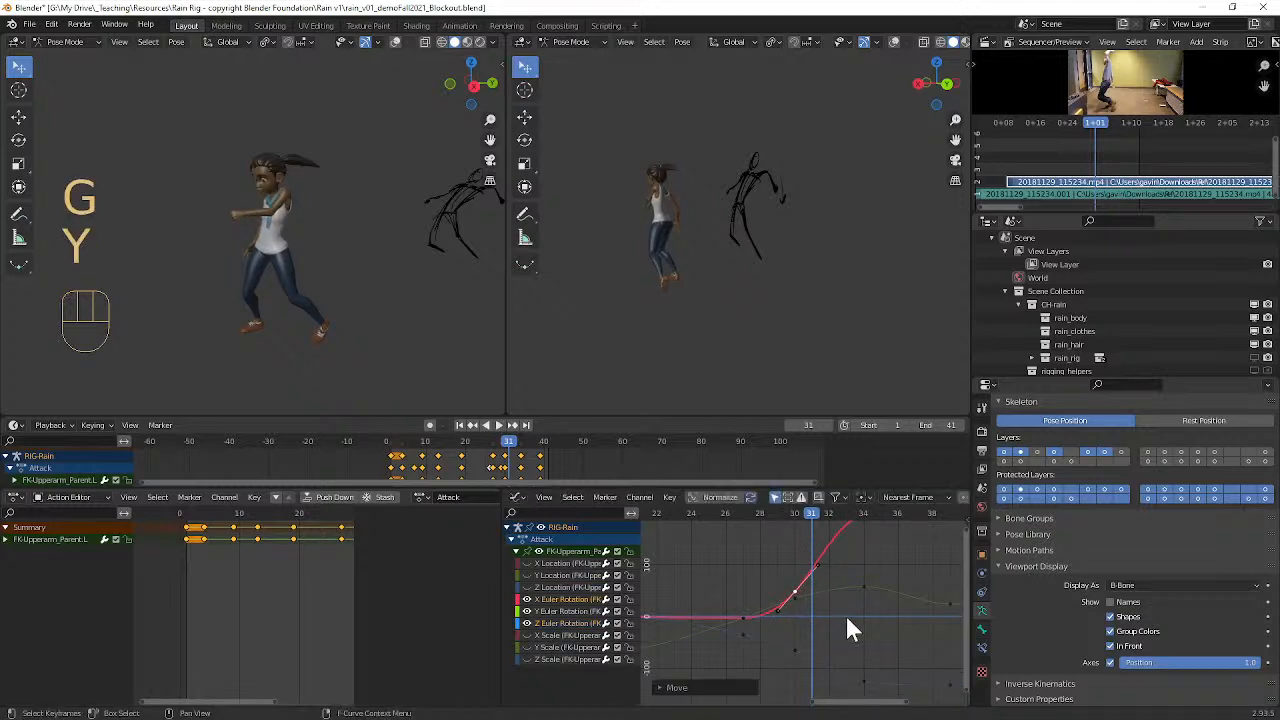
{"action": "key", "text": "r"}
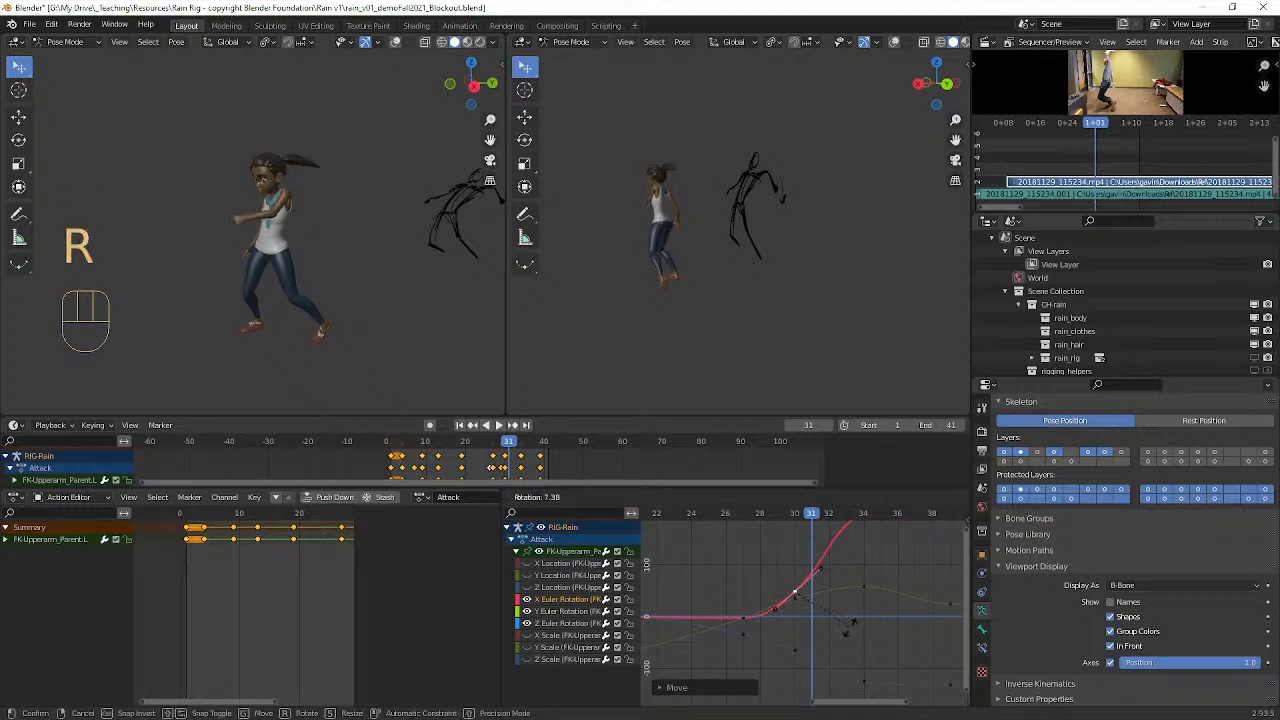
{"action": "left_click", "coordinate": [813, 576]}
Step: Play back the whole attack to check the arm swing with the raised X rotation key
{"action": "left_click_drag", "start_coordinate": [805, 515], "coordinate": [633, 455]}
{"action": "key", "text": "space"}
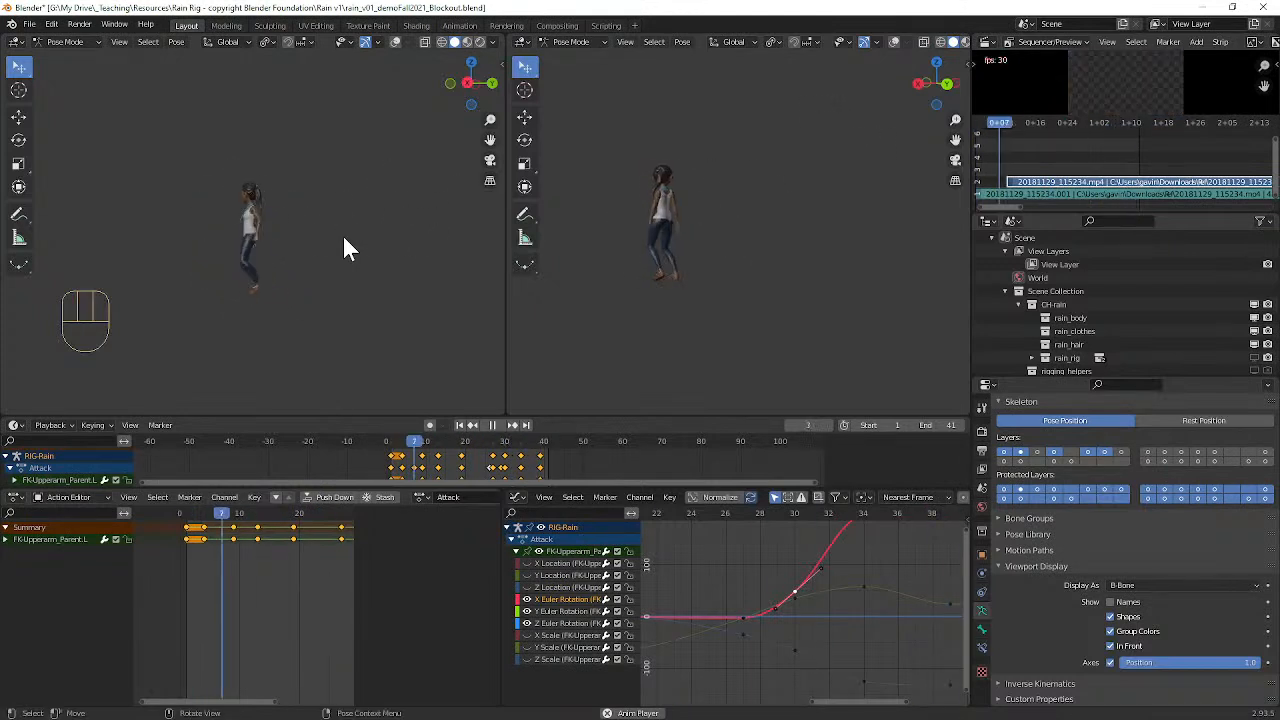
{"action": "key", "text": "space"}
{"action": "key", "text": "space"}
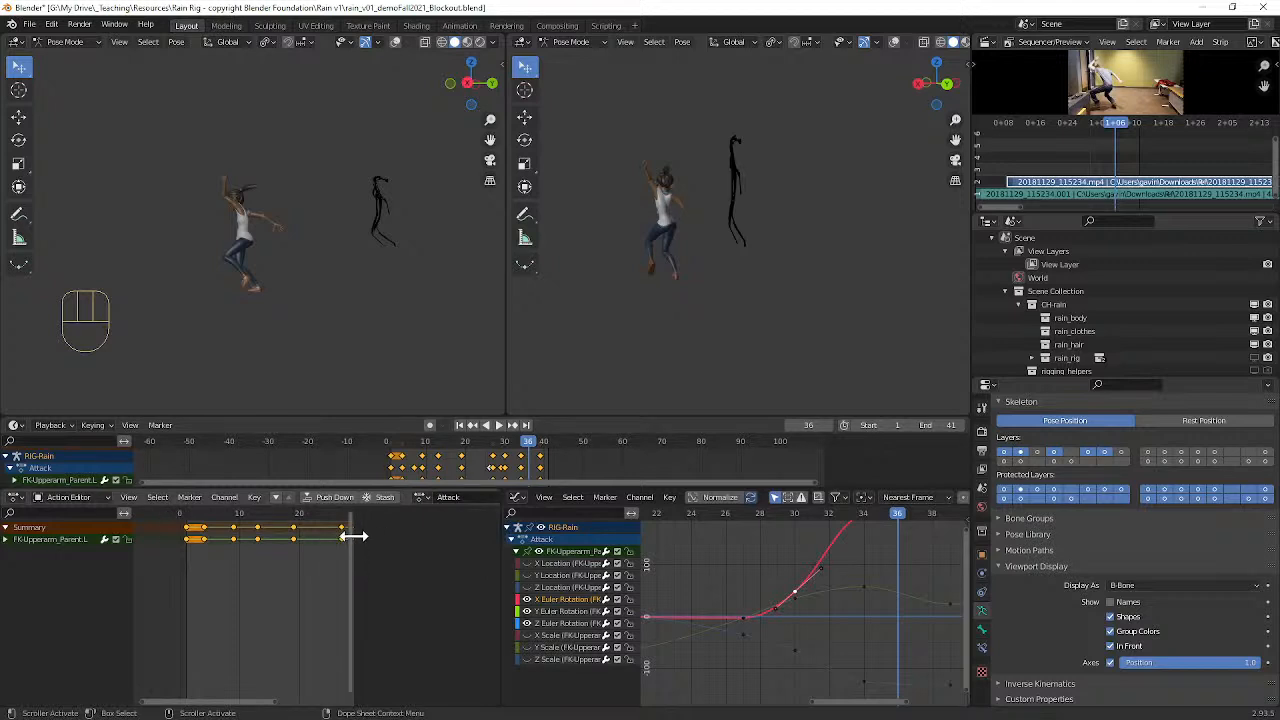
Step: Go to frame 34, show the overlays in the second viewport, and select all of the rig's bones
{"action": "left_click_drag", "start_coordinate": [354, 537], "coordinate": [414, 543]}
{"action": "middle_click_drag", "start_coordinate": [402, 549], "coordinate": [352, 551], "text": "ctrl+alt"}
{"action": "mouse_move", "coordinate": [332, 514]}
{"action": "left_mouse_down"}
{"action": "mouse_move", "coordinate": [308, 510]}
{"action": "mouse_move", "coordinate": [330, 518]}
{"action": "left_mouse_up"}
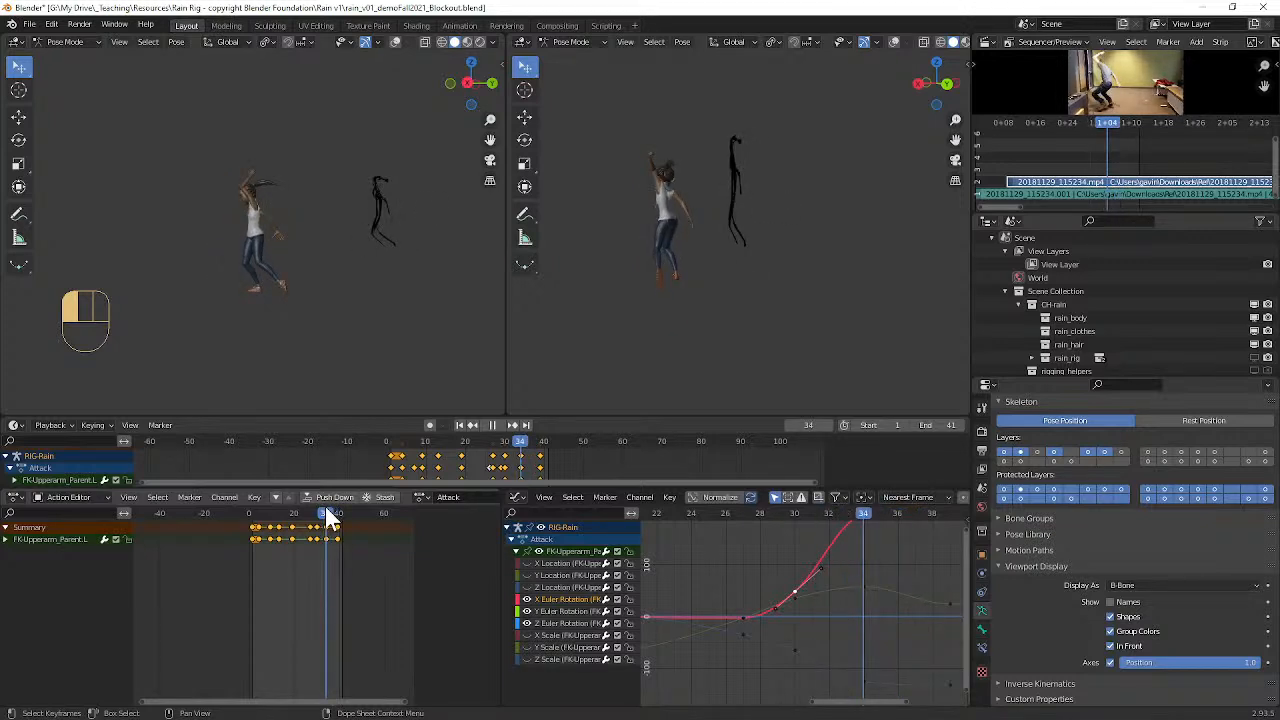
{"action": "middle_click_drag", "start_coordinate": [362, 548], "coordinate": [217, 587], "text": "ctrl+alt"}
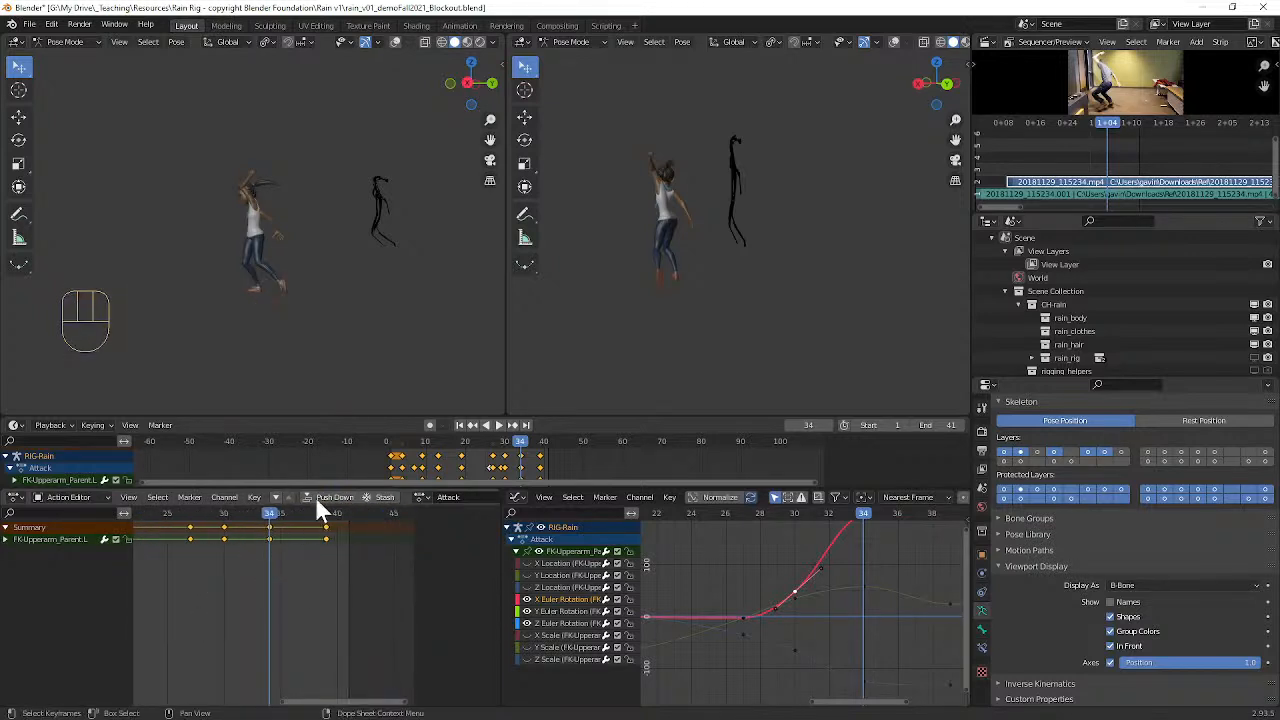
{"action": "left_click", "coordinate": [894, 42]}
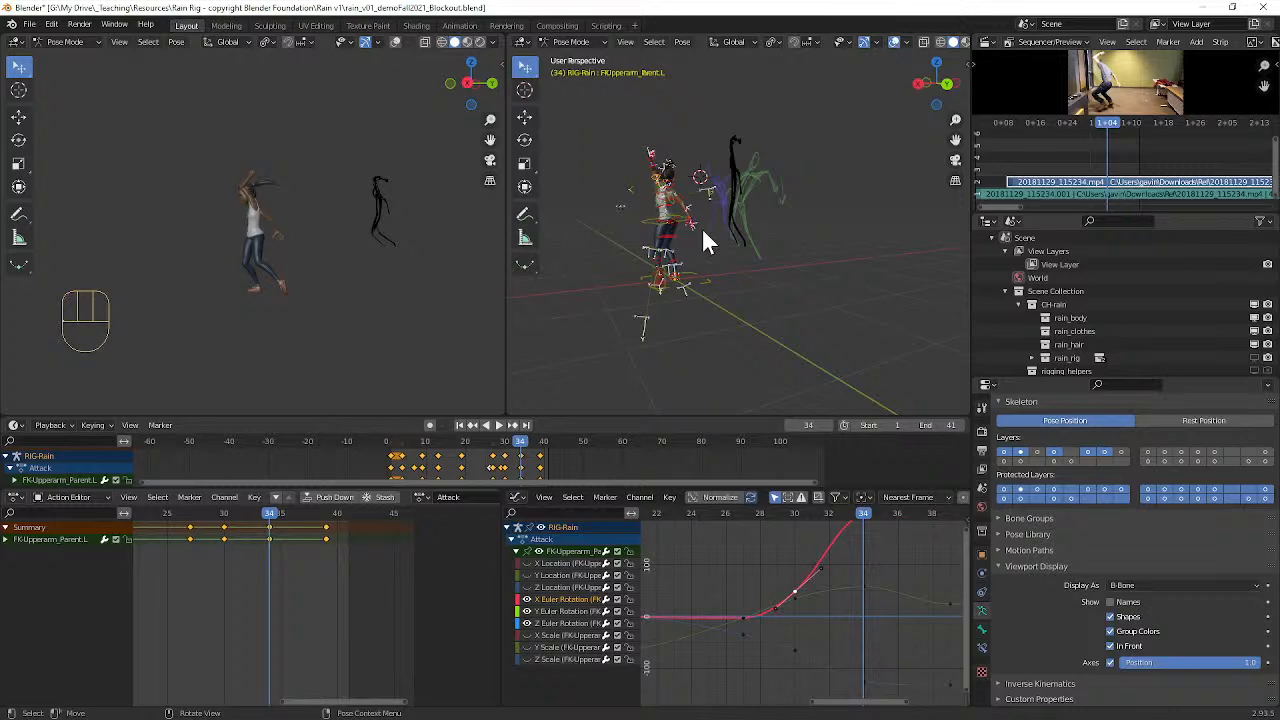
{"action": "key", "text": "a"}
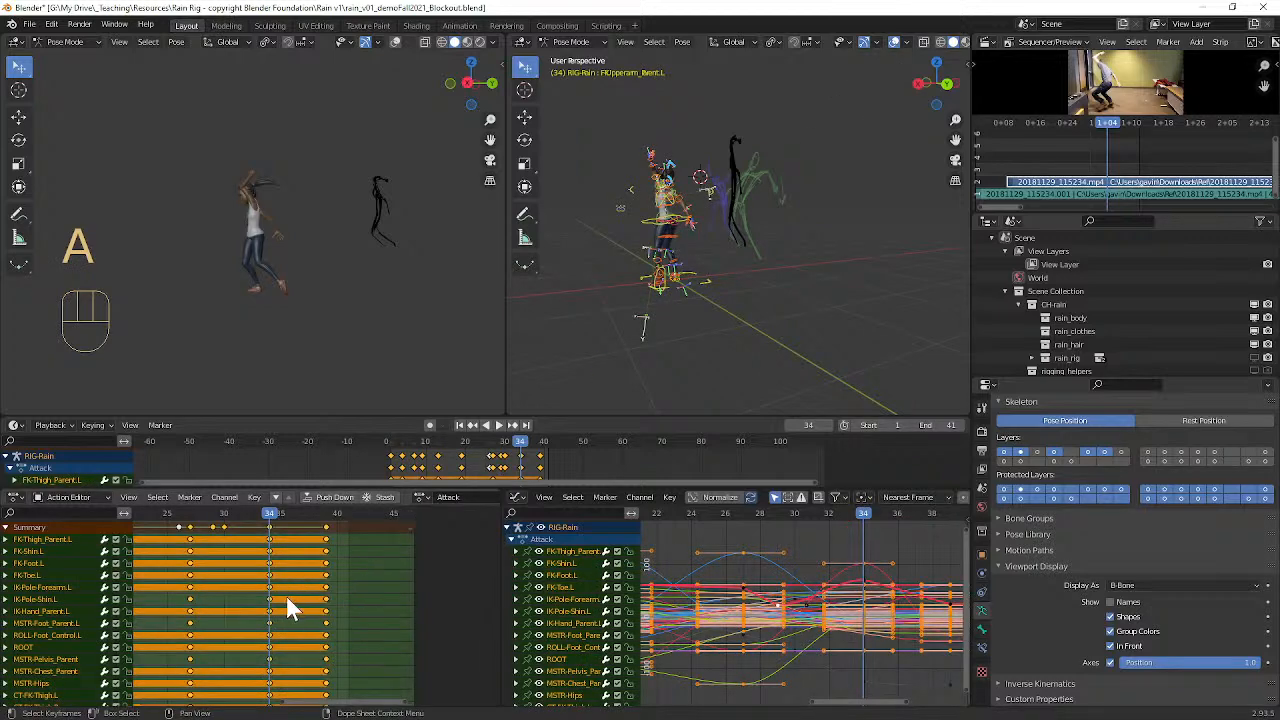
Step: Select the column of keys at frame 34 for all bones and move it two frames forward to frame 36
{"action": "mouse_move", "coordinate": [276, 515]}
{"action": "left_mouse_down"}
{"action": "mouse_move", "coordinate": [223, 518]}
{"action": "mouse_move", "coordinate": [285, 514]}
{"action": "mouse_move", "coordinate": [239, 514]}
{"action": "mouse_move", "coordinate": [259, 505]}
{"action": "mouse_move", "coordinate": [270, 518]}
{"action": "left_mouse_up"}
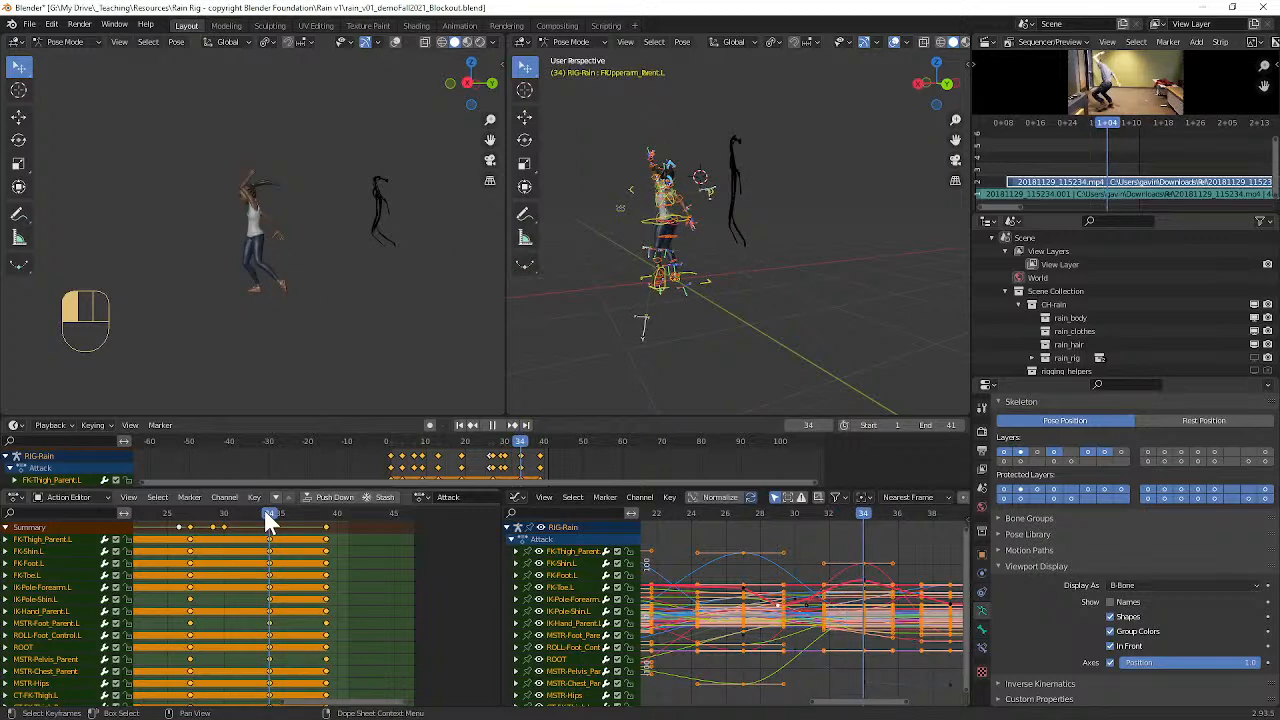
{"action": "double_click", "coordinate": [270, 551]}
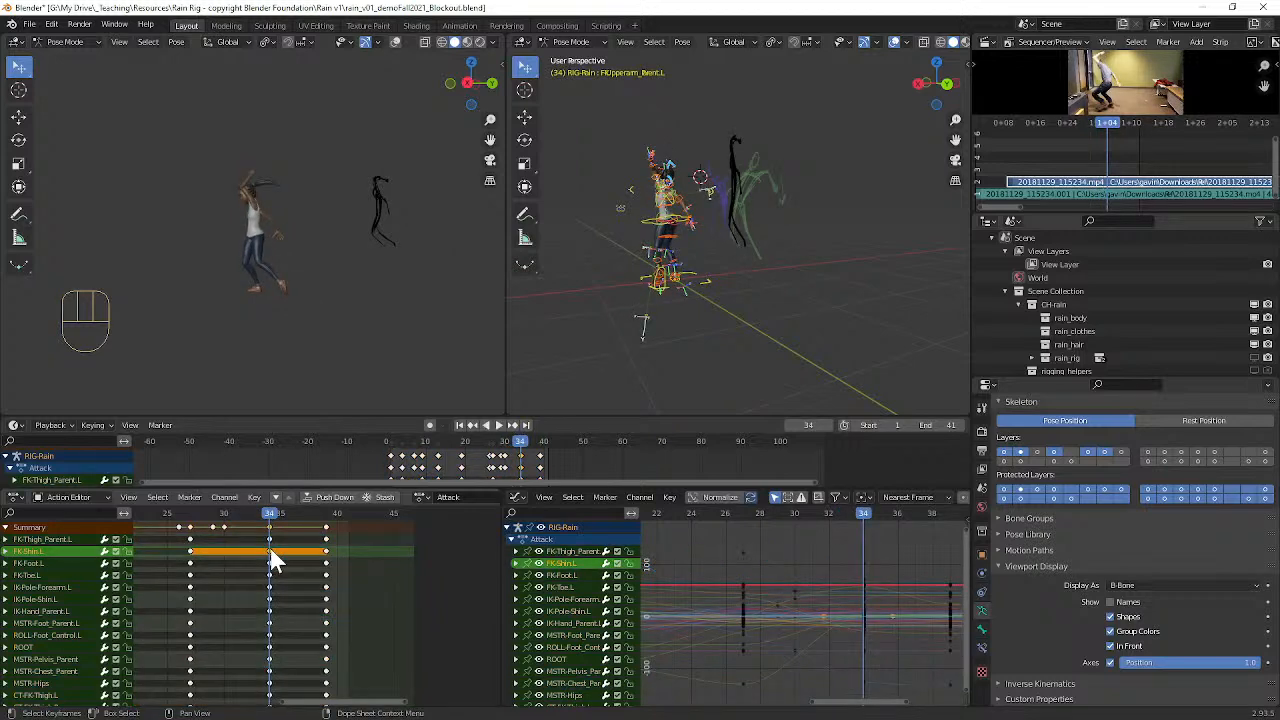
{"action": "key", "text": "k"}
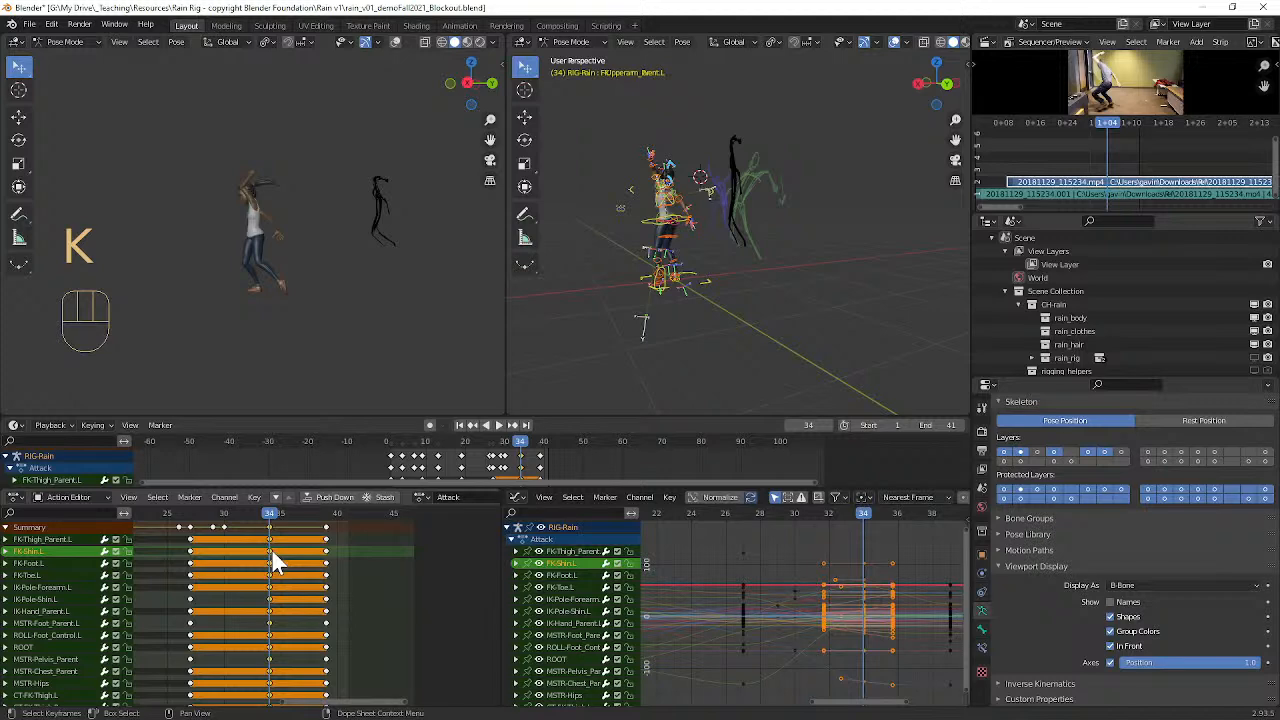
{"action": "key", "text": "g"}
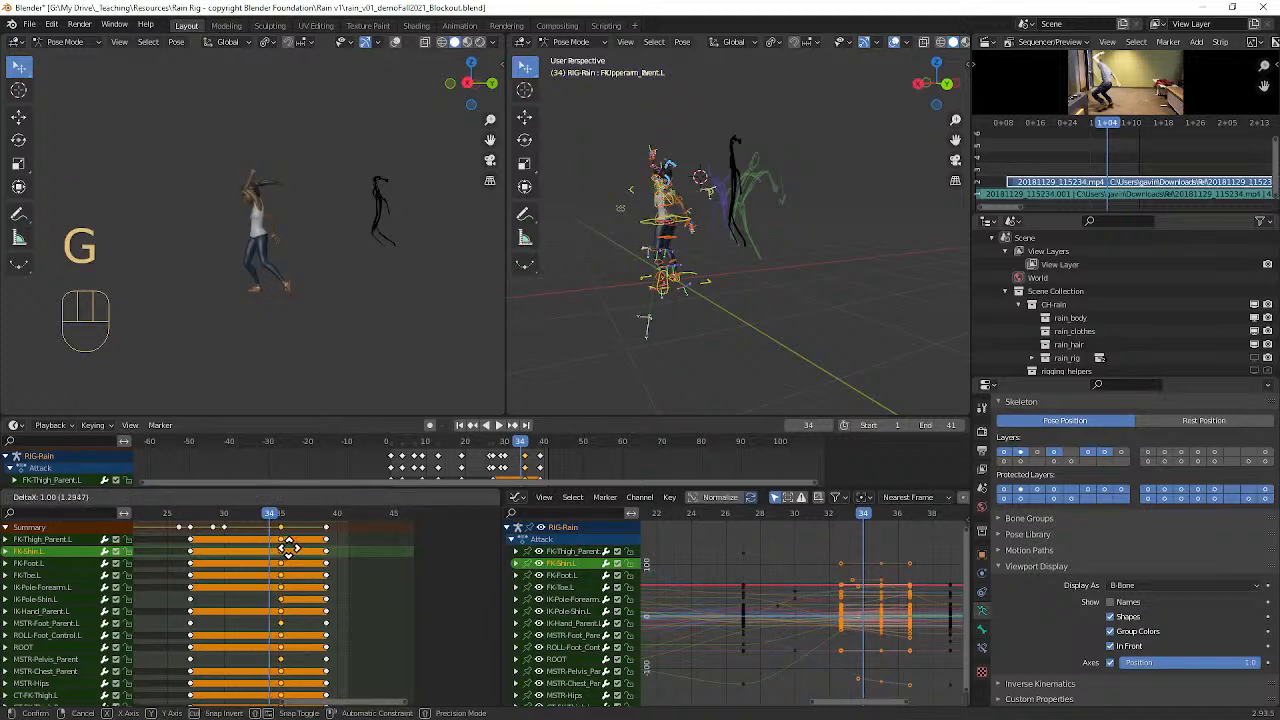
{"action": "left_click", "coordinate": [291, 551]}
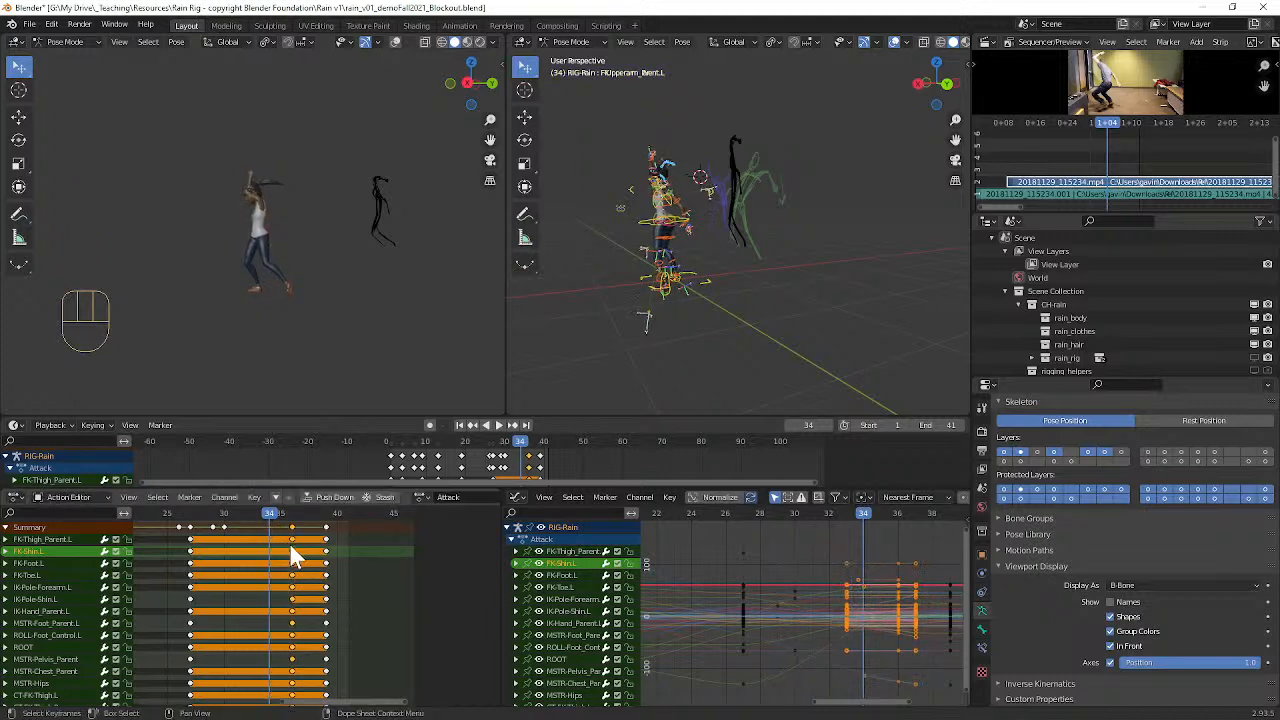
Step: Copy the full rig pose at frame 35 and paste it at frame 32, with keys inserted there for all bones
{"action": "left_click_drag", "start_coordinate": [279, 516], "coordinate": [284, 517]}
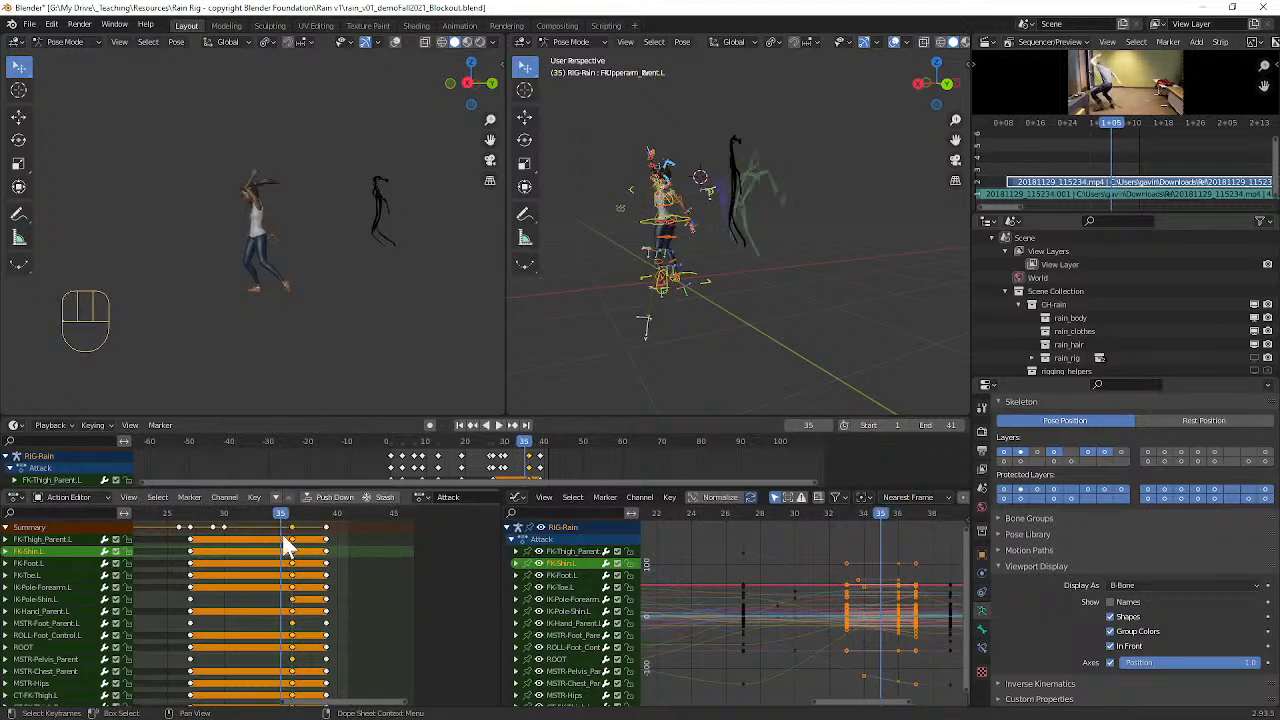
{"action": "key", "text": "ctrl"}
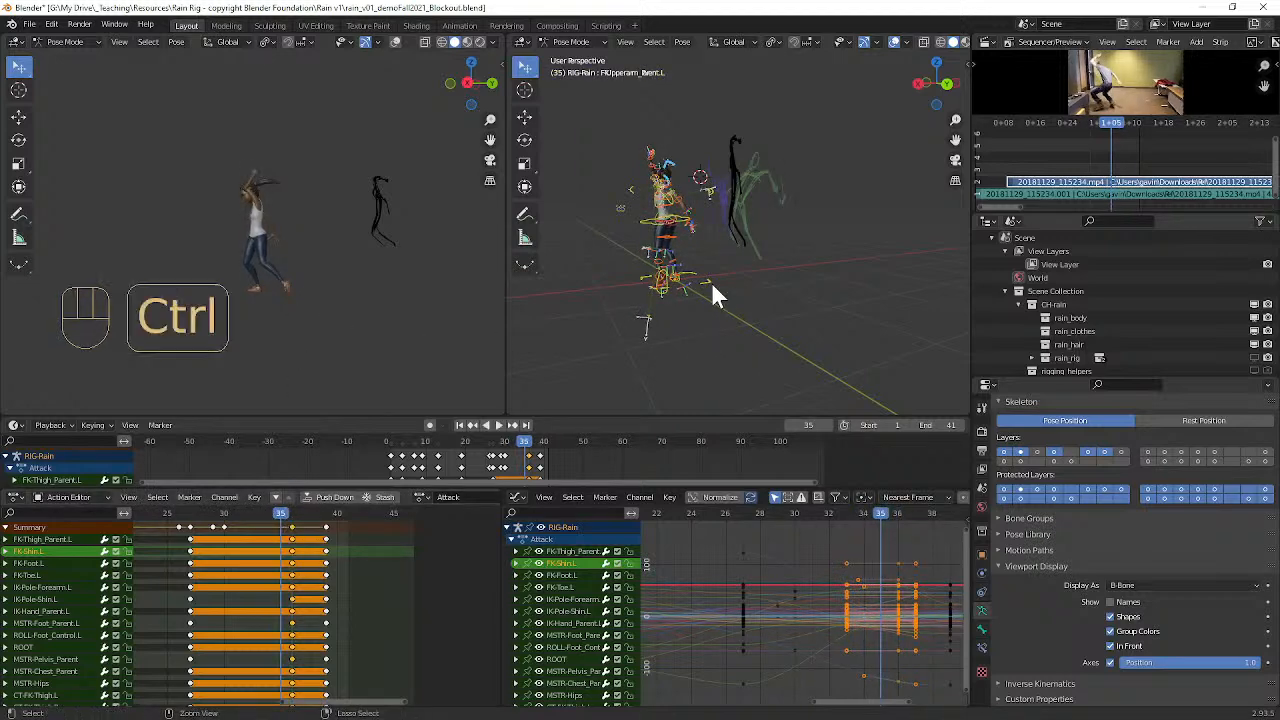
{"action": "key", "text": "ctrl+c"}
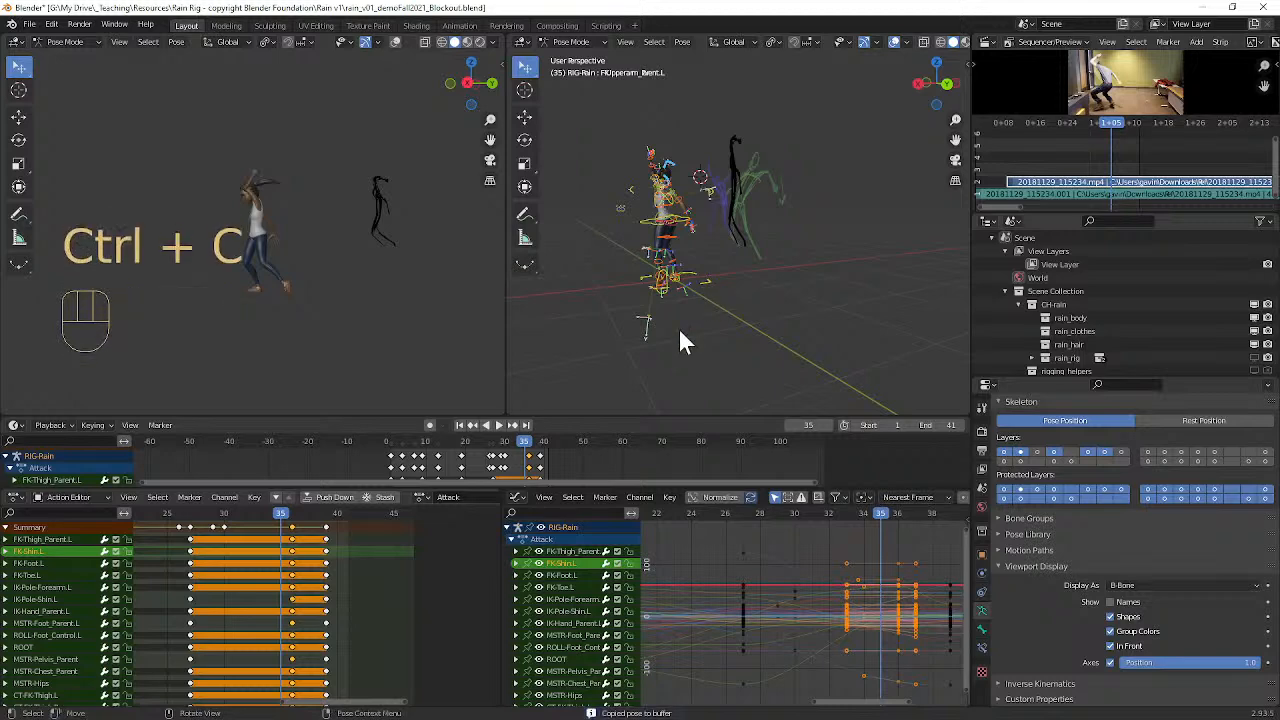
{"action": "left_click", "coordinate": [250, 516]}
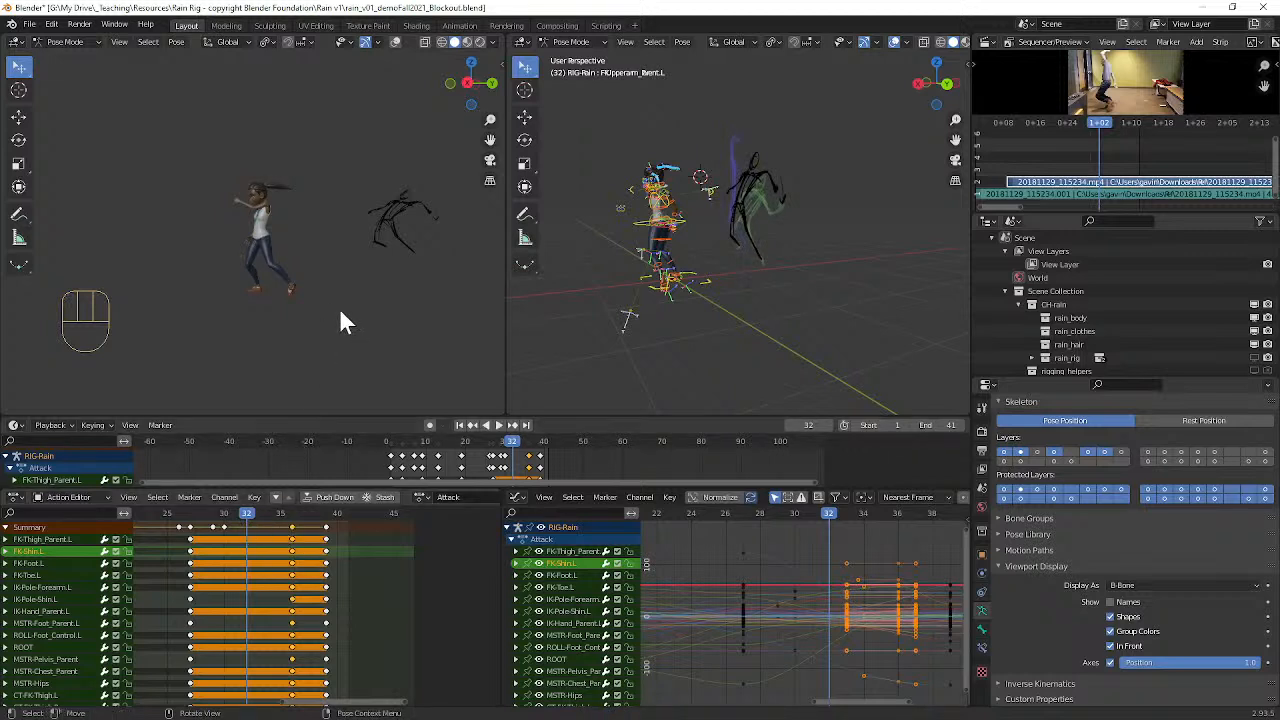
{"action": "key", "text": "i"}
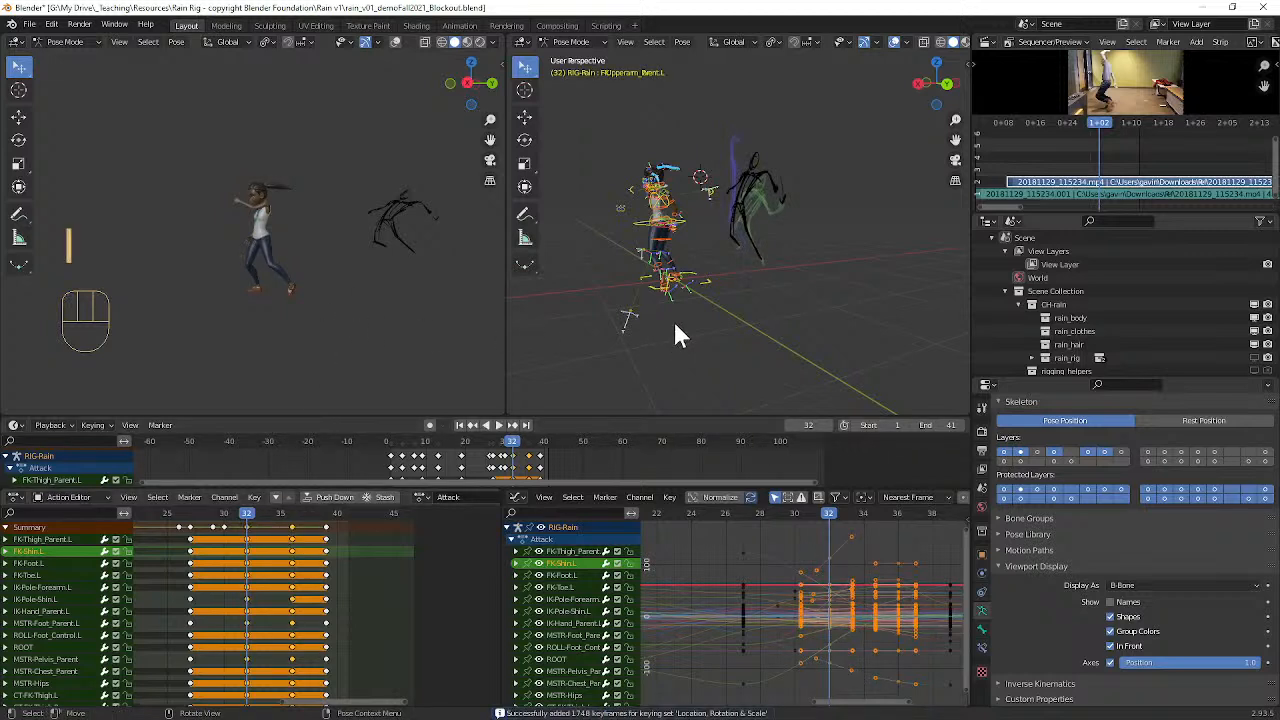
{"action": "key", "text": "ctrl"}
{"action": "key", "text": "ctrl+v"}
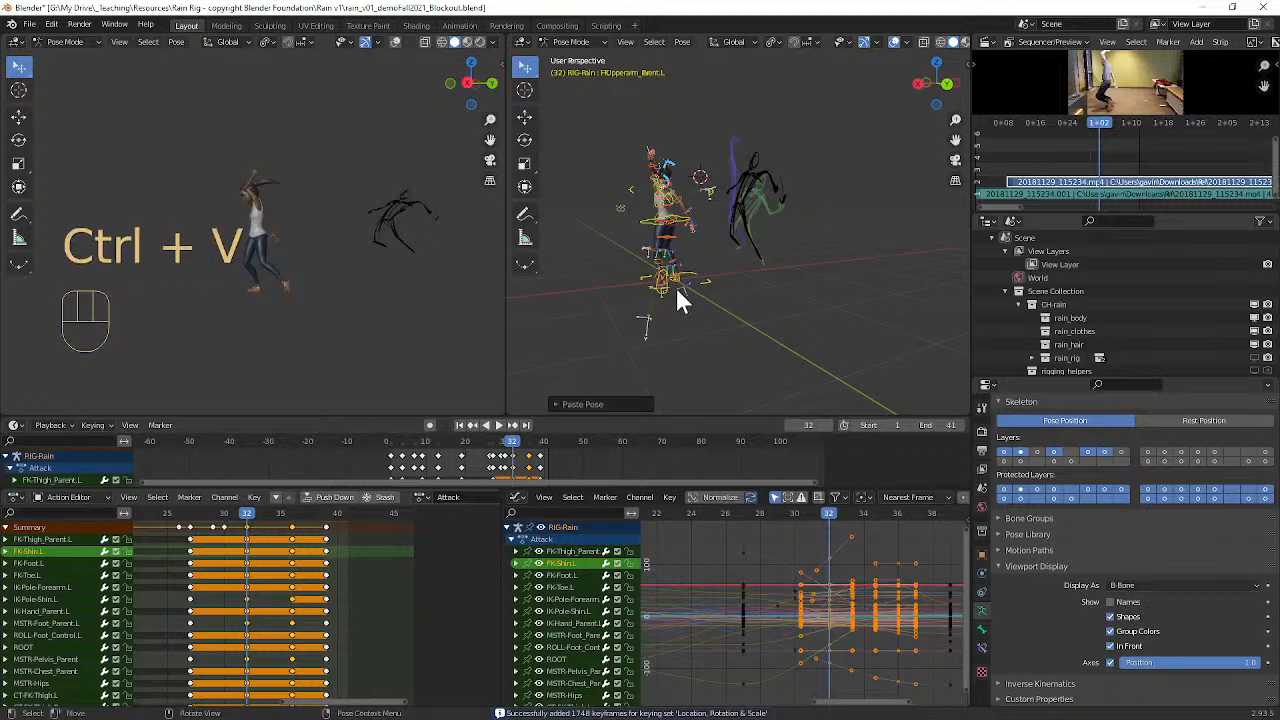
Step: Play back the retimed swing and move all bones' final column of keys from frame 39 to frame 41
{"action": "left_click_drag", "start_coordinate": [247, 511], "coordinate": [189, 505]}
{"action": "key", "text": "space"}
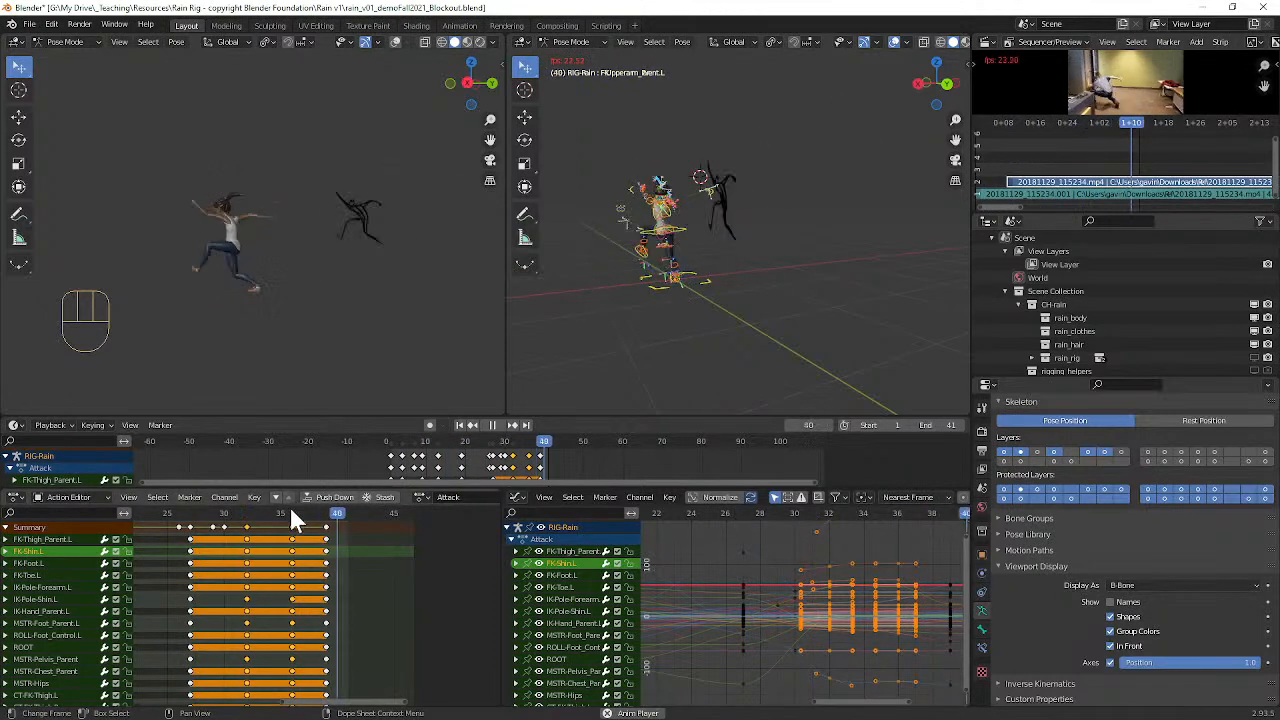
{"action": "left_click", "coordinate": [328, 537]}
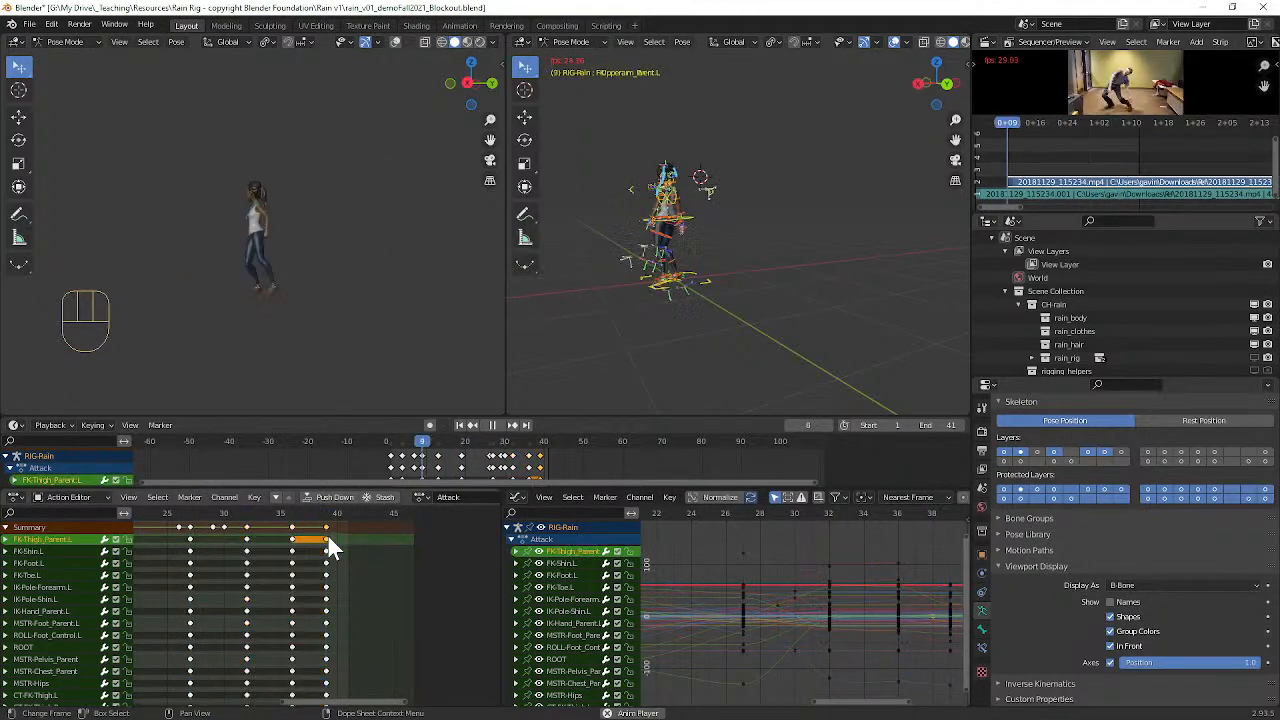
{"action": "key", "text": "k"}
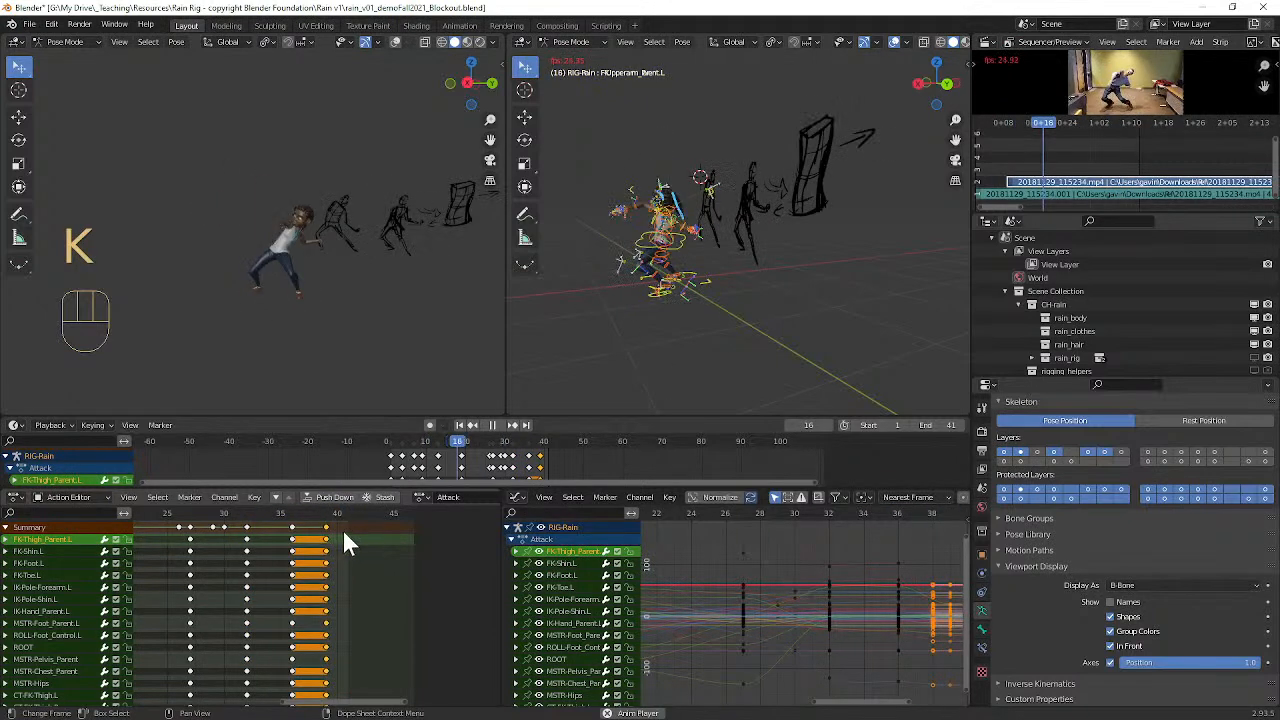
{"action": "middle_click_drag", "start_coordinate": [360, 560], "coordinate": [329, 574], "text": "ctrl+alt"}
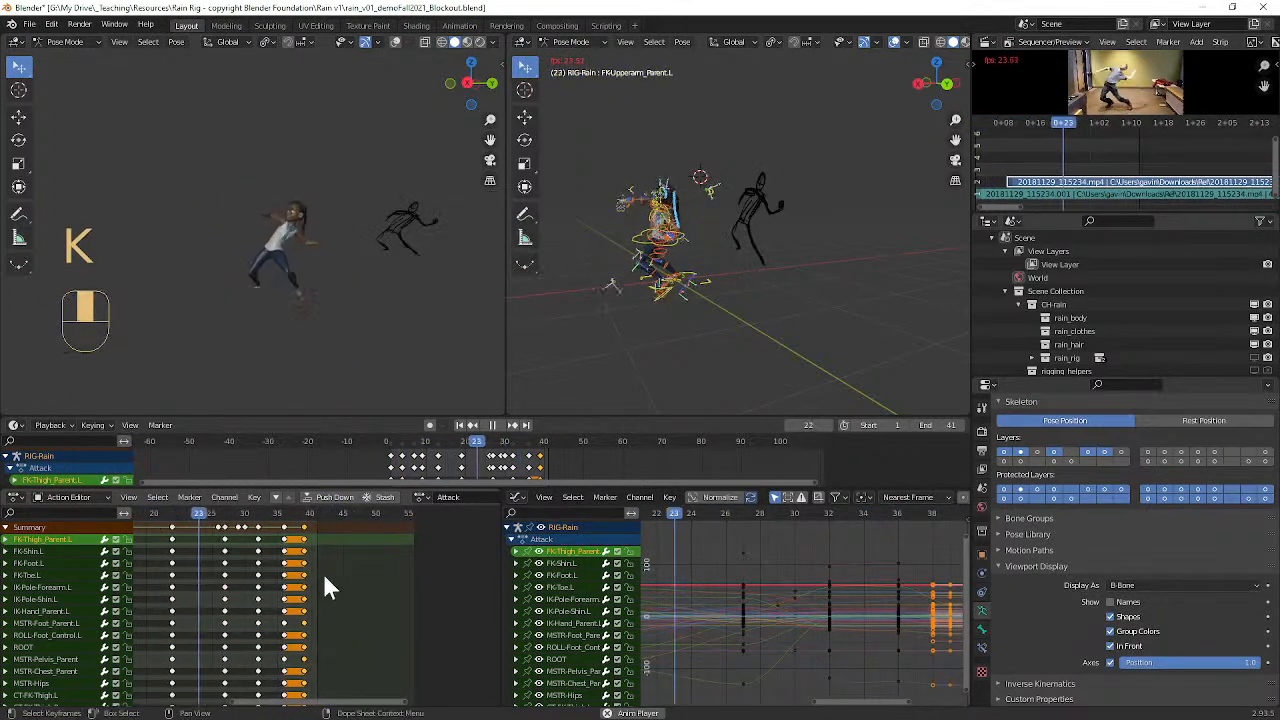
{"action": "key", "text": "g"}
{"action": "left_click", "coordinate": [331, 570]}
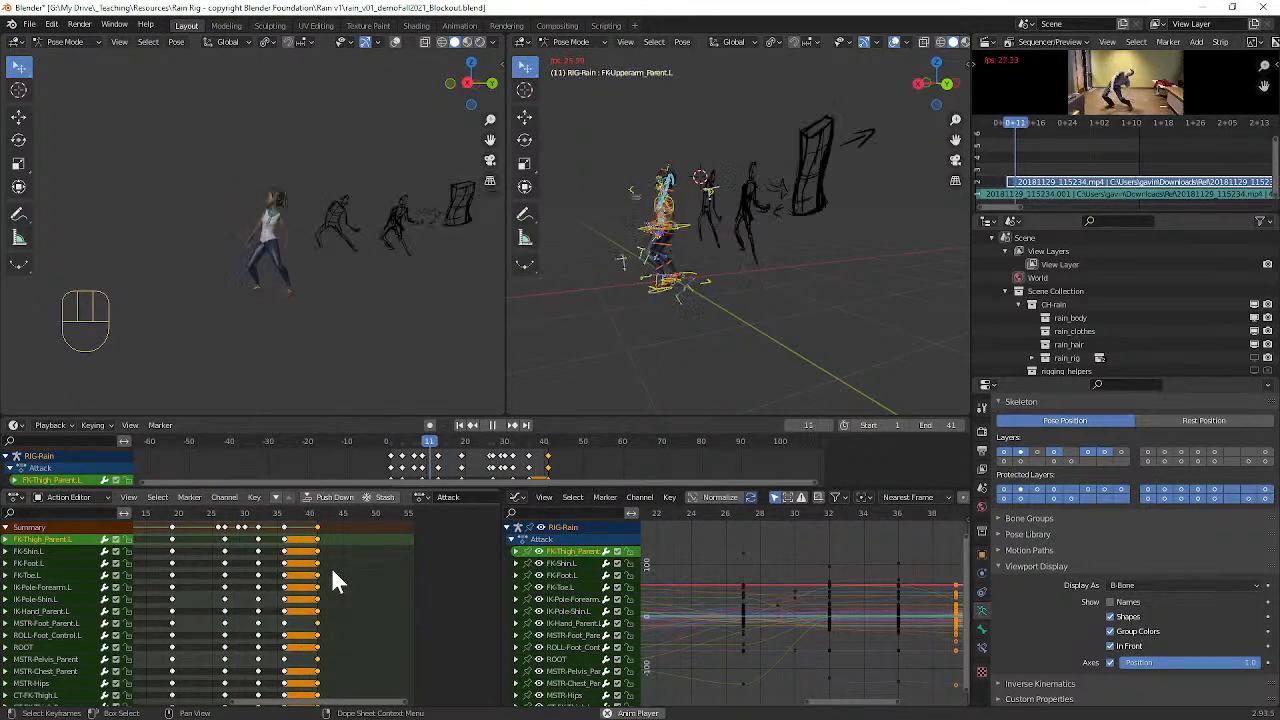
Step: Select the columns of keys at frames 32 and 36 for all bones and move them two frames forward to frames 34 and 38
{"action": "key", "text": "space"}
{"action": "left_click_drag", "start_coordinate": [252, 511], "coordinate": [257, 545]}
{"action": "left_click", "coordinate": [257, 541]}
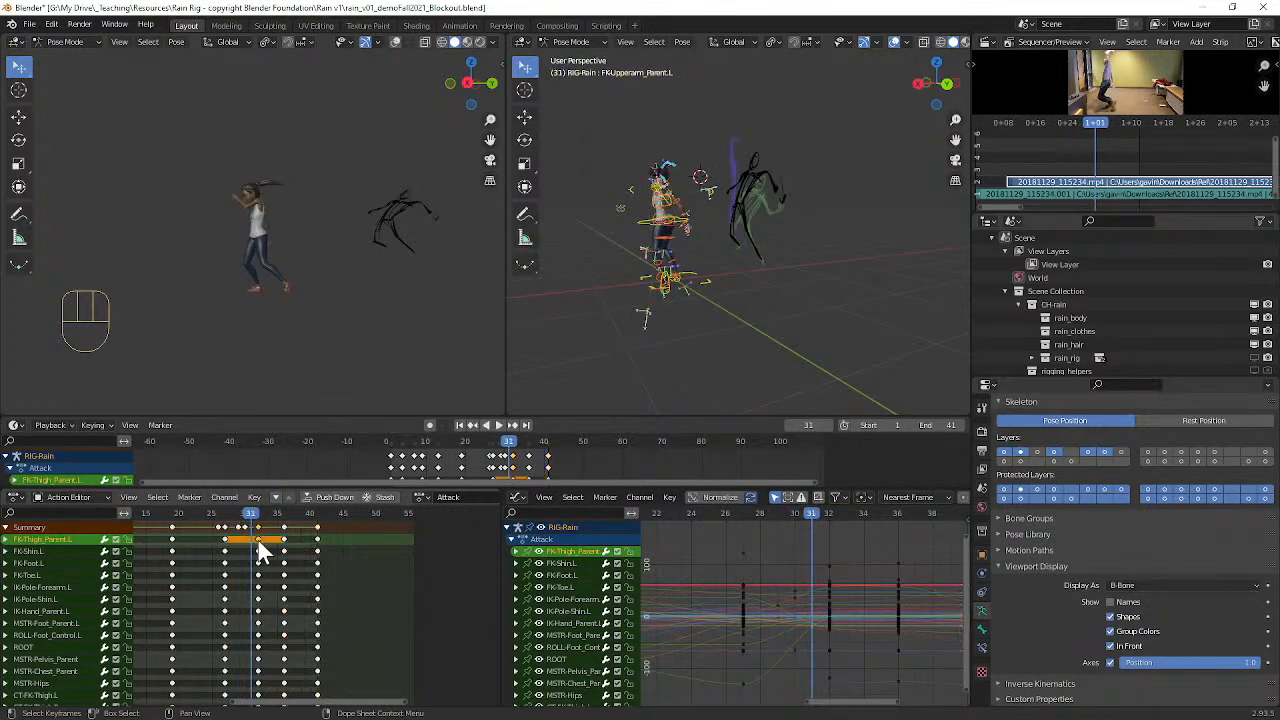
{"action": "key", "text": "k"}
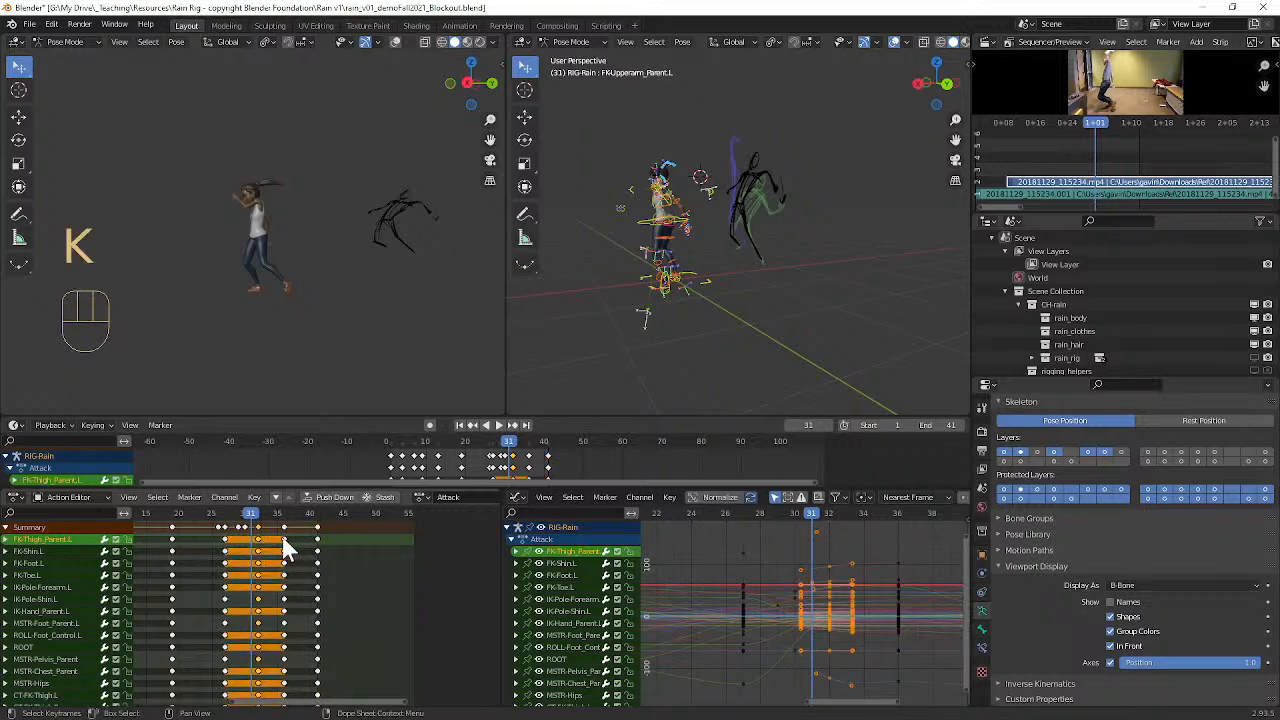
{"action": "left_click", "coordinate": [281, 538]}
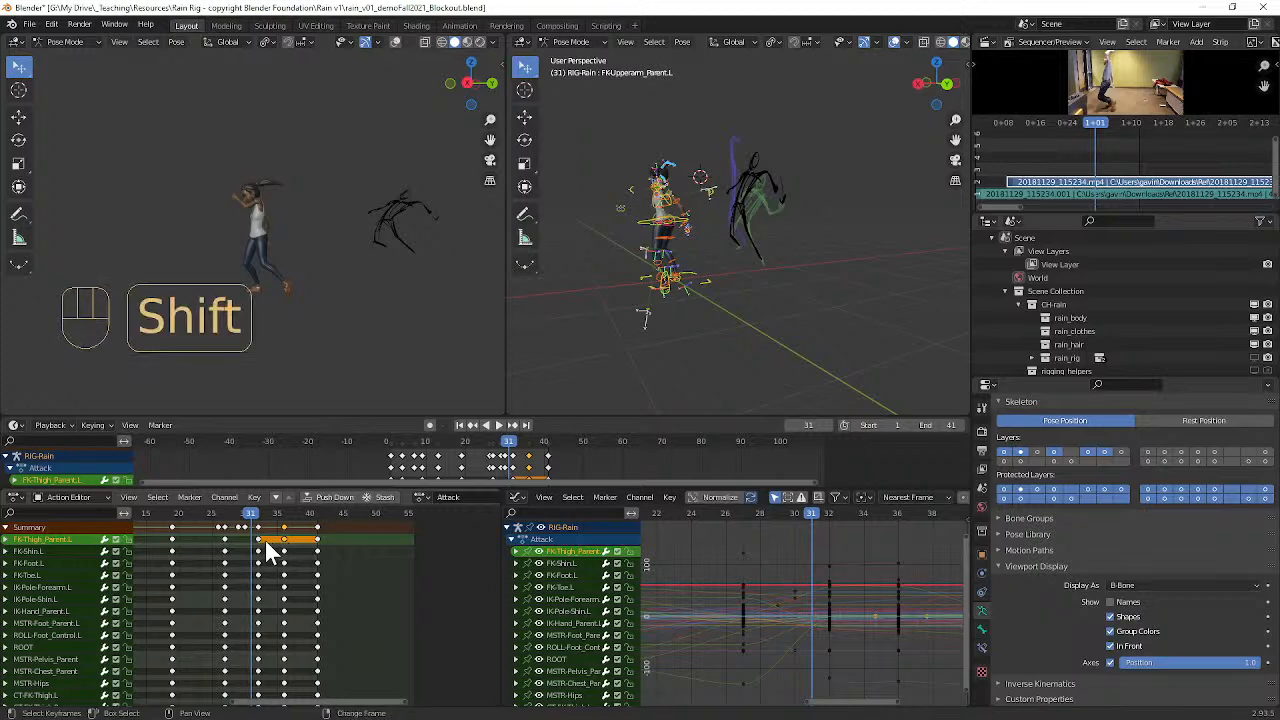
{"action": "key", "text": "k"}
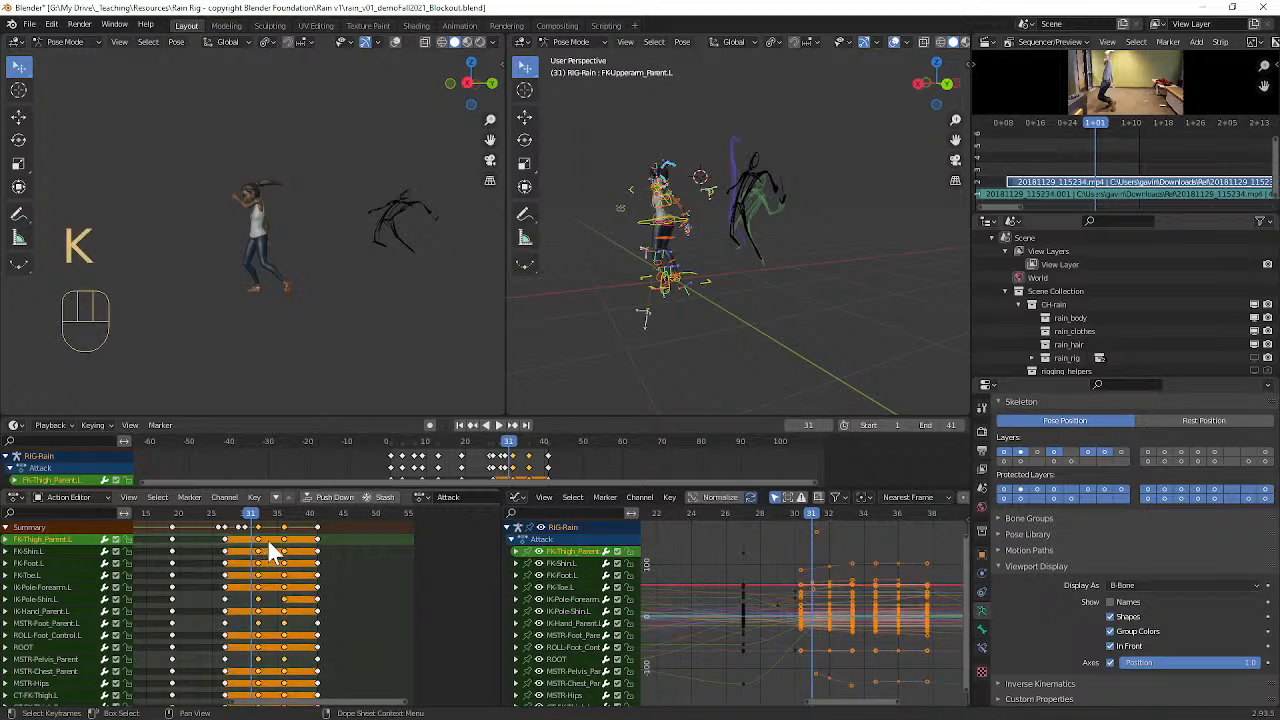
{"action": "key", "text": "g"}
{"action": "left_click", "coordinate": [270, 517]}
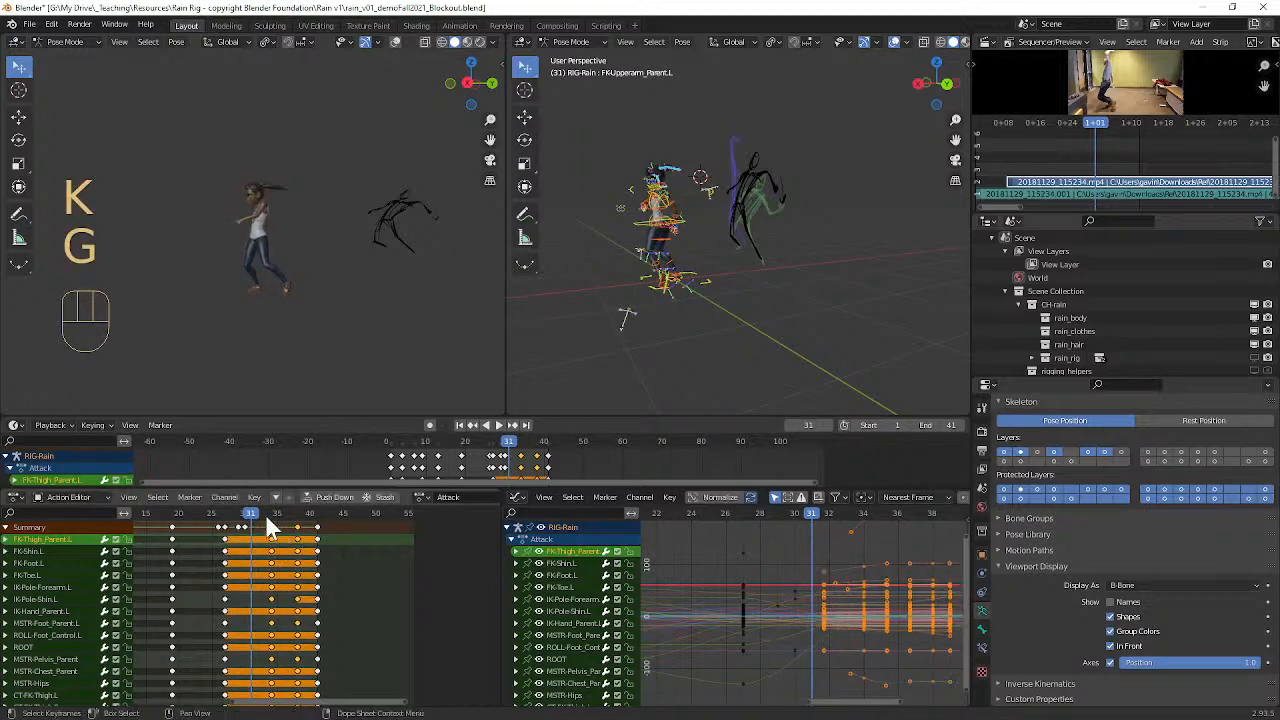
Step: Play back the retimed swing and set the scene's end frame to 47
{"action": "left_click_drag", "start_coordinate": [222, 517], "coordinate": [185, 517]}
{"action": "key", "text": "space"}
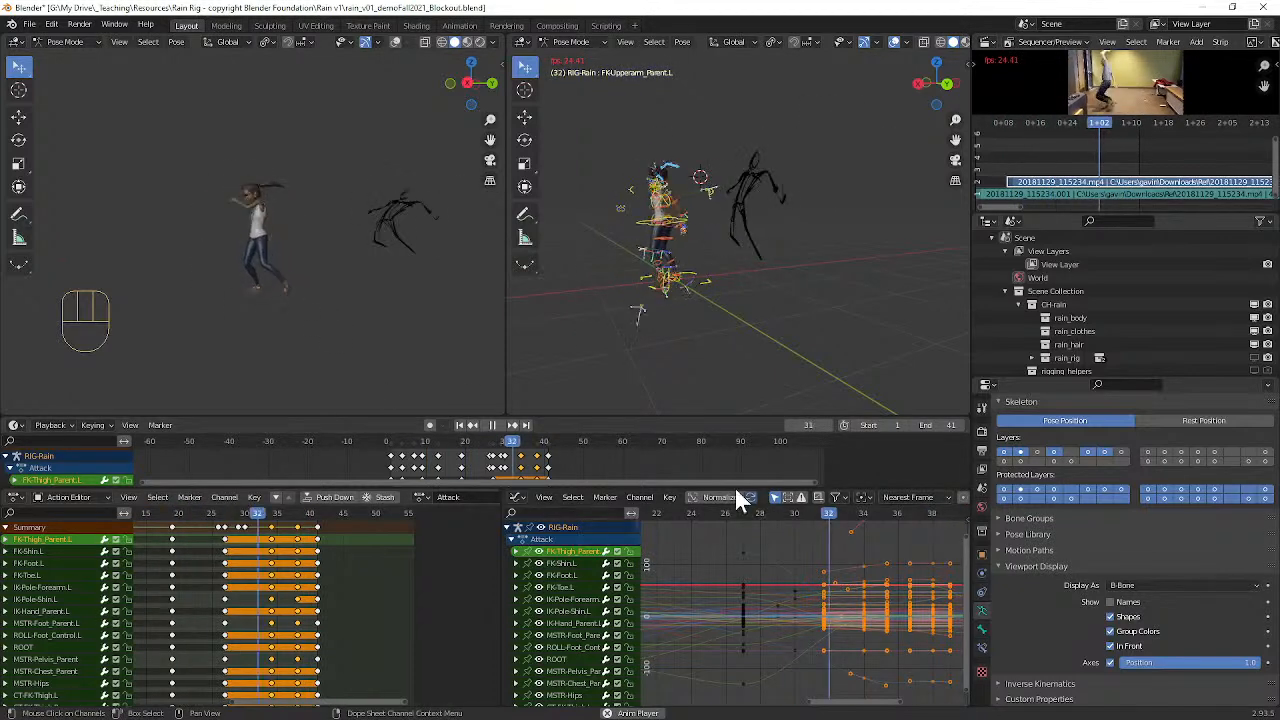
{"action": "left_click", "coordinate": [960, 425]}
{"action": "left_click", "coordinate": [960, 425]}
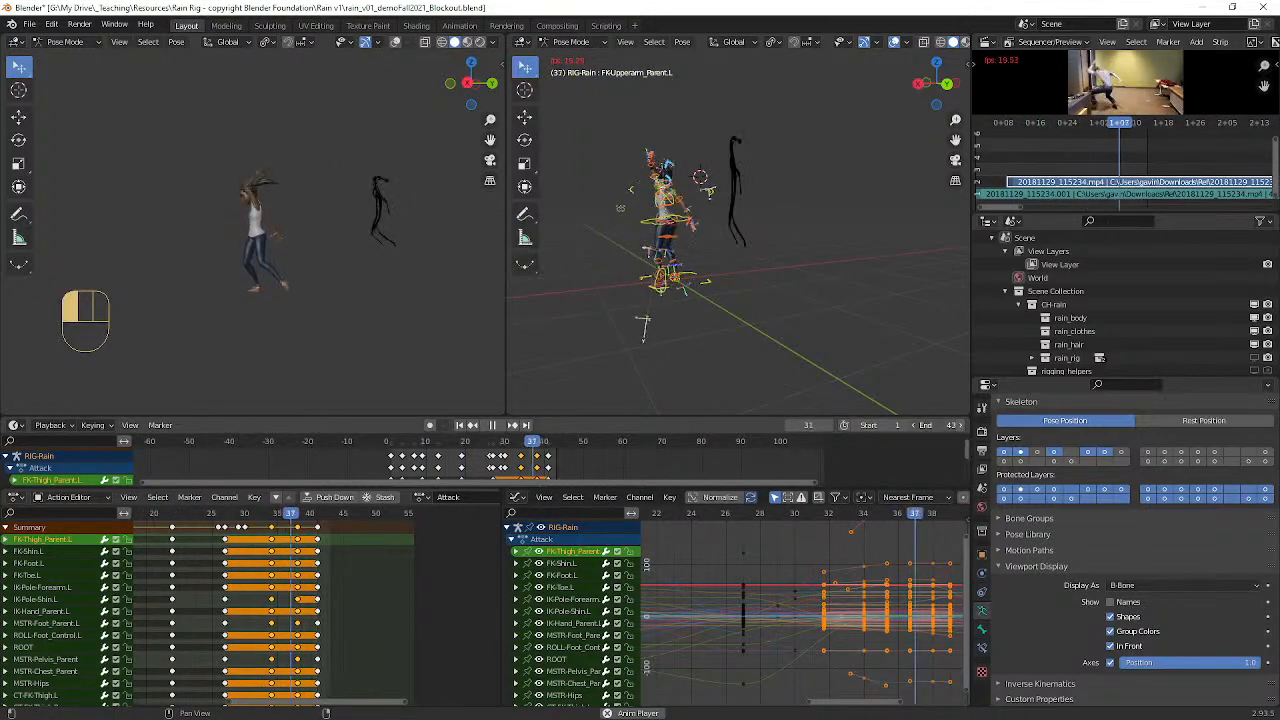
{"action": "left_click", "coordinate": [960, 425]}
{"action": "left_click", "coordinate": [960, 425]}
{"action": "left_click", "coordinate": [960, 425]}
{"action": "left_click", "coordinate": [960, 425]}
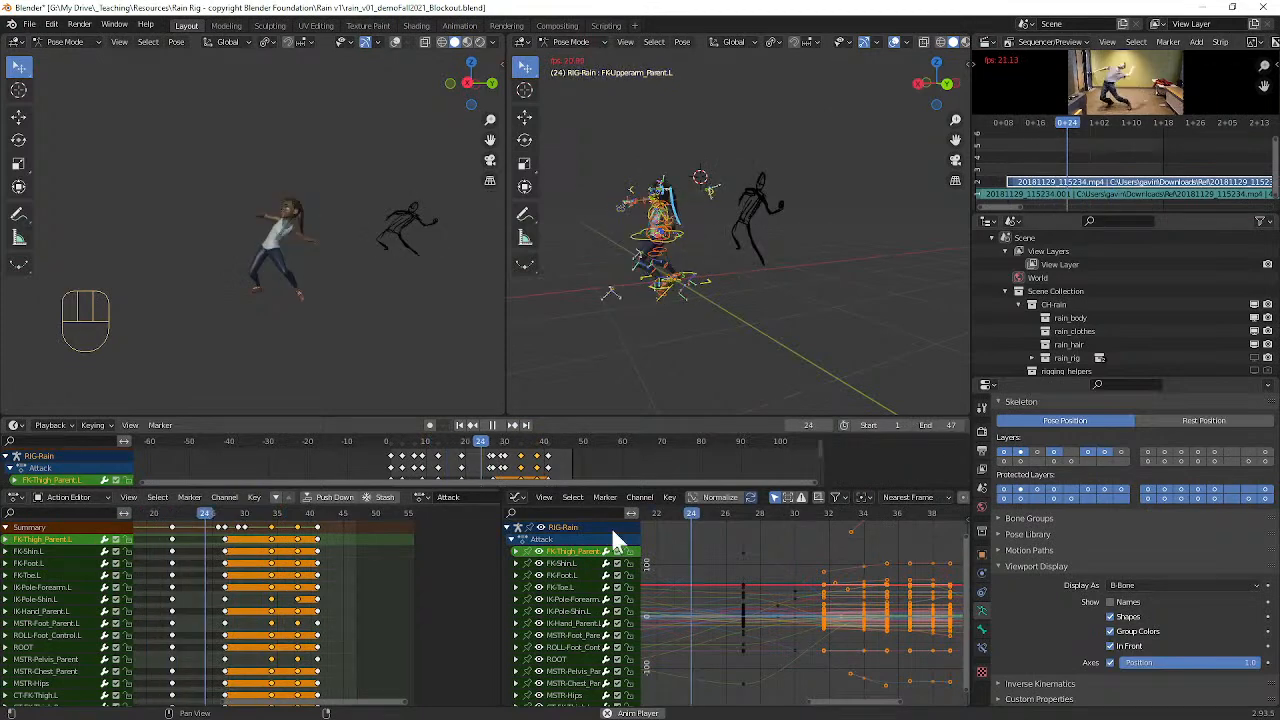
Step: Move all bones' final column of keys to frame 45, and pull it back to frame 42 while reviewing playback
{"action": "left_click", "coordinate": [317, 539]}
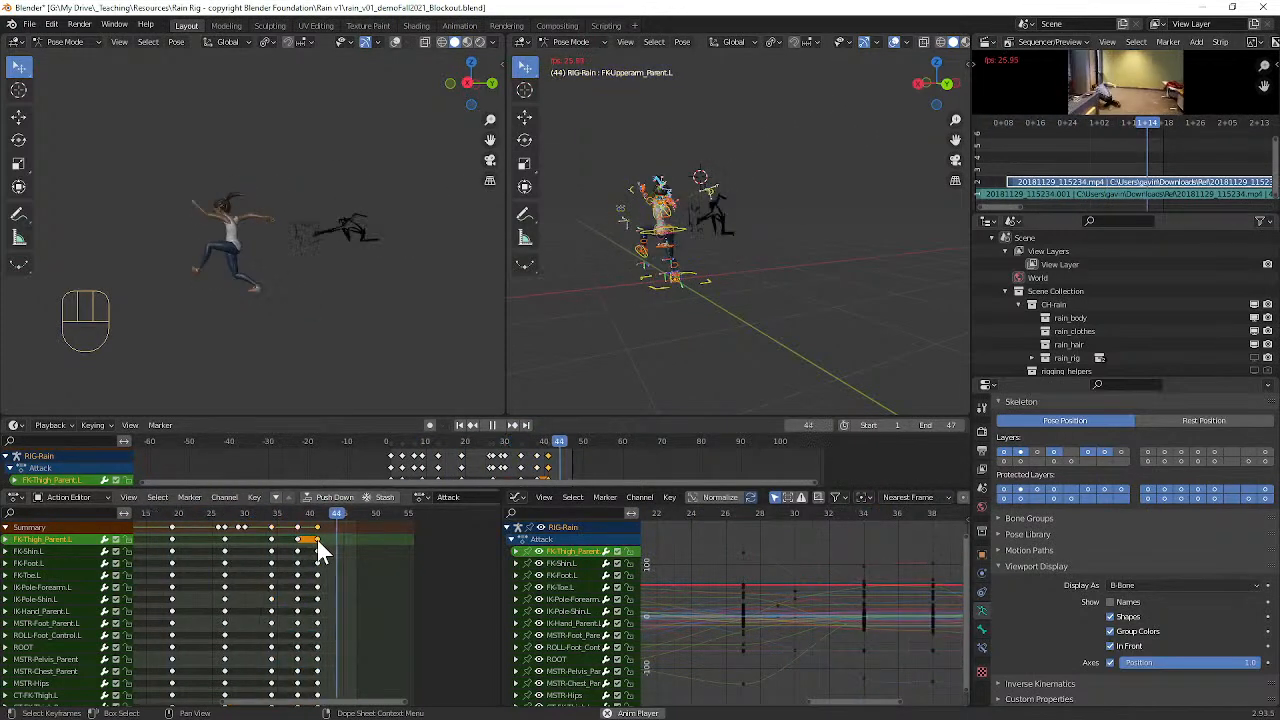
{"action": "key", "text": "k"}
{"action": "key", "text": "g"}
{"action": "left_click", "coordinate": [337, 532]}
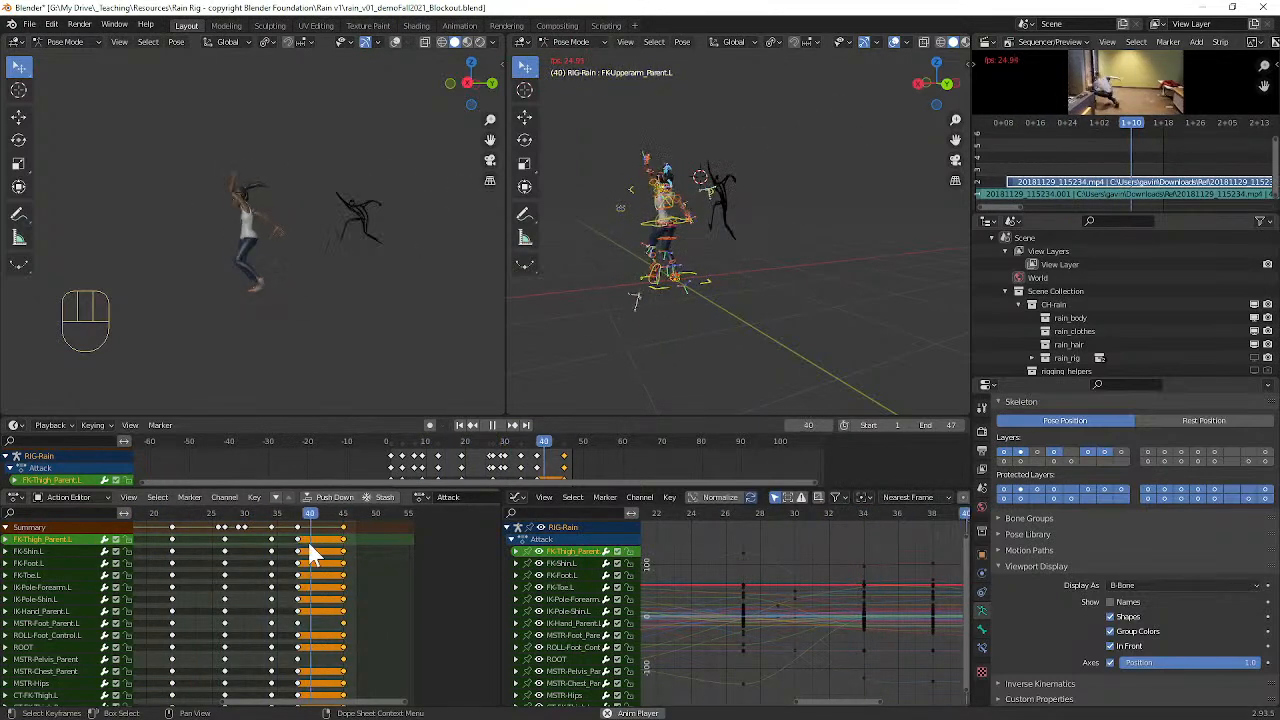
{"action": "key", "text": "g"}
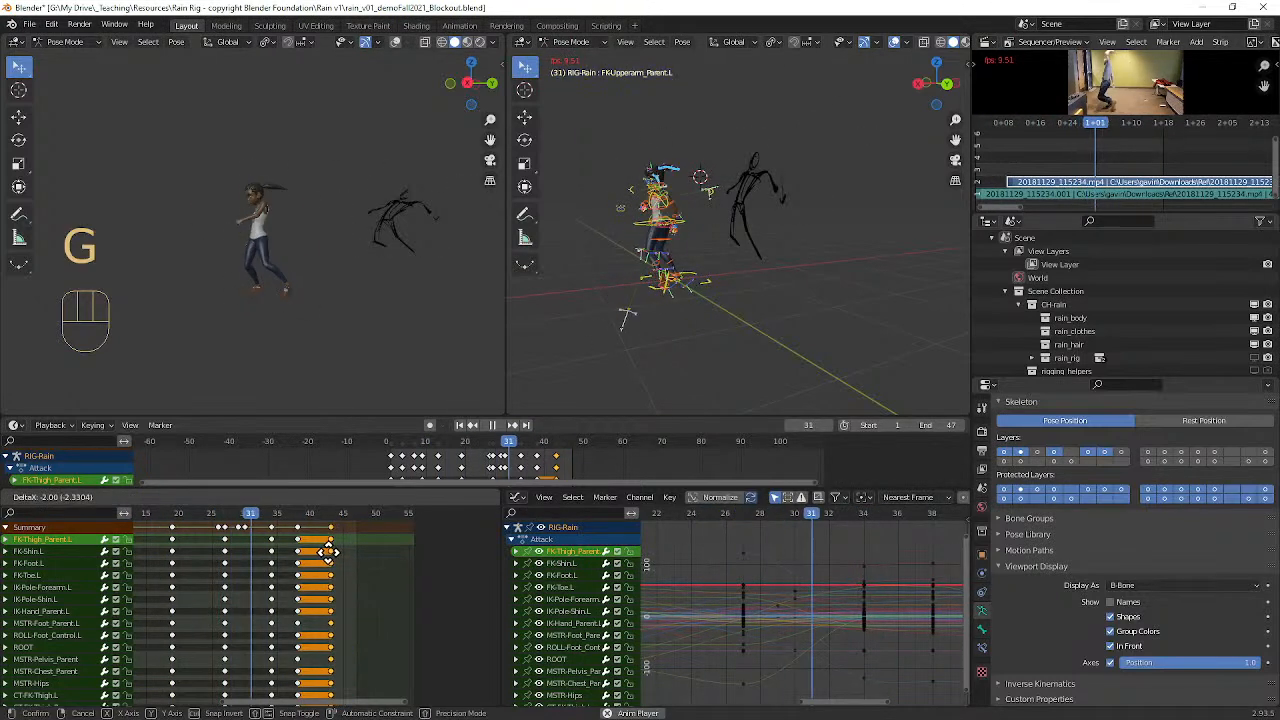
{"action": "left_click", "coordinate": [327, 547]}
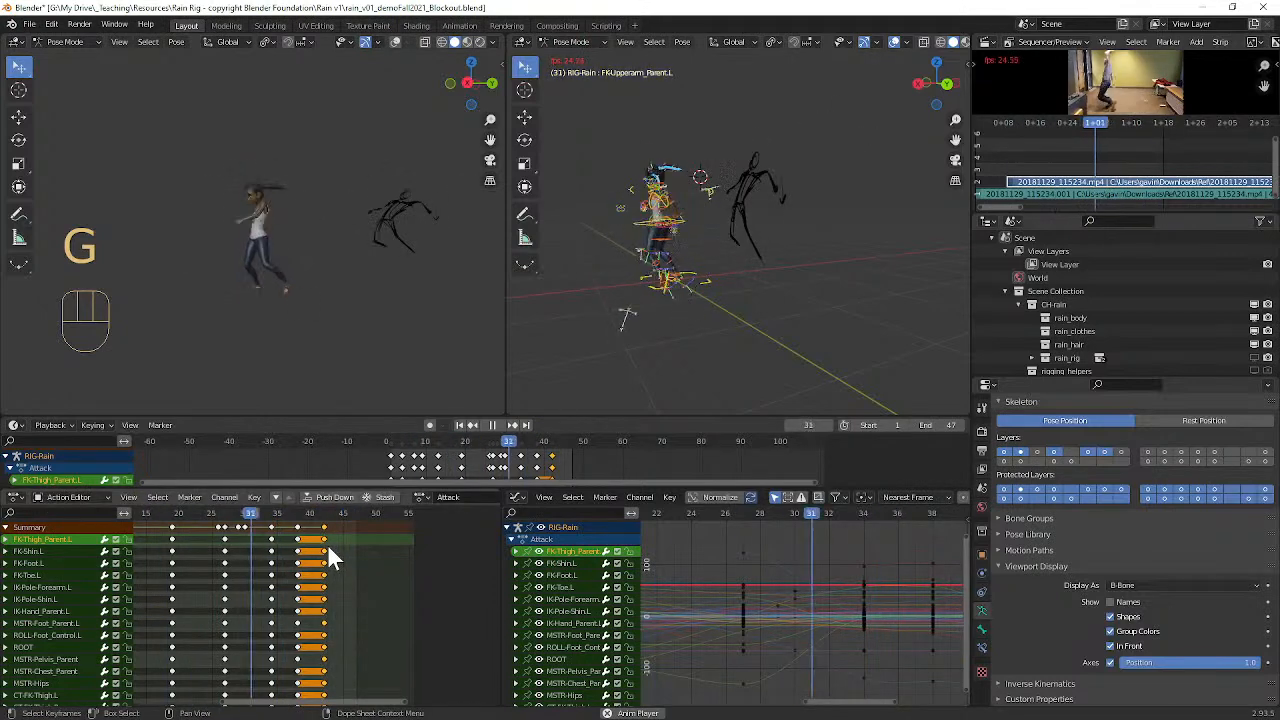
{"action": "key", "text": "space"}
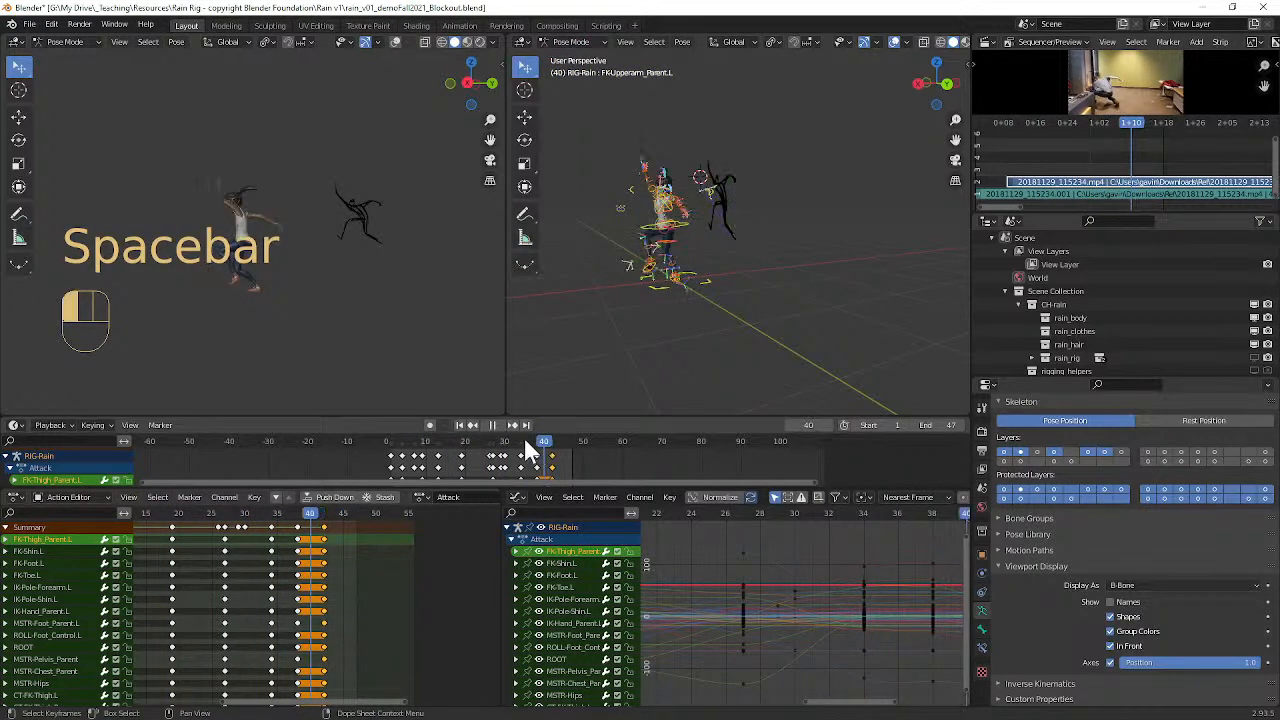
Step: Scrub to frame 37 and move all bones' column of keys at frame 38 back to frame 36
{"action": "mouse_move", "coordinate": [540, 447]}
{"action": "left_mouse_down"}
{"action": "mouse_move", "coordinate": [525, 446]}
{"action": "mouse_move", "coordinate": [569, 440]}
{"action": "mouse_move", "coordinate": [437, 449]}
{"action": "mouse_move", "coordinate": [545, 441]}
{"action": "mouse_move", "coordinate": [500, 438]}
{"action": "mouse_move", "coordinate": [533, 440]}
{"action": "left_mouse_up"}
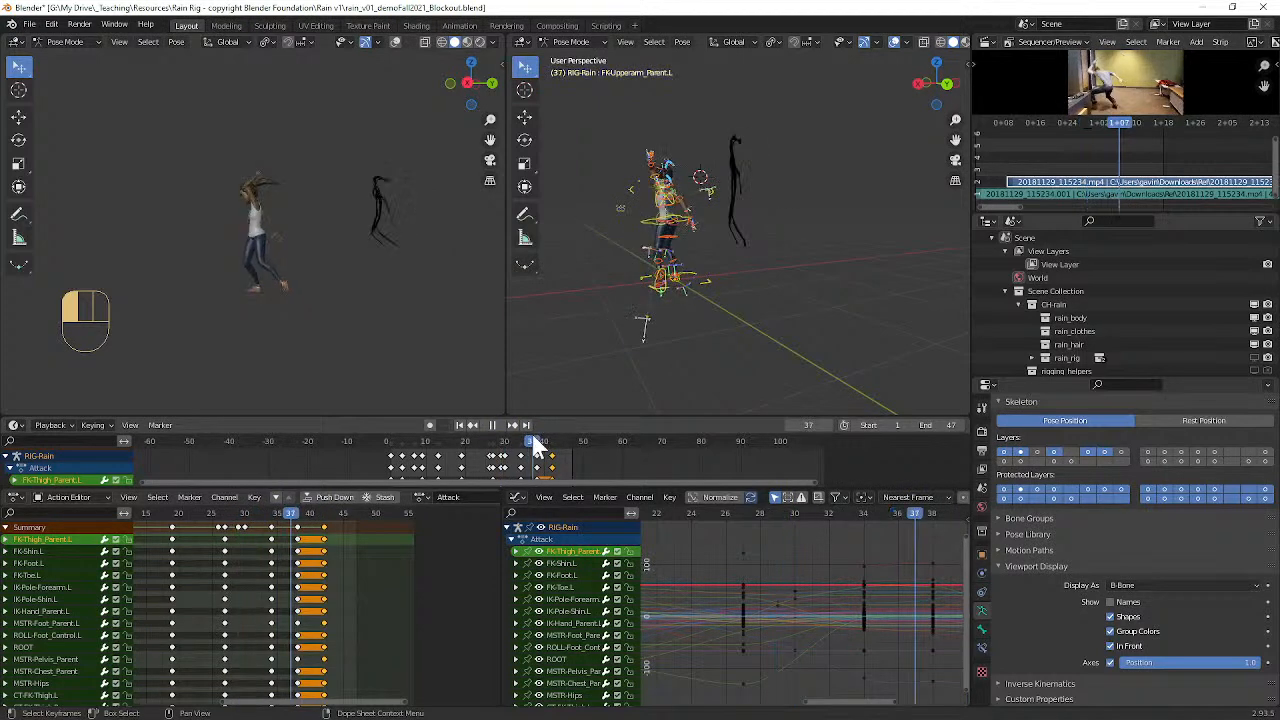
{"action": "left_click", "coordinate": [296, 547]}
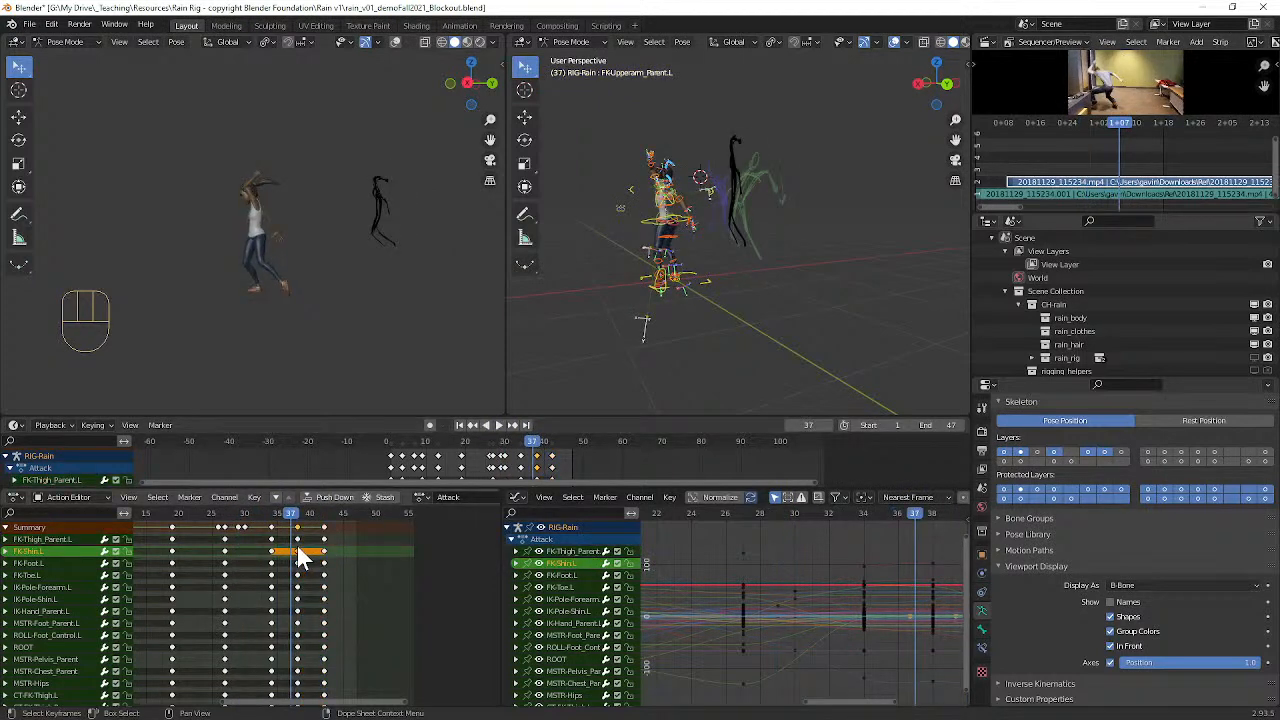
{"action": "key", "text": "k"}
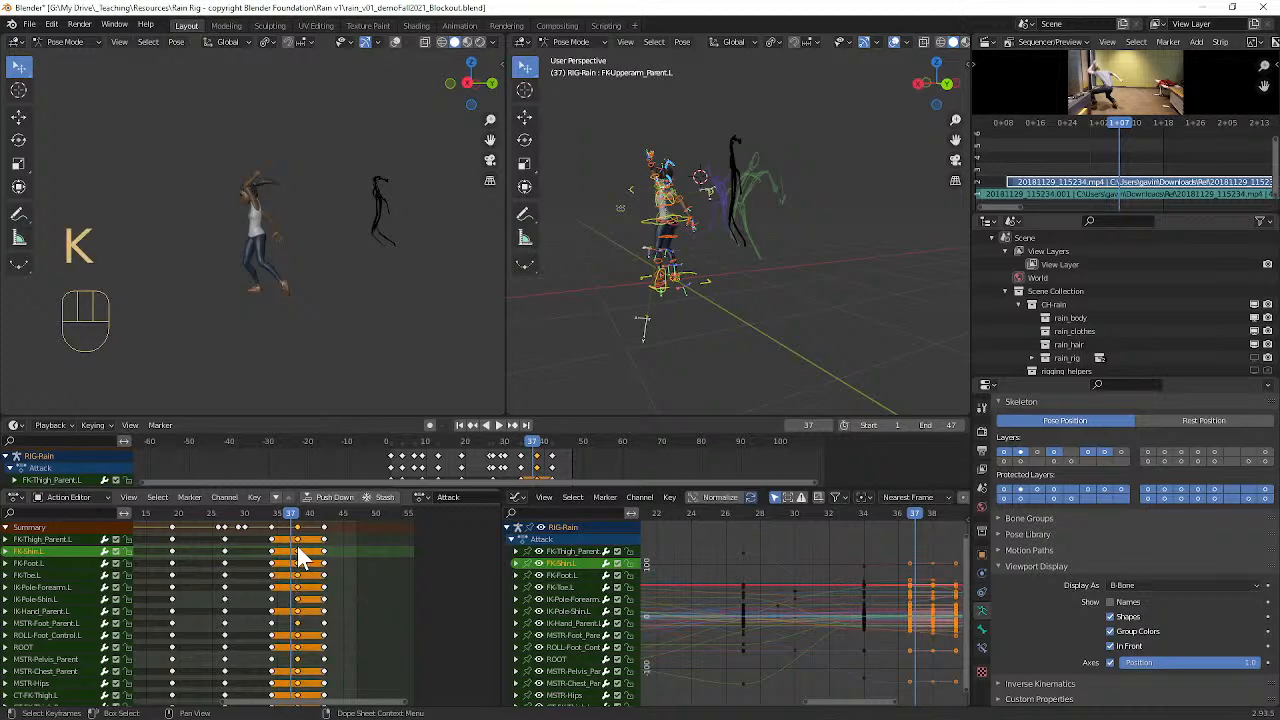
{"action": "key", "text": "g"}
{"action": "left_click", "coordinate": [310, 553]}
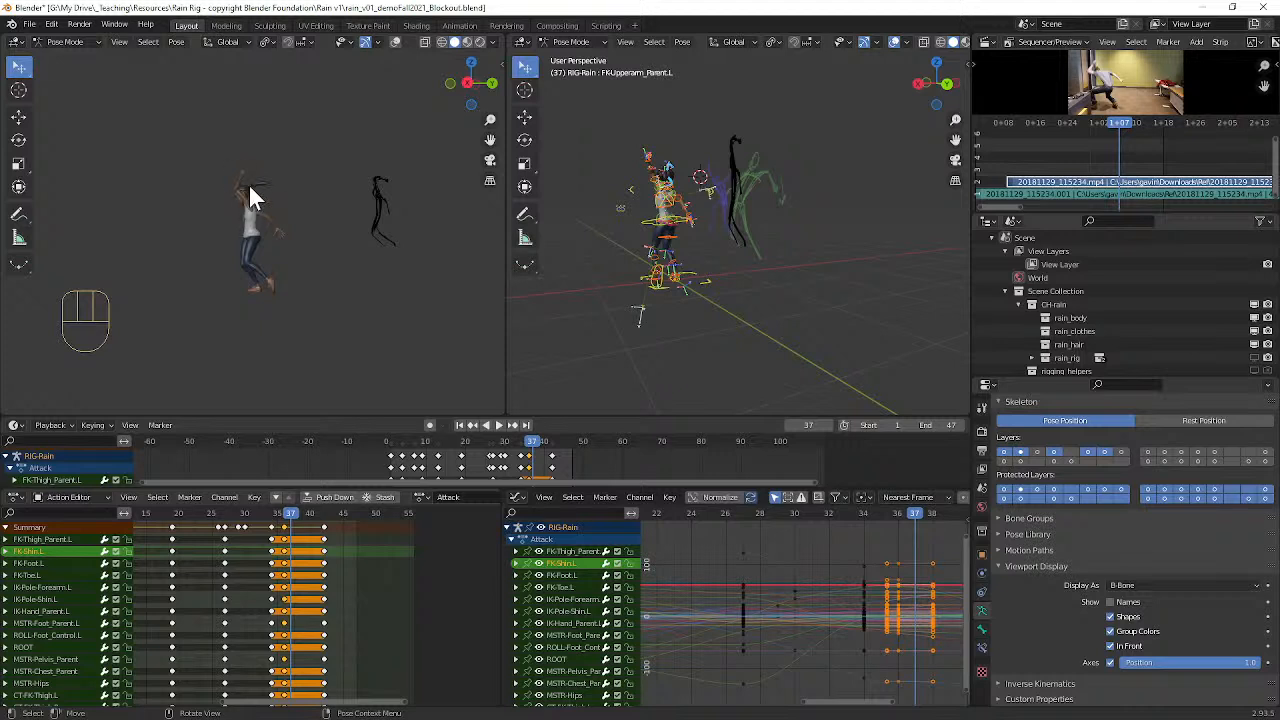
Step: Move all bones' final column of keys four frames earlier to frame 38 and play back the faster swing
{"action": "left_click", "coordinate": [325, 572]}
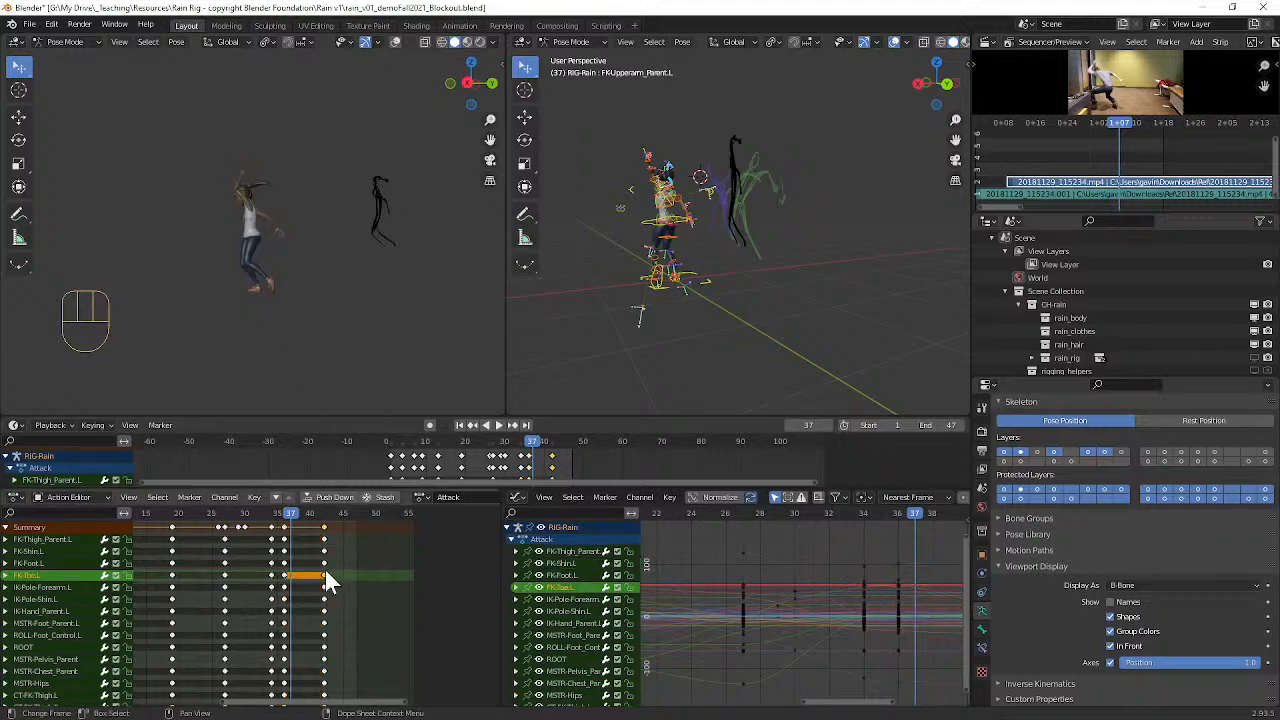
{"action": "key", "text": "k"}
{"action": "key", "text": "g"}
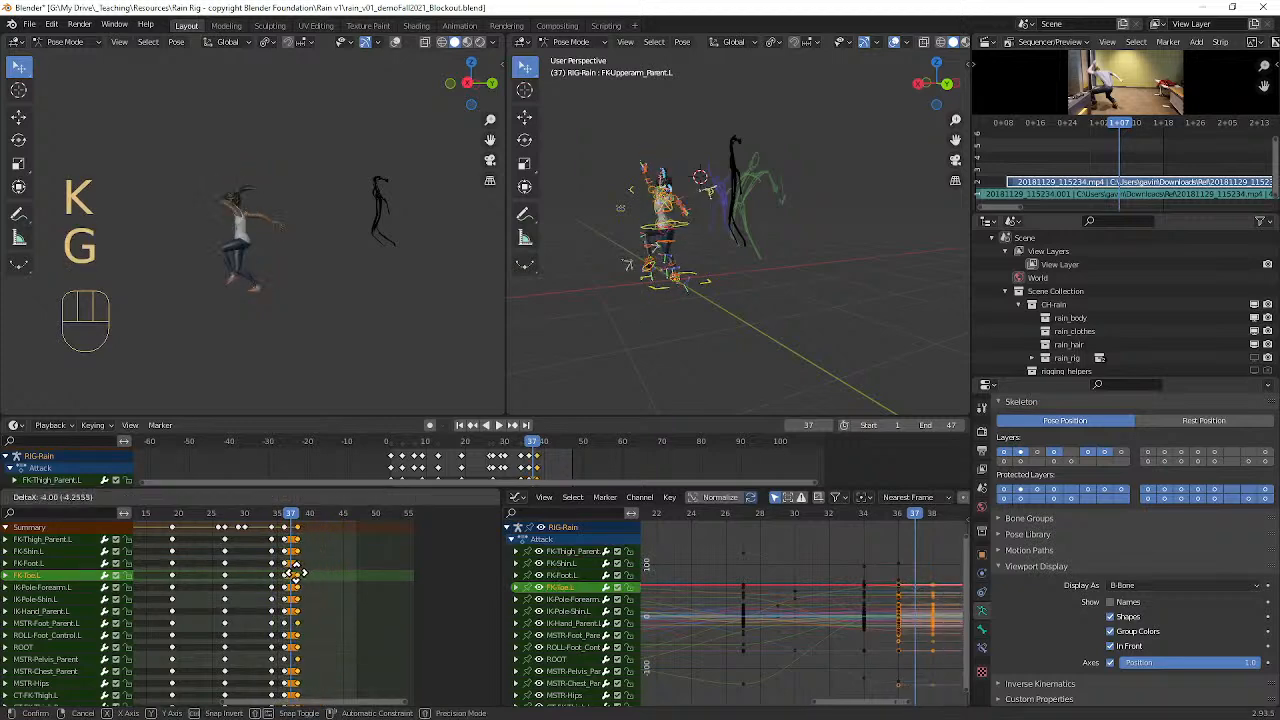
{"action": "left_click", "coordinate": [297, 574]}
{"action": "key", "text": "space"}
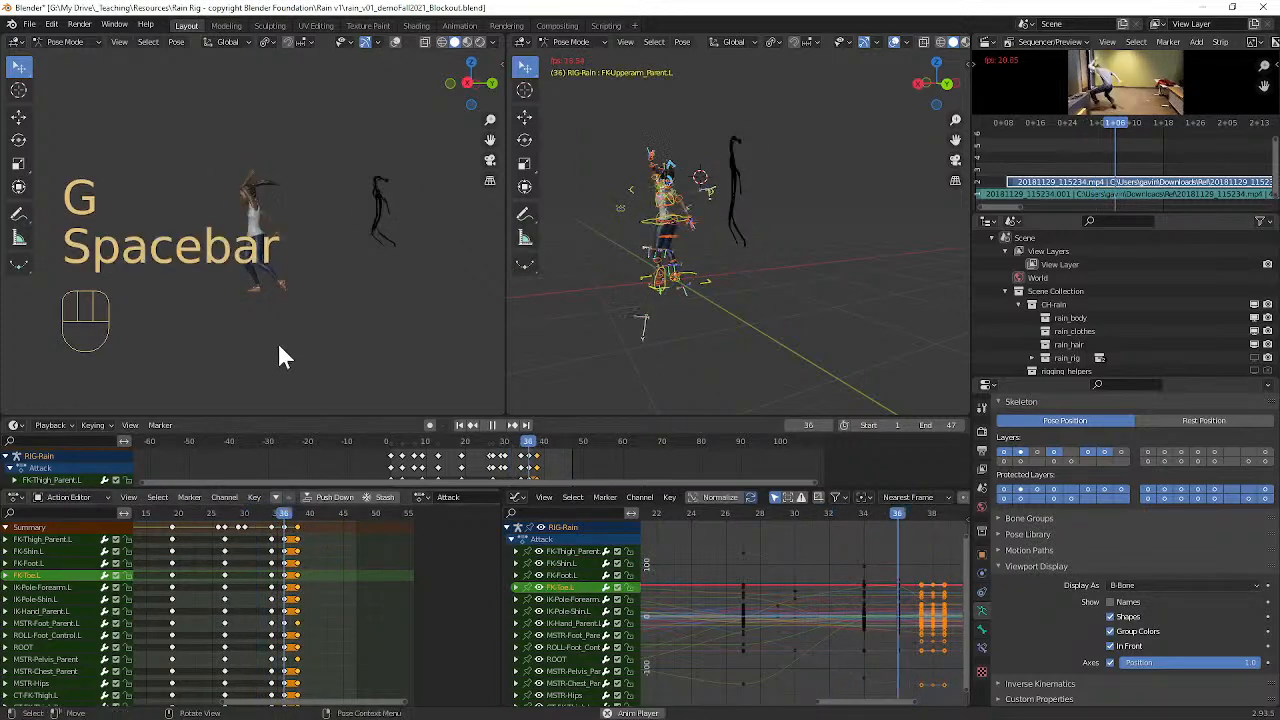
{"action": "key", "text": "space"}
{"action": "key", "text": "space"}
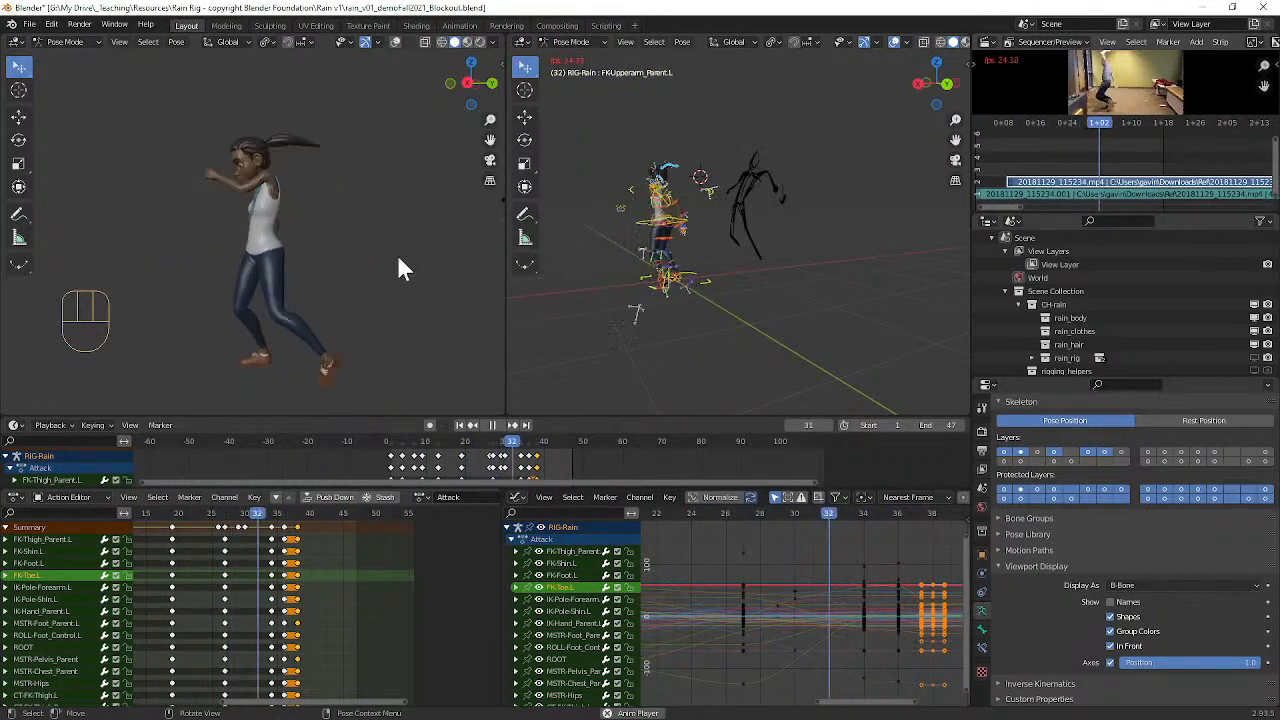
{"action": "key", "text": "space"}
Step: Select all of the rig's keyframes in the graph, set their interpolation to Constant, and preview the stepped motion
{"action": "left_click_drag", "start_coordinate": [337, 511], "coordinate": [376, 512]}
{"action": "key", "text": "a"}
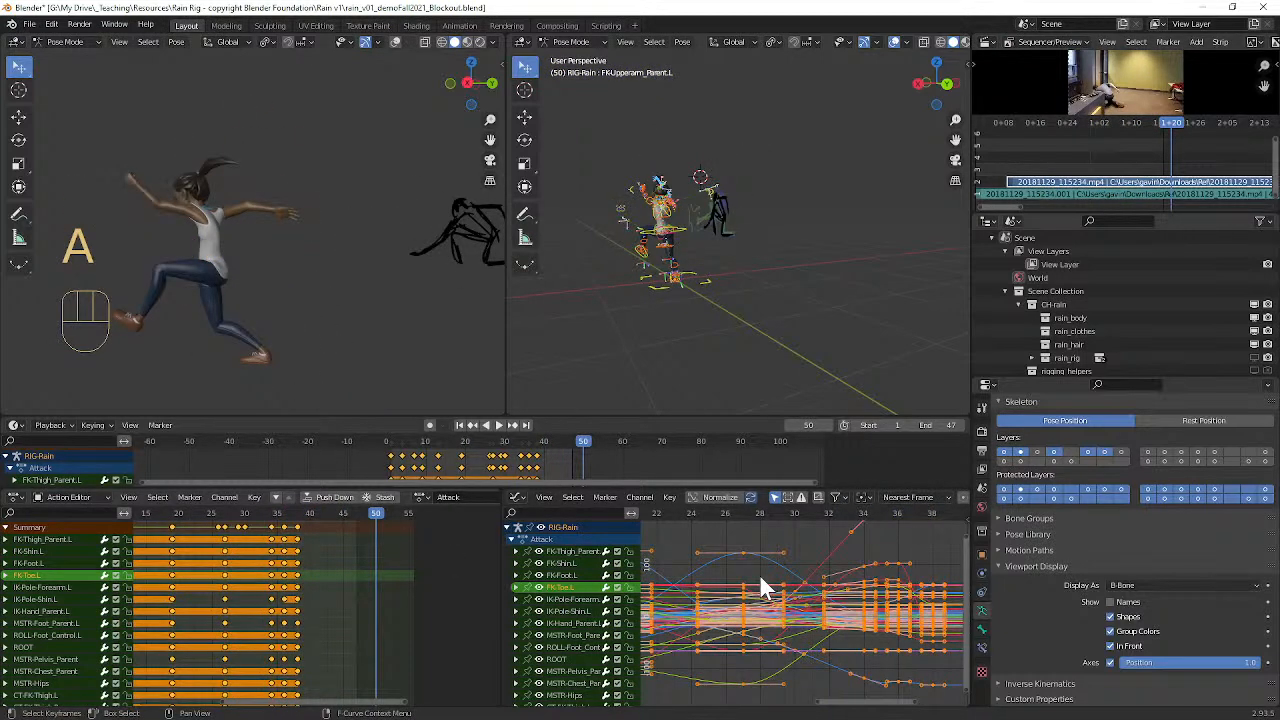
{"action": "key", "text": "t"}
{"action": "left_click", "coordinate": [740, 549]}
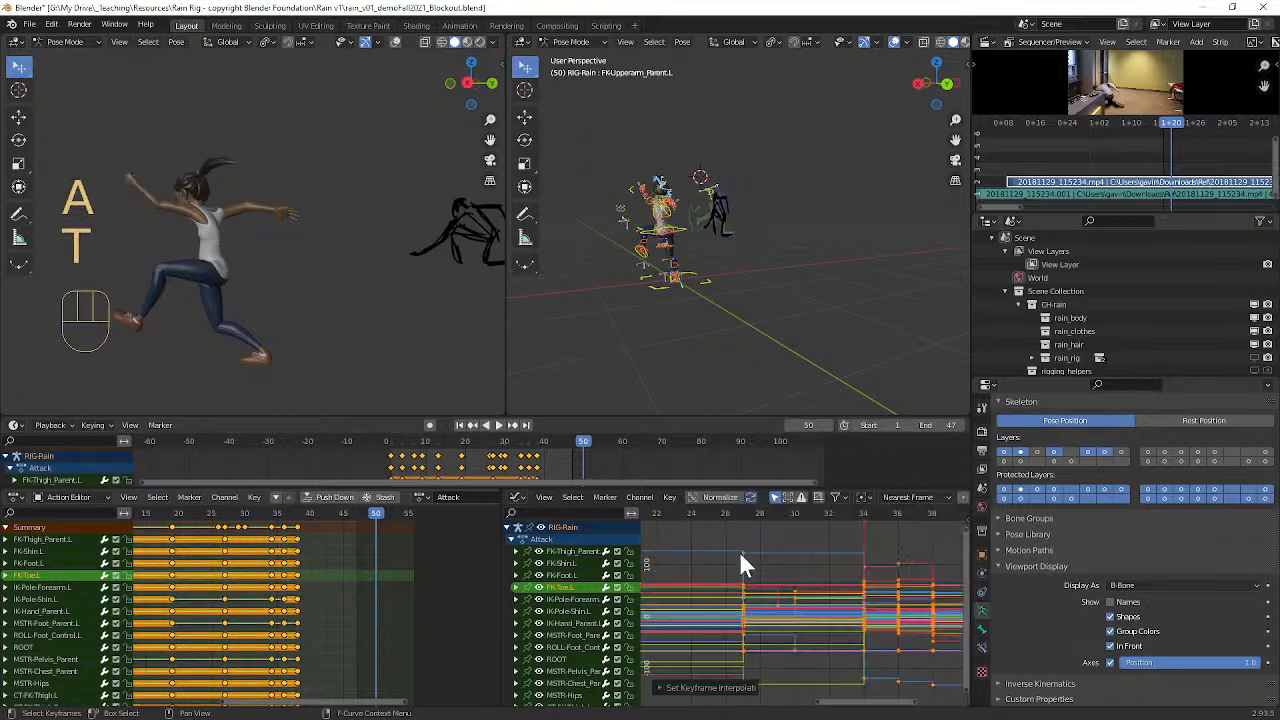
{"action": "key", "text": "space"}
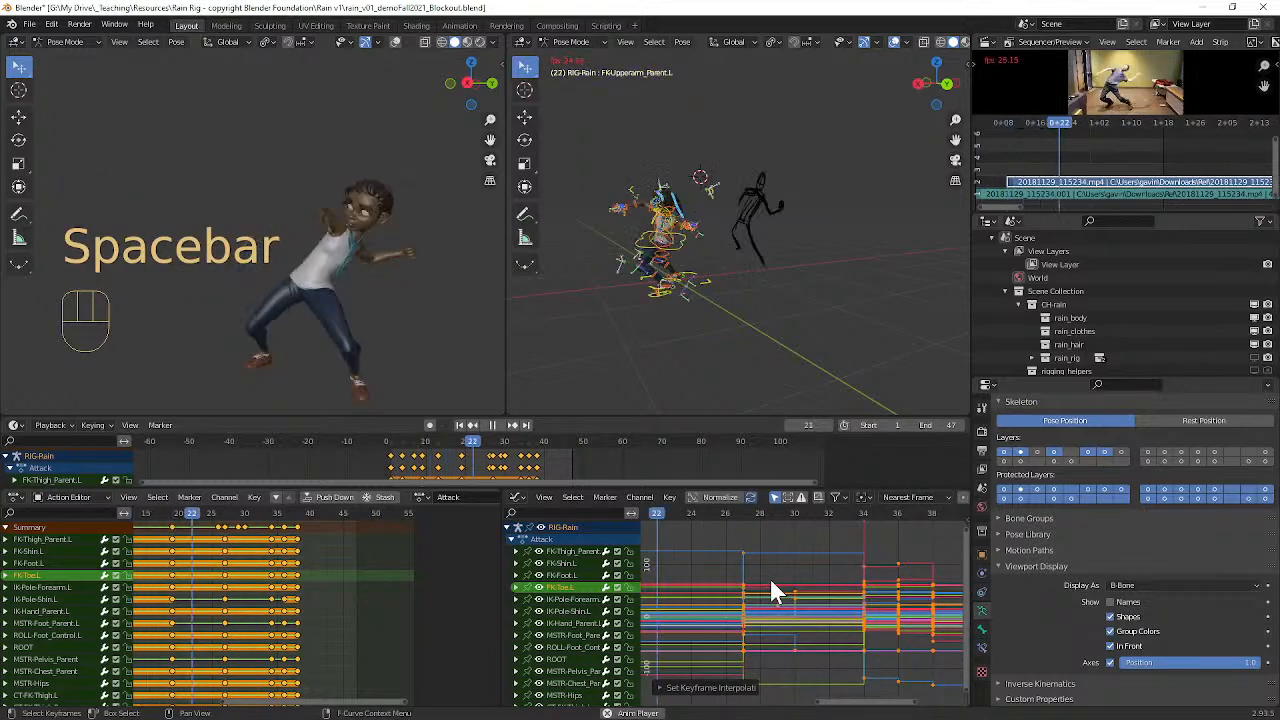
{"action": "key", "text": "space"}
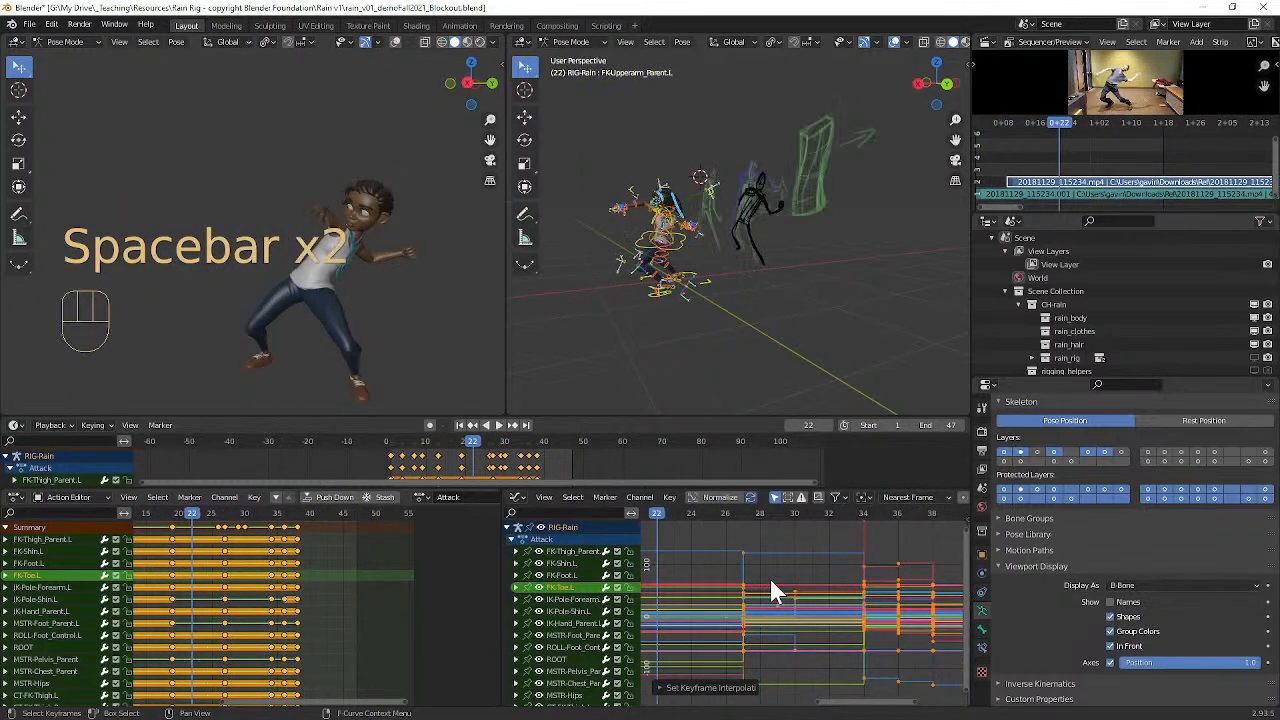
Step: Set the interpolation of all selected keyframes to Linear and preview the motion
{"action": "key", "text": "t"}
{"action": "left_click", "coordinate": [721, 566]}
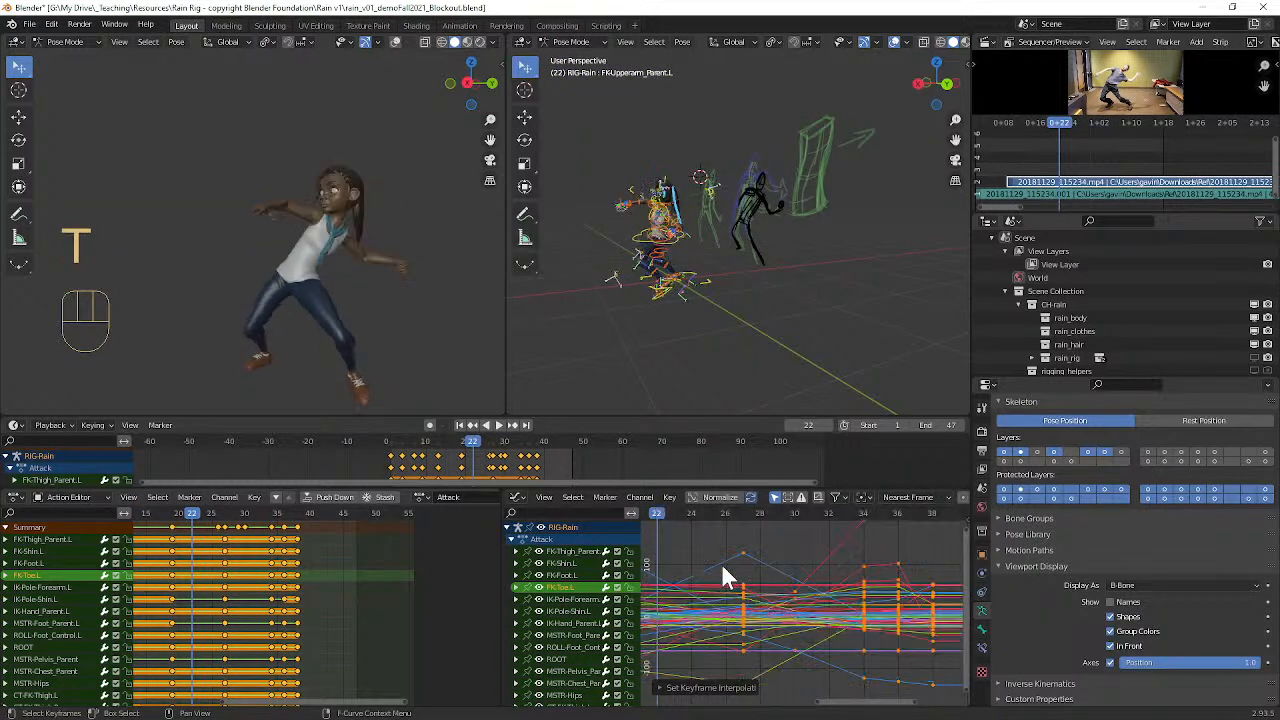
{"action": "key", "text": "space"}
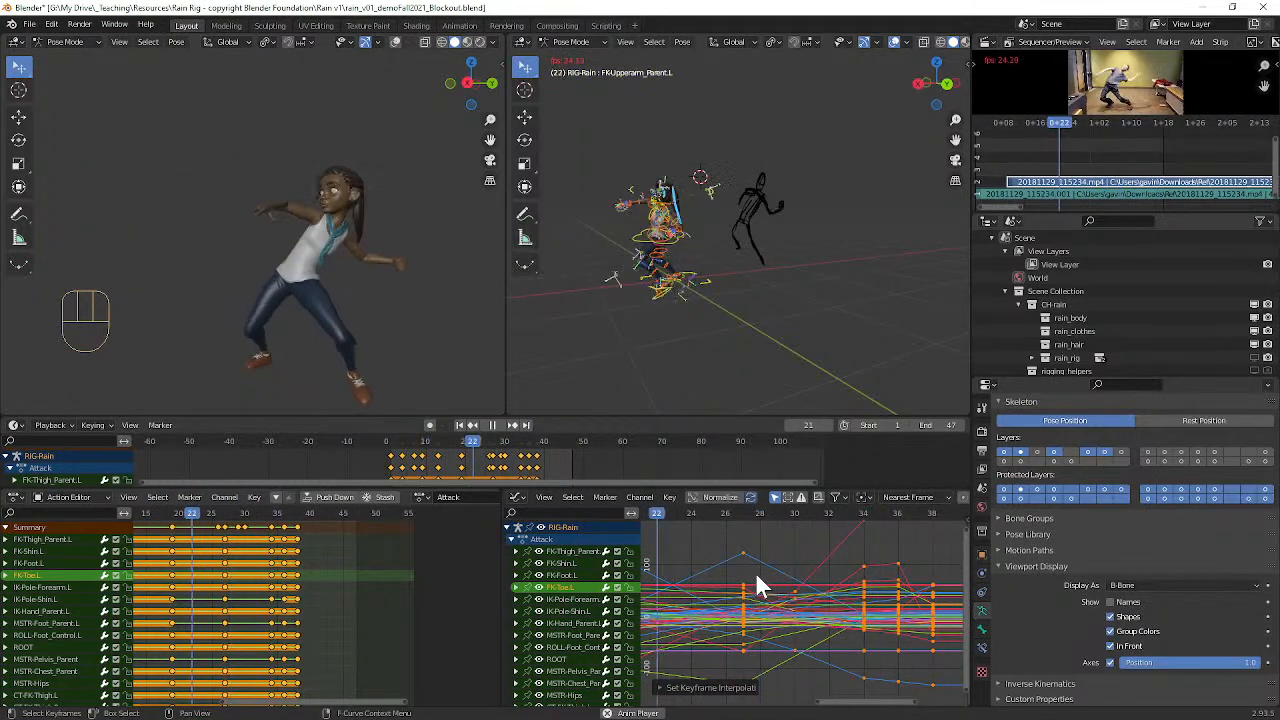
{"action": "key", "text": "space"}
Step: Set the interpolation of all selected keyframes to Bezier and play back the attack
{"action": "key", "text": "t"}
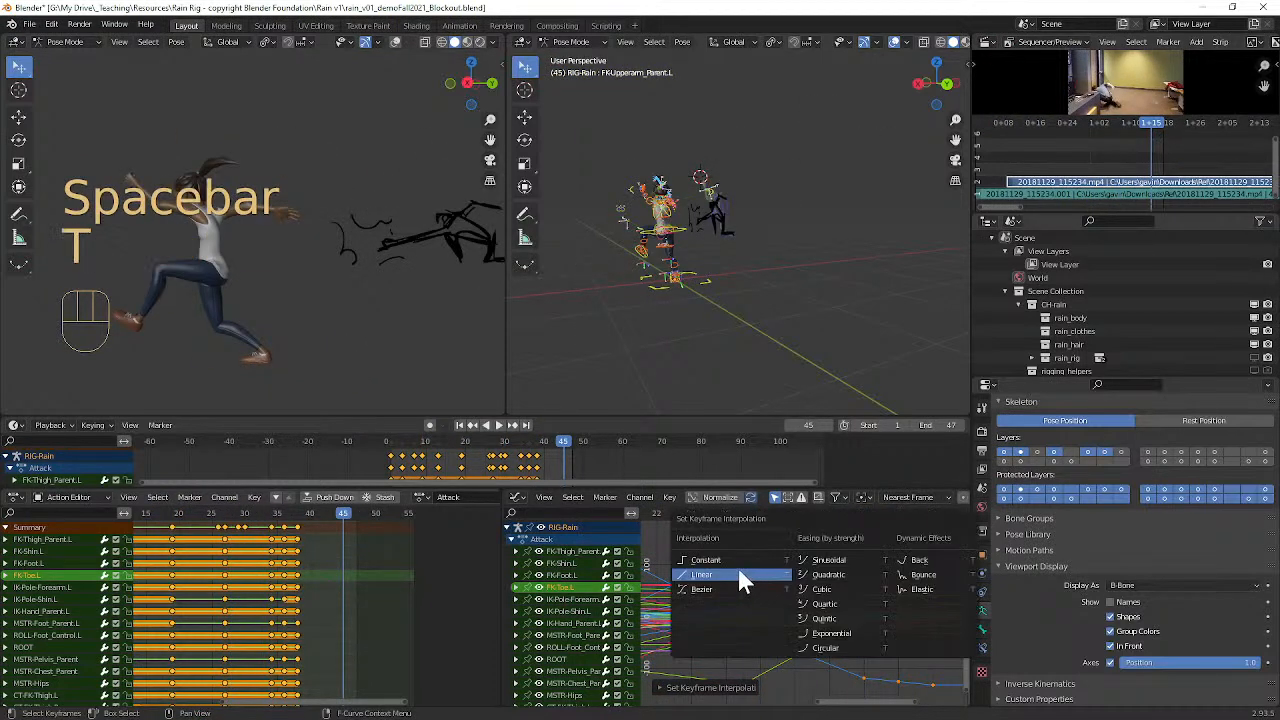
{"action": "left_click", "coordinate": [735, 578]}
{"action": "key", "text": "space"}
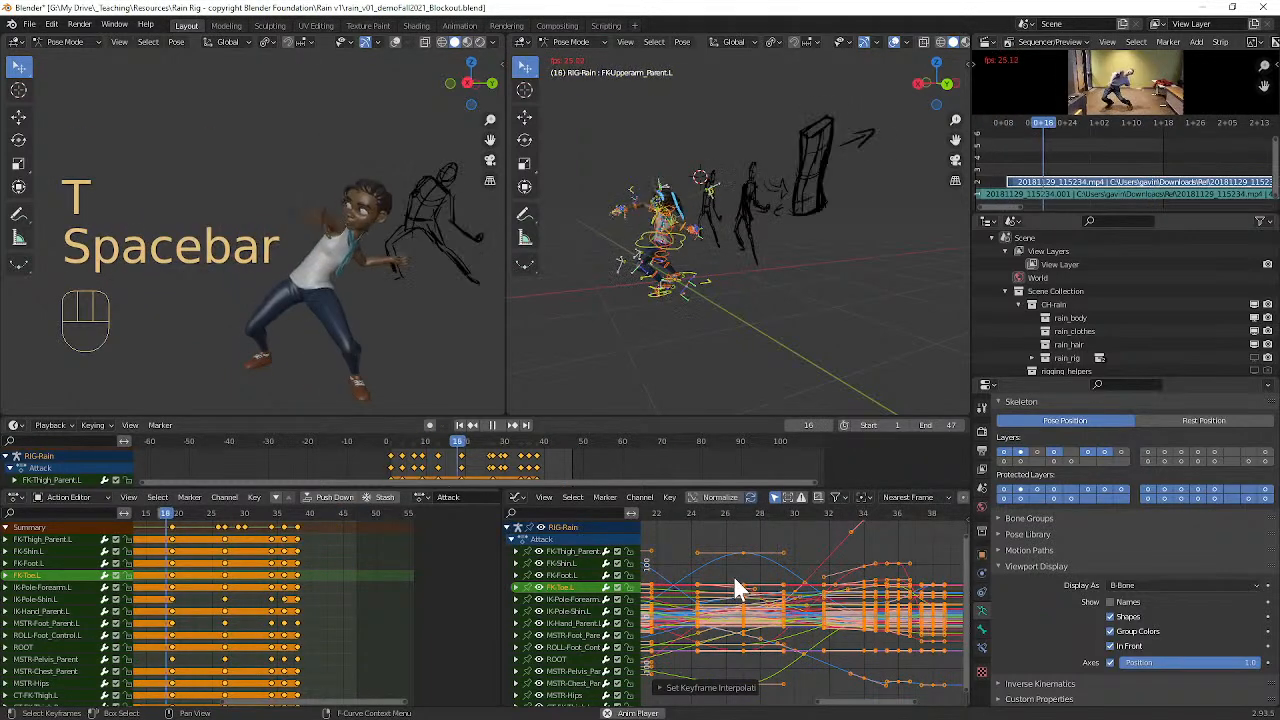
{"action": "key", "text": "space"}
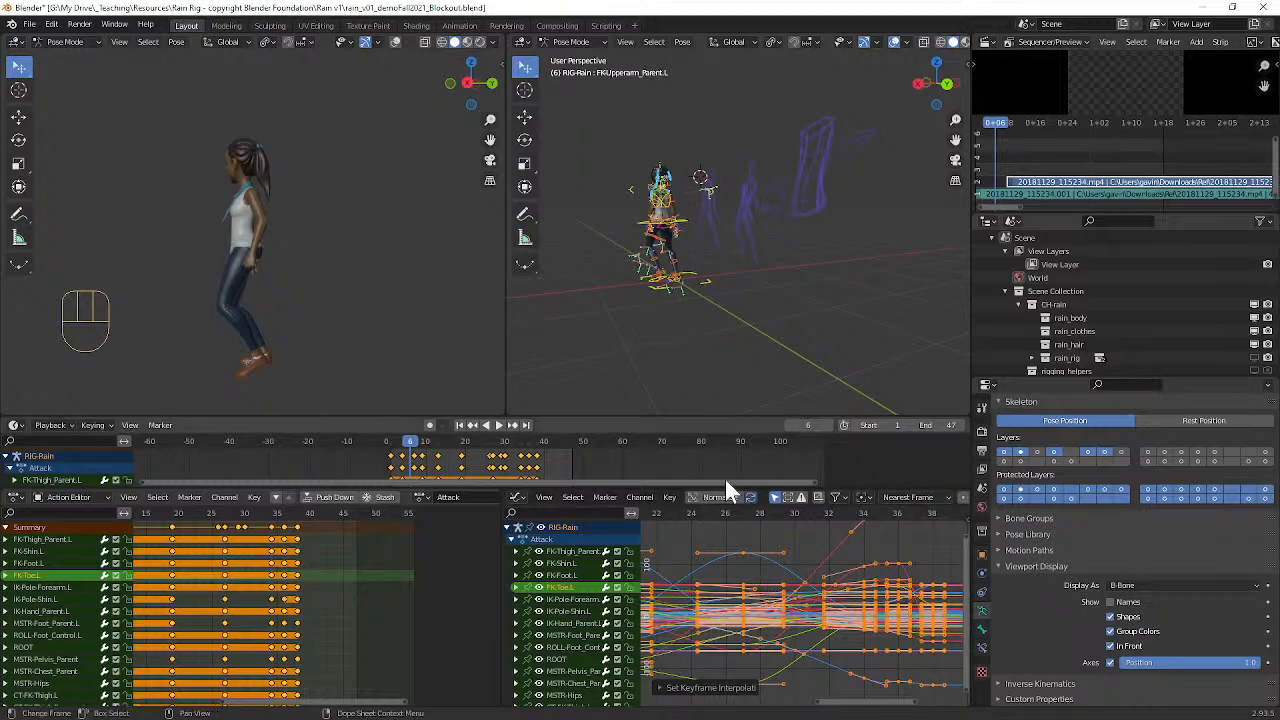
Step: Go to frame 1 and switch the rig from Pose Mode to Object Mode
{"action": "middle_click_drag", "start_coordinate": [182, 115], "coordinate": [364, 380]}
{"action": "left_click_drag", "start_coordinate": [432, 446], "coordinate": [390, 446]}
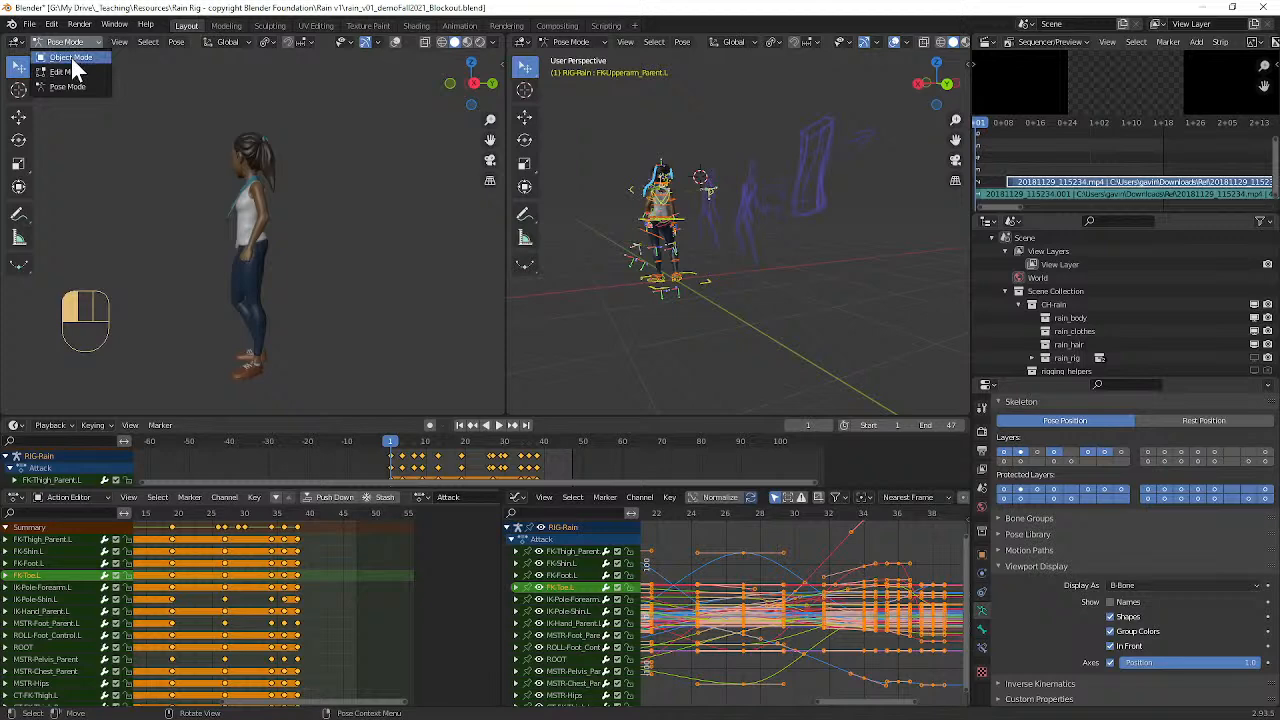
{"action": "left_click", "coordinate": [71, 57]}
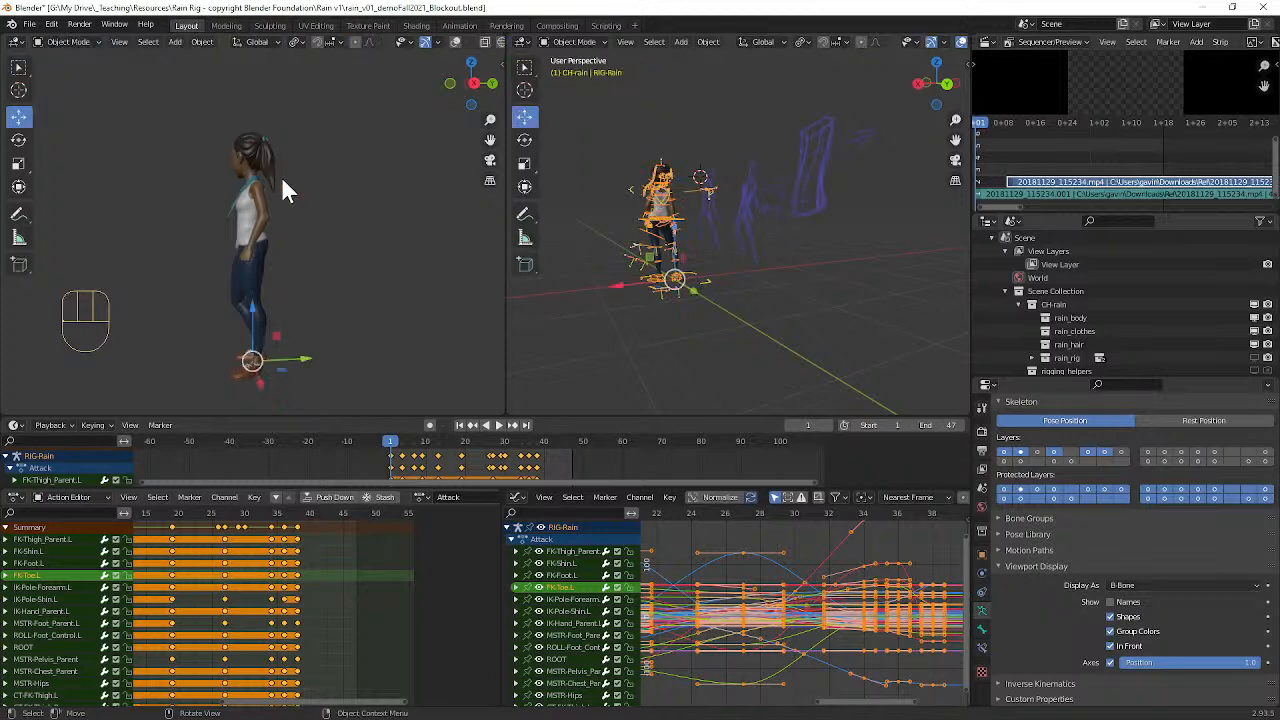
Step: Show the overlays in the first viewport and hide the rig armature so only the character meshes remain
{"action": "left_click", "coordinate": [455, 42]}
{"action": "left_click", "coordinate": [288, 243]}
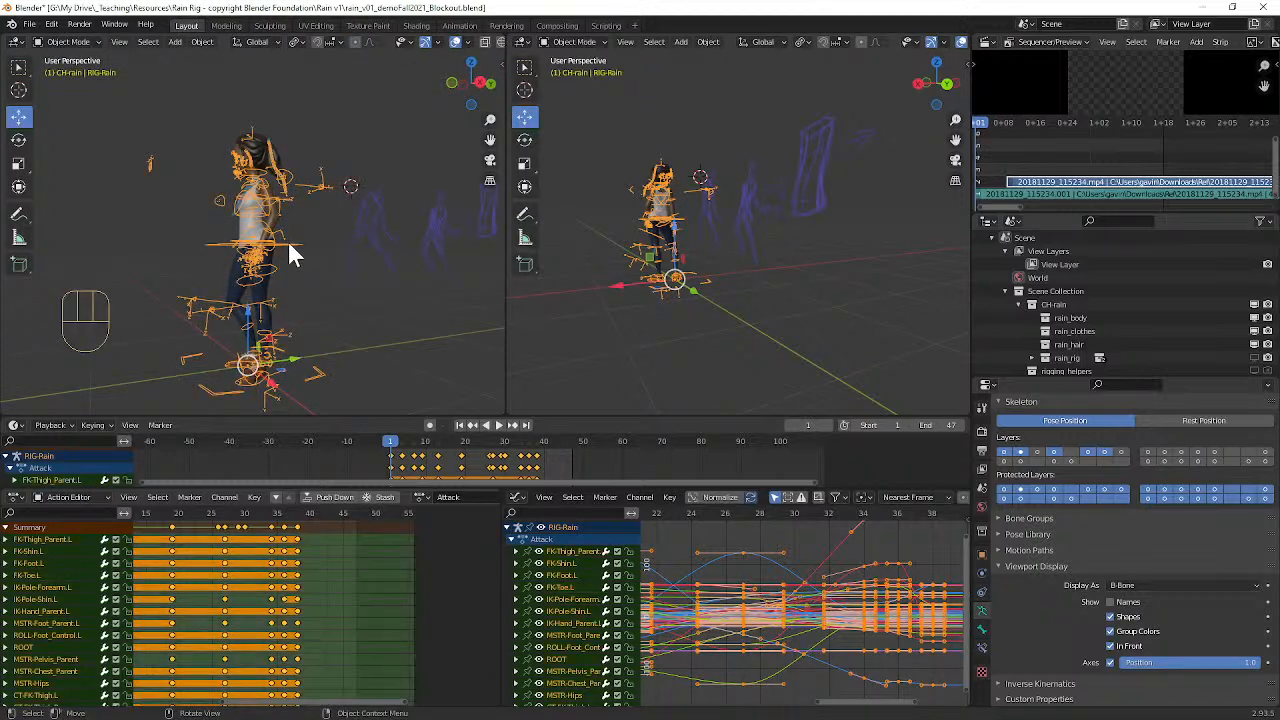
{"action": "key", "text": "h"}
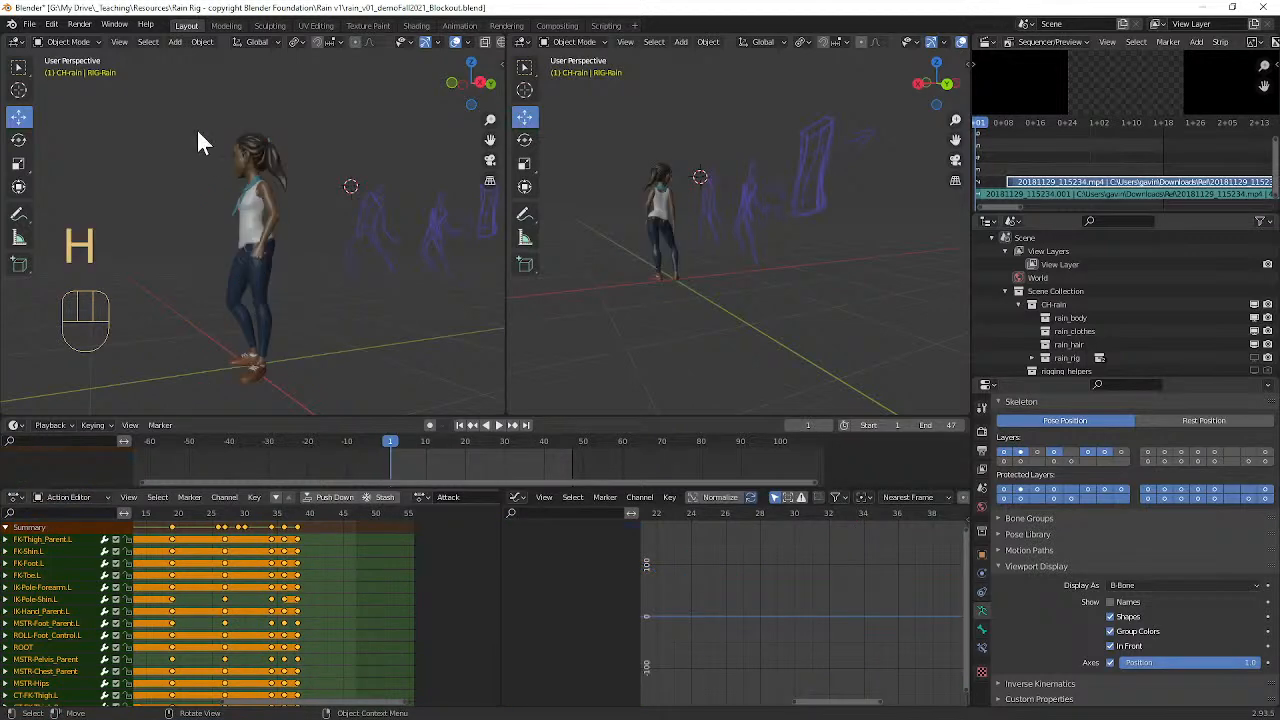
Step: Switch the first viewport to wireframe display and box-select all of the character's meshes
{"action": "left_click_drag", "start_coordinate": [193, 128], "coordinate": [314, 388]}
{"action": "mouse_move", "coordinate": [314, 388]}
{"action": "middle_mouse_down"}
{"action": "mouse_move", "coordinate": [297, 314]}
{"action": "mouse_move", "coordinate": [28, 340]}
{"action": "mouse_move", "coordinate": [184, 342]}
{"action": "mouse_move", "coordinate": [429, 296]}
{"action": "mouse_move", "coordinate": [261, 292]}
{"action": "middle_mouse_up"}
{"action": "key", "text": "z"}
{"action": "left_click", "coordinate": [177, 283]}
{"action": "mouse_move", "coordinate": [178, 110]}
{"action": "left_mouse_down"}
{"action": "mouse_move", "coordinate": [297, 331]}
{"action": "mouse_move", "coordinate": [309, 396]}
{"action": "left_mouse_up"}
{"action": "middle_click_drag", "start_coordinate": [309, 396], "coordinate": [277, 380]}
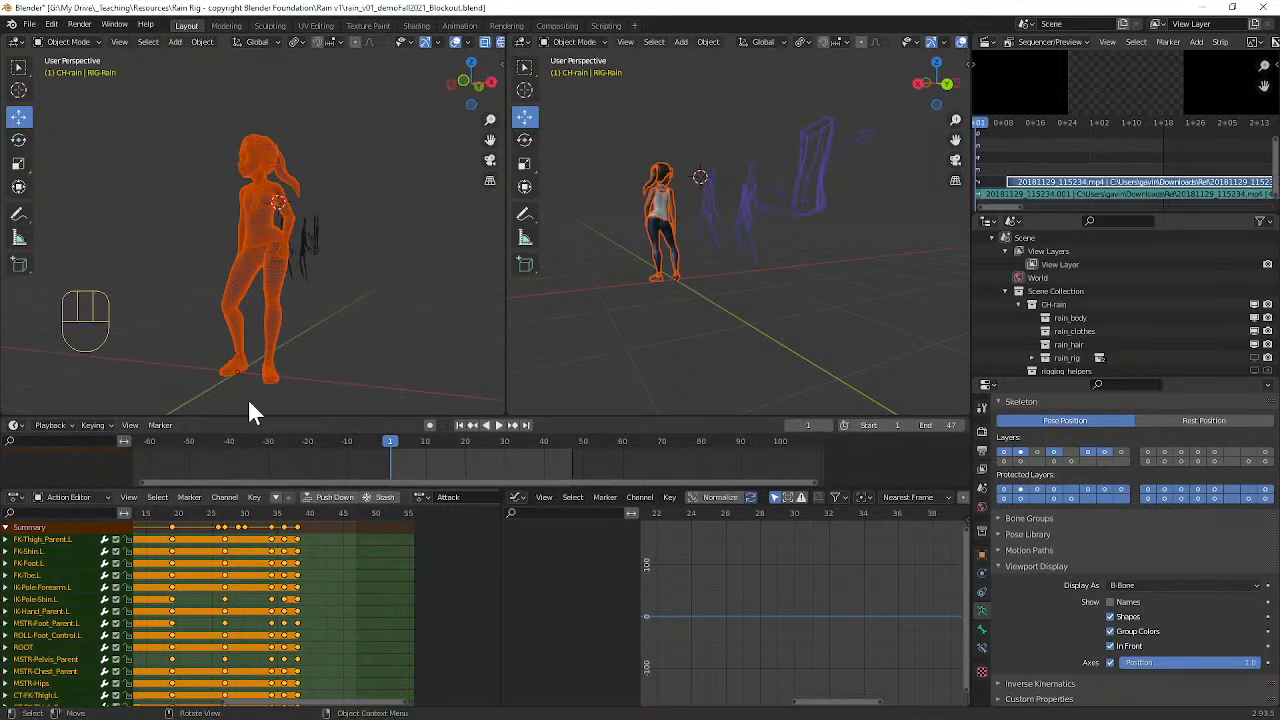
Step: Start a Wavefront OBJ export and create a folder named OBJ Frames in the export location
{"action": "left_click", "coordinate": [38, 26]}
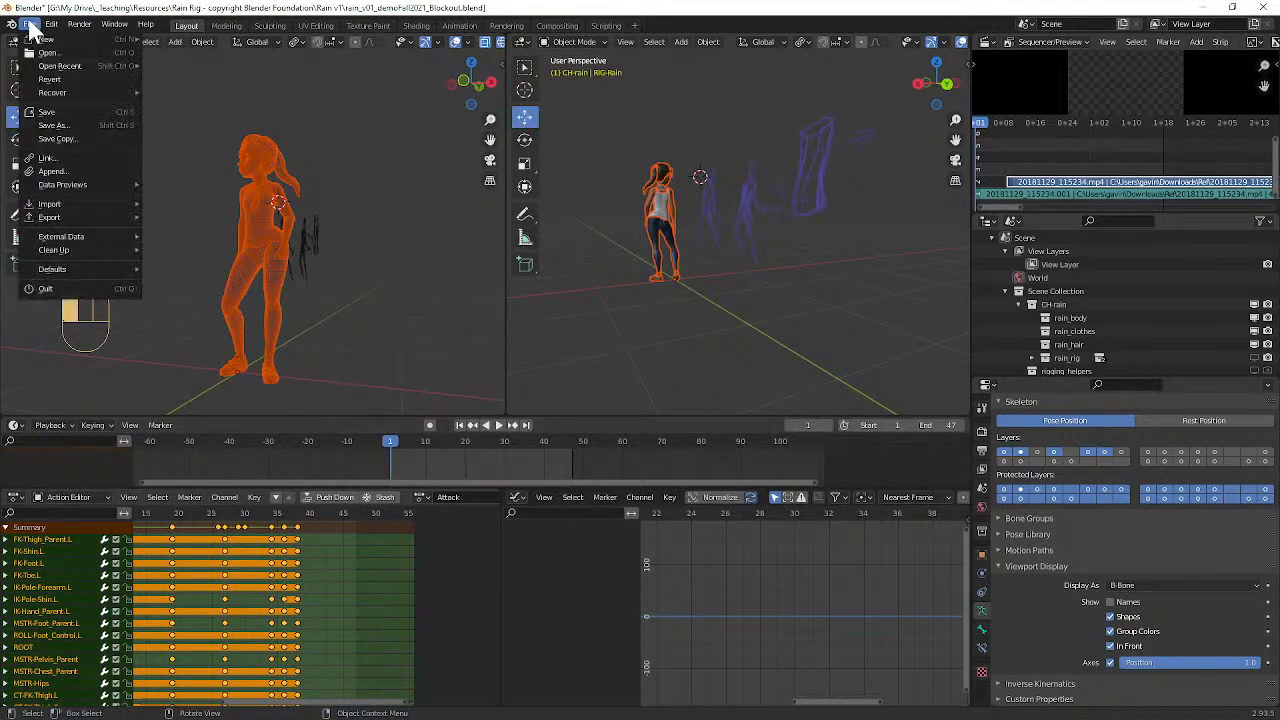
{"action": "mouse_move", "coordinate": [80, 240]}
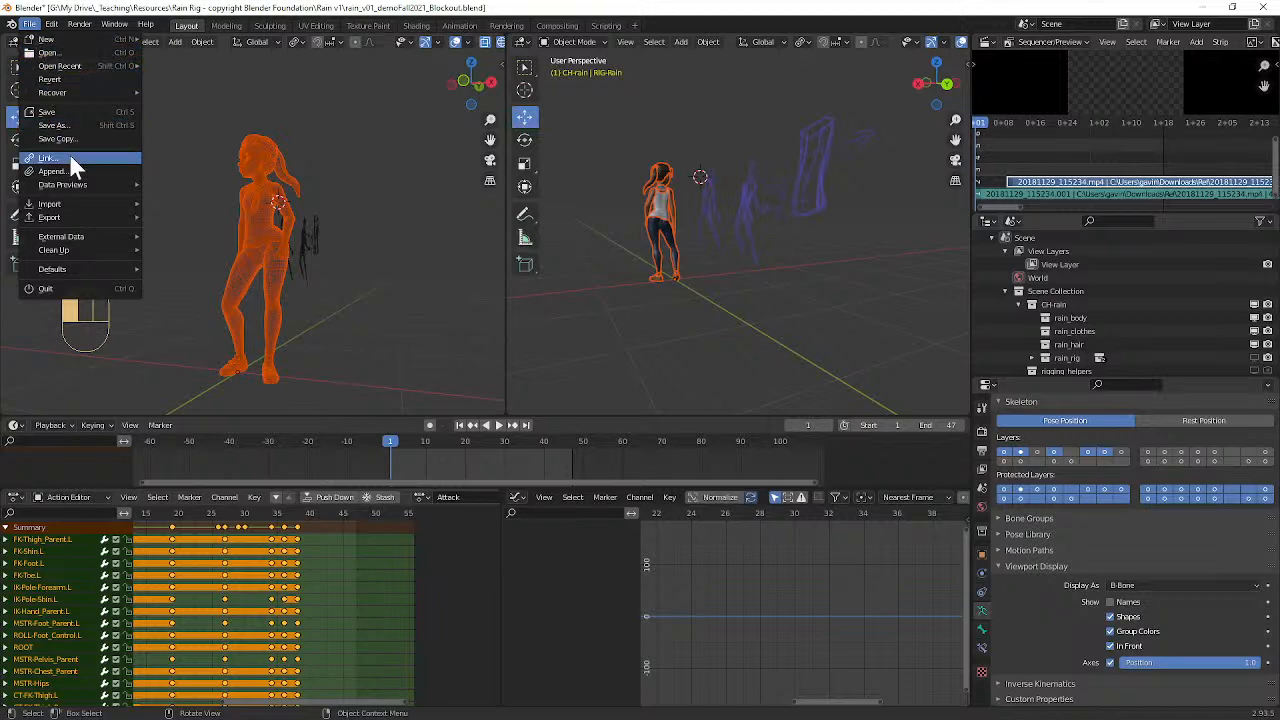
{"action": "mouse_move", "coordinate": [68, 216]}
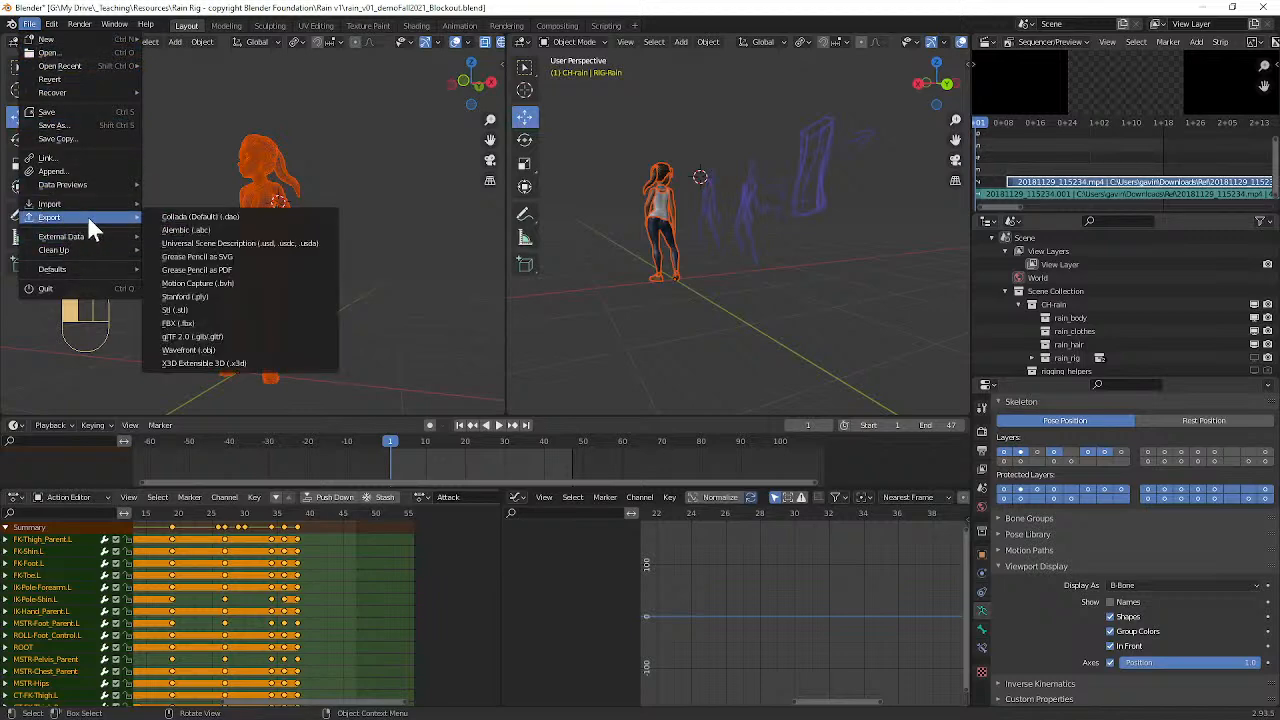
{"action": "left_click", "coordinate": [214, 349]}
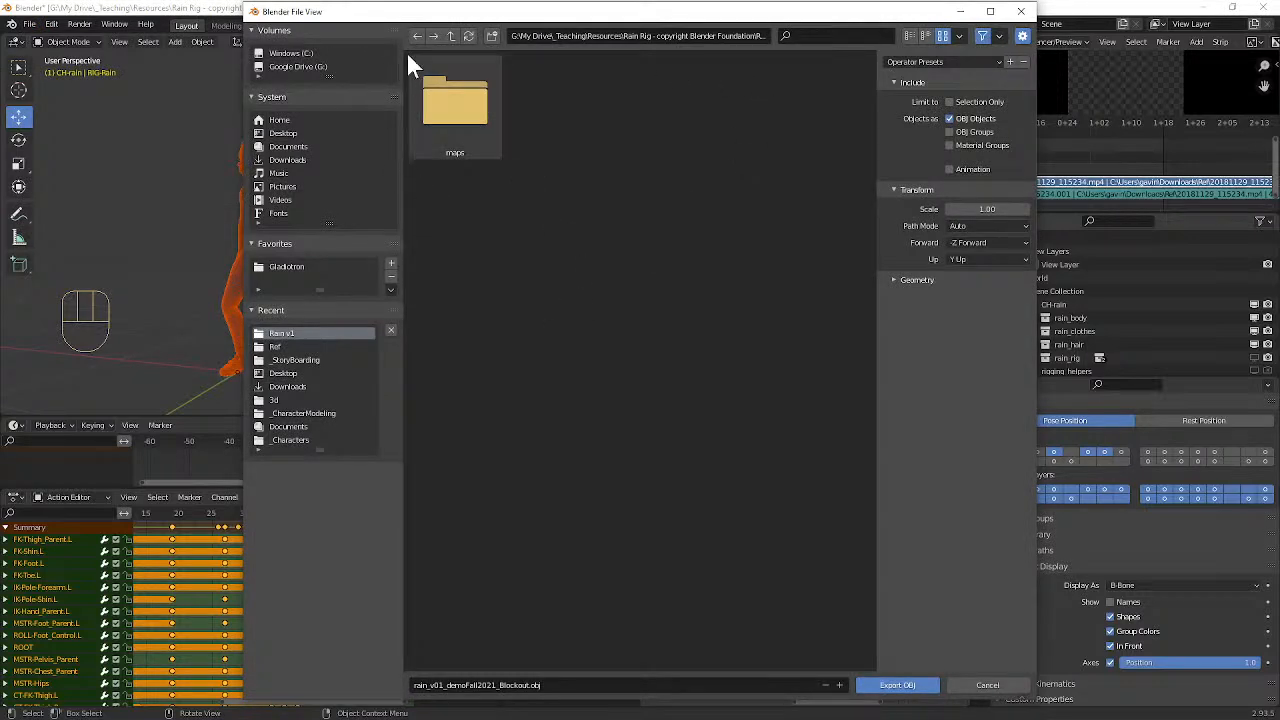
{"action": "left_click", "coordinate": [491, 36]}
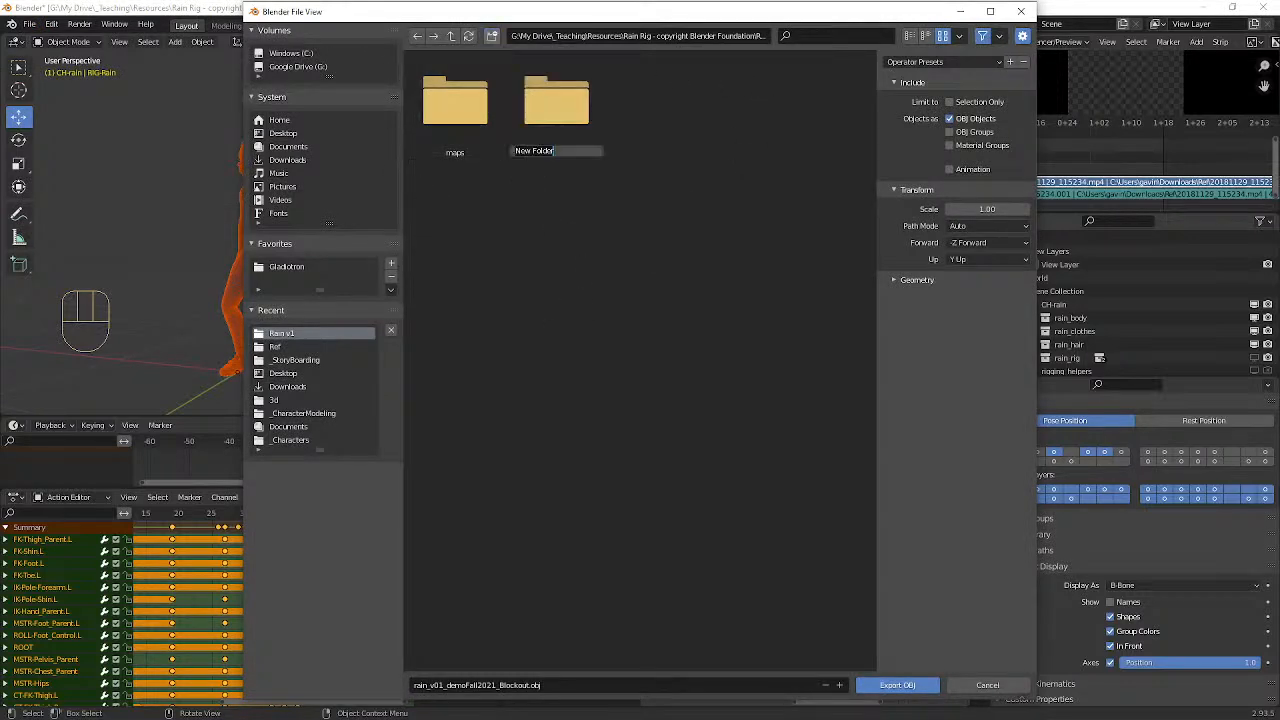
{"action": "type", "text": "c"}
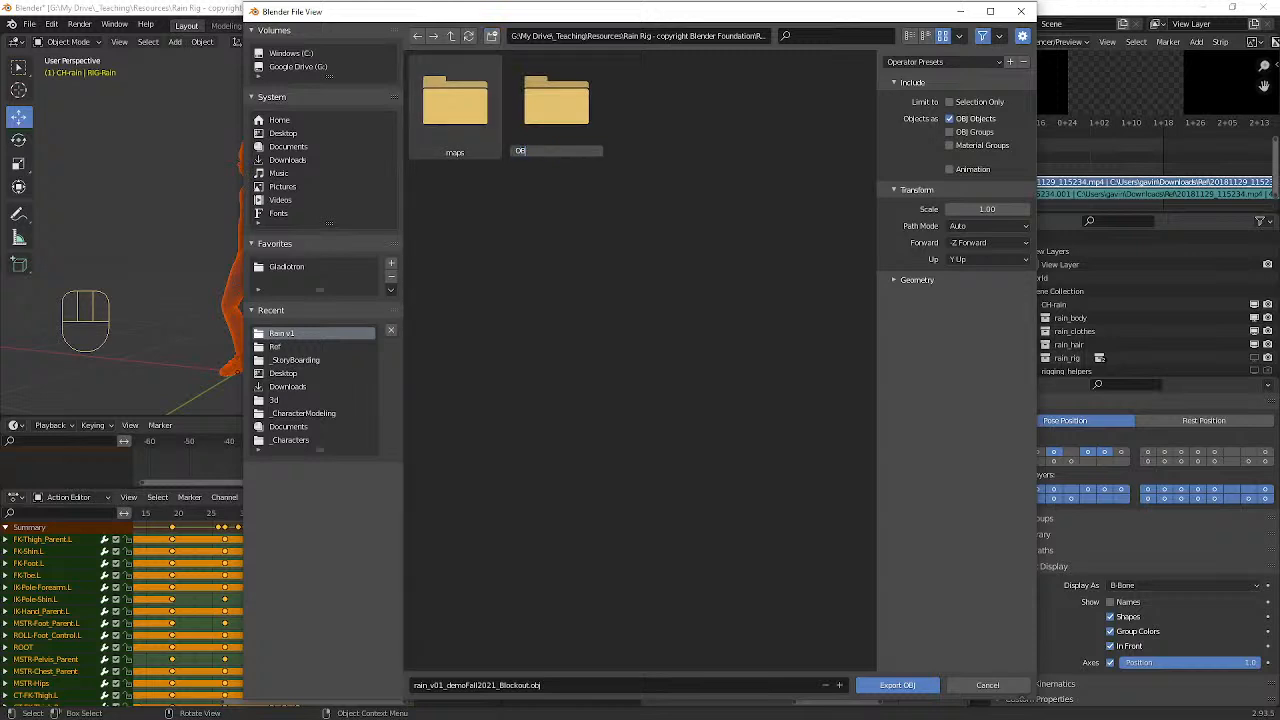
{"action": "type", "text": "BJ Frames"}
{"action": "key", "text": "Return"}
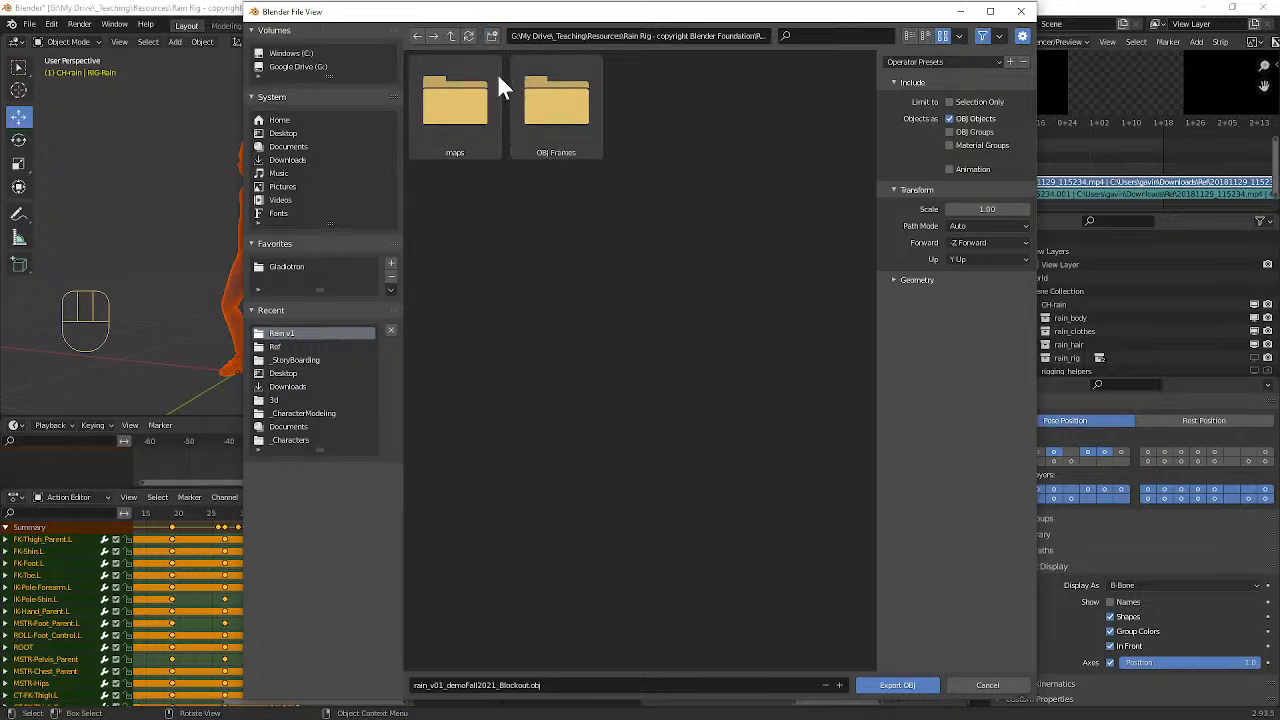
Step: Limit the OBJ export to the selection only, keep Animation off, and expand the Geometry options
{"action": "left_click", "coordinate": [526, 686]}
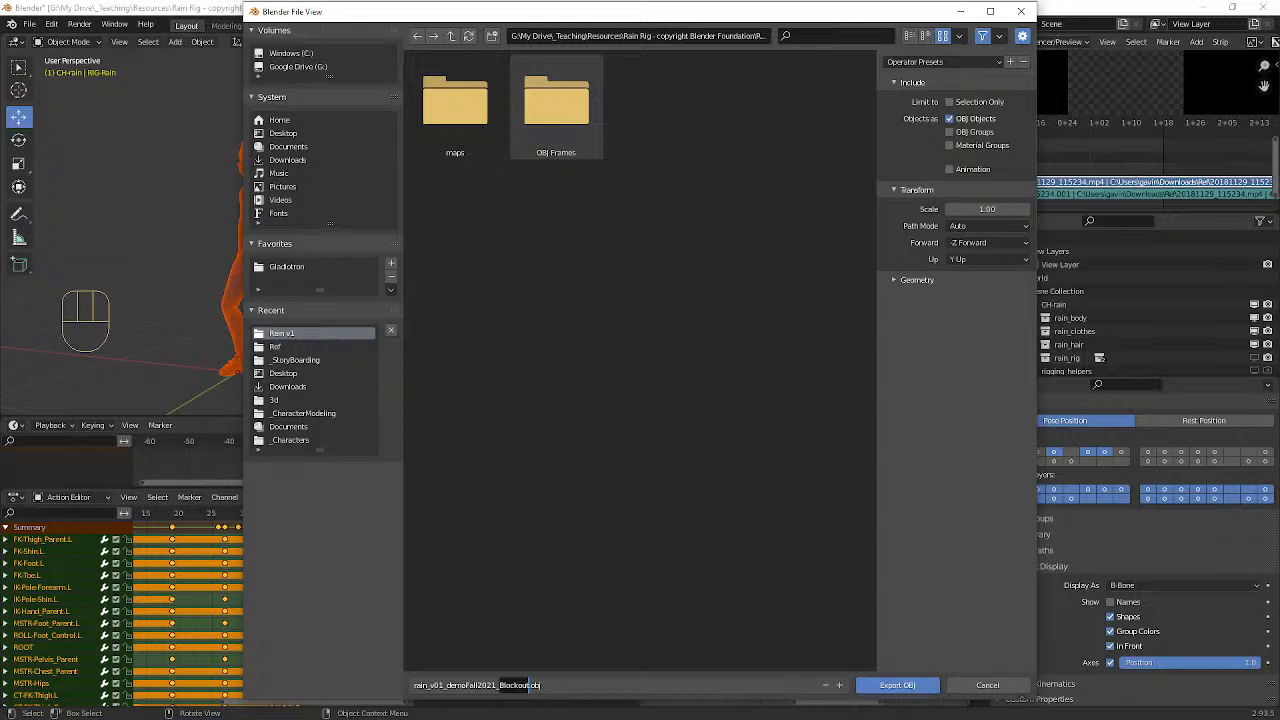
{"action": "key", "text": "Return"}
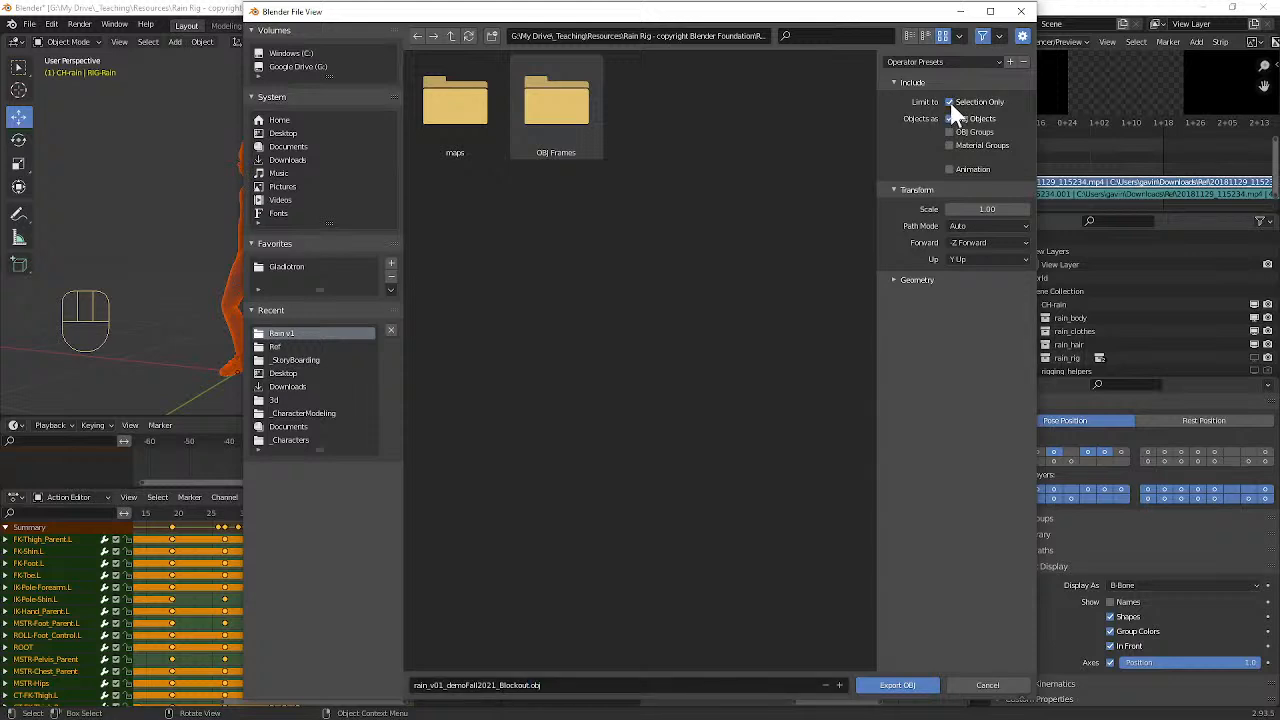
{"action": "left_click", "coordinate": [951, 168]}
{"action": "left_click", "coordinate": [894, 280]}
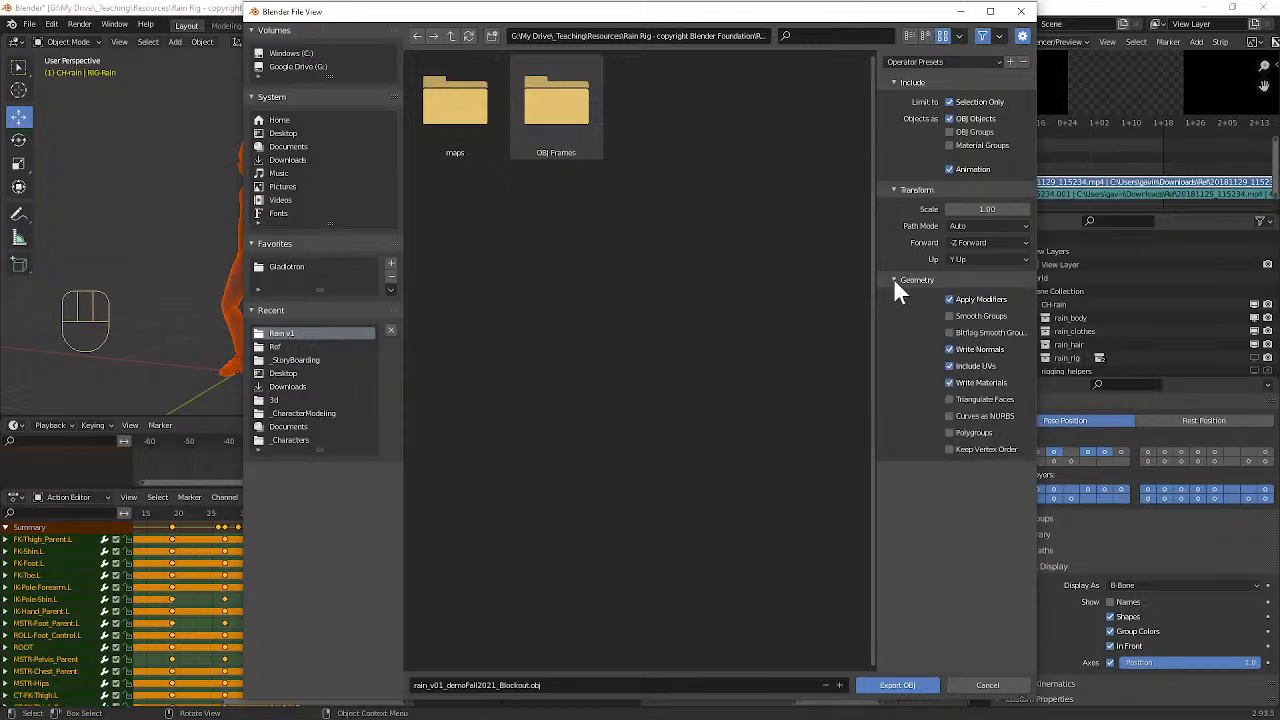
{"action": "left_click", "coordinate": [950, 169]}
Step: Name the file rain_v01_demoFall2021_Frame1.obj and export the selected character meshes at frame 1
{"action": "left_click", "coordinate": [525, 686]}
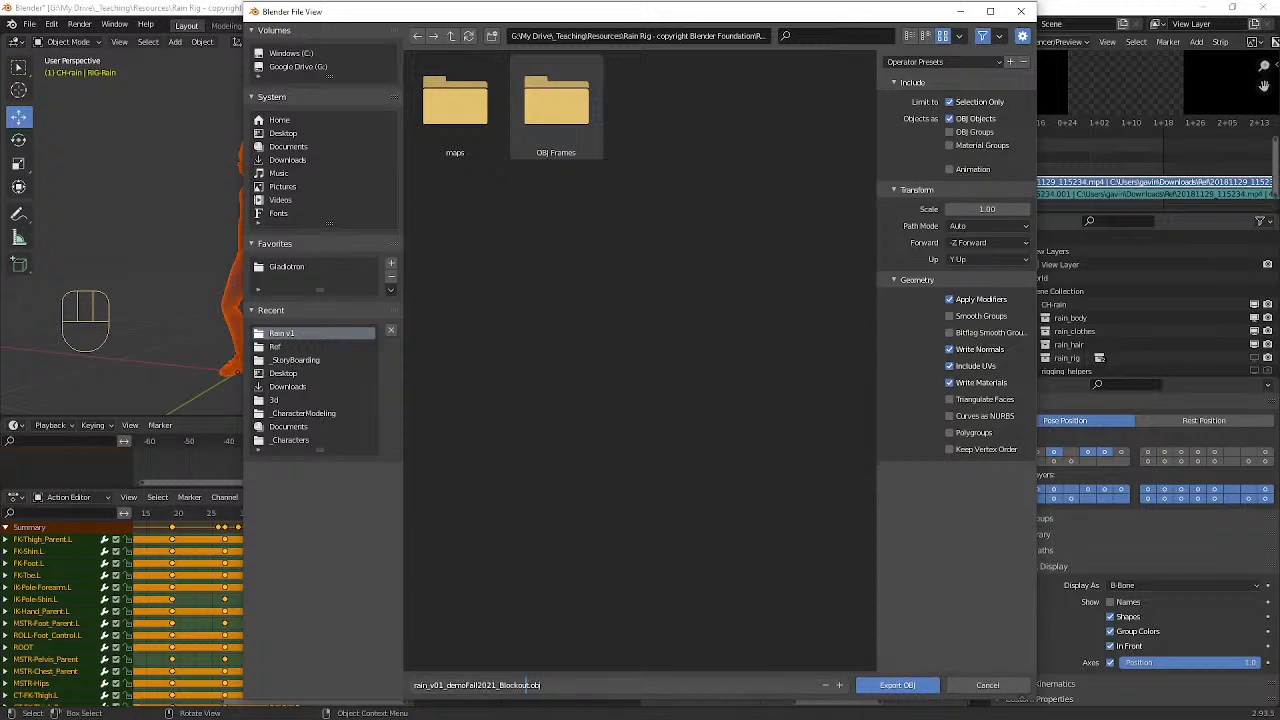
{"action": "left_click_drag", "start_coordinate": [527, 686], "coordinate": [500, 686]}
{"action": "key", "text": "BackSpace"}
{"action": "type", "text": "Frames"}
{"action": "left_click", "coordinate": [894, 686]}
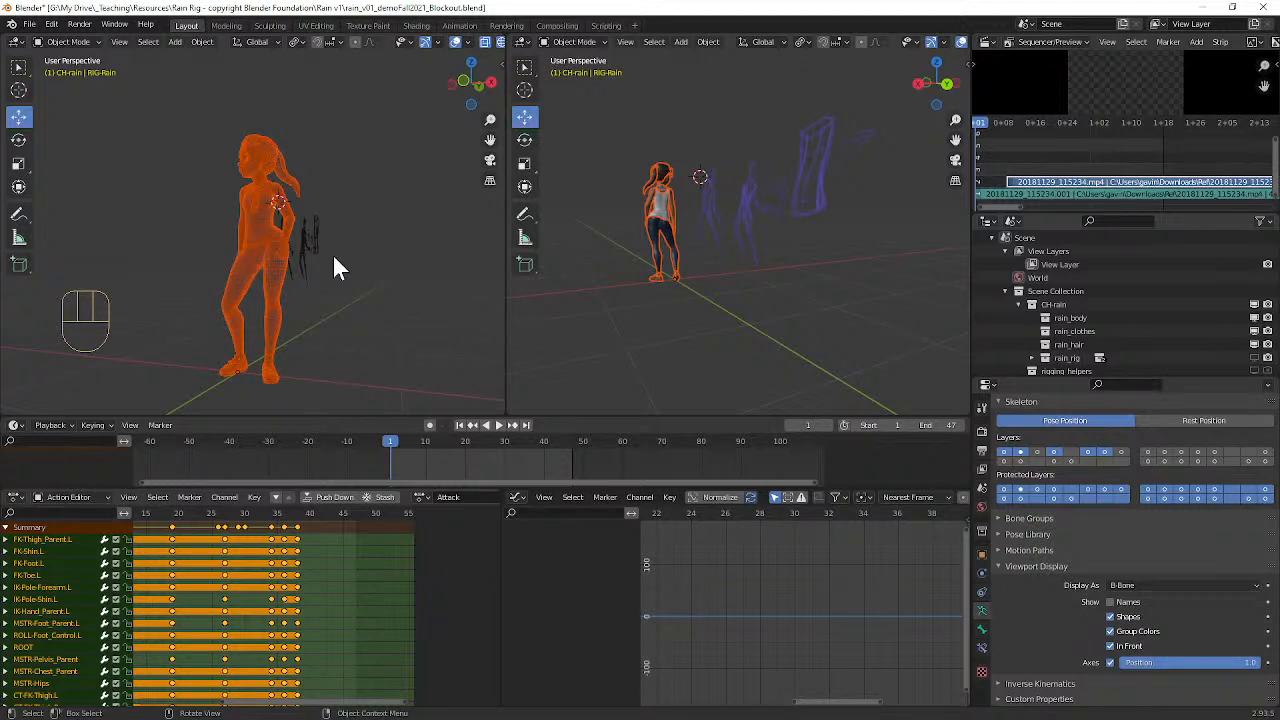
Step: Go to frame 19 and box-select the character's meshes, leaving the grease pencil drawings out of the selection
{"action": "left_click", "coordinate": [393, 289]}
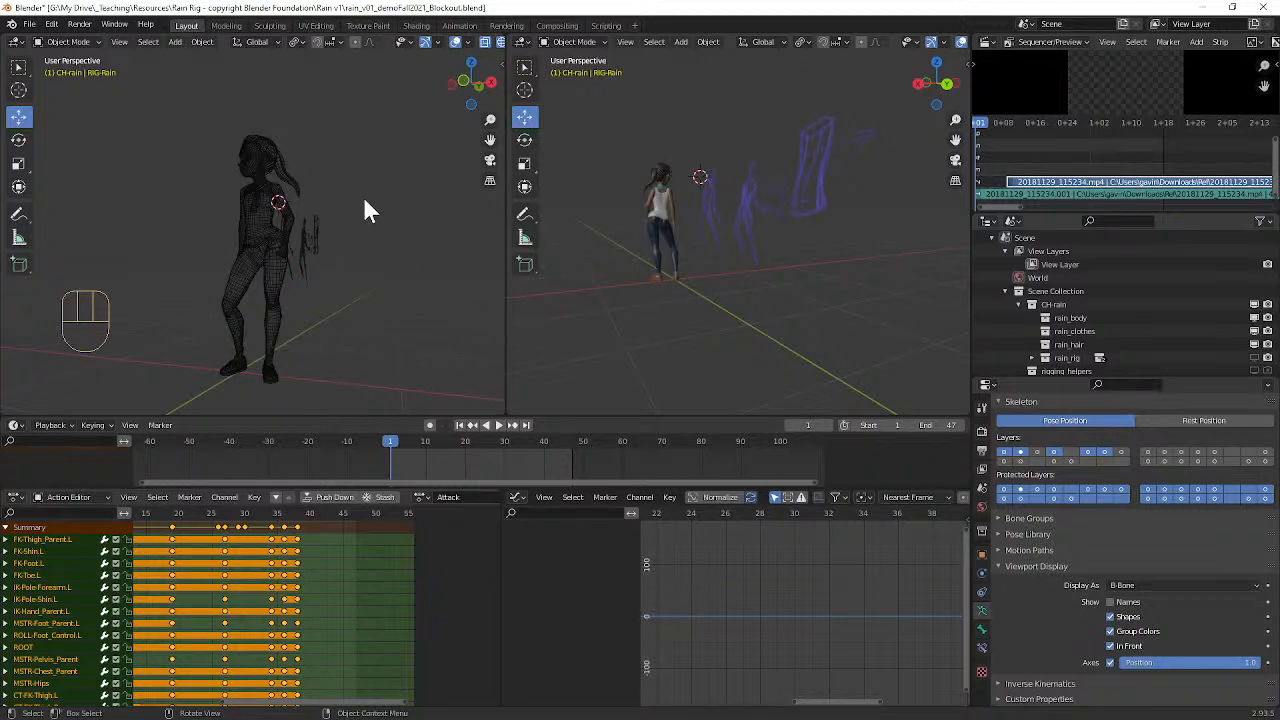
{"action": "left_click_drag", "start_coordinate": [186, 520], "coordinate": [173, 520]}
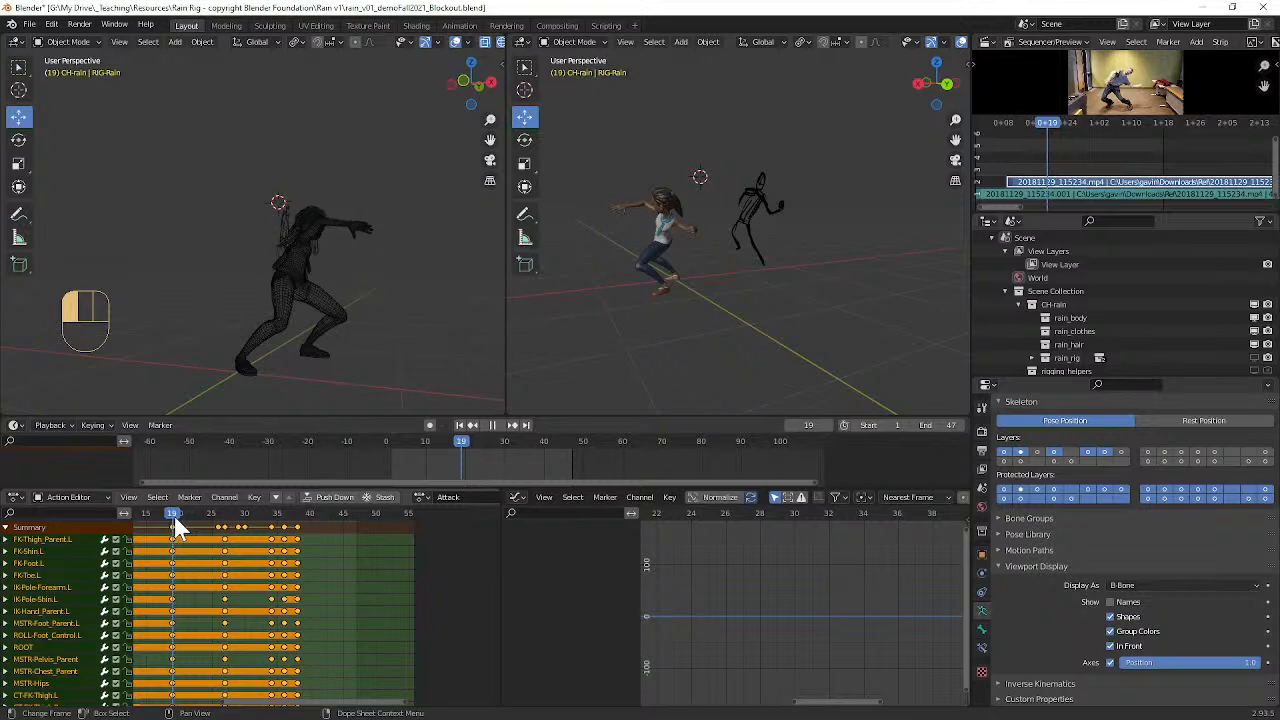
{"action": "middle_click_drag", "start_coordinate": [343, 299], "coordinate": [267, 184]}
{"action": "left_click_drag", "start_coordinate": [235, 150], "coordinate": [368, 390]}
{"action": "middle_click_drag", "start_coordinate": [417, 337], "coordinate": [423, 257]}
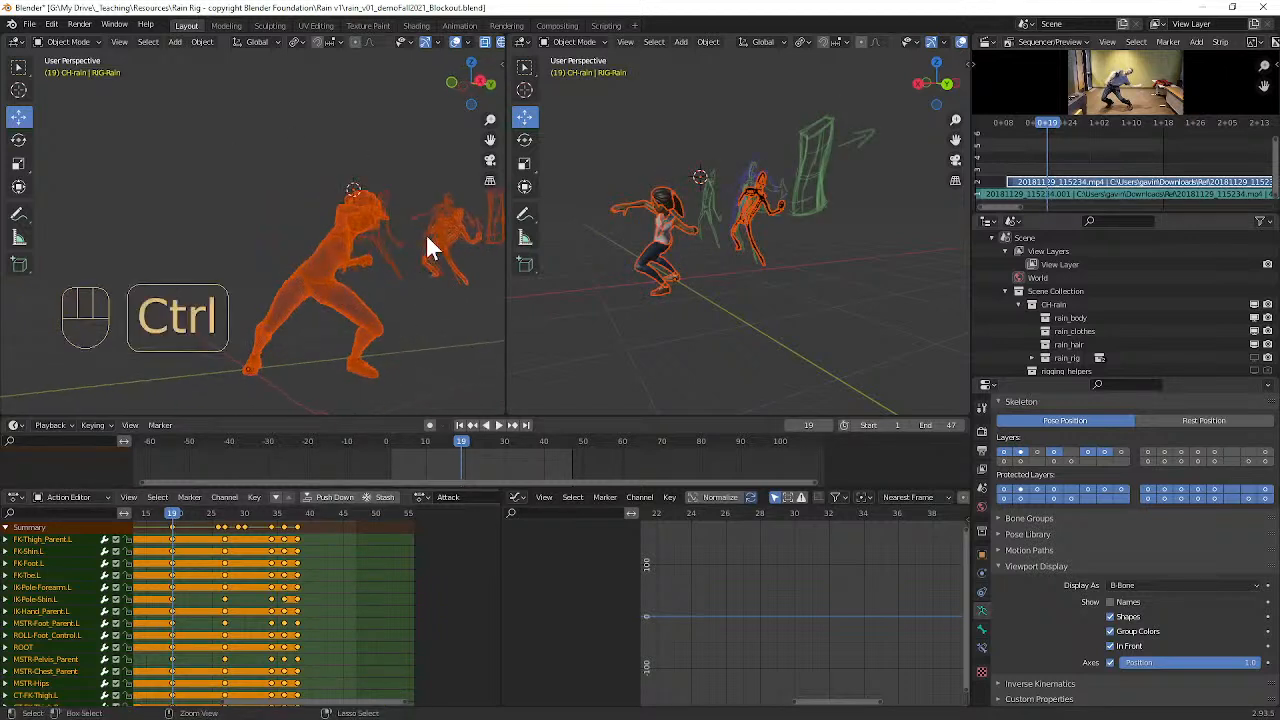
{"action": "middle_click_drag", "start_coordinate": [475, 315], "coordinate": [416, 315]}
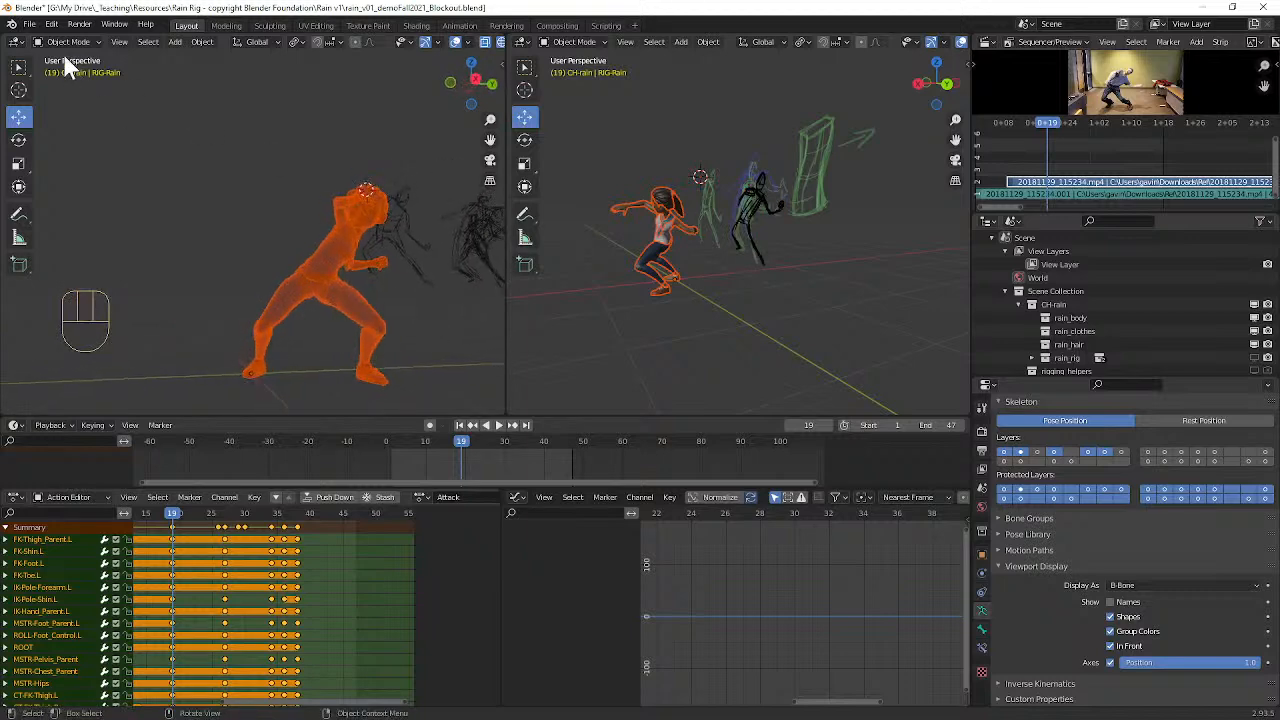
Step: Export the selected meshes at frame 19 as a Wavefront OBJ named rain_v01_demoFall2021_Frame10.obj
{"action": "left_click", "coordinate": [30, 24]}
{"action": "mouse_move", "coordinate": [70, 217]}
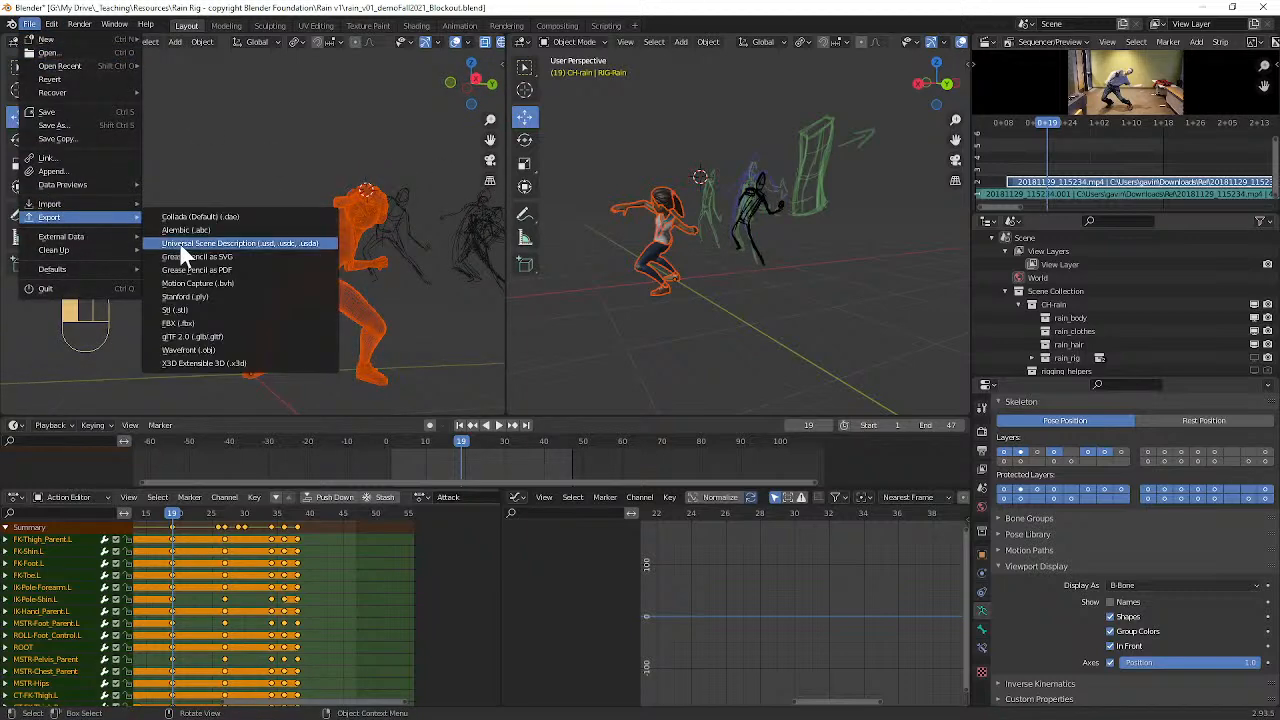
{"action": "left_click", "coordinate": [232, 350]}
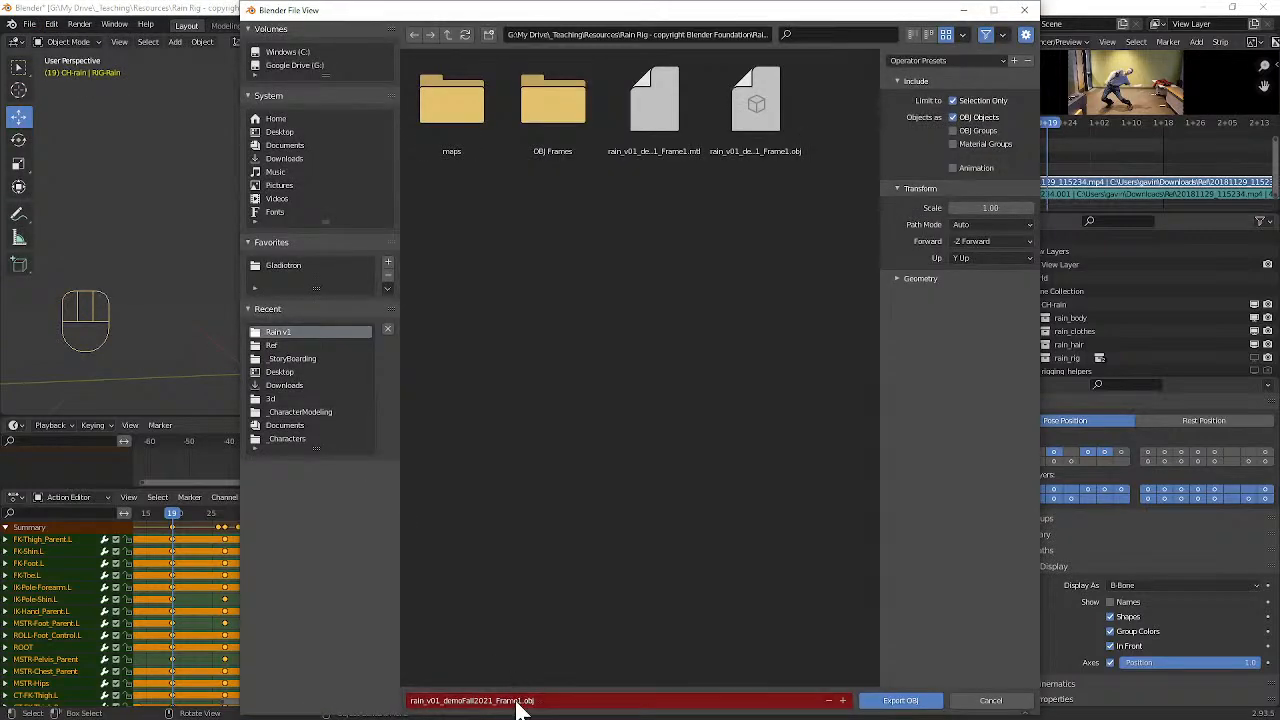
{"action": "left_click", "coordinate": [517, 700]}
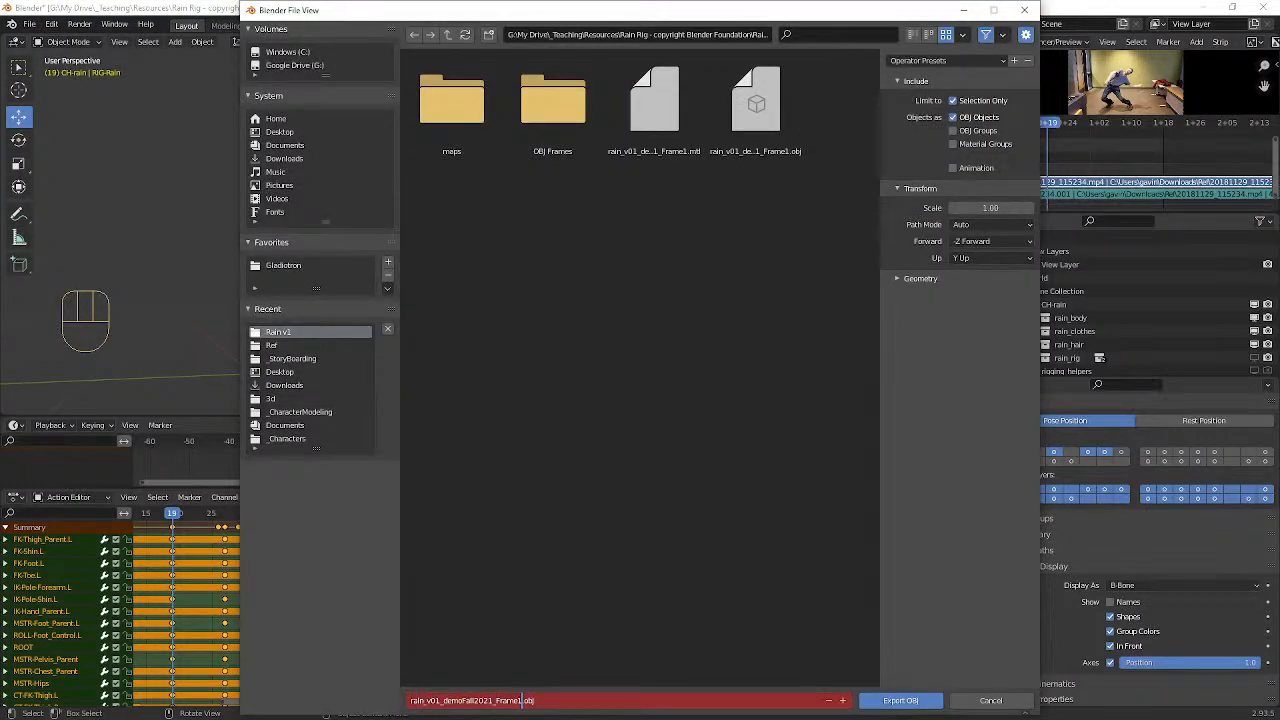
{"action": "type", "text": "0"}
{"action": "left_click", "coordinate": [903, 701]}
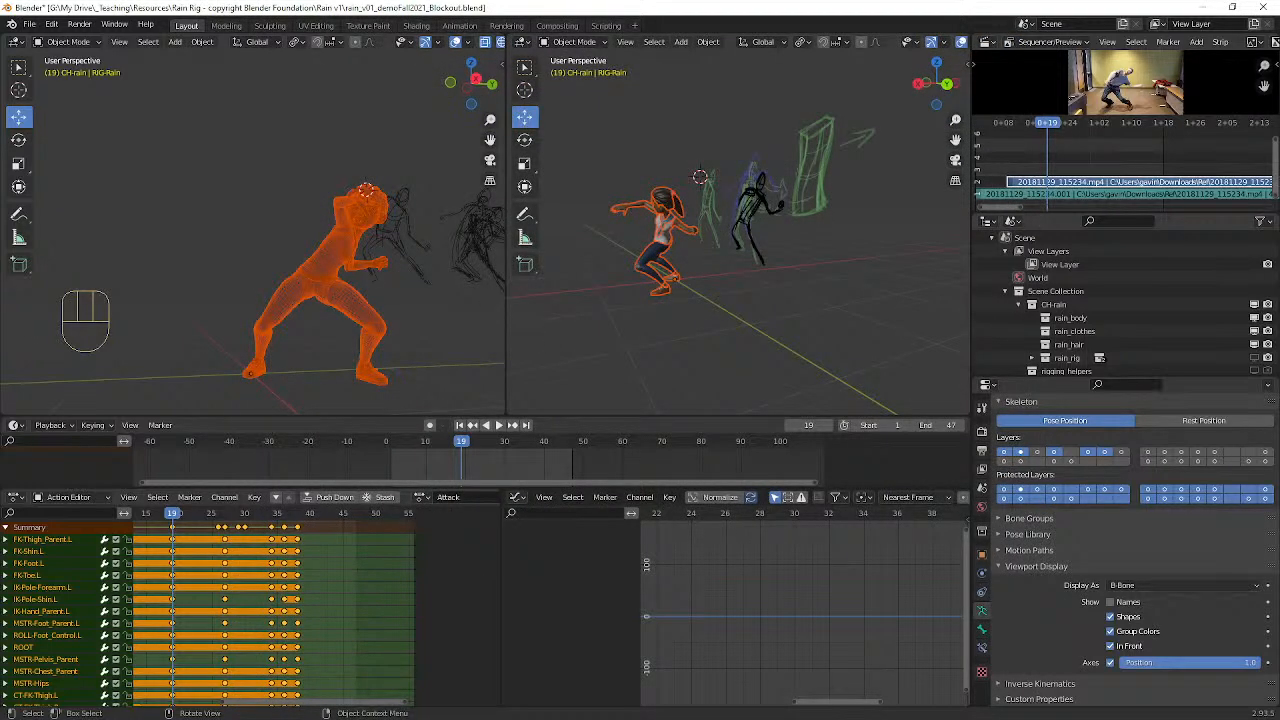
{"action": "middle_click_drag", "start_coordinate": [492, 310], "coordinate": [343, 210]}
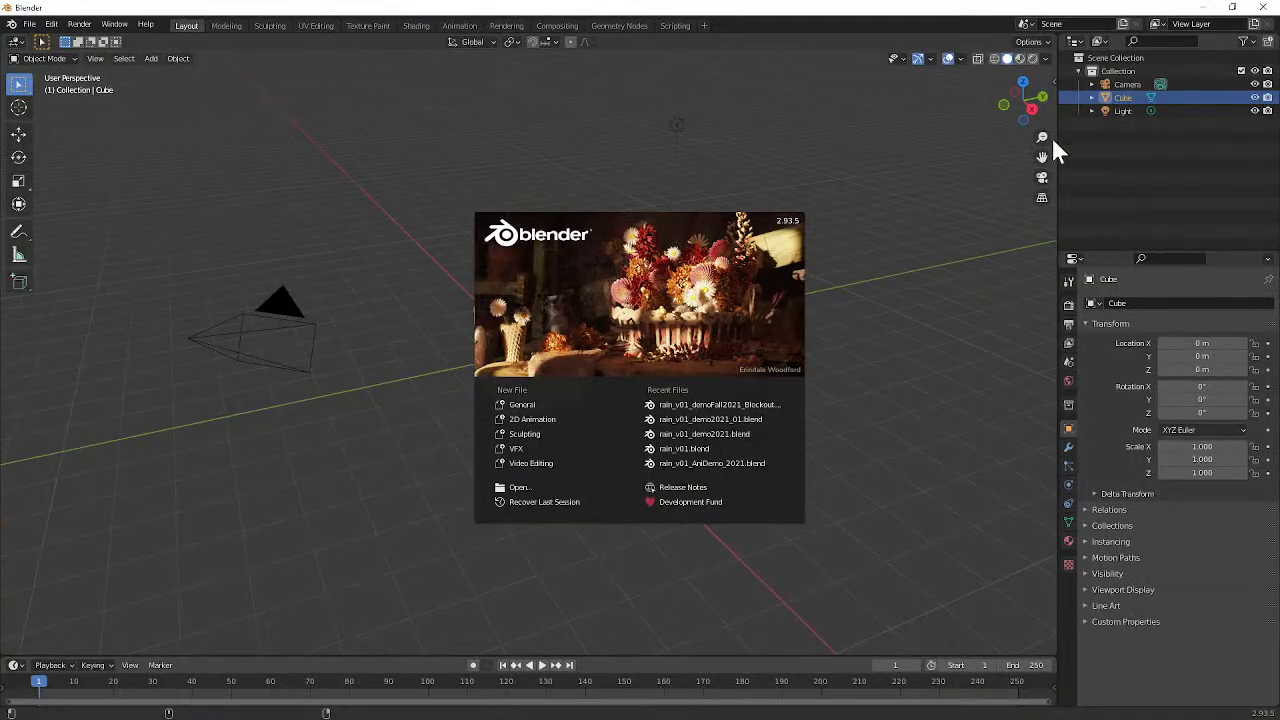
Step: Dismiss the splash screen in the new Blender scene and delete the default cube, camera and light
{"action": "left_click", "coordinate": [869, 260]}
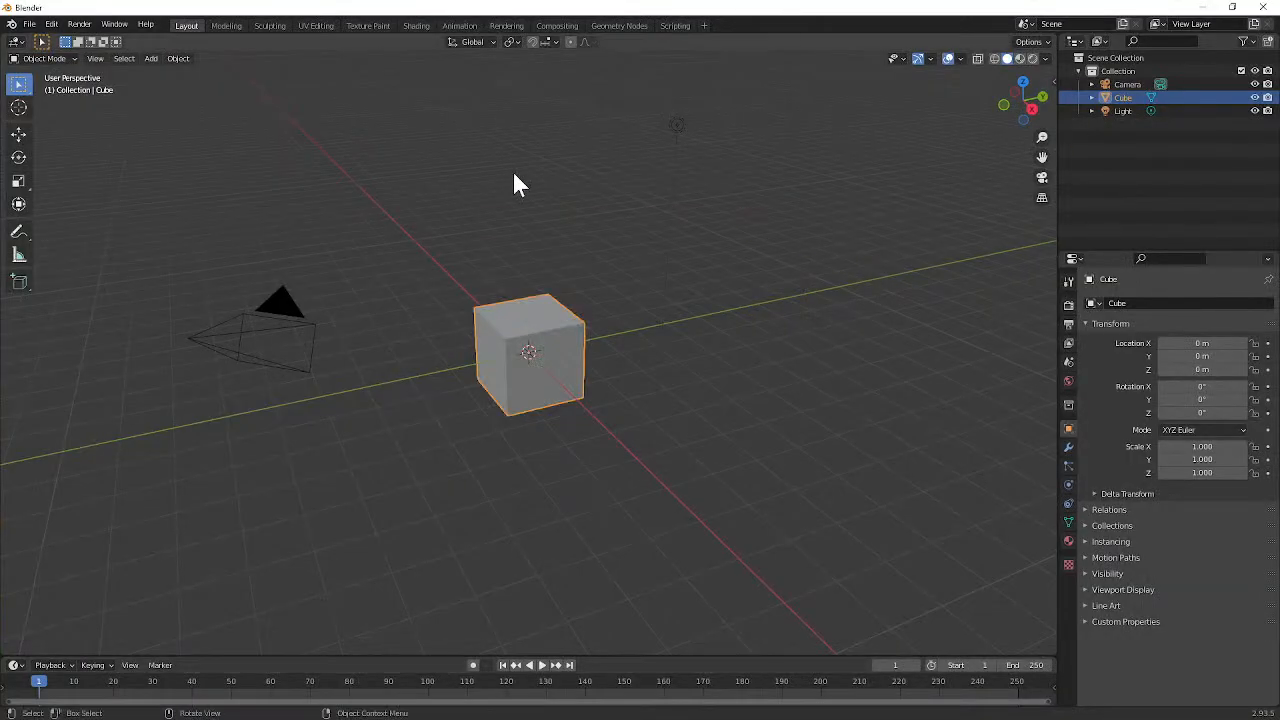
{"action": "key", "text": "a"}
{"action": "key", "text": "x"}
{"action": "left_click", "coordinate": [569, 325]}
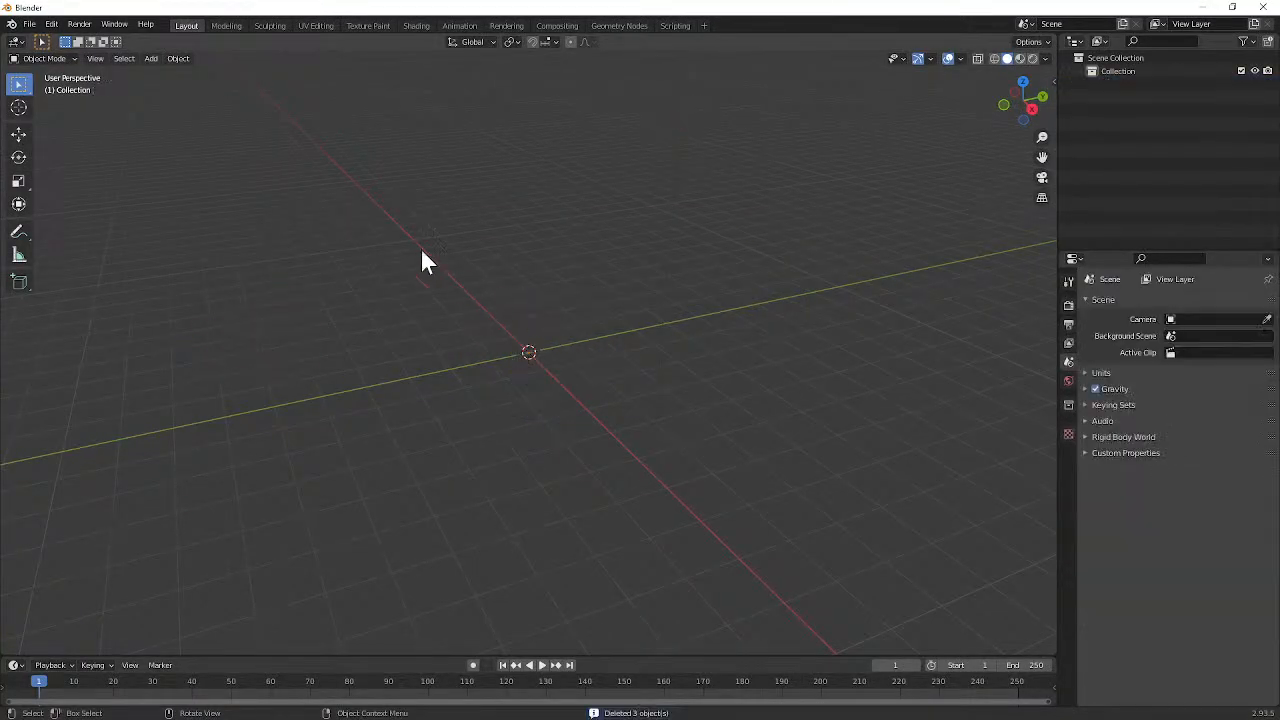
Step: Import the posed character from rain_v01_demoFall2021_Frame10.obj in the Rain v1 folder
{"action": "left_click", "coordinate": [28, 24]}
{"action": "mouse_move", "coordinate": [106, 204]}
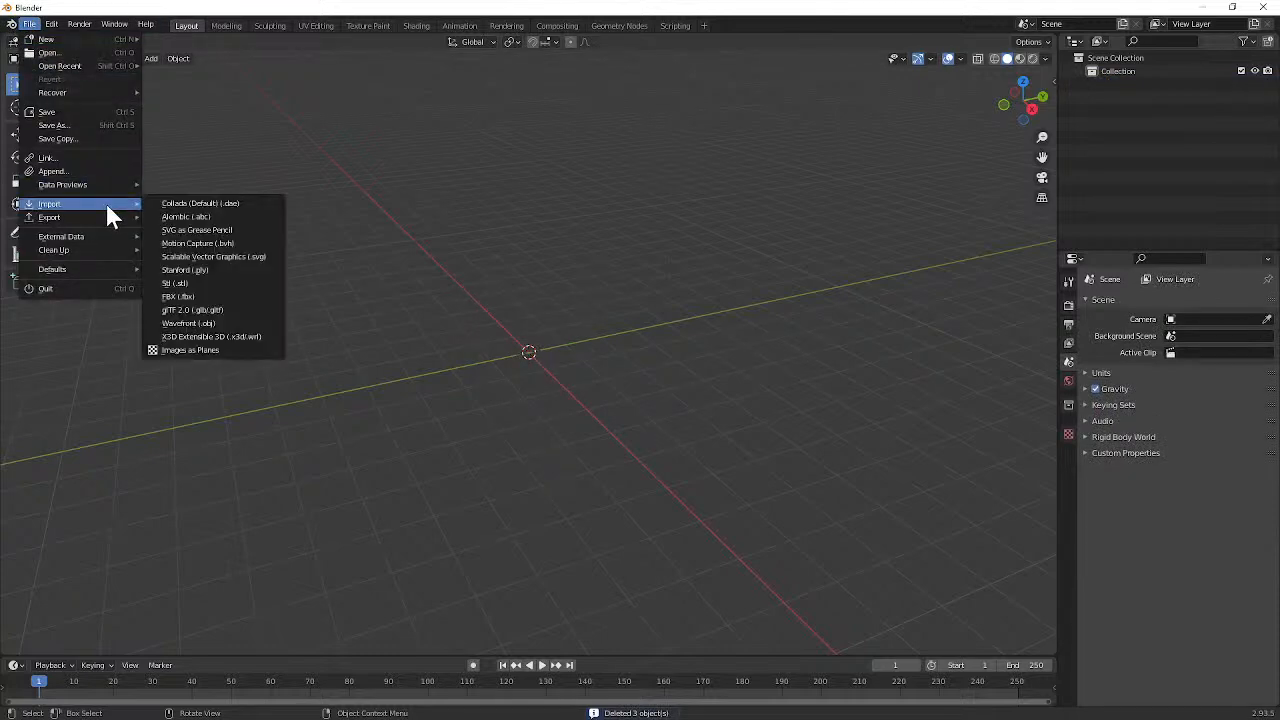
{"action": "left_click", "coordinate": [227, 321]}
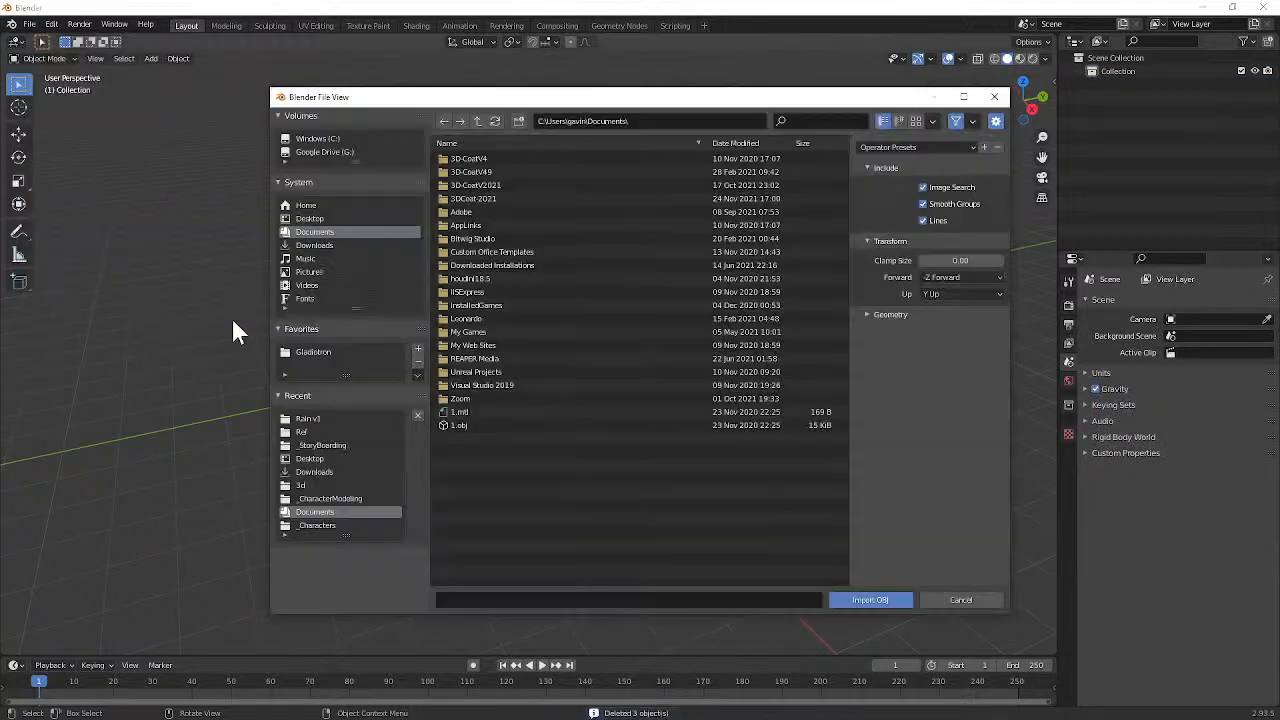
{"action": "left_click", "coordinate": [327, 419]}
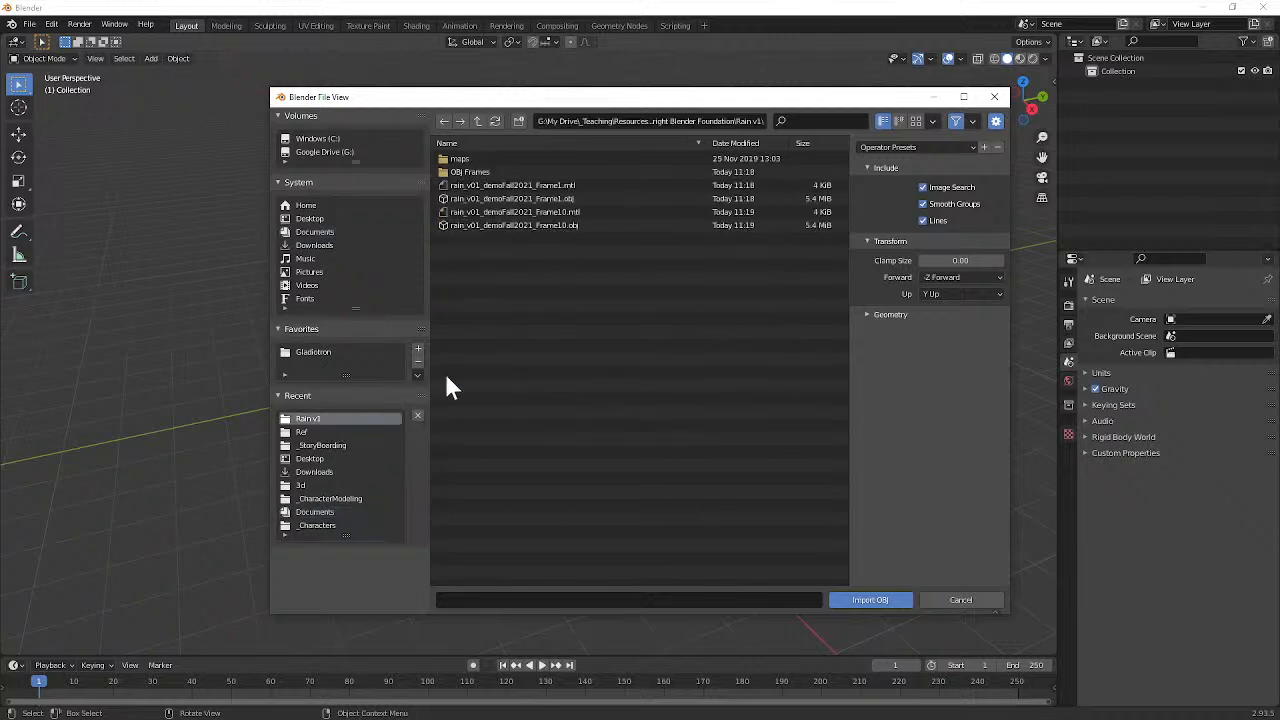
{"action": "left_click", "coordinate": [499, 200]}
{"action": "left_click", "coordinate": [508, 225], "text": "ctrl"}
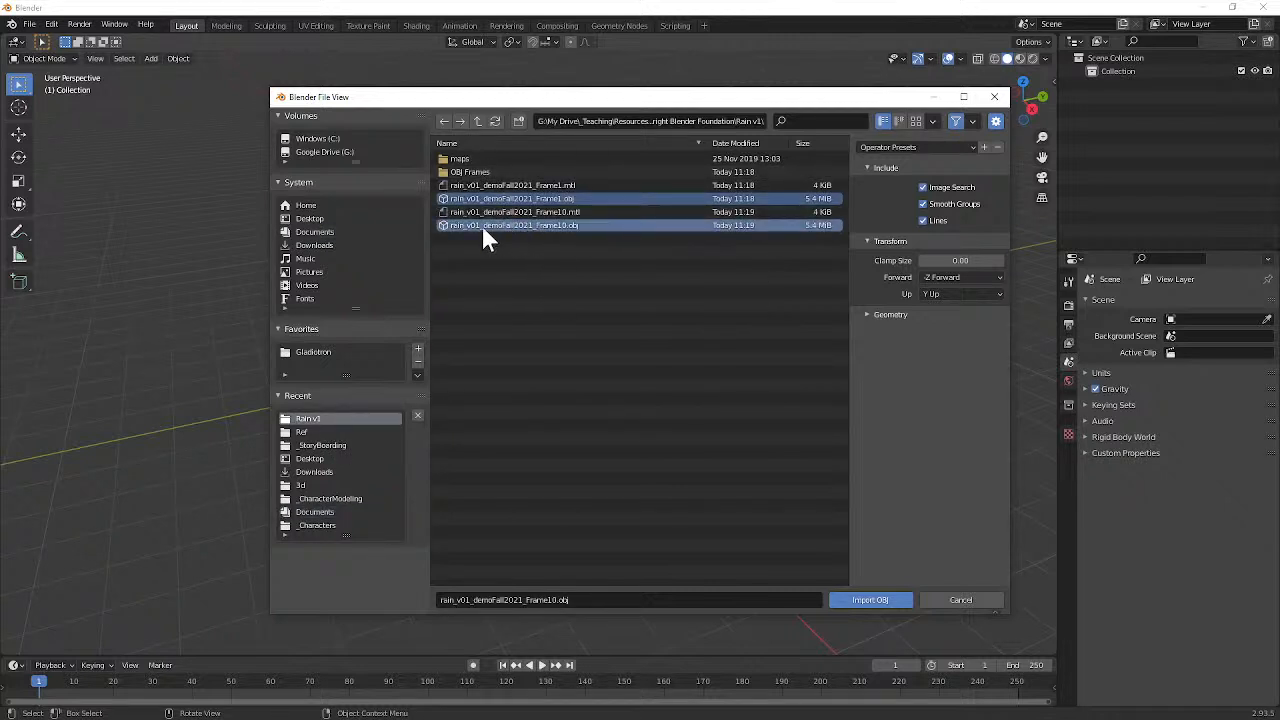
{"action": "left_click", "coordinate": [862, 600]}
Step: Box-select all meshes of the imported crouching character
{"action": "middle_click_drag", "start_coordinate": [552, 363], "coordinate": [593, 351]}
{"action": "left_click", "coordinate": [571, 280]}
{"action": "left_click_drag", "start_coordinate": [424, 258], "coordinate": [630, 446]}
{"action": "middle_click_drag", "start_coordinate": [655, 465], "coordinate": [683, 446]}
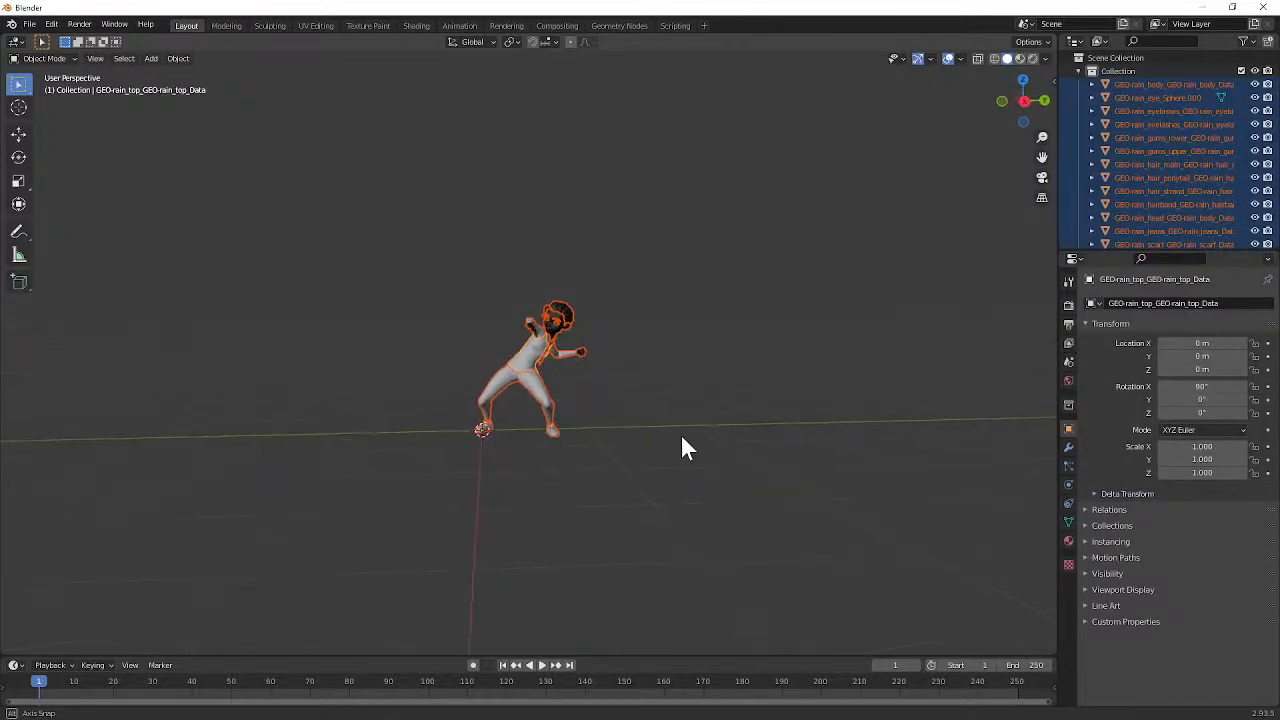
{"action": "key", "text": "g"}
{"action": "key", "text": "x"}
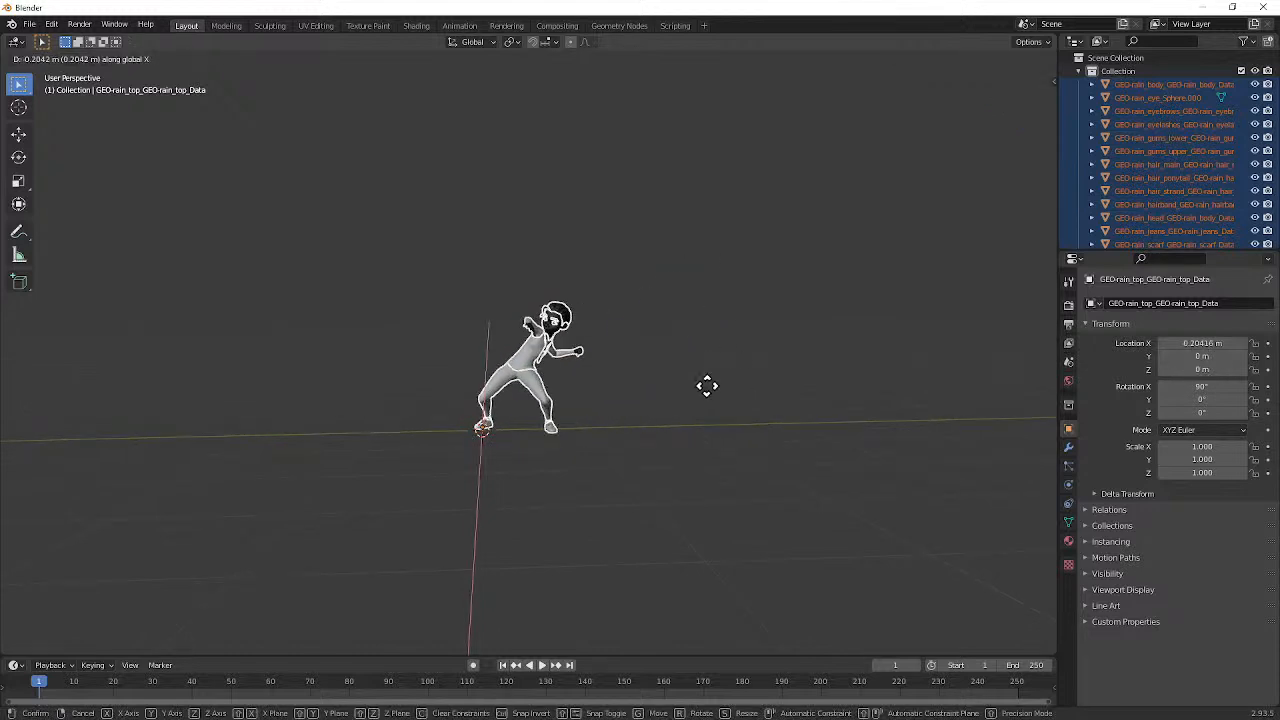
{"action": "right_click", "coordinate": [683, 382]}
Step: Move the selected character meshes about -3.7 m along the global X axis, away from the origin
{"action": "middle_click_drag", "start_coordinate": [690, 398], "coordinate": [534, 400]}
{"action": "key", "text": "g"}
{"action": "key", "text": "x"}
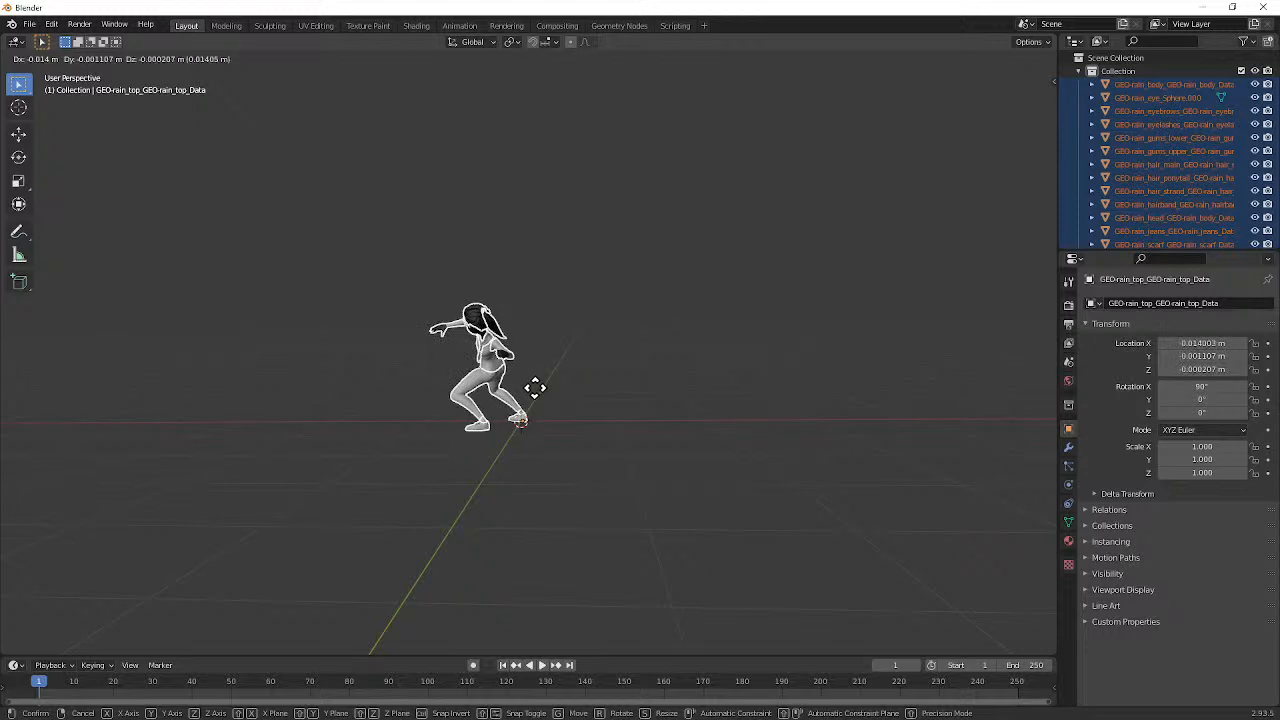
{"action": "left_click", "coordinate": [871, 432]}
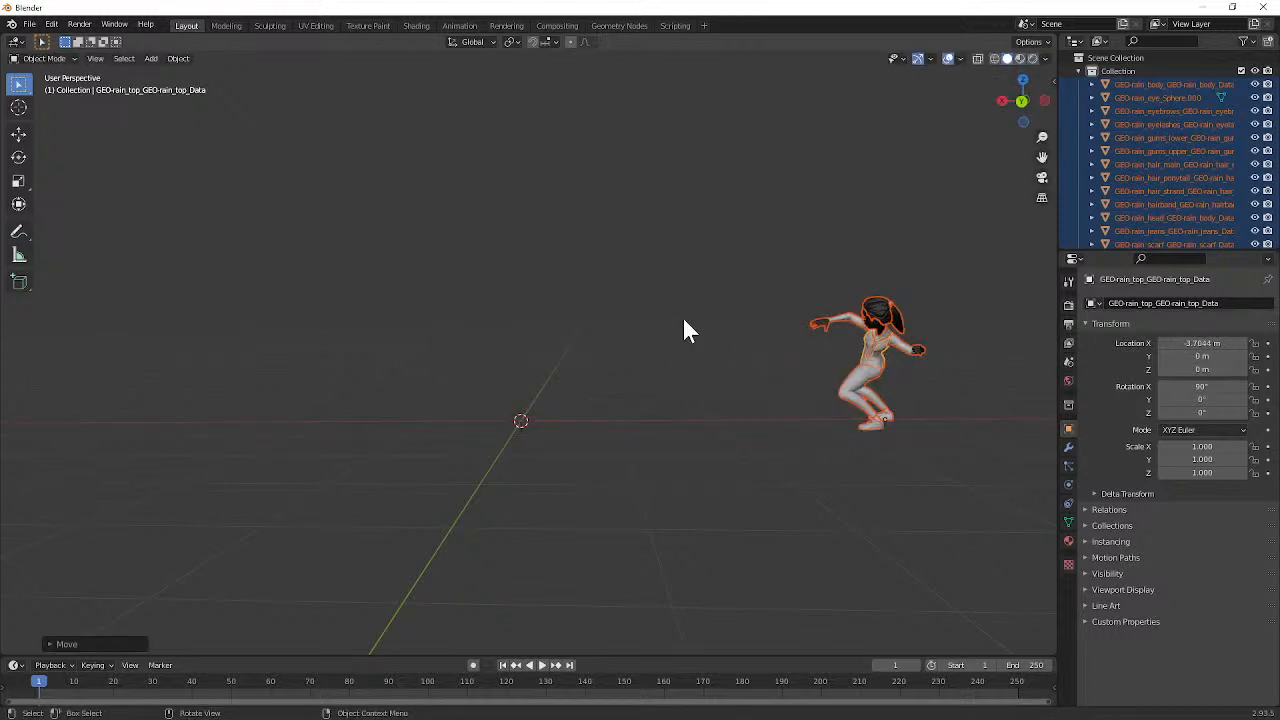
Step: Import rain_v01_demoFall2021_Frame1.obj as a second posed character at the origin and inspect it up close
{"action": "left_click", "coordinate": [29, 24]}
{"action": "mouse_move", "coordinate": [85, 204]}
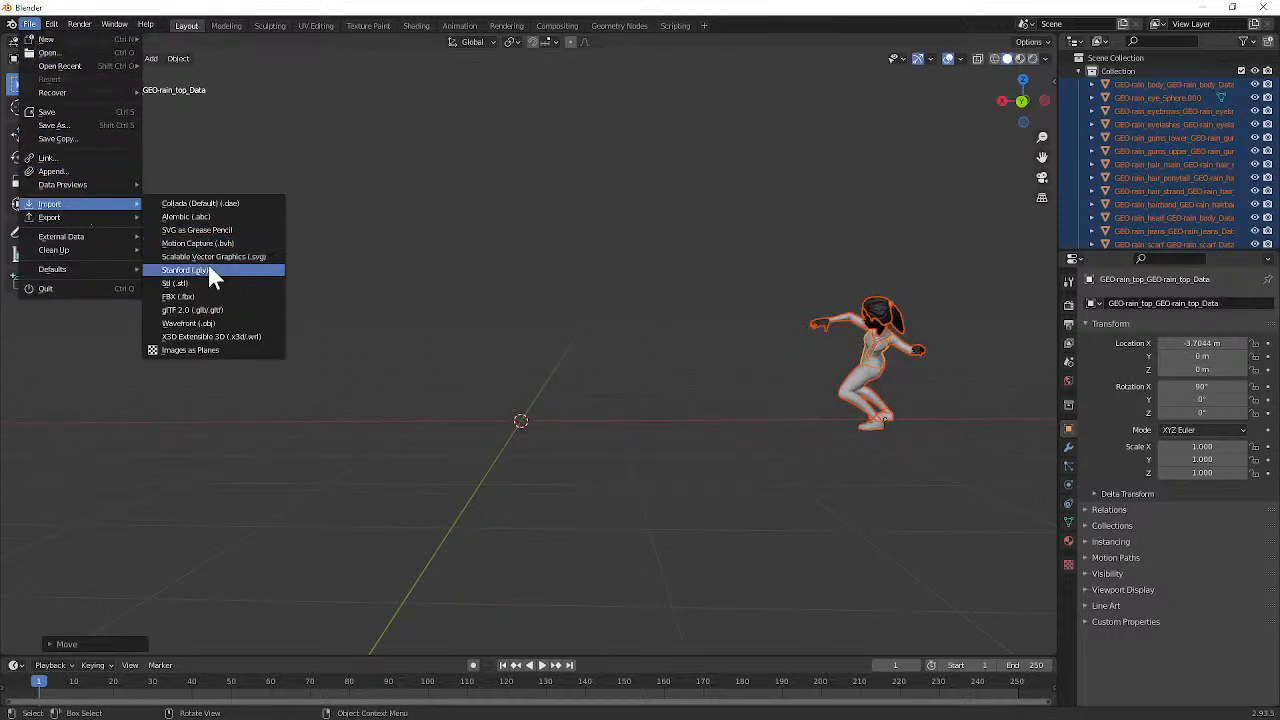
{"action": "left_click", "coordinate": [215, 322]}
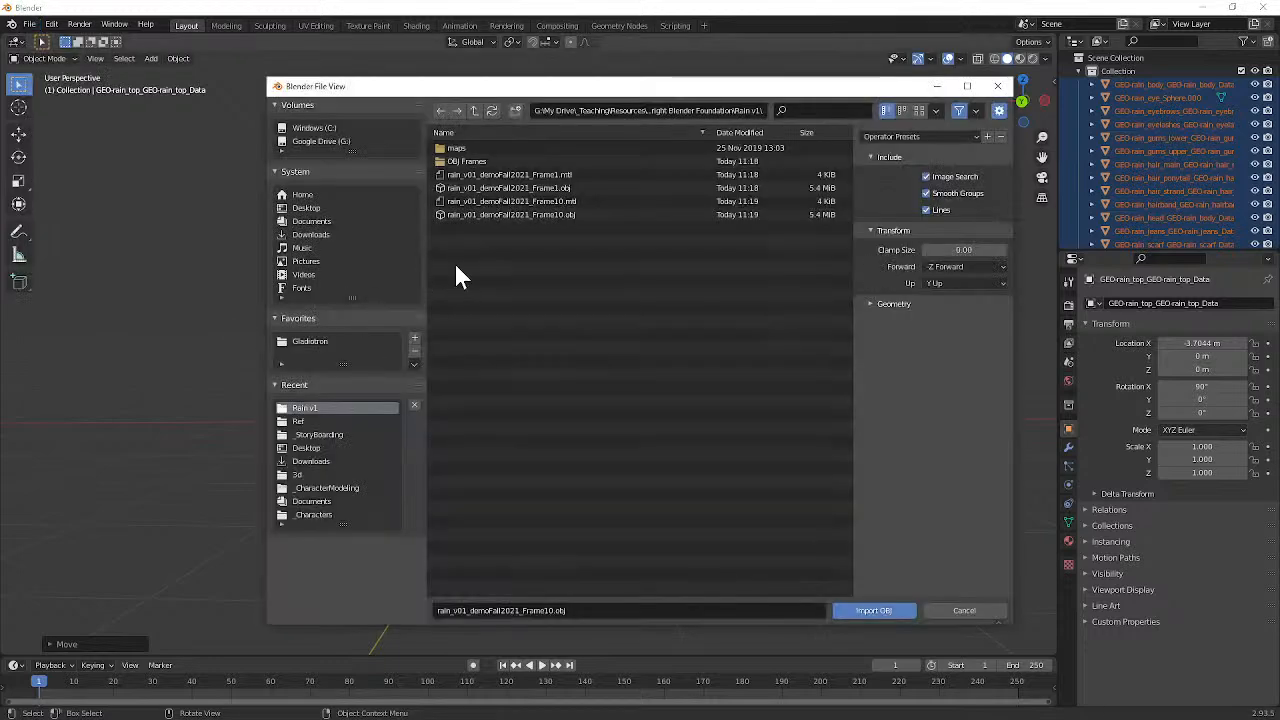
{"action": "left_click", "coordinate": [500, 188]}
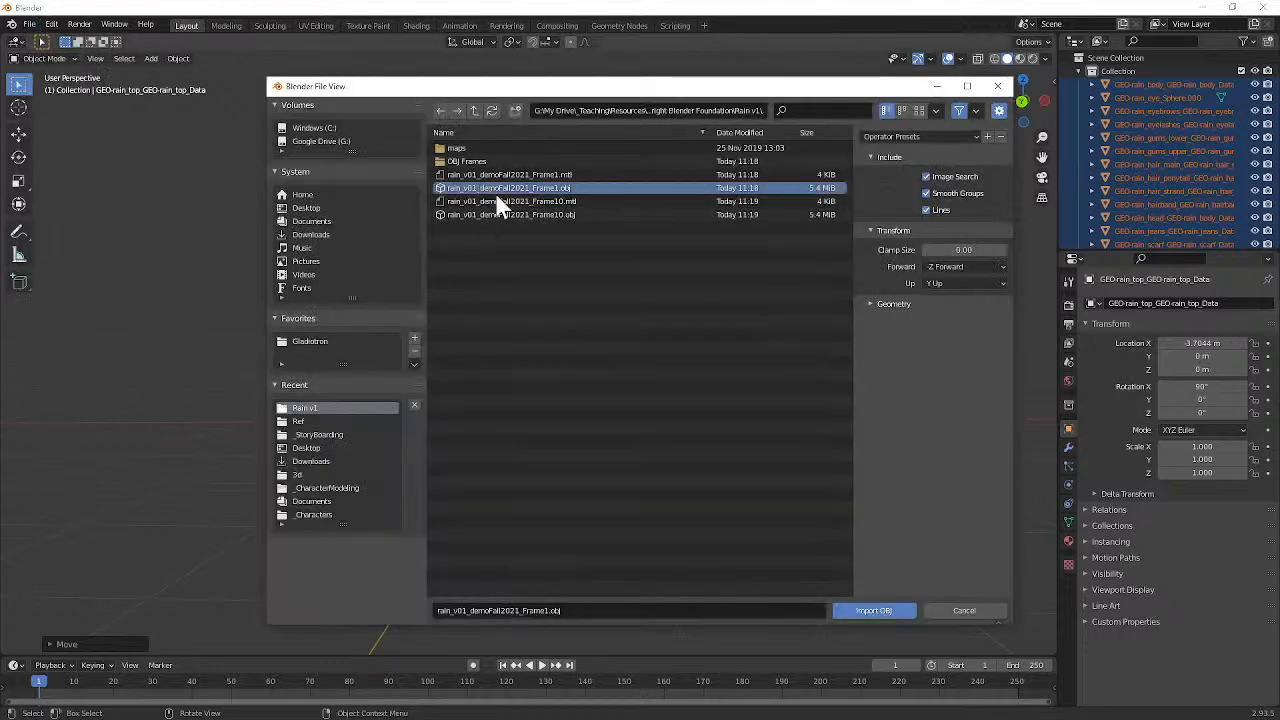
{"action": "left_click", "coordinate": [862, 610]}
{"action": "middle_click_drag", "start_coordinate": [640, 406], "coordinate": [689, 351]}
{"action": "scroll", "coordinate": [689, 351], "scroll_direction": "up", "scroll_amount": 4}
{"action": "middle_click_drag", "start_coordinate": [745, 284], "coordinate": [664, 354], "text": "shift"}
{"action": "scroll", "coordinate": [664, 358], "scroll_direction": "up", "scroll_amount": 2}
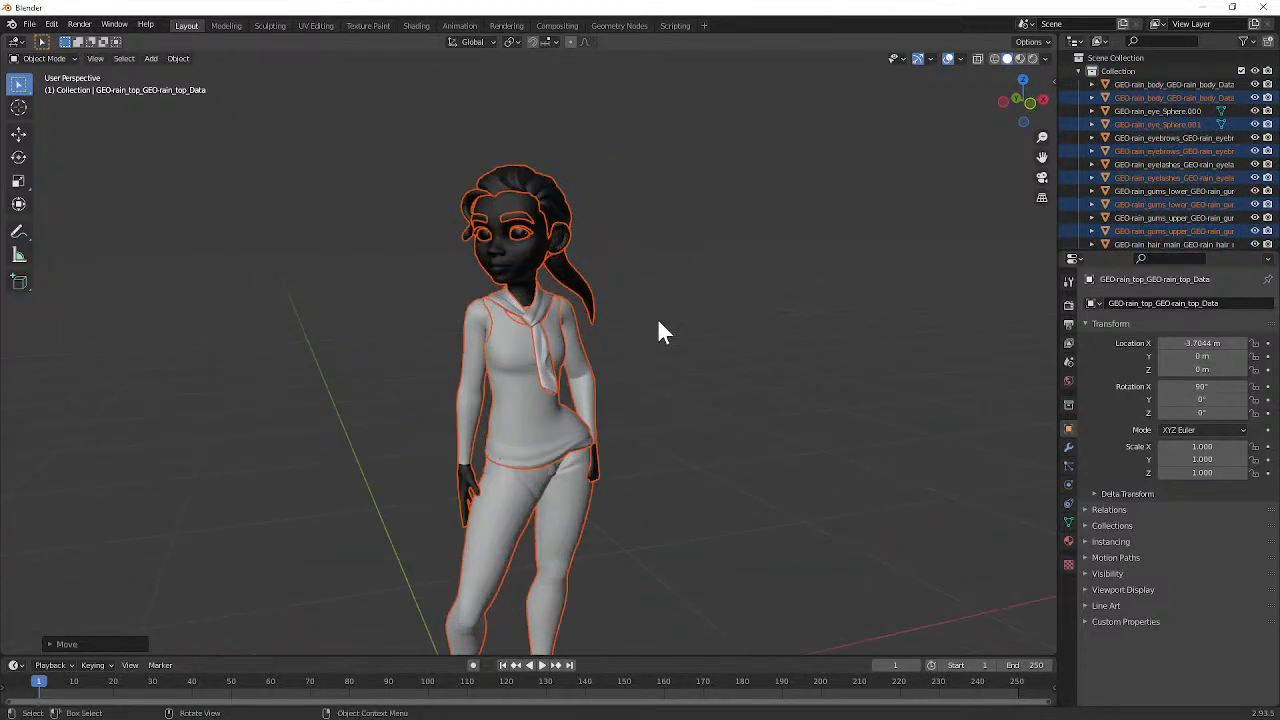
Step: Inspect the standing character's face up close, select its head mesh, and look over both imported poses from behind
{"action": "scroll", "coordinate": [668, 312], "scroll_direction": "up", "scroll_amount": 6}
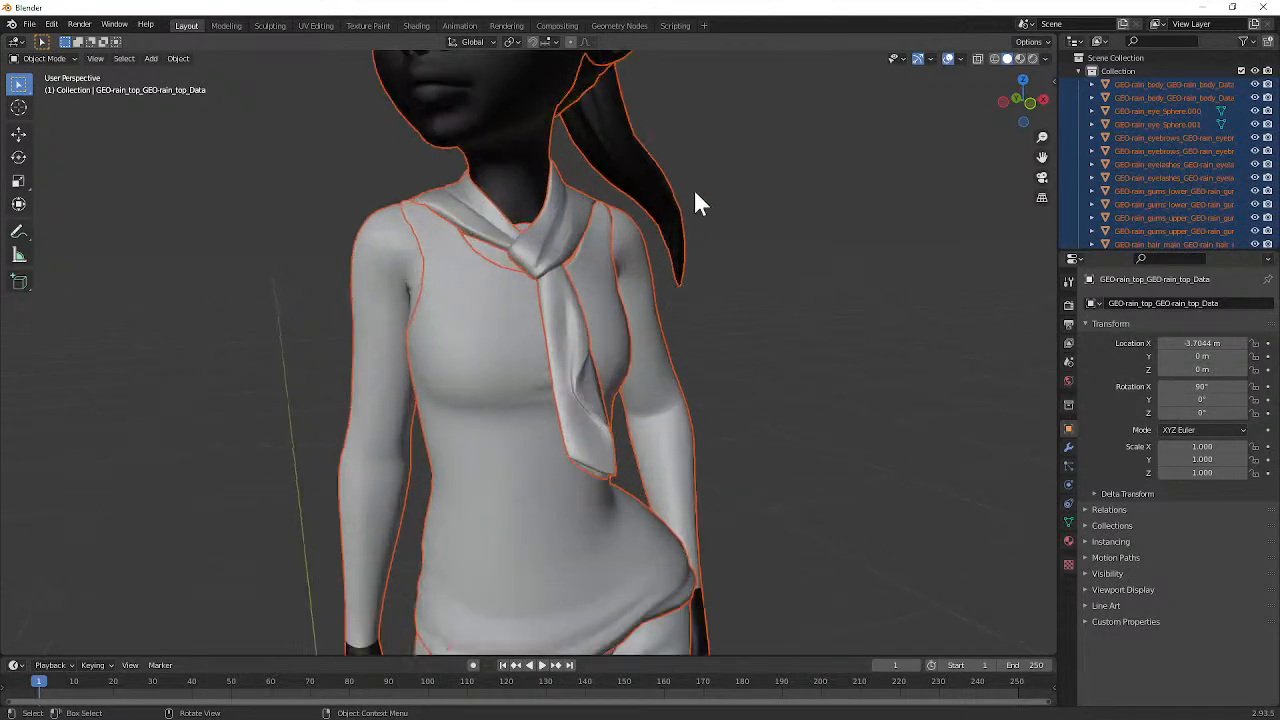
{"action": "middle_click_drag", "start_coordinate": [714, 185], "coordinate": [717, 337], "text": "shift"}
{"action": "scroll", "coordinate": [705, 322], "scroll_direction": "up", "scroll_amount": 2}
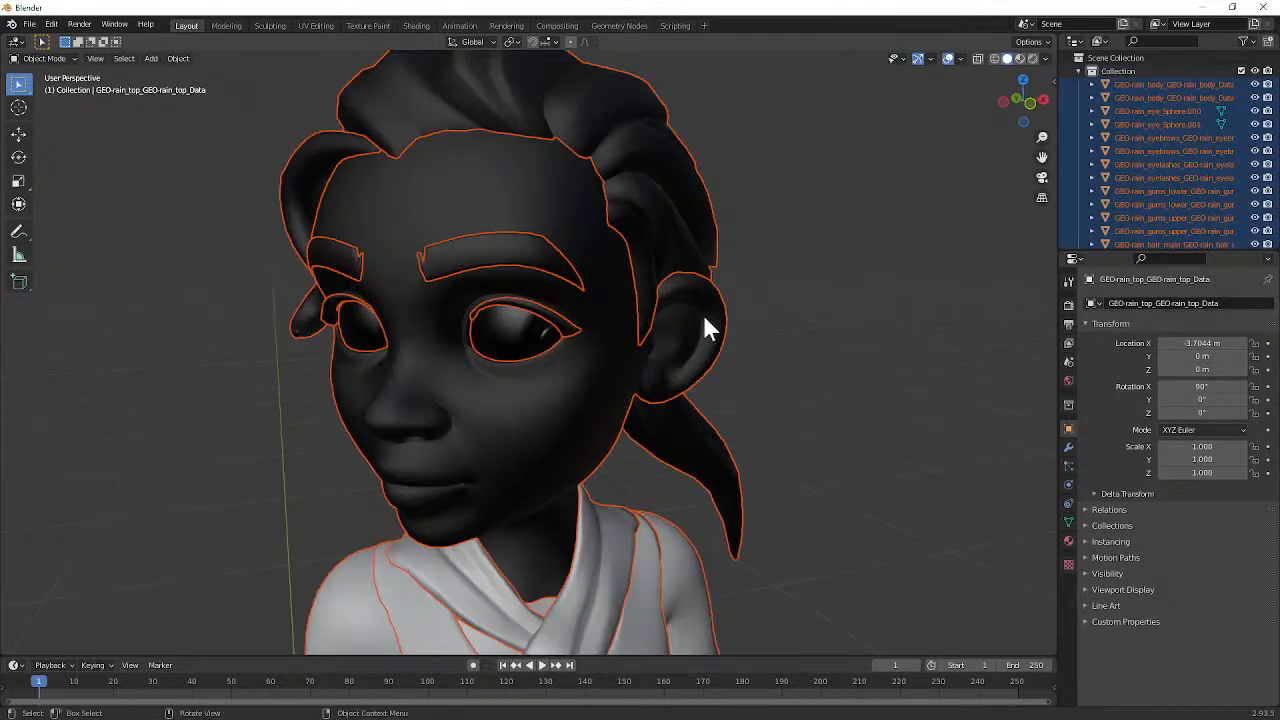
{"action": "left_click", "coordinate": [584, 415]}
{"action": "scroll", "coordinate": [646, 354], "scroll_direction": "down", "scroll_amount": 5}
{"action": "middle_click_drag", "start_coordinate": [651, 349], "coordinate": [443, 166]}
{"action": "scroll", "coordinate": [590, 355], "scroll_direction": "down", "scroll_amount": 5}
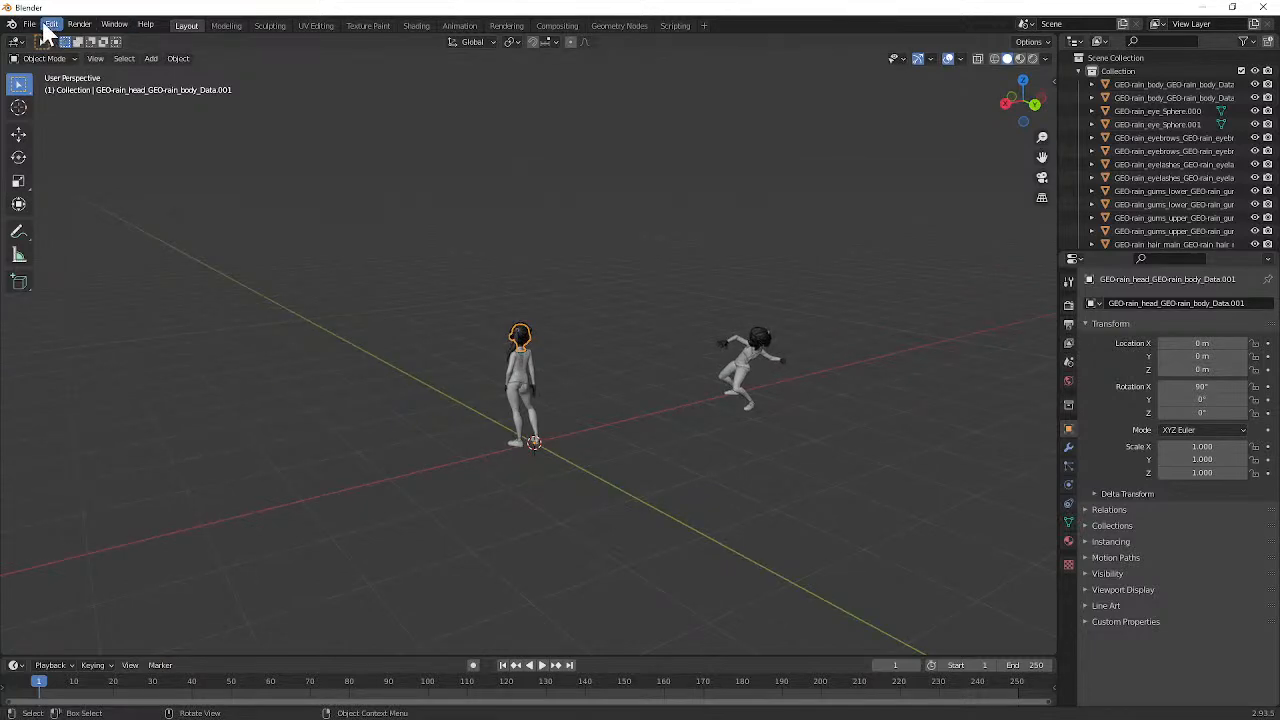
Step: Switch to the Blender window with rain_v01_demoFall2021_Blockout.blend and start a Wavefront OBJ export of the selected character
{"action": "left_click", "coordinate": [1207, 8]}
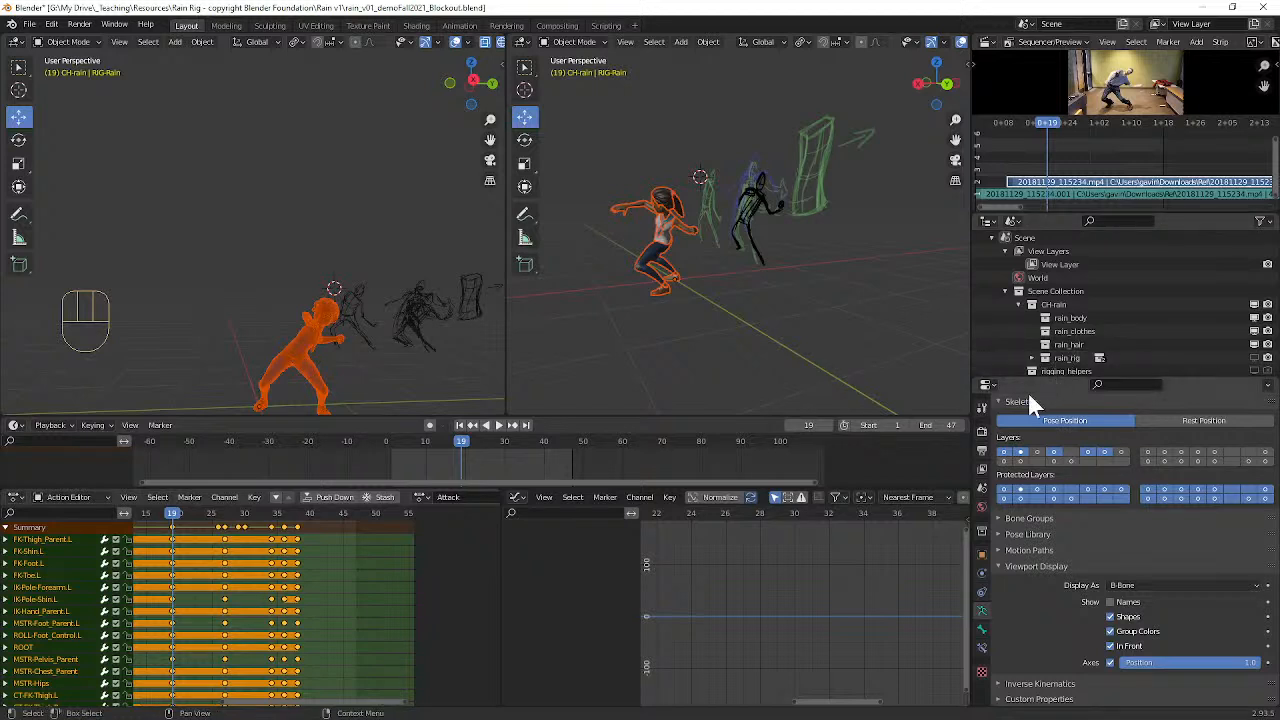
{"action": "middle_click_drag", "start_coordinate": [303, 243], "coordinate": [295, 226]}
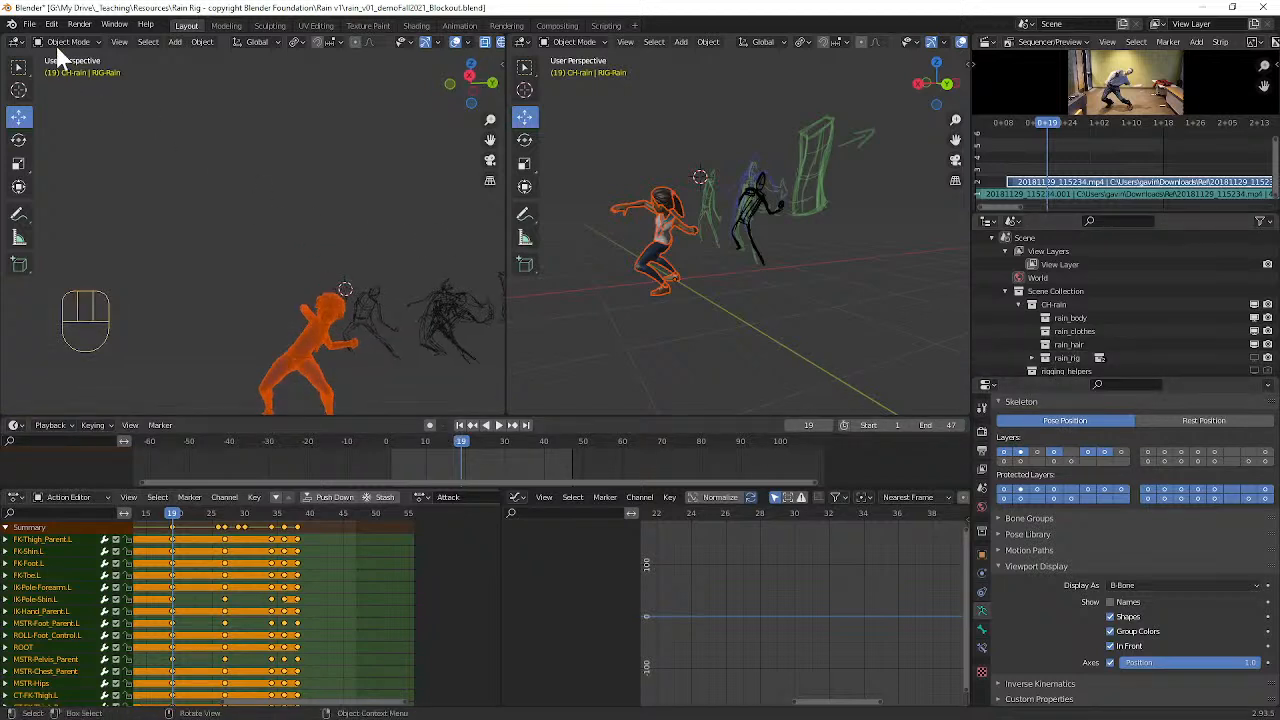
{"action": "left_click", "coordinate": [30, 24]}
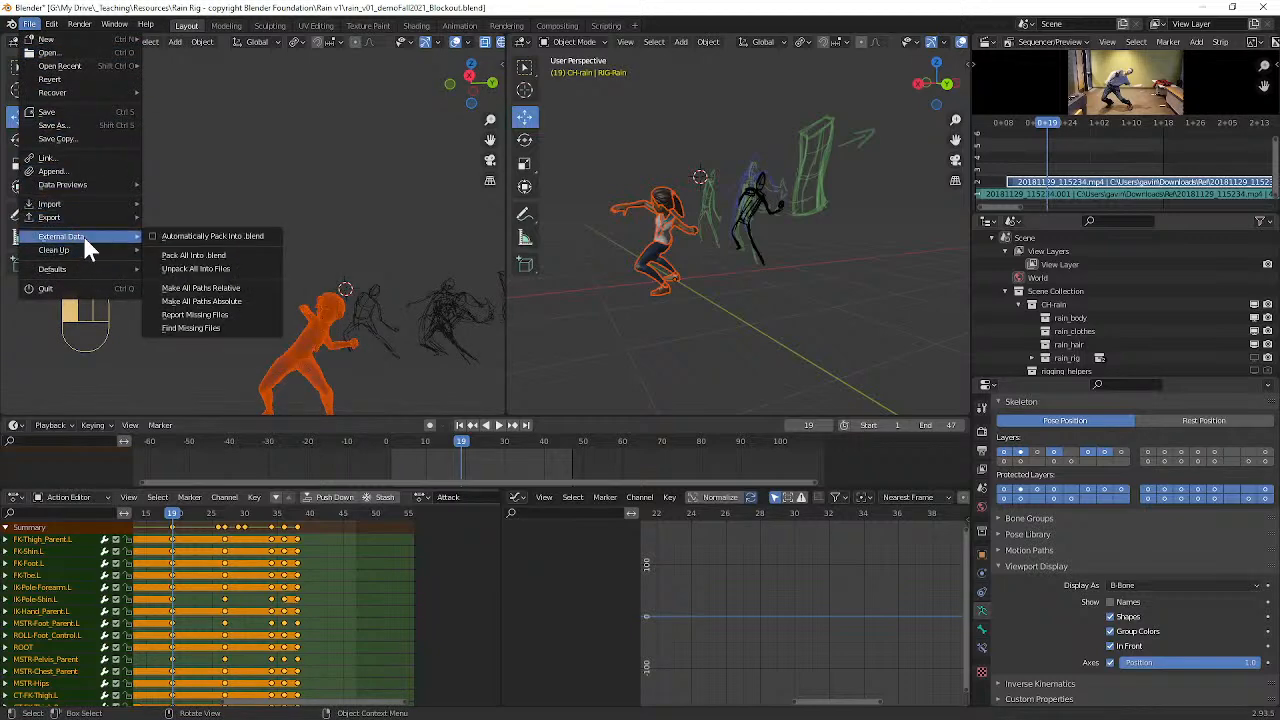
{"action": "mouse_move", "coordinate": [88, 217]}
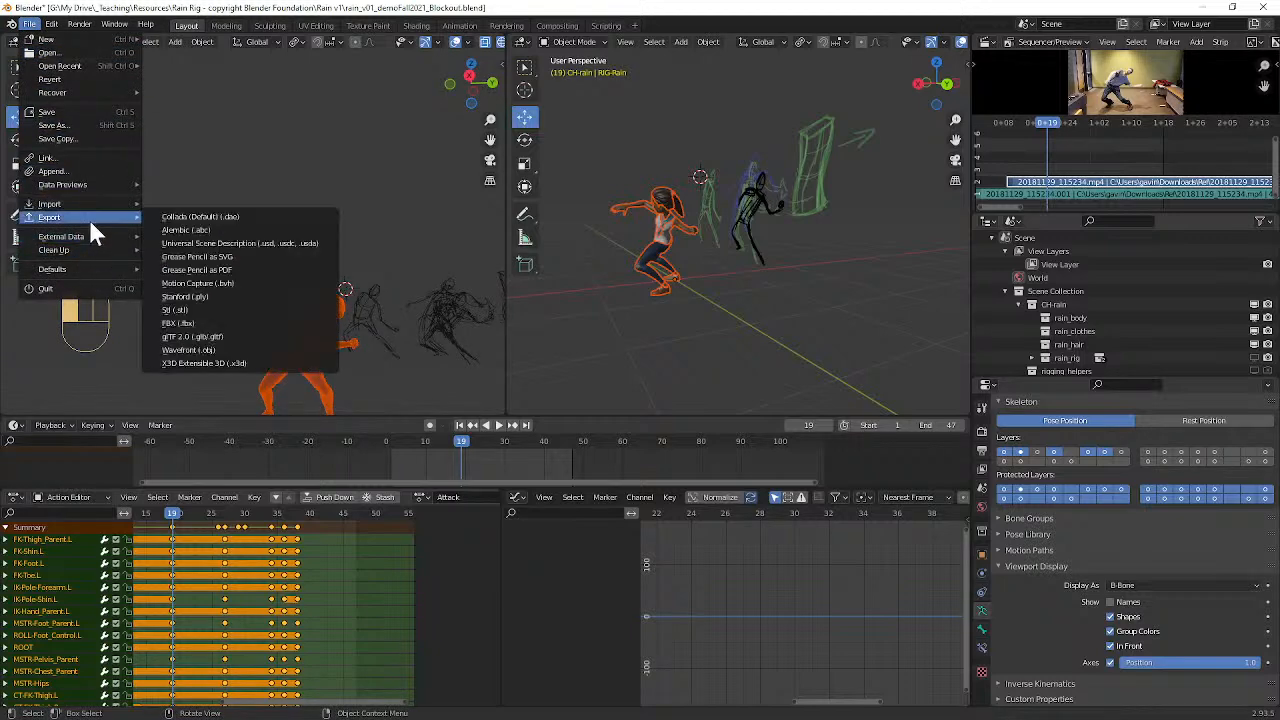
{"action": "left_click", "coordinate": [225, 349]}
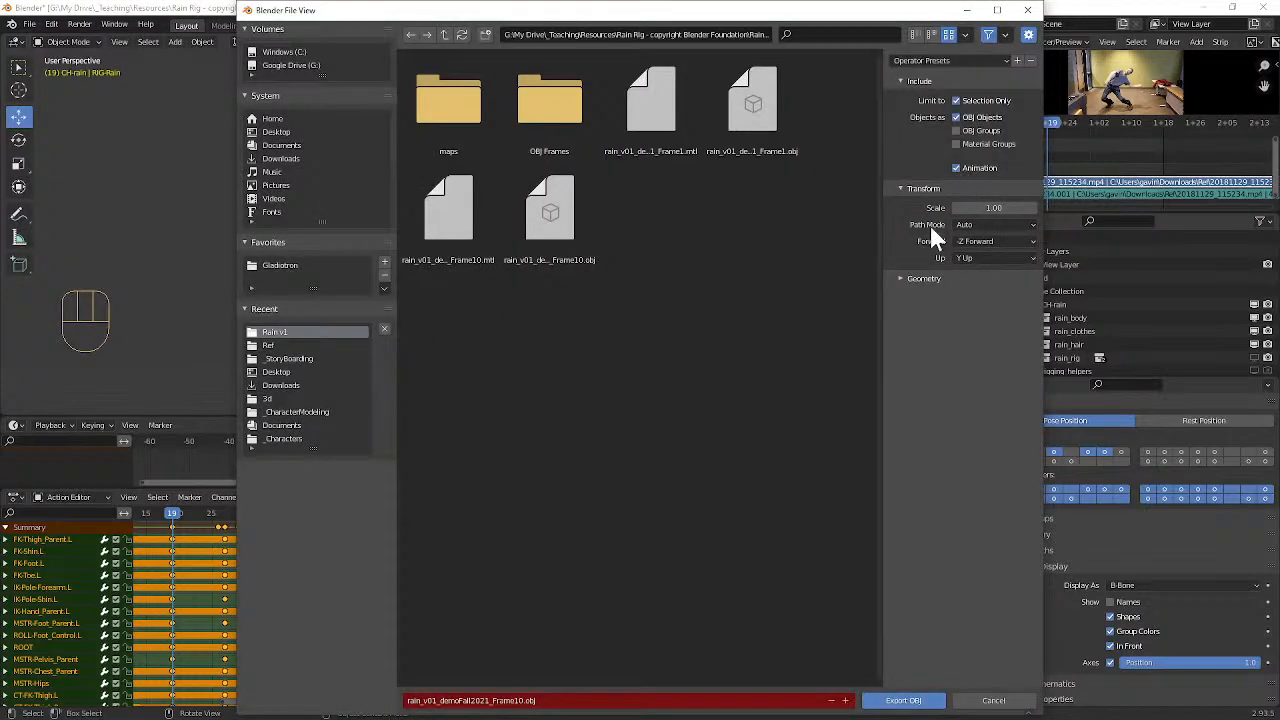
Step: Create a folder named "OBJ Anim" inside Rain v1 and export the selected character there as rain_v01_demoFall2021_Frame10.obj with Selection Only and Animation enabled
{"action": "left_click", "coordinate": [515, 700]}
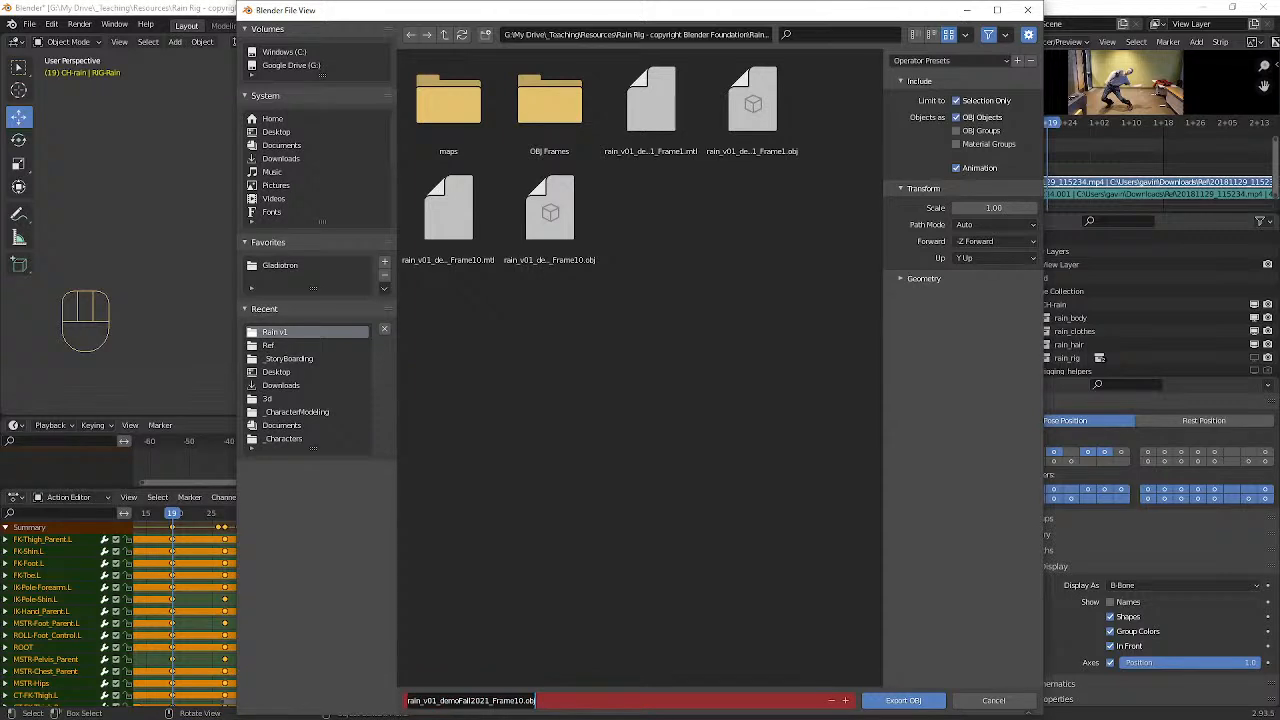
{"action": "double_click", "coordinate": [507, 700]}
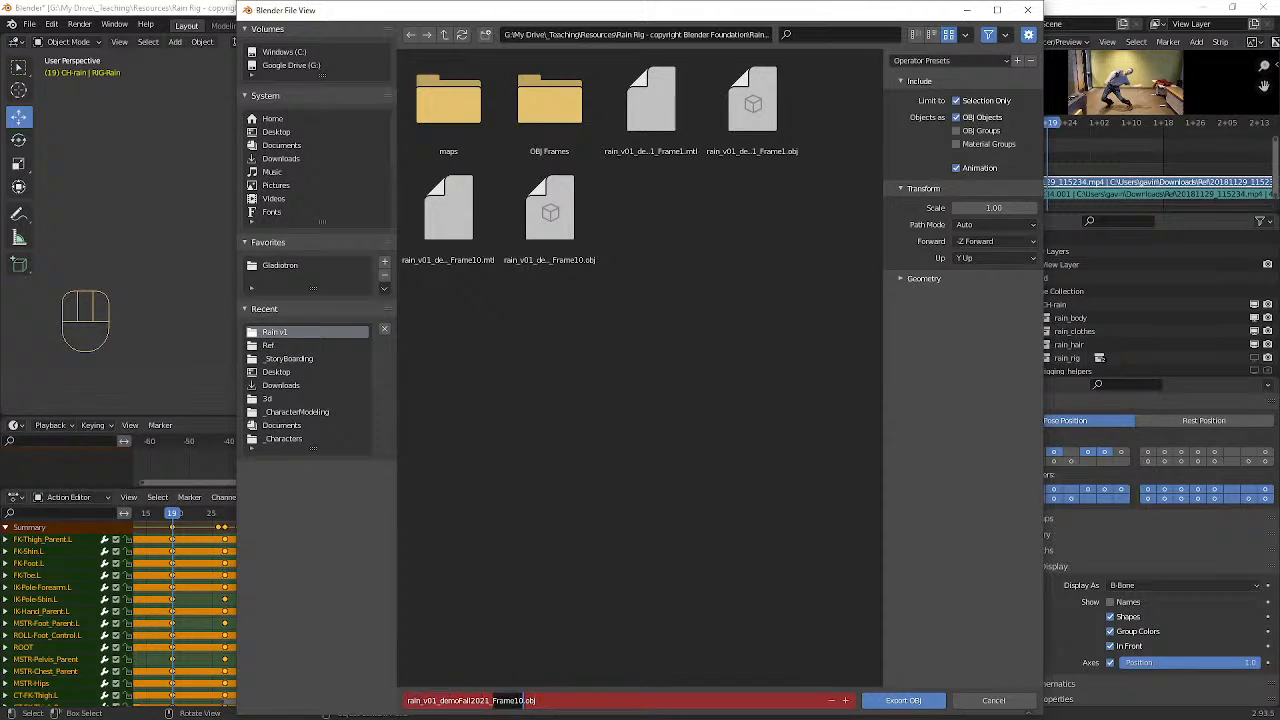
{"action": "left_click", "coordinate": [486, 34]}
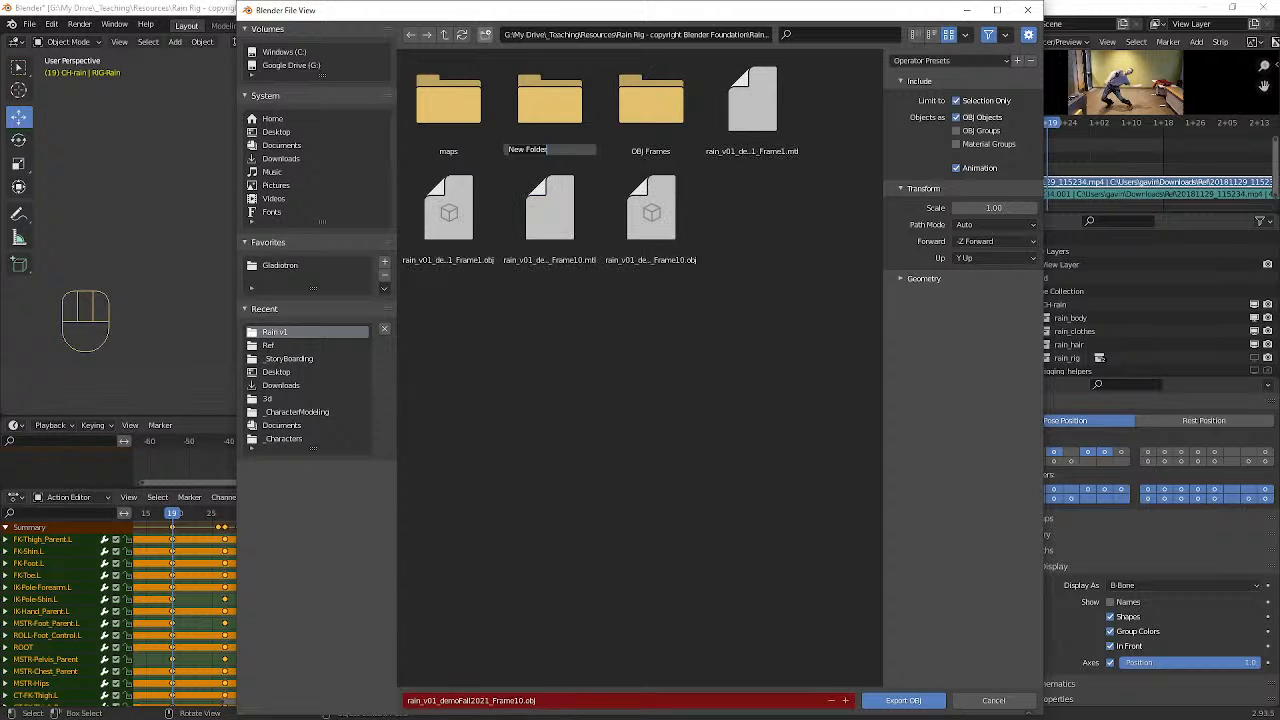
{"action": "type", "text": "Anim"}
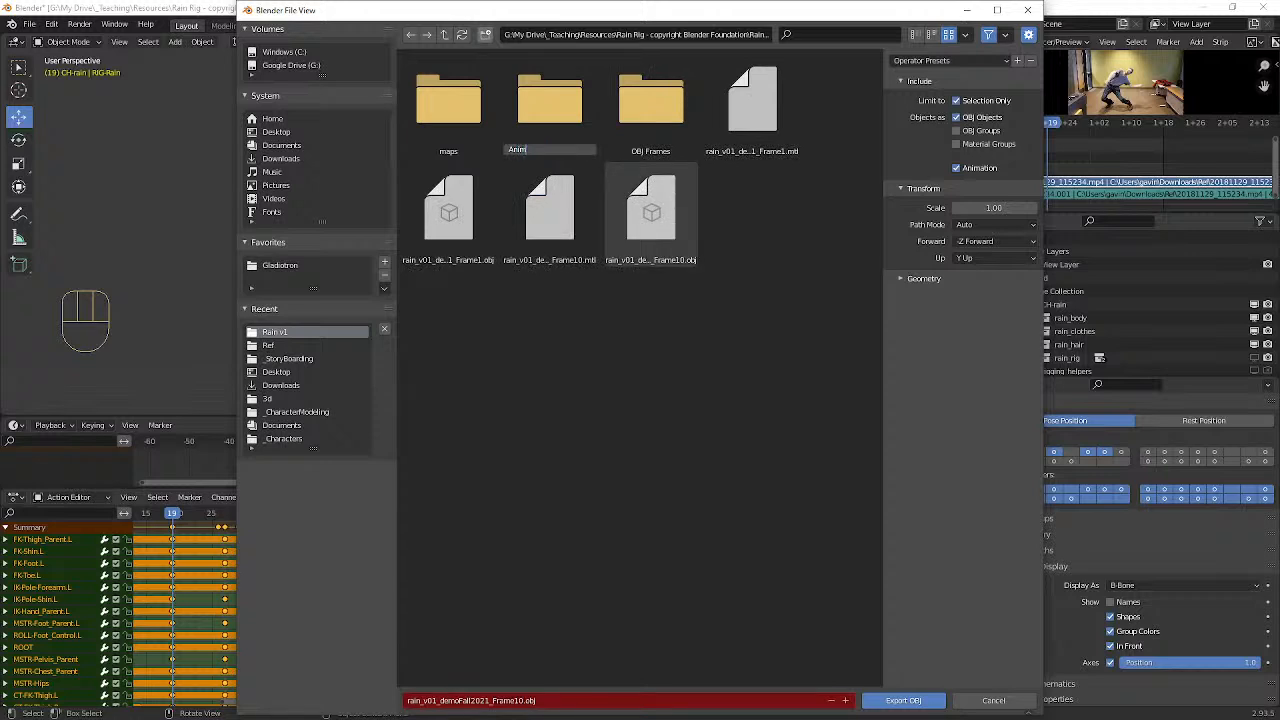
{"action": "key", "text": "BackSpace"}
{"action": "key", "text": "BackSpace"}
{"action": "key", "text": "BackSpace"}
{"action": "type", "text": "BJ Anim"}
{"action": "key", "text": "Return"}
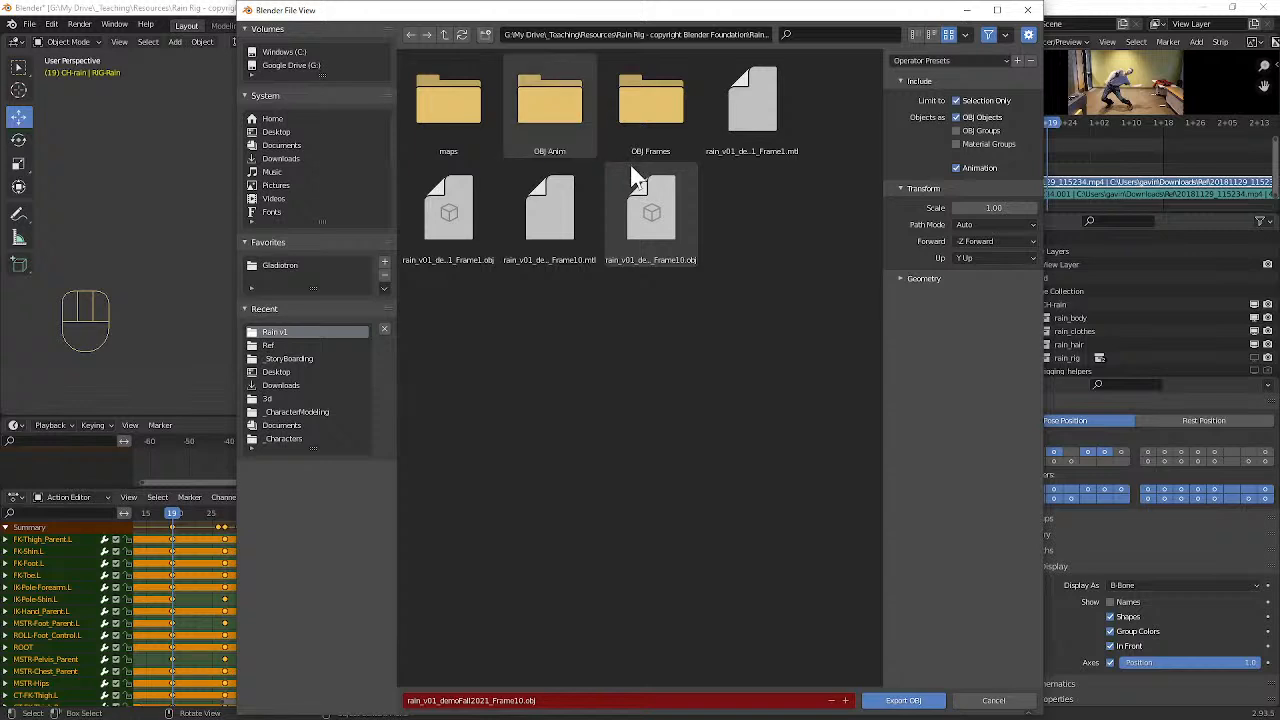
{"action": "double_click", "coordinate": [560, 116]}
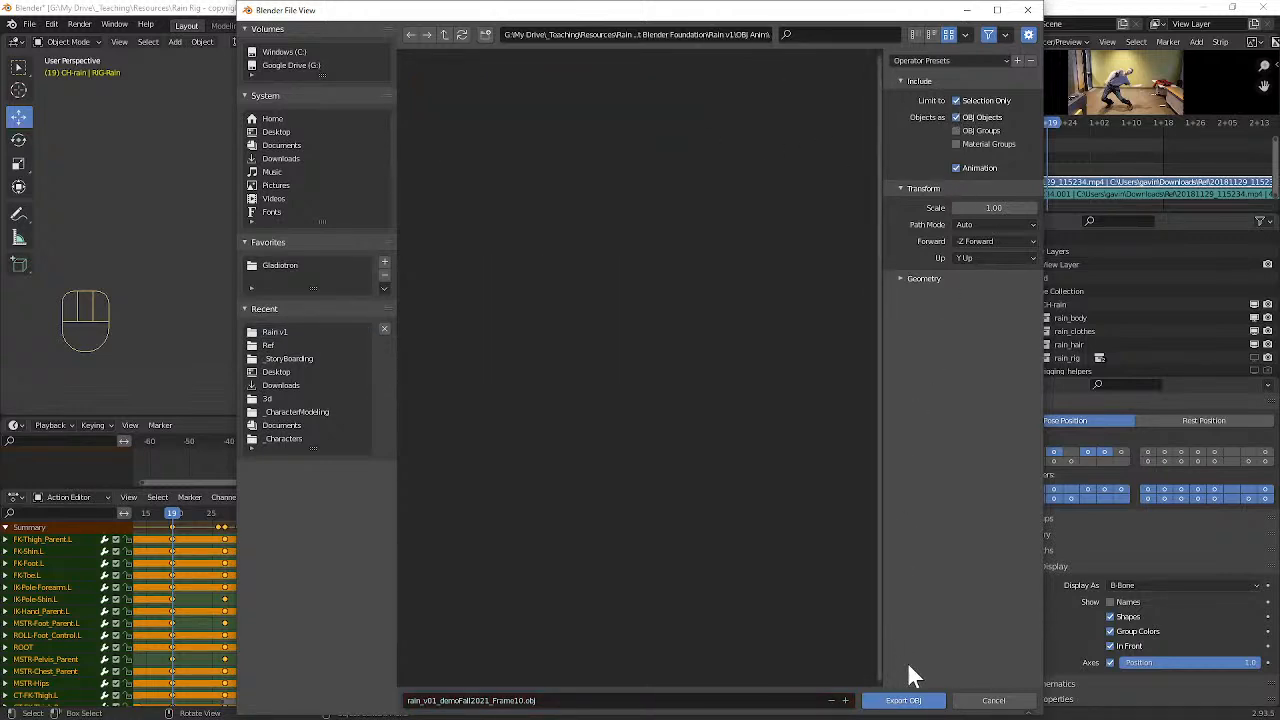
{"action": "left_click", "coordinate": [905, 700]}
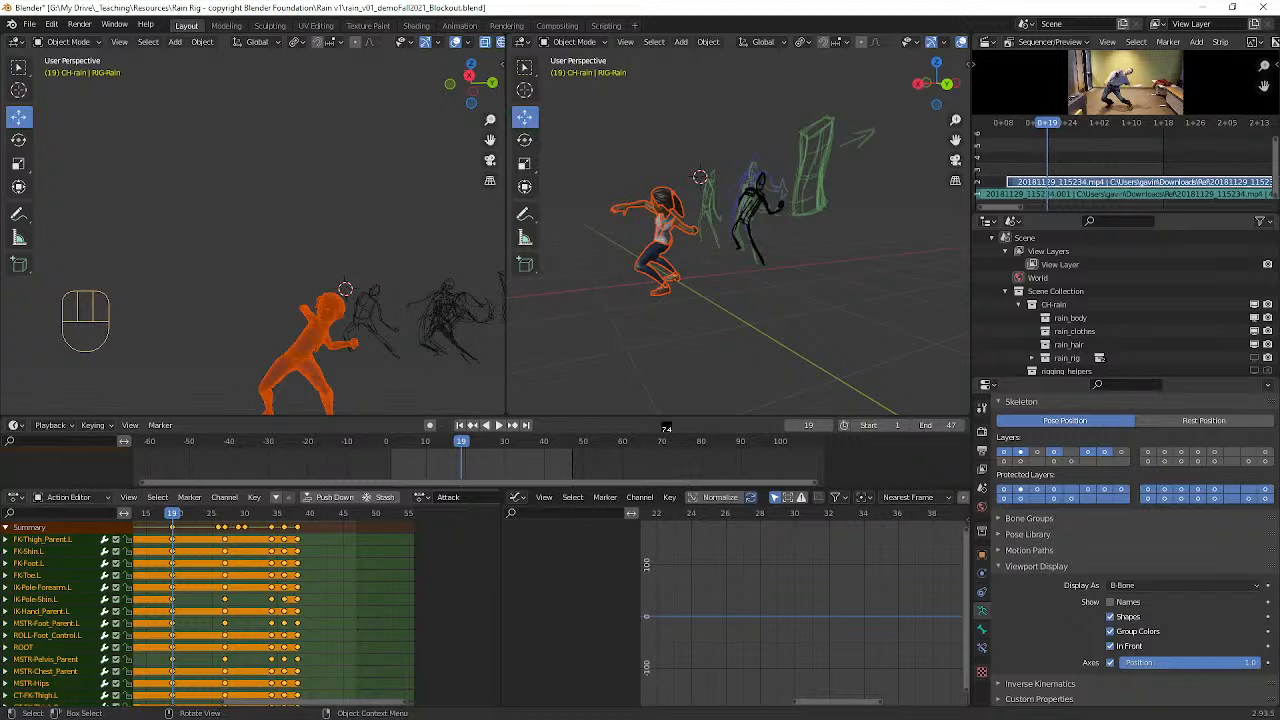
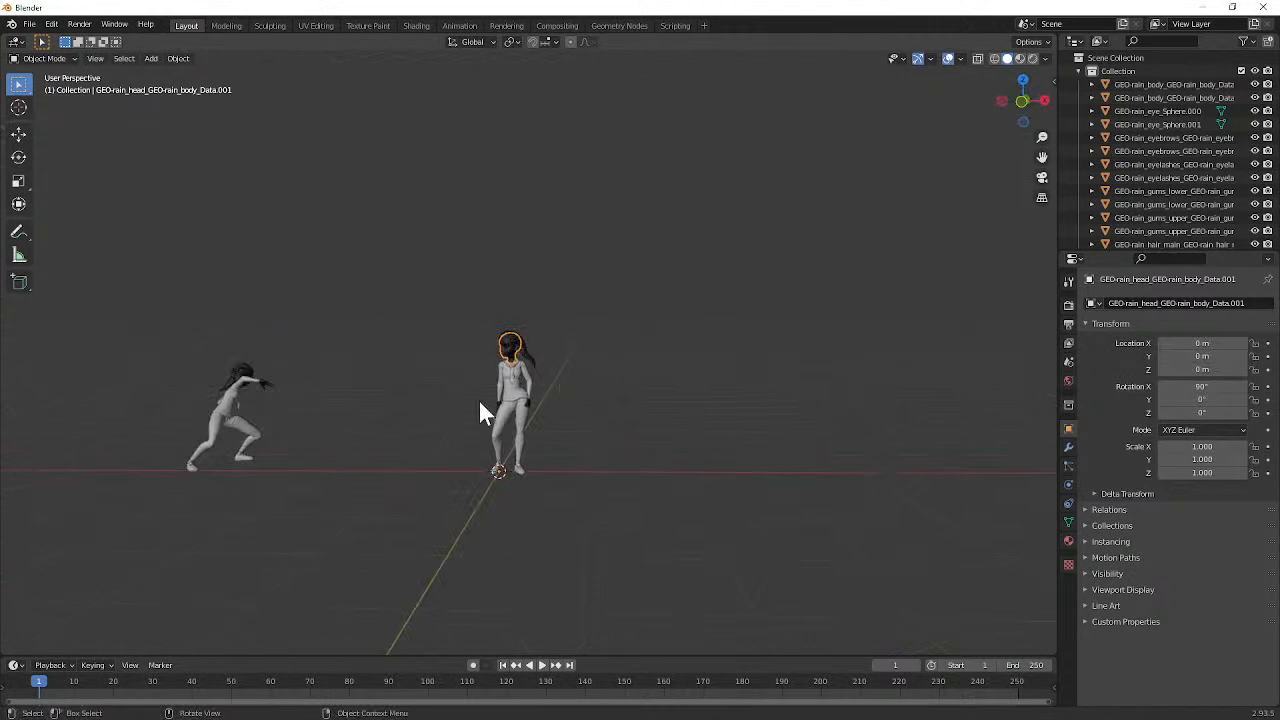
Step: Delete all the previously imported character meshes from the scene
{"action": "key", "text": "a"}
{"action": "key", "text": "x"}
{"action": "left_click", "coordinate": [483, 392]}
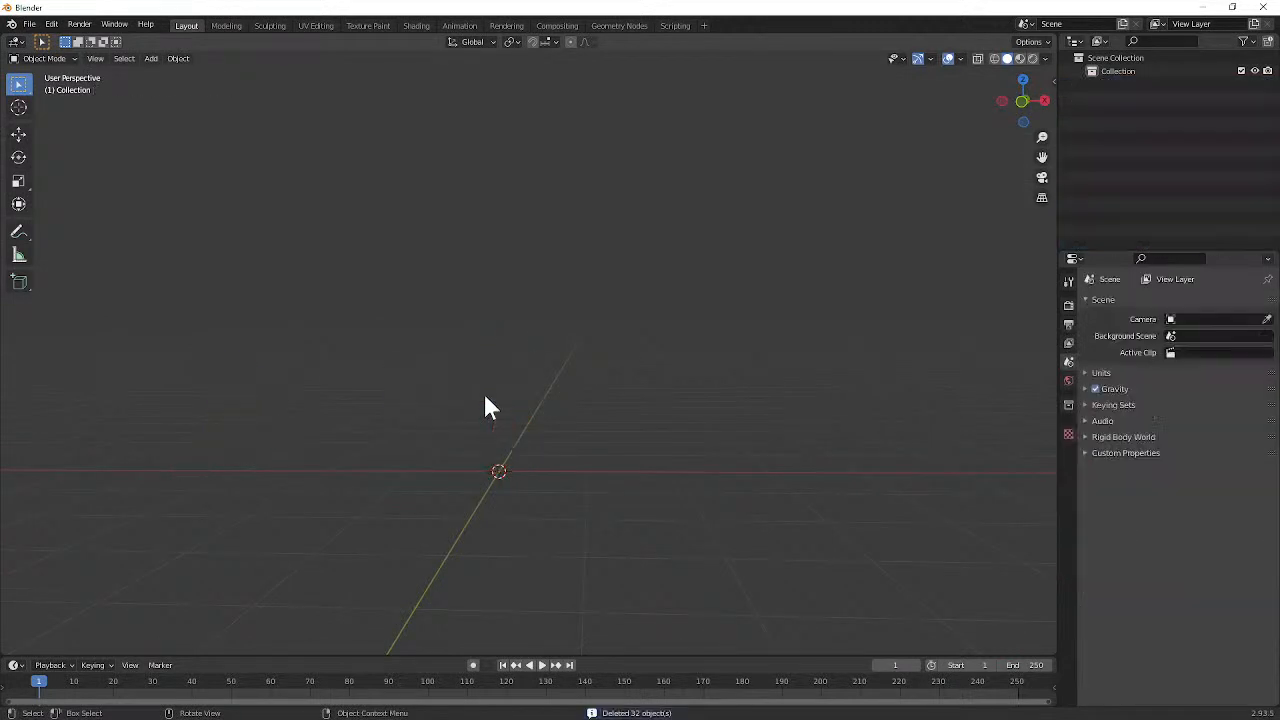
Step: Import rain_v01_demoFall2021_Frame10_000007.obj from the OBJ Anim folder as a Wavefront OBJ
{"action": "middle_click_drag", "start_coordinate": [483, 391], "coordinate": [545, 416]}
{"action": "left_click", "coordinate": [30, 24]}
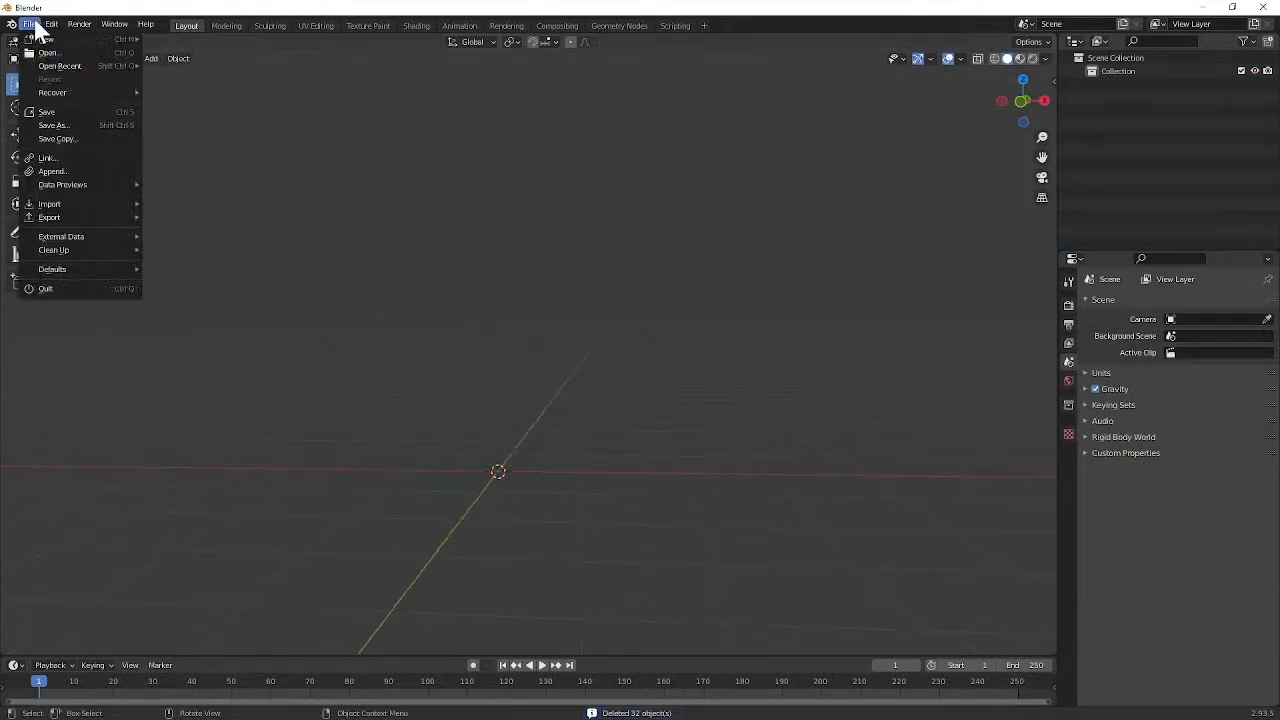
{"action": "mouse_move", "coordinate": [88, 206]}
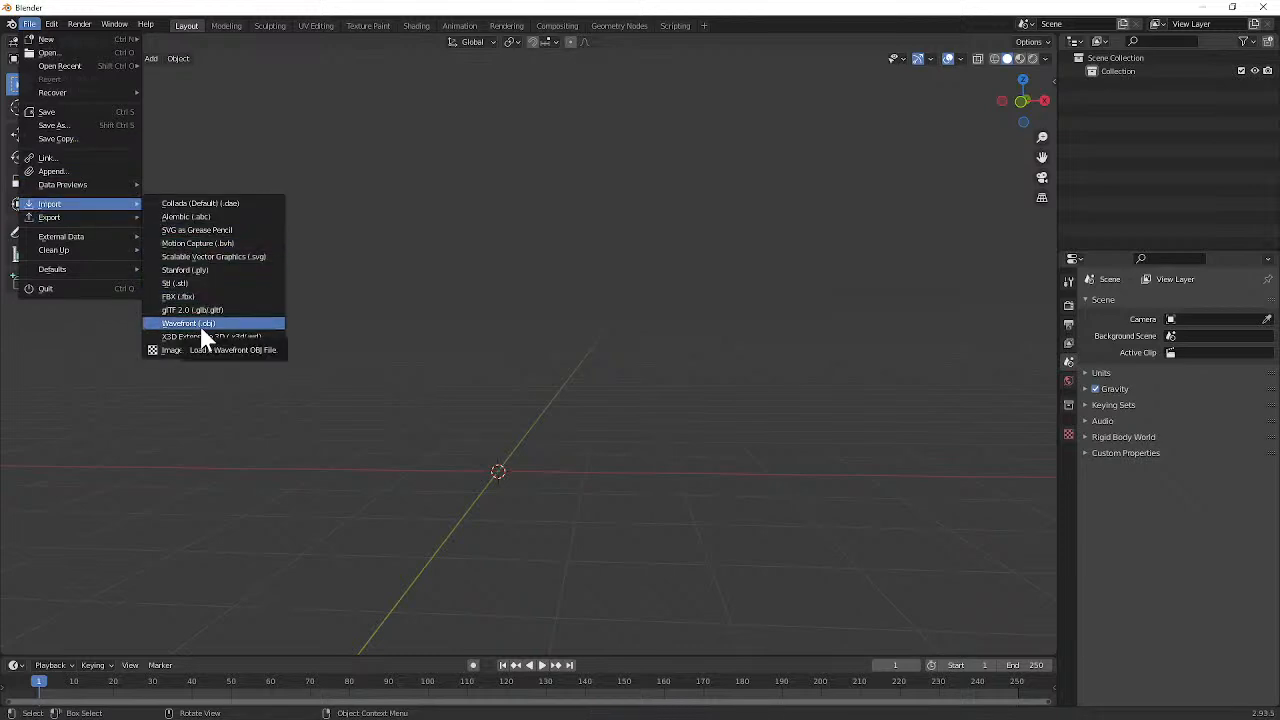
{"action": "left_click", "coordinate": [200, 326]}
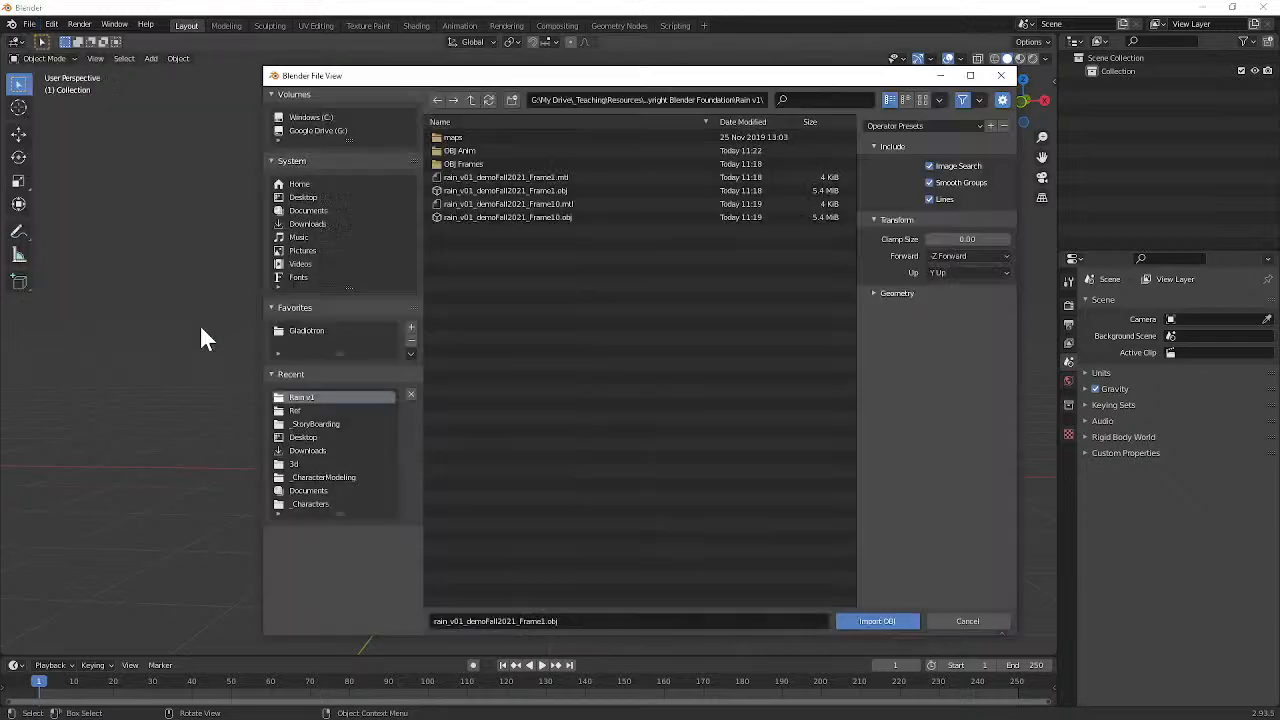
{"action": "double_click", "coordinate": [479, 151]}
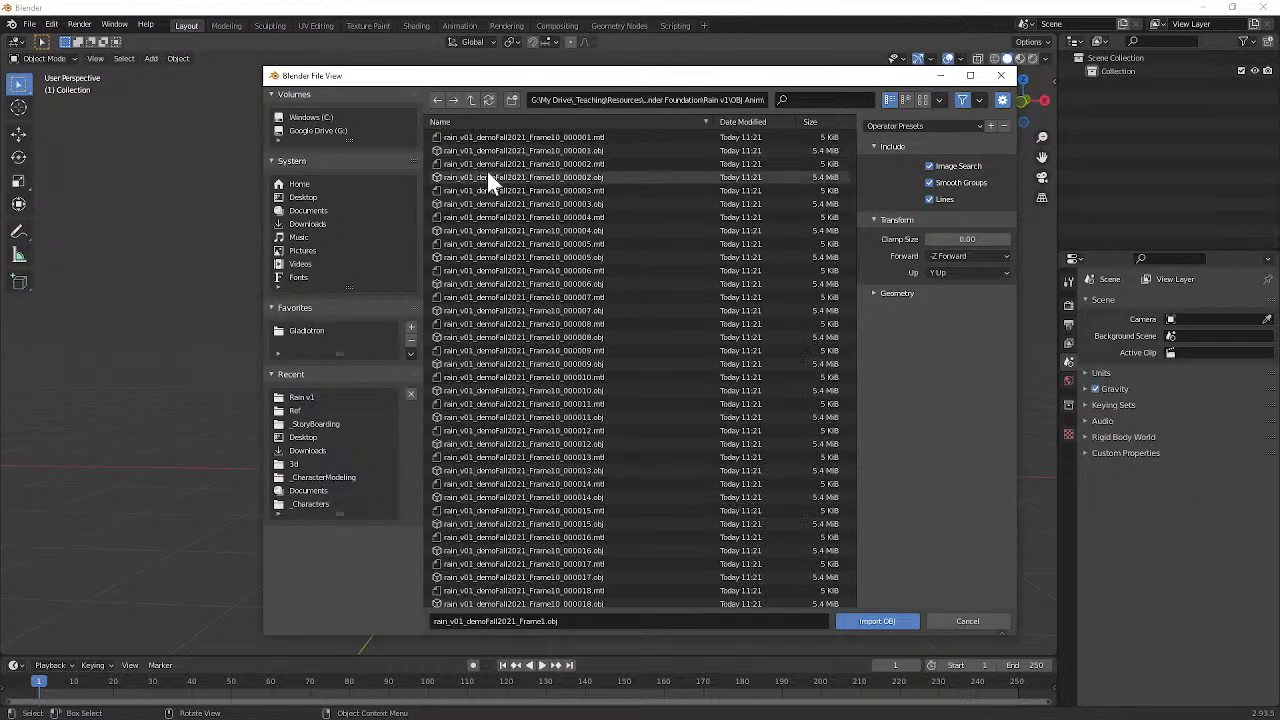
{"action": "left_click", "coordinate": [548, 150]}
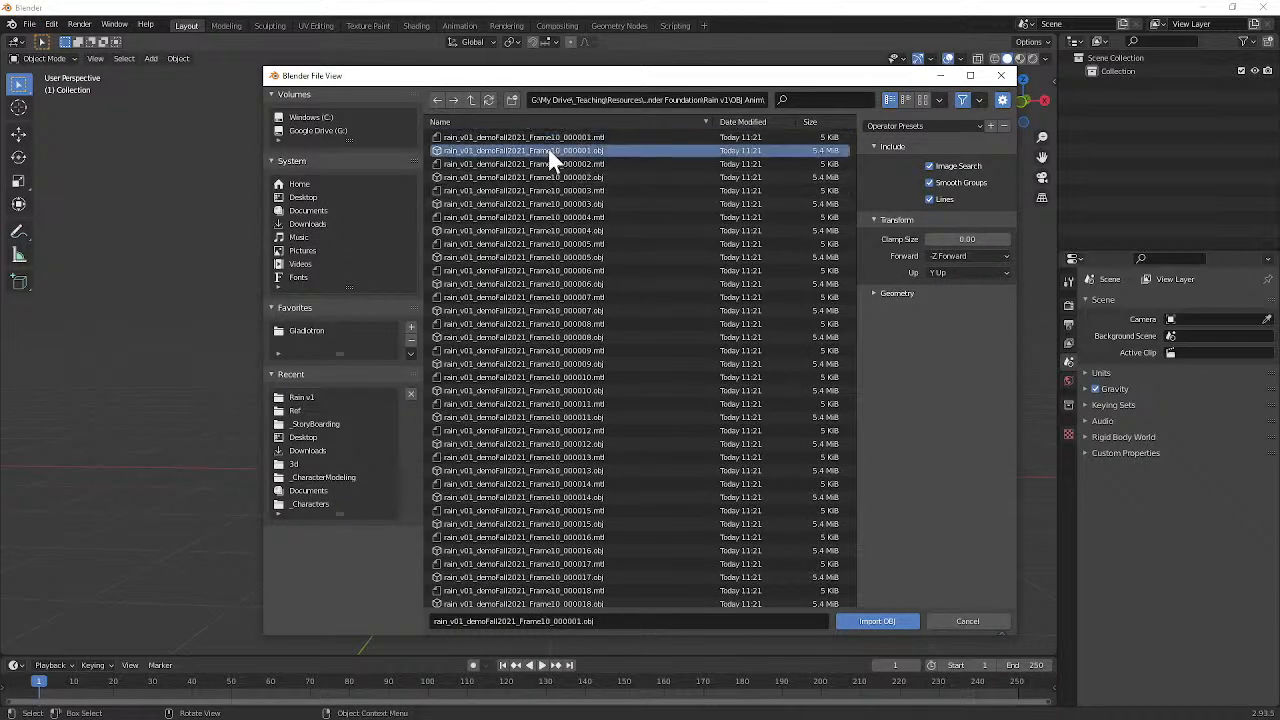
{"action": "scroll", "coordinate": [550, 165], "scroll_direction": "down", "scroll_amount": 5}
{"action": "scroll", "coordinate": [555, 190], "scroll_direction": "up", "scroll_amount": 2}
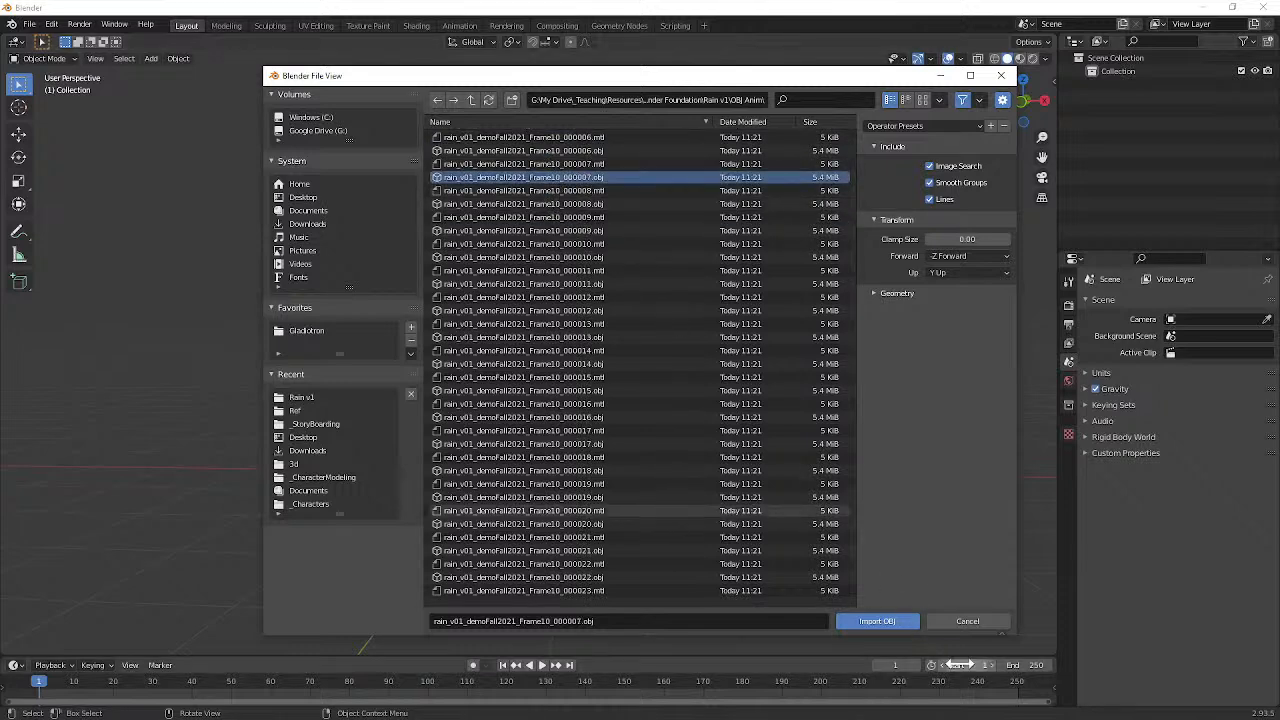
{"action": "left_click", "coordinate": [850, 621]}
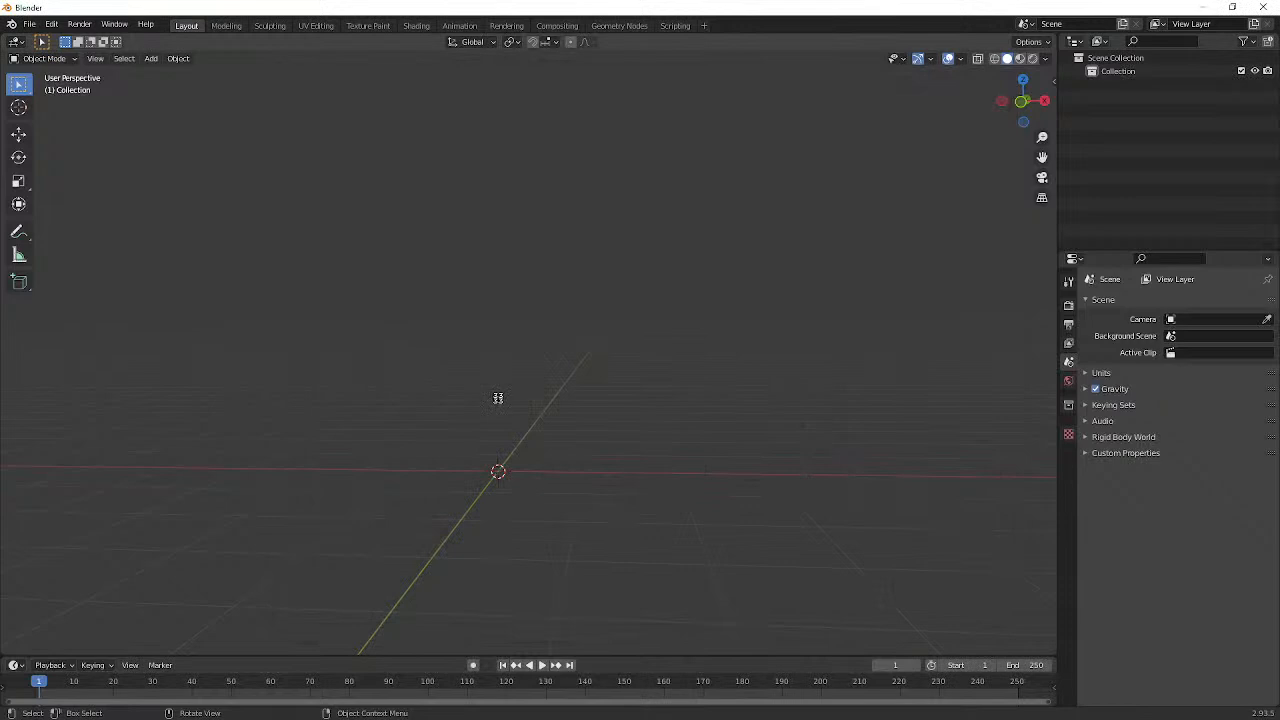
Step: Inspect the imported character, select all its meshes and move them about 2.74 m along the X axis
{"action": "middle_click_drag", "start_coordinate": [494, 399], "coordinate": [522, 409]}
{"action": "scroll", "coordinate": [539, 439], "scroll_direction": "up", "scroll_amount": 9}
{"action": "middle_click_drag", "start_coordinate": [607, 455], "coordinate": [561, 295], "text": "shift"}
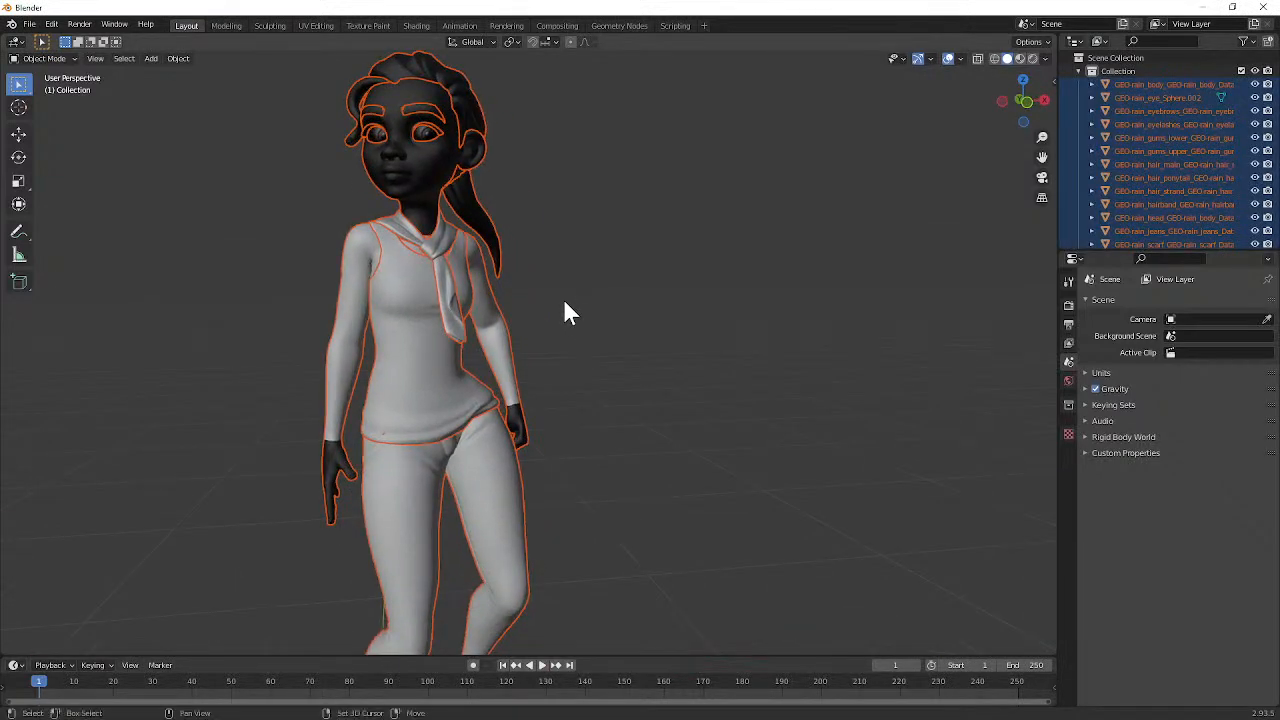
{"action": "scroll", "coordinate": [652, 340], "scroll_direction": "down", "scroll_amount": 5}
{"action": "middle_click_drag", "start_coordinate": [653, 343], "coordinate": [469, 250]}
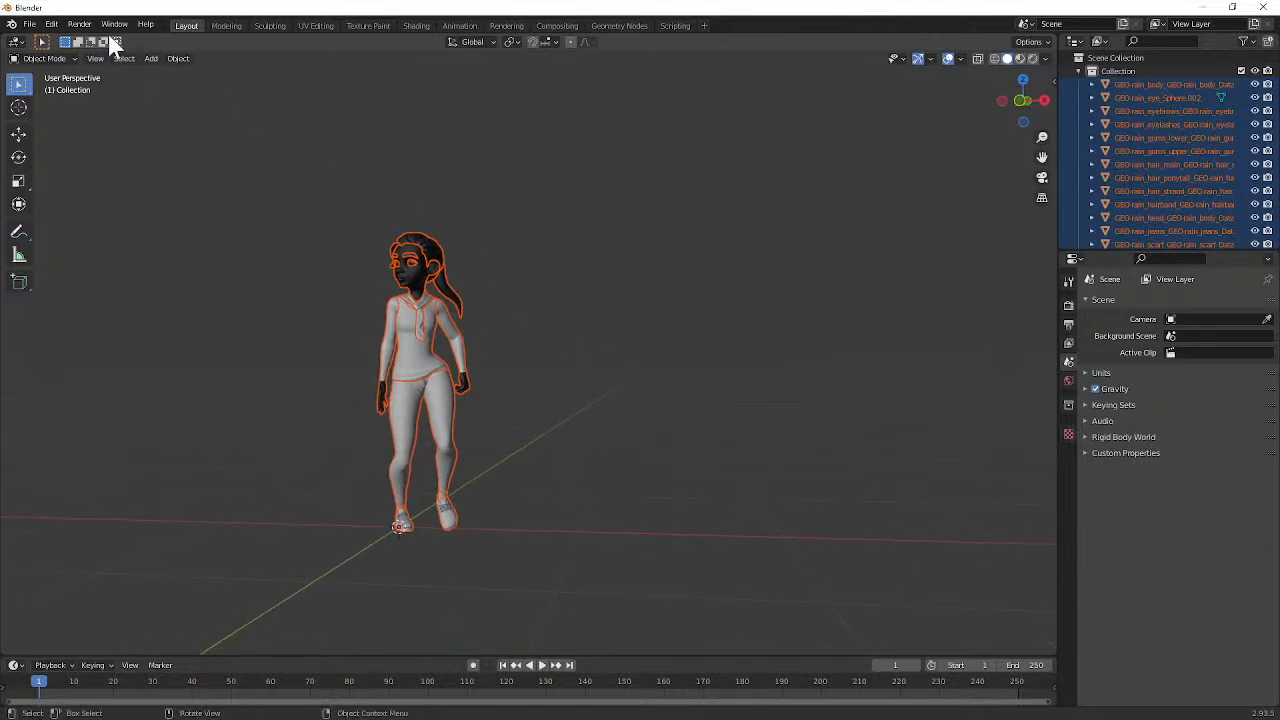
{"action": "left_click", "coordinate": [447, 363]}
{"action": "key", "text": "a"}
{"action": "key", "text": "g"}
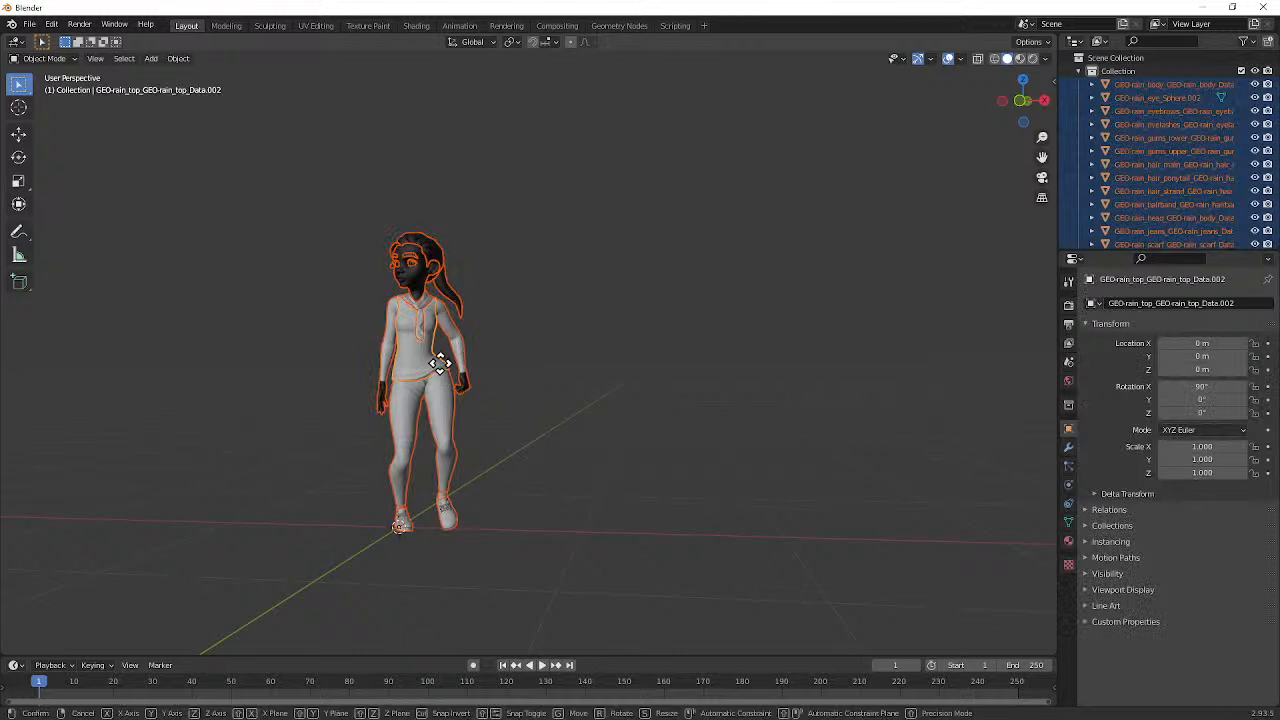
{"action": "key", "text": "x"}
{"action": "left_click", "coordinate": [391, 134]}
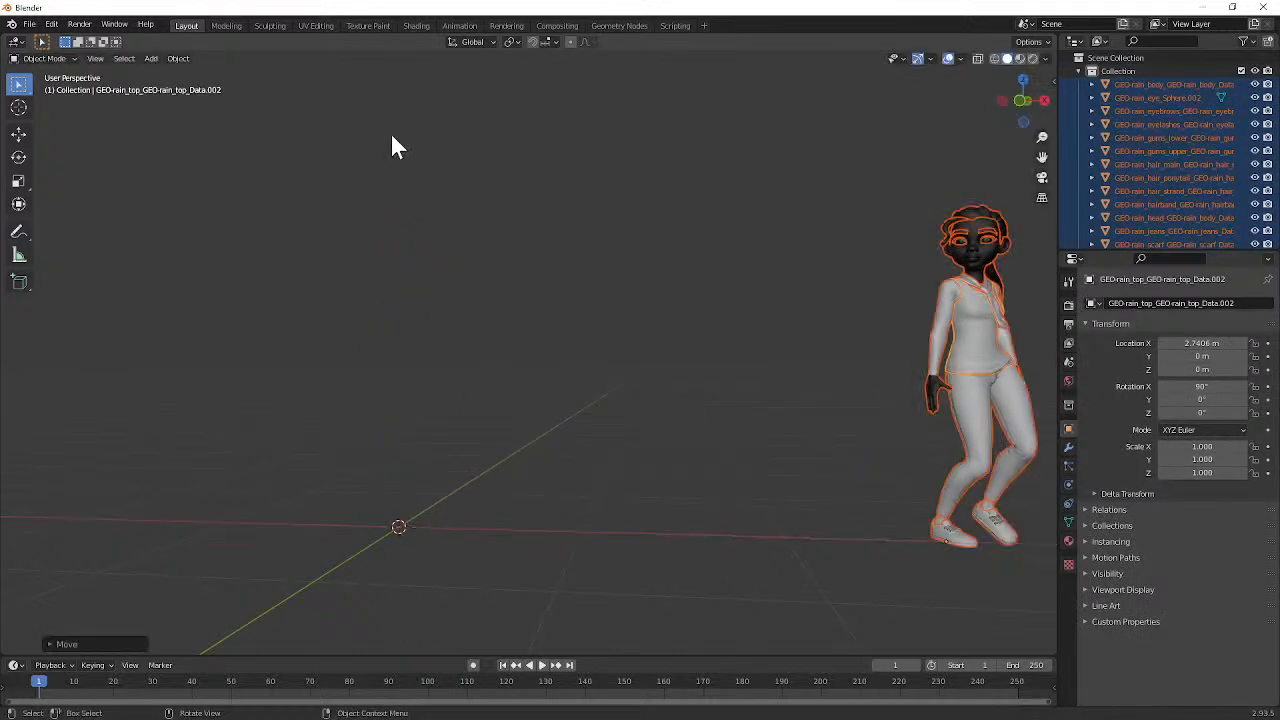
Step: Import rain_v01_demoFall2021_Frame10_000031.obj from the OBJ Anim folder as a second pose at the origin
{"action": "left_click", "coordinate": [30, 24]}
{"action": "mouse_move", "coordinate": [65, 251]}
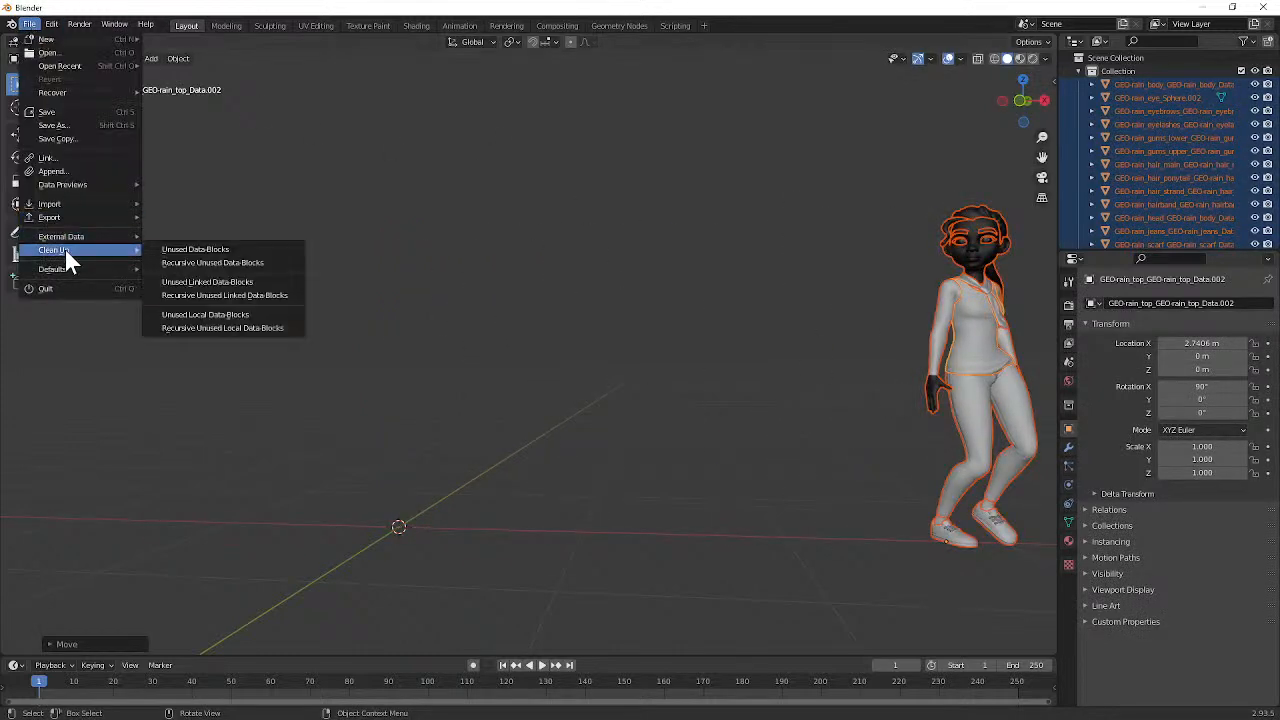
{"action": "mouse_move", "coordinate": [75, 210]}
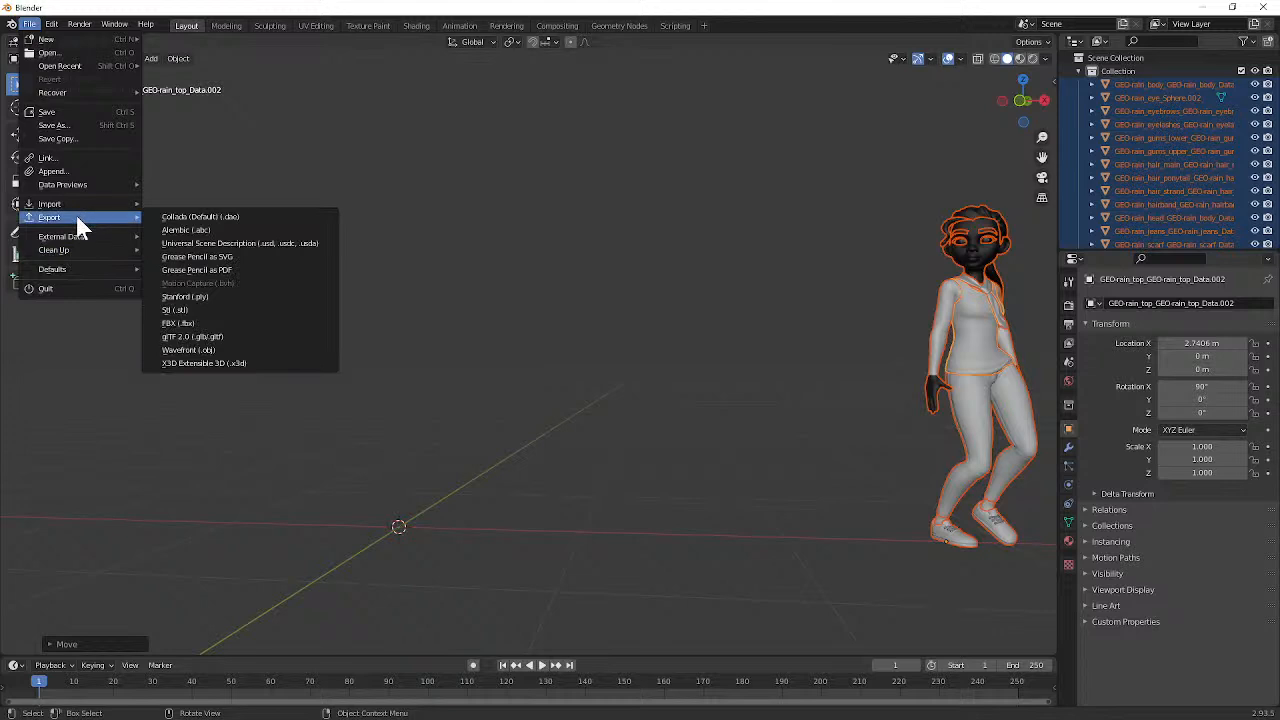
{"action": "mouse_move", "coordinate": [92, 68]}
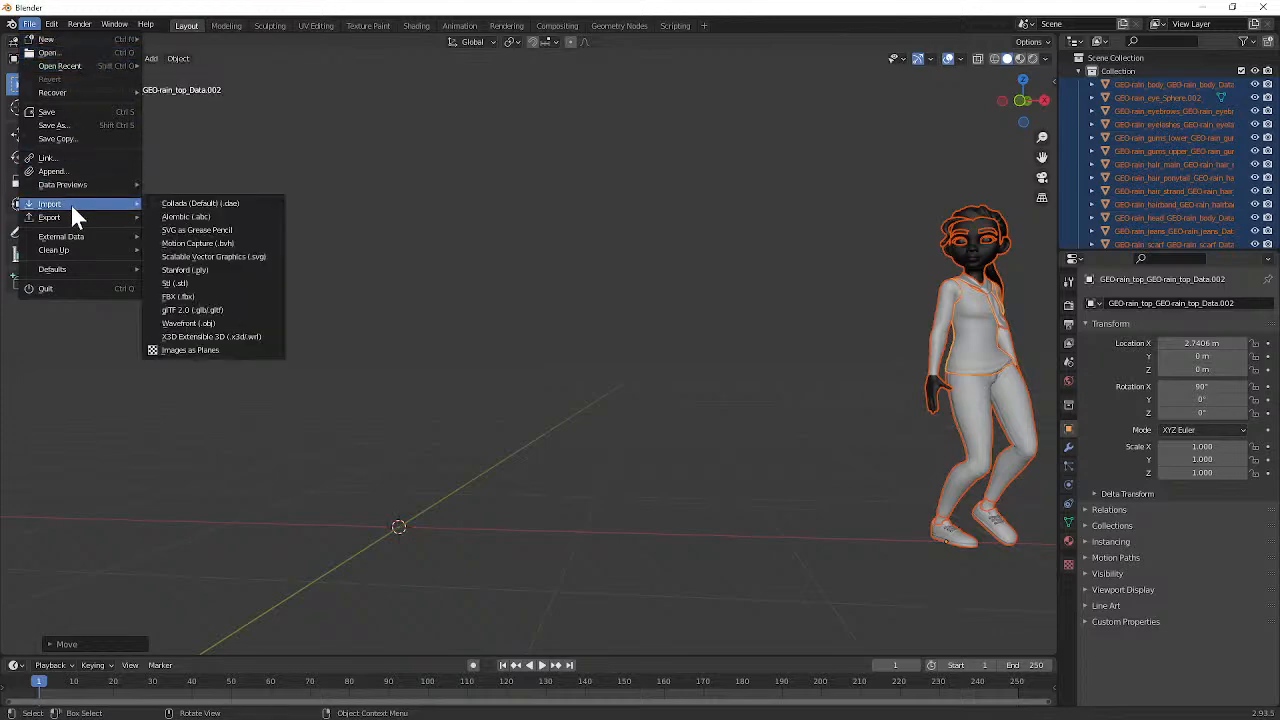
{"action": "left_click", "coordinate": [215, 324]}
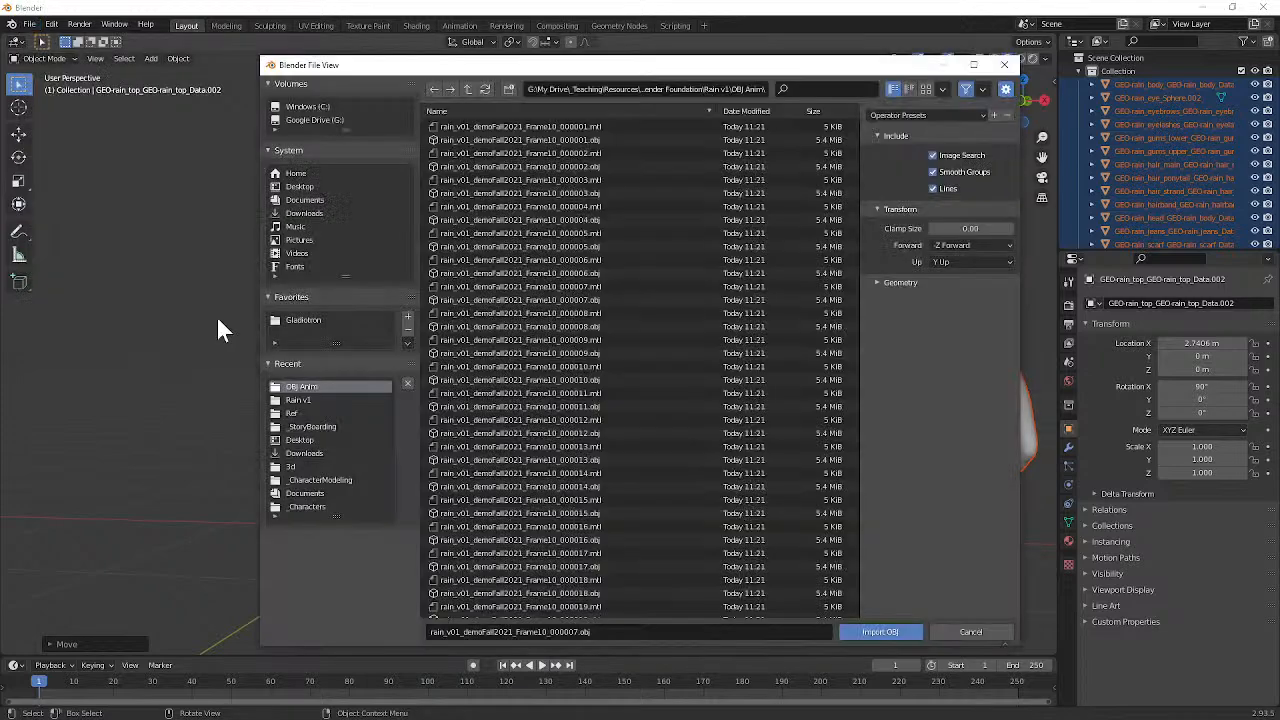
{"action": "scroll", "coordinate": [537, 420], "scroll_direction": "down", "scroll_amount": 10}
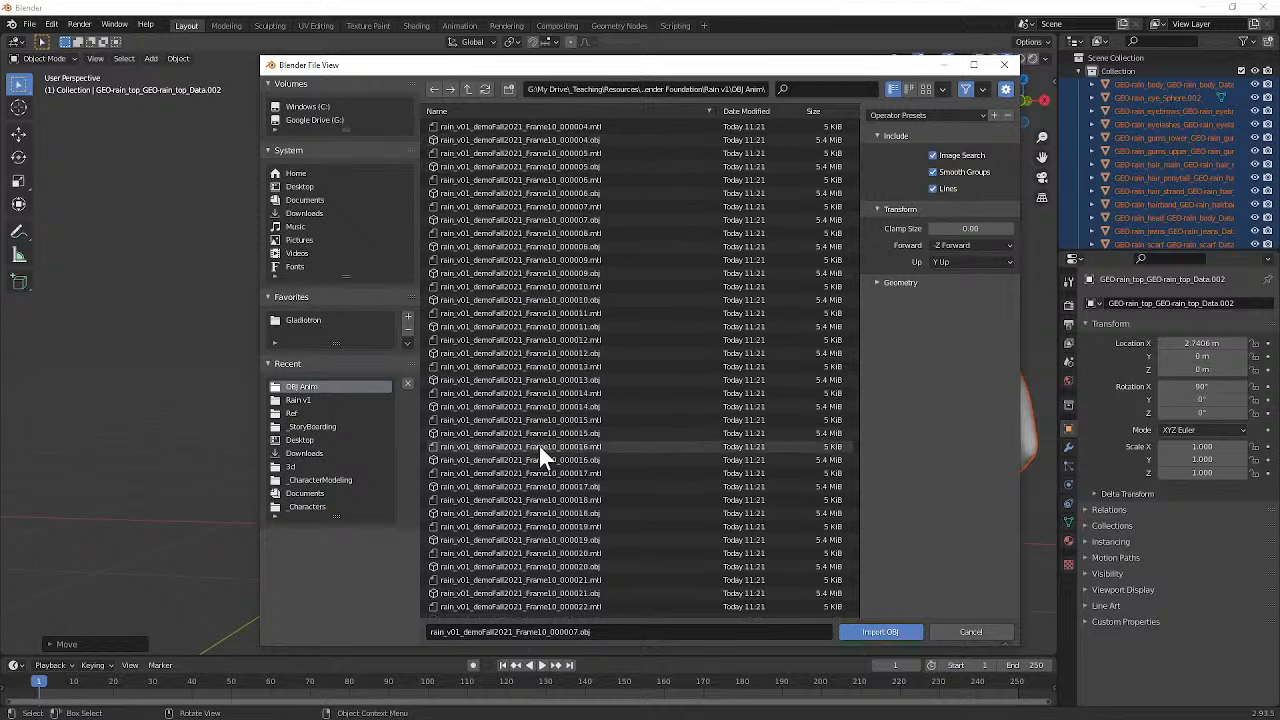
{"action": "left_click", "coordinate": [539, 545]}
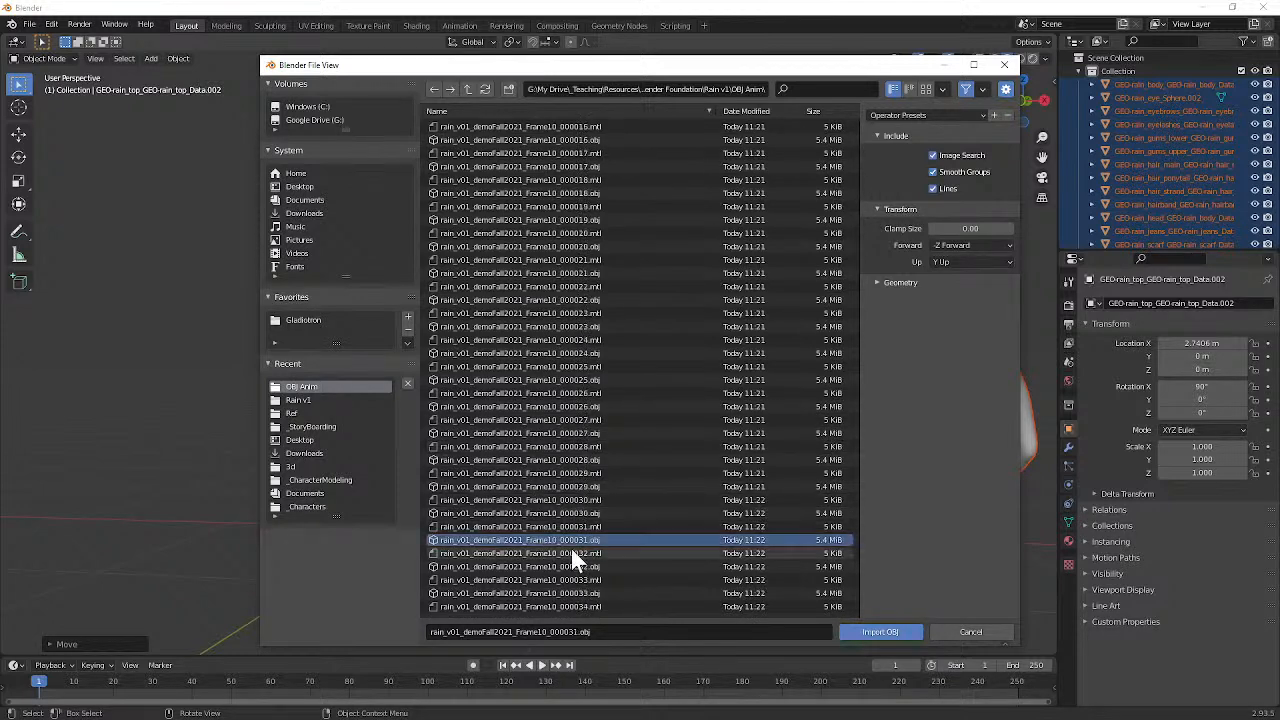
{"action": "left_click", "coordinate": [889, 630]}
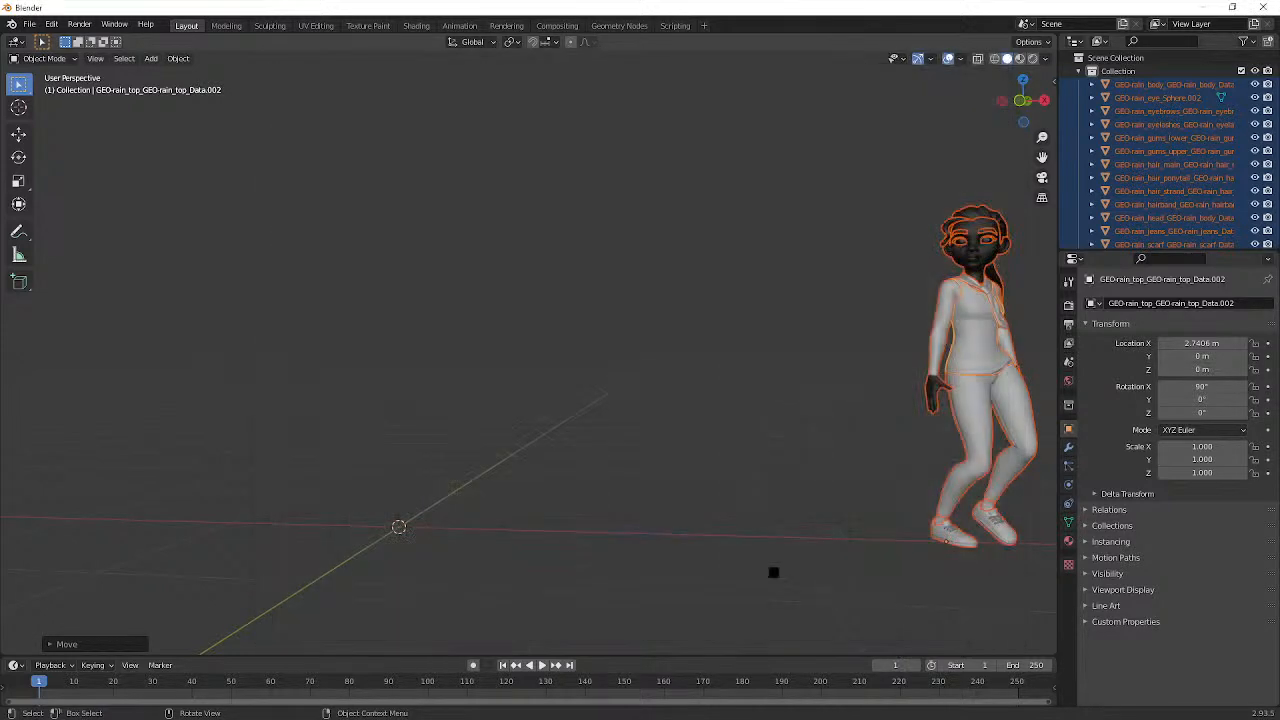
Step: Hide the viewport overlays and compare the two imported poses up close and from several angles
{"action": "scroll", "coordinate": [497, 437], "scroll_direction": "down", "scroll_amount": 2}
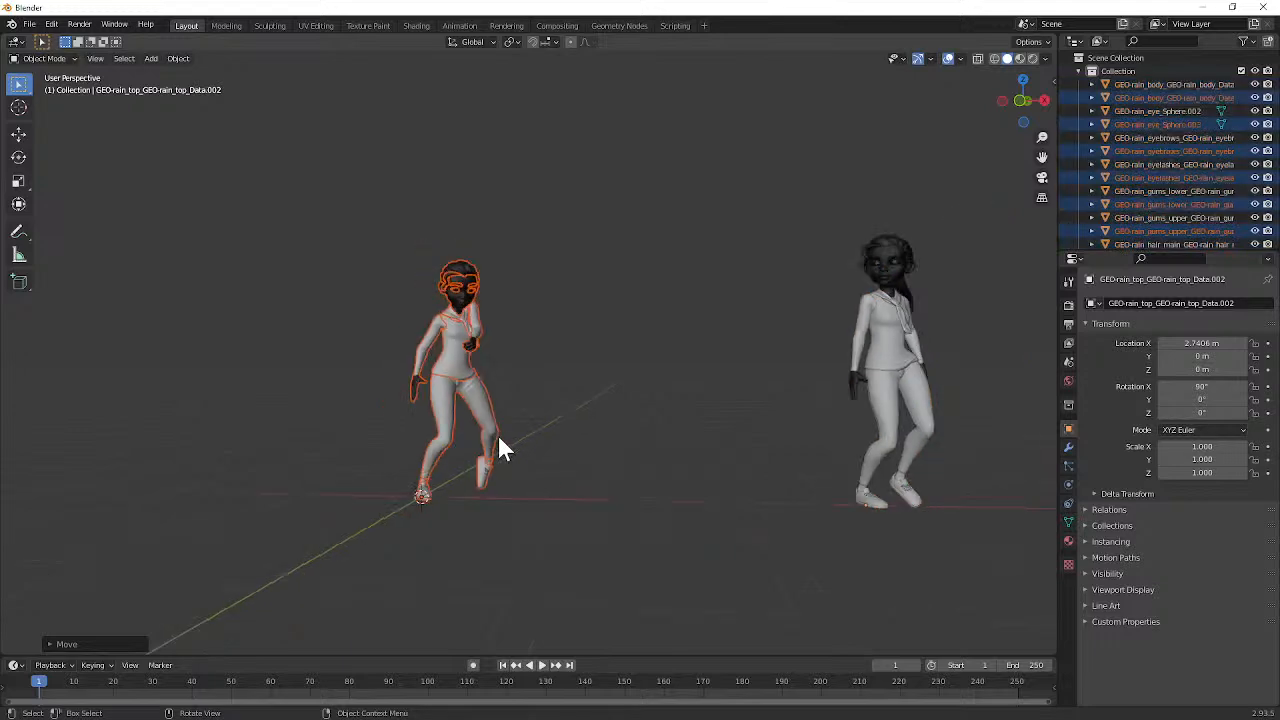
{"action": "middle_click_drag", "start_coordinate": [498, 436], "coordinate": [423, 432]}
{"action": "scroll", "coordinate": [503, 418], "scroll_direction": "up", "scroll_amount": 5}
{"action": "scroll", "coordinate": [590, 374], "scroll_direction": "down", "scroll_amount": 2}
{"action": "scroll", "coordinate": [502, 398], "scroll_direction": "up", "scroll_amount": 3}
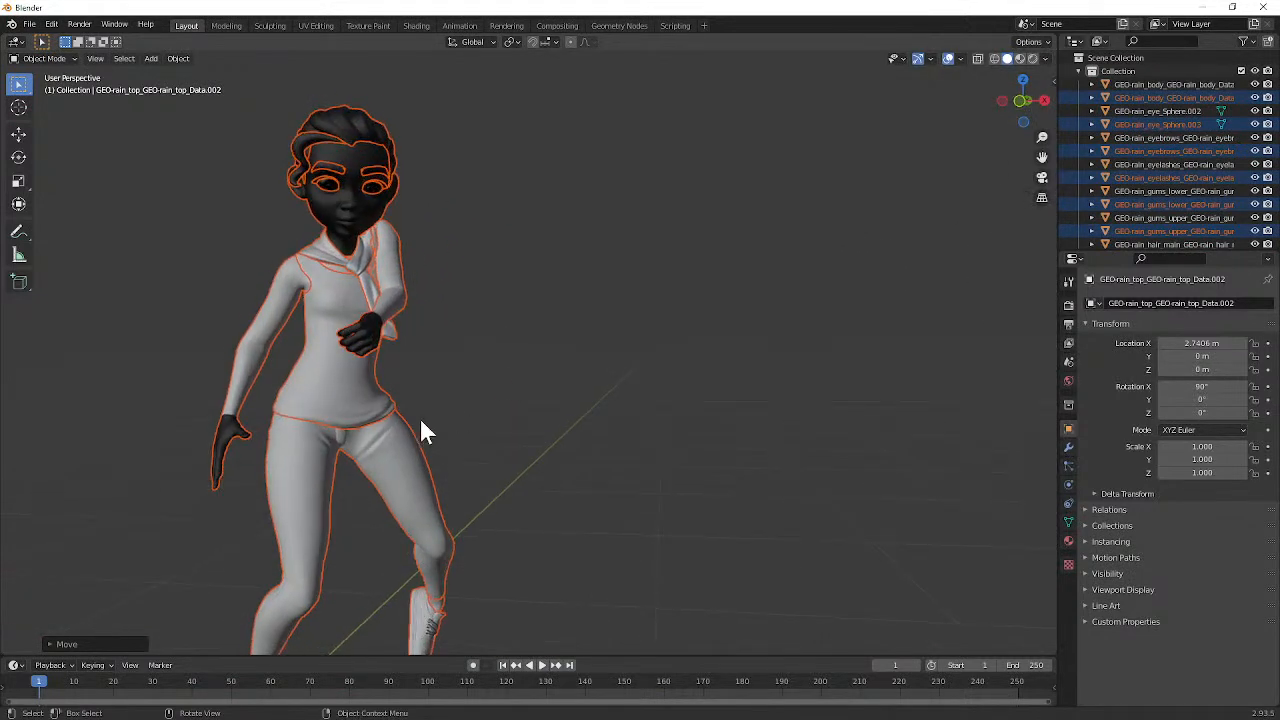
{"action": "left_click", "coordinate": [947, 59]}
{"action": "scroll", "coordinate": [738, 262], "scroll_direction": "down", "scroll_amount": 3}
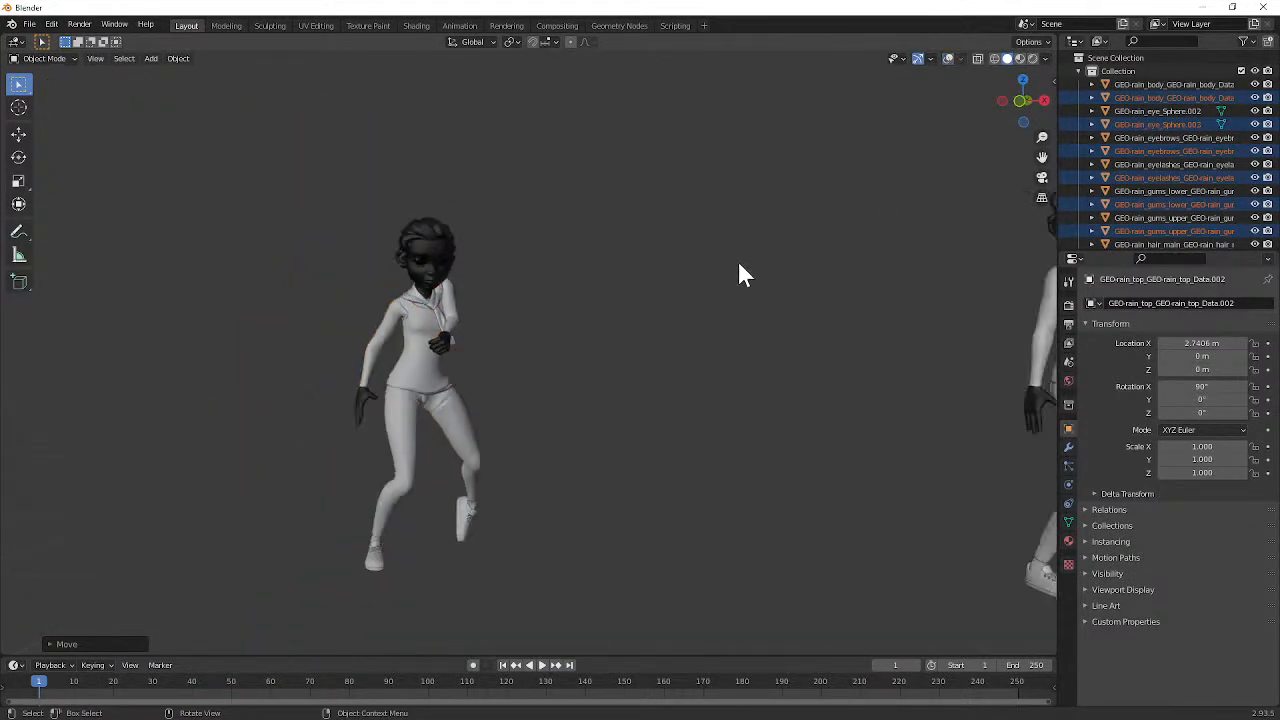
{"action": "middle_click_drag", "start_coordinate": [738, 262], "coordinate": [685, 258]}
{"action": "scroll", "coordinate": [626, 346], "scroll_direction": "down", "scroll_amount": 3}
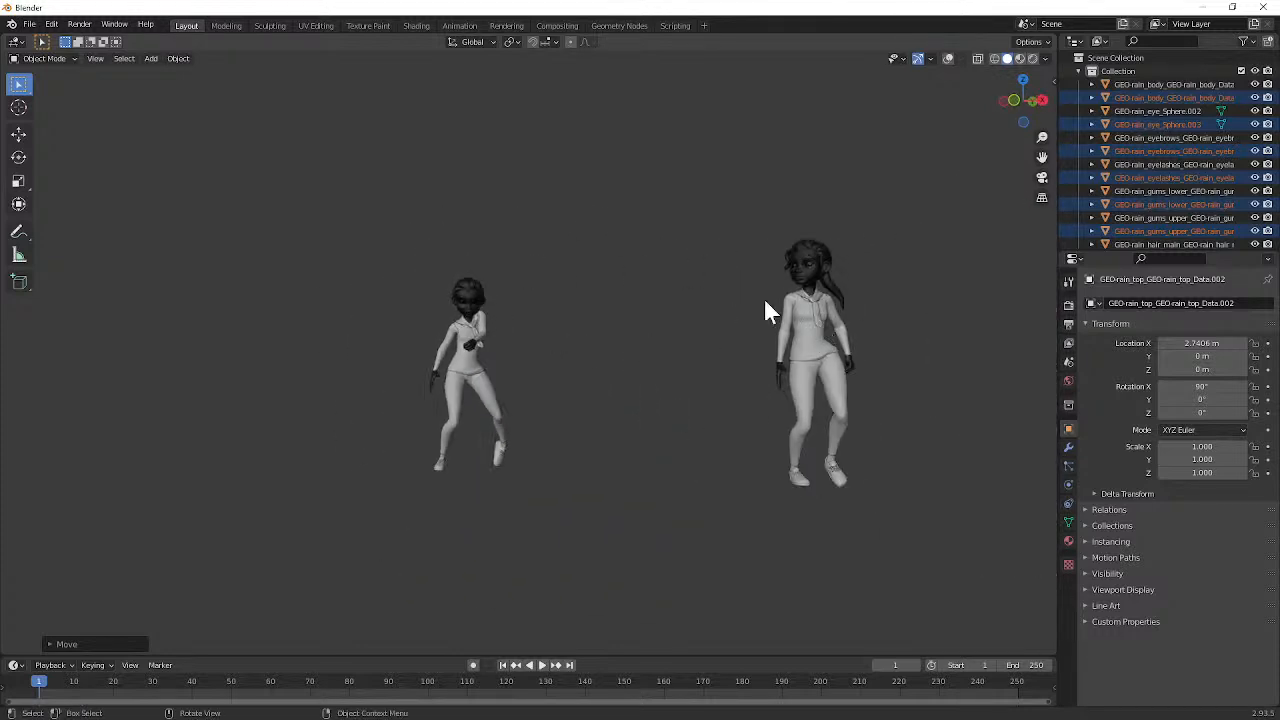
{"action": "middle_click_drag", "start_coordinate": [765, 303], "coordinate": [386, 240]}
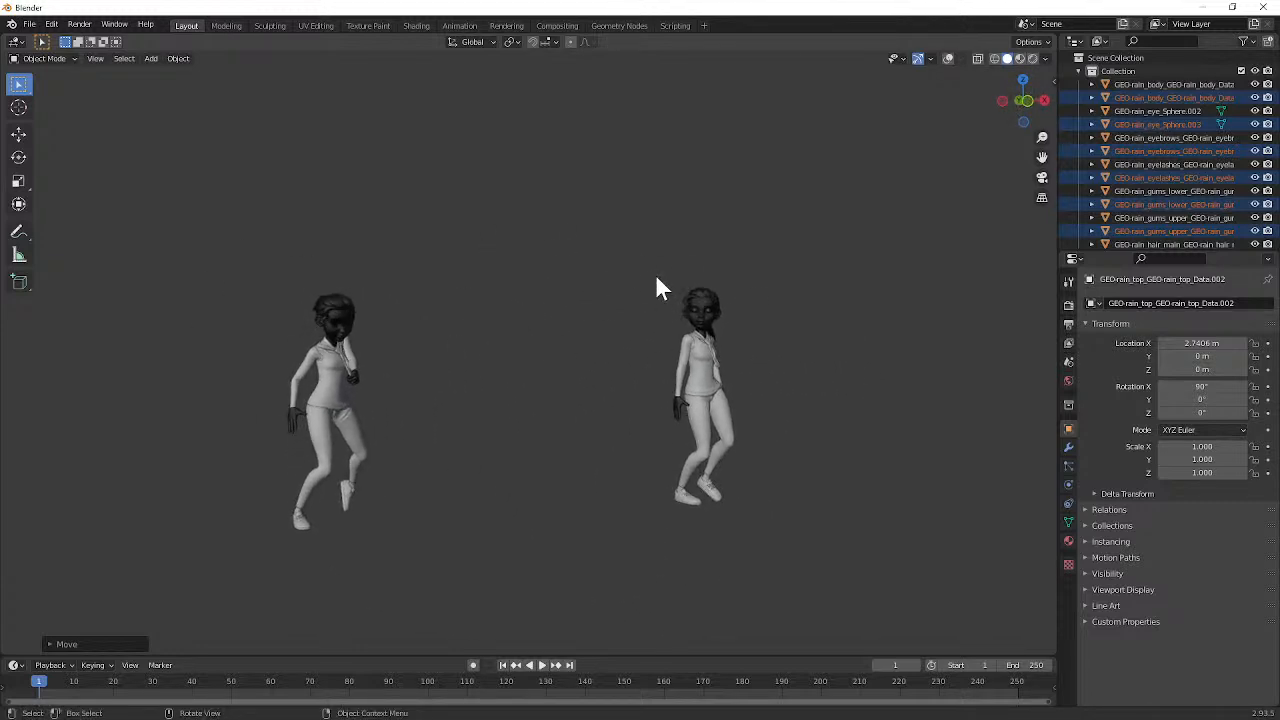
{"action": "mouse_move", "coordinate": [609, 283]}
{"action": "middle_mouse_down"}
{"action": "mouse_move", "coordinate": [540, 285]}
{"action": "mouse_move", "coordinate": [611, 283]}
{"action": "mouse_move", "coordinate": [589, 281]}
{"action": "middle_mouse_up"}
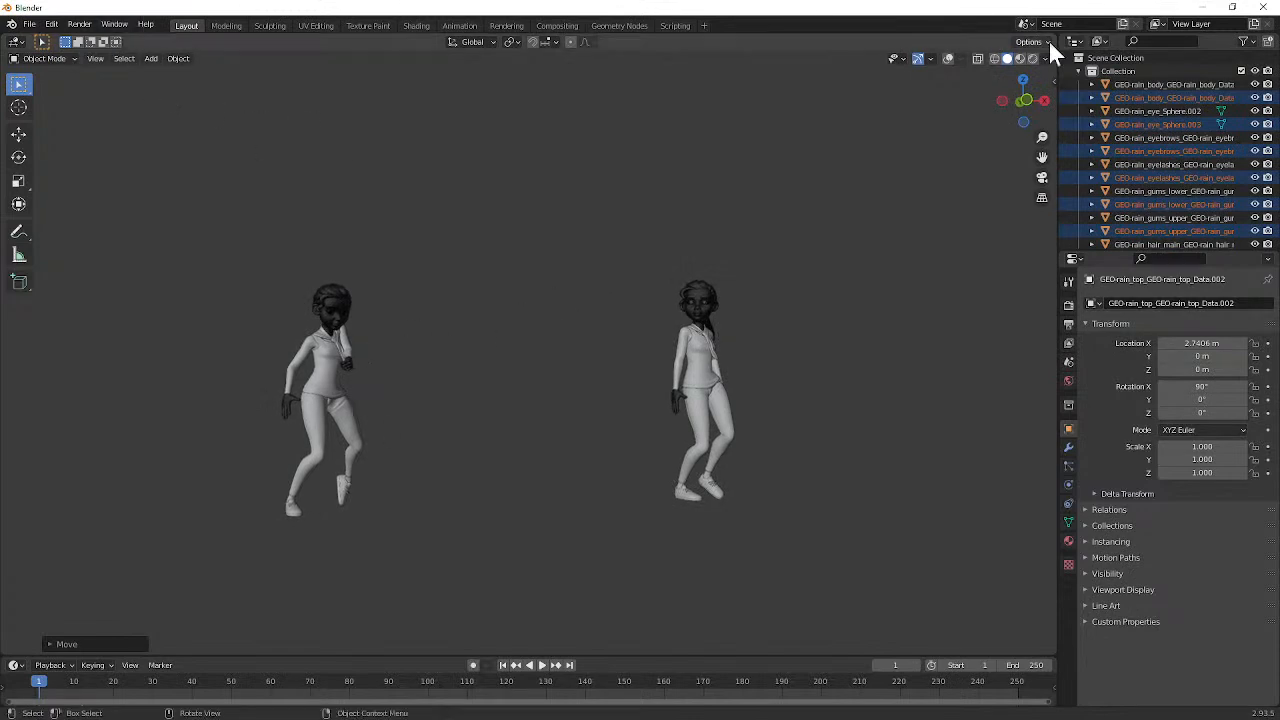
Step: Close the import scene without saving and look over the scene collections in the blockout file
{"action": "left_click", "coordinate": [1263, 7]}
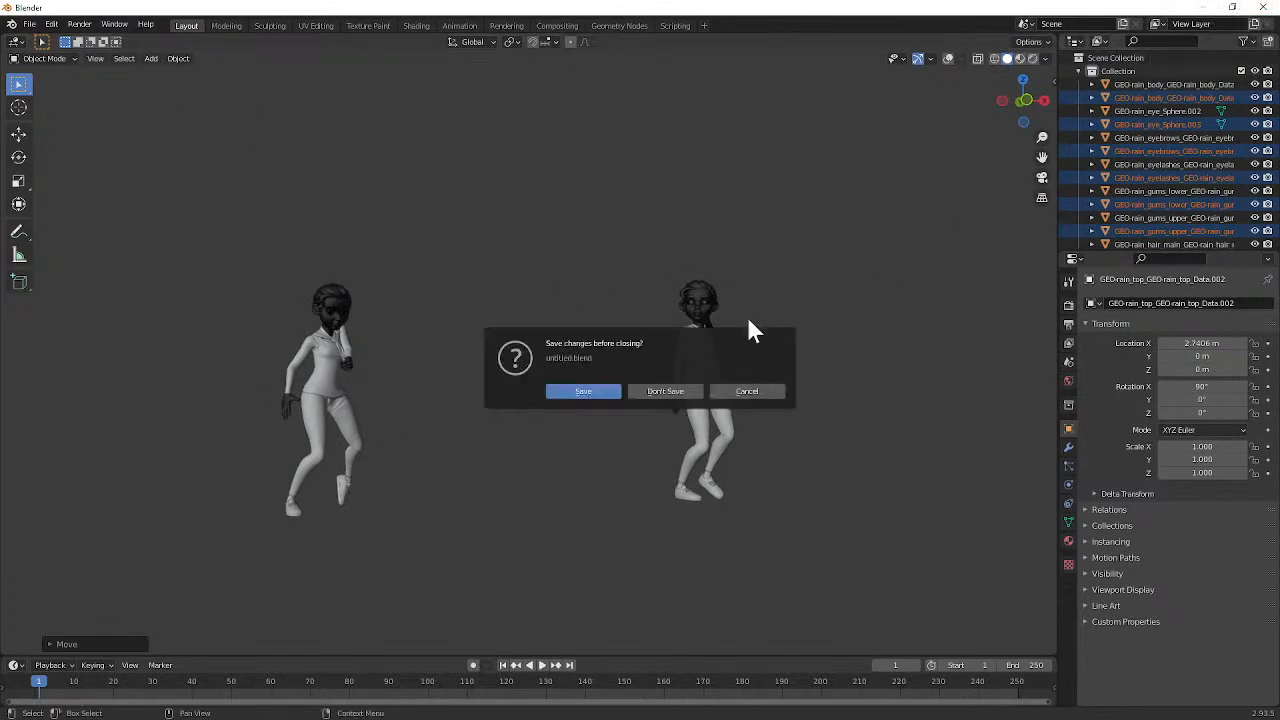
{"action": "left_click", "coordinate": [666, 391]}
{"action": "mouse_move", "coordinate": [324, 252]}
{"action": "middle_mouse_down"}
{"action": "mouse_move", "coordinate": [334, 319]}
{"action": "mouse_move", "coordinate": [351, 193]}
{"action": "mouse_move", "coordinate": [363, 223]}
{"action": "mouse_move", "coordinate": [329, 257]}
{"action": "middle_mouse_up"}
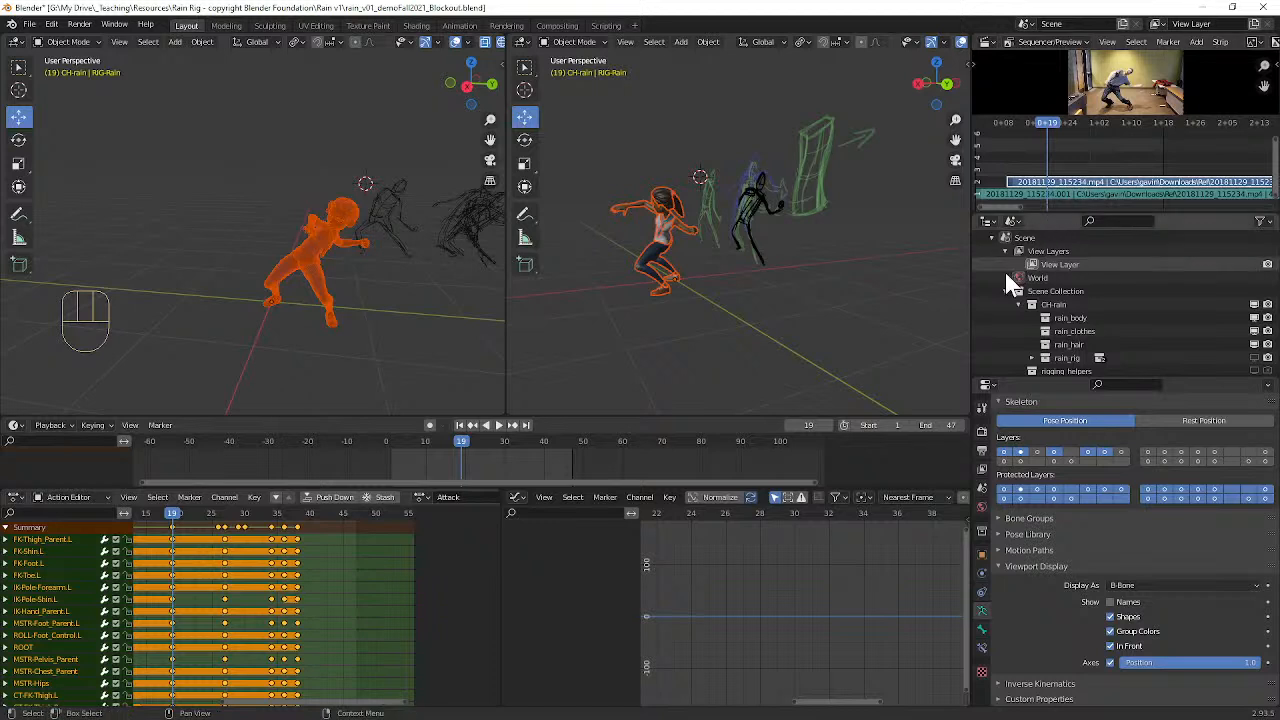
{"action": "scroll", "coordinate": [1032, 269], "scroll_direction": "down", "scroll_amount": 8}
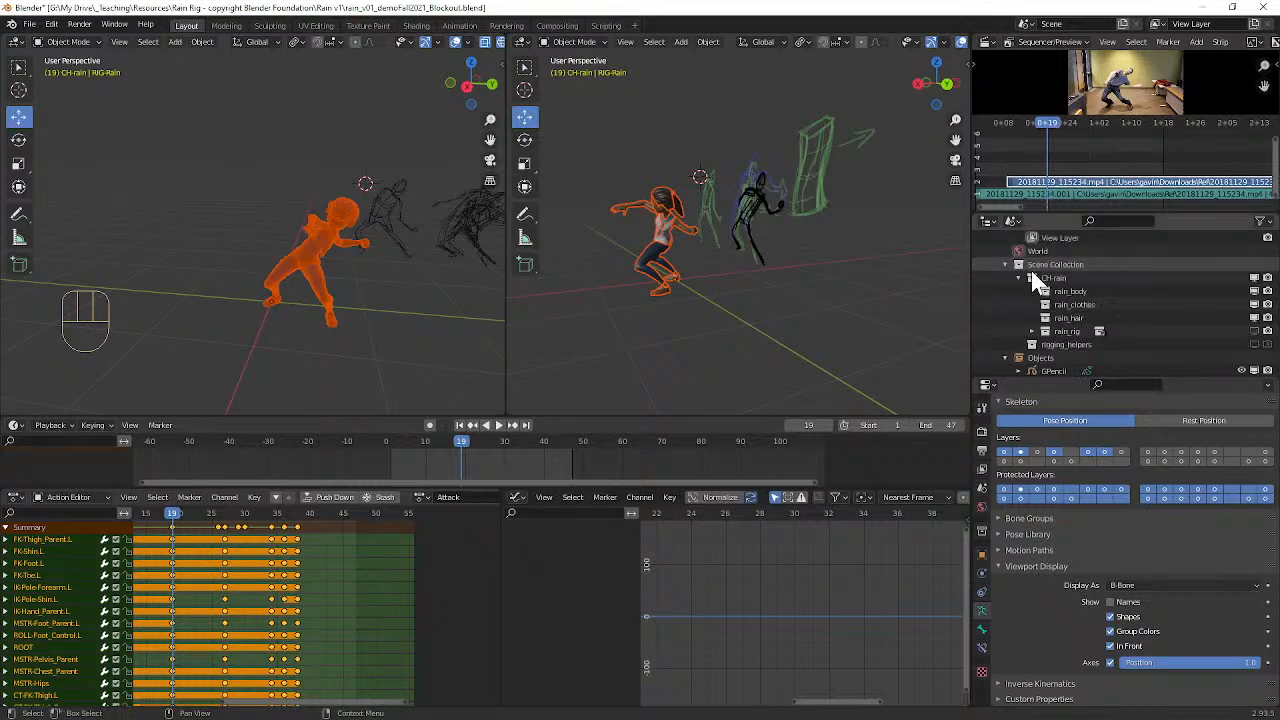
{"action": "scroll", "coordinate": [1032, 269], "scroll_direction": "up", "scroll_amount": 3}
{"action": "scroll", "coordinate": [1032, 269], "scroll_direction": "up", "scroll_amount": 5}
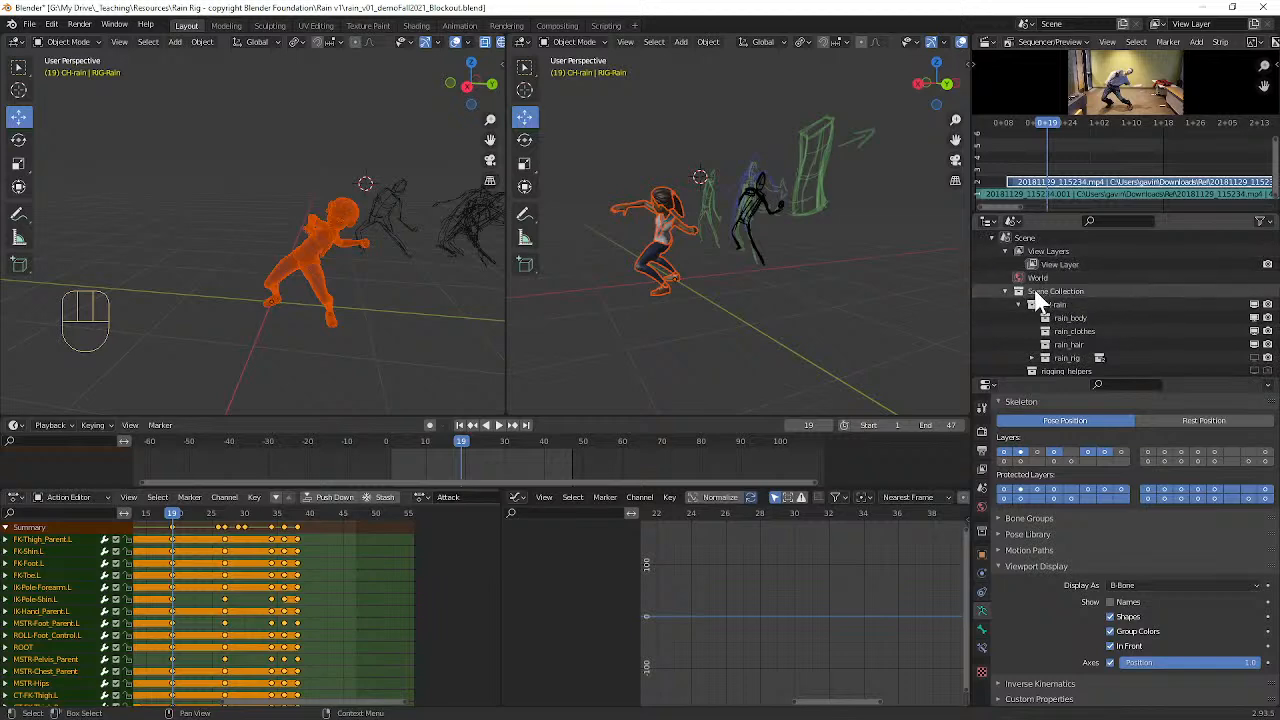
Step: Play the Attack animation briefly, stop it, and unhide the hidden rig objects around the character
{"action": "key", "text": "space"}
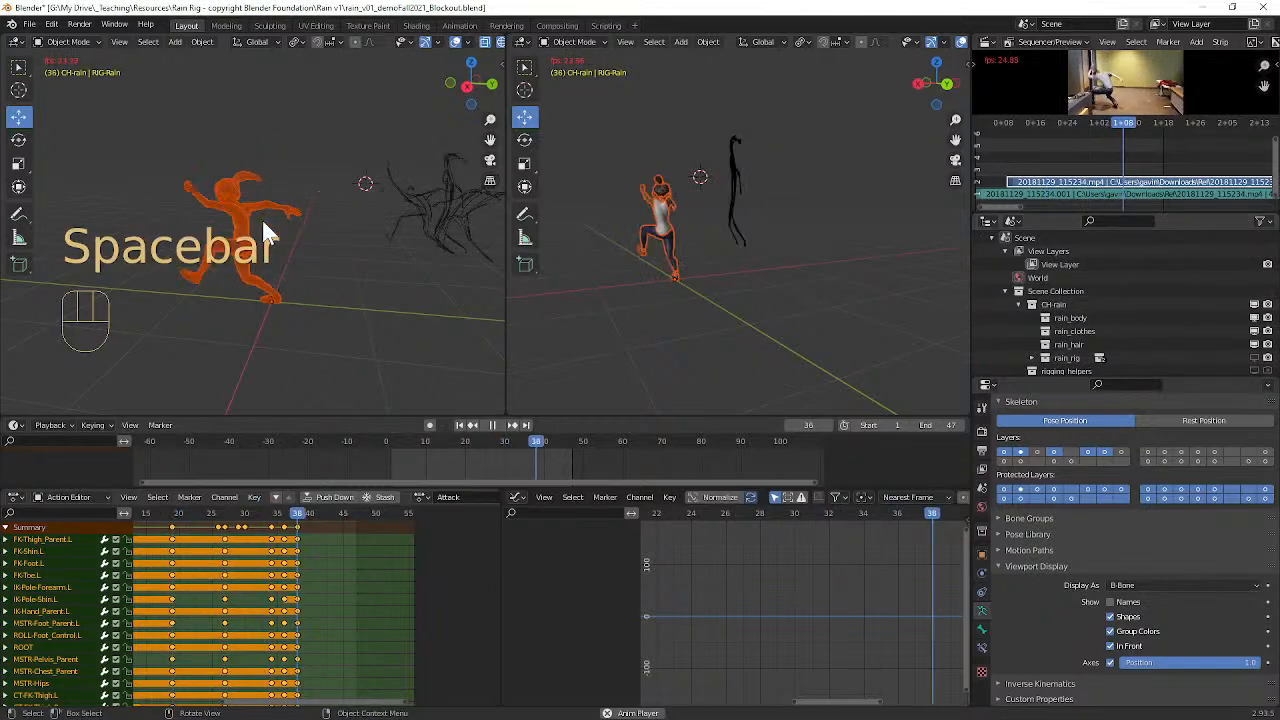
{"action": "key", "text": "space"}
{"action": "key", "text": "alt+h"}
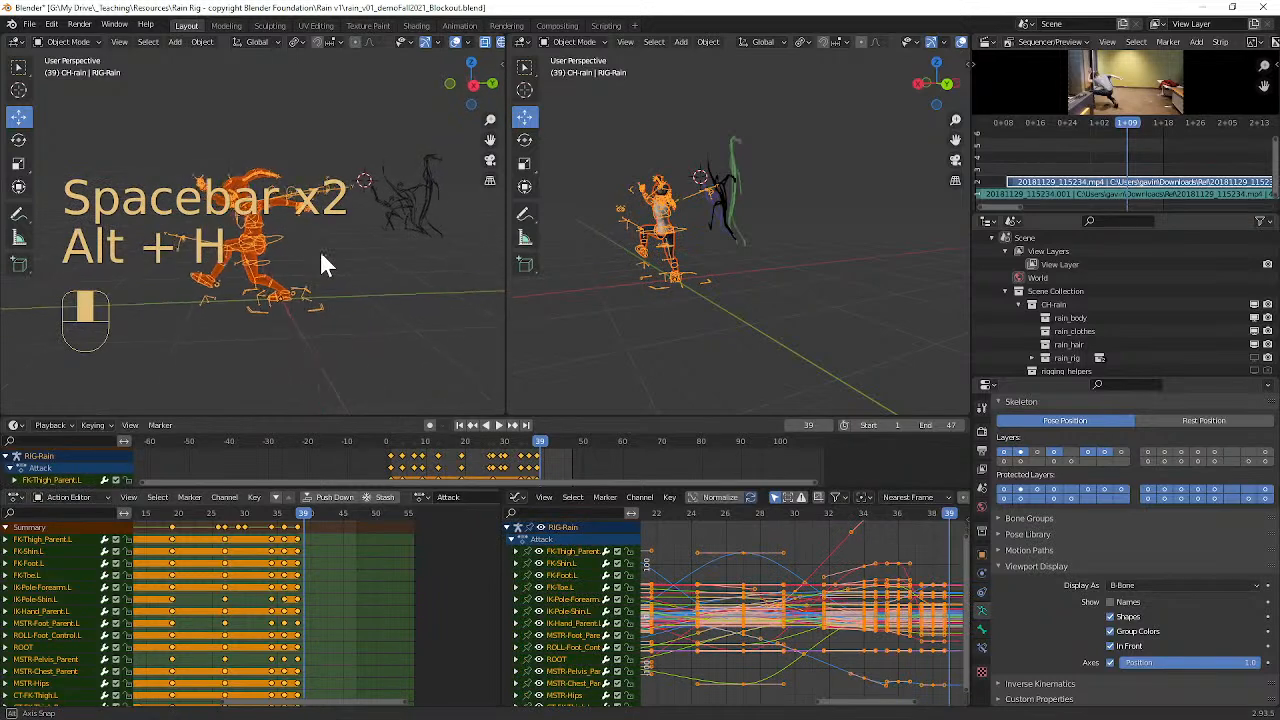
{"action": "scroll", "coordinate": [312, 268], "scroll_direction": "up", "scroll_amount": 4}
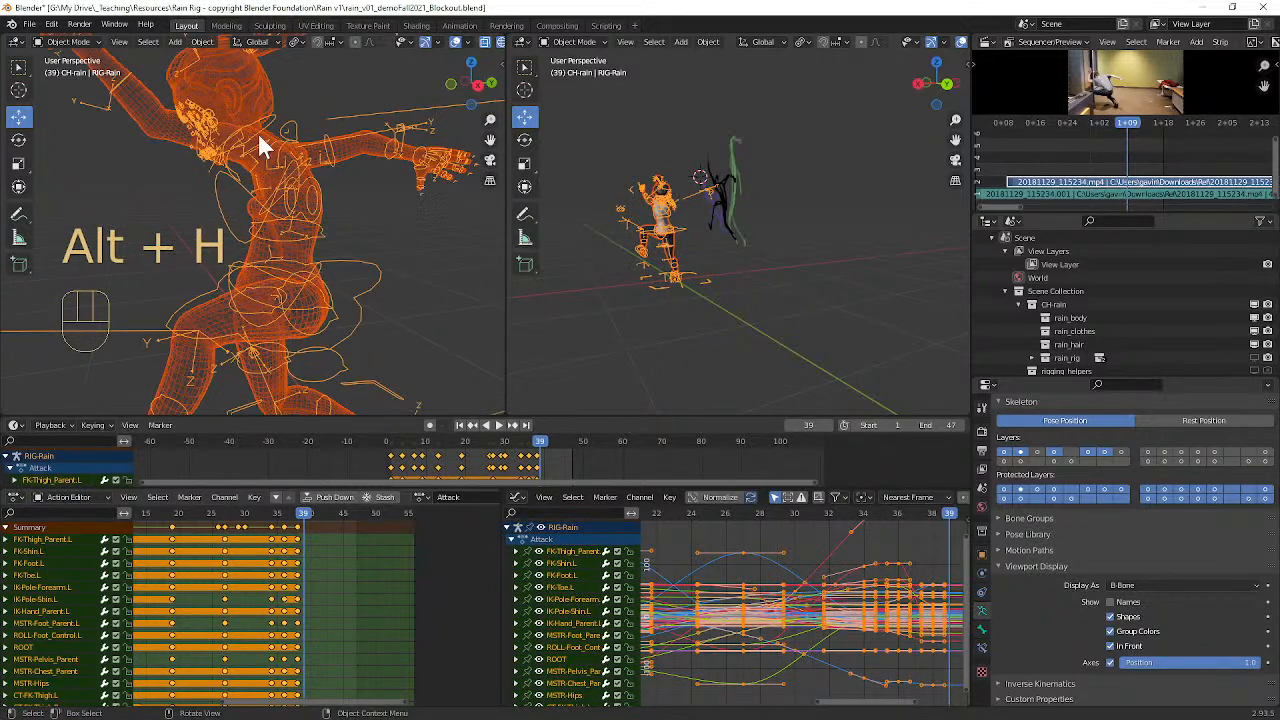
{"action": "scroll", "coordinate": [300, 150], "scroll_direction": "down", "scroll_amount": 5}
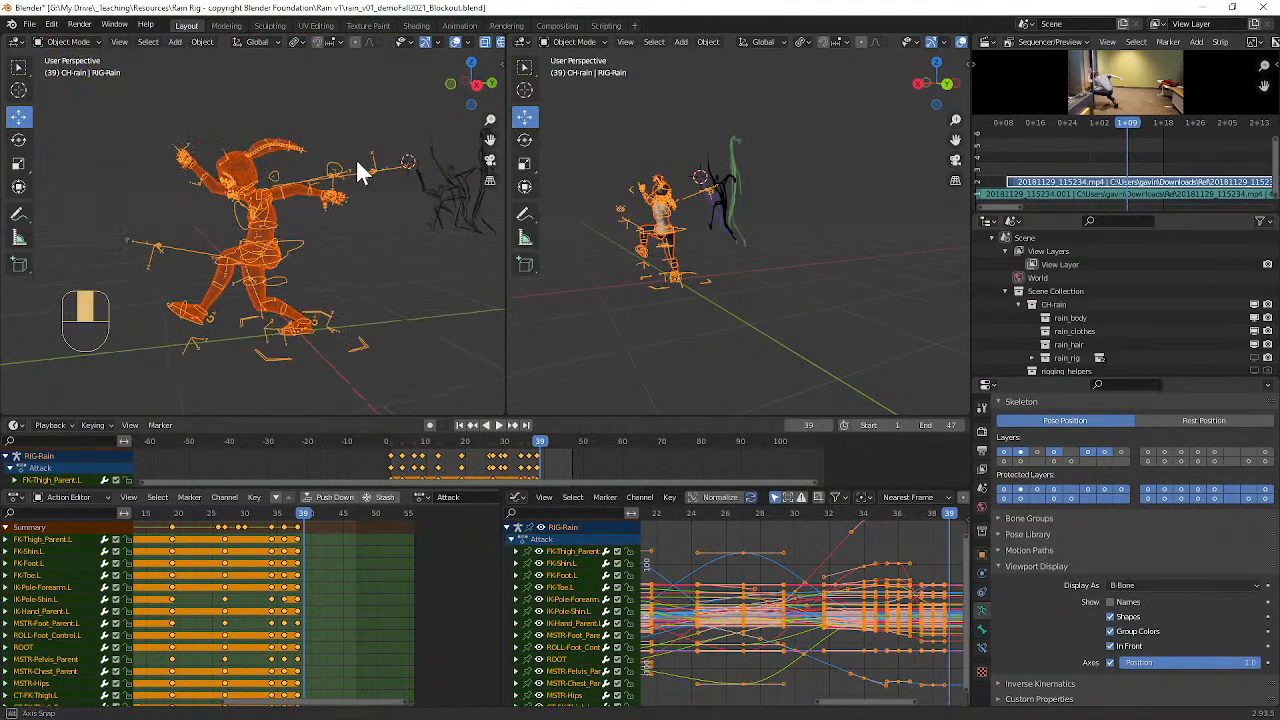
Step: Try to export the selected rig objects as glTF Binary to rain_v01_demoFall2021_Blockout.glb in the Rain v1 folder
{"action": "left_click", "coordinate": [30, 24]}
{"action": "mouse_move", "coordinate": [86, 217]}
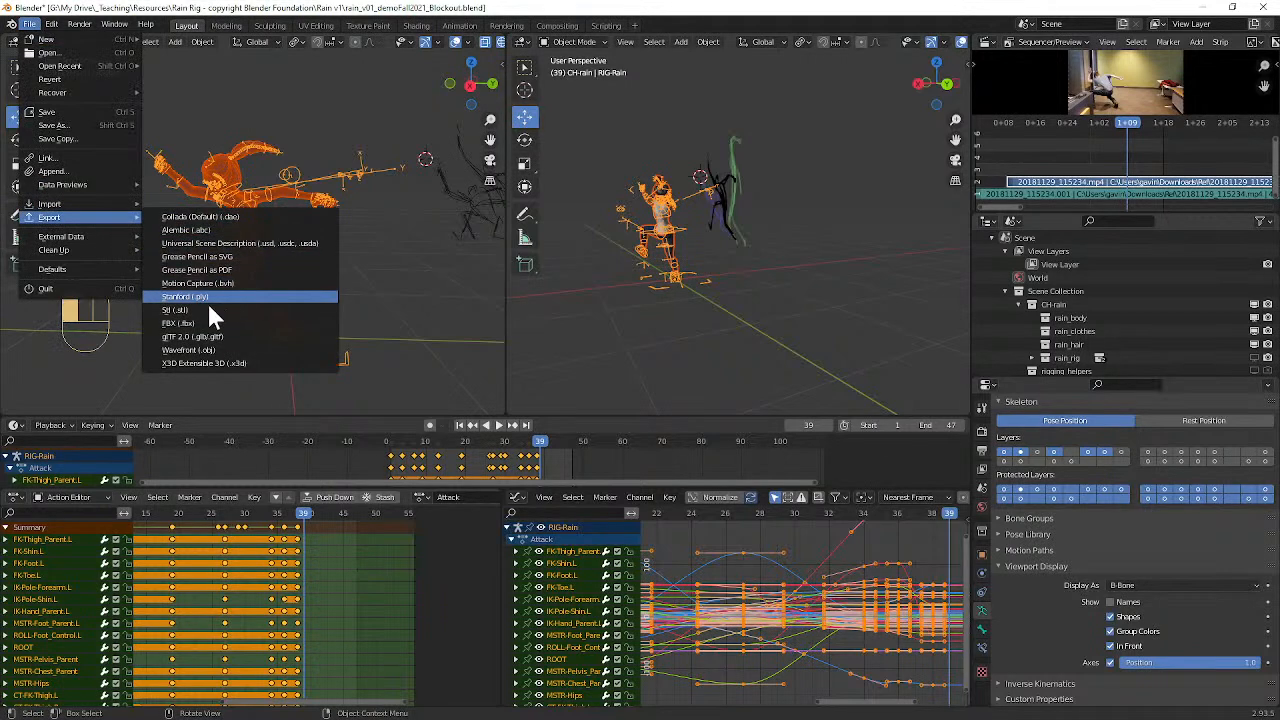
{"action": "left_click", "coordinate": [204, 337]}
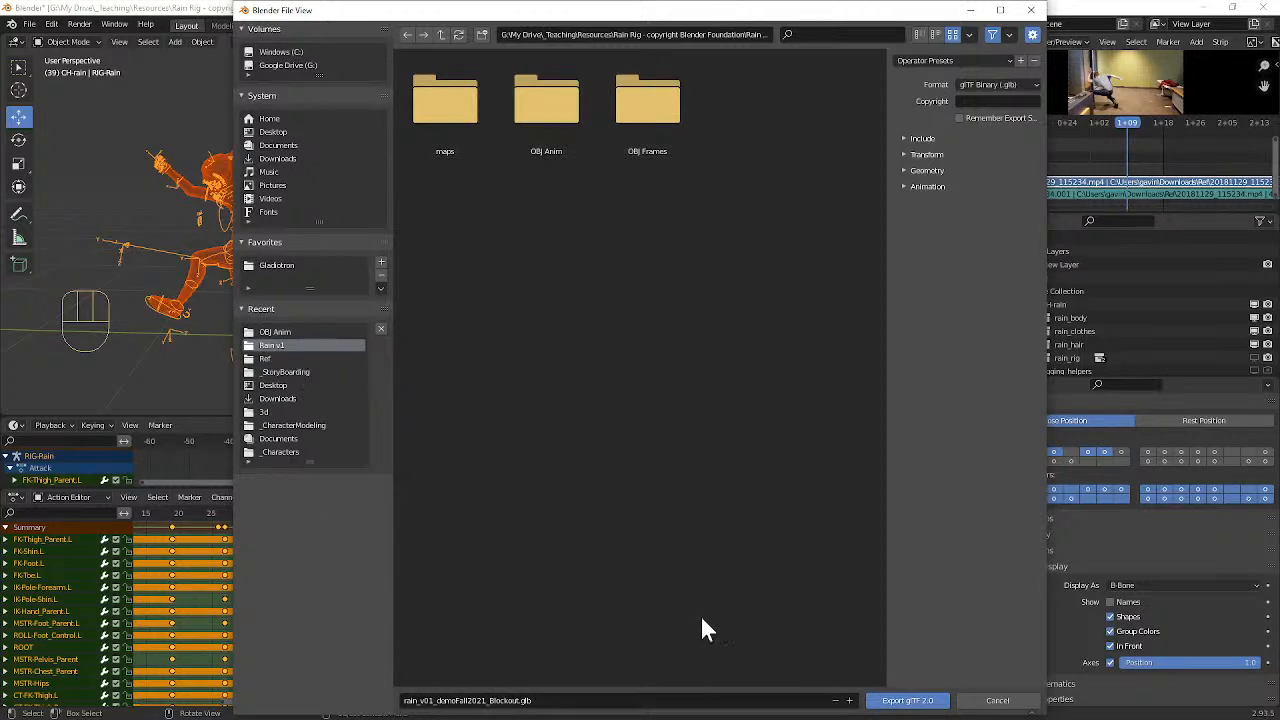
{"action": "left_click", "coordinate": [911, 138]}
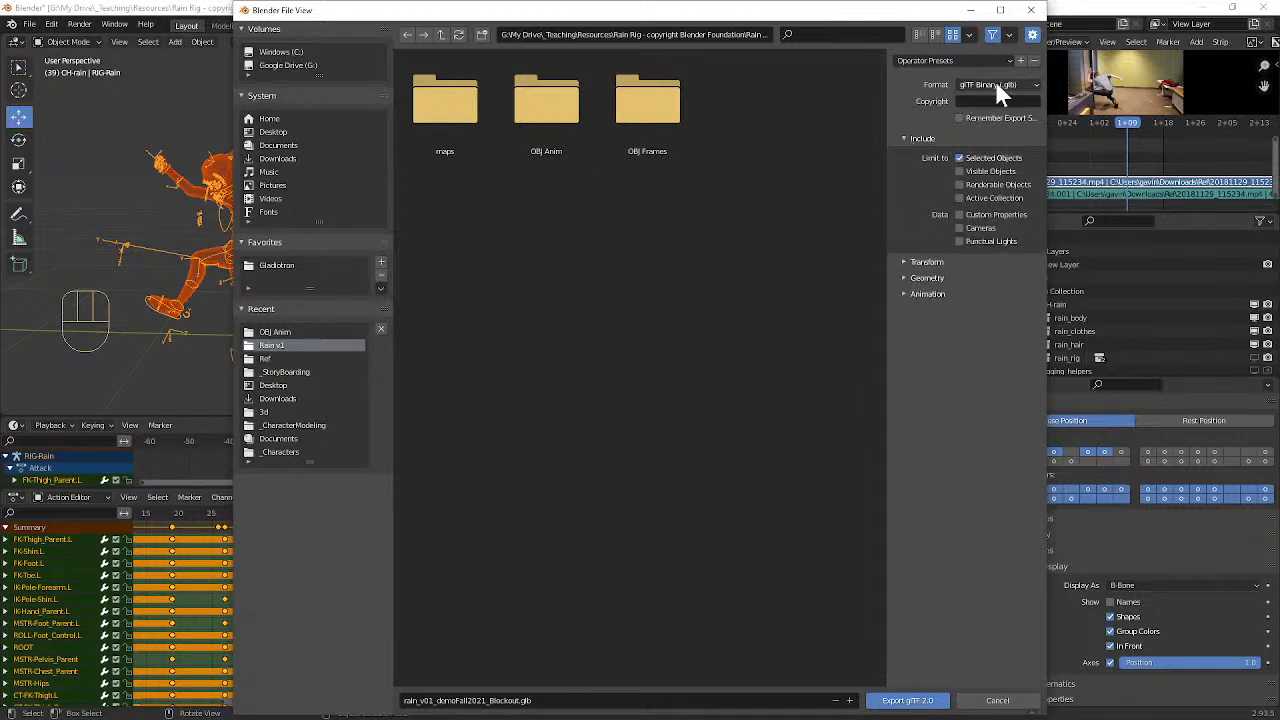
{"action": "left_click", "coordinate": [904, 293]}
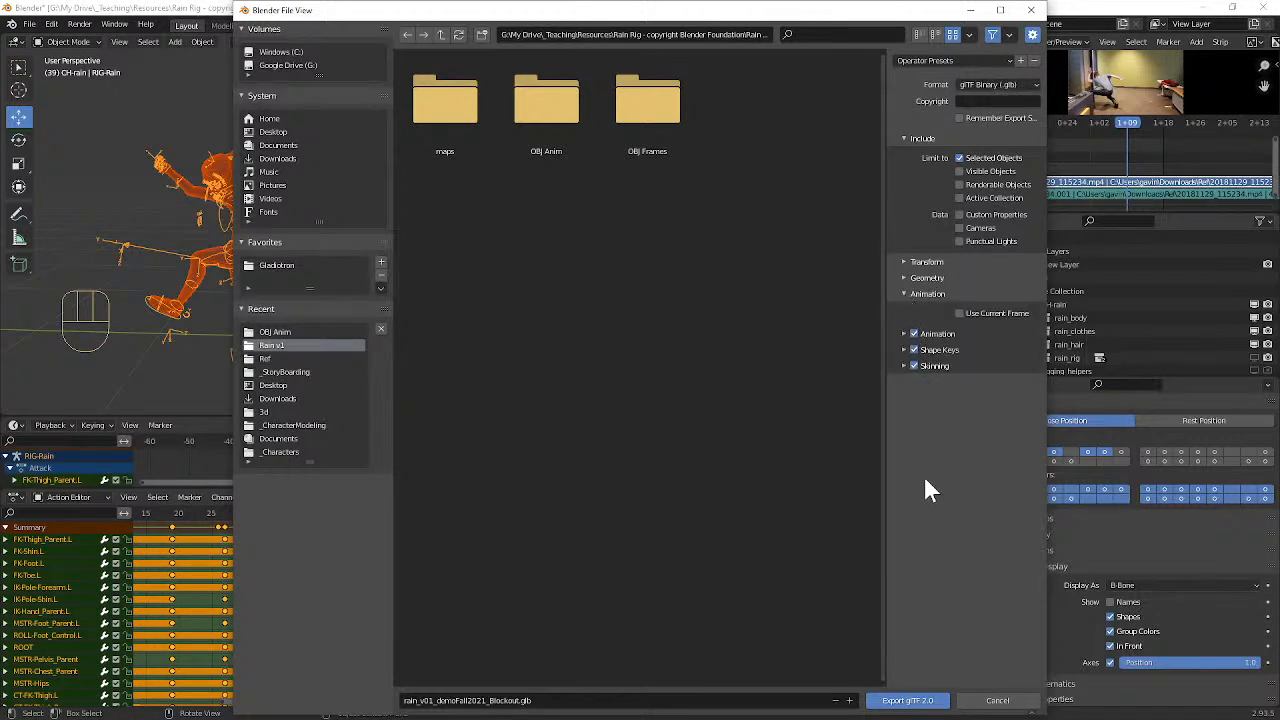
{"action": "left_click", "coordinate": [906, 701]}
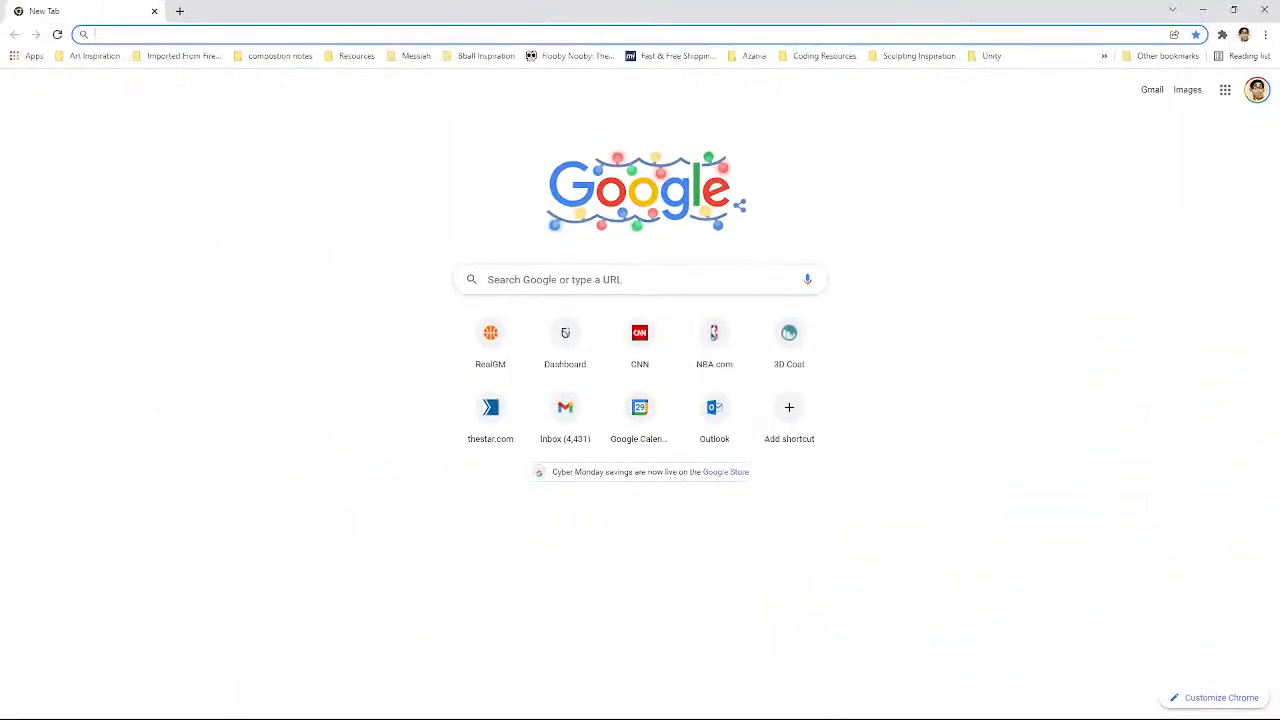
Step: Switch to the Chrome browser and open the Babylon.js Sandbox at sandbox.babylonjs.com
{"action": "left_click", "coordinate": [102, 34]}
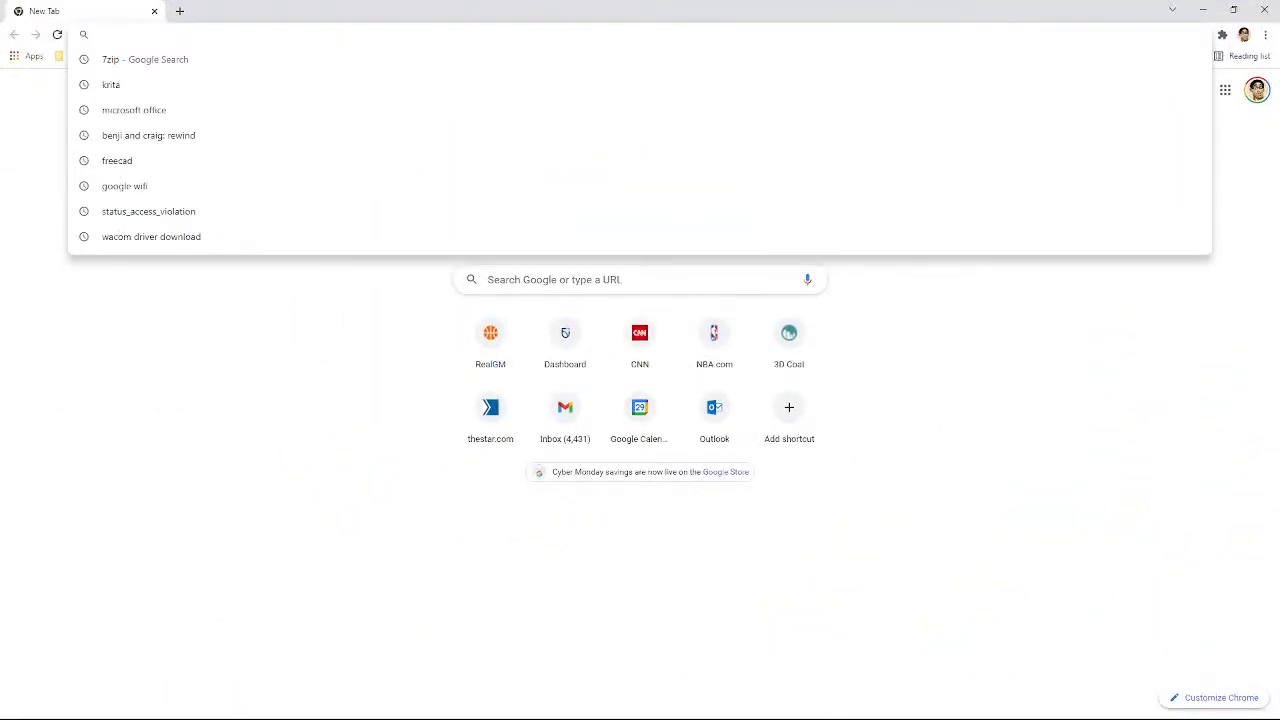
{"action": "type", "text": "ba"}
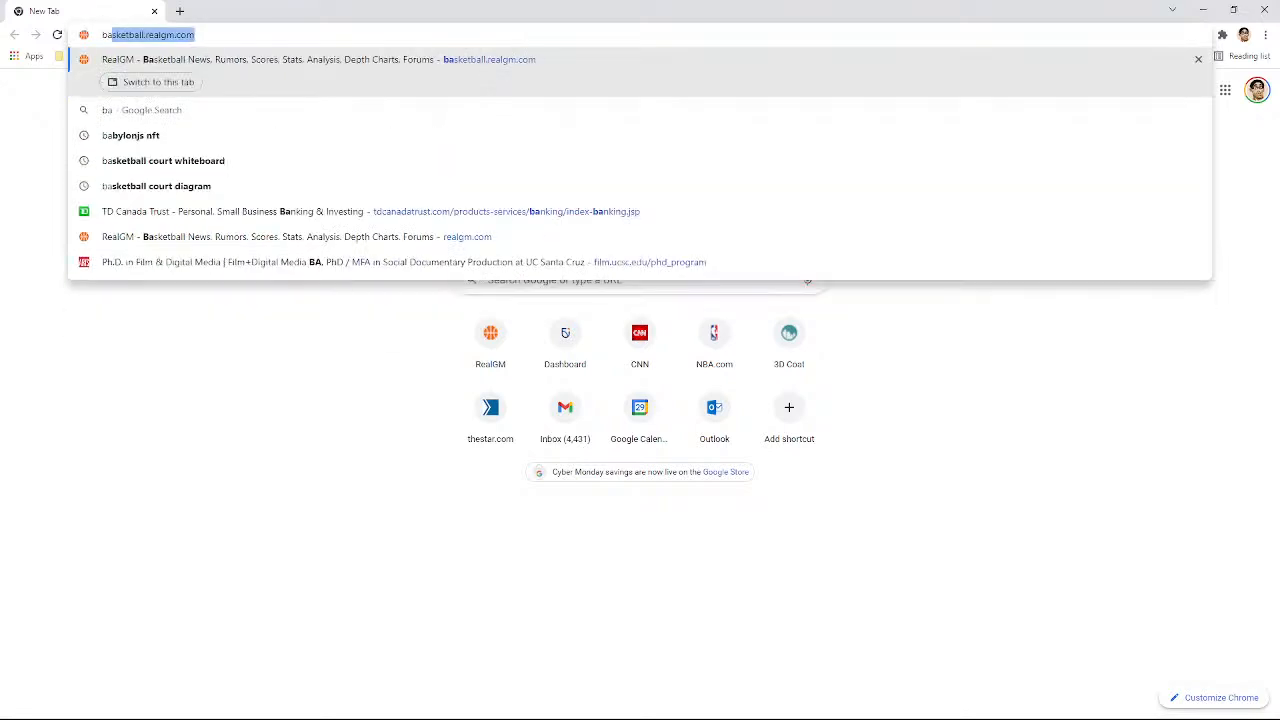
{"action": "key", "text": "BackSpace"}
{"action": "key", "text": "BackSpace"}
{"action": "type", "text": "sandbox.babylonjs"}
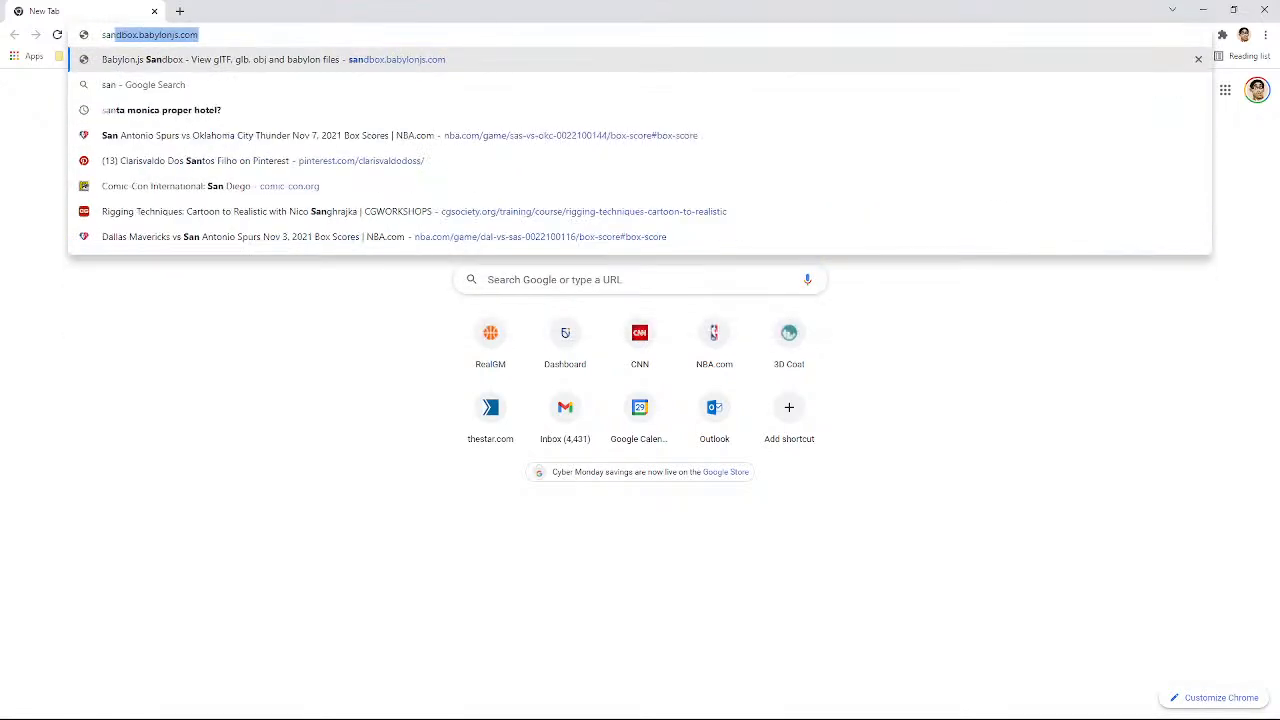
{"action": "key", "text": "Return"}
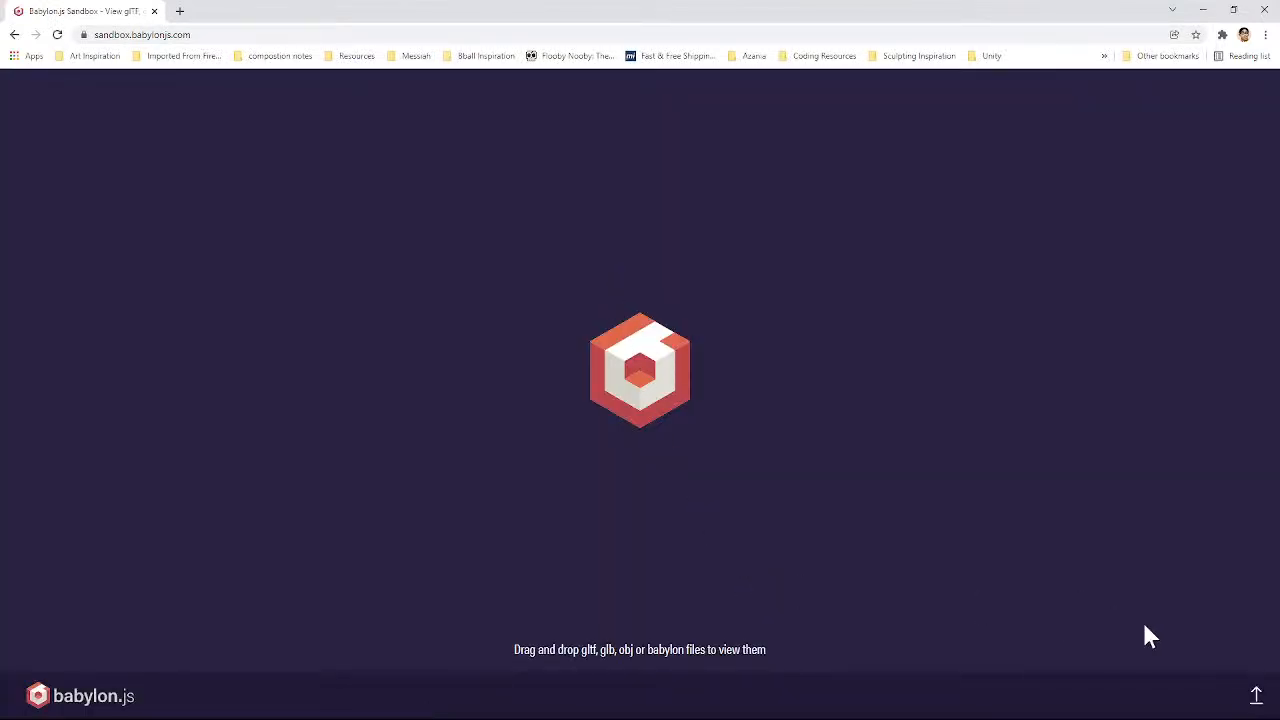
Step: Look for the exported glTF file in the Rain v1 and OBJ Anim folders through the sandbox's file picker, and cancel it
{"action": "left_click", "coordinate": [1256, 695]}
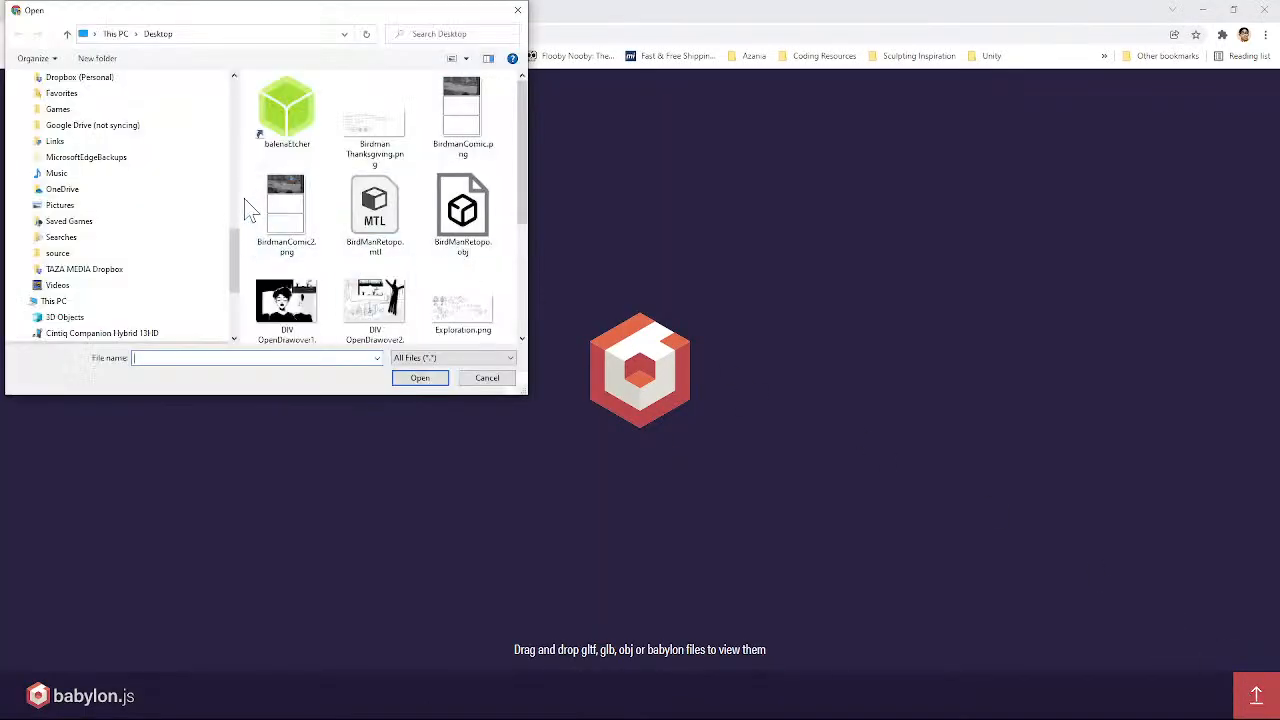
{"action": "left_click_drag", "start_coordinate": [233, 243], "coordinate": [240, 97]}
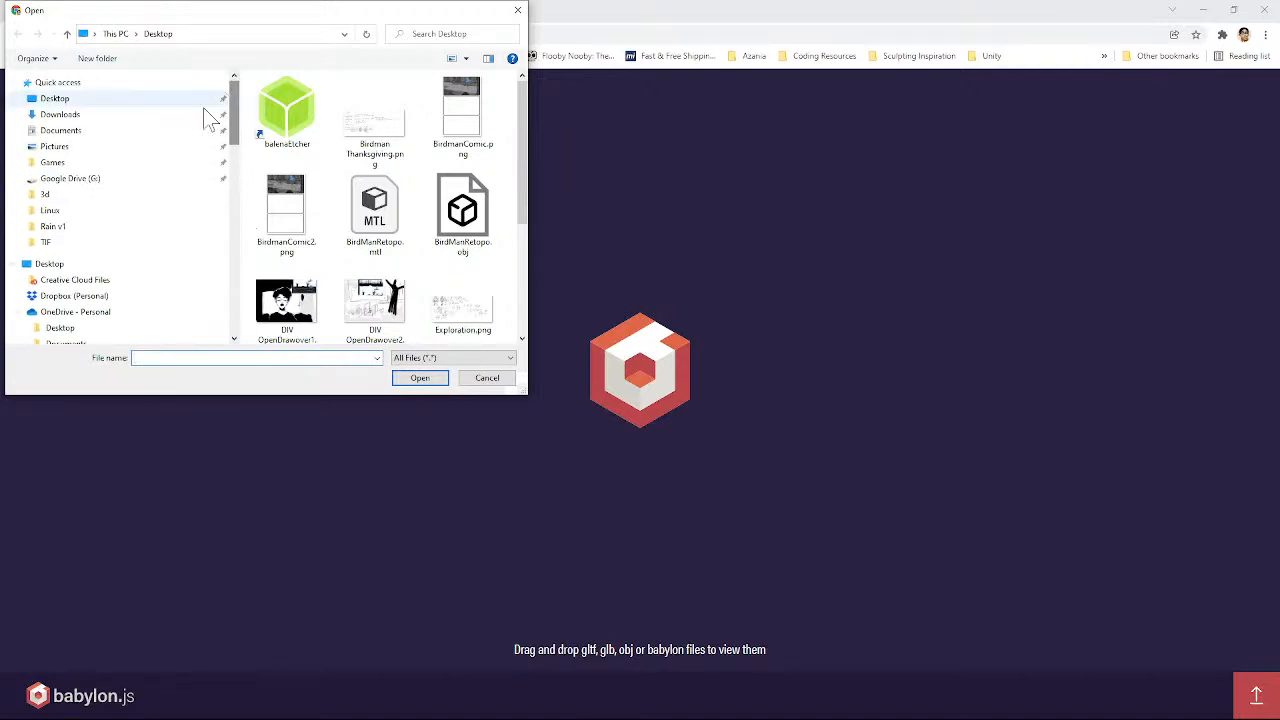
{"action": "left_click", "coordinate": [86, 228]}
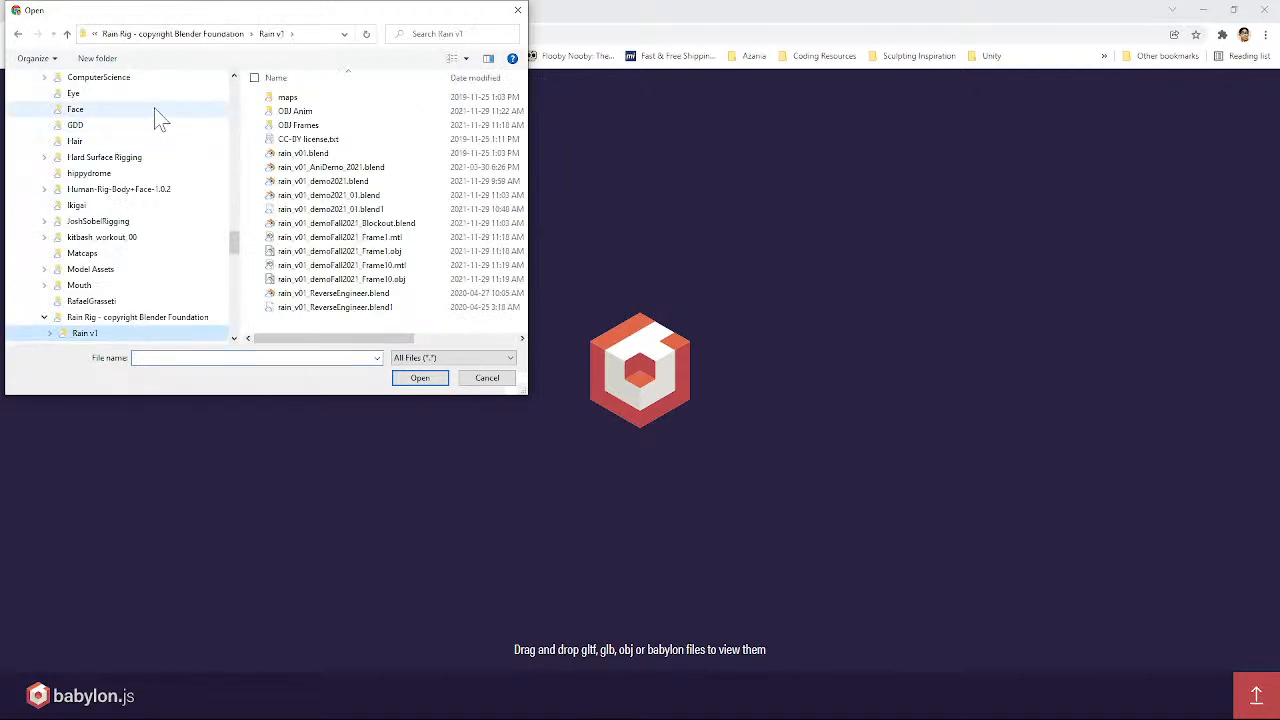
{"action": "left_click", "coordinate": [327, 113]}
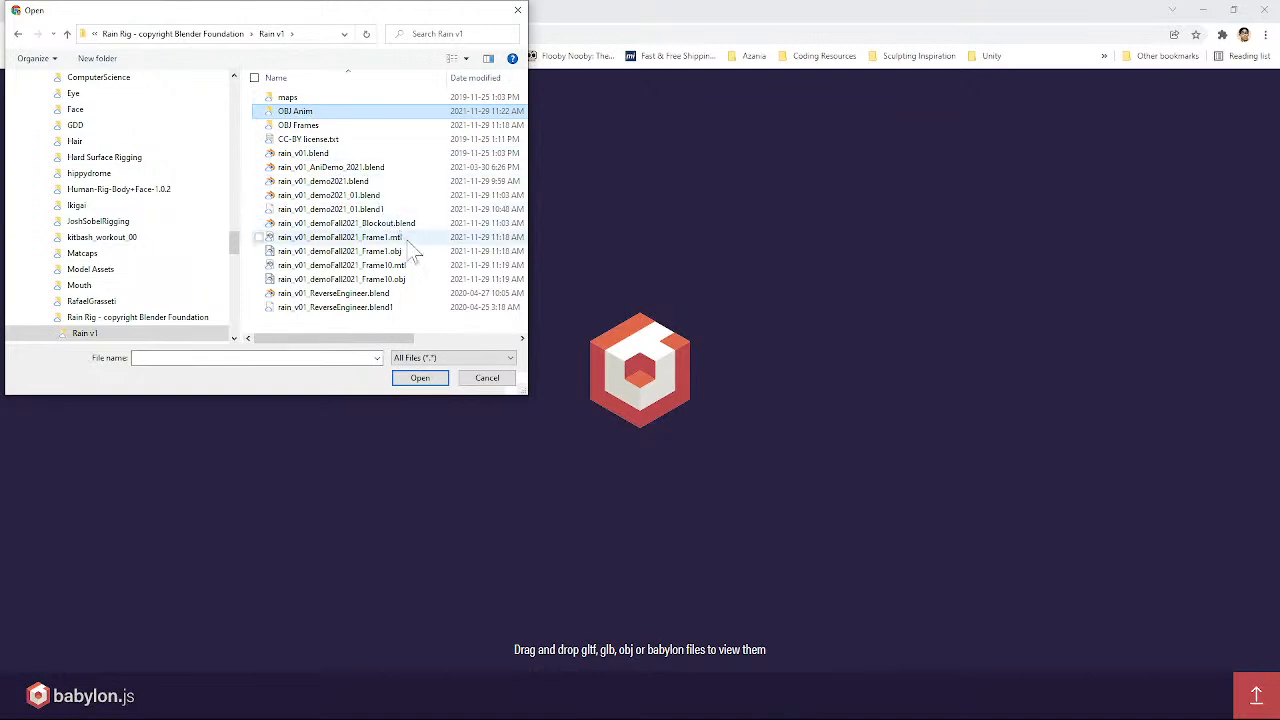
{"action": "scroll", "coordinate": [418, 255], "scroll_direction": "right", "scroll_amount": 2}
{"action": "scroll", "coordinate": [418, 278], "scroll_direction": "left", "scroll_amount": 2}
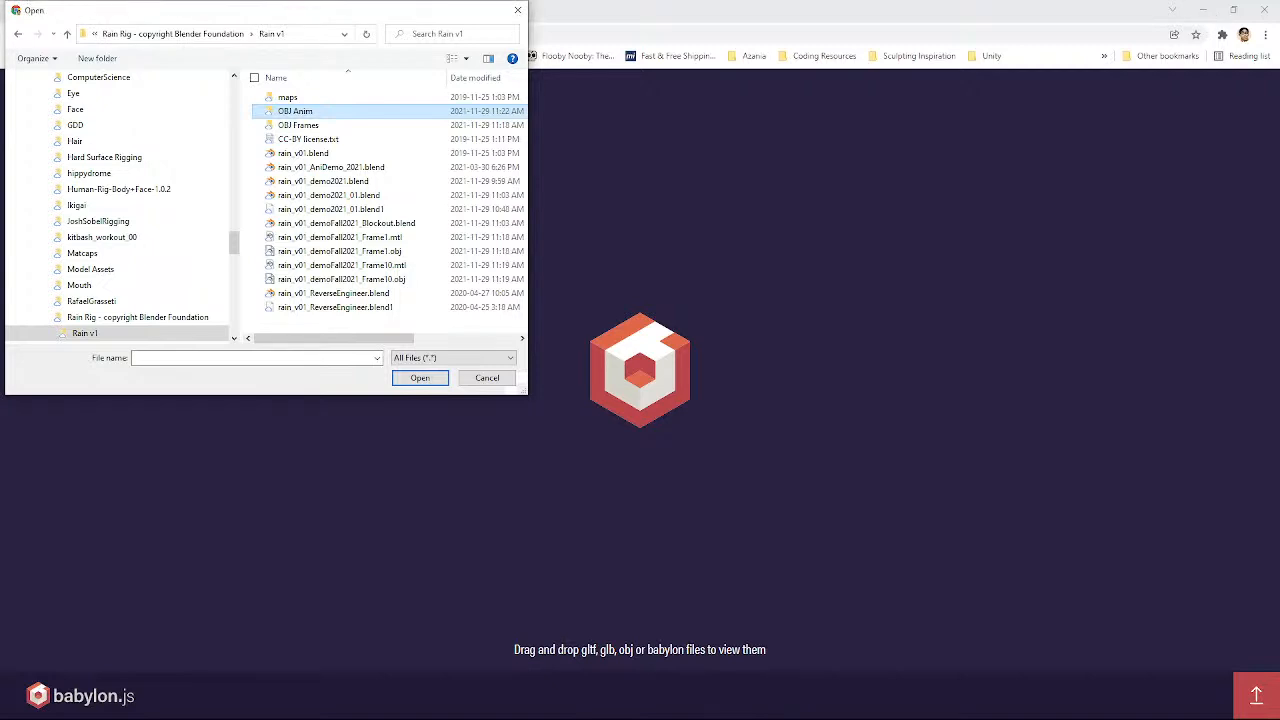
{"action": "double_click", "coordinate": [300, 112]}
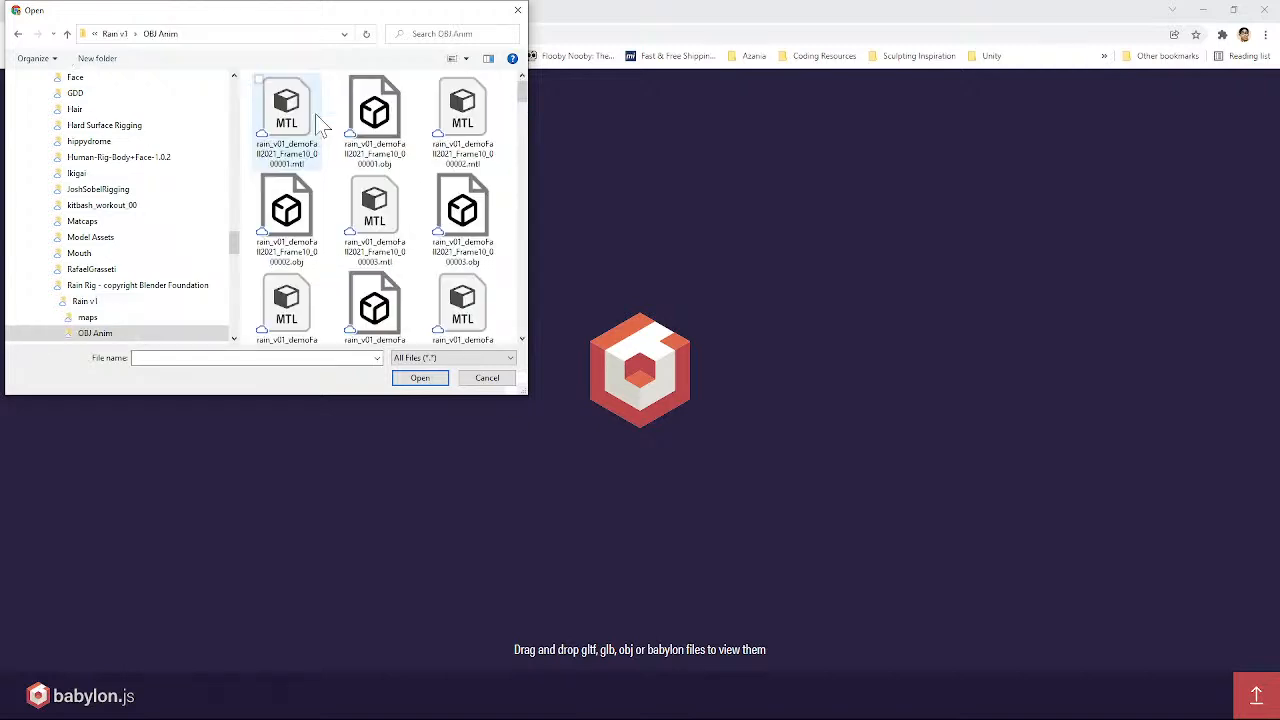
{"action": "left_click_drag", "start_coordinate": [522, 92], "coordinate": [510, 175]}
{"action": "left_click", "coordinate": [488, 378]}
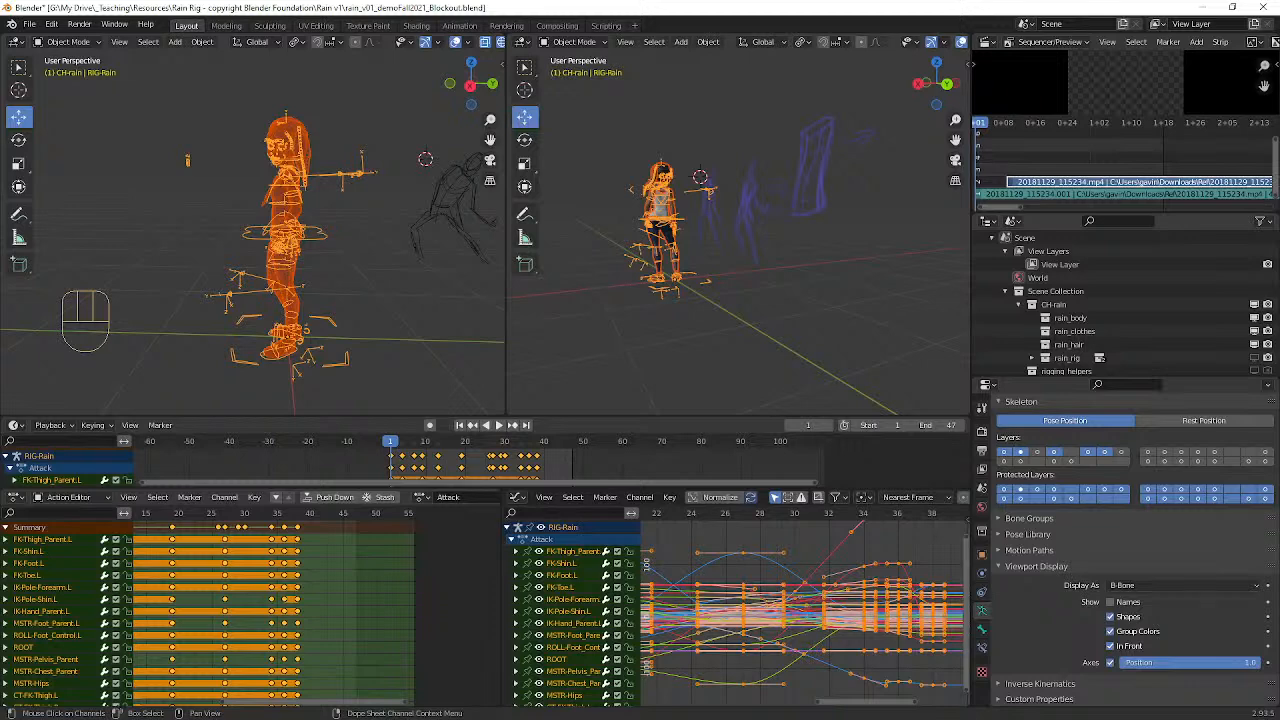
Step: Create a GLFT folder inside Rain v1 and try to export the rig there as glTF Binary rain_v01_demoFall2021_Blockout.glb
{"action": "left_click", "coordinate": [30, 24]}
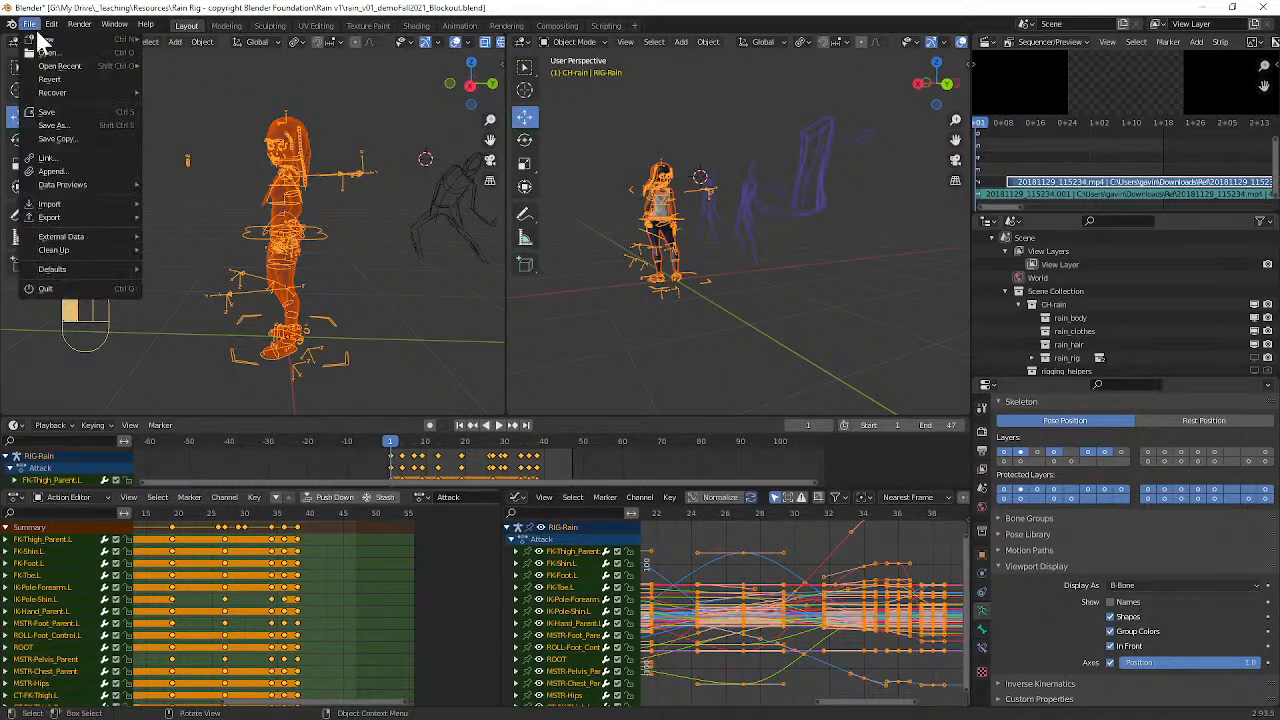
{"action": "mouse_move", "coordinate": [58, 219]}
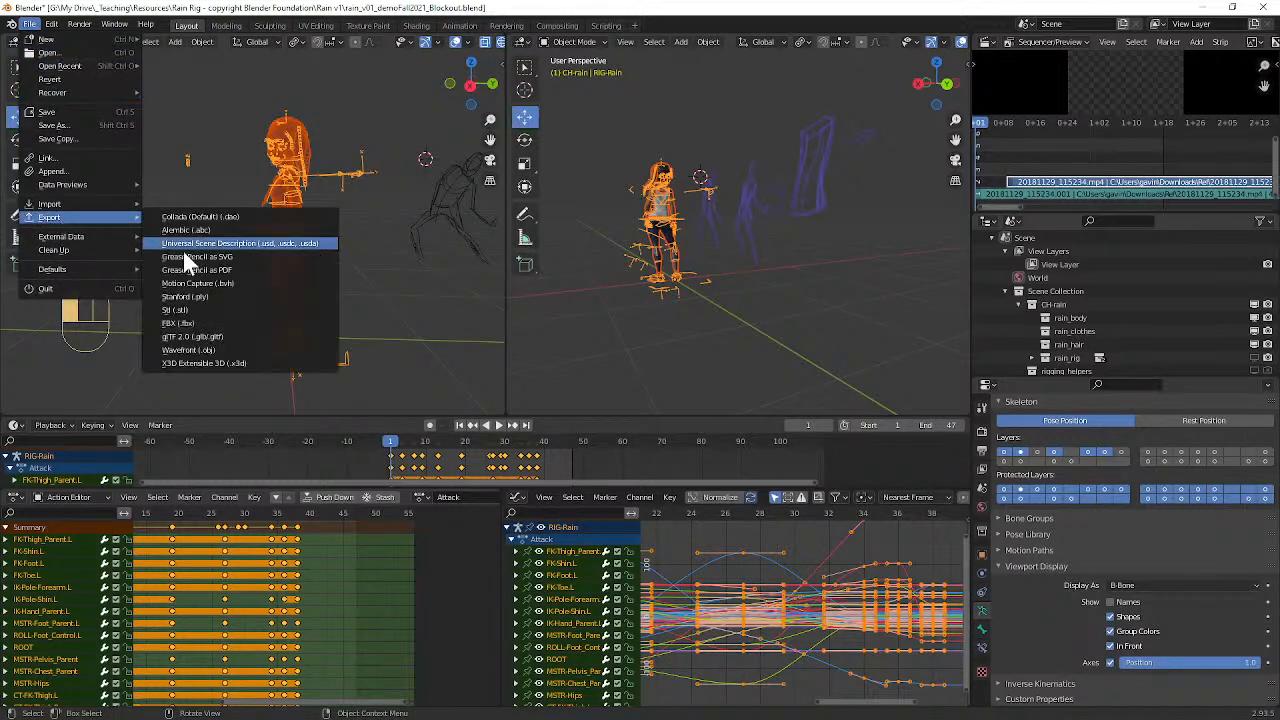
{"action": "left_click", "coordinate": [228, 336]}
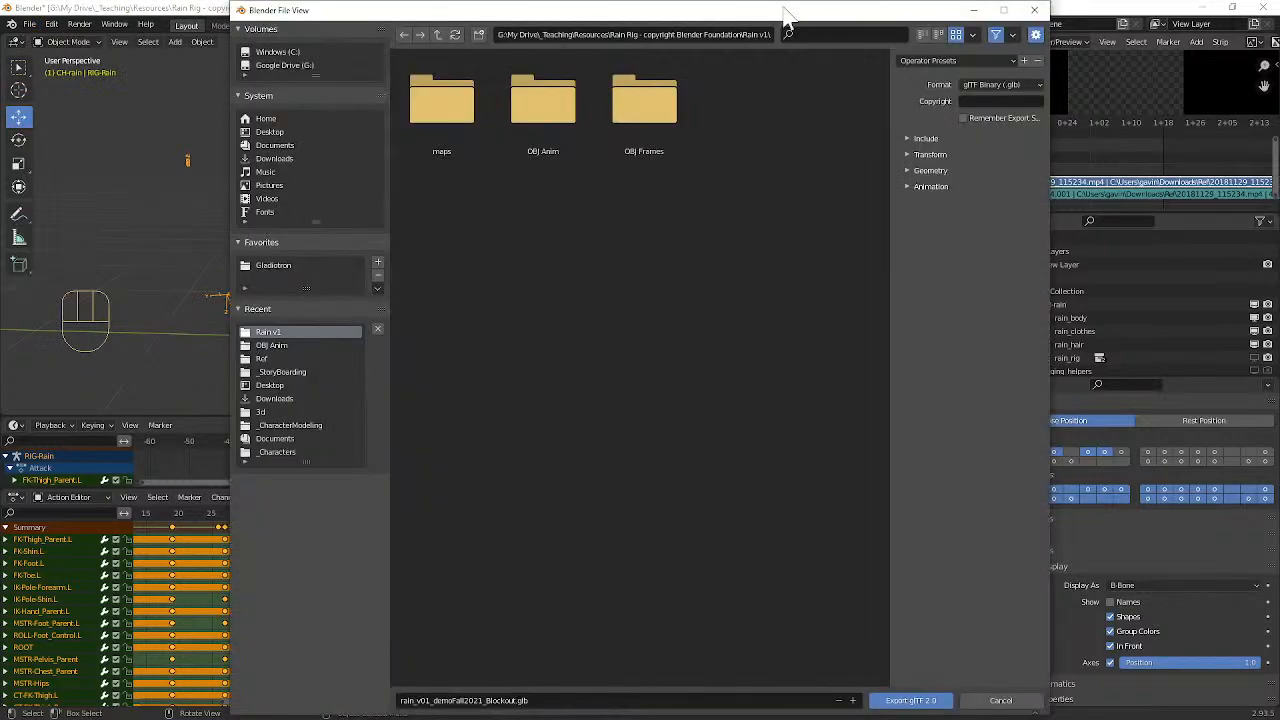
{"action": "left_click", "coordinate": [566, 700]}
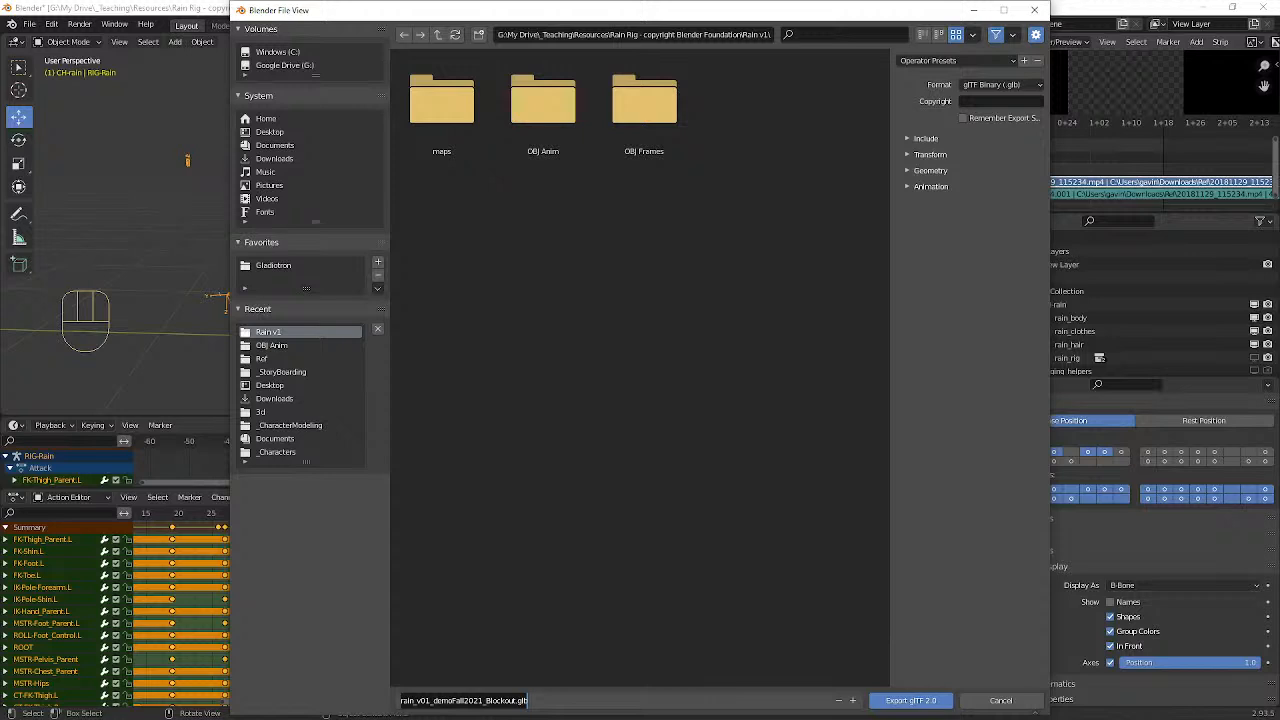
{"action": "left_click", "coordinate": [480, 35]}
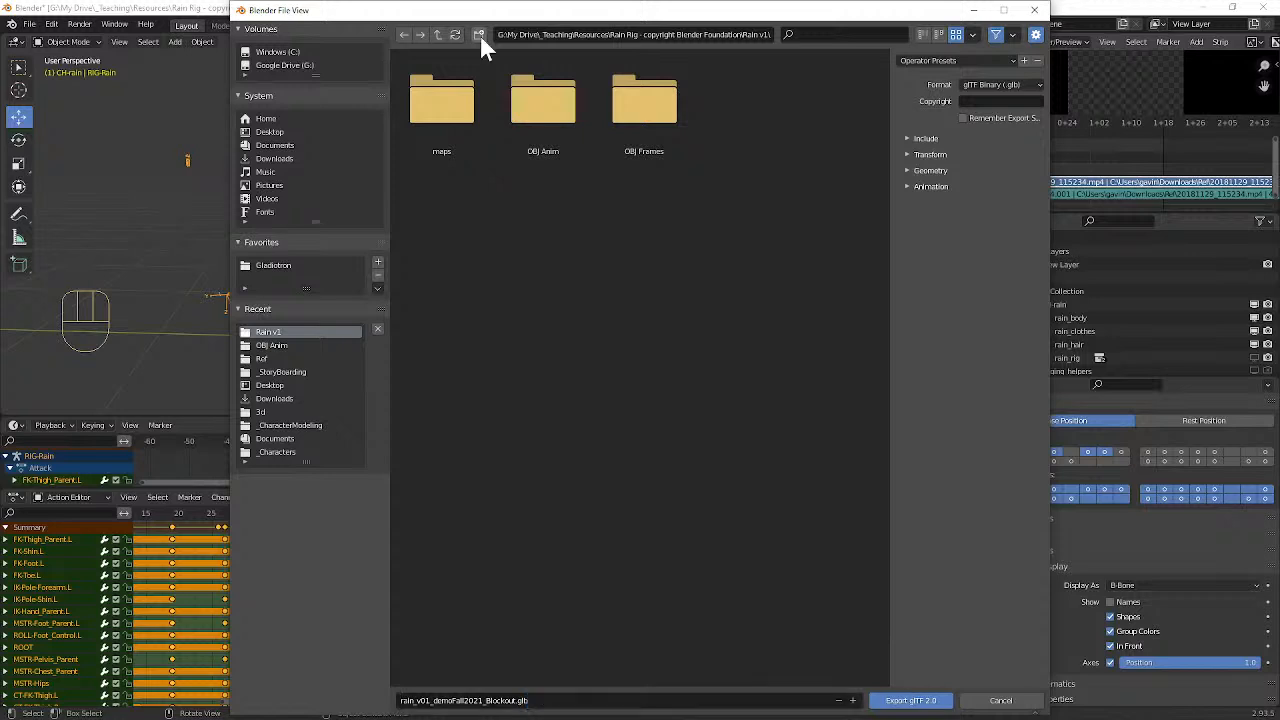
{"action": "left_click", "coordinate": [480, 35]}
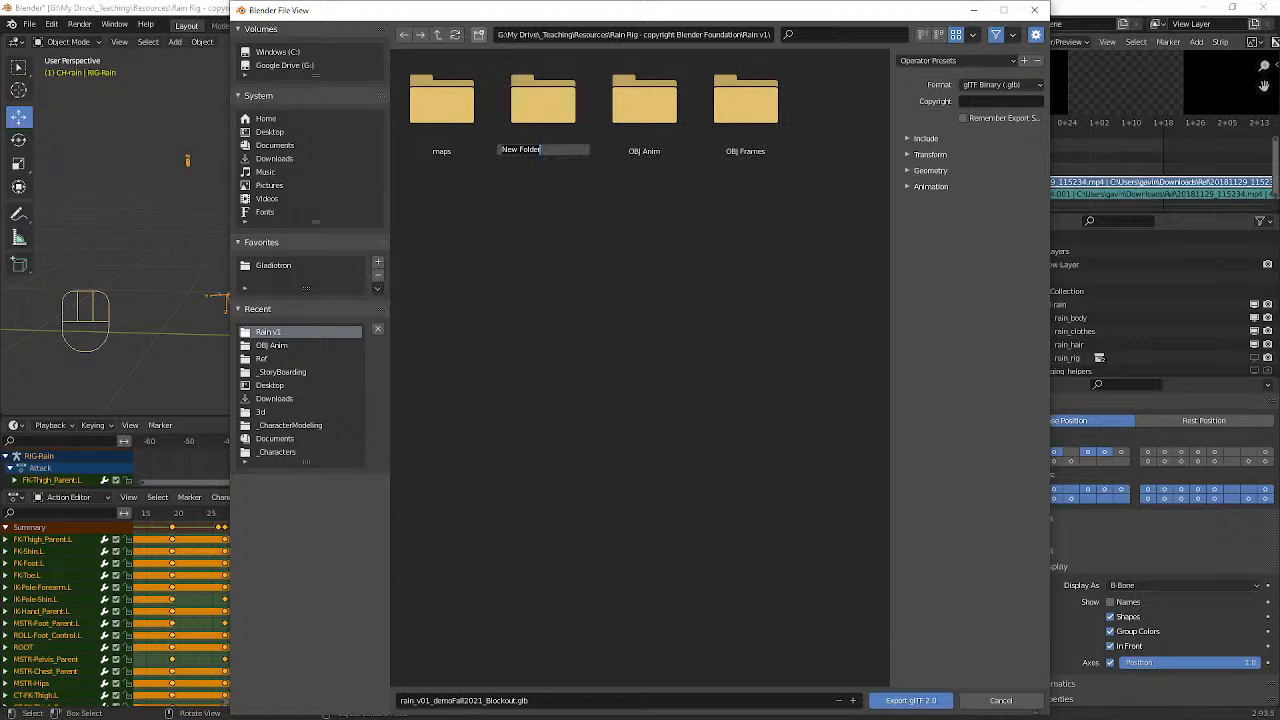
{"action": "type", "text": "GLFT"}
{"action": "key", "text": "Return"}
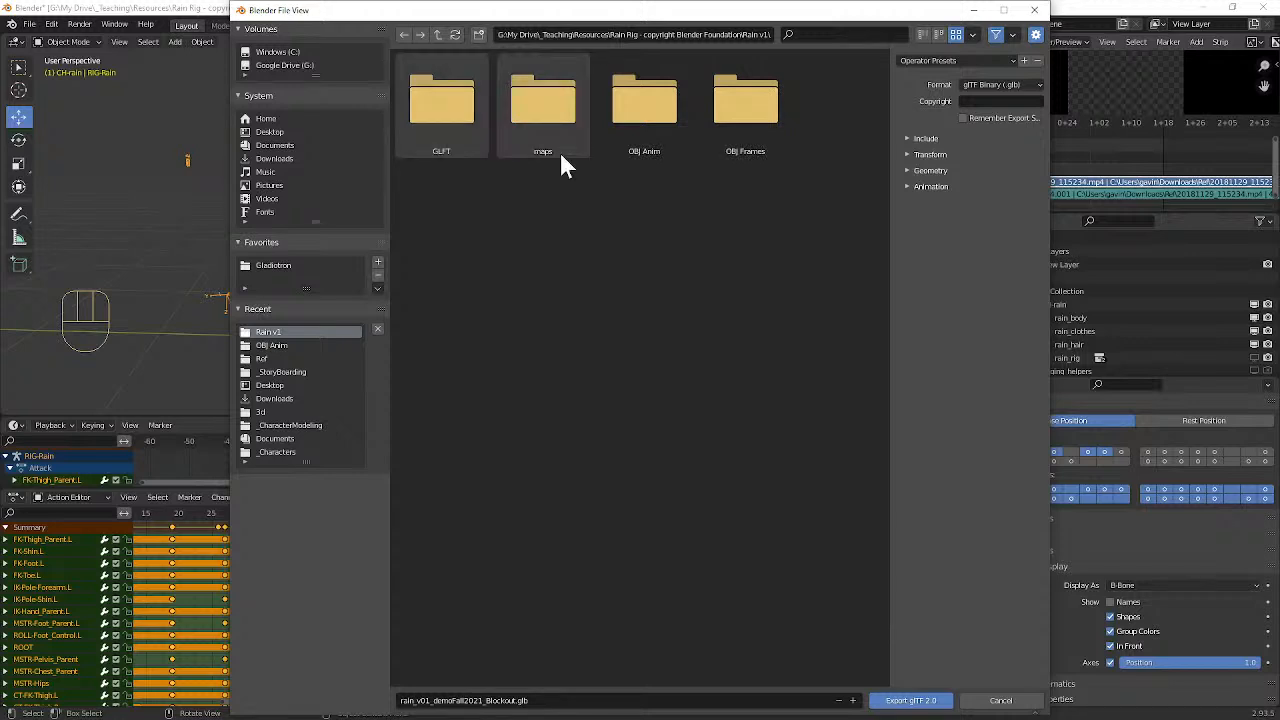
{"action": "double_click", "coordinate": [451, 117]}
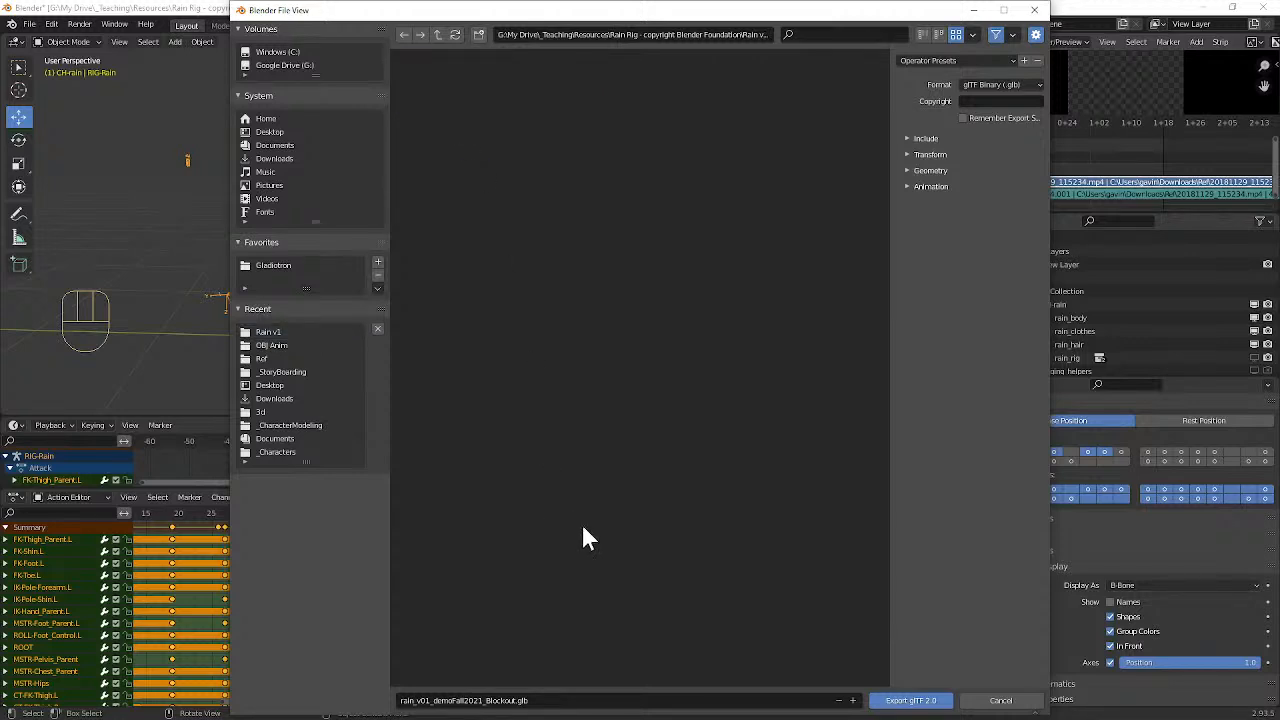
{"action": "left_click", "coordinate": [911, 700]}
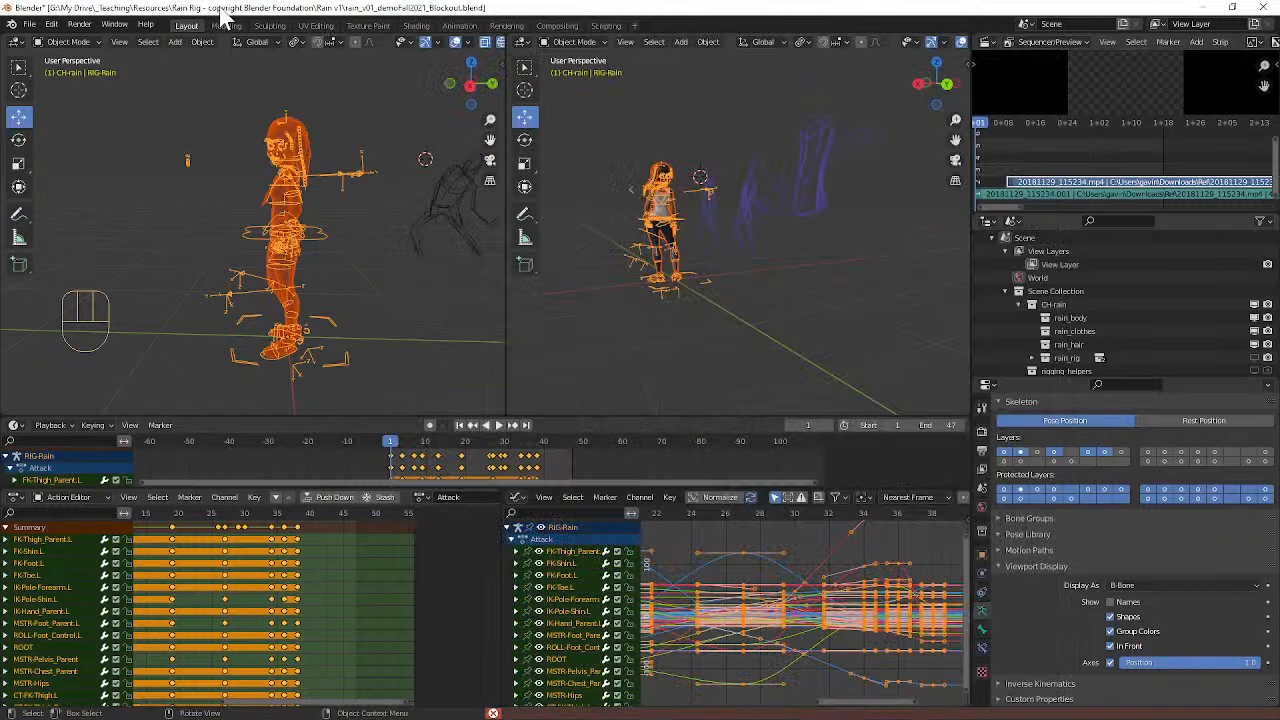
Step: Export the scene as rain_v01_demoFall2021_Blockout.fbx in the Rain v1 folder without limiting it to selected objects
{"action": "left_click", "coordinate": [30, 24]}
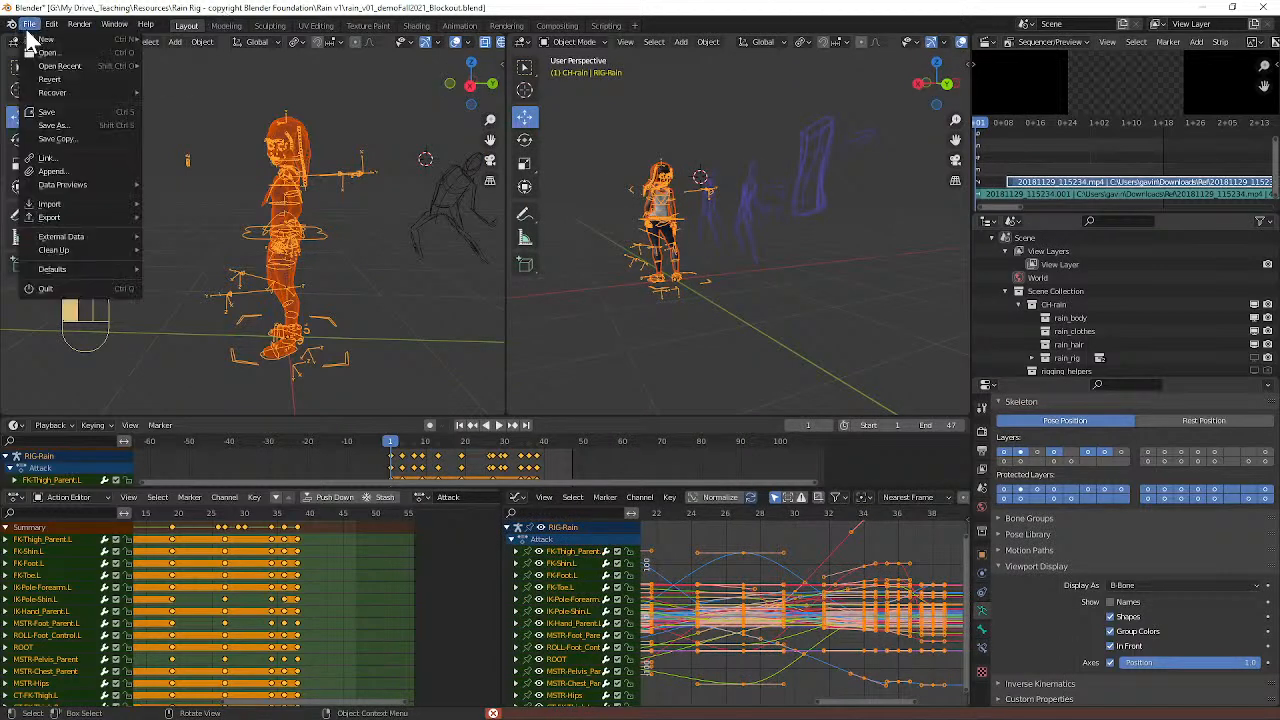
{"action": "mouse_move", "coordinate": [70, 220]}
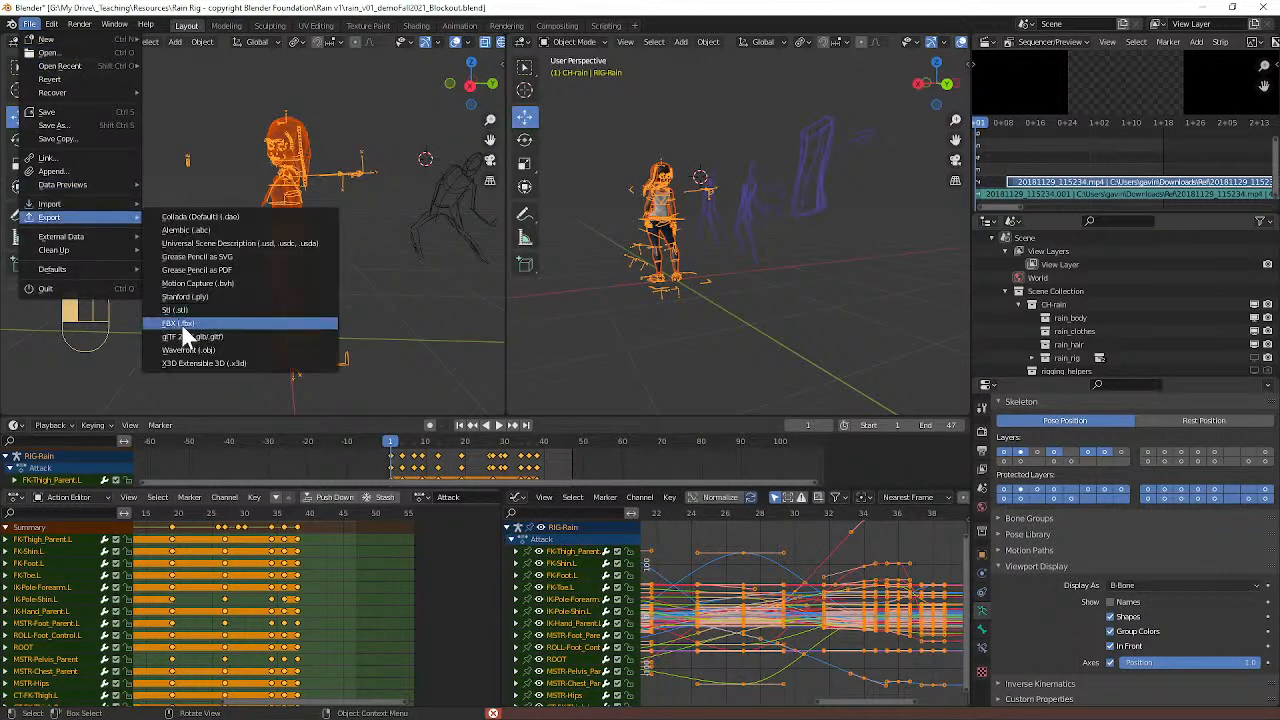
{"action": "left_click", "coordinate": [180, 323]}
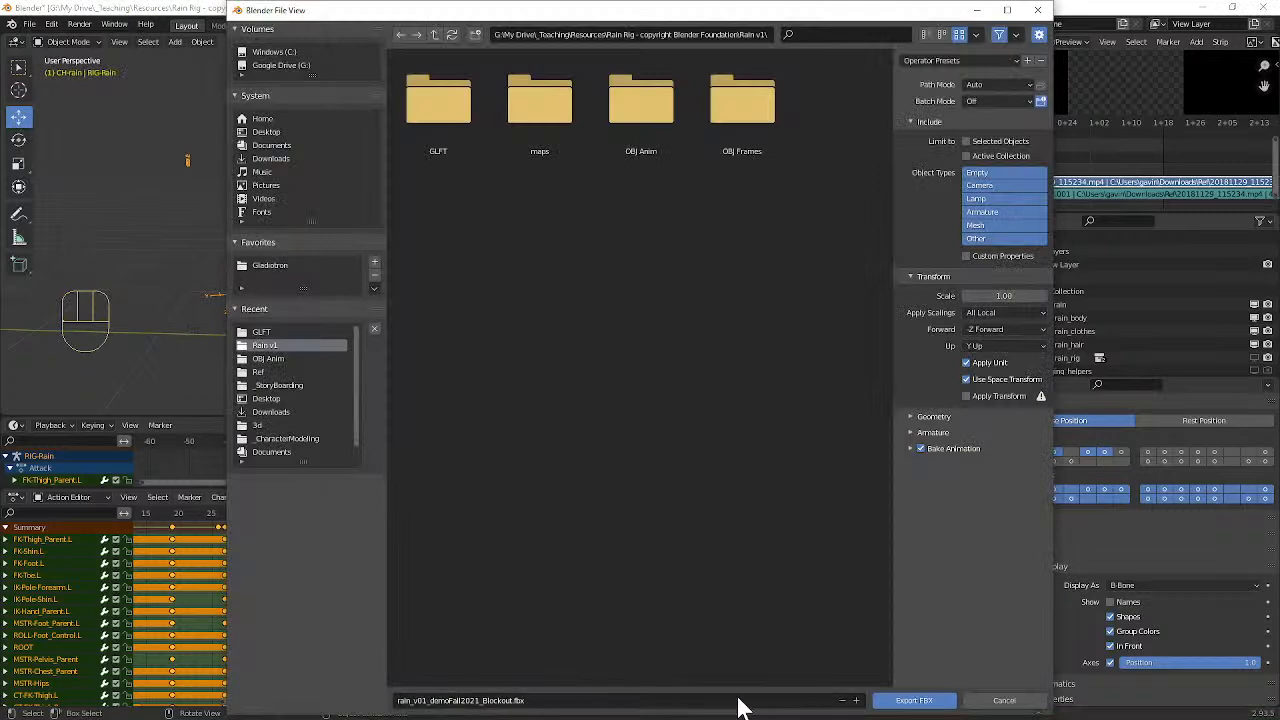
{"action": "left_click", "coordinate": [938, 702]}
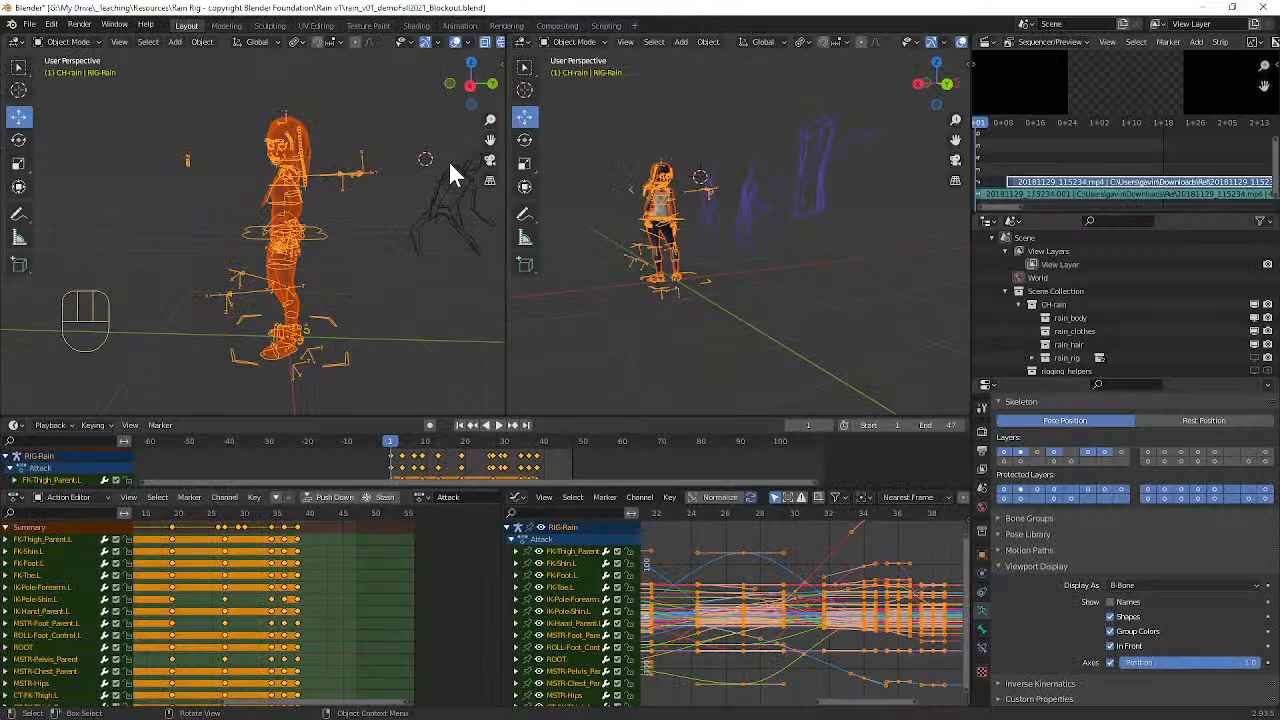
Step: Export the rig as FBX again, limited to selected objects, overwriting rain_v01_demoFall2021_Blockout.fbx in Rain v1
{"action": "left_click", "coordinate": [29, 24]}
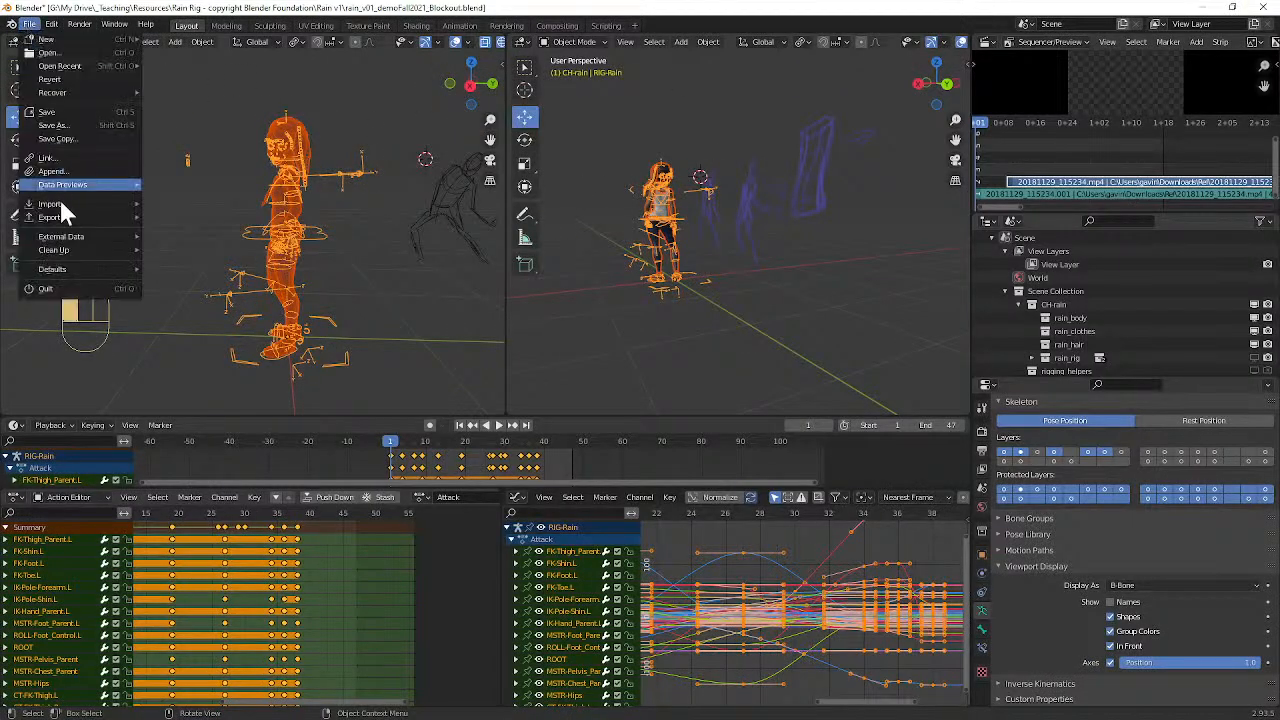
{"action": "mouse_move", "coordinate": [63, 238]}
{"action": "mouse_move", "coordinate": [67, 216]}
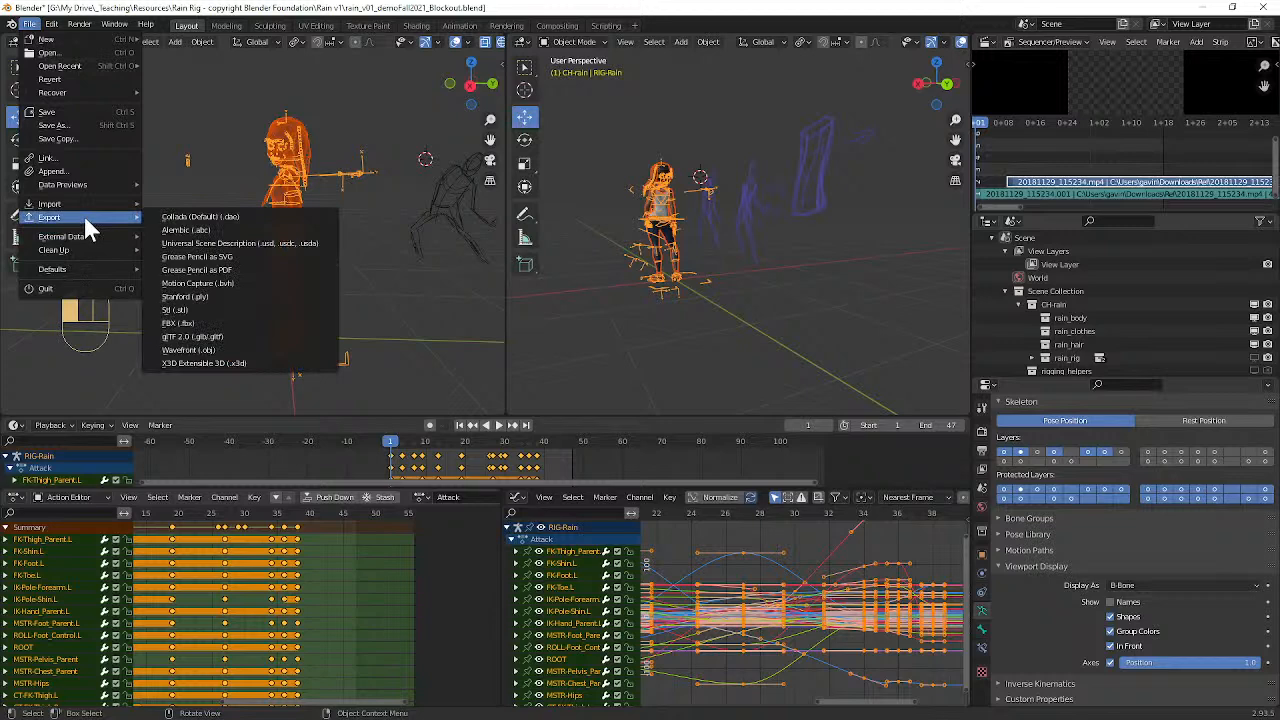
{"action": "left_click", "coordinate": [231, 322]}
{"action": "left_click", "coordinate": [988, 142]}
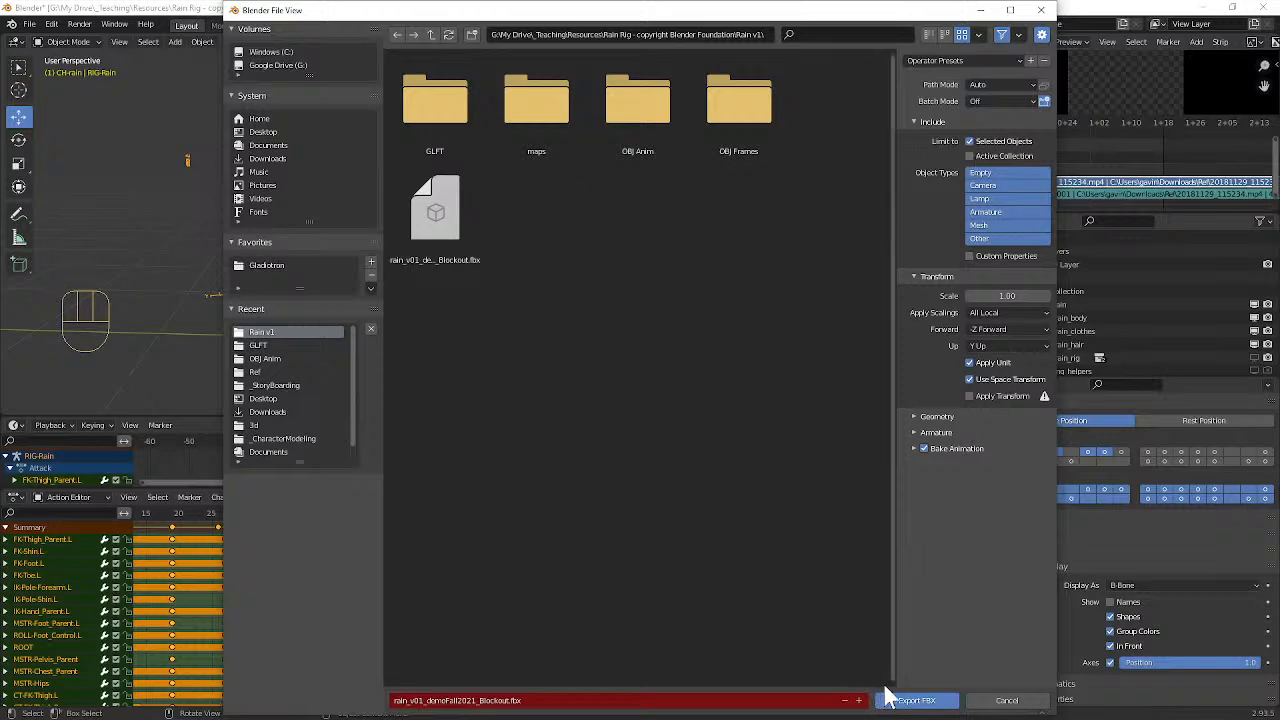
{"action": "left_click", "coordinate": [916, 701]}
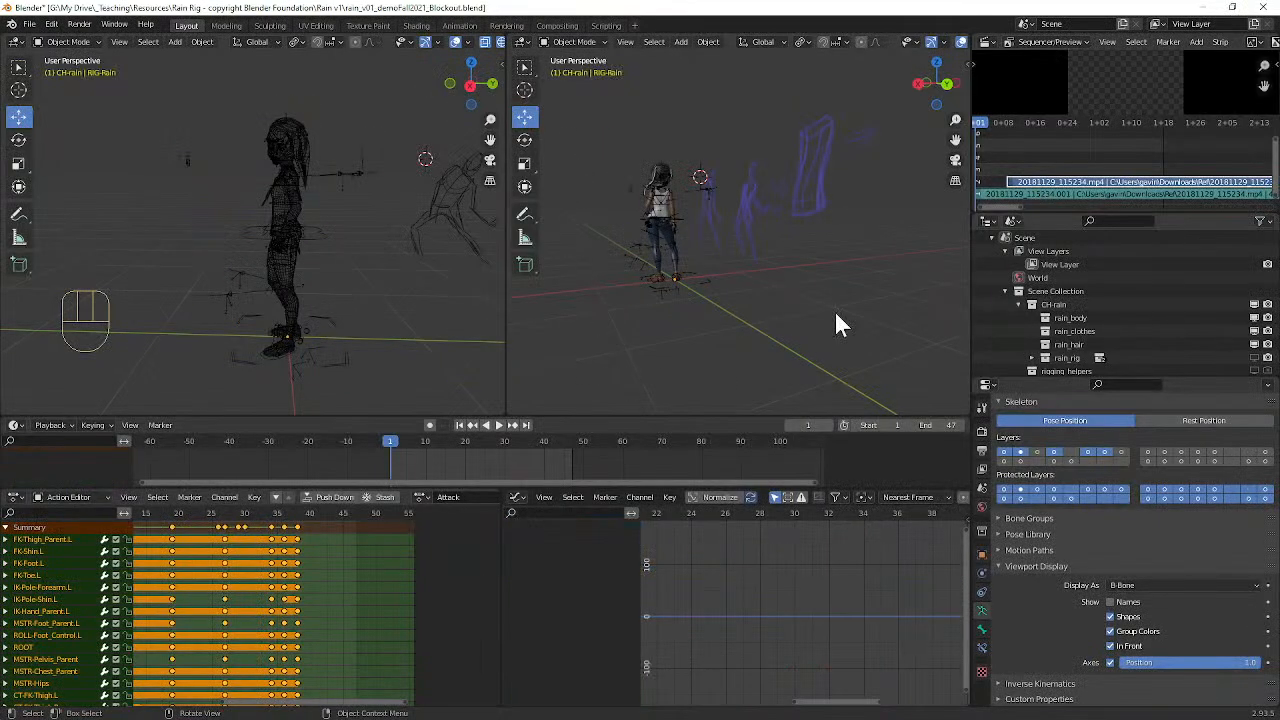
Step: Switch to the Babylon.js Sandbox and try to load rain_v01_demoFall2021_Blockout.fbx from the Rain v1 folder
{"action": "left_click", "coordinate": [1202, 8]}
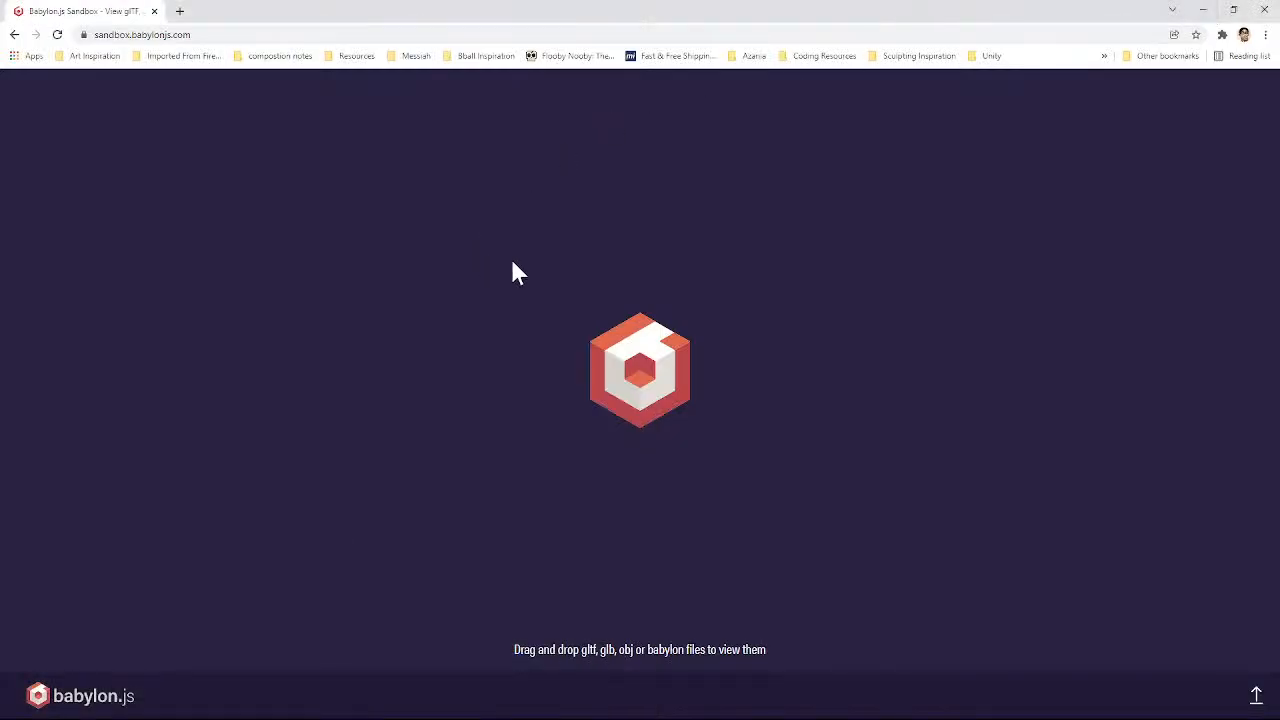
{"action": "left_click", "coordinate": [1256, 695]}
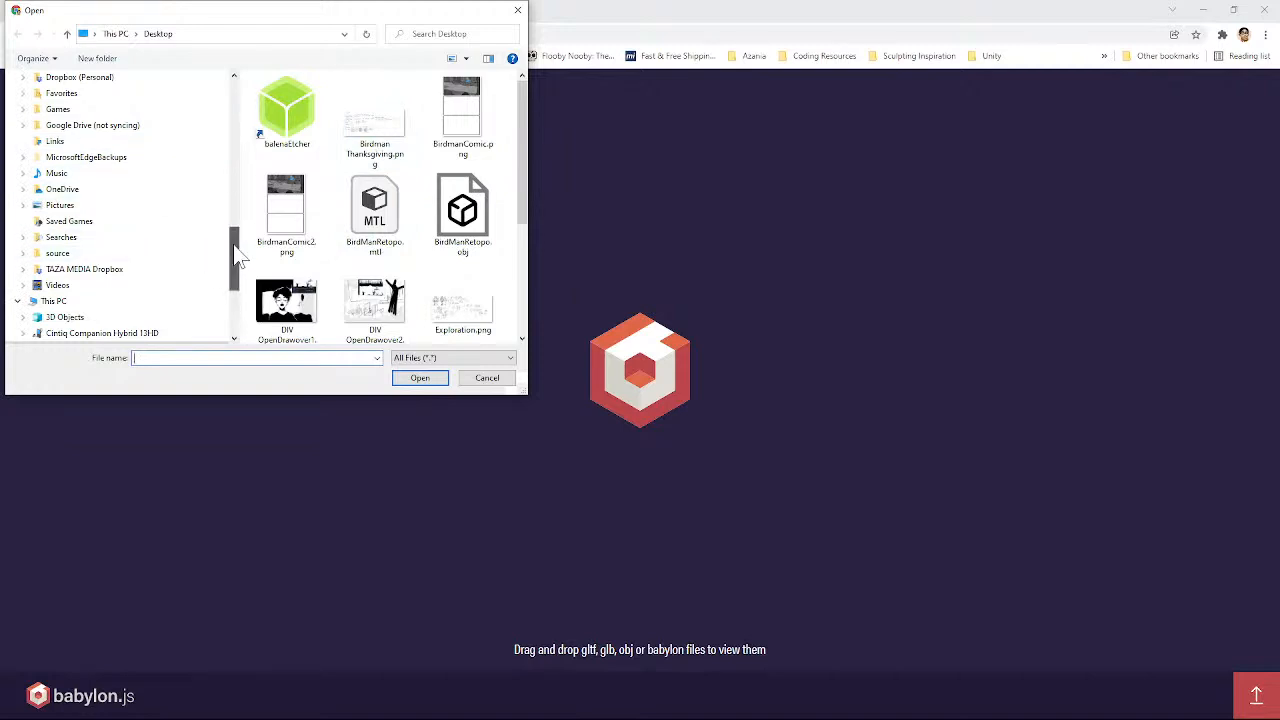
{"action": "left_click_drag", "start_coordinate": [234, 251], "coordinate": [250, 114]}
{"action": "left_click", "coordinate": [140, 173]}
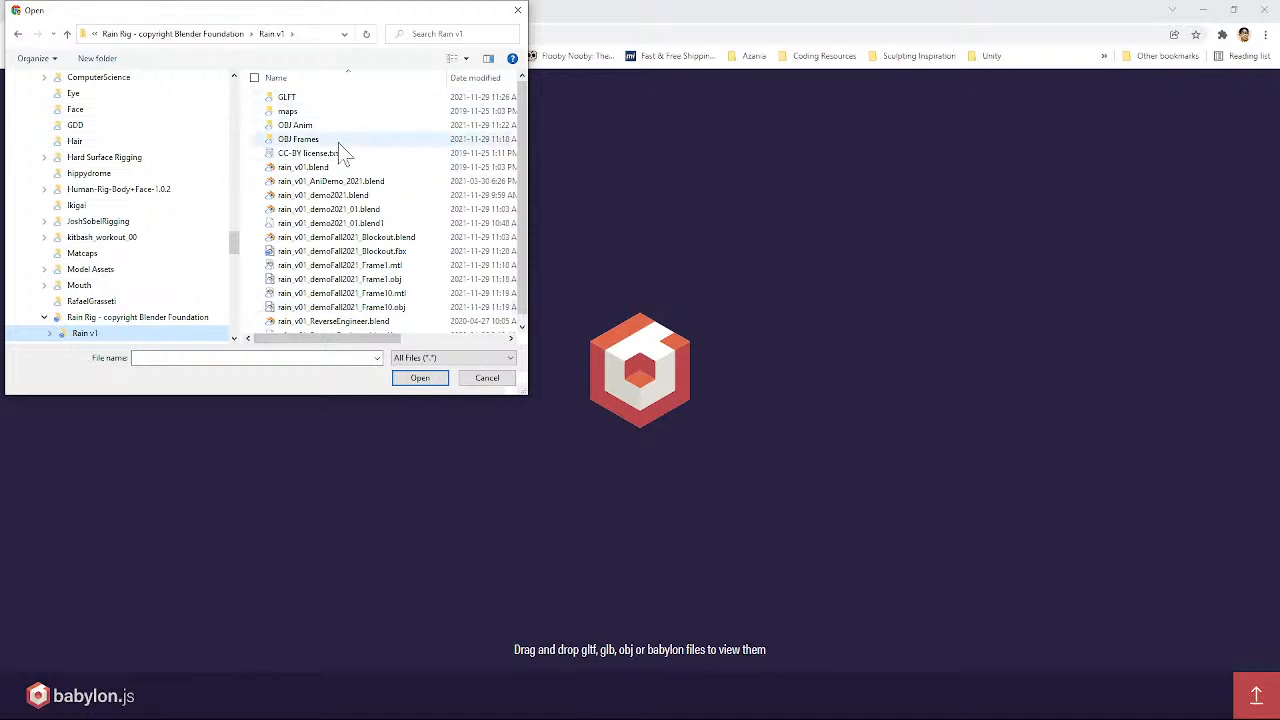
{"action": "left_click_drag", "start_coordinate": [522, 114], "coordinate": [530, 168]}
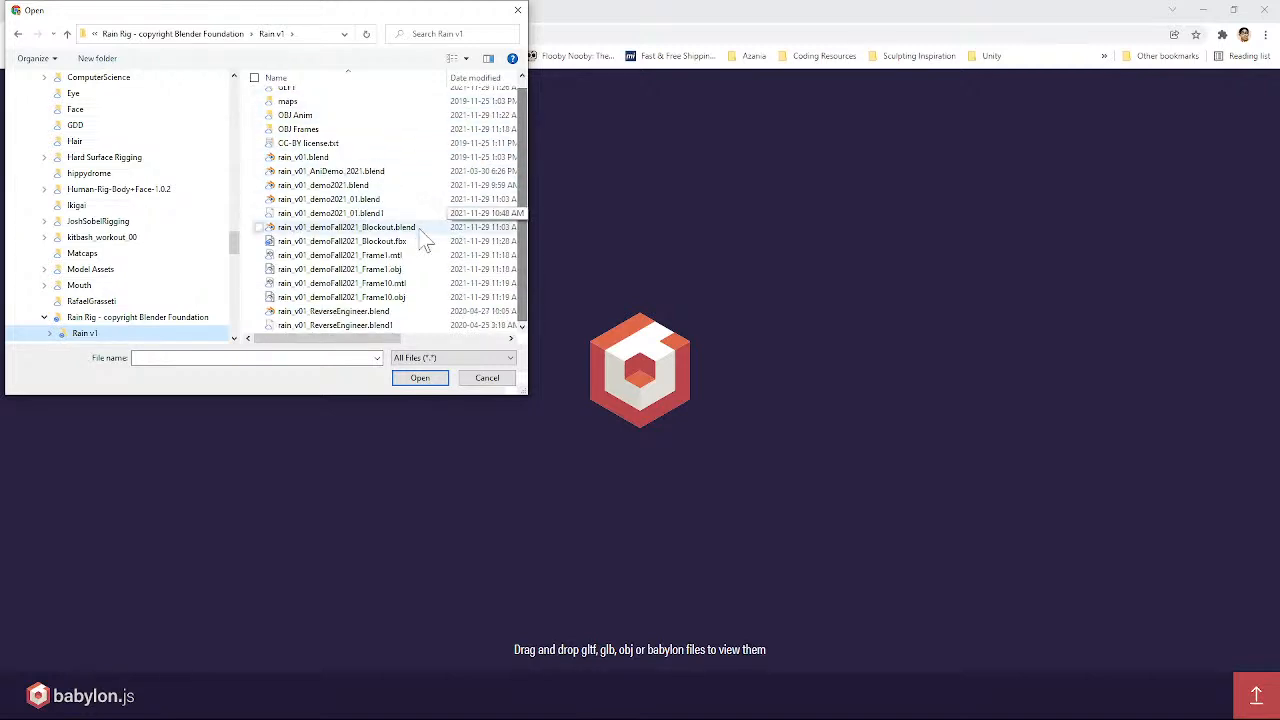
{"action": "left_click", "coordinate": [373, 243]}
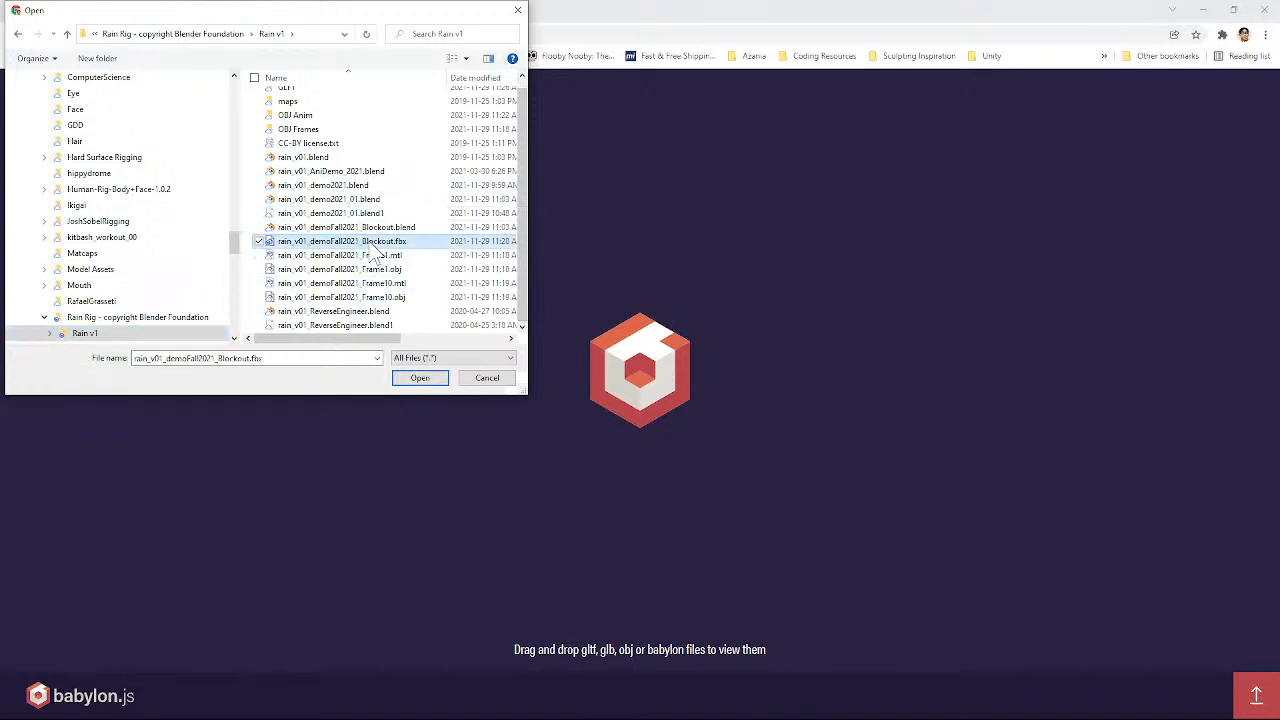
{"action": "left_click", "coordinate": [430, 378]}
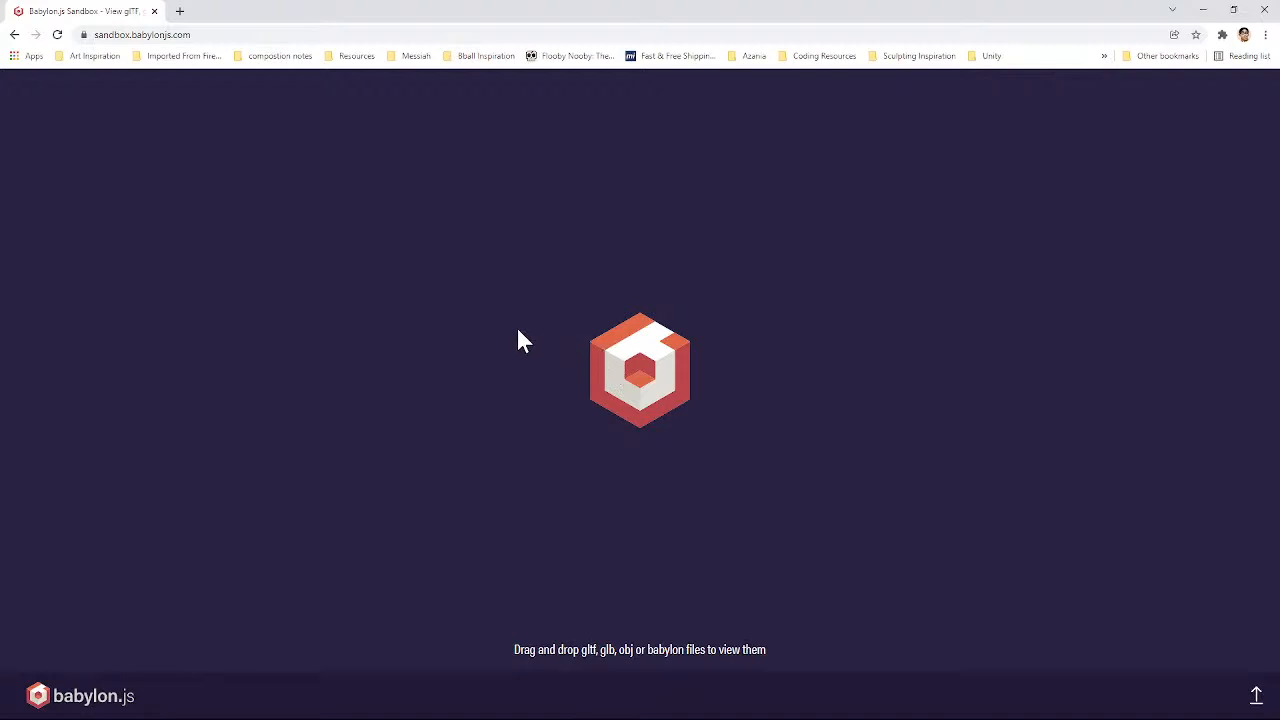
Step: Try once more to open the exported Blockout FBX file in the sandbox viewer
{"action": "left_click", "coordinate": [1252, 690]}
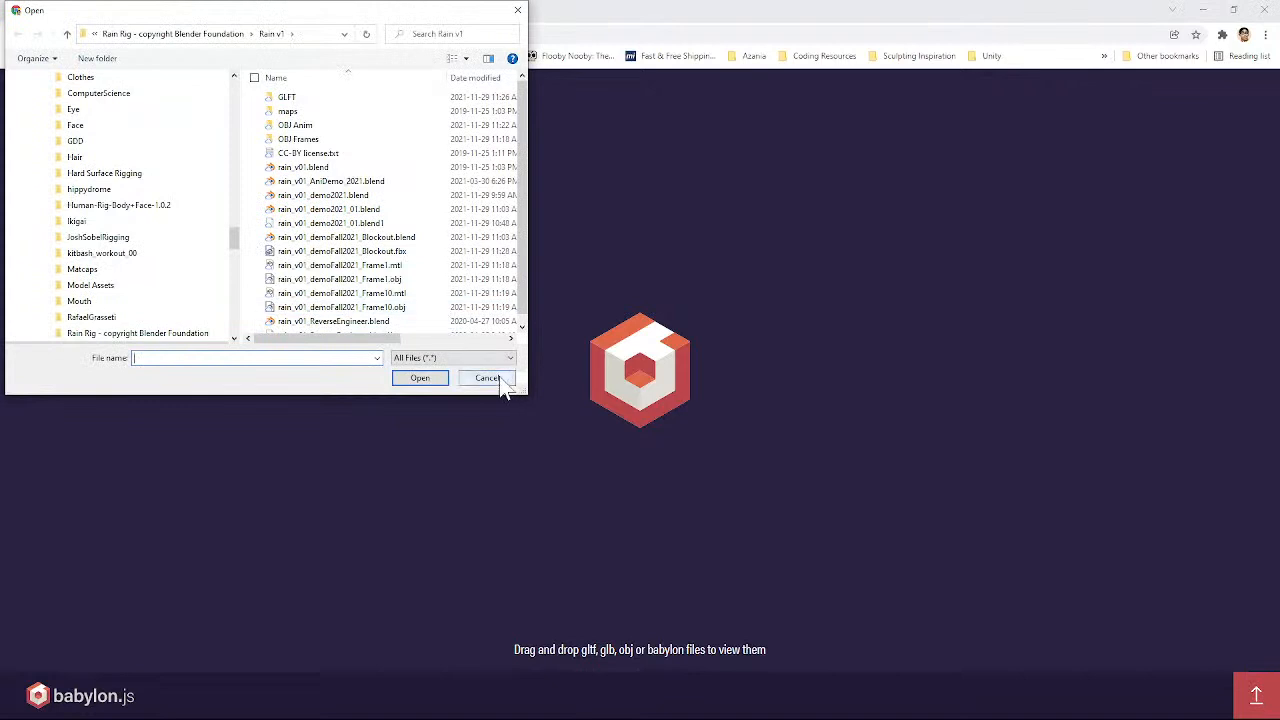
{"action": "scroll", "coordinate": [370, 250], "scroll_direction": "down", "scroll_amount": 1}
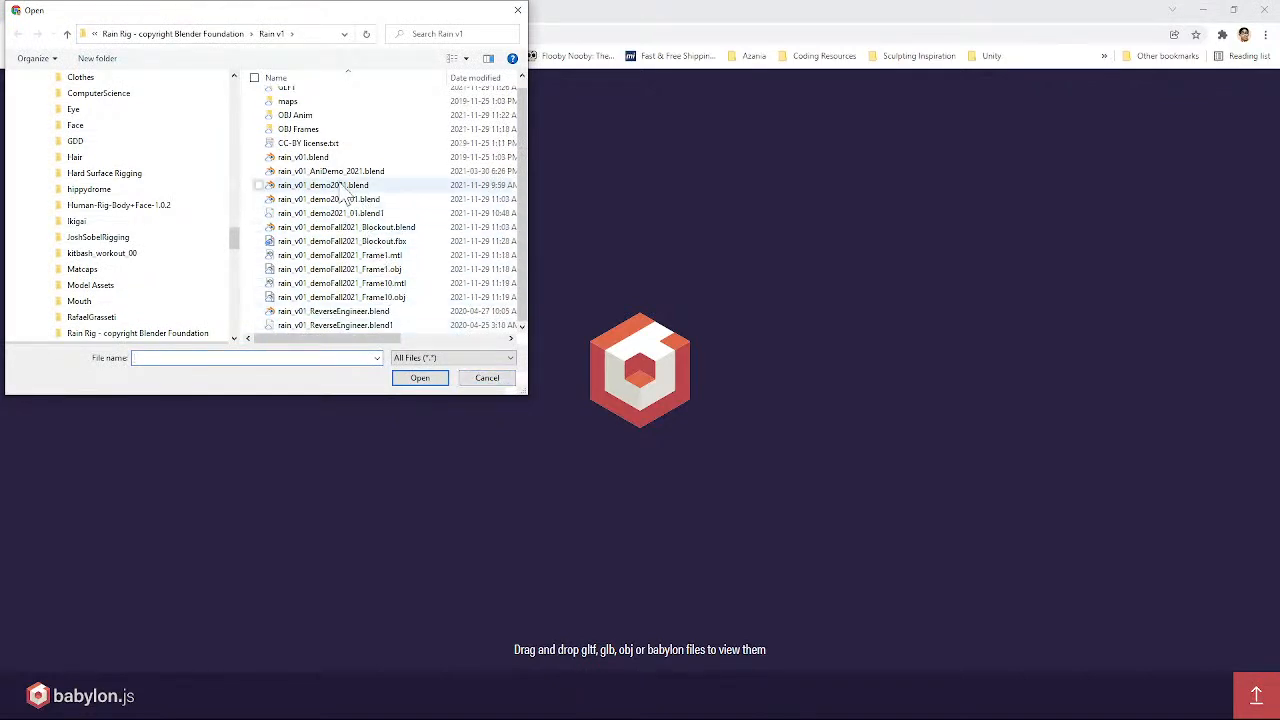
{"action": "left_click", "coordinate": [405, 242]}
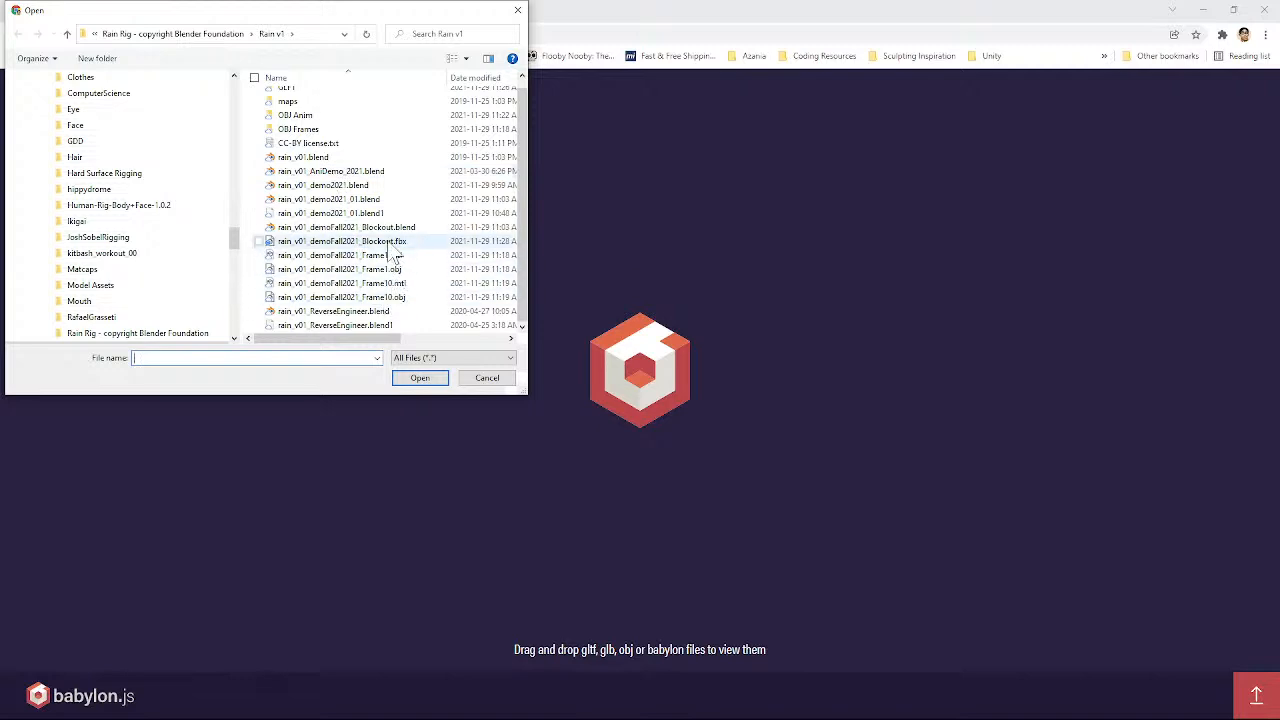
{"action": "left_click", "coordinate": [420, 378]}
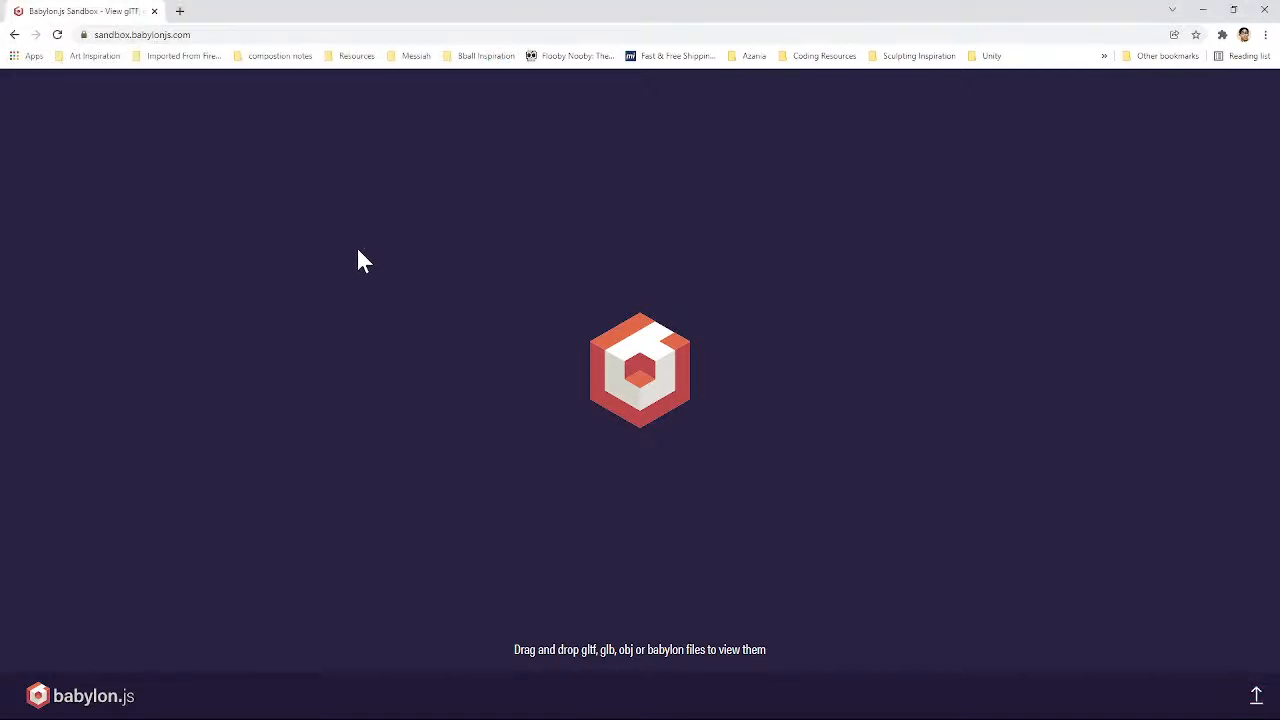
Step: Open sketchfab.com in a new browser tab
{"action": "left_click", "coordinate": [180, 11]}
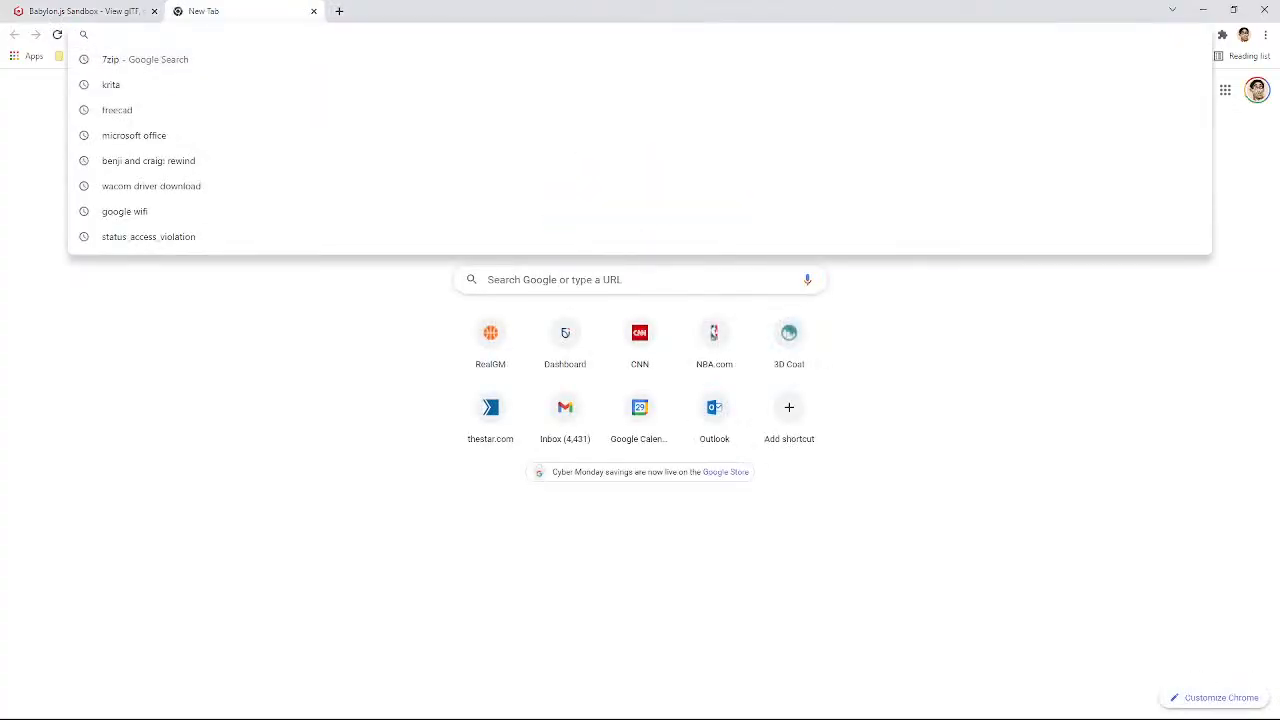
{"action": "type", "text": "d"}
{"action": "key", "text": "BackSpace"}
{"action": "key", "text": "BackSpace"}
{"action": "type", "text": "sketchfab.com"}
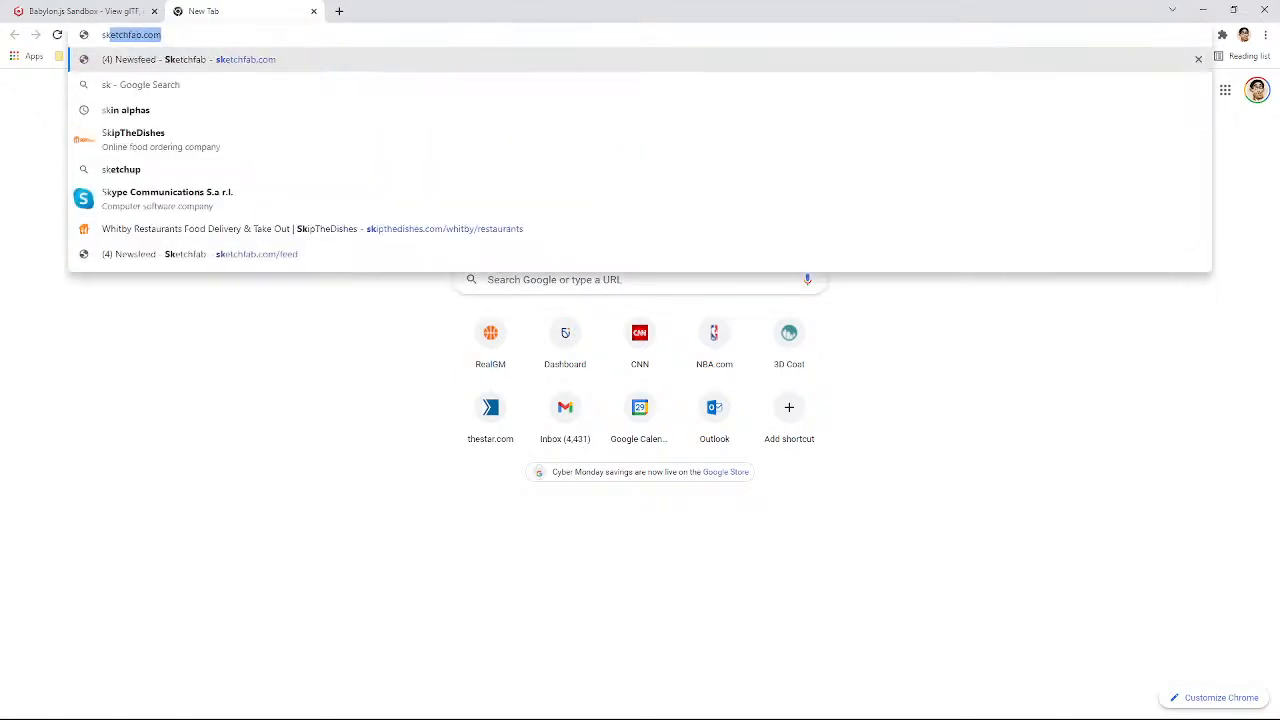
{"action": "key", "text": "Return"}
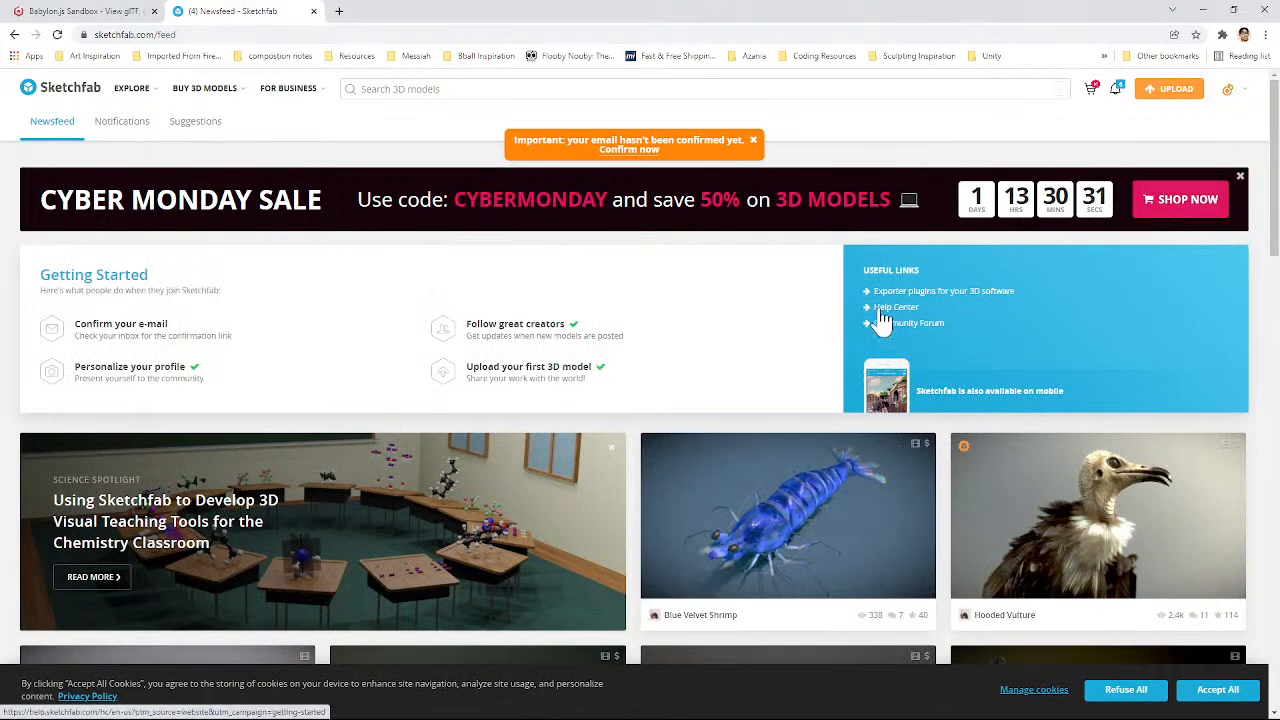
Step: Upload rain_v01_demoFall2021_Blockout.fbx from the Rain v1 folder to Sketchfab as a new model
{"action": "left_click", "coordinate": [1168, 90]}
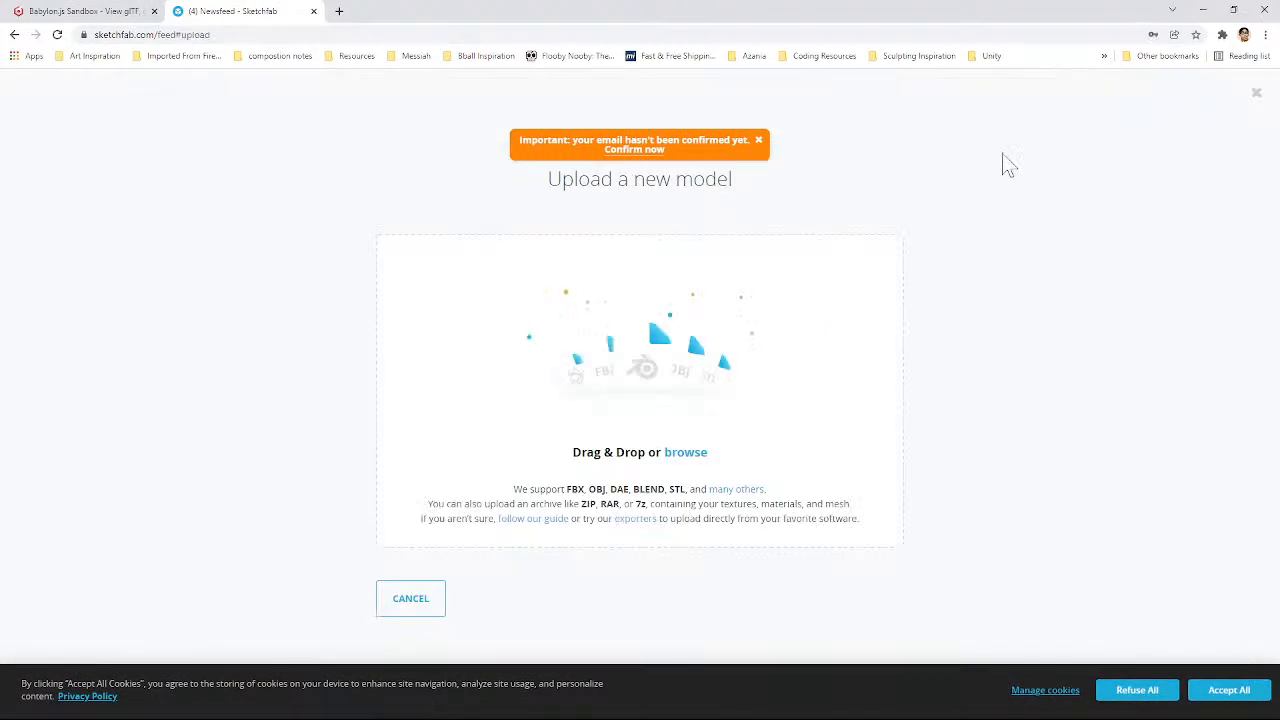
{"action": "left_click", "coordinate": [657, 400]}
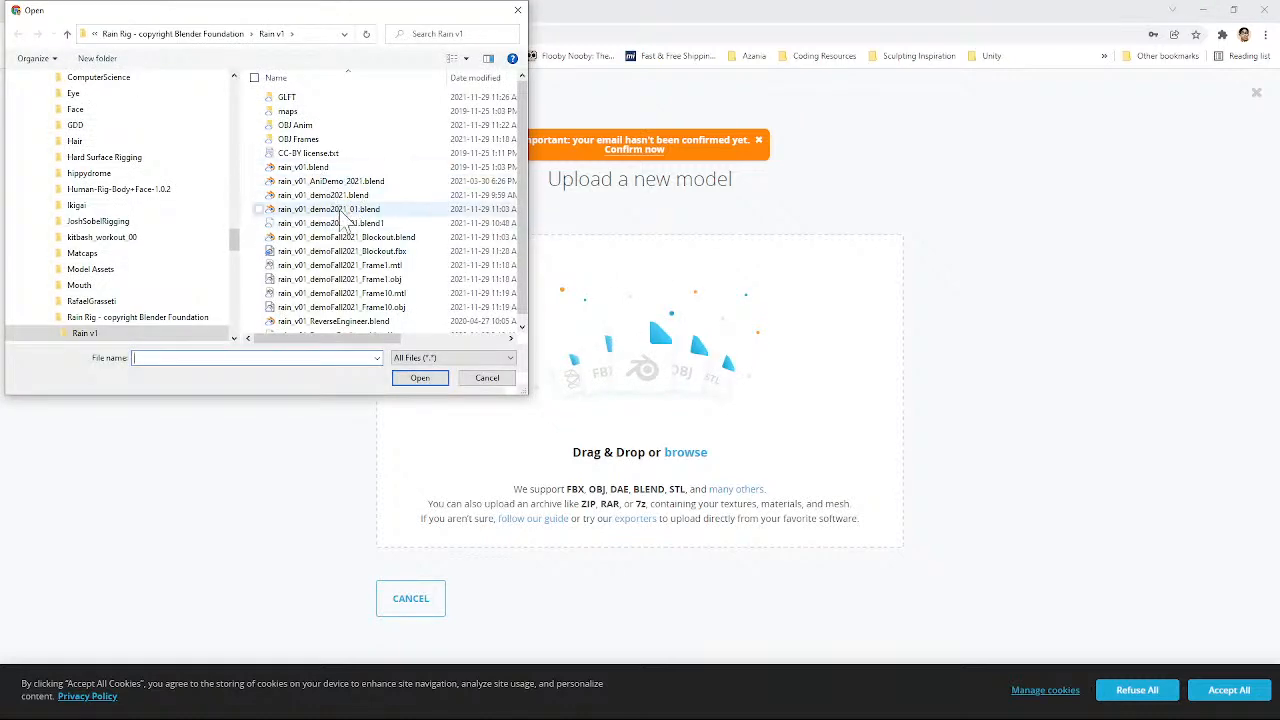
{"action": "scroll", "coordinate": [342, 224], "scroll_direction": "down", "scroll_amount": 1}
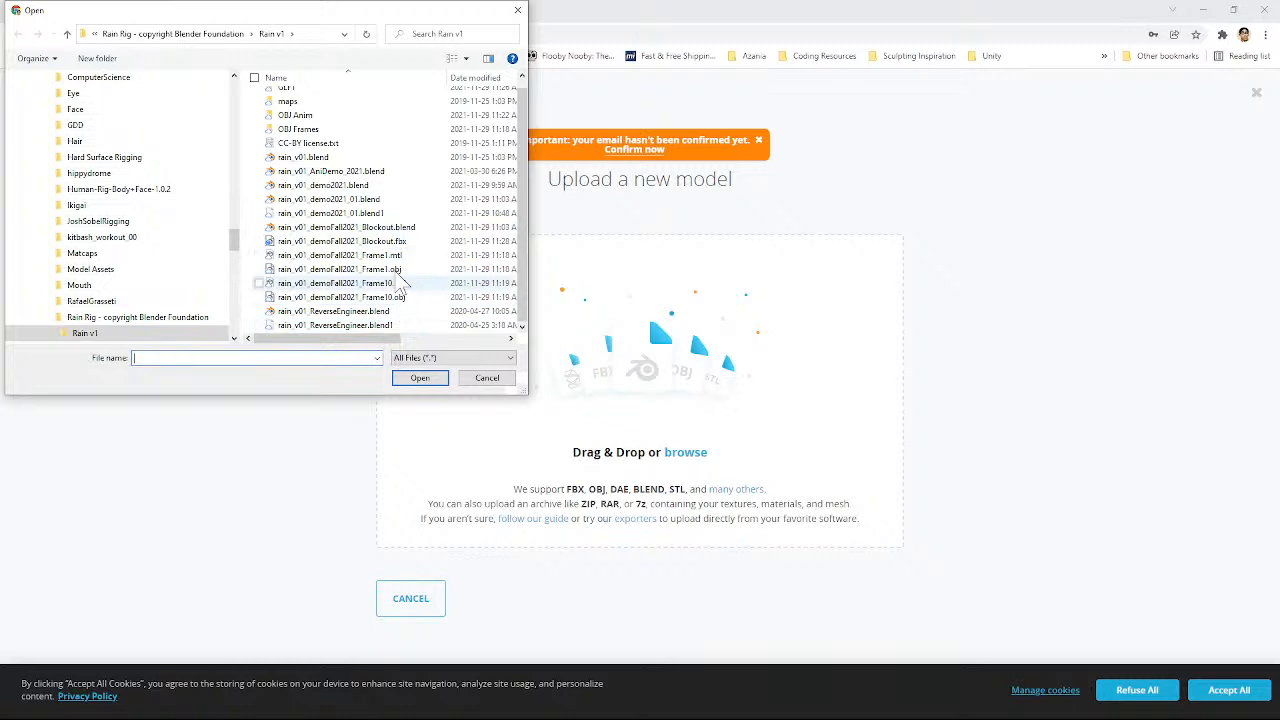
{"action": "left_click", "coordinate": [404, 242]}
{"action": "left_click", "coordinate": [425, 379]}
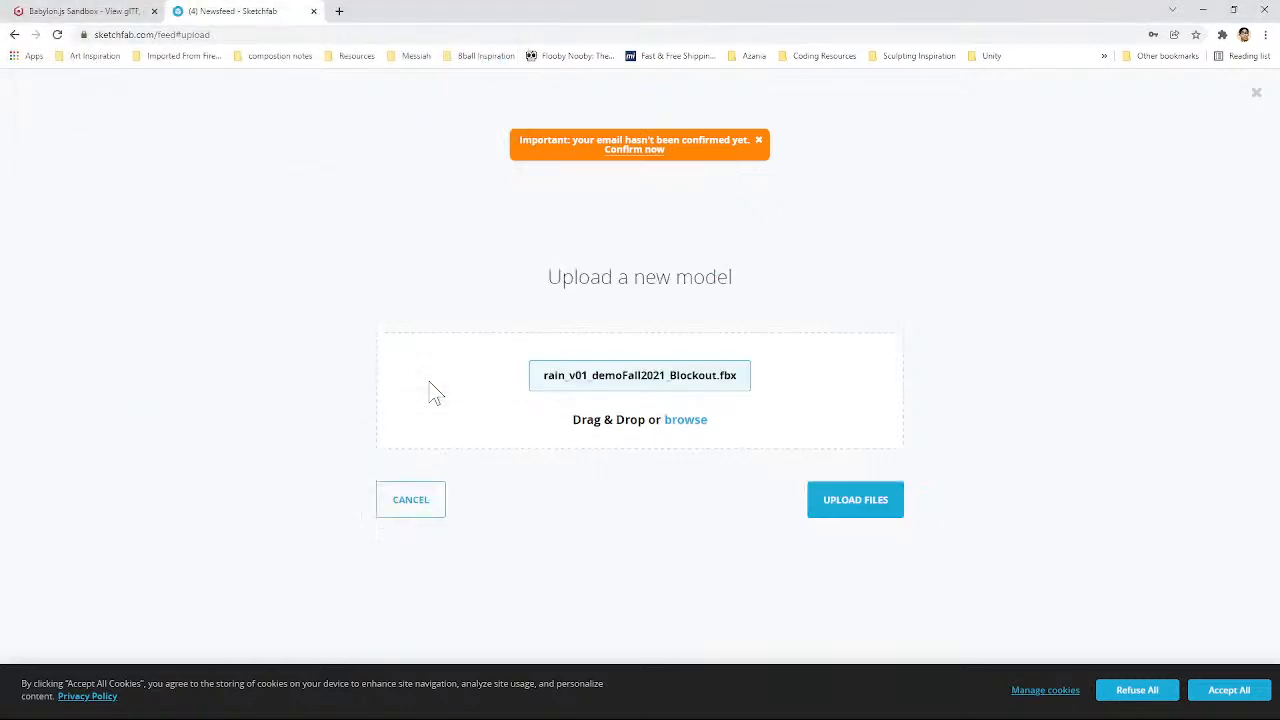
{"action": "left_click", "coordinate": [858, 508]}
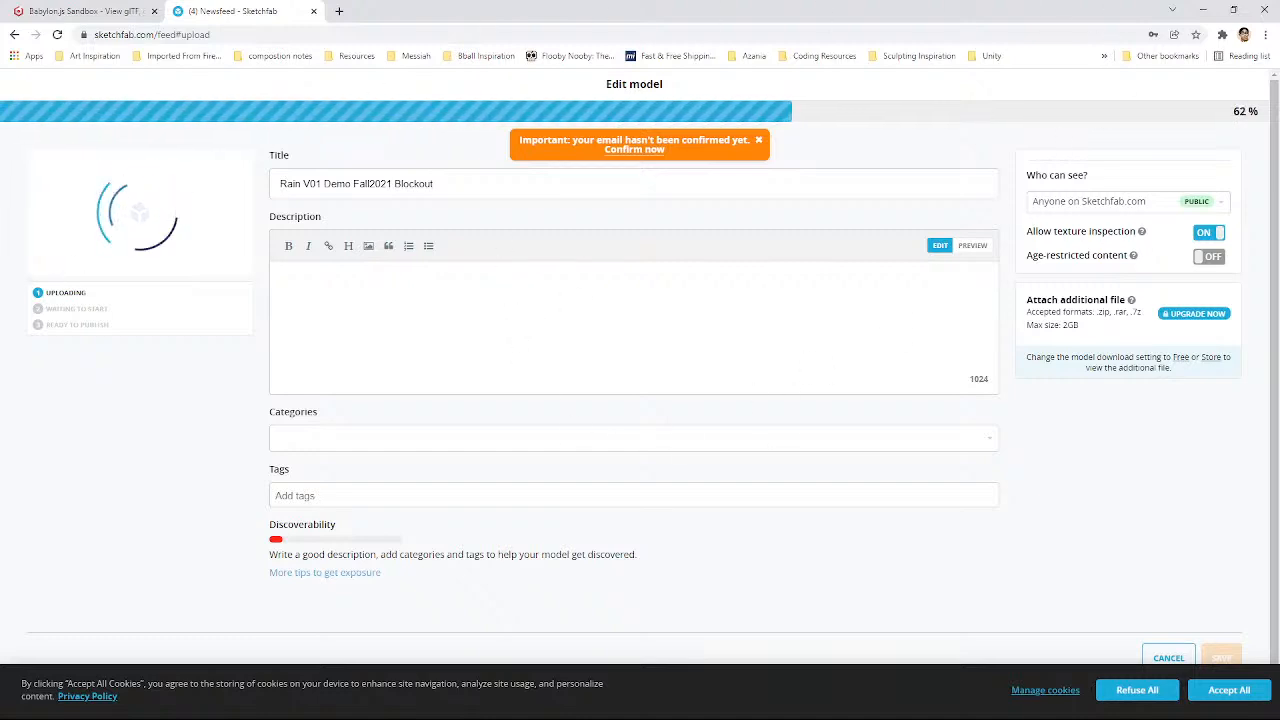
Step: Switch to Blender, change the Action Editor to Dope Sheet mode and return it to Action Editor mode
{"action": "key", "text": "alt+Tab"}
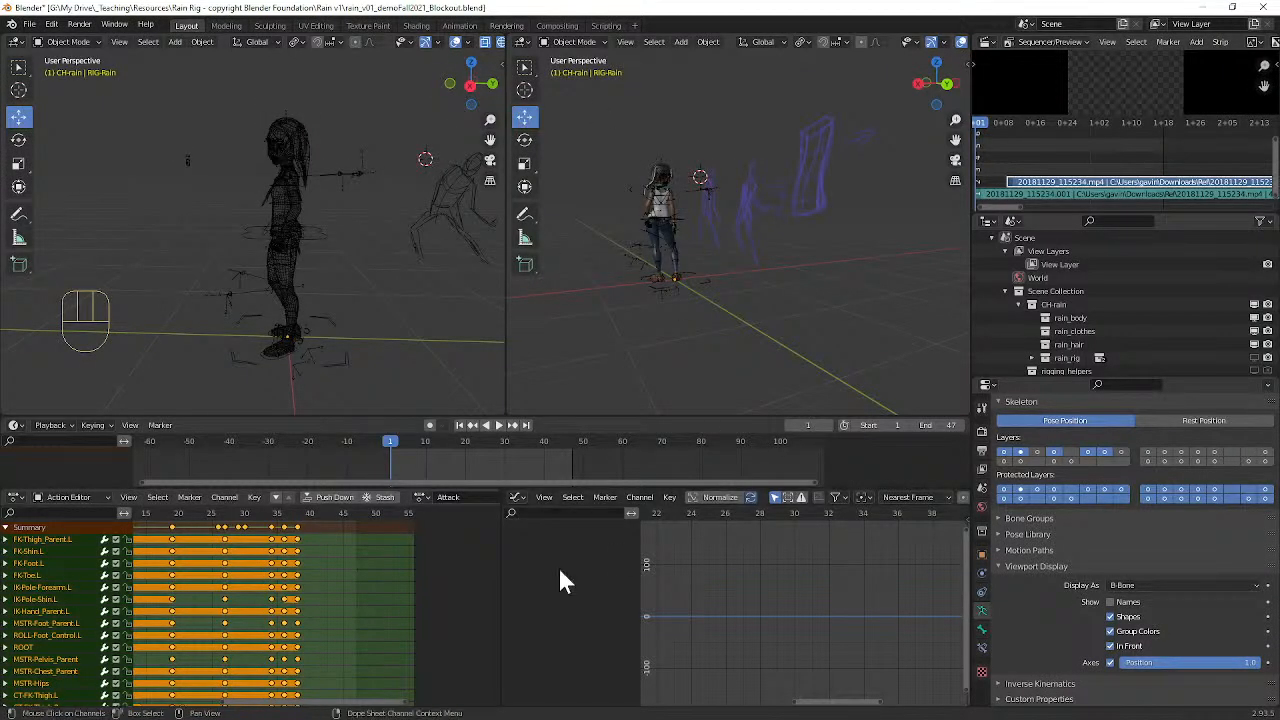
{"action": "left_click", "coordinate": [20, 497]}
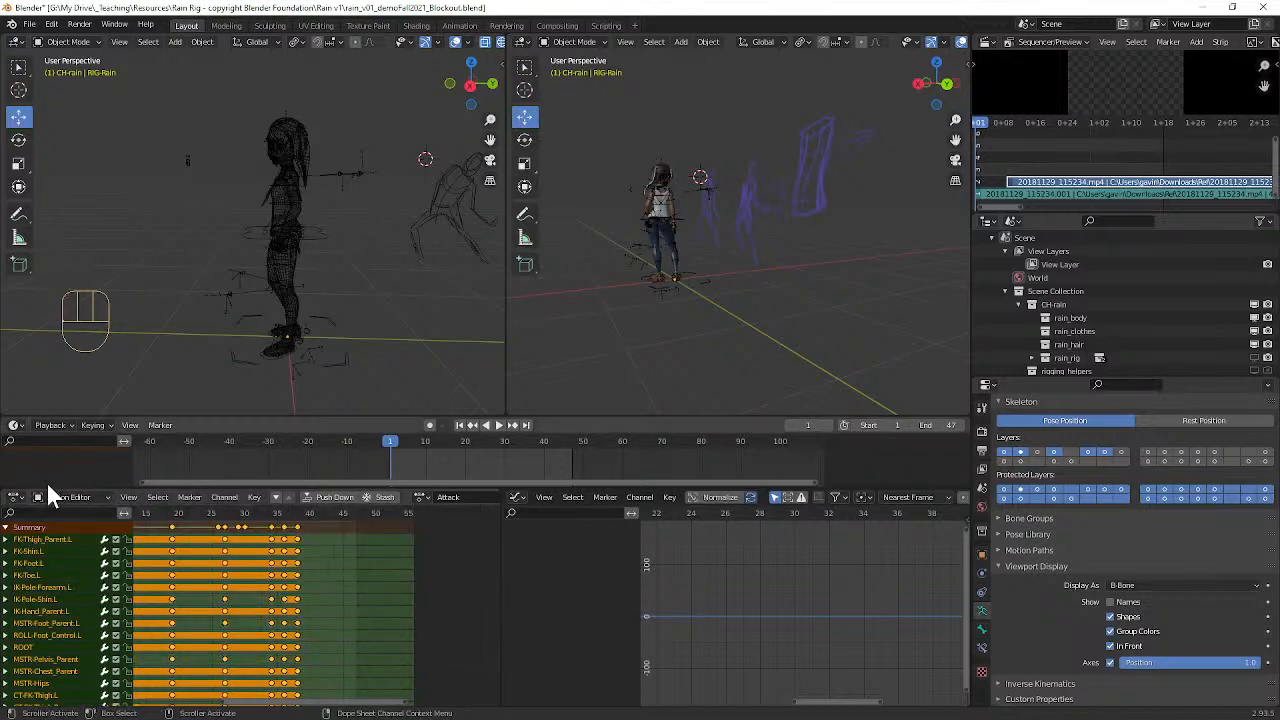
{"action": "left_click", "coordinate": [50, 497]}
{"action": "left_click", "coordinate": [62, 513]}
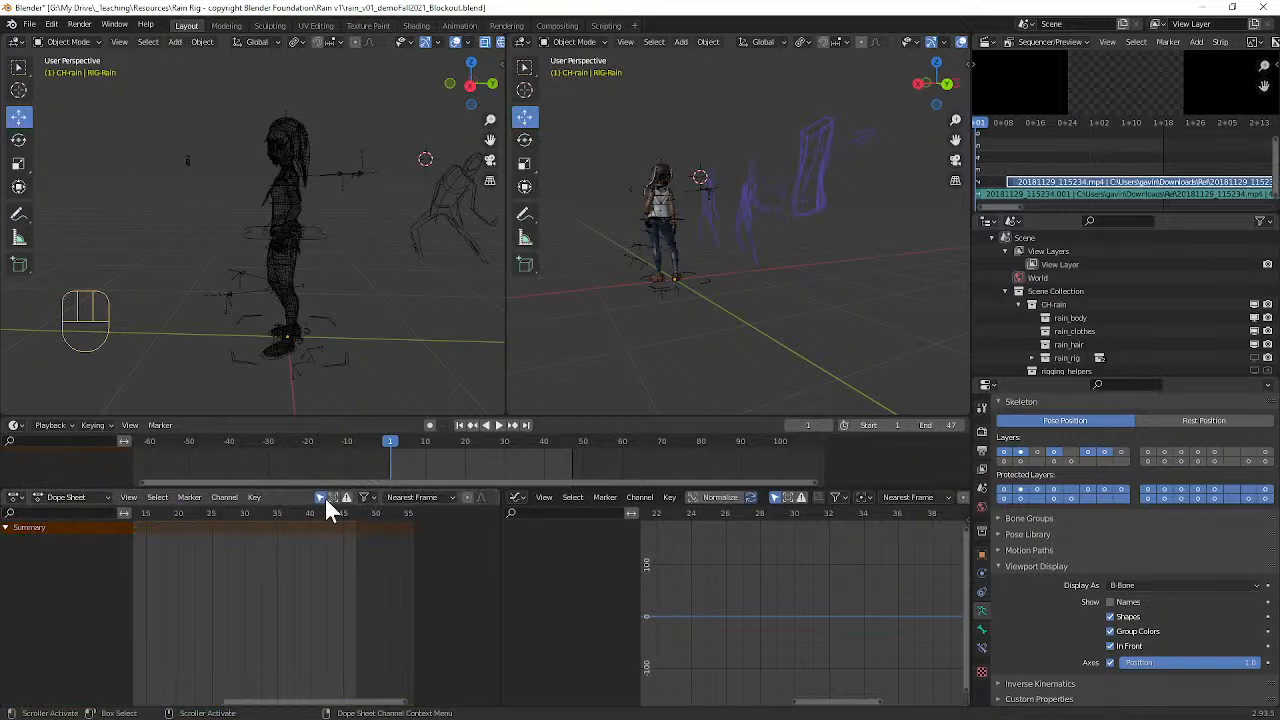
{"action": "left_click", "coordinate": [68, 497]}
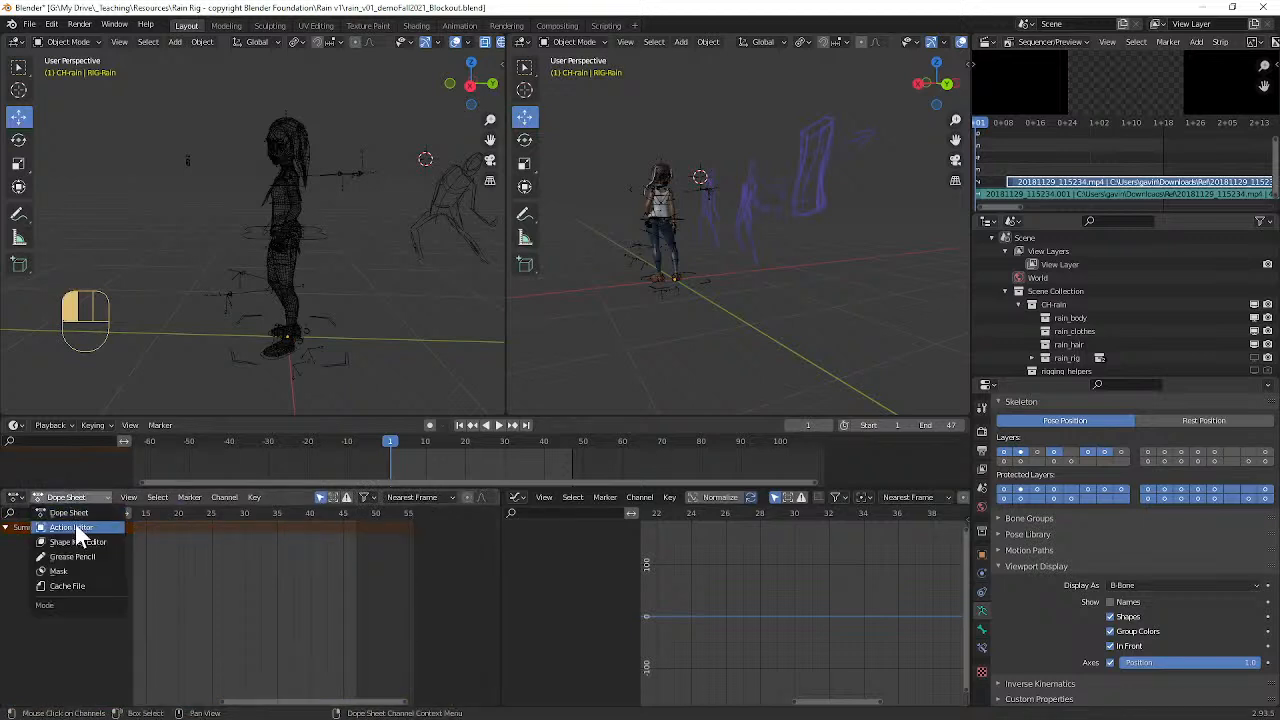
{"action": "left_click", "coordinate": [75, 527]}
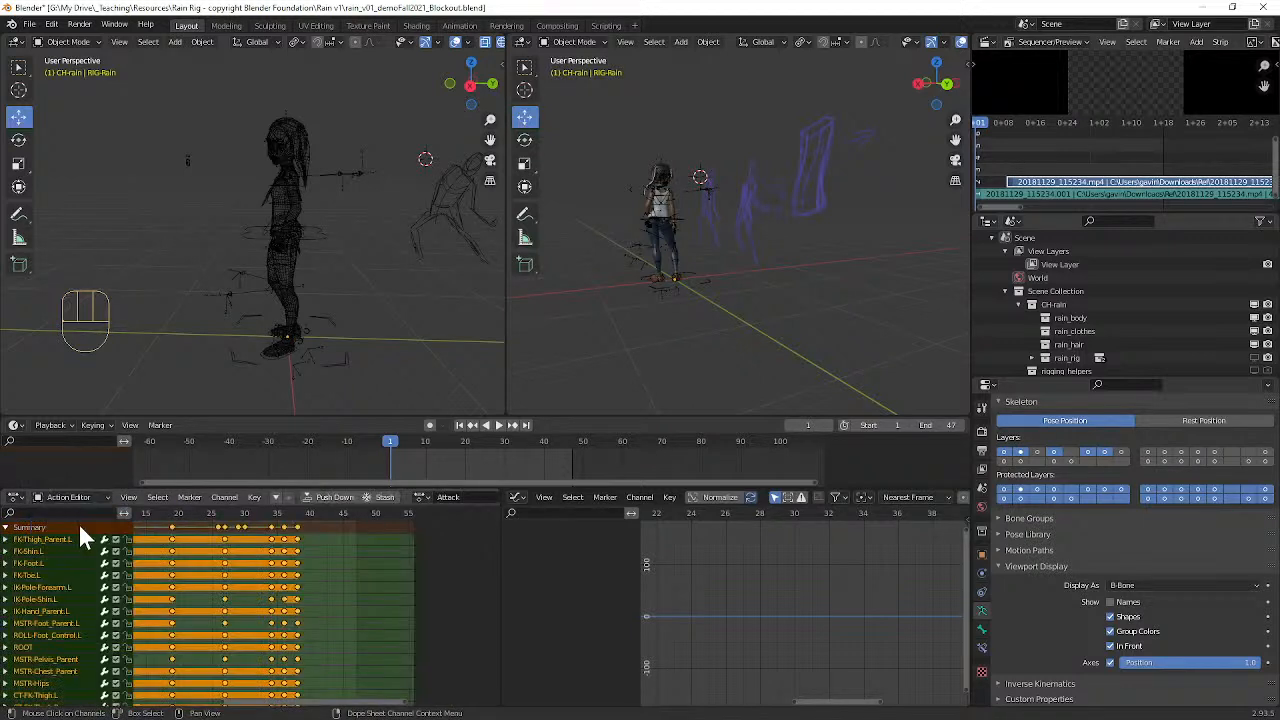
Step: Preview the rig's Idle and Walk actions in the Action Editor and return to the Attack action
{"action": "left_click", "coordinate": [421, 497]}
{"action": "left_click", "coordinate": [434, 531]}
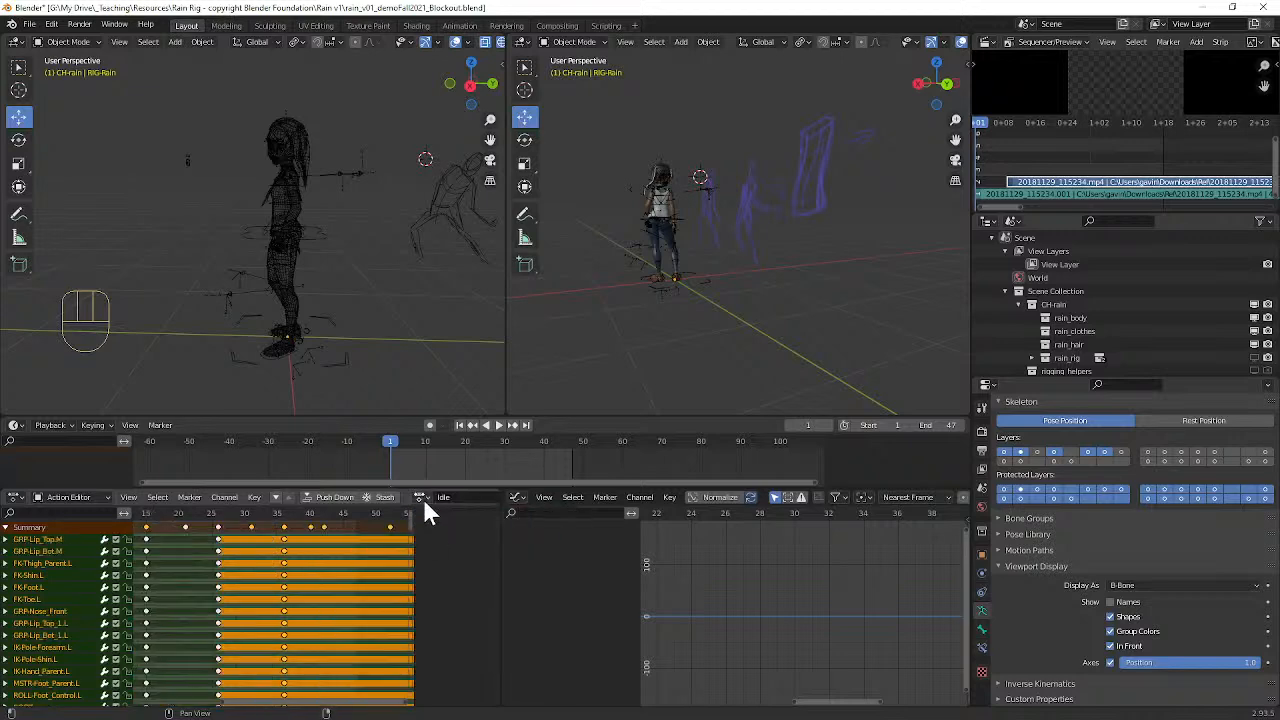
{"action": "left_click", "coordinate": [423, 500]}
{"action": "left_click", "coordinate": [432, 541]}
{"action": "left_click", "coordinate": [421, 497]}
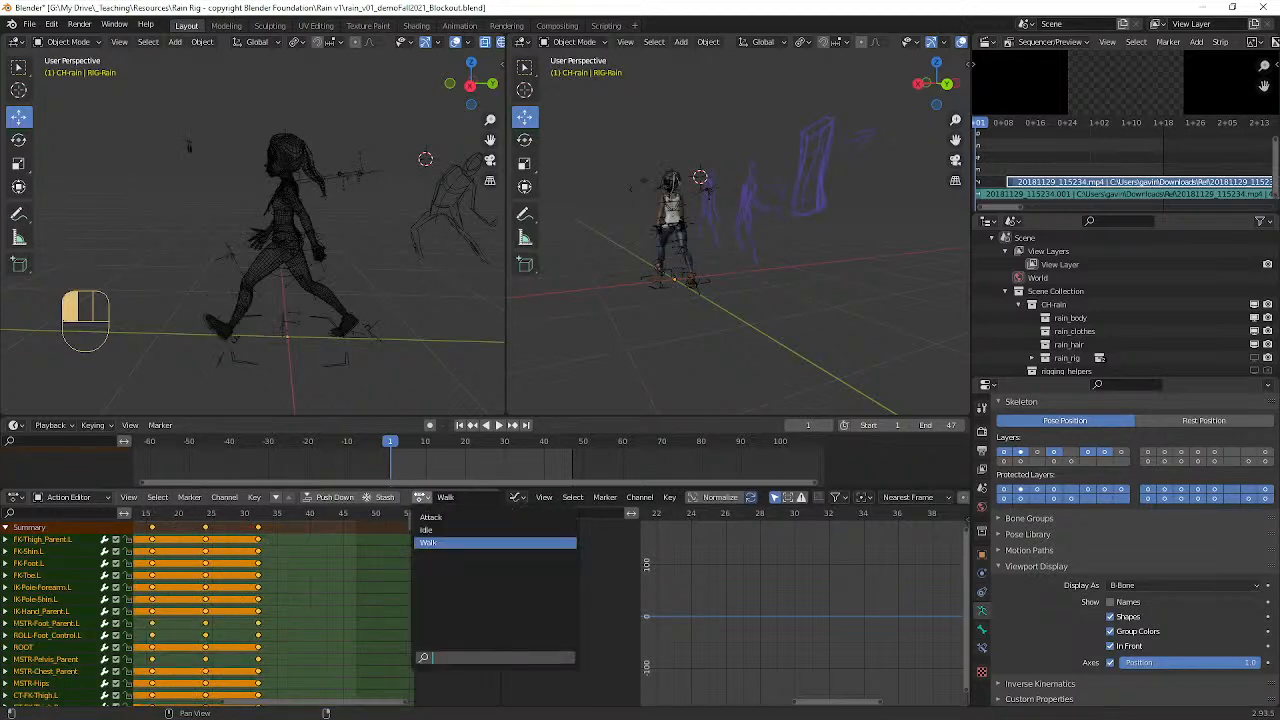
{"action": "left_click", "coordinate": [430, 530]}
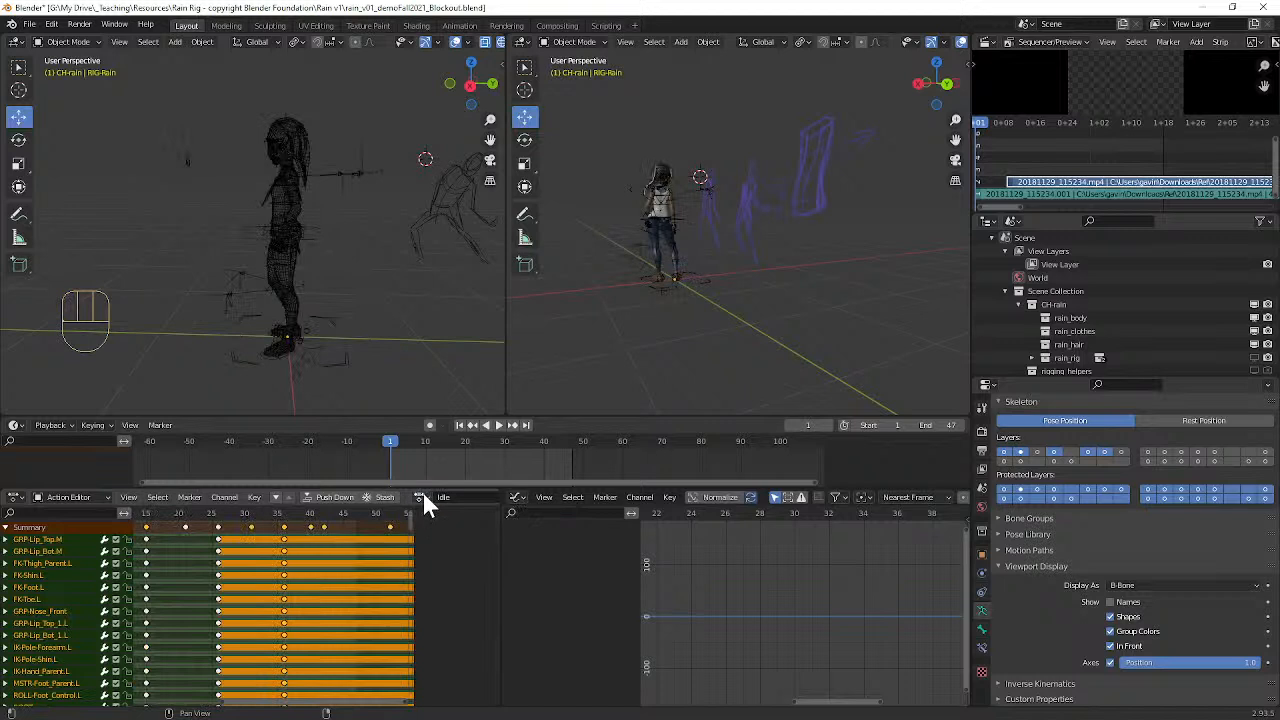
{"action": "left_click", "coordinate": [421, 497]}
{"action": "left_click", "coordinate": [434, 519]}
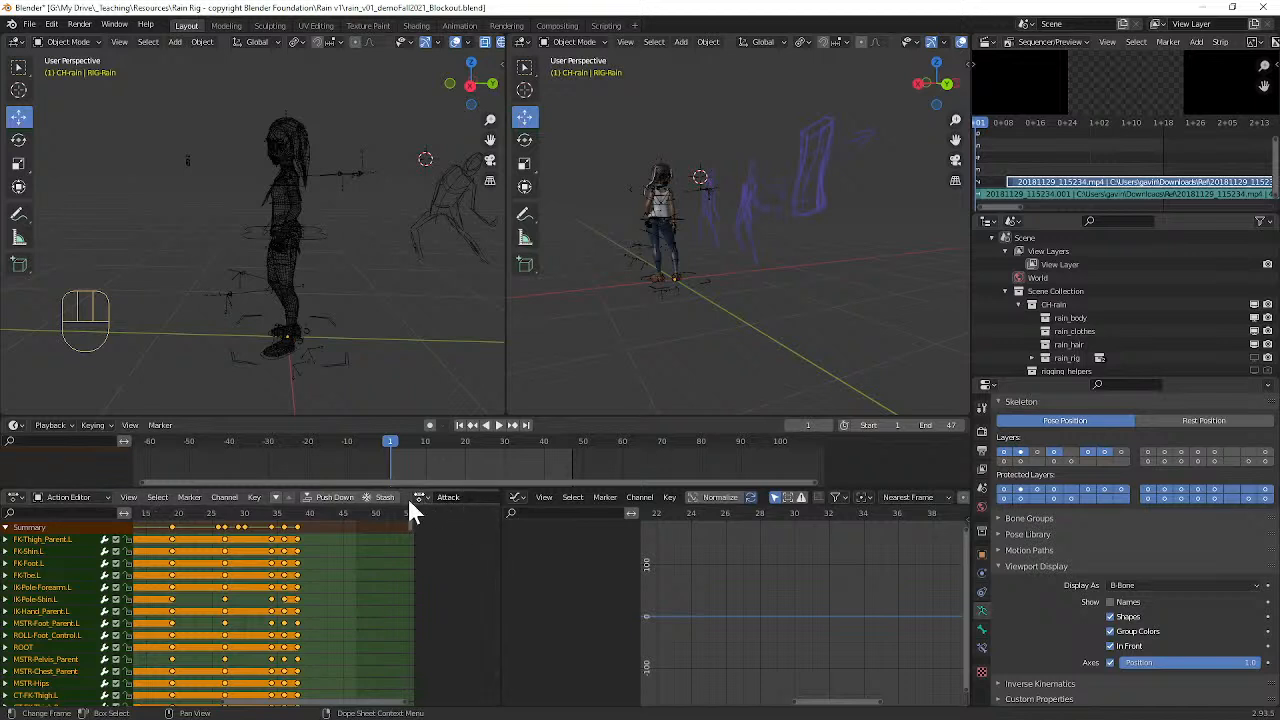
Step: Widen the Action Editor and look through its list of actions and the available editor types
{"action": "left_click_drag", "start_coordinate": [501, 506], "coordinate": [772, 512]}
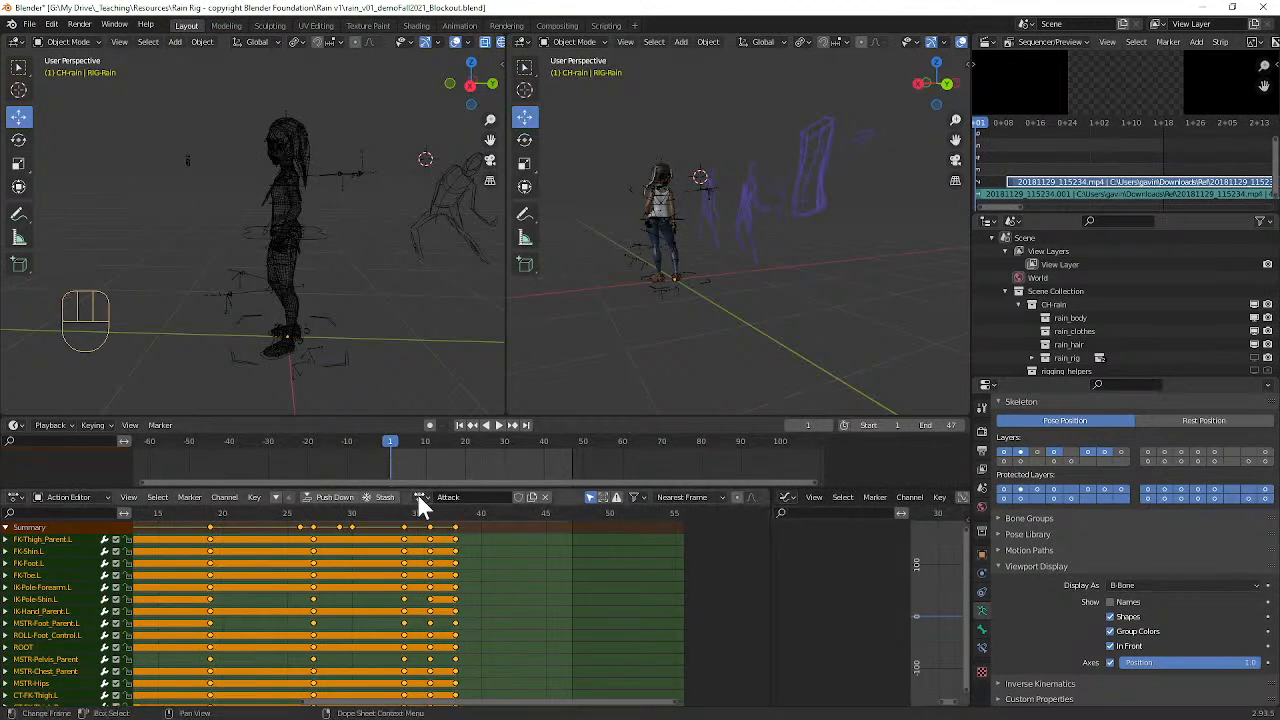
{"action": "left_click", "coordinate": [420, 497]}
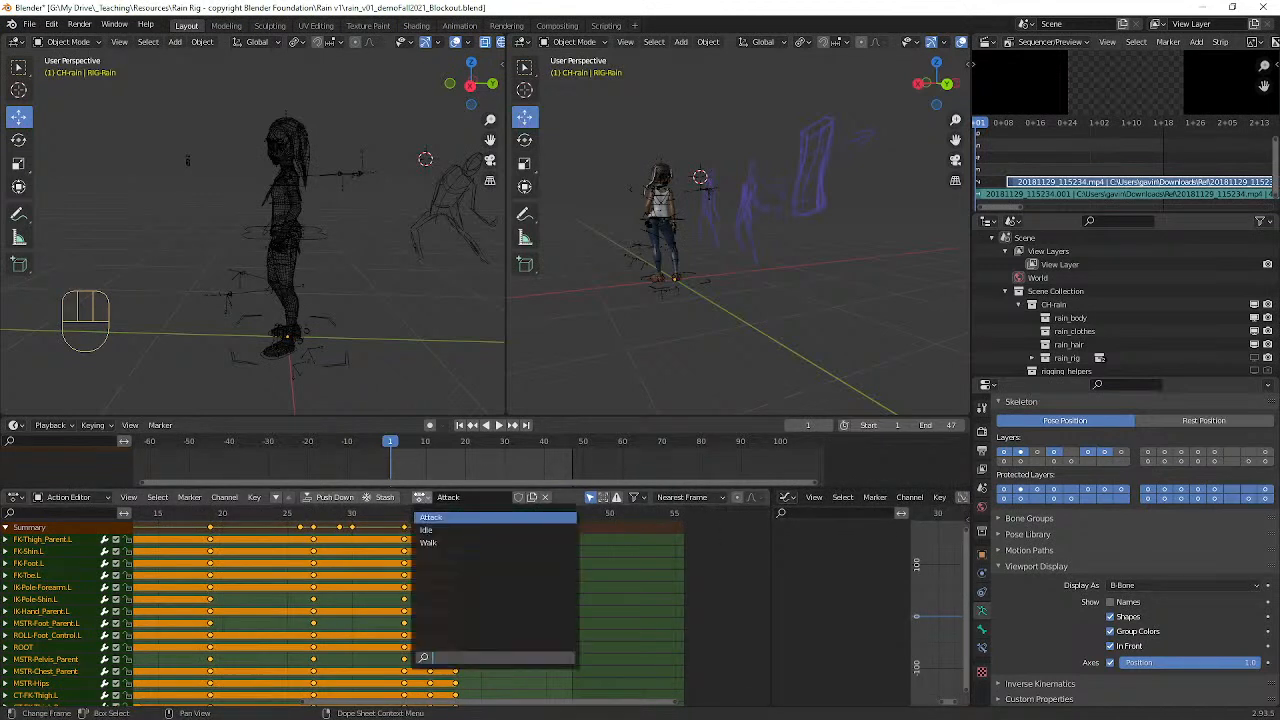
{"action": "left_click", "coordinate": [18, 498]}
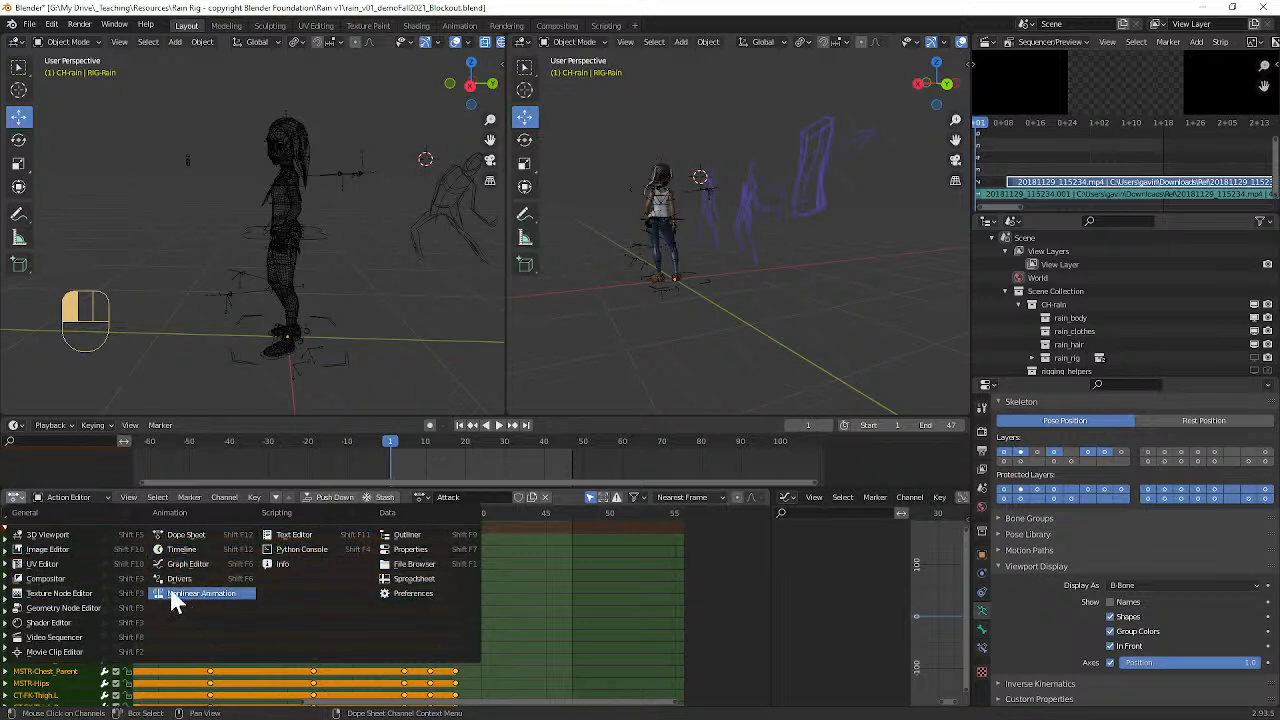
Step: Switch to the browser and search Google for "neo geo blender" in a new tab
{"action": "left_click", "coordinate": [1205, 8]}
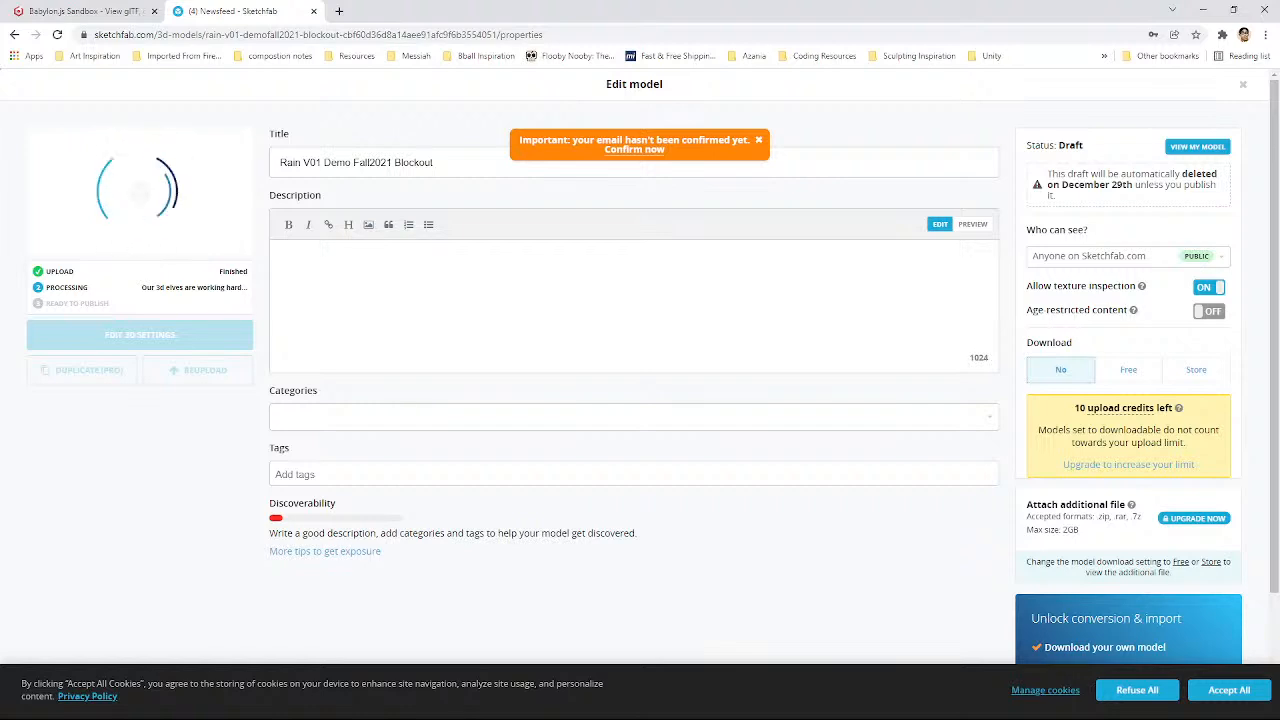
{"action": "left_click", "coordinate": [339, 11]}
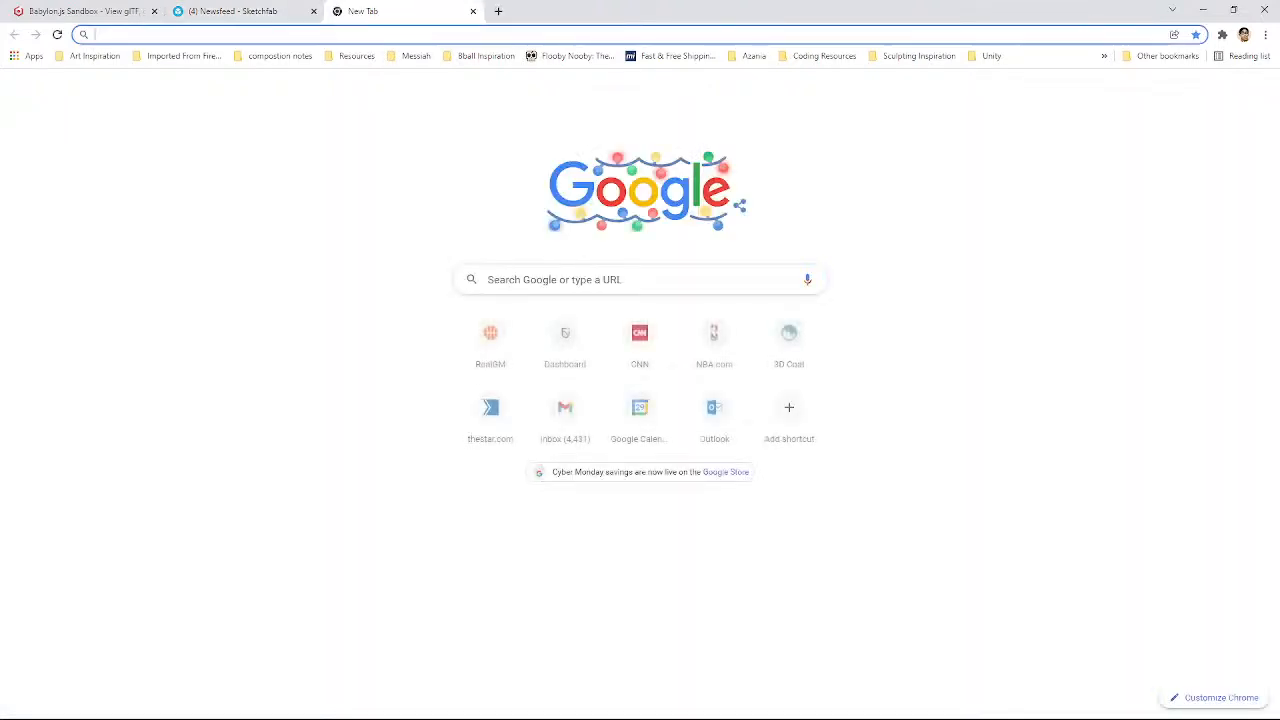
{"action": "type", "text": "neo g"}
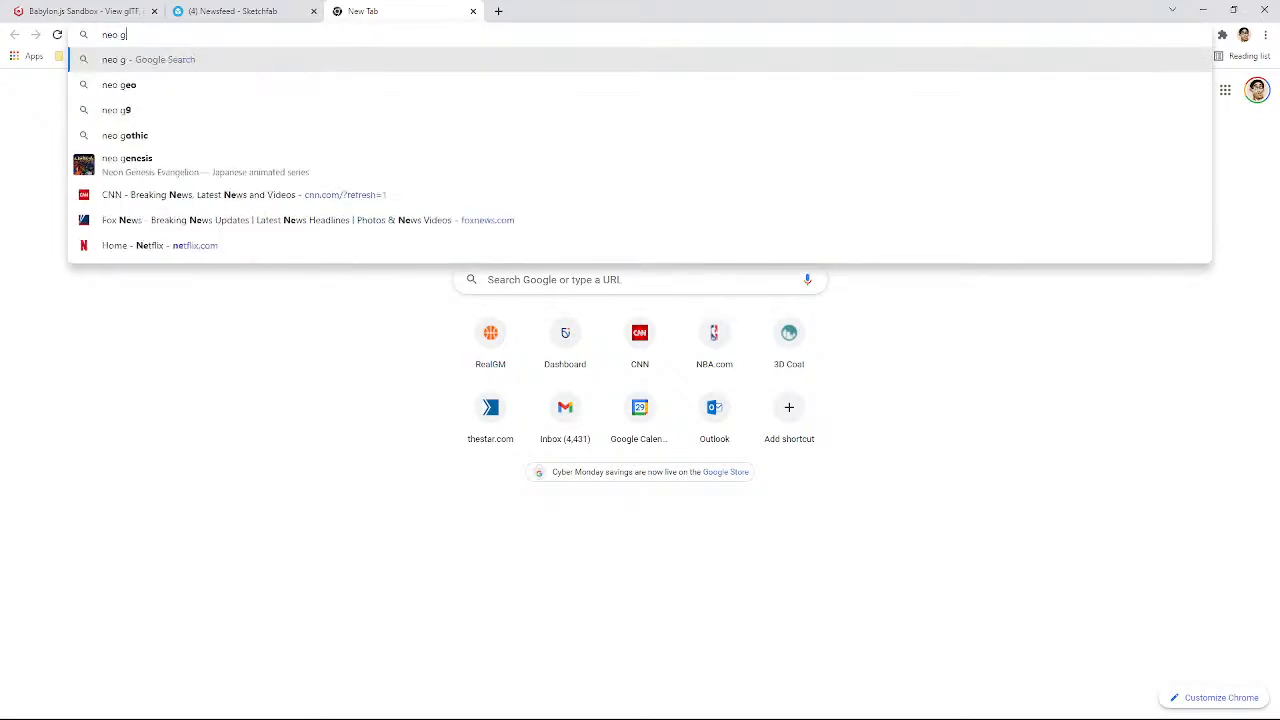
{"action": "type", "text": "eo blende"}
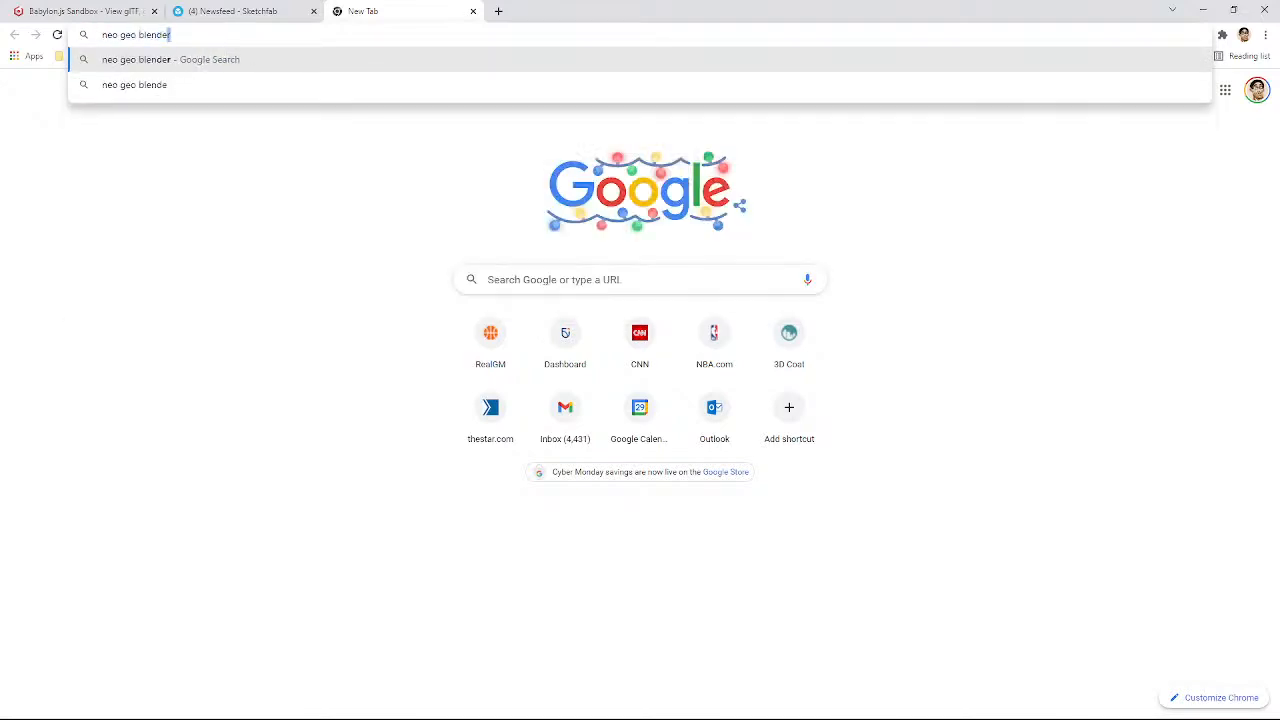
{"action": "type", "text": "r"}
{"action": "key", "text": "Return"}
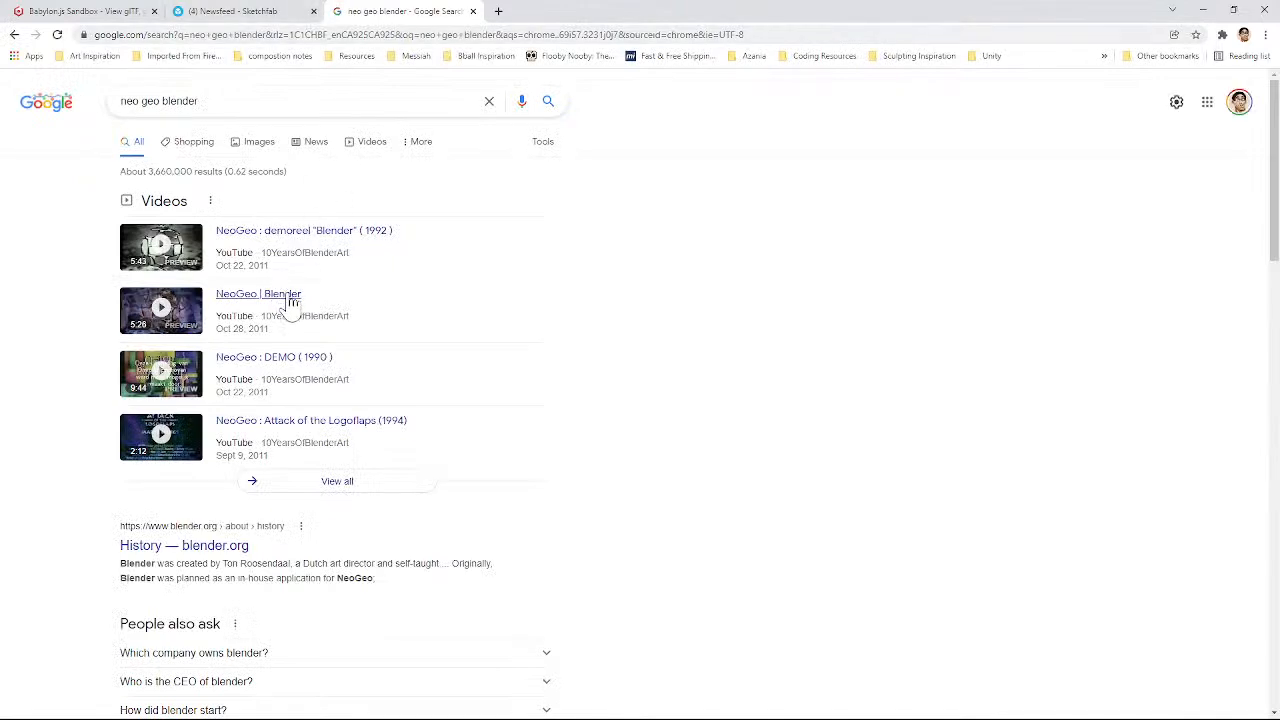
Step: Open blender.org's History page from the search results in a new tab and read through the sections on NeoGeo, open source and open movies
{"action": "scroll", "coordinate": [270, 270], "scroll_direction": "down", "scroll_amount": 7}
{"action": "scroll", "coordinate": [180, 230], "scroll_direction": "up", "scroll_amount": 4}
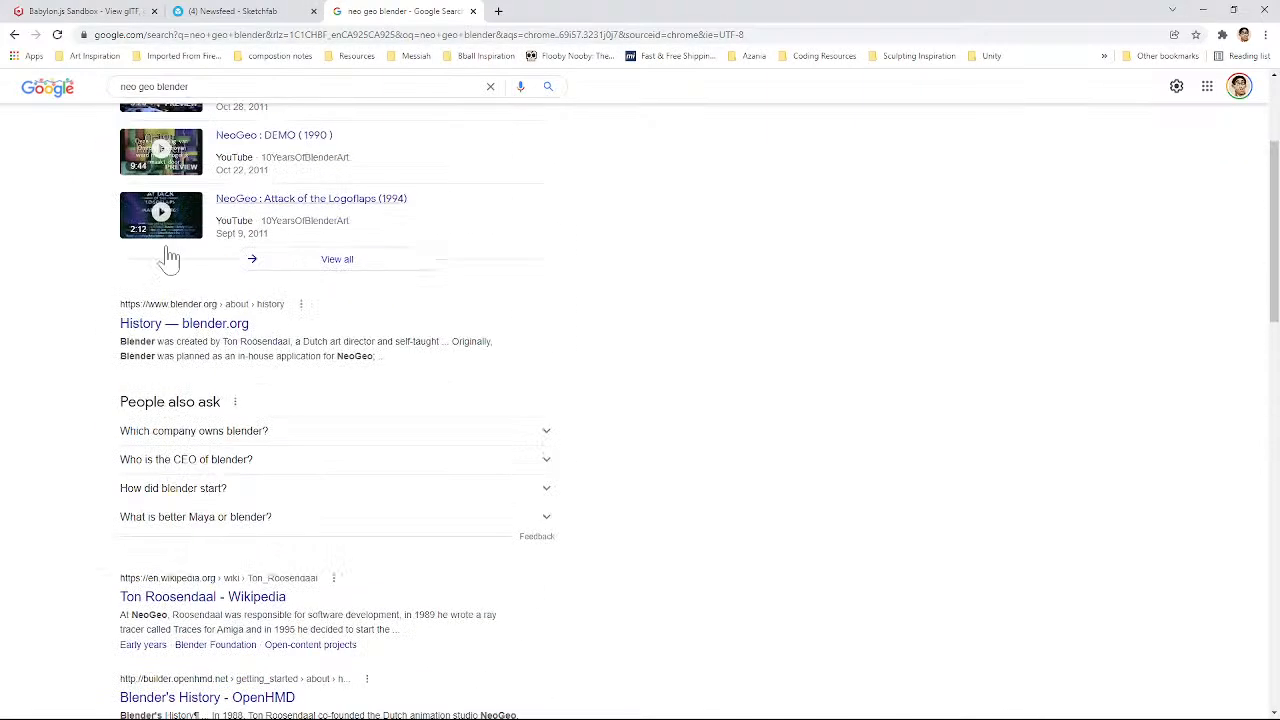
{"action": "left_click", "coordinate": [188, 331]}
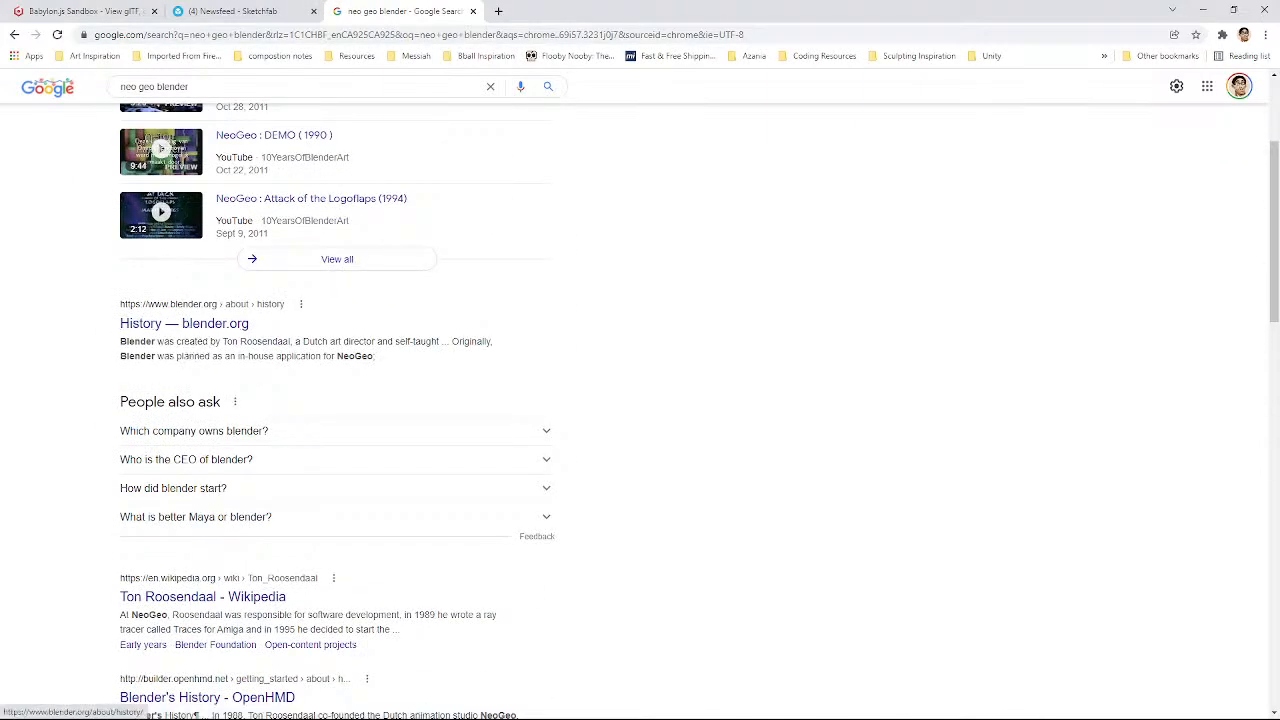
{"action": "left_click", "coordinate": [214, 329]}
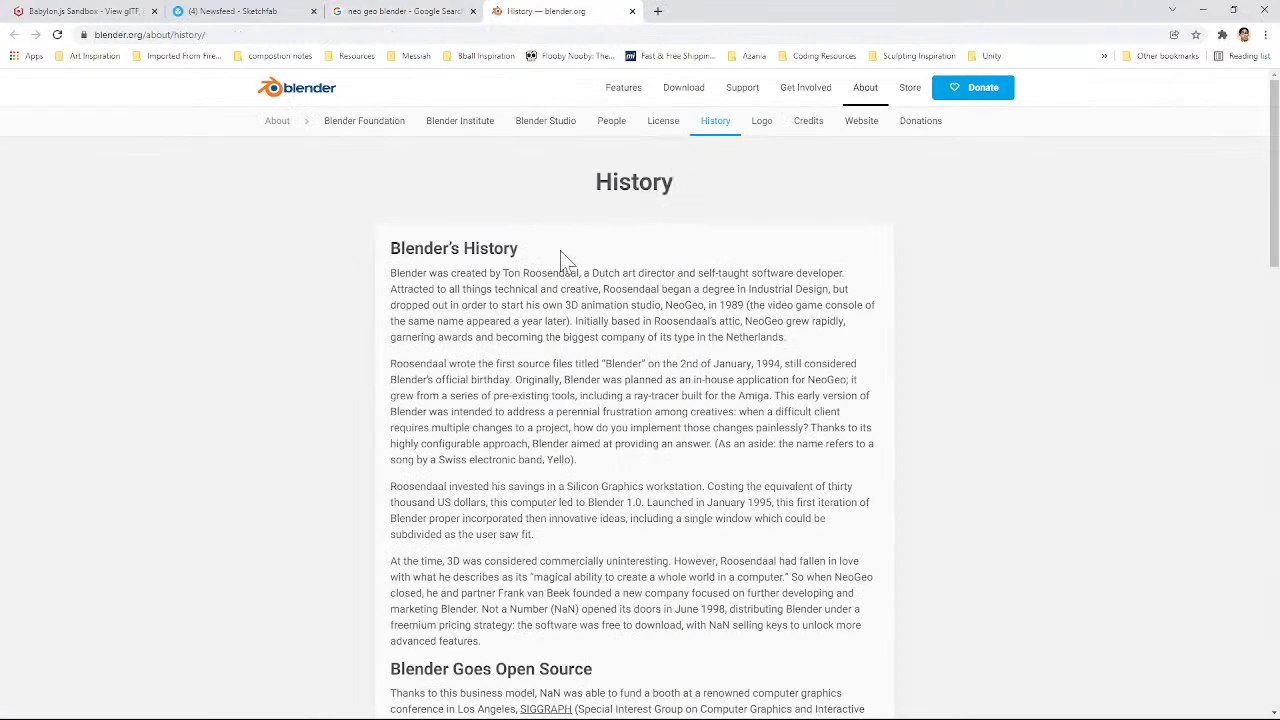
{"action": "scroll", "coordinate": [465, 335], "scroll_direction": "down", "scroll_amount": 5}
{"action": "scroll", "coordinate": [481, 322], "scroll_direction": "down", "scroll_amount": 2}
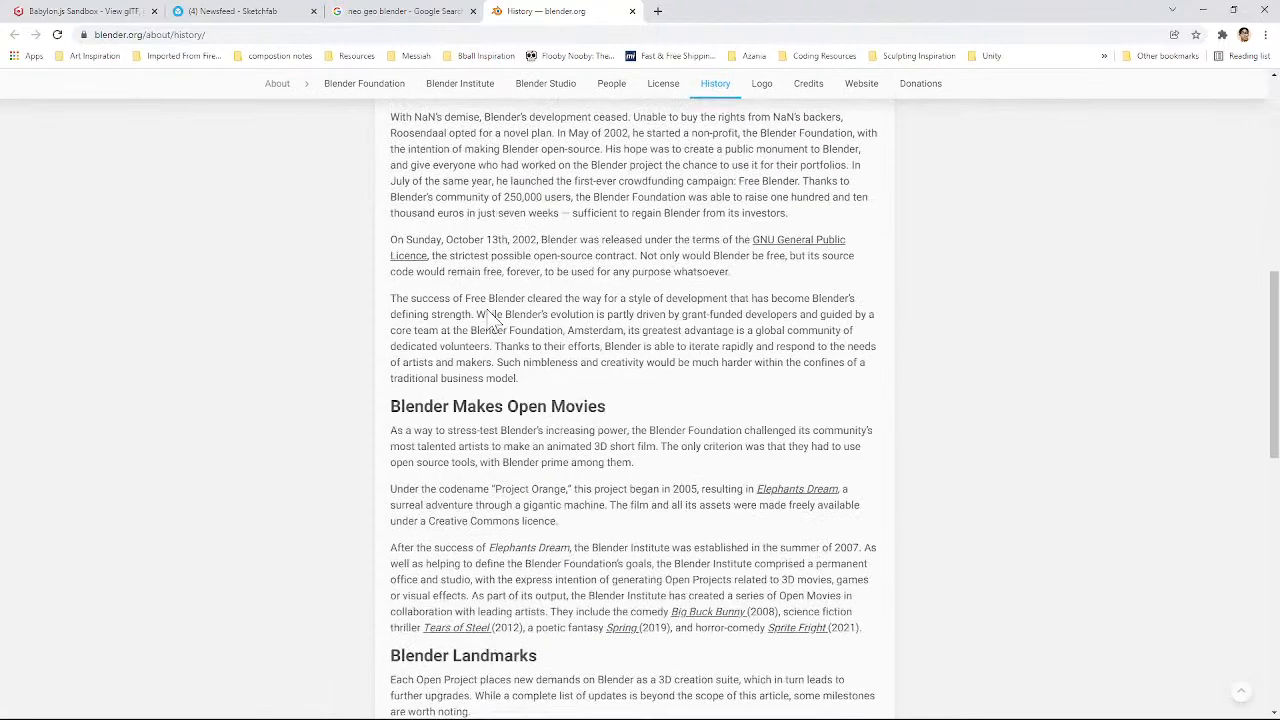
{"action": "scroll", "coordinate": [488, 316], "scroll_direction": "up", "scroll_amount": 4}
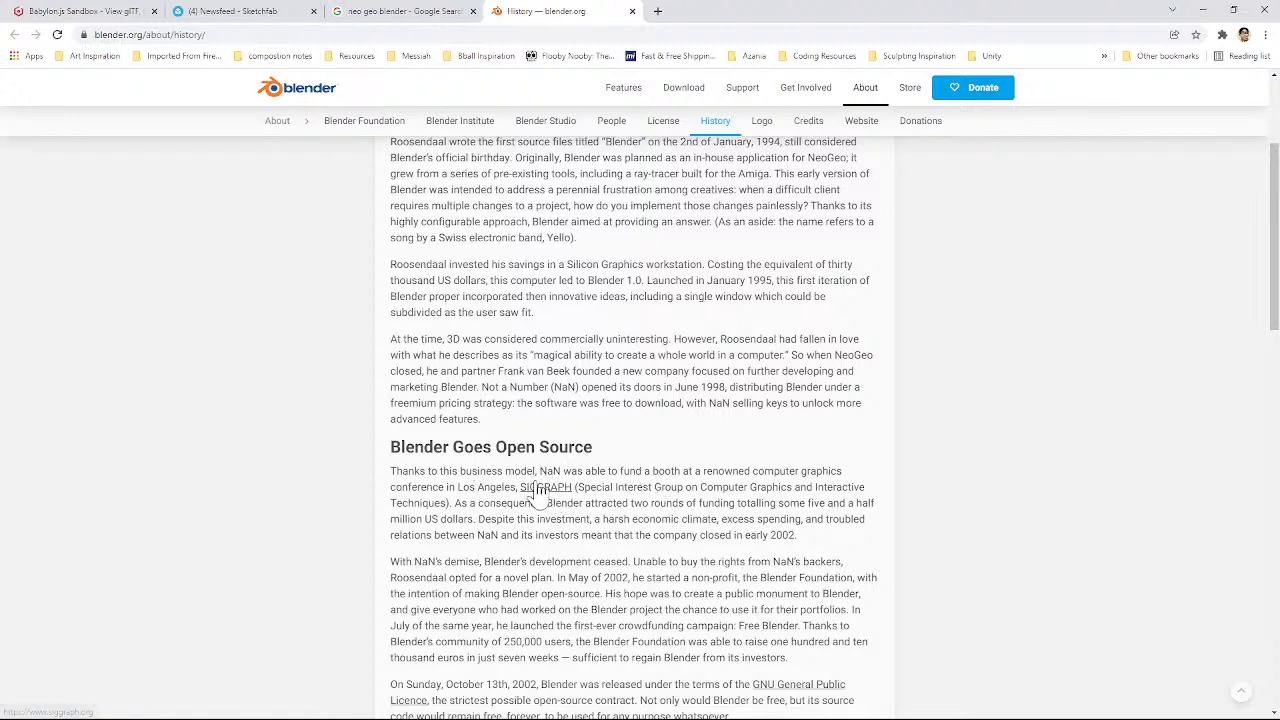
{"action": "scroll", "coordinate": [540, 430], "scroll_direction": "down", "scroll_amount": 15}
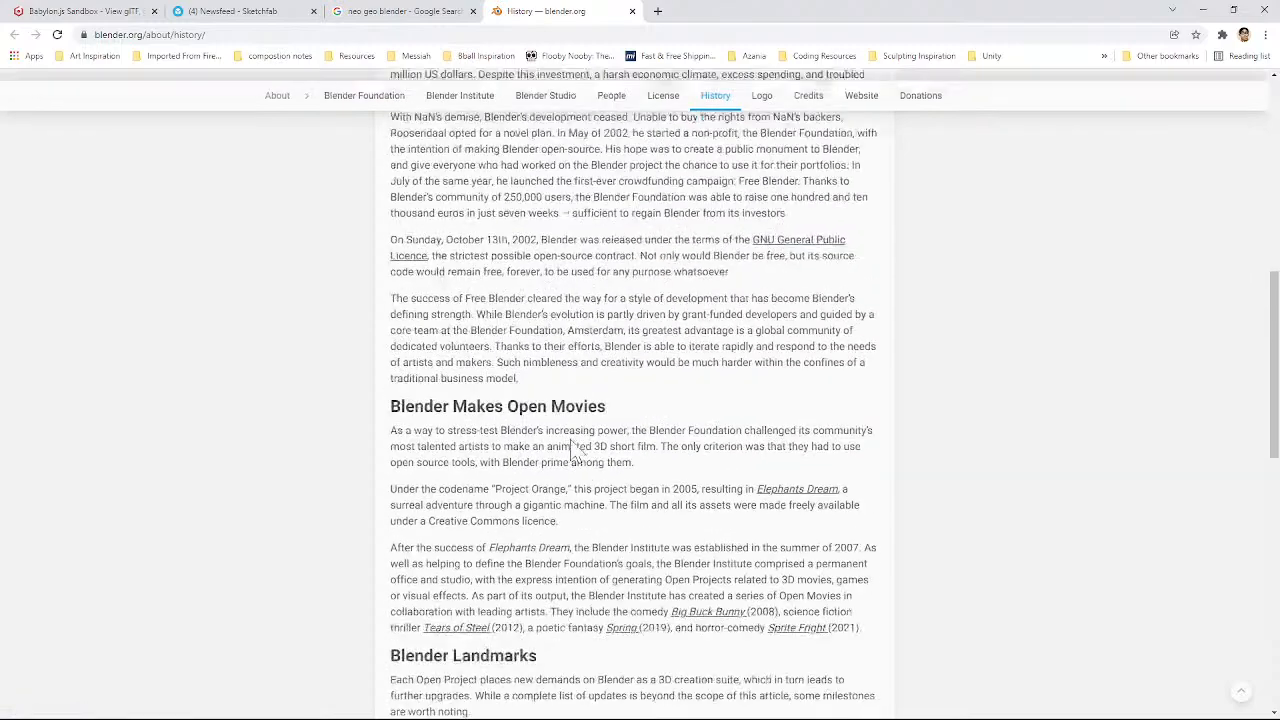
{"action": "scroll", "coordinate": [627, 400], "scroll_direction": "down", "scroll_amount": 3}
{"action": "scroll", "coordinate": [627, 395], "scroll_direction": "up", "scroll_amount": 20}
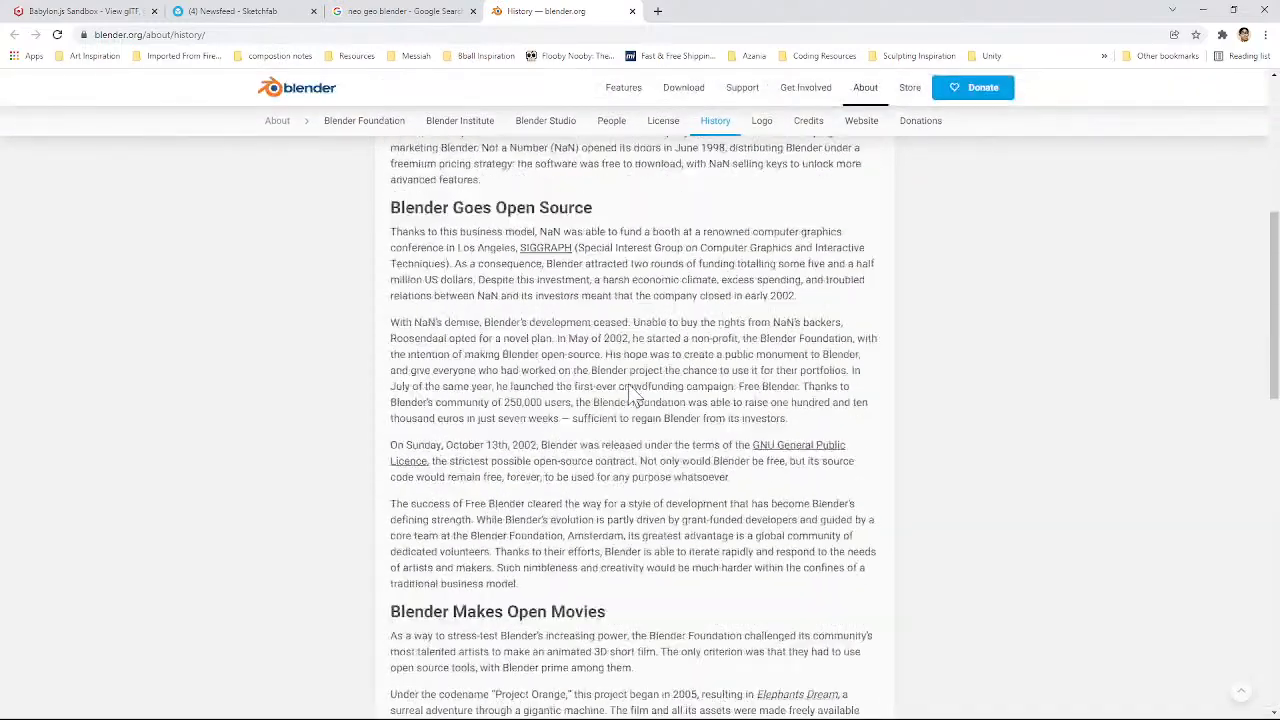
Step: Return to the Sketchfab tab and open the 3D settings editor for the uploaded Rain model
{"action": "left_click", "coordinate": [402, 12]}
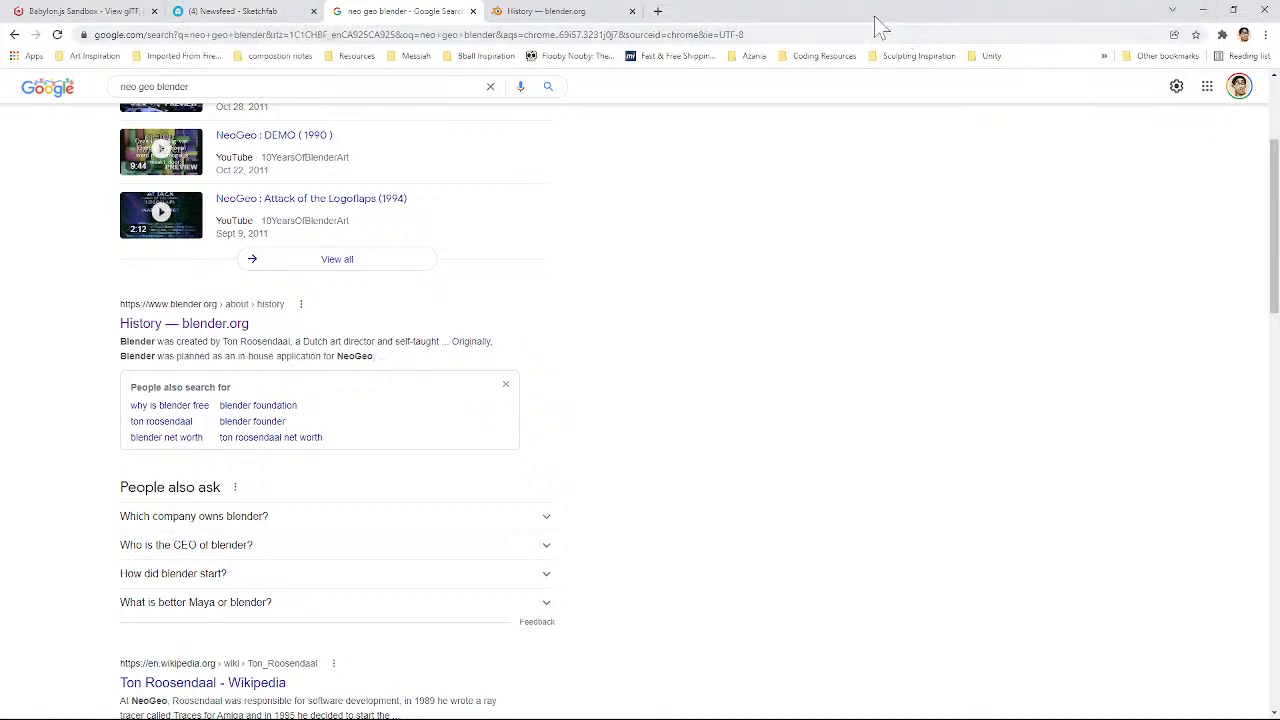
{"action": "left_click", "coordinate": [262, 20]}
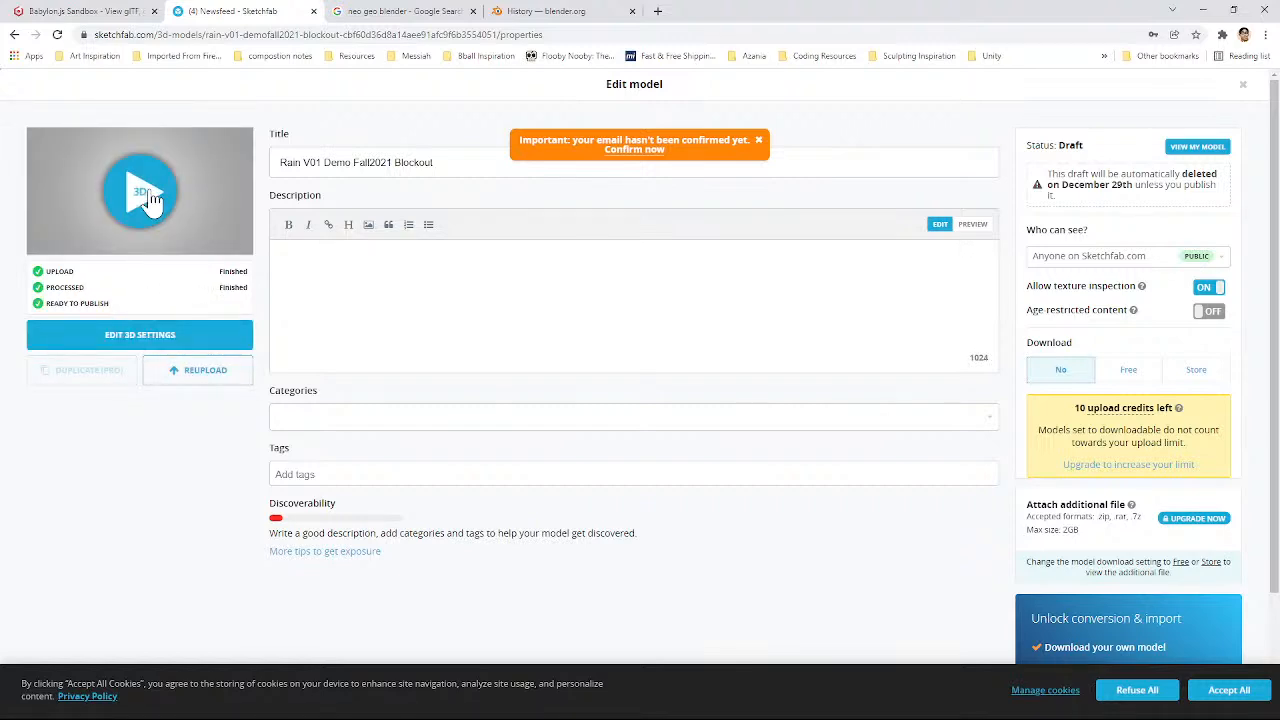
{"action": "left_click", "coordinate": [152, 340]}
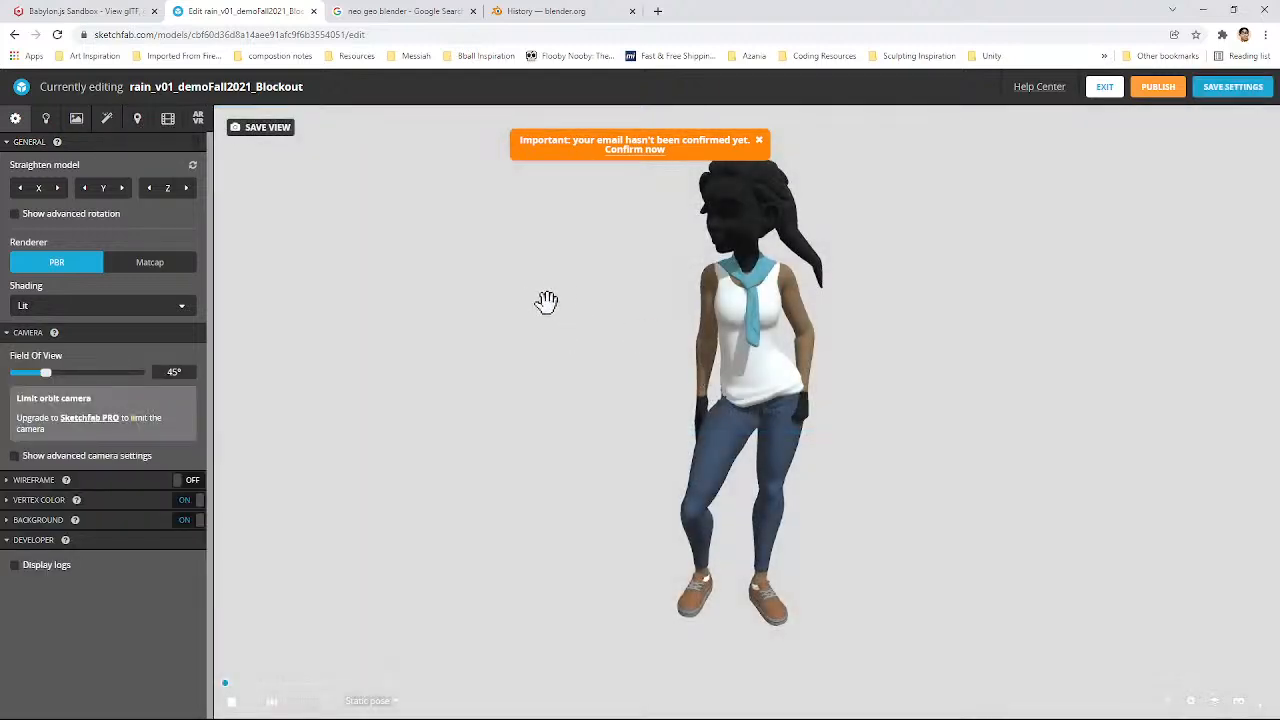
Step: Preview the RIG-Rain|Walk and RIG-Rain|Idle animations on the model in the 3D editor
{"action": "left_click_drag", "start_coordinate": [546, 300], "coordinate": [746, 326]}
{"action": "scroll", "coordinate": [702, 279], "scroll_direction": "up", "scroll_amount": 2}
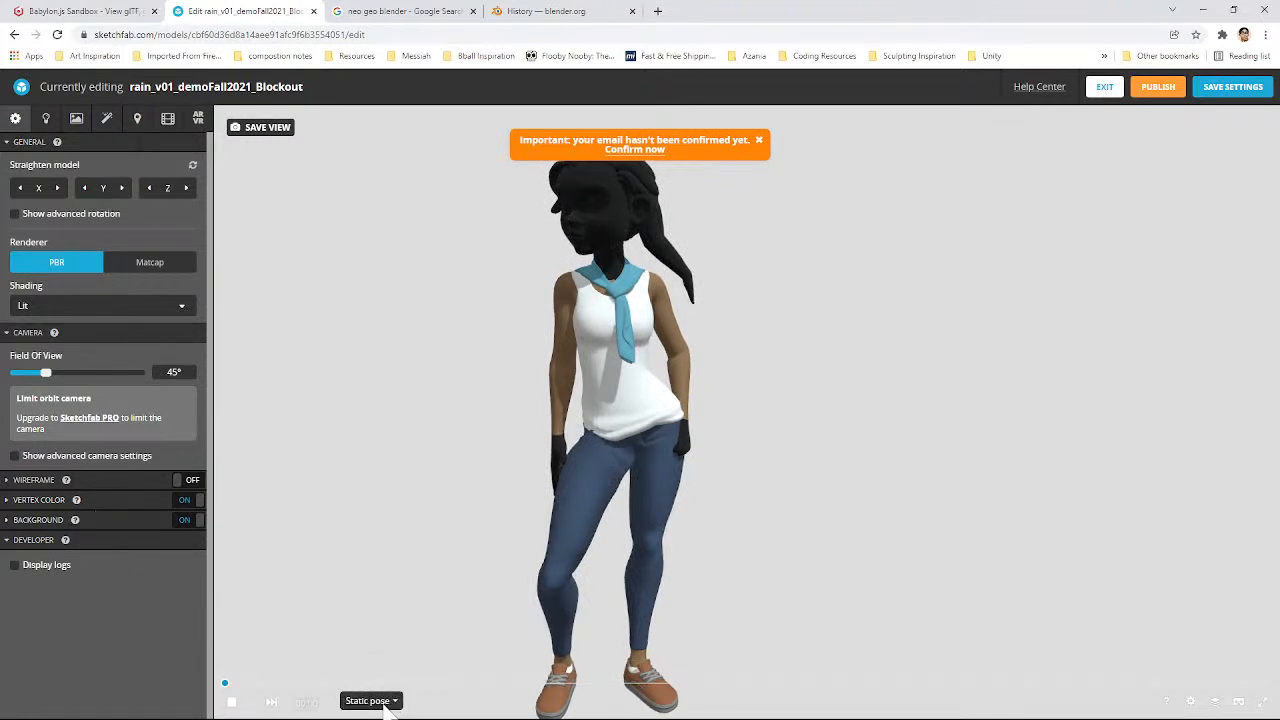
{"action": "left_click", "coordinate": [376, 704]}
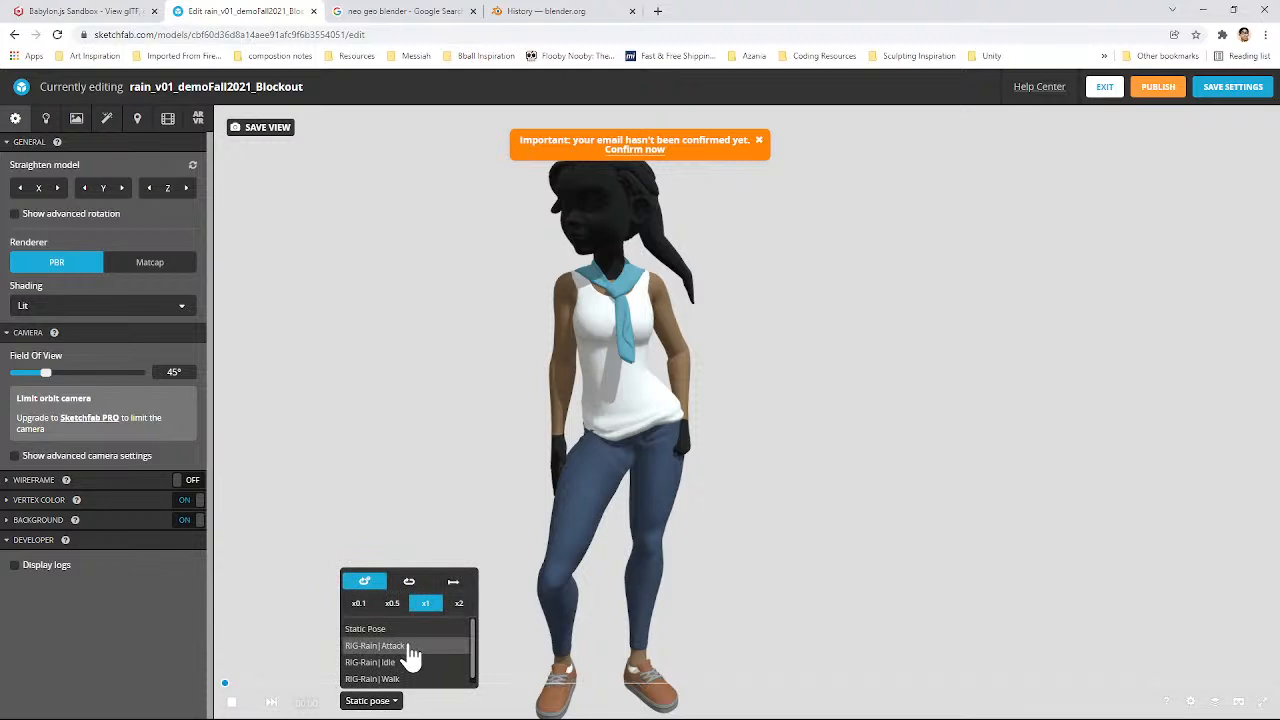
{"action": "left_click", "coordinate": [405, 676]}
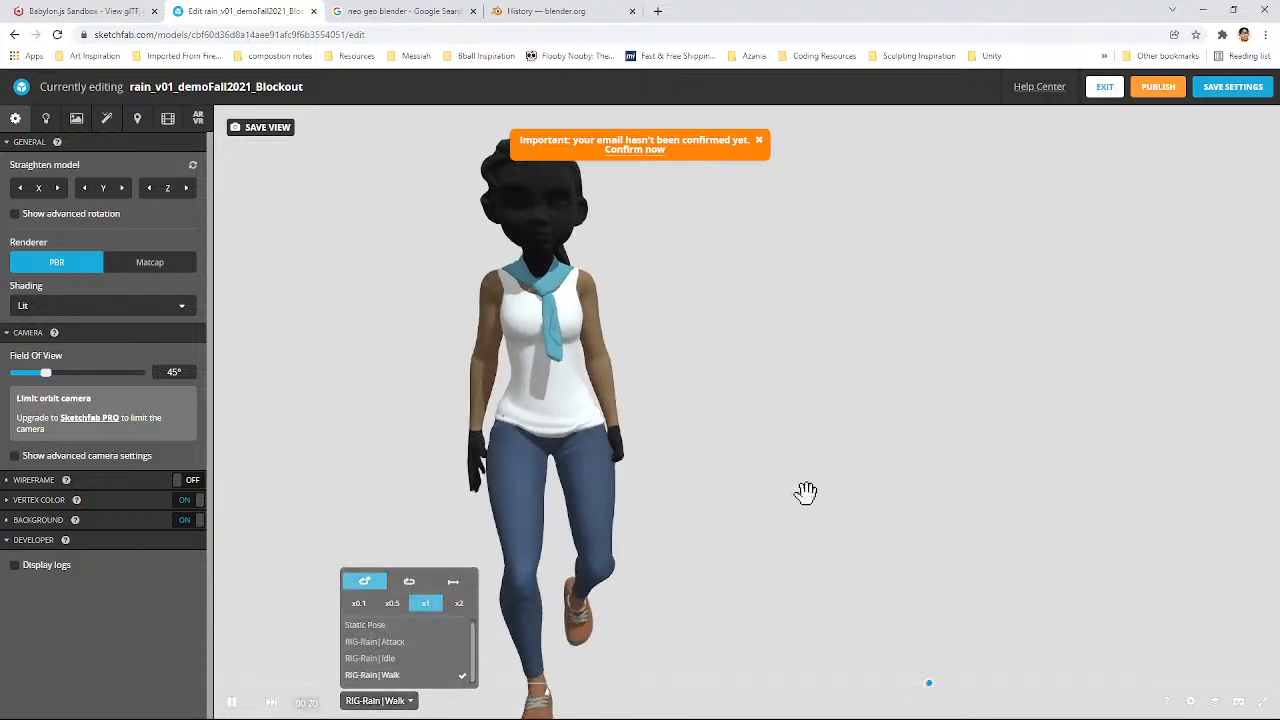
{"action": "mouse_move", "coordinate": [695, 474]}
{"action": "left_mouse_down"}
{"action": "mouse_move", "coordinate": [831, 437]}
{"action": "mouse_move", "coordinate": [605, 608]}
{"action": "left_mouse_up"}
{"action": "left_click", "coordinate": [376, 700]}
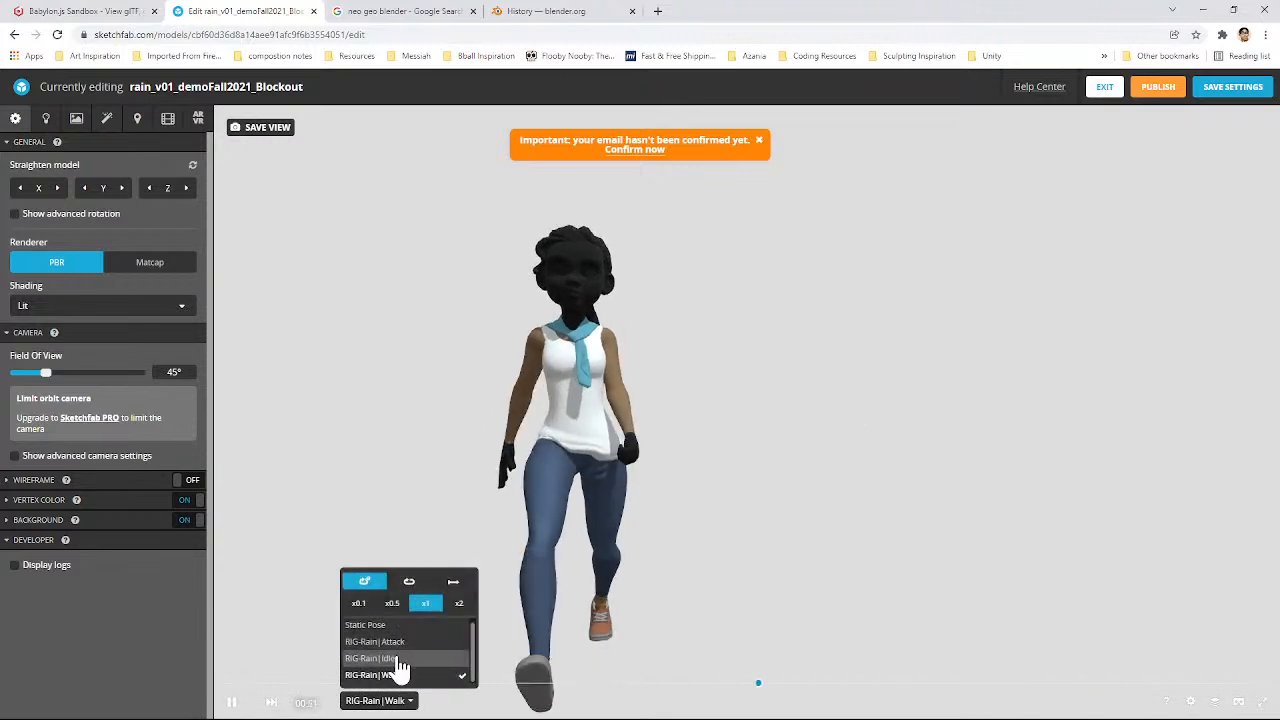
{"action": "left_click", "coordinate": [385, 659]}
{"action": "mouse_move", "coordinate": [818, 519]}
{"action": "left_mouse_down"}
{"action": "mouse_move", "coordinate": [808, 506]}
{"action": "mouse_move", "coordinate": [740, 514]}
{"action": "mouse_move", "coordinate": [1001, 515]}
{"action": "mouse_move", "coordinate": [840, 517]}
{"action": "left_mouse_up"}
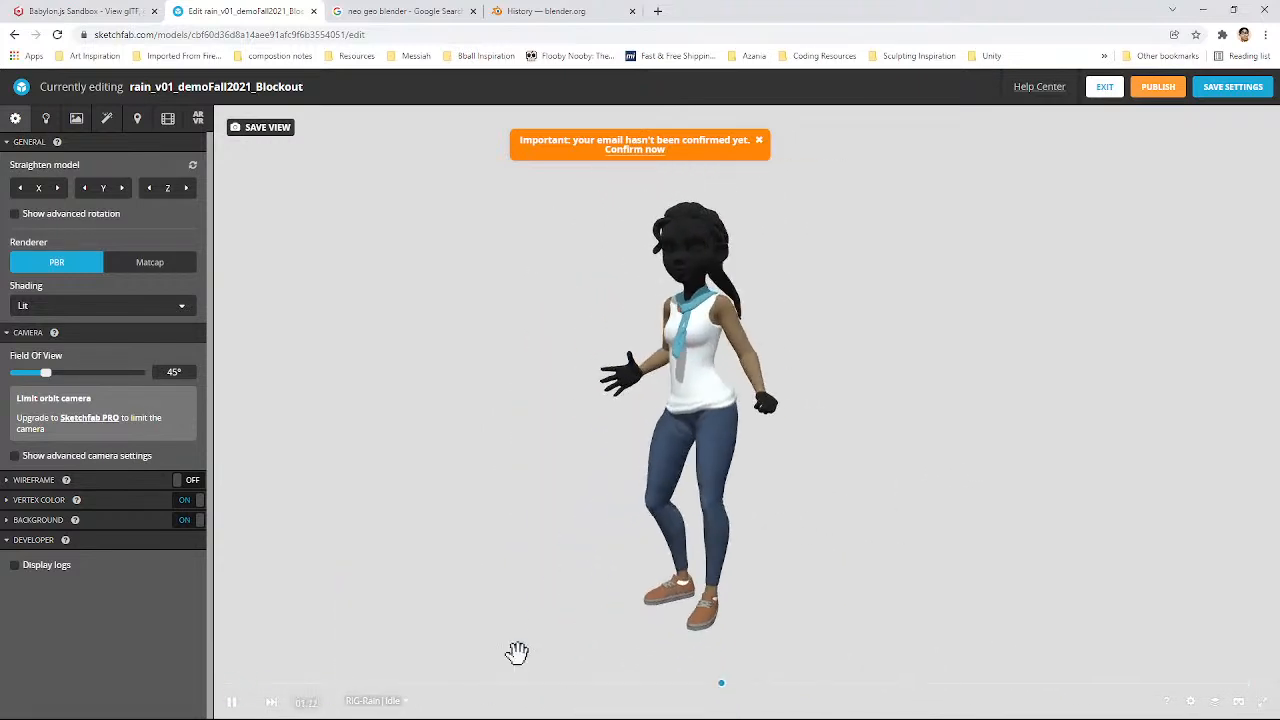
Step: Play the RIG-Rain|Attack animation, pause it mid-attack and save the view as thumbnail and initial camera
{"action": "left_click", "coordinate": [405, 701]}
{"action": "left_click", "coordinate": [410, 643]}
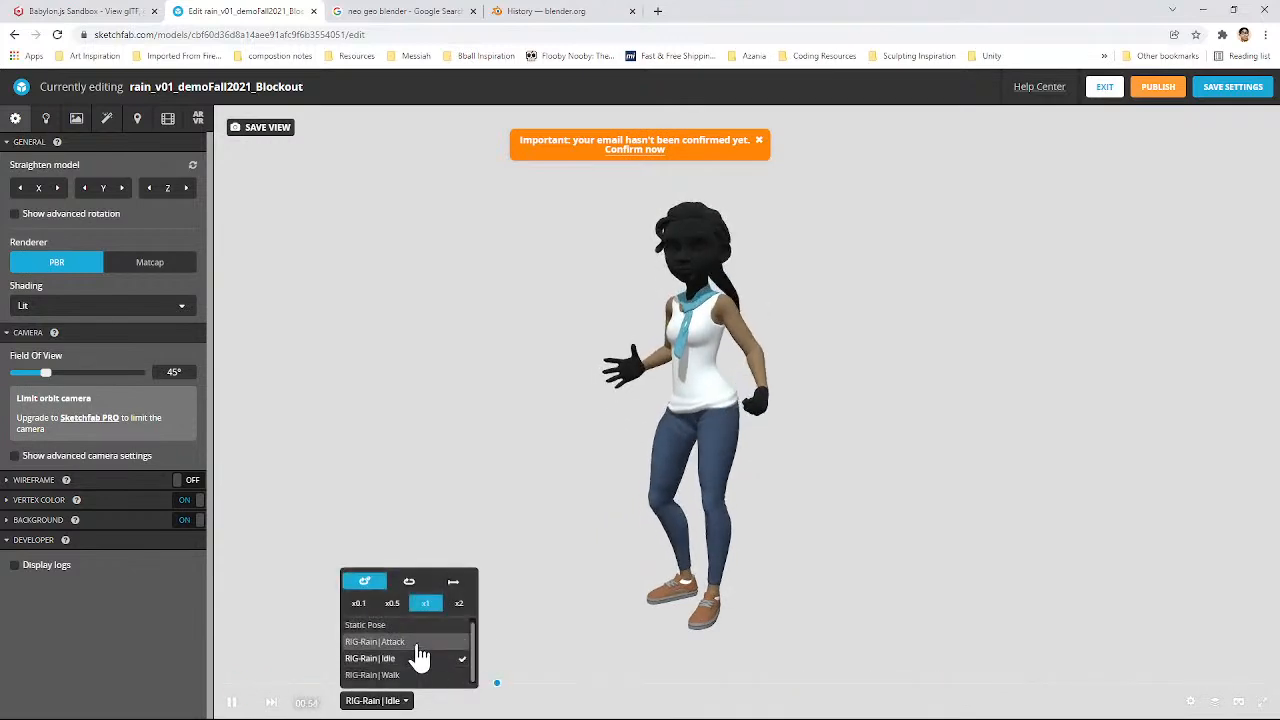
{"action": "left_click_drag", "start_coordinate": [837, 491], "coordinate": [796, 477]}
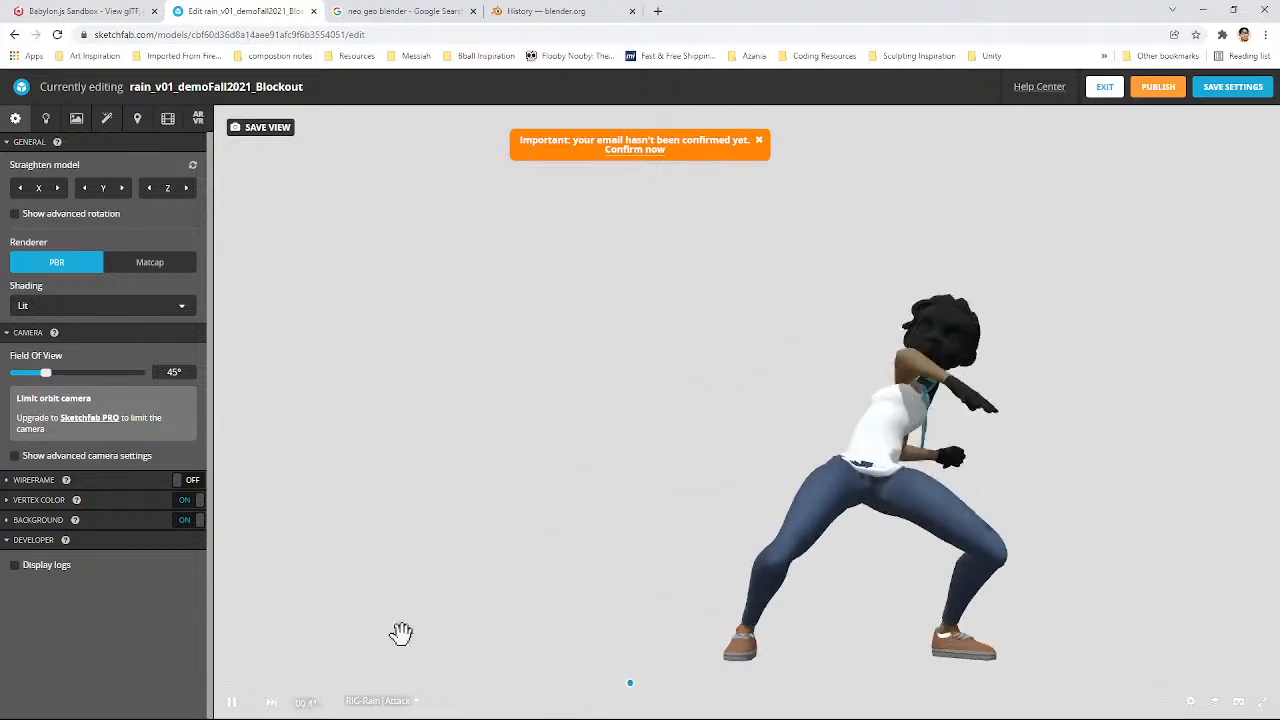
{"action": "left_click", "coordinate": [231, 703]}
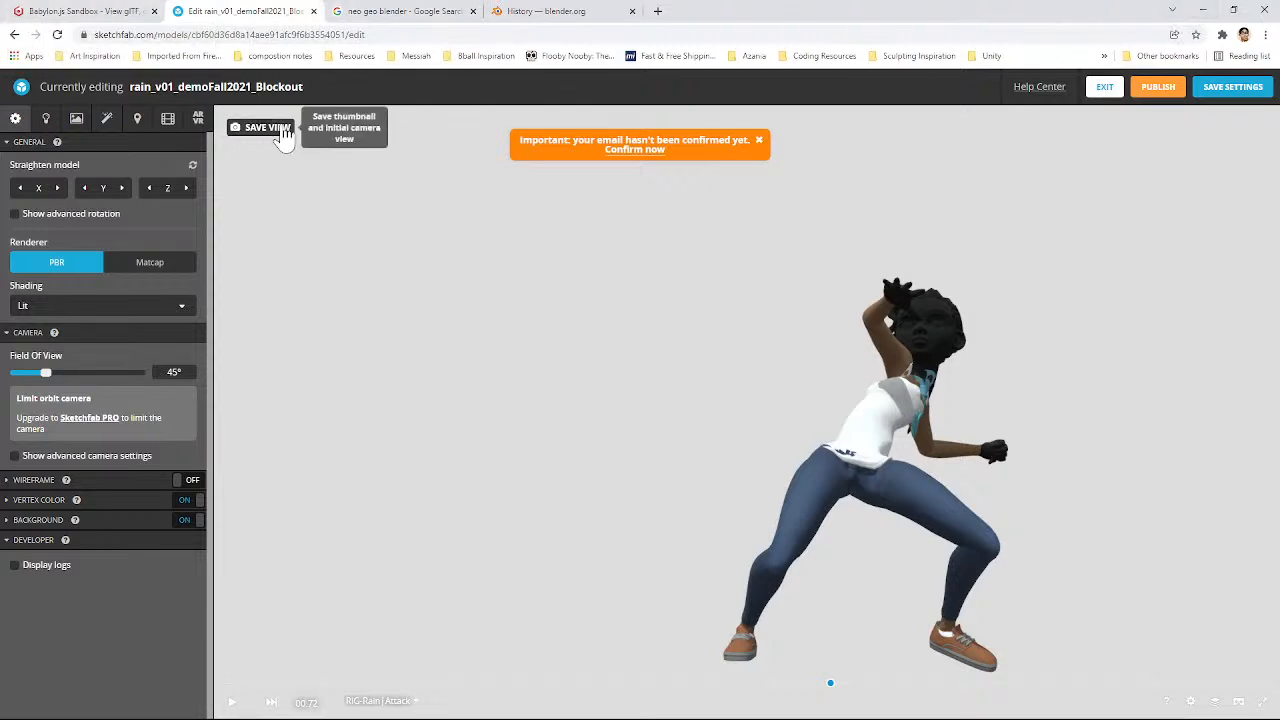
{"action": "left_click", "coordinate": [240, 135]}
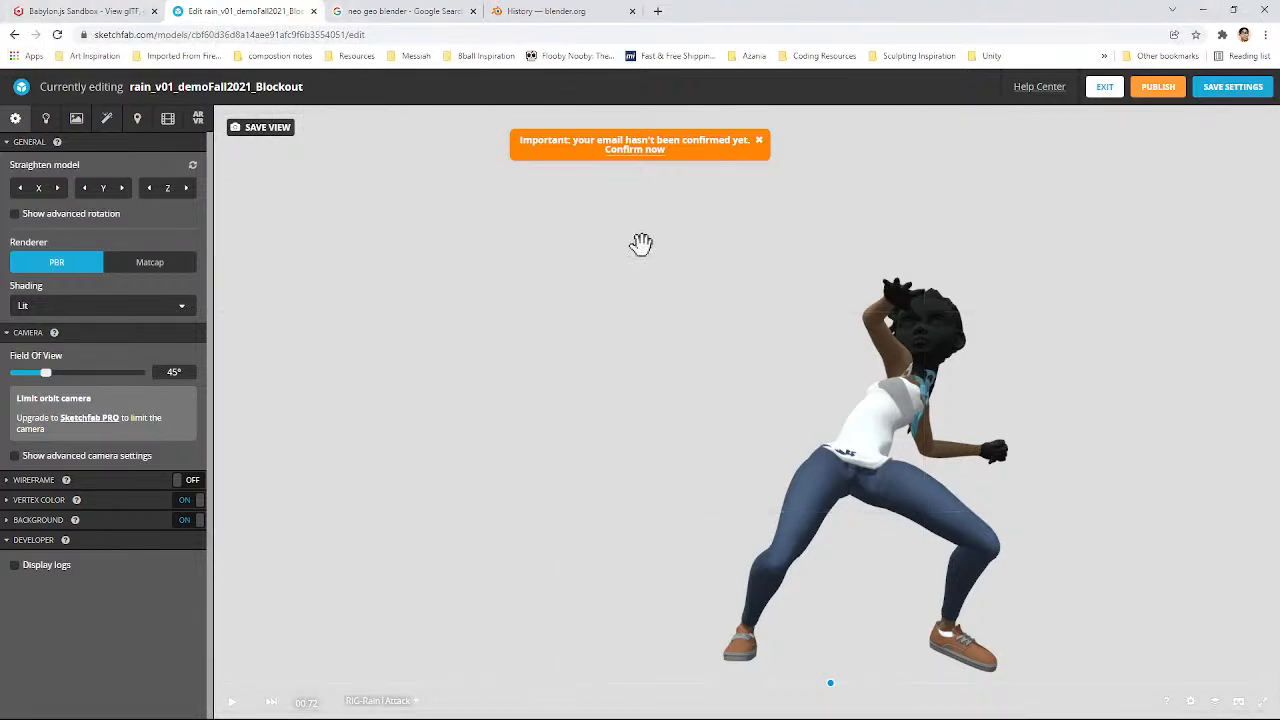